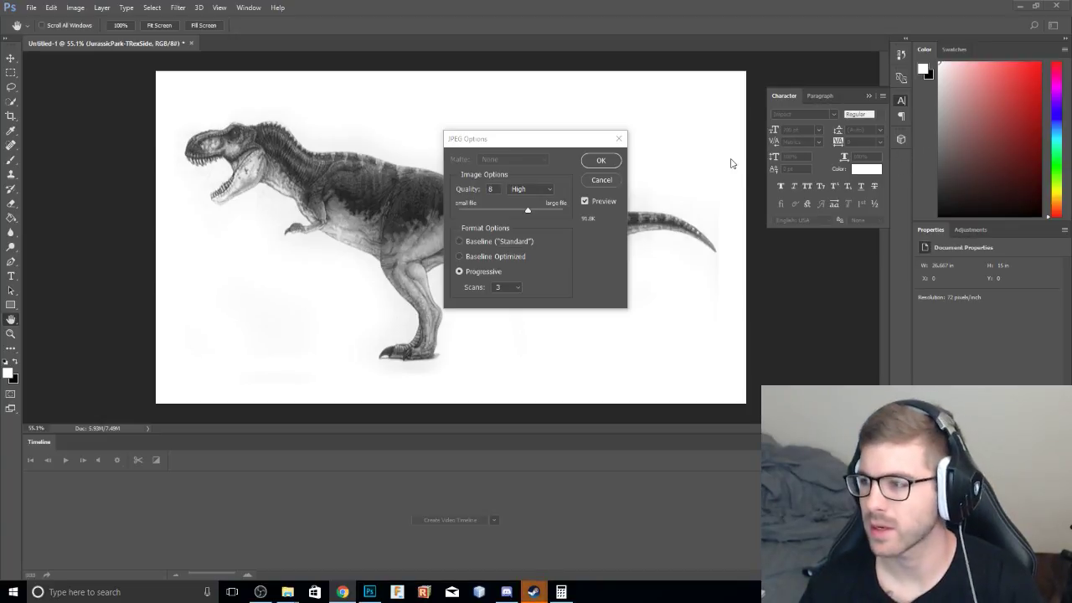
Dismiss the JPEG Options dialog and add a new empty layer above the T-Rex image.
{"action": "left_click", "coordinate": [619, 138]}
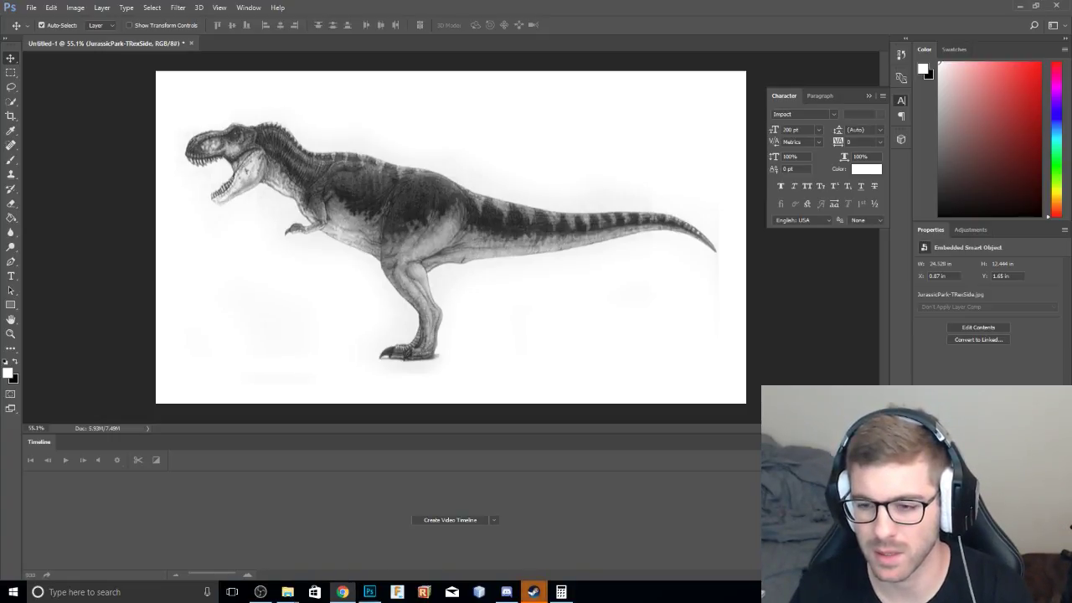
{"action": "key", "text": "ctrl+shift+alt+n"}
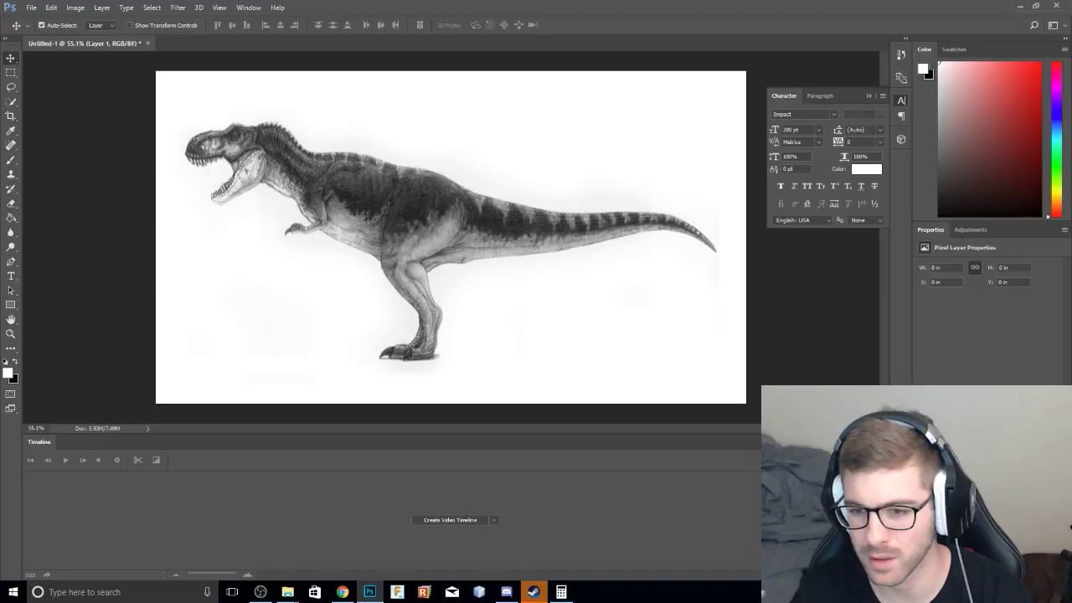
{"action": "key", "text": "alt+BackSpace"}
{"action": "key", "text": "ctrl+z"}
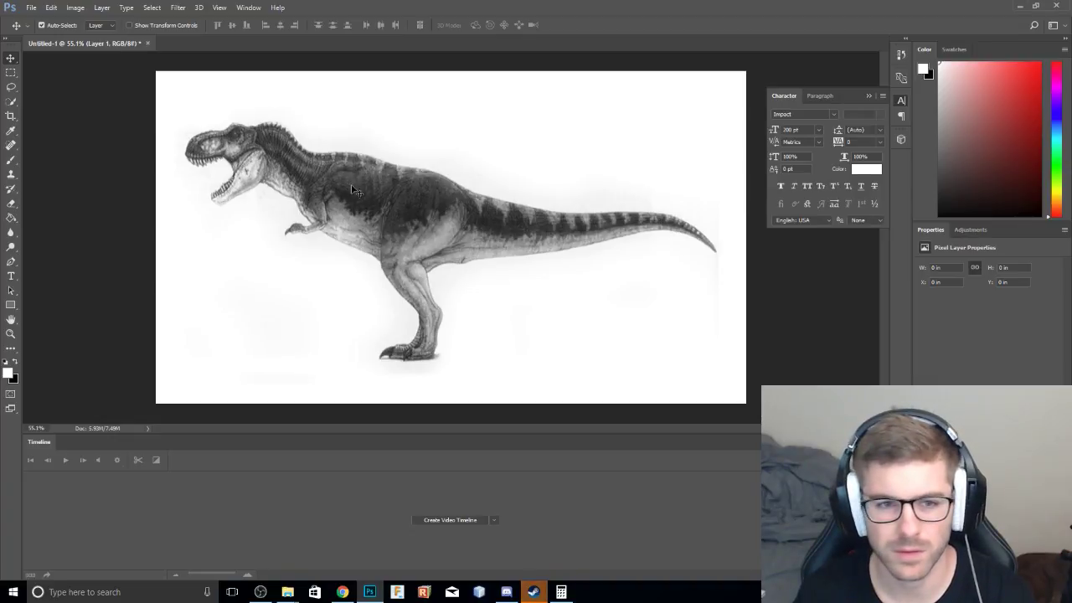
{"action": "scroll", "coordinate": [293, 162], "scroll_direction": "up", "scroll_amount": 4, "text": "alt"}
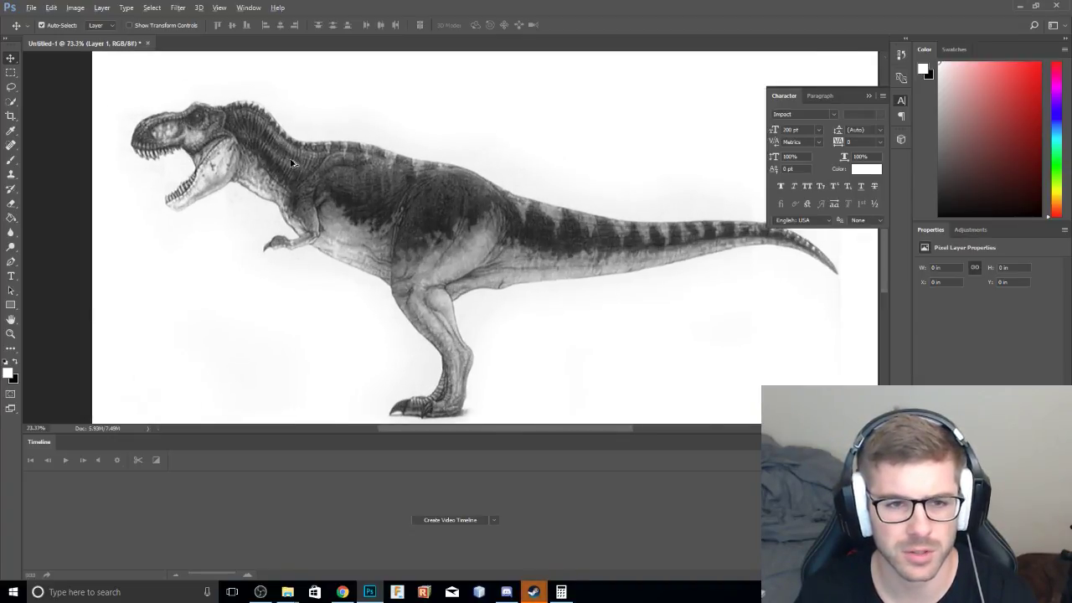
{"action": "scroll", "coordinate": [292, 162], "scroll_direction": "down", "scroll_amount": 3, "text": "alt"}
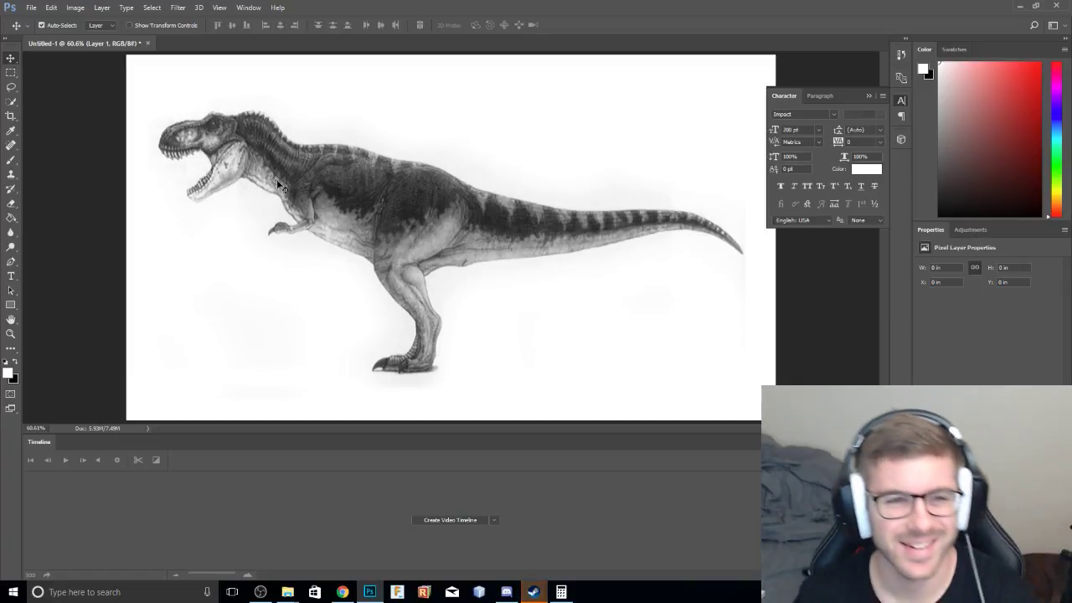
{"action": "scroll", "coordinate": [303, 188], "scroll_direction": "up", "scroll_amount": 1, "text": "alt"}
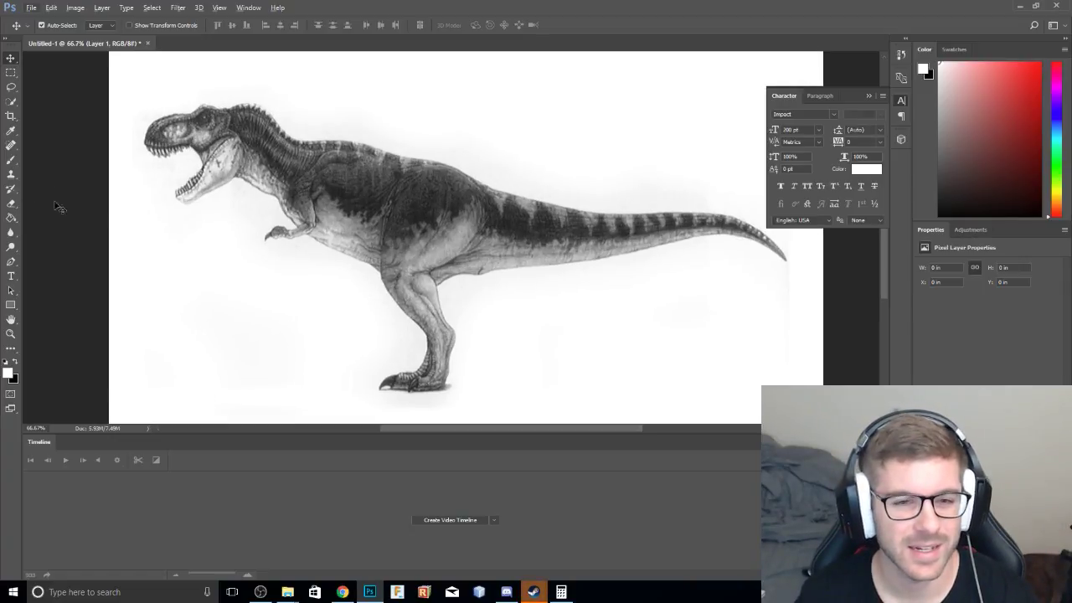
{"action": "scroll", "coordinate": [286, 286], "scroll_direction": "up", "scroll_amount": 1, "text": "alt"}
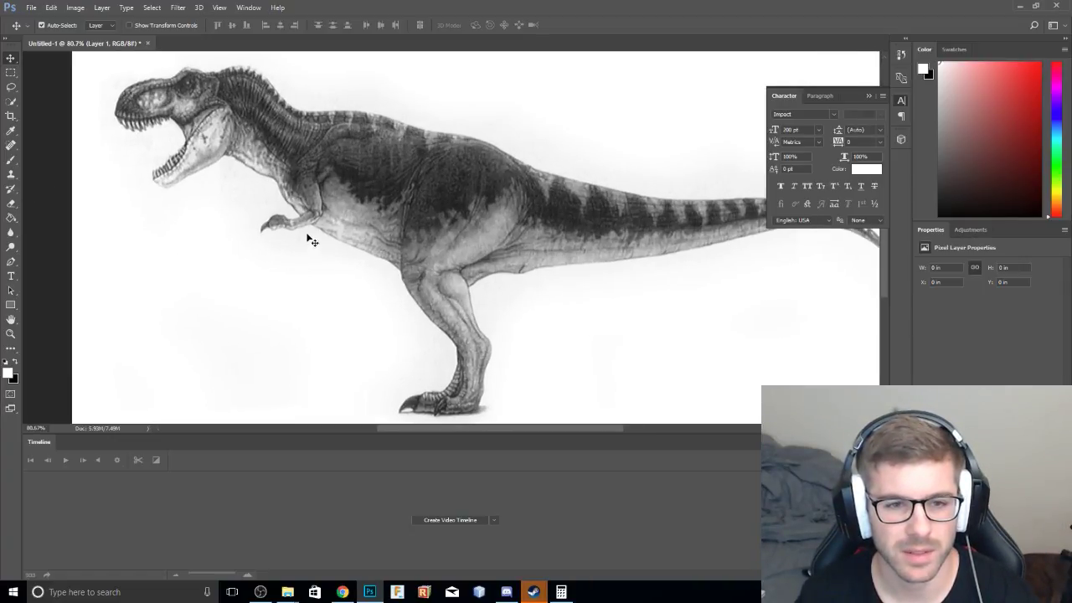
{"action": "left_click", "coordinate": [11, 190]}
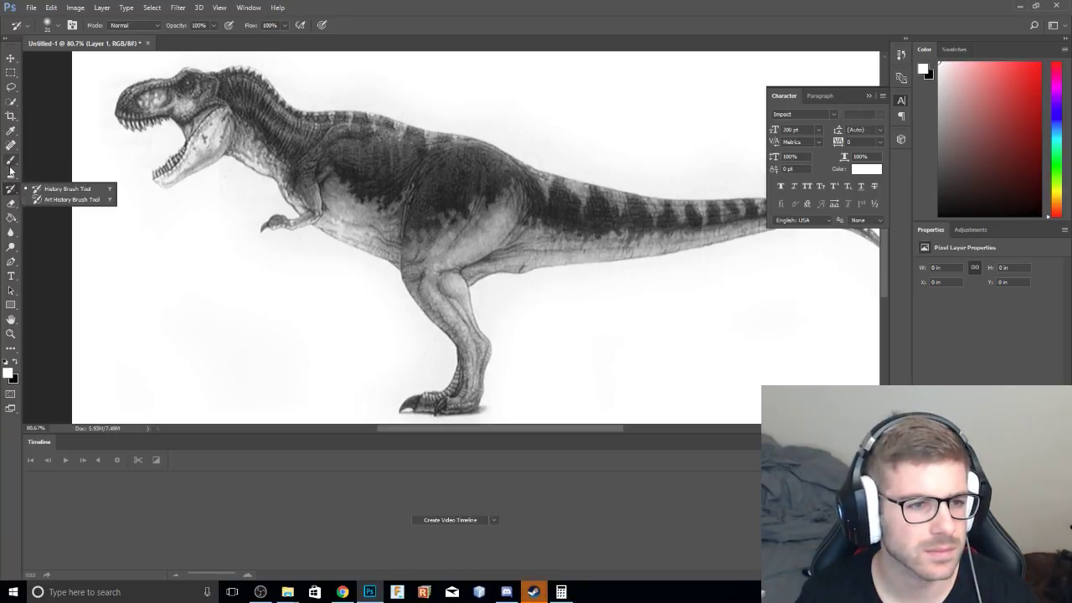
{"action": "left_click", "coordinate": [13, 130]}
{"action": "left_click", "coordinate": [11, 148]}
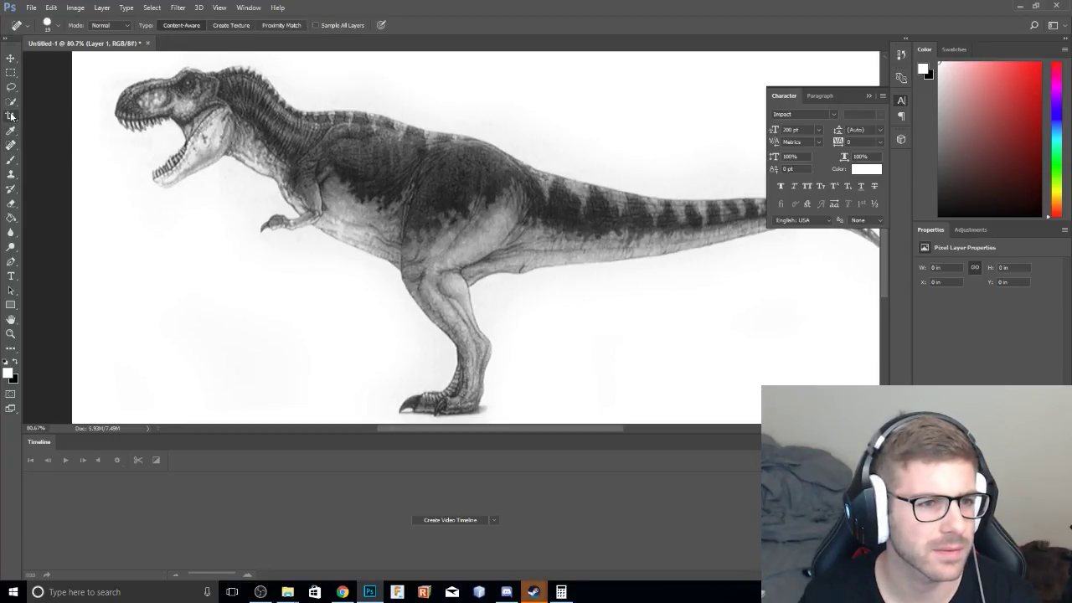
{"action": "left_click", "coordinate": [11, 115]}
{"action": "left_click", "coordinate": [11, 102]}
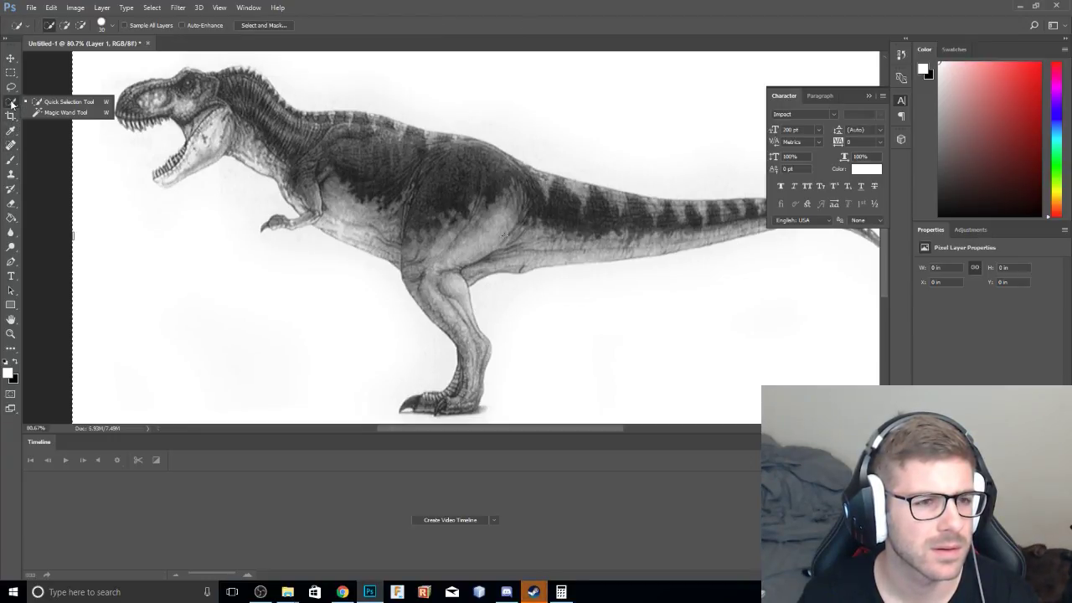
{"action": "left_click", "coordinate": [12, 87]}
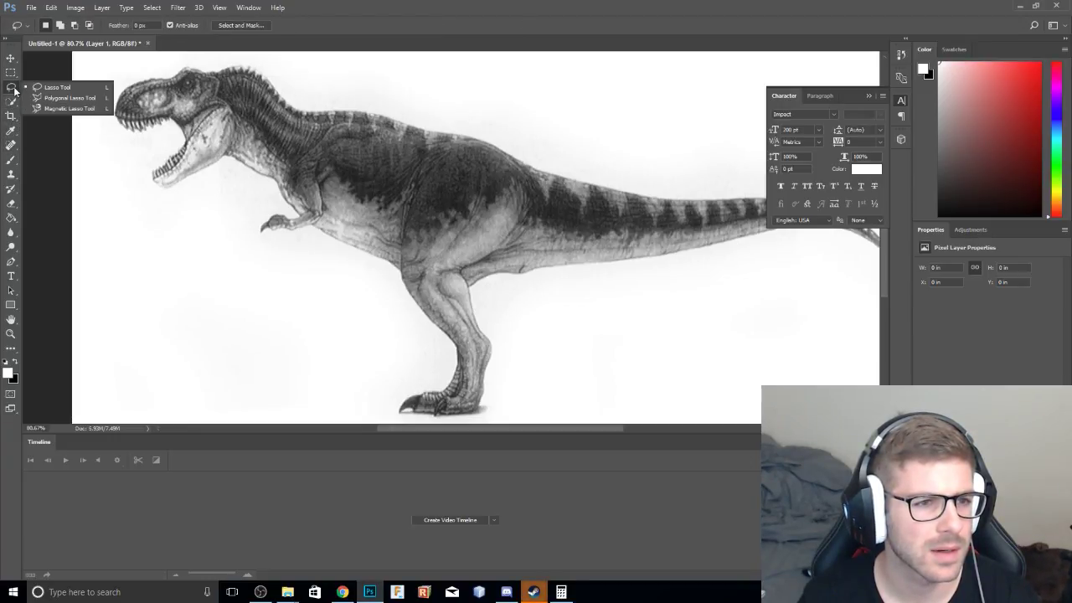
{"action": "left_click", "coordinate": [10, 223]}
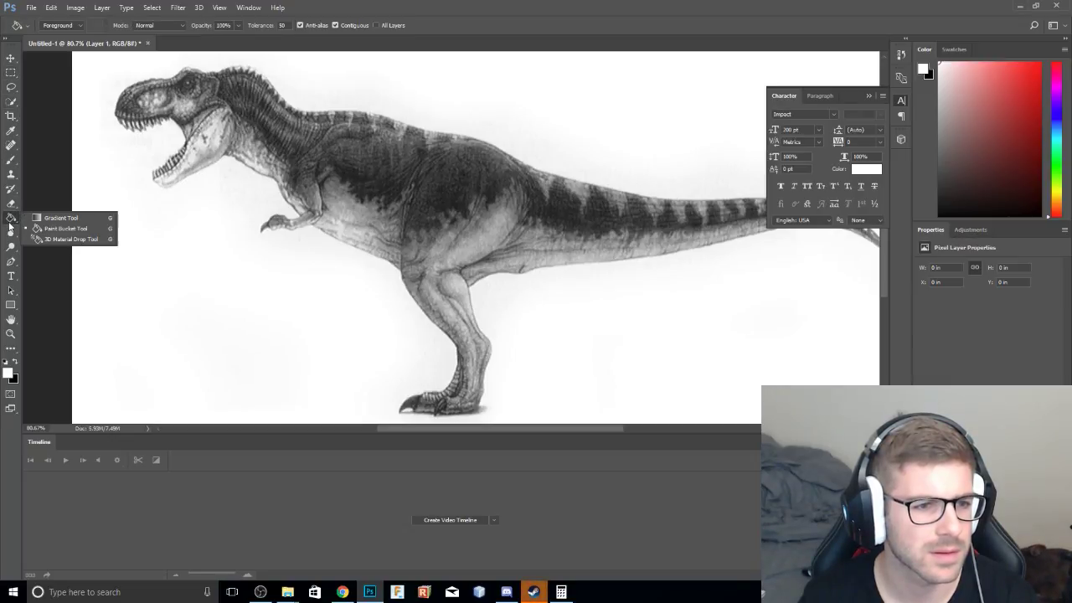
{"action": "left_click", "coordinate": [11, 246]}
{"action": "left_click", "coordinate": [10, 232]}
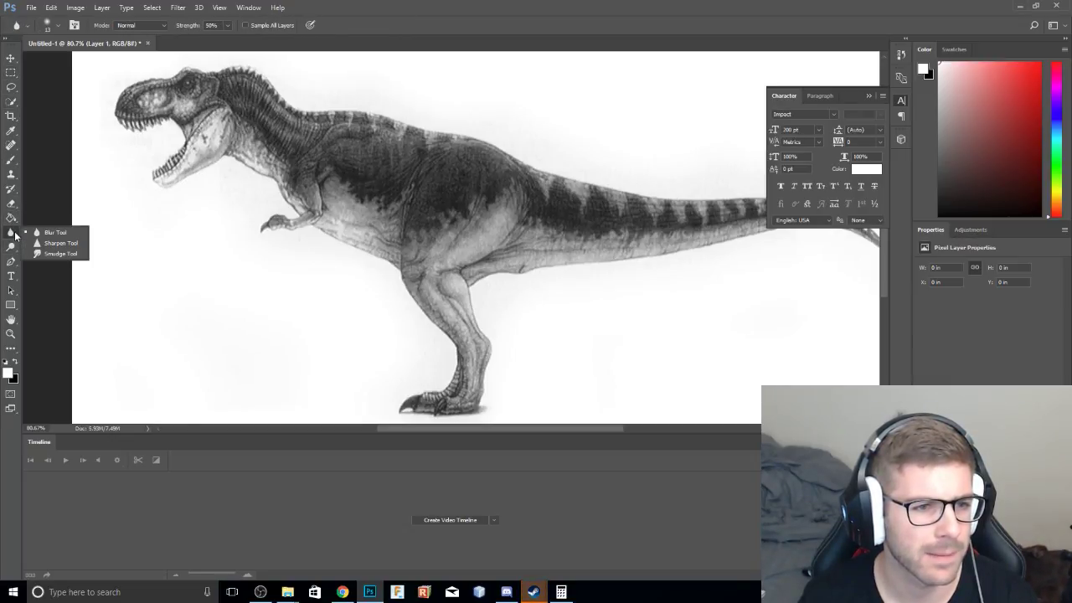
{"action": "left_click", "coordinate": [25, 243]}
Start a Pen tool path on the T-Rex's belly outline just behind the forearm.
{"action": "left_click", "coordinate": [11, 261]}
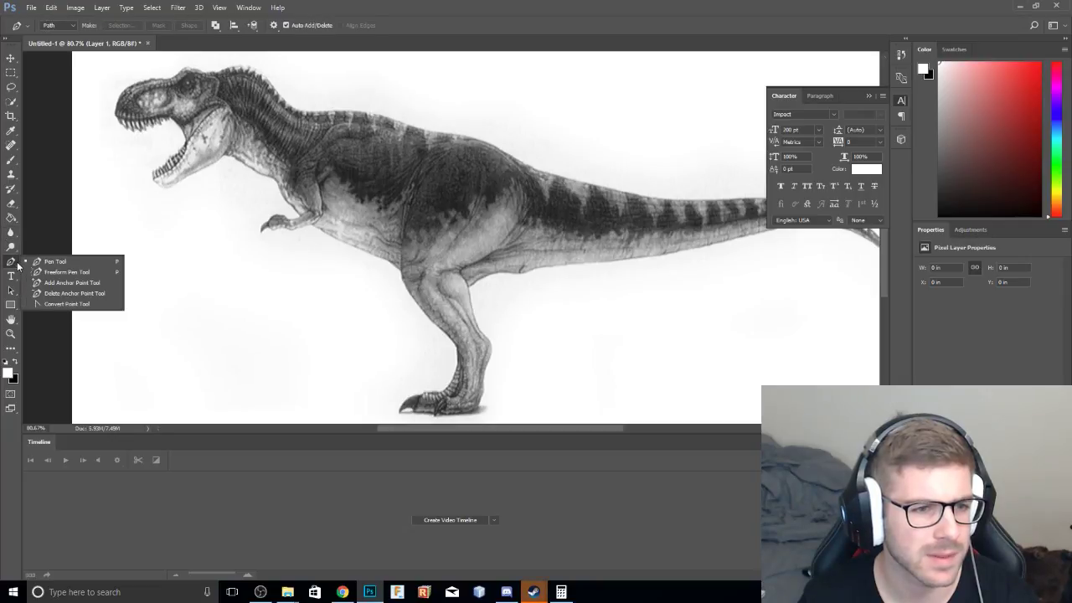
{"action": "left_click", "coordinate": [60, 262]}
{"action": "left_click", "coordinate": [311, 225]}
{"action": "left_click", "coordinate": [372, 258]}
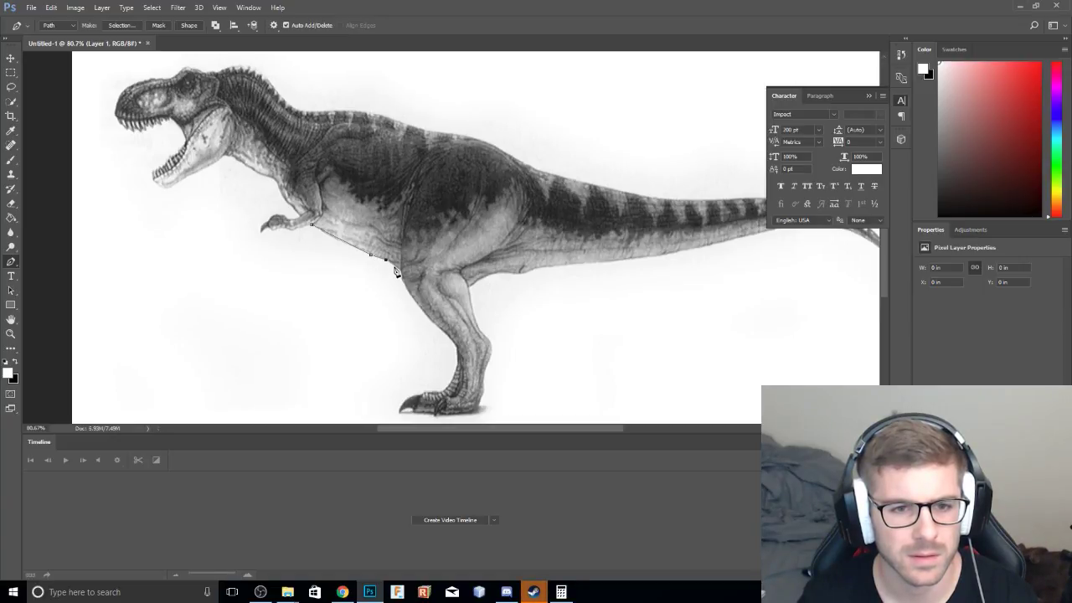
{"action": "left_click", "coordinate": [400, 272]}
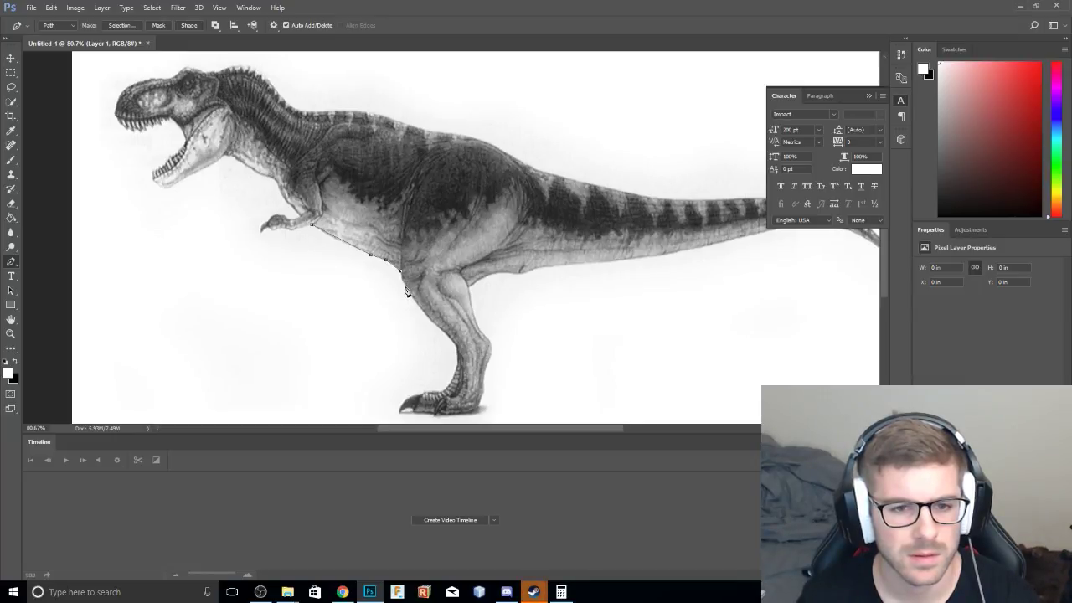
{"action": "left_click", "coordinate": [401, 288]}
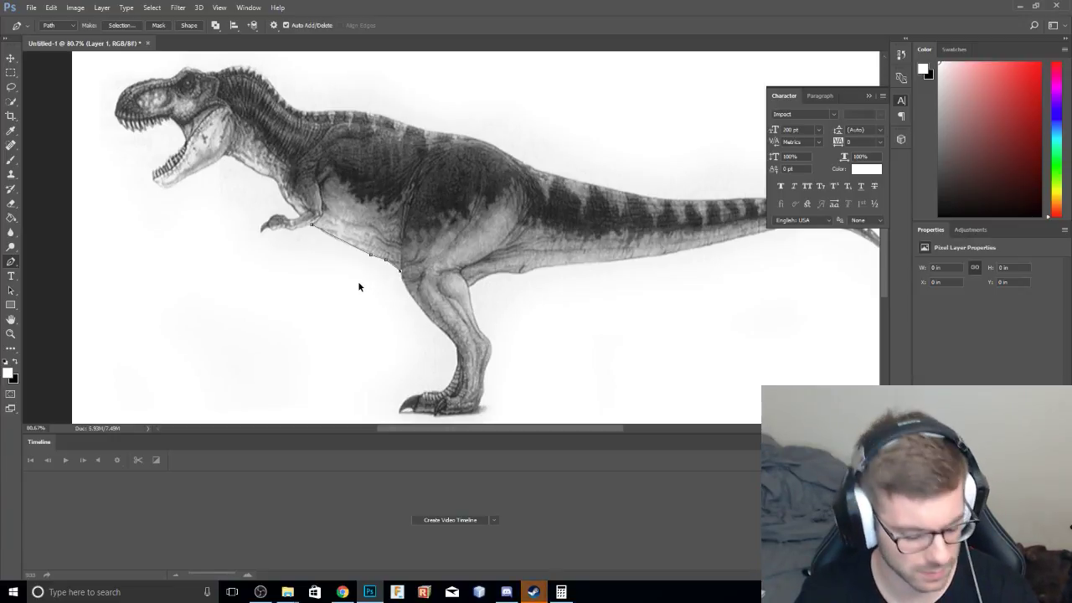
{"action": "key", "text": "alt+z"}
{"action": "key", "text": "alt+z"}
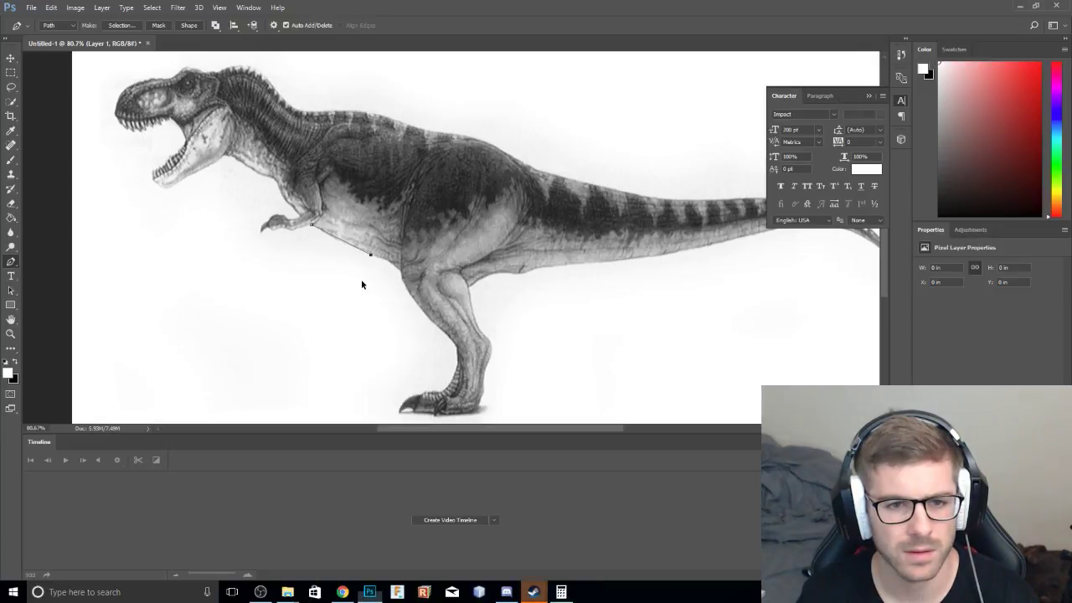
{"action": "key", "text": "alt+z"}
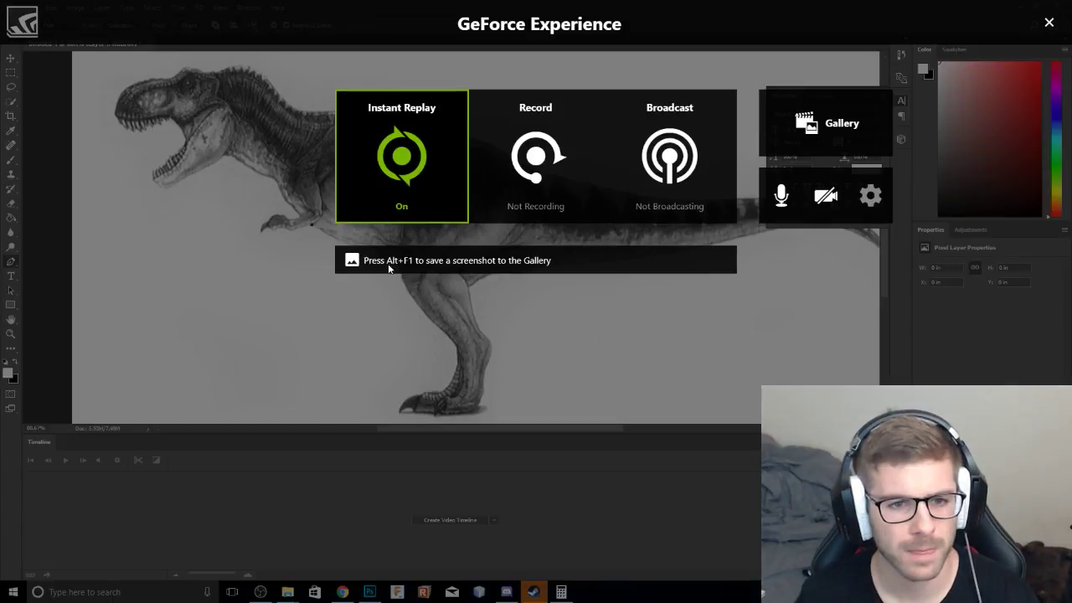
{"action": "key", "text": "alt+z"}
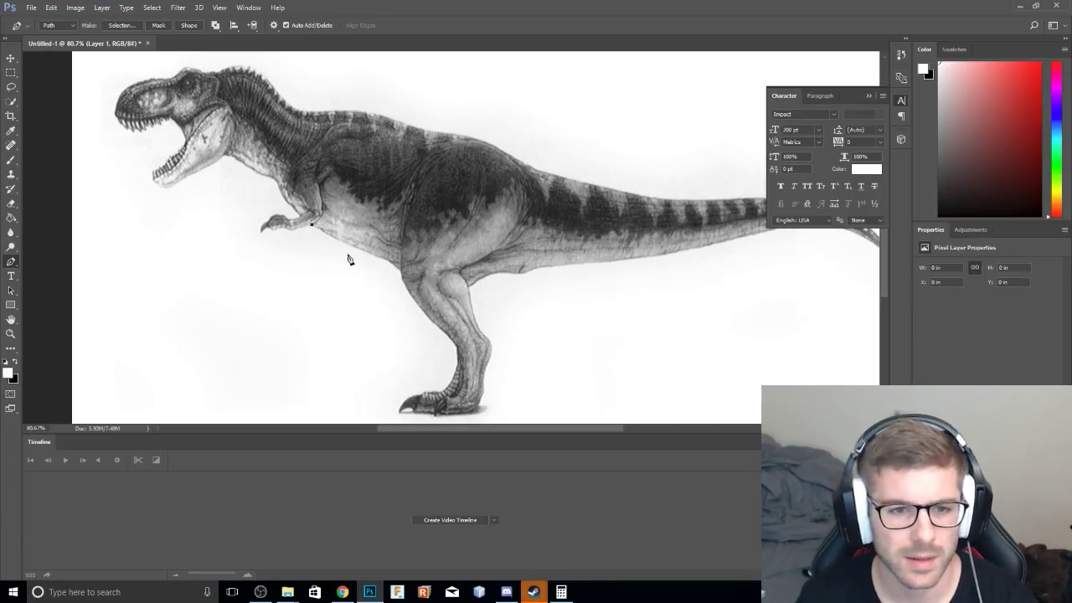
Trace the belly edge with the Pen path from behind the forearm to the front of the thigh.
{"action": "left_click", "coordinate": [390, 265]}
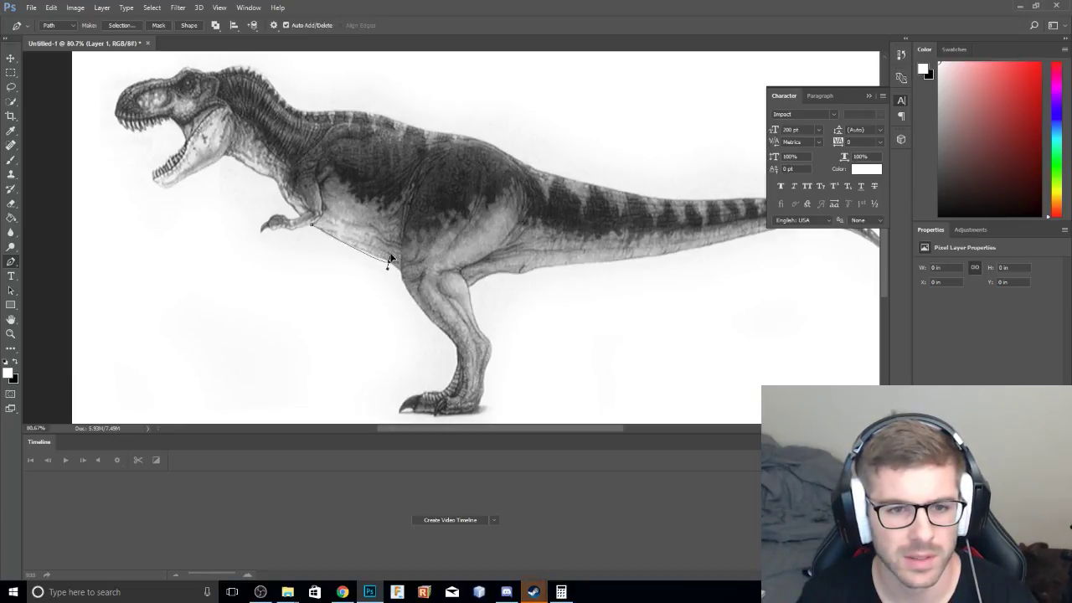
{"action": "mouse_move", "coordinate": [388, 264]}
{"action": "left_mouse_down"}
{"action": "mouse_move", "coordinate": [388, 241]}
{"action": "mouse_move", "coordinate": [378, 255]}
{"action": "left_mouse_up"}
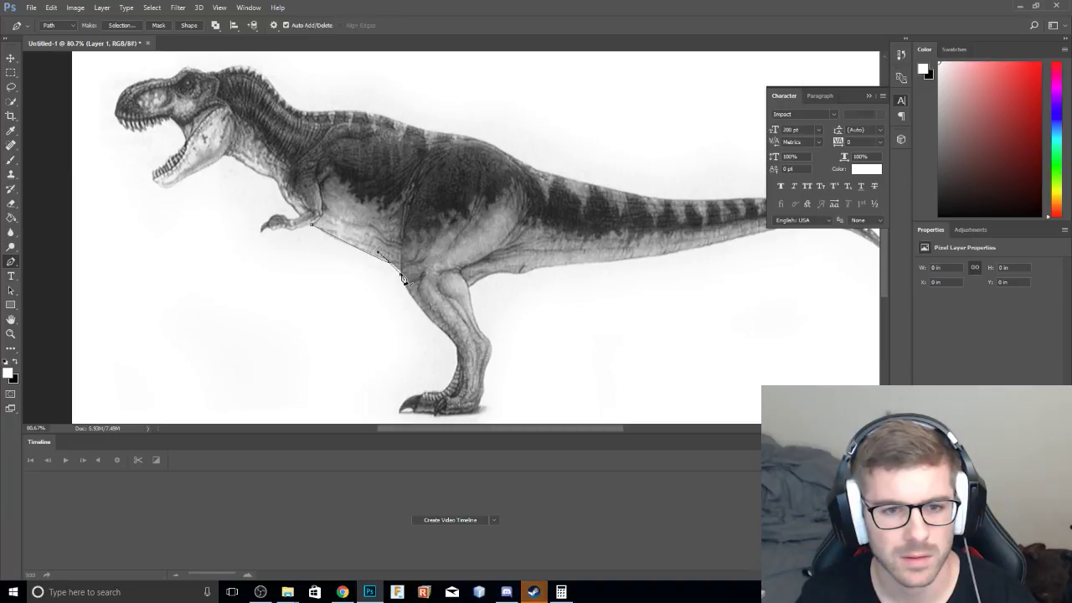
{"action": "left_click_drag", "start_coordinate": [399, 274], "coordinate": [422, 277]}
{"action": "left_click", "coordinate": [427, 327], "text": "ctrl"}
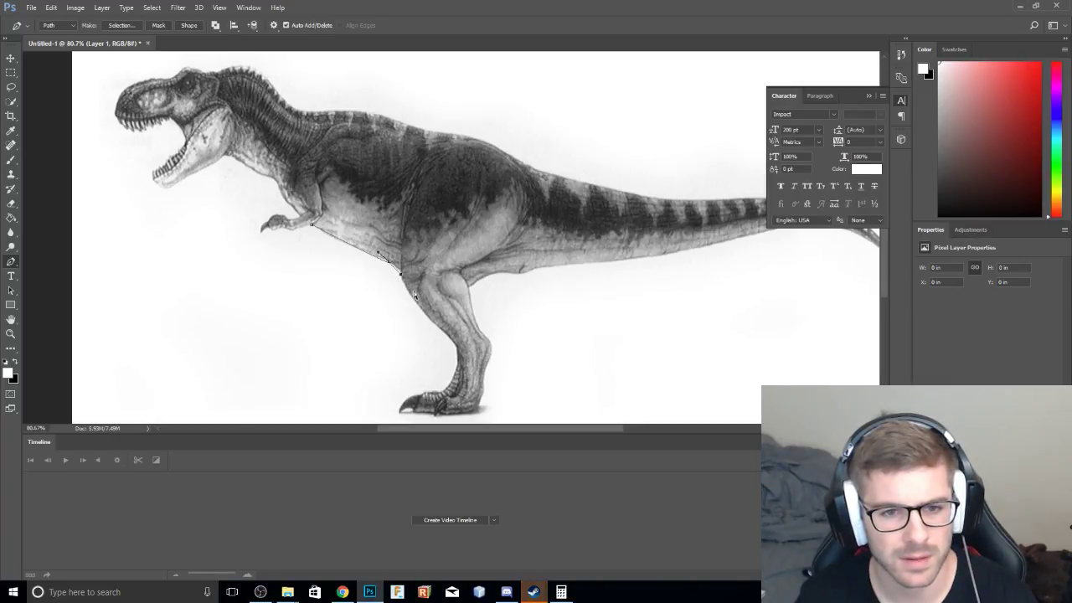
{"action": "key", "text": "alt+z"}
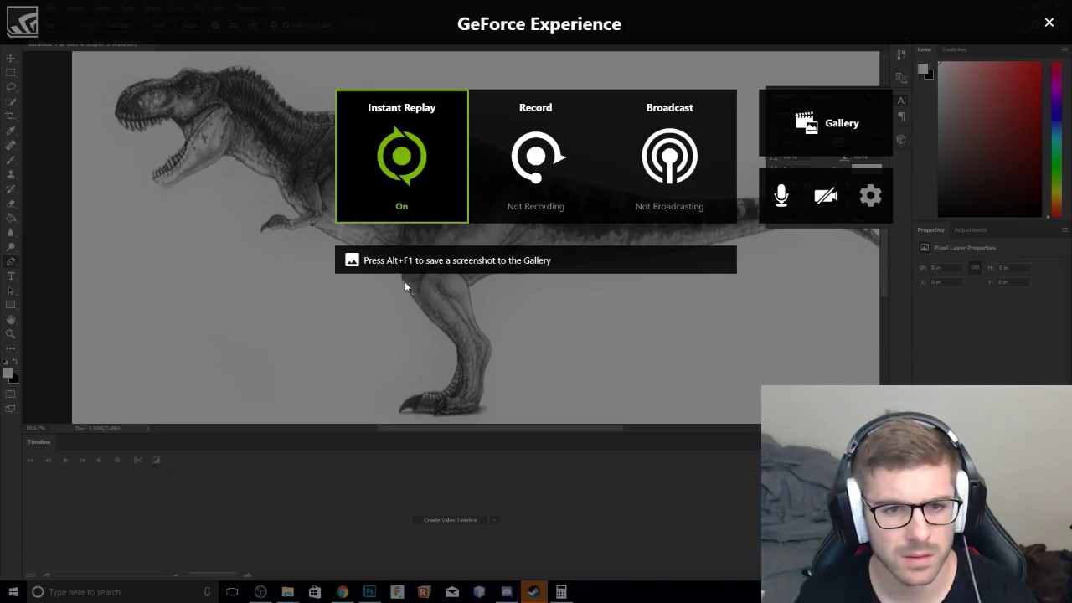
{"action": "key", "text": "alt+z"}
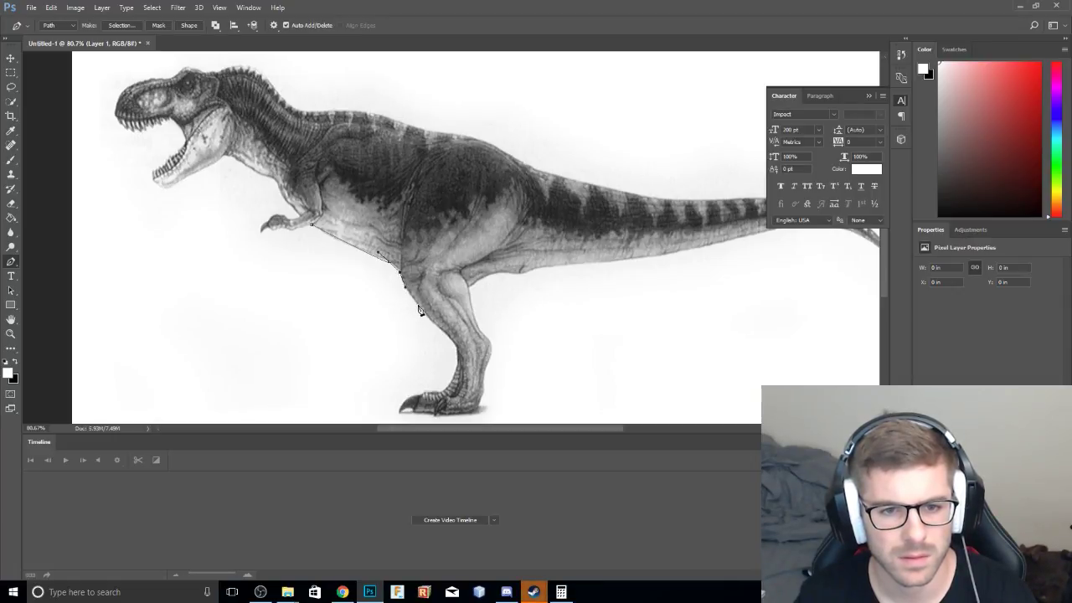
Continue the Pen path down the front edge of the leg to the top of the foot.
{"action": "left_click", "coordinate": [418, 305]}
{"action": "left_click", "coordinate": [429, 319]}
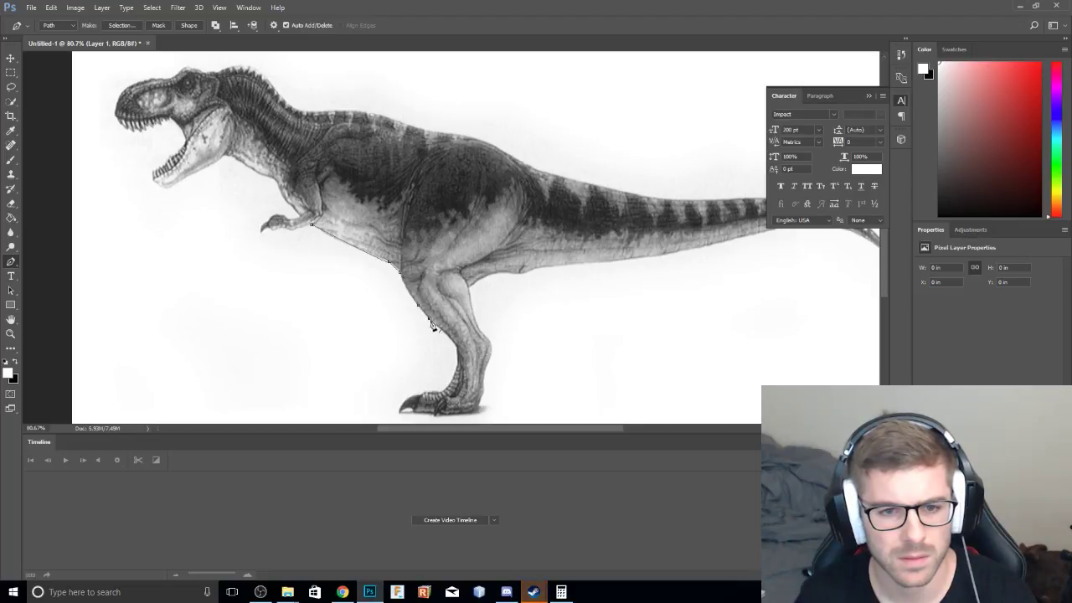
{"action": "left_click", "coordinate": [441, 329]}
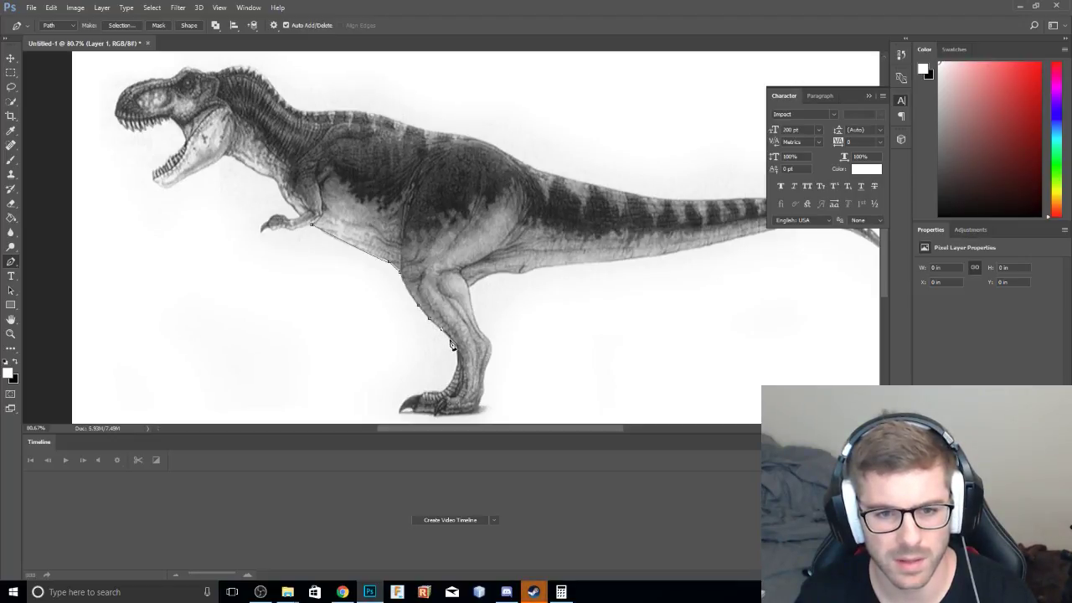
{"action": "left_click", "coordinate": [453, 342]}
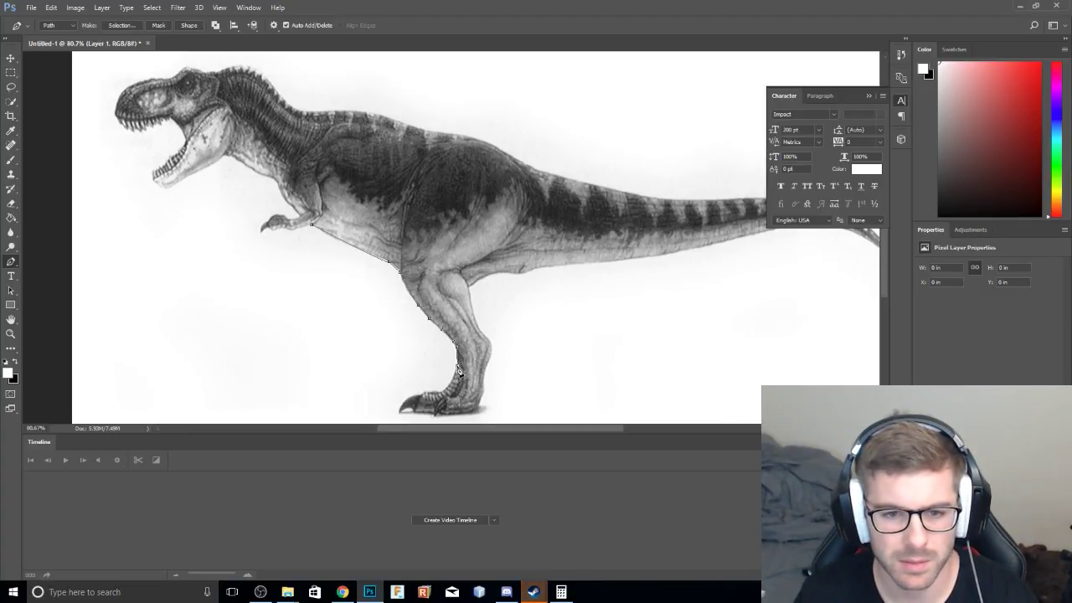
{"action": "left_click", "coordinate": [457, 367]}
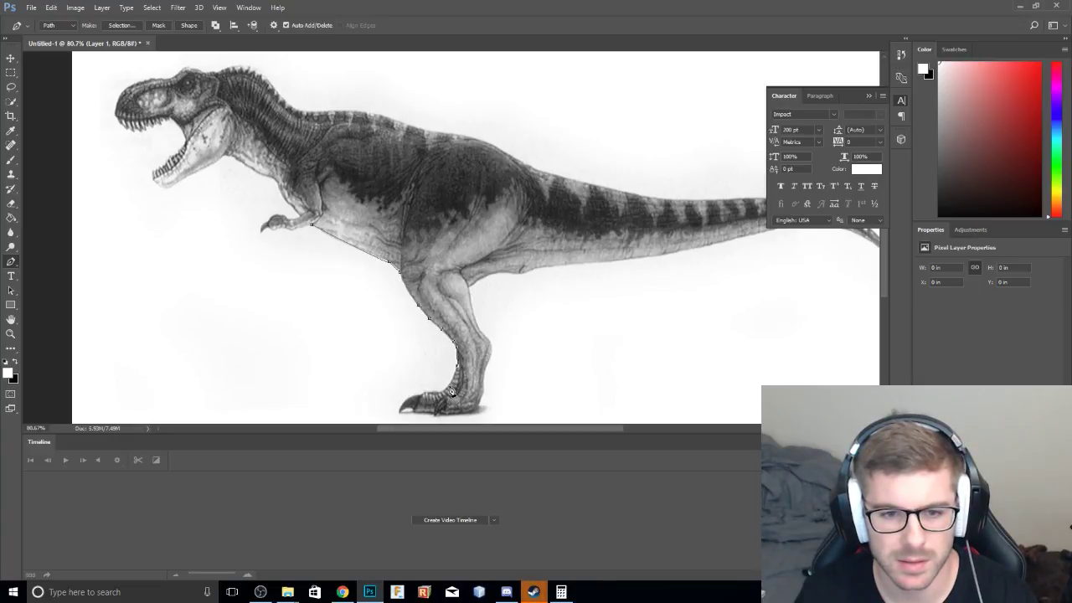
{"action": "left_click", "coordinate": [442, 392]}
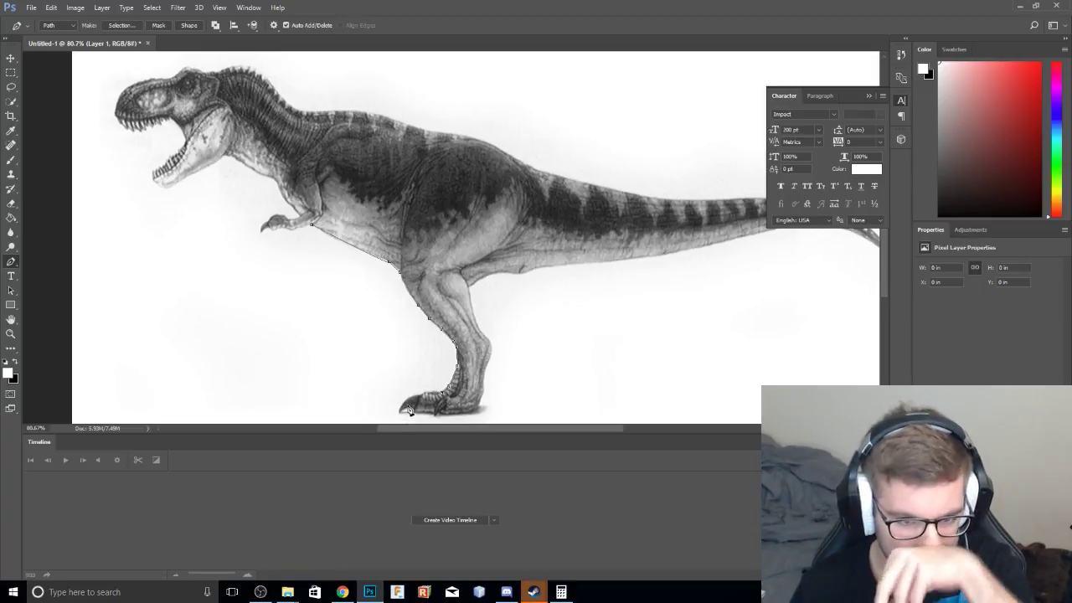
Extend the path over the top of the foot and curve it along the front claw to its tip.
{"action": "scroll", "coordinate": [431, 402], "scroll_direction": "up", "scroll_amount": 5, "text": "alt"}
{"action": "scroll", "coordinate": [430, 402], "scroll_direction": "up", "scroll_amount": 3, "text": "alt"}
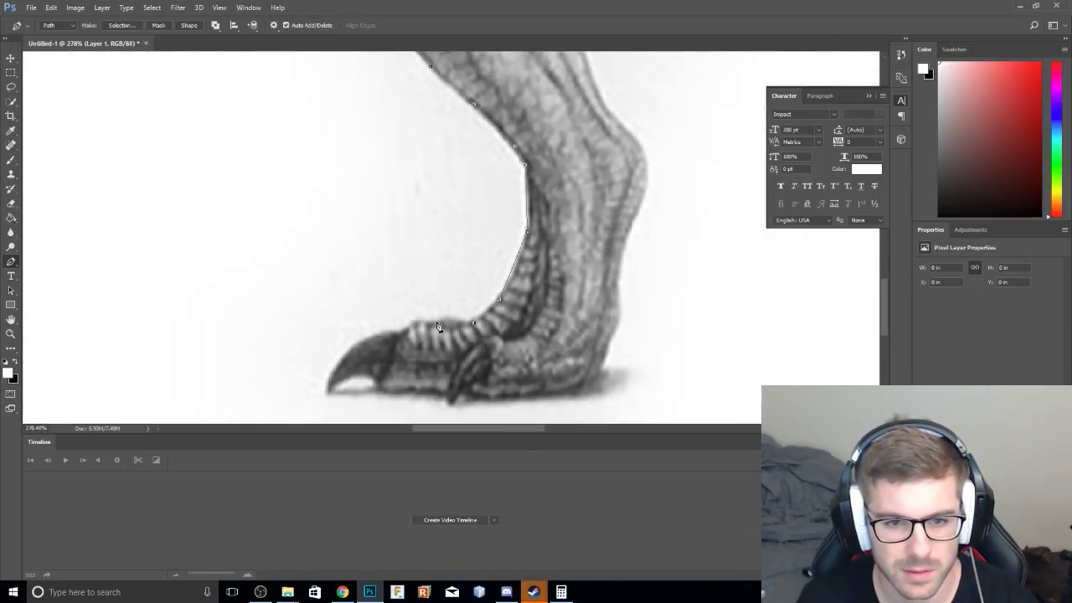
{"action": "left_click", "coordinate": [413, 322]}
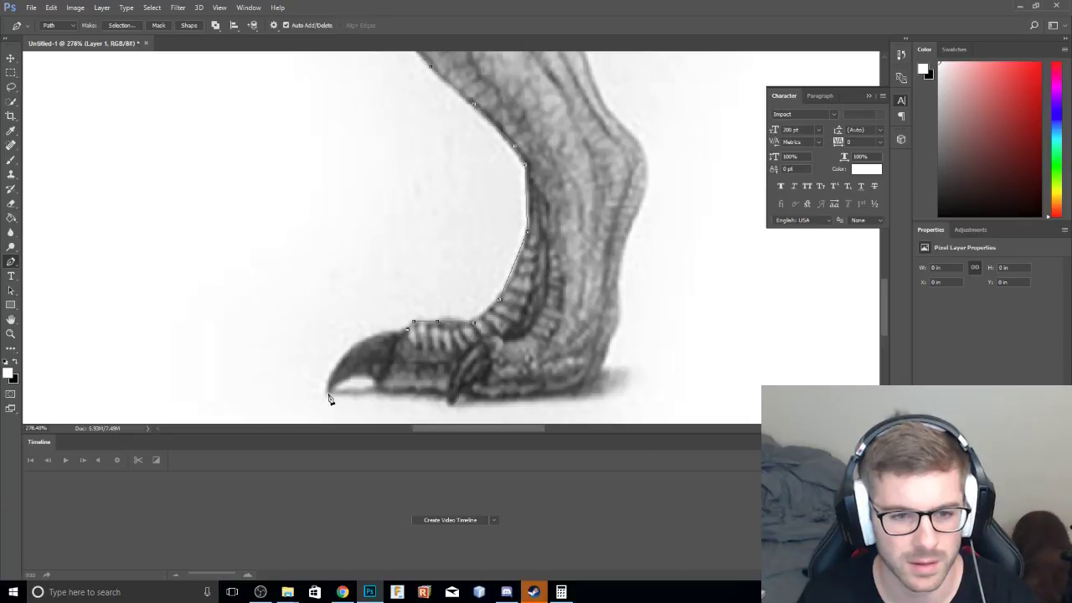
{"action": "mouse_move", "coordinate": [328, 394]}
{"action": "left_mouse_down"}
{"action": "mouse_move", "coordinate": [382, 383]}
{"action": "mouse_move", "coordinate": [309, 414]}
{"action": "mouse_move", "coordinate": [307, 400]}
{"action": "mouse_move", "coordinate": [361, 411]}
{"action": "mouse_move", "coordinate": [349, 392]}
{"action": "mouse_move", "coordinate": [355, 405]}
{"action": "mouse_move", "coordinate": [338, 399]}
{"action": "mouse_move", "coordinate": [385, 429]}
{"action": "mouse_move", "coordinate": [329, 398]}
{"action": "mouse_move", "coordinate": [319, 425]}
{"action": "mouse_move", "coordinate": [314, 387]}
{"action": "left_mouse_up"}
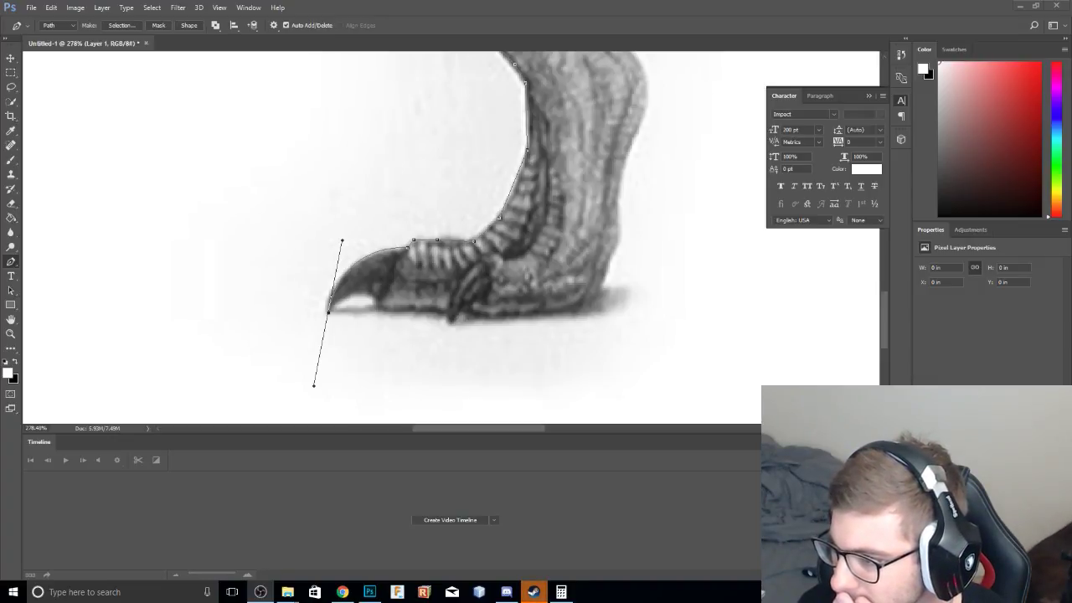
{"action": "left_click", "coordinate": [377, 309]}
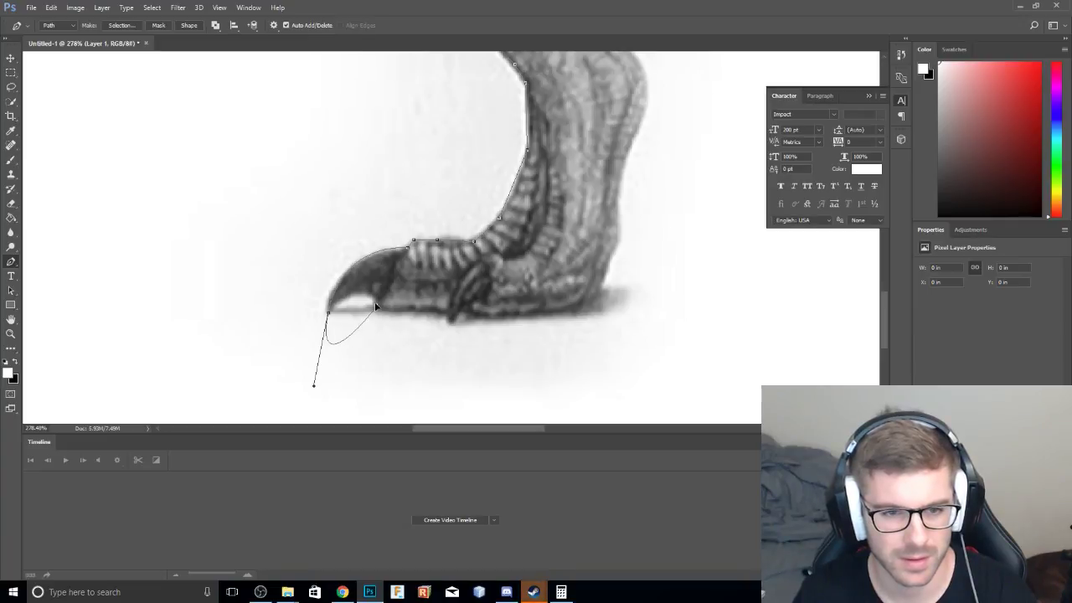
{"action": "left_click_drag", "start_coordinate": [341, 302], "coordinate": [435, 333]}
{"action": "key", "text": "Escape"}
{"action": "key", "text": "ctrl+z"}
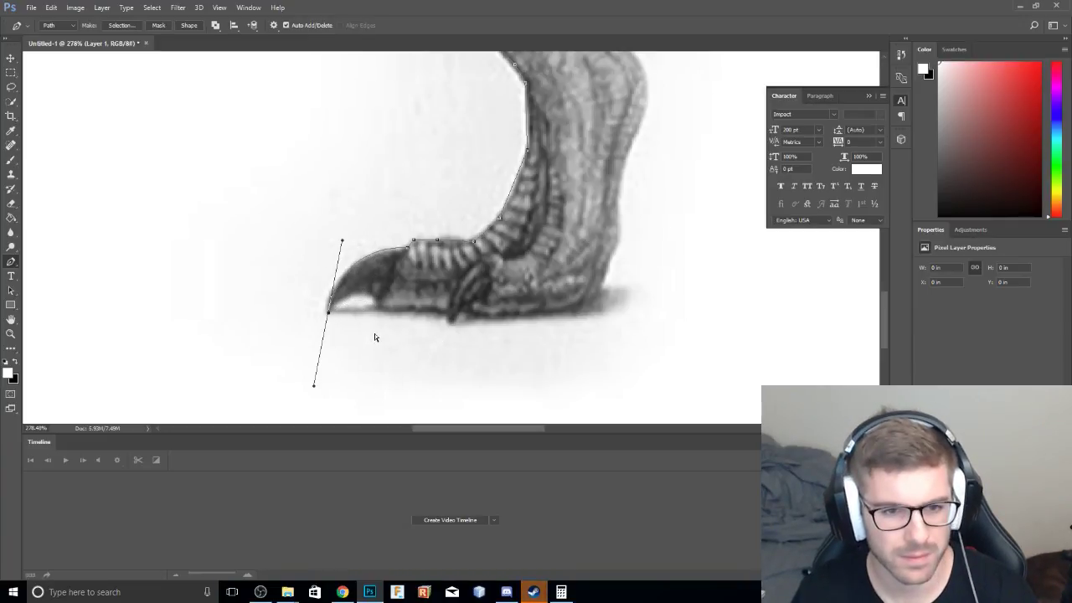
Undo the last anchor point beyond the claw tip and end the Pen path there.
{"action": "left_click", "coordinate": [356, 297]}
{"action": "key", "text": "ctrl+alt+z"}
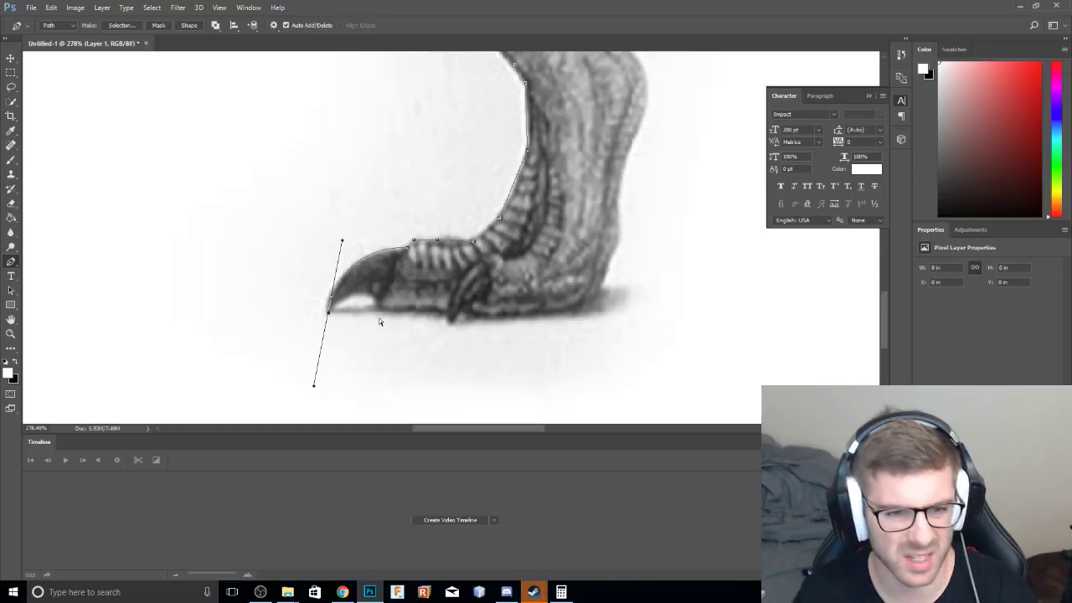
{"action": "key", "text": "ctrl+z"}
{"action": "key", "text": "ctrl+z"}
{"action": "key", "text": "Escape"}
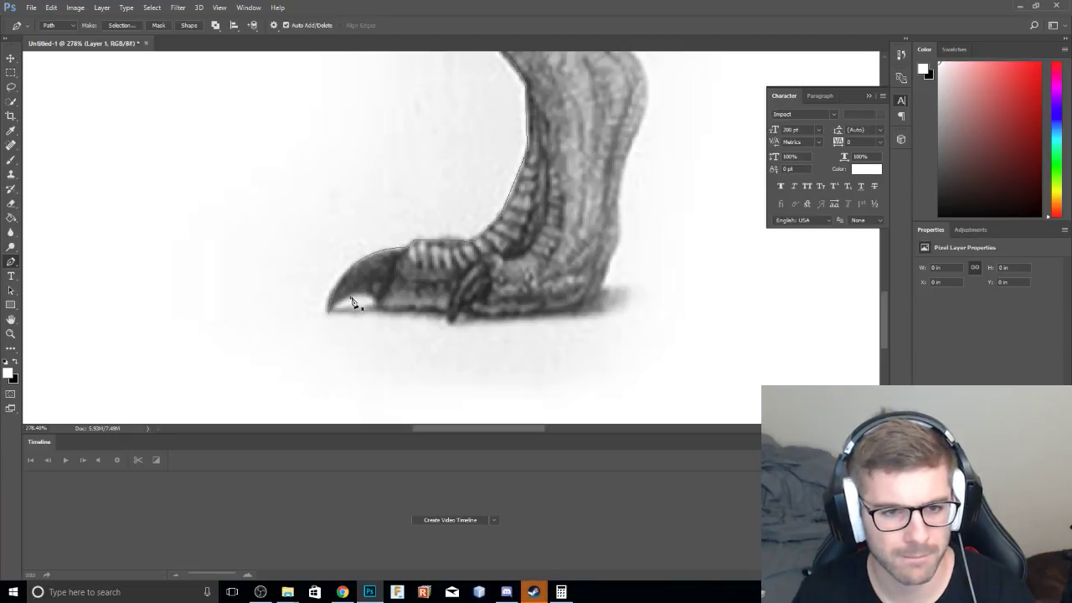
Try to trace the underside of the front claw with a new Pen path starting at the claw tip.
{"action": "left_click_drag", "start_coordinate": [334, 310], "coordinate": [329, 317]}
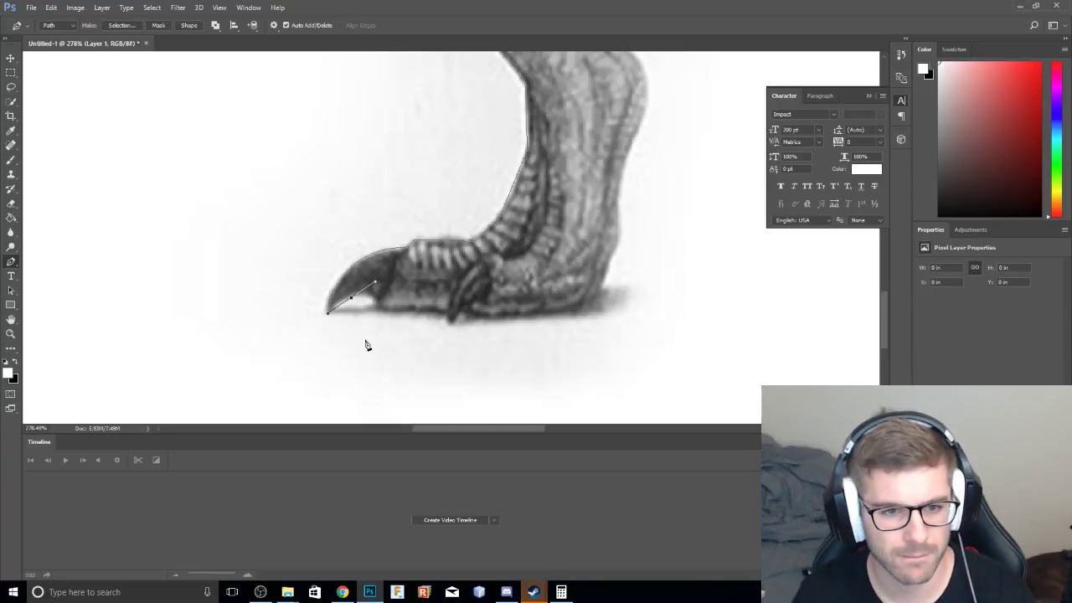
{"action": "left_click_drag", "start_coordinate": [375, 302], "coordinate": [368, 303]}
{"action": "key", "text": "Escape"}
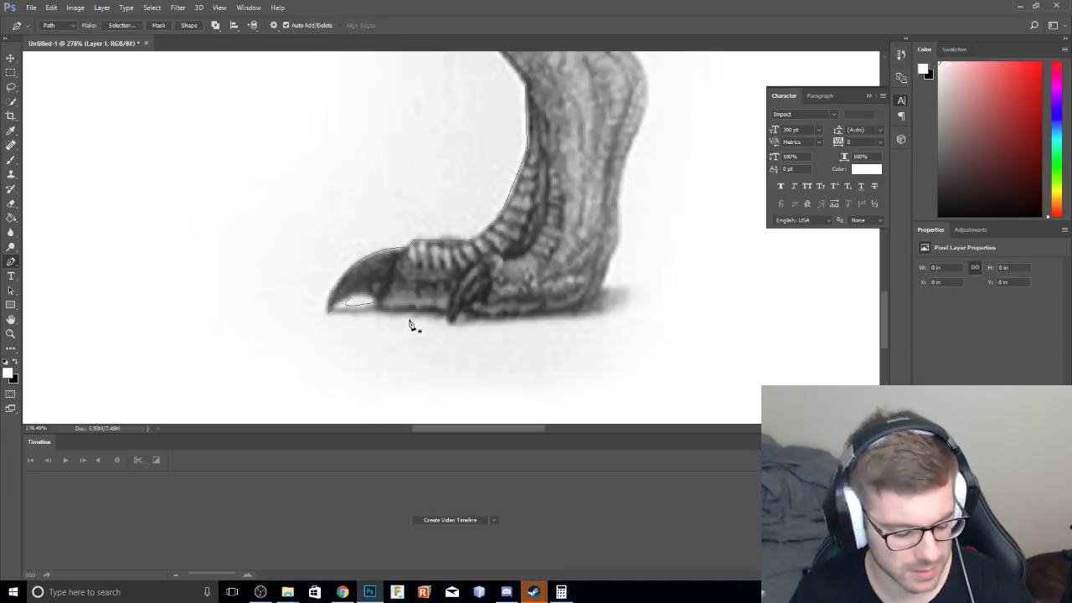
{"action": "scroll", "coordinate": [410, 325], "scroll_direction": "down", "scroll_amount": 2}
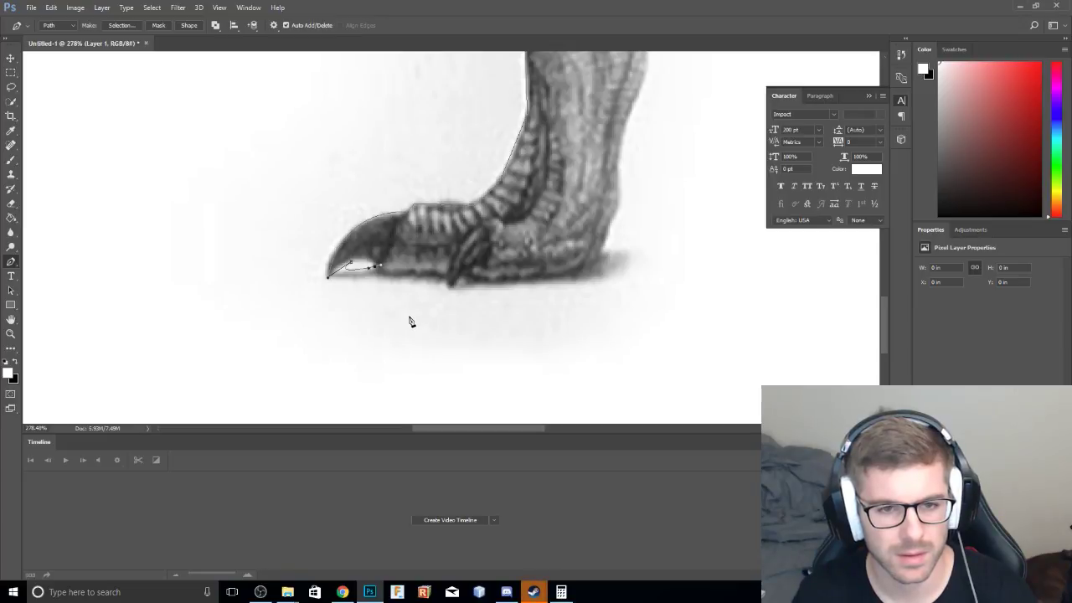
{"action": "scroll", "coordinate": [410, 322], "scroll_direction": "down", "scroll_amount": 6, "text": "alt"}
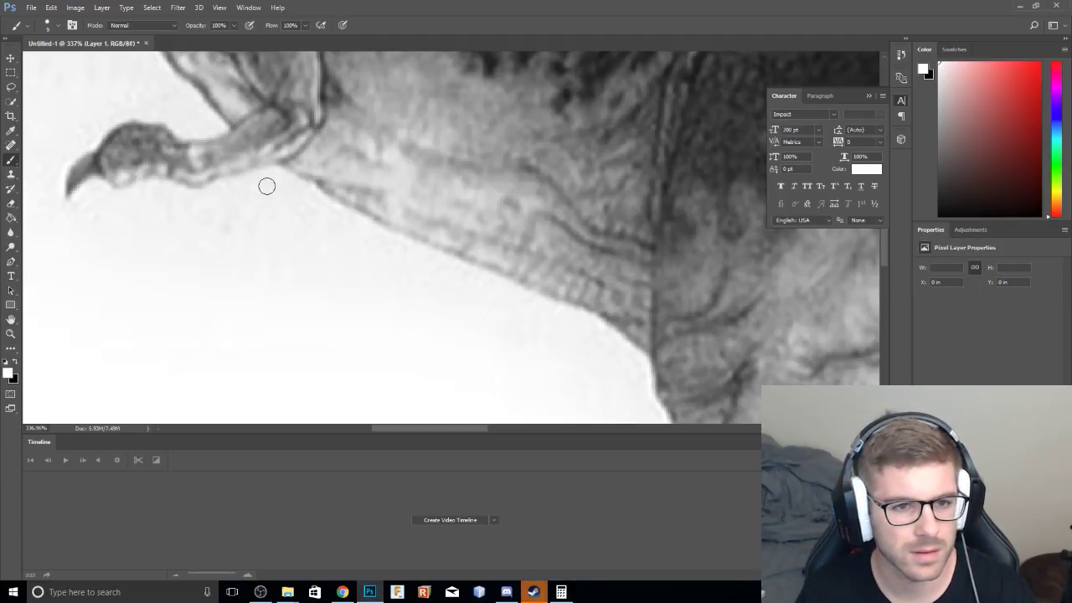
Paint the belly outline from behind the forearm to the front of the thigh with a 3 px black brush.
{"action": "left_click", "coordinate": [58, 26]}
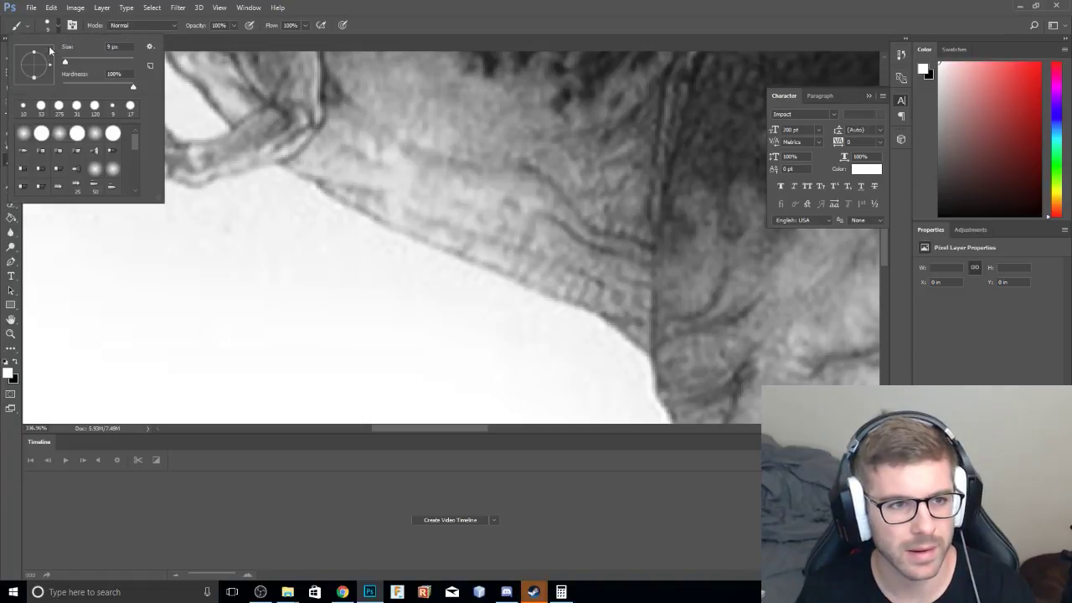
{"action": "left_click", "coordinate": [277, 171]}
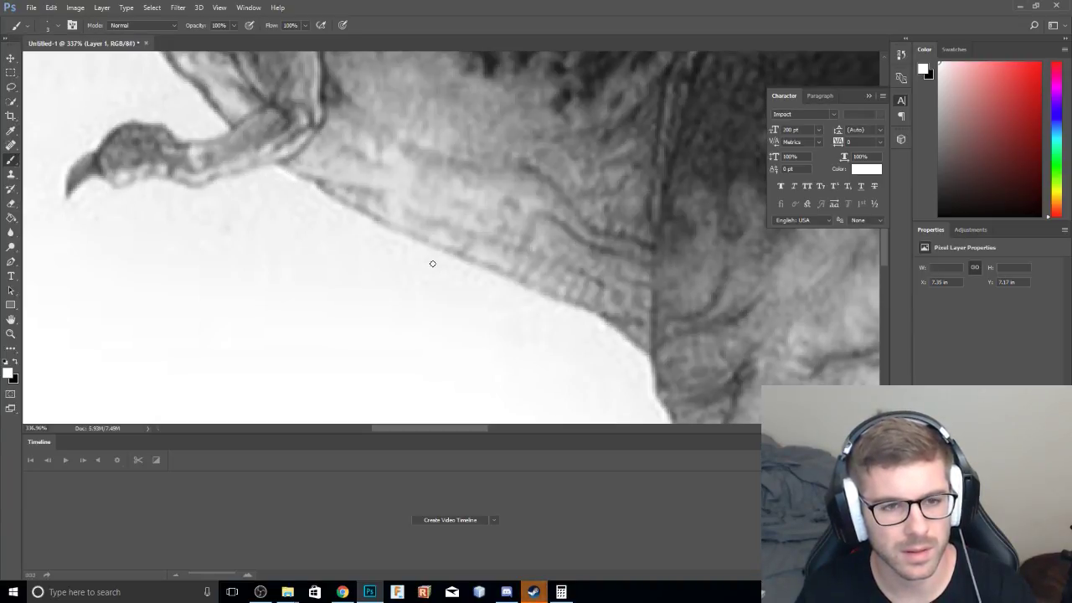
{"action": "left_click", "coordinate": [15, 362]}
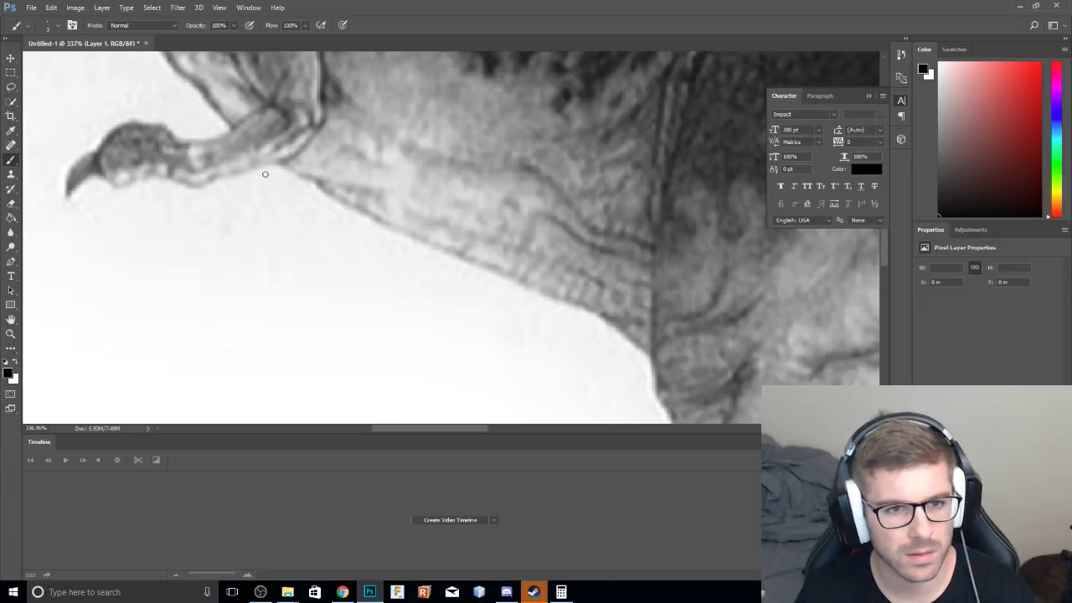
{"action": "mouse_move", "coordinate": [274, 166]}
{"action": "left_mouse_down"}
{"action": "mouse_move", "coordinate": [356, 217]}
{"action": "mouse_move", "coordinate": [610, 326]}
{"action": "mouse_move", "coordinate": [652, 364]}
{"action": "left_mouse_up"}
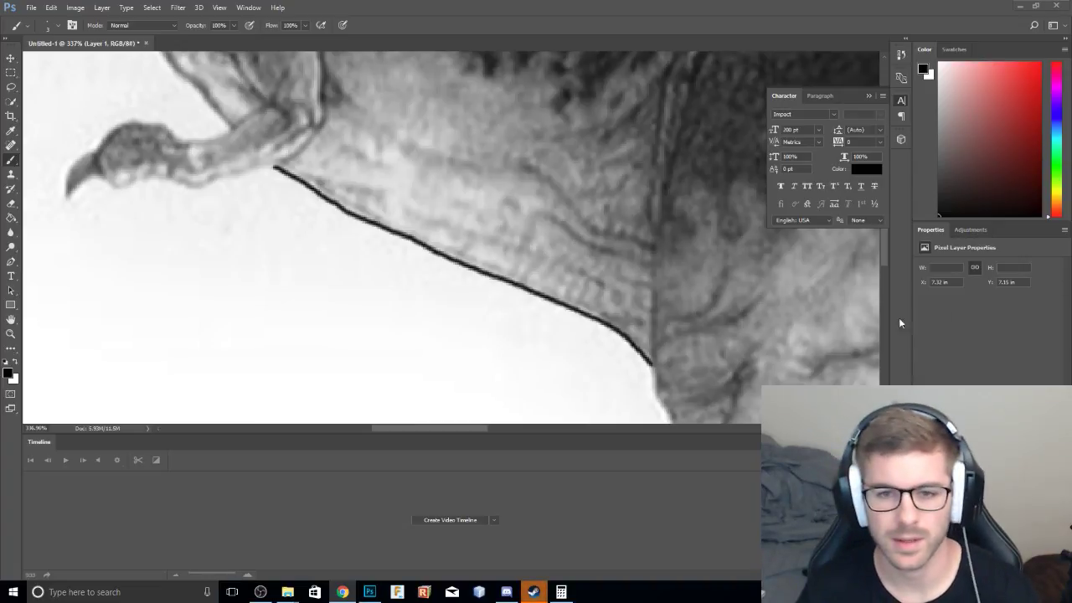
Continue the black brush outline down the front edge of the leg from the thigh to the top of the foot.
{"action": "scroll", "coordinate": [699, 299], "scroll_direction": "down", "scroll_amount": 2, "text": "alt"}
{"action": "scroll", "coordinate": [700, 299], "scroll_direction": "down", "scroll_amount": 3, "text": "alt"}
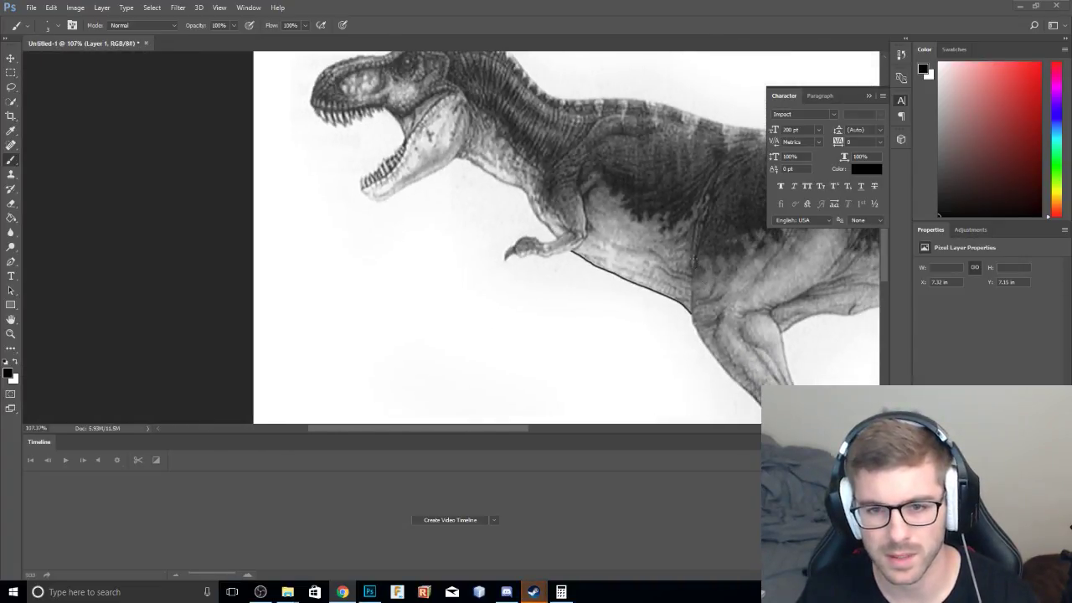
{"action": "scroll", "coordinate": [676, 282], "scroll_direction": "up", "scroll_amount": 2, "text": "alt"}
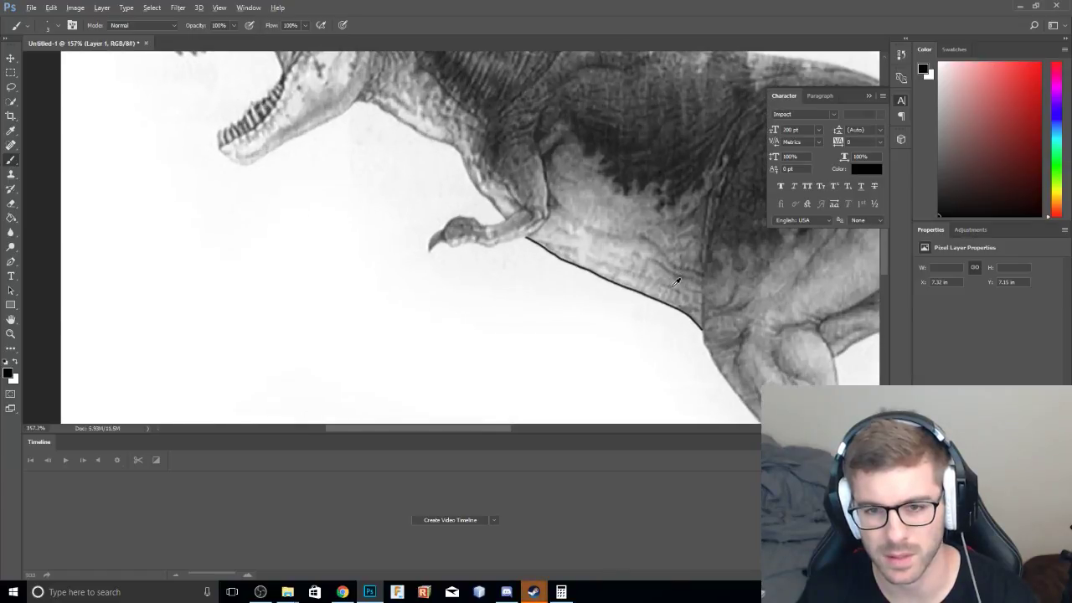
{"action": "scroll", "coordinate": [677, 282], "scroll_direction": "up", "scroll_amount": 3, "text": "alt"}
{"action": "left_click_drag", "start_coordinate": [703, 288], "coordinate": [447, 75]}
{"action": "left_click_drag", "start_coordinate": [513, 174], "coordinate": [481, 149]}
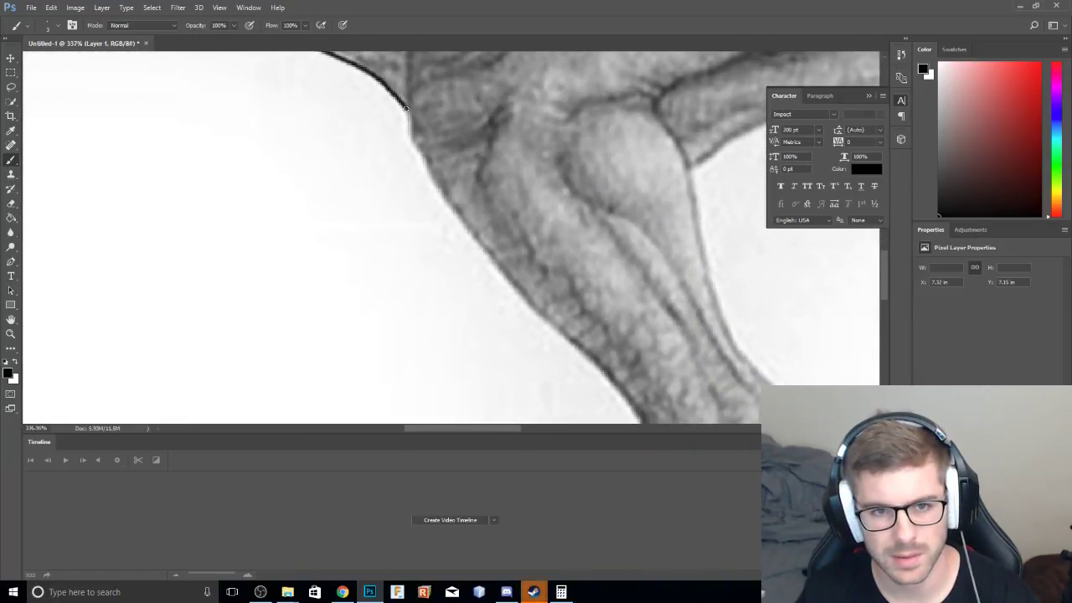
{"action": "mouse_move", "coordinate": [407, 123]}
{"action": "left_mouse_down"}
{"action": "mouse_move", "coordinate": [410, 149]}
{"action": "mouse_move", "coordinate": [445, 203]}
{"action": "mouse_move", "coordinate": [534, 315]}
{"action": "left_mouse_up"}
{"action": "left_click_drag", "start_coordinate": [500, 251], "coordinate": [388, 73]}
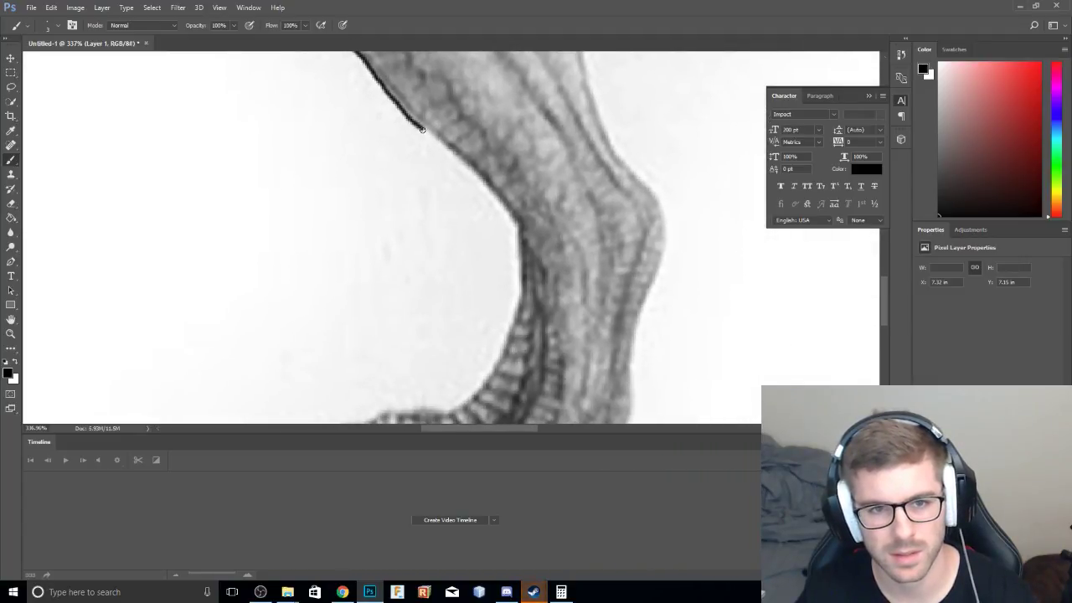
{"action": "mouse_move", "coordinate": [427, 133]}
{"action": "left_mouse_down"}
{"action": "mouse_move", "coordinate": [501, 207]}
{"action": "mouse_move", "coordinate": [519, 261]}
{"action": "mouse_move", "coordinate": [494, 139]}
{"action": "left_mouse_up"}
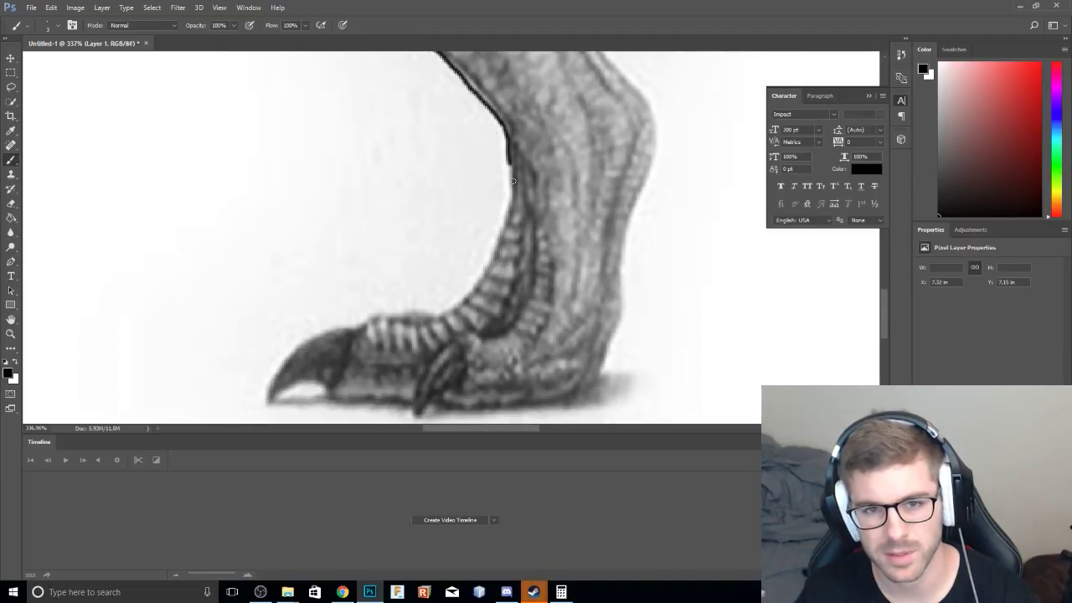
{"action": "mouse_move", "coordinate": [510, 170]}
{"action": "left_mouse_down"}
{"action": "mouse_move", "coordinate": [511, 199]}
{"action": "mouse_move", "coordinate": [467, 294]}
{"action": "mouse_move", "coordinate": [408, 315]}
{"action": "mouse_move", "coordinate": [397, 308]}
{"action": "mouse_move", "coordinate": [424, 192]}
{"action": "left_mouse_up"}
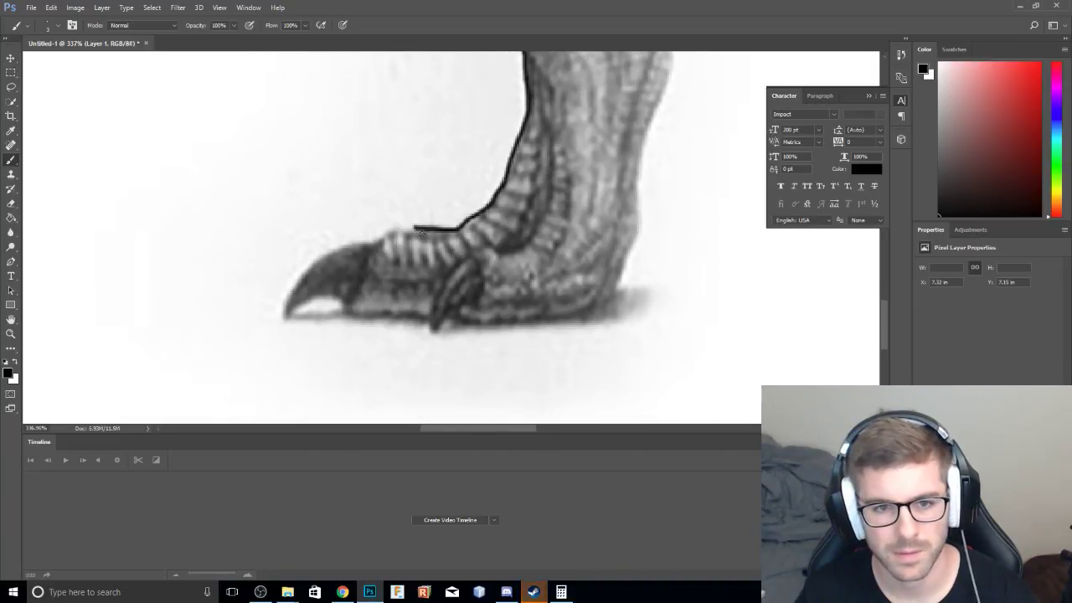
Paint the outline over the toe, around the front claw and along the sole of the foot to the heel.
{"action": "mouse_move", "coordinate": [411, 227]}
{"action": "left_mouse_down"}
{"action": "mouse_move", "coordinate": [323, 251]}
{"action": "mouse_move", "coordinate": [285, 313]}
{"action": "mouse_move", "coordinate": [323, 303]}
{"action": "mouse_move", "coordinate": [413, 323]}
{"action": "left_mouse_up"}
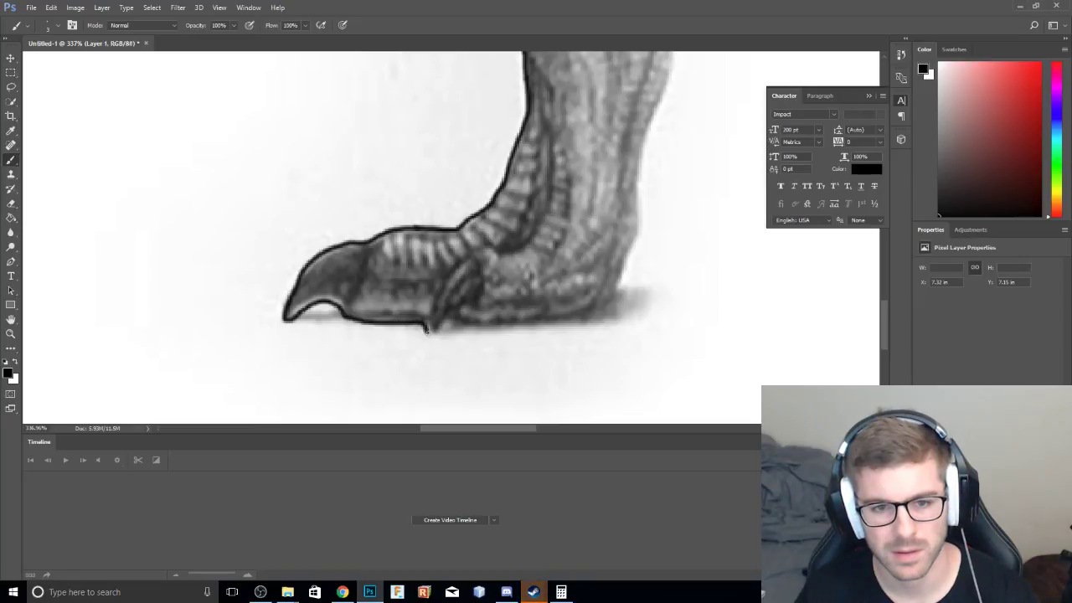
{"action": "left_click_drag", "start_coordinate": [469, 323], "coordinate": [604, 317]}
{"action": "scroll", "coordinate": [598, 310], "scroll_direction": "down", "scroll_amount": 10, "text": "alt"}
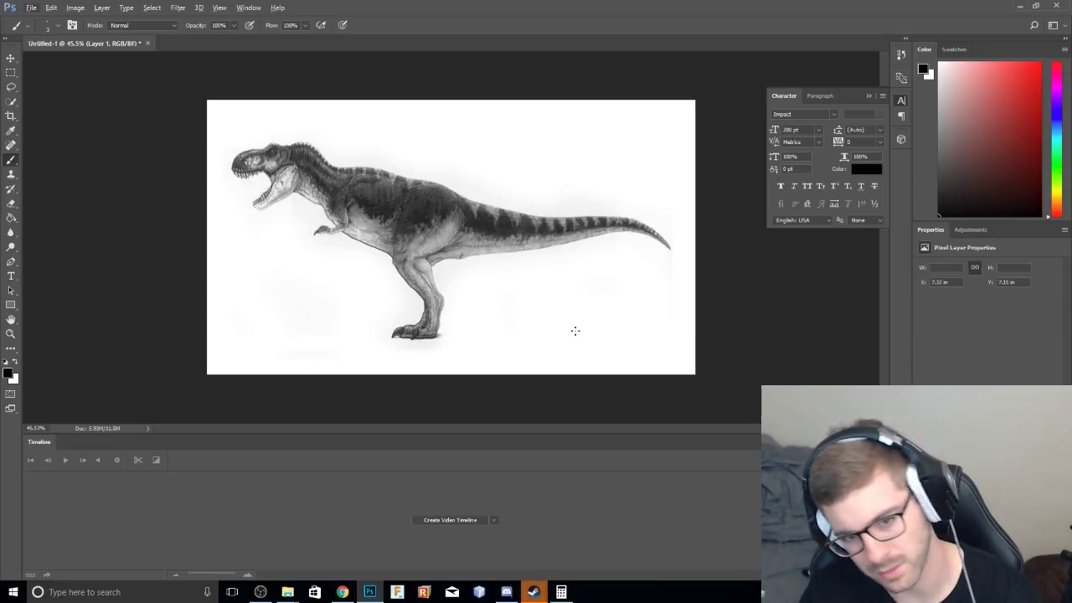
Paint the outline down the chest and around the forearm and its claw, joining it to the belly line.
{"action": "scroll", "coordinate": [334, 236], "scroll_direction": "up", "scroll_amount": 15, "text": "alt"}
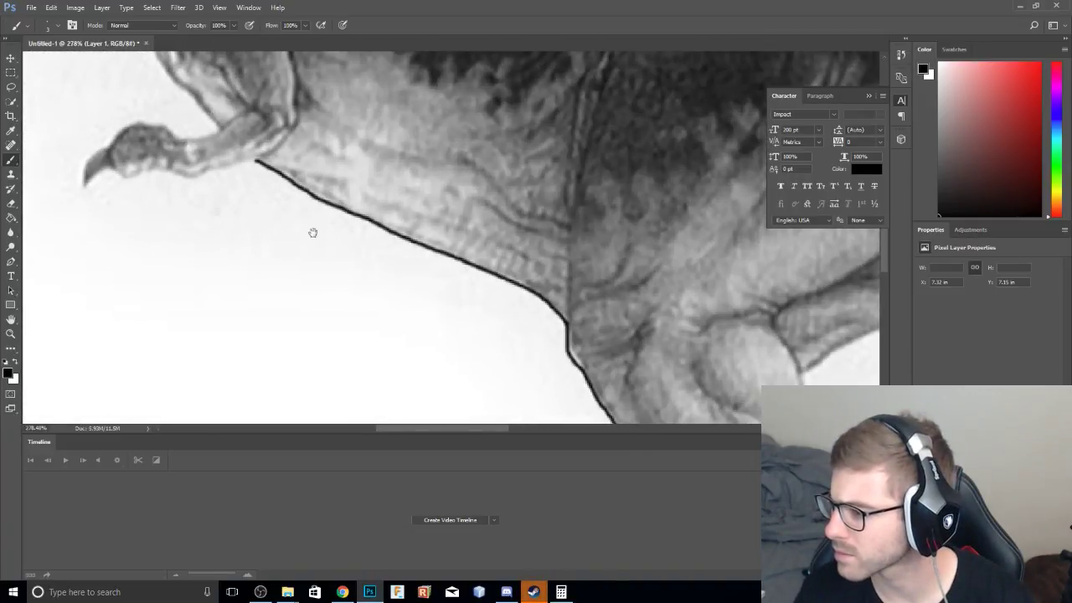
{"action": "left_click_drag", "start_coordinate": [294, 227], "coordinate": [425, 329]}
{"action": "mouse_move", "coordinate": [301, 136]}
{"action": "left_mouse_down"}
{"action": "mouse_move", "coordinate": [331, 196]}
{"action": "mouse_move", "coordinate": [384, 250]}
{"action": "left_mouse_up"}
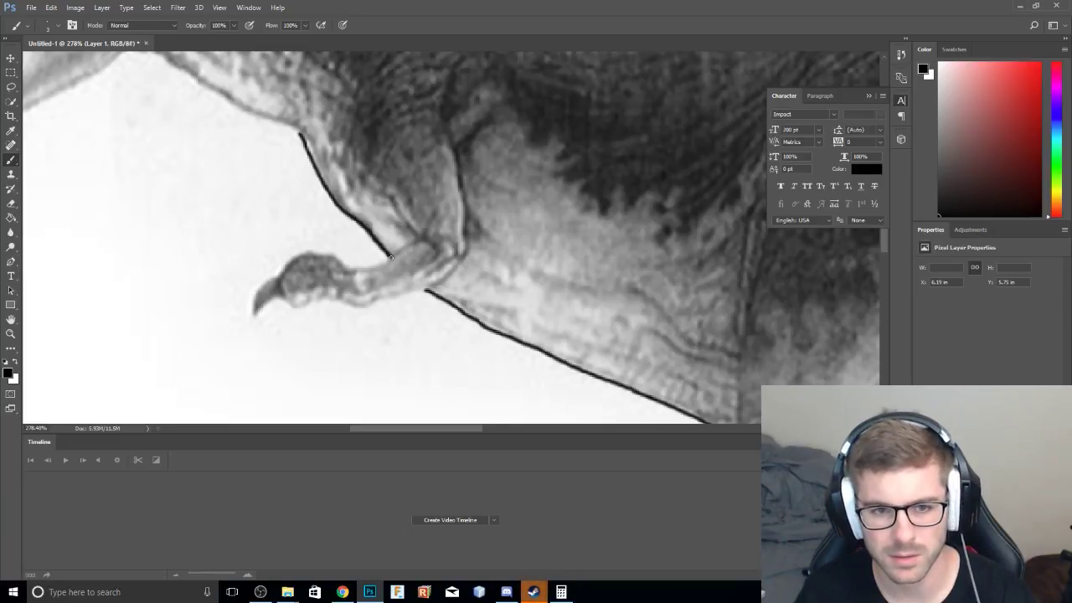
{"action": "mouse_move", "coordinate": [387, 262]}
{"action": "left_mouse_down"}
{"action": "mouse_move", "coordinate": [287, 257]}
{"action": "mouse_move", "coordinate": [253, 312]}
{"action": "mouse_move", "coordinate": [279, 299]}
{"action": "mouse_move", "coordinate": [298, 309]}
{"action": "mouse_move", "coordinate": [329, 300]}
{"action": "mouse_move", "coordinate": [377, 310]}
{"action": "mouse_move", "coordinate": [425, 291]}
{"action": "left_mouse_up"}
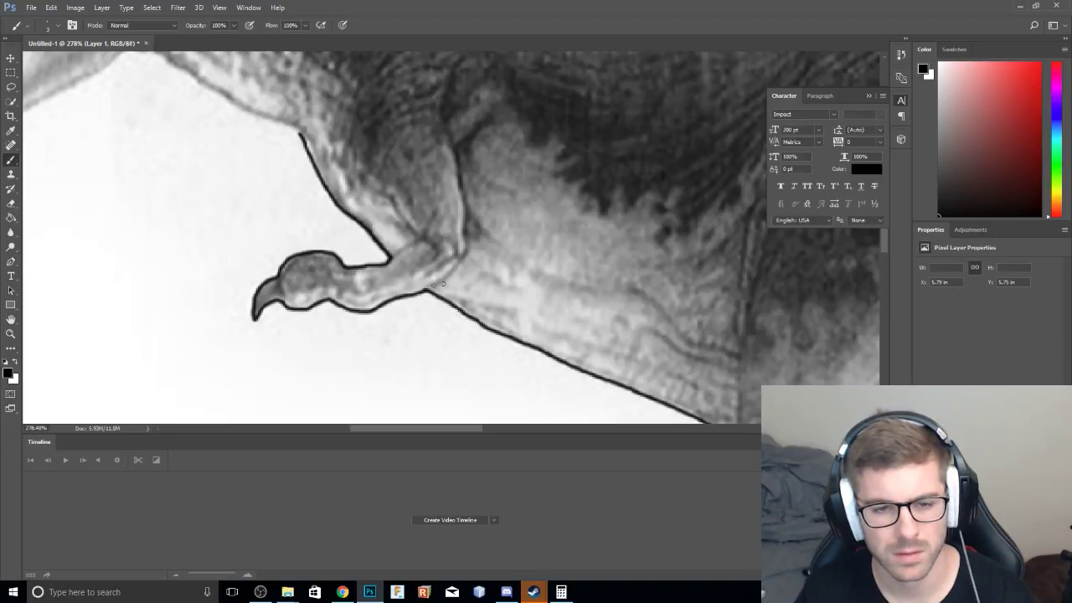
Dismiss the eBay notification covering the workspace.
{"action": "scroll", "coordinate": [437, 284], "scroll_direction": "down", "scroll_amount": 5, "text": "alt"}
{"action": "left_click_drag", "start_coordinate": [352, 246], "coordinate": [475, 238]}
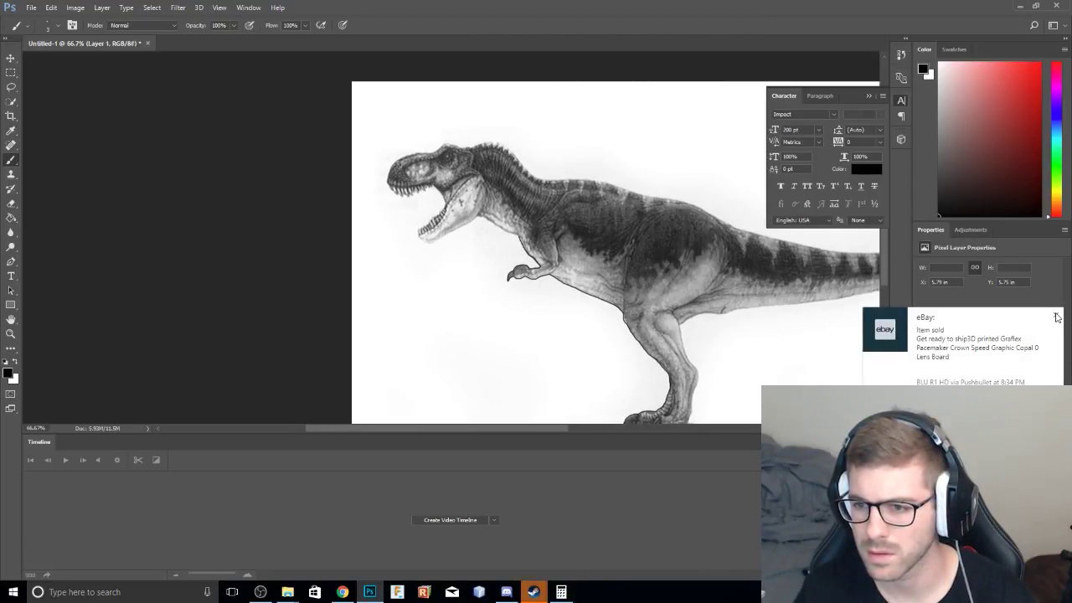
{"action": "left_click", "coordinate": [1055, 315]}
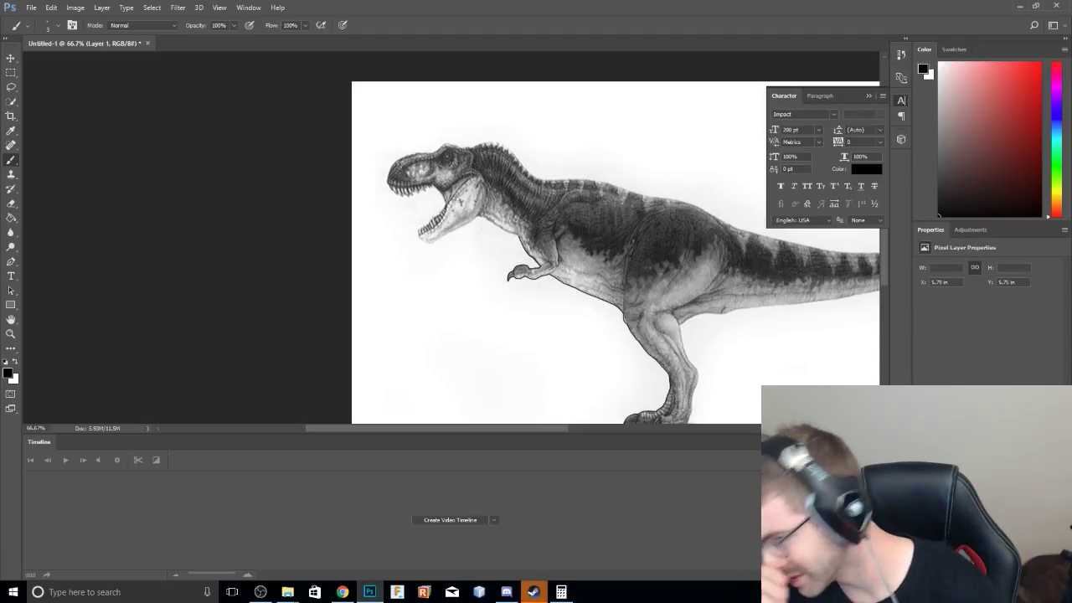
Paint the outline along the underside of the neck from the back of the lower jaw to the chest line.
{"action": "scroll", "coordinate": [503, 231], "scroll_direction": "up", "scroll_amount": 5, "text": "alt"}
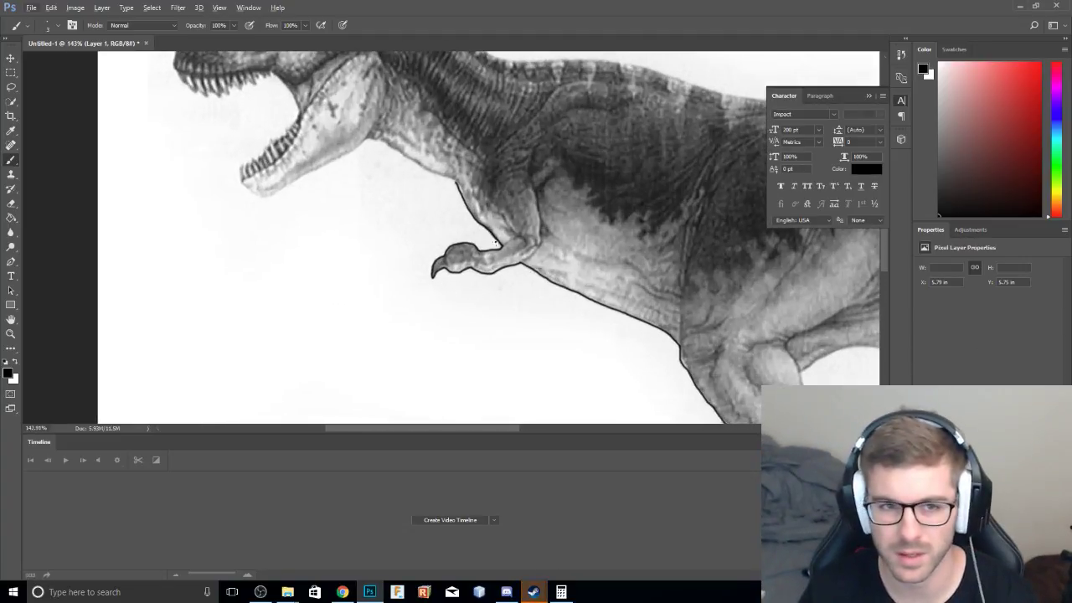
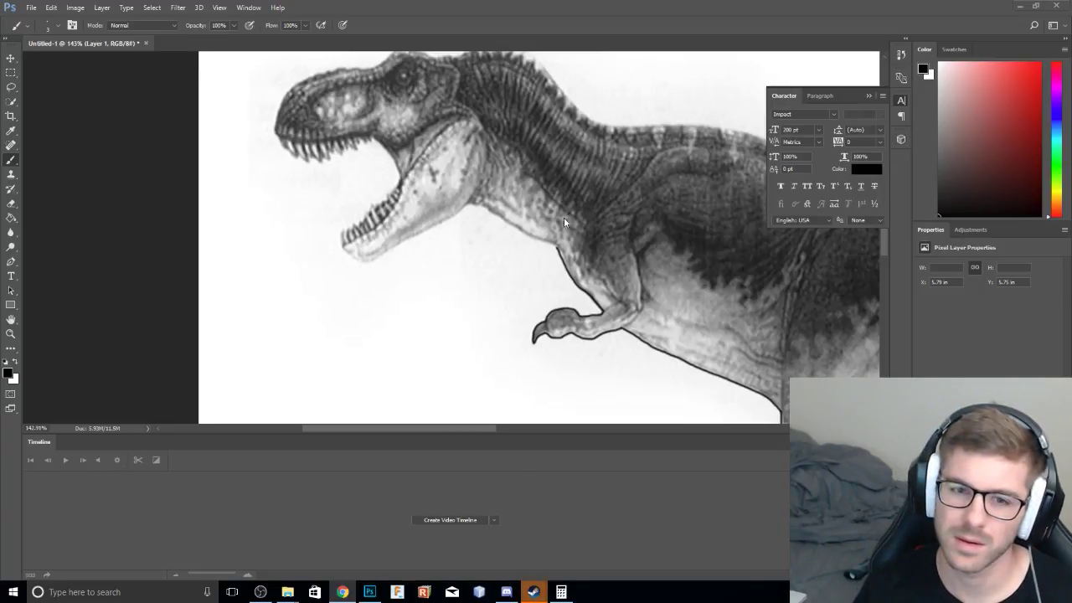
{"action": "scroll", "coordinate": [563, 215], "scroll_direction": "up", "scroll_amount": 3, "text": "alt"}
{"action": "scroll", "coordinate": [554, 211], "scroll_direction": "down", "scroll_amount": 3, "text": "alt"}
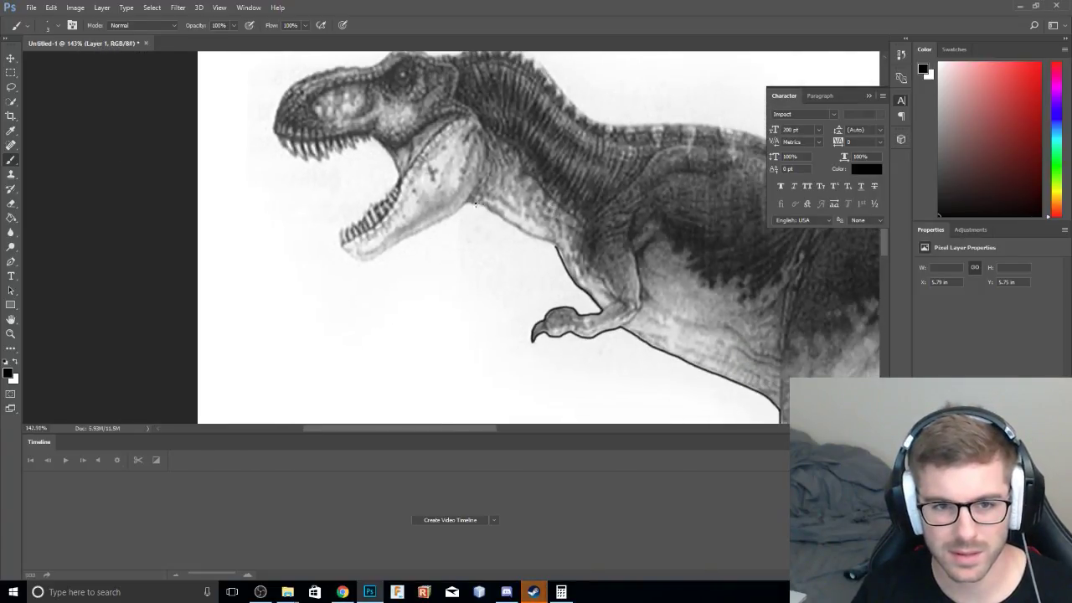
{"action": "scroll", "coordinate": [472, 203], "scroll_direction": "up", "scroll_amount": 2, "text": "alt"}
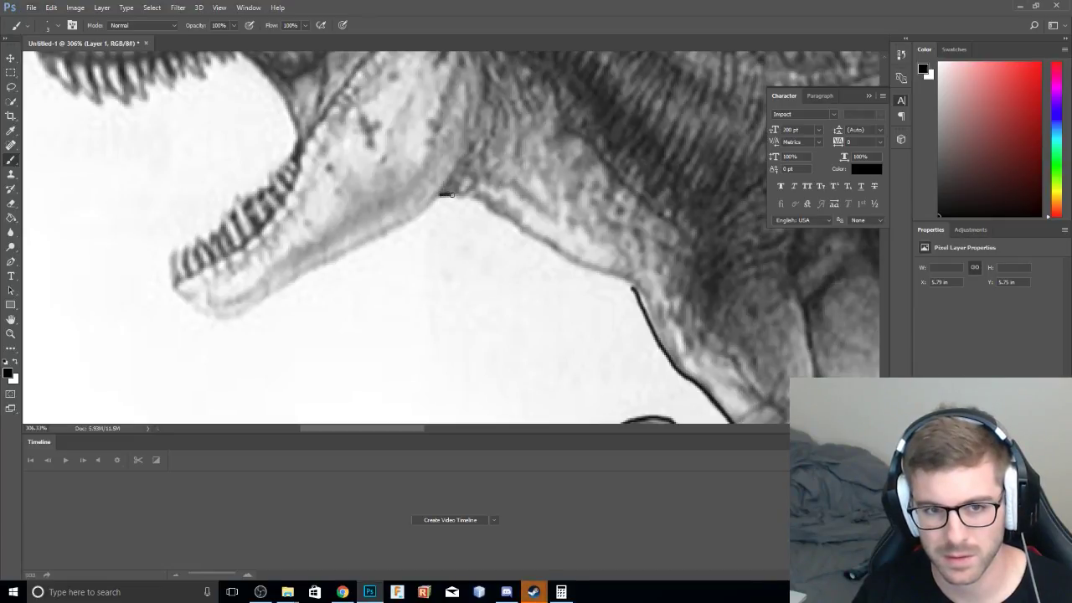
{"action": "left_click_drag", "start_coordinate": [451, 195], "coordinate": [602, 271]}
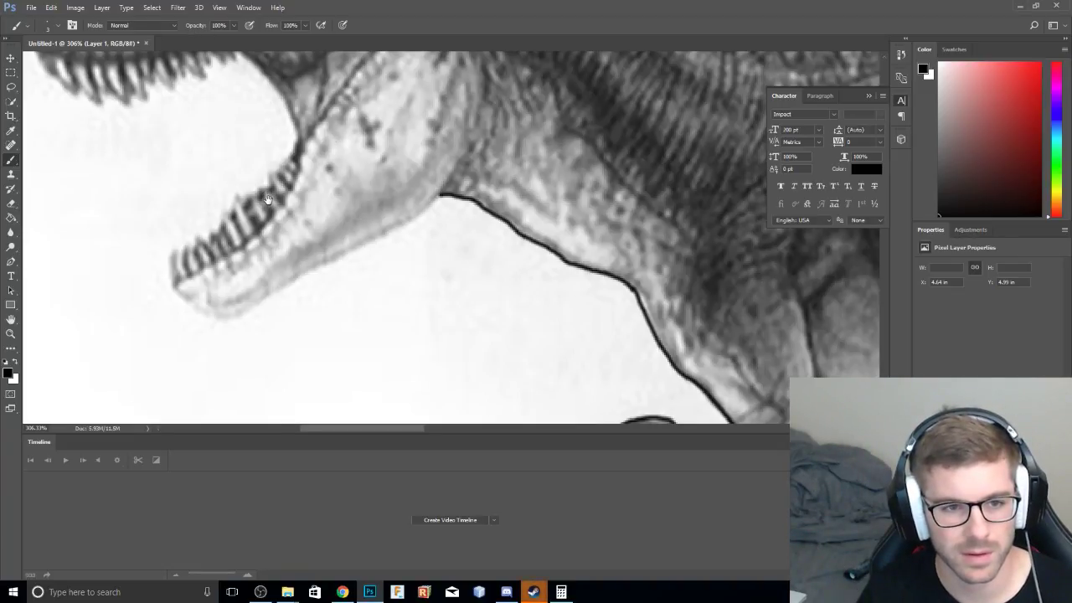
Paint the underside of the lower jaw from its front tip back to the neck line.
{"action": "left_click_drag", "start_coordinate": [267, 198], "coordinate": [375, 181]}
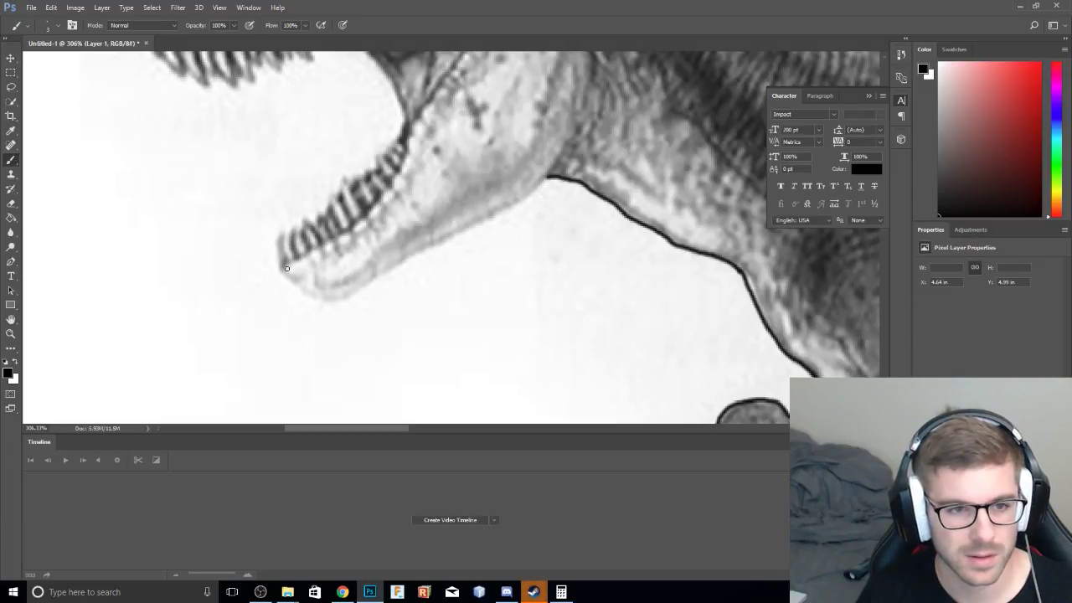
{"action": "mouse_move", "coordinate": [281, 270]}
{"action": "left_mouse_down"}
{"action": "mouse_move", "coordinate": [314, 298]}
{"action": "mouse_move", "coordinate": [352, 298]}
{"action": "mouse_move", "coordinate": [540, 183]}
{"action": "left_mouse_up"}
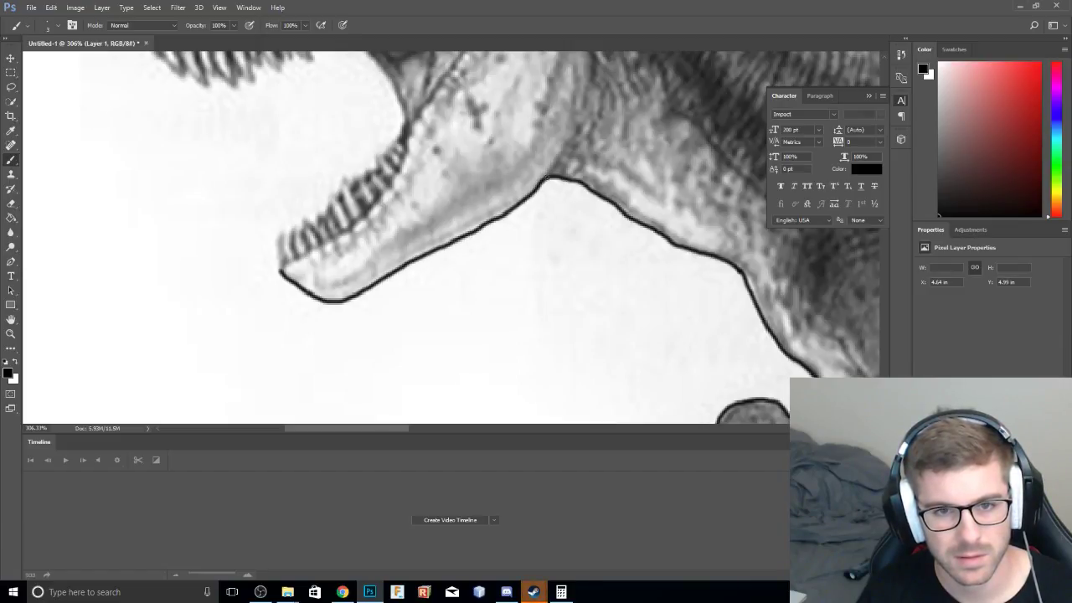
{"action": "scroll", "coordinate": [323, 203], "scroll_direction": "down", "scroll_amount": 5, "text": "alt"}
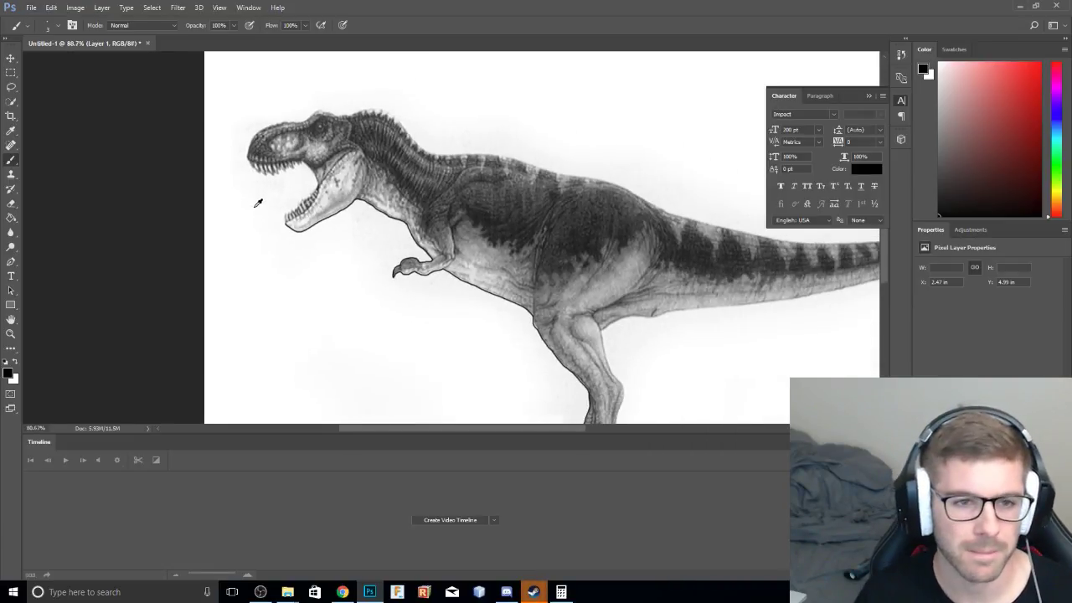
Paint the outline down the back of the leg from the thigh's junction with the tail underside to mid-shin.
{"action": "scroll", "coordinate": [256, 199], "scroll_direction": "down", "scroll_amount": 3, "text": "alt"}
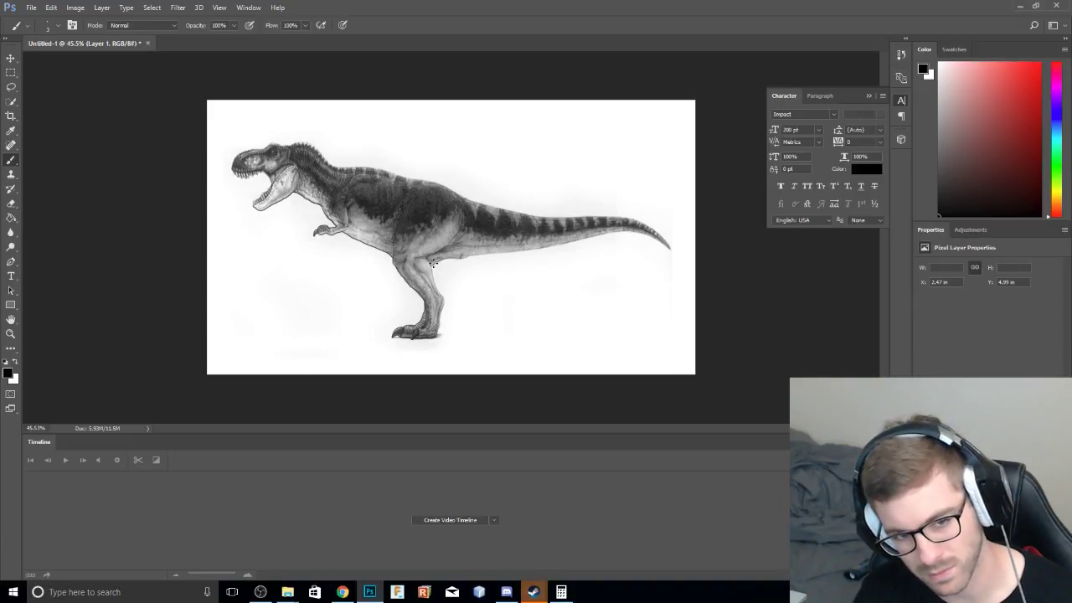
{"action": "scroll", "coordinate": [426, 251], "scroll_direction": "up", "scroll_amount": 16, "text": "alt"}
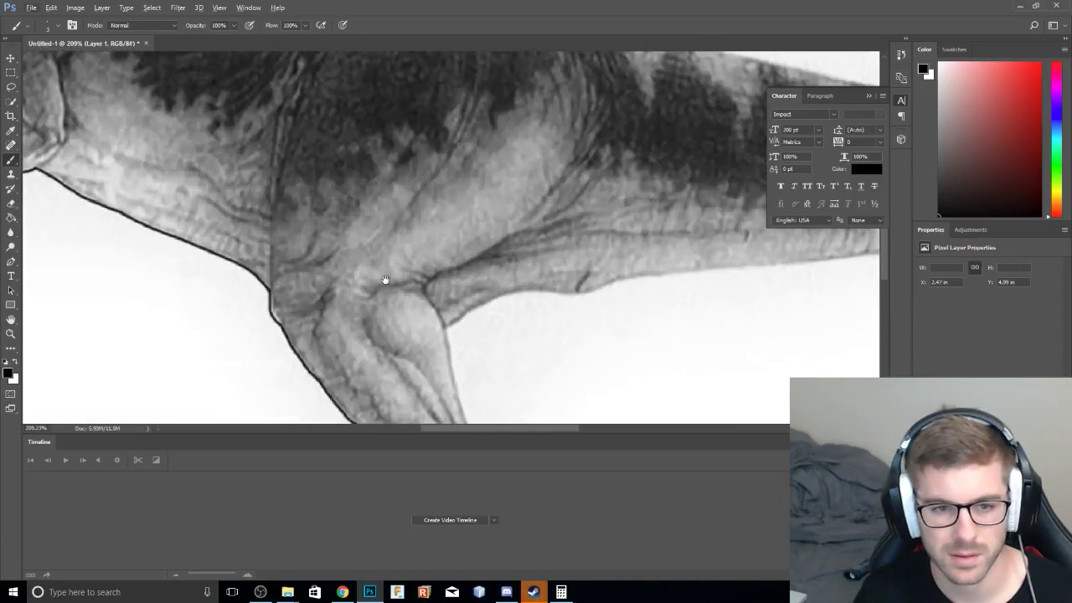
{"action": "left_click_drag", "start_coordinate": [385, 280], "coordinate": [351, 34]}
{"action": "scroll", "coordinate": [478, 143], "scroll_direction": "down", "scroll_amount": 2, "text": "alt"}
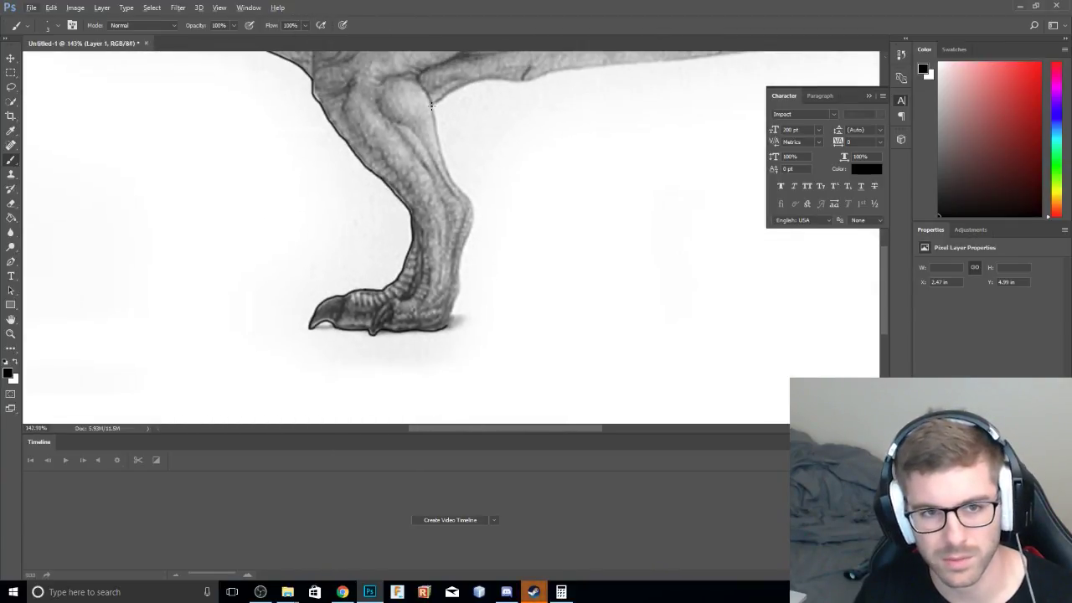
{"action": "scroll", "coordinate": [432, 104], "scroll_direction": "up", "scroll_amount": 7, "text": "alt"}
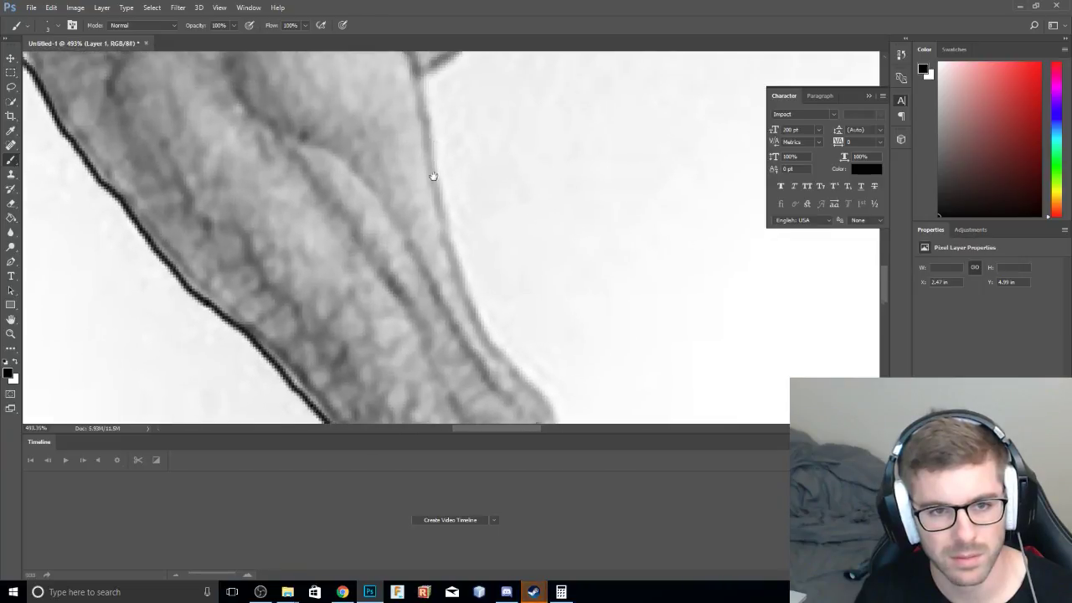
{"action": "mouse_move", "coordinate": [444, 134]}
{"action": "left_mouse_down"}
{"action": "mouse_move", "coordinate": [443, 170]}
{"action": "mouse_move", "coordinate": [433, 81]}
{"action": "mouse_move", "coordinate": [408, 105]}
{"action": "mouse_move", "coordinate": [446, 290]}
{"action": "left_mouse_up"}
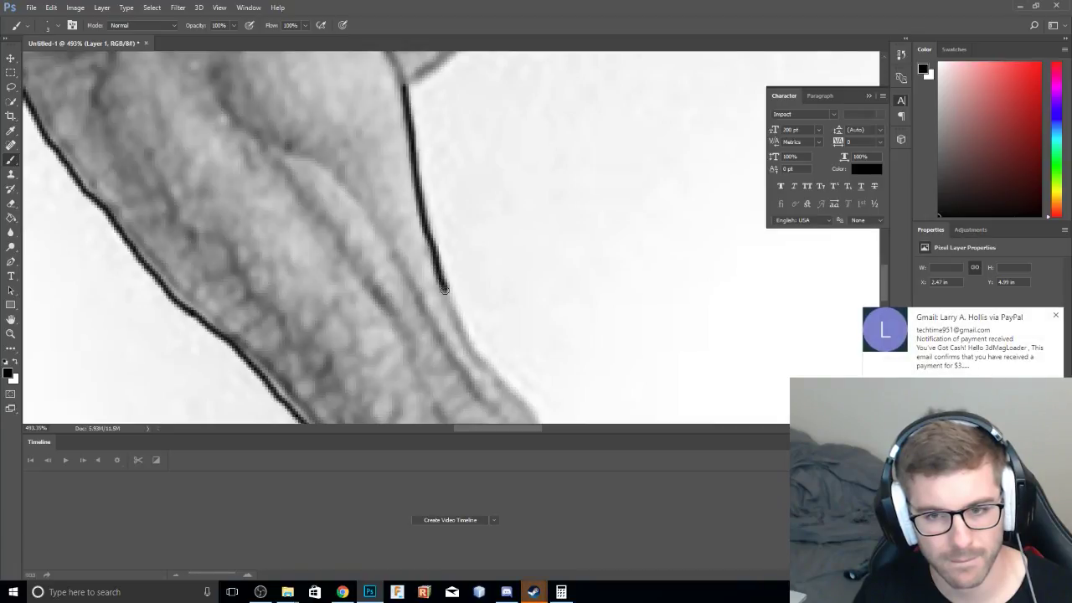
Dismiss the email notification and extend the rear leg outline from mid-shin down to the ankle joint.
{"action": "left_click", "coordinate": [1054, 317]}
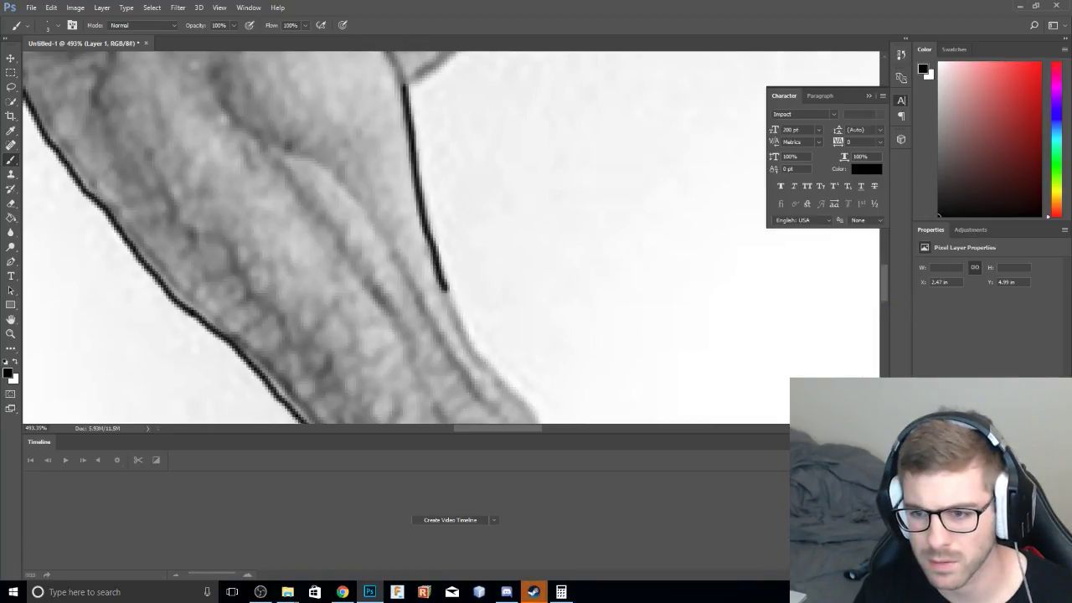
{"action": "left_click_drag", "start_coordinate": [605, 271], "coordinate": [579, 106]}
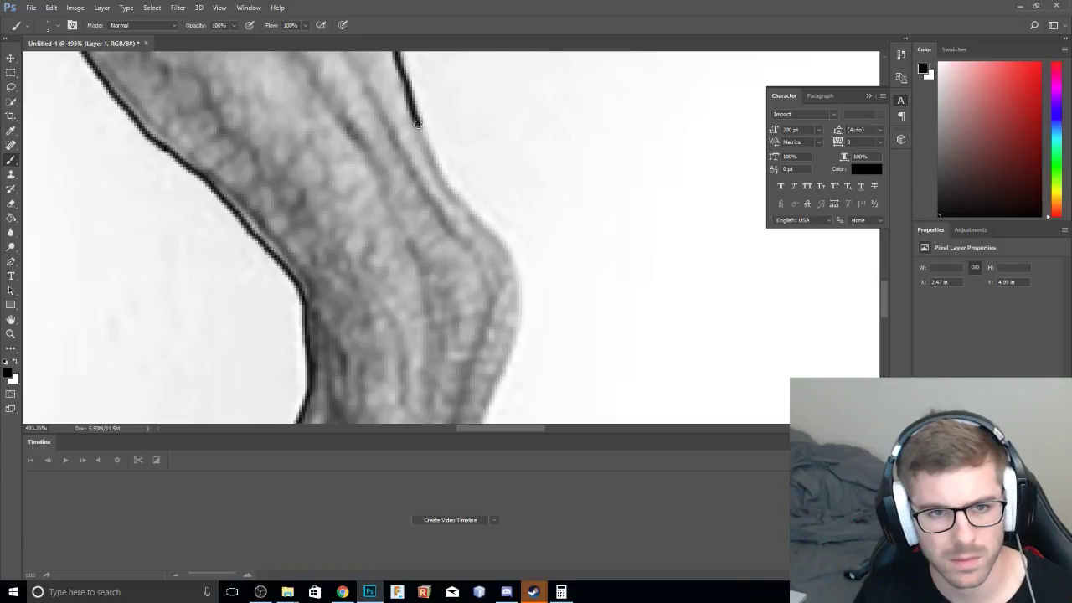
{"action": "mouse_move", "coordinate": [418, 124]}
{"action": "left_mouse_down"}
{"action": "mouse_move", "coordinate": [504, 245]}
{"action": "mouse_move", "coordinate": [533, 150]}
{"action": "mouse_move", "coordinate": [504, 65]}
{"action": "left_mouse_up"}
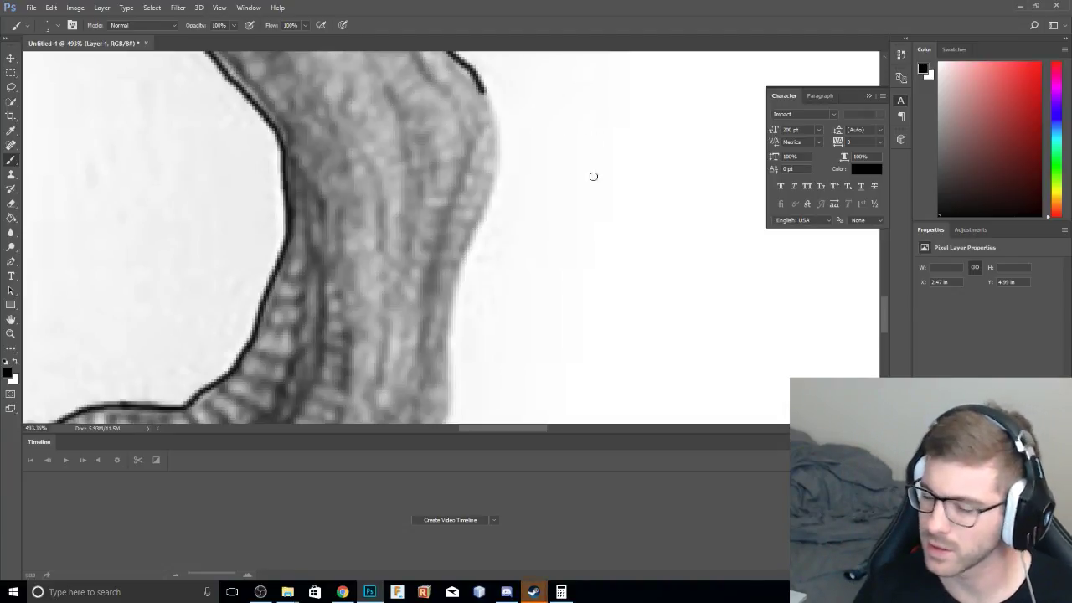
Try to paint the outline from the ankle joint down the back of the lower leg to the heel.
{"action": "scroll", "coordinate": [536, 165], "scroll_direction": "down", "scroll_amount": 10, "text": "alt"}
{"action": "scroll", "coordinate": [538, 169], "scroll_direction": "up", "scroll_amount": 2, "text": "alt"}
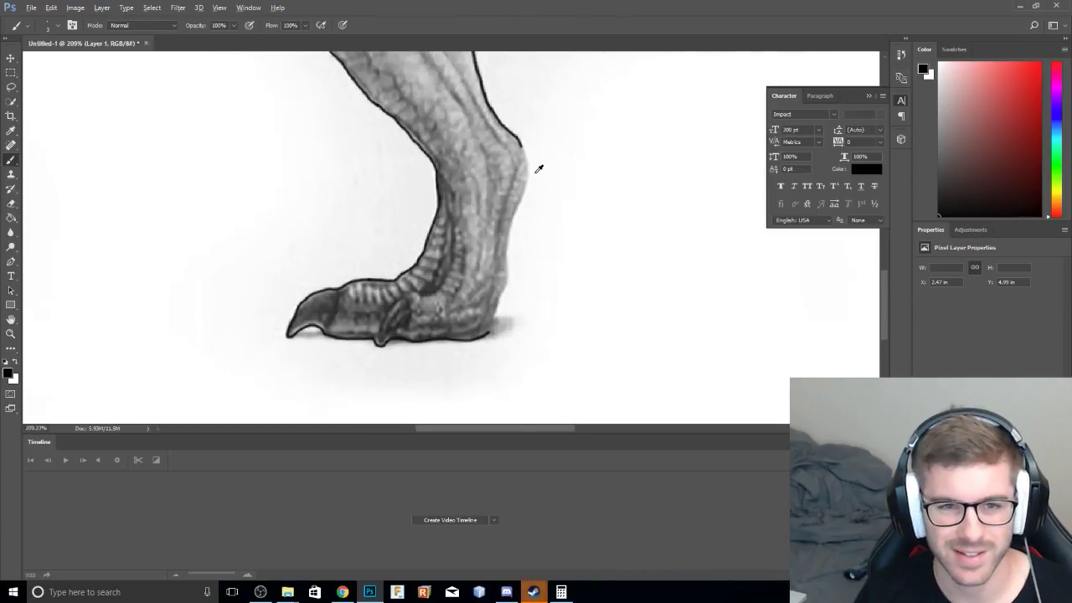
{"action": "scroll", "coordinate": [540, 167], "scroll_direction": "down", "scroll_amount": 7, "text": "alt"}
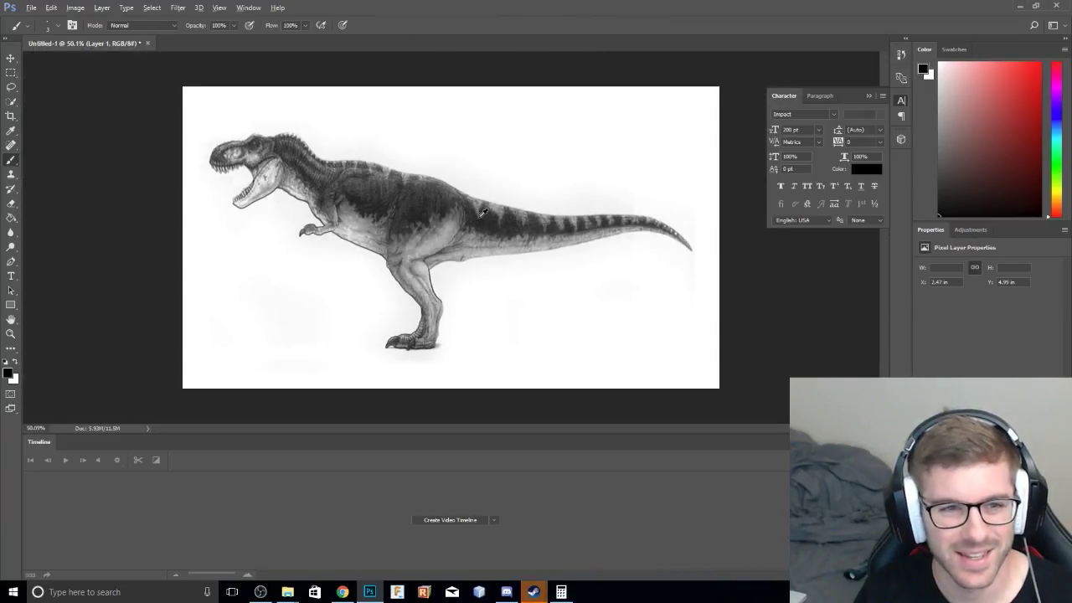
{"action": "scroll", "coordinate": [482, 214], "scroll_direction": "up", "scroll_amount": 10, "text": "alt"}
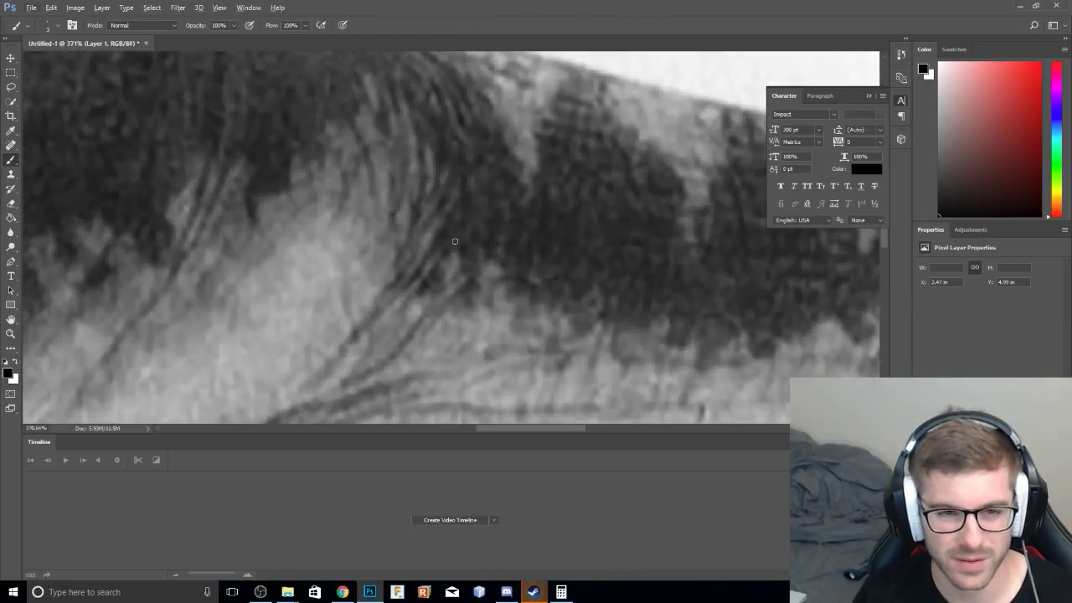
{"action": "left_click_drag", "start_coordinate": [413, 248], "coordinate": [545, 98]}
{"action": "left_click_drag", "start_coordinate": [337, 309], "coordinate": [402, 34]}
{"action": "left_click_drag", "start_coordinate": [426, 241], "coordinate": [407, 120]}
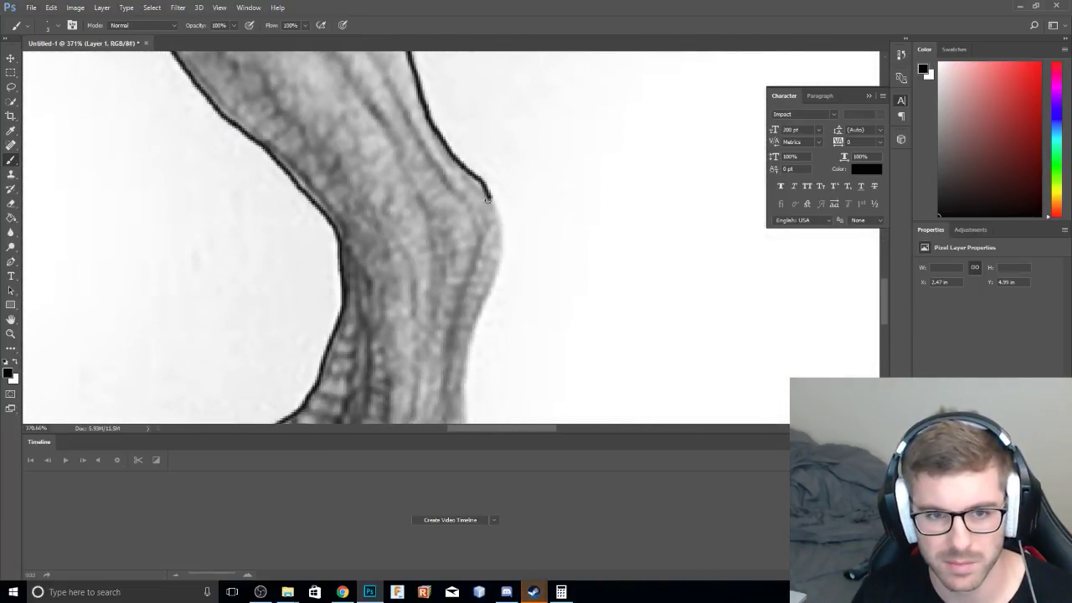
{"action": "scroll", "coordinate": [494, 234], "scroll_direction": "down", "scroll_amount": 5}
{"action": "scroll", "coordinate": [509, 194], "scroll_direction": "down", "scroll_amount": 3, "text": "alt"}
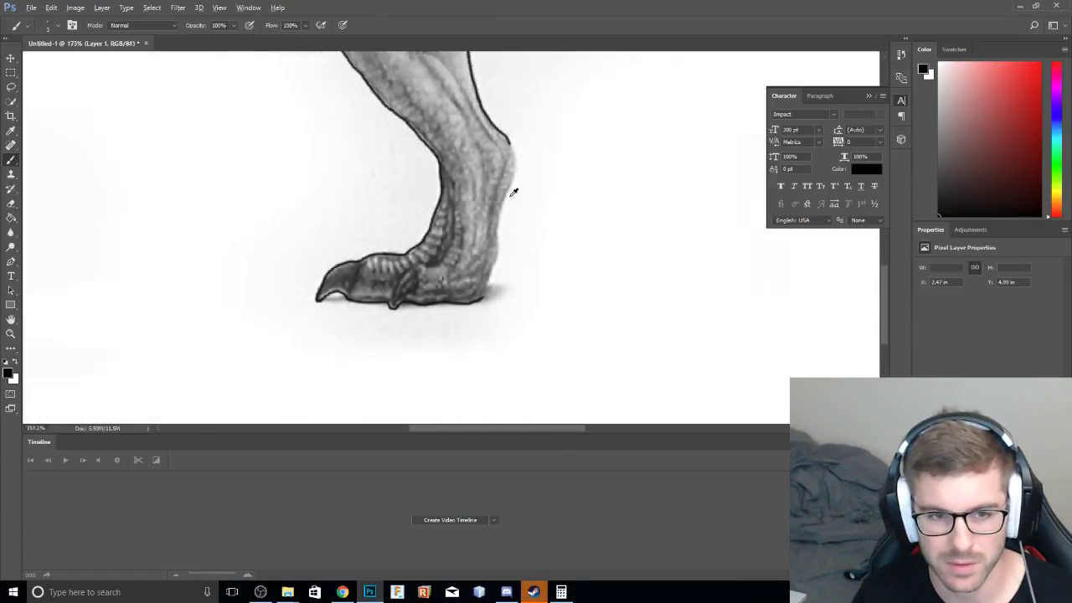
{"action": "scroll", "coordinate": [514, 191], "scroll_direction": "down", "scroll_amount": 4, "text": "alt"}
{"action": "scroll", "coordinate": [512, 192], "scroll_direction": "up", "scroll_amount": 5, "text": "alt"}
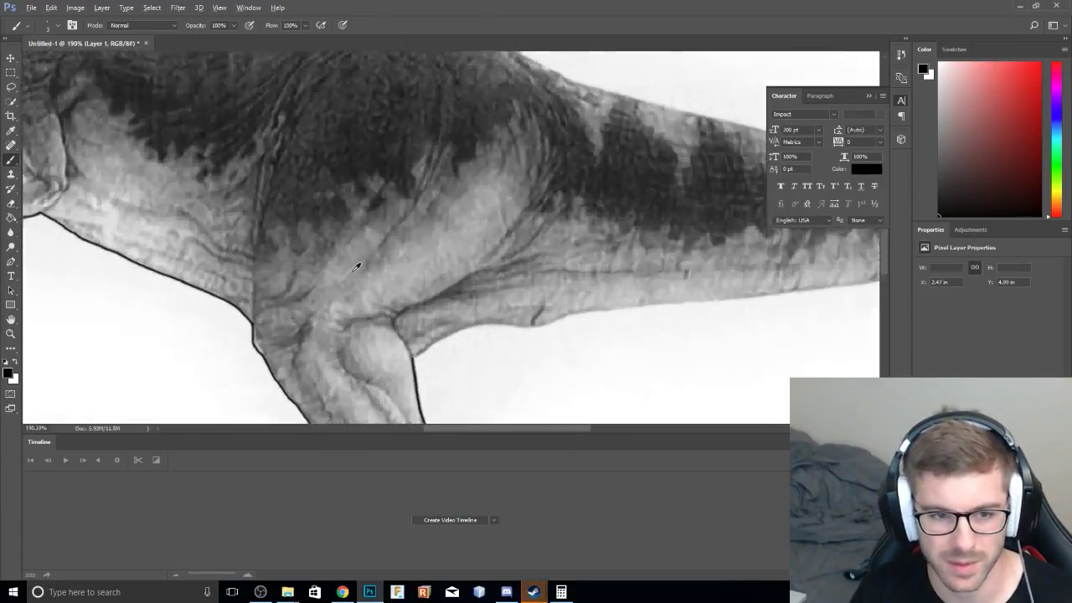
{"action": "scroll", "coordinate": [352, 266], "scroll_direction": "up", "scroll_amount": 3, "text": "alt"}
{"action": "left_click_drag", "start_coordinate": [379, 290], "coordinate": [394, 77]}
{"action": "left_click_drag", "start_coordinate": [411, 285], "coordinate": [437, 132]}
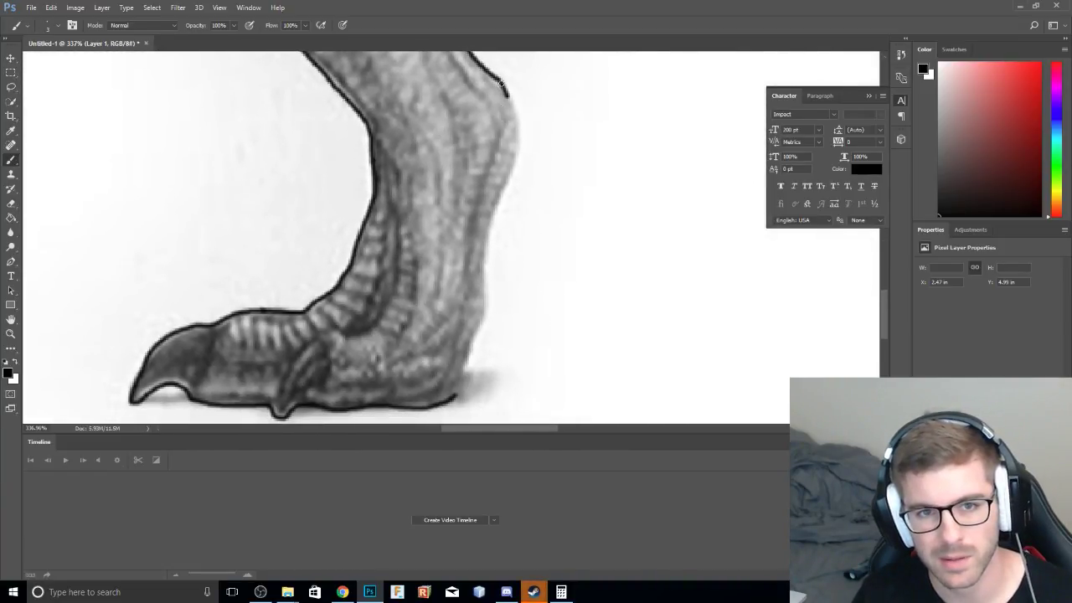
{"action": "mouse_move", "coordinate": [505, 89]}
{"action": "left_mouse_down"}
{"action": "mouse_move", "coordinate": [523, 157]}
{"action": "mouse_move", "coordinate": [486, 248]}
{"action": "mouse_move", "coordinate": [513, 141]}
{"action": "mouse_move", "coordinate": [515, 201]}
{"action": "mouse_move", "coordinate": [485, 266]}
{"action": "left_mouse_up"}
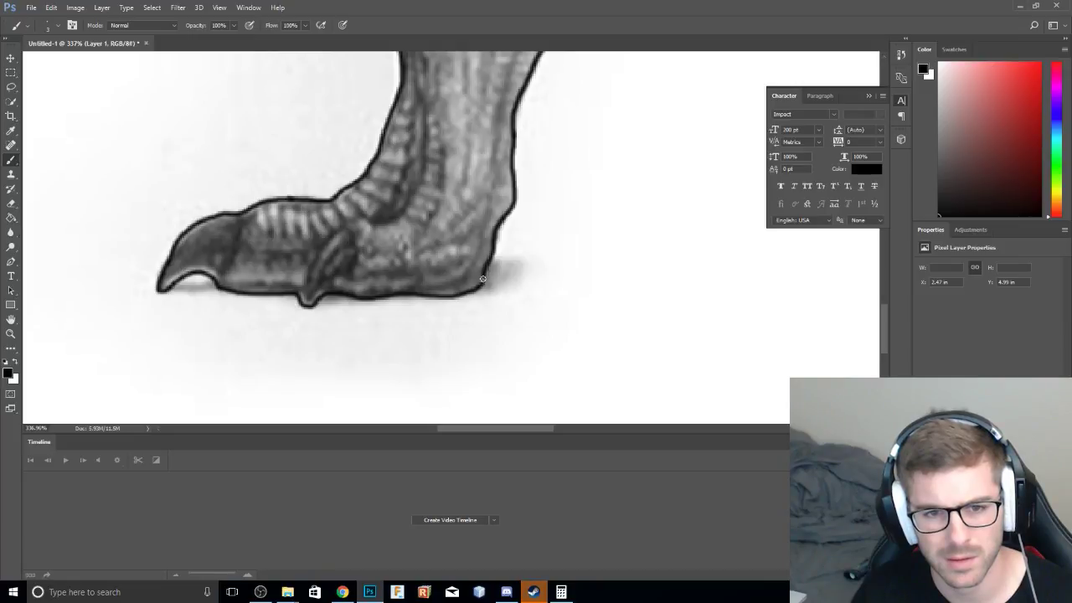
Undo the brush strokes painted down the back of the lower leg below the ankle joint.
{"action": "scroll", "coordinate": [523, 203], "scroll_direction": "down", "scroll_amount": 6, "text": "alt"}
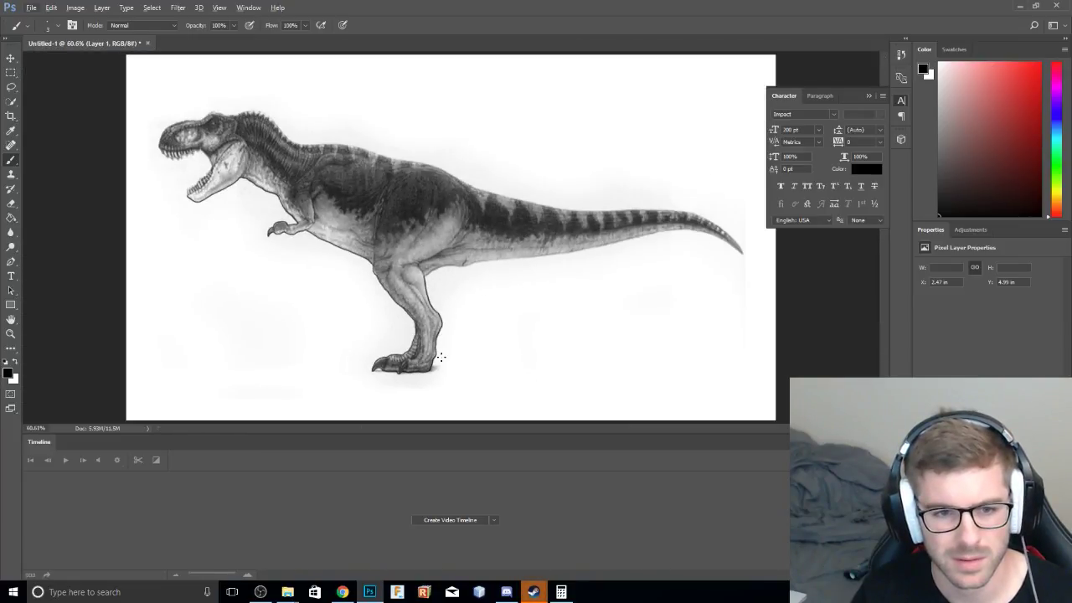
{"action": "scroll", "coordinate": [446, 345], "scroll_direction": "up", "scroll_amount": 5, "text": "alt"}
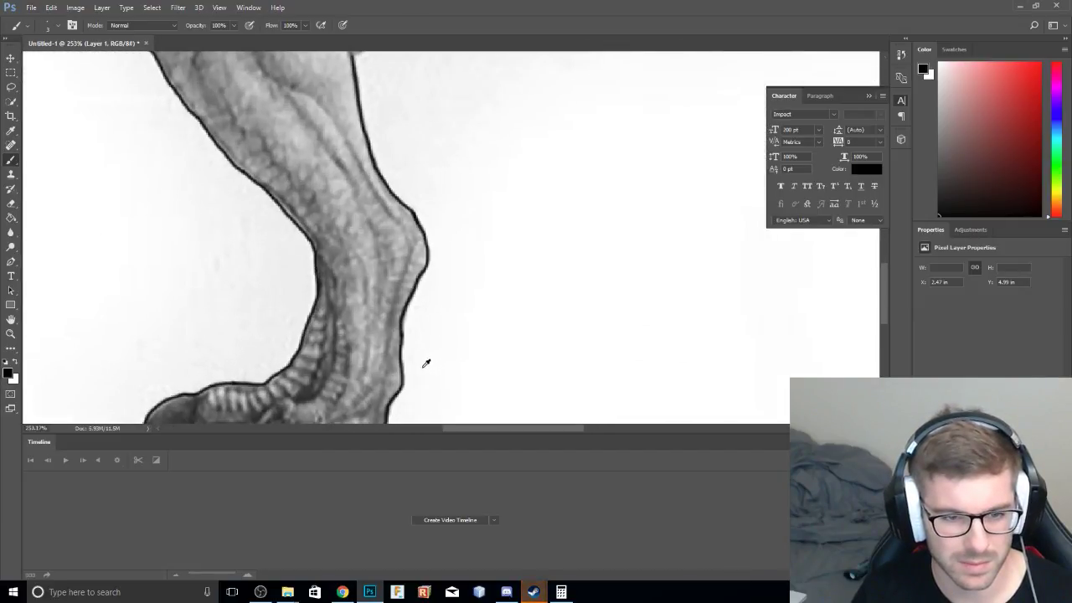
{"action": "left_click_drag", "start_coordinate": [426, 364], "coordinate": [454, 249]}
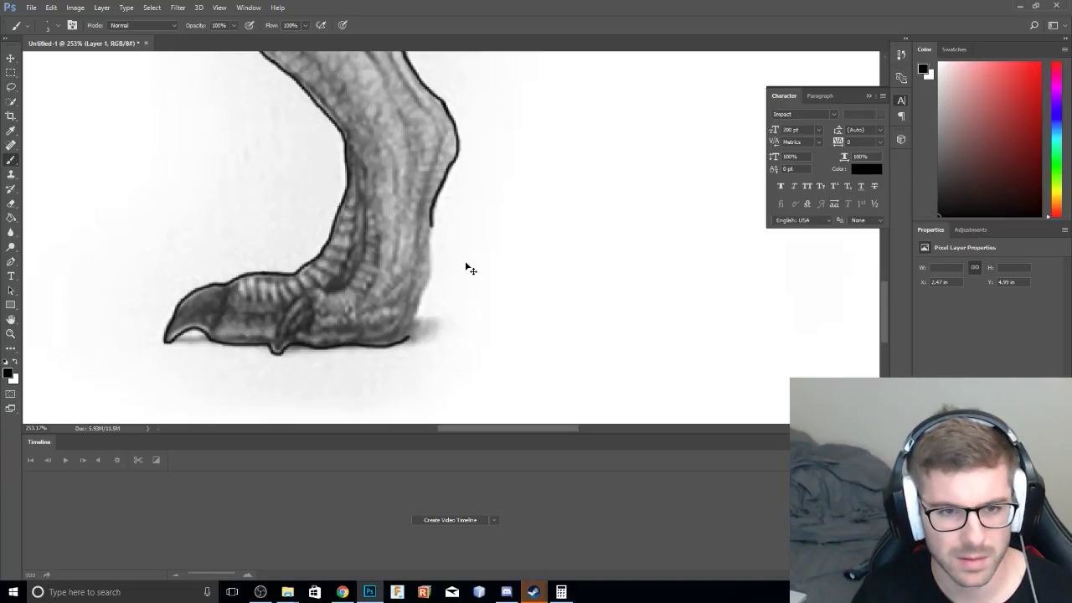
{"action": "key", "text": "ctrl+alt+z"}
{"action": "key", "text": "alt+z"}
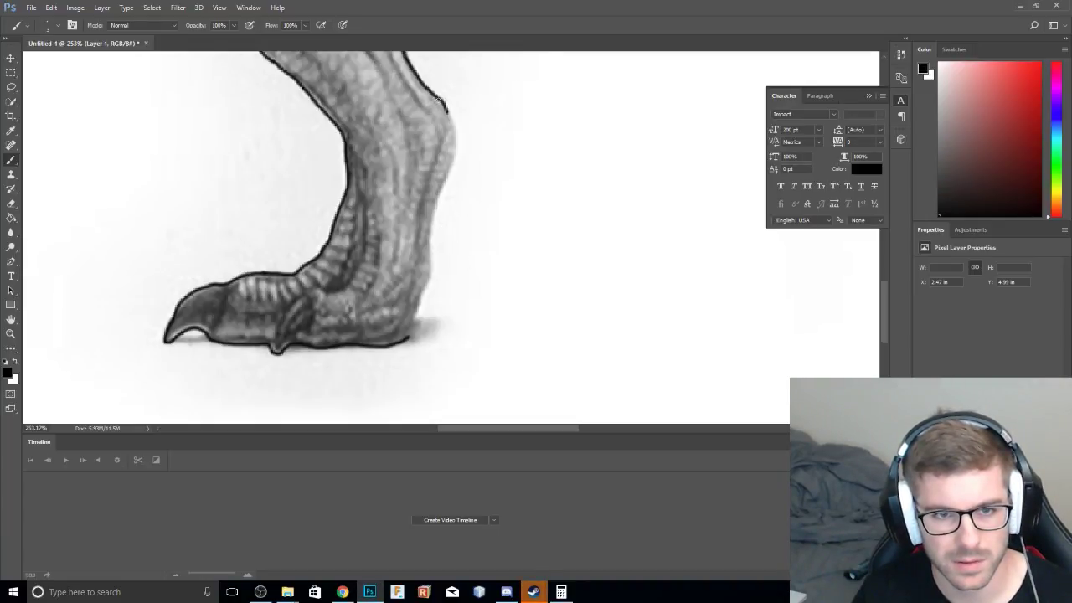
Repaint the outline from the ankle joint down the back of the lower leg to the heel, joining the sole line.
{"action": "mouse_move", "coordinate": [450, 117]}
{"action": "left_mouse_down"}
{"action": "mouse_move", "coordinate": [453, 170]}
{"action": "mouse_move", "coordinate": [434, 204]}
{"action": "left_mouse_up"}
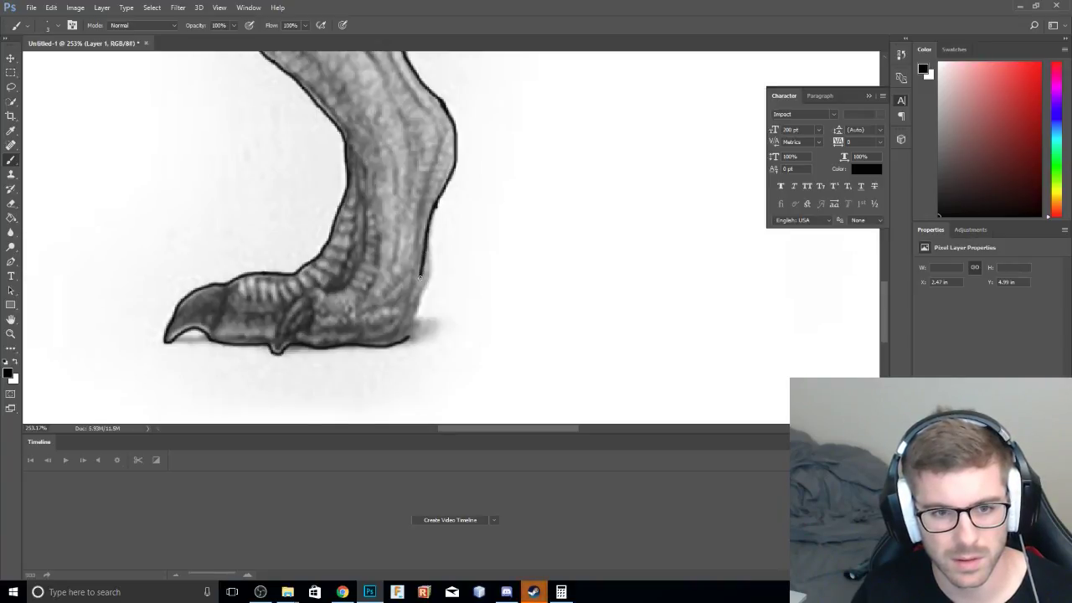
{"action": "left_click_drag", "start_coordinate": [418, 291], "coordinate": [406, 335]}
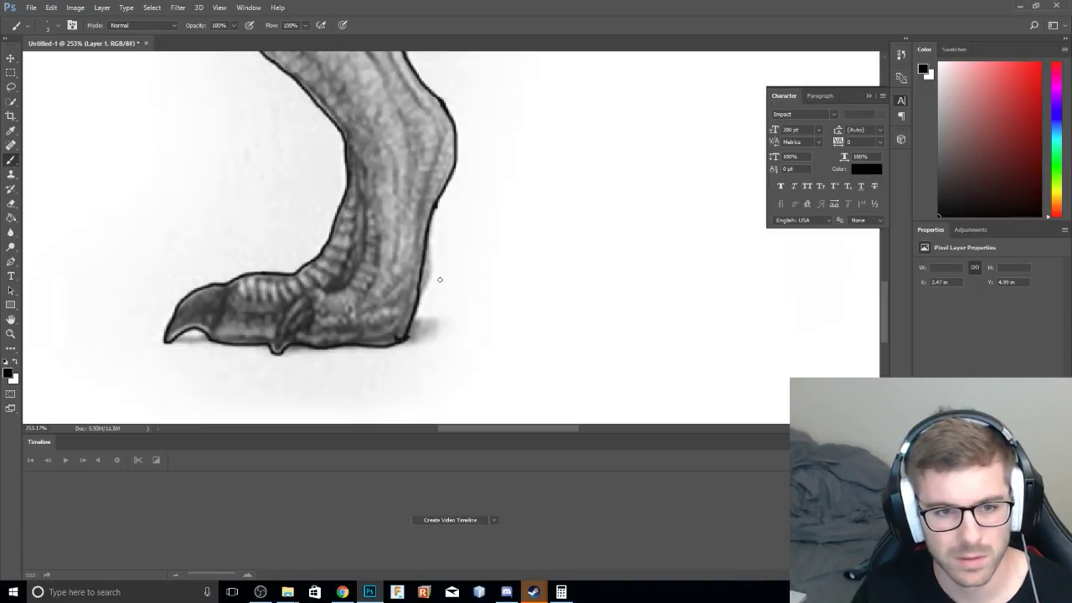
{"action": "key", "text": "ctrl+0"}
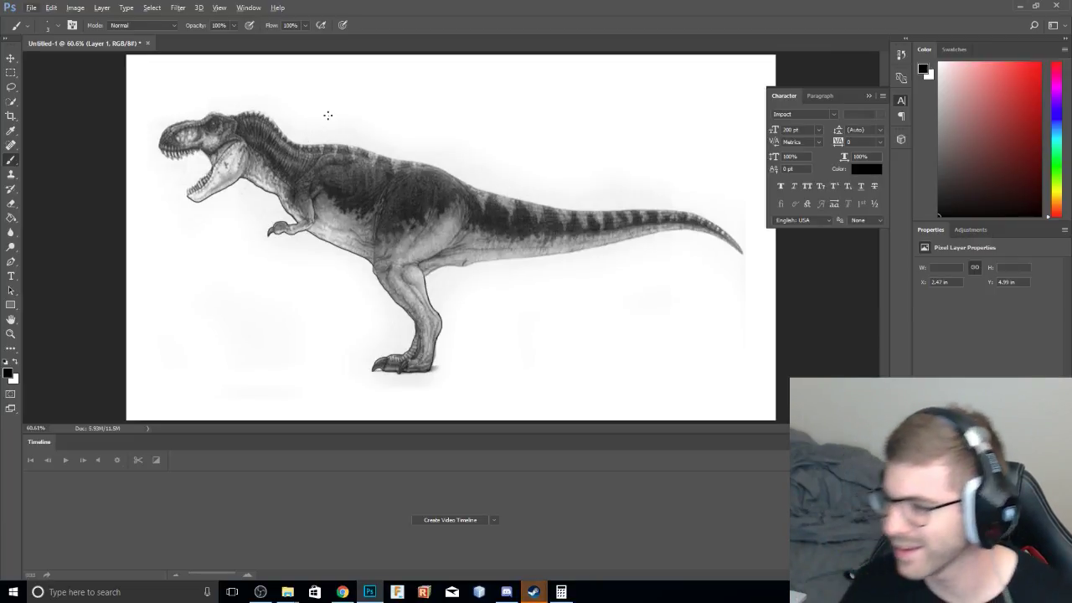
Paint the inner corner of the open mouth from the upper jaw to the lower teeth, plus the lower jaw's front edge.
{"action": "scroll", "coordinate": [301, 95], "scroll_direction": "up", "scroll_amount": 5, "text": "alt"}
{"action": "scroll", "coordinate": [447, 162], "scroll_direction": "down", "scroll_amount": 5, "text": "alt"}
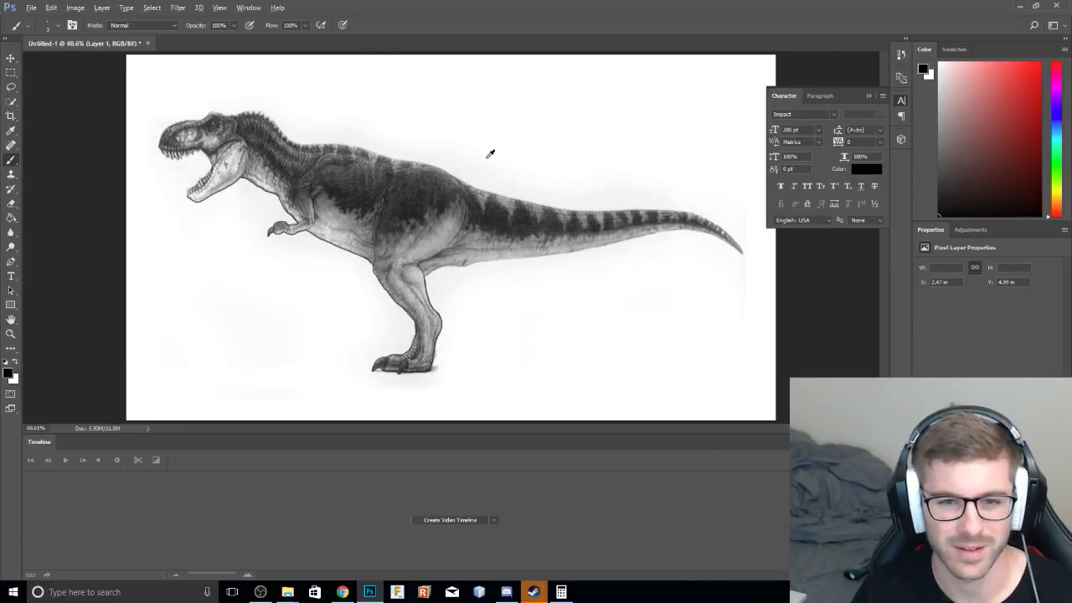
{"action": "scroll", "coordinate": [318, 126], "scroll_direction": "up", "scroll_amount": 4, "text": "alt"}
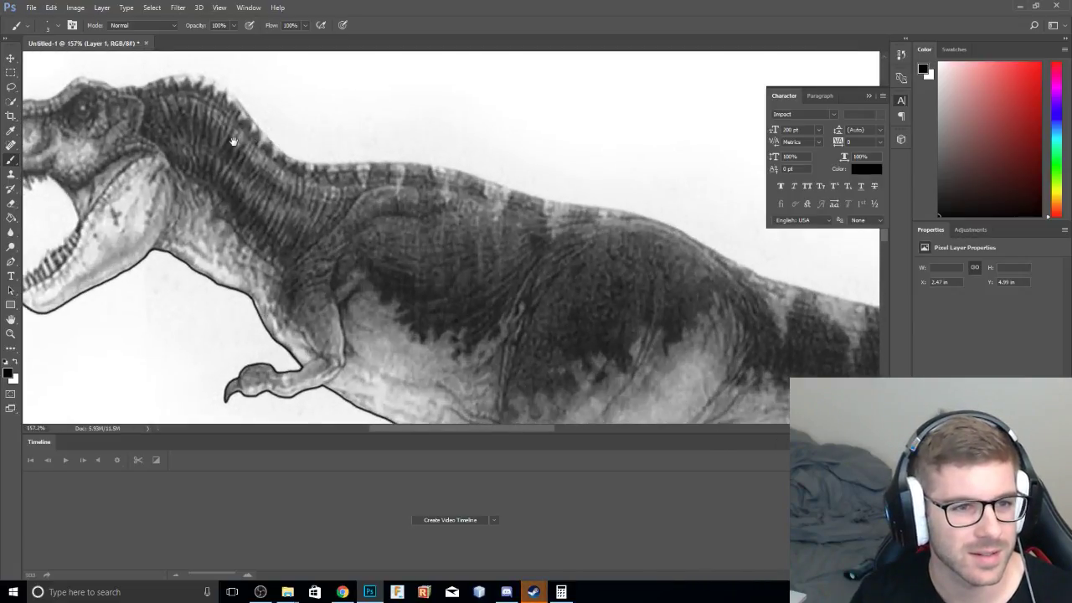
{"action": "left_click_drag", "start_coordinate": [233, 141], "coordinate": [521, 161]}
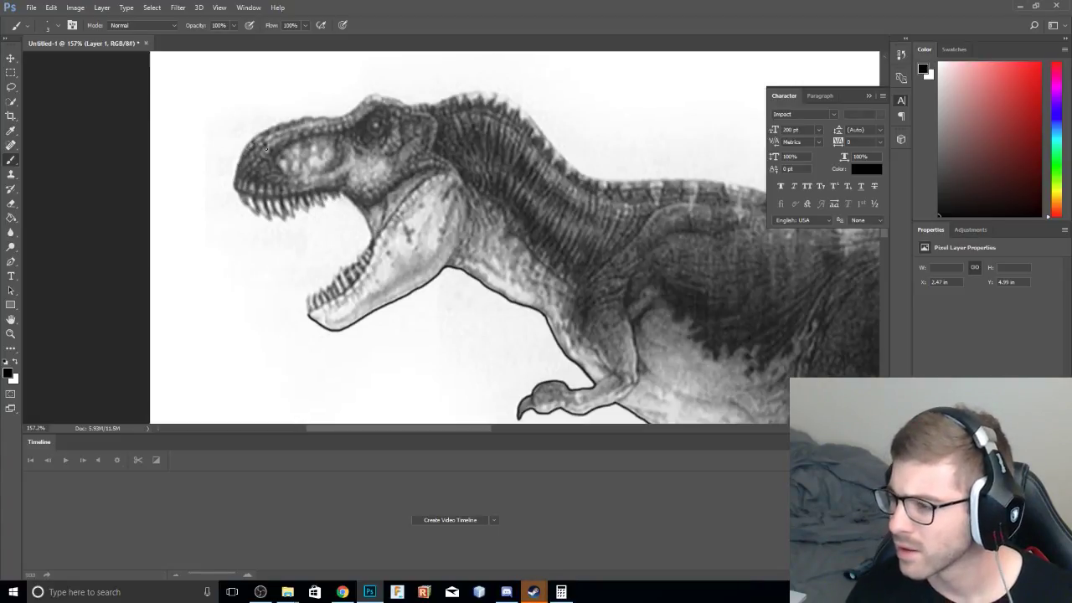
{"action": "scroll", "coordinate": [265, 146], "scroll_direction": "up", "scroll_amount": 2, "text": "alt"}
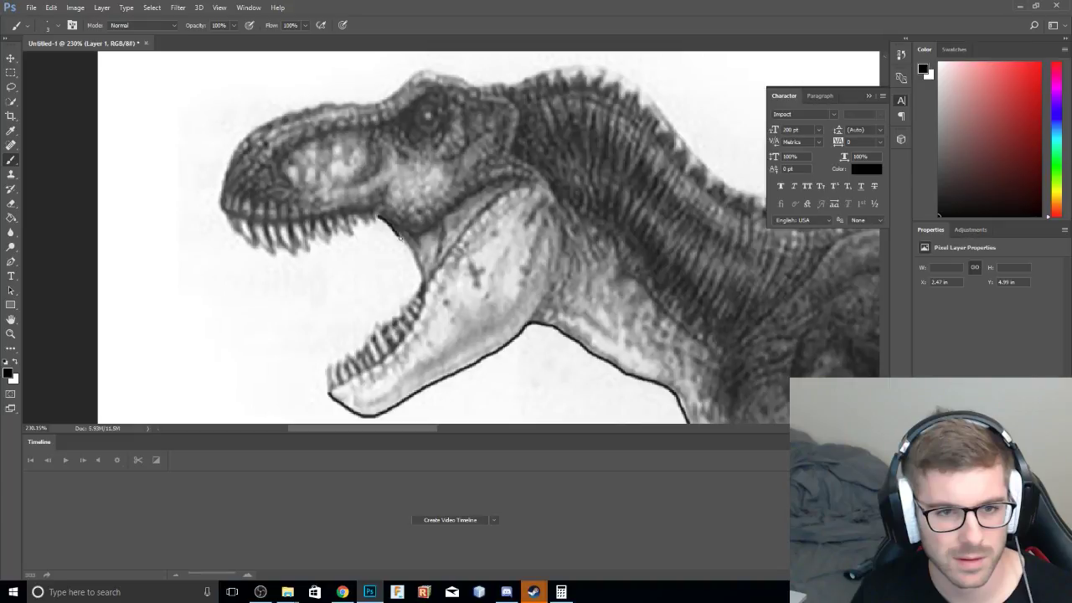
{"action": "left_click_drag", "start_coordinate": [400, 238], "coordinate": [412, 254]}
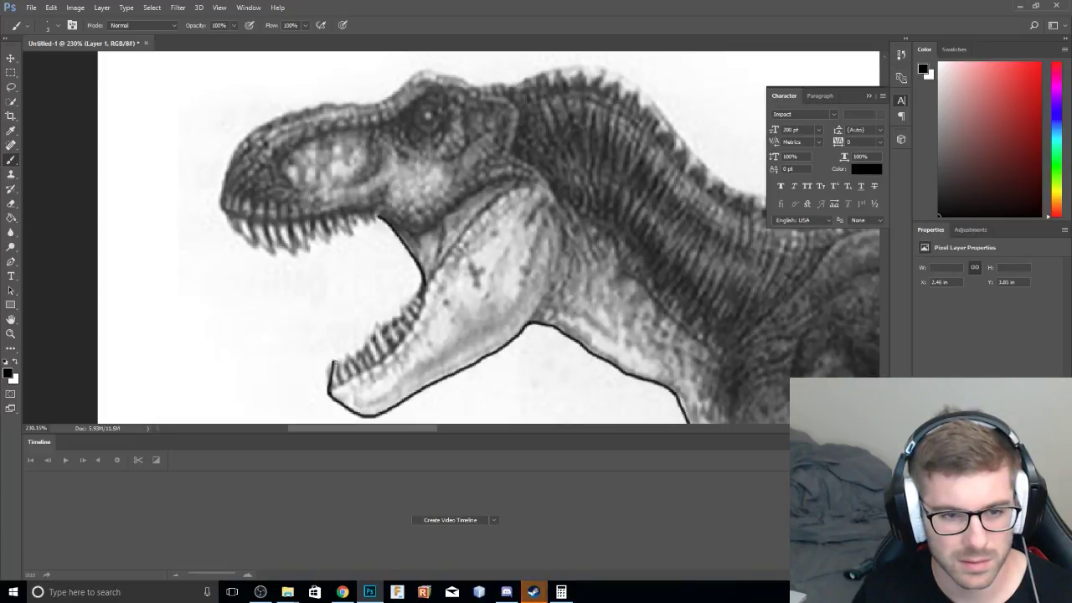
Paint the lower teeth as a zigzag line from the front of the jaw back to the mouth corner.
{"action": "left_click_drag", "start_coordinate": [333, 361], "coordinate": [351, 370]}
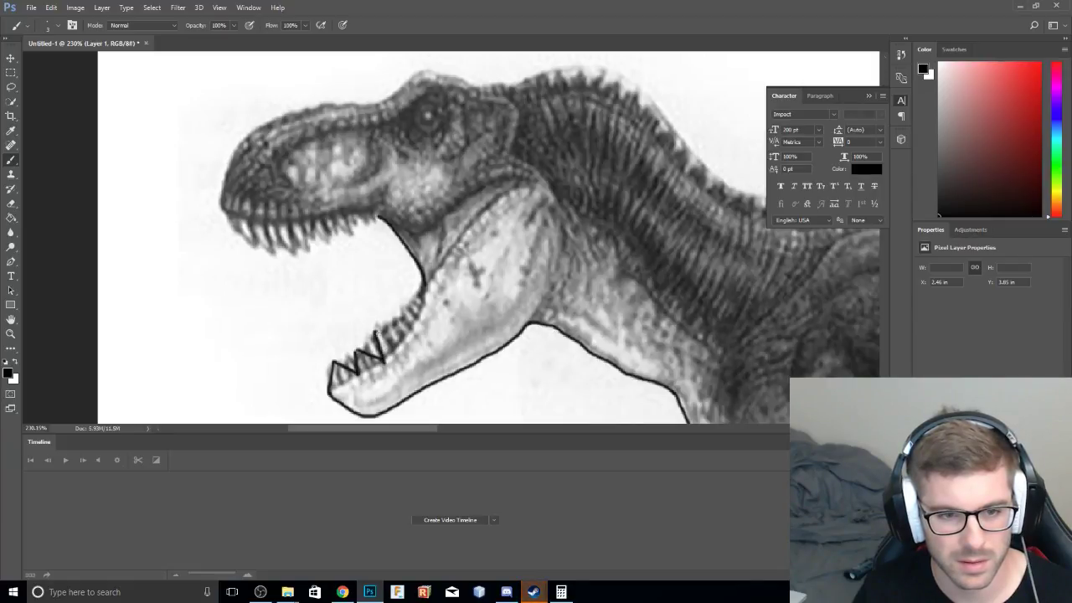
{"action": "left_click_drag", "start_coordinate": [378, 333], "coordinate": [403, 338]}
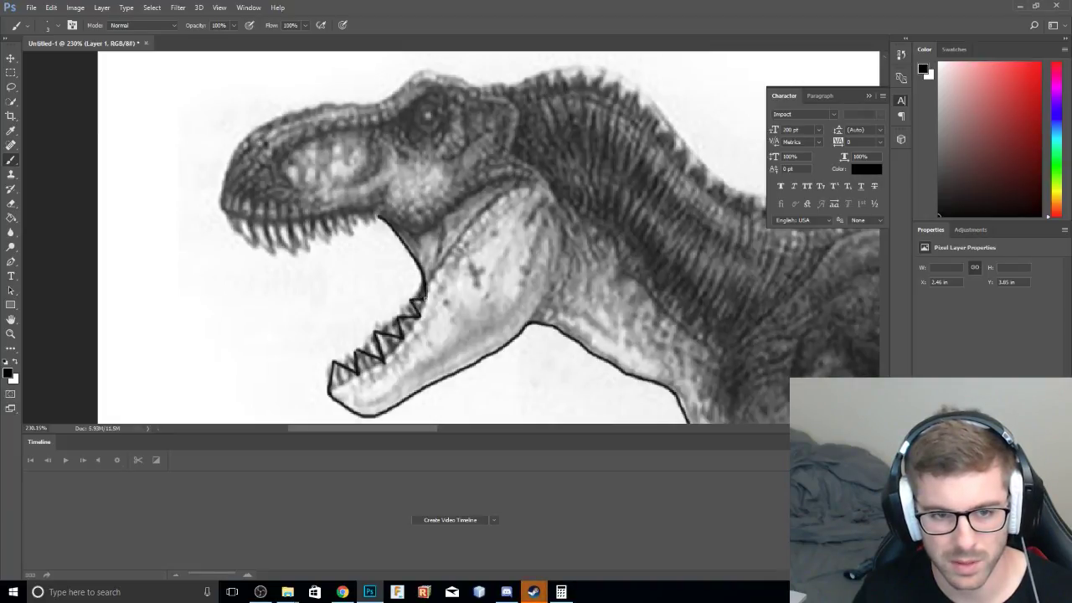
Hide the T-Rex illustration to check the painted outline on its own, and show the illustration again.
{"action": "left_click_drag", "start_coordinate": [247, 254], "coordinate": [390, 244]}
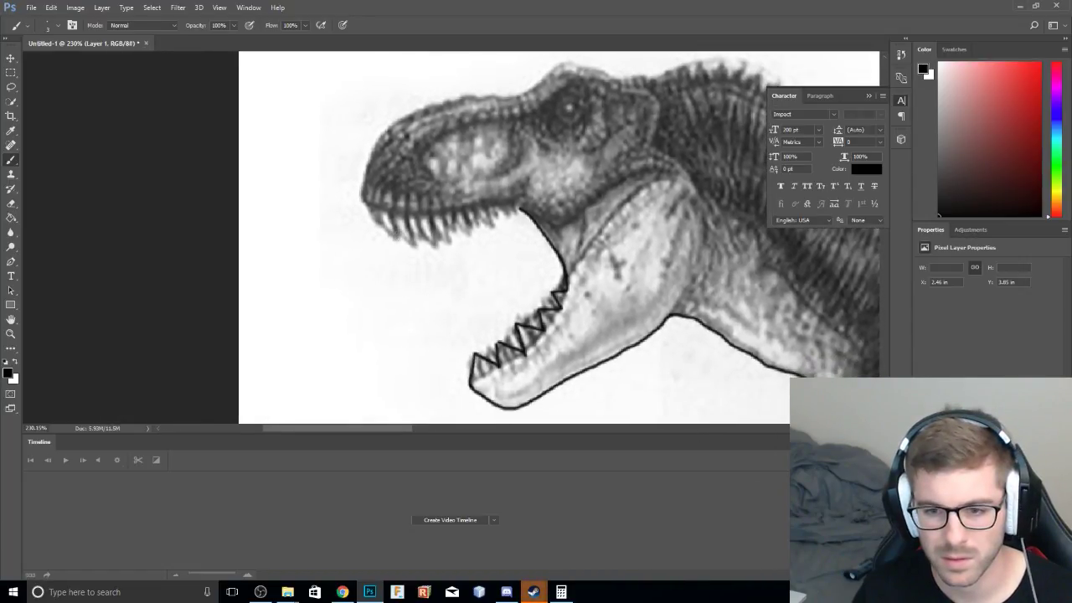
{"action": "key", "text": "ctrl+comma"}
{"action": "scroll", "coordinate": [776, 415], "scroll_direction": "down", "scroll_amount": 5, "text": "alt"}
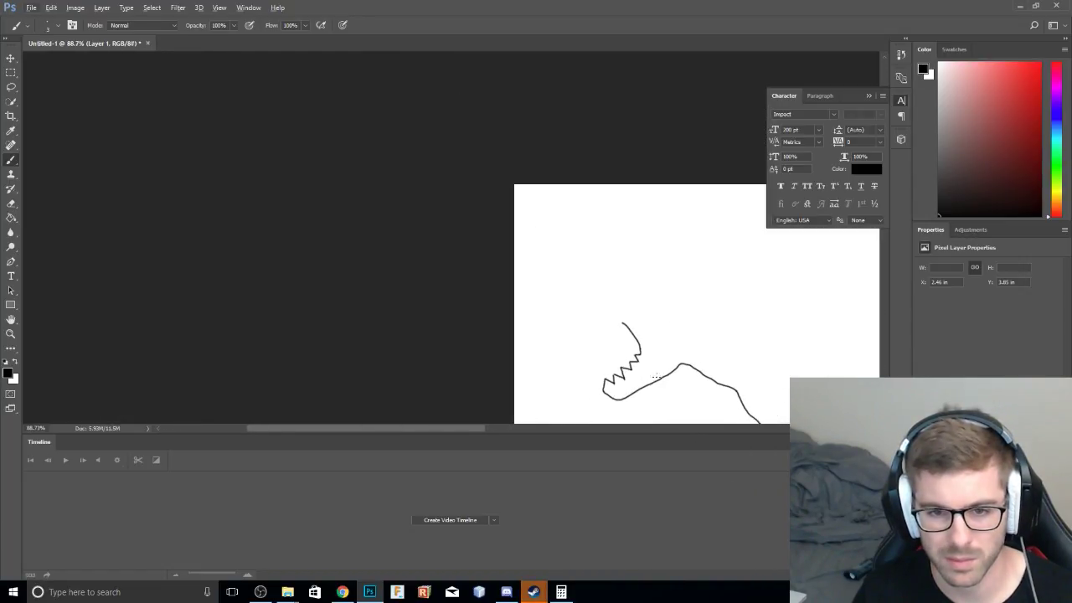
{"action": "mouse_move", "coordinate": [668, 361]}
{"action": "left_mouse_down"}
{"action": "mouse_move", "coordinate": [370, 170]}
{"action": "mouse_move", "coordinate": [359, 104]}
{"action": "mouse_move", "coordinate": [366, 210]}
{"action": "mouse_move", "coordinate": [371, 176]}
{"action": "mouse_move", "coordinate": [350, 200]}
{"action": "mouse_move", "coordinate": [374, 230]}
{"action": "mouse_move", "coordinate": [483, 241]}
{"action": "left_mouse_up"}
{"action": "key", "text": "ctrl+comma"}
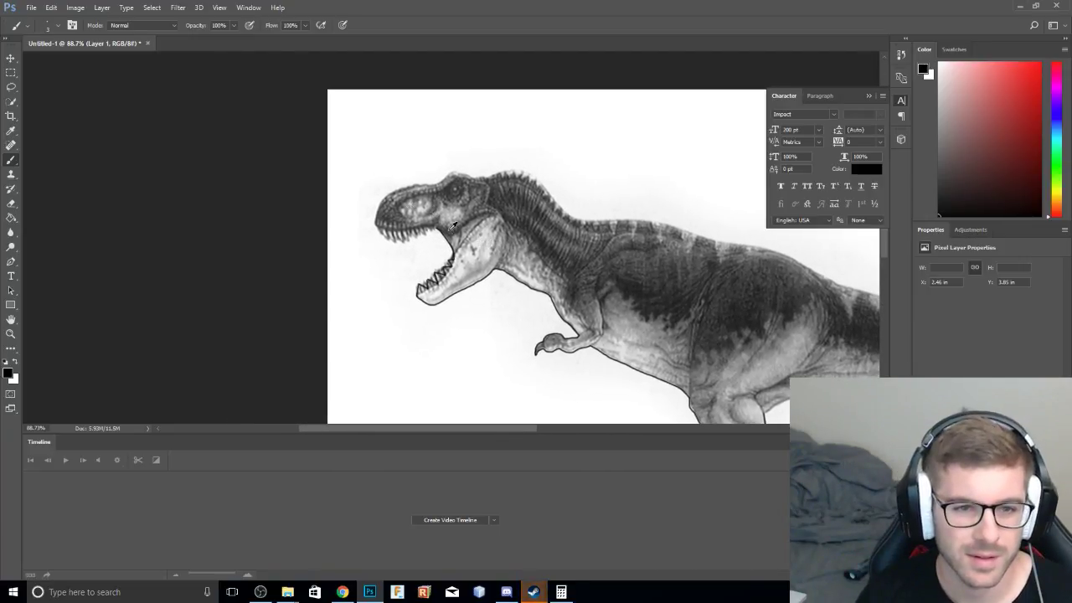
Paint the upper teeth as a zigzag line from the snout tip back to the mouth corner.
{"action": "scroll", "coordinate": [443, 213], "scroll_direction": "up", "scroll_amount": 4, "text": "alt"}
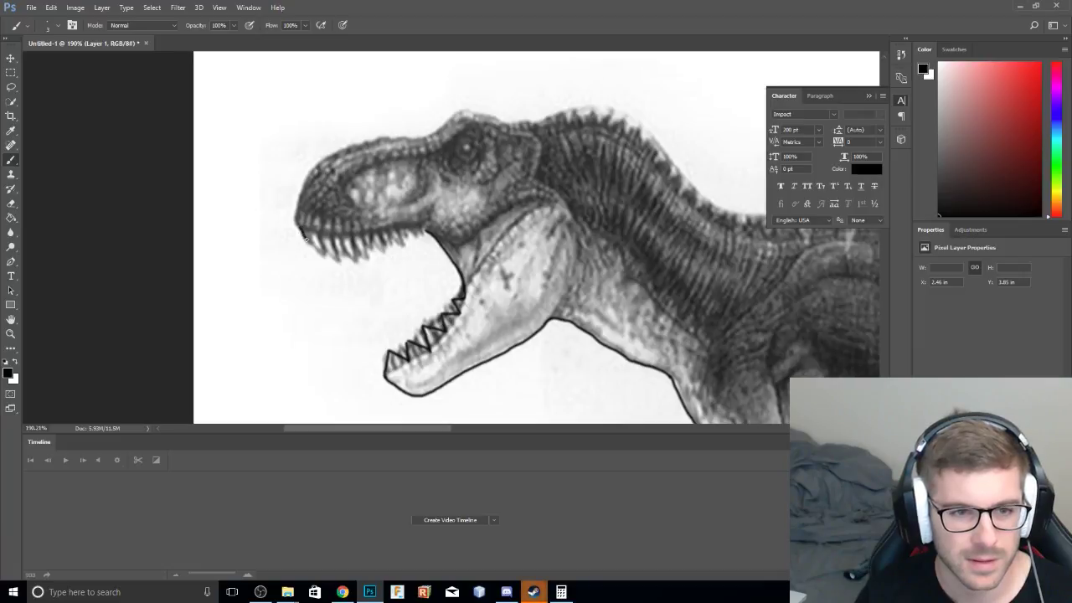
{"action": "mouse_move", "coordinate": [322, 256]}
{"action": "left_mouse_down"}
{"action": "mouse_move", "coordinate": [332, 235]}
{"action": "mouse_move", "coordinate": [340, 253]}
{"action": "mouse_move", "coordinate": [354, 241]}
{"action": "mouse_move", "coordinate": [368, 256]}
{"action": "mouse_move", "coordinate": [380, 232]}
{"action": "mouse_move", "coordinate": [397, 247]}
{"action": "mouse_move", "coordinate": [403, 231]}
{"action": "mouse_move", "coordinate": [417, 240]}
{"action": "mouse_move", "coordinate": [422, 230]}
{"action": "left_mouse_up"}
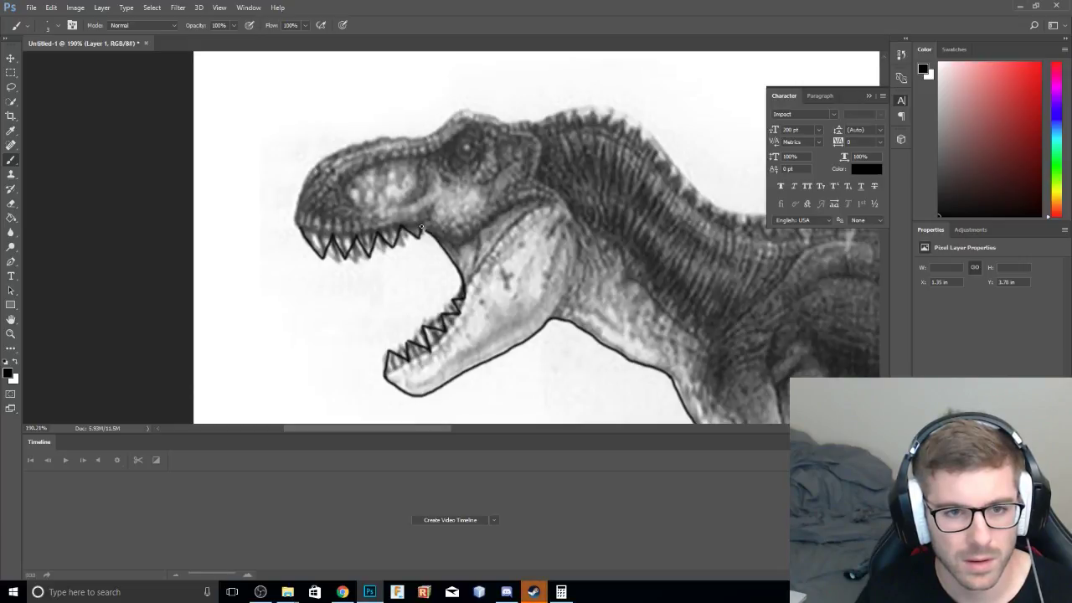
{"action": "mouse_move", "coordinate": [350, 204]}
{"action": "left_mouse_down"}
{"action": "mouse_move", "coordinate": [333, 288]}
{"action": "mouse_move", "coordinate": [276, 301]}
{"action": "left_mouse_up"}
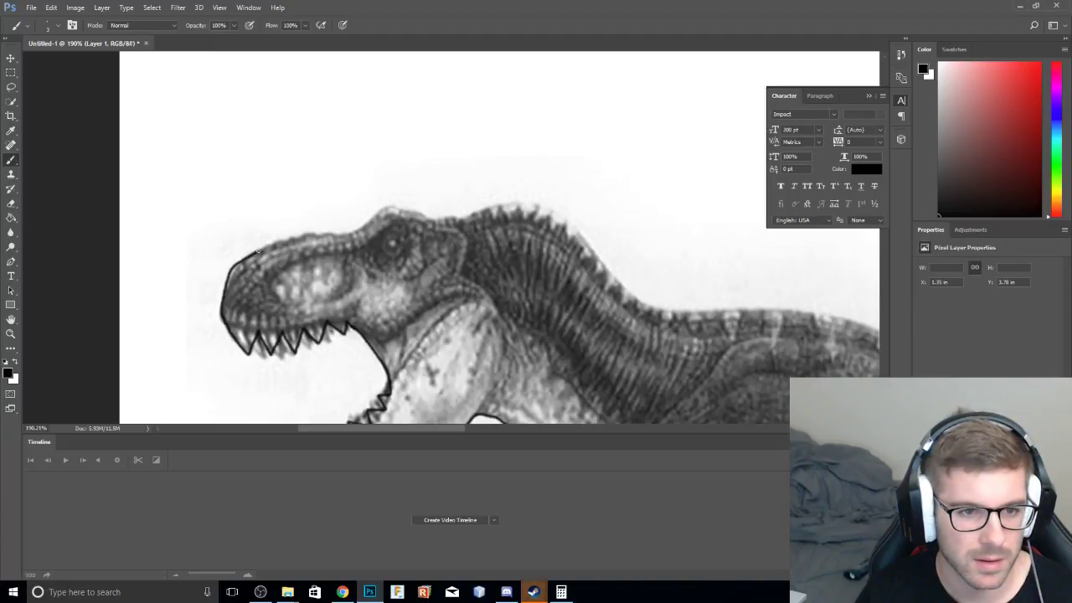
{"action": "left_click_drag", "start_coordinate": [258, 250], "coordinate": [355, 235]}
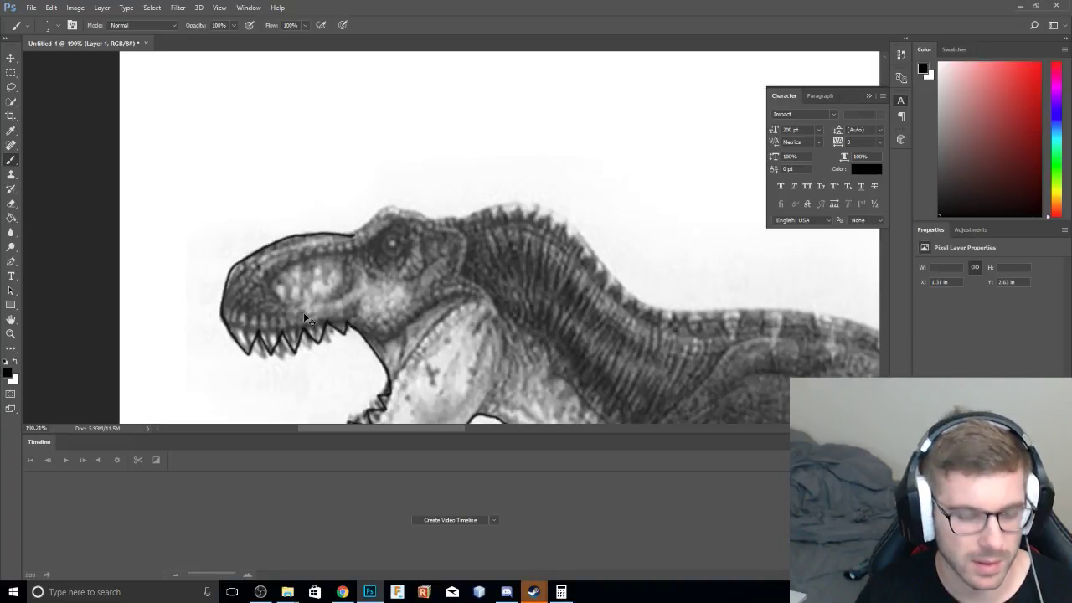
{"action": "key", "text": "ctrl+z"}
Paint the upper outline of the T-Rex head from the snout tip over the eye ridge to the back of the skull.
{"action": "scroll", "coordinate": [208, 292], "scroll_direction": "up", "scroll_amount": 6, "text": "alt"}
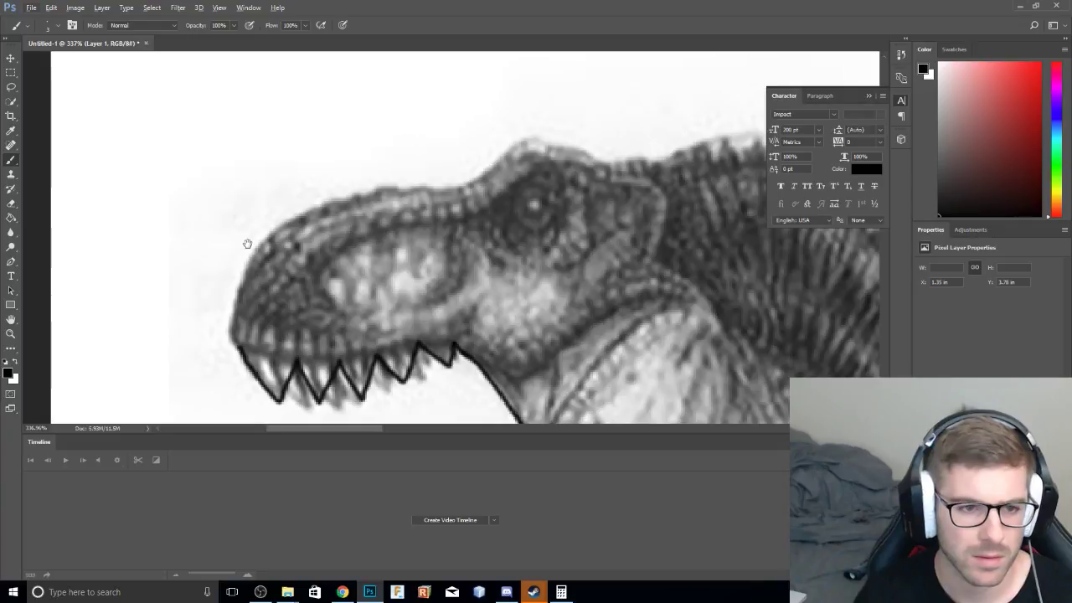
{"action": "left_click_drag", "start_coordinate": [248, 244], "coordinate": [199, 180]}
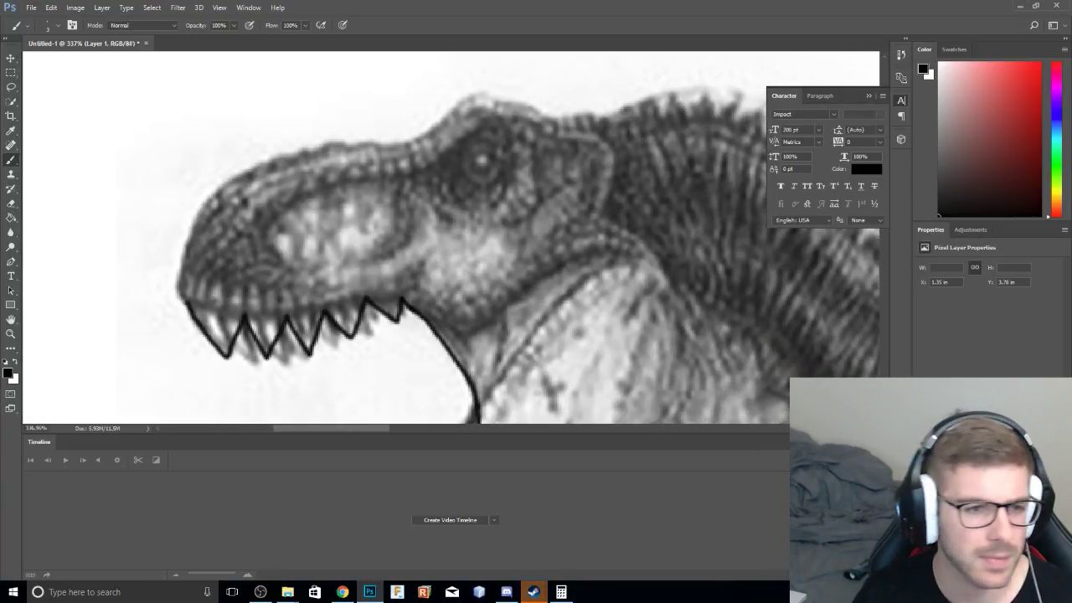
{"action": "mouse_move", "coordinate": [188, 300]}
{"action": "left_mouse_down"}
{"action": "mouse_move", "coordinate": [176, 276]}
{"action": "mouse_move", "coordinate": [200, 217]}
{"action": "mouse_move", "coordinate": [213, 196]}
{"action": "mouse_move", "coordinate": [267, 164]}
{"action": "mouse_move", "coordinate": [264, 190]}
{"action": "mouse_move", "coordinate": [204, 208]}
{"action": "left_mouse_up"}
{"action": "left_click_drag", "start_coordinate": [279, 201], "coordinate": [236, 223]}
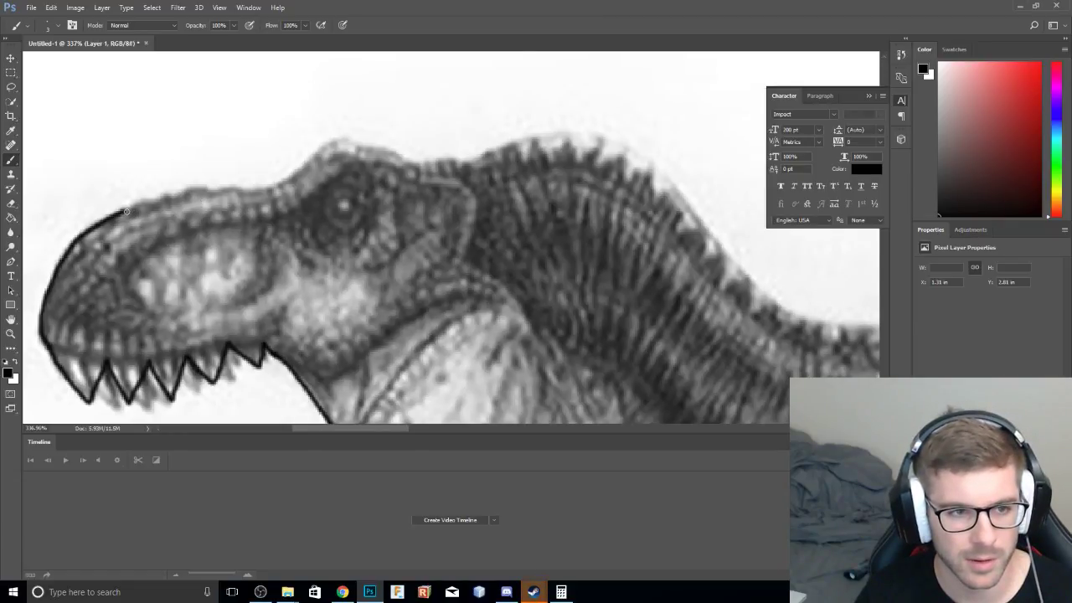
{"action": "mouse_move", "coordinate": [123, 209]}
{"action": "left_mouse_down"}
{"action": "mouse_move", "coordinate": [283, 177]}
{"action": "mouse_move", "coordinate": [220, 219]}
{"action": "mouse_move", "coordinate": [174, 211]}
{"action": "mouse_move", "coordinate": [171, 199]}
{"action": "mouse_move", "coordinate": [226, 164]}
{"action": "mouse_move", "coordinate": [303, 190]}
{"action": "mouse_move", "coordinate": [364, 187]}
{"action": "mouse_move", "coordinate": [387, 173]}
{"action": "left_mouse_up"}
Paint the outline along the top of the T-Rex neck and back, from behind the skull to the start of the hip.
{"action": "mouse_move", "coordinate": [425, 234]}
{"action": "left_mouse_down"}
{"action": "mouse_move", "coordinate": [297, 223]}
{"action": "mouse_move", "coordinate": [307, 217]}
{"action": "left_mouse_up"}
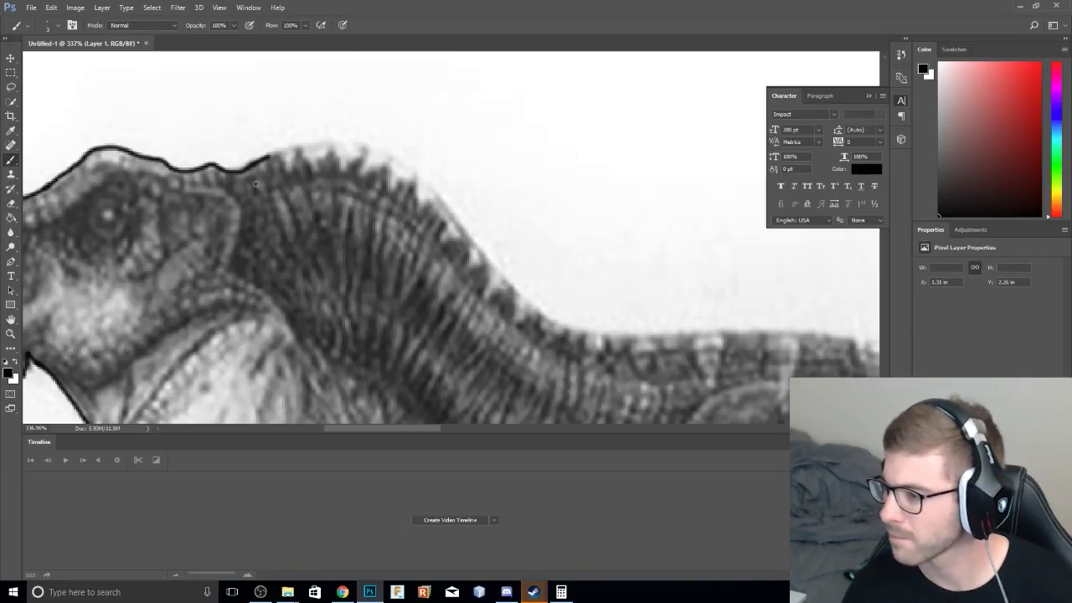
{"action": "scroll", "coordinate": [202, 186], "scroll_direction": "down", "scroll_amount": 2, "text": "alt"}
{"action": "left_click_drag", "start_coordinate": [266, 194], "coordinate": [164, 149]}
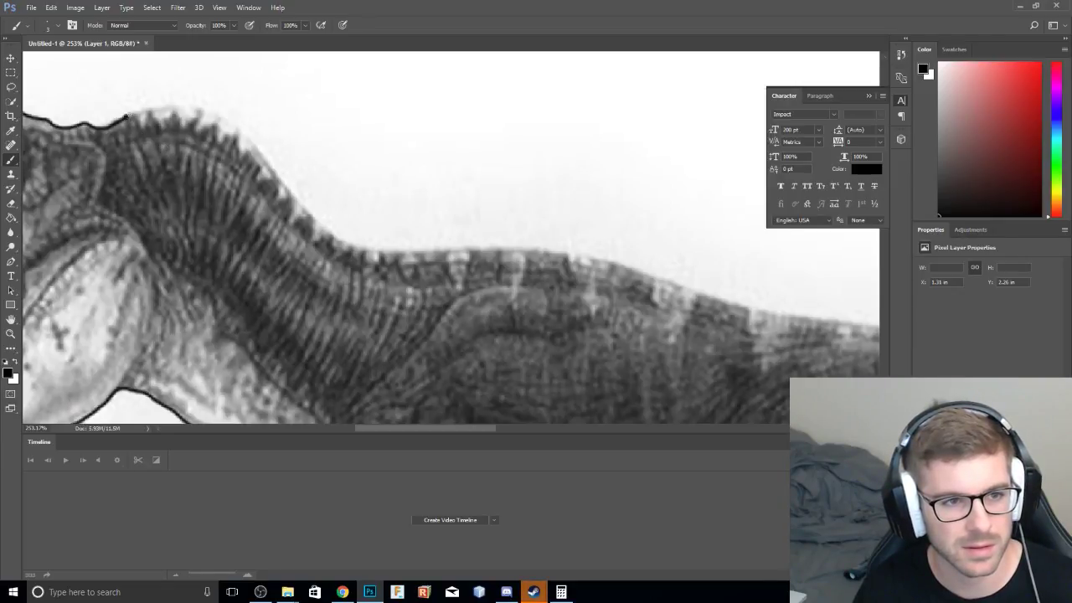
{"action": "mouse_move", "coordinate": [126, 117]}
{"action": "left_mouse_down"}
{"action": "mouse_move", "coordinate": [181, 106]}
{"action": "mouse_move", "coordinate": [224, 121]}
{"action": "mouse_move", "coordinate": [350, 244]}
{"action": "mouse_move", "coordinate": [417, 257]}
{"action": "mouse_move", "coordinate": [509, 246]}
{"action": "mouse_move", "coordinate": [180, 103]}
{"action": "left_mouse_up"}
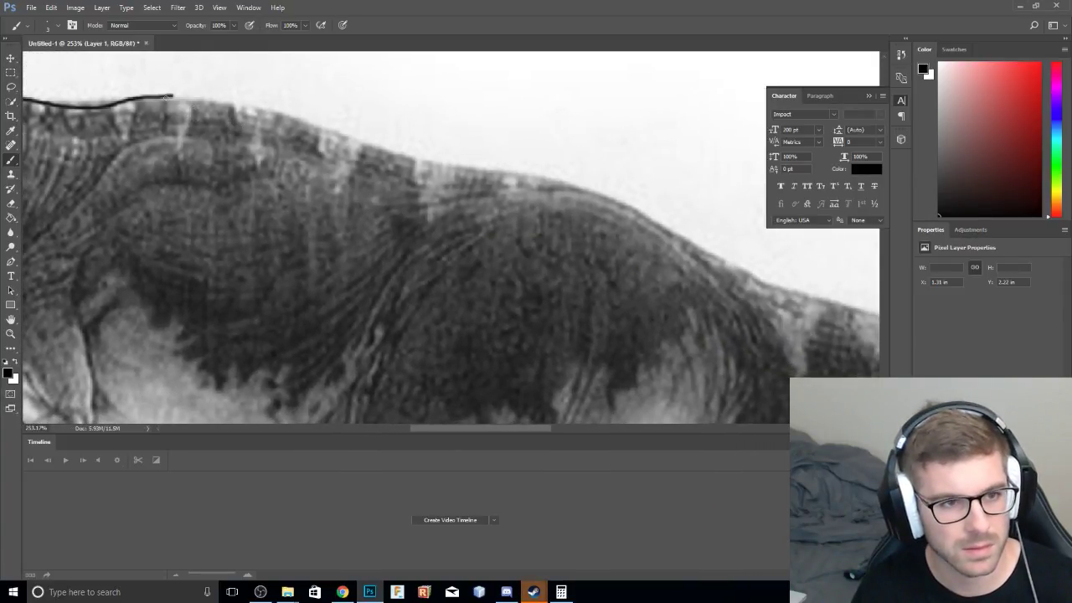
{"action": "mouse_move", "coordinate": [168, 97]}
{"action": "left_mouse_down"}
{"action": "mouse_move", "coordinate": [236, 103]}
{"action": "mouse_move", "coordinate": [420, 166]}
{"action": "mouse_move", "coordinate": [507, 177]}
{"action": "left_mouse_up"}
{"action": "scroll", "coordinate": [436, 189], "scroll_direction": "down", "scroll_amount": 5, "text": "alt"}
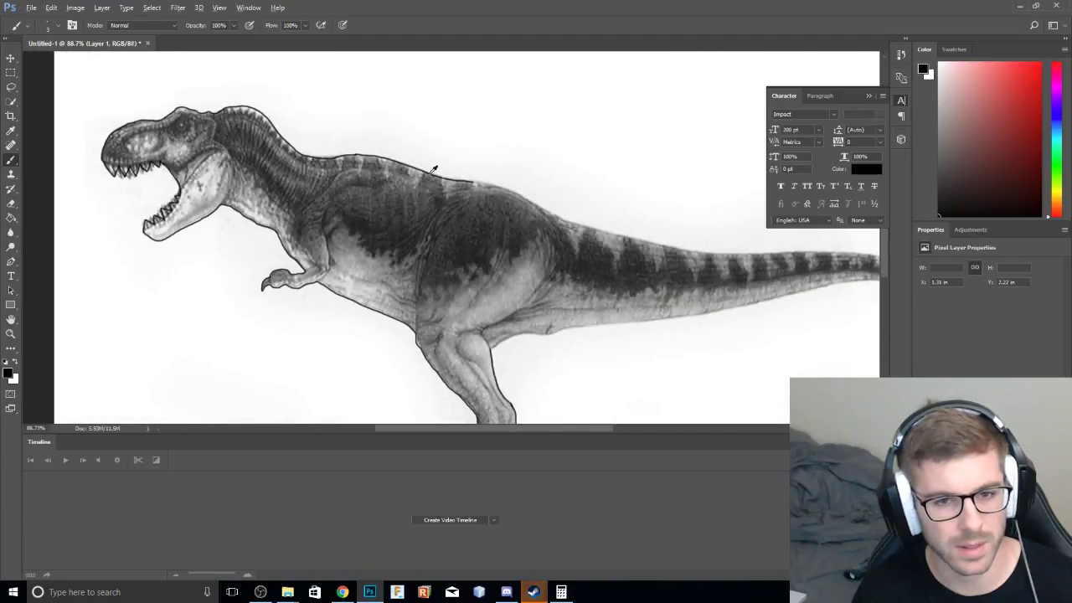
{"action": "scroll", "coordinate": [507, 280], "scroll_direction": "up", "scroll_amount": 2, "text": "alt"}
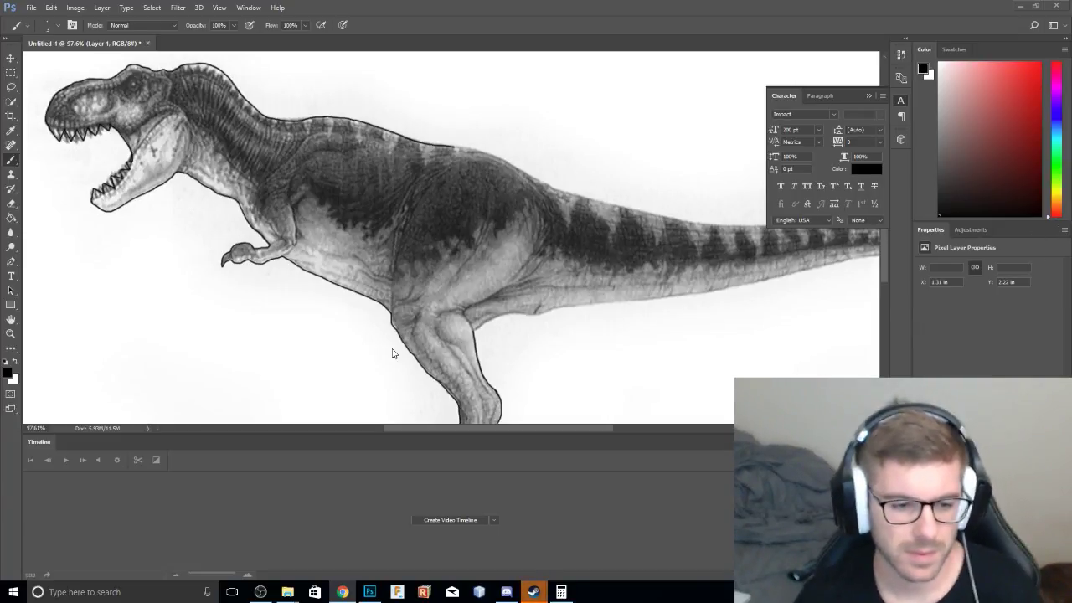
Switch to NetBeans IDE 8.2 by searching for it in Windows with "netb" and launching it.
{"action": "key", "text": "super"}
{"action": "type", "text": "netb"}
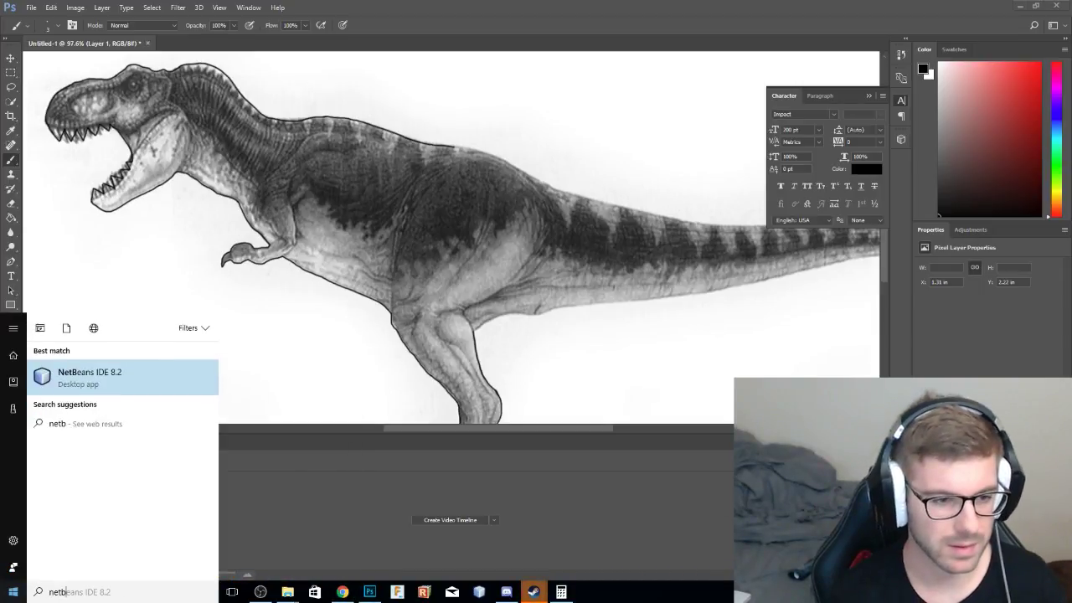
{"action": "key", "text": "Return"}
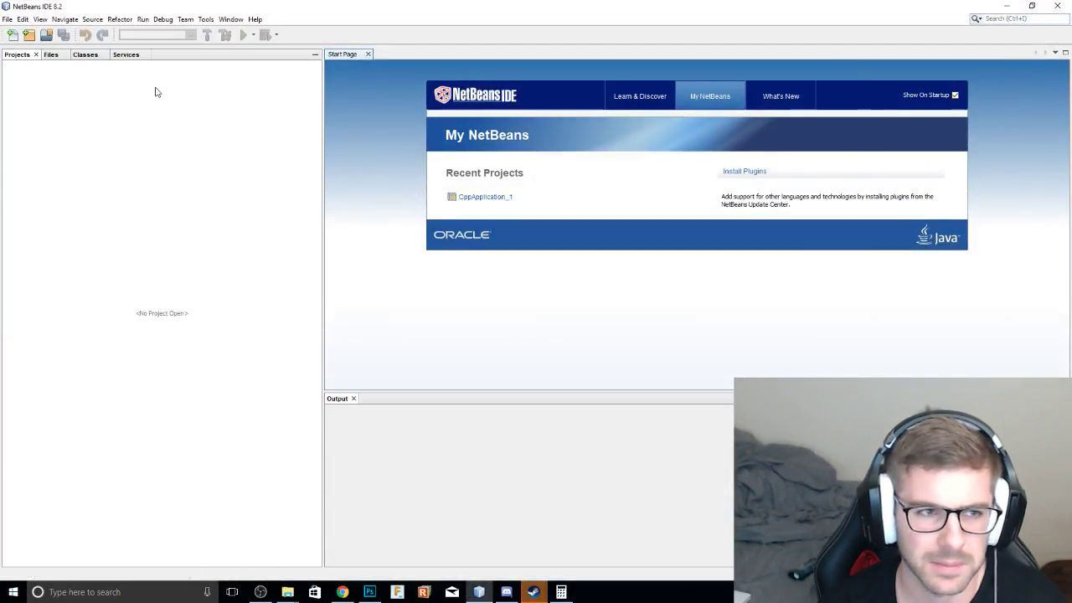
Try to open GaddisChapter13Prob3 from the recent projects.
{"action": "left_click", "coordinate": [7, 19]}
{"action": "mouse_move", "coordinate": [33, 80]}
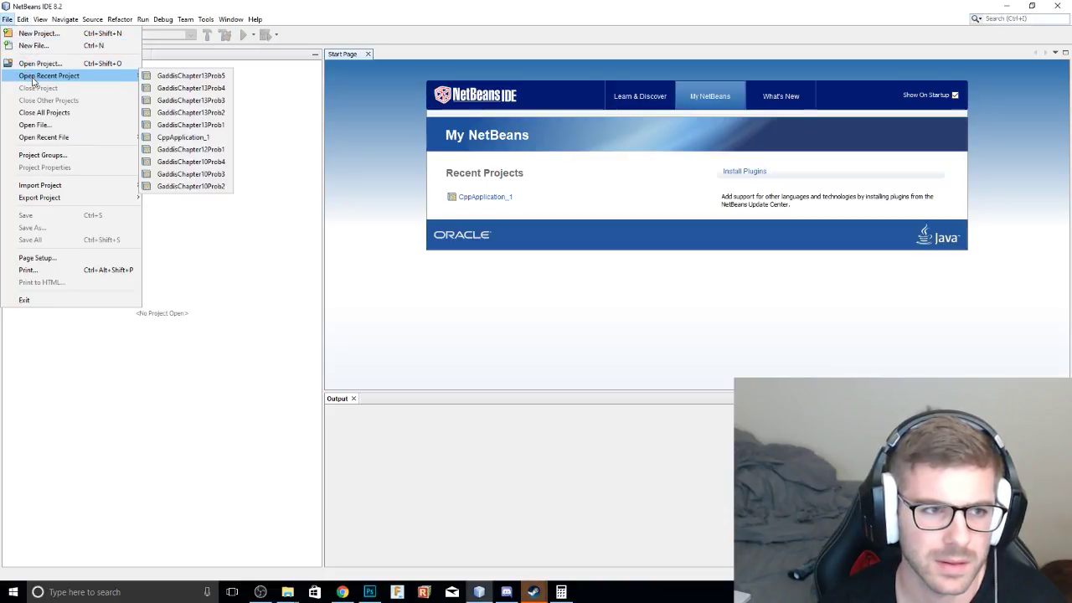
{"action": "left_click", "coordinate": [178, 101]}
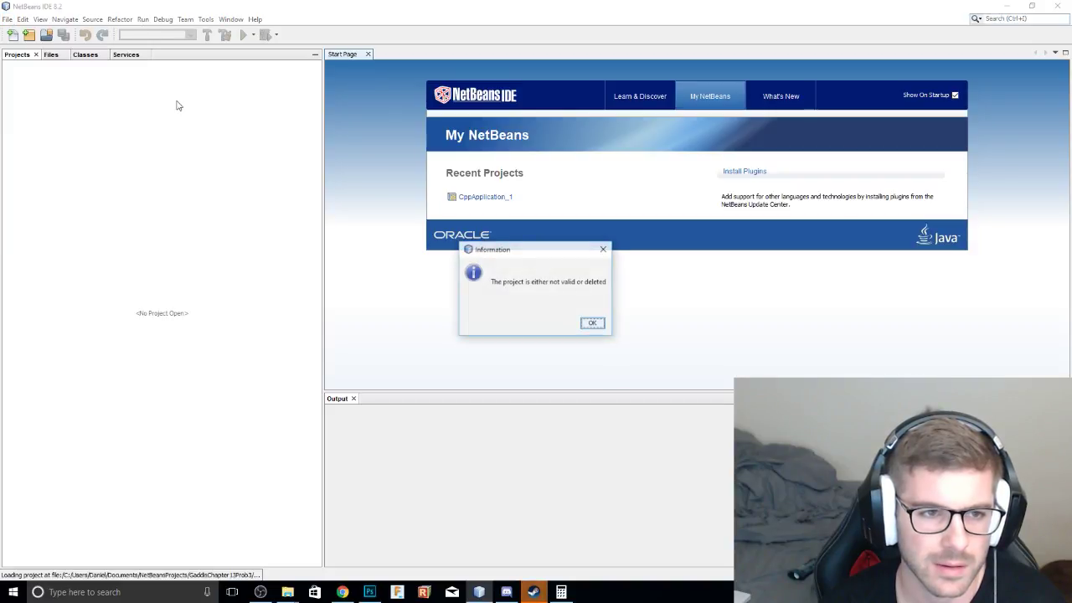
{"action": "left_click", "coordinate": [591, 321]}
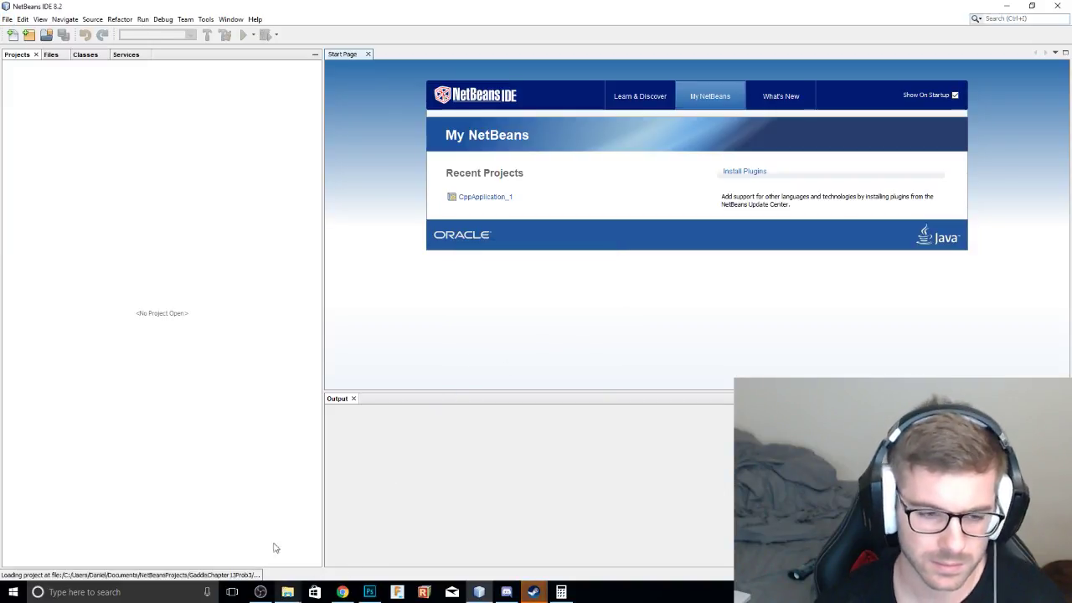
Open the project GaddisChapter13Prob3 from the Assignment 4 10_20 folder on the Desktop.
{"action": "left_click", "coordinate": [7, 20]}
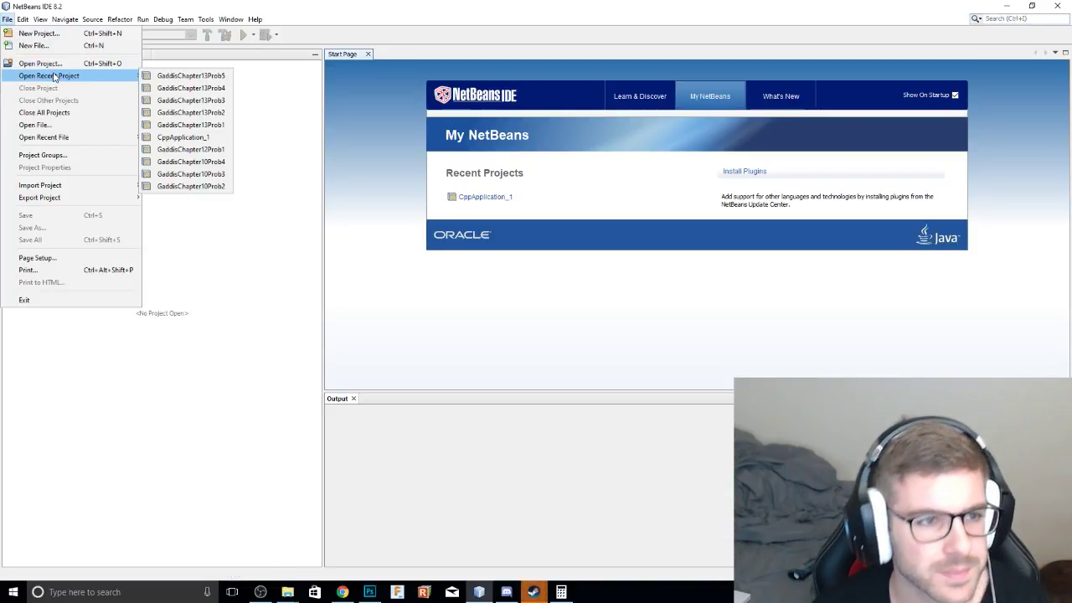
{"action": "left_click", "coordinate": [41, 64]}
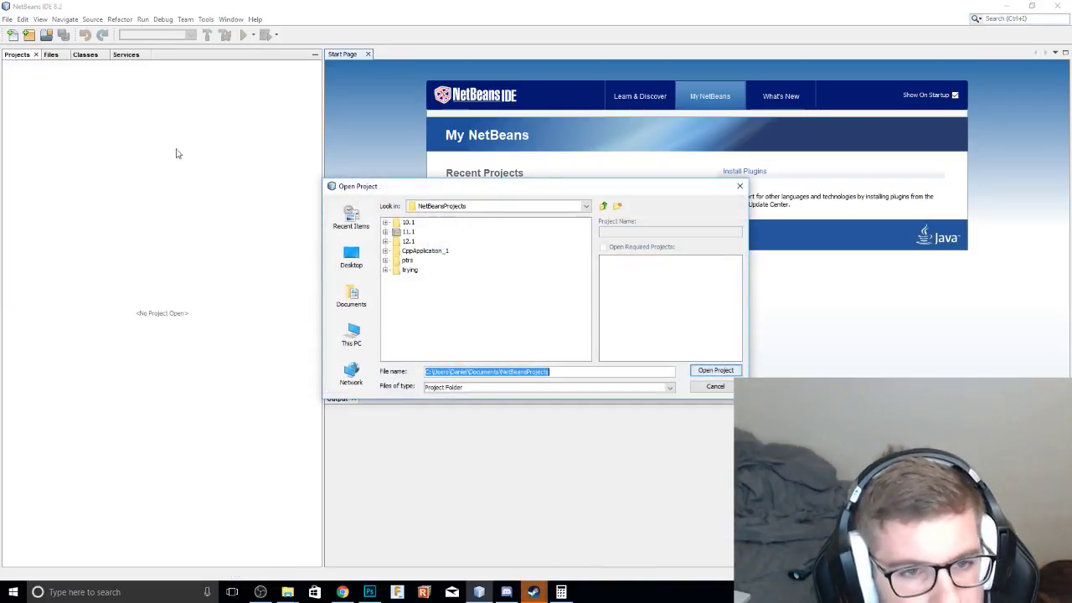
{"action": "left_click", "coordinate": [353, 256]}
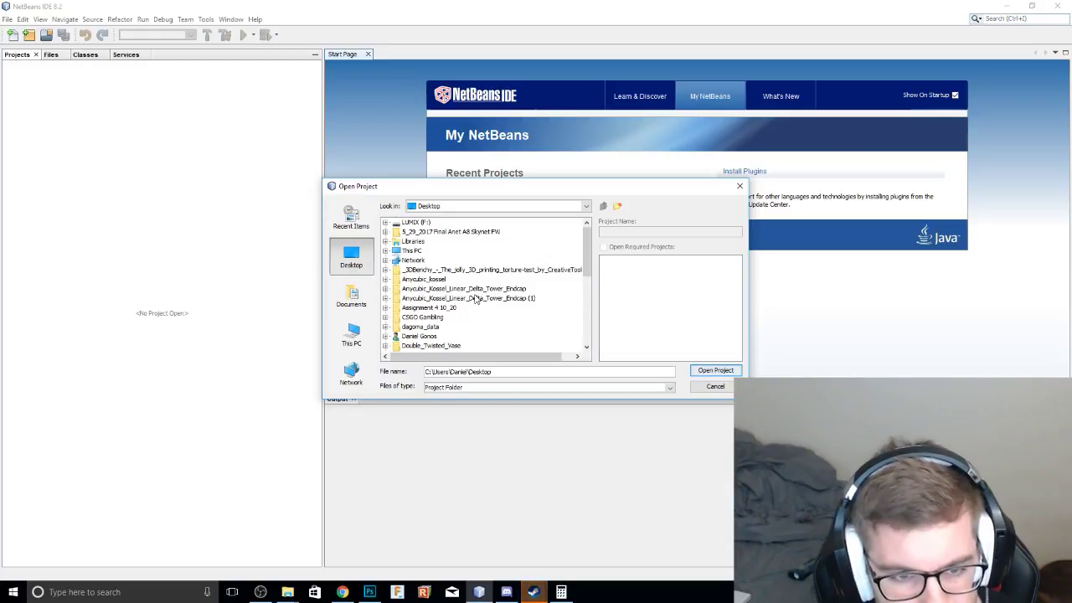
{"action": "scroll", "coordinate": [471, 303], "scroll_direction": "down", "scroll_amount": 5}
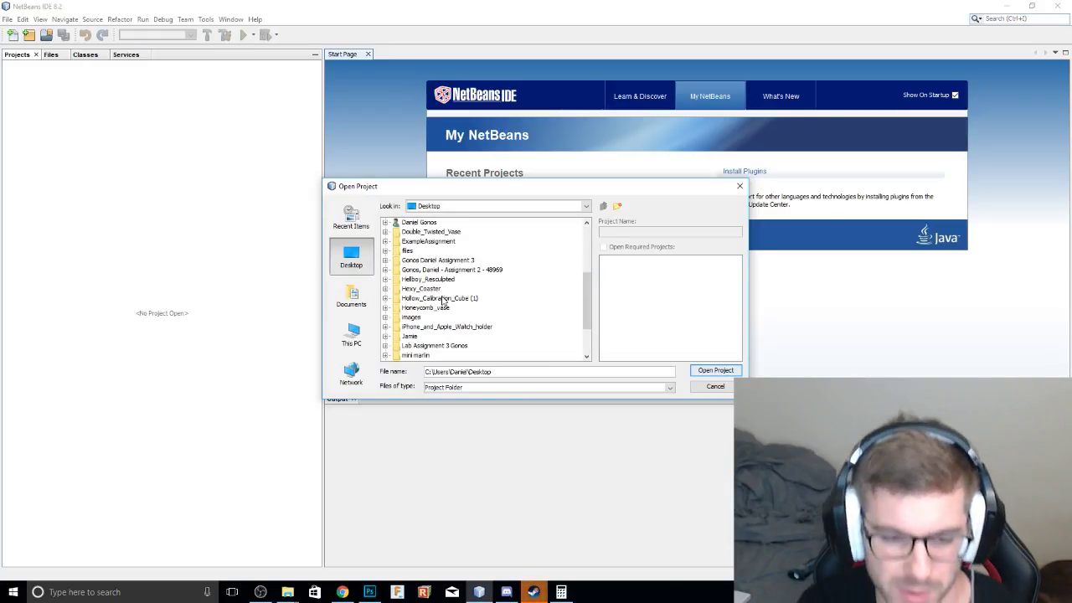
{"action": "scroll", "coordinate": [430, 318], "scroll_direction": "down", "scroll_amount": 2}
{"action": "scroll", "coordinate": [407, 331], "scroll_direction": "up", "scroll_amount": 2}
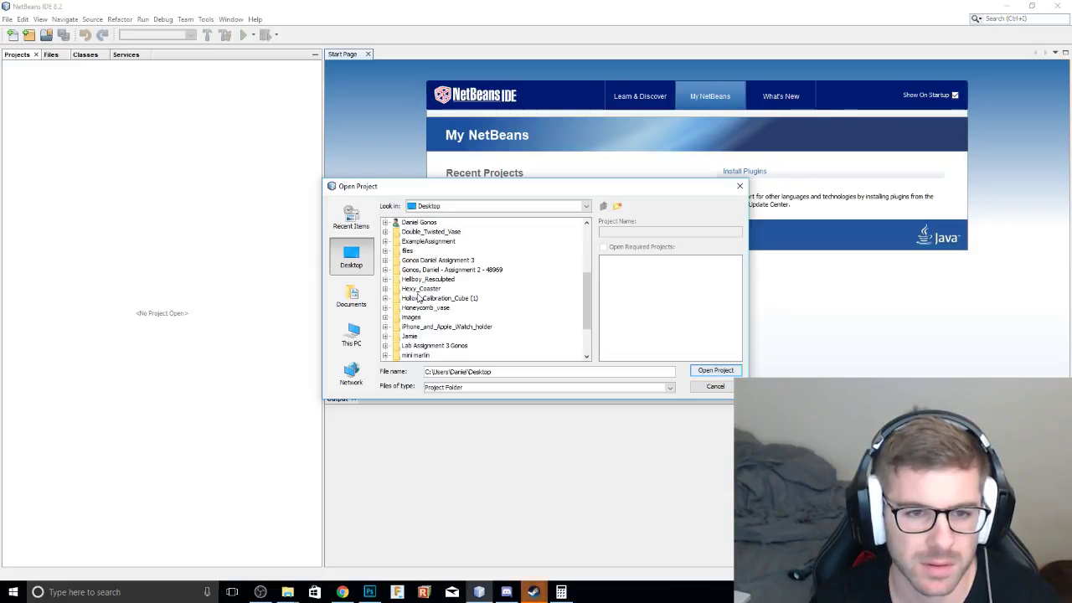
{"action": "scroll", "coordinate": [440, 298], "scroll_direction": "down", "scroll_amount": 2}
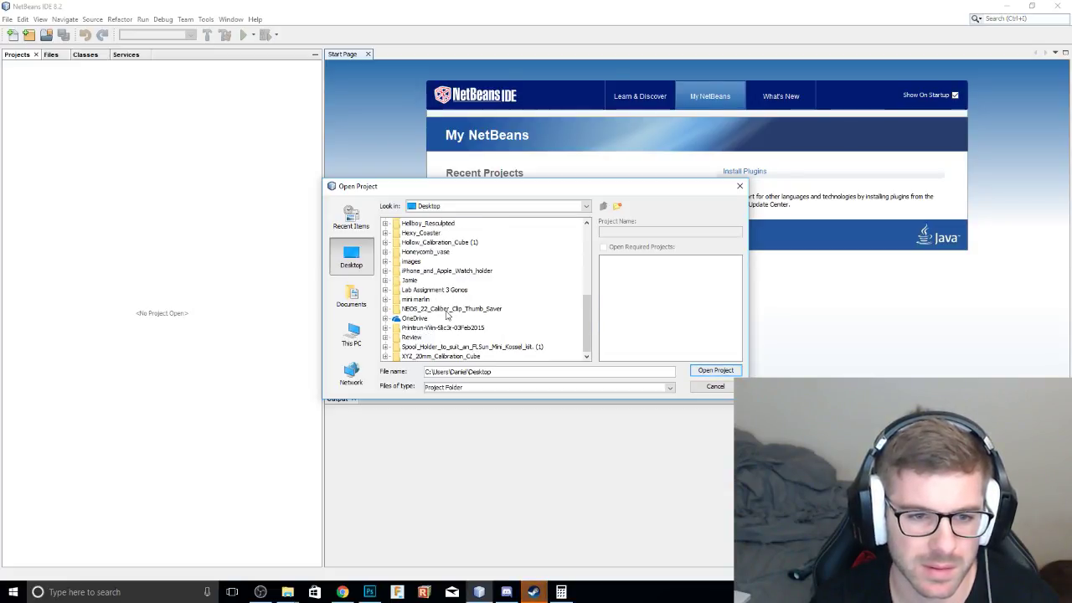
{"action": "scroll", "coordinate": [445, 315], "scroll_direction": "up", "scroll_amount": 6}
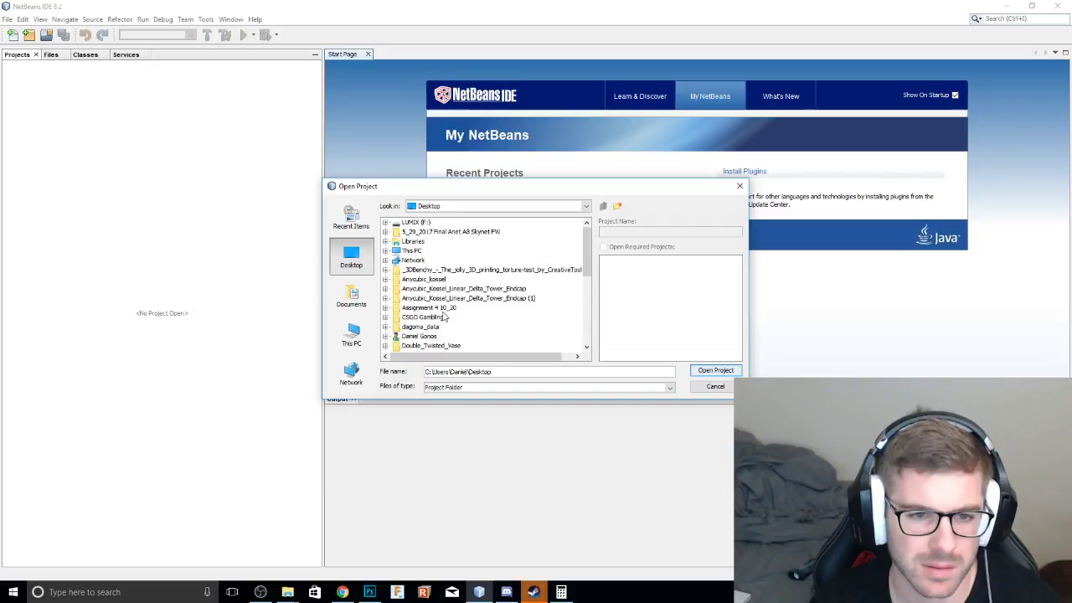
{"action": "left_click", "coordinate": [385, 308]}
{"action": "scroll", "coordinate": [424, 314], "scroll_direction": "down", "scroll_amount": 2}
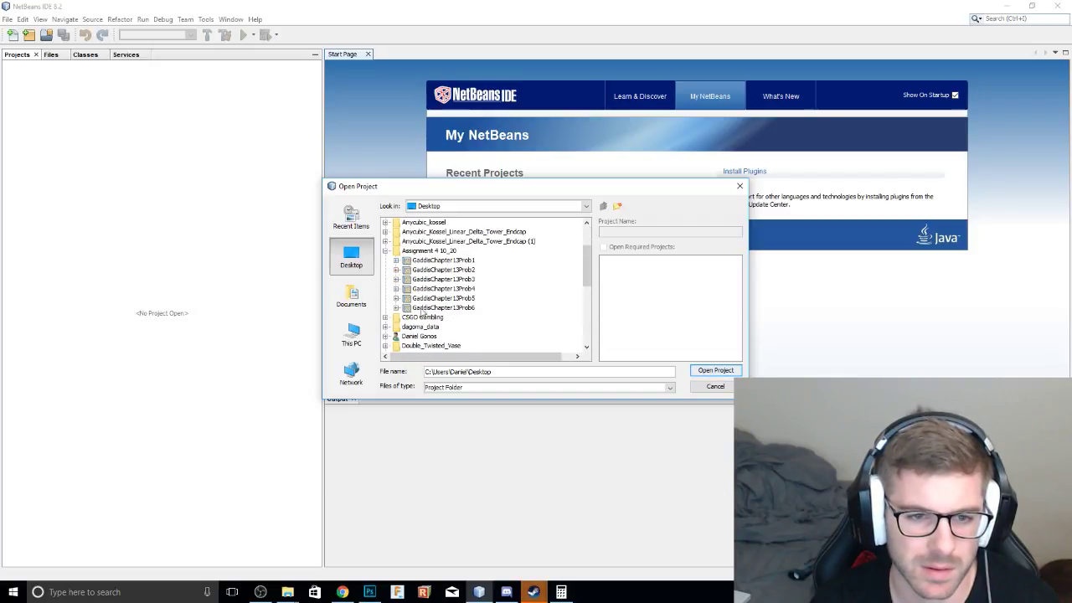
{"action": "left_click", "coordinate": [444, 279]}
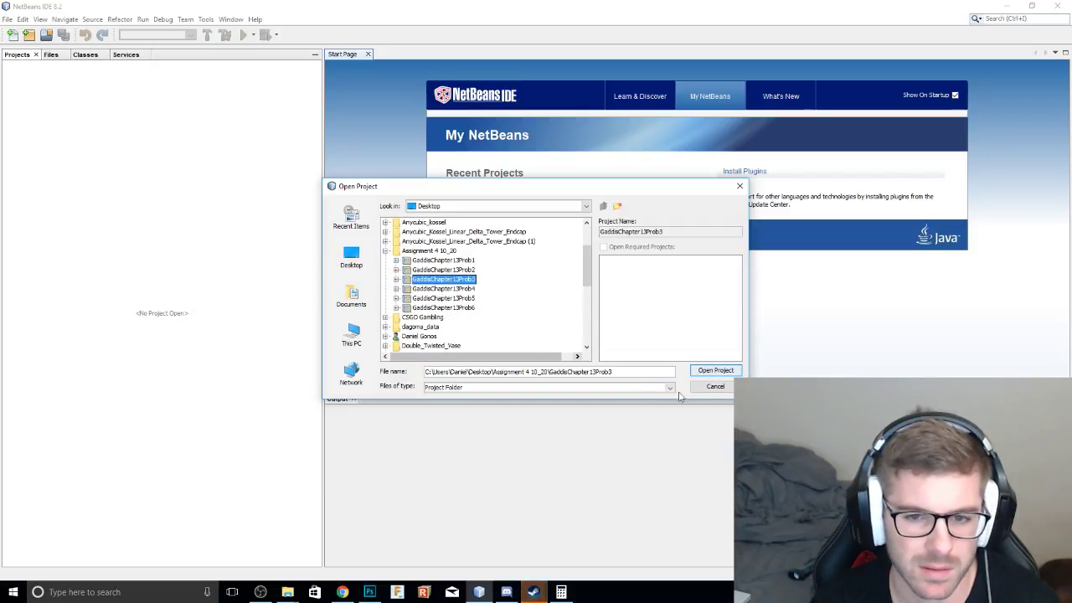
{"action": "left_click", "coordinate": [708, 371]}
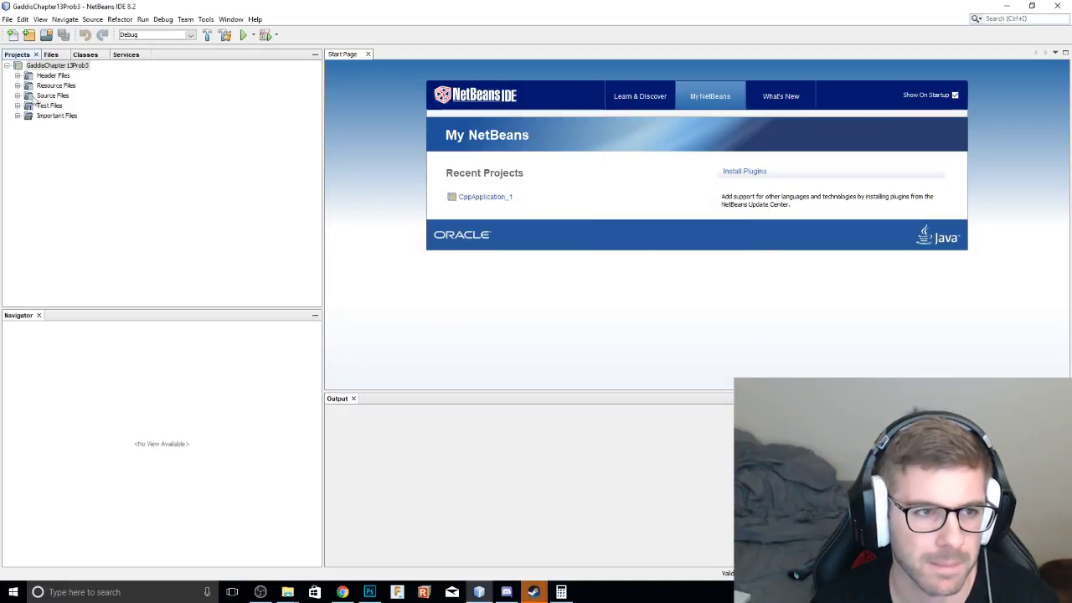
Open main.cpp from the project's source files, skim through its code, and place the cursor on the empty line 7 above the includes.
{"action": "left_click", "coordinate": [17, 95]}
{"action": "double_click", "coordinate": [60, 105]}
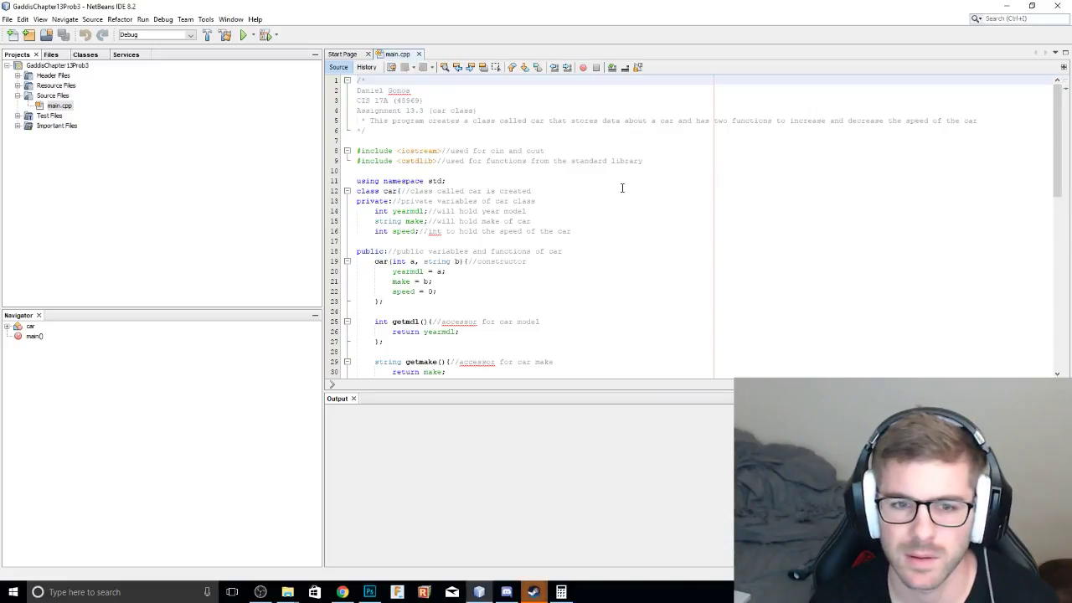
{"action": "scroll", "coordinate": [612, 178], "scroll_direction": "down", "scroll_amount": 5}
{"action": "scroll", "coordinate": [612, 177], "scroll_direction": "down", "scroll_amount": 8}
{"action": "scroll", "coordinate": [607, 178], "scroll_direction": "up", "scroll_amount": 12}
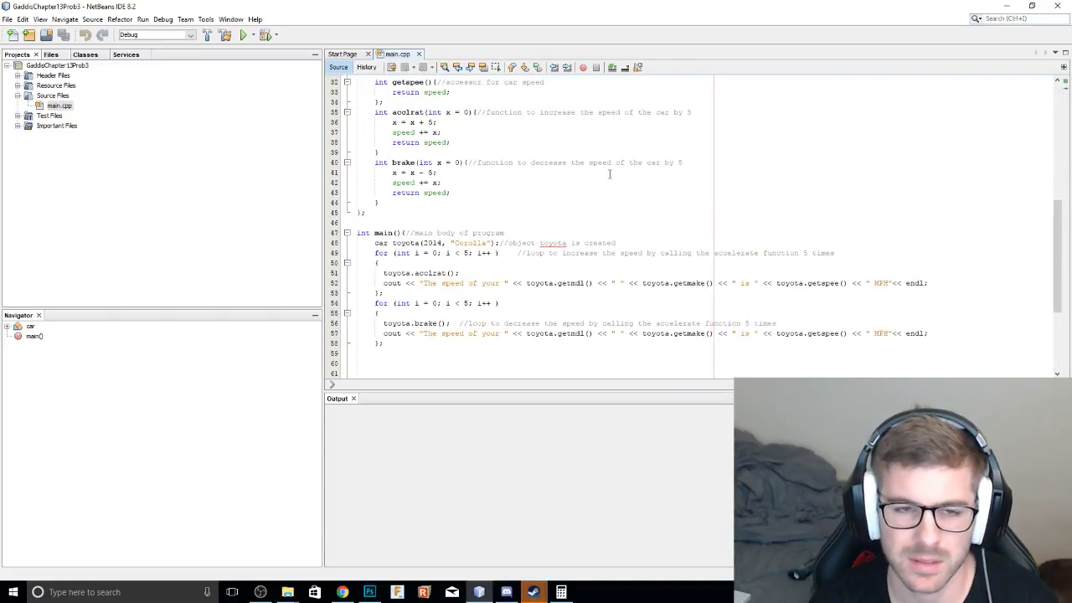
{"action": "scroll", "coordinate": [591, 173], "scroll_direction": "up", "scroll_amount": 2}
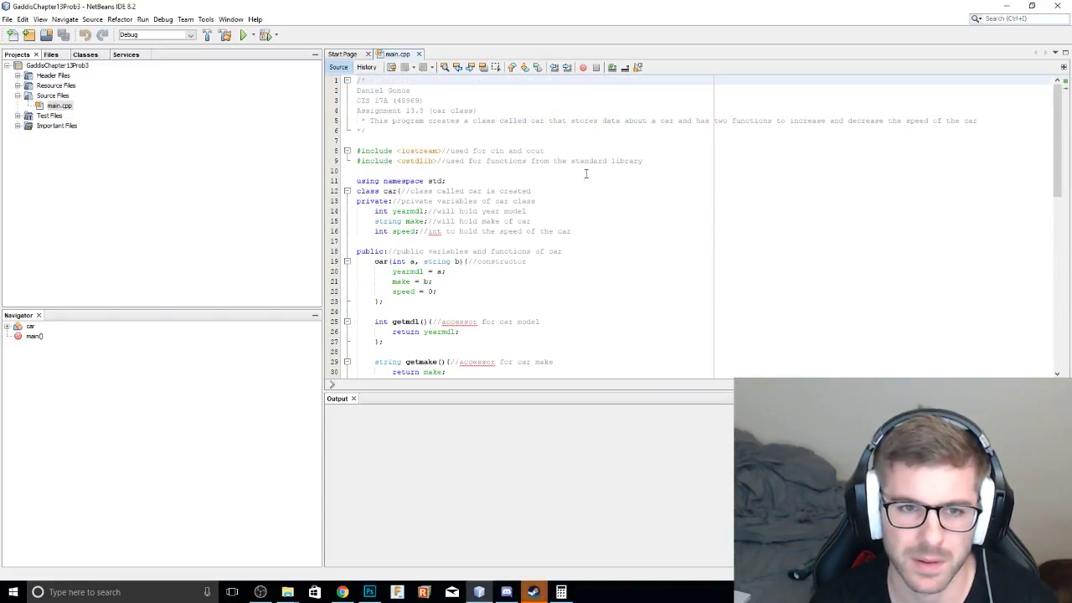
{"action": "left_click", "coordinate": [430, 110]}
{"action": "left_click", "coordinate": [358, 140]}
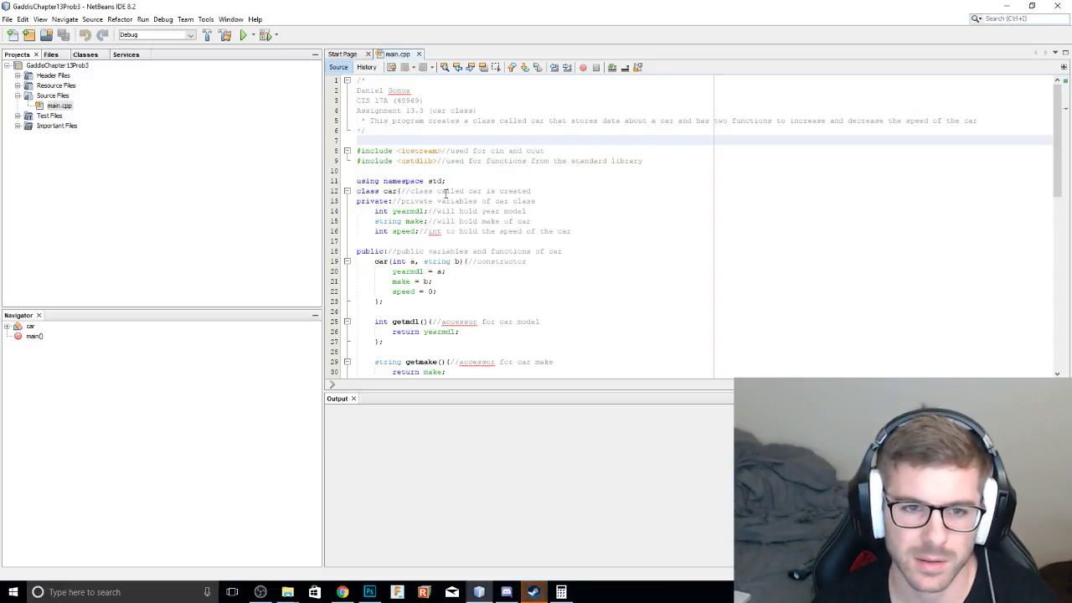
Highlight the private variables yearmdl, make and speed of the car class one after another.
{"action": "scroll", "coordinate": [446, 201], "scroll_direction": "down", "scroll_amount": 1}
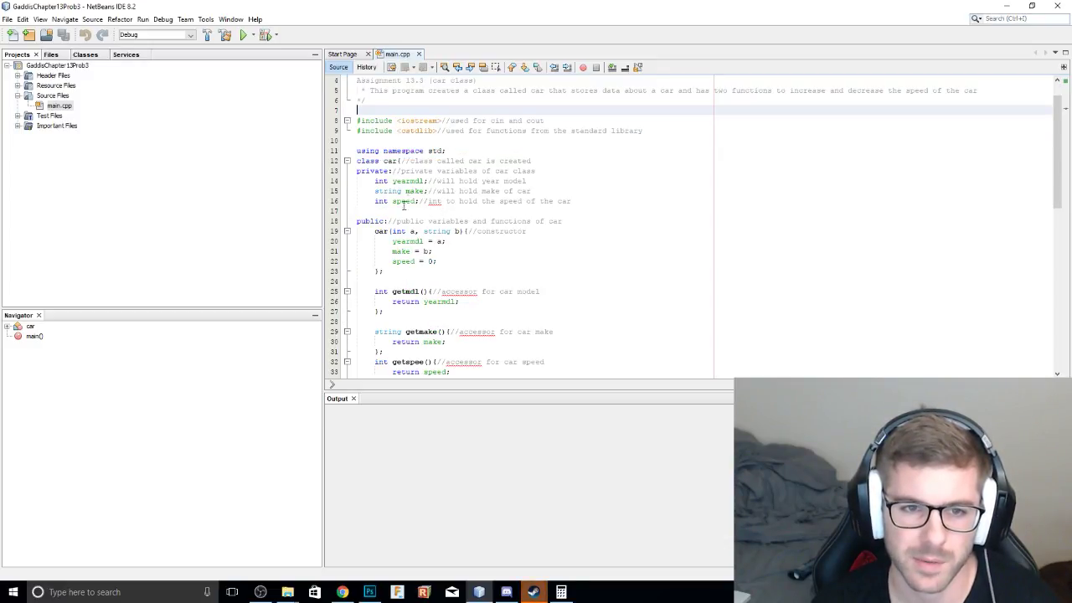
{"action": "double_click", "coordinate": [394, 182]}
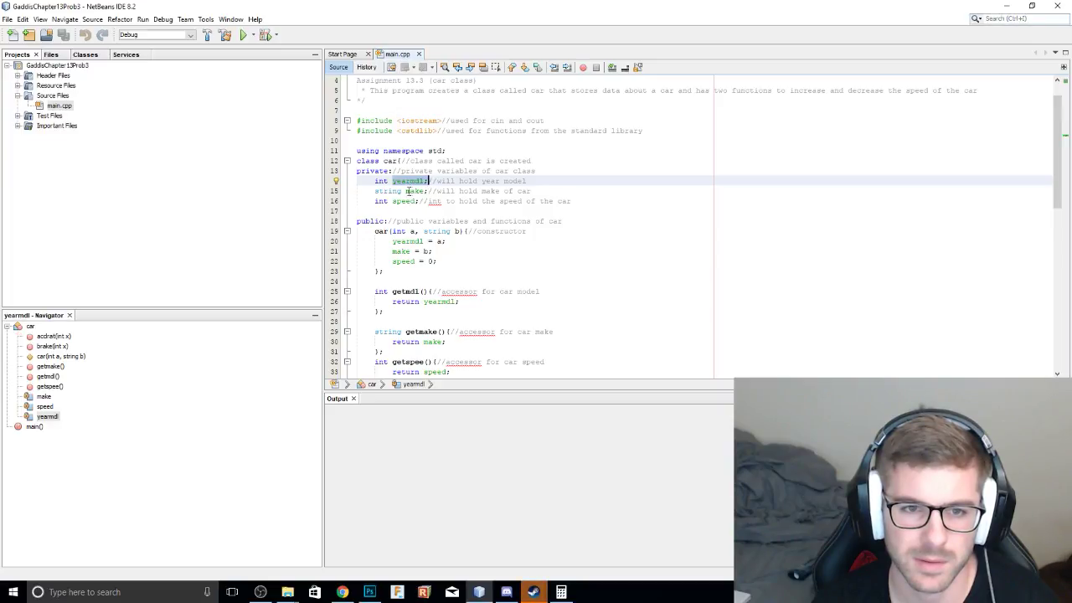
{"action": "left_click", "coordinate": [408, 192]}
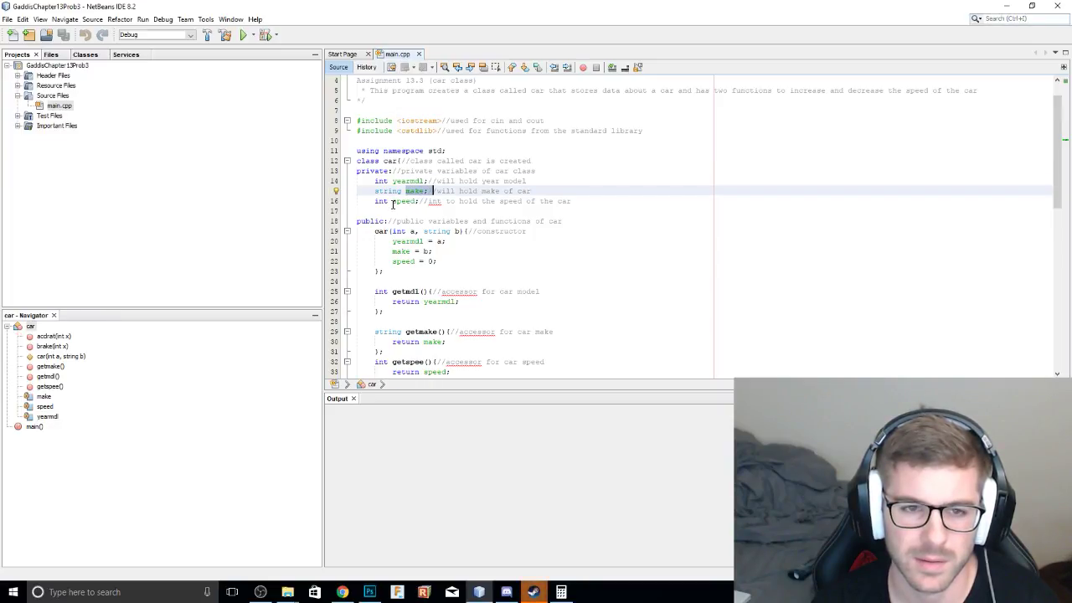
{"action": "left_click_drag", "start_coordinate": [392, 202], "coordinate": [424, 201]}
Highlight the opening two lines of the acclrat function and those of the brake function in the car class.
{"action": "scroll", "coordinate": [435, 222], "scroll_direction": "down", "scroll_amount": 1}
{"action": "scroll", "coordinate": [482, 236], "scroll_direction": "down", "scroll_amount": 1}
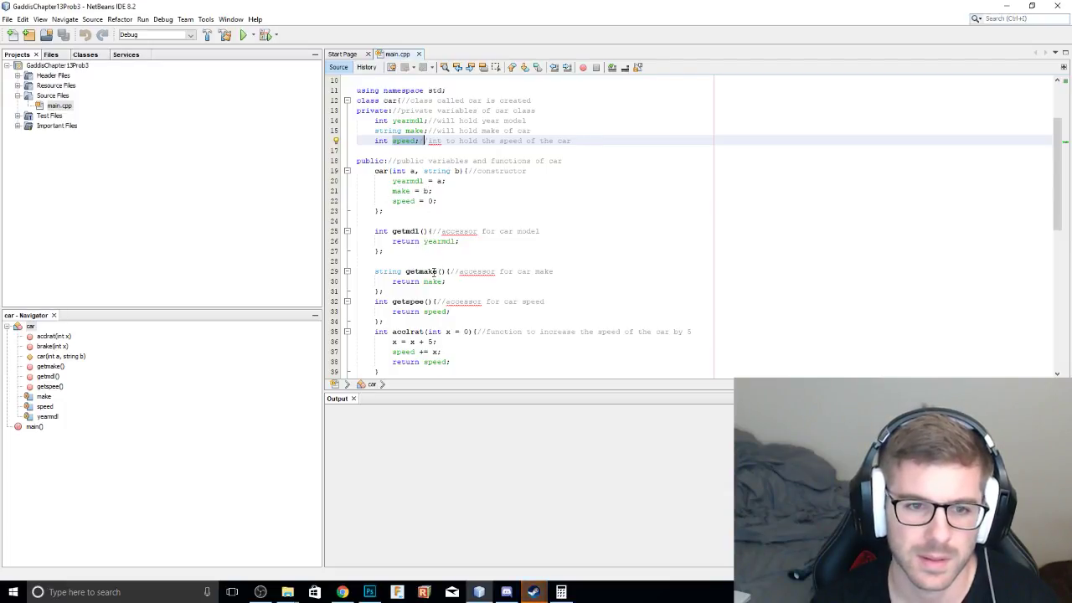
{"action": "scroll", "coordinate": [434, 272], "scroll_direction": "down", "scroll_amount": 2}
{"action": "left_click_drag", "start_coordinate": [360, 271], "coordinate": [437, 283]}
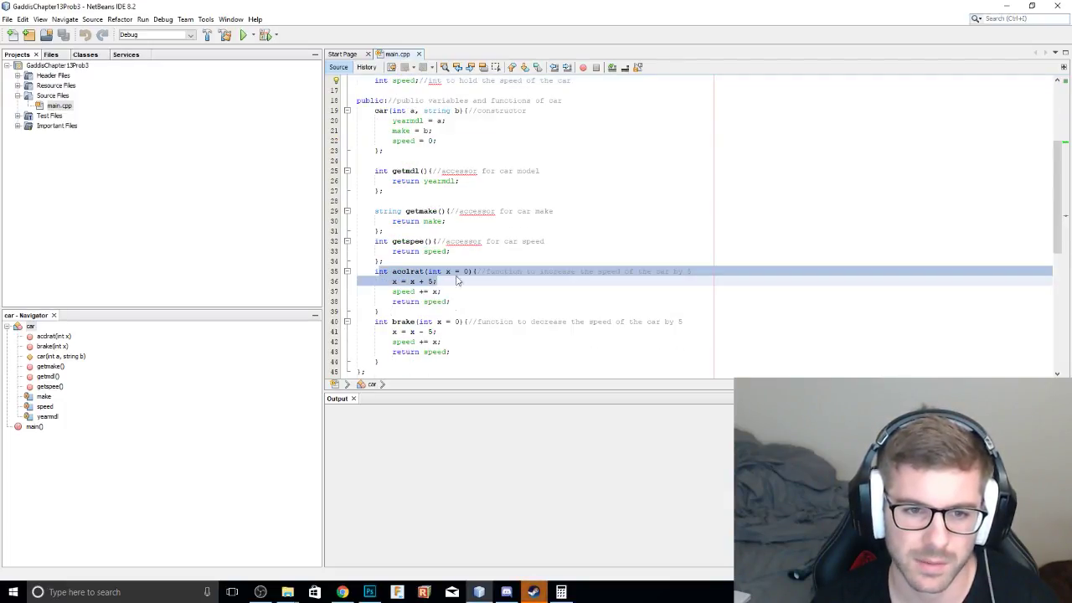
{"action": "left_click_drag", "start_coordinate": [360, 322], "coordinate": [438, 333]}
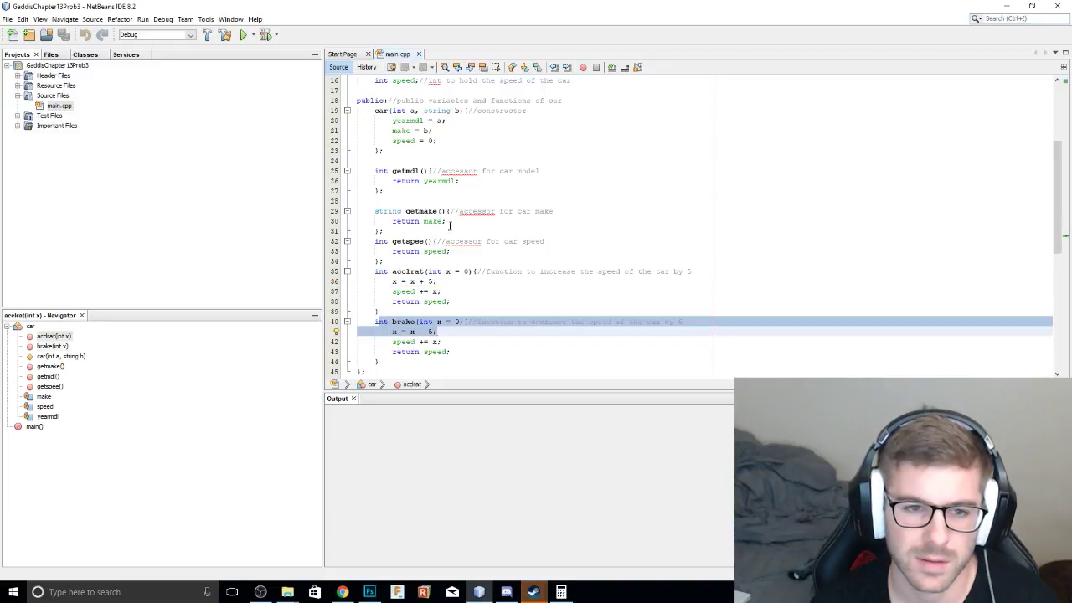
Highlight the x = x + 5 and return speed statements of the acclrat function in the car class.
{"action": "scroll", "coordinate": [453, 150], "scroll_direction": "up", "scroll_amount": 2}
{"action": "scroll", "coordinate": [453, 151], "scroll_direction": "down", "scroll_amount": 1}
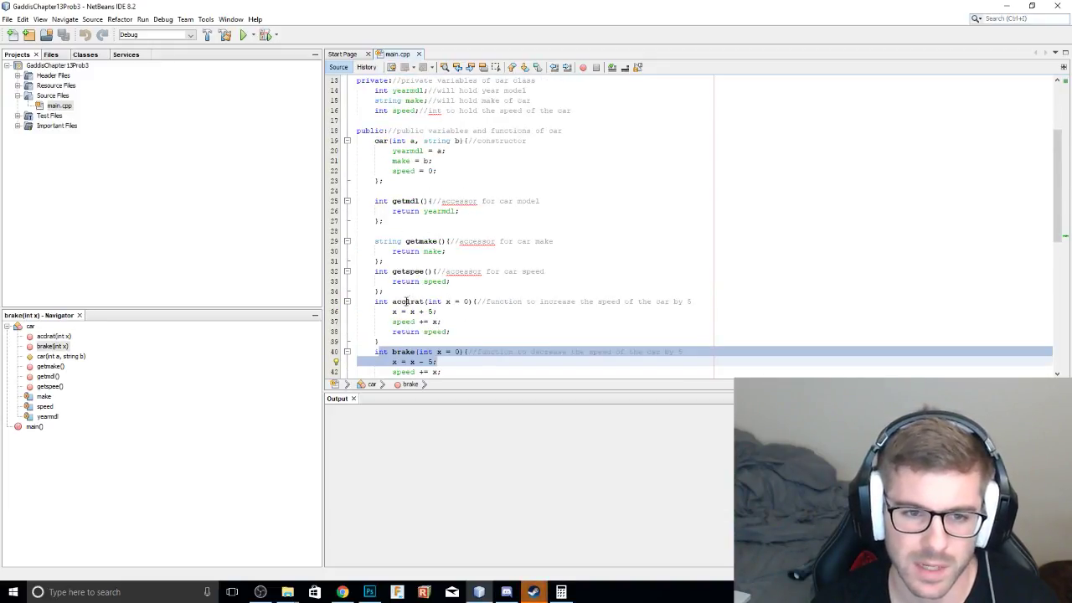
{"action": "left_click_drag", "start_coordinate": [392, 302], "coordinate": [438, 312]}
{"action": "scroll", "coordinate": [433, 282], "scroll_direction": "down", "scroll_amount": 2}
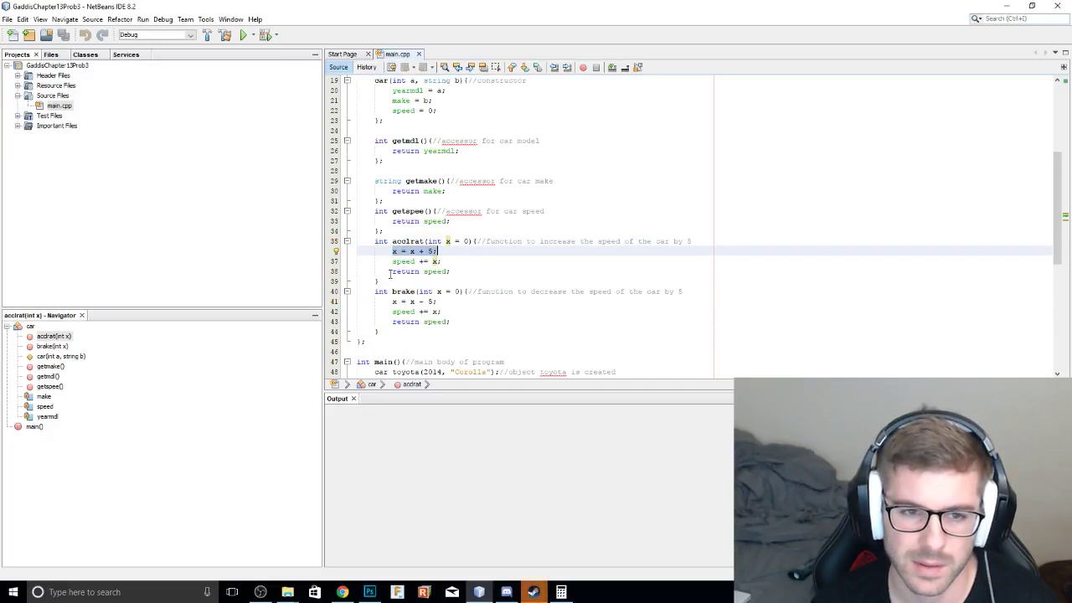
{"action": "left_click_drag", "start_coordinate": [390, 271], "coordinate": [453, 273]}
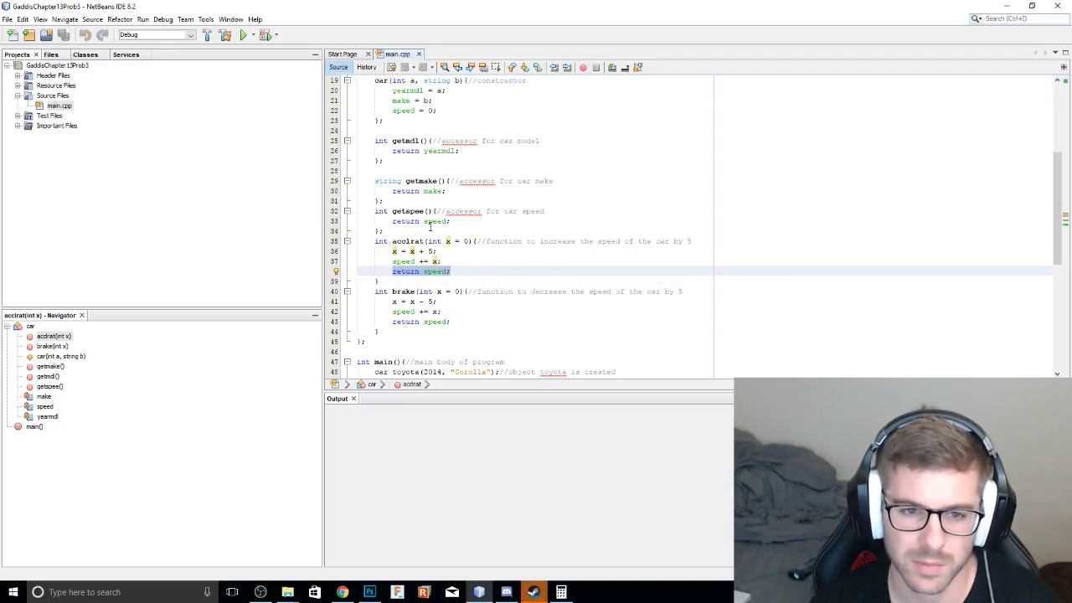
Highlight the < 5 condition of the first for loop in main, and run the GaddisChapter13Prob3 project.
{"action": "scroll", "coordinate": [427, 297], "scroll_direction": "down", "scroll_amount": 6}
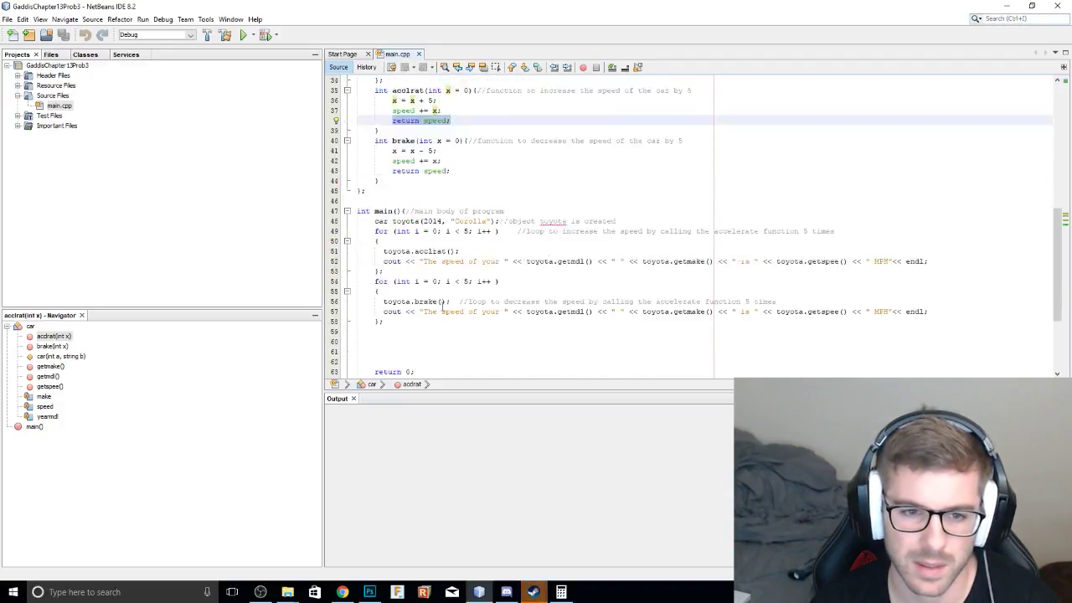
{"action": "left_click", "coordinate": [441, 309]}
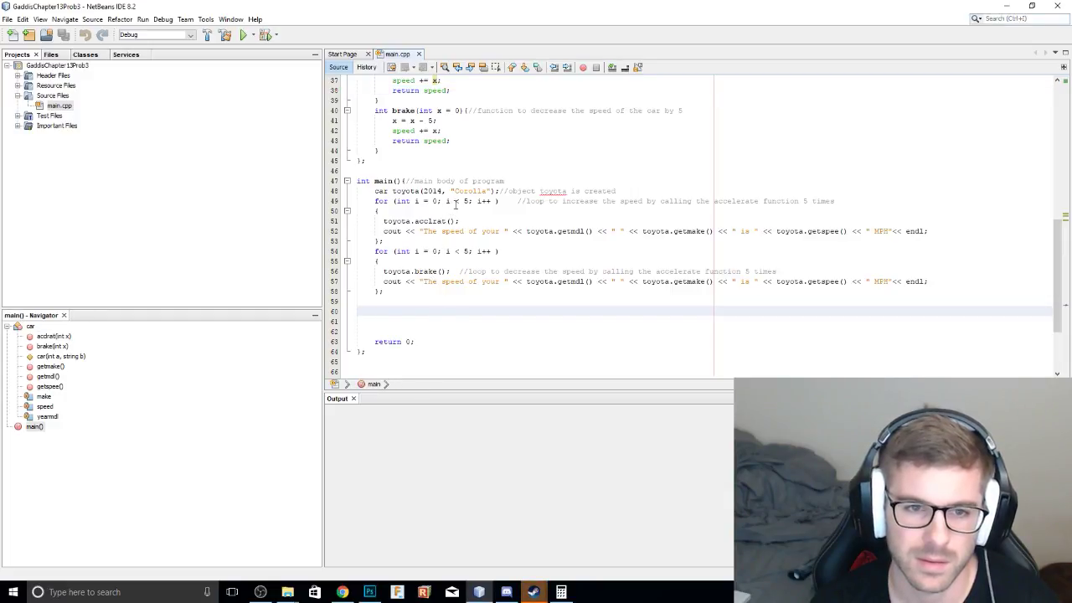
{"action": "left_click_drag", "start_coordinate": [455, 201], "coordinate": [467, 201]}
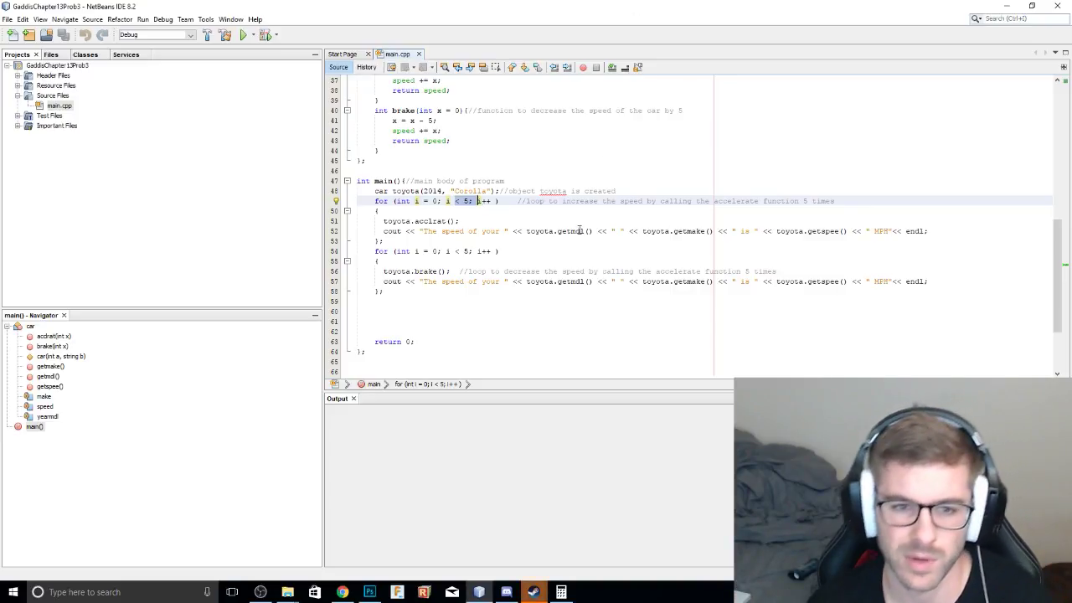
{"action": "left_click", "coordinate": [243, 38]}
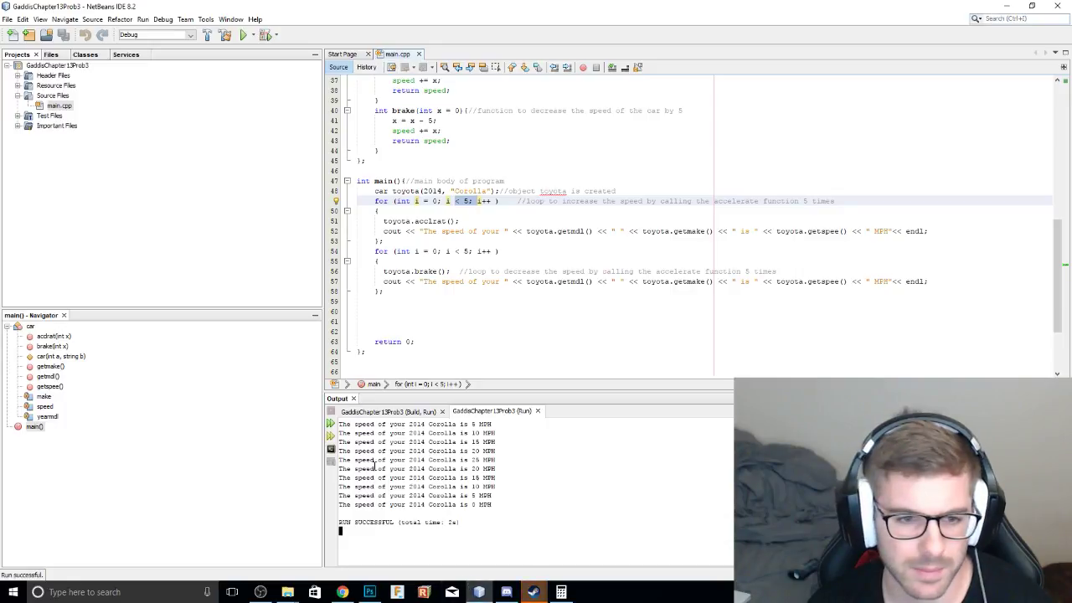
{"action": "left_click_drag", "start_coordinate": [339, 425], "coordinate": [469, 414]}
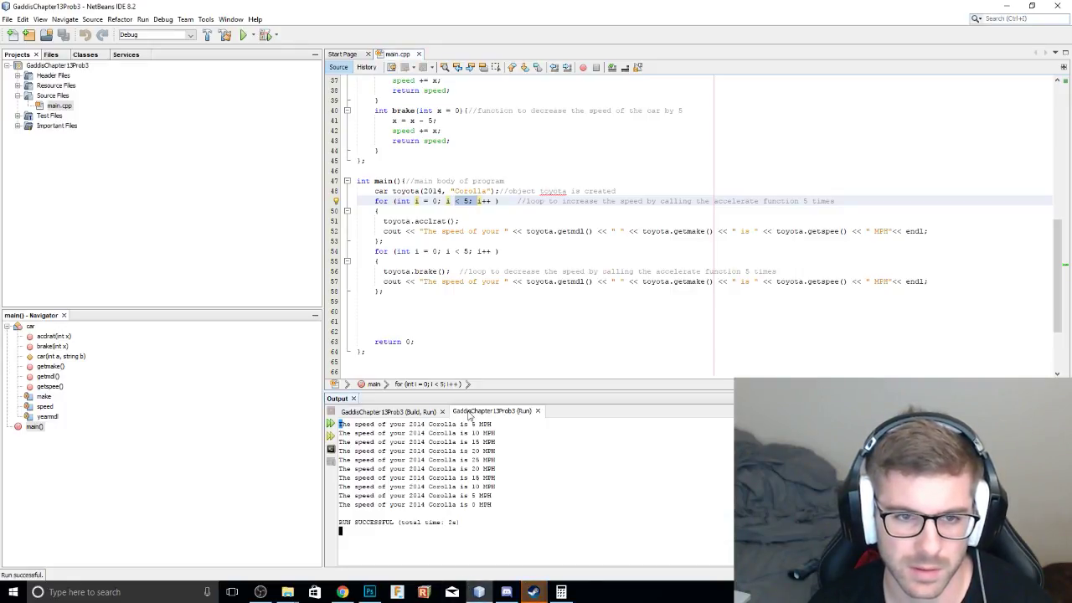
Highlight the toyota object's name and its arguments 2014 and "Corolla" in the declaration inside main.
{"action": "left_click_drag", "start_coordinate": [374, 191], "coordinate": [416, 191]}
{"action": "left_click", "coordinate": [403, 192]}
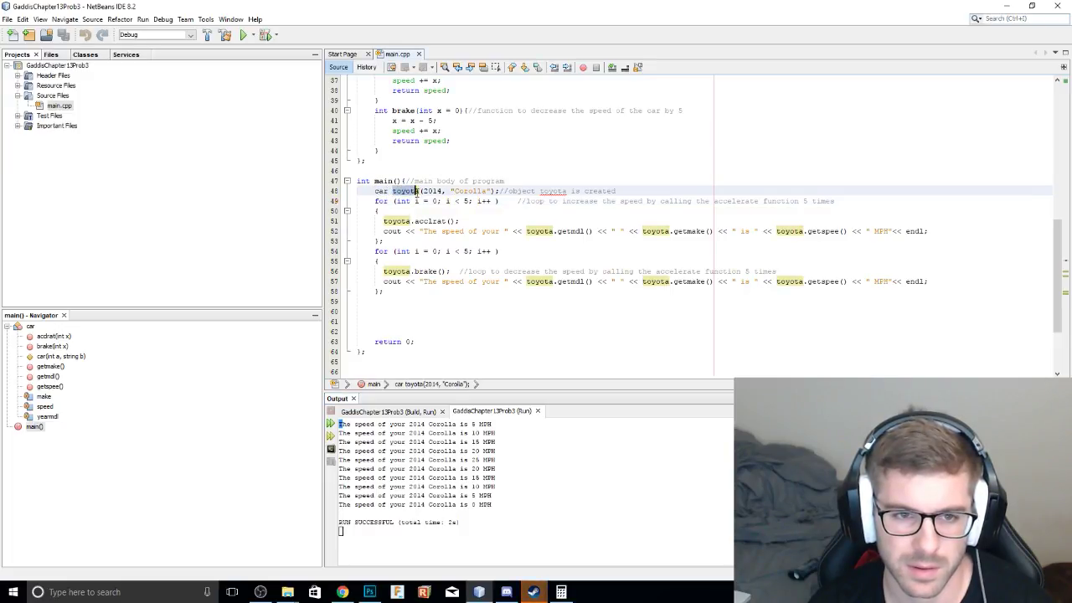
{"action": "left_click", "coordinate": [377, 191]}
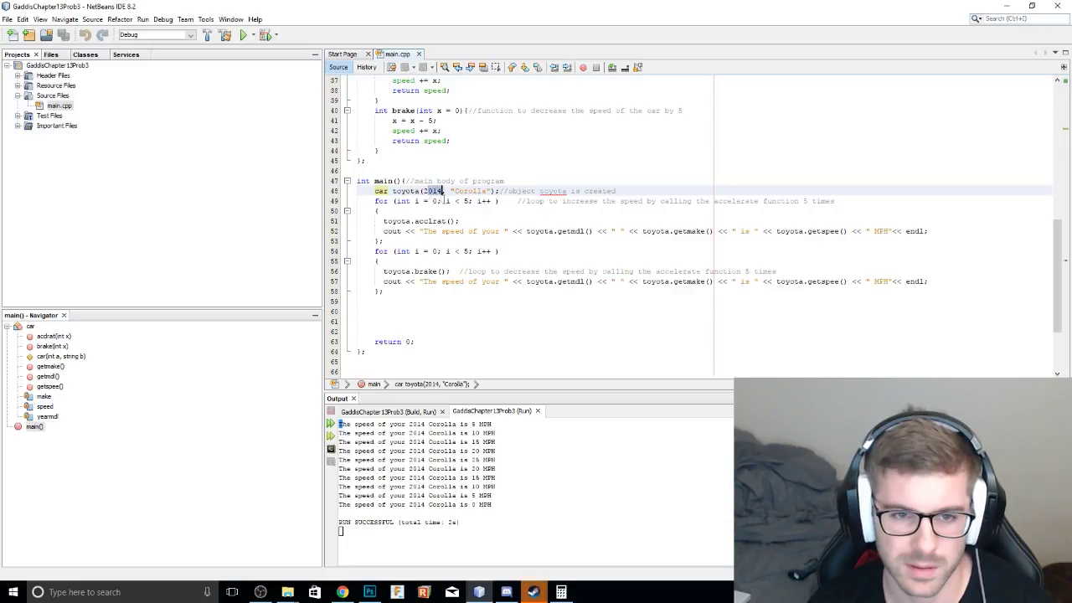
{"action": "left_click", "coordinate": [450, 190]}
{"action": "left_click_drag", "start_coordinate": [450, 191], "coordinate": [499, 191]}
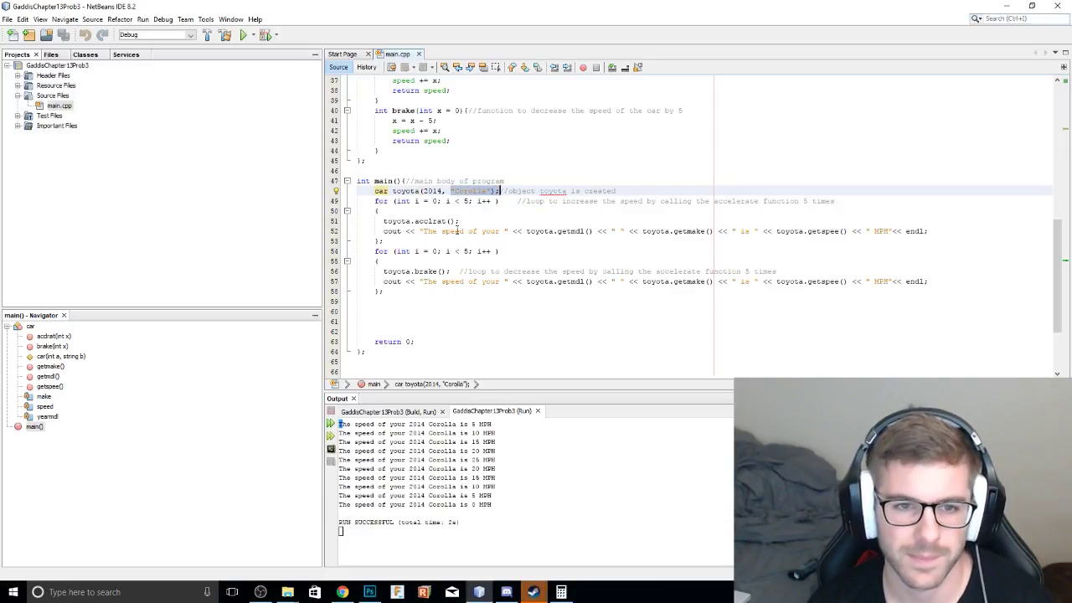
Point out the toyota.acclrat() call in the first loop and highlight the speed values in the program's output.
{"action": "left_click", "coordinate": [453, 221]}
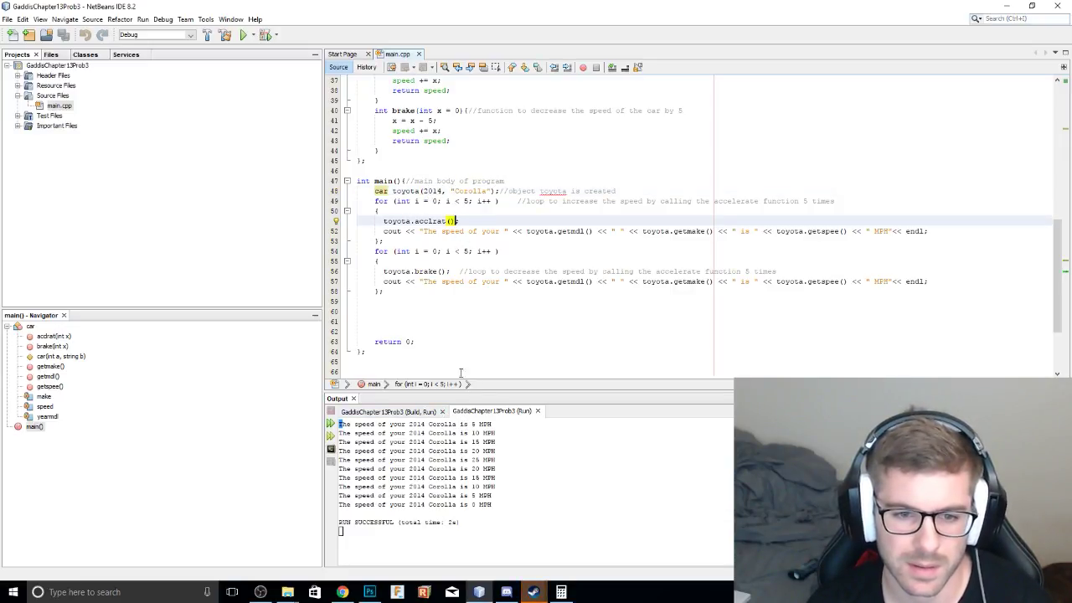
{"action": "left_click_drag", "start_coordinate": [470, 424], "coordinate": [480, 433]}
{"action": "left_click_drag", "start_coordinate": [471, 442], "coordinate": [488, 443]}
{"action": "left_click_drag", "start_coordinate": [487, 450], "coordinate": [489, 477]}
{"action": "mouse_move", "coordinate": [480, 486]}
{"action": "left_mouse_down"}
{"action": "mouse_move", "coordinate": [468, 487]}
{"action": "mouse_move", "coordinate": [479, 501]}
{"action": "left_mouse_up"}
{"action": "left_click_drag", "start_coordinate": [479, 504], "coordinate": [490, 522]}
{"action": "scroll", "coordinate": [434, 369], "scroll_direction": "up", "scroll_amount": 12}
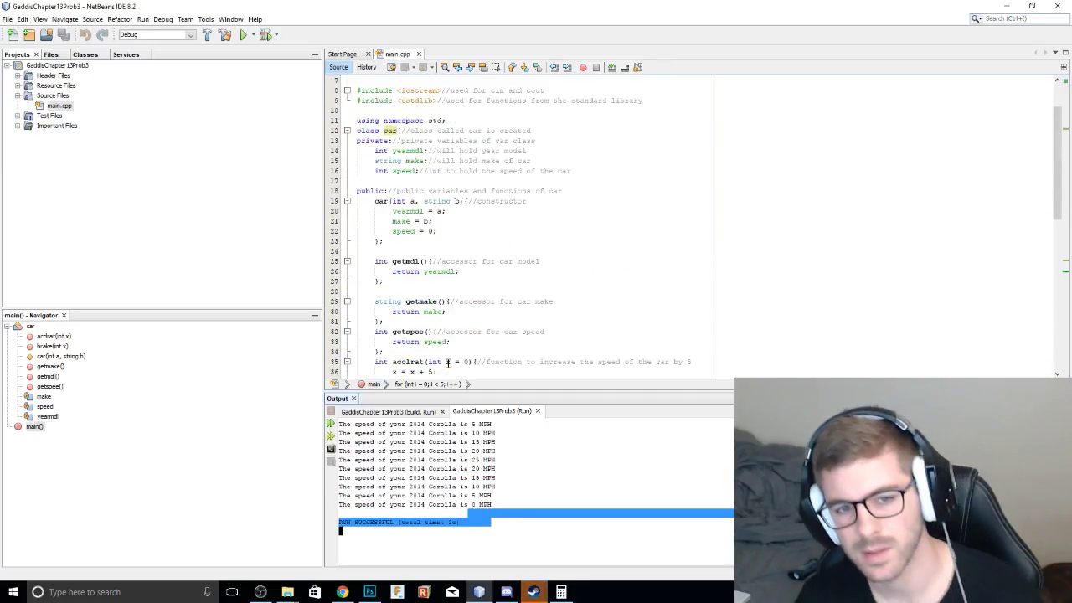
{"action": "scroll", "coordinate": [431, 368], "scroll_direction": "down", "scroll_amount": 11}
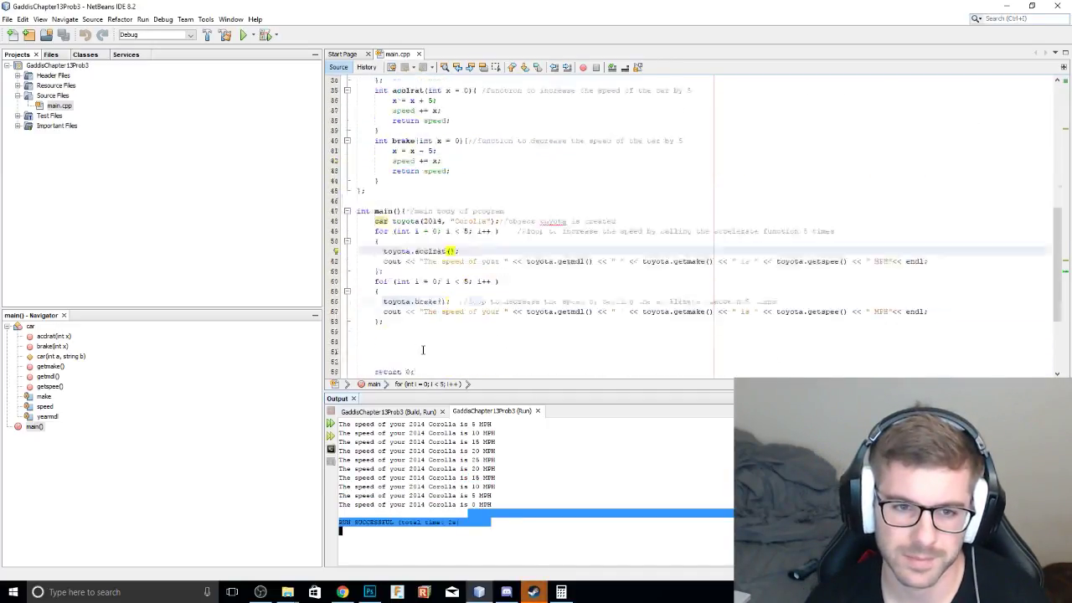
{"action": "scroll", "coordinate": [427, 352], "scroll_direction": "up", "scroll_amount": 12}
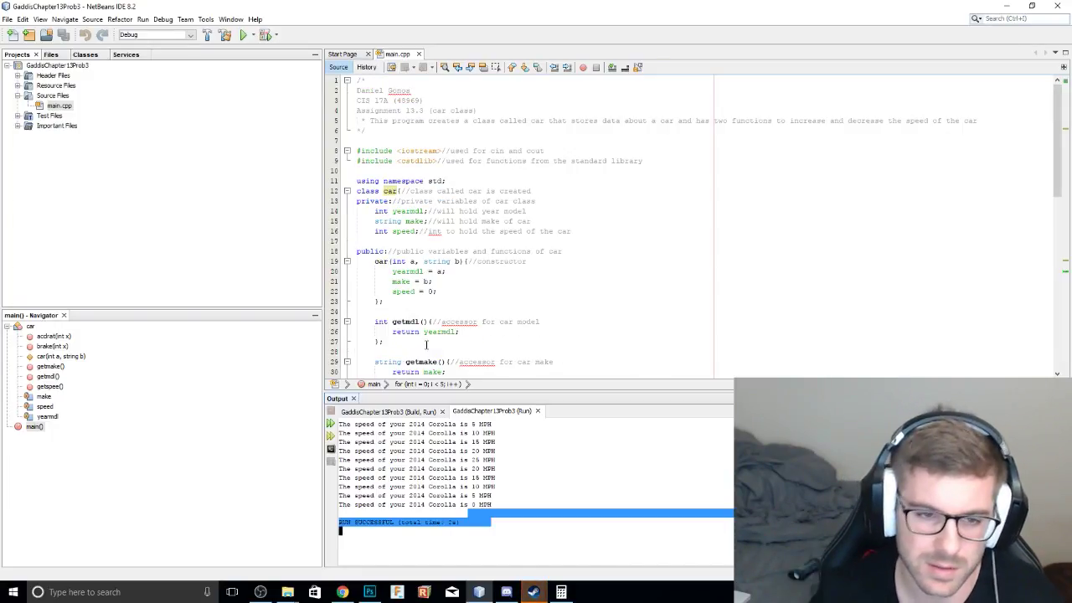
{"action": "scroll", "coordinate": [466, 322], "scroll_direction": "down", "scroll_amount": 4}
{"action": "scroll", "coordinate": [444, 340], "scroll_direction": "up", "scroll_amount": 4}
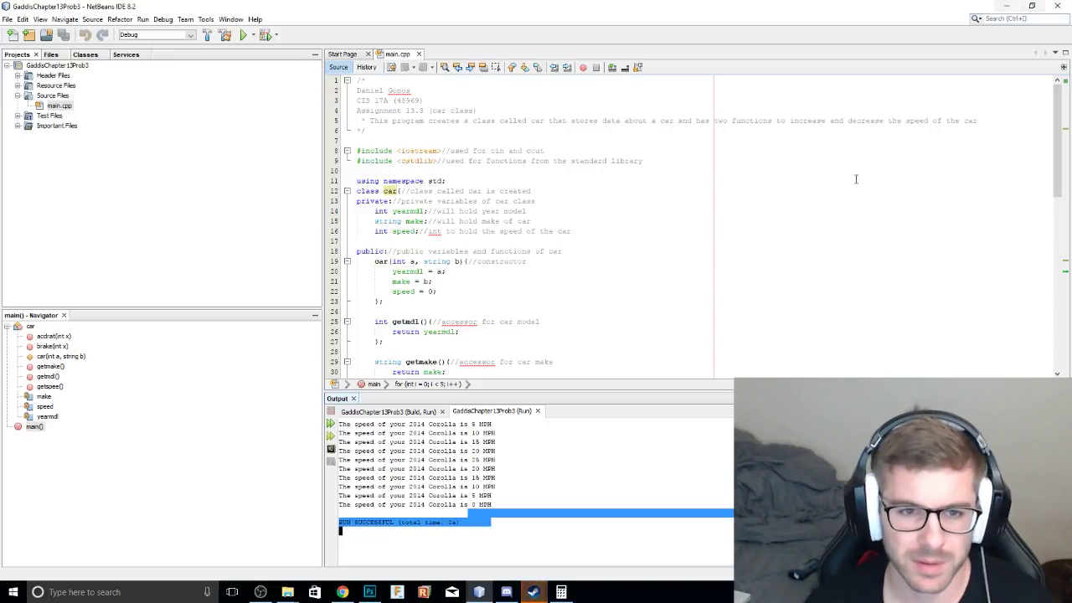
{"action": "scroll", "coordinate": [747, 176], "scroll_direction": "down", "scroll_amount": 7}
{"action": "left_click", "coordinate": [7, 19]}
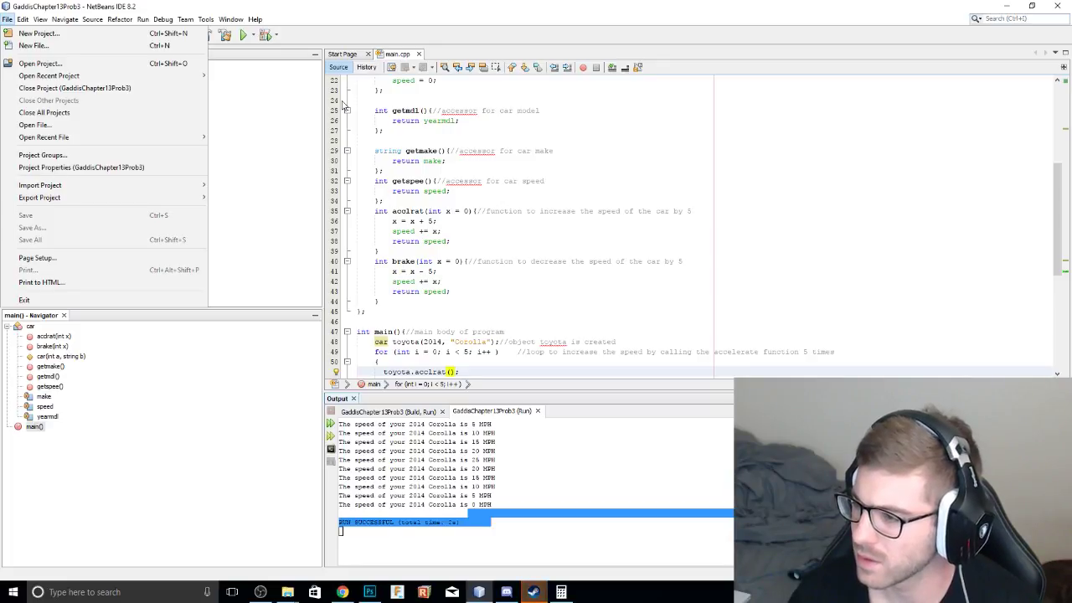
{"action": "left_click", "coordinate": [393, 182]}
{"action": "scroll", "coordinate": [370, 185], "scroll_direction": "up", "scroll_amount": 4}
{"action": "scroll", "coordinate": [369, 185], "scroll_direction": "up", "scroll_amount": 3}
{"action": "scroll", "coordinate": [381, 201], "scroll_direction": "down", "scroll_amount": 3}
{"action": "scroll", "coordinate": [395, 215], "scroll_direction": "up", "scroll_amount": 3}
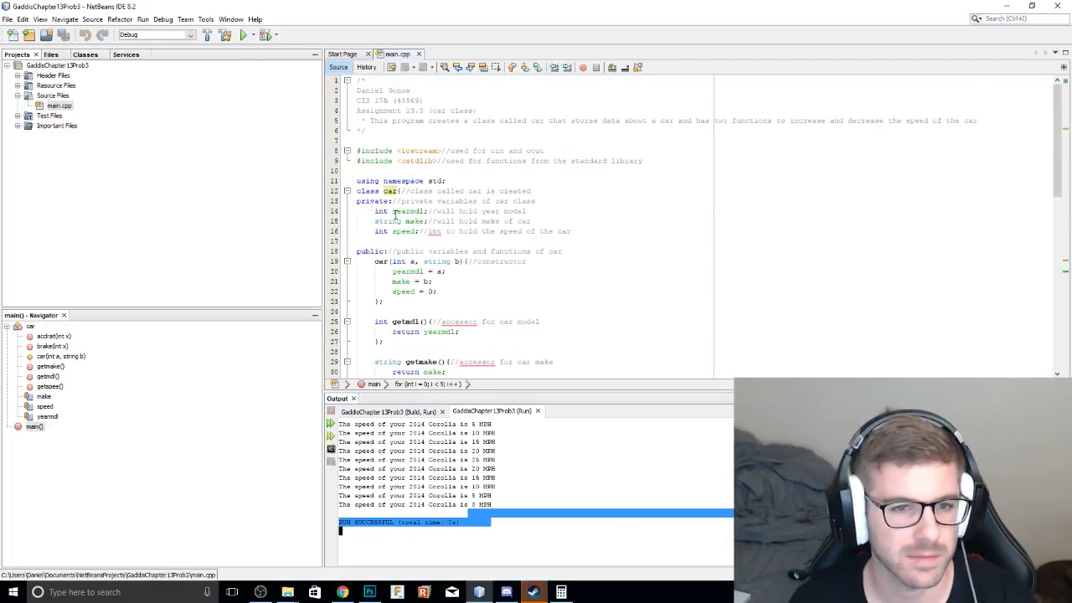
Open the project GaddisChapter13Prob2 from the Assignment 4 10_20 folder.
{"action": "left_click", "coordinate": [7, 19]}
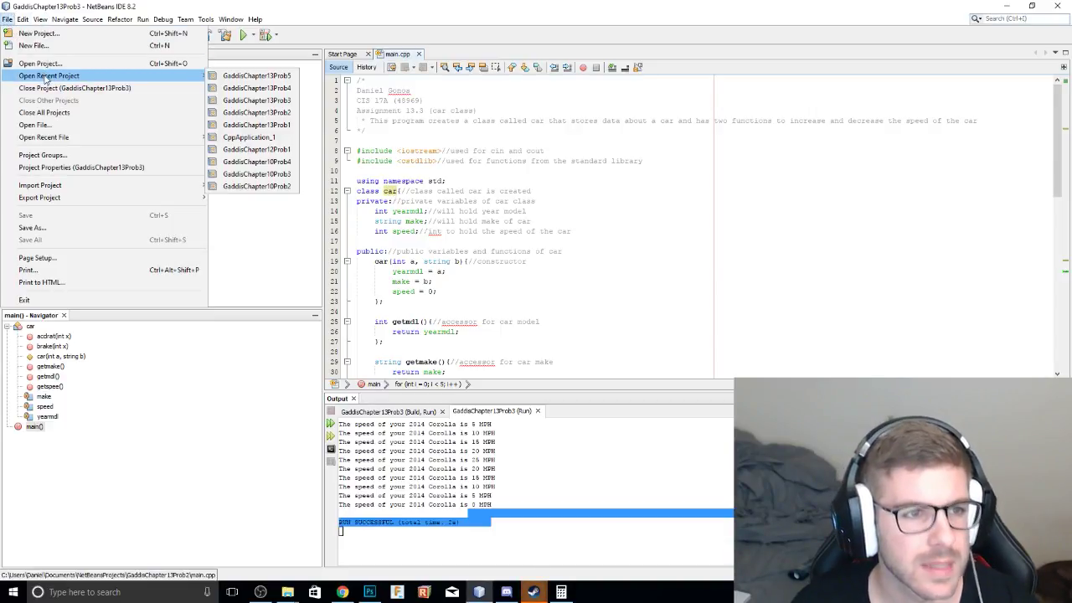
{"action": "left_click", "coordinate": [44, 65]}
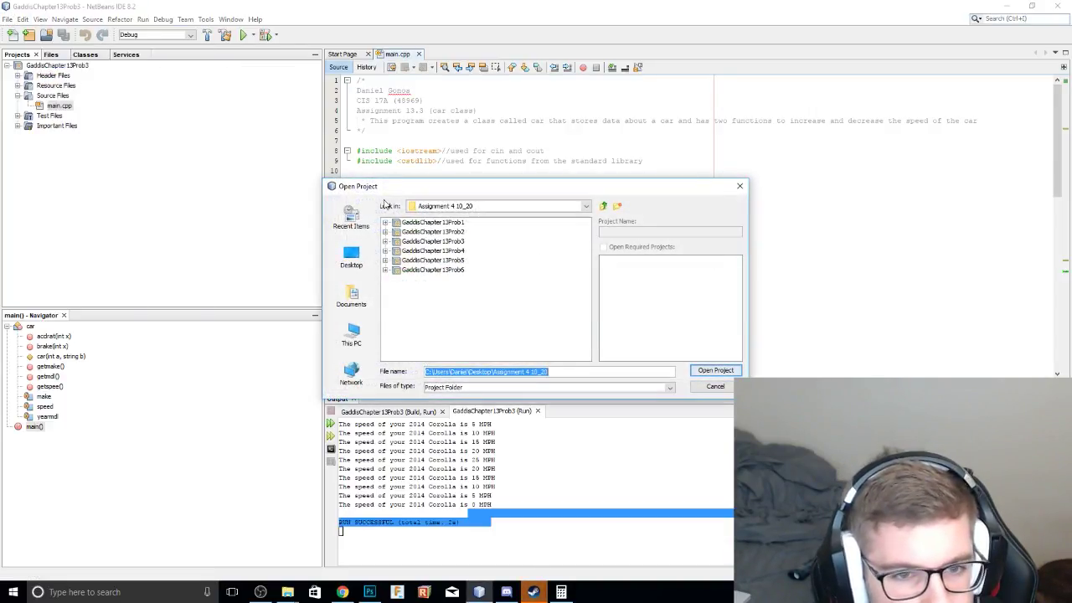
{"action": "left_click", "coordinate": [409, 233]}
{"action": "left_click", "coordinate": [385, 232]}
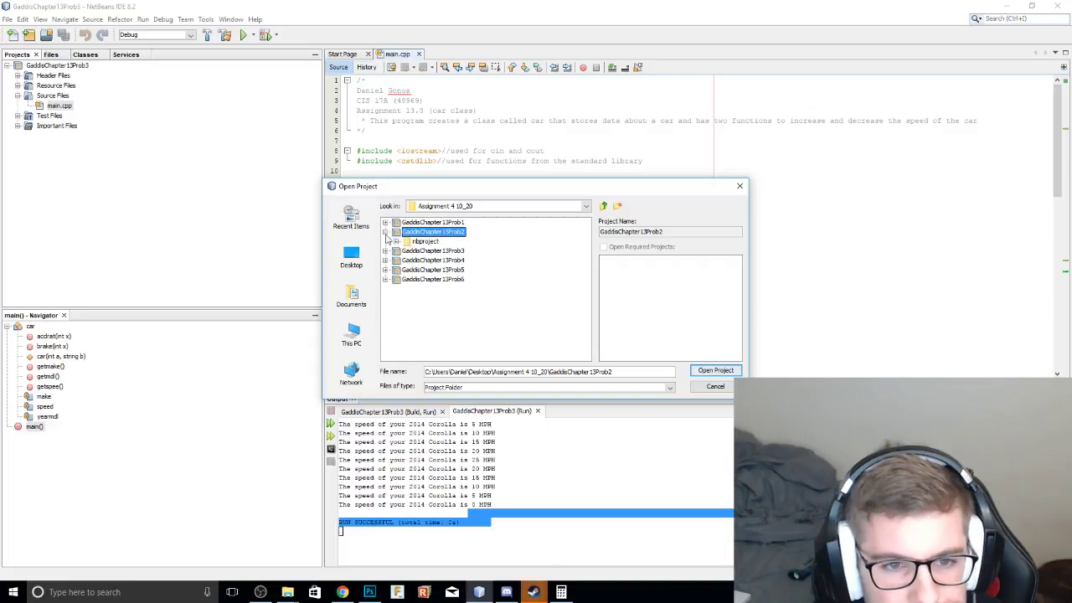
{"action": "left_click", "coordinate": [715, 370]}
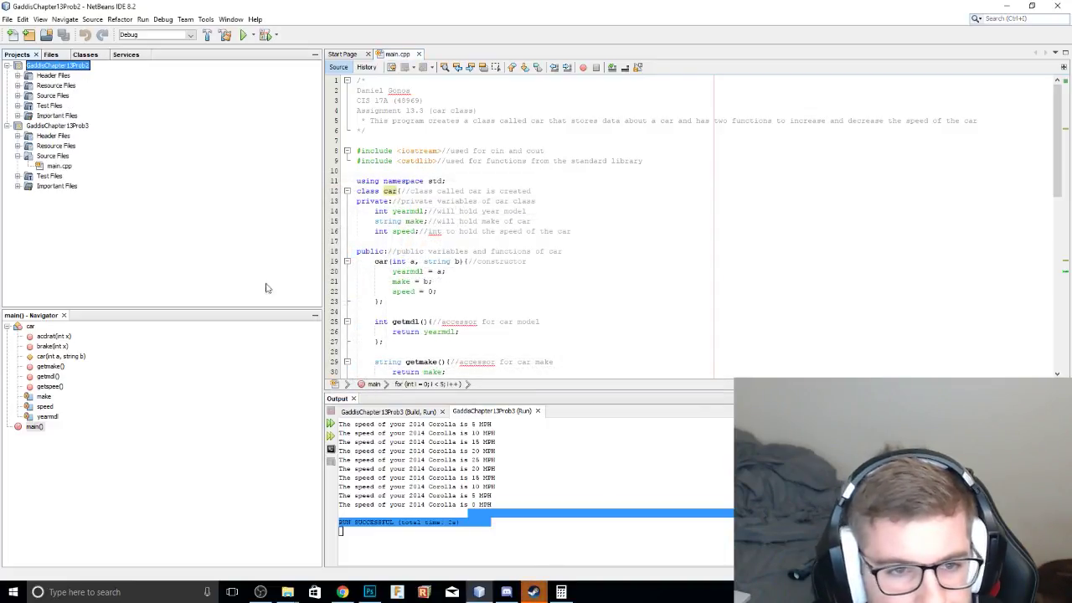
Open main.cpp from the source files of GaddisChapter13Prob2 and skim through its code.
{"action": "left_click", "coordinate": [17, 96]}
{"action": "double_click", "coordinate": [59, 106]}
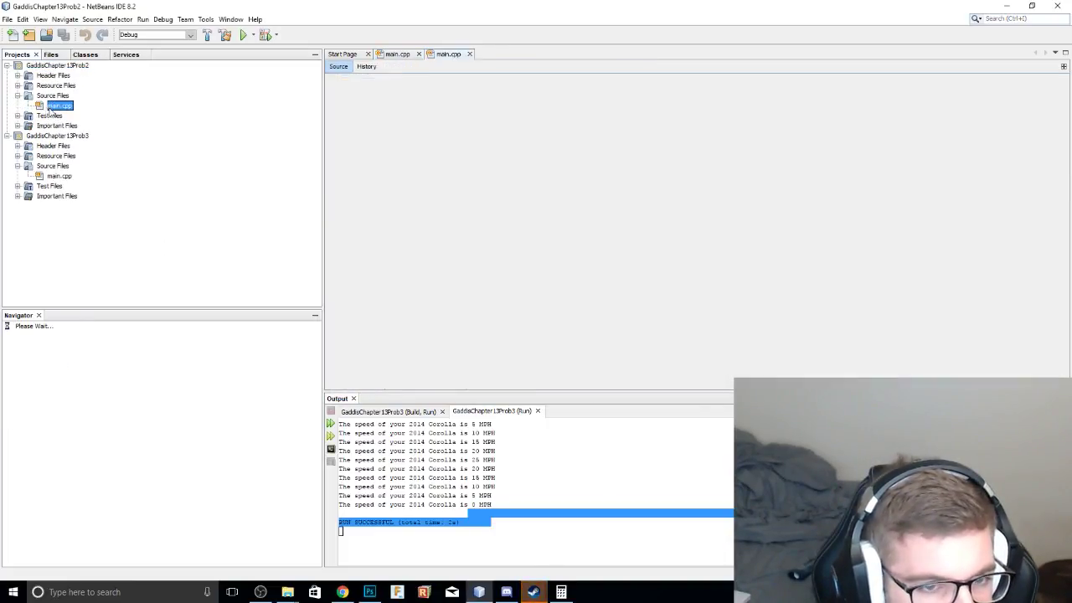
{"action": "scroll", "coordinate": [511, 262], "scroll_direction": "down", "scroll_amount": 20}
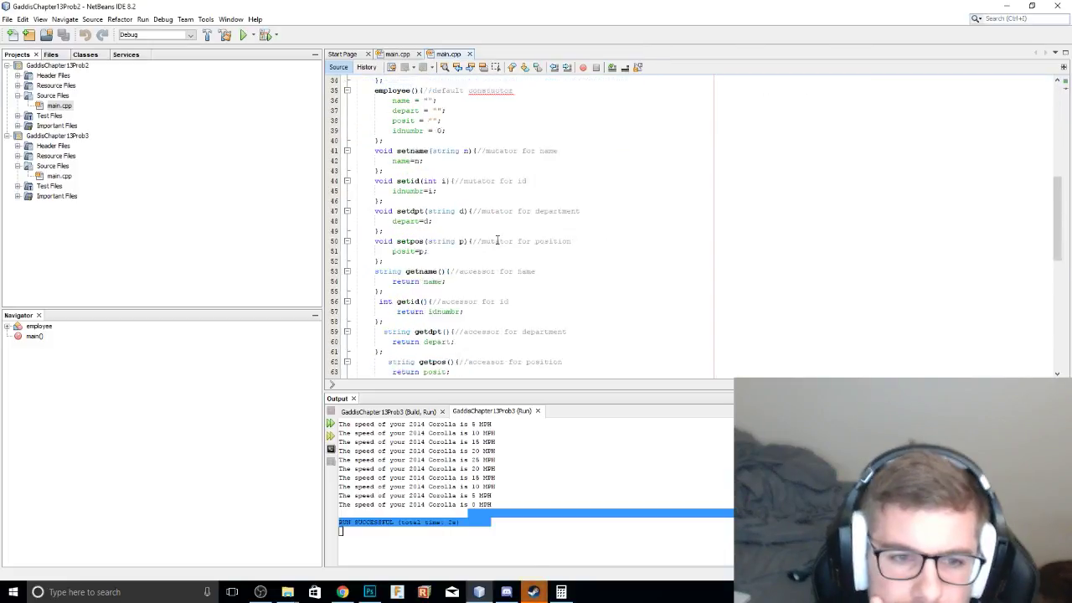
{"action": "scroll", "coordinate": [496, 265], "scroll_direction": "up", "scroll_amount": 20}
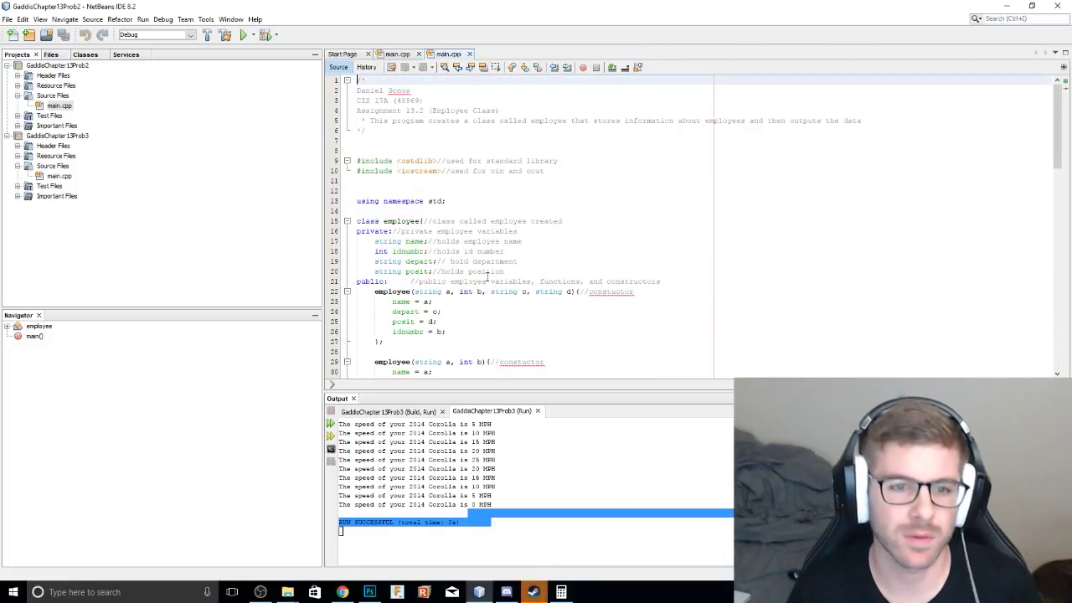
Highlight the employee class name and its private variables.
{"action": "double_click", "coordinate": [402, 221]}
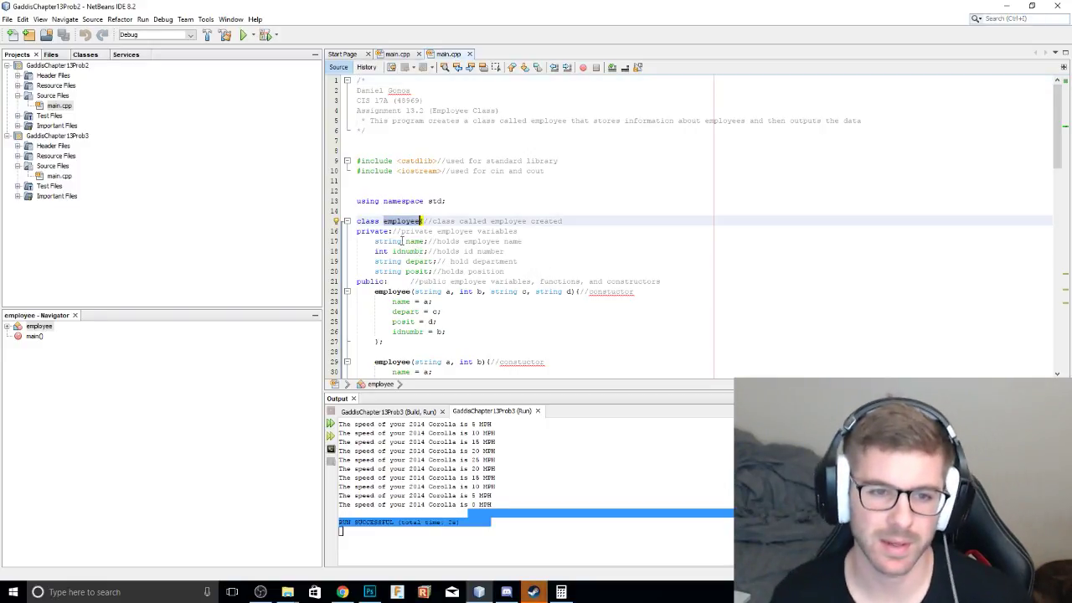
{"action": "left_click_drag", "start_coordinate": [410, 241], "coordinate": [464, 274]}
Highlight the three employee constructors together, and the body of the four-parameter constructor on its own.
{"action": "scroll", "coordinate": [463, 272], "scroll_direction": "down", "scroll_amount": 5}
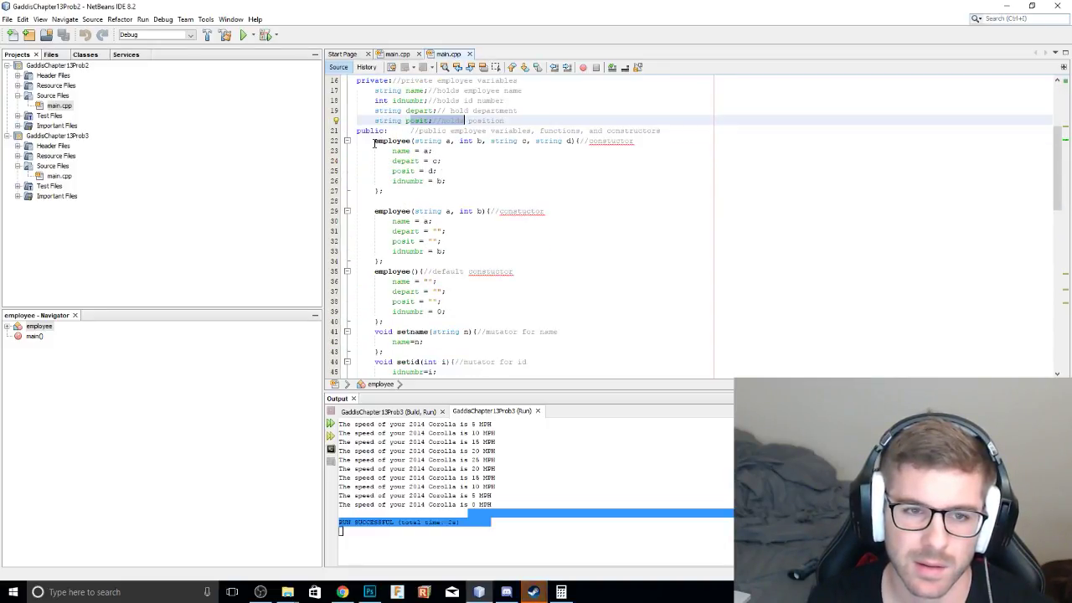
{"action": "left_click_drag", "start_coordinate": [360, 140], "coordinate": [469, 312]}
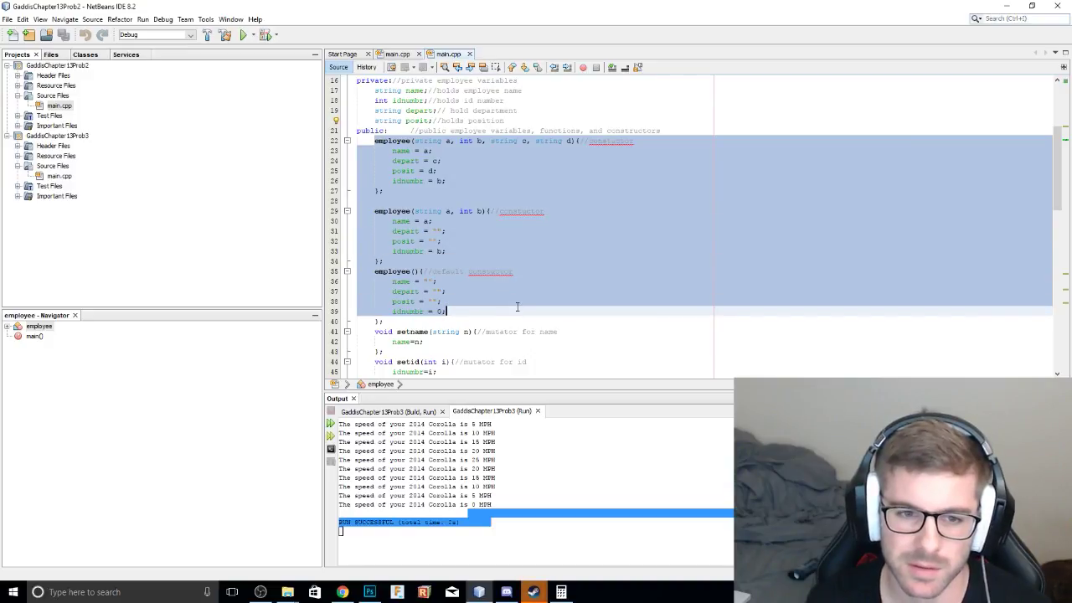
{"action": "scroll", "coordinate": [503, 275], "scroll_direction": "down", "scroll_amount": 2}
{"action": "scroll", "coordinate": [471, 259], "scroll_direction": "up", "scroll_amount": 3}
{"action": "left_click", "coordinate": [471, 256]}
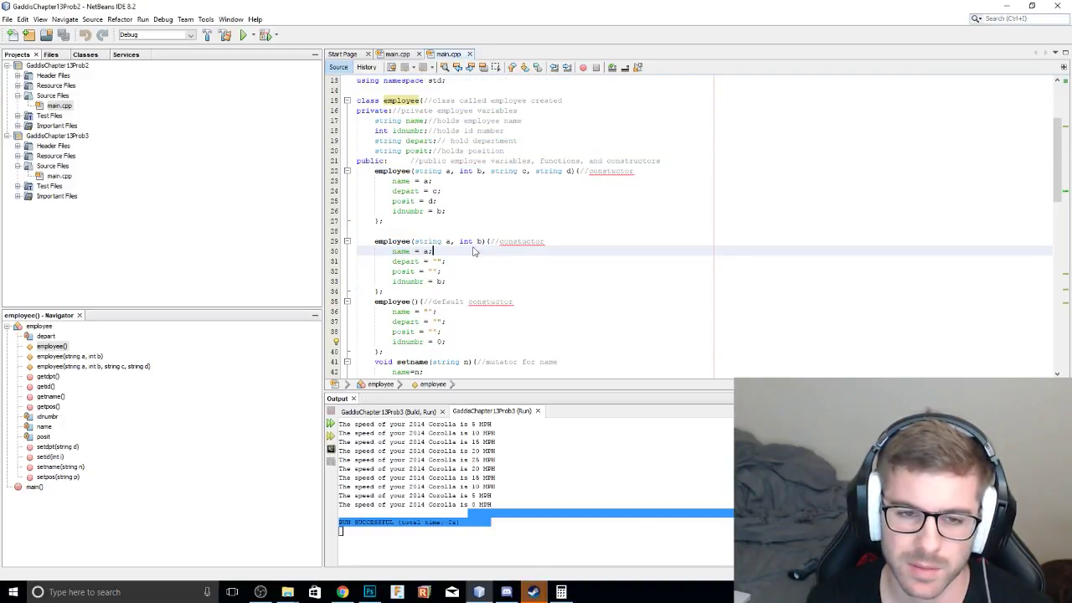
{"action": "scroll", "coordinate": [470, 255], "scroll_direction": "down", "scroll_amount": 2}
{"action": "left_click_drag", "start_coordinate": [379, 118], "coordinate": [376, 171]}
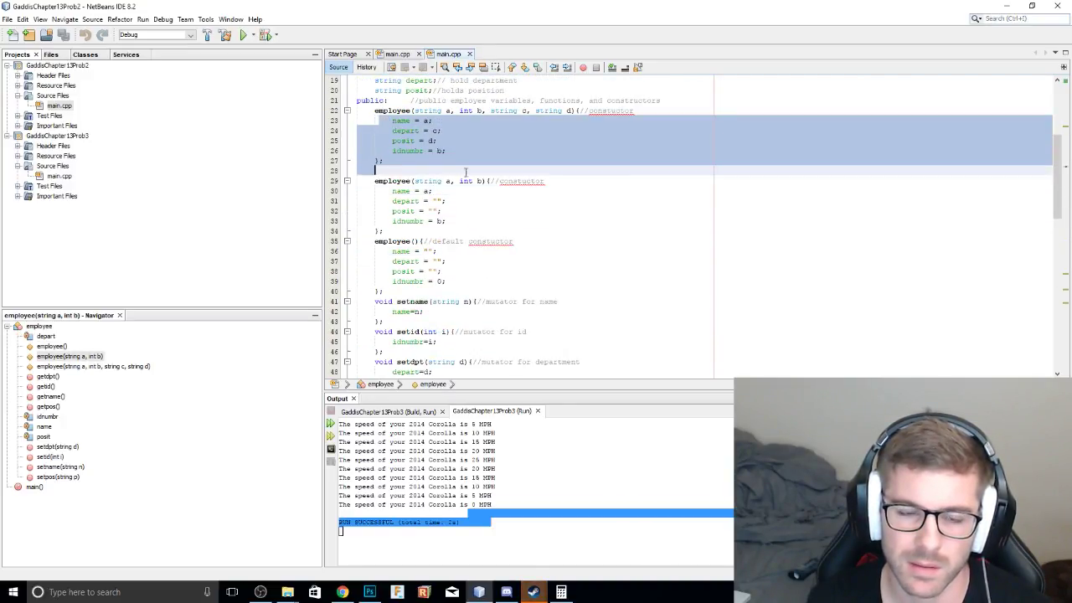
Highlight the employee class's mutator and accessor functions from setname through getdpt, and clear the selection.
{"action": "scroll", "coordinate": [407, 191], "scroll_direction": "up", "scroll_amount": 4}
{"action": "scroll", "coordinate": [408, 191], "scroll_direction": "down", "scroll_amount": 9}
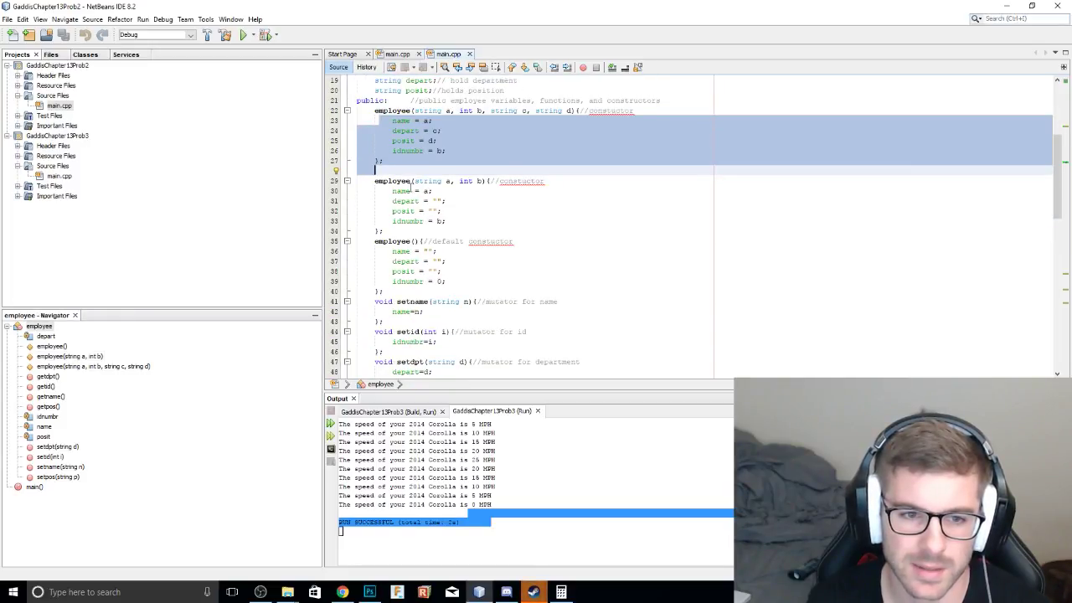
{"action": "left_click_drag", "start_coordinate": [376, 149], "coordinate": [384, 351]}
{"action": "scroll", "coordinate": [502, 335], "scroll_direction": "down", "scroll_amount": 4}
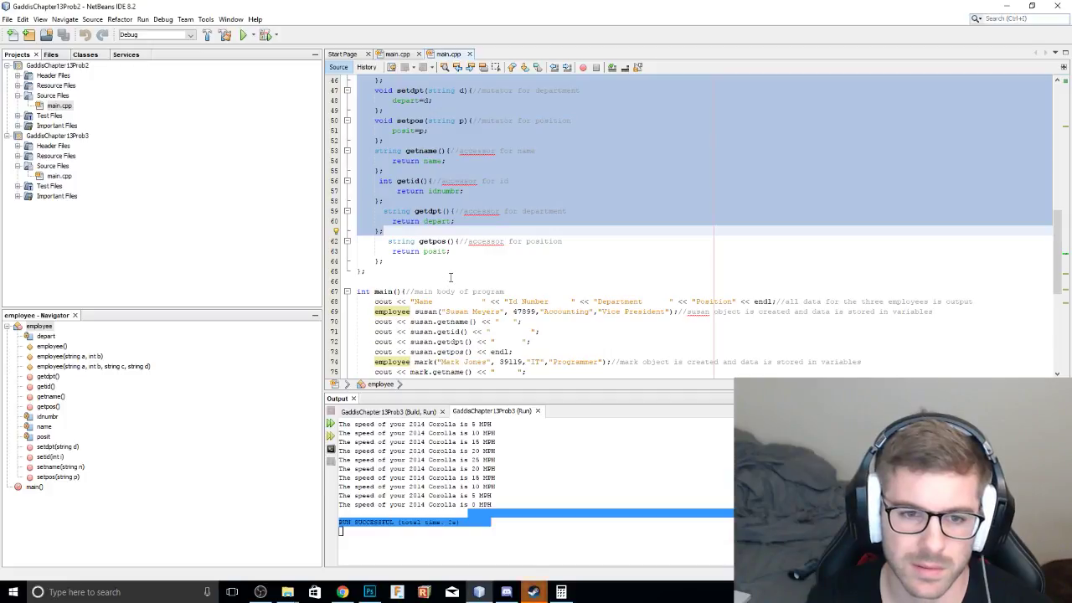
{"action": "left_click", "coordinate": [444, 261]}
Highlight the declarations of the three employee objects in main one after another, including the third object's arguments.
{"action": "scroll", "coordinate": [424, 218], "scroll_direction": "down", "scroll_amount": 4}
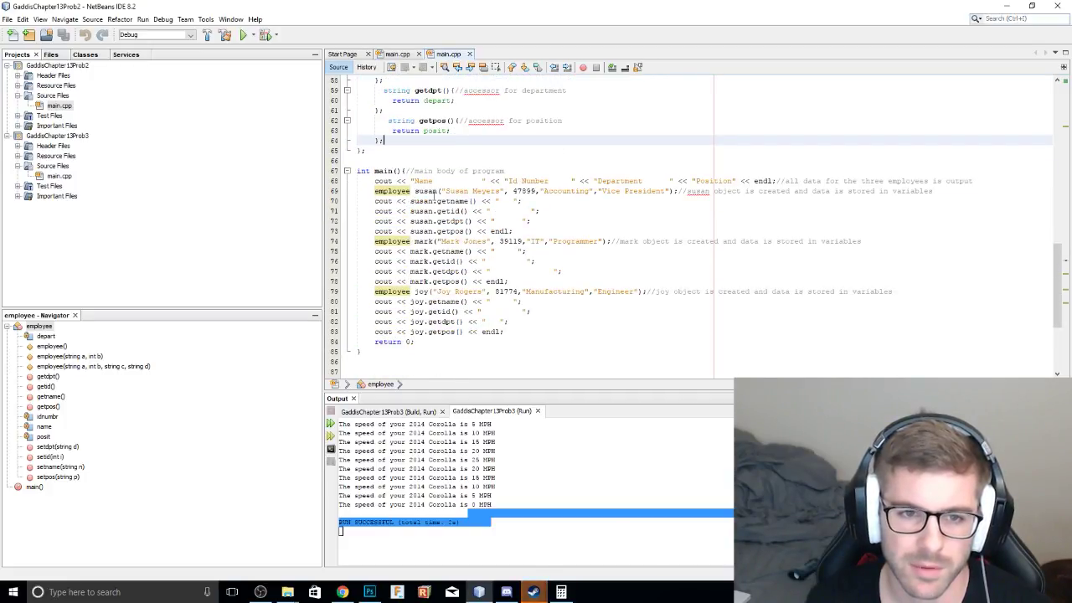
{"action": "left_click_drag", "start_coordinate": [415, 191], "coordinate": [451, 192]}
{"action": "left_click_drag", "start_coordinate": [419, 241], "coordinate": [451, 252]}
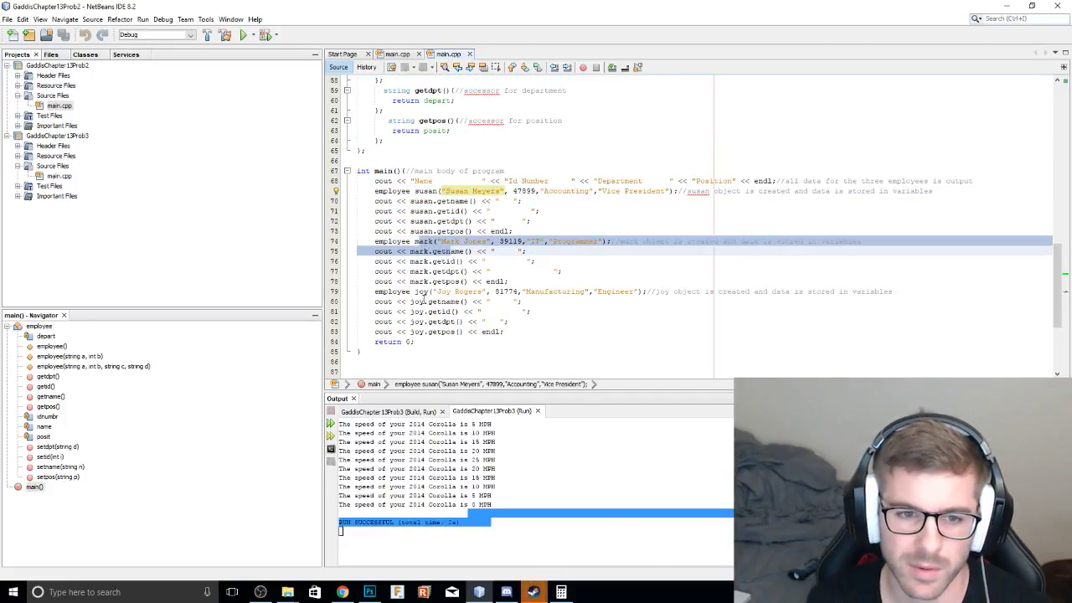
{"action": "left_click", "coordinate": [423, 295]}
{"action": "left_click_drag", "start_coordinate": [435, 291], "coordinate": [641, 292]}
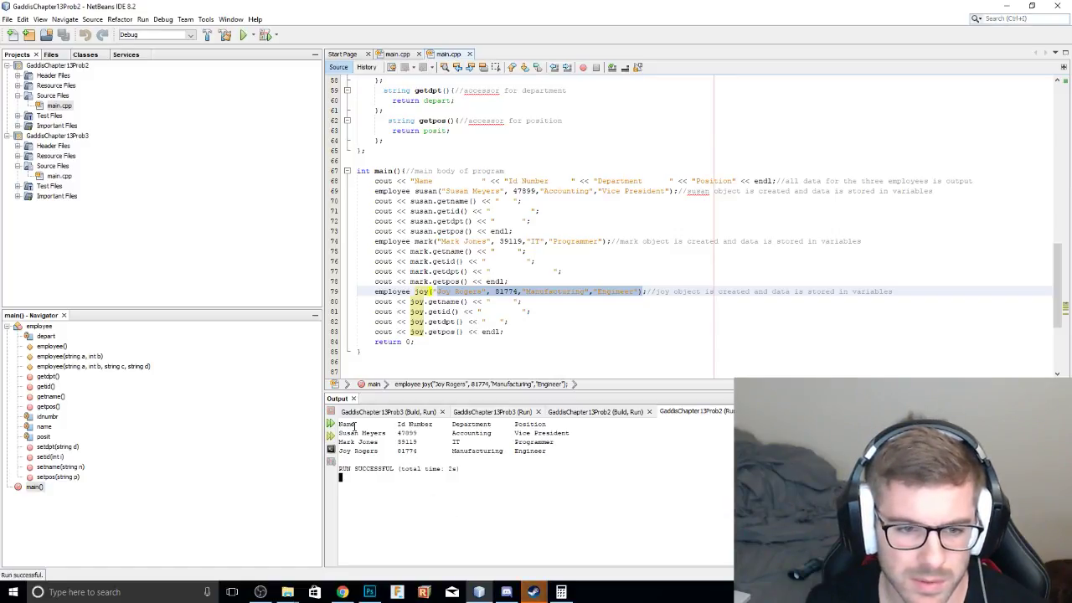
Highlight the employee program's output table, check the GaddisChapter13Prob3 run and build outputs, and return to the GaddisChapter13Prob2 run output.
{"action": "left_click_drag", "start_coordinate": [340, 427], "coordinate": [427, 451]}
{"action": "left_click", "coordinate": [462, 413]}
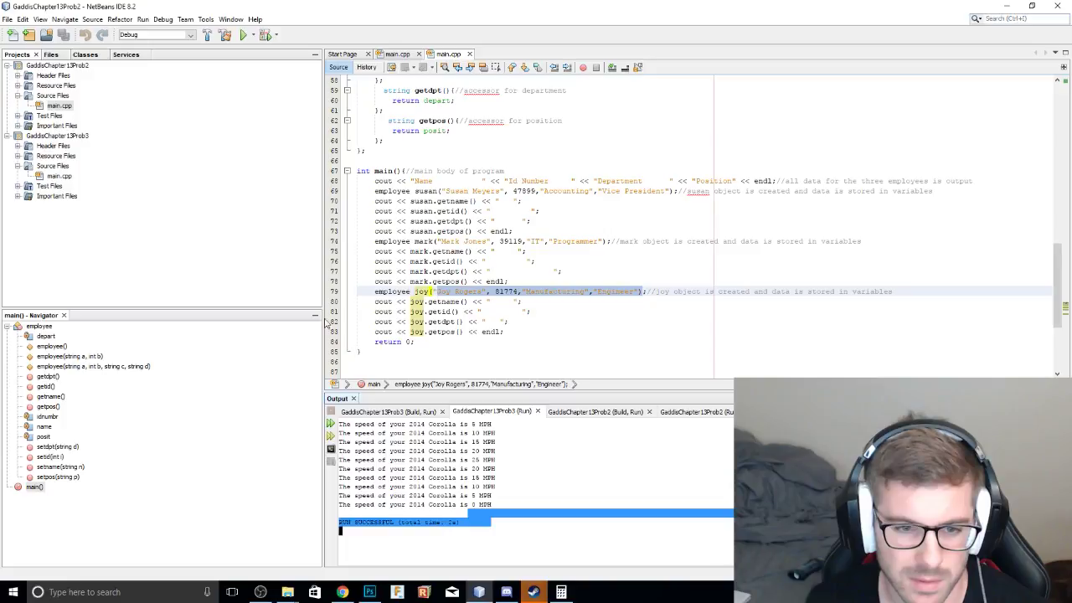
{"action": "key", "text": "ctrl+Page_Down"}
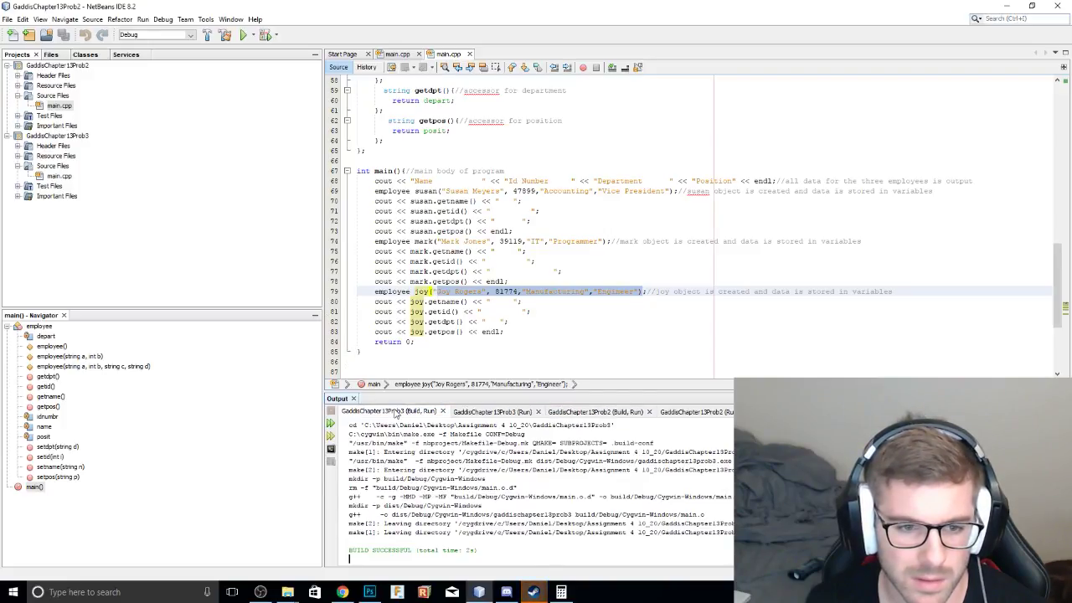
{"action": "left_click", "coordinate": [670, 411]}
{"action": "left_click", "coordinate": [529, 458]}
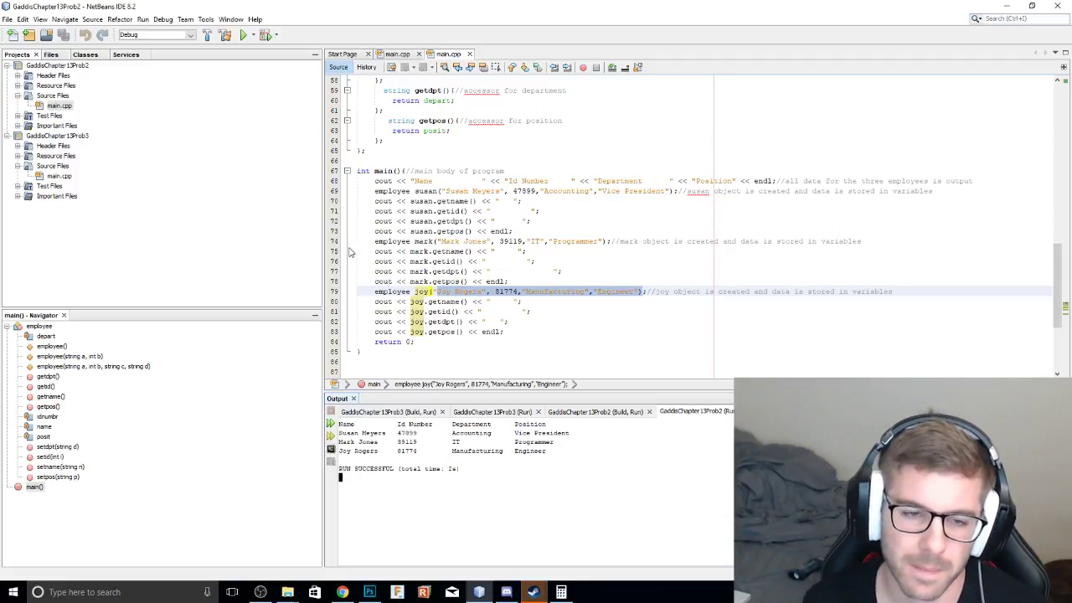
Highlight the employee program's entire source code and its complete run output one after the other, clearing each selection.
{"action": "left_click", "coordinate": [423, 241]}
{"action": "left_click_drag", "start_coordinate": [360, 352], "coordinate": [401, 75]}
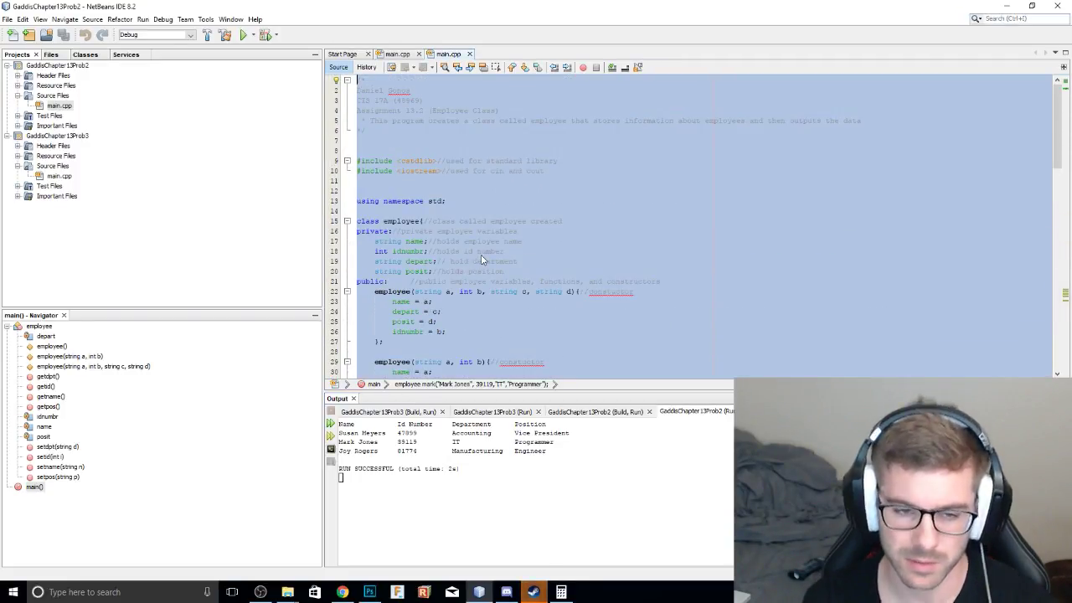
{"action": "left_click", "coordinate": [483, 216]}
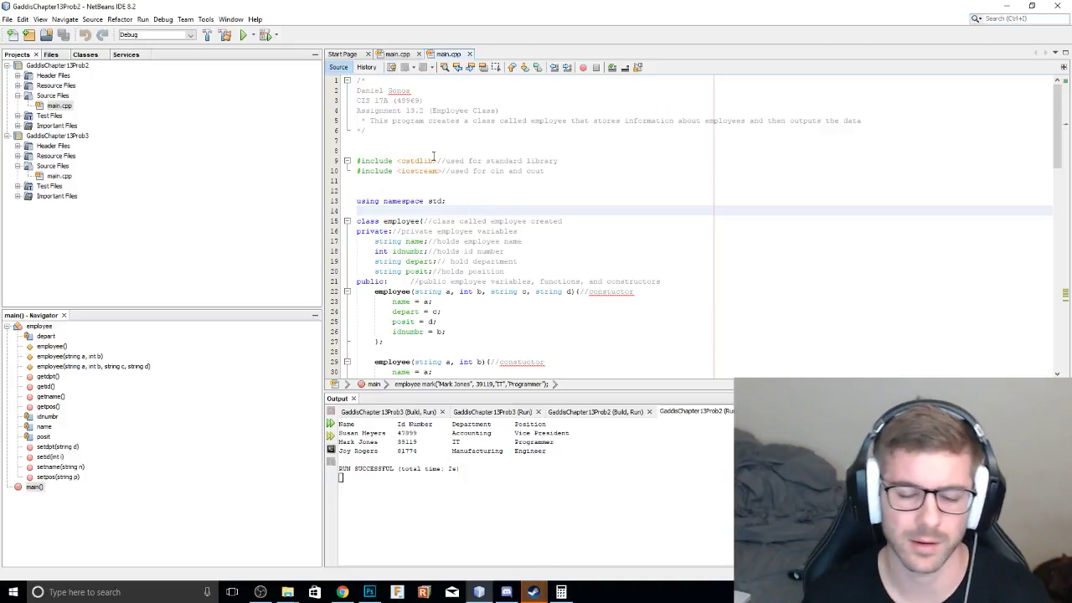
{"action": "left_click_drag", "start_coordinate": [479, 487], "coordinate": [323, 402]}
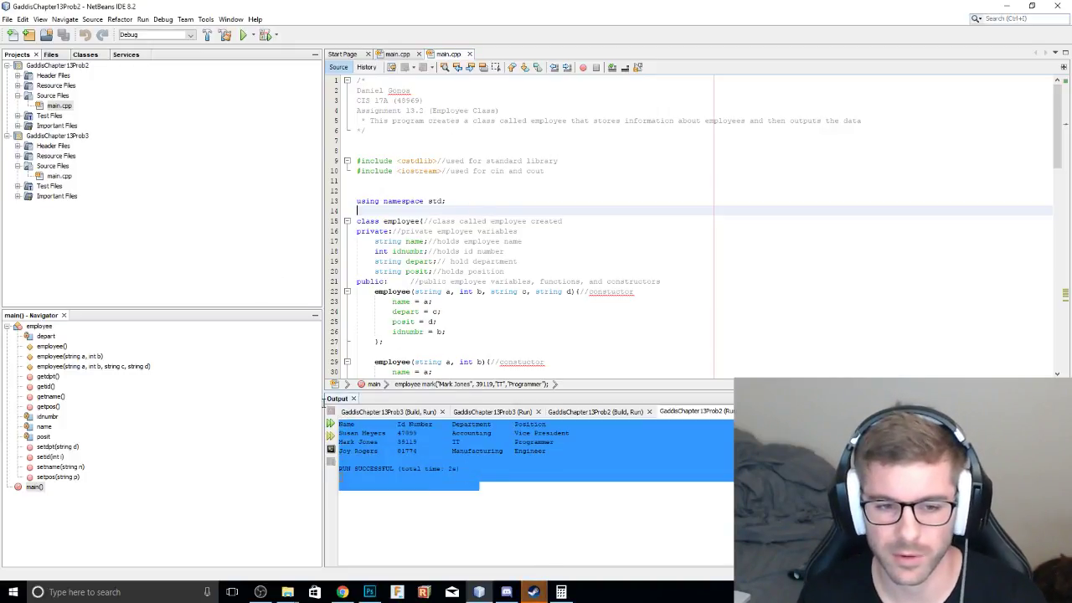
{"action": "left_click", "coordinate": [466, 500]}
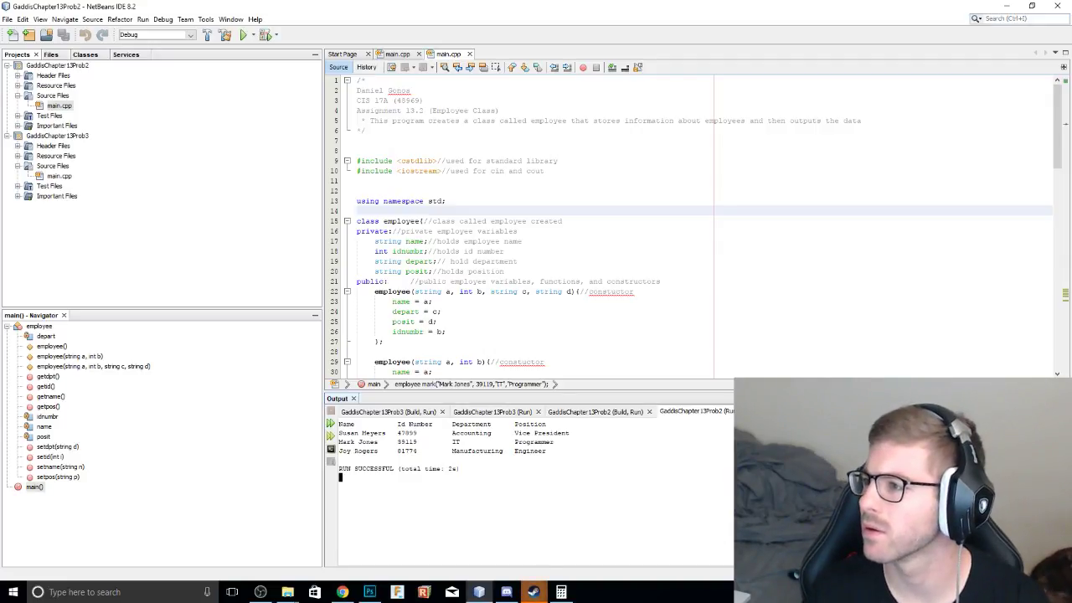
Switch to Chrome, open Amazon's NVIDIA SHIELD K1 8" Tablet listing from the shield tablet search results, and check its star-rating breakdown.
{"action": "key", "text": "alt+Tab"}
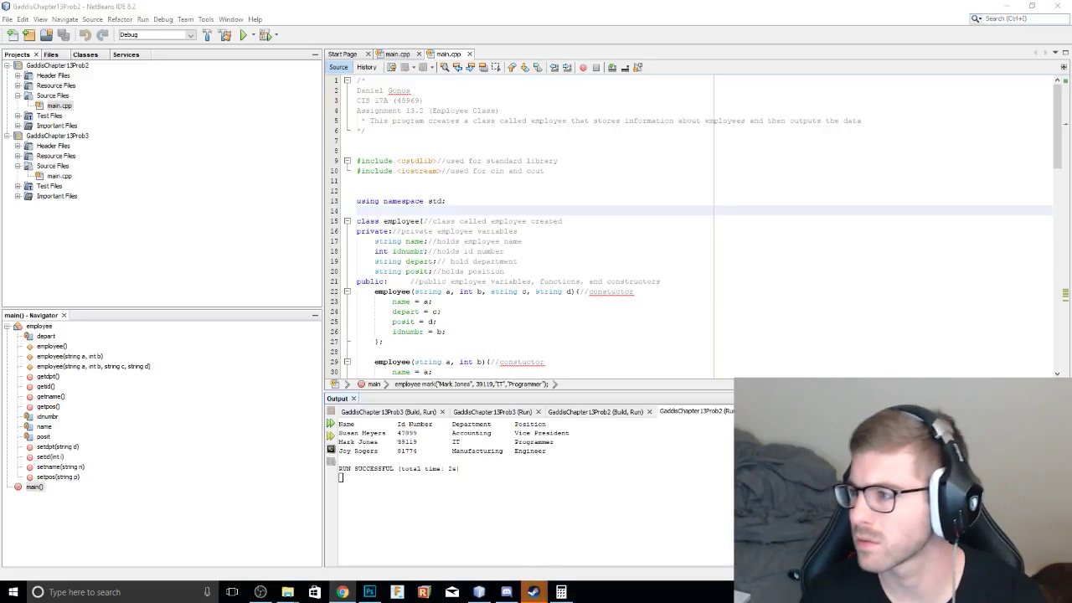
{"action": "left_click_drag", "start_coordinate": [1071, 95], "coordinate": [662, 67]}
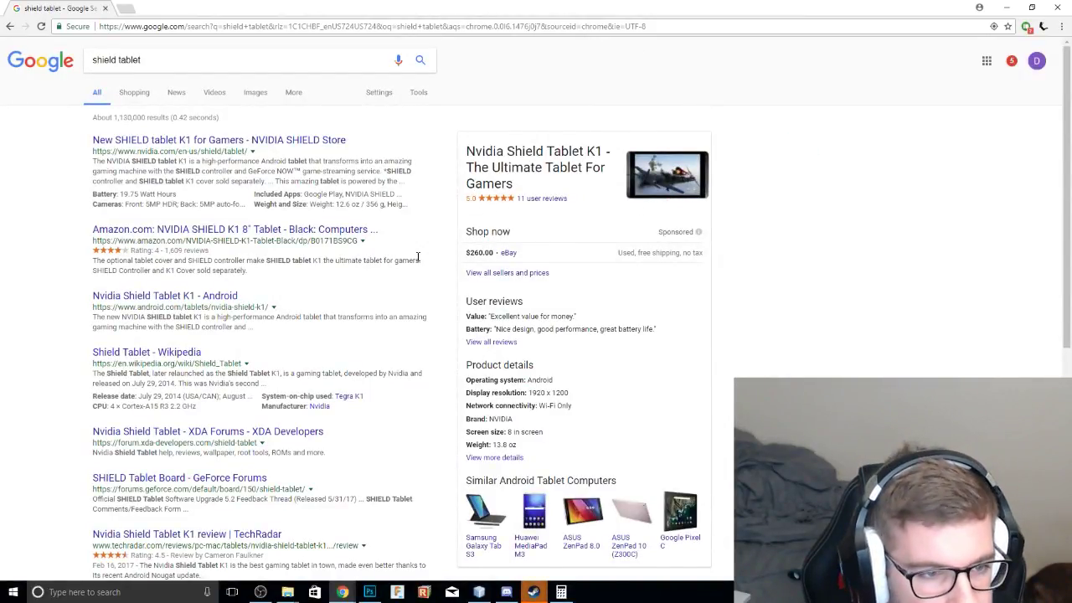
{"action": "left_click", "coordinate": [229, 232]}
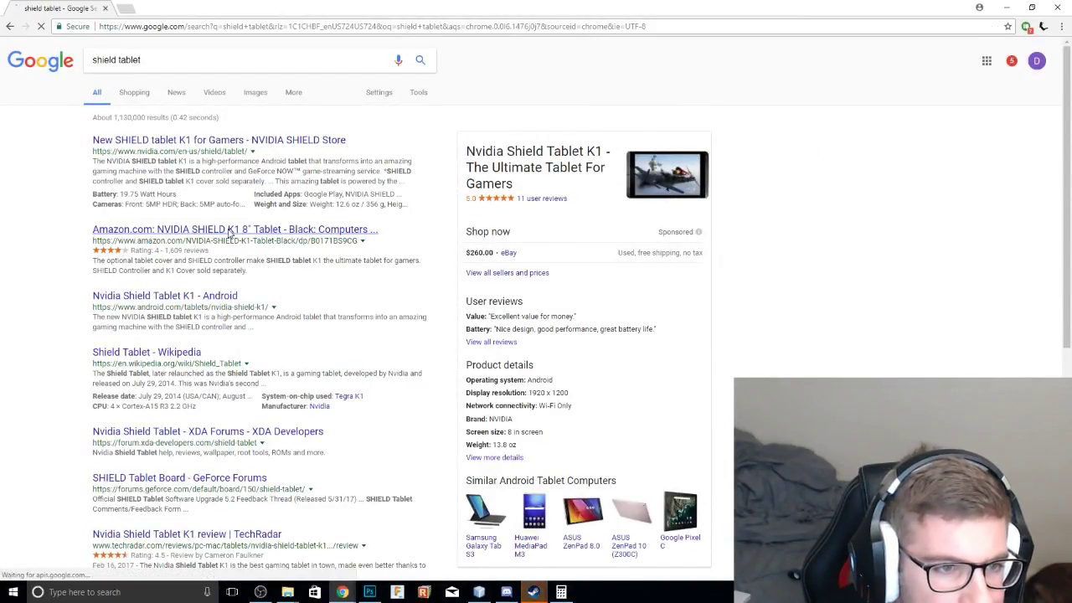
{"action": "scroll", "coordinate": [298, 264], "scroll_direction": "down", "scroll_amount": 2}
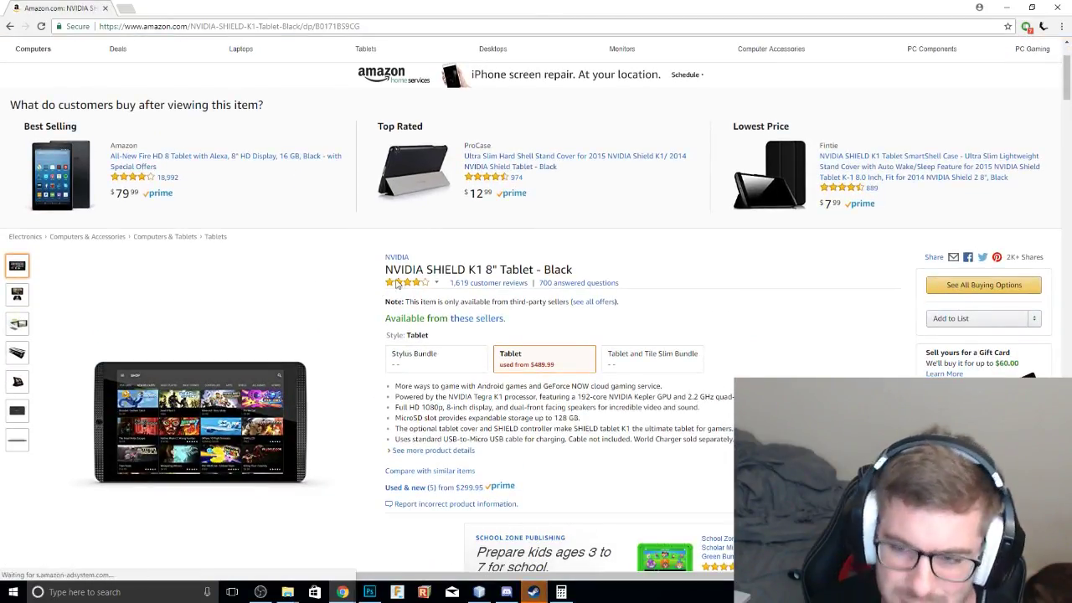
{"action": "mouse_move", "coordinate": [409, 284]}
{"action": "scroll", "coordinate": [406, 292], "scroll_direction": "down", "scroll_amount": 1}
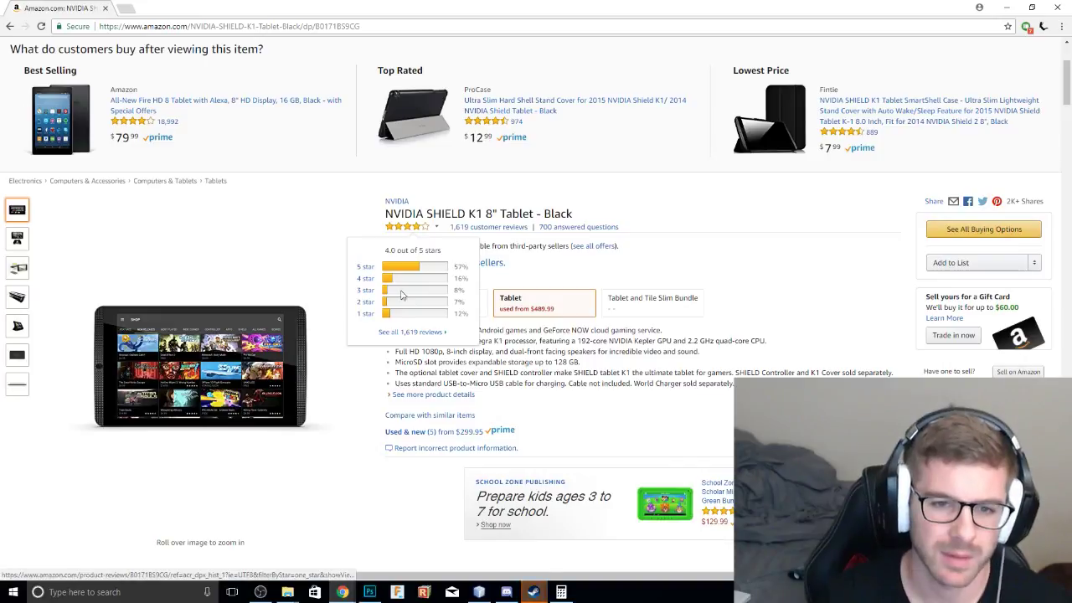
View the enlarged product photo of the SHIELD K1 tablet, close it, and look over the listing's main details.
{"action": "left_click", "coordinate": [237, 260]}
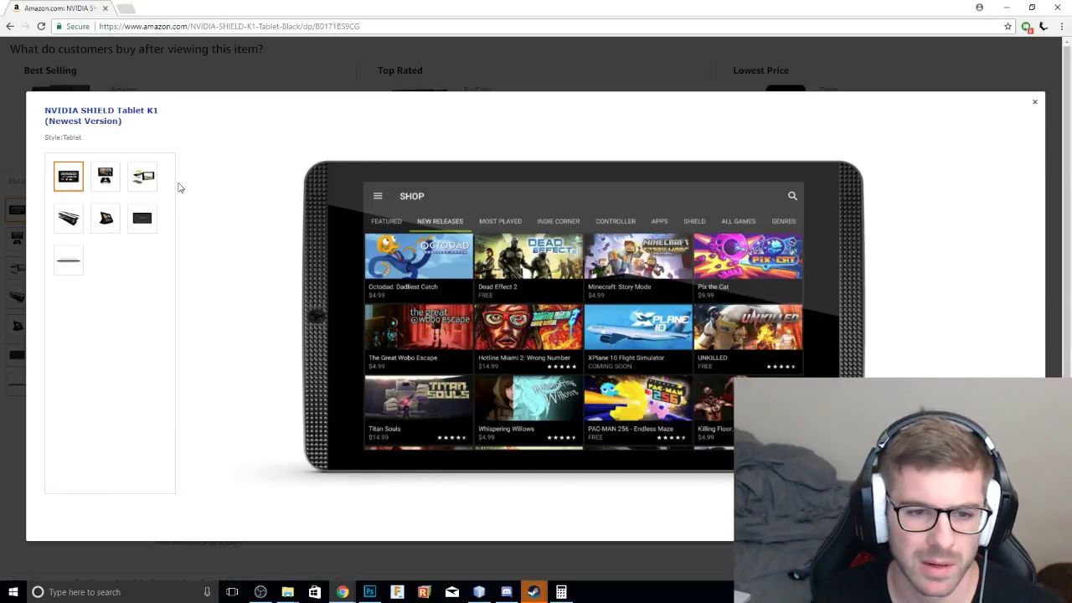
{"action": "left_click", "coordinate": [107, 84]}
{"action": "scroll", "coordinate": [216, 198], "scroll_direction": "down", "scroll_amount": 4}
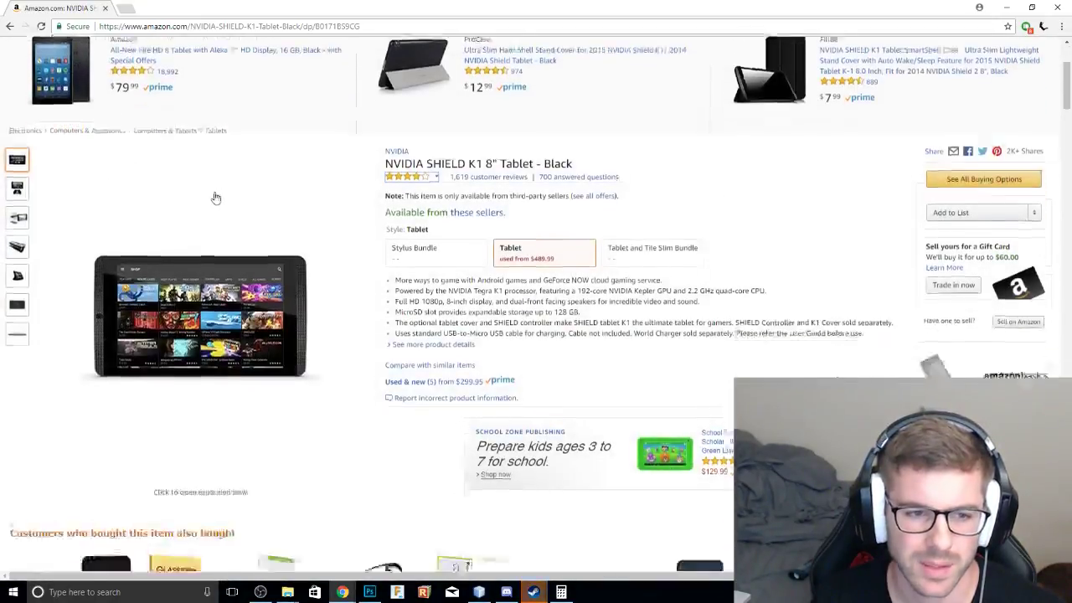
{"action": "scroll", "coordinate": [209, 186], "scroll_direction": "up", "scroll_amount": 4}
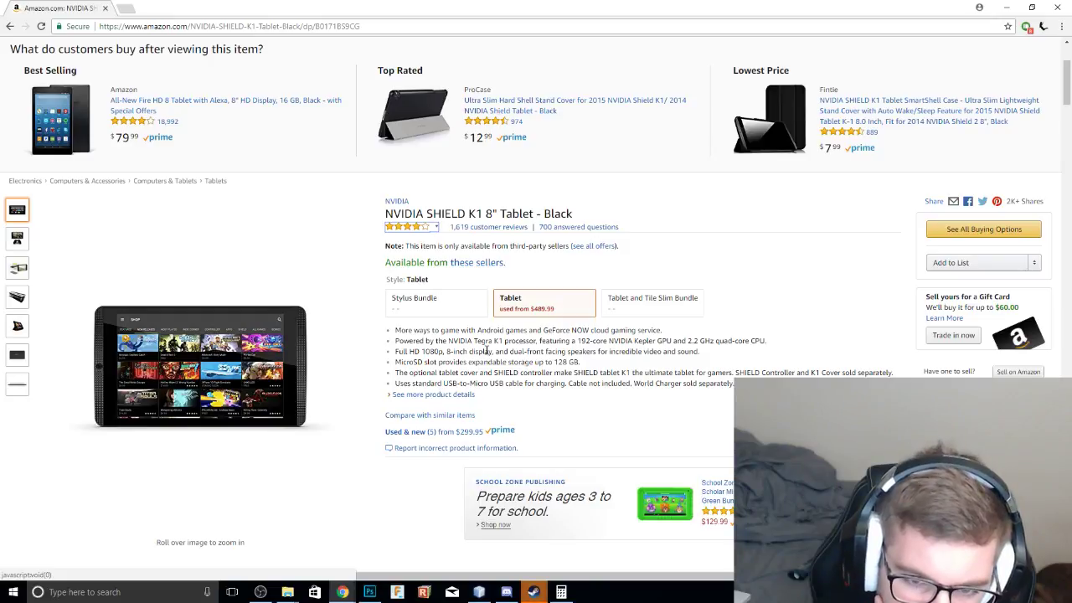
Examine the tablet's feature descriptions and technical details further down the listing, and return to the product overview.
{"action": "scroll", "coordinate": [485, 350], "scroll_direction": "down", "scroll_amount": 15}
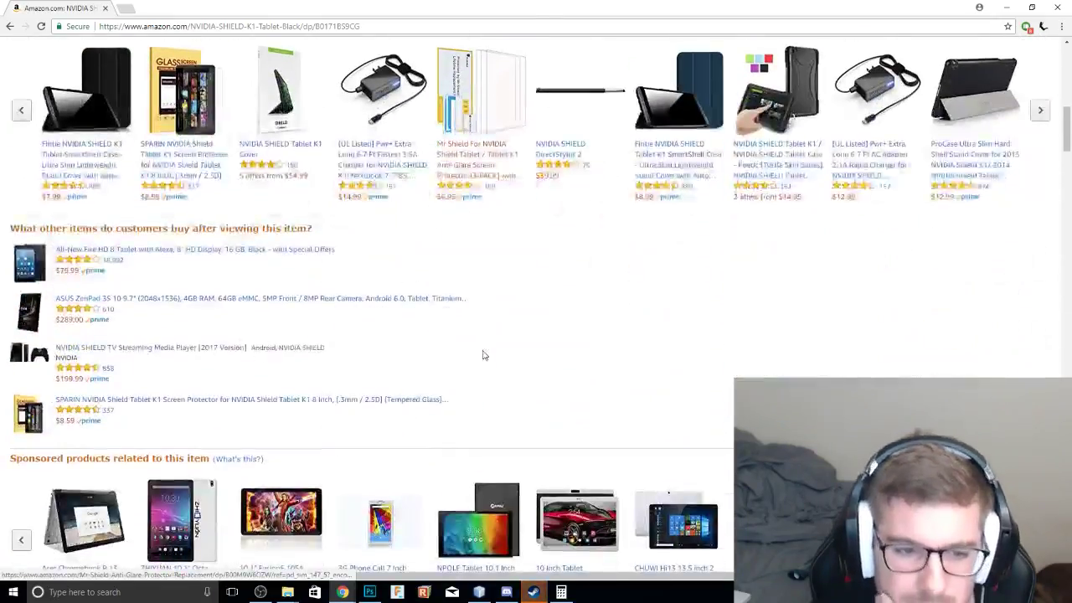
{"action": "scroll", "coordinate": [263, 332], "scroll_direction": "down", "scroll_amount": 7}
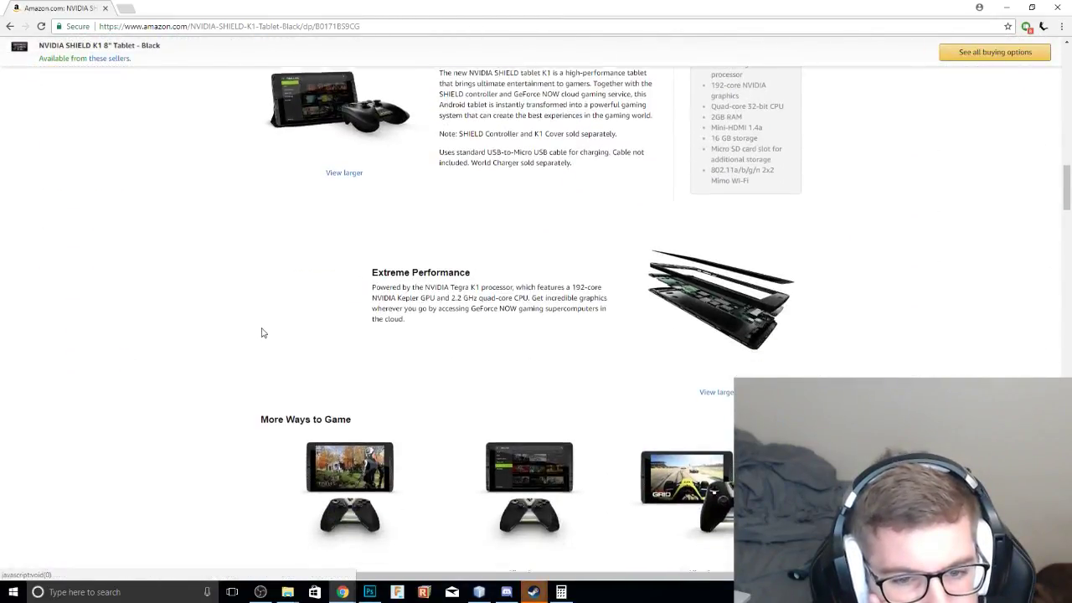
{"action": "scroll", "coordinate": [212, 330], "scroll_direction": "down", "scroll_amount": 15}
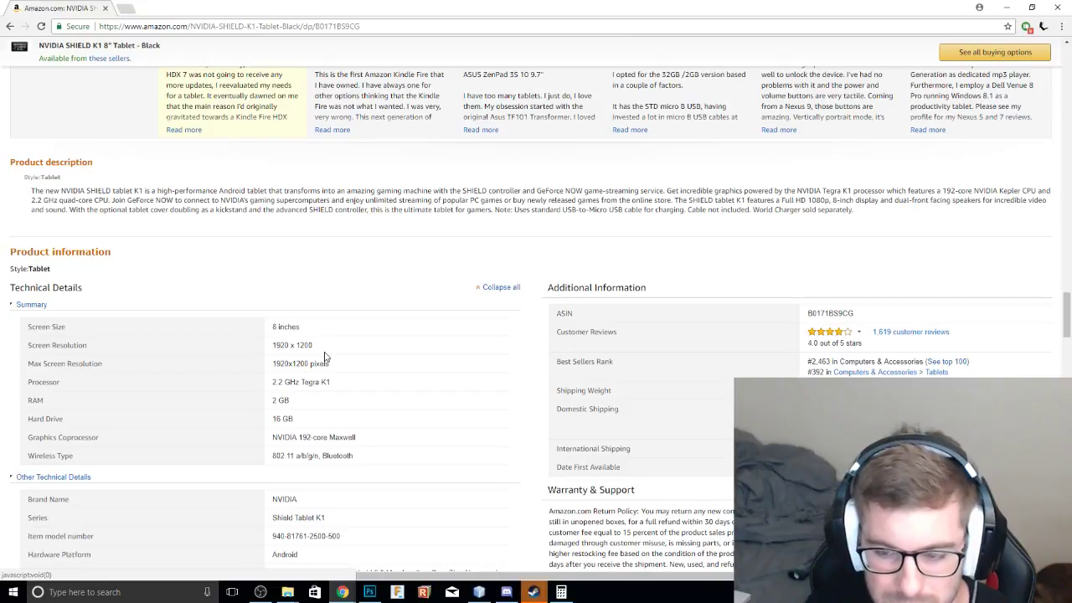
{"action": "scroll", "coordinate": [323, 349], "scroll_direction": "up", "scroll_amount": 20}
{"action": "mouse_move", "coordinate": [240, 162]}
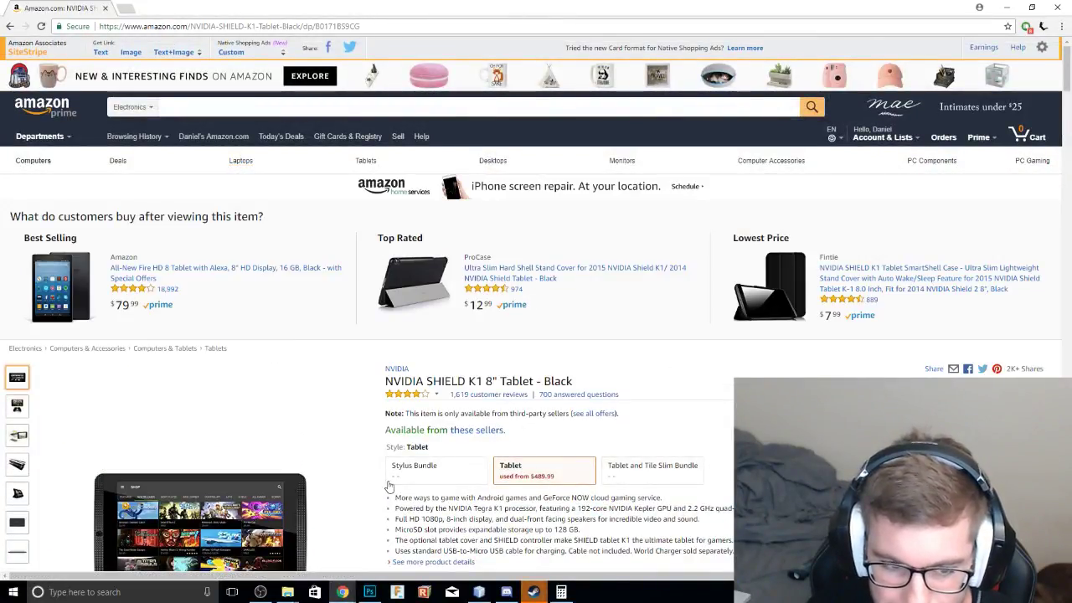
{"action": "scroll", "coordinate": [369, 494], "scroll_direction": "down", "scroll_amount": 1}
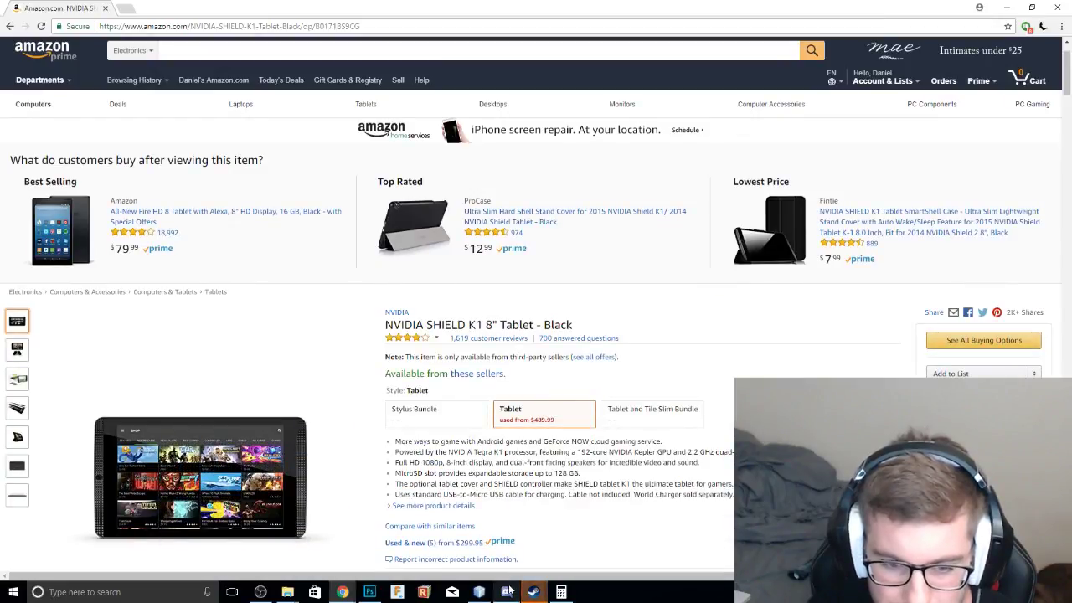
Show the listing's photo of the tablet with its SHIELD box, and minimize the browser.
{"action": "left_click", "coordinate": [508, 592]}
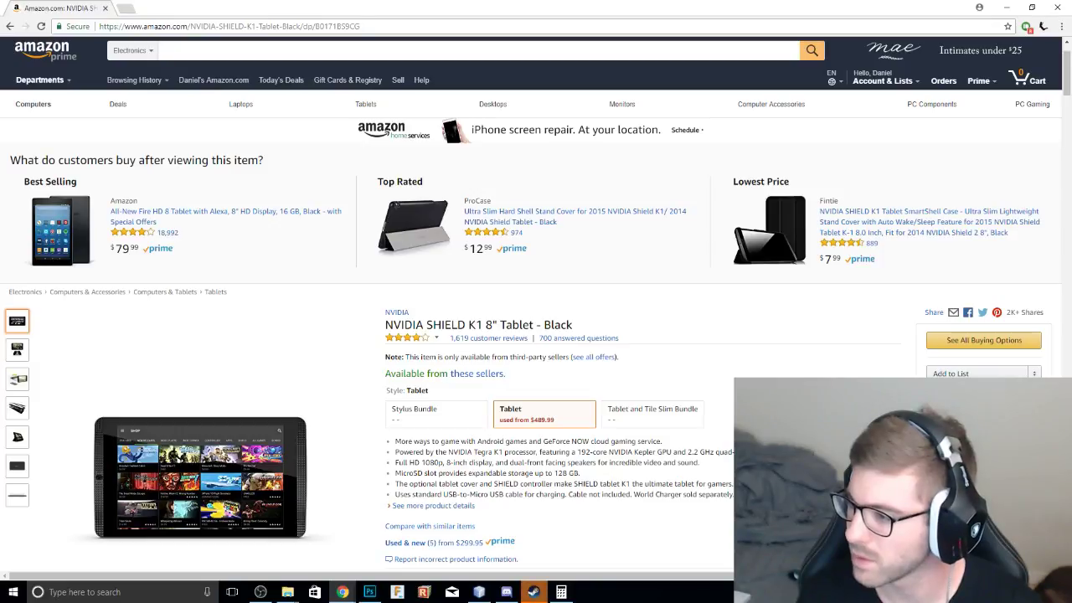
{"action": "left_click", "coordinate": [17, 378]}
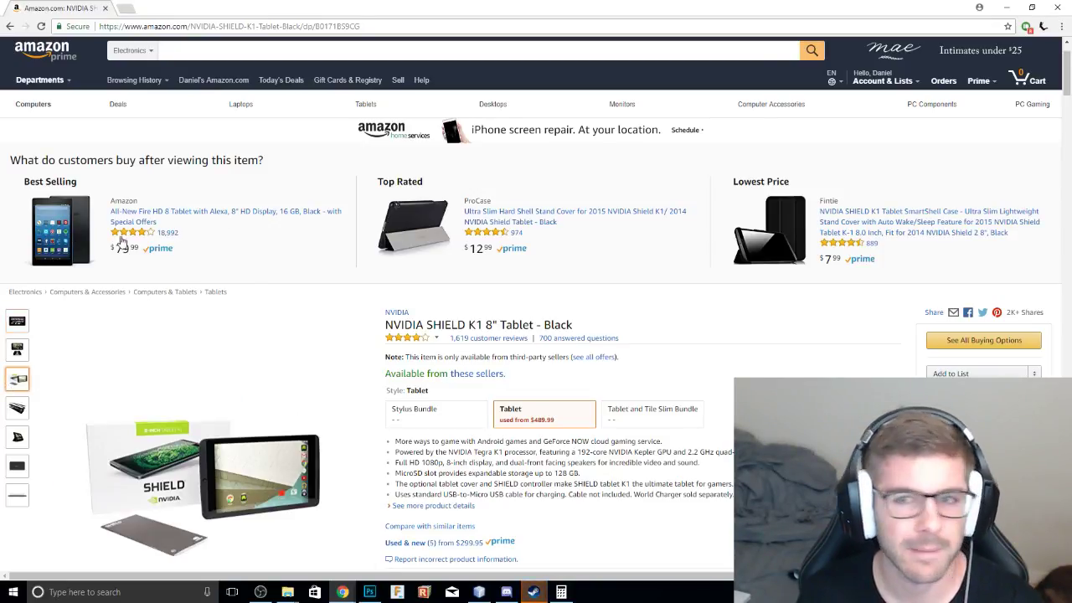
{"action": "left_click", "coordinate": [1006, 7]}
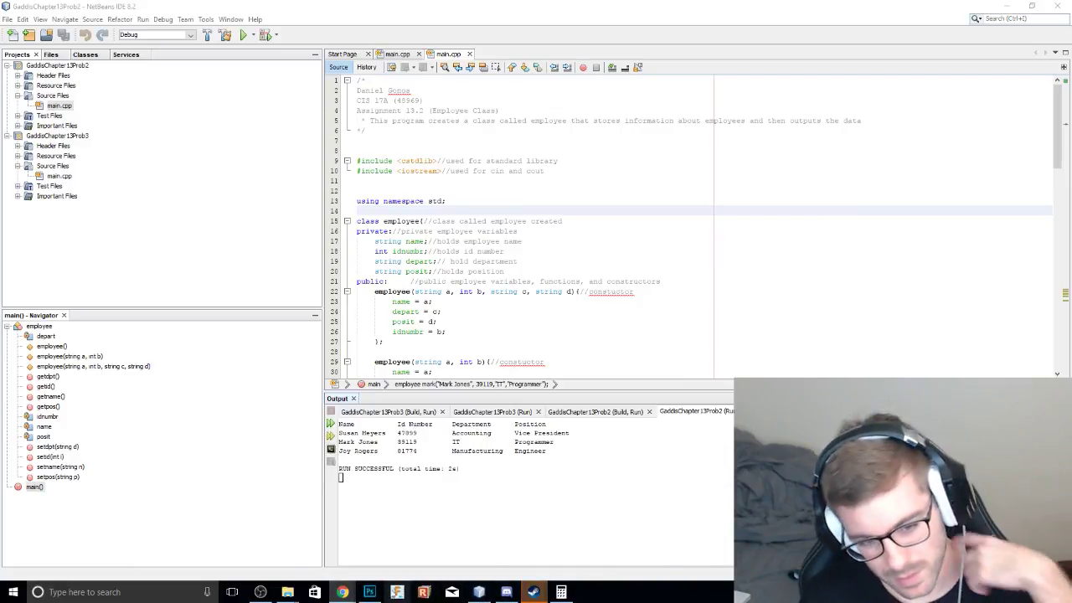
Switch to Photoshop and trace the T-Rex's underside in black from the back of the thigh toward the base of the tail.
{"action": "left_click", "coordinate": [369, 591]}
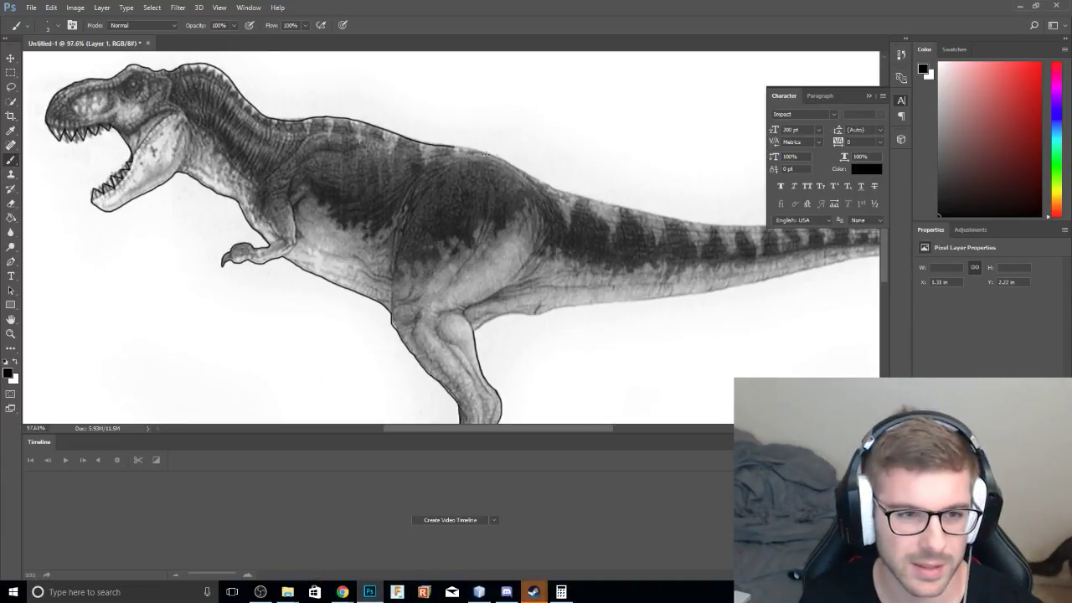
{"action": "scroll", "coordinate": [469, 163], "scroll_direction": "down", "scroll_amount": 3, "text": "alt"}
{"action": "scroll", "coordinate": [500, 178], "scroll_direction": "up", "scroll_amount": 1, "text": "alt"}
{"action": "scroll", "coordinate": [500, 177], "scroll_direction": "up", "scroll_amount": 1, "text": "alt"}
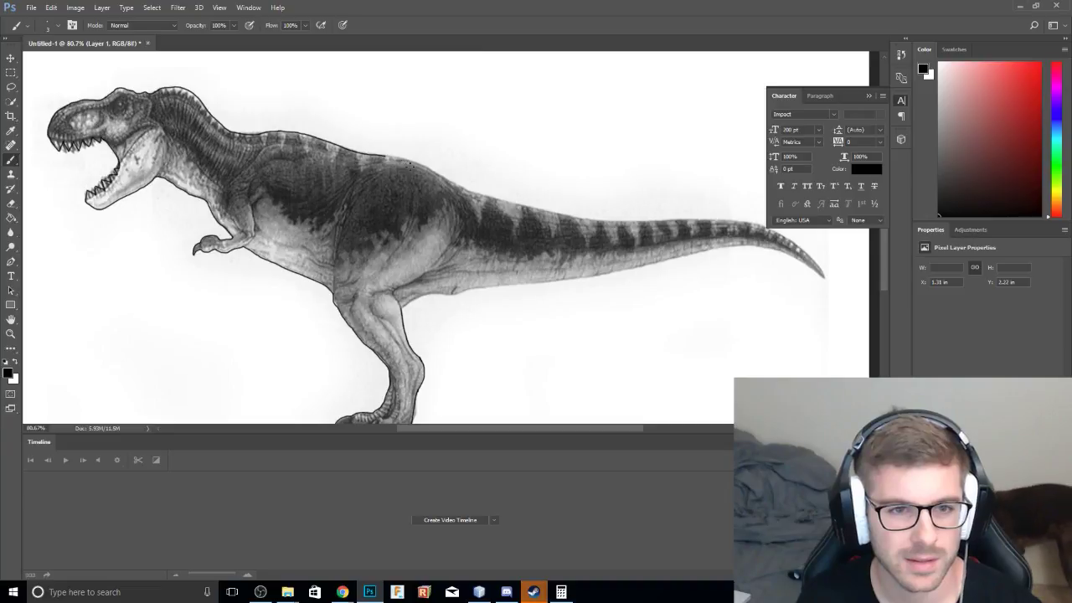
{"action": "scroll", "coordinate": [507, 181], "scroll_direction": "up", "scroll_amount": 4, "text": "alt"}
{"action": "mouse_move", "coordinate": [509, 183]}
{"action": "left_mouse_down"}
{"action": "mouse_move", "coordinate": [441, 98]}
{"action": "mouse_move", "coordinate": [444, 86]}
{"action": "left_mouse_up"}
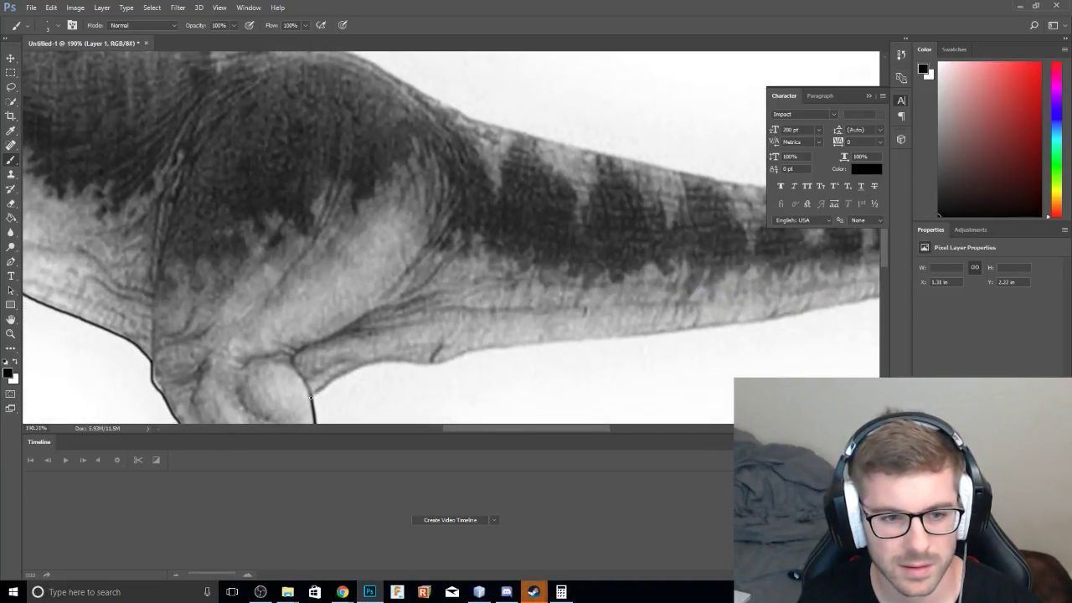
{"action": "mouse_move", "coordinate": [310, 398]}
{"action": "left_mouse_down"}
{"action": "mouse_move", "coordinate": [346, 370]}
{"action": "mouse_move", "coordinate": [397, 362]}
{"action": "left_mouse_up"}
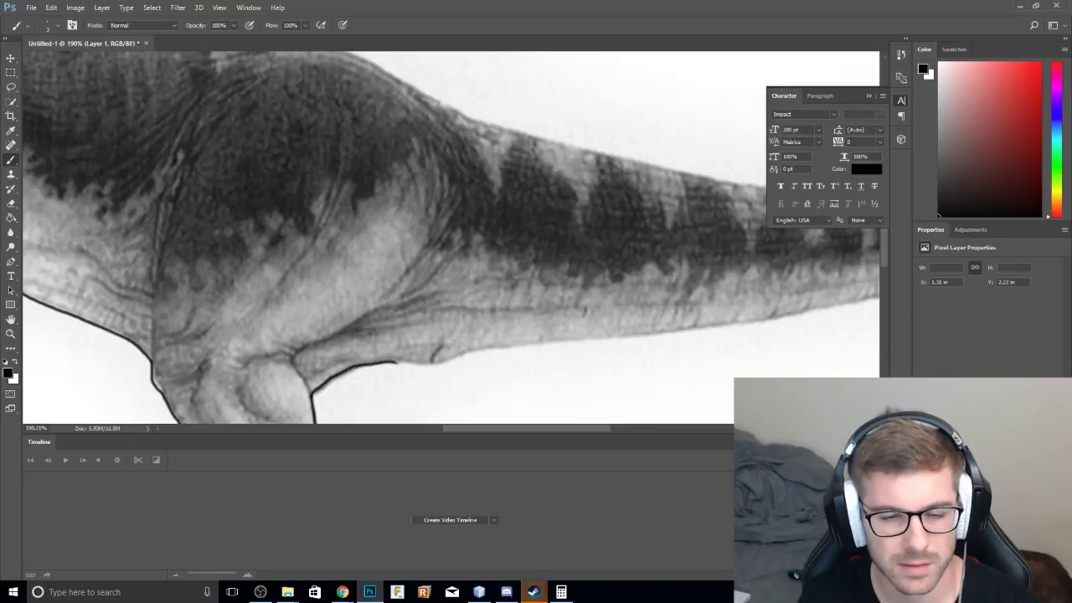
Extend the black outline along the T-Rex's back, over the hip and down to where the tail begins.
{"action": "scroll", "coordinate": [419, 327], "scroll_direction": "down", "scroll_amount": 3, "text": "alt"}
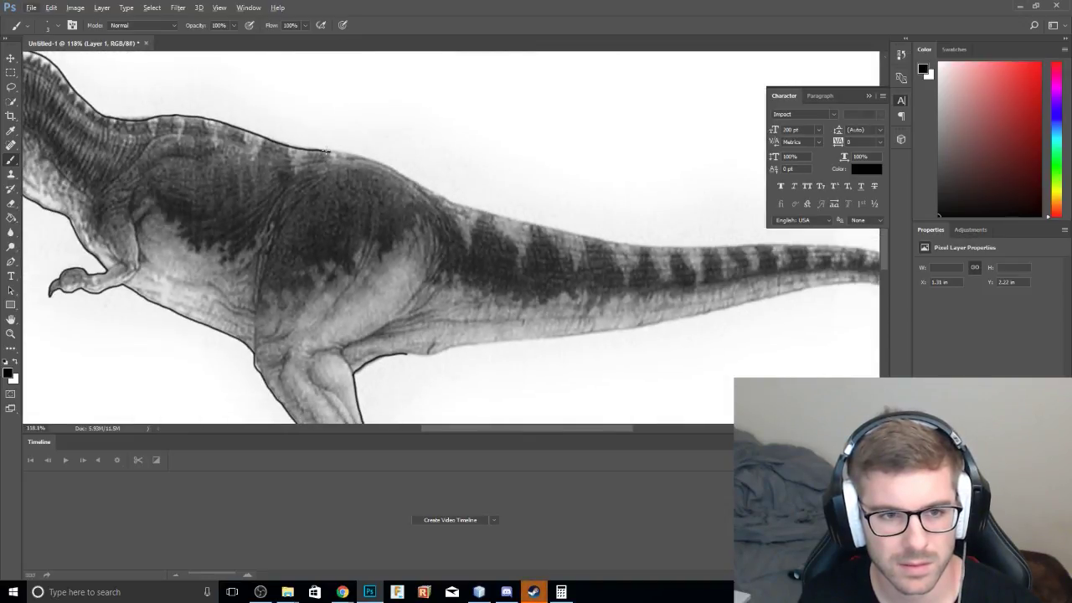
{"action": "left_click_drag", "start_coordinate": [326, 151], "coordinate": [337, 151]}
{"action": "scroll", "coordinate": [342, 198], "scroll_direction": "up", "scroll_amount": 6, "text": "alt"}
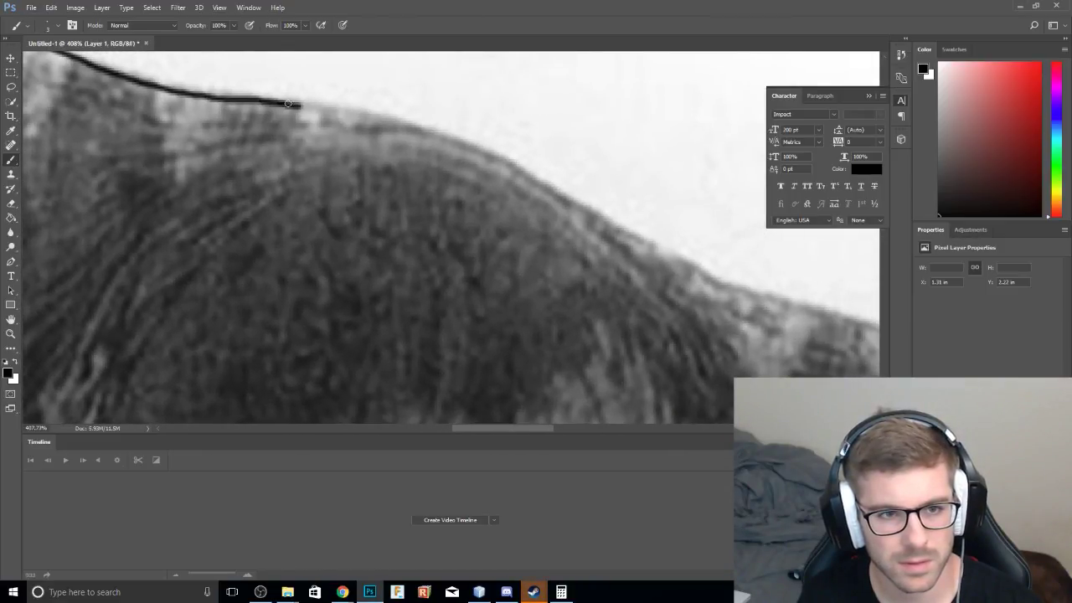
{"action": "mouse_move", "coordinate": [287, 104]}
{"action": "left_mouse_down"}
{"action": "mouse_move", "coordinate": [382, 119]}
{"action": "mouse_move", "coordinate": [494, 158]}
{"action": "mouse_move", "coordinate": [651, 242]}
{"action": "left_mouse_up"}
{"action": "scroll", "coordinate": [545, 193], "scroll_direction": "down", "scroll_amount": 3, "text": "alt"}
{"action": "scroll", "coordinate": [545, 193], "scroll_direction": "down", "scroll_amount": 1, "text": "alt"}
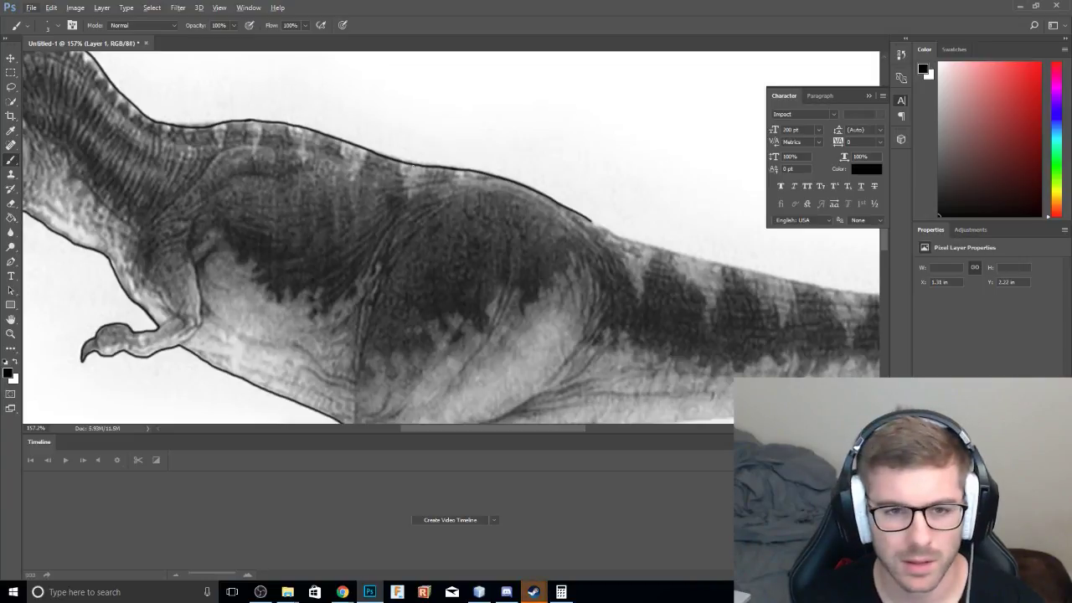
Sample a dark grey from the T-Rex's tail as the brush colour, and undo a stray diagonal stroke across the tail's underside.
{"action": "scroll", "coordinate": [426, 178], "scroll_direction": "down", "scroll_amount": 2, "text": "alt"}
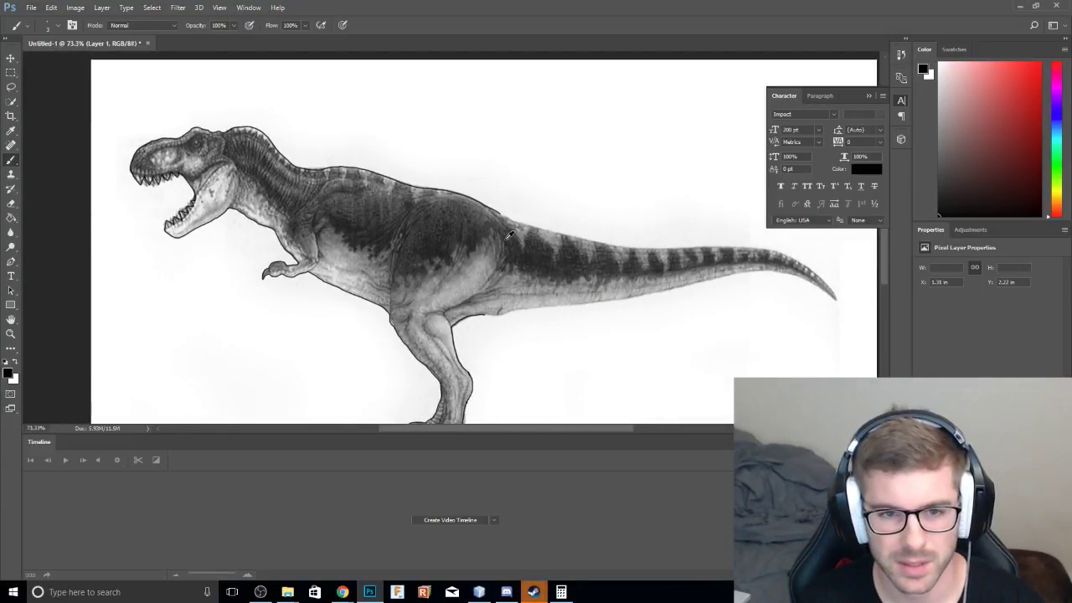
{"action": "left_click", "coordinate": [591, 292], "text": "alt"}
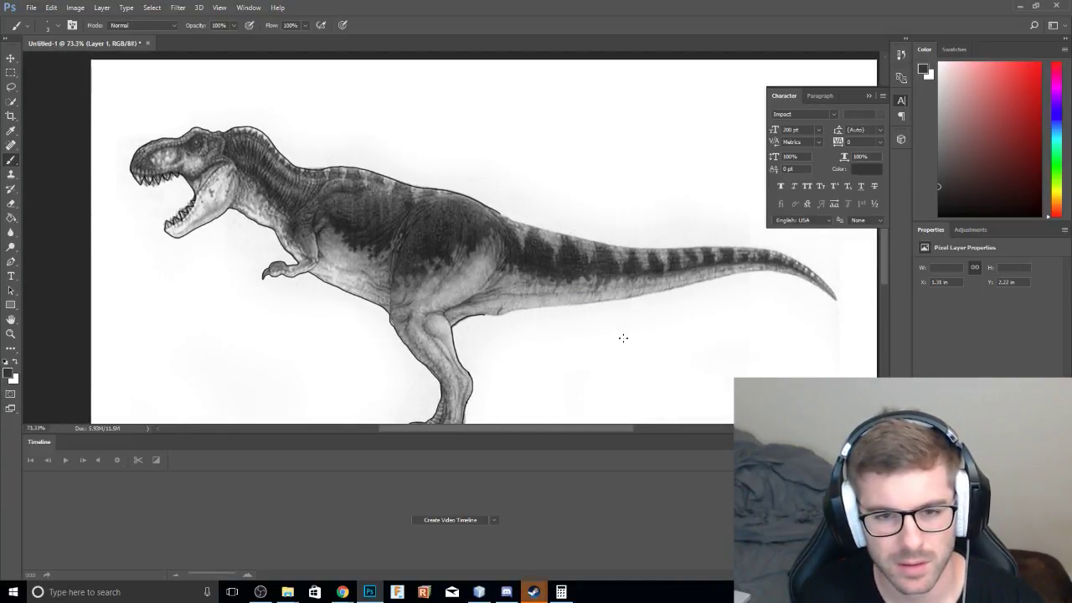
{"action": "left_click_drag", "start_coordinate": [620, 340], "coordinate": [538, 297]}
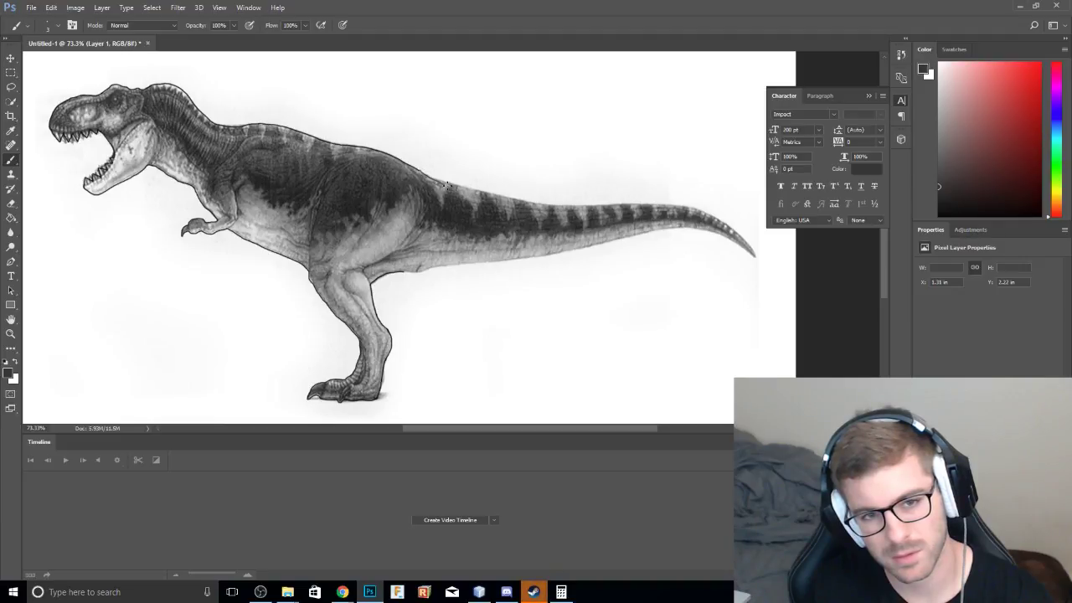
{"action": "left_click_drag", "start_coordinate": [543, 233], "coordinate": [638, 290]}
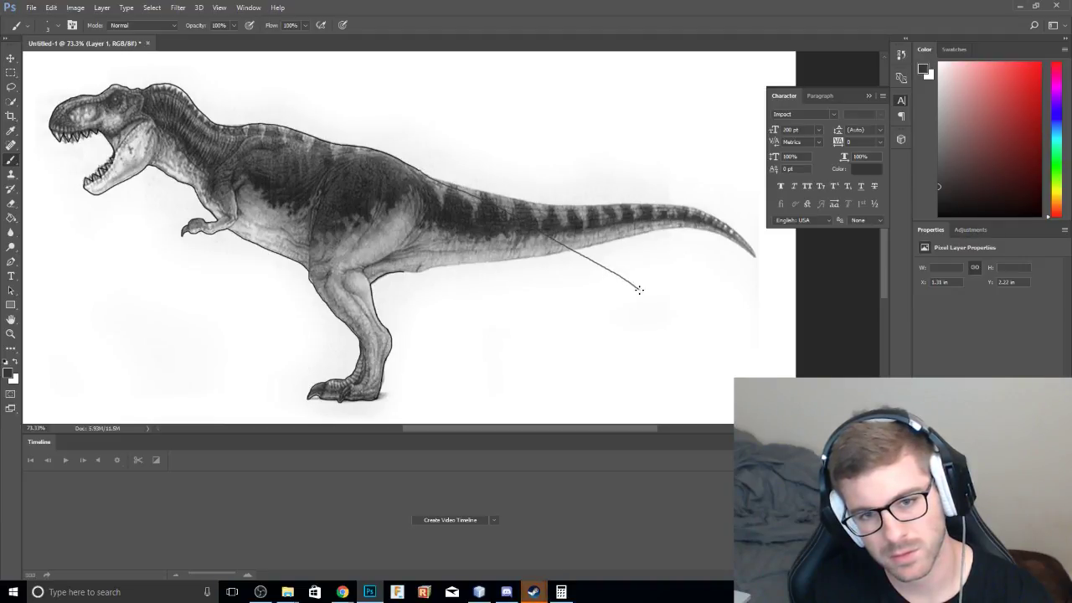
{"action": "key", "text": "ctrl+z"}
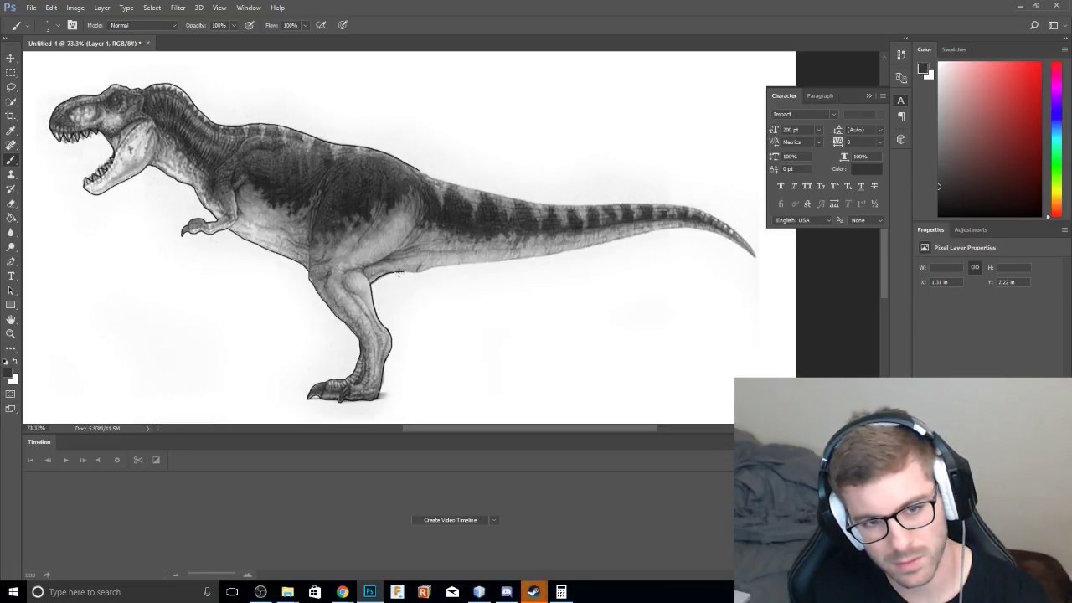
Draw two long freehand lines for a tail sweeping down from the T-Rex's body, and erase the overlapping ends at its tip.
{"action": "mouse_move", "coordinate": [400, 269]}
{"action": "left_mouse_down"}
{"action": "mouse_move", "coordinate": [434, 288]}
{"action": "mouse_move", "coordinate": [505, 365]}
{"action": "mouse_move", "coordinate": [575, 393]}
{"action": "mouse_move", "coordinate": [645, 399]}
{"action": "mouse_move", "coordinate": [688, 366]}
{"action": "left_mouse_up"}
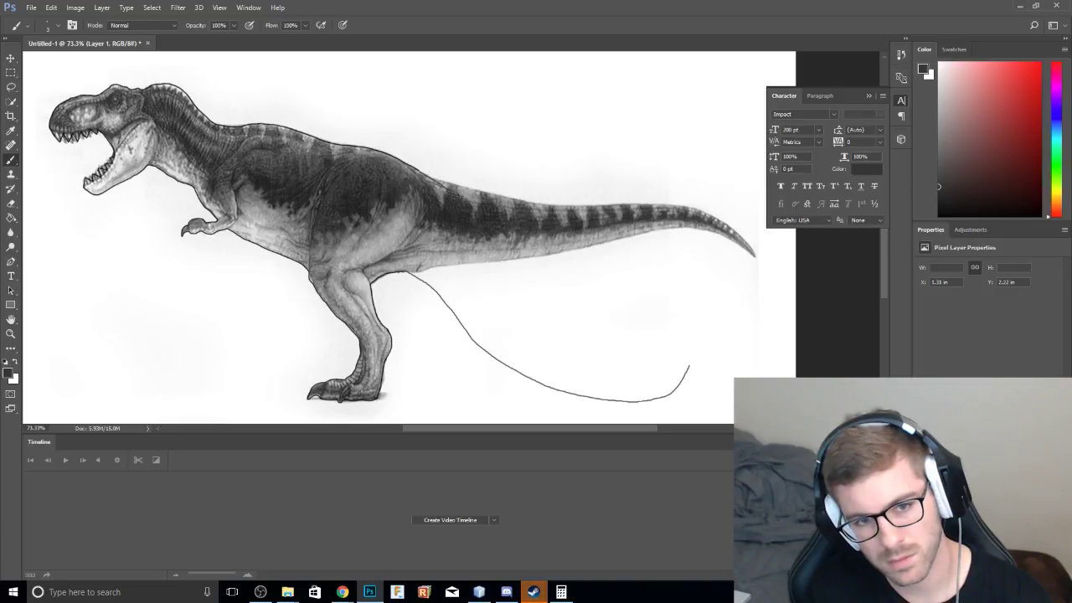
{"action": "mouse_move", "coordinate": [494, 236]}
{"action": "left_mouse_down"}
{"action": "mouse_move", "coordinate": [529, 293]}
{"action": "mouse_move", "coordinate": [617, 375]}
{"action": "mouse_move", "coordinate": [658, 386]}
{"action": "mouse_move", "coordinate": [688, 370]}
{"action": "left_mouse_up"}
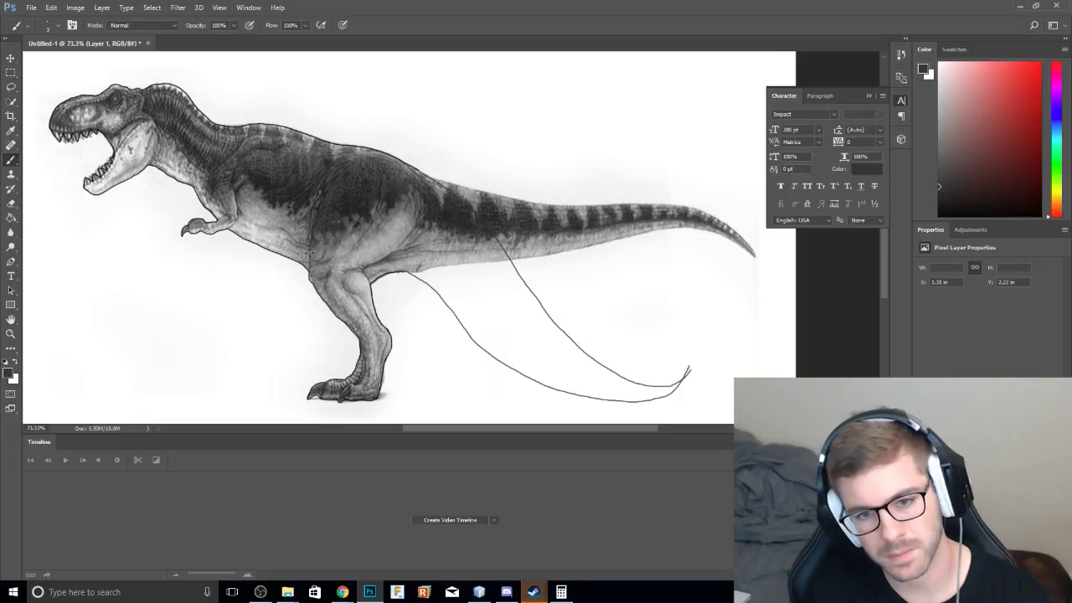
{"action": "scroll", "coordinate": [526, 329], "scroll_direction": "down", "scroll_amount": 1, "text": "alt"}
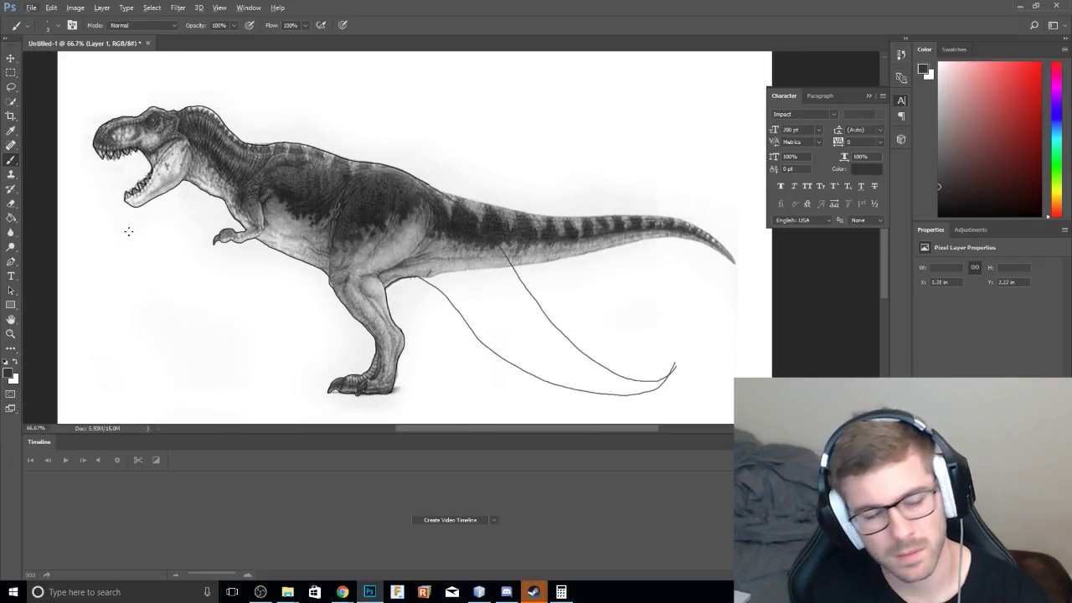
{"action": "right_click", "coordinate": [11, 203]}
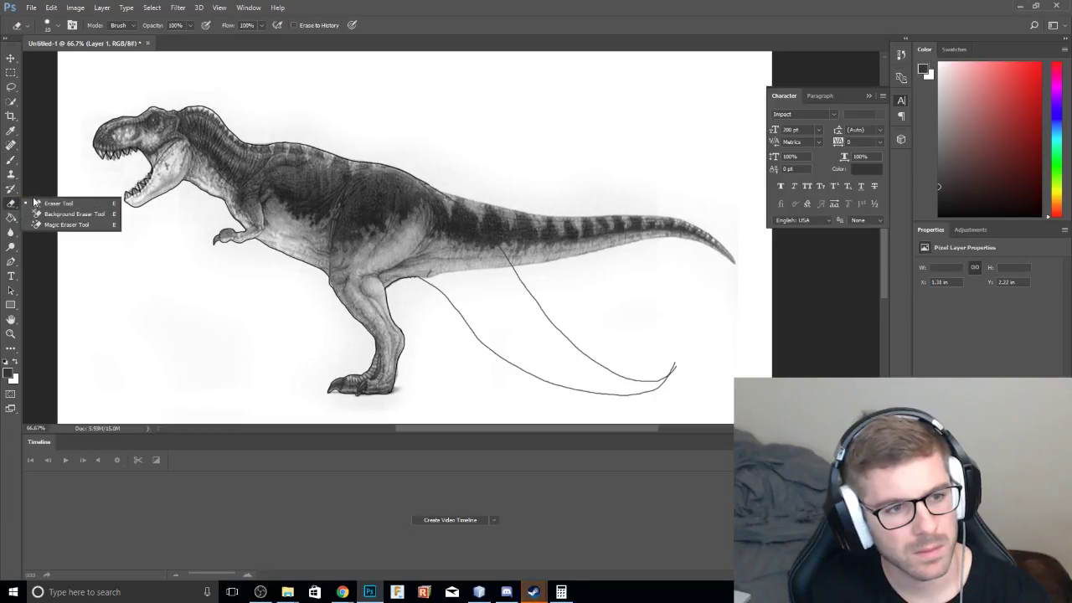
{"action": "left_click", "coordinate": [59, 204]}
{"action": "left_click_drag", "start_coordinate": [677, 363], "coordinate": [672, 370]}
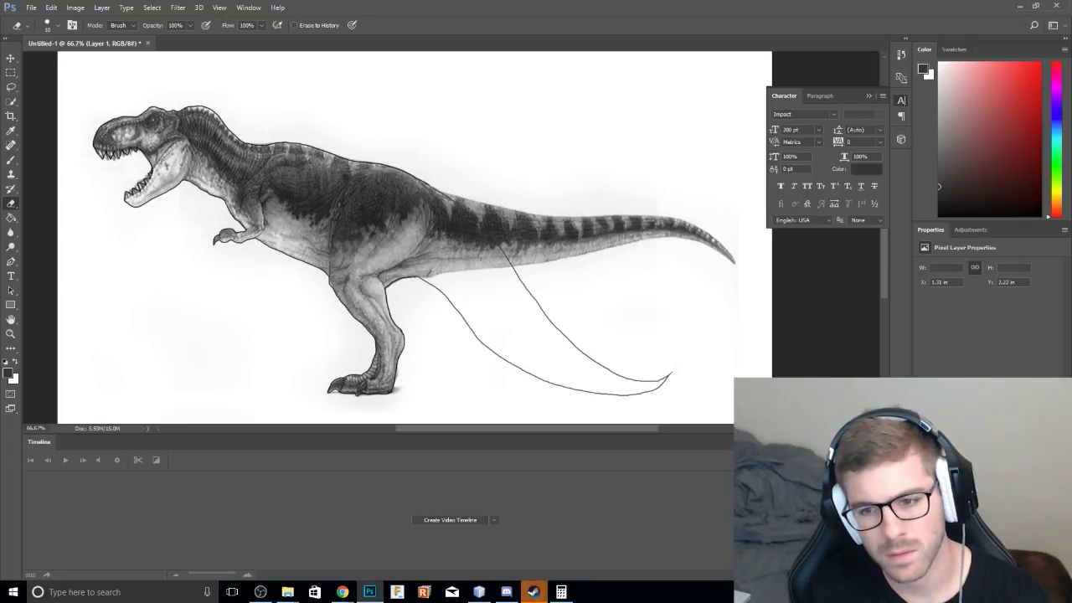
Hide the T-Rex illustration and examine the traced outline with its drooping tail on its own.
{"action": "key", "text": "ctrl+comma"}
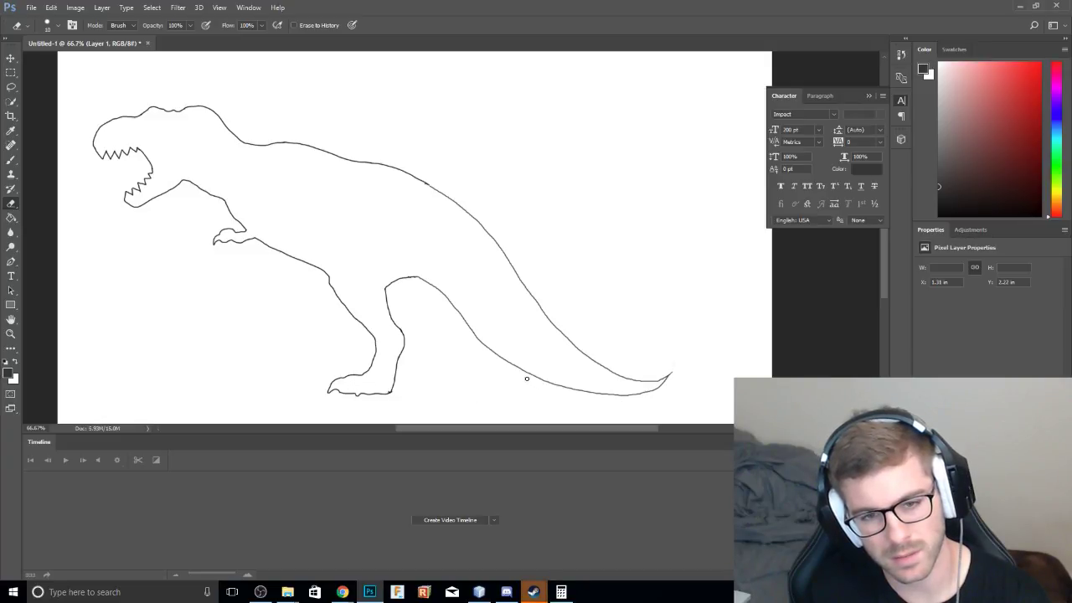
{"action": "scroll", "coordinate": [429, 319], "scroll_direction": "down", "scroll_amount": 4, "text": "alt"}
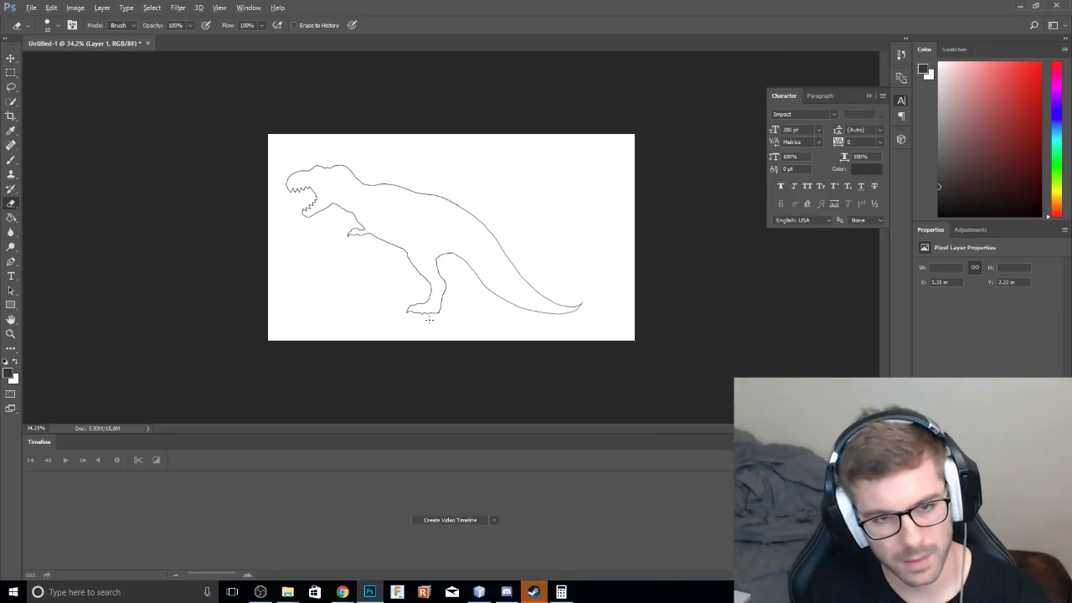
{"action": "scroll", "coordinate": [414, 314], "scroll_direction": "up", "scroll_amount": 2, "text": "alt"}
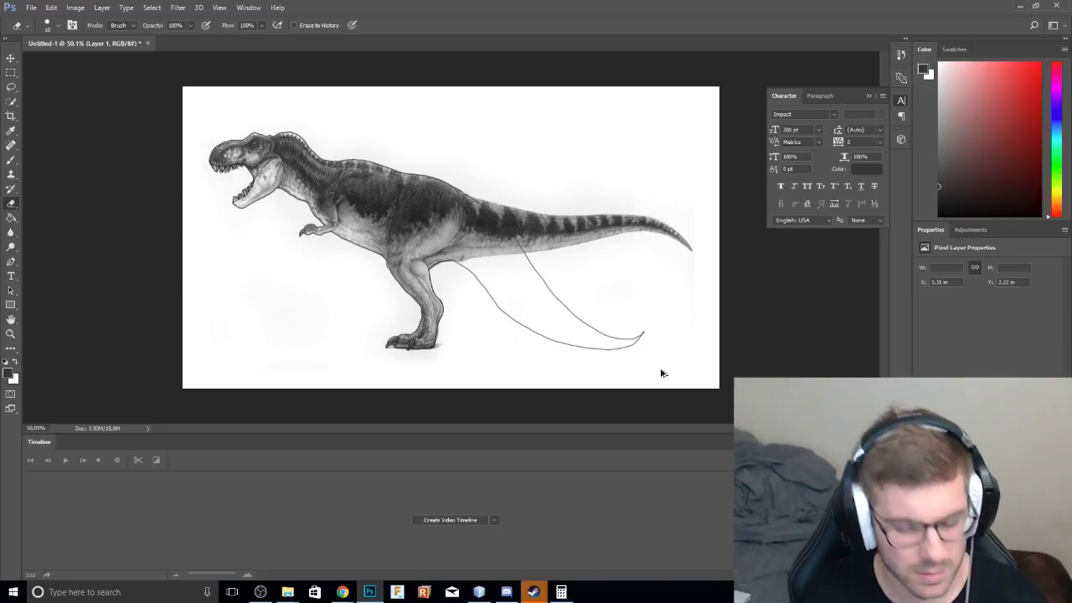
Undo the tip erasure and both freehand tail lines below the body.
{"action": "key", "text": "alt+z"}
{"action": "key", "text": "ctrl+alt+z"}
{"action": "key", "text": "ctrl+alt+z"}
{"action": "key", "text": "ctrl+alt+z"}
{"action": "key", "text": "ctrl+alt+z"}
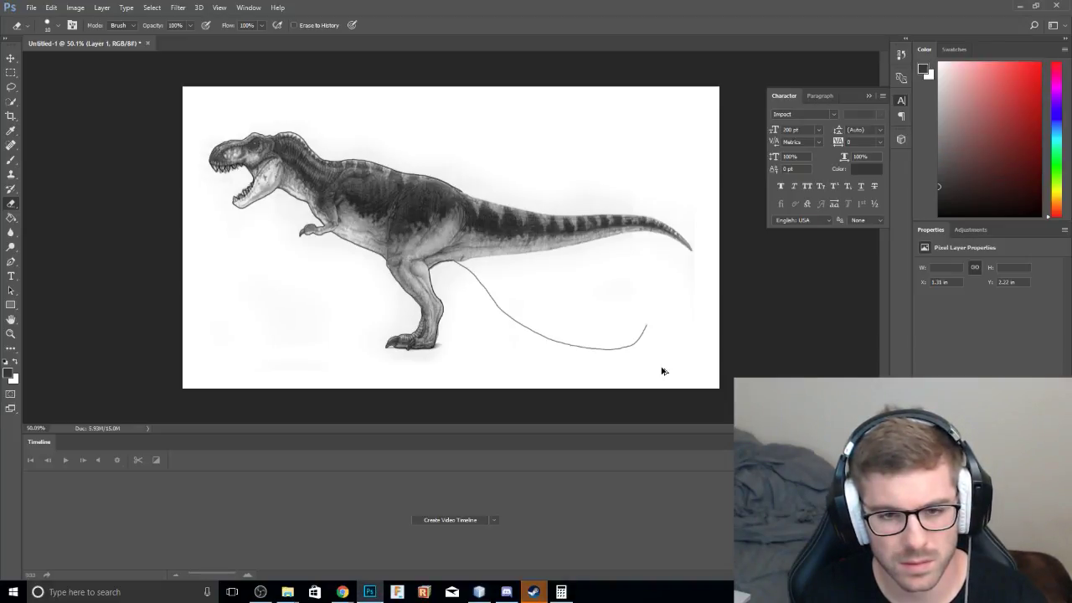
{"action": "key", "text": "alt+z"}
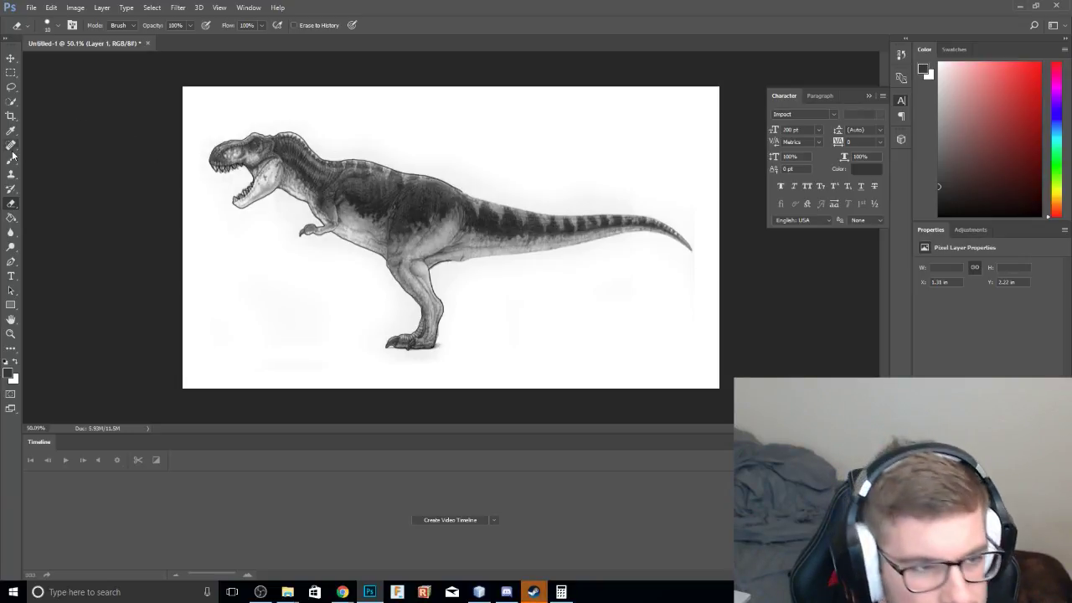
Try to copy the tail region to a new layer from a rectangular selection around it, with the illustration hidden.
{"action": "left_click", "coordinate": [11, 72]}
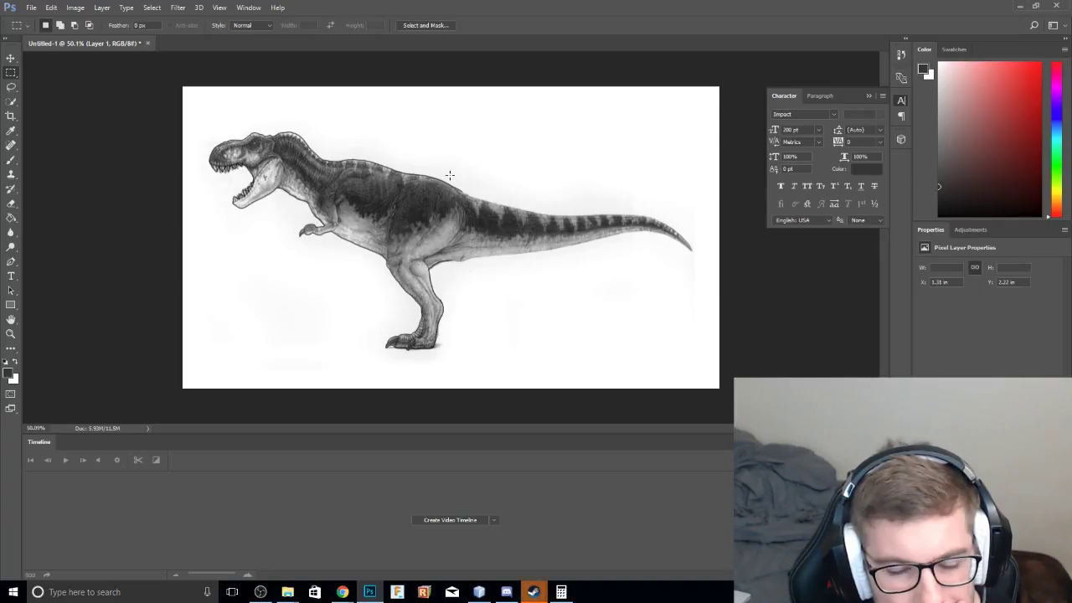
{"action": "left_click_drag", "start_coordinate": [449, 175], "coordinate": [696, 282]}
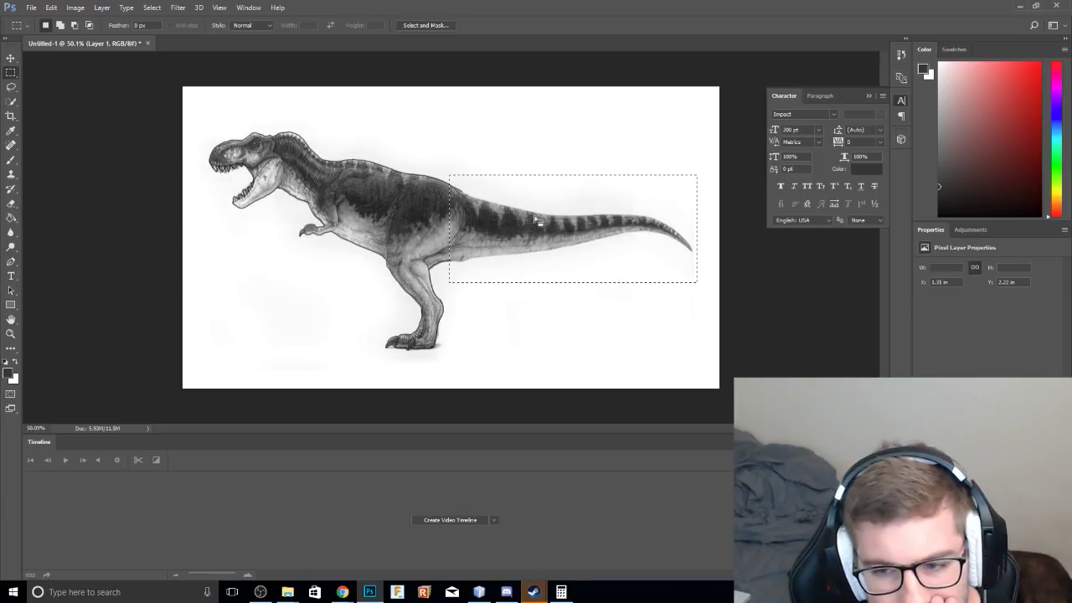
{"action": "left_click_drag", "start_coordinate": [595, 257], "coordinate": [823, 343]}
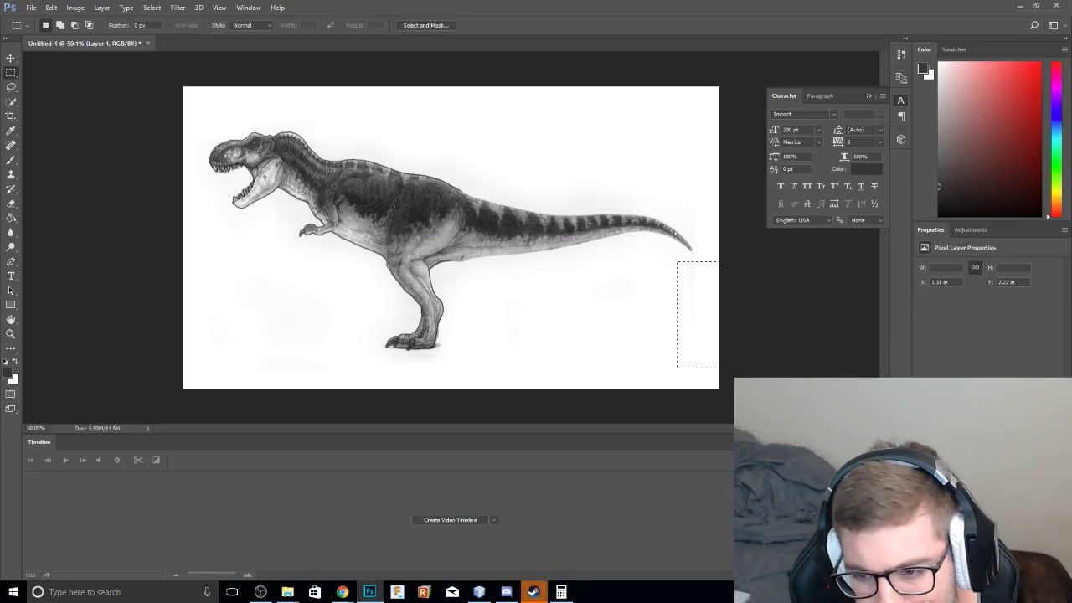
{"action": "key", "text": "ctrl+z"}
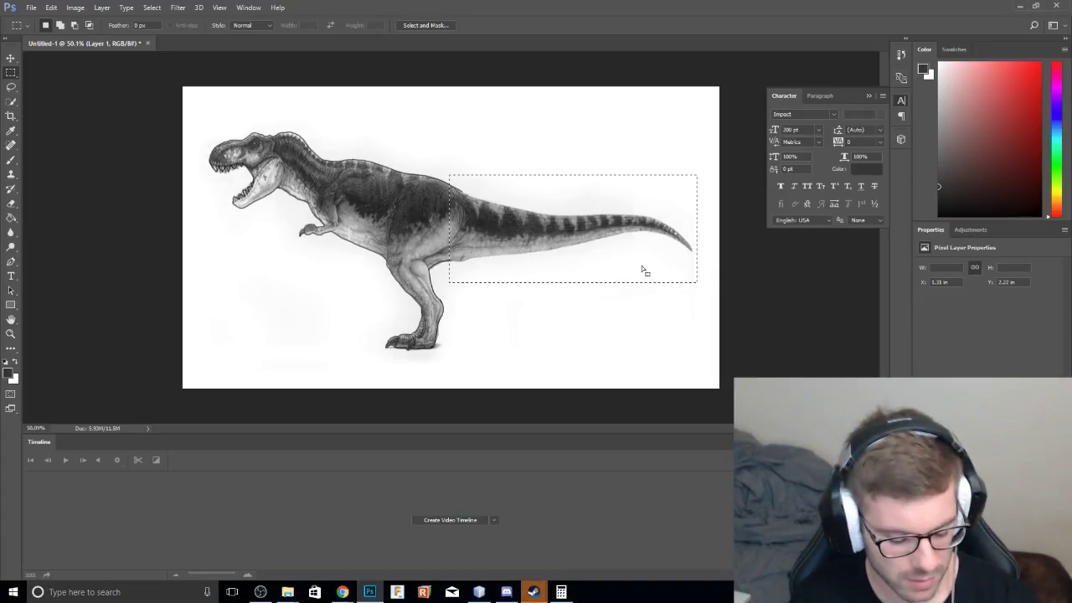
{"action": "key", "text": "ctrl+j"}
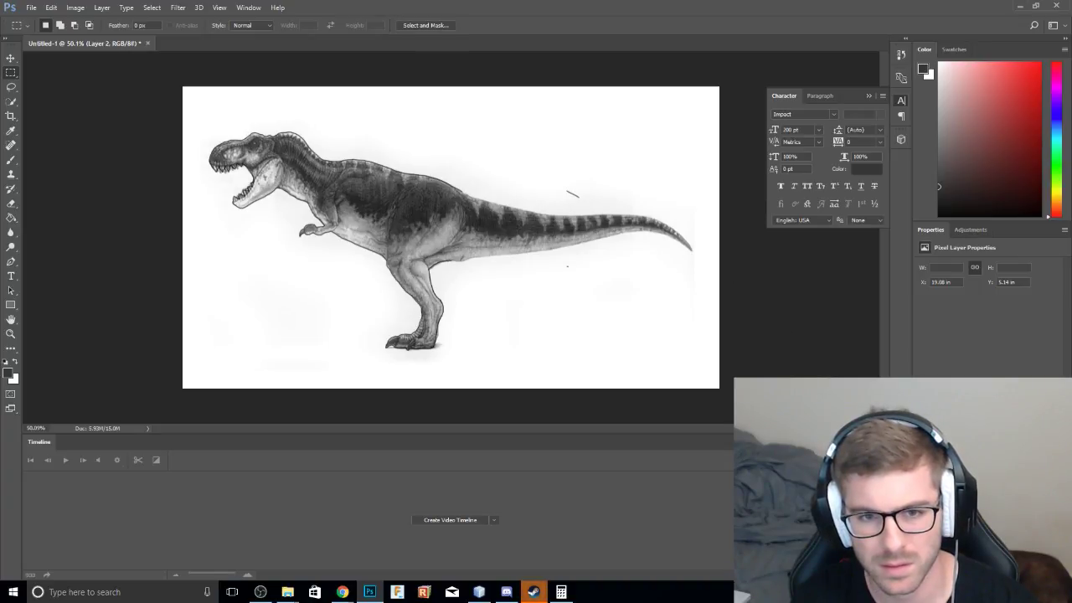
{"action": "key", "text": "ctrl+comma"}
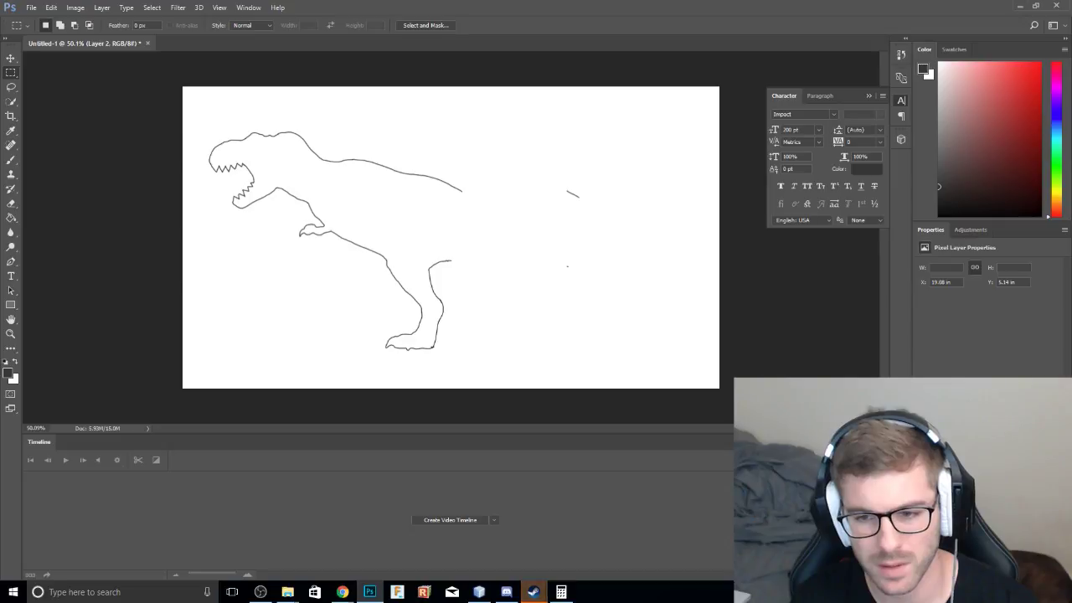
Erase the stray dash above the tail area on the copied layer, and try duplicating that layer.
{"action": "key", "text": "ctrl+j"}
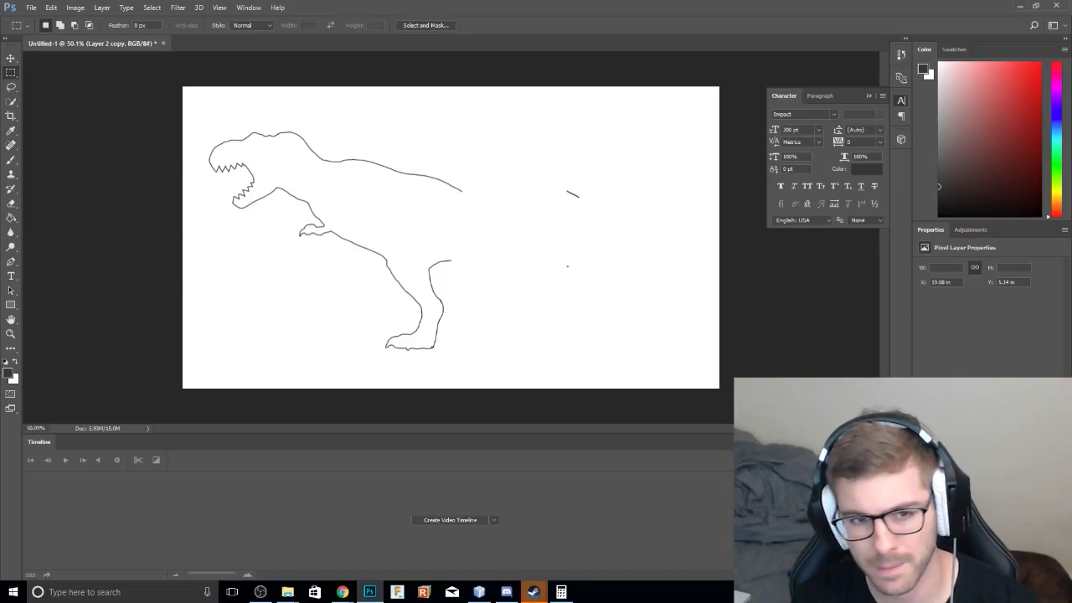
{"action": "key", "text": "ctrl+z"}
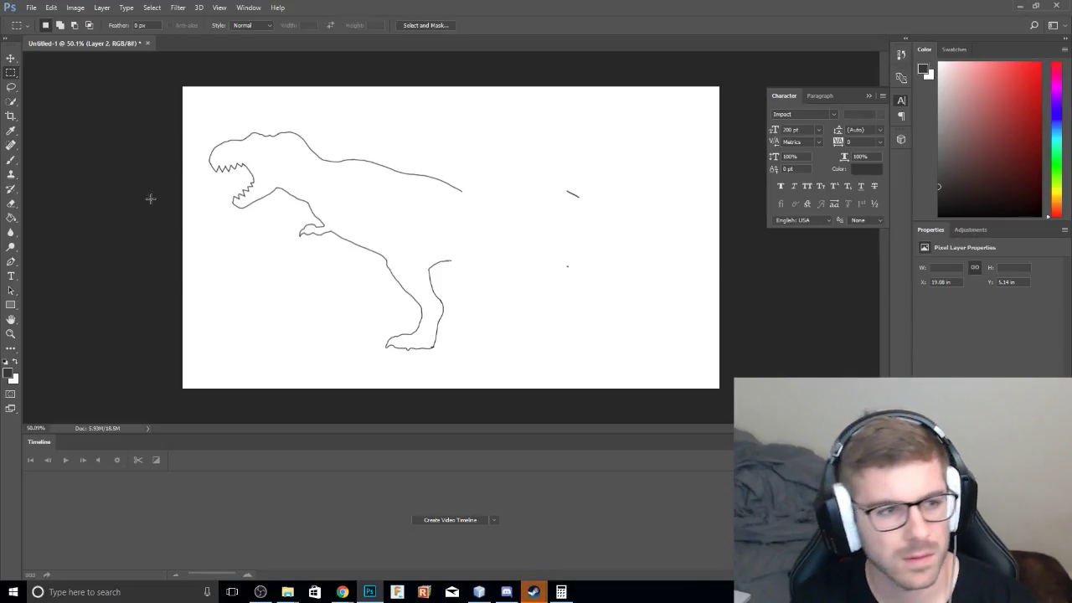
{"action": "right_click", "coordinate": [11, 206]}
{"action": "left_click", "coordinate": [58, 202]}
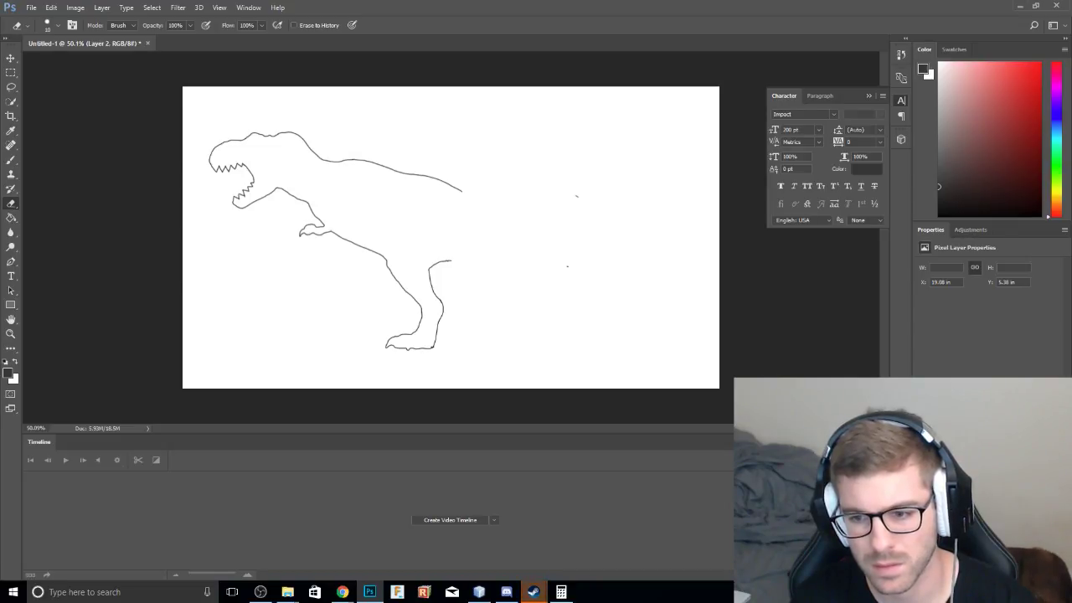
{"action": "key", "text": "ctrl+j"}
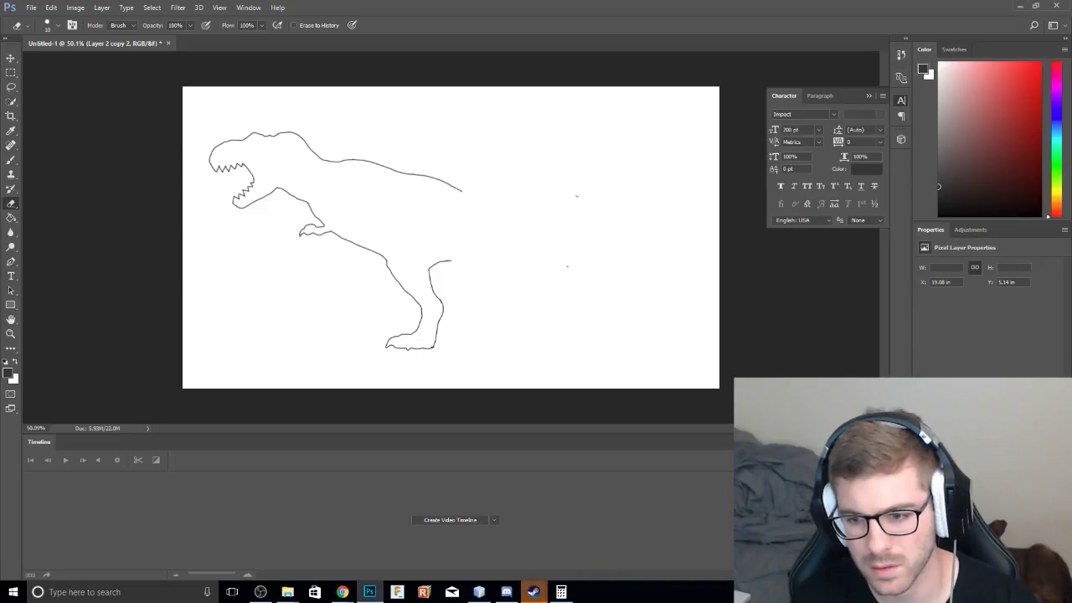
{"action": "key", "text": "alt+["}
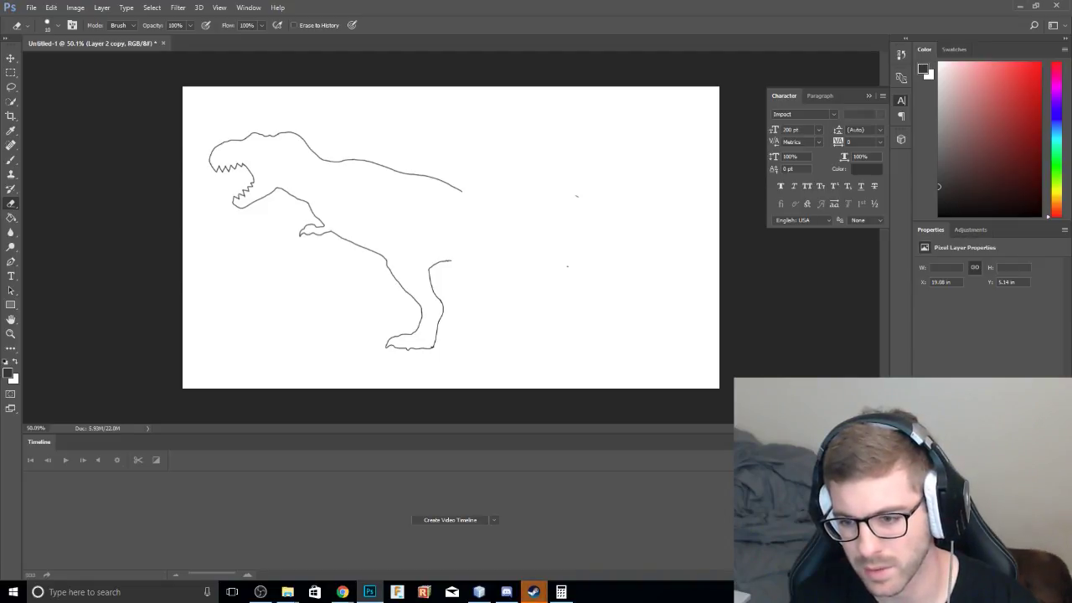
{"action": "key", "text": "alt+["}
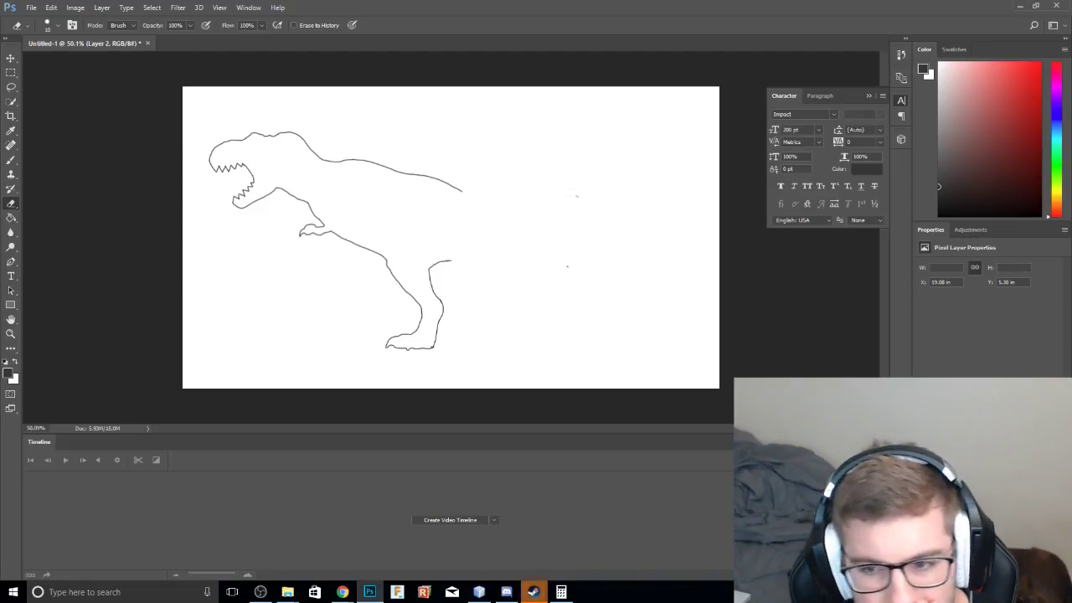
Undo the copied tail-region layers and return to the visible JurassicPark-TRexSide layer.
{"action": "key", "text": "ctrl+alt+z"}
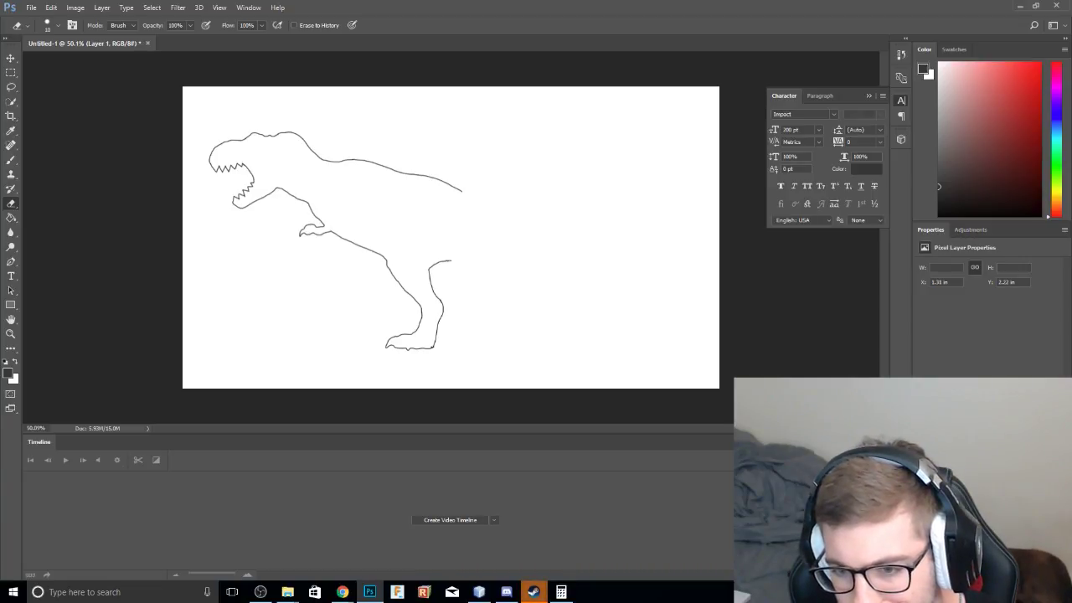
{"action": "key", "text": "ctrl+alt+z"}
{"action": "key", "text": "ctrl+alt+z"}
{"action": "key", "text": "ctrl+alt+z"}
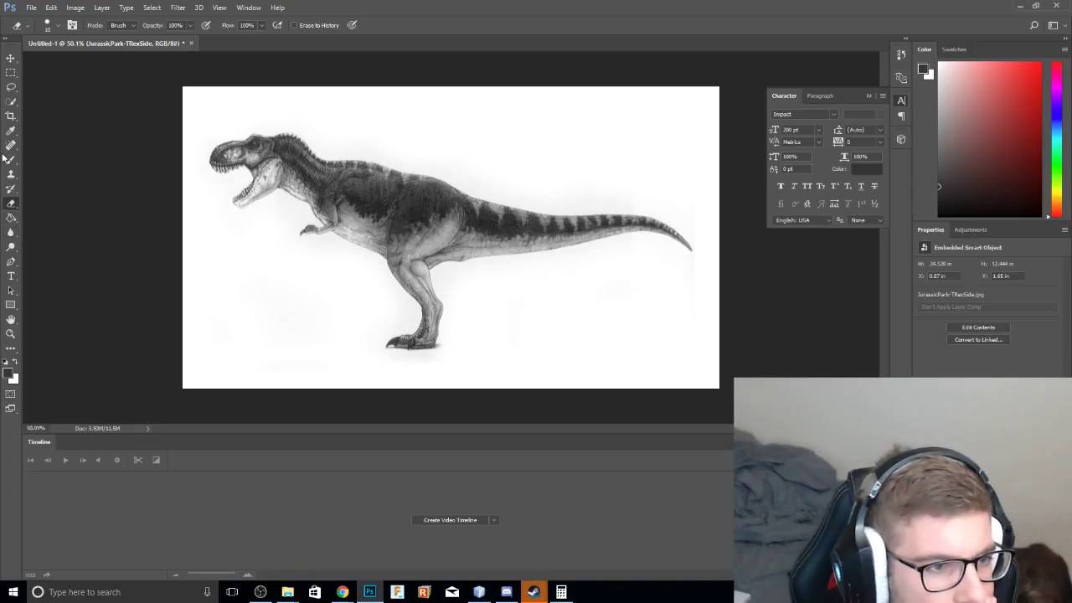
Copy the illustration's tail with a rectangular selection, paste it as its own layer, and hide the other layers.
{"action": "left_click", "coordinate": [11, 72]}
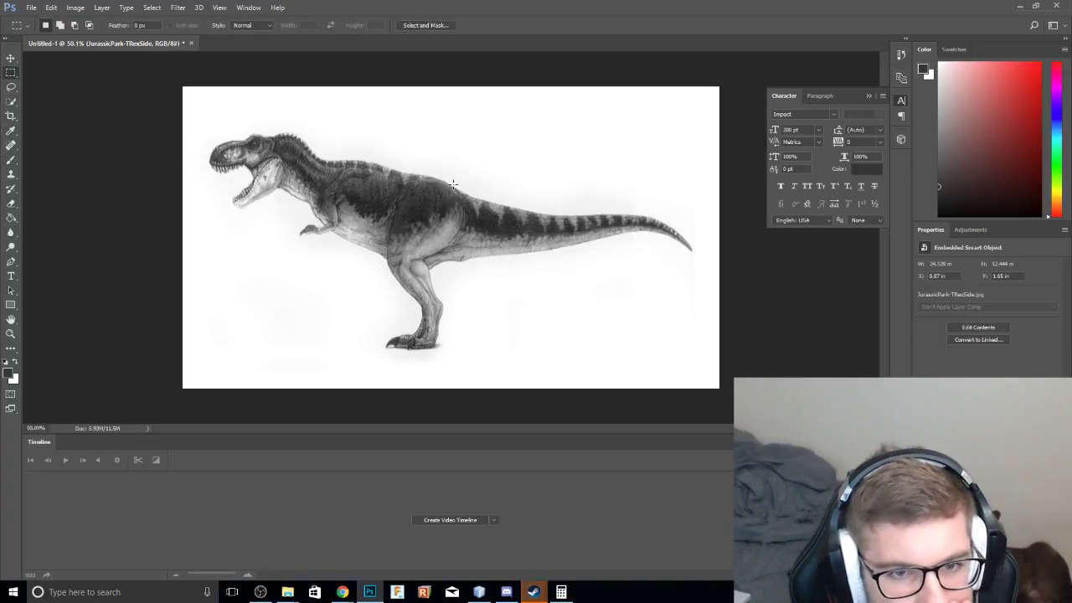
{"action": "left_click_drag", "start_coordinate": [446, 179], "coordinate": [705, 296]}
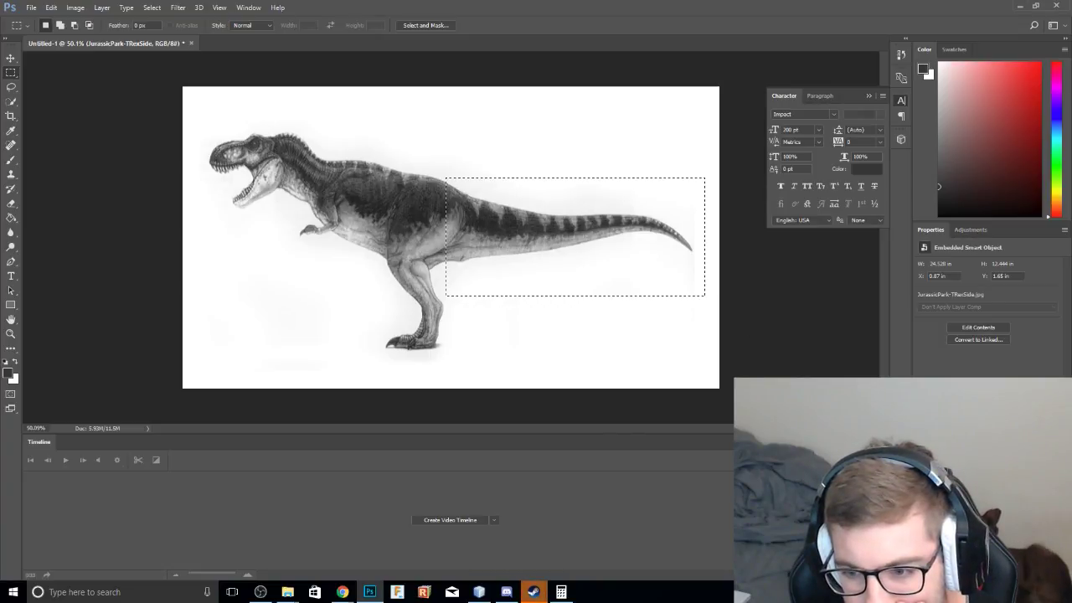
{"action": "key", "text": "ctrl+c"}
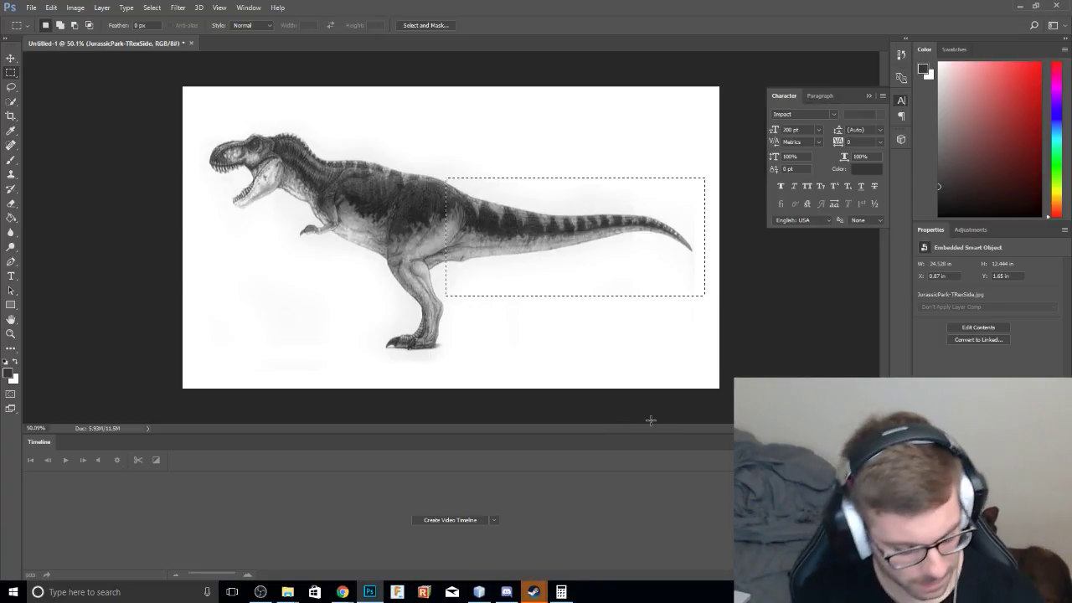
{"action": "key", "text": "ctrl+v"}
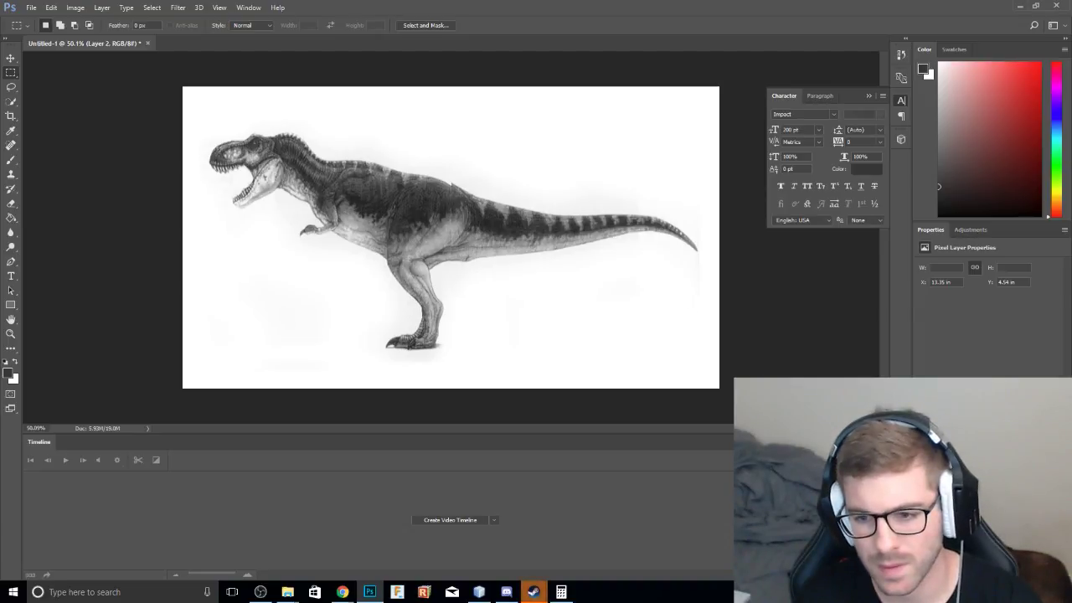
{"action": "key", "text": "ctrl+comma"}
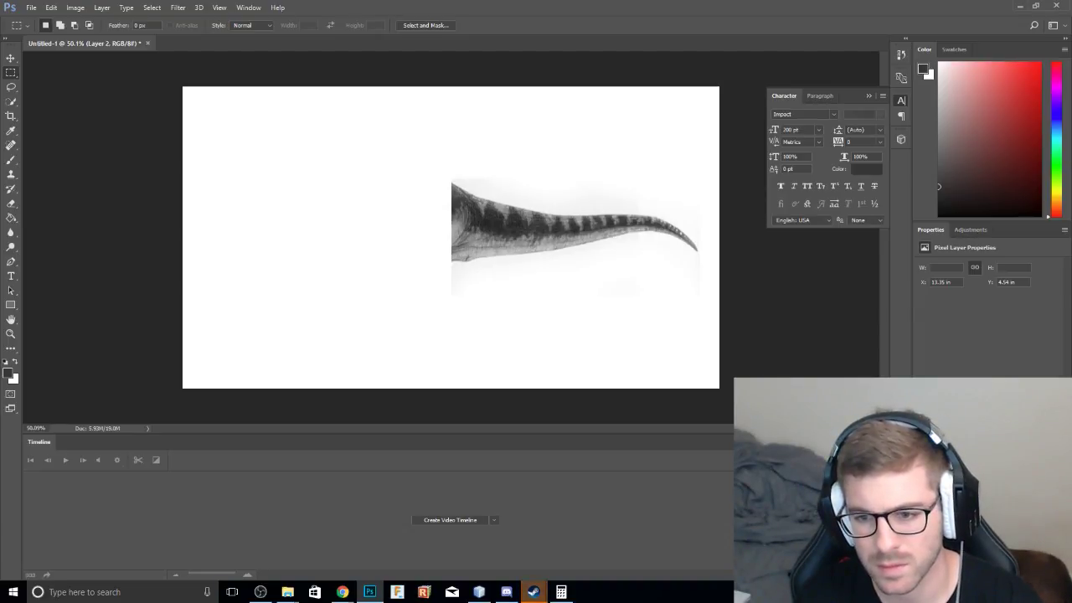
Hide the pasted tail layer so only the traced outline shows, and reset the foreground and background colours to black and white.
{"action": "right_click", "coordinate": [971, 443]}
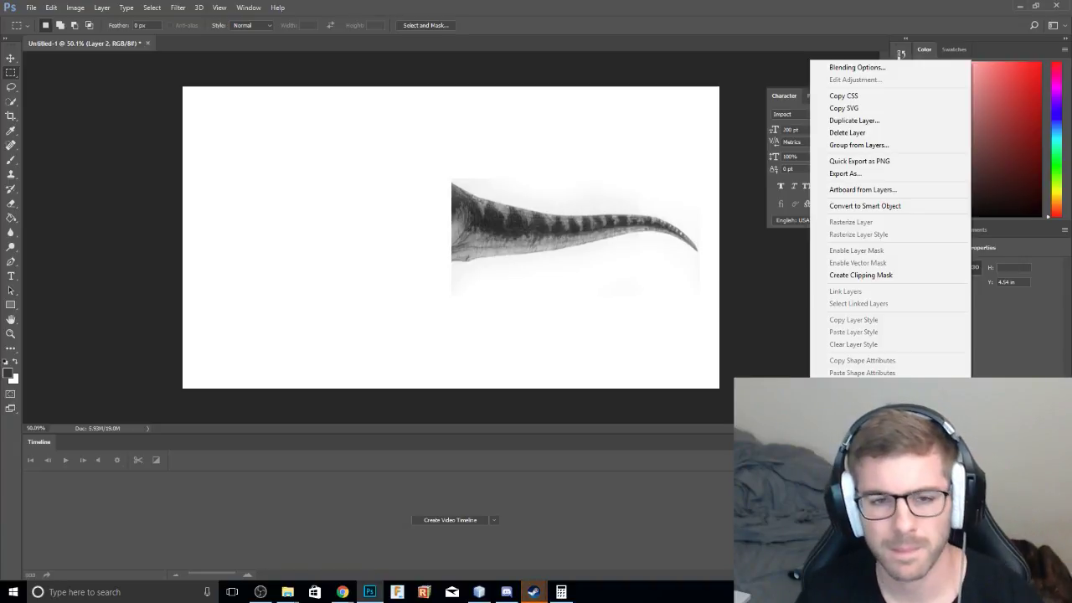
{"action": "left_click", "coordinate": [730, 500]}
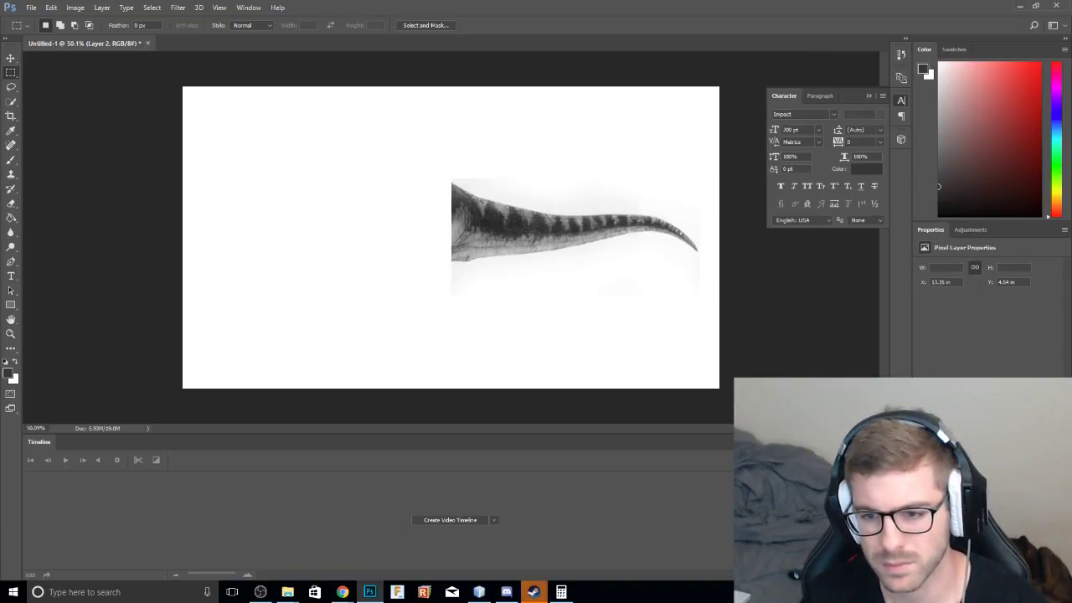
{"action": "key", "text": "ctrl+comma"}
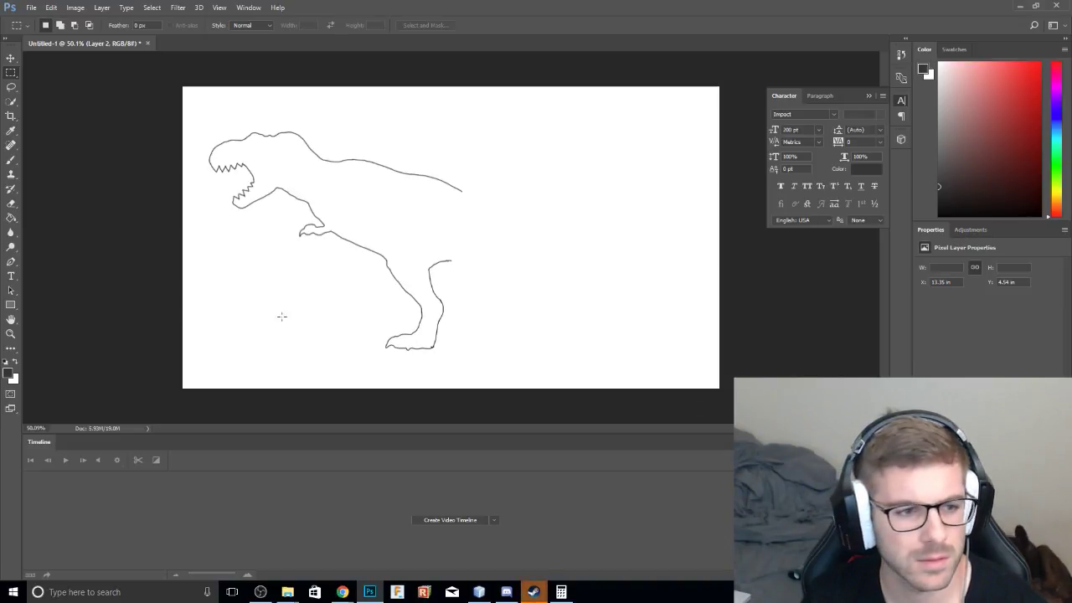
{"action": "left_click", "coordinate": [5, 361]}
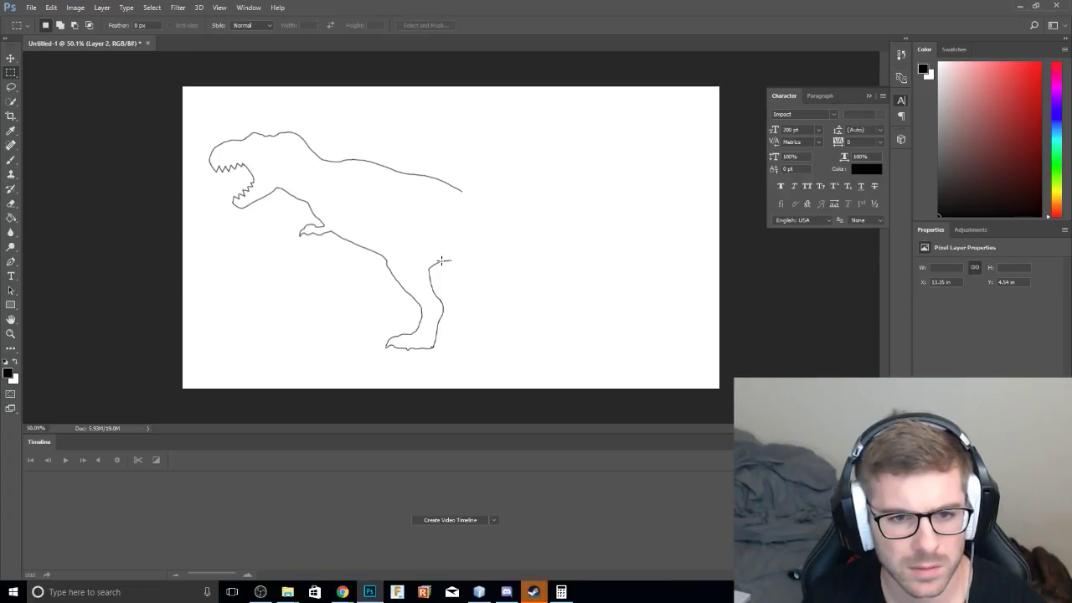
Try to delete the short outline end behind the thigh using a small rectangular selection, and deselect.
{"action": "left_click_drag", "start_coordinate": [445, 261], "coordinate": [468, 273]}
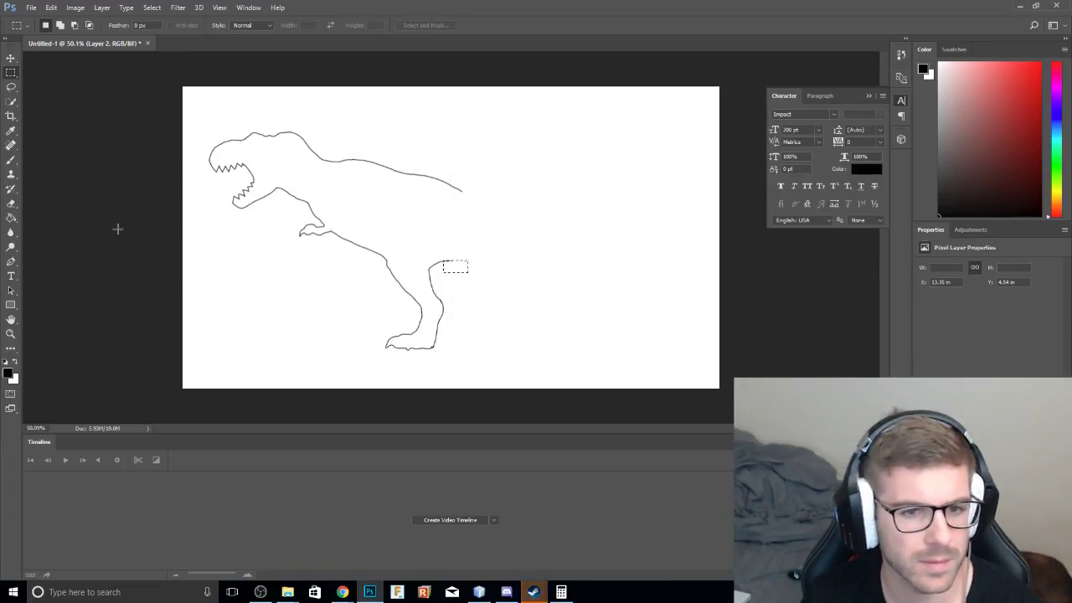
{"action": "key", "text": "Delete"}
{"action": "key", "text": "ctrl+d"}
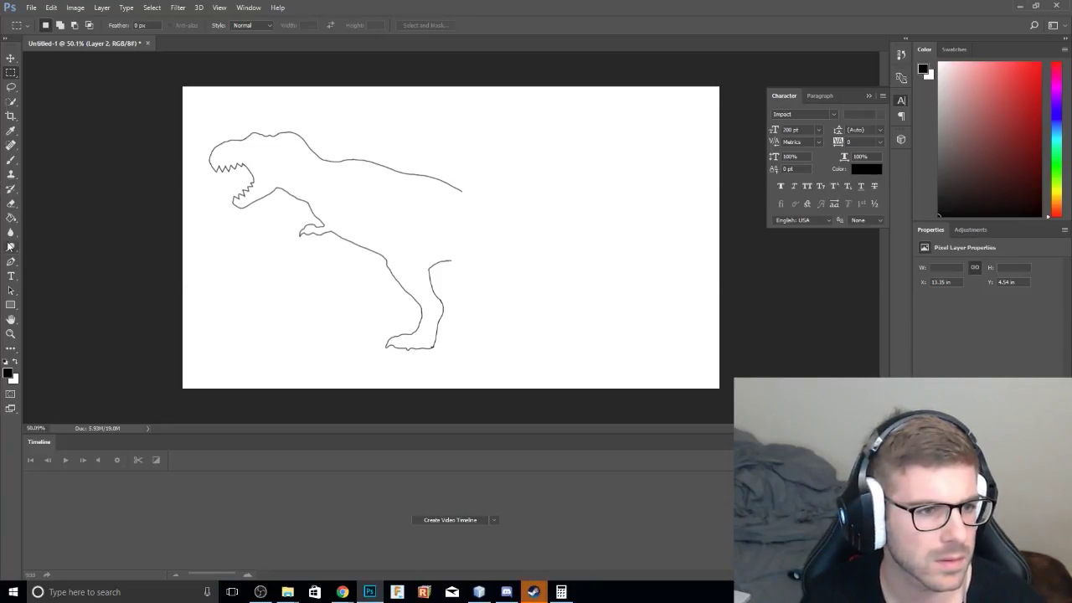
Try drawing the tail's lower and upper edges on Layer 1 with the Brush tool, and undo both strokes.
{"action": "left_click", "coordinate": [11, 159]}
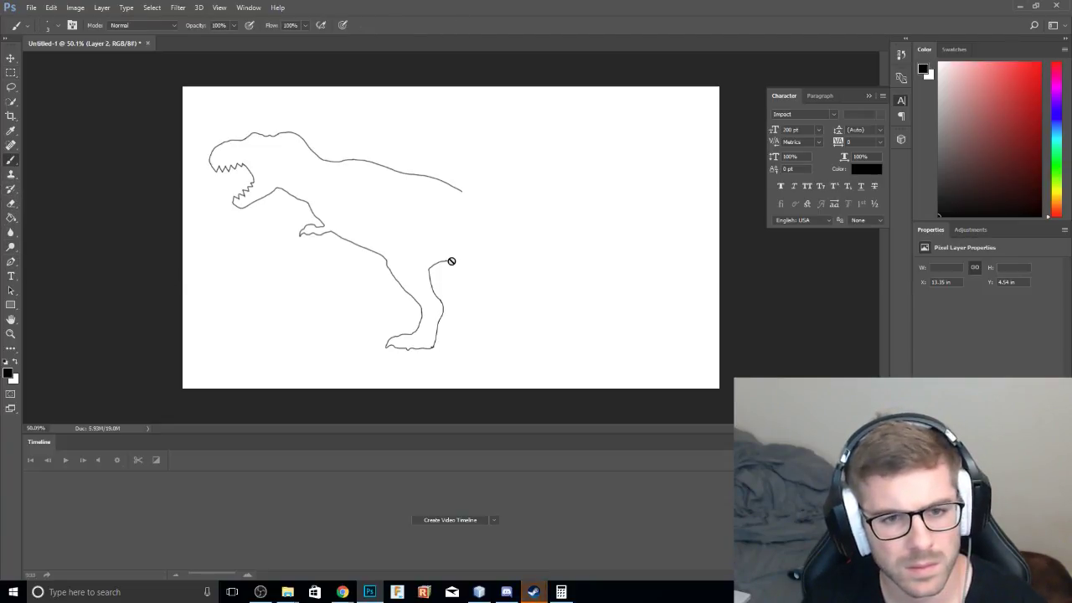
{"action": "key", "text": "alt+["}
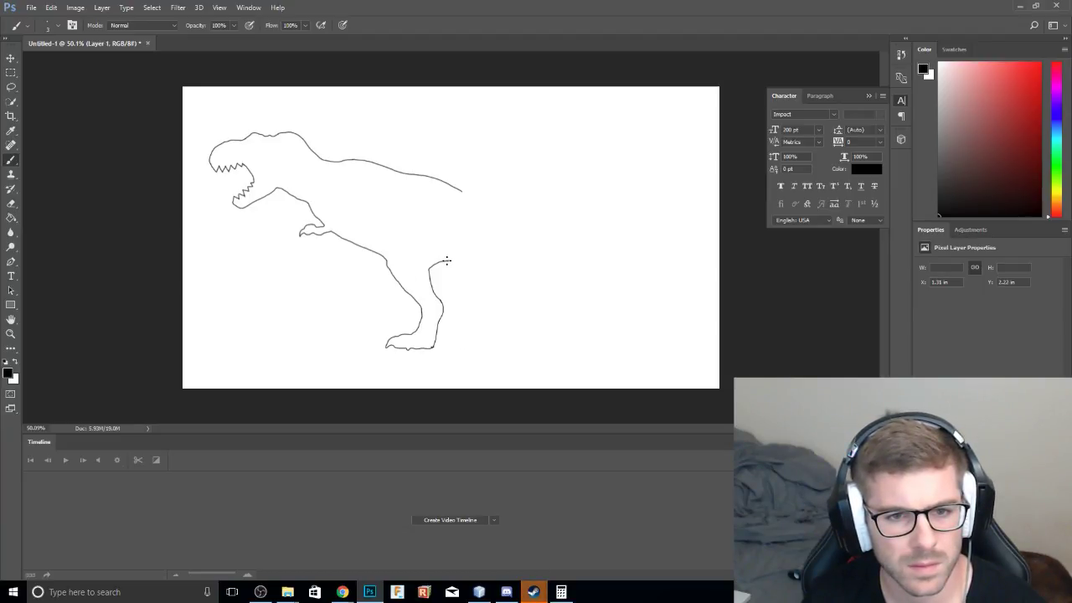
{"action": "mouse_move", "coordinate": [447, 261]}
{"action": "left_mouse_down"}
{"action": "mouse_move", "coordinate": [523, 350]}
{"action": "mouse_move", "coordinate": [577, 354]}
{"action": "mouse_move", "coordinate": [623, 327]}
{"action": "left_mouse_up"}
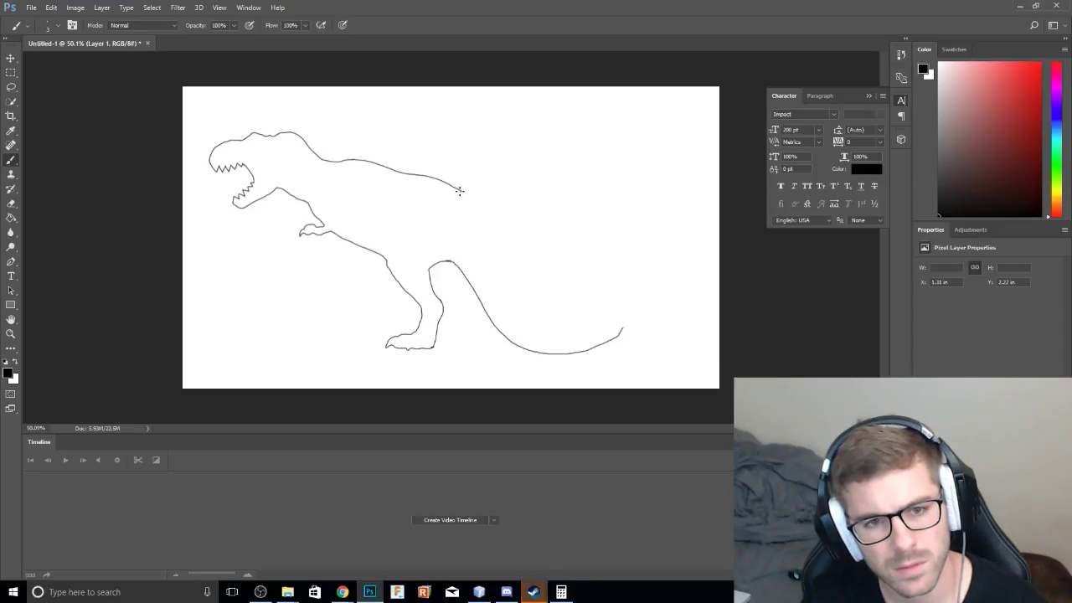
{"action": "mouse_move", "coordinate": [461, 190]}
{"action": "left_mouse_down"}
{"action": "mouse_move", "coordinate": [539, 309]}
{"action": "mouse_move", "coordinate": [578, 334]}
{"action": "mouse_move", "coordinate": [622, 332]}
{"action": "left_mouse_up"}
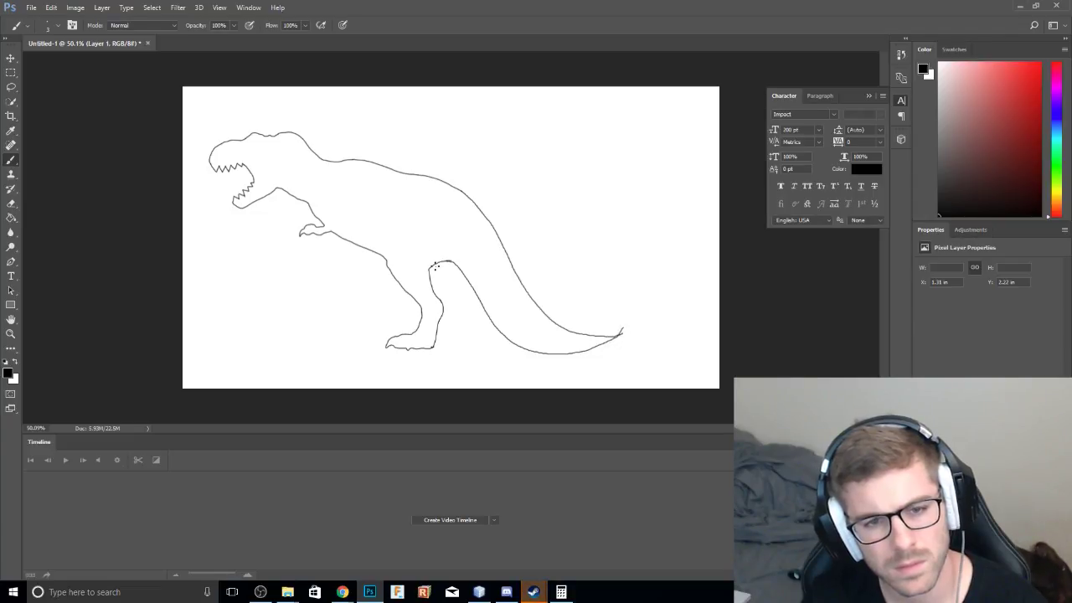
{"action": "key", "text": "ctrl+alt+z"}
{"action": "key", "text": "ctrl+alt+z"}
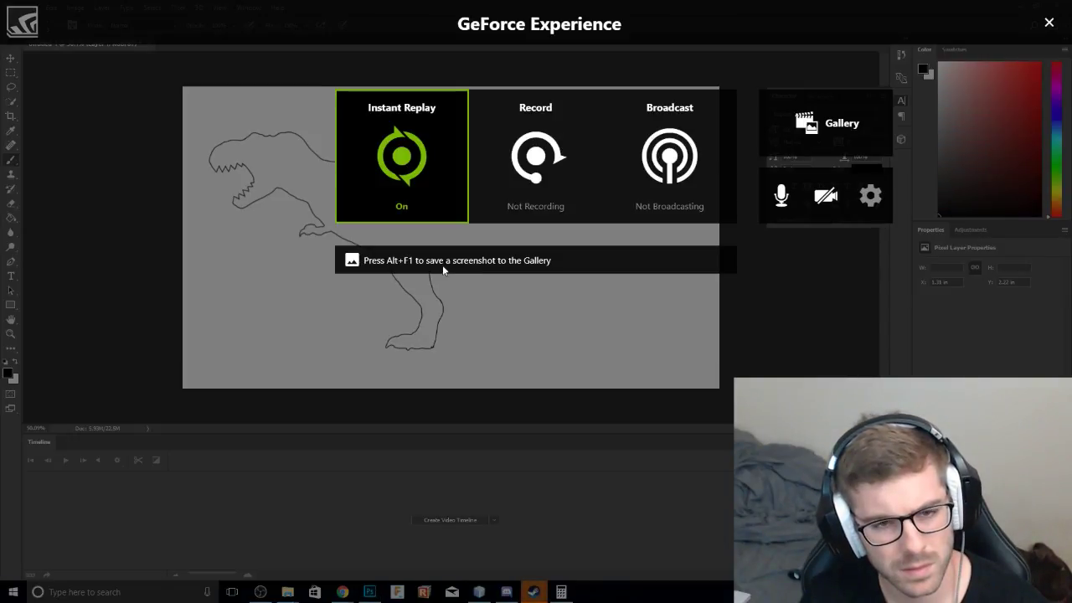
{"action": "key", "text": "alt+z"}
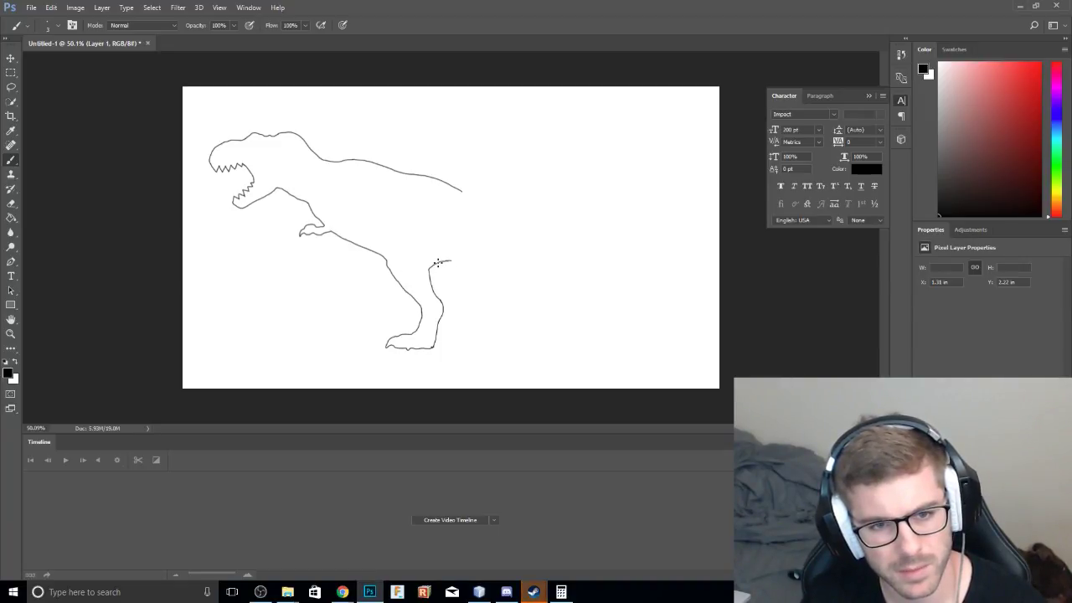
Brush in a curved tail from the thigh and back, plus a fuller back line from the neck and a second lower tail edge.
{"action": "mouse_move", "coordinate": [430, 267]}
{"action": "left_mouse_down"}
{"action": "mouse_move", "coordinate": [450, 263]}
{"action": "mouse_move", "coordinate": [517, 343]}
{"action": "mouse_move", "coordinate": [583, 335]}
{"action": "mouse_move", "coordinate": [598, 319]}
{"action": "left_mouse_up"}
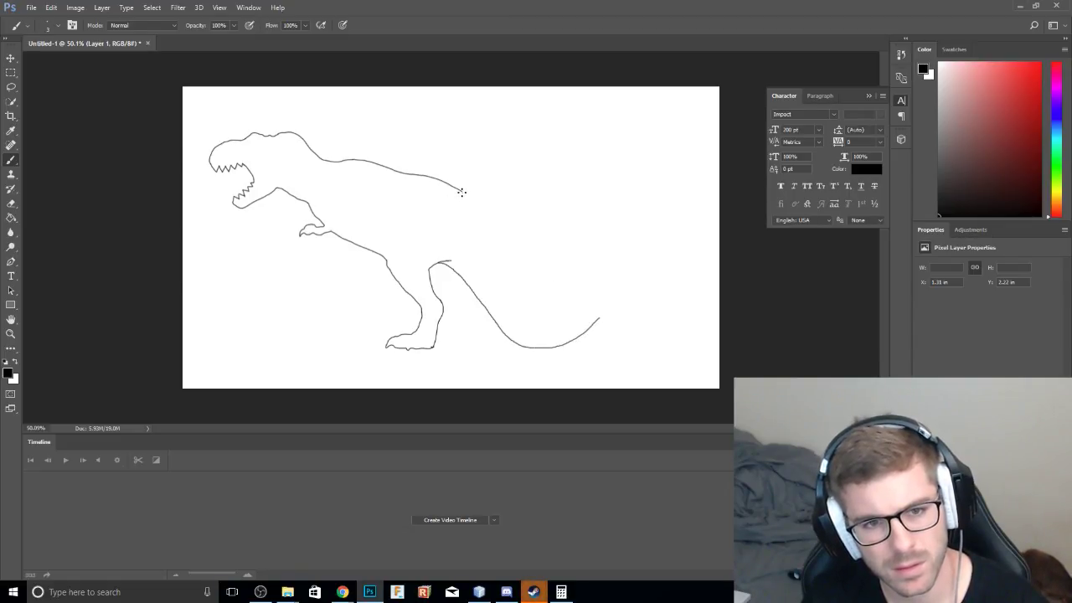
{"action": "mouse_move", "coordinate": [461, 191]}
{"action": "left_mouse_down"}
{"action": "mouse_move", "coordinate": [538, 317]}
{"action": "mouse_move", "coordinate": [556, 328]}
{"action": "mouse_move", "coordinate": [599, 318]}
{"action": "left_mouse_up"}
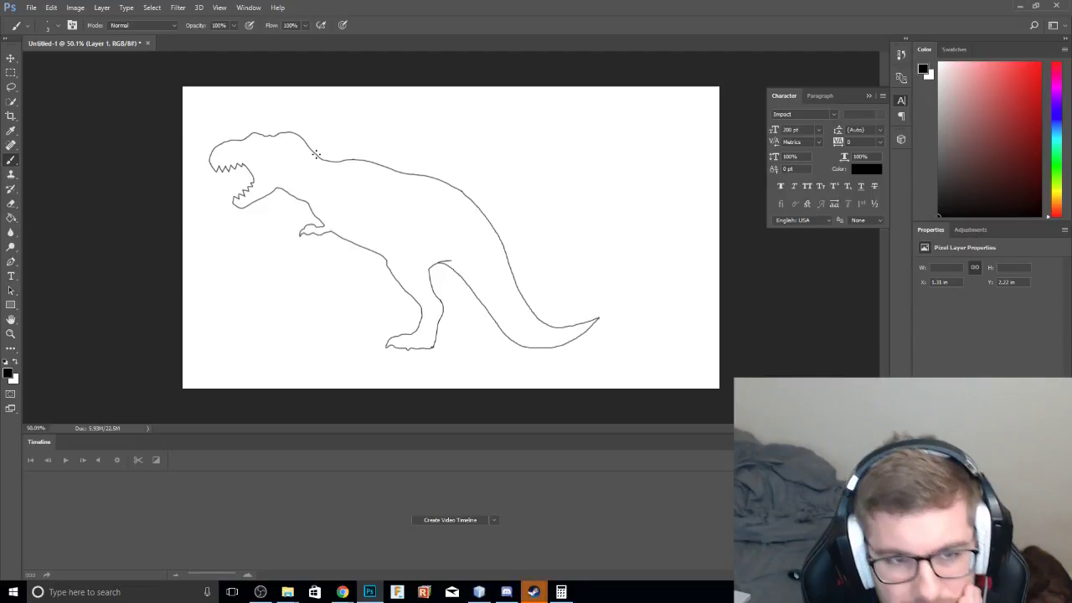
{"action": "mouse_move", "coordinate": [316, 154]}
{"action": "left_mouse_down"}
{"action": "mouse_move", "coordinate": [468, 170]}
{"action": "mouse_move", "coordinate": [513, 196]}
{"action": "mouse_move", "coordinate": [541, 233]}
{"action": "mouse_move", "coordinate": [566, 298]}
{"action": "mouse_move", "coordinate": [605, 317]}
{"action": "left_mouse_up"}
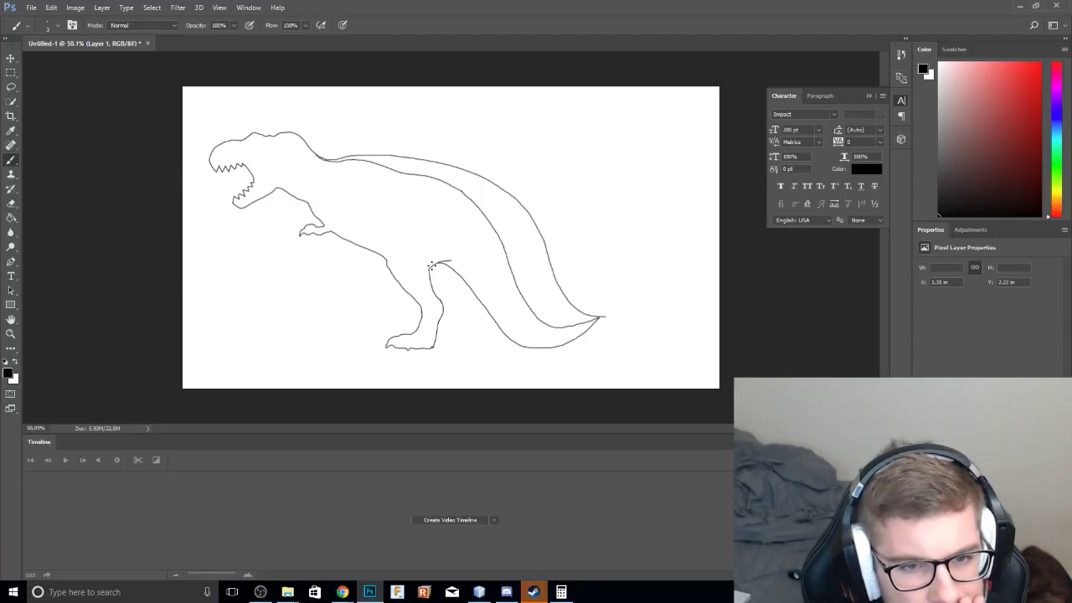
{"action": "mouse_move", "coordinate": [431, 266]}
{"action": "left_mouse_down"}
{"action": "mouse_move", "coordinate": [446, 262]}
{"action": "mouse_move", "coordinate": [544, 335]}
{"action": "mouse_move", "coordinate": [597, 337]}
{"action": "mouse_move", "coordinate": [620, 319]}
{"action": "mouse_move", "coordinate": [605, 317]}
{"action": "mouse_move", "coordinate": [623, 310]}
{"action": "mouse_move", "coordinate": [615, 326]}
{"action": "mouse_move", "coordinate": [619, 318]}
{"action": "left_mouse_up"}
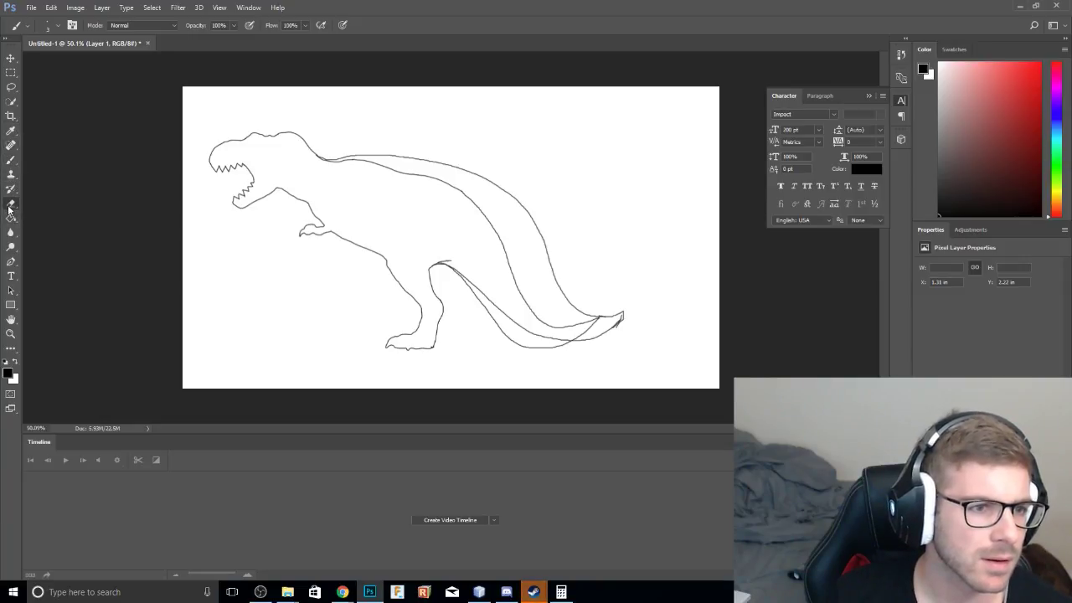
Erase the inner back line and part of the doubled lower tail edge with an enlarged eraser.
{"action": "left_click_drag", "start_coordinate": [11, 203], "coordinate": [38, 204]}
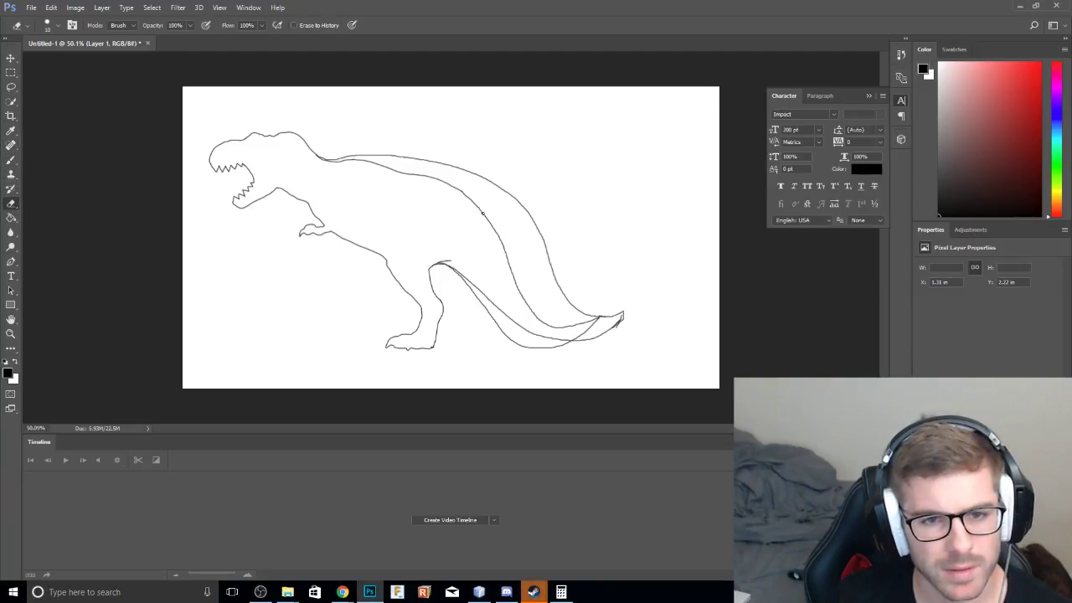
{"action": "left_click", "coordinate": [58, 26]}
{"action": "left_click_drag", "start_coordinate": [84, 61], "coordinate": [91, 61]}
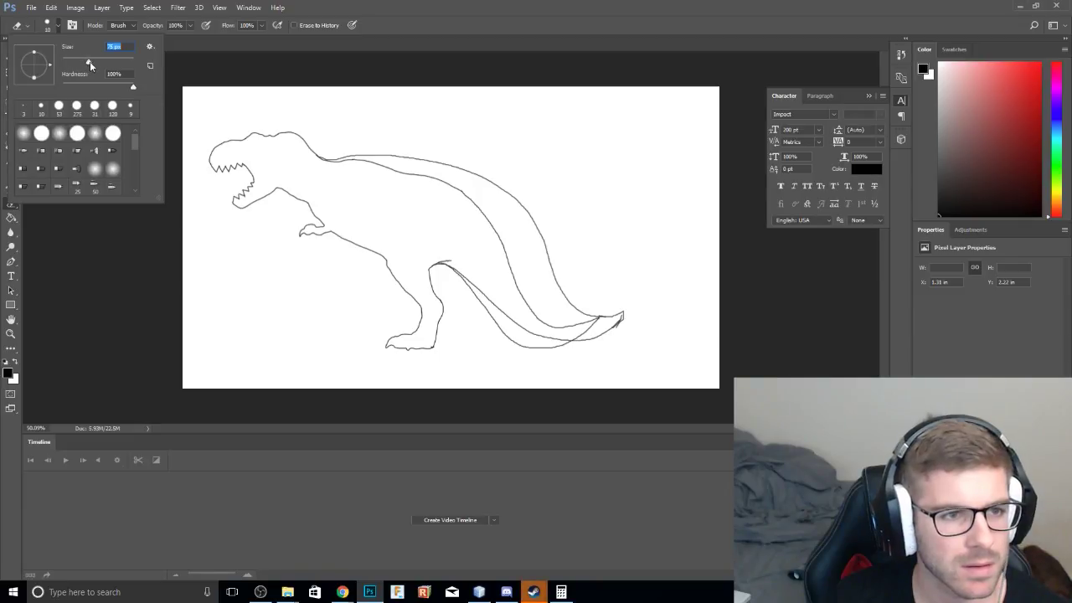
{"action": "mouse_move", "coordinate": [361, 170]}
{"action": "left_mouse_down"}
{"action": "mouse_move", "coordinate": [407, 177]}
{"action": "mouse_move", "coordinate": [478, 210]}
{"action": "mouse_move", "coordinate": [540, 296]}
{"action": "left_mouse_up"}
{"action": "mouse_move", "coordinate": [449, 241]}
{"action": "left_mouse_down"}
{"action": "mouse_move", "coordinate": [443, 249]}
{"action": "mouse_move", "coordinate": [488, 271]}
{"action": "mouse_move", "coordinate": [486, 285]}
{"action": "mouse_move", "coordinate": [525, 324]}
{"action": "mouse_move", "coordinate": [552, 328]}
{"action": "mouse_move", "coordinate": [522, 297]}
{"action": "mouse_move", "coordinate": [565, 318]}
{"action": "mouse_move", "coordinate": [556, 330]}
{"action": "mouse_move", "coordinate": [574, 324]}
{"action": "left_mouse_up"}
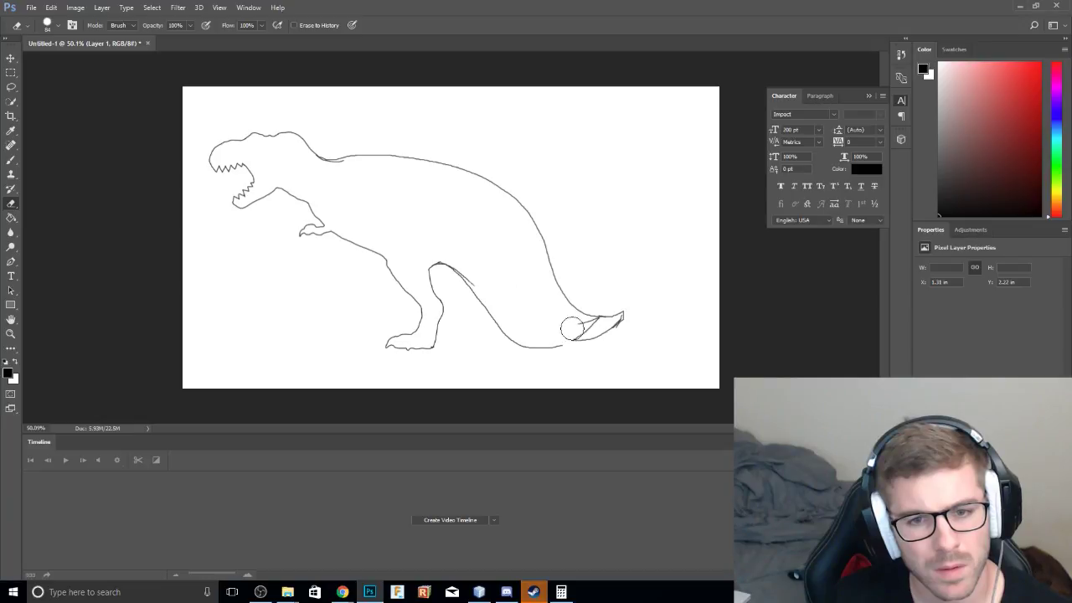
Erase the leftover lower tail lines behind the thigh and brush in a single curved lower edge from the thigh to the tail tip.
{"action": "left_click_drag", "start_coordinate": [468, 286], "coordinate": [438, 249]}
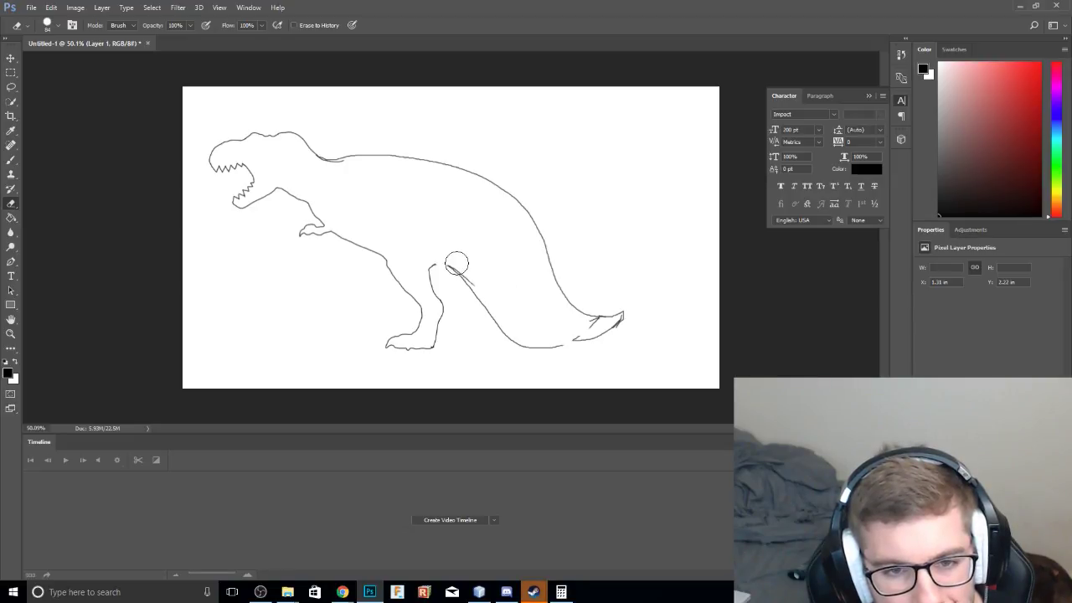
{"action": "mouse_move", "coordinate": [454, 262]}
{"action": "left_mouse_down"}
{"action": "mouse_move", "coordinate": [501, 318]}
{"action": "mouse_move", "coordinate": [558, 348]}
{"action": "left_mouse_up"}
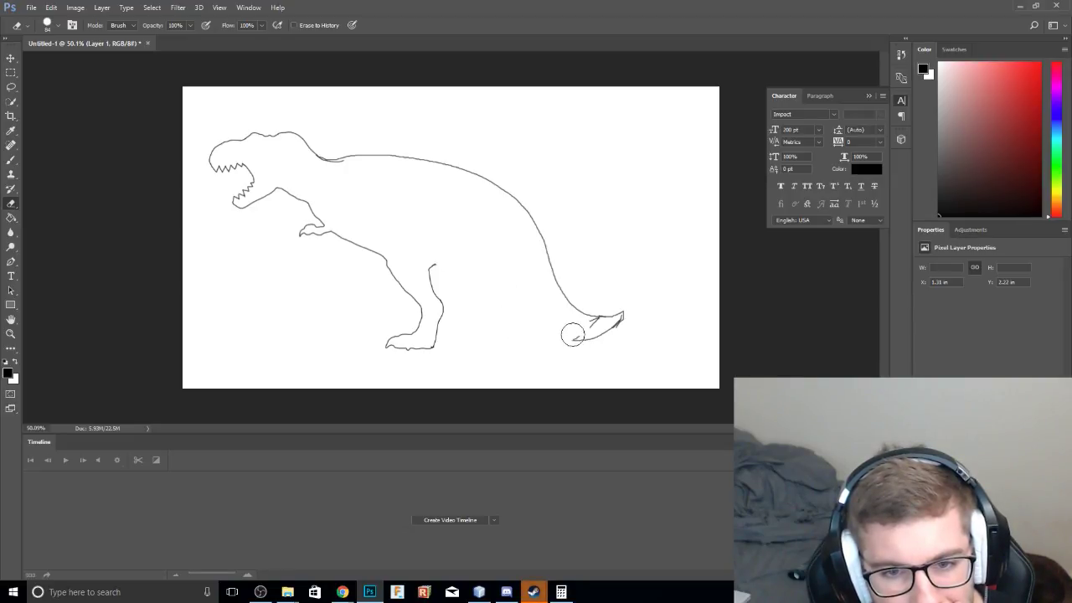
{"action": "left_click", "coordinate": [585, 329]}
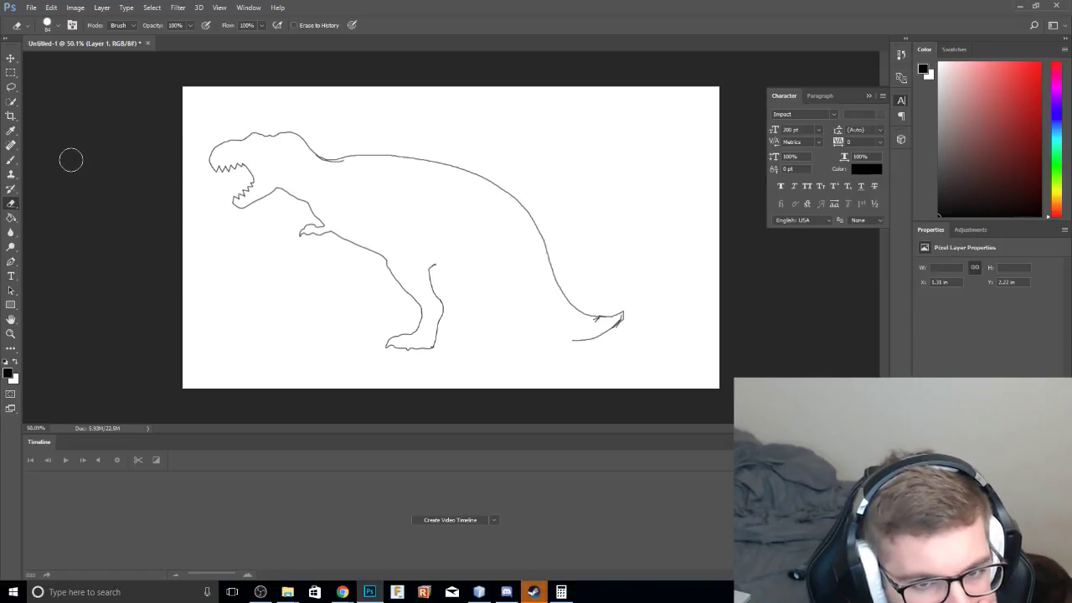
{"action": "left_click", "coordinate": [10, 160]}
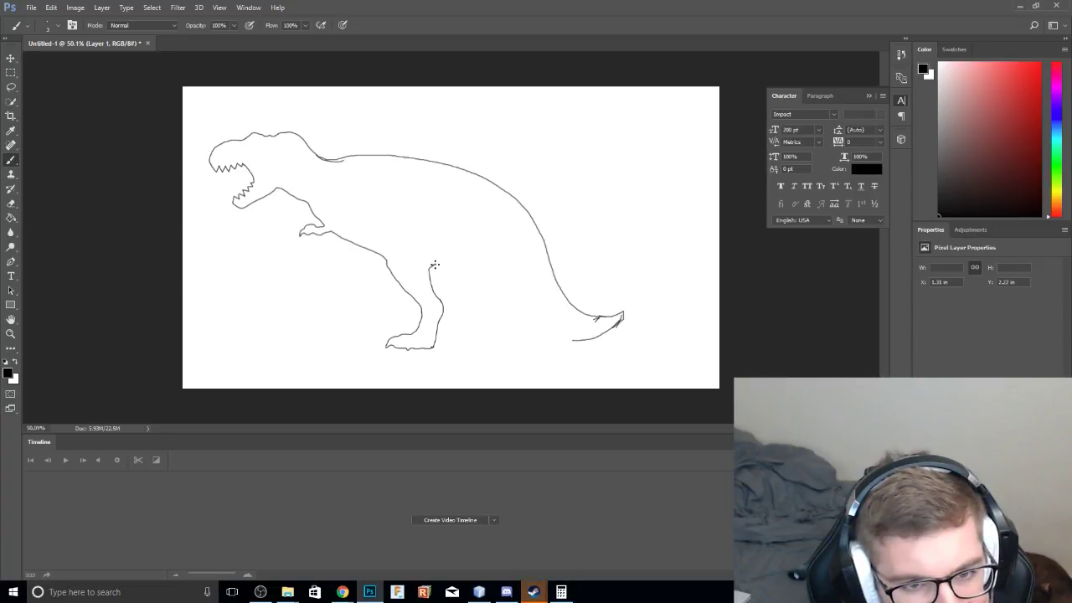
{"action": "left_click_drag", "start_coordinate": [429, 265], "coordinate": [446, 260]}
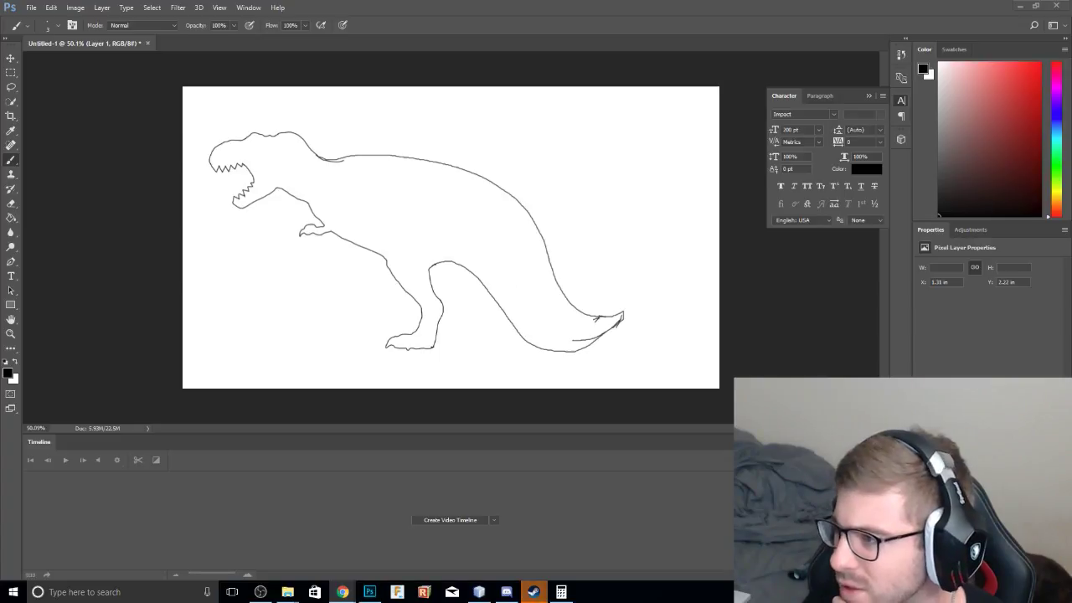
Switch to Chrome and examine the "fat dinosaur" image results, previewing the dark green seated dinosaur and the triceratops.
{"action": "left_click_drag", "start_coordinate": [1071, 23], "coordinate": [921, 17]}
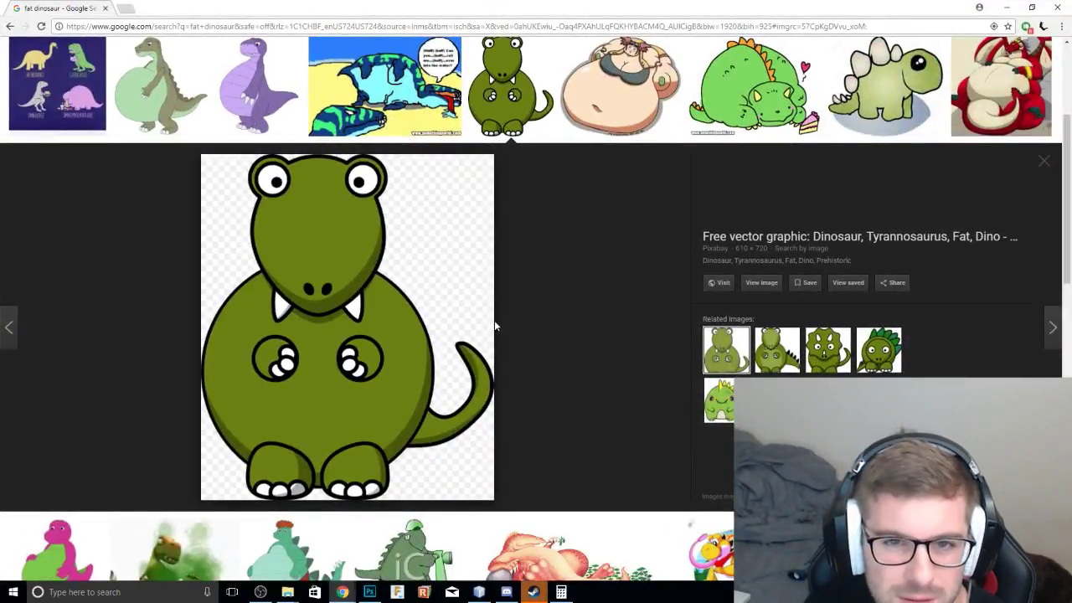
{"action": "scroll", "coordinate": [495, 322], "scroll_direction": "up", "scroll_amount": 1}
{"action": "scroll", "coordinate": [536, 337], "scroll_direction": "up", "scroll_amount": 3}
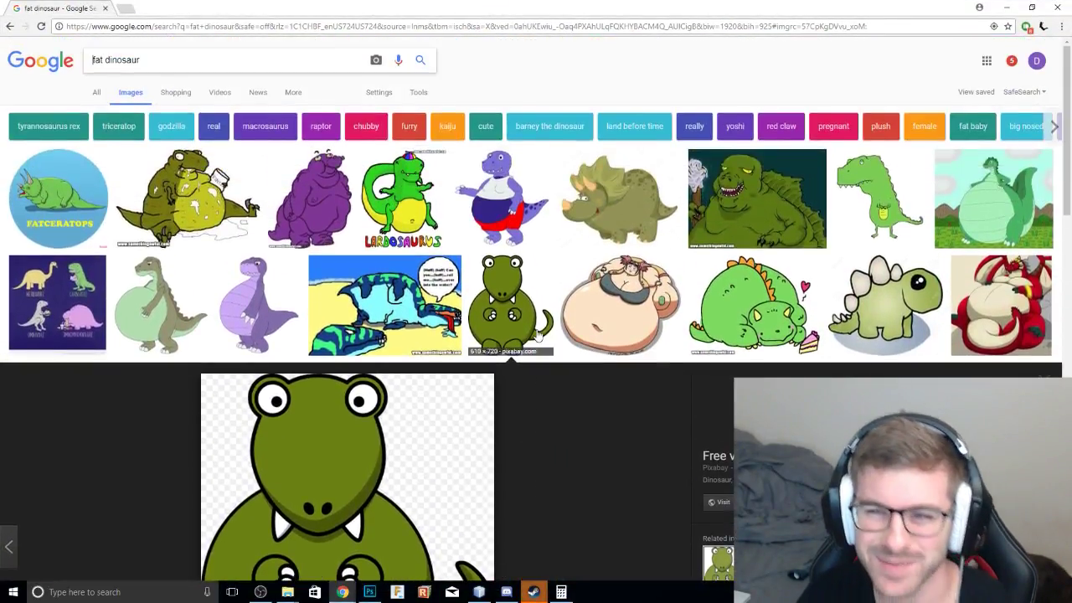
{"action": "scroll", "coordinate": [537, 330], "scroll_direction": "down", "scroll_amount": 2}
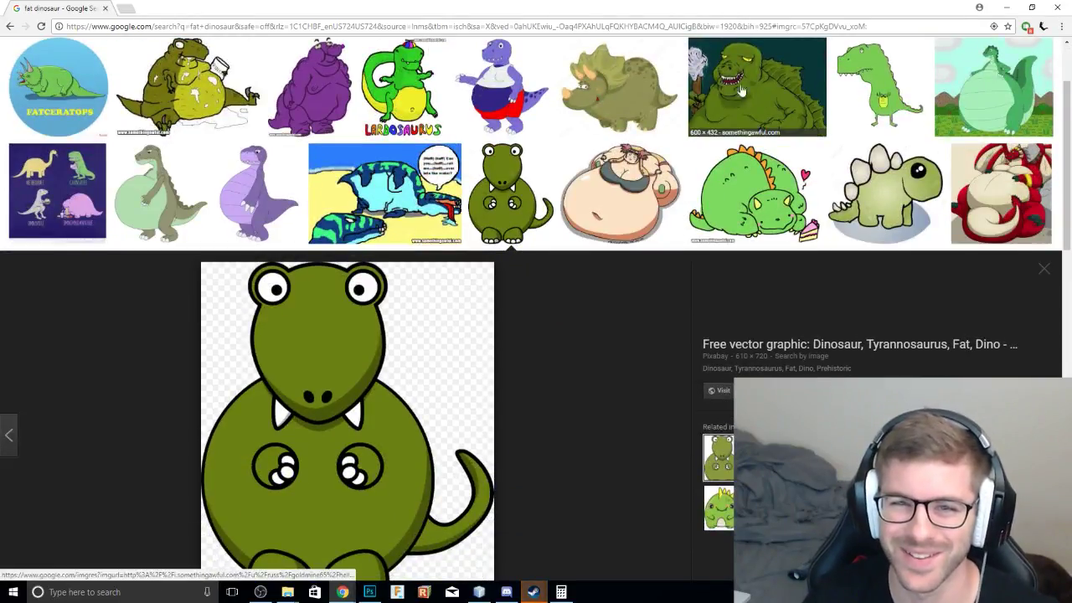
{"action": "left_click", "coordinate": [740, 91]}
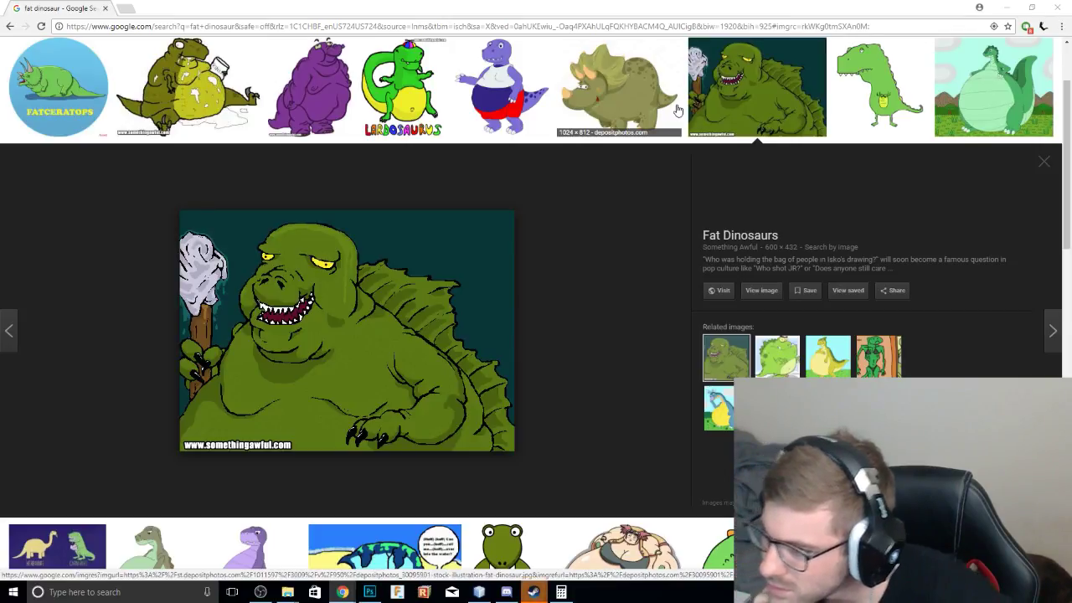
{"action": "scroll", "coordinate": [502, 120], "scroll_direction": "up", "scroll_amount": 2}
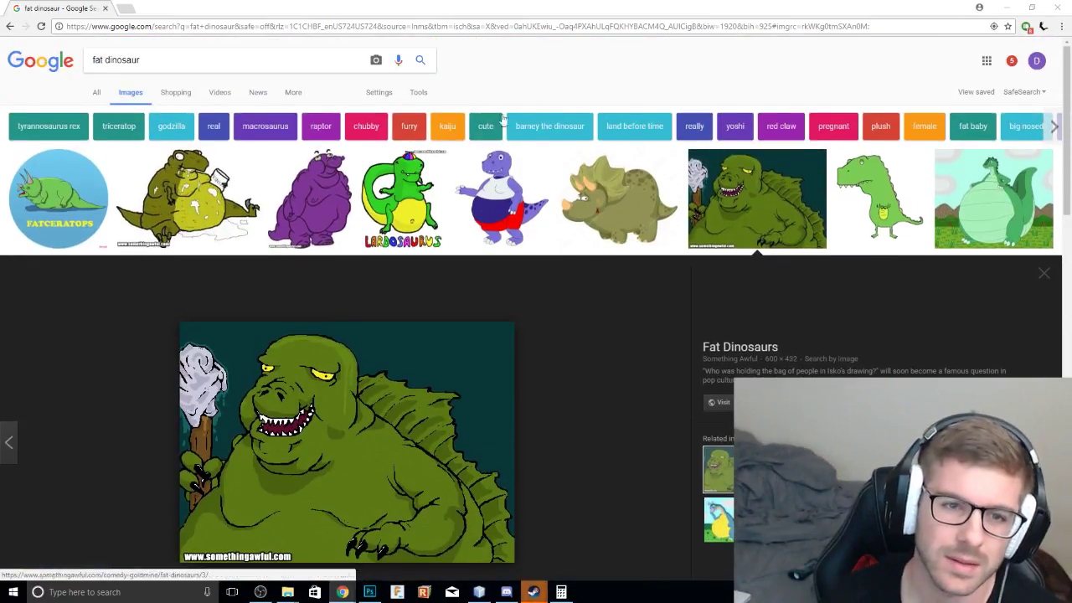
{"action": "scroll", "coordinate": [533, 124], "scroll_direction": "down", "scroll_amount": 1}
{"action": "left_click", "coordinate": [644, 168]}
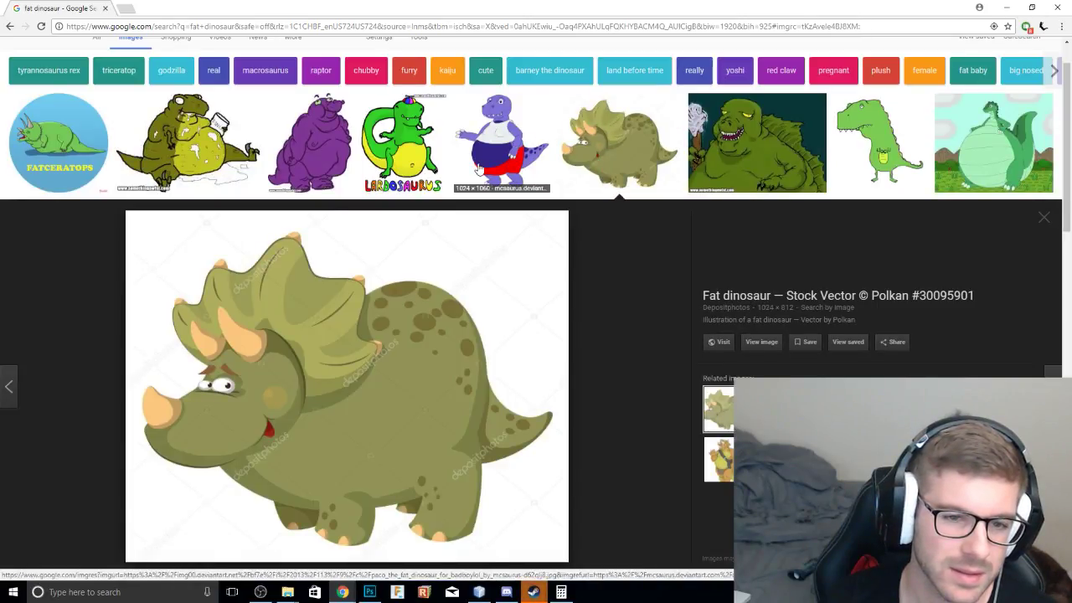
Browse further through the "fat dinosaur" image results for a simpler cartoon dinosaur reference.
{"action": "scroll", "coordinate": [443, 256], "scroll_direction": "down", "scroll_amount": 3}
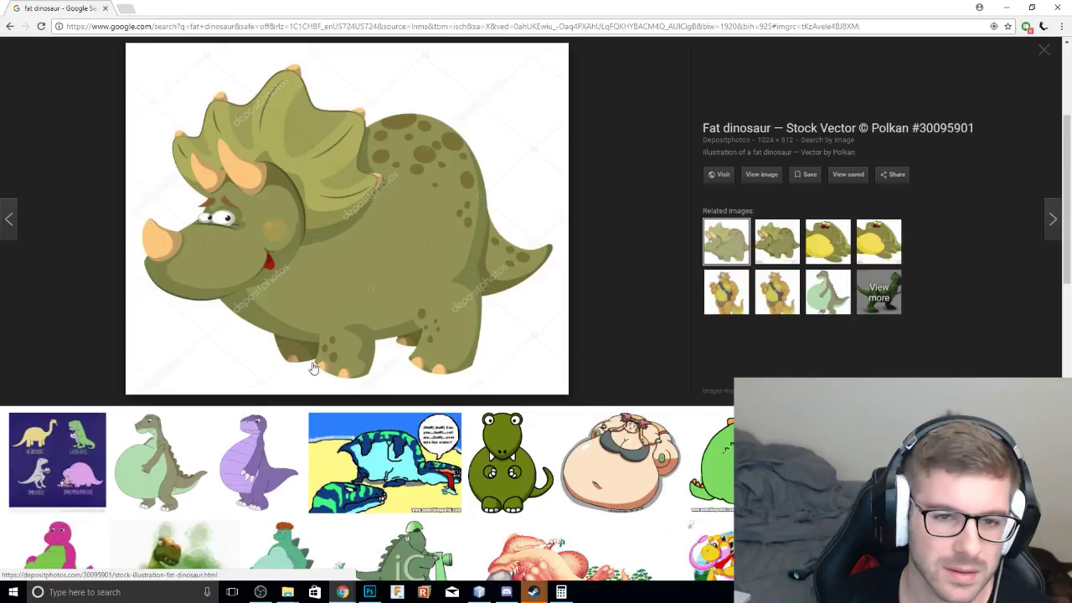
{"action": "scroll", "coordinate": [313, 367], "scroll_direction": "down", "scroll_amount": 3}
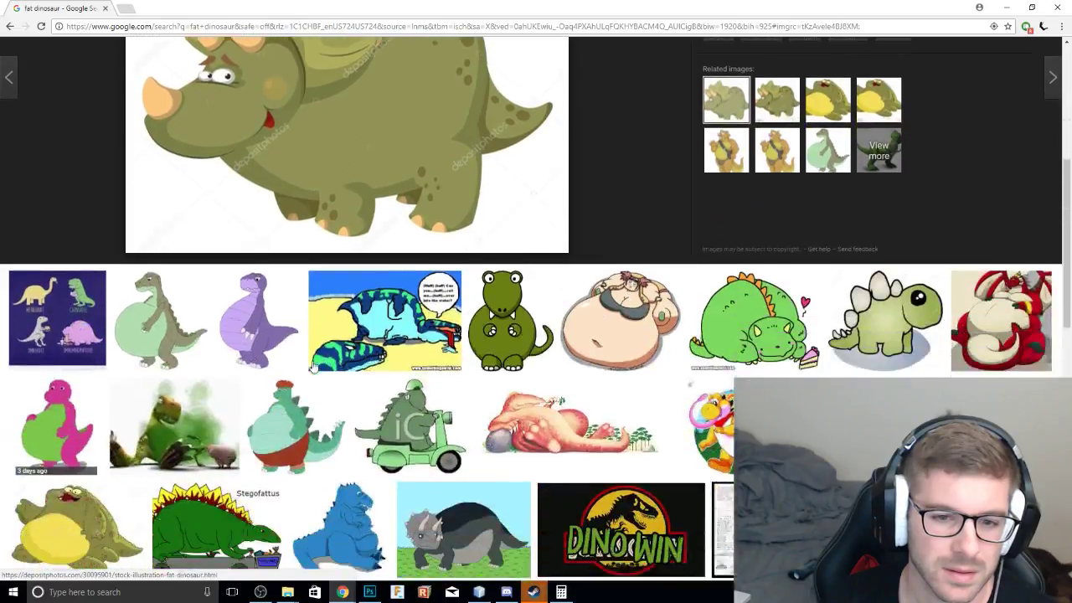
{"action": "scroll", "coordinate": [313, 362], "scroll_direction": "down", "scroll_amount": 3}
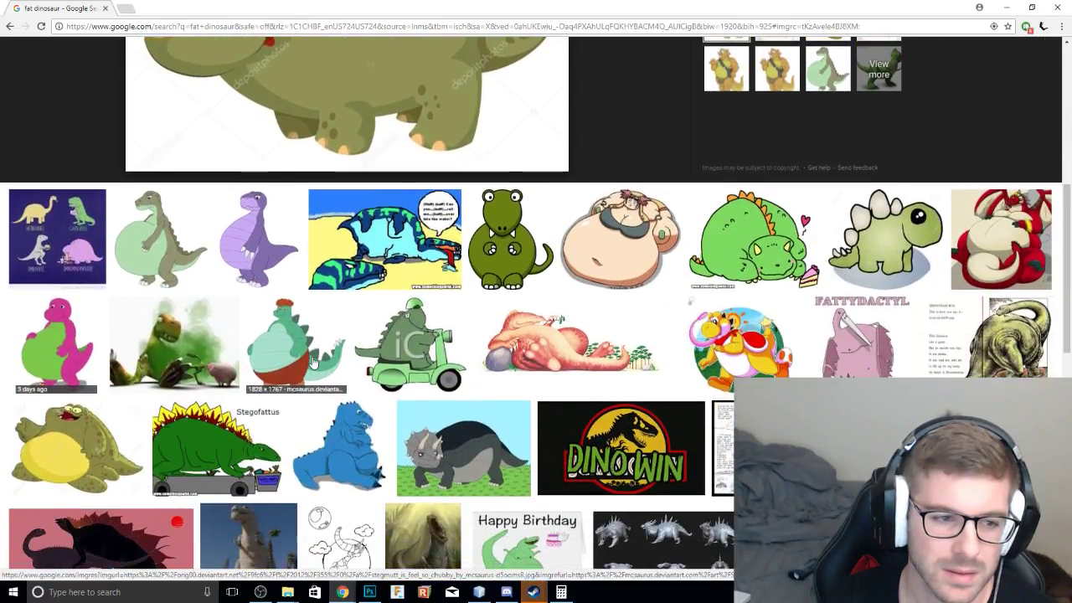
{"action": "scroll", "coordinate": [313, 362], "scroll_direction": "down", "scroll_amount": 2}
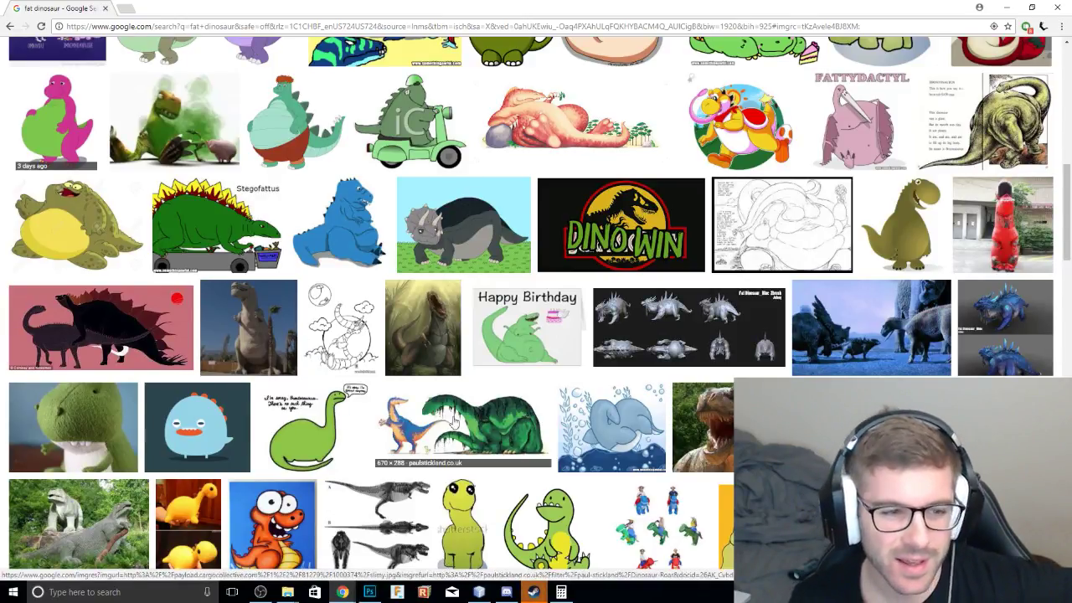
{"action": "scroll", "coordinate": [453, 421], "scroll_direction": "down", "scroll_amount": 5}
{"action": "left_click", "coordinate": [423, 414]}
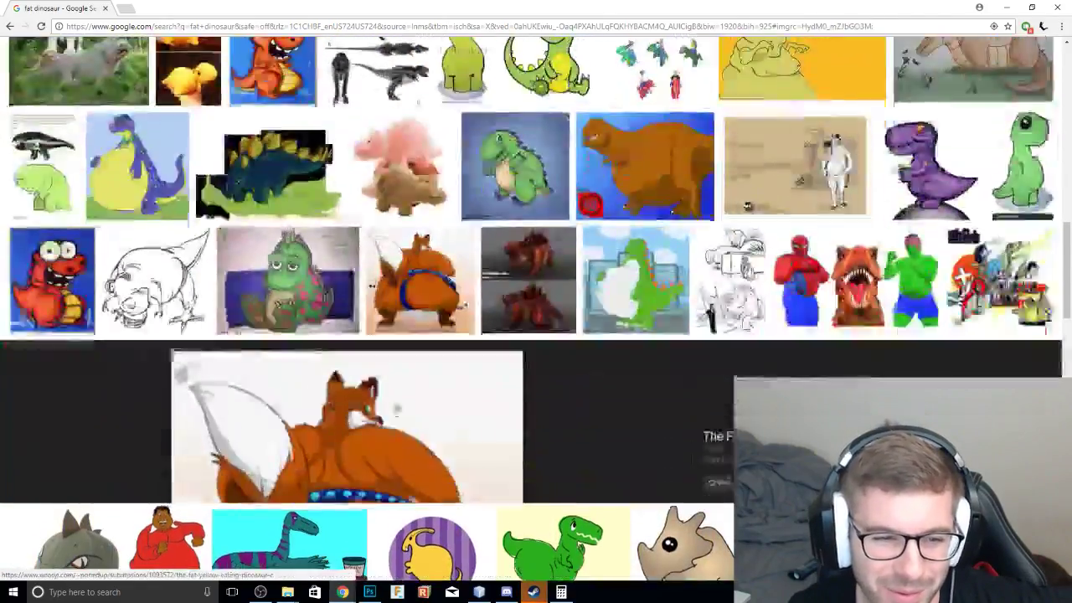
{"action": "scroll", "coordinate": [488, 219], "scroll_direction": "up", "scroll_amount": 3}
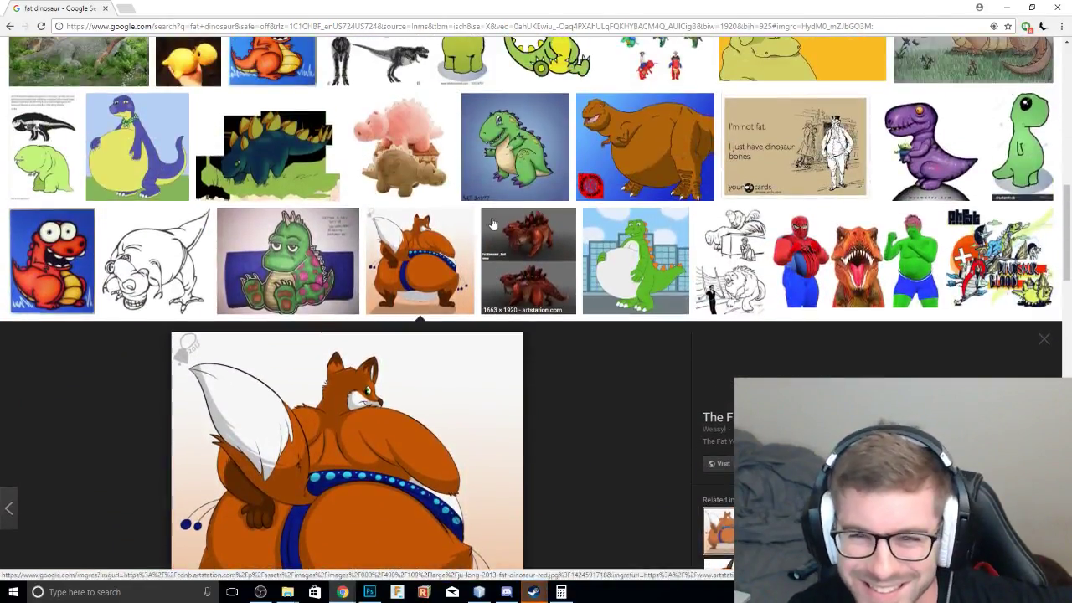
{"action": "scroll", "coordinate": [492, 224], "scroll_direction": "down", "scroll_amount": 6}
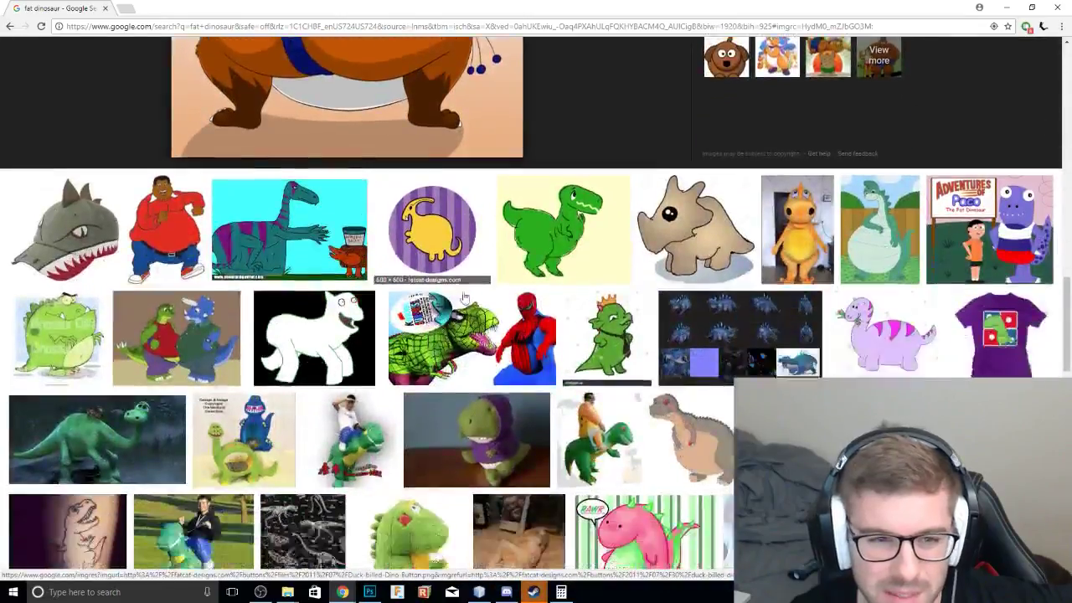
{"action": "scroll", "coordinate": [341, 264], "scroll_direction": "down", "scroll_amount": 2}
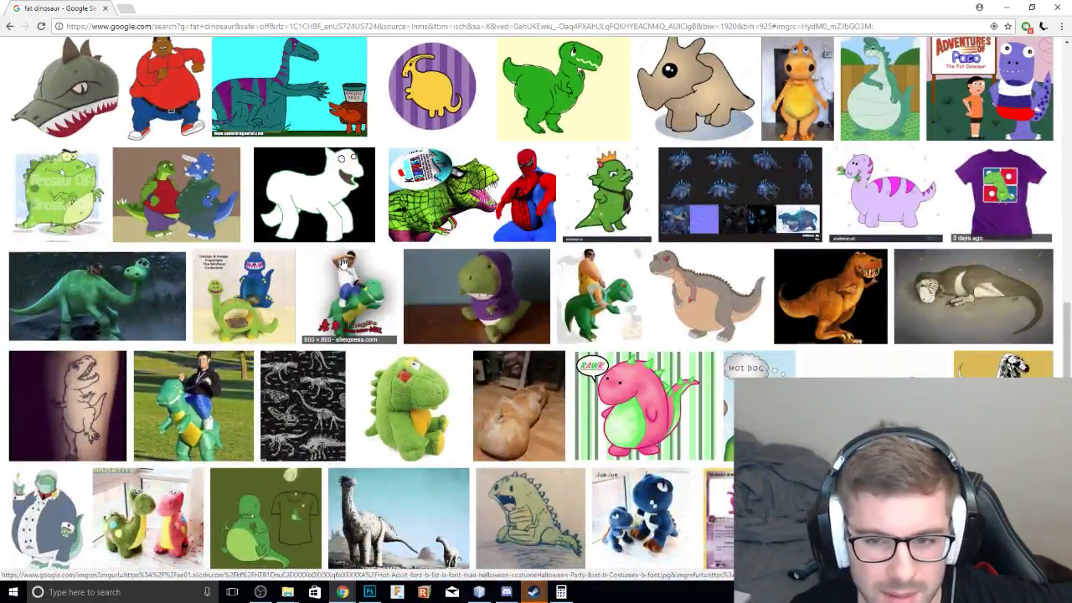
{"action": "scroll", "coordinate": [342, 264], "scroll_direction": "down", "scroll_amount": 4}
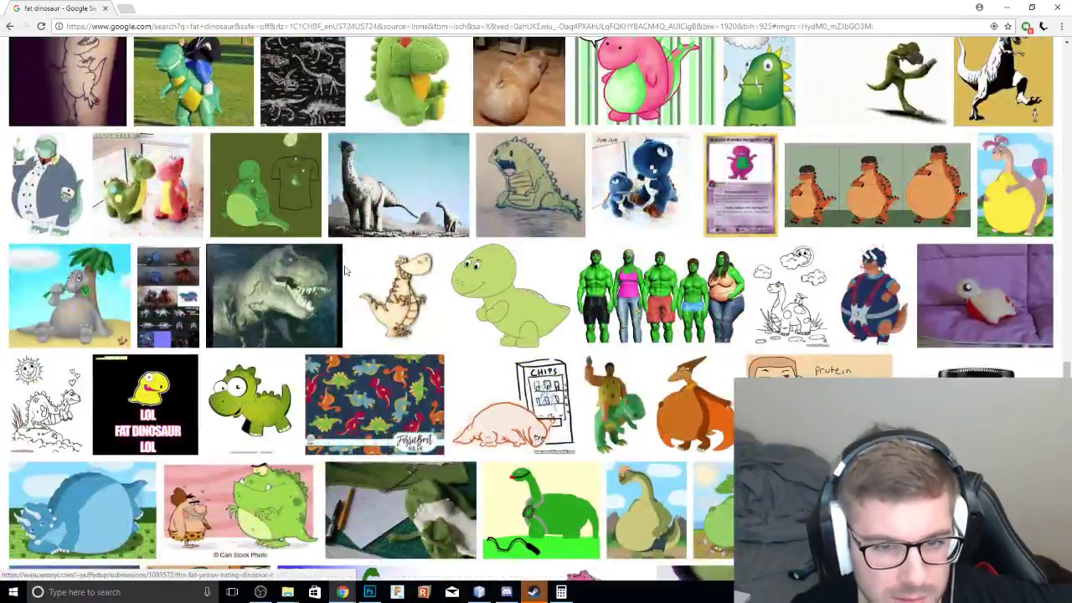
Preview the light green baby dinosaur clip art and open its related version wearing a party hat.
{"action": "left_click", "coordinate": [508, 328]}
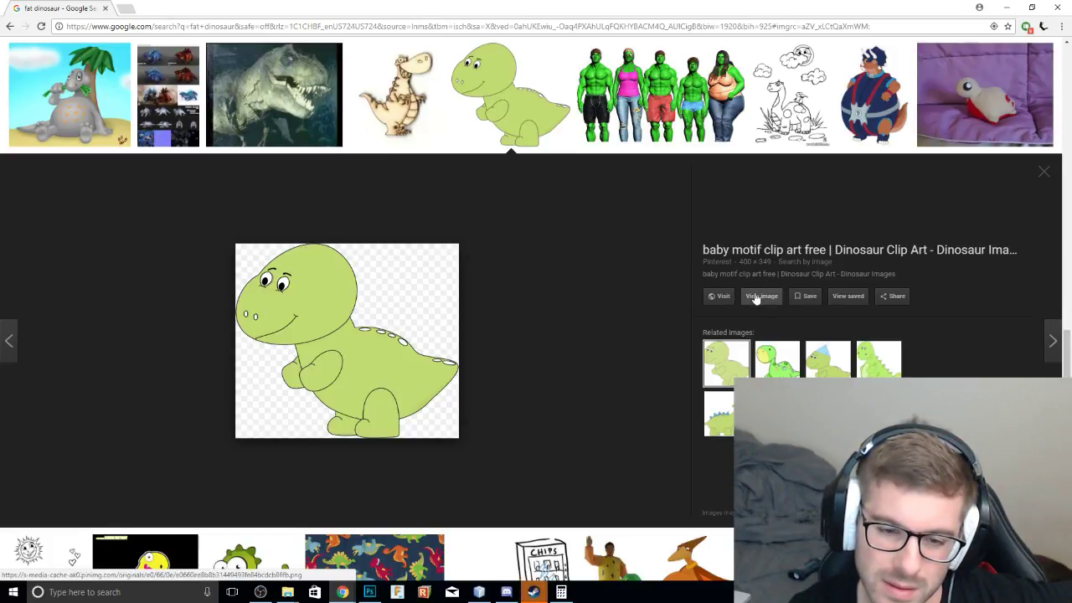
{"action": "scroll", "coordinate": [675, 304], "scroll_direction": "down", "scroll_amount": 4}
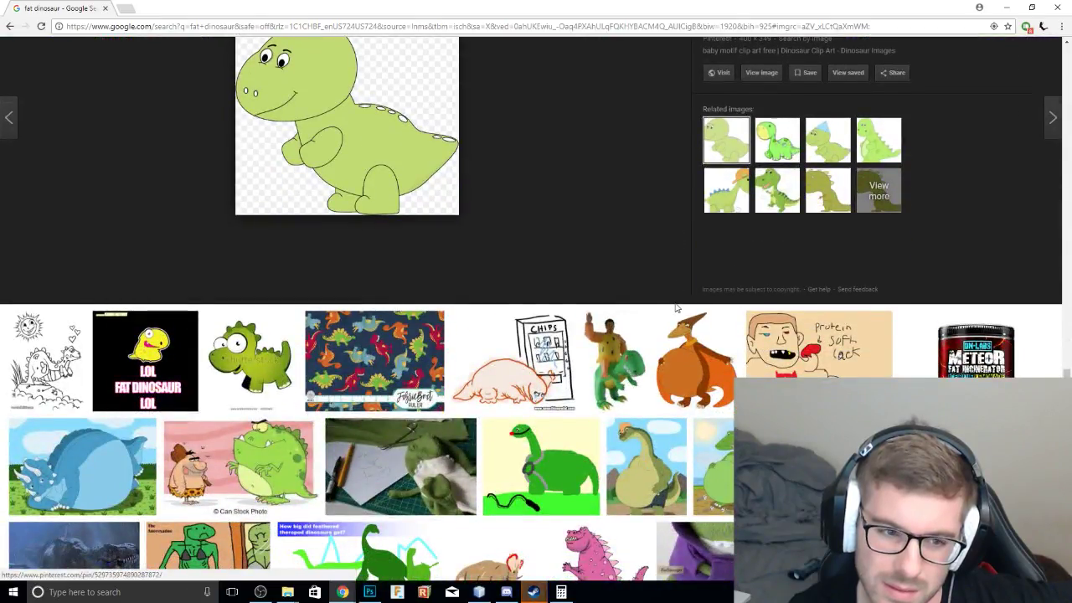
{"action": "scroll", "coordinate": [675, 303], "scroll_direction": "up", "scroll_amount": 2}
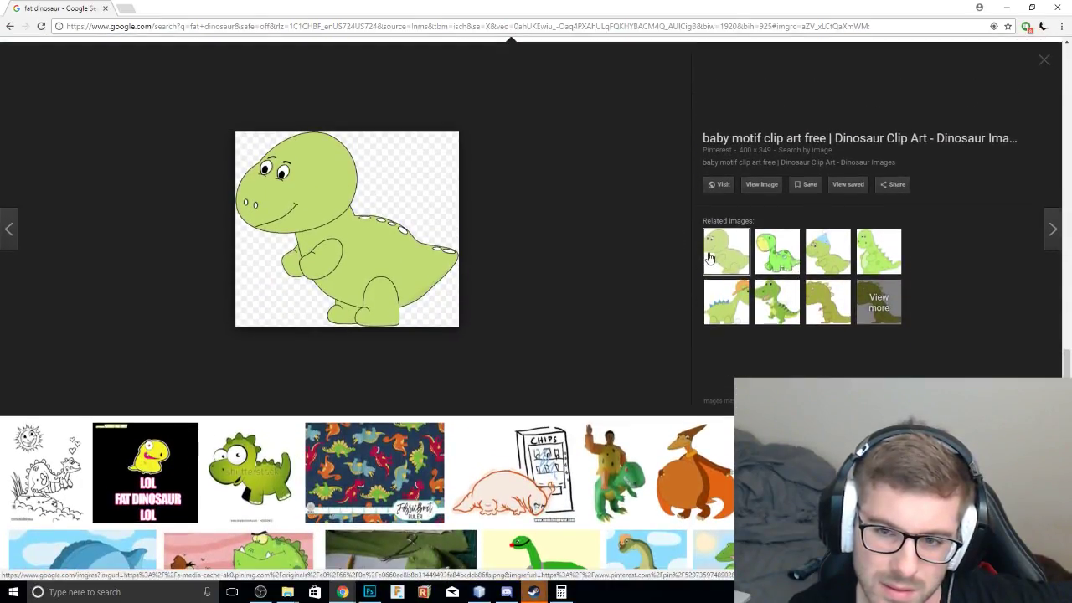
{"action": "left_click", "coordinate": [711, 256]}
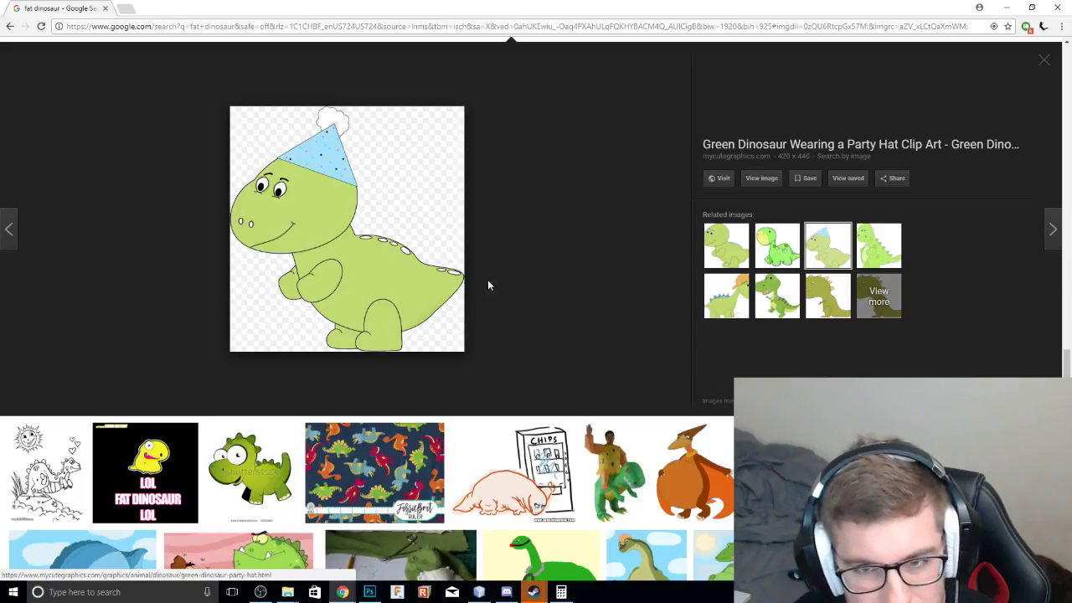
Open the party-hat dinosaur image at full size and save it to the Desktop as green-dinosaur-party-hat.png.
{"action": "left_click", "coordinate": [761, 178]}
{"action": "right_click", "coordinate": [512, 280]}
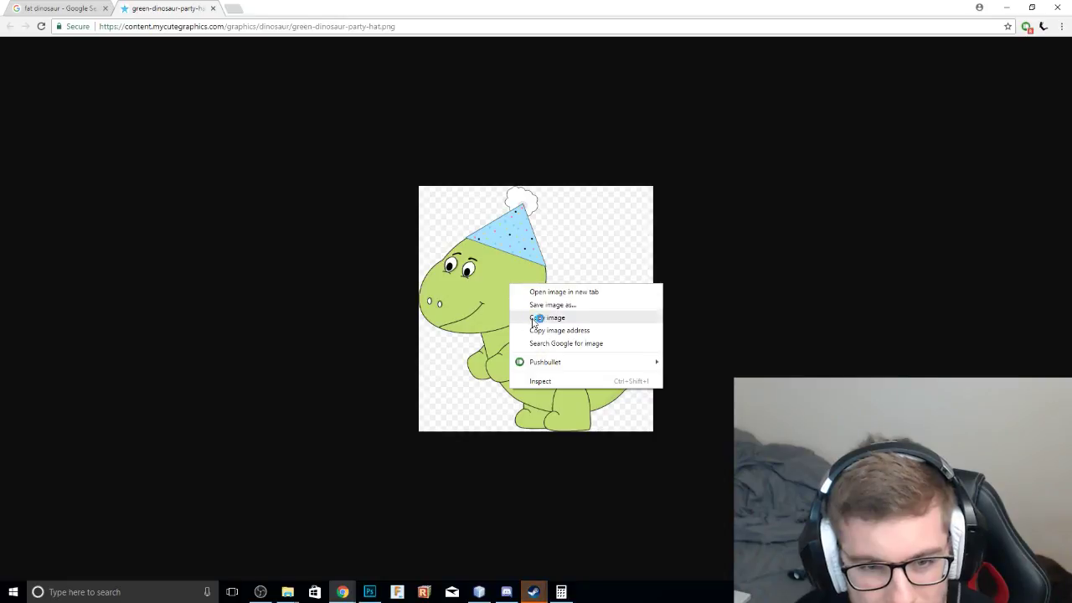
{"action": "left_click", "coordinate": [542, 303]}
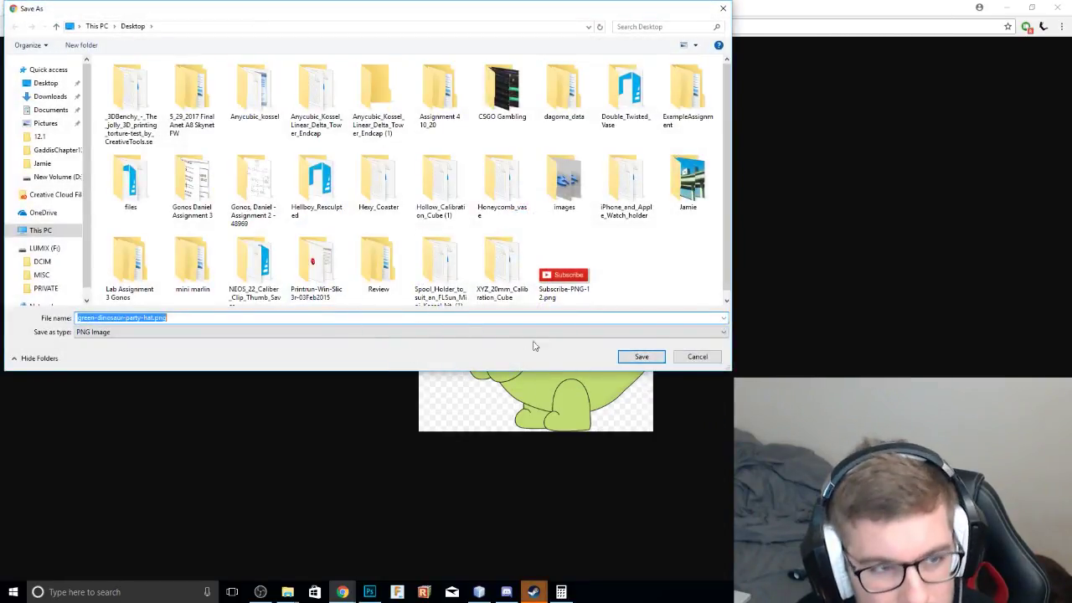
{"action": "left_click", "coordinate": [628, 358]}
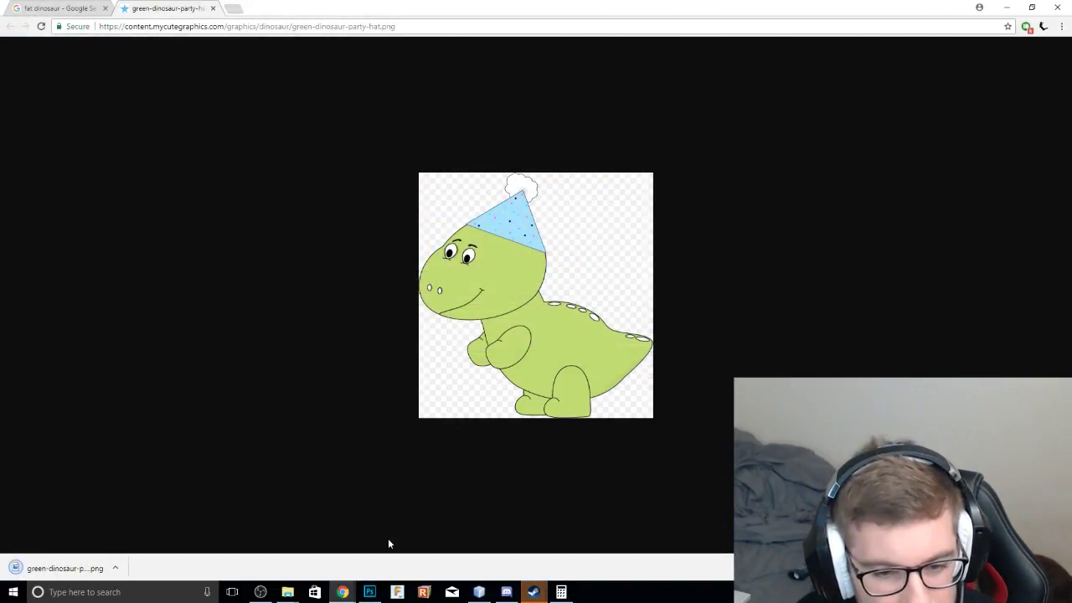
Switch to Photoshop, delete the old T-Rex drawing layers and close the T-Rex reference photo.
{"action": "left_click", "coordinate": [370, 592]}
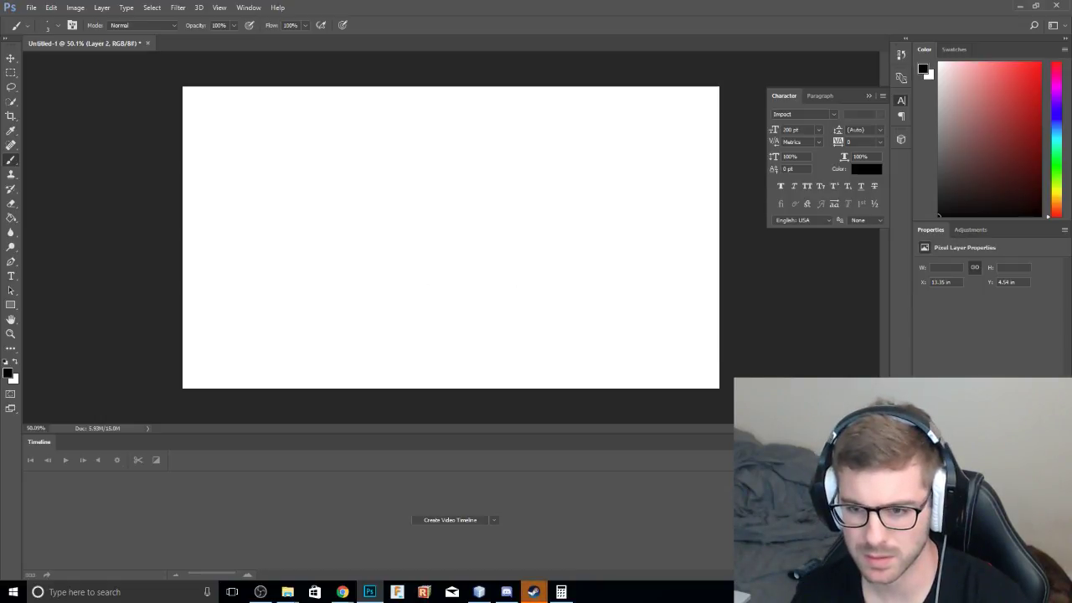
{"action": "key", "text": "Delete"}
{"action": "key", "text": "Delete"}
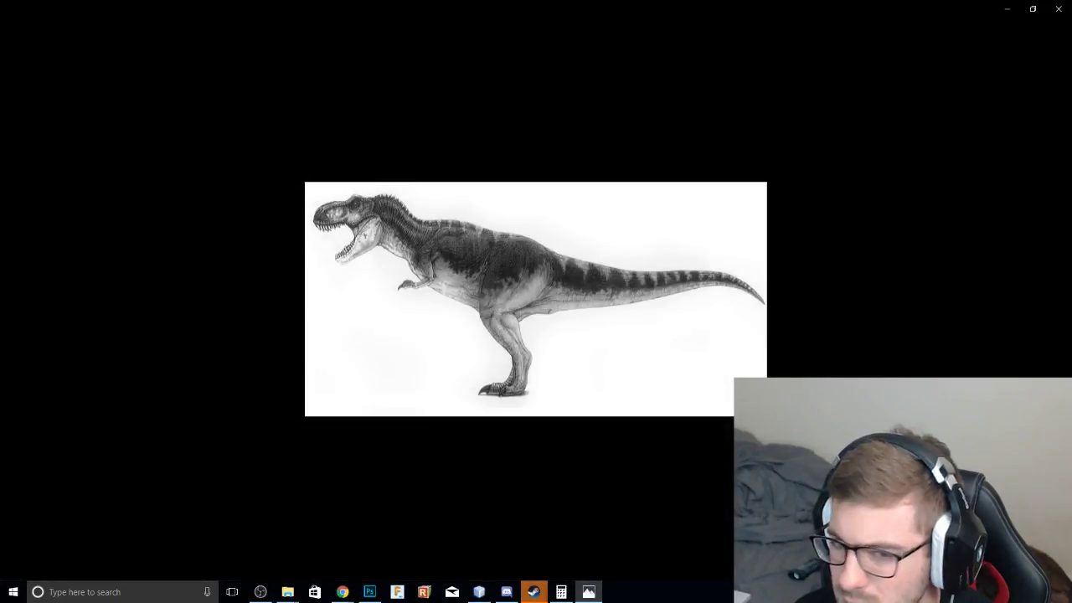
{"action": "left_click", "coordinate": [1057, 11]}
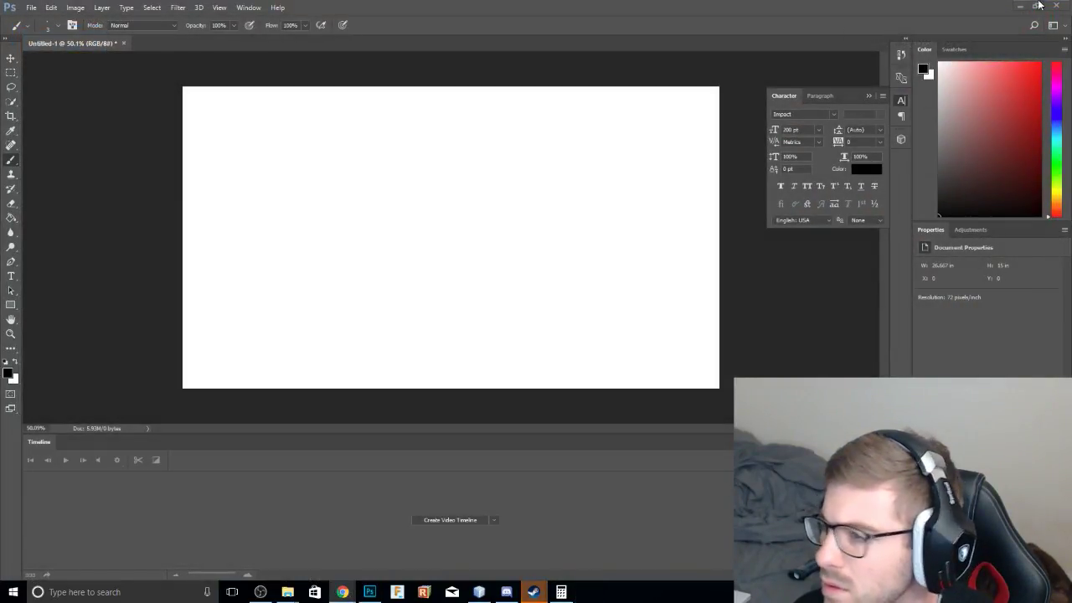
Locate the downloaded green-dinosaur-party-hat.png in its folder from Chrome and place it in the Untitled-1 Photoshop document.
{"action": "mouse_move", "coordinate": [343, 591]}
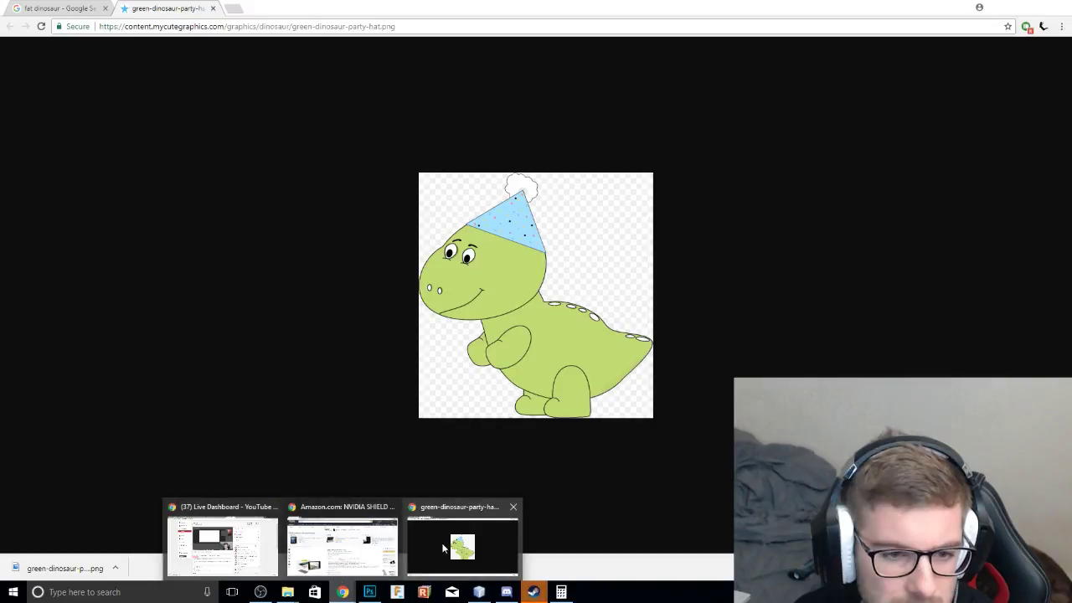
{"action": "left_click", "coordinate": [466, 540]}
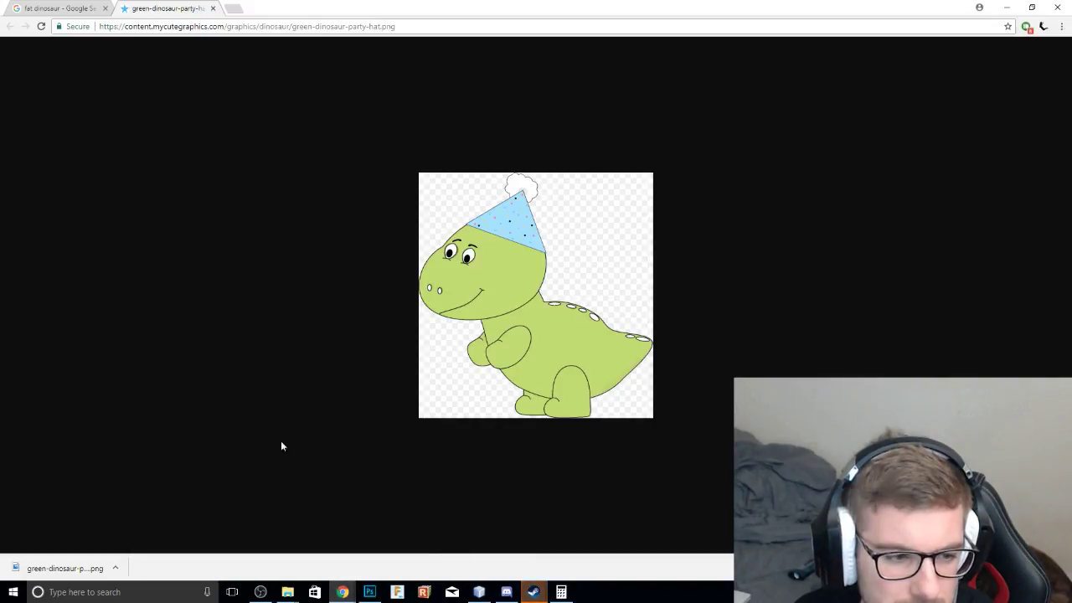
{"action": "left_click", "coordinate": [114, 568]}
{"action": "left_click", "coordinate": [142, 529]}
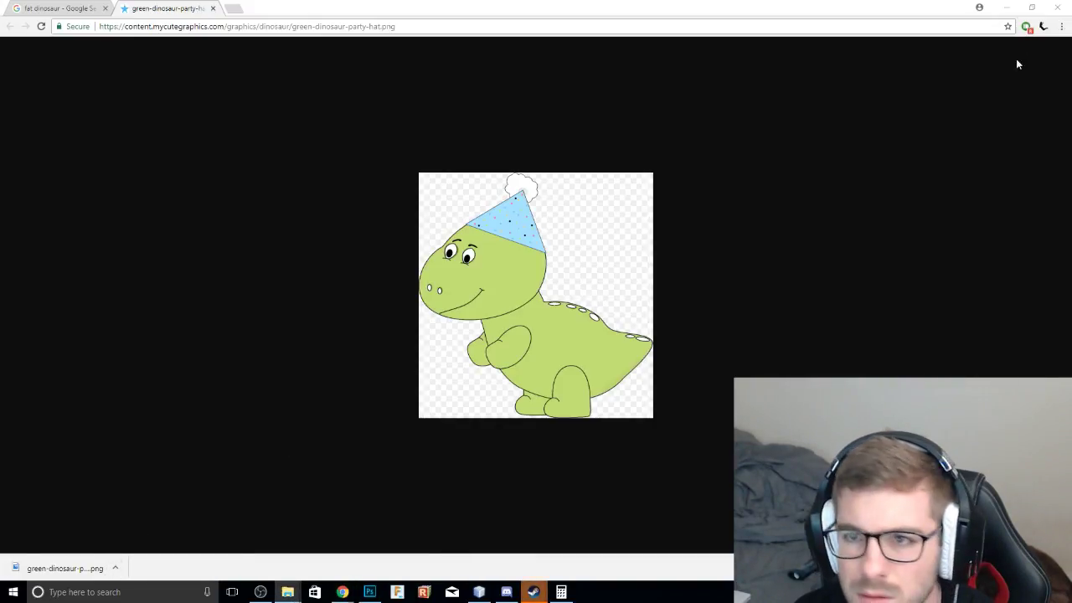
{"action": "left_click", "coordinate": [1007, 8]}
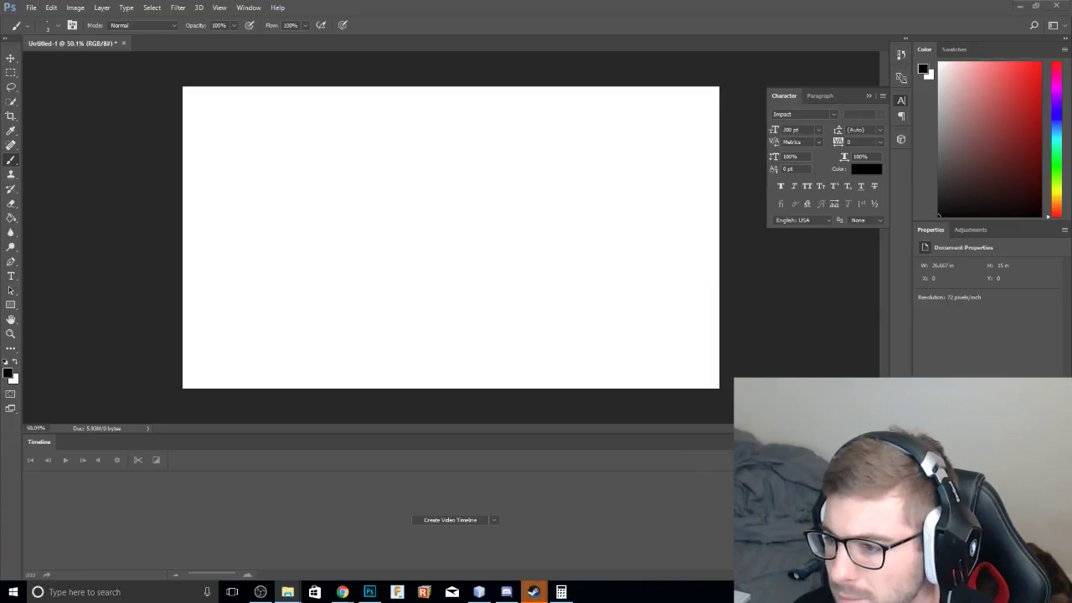
{"action": "left_click_drag", "start_coordinate": [1071, 358], "coordinate": [795, 358]}
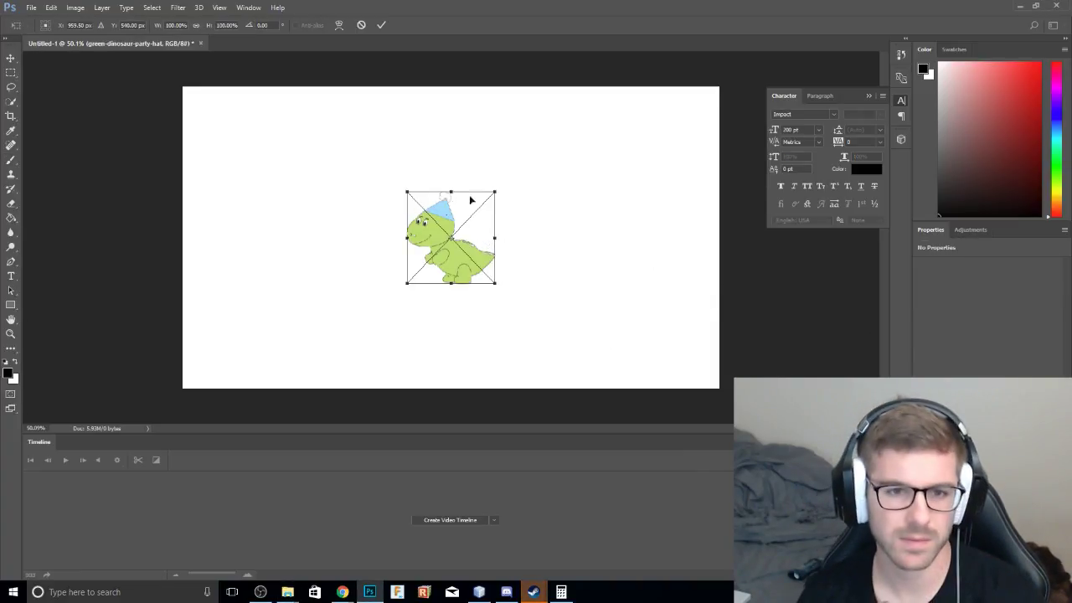
Scale the placed dinosaur proportionally to about 13.7 by 14.4 in and position it within the canvas height.
{"action": "left_click_drag", "start_coordinate": [495, 192], "coordinate": [803, 42], "text": "shift"}
{"action": "left_click_drag", "start_coordinate": [655, 162], "coordinate": [578, 235]}
{"action": "left_click_drag", "start_coordinate": [681, 352], "coordinate": [583, 260], "text": "shift"}
{"action": "left_click_drag", "start_coordinate": [465, 200], "coordinate": [436, 332]}
{"action": "mouse_move", "coordinate": [565, 122]}
{"action": "left_mouse_down", "text": "shift"}
{"action": "mouse_move", "coordinate": [608, 81]}
{"action": "mouse_move", "coordinate": [588, 94]}
{"action": "left_mouse_up", "text": "shift"}
{"action": "left_click_drag", "start_coordinate": [541, 184], "coordinate": [548, 177]}
{"action": "key", "text": "Return"}
Make white the foreground color and rasterize the placed dinosaur smart object.
{"action": "key", "text": "b"}
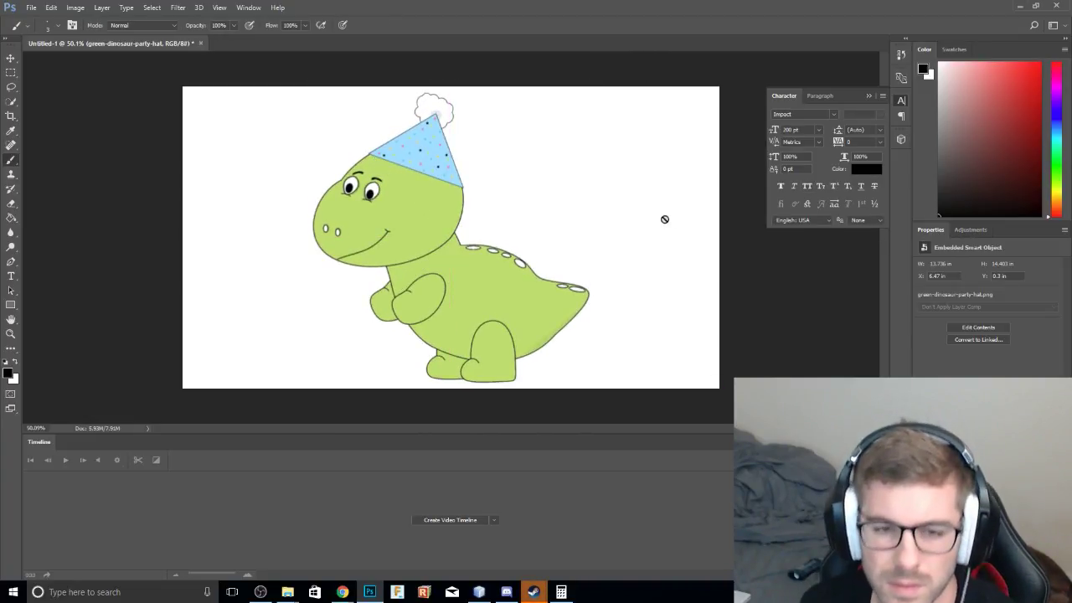
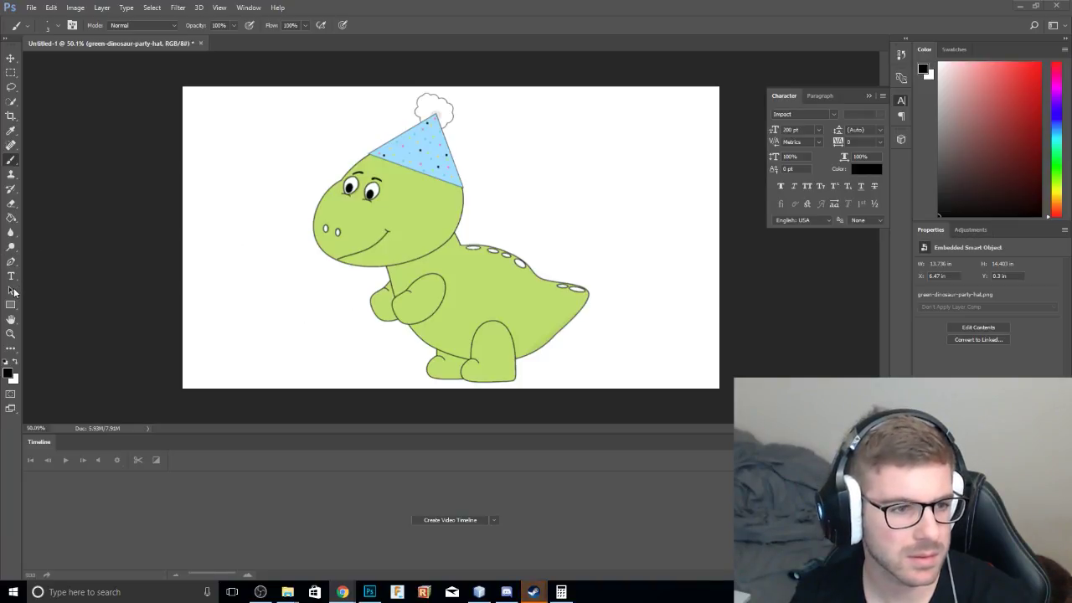
{"action": "left_click", "coordinate": [14, 361]}
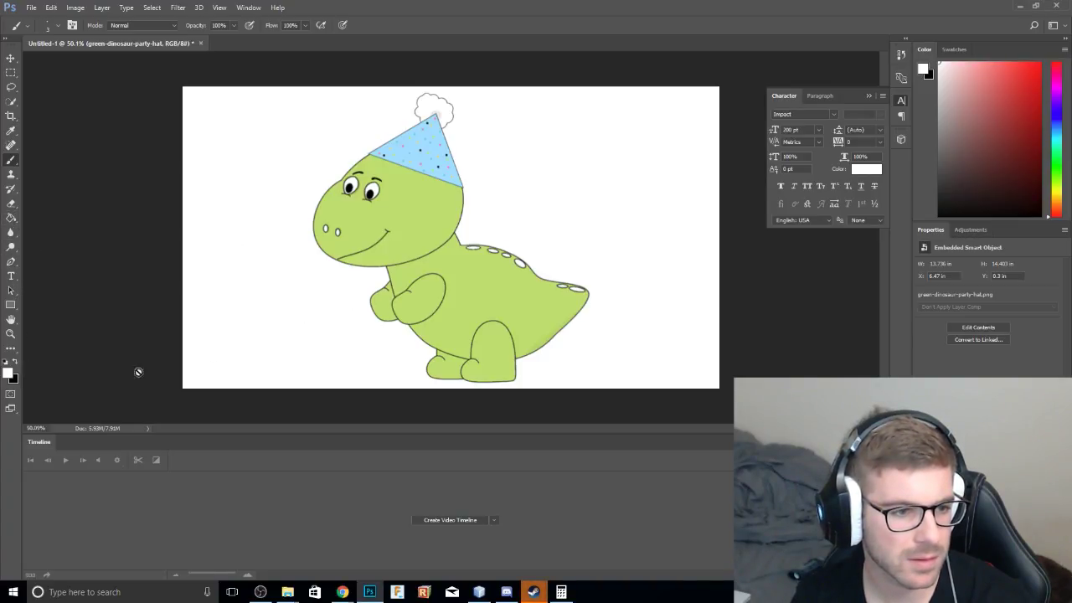
{"action": "left_click", "coordinate": [462, 300]}
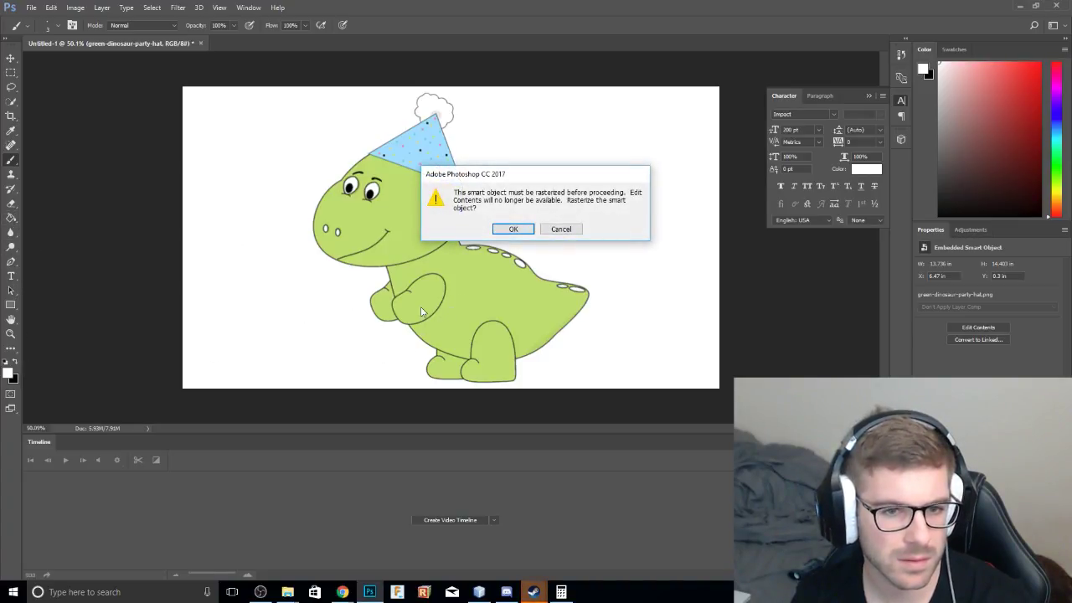
{"action": "left_click", "coordinate": [514, 229]}
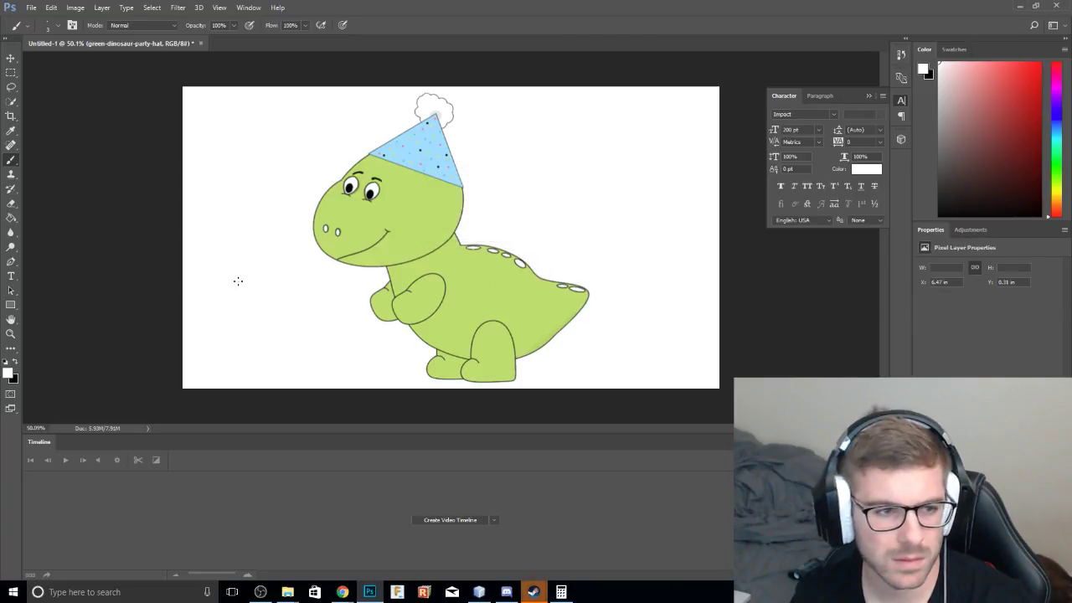
Fill the dinosaur's green body, legs and arms with white using the Paint Bucket.
{"action": "left_click", "coordinate": [11, 218]}
{"action": "left_click", "coordinate": [476, 345]}
{"action": "scroll", "coordinate": [508, 365], "scroll_direction": "up", "scroll_amount": 3, "text": "alt"}
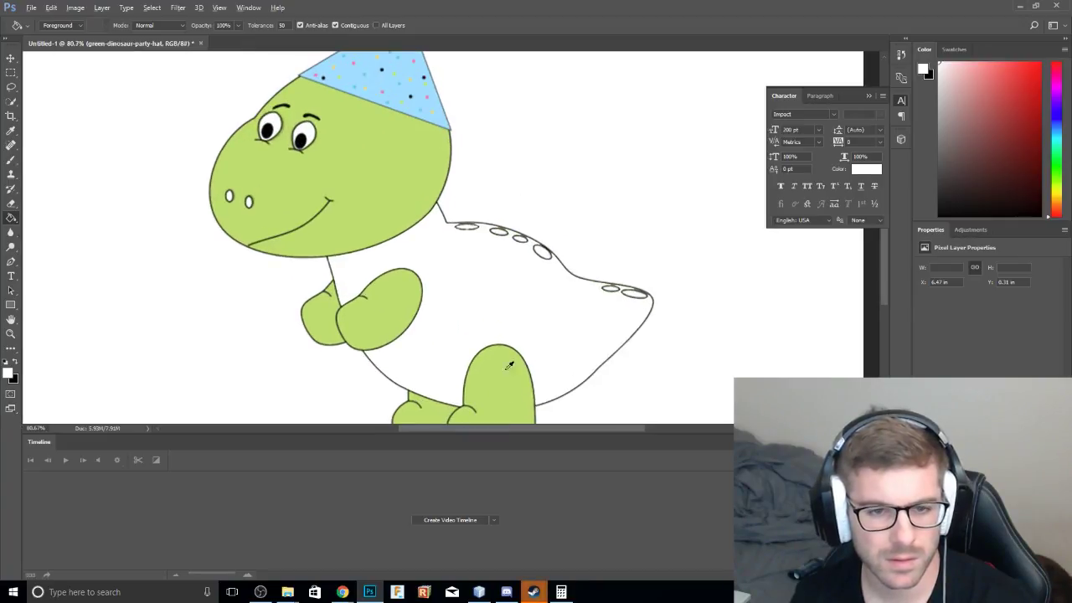
{"action": "left_click", "coordinate": [500, 390]}
{"action": "mouse_move", "coordinate": [466, 317]}
{"action": "left_mouse_down"}
{"action": "mouse_move", "coordinate": [512, 189]}
{"action": "mouse_move", "coordinate": [513, 263]}
{"action": "left_mouse_up"}
{"action": "left_click", "coordinate": [469, 290]}
{"action": "left_click", "coordinate": [439, 172]}
{"action": "left_click", "coordinate": [372, 181]}
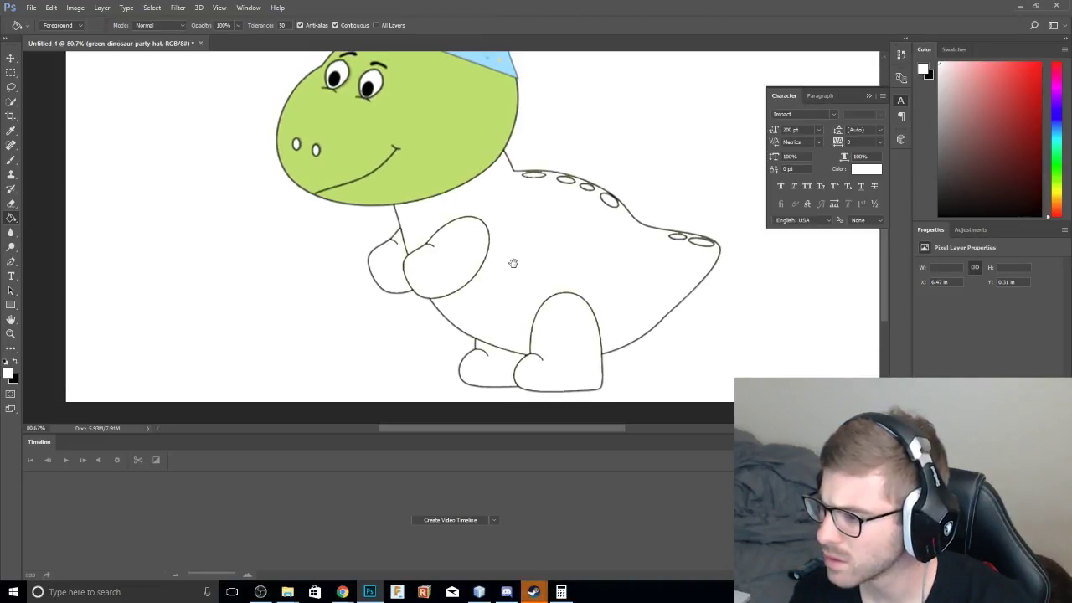
Fill the dinosaur's green head and the blue area of the party hat with white.
{"action": "left_click_drag", "start_coordinate": [513, 263], "coordinate": [528, 385]}
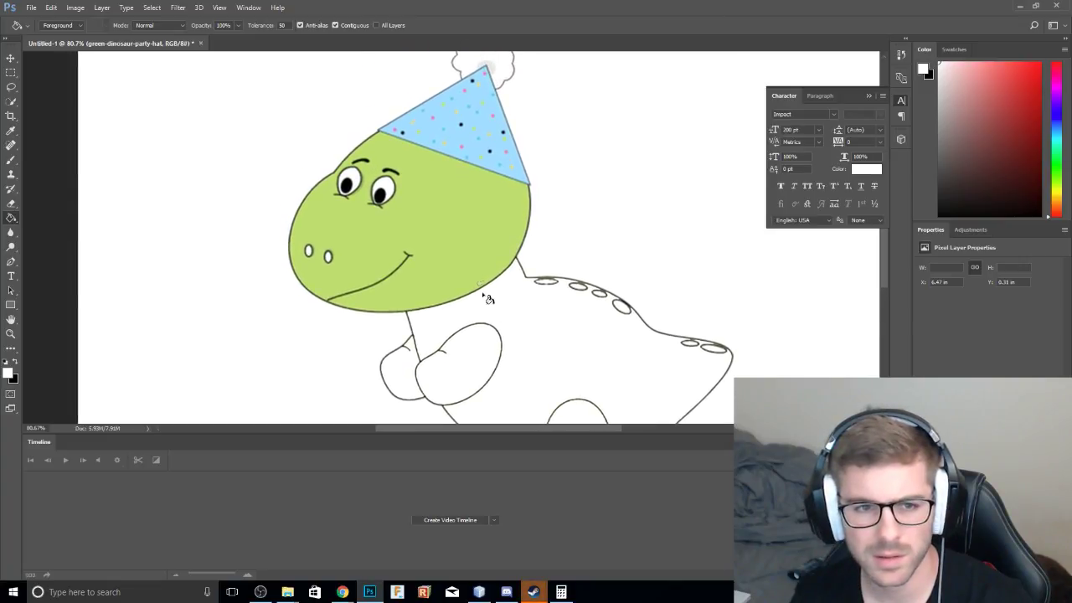
{"action": "left_click", "coordinate": [457, 240]}
{"action": "left_click_drag", "start_coordinate": [463, 196], "coordinate": [475, 238]}
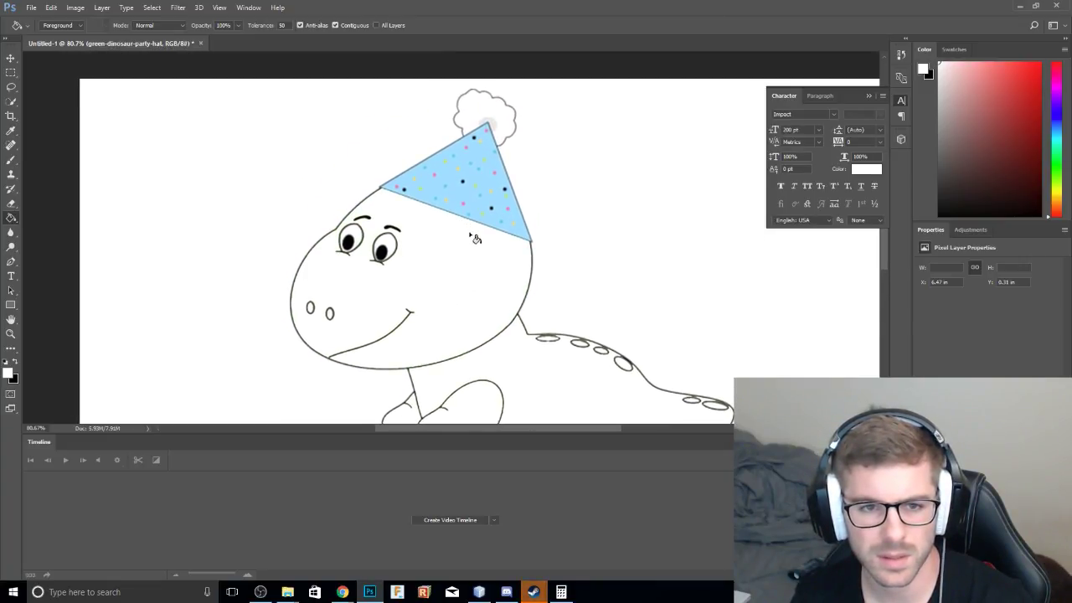
{"action": "left_click", "coordinate": [463, 193]}
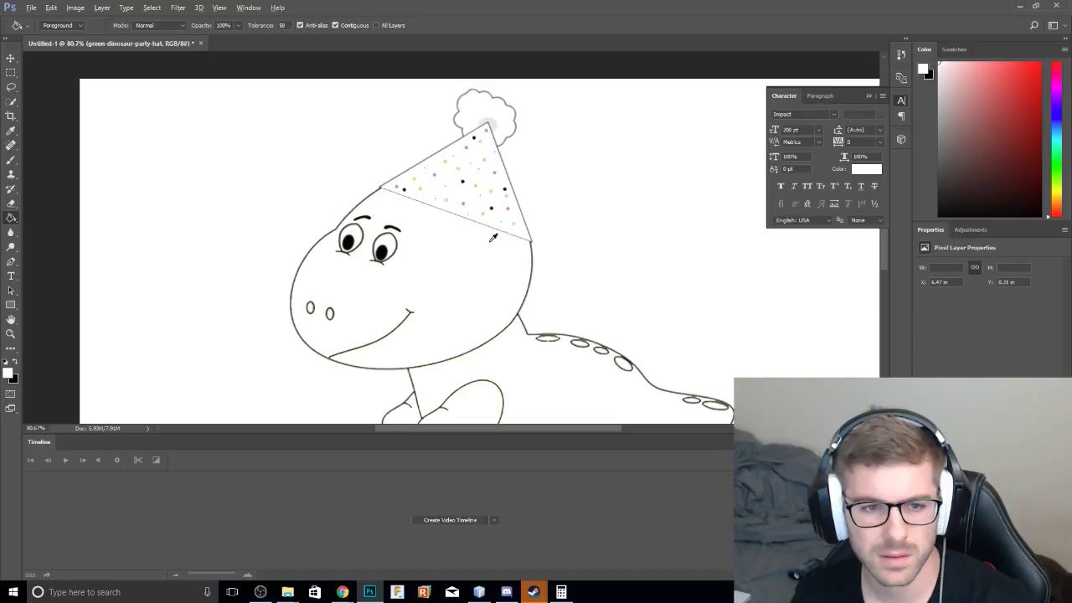
{"action": "left_click_drag", "start_coordinate": [428, 266], "coordinate": [386, 141]}
{"action": "left_click_drag", "start_coordinate": [393, 226], "coordinate": [354, 165]}
{"action": "scroll", "coordinate": [429, 222], "scroll_direction": "down", "scroll_amount": 6, "text": "alt"}
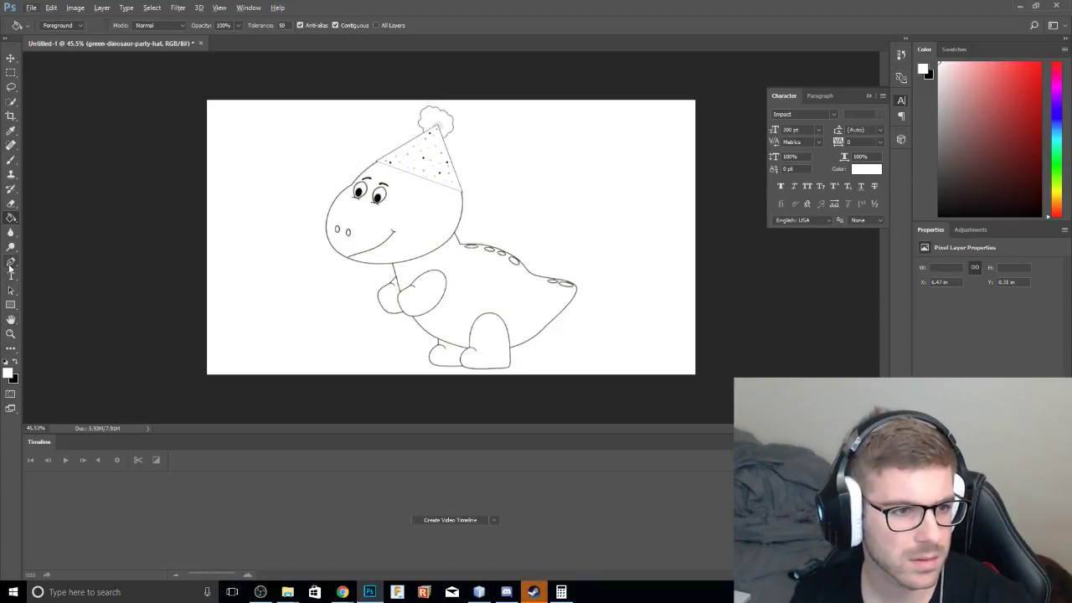
Erase the interior leg and foot lines with the Eraser so only the outer contour of both legs remains.
{"action": "left_click_drag", "start_coordinate": [10, 203], "coordinate": [50, 202]}
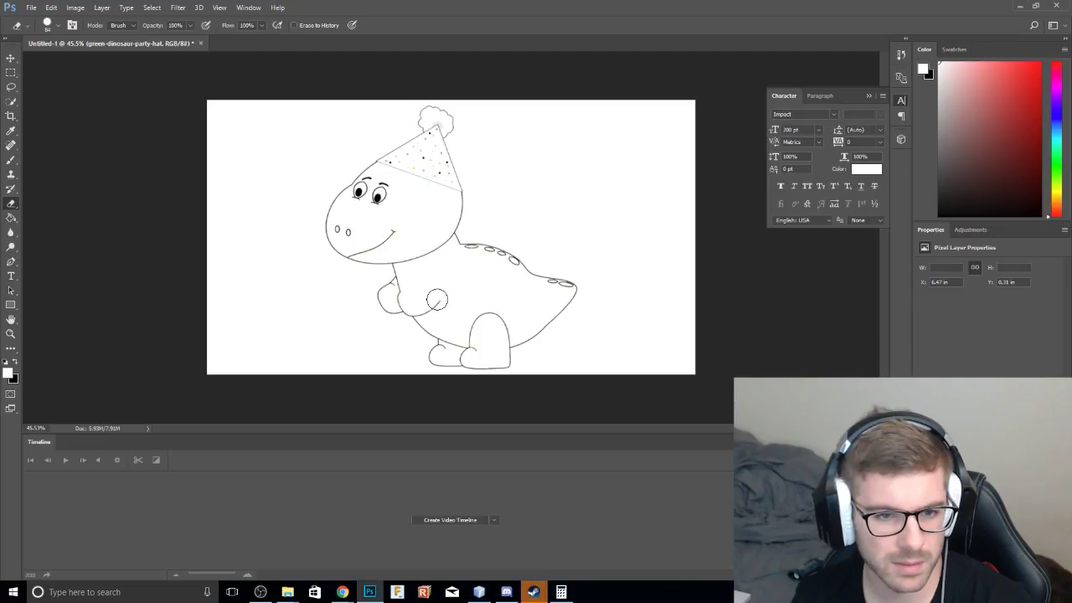
{"action": "scroll", "coordinate": [428, 308], "scroll_direction": "up", "scroll_amount": 5, "text": "alt"}
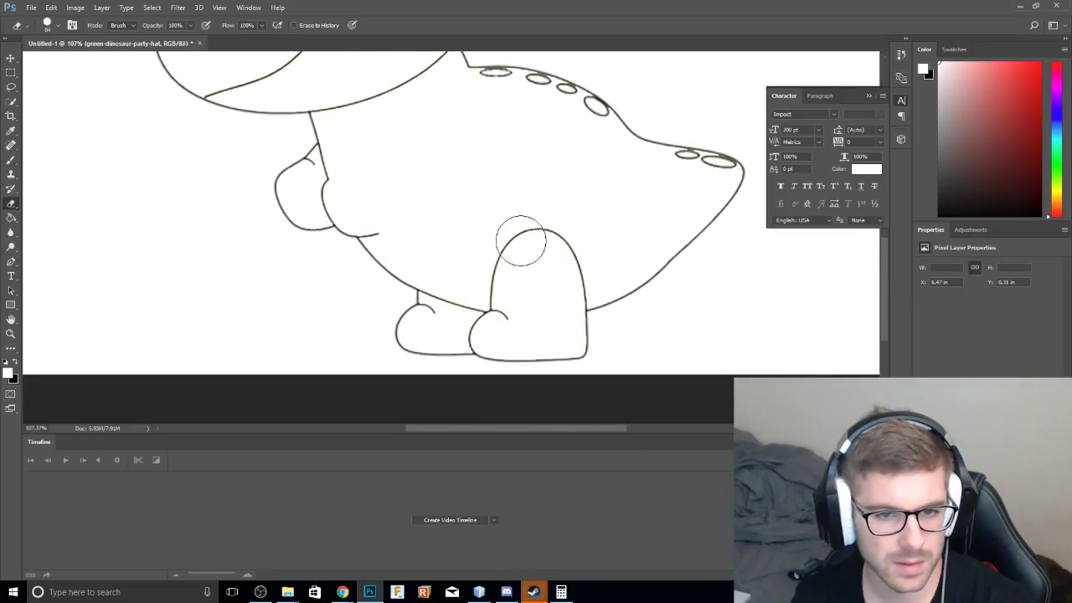
{"action": "left_click_drag", "start_coordinate": [533, 252], "coordinate": [580, 284]}
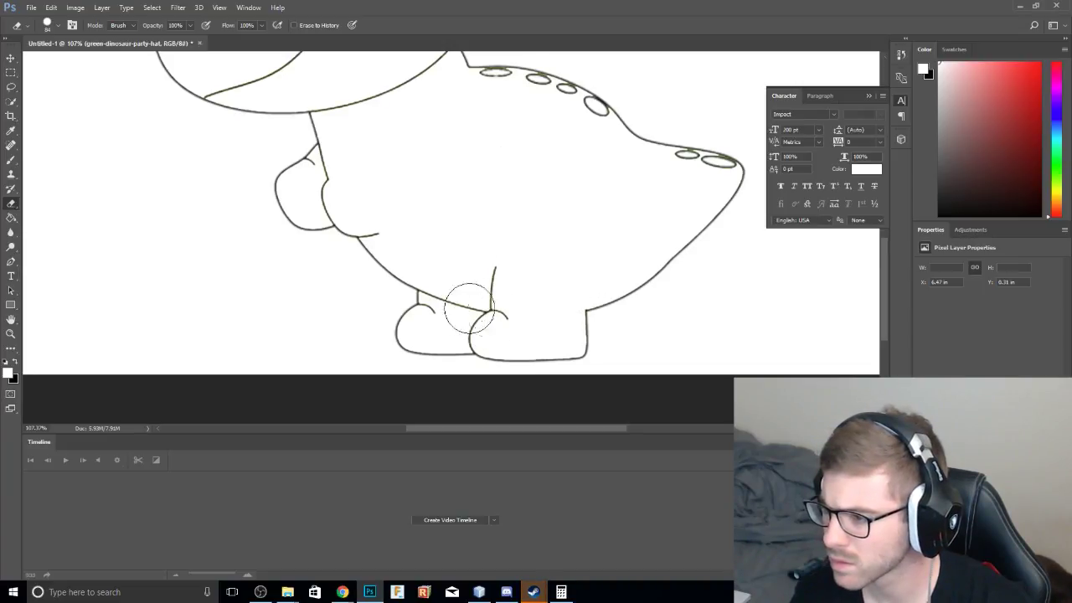
{"action": "mouse_move", "coordinate": [471, 326]}
{"action": "left_mouse_down"}
{"action": "mouse_move", "coordinate": [497, 254]}
{"action": "mouse_move", "coordinate": [495, 279]}
{"action": "mouse_move", "coordinate": [514, 307]}
{"action": "left_mouse_up"}
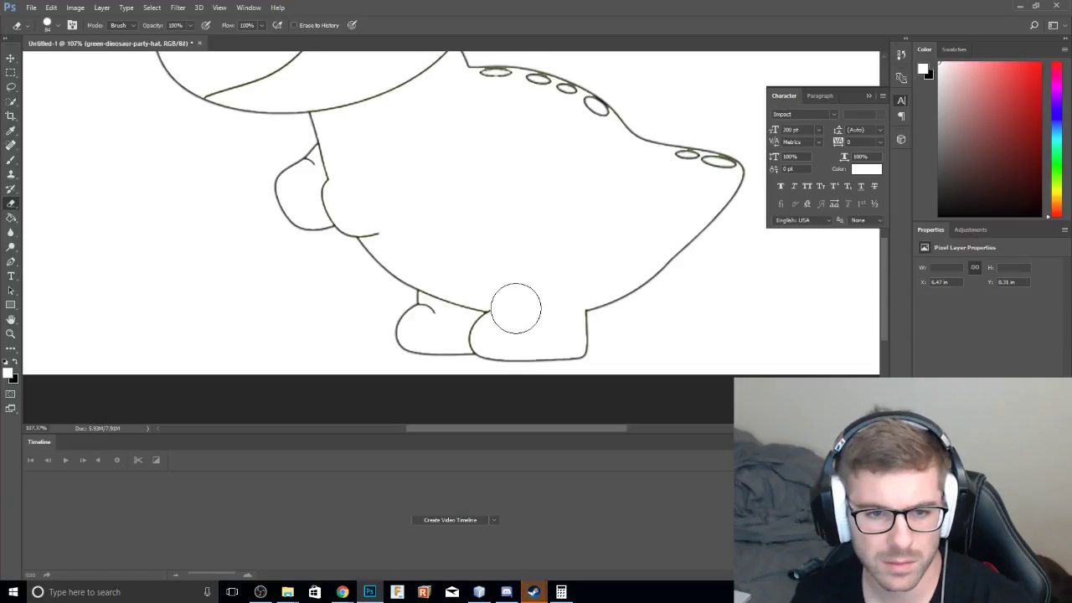
{"action": "scroll", "coordinate": [462, 314], "scroll_direction": "down", "scroll_amount": 2, "text": "alt"}
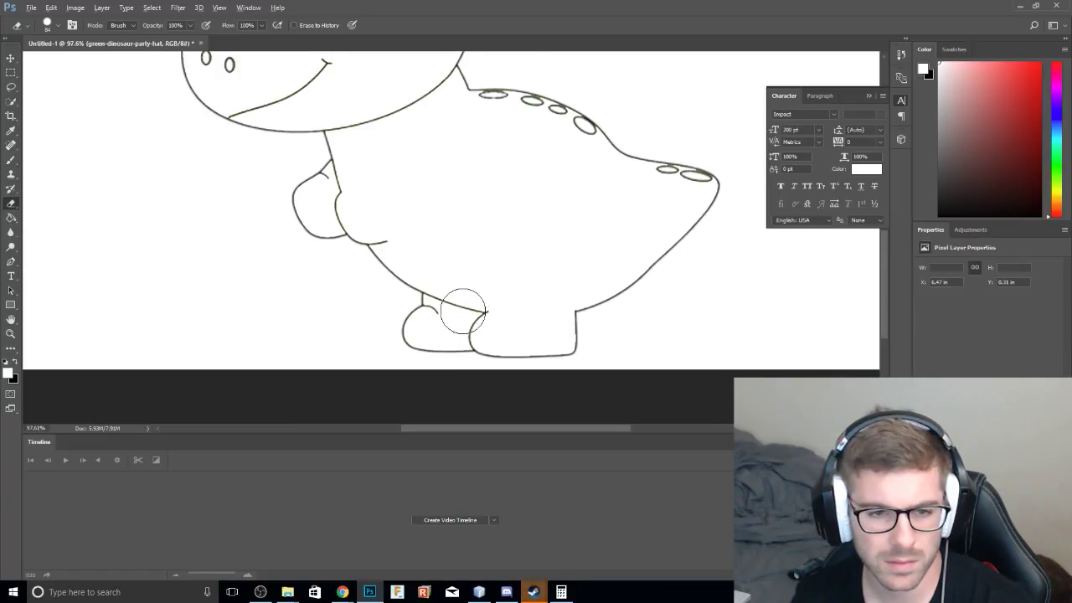
{"action": "mouse_move", "coordinate": [465, 311]}
{"action": "left_mouse_down"}
{"action": "mouse_move", "coordinate": [449, 299]}
{"action": "mouse_move", "coordinate": [455, 316]}
{"action": "mouse_move", "coordinate": [471, 318]}
{"action": "left_mouse_up"}
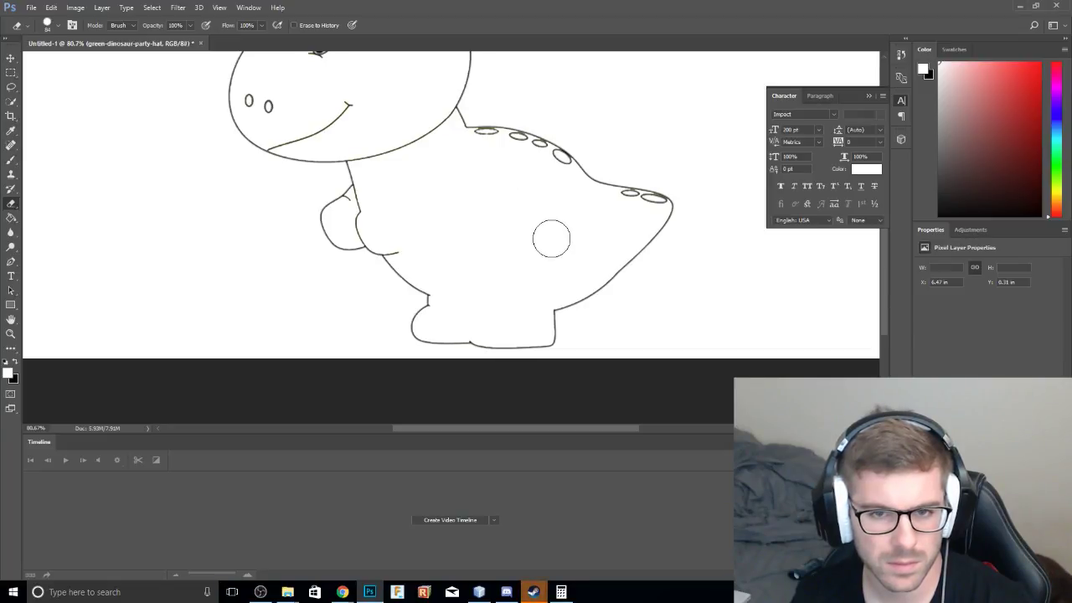
Erase the small inner tail spot and the oval spots along the dinosaur's back, keeping the back contour intact.
{"action": "scroll", "coordinate": [517, 215], "scroll_direction": "up", "scroll_amount": 2, "text": "alt"}
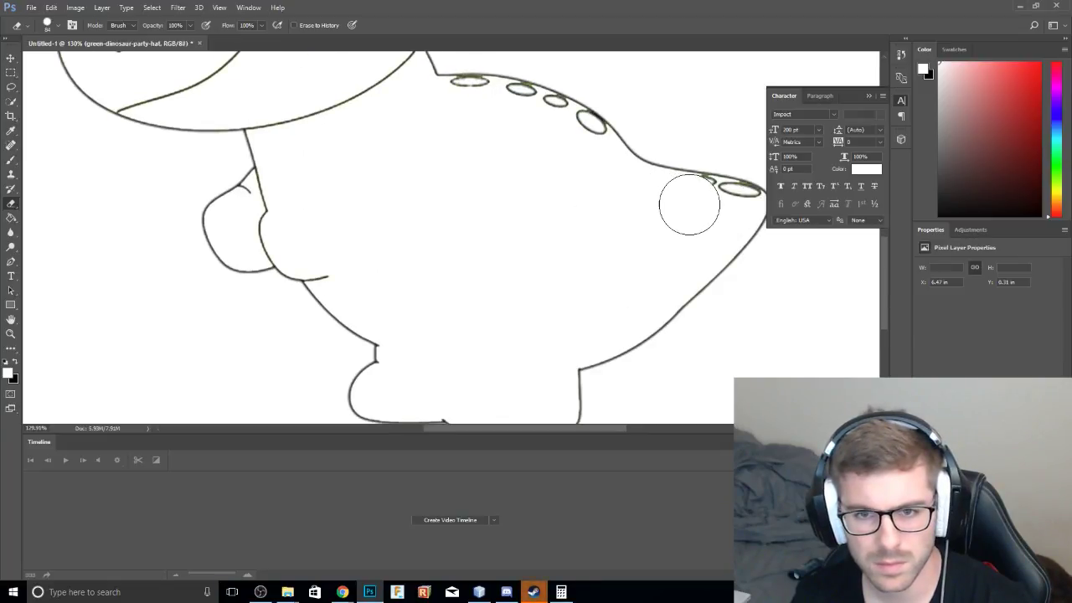
{"action": "left_click_drag", "start_coordinate": [699, 204], "coordinate": [712, 206]}
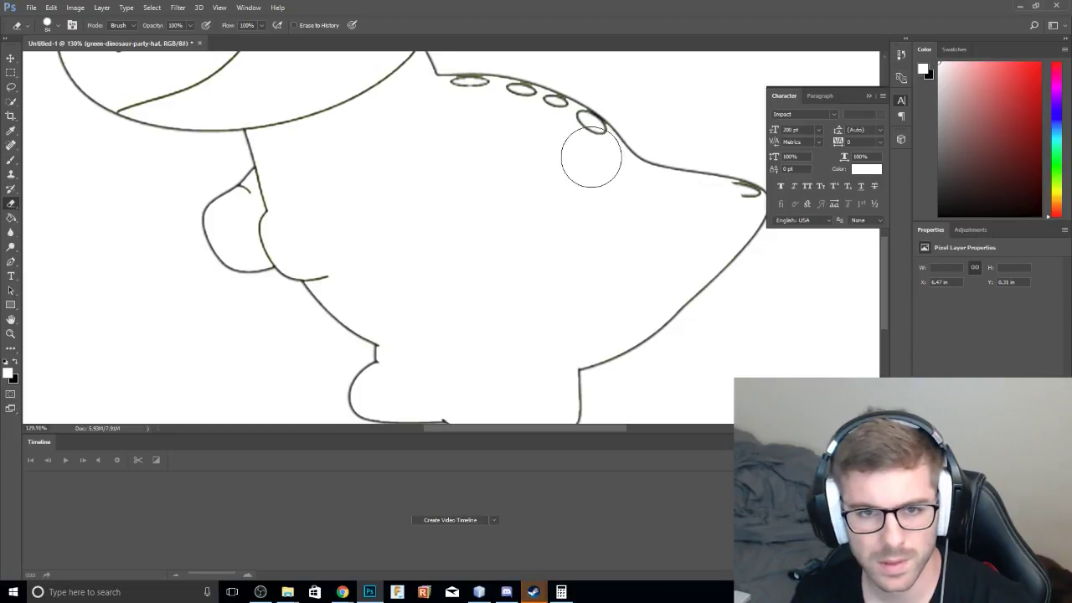
{"action": "mouse_move", "coordinate": [589, 156]}
{"action": "left_mouse_down"}
{"action": "mouse_move", "coordinate": [557, 127]}
{"action": "mouse_move", "coordinate": [457, 106]}
{"action": "left_mouse_up"}
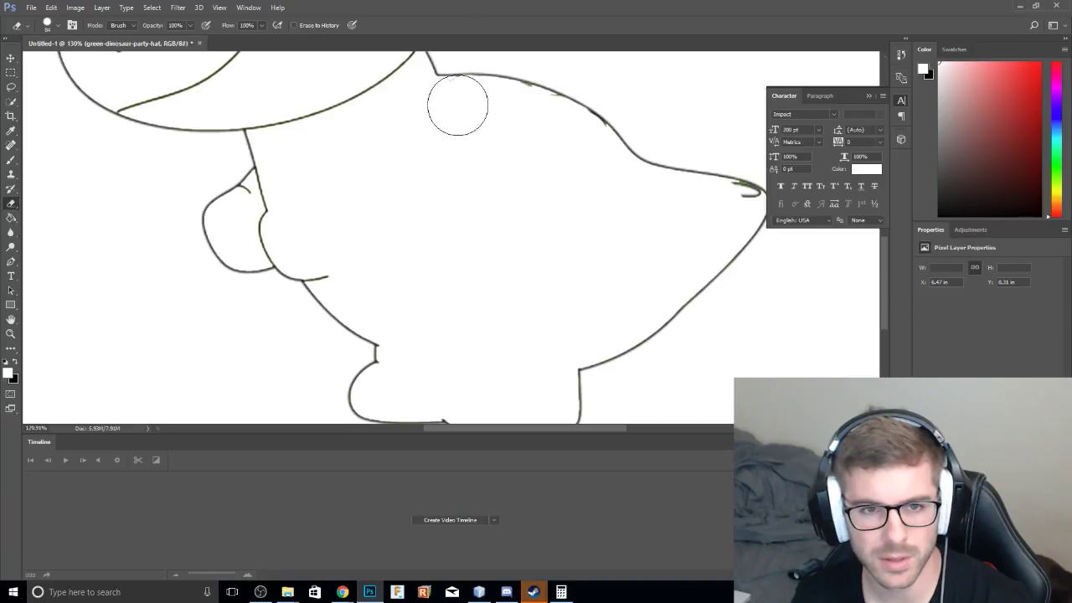
{"action": "key", "text": "ctrl+z"}
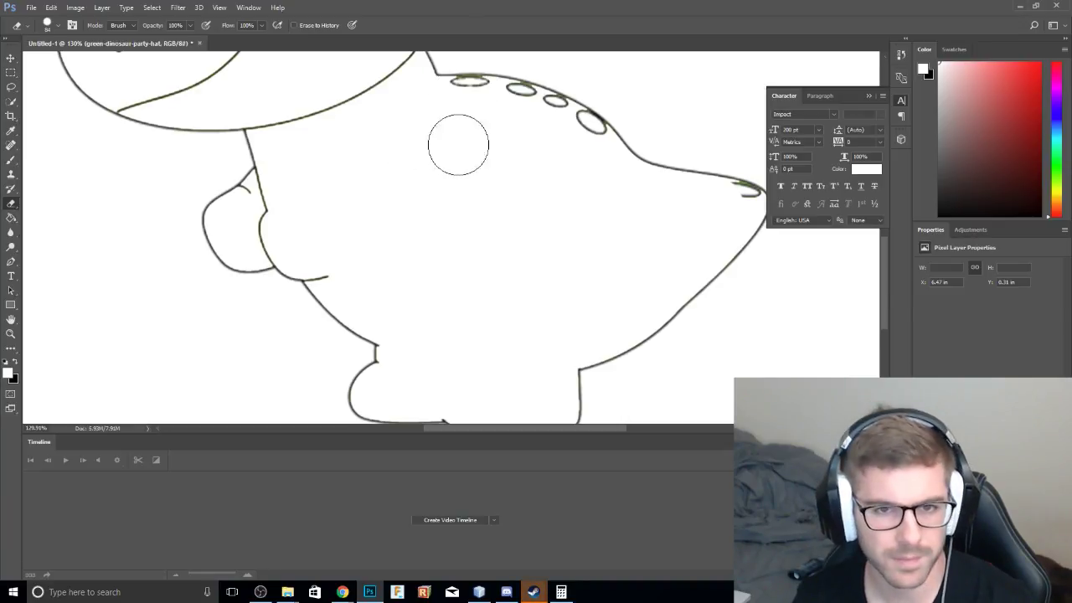
{"action": "scroll", "coordinate": [573, 143], "scroll_direction": "up", "scroll_amount": 9, "text": "alt"}
{"action": "mouse_move", "coordinate": [566, 134]}
{"action": "left_mouse_down"}
{"action": "mouse_move", "coordinate": [542, 225]}
{"action": "mouse_move", "coordinate": [558, 220]}
{"action": "left_mouse_up"}
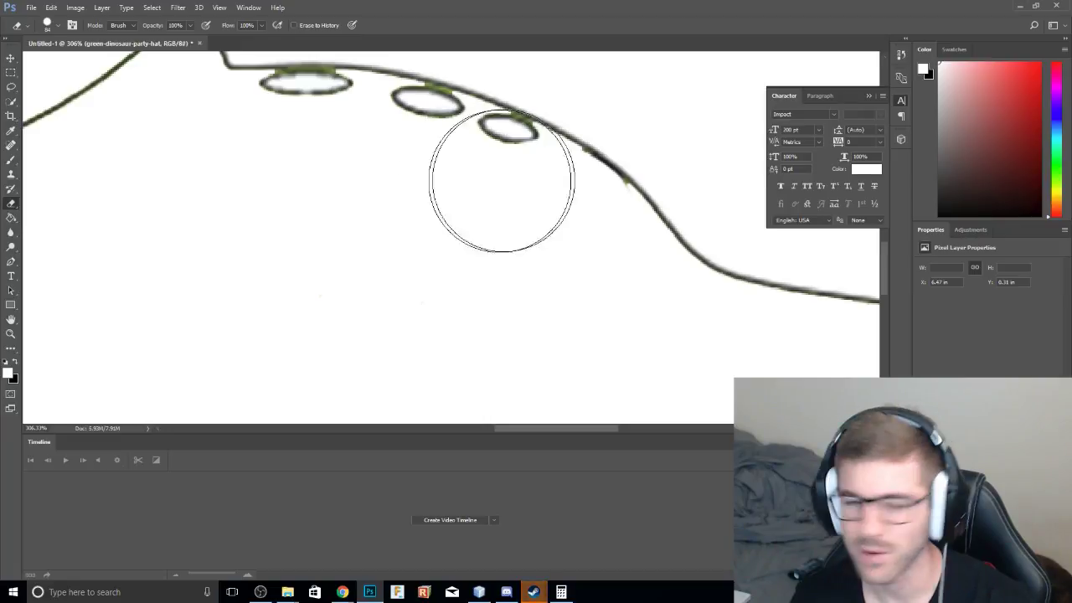
{"action": "left_click_drag", "start_coordinate": [491, 193], "coordinate": [490, 183]}
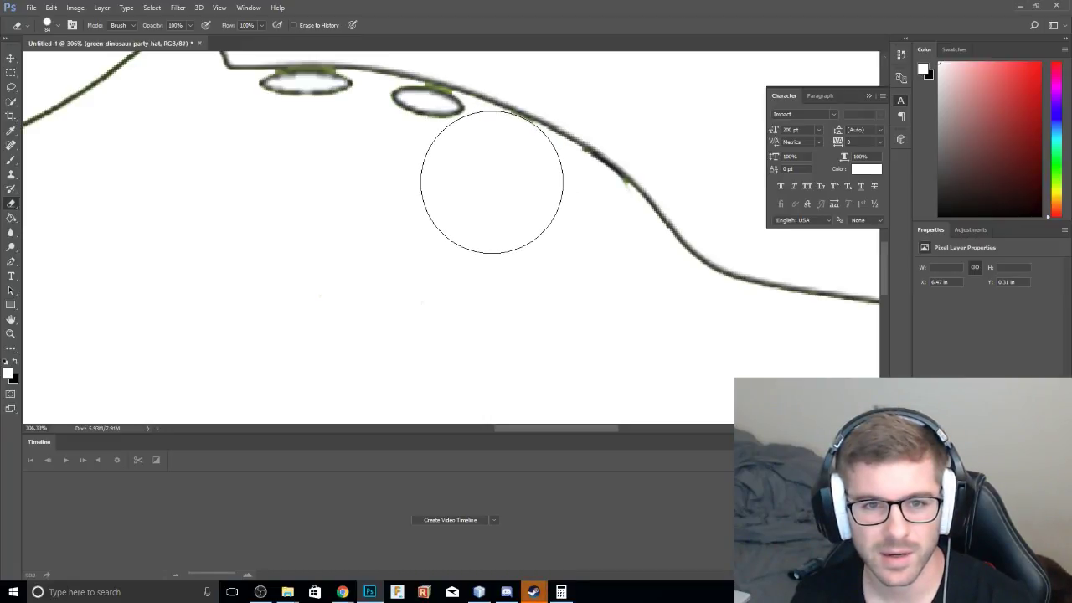
{"action": "left_click_drag", "start_coordinate": [430, 160], "coordinate": [411, 153]}
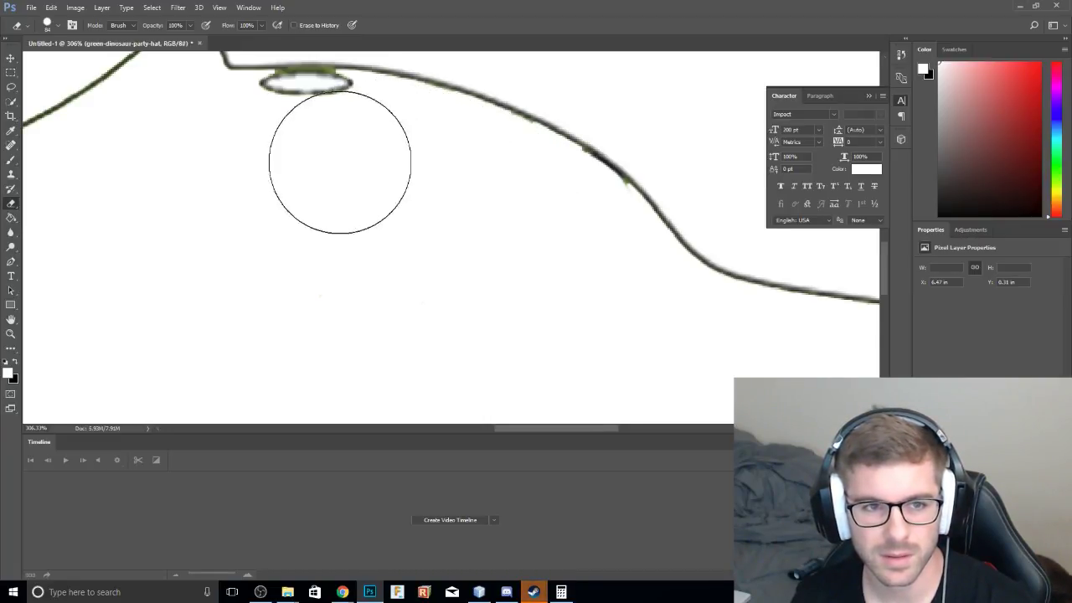
{"action": "mouse_move", "coordinate": [337, 158]}
{"action": "left_mouse_down"}
{"action": "mouse_move", "coordinate": [443, 227]}
{"action": "mouse_move", "coordinate": [390, 192]}
{"action": "mouse_move", "coordinate": [429, 207]}
{"action": "left_mouse_up"}
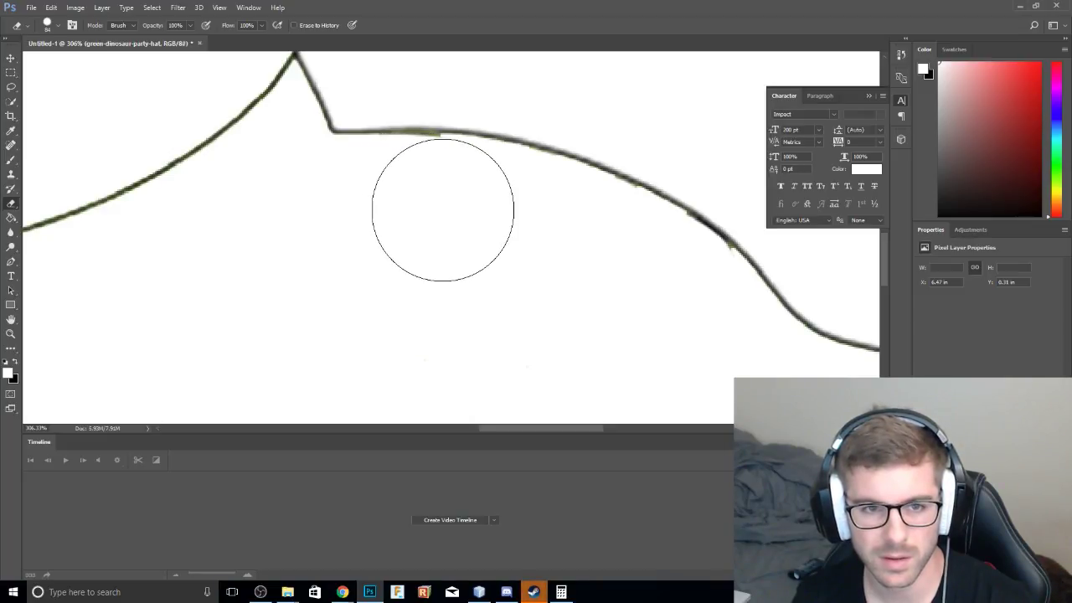
Erase the dinosaur's smile line and both nostrils from the face.
{"action": "scroll", "coordinate": [443, 208], "scroll_direction": "down", "scroll_amount": 5, "text": "alt"}
{"action": "scroll", "coordinate": [399, 210], "scroll_direction": "down", "scroll_amount": 2, "text": "alt"}
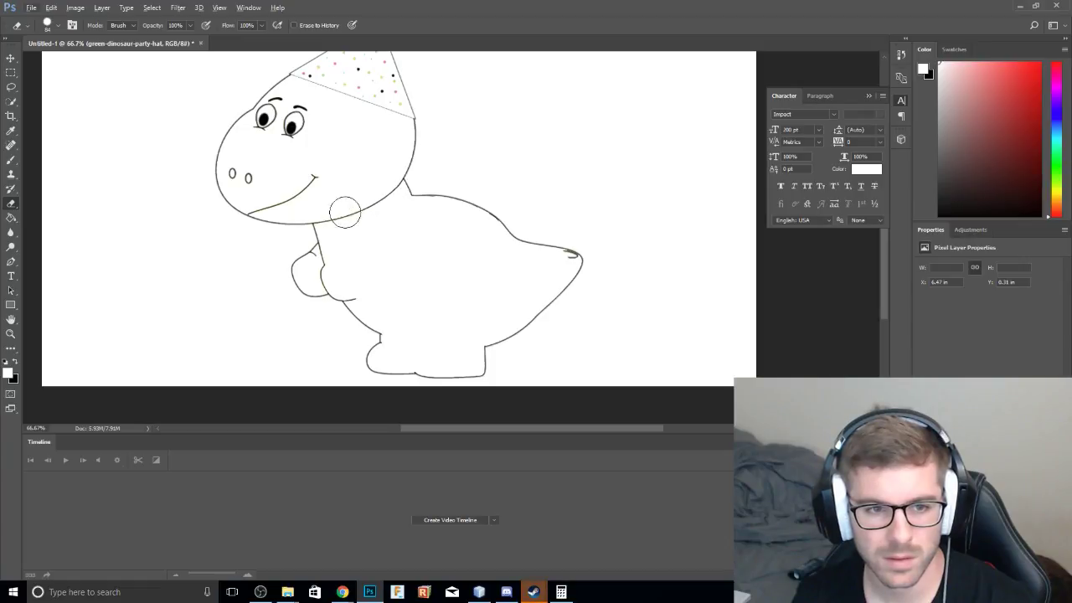
{"action": "left_click_drag", "start_coordinate": [322, 168], "coordinate": [280, 189]}
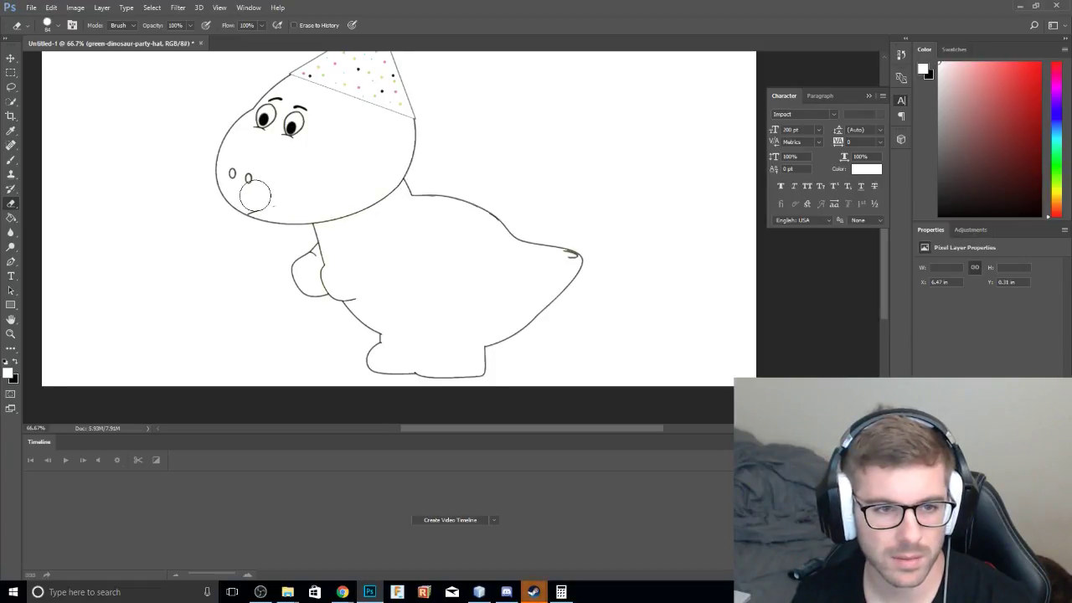
{"action": "mouse_move", "coordinate": [259, 189]}
{"action": "left_mouse_down"}
{"action": "mouse_move", "coordinate": [241, 178]}
{"action": "mouse_move", "coordinate": [259, 197]}
{"action": "left_mouse_up"}
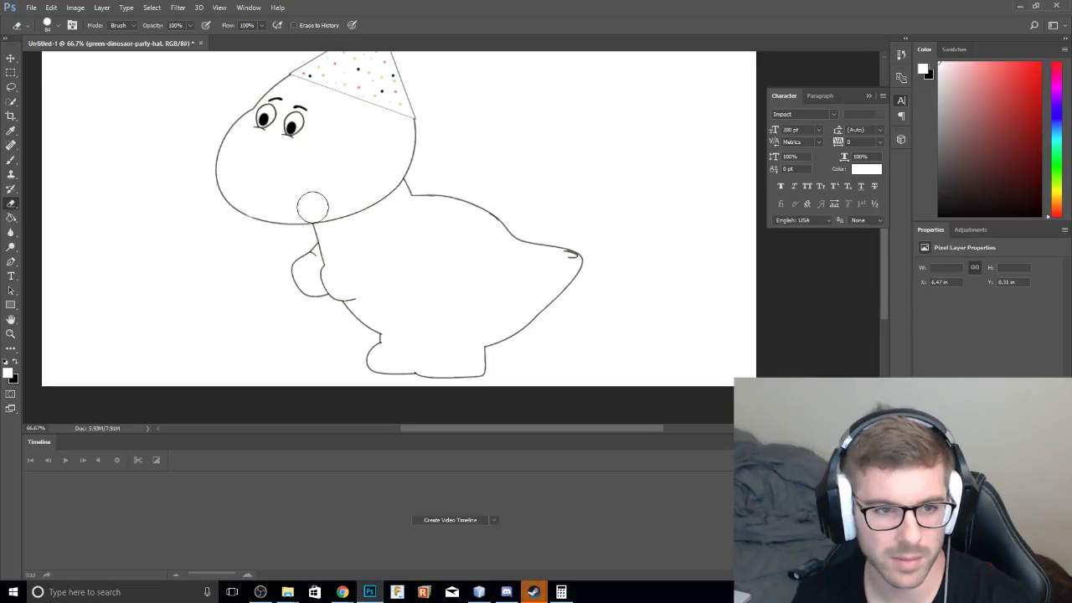
Erase the jaw line separating the head from the body, from the front of the neck to the back of the neck.
{"action": "scroll", "coordinate": [259, 197], "scroll_direction": "up", "scroll_amount": 4, "text": "alt"}
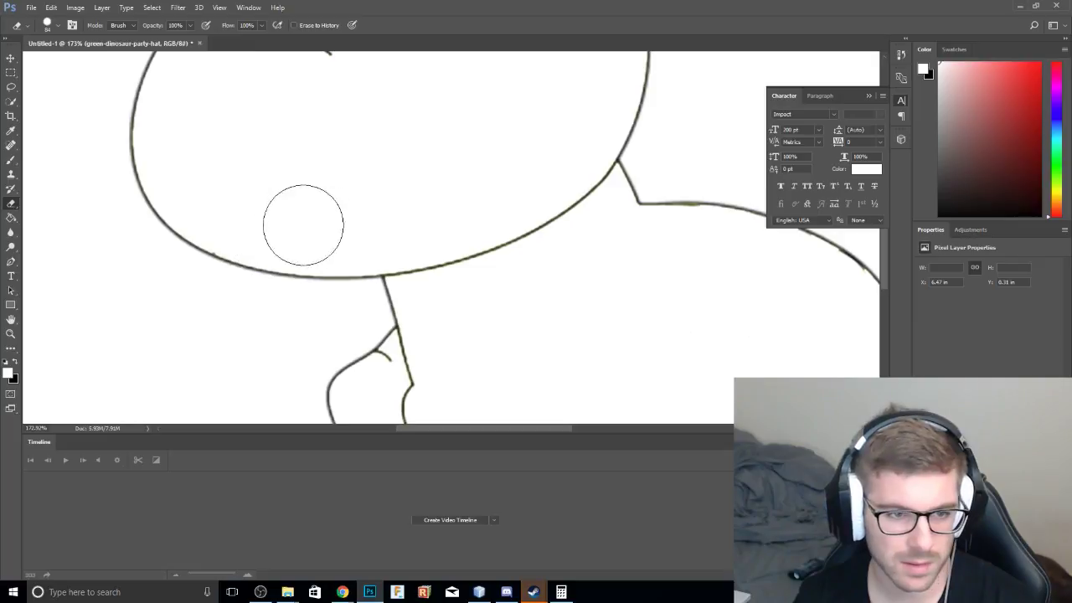
{"action": "left_click", "coordinate": [414, 244]}
{"action": "mouse_move", "coordinate": [415, 247]}
{"action": "left_mouse_down"}
{"action": "mouse_move", "coordinate": [522, 226]}
{"action": "mouse_move", "coordinate": [578, 189]}
{"action": "left_mouse_up"}
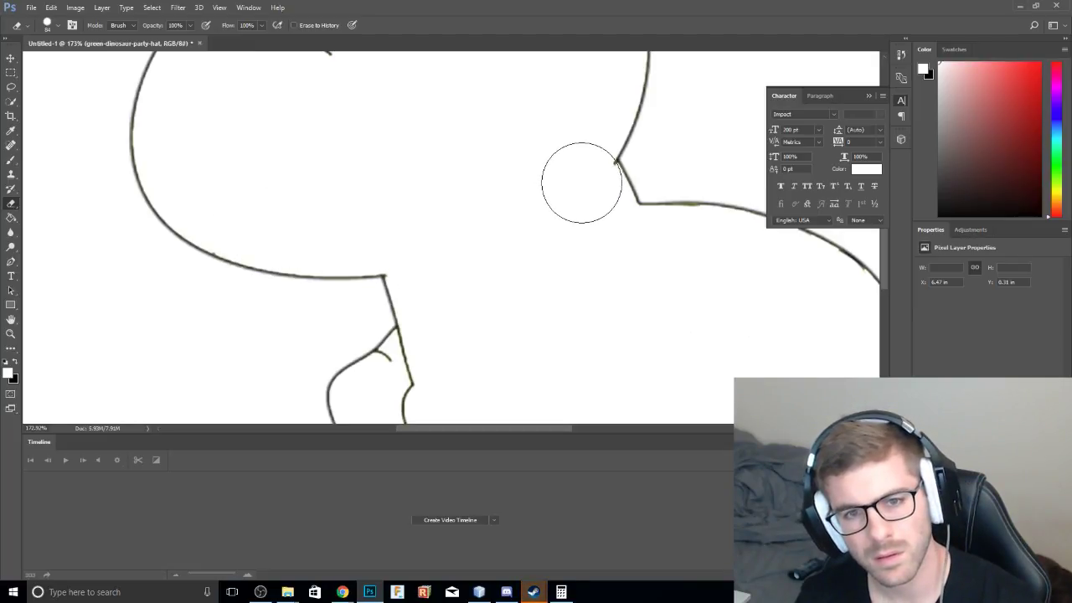
Erase the dinosaur's eyes and eyebrows, plus the middle of the party hat's brim line and nearby dots.
{"action": "key", "text": "ctrl+0"}
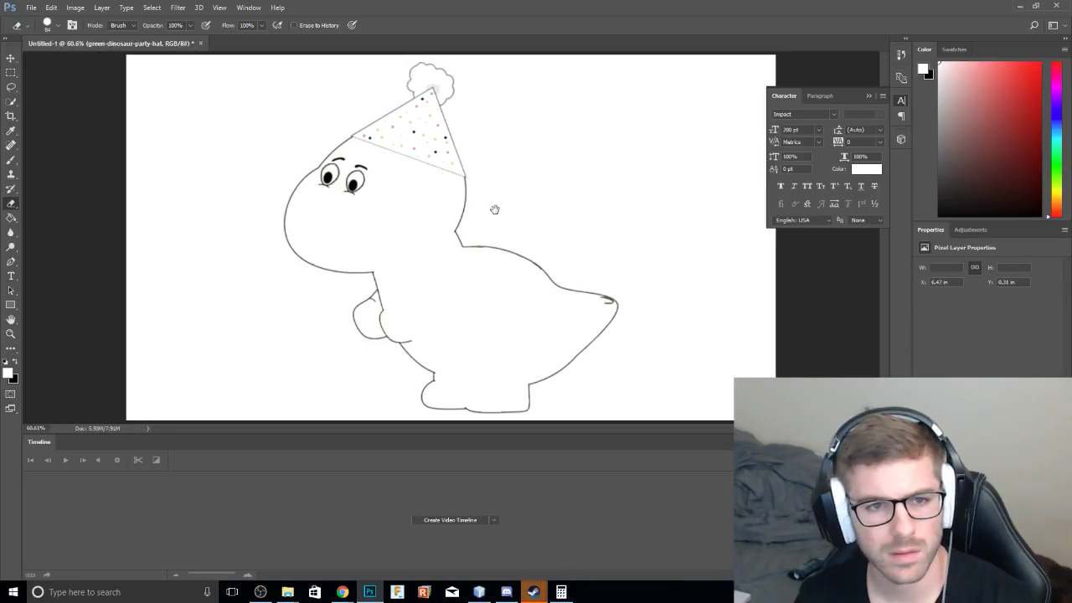
{"action": "scroll", "coordinate": [364, 193], "scroll_direction": "up", "scroll_amount": 4, "text": "alt"}
{"action": "mouse_move", "coordinate": [363, 191]}
{"action": "left_mouse_down"}
{"action": "mouse_move", "coordinate": [327, 138]}
{"action": "mouse_move", "coordinate": [311, 156]}
{"action": "mouse_move", "coordinate": [290, 156]}
{"action": "mouse_move", "coordinate": [282, 184]}
{"action": "left_mouse_up"}
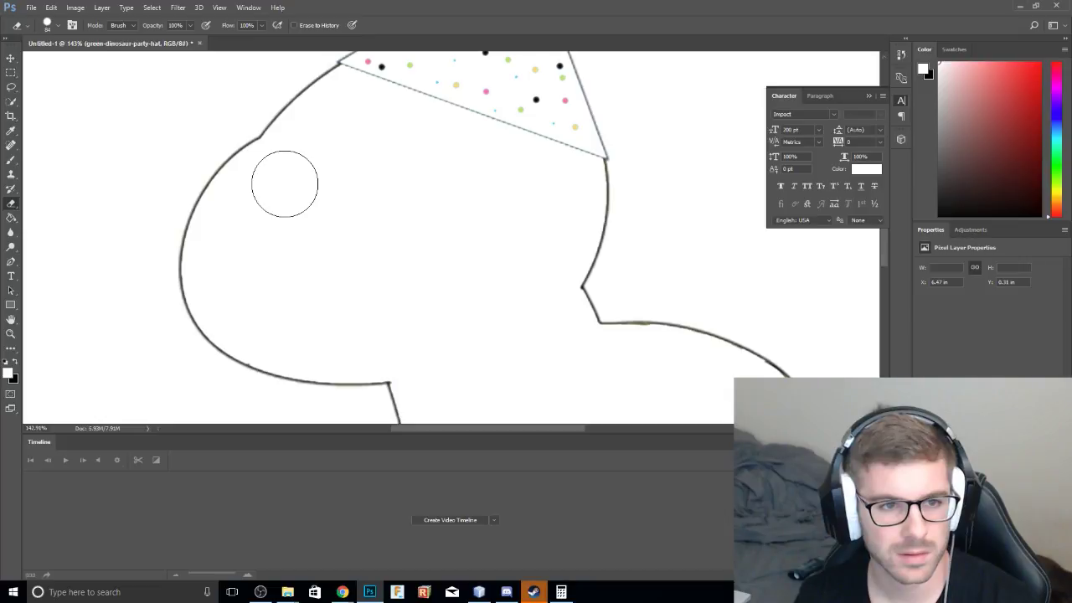
{"action": "scroll", "coordinate": [437, 201], "scroll_direction": "up", "scroll_amount": 2, "text": "alt"}
{"action": "scroll", "coordinate": [444, 206], "scroll_direction": "down", "scroll_amount": 6, "text": "alt"}
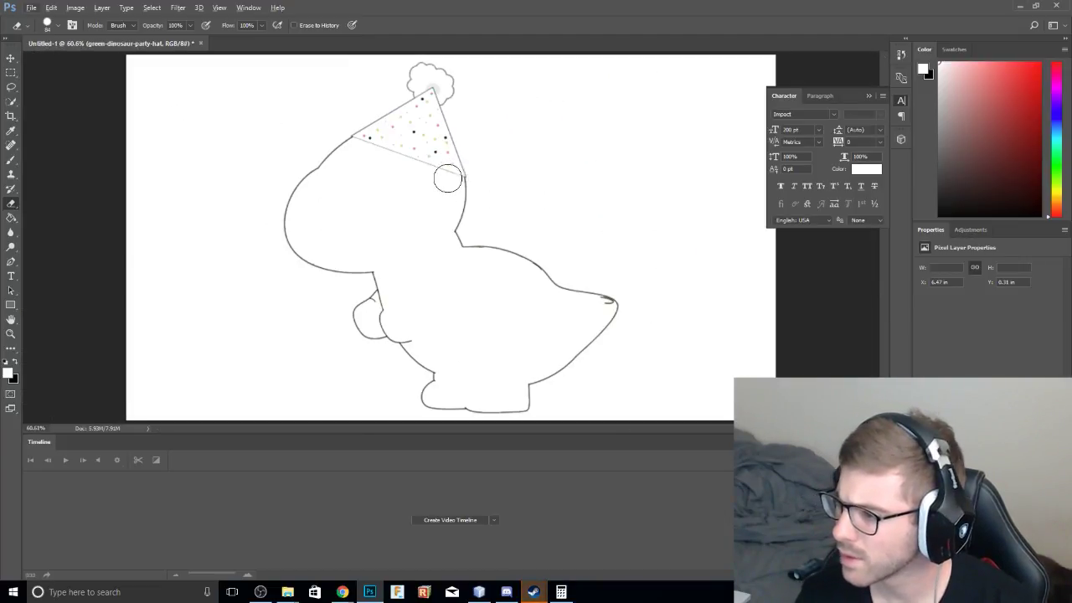
{"action": "scroll", "coordinate": [444, 160], "scroll_direction": "up", "scroll_amount": 3, "text": "alt"}
{"action": "mouse_move", "coordinate": [402, 155]}
{"action": "left_mouse_down"}
{"action": "mouse_move", "coordinate": [414, 144]}
{"action": "mouse_move", "coordinate": [441, 174]}
{"action": "left_mouse_up"}
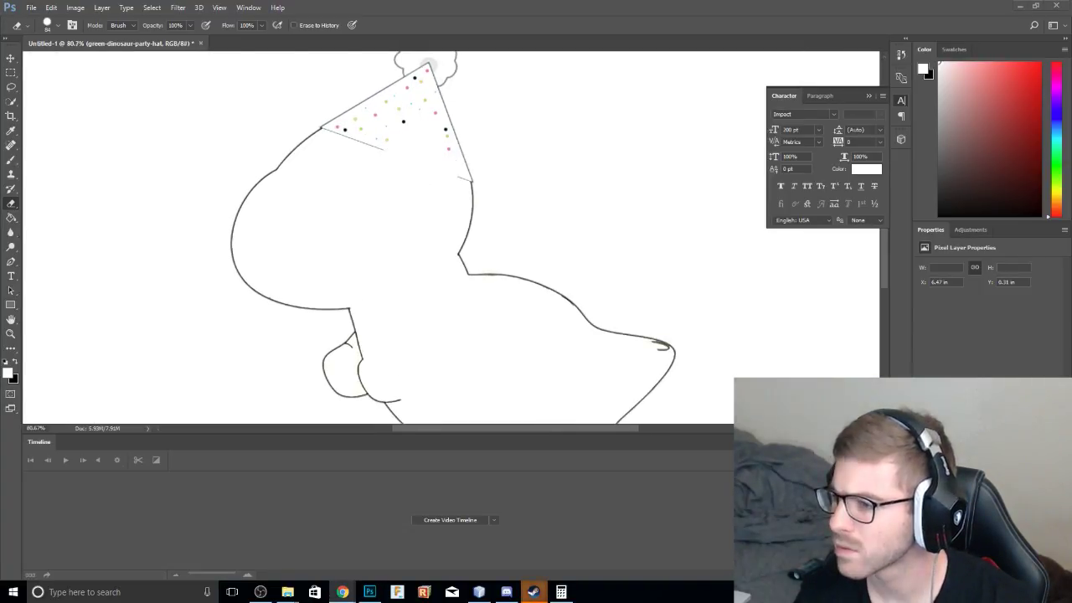
Erase the interior lines of the arms and chest, leaving only the outer contour of the front arm.
{"action": "scroll", "coordinate": [612, 305], "scroll_direction": "up", "scroll_amount": 3, "text": "alt"}
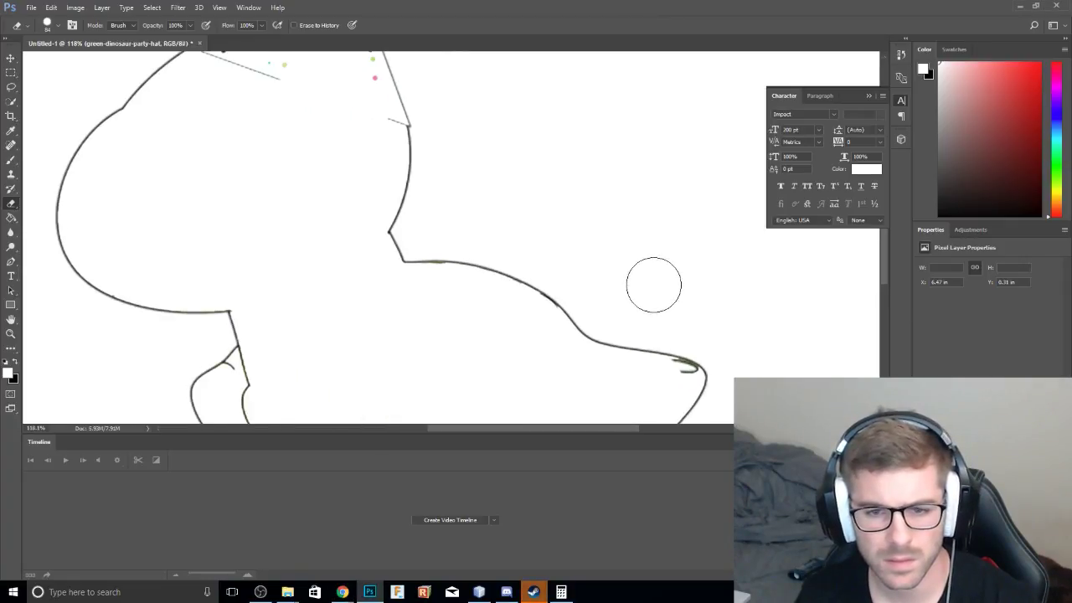
{"action": "left_click_drag", "start_coordinate": [323, 318], "coordinate": [477, 160]}
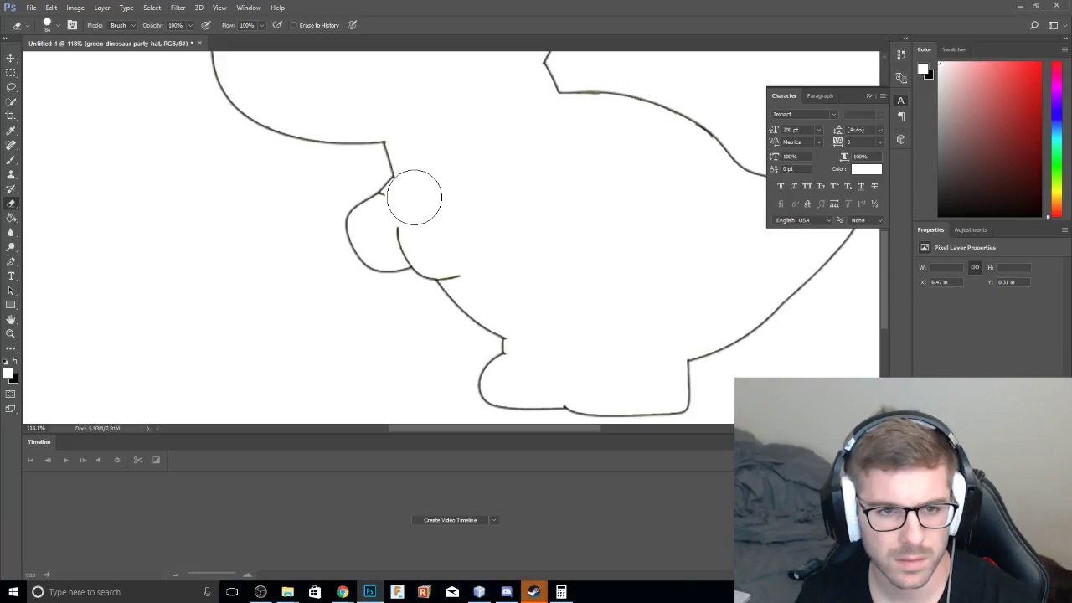
{"action": "mouse_move", "coordinate": [414, 197]}
{"action": "left_mouse_down"}
{"action": "mouse_move", "coordinate": [399, 215]}
{"action": "mouse_move", "coordinate": [406, 238]}
{"action": "mouse_move", "coordinate": [459, 262]}
{"action": "left_mouse_up"}
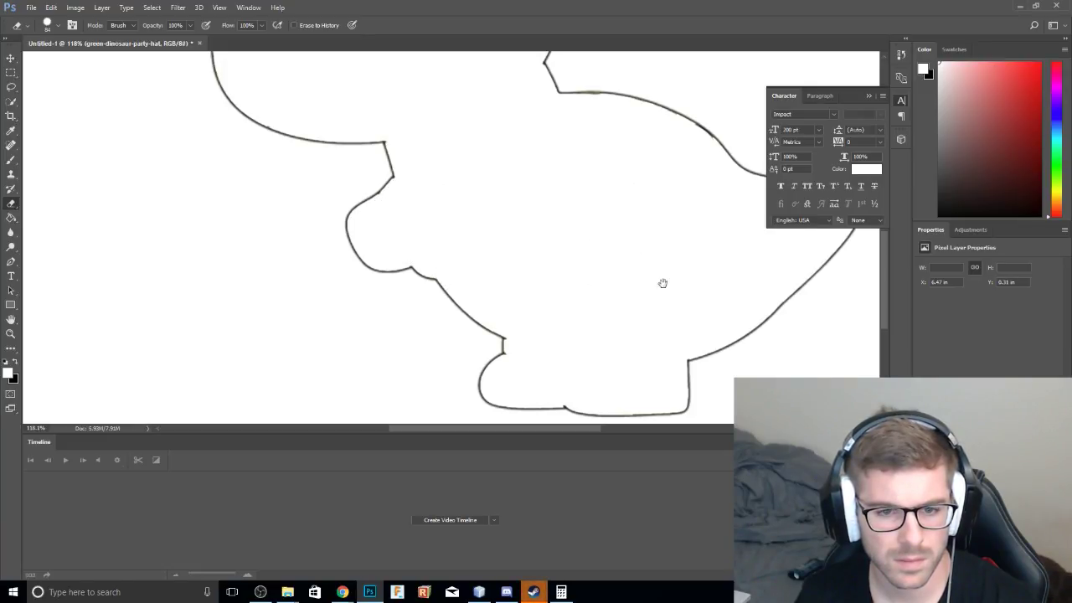
Reduce the Eraser size to 23 px and erase the remains of the spot at the tail tip.
{"action": "left_click_drag", "start_coordinate": [663, 283], "coordinate": [517, 340]}
{"action": "scroll", "coordinate": [628, 312], "scroll_direction": "up", "scroll_amount": 4, "text": "alt"}
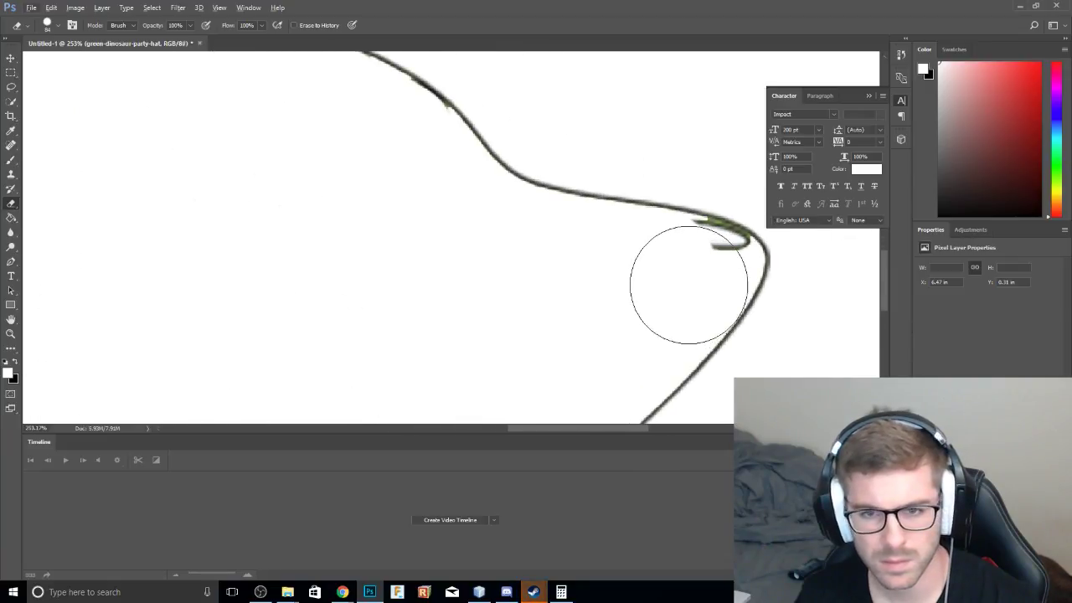
{"action": "left_click_drag", "start_coordinate": [688, 285], "coordinate": [694, 276]}
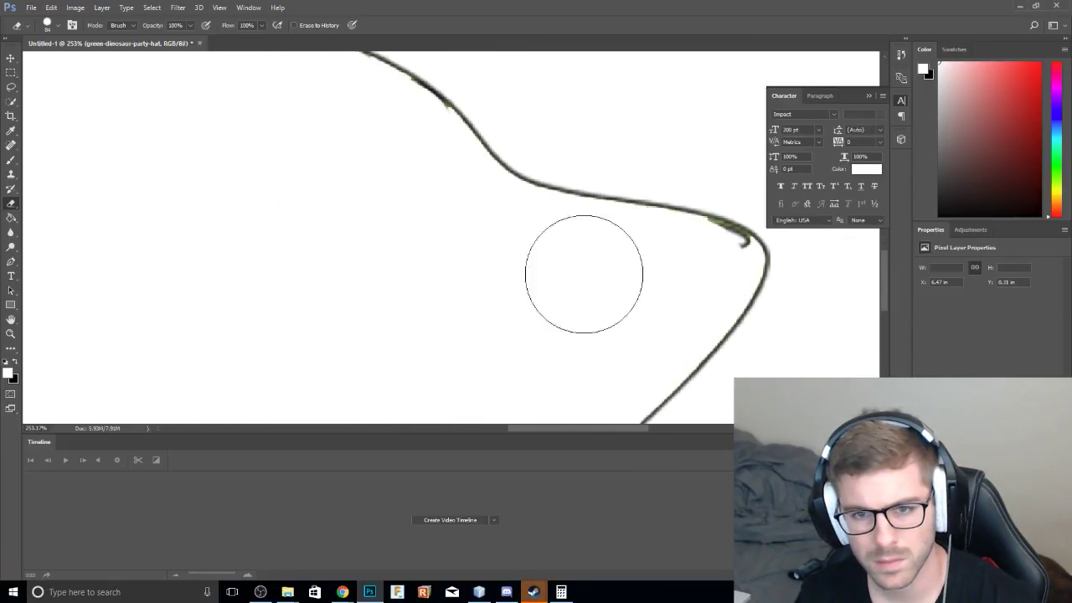
{"action": "left_click", "coordinate": [57, 25]}
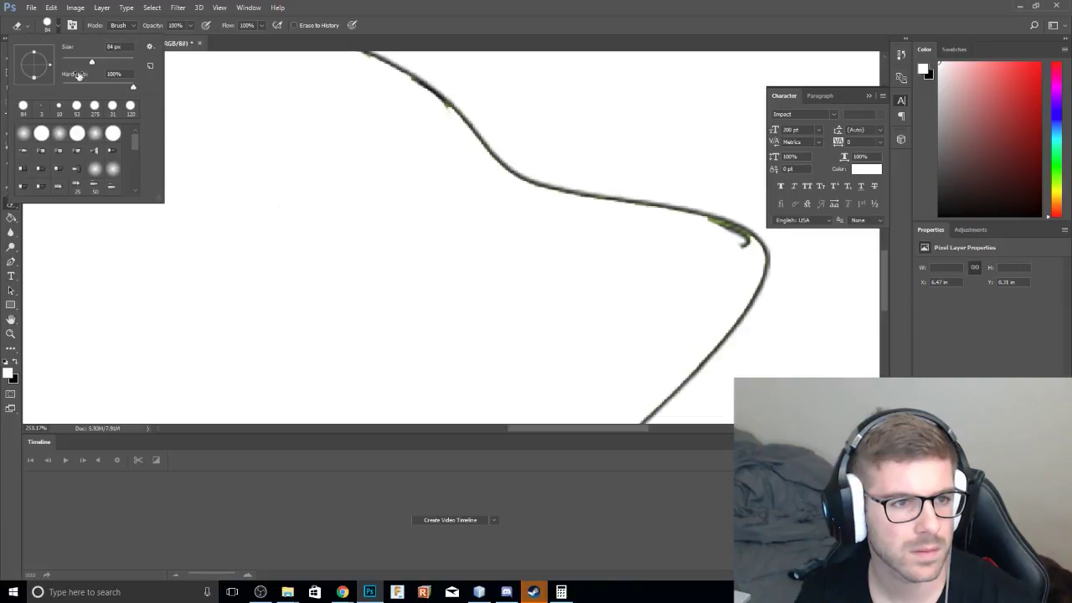
{"action": "left_click_drag", "start_coordinate": [75, 63], "coordinate": [69, 62]}
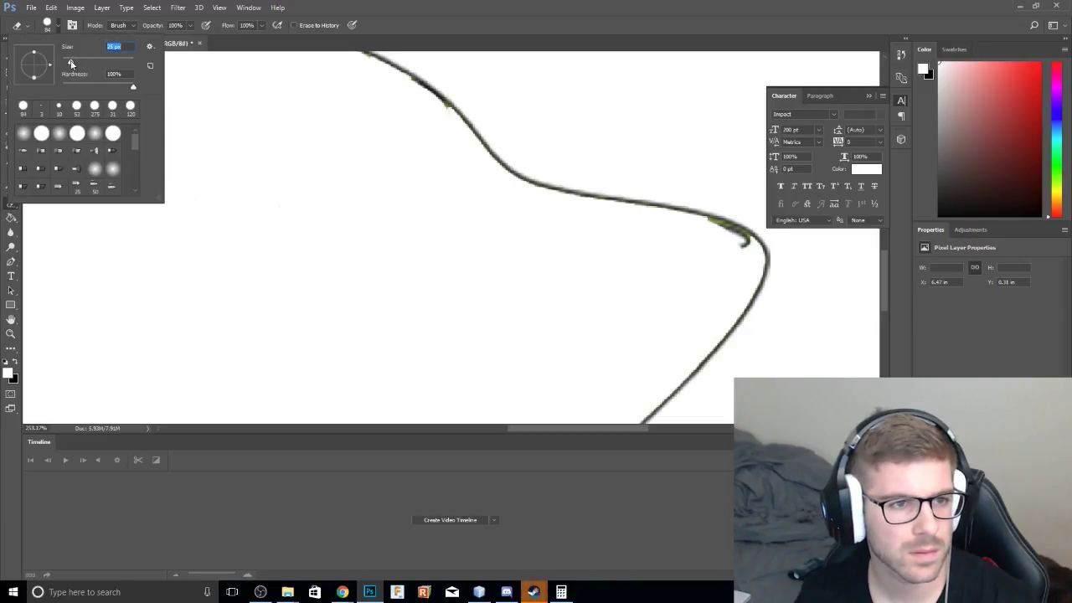
{"action": "left_click", "coordinate": [735, 248]}
{"action": "left_click_drag", "start_coordinate": [737, 249], "coordinate": [711, 232]}
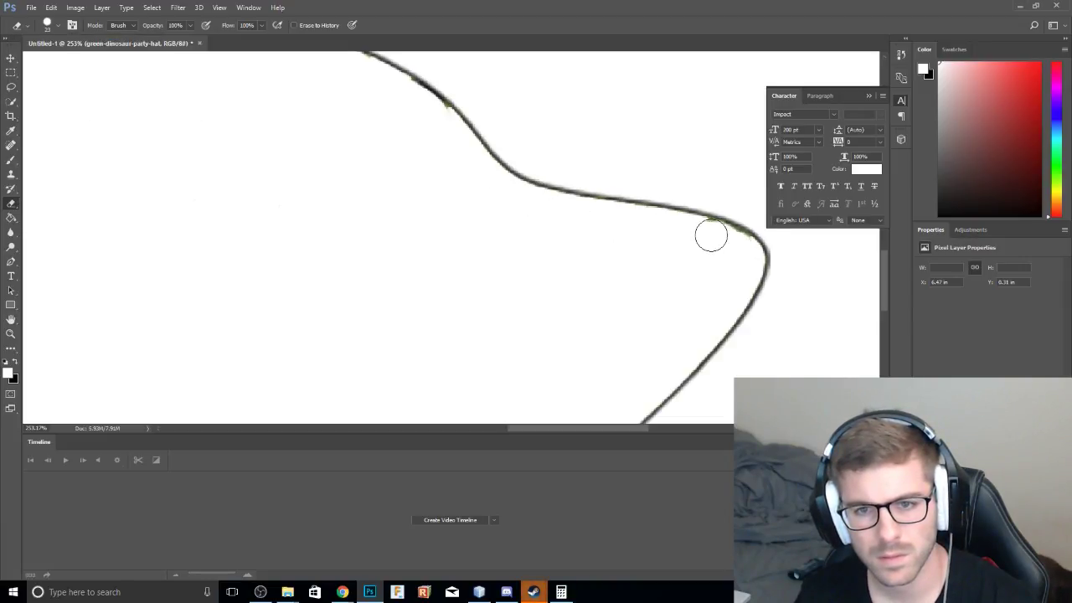
Erase the remaining ends of the party hat's brim line and the dots on the lower part of the hat.
{"action": "left_click_drag", "start_coordinate": [391, 184], "coordinate": [656, 234]}
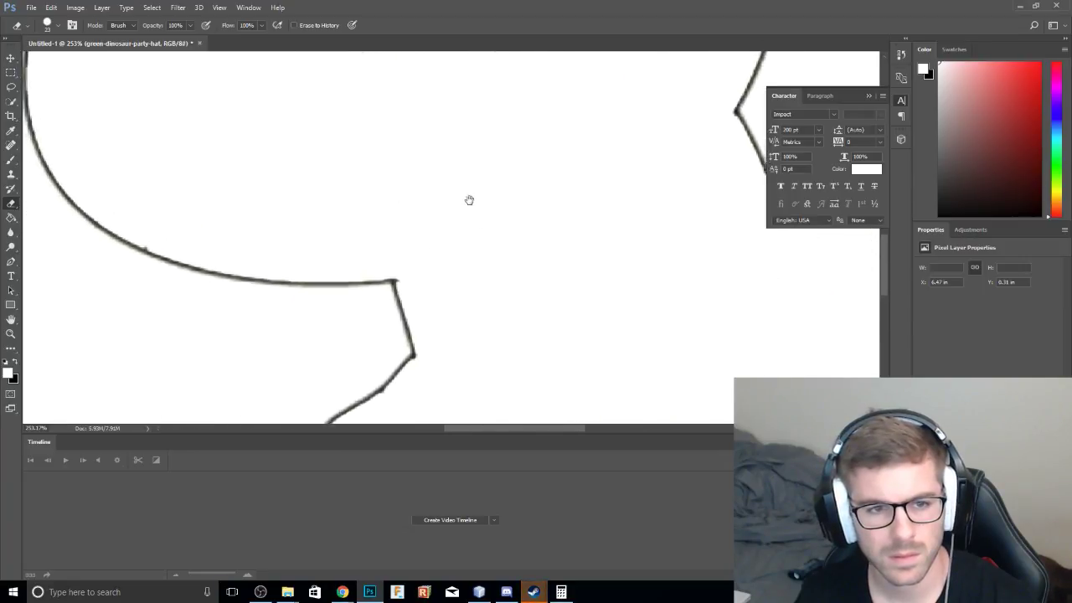
{"action": "scroll", "coordinate": [453, 206], "scroll_direction": "down", "scroll_amount": 5, "text": "alt"}
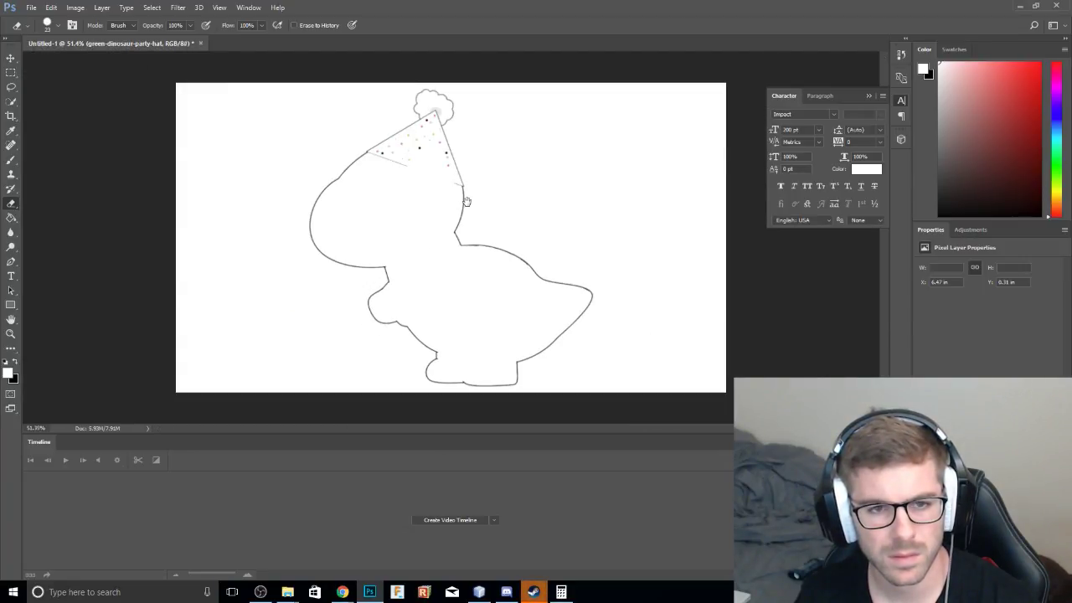
{"action": "scroll", "coordinate": [439, 168], "scroll_direction": "up", "scroll_amount": 3, "text": "alt"}
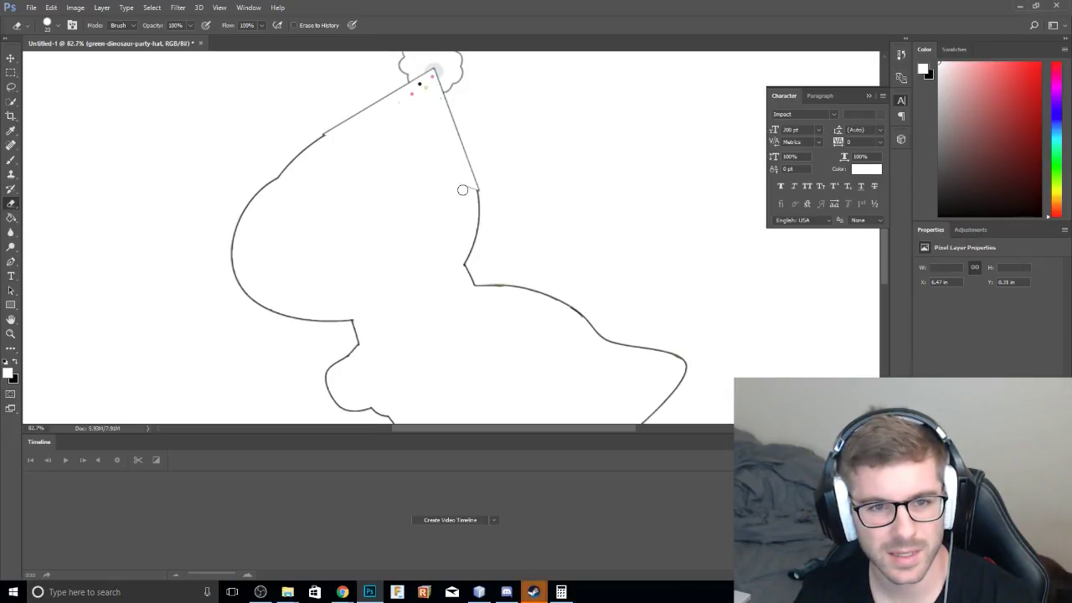
{"action": "left_click_drag", "start_coordinate": [417, 155], "coordinate": [416, 184]}
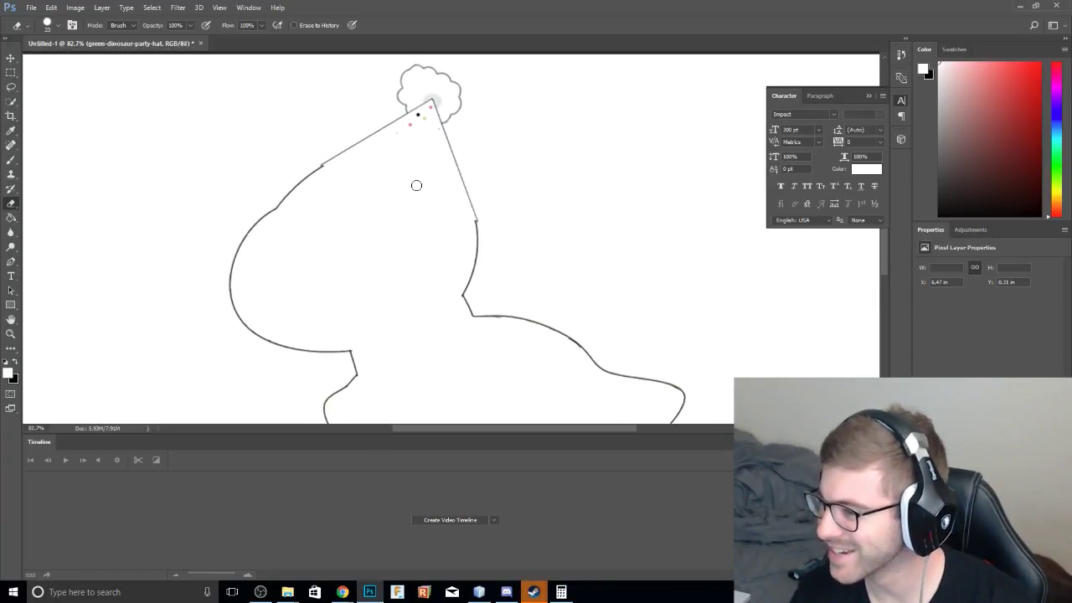
Erase the last coloured dots near the hat's tip, plus the tip lines and grey shading inside the pom-pom.
{"action": "scroll", "coordinate": [388, 188], "scroll_direction": "up", "scroll_amount": 5, "text": "alt"}
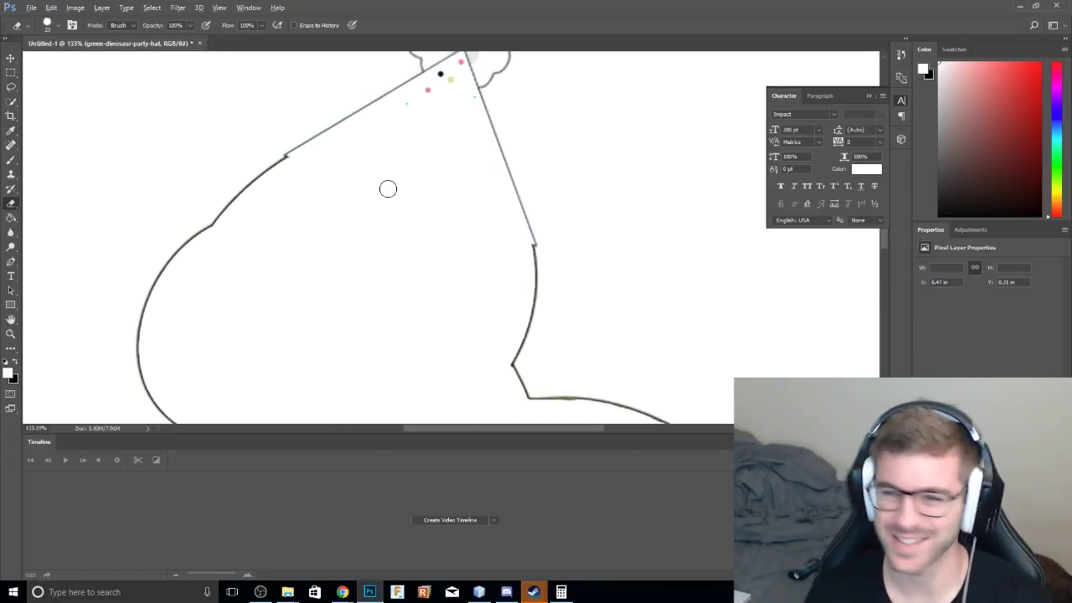
{"action": "left_click_drag", "start_coordinate": [430, 112], "coordinate": [422, 180]}
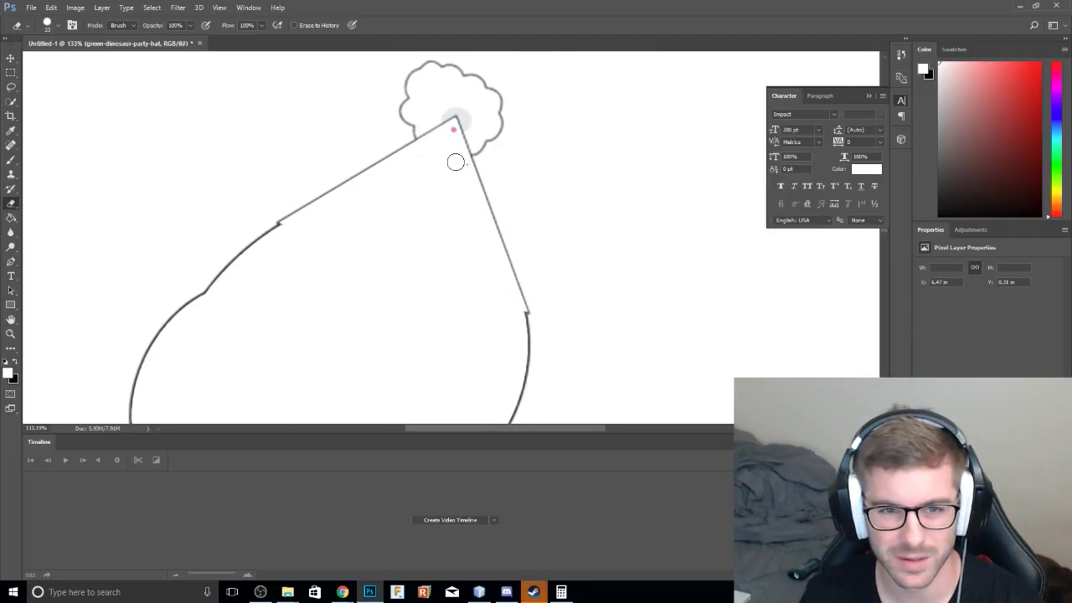
{"action": "left_click_drag", "start_coordinate": [423, 137], "coordinate": [461, 124]}
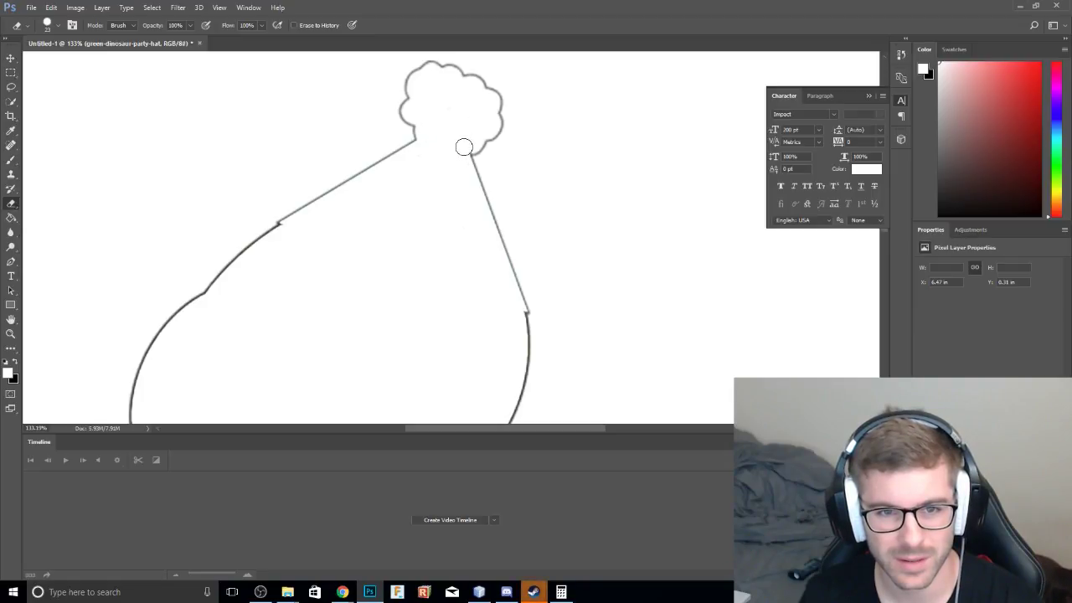
{"action": "scroll", "coordinate": [464, 147], "scroll_direction": "down", "scroll_amount": 5, "text": "alt"}
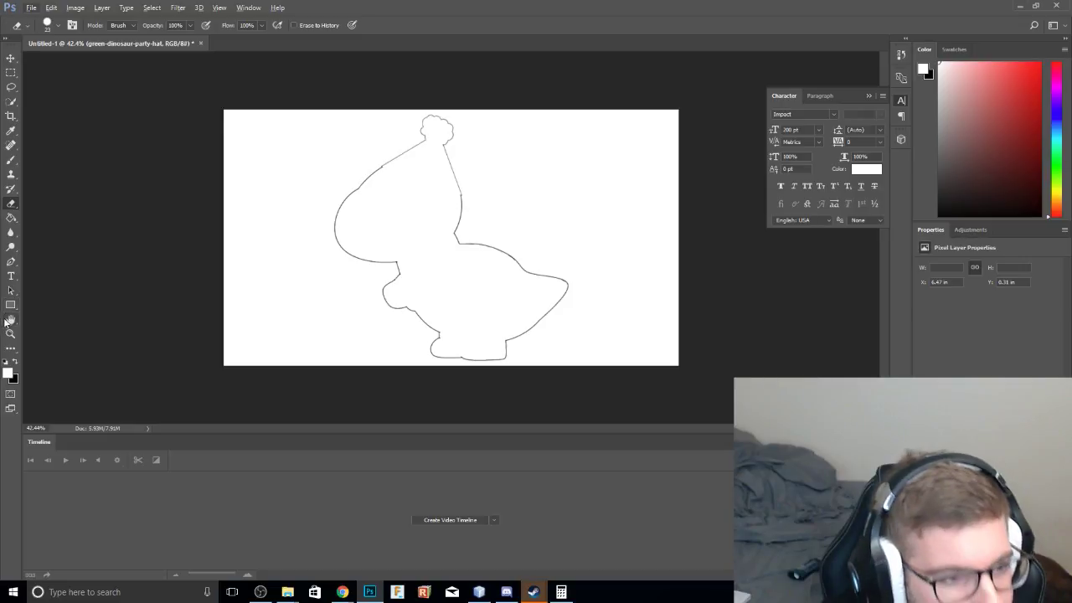
Use the Magic Eraser to make the white background and the large white areas inside the dinosaur's body and head transparent.
{"action": "left_click", "coordinate": [11, 207]}
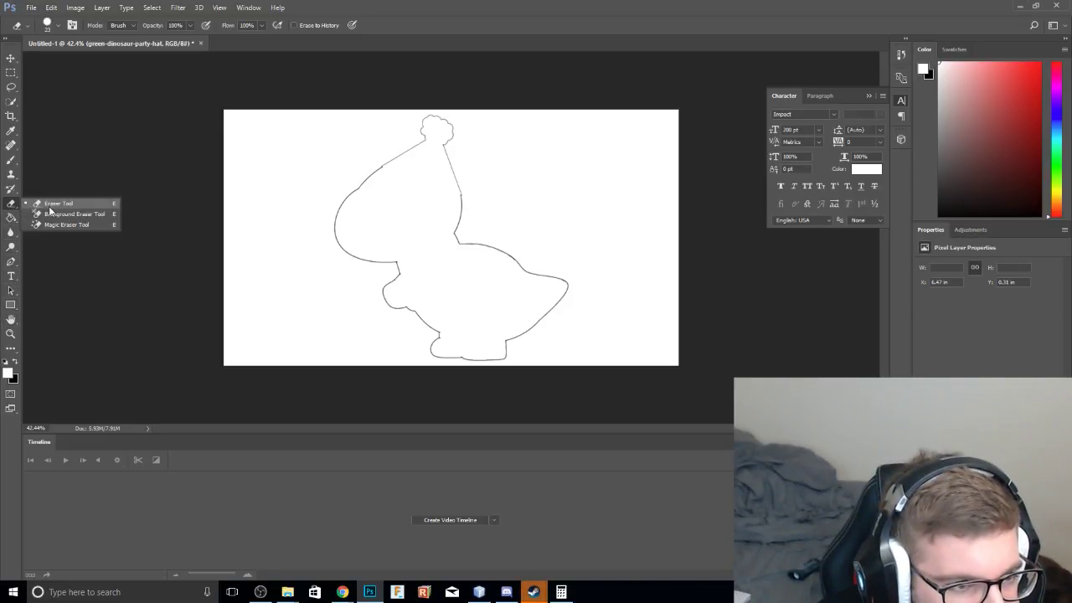
{"action": "left_click", "coordinate": [50, 225]}
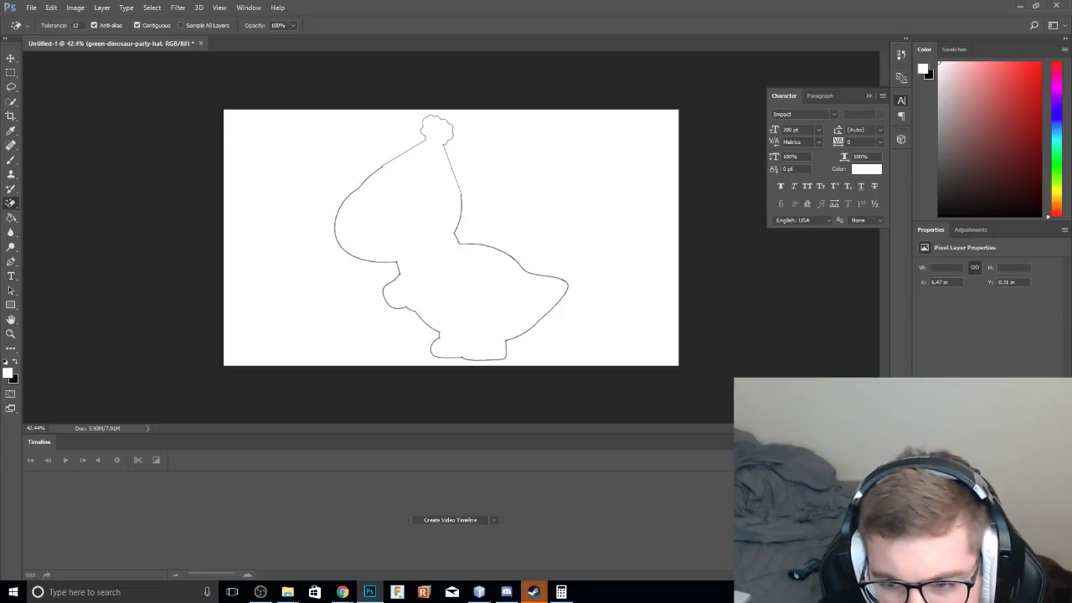
{"action": "left_click", "coordinate": [592, 323]}
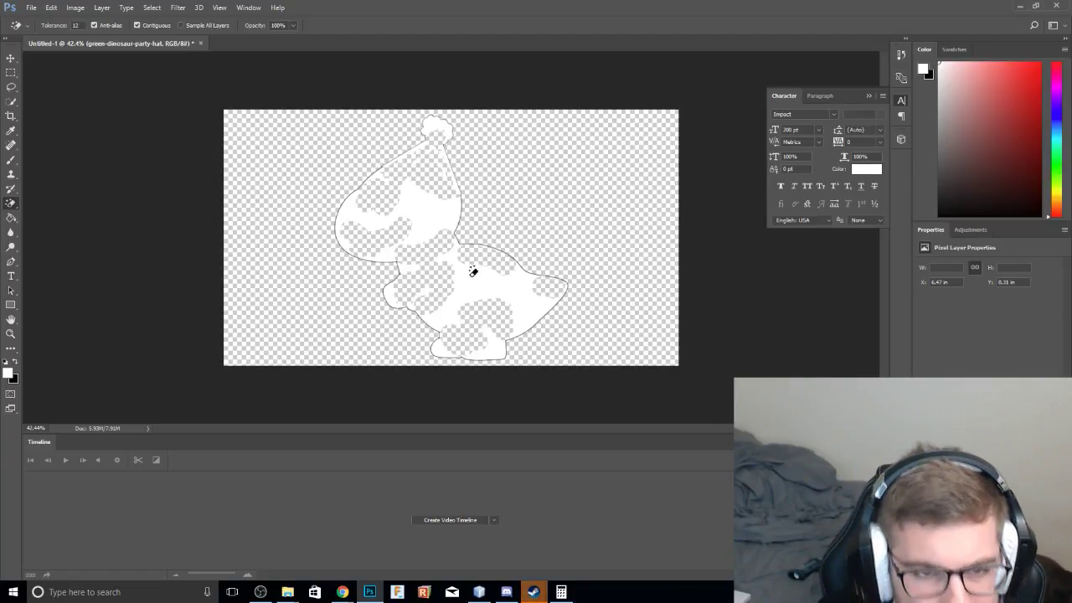
{"action": "left_click", "coordinate": [475, 298]}
{"action": "scroll", "coordinate": [473, 300], "scroll_direction": "up", "scroll_amount": 2, "text": "alt"}
{"action": "left_click", "coordinate": [412, 211]}
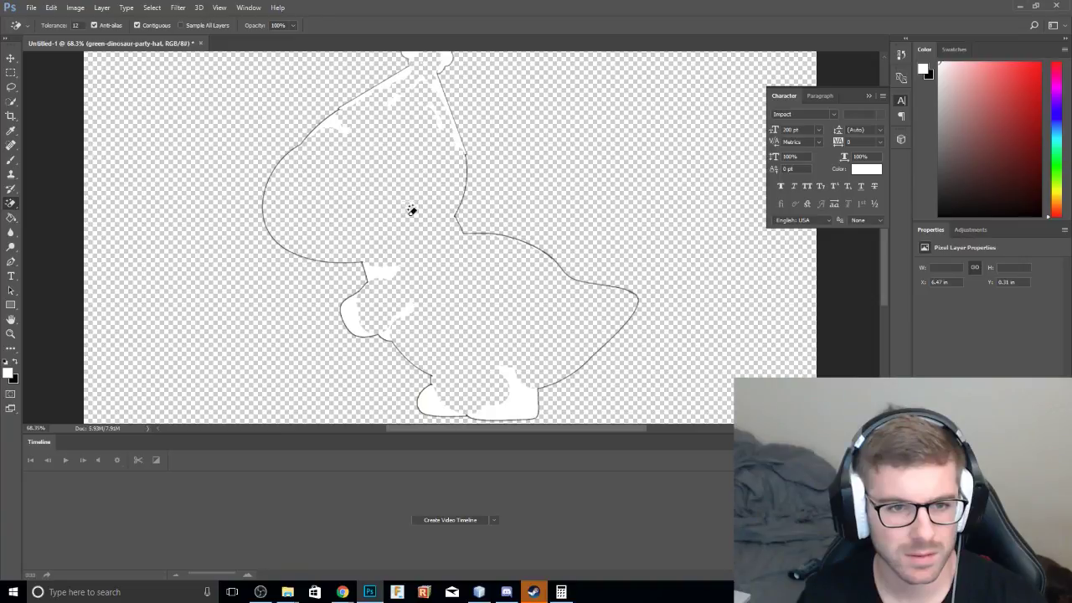
Remove the leftover white patches from the dinosaur's feet, front arm and neck with the Magic Eraser.
{"action": "scroll", "coordinate": [380, 211], "scroll_direction": "down", "scroll_amount": 2, "text": "alt"}
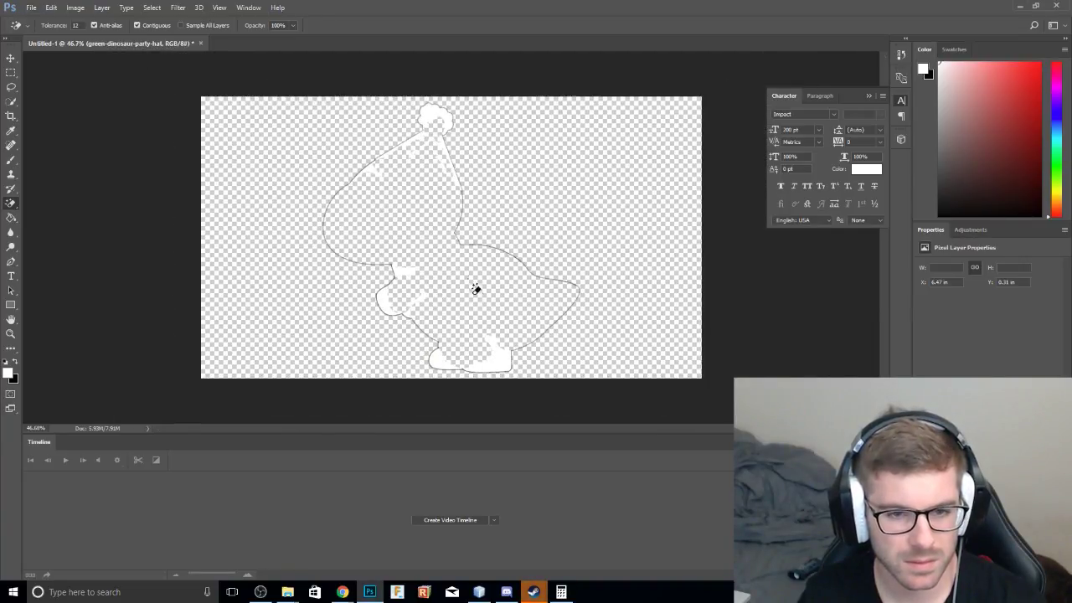
{"action": "scroll", "coordinate": [475, 288], "scroll_direction": "up", "scroll_amount": 4, "text": "alt"}
{"action": "scroll", "coordinate": [491, 328], "scroll_direction": "down", "scroll_amount": 3}
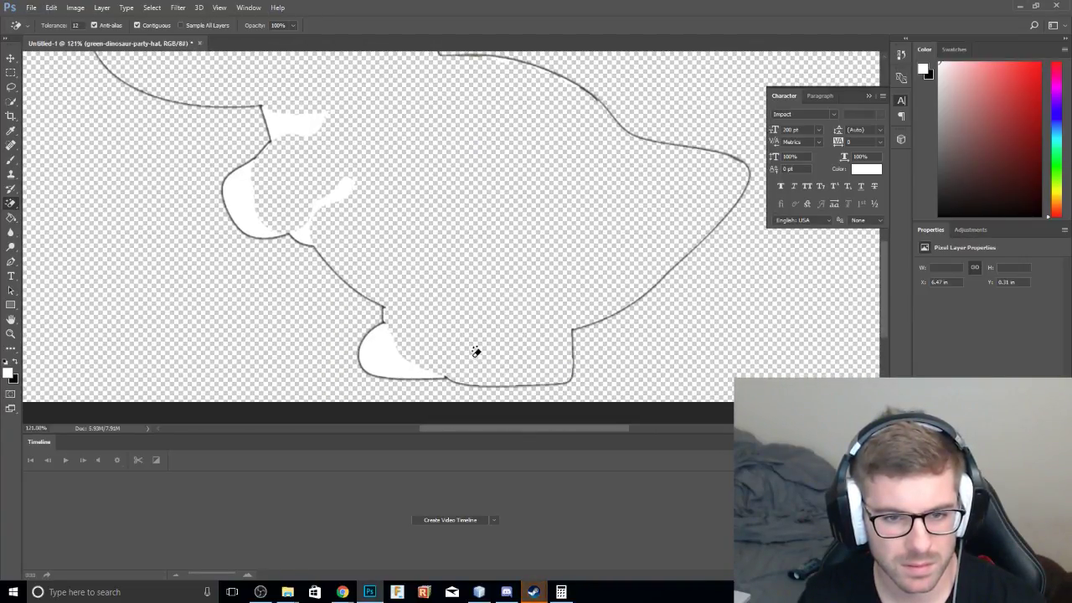
{"action": "left_click", "coordinate": [390, 358]}
{"action": "left_click_drag", "start_coordinate": [390, 246], "coordinate": [476, 285]}
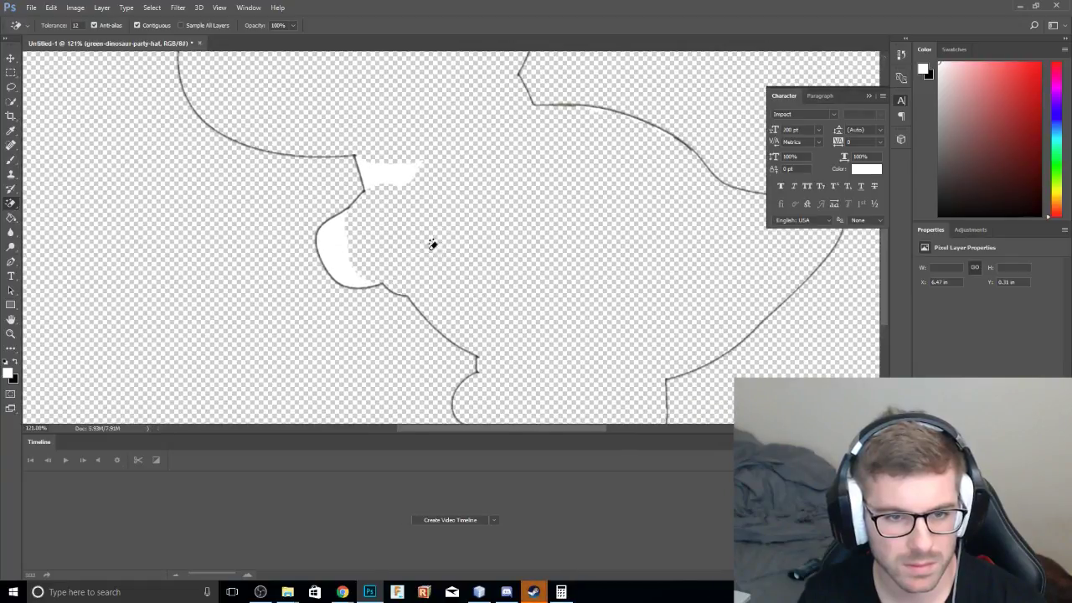
{"action": "left_click", "coordinate": [345, 258]}
{"action": "left_click", "coordinate": [395, 176]}
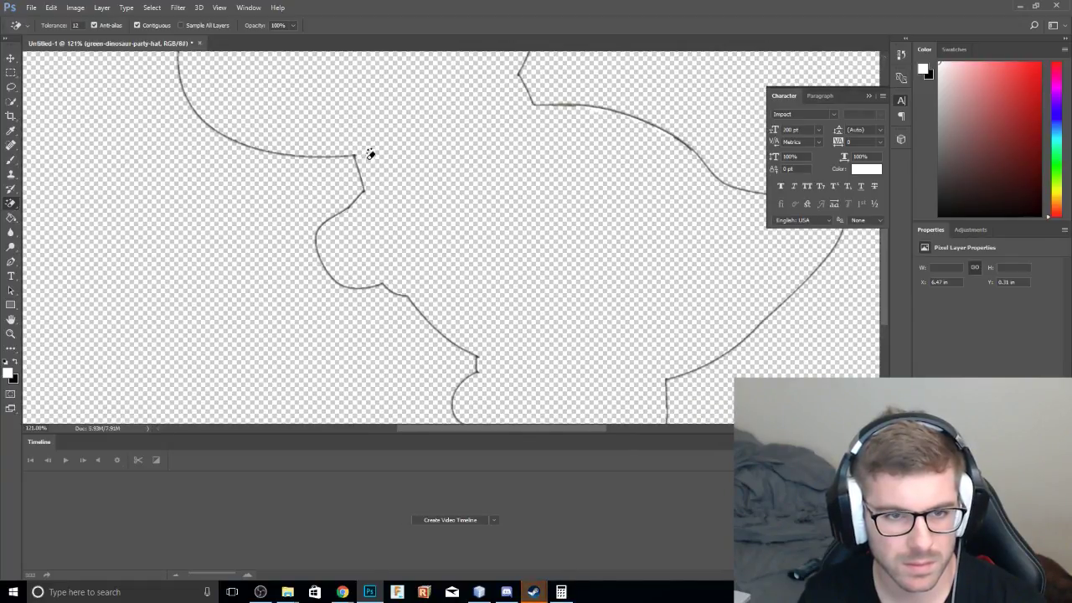
Remove the leftover white from the forehead, the pom-pom and the front half of the party hat with the Magic Eraser.
{"action": "left_click_drag", "start_coordinate": [371, 154], "coordinate": [413, 378]}
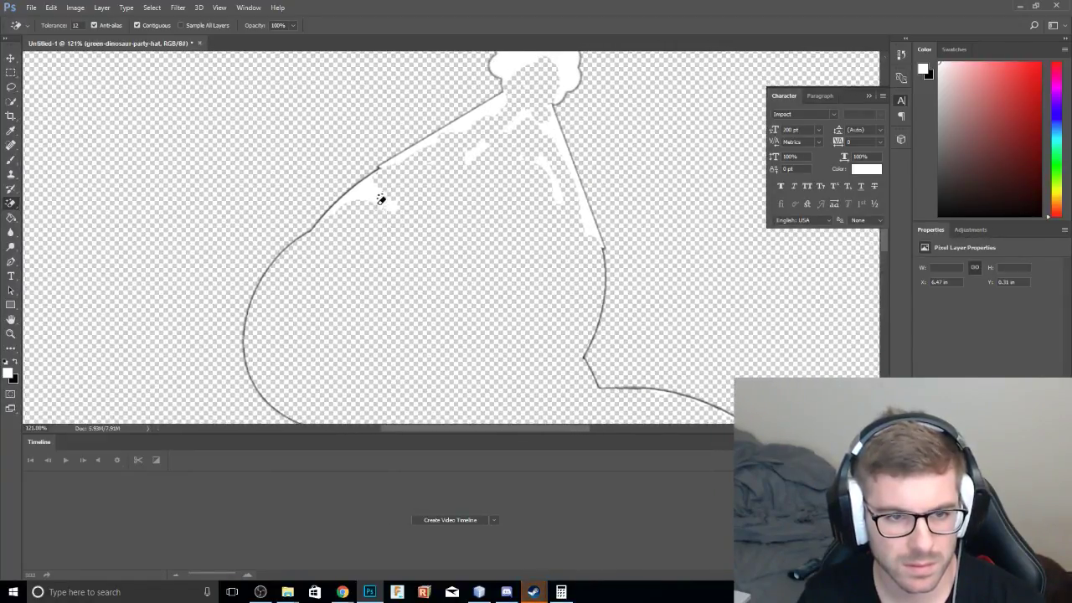
{"action": "left_click", "coordinate": [370, 197]}
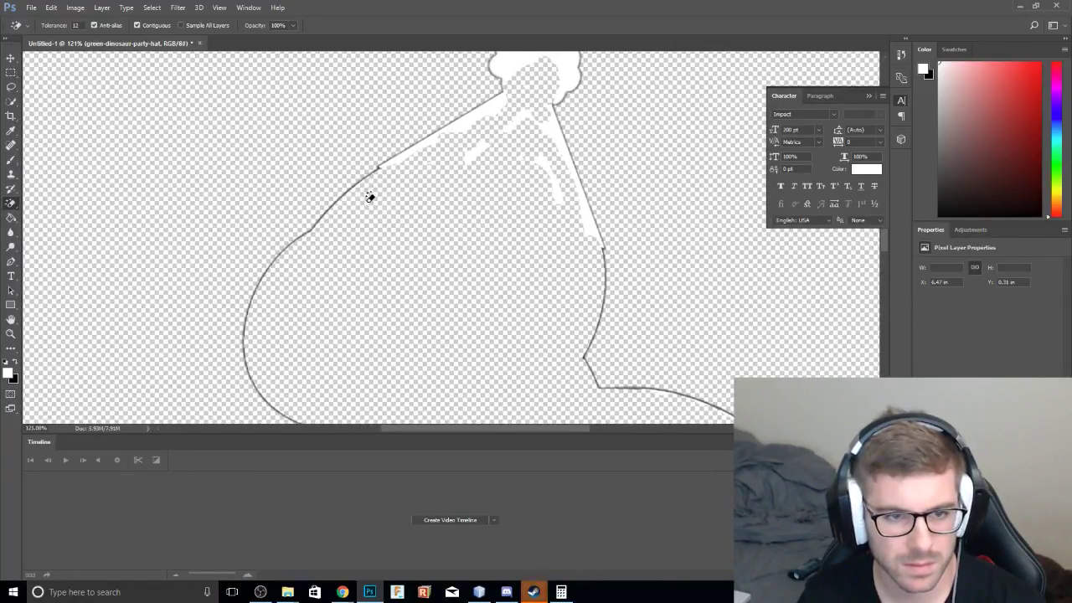
{"action": "scroll", "coordinate": [507, 210], "scroll_direction": "up", "scroll_amount": 2, "text": "alt"}
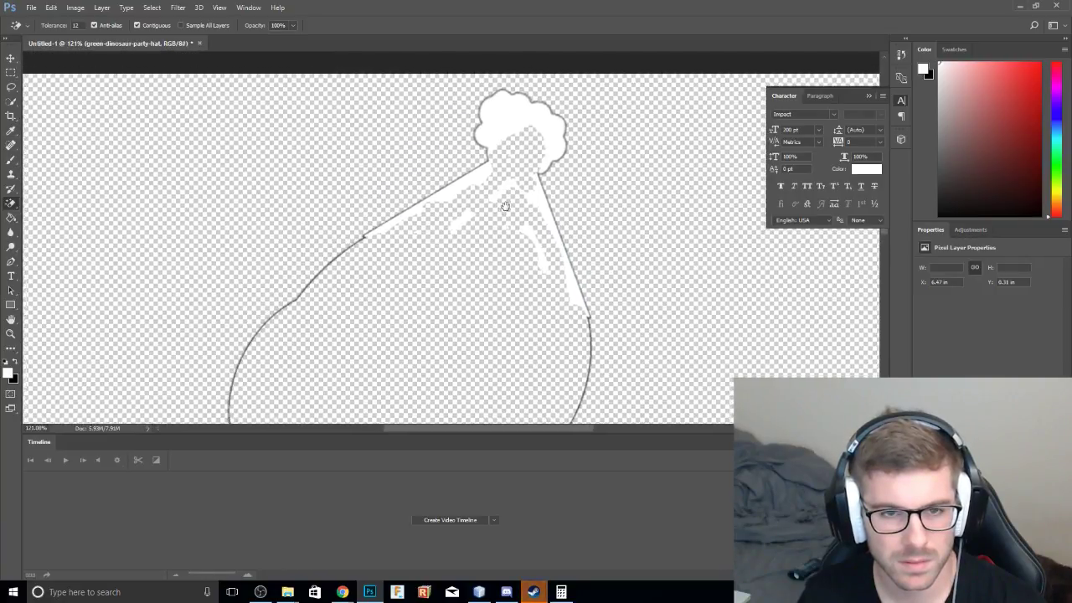
{"action": "scroll", "coordinate": [487, 206], "scroll_direction": "up", "scroll_amount": 2, "text": "alt"}
{"action": "scroll", "coordinate": [486, 207], "scroll_direction": "up", "scroll_amount": 1, "text": "alt"}
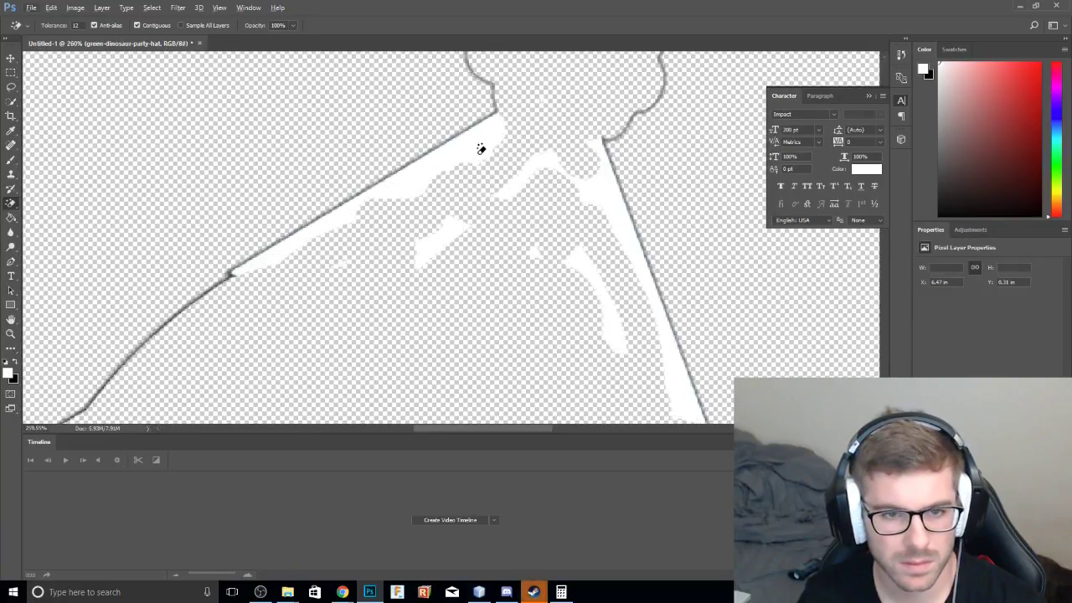
{"action": "left_click", "coordinate": [478, 148]}
{"action": "left_click", "coordinate": [453, 231]}
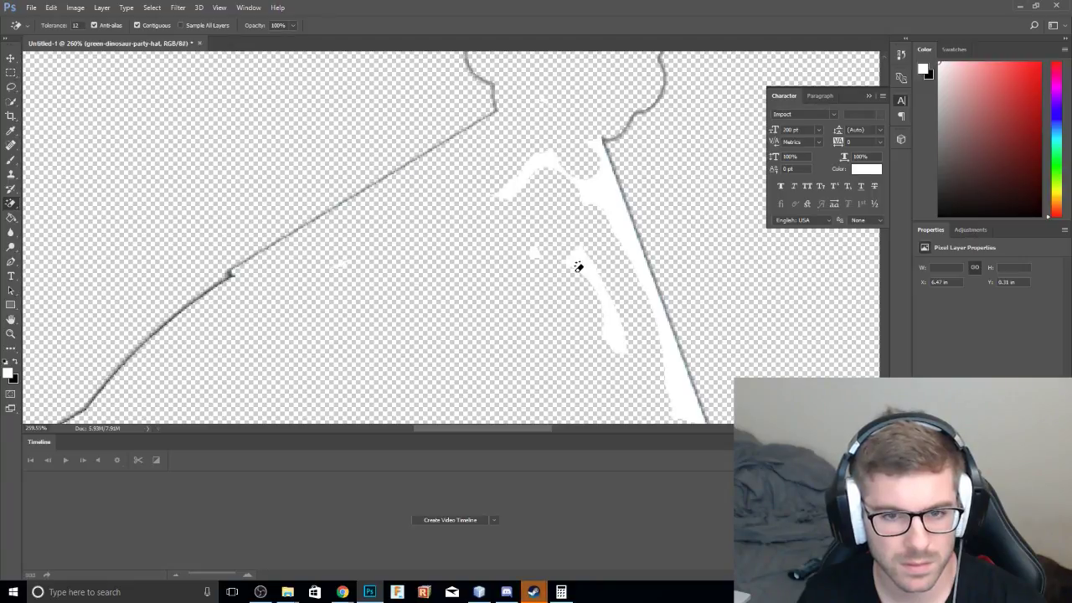
{"action": "left_click", "coordinate": [583, 260]}
{"action": "left_click", "coordinate": [607, 216]}
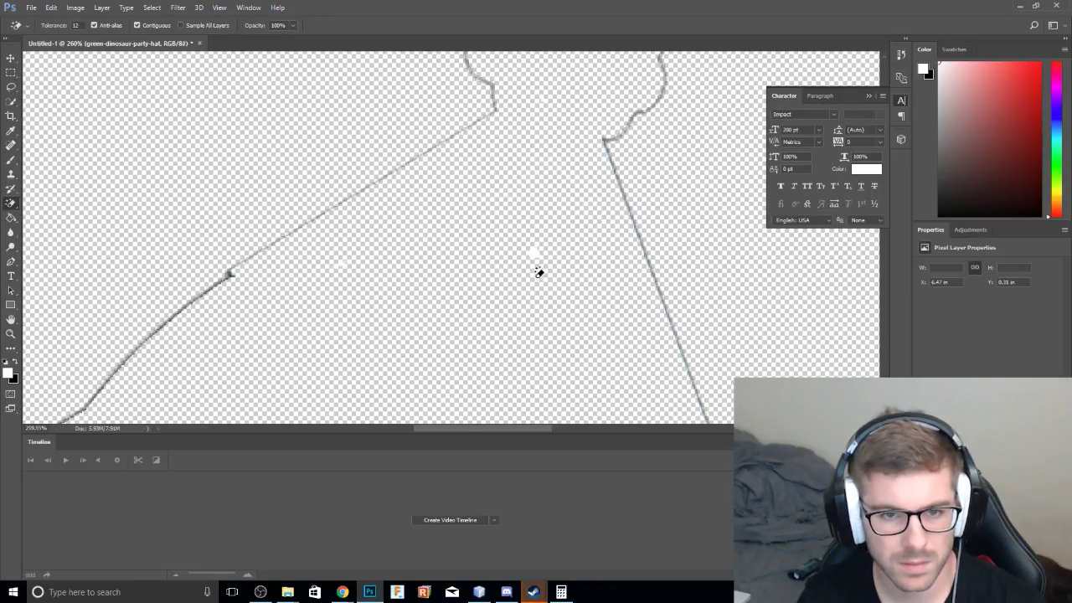
{"action": "left_click", "coordinate": [484, 280]}
{"action": "key", "text": "ctrl+alt+z"}
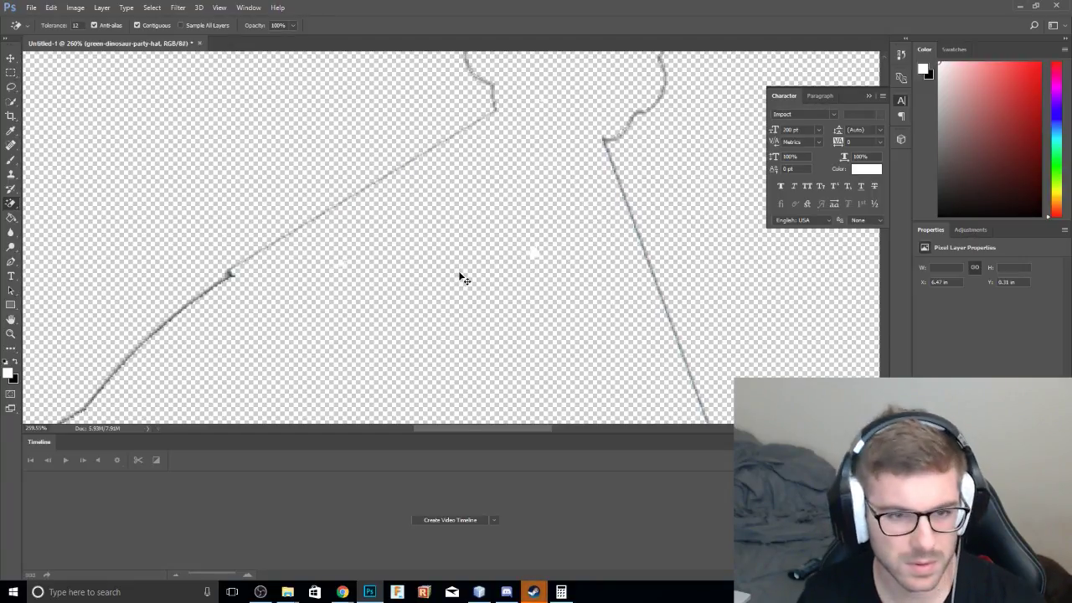
{"action": "key", "text": "ctrl+alt+z"}
{"action": "key", "text": "ctrl+alt+z"}
{"action": "key", "text": "ctrl+alt+z"}
{"action": "key", "text": "ctrl+alt+z"}
{"action": "key", "text": "ctrl+alt+z"}
{"action": "key", "text": "ctrl+alt+z"}
{"action": "key", "text": "ctrl+alt+z"}
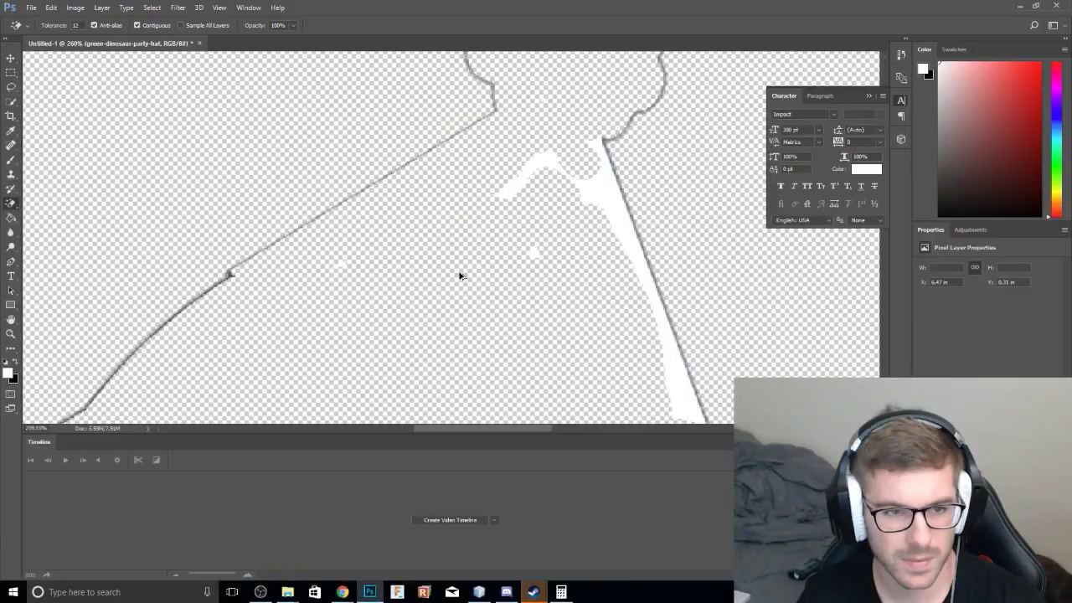
{"action": "key", "text": "alt+z"}
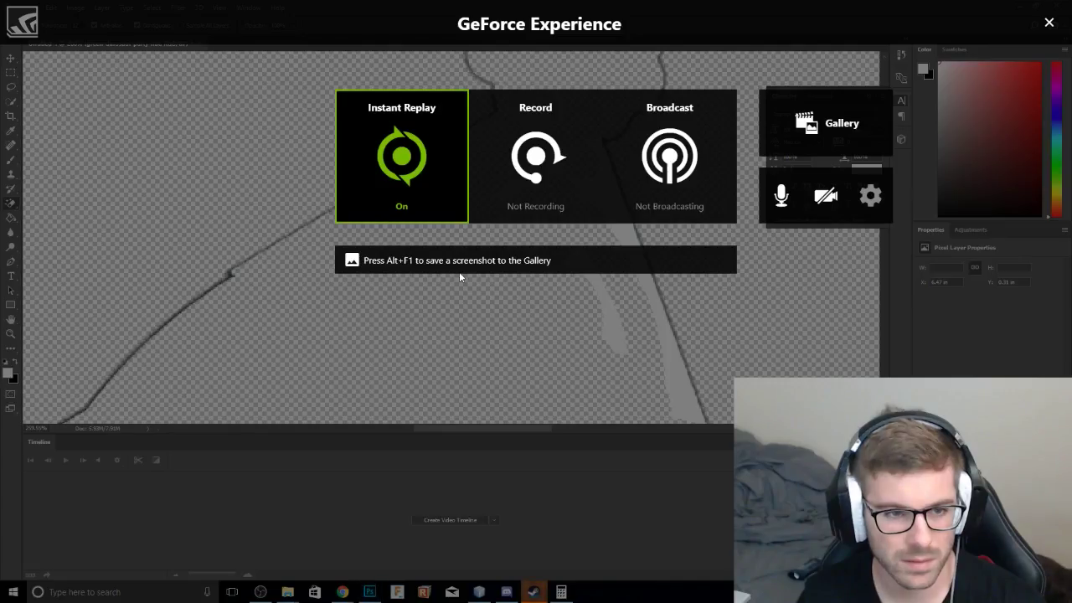
{"action": "key", "text": "alt+z"}
Remove the white strips along the hat's back edge and the remaining white specks inside the hat with the Magic Eraser.
{"action": "scroll", "coordinate": [444, 260], "scroll_direction": "down", "scroll_amount": 5, "text": "alt"}
{"action": "scroll", "coordinate": [442, 271], "scroll_direction": "down", "scroll_amount": 2, "text": "alt"}
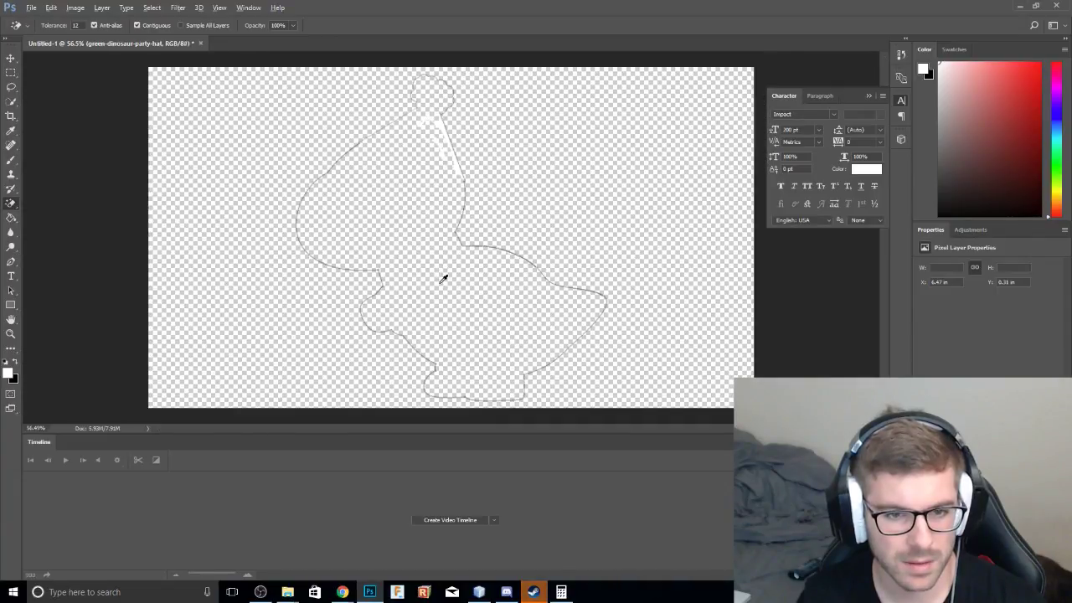
{"action": "scroll", "coordinate": [443, 277], "scroll_direction": "up", "scroll_amount": 5, "text": "alt"}
{"action": "left_click_drag", "start_coordinate": [428, 187], "coordinate": [488, 478]}
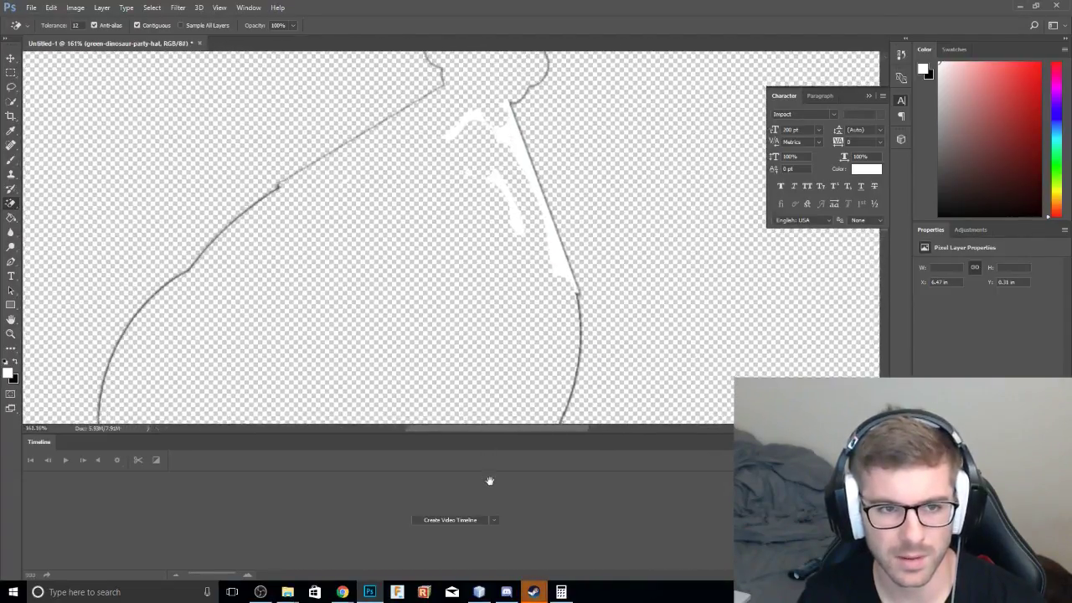
{"action": "left_click_drag", "start_coordinate": [446, 245], "coordinate": [448, 313]}
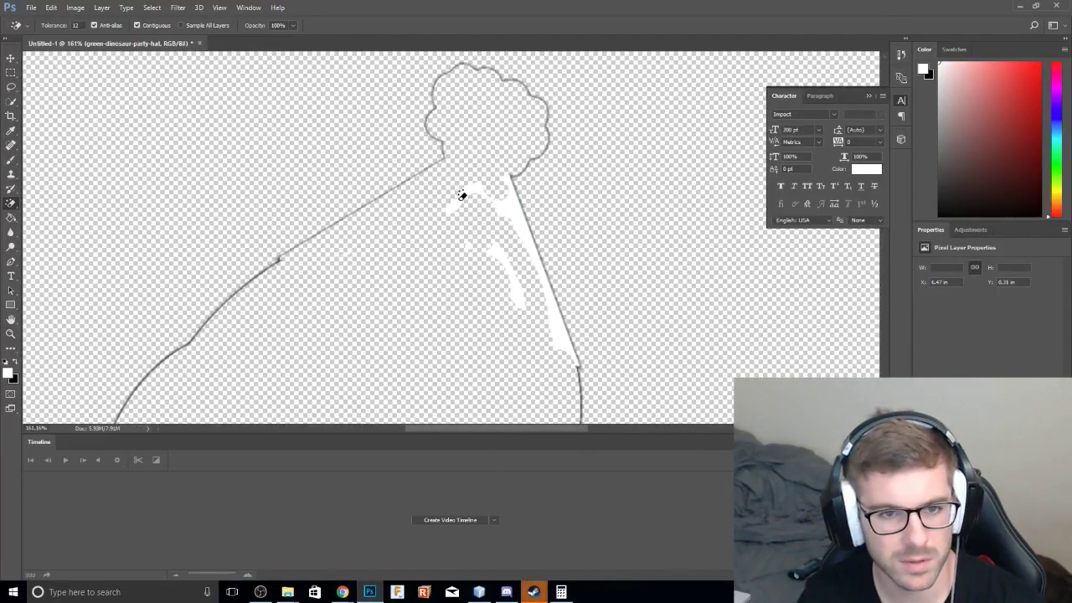
{"action": "scroll", "coordinate": [472, 193], "scroll_direction": "up", "scroll_amount": 4, "text": "alt"}
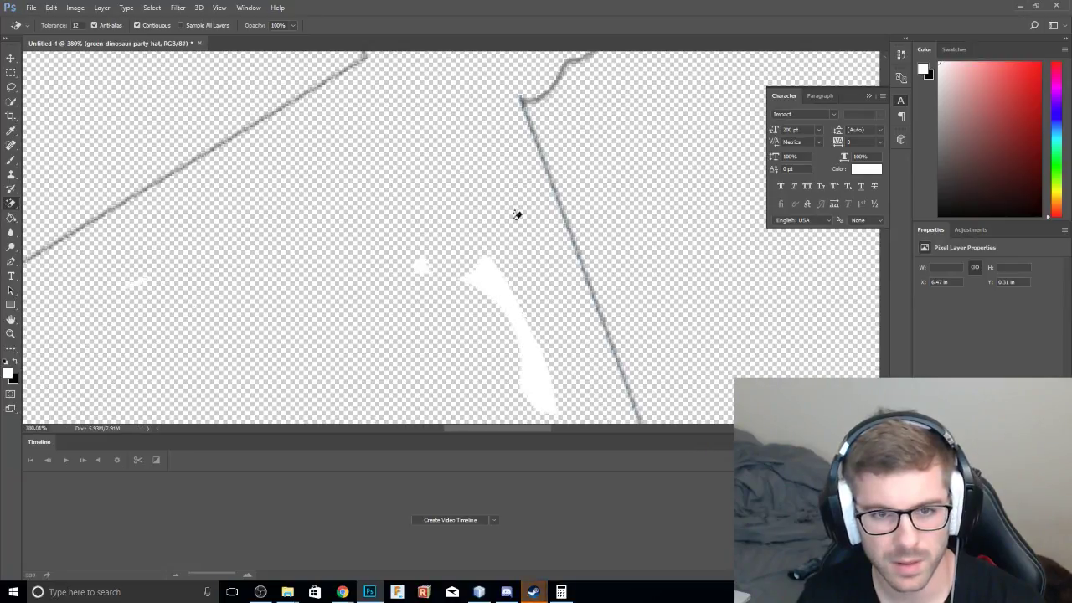
{"action": "left_click", "coordinate": [491, 292]}
{"action": "scroll", "coordinate": [423, 280], "scroll_direction": "up", "scroll_amount": 2, "text": "alt"}
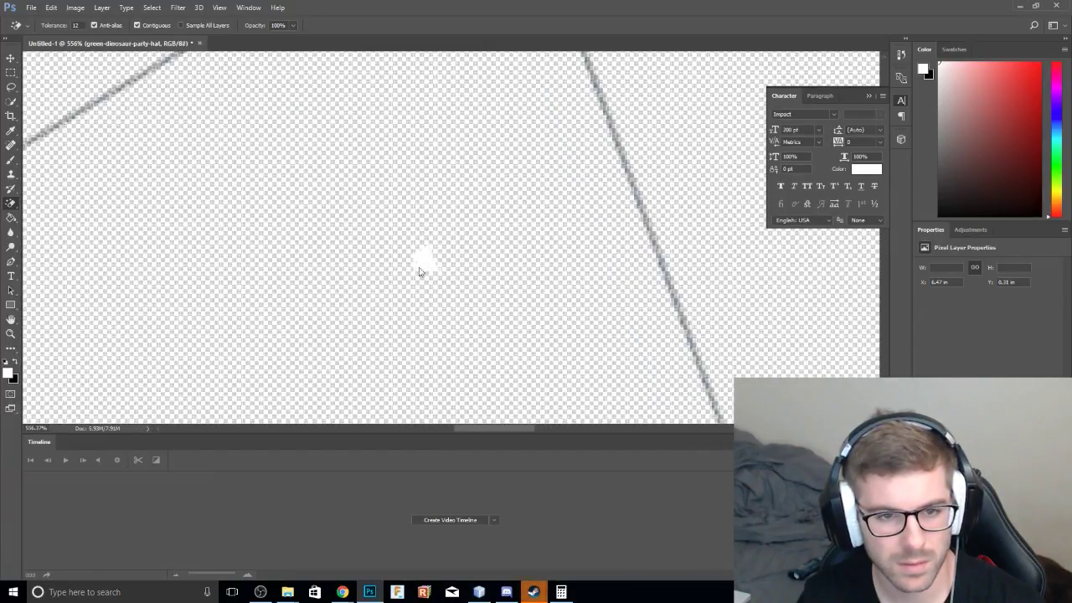
{"action": "left_click", "coordinate": [419, 272]}
{"action": "scroll", "coordinate": [567, 290], "scroll_direction": "left", "scroll_amount": 3, "text": "ctrl"}
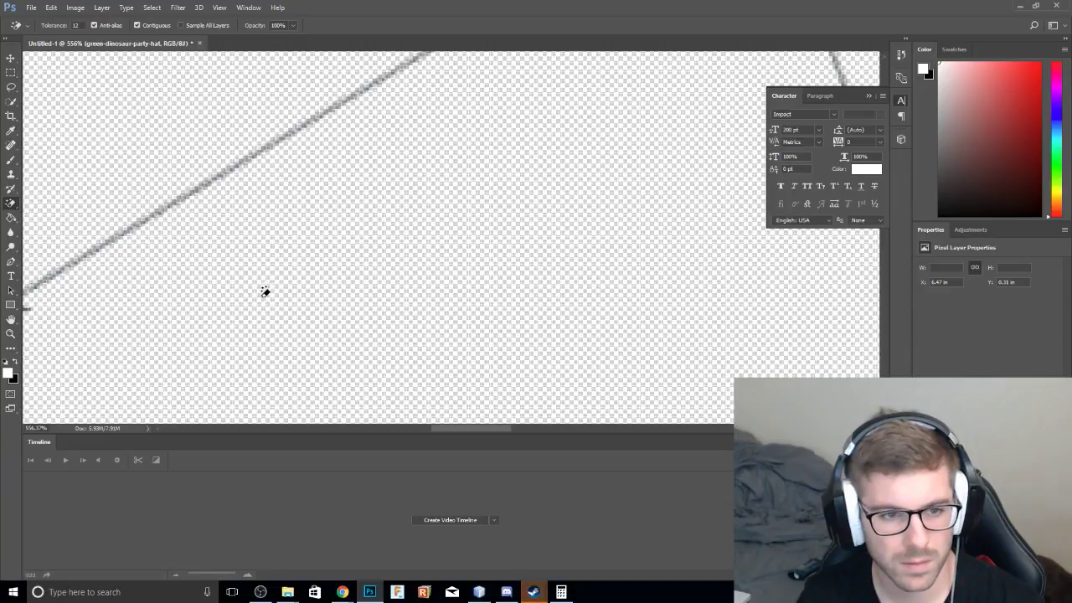
Thicken the thin dinosaur outline with a black, centred Stroke layer style.
{"action": "scroll", "coordinate": [431, 311], "scroll_direction": "down", "scroll_amount": 8, "text": "alt"}
{"action": "scroll", "coordinate": [457, 326], "scroll_direction": "down", "scroll_amount": 1, "text": "alt"}
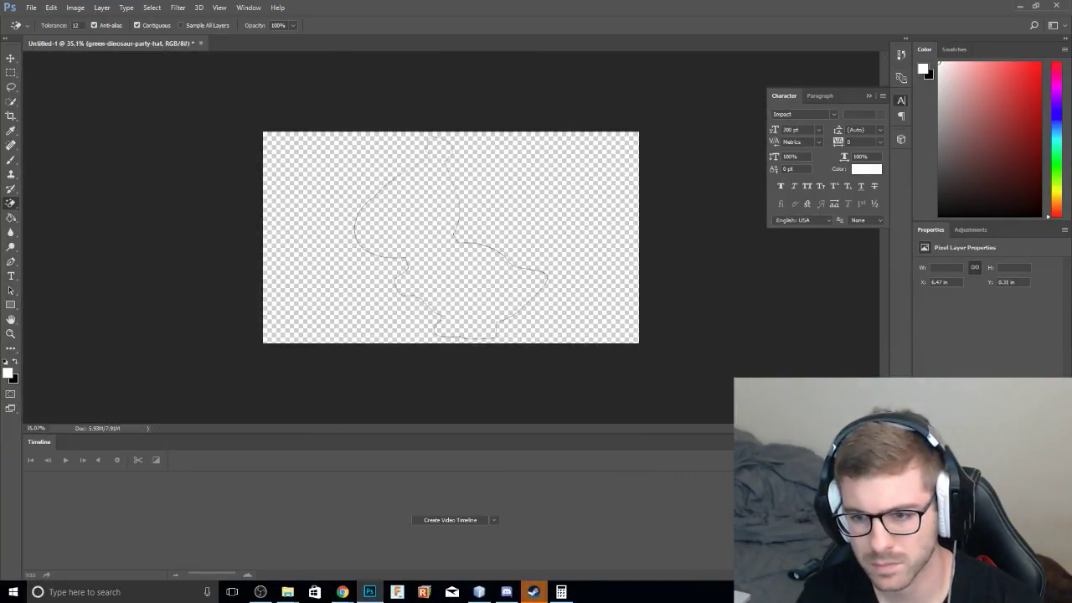
{"action": "key", "text": "F2"}
{"action": "left_click_drag", "start_coordinate": [719, 277], "coordinate": [808, 278]}
{"action": "left_click_drag", "start_coordinate": [748, 315], "coordinate": [752, 315]}
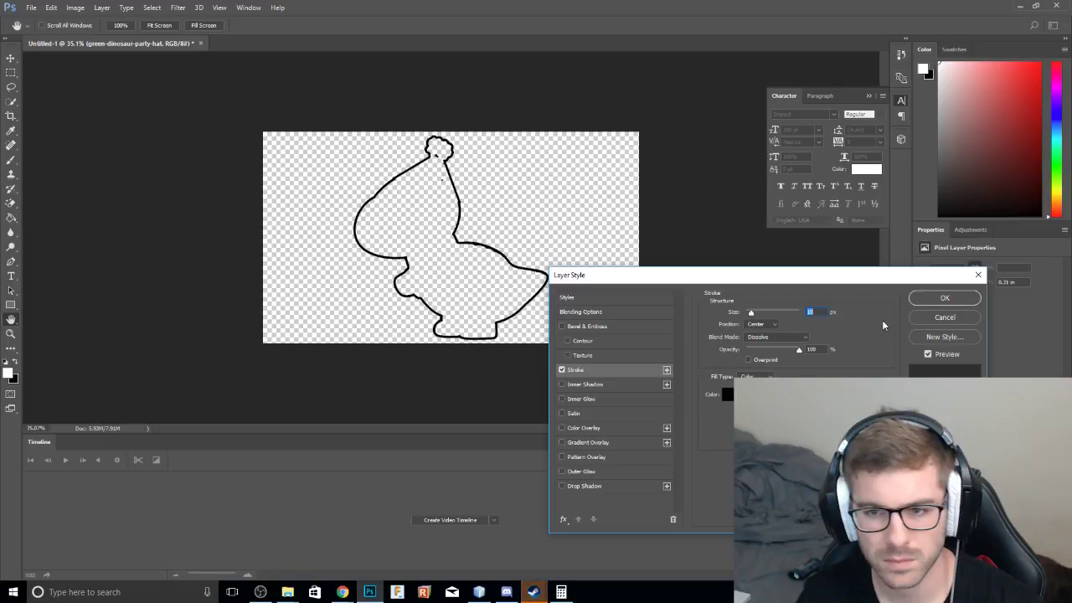
{"action": "left_click", "coordinate": [933, 300]}
Erase the stray black dots inside the dinosaur outline below the hat's pompom with the Eraser tool.
{"action": "key", "text": "w"}
{"action": "scroll", "coordinate": [450, 263], "scroll_direction": "up", "scroll_amount": 5, "text": "alt"}
{"action": "scroll", "coordinate": [450, 263], "scroll_direction": "up", "scroll_amount": 5, "text": "alt"}
{"action": "left_click_drag", "start_coordinate": [464, 239], "coordinate": [497, 378]}
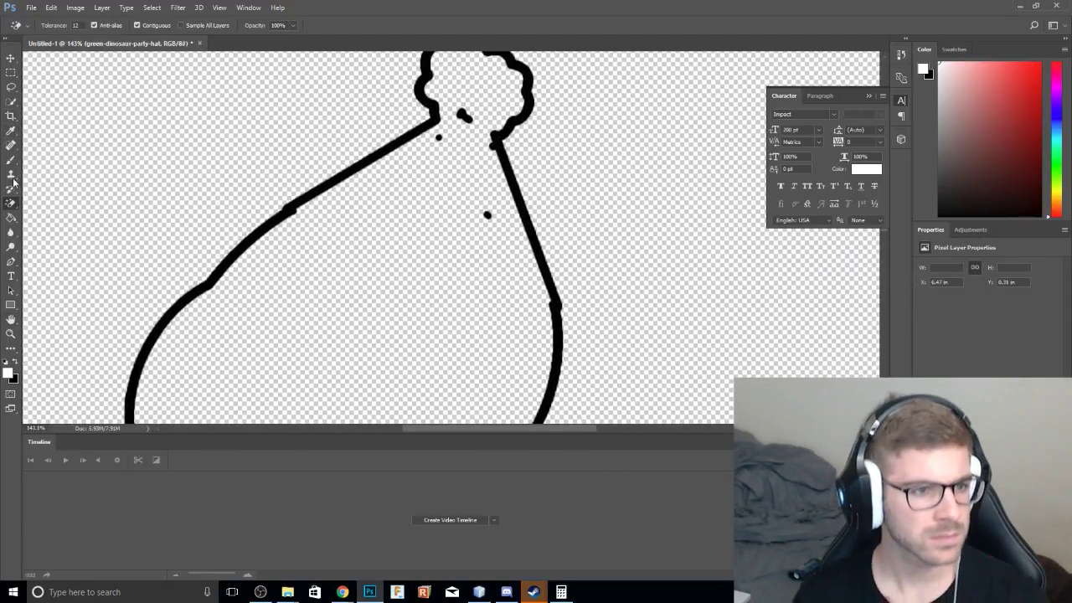
{"action": "right_click", "coordinate": [11, 203]}
{"action": "left_click", "coordinate": [51, 203]}
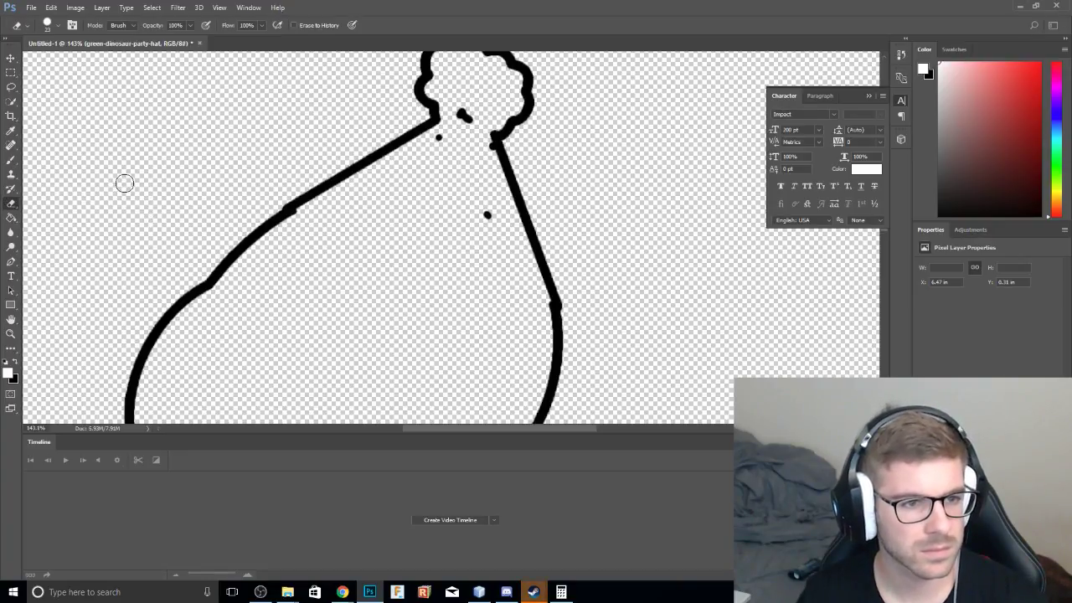
{"action": "left_click", "coordinate": [491, 217]}
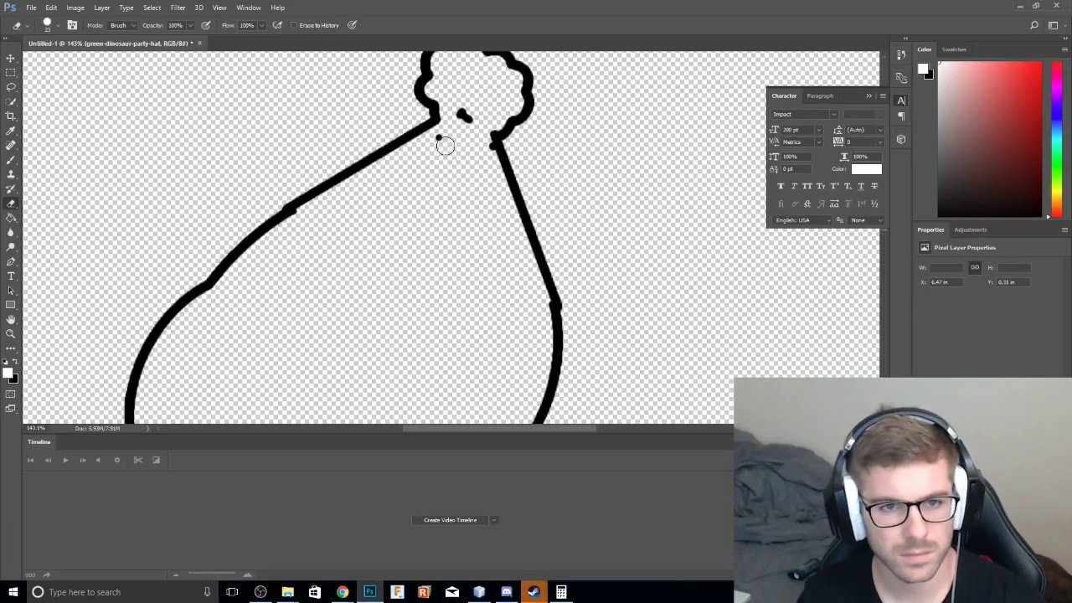
{"action": "left_click_drag", "start_coordinate": [464, 112], "coordinate": [472, 120]}
{"action": "key", "text": "ctrl+0"}
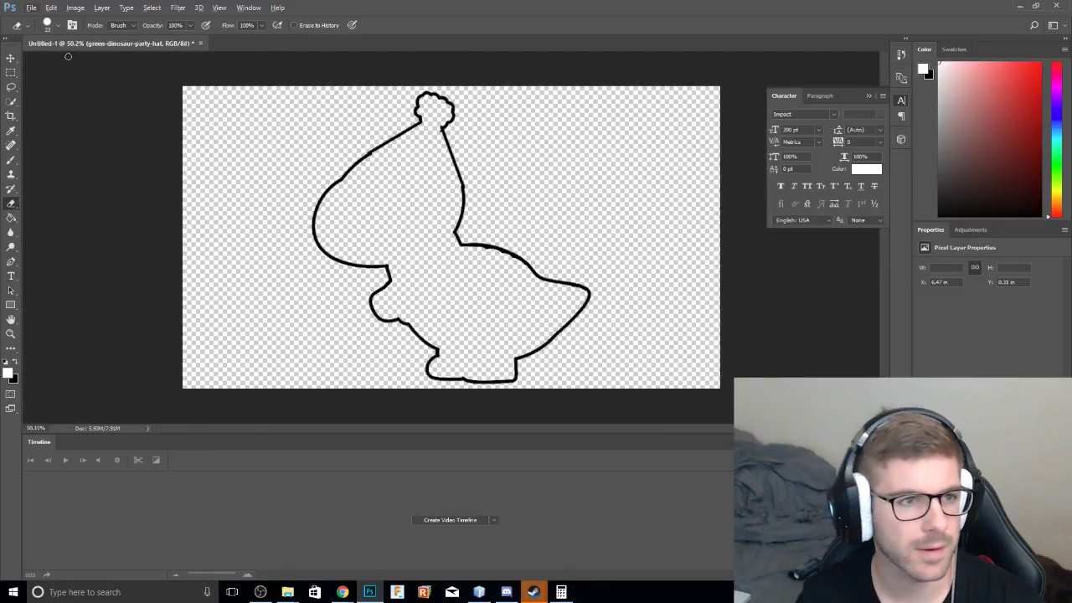
Save the outline to the Desktop as a PNG named dinoparty, with smallest compression and no interlacing.
{"action": "left_click", "coordinate": [31, 8]}
{"action": "left_click", "coordinate": [46, 130]}
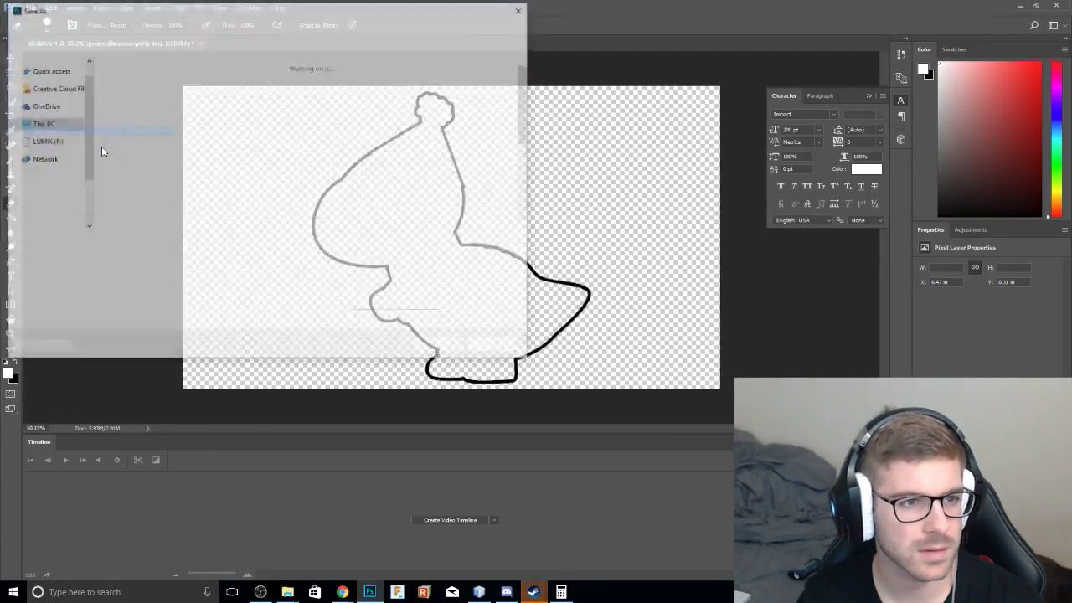
{"action": "left_click", "coordinate": [126, 258]}
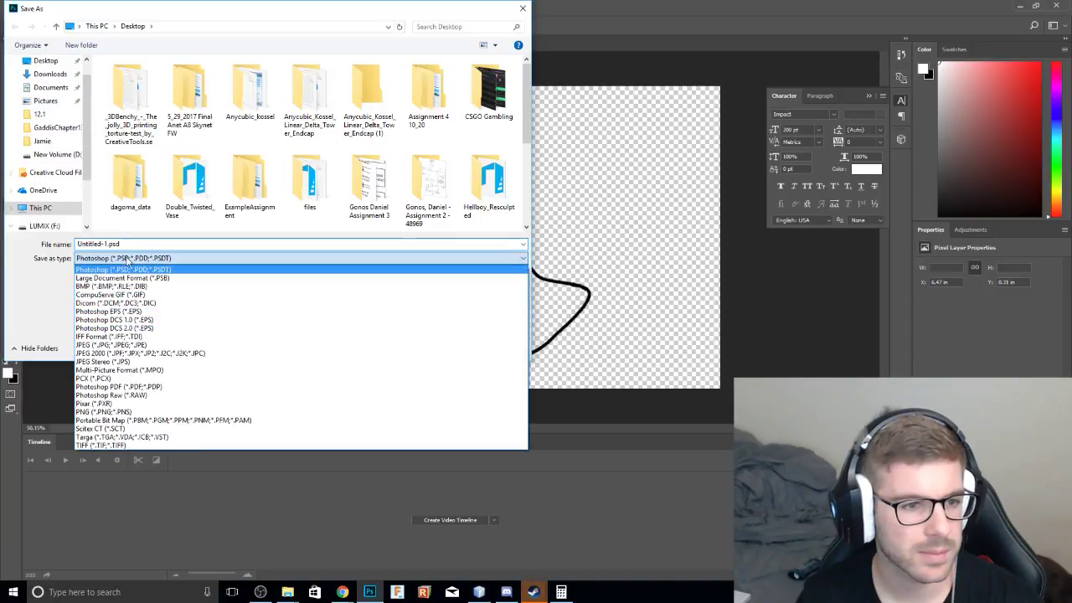
{"action": "left_click", "coordinate": [117, 411]}
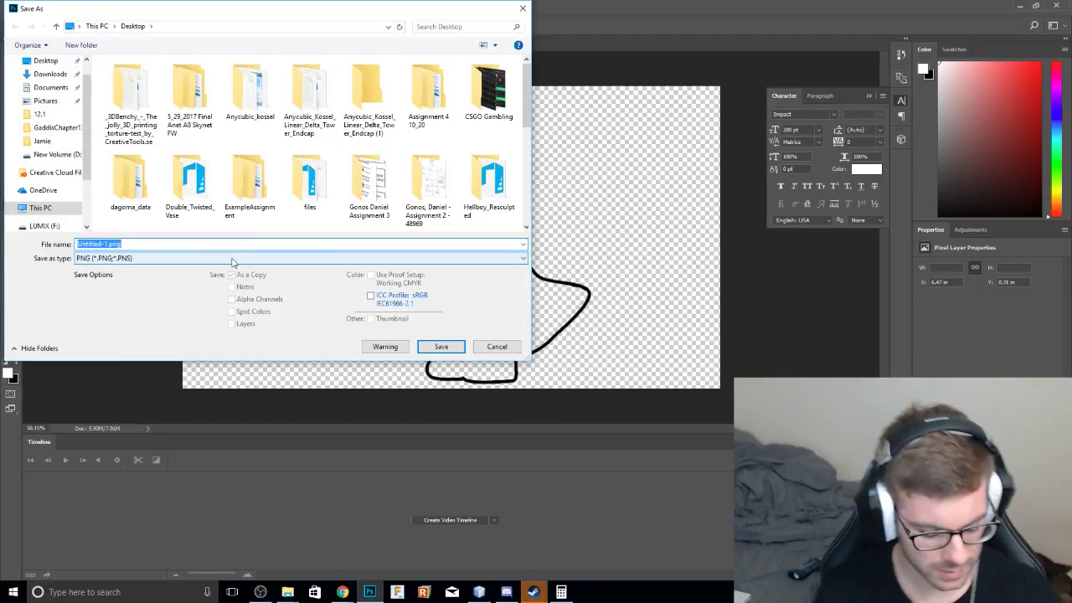
{"action": "type", "text": "dinoparty"}
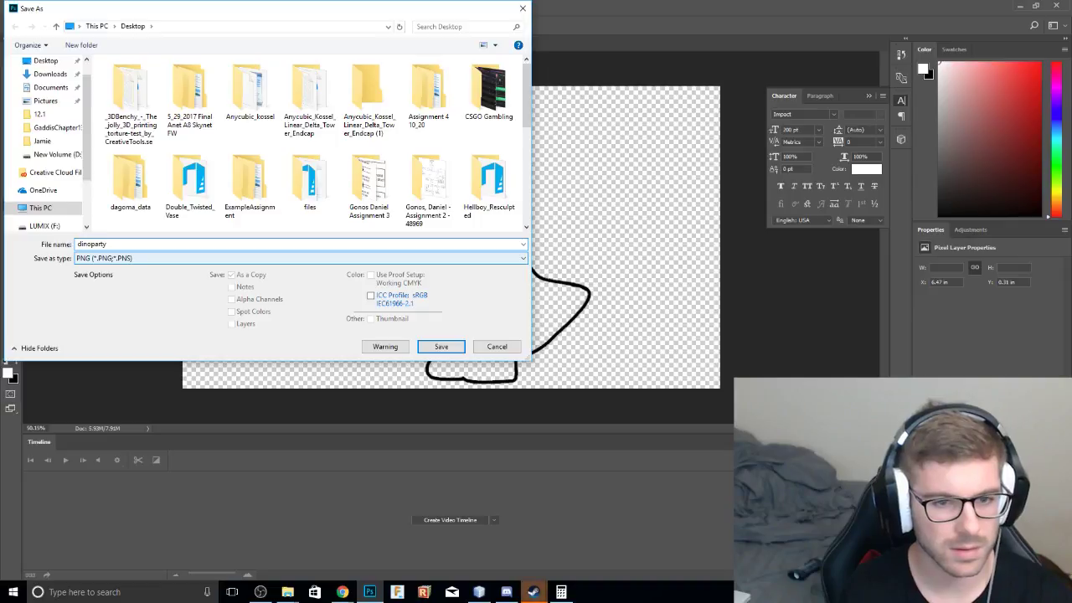
{"action": "key", "text": "Return"}
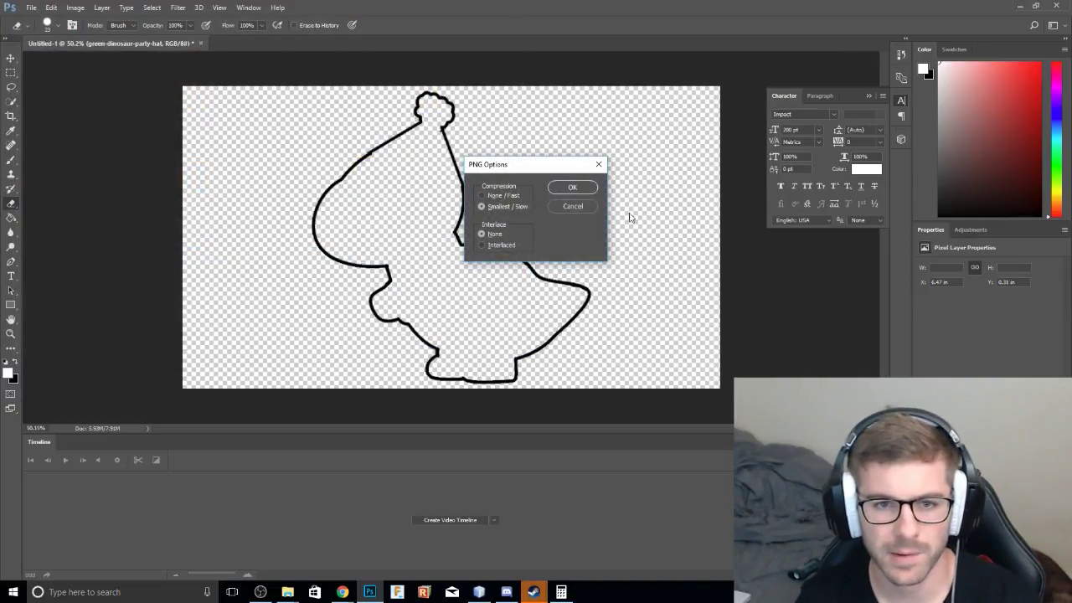
{"action": "left_click", "coordinate": [571, 188]}
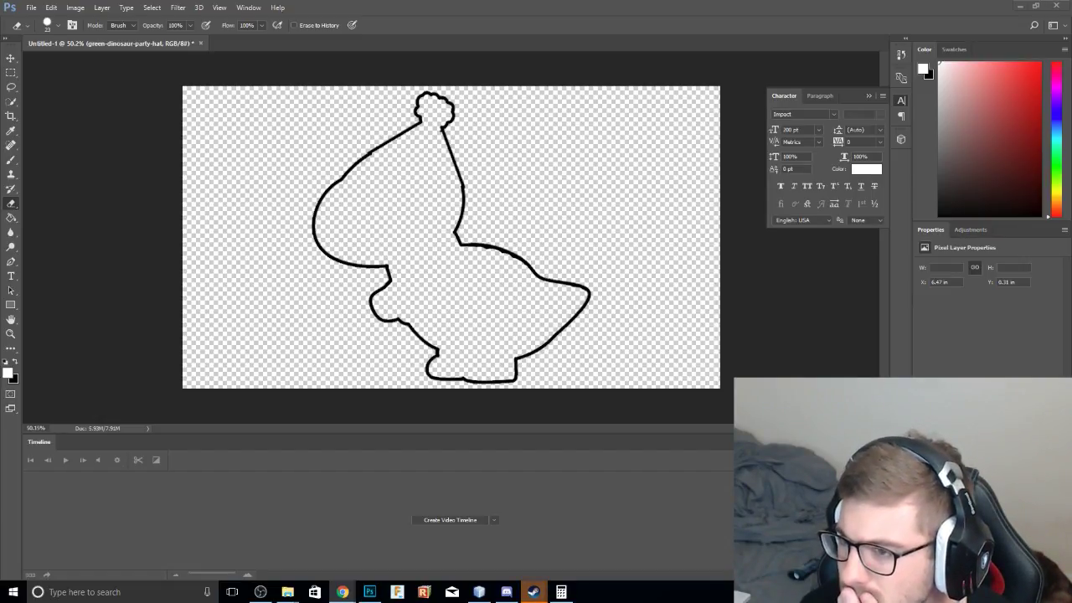
Switch to Chrome, open the Online SVG image converter from the search results and choose dinoparty.png for upload.
{"action": "left_click_drag", "start_coordinate": [1071, 86], "coordinate": [963, 87]}
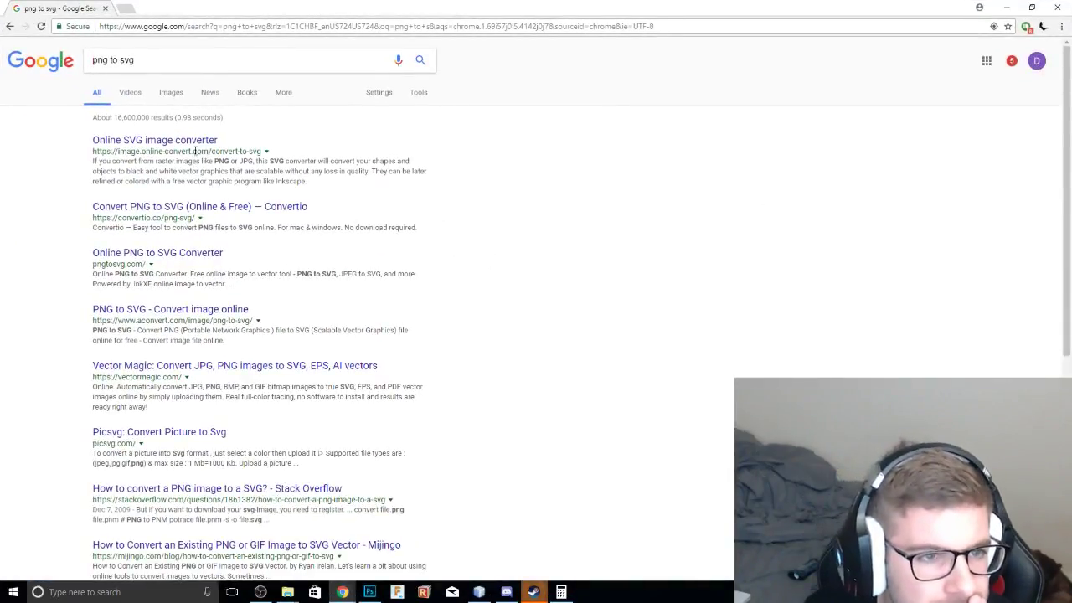
{"action": "left_click", "coordinate": [159, 140]}
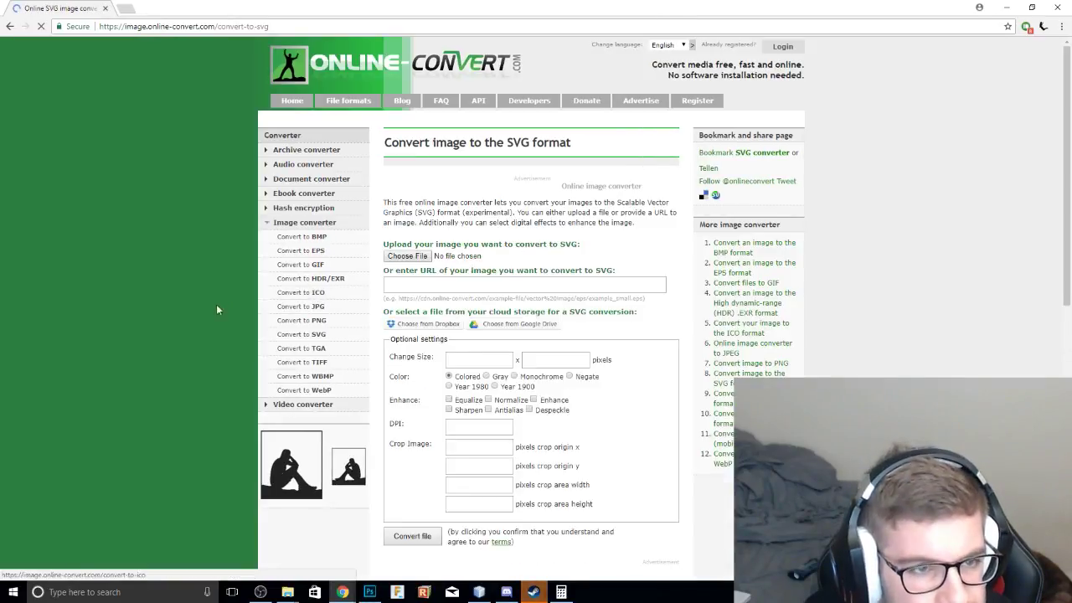
{"action": "left_click", "coordinate": [407, 356]}
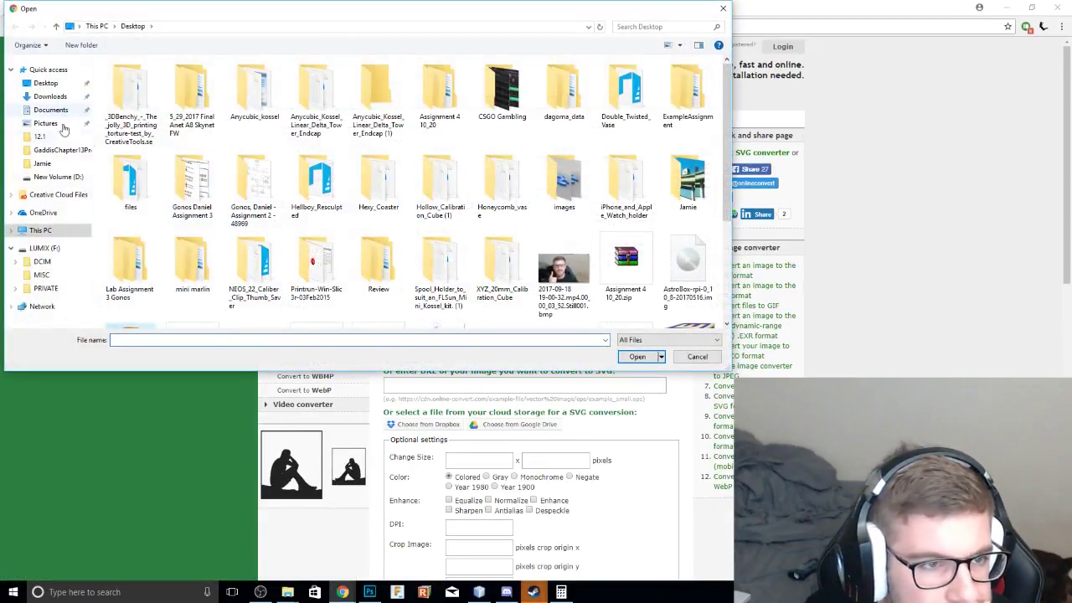
{"action": "scroll", "coordinate": [319, 210], "scroll_direction": "down", "scroll_amount": 3}
{"action": "double_click", "coordinate": [256, 222]}
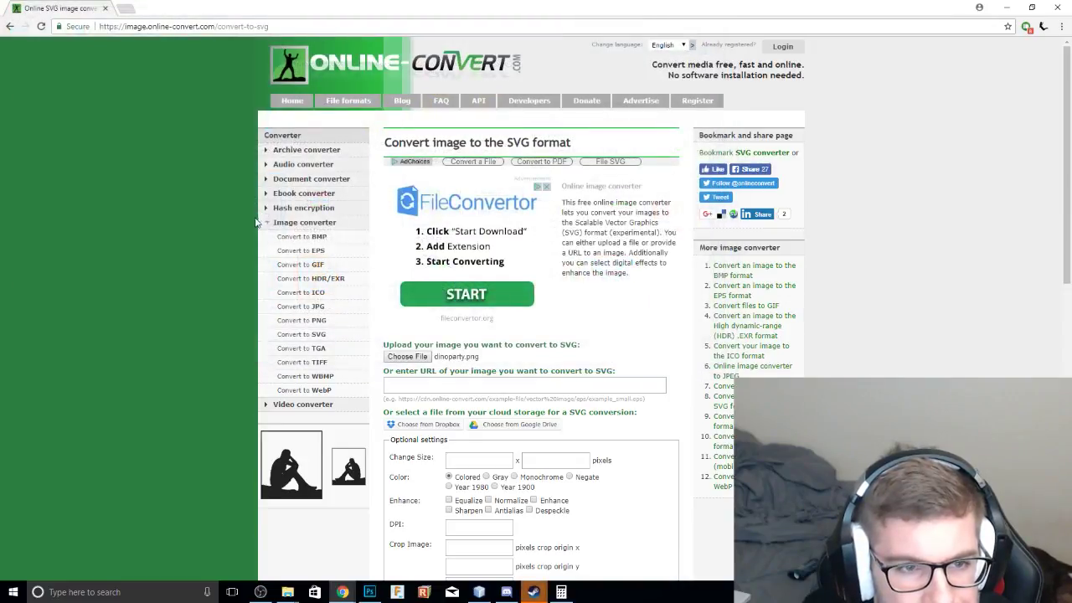
Convert the uploaded dinoparty.png to SVG with the optional settings left at their defaults.
{"action": "scroll", "coordinate": [134, 261], "scroll_direction": "down", "scroll_amount": 1}
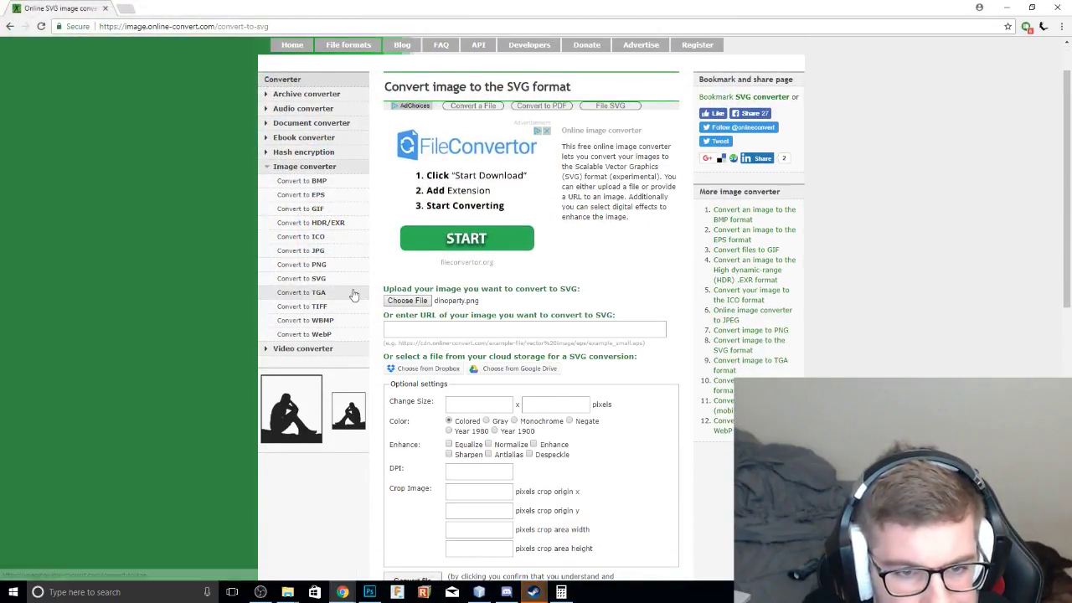
{"action": "scroll", "coordinate": [427, 324], "scroll_direction": "down", "scroll_amount": 2}
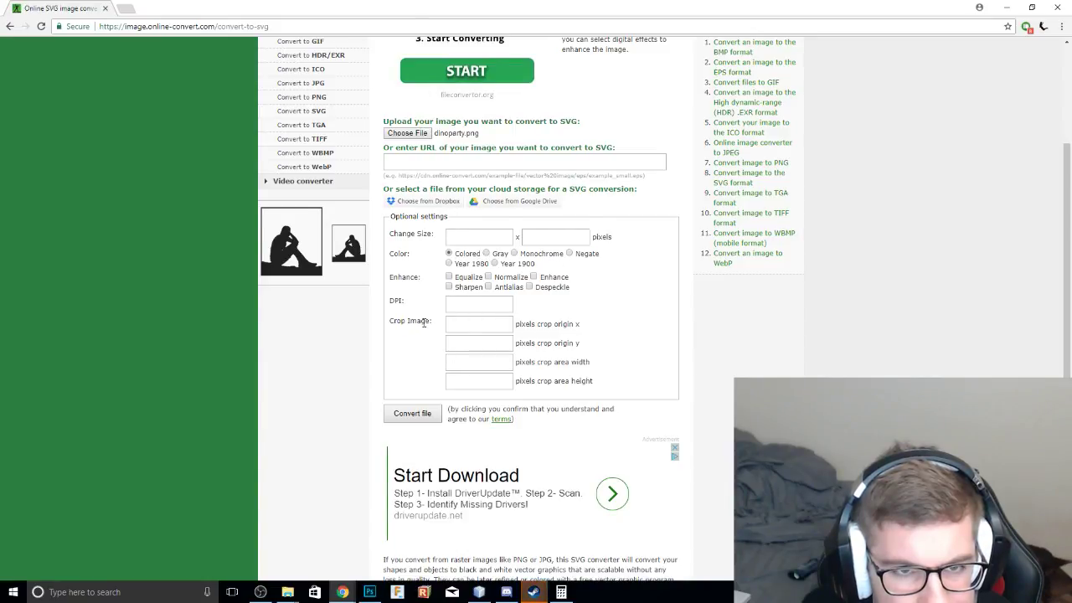
{"action": "scroll", "coordinate": [425, 322], "scroll_direction": "up", "scroll_amount": 3}
{"action": "scroll", "coordinate": [425, 322], "scroll_direction": "down", "scroll_amount": 5}
{"action": "left_click", "coordinate": [409, 255]}
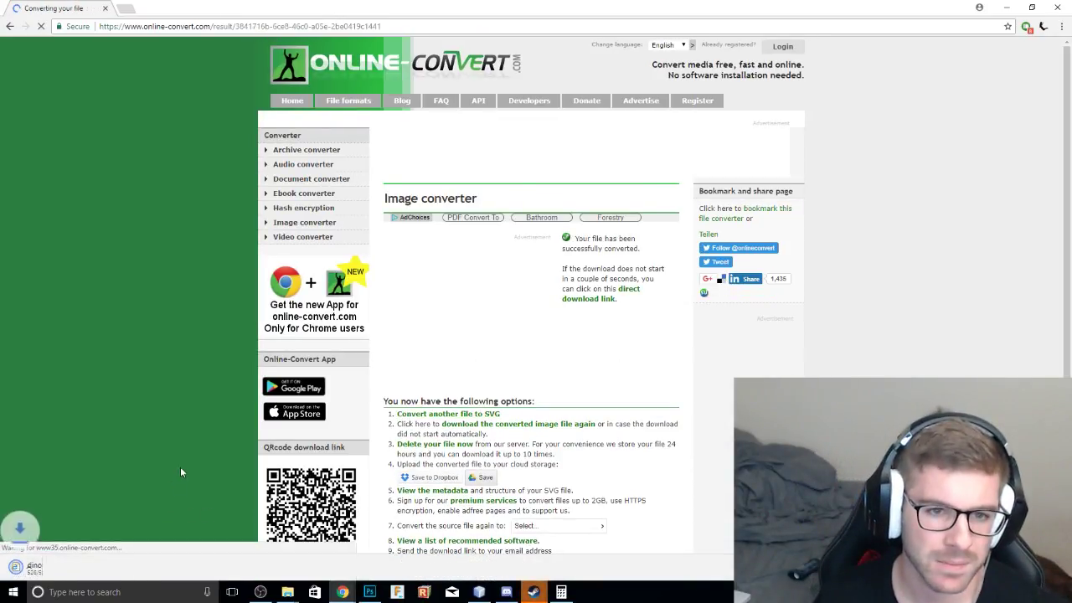
Show the downloaded dinoparty.svg in its folder.
{"action": "left_click", "coordinate": [113, 572]}
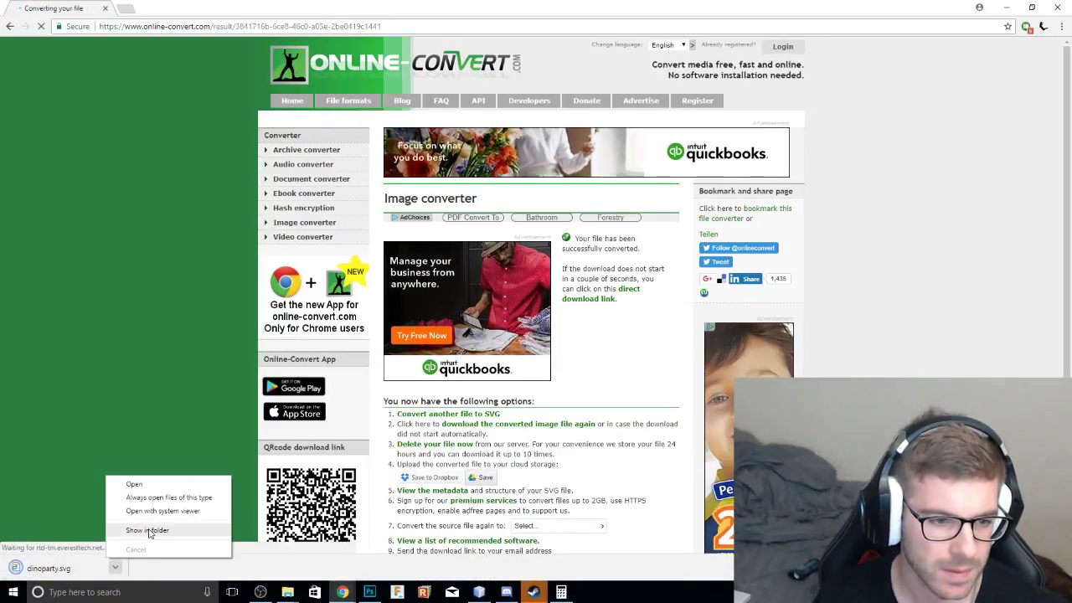
{"action": "left_click", "coordinate": [194, 524]}
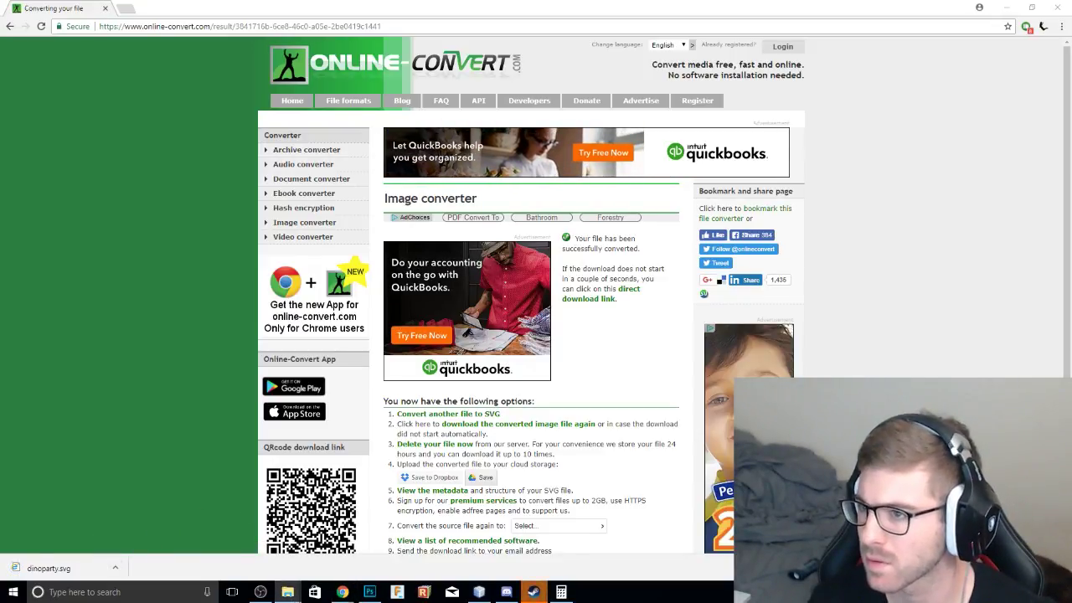
{"action": "key", "text": "alt+Tab"}
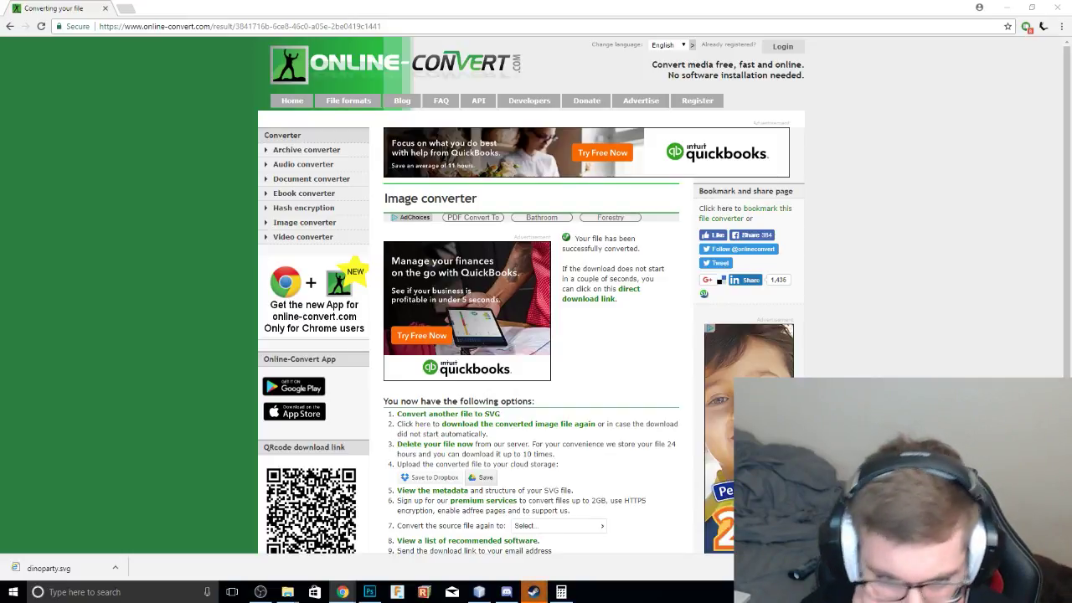
Switch to Fusion 360, hide the data panel and start an Insert SVG sketch on the horizontal origin plane.
{"action": "left_click", "coordinate": [398, 592]}
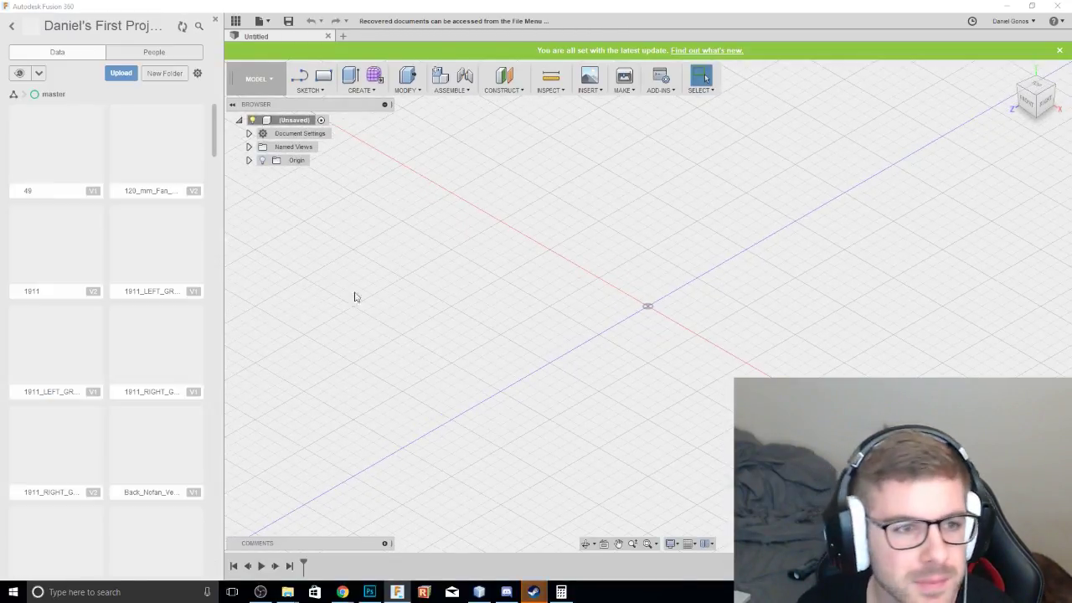
{"action": "left_click", "coordinate": [214, 18]}
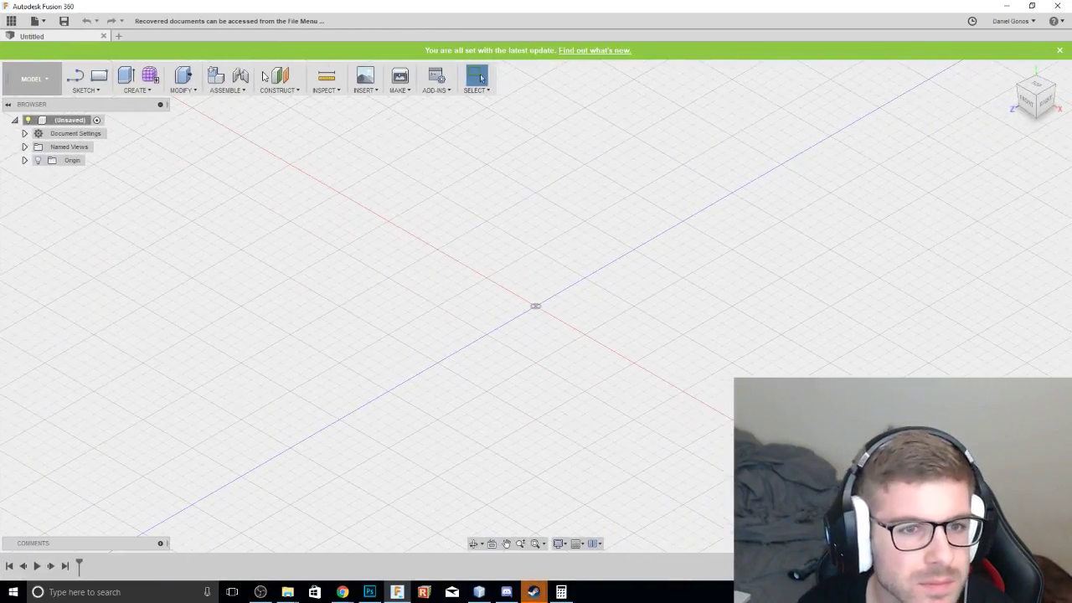
{"action": "left_click", "coordinate": [365, 83]}
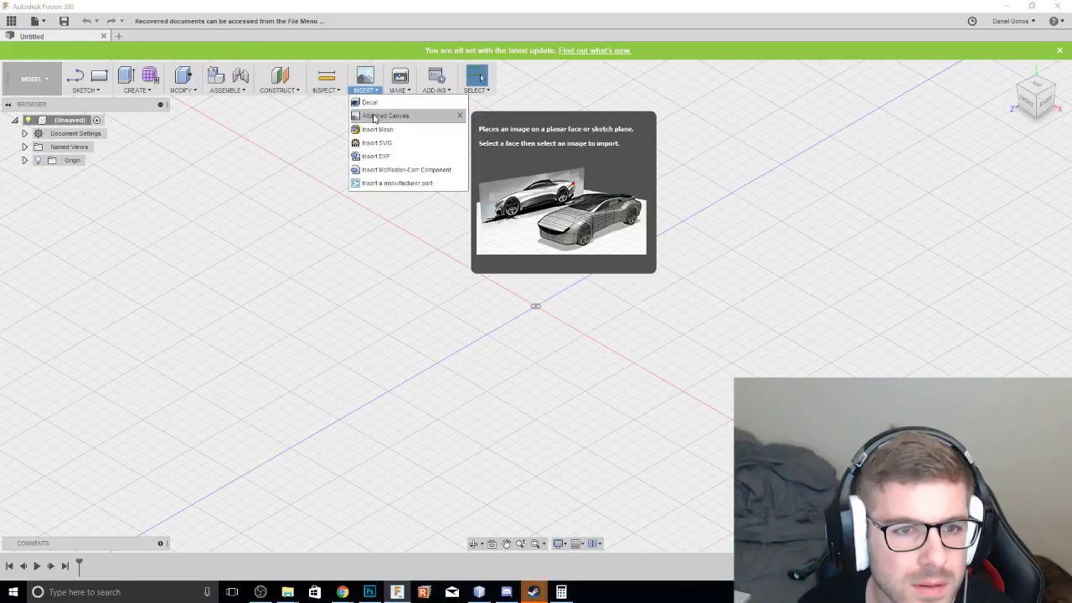
{"action": "left_click", "coordinate": [403, 153]}
{"action": "left_click", "coordinate": [557, 293]}
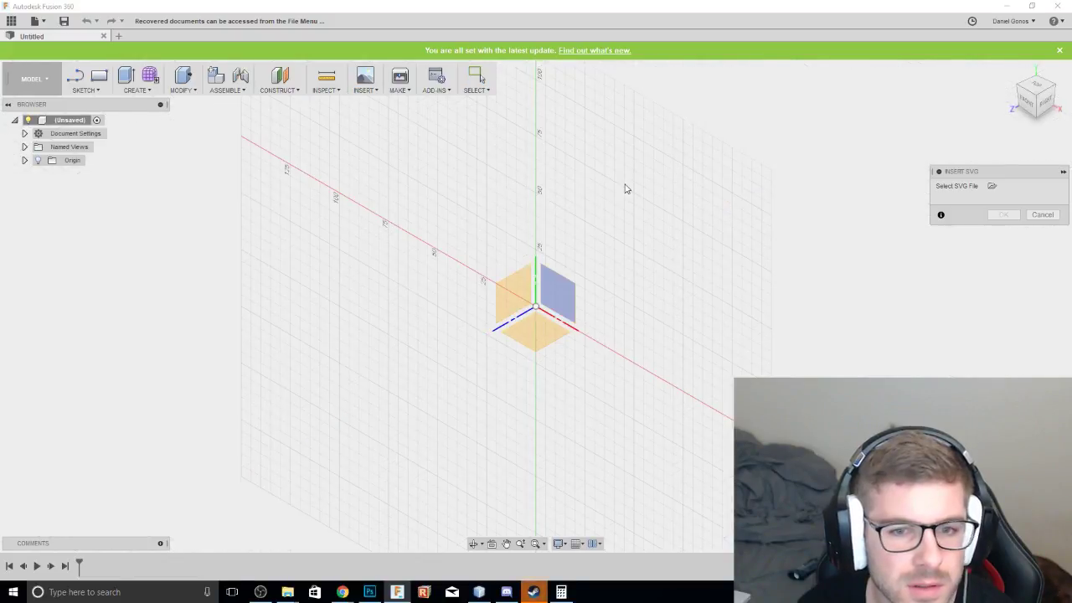
{"action": "left_click", "coordinate": [531, 343]}
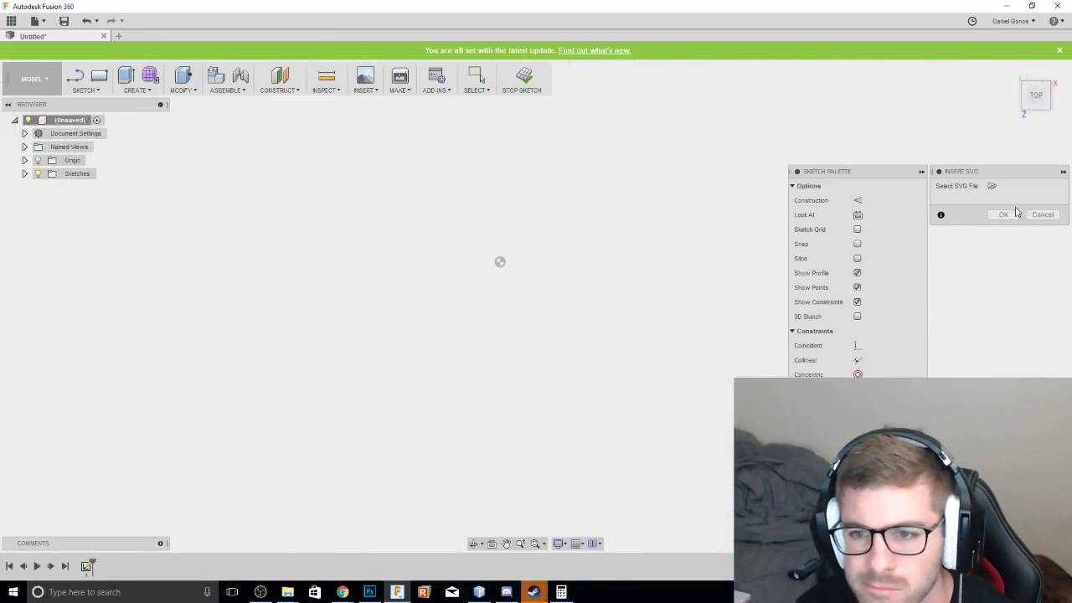
Try to insert dinoparty.svg from the Desktop into the sketch.
{"action": "left_click", "coordinate": [992, 187]}
{"action": "left_click", "coordinate": [45, 96]}
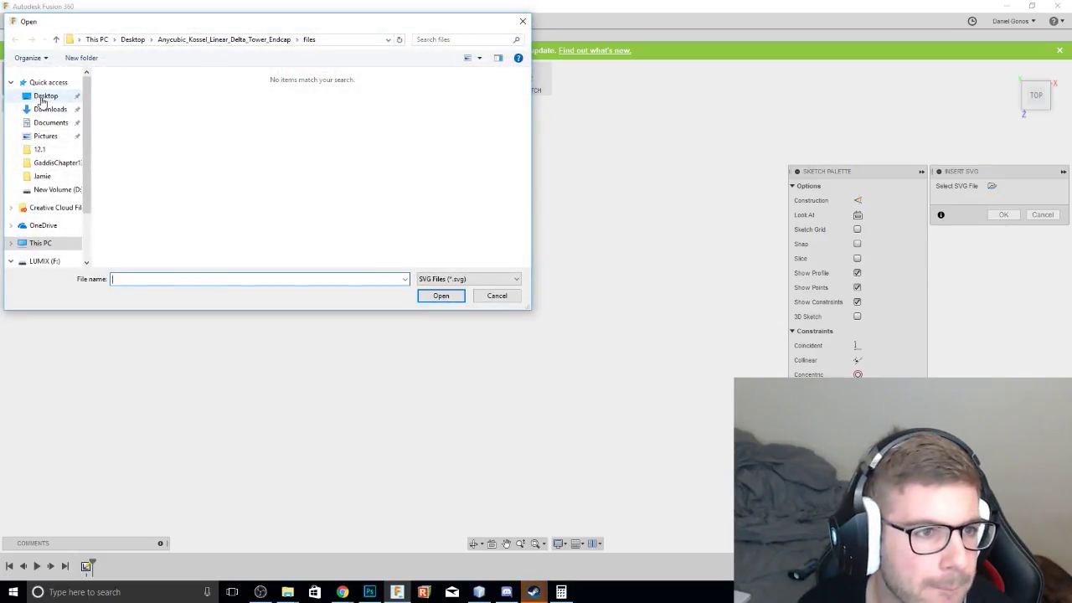
{"action": "scroll", "coordinate": [368, 168], "scroll_direction": "down", "scroll_amount": 3}
{"action": "left_click", "coordinate": [481, 219]}
{"action": "double_click", "coordinate": [481, 219]}
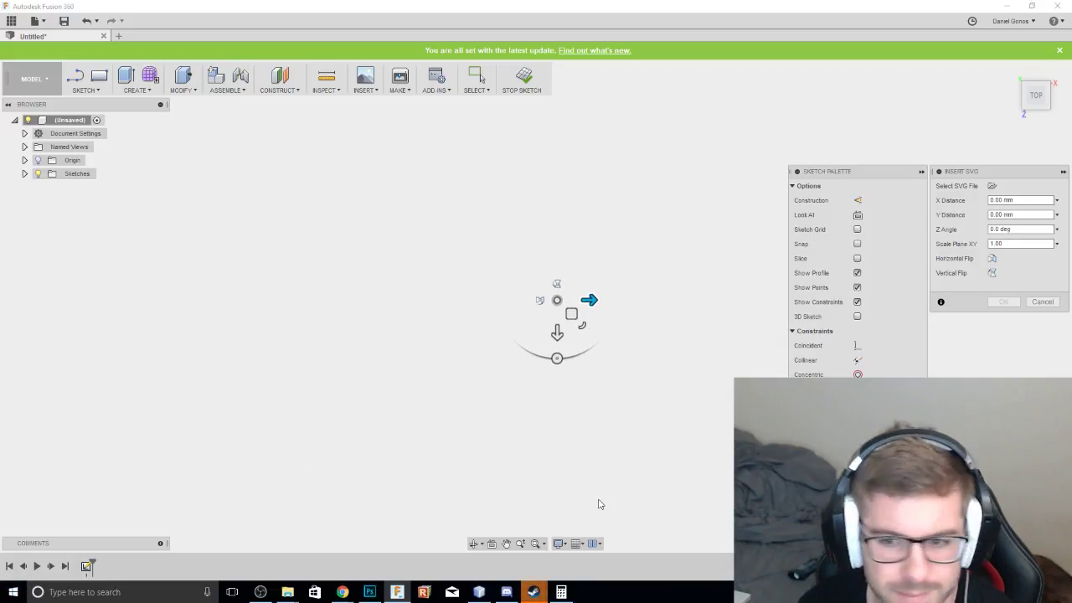
{"action": "left_click", "coordinate": [1042, 301]}
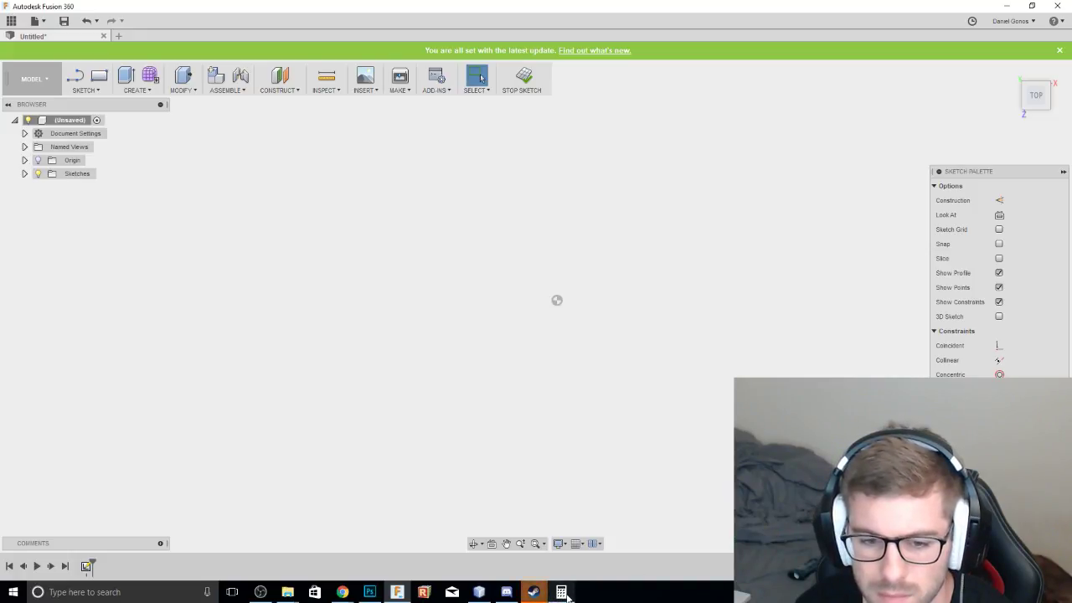
Switch back to Photoshop and fill the canvas behind the dinosaur outline with white using the Paint Bucket tool.
{"action": "left_click", "coordinate": [396, 595]}
{"action": "left_click", "coordinate": [396, 596]}
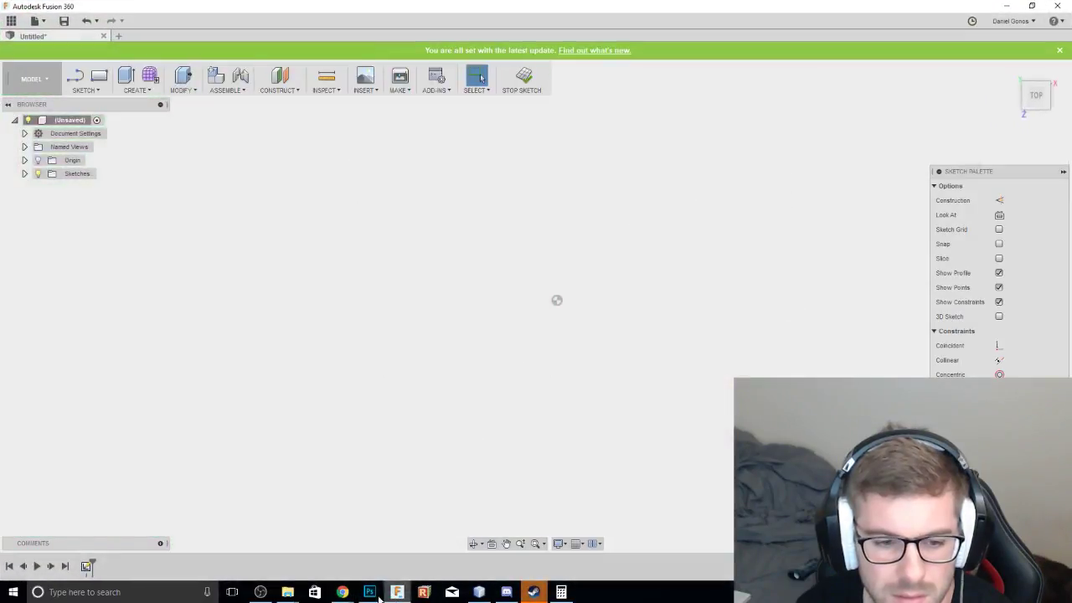
{"action": "left_click", "coordinate": [370, 593]}
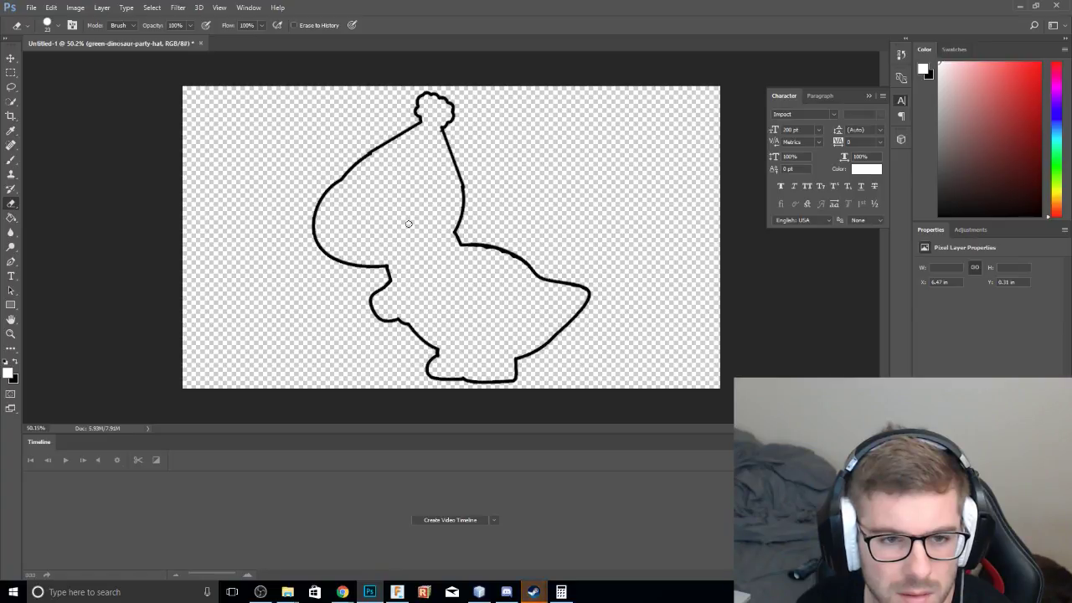
{"action": "left_click", "coordinate": [11, 219]}
{"action": "left_click", "coordinate": [427, 276]}
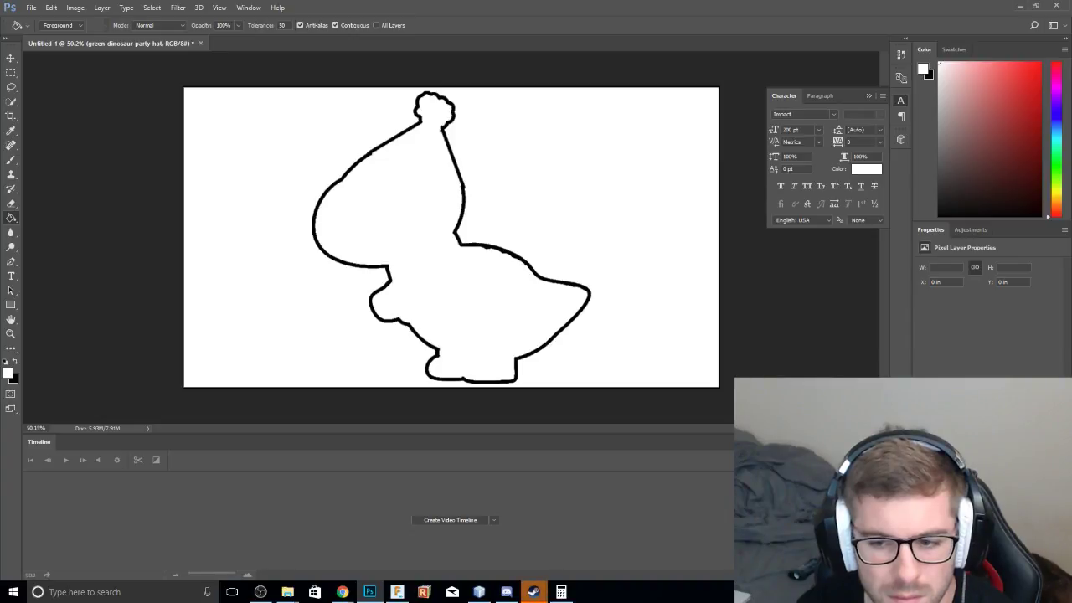
{"action": "left_click", "coordinate": [980, 471]}
{"action": "key", "text": "ctrl+z"}
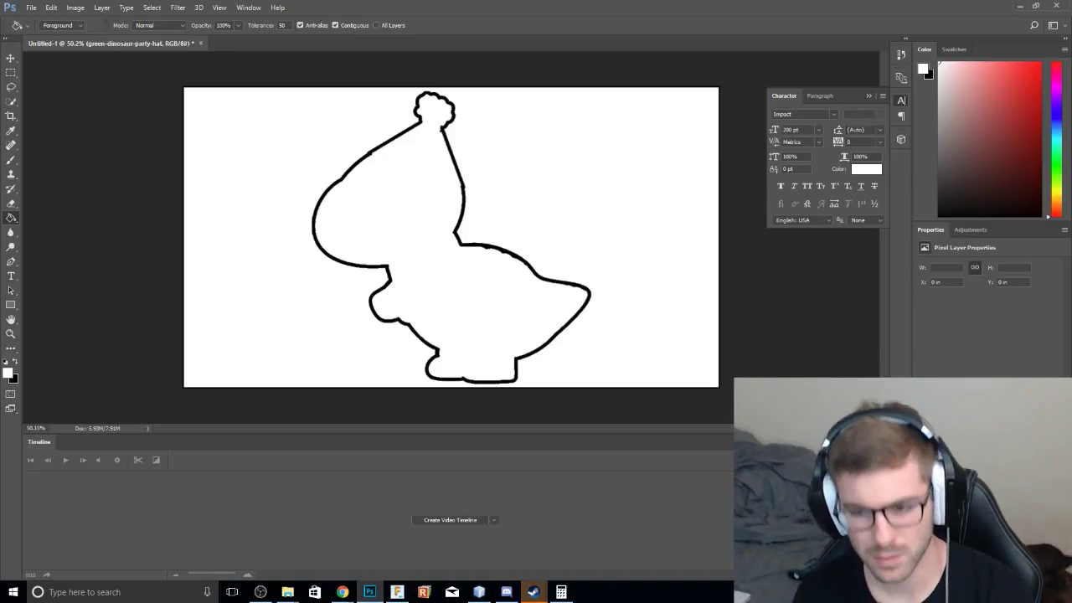
Save the white-backed dinosaur outline as a PNG named dinoattempt2 on the Desktop, keeping the offered PNG compression options.
{"action": "left_click", "coordinate": [31, 8]}
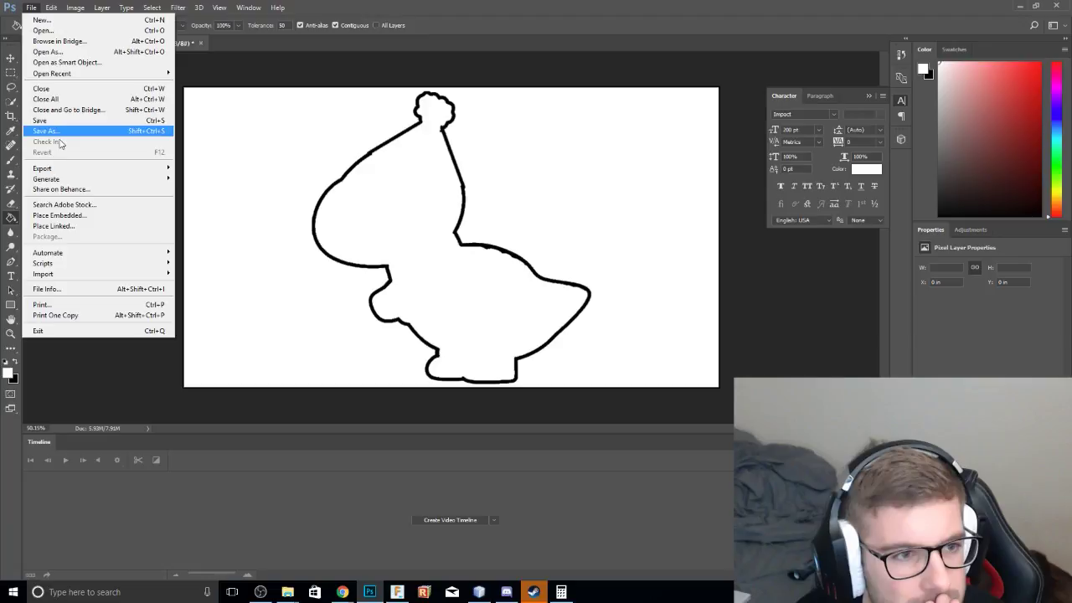
{"action": "left_click", "coordinate": [57, 132]}
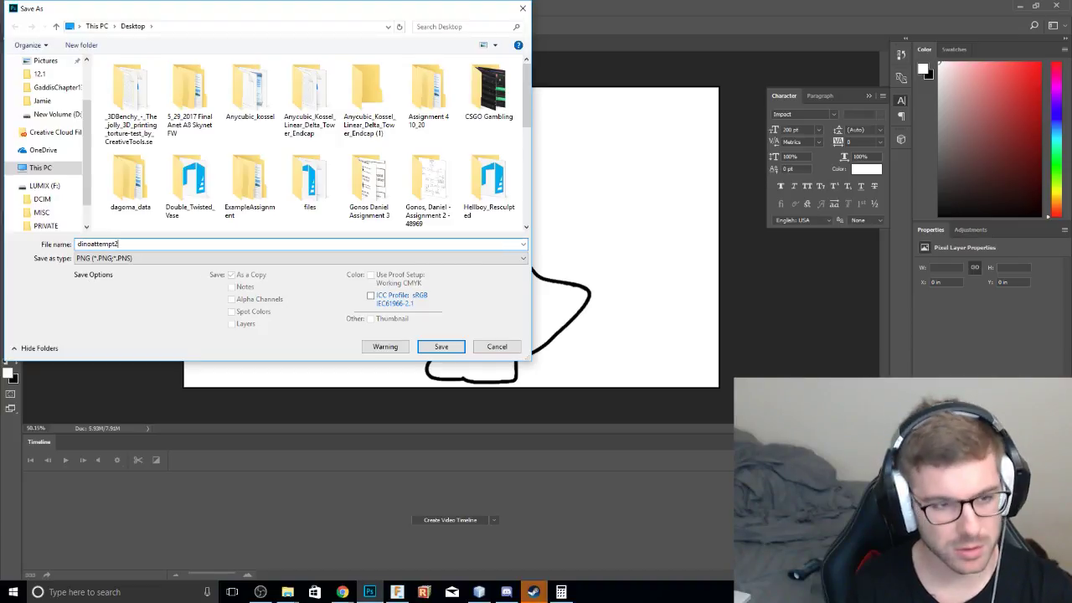
{"action": "key", "text": "Return"}
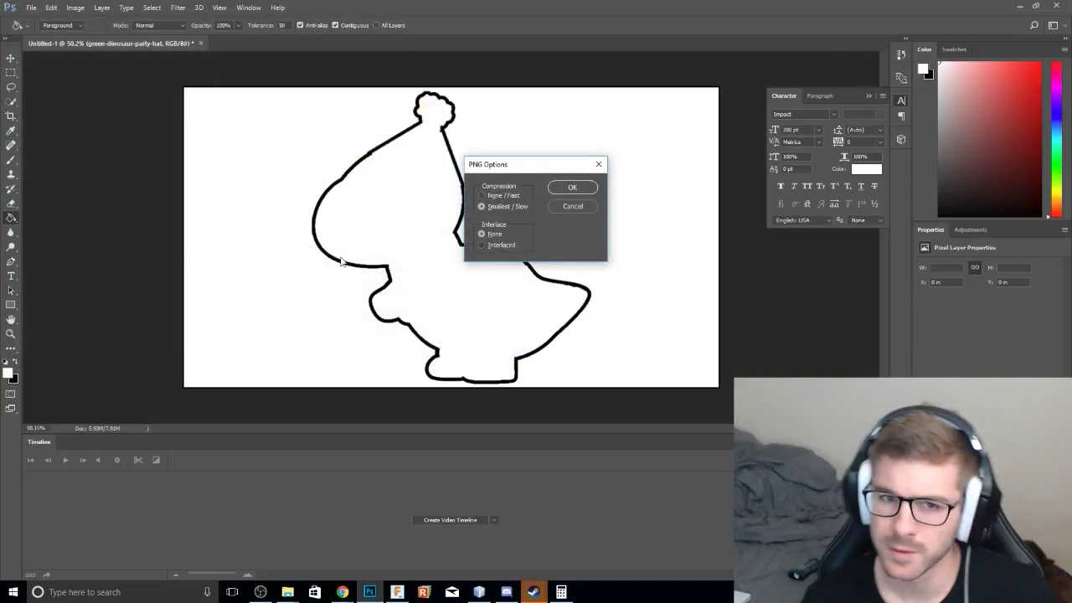
{"action": "key", "text": "Return"}
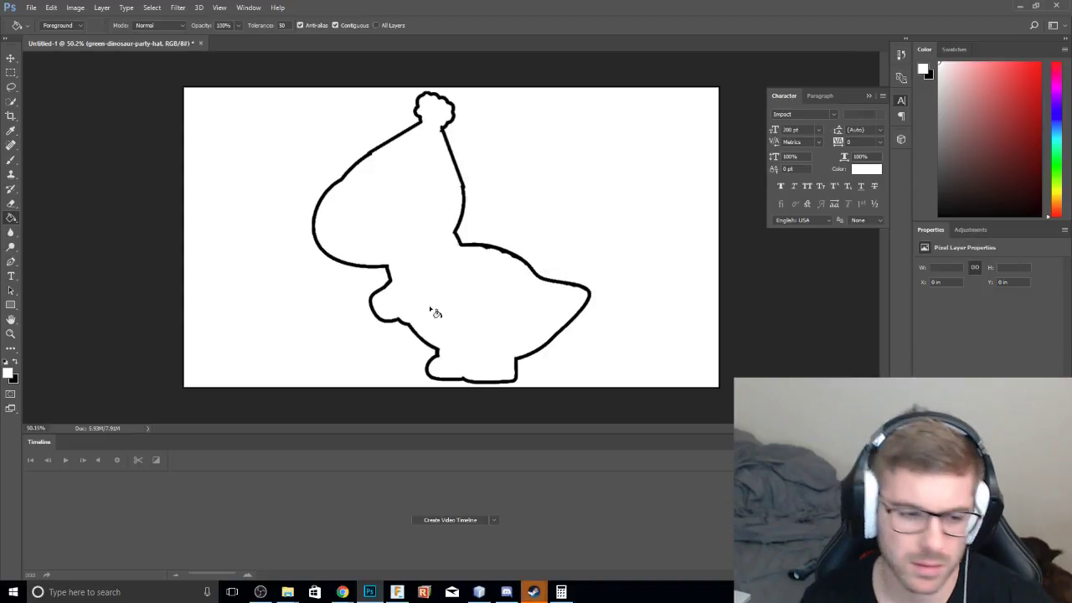
Switch to the online-convert page in Chrome, return to its SVG converter and convert dinoattempt2.png from the Desktop.
{"action": "mouse_move", "coordinate": [343, 592]}
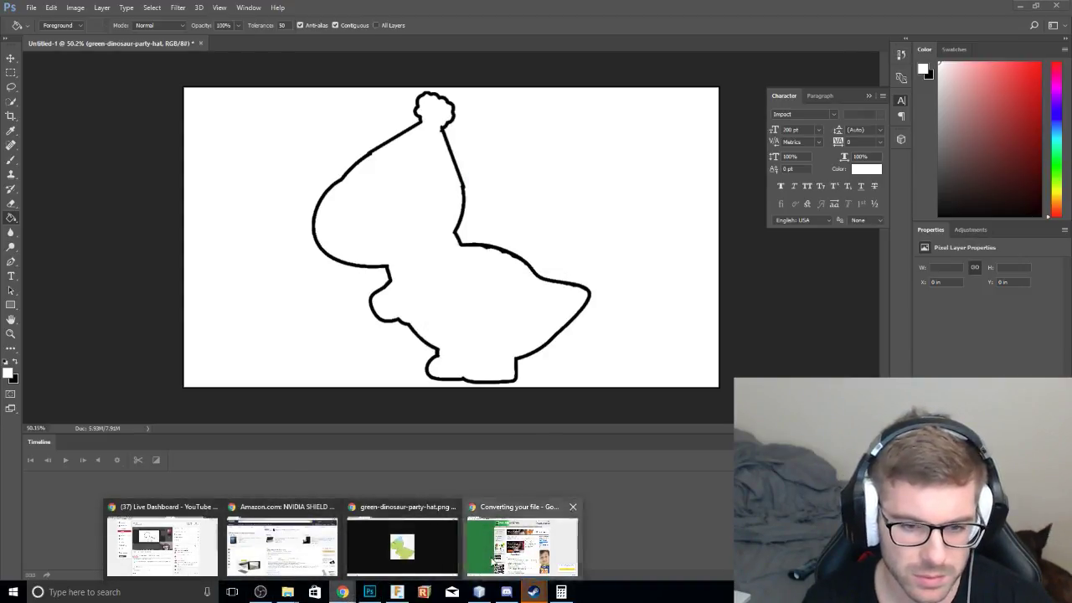
{"action": "left_click", "coordinate": [521, 544]}
{"action": "scroll", "coordinate": [419, 353], "scroll_direction": "down", "scroll_amount": 2}
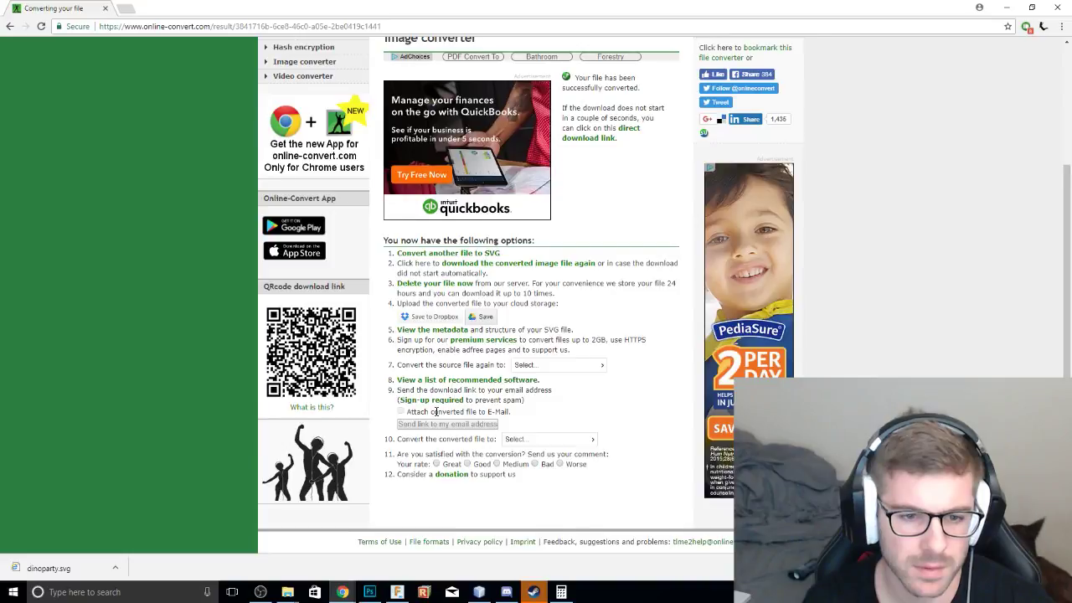
{"action": "scroll", "coordinate": [435, 411], "scroll_direction": "up", "scroll_amount": 2}
{"action": "left_click", "coordinate": [9, 27]}
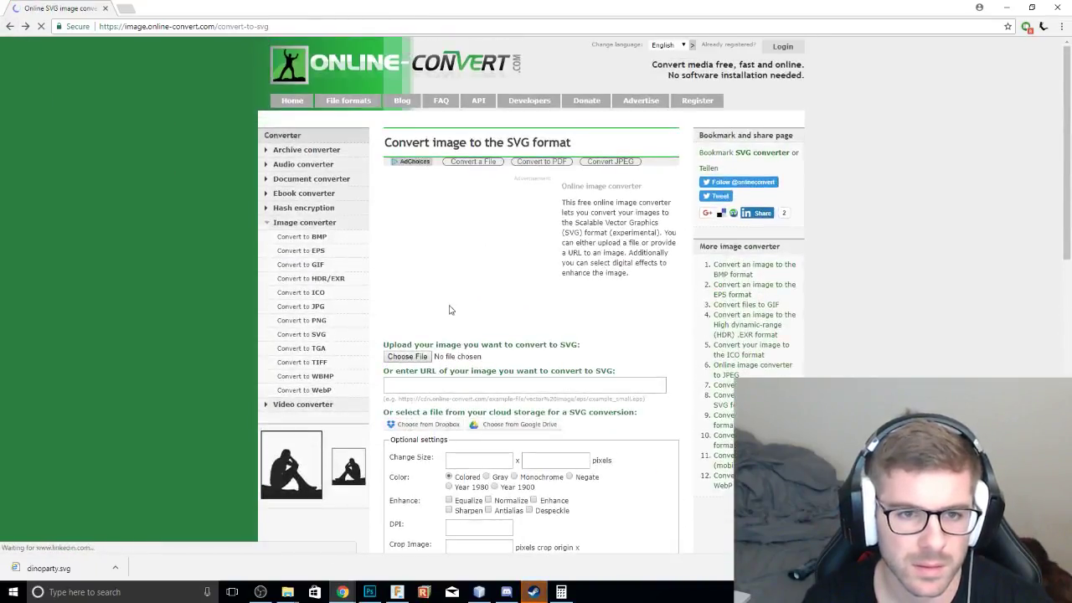
{"action": "left_click", "coordinate": [406, 355]}
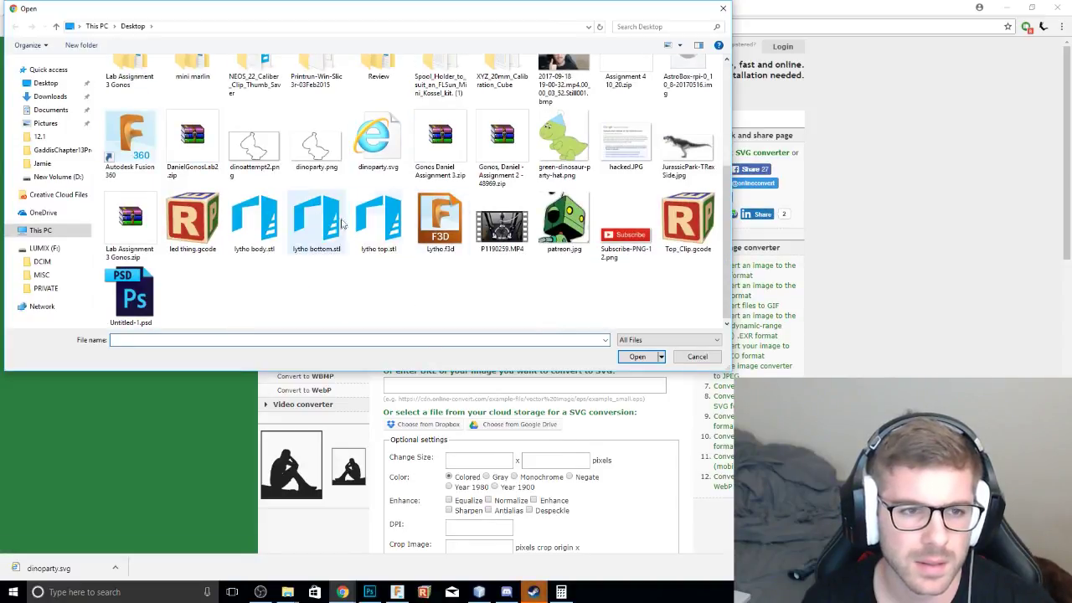
{"action": "double_click", "coordinate": [285, 172]}
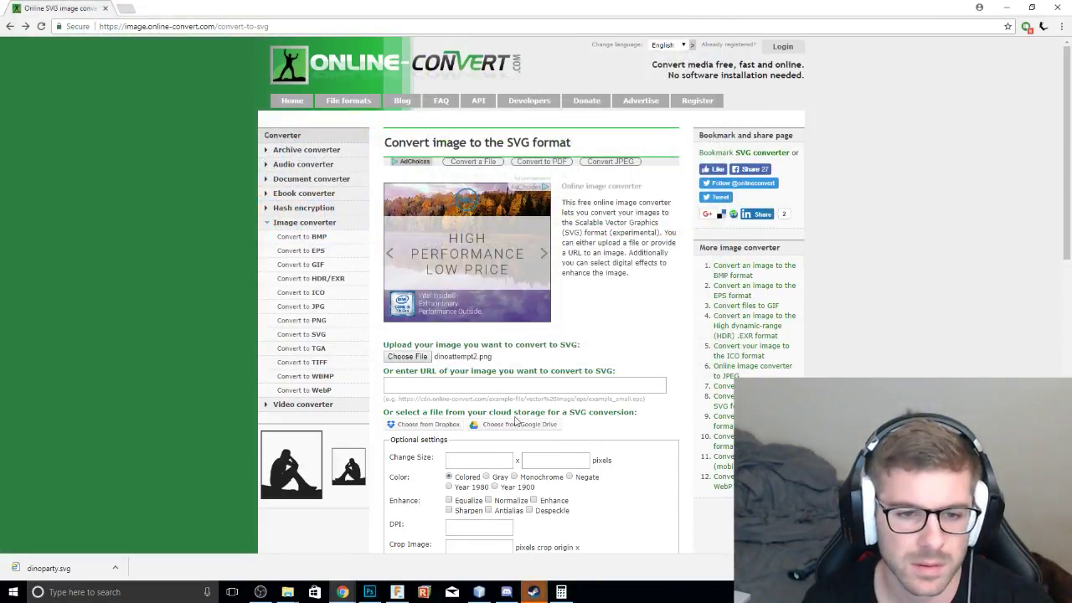
{"action": "scroll", "coordinate": [433, 371], "scroll_direction": "down", "scroll_amount": 4}
{"action": "left_click", "coordinate": [410, 303]}
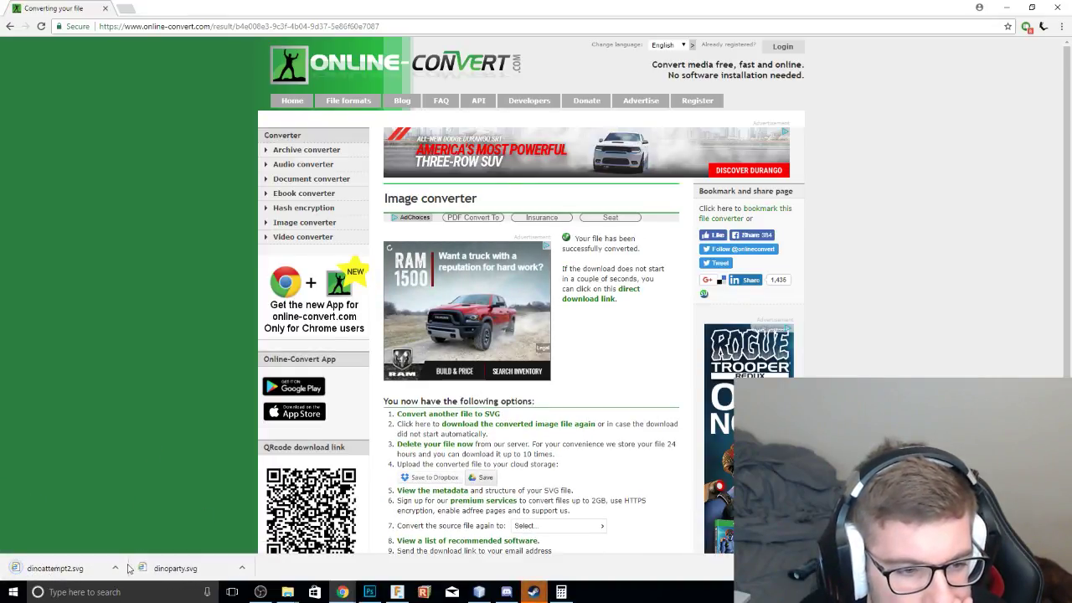
Show the downloaded dinoattempt2.svg in its folder and switch back to Fusion 360.
{"action": "left_click", "coordinate": [118, 570]}
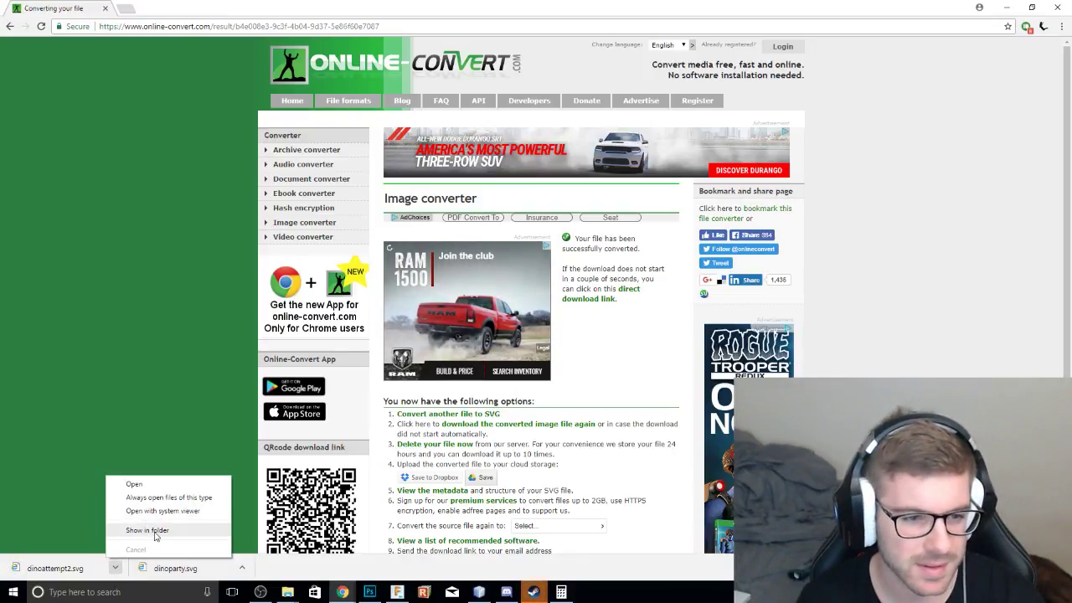
{"action": "left_click", "coordinate": [143, 530]}
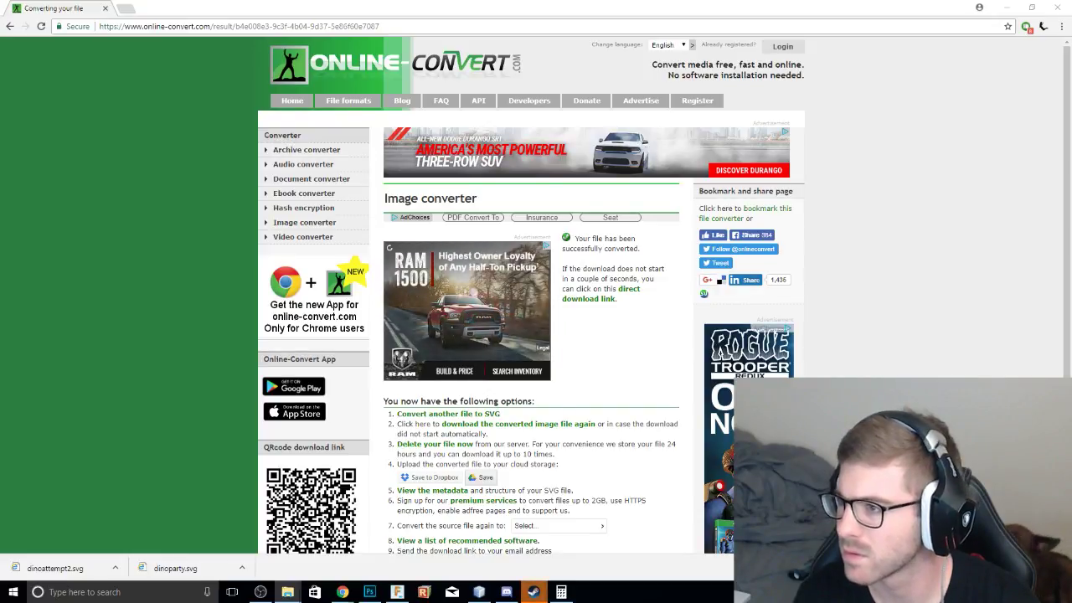
{"action": "key", "text": "alt+Tab"}
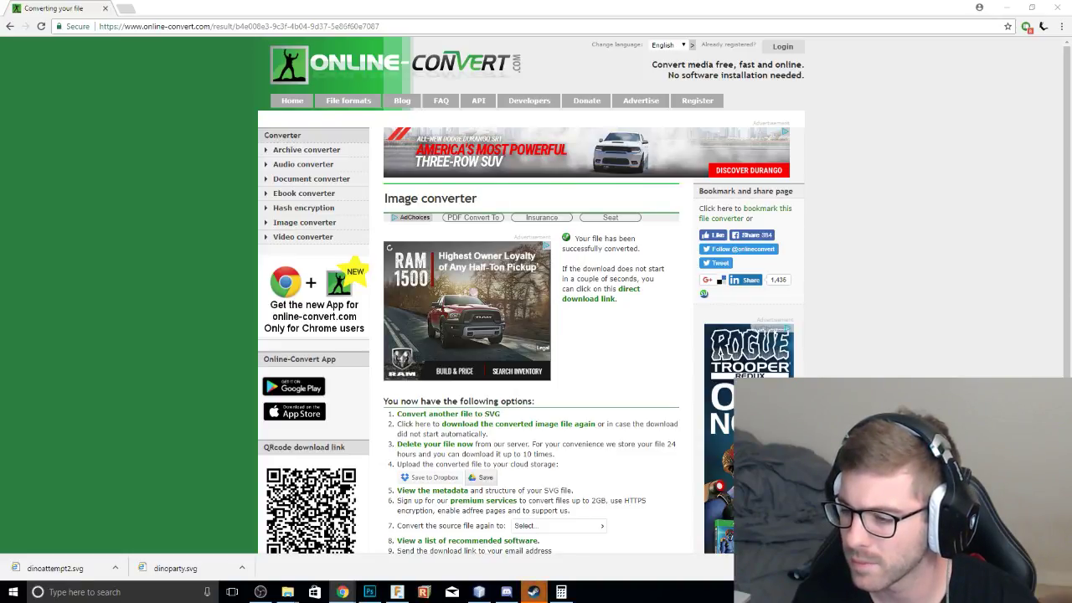
{"action": "key", "text": "alt+Tab"}
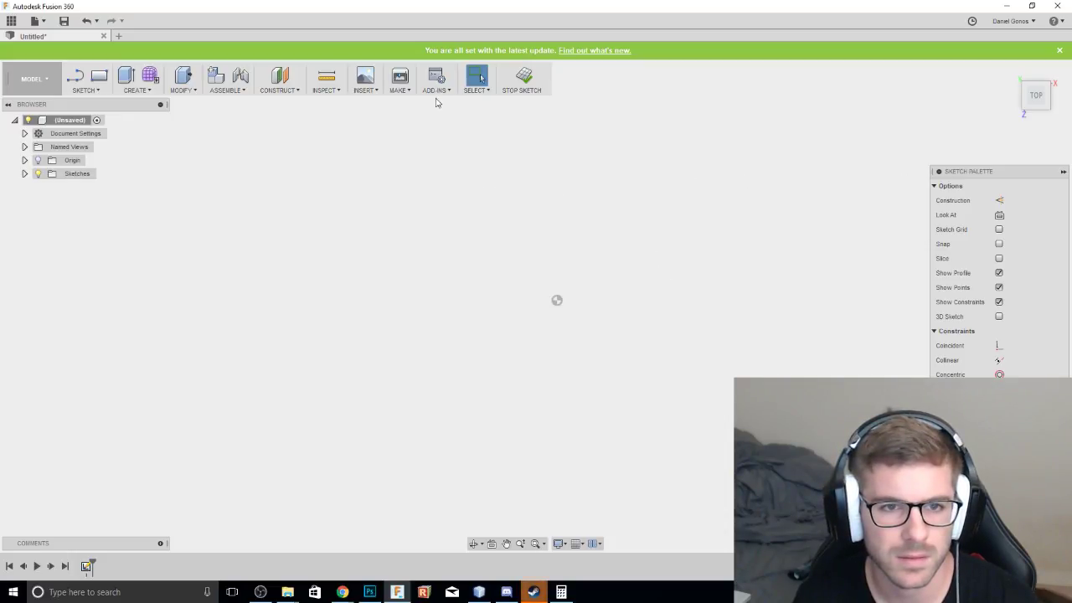
Stop the empty open sketch and delete Sketch1 from the design.
{"action": "left_click", "coordinate": [999, 523]}
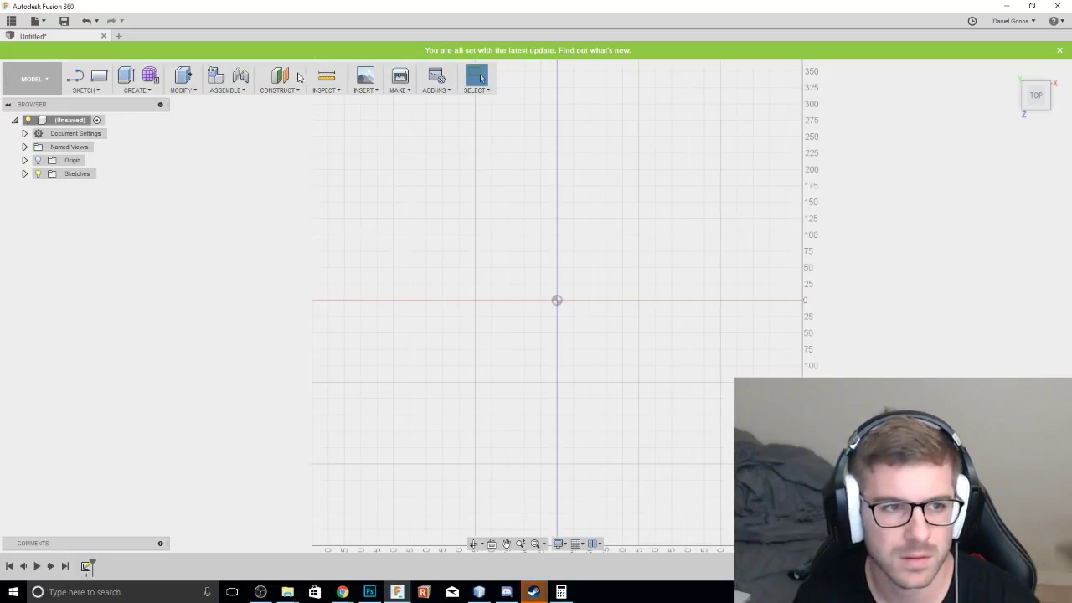
{"action": "left_click", "coordinate": [367, 83]}
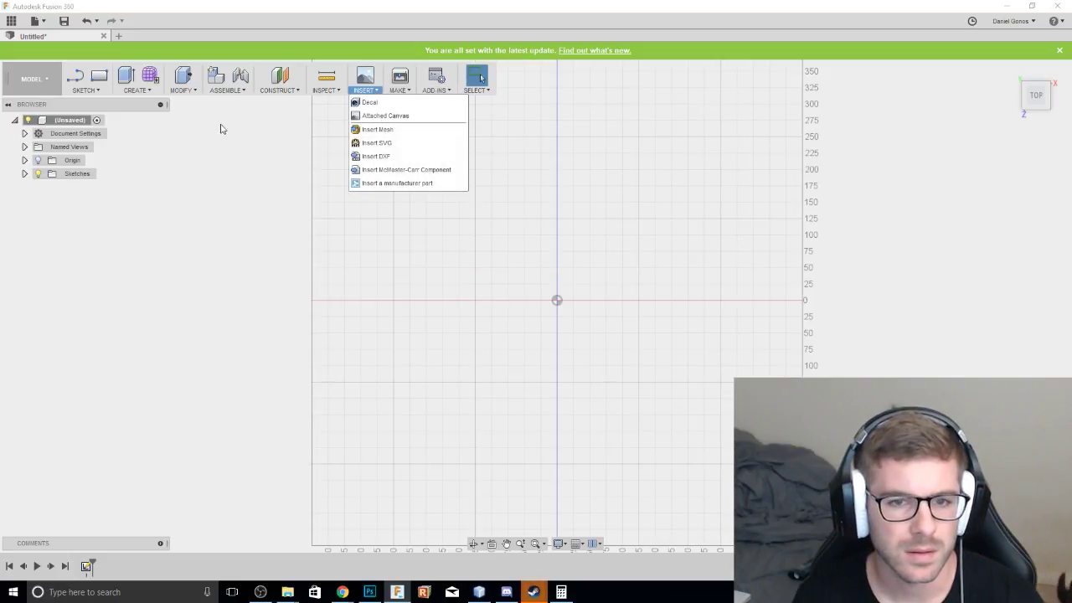
{"action": "left_click", "coordinate": [25, 173]}
{"action": "left_click", "coordinate": [24, 174]}
{"action": "left_click", "coordinate": [71, 185]}
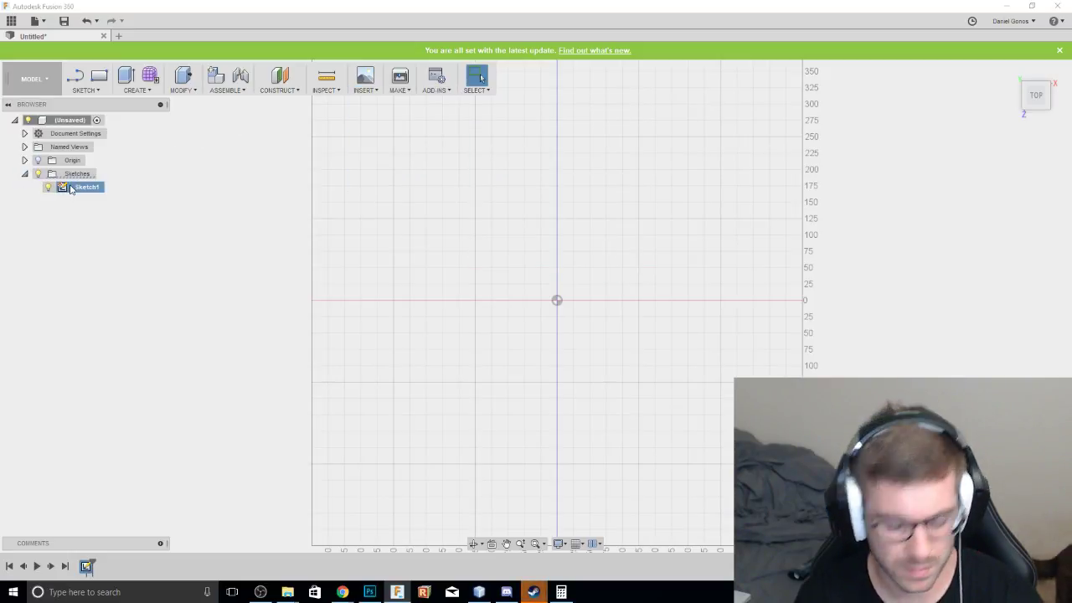
{"action": "key", "text": "Delete"}
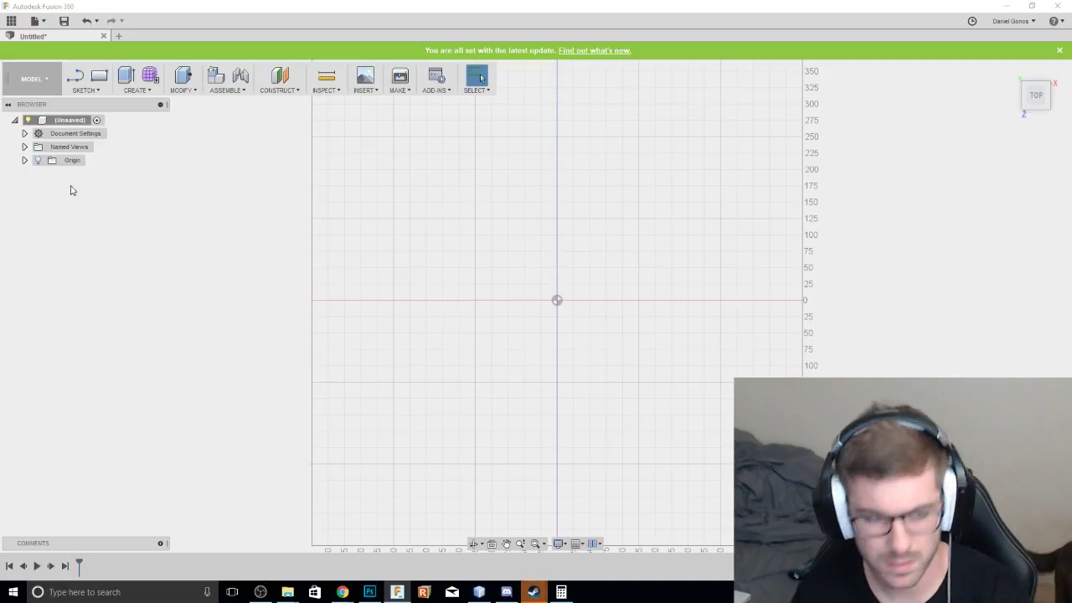
Insert dinoattempt2.svg from the Desktop on the horizontal origin plane at scale 1.00 and stop the sketch.
{"action": "left_click", "coordinate": [370, 90]}
{"action": "mouse_move", "coordinate": [369, 90]}
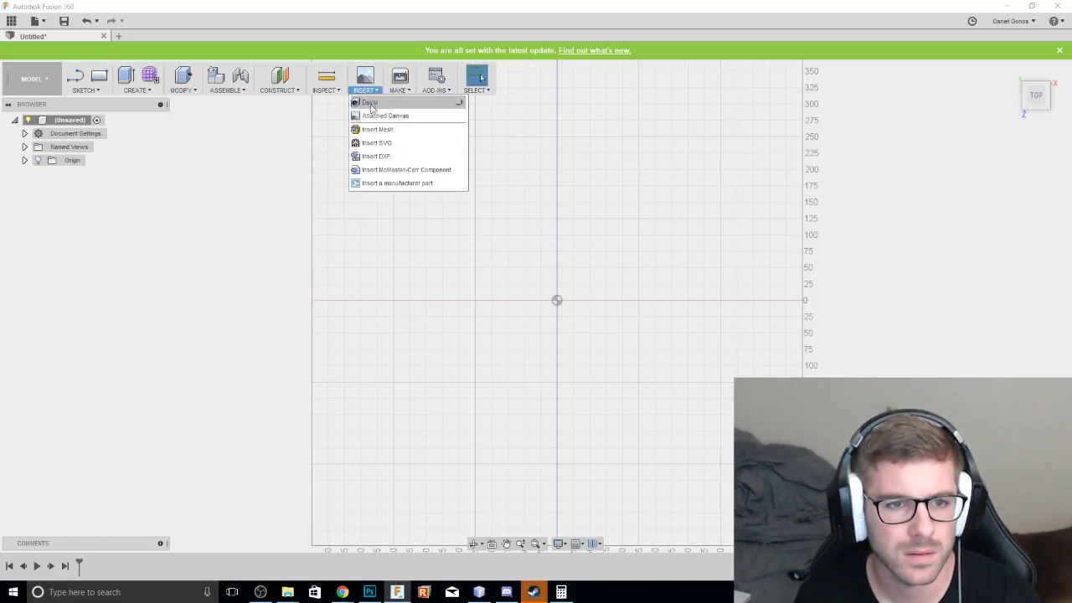
{"action": "left_click", "coordinate": [376, 143]}
{"action": "left_click", "coordinate": [578, 338]}
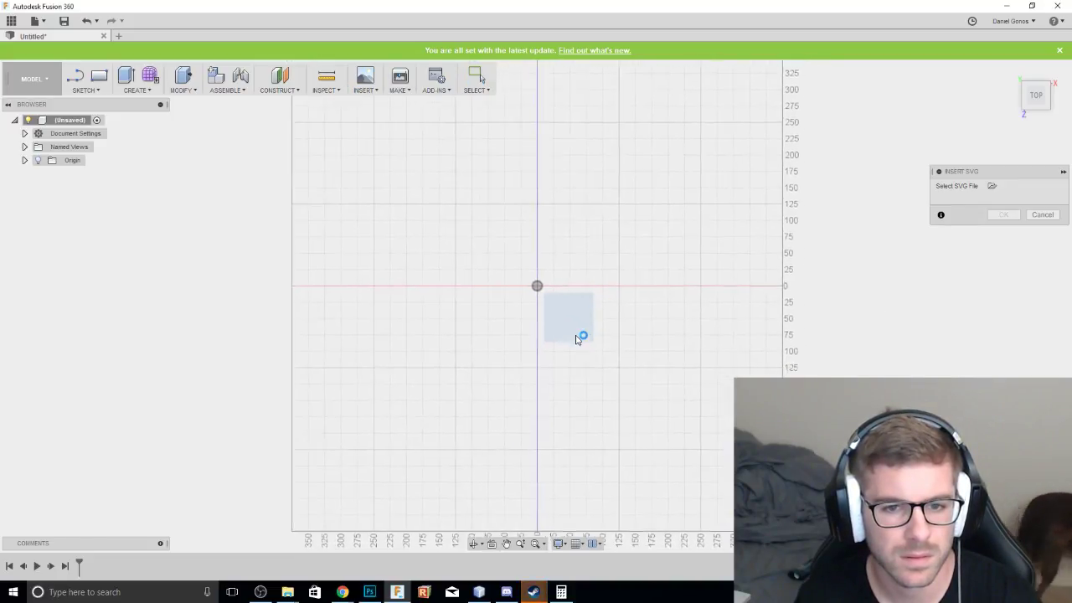
{"action": "left_click", "coordinate": [991, 185]}
{"action": "scroll", "coordinate": [270, 242], "scroll_direction": "down", "scroll_amount": 5}
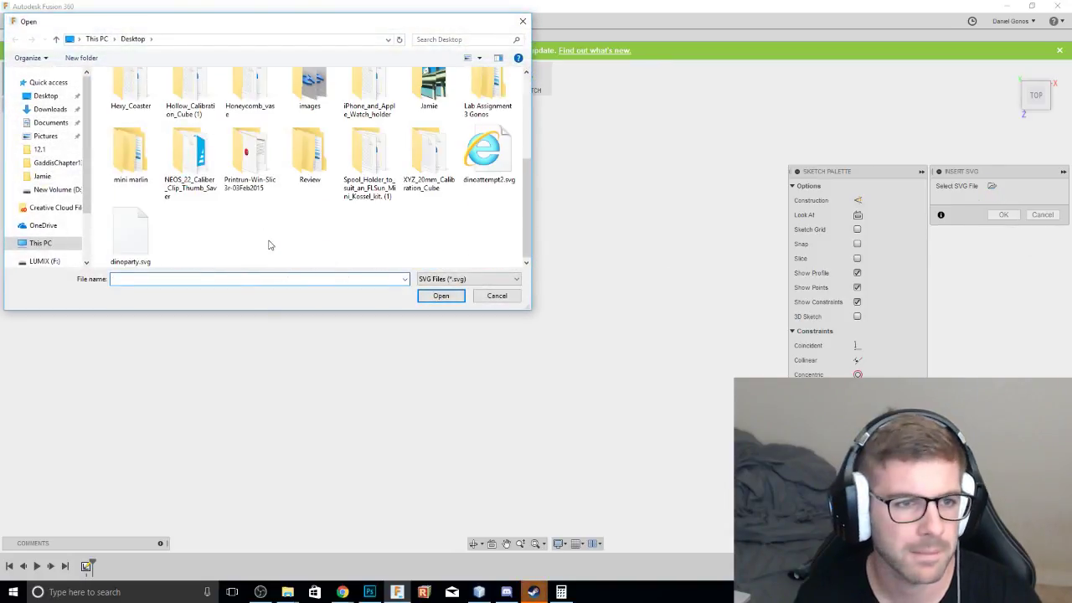
{"action": "double_click", "coordinate": [472, 156]}
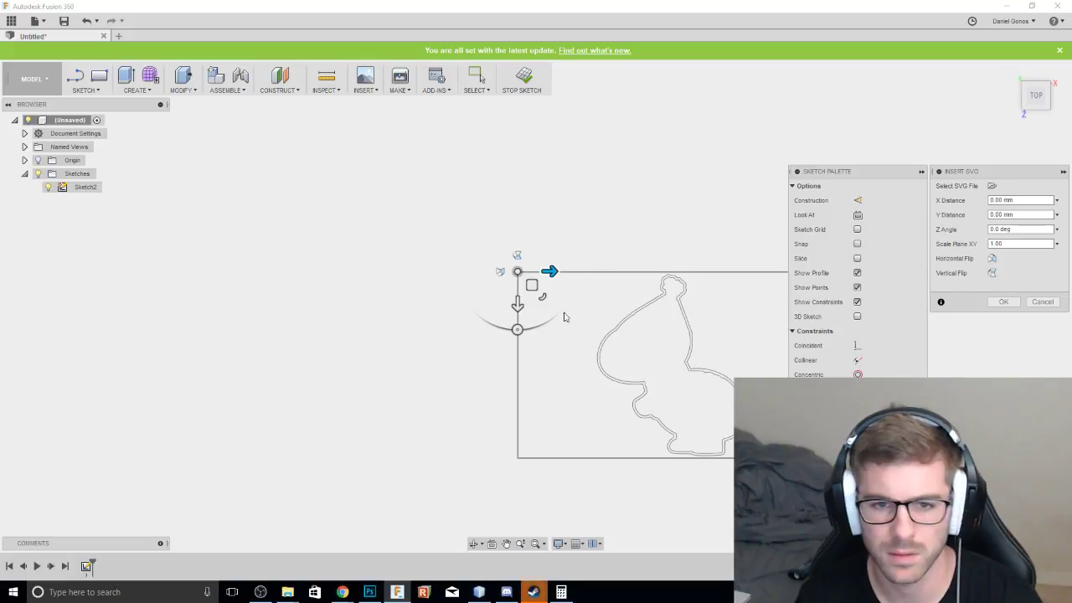
{"action": "scroll", "coordinate": [589, 277], "scroll_direction": "up", "scroll_amount": 4}
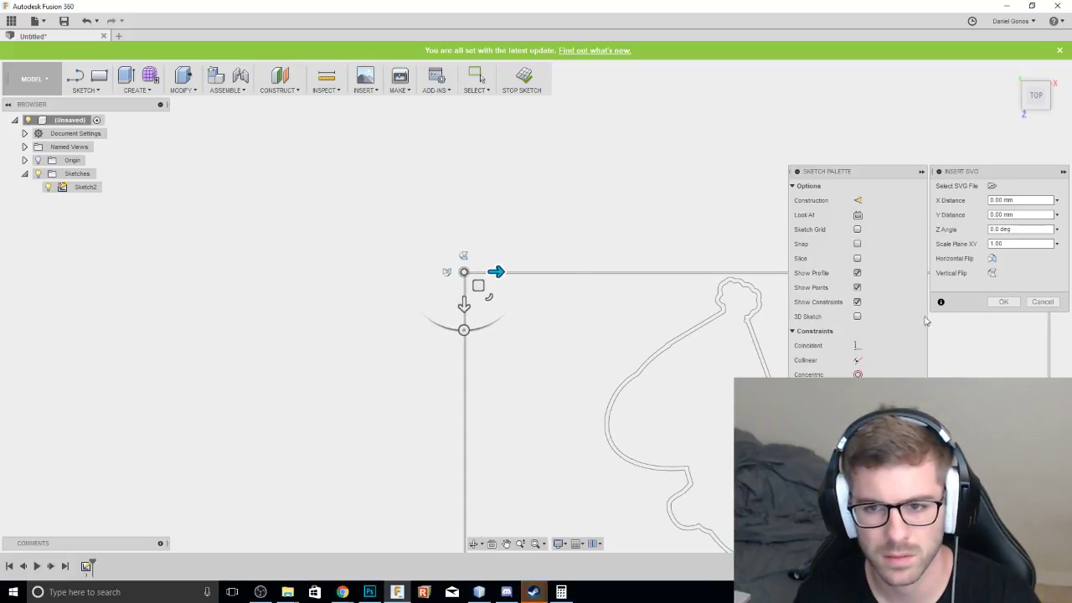
{"action": "left_click", "coordinate": [1003, 302]}
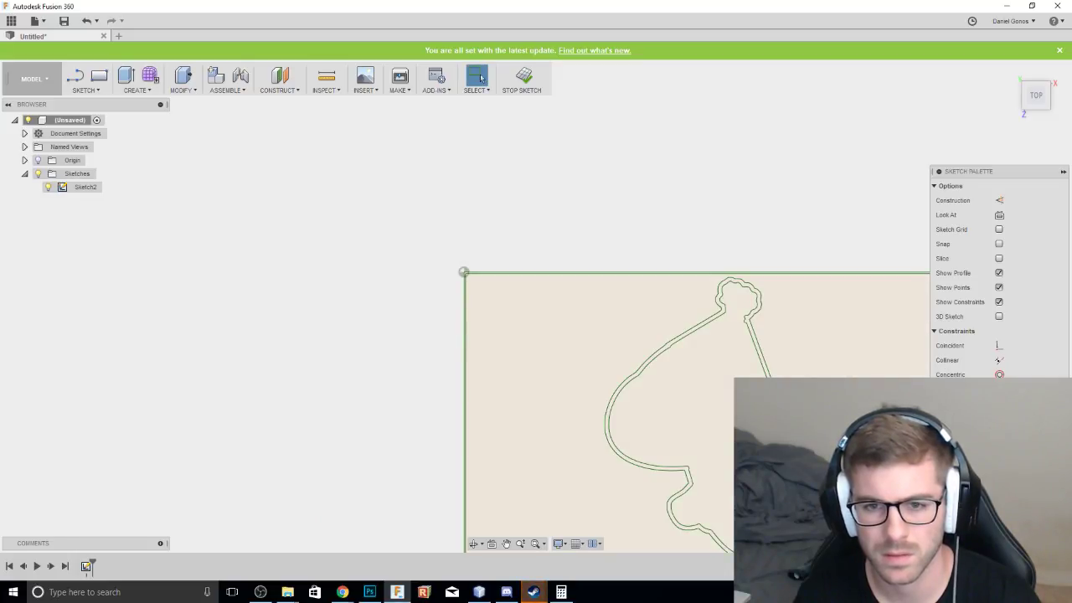
{"action": "left_click", "coordinate": [522, 78]}
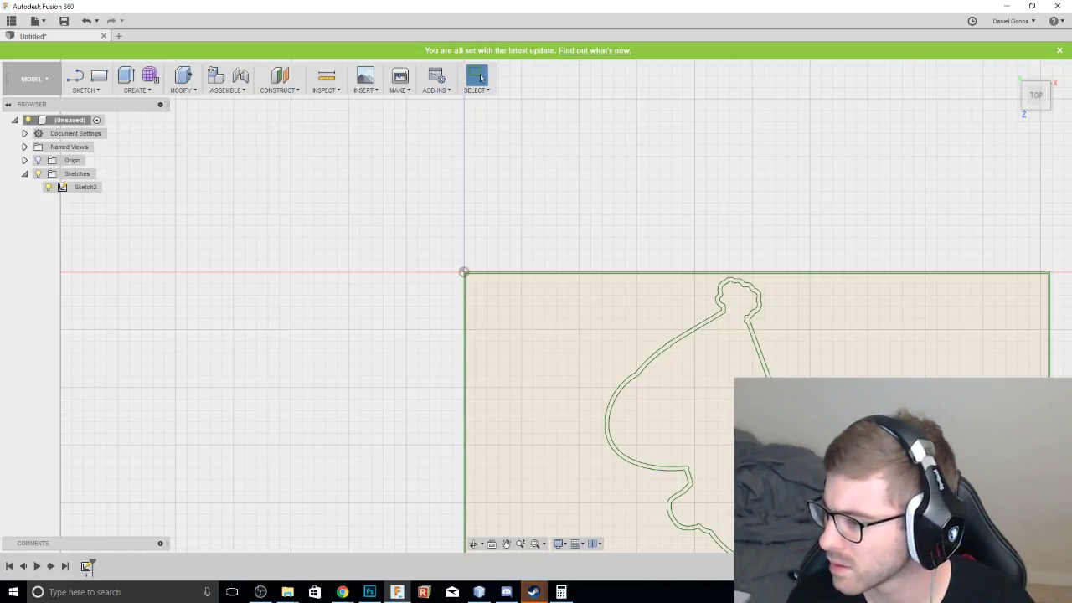
Extrude the inner dinosaur profile of the inserted sketch upward about 82 mm as a new body and view it from the top.
{"action": "key", "text": "alt+Tab"}
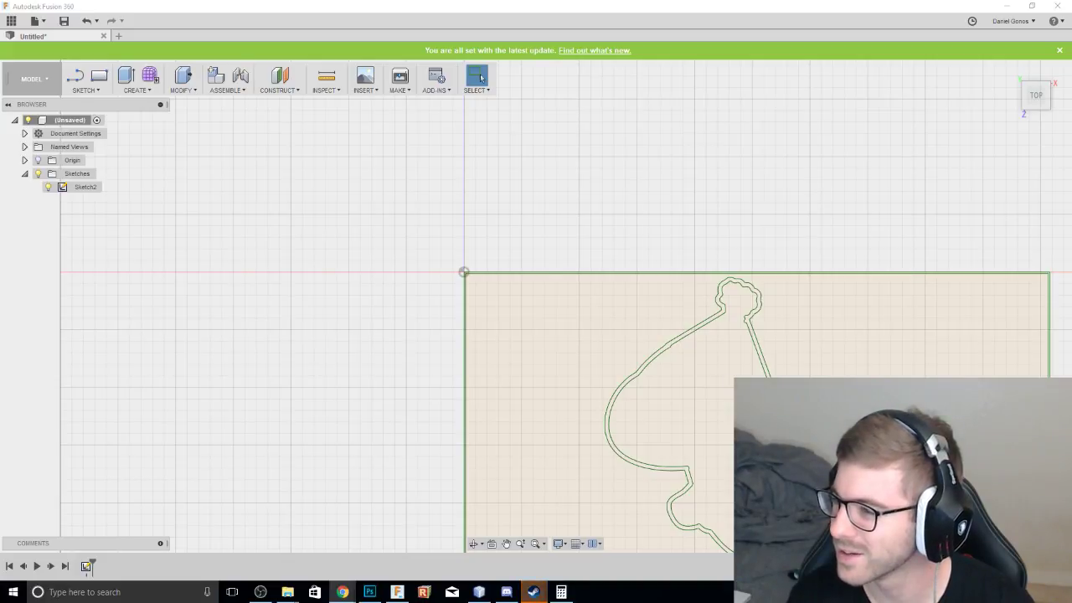
{"action": "scroll", "coordinate": [323, 293], "scroll_direction": "down", "scroll_amount": 3}
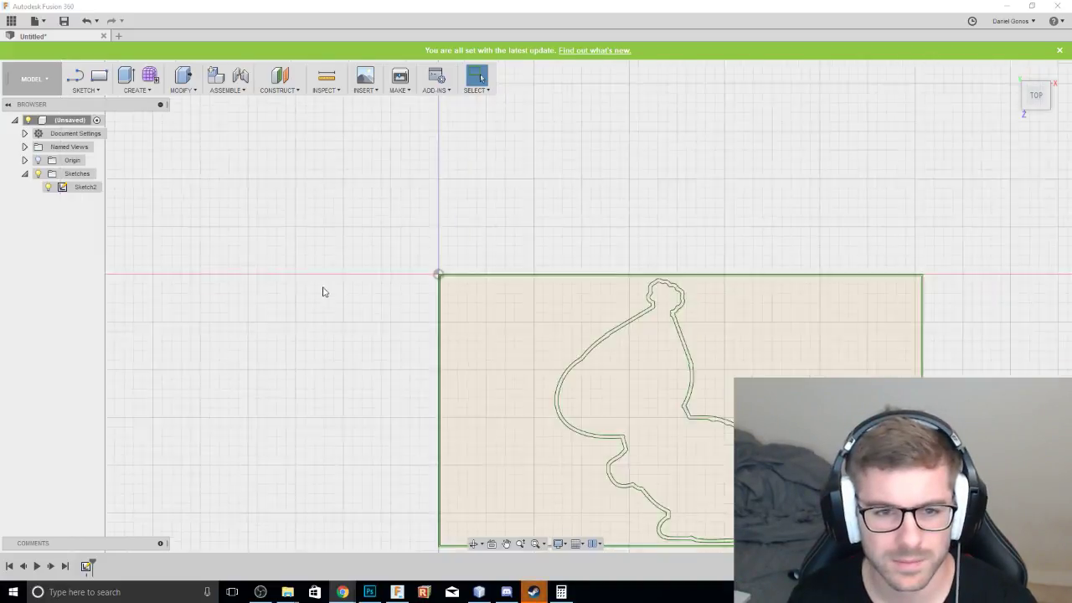
{"action": "middle_click_drag", "start_coordinate": [682, 229], "coordinate": [584, 137]}
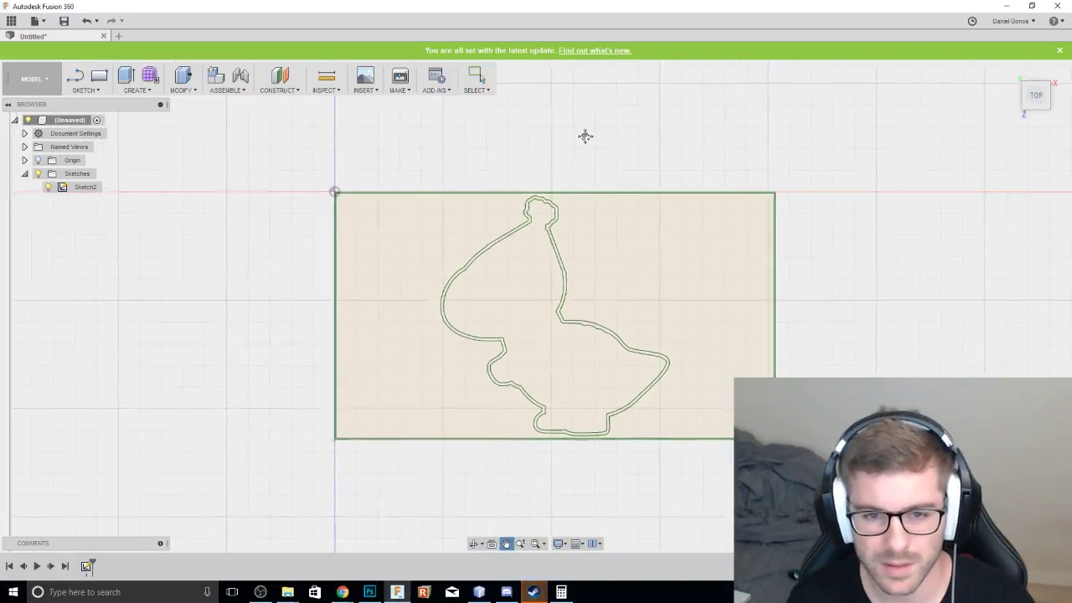
{"action": "left_click", "coordinate": [539, 348]}
{"action": "scroll", "coordinate": [545, 236], "scroll_direction": "down", "scroll_amount": 2}
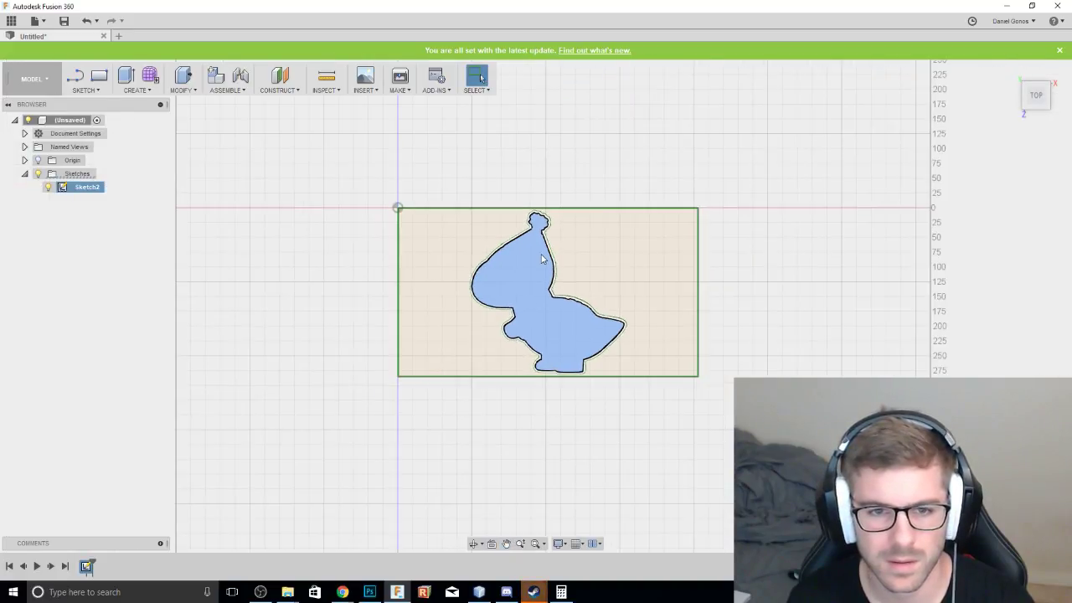
{"action": "scroll", "coordinate": [551, 242], "scroll_direction": "up", "scroll_amount": 4}
{"action": "scroll", "coordinate": [557, 249], "scroll_direction": "up", "scroll_amount": 3}
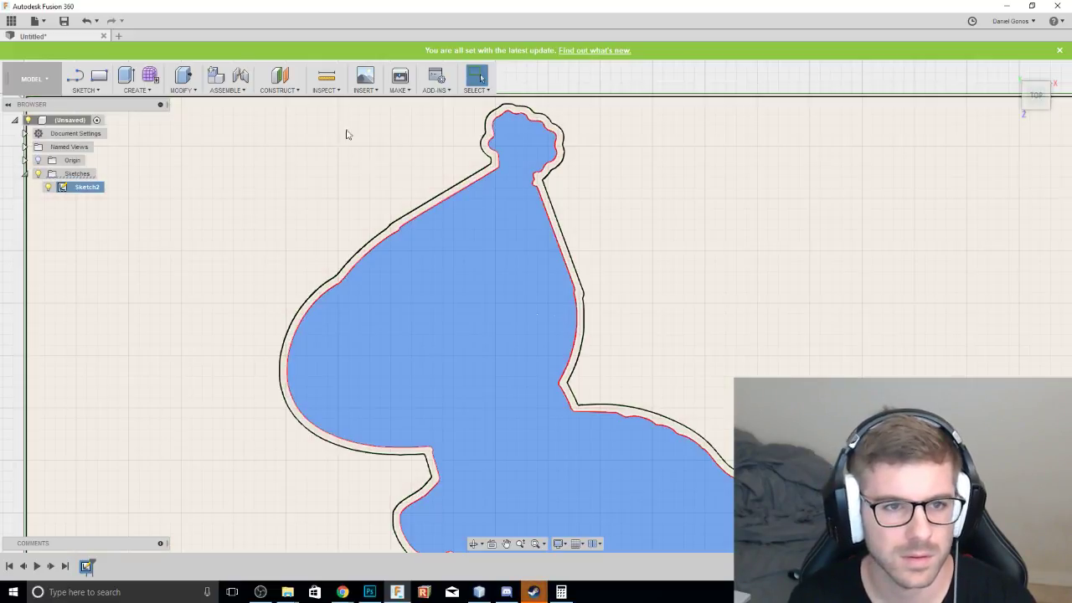
{"action": "left_click", "coordinate": [153, 90]}
{"action": "left_click", "coordinate": [151, 118]}
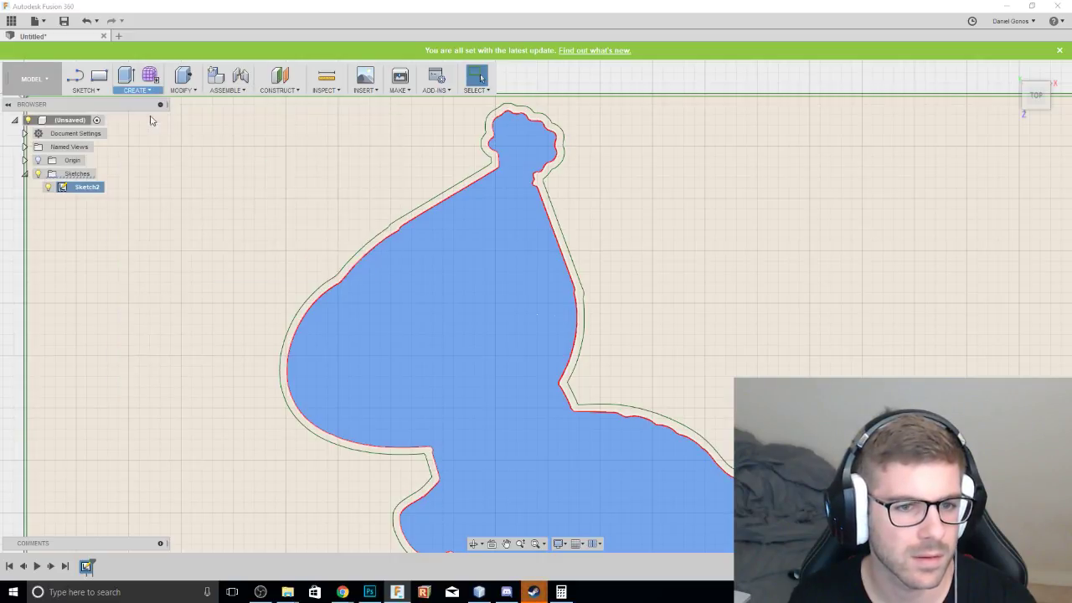
{"action": "left_click", "coordinate": [1037, 104]}
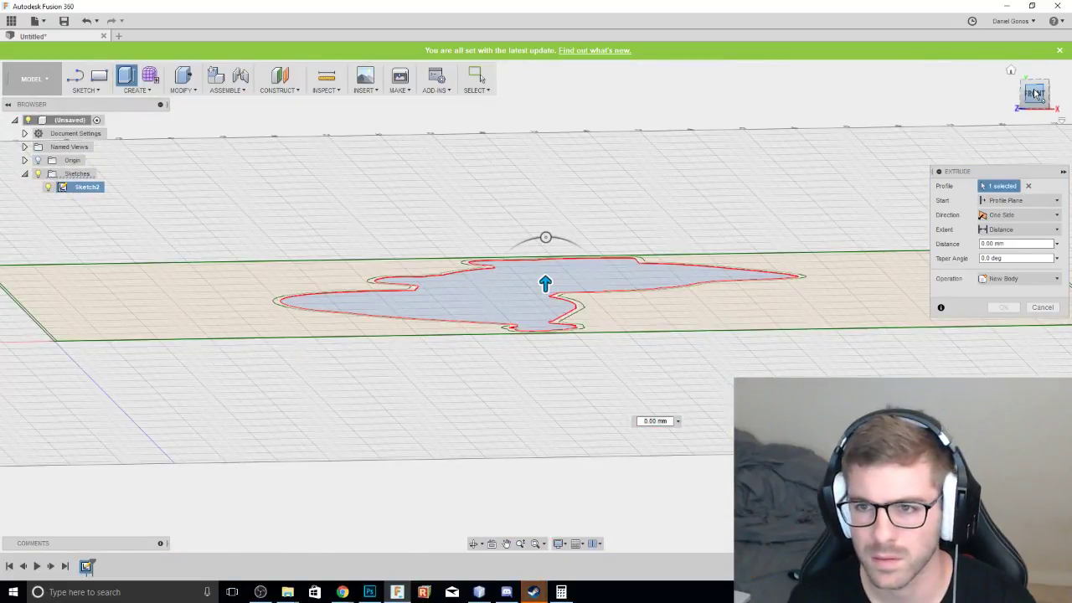
{"action": "left_click", "coordinate": [1037, 93]}
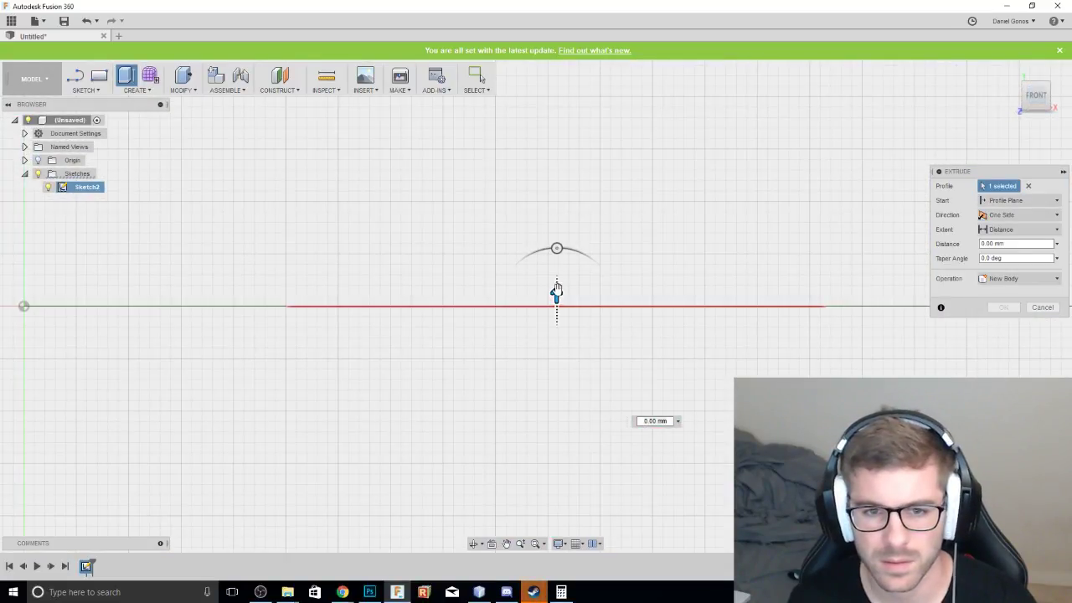
{"action": "left_click_drag", "start_coordinate": [557, 290], "coordinate": [557, 117]}
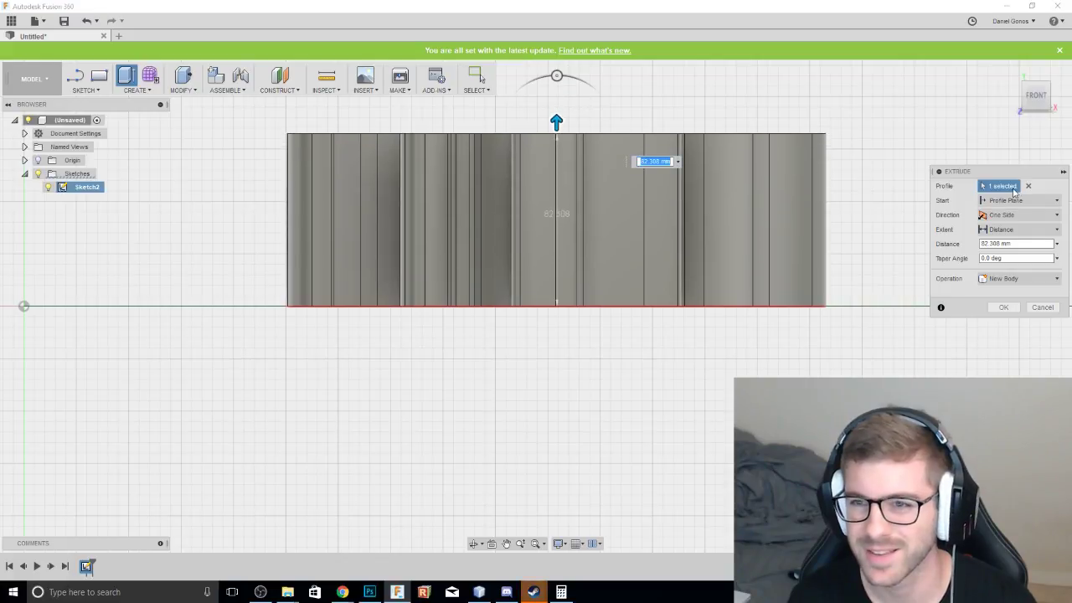
{"action": "mouse_move", "coordinate": [1035, 90]}
{"action": "left_mouse_down"}
{"action": "mouse_move", "coordinate": [1032, 112]}
{"action": "mouse_move", "coordinate": [1023, 104]}
{"action": "mouse_move", "coordinate": [1035, 91]}
{"action": "mouse_move", "coordinate": [1040, 293]}
{"action": "mouse_move", "coordinate": [1026, 60]}
{"action": "mouse_move", "coordinate": [1023, 106]}
{"action": "mouse_move", "coordinate": [1037, 105]}
{"action": "left_mouse_up"}
{"action": "left_click", "coordinate": [1003, 306]}
{"action": "key", "text": "Return"}
{"action": "left_click", "coordinate": [1029, 99]}
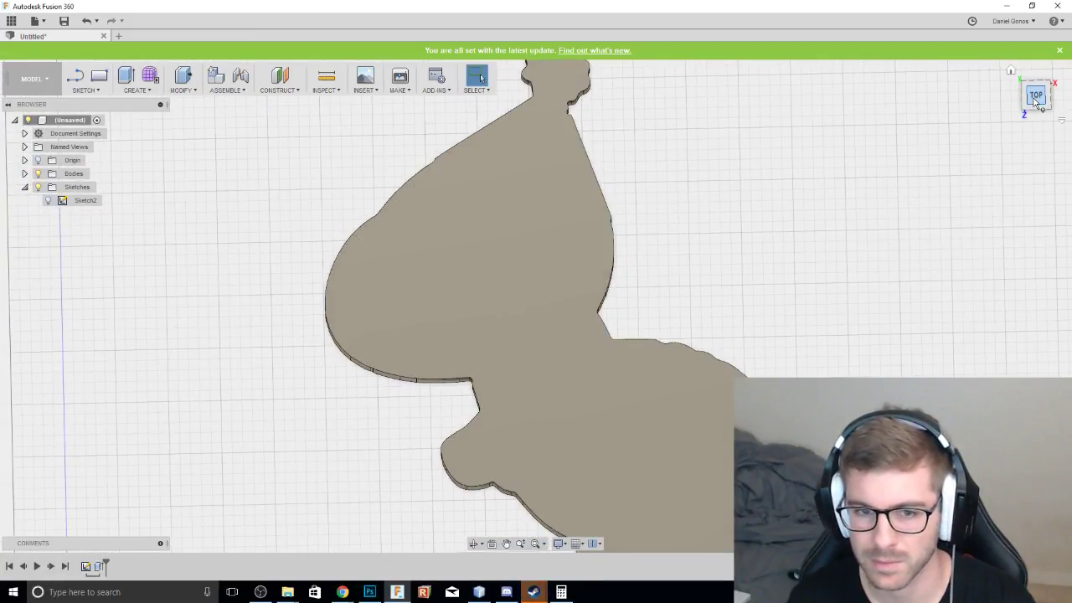
Check the extruded dinosaur body from the top and at an angle, and undo its extrusion.
{"action": "scroll", "coordinate": [904, 179], "scroll_direction": "up", "scroll_amount": 2}
{"action": "scroll", "coordinate": [907, 179], "scroll_direction": "down", "scroll_amount": 4}
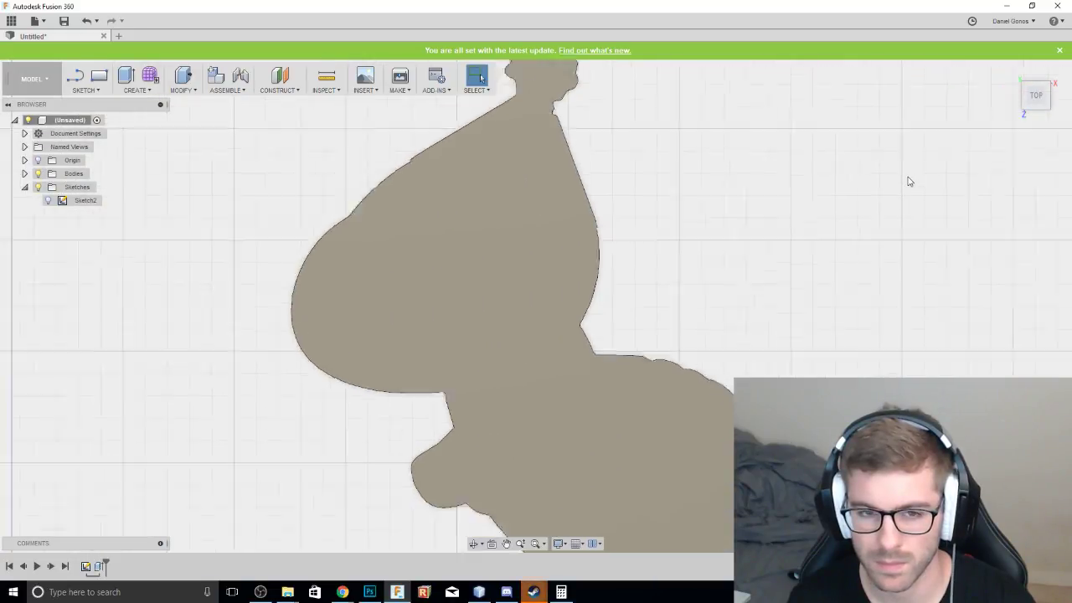
{"action": "mouse_move", "coordinate": [1035, 110]}
{"action": "left_mouse_down"}
{"action": "mouse_move", "coordinate": [1037, 67]}
{"action": "mouse_move", "coordinate": [1039, 126]}
{"action": "left_mouse_up"}
{"action": "mouse_move", "coordinate": [536, 305]}
{"action": "middle_mouse_down", "text": "shift"}
{"action": "mouse_move", "coordinate": [536, 490]}
{"action": "mouse_move", "coordinate": [536, 394]}
{"action": "middle_mouse_up", "text": "shift"}
{"action": "middle_click_drag", "start_coordinate": [988, 180], "coordinate": [961, 270], "text": "shift"}
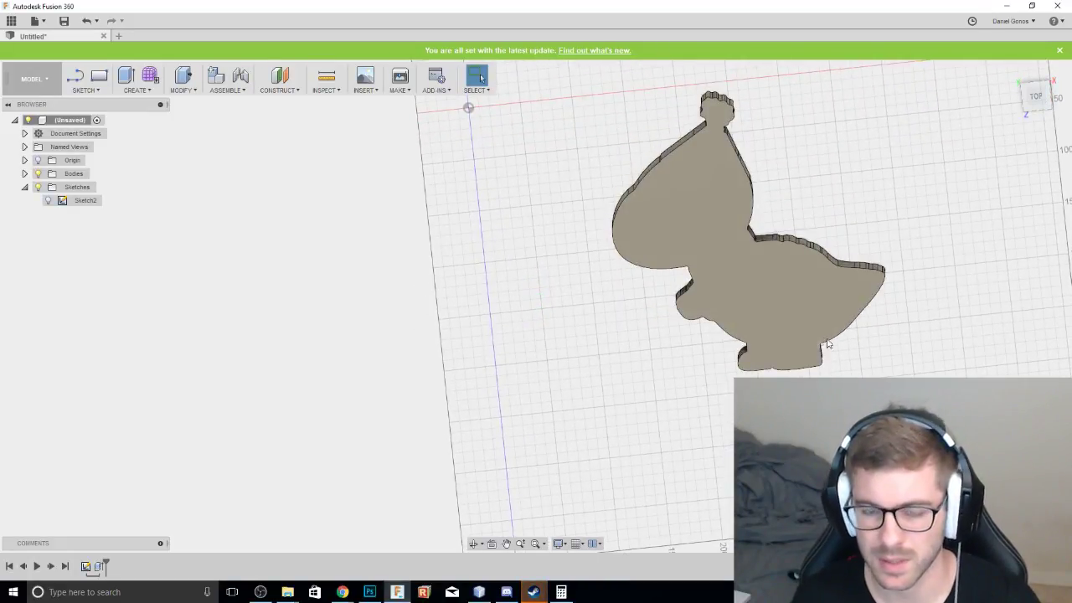
{"action": "left_click", "coordinate": [1041, 99]}
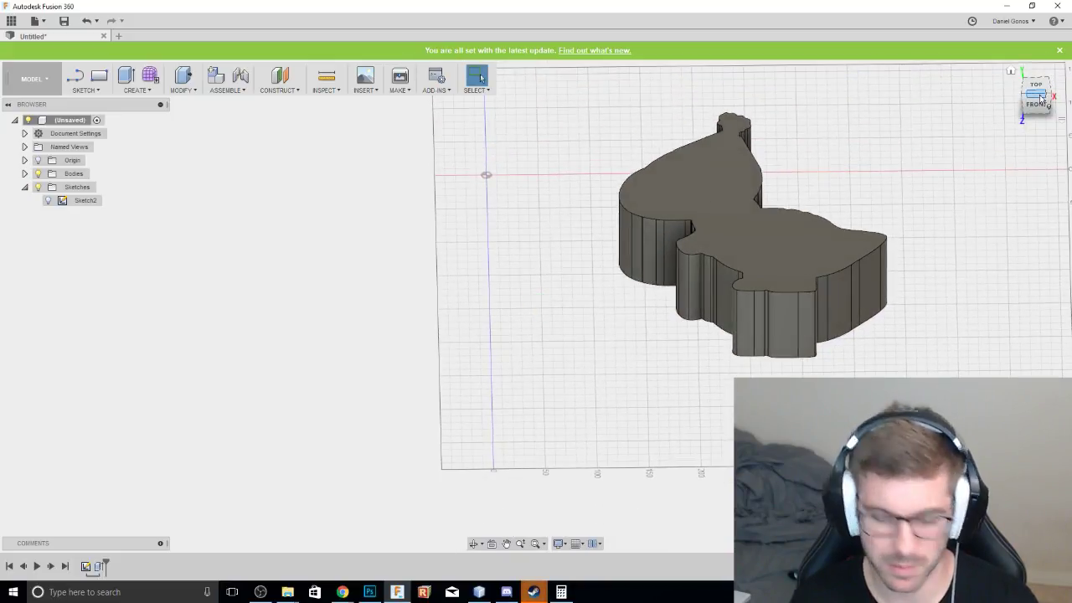
{"action": "key", "text": "ctrl+z"}
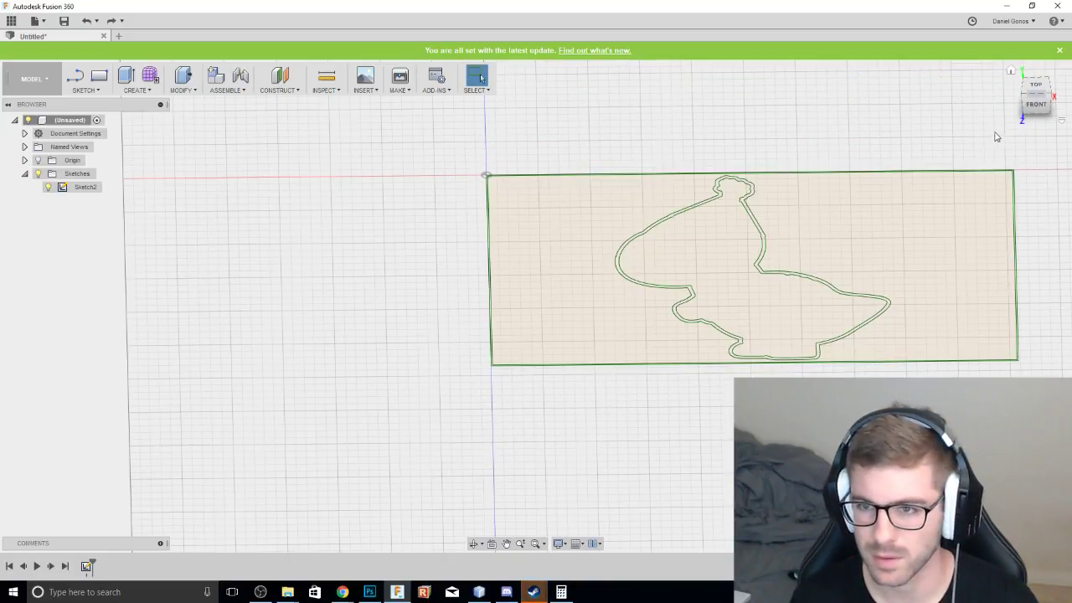
Look straight down on the dinosaur outline sketch from the top.
{"action": "mouse_move", "coordinate": [1033, 107]}
{"action": "left_mouse_down"}
{"action": "mouse_move", "coordinate": [1039, 86]}
{"action": "mouse_move", "coordinate": [1036, 103]}
{"action": "left_mouse_up"}
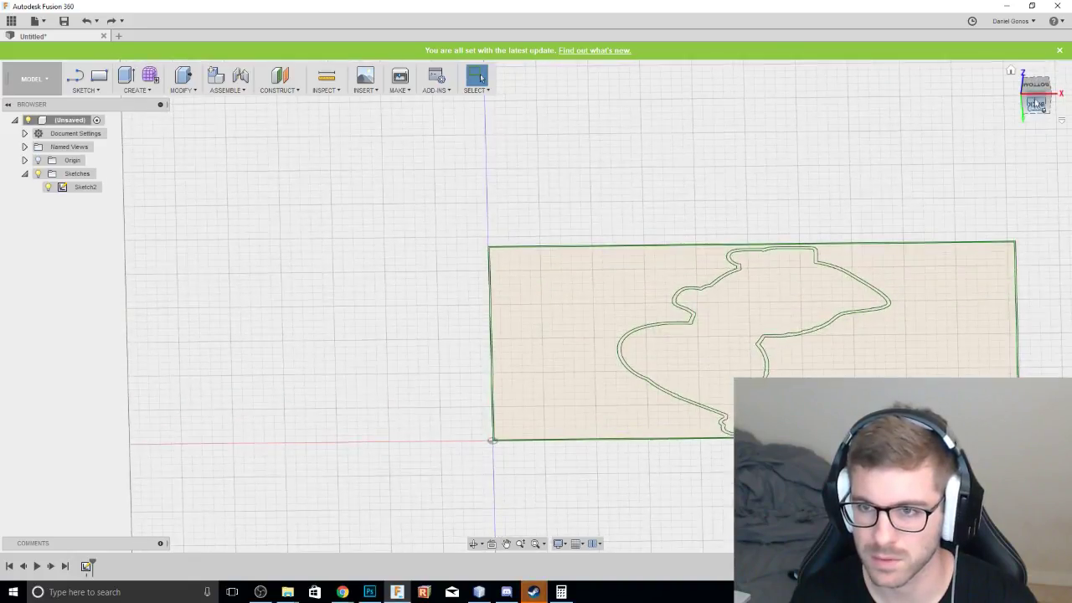
{"action": "left_click", "coordinate": [1031, 93]}
{"action": "left_click_drag", "start_coordinate": [1038, 99], "coordinate": [1038, 154]}
{"action": "left_click", "coordinate": [1036, 107]}
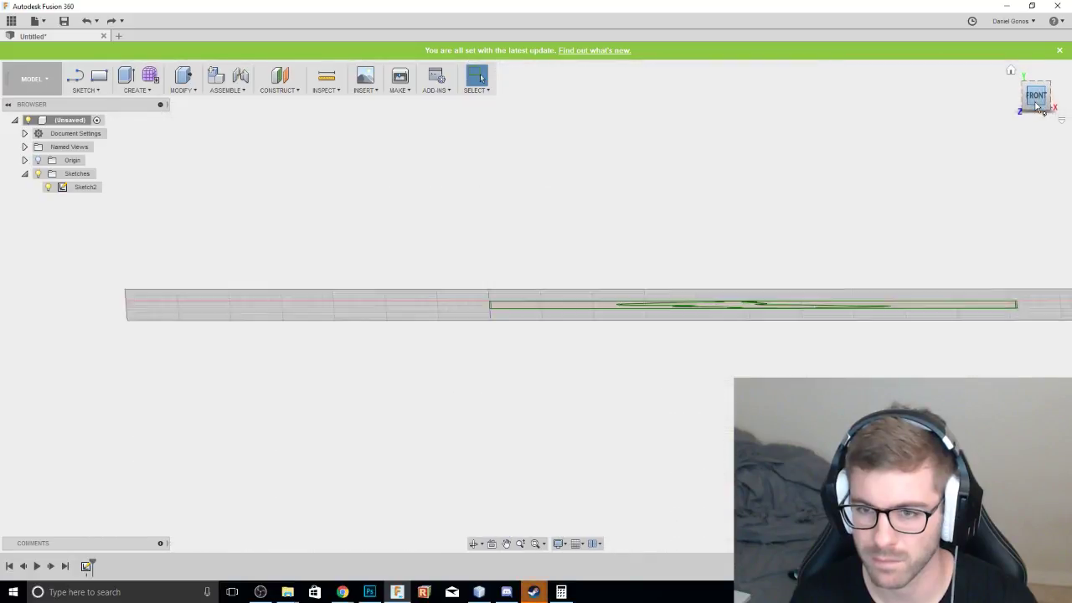
{"action": "left_click_drag", "start_coordinate": [1035, 101], "coordinate": [1035, 144]}
{"action": "left_click", "coordinate": [1037, 87]}
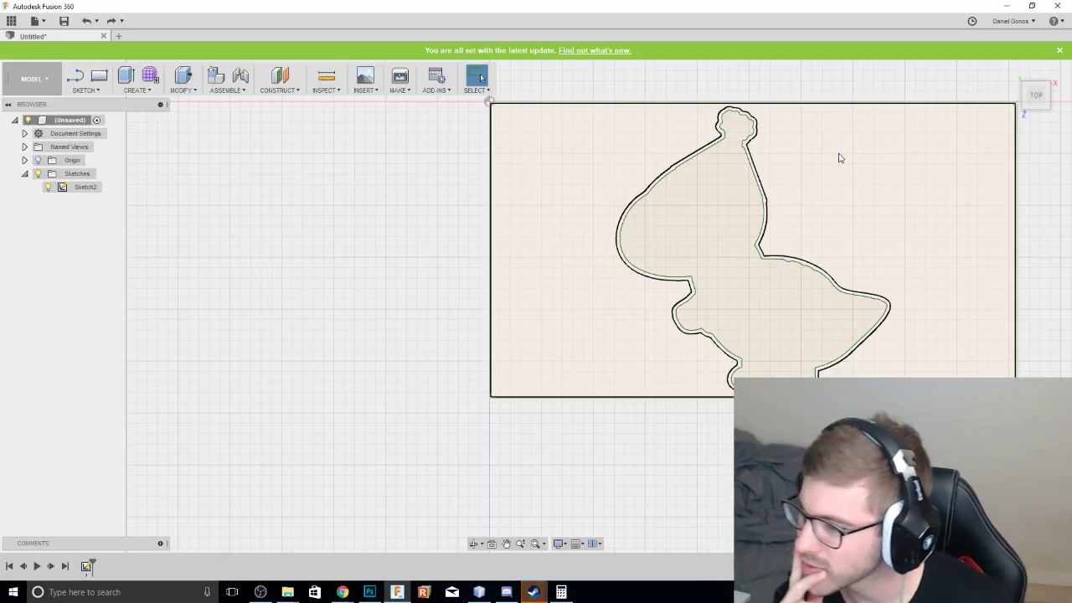
{"action": "middle_click_drag", "start_coordinate": [832, 251], "coordinate": [738, 286]}
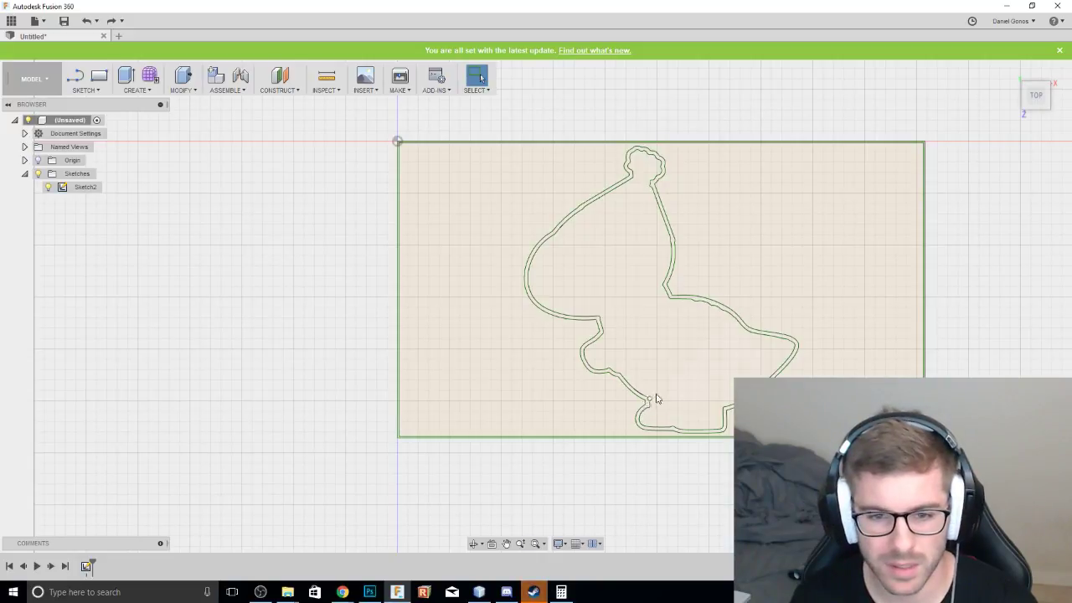
Open Sketch2 for editing and sketch a very short horizontal trial line inside the dinosaur's body.
{"action": "left_click", "coordinate": [74, 76]}
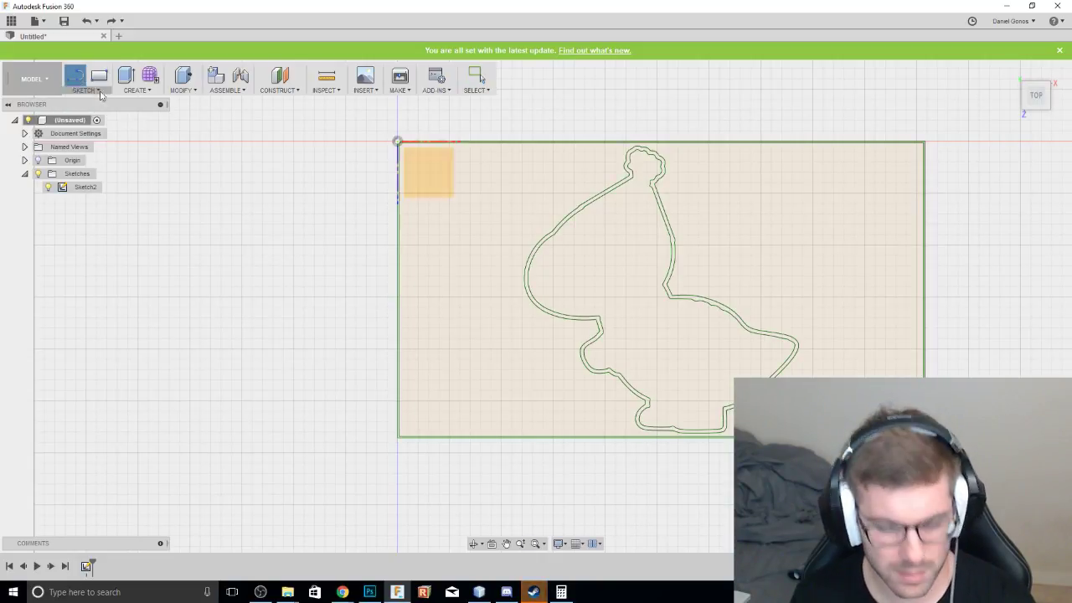
{"action": "left_click", "coordinate": [668, 437]}
{"action": "scroll", "coordinate": [669, 438], "scroll_direction": "up", "scroll_amount": 10}
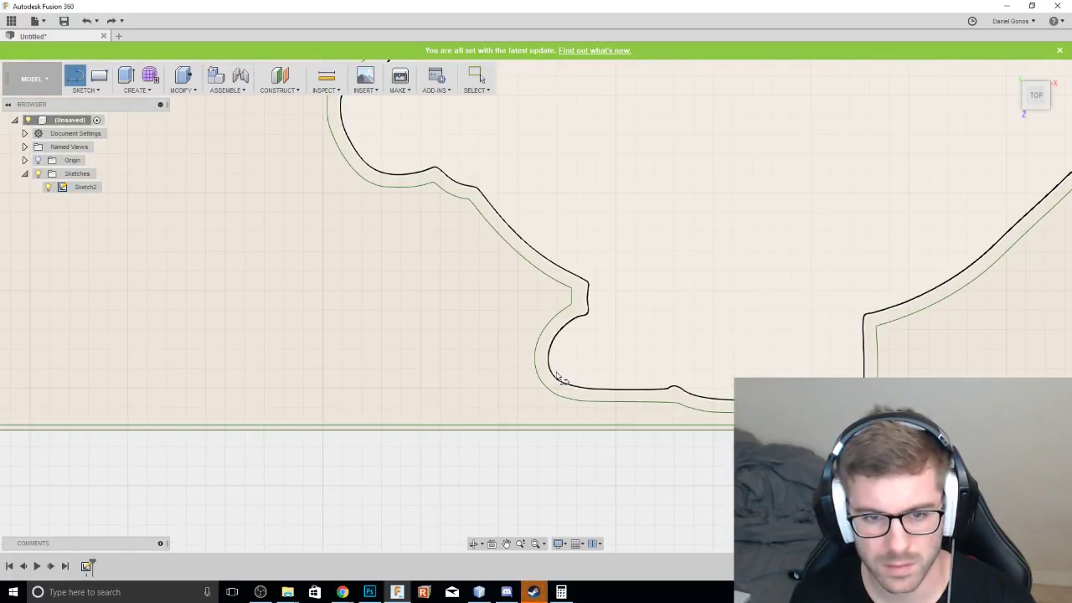
{"action": "double_click", "coordinate": [81, 189]}
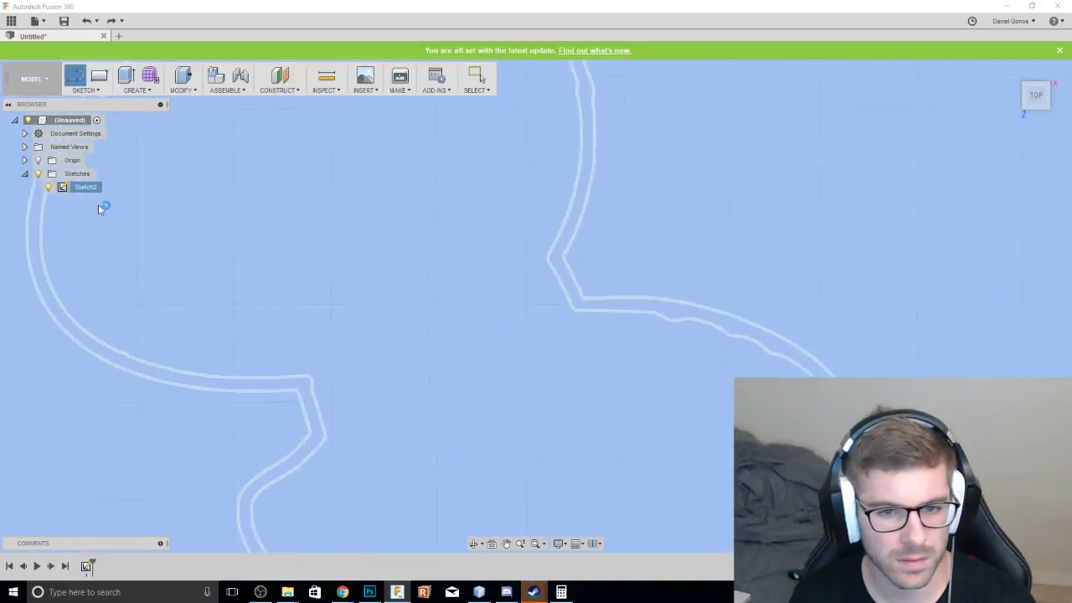
{"action": "left_click", "coordinate": [505, 456]}
{"action": "left_click", "coordinate": [488, 456]}
{"action": "key", "text": "Escape"}
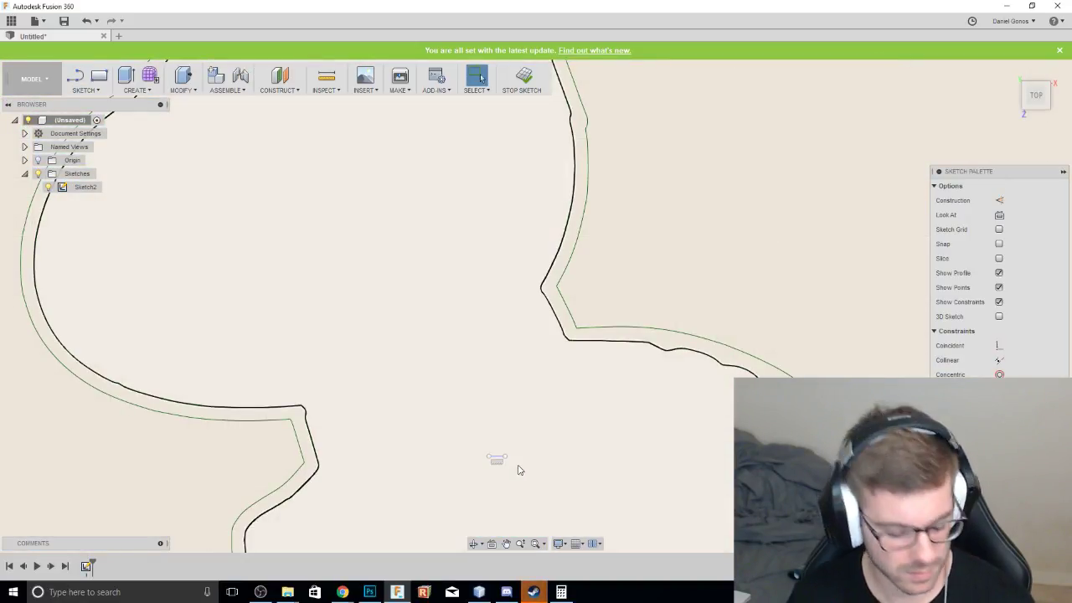
Draw a horizontal line across the dinosaur's feet between both sides of the inner outline and stop the sketch.
{"action": "scroll", "coordinate": [779, 125], "scroll_direction": "down", "scroll_amount": 5}
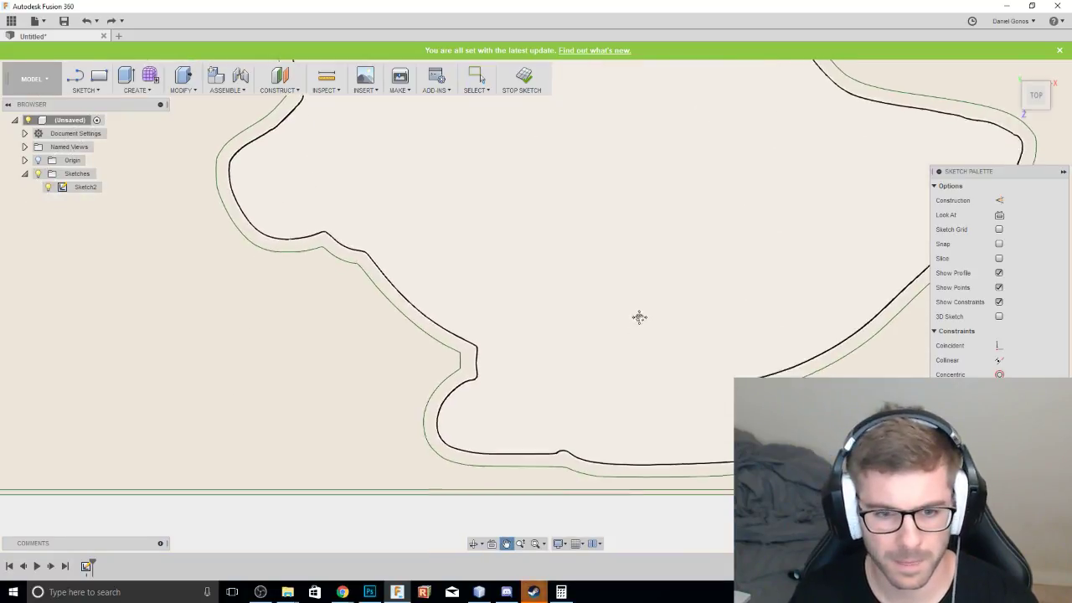
{"action": "key", "text": "l"}
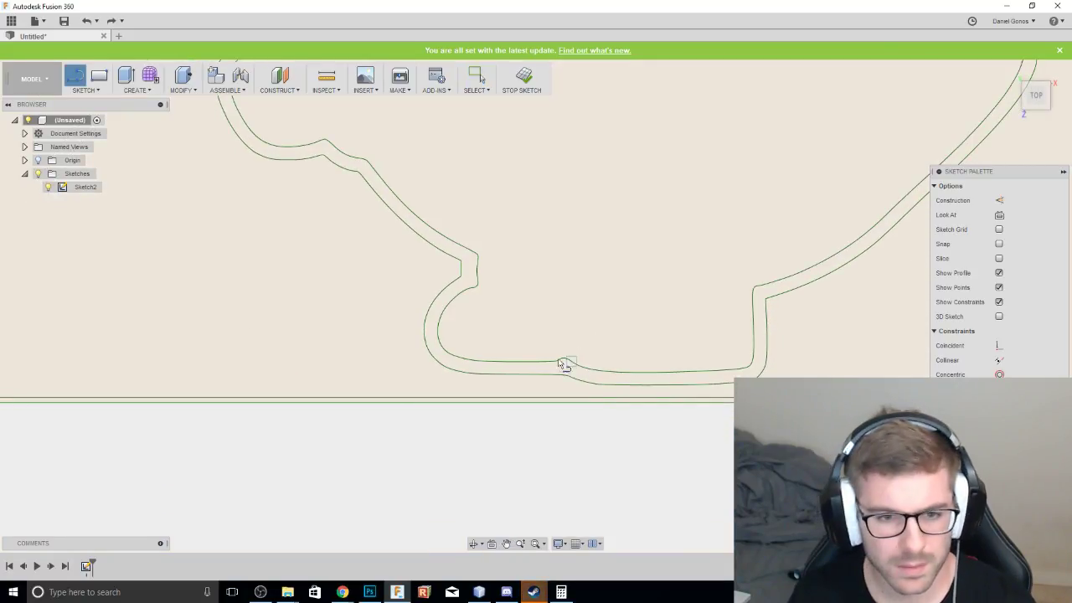
{"action": "left_click", "coordinate": [448, 352]}
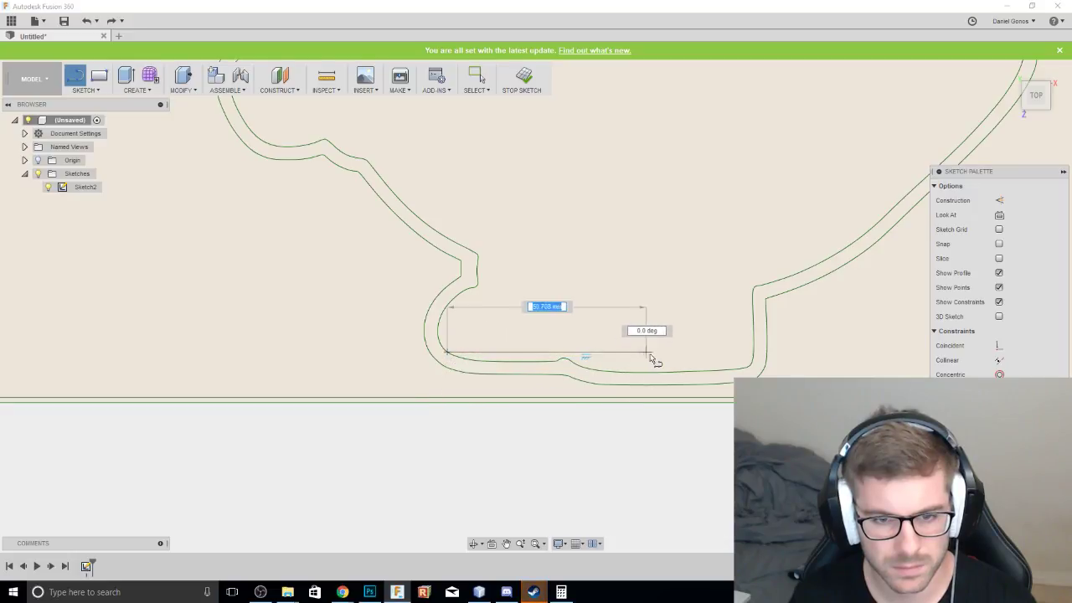
{"action": "left_click", "coordinate": [753, 353]}
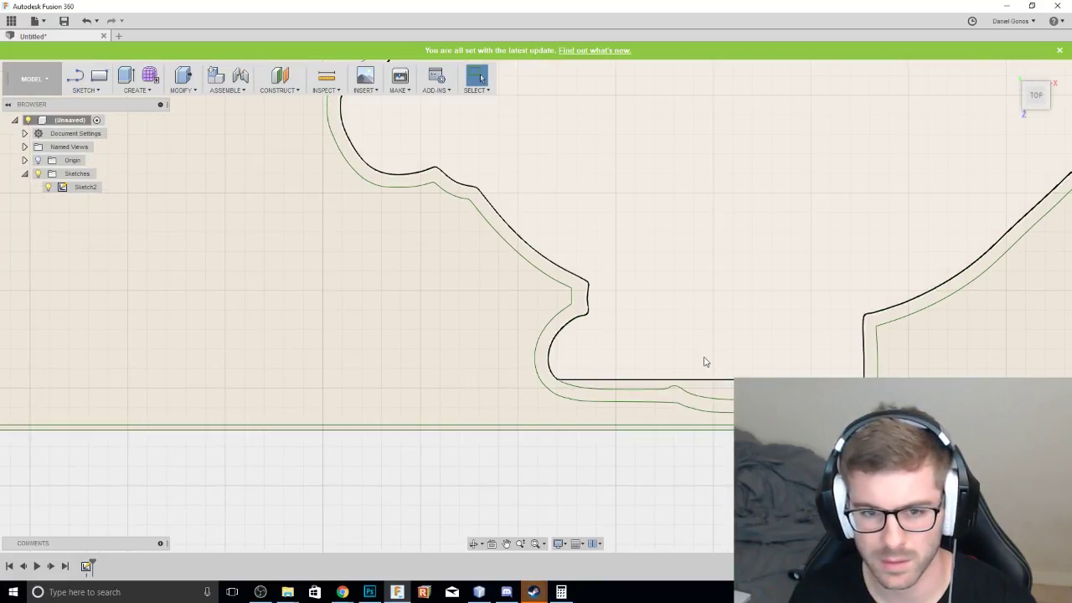
Extrude the inner dinosaur profile above the new foot line upward about 83 mm as a new body.
{"action": "scroll", "coordinate": [703, 351], "scroll_direction": "up", "scroll_amount": 3}
{"action": "scroll", "coordinate": [701, 352], "scroll_direction": "down", "scroll_amount": 5}
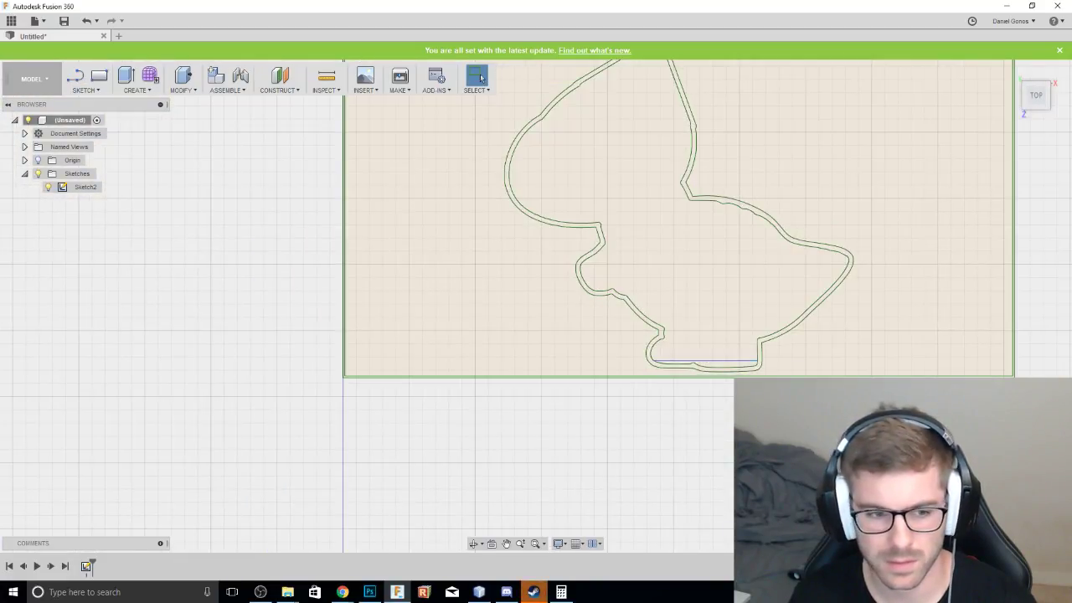
{"action": "right_click", "coordinate": [691, 315]}
{"action": "left_click", "coordinate": [681, 367]}
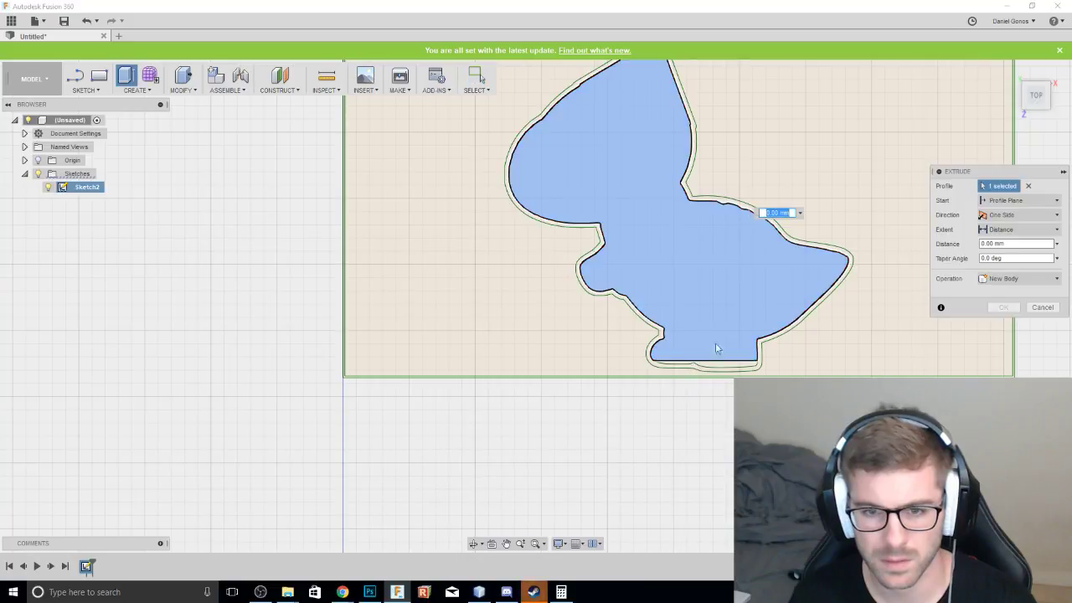
{"action": "left_click_drag", "start_coordinate": [1037, 103], "coordinate": [1037, 62]}
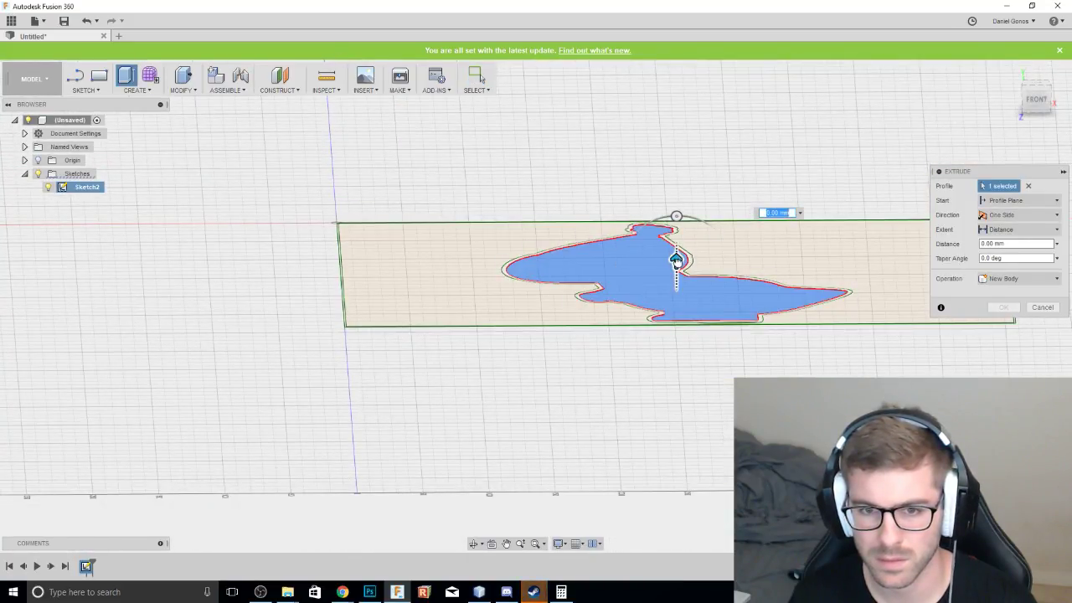
{"action": "left_click_drag", "start_coordinate": [676, 260], "coordinate": [675, 155]}
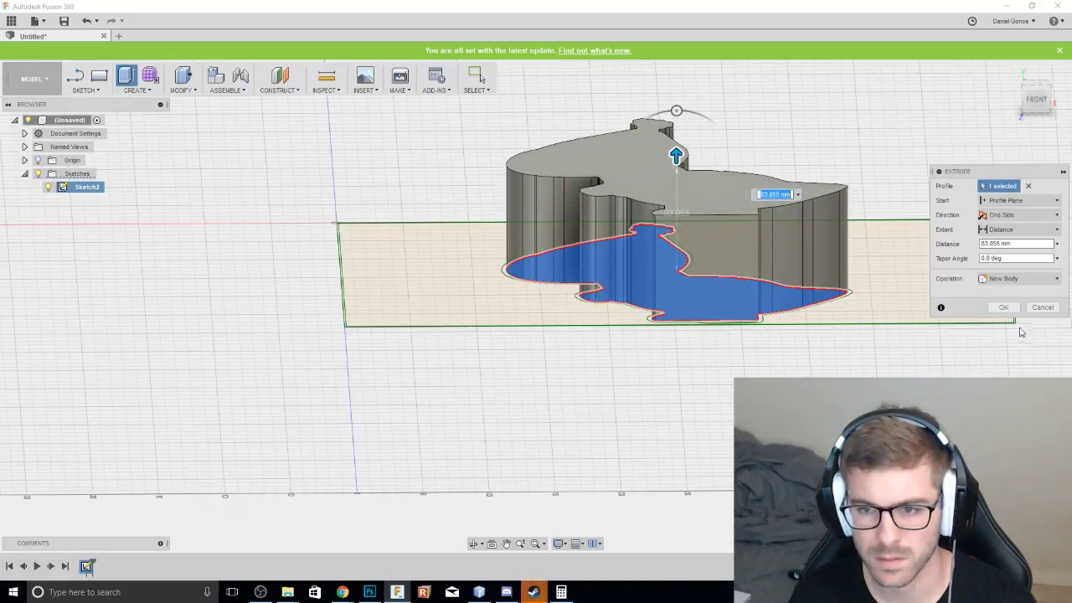
{"action": "left_click", "coordinate": [1003, 308]}
Inspect the flat-footed dinosaur body from the top and at a slight tilt.
{"action": "mouse_move", "coordinate": [1030, 119]}
{"action": "left_mouse_down"}
{"action": "mouse_move", "coordinate": [1031, 243]}
{"action": "mouse_move", "coordinate": [1030, 114]}
{"action": "mouse_move", "coordinate": [1030, 203]}
{"action": "left_mouse_up"}
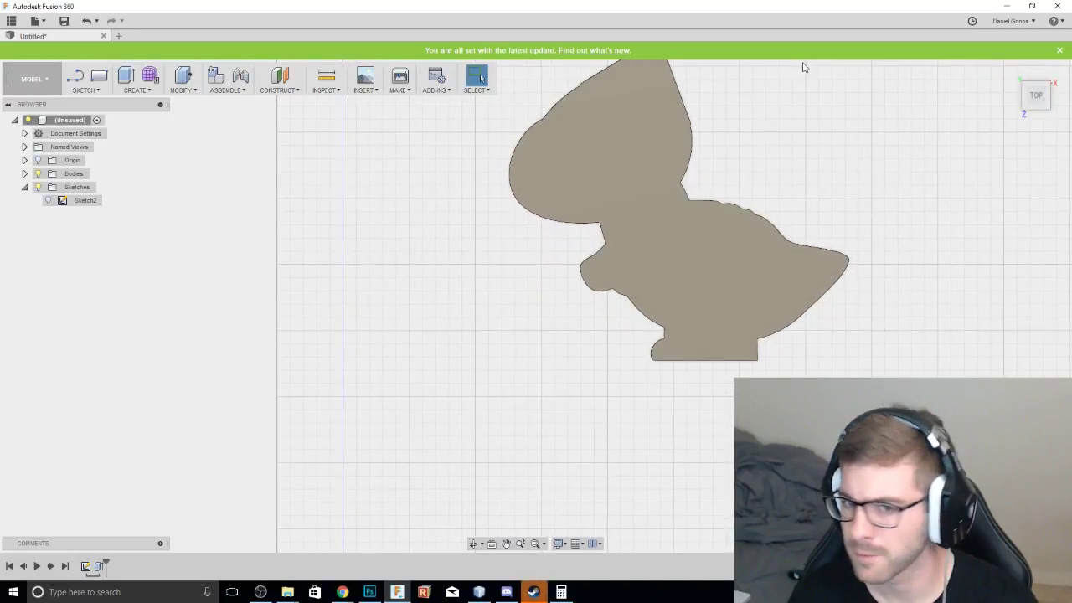
{"action": "middle_click_drag", "start_coordinate": [885, 137], "coordinate": [801, 226]}
{"action": "scroll", "coordinate": [806, 223], "scroll_direction": "down", "scroll_amount": 1}
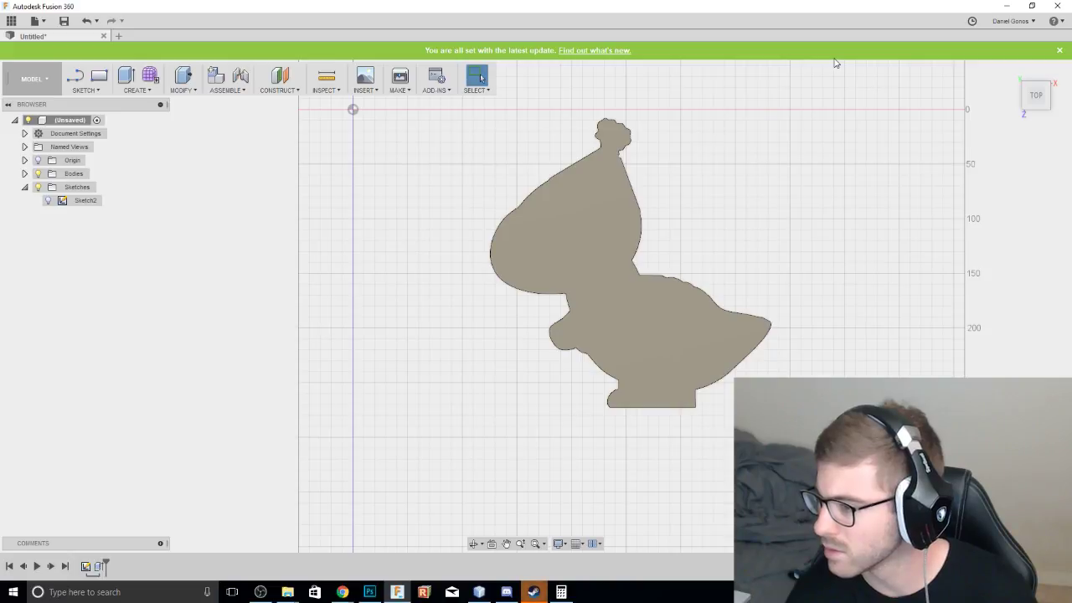
{"action": "scroll", "coordinate": [516, 160], "scroll_direction": "up", "scroll_amount": 2}
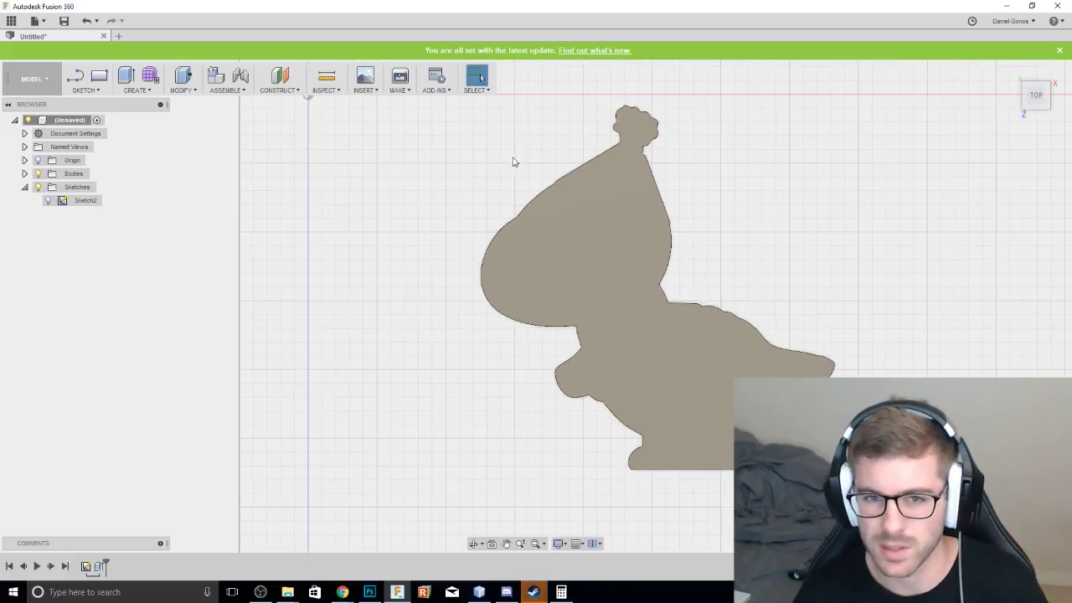
{"action": "middle_click_drag", "start_coordinate": [585, 189], "coordinate": [503, 166]}
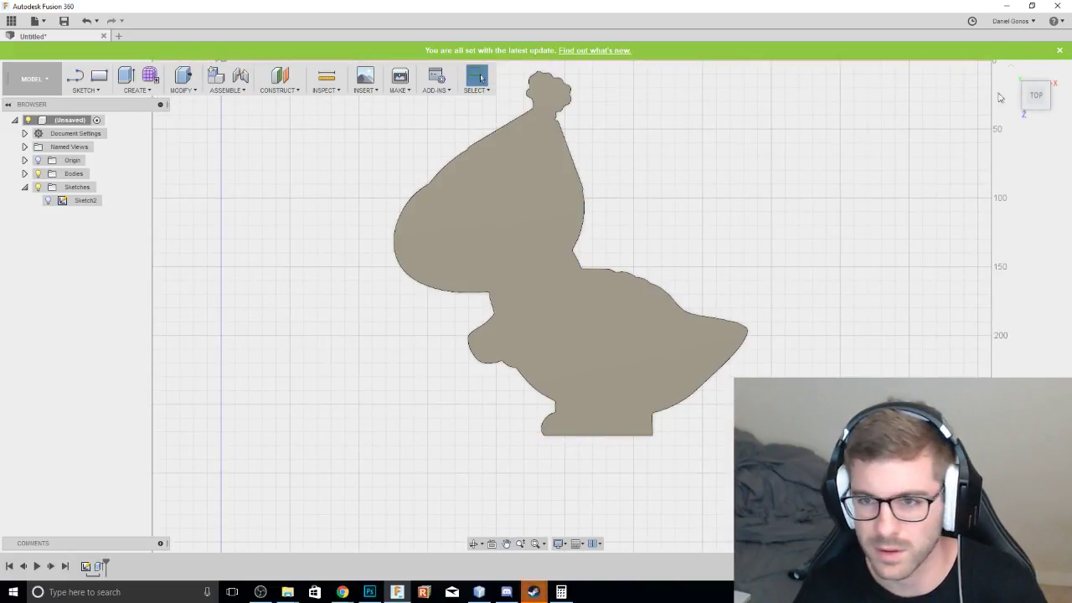
{"action": "left_click_drag", "start_coordinate": [1044, 103], "coordinate": [1046, 104]}
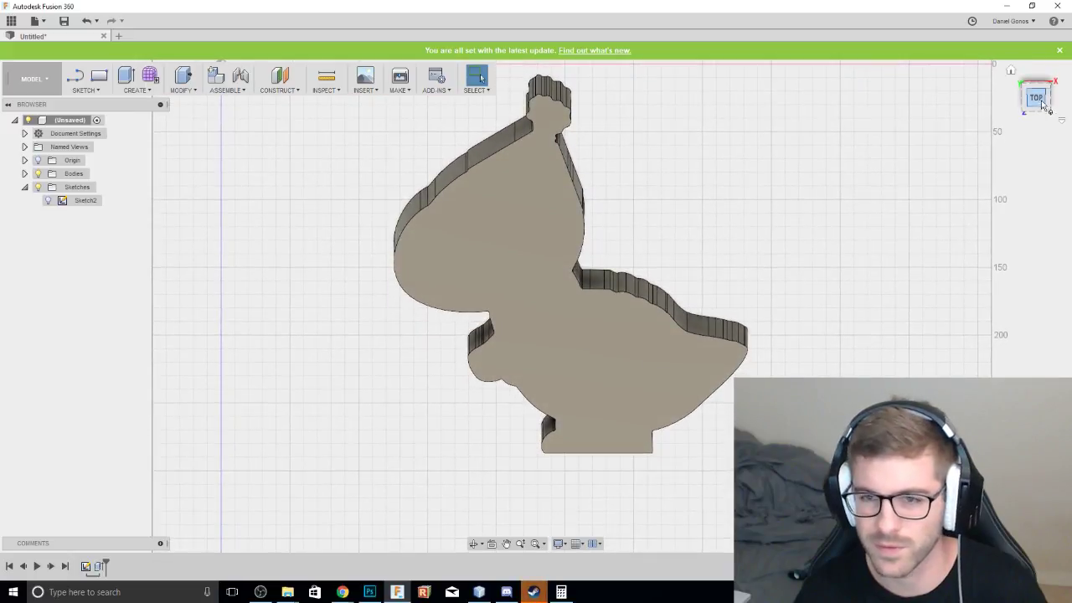
{"action": "left_click", "coordinate": [1035, 98]}
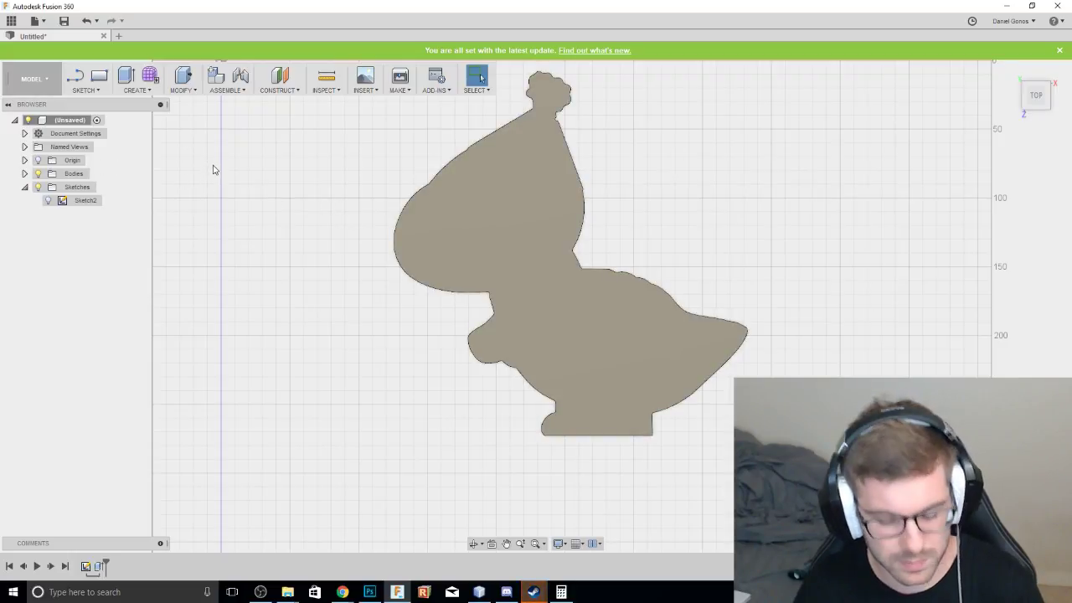
Start a new sketch on the top face of the dinosaur body and leave the Line command.
{"action": "key", "text": "l"}
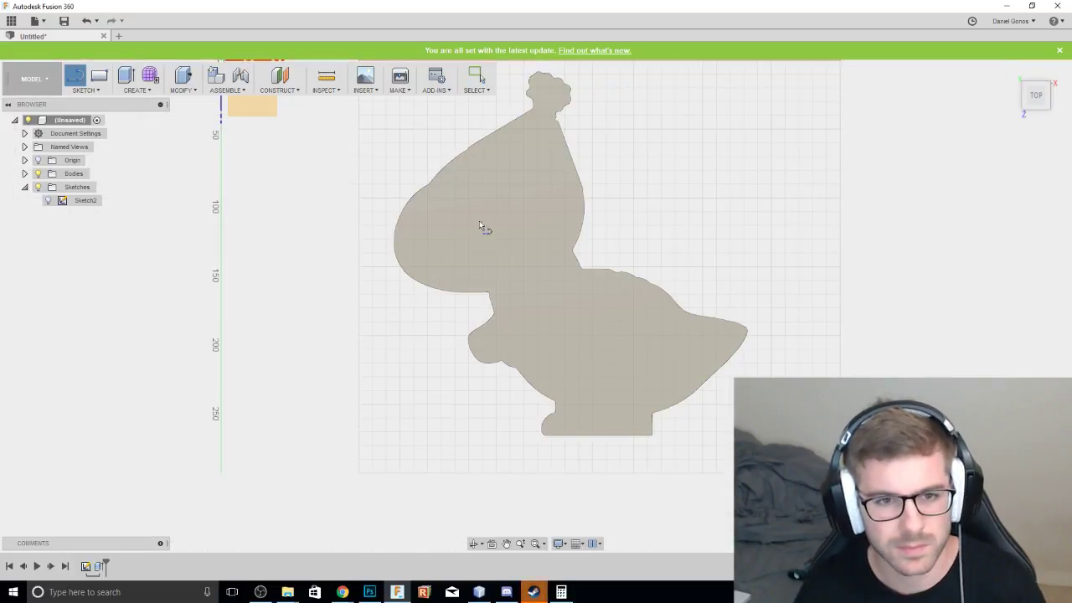
{"action": "left_click", "coordinate": [513, 191]}
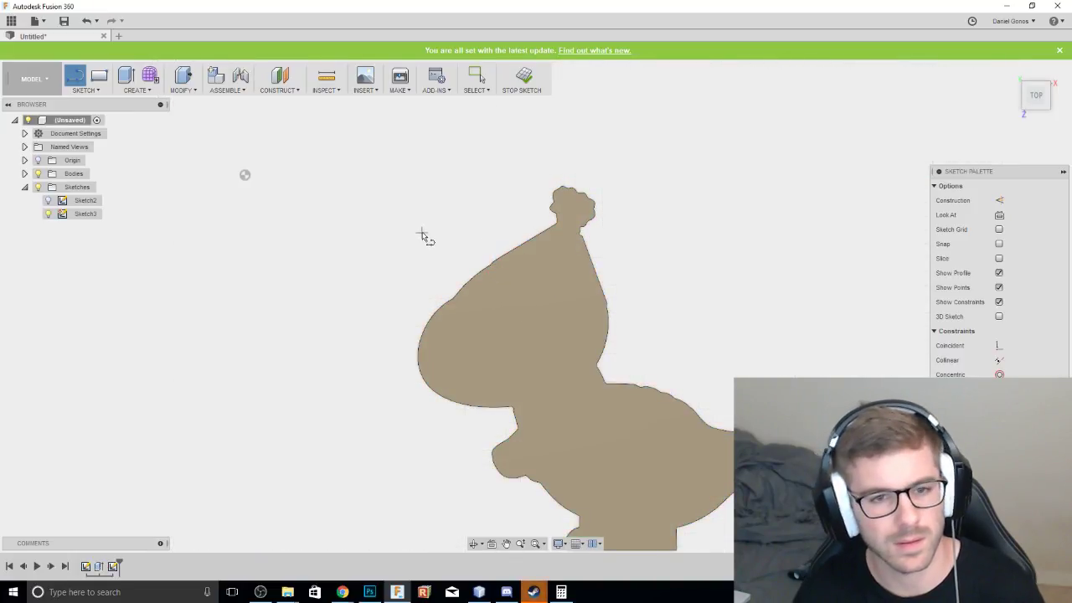
{"action": "key", "text": "Escape"}
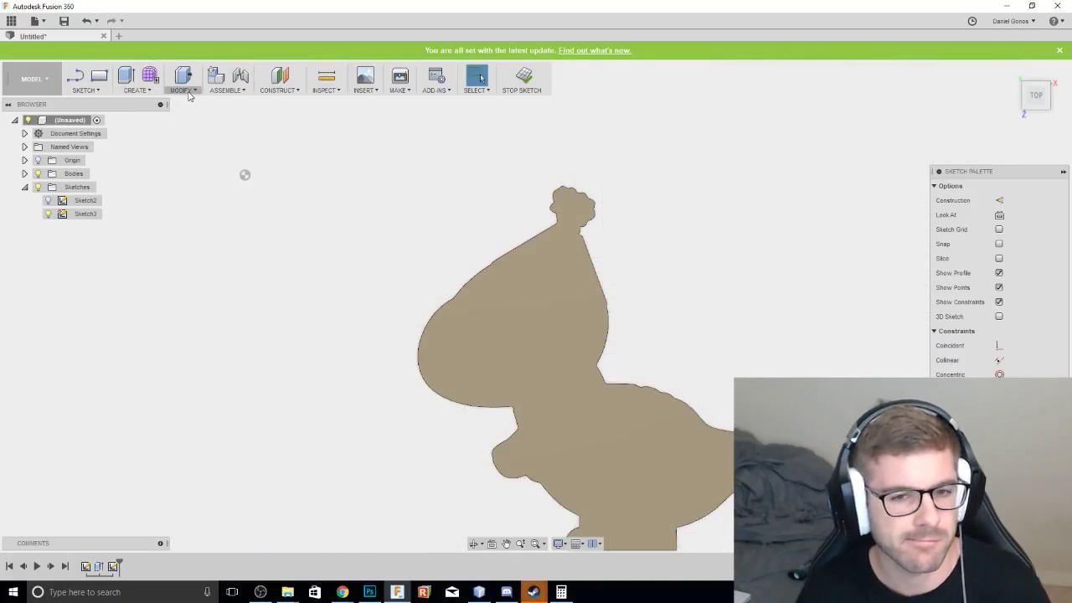
Draw a downward-bulging three-point arc across the base of the party hat, joining both edges of the body.
{"action": "left_click", "coordinate": [85, 89]}
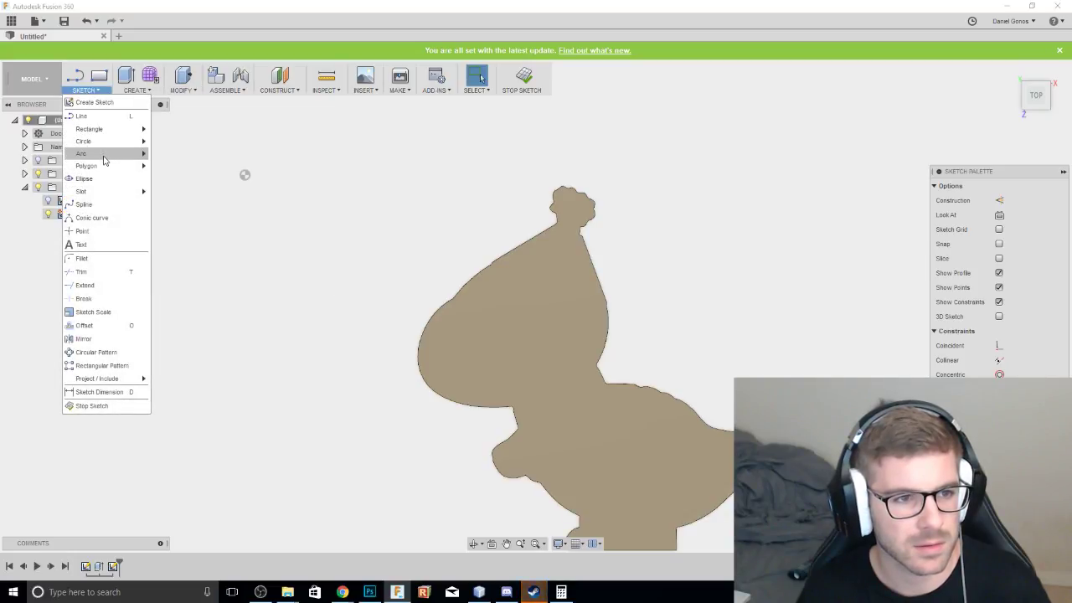
{"action": "mouse_move", "coordinate": [92, 156]}
{"action": "left_click", "coordinate": [176, 156]}
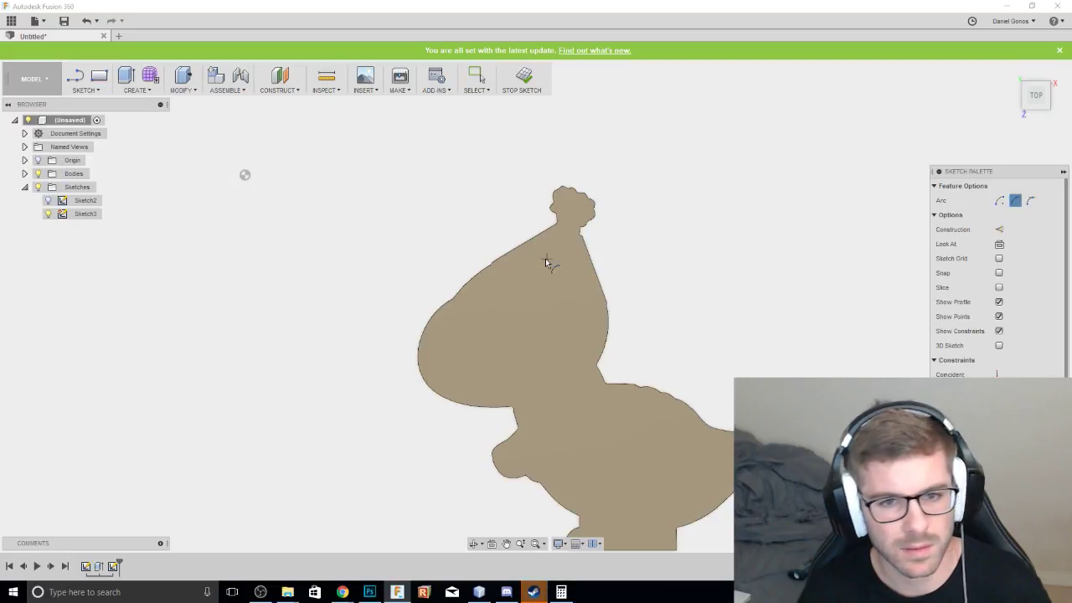
{"action": "left_click", "coordinate": [492, 264]}
{"action": "left_click", "coordinate": [608, 306]}
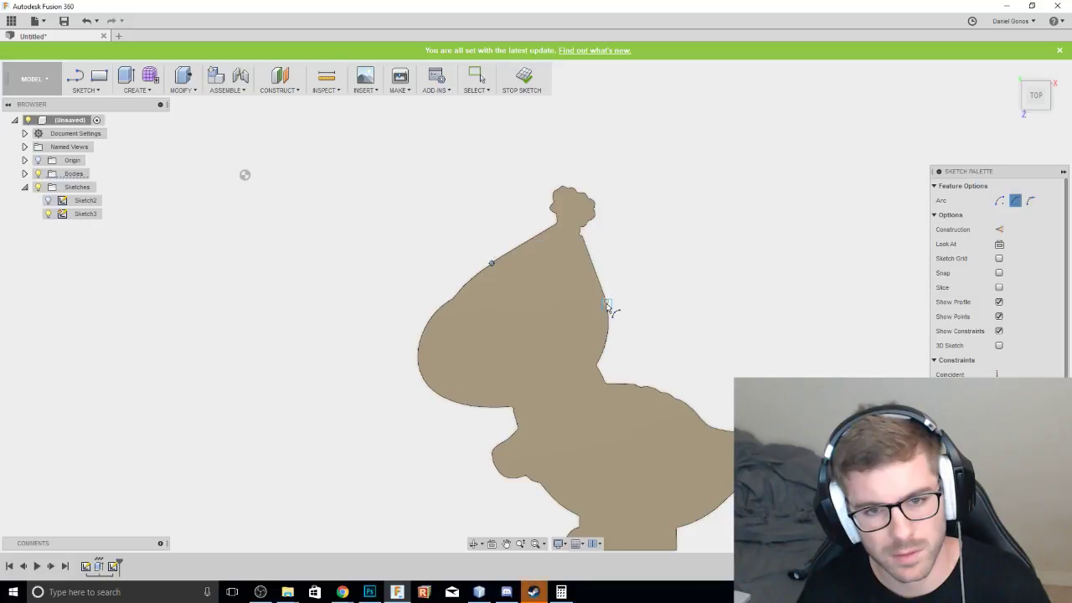
{"action": "left_click", "coordinate": [562, 298]}
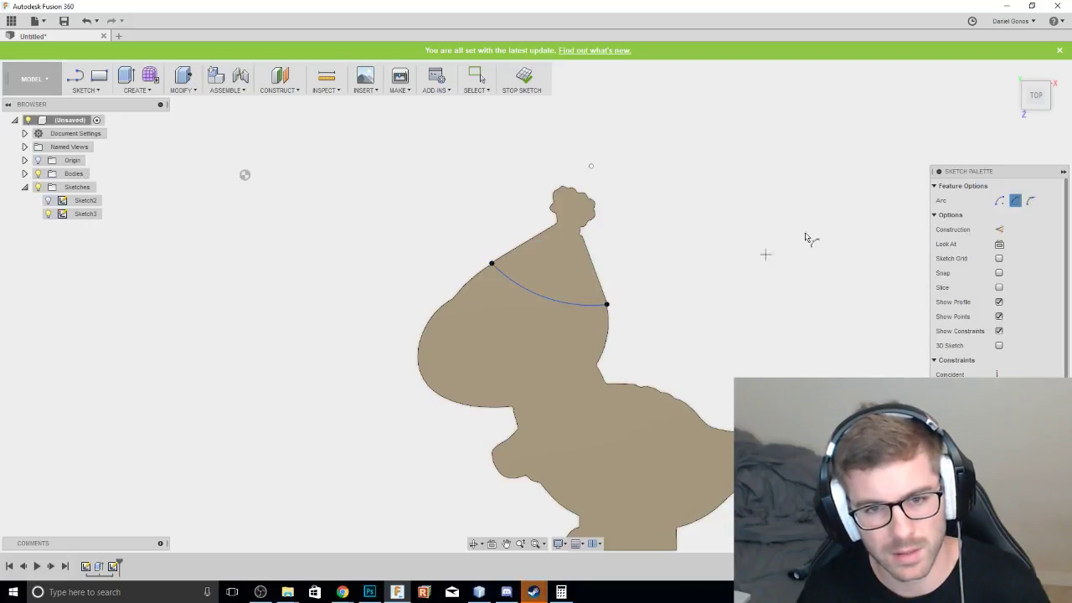
{"action": "left_click_drag", "start_coordinate": [1034, 98], "coordinate": [1036, 89]}
{"action": "middle_click_drag", "start_coordinate": [444, 192], "coordinate": [680, 336], "text": "shift"}
{"action": "left_click", "coordinate": [1036, 89]}
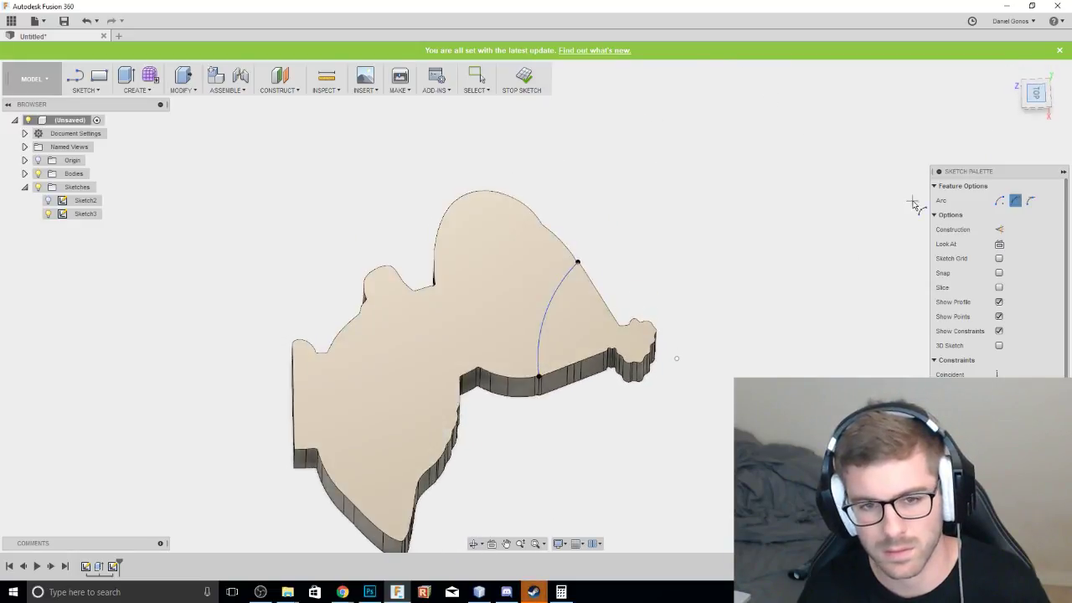
{"action": "left_click", "coordinate": [537, 309]}
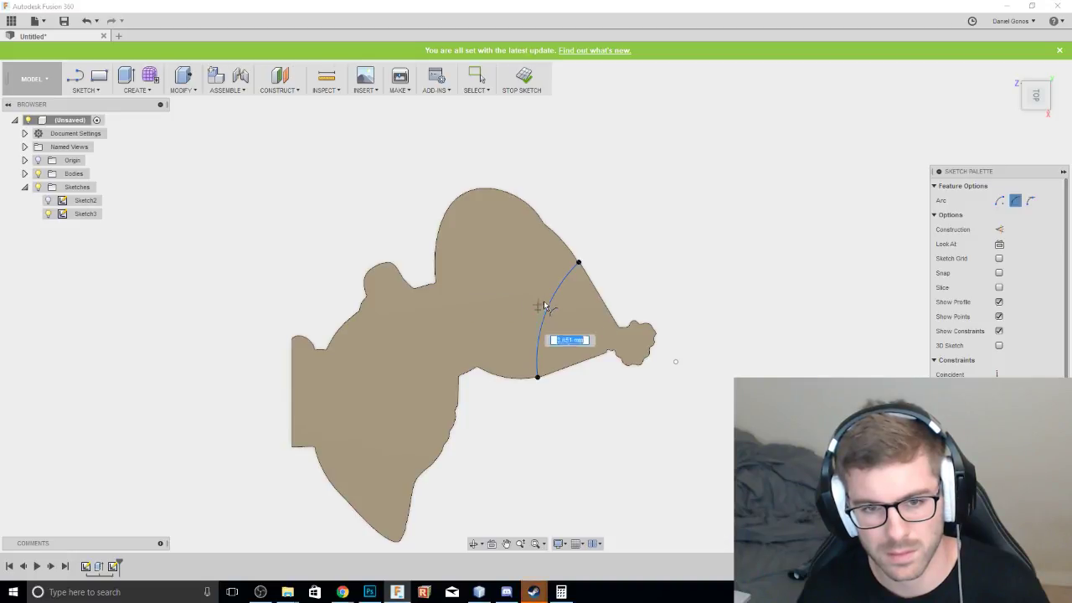
{"action": "left_click", "coordinate": [571, 254]}
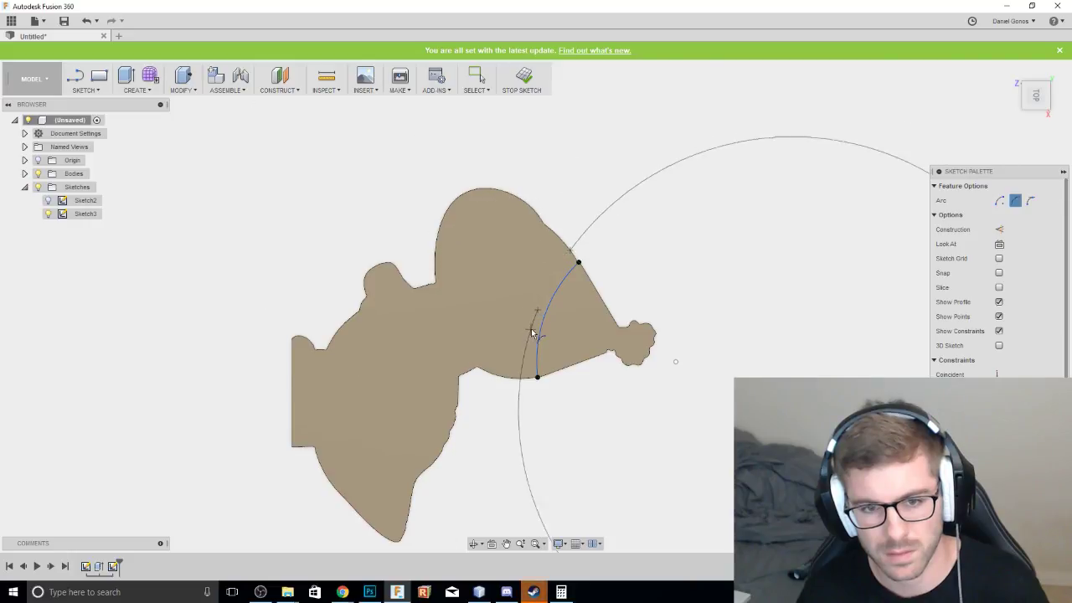
{"action": "key", "text": "Escape"}
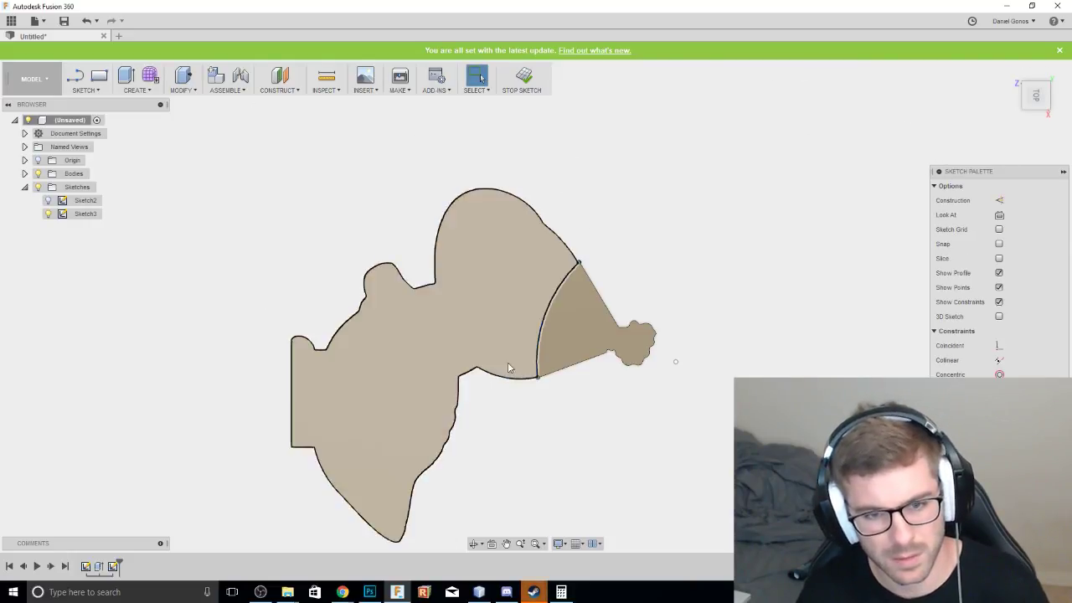
Draw a second three-point arc across the head, just outside the party-hat arc and roughly parallel to it, and finish the sketch.
{"action": "left_click", "coordinate": [134, 91]}
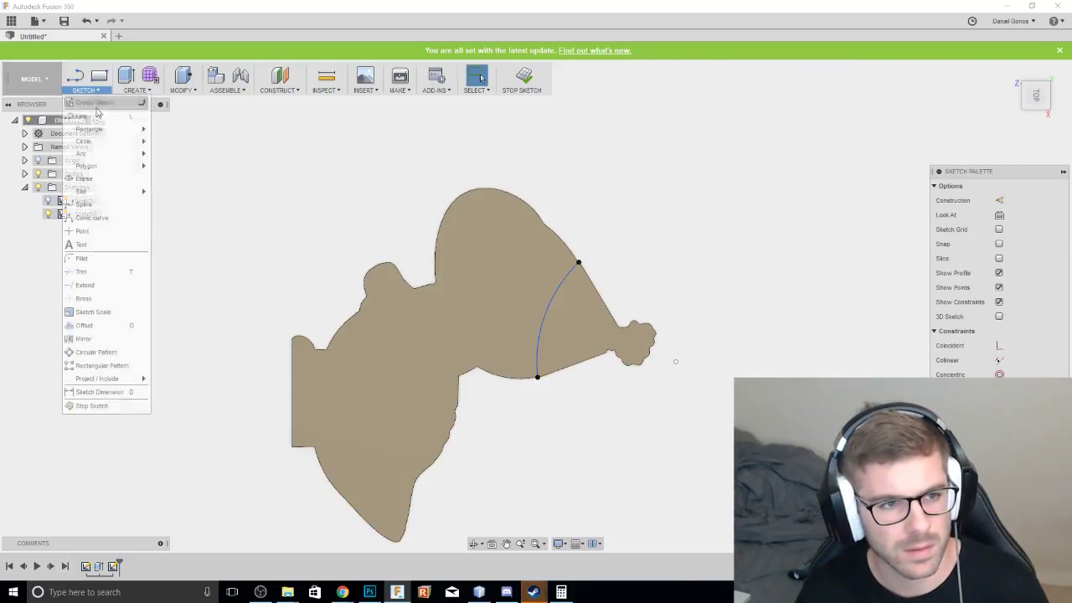
{"action": "mouse_move", "coordinate": [128, 161]}
{"action": "left_click", "coordinate": [178, 168]}
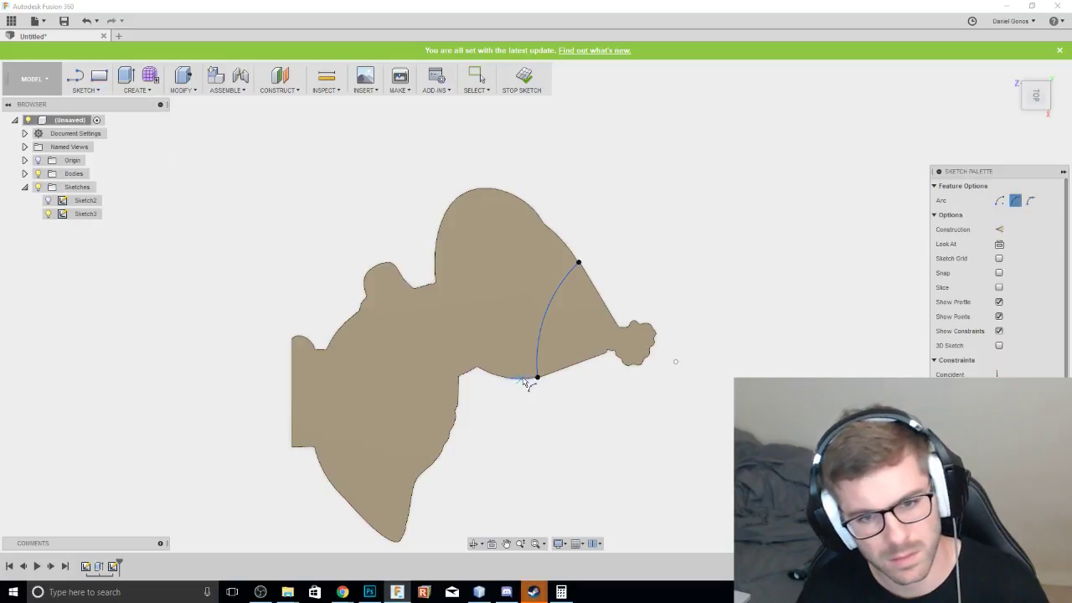
{"action": "scroll", "coordinate": [533, 381], "scroll_direction": "down", "scroll_amount": 2}
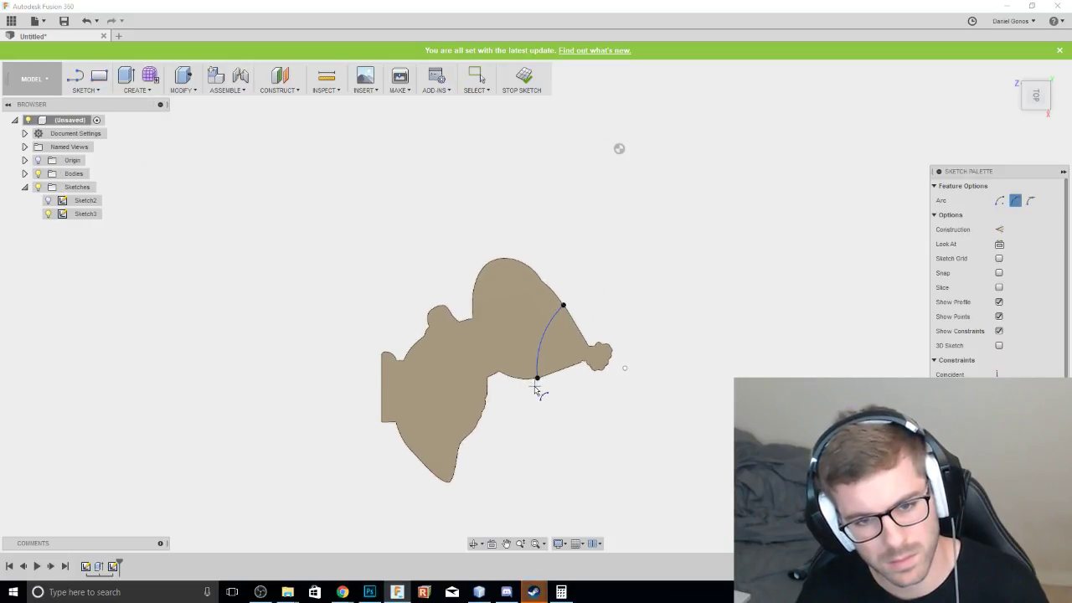
{"action": "scroll", "coordinate": [534, 382], "scroll_direction": "up", "scroll_amount": 5}
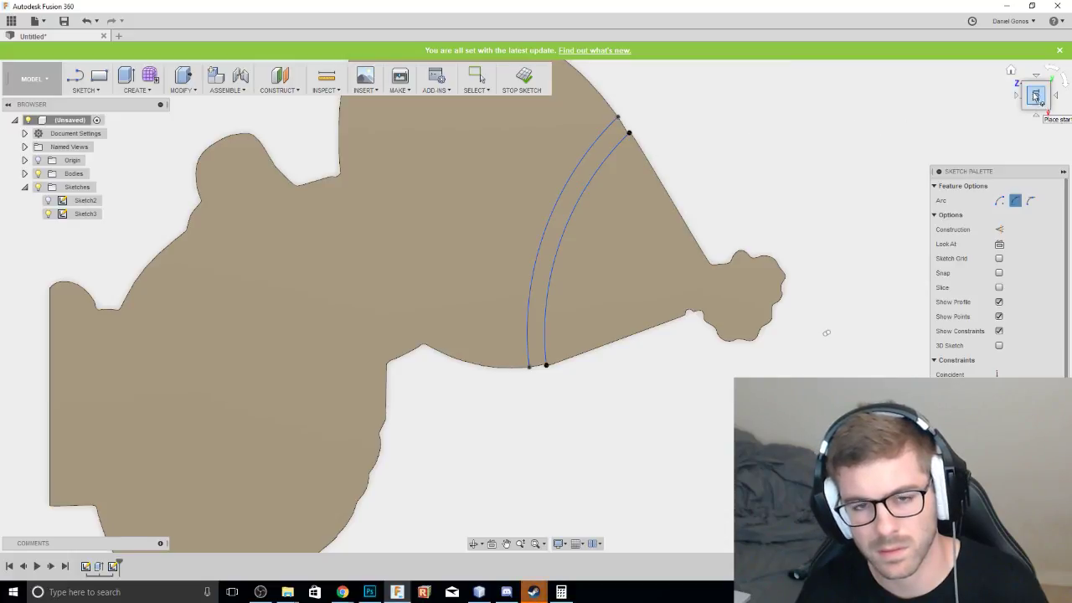
{"action": "left_click", "coordinate": [1036, 96]}
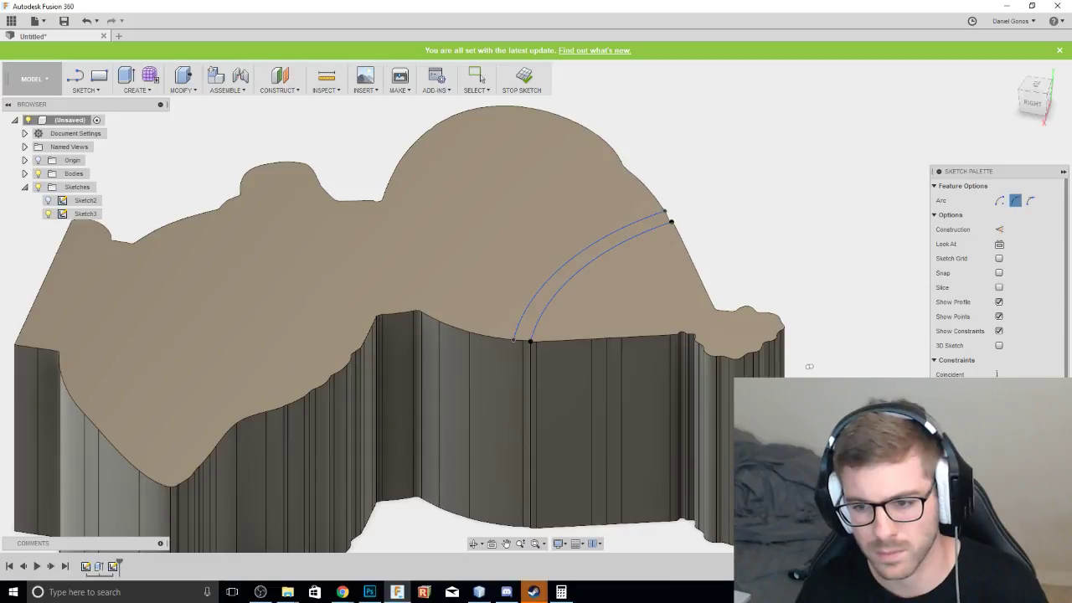
{"action": "left_click", "coordinate": [522, 79]}
Try extruding the narrow band between the two arcs about 2.7 mm upward, joined to the dinosaur body, and undo it.
{"action": "right_click", "coordinate": [563, 281]}
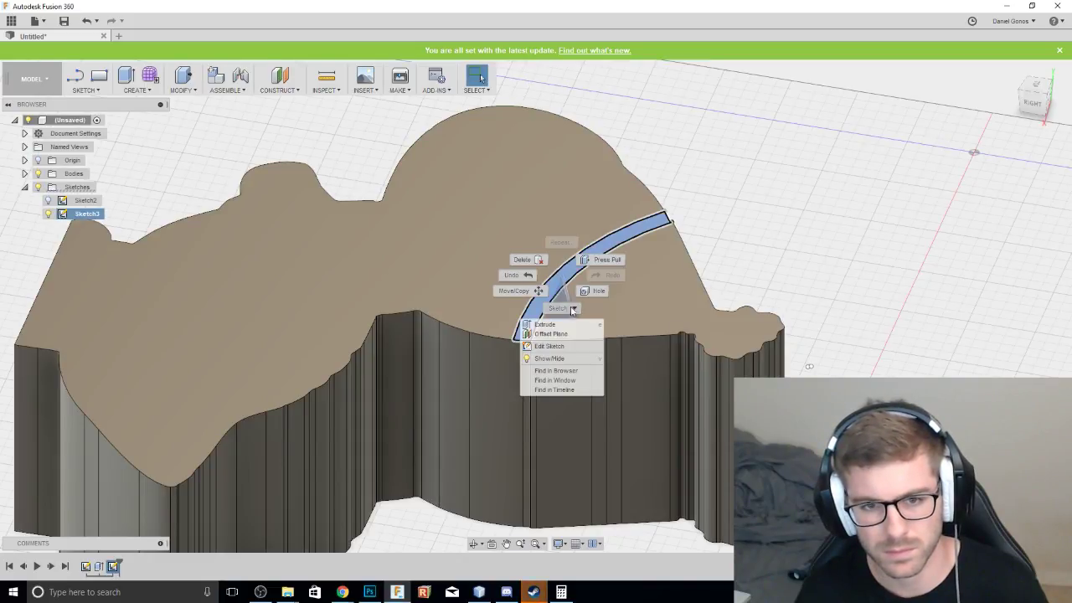
{"action": "left_click", "coordinate": [559, 319]}
{"action": "left_click_drag", "start_coordinate": [577, 261], "coordinate": [578, 256]}
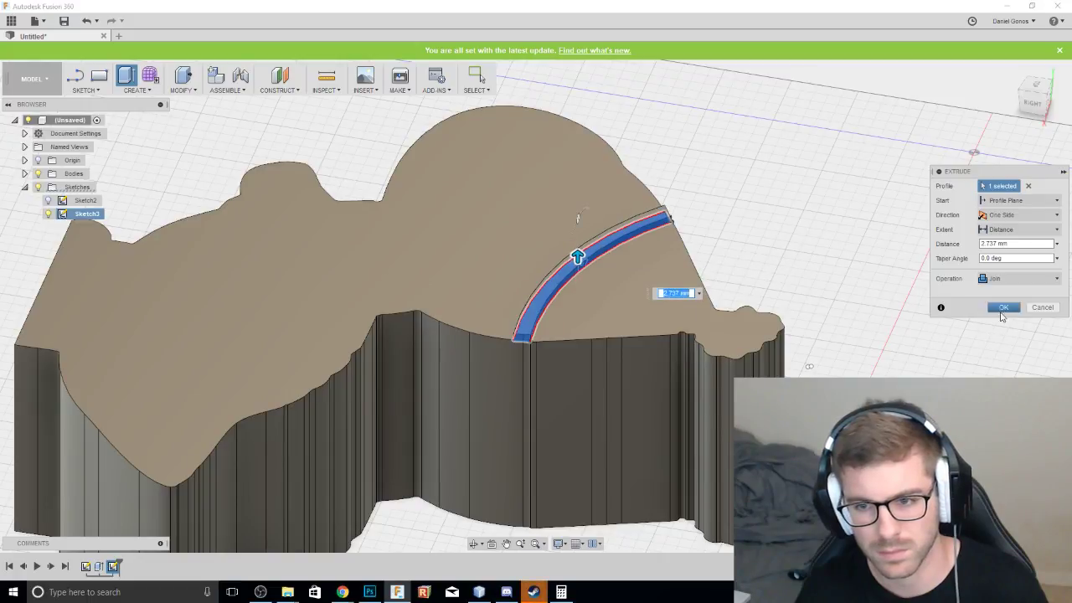
{"action": "left_click", "coordinate": [1001, 311]}
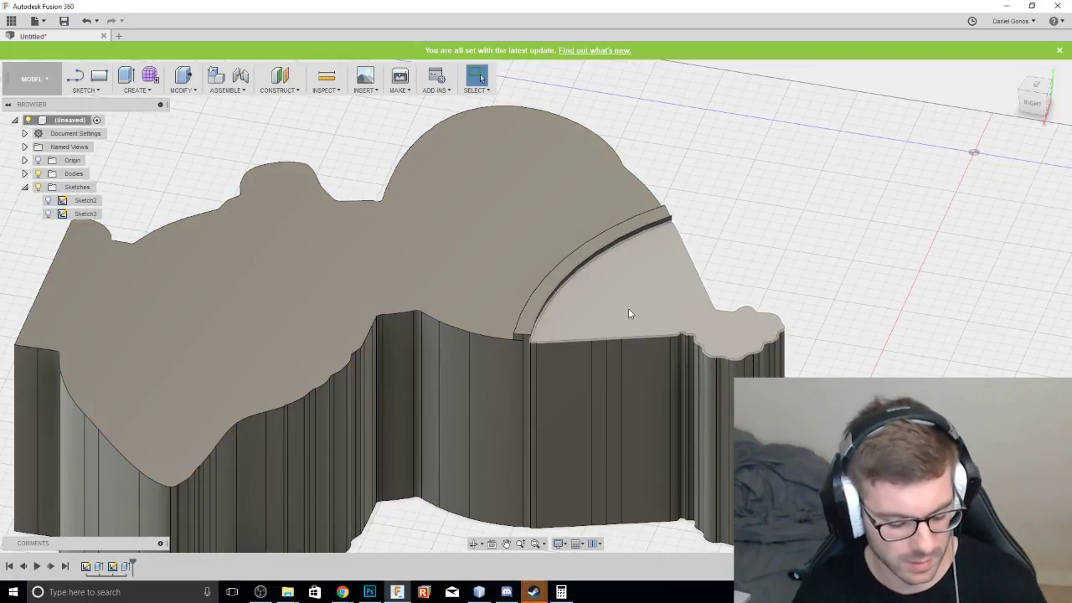
{"action": "key", "text": "ctrl+z"}
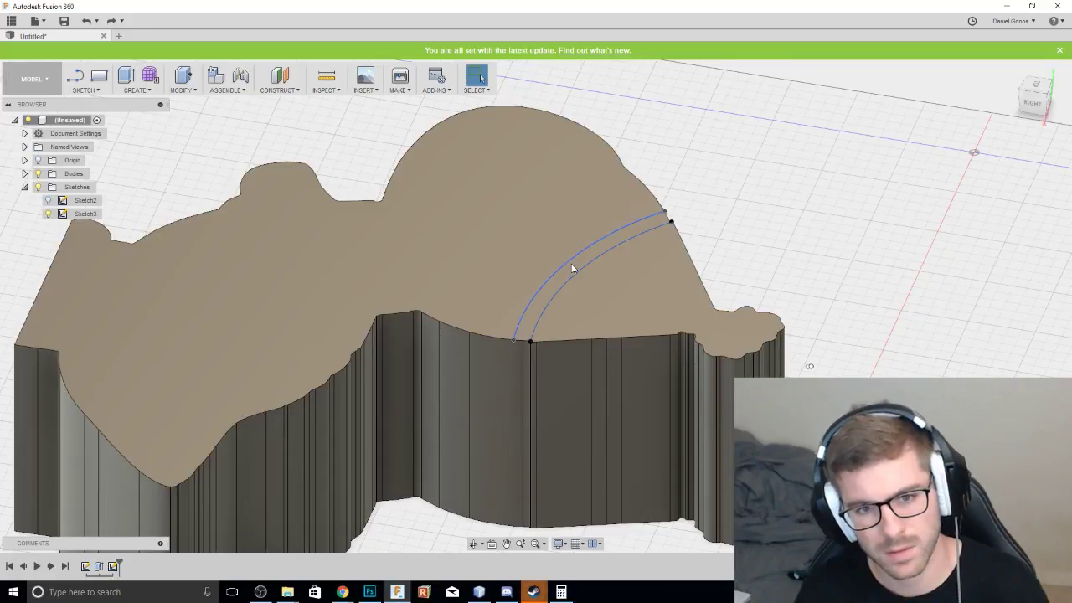
Extrude the narrow band between the two hat arcs 4 mm upward as a new body.
{"action": "right_click", "coordinate": [575, 277]}
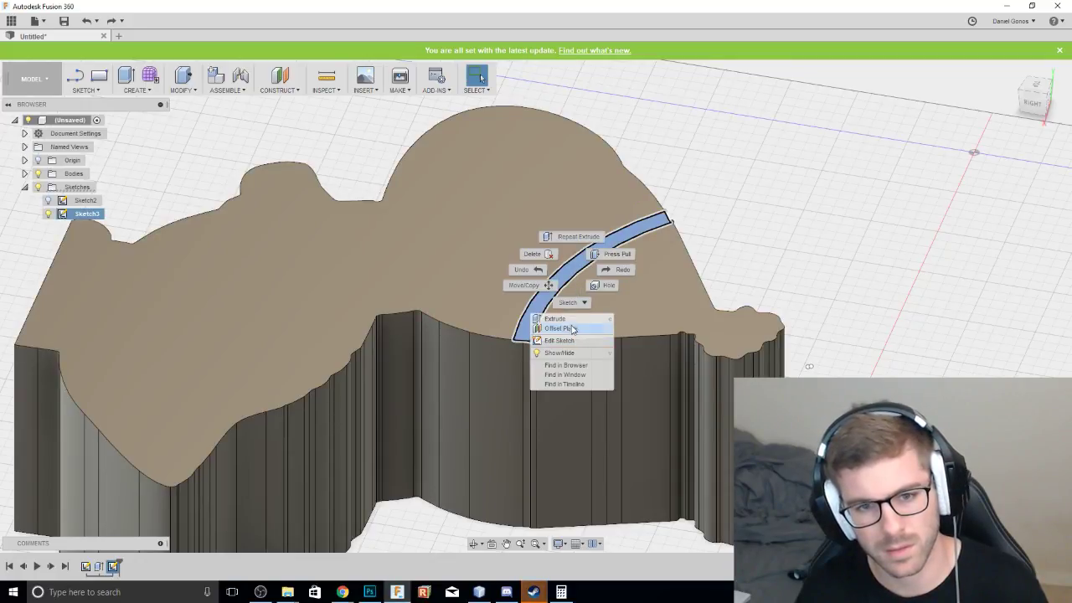
{"action": "left_click", "coordinate": [644, 299]}
{"action": "left_click_drag", "start_coordinate": [578, 263], "coordinate": [578, 257]}
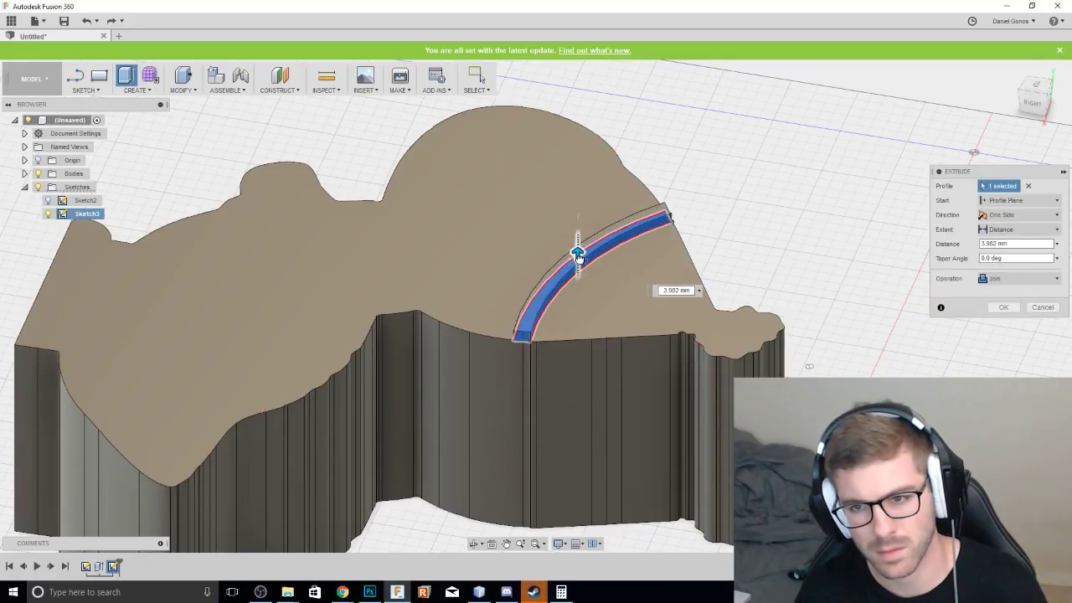
{"action": "left_click", "coordinate": [1004, 279]}
{"action": "left_click", "coordinate": [1004, 333]}
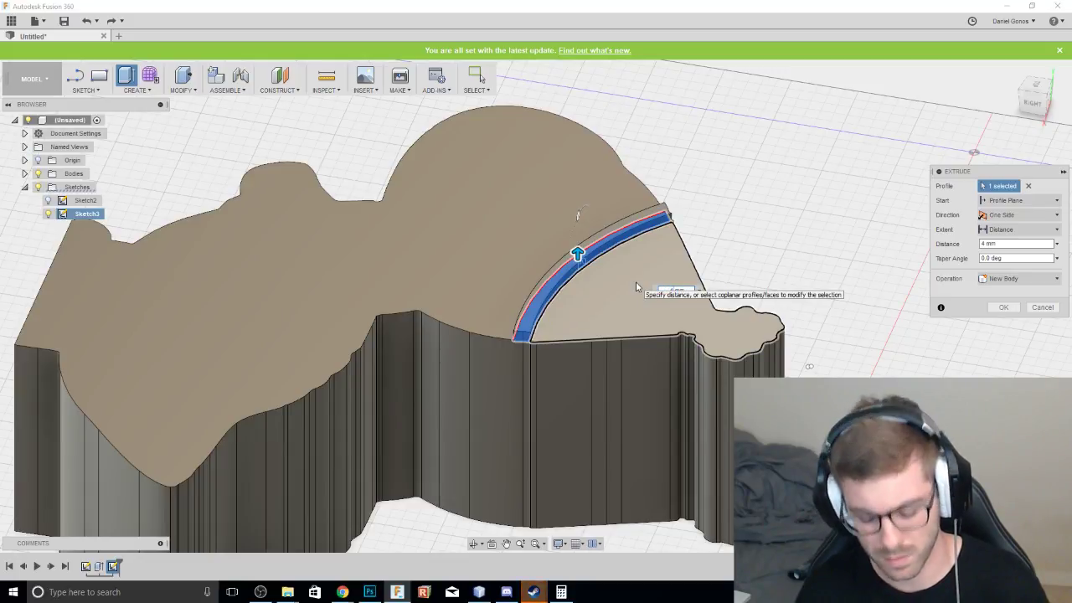
{"action": "key", "text": "Return"}
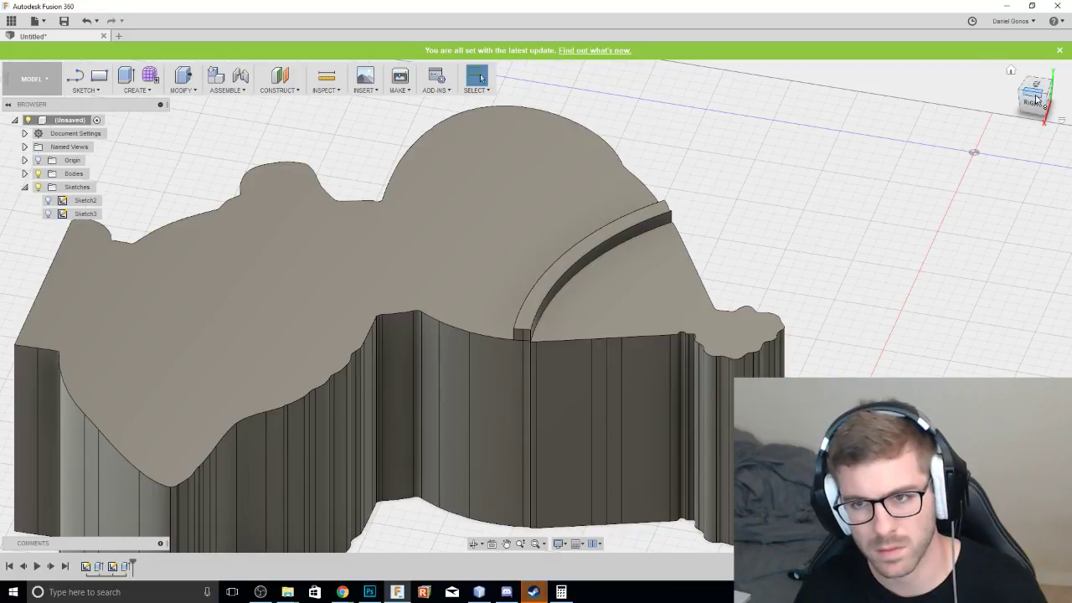
Paste a duplicate of the raised hat-band body in place, ready to move.
{"action": "mouse_move", "coordinate": [1033, 95]}
{"action": "left_mouse_down"}
{"action": "mouse_move", "coordinate": [1026, 71]}
{"action": "mouse_move", "coordinate": [997, 101]}
{"action": "mouse_move", "coordinate": [1009, 125]}
{"action": "mouse_move", "coordinate": [1025, 113]}
{"action": "mouse_move", "coordinate": [1026, 90]}
{"action": "left_mouse_up"}
{"action": "scroll", "coordinate": [577, 357], "scroll_direction": "up", "scroll_amount": 2}
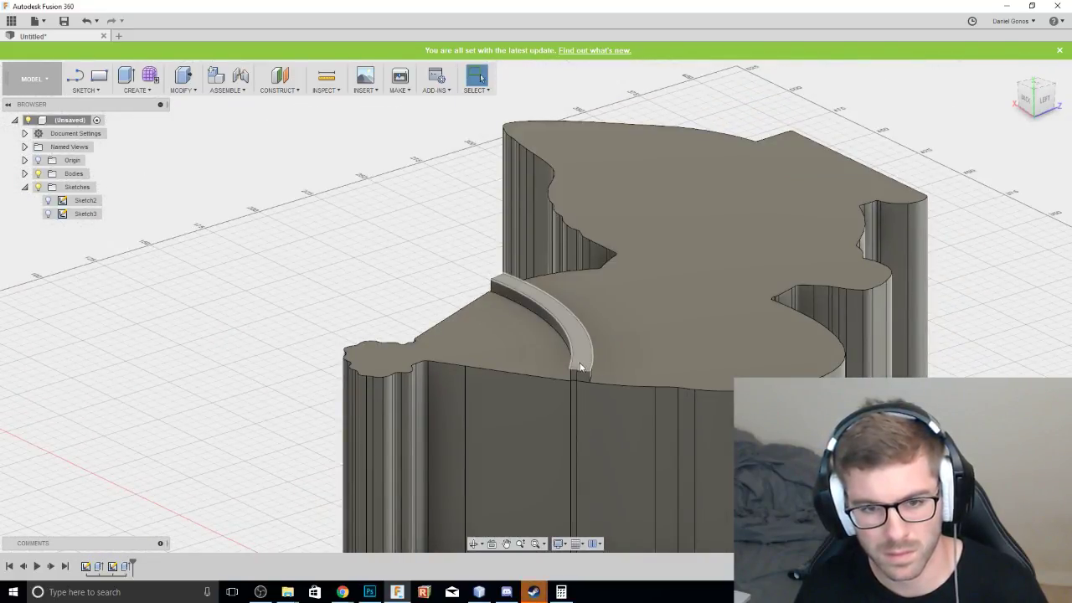
{"action": "scroll", "coordinate": [583, 364], "scroll_direction": "up", "scroll_amount": 3}
{"action": "left_click", "coordinate": [575, 375]}
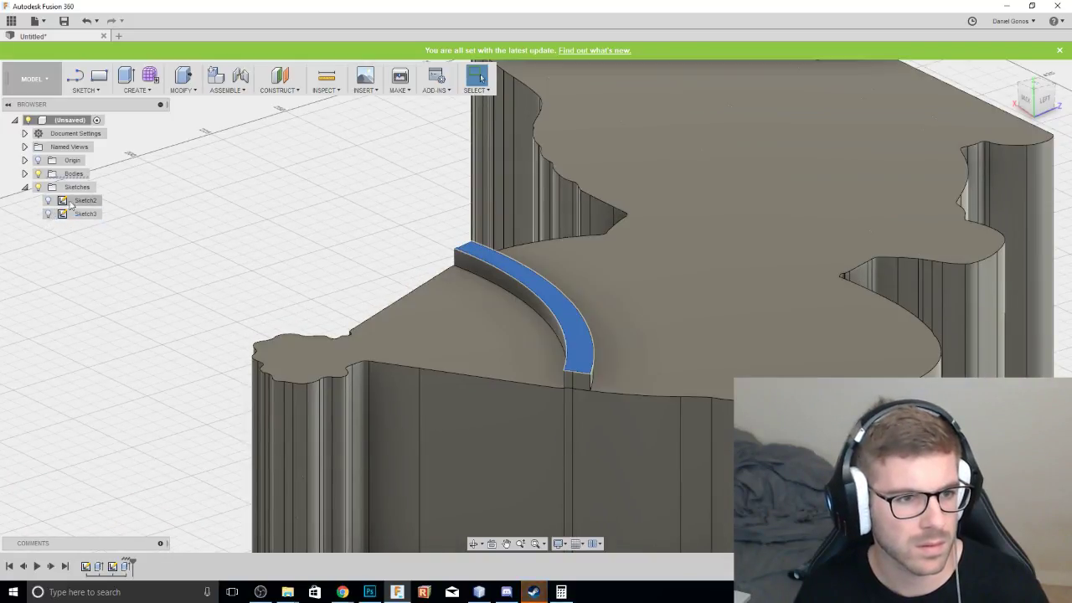
{"action": "left_click", "coordinate": [25, 173]}
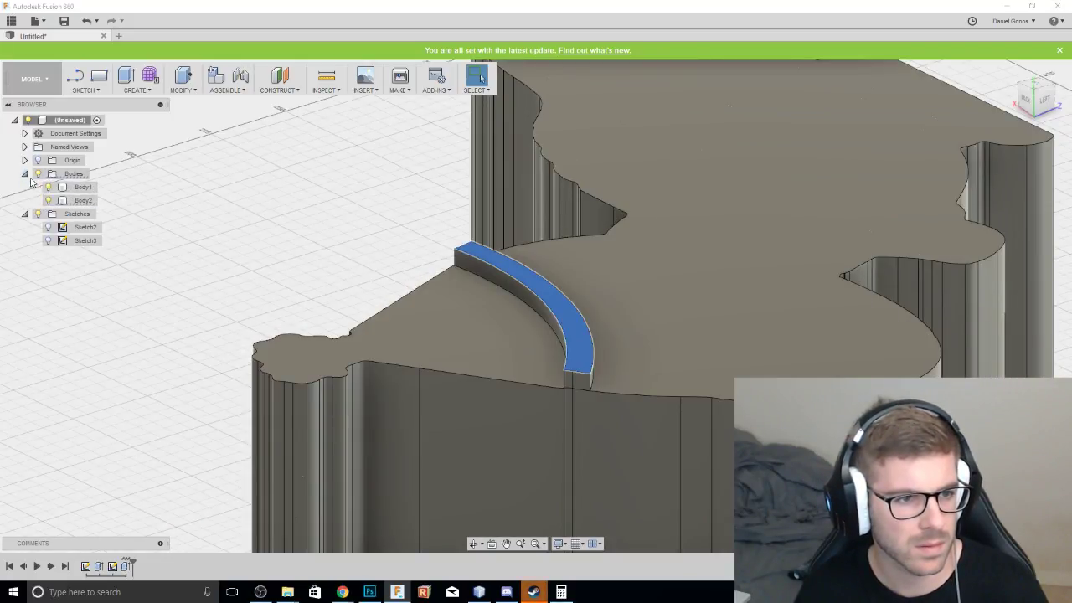
{"action": "left_click", "coordinate": [84, 200]}
{"action": "key", "text": "ctrl+v"}
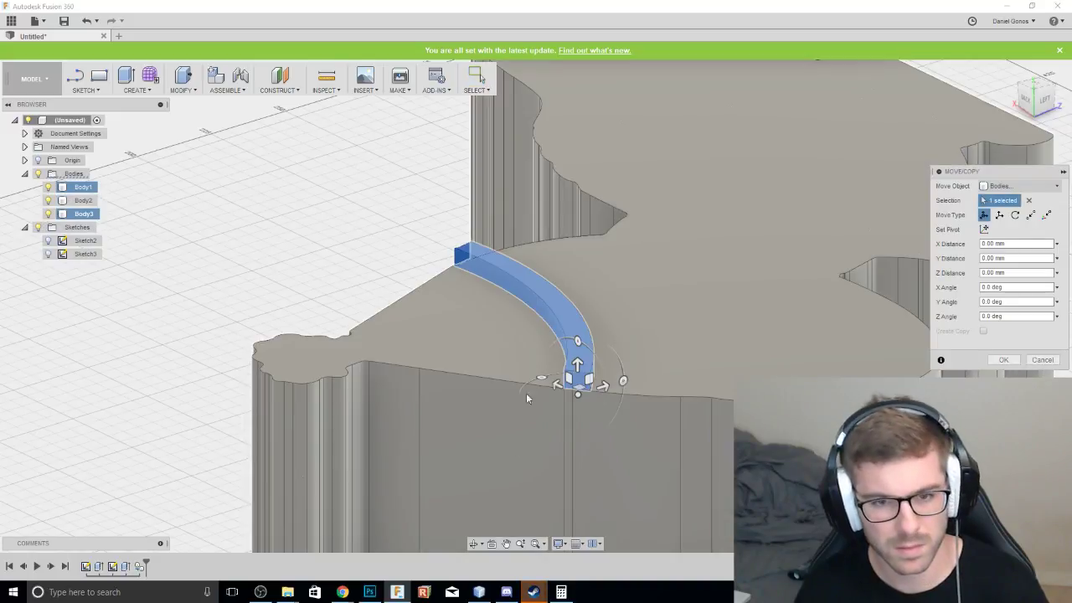
Move the copied hat band -87.771 mm along Y so it sits against the underside of the dinosaur, and accept the move.
{"action": "left_click_drag", "start_coordinate": [578, 367], "coordinate": [577, 490]}
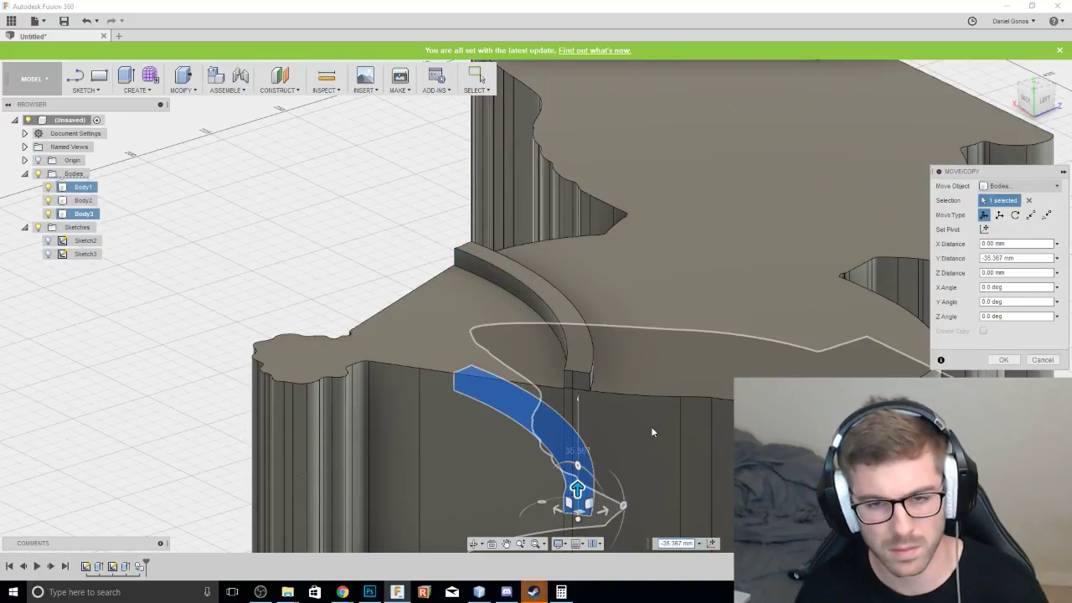
{"action": "middle_click_drag", "start_coordinate": [662, 410], "coordinate": [696, 303]}
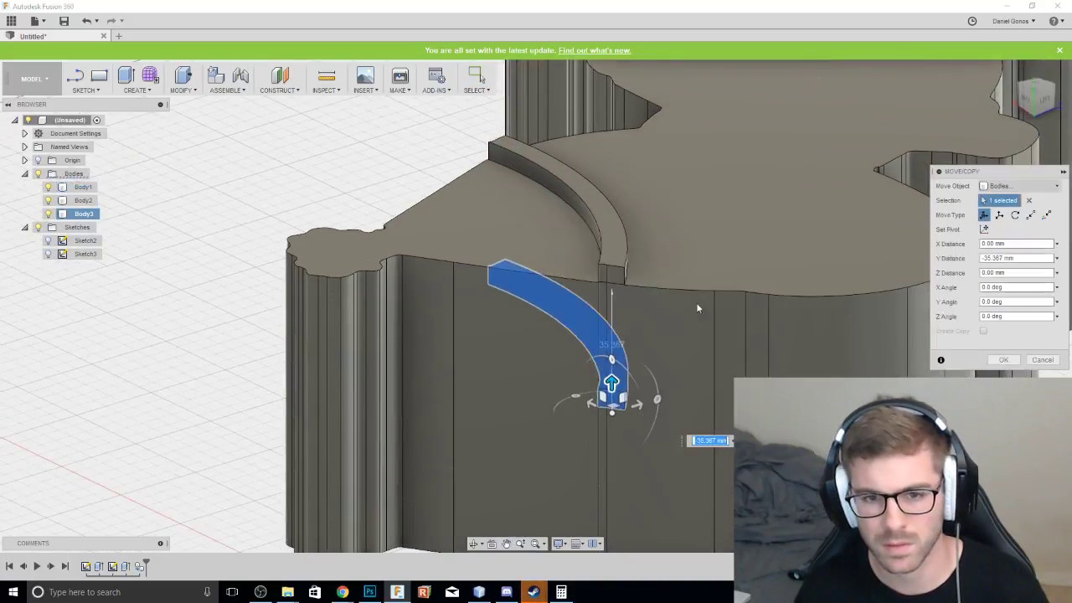
{"action": "left_click", "coordinate": [1040, 101]}
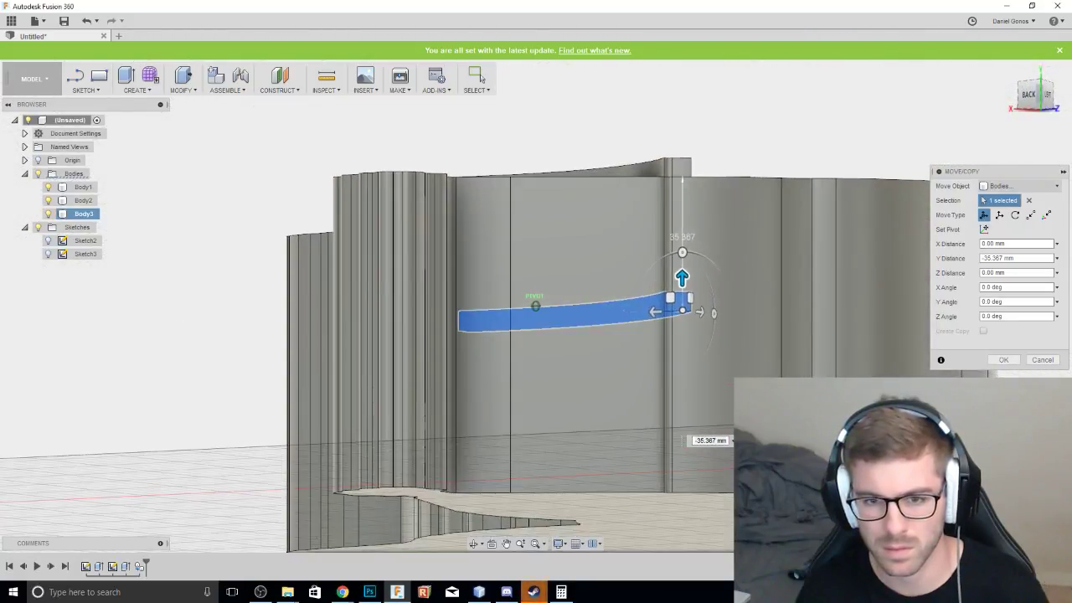
{"action": "left_click_drag", "start_coordinate": [682, 279], "coordinate": [683, 457]}
{"action": "left_click_drag", "start_coordinate": [1034, 103], "coordinate": [1038, 69]}
{"action": "middle_click_drag", "start_coordinate": [539, 197], "coordinate": [641, 104], "text": "shift"}
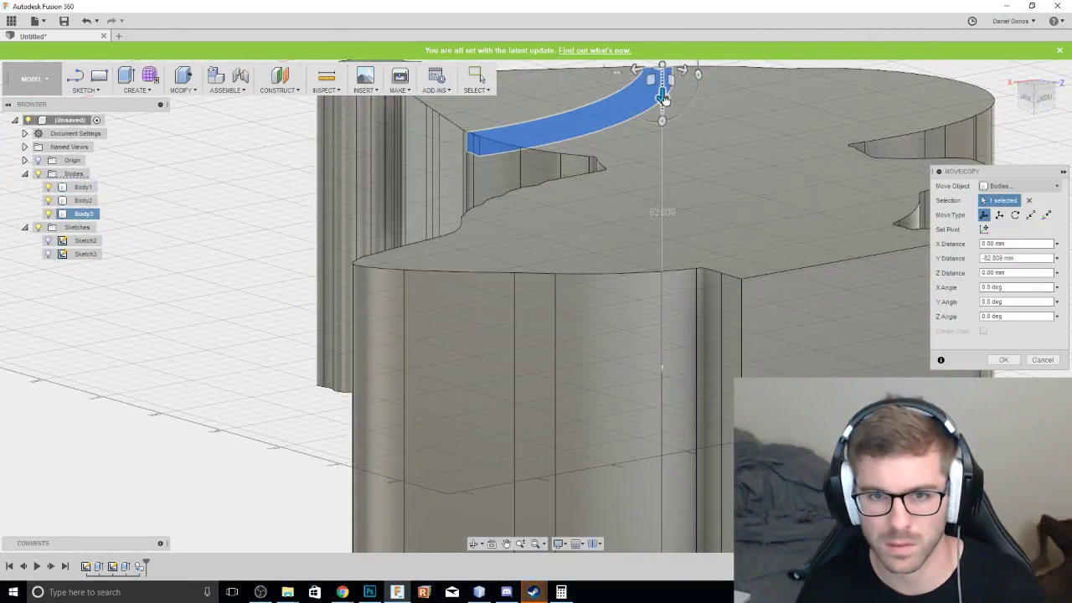
{"action": "left_click_drag", "start_coordinate": [663, 100], "coordinate": [662, 75]}
{"action": "scroll", "coordinate": [552, 146], "scroll_direction": "down", "scroll_amount": 2}
{"action": "scroll", "coordinate": [552, 147], "scroll_direction": "up", "scroll_amount": 3}
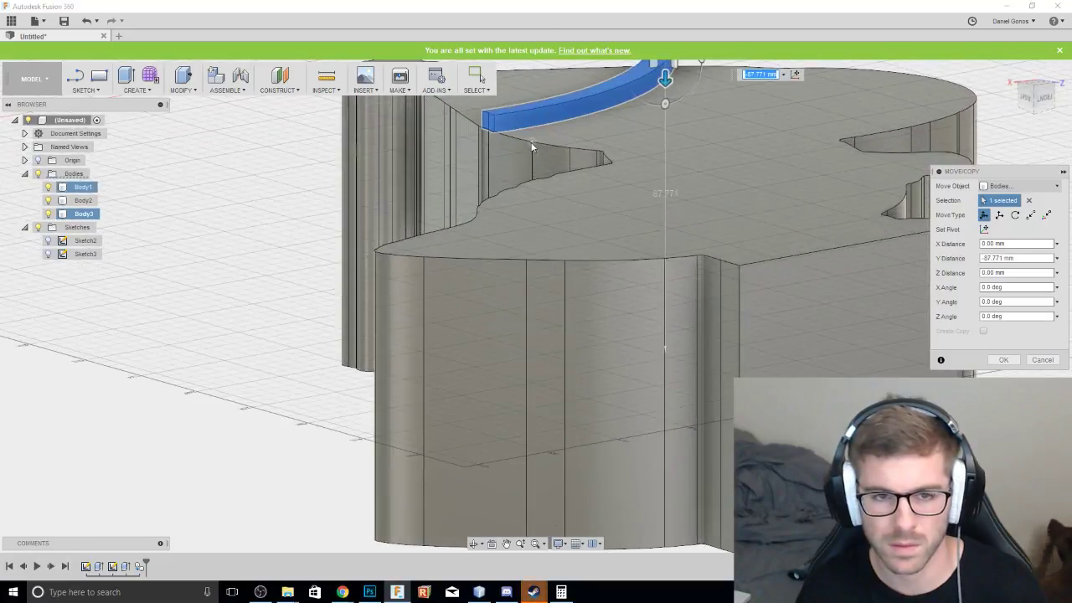
{"action": "left_click", "coordinate": [1045, 101]}
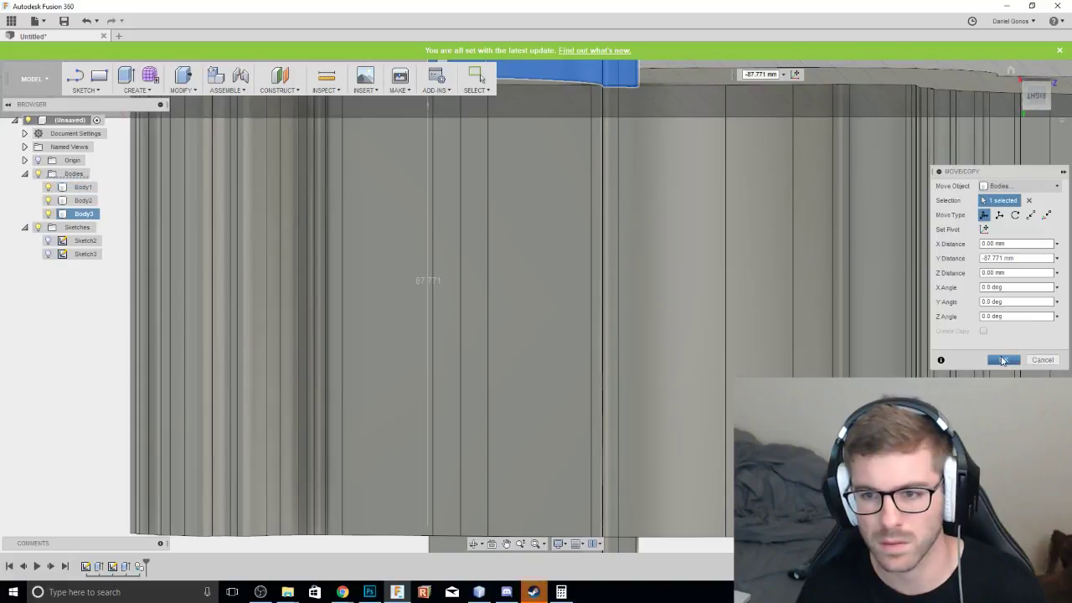
{"action": "left_click", "coordinate": [1003, 359]}
Inspect from below and from the side how the copied hat band sits on the dinosaur's underside.
{"action": "mouse_move", "coordinate": [1036, 95]}
{"action": "left_mouse_down"}
{"action": "mouse_move", "coordinate": [1027, 143]}
{"action": "mouse_move", "coordinate": [1033, 75]}
{"action": "mouse_move", "coordinate": [1009, 90]}
{"action": "mouse_move", "coordinate": [1033, 94]}
{"action": "mouse_move", "coordinate": [1023, 90]}
{"action": "mouse_move", "coordinate": [1028, 113]}
{"action": "left_mouse_up"}
{"action": "middle_click_drag", "start_coordinate": [534, 306], "coordinate": [528, 243], "text": "shift"}
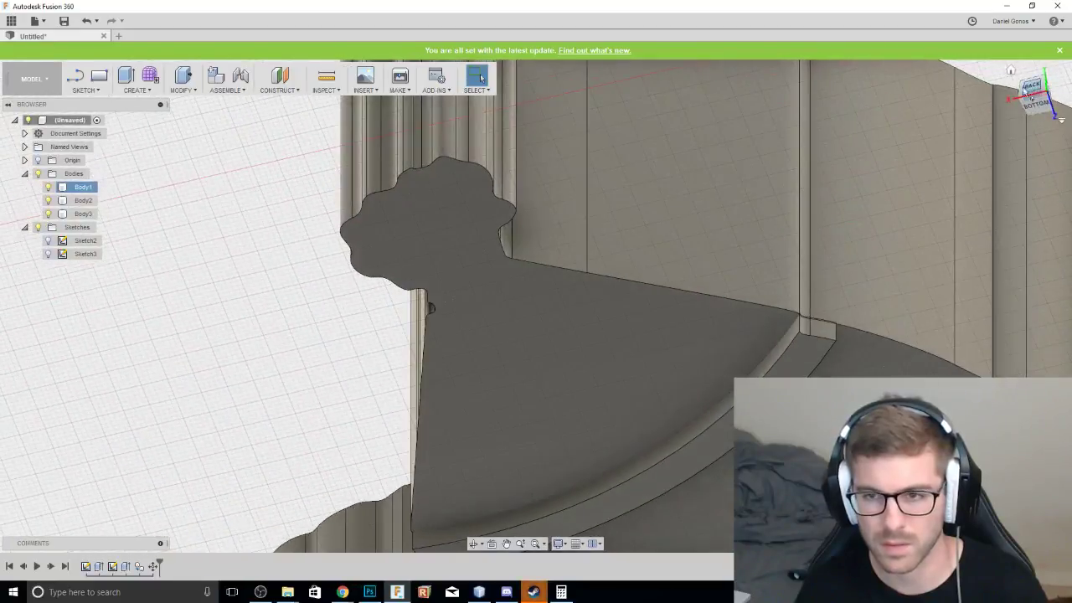
{"action": "scroll", "coordinate": [891, 126], "scroll_direction": "down", "scroll_amount": 8}
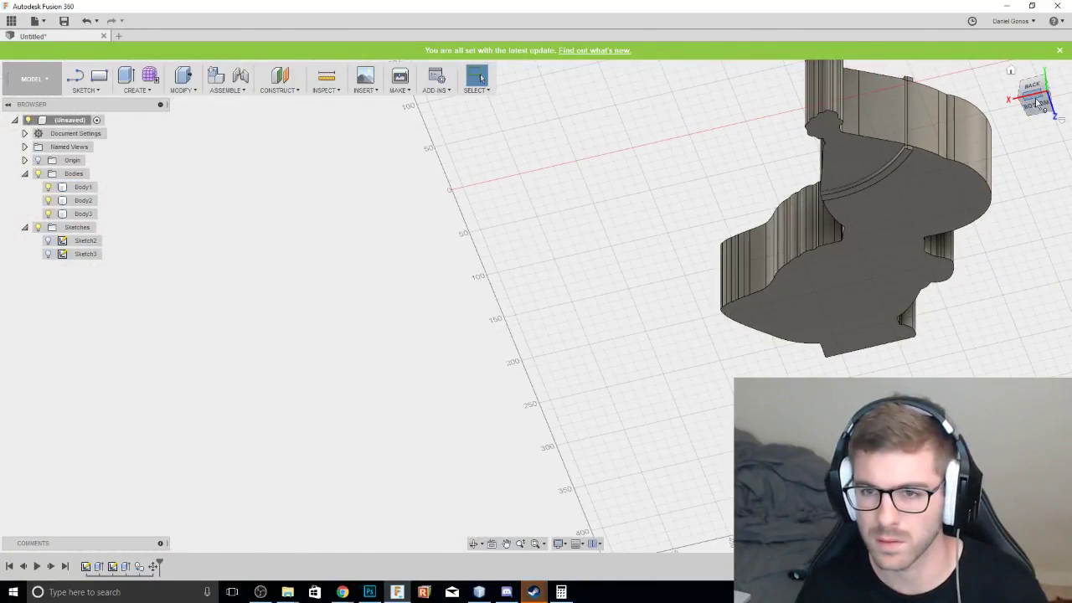
{"action": "left_click_drag", "start_coordinate": [1035, 102], "coordinate": [1035, 138]}
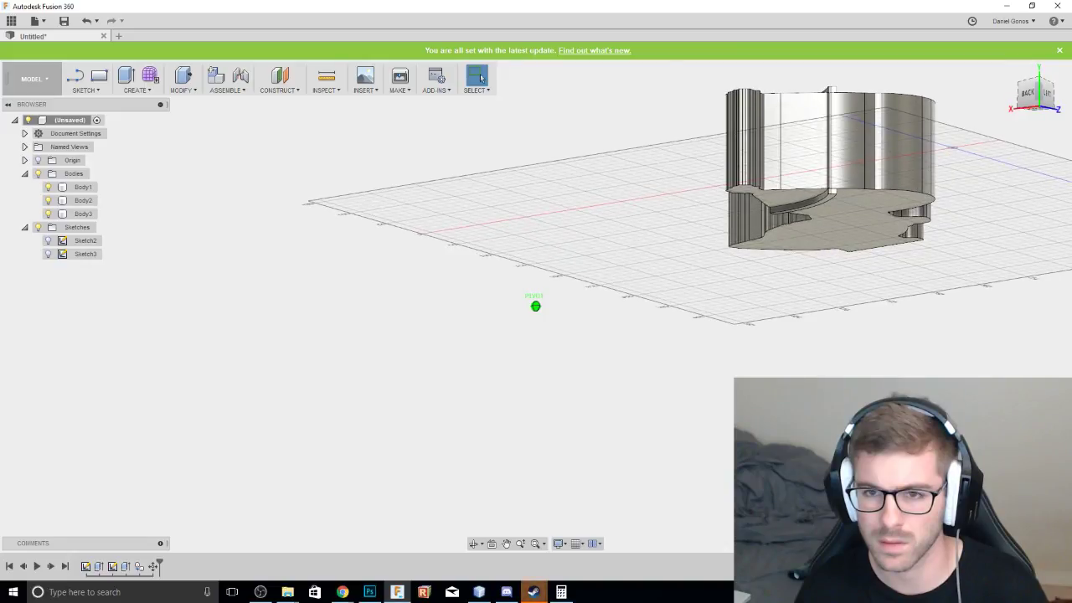
{"action": "middle_click_drag", "start_coordinate": [536, 247], "coordinate": [849, 145], "text": "shift"}
{"action": "scroll", "coordinate": [849, 141], "scroll_direction": "up", "scroll_amount": 5}
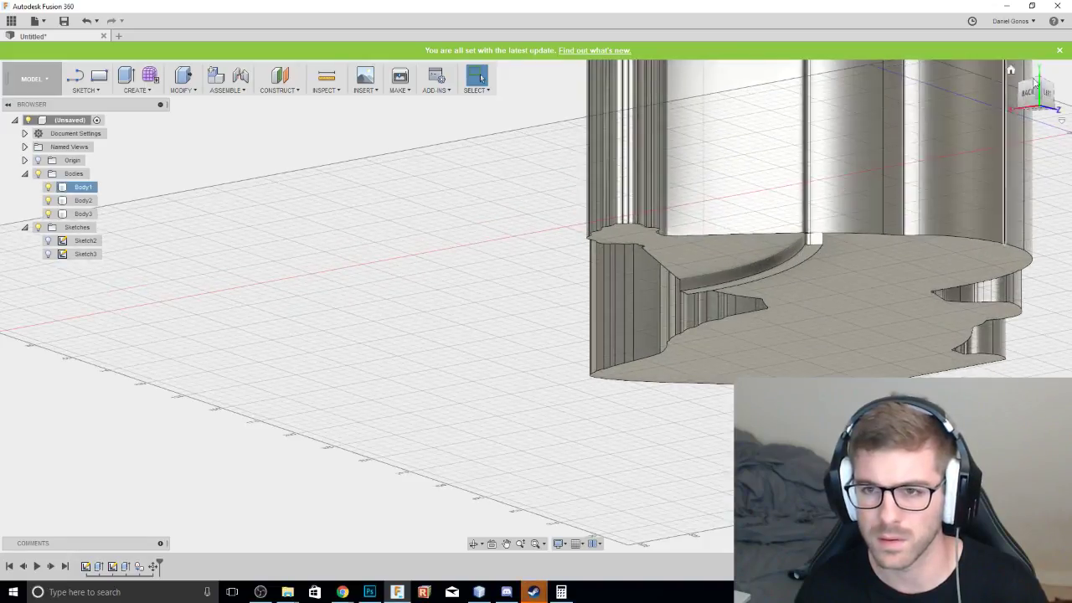
{"action": "middle_click_drag", "start_coordinate": [1030, 105], "coordinate": [965, 197]}
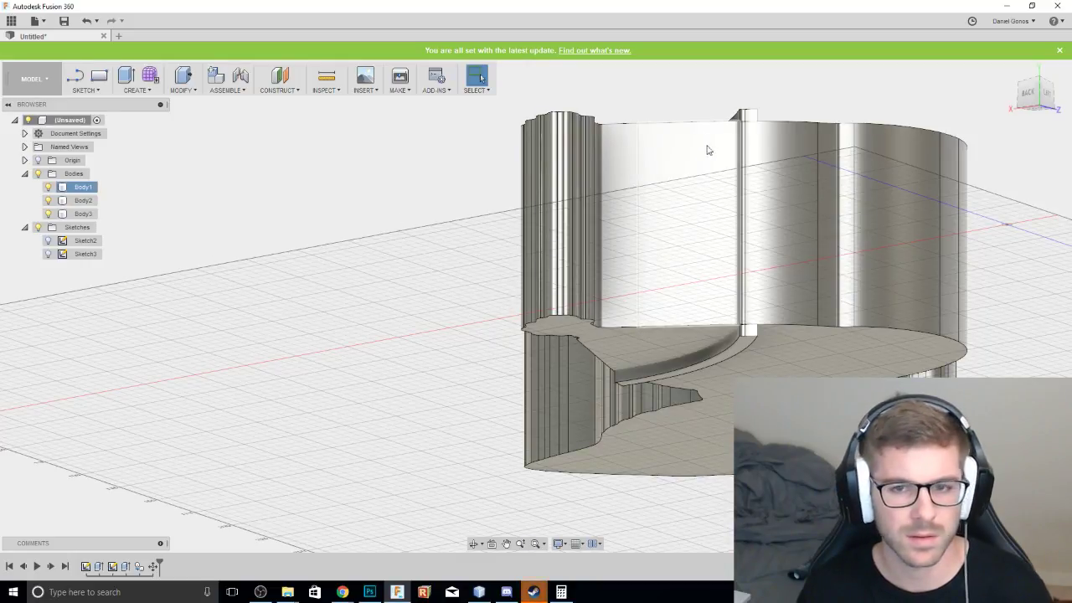
{"action": "scroll", "coordinate": [749, 336], "scroll_direction": "up", "scroll_amount": 5}
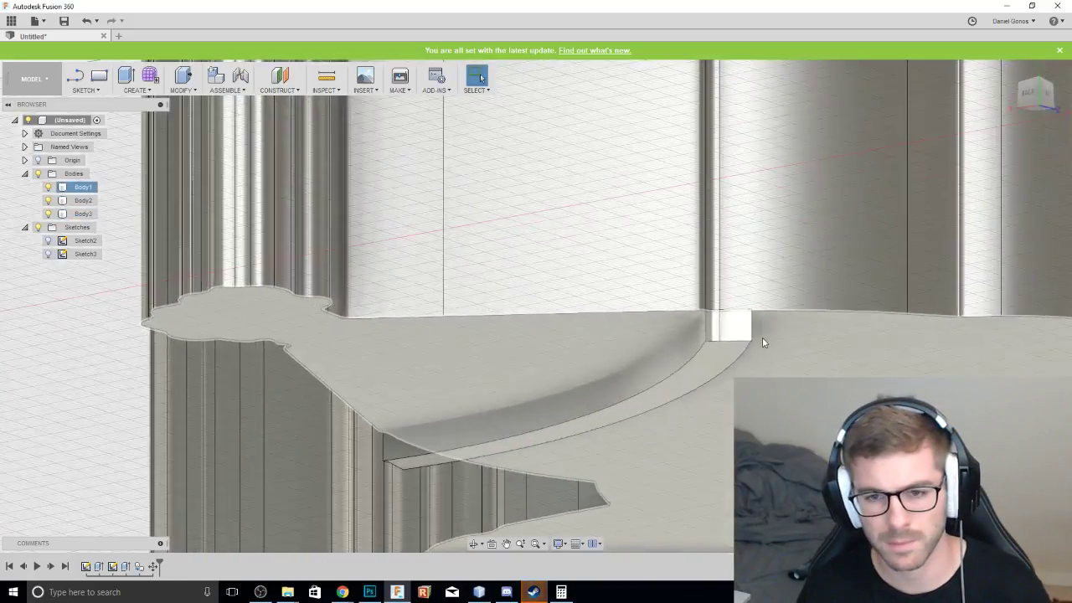
Reopen the sketch containing the two hat-band arcs for editing.
{"action": "left_click", "coordinate": [733, 333]}
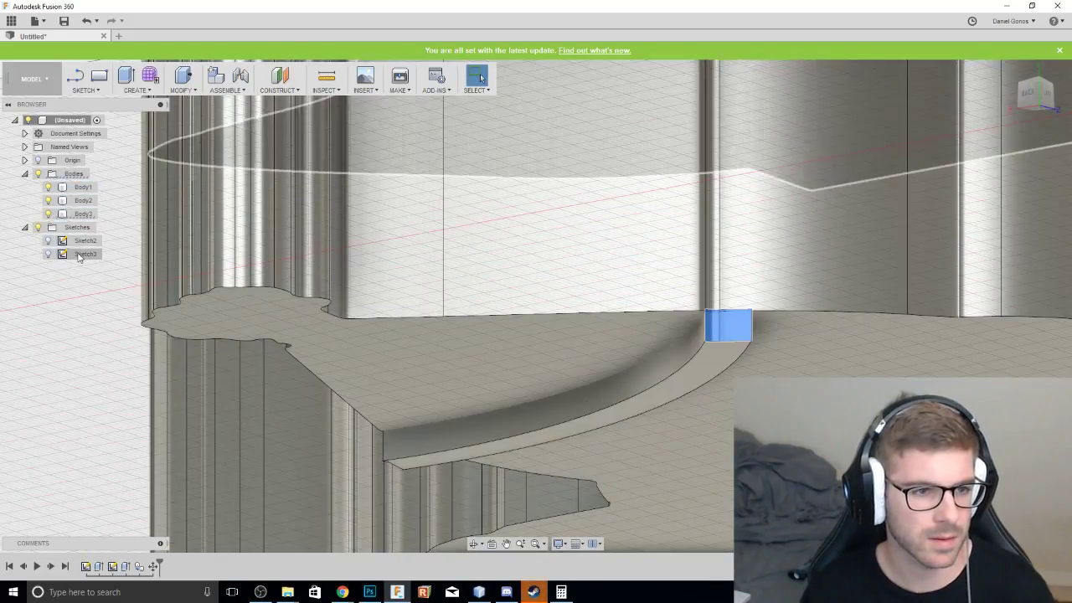
{"action": "double_click", "coordinate": [84, 253]}
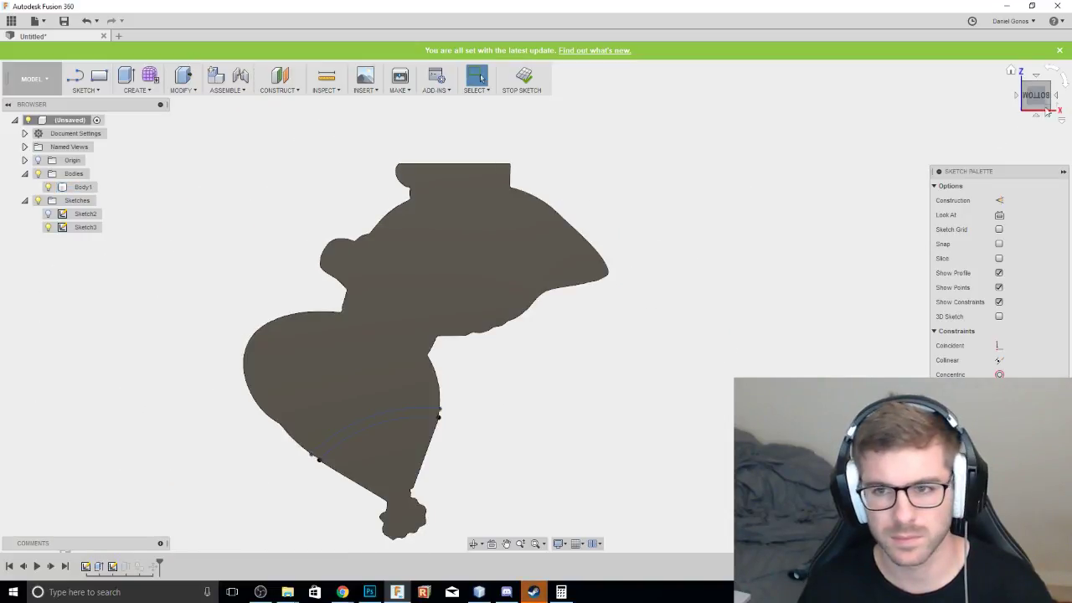
{"action": "mouse_move", "coordinate": [1045, 109]}
{"action": "left_mouse_down"}
{"action": "mouse_move", "coordinate": [1034, 119]}
{"action": "mouse_move", "coordinate": [1023, 105]}
{"action": "left_mouse_up"}
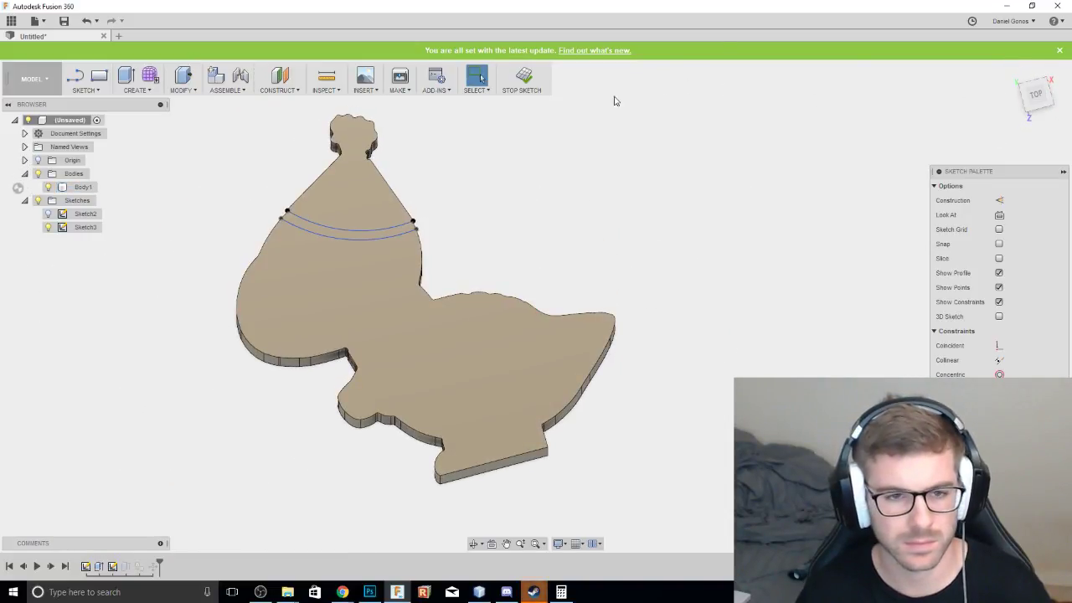
{"action": "scroll", "coordinate": [614, 100], "scroll_direction": "down", "scroll_amount": 1}
{"action": "middle_click_drag", "start_coordinate": [615, 100], "coordinate": [827, 15]}
{"action": "middle_click_drag", "start_coordinate": [739, 124], "coordinate": [773, 111]}
{"action": "scroll", "coordinate": [773, 110], "scroll_direction": "up", "scroll_amount": 5}
{"action": "middle_click_drag", "start_coordinate": [710, 131], "coordinate": [757, 260]}
{"action": "scroll", "coordinate": [758, 246], "scroll_direction": "up", "scroll_amount": 2}
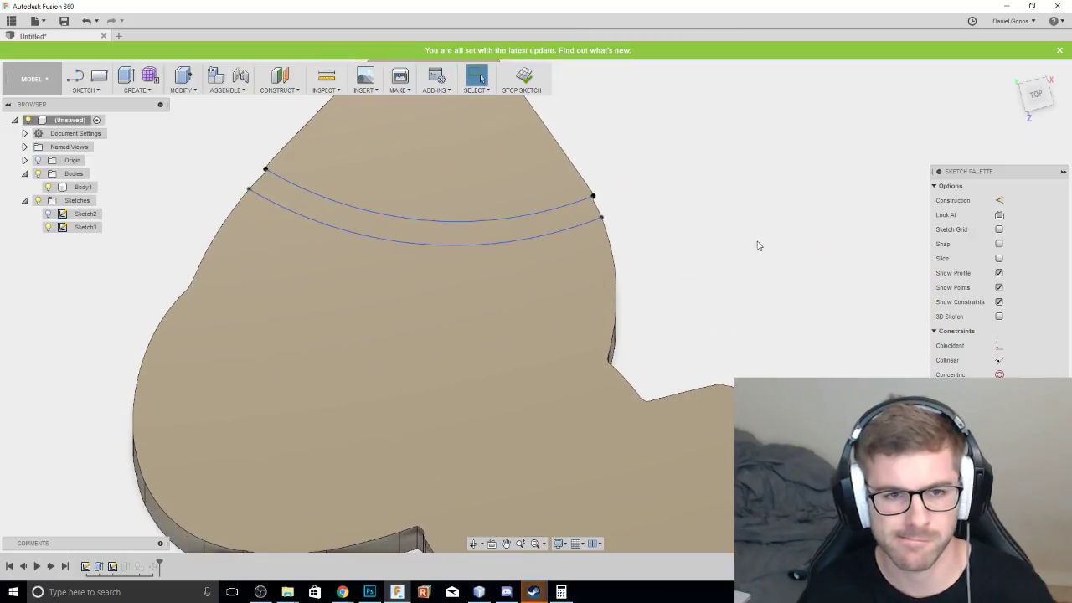
Draw two short lines that extend the right ends of the upper and lower hat-band arcs past the dinosaur's outline.
{"action": "left_click", "coordinate": [594, 198]}
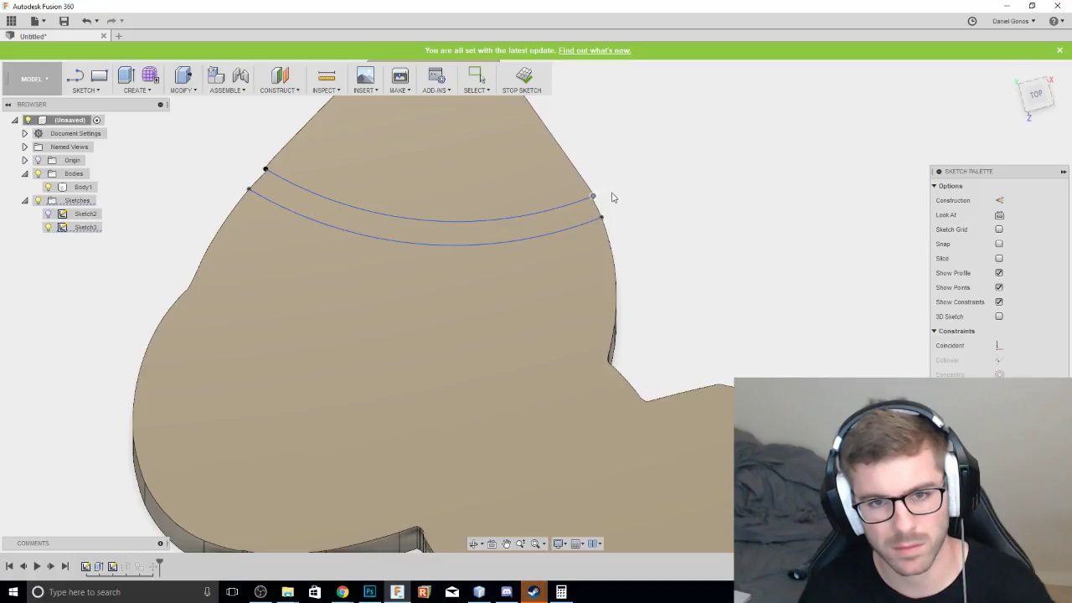
{"action": "key", "text": "l"}
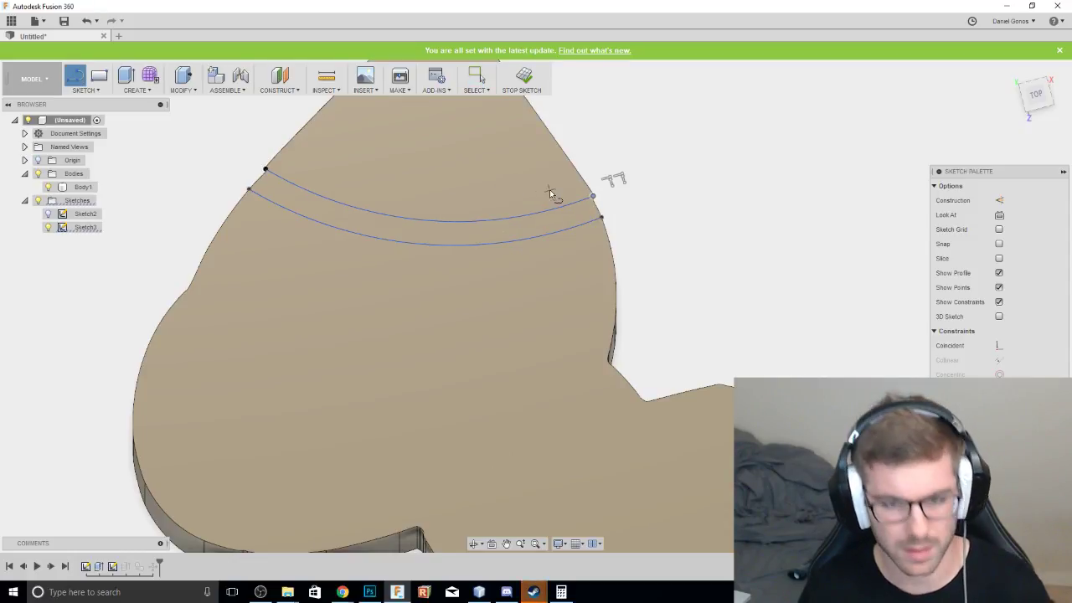
{"action": "left_click", "coordinate": [593, 197]}
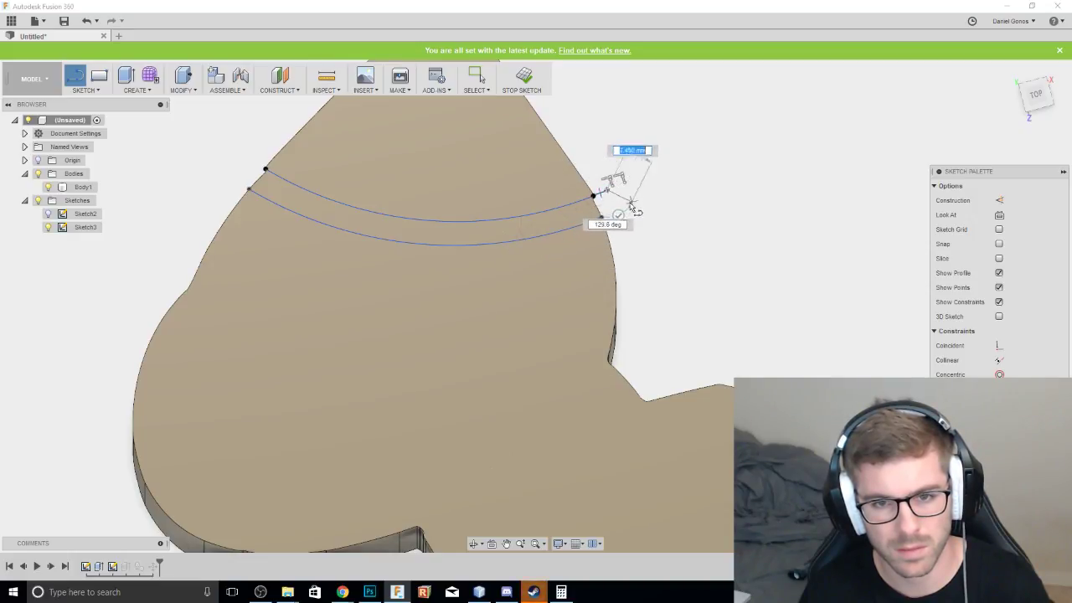
{"action": "double_click", "coordinate": [617, 210]}
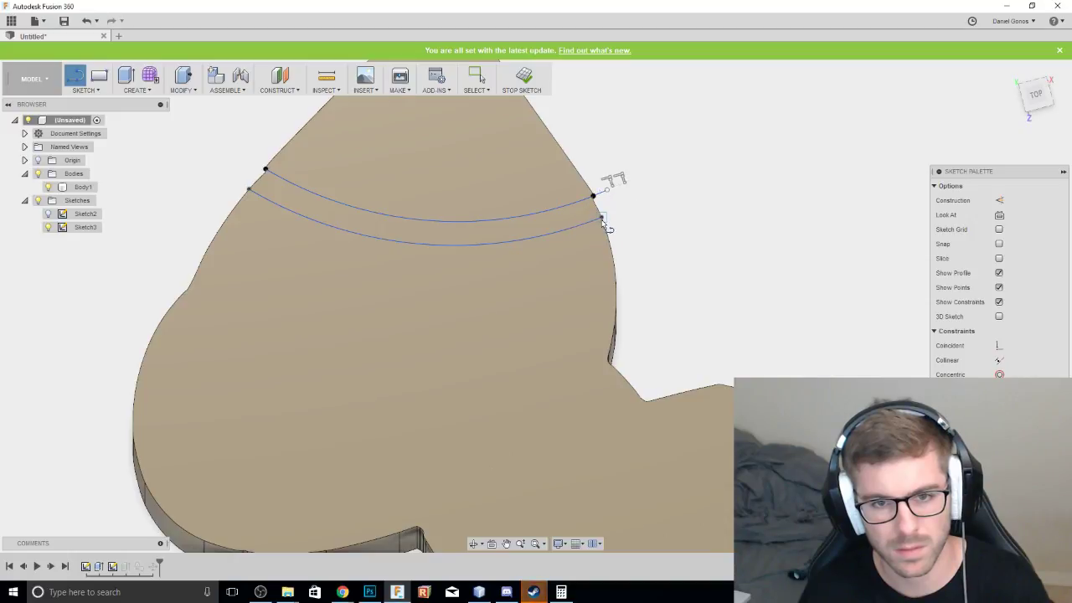
{"action": "left_click", "coordinate": [601, 217]}
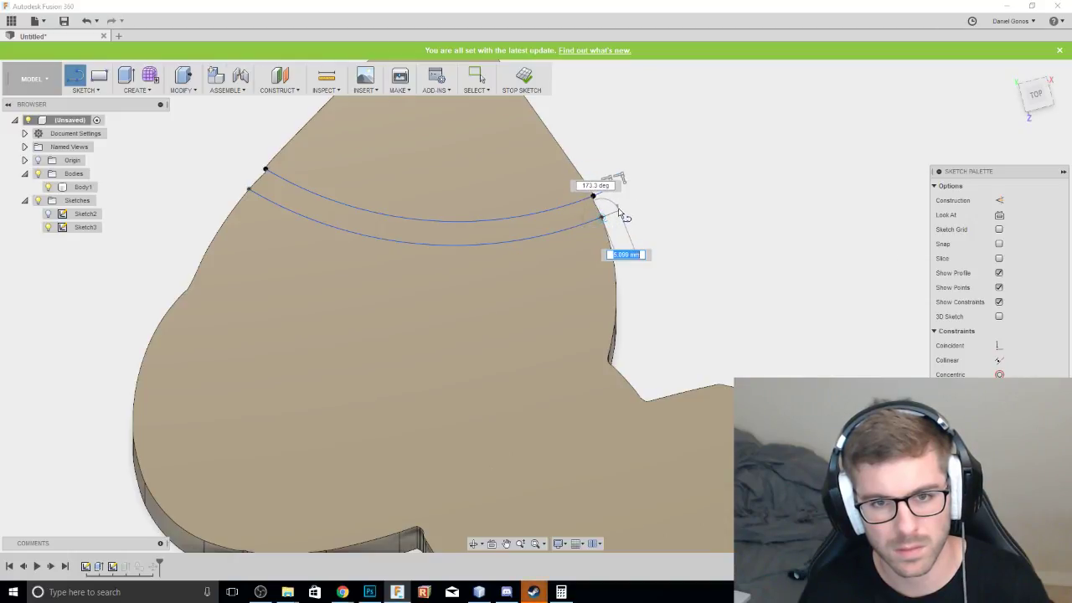
{"action": "key", "text": "Escape"}
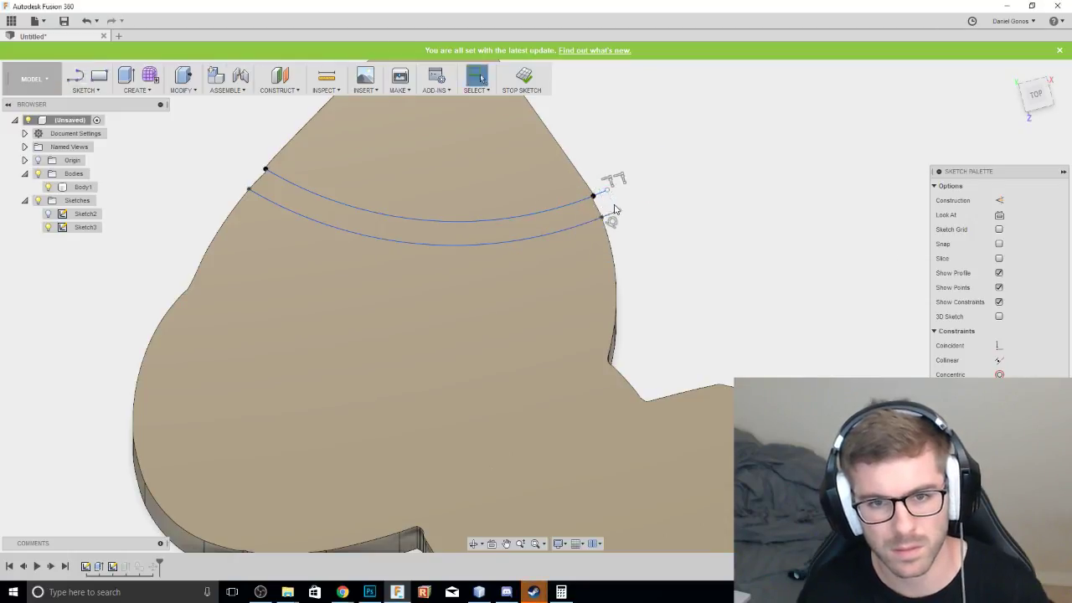
{"action": "key", "text": "l"}
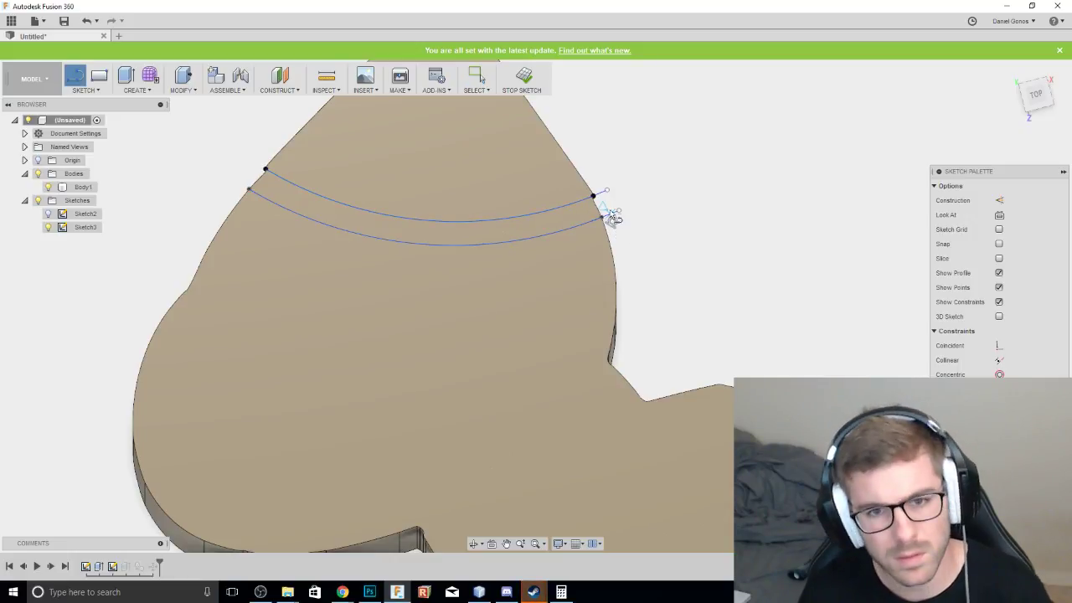
{"action": "left_click", "coordinate": [612, 198]}
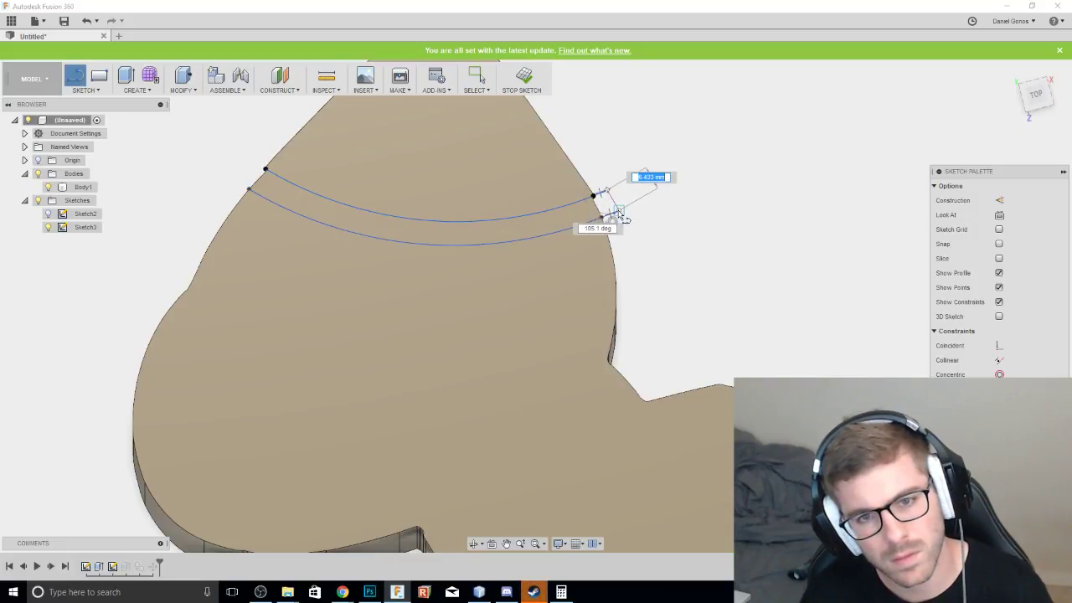
{"action": "scroll", "coordinate": [618, 217], "scroll_direction": "up", "scroll_amount": 5}
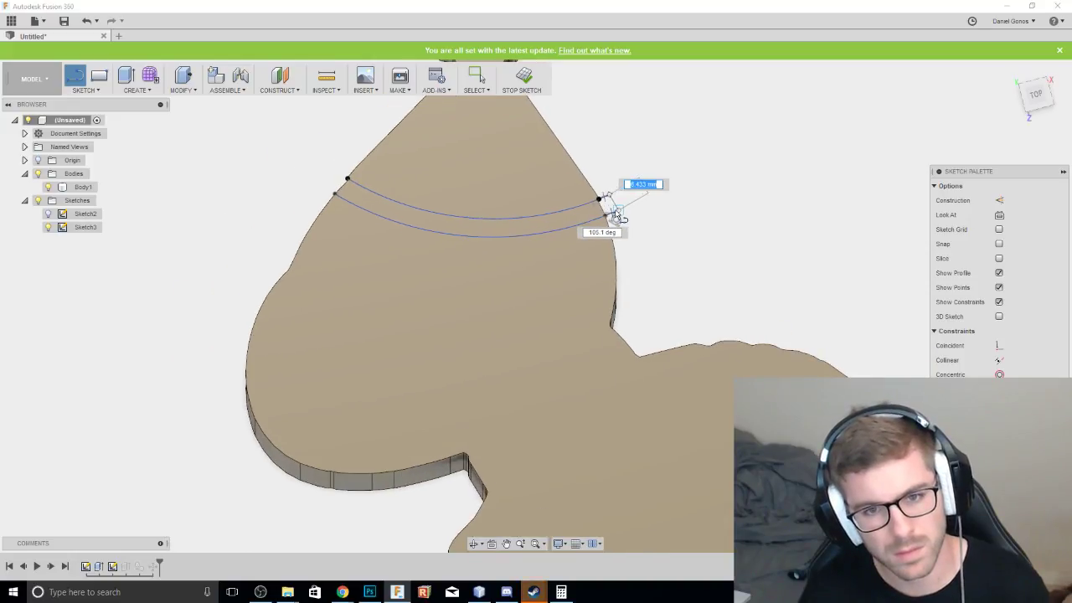
{"action": "left_click", "coordinate": [621, 213]}
{"action": "key", "text": "Escape"}
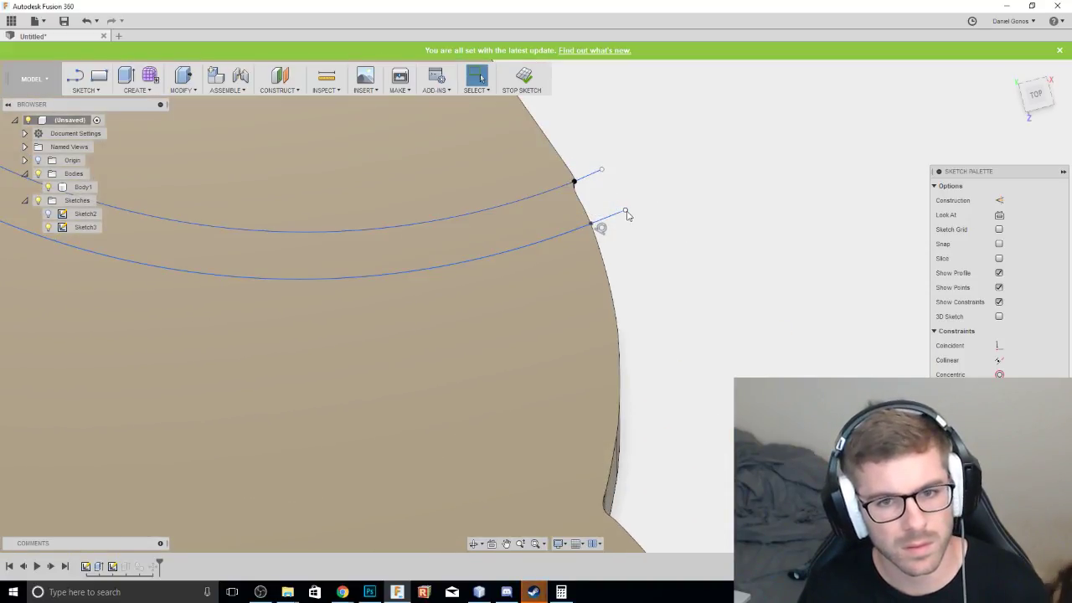
Shorten the lower right extension line slightly and join the free ends of both right extensions with a rounded three-point arc.
{"action": "left_click_drag", "start_coordinate": [625, 210], "coordinate": [620, 214]}
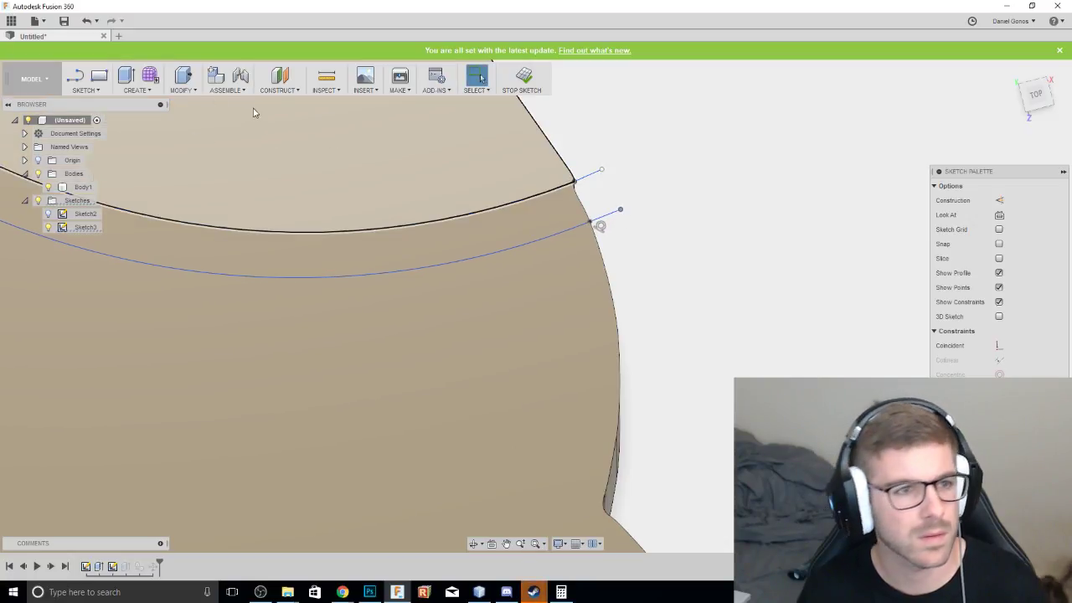
{"action": "left_click", "coordinate": [84, 90]}
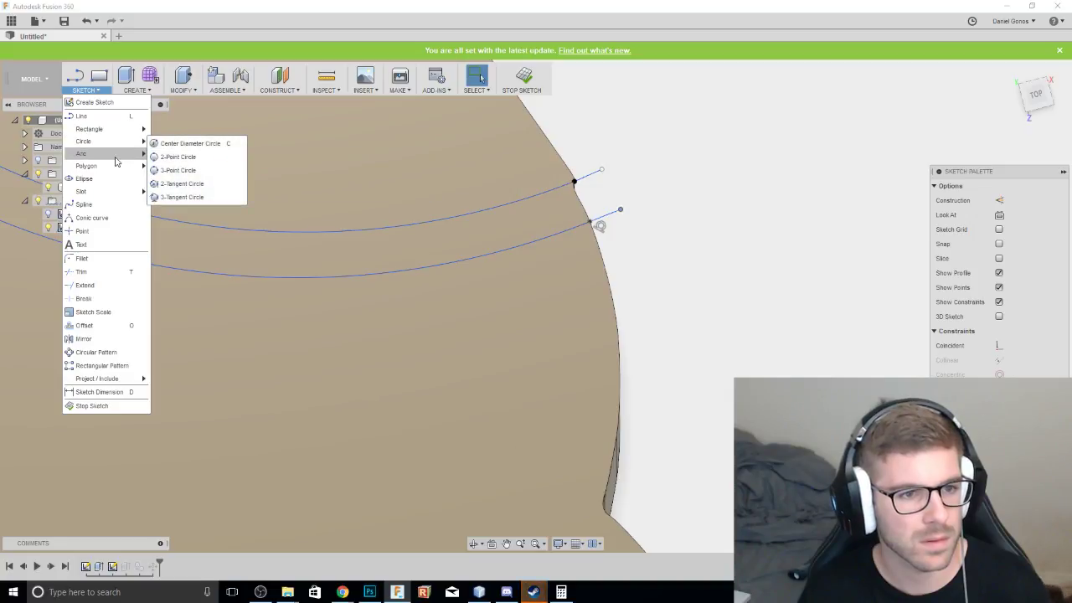
{"action": "mouse_move", "coordinate": [112, 156]}
{"action": "left_click", "coordinate": [179, 168]}
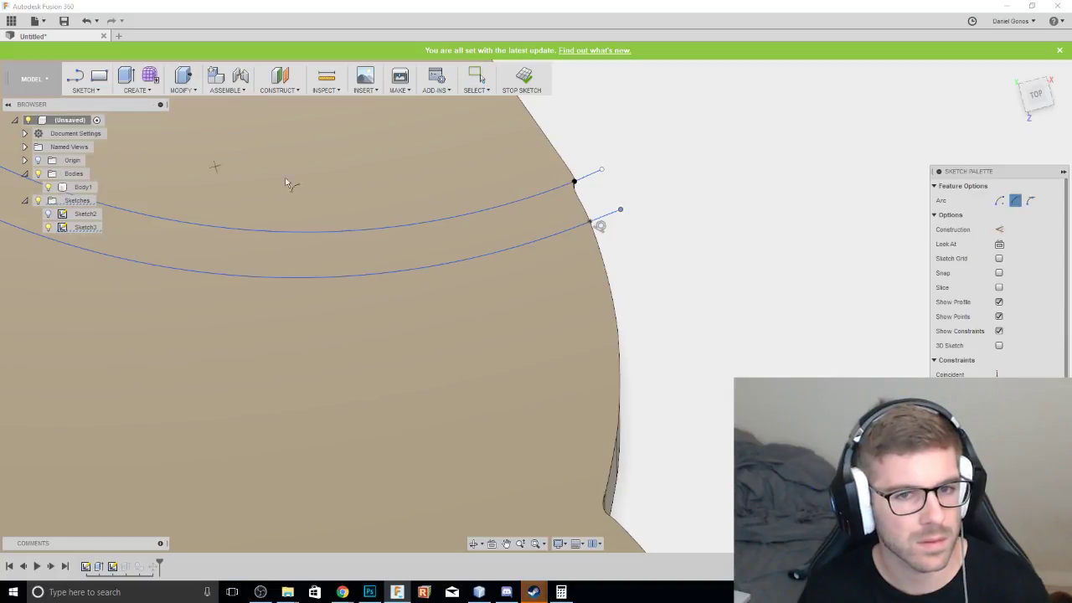
{"action": "left_click", "coordinate": [599, 172]}
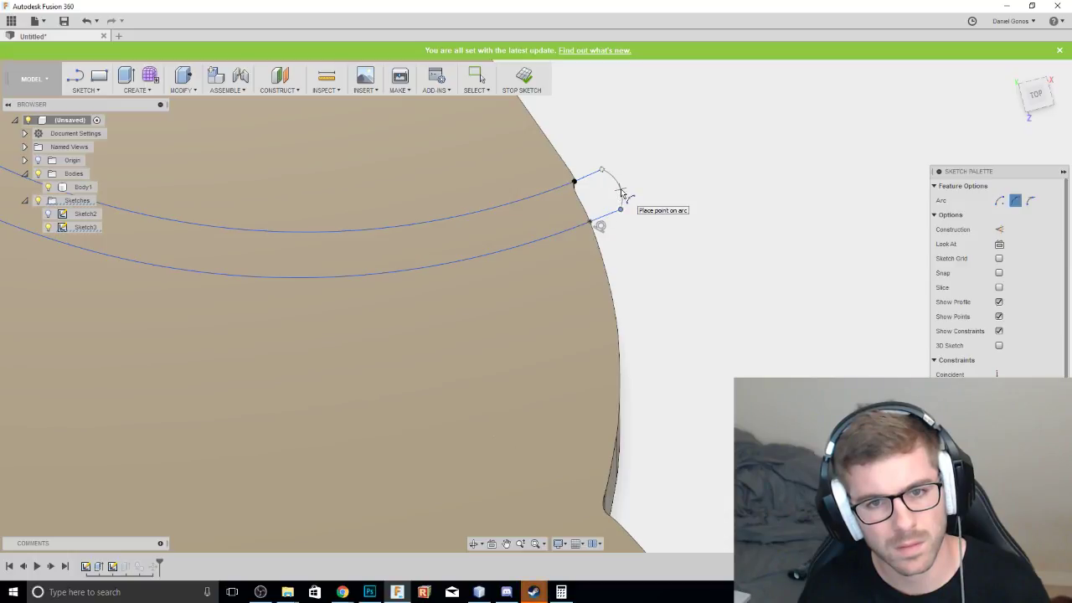
{"action": "left_click", "coordinate": [621, 193]}
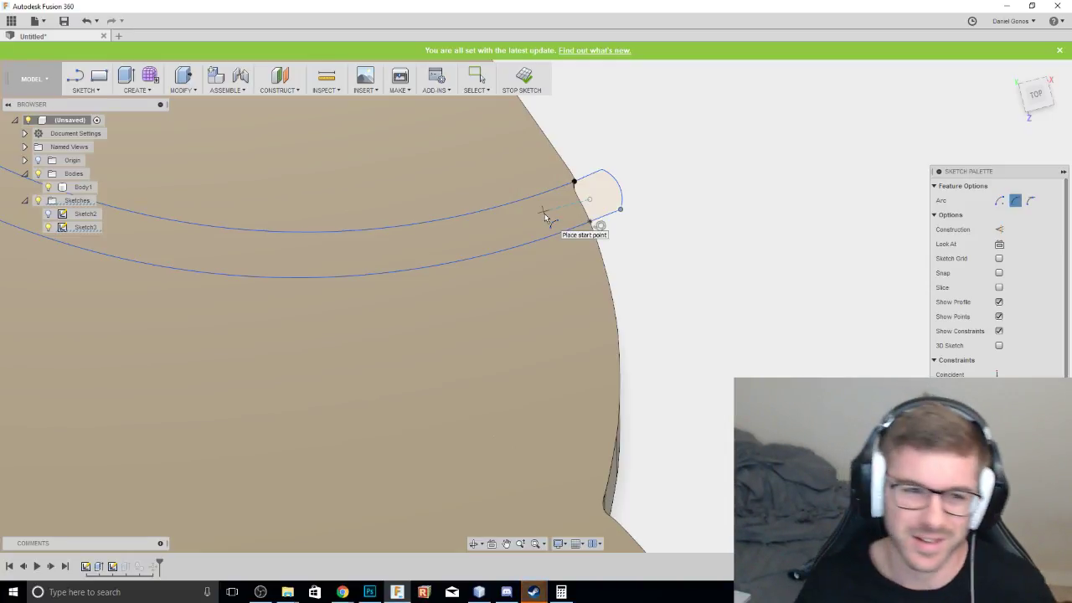
Draw a short line extending the lower hat-band arc's left end past the dinosaur's outline.
{"action": "middle_click_drag", "start_coordinate": [692, 160], "coordinate": [952, 175]}
{"action": "middle_click_drag", "start_coordinate": [452, 218], "coordinate": [619, 336]}
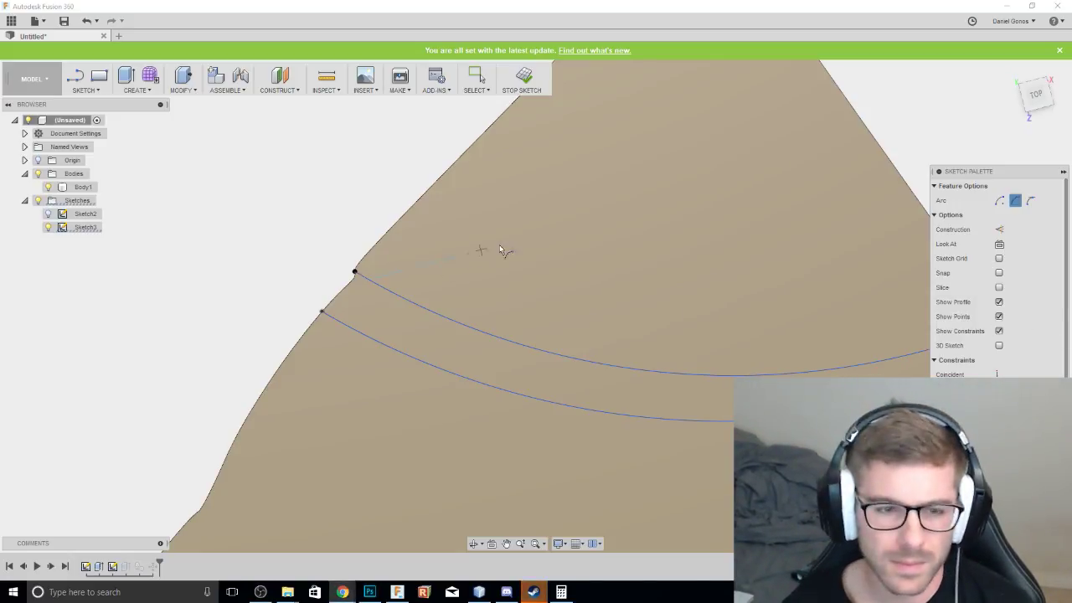
{"action": "mouse_move", "coordinate": [499, 249]}
{"action": "middle_mouse_down"}
{"action": "mouse_move", "coordinate": [643, 278]}
{"action": "mouse_move", "coordinate": [626, 271]}
{"action": "middle_mouse_up"}
{"action": "key", "text": "l"}
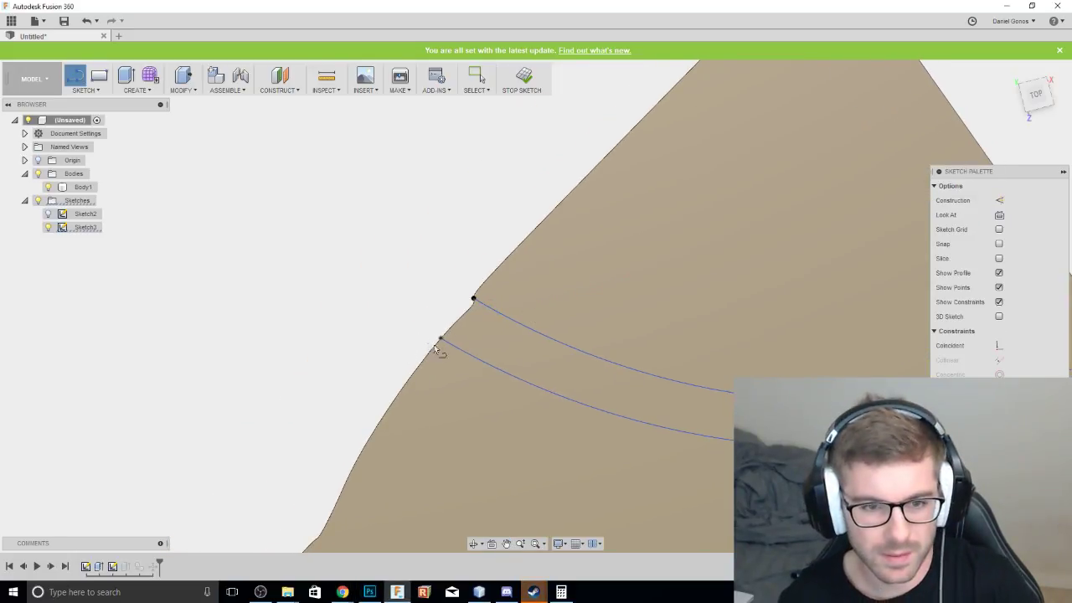
{"action": "left_click", "coordinate": [442, 338]}
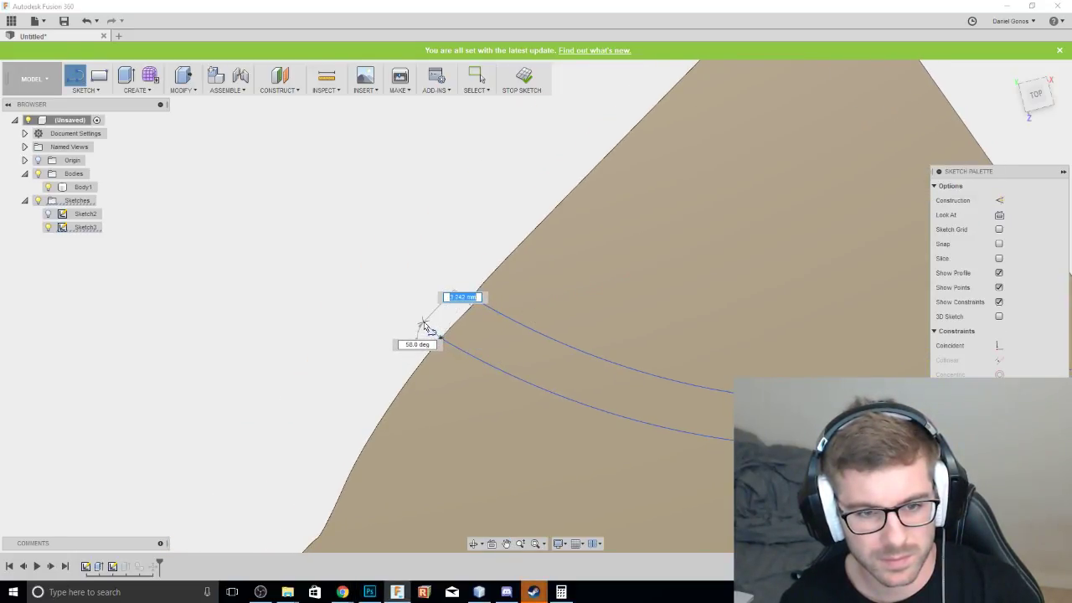
{"action": "left_click", "coordinate": [421, 326]}
{"action": "key", "text": "Escape"}
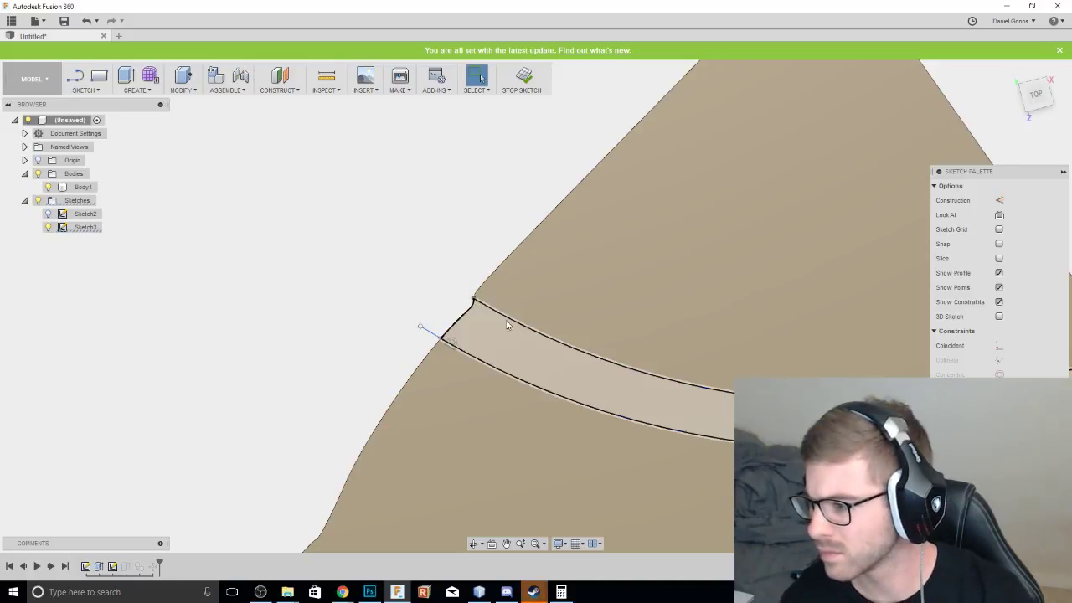
Extend the upper hat-band arc's left end with a short line and lengthen the lower left extension slightly.
{"action": "key", "text": "l"}
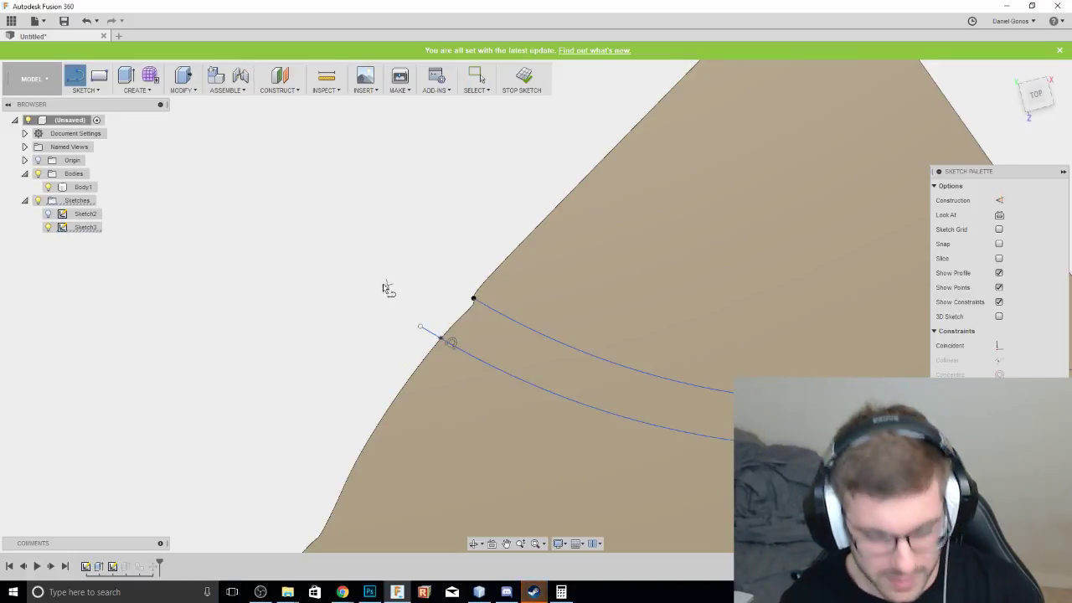
{"action": "left_click", "coordinate": [472, 299]}
{"action": "left_click", "coordinate": [444, 282]}
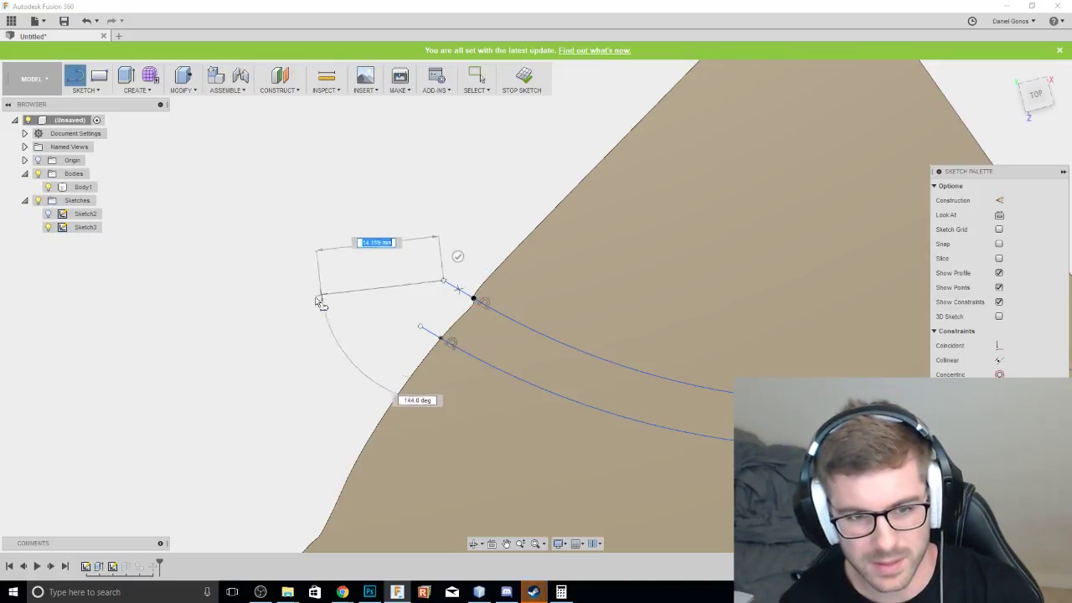
{"action": "key", "text": "Escape"}
{"action": "left_click_drag", "start_coordinate": [419, 326], "coordinate": [416, 325]}
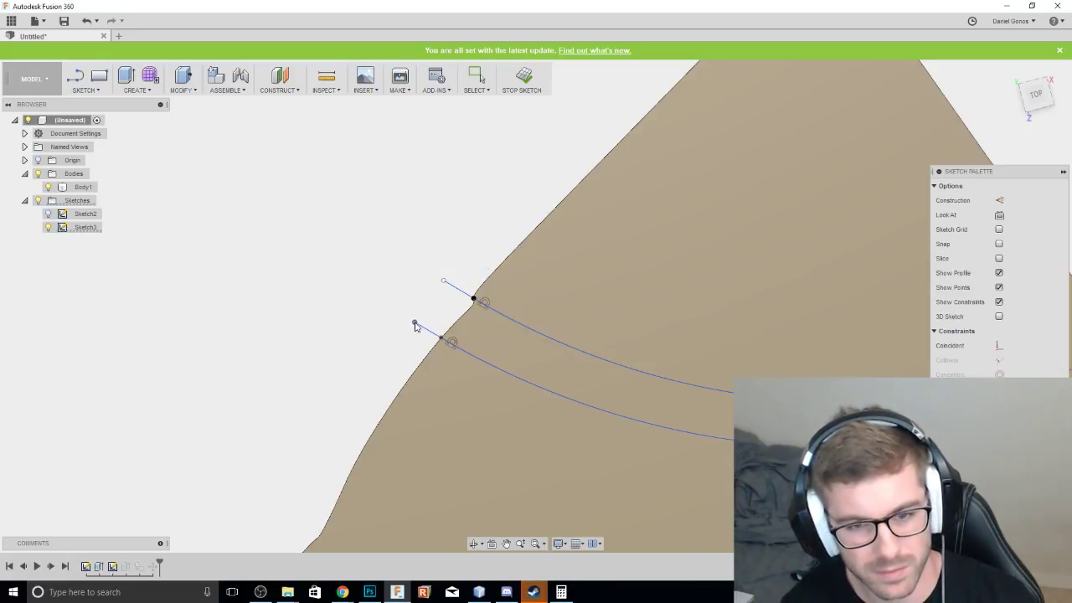
{"action": "key", "text": "Escape"}
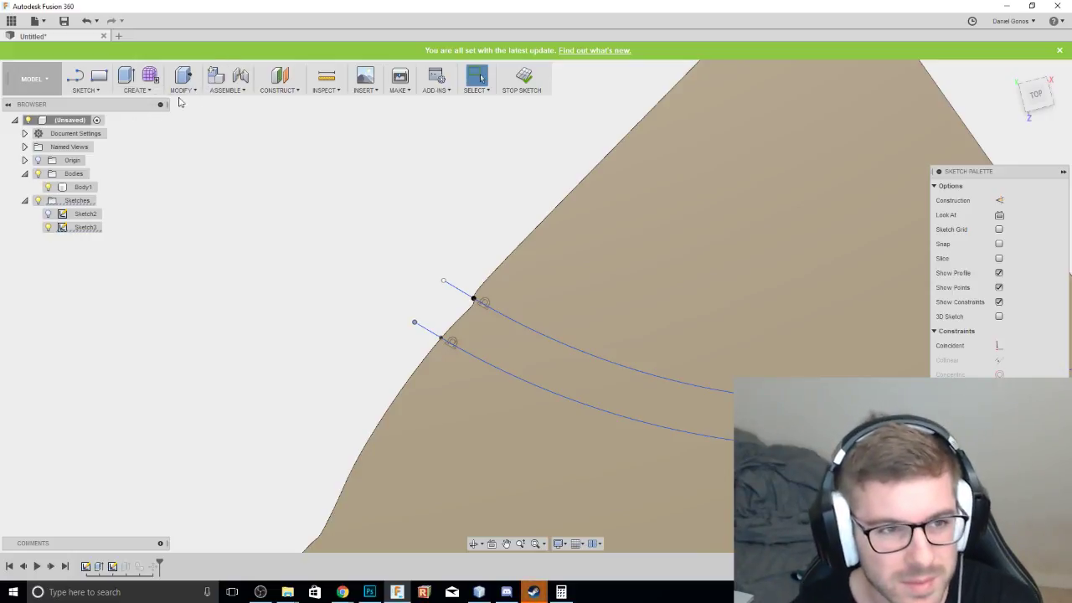
Join the free ends of the two left extension lines with a rounded three-point arc and finish the sketch.
{"action": "left_click", "coordinate": [86, 90]}
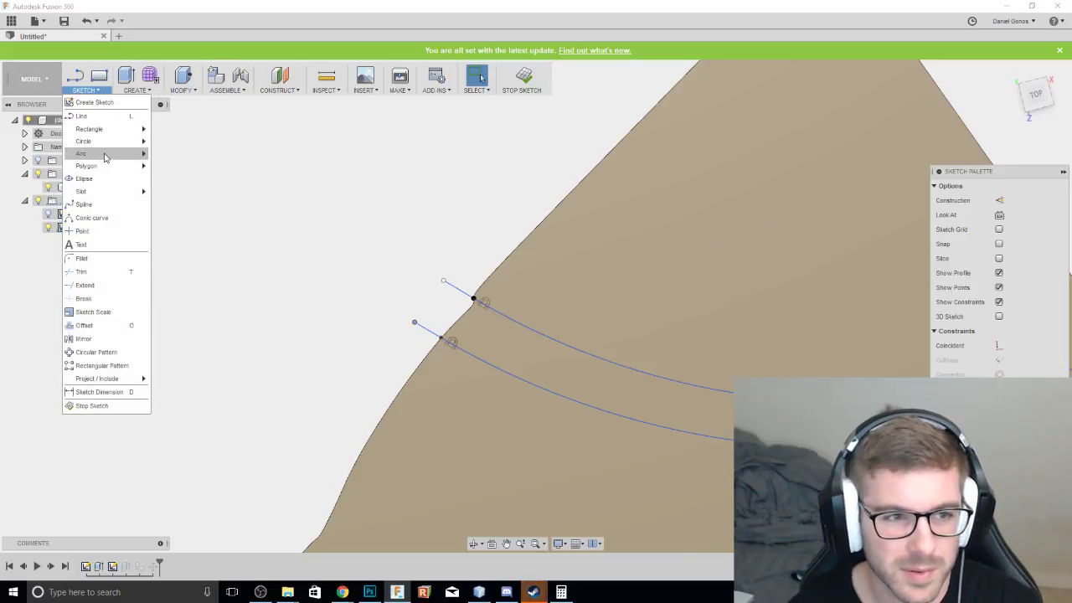
{"action": "left_click", "coordinate": [176, 167]}
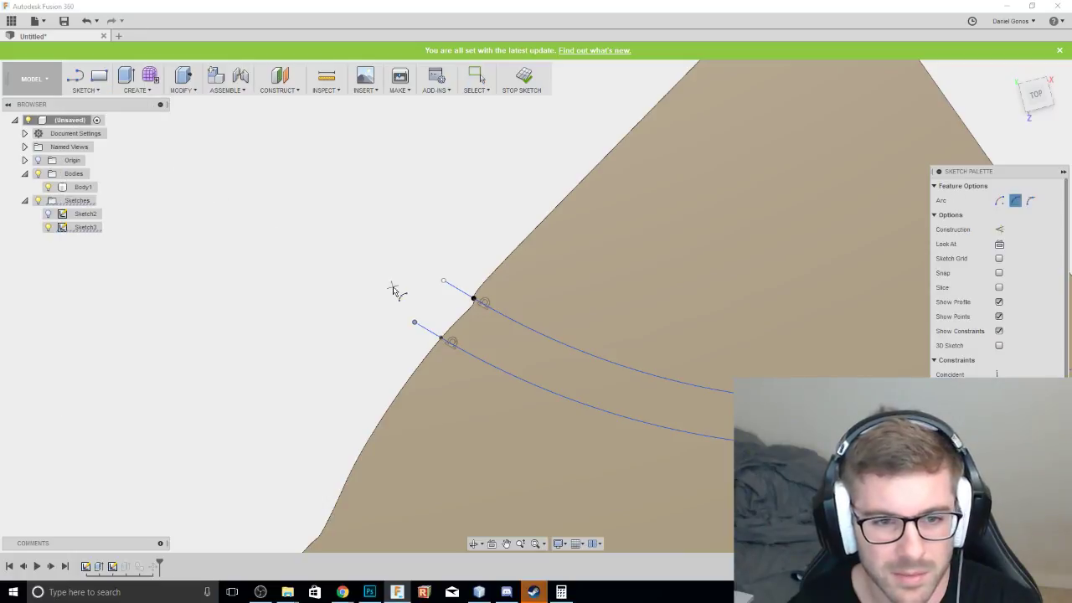
{"action": "left_click", "coordinate": [414, 322]}
{"action": "left_click", "coordinate": [444, 280]}
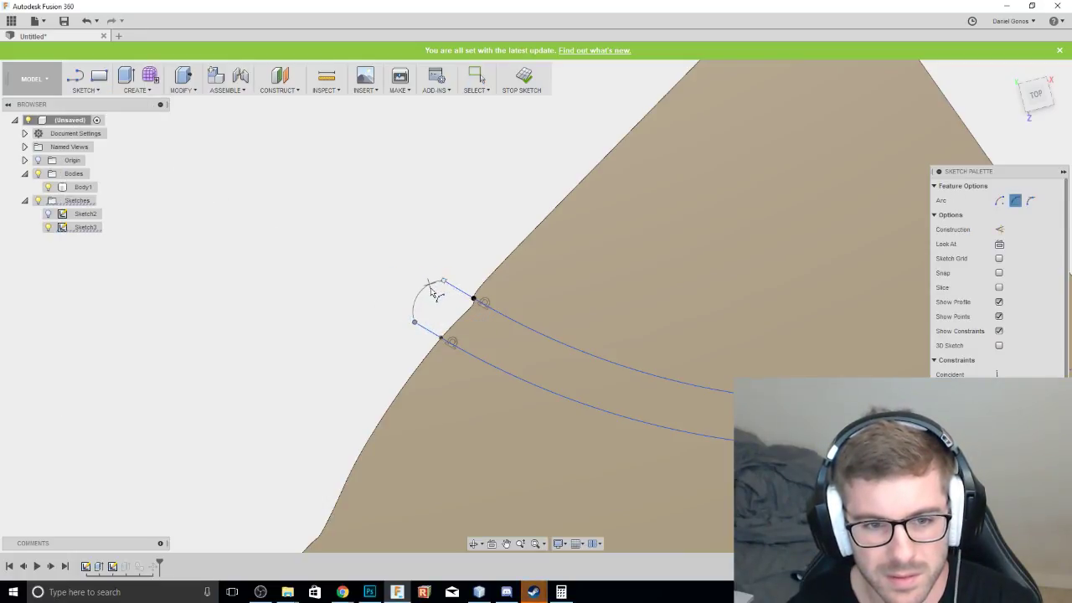
{"action": "left_click", "coordinate": [473, 298]}
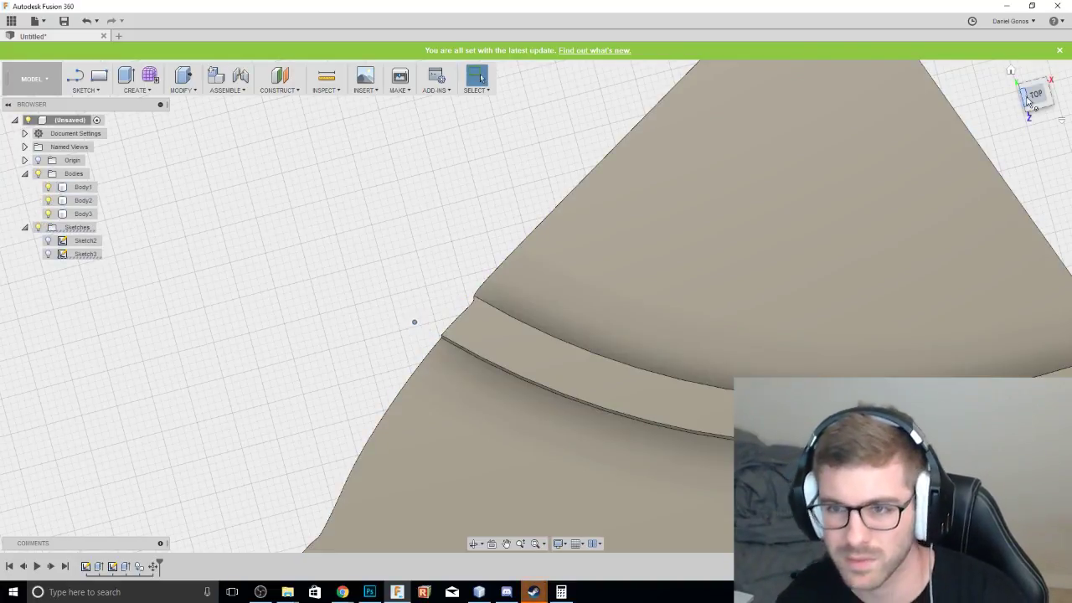
{"action": "left_click", "coordinate": [1013, 62]}
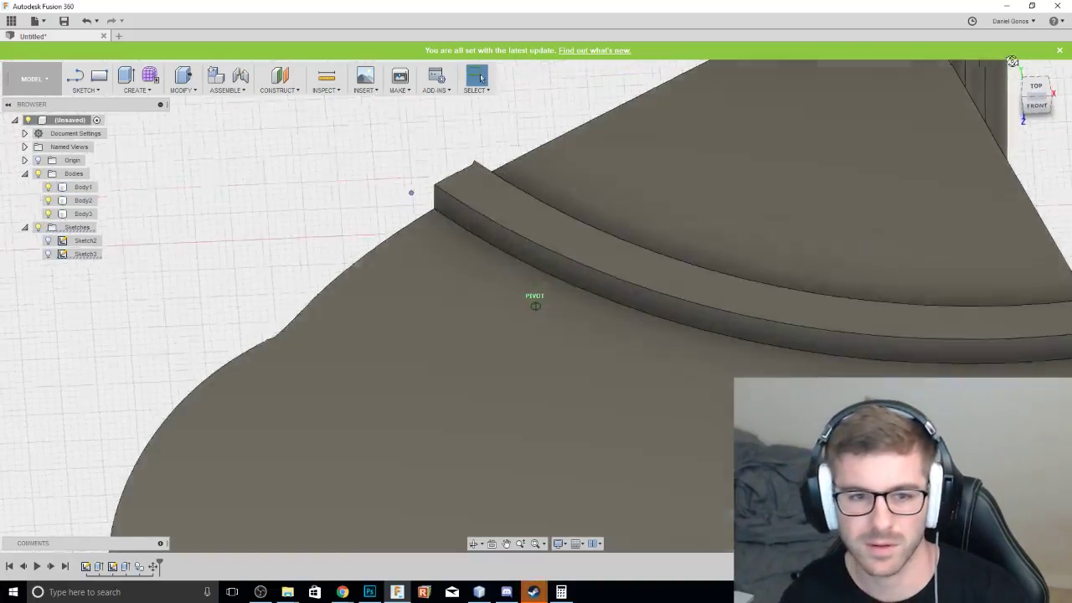
{"action": "left_click_drag", "start_coordinate": [1011, 62], "coordinate": [996, 69]}
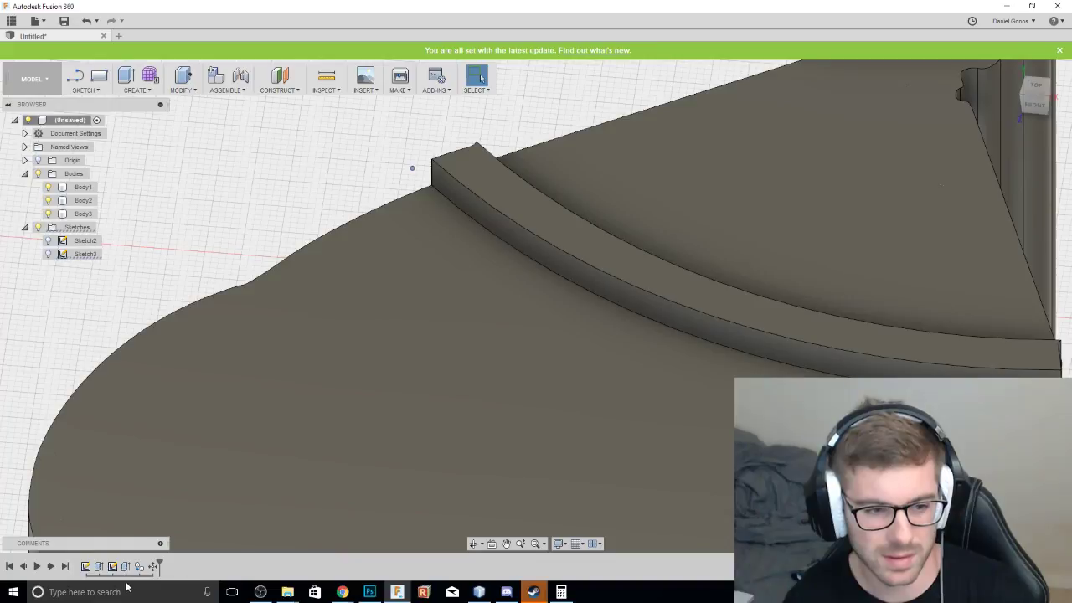
{"action": "double_click", "coordinate": [126, 566]}
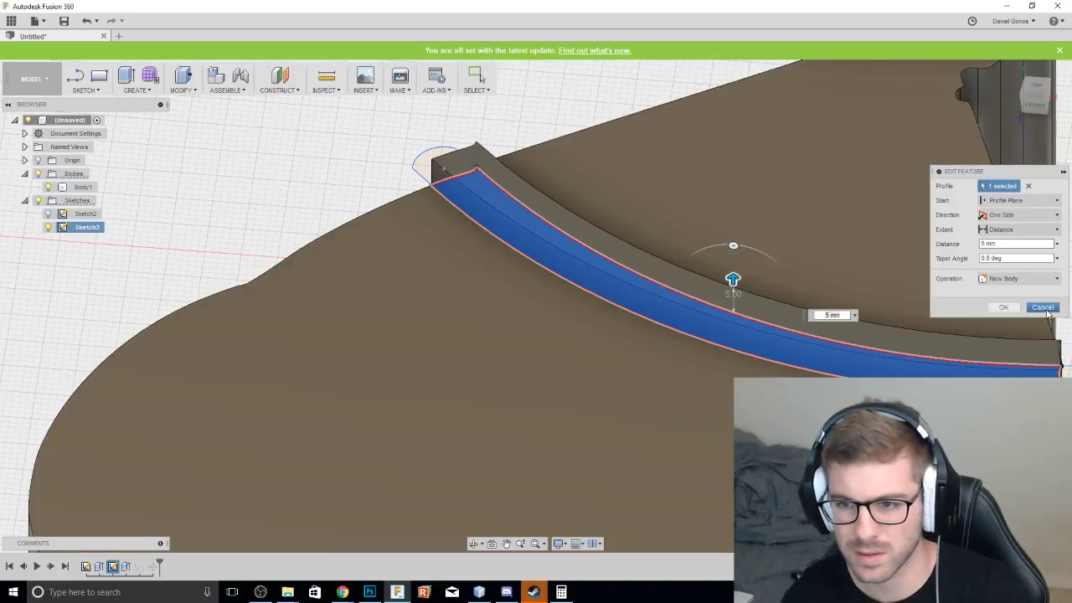
{"action": "left_click", "coordinate": [1041, 307]}
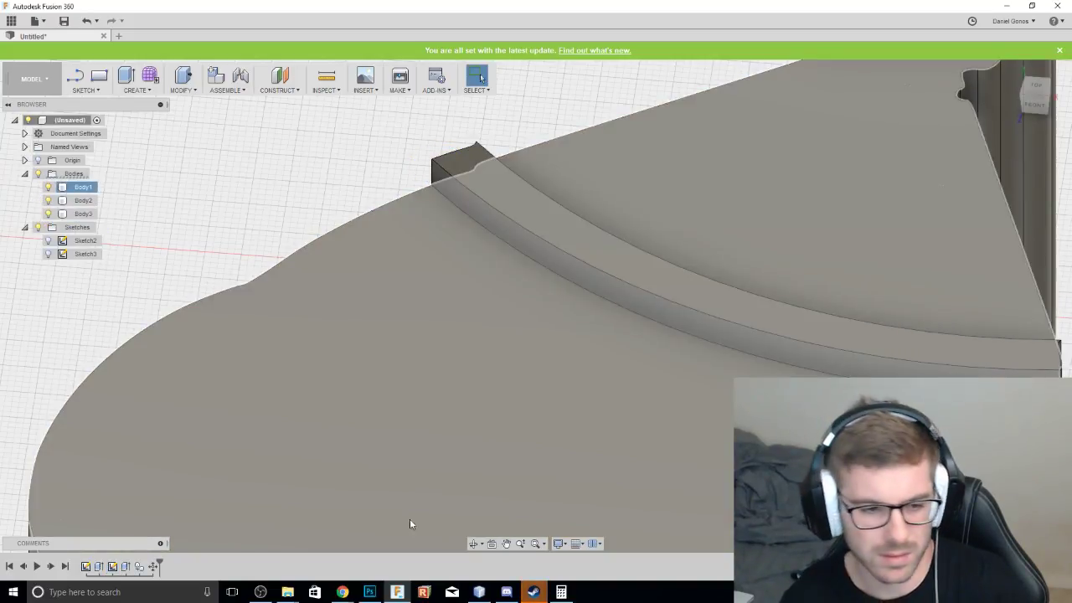
Delete the old hat-band extrusion from the timeline, including its body, and make the band sketch (Sketch3) visible.
{"action": "right_click", "coordinate": [125, 567]}
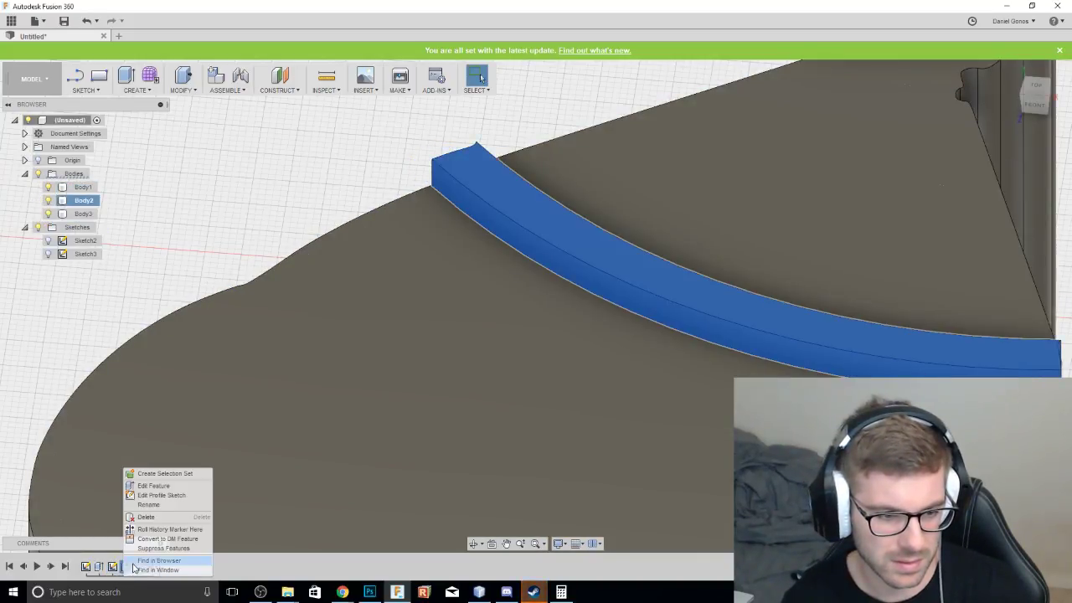
{"action": "left_click", "coordinate": [160, 522]}
{"action": "left_click", "coordinate": [497, 316]}
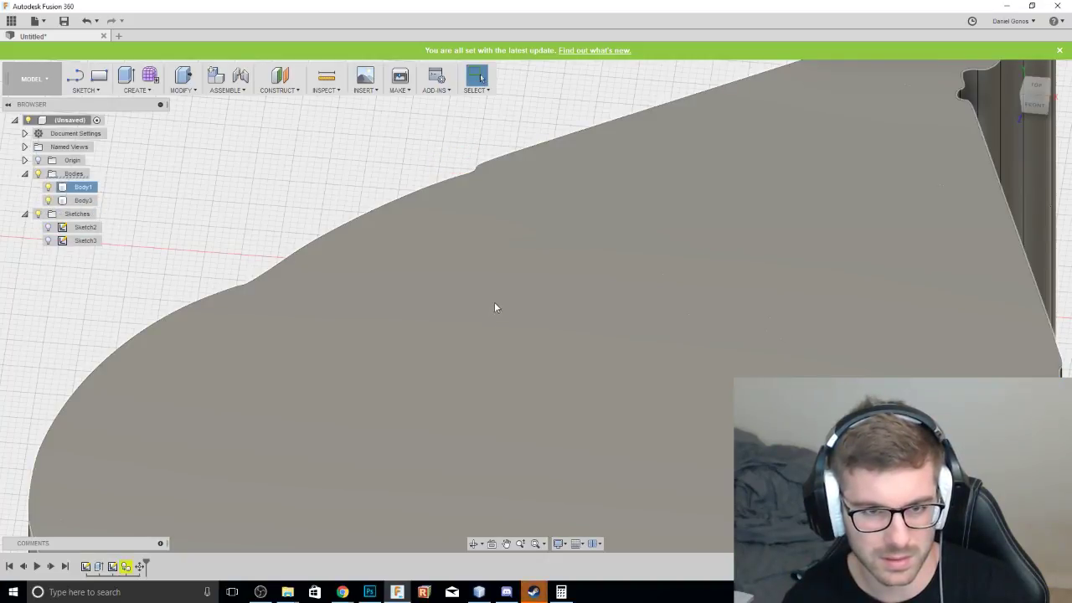
{"action": "left_click", "coordinate": [128, 308]}
{"action": "left_click", "coordinate": [48, 227]}
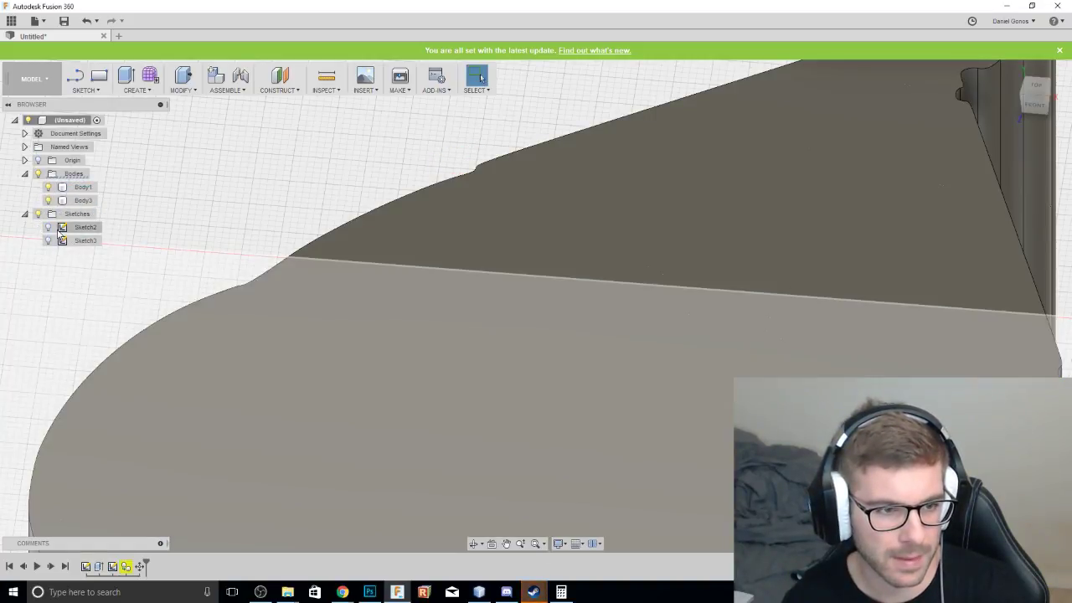
{"action": "left_click", "coordinate": [48, 227]}
{"action": "left_click", "coordinate": [48, 241]}
Extrude the hat-band profile together with both rounded end profiles 5 mm outward from the dinosaur's face.
{"action": "scroll", "coordinate": [287, 299], "scroll_direction": "up", "scroll_amount": 2}
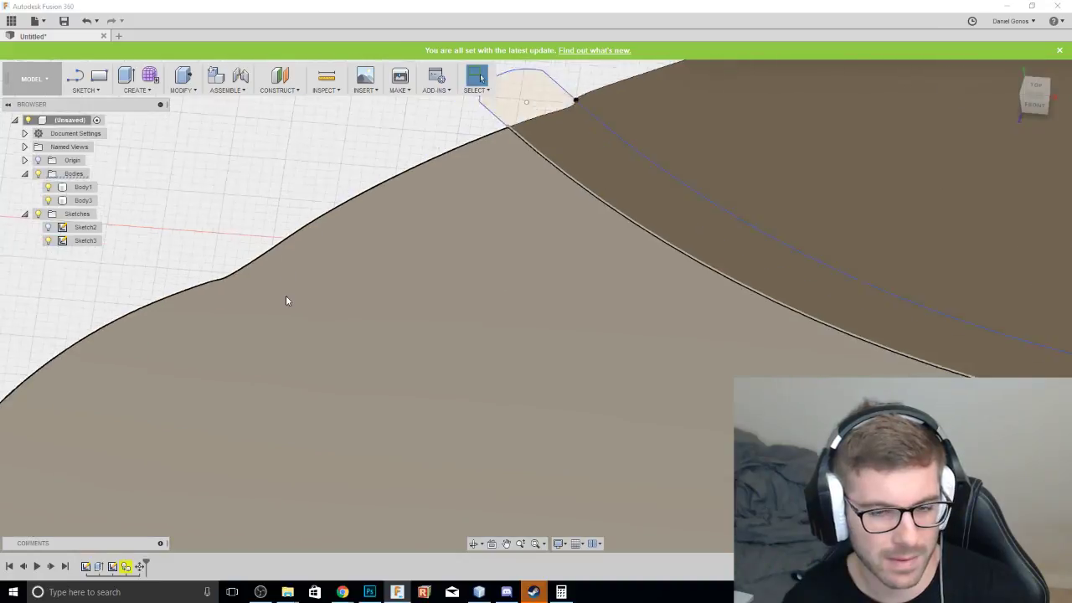
{"action": "scroll", "coordinate": [341, 362], "scroll_direction": "down", "scroll_amount": 4}
{"action": "middle_click_drag", "start_coordinate": [578, 388], "coordinate": [376, 279], "text": "shift"}
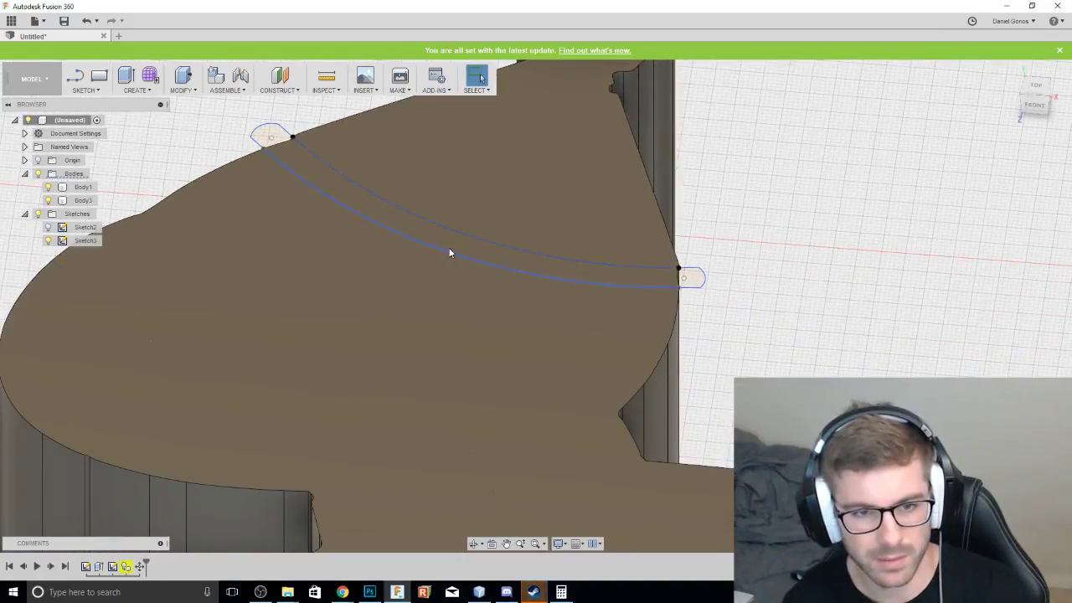
{"action": "right_click", "coordinate": [454, 242]}
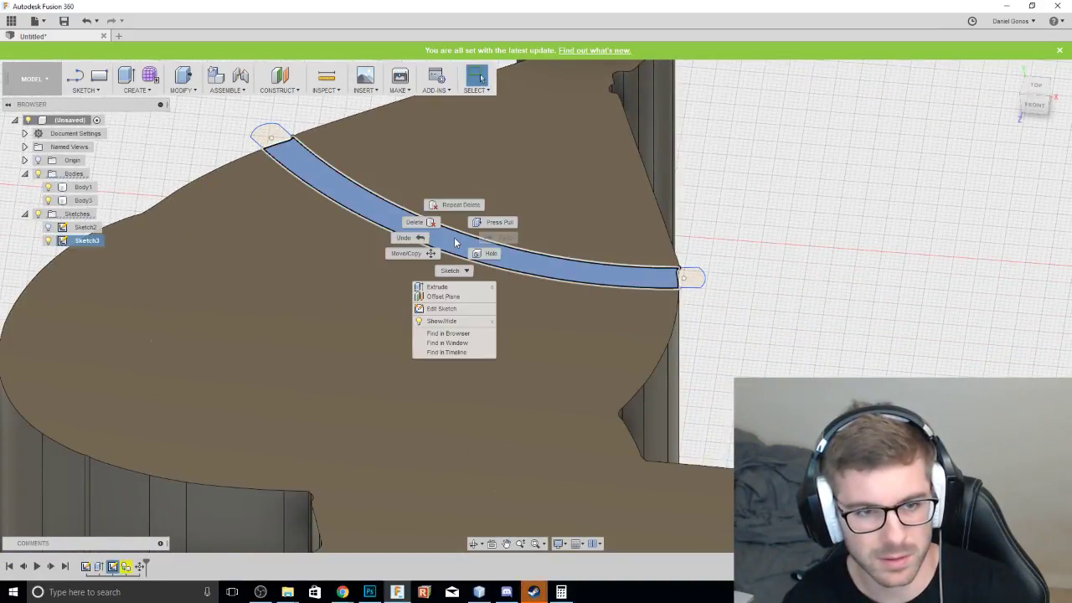
{"action": "left_click", "coordinate": [698, 279]}
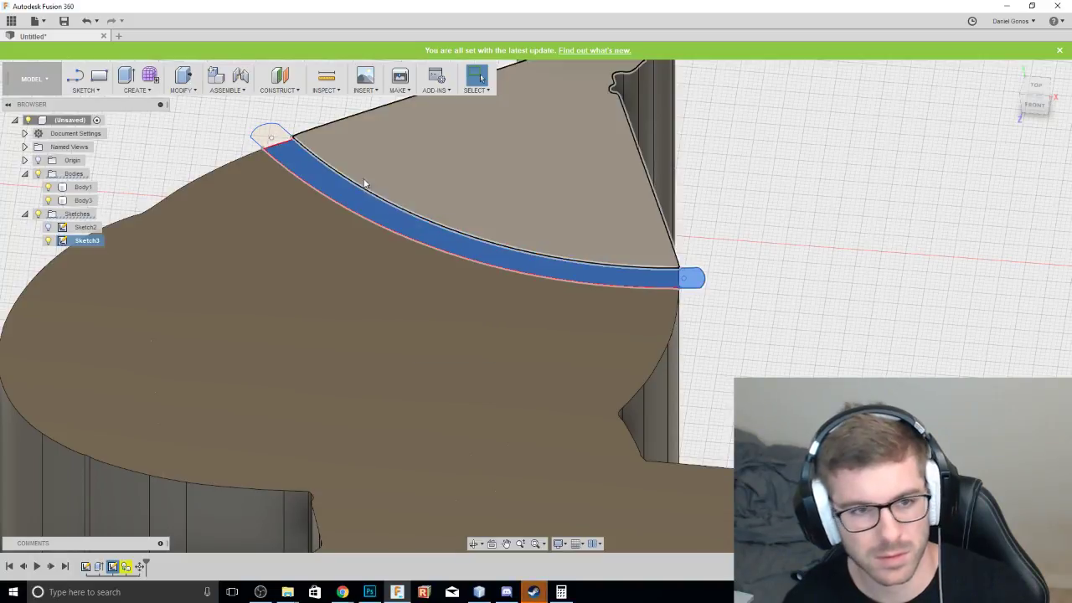
{"action": "right_click", "coordinate": [300, 157]}
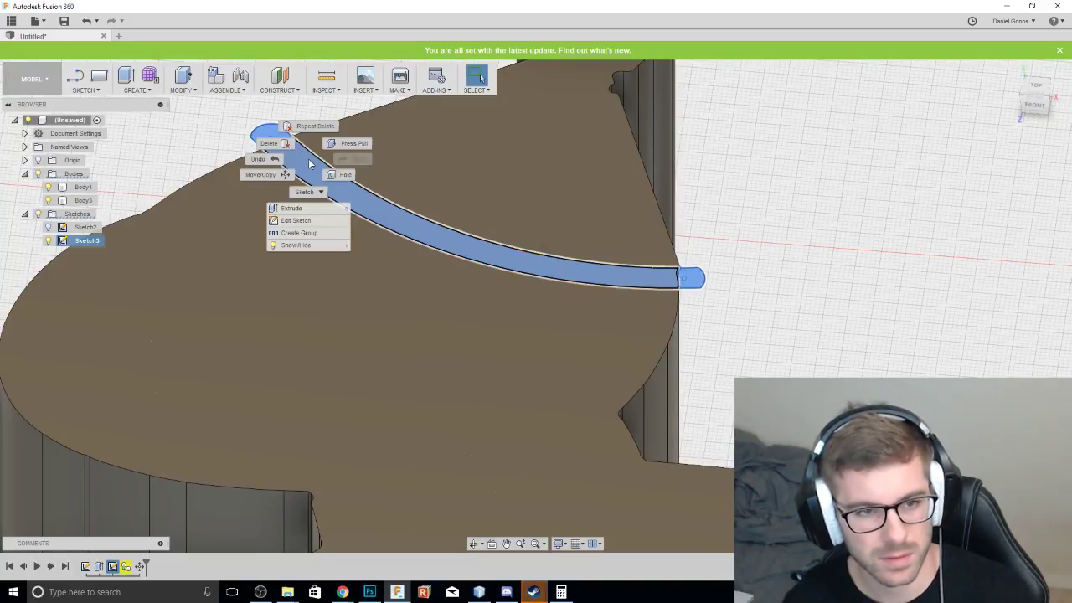
{"action": "left_click", "coordinate": [293, 208]}
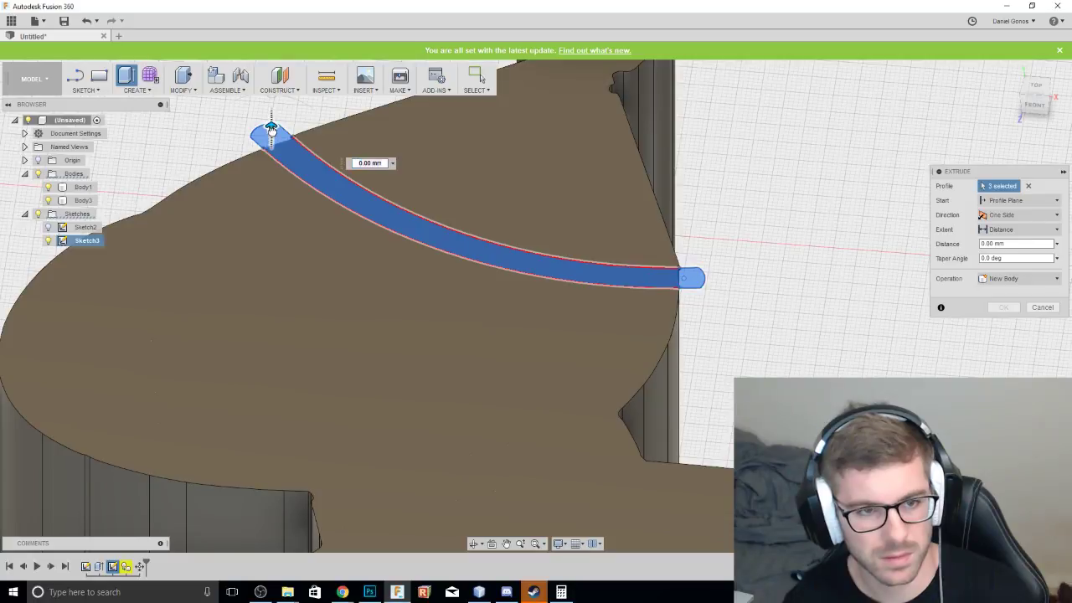
{"action": "left_click_drag", "start_coordinate": [270, 117], "coordinate": [271, 112]}
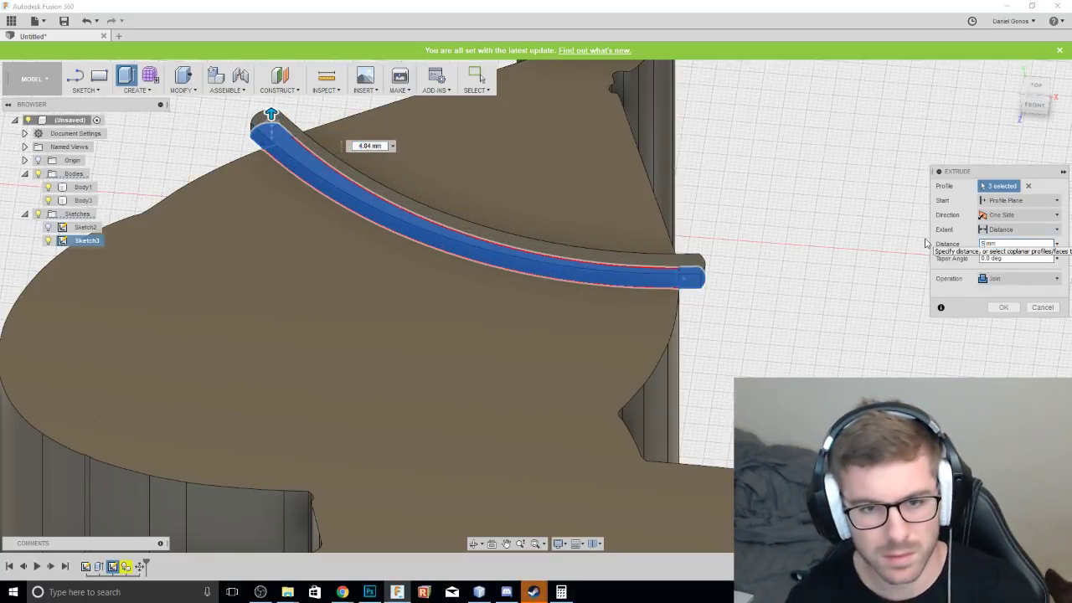
{"action": "key", "text": "Return"}
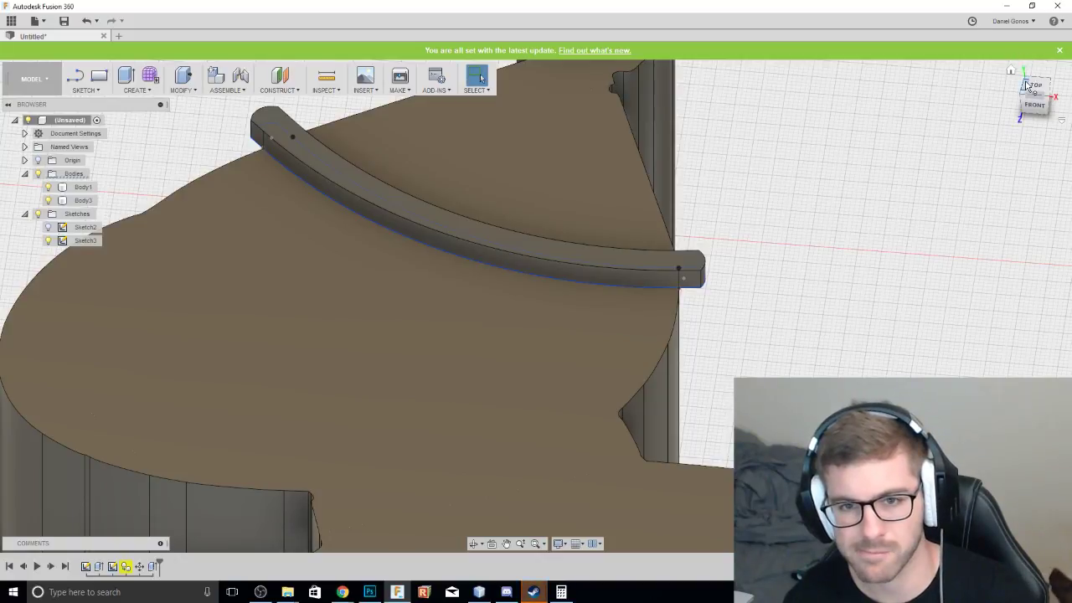
Edit the hat-band extrusion so that its operation is New Body instead of Join, checking it with the dinosaur body hidden and shown.
{"action": "mouse_move", "coordinate": [1033, 91]}
{"action": "middle_mouse_down", "text": "shift"}
{"action": "mouse_move", "coordinate": [782, 86]}
{"action": "mouse_move", "coordinate": [859, 126]}
{"action": "mouse_move", "coordinate": [919, 126]}
{"action": "mouse_move", "coordinate": [845, 52]}
{"action": "middle_mouse_up", "text": "shift"}
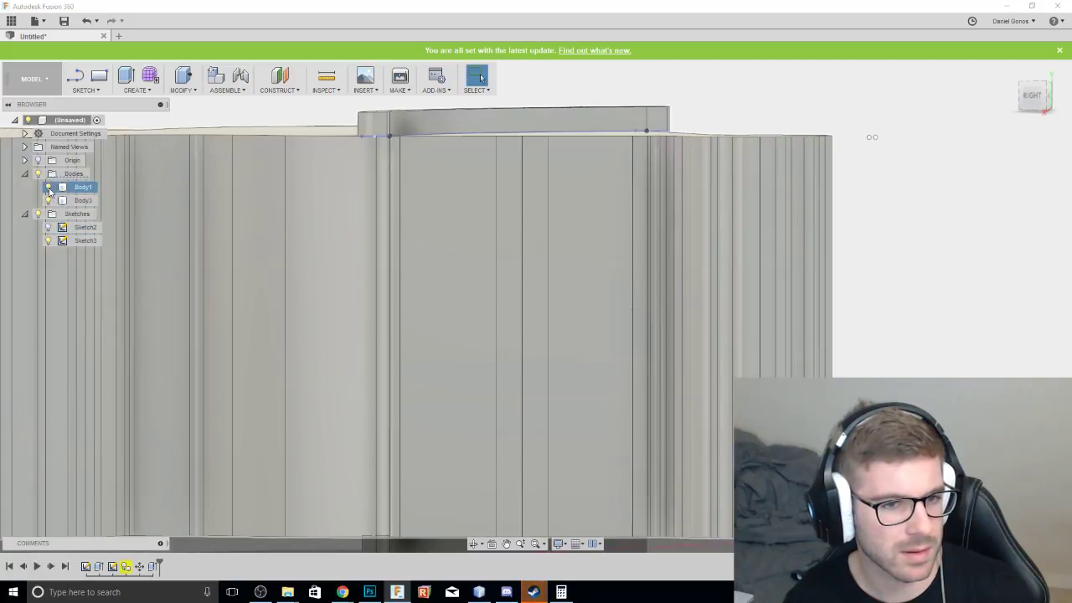
{"action": "left_click", "coordinate": [48, 187]}
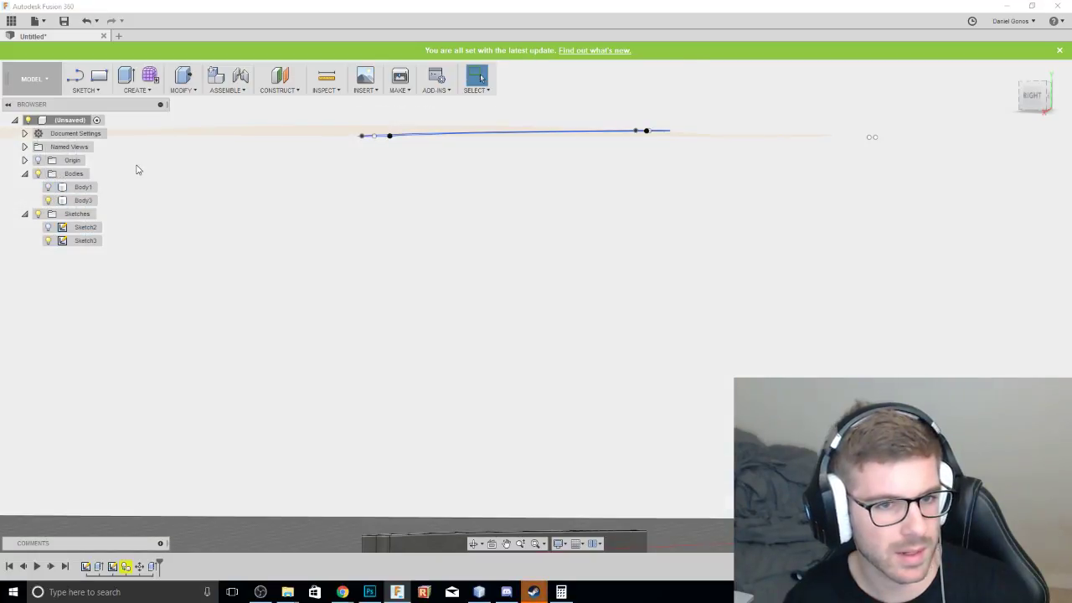
{"action": "left_click", "coordinate": [48, 186]}
{"action": "key", "text": "ctrl+z"}
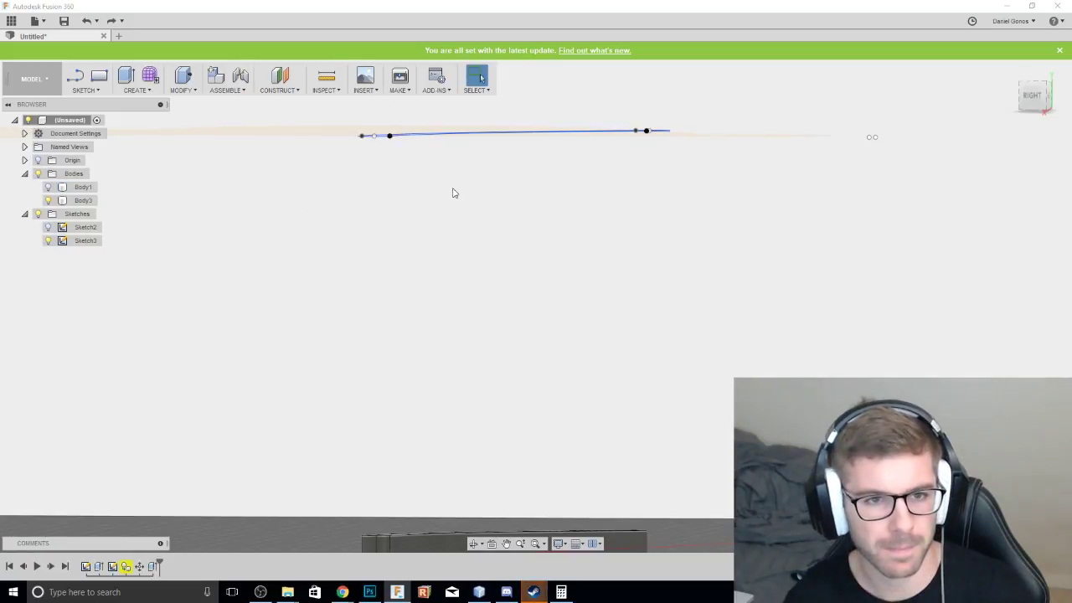
{"action": "left_click_drag", "start_coordinate": [1034, 101], "coordinate": [1013, 144]}
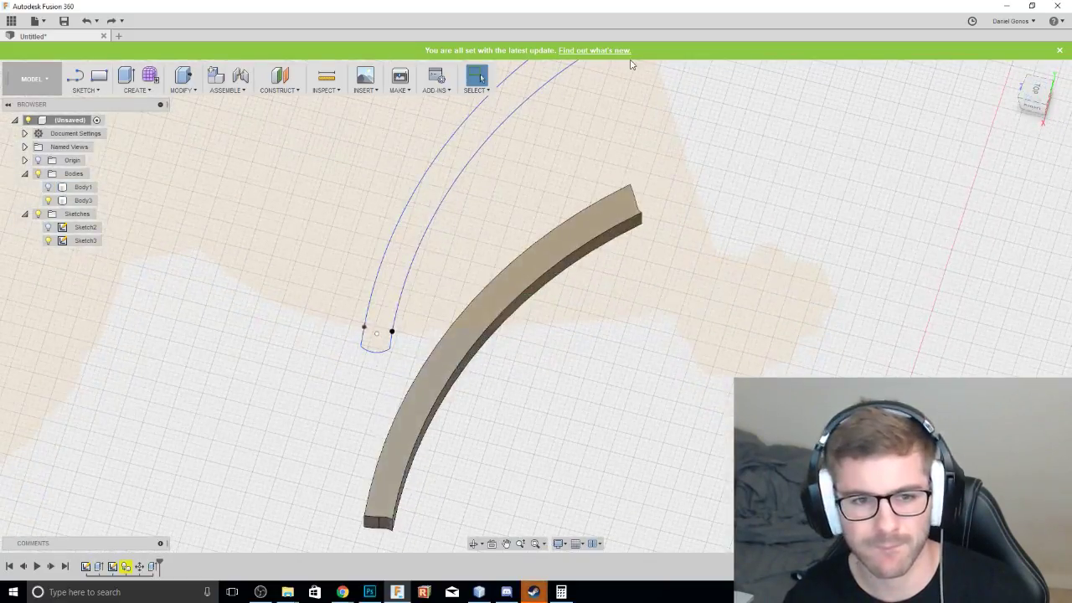
{"action": "left_click", "coordinate": [48, 187]}
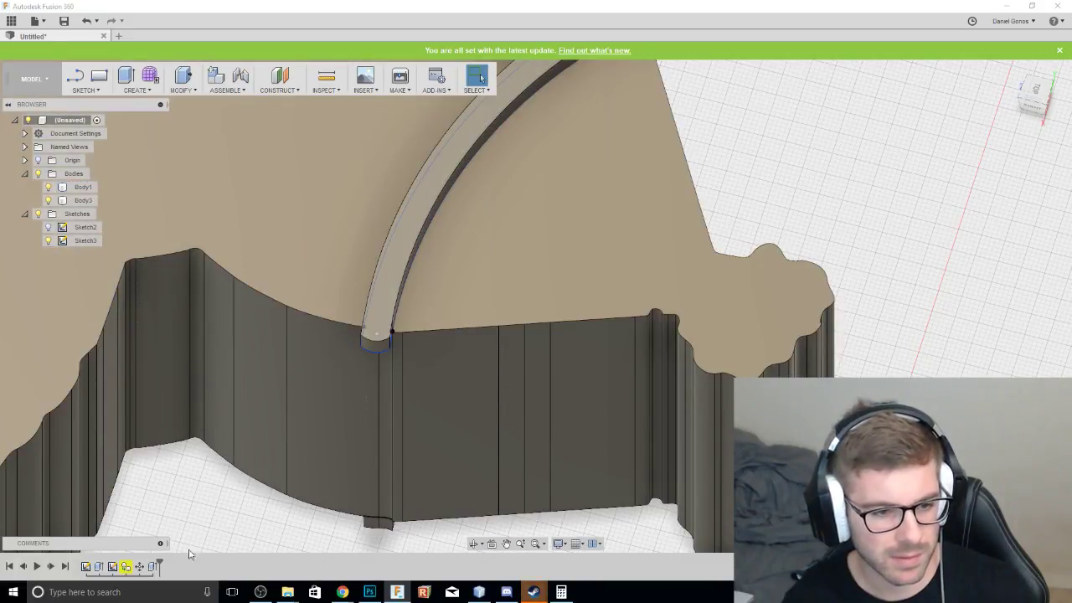
{"action": "left_click", "coordinate": [153, 567]}
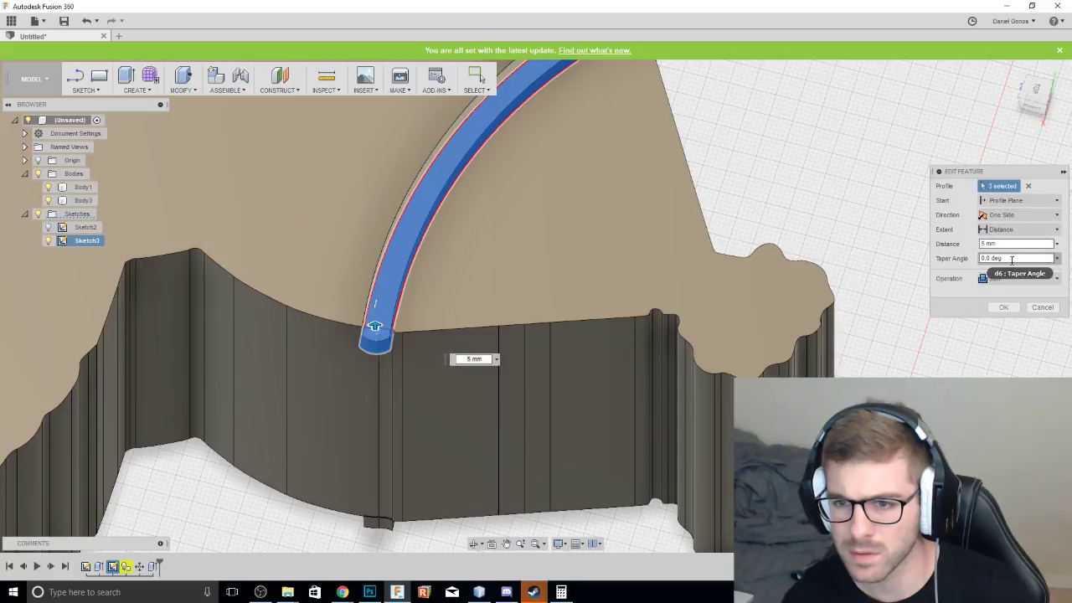
{"action": "left_click", "coordinate": [1017, 278]}
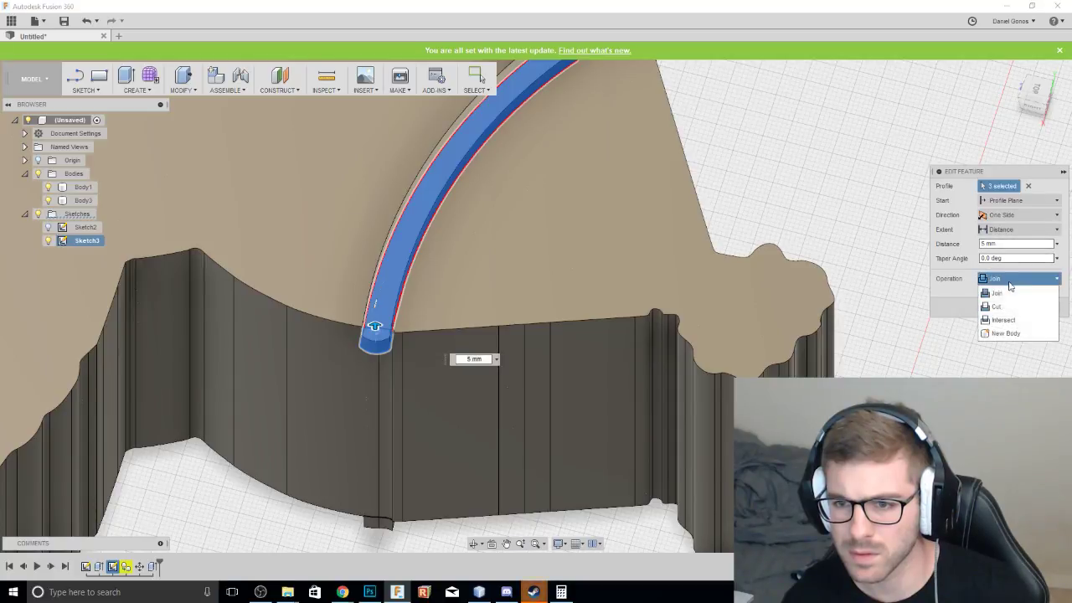
{"action": "left_click", "coordinate": [1005, 325]}
{"action": "left_click", "coordinate": [1002, 306]}
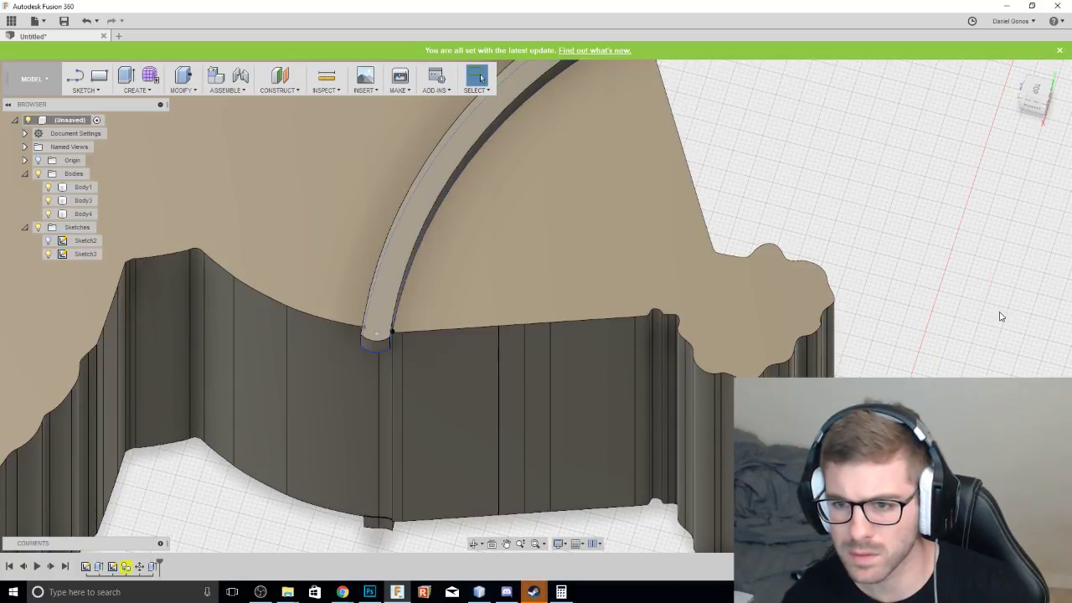
Identify the old band copy by toggling body visibility, delete Body3 with its features, and hide the dinosaur body (Body1).
{"action": "left_click_drag", "start_coordinate": [1032, 109], "coordinate": [984, 89]}
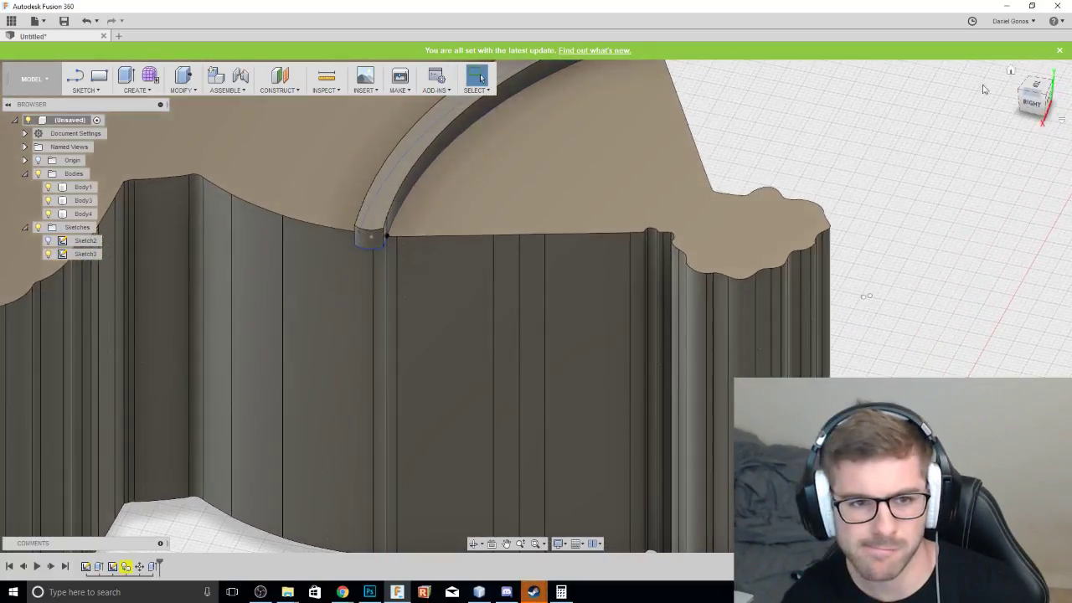
{"action": "left_click", "coordinate": [48, 213]}
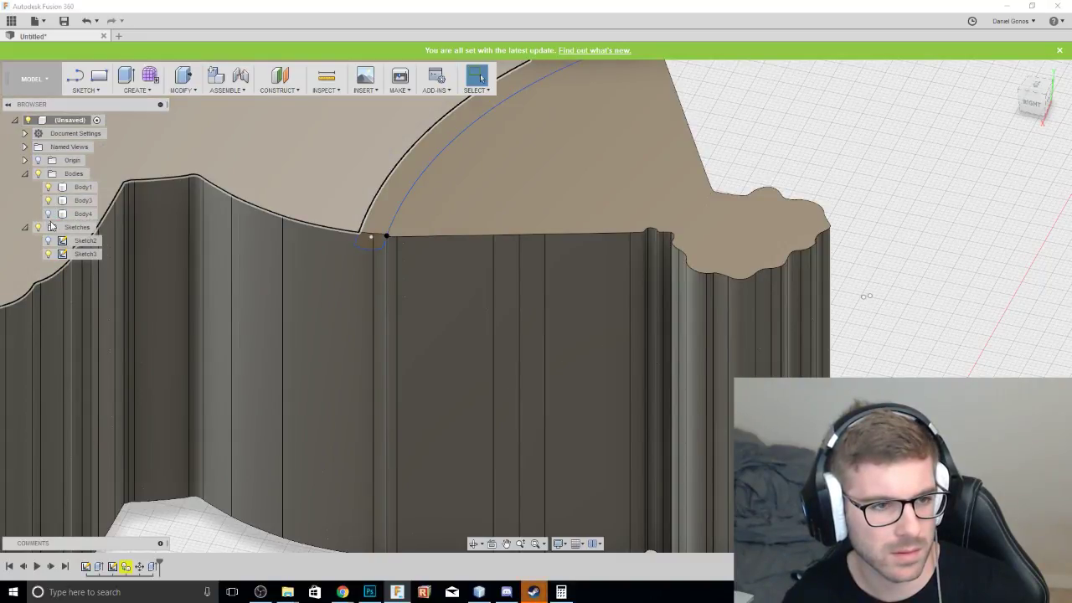
{"action": "left_click", "coordinate": [48, 213]}
{"action": "left_click", "coordinate": [47, 200]}
{"action": "left_click", "coordinate": [48, 201]}
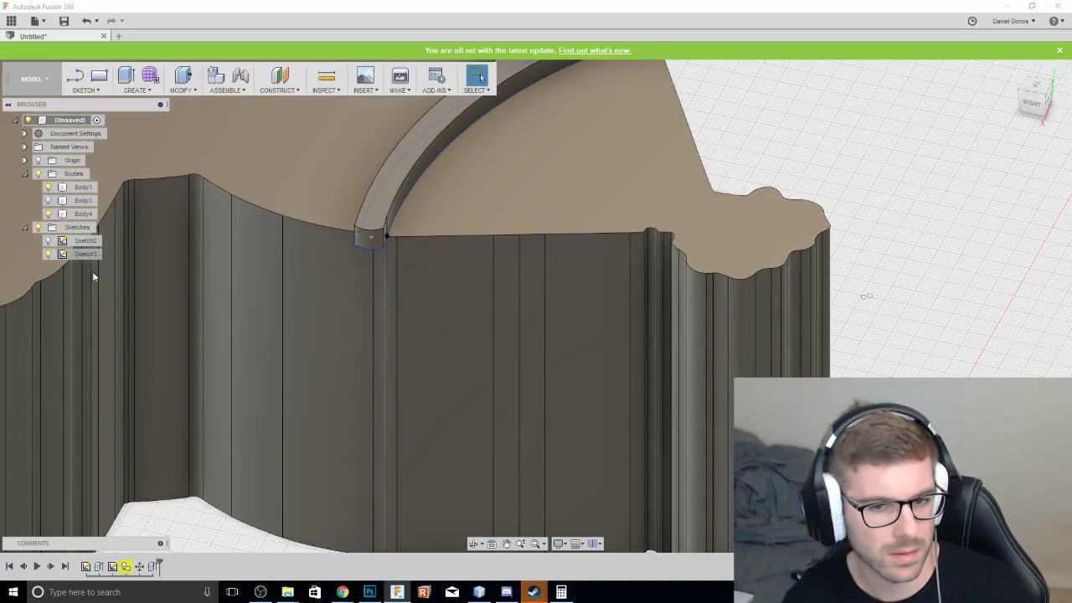
{"action": "left_click", "coordinate": [47, 201]}
{"action": "left_click", "coordinate": [48, 201]}
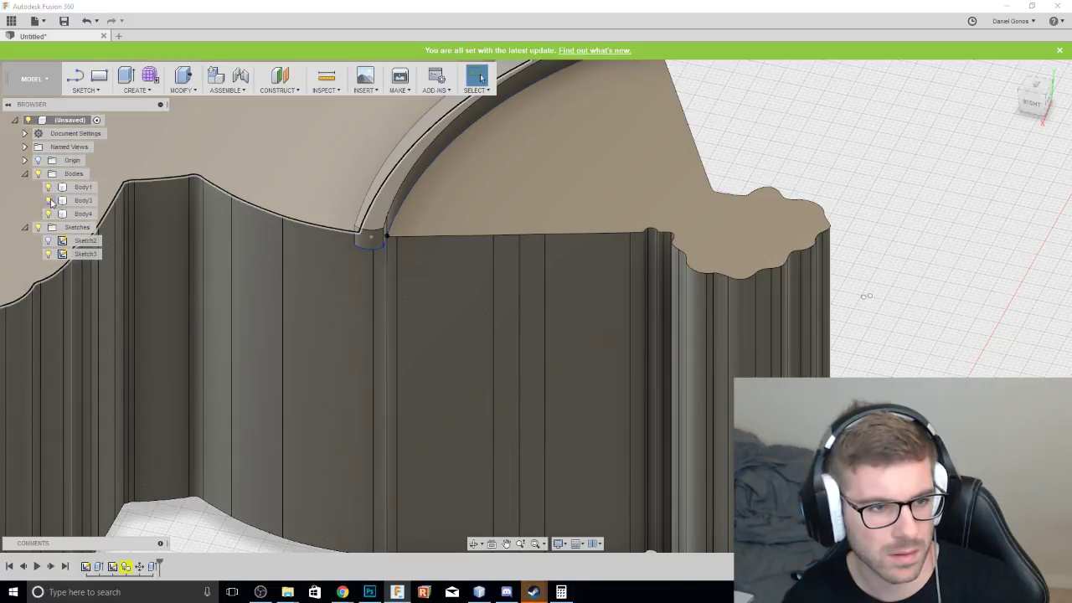
{"action": "left_click", "coordinate": [47, 201]}
{"action": "key", "text": "Delete"}
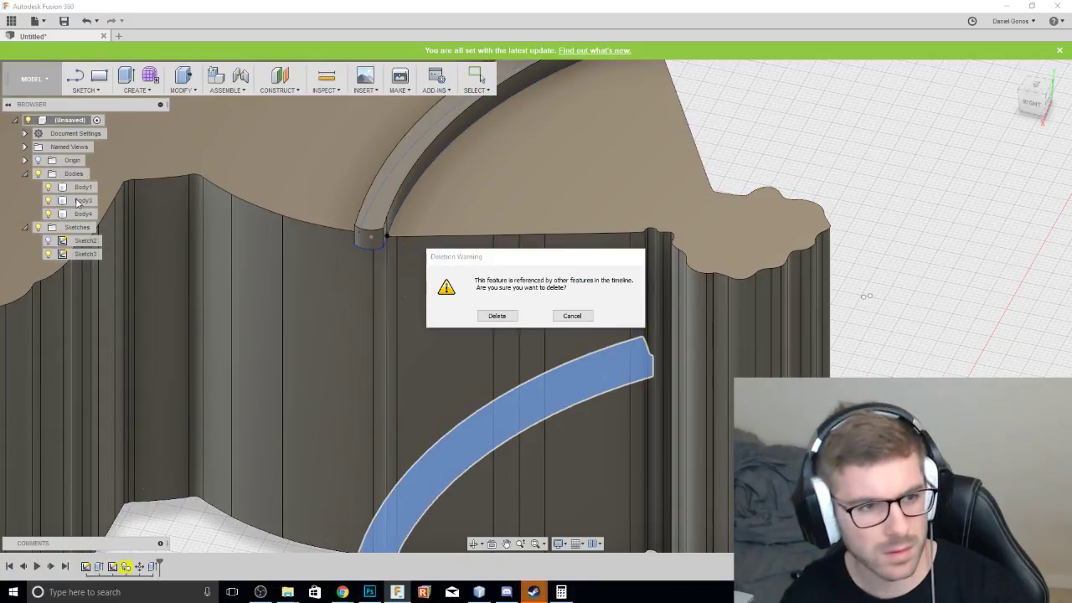
{"action": "left_click", "coordinate": [481, 316]}
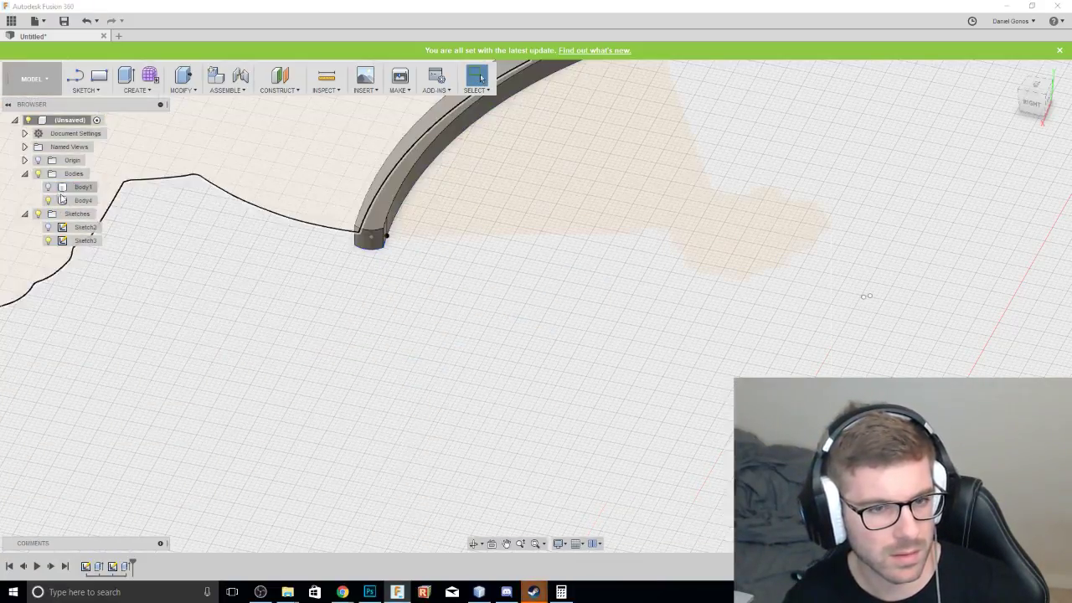
Start extruding all three hat-band profiles from the underside, away from the existing raised band, to about -29.6 mm.
{"action": "left_click_drag", "start_coordinate": [1028, 102], "coordinate": [1028, 25]}
{"action": "left_click", "coordinate": [500, 274]}
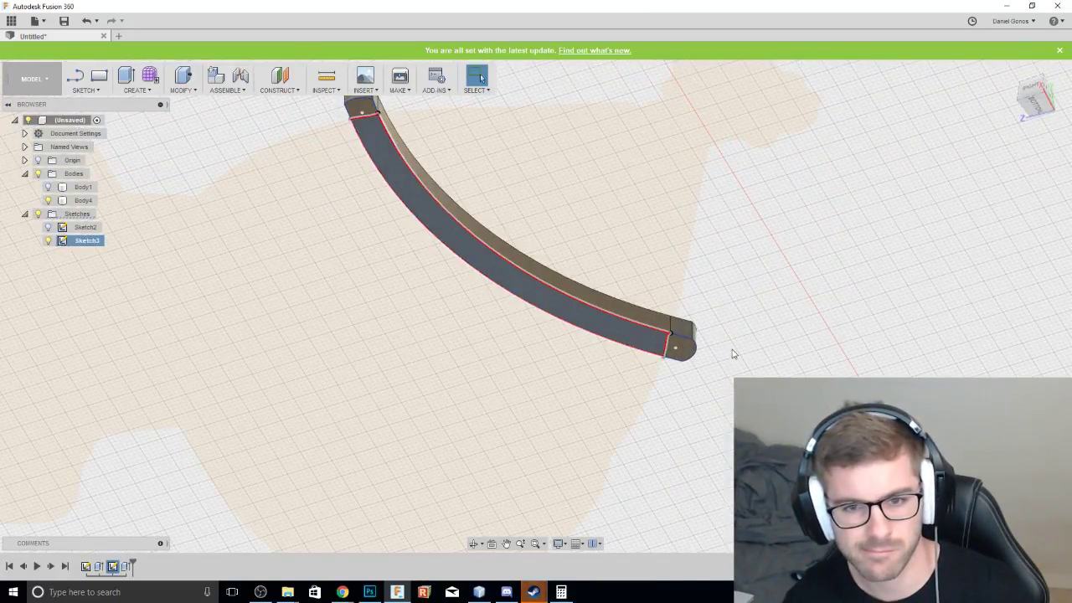
{"action": "scroll", "coordinate": [696, 356], "scroll_direction": "up", "scroll_amount": 4}
{"action": "middle_click_drag", "start_coordinate": [622, 342], "coordinate": [624, 155], "text": "shift"}
{"action": "right_click", "coordinate": [623, 155]}
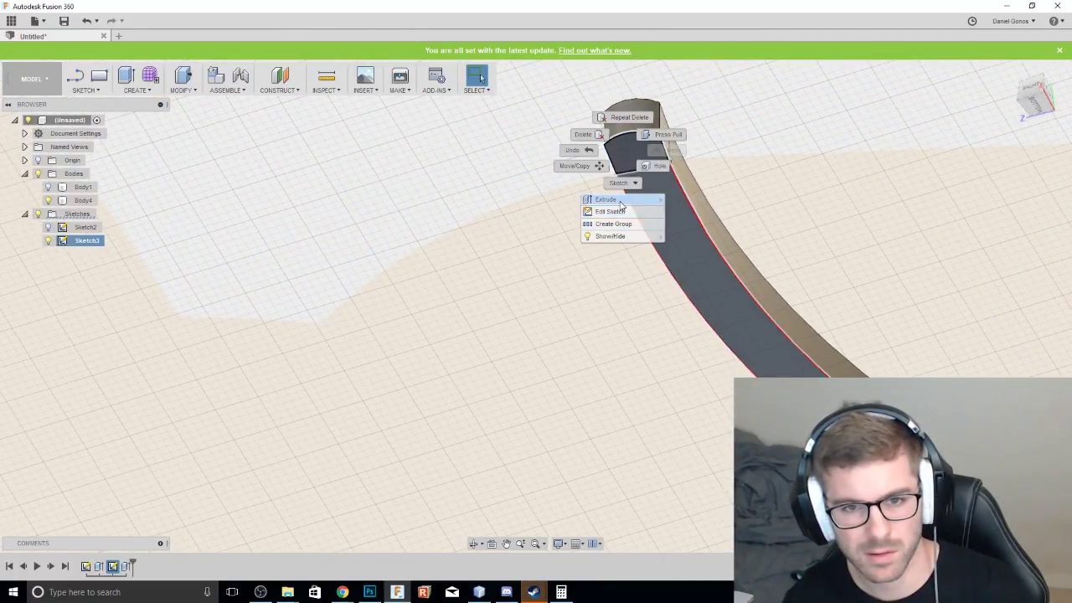
{"action": "left_click", "coordinate": [619, 197]}
{"action": "left_click_drag", "start_coordinate": [624, 153], "coordinate": [634, 353]}
{"action": "left_click", "coordinate": [1035, 101]}
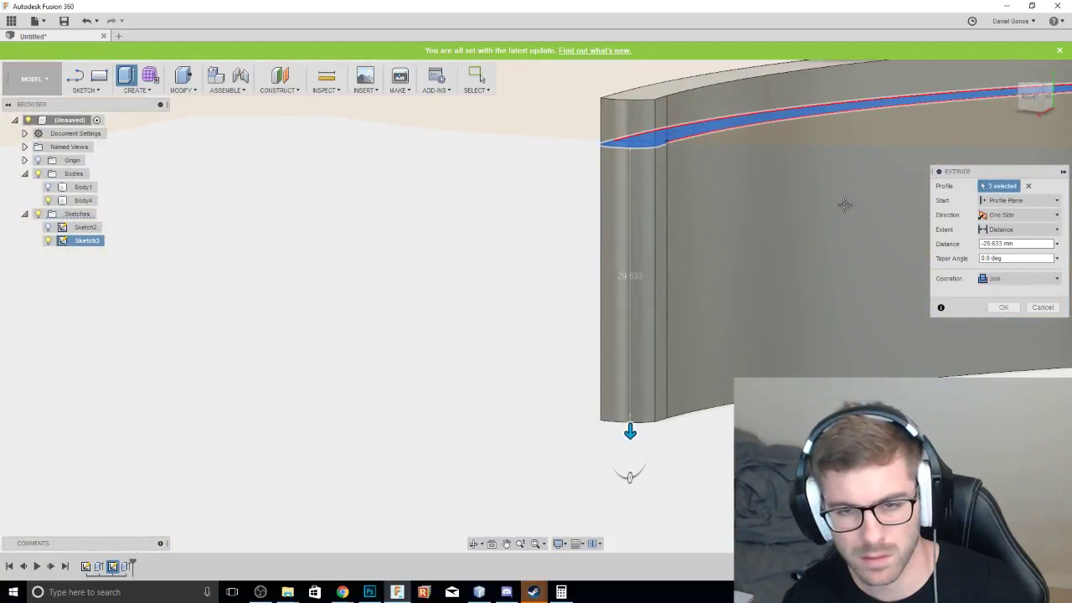
{"action": "scroll", "coordinate": [846, 206], "scroll_direction": "down", "scroll_amount": 5}
{"action": "middle_click_drag", "start_coordinate": [848, 170], "coordinate": [684, 210]}
{"action": "scroll", "coordinate": [684, 214], "scroll_direction": "down", "scroll_amount": 2}
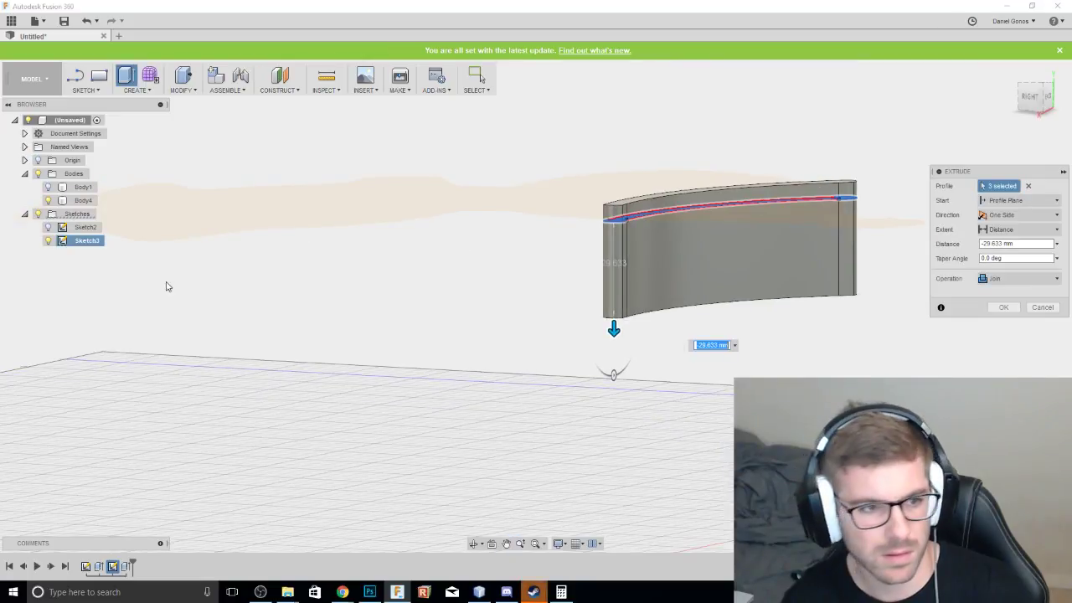
Show the dinosaur body, extend the band extrusion past its far face to about -86.9 mm and set the operation to New Body.
{"action": "left_click", "coordinate": [49, 188]}
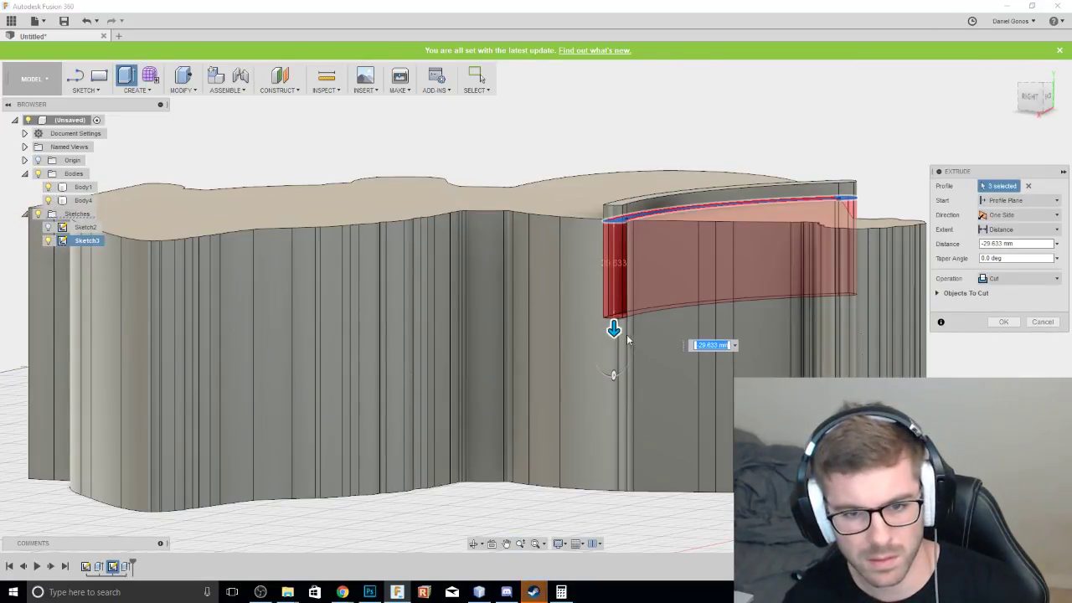
{"action": "left_click_drag", "start_coordinate": [627, 339], "coordinate": [639, 522]}
{"action": "left_click", "coordinate": [1017, 278]}
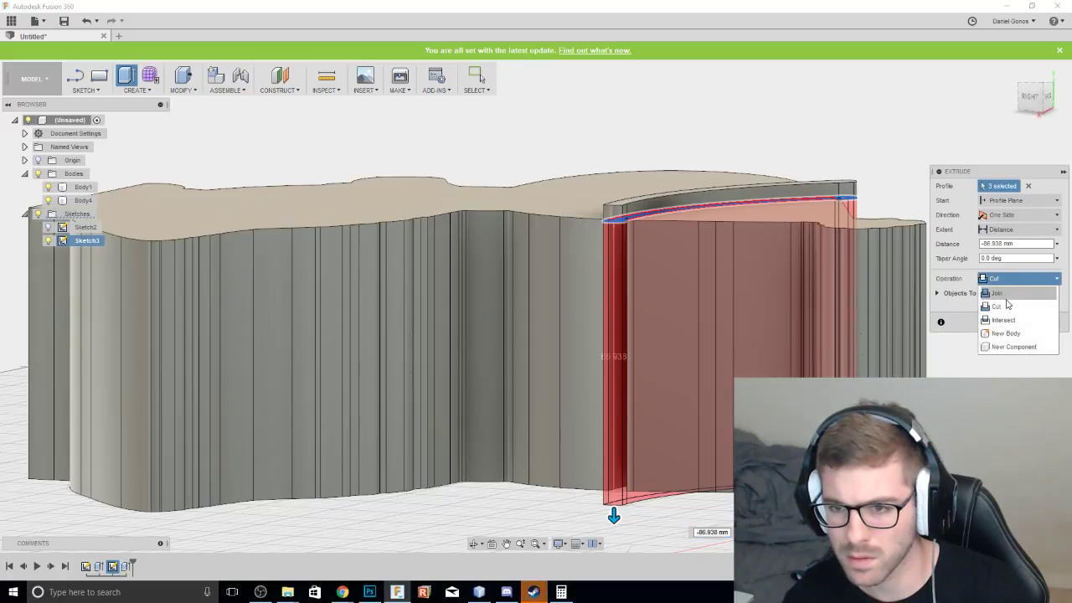
{"action": "left_click", "coordinate": [1005, 295]}
{"action": "left_click", "coordinate": [1007, 279]}
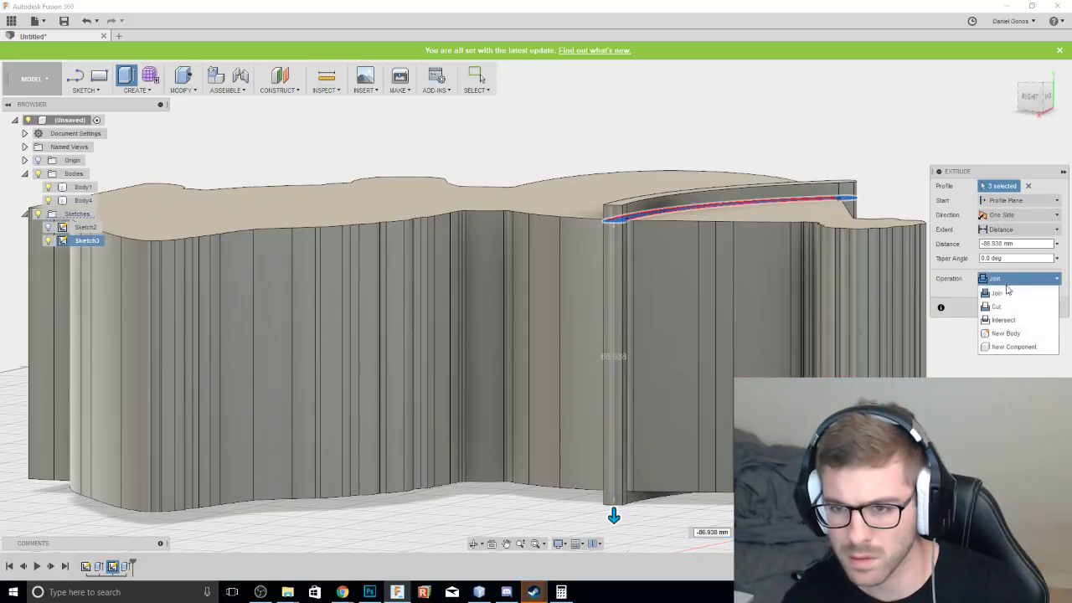
{"action": "left_click", "coordinate": [999, 332]}
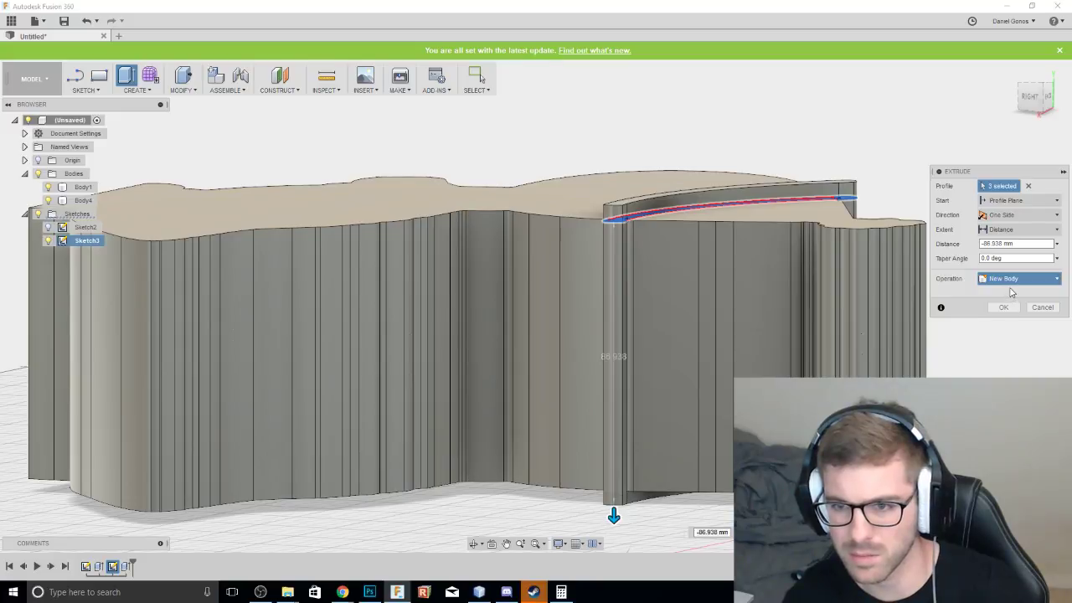
Check the band extrusion from the back, lengthen it slightly further beyond the dinosaur's far face and finish the extrusion.
{"action": "mouse_move", "coordinate": [1032, 110]}
{"action": "left_mouse_down"}
{"action": "mouse_move", "coordinate": [1027, 102]}
{"action": "mouse_move", "coordinate": [1036, 109]}
{"action": "left_mouse_up"}
{"action": "left_click", "coordinate": [1040, 99]}
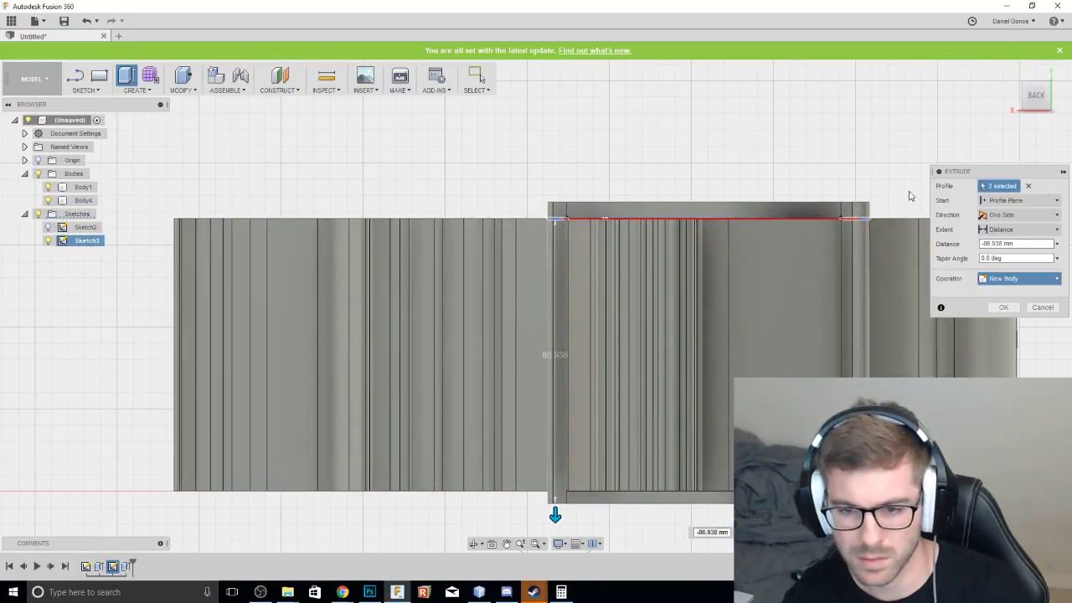
{"action": "left_click_drag", "start_coordinate": [555, 514], "coordinate": [555, 523]}
{"action": "left_click", "coordinate": [992, 309]}
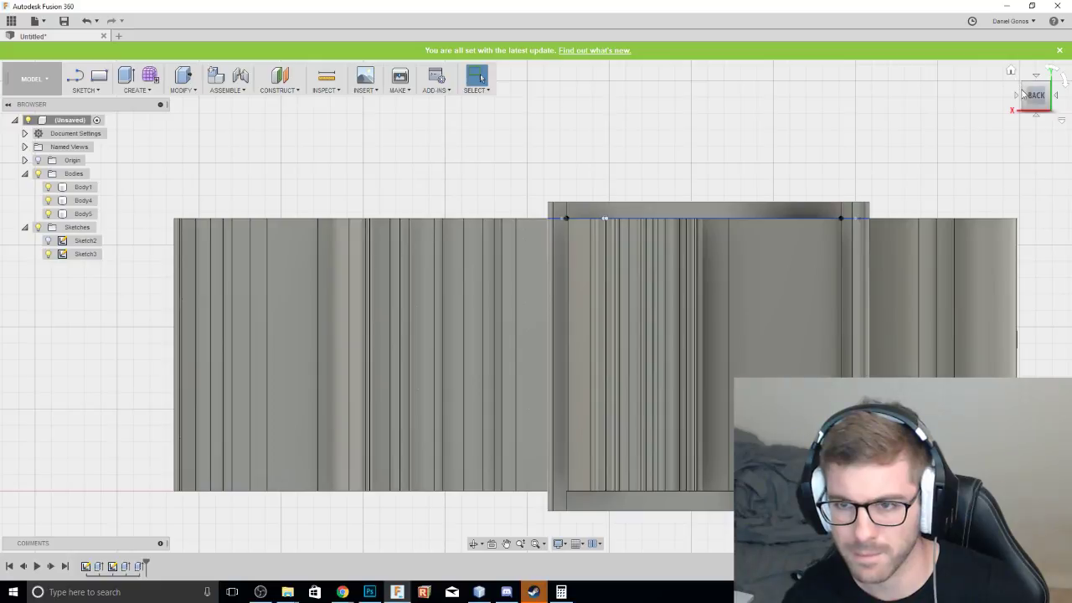
Examine the finished hat band on the dinosaur from several angles and from directly above.
{"action": "left_click_drag", "start_coordinate": [1032, 102], "coordinate": [1021, 71]}
{"action": "mouse_move", "coordinate": [535, 306]}
{"action": "middle_mouse_down", "text": "shift"}
{"action": "mouse_move", "coordinate": [636, 352]}
{"action": "mouse_move", "coordinate": [569, 226]}
{"action": "mouse_move", "coordinate": [561, 268]}
{"action": "middle_mouse_up", "text": "shift"}
{"action": "left_click_drag", "start_coordinate": [912, 168], "coordinate": [912, 117]}
{"action": "scroll", "coordinate": [912, 117], "scroll_direction": "up", "scroll_amount": 2}
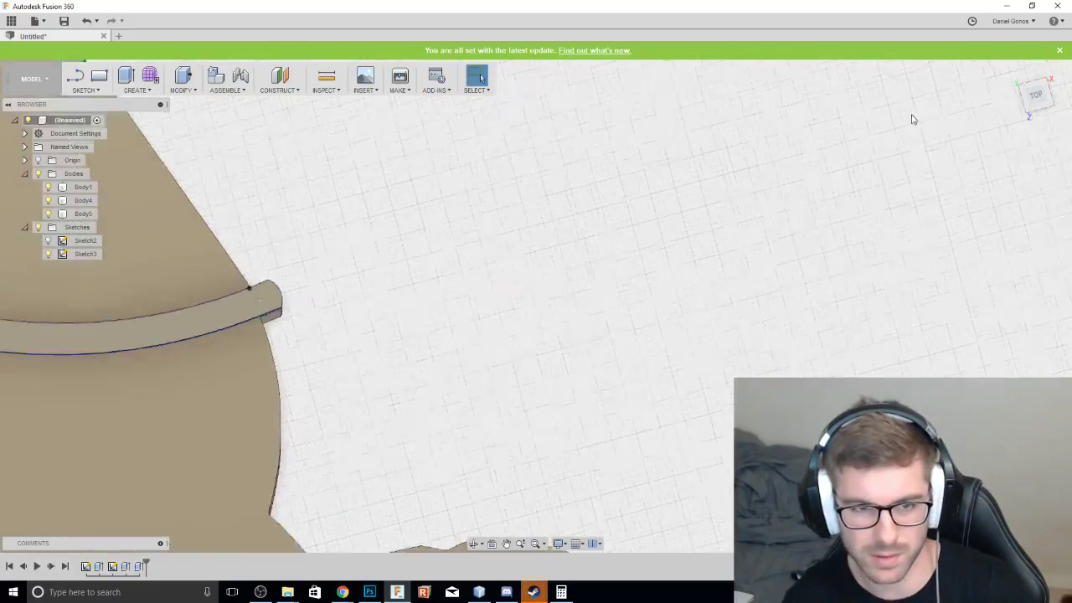
{"action": "scroll", "coordinate": [910, 116], "scroll_direction": "down", "scroll_amount": 5}
{"action": "middle_click_drag", "start_coordinate": [926, 105], "coordinate": [1032, 119]}
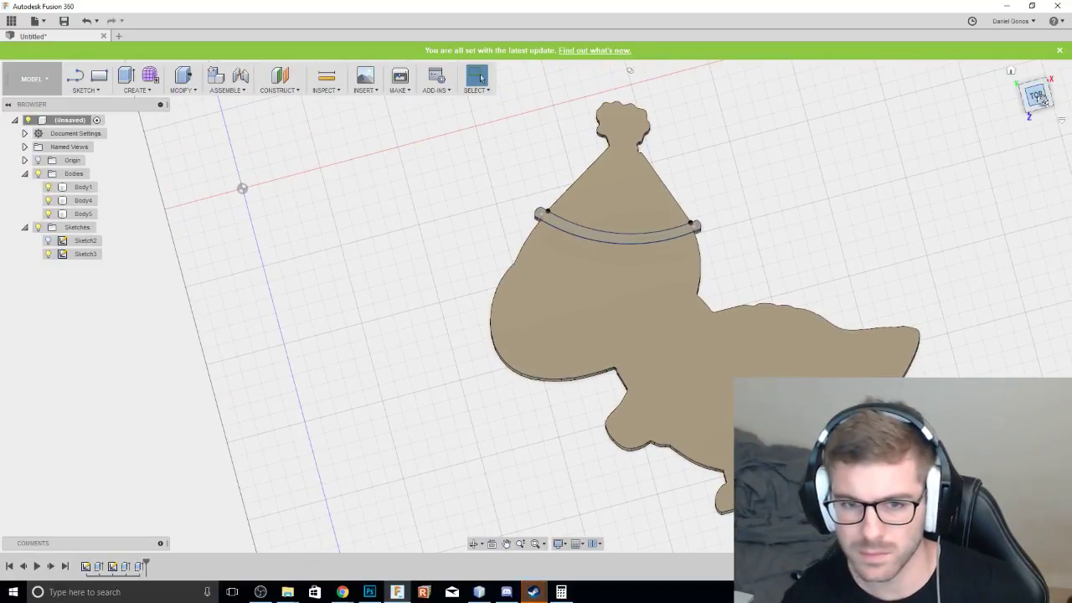
{"action": "mouse_move", "coordinate": [1041, 100]}
{"action": "left_mouse_down"}
{"action": "mouse_move", "coordinate": [1040, 151]}
{"action": "mouse_move", "coordinate": [1035, 85]}
{"action": "left_mouse_up"}
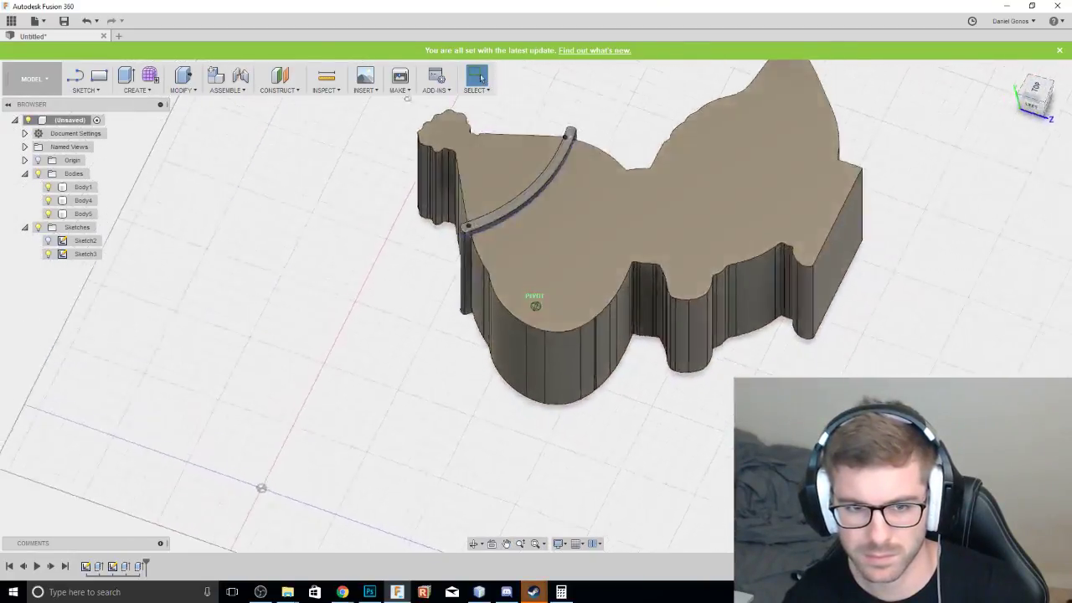
{"action": "middle_click_drag", "start_coordinate": [407, 99], "coordinate": [1010, 99], "text": "shift"}
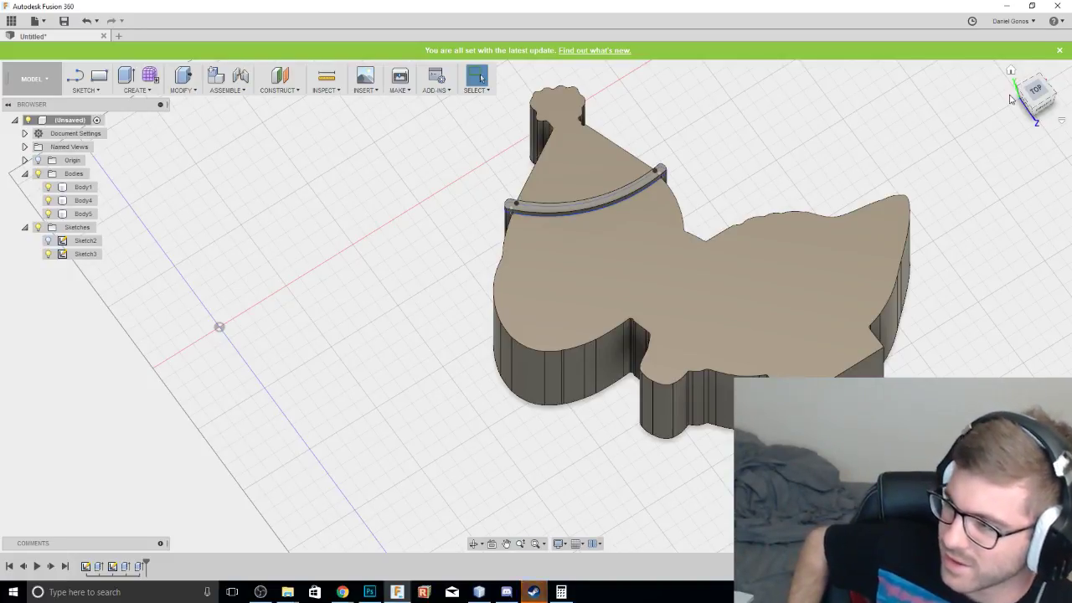
{"action": "left_click", "coordinate": [1038, 90]}
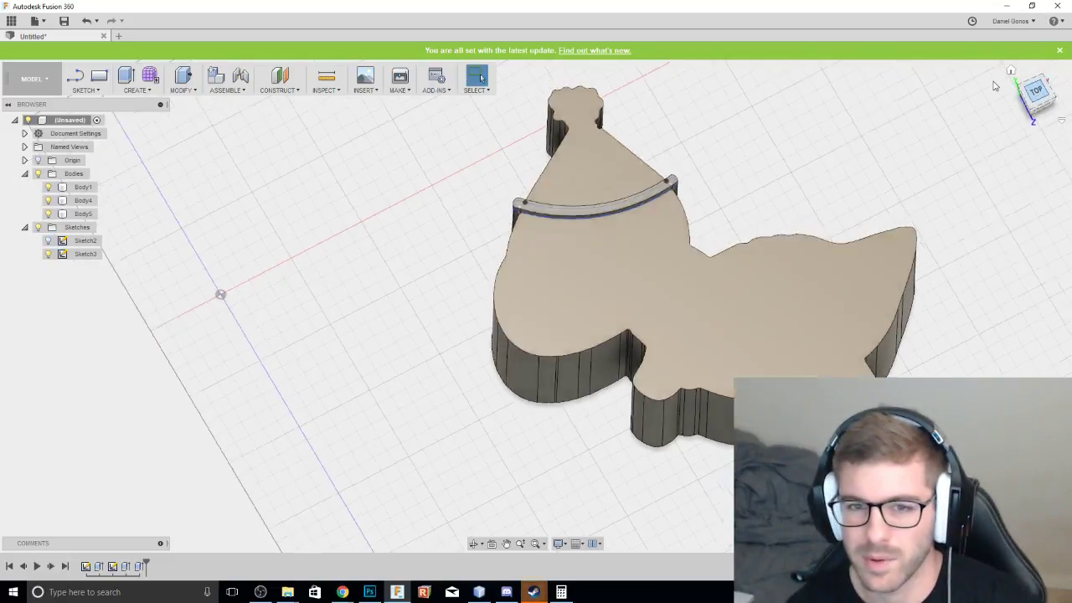
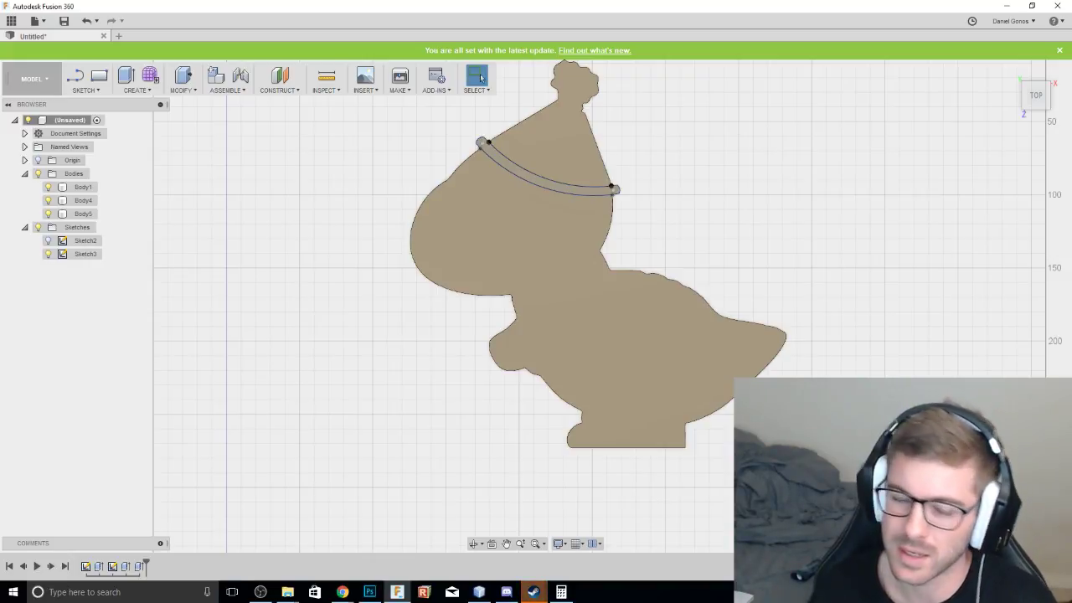
{"action": "middle_click_drag", "start_coordinate": [871, 376], "coordinate": [817, 390]}
{"action": "scroll", "coordinate": [817, 390], "scroll_direction": "down", "scroll_amount": 1}
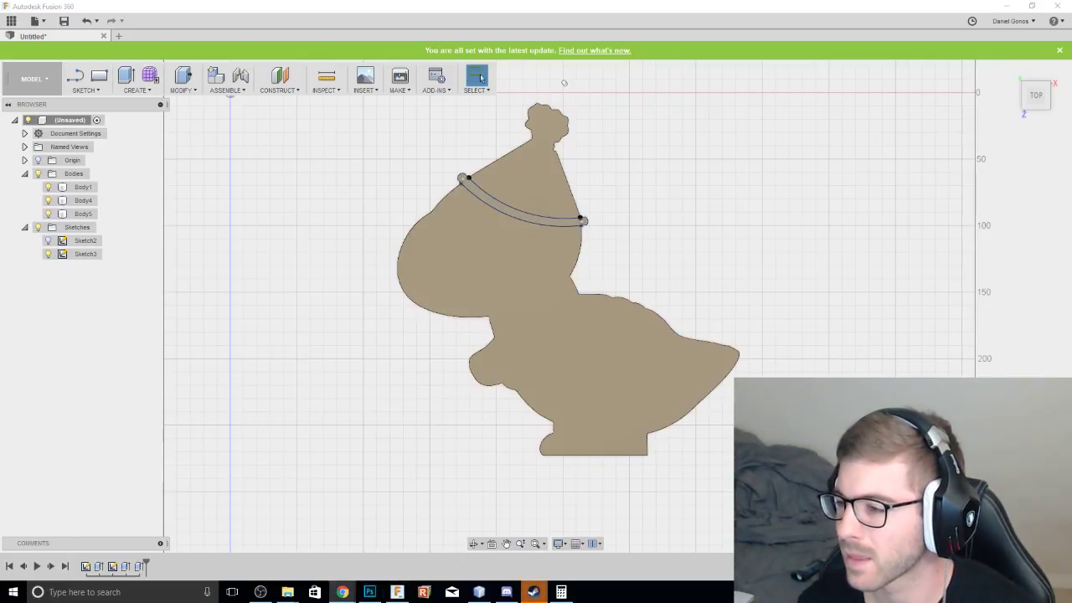
{"action": "middle_click_drag", "start_coordinate": [951, 171], "coordinate": [914, 171]}
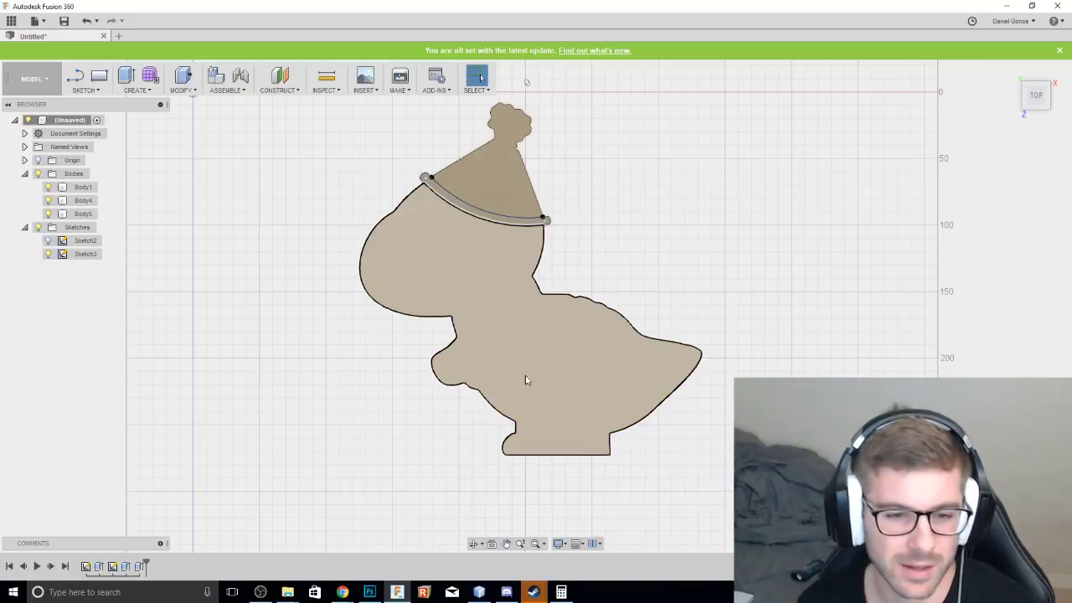
Hide the hat-band sketch (Sketch3) and view the dinosaur obliquely so the hat's pompom is in sight.
{"action": "left_click", "coordinate": [48, 254]}
{"action": "mouse_move", "coordinate": [1035, 99]}
{"action": "left_mouse_down"}
{"action": "mouse_move", "coordinate": [1007, 137]}
{"action": "mouse_move", "coordinate": [1025, 99]}
{"action": "mouse_move", "coordinate": [1043, 97]}
{"action": "mouse_move", "coordinate": [1036, 106]}
{"action": "mouse_move", "coordinate": [1033, 86]}
{"action": "mouse_move", "coordinate": [1033, 95]}
{"action": "left_mouse_up"}
{"action": "left_click", "coordinate": [1036, 95]}
{"action": "middle_click_drag", "start_coordinate": [766, 254], "coordinate": [658, 210]}
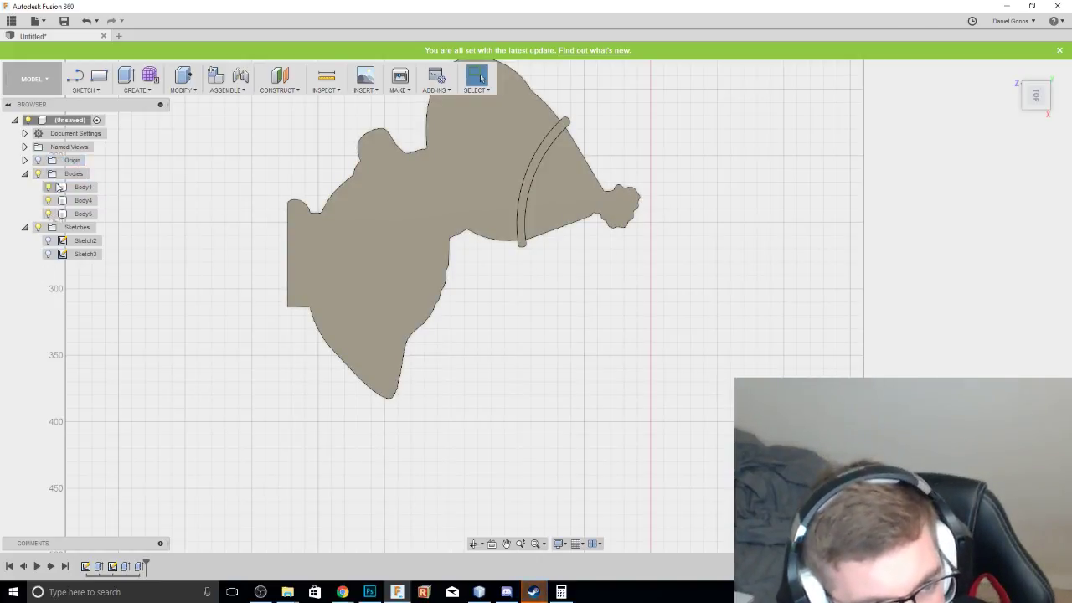
{"action": "left_click", "coordinate": [1038, 92]}
{"action": "middle_click_drag", "start_coordinate": [535, 305], "coordinate": [386, 362], "text": "shift"}
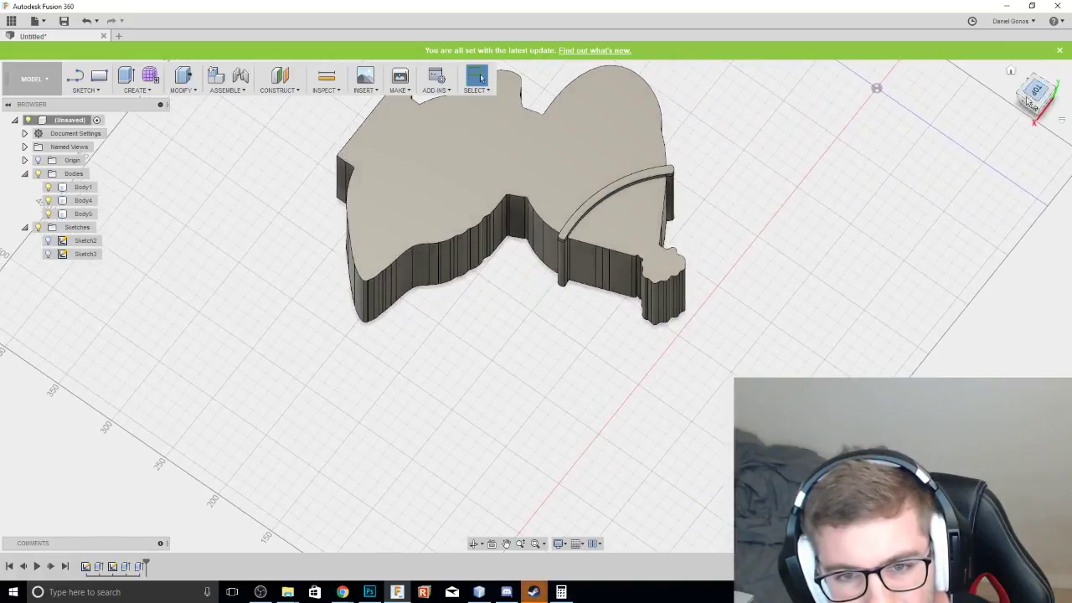
Sketch a centre-diameter circle about 37.6 mm across around the hat's pompom on the dinosaur's upper face and finish the sketch.
{"action": "left_click", "coordinate": [92, 90]}
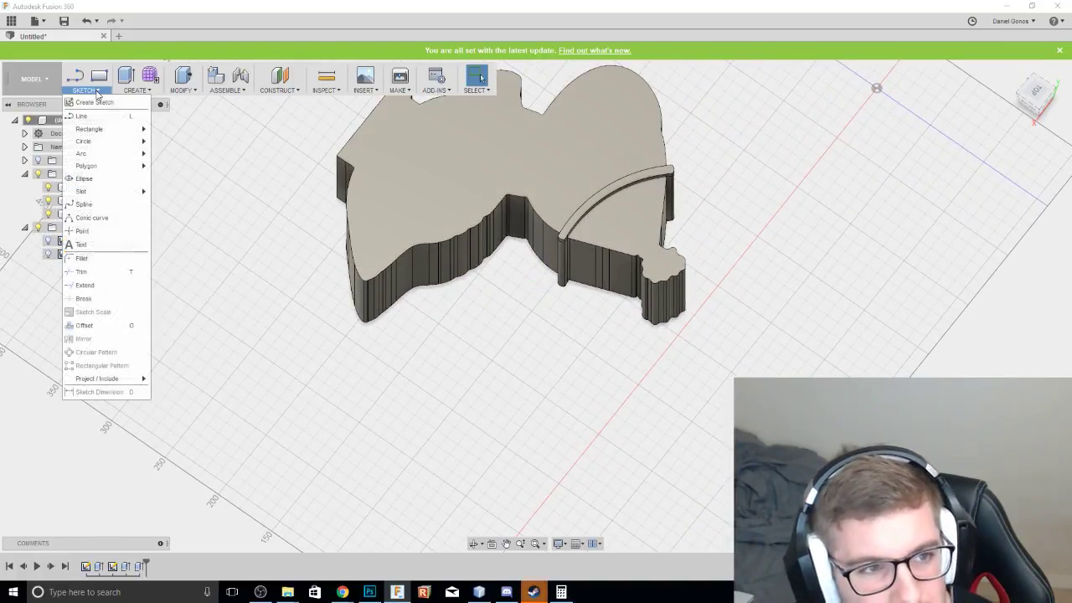
{"action": "mouse_move", "coordinate": [102, 148]}
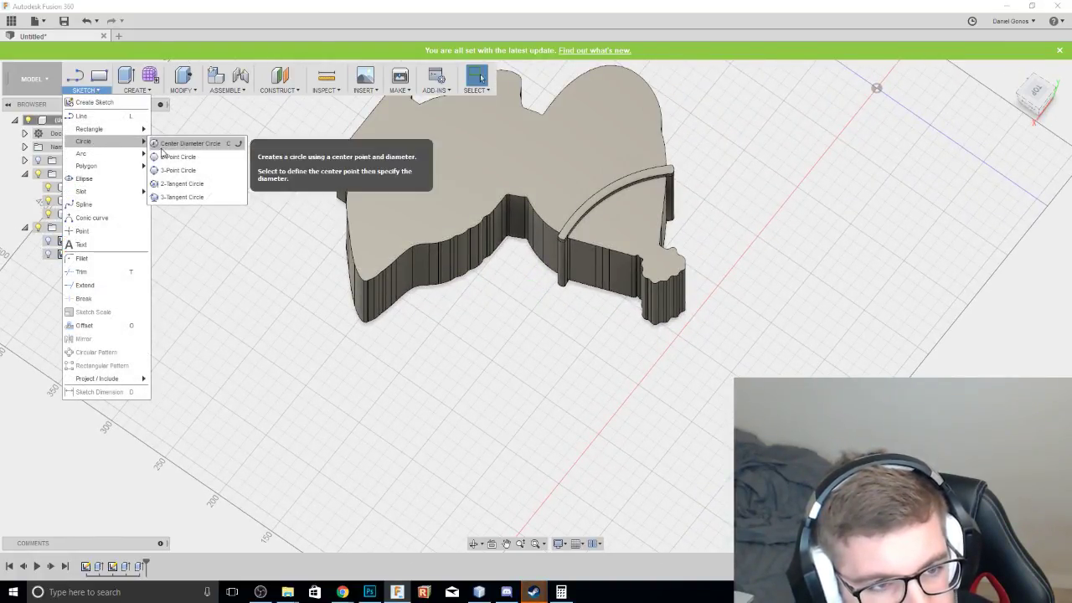
{"action": "left_click", "coordinate": [190, 143]}
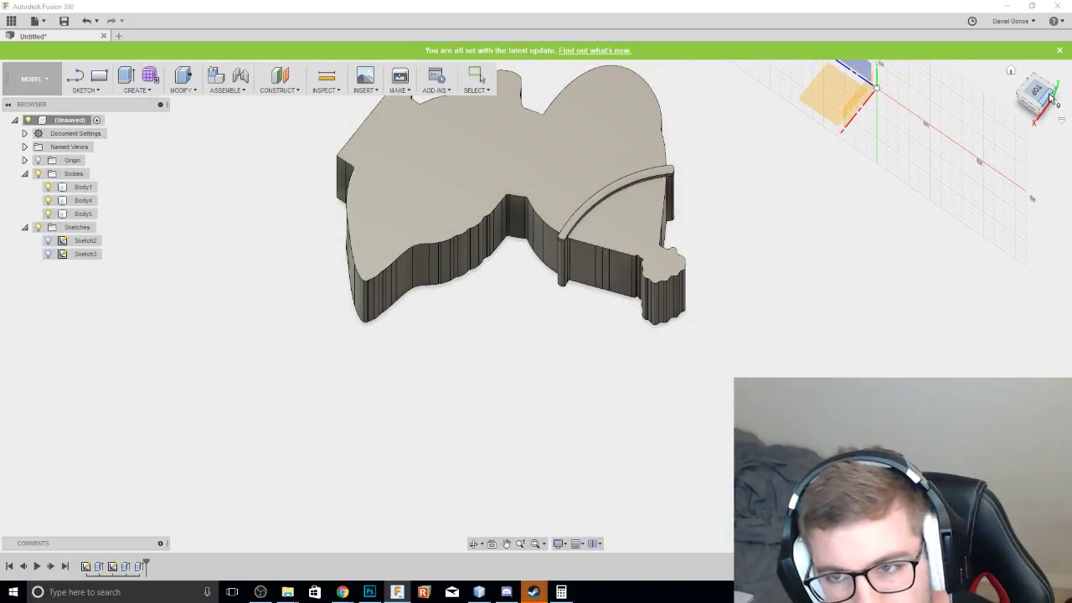
{"action": "left_click", "coordinate": [833, 96]}
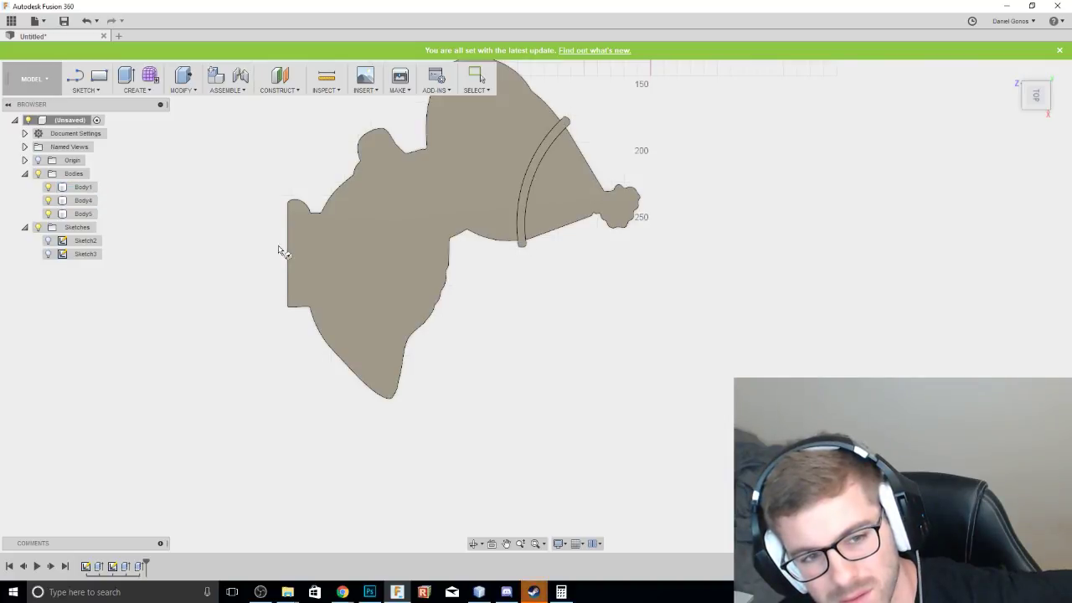
{"action": "left_click", "coordinate": [628, 225]}
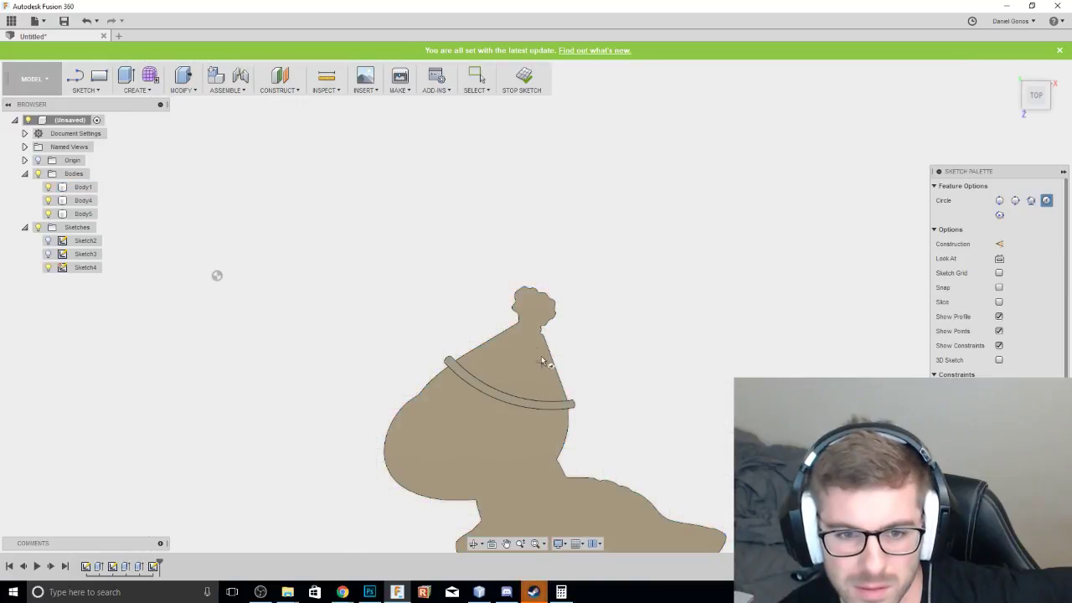
{"action": "left_click", "coordinate": [533, 308]}
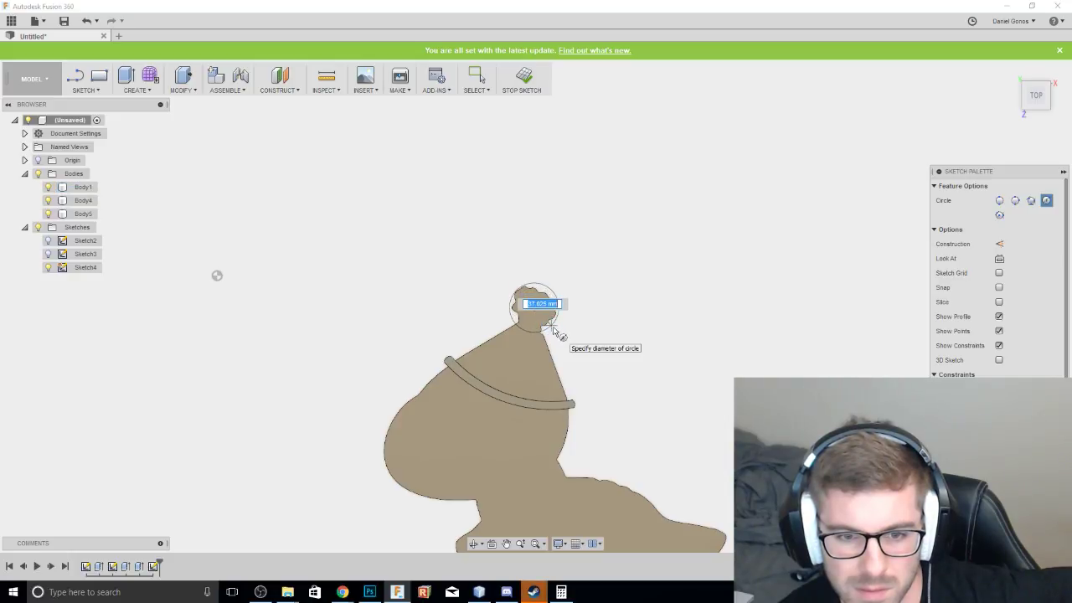
{"action": "left_click", "coordinate": [553, 331]}
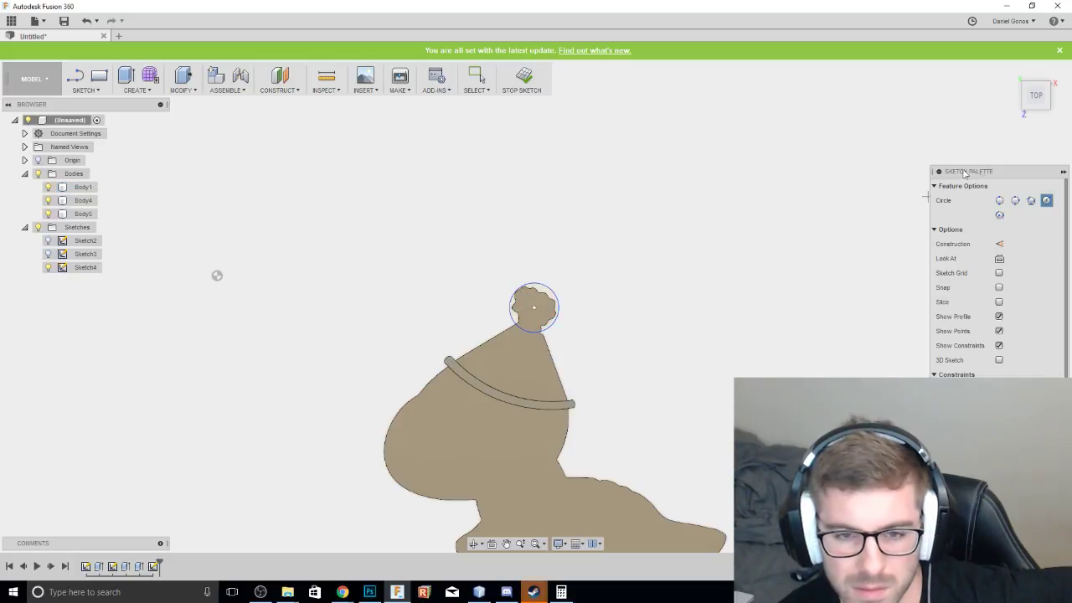
{"action": "mouse_move", "coordinate": [1035, 104]}
{"action": "left_mouse_down"}
{"action": "mouse_move", "coordinate": [1016, 69]}
{"action": "mouse_move", "coordinate": [1032, 118]}
{"action": "left_mouse_up"}
{"action": "scroll", "coordinate": [631, 325], "scroll_direction": "up", "scroll_amount": 3}
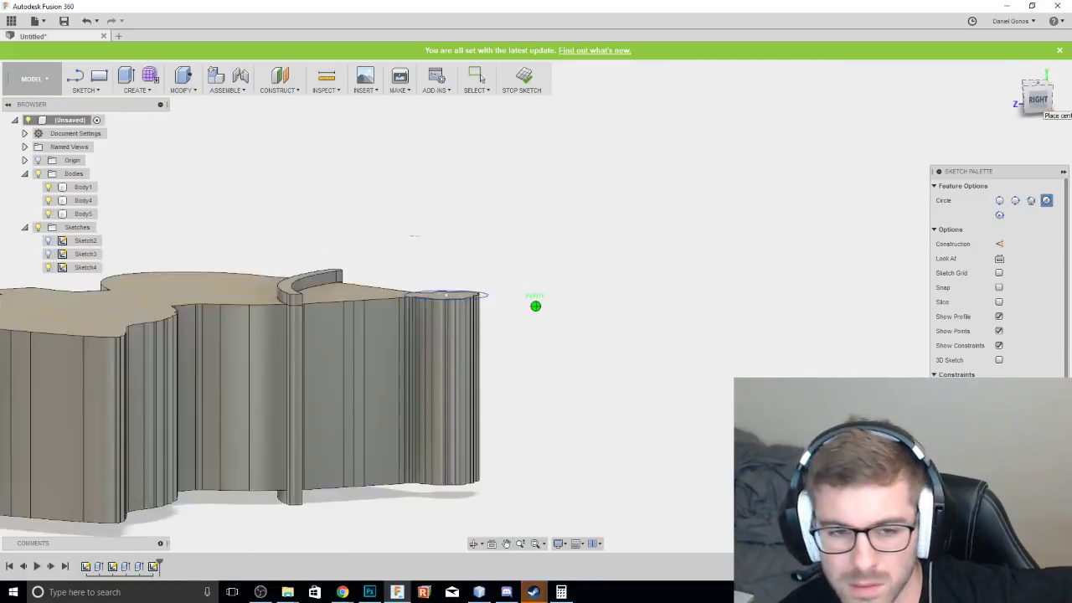
{"action": "middle_click_drag", "start_coordinate": [413, 235], "coordinate": [406, 358], "text": "shift"}
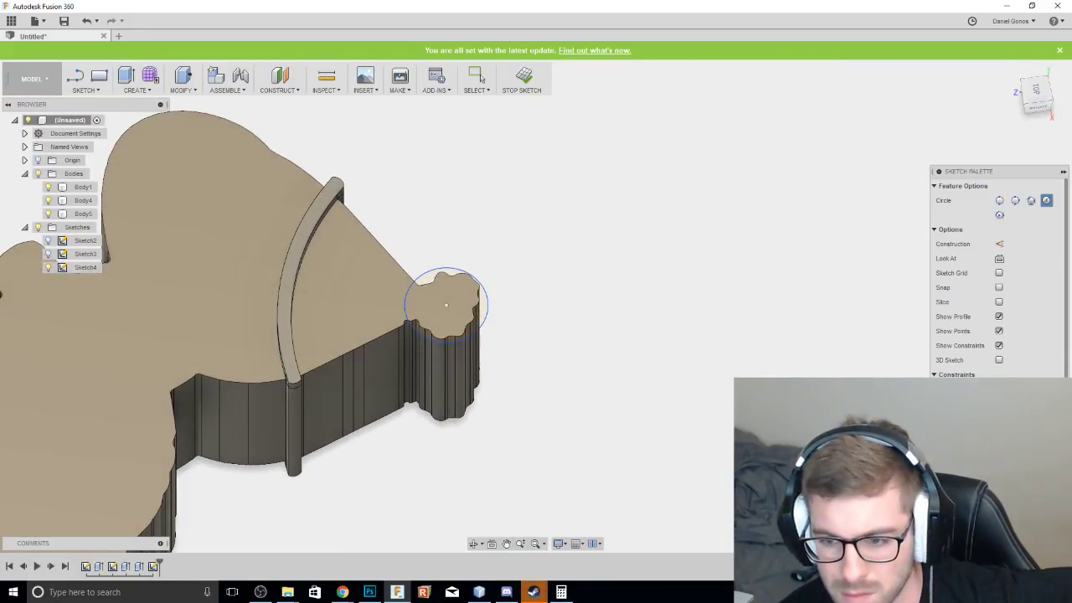
{"action": "left_click", "coordinate": [999, 534]}
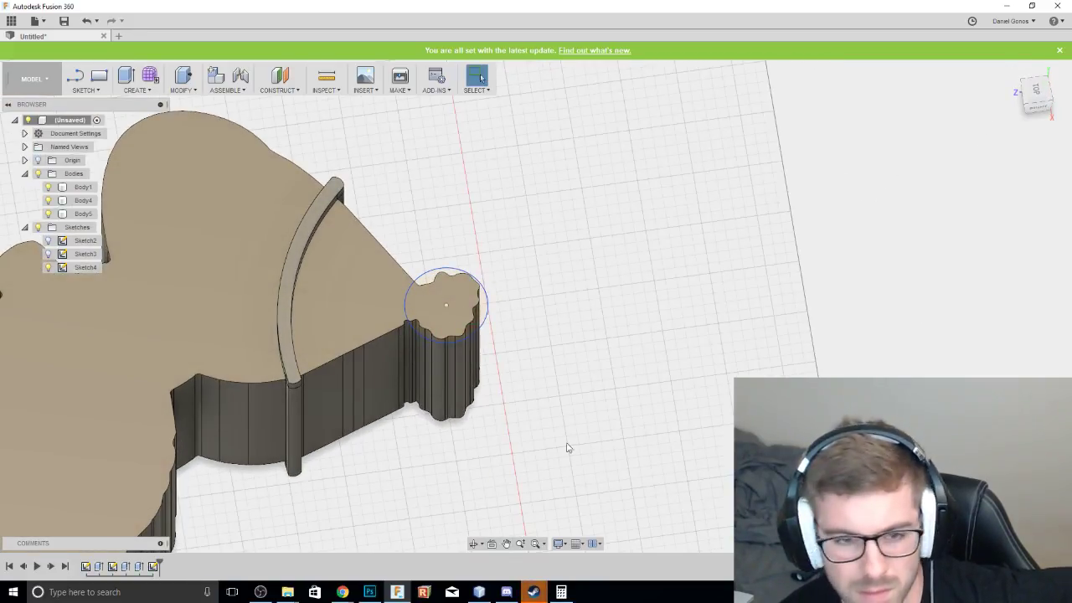
Extrude both profiles inside the pompom circle down through the dinosaur to about -109.3 mm as a New Body.
{"action": "left_click", "coordinate": [461, 323]}
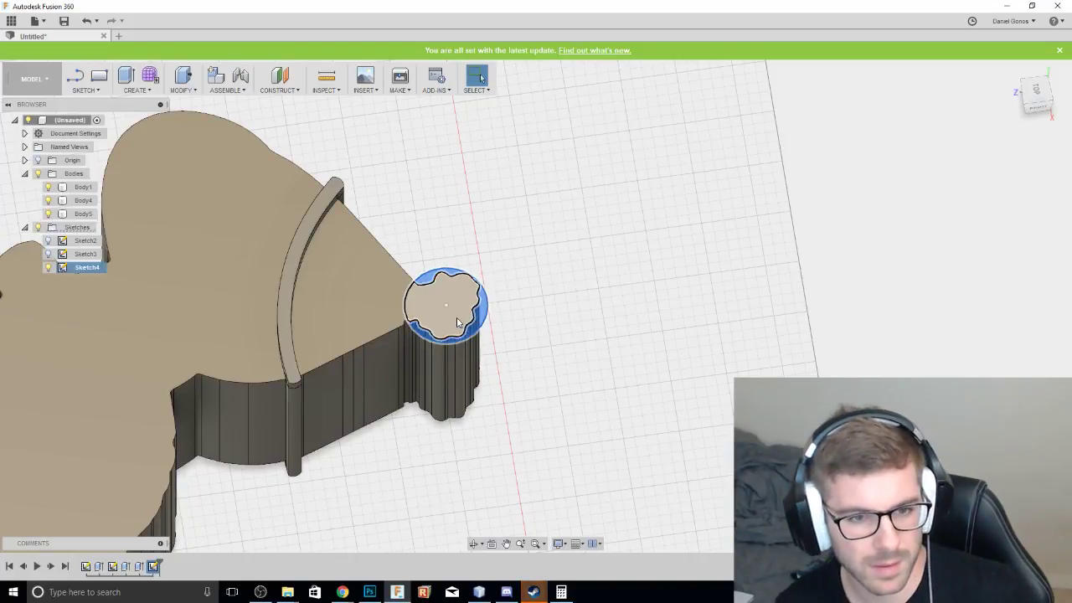
{"action": "left_click", "coordinate": [457, 322], "text": "ctrl"}
{"action": "right_click", "coordinate": [457, 320]}
{"action": "left_click", "coordinate": [442, 367]}
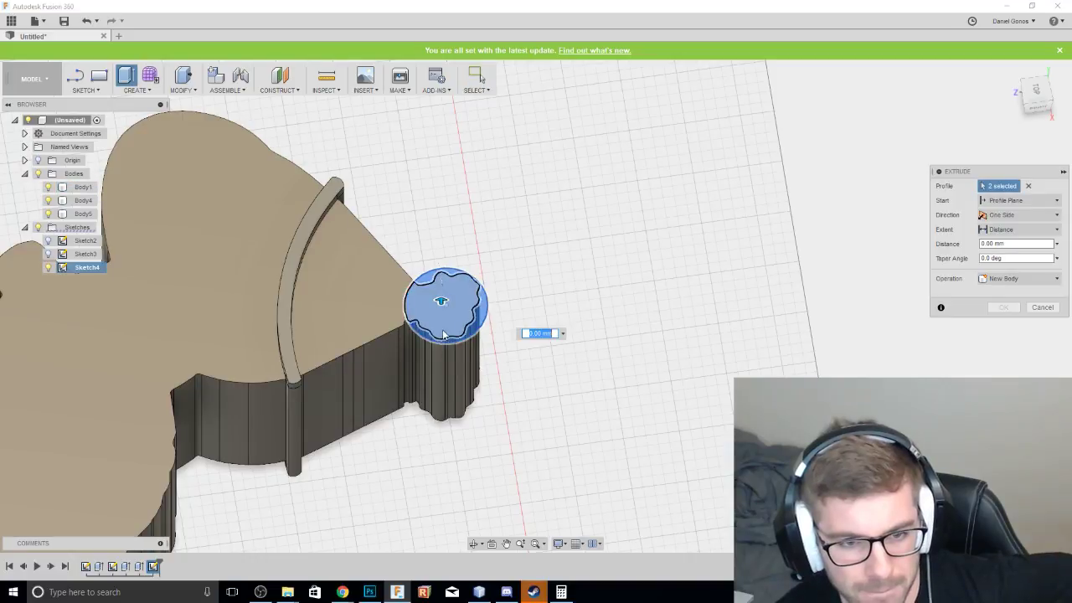
{"action": "left_click_drag", "start_coordinate": [440, 301], "coordinate": [442, 418]}
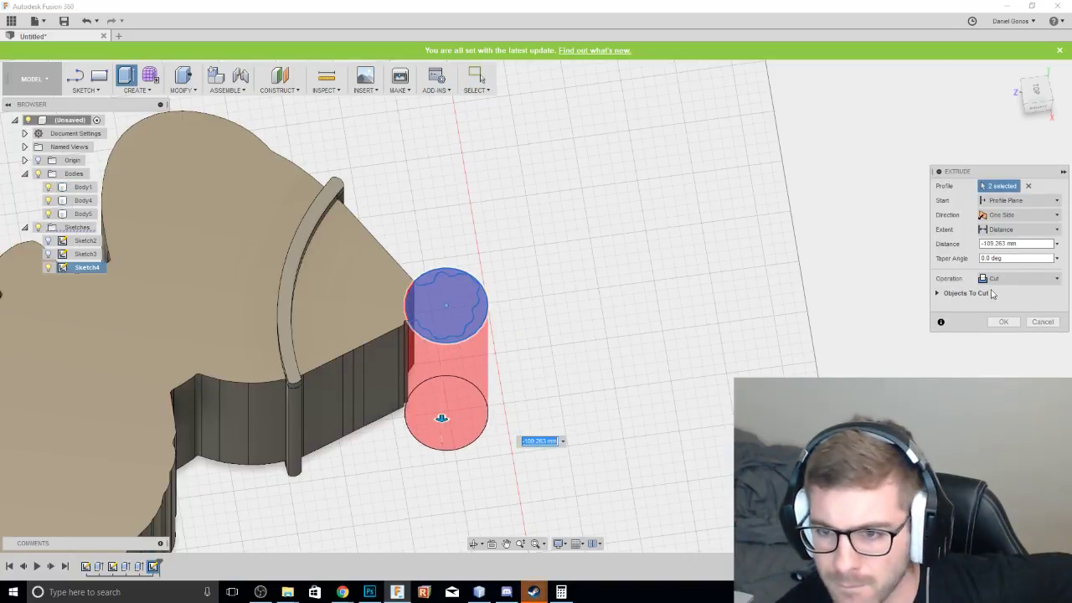
{"action": "left_click", "coordinate": [992, 278]}
{"action": "left_click", "coordinate": [992, 329]}
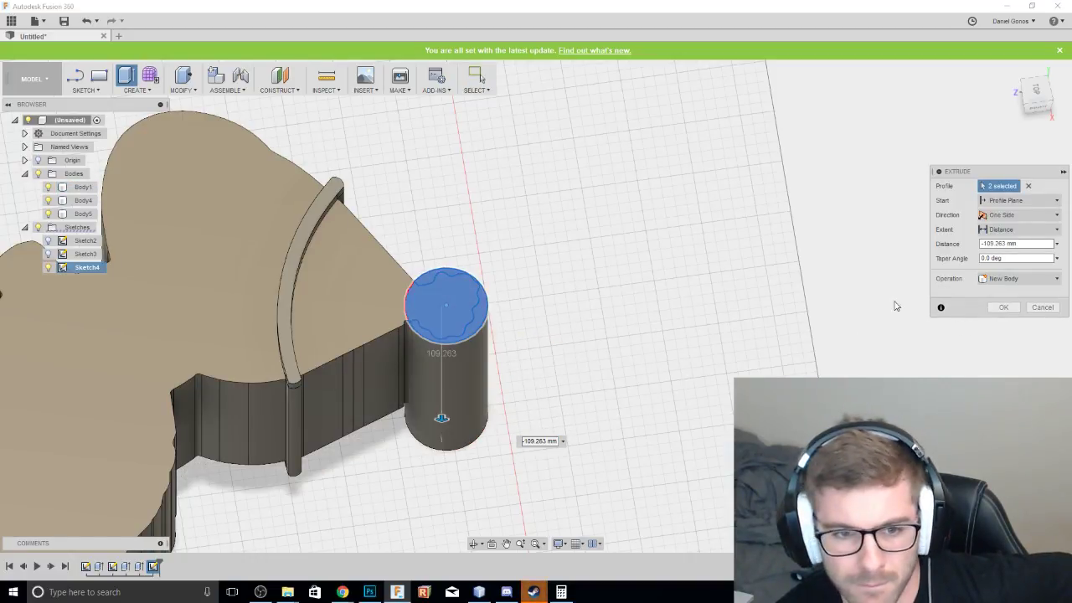
Set the pompom extrusion's extent to To Object and pick the dinosaur's underside face as its limit.
{"action": "left_click_drag", "start_coordinate": [1023, 99], "coordinate": [1018, 87]}
{"action": "left_click_drag", "start_coordinate": [1012, 61], "coordinate": [1012, 55]}
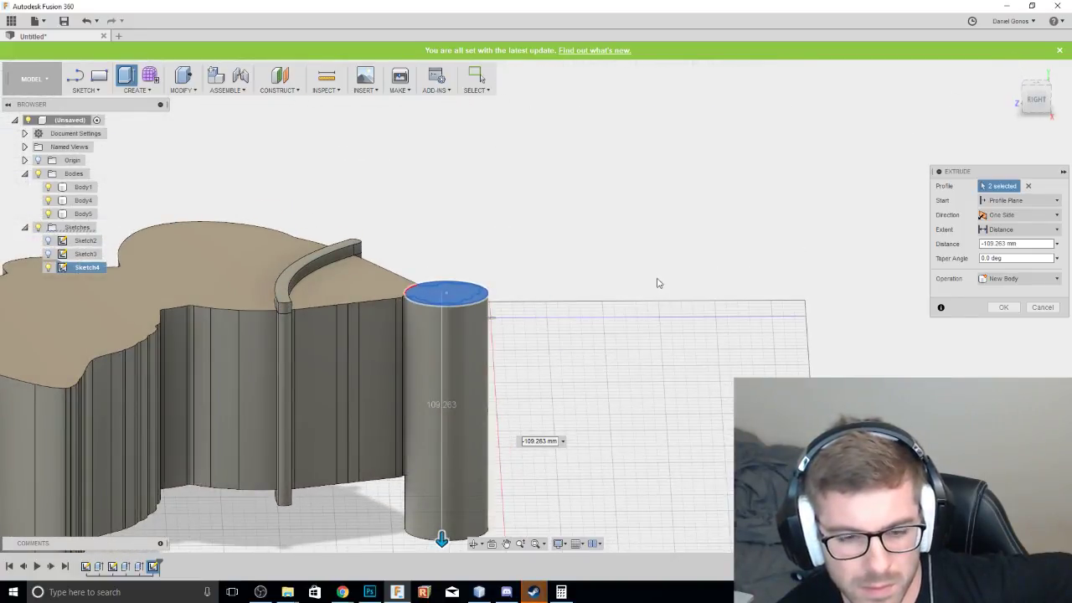
{"action": "middle_click_drag", "start_coordinate": [659, 283], "coordinate": [640, 165]}
{"action": "left_click_drag", "start_coordinate": [1035, 115], "coordinate": [1033, 88]}
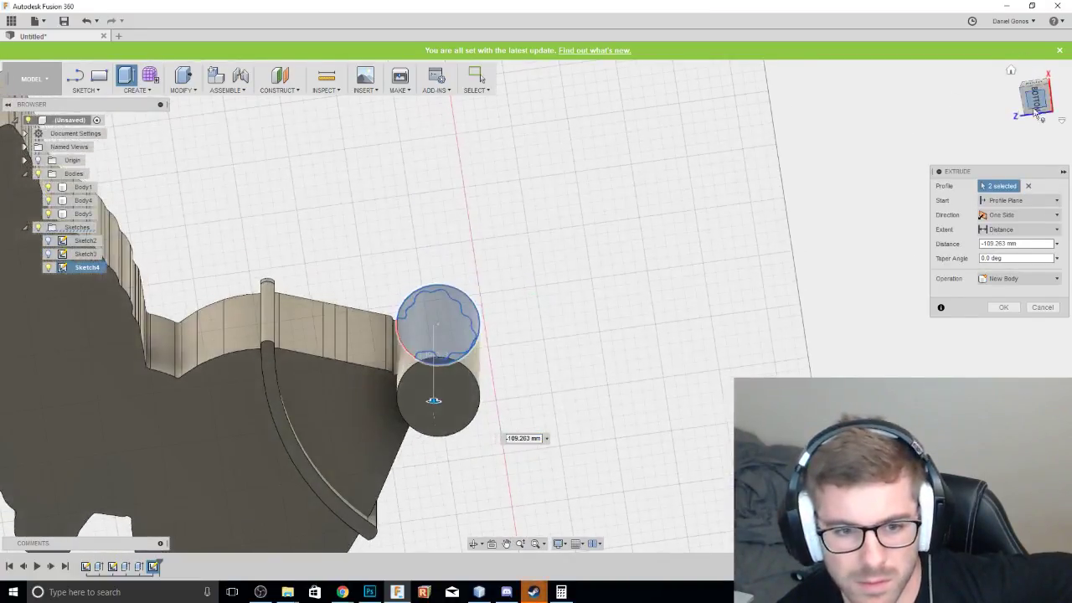
{"action": "left_click", "coordinate": [1010, 233]}
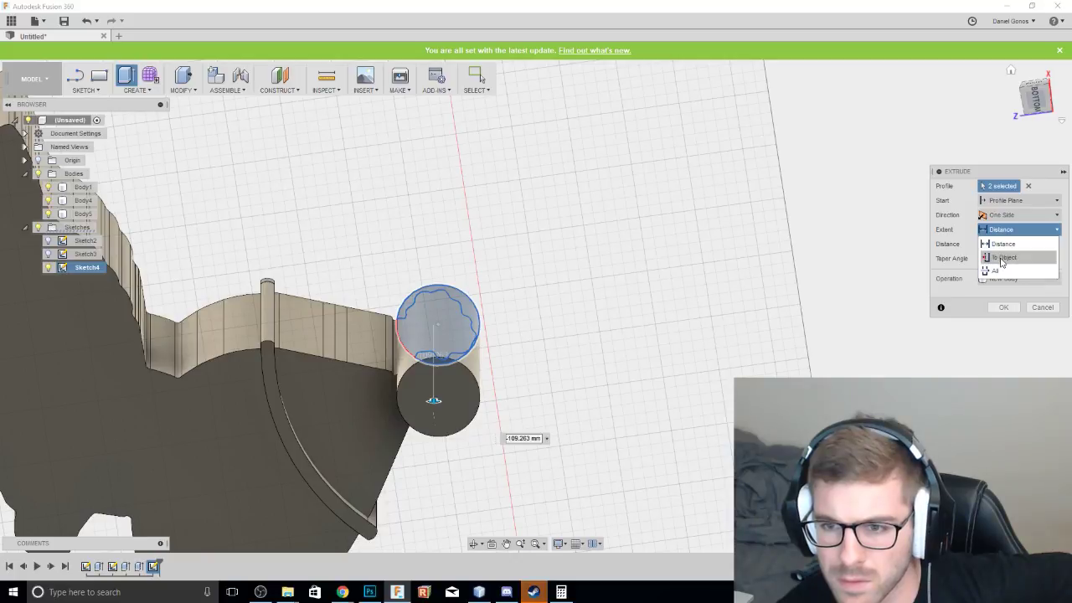
{"action": "left_click", "coordinate": [1003, 257]}
{"action": "left_click", "coordinate": [356, 408]}
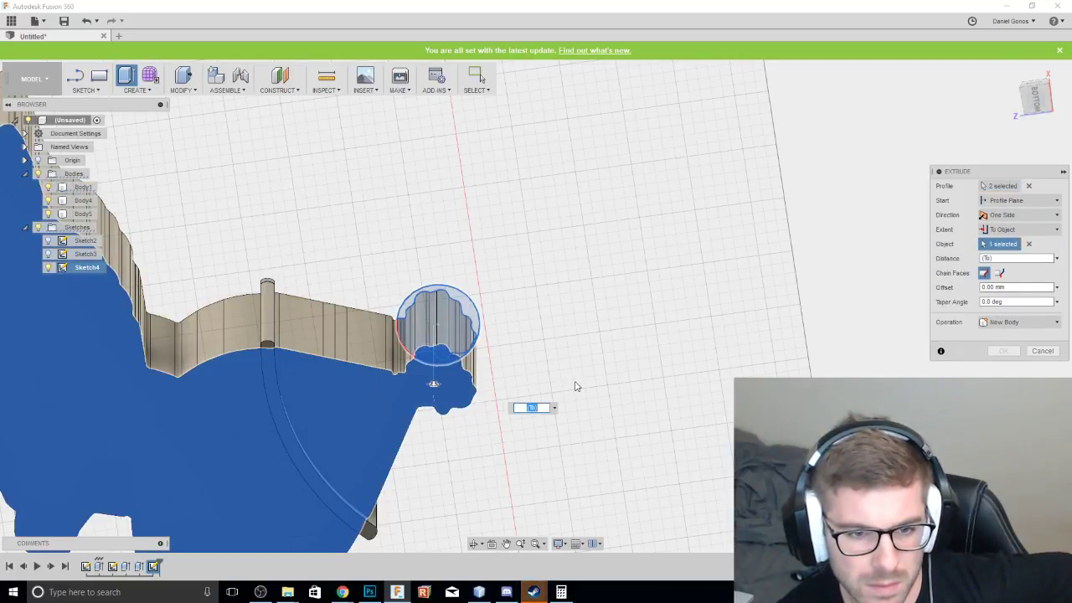
Switch the pompom extrusion's extent back to Distance and finish it as a separate cylinder body.
{"action": "mouse_move", "coordinate": [1033, 99]}
{"action": "left_mouse_down"}
{"action": "mouse_move", "coordinate": [1035, 125]}
{"action": "mouse_move", "coordinate": [1035, 112]}
{"action": "left_mouse_up"}
{"action": "middle_click_drag", "start_coordinate": [434, 372], "coordinate": [432, 387], "text": "shift"}
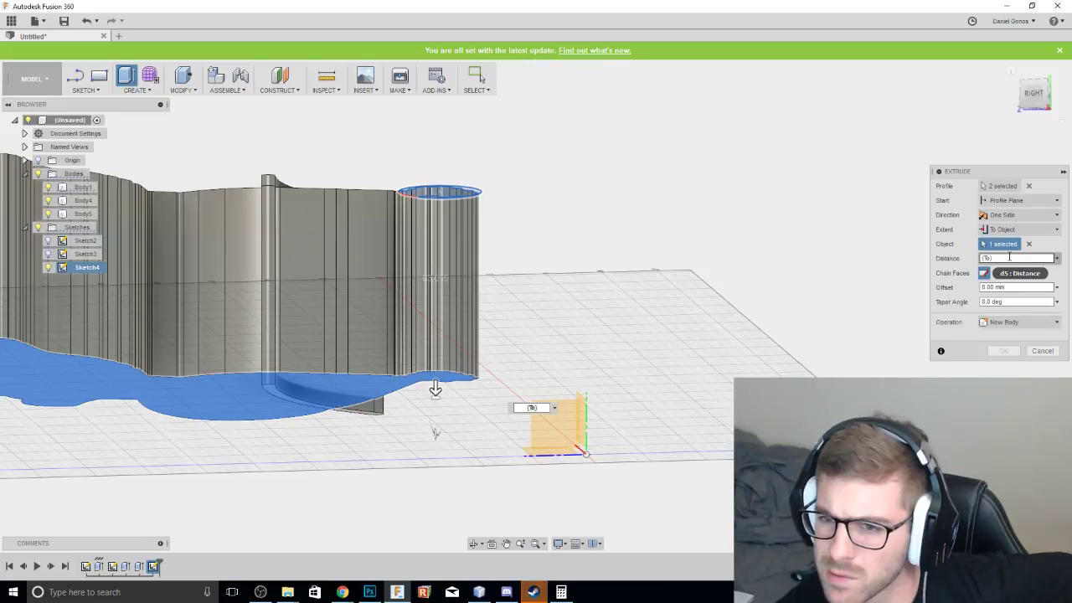
{"action": "left_click", "coordinate": [1056, 260]}
{"action": "left_click", "coordinate": [1056, 259]}
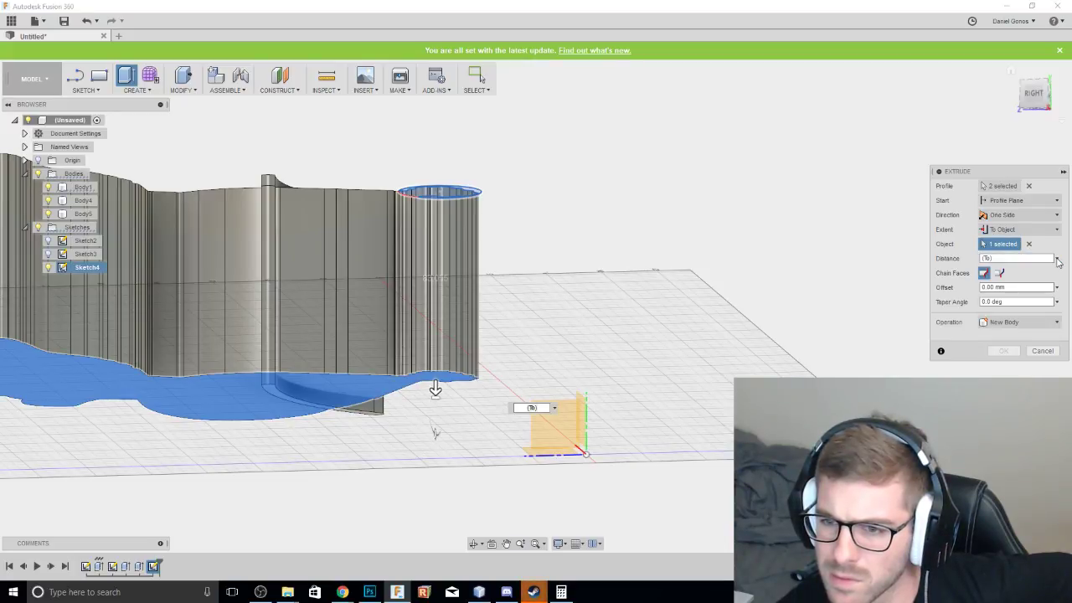
{"action": "left_click", "coordinate": [1015, 230]}
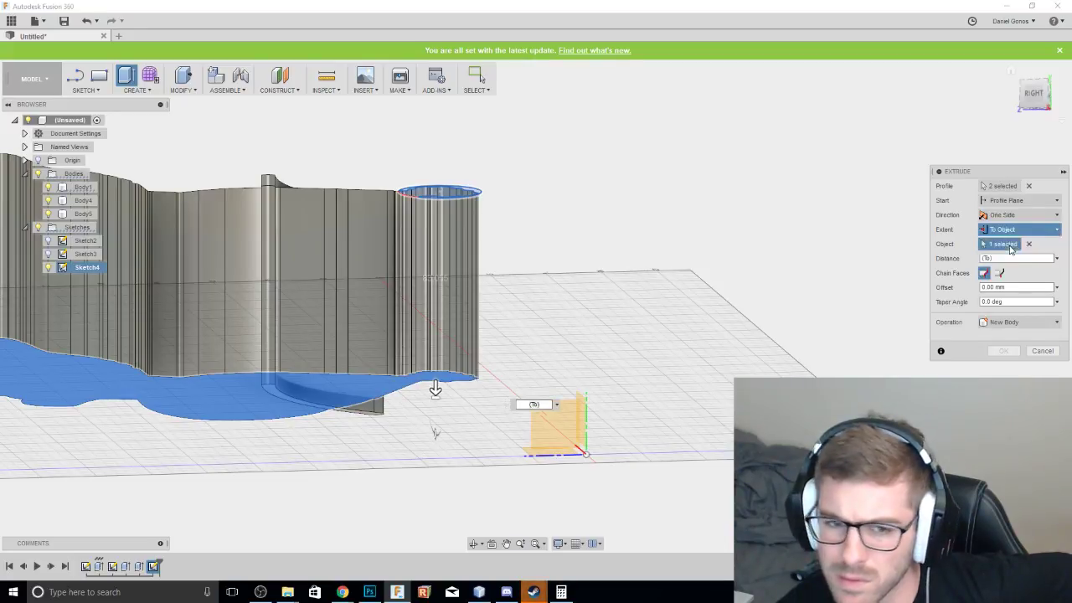
{"action": "left_click", "coordinate": [1009, 243]}
{"action": "left_click", "coordinate": [995, 307]}
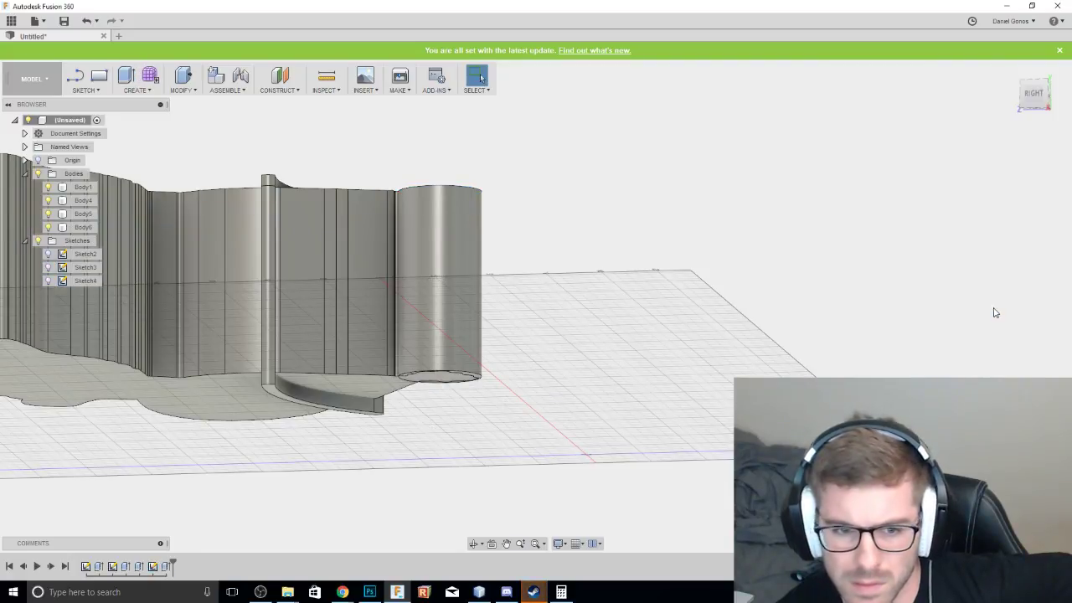
Check the pompom cylinder against the dinosaur from the front and from above.
{"action": "mouse_move", "coordinate": [1037, 94]}
{"action": "left_mouse_down"}
{"action": "mouse_move", "coordinate": [1041, 197]}
{"action": "mouse_move", "coordinate": [1028, 159]}
{"action": "mouse_move", "coordinate": [1035, 105]}
{"action": "left_mouse_up"}
{"action": "left_click", "coordinate": [1036, 104]}
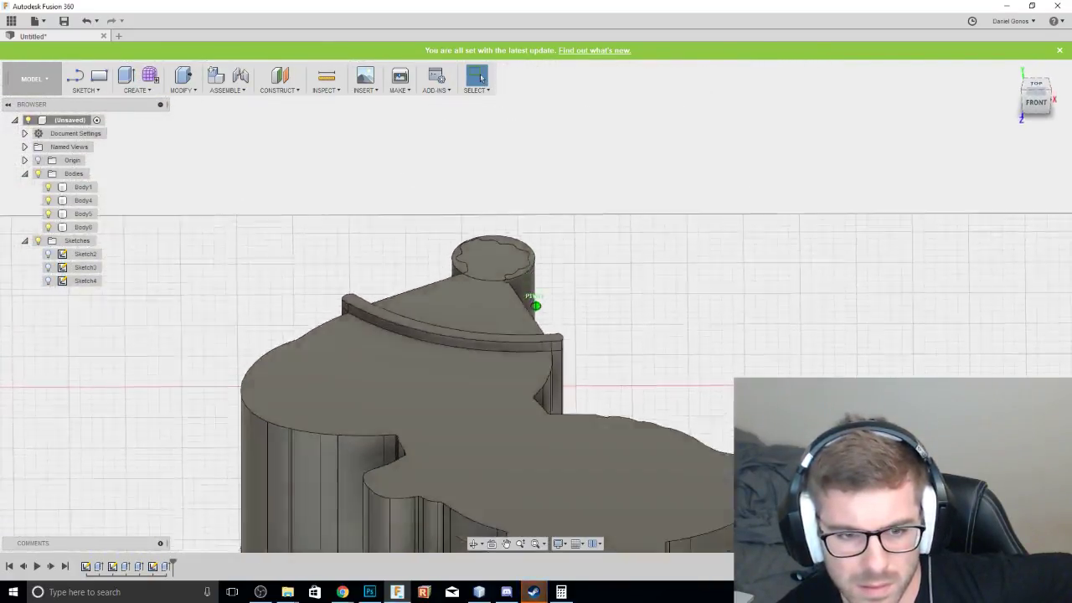
{"action": "left_click", "coordinate": [1035, 91]}
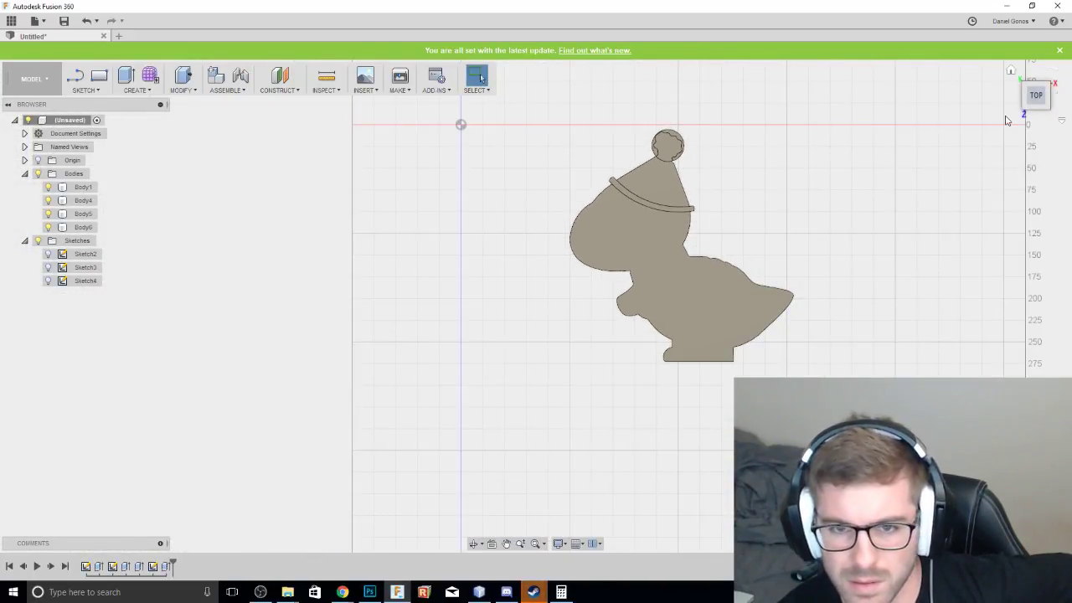
{"action": "mouse_move", "coordinate": [1035, 103]}
{"action": "left_mouse_down"}
{"action": "mouse_move", "coordinate": [1031, 168]}
{"action": "mouse_move", "coordinate": [1038, 97]}
{"action": "left_mouse_up"}
{"action": "left_click", "coordinate": [1028, 103]}
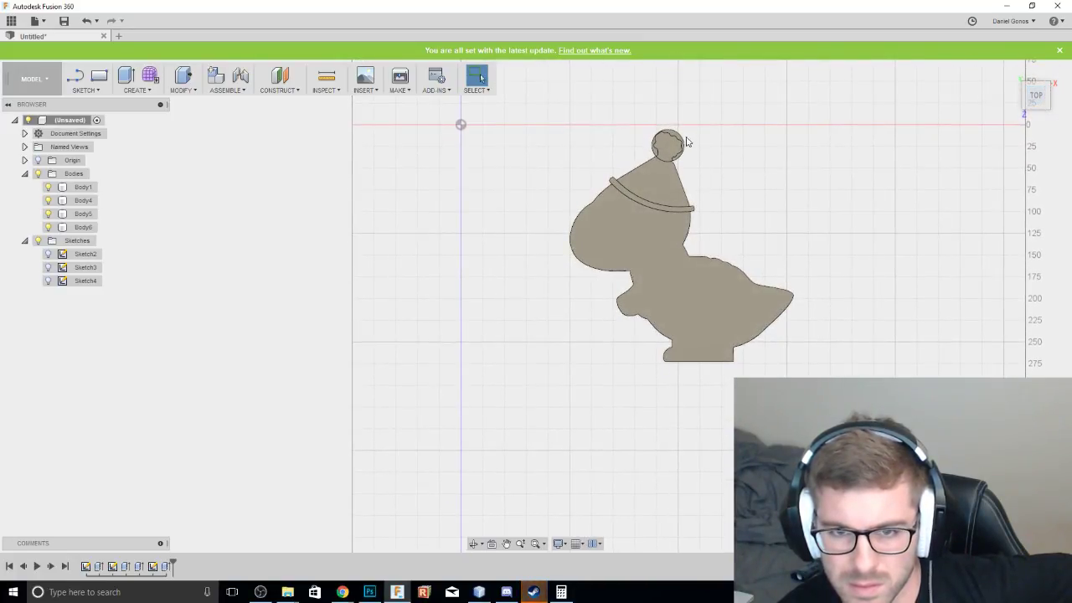
Inspect the dinosaur, hat band and pompom bodies from above and from underneath.
{"action": "scroll", "coordinate": [674, 146], "scroll_direction": "up", "scroll_amount": 3}
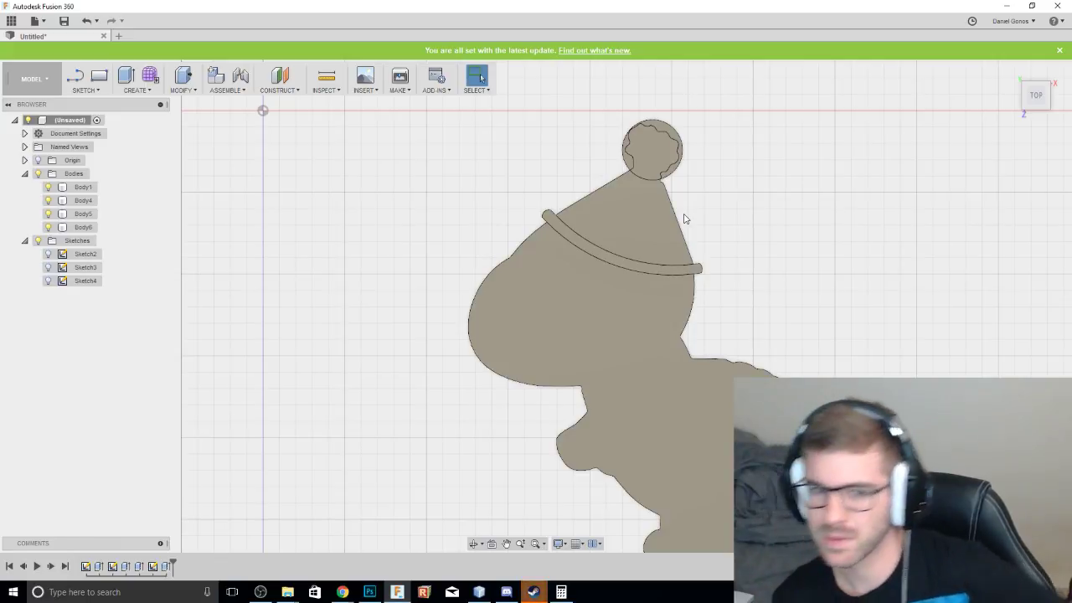
{"action": "left_click_drag", "start_coordinate": [1041, 97], "coordinate": [1009, 142]}
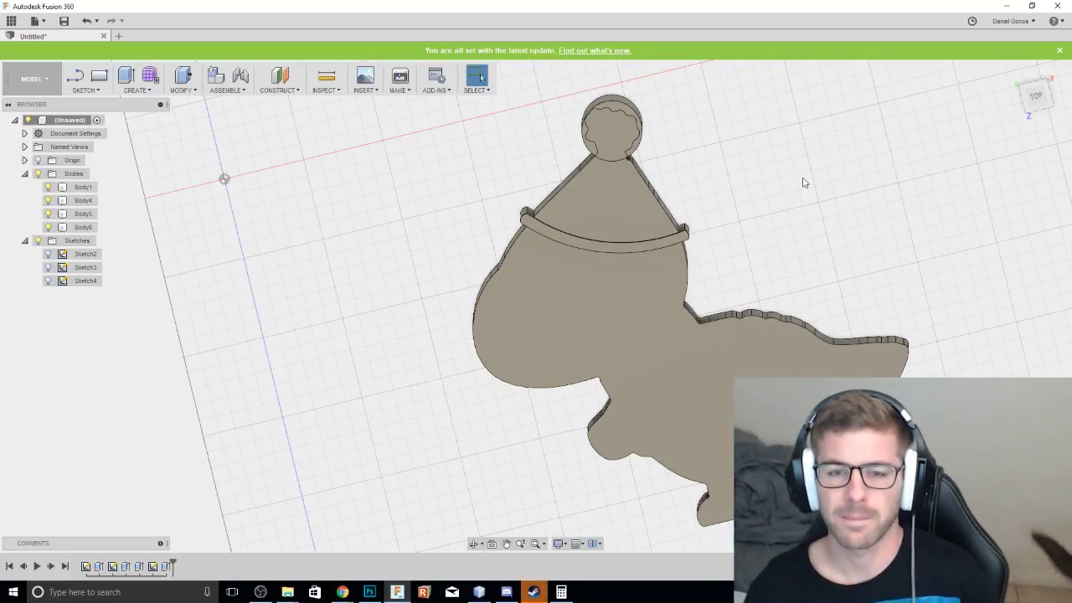
{"action": "mouse_move", "coordinate": [1034, 104]}
{"action": "left_mouse_down"}
{"action": "mouse_move", "coordinate": [1035, 114]}
{"action": "mouse_move", "coordinate": [1035, 84]}
{"action": "mouse_move", "coordinate": [1023, 87]}
{"action": "left_mouse_up"}
{"action": "mouse_move", "coordinate": [535, 305]}
{"action": "middle_mouse_down", "text": "shift"}
{"action": "mouse_move", "coordinate": [535, 360]}
{"action": "mouse_move", "coordinate": [510, 310]}
{"action": "mouse_move", "coordinate": [510, 243]}
{"action": "mouse_move", "coordinate": [528, 268]}
{"action": "mouse_move", "coordinate": [528, 305]}
{"action": "middle_mouse_up", "text": "shift"}
{"action": "left_click", "coordinate": [1035, 95]}
{"action": "left_click", "coordinate": [547, 271]}
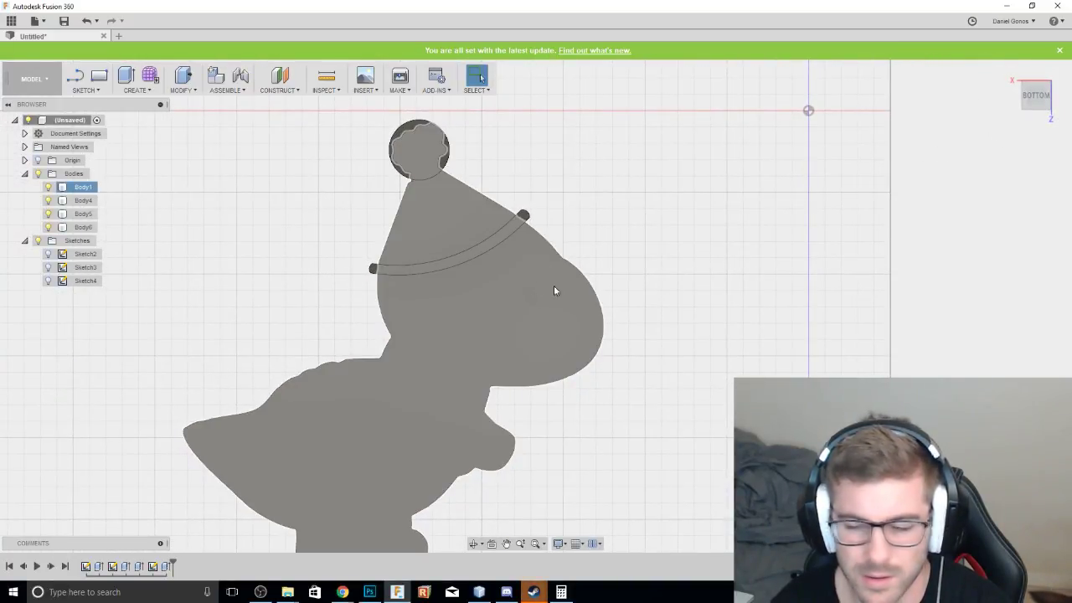
{"action": "left_click", "coordinate": [685, 305]}
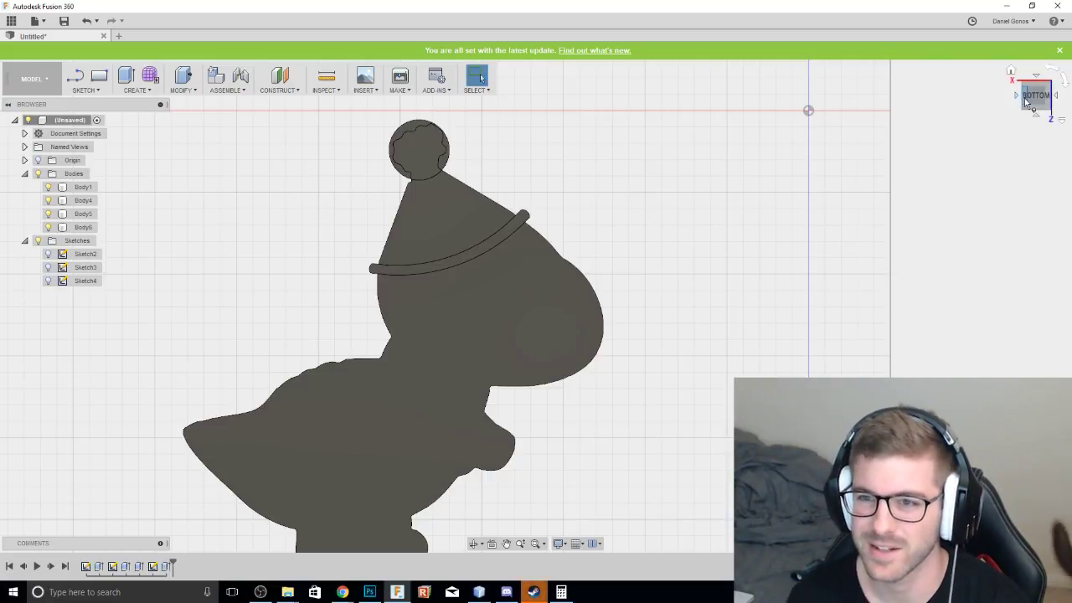
Examine the underside of the dinosaur at a tilt and straight on for placing the face details.
{"action": "left_click_drag", "start_coordinate": [1035, 96], "coordinate": [1055, 167]}
{"action": "mouse_move", "coordinate": [603, 252]}
{"action": "middle_mouse_down", "text": "shift"}
{"action": "mouse_move", "coordinate": [607, 126]}
{"action": "mouse_move", "coordinate": [607, 251]}
{"action": "middle_mouse_up", "text": "shift"}
{"action": "left_click_drag", "start_coordinate": [1058, 183], "coordinate": [1043, 146]}
{"action": "middle_click_drag", "start_coordinate": [607, 319], "coordinate": [607, 322], "text": "shift"}
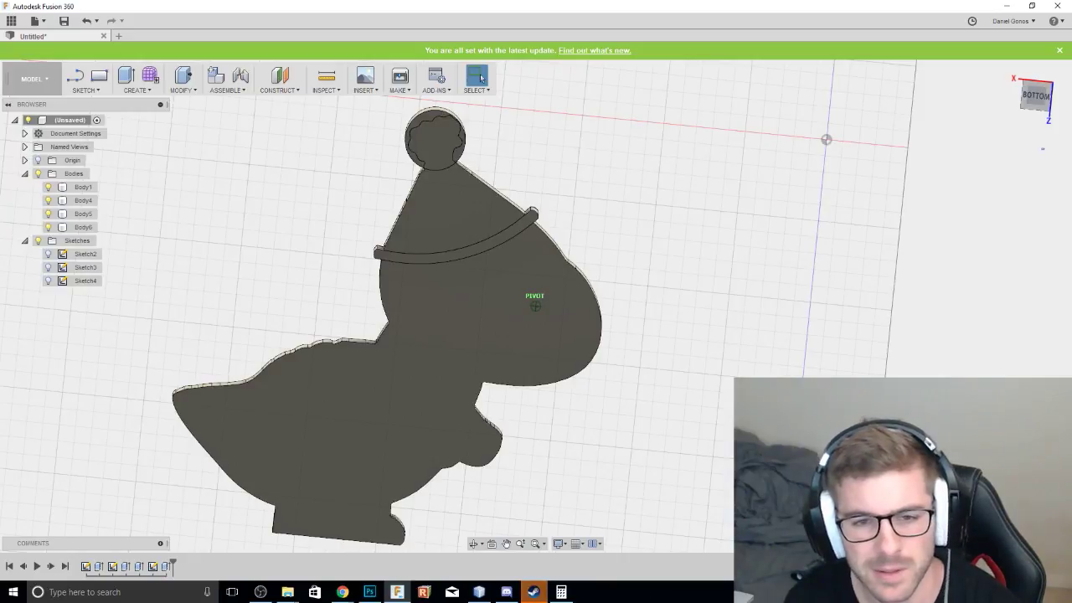
{"action": "left_click_drag", "start_coordinate": [1035, 99], "coordinate": [1032, 101]}
{"action": "left_click", "coordinate": [1032, 105]}
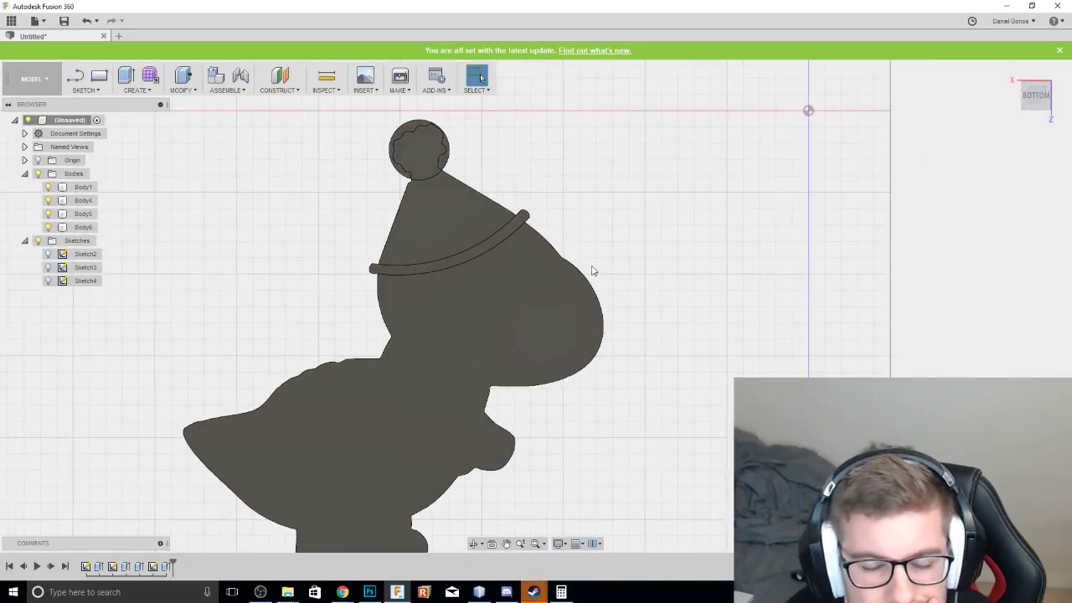
{"action": "left_click", "coordinate": [526, 298]}
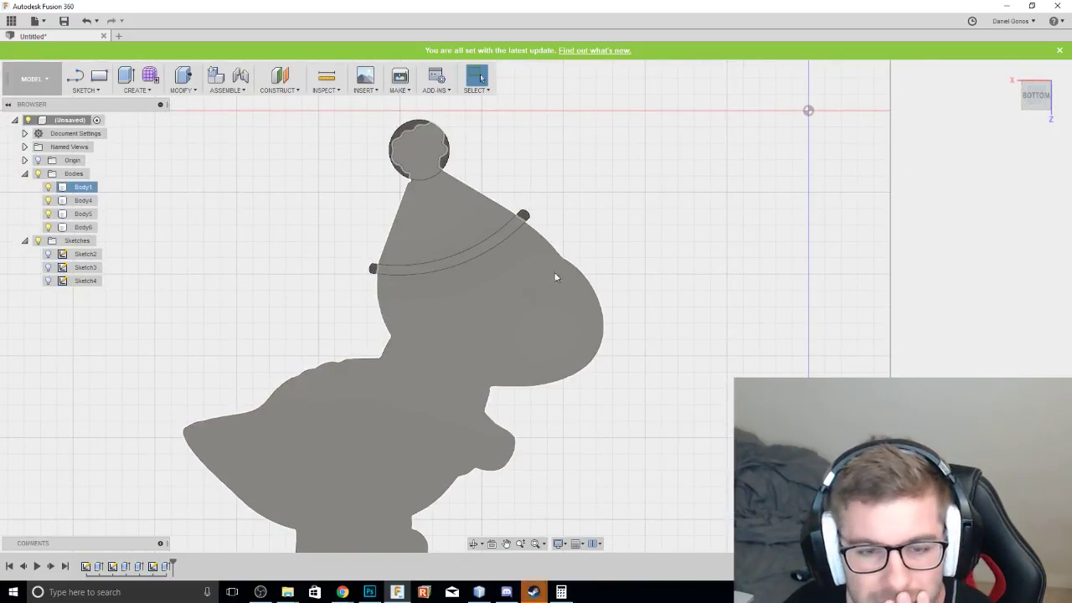
{"action": "left_click", "coordinate": [828, 268]}
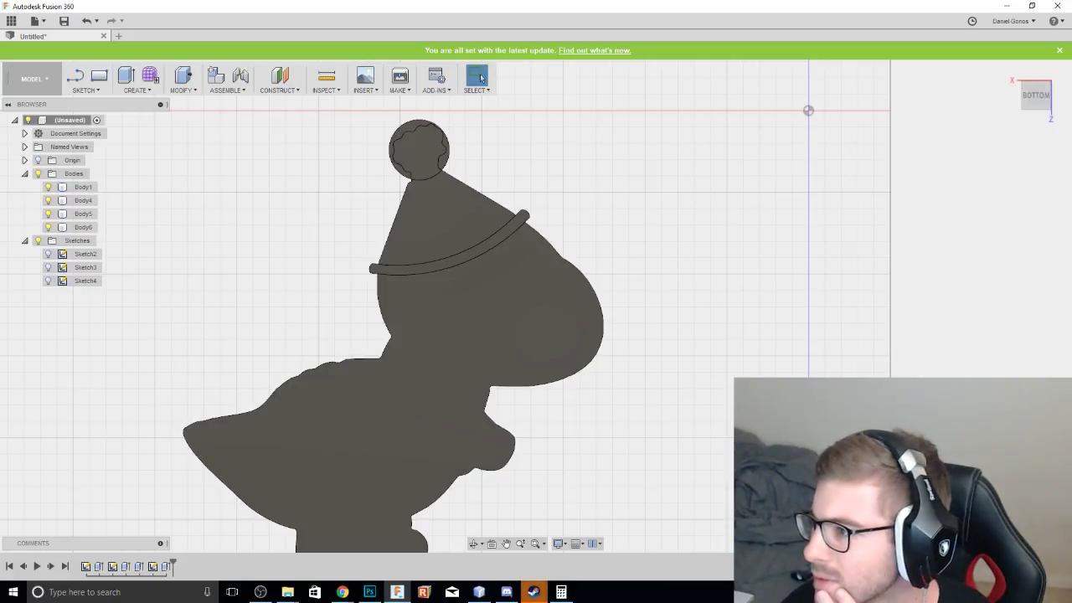
Open the reference picture green-dinosaur-party-hat.png from the Desktop folder to study the face, and return to Fusion 360.
{"action": "key", "text": "alt+Tab"}
{"action": "mouse_move", "coordinate": [674, 6]}
{"action": "left_mouse_down"}
{"action": "mouse_move", "coordinate": [627, 196]}
{"action": "mouse_move", "coordinate": [698, 28]}
{"action": "mouse_move", "coordinate": [662, 168]}
{"action": "mouse_move", "coordinate": [670, 1]}
{"action": "left_mouse_up"}
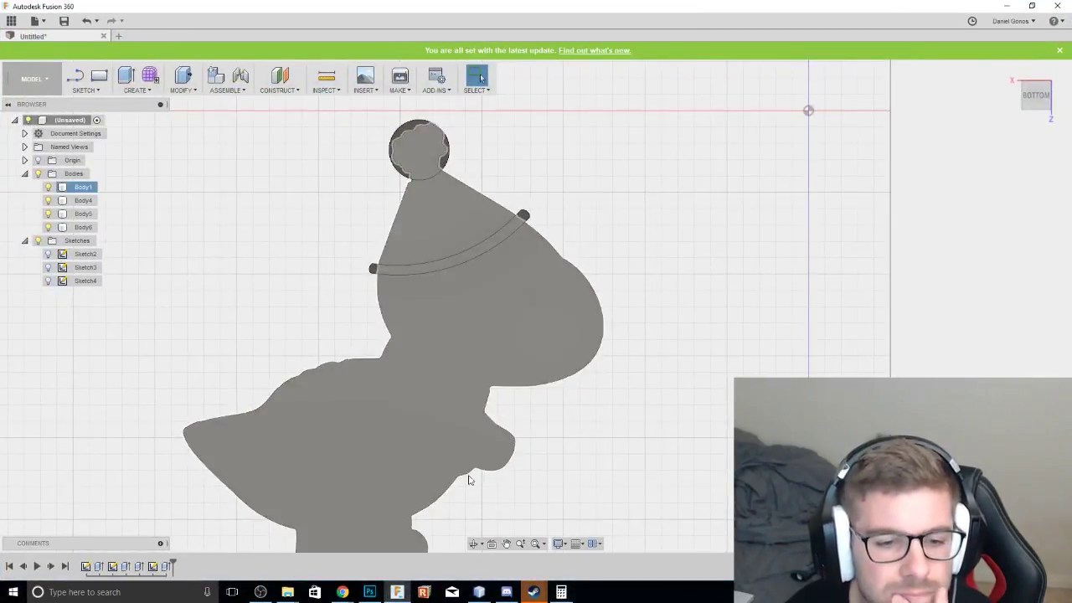
{"action": "left_click", "coordinate": [369, 592]}
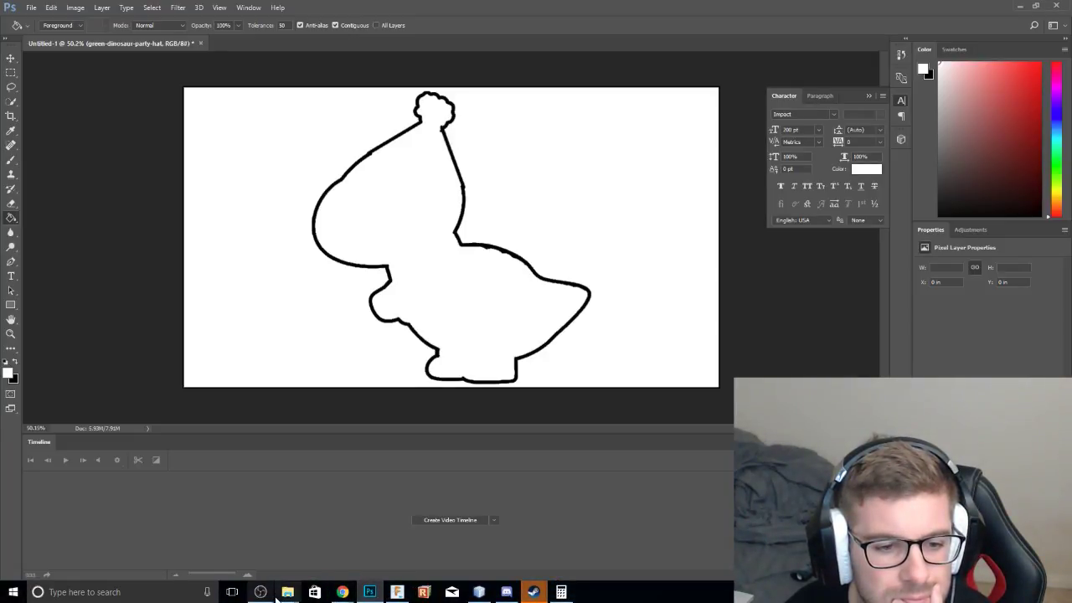
{"action": "mouse_move", "coordinate": [288, 596]}
{"action": "left_click", "coordinate": [119, 545]}
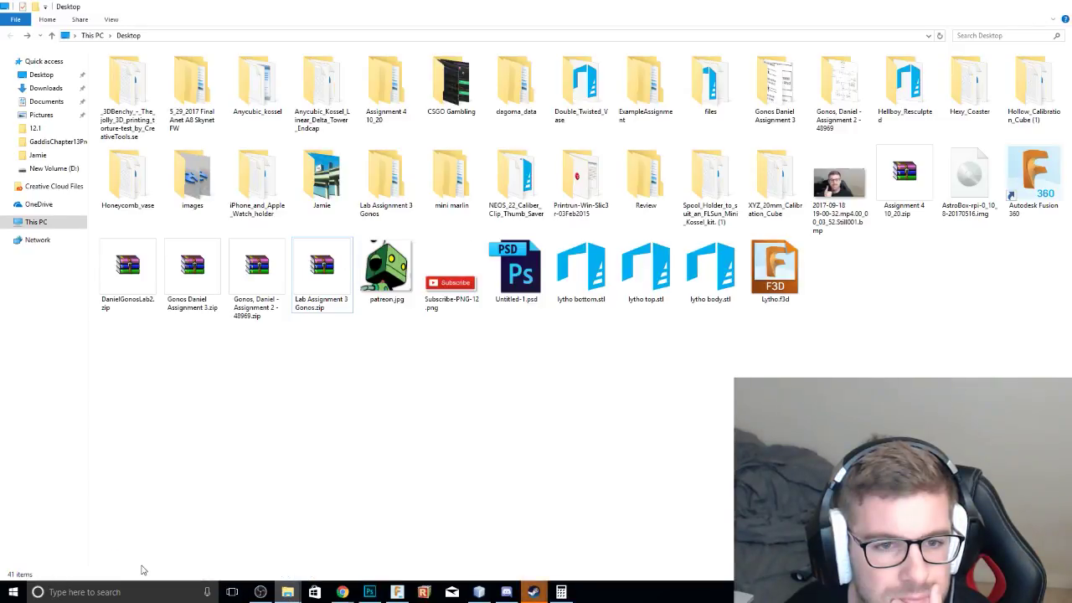
{"action": "double_click", "coordinate": [580, 272]}
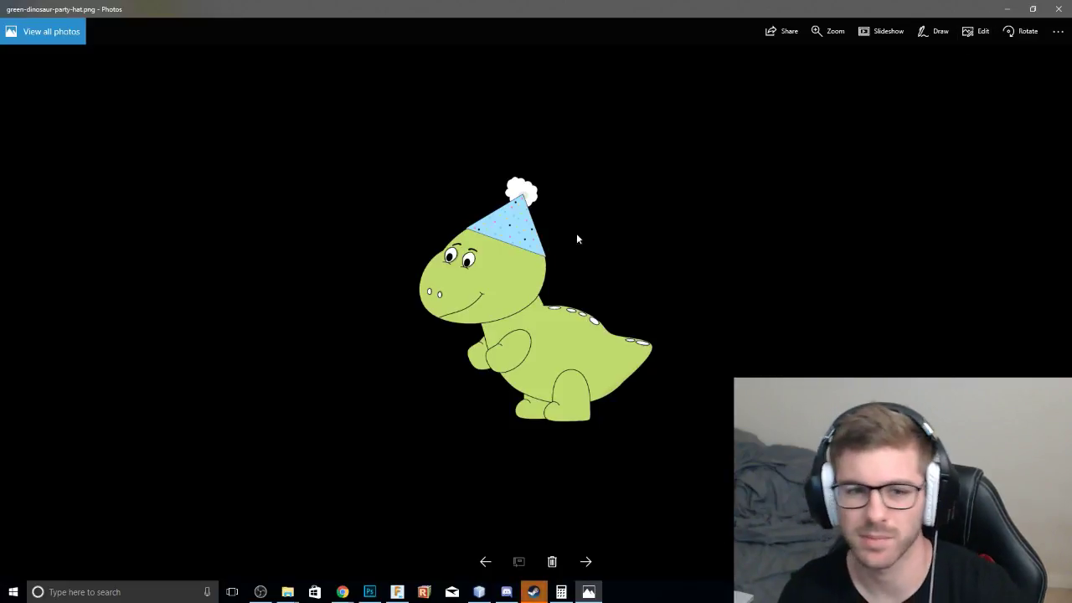
{"action": "left_click", "coordinate": [1009, 7]}
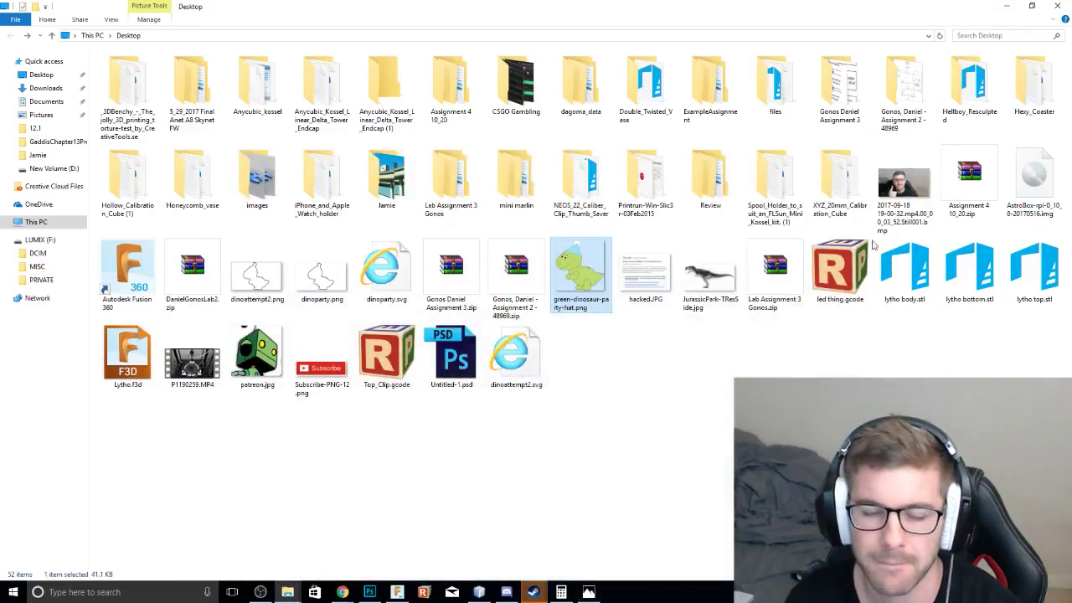
{"action": "left_click", "coordinate": [397, 592]}
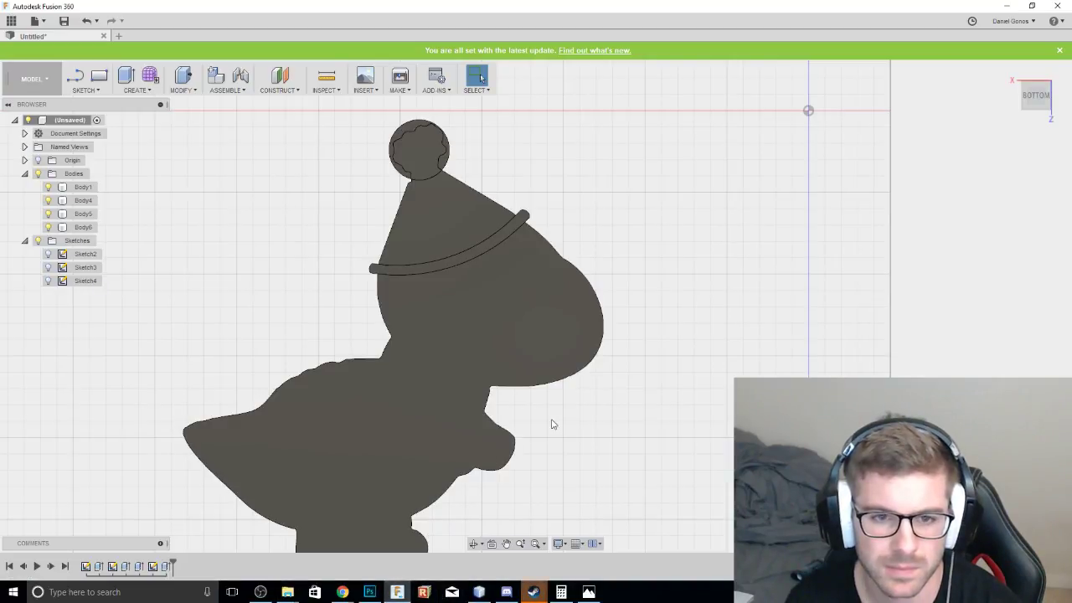
Start a sketch on the dinosaur's underside face with the 3-Point Arc tool and orient the view with the hat upwards.
{"action": "scroll", "coordinate": [598, 335], "scroll_direction": "up", "scroll_amount": 3}
{"action": "left_click", "coordinate": [480, 265]}
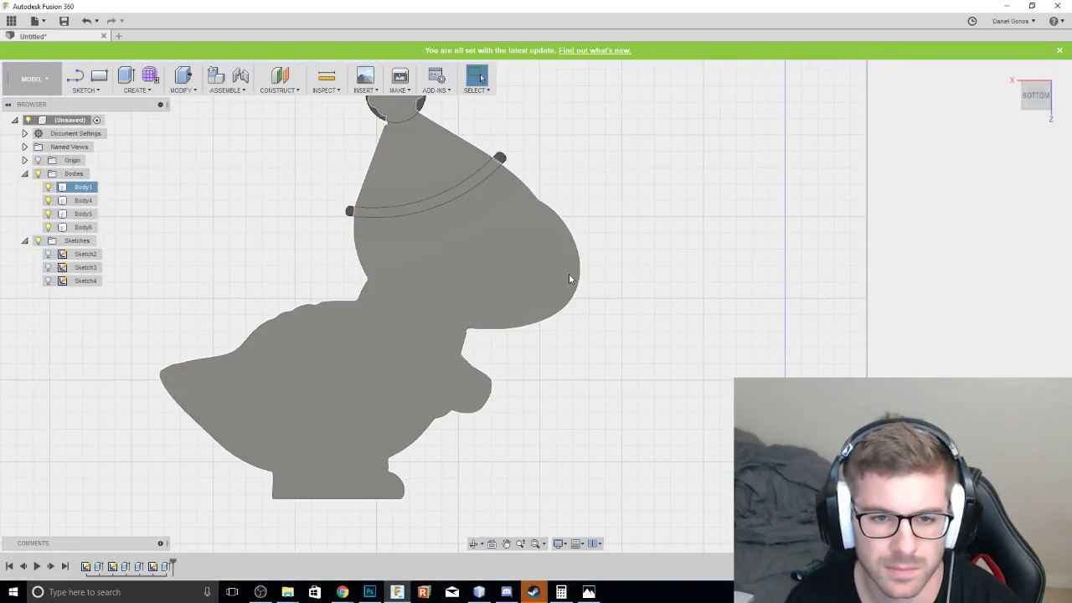
{"action": "left_click", "coordinate": [244, 234]}
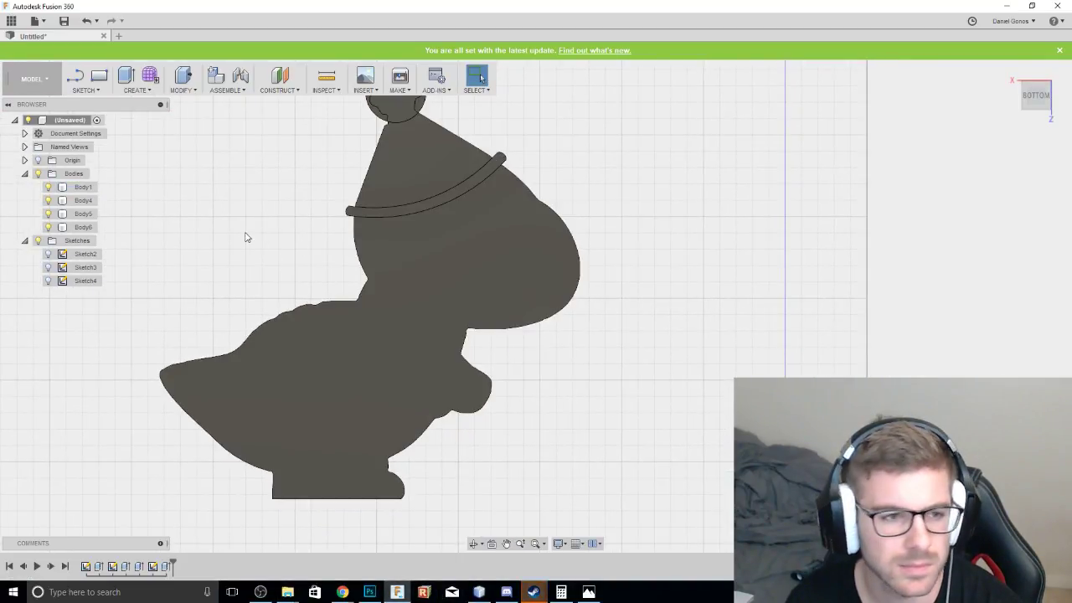
{"action": "left_click", "coordinate": [86, 91]}
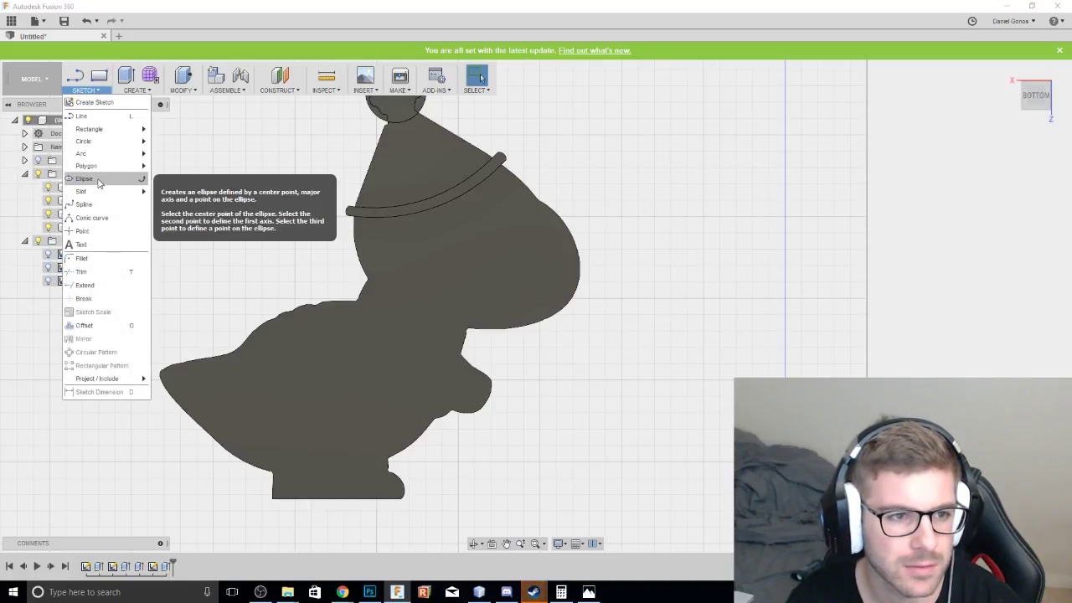
{"action": "mouse_move", "coordinate": [126, 166]}
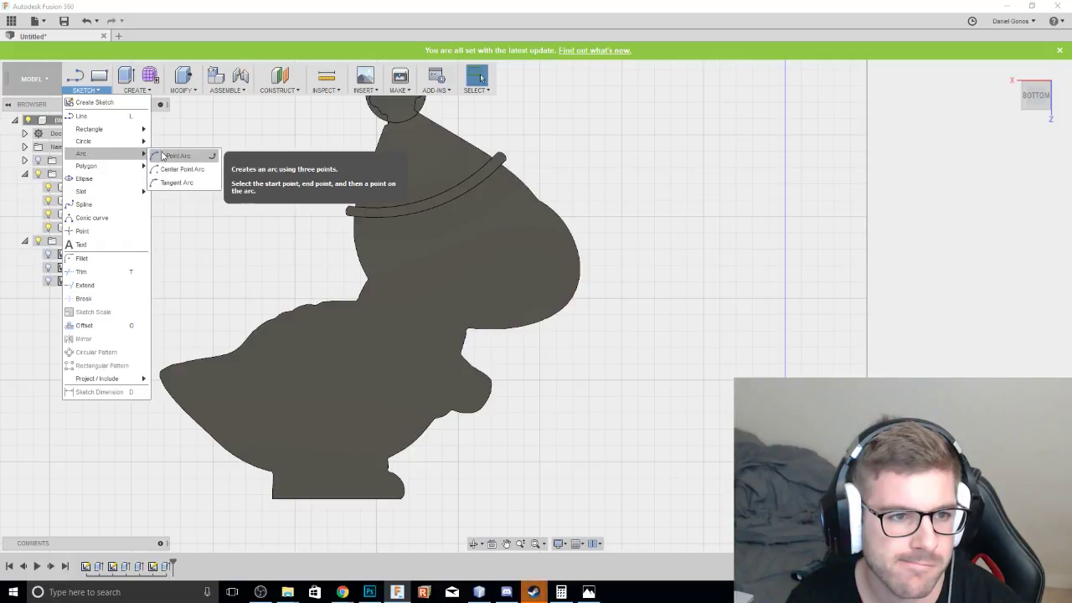
{"action": "left_click", "coordinate": [175, 155]}
{"action": "left_click", "coordinate": [553, 293]}
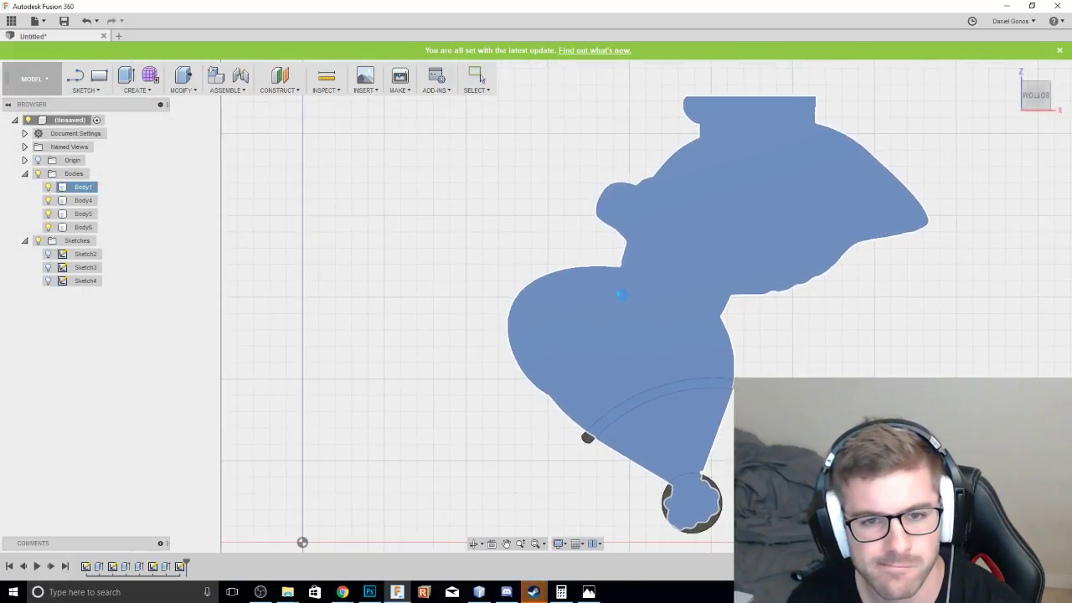
{"action": "left_click", "coordinate": [1053, 69]}
{"action": "left_click", "coordinate": [1054, 68]}
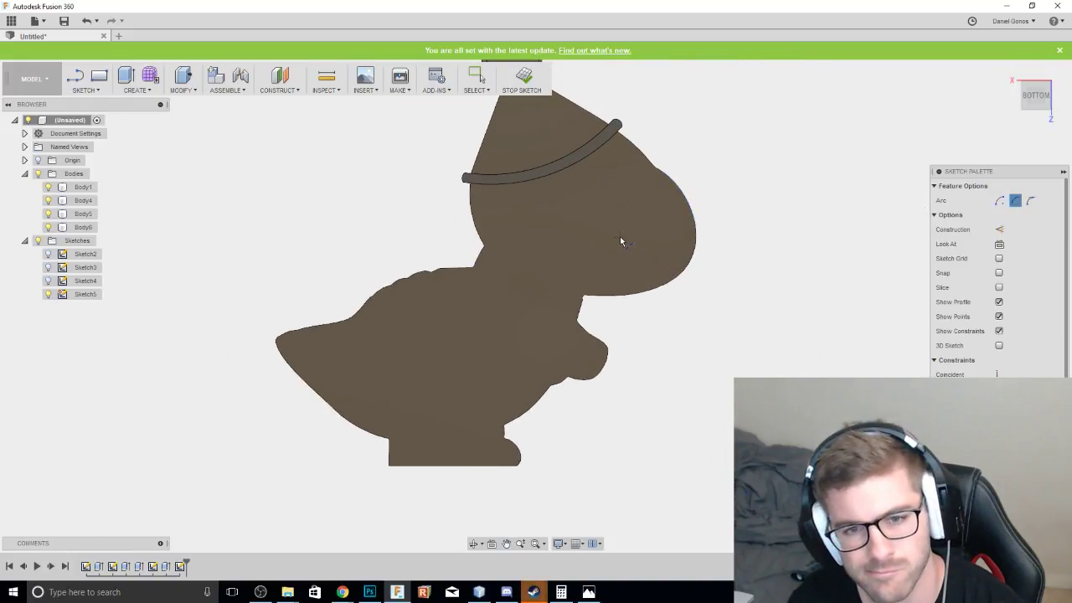
Draw the mouth as a downward-curving arc from the middle of the head to the lower edge of the snout.
{"action": "left_click", "coordinate": [610, 240]}
{"action": "left_click", "coordinate": [629, 202]}
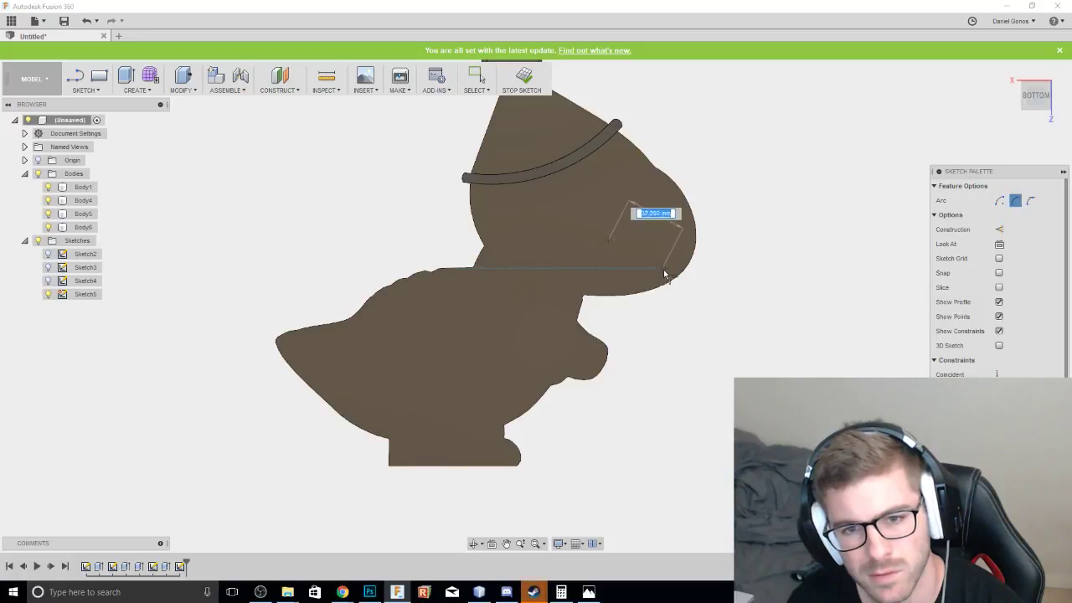
{"action": "left_click", "coordinate": [675, 277]}
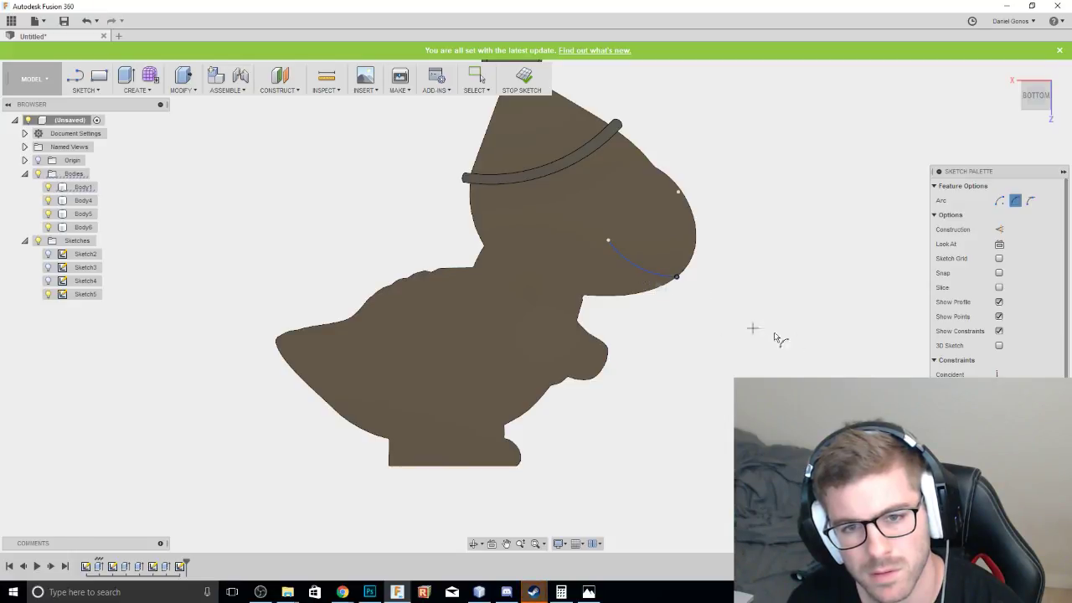
{"action": "scroll", "coordinate": [720, 310], "scroll_direction": "up", "scroll_amount": 3}
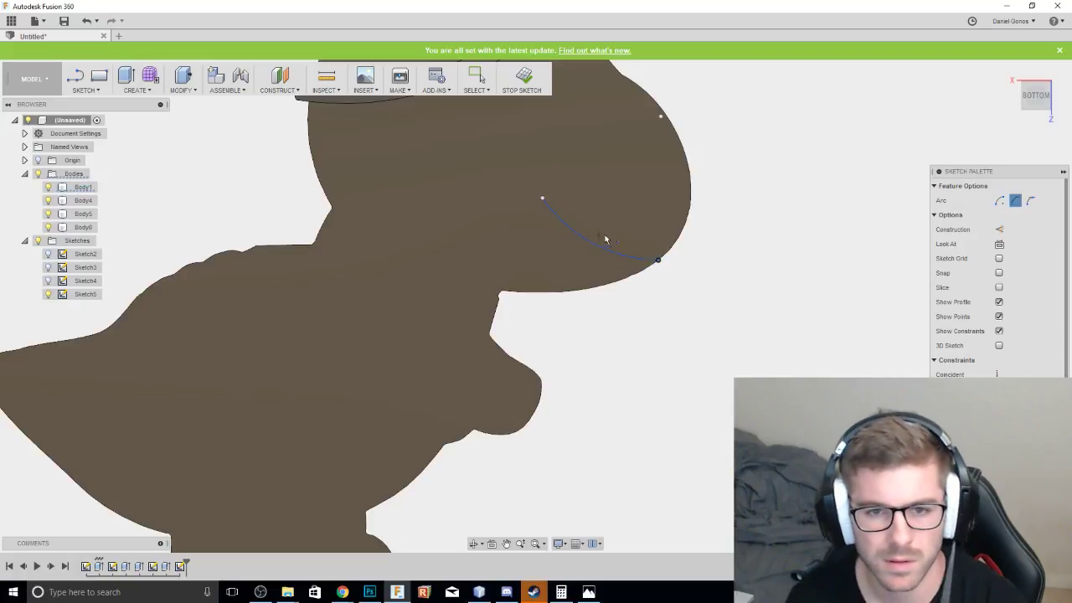
{"action": "key", "text": "Escape"}
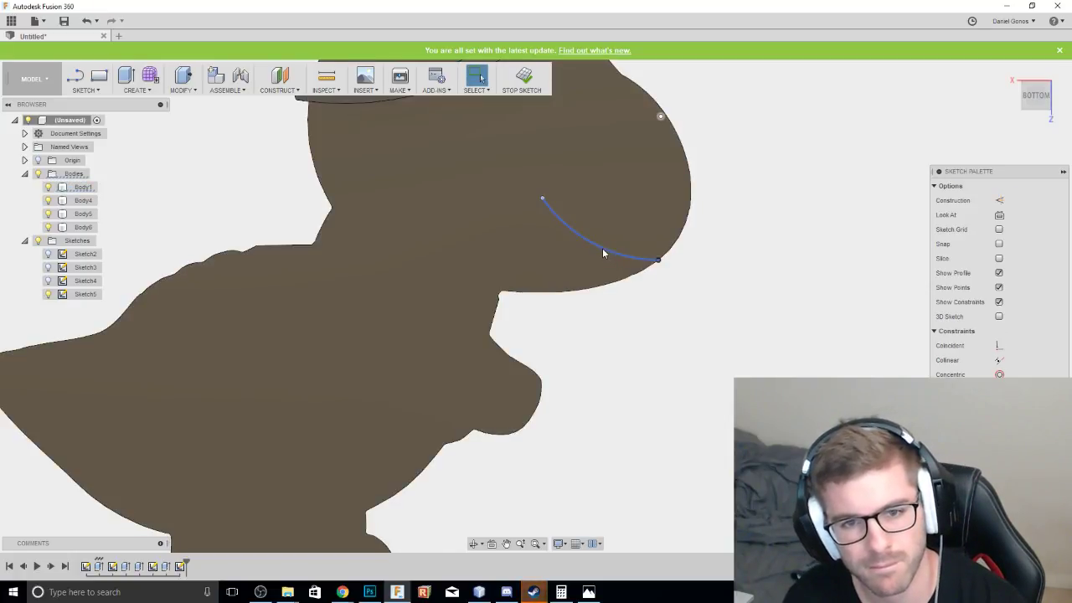
Try to place a moved copy of the mouth arc above the original at an X distance of -6.454 mm, and undo it.
{"action": "left_click", "coordinate": [603, 253]}
{"action": "key", "text": "m"}
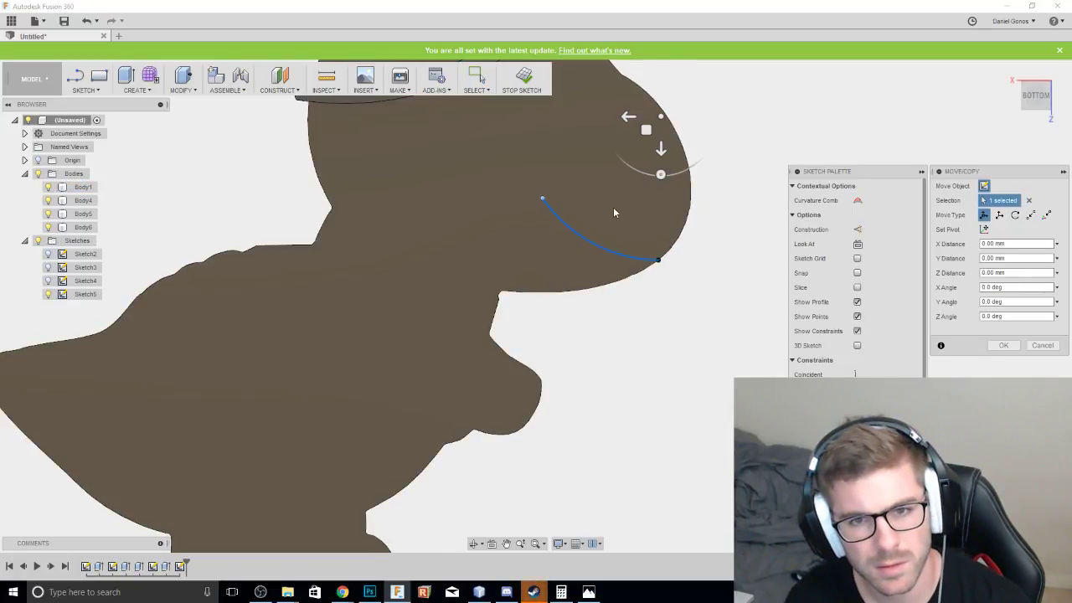
{"action": "left_click_drag", "start_coordinate": [660, 155], "coordinate": [647, 103]}
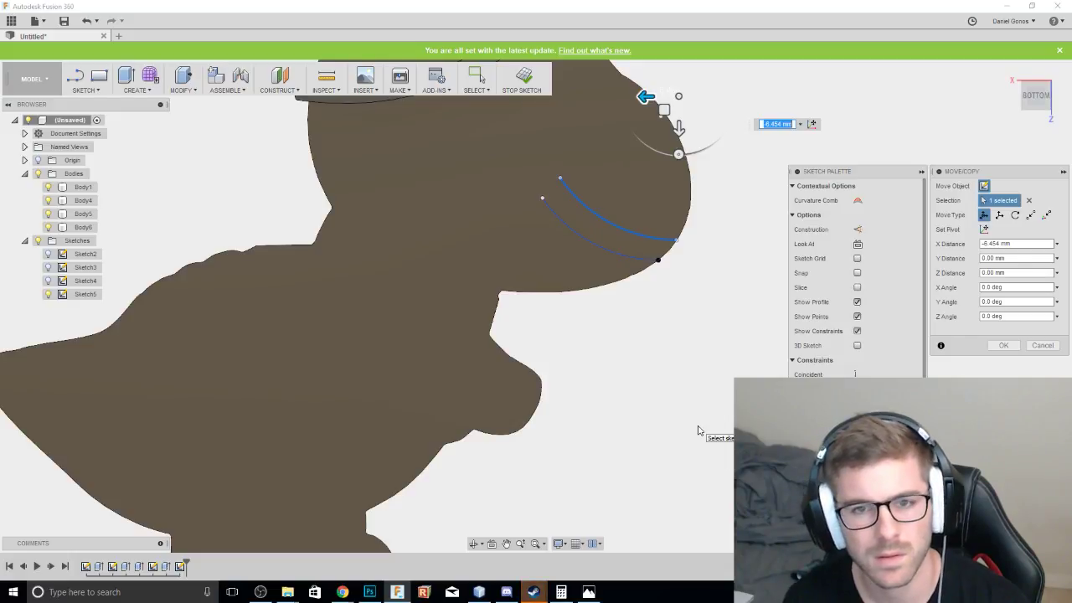
{"action": "key", "text": "Return"}
{"action": "scroll", "coordinate": [716, 337], "scroll_direction": "down", "scroll_amount": 2}
{"action": "scroll", "coordinate": [682, 361], "scroll_direction": "up", "scroll_amount": 3}
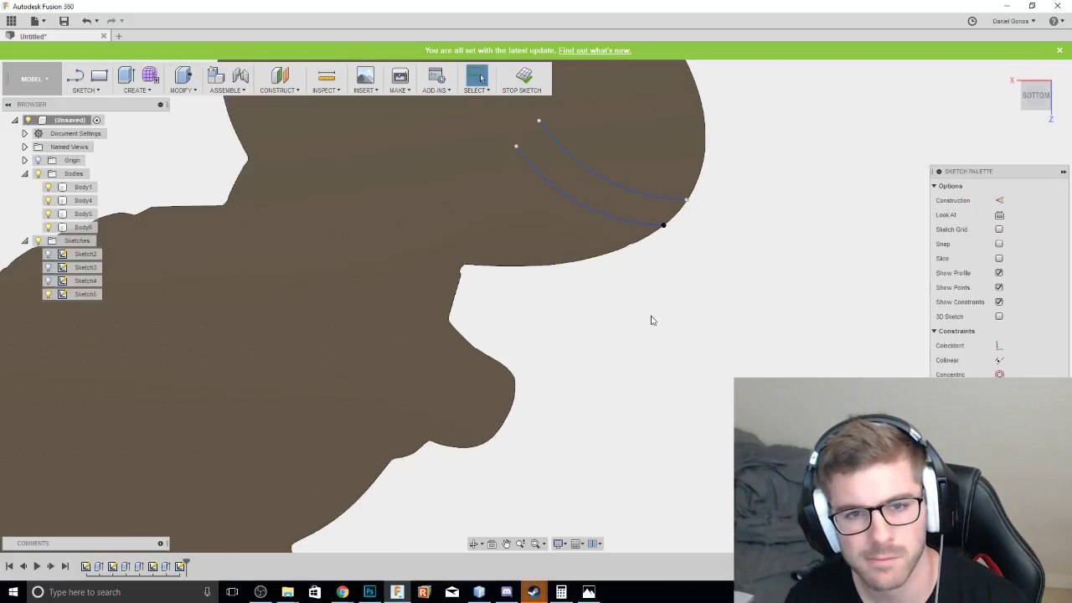
{"action": "middle_click_drag", "start_coordinate": [667, 311], "coordinate": [710, 442]}
{"action": "scroll", "coordinate": [716, 452], "scroll_direction": "down", "scroll_amount": 2}
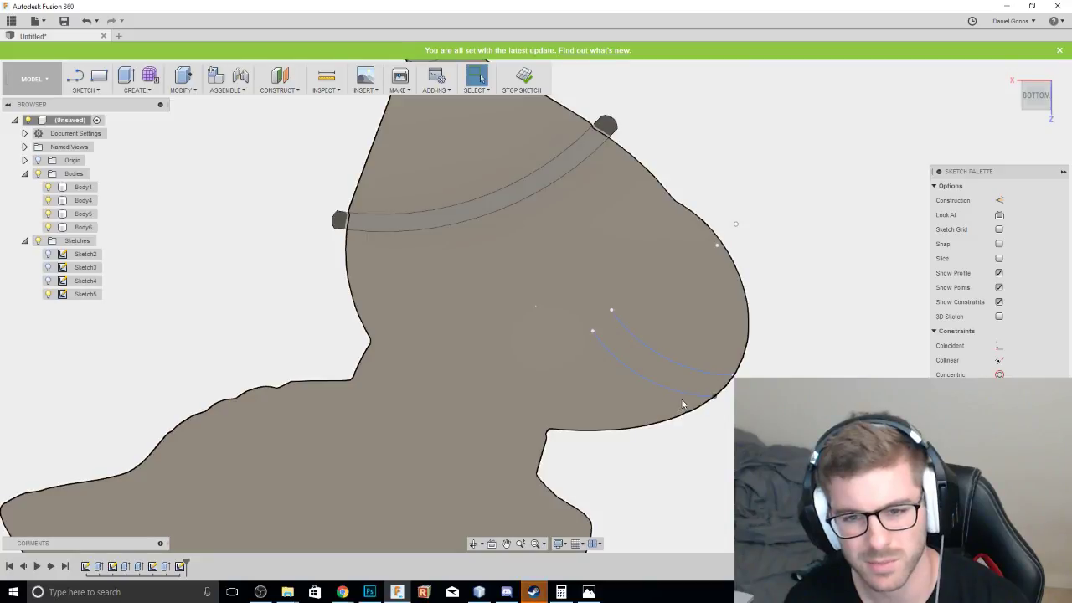
{"action": "key", "text": "ctrl+z"}
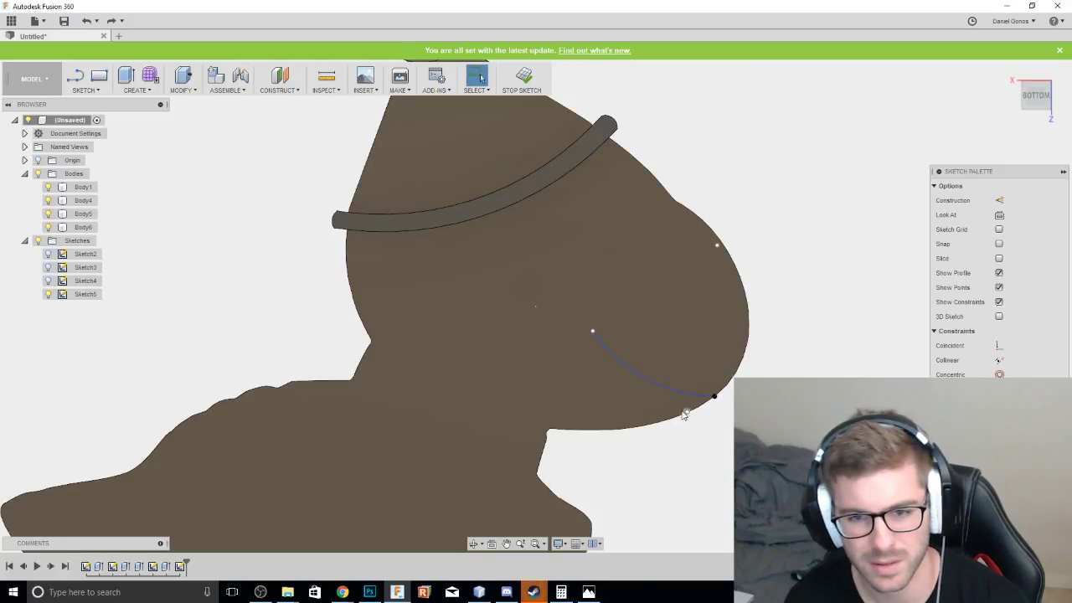
Place a moved copy of the mouth arc just above the original, with an X distance of -3.26 mm.
{"action": "left_click", "coordinate": [656, 384]}
{"action": "key", "text": "m"}
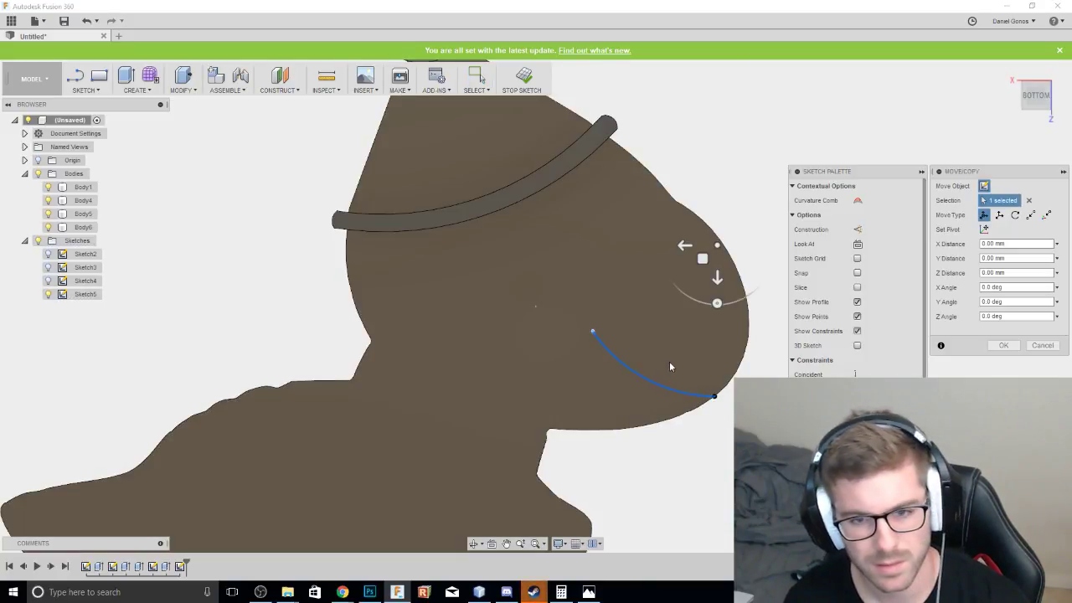
{"action": "left_click_drag", "start_coordinate": [717, 277], "coordinate": [696, 237]}
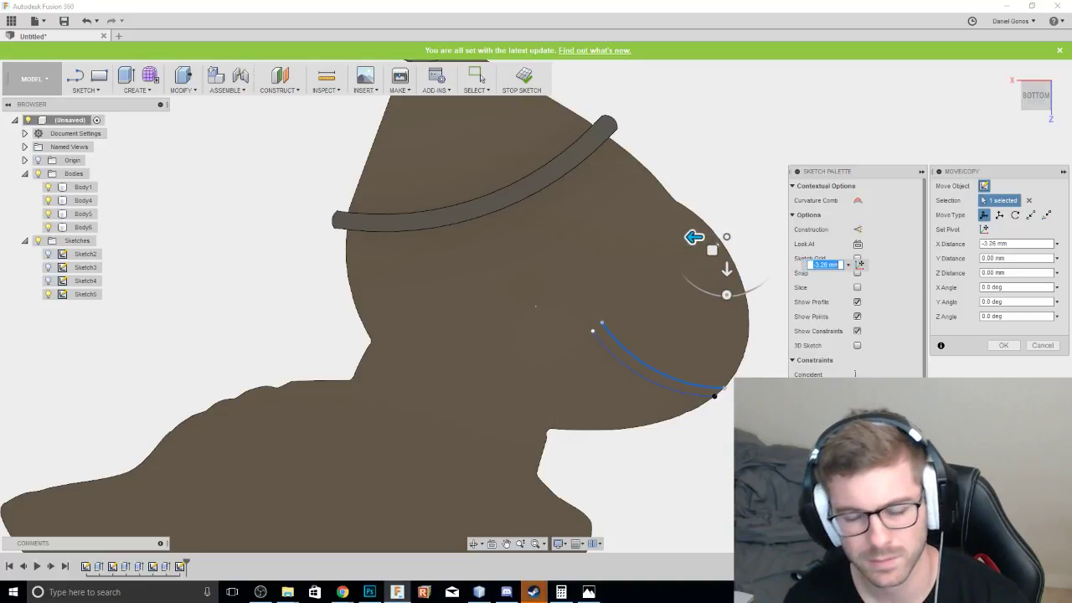
{"action": "key", "text": "Return"}
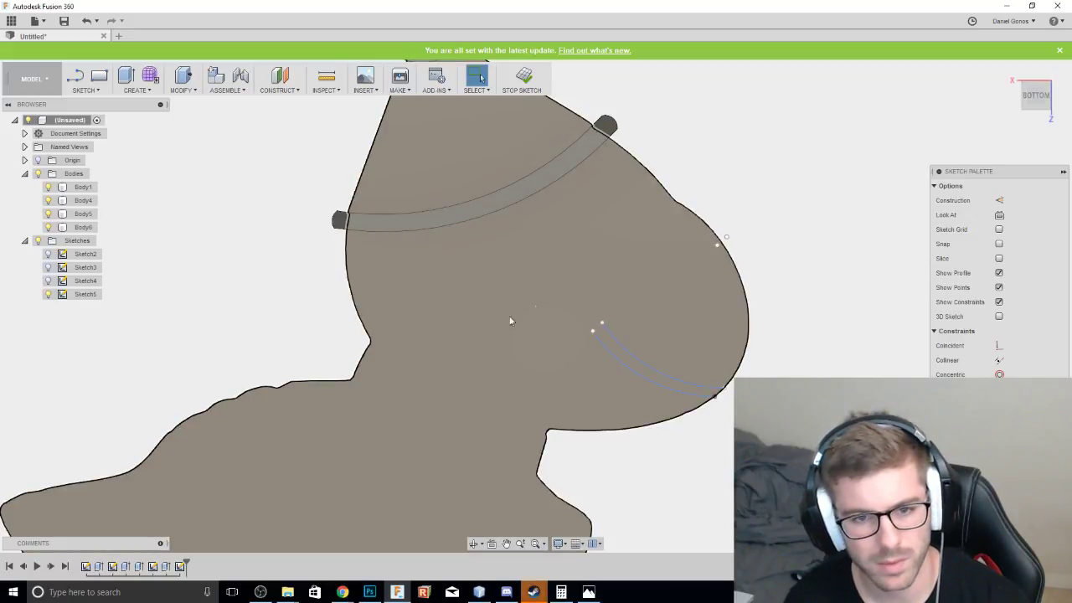
Draw a short three-point arc across the inner ends of the two mouth arcs, extending slightly past both for the smile's corner.
{"action": "left_click", "coordinate": [84, 89]}
{"action": "mouse_move", "coordinate": [130, 157]}
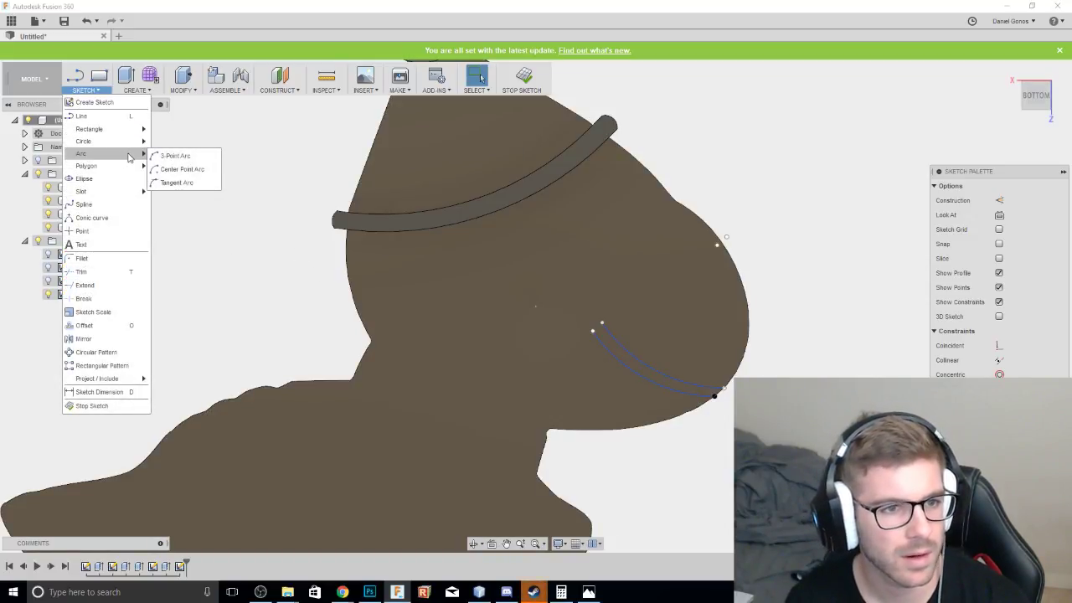
{"action": "left_click", "coordinate": [172, 156]}
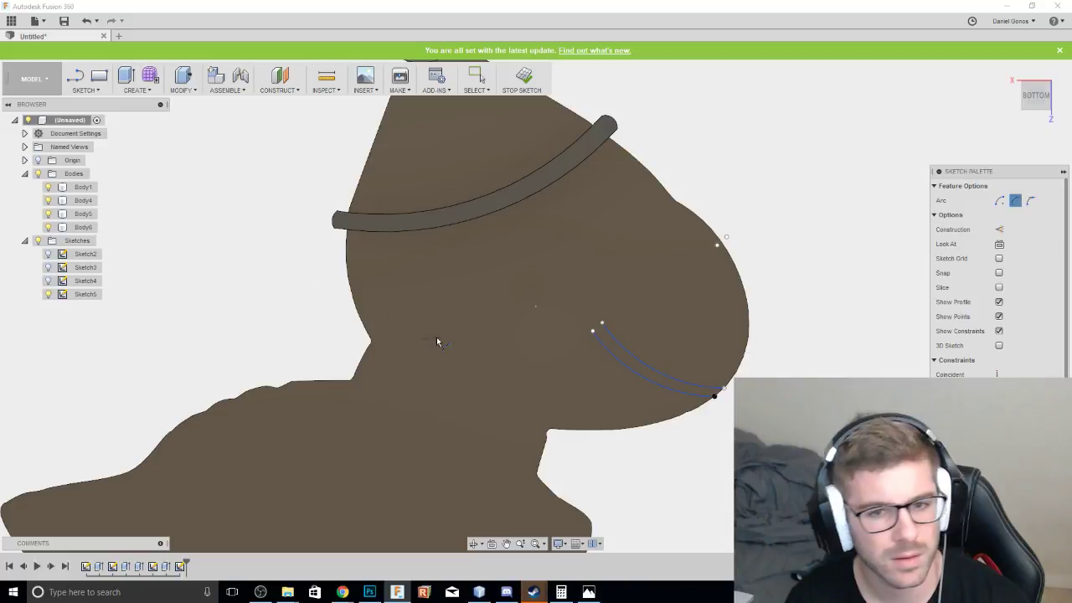
{"action": "left_click", "coordinate": [592, 330]}
{"action": "left_click", "coordinate": [618, 318]}
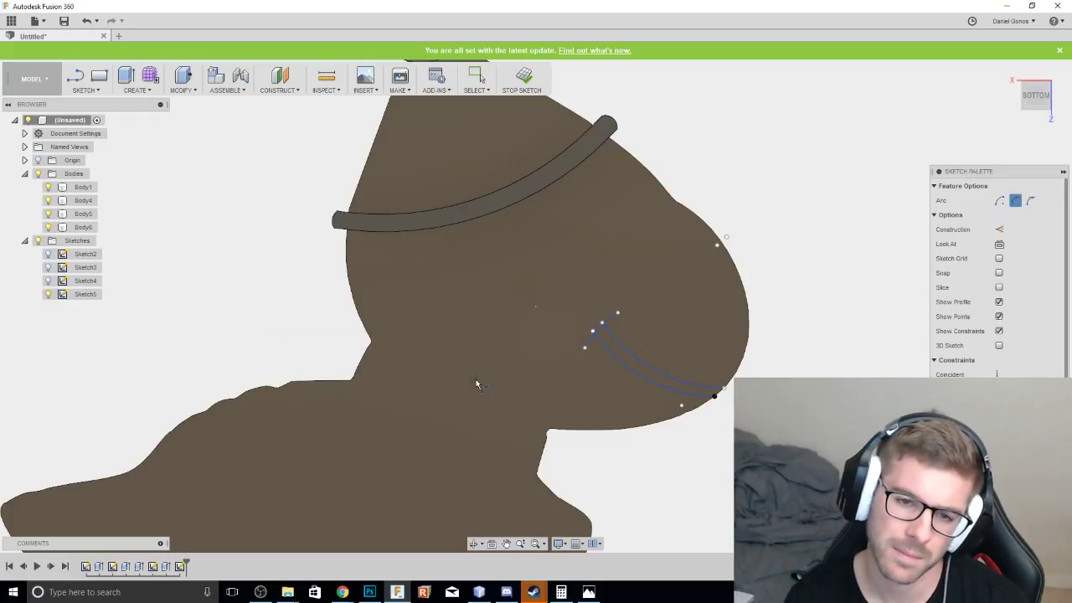
Place a moved copy of the short corner arc beside the original, offset -1.284 mm in X and 1.009 mm in Y.
{"action": "scroll", "coordinate": [587, 389], "scroll_direction": "up", "scroll_amount": 4}
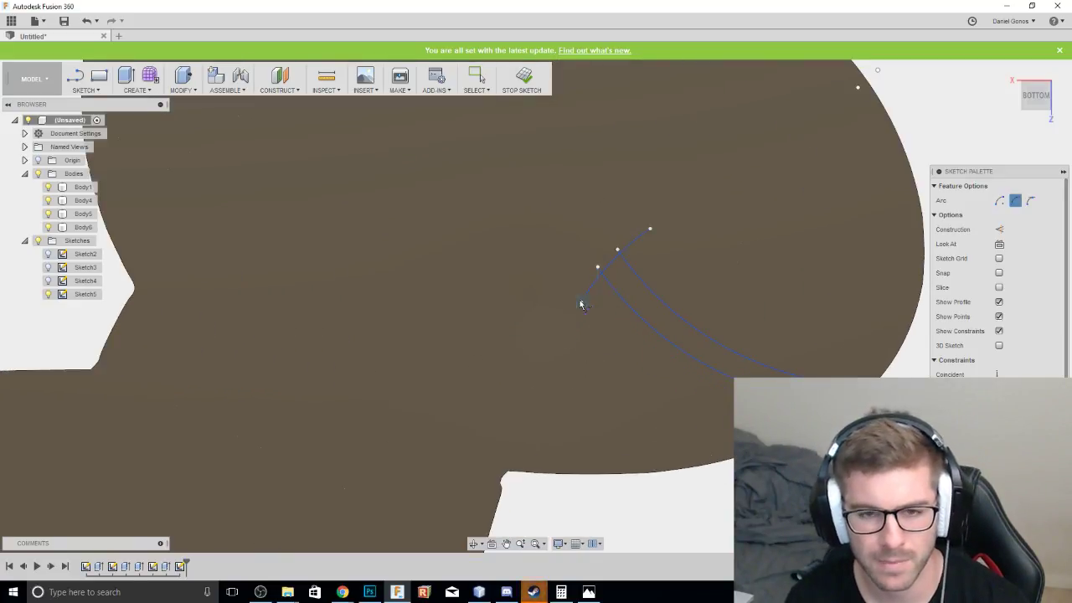
{"action": "left_click", "coordinate": [582, 304]}
{"action": "key", "text": "Escape"}
{"action": "left_click", "coordinate": [596, 299]}
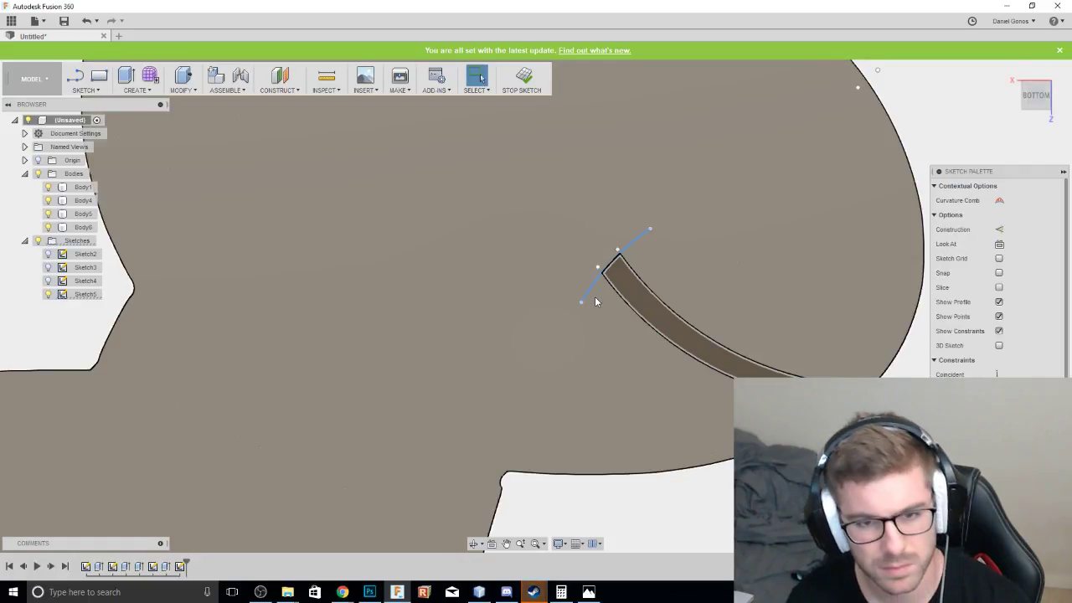
{"action": "key", "text": "m"}
{"action": "middle_click_drag", "start_coordinate": [689, 382], "coordinate": [573, 304]}
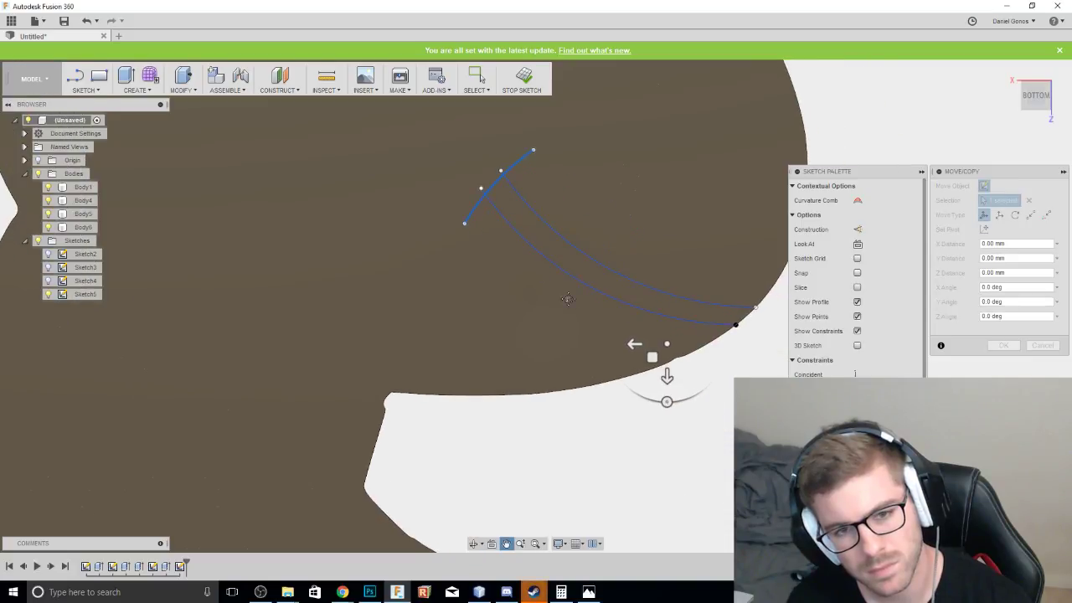
{"action": "left_click_drag", "start_coordinate": [640, 348], "coordinate": [641, 344]}
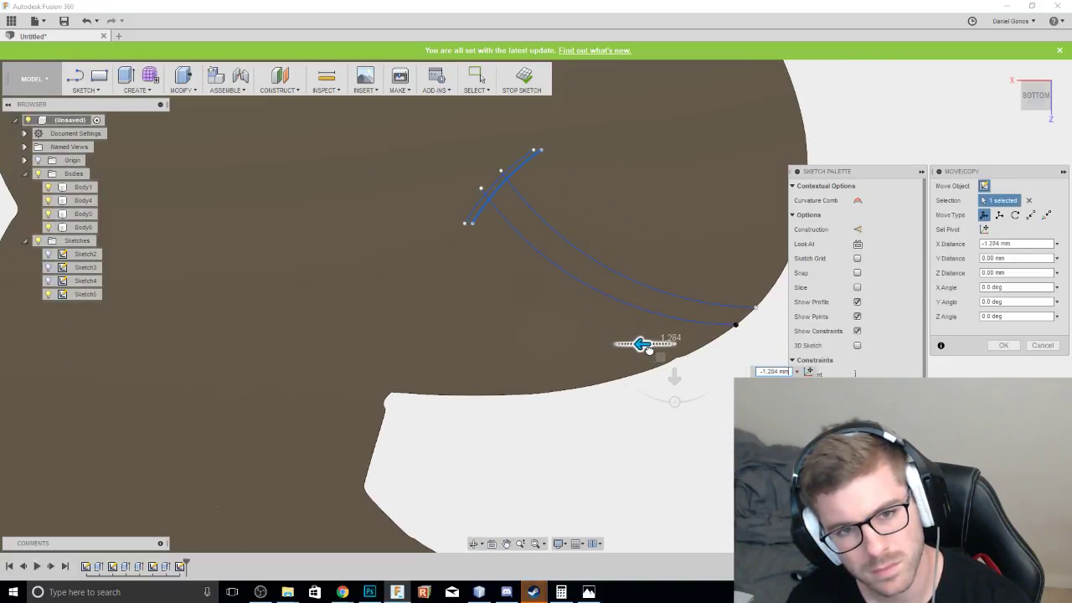
{"action": "mouse_move", "coordinate": [675, 376]}
{"action": "left_mouse_down"}
{"action": "mouse_move", "coordinate": [675, 359]}
{"action": "mouse_move", "coordinate": [675, 382]}
{"action": "left_mouse_up"}
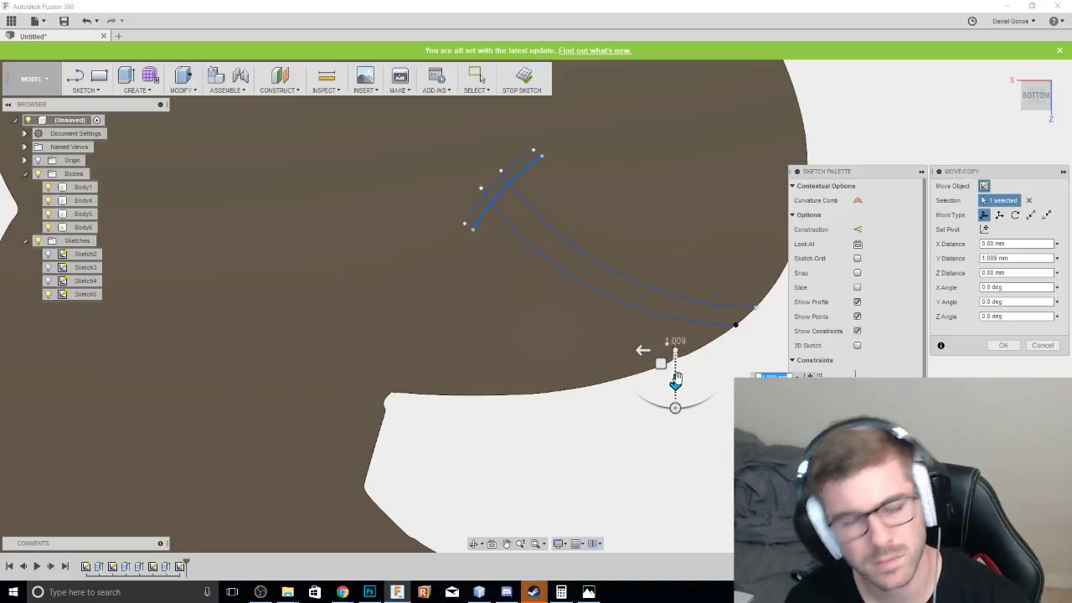
{"action": "key", "text": "Return"}
Close both ends of the corner strip with short lines joining the matching endpoints of the two corner arcs.
{"action": "key", "text": "l"}
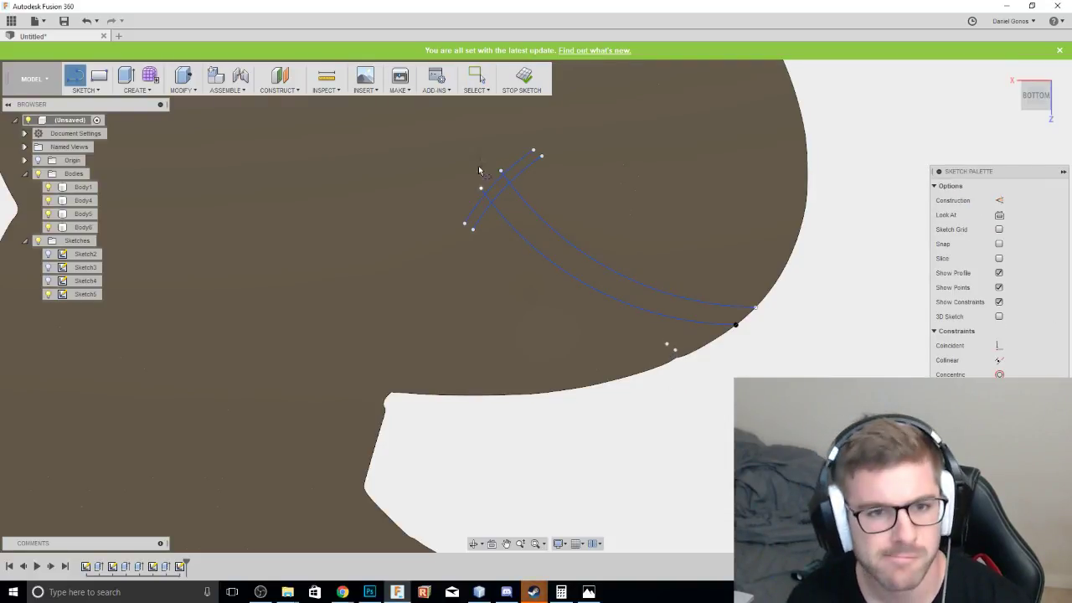
{"action": "left_click", "coordinate": [465, 224]}
{"action": "left_click", "coordinate": [473, 229]}
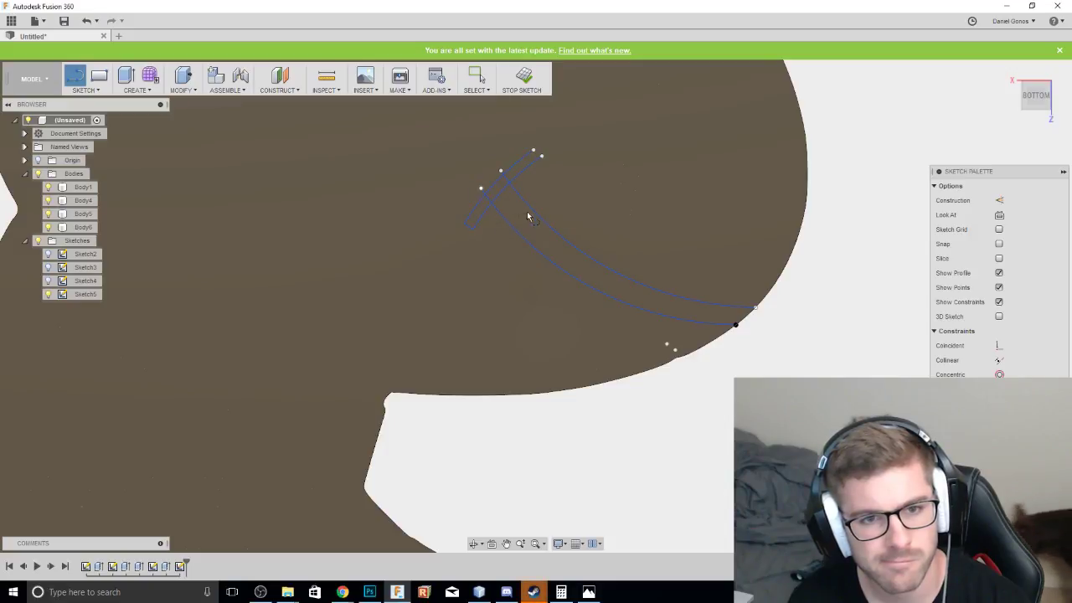
{"action": "left_click", "coordinate": [533, 151]}
{"action": "left_click", "coordinate": [541, 156]}
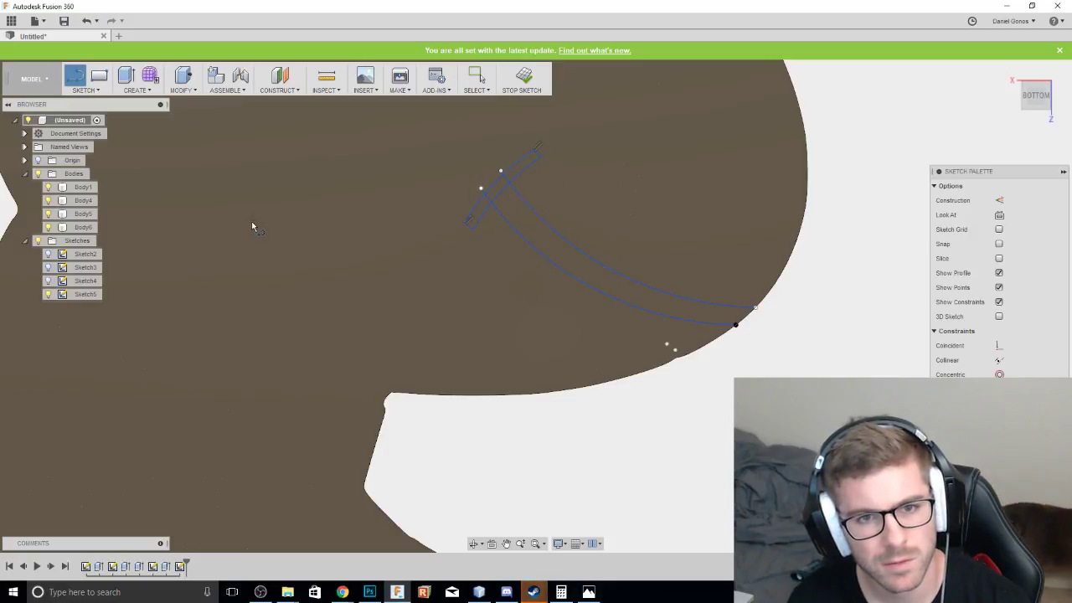
{"action": "key", "text": "Escape"}
Extrude the four profiles of the mouth band and its corner strip 3 mm as a new body.
{"action": "scroll", "coordinate": [331, 177], "scroll_direction": "up", "scroll_amount": 2}
{"action": "scroll", "coordinate": [434, 231], "scroll_direction": "down", "scroll_amount": 5}
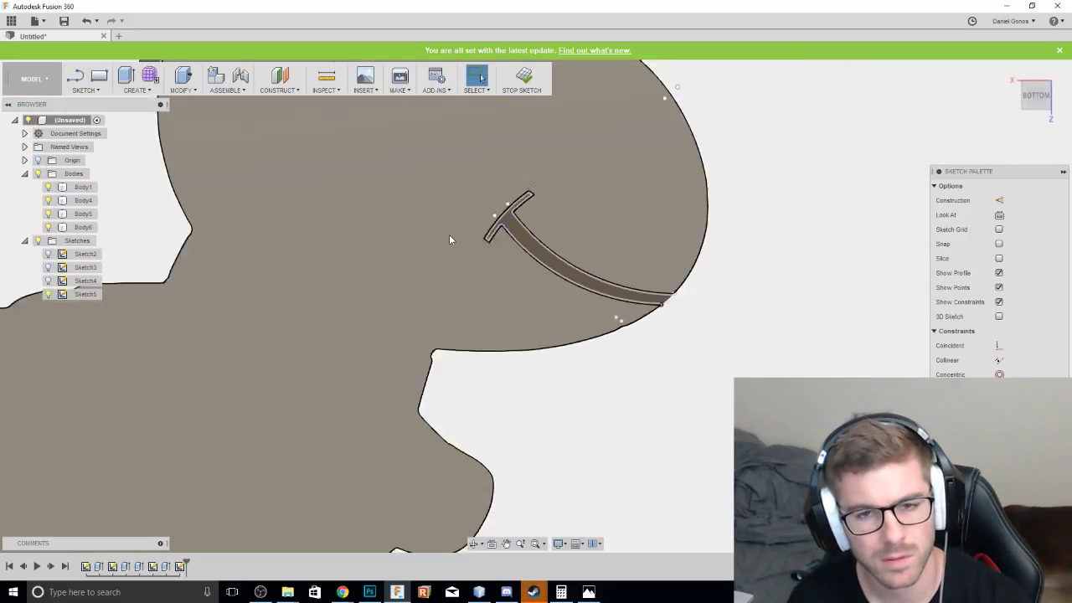
{"action": "mouse_move", "coordinate": [619, 279]}
{"action": "middle_mouse_down"}
{"action": "mouse_move", "coordinate": [570, 246]}
{"action": "mouse_move", "coordinate": [658, 313]}
{"action": "middle_mouse_up"}
{"action": "scroll", "coordinate": [584, 266], "scroll_direction": "down", "scroll_amount": 2}
{"action": "scroll", "coordinate": [653, 313], "scroll_direction": "down", "scroll_amount": 1}
{"action": "scroll", "coordinate": [578, 285], "scroll_direction": "up", "scroll_amount": 3}
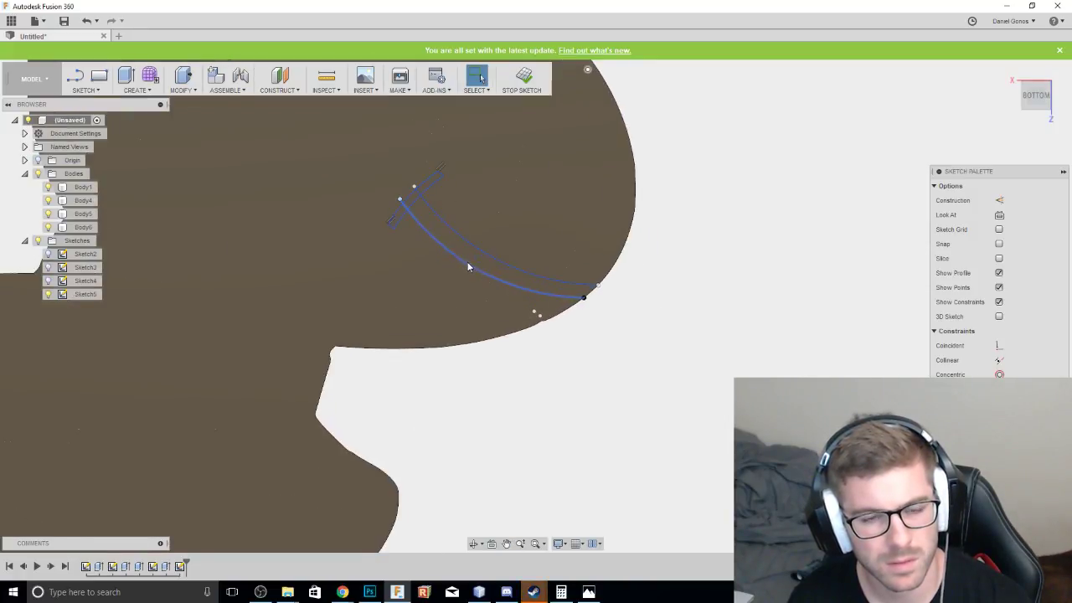
{"action": "scroll", "coordinate": [461, 242], "scroll_direction": "up", "scroll_amount": 3}
{"action": "left_click", "coordinate": [454, 239]}
{"action": "scroll", "coordinate": [440, 213], "scroll_direction": "up", "scroll_amount": 5}
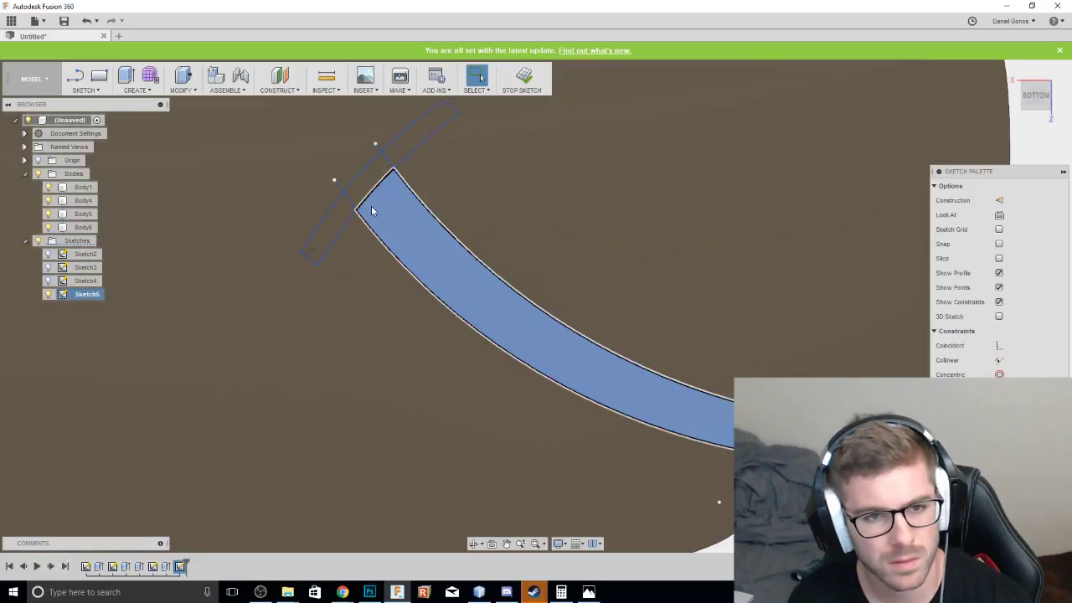
{"action": "left_click", "coordinate": [365, 187]}
{"action": "left_click", "coordinate": [342, 222]}
{"action": "left_click", "coordinate": [400, 151]}
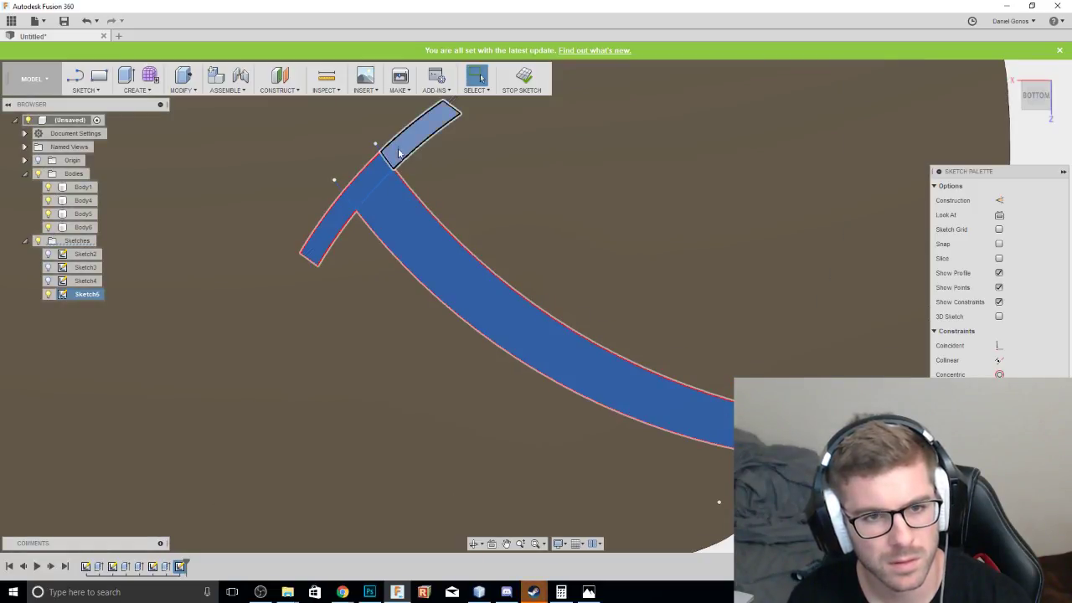
{"action": "right_click", "coordinate": [411, 216]}
{"action": "left_click", "coordinate": [395, 265]}
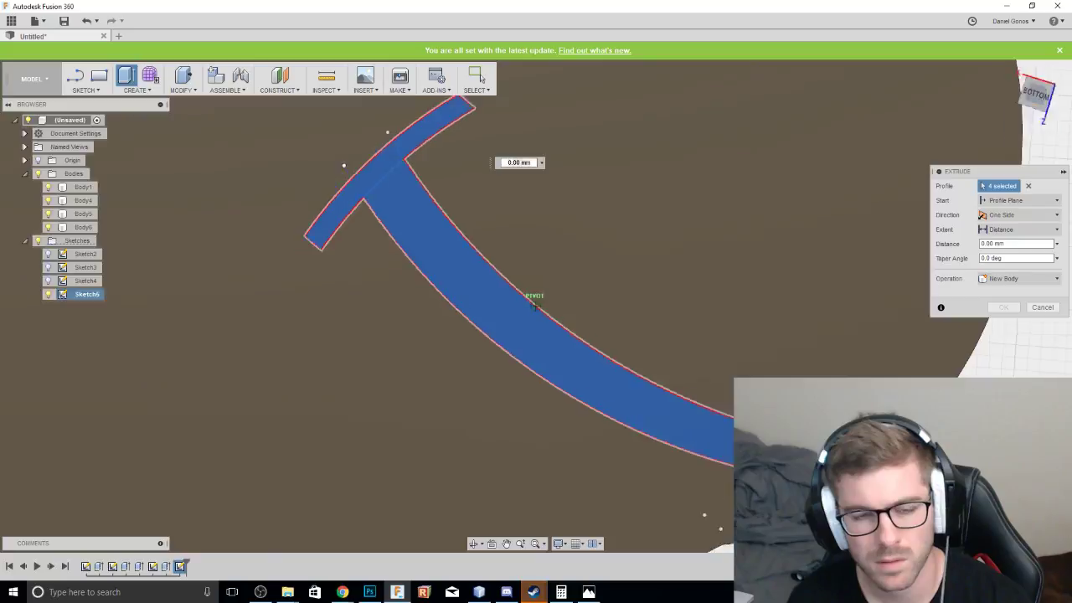
{"action": "middle_click_drag", "start_coordinate": [535, 306], "coordinate": [592, 227], "text": "shift"}
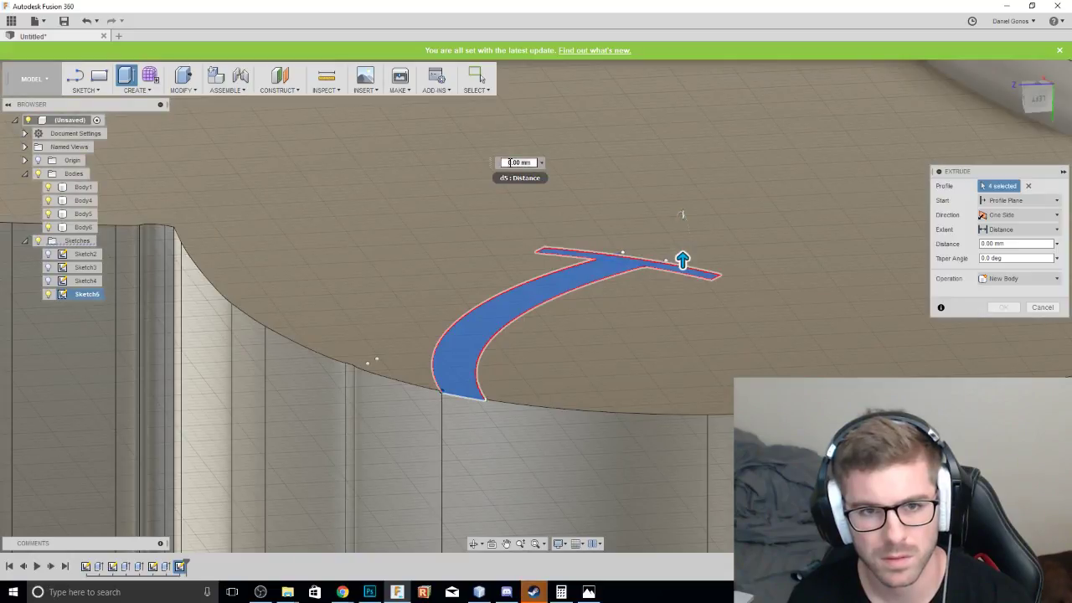
{"action": "left_click", "coordinate": [515, 162]}
{"action": "key", "text": "Return"}
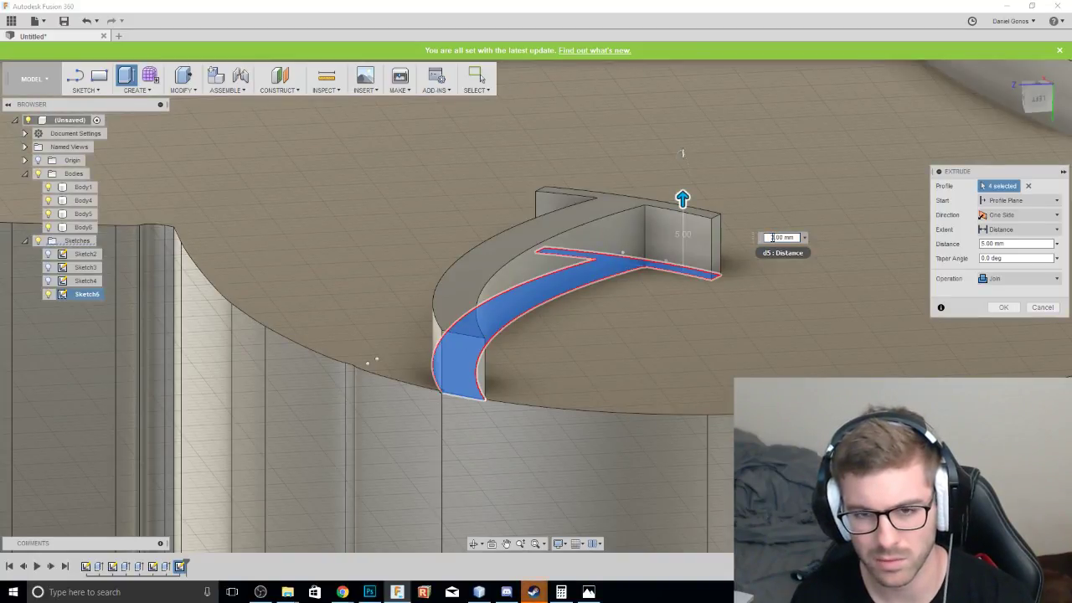
{"action": "type", "text": "3"}
{"action": "key", "text": "Return"}
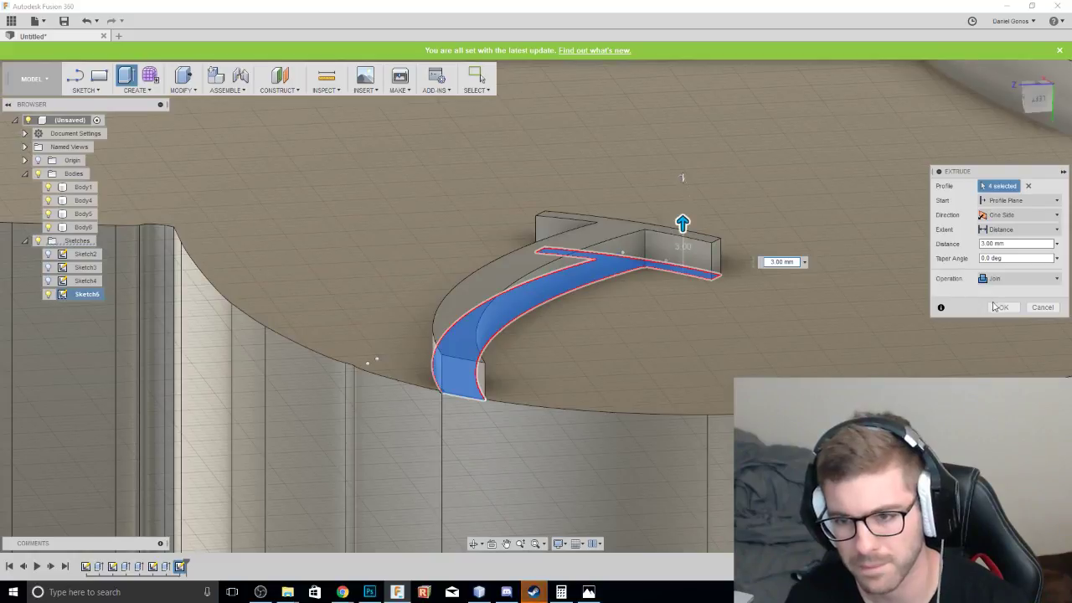
{"action": "left_click", "coordinate": [1007, 279]}
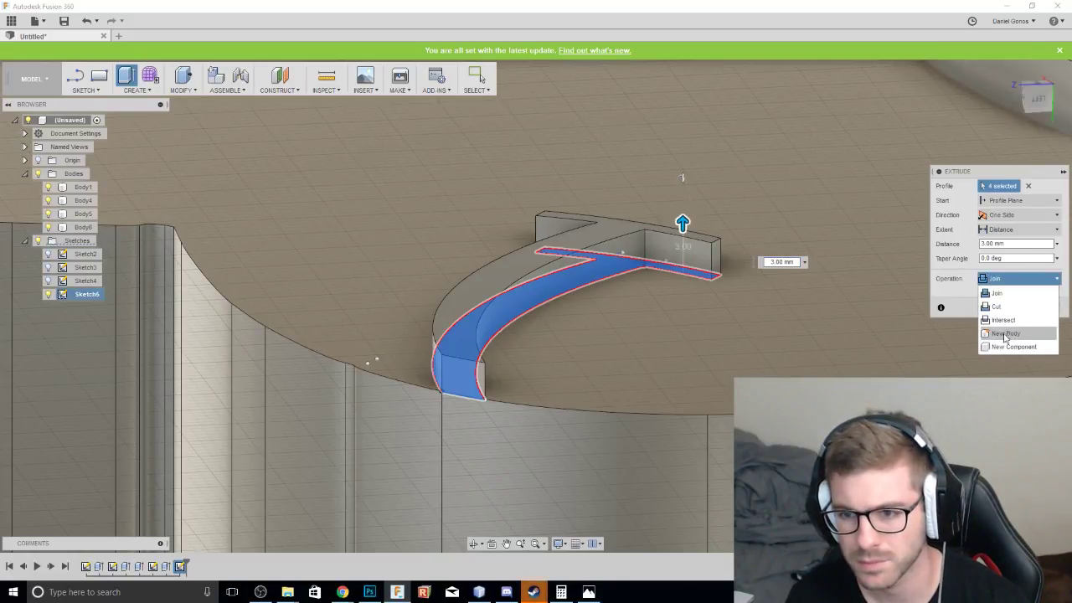
{"action": "left_click", "coordinate": [1002, 324]}
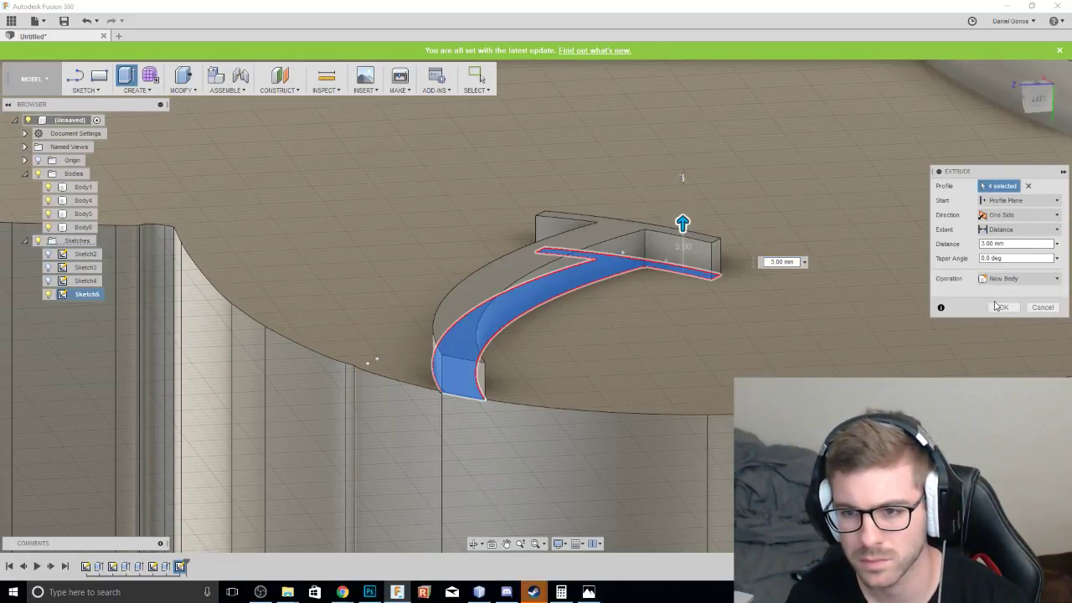
{"action": "left_click", "coordinate": [999, 308]}
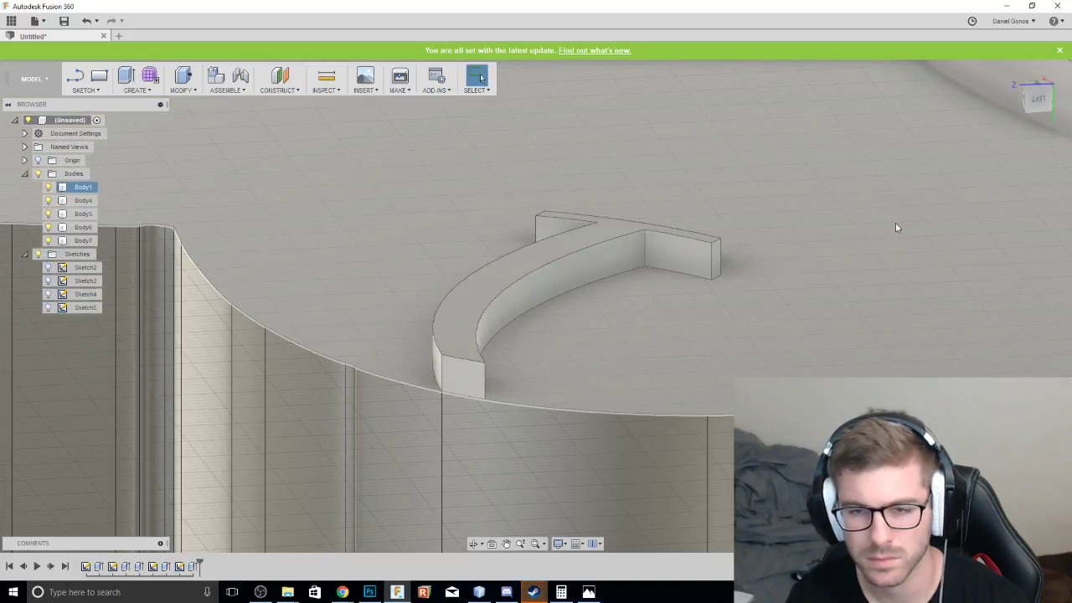
Examine the whole dinosaur from the bottom view and identify Body6 by hiding and showing it.
{"action": "left_click_drag", "start_coordinate": [1036, 97], "coordinate": [1018, 83]}
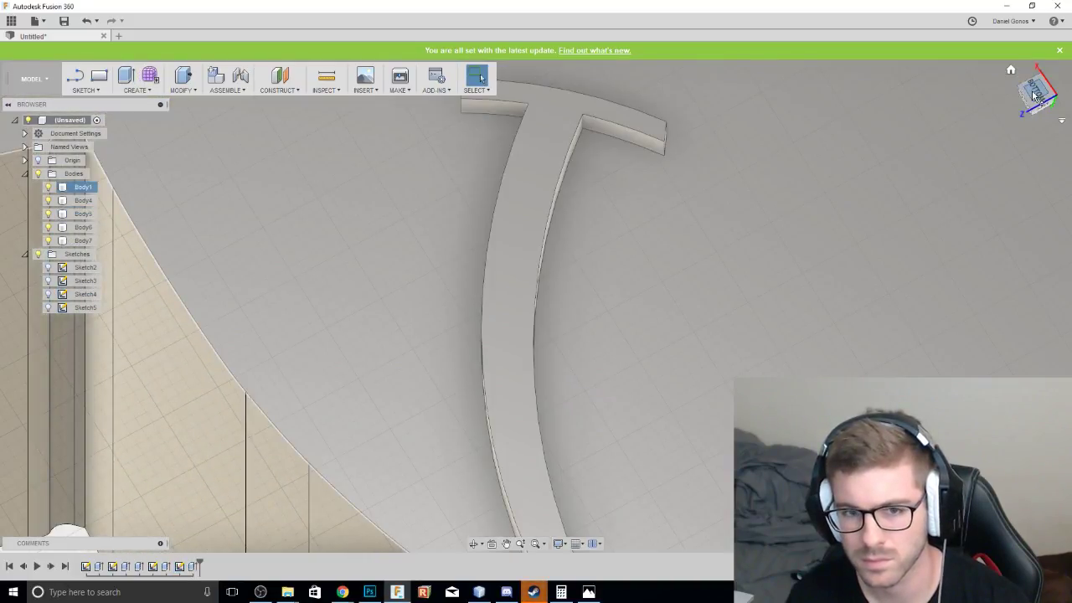
{"action": "left_click", "coordinate": [1031, 89]}
{"action": "left_click", "coordinate": [1062, 77]}
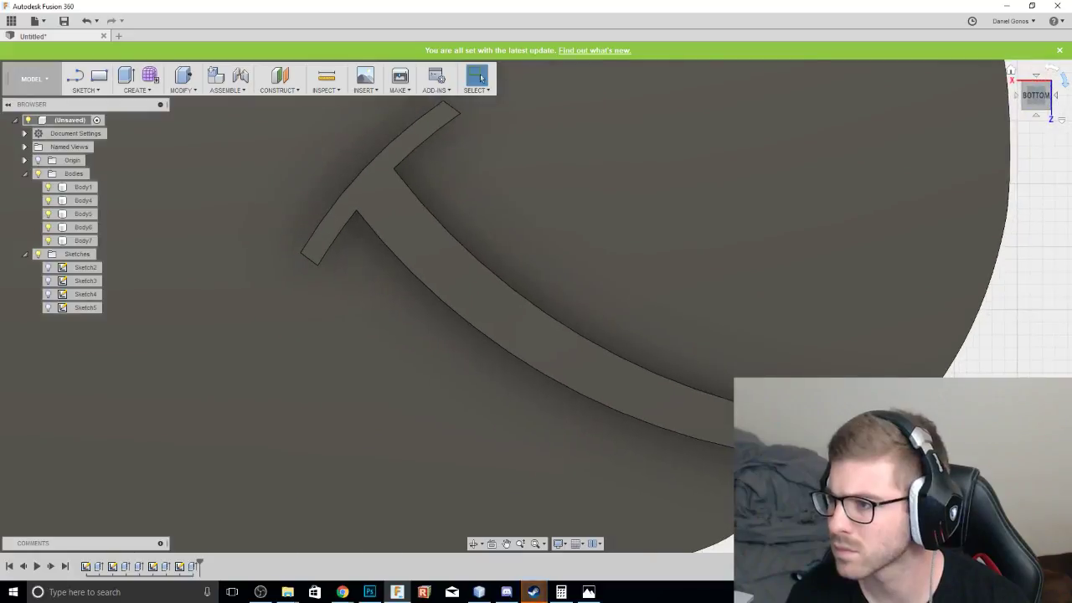
{"action": "scroll", "coordinate": [613, 155], "scroll_direction": "up", "scroll_amount": 3}
{"action": "scroll", "coordinate": [703, 161], "scroll_direction": "down", "scroll_amount": 5}
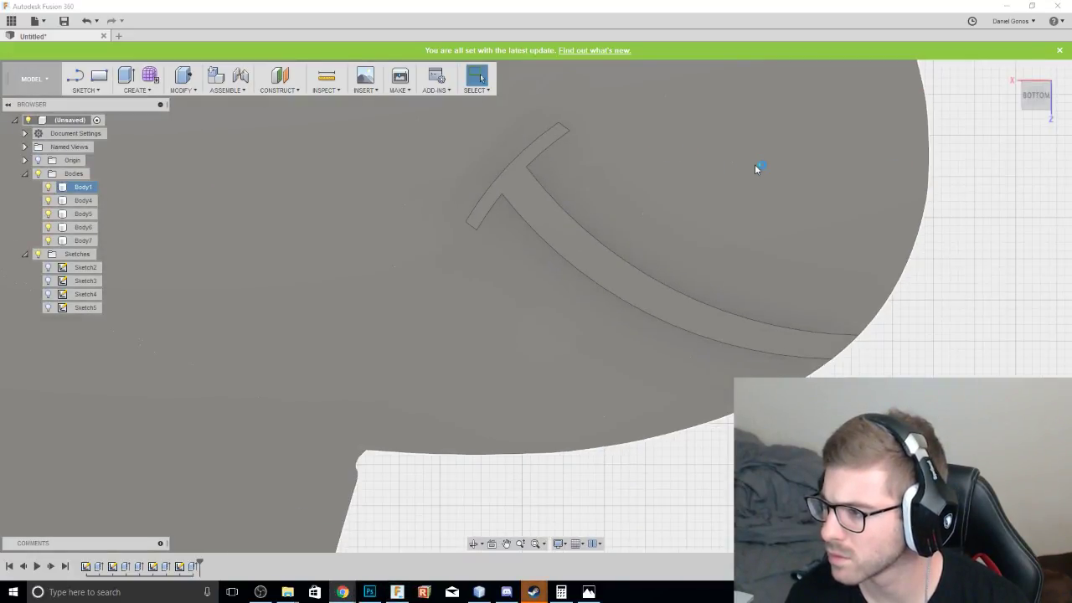
{"action": "scroll", "coordinate": [754, 165], "scroll_direction": "down", "scroll_amount": 12}
{"action": "scroll", "coordinate": [892, 174], "scroll_direction": "down", "scroll_amount": 1}
{"action": "middle_click_drag", "start_coordinate": [892, 174], "coordinate": [729, 251]}
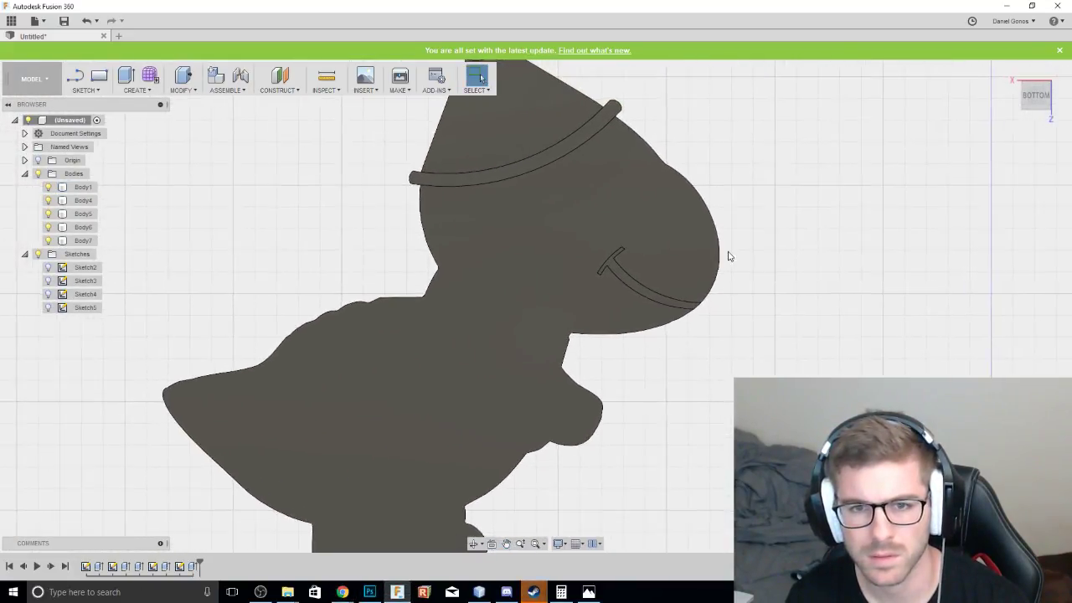
{"action": "scroll", "coordinate": [728, 256], "scroll_direction": "down", "scroll_amount": 2}
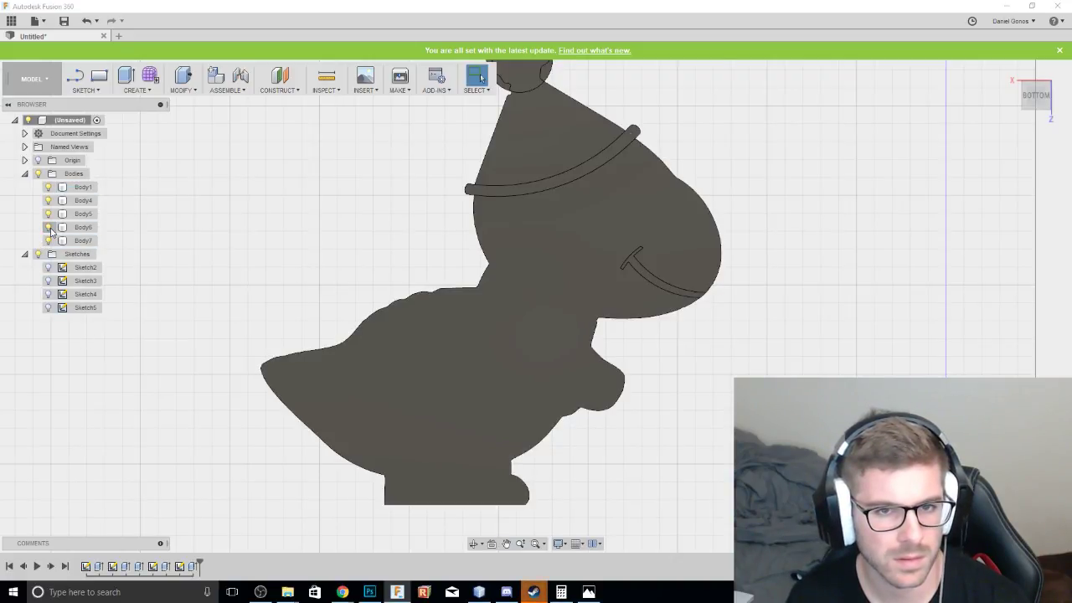
{"action": "left_click", "coordinate": [49, 228]}
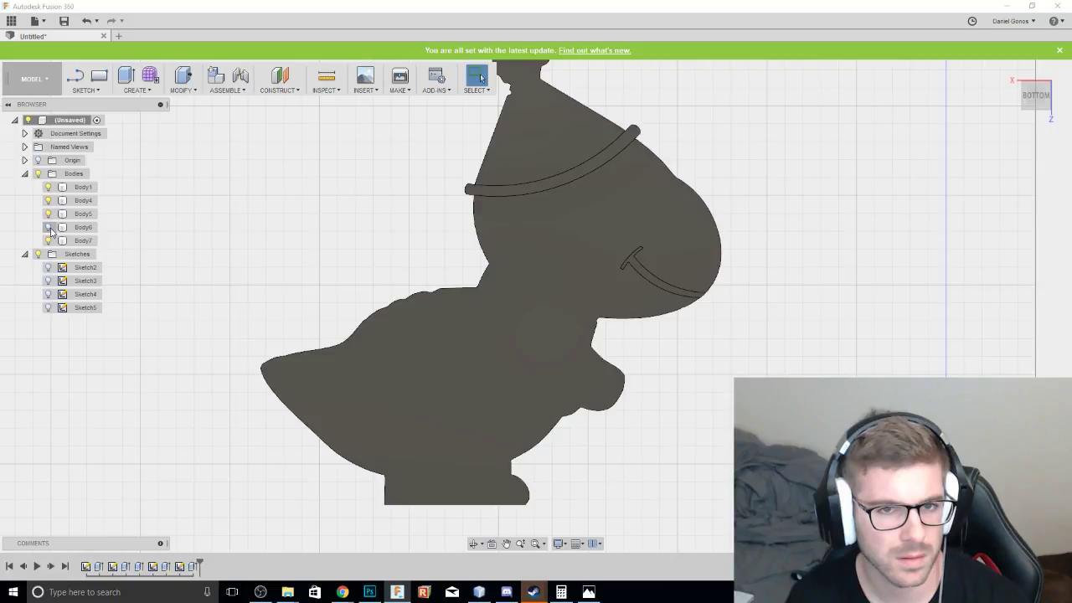
{"action": "left_click", "coordinate": [48, 228]}
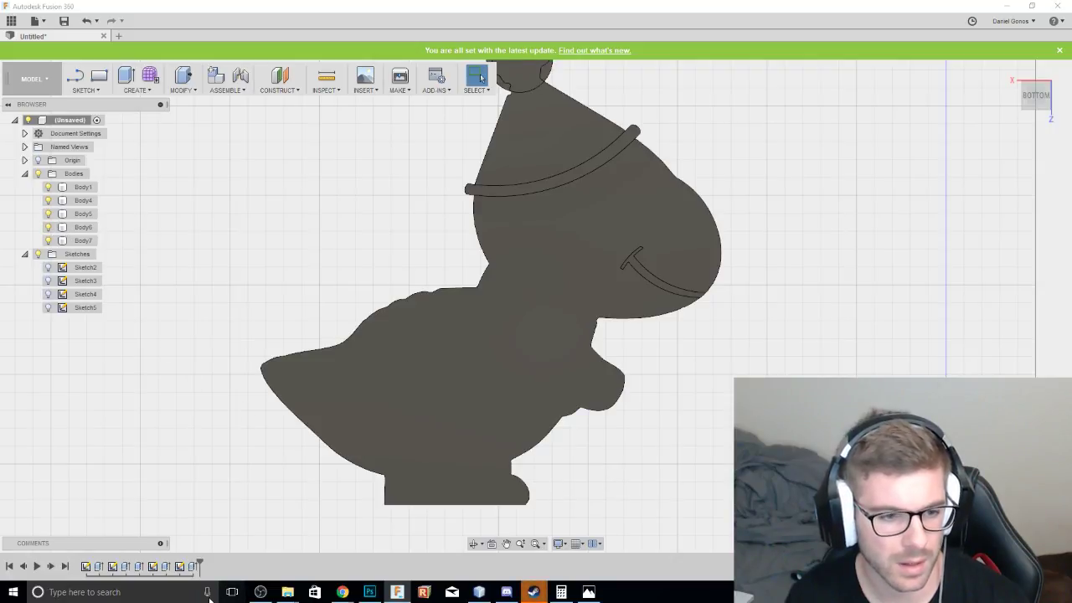
Edit the pompom's extrusion and set its operation to Join so it merges with the dinosaur body.
{"action": "double_click", "coordinate": [166, 569]}
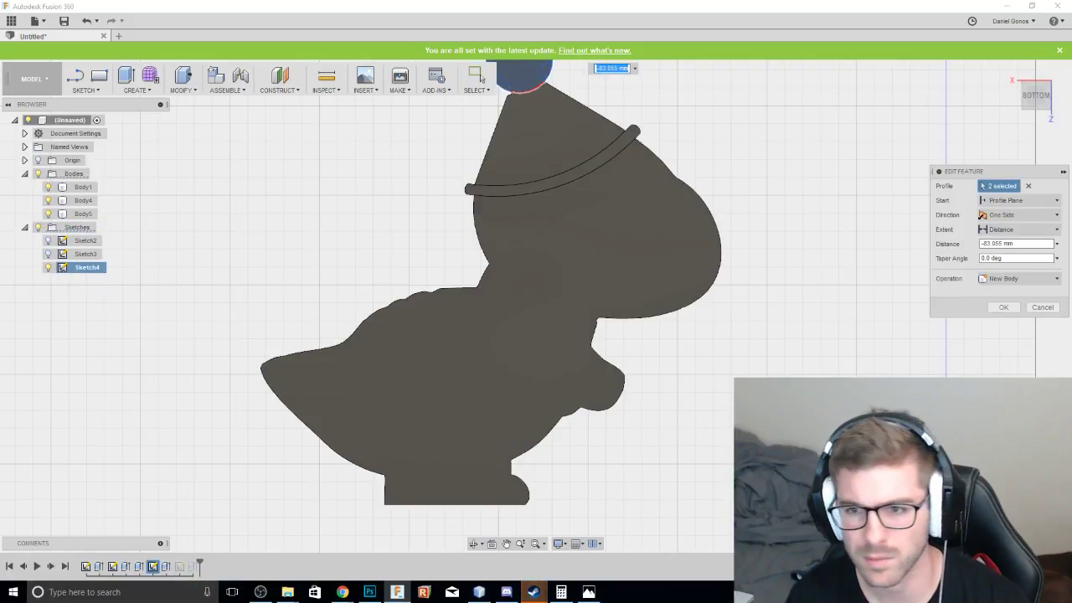
{"action": "left_click", "coordinate": [1009, 279]}
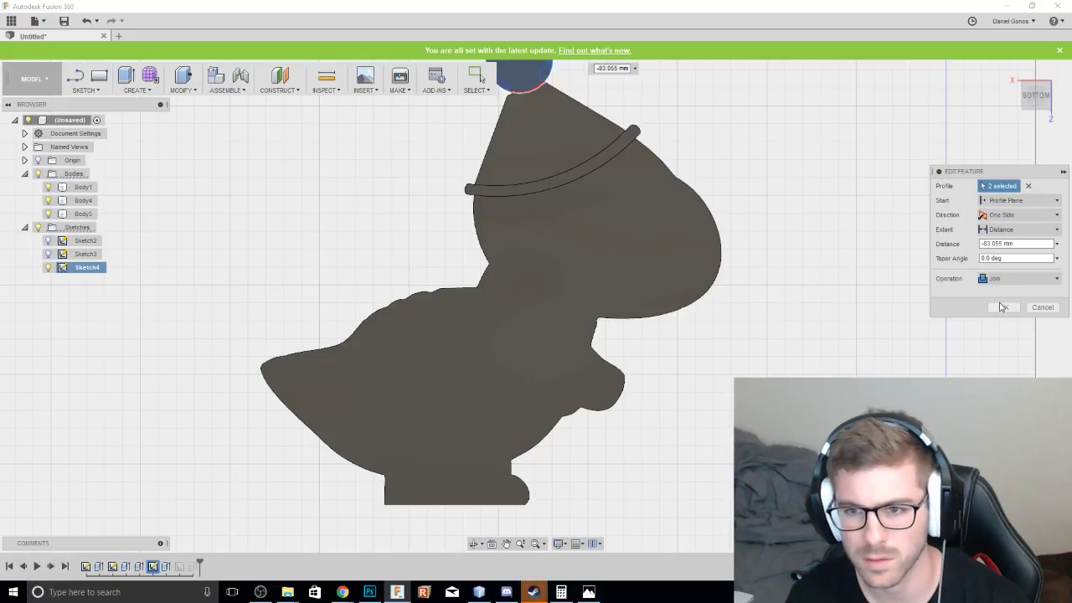
{"action": "left_click", "coordinate": [1002, 307]}
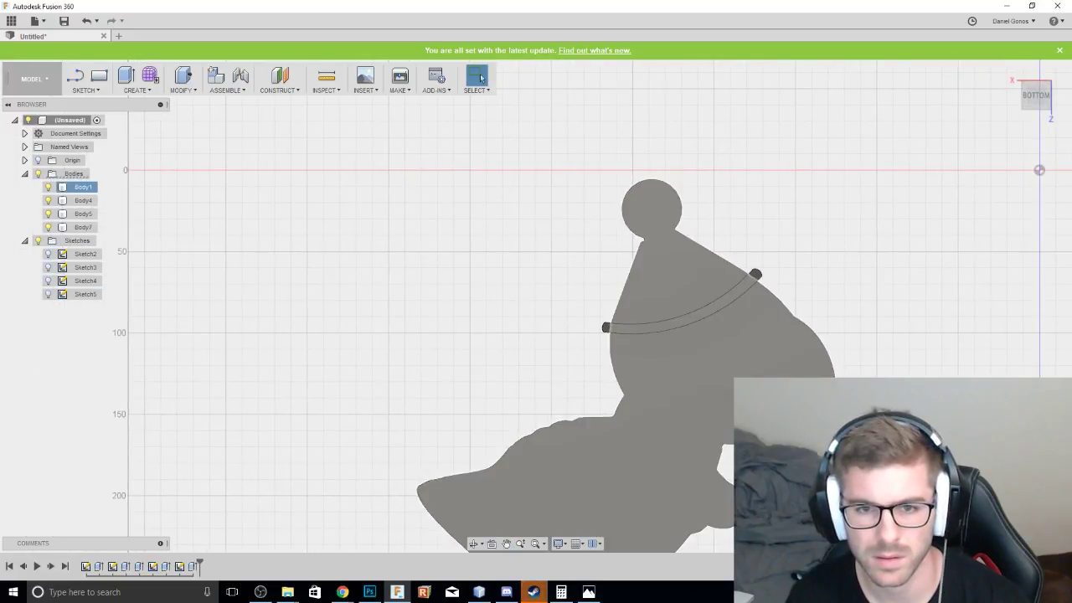
Toggle the visibility of individual bodies, leave the main dinosaur body hidden, and inspect the separate hat band and mouth bodies.
{"action": "scroll", "coordinate": [716, 281], "scroll_direction": "up", "scroll_amount": 3}
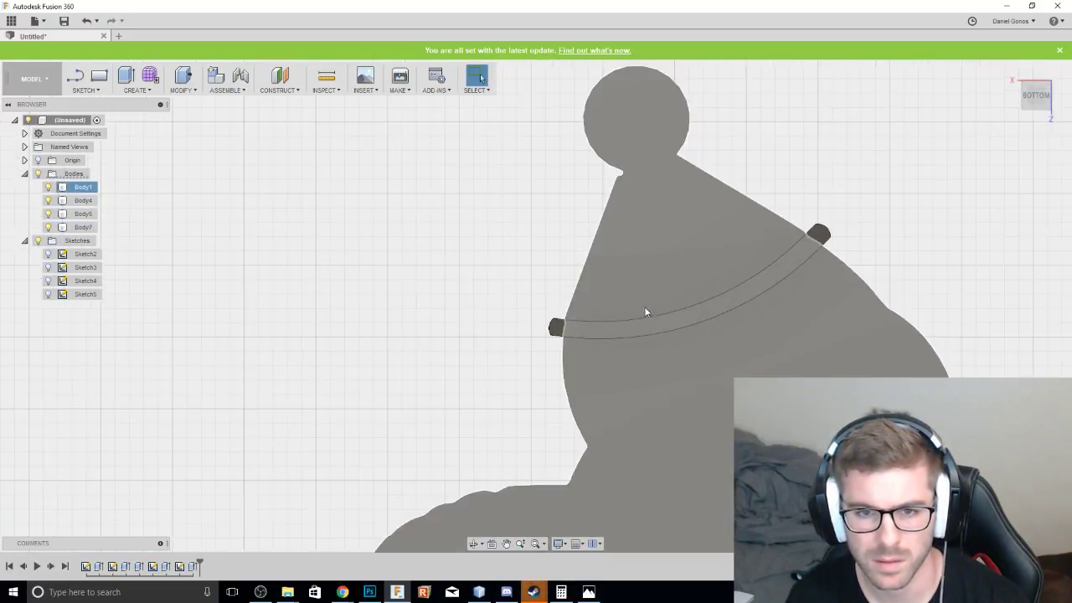
{"action": "scroll", "coordinate": [950, 412], "scroll_direction": "down", "scroll_amount": 3}
{"action": "middle_click_drag", "start_coordinate": [933, 368], "coordinate": [670, 195]}
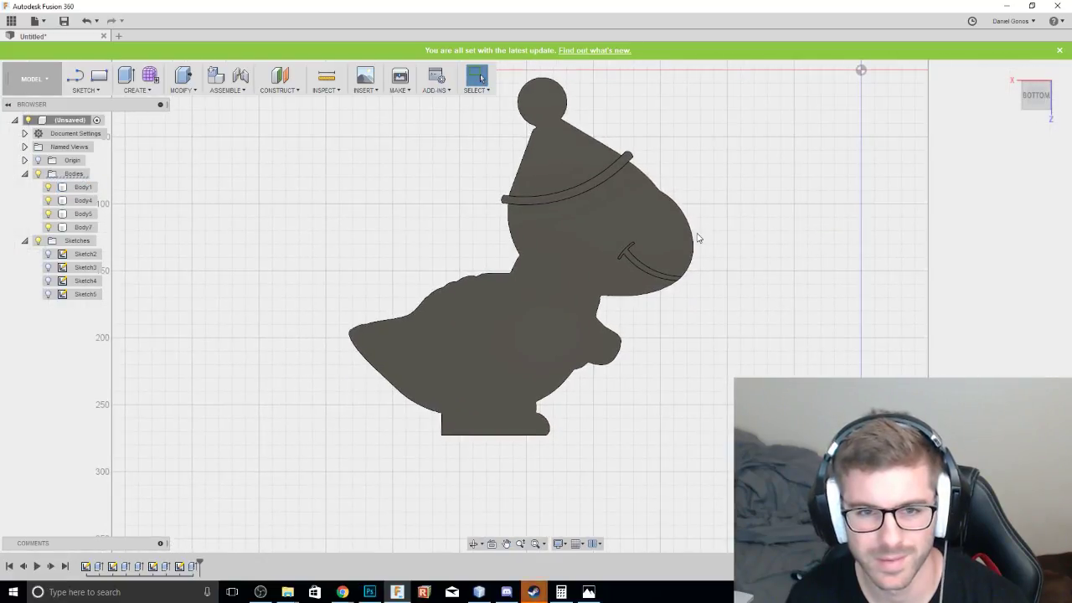
{"action": "left_click", "coordinate": [48, 228]}
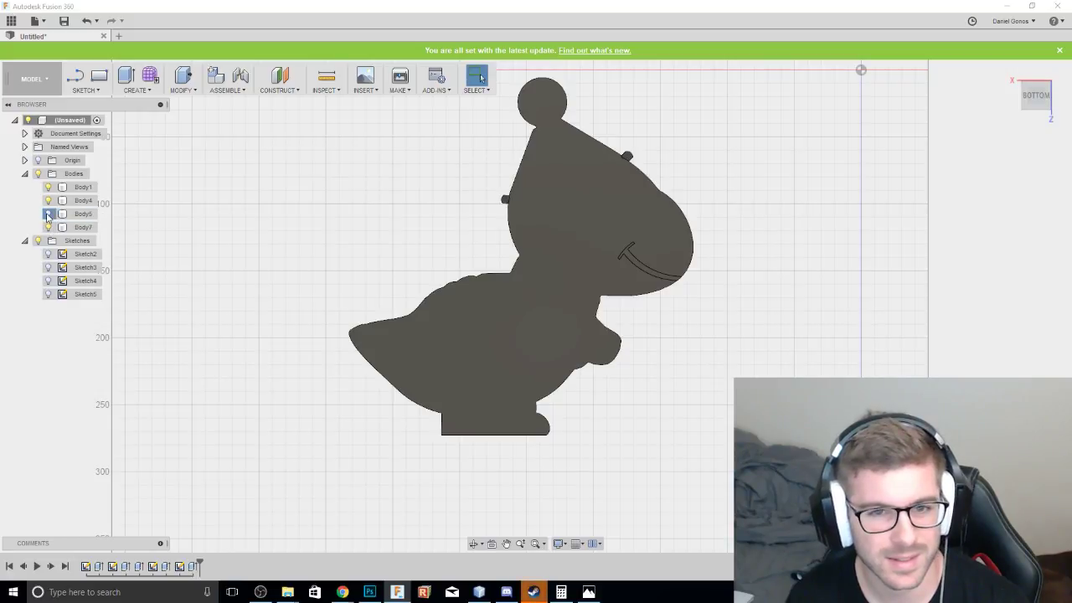
{"action": "left_click", "coordinate": [49, 200]}
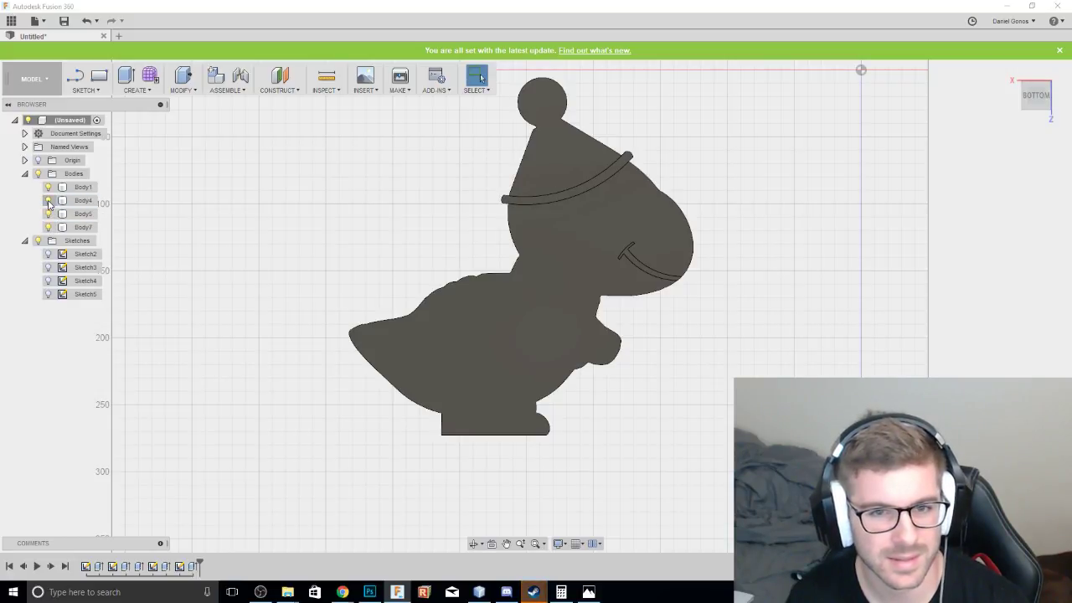
{"action": "left_click", "coordinate": [49, 188]}
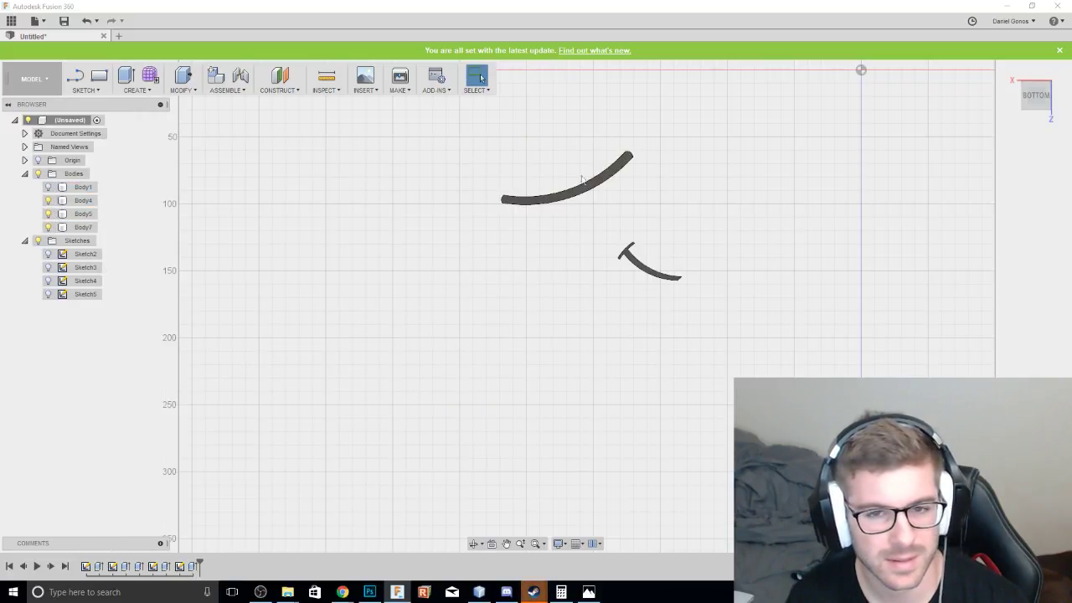
{"action": "left_click_drag", "start_coordinate": [1023, 87], "coordinate": [737, 311]}
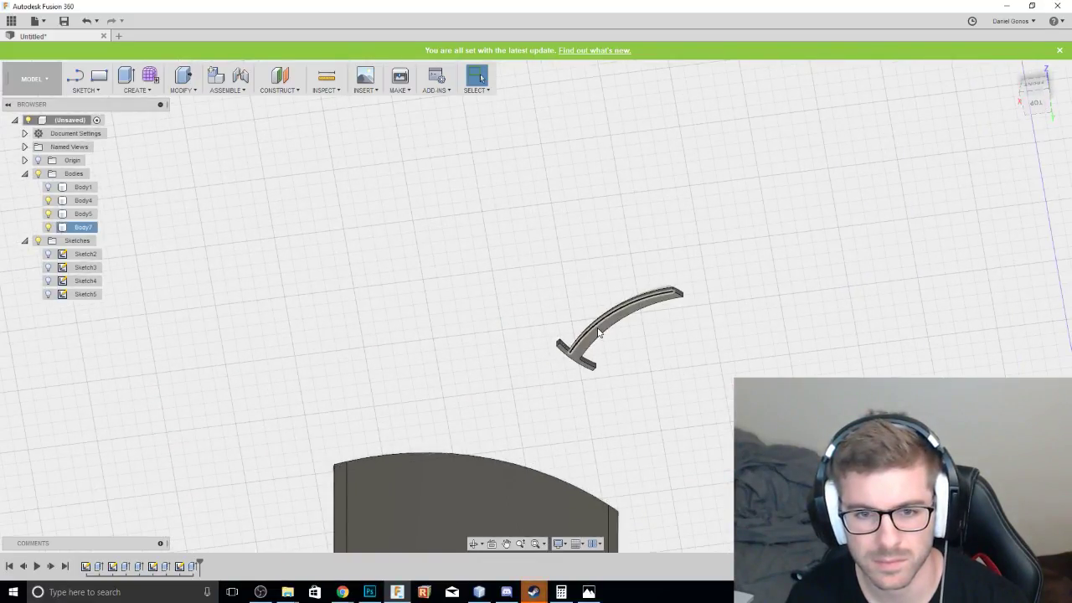
Extrude the mouth's face about 86.5 mm with Join through the dinosaur's thickness, slightly past the far side, with the main body shown.
{"action": "right_click", "coordinate": [602, 332]}
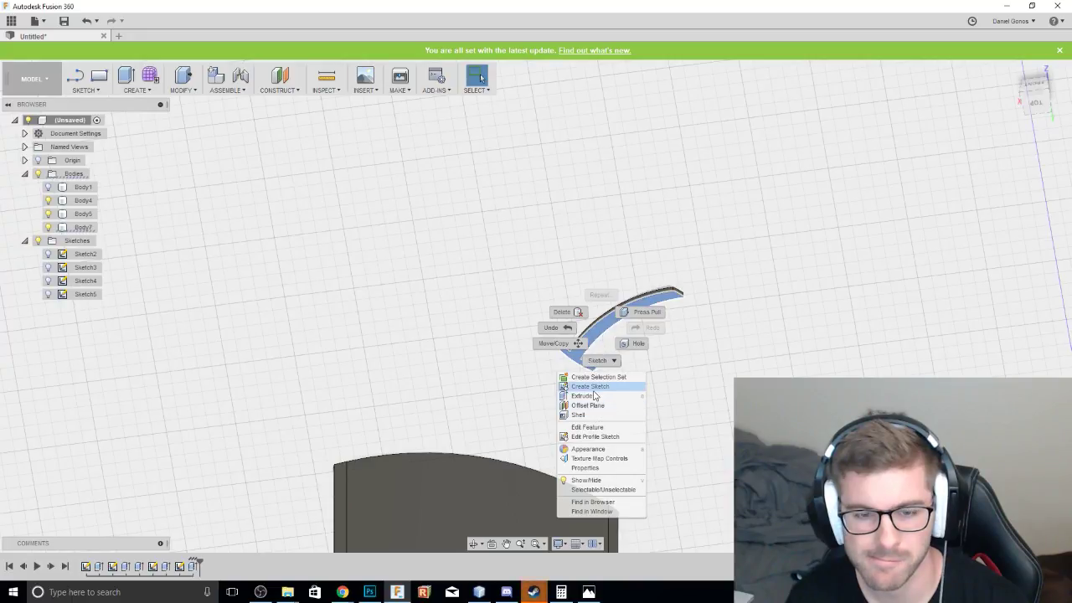
{"action": "left_click", "coordinate": [596, 391]}
{"action": "left_click_drag", "start_coordinate": [603, 340], "coordinate": [601, 472]}
{"action": "left_click", "coordinate": [1035, 102]}
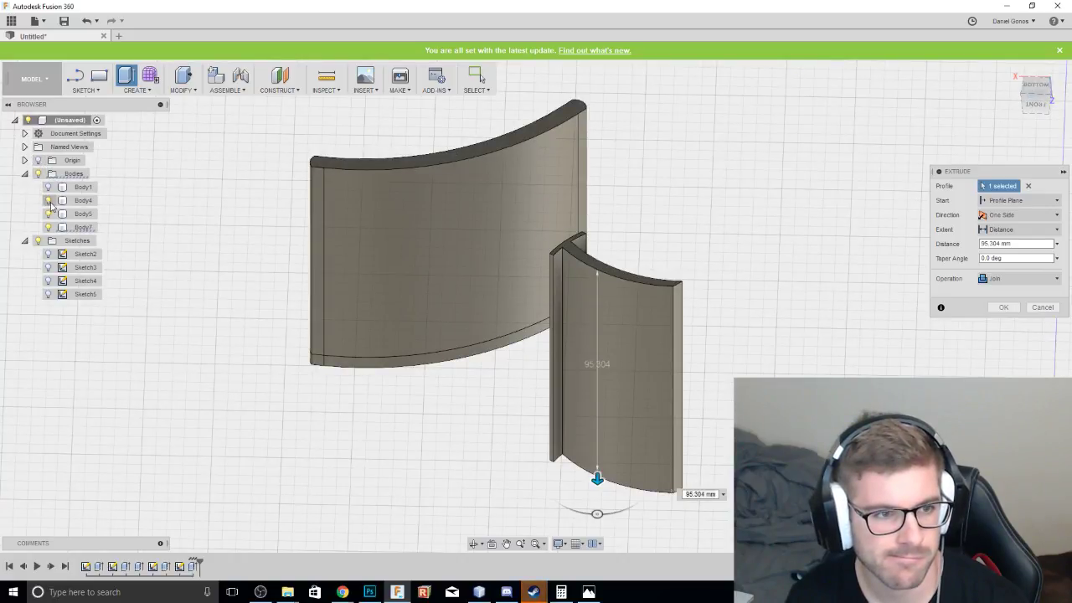
{"action": "left_click", "coordinate": [48, 201]}
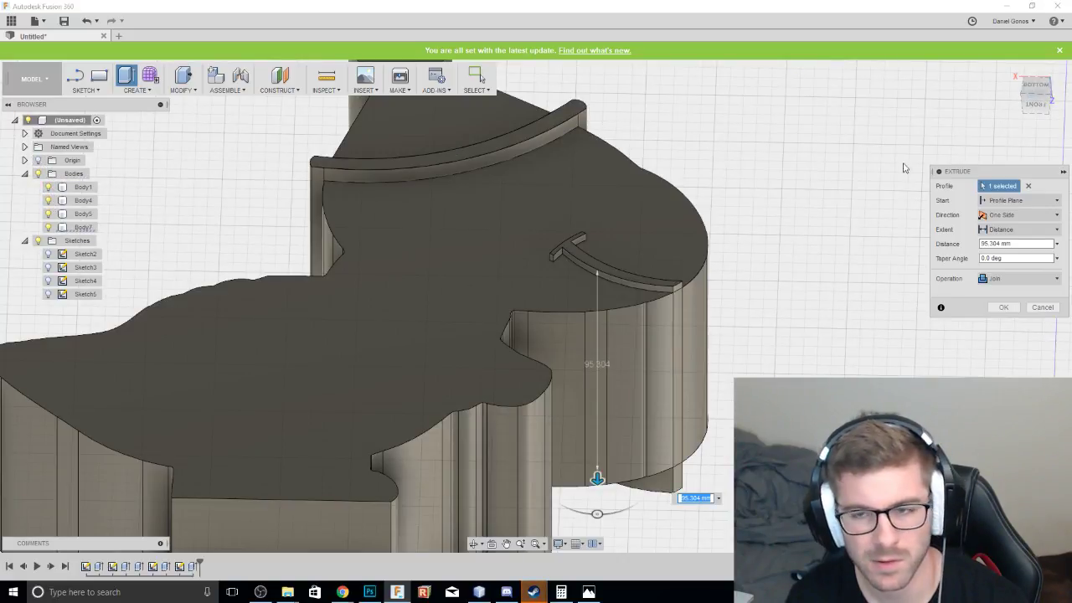
{"action": "left_click", "coordinate": [1025, 104]}
{"action": "left_click_drag", "start_coordinate": [1024, 106], "coordinate": [946, 125]}
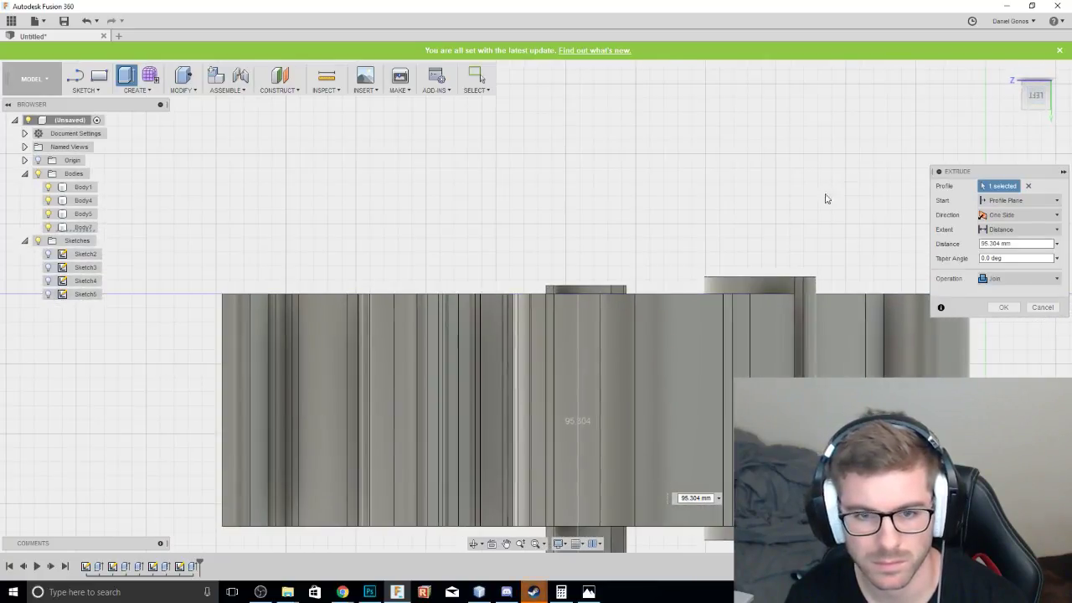
{"action": "middle_click_drag", "start_coordinate": [746, 256], "coordinate": [781, 155]}
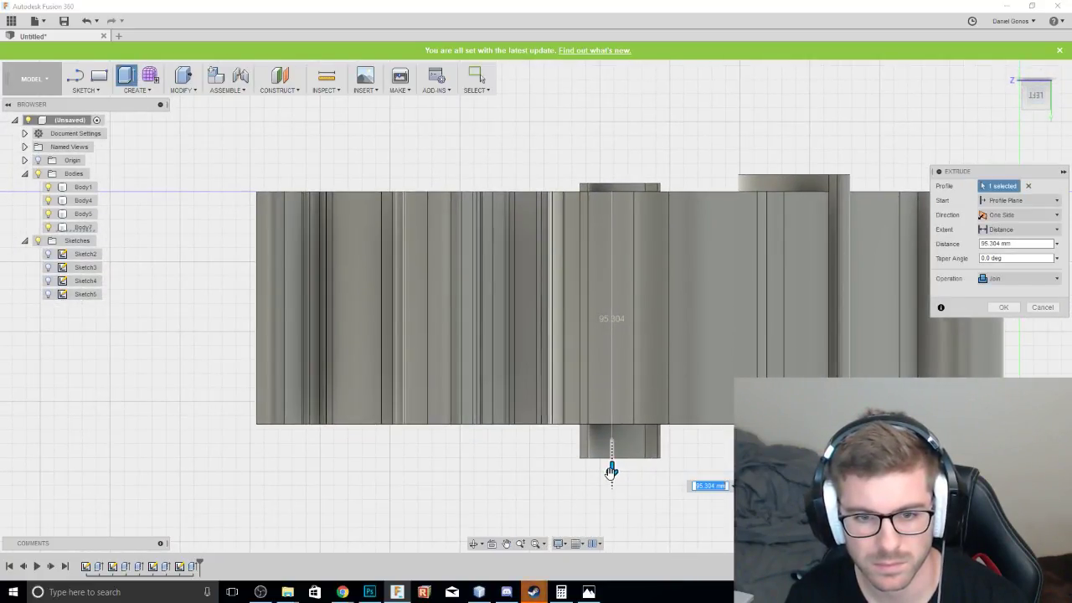
{"action": "left_click_drag", "start_coordinate": [611, 471], "coordinate": [614, 447]}
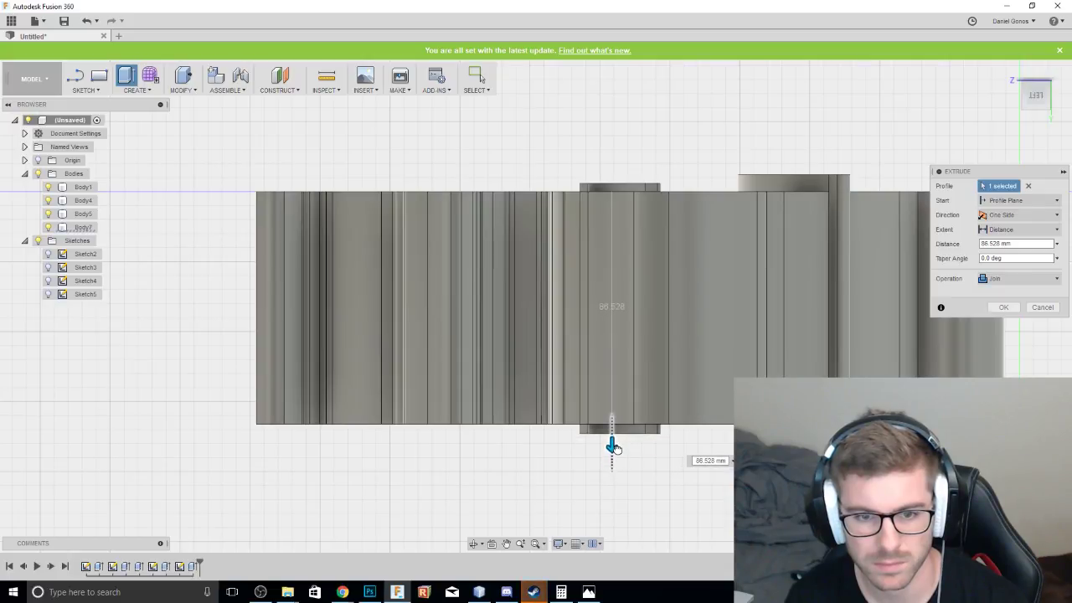
{"action": "left_click", "coordinate": [1009, 309]}
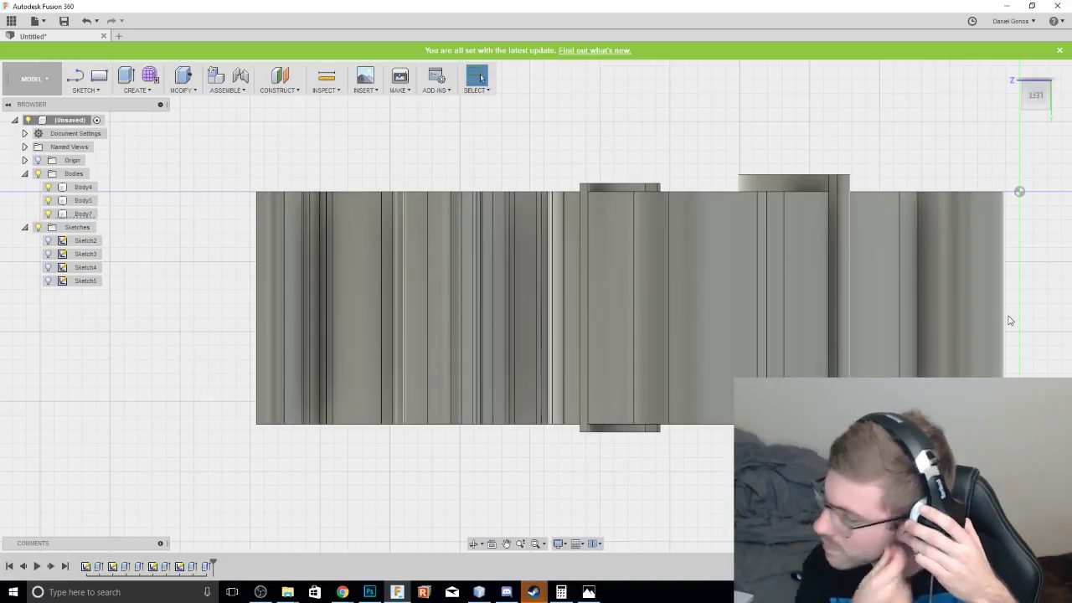
Examine the whole dinosaur at an angle and from the bottom view, and preview the reference picture open in the browser.
{"action": "left_click_drag", "start_coordinate": [1034, 102], "coordinate": [1070, 129]}
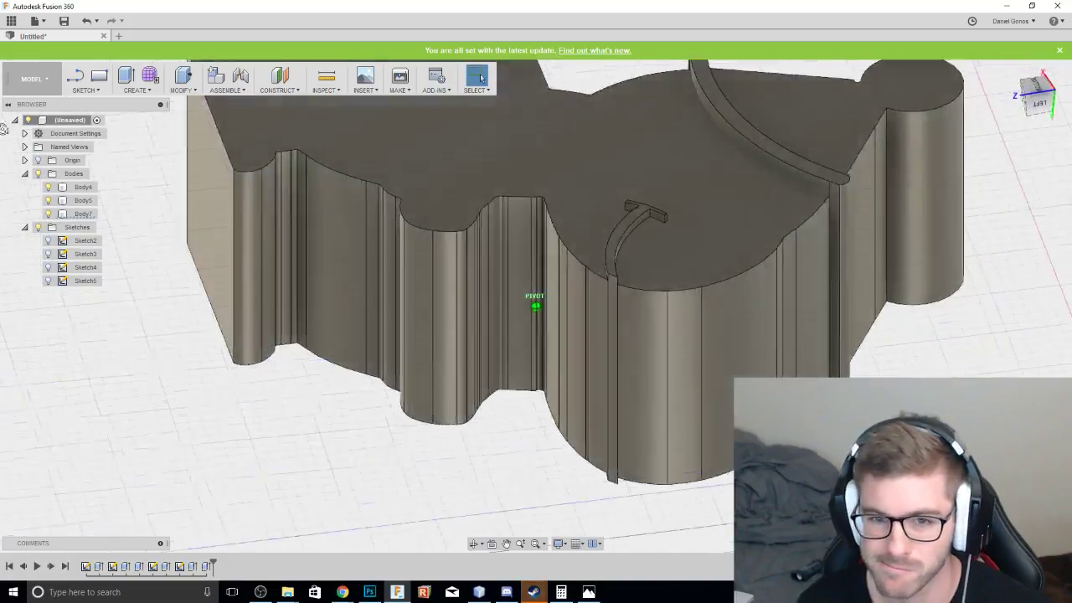
{"action": "left_click_drag", "start_coordinate": [3, 129], "coordinate": [1037, 98]}
{"action": "left_click", "coordinate": [1035, 96]}
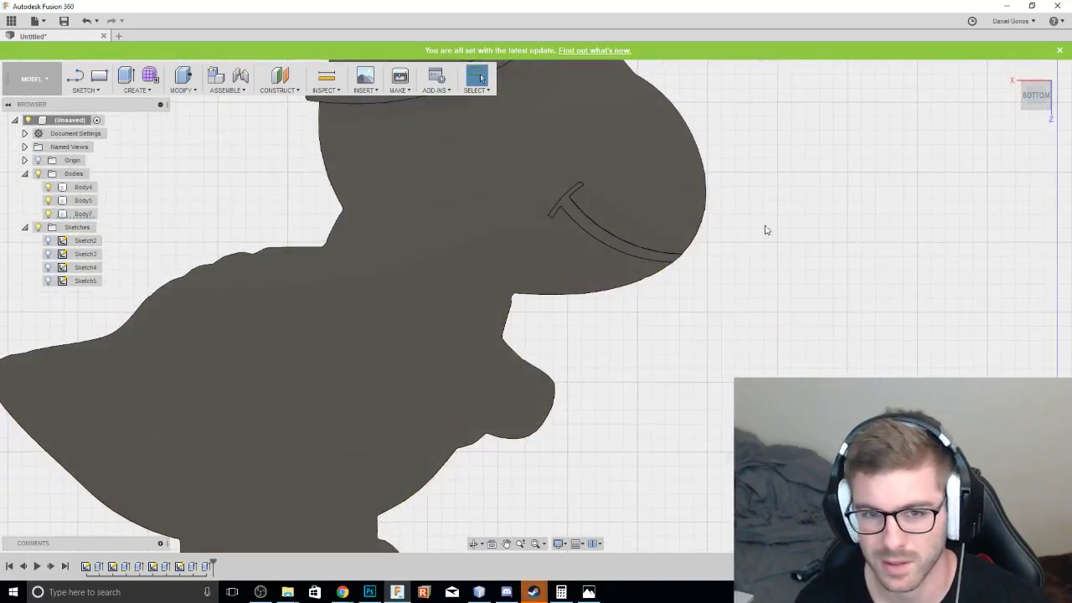
{"action": "left_click", "coordinate": [1036, 79]}
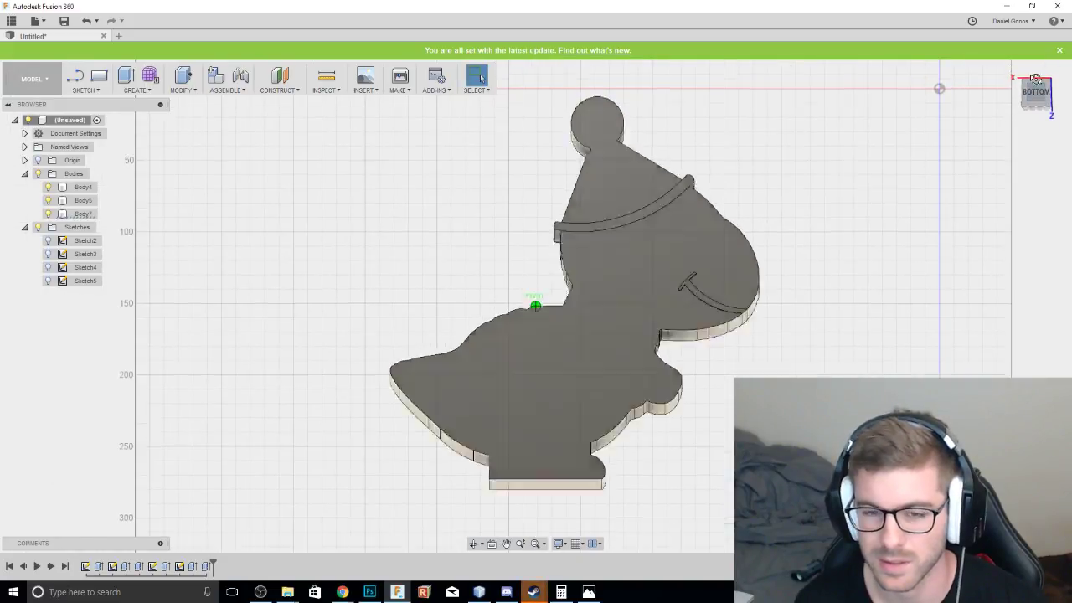
{"action": "left_click_drag", "start_coordinate": [1036, 79], "coordinate": [1034, 101]}
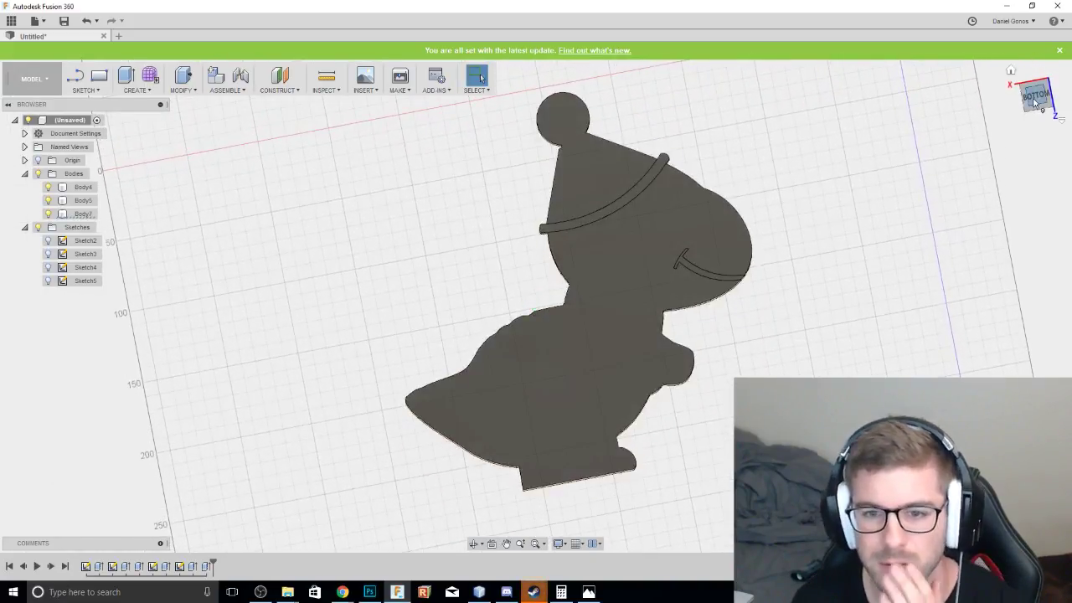
{"action": "left_click", "coordinate": [1035, 96]}
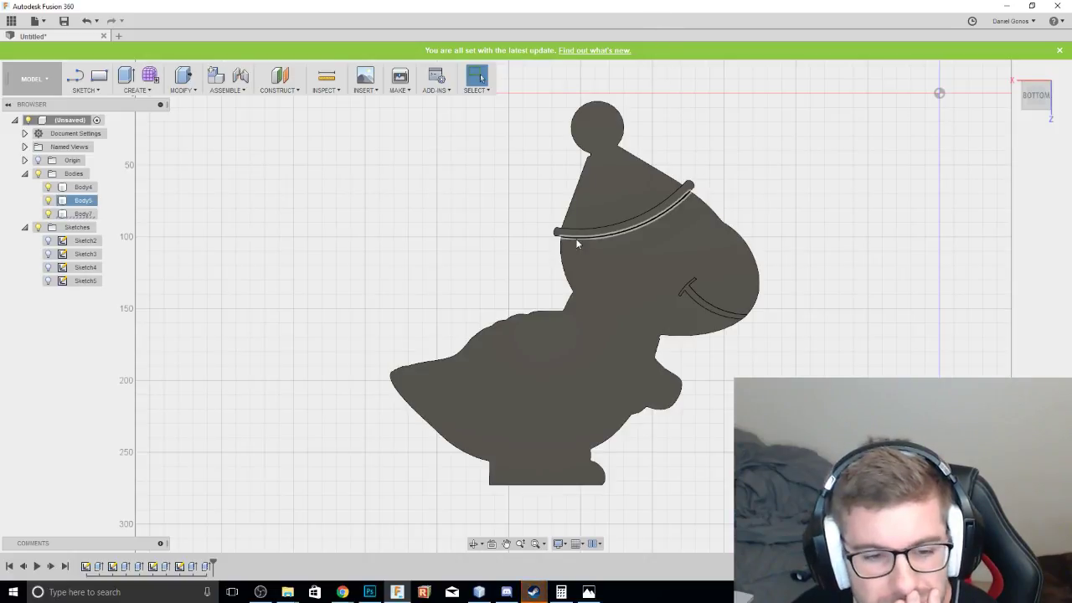
{"action": "mouse_move", "coordinate": [347, 593]}
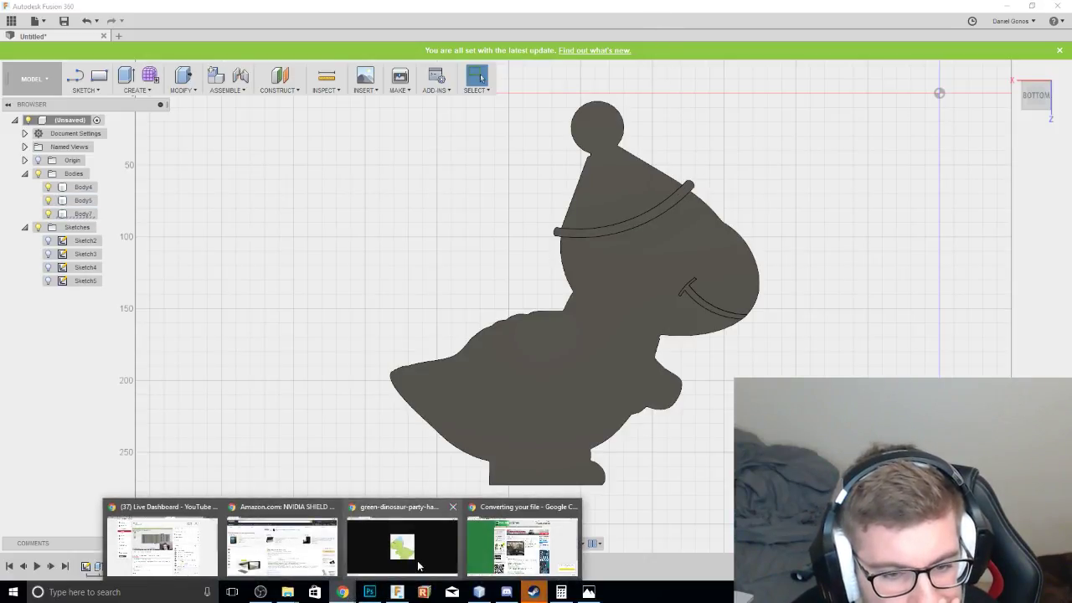
{"action": "mouse_move", "coordinate": [419, 557]}
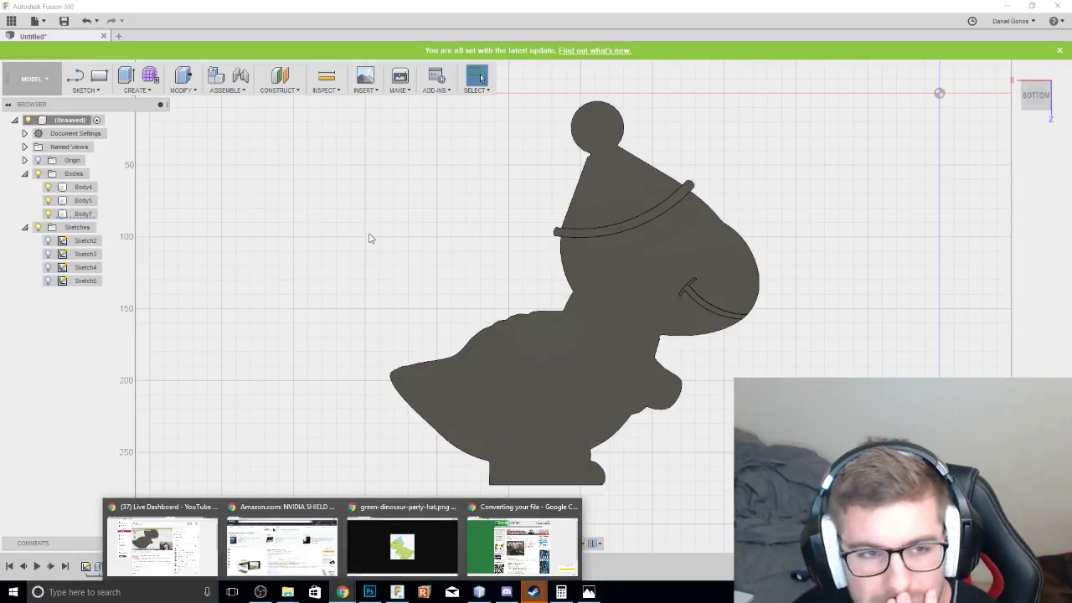
Start a new sketch for a circle on the dinosaur's large flat face seen from the bottom view.
{"action": "left_click", "coordinate": [137, 90]}
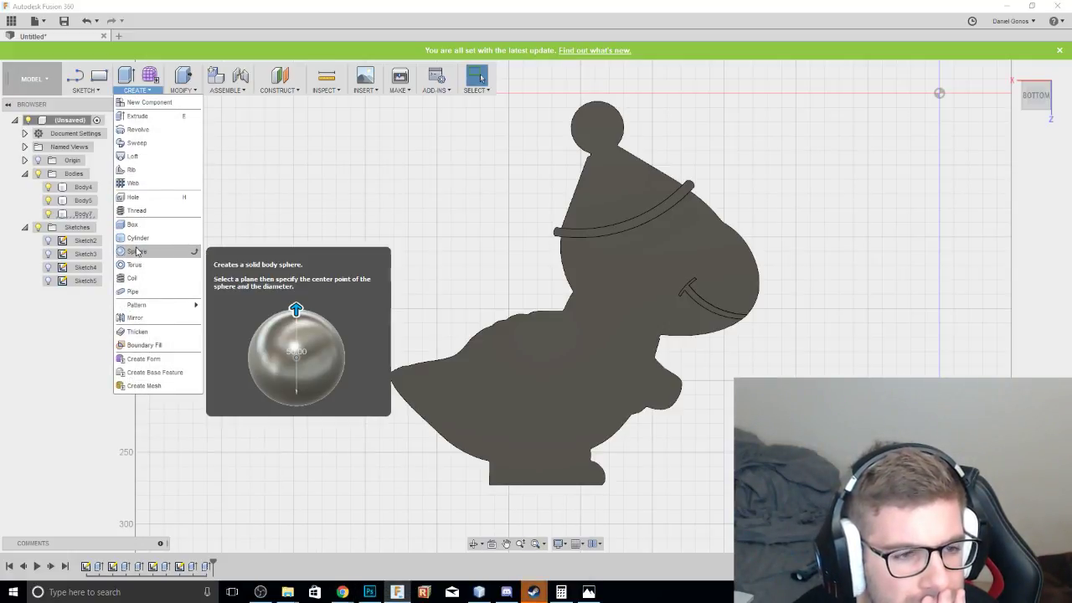
{"action": "left_click", "coordinate": [87, 91]}
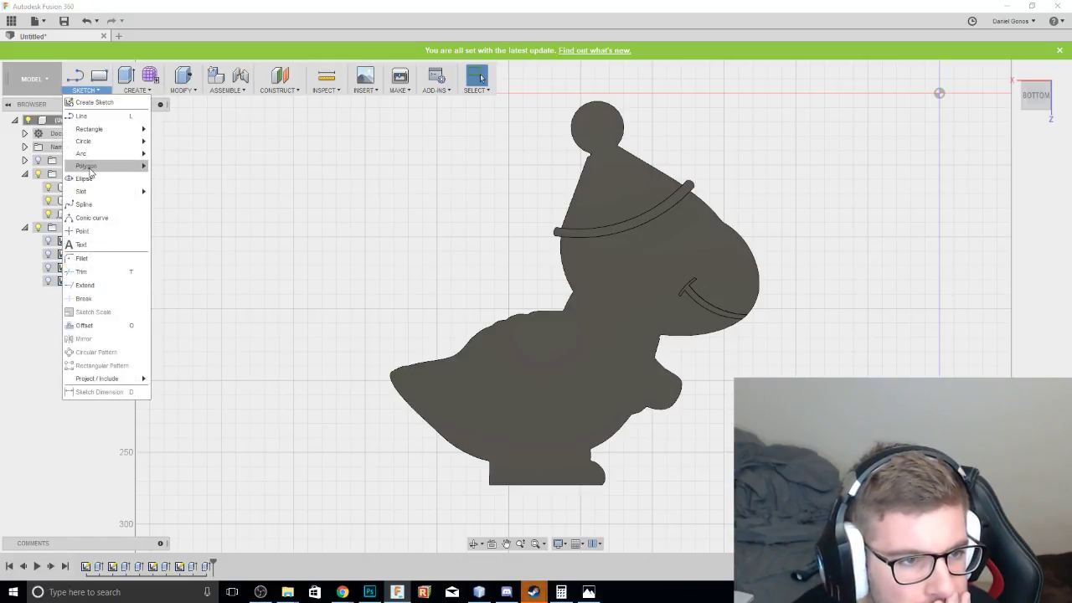
{"action": "mouse_move", "coordinate": [89, 167]}
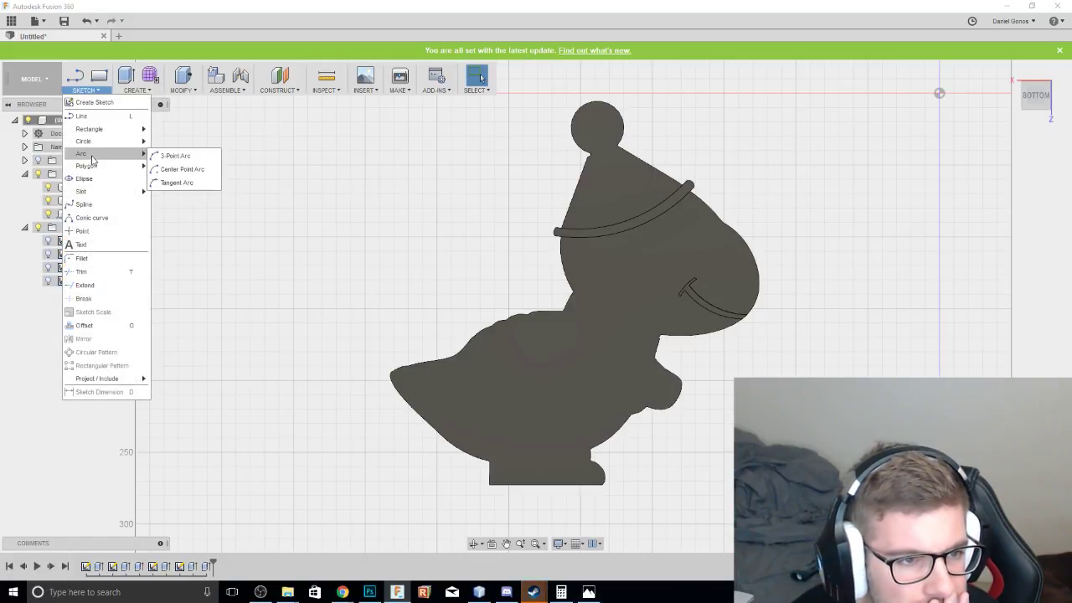
{"action": "mouse_move", "coordinate": [97, 142]}
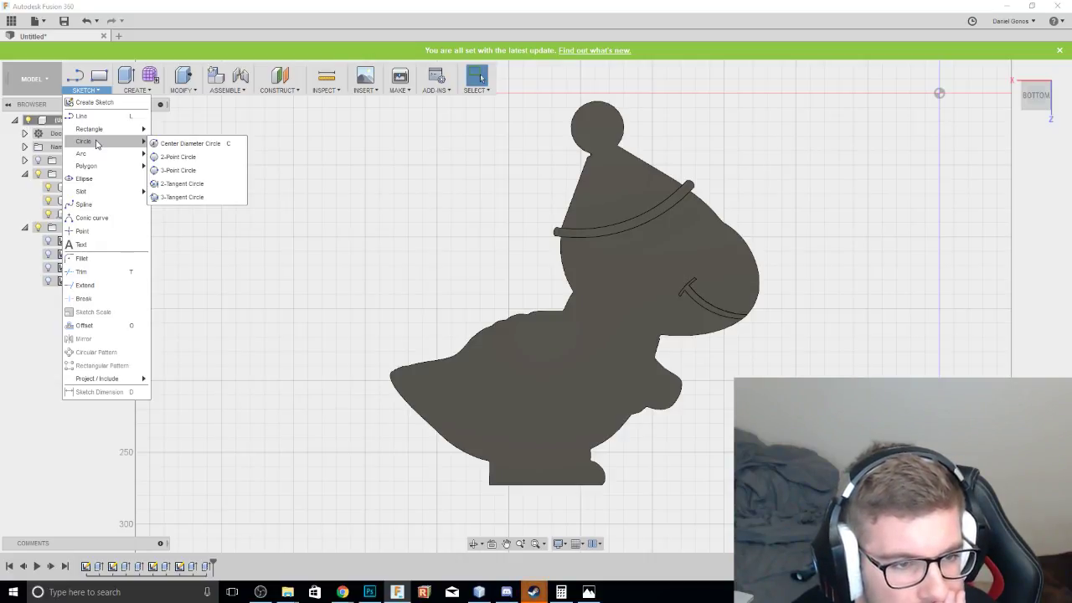
{"action": "left_click", "coordinate": [170, 170]}
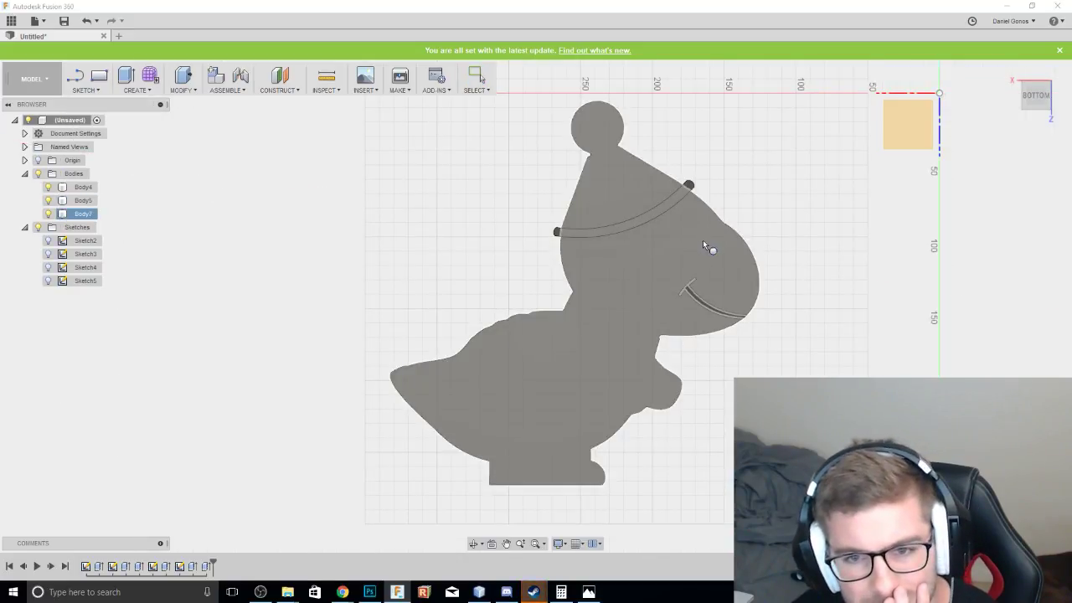
{"action": "left_click", "coordinate": [712, 252]}
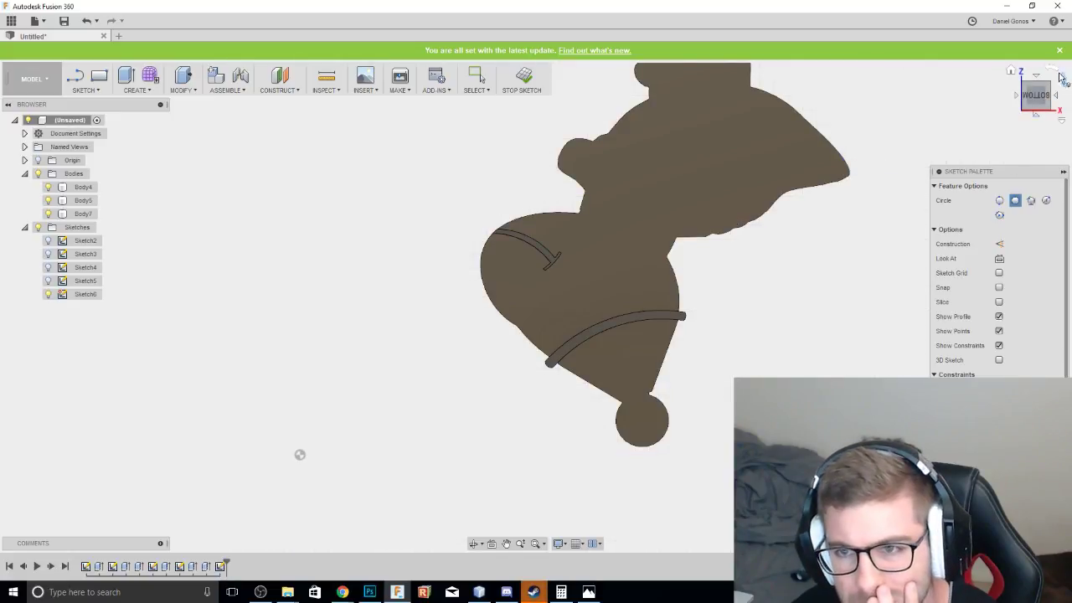
{"action": "left_click", "coordinate": [1054, 71]}
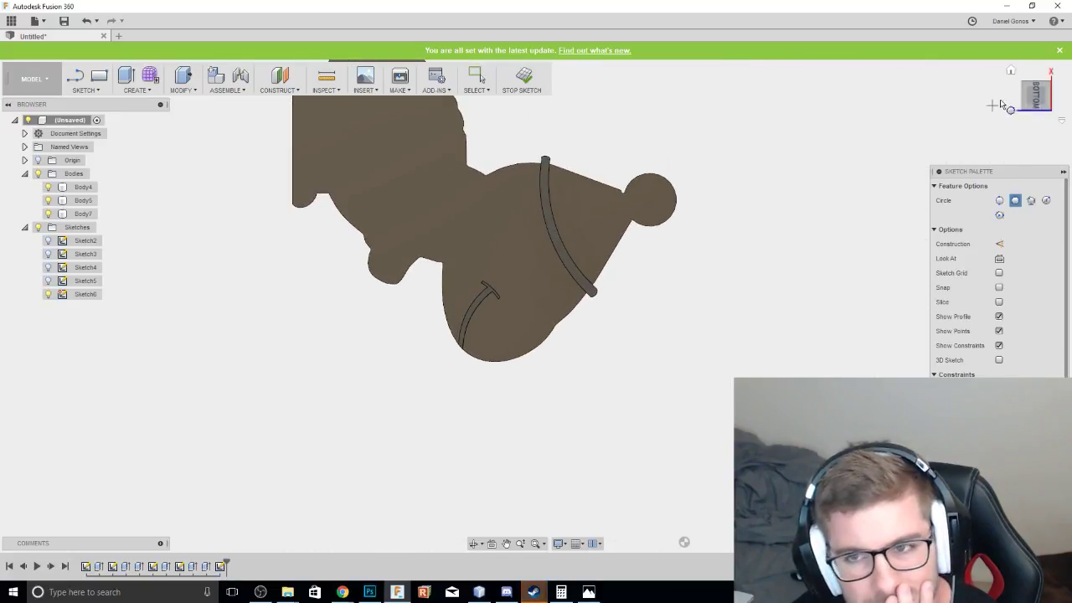
{"action": "left_click", "coordinate": [1054, 70]}
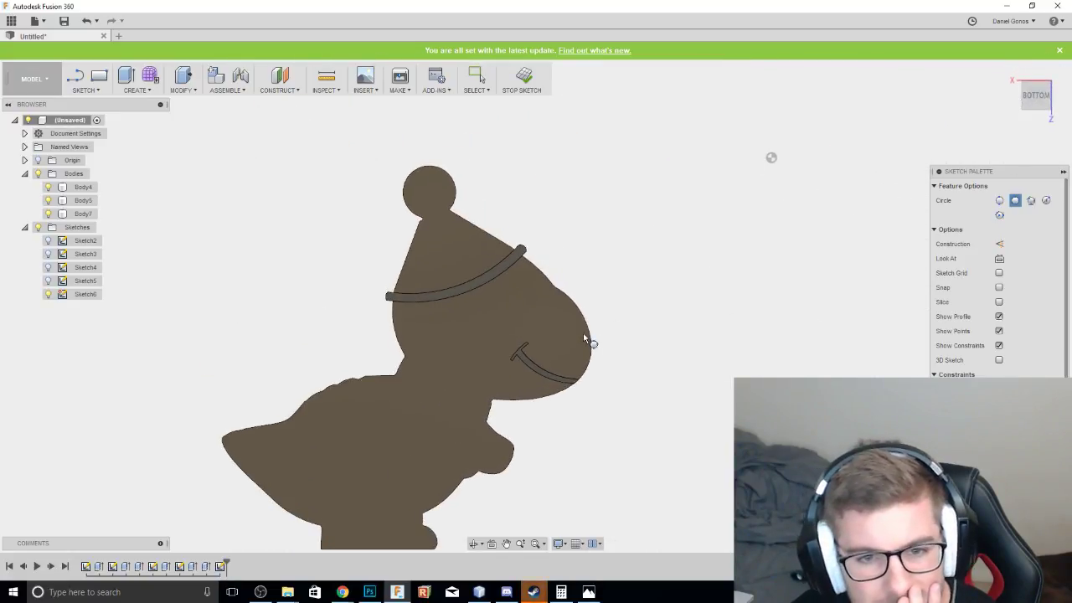
Try a circle for the eye near the edge of the dinosaur's snout, and undo it.
{"action": "left_click", "coordinate": [521, 302]}
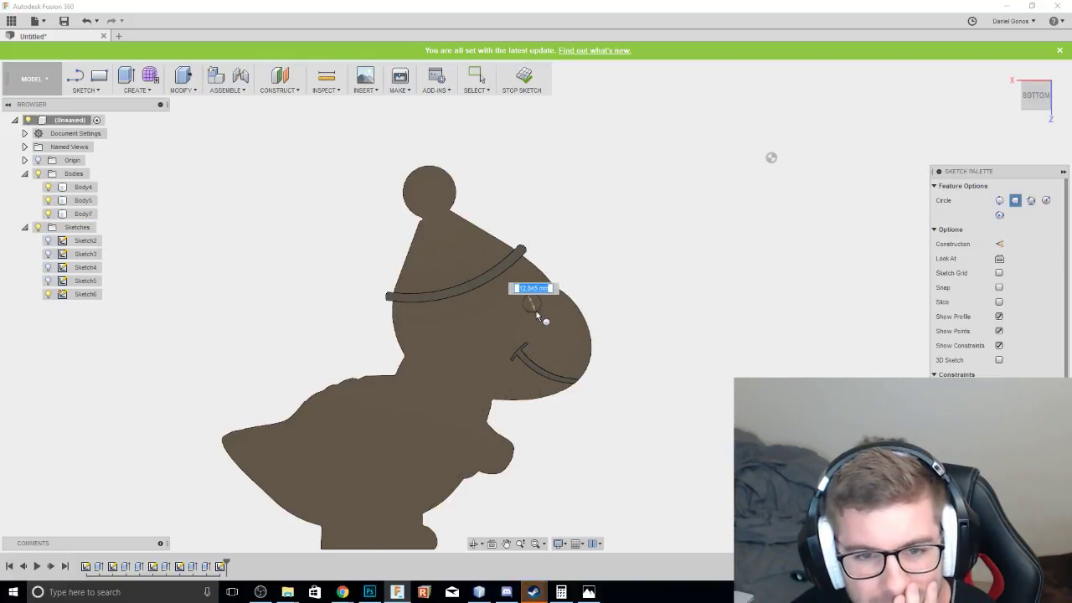
{"action": "left_click", "coordinate": [550, 332]}
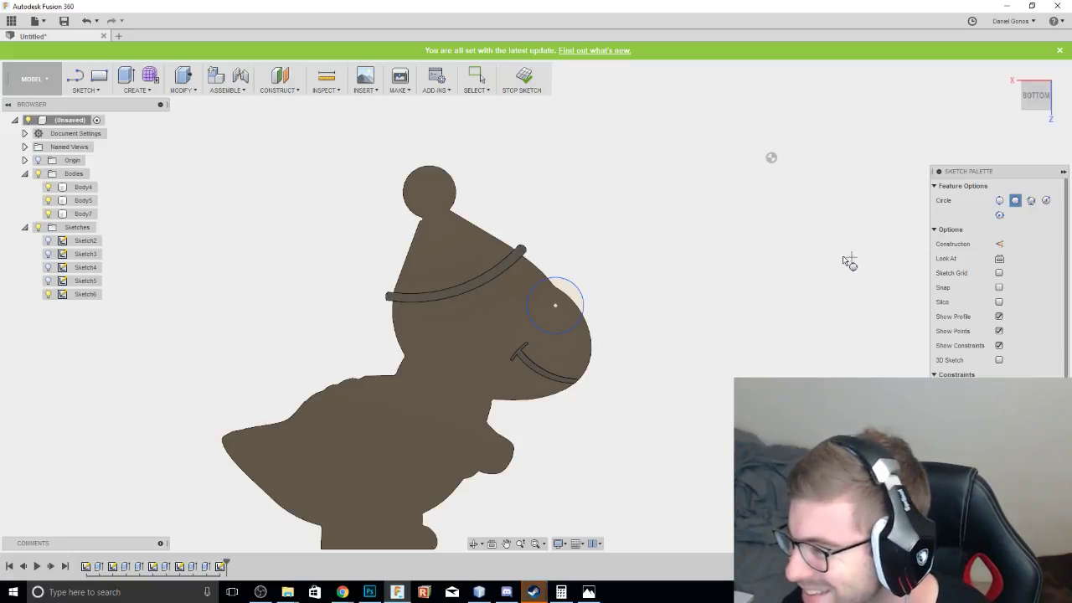
{"action": "left_click", "coordinate": [1046, 112]}
{"action": "left_click_drag", "start_coordinate": [1043, 113], "coordinate": [1035, 101]}
{"action": "left_click", "coordinate": [1035, 95]}
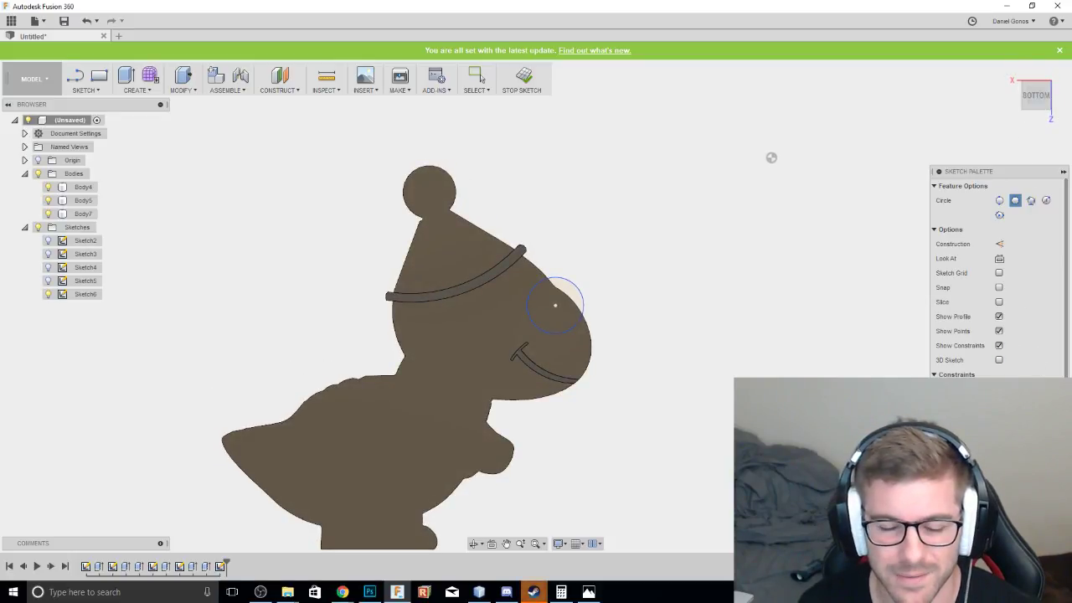
{"action": "left_click", "coordinate": [521, 78]}
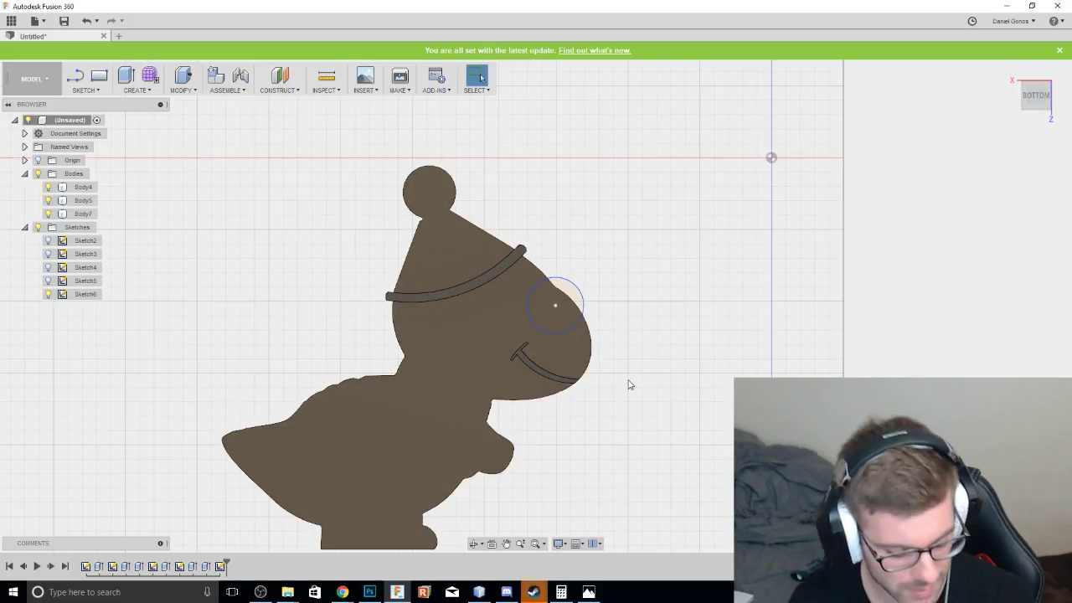
{"action": "key", "text": "ctrl+z"}
{"action": "key", "text": "ctrl+z"}
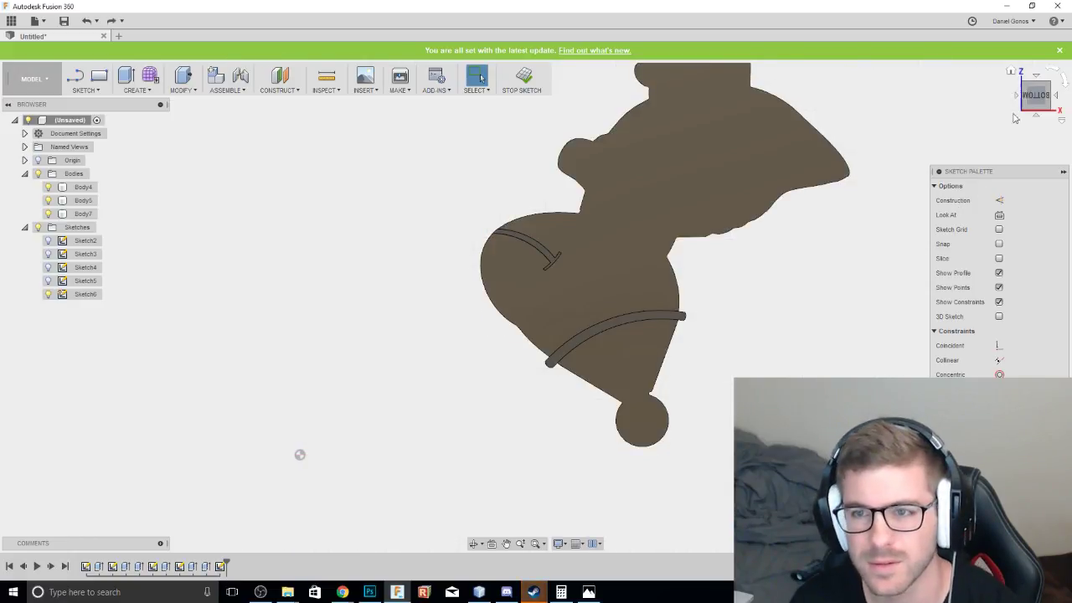
{"action": "left_click", "coordinate": [1054, 72]}
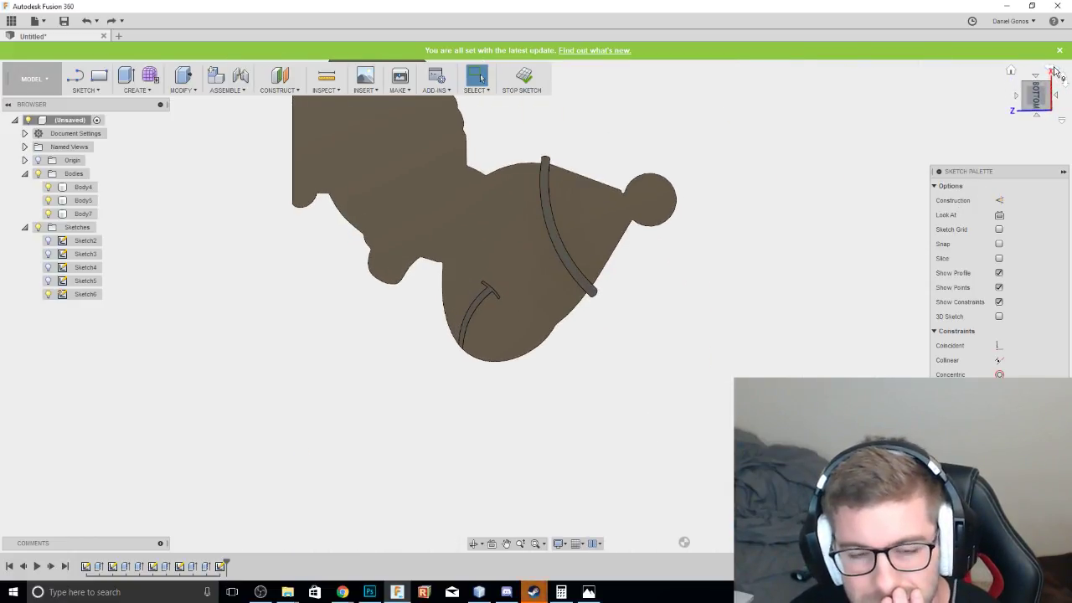
{"action": "left_click", "coordinate": [1055, 73]}
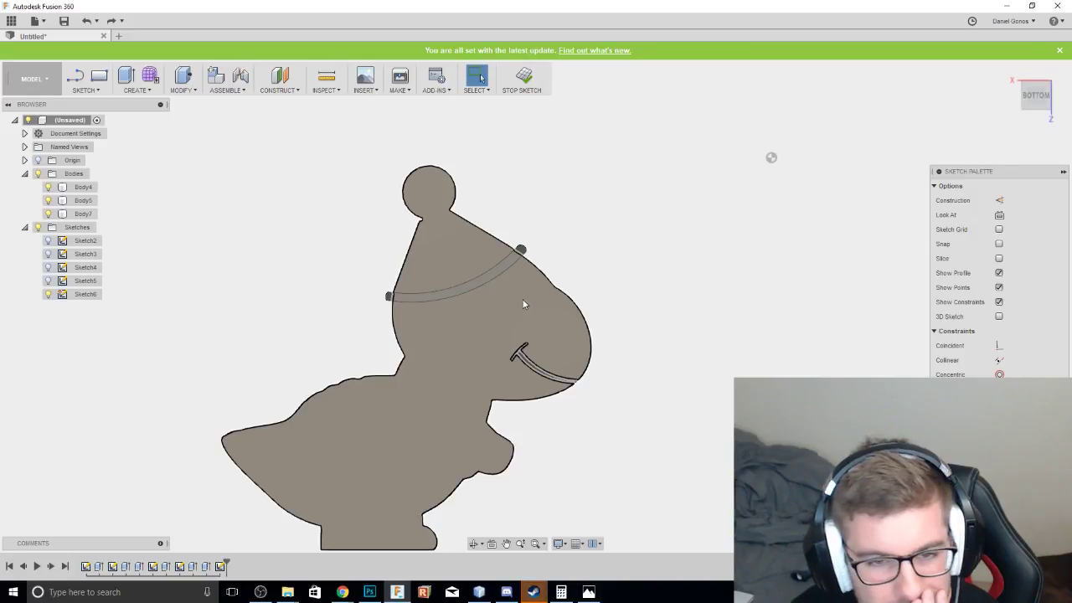
{"action": "left_click", "coordinate": [97, 92]}
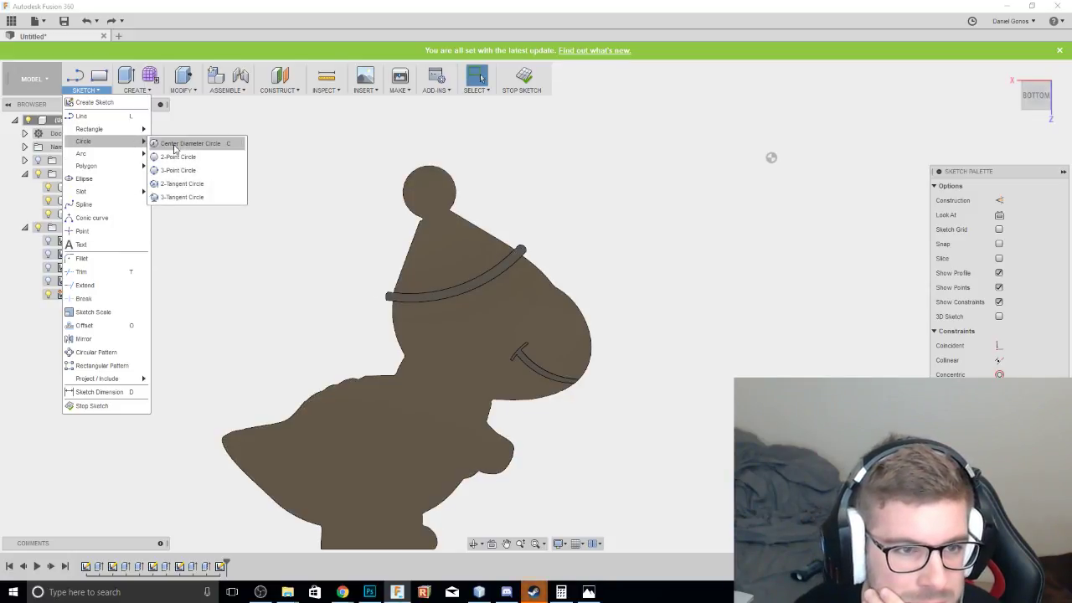
{"action": "left_click", "coordinate": [172, 143]}
{"action": "left_click", "coordinate": [552, 325]}
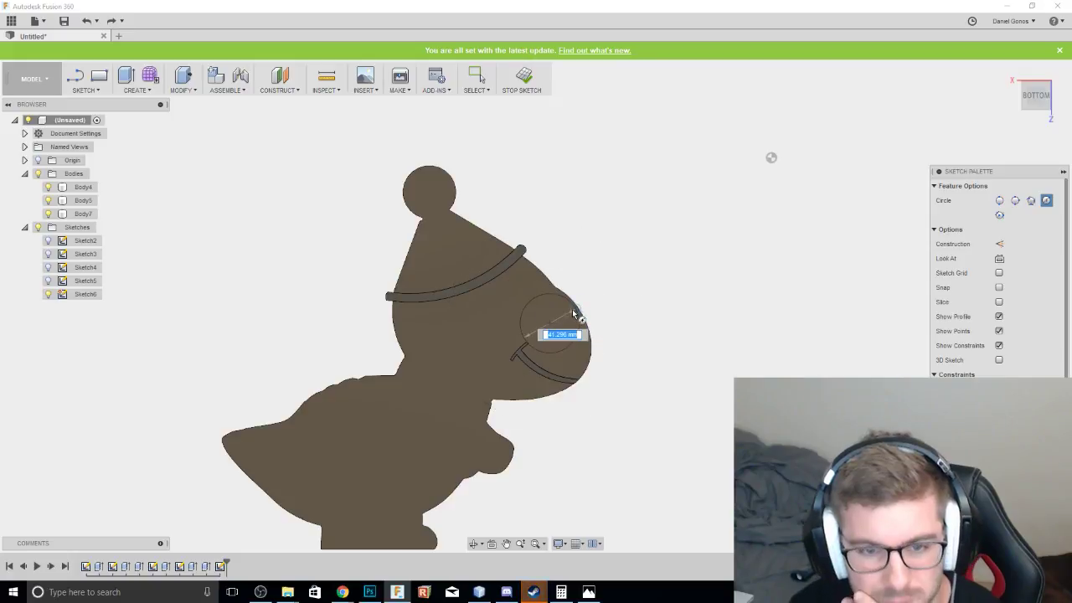
{"action": "key", "text": "Escape"}
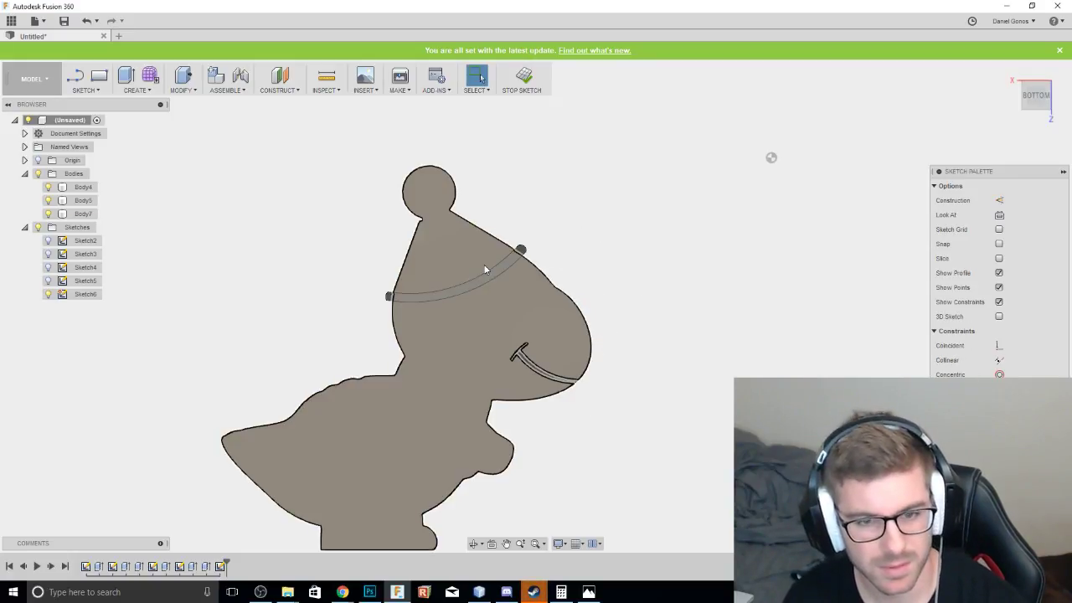
Sketch a center-diameter circle of about 15 mm for the eye, above the mouth on the dinosaur's head.
{"action": "key", "text": "c"}
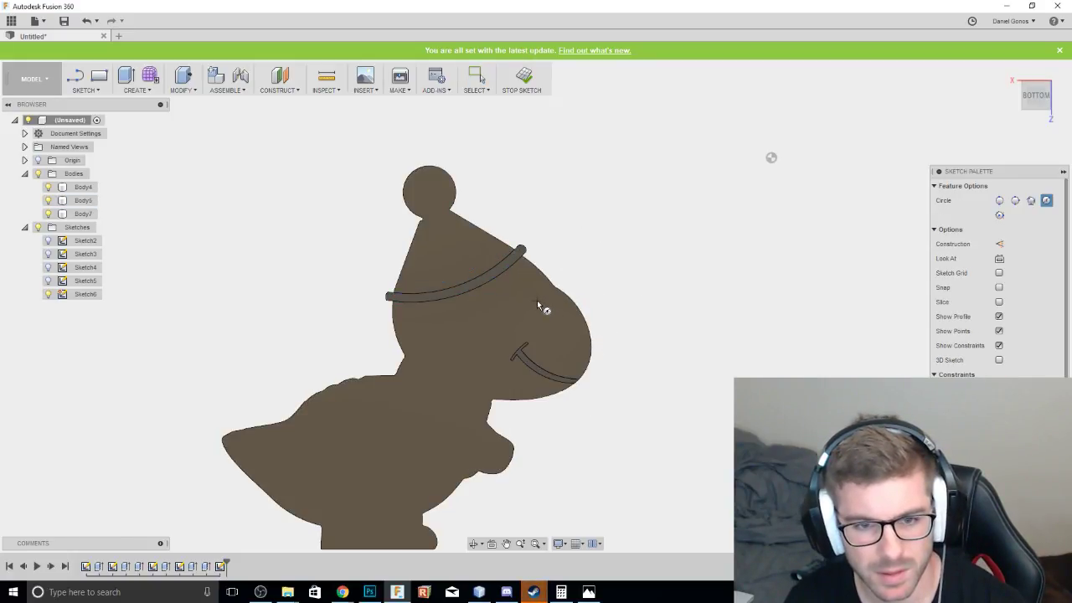
{"action": "left_click", "coordinate": [534, 303]}
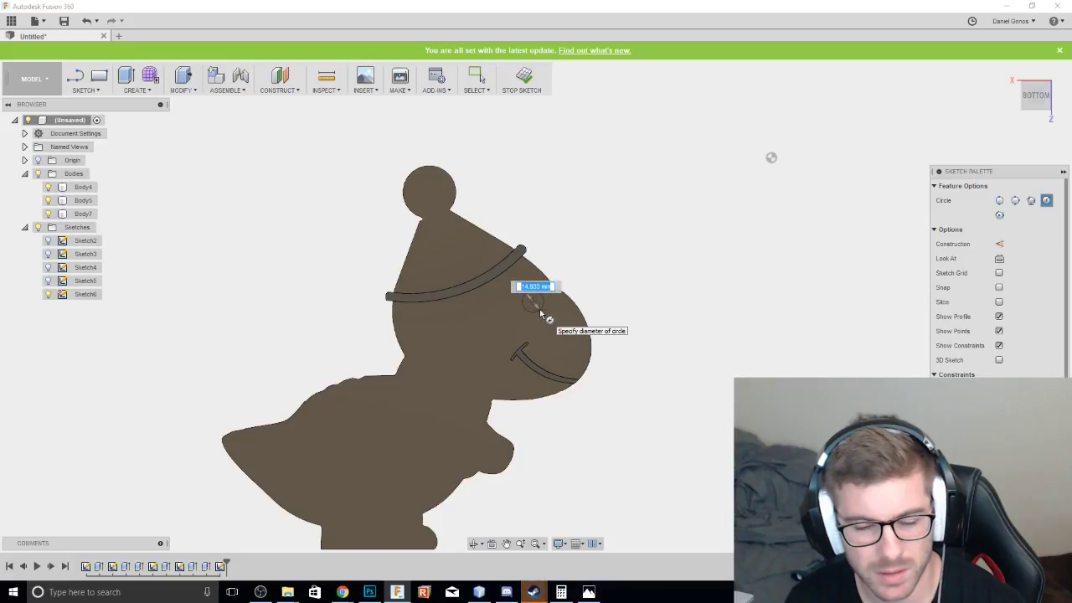
{"action": "left_click", "coordinate": [541, 316]}
{"action": "scroll", "coordinate": [530, 314], "scroll_direction": "up", "scroll_amount": 5}
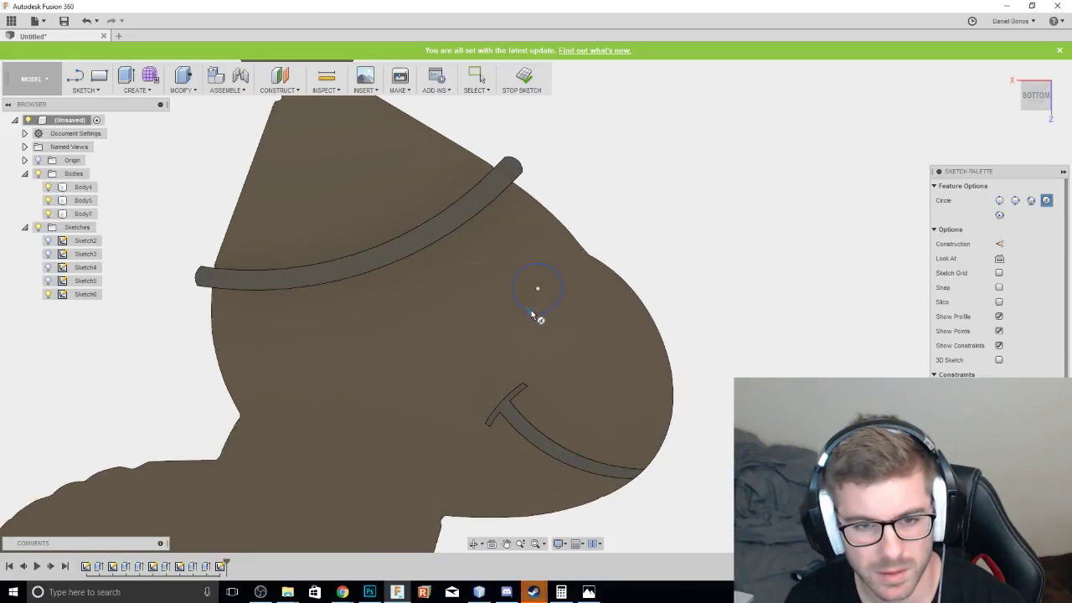
{"action": "left_click", "coordinate": [541, 280]}
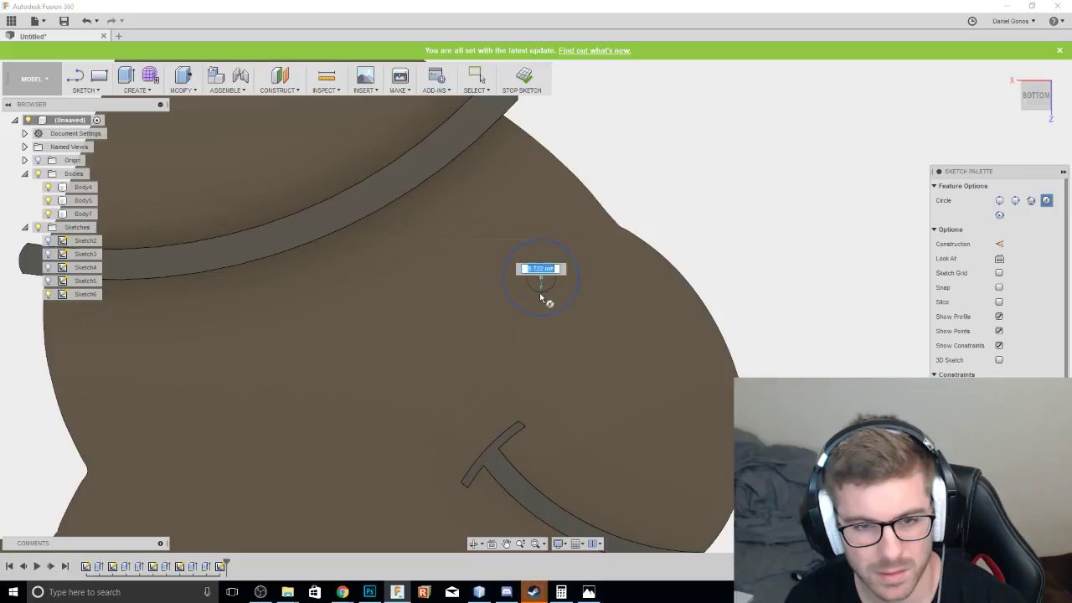
{"action": "key", "text": "Escape"}
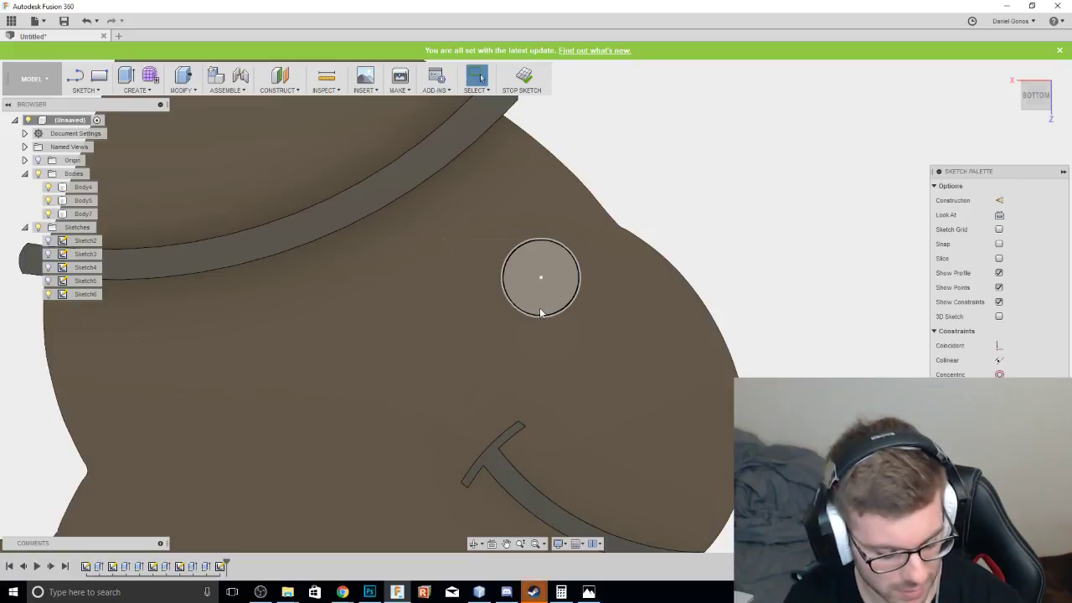
{"action": "key", "text": "c"}
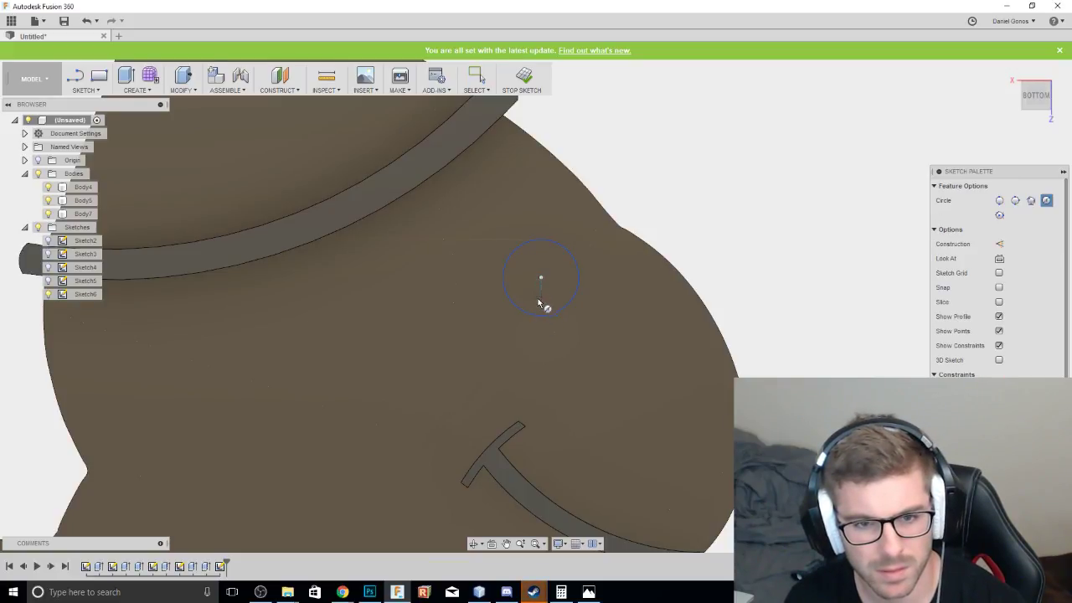
{"action": "left_click", "coordinate": [540, 319]}
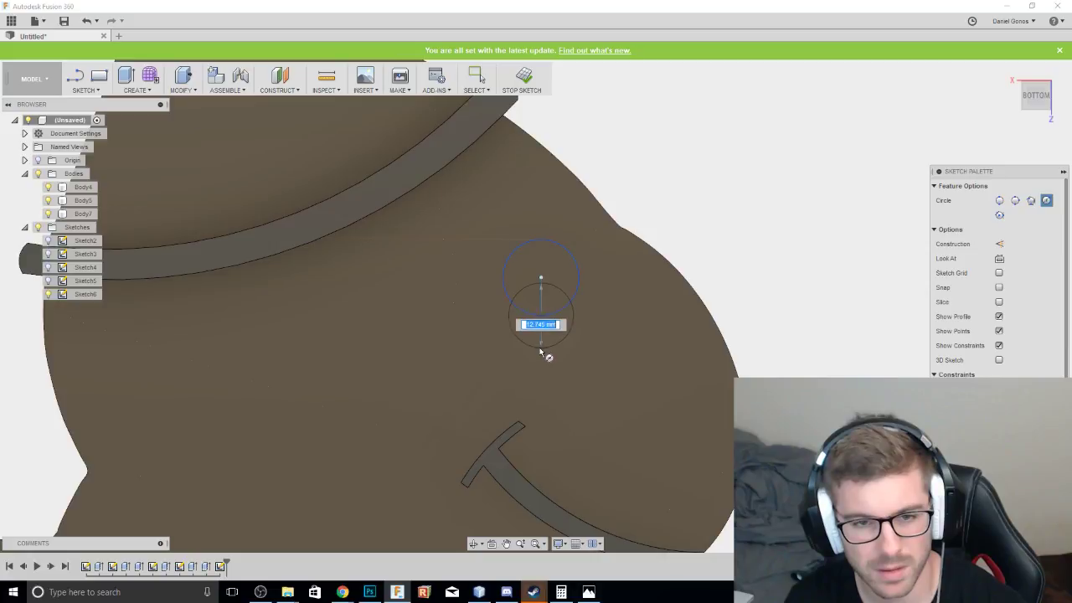
{"action": "key", "text": "Escape"}
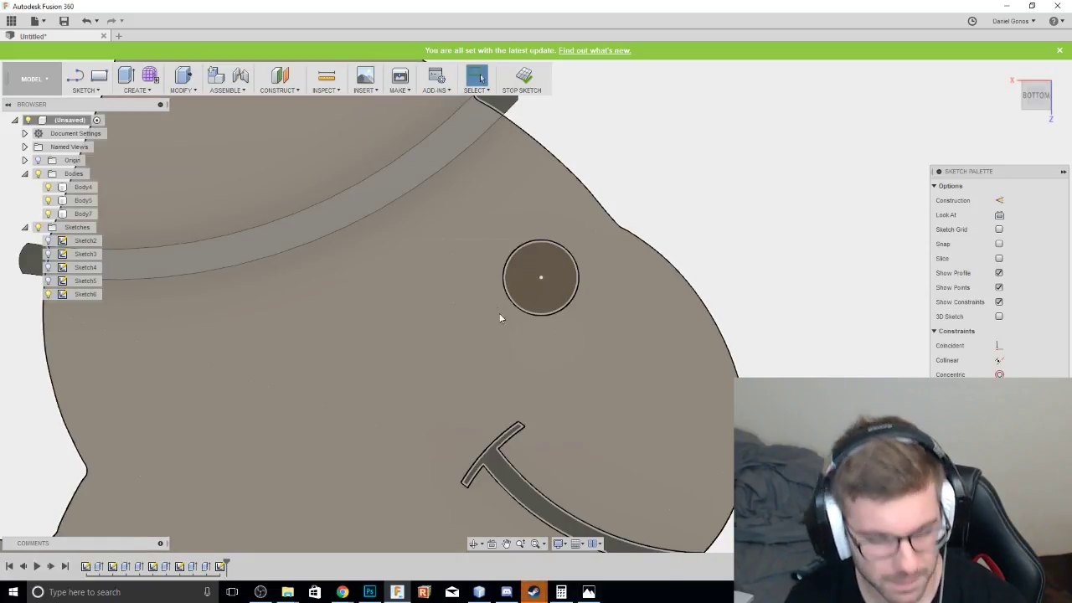
{"action": "key", "text": "l"}
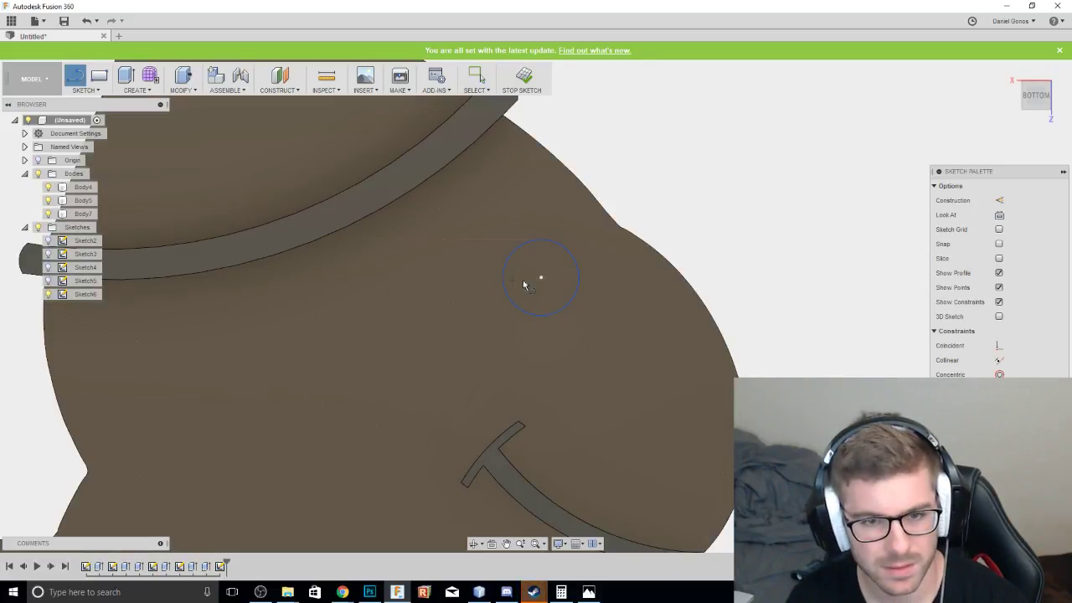
{"action": "left_click", "coordinate": [504, 278]}
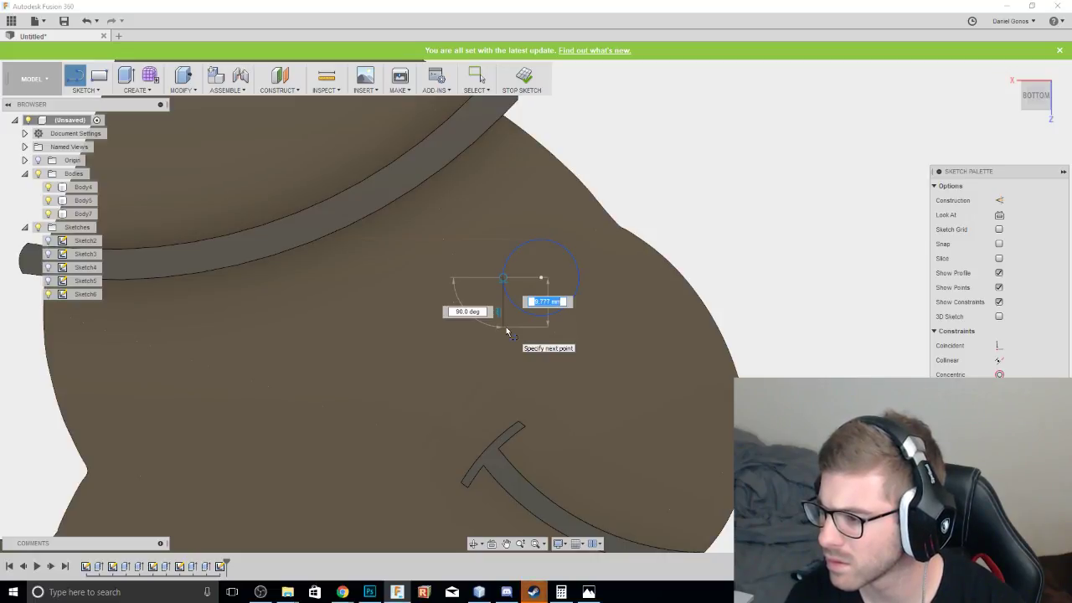
{"action": "key", "text": "Escape"}
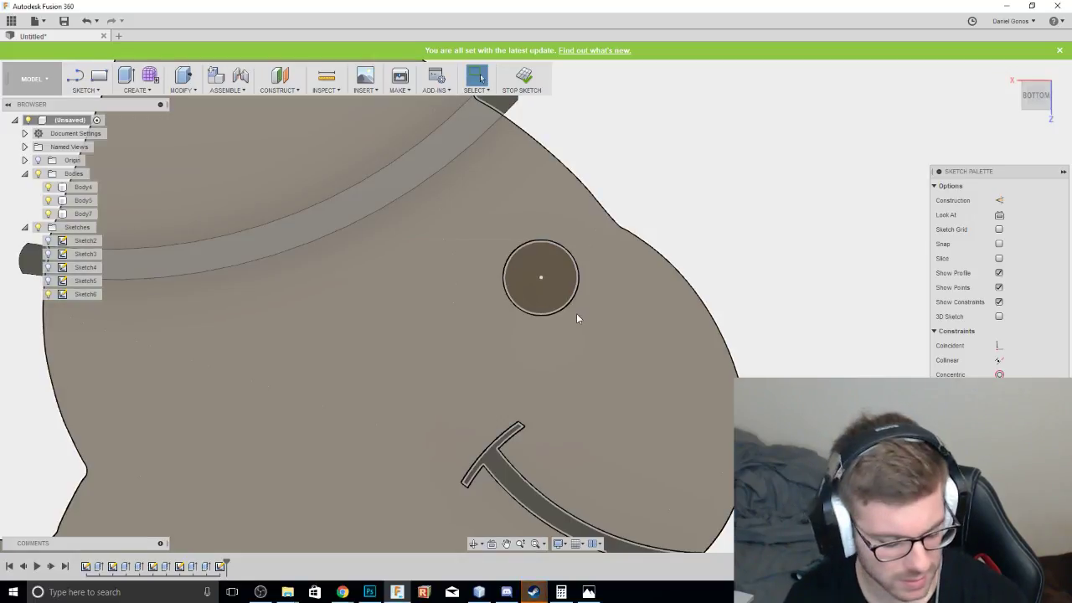
Undo the eye circle and sketch an upright ellipse for the eye in its place, between the hat band and the mouth.
{"action": "key", "text": "ctrl+z"}
{"action": "left_click", "coordinate": [138, 91]}
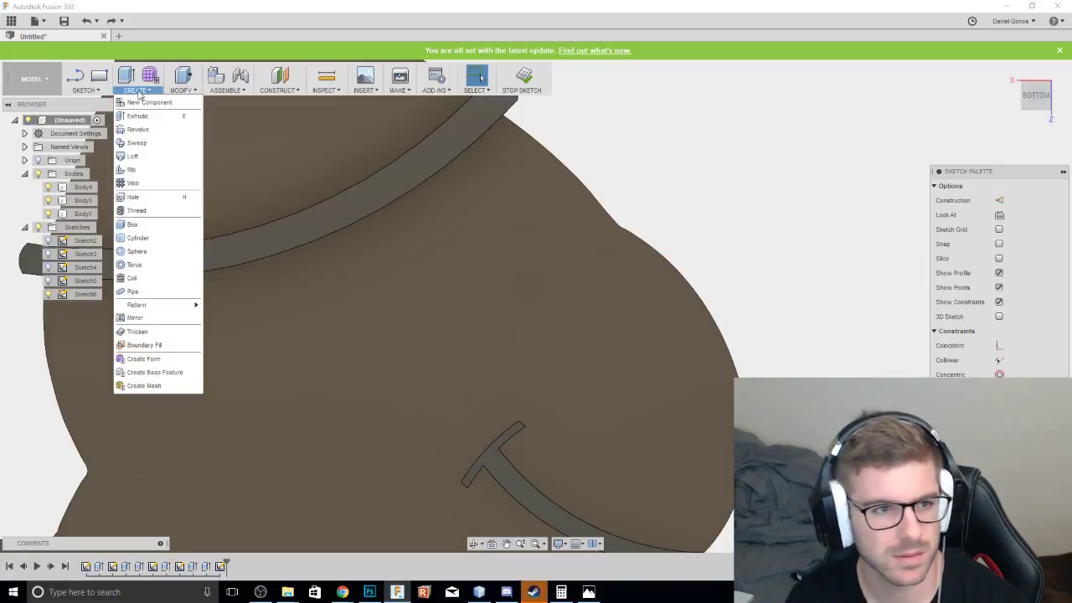
{"action": "left_click", "coordinate": [88, 90]}
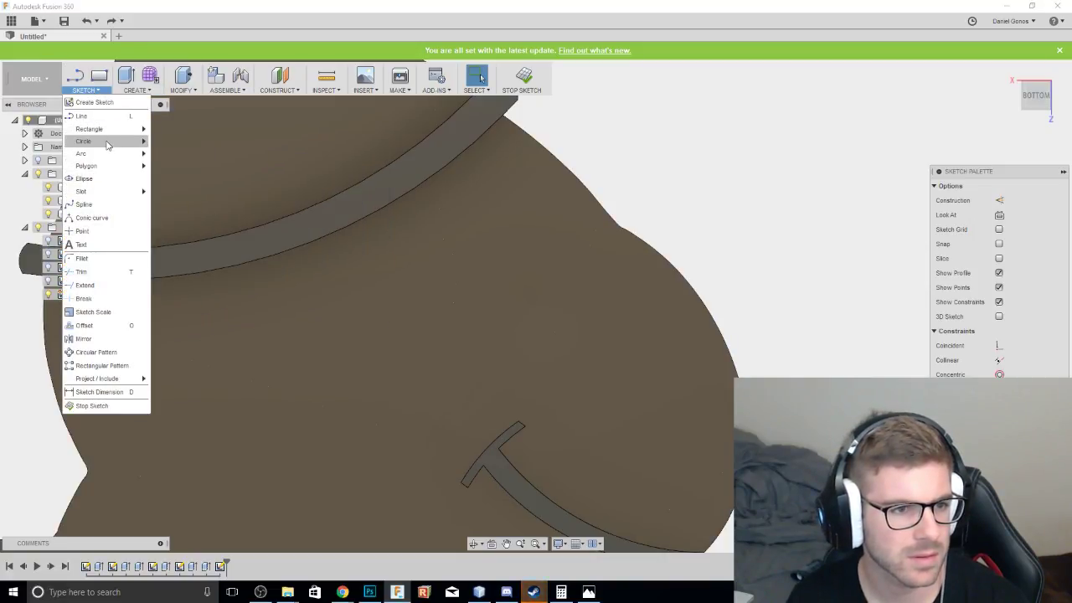
{"action": "left_click", "coordinate": [107, 179]}
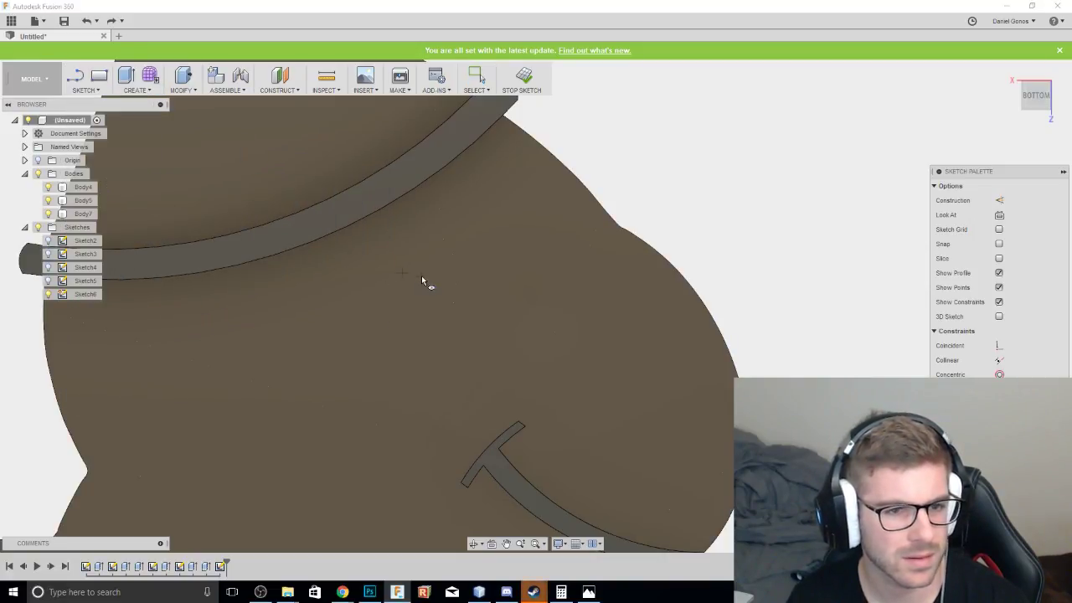
{"action": "left_click", "coordinate": [529, 264]}
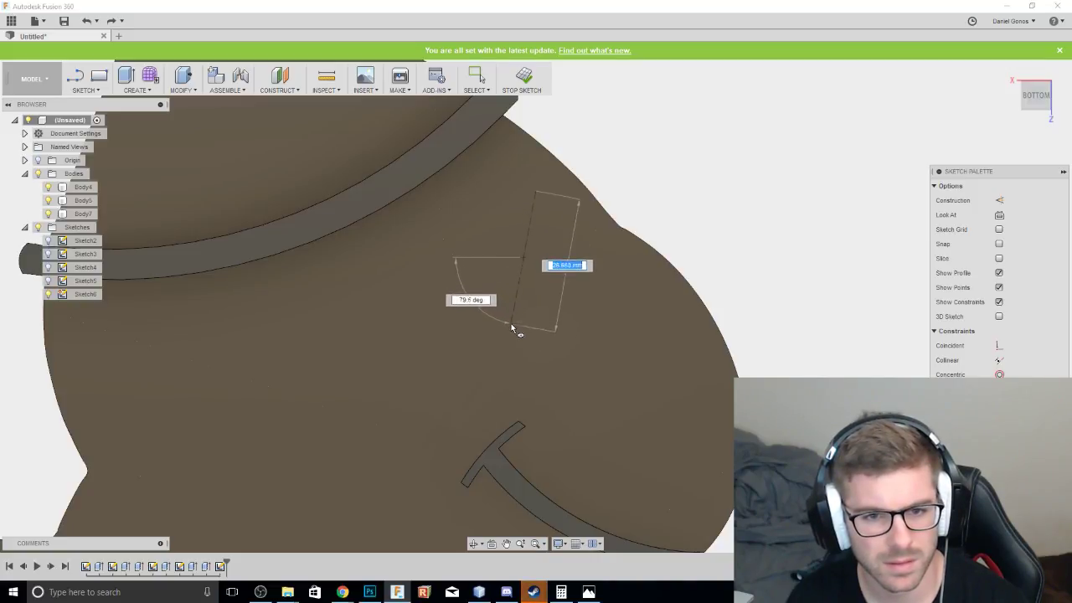
{"action": "left_click", "coordinate": [525, 340]}
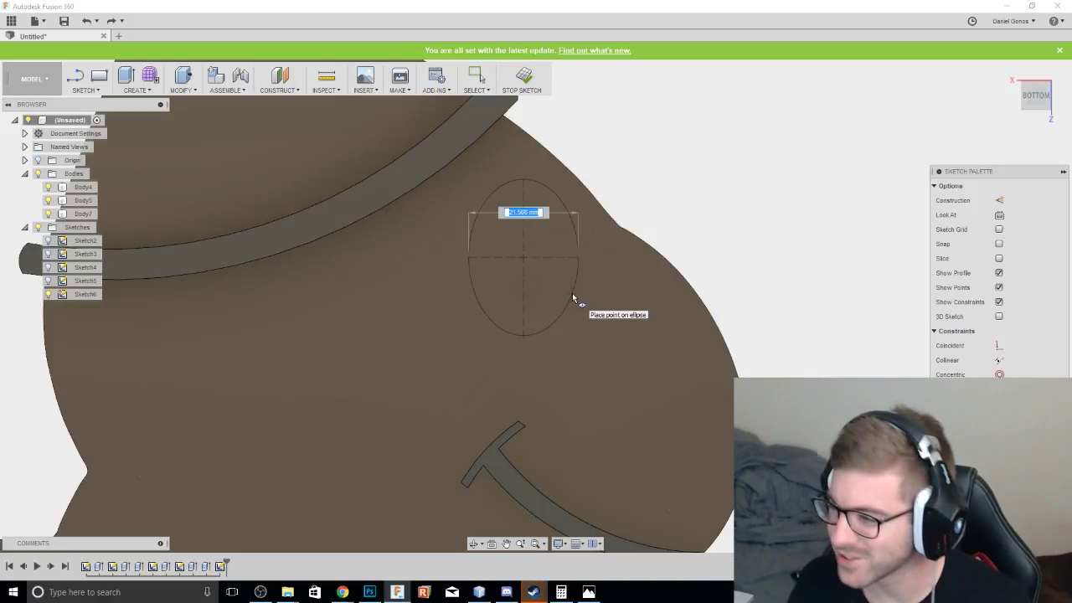
{"action": "scroll", "coordinate": [480, 215], "scroll_direction": "up", "scroll_amount": 4}
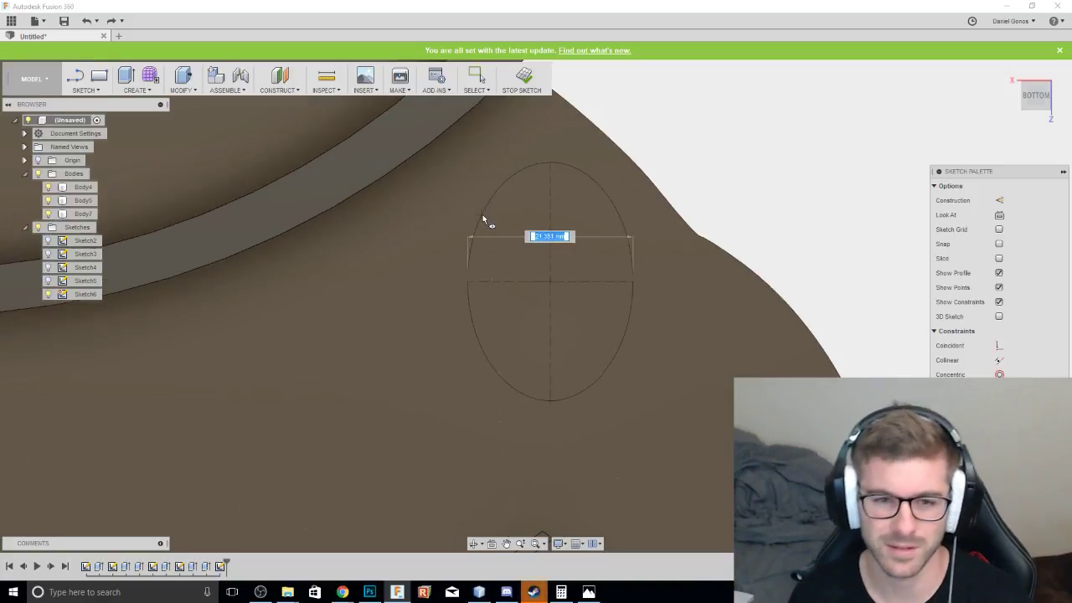
{"action": "scroll", "coordinate": [501, 256], "scroll_direction": "down", "scroll_amount": 6}
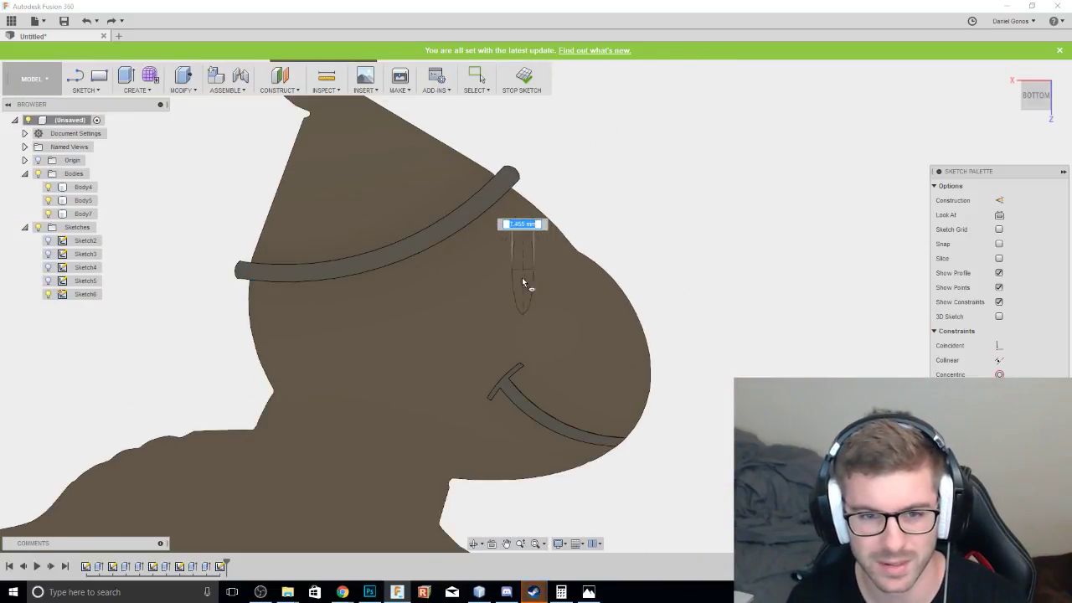
{"action": "left_click", "coordinate": [492, 285]}
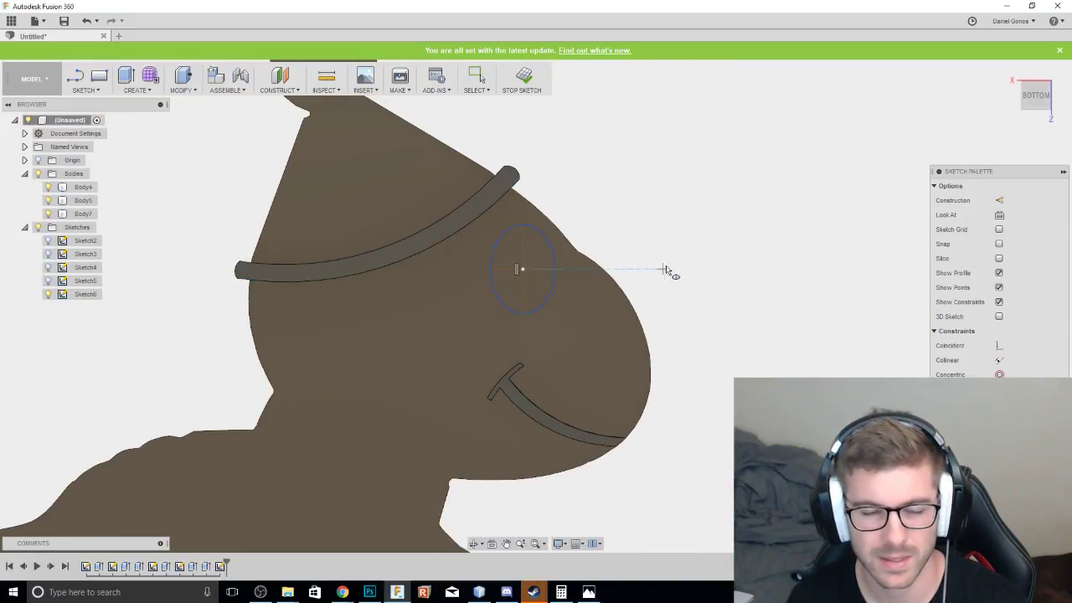
Move the eye ellipse slightly lower and farther from the snout on the character's head.
{"action": "scroll", "coordinate": [671, 245], "scroll_direction": "up", "scroll_amount": 3}
{"action": "scroll", "coordinate": [671, 245], "scroll_direction": "down", "scroll_amount": 5}
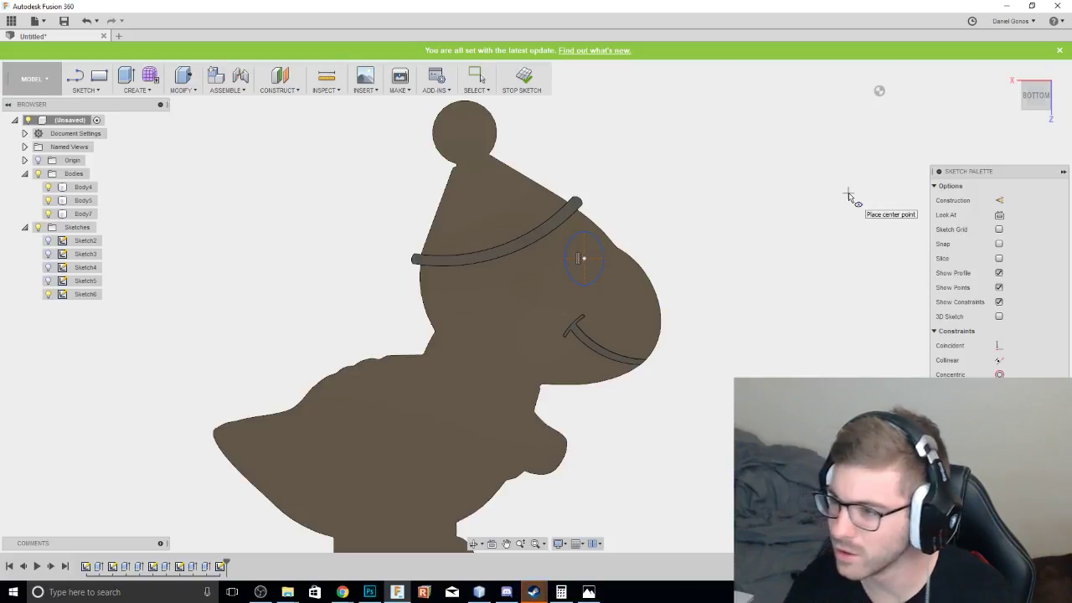
{"action": "scroll", "coordinate": [609, 249], "scroll_direction": "up", "scroll_amount": 3}
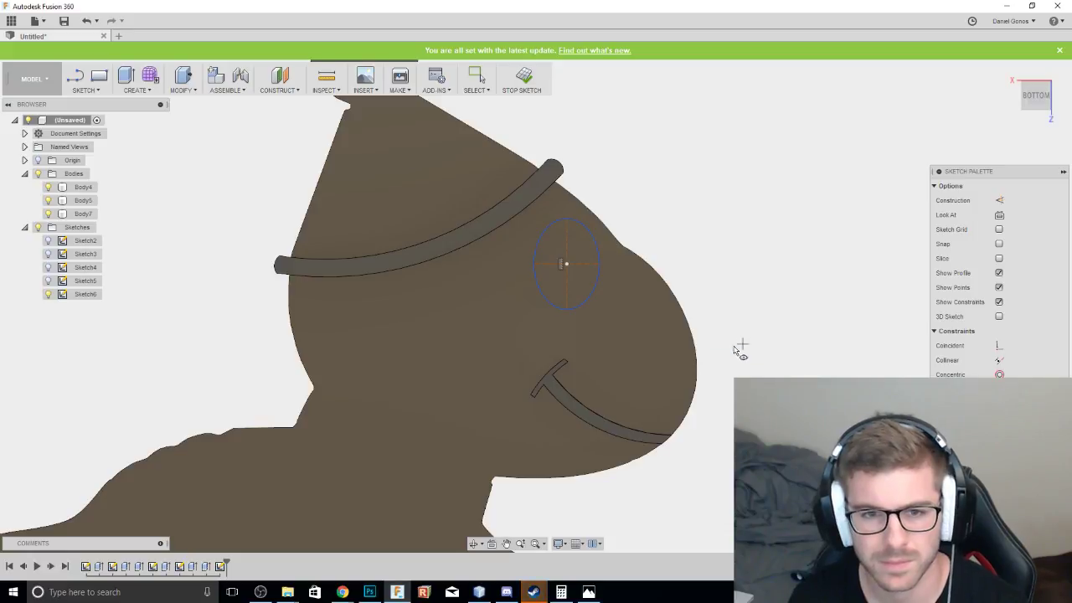
{"action": "key", "text": "Escape"}
{"action": "left_click_drag", "start_coordinate": [566, 264], "coordinate": [566, 270]}
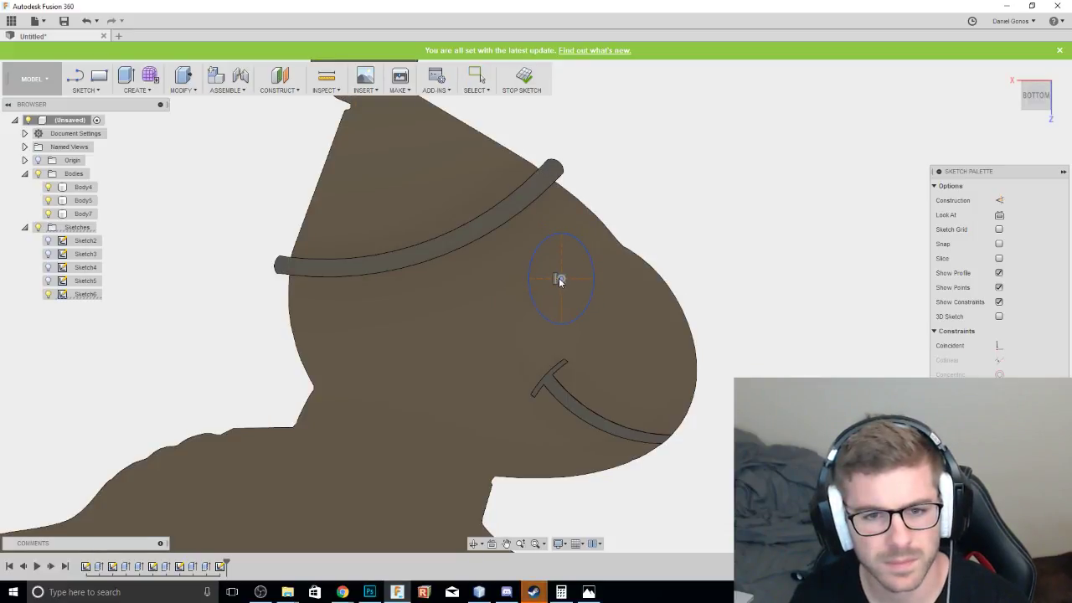
{"action": "left_click", "coordinate": [887, 298]}
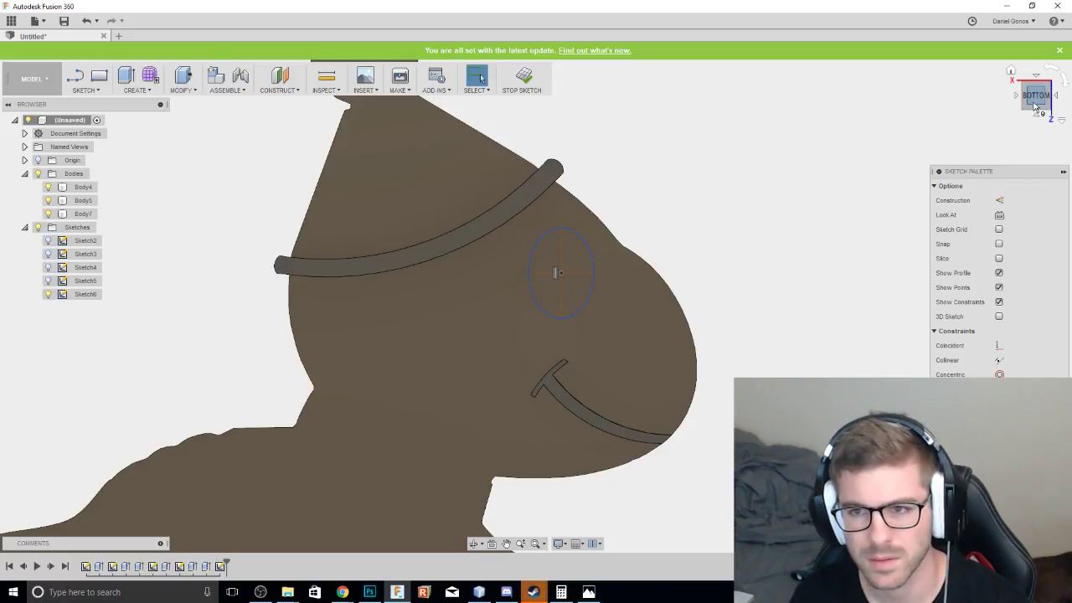
Extrude the eye ellipse 3 mm outward from the head as a new body.
{"action": "mouse_move", "coordinate": [1035, 105]}
{"action": "left_mouse_down"}
{"action": "mouse_move", "coordinate": [1035, 74]}
{"action": "mouse_move", "coordinate": [1035, 94]}
{"action": "left_mouse_up"}
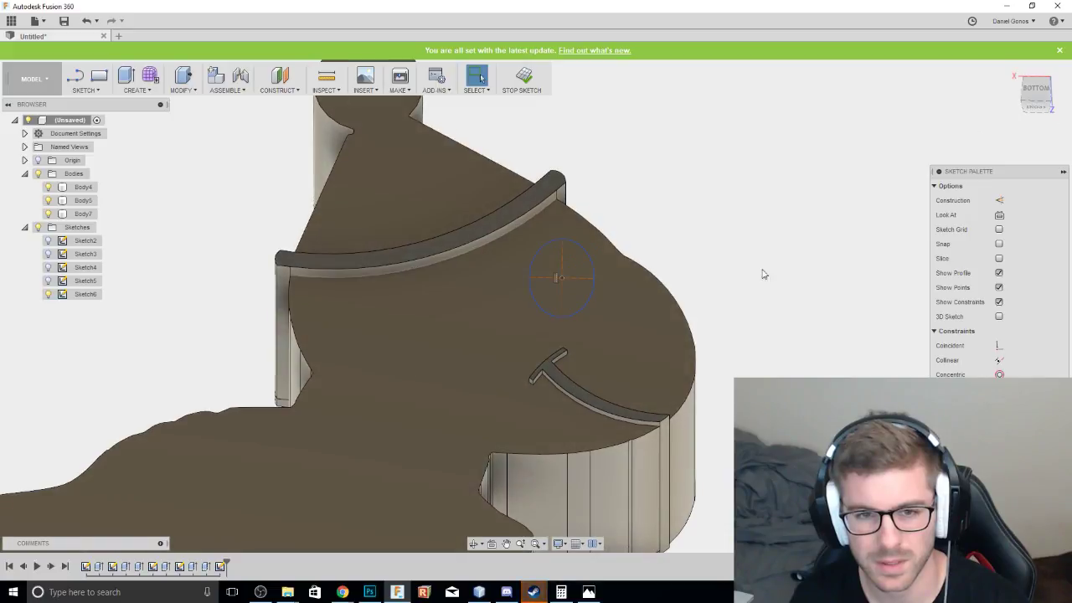
{"action": "right_click", "coordinate": [573, 293]}
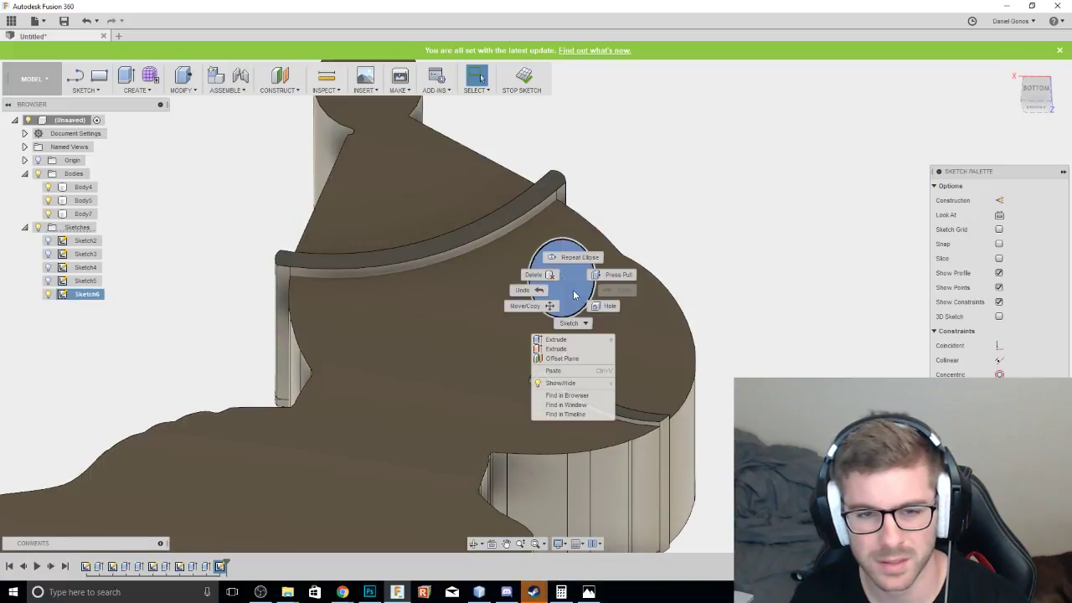
{"action": "left_click", "coordinate": [556, 340]}
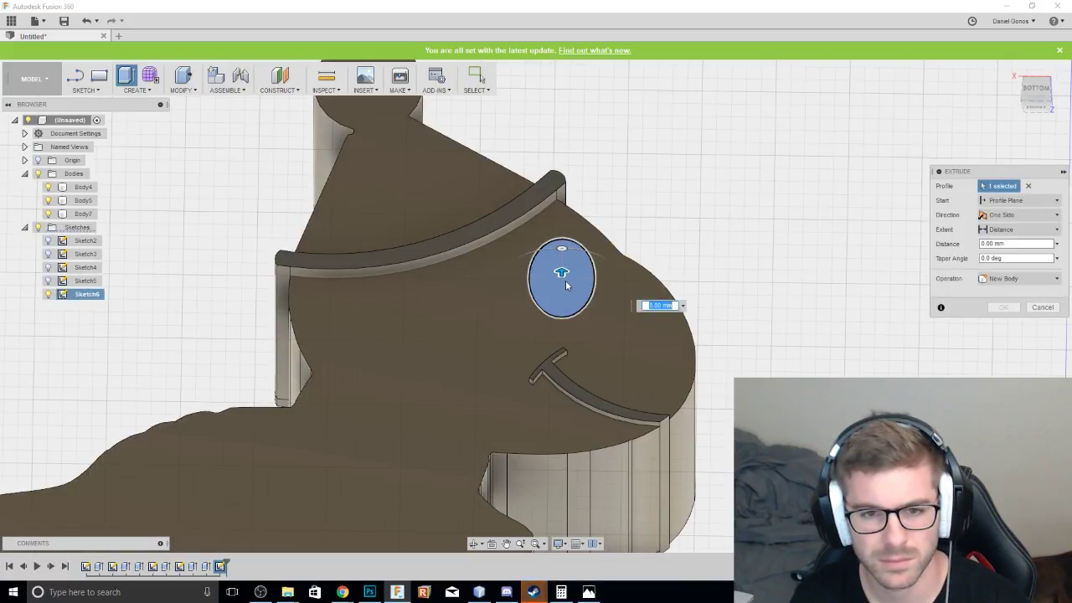
{"action": "left_click_drag", "start_coordinate": [563, 268], "coordinate": [562, 261]}
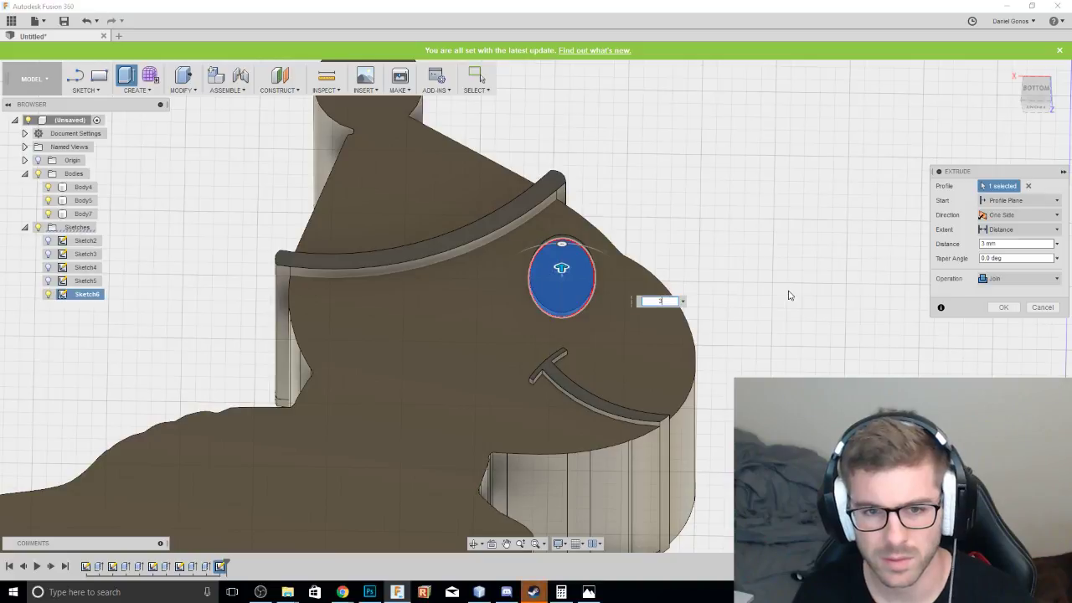
{"action": "left_click", "coordinate": [1008, 278]}
{"action": "left_click", "coordinate": [1007, 334]}
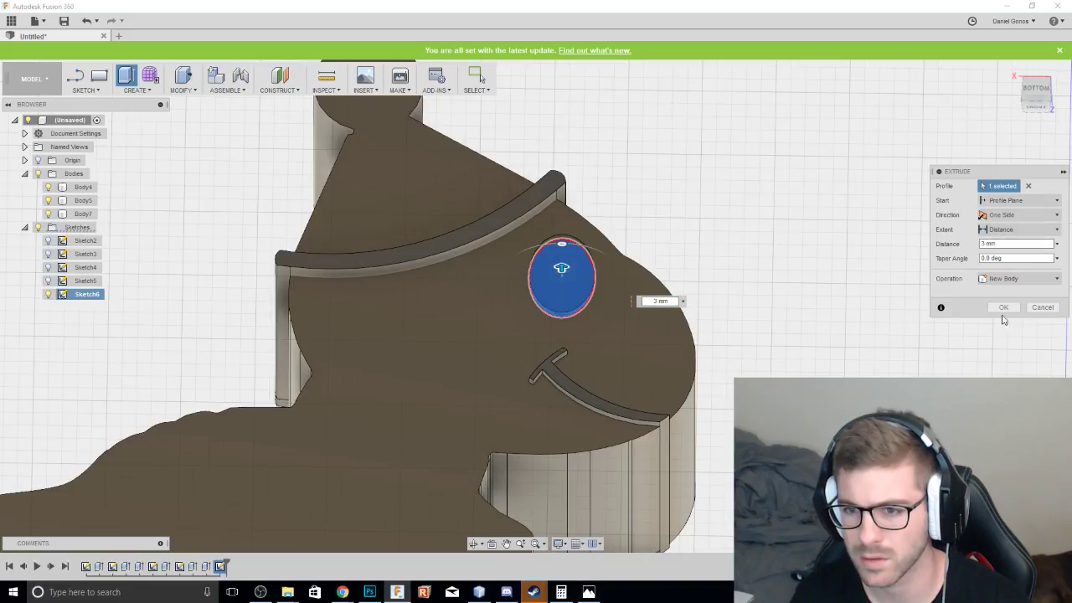
{"action": "left_click", "coordinate": [1003, 309]}
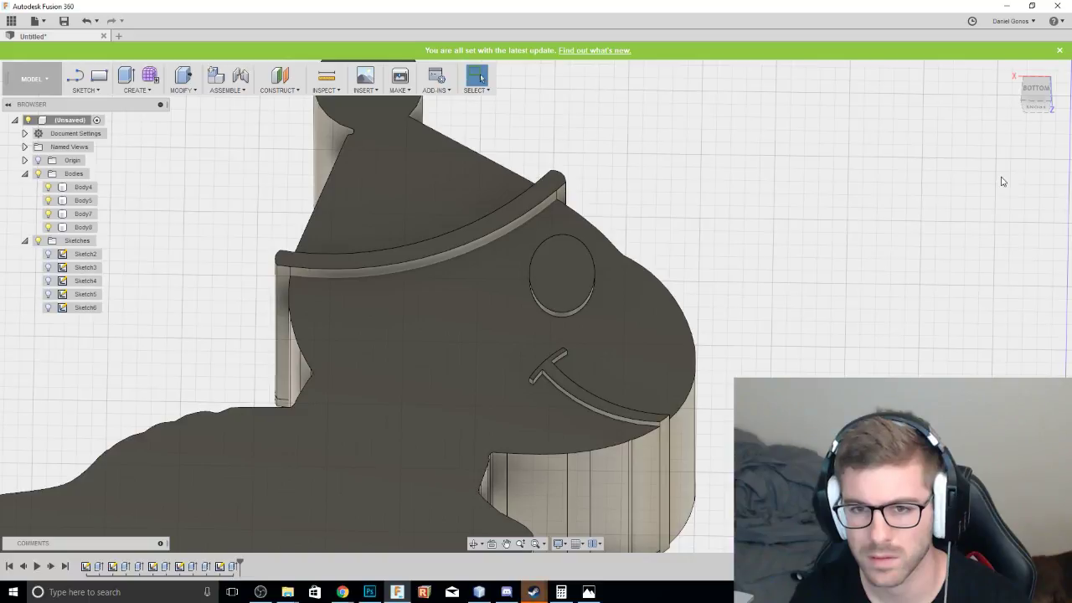
Sketch a pupil circle about 10 mm in diameter on the raised eye's flat face, centred on the ellipse.
{"action": "mouse_move", "coordinate": [1036, 105]}
{"action": "left_mouse_down"}
{"action": "mouse_move", "coordinate": [1026, 146]}
{"action": "mouse_move", "coordinate": [1038, 102]}
{"action": "left_mouse_up"}
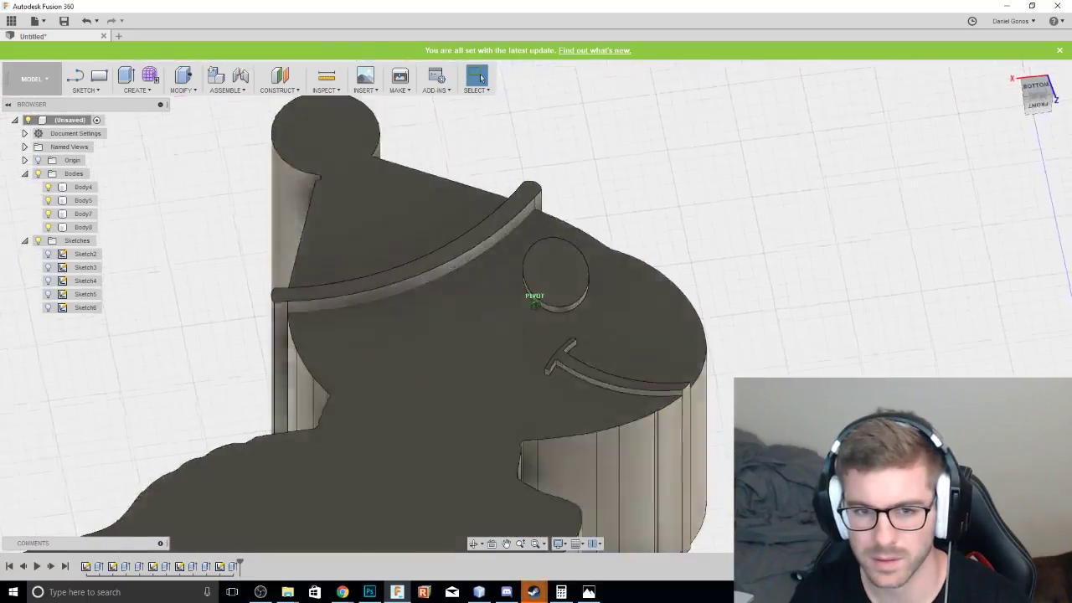
{"action": "middle_click_drag", "start_coordinate": [587, 259], "coordinate": [553, 284], "text": "shift"}
{"action": "left_click", "coordinate": [1035, 96]}
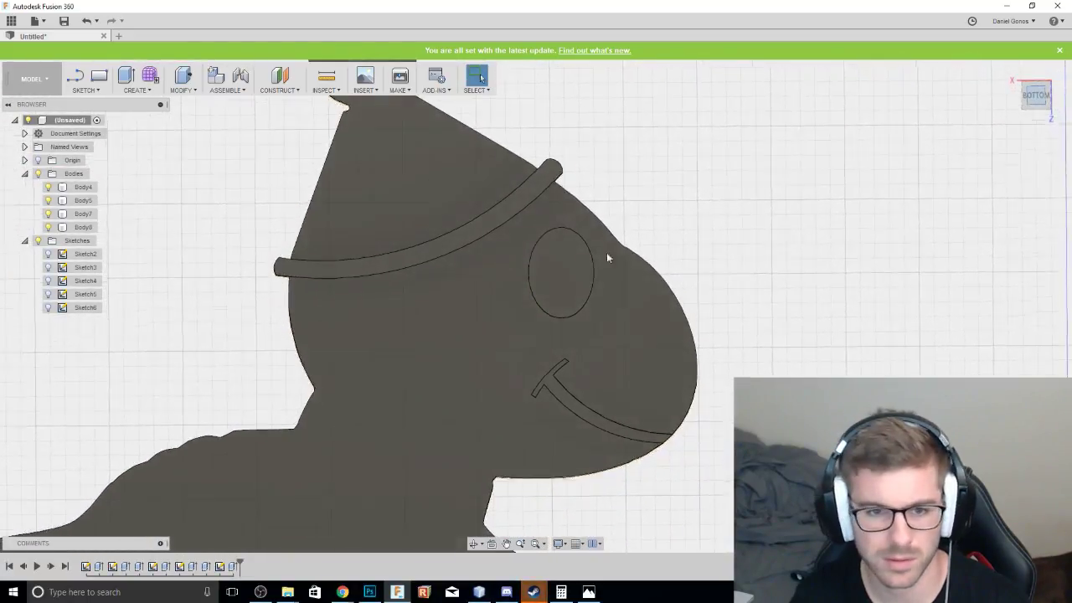
{"action": "key", "text": "c"}
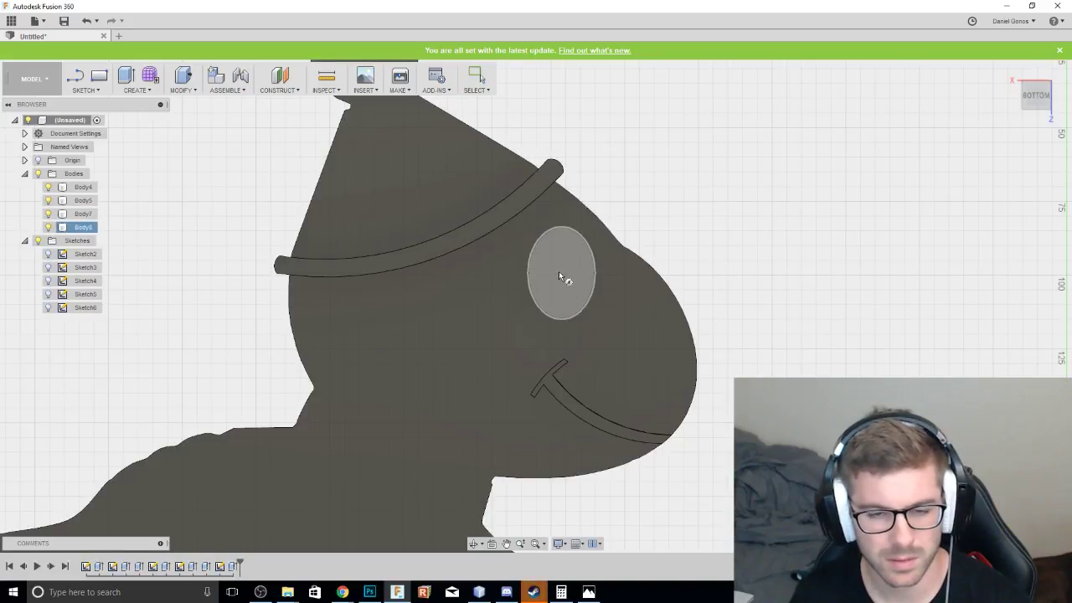
{"action": "left_click", "coordinate": [560, 273]}
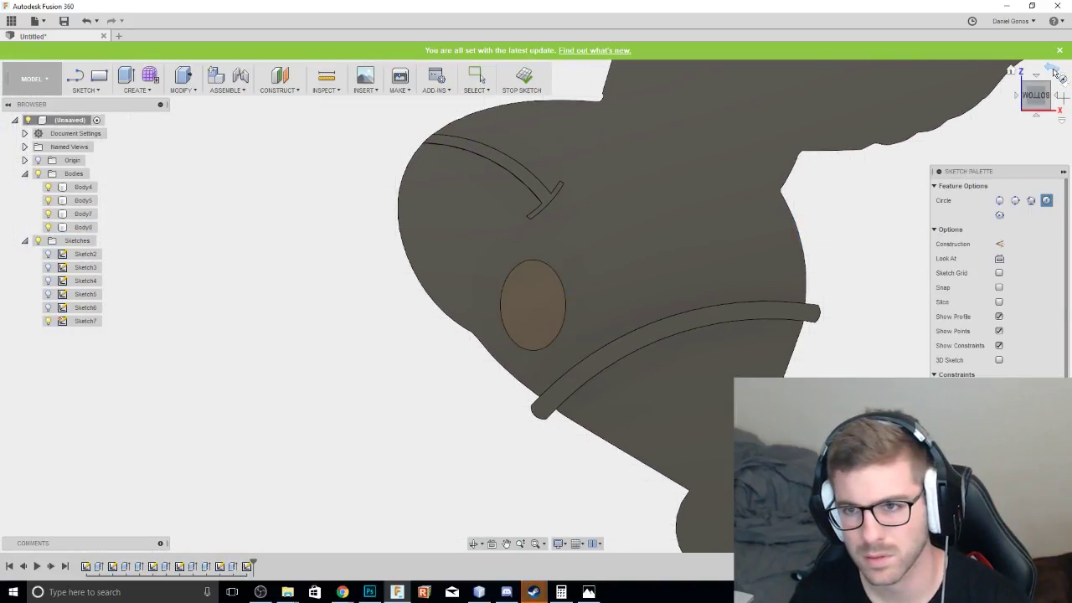
{"action": "left_click", "coordinate": [1055, 74]}
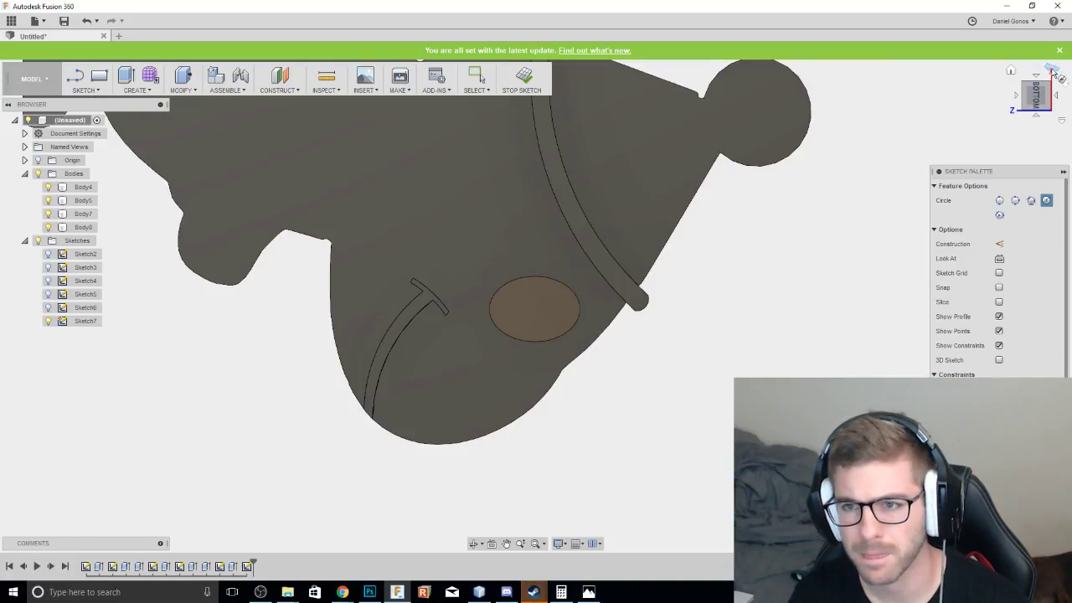
{"action": "left_click", "coordinate": [1052, 72]}
{"action": "middle_click_drag", "start_coordinate": [687, 272], "coordinate": [752, 186]}
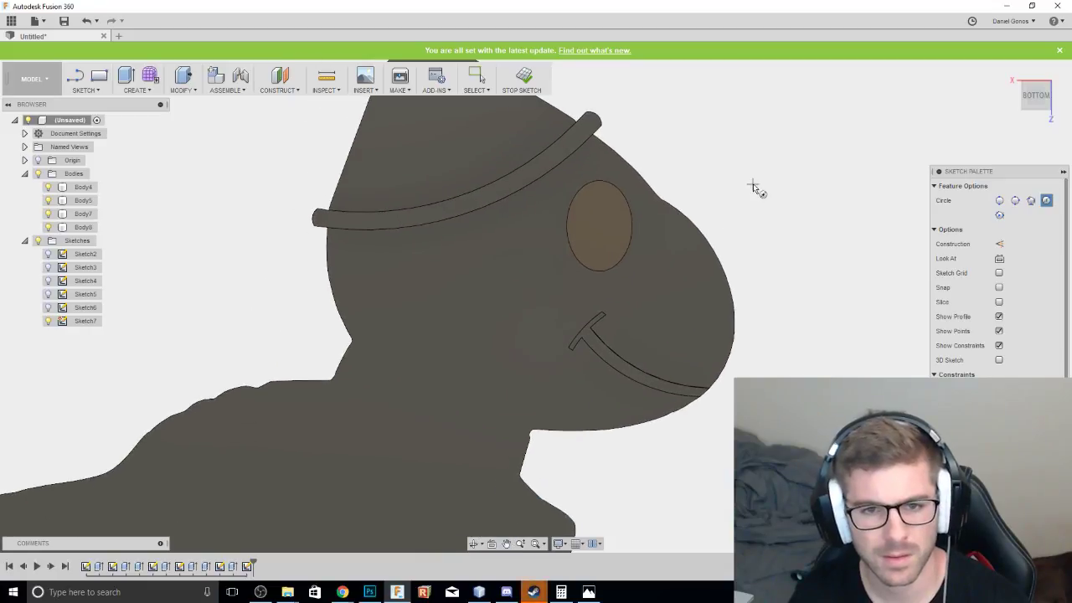
{"action": "left_click", "coordinate": [600, 229]}
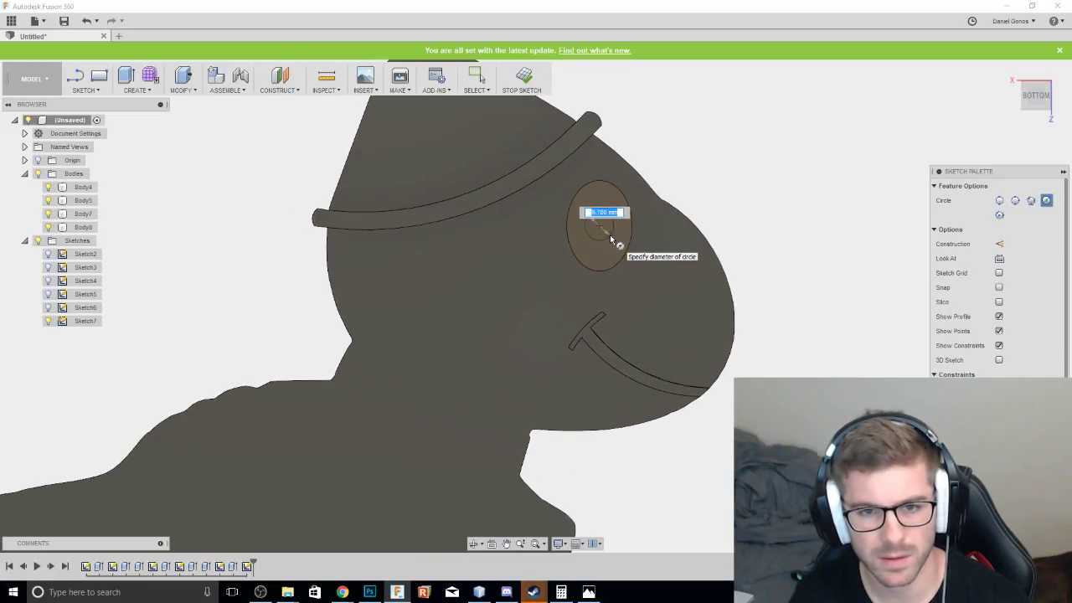
{"action": "left_click", "coordinate": [609, 241]}
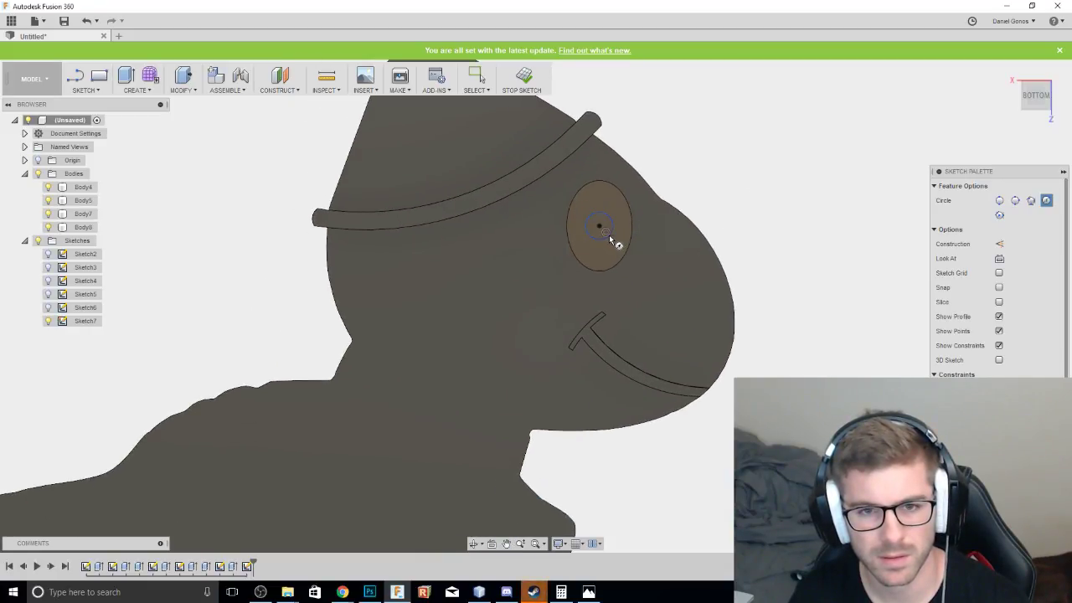
Extrude the pupil circle 2 mm outward from the eye face, joined to the eye.
{"action": "left_click_drag", "start_coordinate": [1031, 104], "coordinate": [1036, 89]}
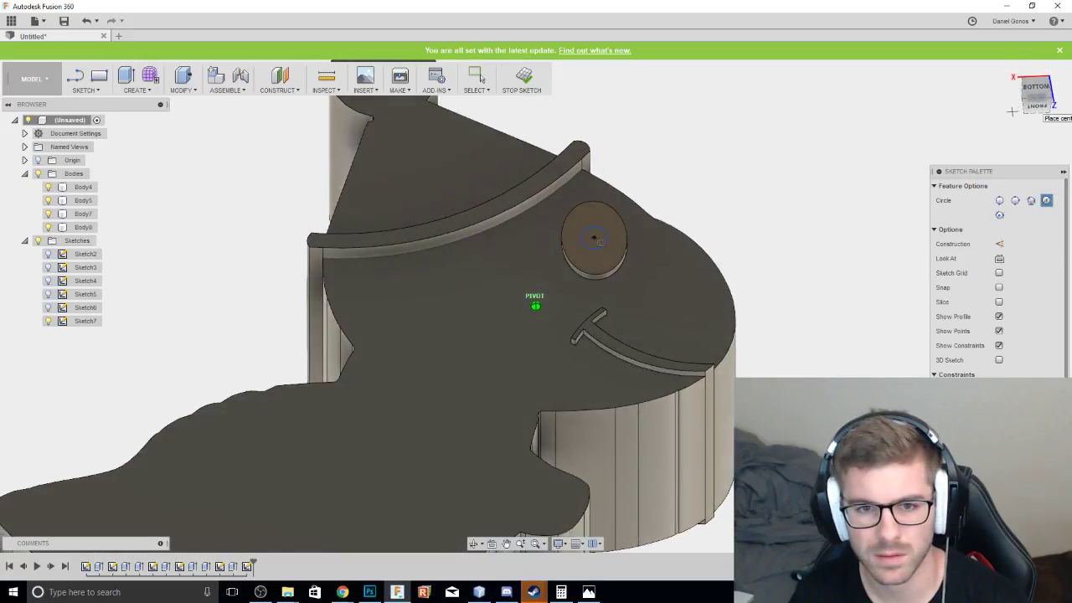
{"action": "scroll", "coordinate": [661, 263], "scroll_direction": "up", "scroll_amount": 2}
{"action": "middle_click_drag", "start_coordinate": [661, 264], "coordinate": [507, 238], "text": "shift"}
{"action": "key", "text": "Escape"}
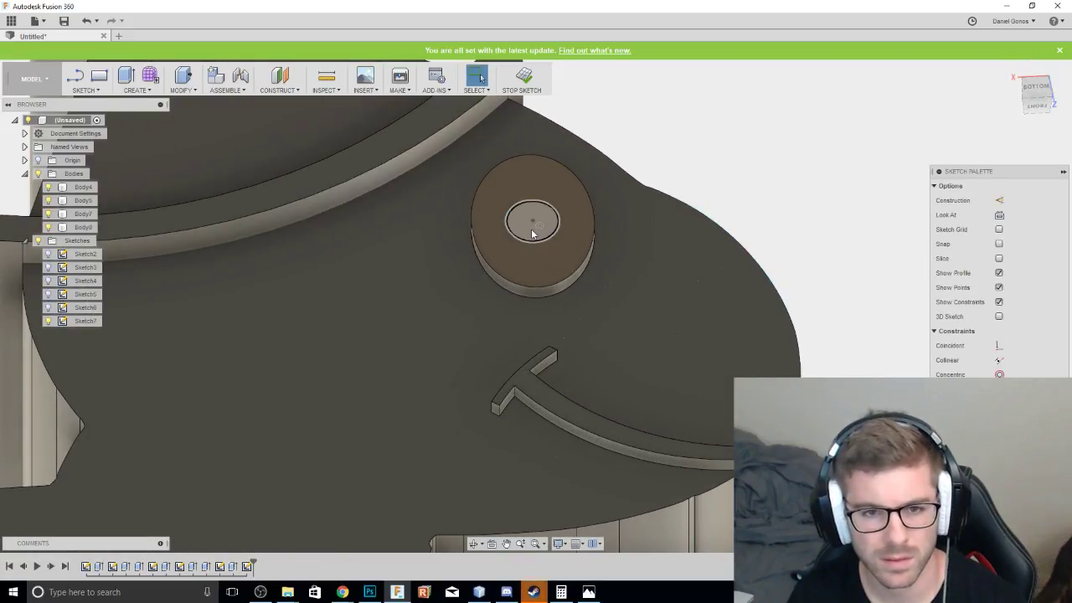
{"action": "right_click", "coordinate": [531, 234]}
{"action": "left_click", "coordinate": [514, 288]}
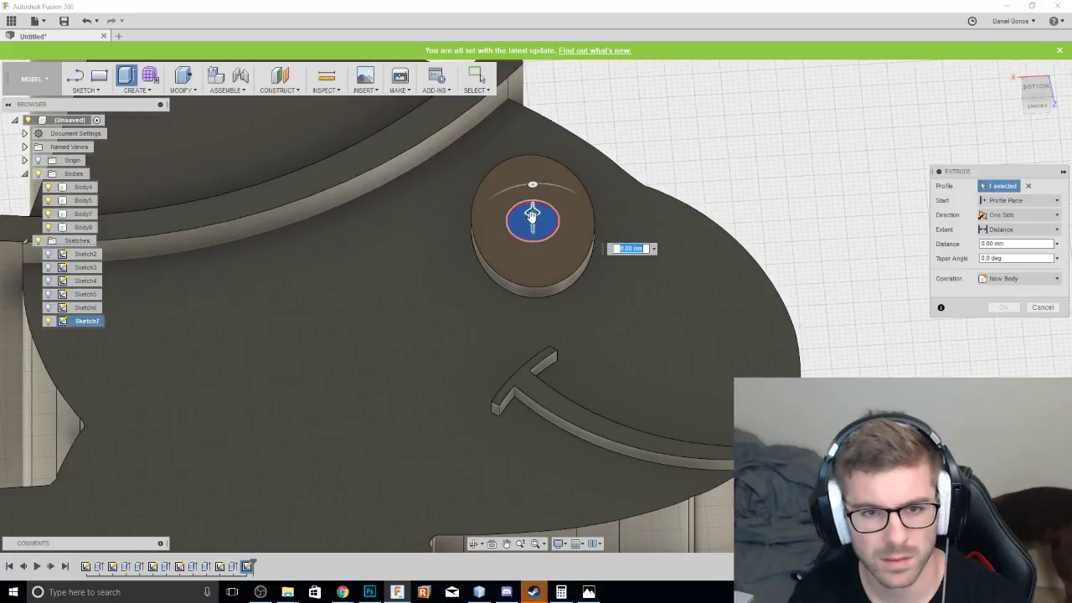
{"action": "type", "text": "2"}
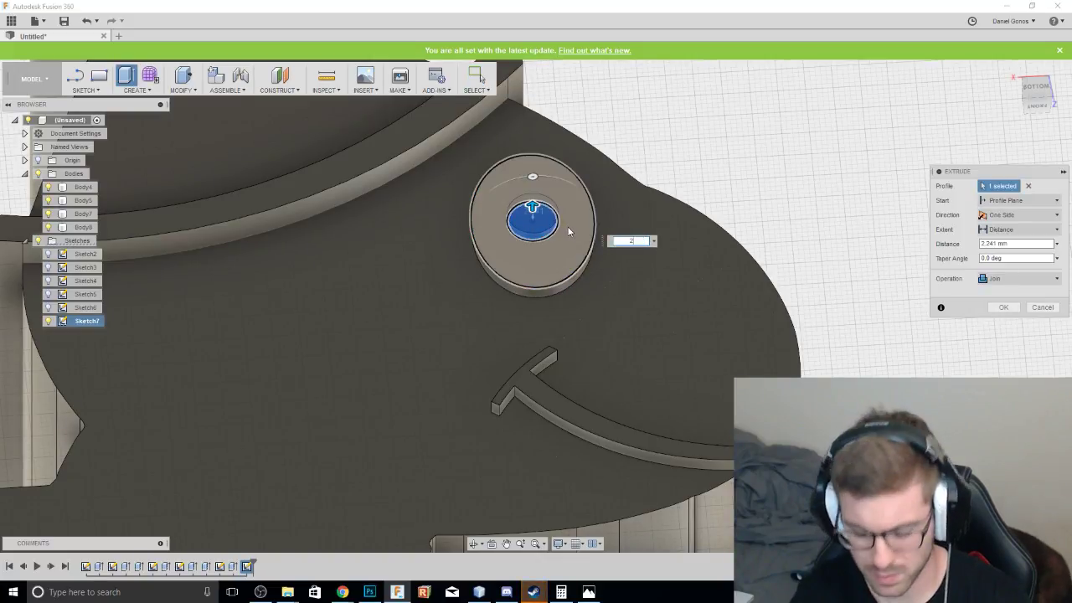
{"action": "key", "text": "Return"}
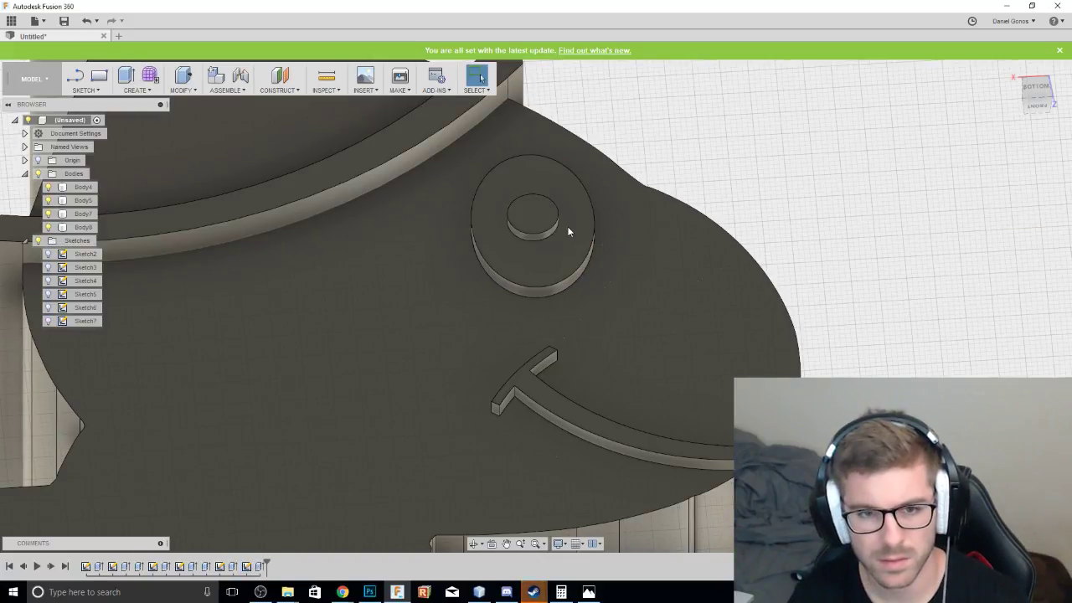
Examine the raised pupil and eye against the whole figure in the bottom view.
{"action": "left_click", "coordinate": [1031, 88]}
{"action": "left_click", "coordinate": [1038, 102]}
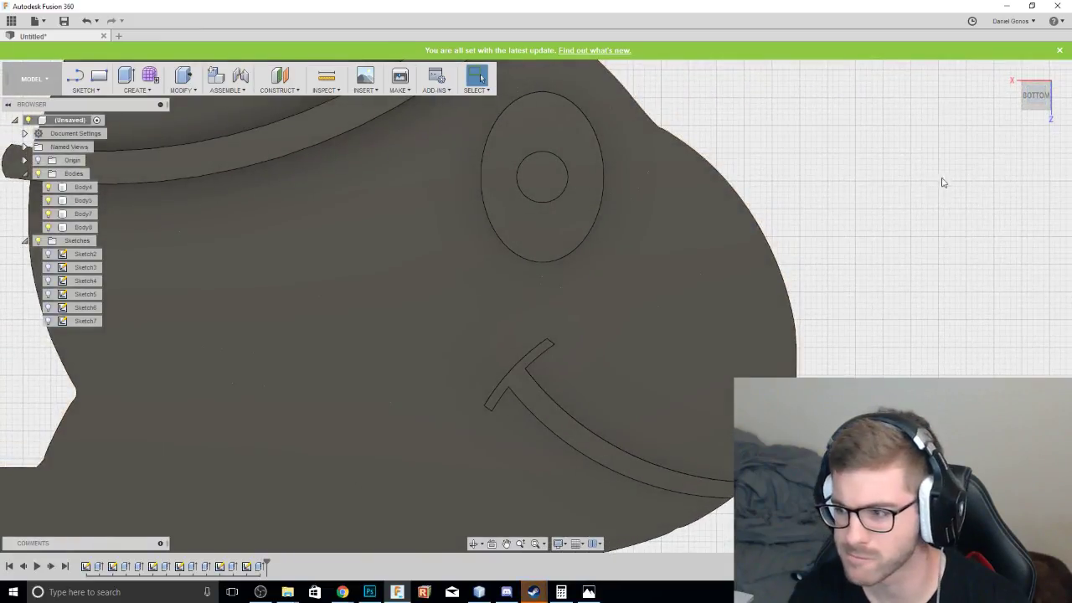
{"action": "scroll", "coordinate": [930, 190], "scroll_direction": "down", "scroll_amount": 6}
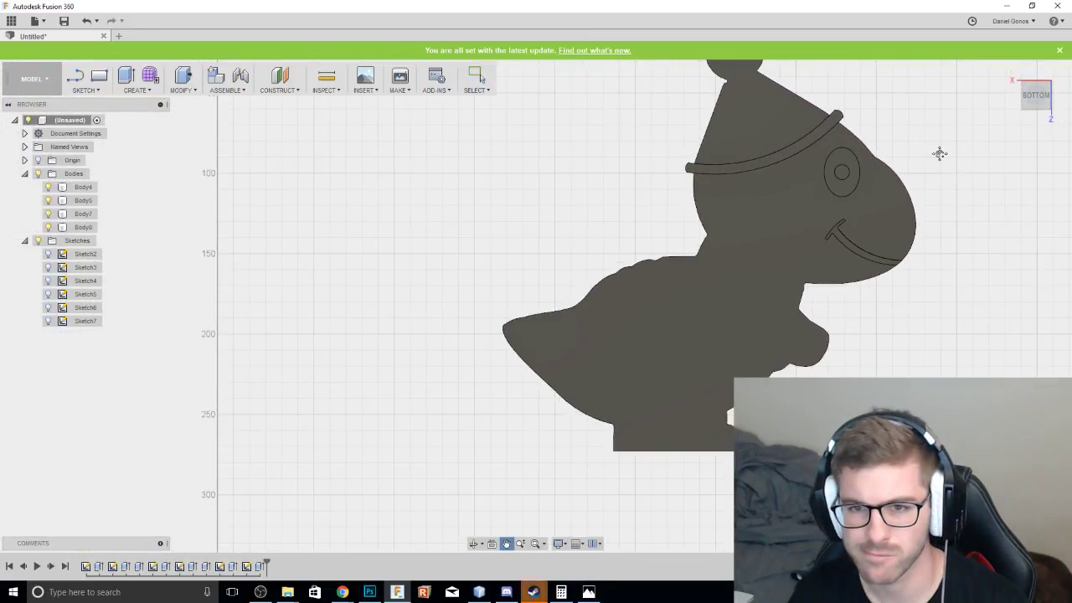
{"action": "middle_click_drag", "start_coordinate": [938, 151], "coordinate": [814, 187]}
{"action": "mouse_move", "coordinate": [1029, 98]}
{"action": "left_mouse_down"}
{"action": "mouse_move", "coordinate": [1056, 260]}
{"action": "mouse_move", "coordinate": [1057, 369]}
{"action": "mouse_move", "coordinate": [1033, 102]}
{"action": "left_mouse_up"}
{"action": "left_click", "coordinate": [1036, 91]}
{"action": "scroll", "coordinate": [689, 233], "scroll_direction": "up", "scroll_amount": 5}
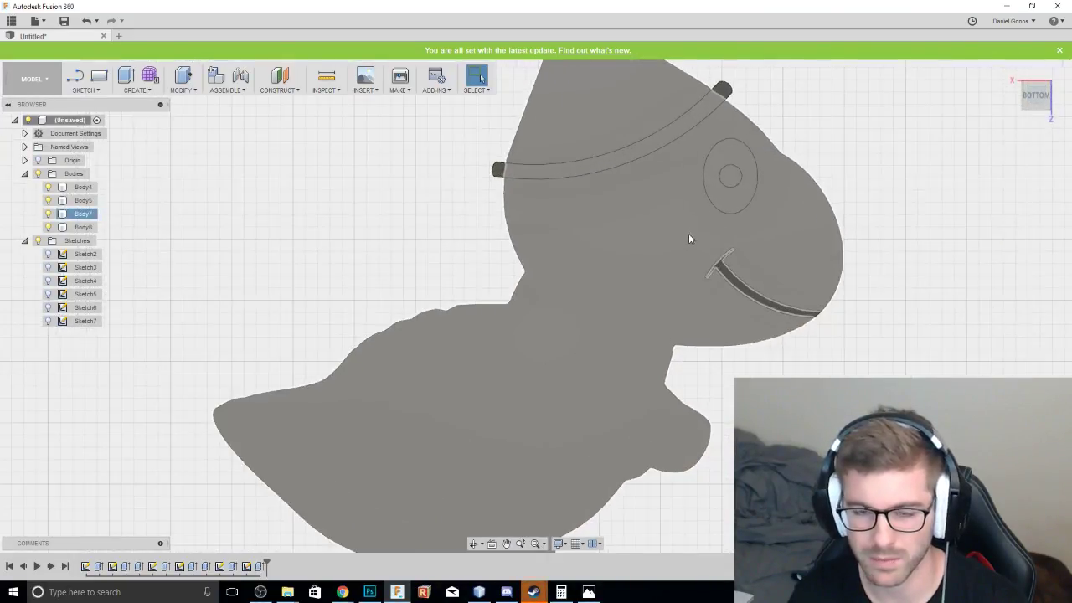
{"action": "left_click", "coordinate": [688, 233]}
{"action": "left_click", "coordinate": [883, 69]}
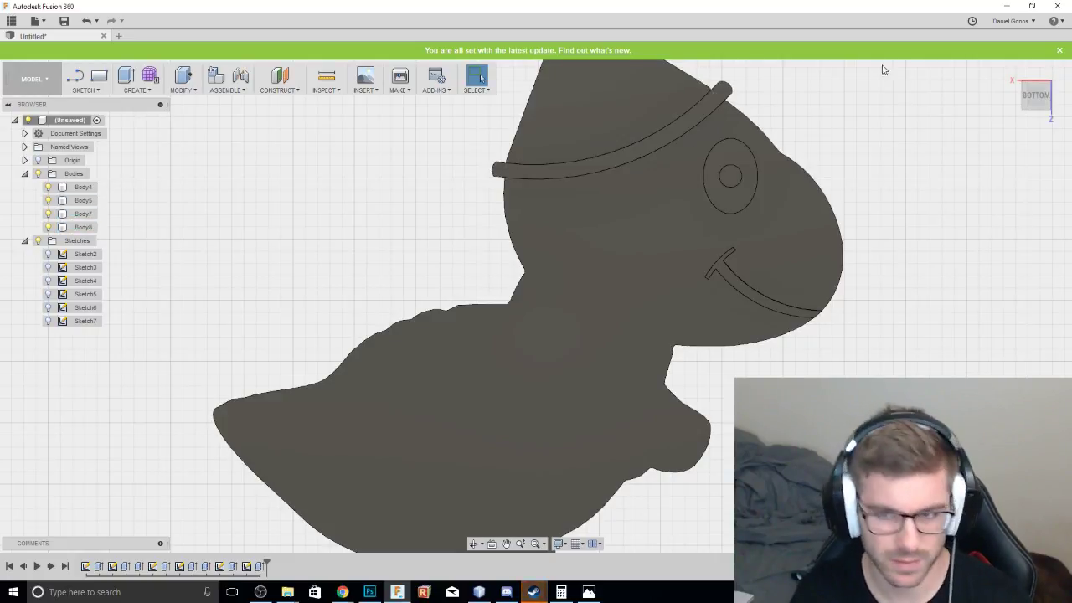
Undo the raised pupil extrusion.
{"action": "left_click_drag", "start_coordinate": [1032, 98], "coordinate": [1023, 63]}
{"action": "key", "text": "ctrl+z"}
{"action": "key", "text": "ctrl+z"}
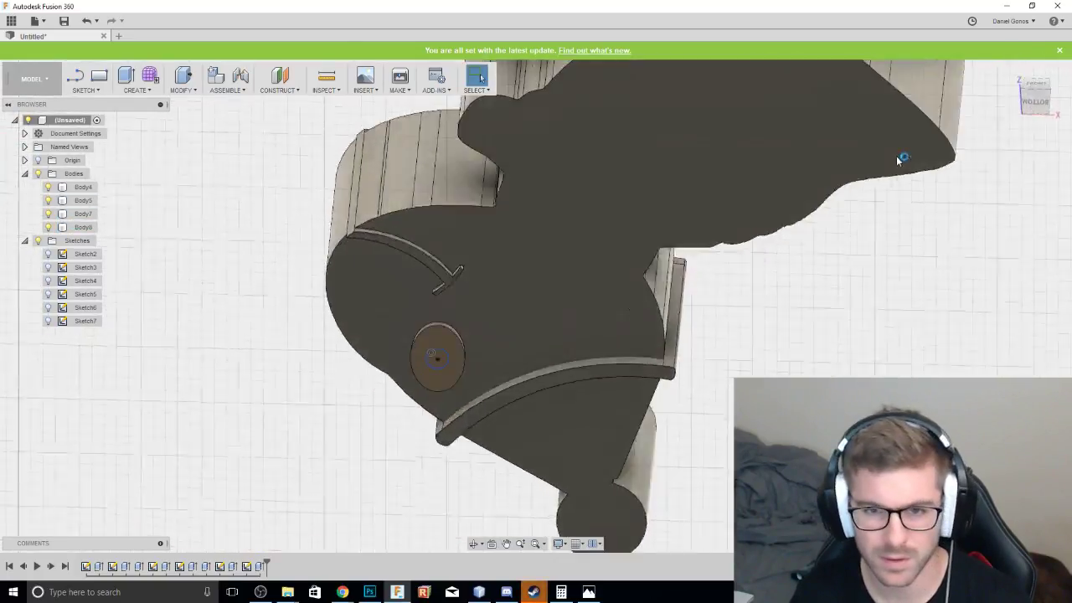
Extrude the pupil circle inward as a cut to recess it into the eye.
{"action": "left_click", "coordinate": [1014, 127]}
{"action": "mouse_move", "coordinate": [1036, 101]}
{"action": "left_mouse_down"}
{"action": "mouse_move", "coordinate": [1038, 72]}
{"action": "mouse_move", "coordinate": [1031, 87]}
{"action": "left_mouse_up"}
{"action": "scroll", "coordinate": [607, 236], "scroll_direction": "up", "scroll_amount": 3}
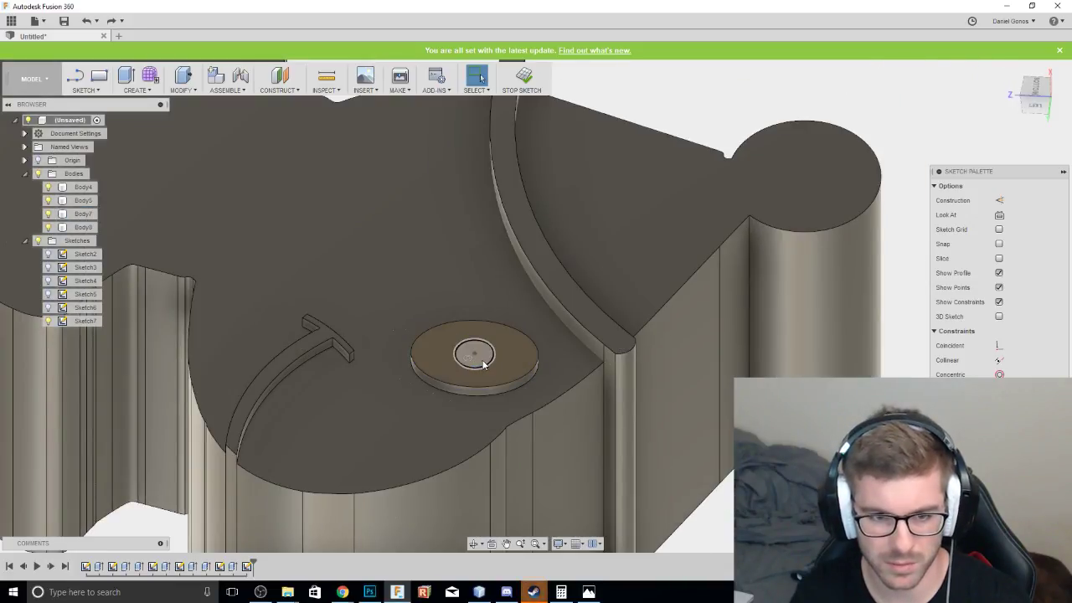
{"action": "right_click", "coordinate": [482, 364]}
{"action": "left_click", "coordinate": [475, 418]}
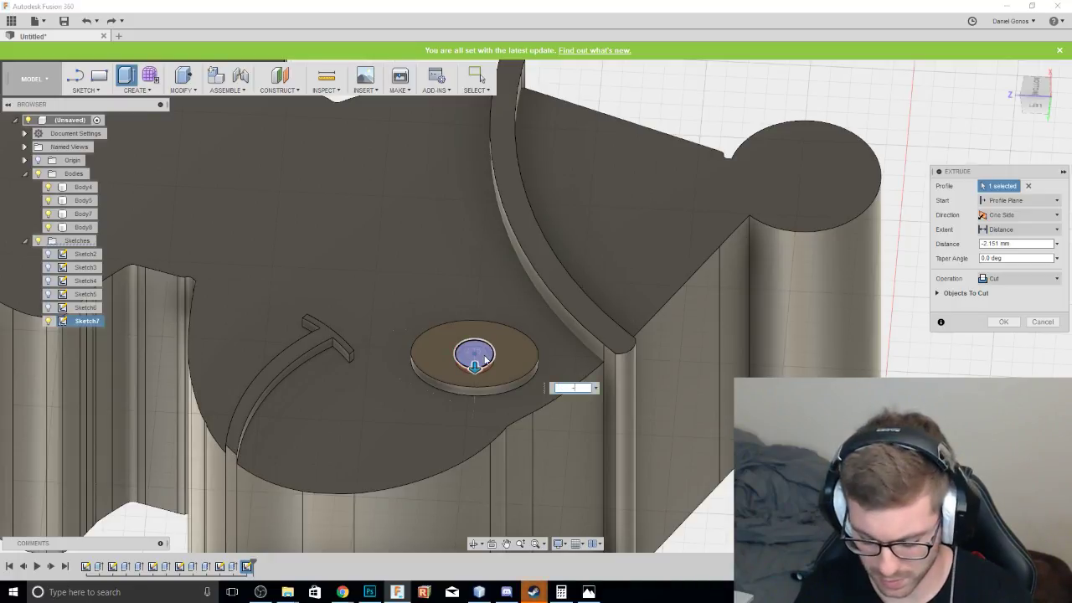
{"action": "key", "text": "Return"}
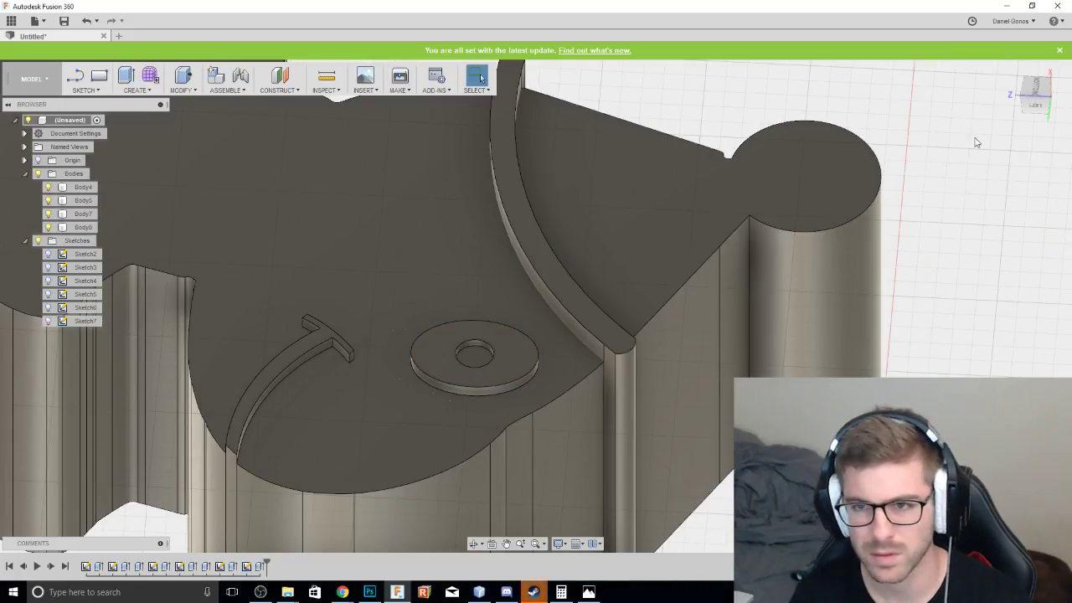
Check the recessed pupil from below and at an angle, and undo its cut extrusion.
{"action": "left_click", "coordinate": [1037, 93]}
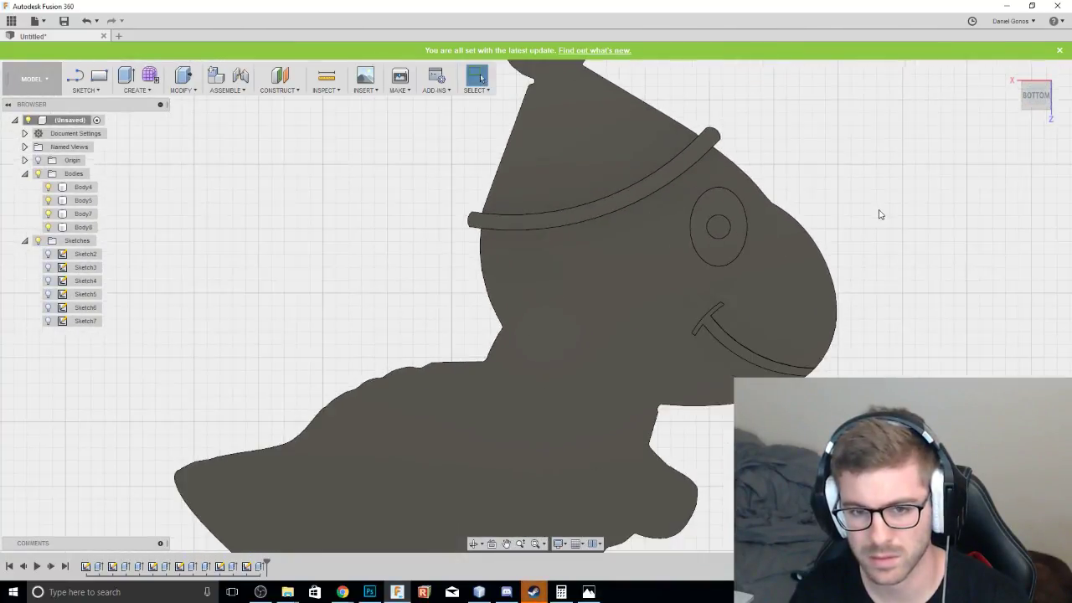
{"action": "middle_click_drag", "start_coordinate": [861, 201], "coordinate": [763, 240]}
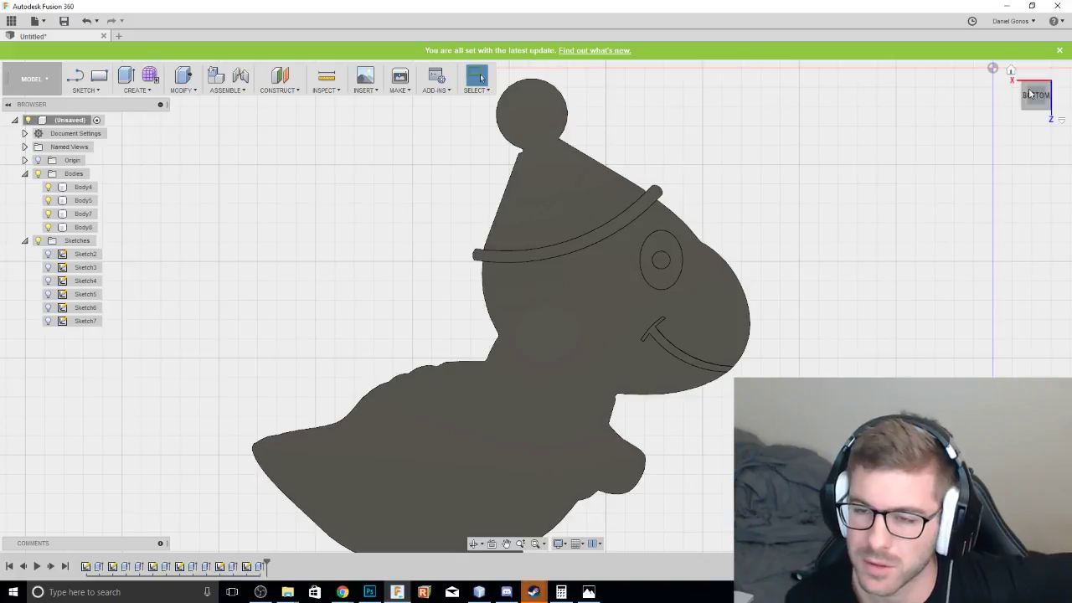
{"action": "left_click_drag", "start_coordinate": [1033, 87], "coordinate": [835, 176]}
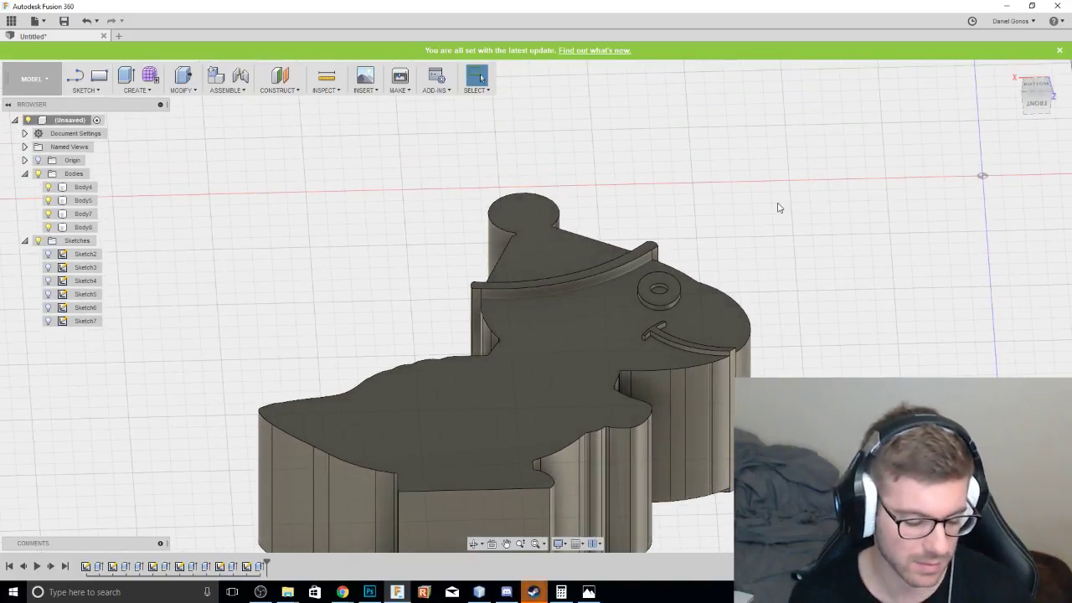
{"action": "key", "text": "ctrl+z"}
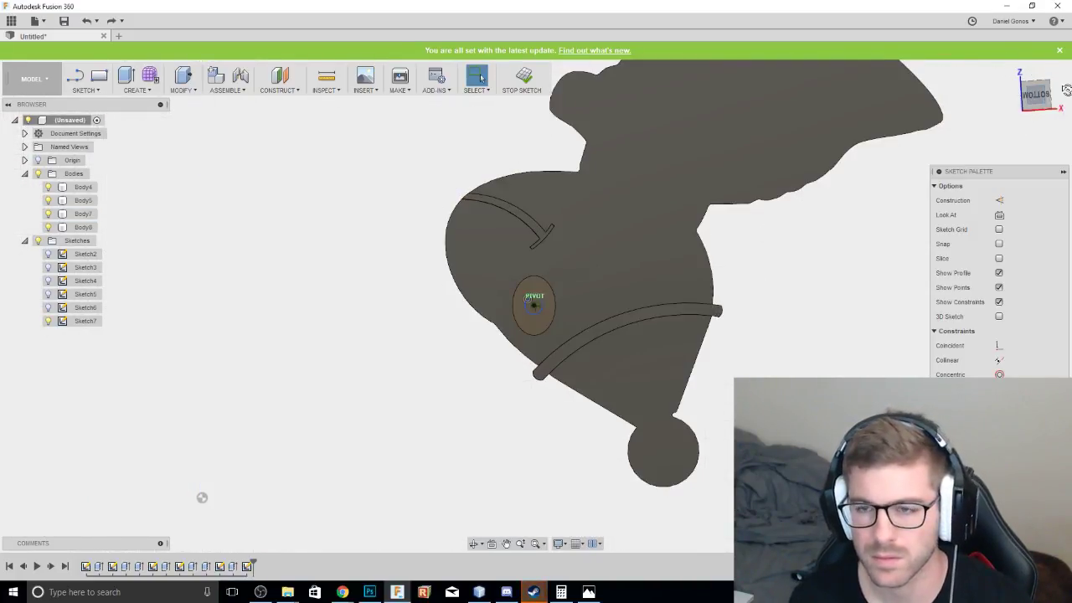
{"action": "left_click_drag", "start_coordinate": [1066, 90], "coordinate": [553, 299]}
{"action": "scroll", "coordinate": [553, 298], "scroll_direction": "up", "scroll_amount": 5}
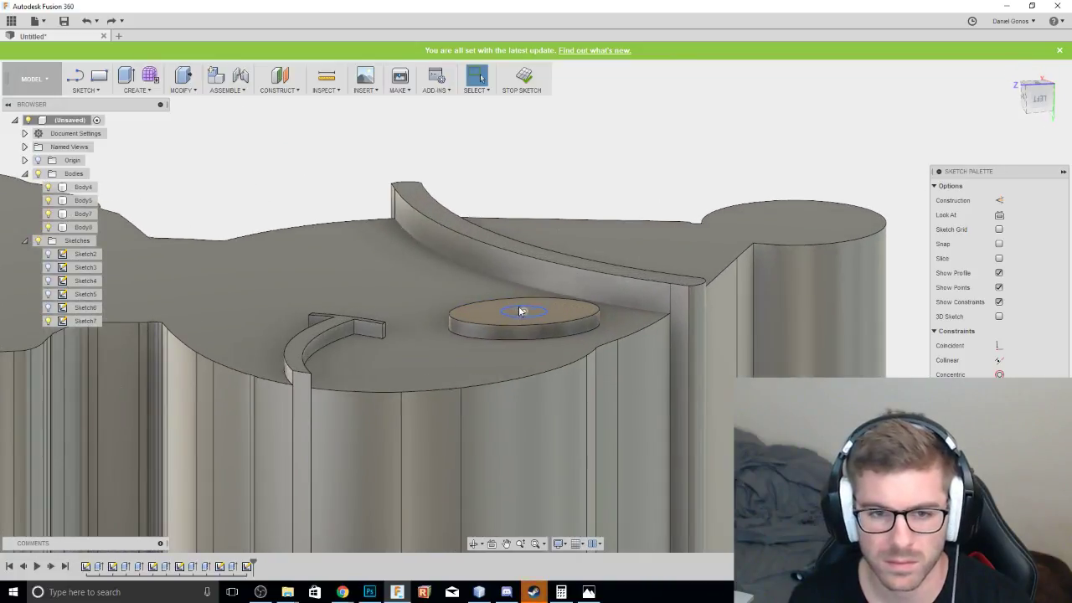
{"action": "left_click", "coordinate": [1058, 112]}
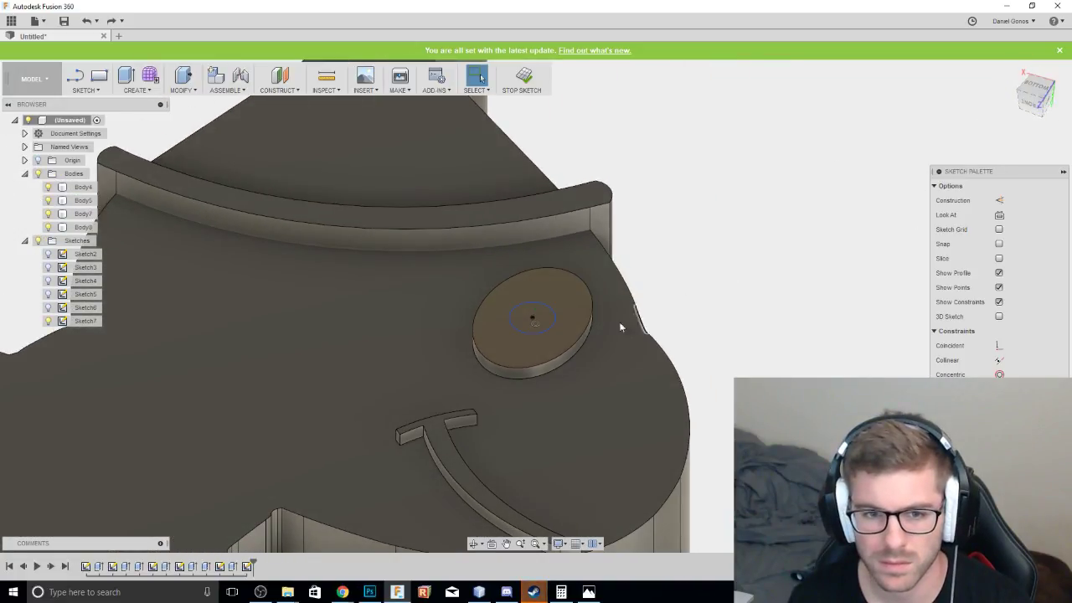
{"action": "right_click", "coordinate": [529, 326]}
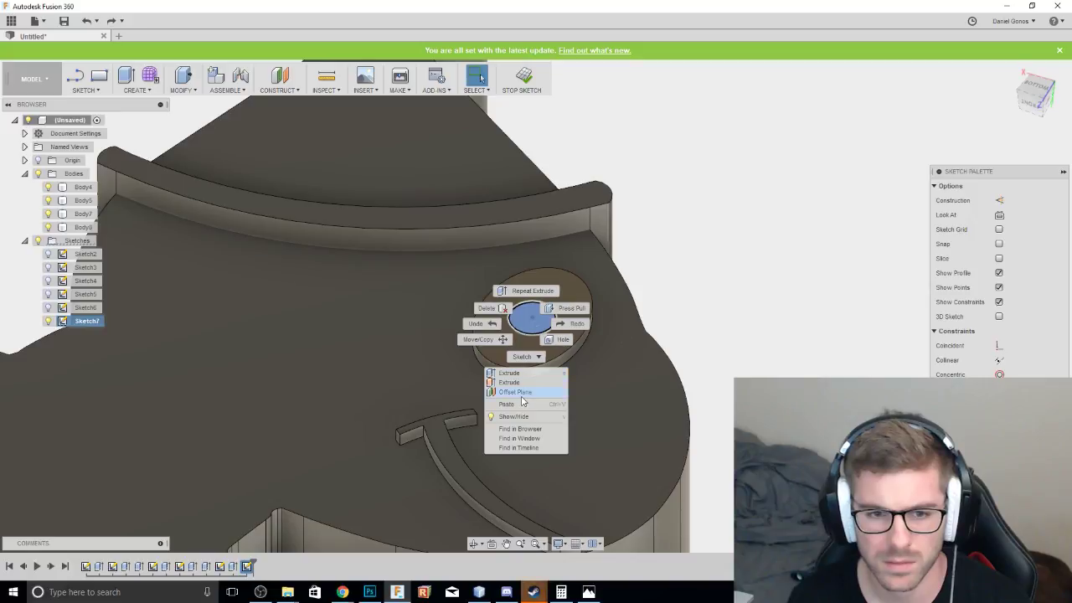
{"action": "left_click", "coordinate": [525, 373]}
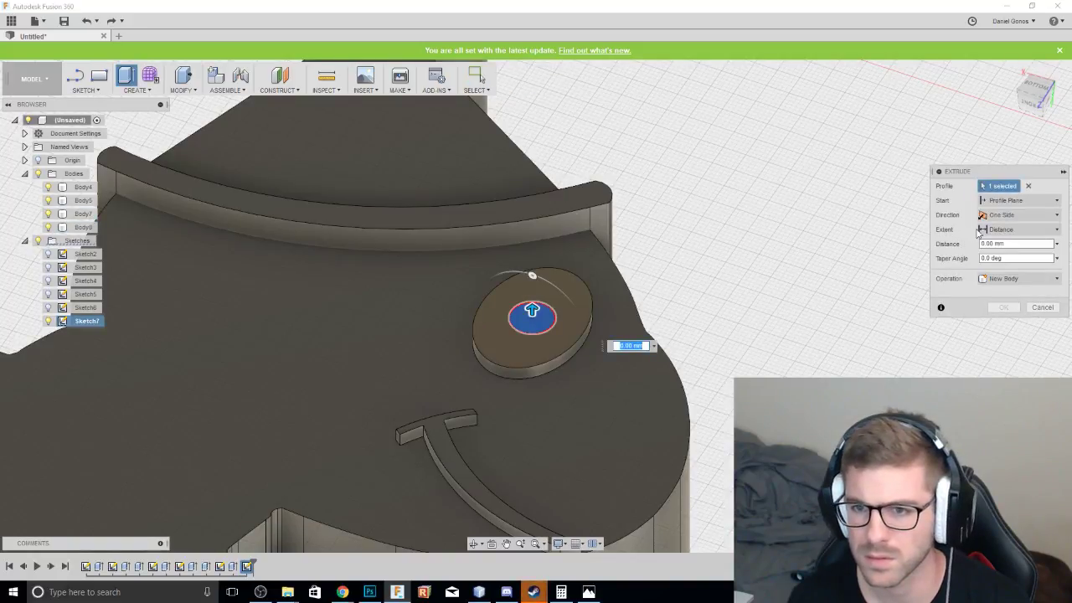
{"action": "left_click", "coordinate": [1005, 200]}
{"action": "left_click", "coordinate": [1007, 206]}
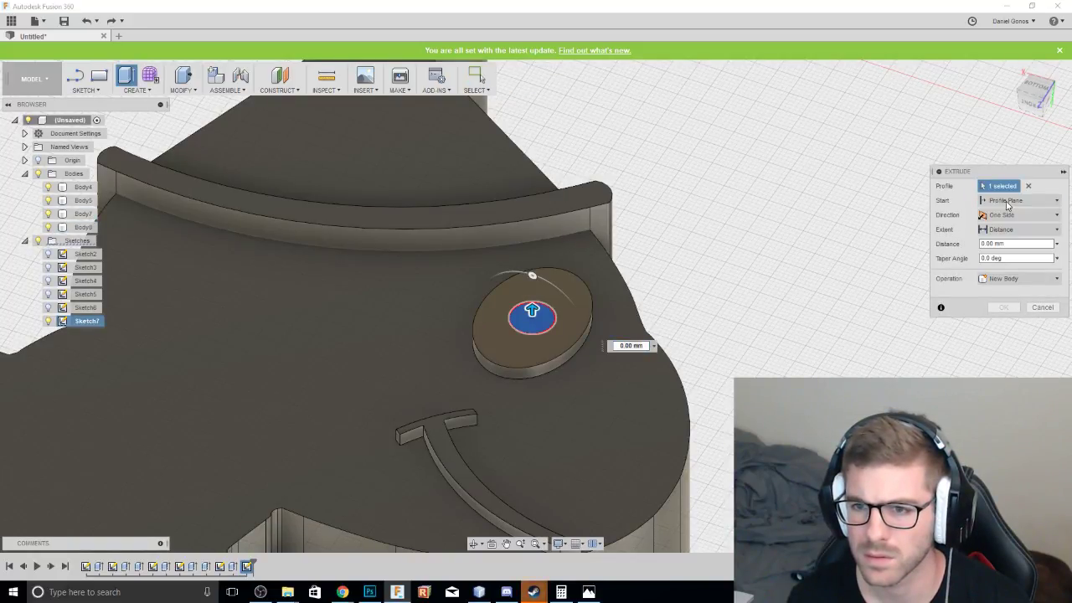
{"action": "left_click", "coordinate": [1007, 215]}
{"action": "left_click", "coordinate": [1007, 226]}
{"action": "left_click", "coordinate": [1006, 231]}
{"action": "left_click", "coordinate": [1004, 243]}
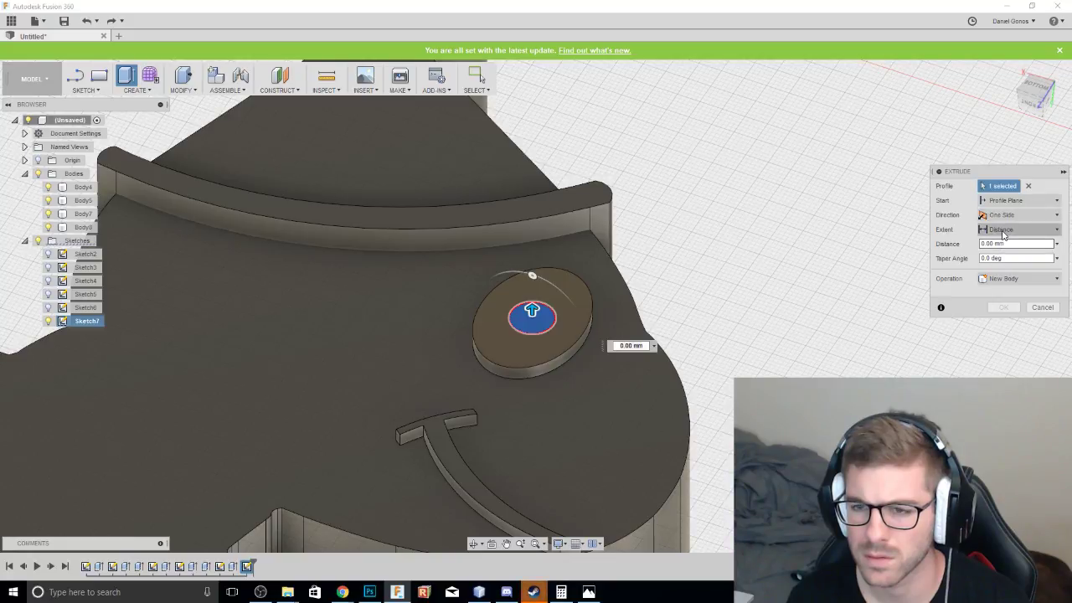
{"action": "left_click", "coordinate": [1003, 284]}
{"action": "left_click", "coordinate": [1002, 285]}
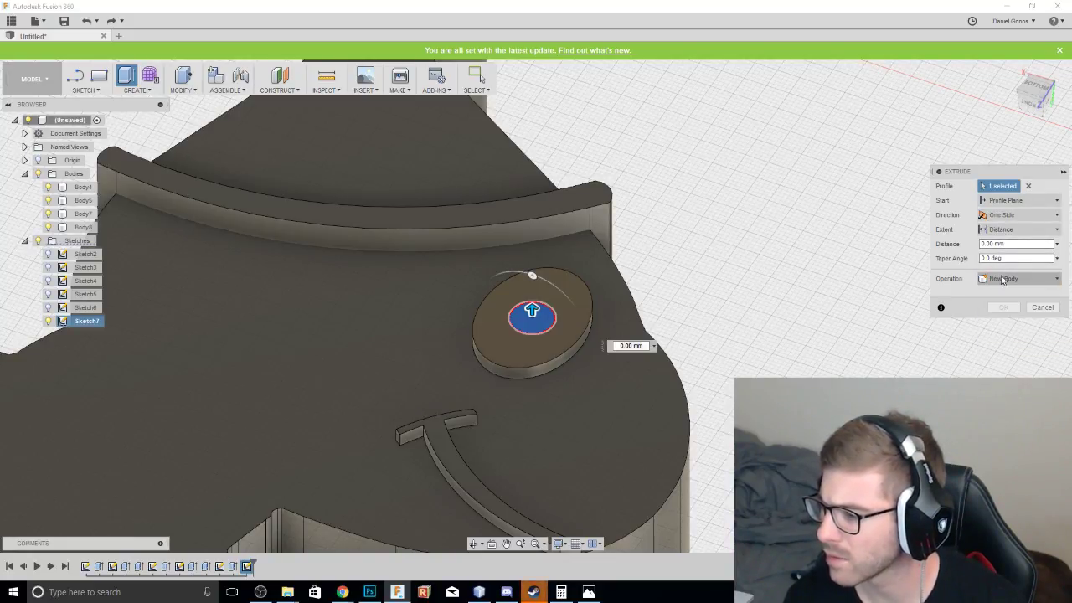
{"action": "left_click", "coordinate": [1043, 308]}
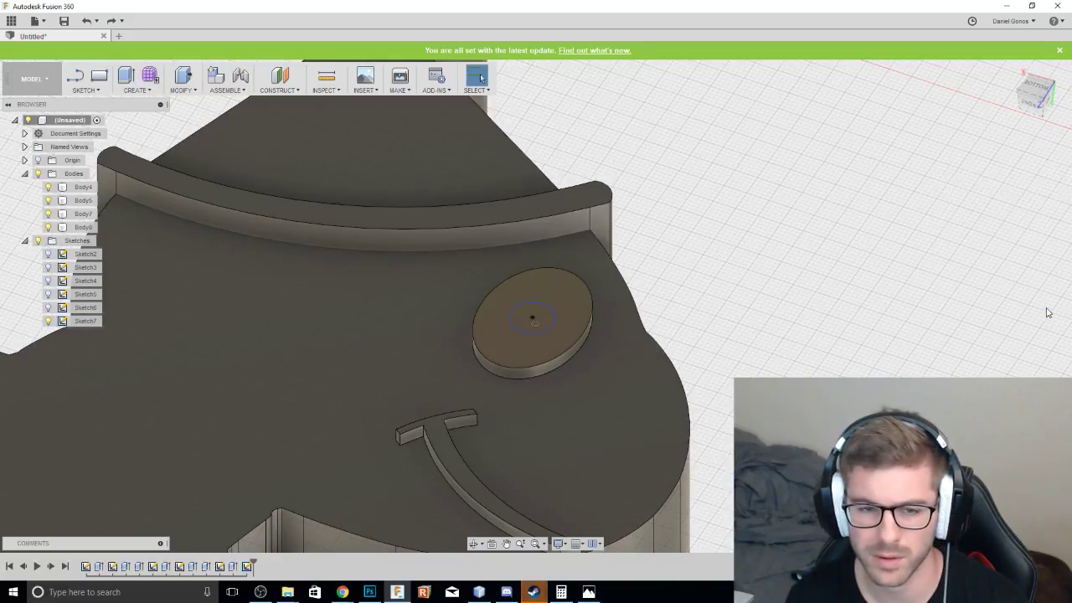
Extrude the pupil circle -2 mm into the eye as a cut.
{"action": "right_click", "coordinate": [542, 319]}
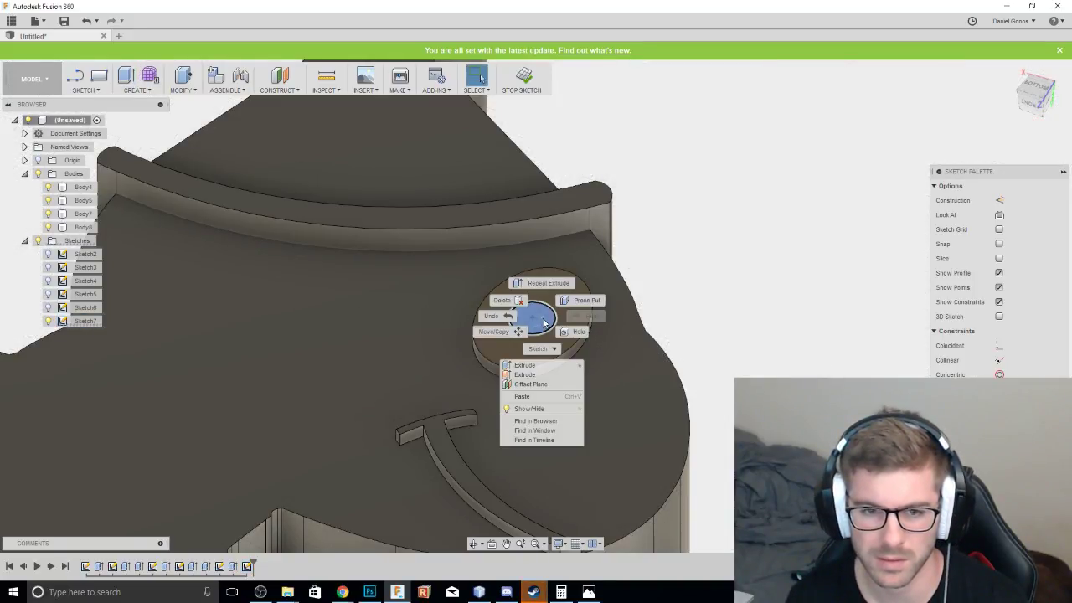
{"action": "left_click", "coordinate": [533, 376]}
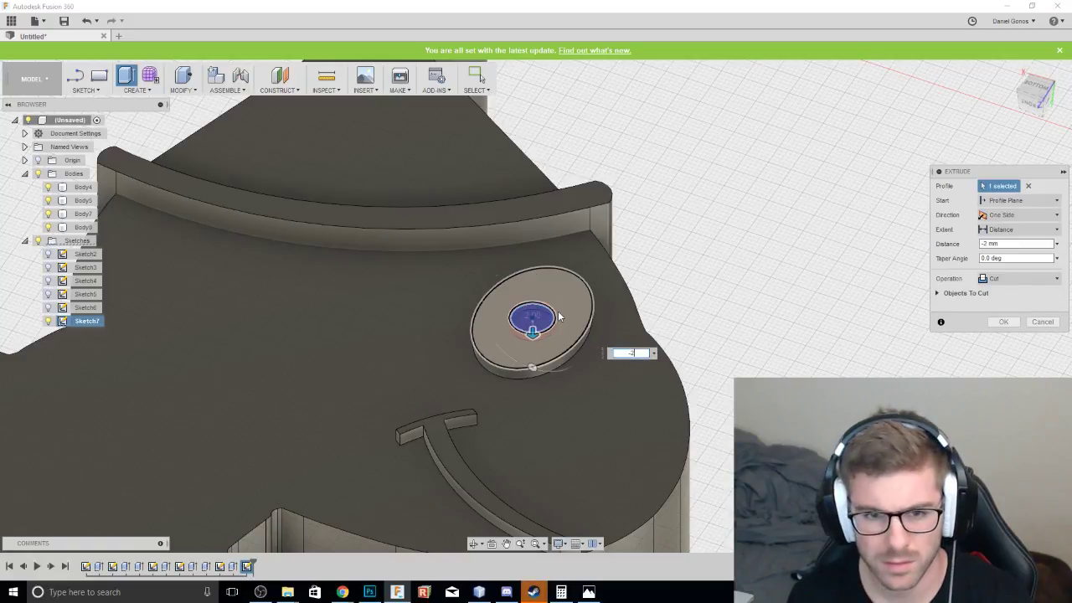
{"action": "key", "text": "Return"}
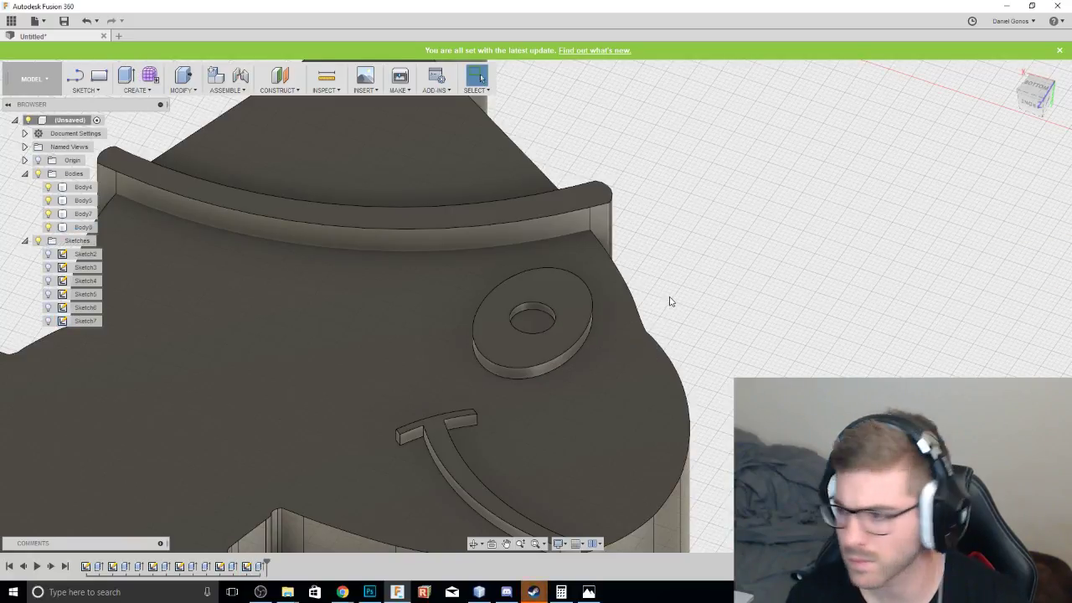
Try a constant-radius fillet of about 10.2 mm on the raised eye's outer top edge.
{"action": "left_click", "coordinate": [1038, 94]}
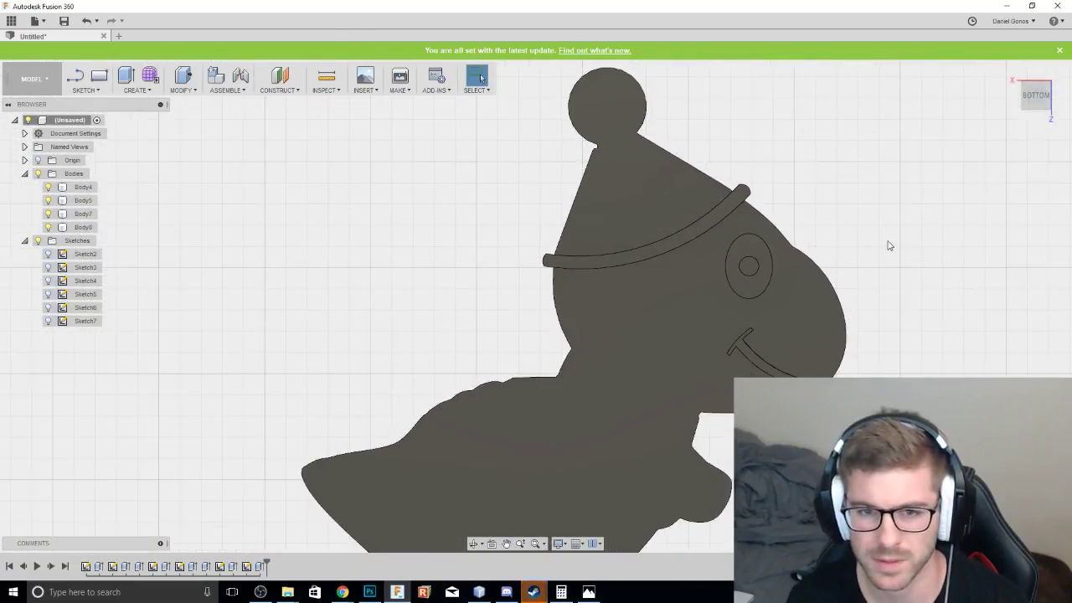
{"action": "mouse_move", "coordinate": [1030, 97]}
{"action": "left_mouse_down"}
{"action": "mouse_move", "coordinate": [1022, 52]}
{"action": "mouse_move", "coordinate": [1021, 105]}
{"action": "left_mouse_up"}
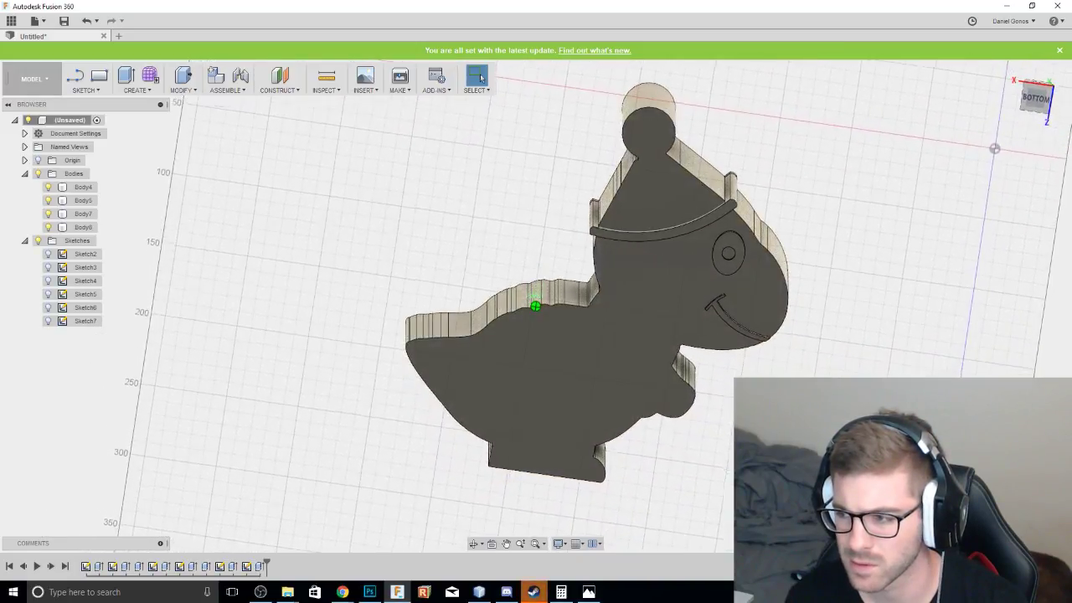
{"action": "middle_click_drag", "start_coordinate": [535, 305], "coordinate": [535, 159], "text": "shift"}
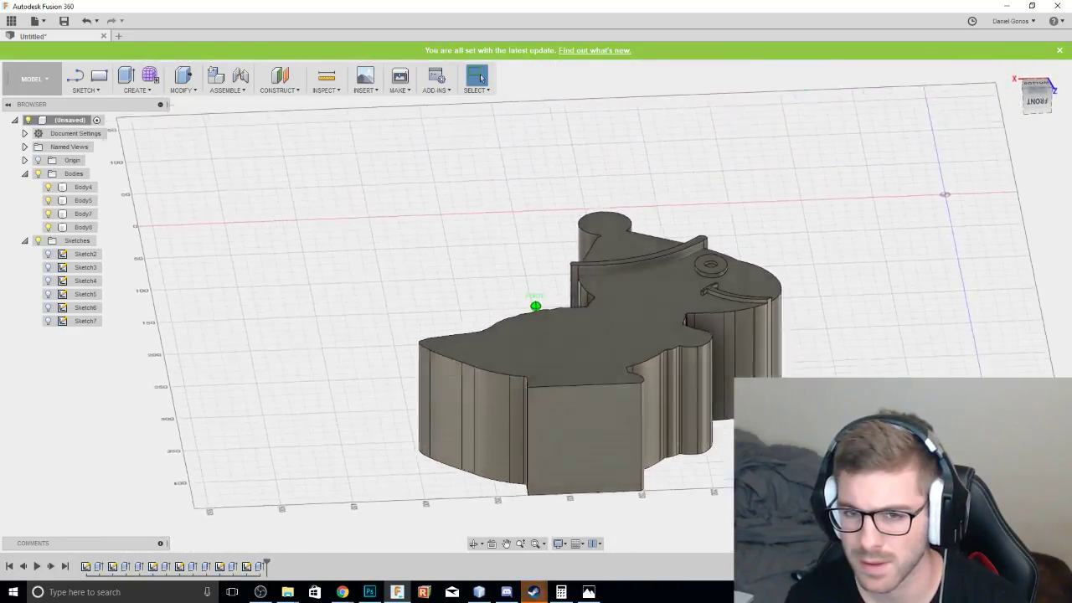
{"action": "scroll", "coordinate": [833, 358], "scroll_direction": "up", "scroll_amount": 5}
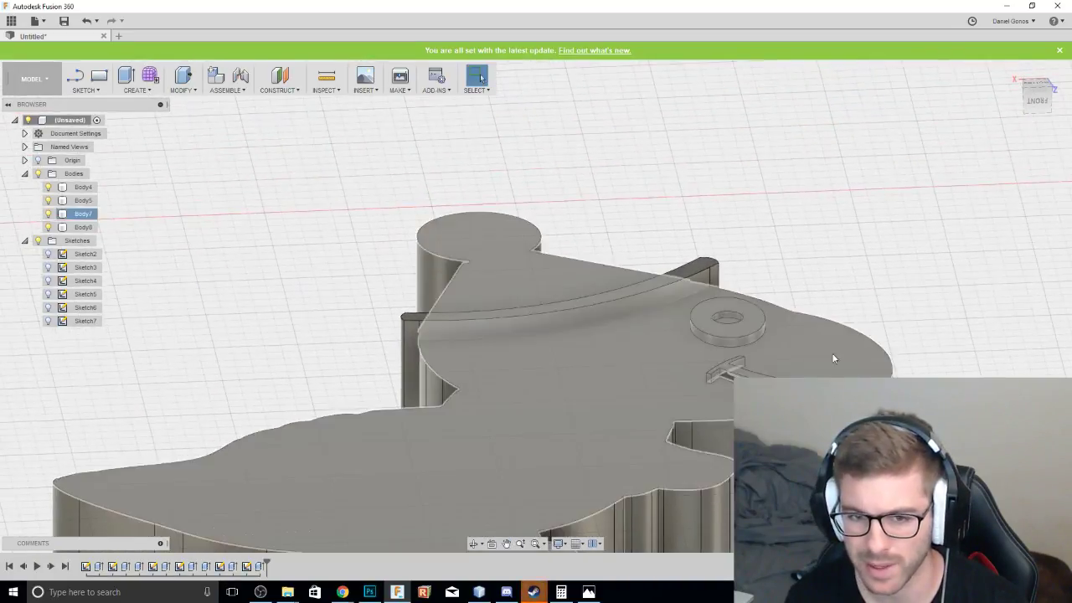
{"action": "right_click", "coordinate": [731, 338]}
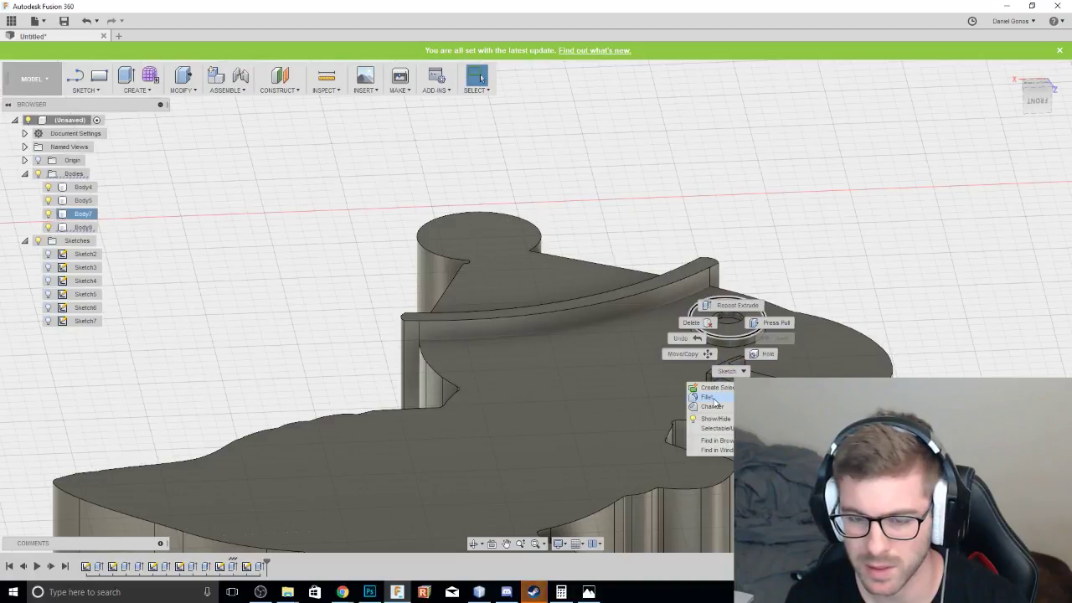
{"action": "left_click", "coordinate": [708, 397]}
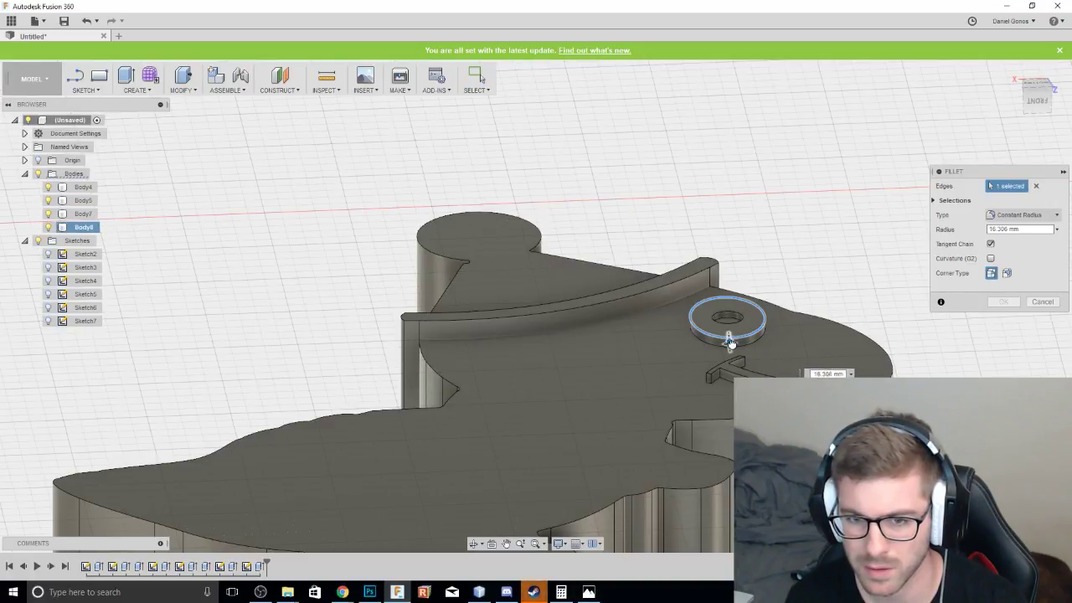
{"action": "left_click_drag", "start_coordinate": [730, 341], "coordinate": [729, 338]}
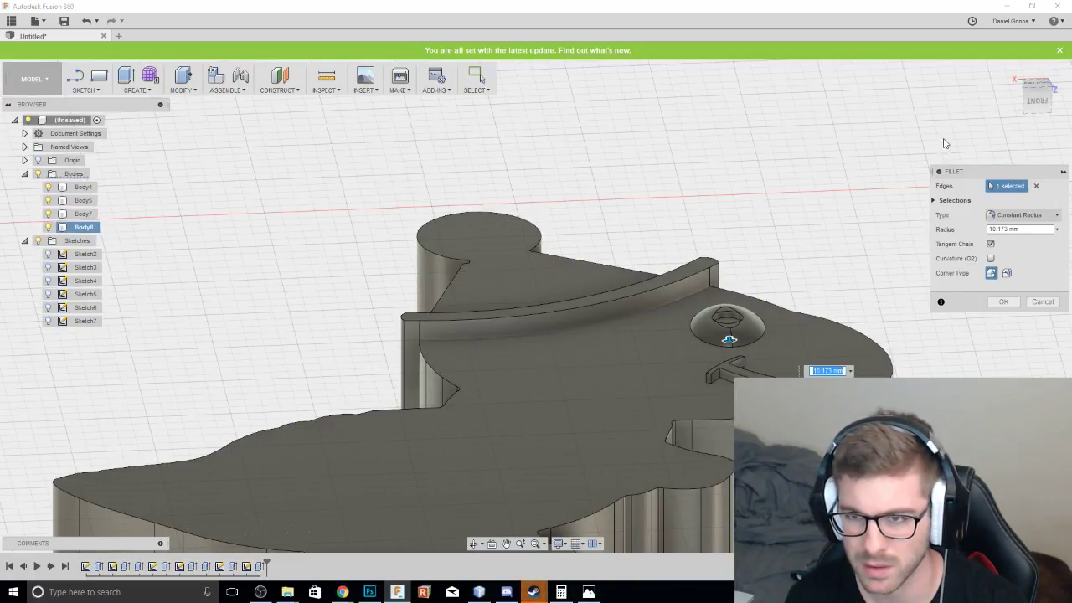
{"action": "left_click_drag", "start_coordinate": [1036, 109], "coordinate": [1002, 120]}
{"action": "middle_click_drag", "start_coordinate": [775, 204], "coordinate": [763, 282]}
{"action": "scroll", "coordinate": [763, 283], "scroll_direction": "up", "scroll_amount": 4}
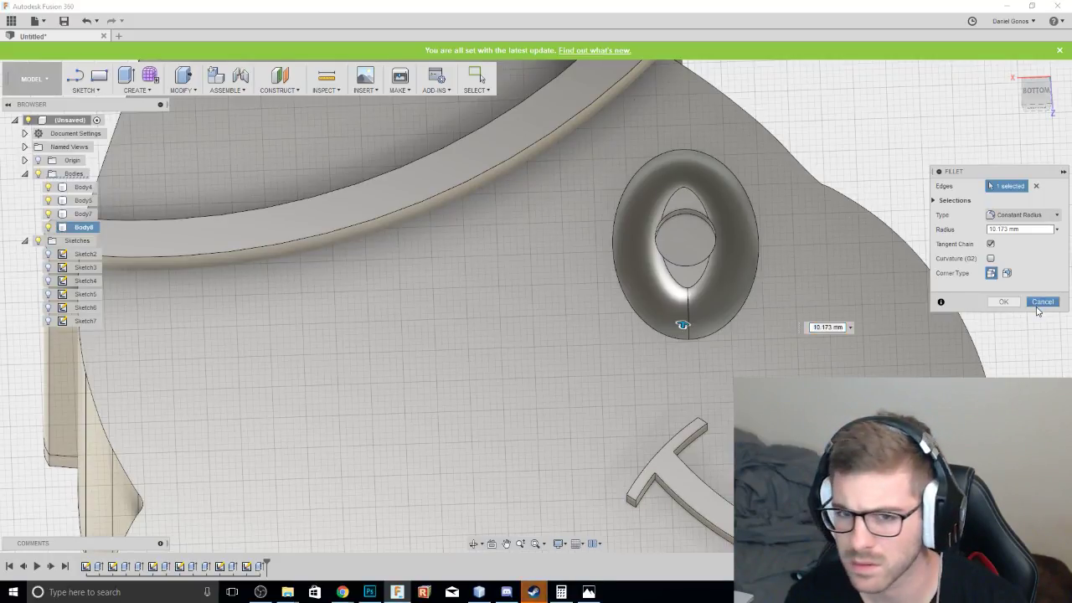
{"action": "left_click", "coordinate": [1041, 302]}
Undo the pupil's cut extrusion and dismiss the e-mail notification.
{"action": "left_click", "coordinate": [689, 276]}
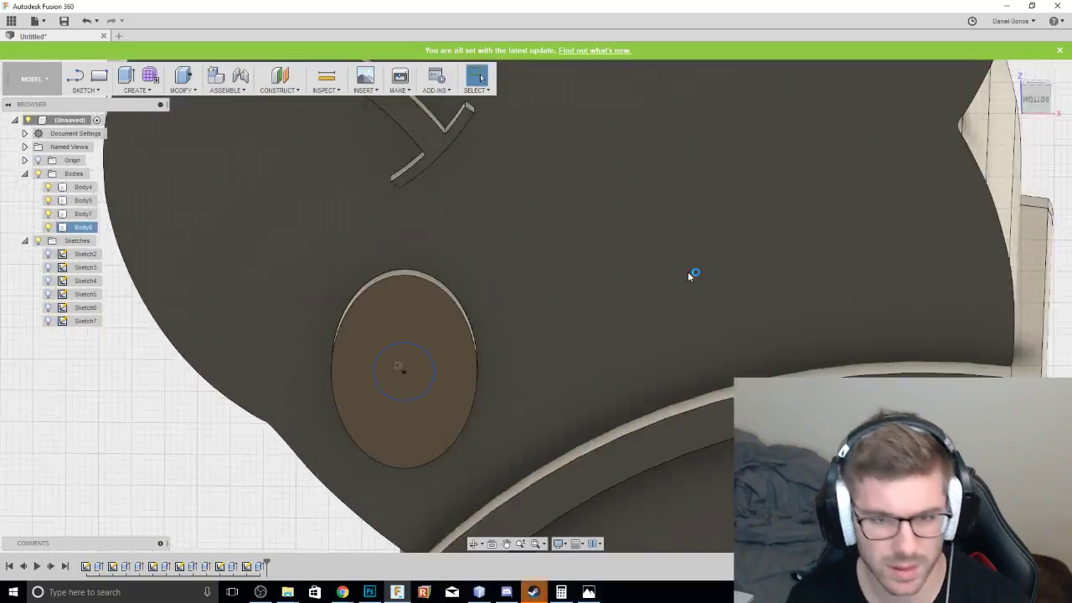
{"action": "middle_click_drag", "start_coordinate": [844, 198], "coordinate": [673, 333], "text": "shift"}
{"action": "scroll", "coordinate": [586, 322], "scroll_direction": "up", "scroll_amount": 3}
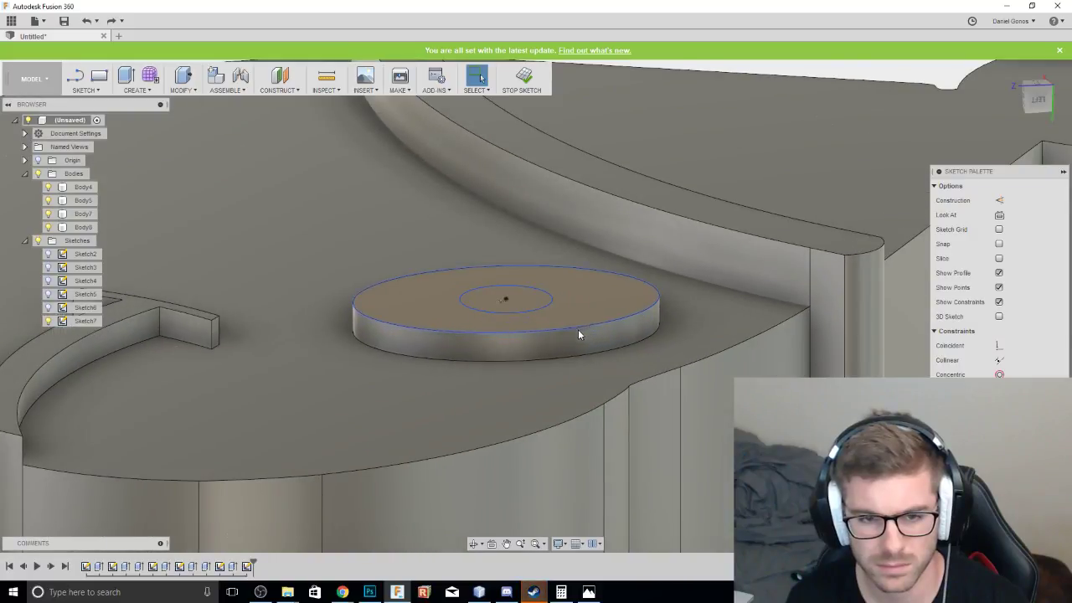
{"action": "left_click", "coordinate": [999, 534]}
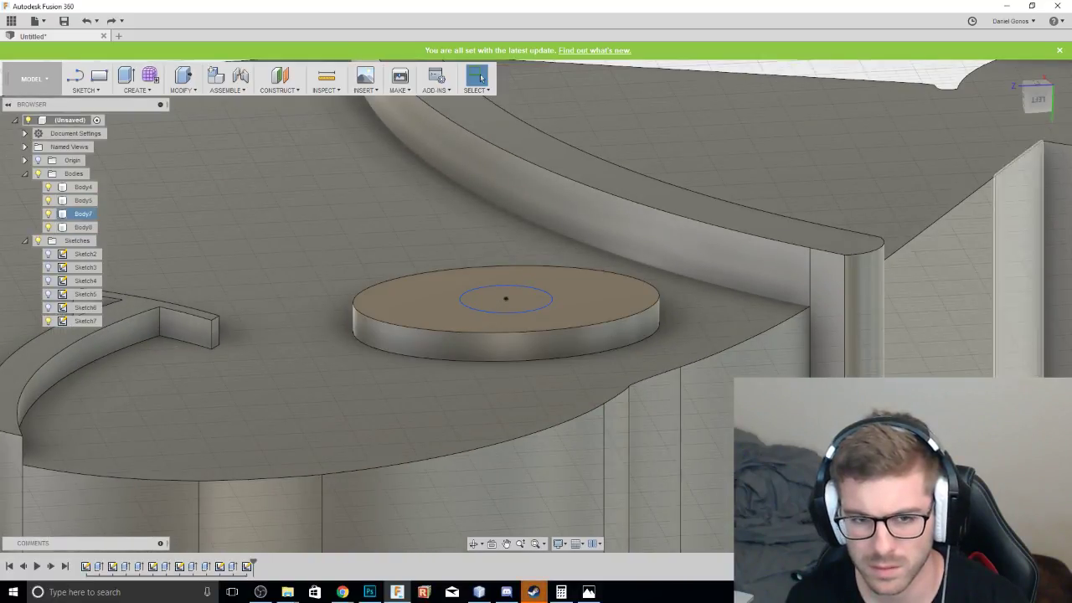
{"action": "scroll", "coordinate": [710, 452], "scroll_direction": "down", "scroll_amount": 4}
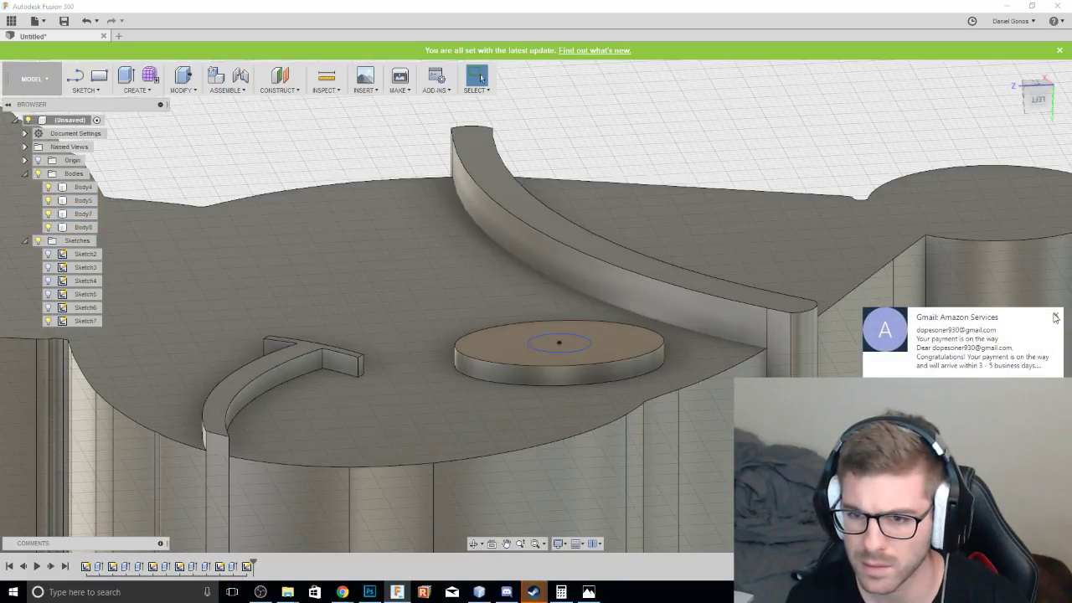
{"action": "left_click", "coordinate": [1055, 317]}
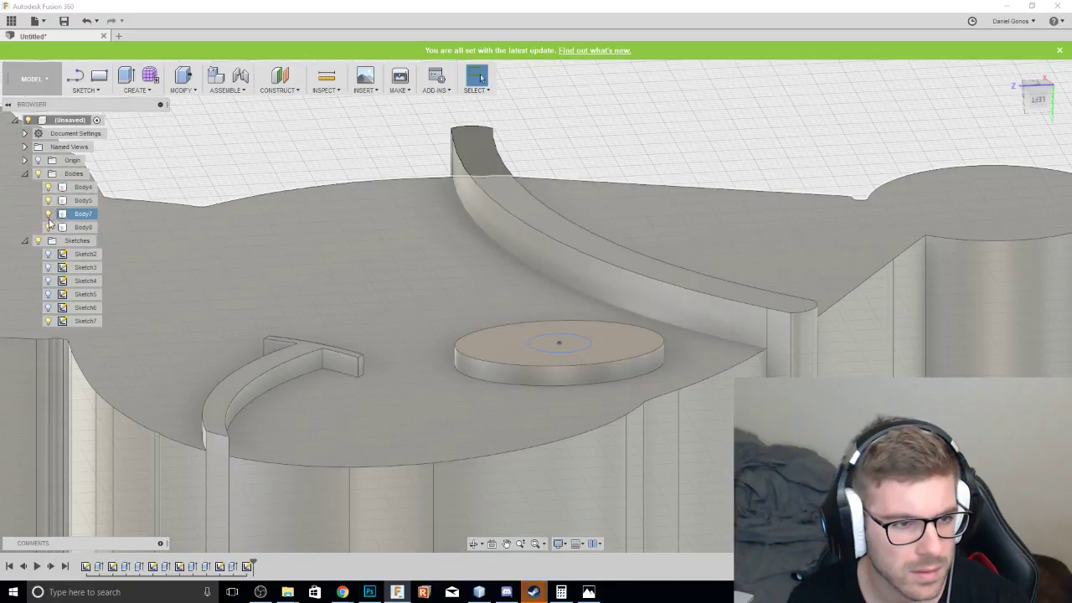
Hide the main figure body and extrude the eye's inner face about 84.6 mm toward the figure's opposite side as a join.
{"action": "left_click", "coordinate": [48, 214]}
{"action": "middle_click_drag", "start_coordinate": [639, 268], "coordinate": [701, 272], "text": "shift"}
{"action": "right_click", "coordinate": [628, 291]}
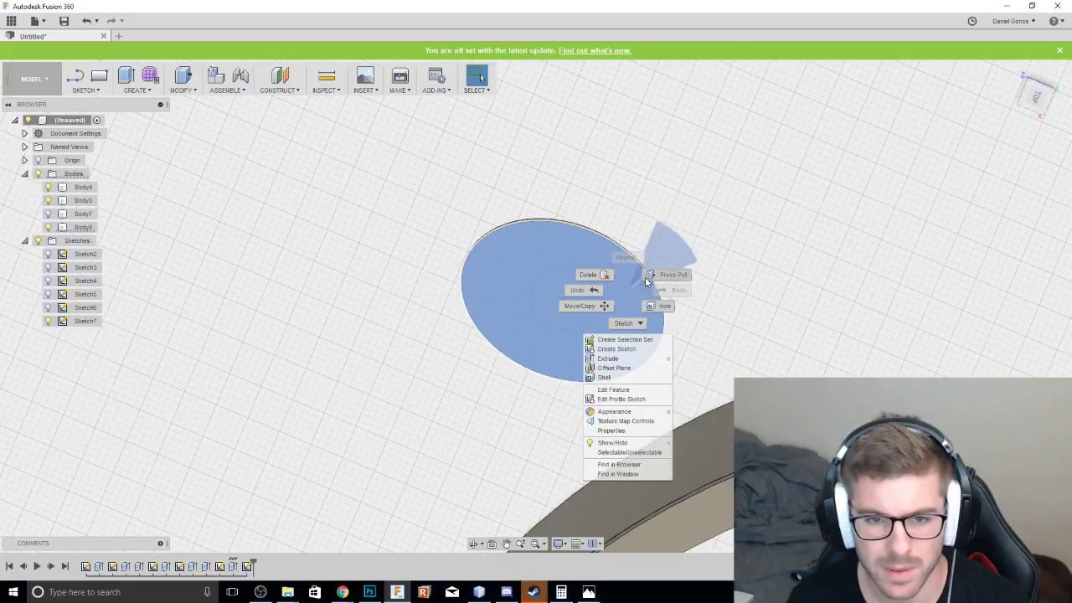
{"action": "left_click", "coordinate": [608, 358]}
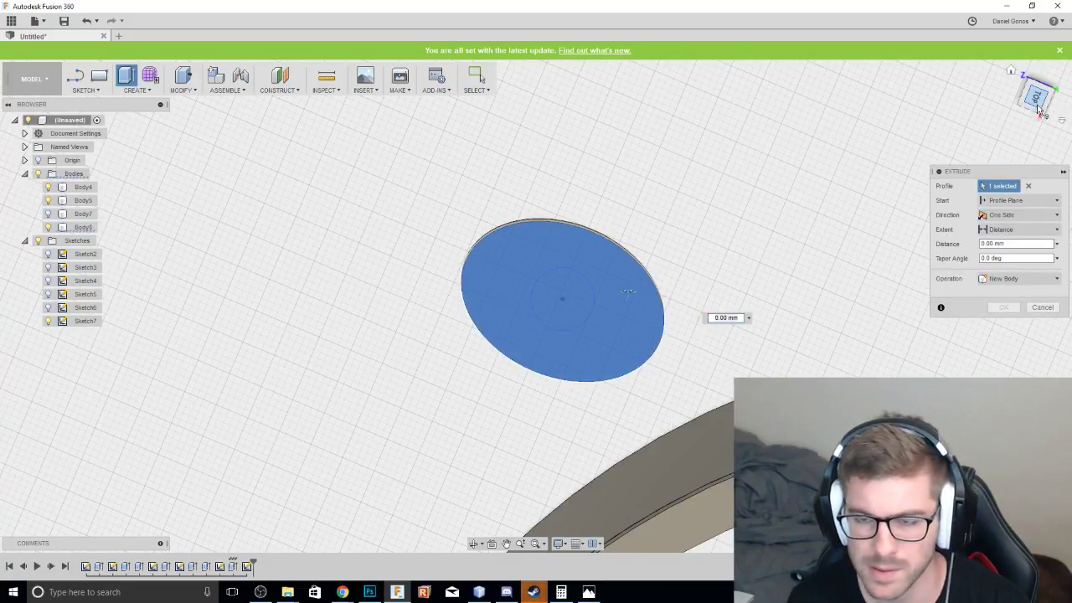
{"action": "left_click", "coordinate": [1038, 109]}
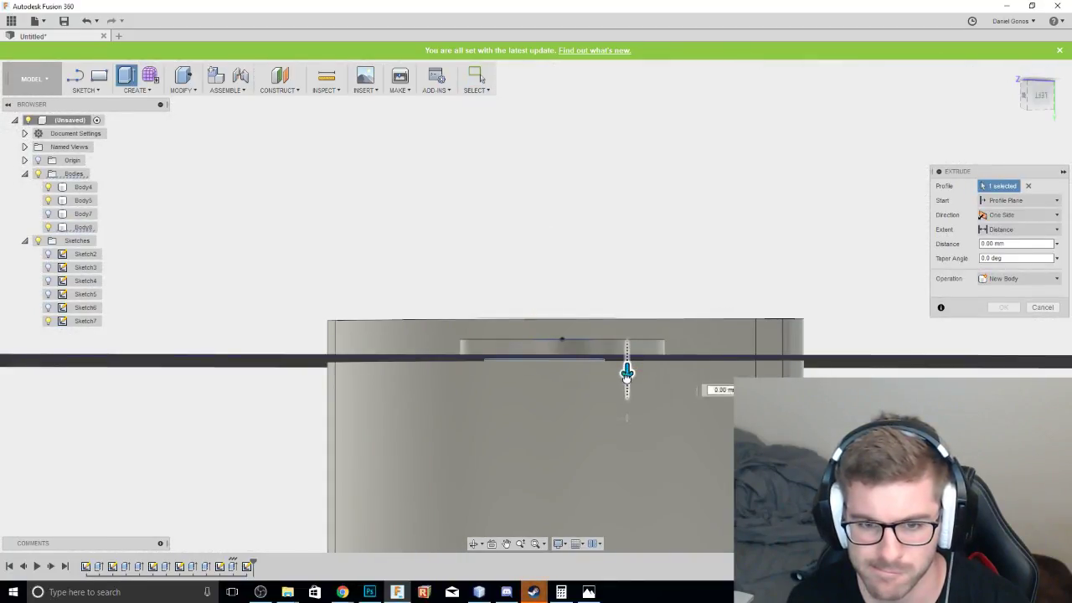
{"action": "left_click_drag", "start_coordinate": [627, 373], "coordinate": [627, 511]}
{"action": "middle_click_drag", "start_coordinate": [645, 444], "coordinate": [617, 306]}
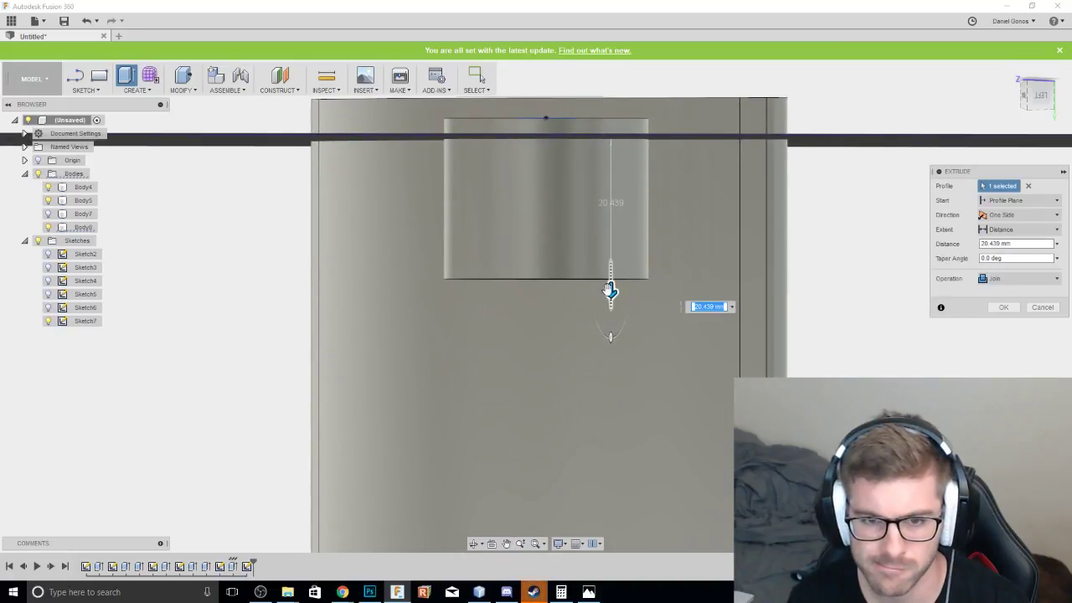
{"action": "left_click_drag", "start_coordinate": [611, 289], "coordinate": [610, 490]}
{"action": "middle_click_drag", "start_coordinate": [610, 494], "coordinate": [662, 242]}
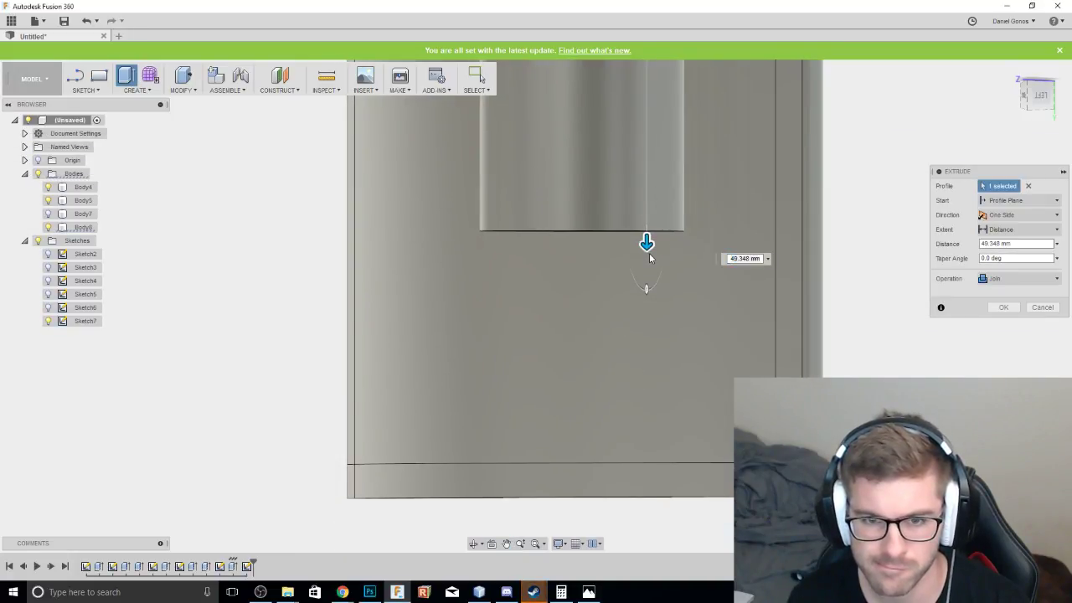
{"action": "left_click_drag", "start_coordinate": [649, 257], "coordinate": [672, 478]}
{"action": "scroll", "coordinate": [670, 453], "scroll_direction": "up", "scroll_amount": 3}
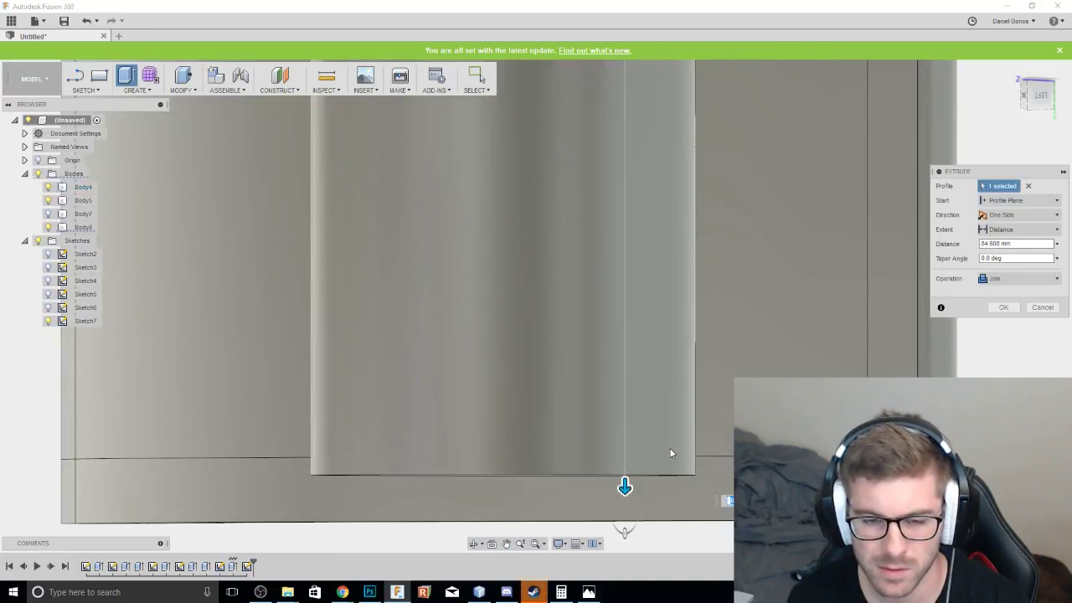
{"action": "scroll", "coordinate": [682, 371], "scroll_direction": "down", "scroll_amount": 5}
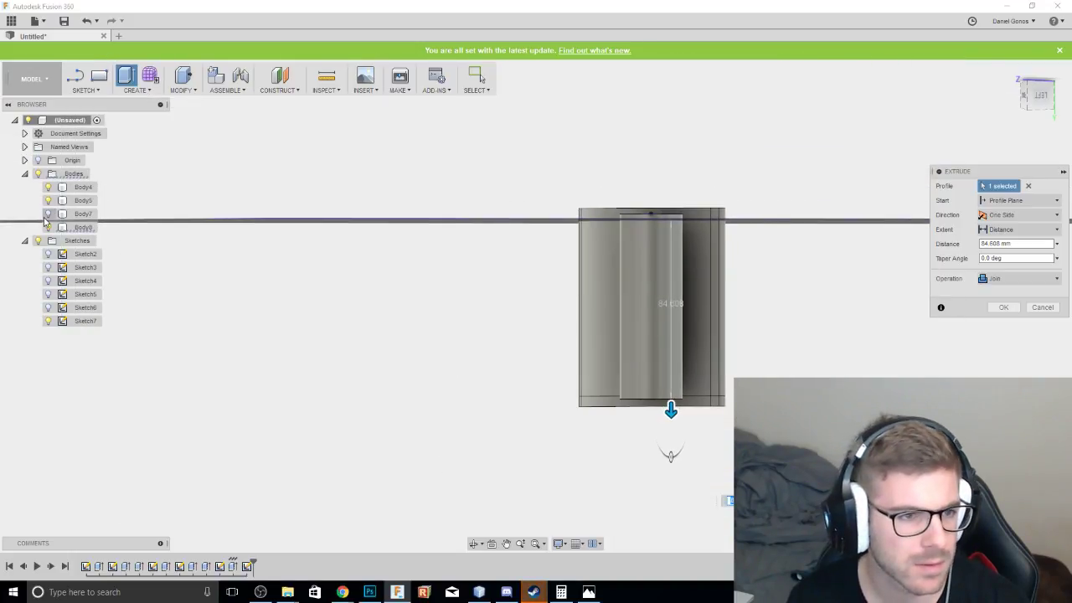
Show the main figure body again and finish the eye's join extrusion so it protrudes from the figure's opposite side.
{"action": "left_click", "coordinate": [47, 214]}
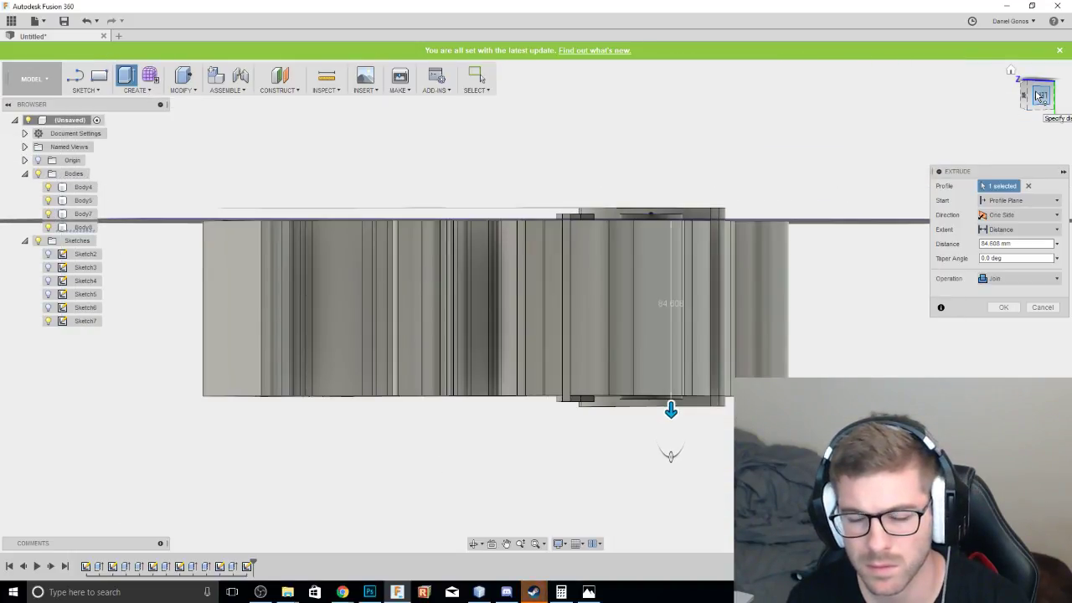
{"action": "left_click", "coordinate": [1040, 96]}
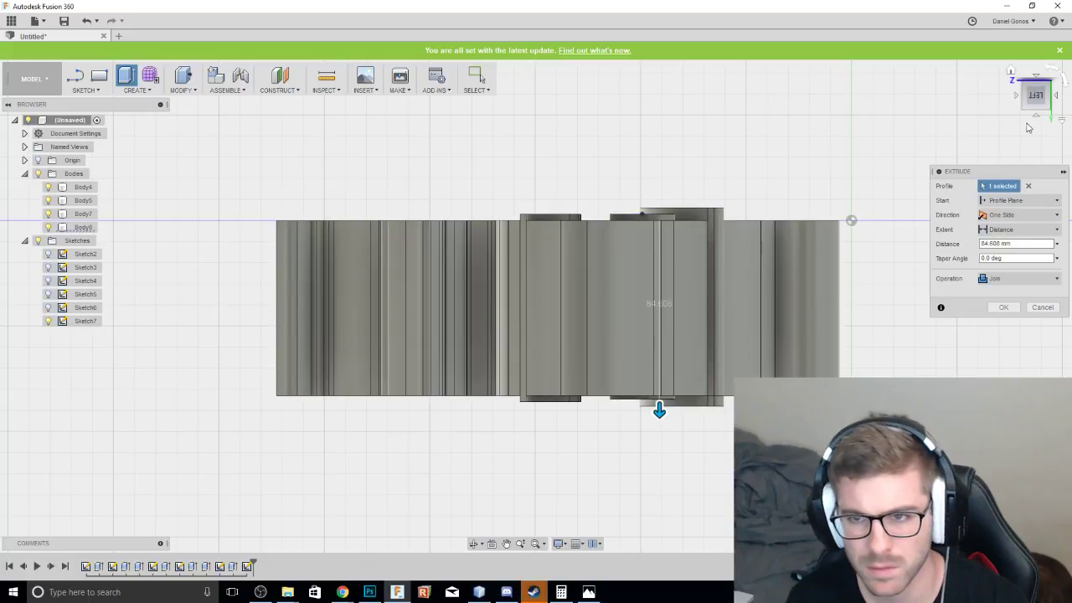
{"action": "mouse_move", "coordinate": [535, 303]}
{"action": "middle_mouse_down", "text": "shift"}
{"action": "mouse_move", "coordinate": [617, 444]}
{"action": "mouse_move", "coordinate": [608, 463]}
{"action": "middle_mouse_up", "text": "shift"}
{"action": "left_click_drag", "start_coordinate": [1056, 117], "coordinate": [1061, 108]}
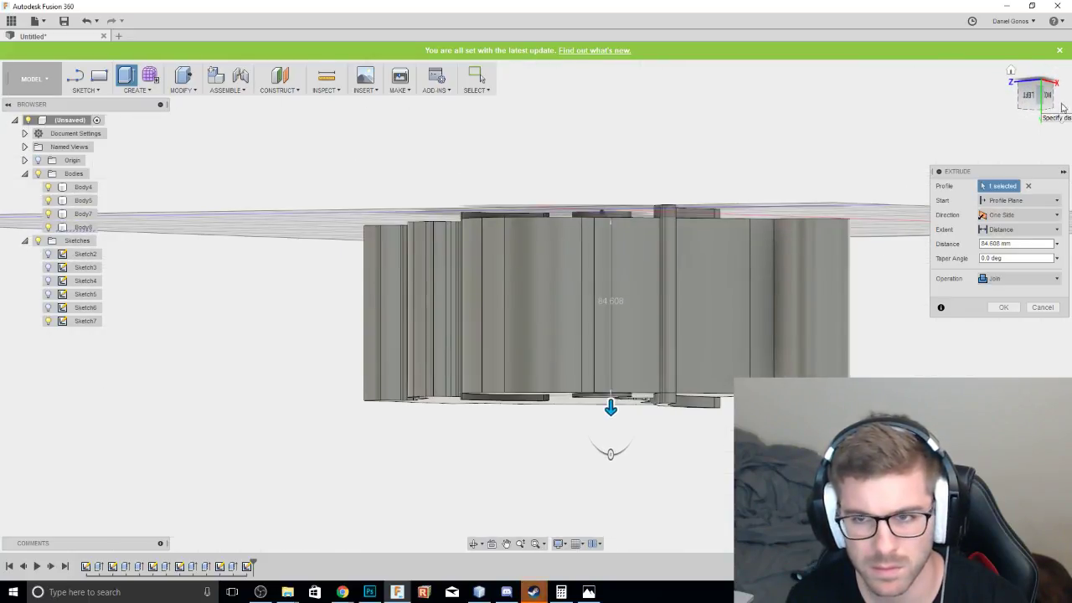
{"action": "left_click", "coordinate": [1044, 99]}
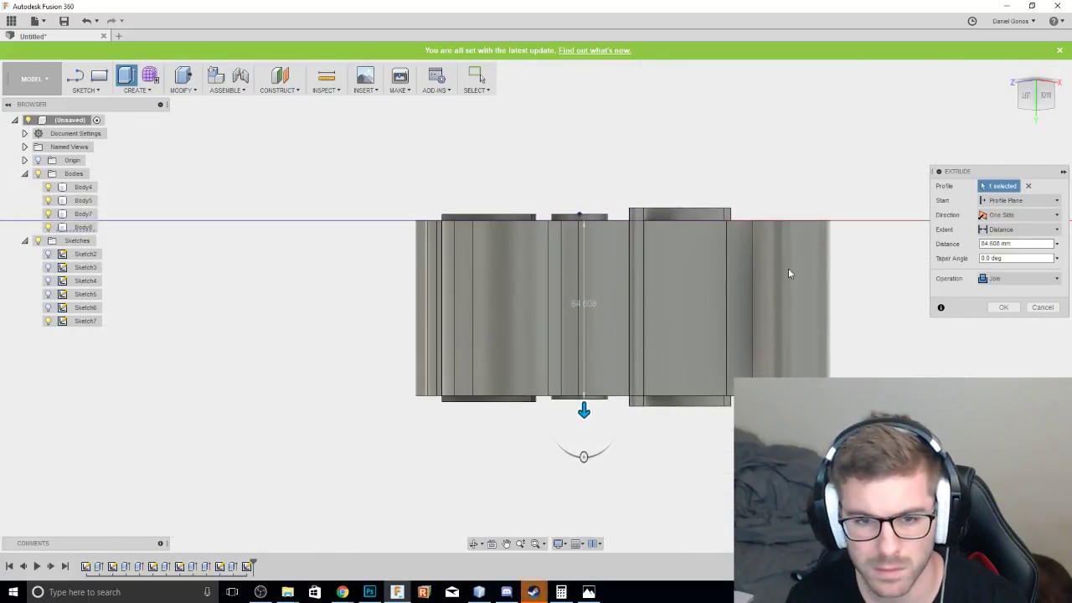
{"action": "left_click_drag", "start_coordinate": [585, 416], "coordinate": [585, 418]}
{"action": "left_click", "coordinate": [1001, 308]}
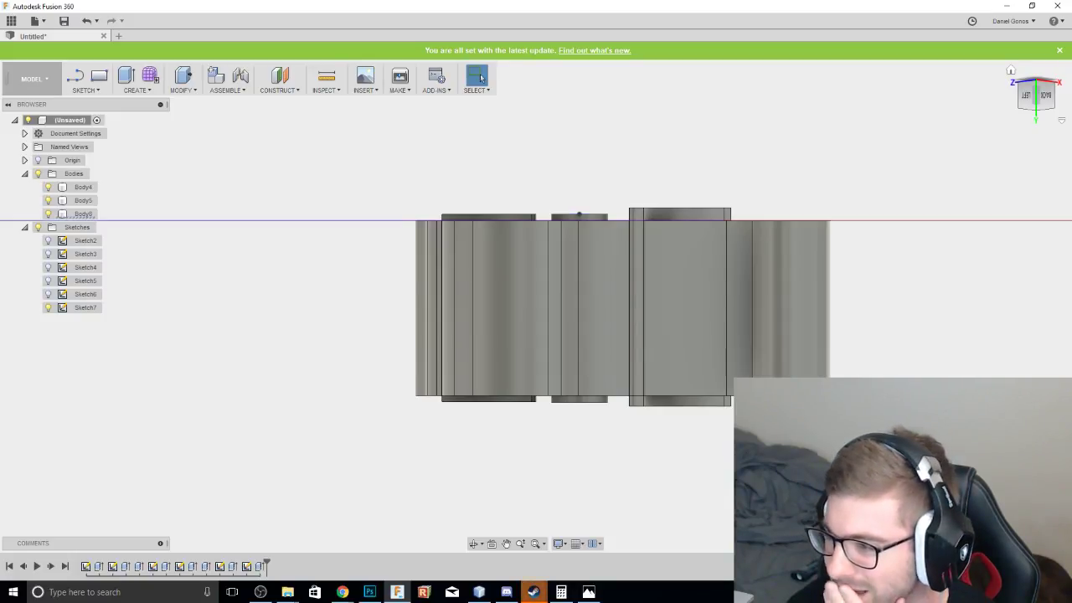
Hide the pupil sketch, Sketch7, on the raised eye.
{"action": "mouse_move", "coordinate": [1053, 104]}
{"action": "left_mouse_down"}
{"action": "mouse_move", "coordinate": [1030, 70]}
{"action": "mouse_move", "coordinate": [1044, 101]}
{"action": "left_mouse_up"}
{"action": "left_click", "coordinate": [1038, 102]}
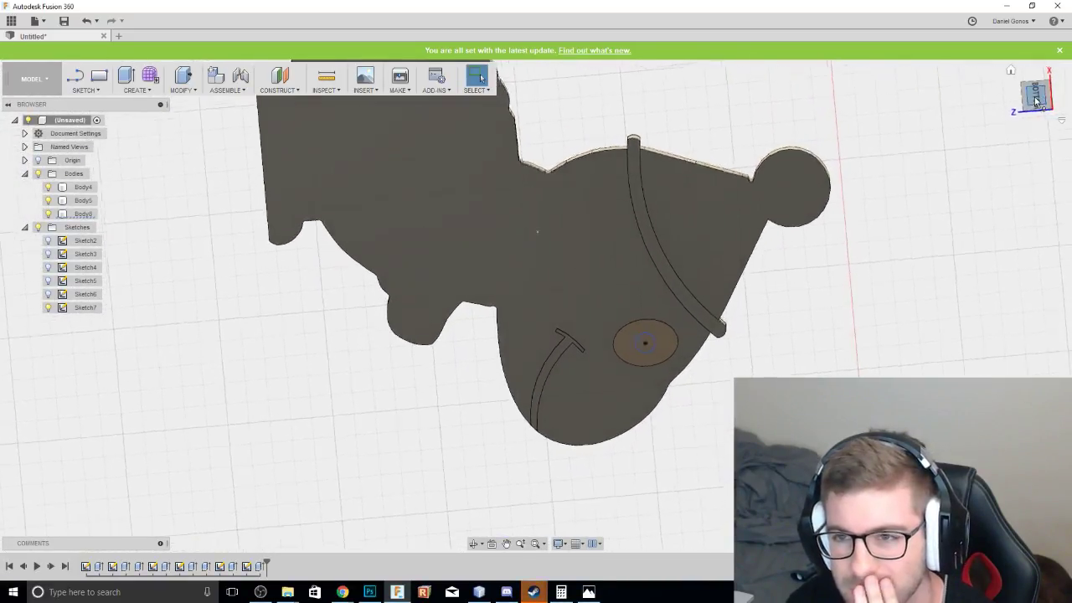
{"action": "left_click", "coordinate": [1054, 70]}
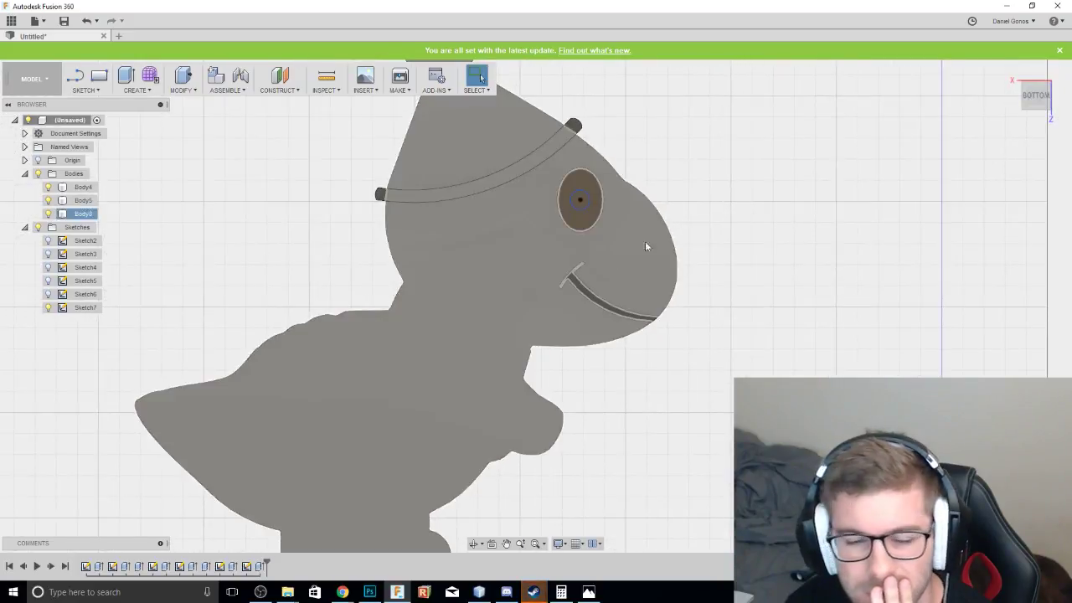
{"action": "left_click_drag", "start_coordinate": [1035, 109], "coordinate": [1030, 89]}
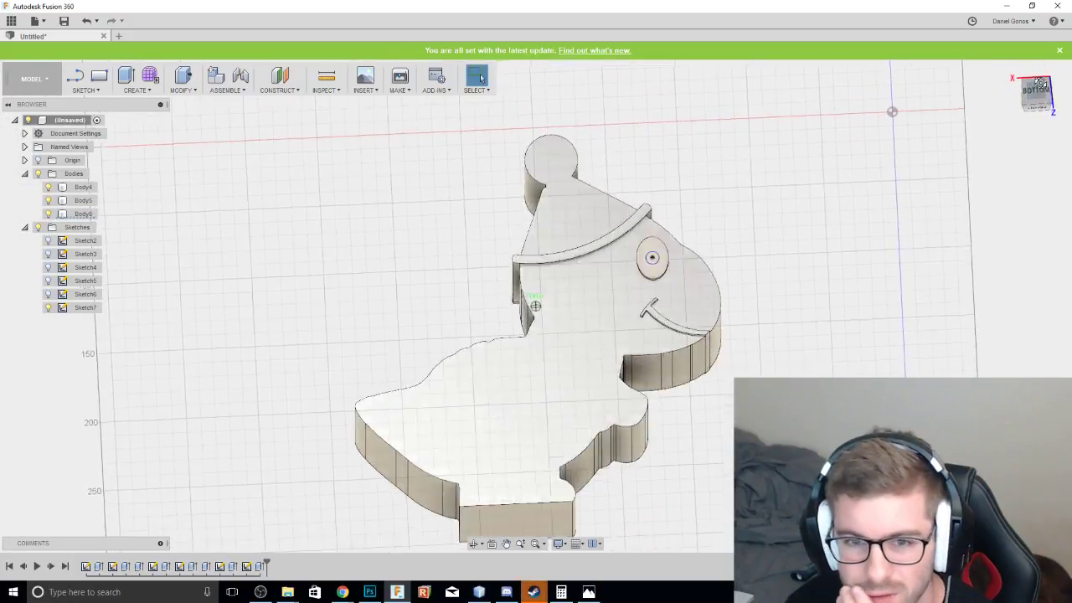
{"action": "scroll", "coordinate": [715, 272], "scroll_direction": "up", "scroll_amount": 5}
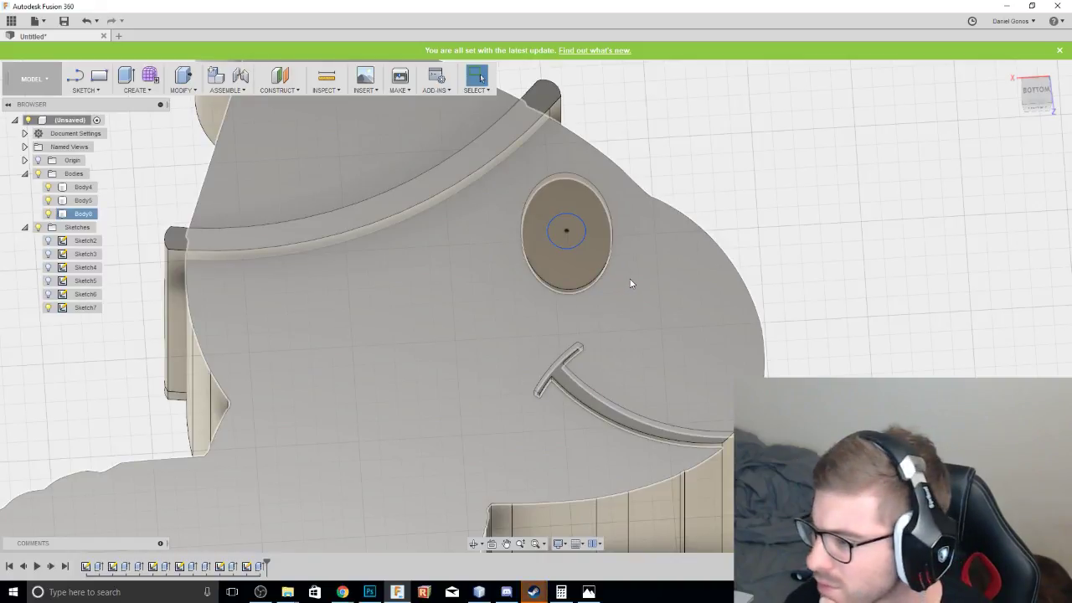
{"action": "scroll", "coordinate": [646, 280], "scroll_direction": "up", "scroll_amount": 3}
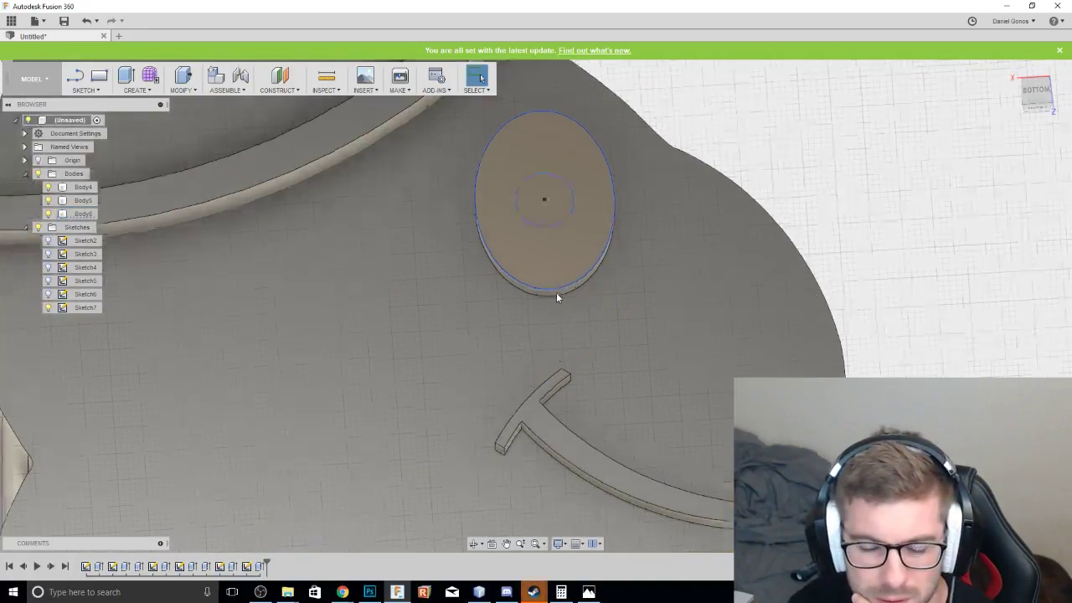
{"action": "scroll", "coordinate": [554, 290], "scroll_direction": "up", "scroll_amount": 3}
{"action": "right_click", "coordinate": [549, 285]}
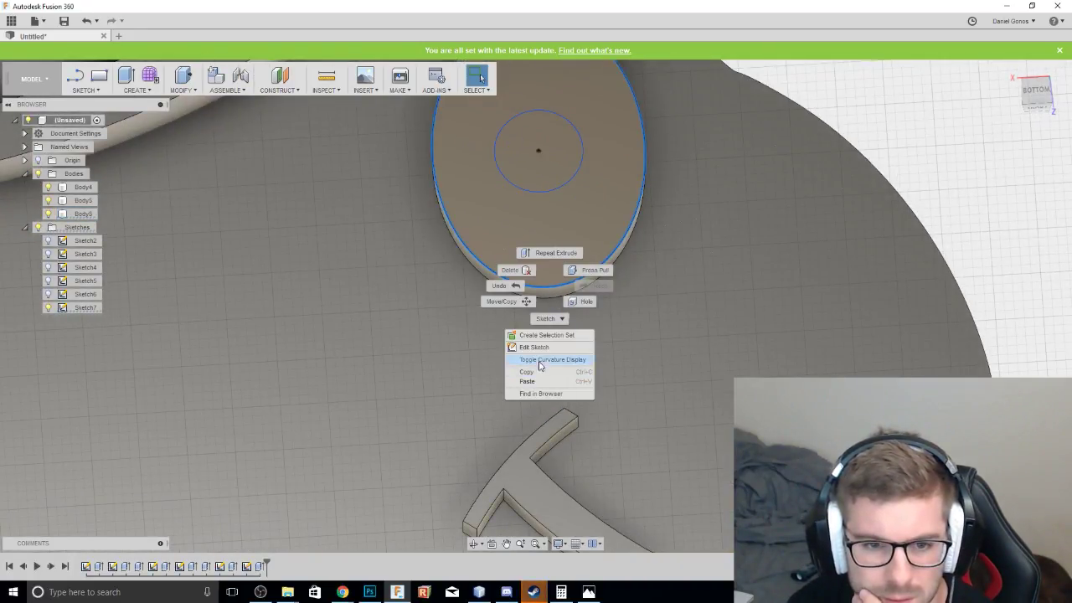
{"action": "left_click", "coordinate": [1008, 229]}
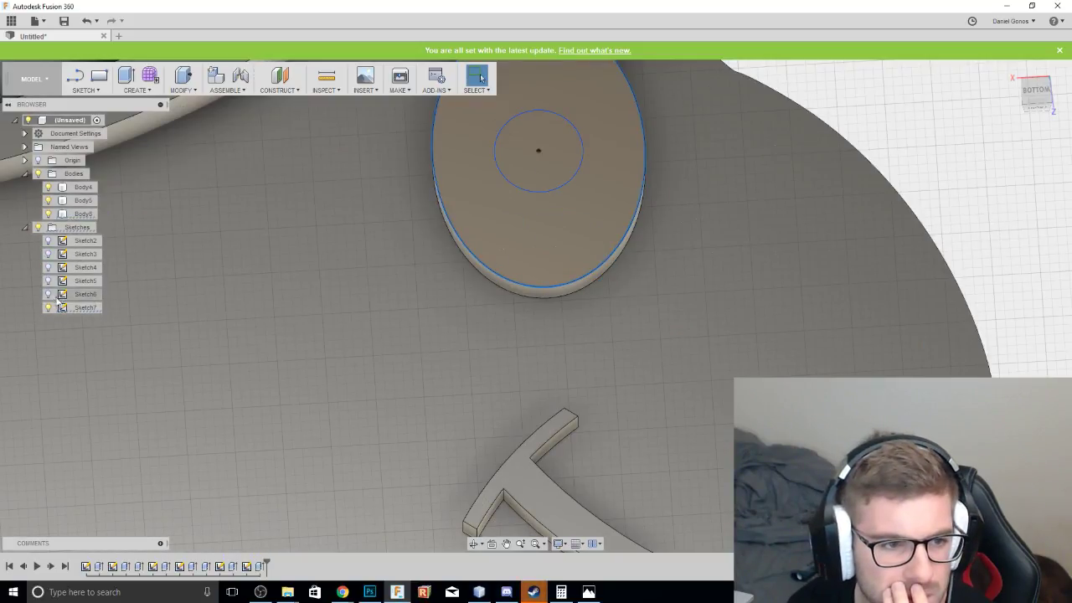
{"action": "left_click", "coordinate": [48, 308]}
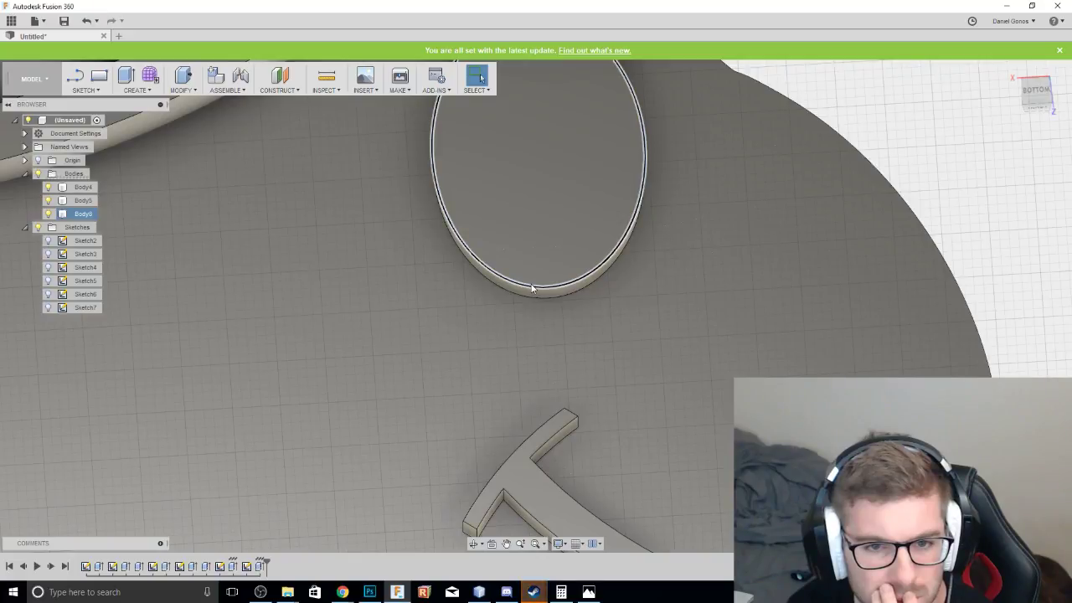
Fillet the raised eye's outer top edge with a constant radius of about 3.2 mm.
{"action": "scroll", "coordinate": [540, 292], "scroll_direction": "up", "scroll_amount": 2}
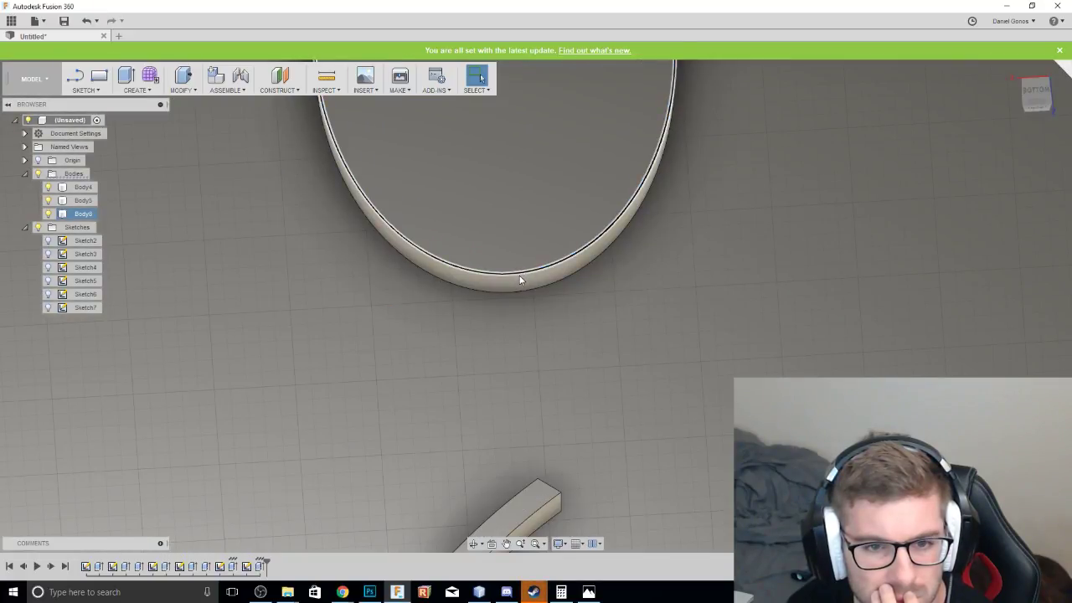
{"action": "right_click", "coordinate": [521, 275]}
{"action": "left_click", "coordinate": [507, 329]}
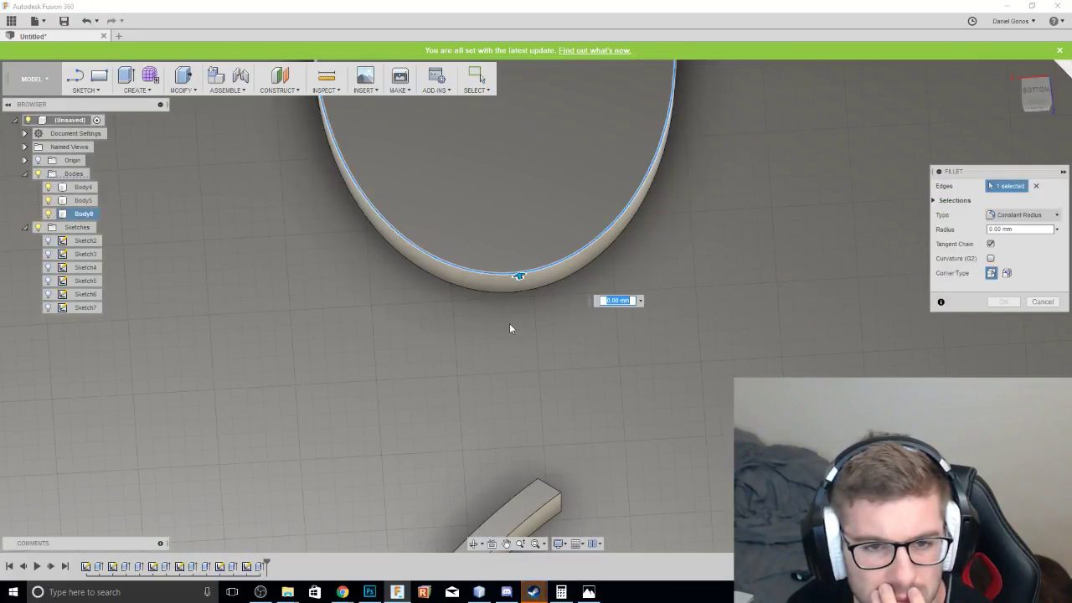
{"action": "left_click_drag", "start_coordinate": [520, 285], "coordinate": [517, 268]}
{"action": "scroll", "coordinate": [636, 303], "scroll_direction": "down", "scroll_amount": 6}
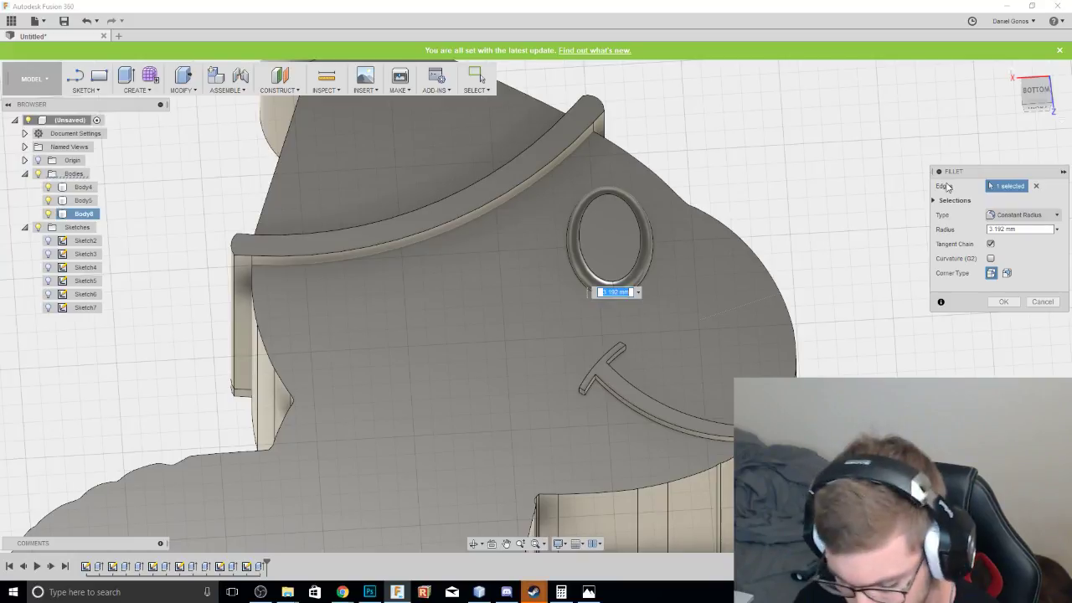
{"action": "key", "text": "Return"}
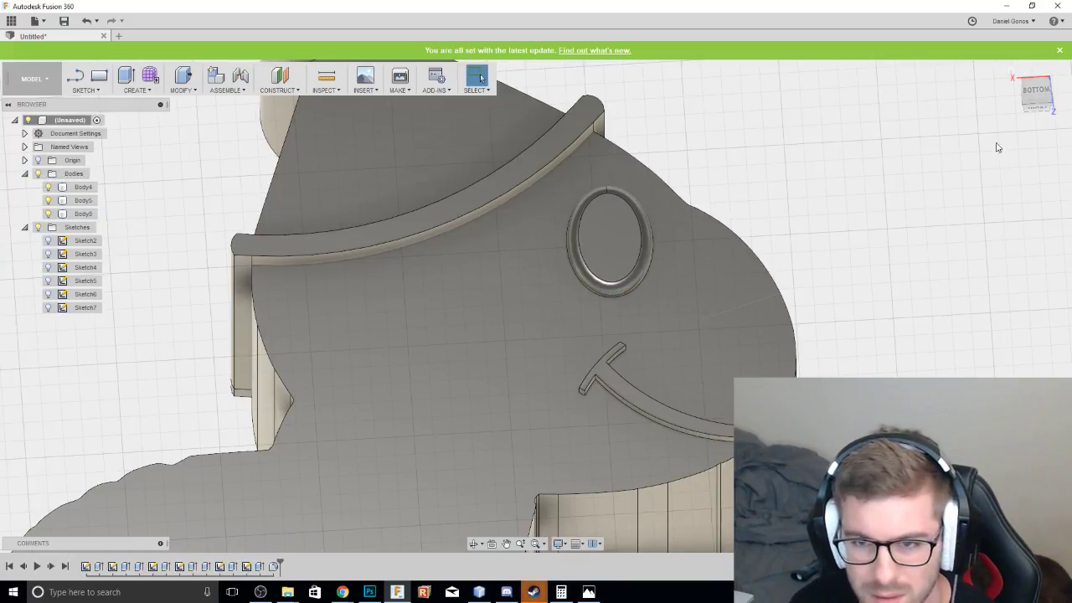
Examine the rounded eye and compare it with the eye on the figure's opposite face.
{"action": "mouse_move", "coordinate": [1037, 95]}
{"action": "left_mouse_down"}
{"action": "mouse_move", "coordinate": [1037, 48]}
{"action": "mouse_move", "coordinate": [1035, 118]}
{"action": "mouse_move", "coordinate": [1033, 99]}
{"action": "left_mouse_up"}
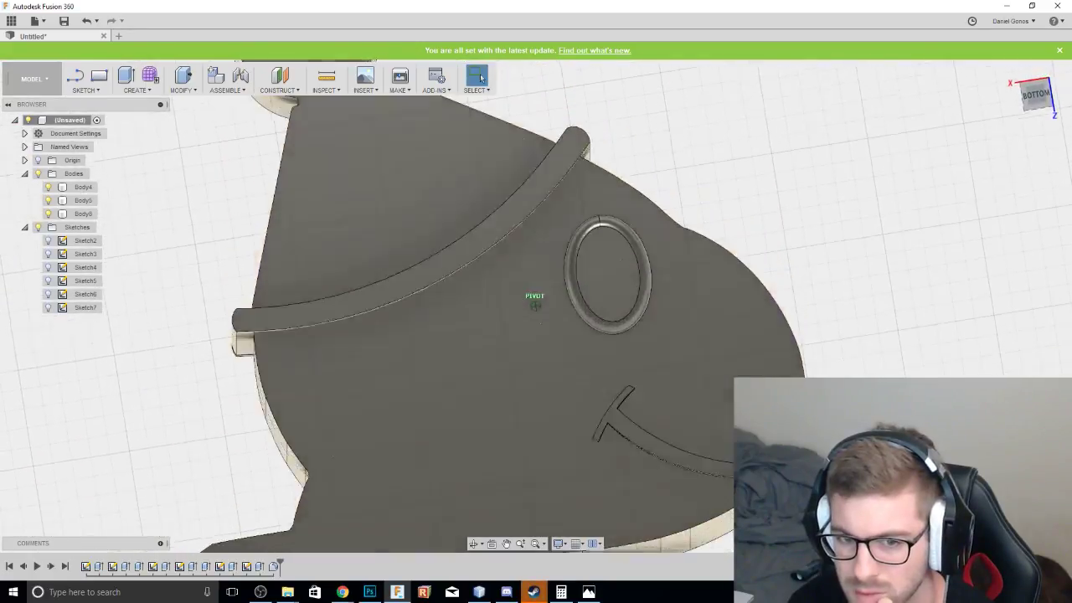
{"action": "scroll", "coordinate": [925, 196], "scroll_direction": "down", "scroll_amount": 3}
{"action": "scroll", "coordinate": [945, 222], "scroll_direction": "down", "scroll_amount": 3}
{"action": "middle_click_drag", "start_coordinate": [940, 227], "coordinate": [865, 246], "text": "shift"}
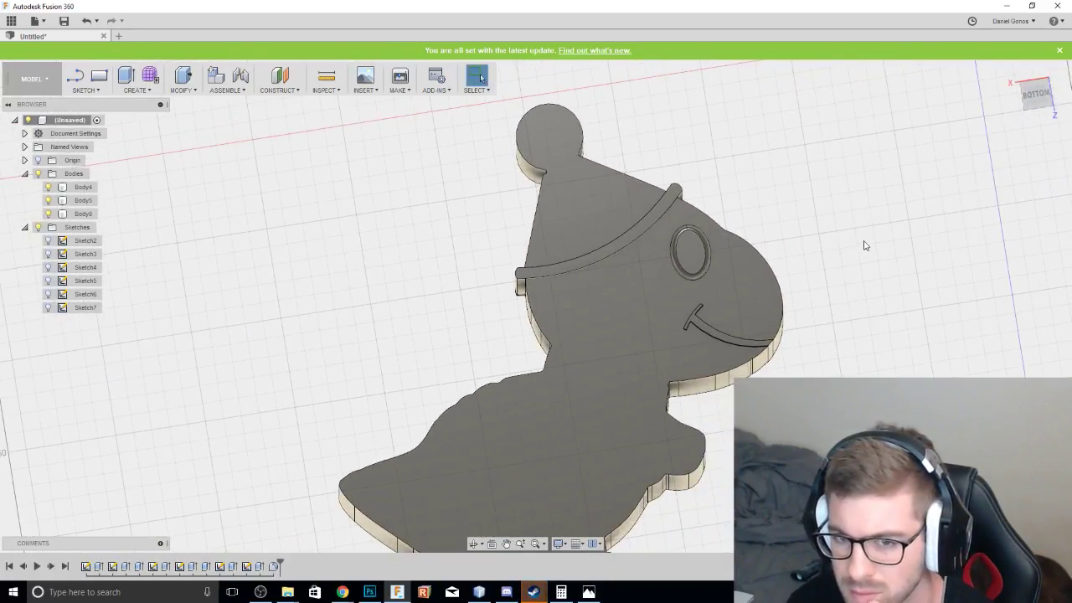
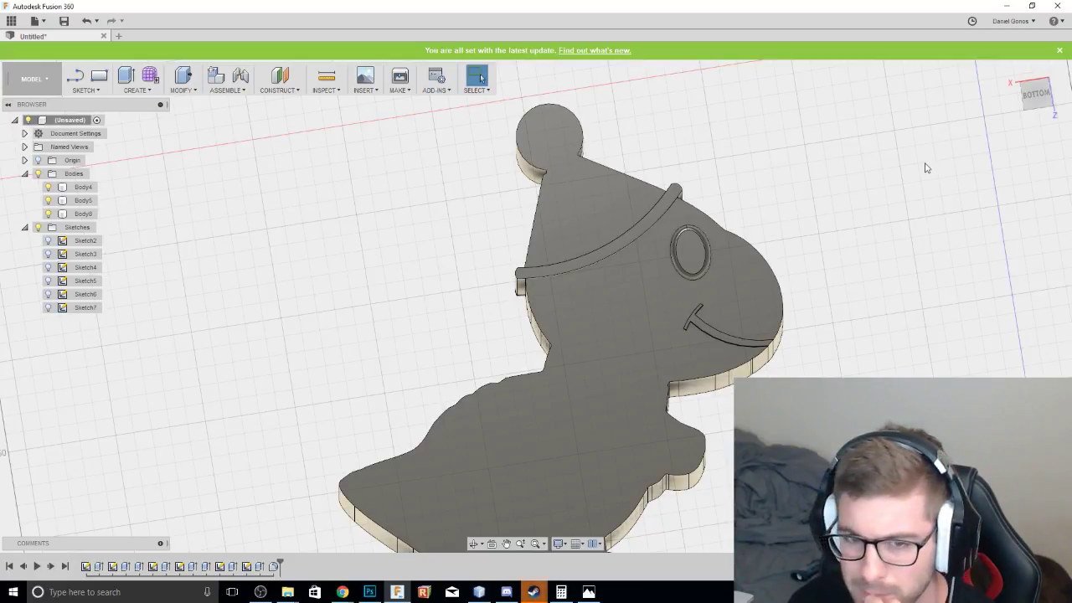
{"action": "left_click_drag", "start_coordinate": [1045, 106], "coordinate": [1048, 242]}
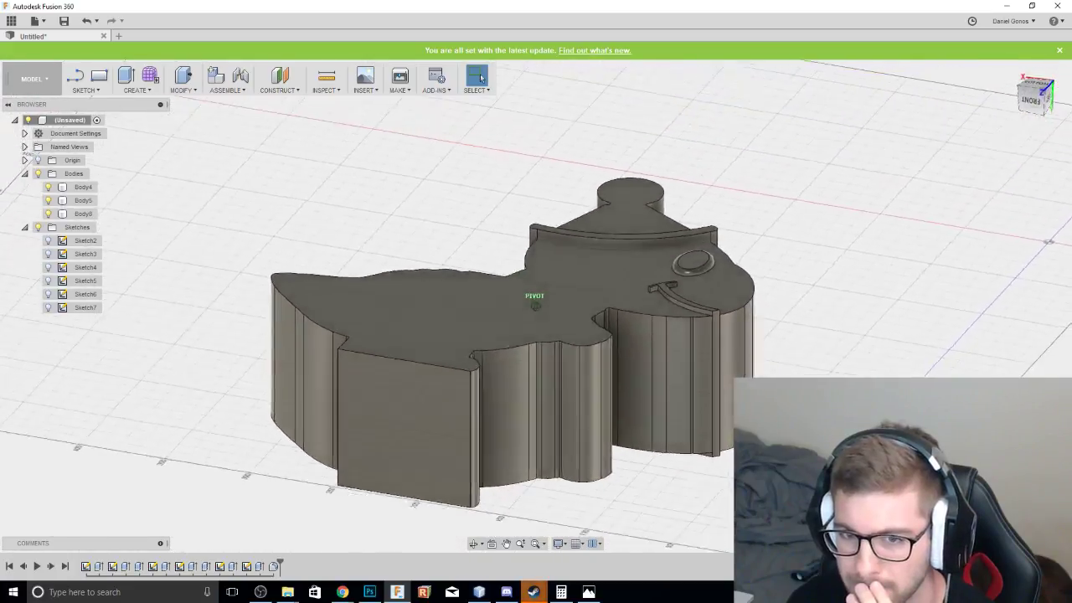
{"action": "middle_click_drag", "start_coordinate": [1049, 242], "coordinate": [916, 101], "text": "shift"}
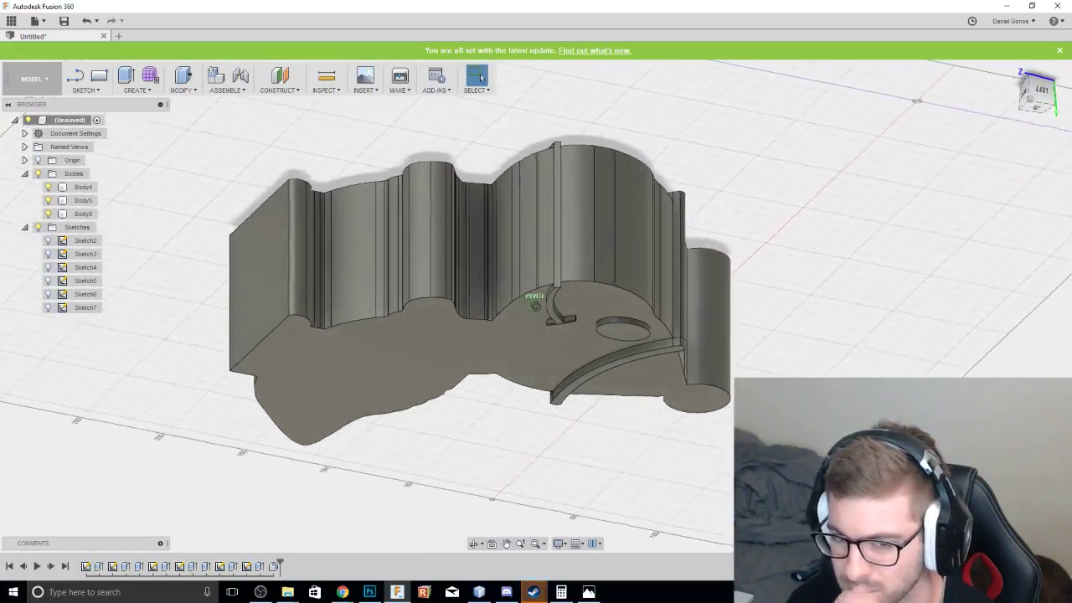
{"action": "middle_click_drag", "start_coordinate": [913, 331], "coordinate": [911, 338], "text": "shift"}
{"action": "middle_click_drag", "start_coordinate": [907, 100], "coordinate": [1048, 329], "text": "shift"}
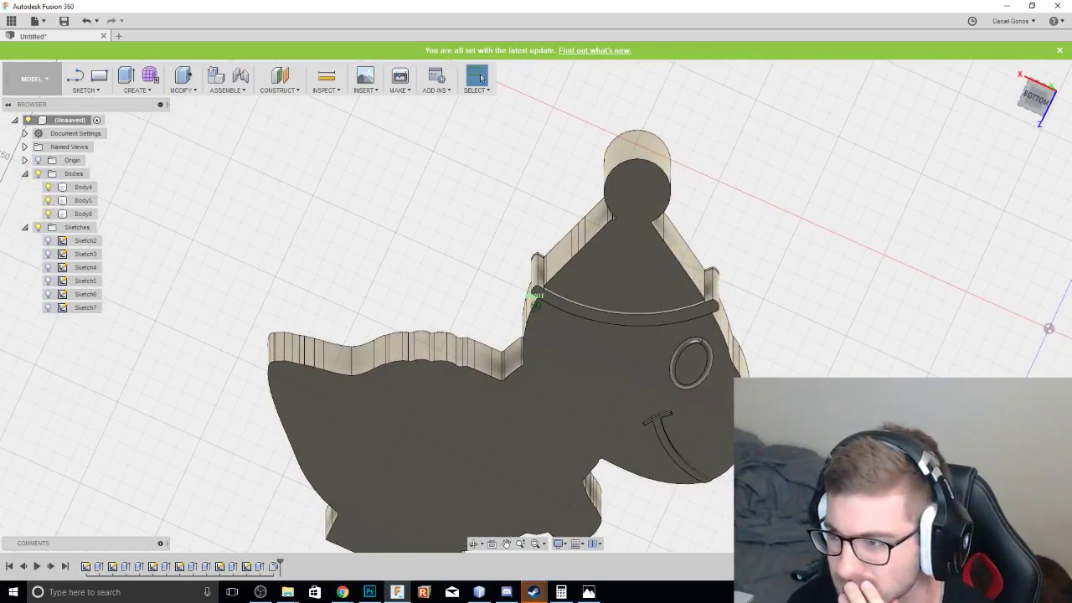
Fillet the outer edge of the eye on the figure's opposite face with a constant radius of 3 mm.
{"action": "middle_click_drag", "start_coordinate": [535, 305], "coordinate": [535, 84], "text": "shift"}
{"action": "middle_click_drag", "start_coordinate": [751, 262], "coordinate": [751, 239], "text": "shift"}
{"action": "scroll", "coordinate": [748, 240], "scroll_direction": "up", "scroll_amount": 2}
{"action": "middle_click_drag", "start_coordinate": [589, 176], "coordinate": [676, 330]}
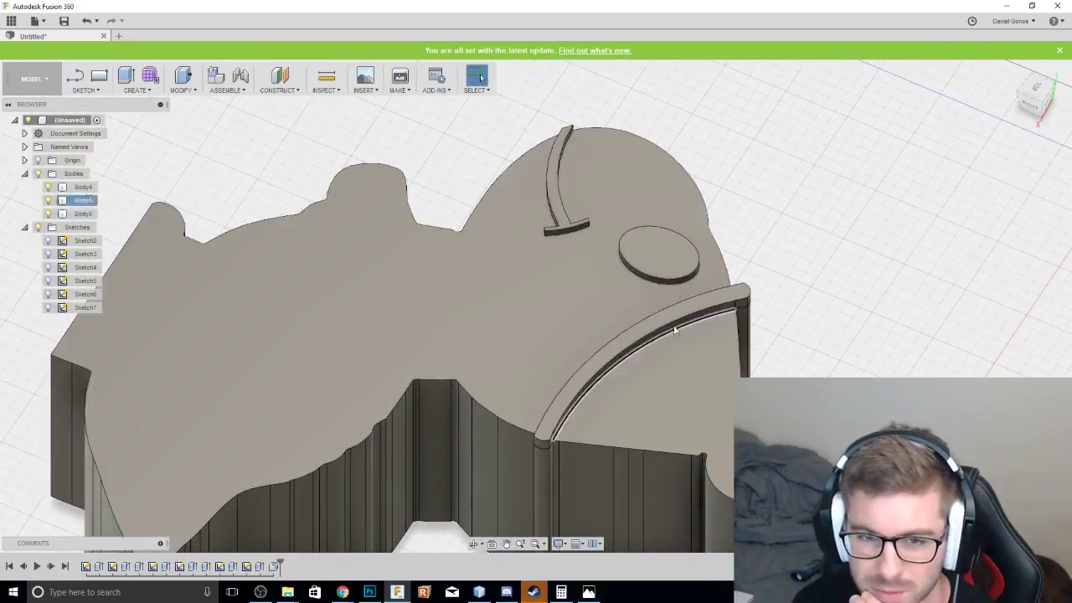
{"action": "scroll", "coordinate": [674, 325], "scroll_direction": "up", "scroll_amount": 2}
{"action": "right_click", "coordinate": [638, 258]}
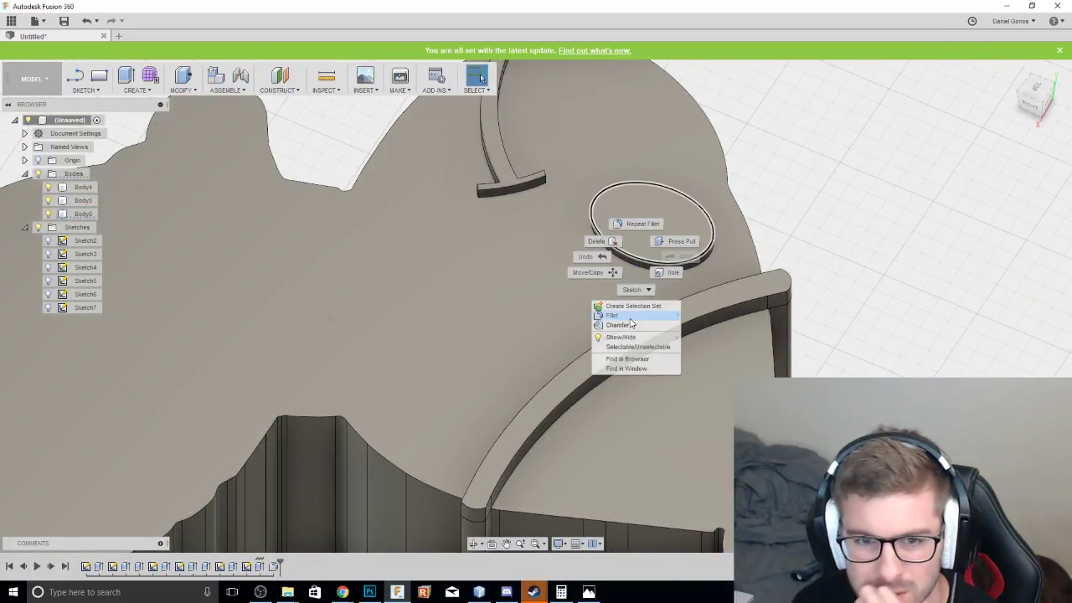
{"action": "left_click", "coordinate": [630, 316]}
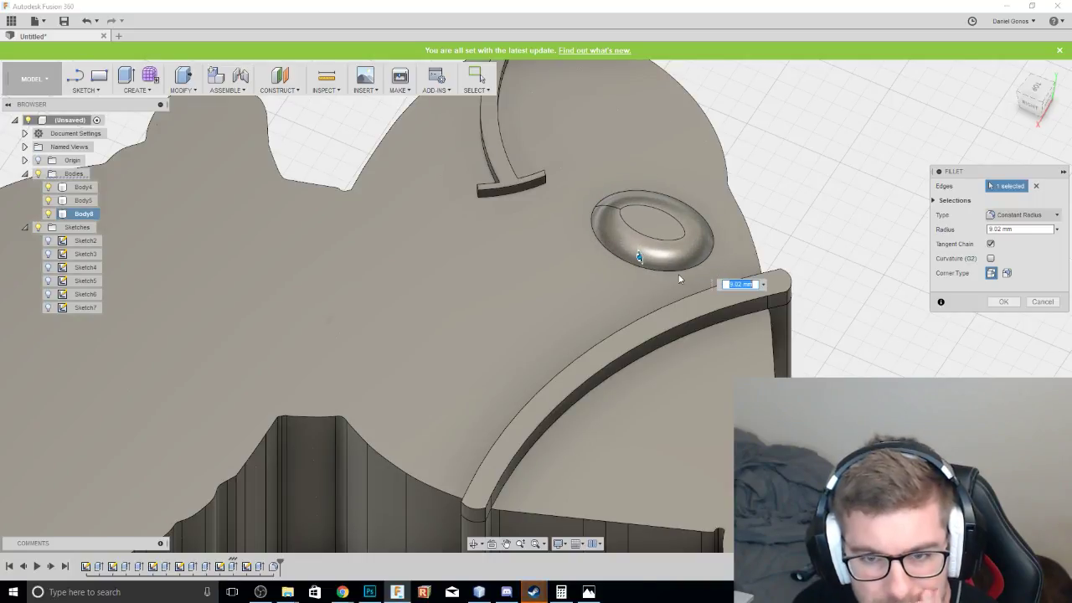
{"action": "type", "text": "3"}
{"action": "key", "text": "Return"}
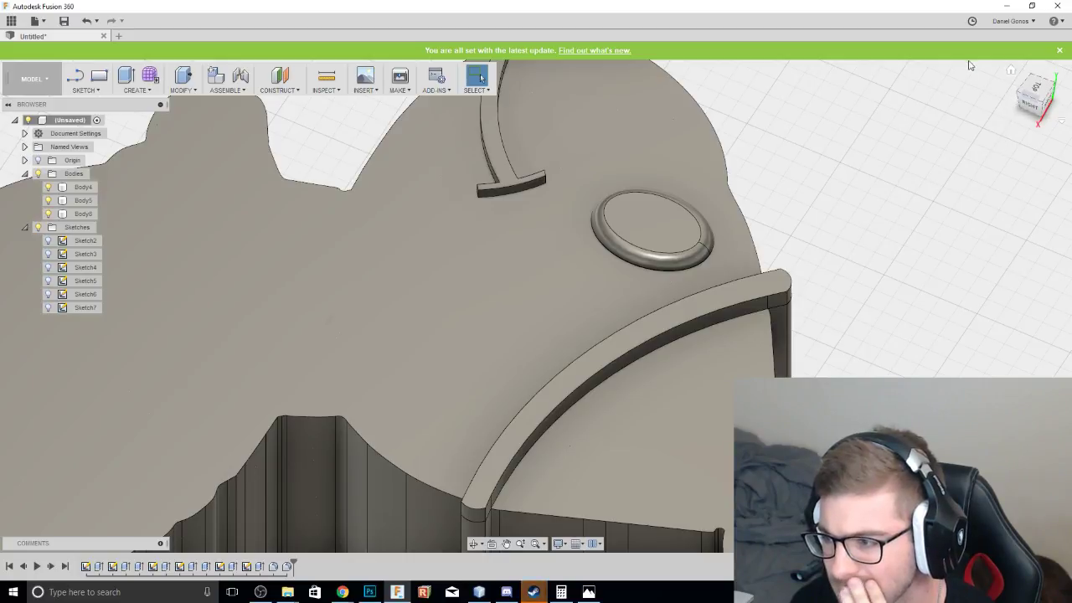
{"action": "mouse_move", "coordinate": [1044, 95]}
{"action": "left_mouse_down"}
{"action": "mouse_move", "coordinate": [1035, 87]}
{"action": "mouse_move", "coordinate": [1057, 91]}
{"action": "left_mouse_up"}
{"action": "left_click", "coordinate": [1053, 73]}
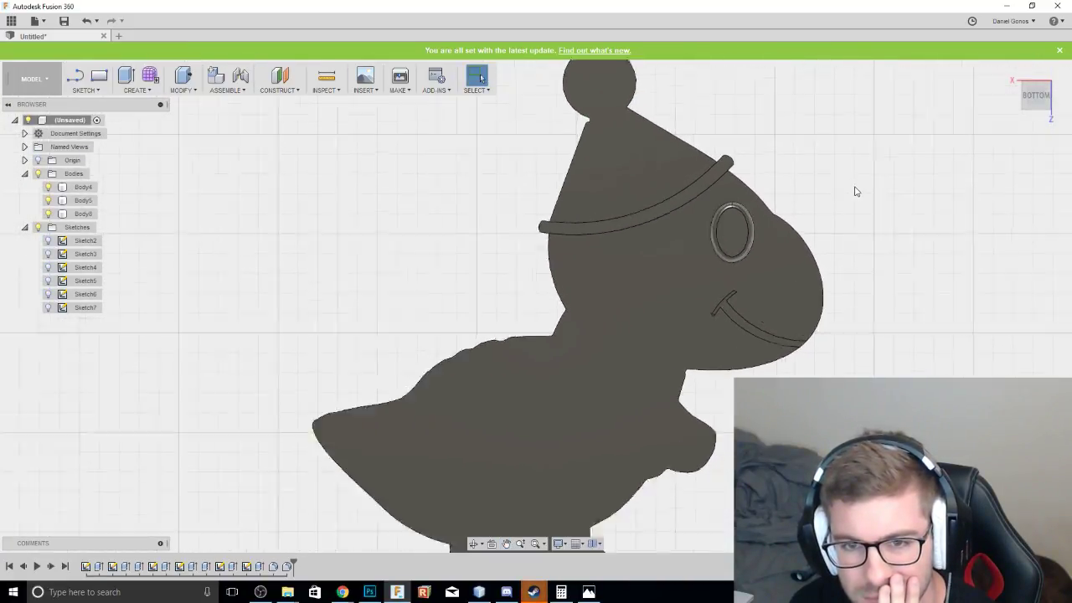
{"action": "scroll", "coordinate": [829, 193], "scroll_direction": "up", "scroll_amount": 5}
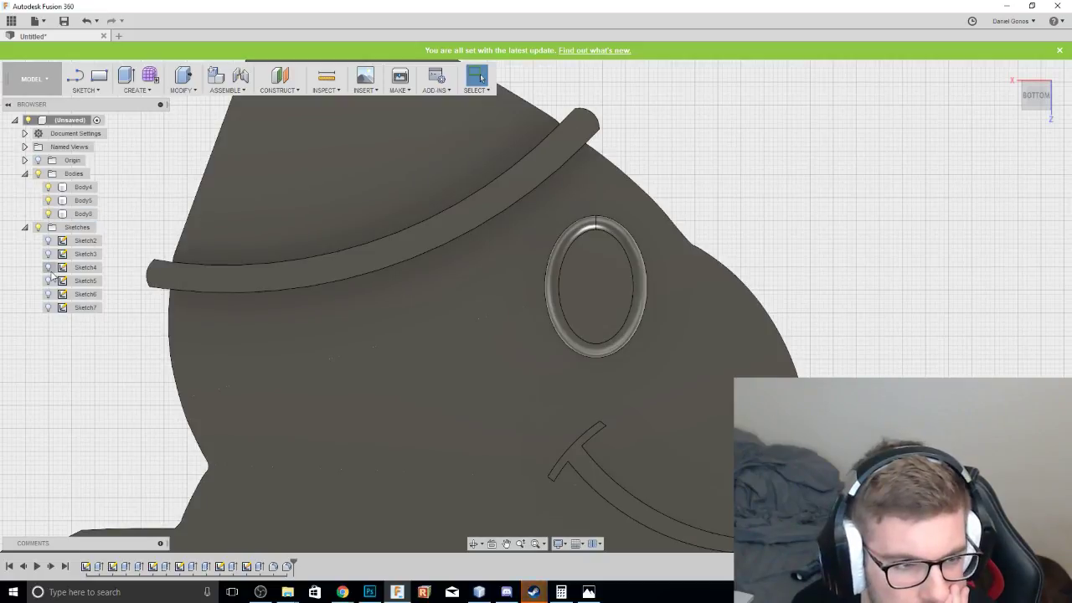
{"action": "left_click", "coordinate": [48, 308]}
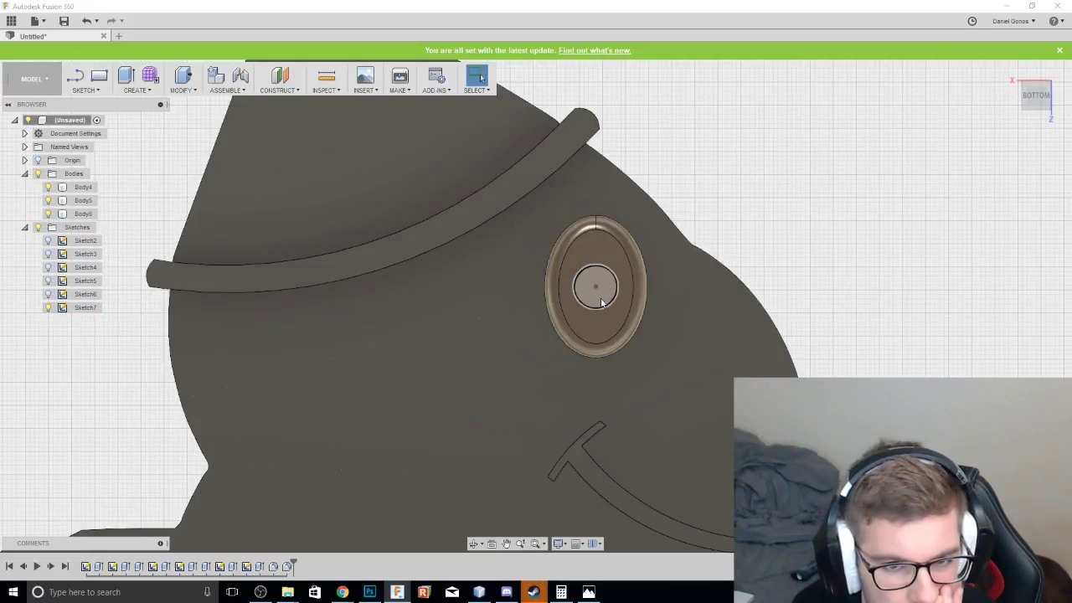
{"action": "left_click", "coordinate": [596, 288]}
{"action": "right_click", "coordinate": [595, 292]}
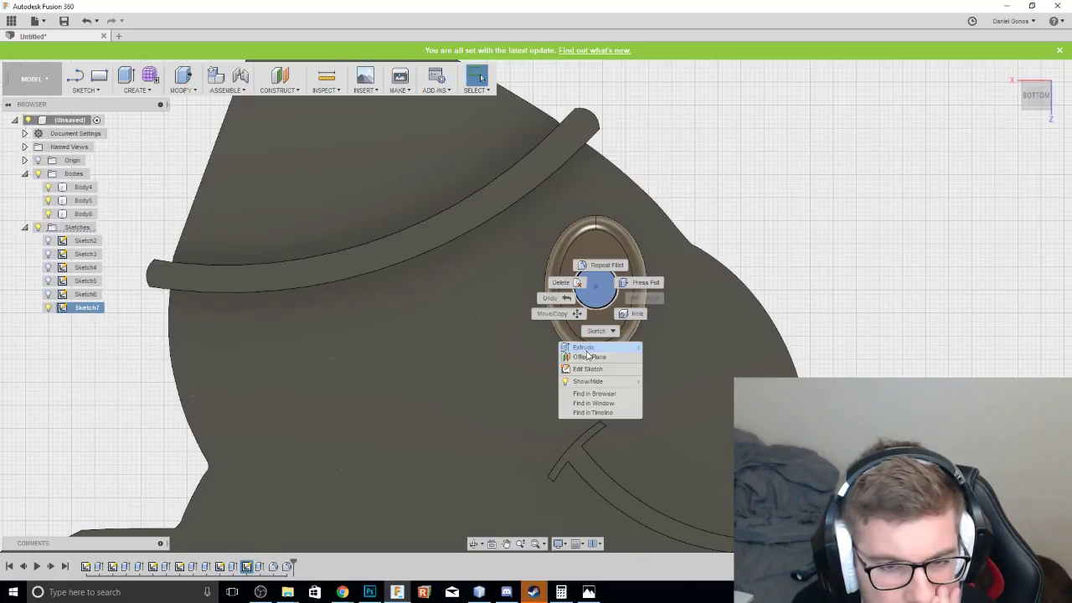
{"action": "left_click", "coordinate": [586, 349]}
{"action": "left_click", "coordinate": [1032, 92]}
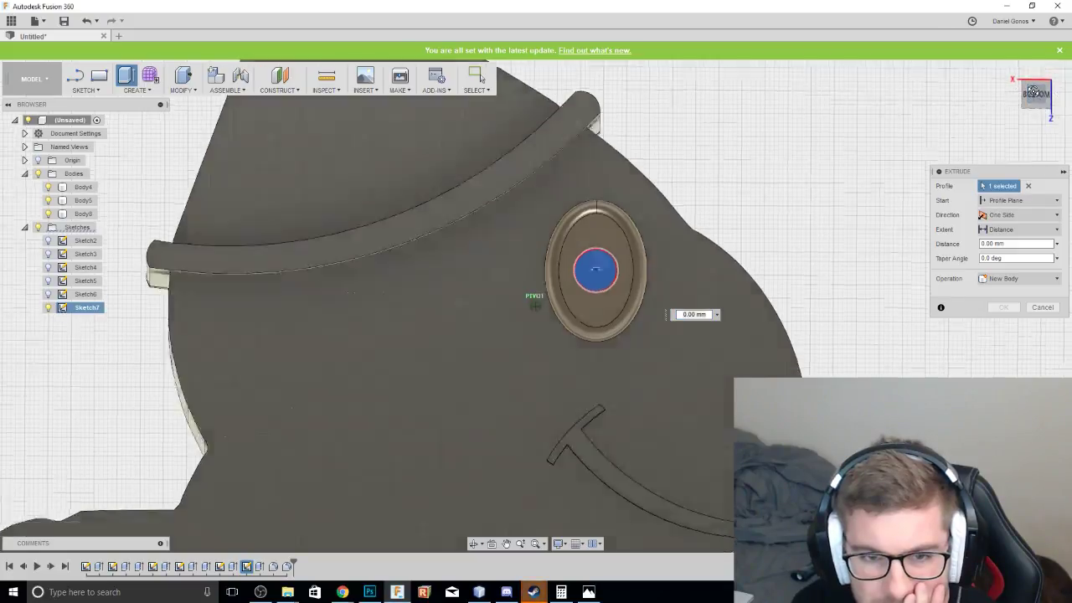
{"action": "mouse_move", "coordinate": [1032, 91]}
{"action": "left_mouse_down"}
{"action": "mouse_move", "coordinate": [1033, 82]}
{"action": "mouse_move", "coordinate": [1033, 91]}
{"action": "left_mouse_up"}
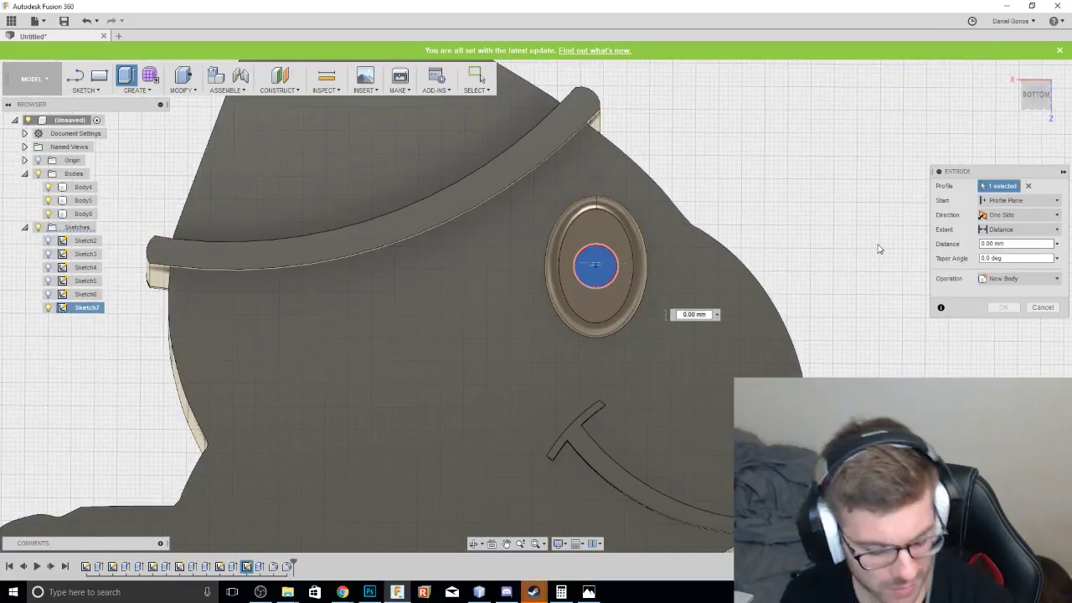
{"action": "key", "text": "Escape"}
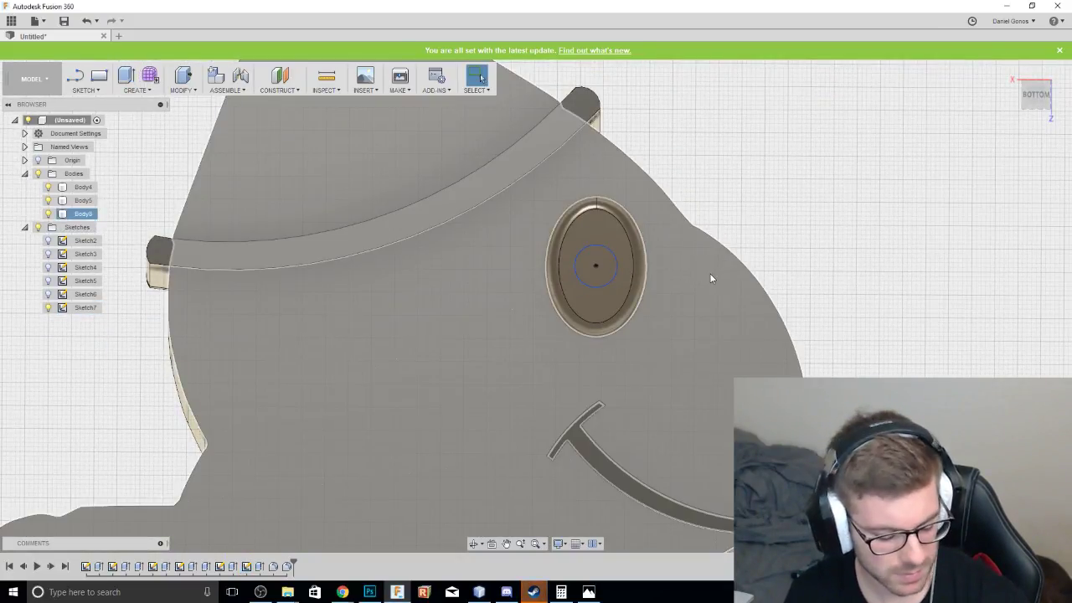
{"action": "key", "text": "ctrl+z"}
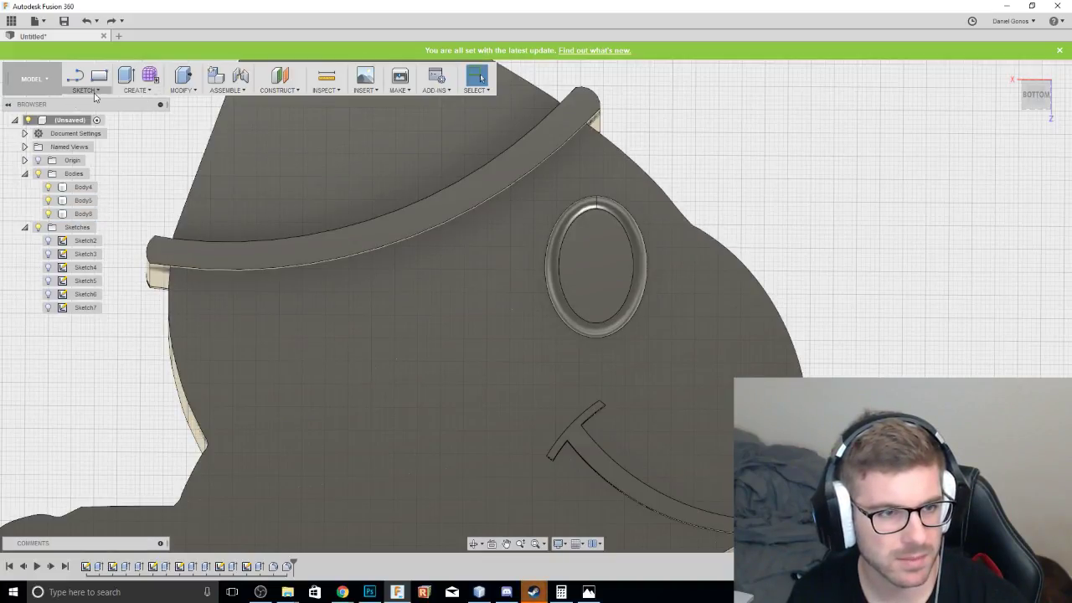
Sketch a 9 mm diameter pupil circle at the centre of the eye on the figure's bottom face.
{"action": "left_click", "coordinate": [85, 90]}
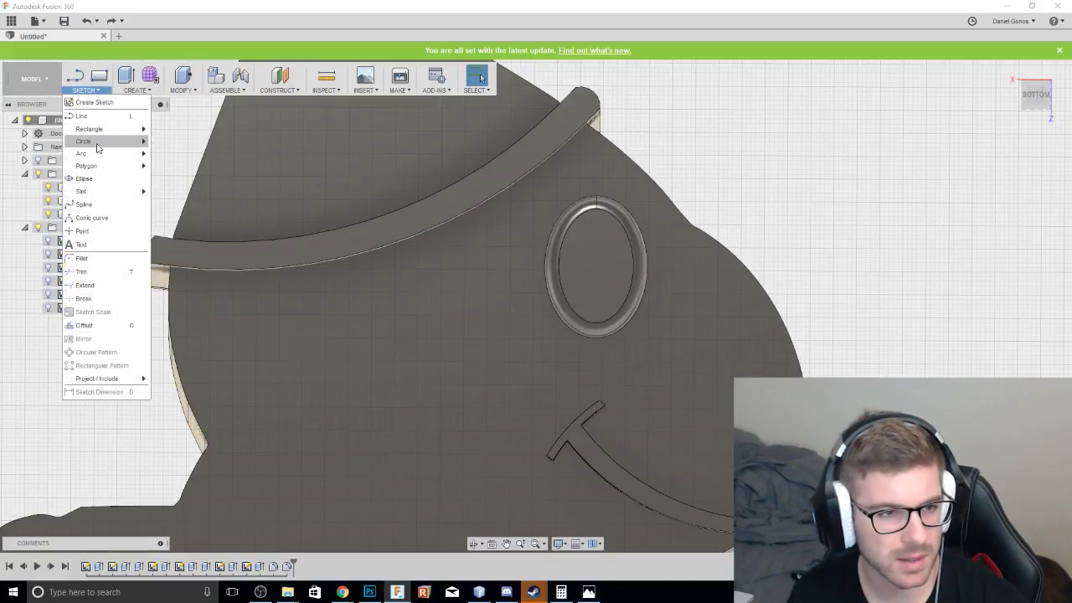
{"action": "mouse_move", "coordinate": [106, 145]}
{"action": "left_click", "coordinate": [186, 144]}
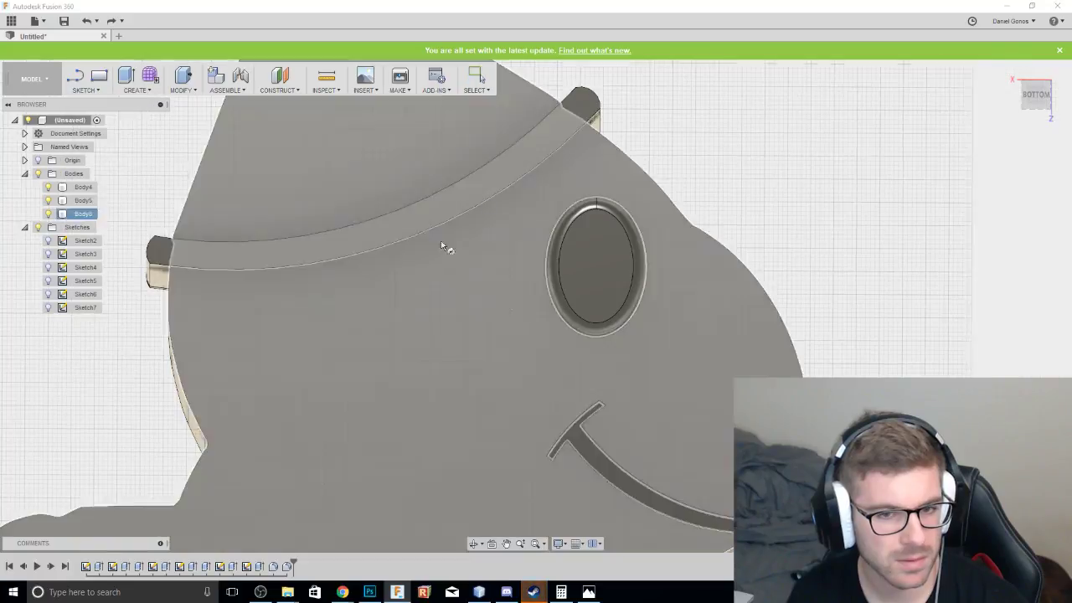
{"action": "left_click", "coordinate": [583, 269]}
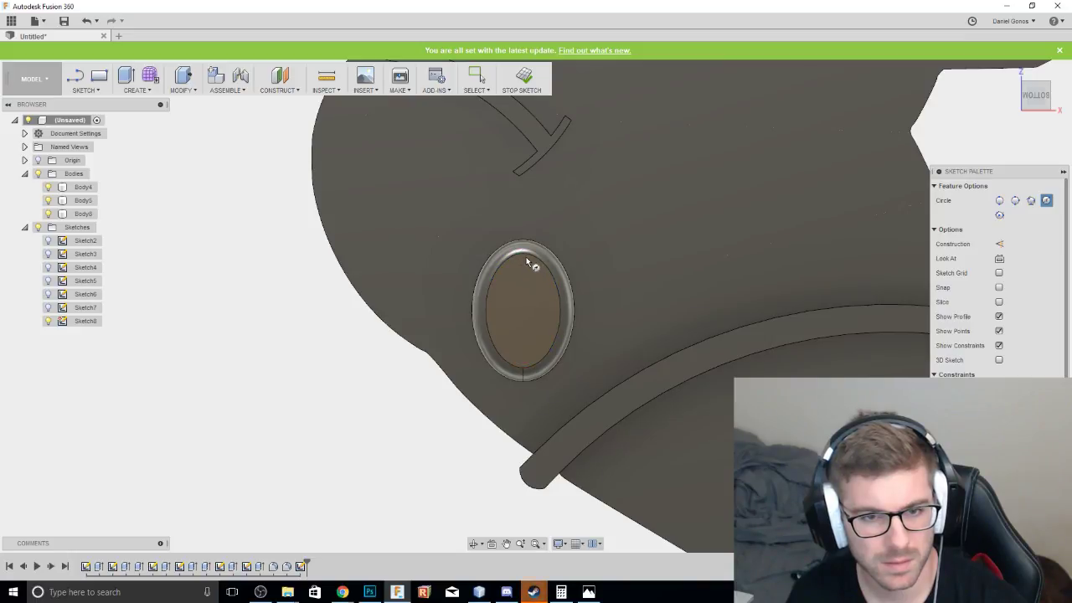
{"action": "left_click", "coordinate": [523, 311]}
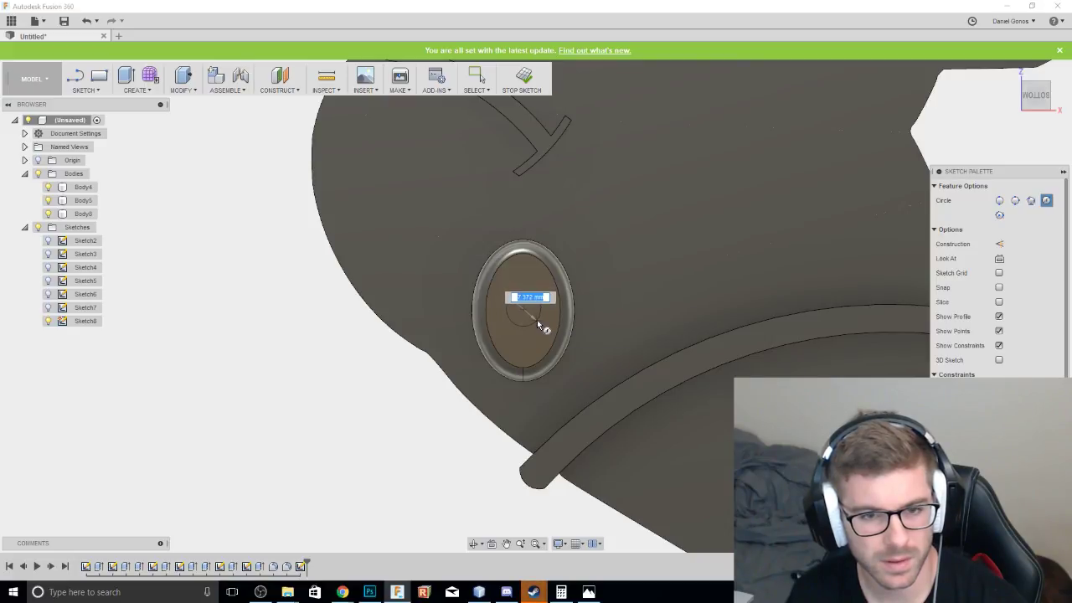
{"action": "type", "text": "8"}
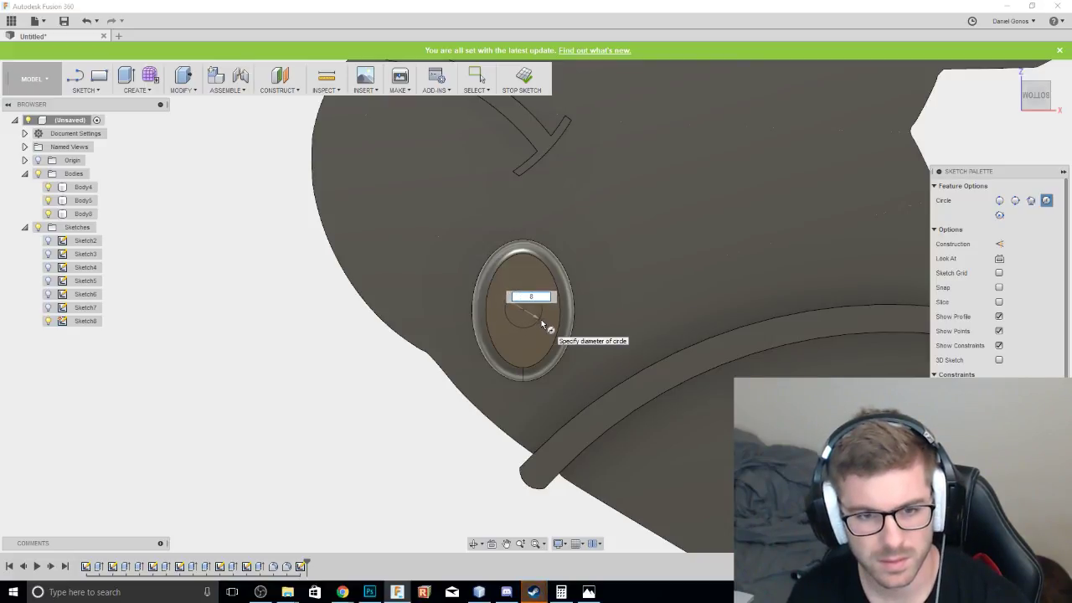
{"action": "type", "text": "8"}
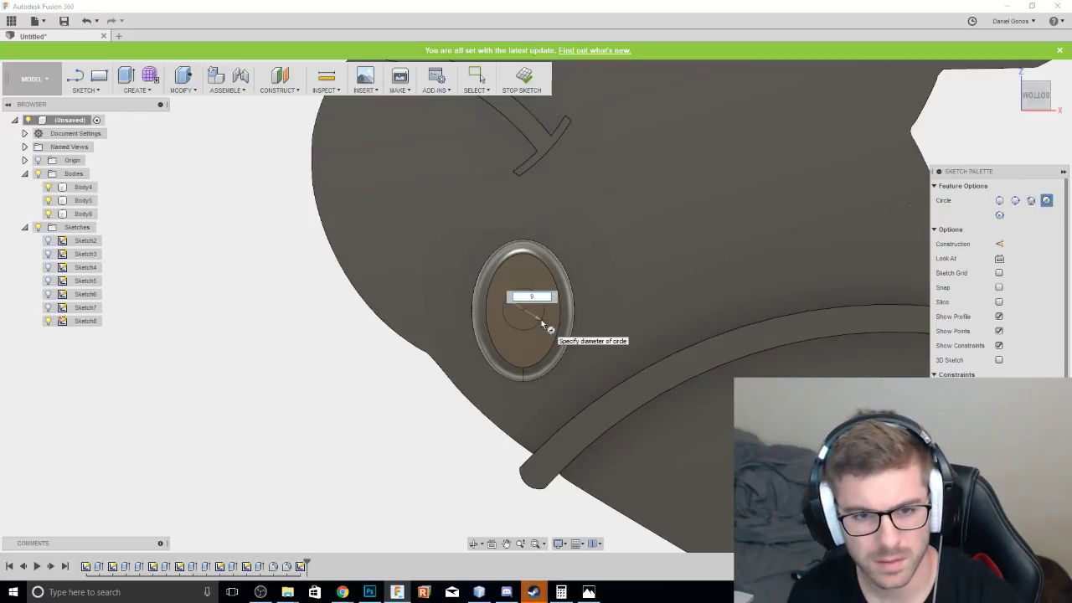
{"action": "key", "text": "Tab"}
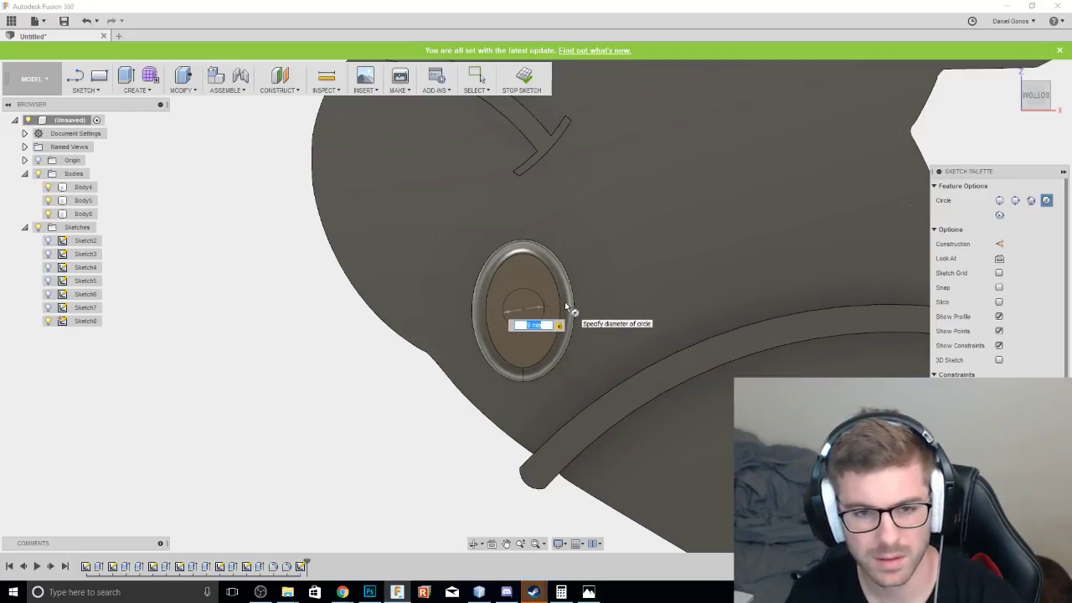
{"action": "key", "text": "Return"}
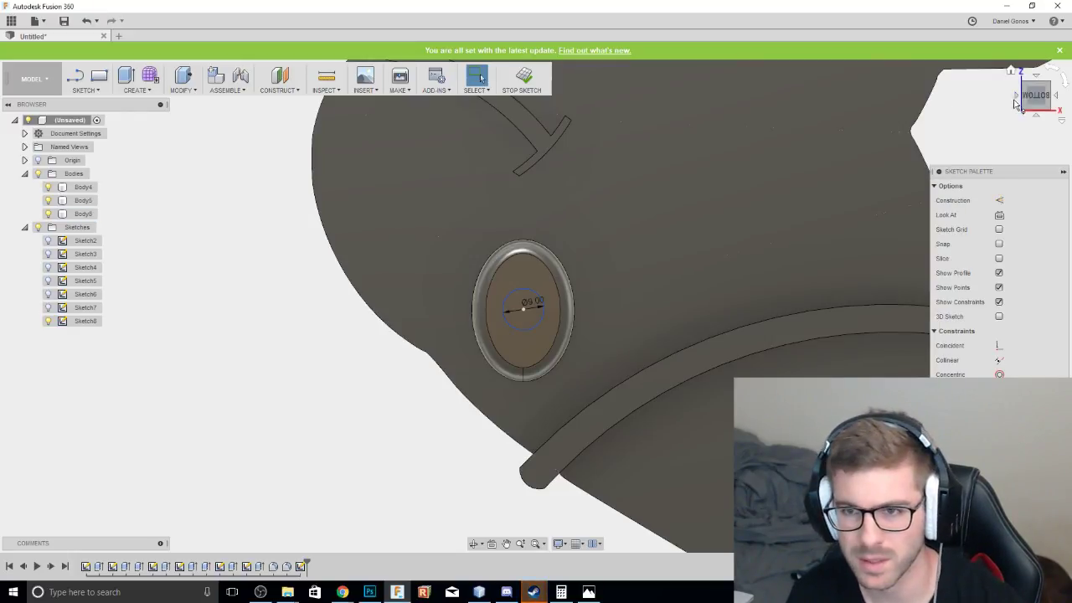
Extrude the bottom-face pupil circle by -2 mm as a cut into the eye.
{"action": "left_click_drag", "start_coordinate": [1024, 103], "coordinate": [1060, 65]}
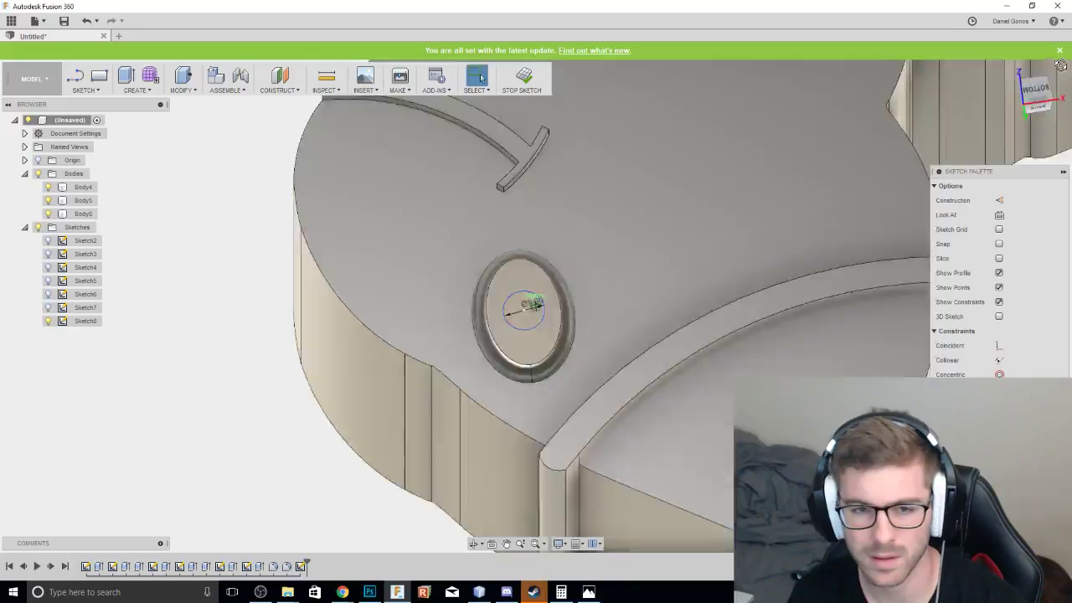
{"action": "right_click", "coordinate": [525, 311]}
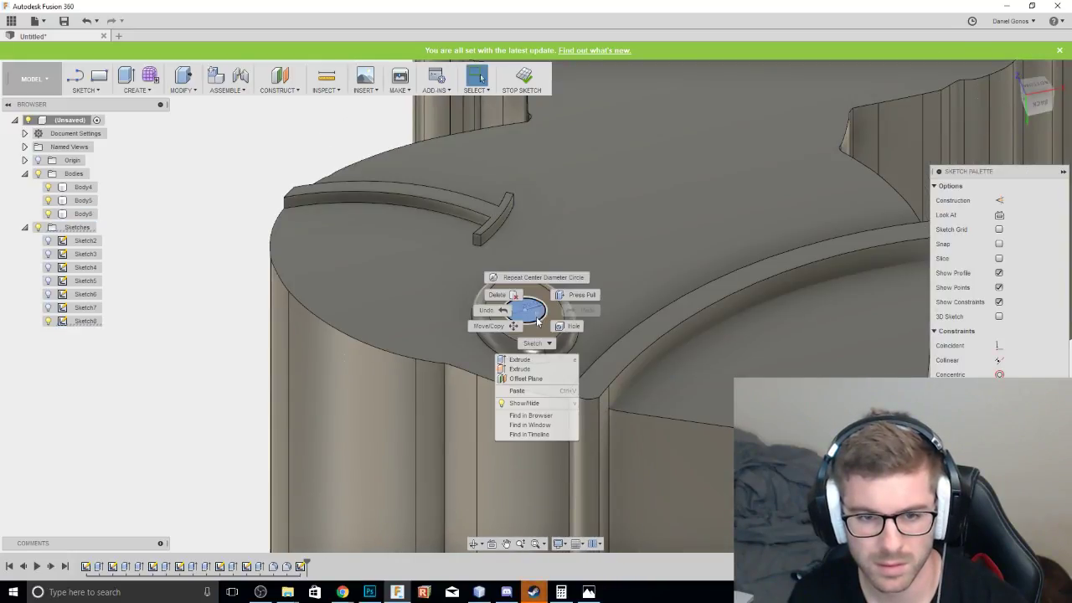
{"action": "left_click", "coordinate": [520, 359]}
{"action": "type", "text": "-2"}
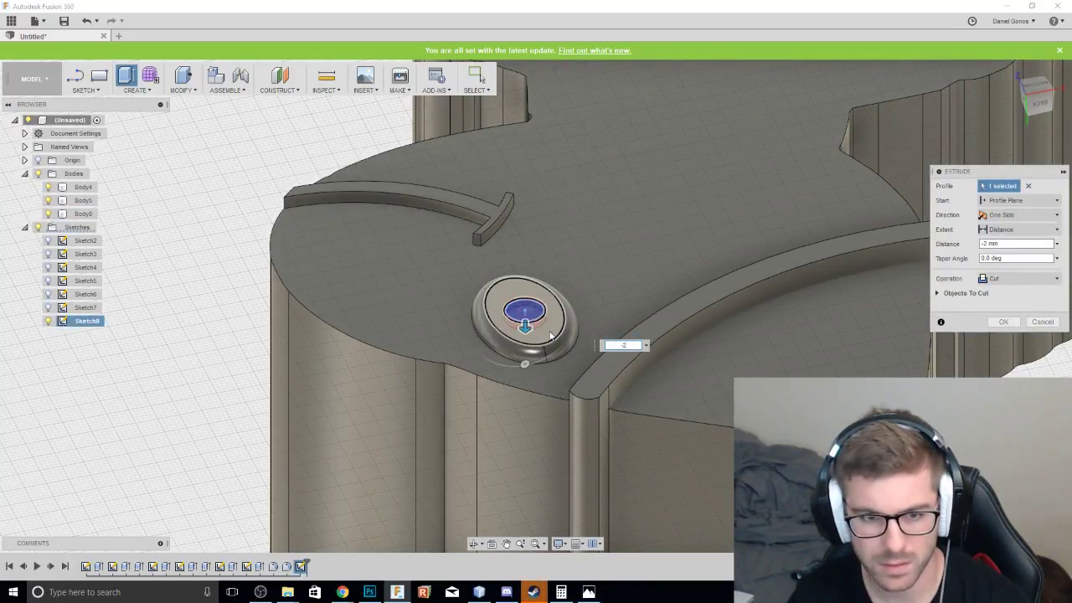
{"action": "key", "text": "Return"}
Sketch a 9 mm diameter pupil circle at the centre of the eye on the figure's top face.
{"action": "mouse_move", "coordinate": [1044, 103]}
{"action": "left_mouse_down"}
{"action": "mouse_move", "coordinate": [1026, 94]}
{"action": "mouse_move", "coordinate": [1035, 95]}
{"action": "left_mouse_up"}
{"action": "middle_click_drag", "start_coordinate": [594, 218], "coordinate": [684, 160], "text": "shift"}
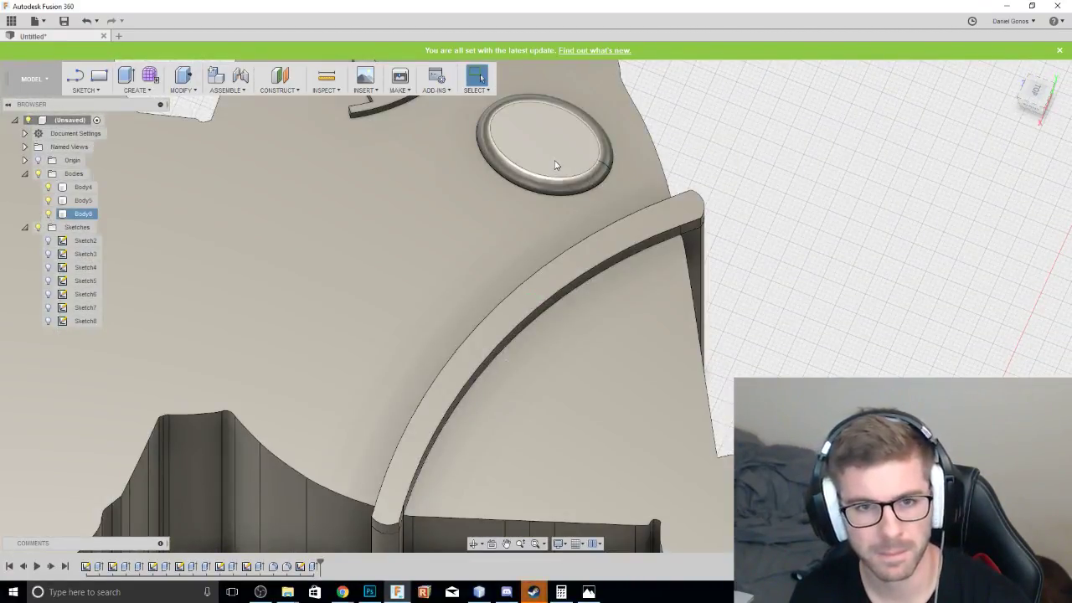
{"action": "left_click", "coordinate": [556, 164]}
{"action": "right_click", "coordinate": [556, 163]}
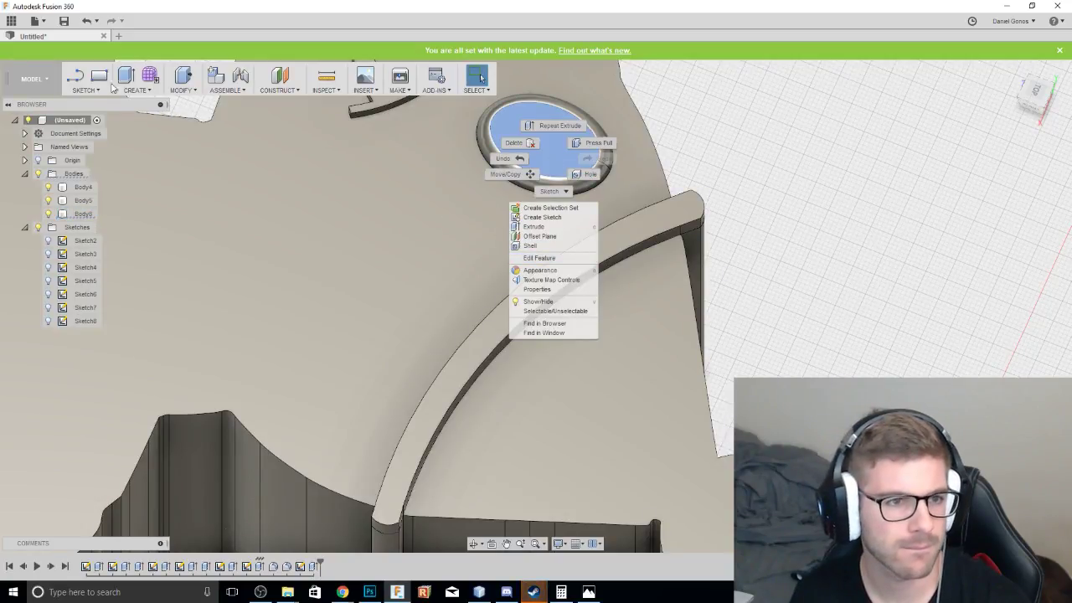
{"action": "left_click", "coordinate": [84, 89]}
{"action": "left_click", "coordinate": [83, 90]}
{"action": "mouse_move", "coordinate": [109, 148]}
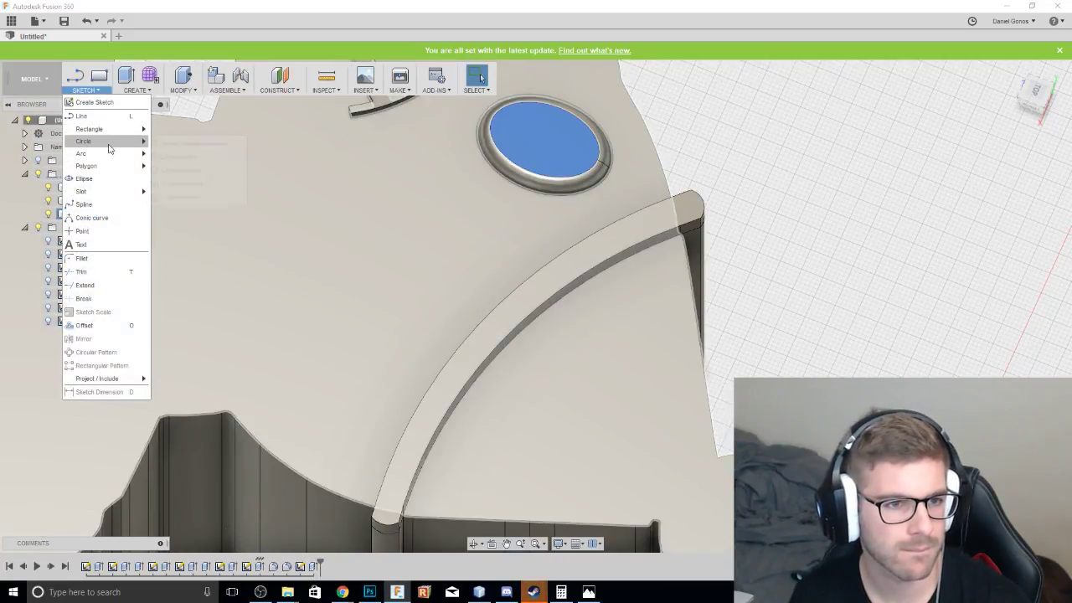
{"action": "left_click", "coordinate": [180, 143]}
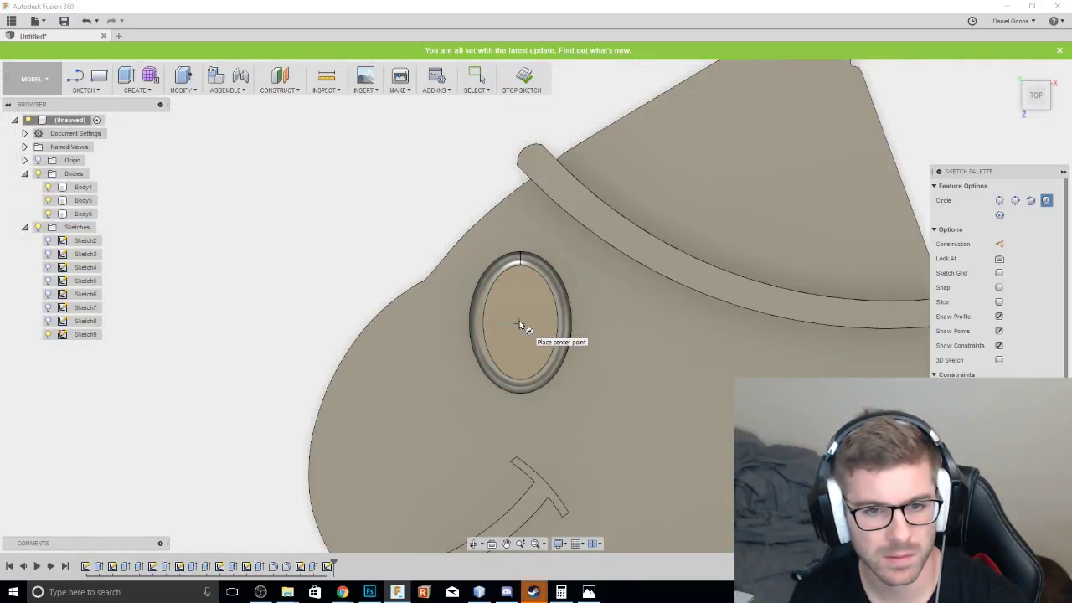
{"action": "left_click", "coordinate": [519, 324]}
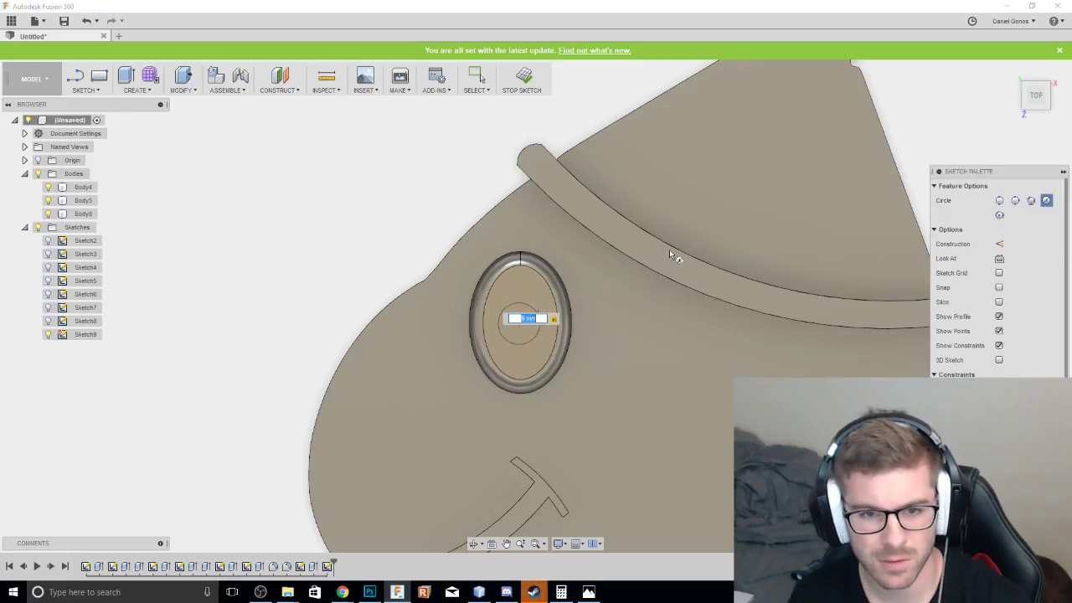
{"action": "key", "text": "Return"}
{"action": "key", "text": "Escape"}
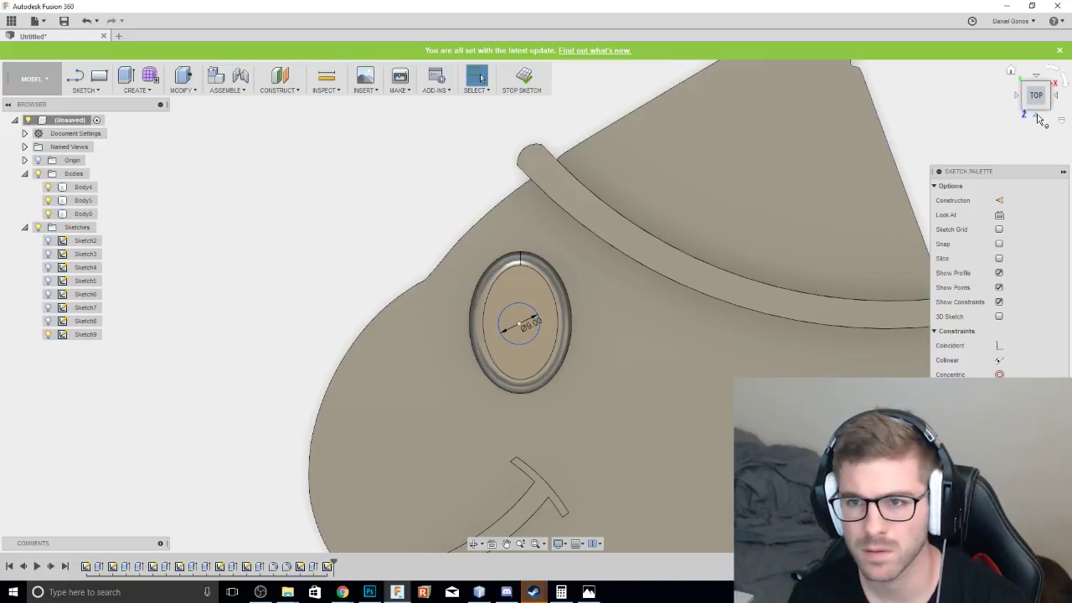
Extrude the top-face pupil circle by -2 mm to recess it into the eye.
{"action": "left_click_drag", "start_coordinate": [1042, 100], "coordinate": [1038, 62]}
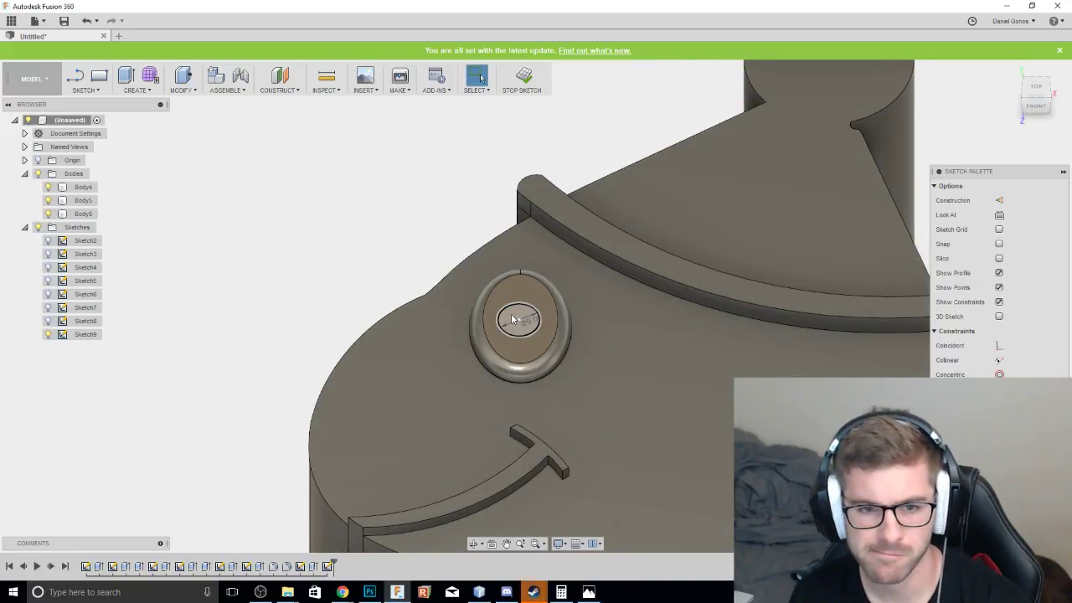
{"action": "right_click", "coordinate": [517, 318]}
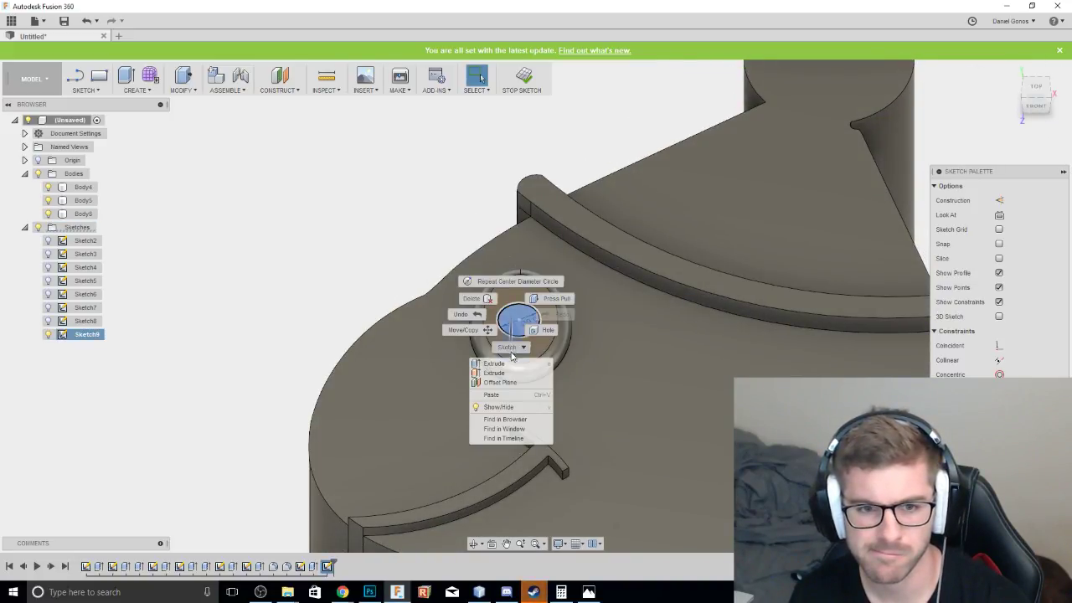
{"action": "left_click", "coordinate": [513, 363]}
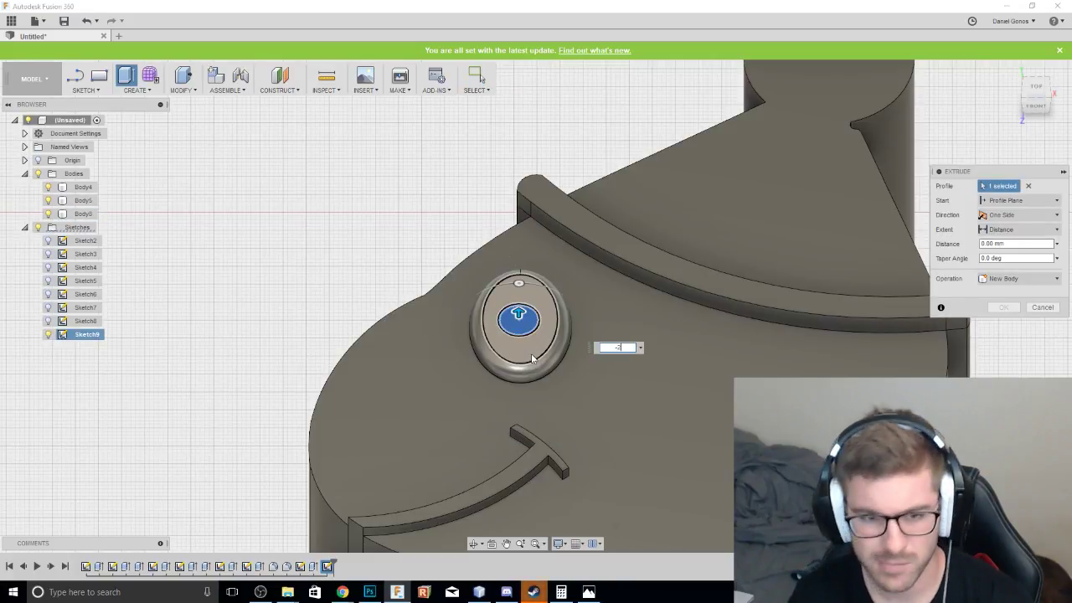
{"action": "type", "text": "-2"}
{"action": "key", "text": "Return"}
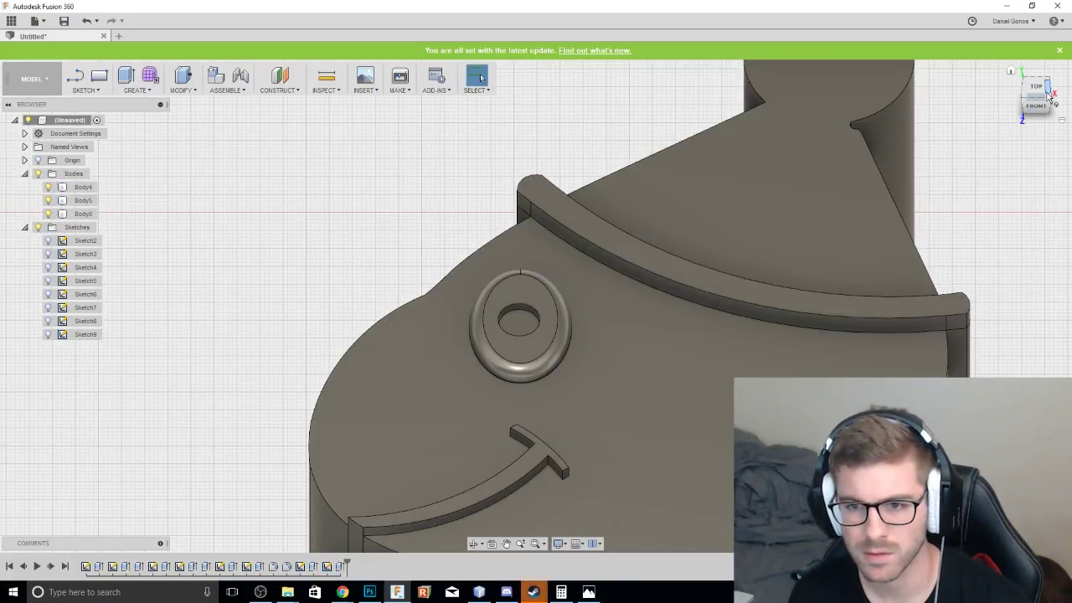
Examine the whole figure and the recessed pupil in the eye on the bottom face.
{"action": "left_click_drag", "start_coordinate": [1047, 97], "coordinate": [820, 452]}
{"action": "left_click", "coordinate": [1036, 99]}
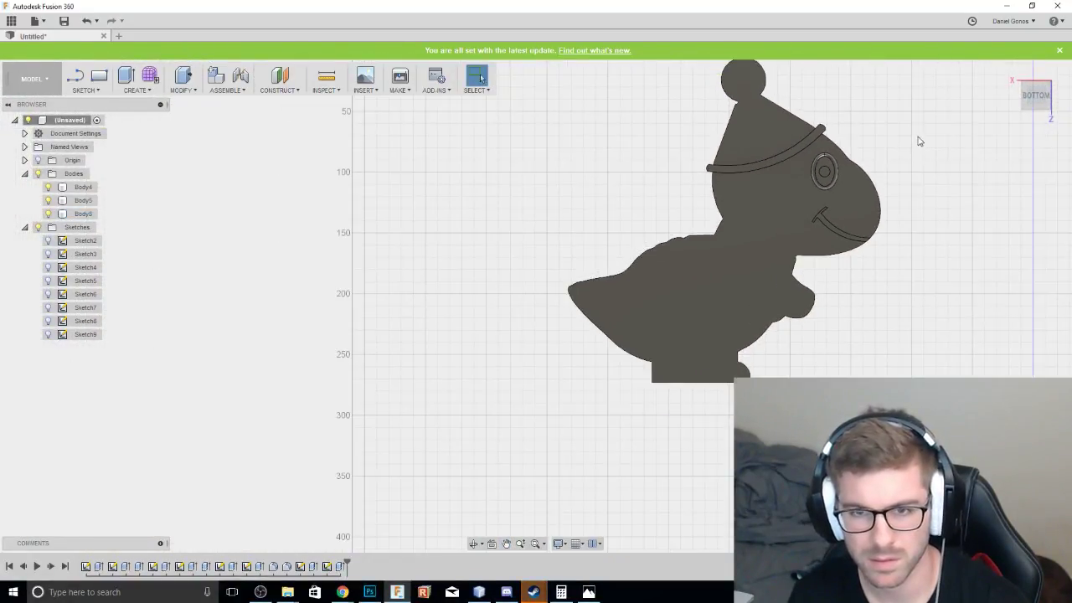
{"action": "mouse_move", "coordinate": [1044, 100]}
{"action": "left_mouse_down"}
{"action": "mouse_move", "coordinate": [1026, 84]}
{"action": "mouse_move", "coordinate": [1037, 43]}
{"action": "left_mouse_up"}
{"action": "mouse_move", "coordinate": [569, 381]}
{"action": "middle_mouse_down", "text": "shift"}
{"action": "mouse_move", "coordinate": [974, 159]}
{"action": "mouse_move", "coordinate": [935, 163]}
{"action": "middle_mouse_up", "text": "shift"}
{"action": "left_click_drag", "start_coordinate": [934, 163], "coordinate": [930, 167]}
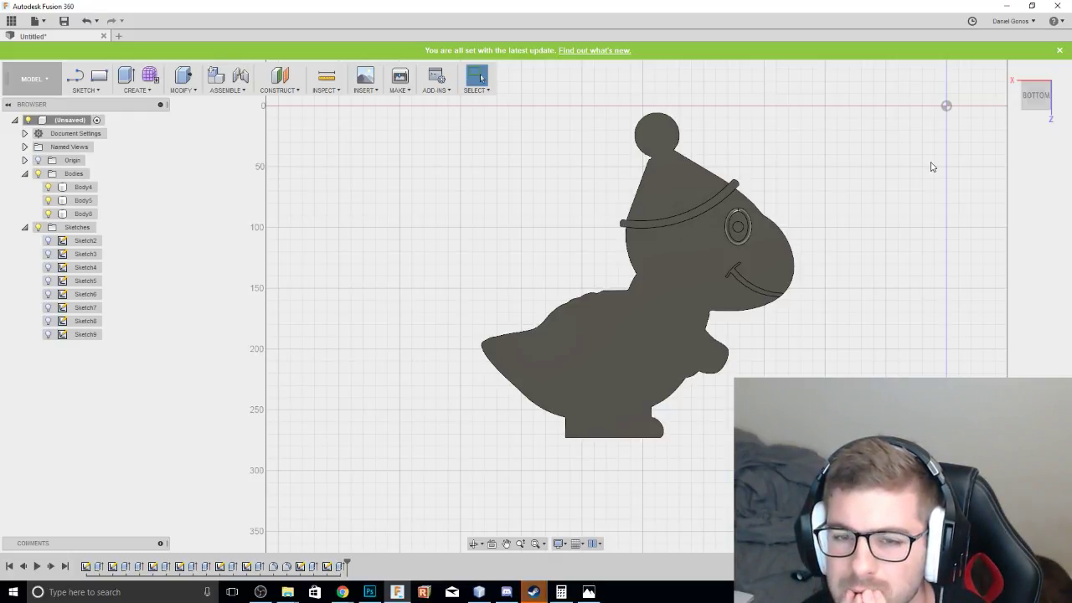
{"action": "scroll", "coordinate": [846, 172], "scroll_direction": "up", "scroll_amount": 2}
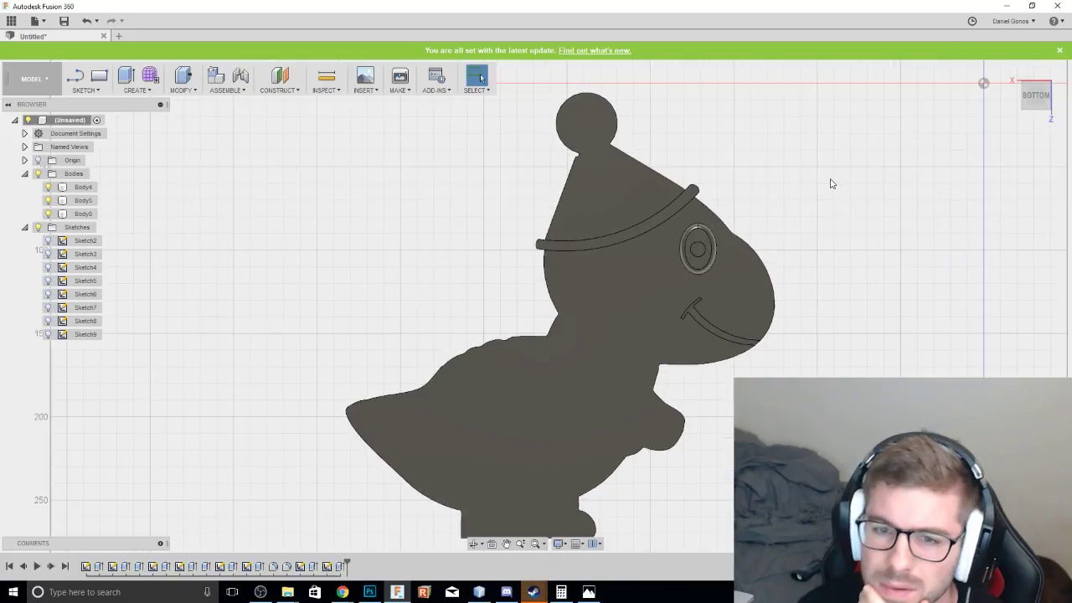
{"action": "scroll", "coordinate": [784, 234], "scroll_direction": "up", "scroll_amount": 4}
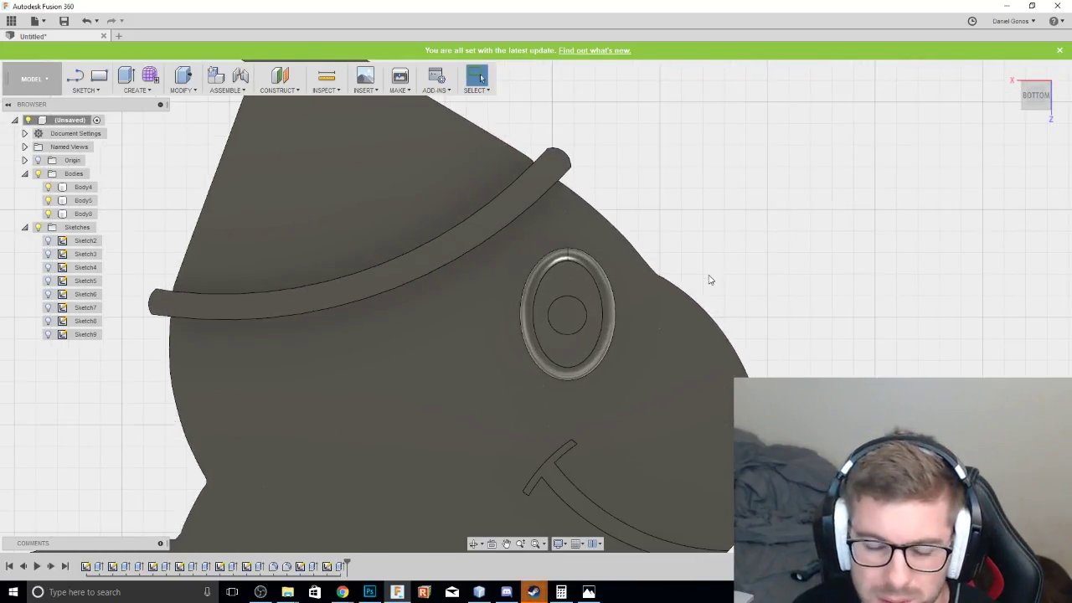
{"action": "middle_click_drag", "start_coordinate": [709, 280], "coordinate": [700, 182]}
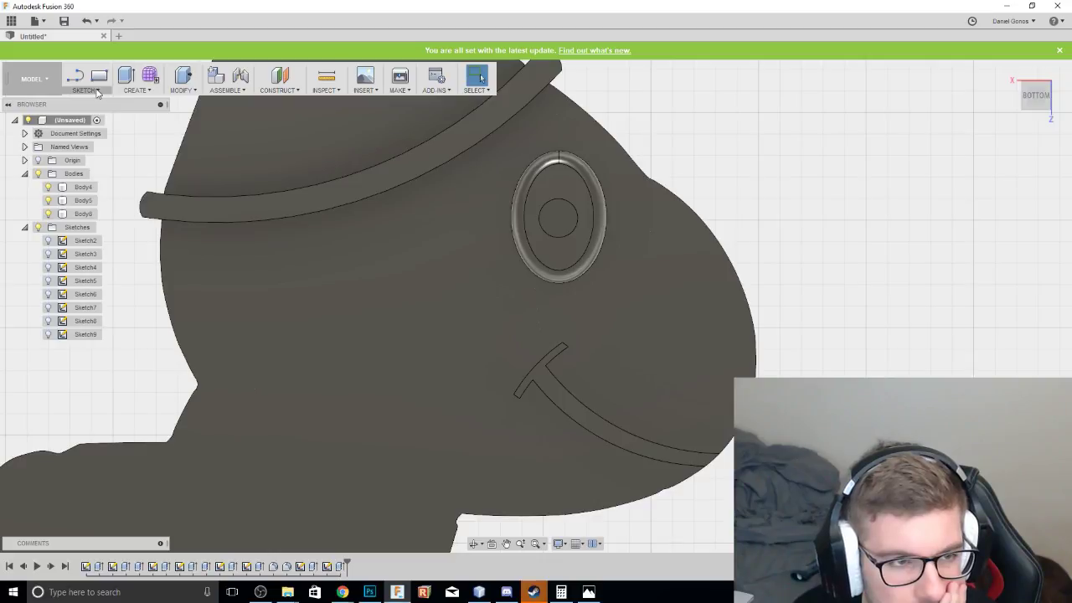
Place a 20 mm diameter sphere centred on the pupil recess of the bottom-face eye, using the Cut operation.
{"action": "left_click", "coordinate": [97, 90]}
{"action": "left_click", "coordinate": [135, 90]}
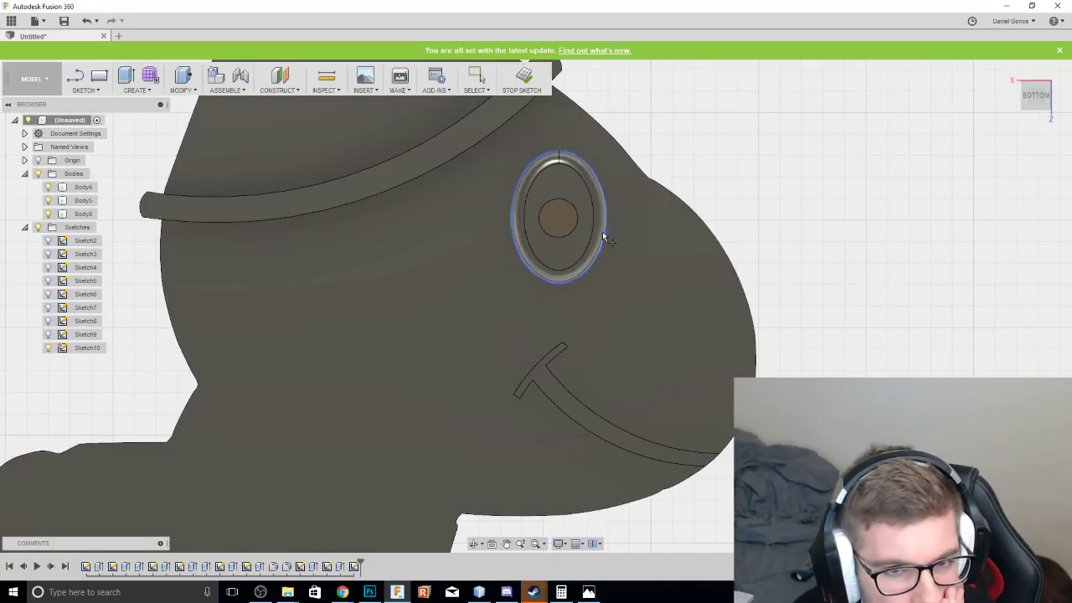
{"action": "left_click", "coordinate": [566, 224]}
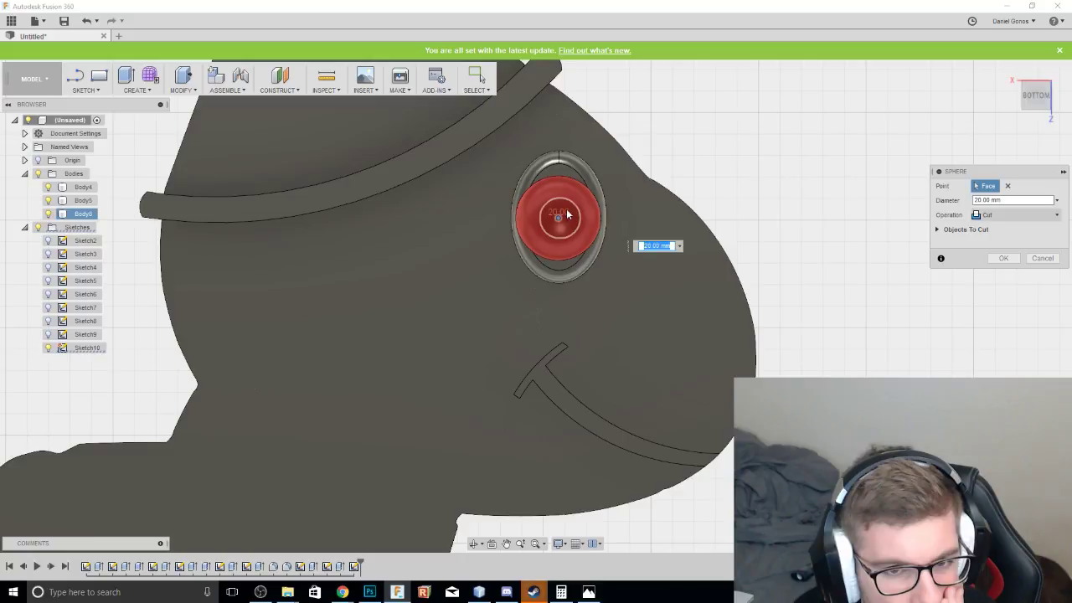
Examine the 20 mm sphere preview against the bottom-face eye from the side and from below.
{"action": "middle_click_drag", "start_coordinate": [566, 215], "coordinate": [534, 304], "text": "shift"}
{"action": "middle_click_drag", "start_coordinate": [533, 209], "coordinate": [507, 528]}
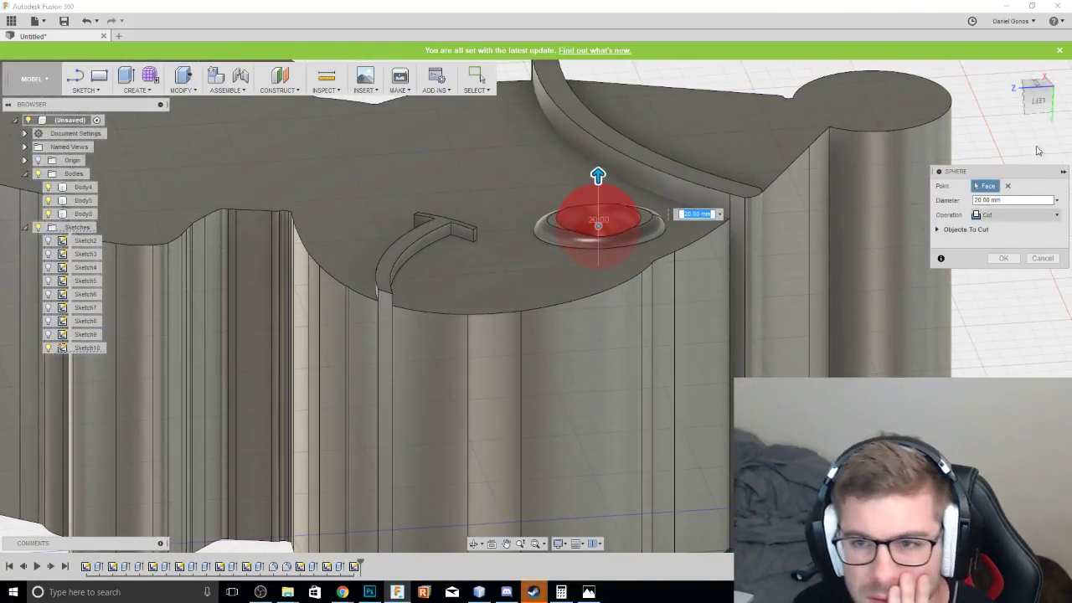
{"action": "left_click", "coordinate": [1039, 100]}
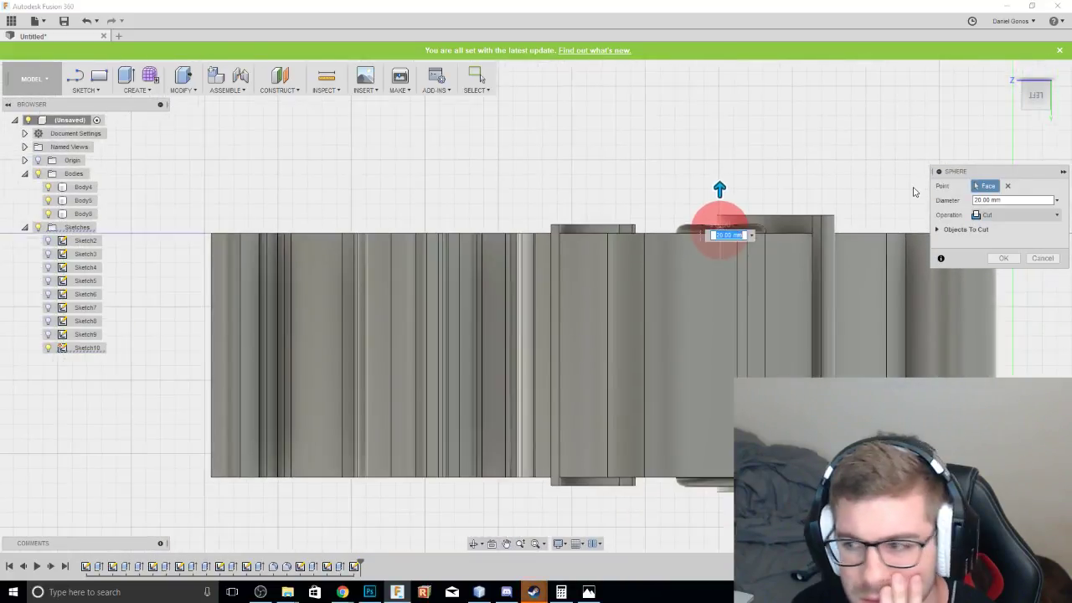
{"action": "middle_click_drag", "start_coordinate": [874, 143], "coordinate": [890, 276]}
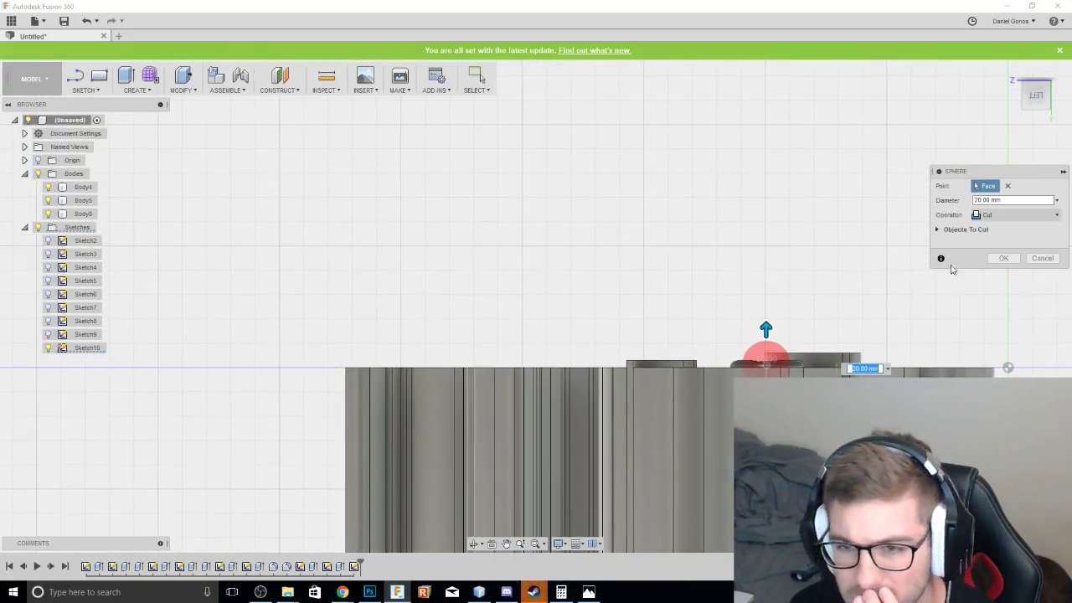
{"action": "left_click_drag", "start_coordinate": [1038, 105], "coordinate": [1005, 147]}
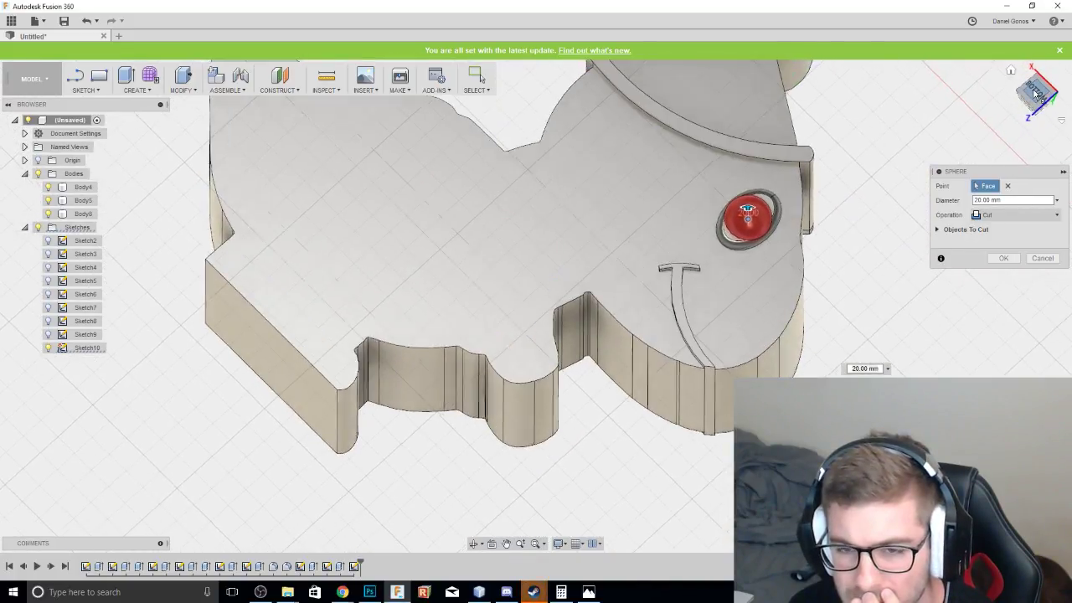
{"action": "left_click", "coordinate": [1037, 94]}
{"action": "left_click", "coordinate": [1050, 70]}
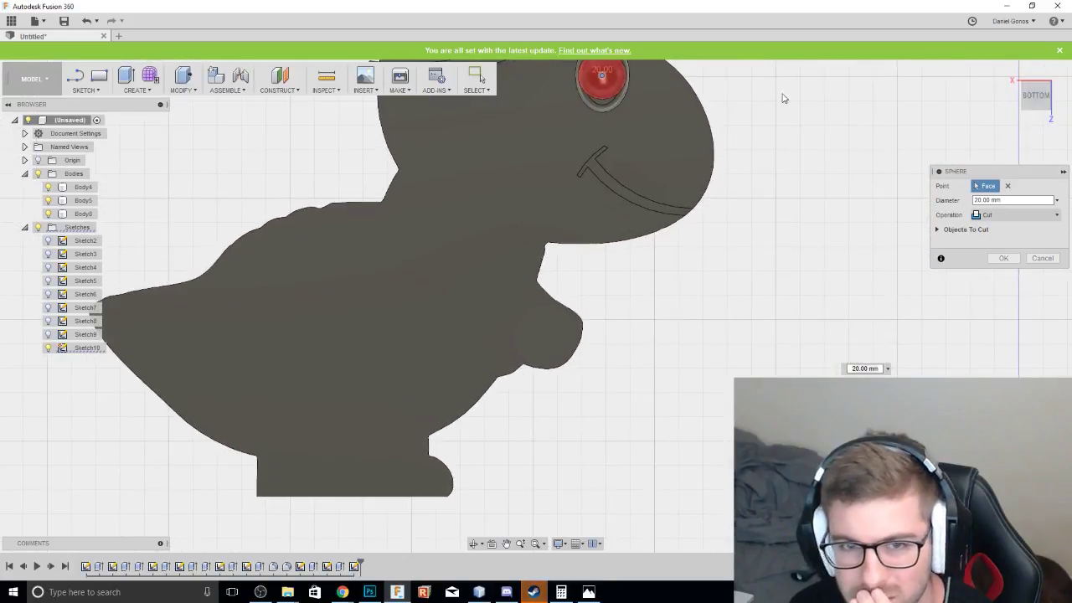
Set the sphere's diameter to 5 mm and cut it into the bottom-face pupil recess.
{"action": "scroll", "coordinate": [817, 230], "scroll_direction": "up", "scroll_amount": 5}
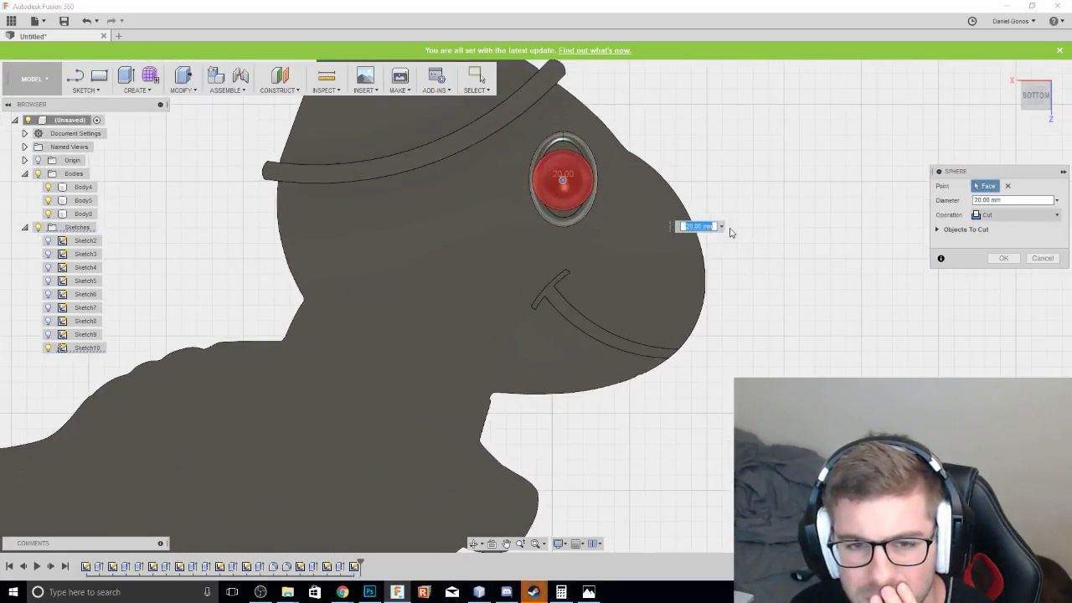
{"action": "scroll", "coordinate": [816, 210], "scroll_direction": "up", "scroll_amount": 3}
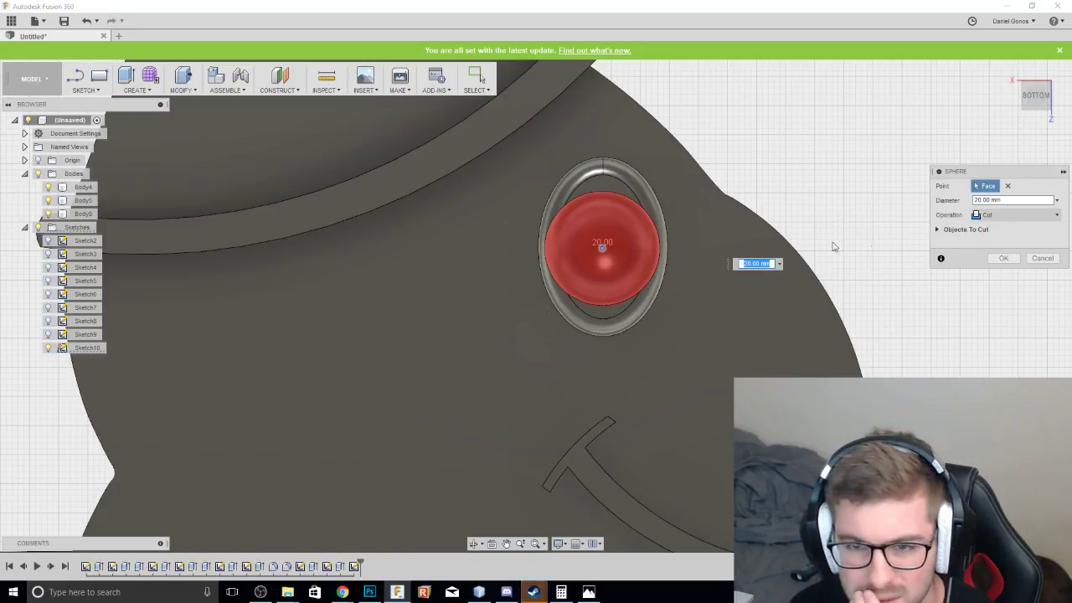
{"action": "left_click_drag", "start_coordinate": [983, 201], "coordinate": [951, 202]}
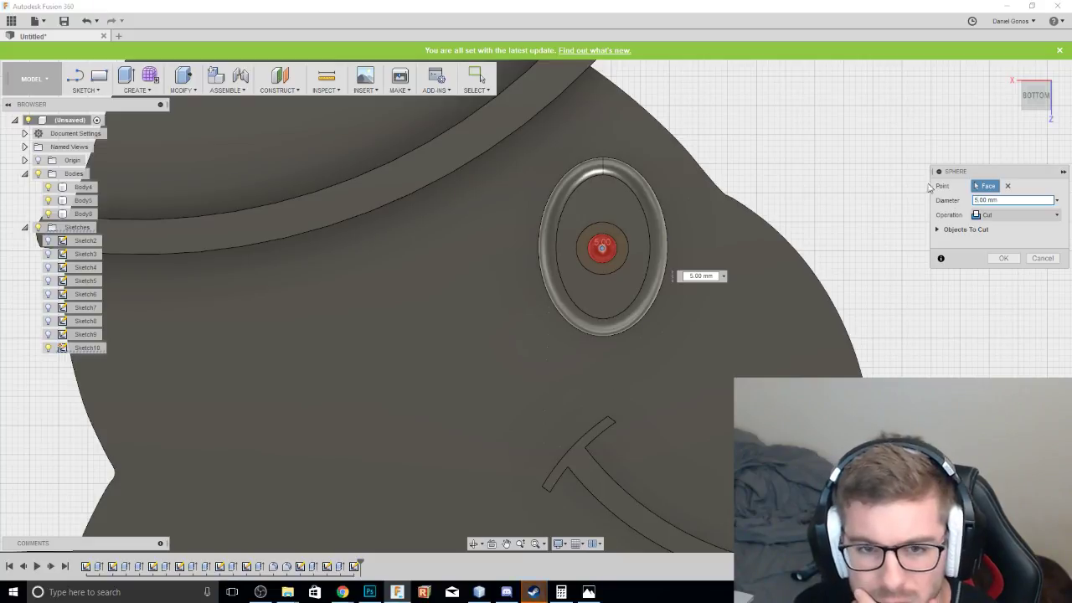
{"action": "left_click_drag", "start_coordinate": [1032, 94], "coordinate": [1035, 71]}
{"action": "left_click", "coordinate": [1036, 92]}
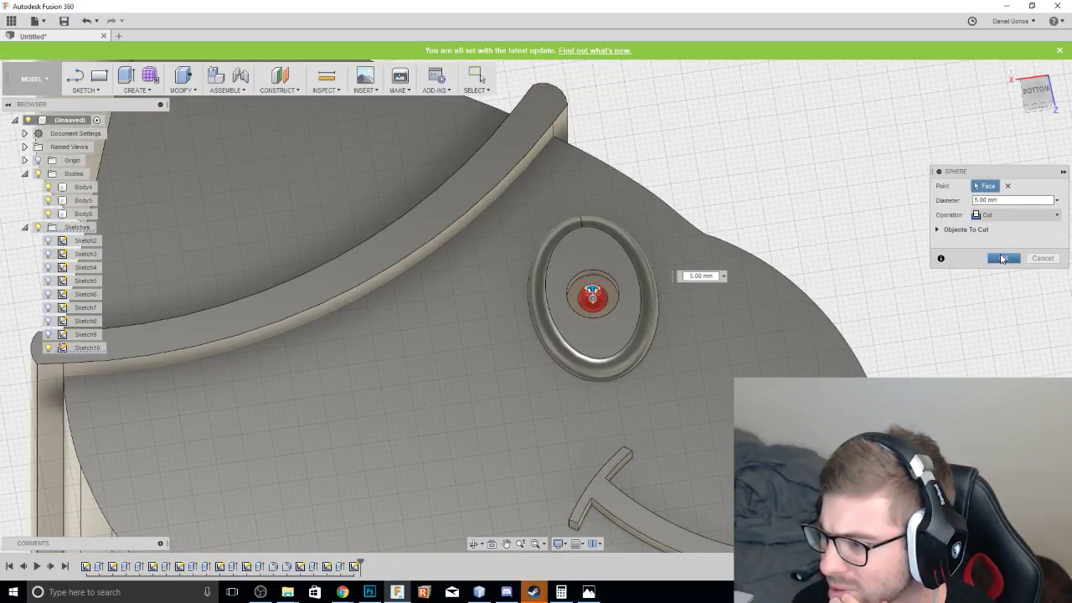
{"action": "left_click", "coordinate": [1003, 259]}
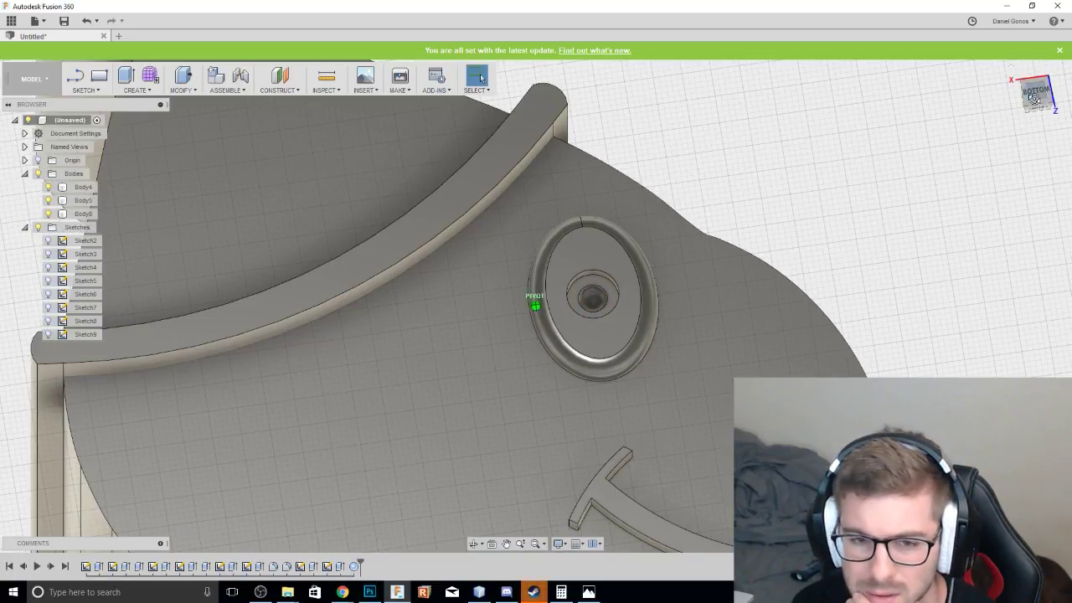
Examine the bottom-face eye with its spherical pupil cut, up close and in relation to the whole head.
{"action": "mouse_move", "coordinate": [1033, 98]}
{"action": "left_mouse_down"}
{"action": "mouse_move", "coordinate": [1041, 117]}
{"action": "mouse_move", "coordinate": [1029, 136]}
{"action": "mouse_move", "coordinate": [1035, 100]}
{"action": "mouse_move", "coordinate": [1033, 113]}
{"action": "left_mouse_up"}
{"action": "scroll", "coordinate": [813, 210], "scroll_direction": "down", "scroll_amount": 4}
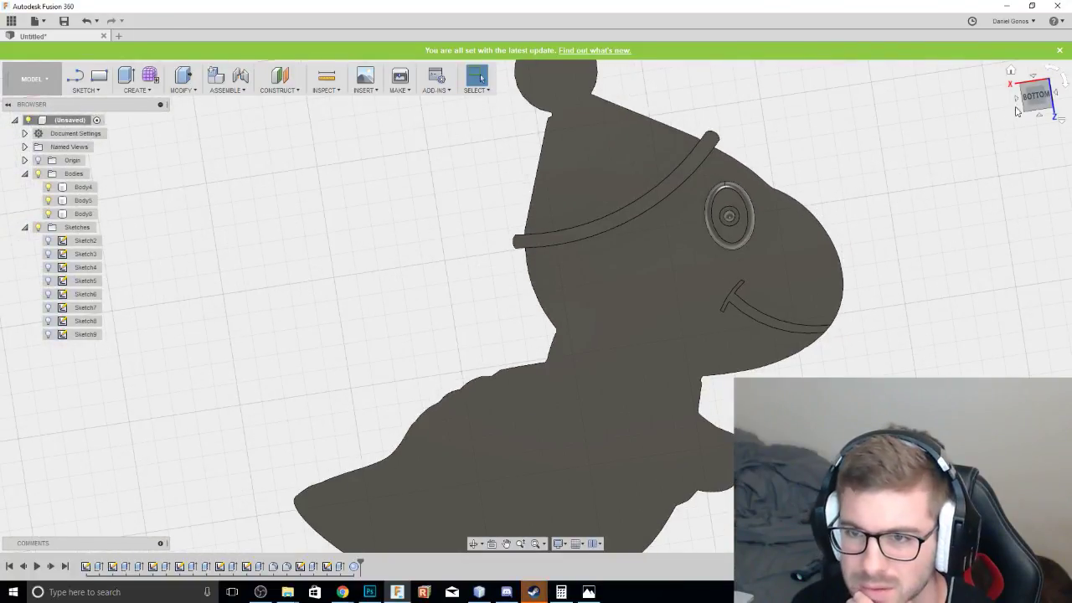
{"action": "left_click", "coordinate": [1033, 98]}
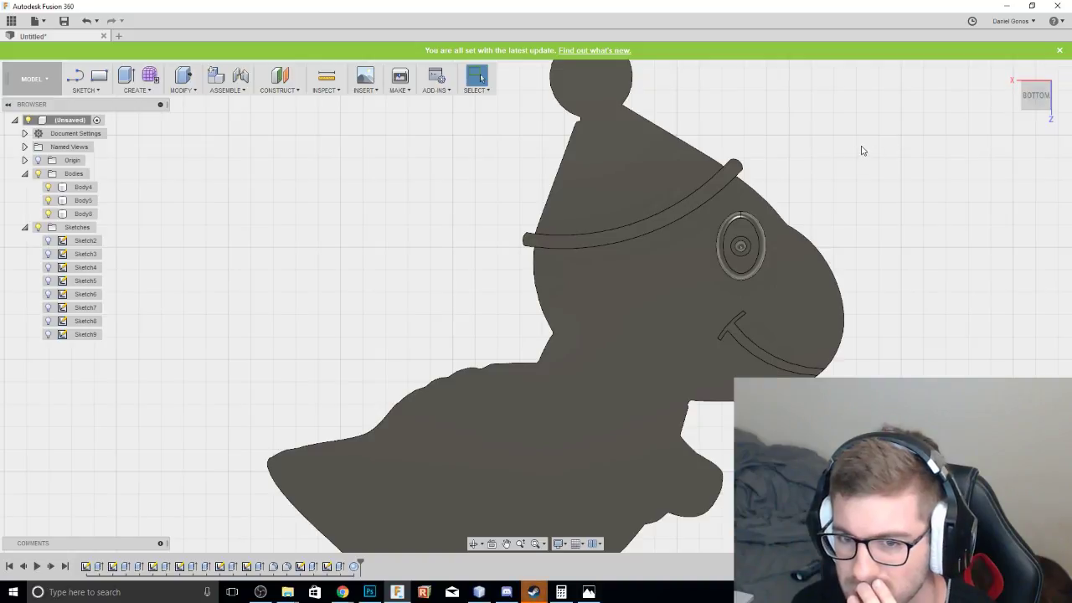
{"action": "middle_click_drag", "start_coordinate": [862, 151], "coordinate": [802, 151]}
{"action": "mouse_move", "coordinate": [1032, 94]}
{"action": "left_mouse_down"}
{"action": "mouse_move", "coordinate": [1029, 85]}
{"action": "mouse_move", "coordinate": [1062, 82]}
{"action": "mouse_move", "coordinate": [1036, 78]}
{"action": "mouse_move", "coordinate": [1034, 90]}
{"action": "left_mouse_up"}
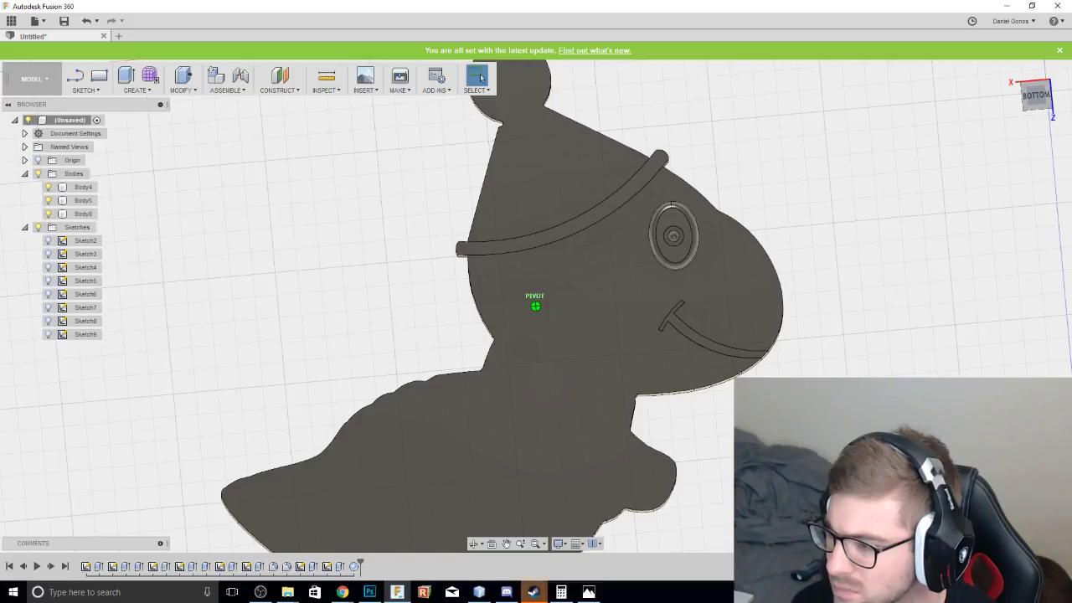
{"action": "middle_click_drag", "start_coordinate": [480, 78], "coordinate": [480, 78], "text": "shift"}
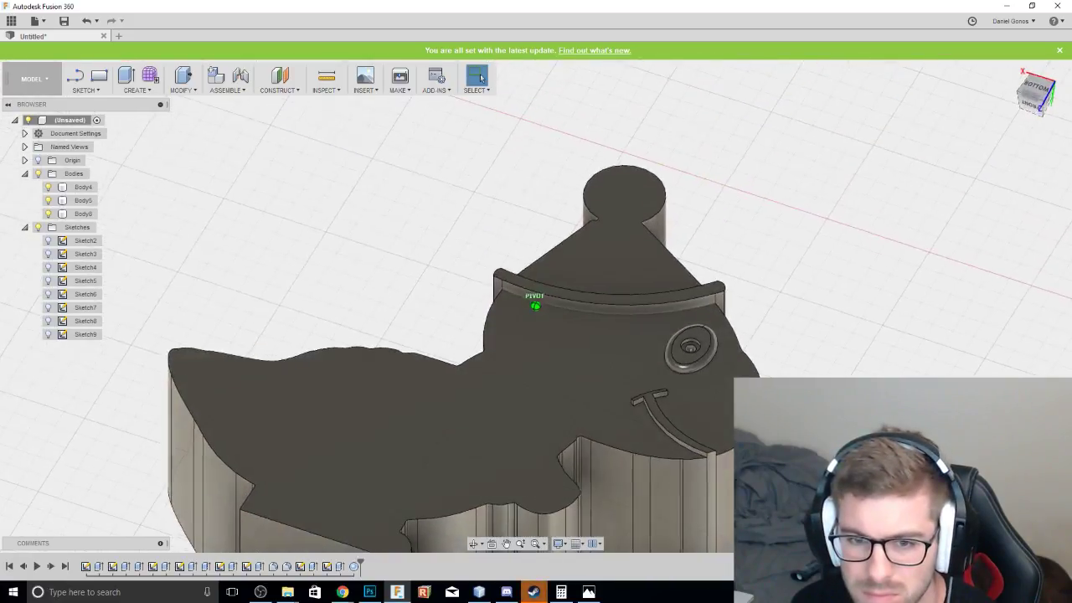
{"action": "left_click_drag", "start_coordinate": [1039, 108], "coordinate": [1032, 102]}
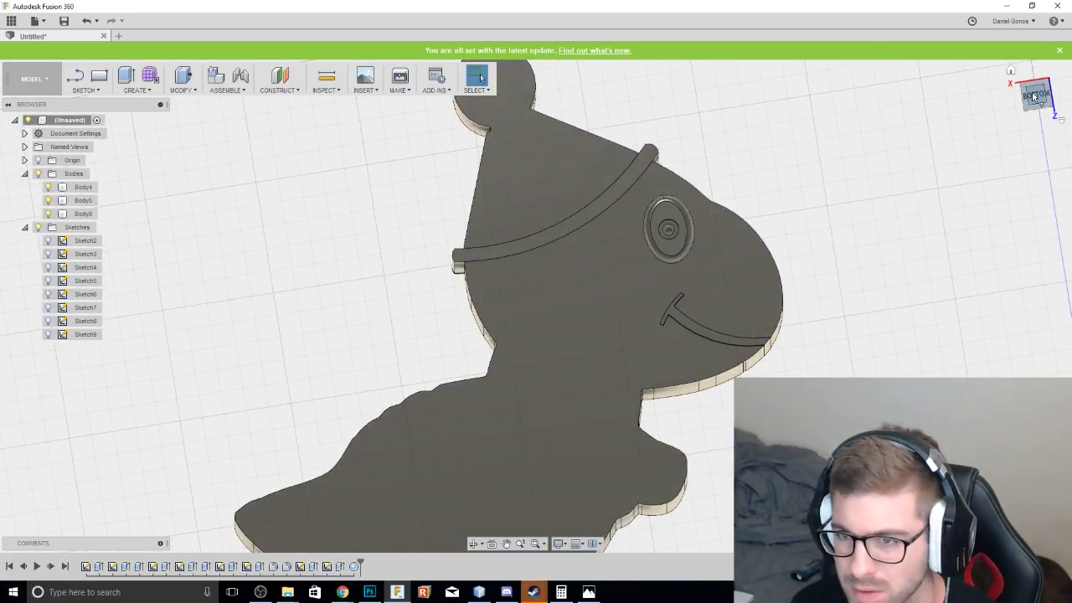
{"action": "left_click", "coordinate": [1034, 96]}
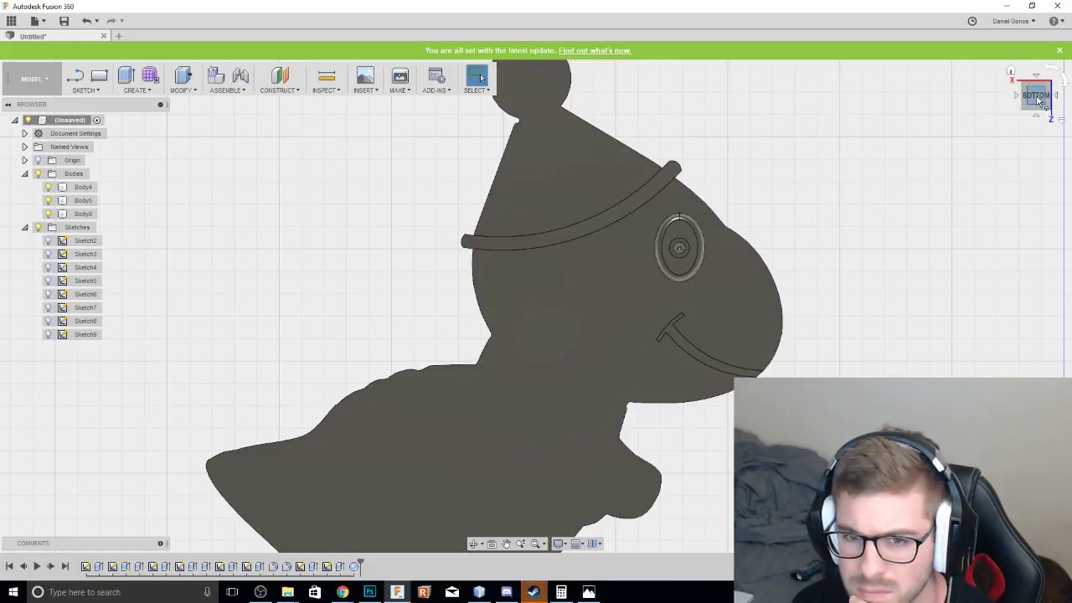
Cut a 5 mm diameter sphere into the centre of the pupil recess in the top-face eye.
{"action": "left_click_drag", "start_coordinate": [1037, 100], "coordinate": [1043, 273]}
{"action": "left_click", "coordinate": [1035, 90]}
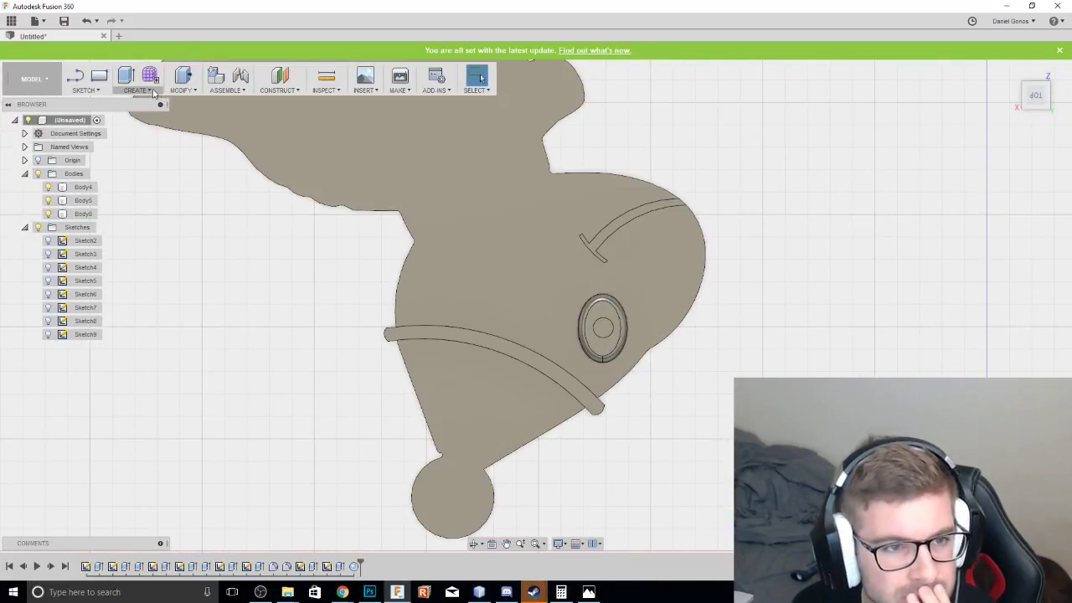
{"action": "left_click", "coordinate": [82, 213]}
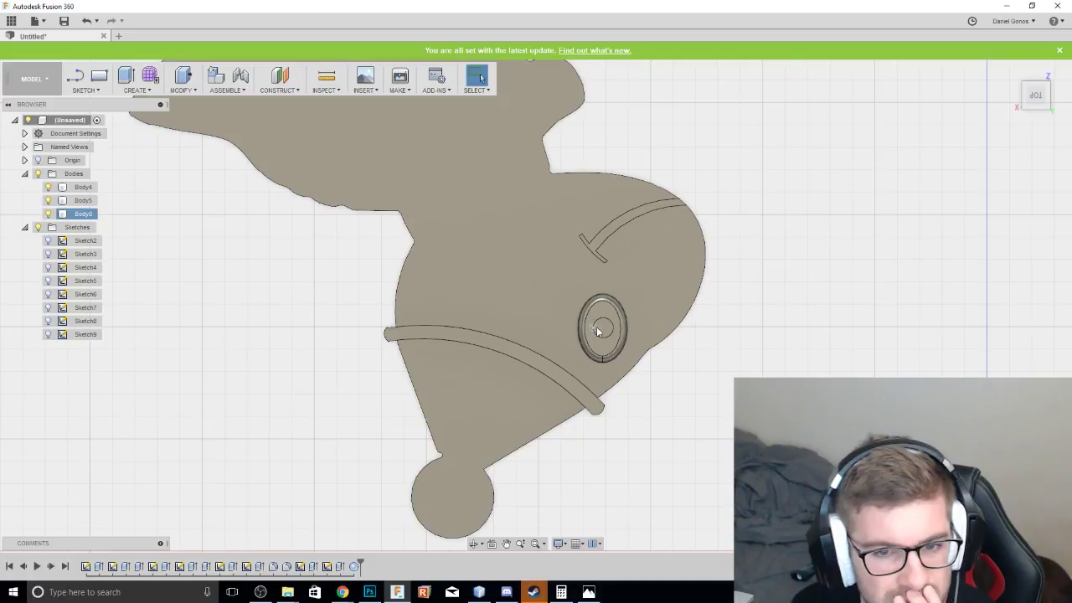
{"action": "left_click", "coordinate": [596, 328]}
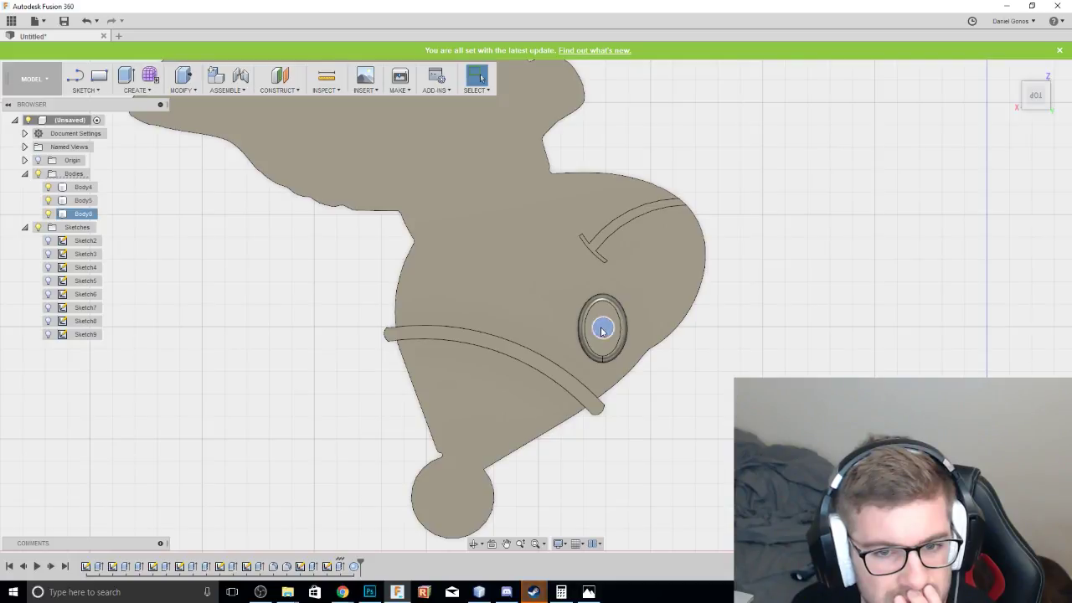
{"action": "left_click", "coordinate": [140, 91]}
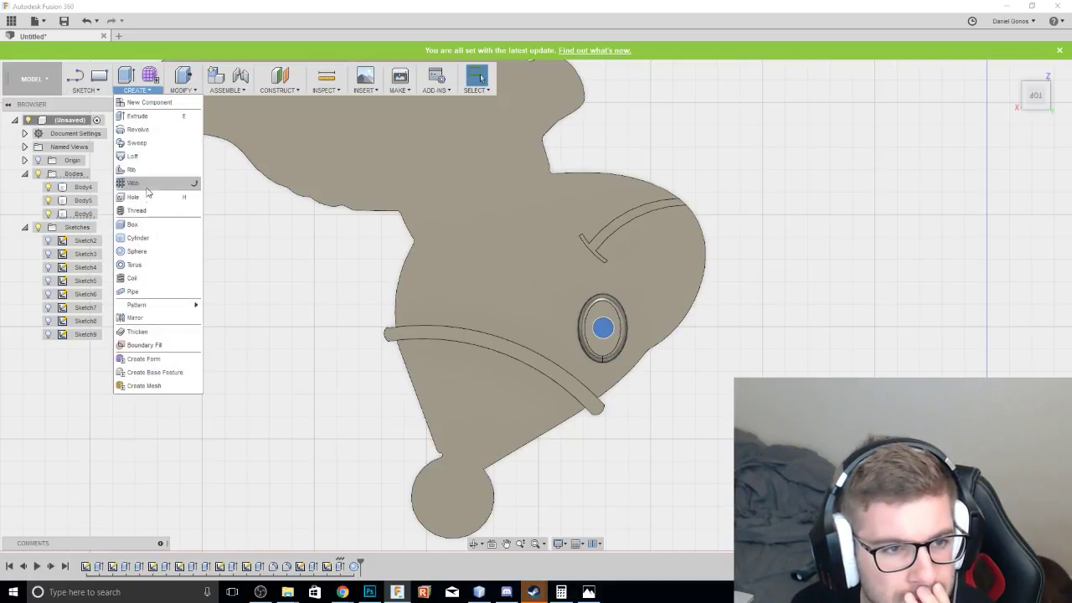
{"action": "left_click", "coordinate": [155, 253]}
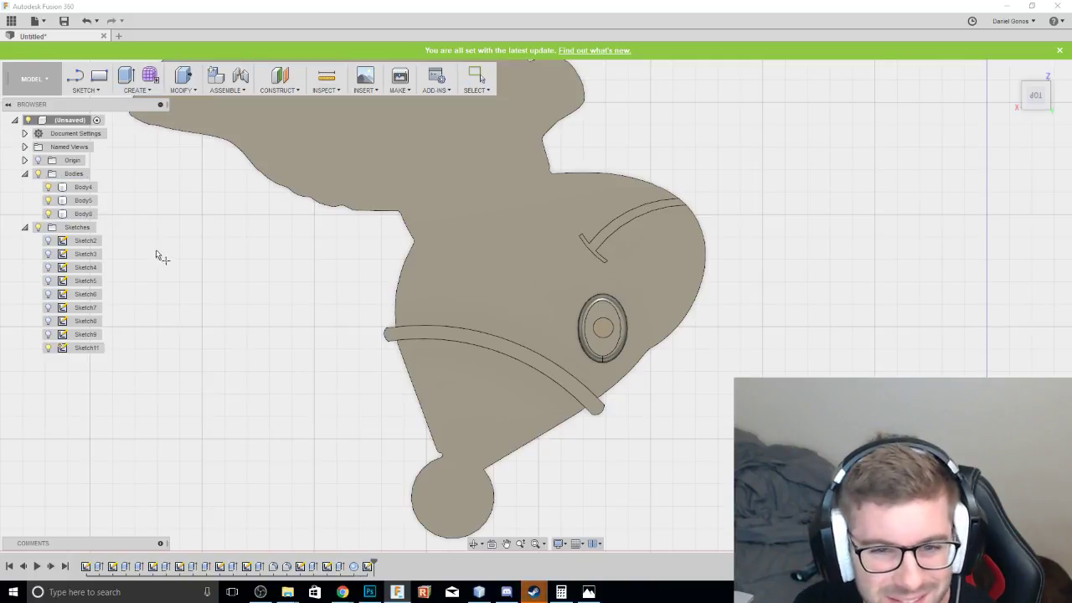
{"action": "left_click", "coordinate": [602, 331]}
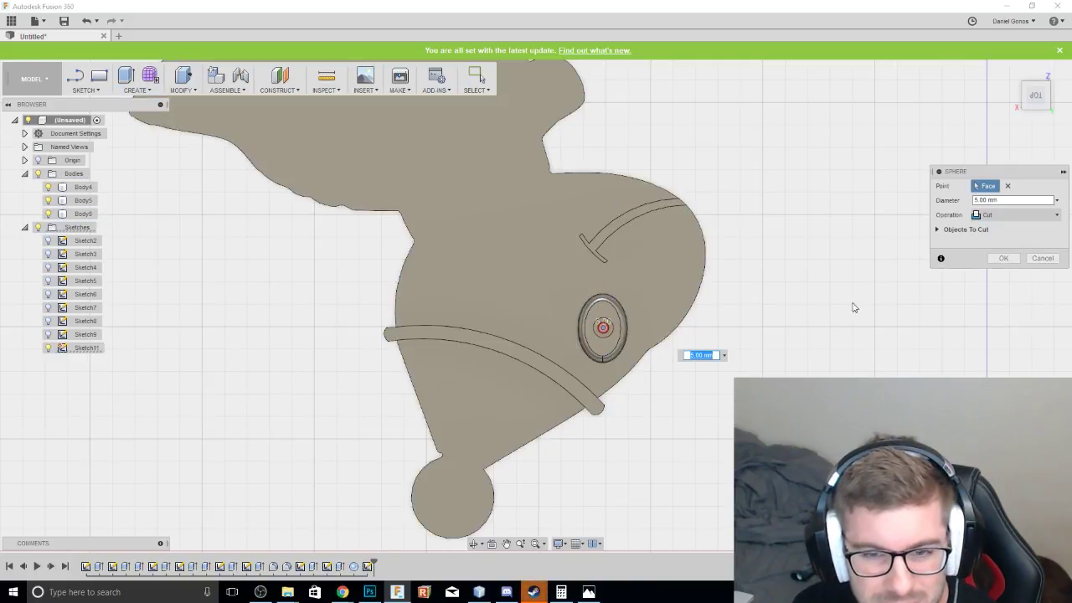
{"action": "scroll", "coordinate": [871, 310], "scroll_direction": "up", "scroll_amount": 2}
{"action": "left_click", "coordinate": [1002, 259]}
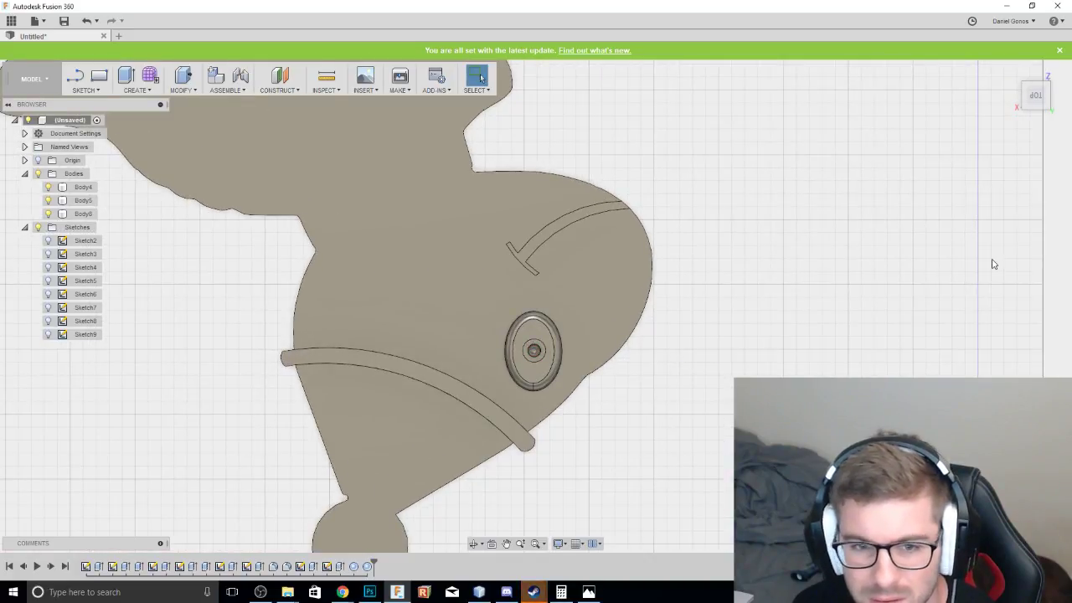
Examine the whole figure from below, the sides and the front, checking the eyes, mouth, hat brim and body thickness.
{"action": "left_click", "coordinate": [1042, 99]}
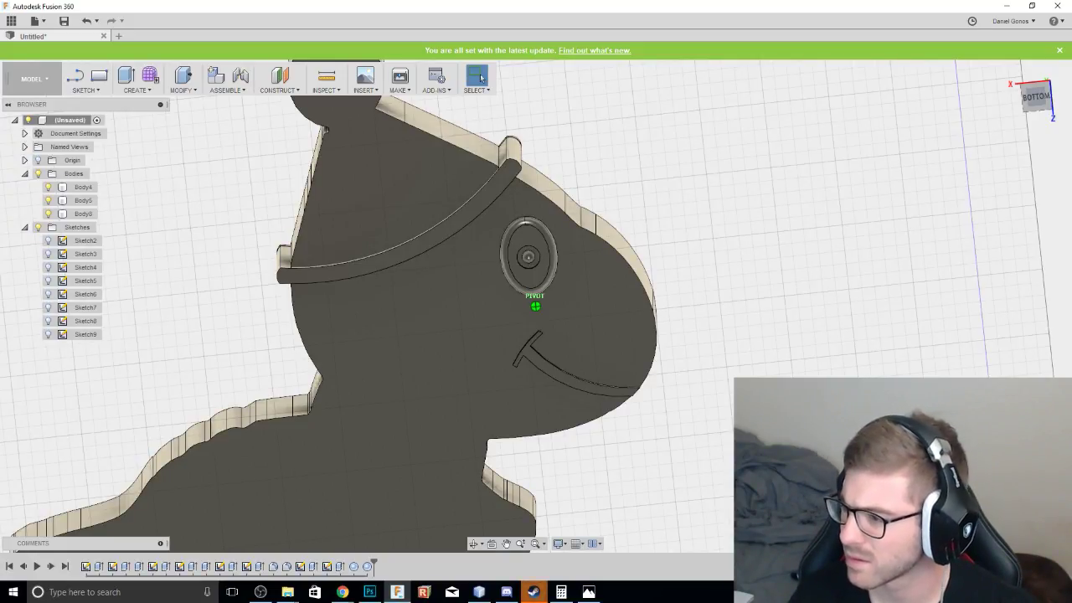
{"action": "mouse_move", "coordinate": [535, 305]}
{"action": "middle_mouse_down", "text": "shift"}
{"action": "mouse_move", "coordinate": [535, 436]}
{"action": "mouse_move", "coordinate": [536, 335]}
{"action": "mouse_move", "coordinate": [586, 369]}
{"action": "middle_mouse_up", "text": "shift"}
{"action": "left_click_drag", "start_coordinate": [1035, 98], "coordinate": [945, 201]}
{"action": "left_click", "coordinate": [1026, 98]}
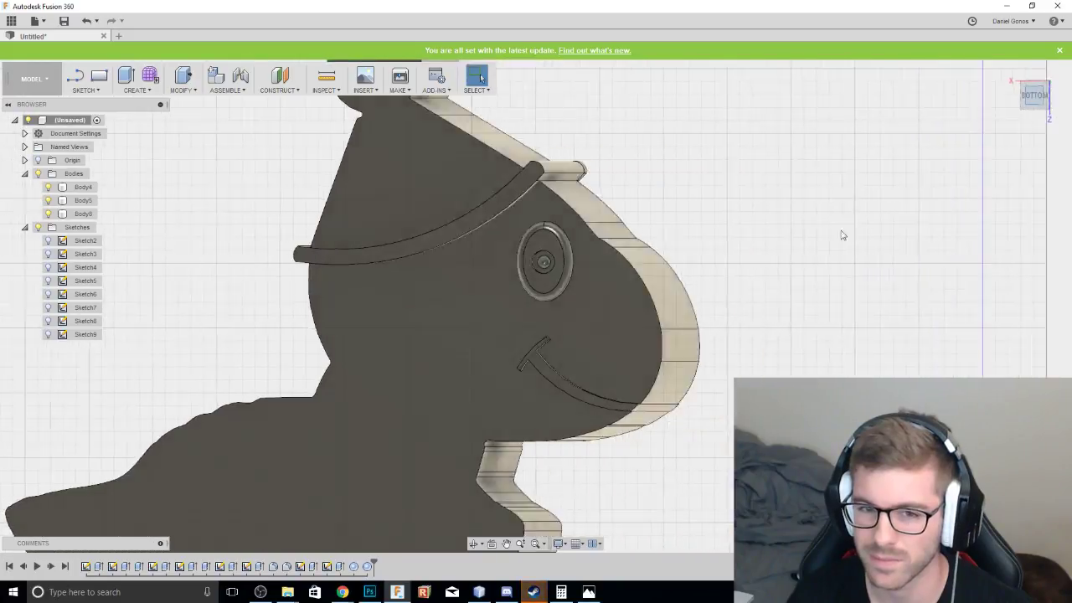
{"action": "scroll", "coordinate": [816, 222], "scroll_direction": "down", "scroll_amount": 3}
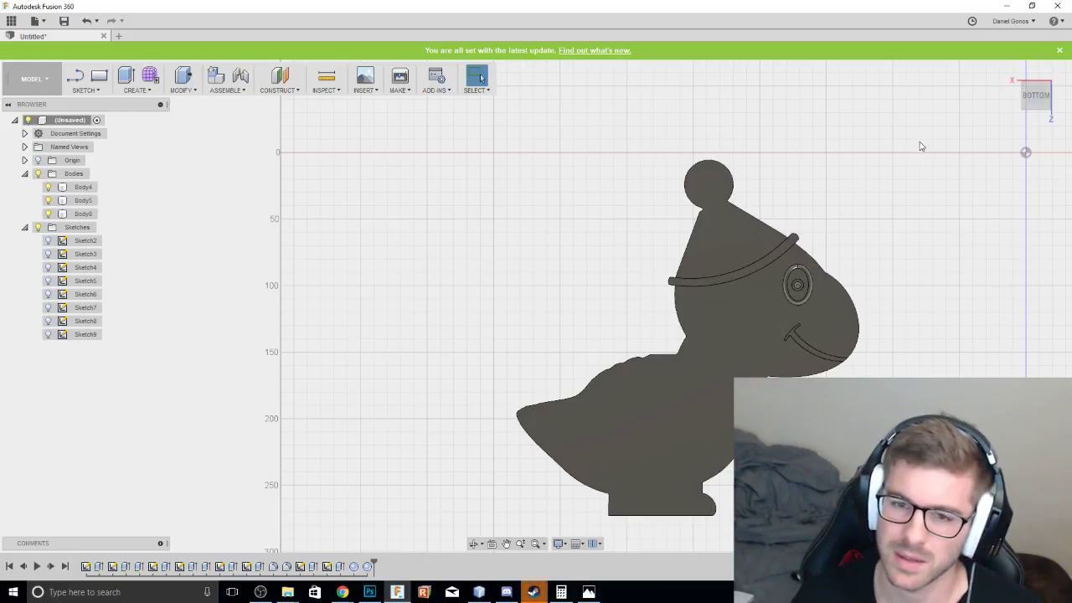
{"action": "middle_click_drag", "start_coordinate": [966, 165], "coordinate": [879, 142]}
{"action": "left_click_drag", "start_coordinate": [1034, 100], "coordinate": [1038, 172]}
{"action": "middle_click_drag", "start_coordinate": [535, 306], "coordinate": [565, 222], "text": "shift"}
{"action": "middle_click_drag", "start_coordinate": [980, 305], "coordinate": [928, 244], "text": "shift"}
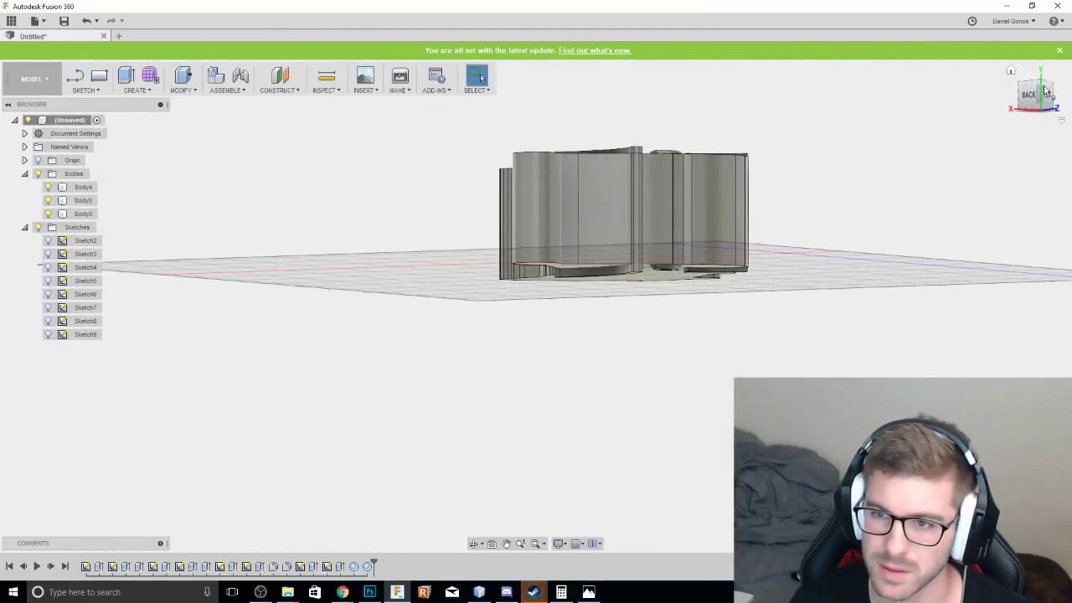
{"action": "left_click", "coordinate": [1048, 101]}
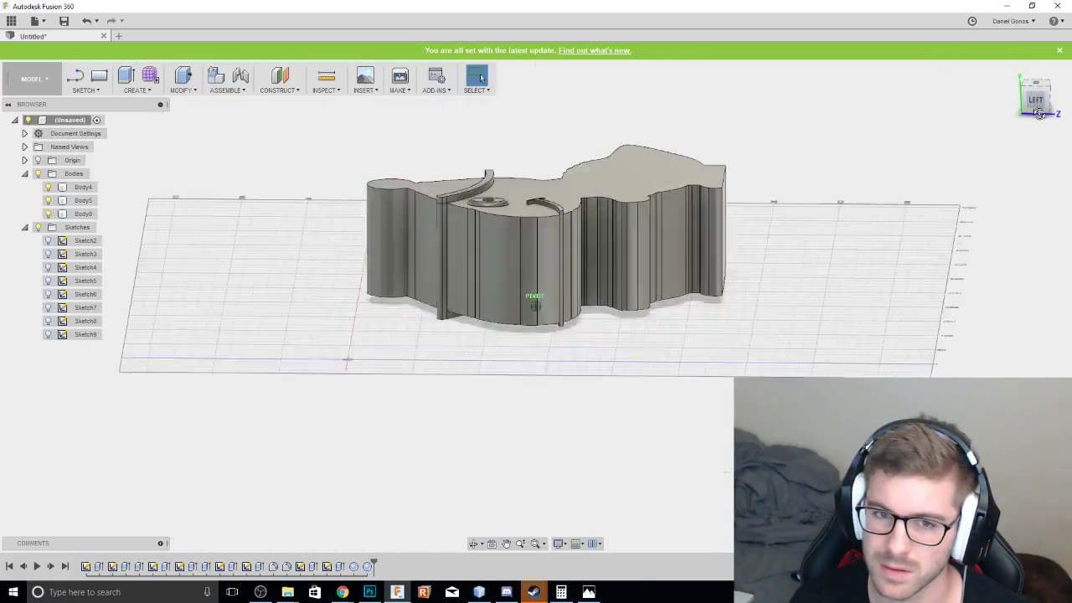
{"action": "left_click_drag", "start_coordinate": [1030, 133], "coordinate": [1035, 104]}
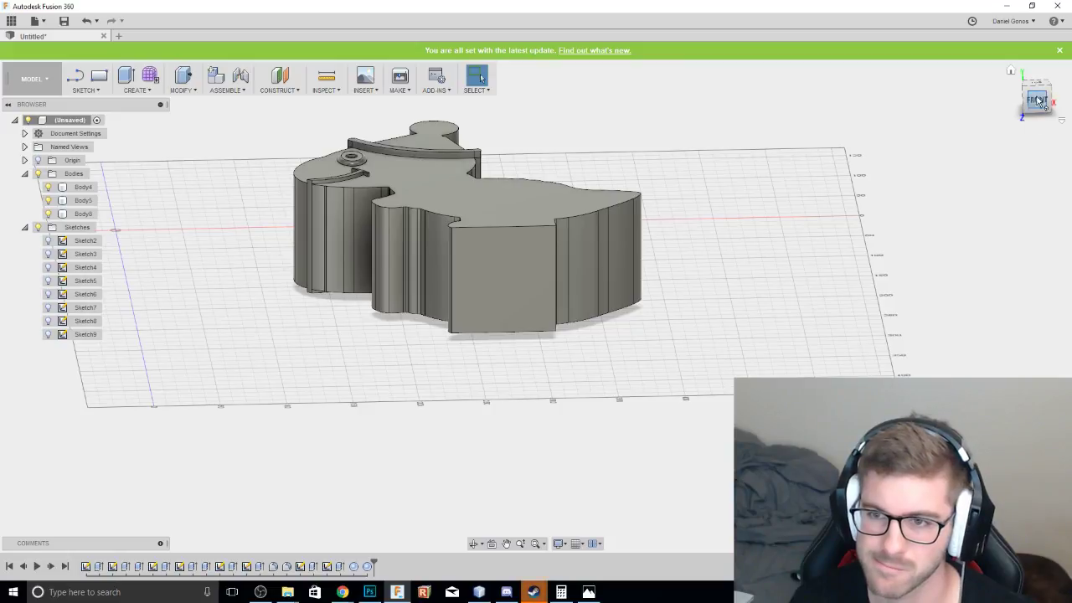
{"action": "left_click", "coordinate": [1037, 101]}
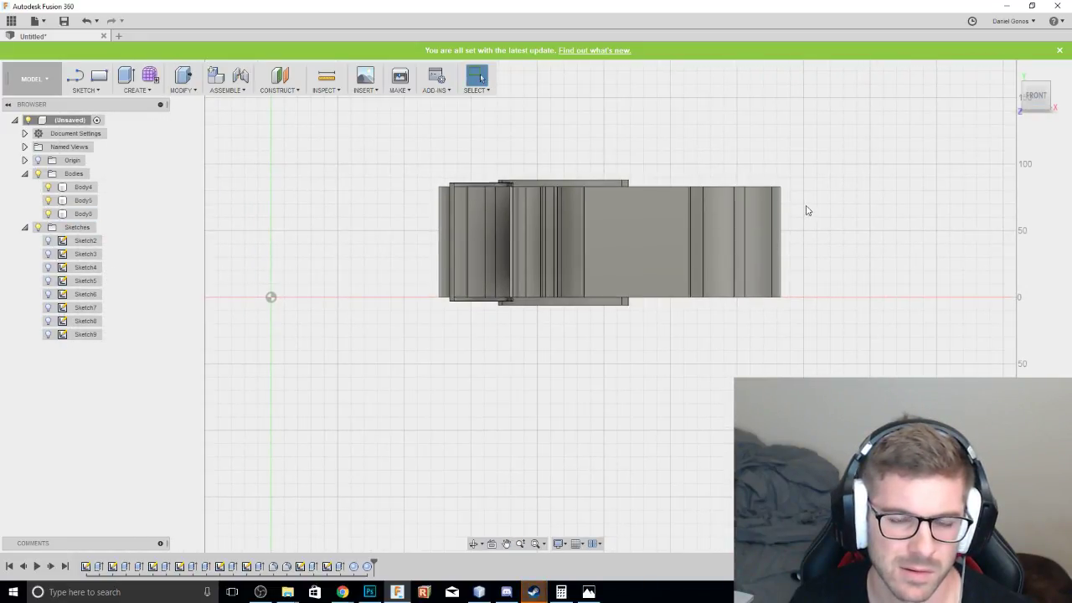
{"action": "left_click", "coordinate": [1037, 96]}
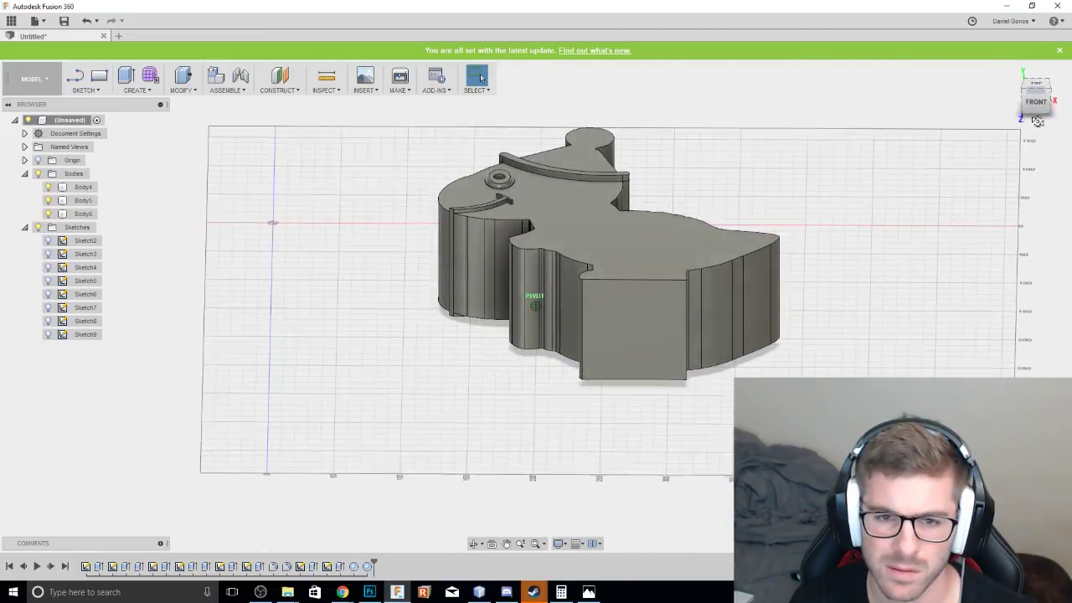
{"action": "left_click", "coordinate": [1037, 101]}
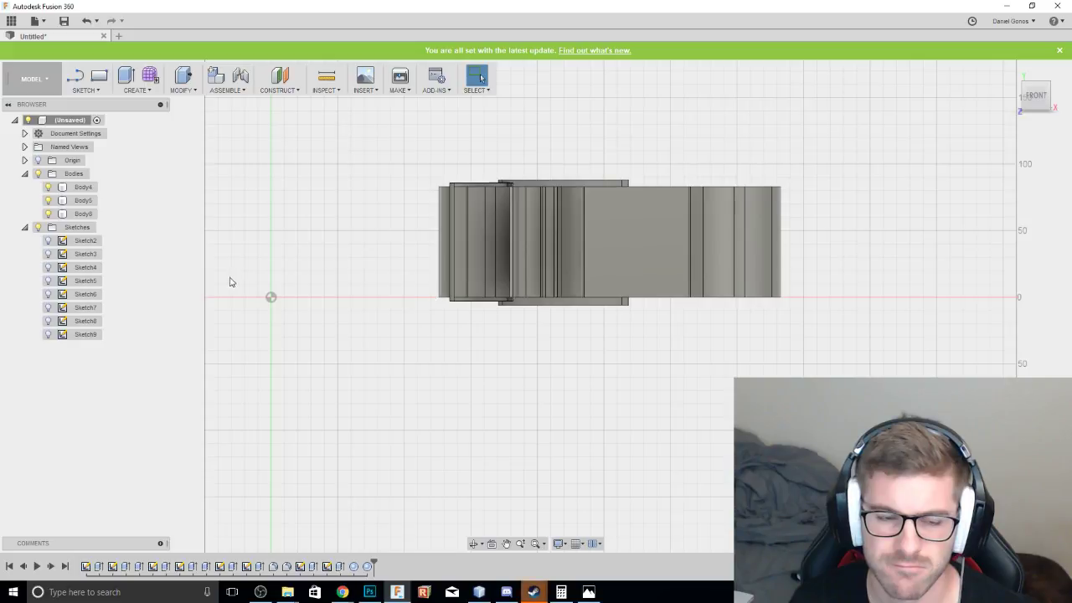
Examine the raised mouth on the figure's top face up close from an angle, selecting its lower curved edge.
{"action": "left_click", "coordinate": [1037, 84]}
{"action": "middle_click_drag", "start_coordinate": [916, 277], "coordinate": [916, 148], "text": "shift"}
{"action": "scroll", "coordinate": [622, 169], "scroll_direction": "up", "scroll_amount": 3}
{"action": "middle_click_drag", "start_coordinate": [535, 234], "coordinate": [729, 153]}
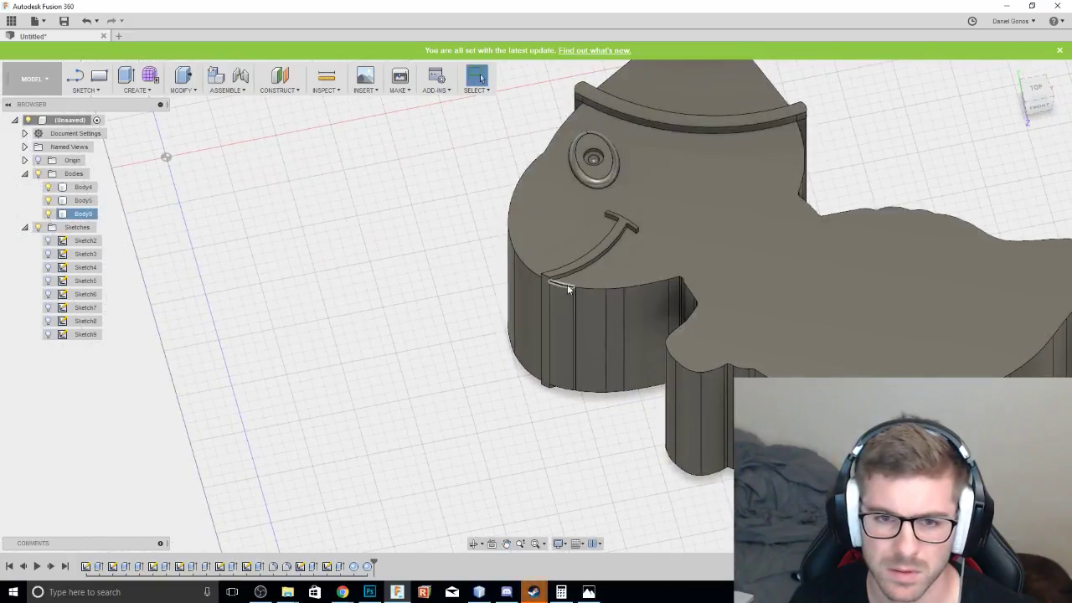
{"action": "scroll", "coordinate": [592, 262], "scroll_direction": "up", "scroll_amount": 3}
{"action": "left_click", "coordinate": [607, 254]}
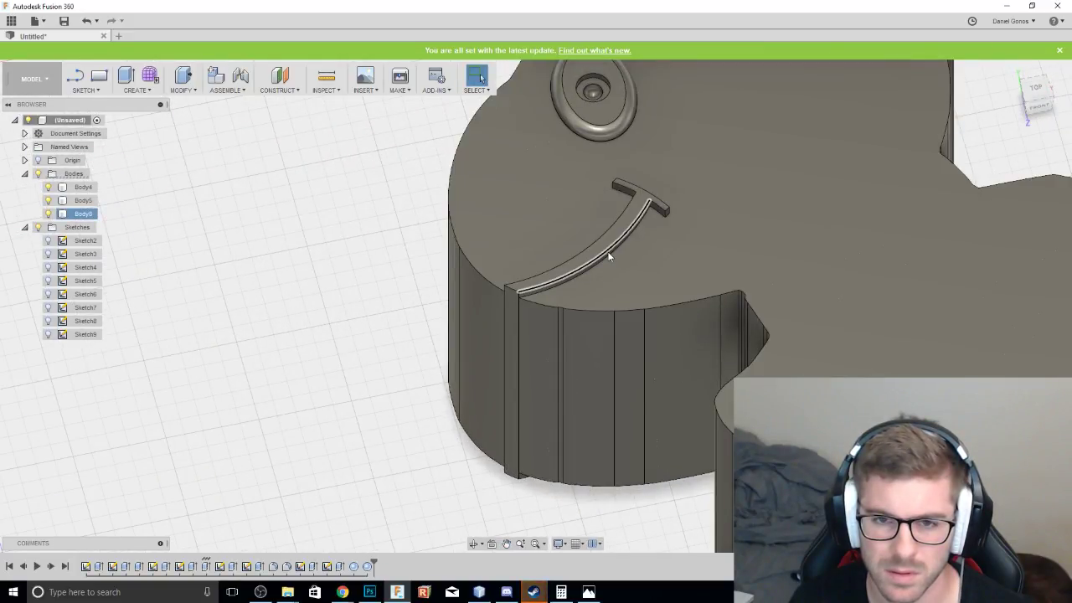
{"action": "scroll", "coordinate": [671, 271], "scroll_direction": "down", "scroll_amount": 1}
{"action": "scroll", "coordinate": [677, 271], "scroll_direction": "up", "scroll_amount": 2}
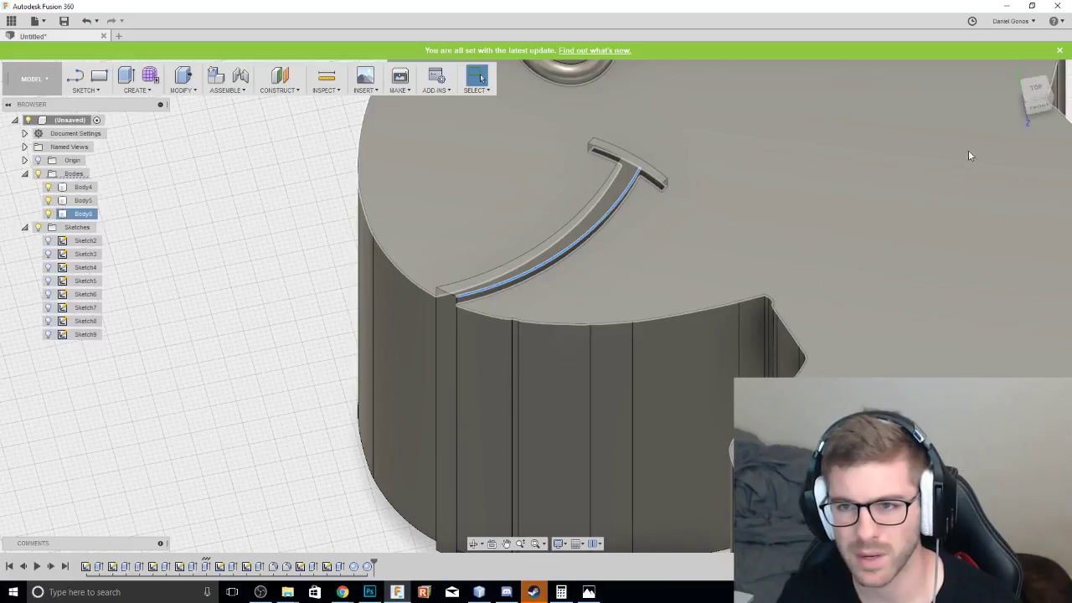
Examine the eye, mouth and hat brim on the top face straight on, with the head upright.
{"action": "left_click_drag", "start_coordinate": [1038, 100], "coordinate": [1067, 102]}
{"action": "middle_click_drag", "start_coordinate": [643, 314], "coordinate": [626, 357]}
{"action": "left_click", "coordinate": [1036, 89]}
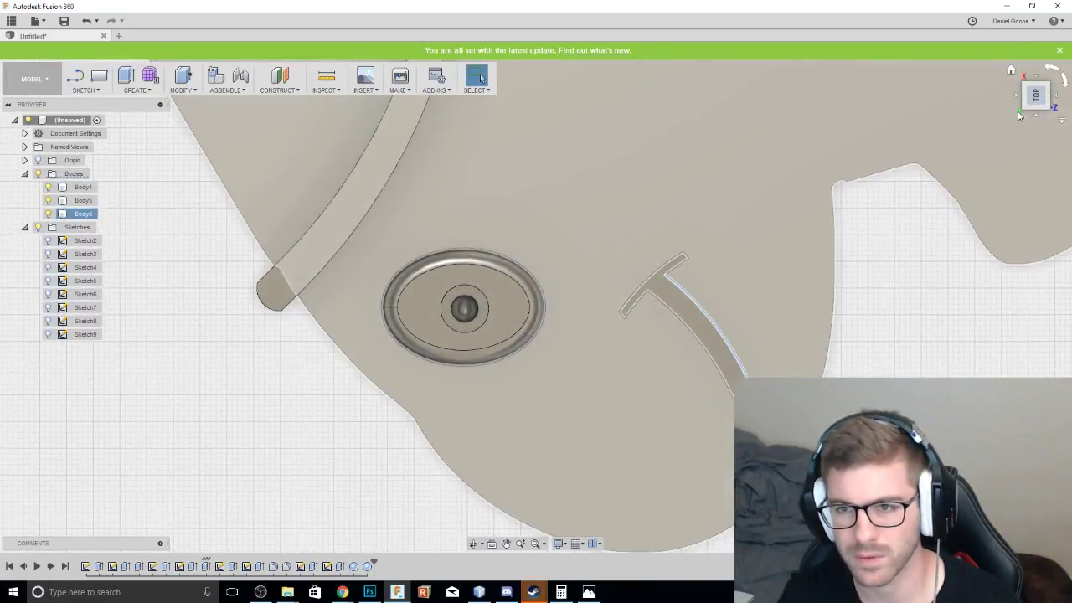
{"action": "left_click", "coordinate": [1060, 70]}
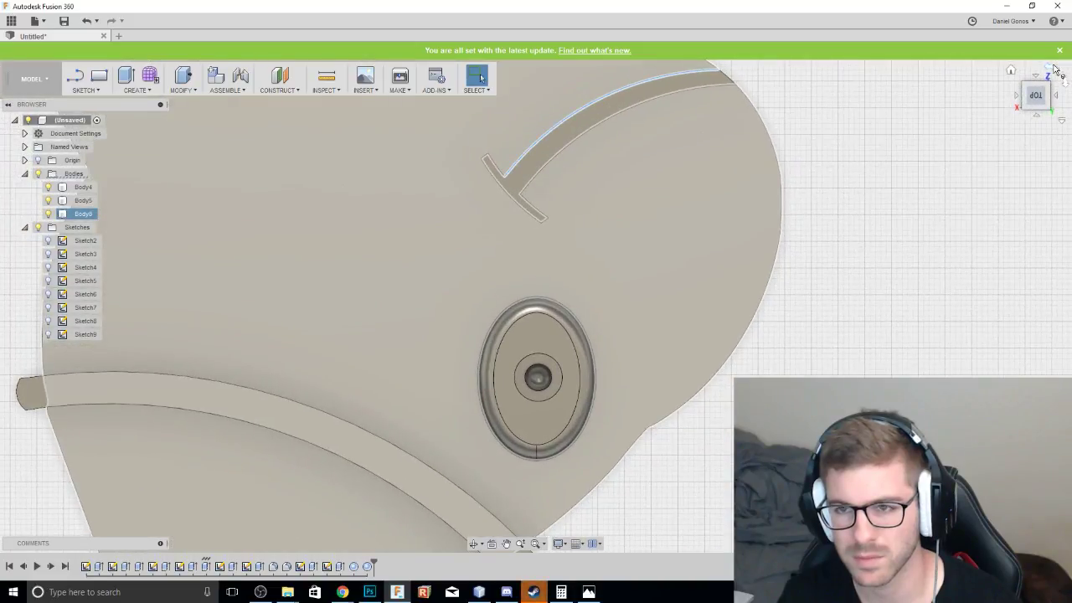
{"action": "left_click", "coordinate": [1056, 71]}
{"action": "left_click", "coordinate": [1057, 71]}
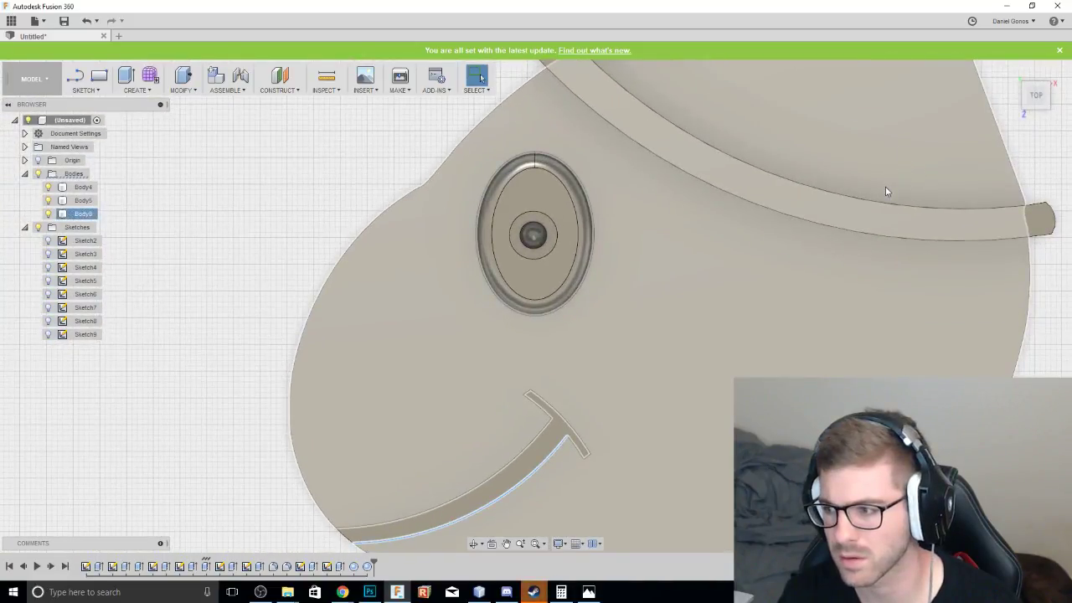
{"action": "scroll", "coordinate": [886, 192], "scroll_direction": "down", "scroll_amount": 2}
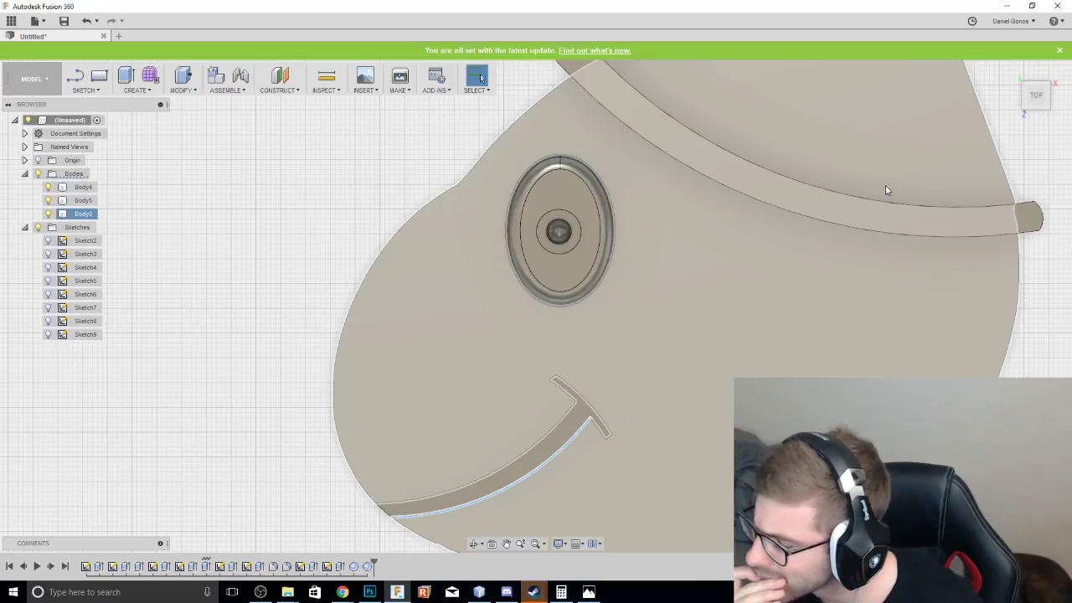
{"action": "scroll", "coordinate": [878, 181], "scroll_direction": "down", "scroll_amount": 5}
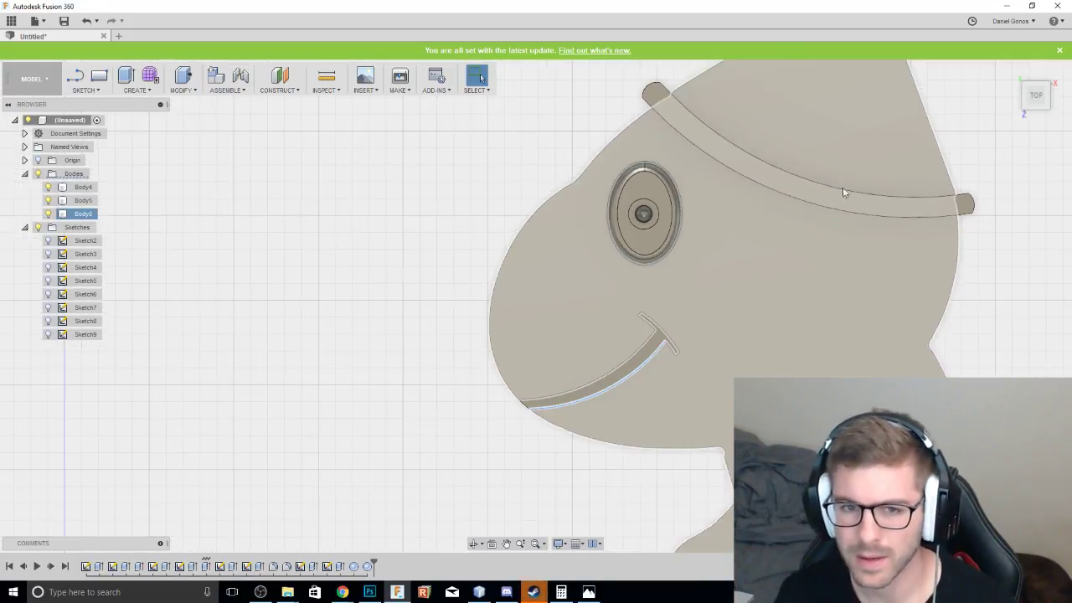
{"action": "scroll", "coordinate": [946, 201], "scroll_direction": "down", "scroll_amount": 1}
{"action": "middle_click_drag", "start_coordinate": [948, 201], "coordinate": [790, 221]}
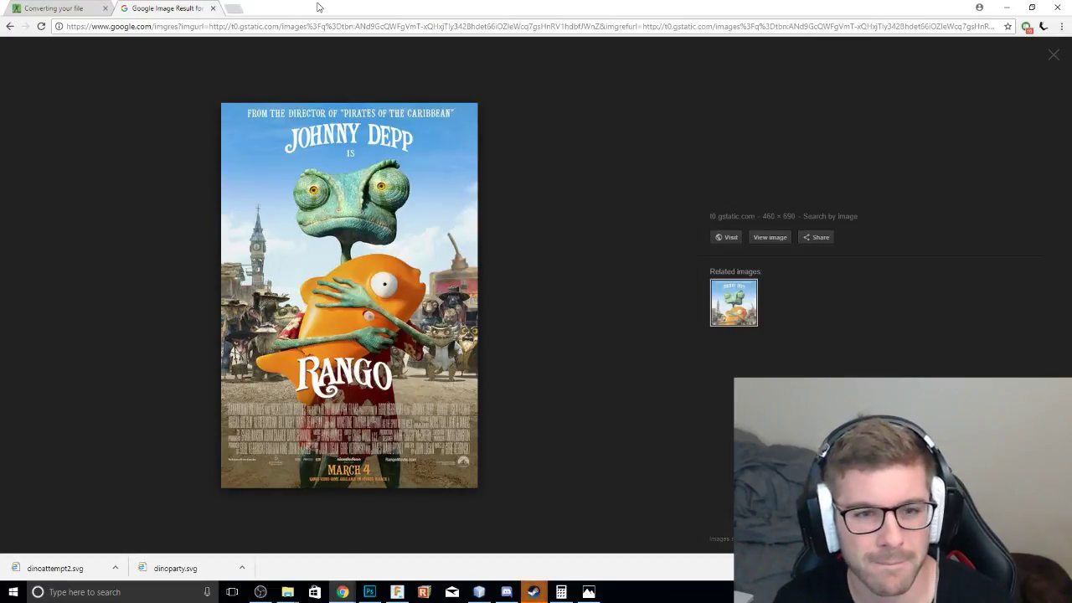
Move the browser window off the model and examine the bottom face upright, checking the sphere cut in its eye.
{"action": "left_click_drag", "start_coordinate": [318, 7], "coordinate": [1071, 71]}
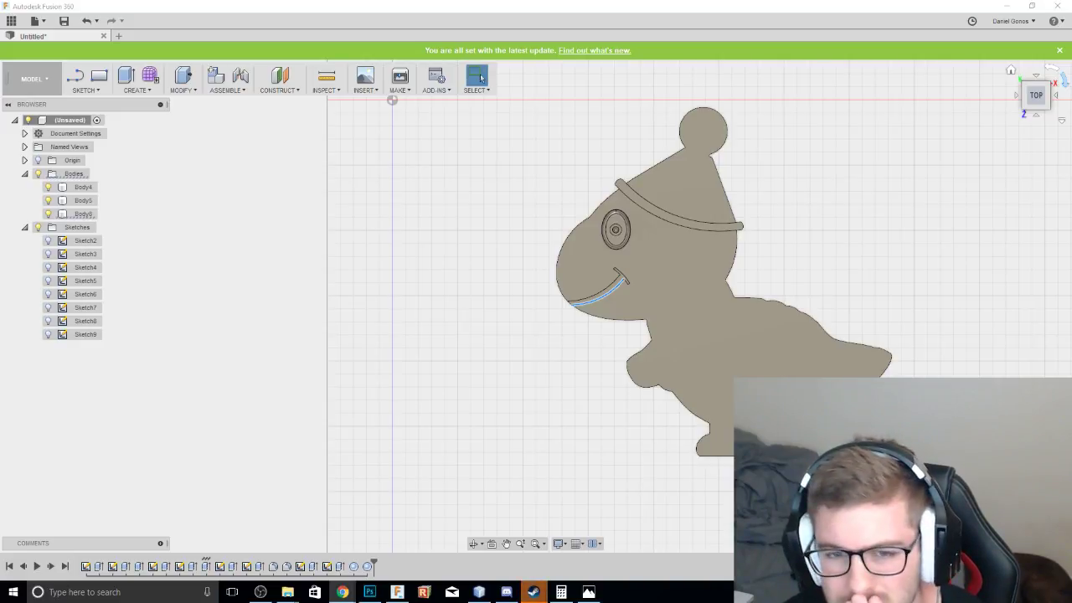
{"action": "mouse_move", "coordinate": [1038, 94]}
{"action": "left_mouse_down"}
{"action": "mouse_move", "coordinate": [1024, 167]}
{"action": "mouse_move", "coordinate": [997, 133]}
{"action": "mouse_move", "coordinate": [963, 193]}
{"action": "left_mouse_up"}
{"action": "middle_click_drag", "start_coordinate": [519, 318], "coordinate": [188, 258], "text": "shift"}
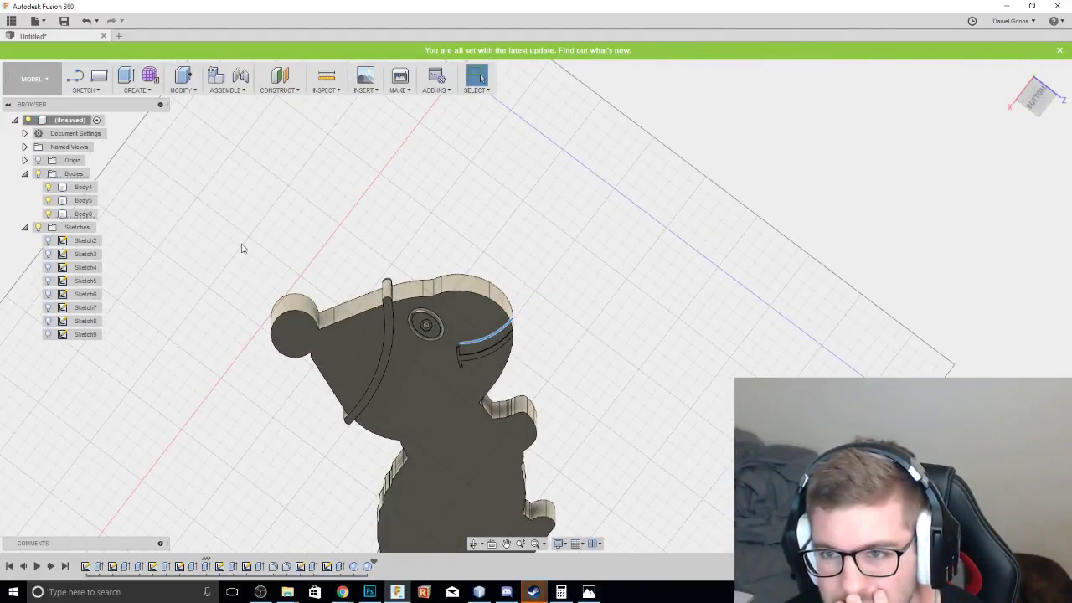
{"action": "left_click", "coordinate": [1042, 88]}
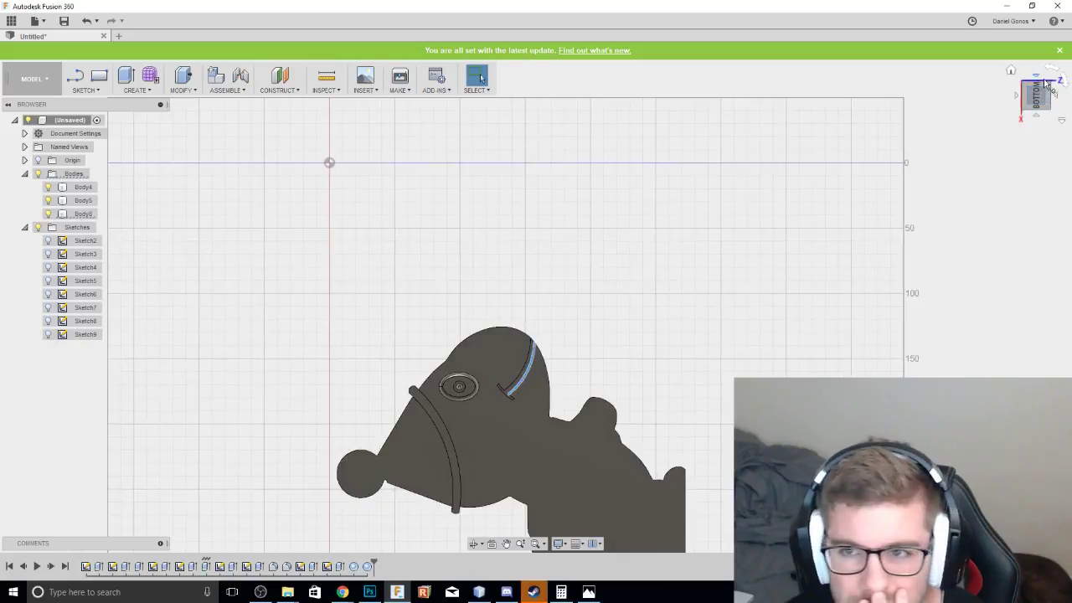
{"action": "left_click", "coordinate": [1068, 82]}
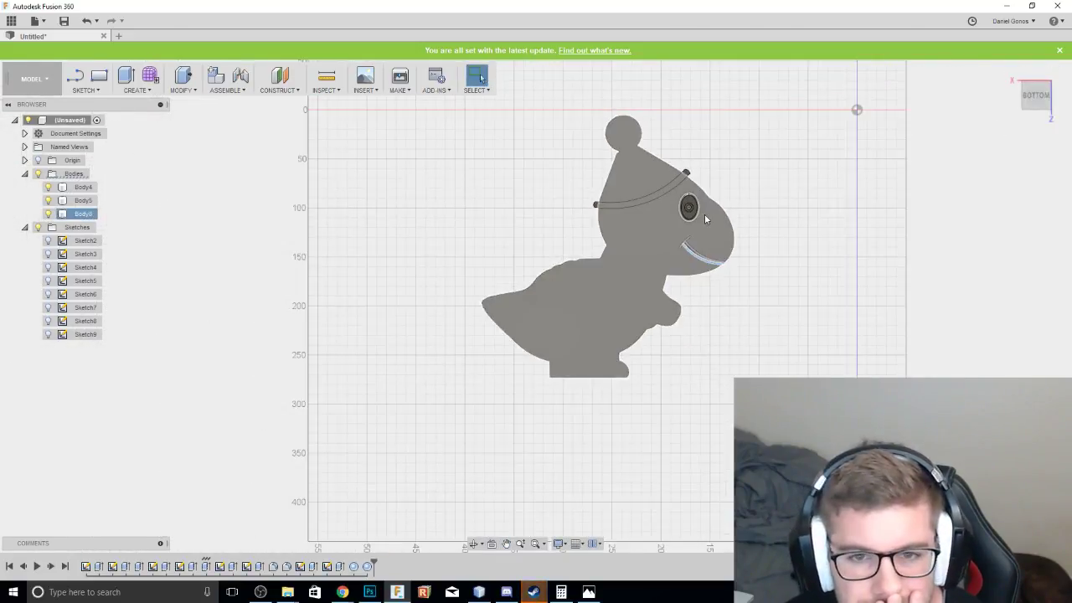
{"action": "scroll", "coordinate": [704, 214], "scroll_direction": "up", "scroll_amount": 5}
{"action": "scroll", "coordinate": [688, 217], "scroll_direction": "up", "scroll_amount": 5}
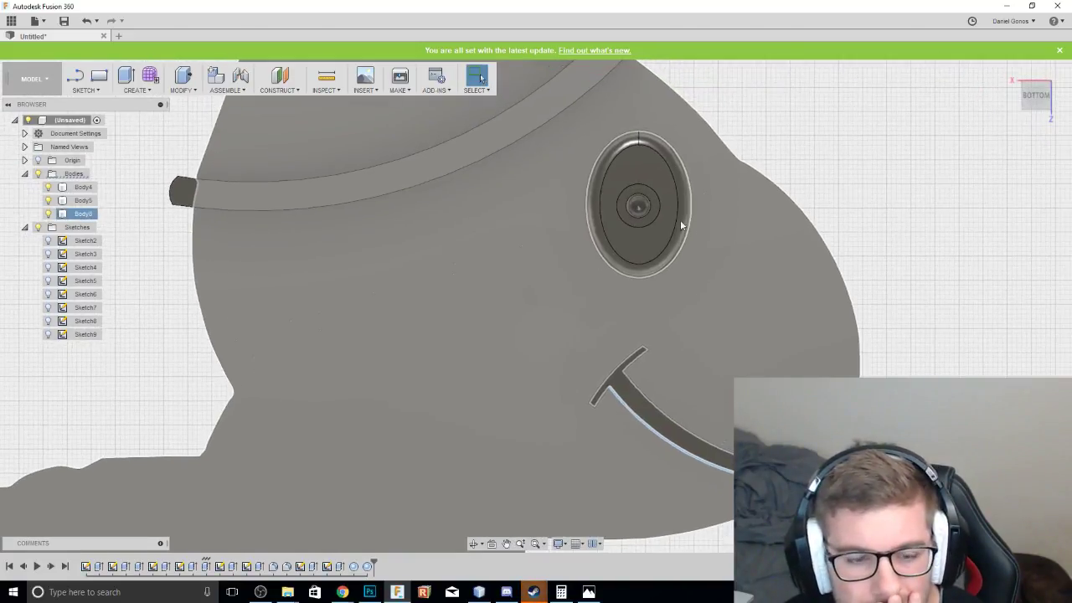
{"action": "left_click", "coordinate": [355, 568]}
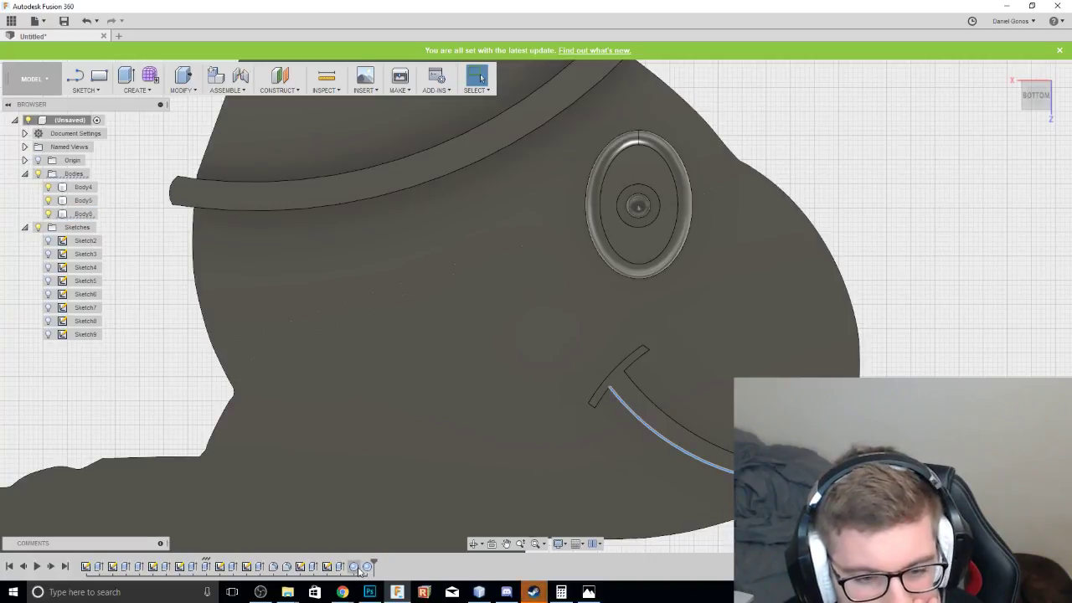
{"action": "left_click", "coordinate": [355, 568]}
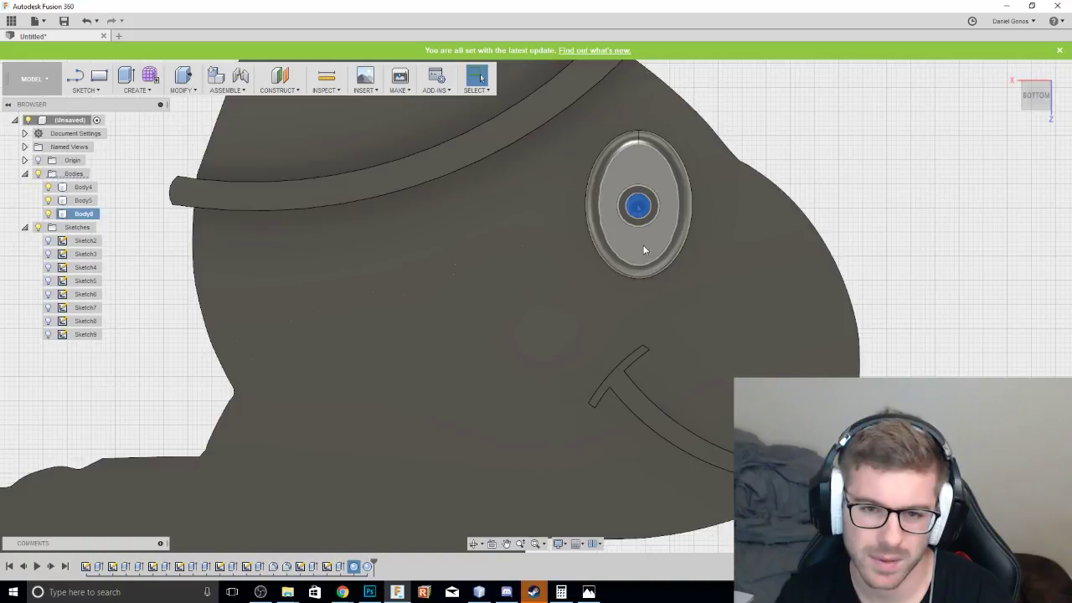
{"action": "scroll", "coordinate": [548, 316], "scroll_direction": "down", "scroll_amount": 10}
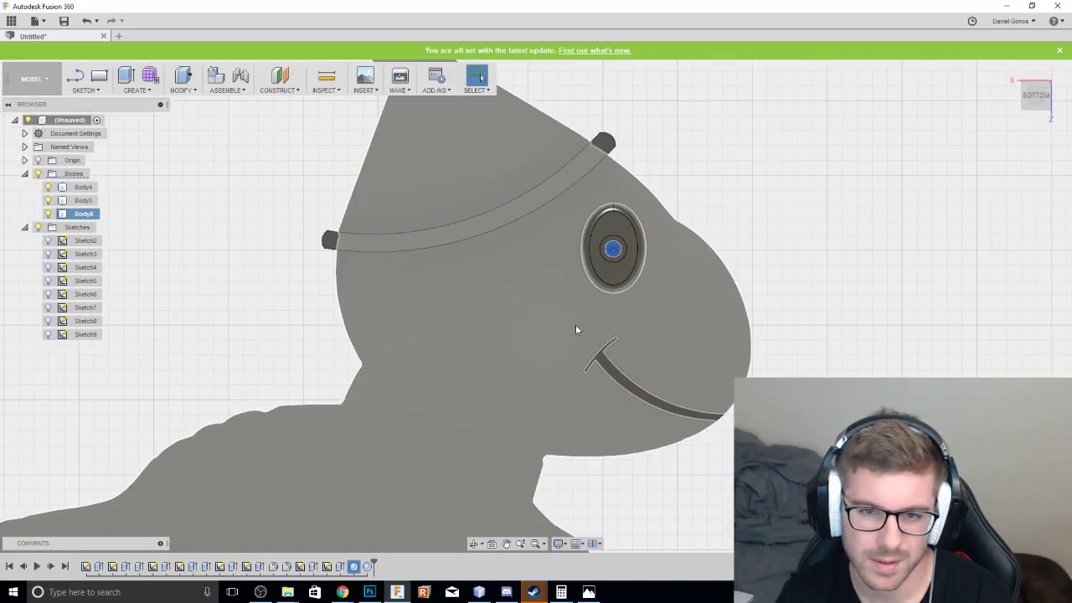
{"action": "left_click", "coordinate": [680, 387]}
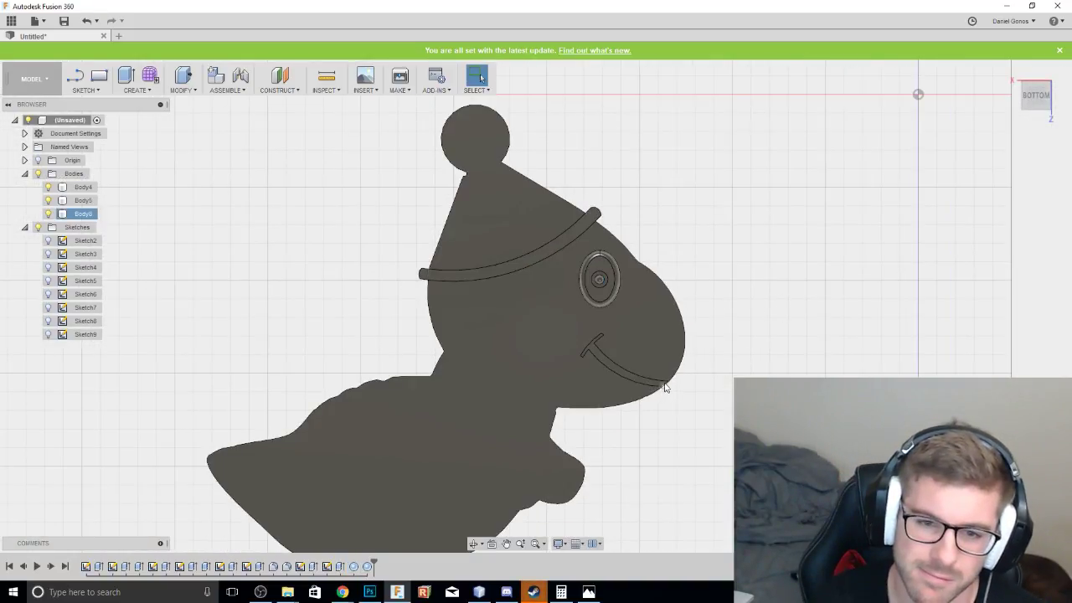
Examine the raised mouth on the bottom face from an angle and straight on, checking its long curved edges.
{"action": "left_click_drag", "start_coordinate": [1039, 99], "coordinate": [1038, 83]}
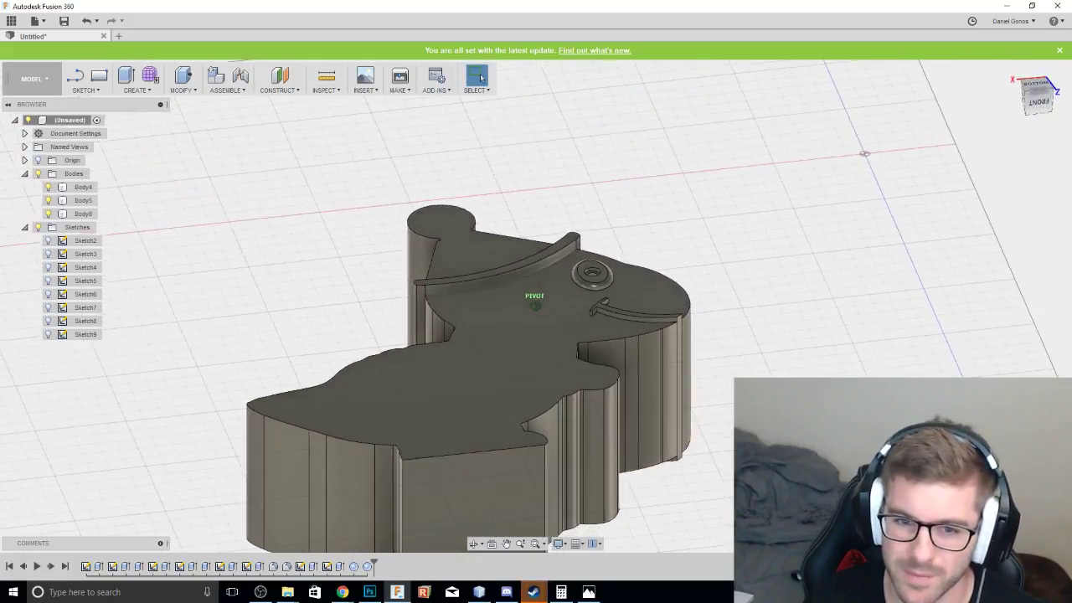
{"action": "scroll", "coordinate": [690, 261], "scroll_direction": "up", "scroll_amount": 4}
{"action": "scroll", "coordinate": [559, 381], "scroll_direction": "up", "scroll_amount": 4}
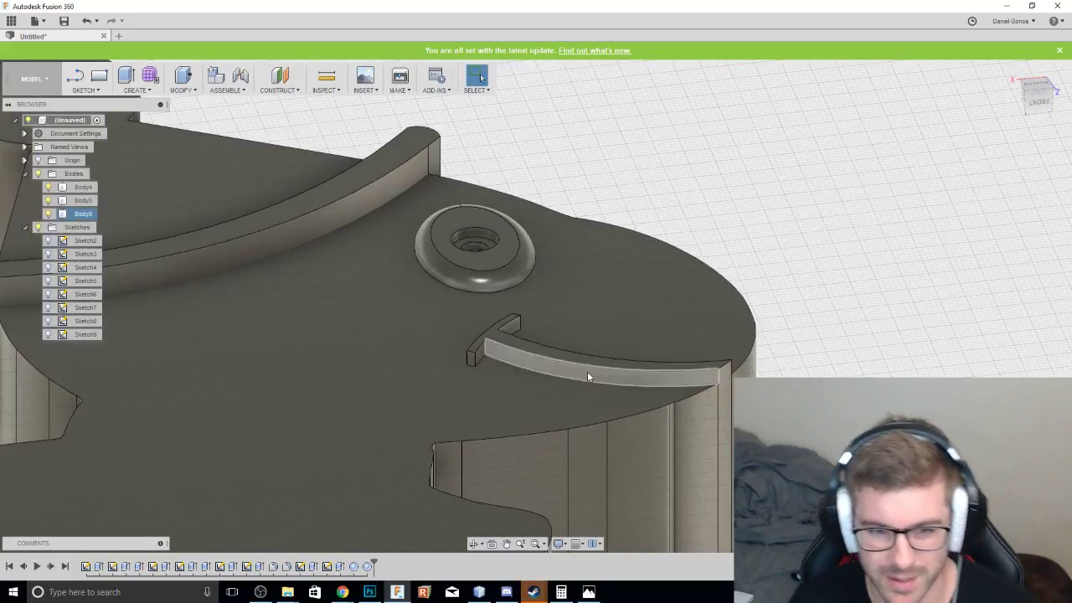
{"action": "left_click", "coordinate": [598, 365]}
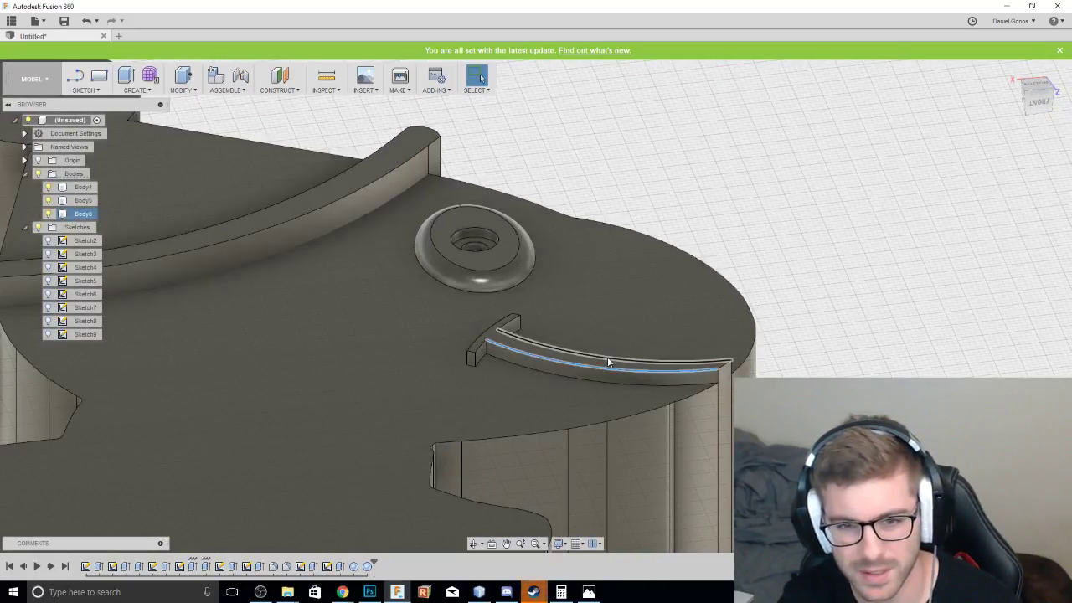
{"action": "left_click", "coordinate": [607, 356]}
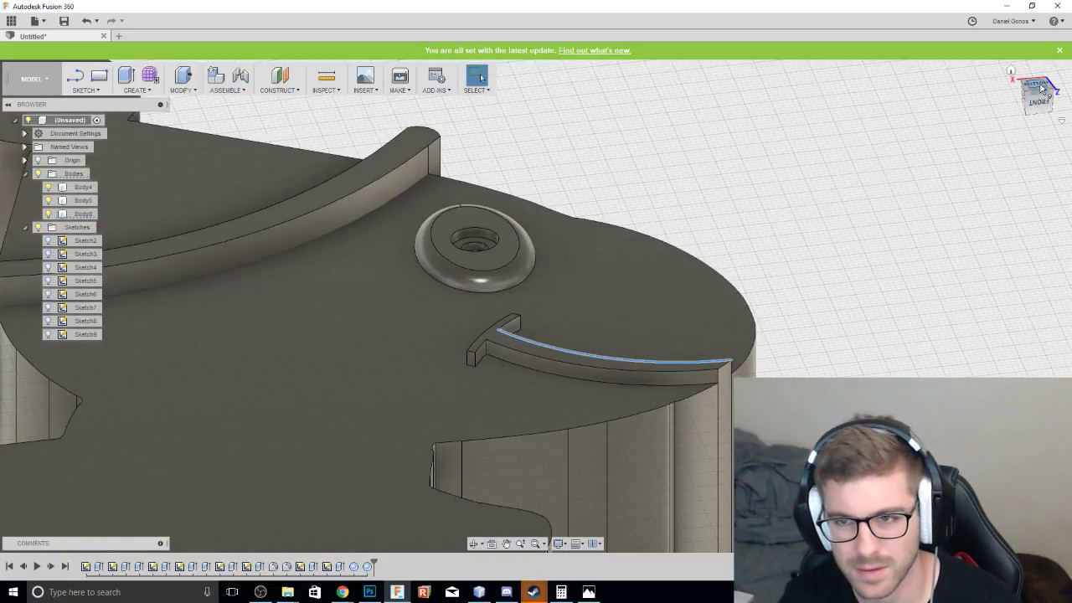
{"action": "left_click", "coordinate": [1041, 88]}
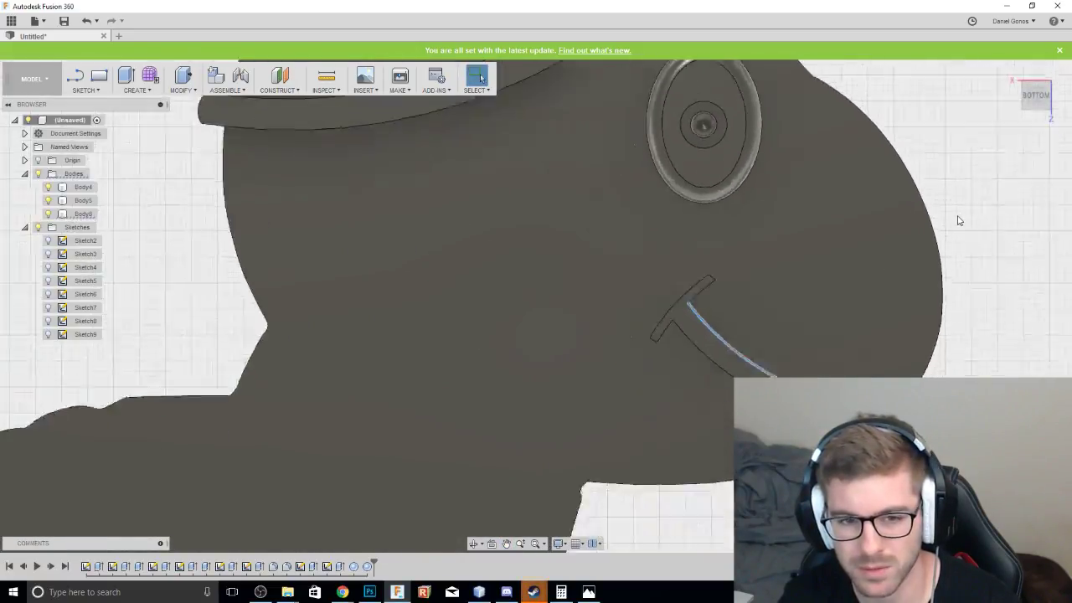
{"action": "scroll", "coordinate": [947, 211], "scroll_direction": "down", "scroll_amount": 6}
{"action": "middle_click_drag", "start_coordinate": [933, 204], "coordinate": [918, 178]}
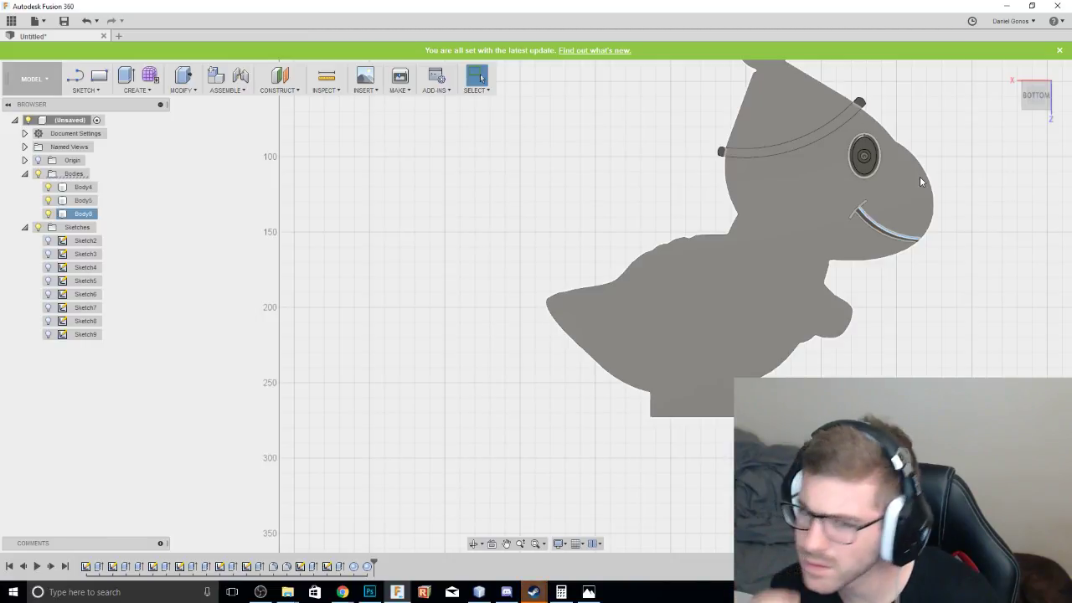
{"action": "middle_click_drag", "start_coordinate": [957, 244], "coordinate": [855, 273]}
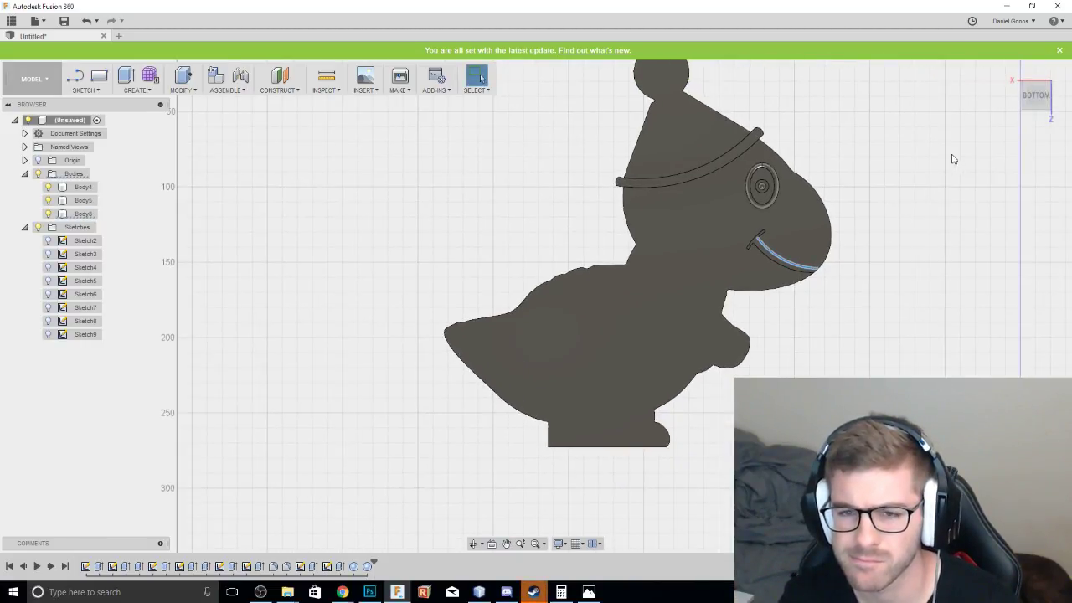
{"action": "left_click_drag", "start_coordinate": [1031, 94], "coordinate": [1040, 92]}
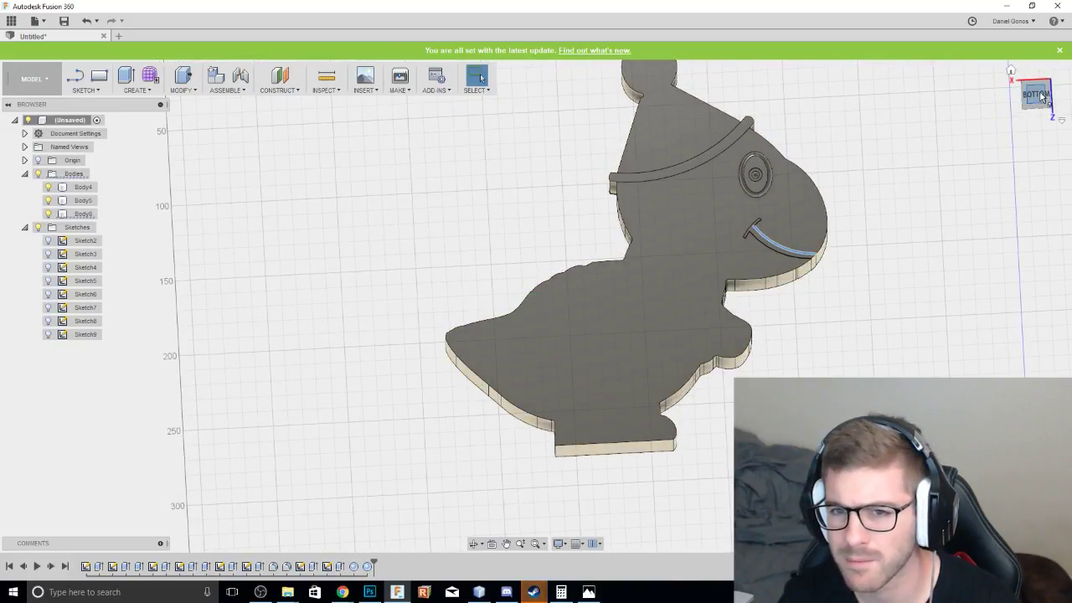
{"action": "left_click", "coordinate": [1038, 95]}
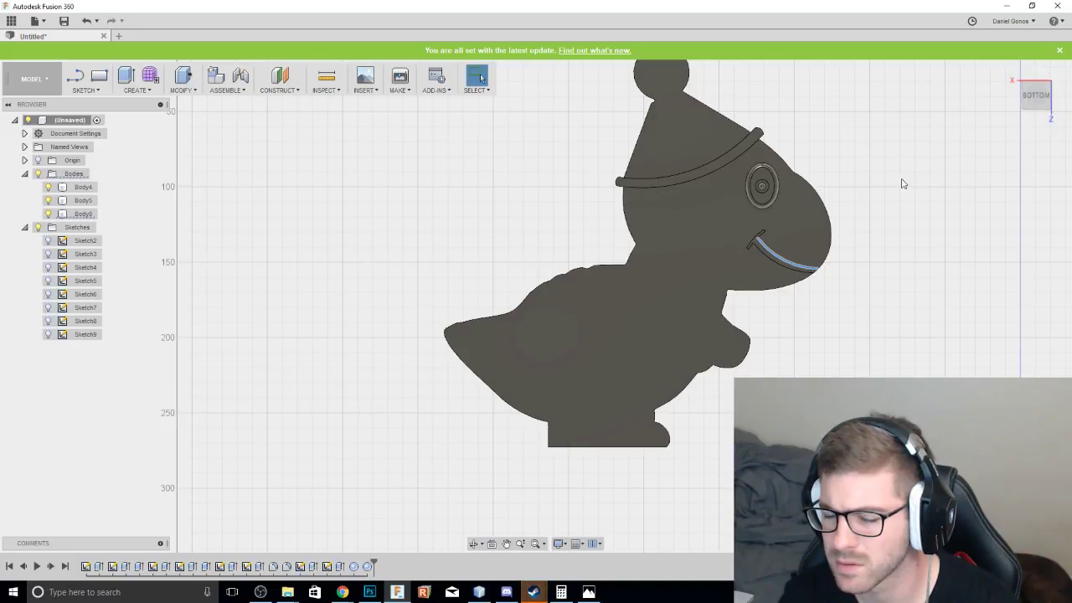
{"action": "scroll", "coordinate": [932, 232], "scroll_direction": "down", "scroll_amount": 1}
{"action": "mouse_move", "coordinate": [1035, 82]}
{"action": "left_mouse_down"}
{"action": "mouse_move", "coordinate": [1046, 81]}
{"action": "mouse_move", "coordinate": [1023, 95]}
{"action": "left_mouse_up"}
{"action": "left_click", "coordinate": [1037, 99]}
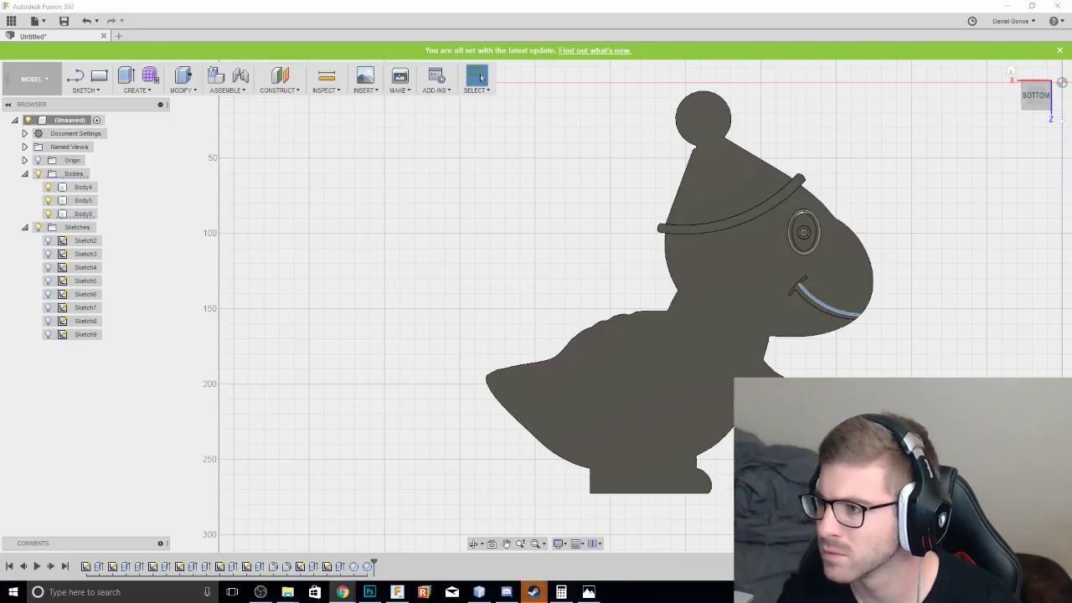
{"action": "left_click", "coordinate": [1007, 208]}
{"action": "middle_click_drag", "start_coordinate": [937, 253], "coordinate": [965, 205]}
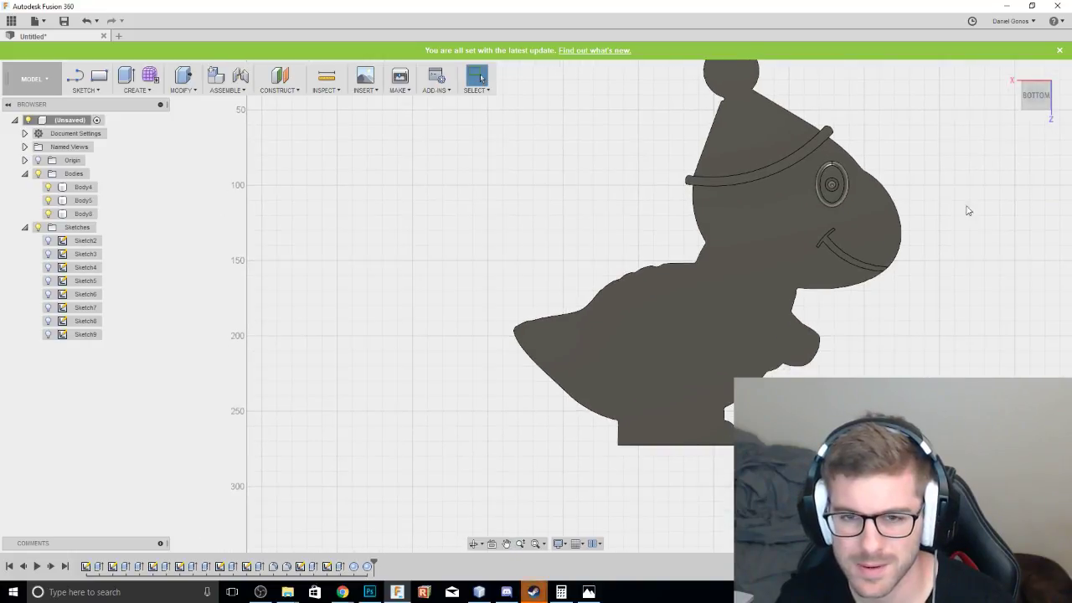
{"action": "mouse_move", "coordinate": [1029, 108]}
{"action": "left_mouse_down"}
{"action": "mouse_move", "coordinate": [1023, 201]}
{"action": "mouse_move", "coordinate": [1031, 39]}
{"action": "mouse_move", "coordinate": [1035, 95]}
{"action": "left_mouse_up"}
{"action": "left_click", "coordinate": [1034, 98]}
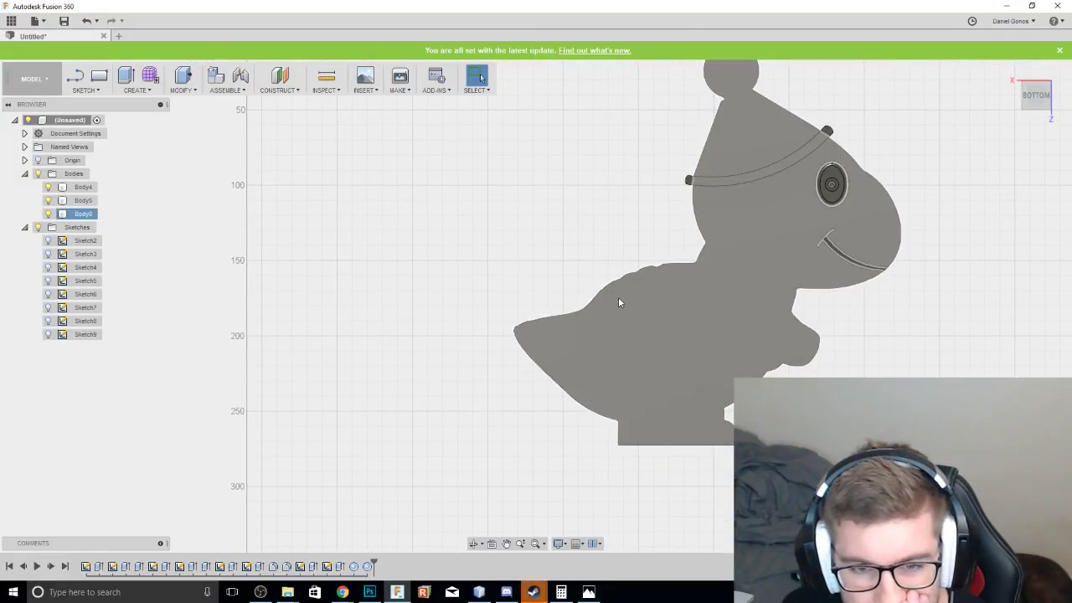
Select the bottom face's outline edges along the tail's underside, around its tip and onto the start of its upper side.
{"action": "scroll", "coordinate": [554, 386], "scroll_direction": "up", "scroll_amount": 3}
{"action": "left_click", "coordinate": [565, 392]}
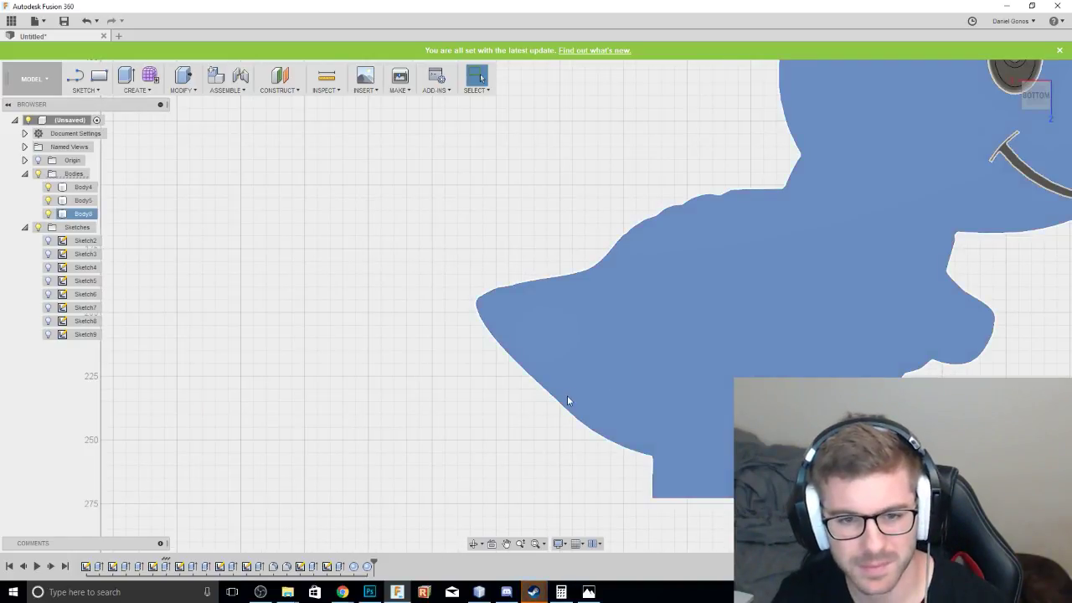
{"action": "left_click", "coordinate": [558, 403]}
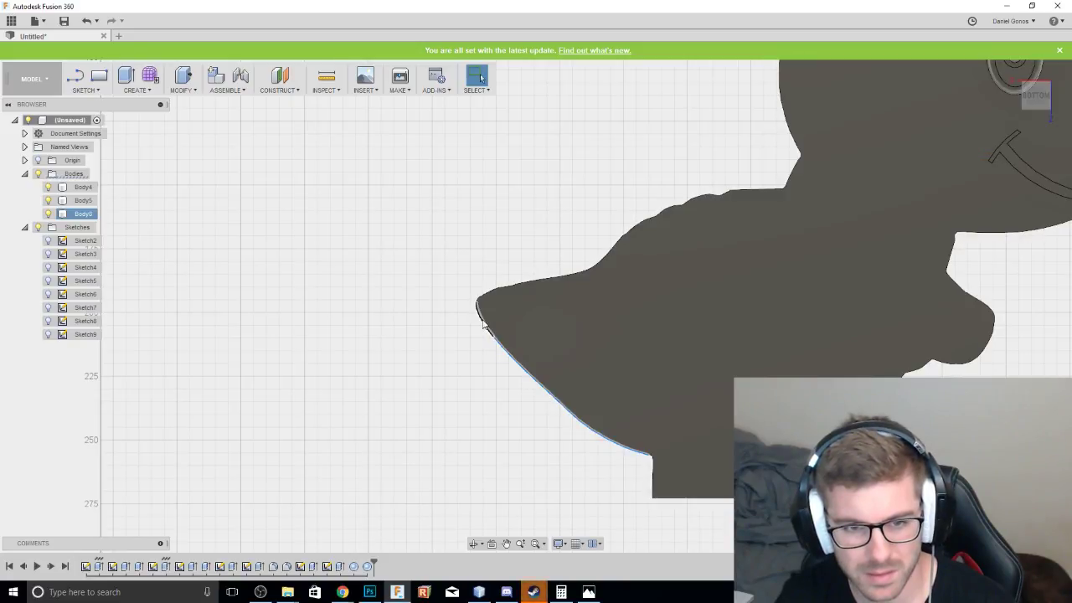
{"action": "scroll", "coordinate": [483, 310], "scroll_direction": "up", "scroll_amount": 3}
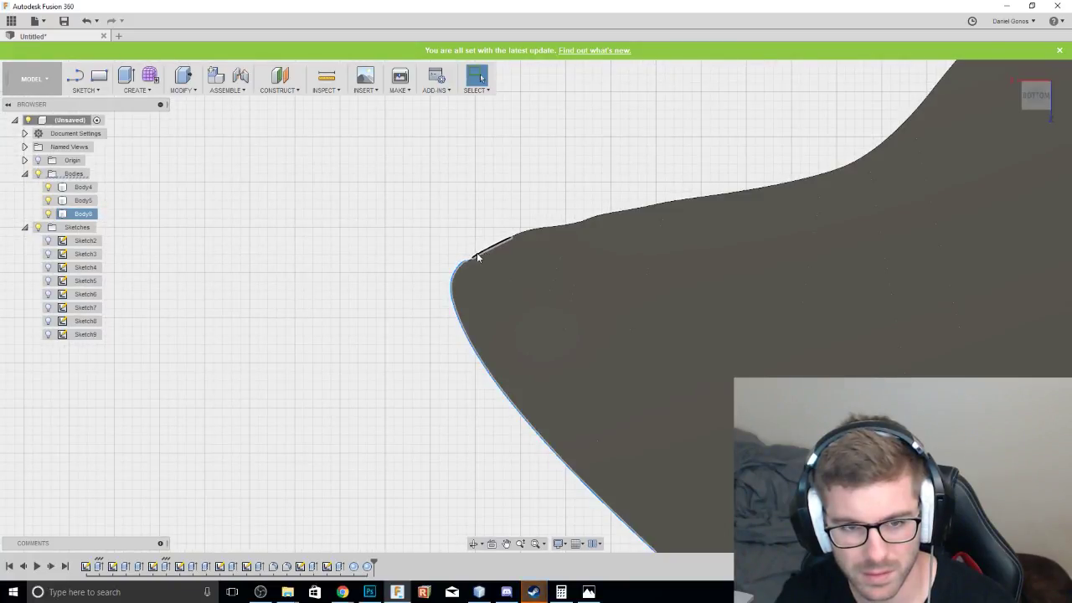
{"action": "scroll", "coordinate": [470, 279], "scroll_direction": "up", "scroll_amount": 3}
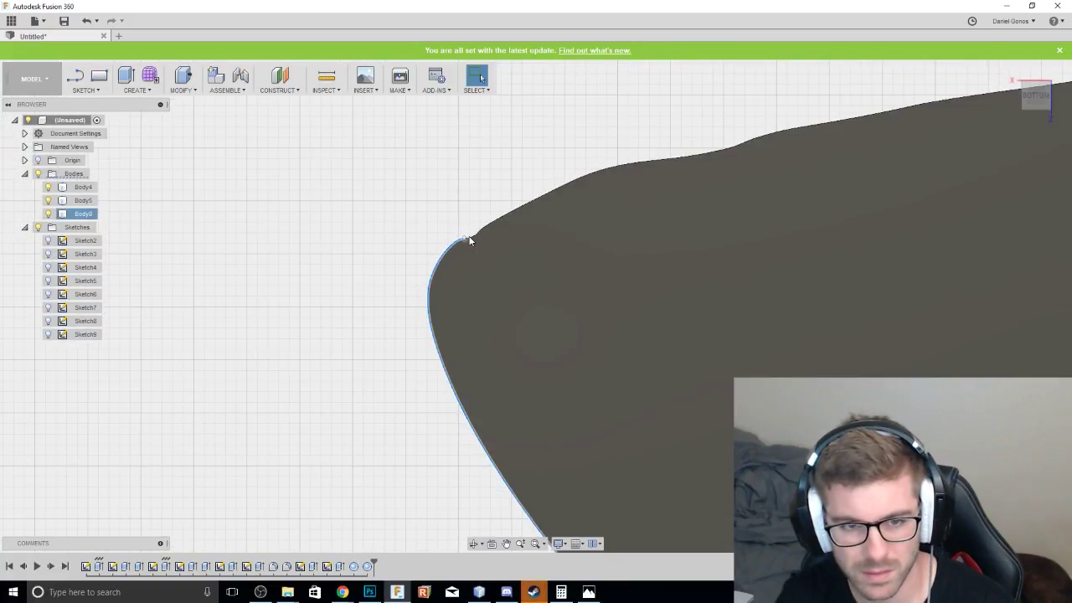
{"action": "left_click", "coordinate": [473, 235]}
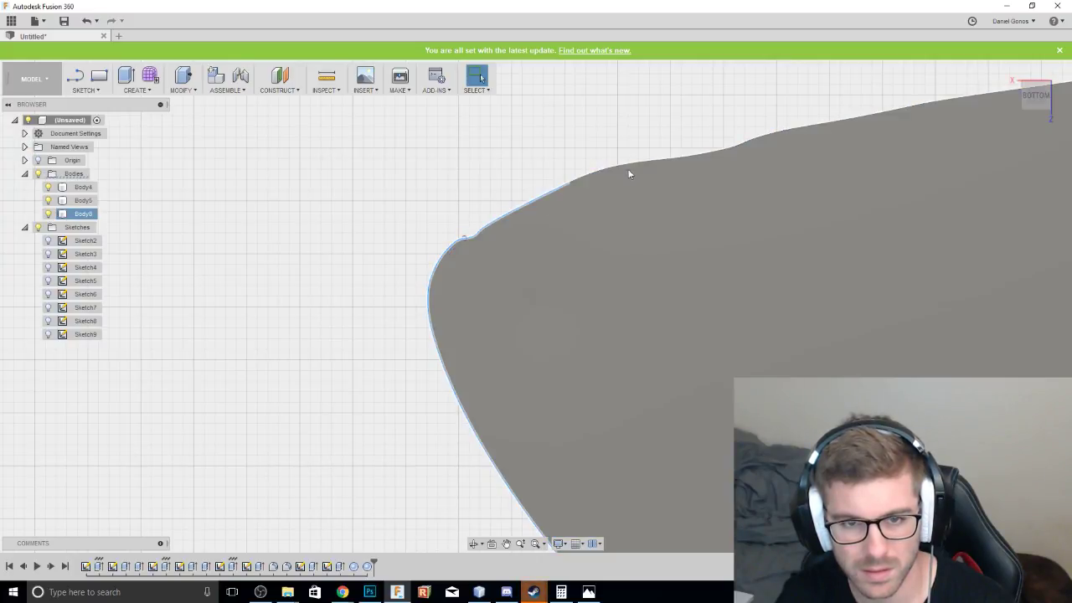
{"action": "left_click", "coordinate": [615, 166]}
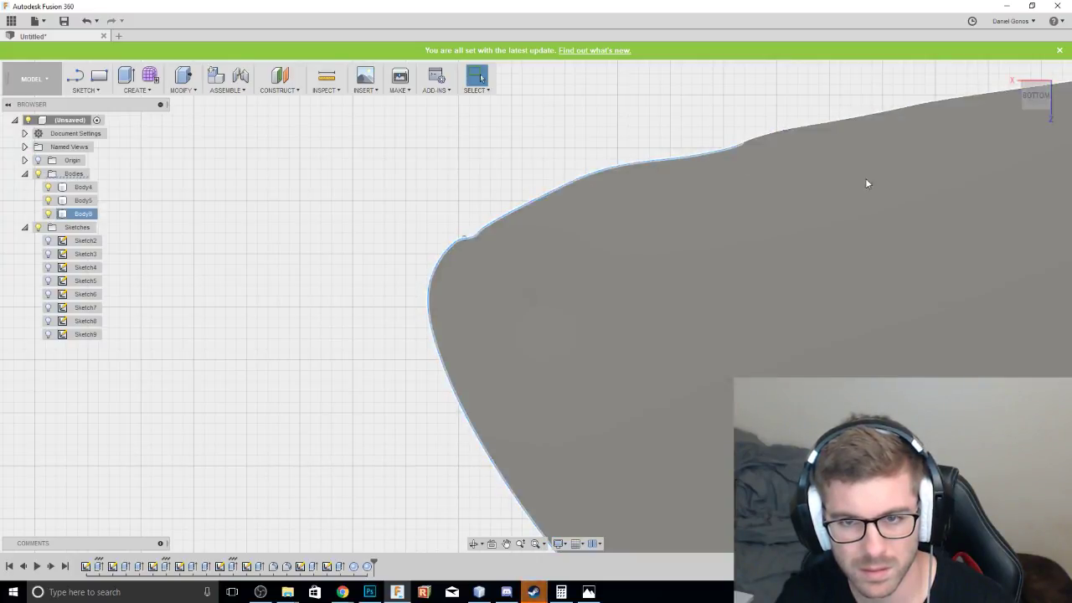
Add the remaining outline edges along the tail's upper side to the selection, up to where the back starts rising.
{"action": "middle_click_drag", "start_coordinate": [866, 179], "coordinate": [407, 306]}
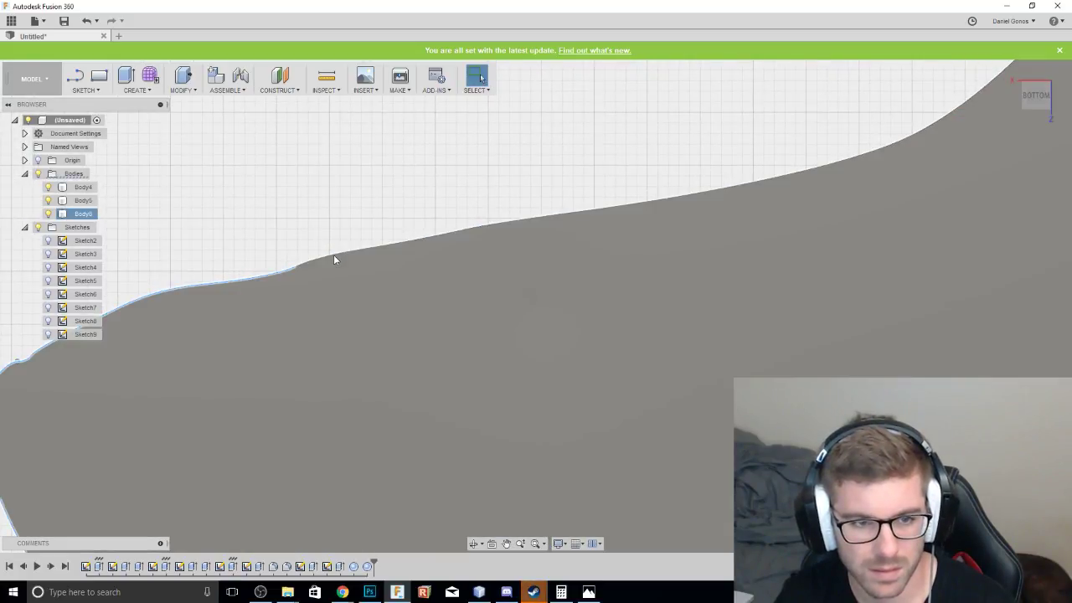
{"action": "left_click", "coordinate": [333, 256], "text": "ctrl"}
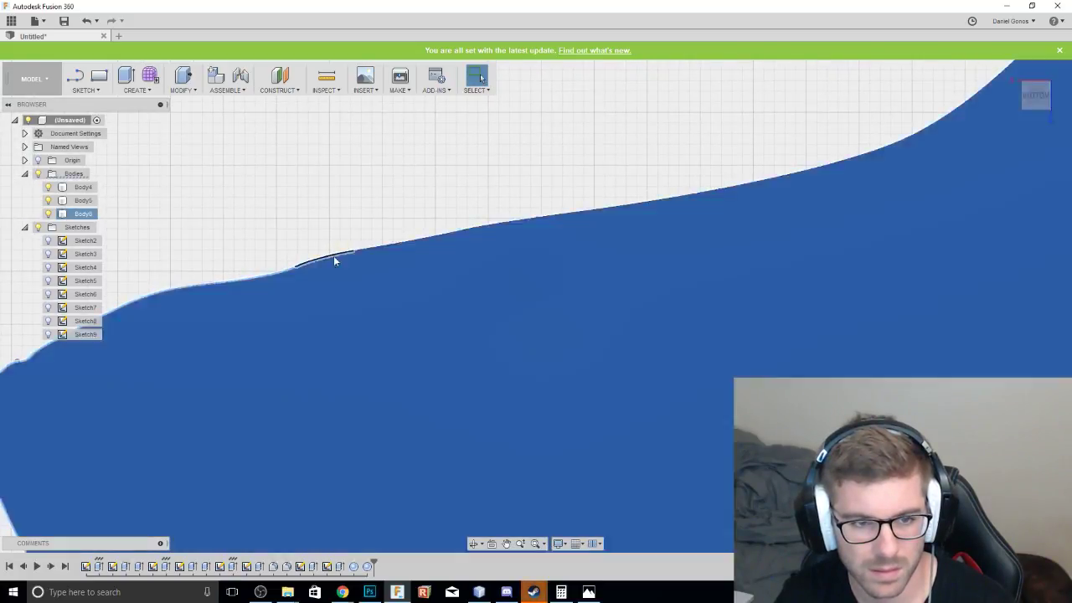
{"action": "left_click", "coordinate": [334, 255], "text": "ctrl"}
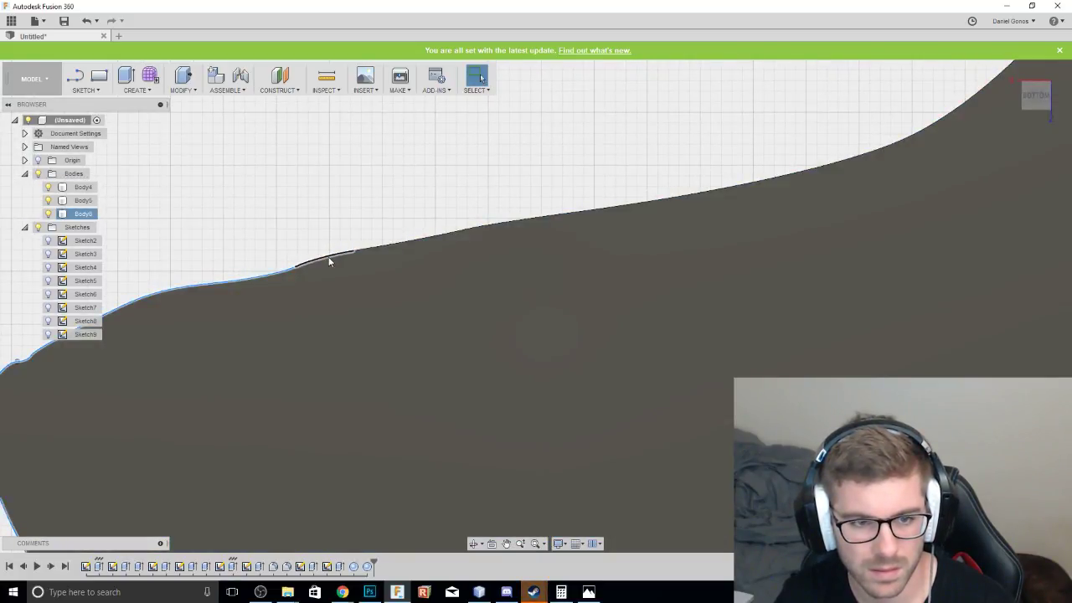
{"action": "left_click", "coordinate": [329, 258], "text": "ctrl"}
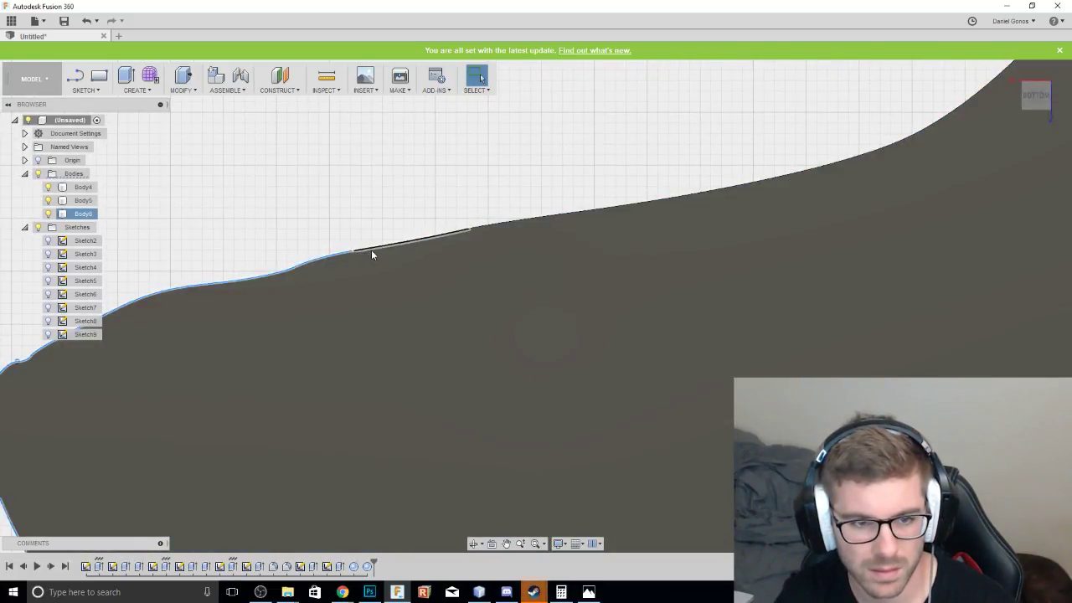
{"action": "left_click", "coordinate": [376, 249], "text": "ctrl"}
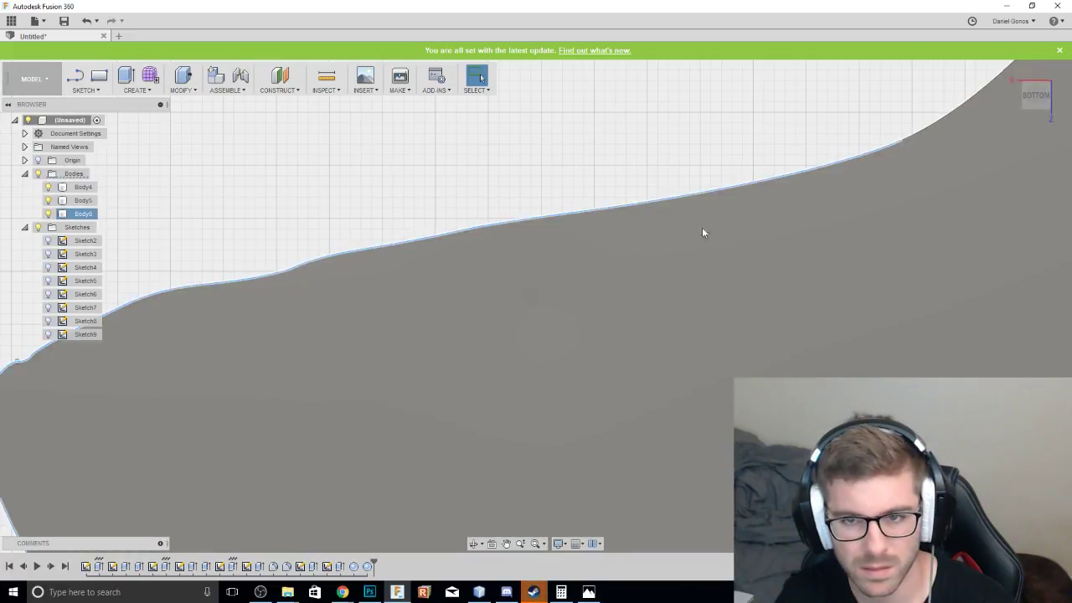
Add the concave outline edge joining the tail to the back to the selected bottom-face edges.
{"action": "middle_click_drag", "start_coordinate": [703, 232], "coordinate": [343, 427]}
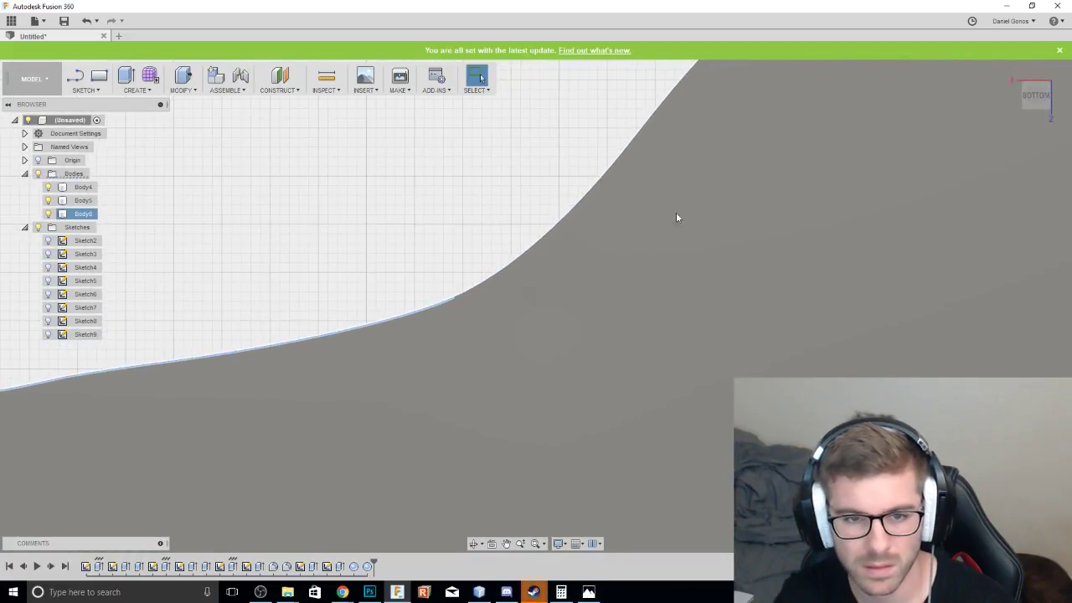
{"action": "middle_click_drag", "start_coordinate": [718, 195], "coordinate": [584, 309]}
{"action": "scroll", "coordinate": [585, 294], "scroll_direction": "up", "scroll_amount": 3}
{"action": "scroll", "coordinate": [589, 295], "scroll_direction": "down", "scroll_amount": 5}
{"action": "scroll", "coordinate": [591, 295], "scroll_direction": "down", "scroll_amount": 6}
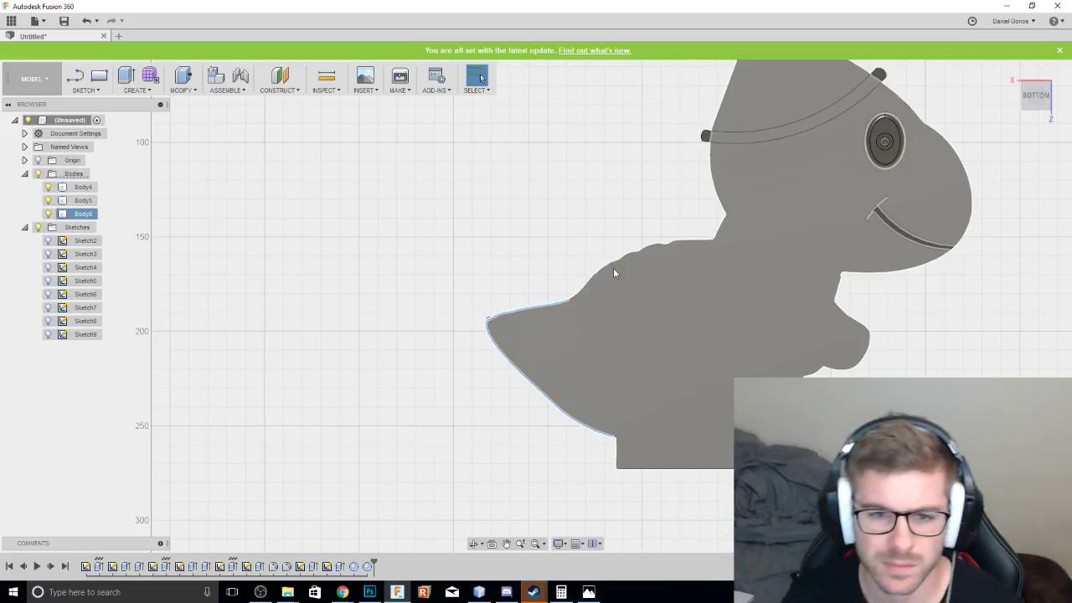
{"action": "left_click", "coordinate": [606, 253]}
{"action": "scroll", "coordinate": [663, 243], "scroll_direction": "down", "scroll_amount": 4}
{"action": "scroll", "coordinate": [621, 255], "scroll_direction": "up", "scroll_amount": 3}
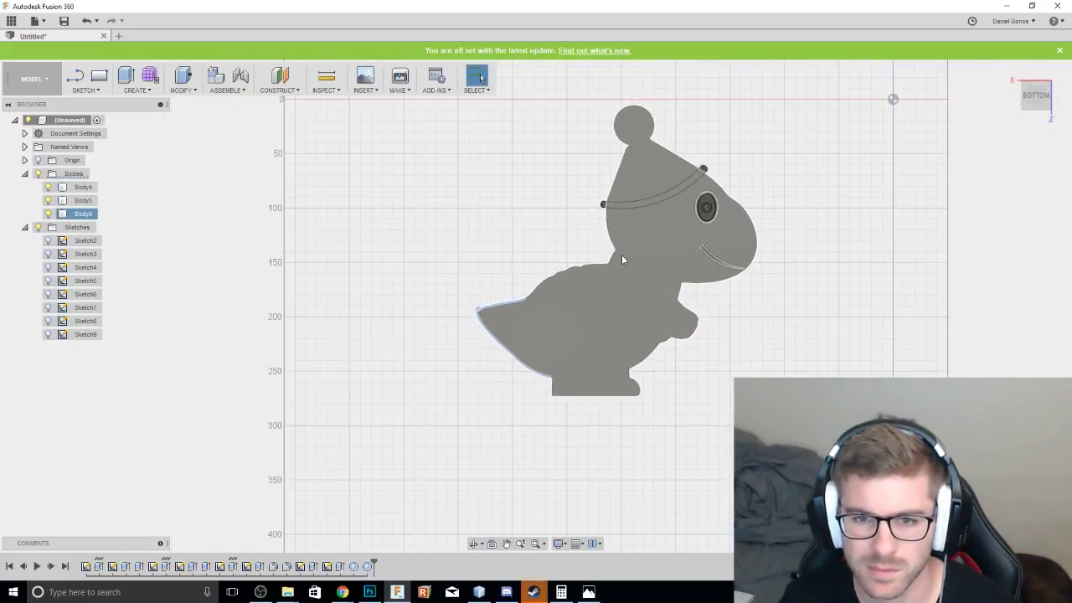
{"action": "left_click", "coordinate": [491, 330]}
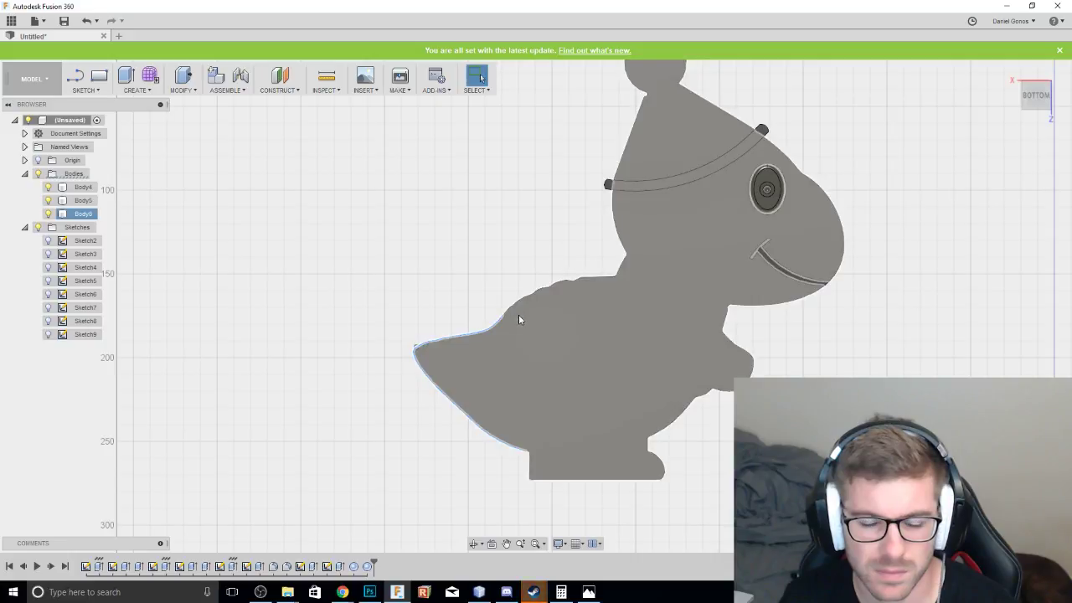
Add the wavy edges of the back's bumps and the straight edge leading to the neck to the selection.
{"action": "scroll", "coordinate": [518, 314], "scroll_direction": "up", "scroll_amount": 4}
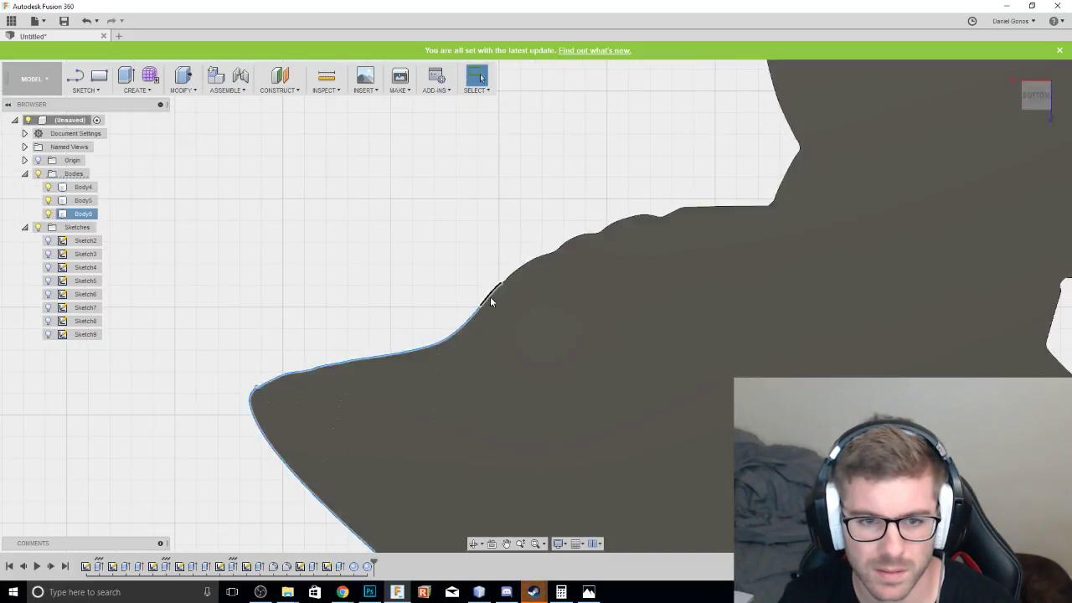
{"action": "scroll", "coordinate": [490, 298], "scroll_direction": "up", "scroll_amount": 3}
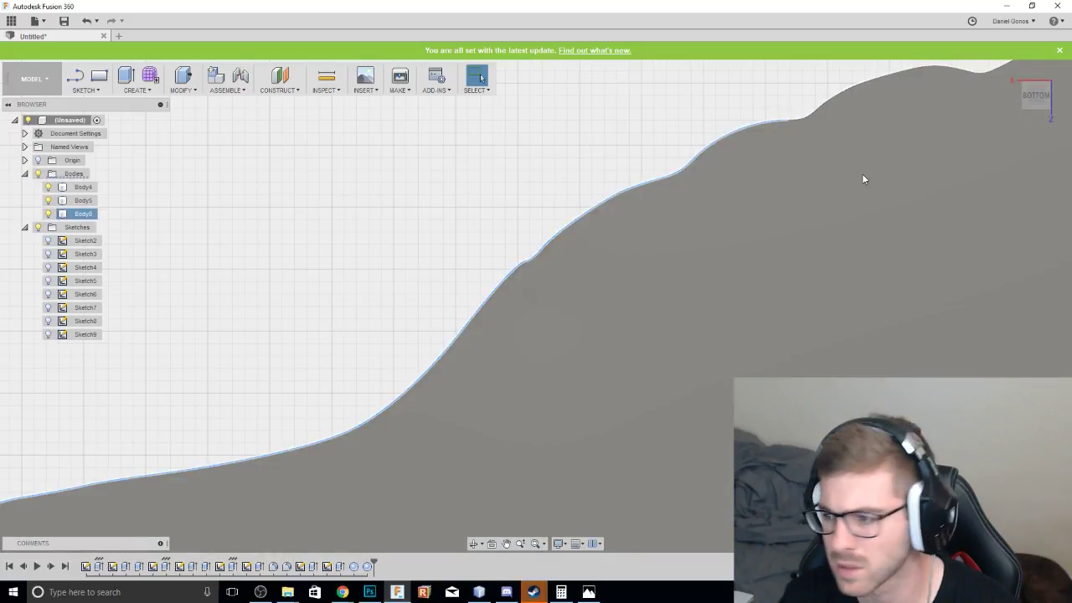
{"action": "middle_click_drag", "start_coordinate": [862, 176], "coordinate": [660, 248]}
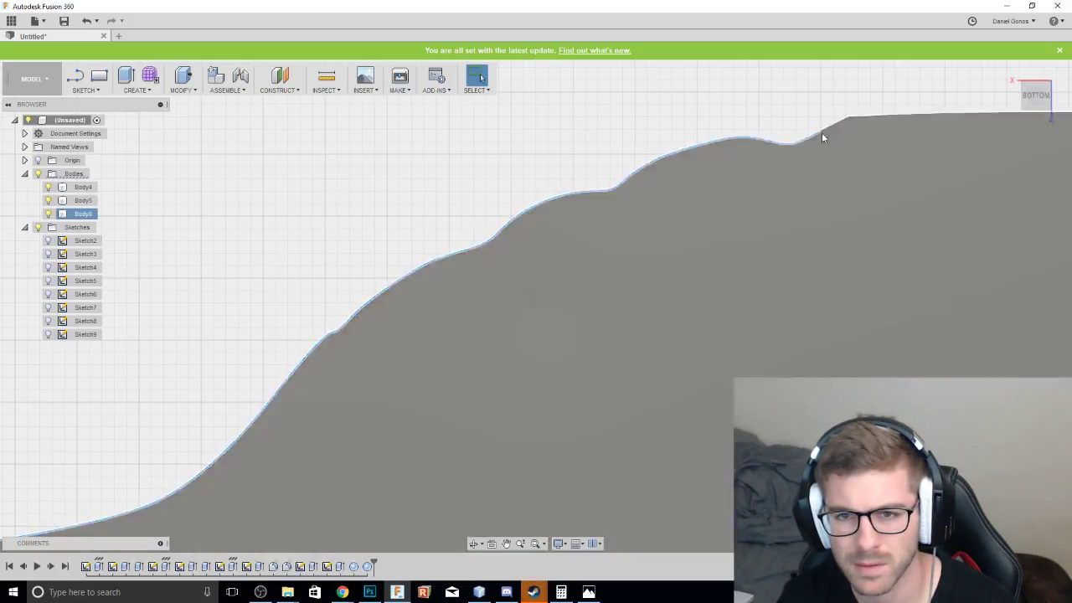
{"action": "middle_click_drag", "start_coordinate": [910, 131], "coordinate": [483, 153]}
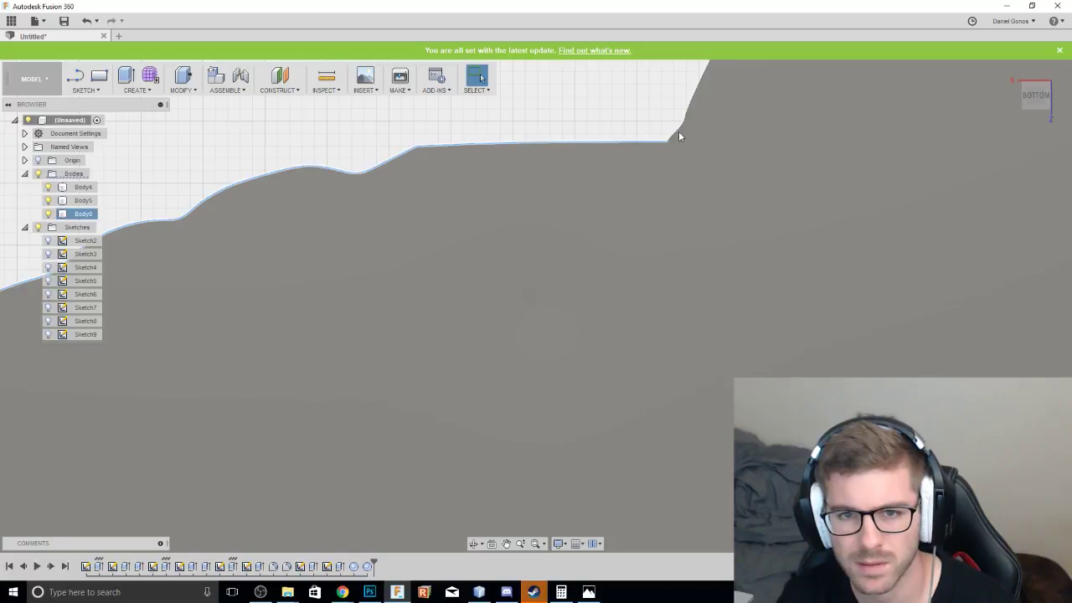
Extend the edge selection from the corner at the neck's base up to the rounded crease below the head.
{"action": "scroll", "coordinate": [679, 136], "scroll_direction": "up", "scroll_amount": 4}
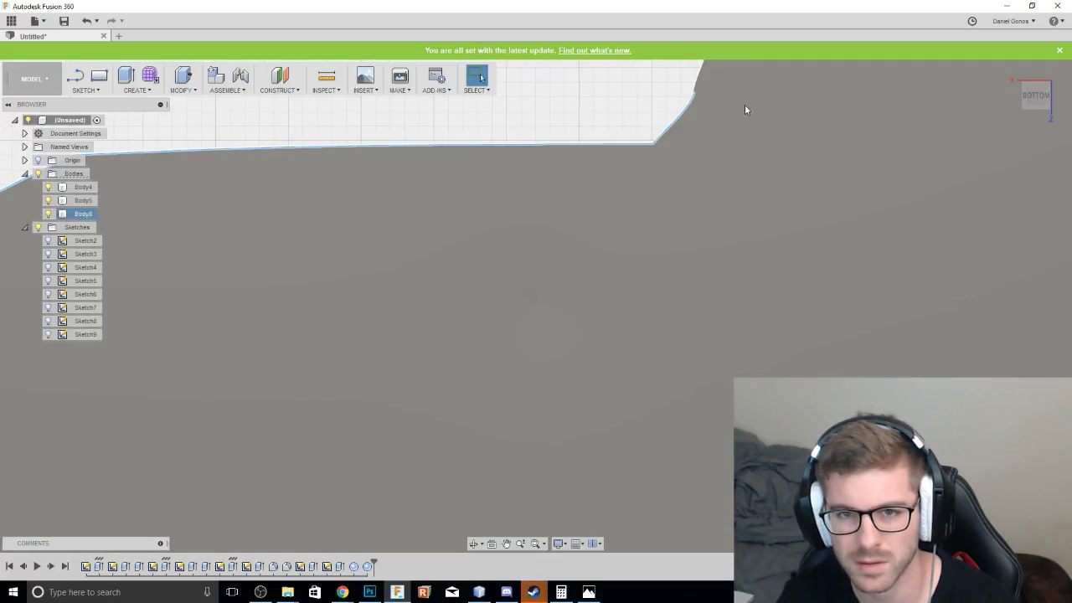
{"action": "middle_click_drag", "start_coordinate": [700, 152], "coordinate": [567, 271]}
{"action": "scroll", "coordinate": [625, 228], "scroll_direction": "down", "scroll_amount": 5}
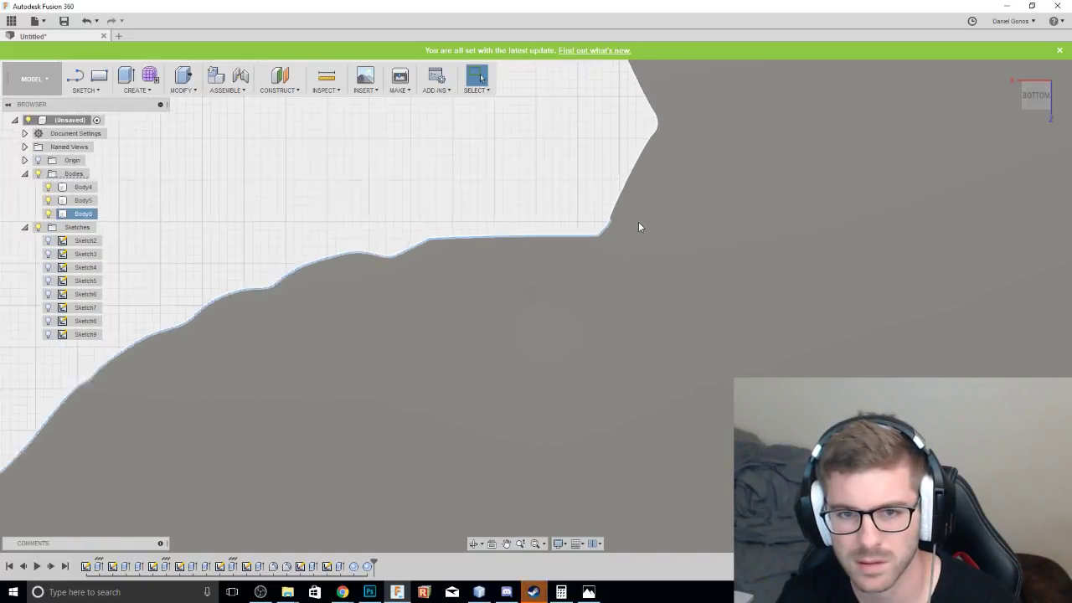
{"action": "middle_click_drag", "start_coordinate": [638, 227], "coordinate": [642, 300], "text": "shift"}
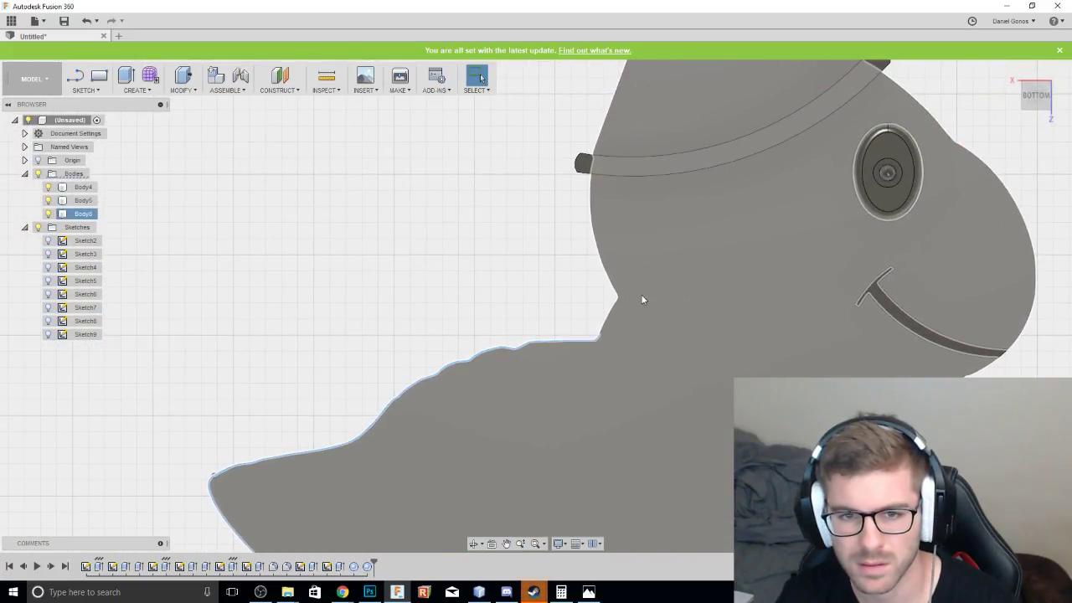
{"action": "scroll", "coordinate": [612, 317], "scroll_direction": "up", "scroll_amount": 8}
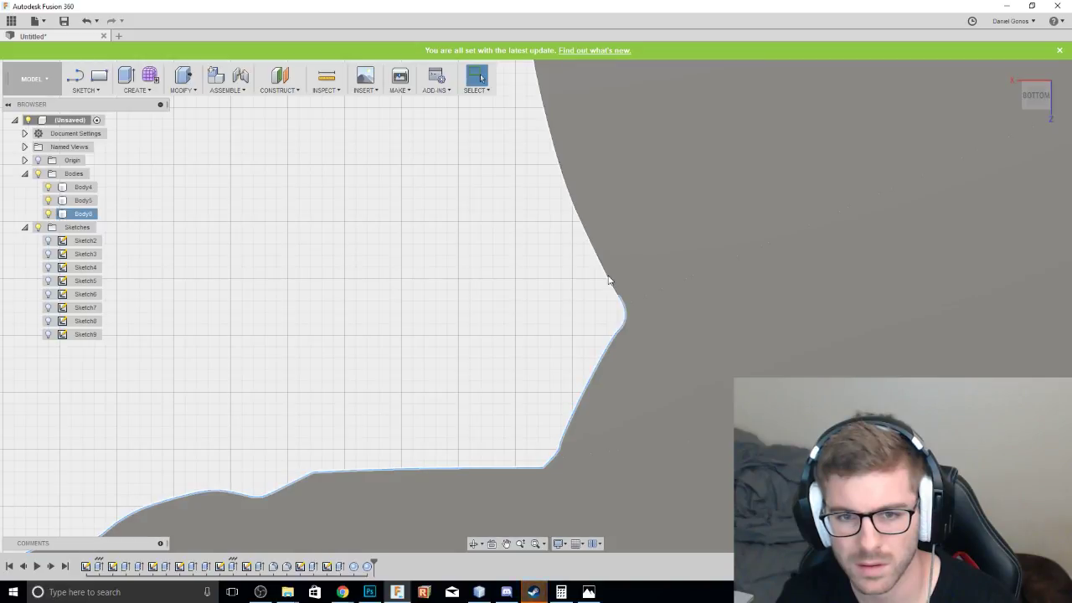
Add the outline edges along the back of the head, from the neck crease up to the hat brim.
{"action": "scroll", "coordinate": [605, 274], "scroll_direction": "up", "scroll_amount": 3}
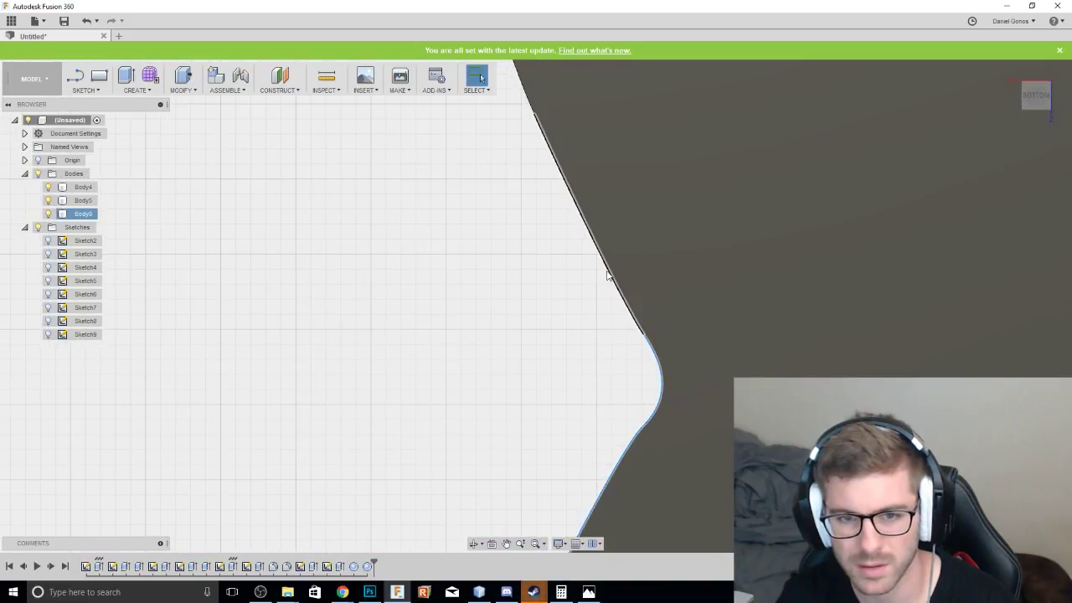
{"action": "left_click", "coordinate": [610, 276], "text": "ctrl"}
{"action": "middle_click_drag", "start_coordinate": [648, 283], "coordinate": [569, 519]}
{"action": "scroll", "coordinate": [602, 458], "scroll_direction": "down", "scroll_amount": 4}
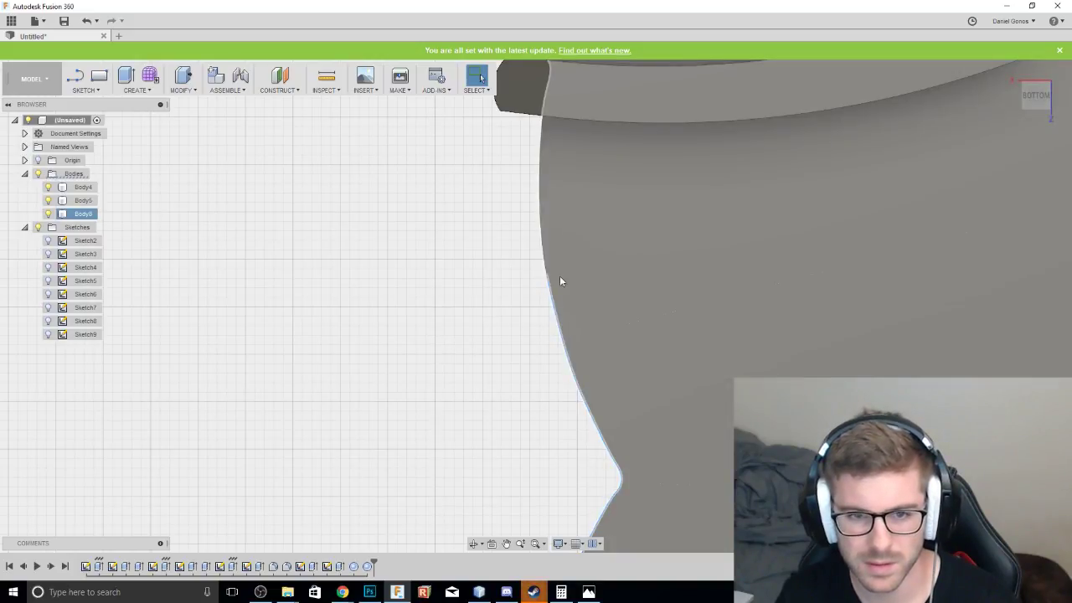
{"action": "middle_click_drag", "start_coordinate": [540, 221], "coordinate": [767, 304]}
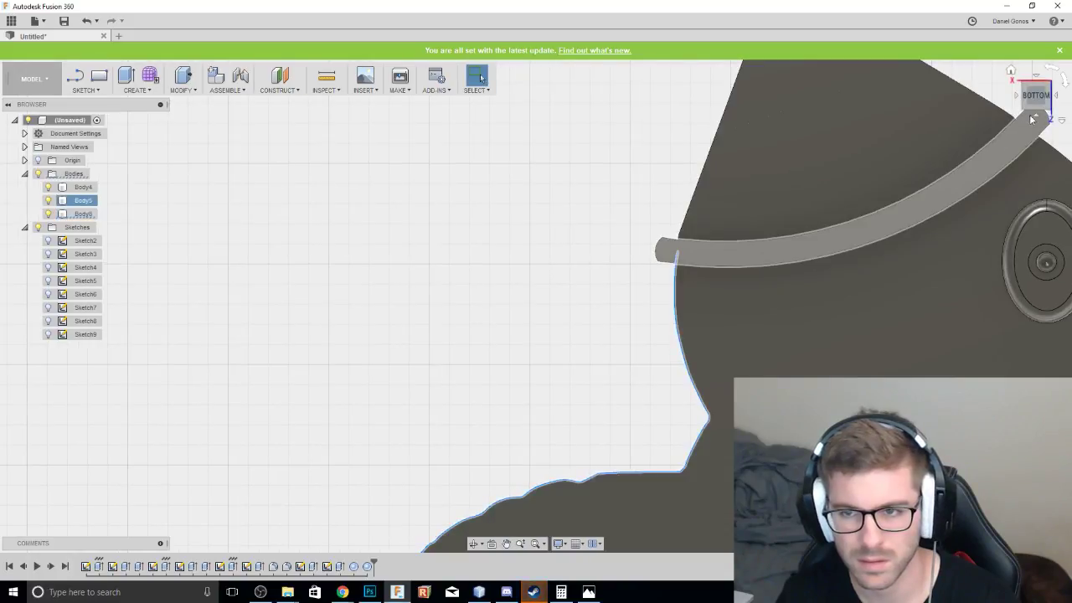
Add the hat's sloped rear outline edges above the brim to the selection, working towards the pom-pom.
{"action": "left_click_drag", "start_coordinate": [1036, 97], "coordinate": [1026, 80]}
{"action": "mouse_move", "coordinate": [535, 306]}
{"action": "middle_mouse_down", "text": "shift"}
{"action": "mouse_move", "coordinate": [541, 247]}
{"action": "mouse_move", "coordinate": [599, 285]}
{"action": "mouse_move", "coordinate": [607, 276]}
{"action": "middle_mouse_up", "text": "shift"}
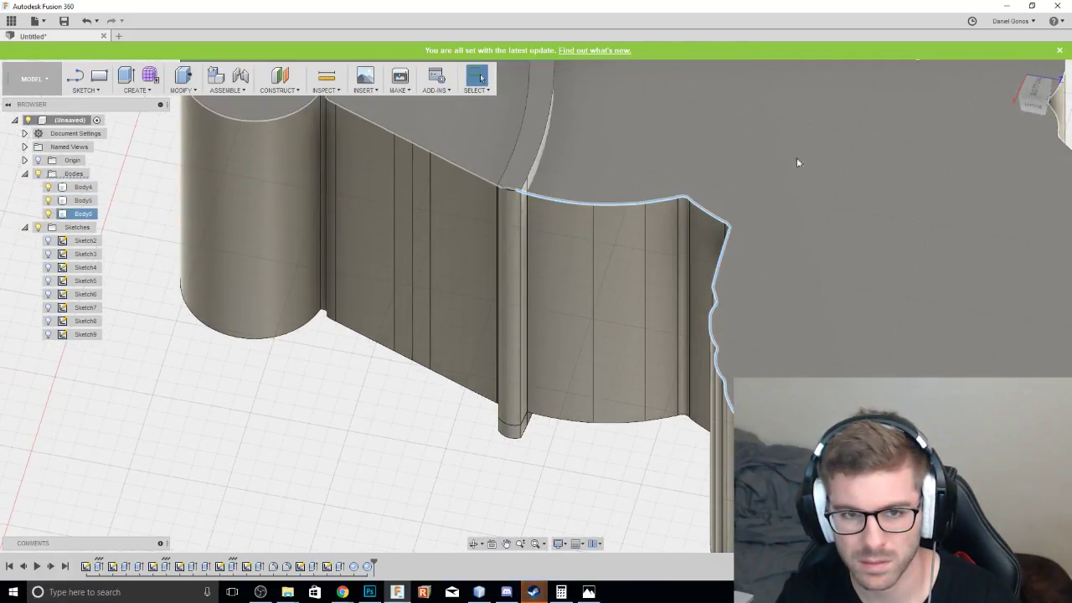
{"action": "middle_click_drag", "start_coordinate": [722, 174], "coordinate": [1065, 342]}
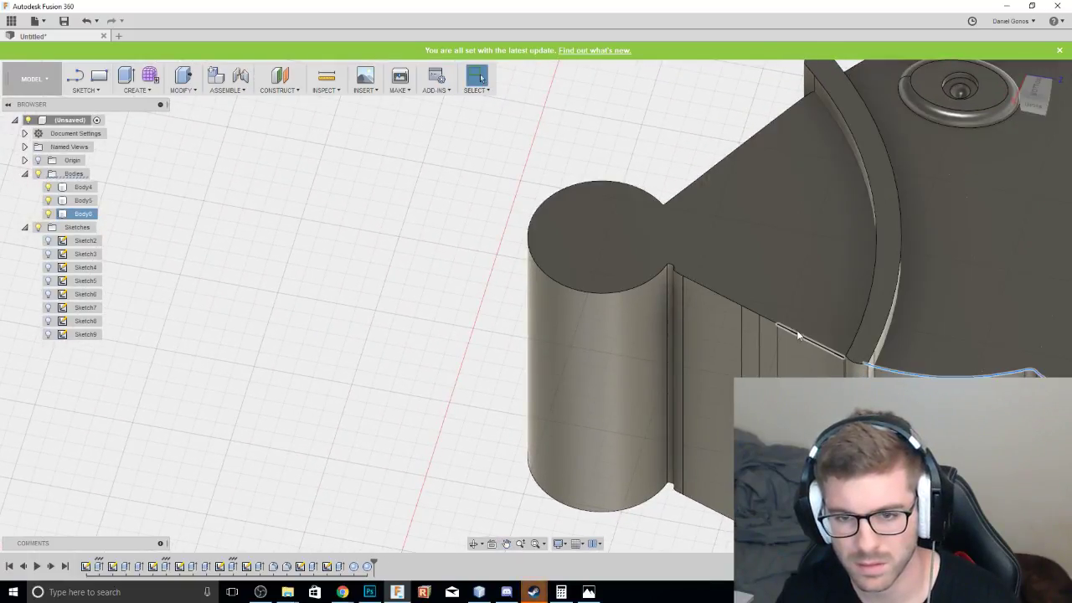
{"action": "scroll", "coordinate": [818, 349], "scroll_direction": "up", "scroll_amount": 5}
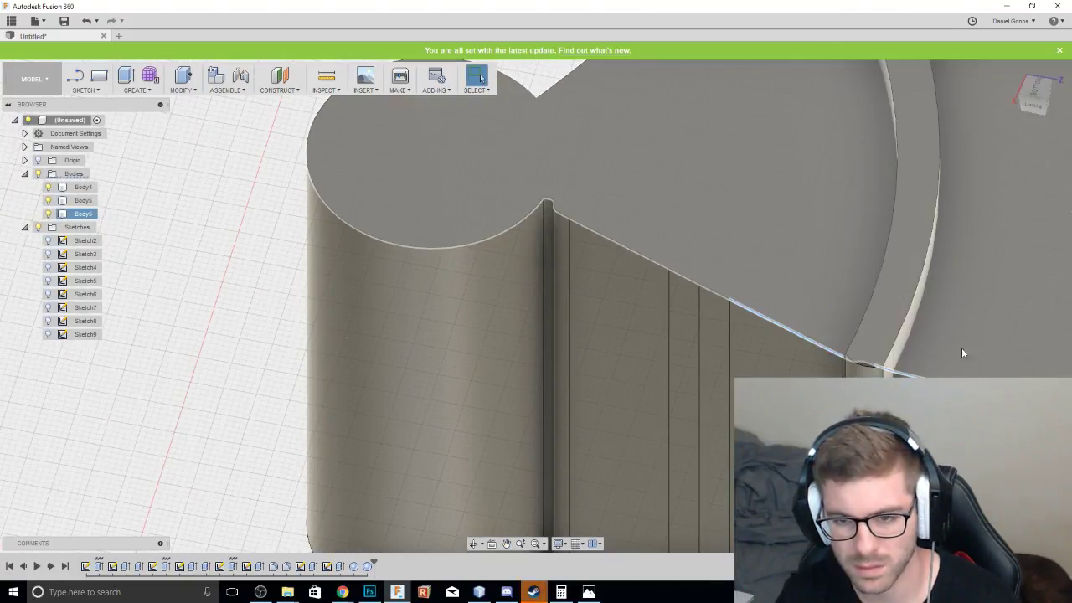
{"action": "left_click", "coordinate": [738, 306]}
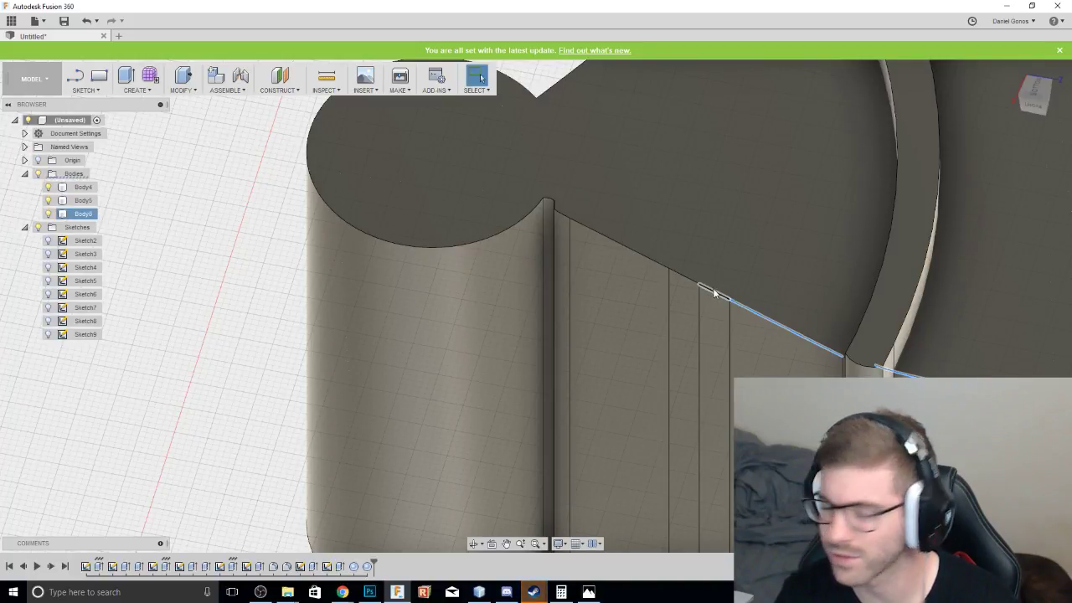
{"action": "left_click", "coordinate": [710, 292]}
{"action": "left_click", "coordinate": [682, 279]}
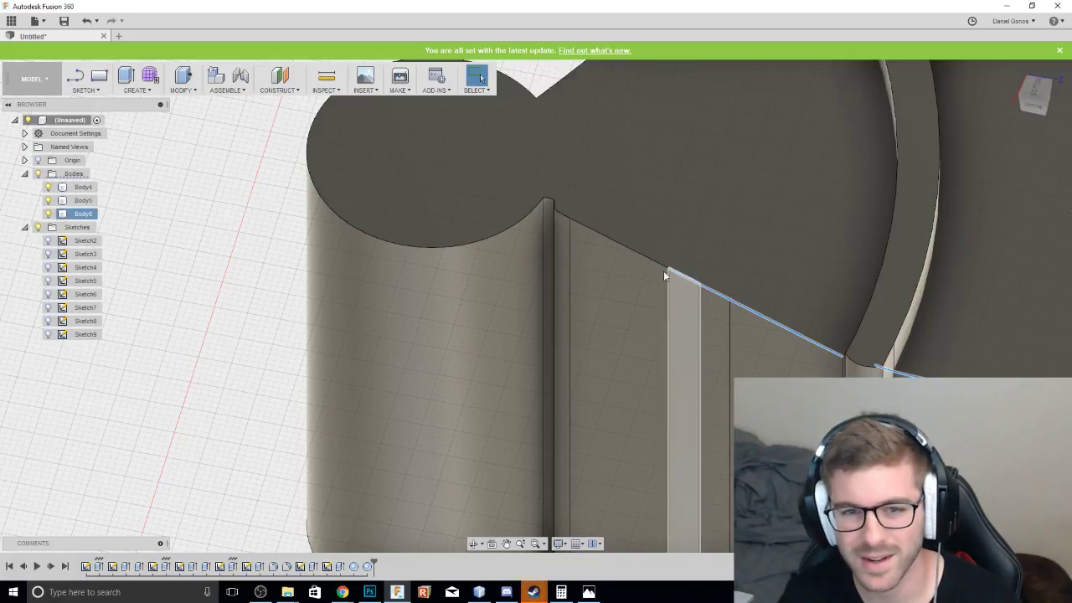
{"action": "left_click", "coordinate": [626, 246]}
Add the hat's last short edge, the small notch edges and the pom-pom's round outline to the selection.
{"action": "scroll", "coordinate": [626, 246], "scroll_direction": "up", "scroll_amount": 3}
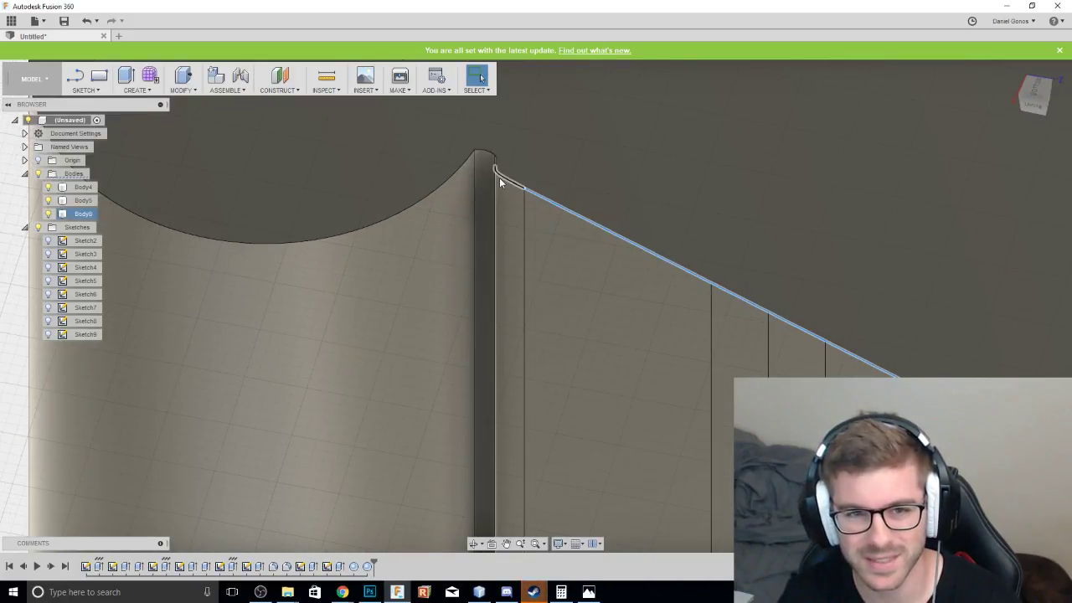
{"action": "left_click", "coordinate": [505, 181]}
{"action": "scroll", "coordinate": [495, 161], "scroll_direction": "up", "scroll_amount": 3}
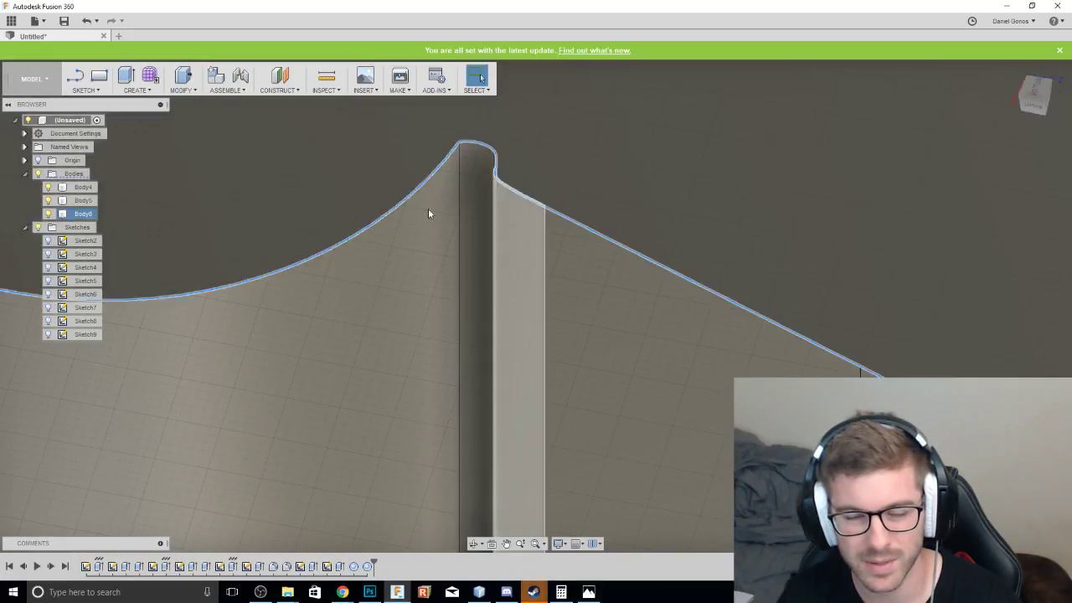
{"action": "middle_click_drag", "start_coordinate": [430, 215], "coordinate": [481, 215], "text": "shift"}
{"action": "scroll", "coordinate": [481, 211], "scroll_direction": "down", "scroll_amount": 2}
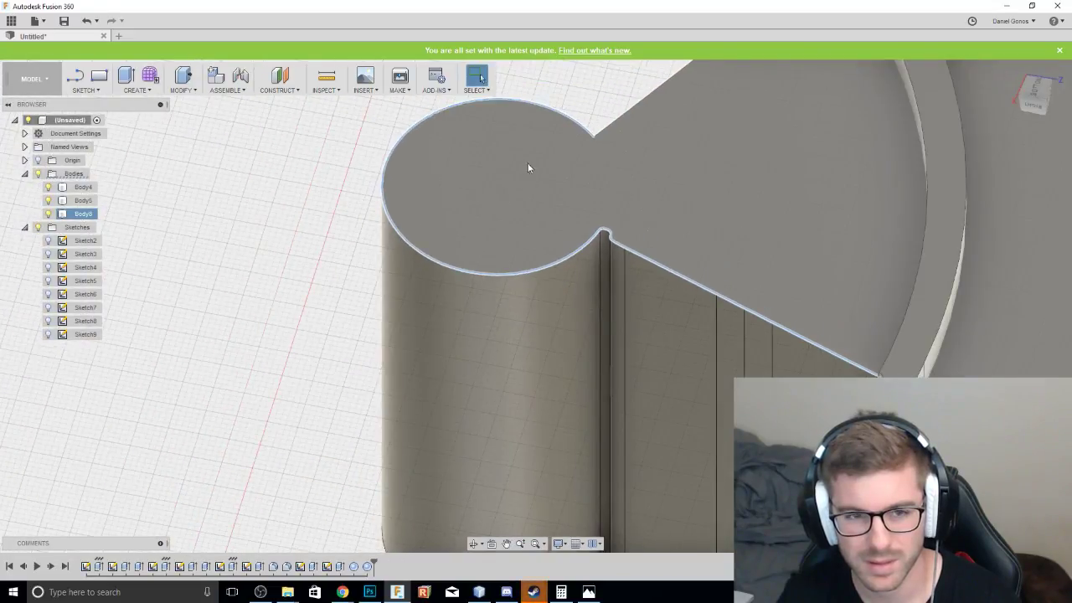
{"action": "middle_click_drag", "start_coordinate": [527, 165], "coordinate": [447, 283]}
{"action": "scroll", "coordinate": [448, 282], "scroll_direction": "down", "scroll_amount": 2}
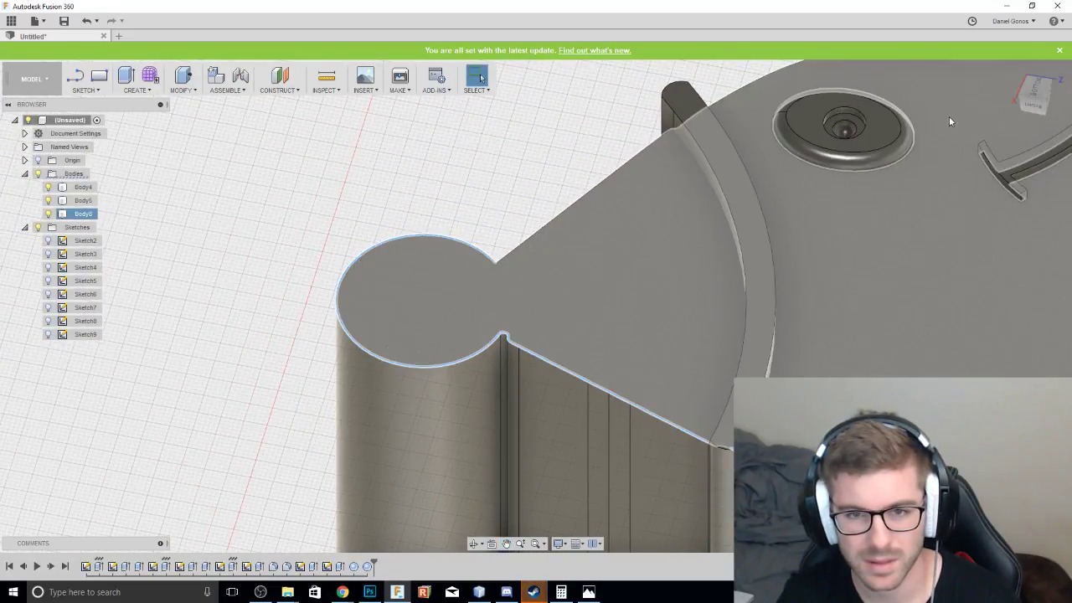
Add the hat's front sloped edges, the forehead edges past the brim and the short edge before the snout to the selection.
{"action": "middle_click_drag", "start_coordinate": [847, 131], "coordinate": [816, 266]}
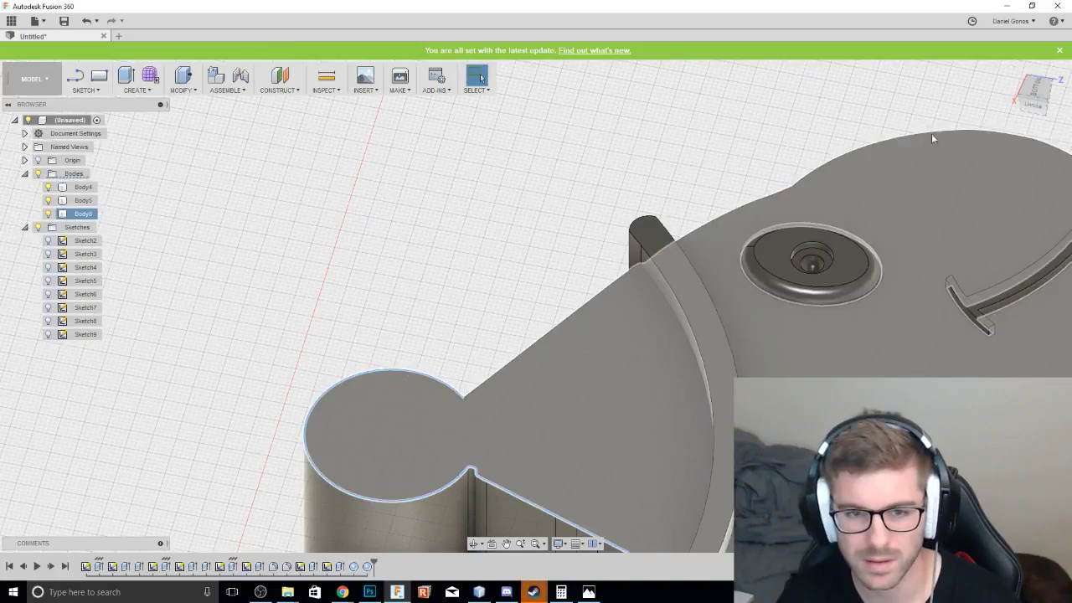
{"action": "middle_click_drag", "start_coordinate": [931, 134], "coordinate": [587, 326], "text": "shift"}
{"action": "scroll", "coordinate": [434, 155], "scroll_direction": "up", "scroll_amount": 3}
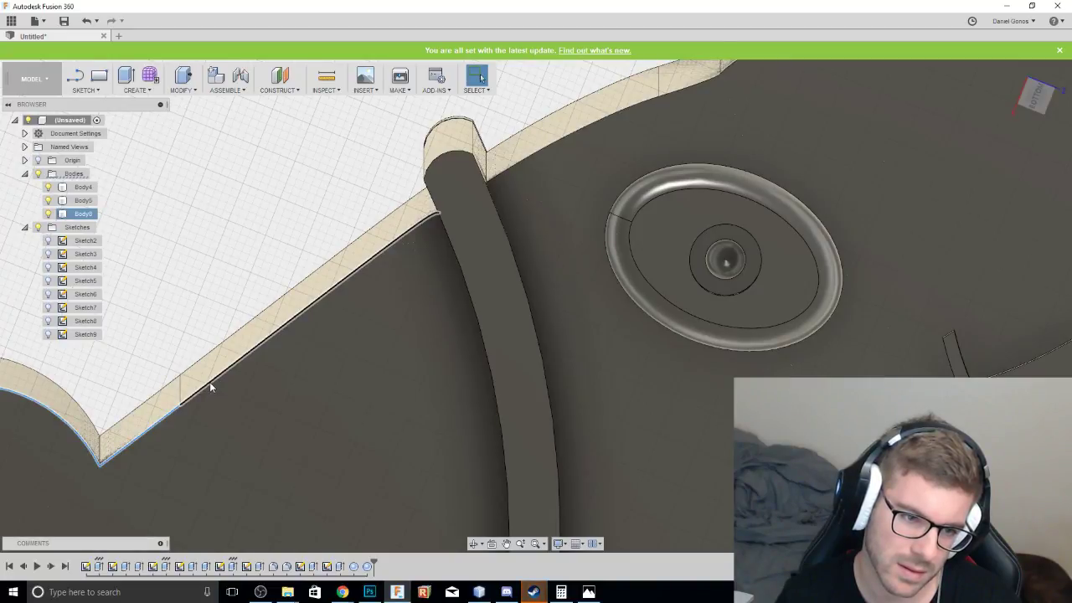
{"action": "left_click", "coordinate": [209, 386]}
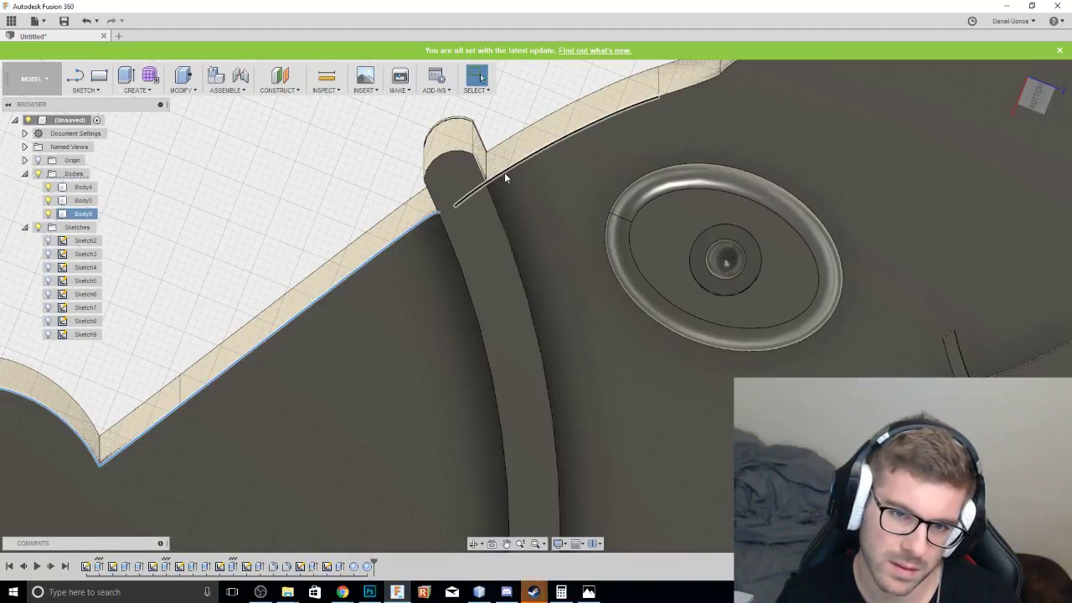
{"action": "left_click", "coordinate": [501, 172], "text": "ctrl"}
{"action": "middle_click_drag", "start_coordinate": [682, 140], "coordinate": [538, 286]}
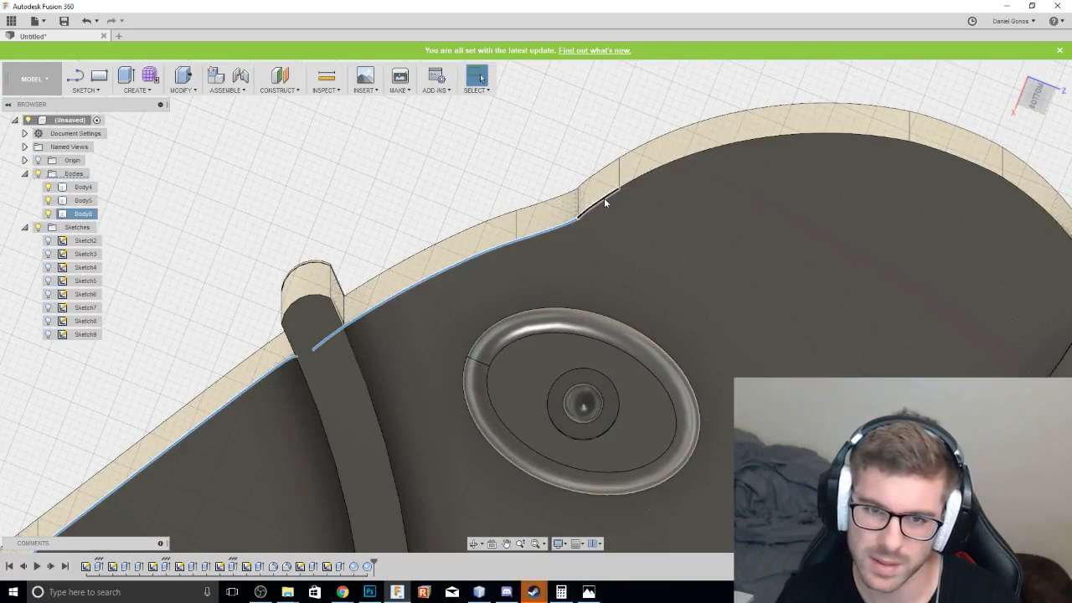
{"action": "left_click", "coordinate": [604, 198]}
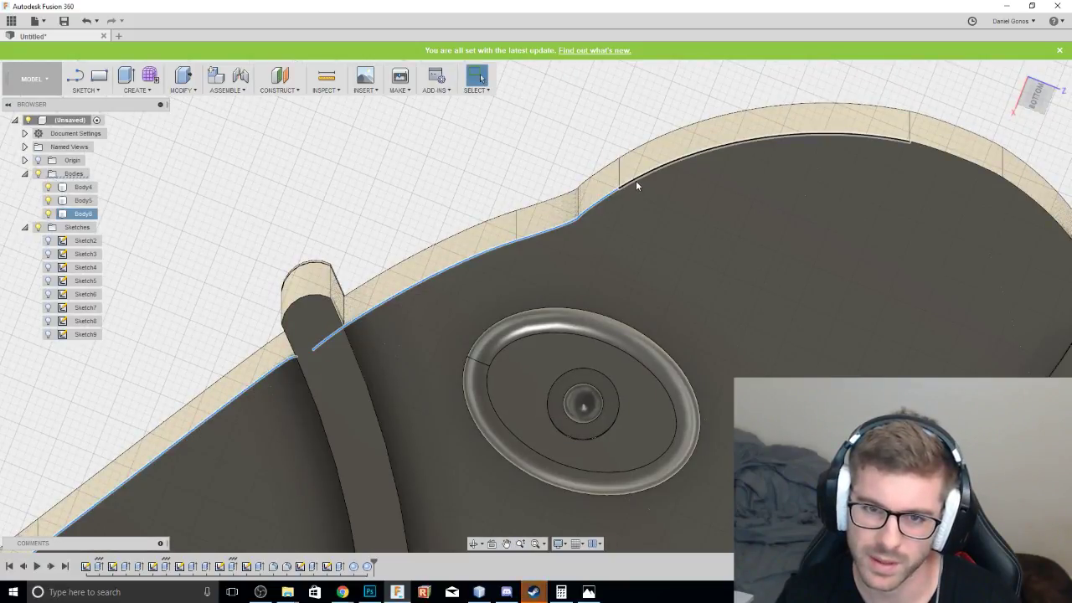
Extend the edge selection around the rounded snout, past the mouth's end and down the chin towards the throat.
{"action": "middle_click_drag", "start_coordinate": [866, 258], "coordinate": [658, 100], "text": "shift"}
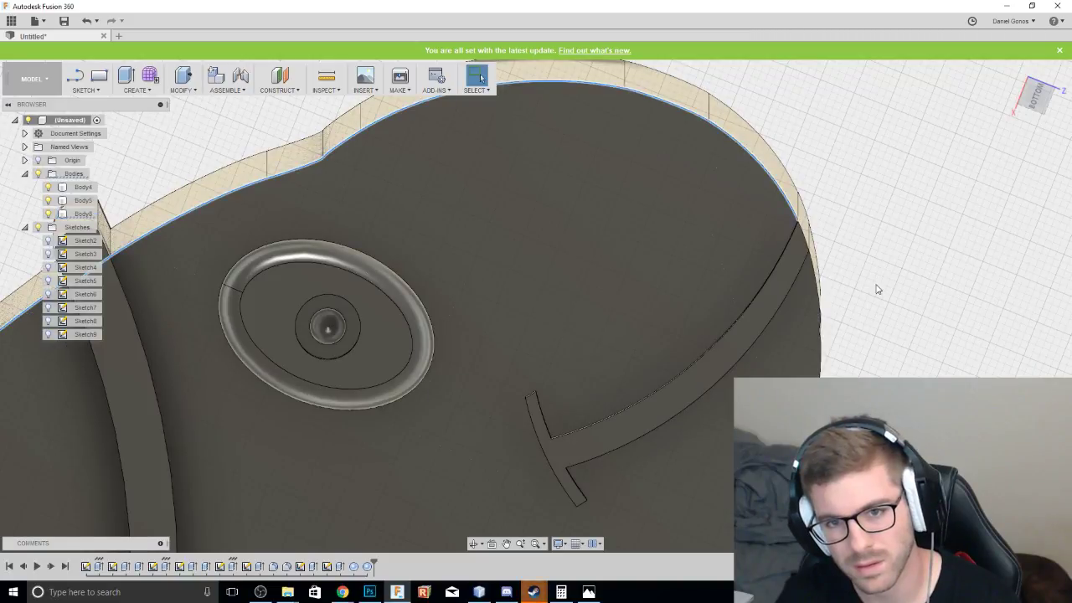
{"action": "middle_click_drag", "start_coordinate": [876, 290], "coordinate": [732, 160]}
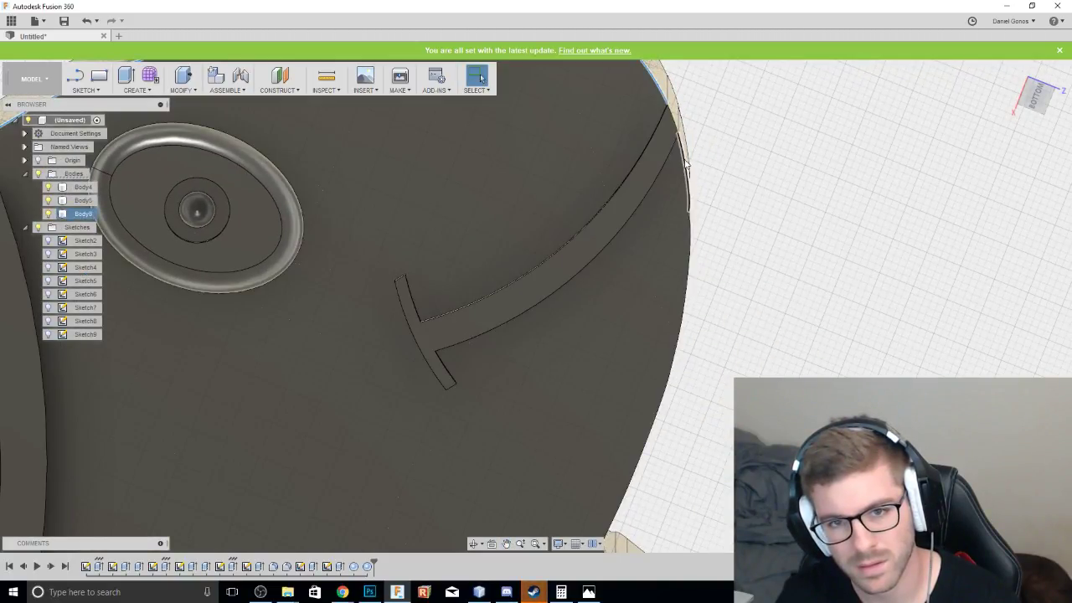
{"action": "middle_click_drag", "start_coordinate": [753, 288], "coordinate": [754, 172]}
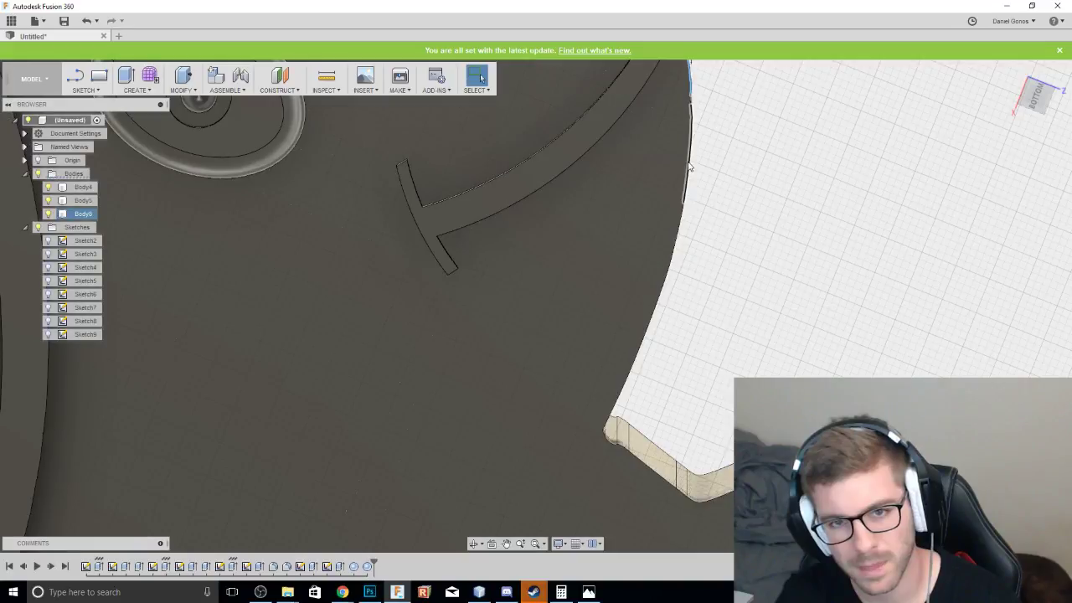
{"action": "scroll", "coordinate": [692, 163], "scroll_direction": "up", "scroll_amount": 5}
{"action": "scroll", "coordinate": [735, 149], "scroll_direction": "down", "scroll_amount": 3}
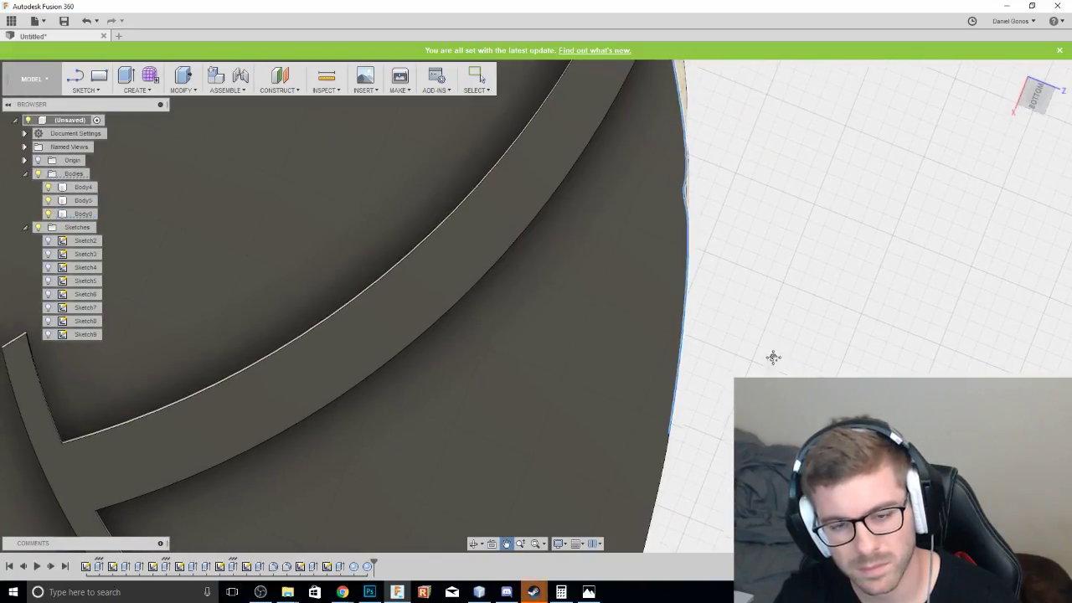
{"action": "scroll", "coordinate": [797, 183], "scroll_direction": "down", "scroll_amount": 2}
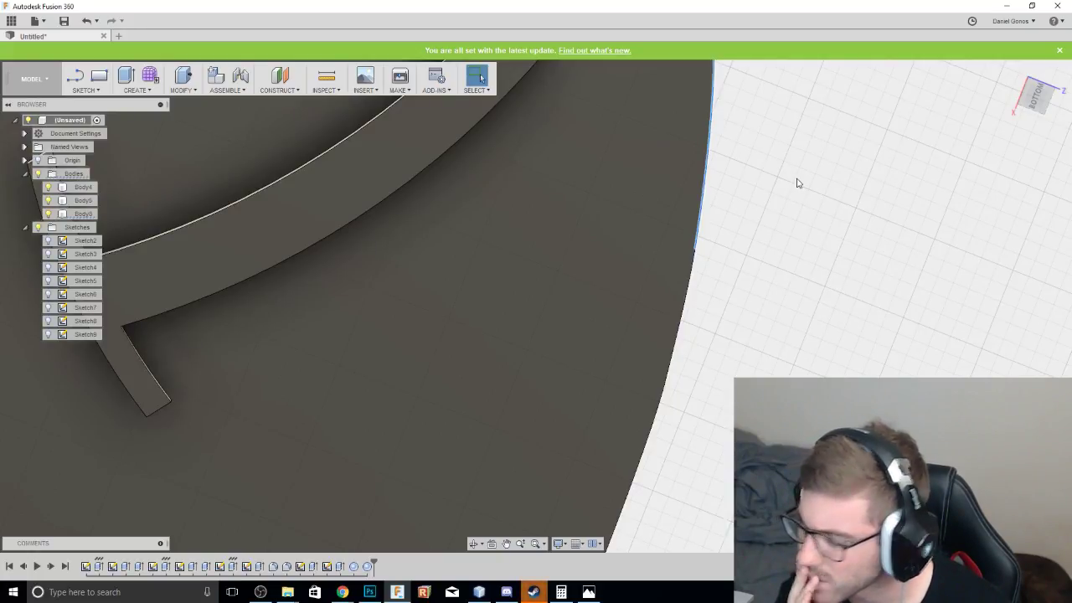
{"action": "middle_click_drag", "start_coordinate": [720, 369], "coordinate": [778, 296]}
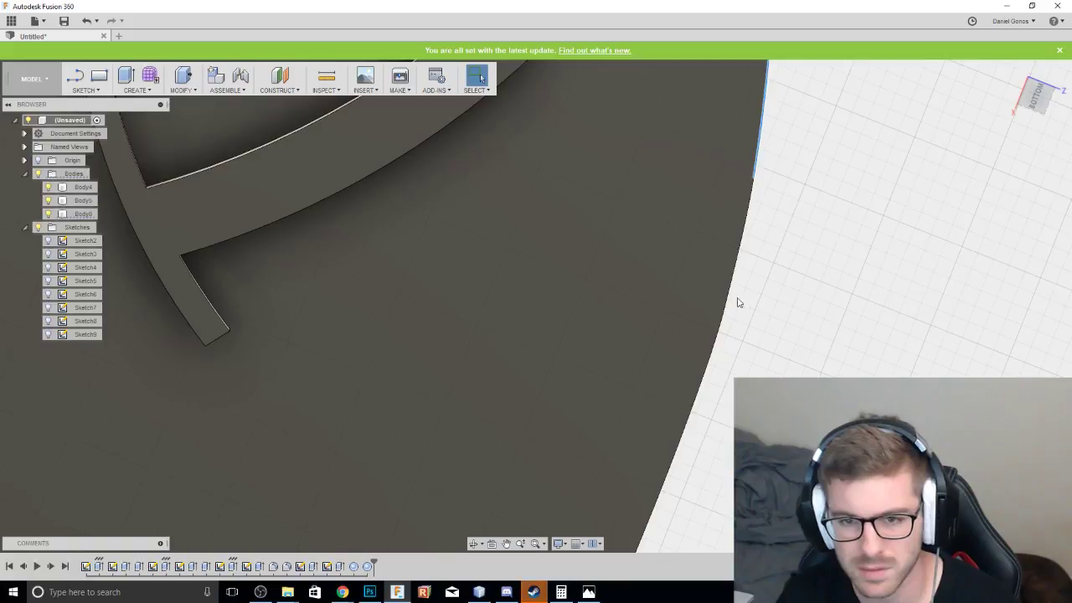
{"action": "middle_click_drag", "start_coordinate": [793, 428], "coordinate": [863, 309]}
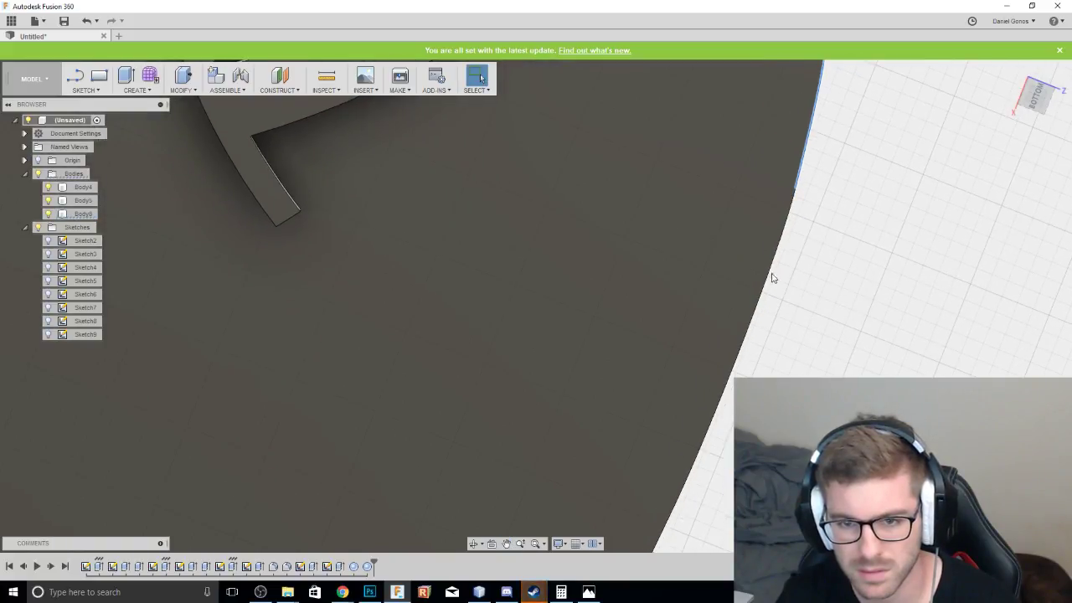
{"action": "middle_click_drag", "start_coordinate": [768, 276], "coordinate": [896, 303]}
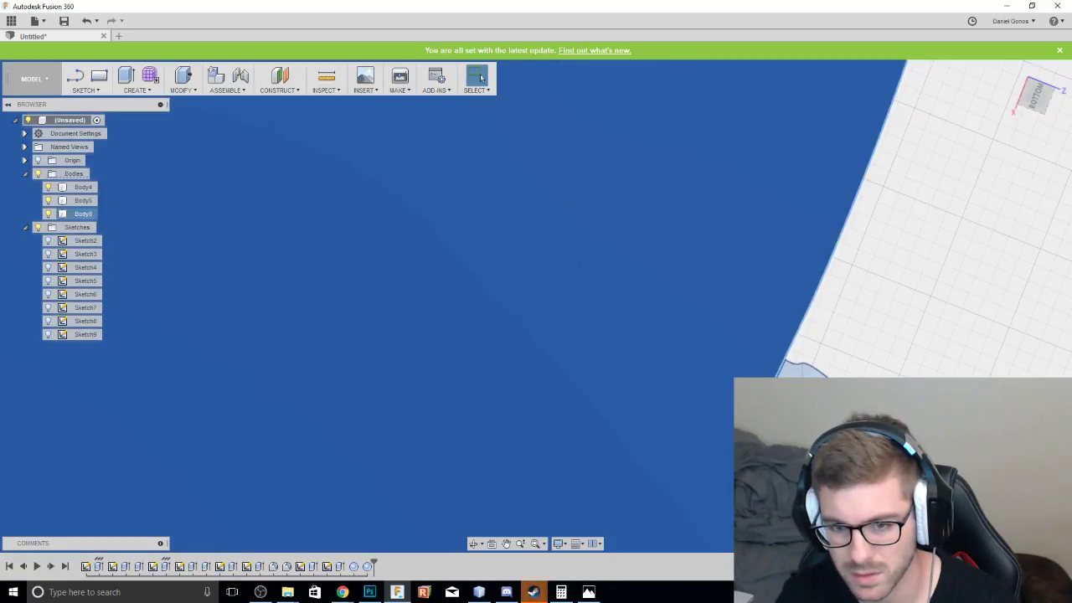
Try selecting the dinosaur's whole flat face instead of single edges, and clear the selection.
{"action": "key", "text": "Escape"}
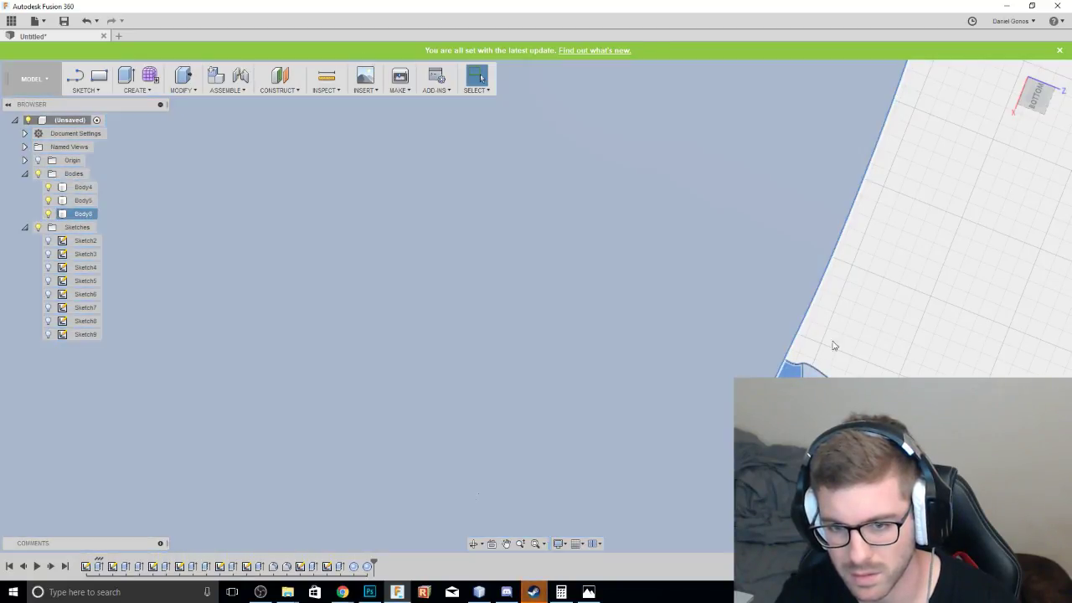
{"action": "left_click", "coordinate": [675, 464]}
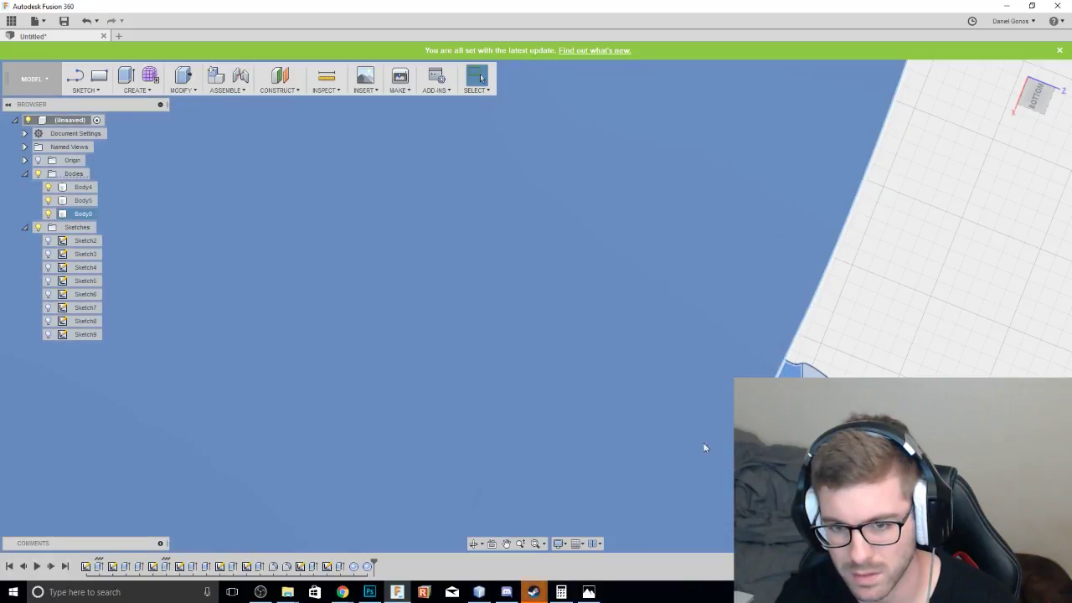
{"action": "scroll", "coordinate": [607, 410], "scroll_direction": "down", "scroll_amount": 10}
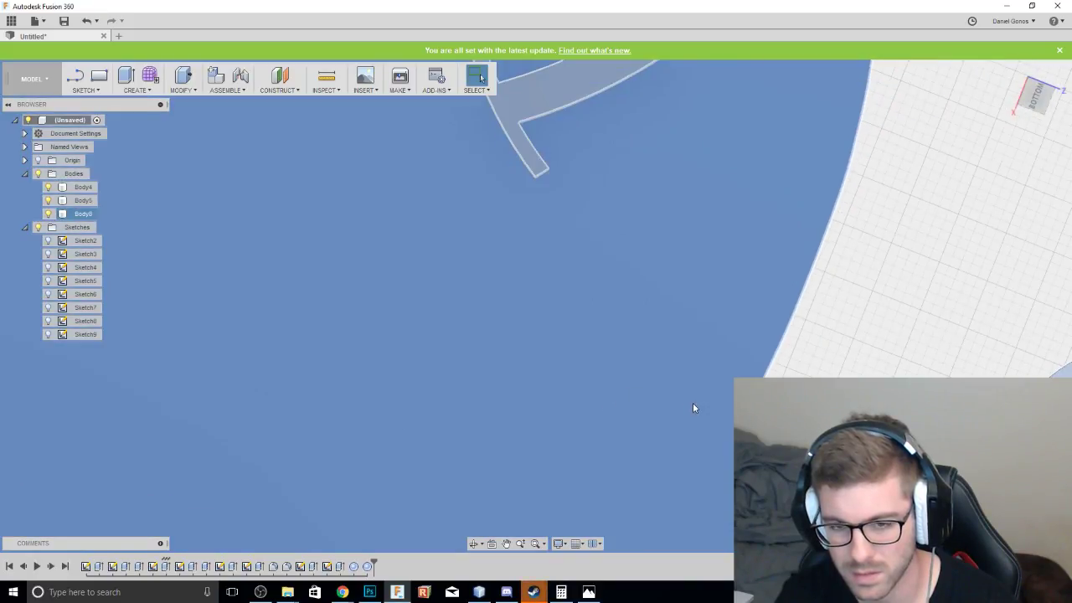
{"action": "key", "text": "Escape"}
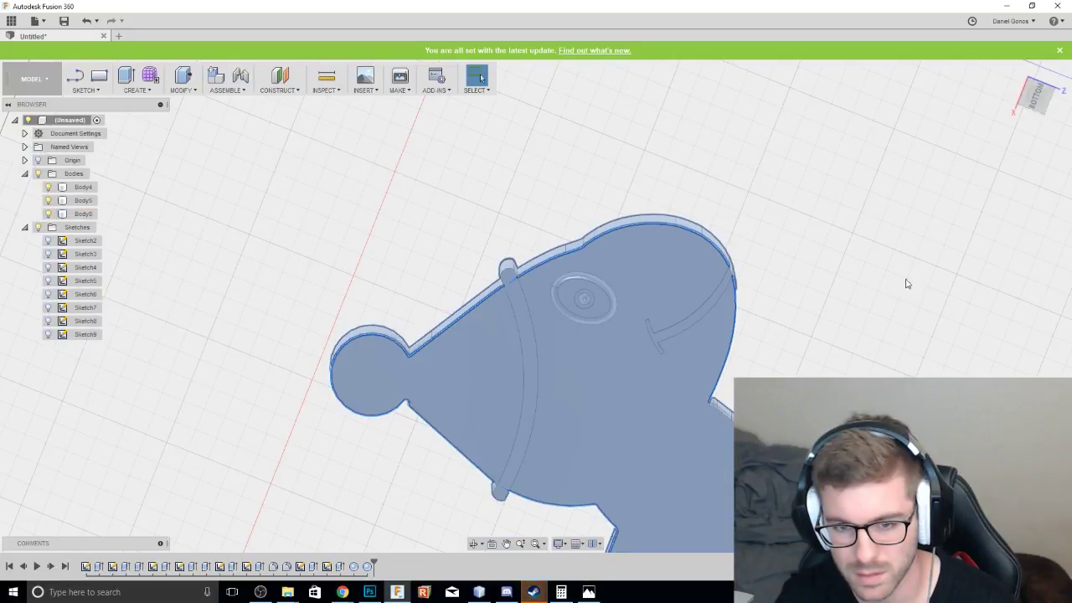
{"action": "left_click", "coordinate": [666, 448]}
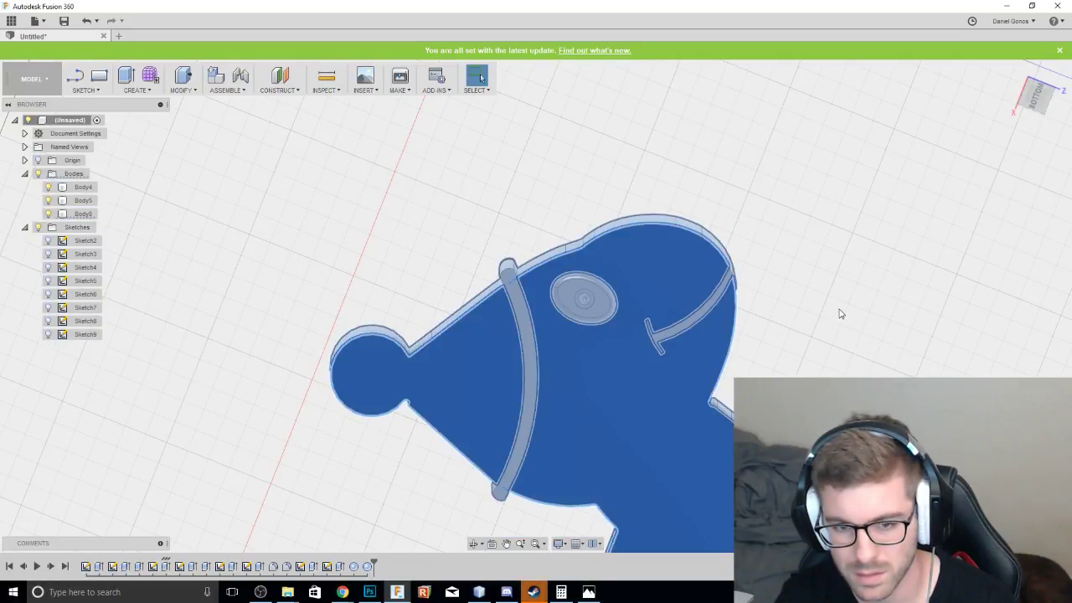
{"action": "scroll", "coordinate": [680, 443], "scroll_direction": "up", "scroll_amount": 5}
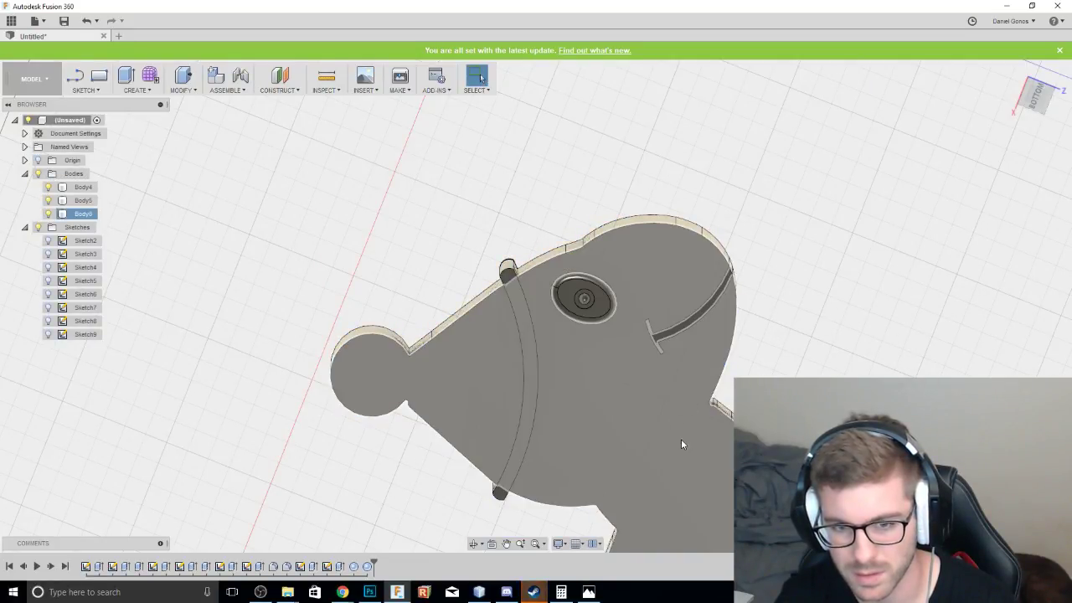
{"action": "key", "text": "Escape"}
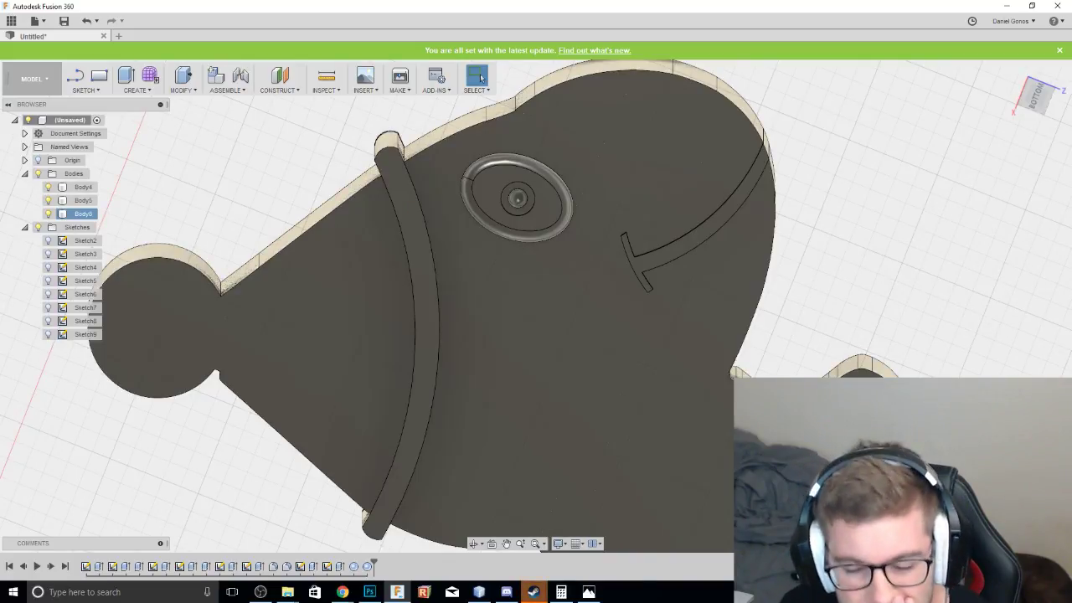
Try a Rule Fillet on all edges of the dinosaur's flat face, pulling the radius out to about 14 mm.
{"action": "mouse_move", "coordinate": [1032, 102]}
{"action": "left_mouse_down"}
{"action": "mouse_move", "coordinate": [1038, 62]}
{"action": "mouse_move", "coordinate": [1037, 82]}
{"action": "left_mouse_up"}
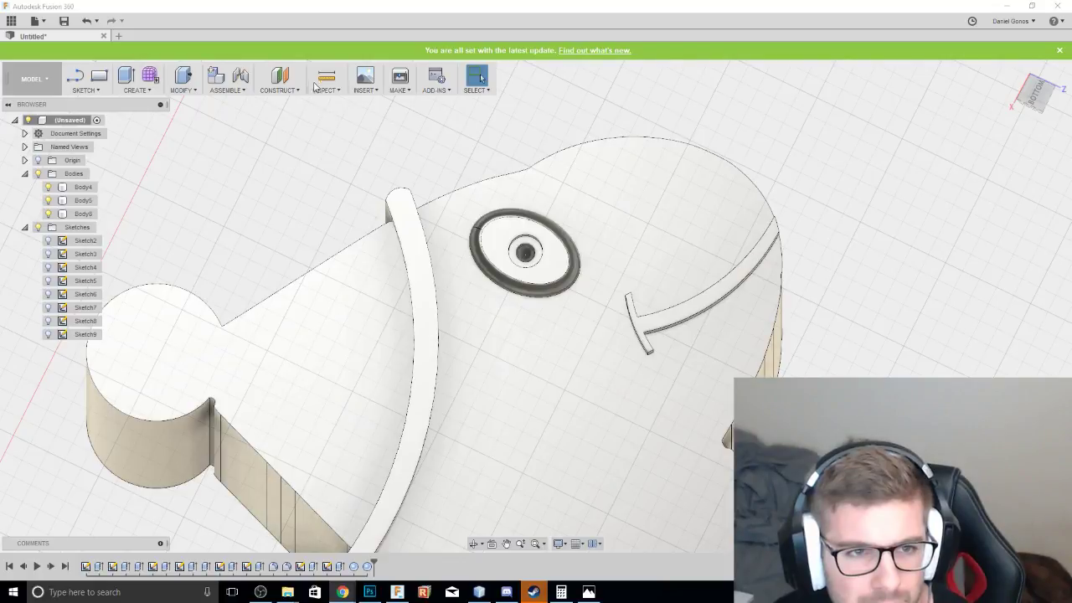
{"action": "left_click", "coordinate": [221, 93]}
{"action": "mouse_move", "coordinate": [184, 88]}
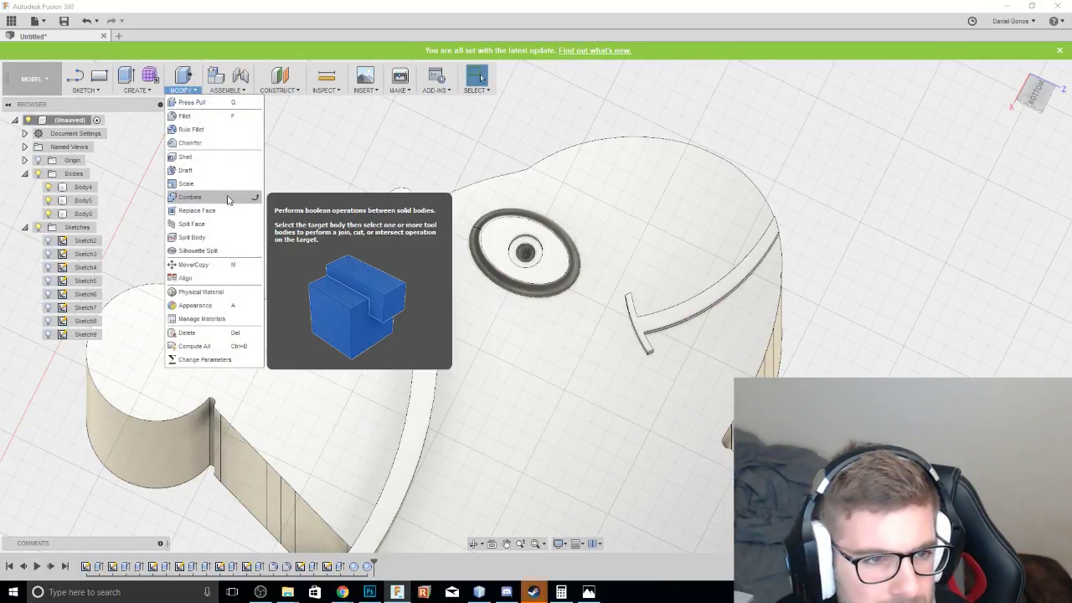
{"action": "left_click", "coordinate": [211, 129]}
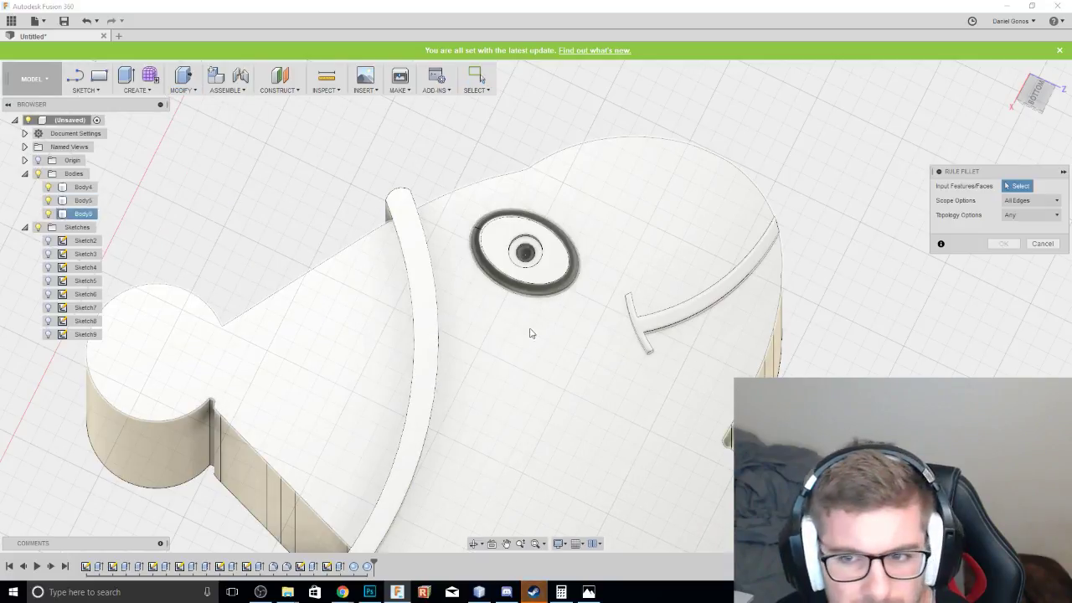
{"action": "left_click", "coordinate": [494, 339]}
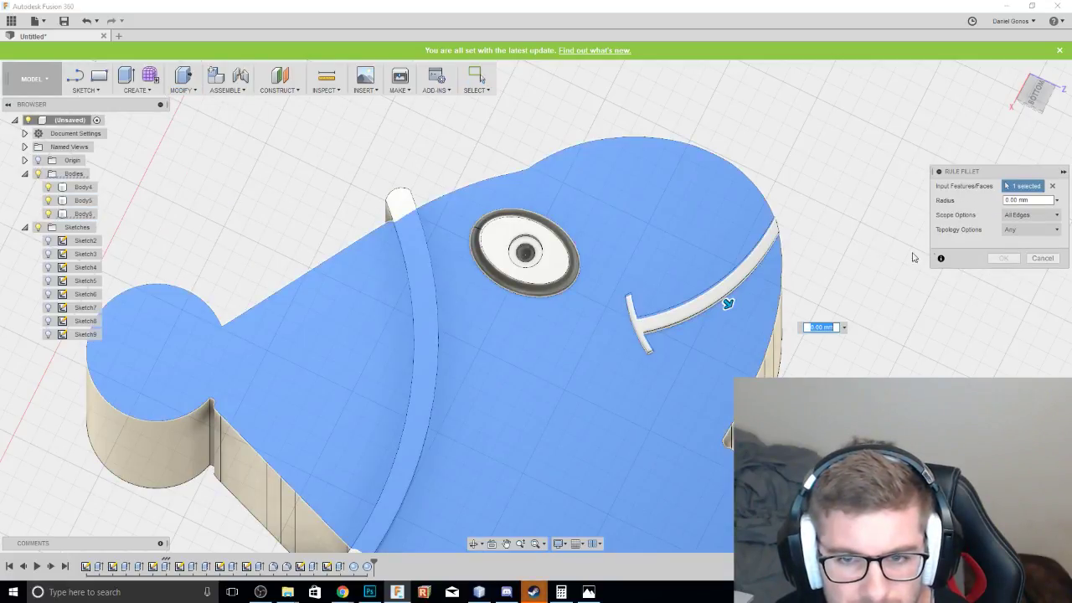
{"action": "scroll", "coordinate": [904, 217], "scroll_direction": "up", "scroll_amount": 8}
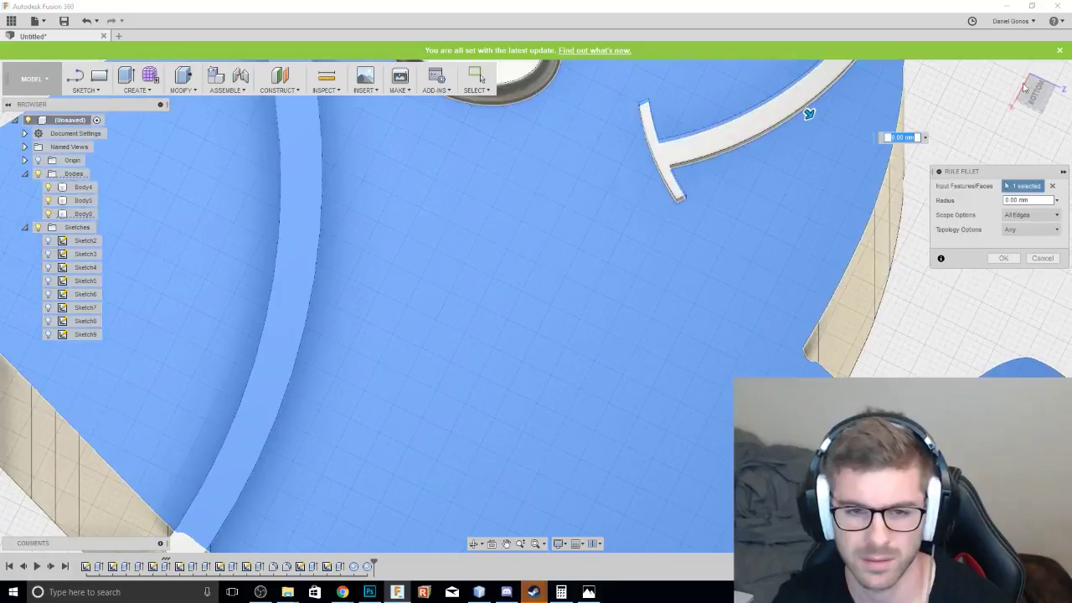
{"action": "scroll", "coordinate": [904, 258], "scroll_direction": "down", "scroll_amount": 10}
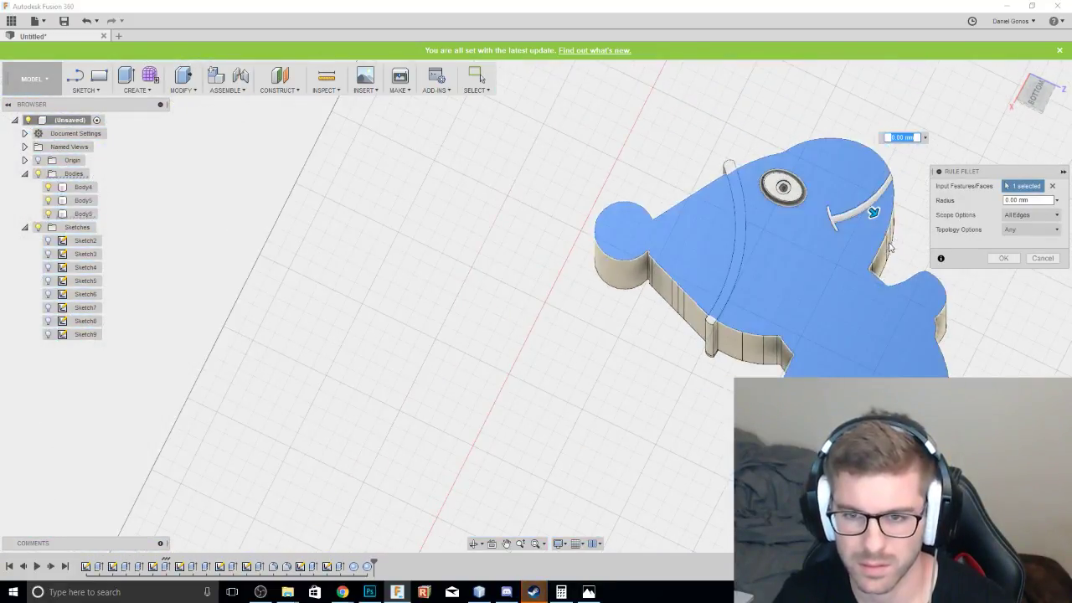
{"action": "left_click", "coordinate": [874, 213]}
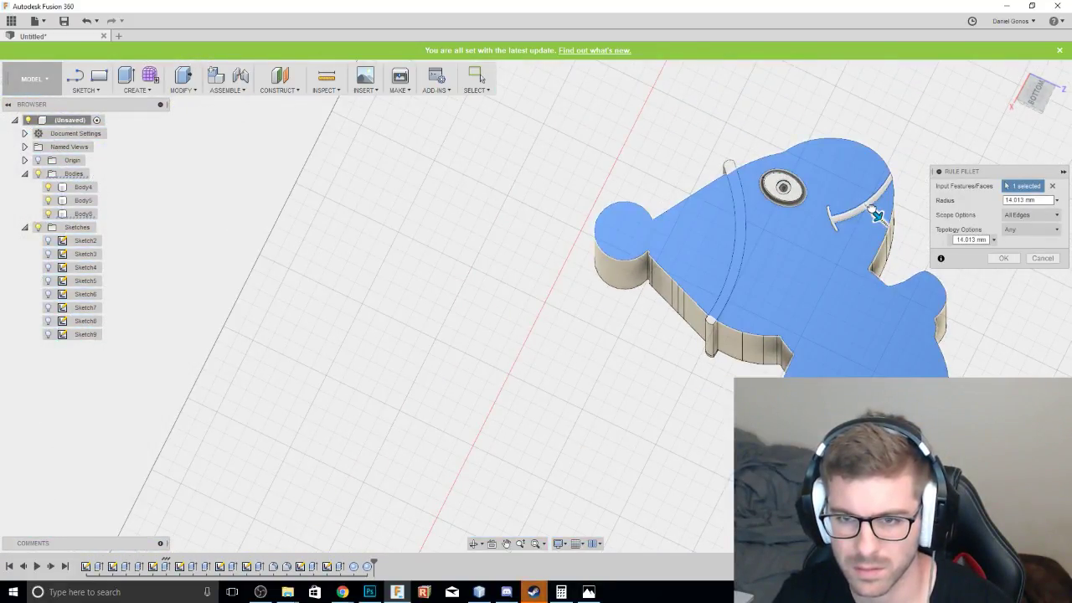
{"action": "left_click_drag", "start_coordinate": [875, 213], "coordinate": [862, 197]}
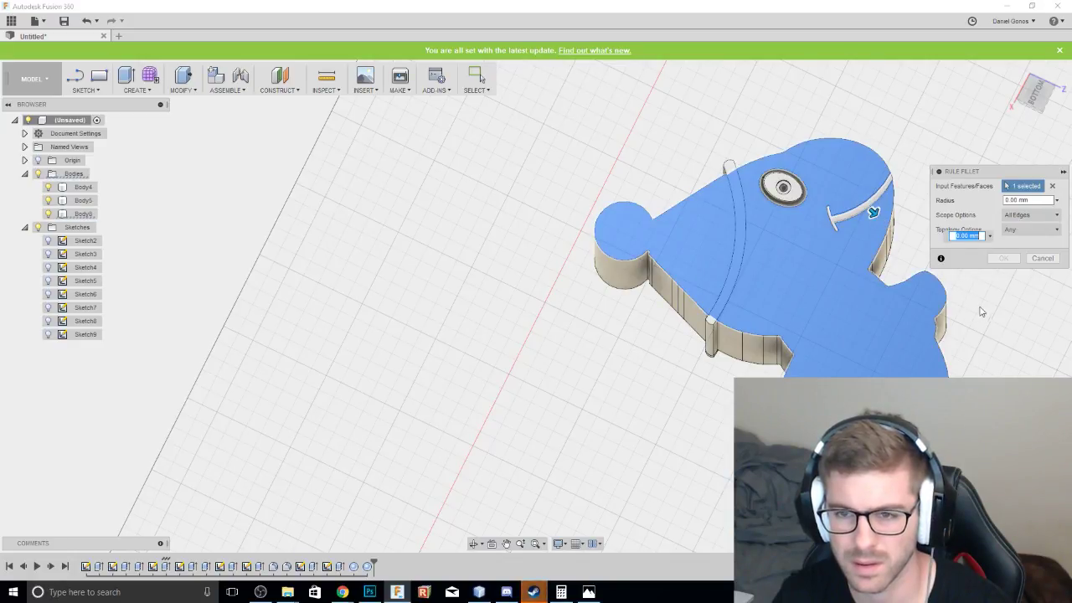
Hide the hat brim's body during the Rule Fillet to check the face beneath it, and show it again.
{"action": "middle_click_drag", "start_coordinate": [993, 297], "coordinate": [955, 251]}
{"action": "left_click_drag", "start_coordinate": [1032, 93], "coordinate": [1008, 70]}
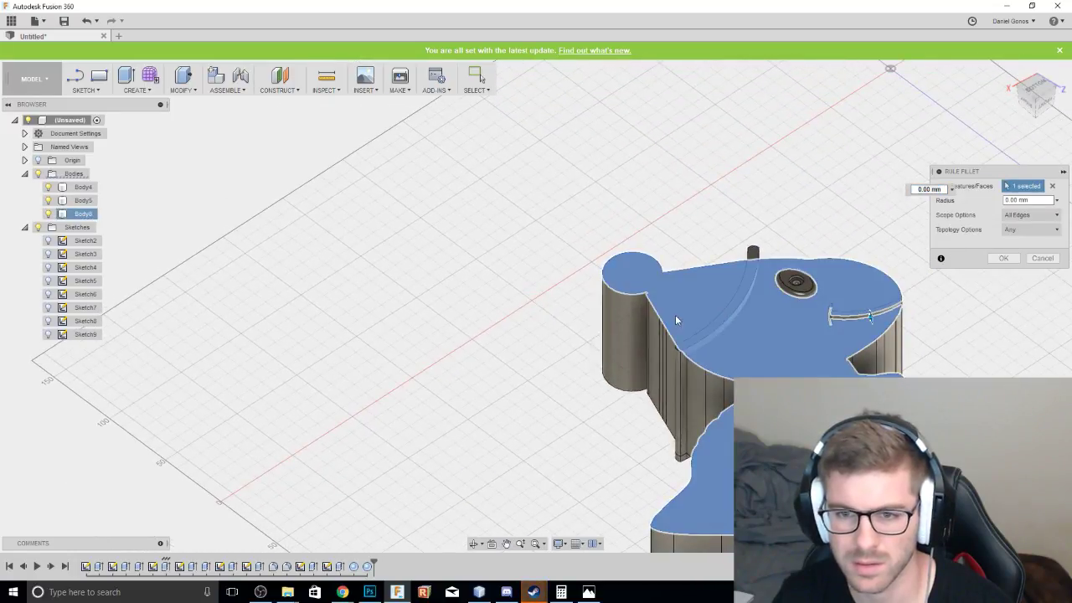
{"action": "left_click", "coordinate": [49, 202]}
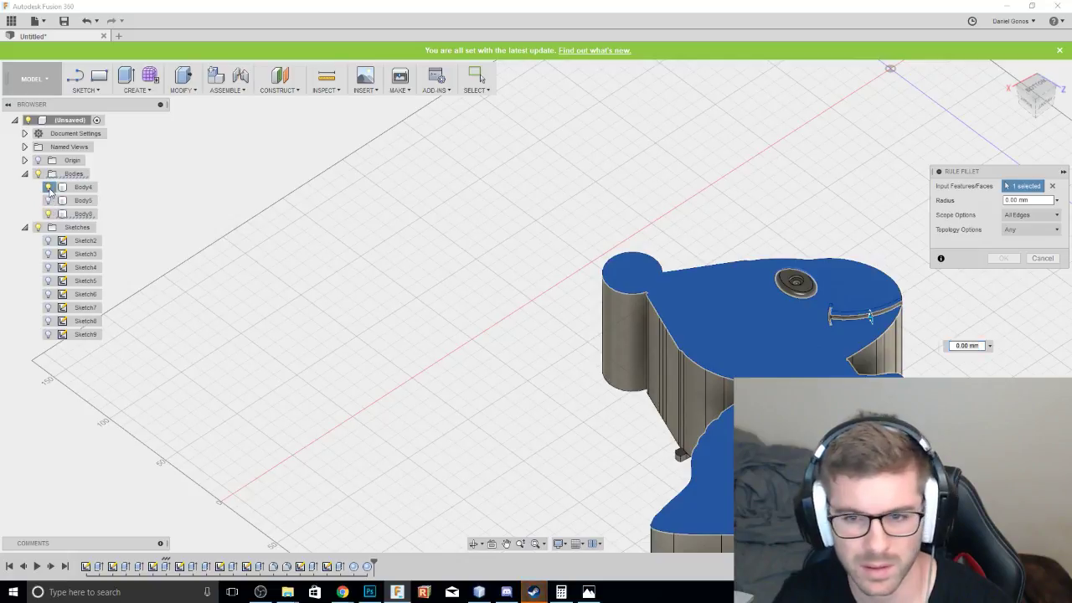
{"action": "left_click", "coordinate": [49, 187]}
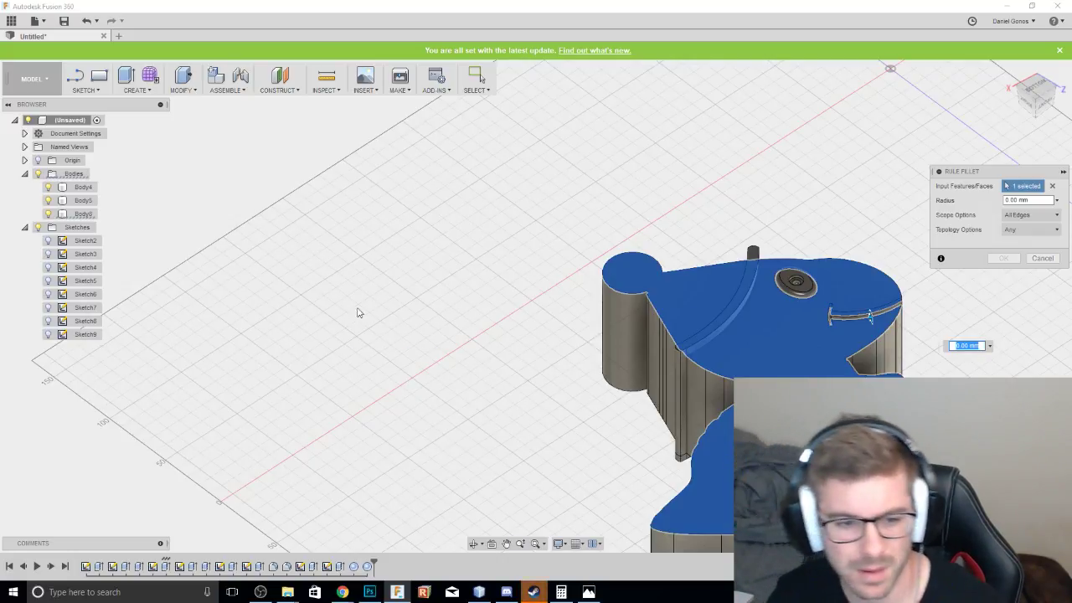
Review the extrude settings of the last two cut features in the design history.
{"action": "double_click", "coordinate": [339, 567]}
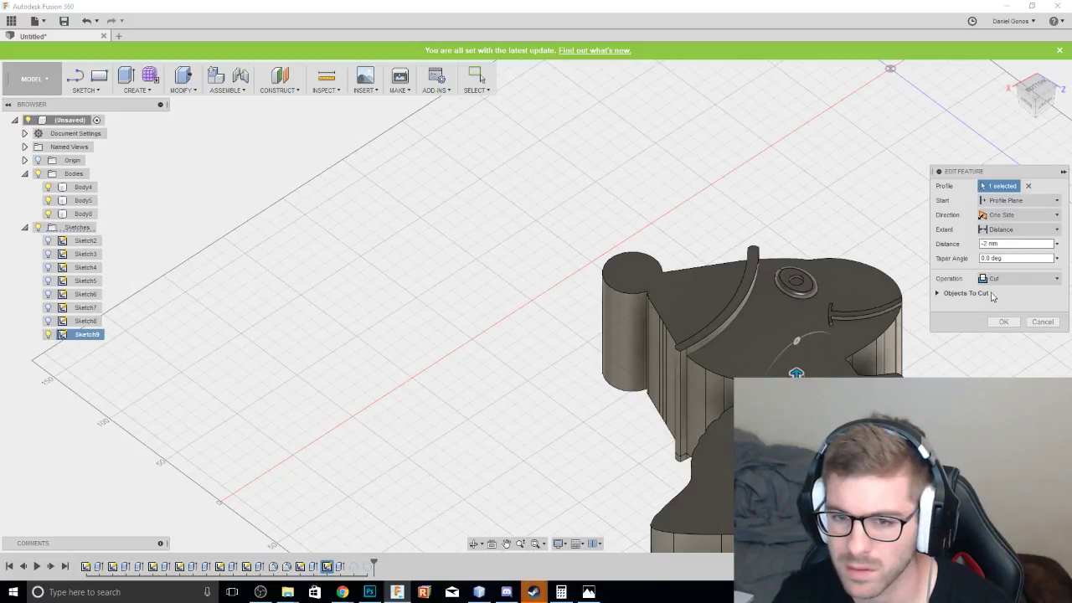
{"action": "left_click_drag", "start_coordinate": [1044, 104], "coordinate": [1038, 77]}
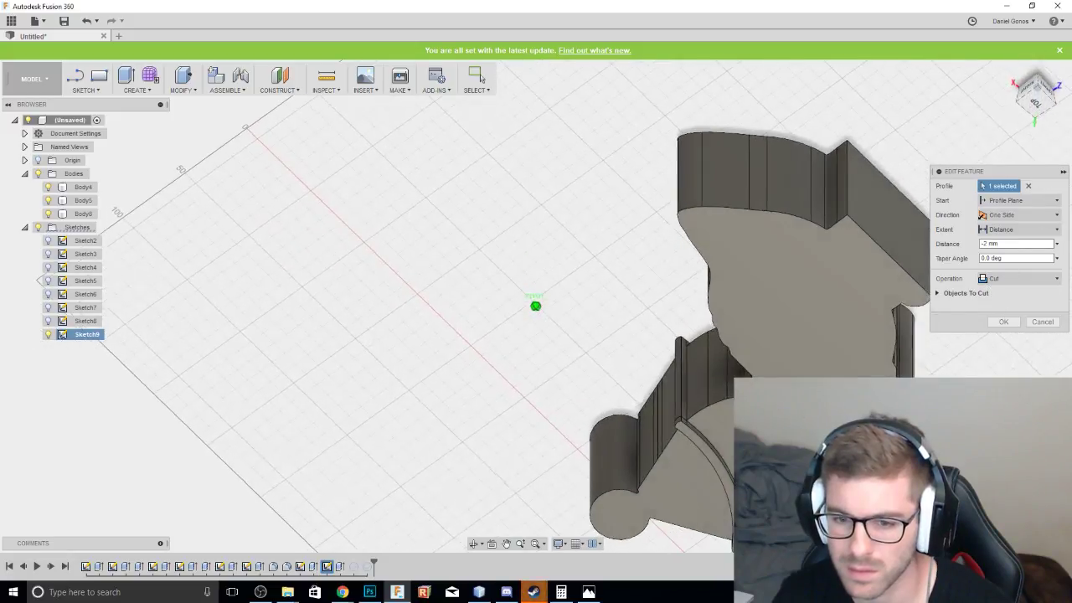
{"action": "left_click", "coordinate": [1004, 322]}
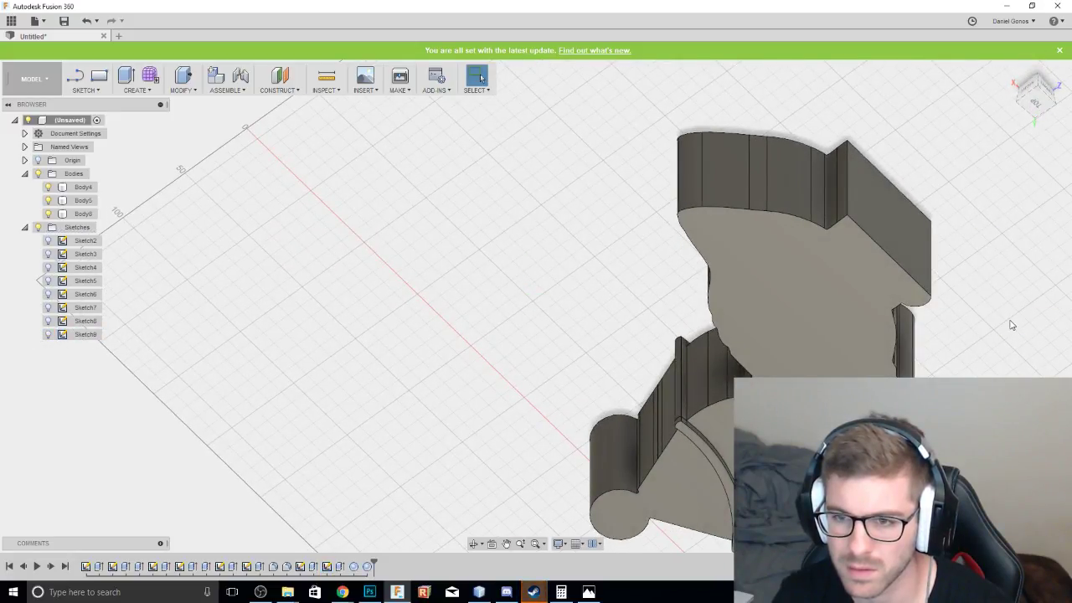
{"action": "double_click", "coordinate": [326, 567]}
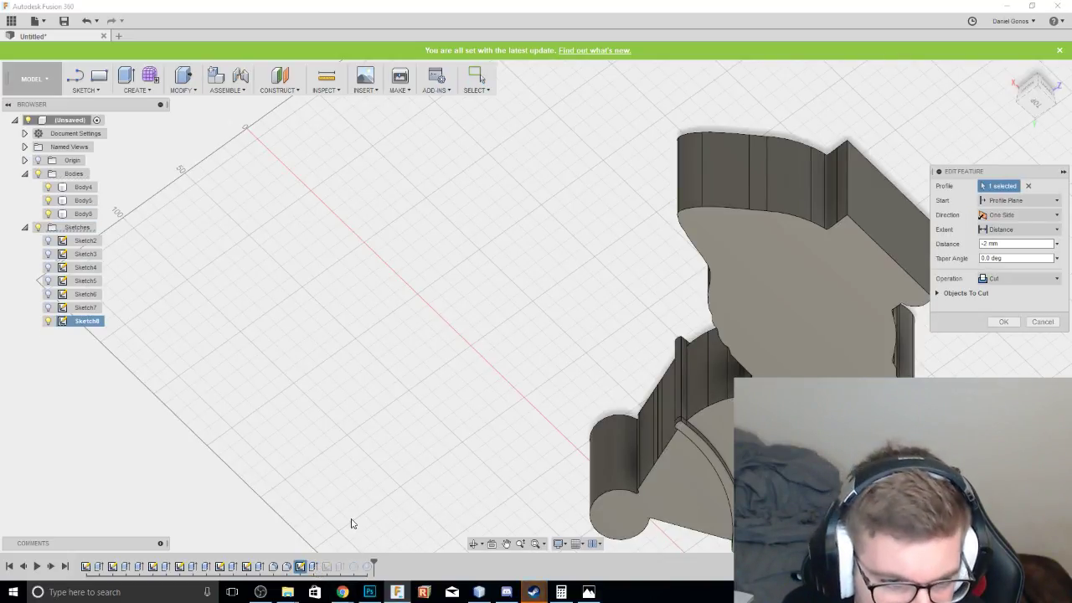
{"action": "double_click", "coordinate": [301, 567]}
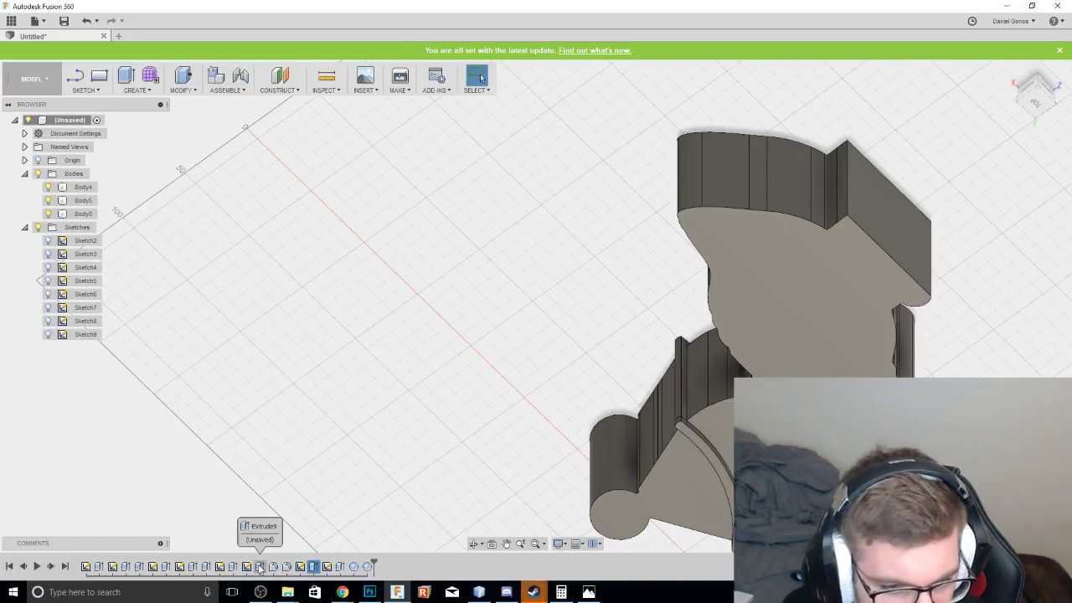
Edit the Extrude9 feature and change its operation to New Body.
{"action": "double_click", "coordinate": [260, 567]}
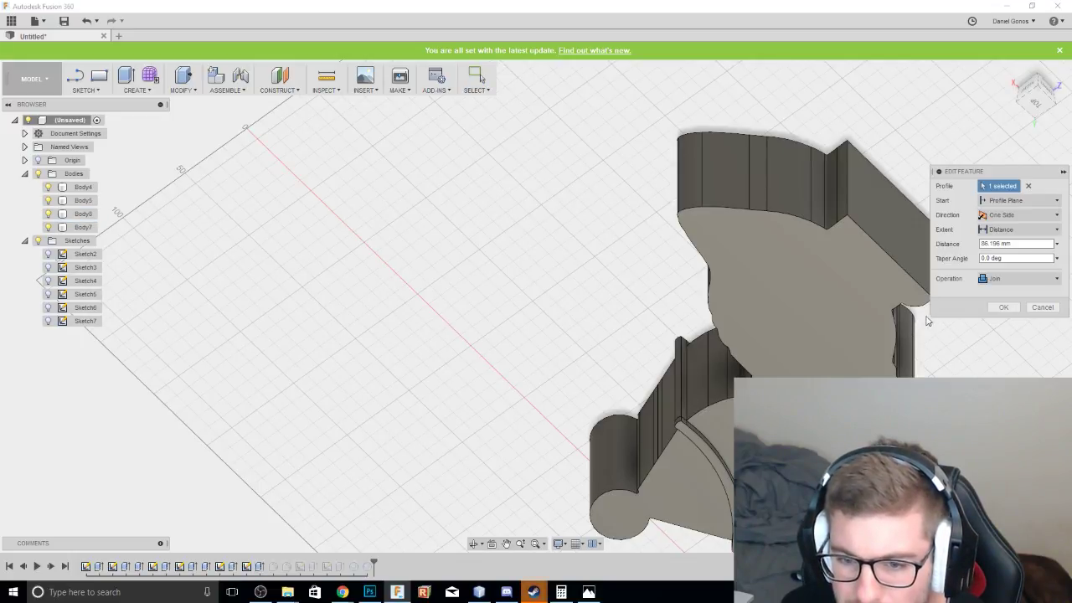
{"action": "left_click", "coordinate": [983, 279]}
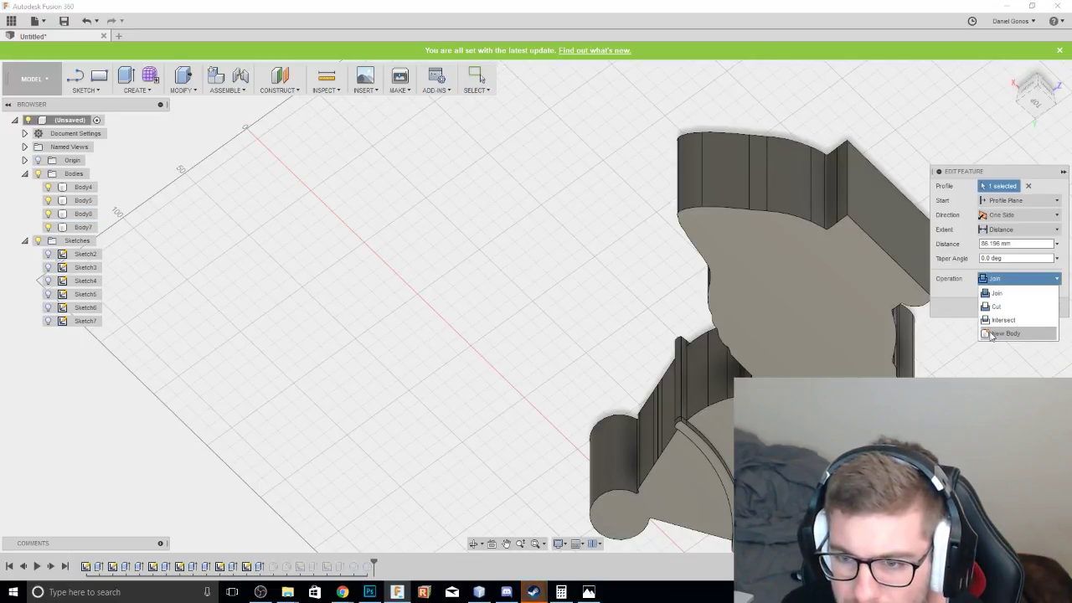
{"action": "left_click", "coordinate": [993, 334]}
{"action": "left_click", "coordinate": [1003, 308]}
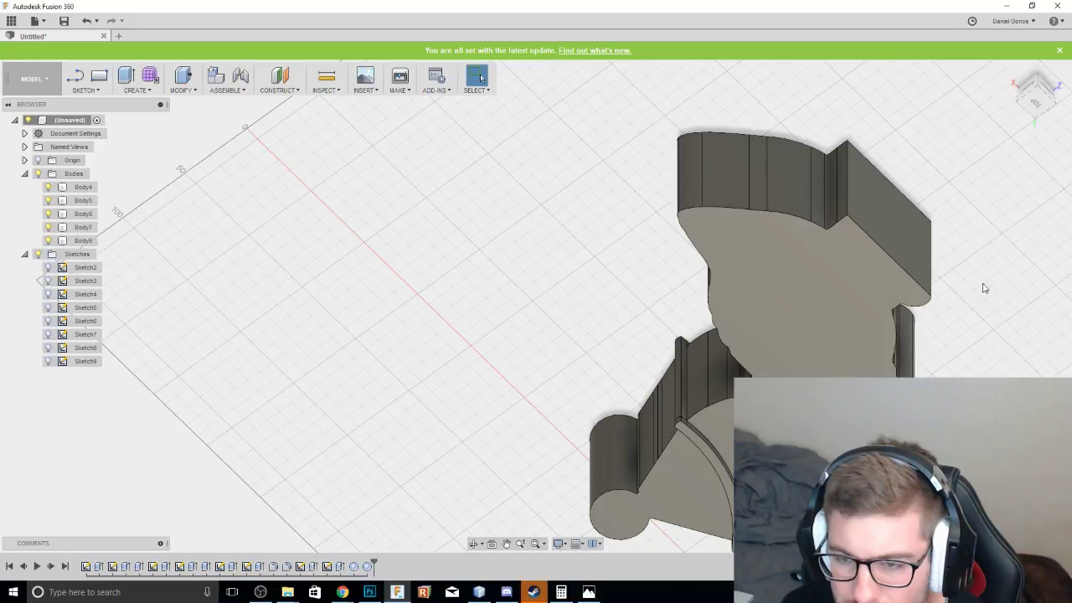
Isolate the dinosaur body with the mouth groove by hiding the hat brim, eye and other bodies.
{"action": "mouse_move", "coordinate": [1038, 96]}
{"action": "left_mouse_down"}
{"action": "mouse_move", "coordinate": [1032, 146]}
{"action": "mouse_move", "coordinate": [1011, 70]}
{"action": "left_mouse_up"}
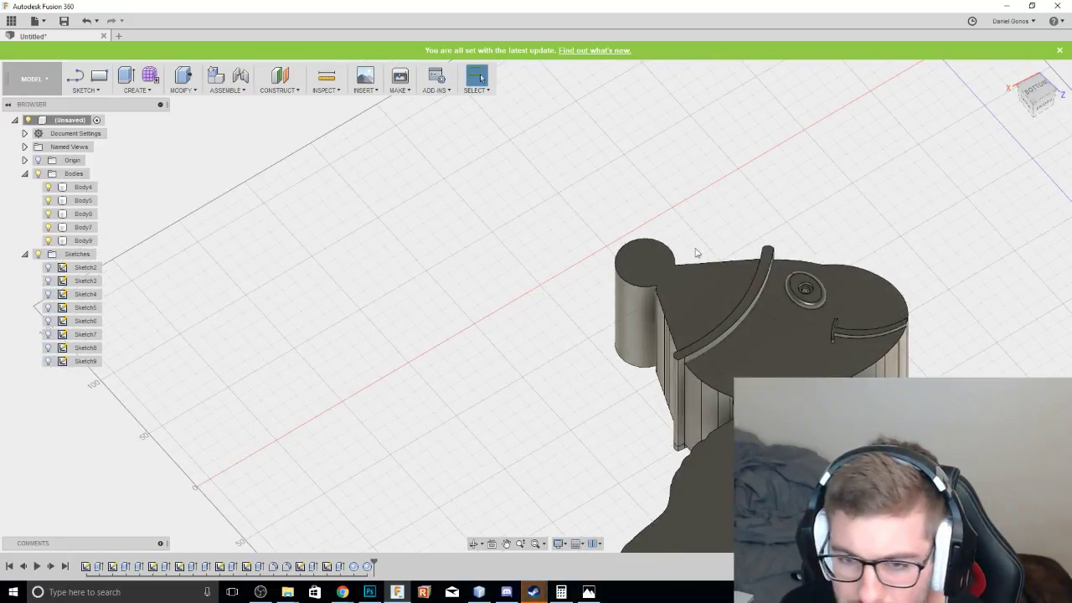
{"action": "middle_click_drag", "start_coordinate": [577, 206], "coordinate": [696, 112]}
{"action": "middle_click_drag", "start_coordinate": [506, 139], "coordinate": [306, 122]}
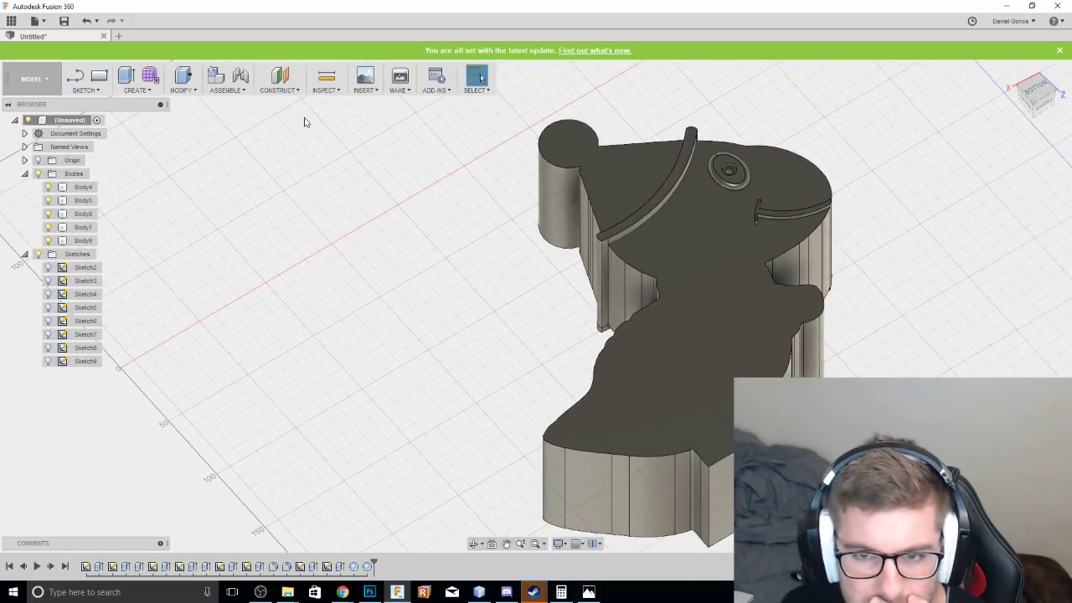
{"action": "left_click", "coordinate": [48, 240]}
{"action": "left_click", "coordinate": [48, 228]}
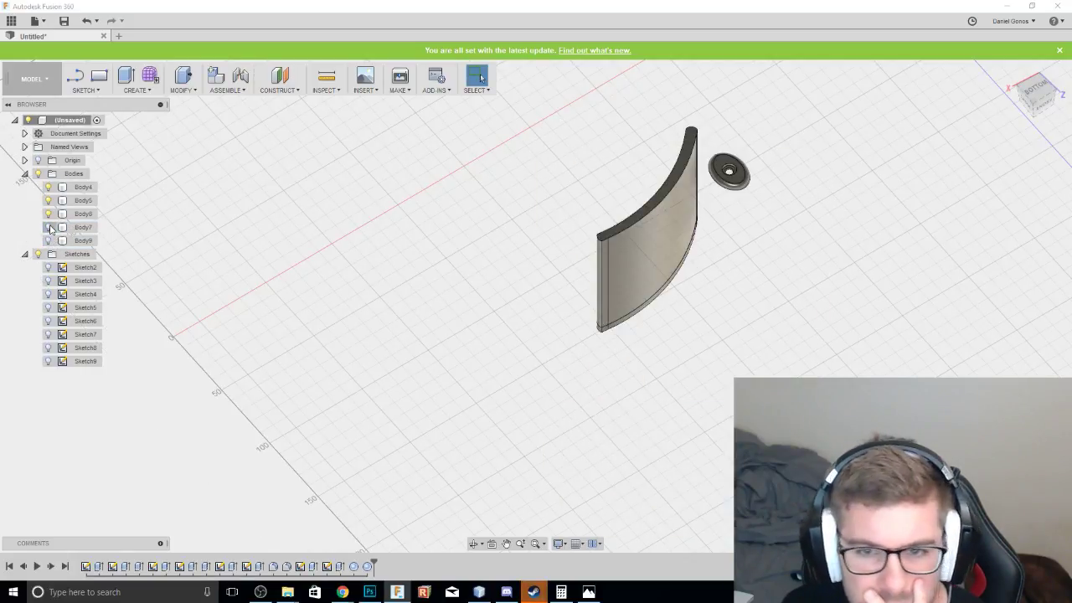
{"action": "left_click", "coordinate": [49, 227]}
{"action": "left_click", "coordinate": [48, 213]}
{"action": "left_click", "coordinate": [48, 200]}
{"action": "left_click", "coordinate": [48, 187]}
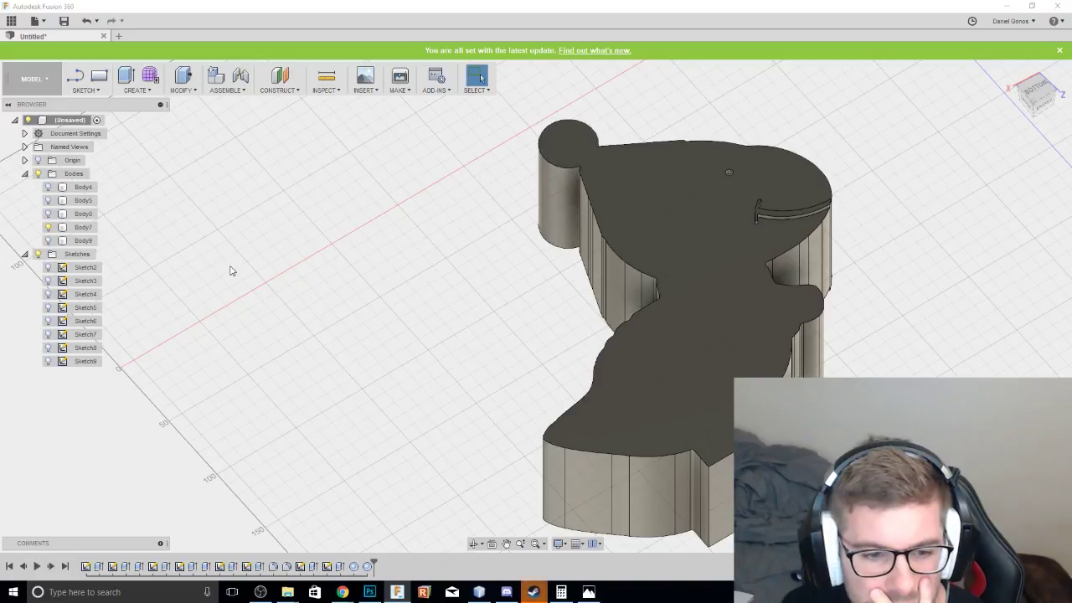
{"action": "middle_click_drag", "start_coordinate": [232, 268], "coordinate": [234, 208]}
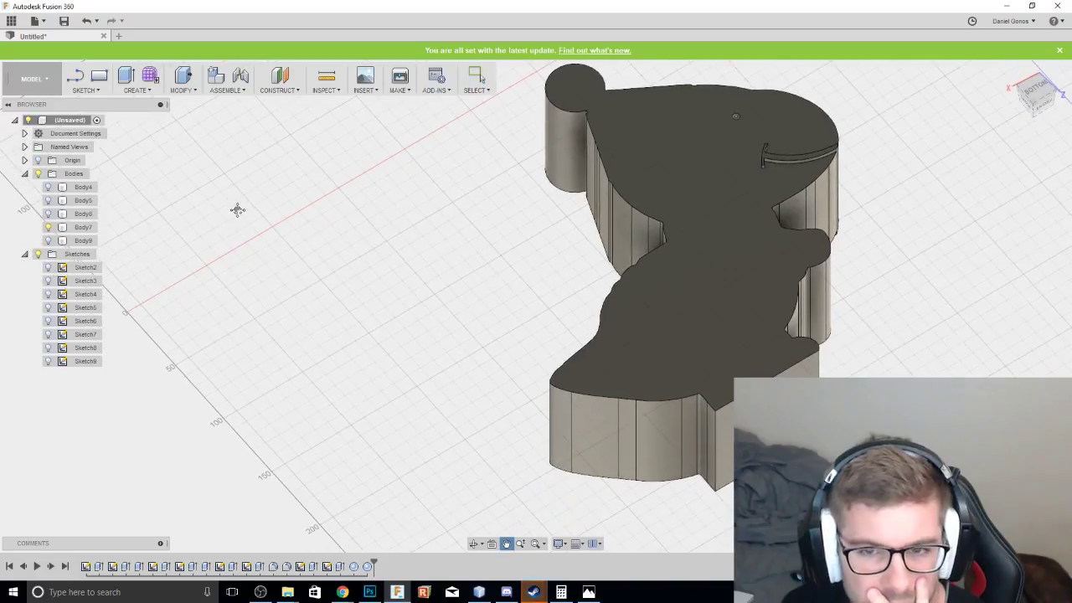
Change the 85.93 mm joined extrusion's operation to New Body, and hide the mouth-grooved body so only the plain silhouette shows.
{"action": "double_click", "coordinate": [207, 567]}
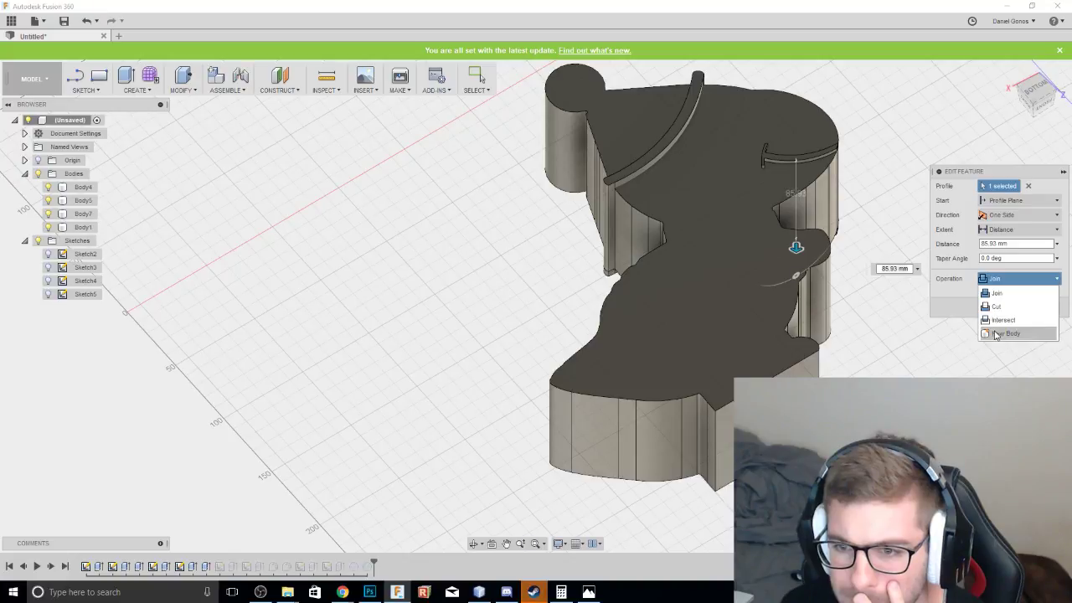
{"action": "left_click", "coordinate": [1001, 333]}
{"action": "left_click", "coordinate": [1002, 306]}
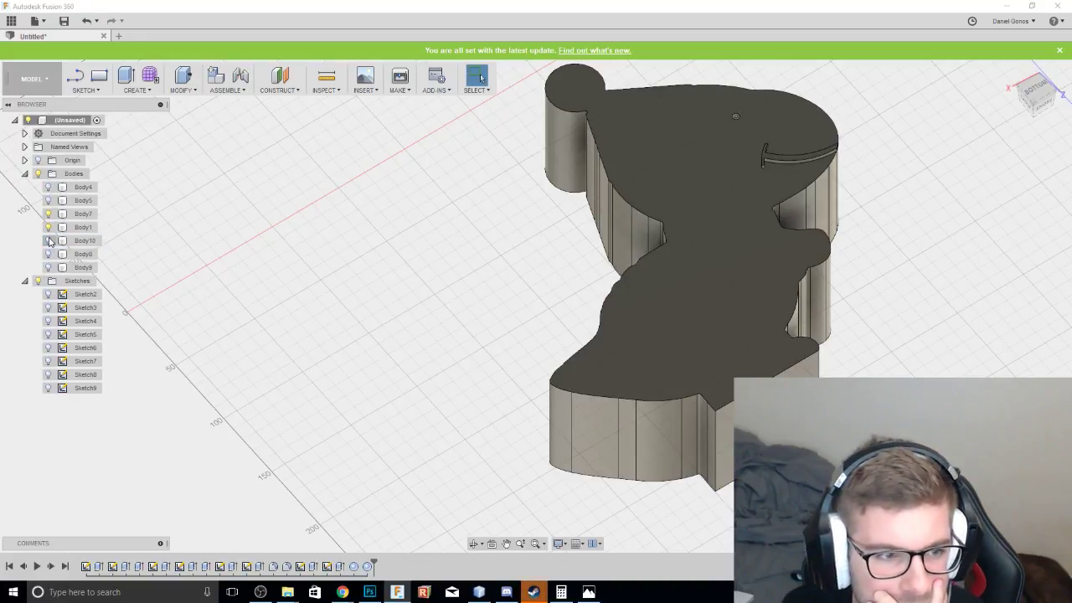
{"action": "left_click", "coordinate": [49, 228]}
{"action": "left_click", "coordinate": [50, 213]}
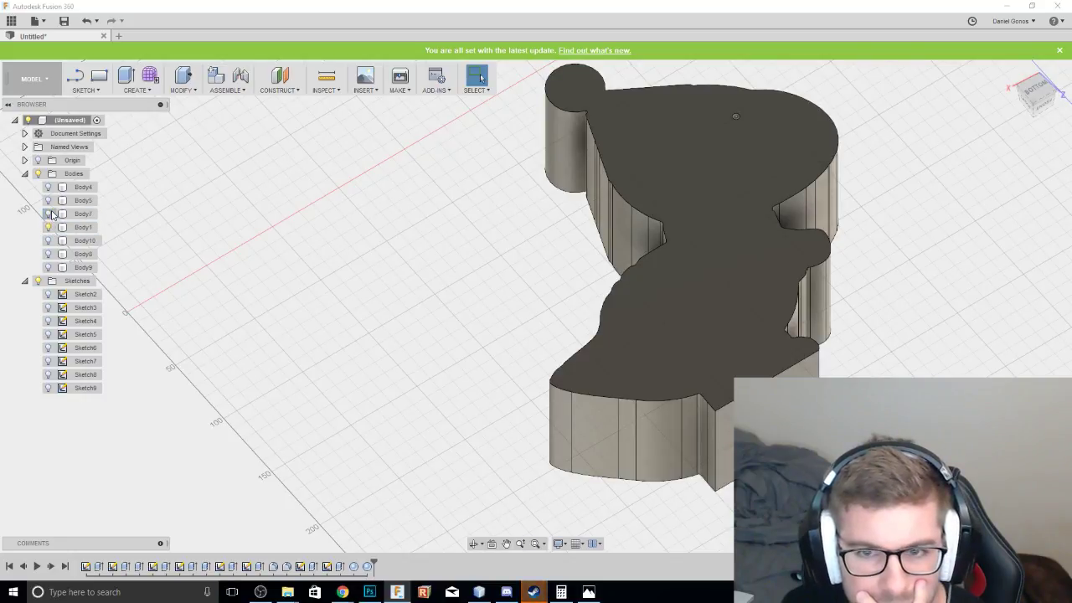
Try a Rule Fillet on all edges of the plain silhouette's flat face, pulling the radius out to about 192 mm.
{"action": "left_click", "coordinate": [1034, 93]}
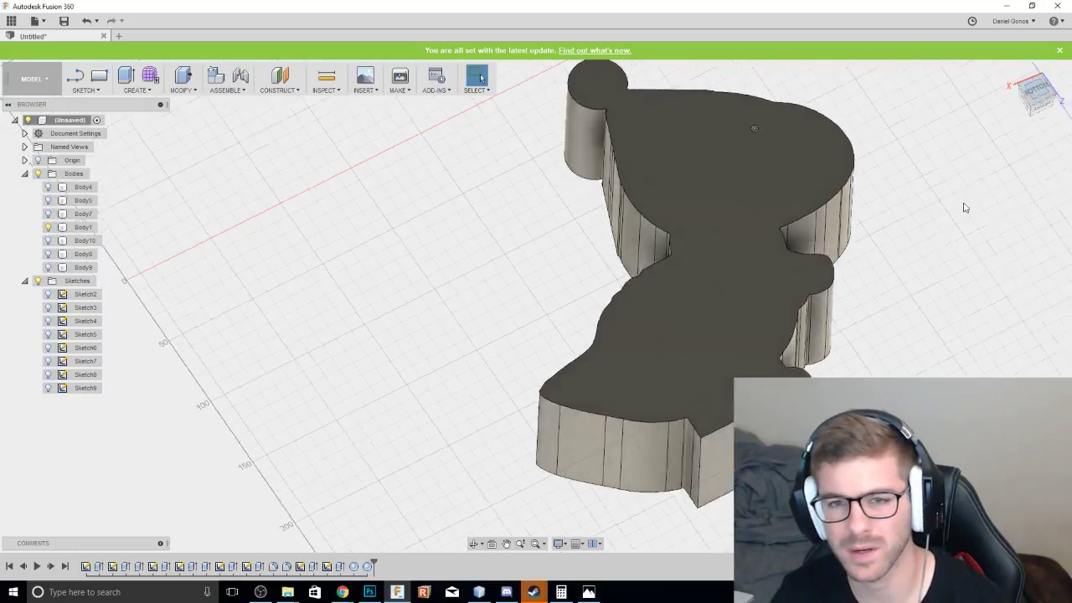
{"action": "middle_click_drag", "start_coordinate": [949, 317], "coordinate": [916, 228]}
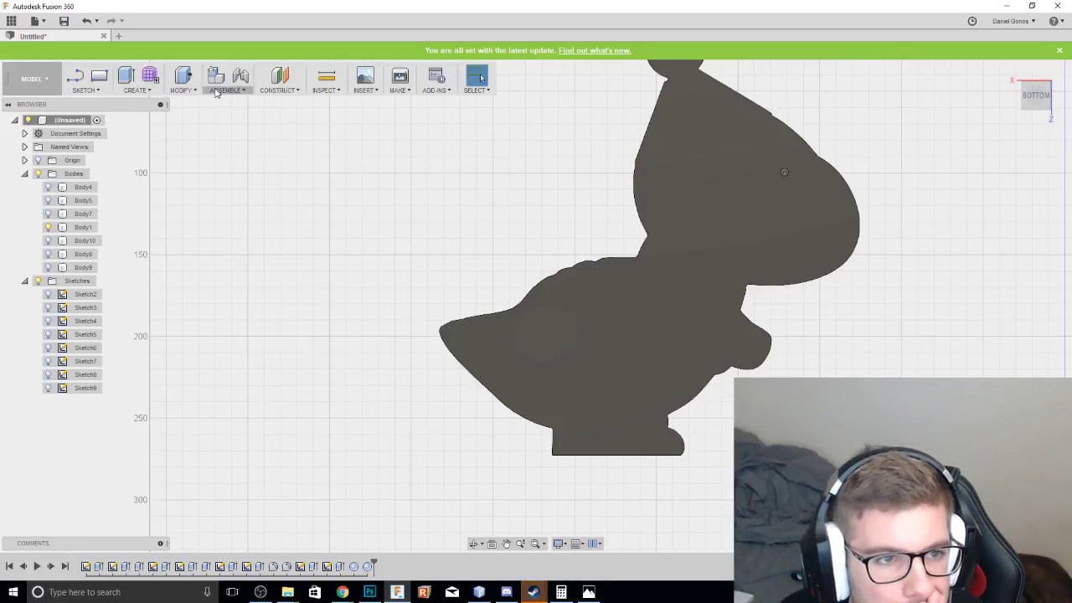
{"action": "left_click", "coordinate": [187, 92]}
{"action": "left_click", "coordinate": [191, 129]}
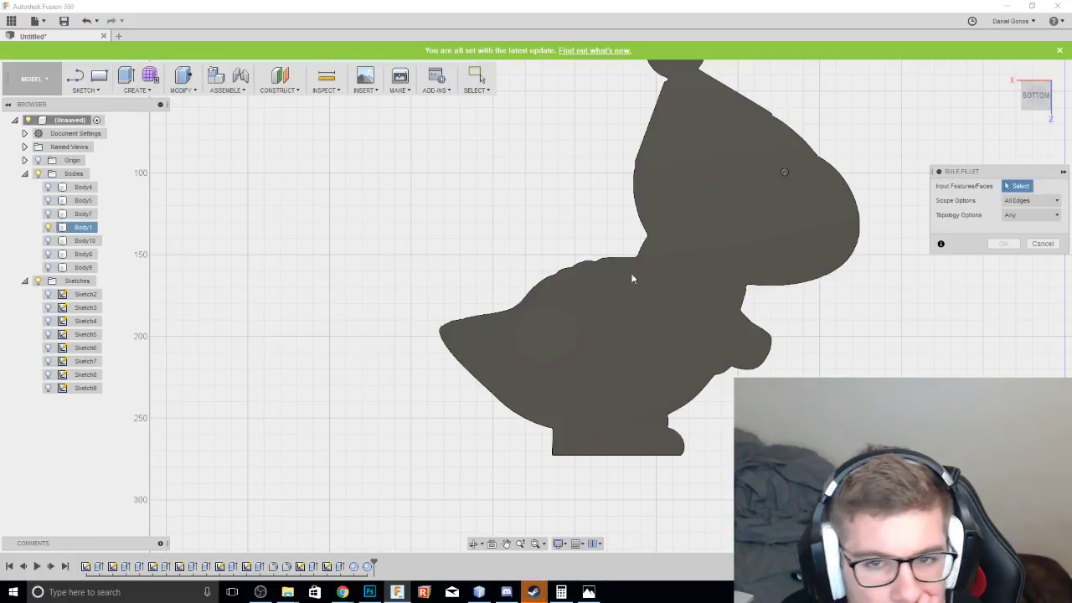
{"action": "left_click", "coordinate": [644, 278]}
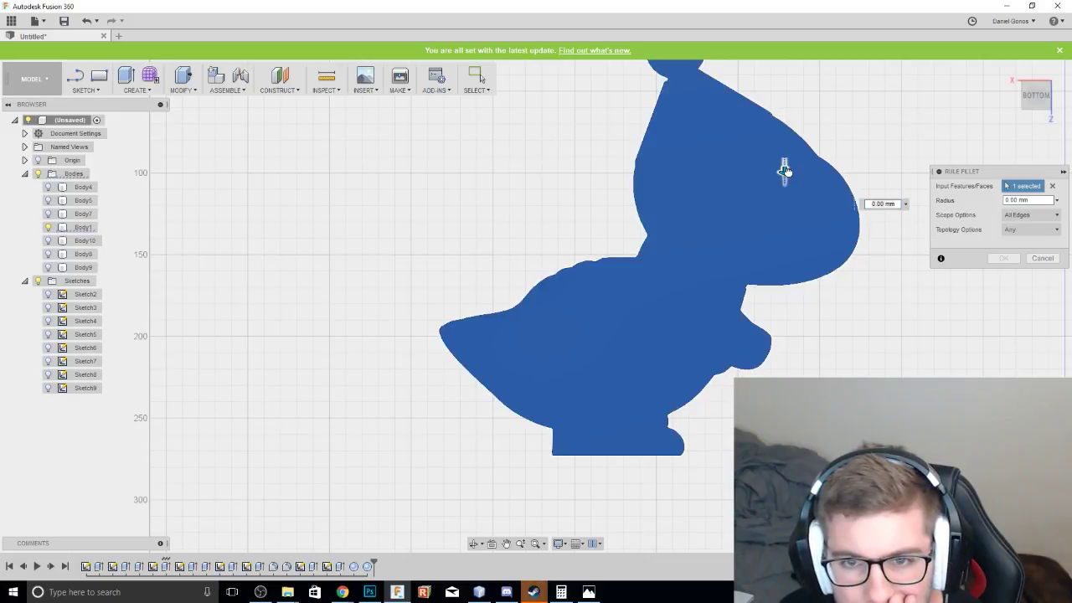
{"action": "left_click_drag", "start_coordinate": [783, 184], "coordinate": [784, 204]}
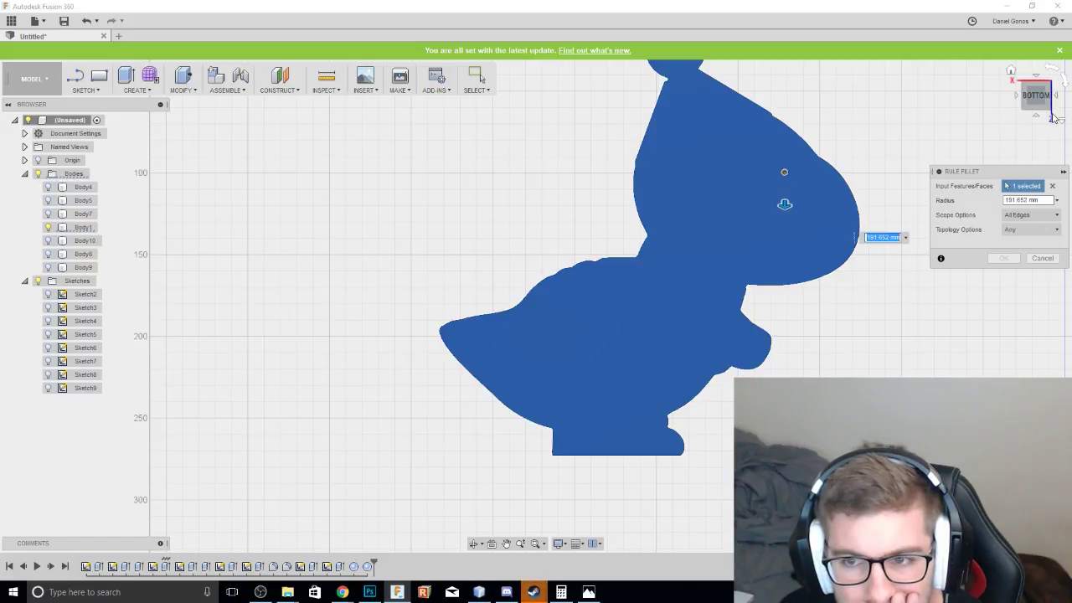
{"action": "key", "text": "Escape"}
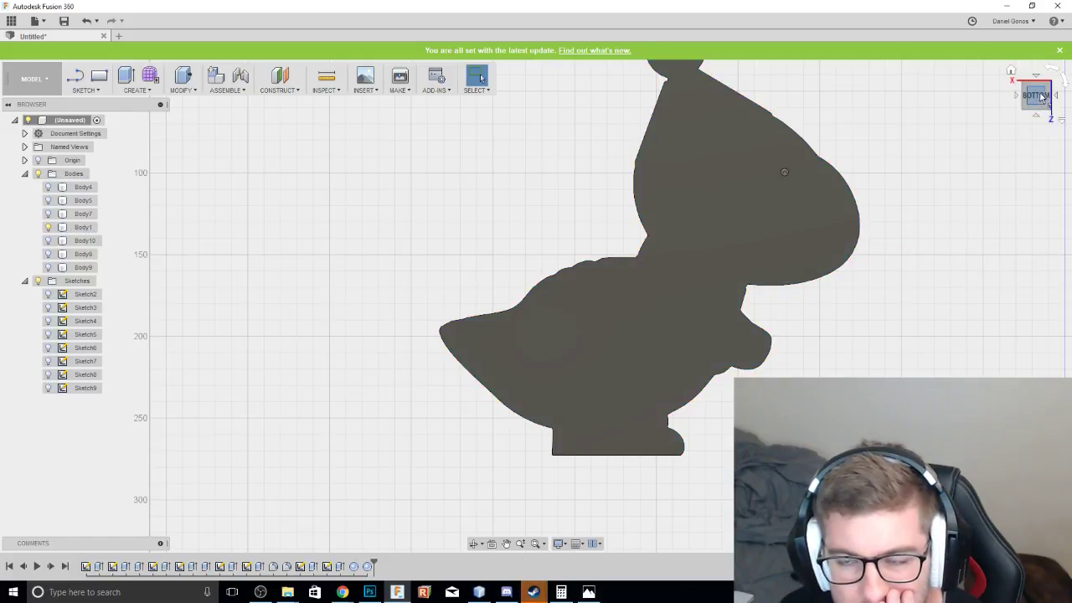
Try a Rule Fillet on the silhouette's flat face with a 2 mm radius, Against Features scope and All Fillets topology.
{"action": "left_click", "coordinate": [1038, 110]}
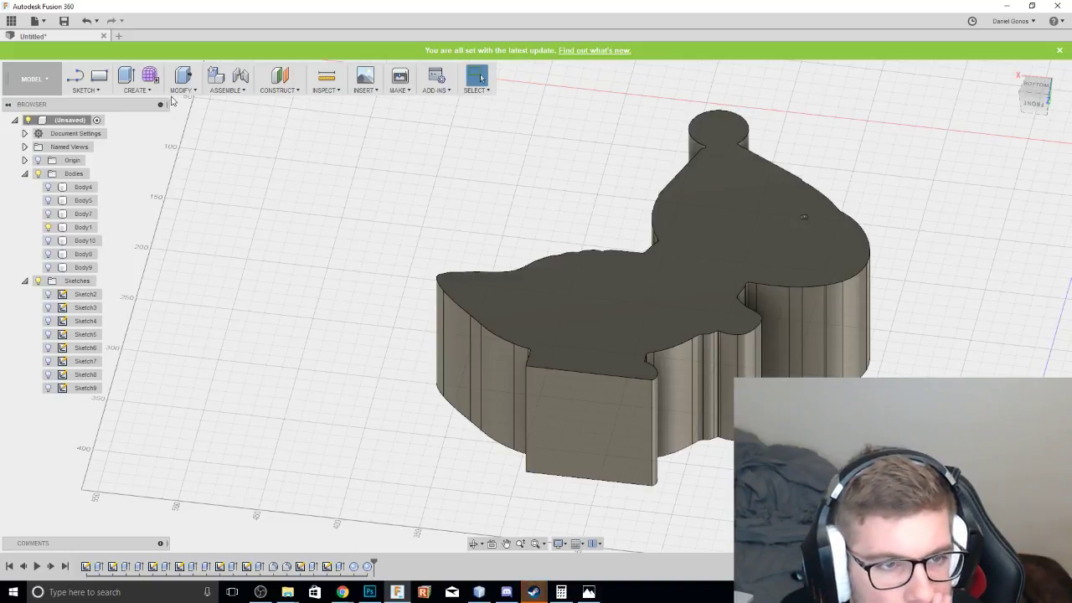
{"action": "left_click", "coordinate": [182, 87]}
{"action": "left_click", "coordinate": [201, 130]}
{"action": "left_click", "coordinate": [563, 299]}
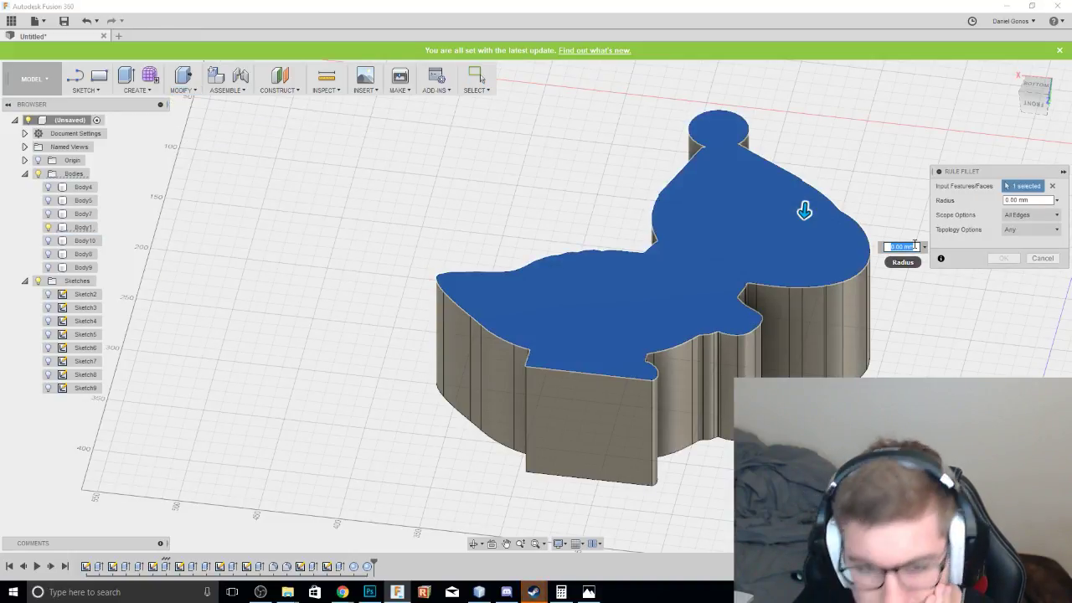
{"action": "type", "text": "2"}
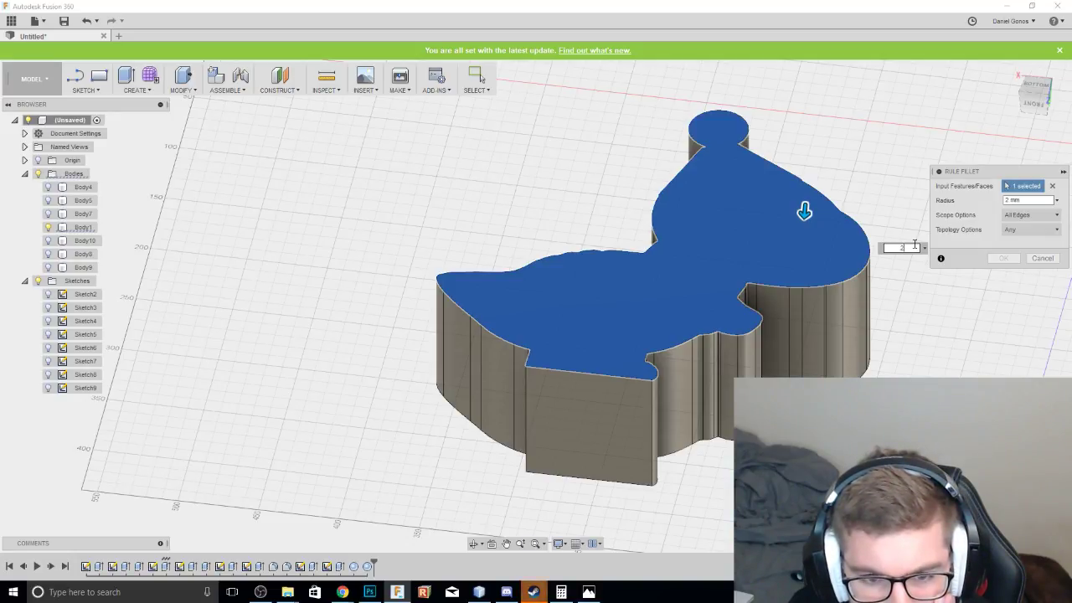
{"action": "left_click", "coordinate": [1028, 214]}
{"action": "left_click", "coordinate": [1032, 229]}
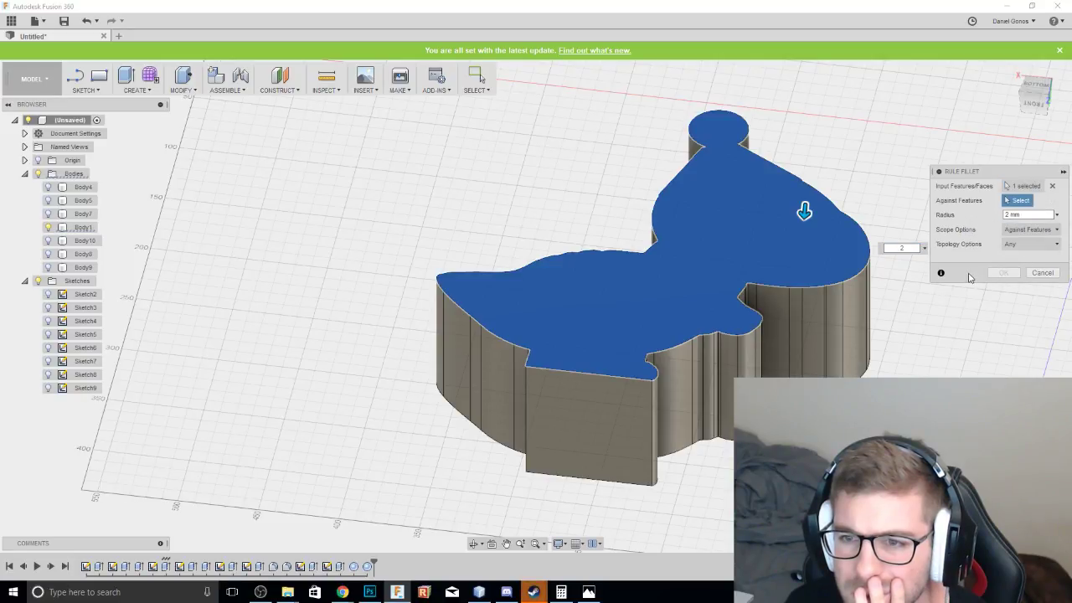
{"action": "left_click", "coordinate": [1016, 245]}
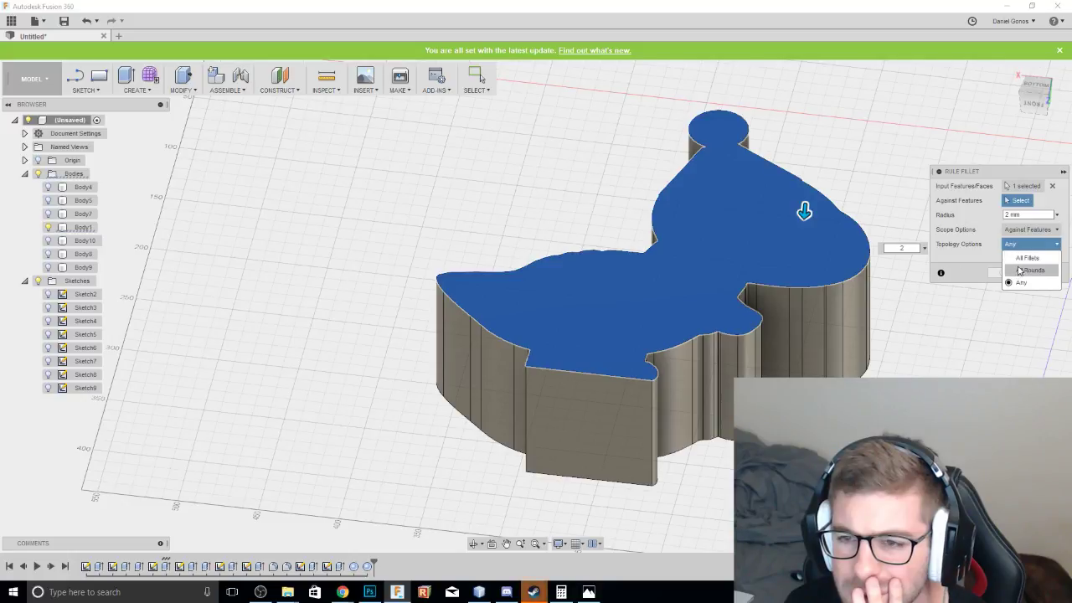
{"action": "left_click", "coordinate": [1022, 258]}
{"action": "left_click_drag", "start_coordinate": [804, 211], "coordinate": [820, 232]}
{"action": "left_click", "coordinate": [1042, 272]}
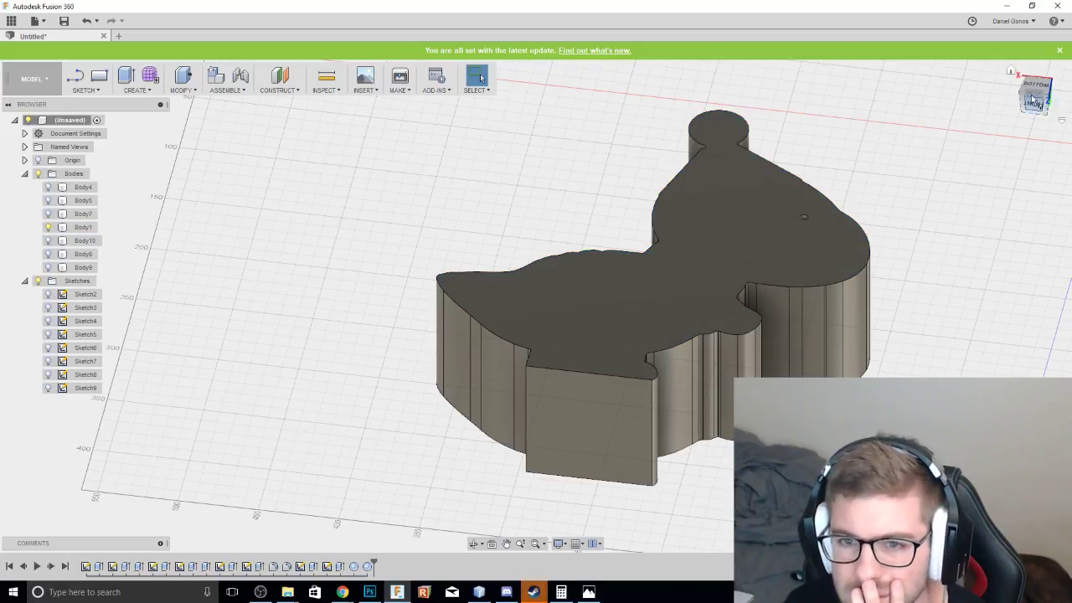
{"action": "left_click_drag", "start_coordinate": [1035, 104], "coordinate": [1047, 111]}
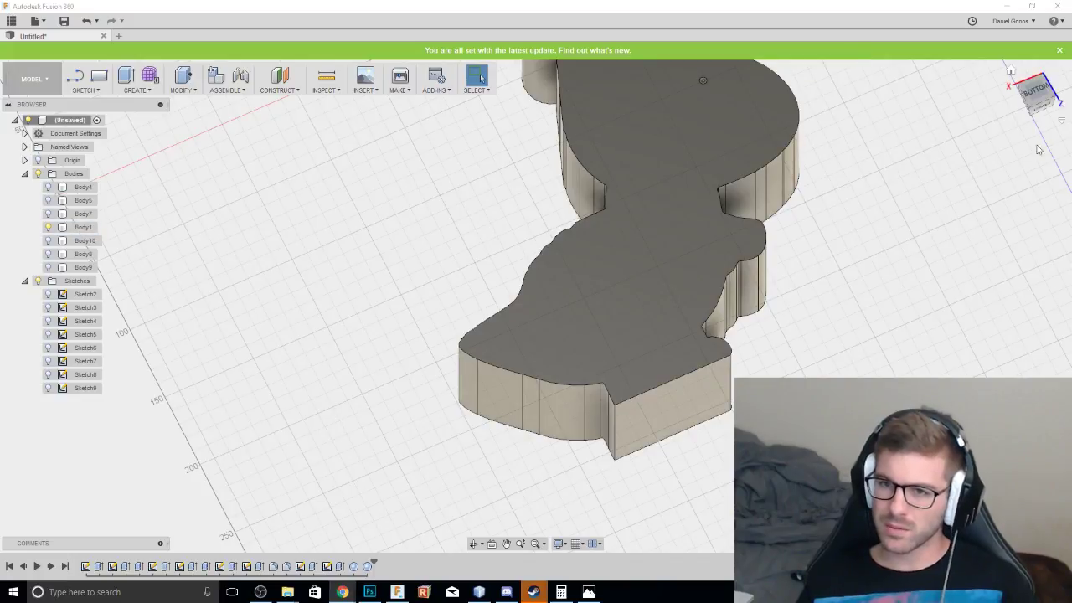
{"action": "left_click_drag", "start_coordinate": [1033, 110], "coordinate": [1015, 150]}
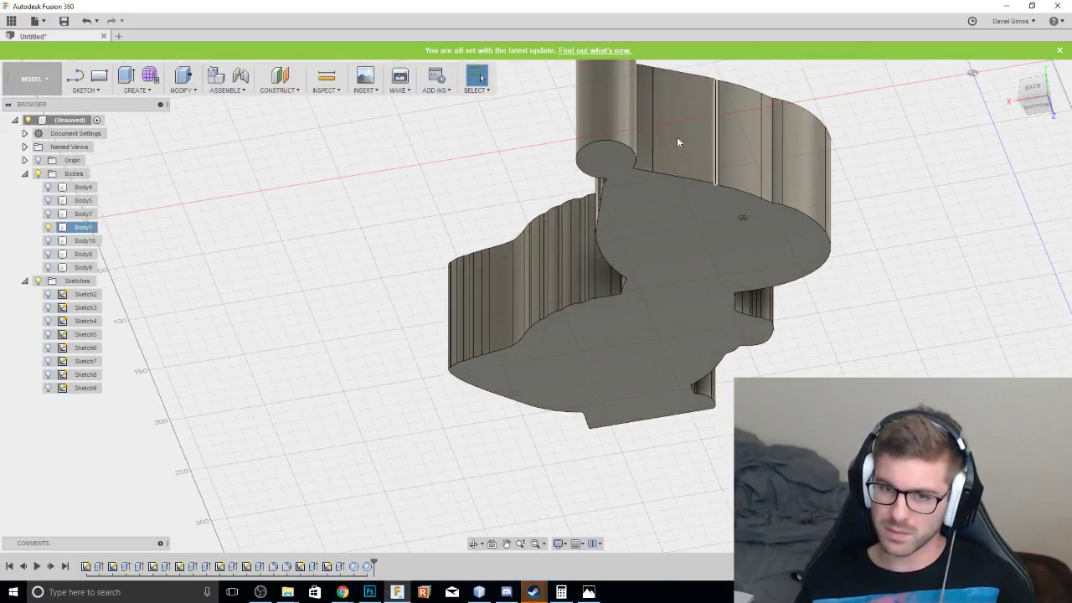
{"action": "left_click", "coordinate": [1044, 115]}
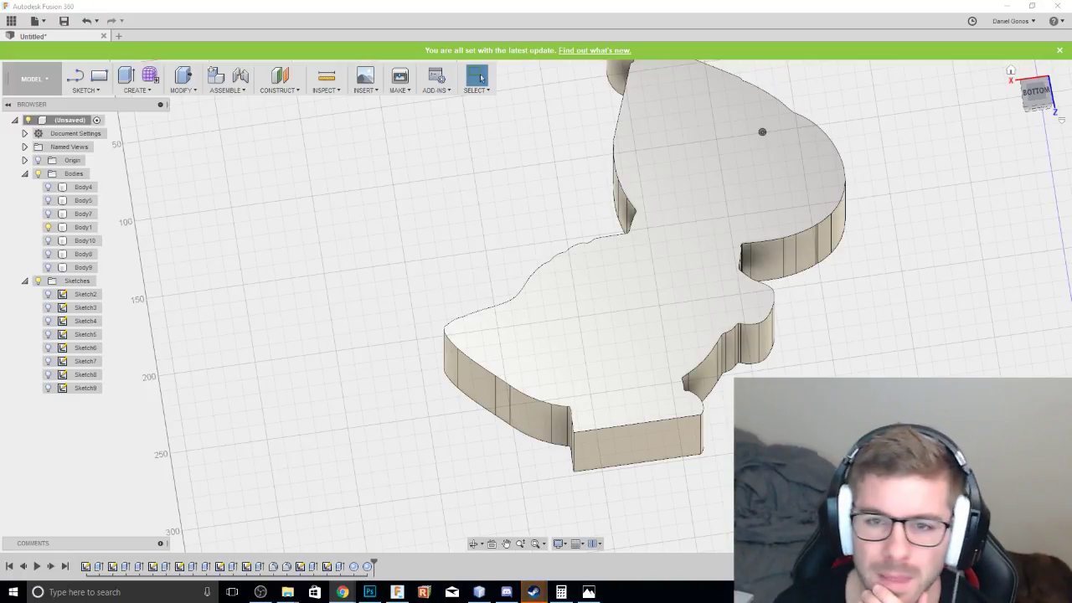
{"action": "middle_click_drag", "start_coordinate": [971, 133], "coordinate": [922, 210]}
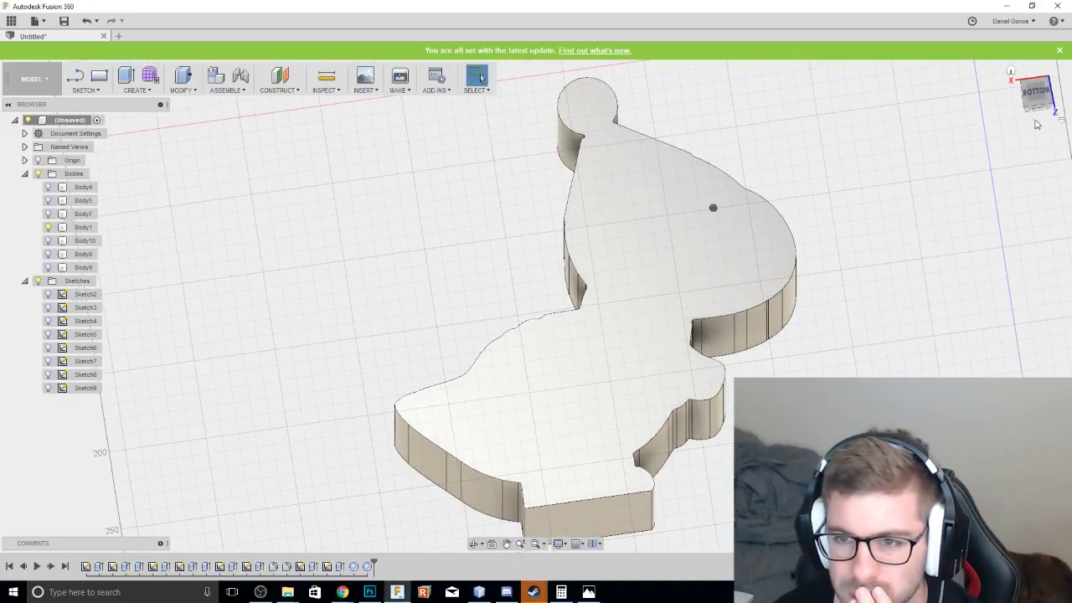
{"action": "left_click", "coordinate": [1037, 99]}
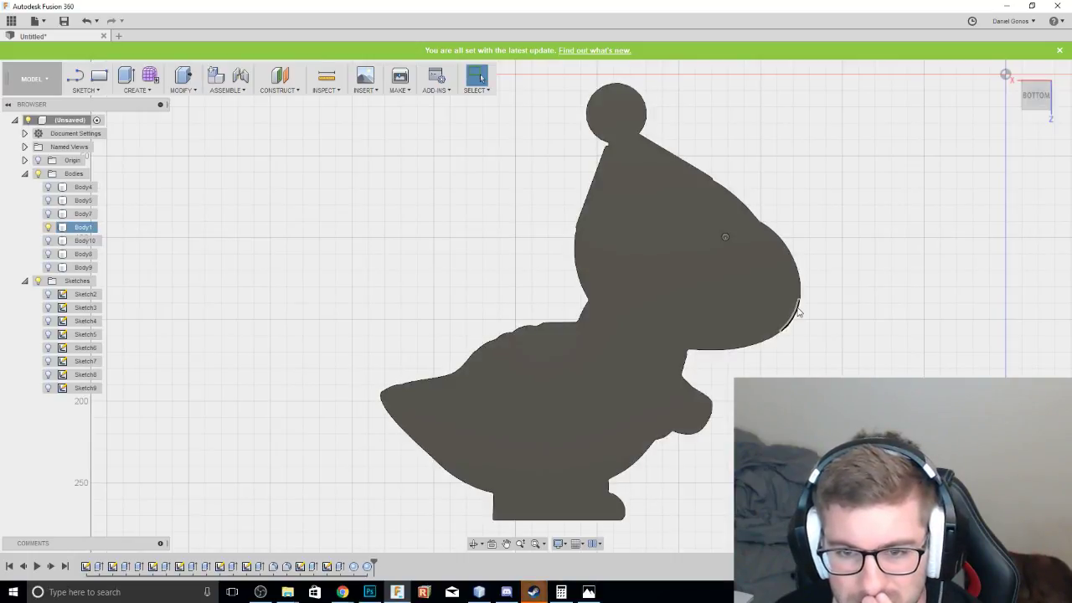
Try to fillet the round pom-pom edge on the flat face of the dinosaur silhouette.
{"action": "scroll", "coordinate": [648, 107], "scroll_direction": "up", "scroll_amount": 3}
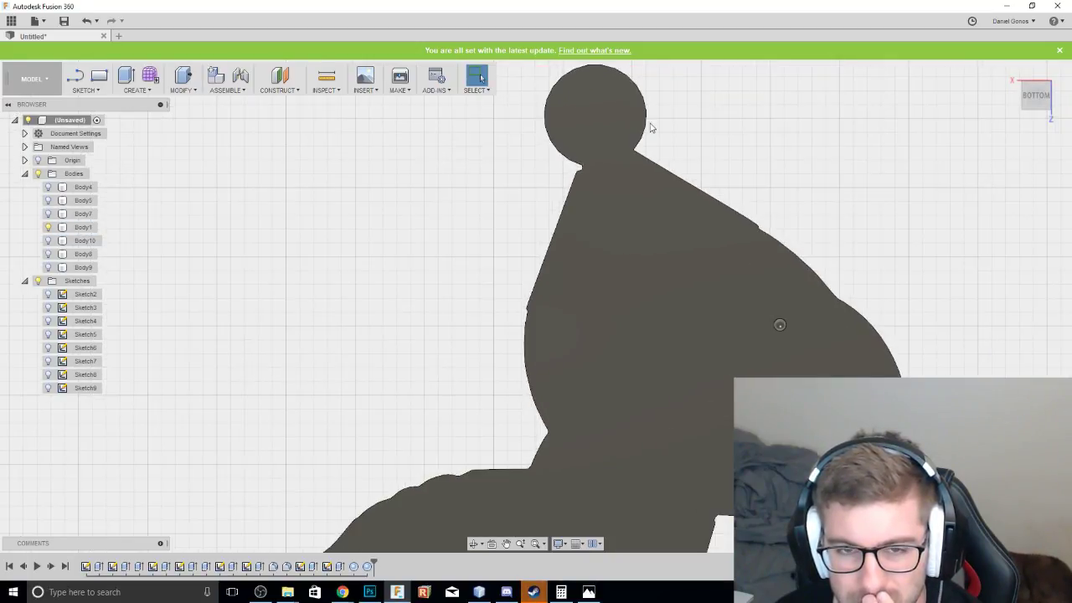
{"action": "left_click", "coordinate": [648, 112]}
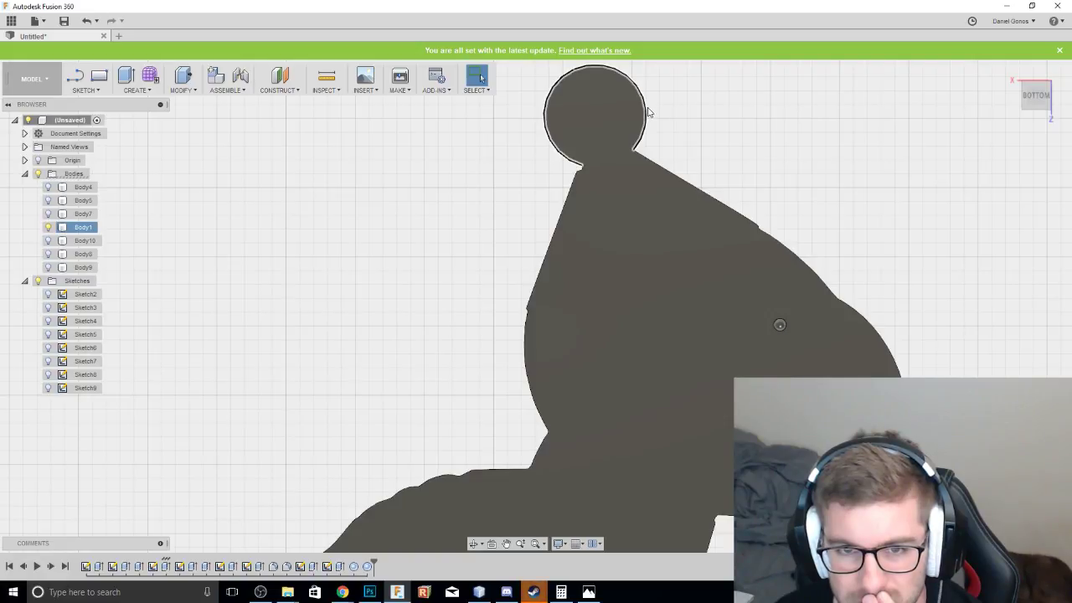
{"action": "left_click", "coordinate": [1028, 102]}
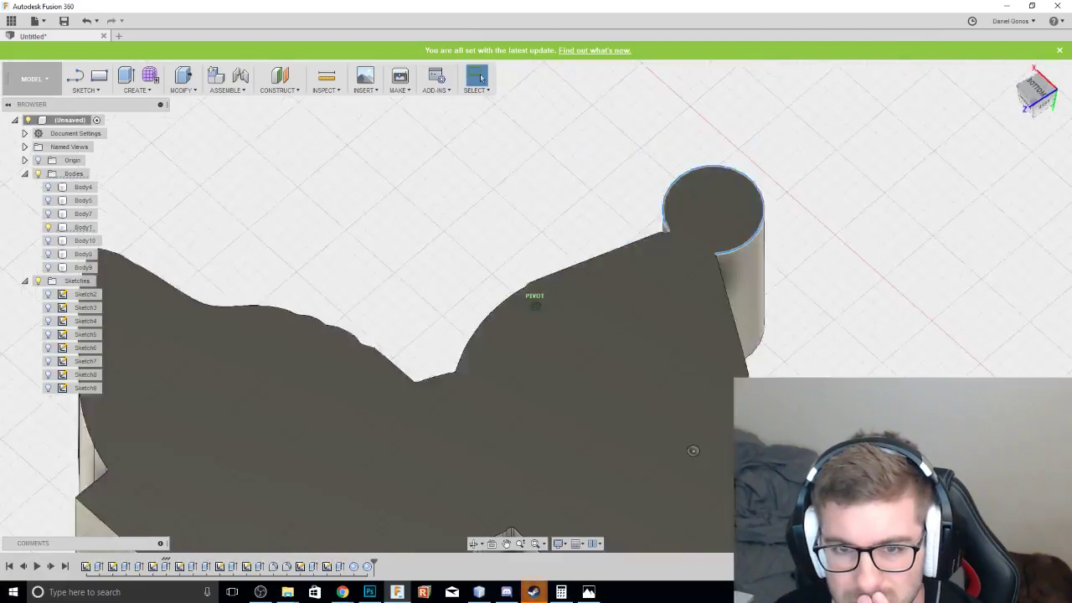
{"action": "right_click", "coordinate": [764, 283]}
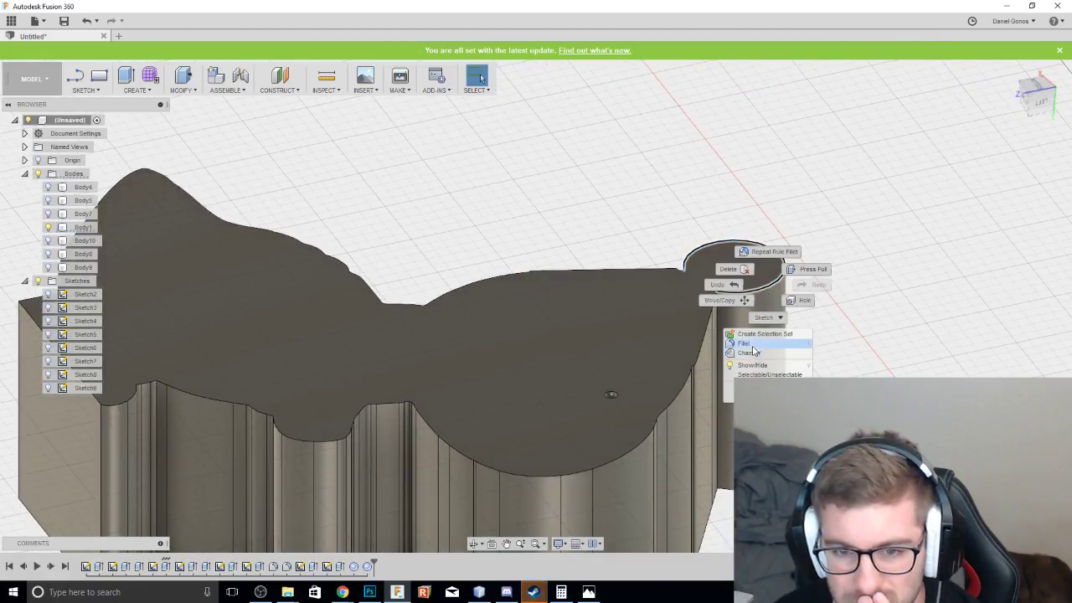
{"action": "left_click", "coordinate": [752, 344]}
{"action": "left_click_drag", "start_coordinate": [767, 286], "coordinate": [788, 281]}
{"action": "left_click", "coordinate": [1042, 302]}
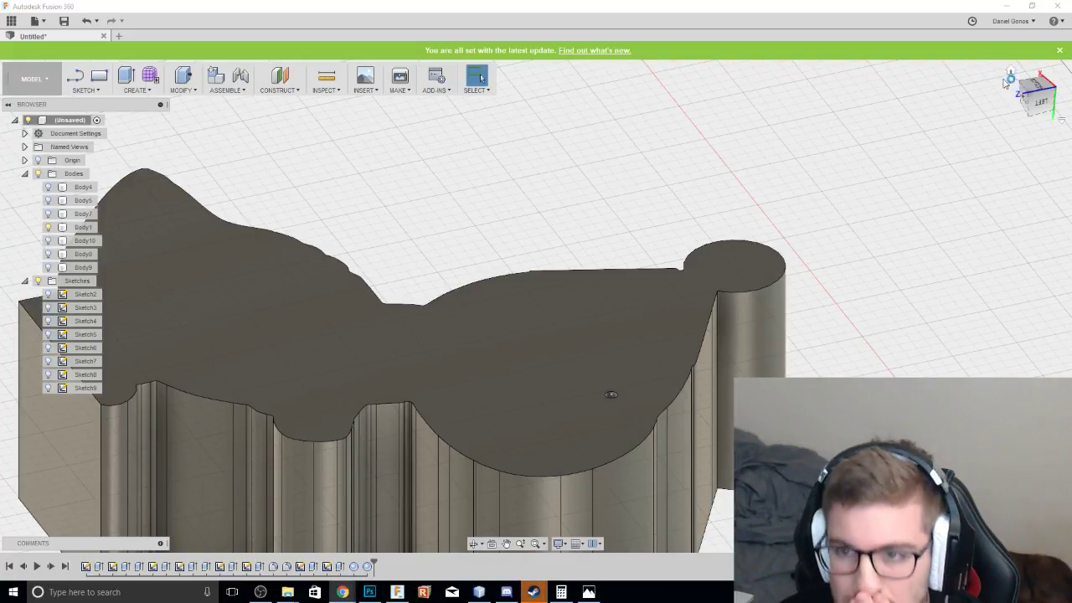
{"action": "mouse_move", "coordinate": [1033, 92]}
{"action": "left_mouse_down"}
{"action": "mouse_move", "coordinate": [1068, 142]}
{"action": "mouse_move", "coordinate": [1071, 184]}
{"action": "mouse_move", "coordinate": [1038, 138]}
{"action": "mouse_move", "coordinate": [1037, 105]}
{"action": "left_mouse_up"}
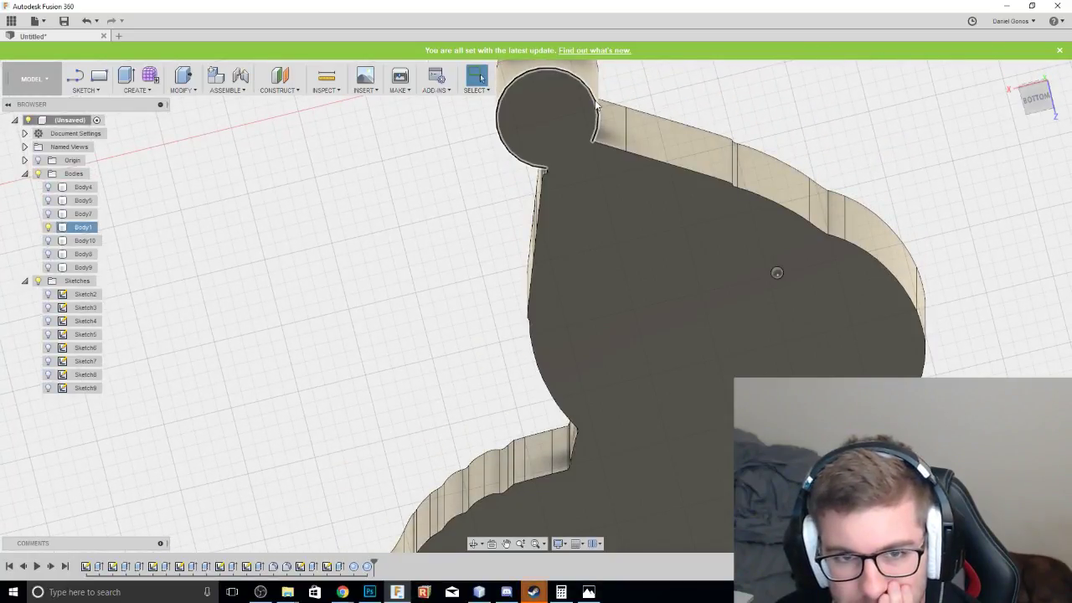
{"action": "right_click", "coordinate": [589, 99]}
{"action": "left_click", "coordinate": [583, 169]}
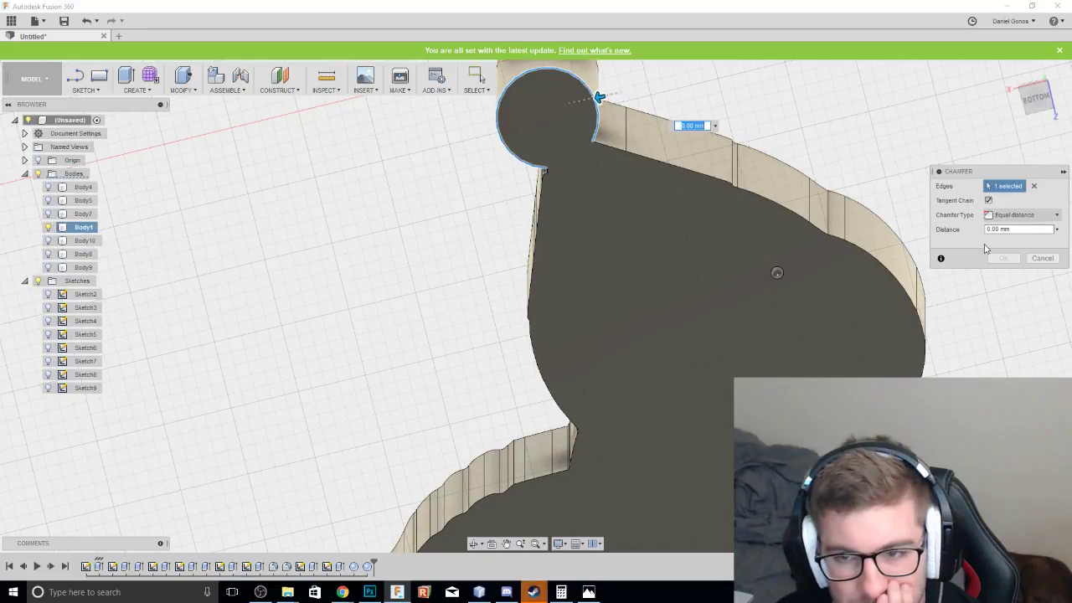
{"action": "left_click", "coordinate": [1043, 258]}
Show all the hidden bodies again, including the hat brim, eye and mouth, and view the dinosaur face-on.
{"action": "left_click", "coordinate": [1035, 109]}
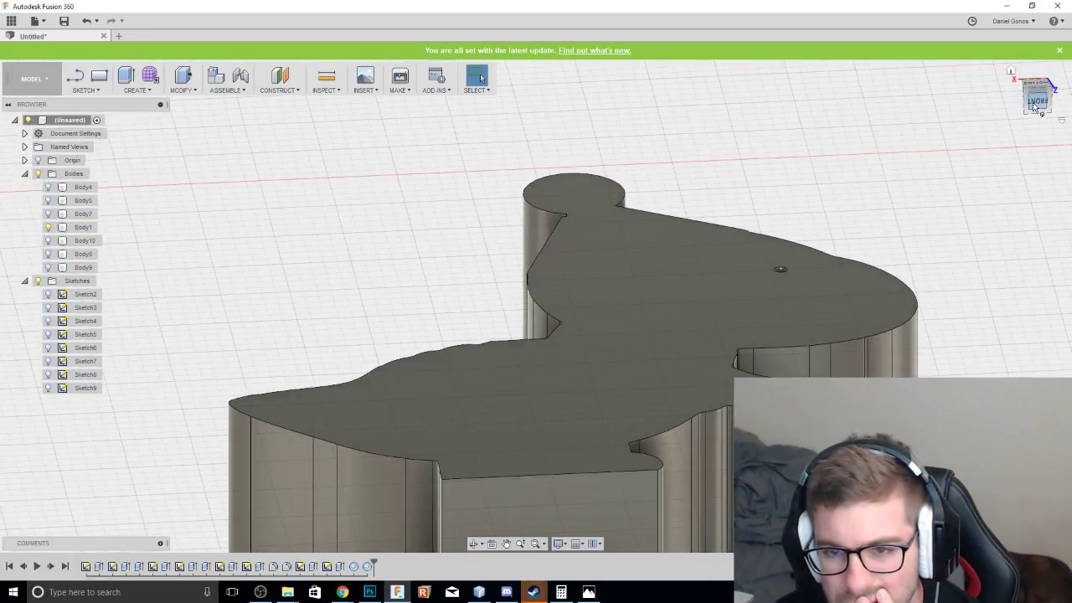
{"action": "left_click", "coordinate": [1035, 109]}
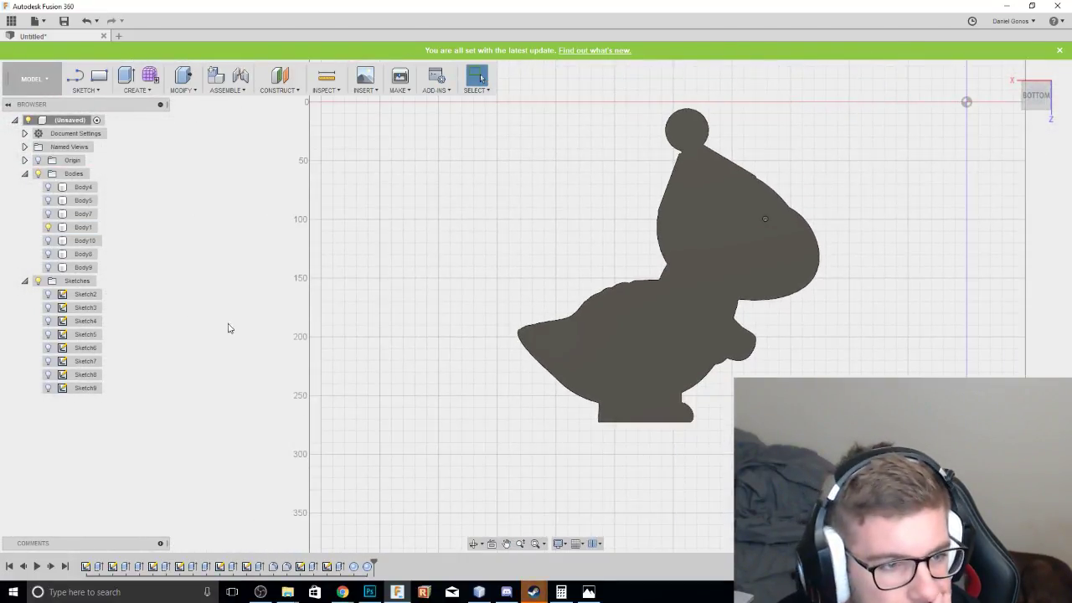
{"action": "left_click", "coordinate": [47, 267]}
{"action": "left_click", "coordinate": [48, 254]}
{"action": "left_click", "coordinate": [48, 241]}
{"action": "left_click", "coordinate": [48, 227]}
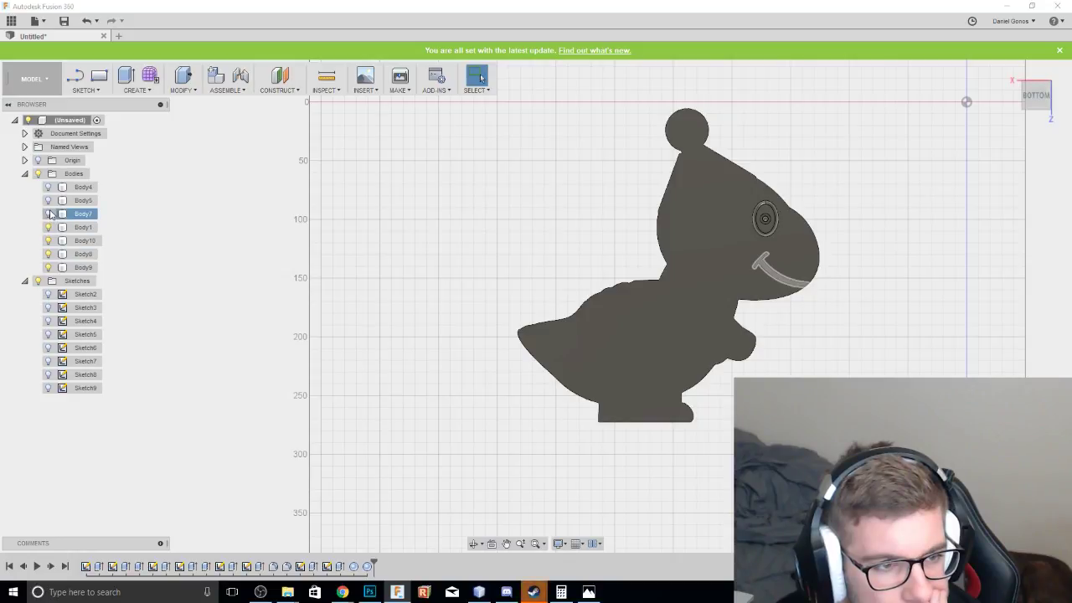
{"action": "left_click", "coordinate": [47, 213]}
{"action": "left_click", "coordinate": [48, 200]}
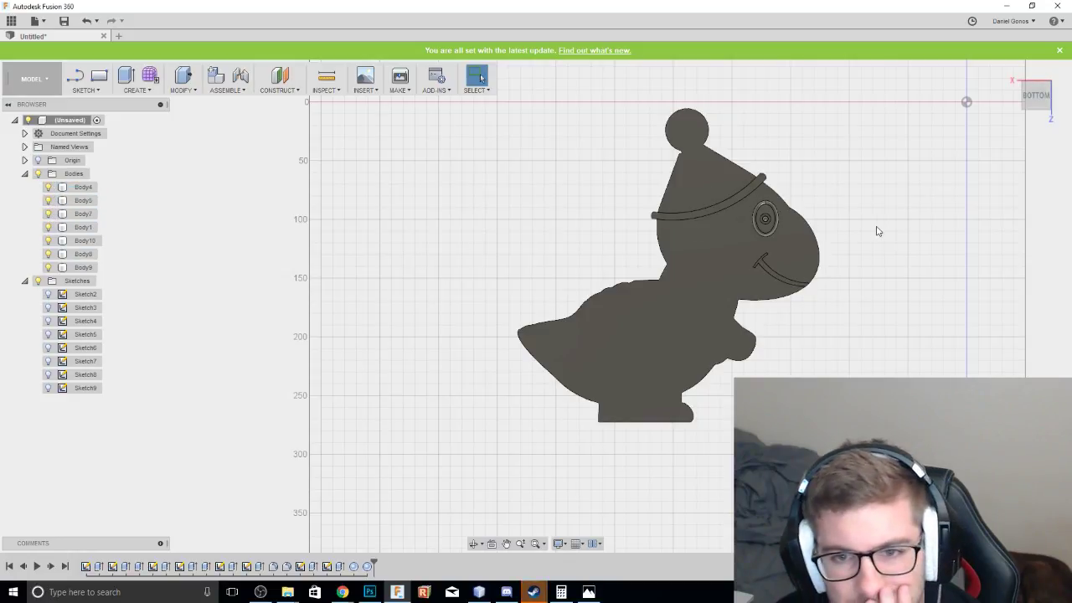
Delete the oval eye body, Body9, even though other features in the timeline reference it.
{"action": "mouse_move", "coordinate": [1030, 99]}
{"action": "left_mouse_down"}
{"action": "mouse_move", "coordinate": [1027, 69]}
{"action": "mouse_move", "coordinate": [1038, 100]}
{"action": "left_mouse_up"}
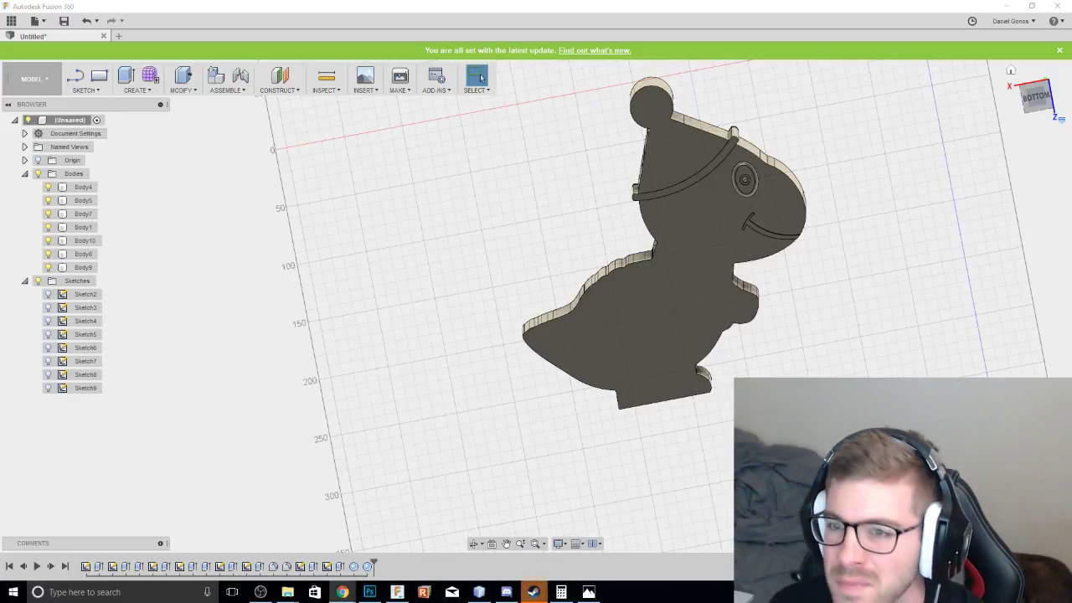
{"action": "left_click", "coordinate": [1035, 96]}
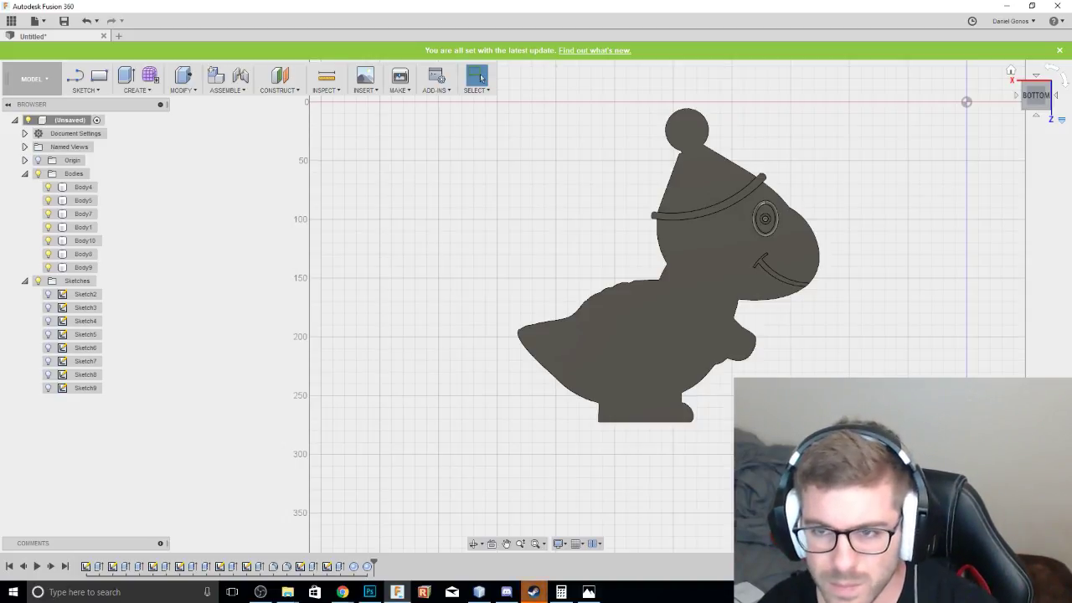
{"action": "mouse_move", "coordinate": [1035, 97]}
{"action": "left_mouse_down"}
{"action": "mouse_move", "coordinate": [1037, 72]}
{"action": "mouse_move", "coordinate": [1040, 119]}
{"action": "left_mouse_up"}
{"action": "left_click", "coordinate": [1035, 95]}
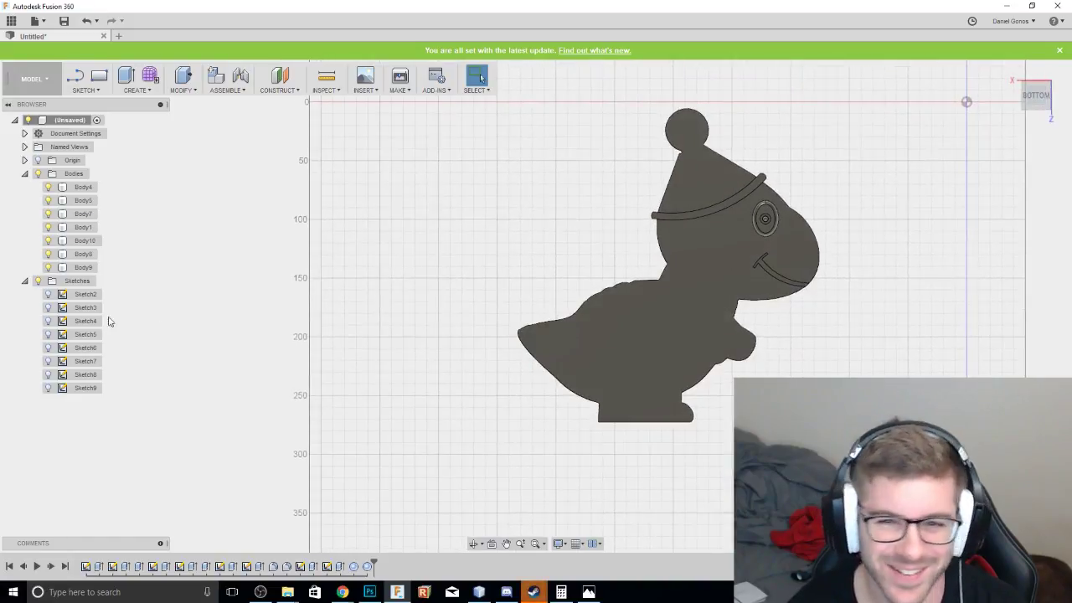
{"action": "left_click", "coordinate": [84, 268]}
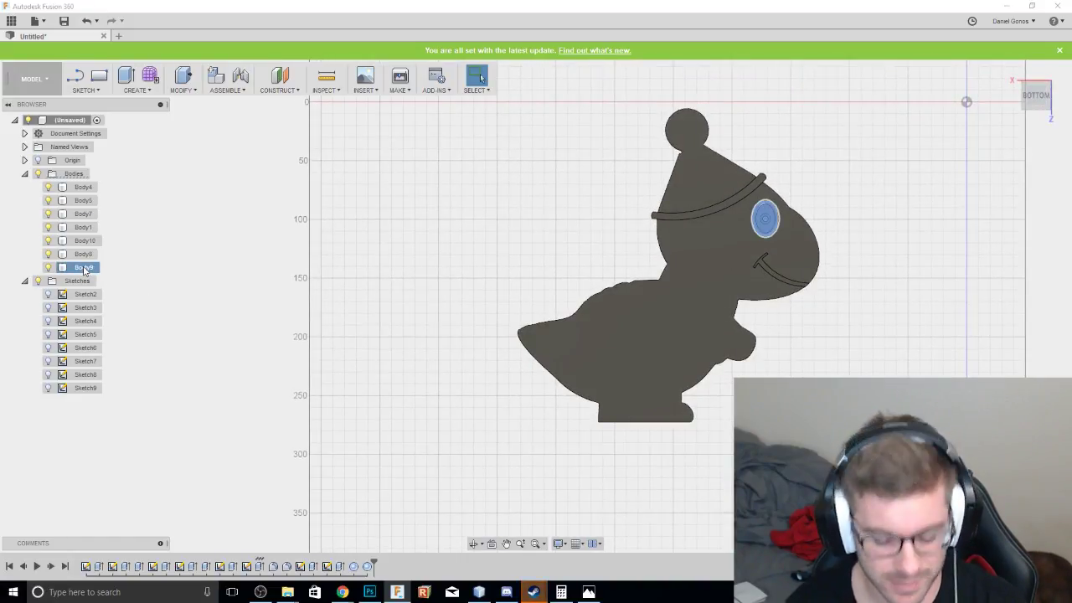
{"action": "key", "text": "Delete"}
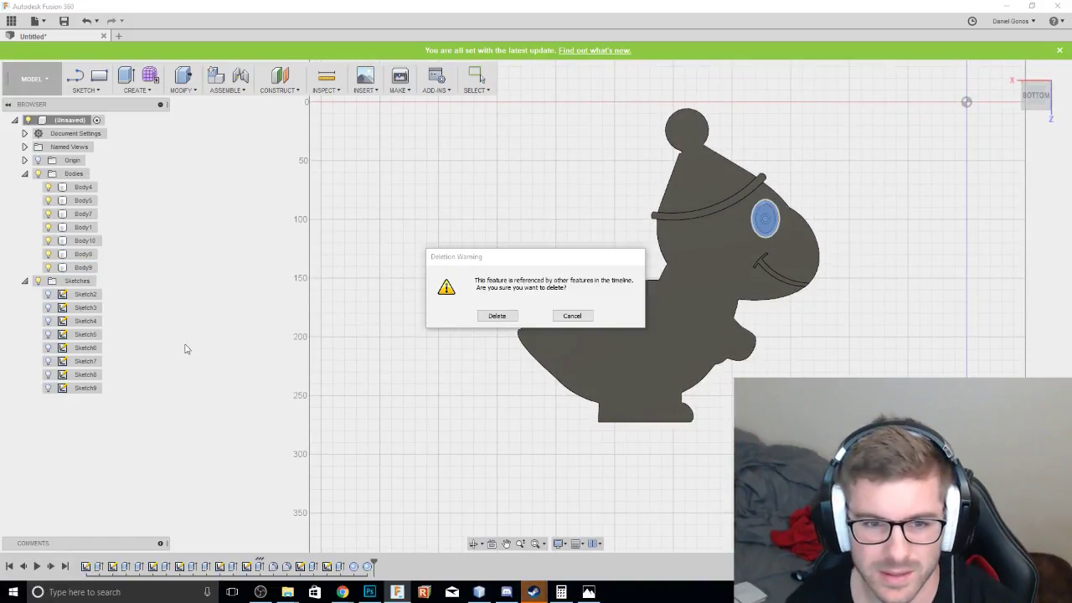
{"action": "left_click", "coordinate": [494, 316]}
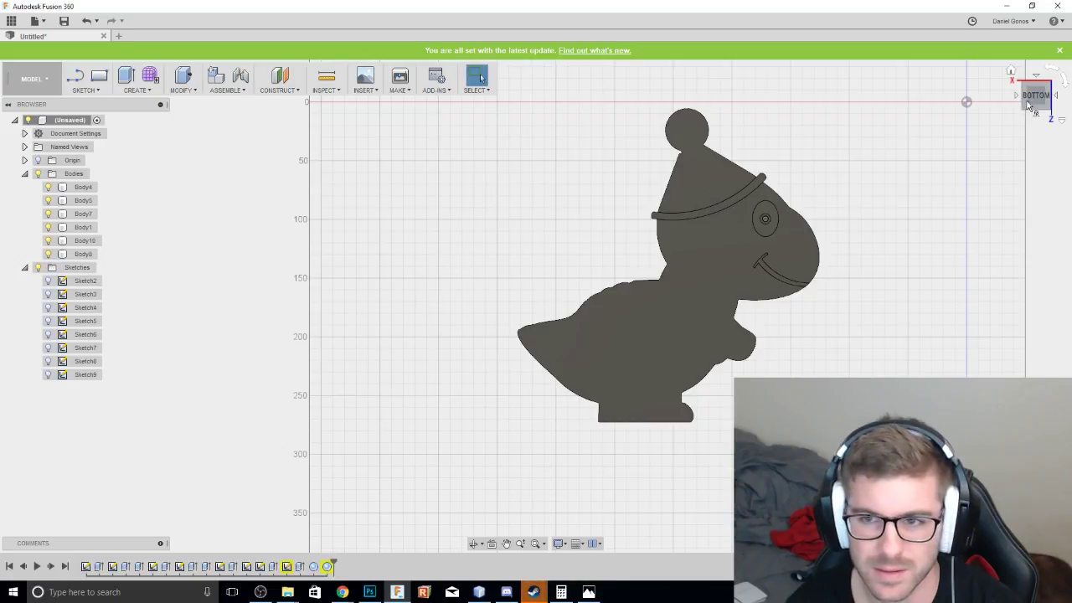
Delete the last two timeline features, which belong to the center of the eye.
{"action": "middle_click_drag", "start_coordinate": [536, 304], "coordinate": [507, 450], "text": "shift"}
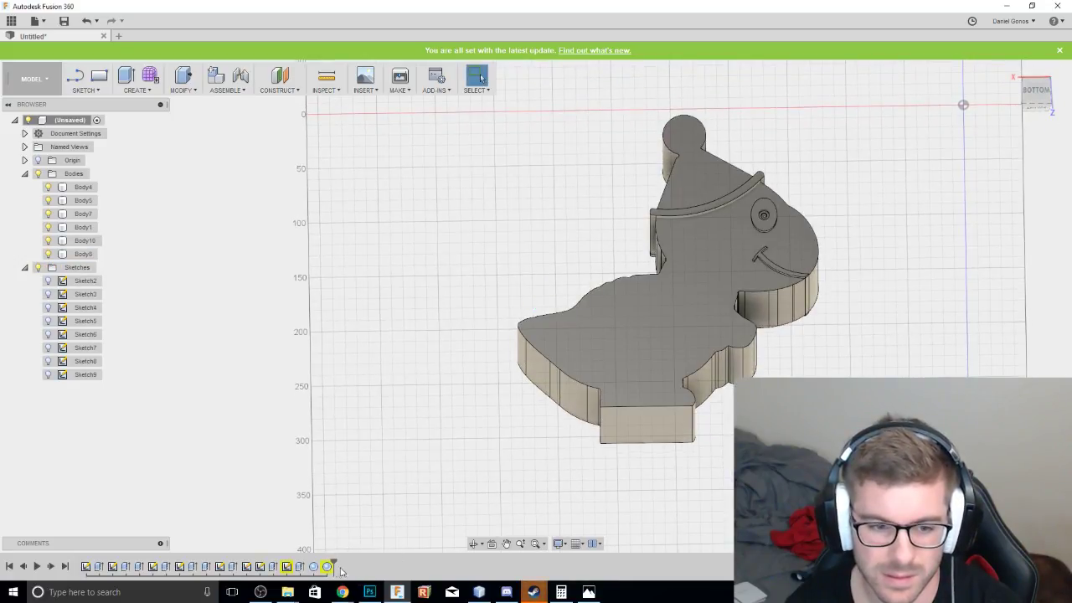
{"action": "left_click_drag", "start_coordinate": [340, 568], "coordinate": [326, 568]}
{"action": "left_click", "coordinate": [314, 566]}
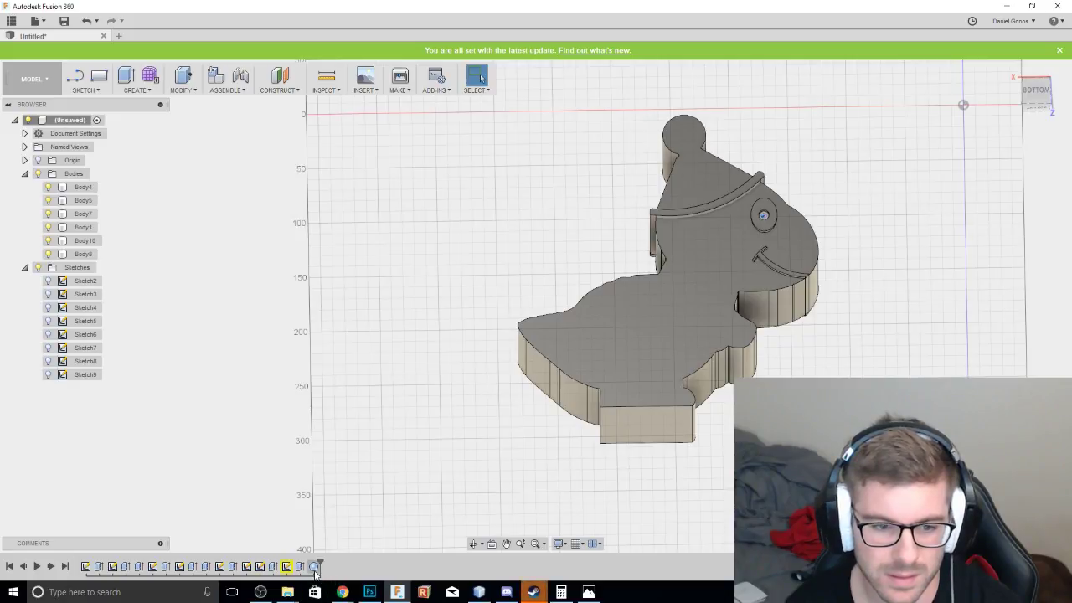
{"action": "key", "text": "Delete"}
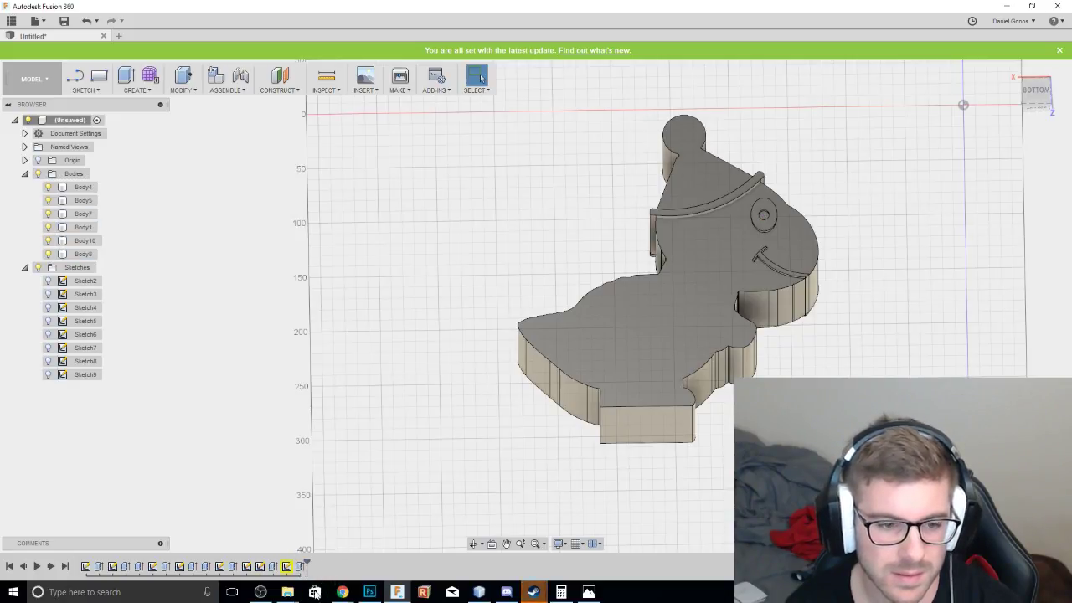
Delete Extrude11, Sketch9 and the remaining eye features from the timeline, back to Sketch6.
{"action": "left_click", "coordinate": [301, 567]}
{"action": "left_click", "coordinate": [302, 567]}
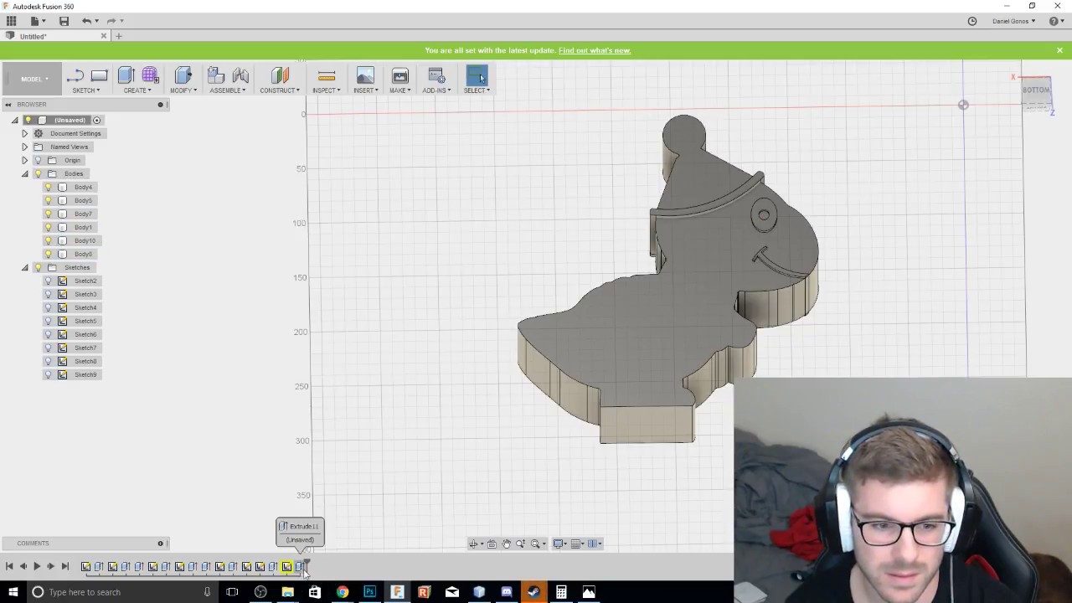
{"action": "left_click", "coordinate": [301, 567]}
{"action": "key", "text": "Delete"}
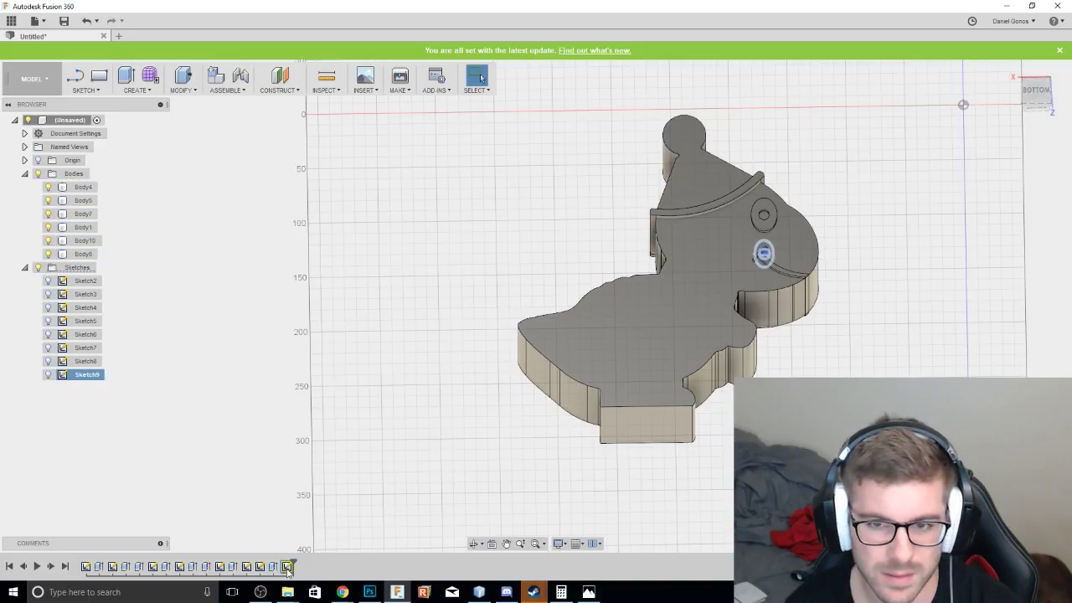
{"action": "left_click_drag", "start_coordinate": [292, 567], "coordinate": [224, 568]}
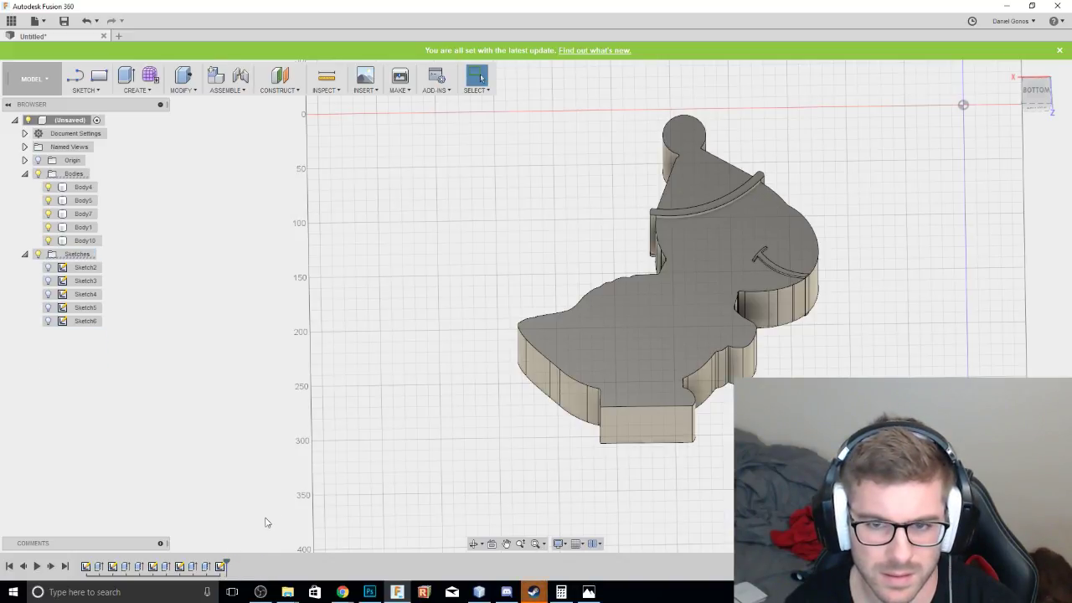
{"action": "left_click", "coordinate": [1032, 92]}
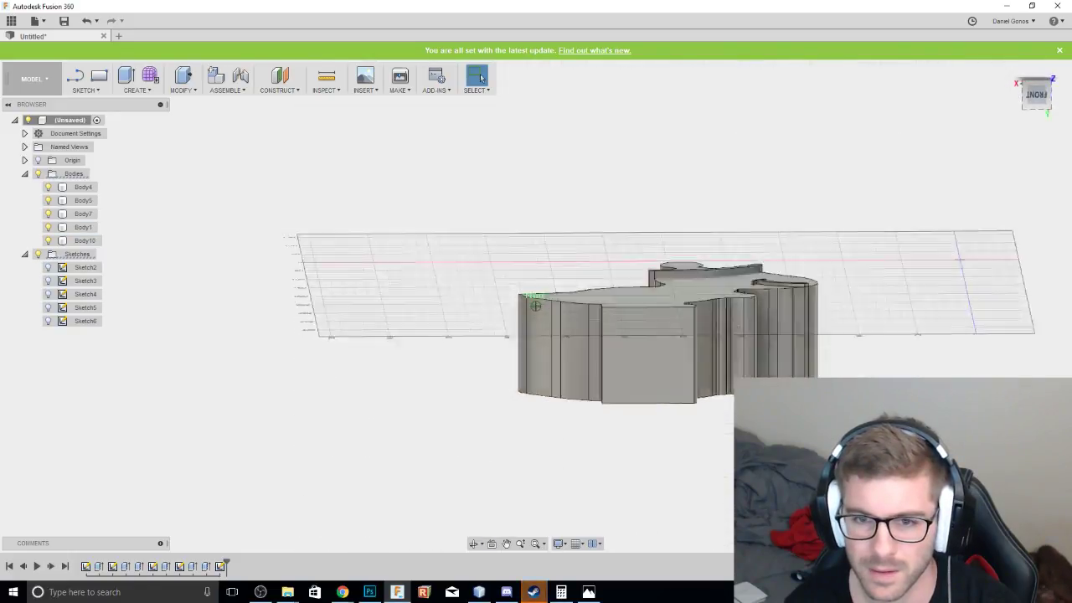
{"action": "mouse_move", "coordinate": [1033, 92]}
{"action": "left_mouse_down"}
{"action": "mouse_move", "coordinate": [1033, 54]}
{"action": "mouse_move", "coordinate": [1031, 174]}
{"action": "left_mouse_up"}
{"action": "left_click", "coordinate": [1037, 93]}
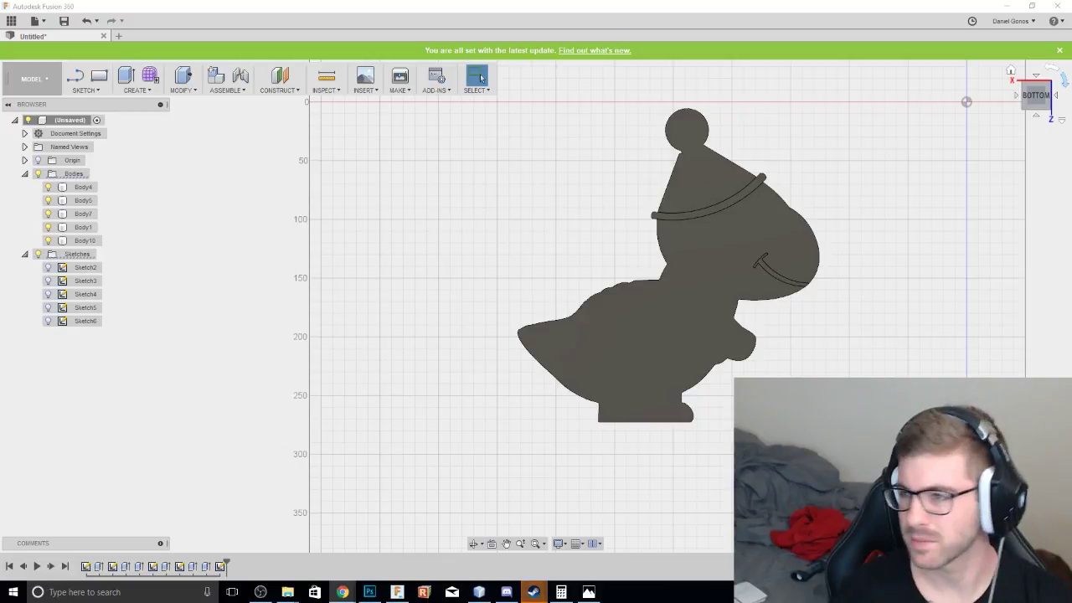
Switch to Chrome, browse Google Images for "dino eyes" and examine the "Genie Phantom Story: Texturing Phantom Dino eyes" picture.
{"action": "left_click_drag", "start_coordinate": [1071, 99], "coordinate": [916, 2]}
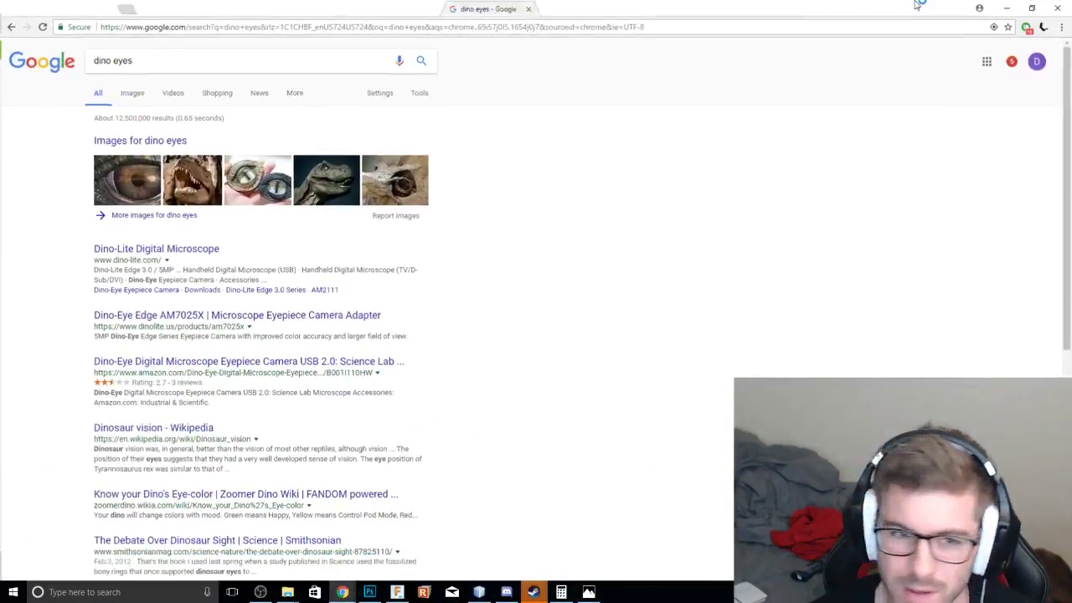
{"action": "left_click", "coordinate": [401, 178]}
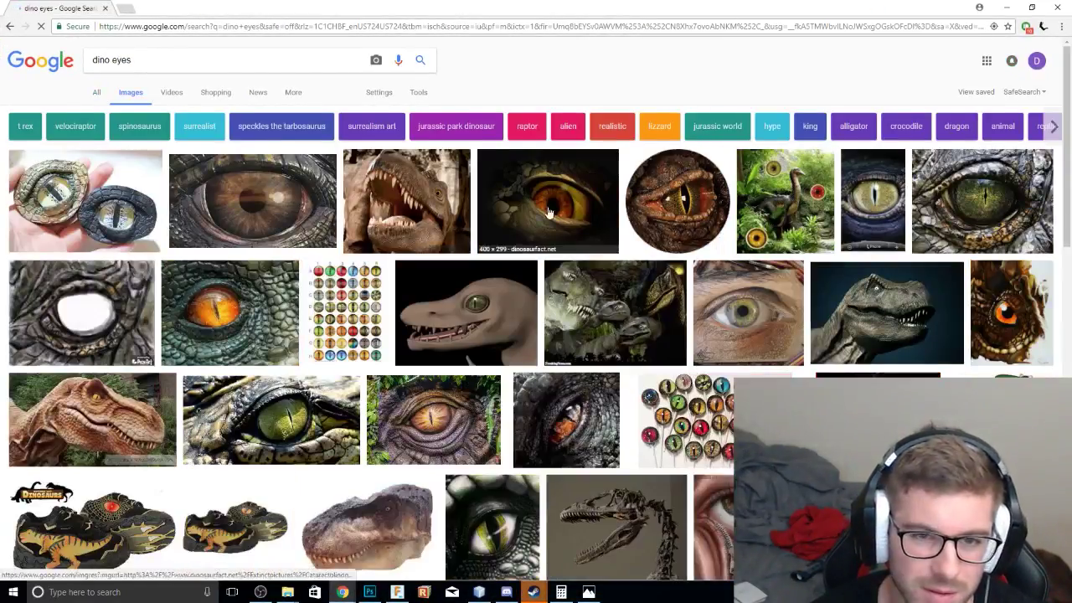
{"action": "scroll", "coordinate": [650, 245], "scroll_direction": "down", "scroll_amount": 2}
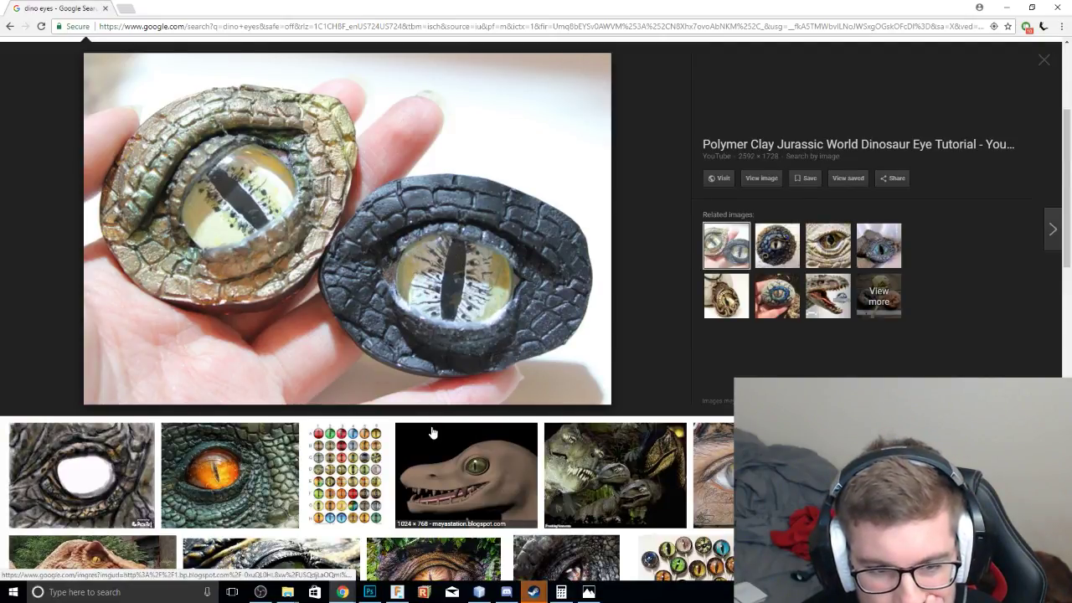
{"action": "left_click", "coordinate": [473, 484]}
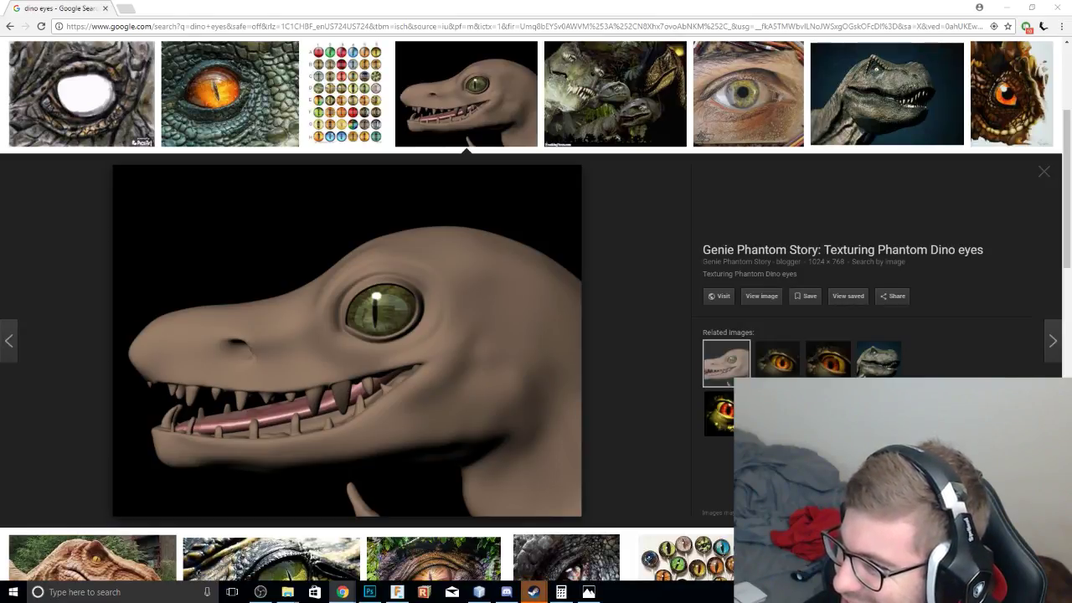
{"action": "scroll", "coordinate": [842, 152], "scroll_direction": "down", "scroll_amount": 1}
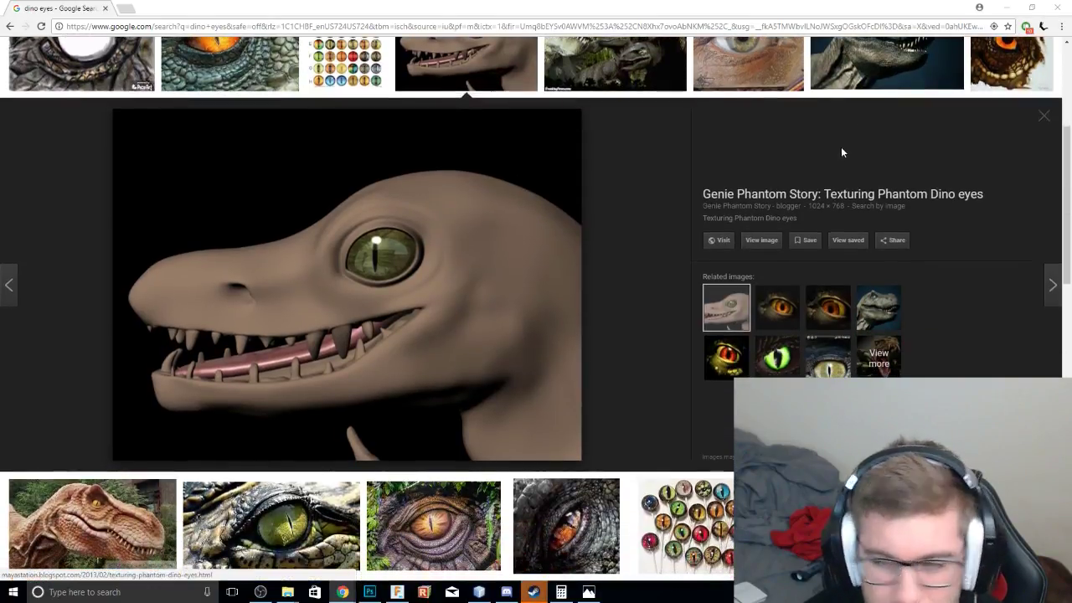
Browse further down the "dino eyes" image results for eye references and return to Fusion 360.
{"action": "scroll", "coordinate": [842, 153], "scroll_direction": "down", "scroll_amount": 5}
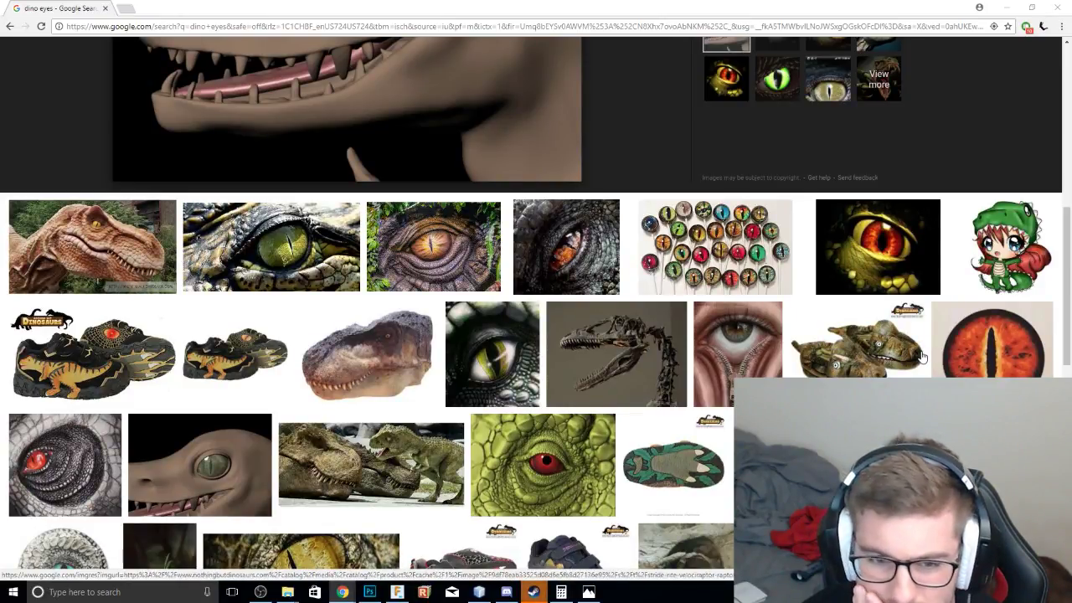
{"action": "scroll", "coordinate": [923, 359], "scroll_direction": "down", "scroll_amount": 1}
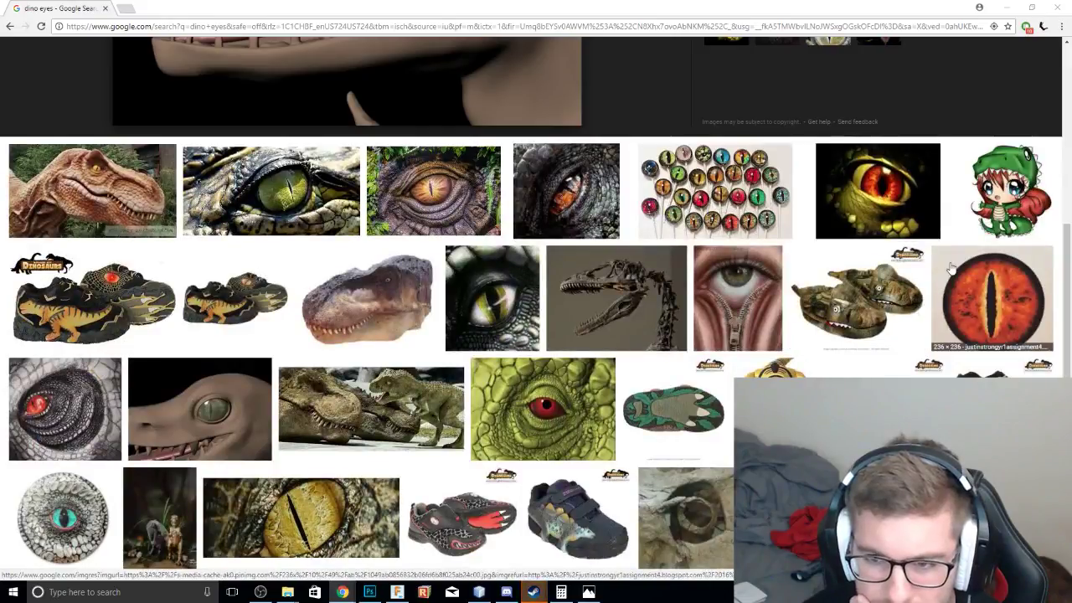
{"action": "left_click", "coordinate": [1015, 8]}
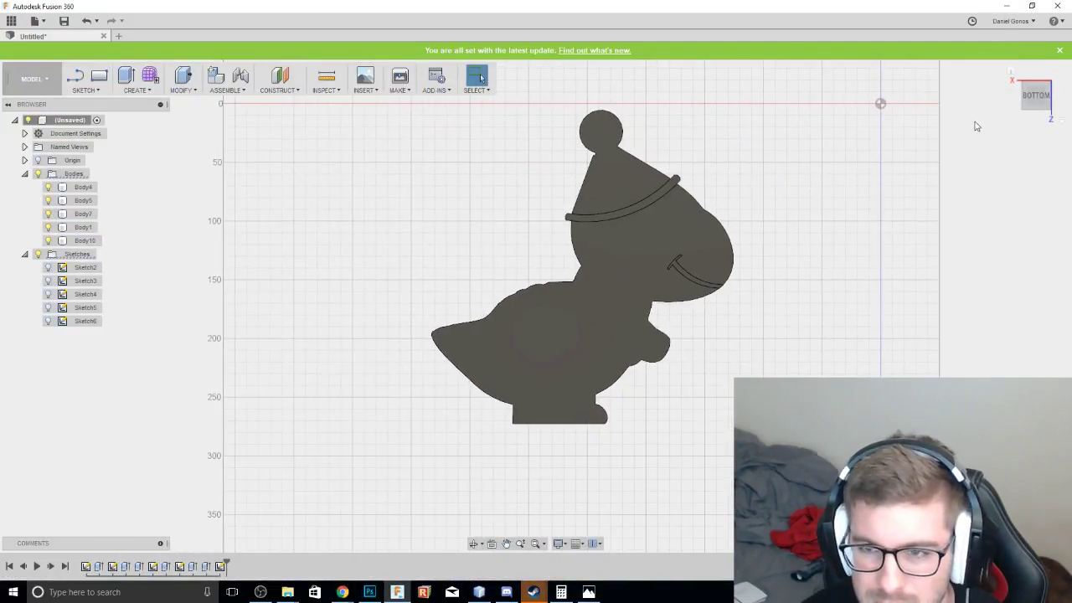
Sketch a circle about 17 mm in diameter on the flat head face, above the mouth, as the outline for the eye.
{"action": "left_click", "coordinate": [1040, 86]}
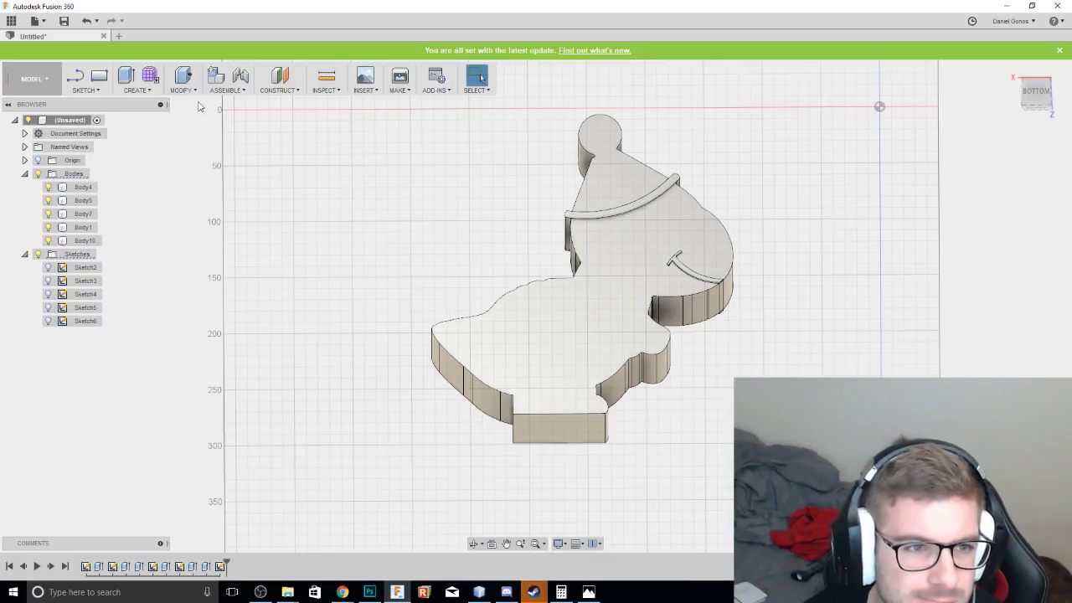
{"action": "left_click", "coordinate": [127, 92]}
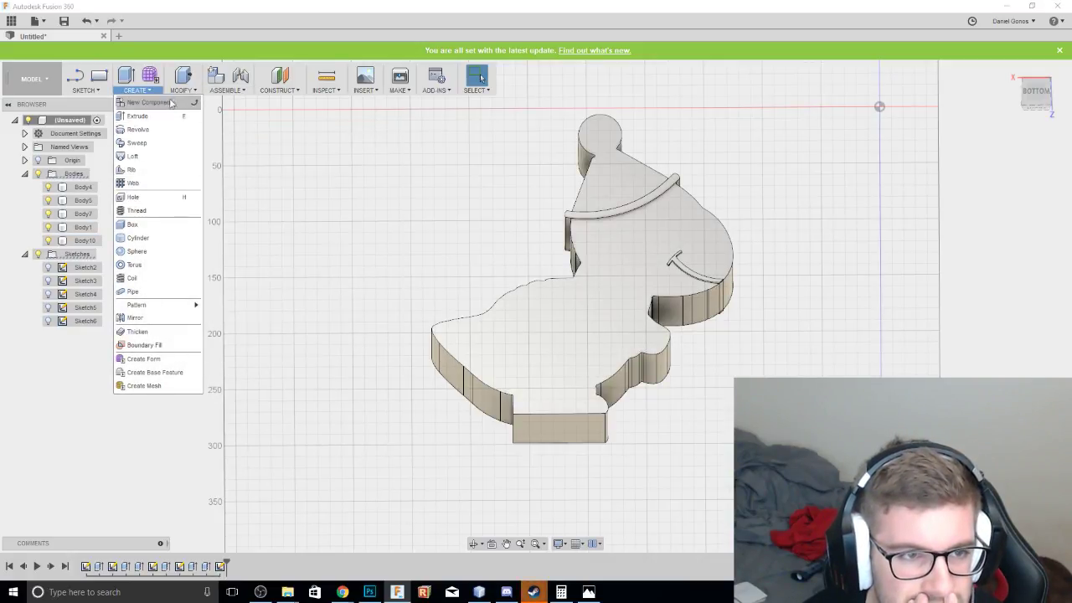
{"action": "left_click", "coordinate": [98, 91]}
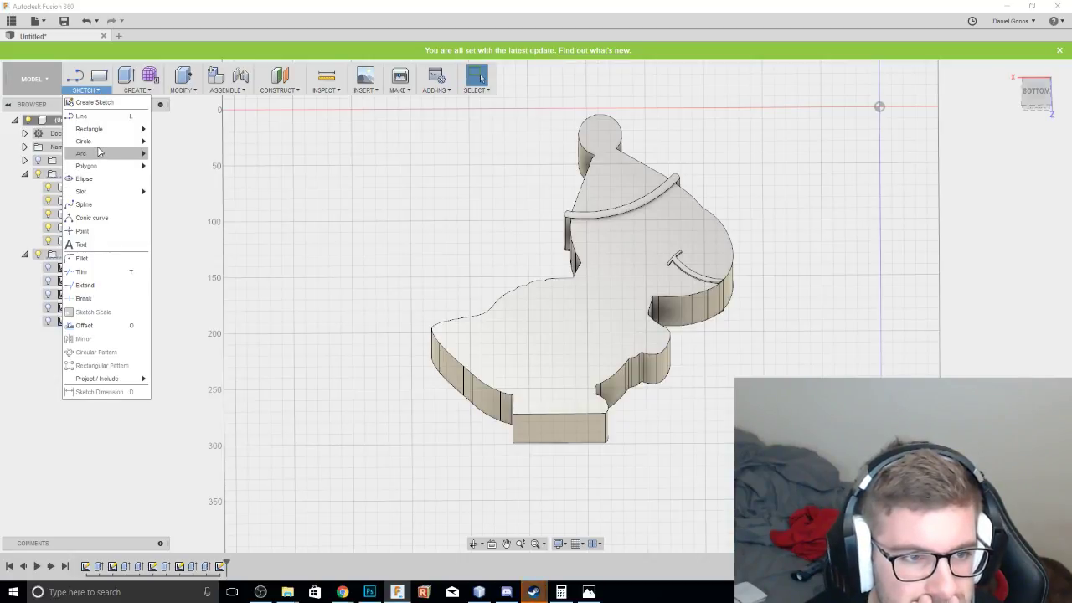
{"action": "mouse_move", "coordinate": [119, 141]}
{"action": "left_click", "coordinate": [189, 143]}
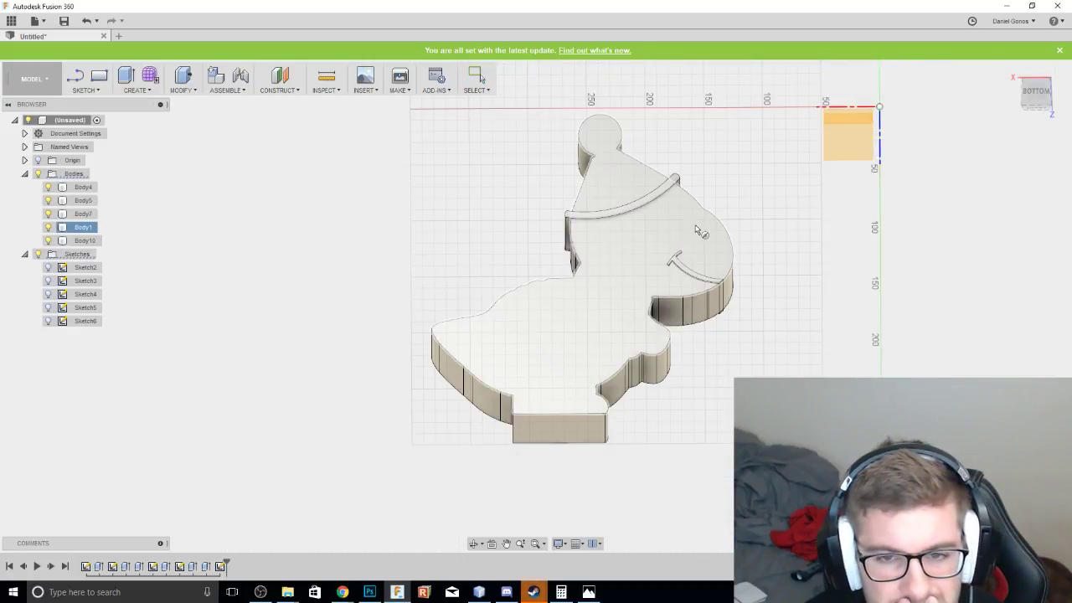
{"action": "left_click", "coordinate": [719, 251]}
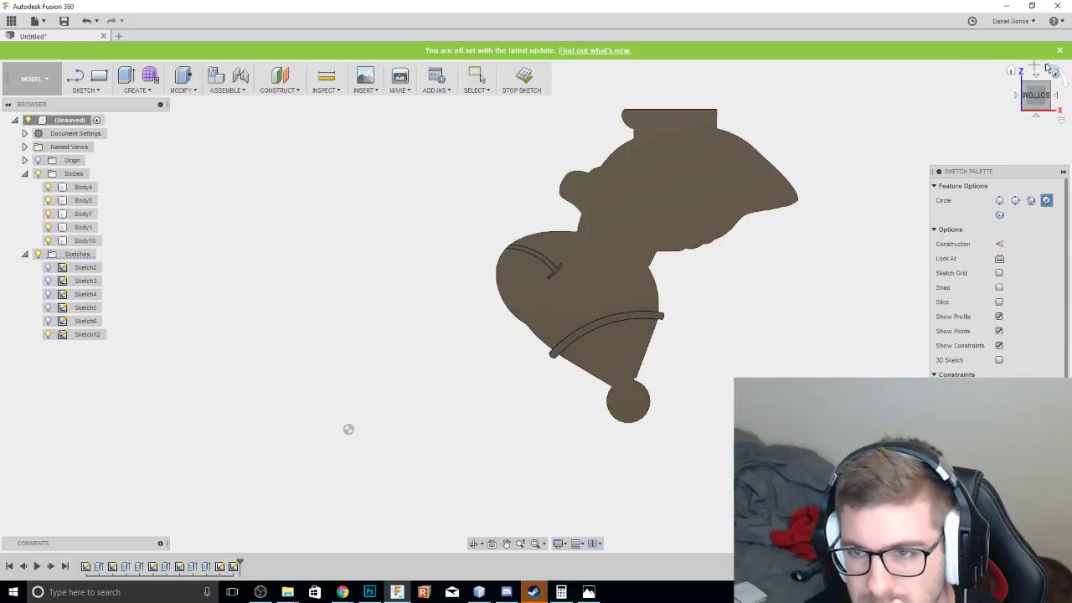
{"action": "left_click", "coordinate": [1053, 72]}
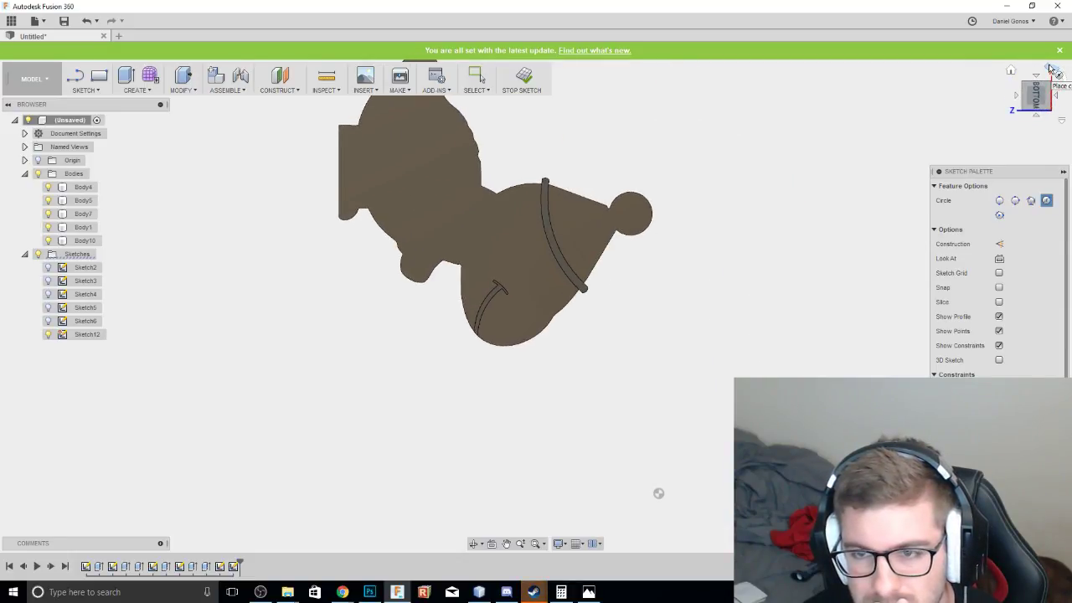
{"action": "left_click", "coordinate": [1053, 71]}
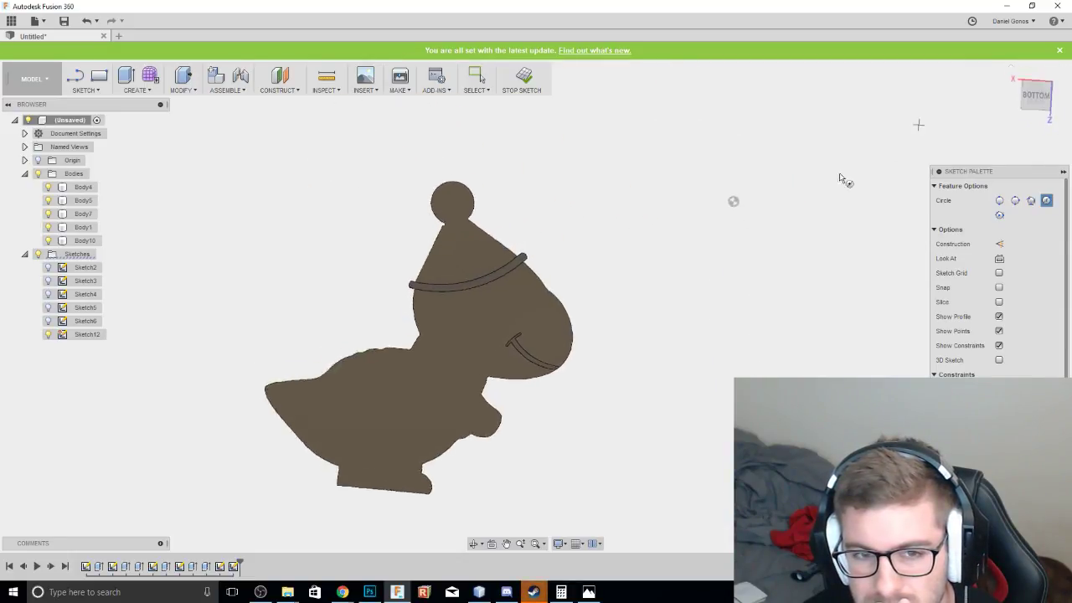
{"action": "left_click", "coordinate": [523, 300]}
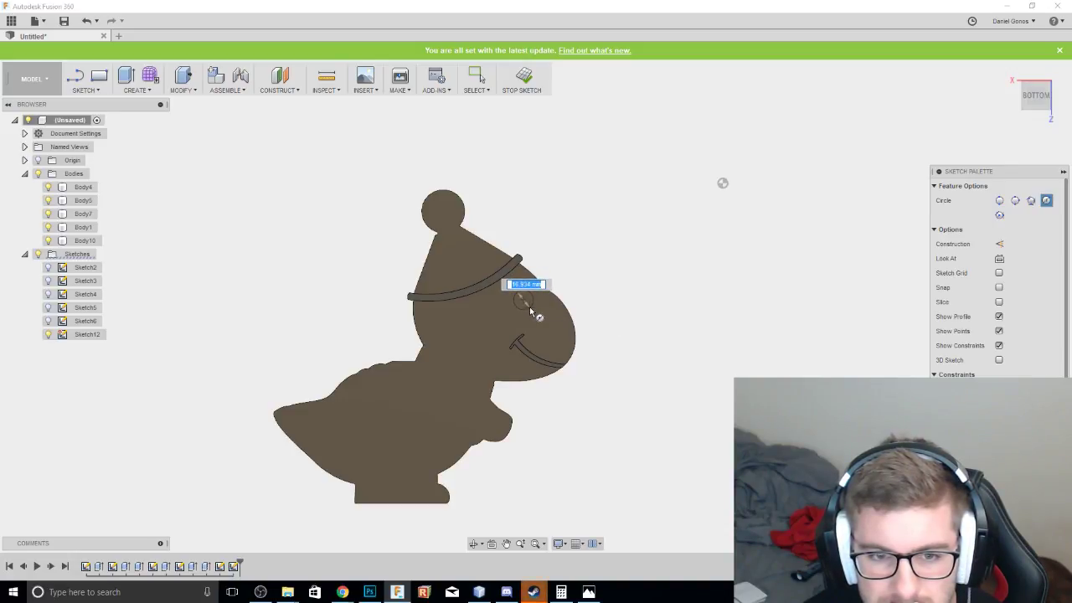
{"action": "key", "text": "Return"}
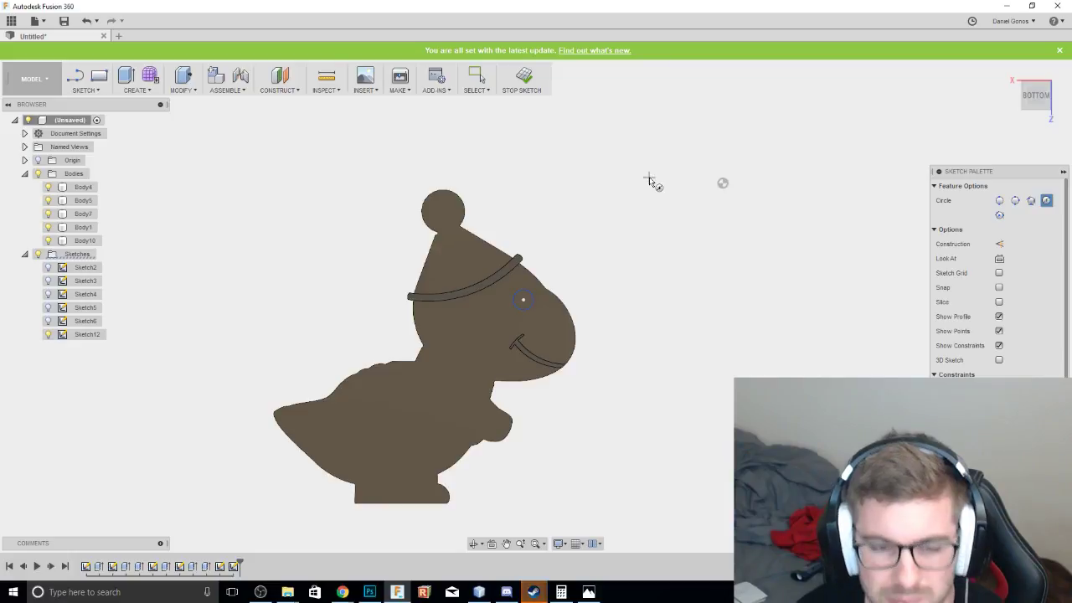
{"action": "key", "text": "Escape"}
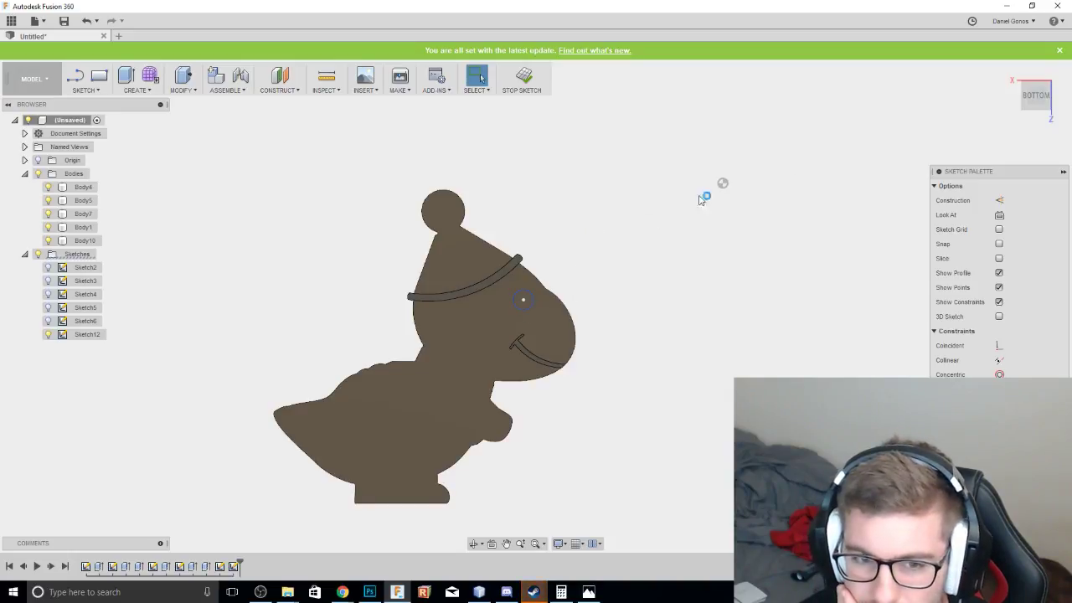
Start a sphere at the eye circle on the head face, about 25 mm in diameter, as a new body.
{"action": "mouse_move", "coordinate": [1036, 88]}
{"action": "left_mouse_down"}
{"action": "mouse_move", "coordinate": [1040, 49]}
{"action": "mouse_move", "coordinate": [1040, 65]}
{"action": "left_mouse_up"}
{"action": "left_click", "coordinate": [132, 92]}
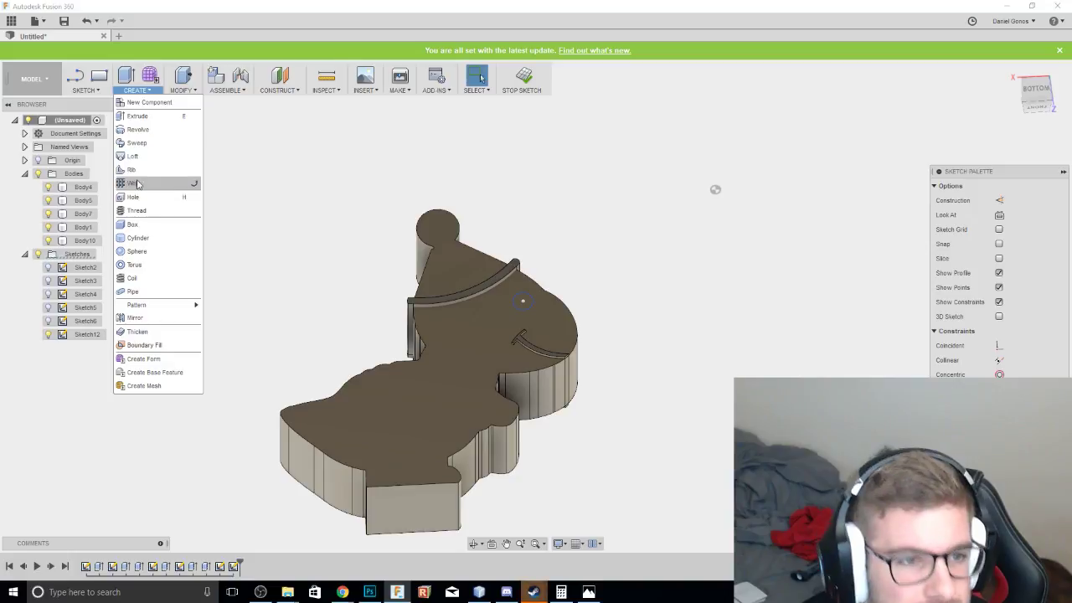
{"action": "left_click", "coordinate": [163, 238]}
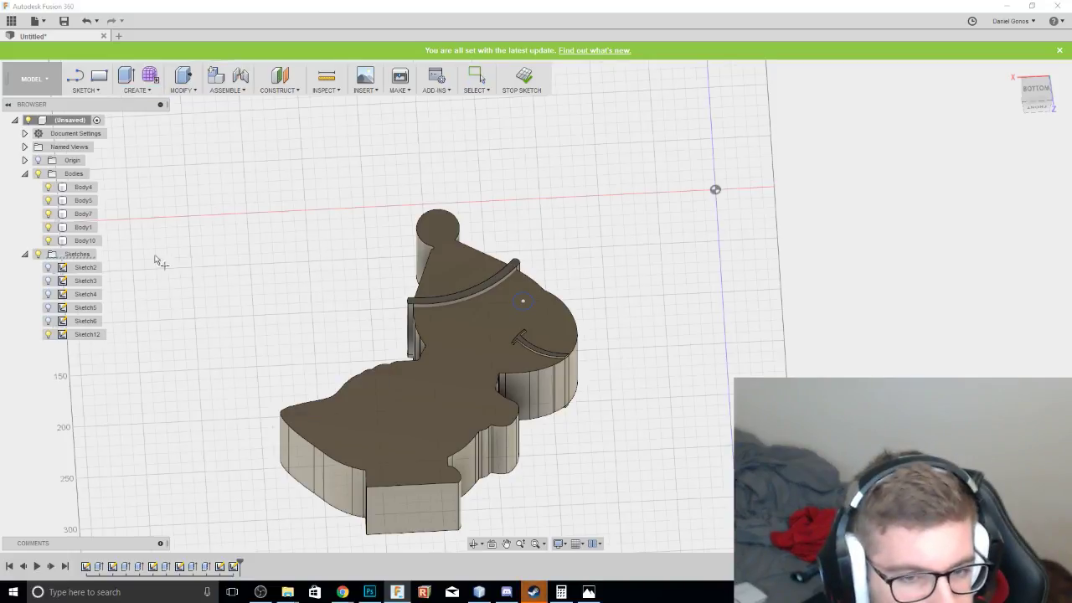
{"action": "scroll", "coordinate": [525, 307], "scroll_direction": "up", "scroll_amount": 4}
{"action": "left_click", "coordinate": [529, 311]}
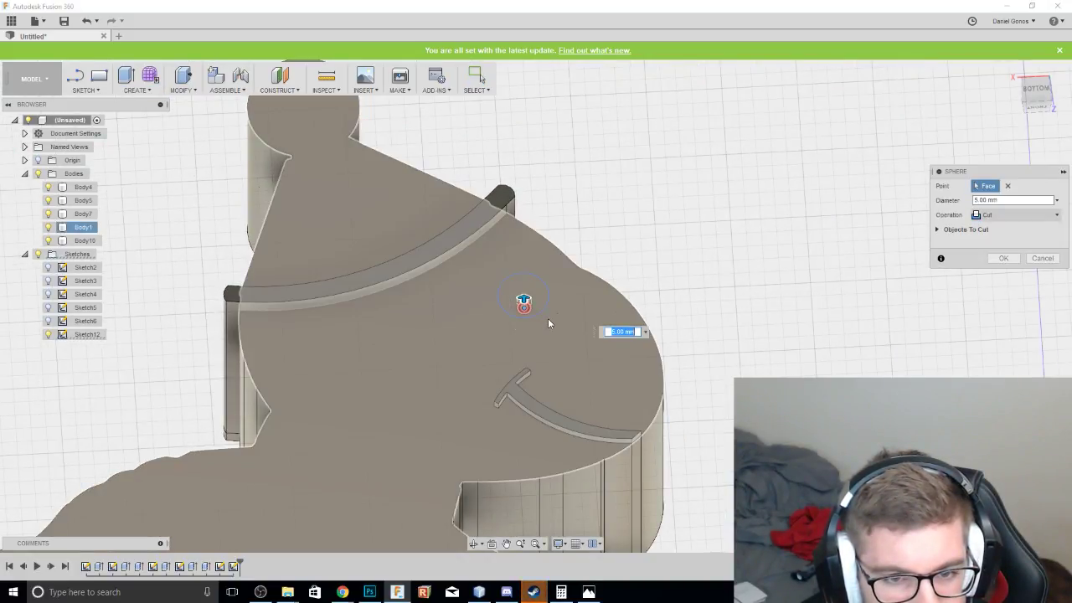
{"action": "left_click_drag", "start_coordinate": [523, 288], "coordinate": [522, 293]}
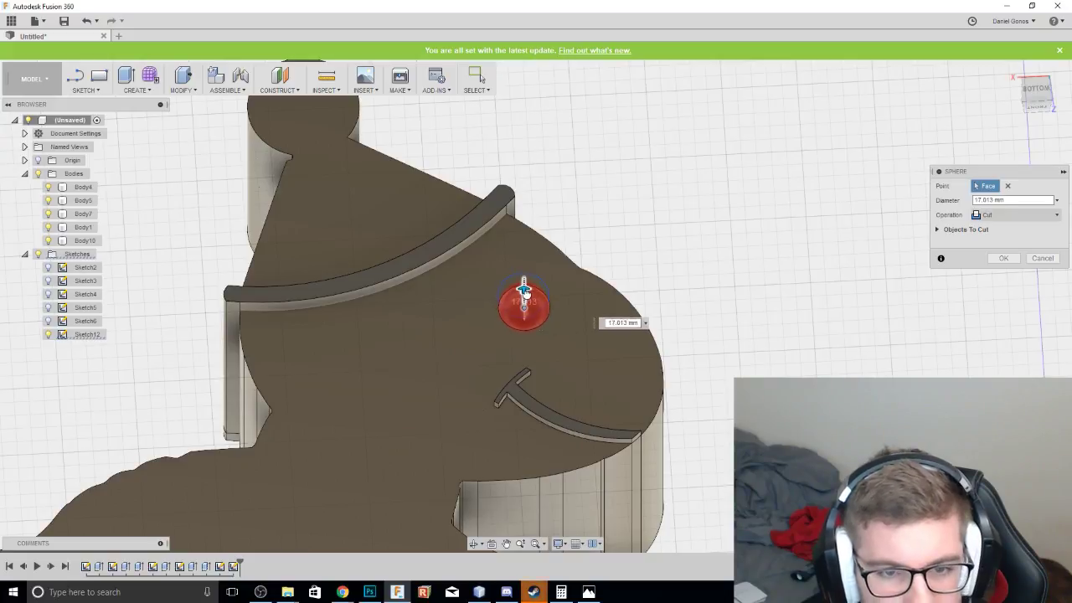
{"action": "left_click", "coordinate": [1014, 215]}
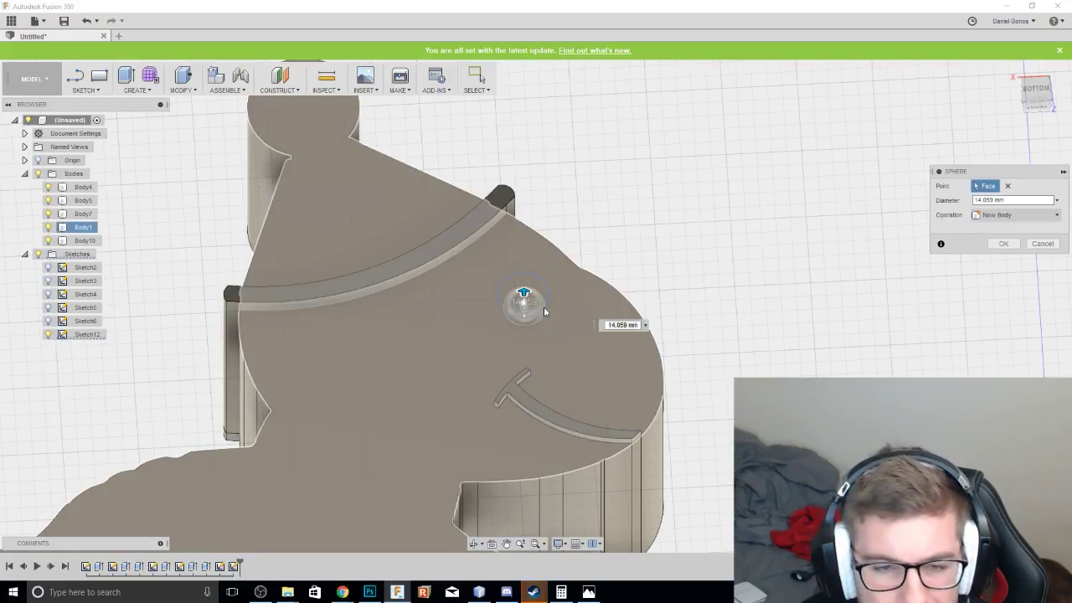
{"action": "left_click_drag", "start_coordinate": [523, 295], "coordinate": [524, 282]}
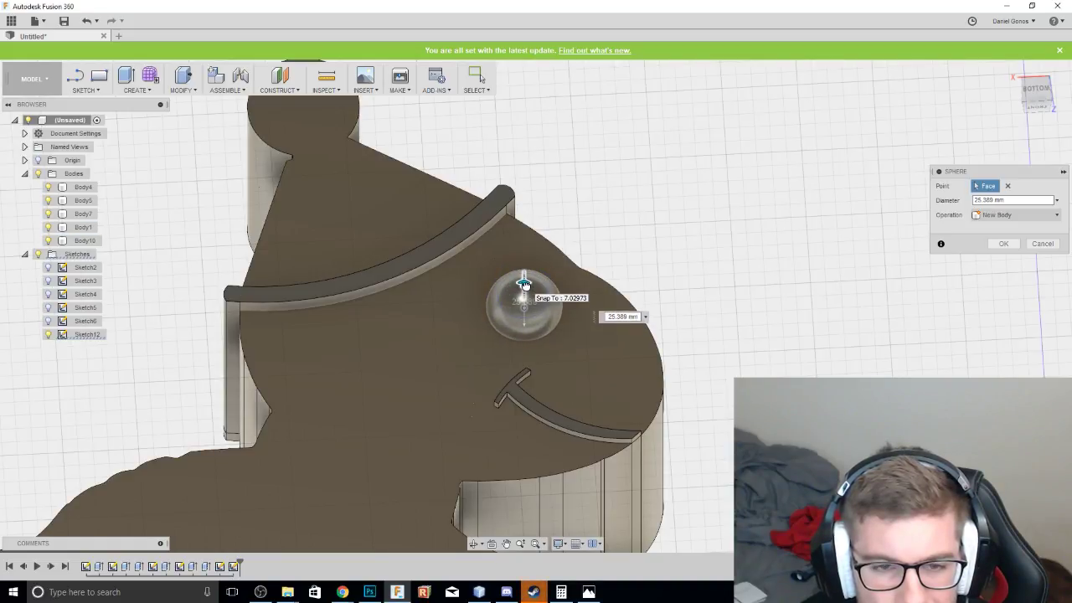
Reduce the eye sphere's diameter to about 15.8 mm and create it as a new body.
{"action": "left_click_drag", "start_coordinate": [1033, 104], "coordinate": [1029, 65]}
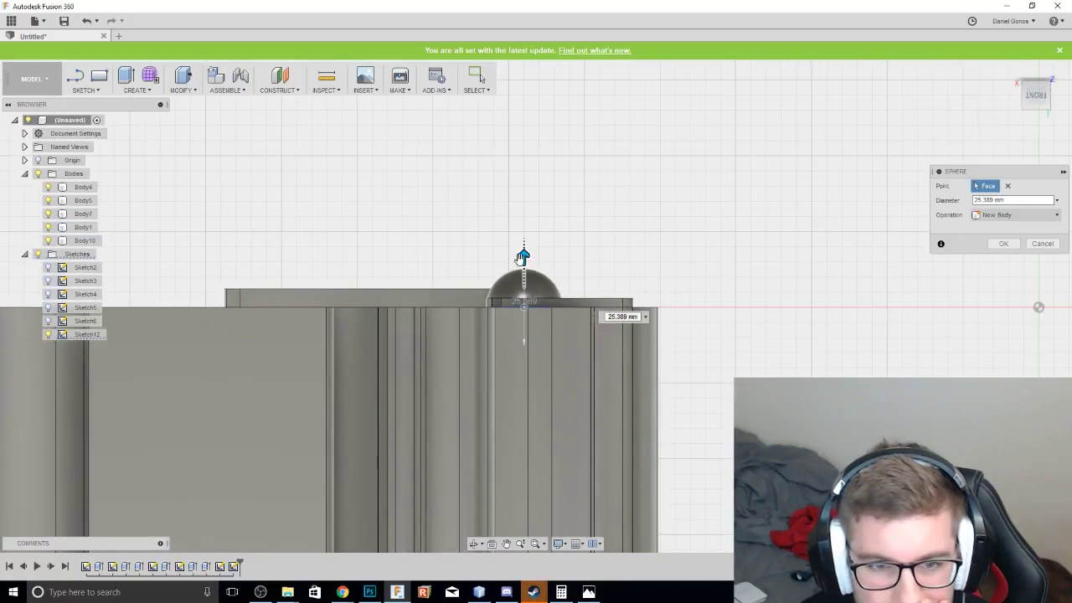
{"action": "left_click_drag", "start_coordinate": [524, 257], "coordinate": [526, 272]}
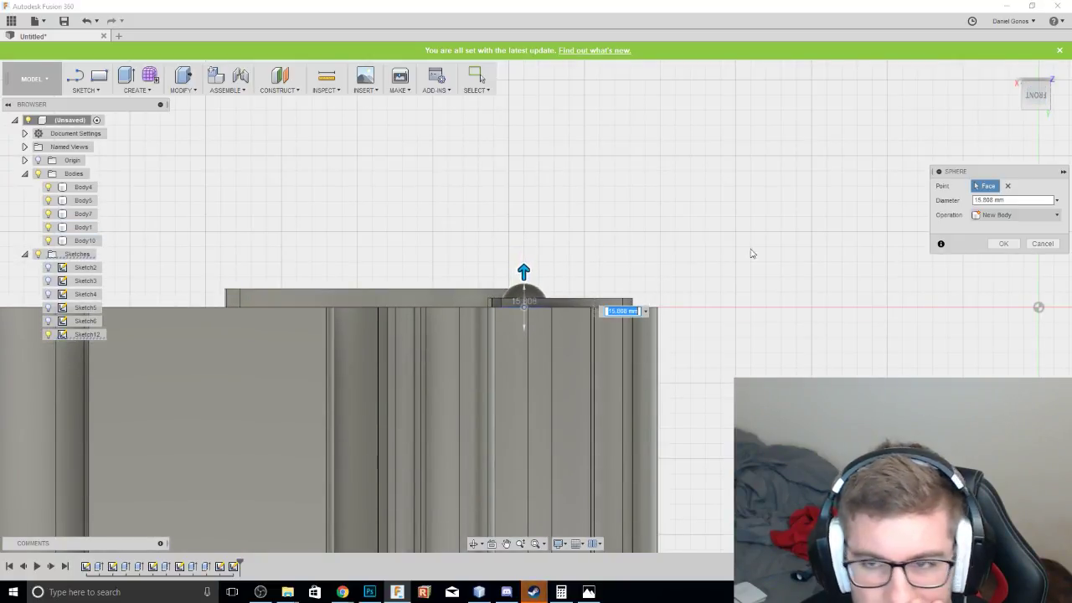
{"action": "mouse_move", "coordinate": [1037, 82]}
{"action": "left_mouse_down"}
{"action": "mouse_move", "coordinate": [1038, 114]}
{"action": "mouse_move", "coordinate": [1040, 98]}
{"action": "left_mouse_up"}
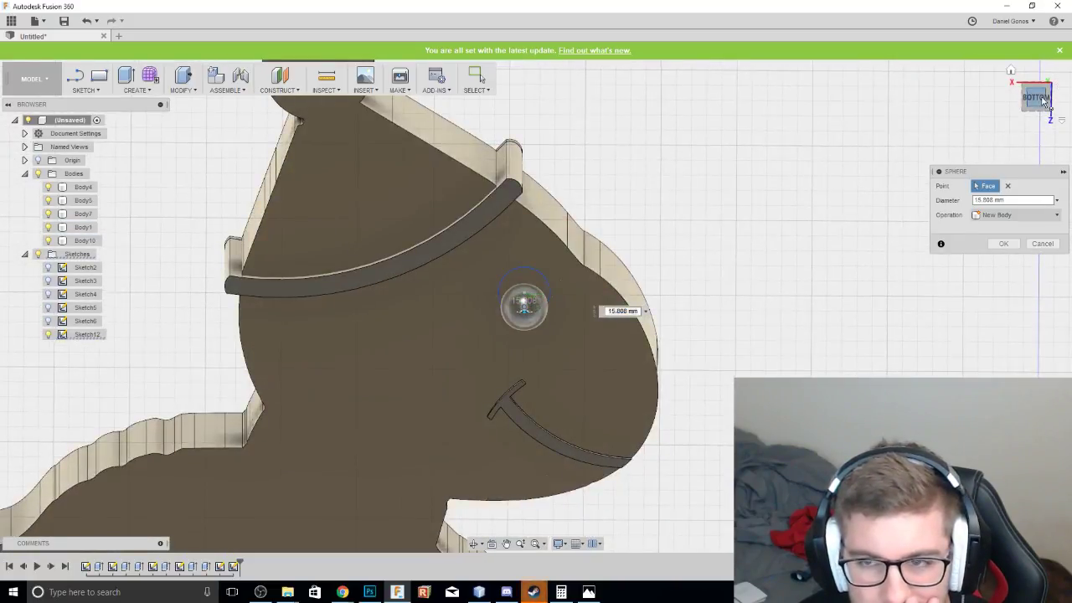
{"action": "left_click", "coordinate": [1034, 98]}
{"action": "middle_click_drag", "start_coordinate": [705, 273], "coordinate": [724, 221]}
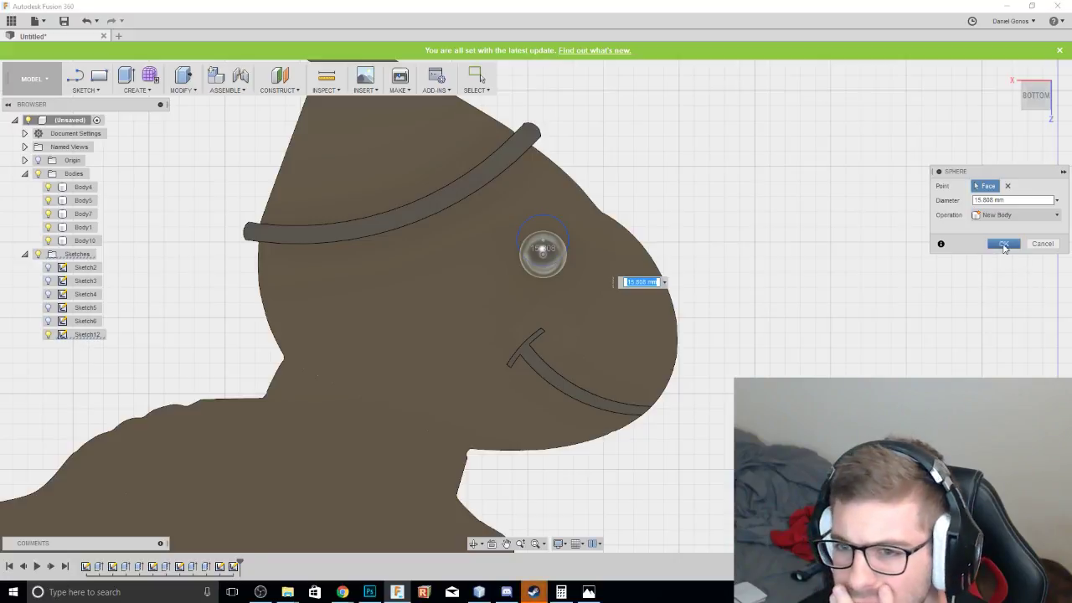
{"action": "left_click", "coordinate": [1004, 245]}
Examine the eye sphere on the head from angled and straight-on views, checking its position against the sketched circle.
{"action": "left_click", "coordinate": [1011, 70]}
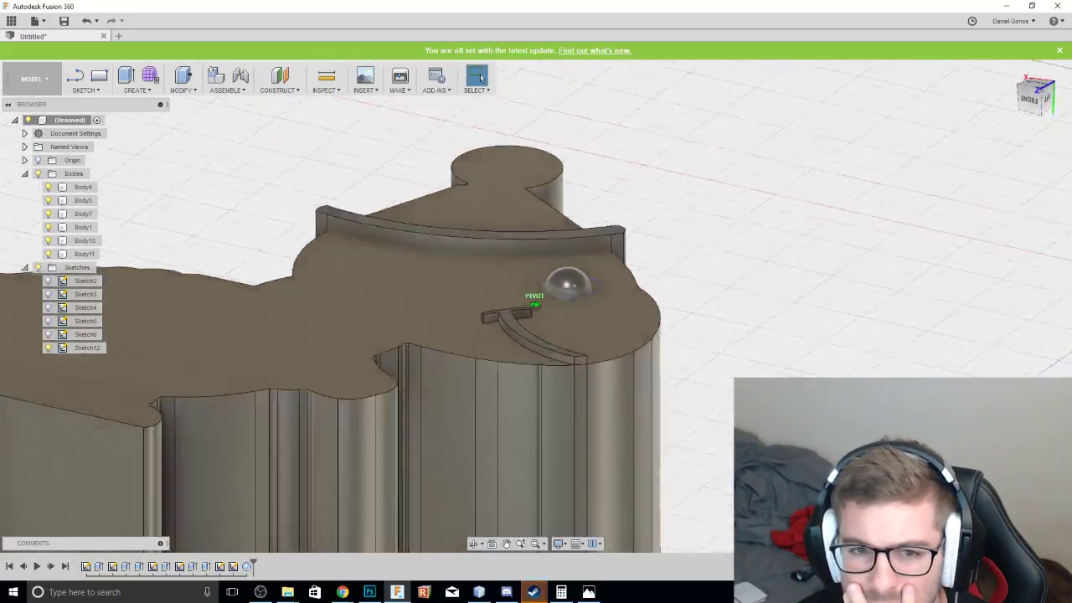
{"action": "mouse_move", "coordinate": [1023, 83]}
{"action": "left_mouse_down"}
{"action": "mouse_move", "coordinate": [1023, 71]}
{"action": "mouse_move", "coordinate": [1013, 89]}
{"action": "left_mouse_up"}
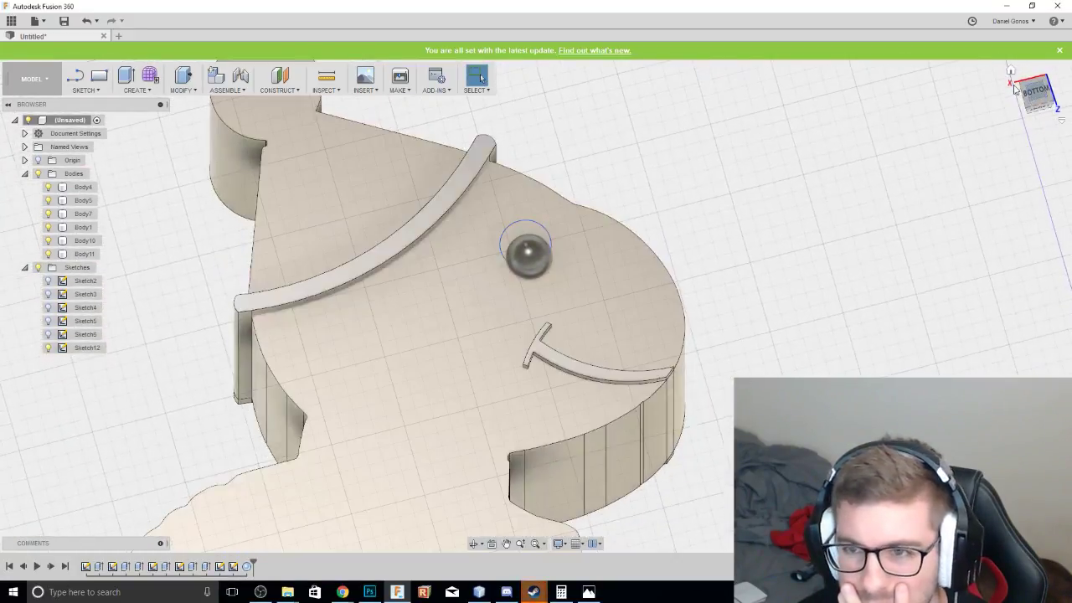
{"action": "left_click", "coordinate": [1034, 95]}
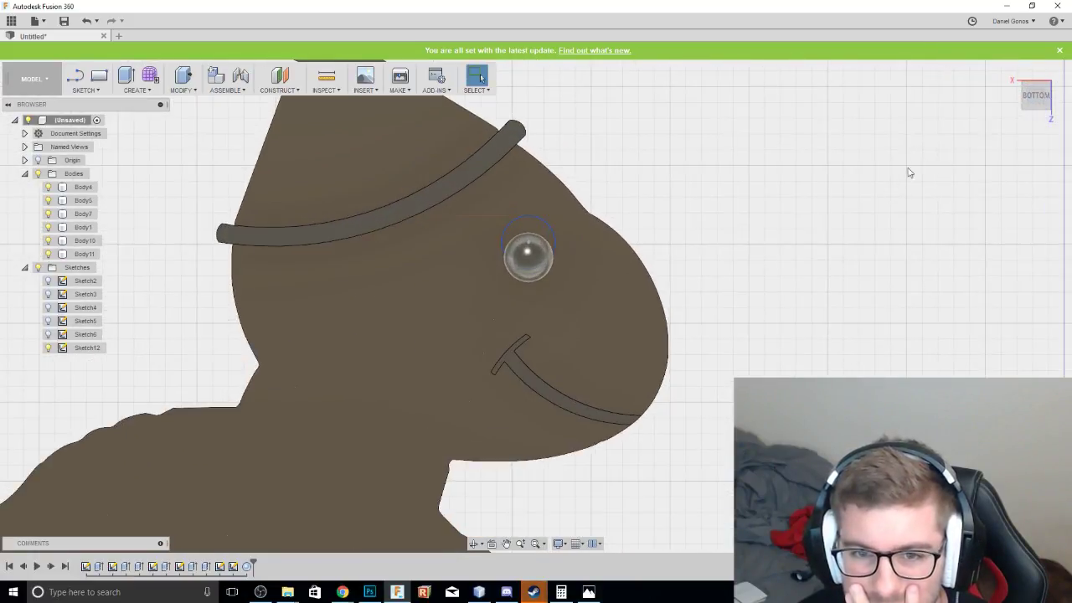
{"action": "mouse_move", "coordinate": [1035, 99]}
{"action": "left_mouse_down"}
{"action": "mouse_move", "coordinate": [1028, 61]}
{"action": "mouse_move", "coordinate": [1033, 94]}
{"action": "left_mouse_up"}
{"action": "left_click", "coordinate": [1036, 98]}
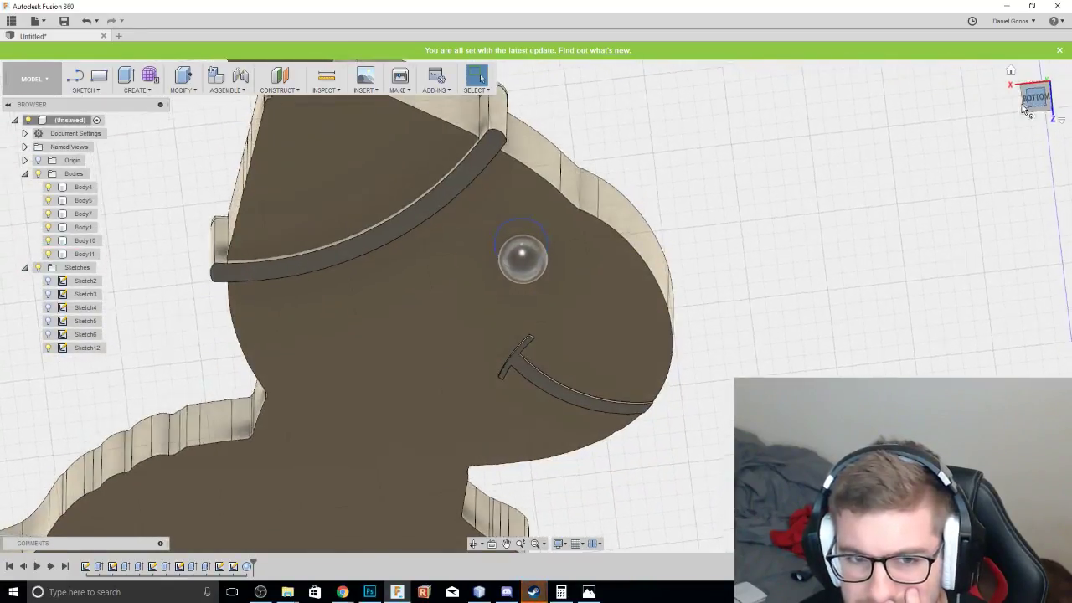
{"action": "scroll", "coordinate": [825, 182], "scroll_direction": "down", "scroll_amount": 3}
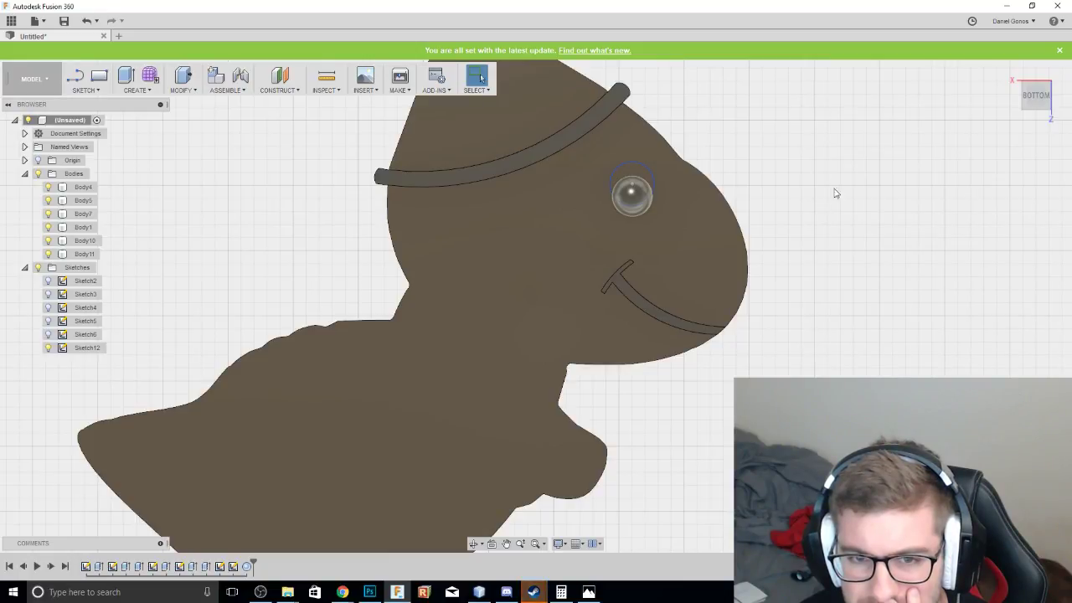
{"action": "left_click_drag", "start_coordinate": [1032, 95], "coordinate": [1036, 134]}
{"action": "left_click", "coordinate": [1038, 102]}
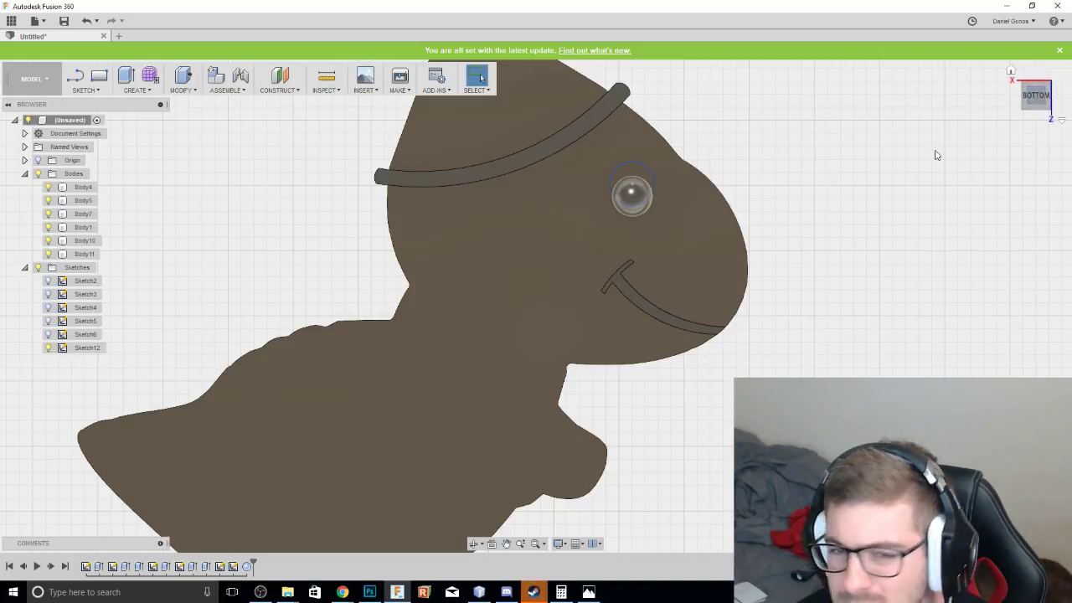
Delete the eye sphere feature from the timeline, keeping the sketched eye circle.
{"action": "left_click_drag", "start_coordinate": [1036, 96], "coordinate": [1038, 80]}
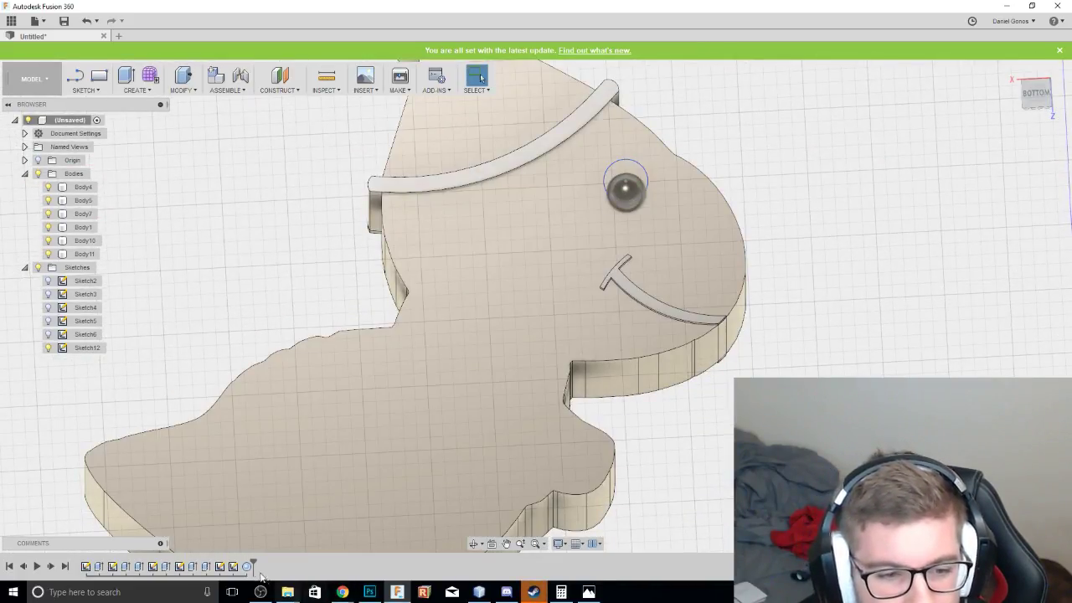
{"action": "left_click", "coordinate": [248, 567]}
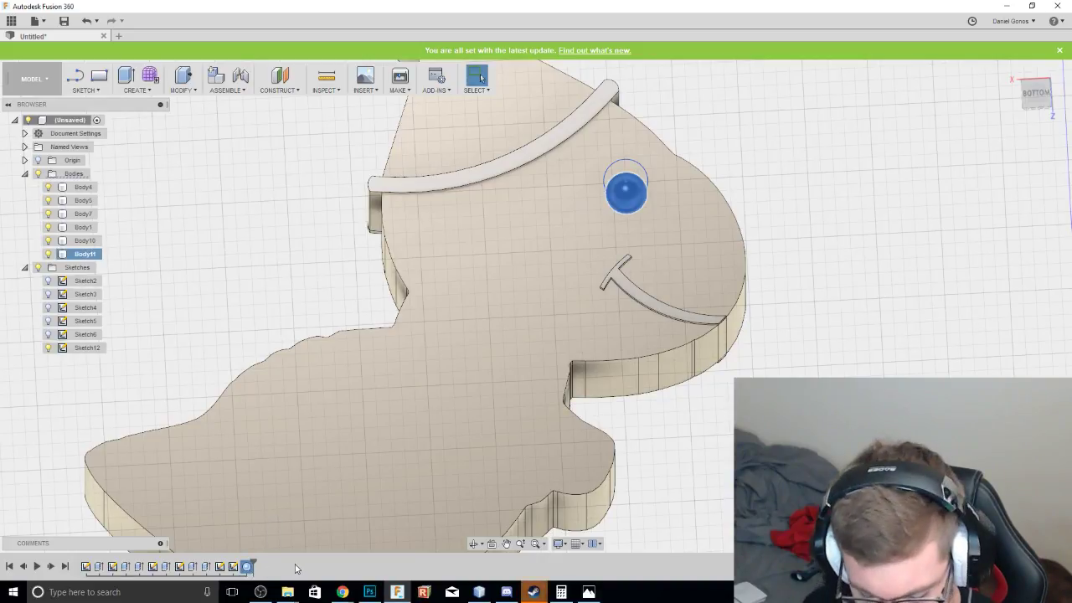
{"action": "key", "text": "Delete"}
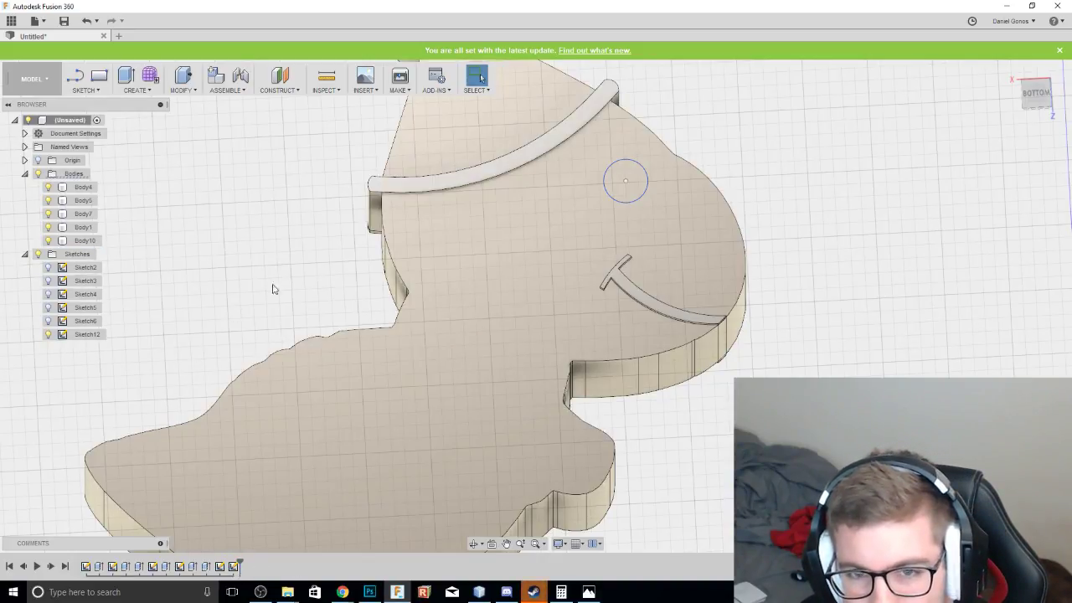
{"action": "left_click", "coordinate": [1036, 96]}
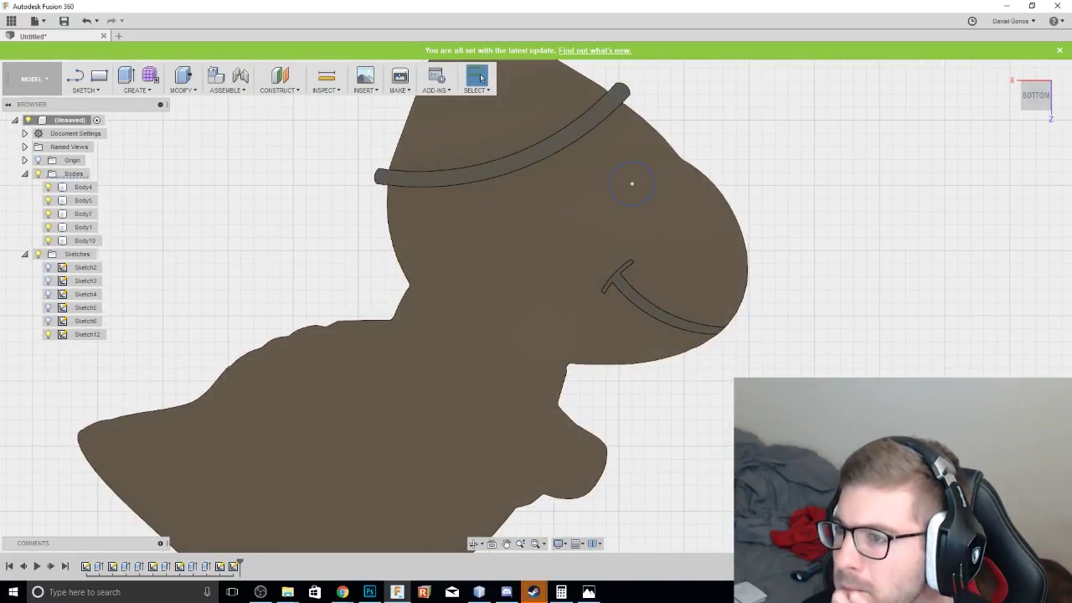
{"action": "key", "text": "alt+Tab"}
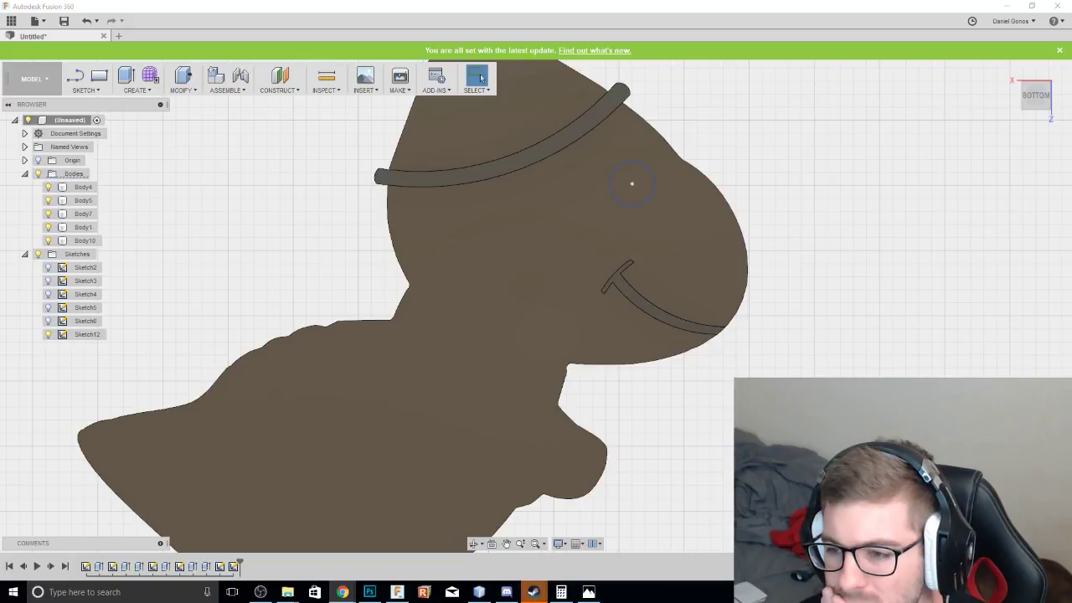
{"action": "left_click_drag", "start_coordinate": [1032, 93], "coordinate": [1037, 60]}
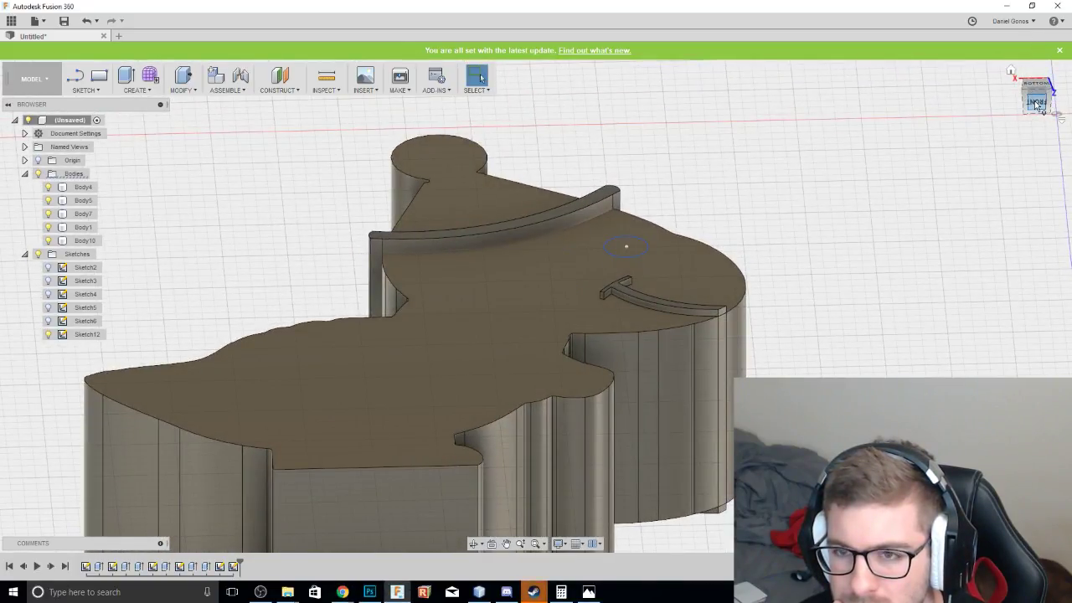
Undo the recent eye edits, including the sketched eye circle, back to the plain oval eye on the head.
{"action": "left_click", "coordinate": [1036, 104]}
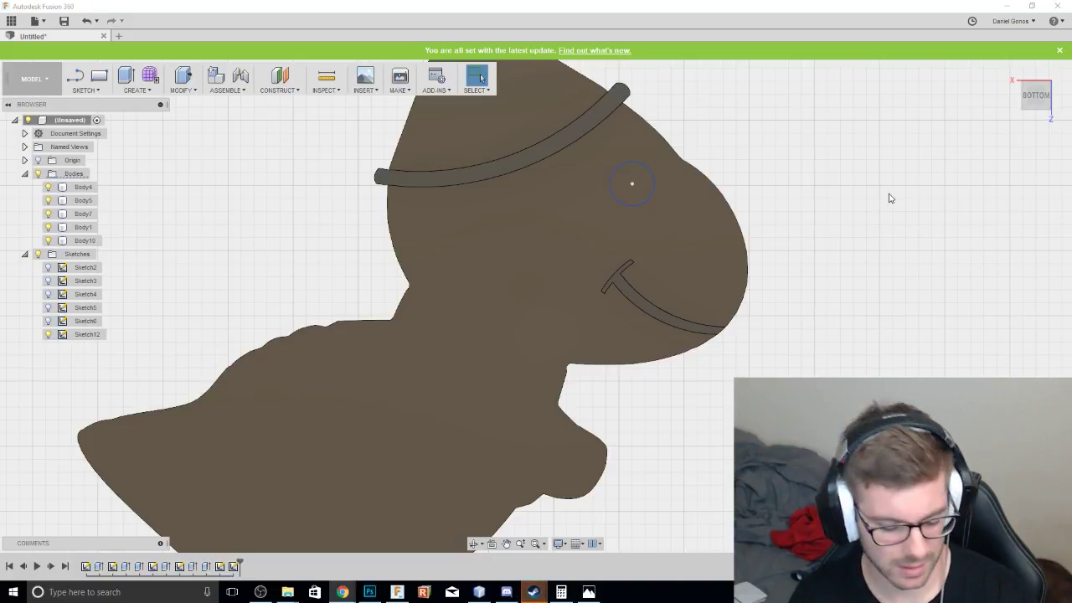
{"action": "left_click", "coordinate": [823, 206]}
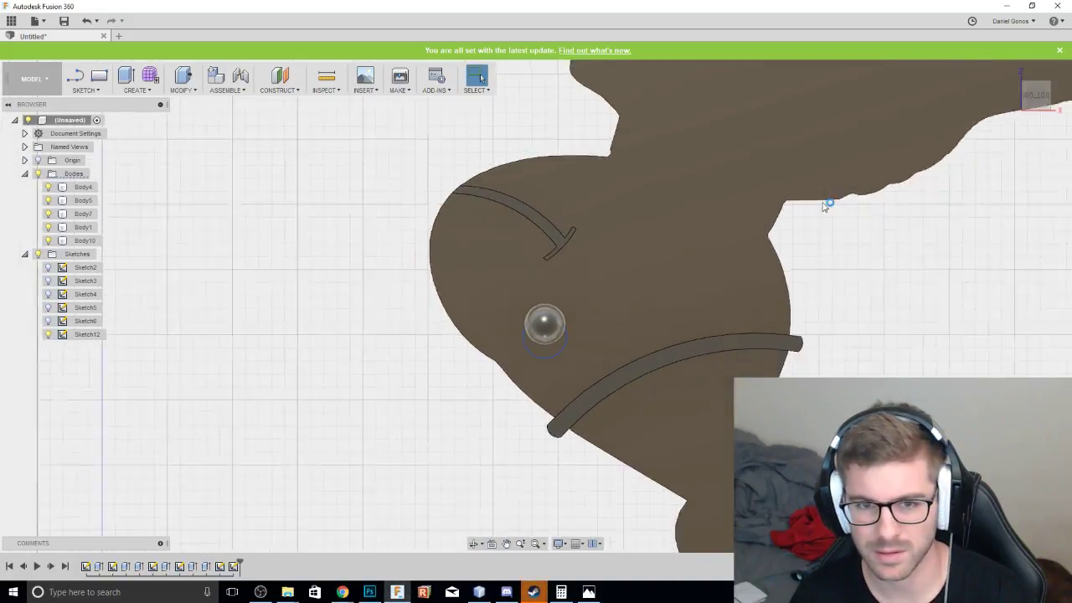
{"action": "key", "text": "ctrl+z"}
{"action": "key", "text": "ctrl+z"}
{"action": "key", "text": "ctrl+z"}
{"action": "key", "text": "ctrl+z"}
{"action": "key", "text": "ctrl+z"}
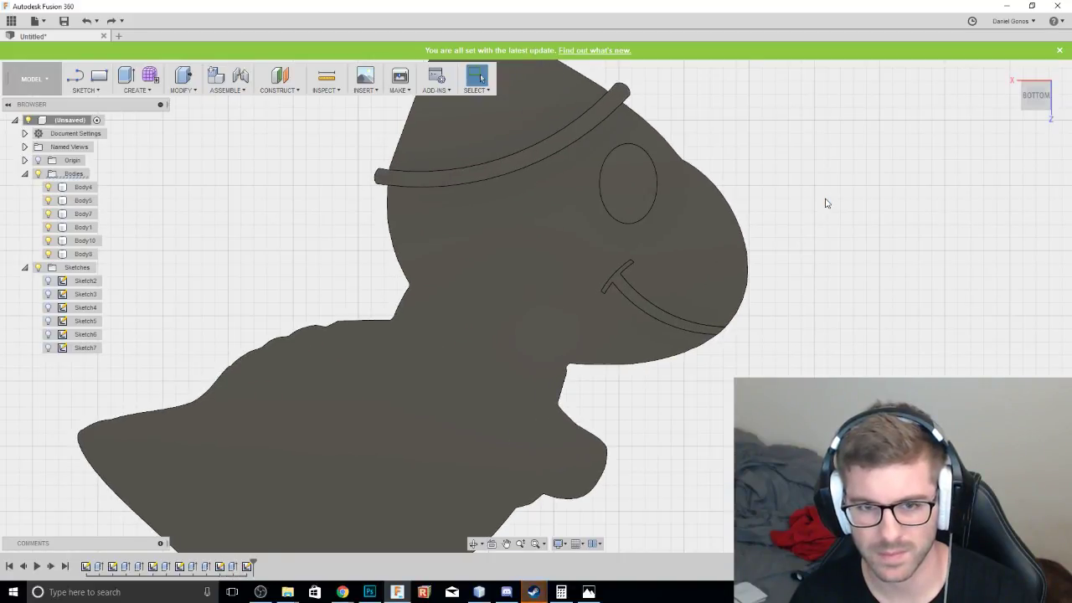
Redo the earlier eye edits until the oval eye has its rounded rim and round pupil, and check it from an angle.
{"action": "key", "text": "ctrl+y"}
{"action": "key", "text": "ctrl+y"}
{"action": "key", "text": "ctrl+y"}
{"action": "key", "text": "ctrl+y"}
{"action": "key", "text": "ctrl+y"}
{"action": "key", "text": "ctrl+y"}
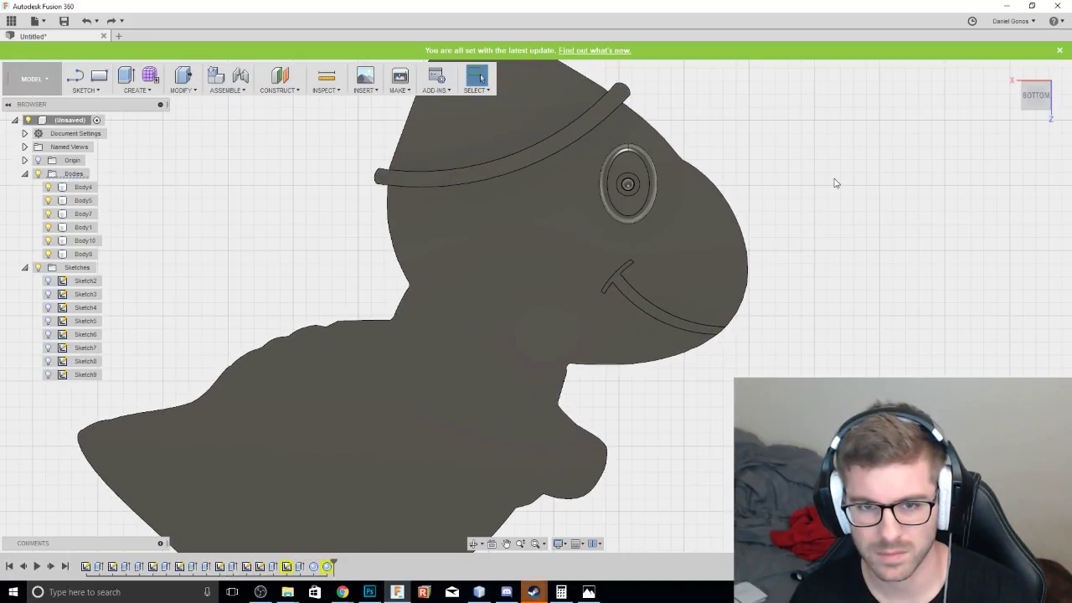
{"action": "key", "text": "ctrl+y"}
{"action": "key", "text": "ctrl+y"}
{"action": "key", "text": "ctrl+y"}
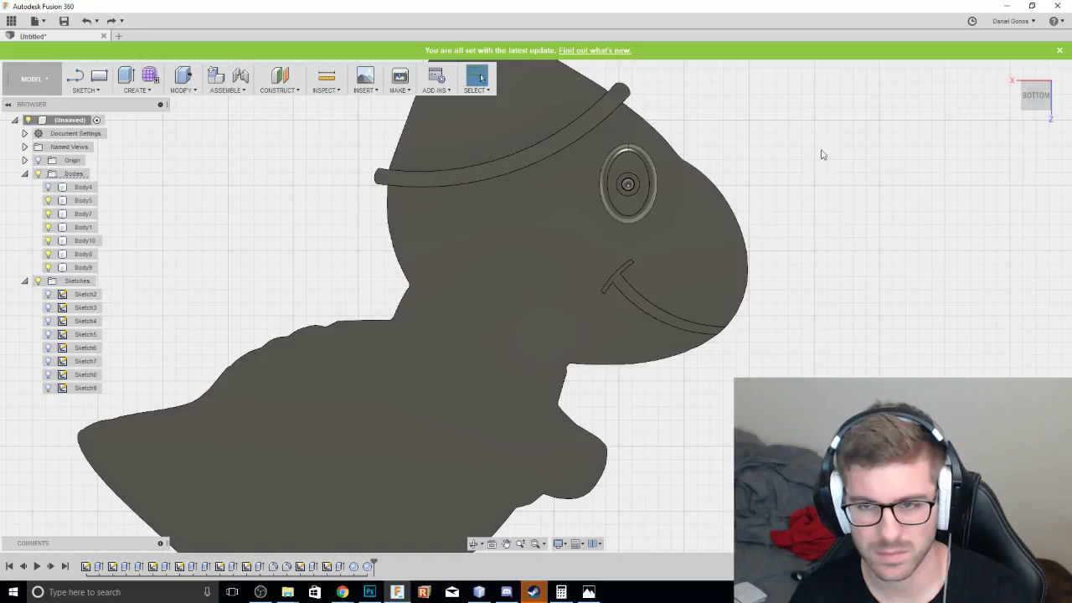
{"action": "left_click", "coordinate": [1038, 98]}
{"action": "left_click_drag", "start_coordinate": [1038, 252], "coordinate": [1035, 99]}
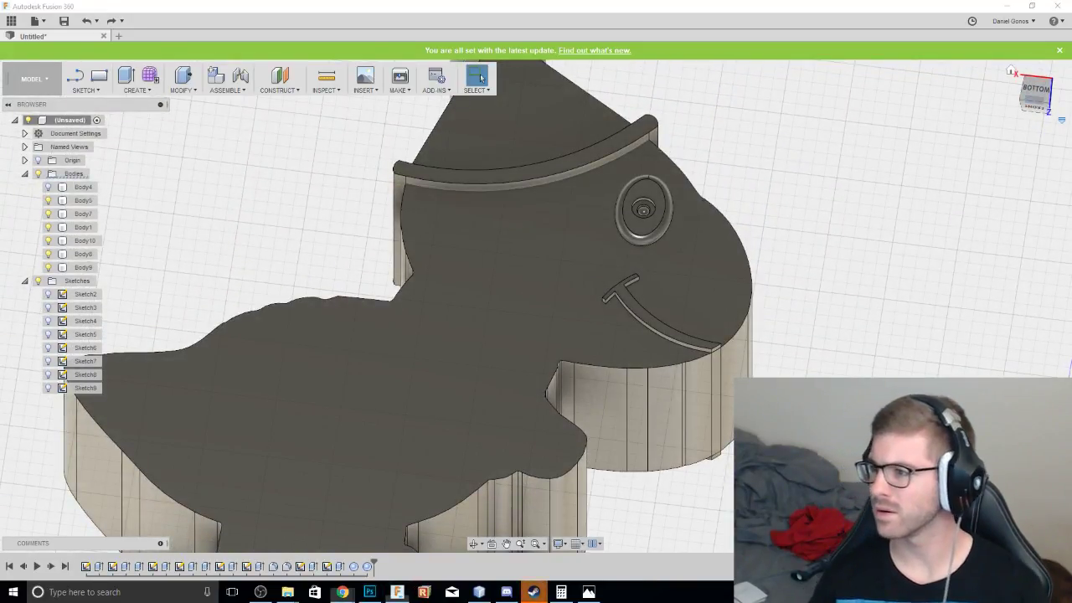
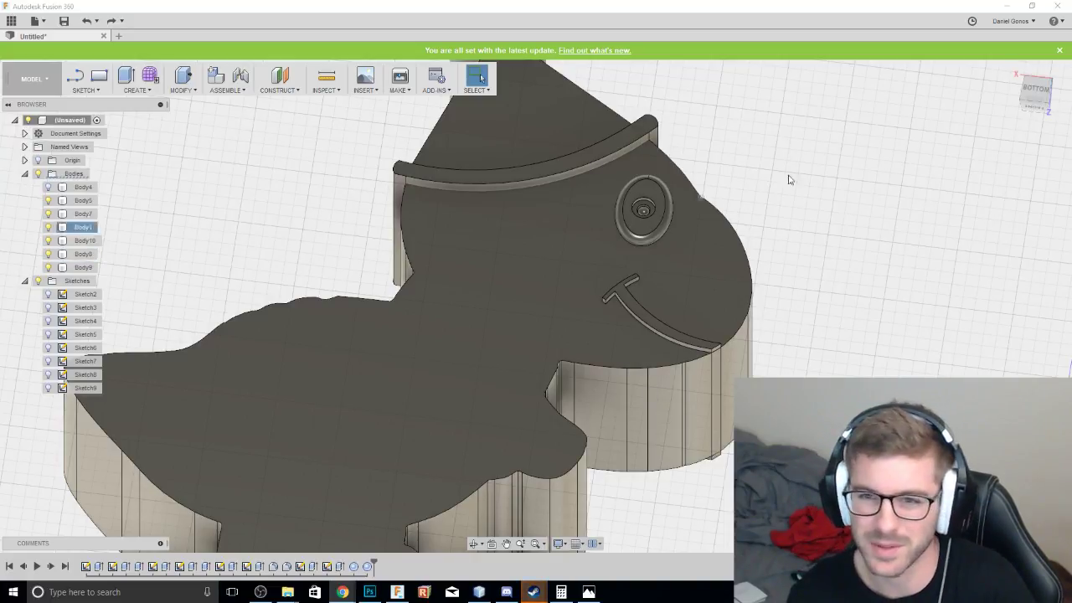
Save the design as "eye sore" in a newly created project named "Sor Sor".
{"action": "left_click", "coordinate": [1030, 95]}
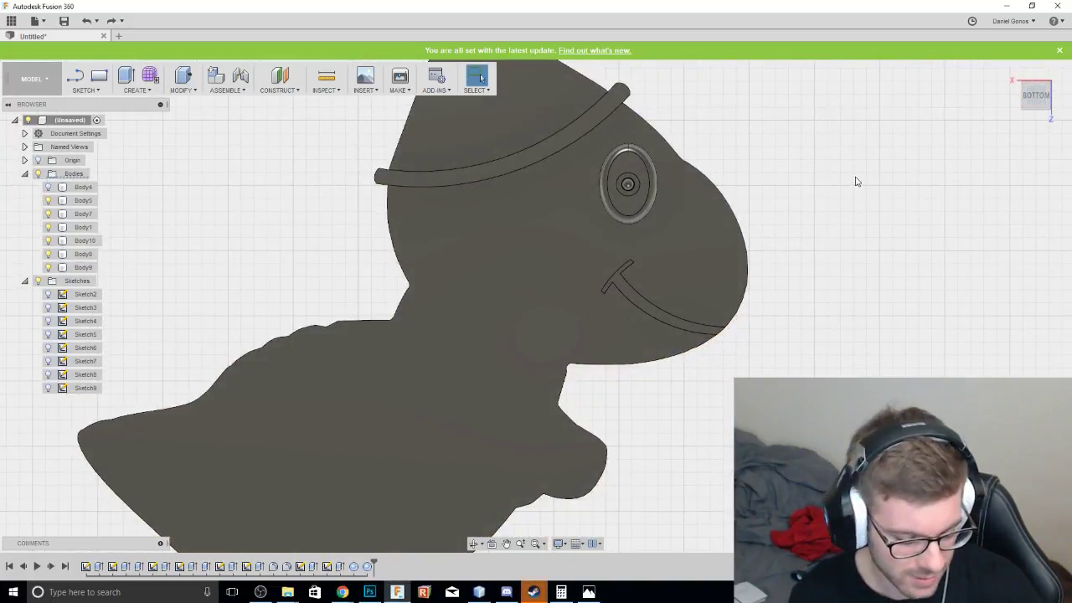
{"action": "key", "text": "ctrl+s"}
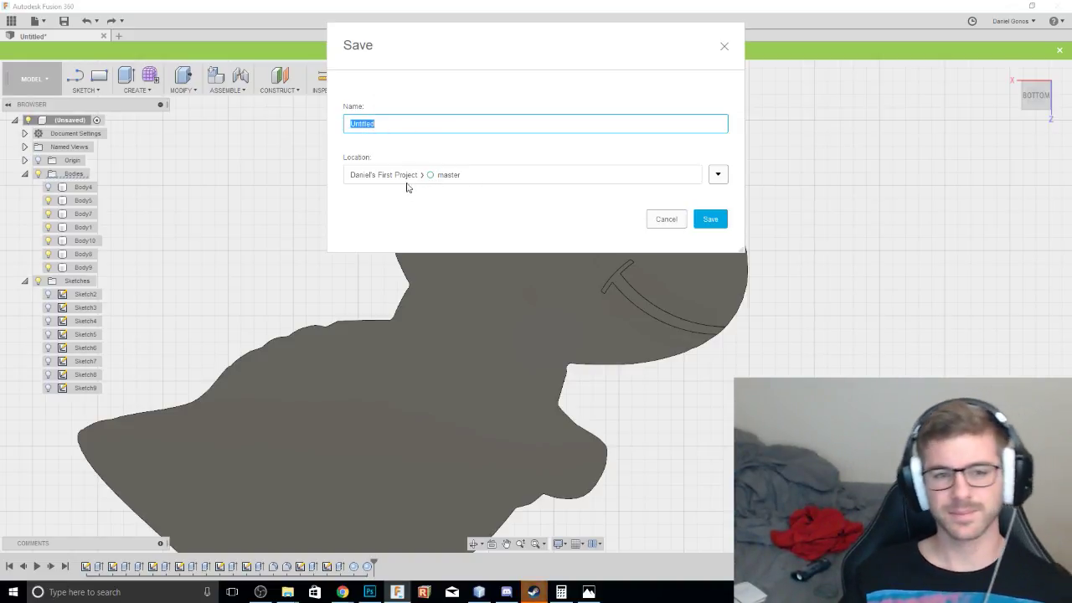
{"action": "left_click", "coordinate": [716, 175]}
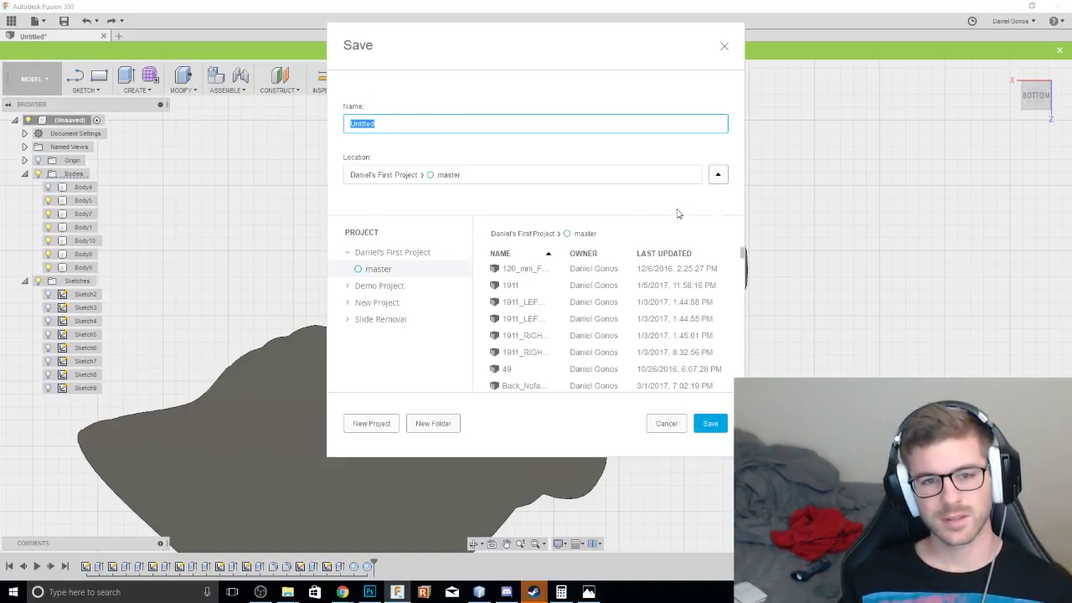
{"action": "left_click", "coordinate": [385, 305]}
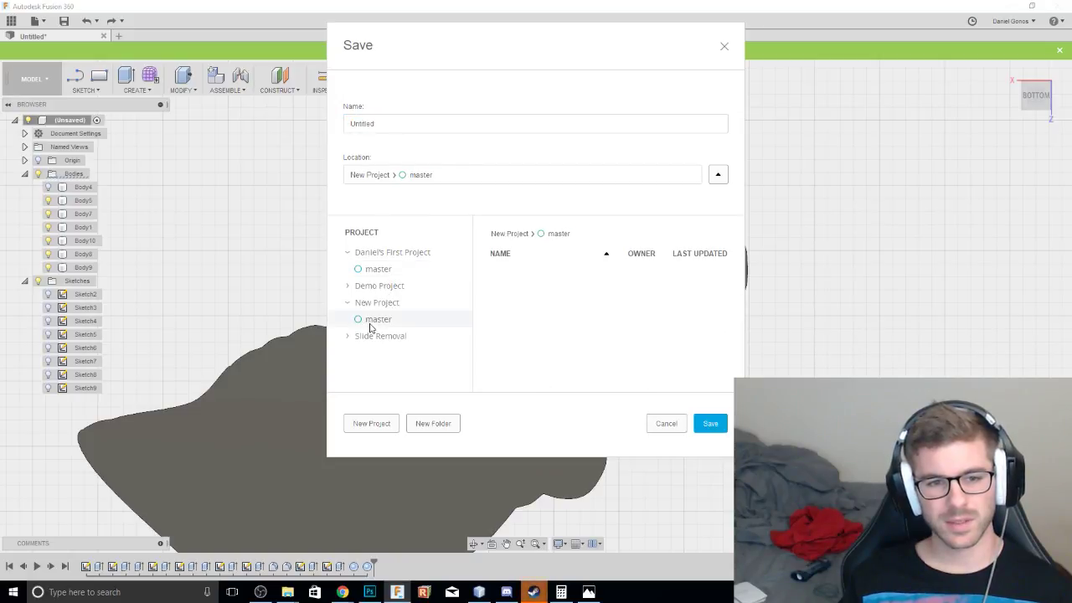
{"action": "left_click", "coordinate": [381, 424]}
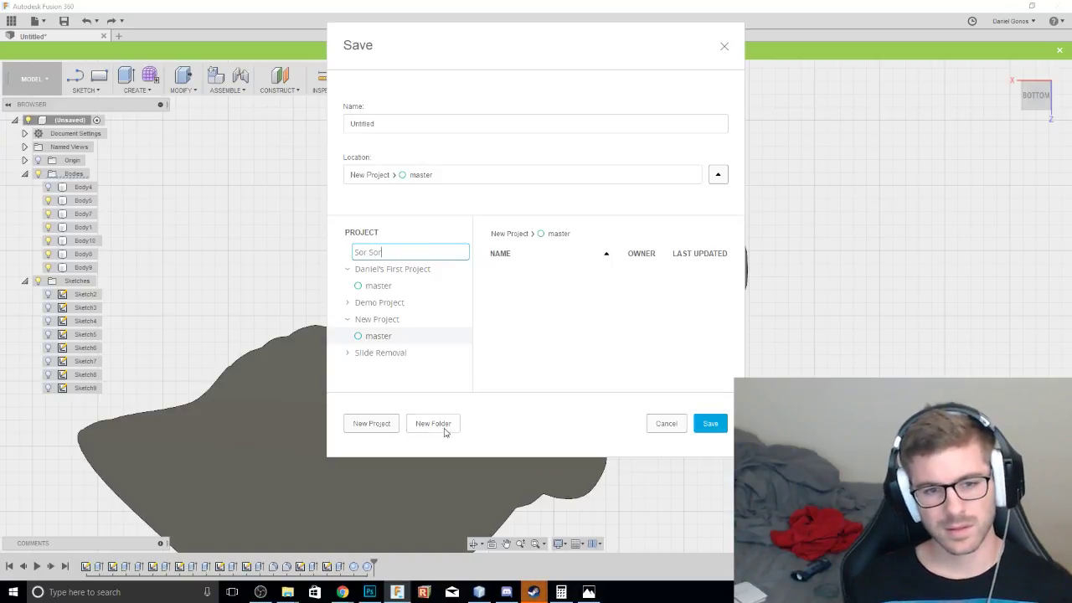
{"action": "type", "text": "Sor Sor"}
{"action": "key", "text": "Return"}
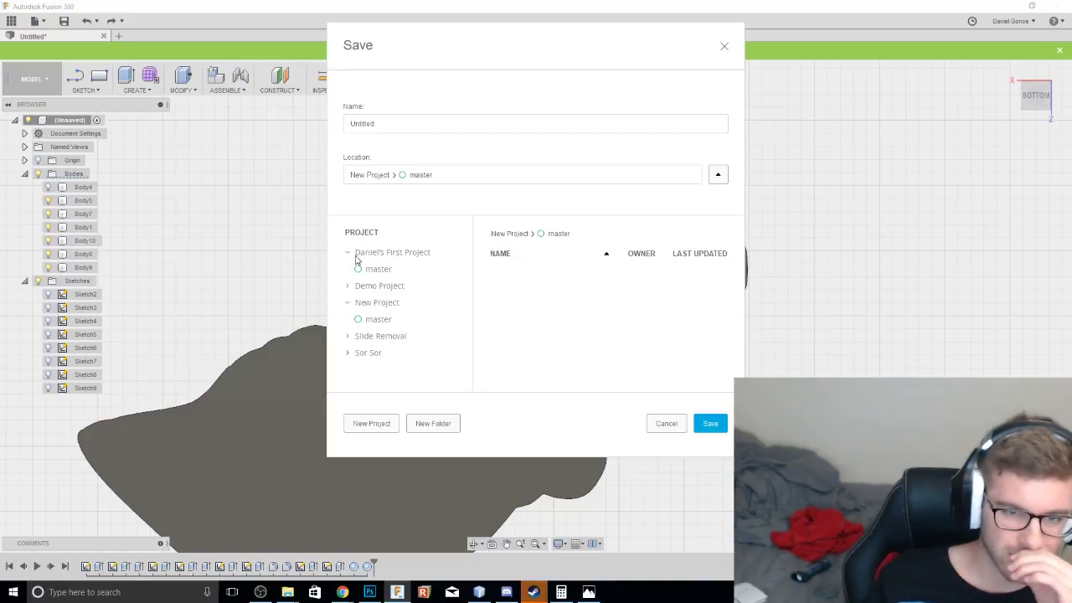
{"action": "left_click", "coordinate": [369, 354]}
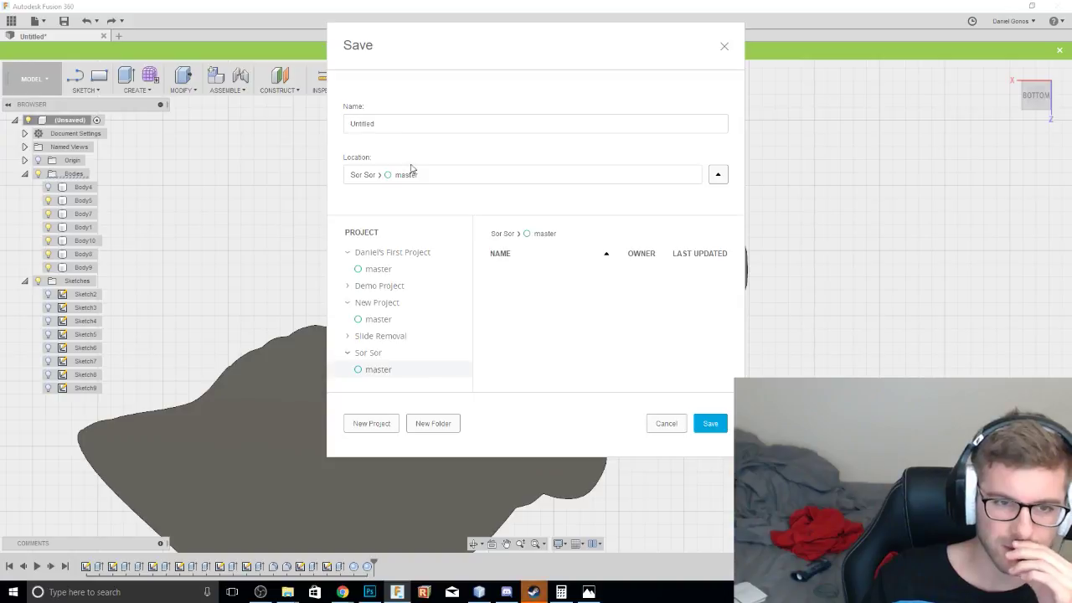
{"action": "left_click_drag", "start_coordinate": [395, 125], "coordinate": [337, 124]}
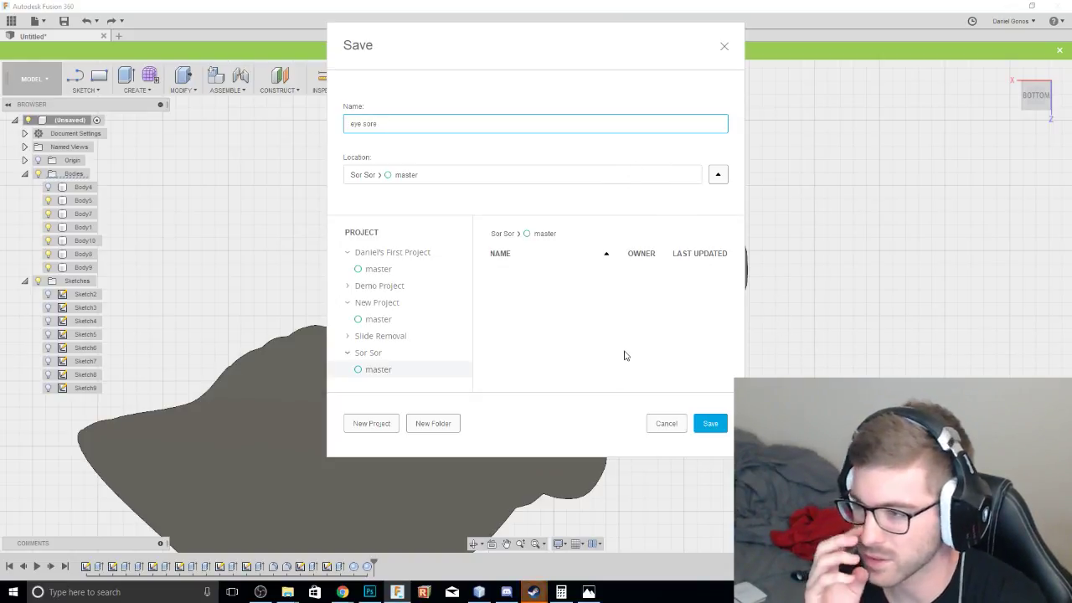
{"action": "left_click", "coordinate": [710, 425]}
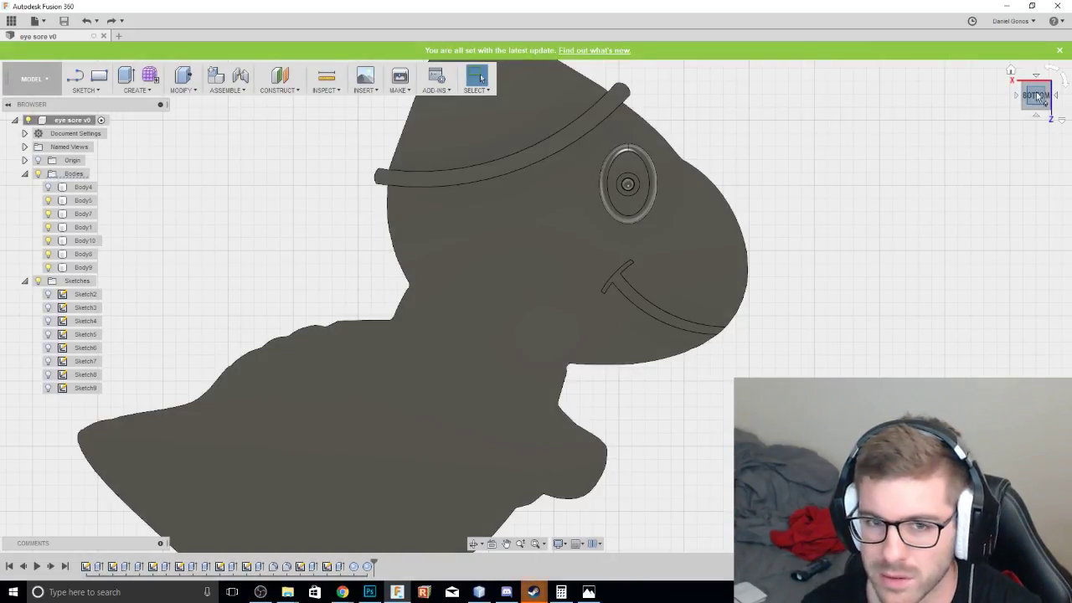
Delete the last two timeline features that form the small round detail inside the dinosaur's pupil.
{"action": "left_click_drag", "start_coordinate": [1035, 96], "coordinate": [1033, 106]}
{"action": "left_click", "coordinate": [1036, 104]}
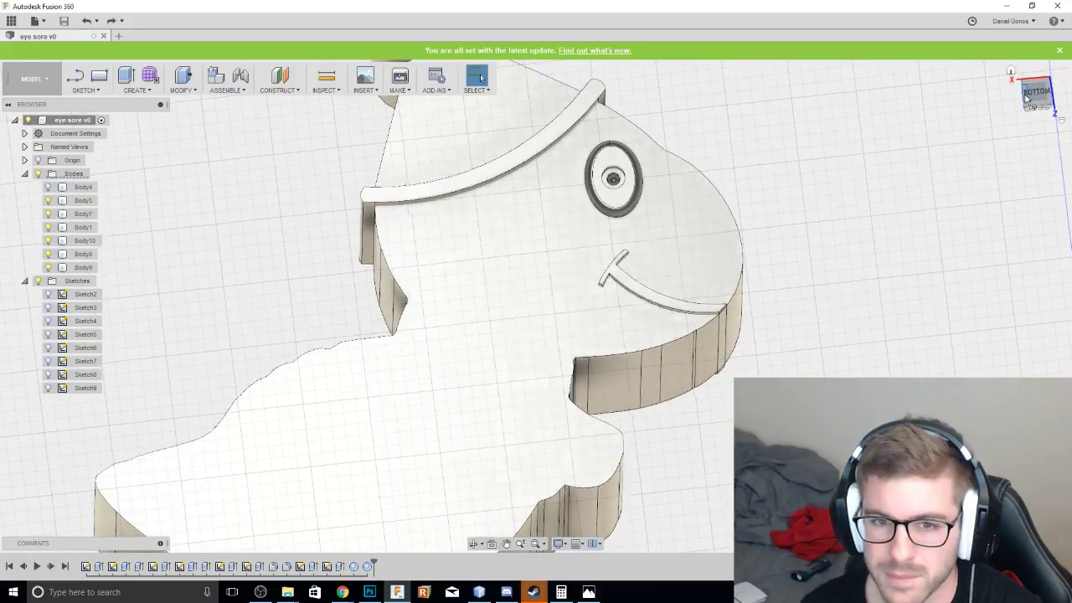
{"action": "left_click", "coordinate": [1047, 97]}
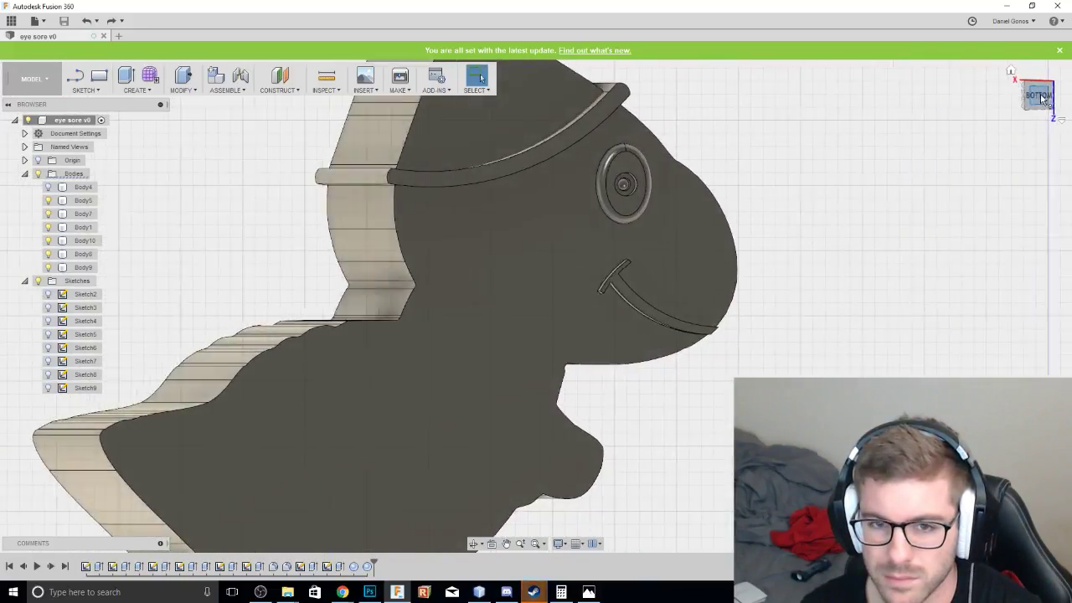
{"action": "left_click", "coordinate": [647, 173]}
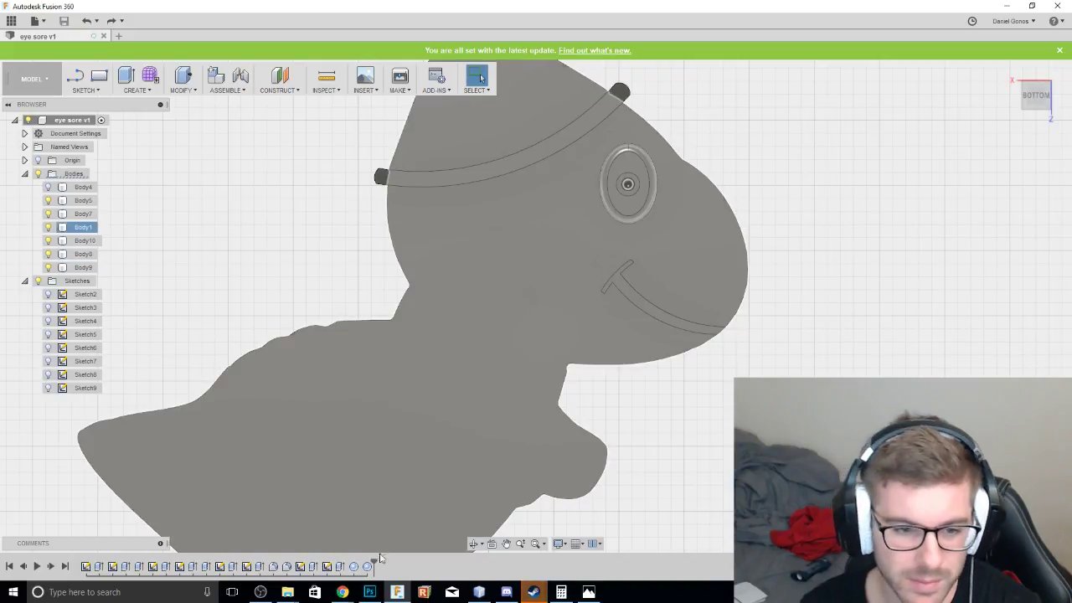
{"action": "left_click", "coordinate": [379, 558]}
{"action": "left_click", "coordinate": [366, 569]}
{"action": "key", "text": "Delete"}
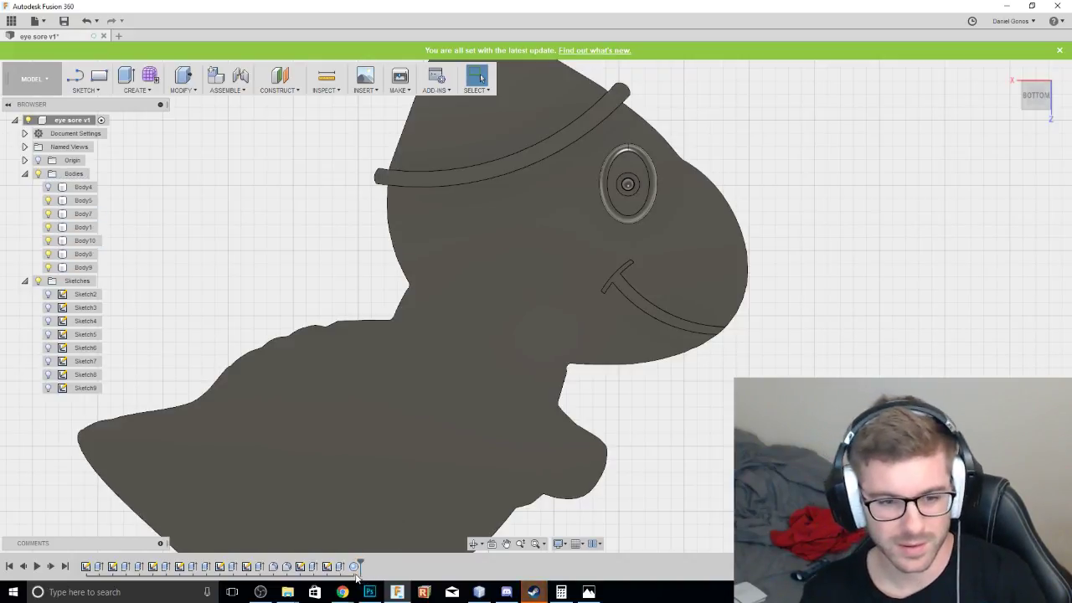
{"action": "left_click", "coordinate": [354, 567]}
{"action": "key", "text": "Delete"}
{"action": "left_click", "coordinate": [429, 468]}
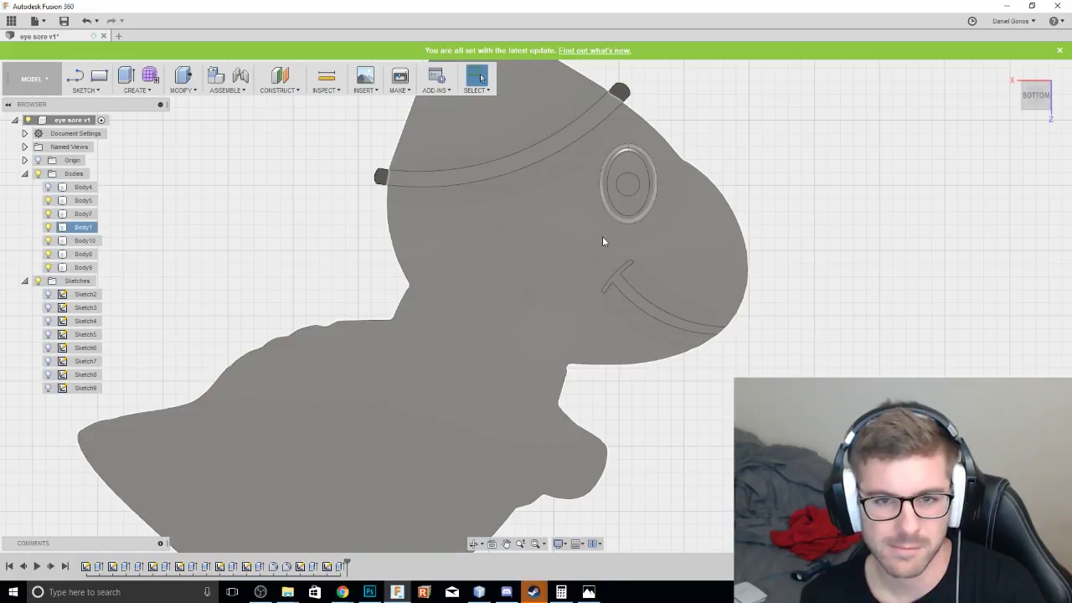
Rotate the oval eye body to a nearly horizontal tilt and shift it about 2.75 mm in X and -6.28 mm in Z.
{"action": "key", "text": "Escape"}
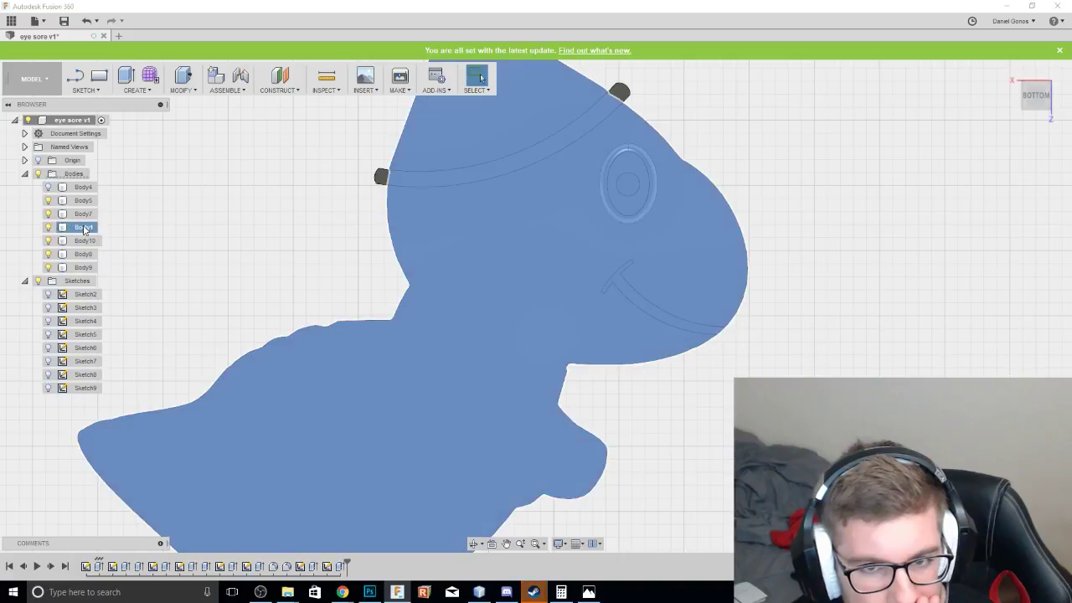
{"action": "left_click", "coordinate": [47, 227]}
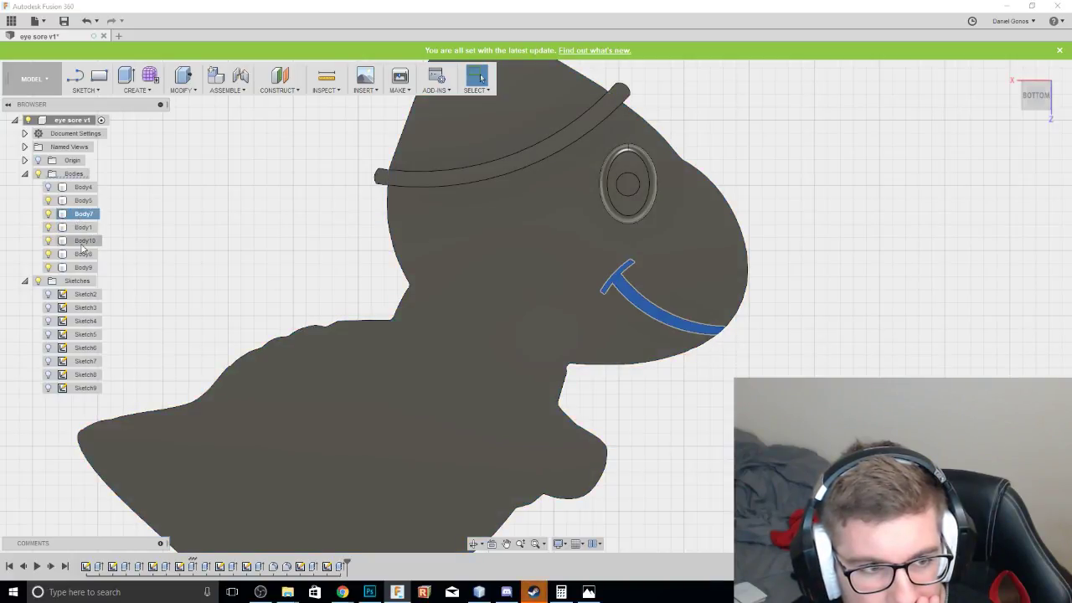
{"action": "left_click", "coordinate": [84, 254]}
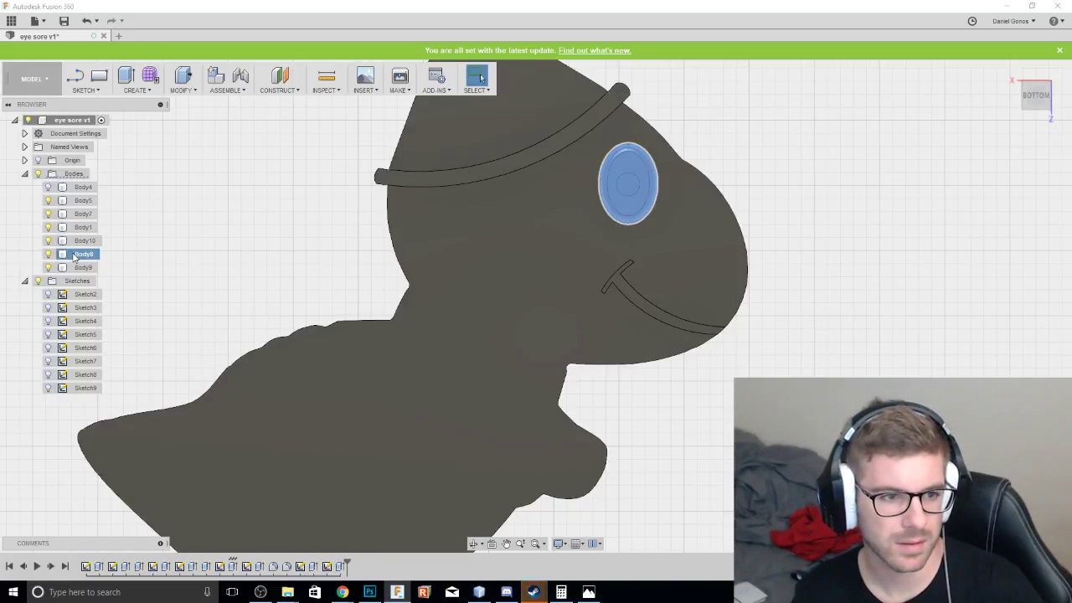
{"action": "right_click", "coordinate": [74, 253]}
{"action": "left_click", "coordinate": [102, 258]}
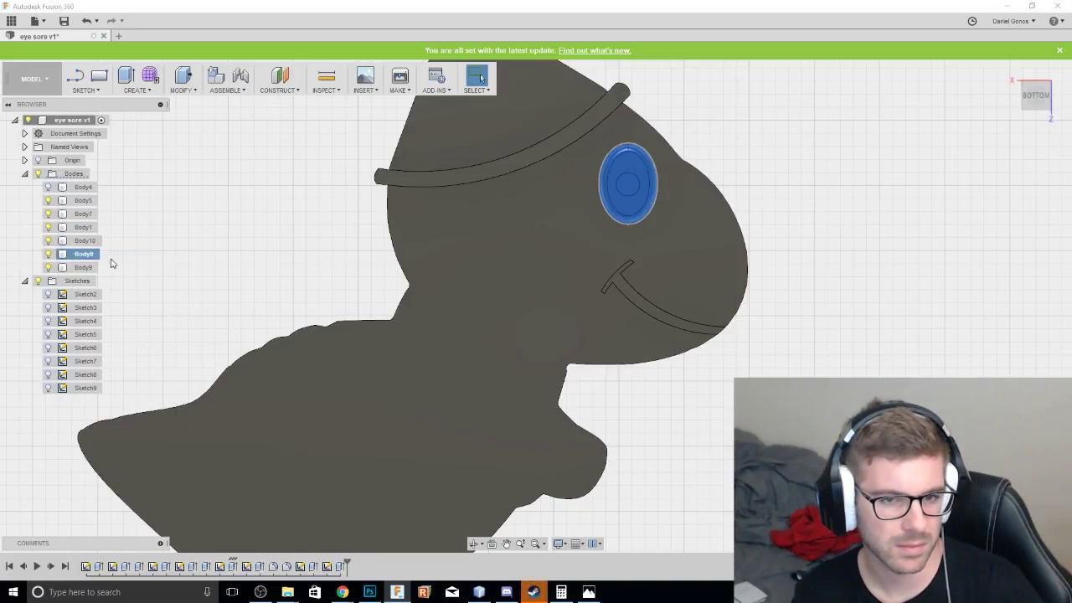
{"action": "mouse_move", "coordinate": [600, 144]}
{"action": "left_mouse_down"}
{"action": "mouse_move", "coordinate": [641, 198]}
{"action": "mouse_move", "coordinate": [666, 186]}
{"action": "mouse_move", "coordinate": [657, 144]}
{"action": "mouse_move", "coordinate": [620, 143]}
{"action": "left_mouse_up"}
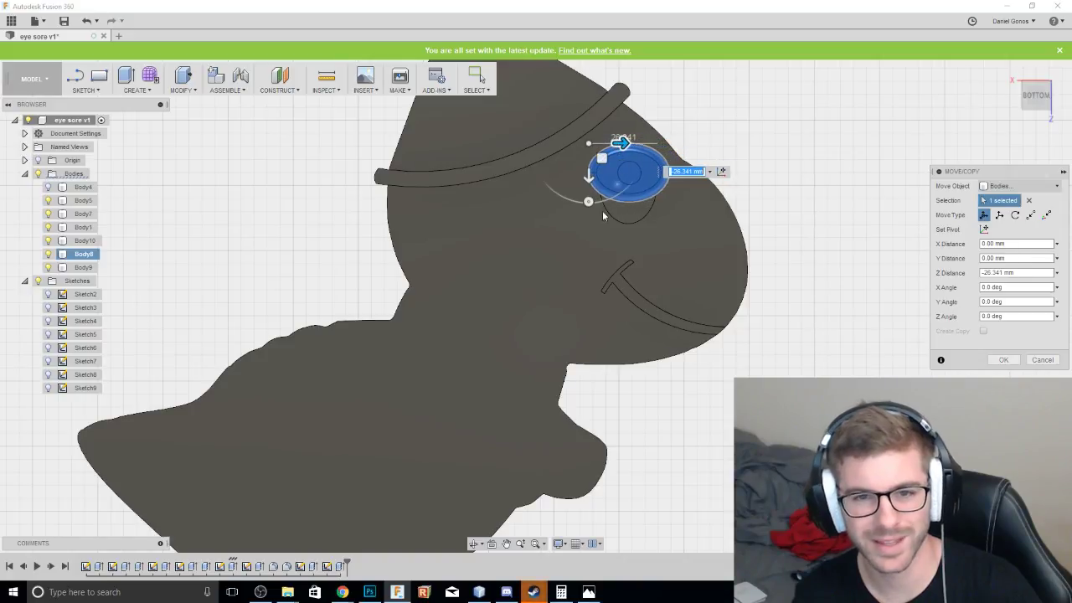
{"action": "mouse_move", "coordinate": [588, 175]}
{"action": "left_mouse_down"}
{"action": "mouse_move", "coordinate": [591, 219]}
{"action": "mouse_move", "coordinate": [610, 216]}
{"action": "mouse_move", "coordinate": [591, 179]}
{"action": "left_mouse_up"}
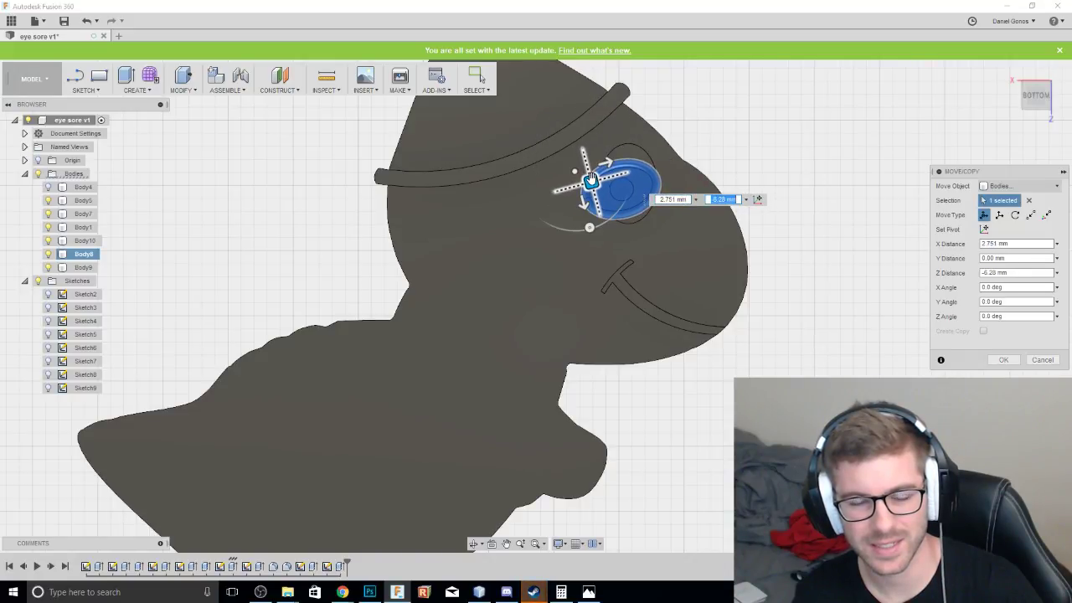
{"action": "key", "text": "Return"}
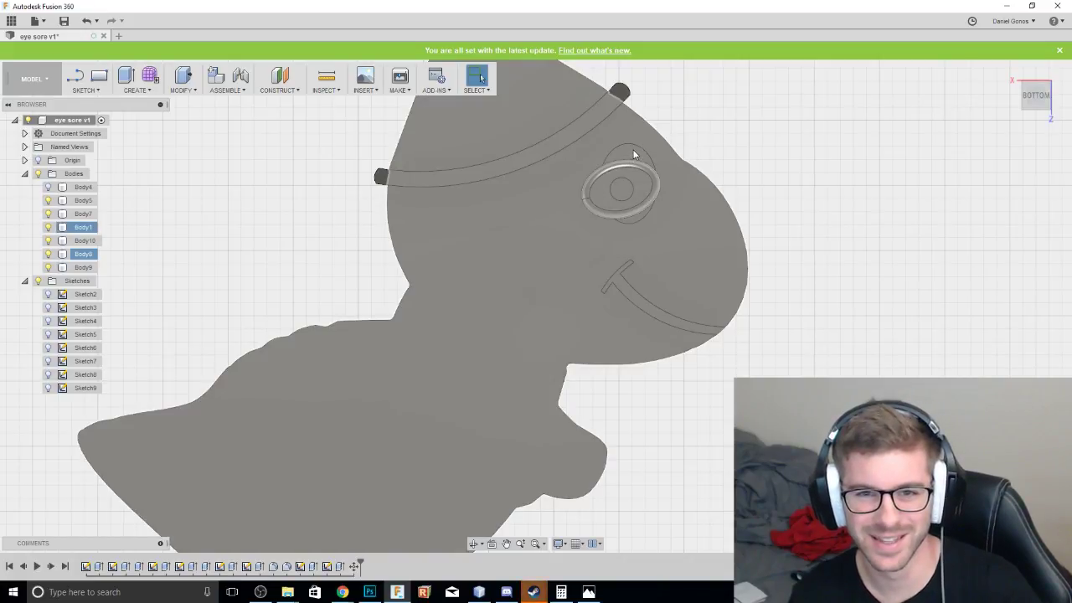
{"action": "left_click", "coordinate": [636, 153]}
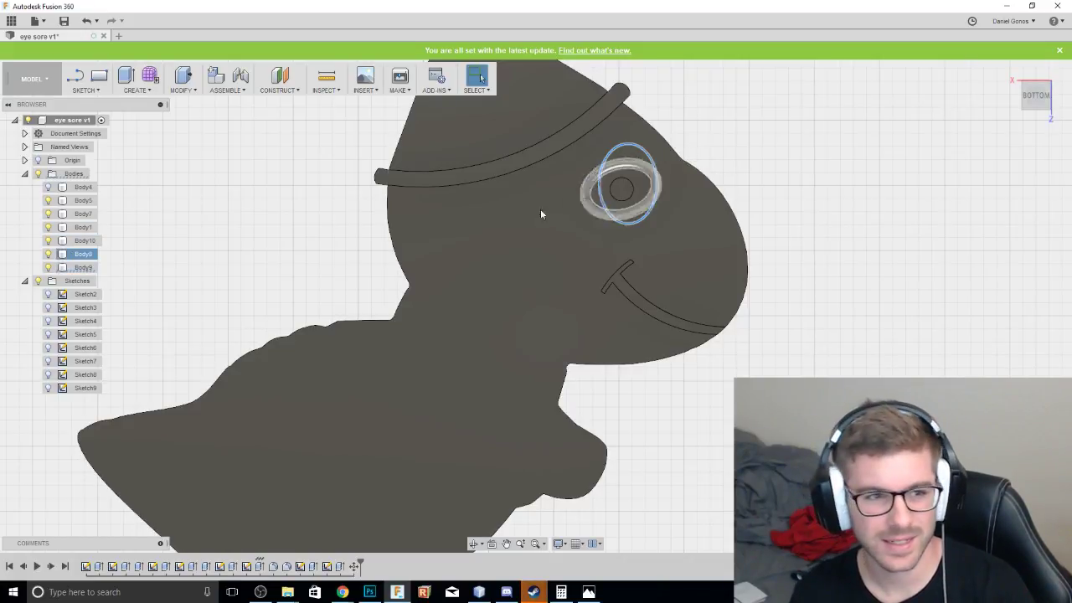
{"action": "left_click", "coordinate": [349, 223]}
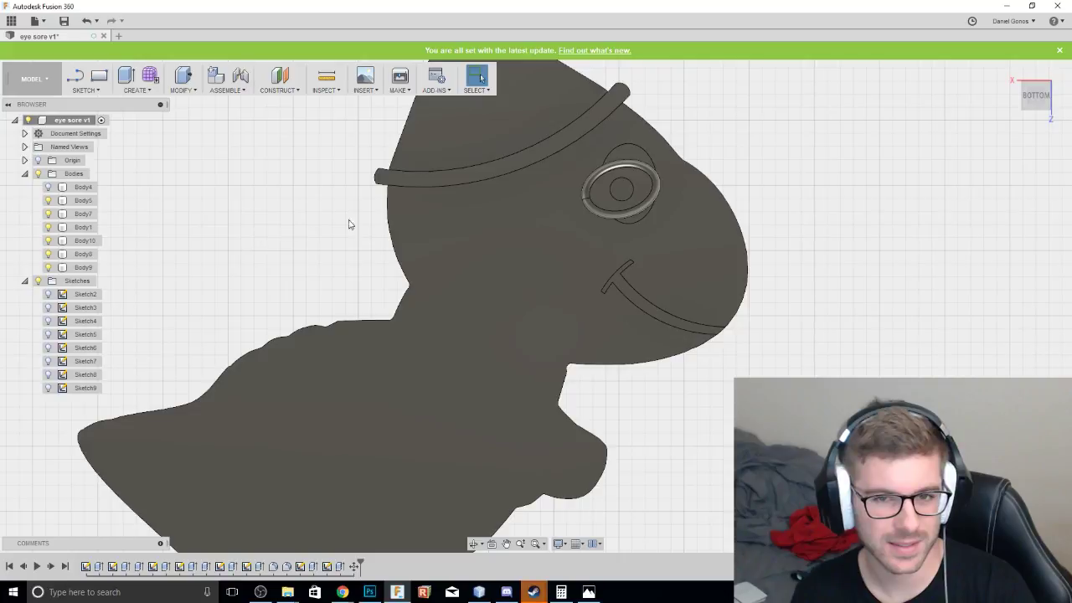
Start a three-point arc sketch on the pupil's circular face, seen upright from the bottom.
{"action": "mouse_move", "coordinate": [1036, 95]}
{"action": "left_mouse_down"}
{"action": "mouse_move", "coordinate": [1022, 138]}
{"action": "mouse_move", "coordinate": [1035, 236]}
{"action": "mouse_move", "coordinate": [1031, 94]}
{"action": "mouse_move", "coordinate": [1037, 120]}
{"action": "left_mouse_up"}
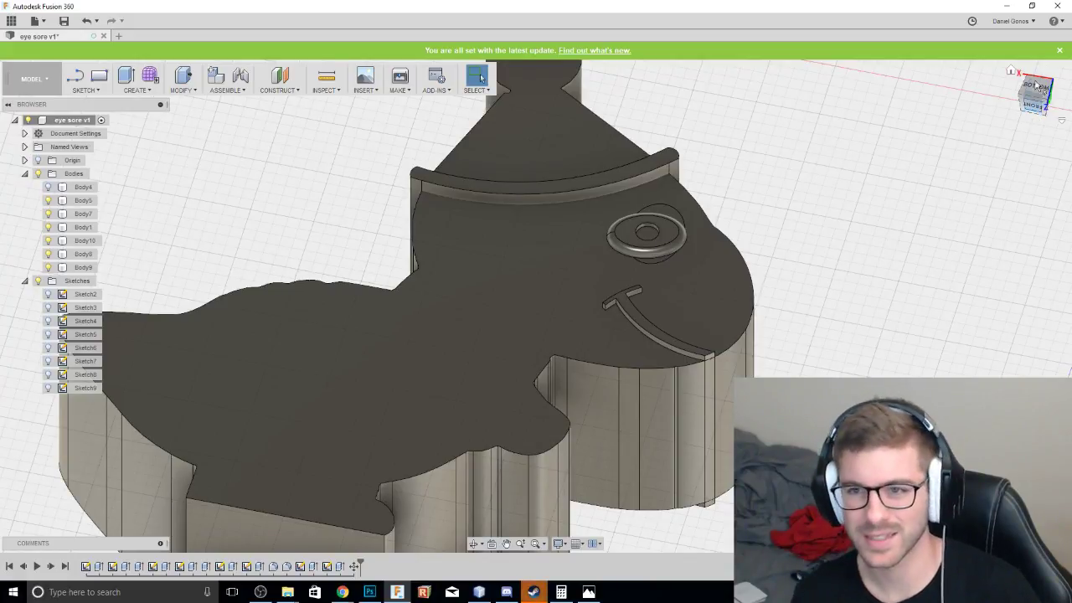
{"action": "left_click", "coordinate": [1041, 90]}
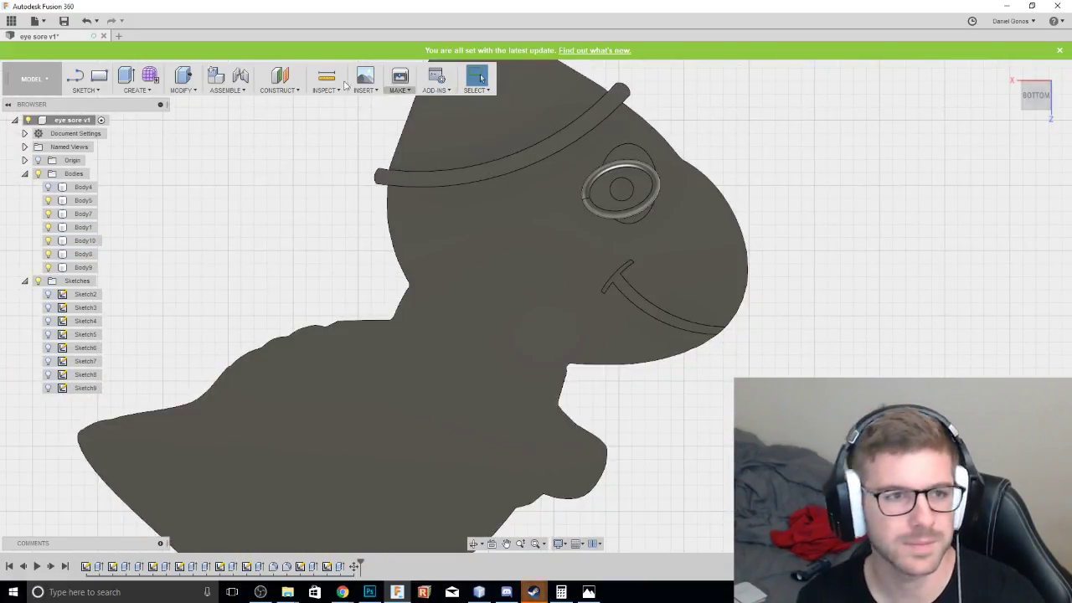
{"action": "left_click", "coordinate": [138, 90]}
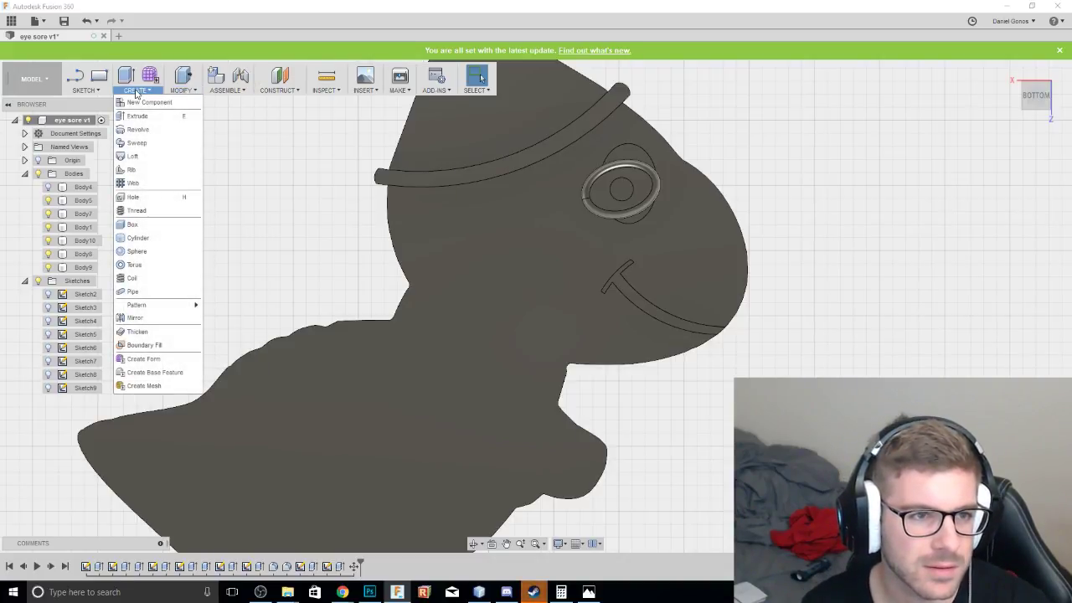
{"action": "mouse_move", "coordinate": [94, 90]}
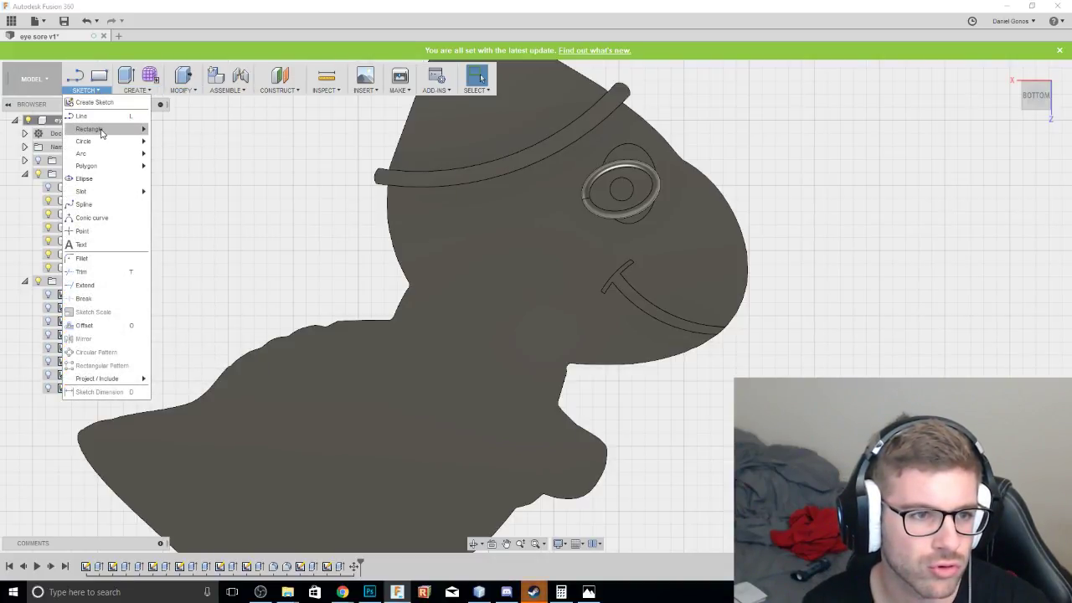
{"action": "mouse_move", "coordinate": [126, 155]}
{"action": "left_click", "coordinate": [174, 155]}
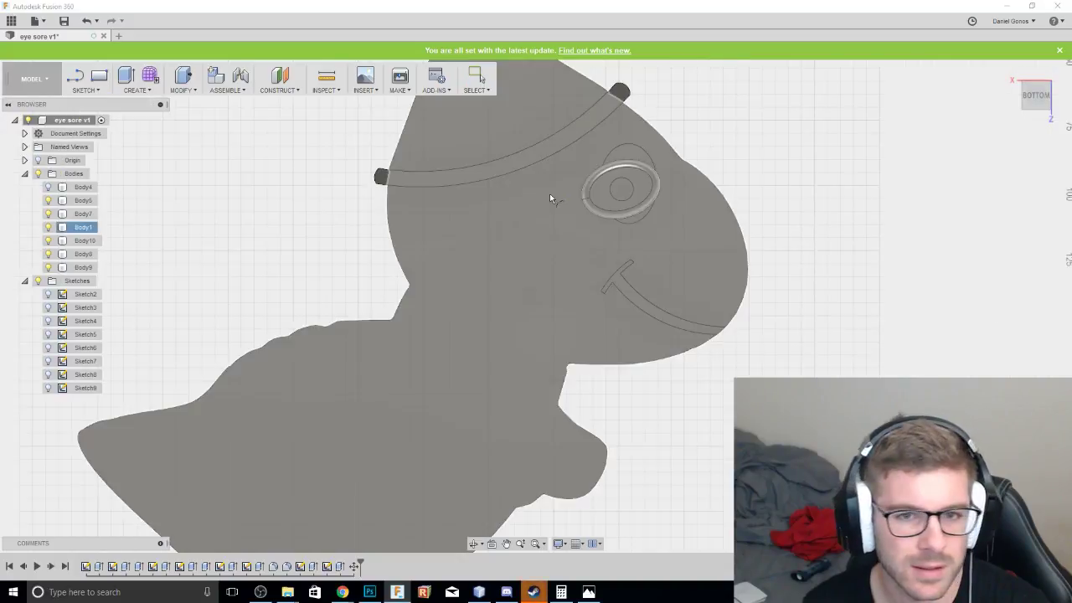
{"action": "scroll", "coordinate": [563, 199], "scroll_direction": "up", "scroll_amount": 5}
{"action": "left_click", "coordinate": [717, 165]}
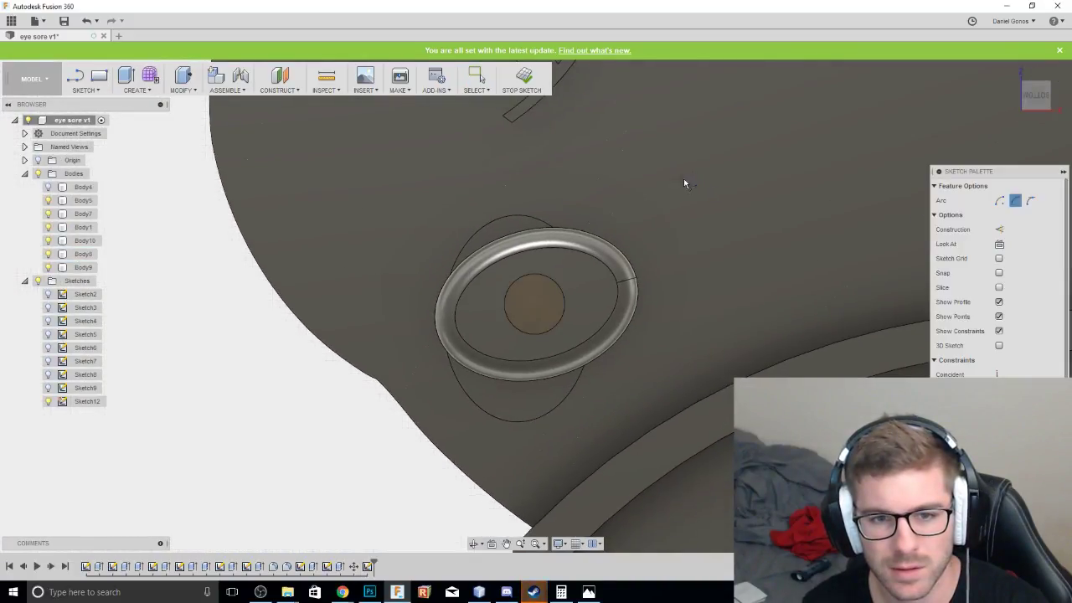
{"action": "left_click", "coordinate": [1053, 68]}
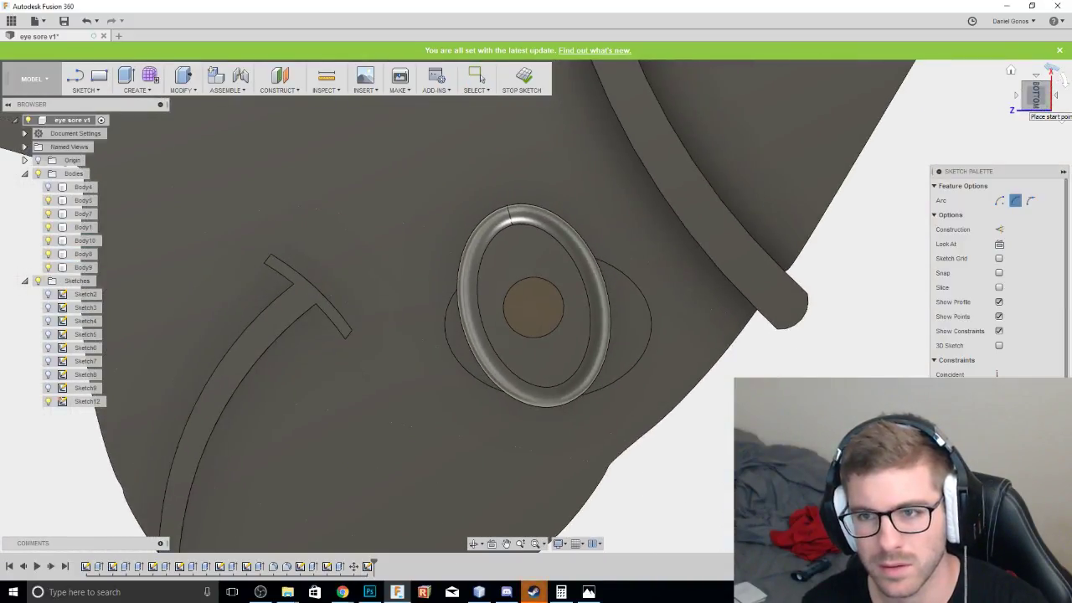
{"action": "left_click", "coordinate": [1055, 73]}
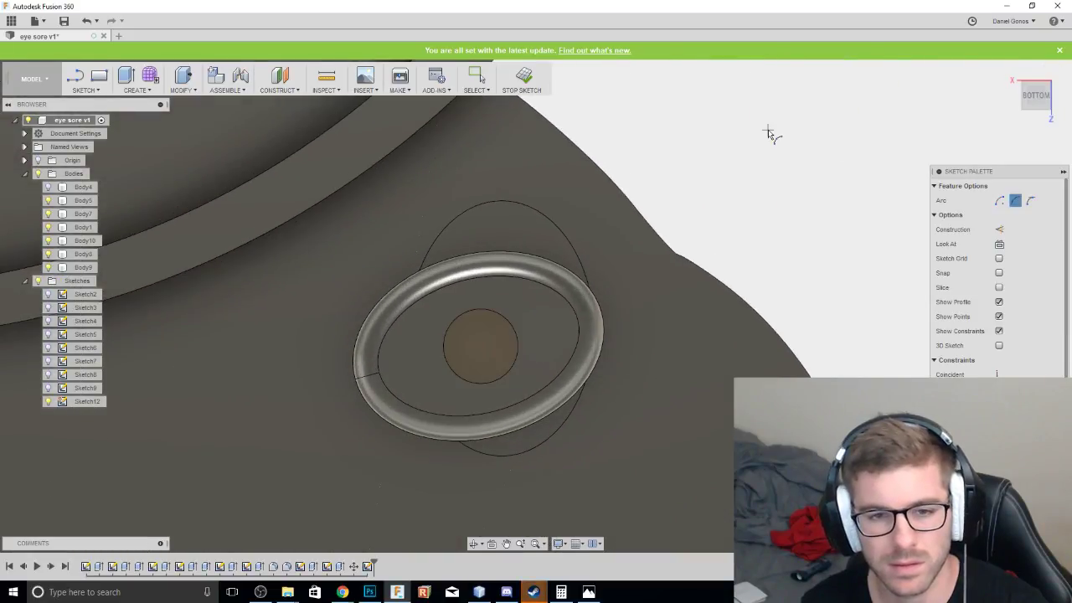
Draw two opposing three-point arcs between the upper and lower edge of the pupil circle as a vertical slit, and finish the sketch.
{"action": "left_click", "coordinate": [473, 314]}
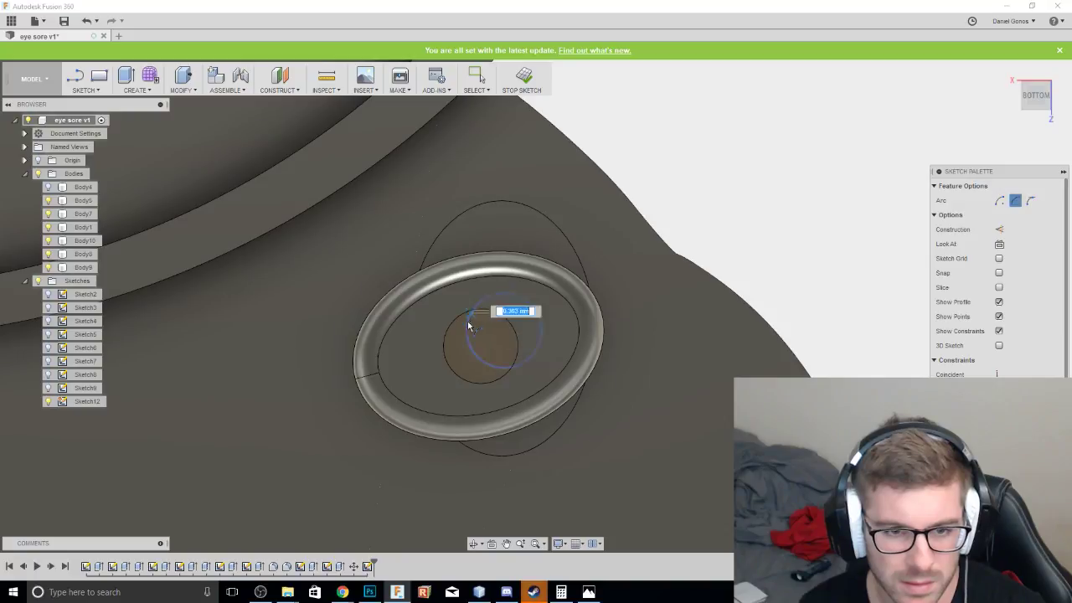
{"action": "left_click", "coordinate": [473, 386]}
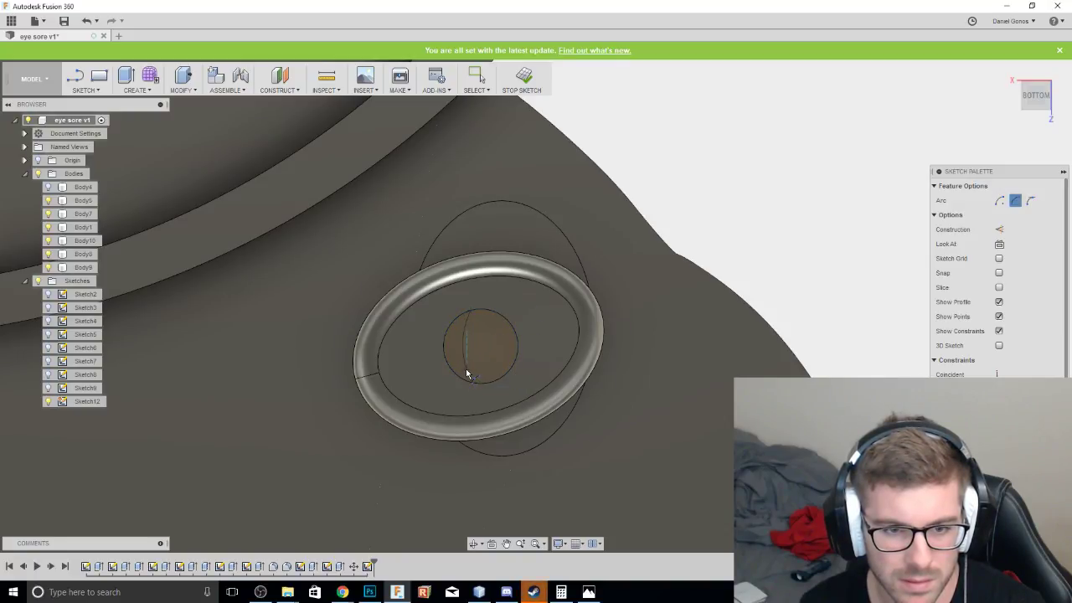
{"action": "left_click", "coordinate": [469, 381]}
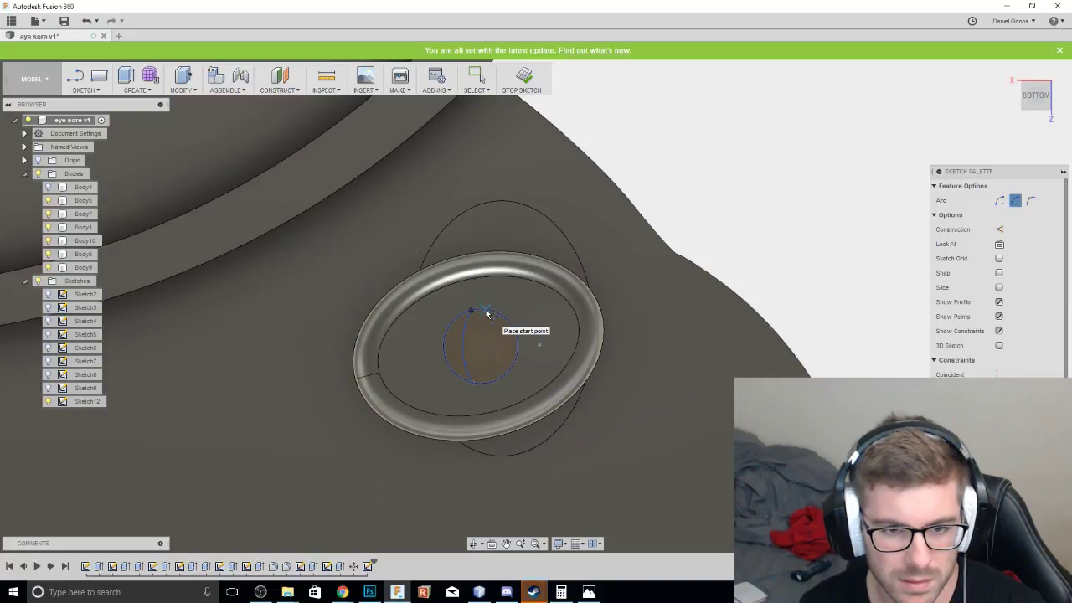
{"action": "left_click", "coordinate": [490, 375]}
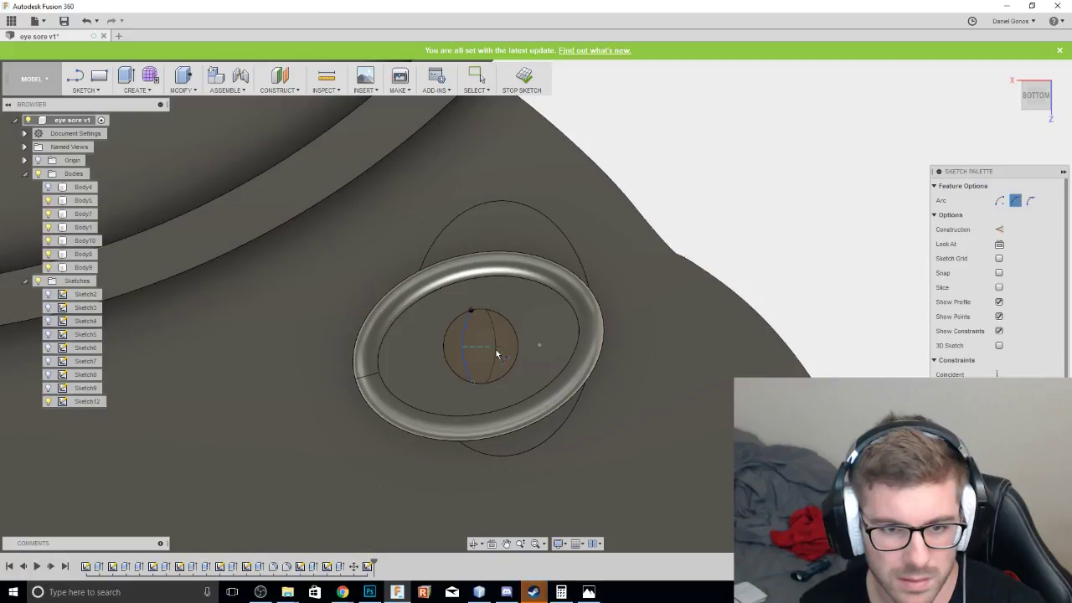
{"action": "scroll", "coordinate": [842, 208], "scroll_direction": "up", "scroll_amount": 3}
{"action": "scroll", "coordinate": [842, 197], "scroll_direction": "down", "scroll_amount": 5}
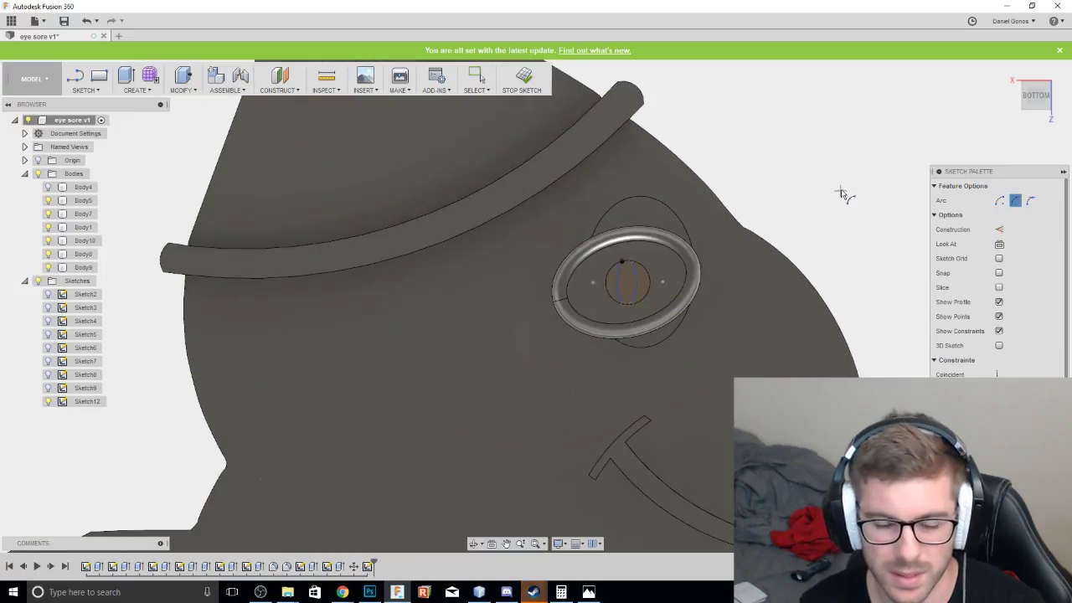
{"action": "left_click_drag", "start_coordinate": [1035, 95], "coordinate": [1038, 67]}
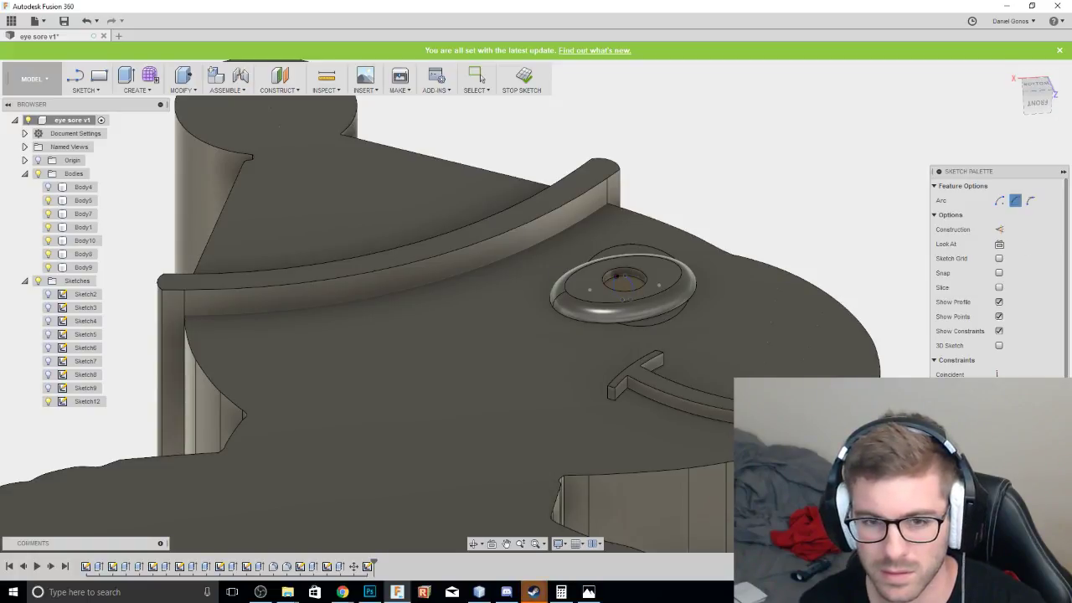
{"action": "left_click", "coordinate": [996, 527]}
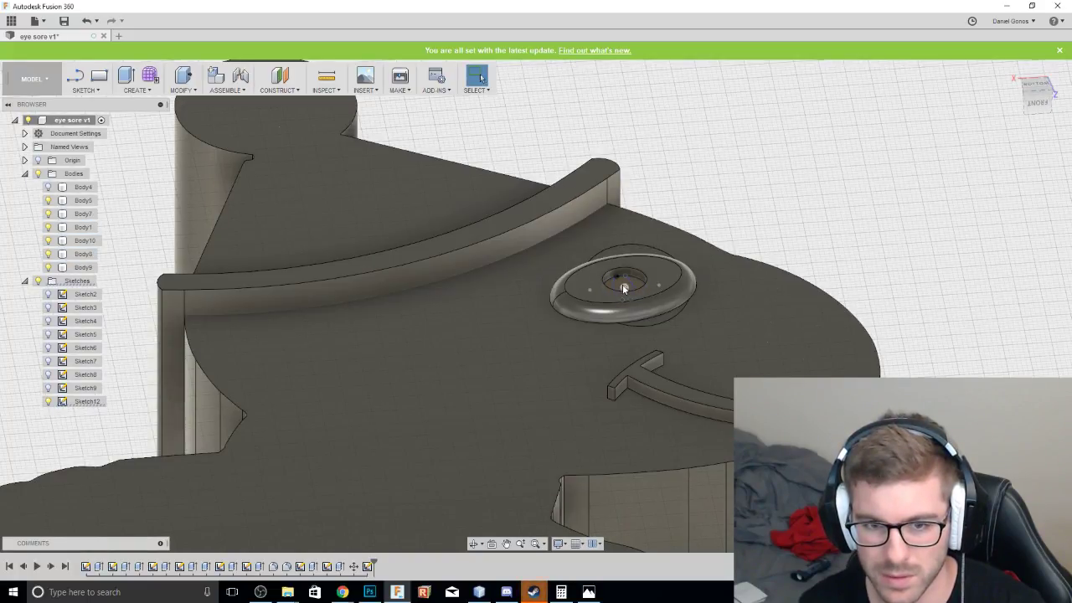
Extrude the slit profile between the two arcs outward from the recessed pupil face.
{"action": "scroll", "coordinate": [683, 299], "scroll_direction": "up", "scroll_amount": 2}
{"action": "left_click_drag", "start_coordinate": [1035, 100], "coordinate": [1040, 126]}
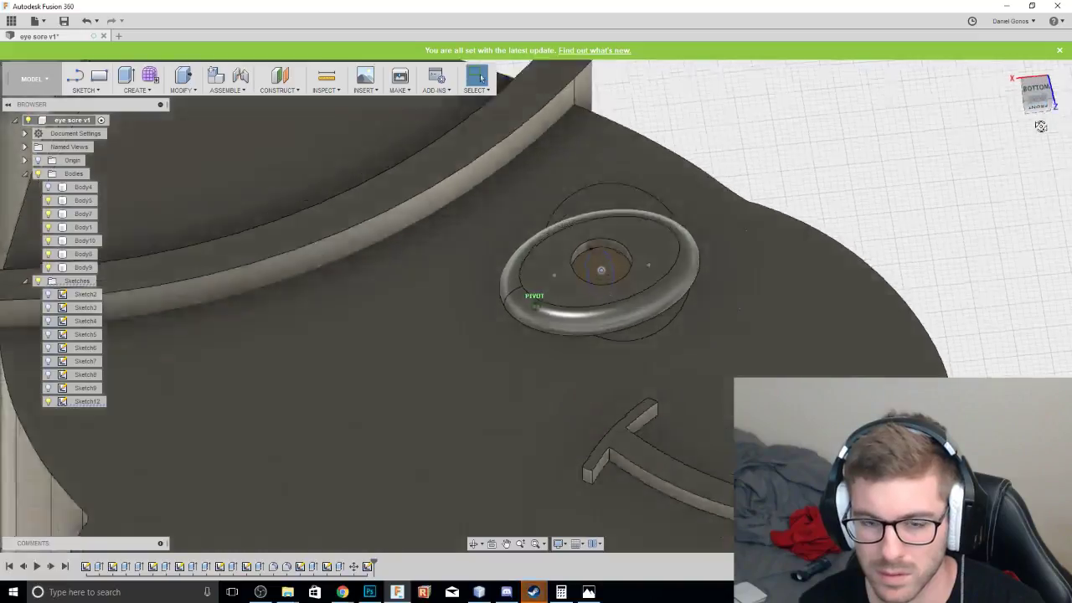
{"action": "middle_click_drag", "start_coordinate": [1040, 125], "coordinate": [1030, 134], "text": "shift"}
{"action": "left_click", "coordinate": [599, 256]}
{"action": "right_click", "coordinate": [598, 255]}
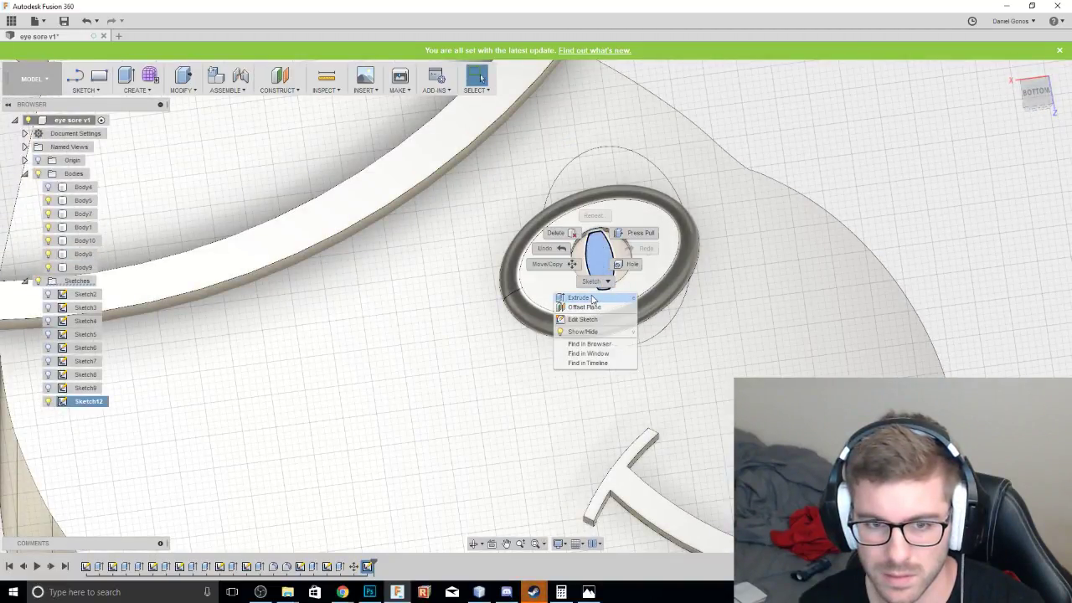
{"action": "left_click", "coordinate": [592, 299]}
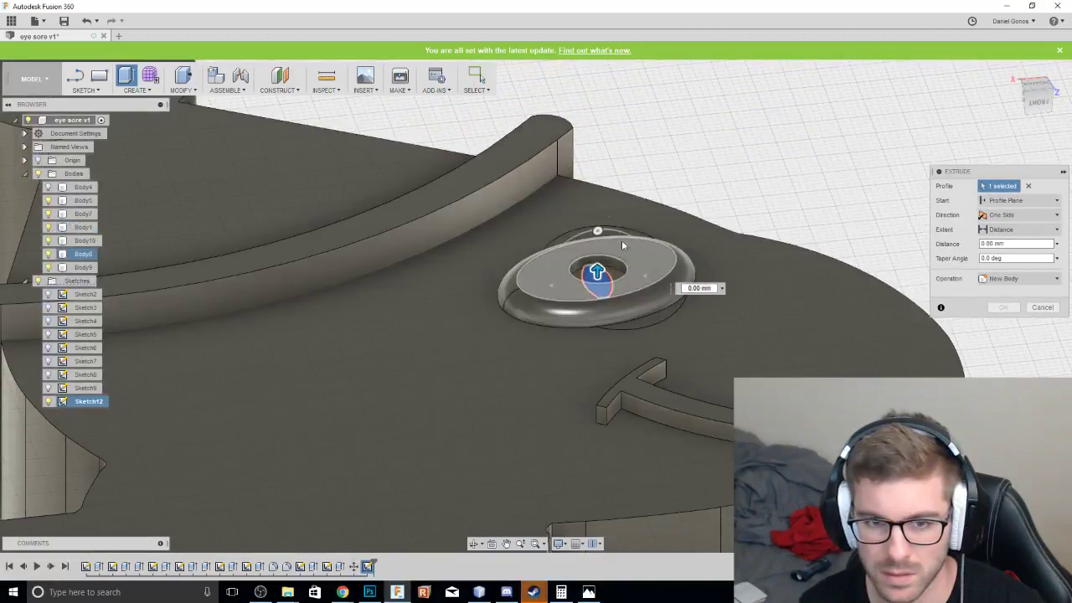
{"action": "mouse_move", "coordinate": [596, 272]}
{"action": "left_mouse_down"}
{"action": "mouse_move", "coordinate": [601, 248]}
{"action": "mouse_move", "coordinate": [602, 270]}
{"action": "left_mouse_up"}
{"action": "left_click", "coordinate": [1000, 308]}
{"action": "mouse_move", "coordinate": [1035, 98]}
{"action": "left_mouse_down"}
{"action": "mouse_move", "coordinate": [1035, 131]}
{"action": "mouse_move", "coordinate": [1035, 94]}
{"action": "left_mouse_up"}
{"action": "left_click", "coordinate": [1035, 94]}
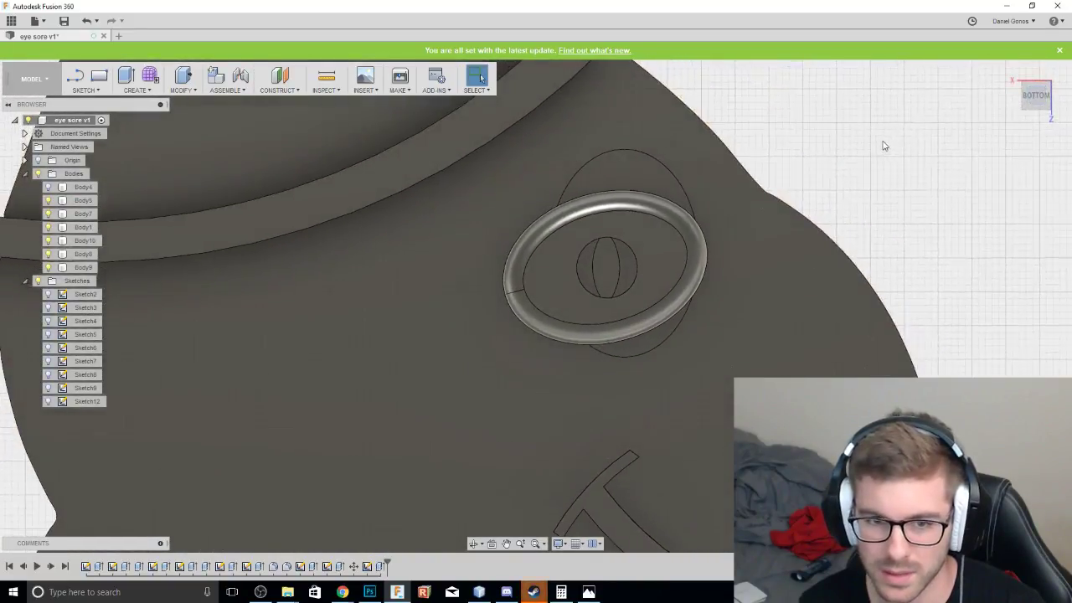
Hide the two bodies that form the dinosaur's eye, Body8 and Body9.
{"action": "scroll", "coordinate": [882, 146], "scroll_direction": "down", "scroll_amount": 10}
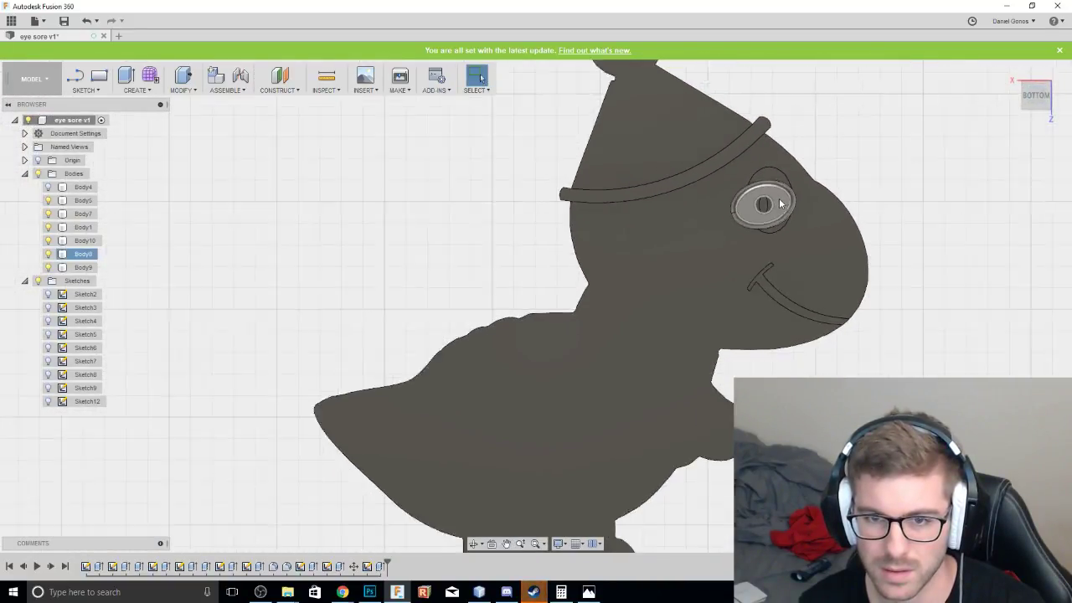
{"action": "scroll", "coordinate": [780, 204], "scroll_direction": "down", "scroll_amount": 1}
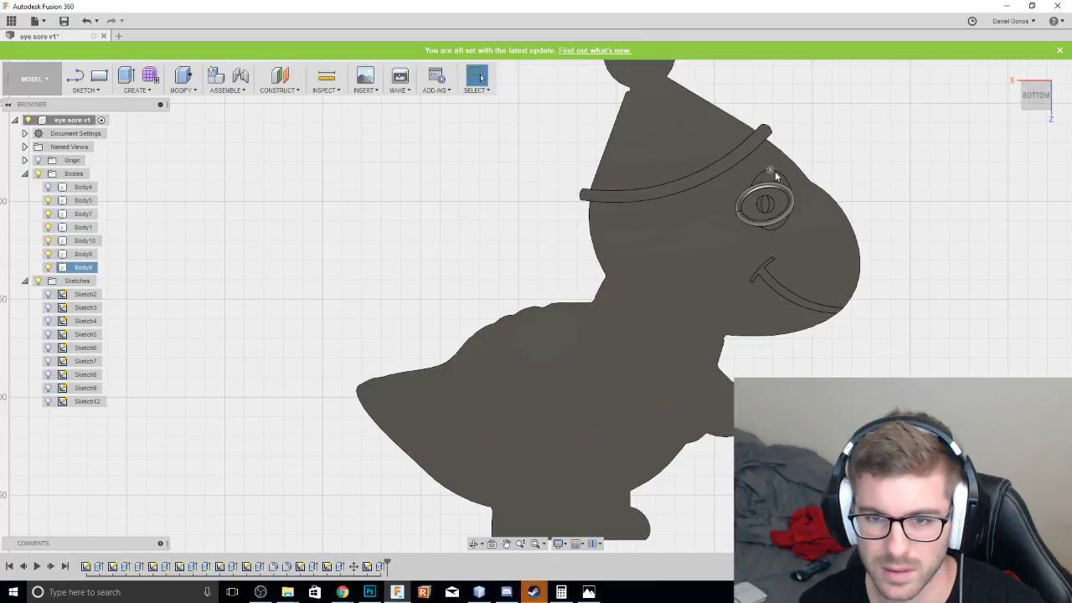
{"action": "left_click", "coordinate": [778, 175]}
{"action": "left_click", "coordinate": [961, 137]}
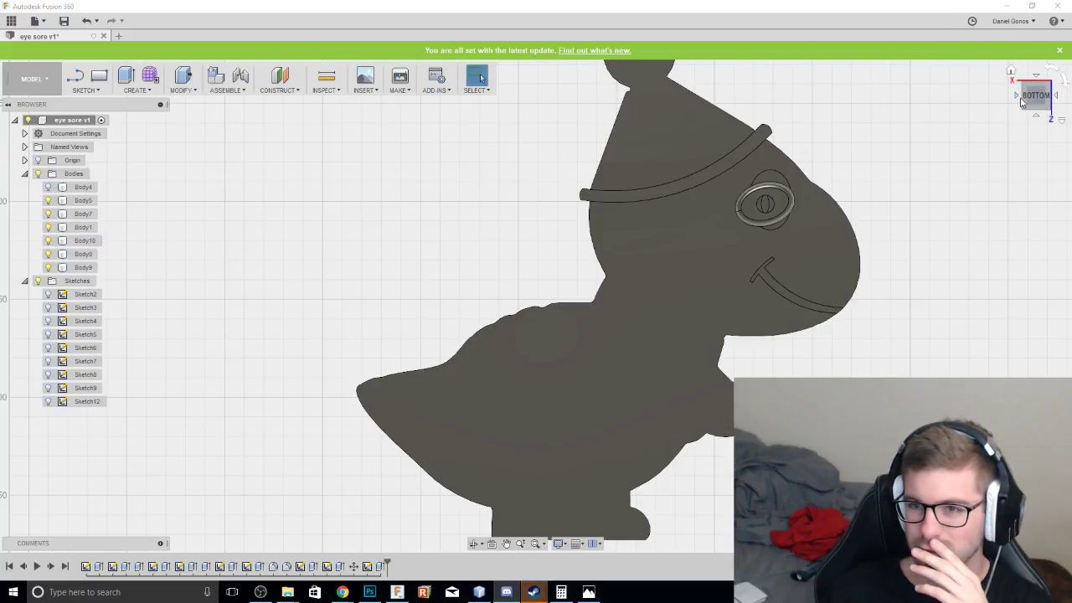
{"action": "left_click_drag", "start_coordinate": [1035, 94], "coordinate": [1032, 80]}
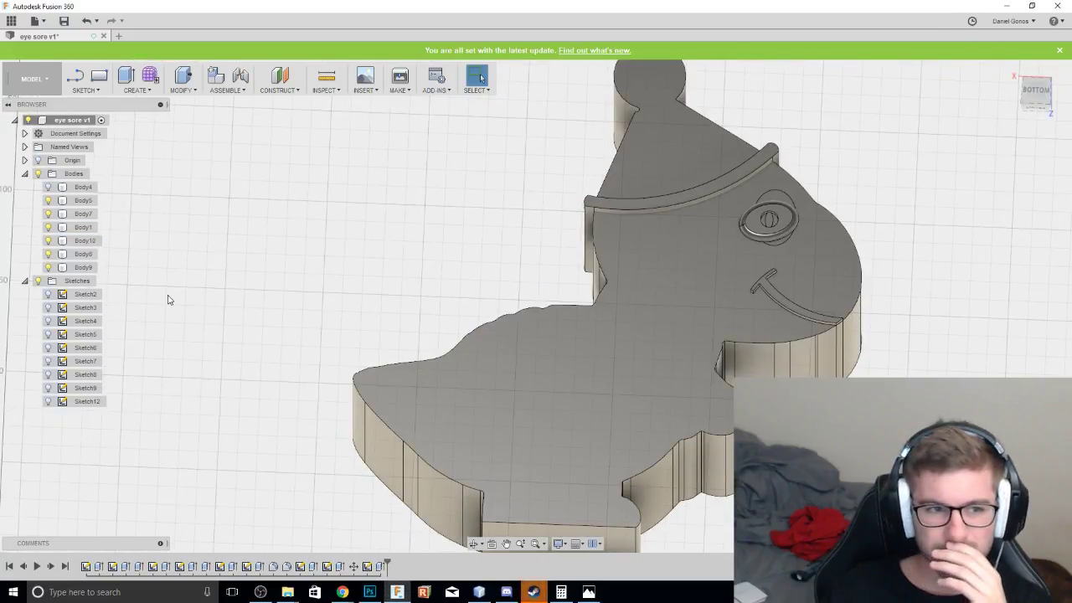
{"action": "left_click", "coordinate": [48, 266]}
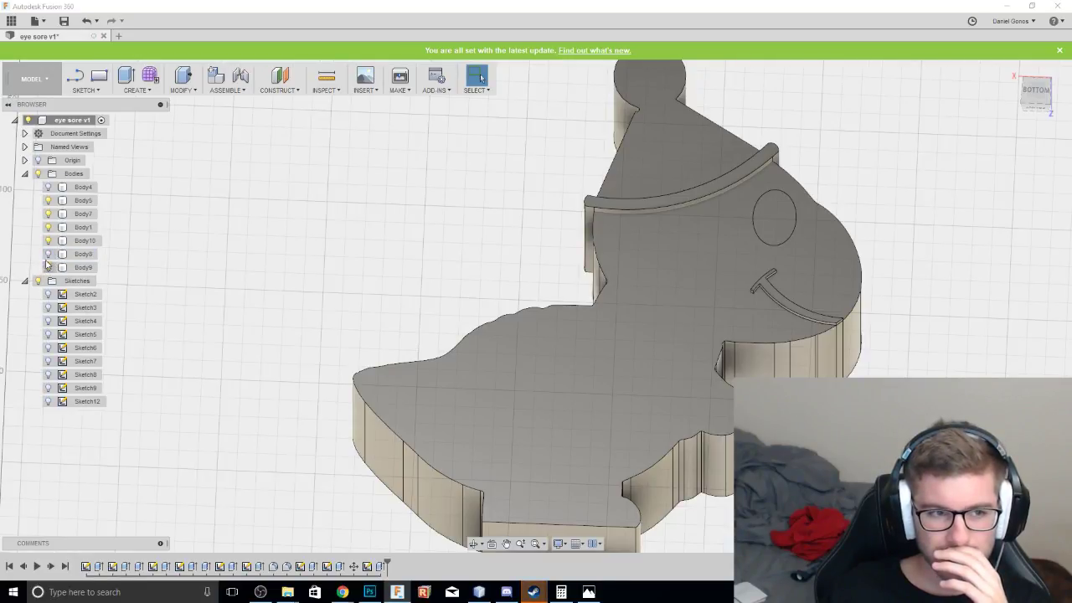
{"action": "left_click_drag", "start_coordinate": [1036, 97], "coordinate": [1025, 167]}
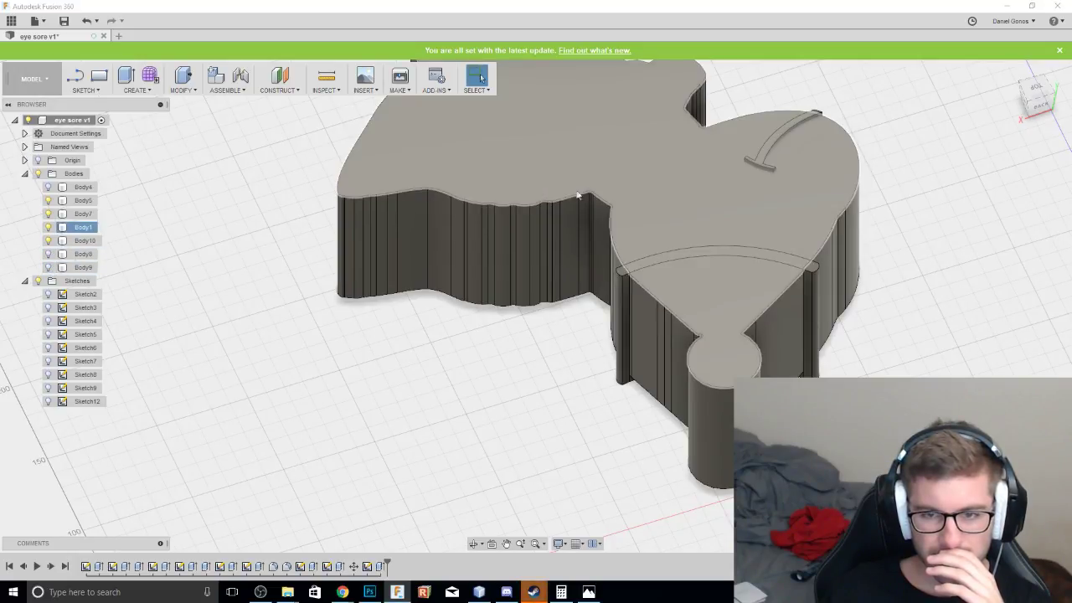
{"action": "left_click_drag", "start_coordinate": [1039, 107], "coordinate": [1038, 86]}
{"action": "middle_click_drag", "start_coordinate": [1026, 219], "coordinate": [1026, 160], "text": "shift"}
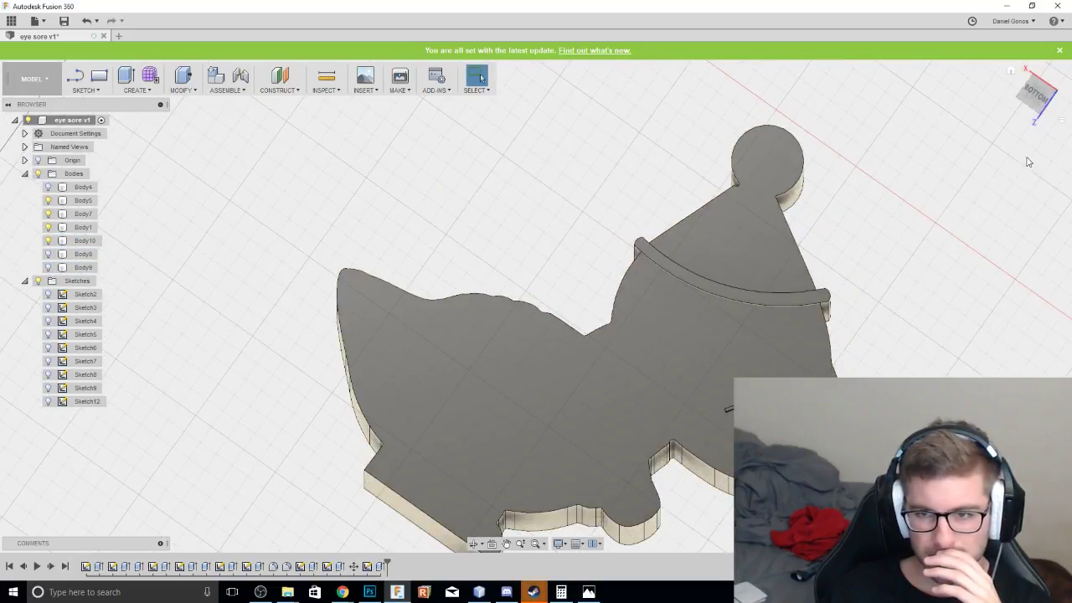
{"action": "left_click", "coordinate": [1035, 96]}
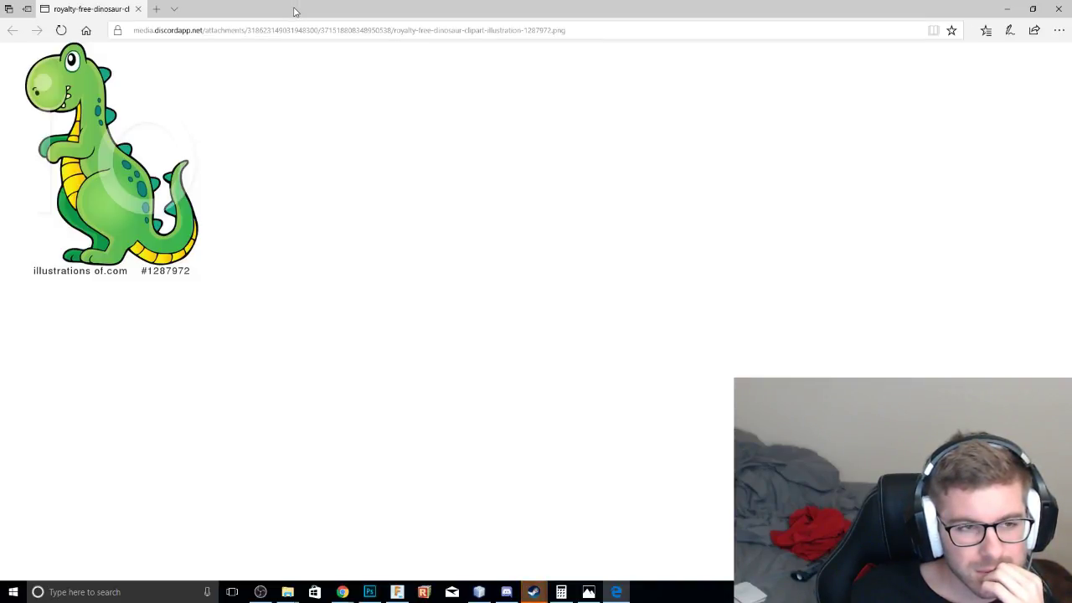
Move the browser window with the dinosaur clipart reference off this screen and return to the Fusion 360 model.
{"action": "left_click_drag", "start_coordinate": [293, 12], "coordinate": [1071, 98]}
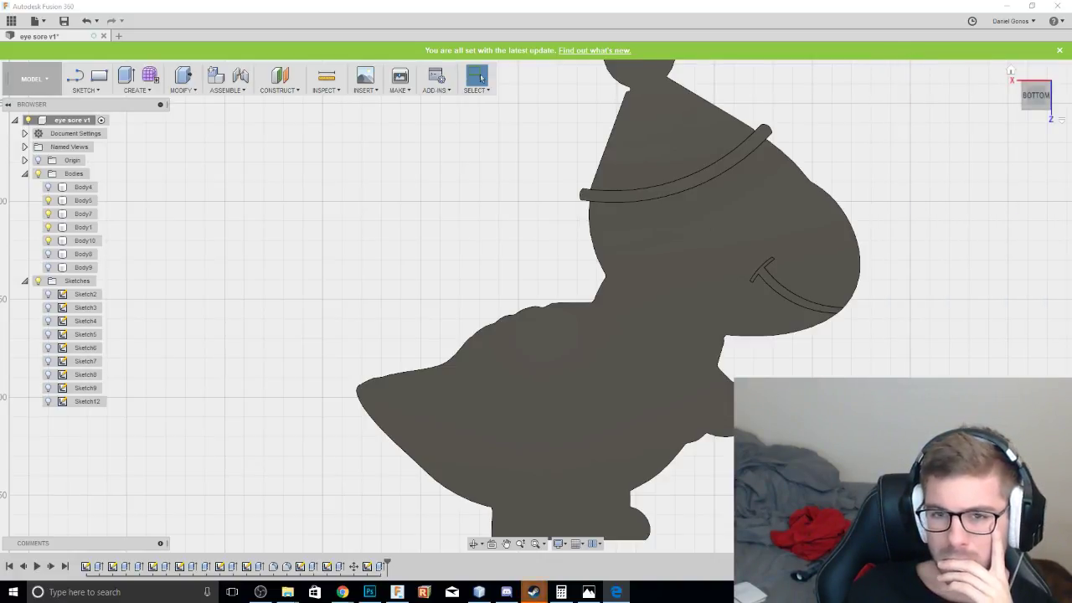
{"action": "left_click", "coordinate": [747, 203]}
{"action": "left_click", "coordinate": [538, 209]}
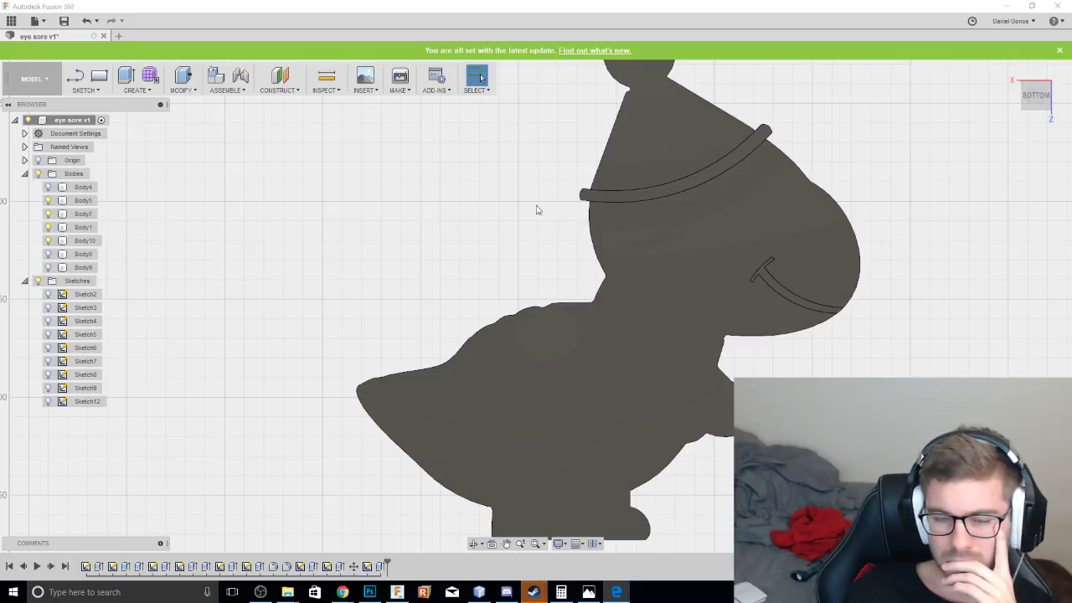
{"action": "left_click", "coordinate": [659, 225]}
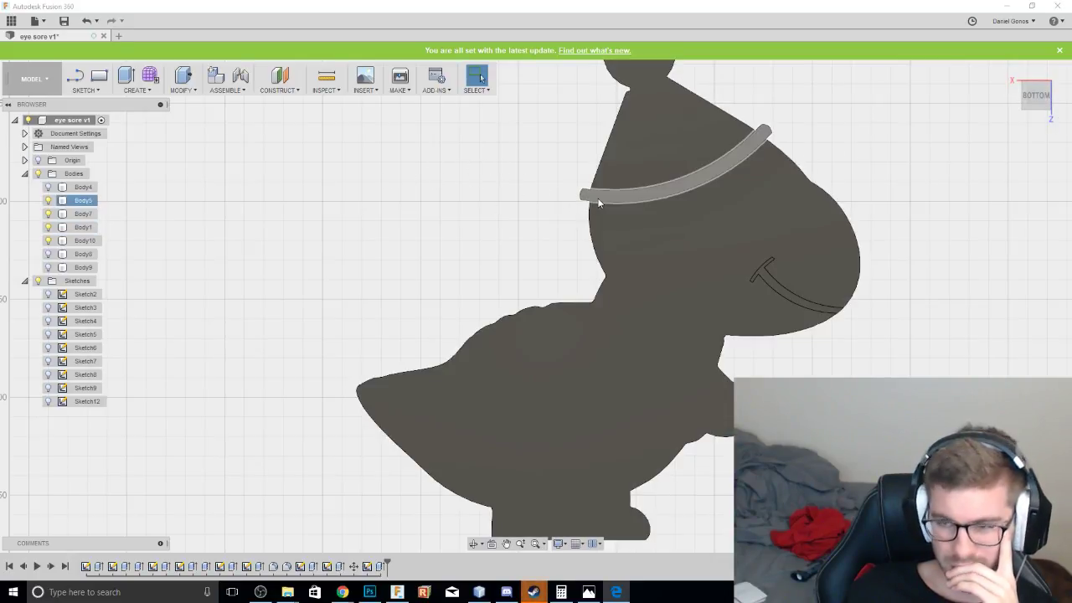
{"action": "key", "text": "Escape"}
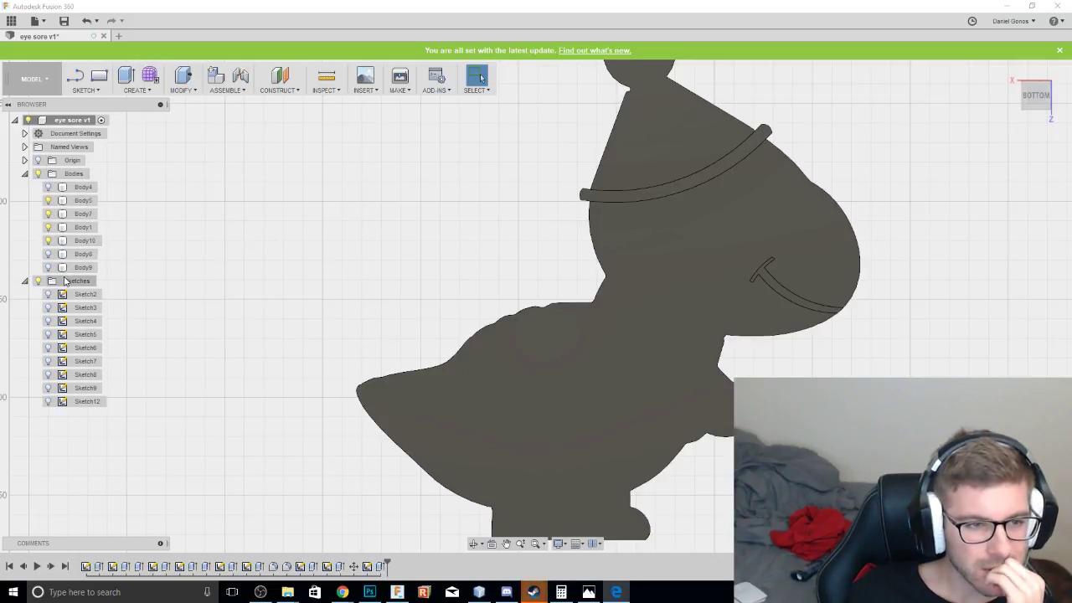
Start an ellipse sketch on the flat side face of the dinosaur's main body, seen upright from the bottom.
{"action": "left_click", "coordinate": [91, 92]}
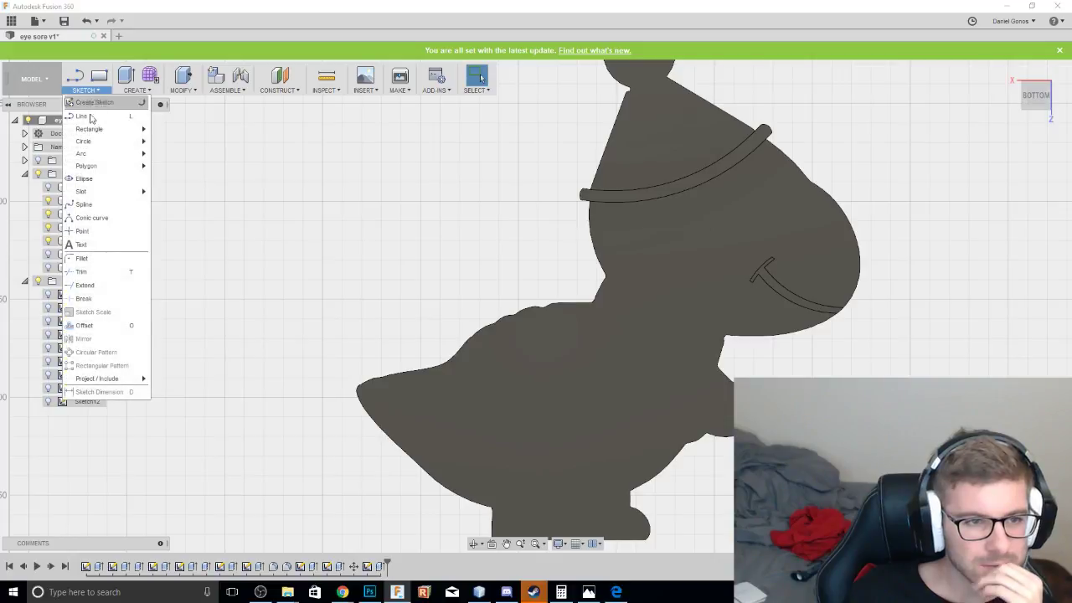
{"action": "left_click", "coordinate": [84, 179]}
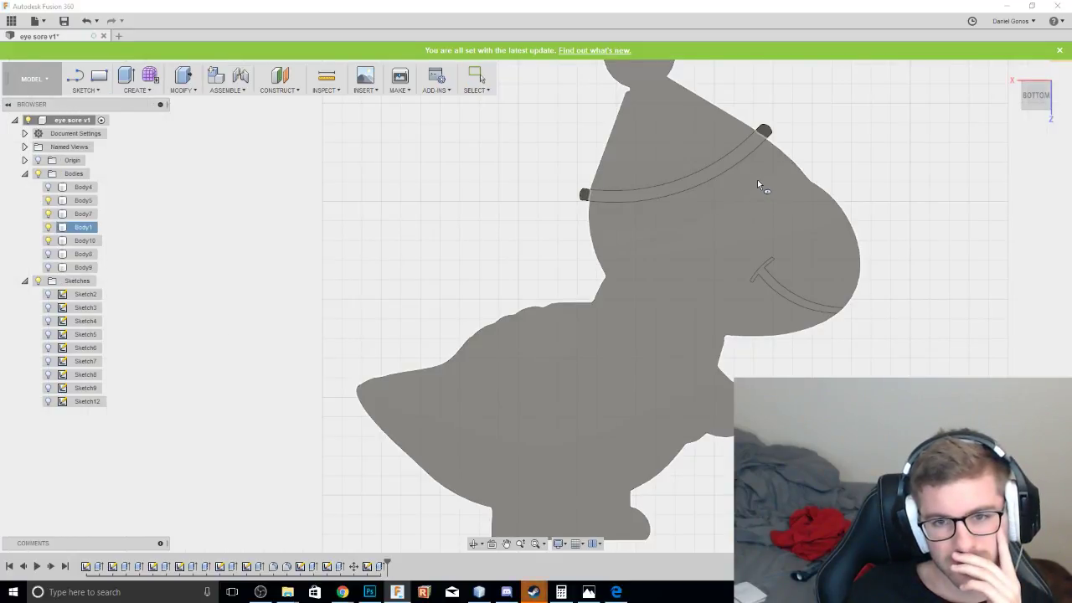
{"action": "left_click", "coordinate": [757, 179]}
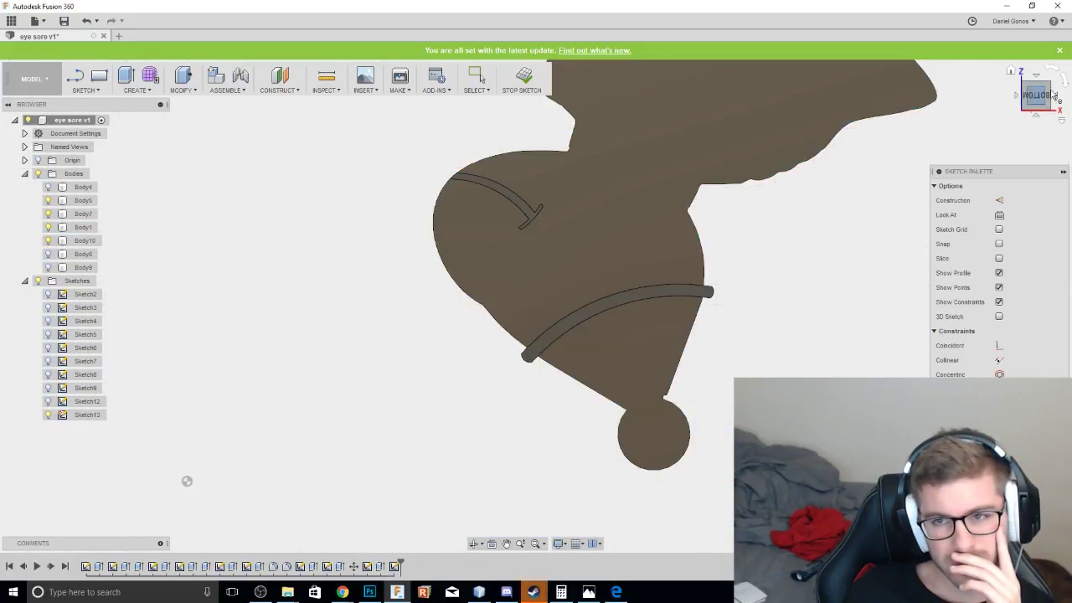
{"action": "left_click", "coordinate": [1058, 75]}
{"action": "left_click", "coordinate": [1057, 73]}
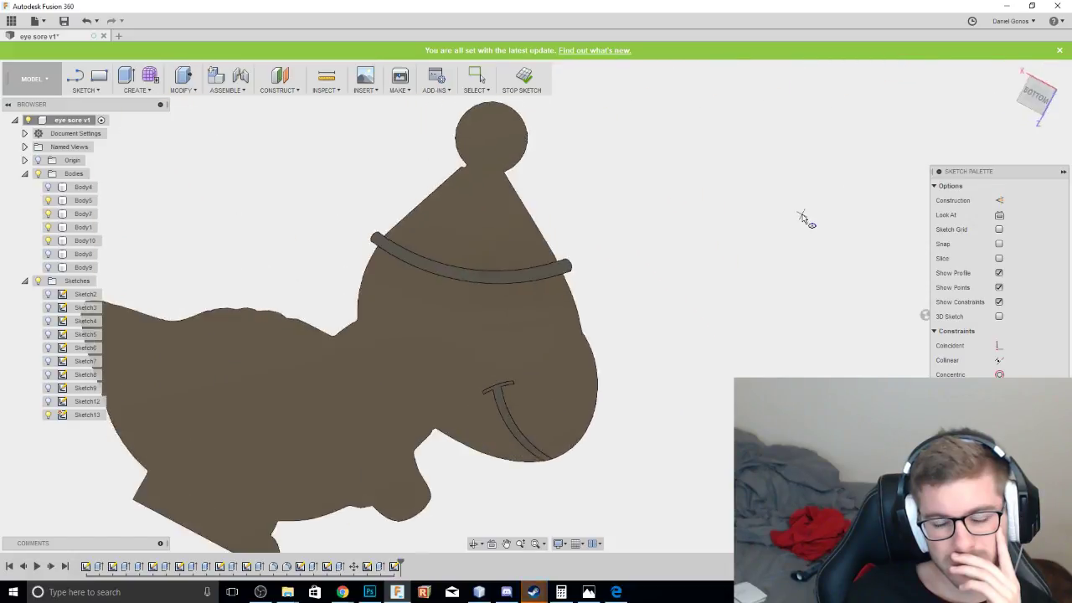
{"action": "left_click", "coordinate": [541, 307]}
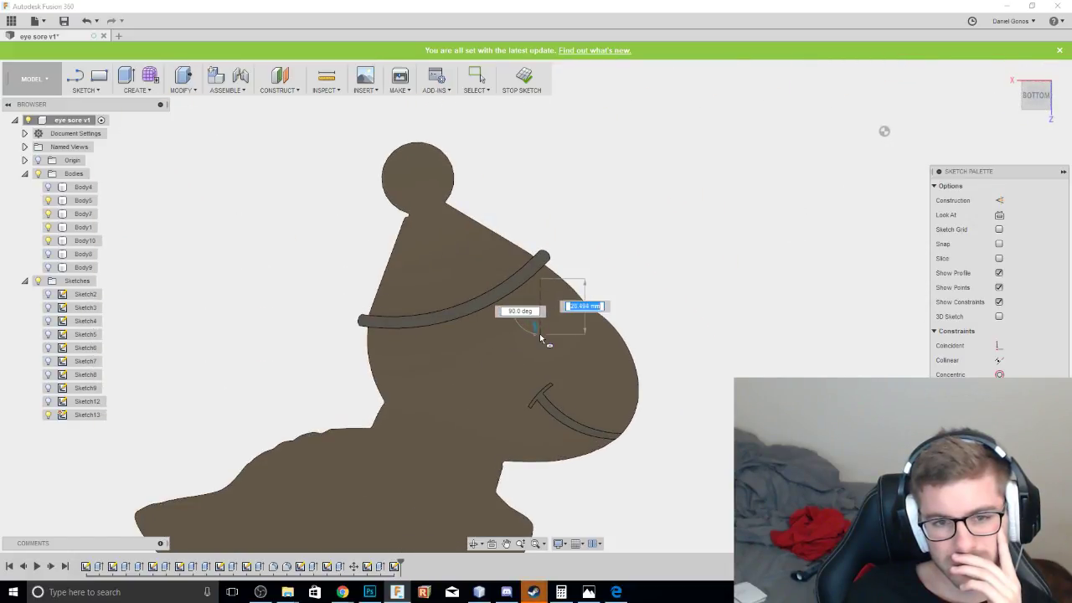
{"action": "left_click", "coordinate": [541, 346]}
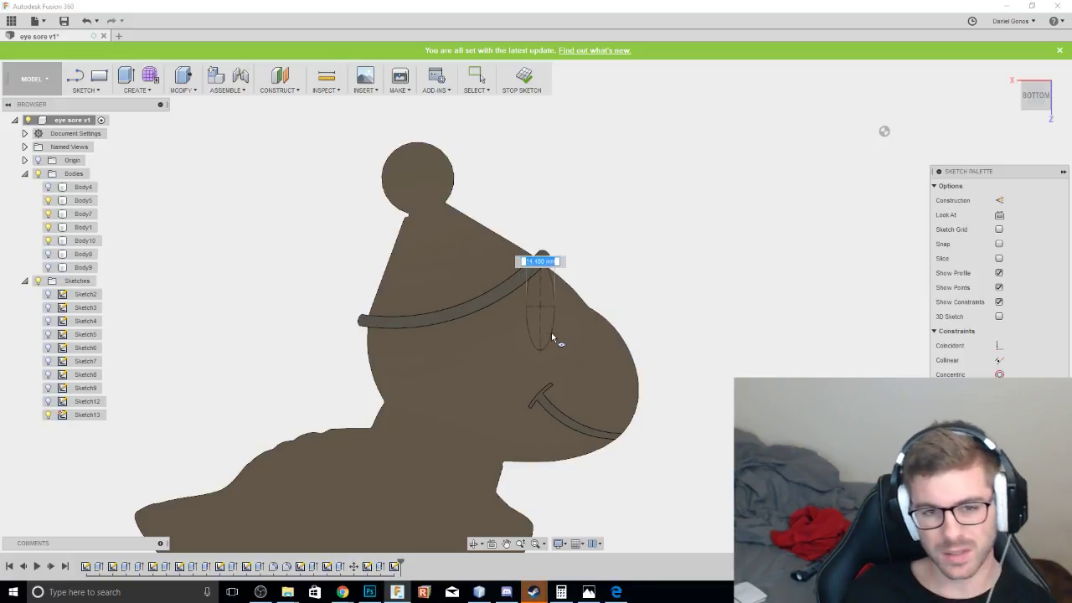
{"action": "key", "text": "Escape"}
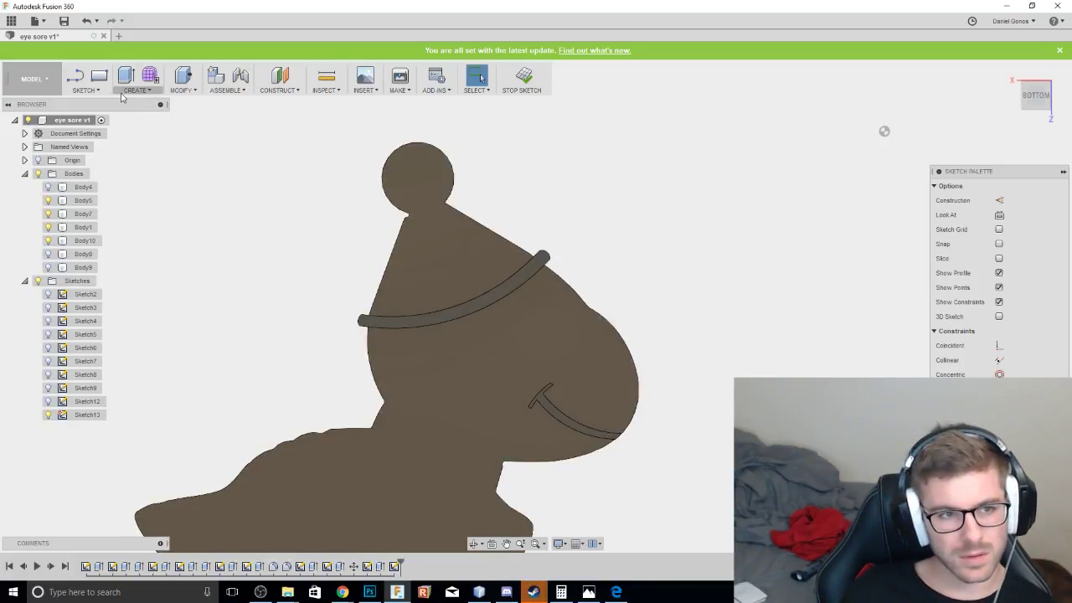
{"action": "left_click", "coordinate": [86, 90]}
{"action": "left_click", "coordinate": [84, 178]}
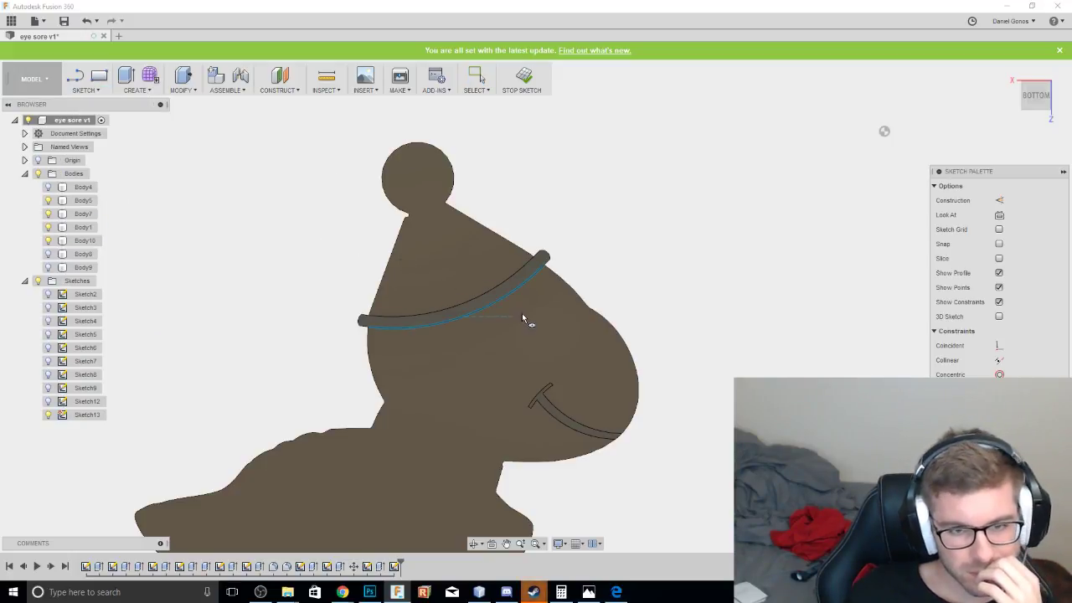
{"action": "left_click", "coordinate": [546, 314]}
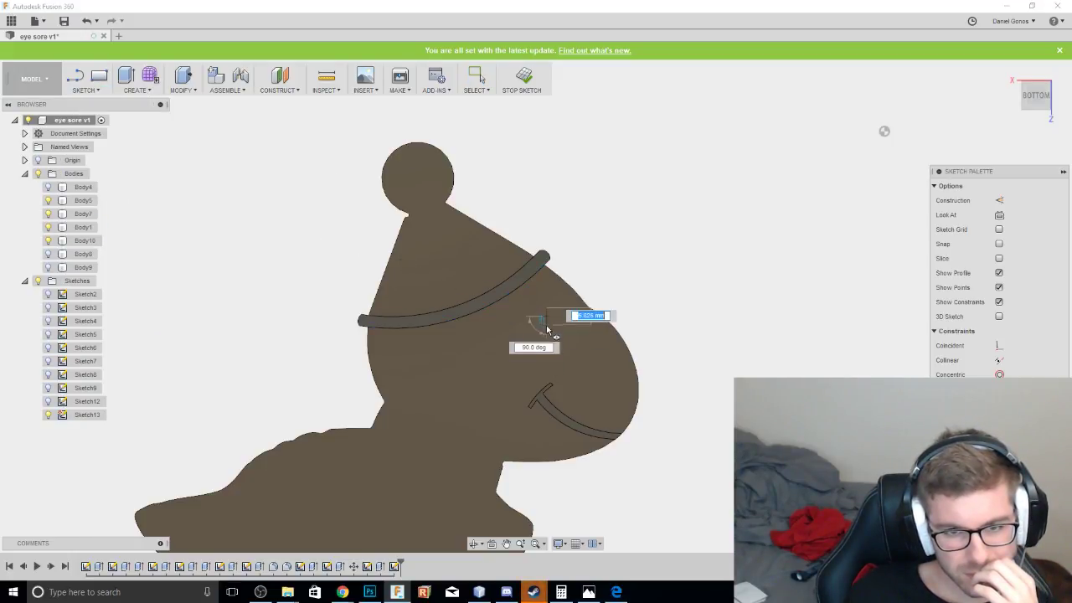
{"action": "left_click", "coordinate": [546, 333]}
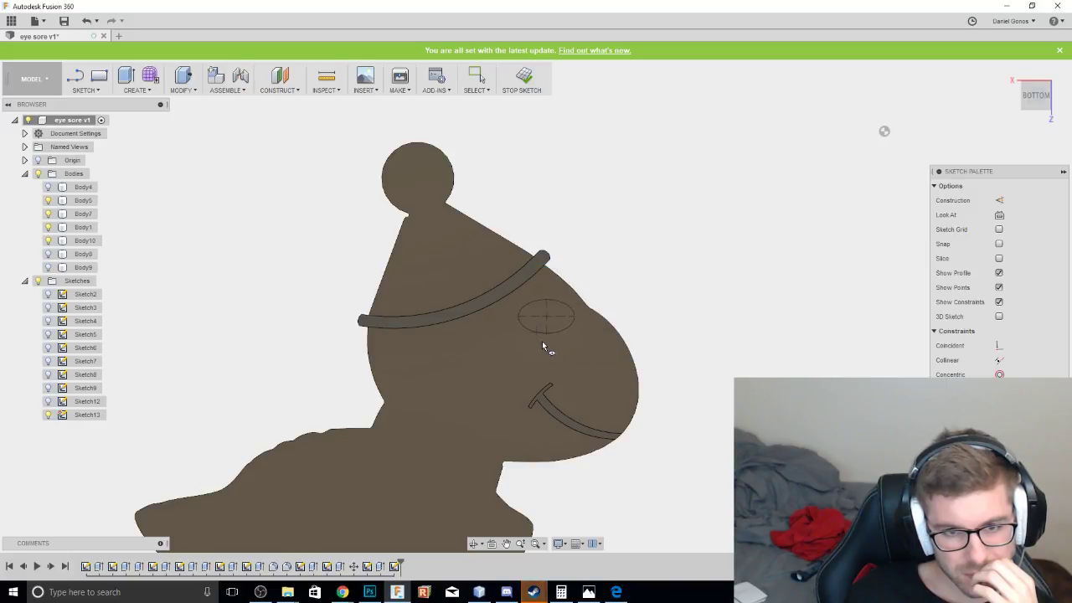
{"action": "left_click", "coordinate": [532, 330]}
{"action": "left_click", "coordinate": [552, 338]}
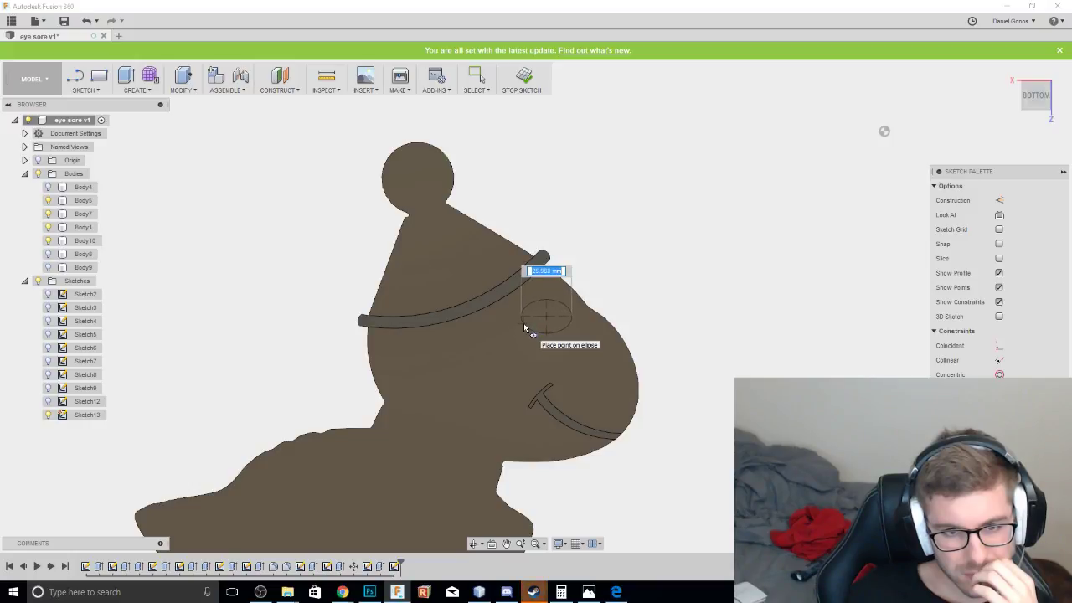
{"action": "key", "text": "Escape"}
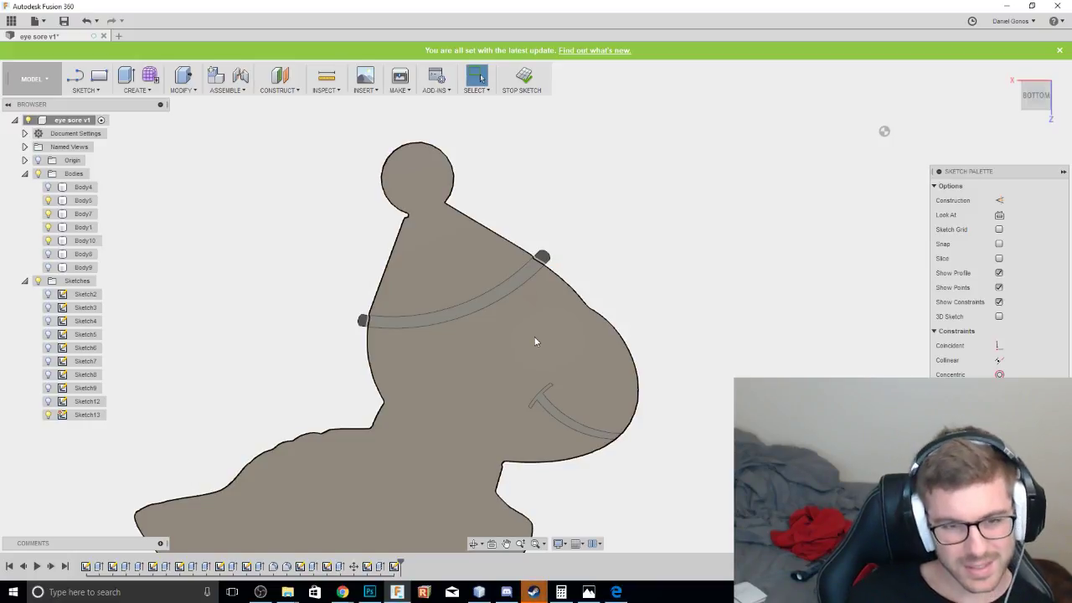
Draw an upright ellipse for the eye on the dinosaur's head, just below the front end of the hat band.
{"action": "left_click", "coordinate": [105, 91]}
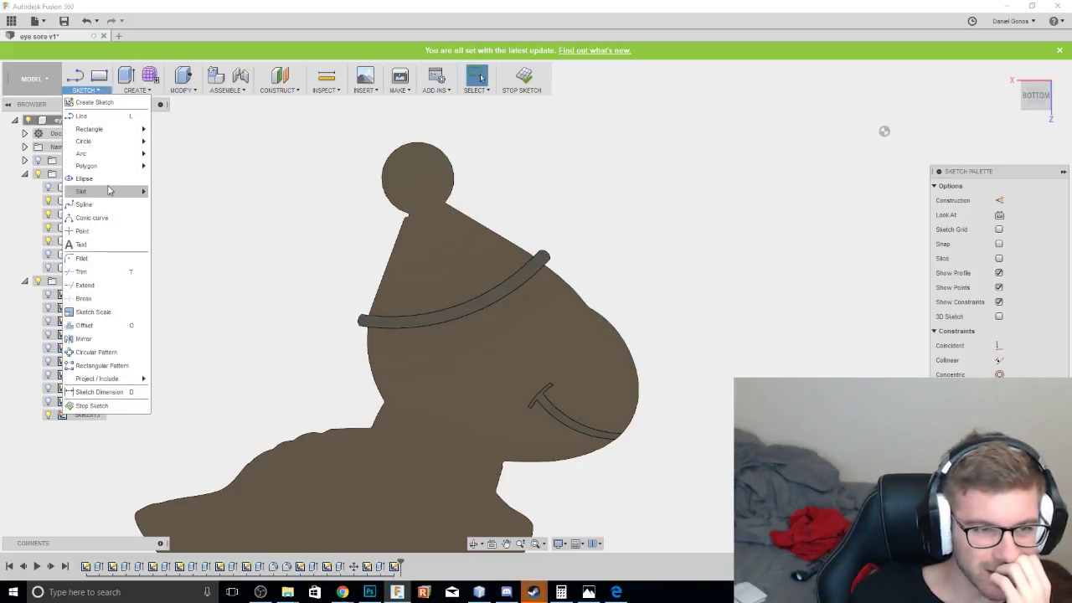
{"action": "left_click", "coordinate": [107, 179]}
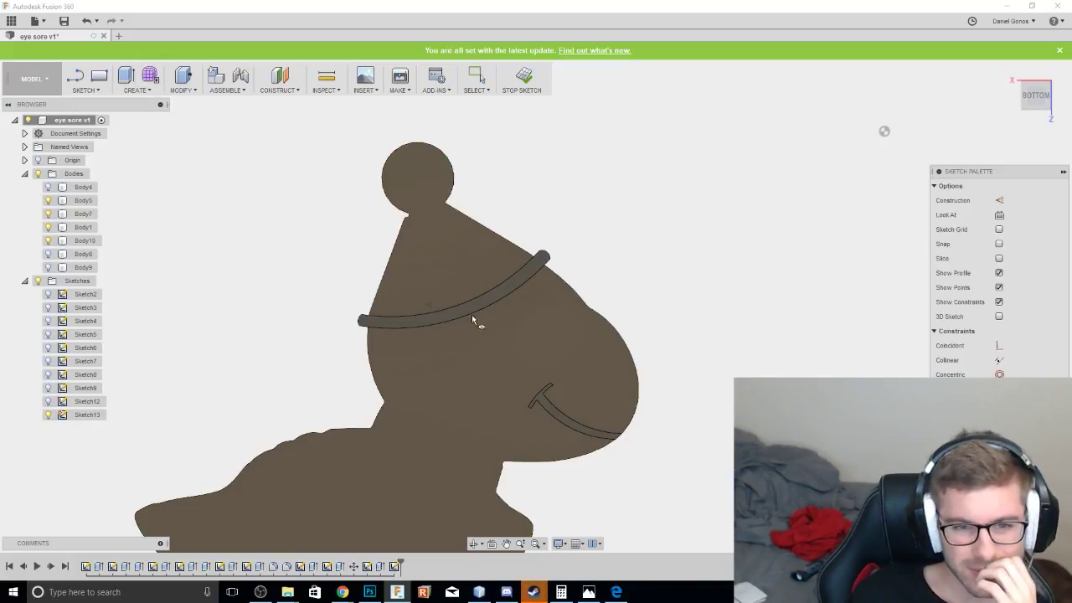
{"action": "left_click", "coordinate": [542, 304]}
{"action": "left_click", "coordinate": [540, 332]}
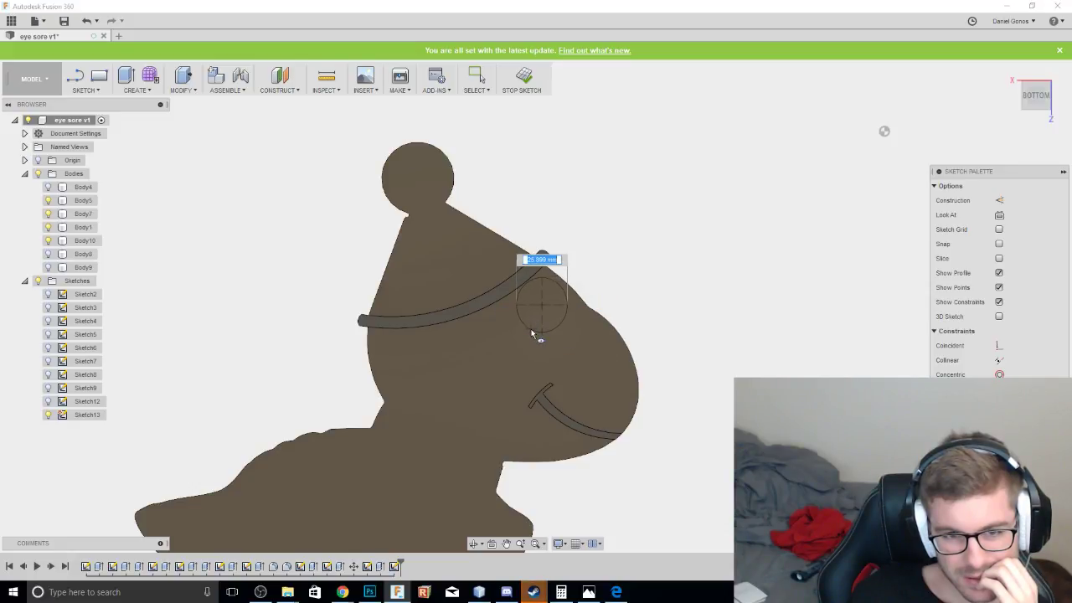
{"action": "left_click", "coordinate": [532, 328]}
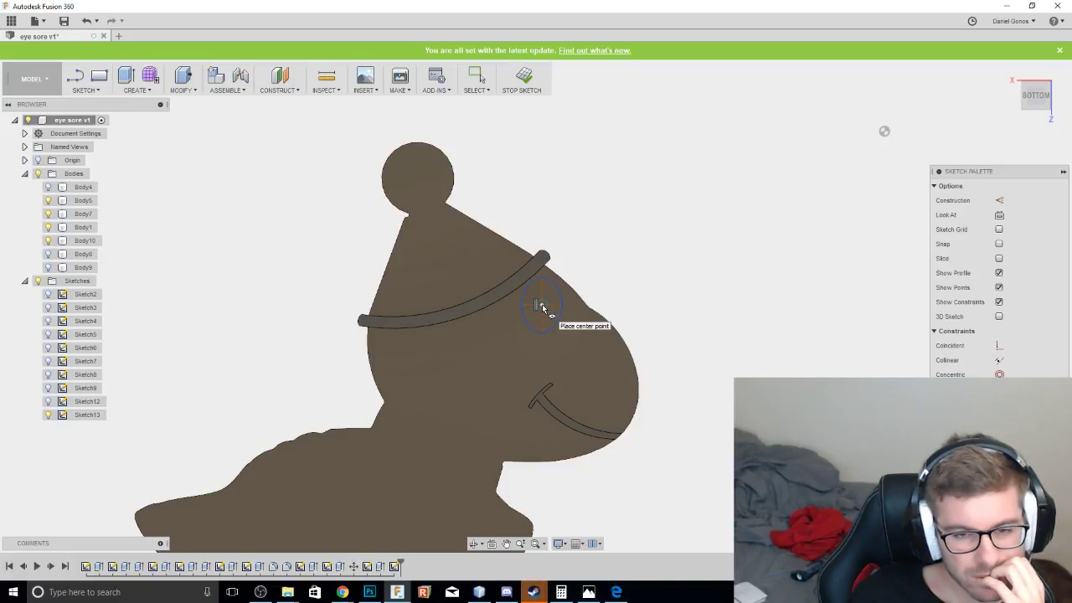
{"action": "key", "text": "Escape"}
Move the eye ellipse by its centre point farther down the head, away from the hat band and towards the mouth.
{"action": "left_click_drag", "start_coordinate": [541, 304], "coordinate": [545, 317]}
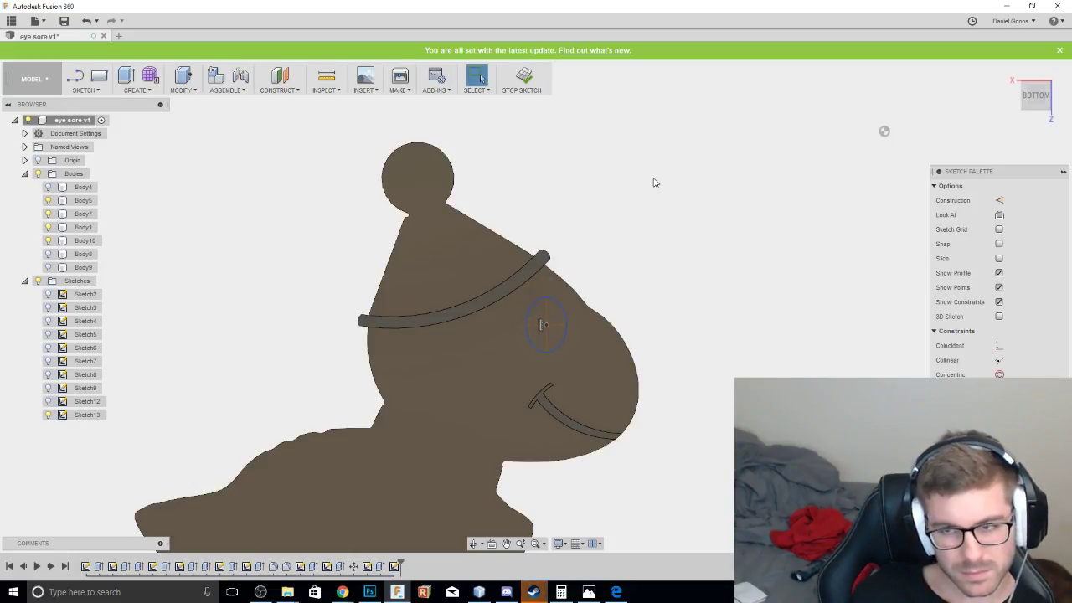
{"action": "left_click", "coordinate": [545, 313]}
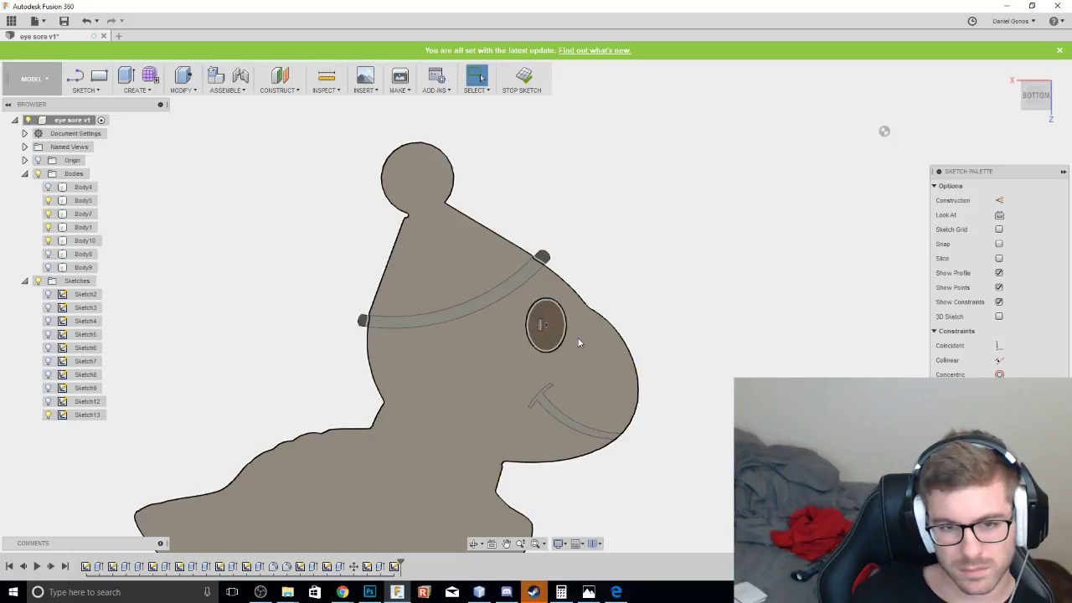
{"action": "left_click_drag", "start_coordinate": [547, 353], "coordinate": [548, 362]}
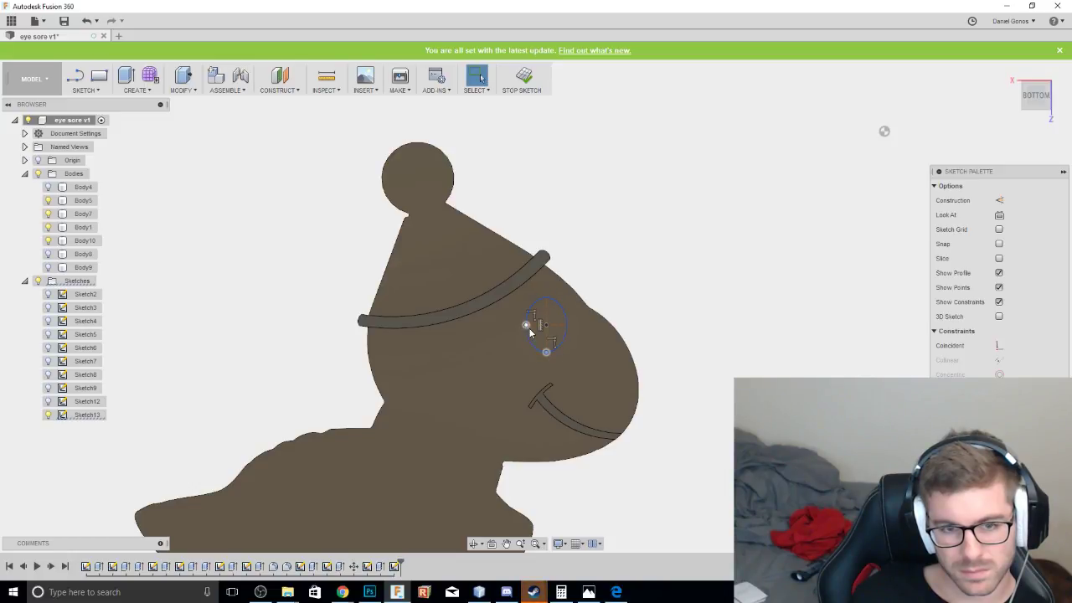
{"action": "left_click_drag", "start_coordinate": [527, 325], "coordinate": [523, 325]}
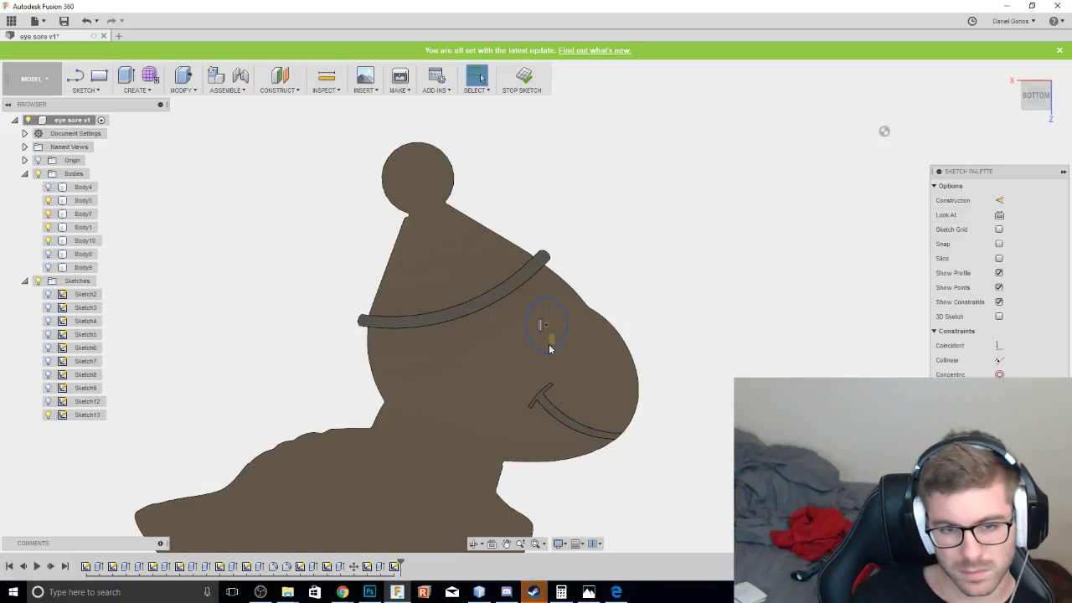
{"action": "left_click", "coordinate": [550, 339]}
{"action": "scroll", "coordinate": [595, 318], "scroll_direction": "up", "scroll_amount": 4}
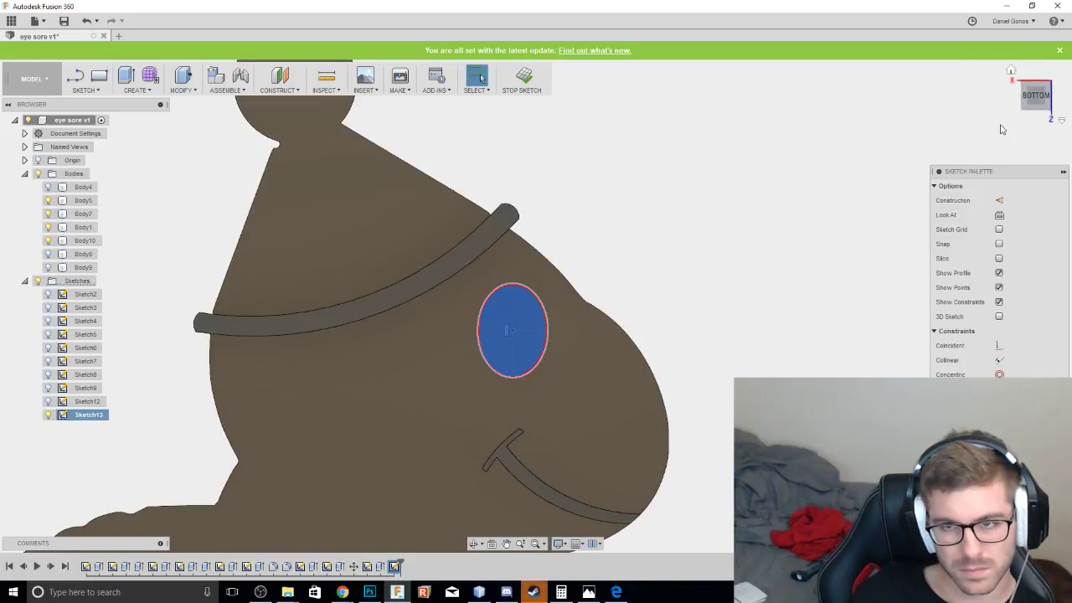
{"action": "left_click_drag", "start_coordinate": [1036, 96], "coordinate": [1035, 95]}
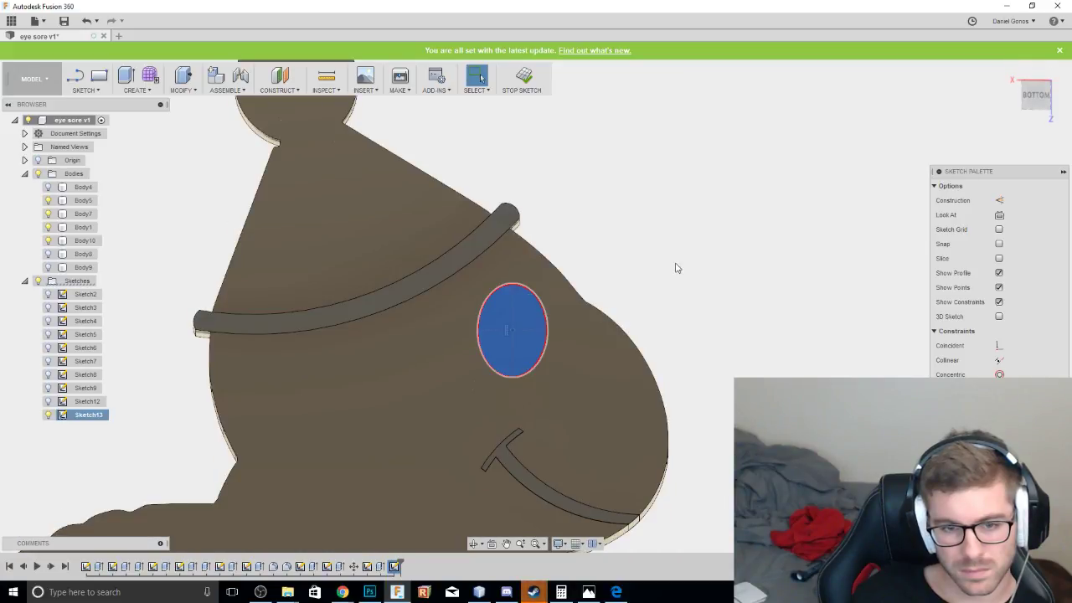
{"action": "left_click_drag", "start_coordinate": [511, 331], "coordinate": [501, 331]}
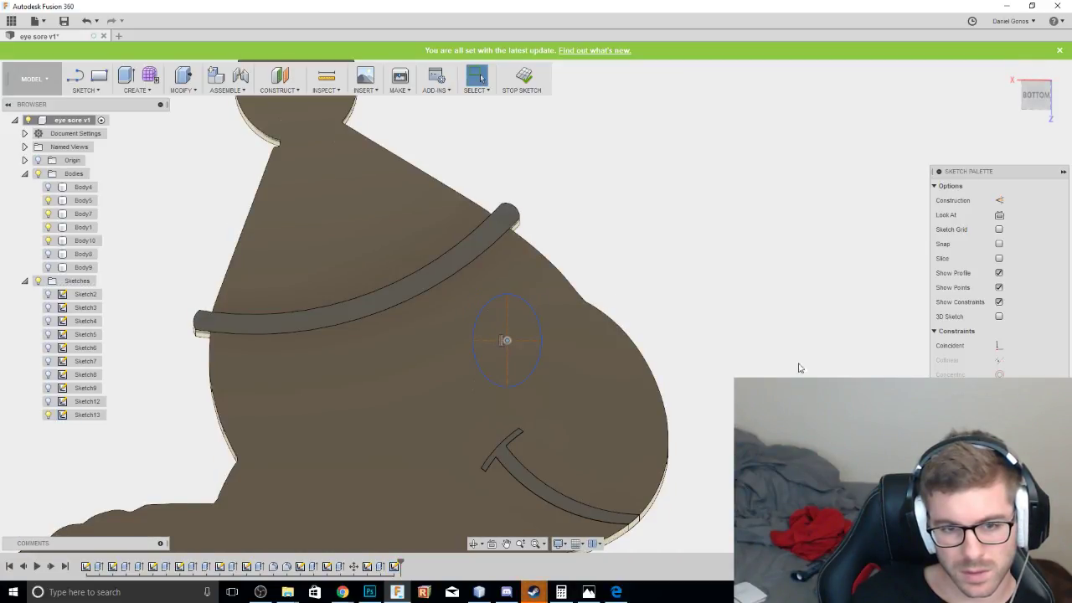
Extrude the eye ellipse -2 mm as a cut to recess it into the dinosaur's head.
{"action": "left_click", "coordinate": [519, 358]}
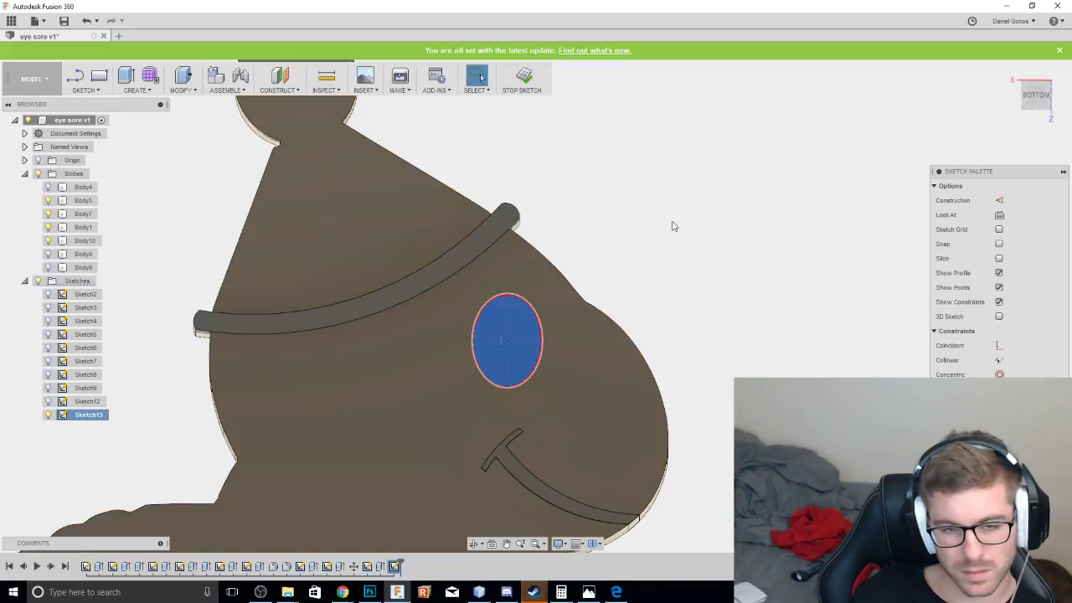
{"action": "left_click", "coordinate": [1039, 106]}
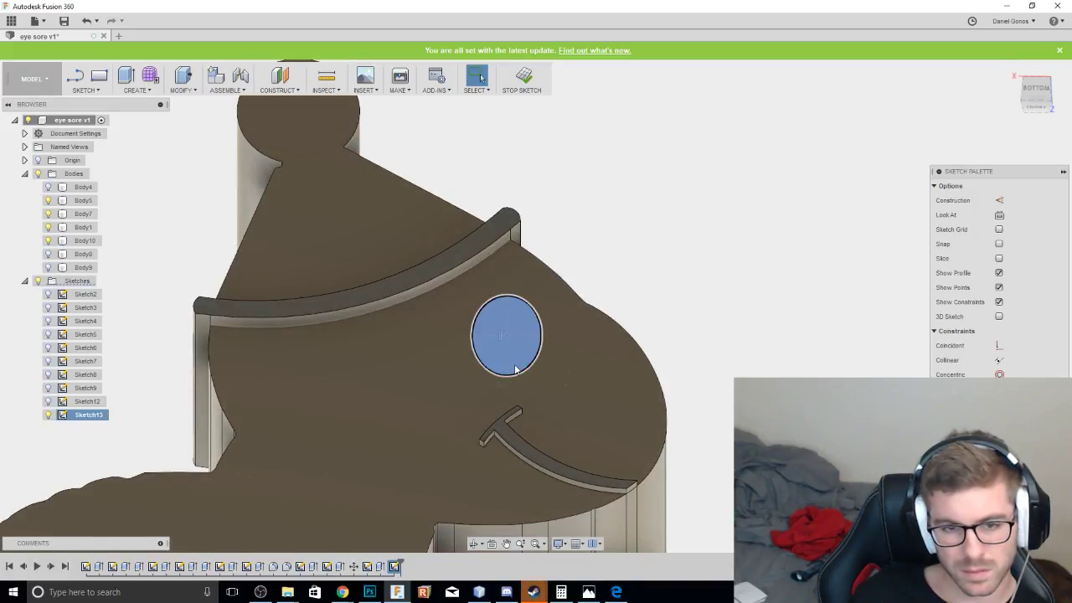
{"action": "right_click", "coordinate": [514, 366]}
{"action": "left_click", "coordinate": [497, 423]}
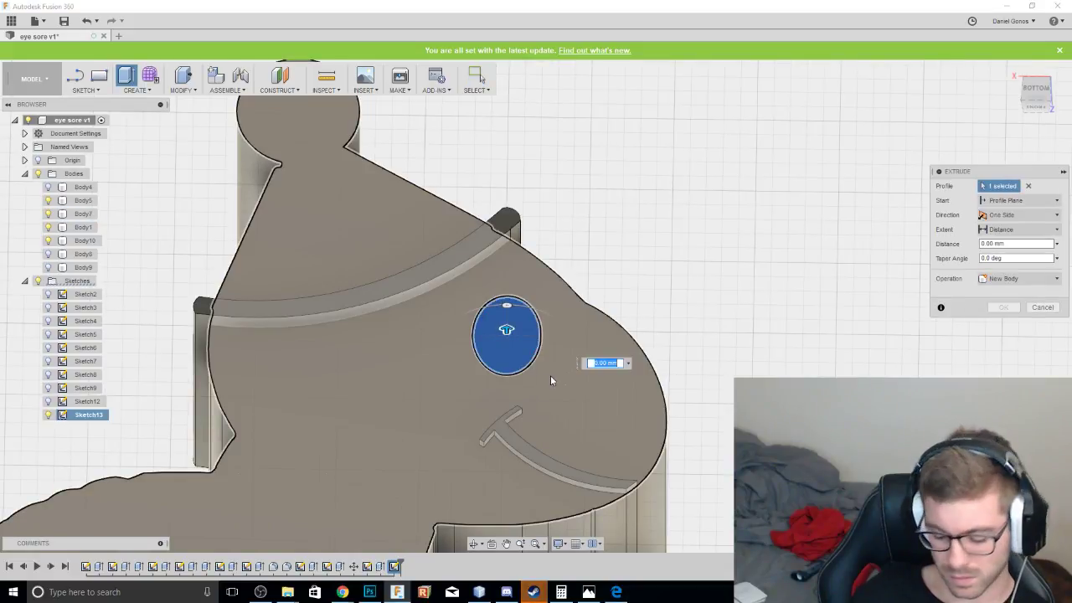
{"action": "type", "text": "-"}
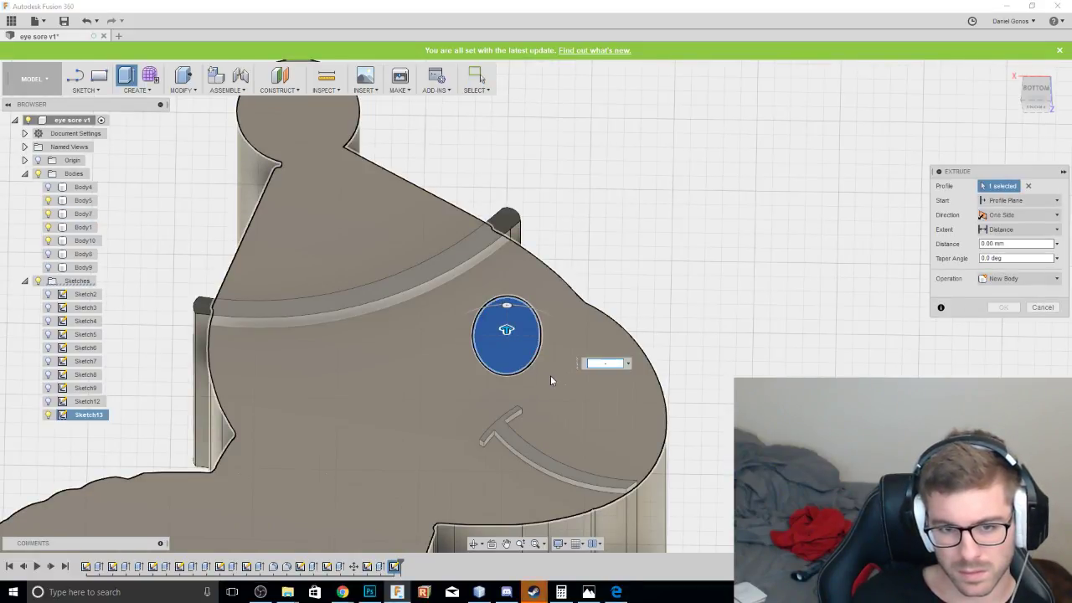
{"action": "type", "text": "2"}
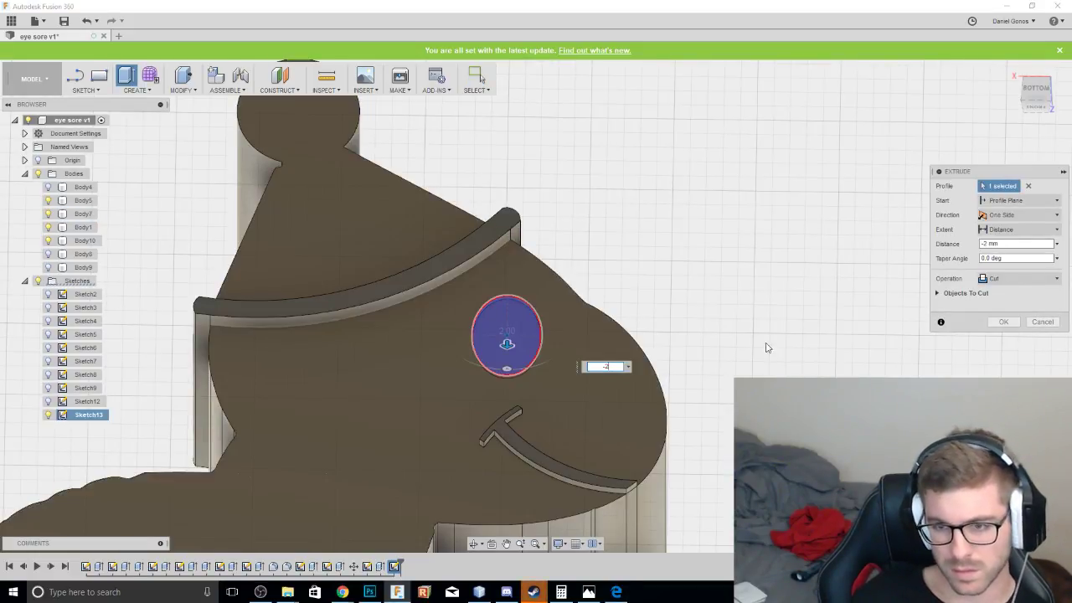
{"action": "left_click", "coordinate": [1003, 322]}
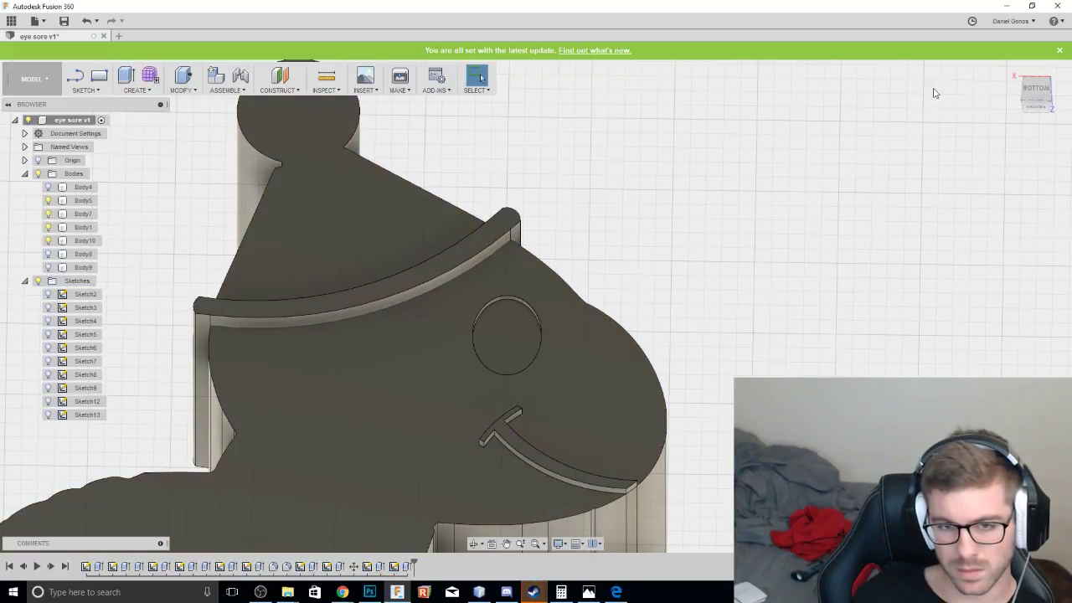
Sketch a smaller upright ellipse for the pupil, centred on the recessed face of the eye.
{"action": "left_click", "coordinate": [1036, 99]}
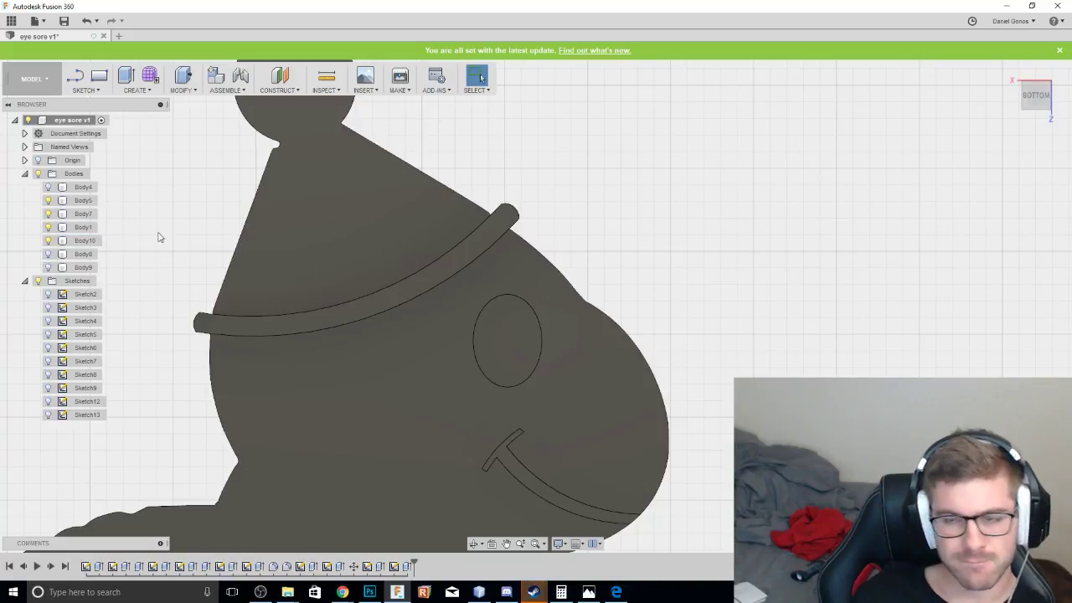
{"action": "left_click", "coordinate": [137, 89]}
{"action": "left_click", "coordinate": [495, 356]}
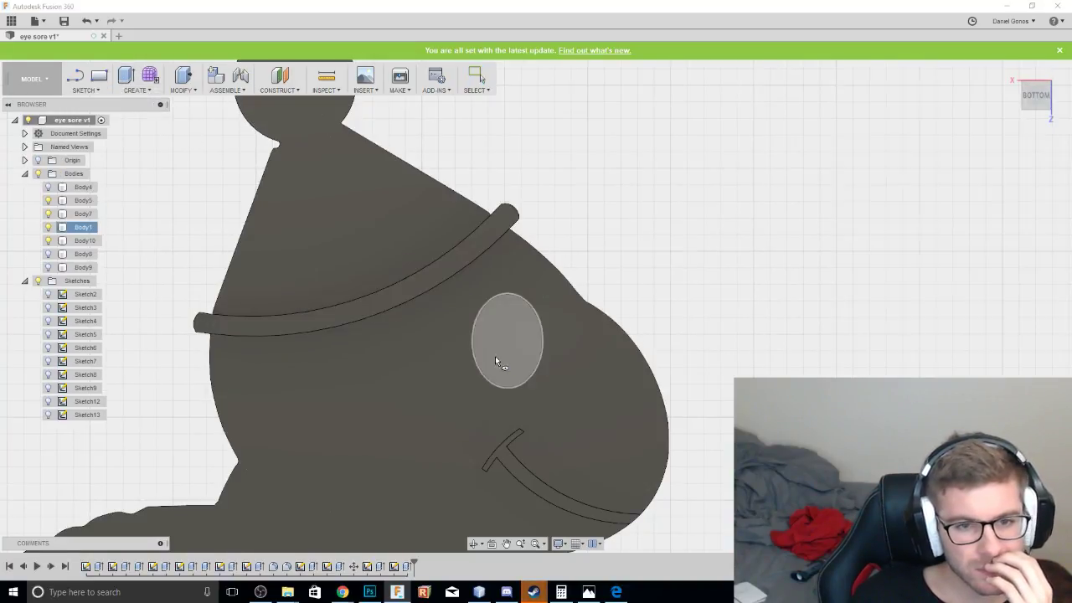
{"action": "left_click", "coordinate": [509, 339]}
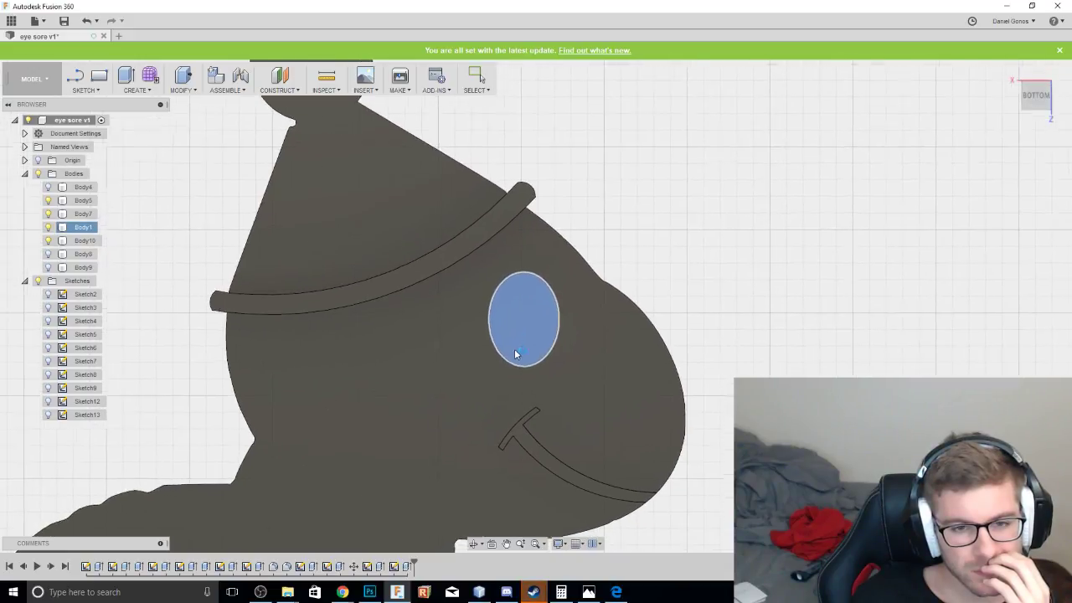
{"action": "key", "text": "l"}
{"action": "left_click", "coordinate": [535, 305]}
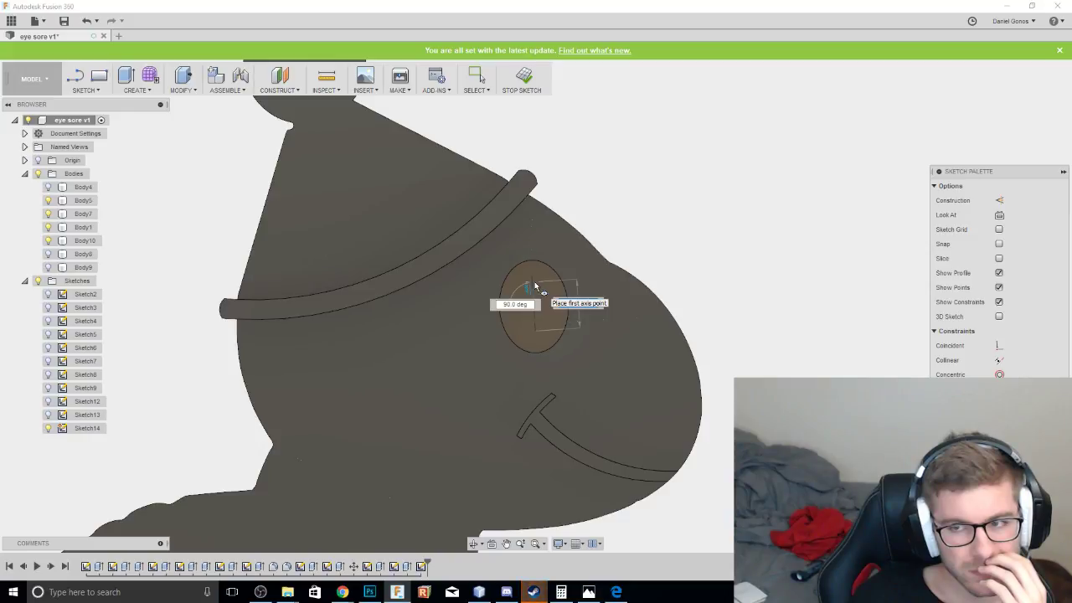
{"action": "left_click", "coordinate": [534, 282]}
{"action": "left_click", "coordinate": [539, 281]}
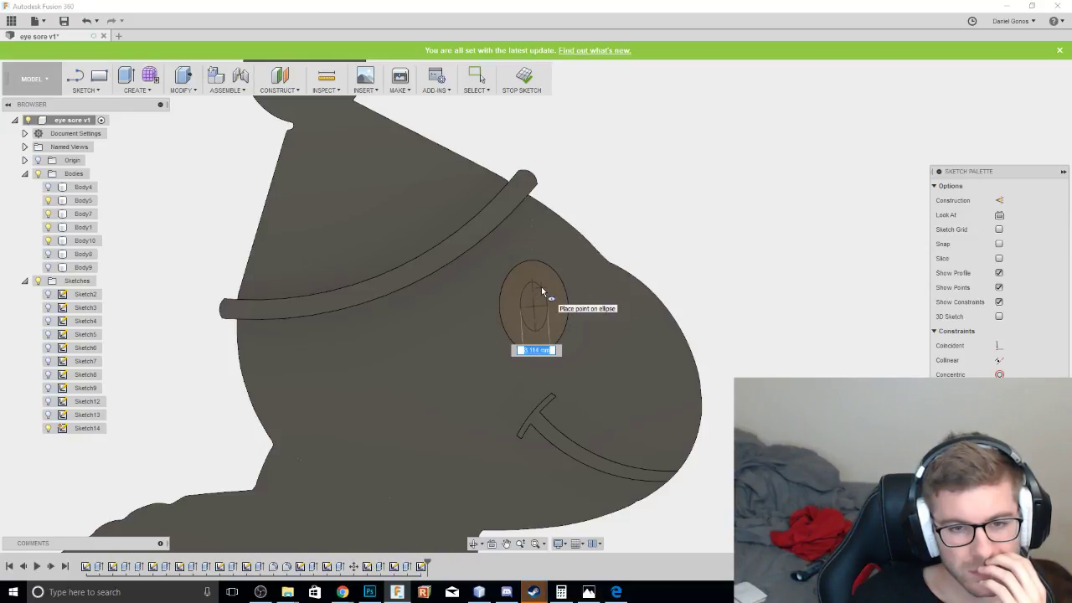
{"action": "left_click", "coordinate": [541, 286]}
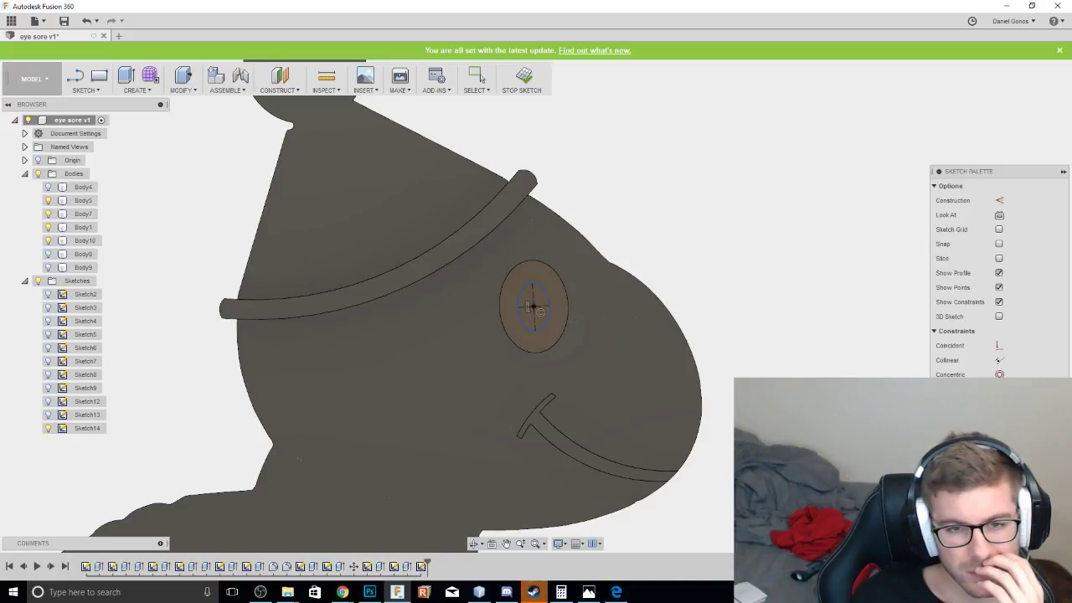
Extrude the inner pupil ellipse outward about 3 mm from the recessed face, joined to the body.
{"action": "left_click", "coordinate": [514, 334]}
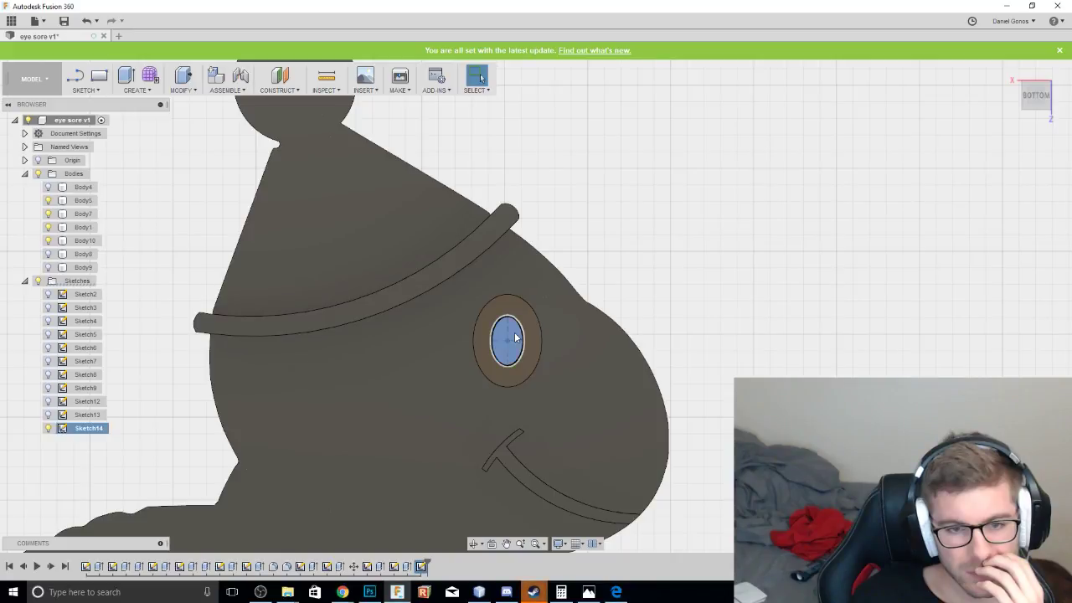
{"action": "right_click", "coordinate": [516, 336]}
{"action": "left_click", "coordinate": [502, 383]}
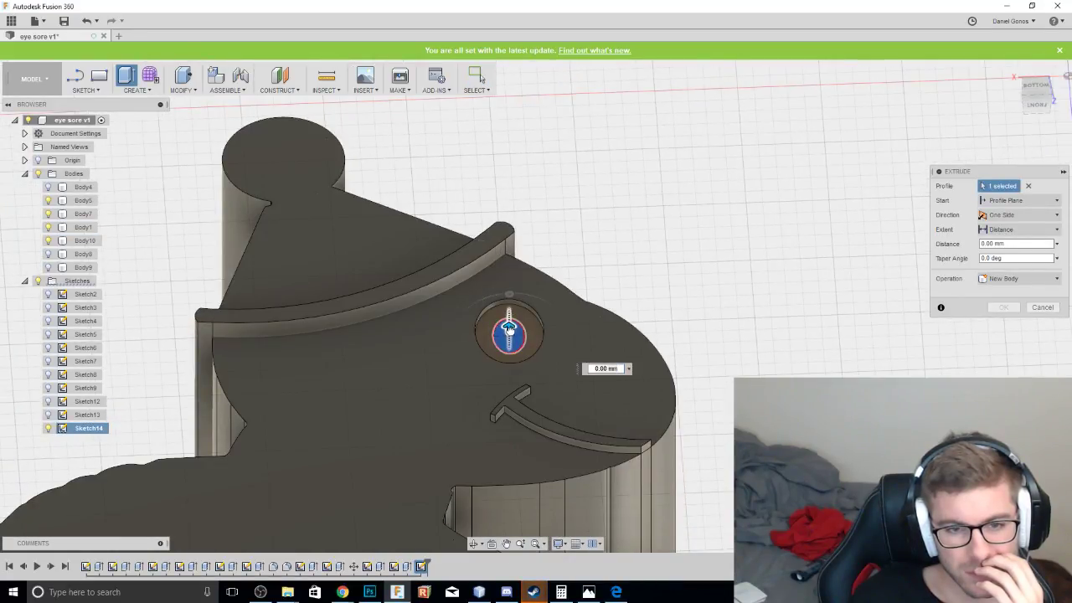
{"action": "left_click_drag", "start_coordinate": [508, 329], "coordinate": [508, 322]}
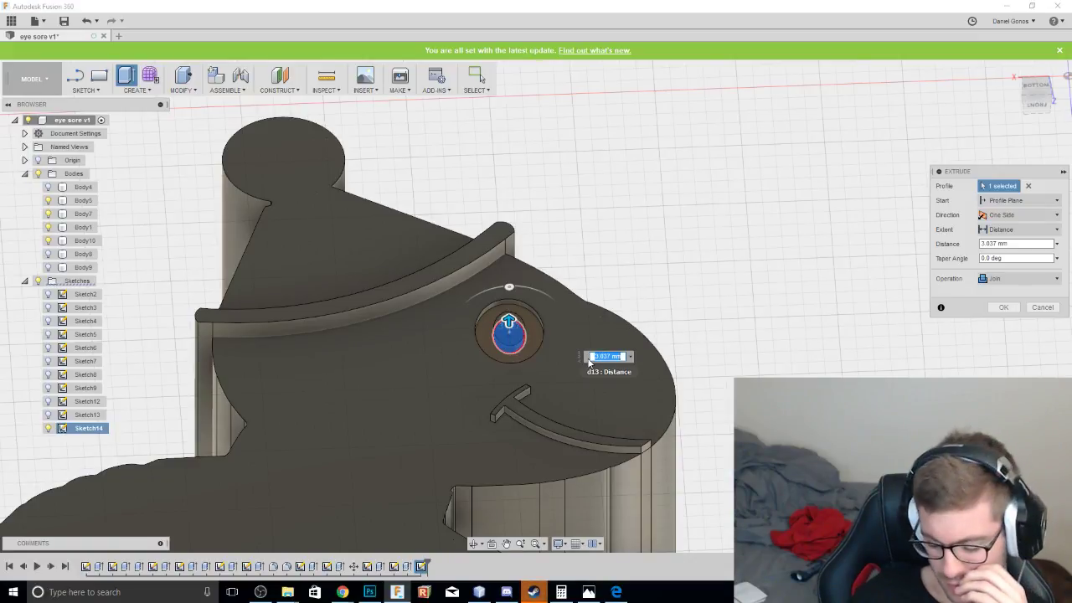
{"action": "key", "text": "Return"}
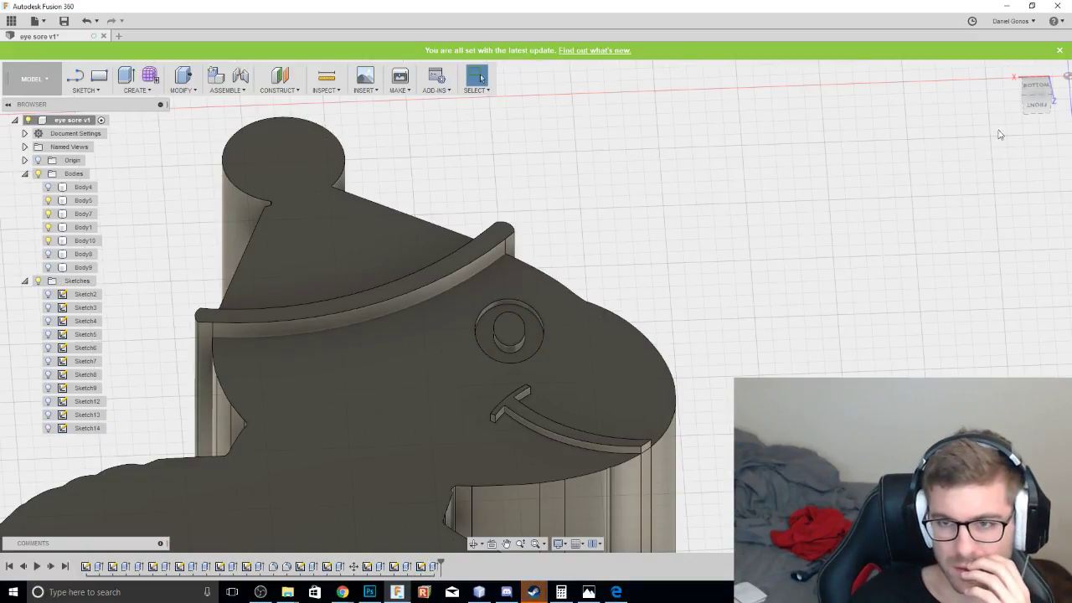
Examine the new eye on the dinosaur's head from tilted views and straight on from the bottom.
{"action": "left_click_drag", "start_coordinate": [1038, 103], "coordinate": [1038, 140]}
{"action": "left_click", "coordinate": [1035, 103]}
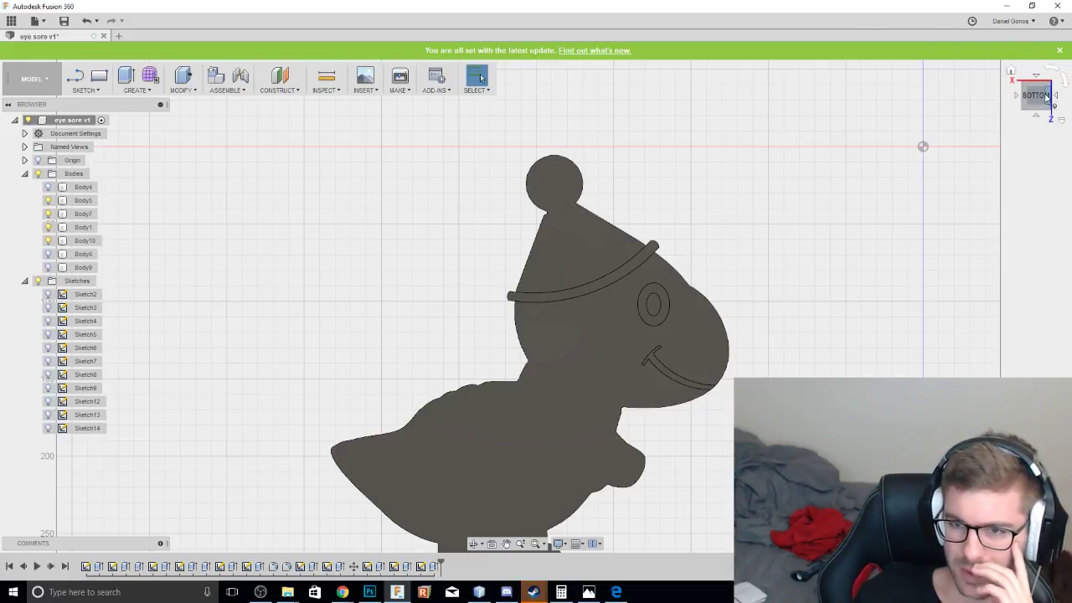
{"action": "mouse_move", "coordinate": [1047, 96]}
{"action": "left_mouse_down"}
{"action": "mouse_move", "coordinate": [1046, 40]}
{"action": "mouse_move", "coordinate": [1047, 80]}
{"action": "left_mouse_up"}
{"action": "middle_click_drag", "start_coordinate": [536, 306], "coordinate": [923, 149], "text": "shift"}
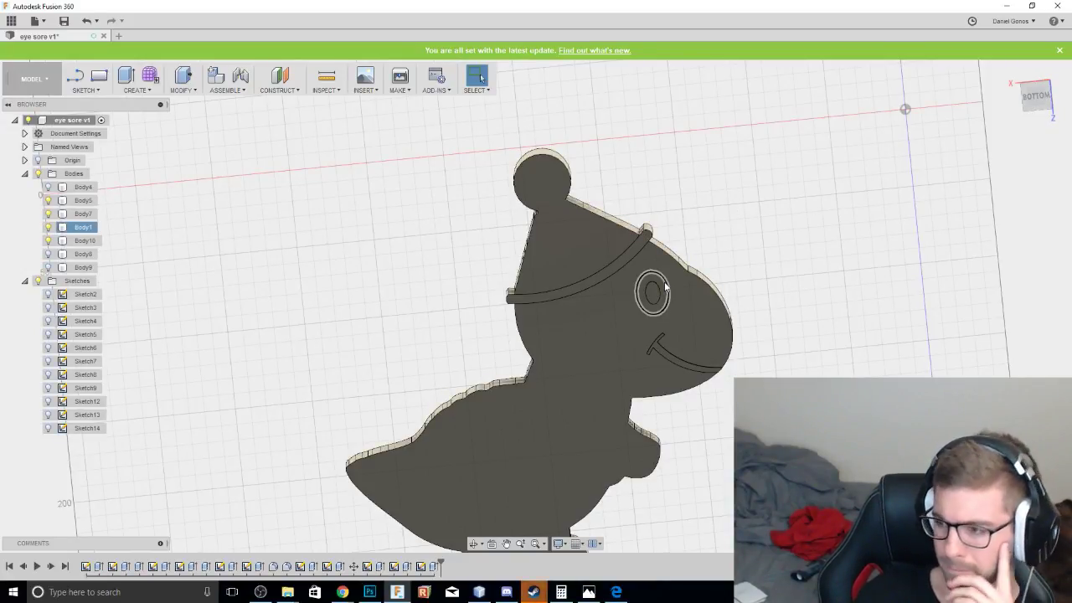
{"action": "left_click", "coordinate": [759, 298]}
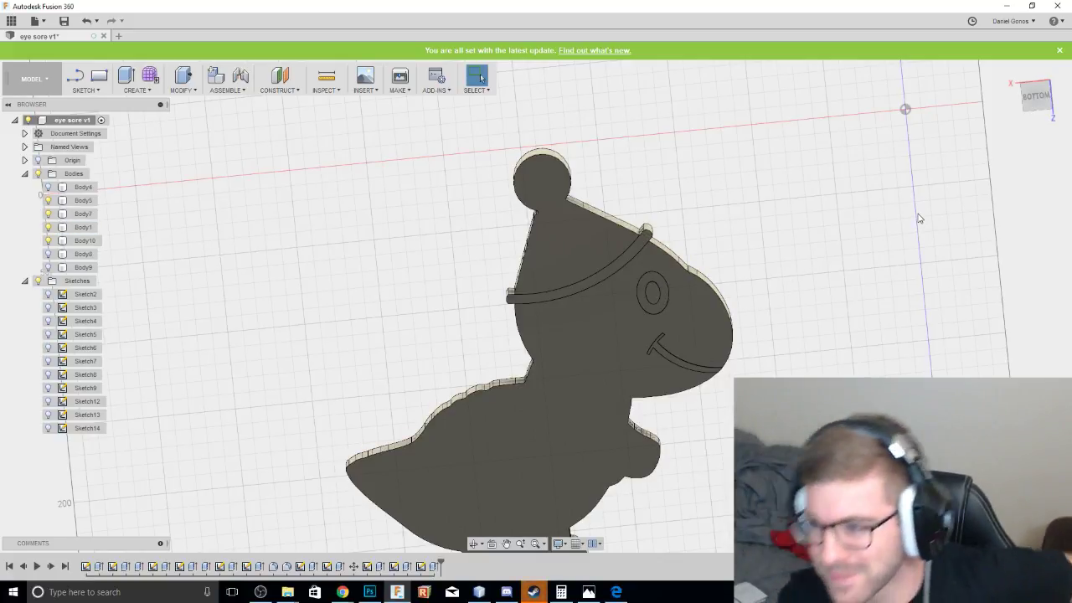
{"action": "left_click", "coordinate": [1036, 95]}
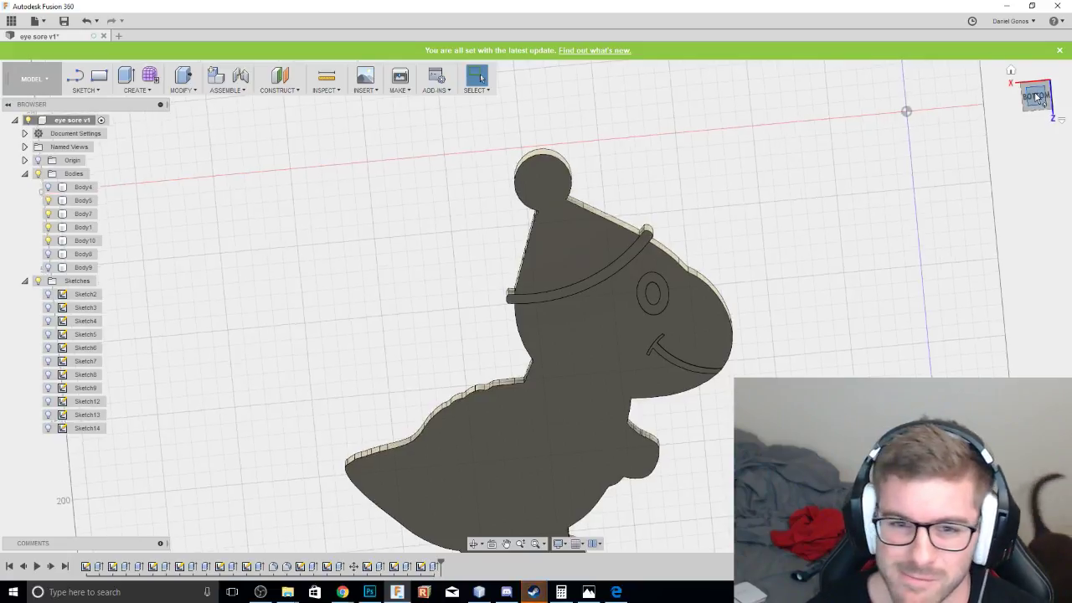
{"action": "left_click_drag", "start_coordinate": [1036, 96], "coordinate": [1041, 61]}
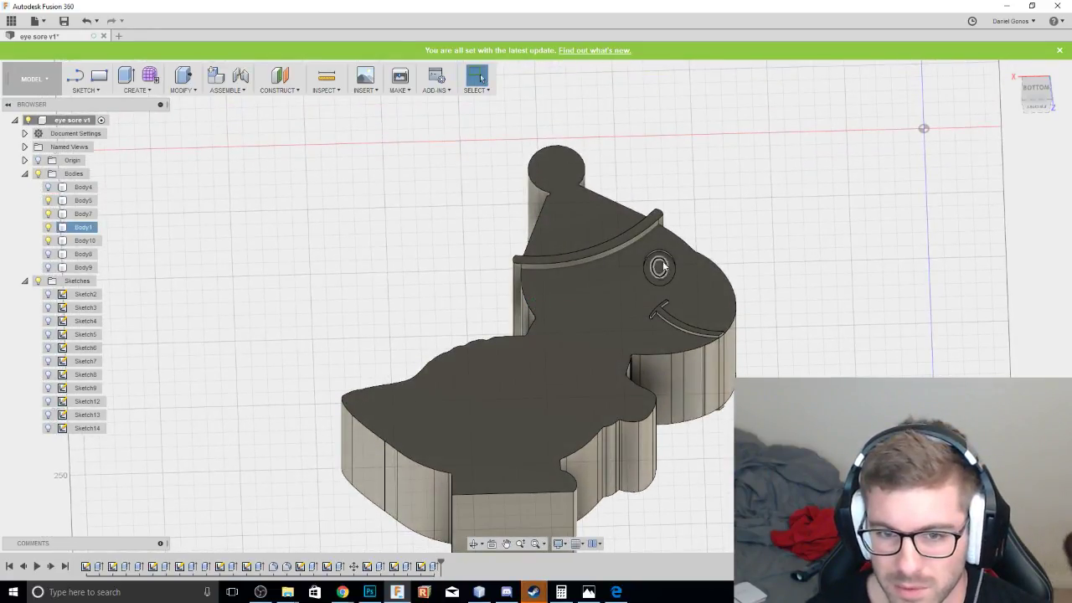
{"action": "left_click", "coordinate": [1038, 92]}
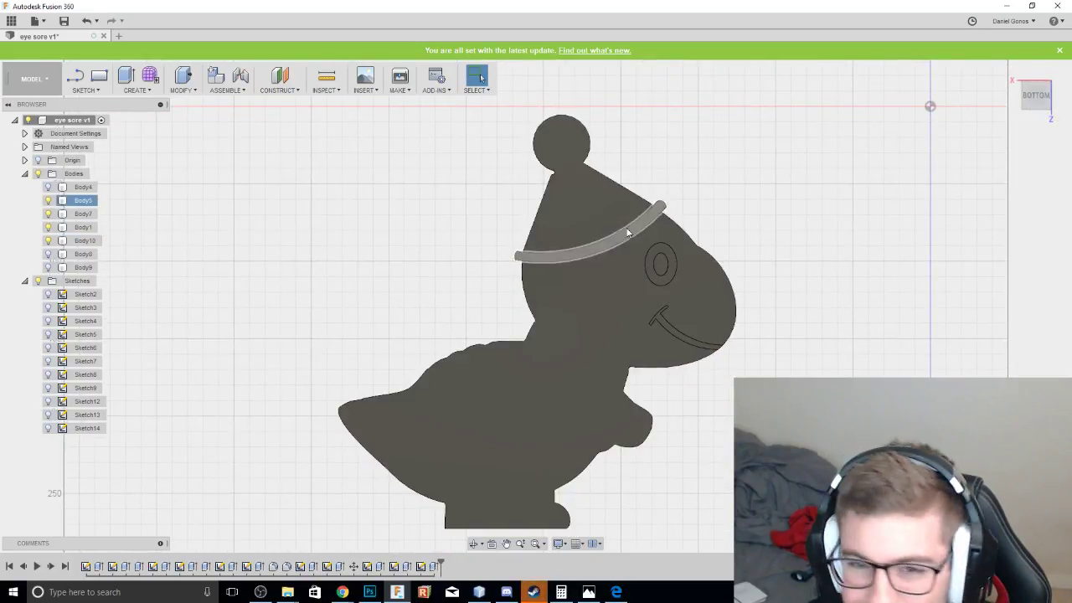
Place a solid sphere about 5.1 mm in diameter at the centre of the raised pupil's face.
{"action": "left_click", "coordinate": [137, 89]}
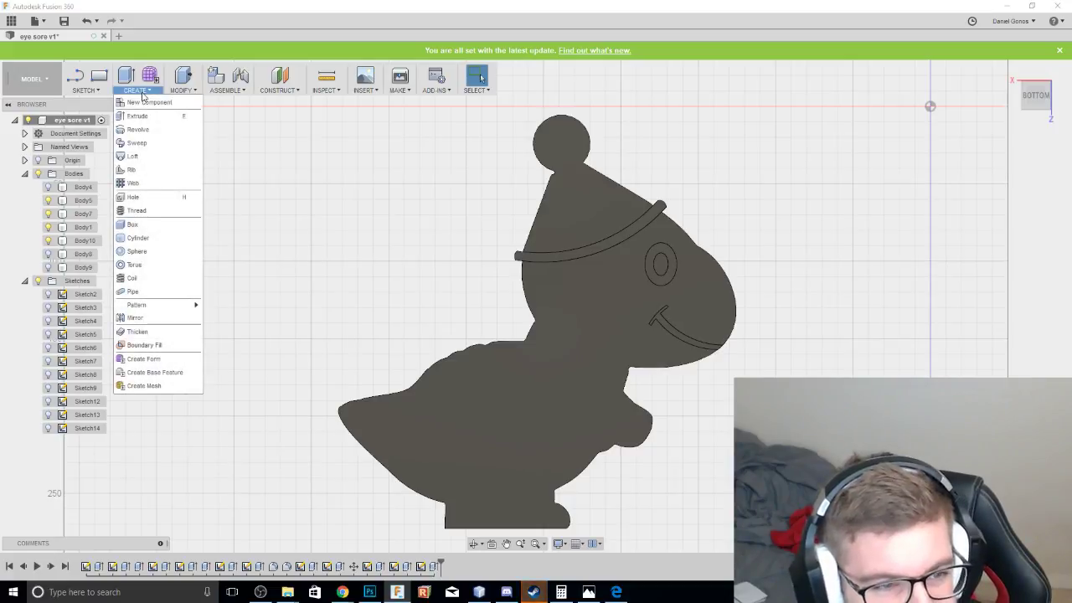
{"action": "left_click", "coordinate": [126, 254]}
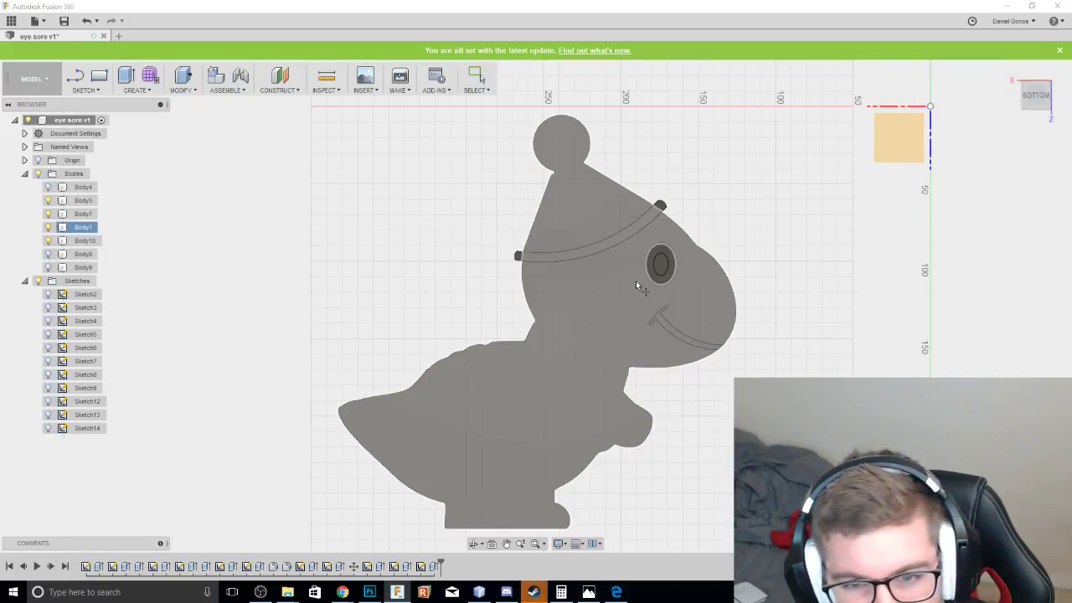
{"action": "left_click", "coordinate": [641, 284]}
{"action": "left_click", "coordinate": [669, 275]}
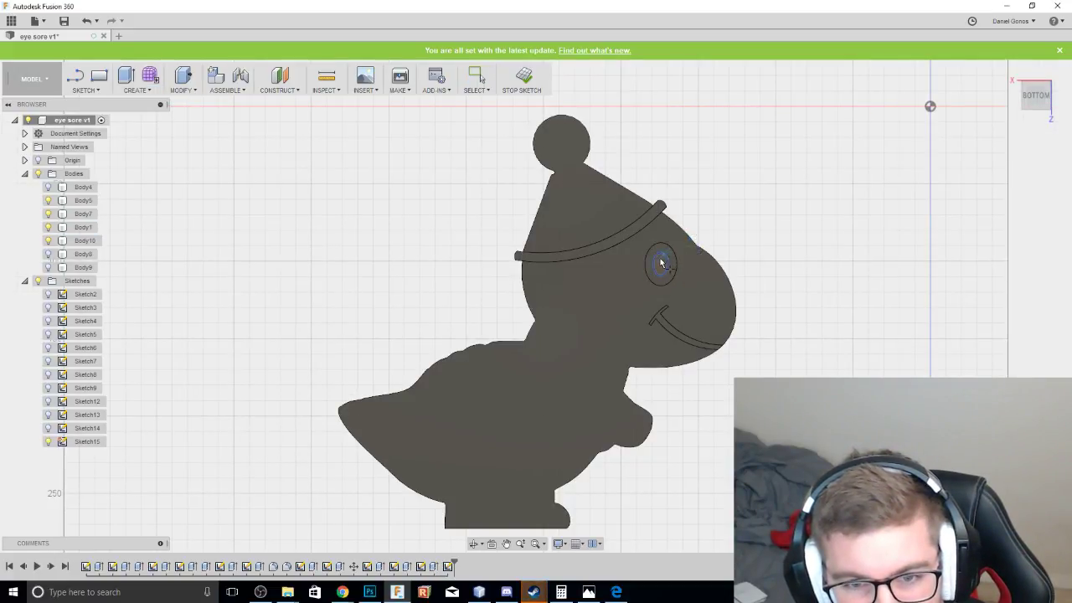
{"action": "left_click", "coordinate": [662, 267]}
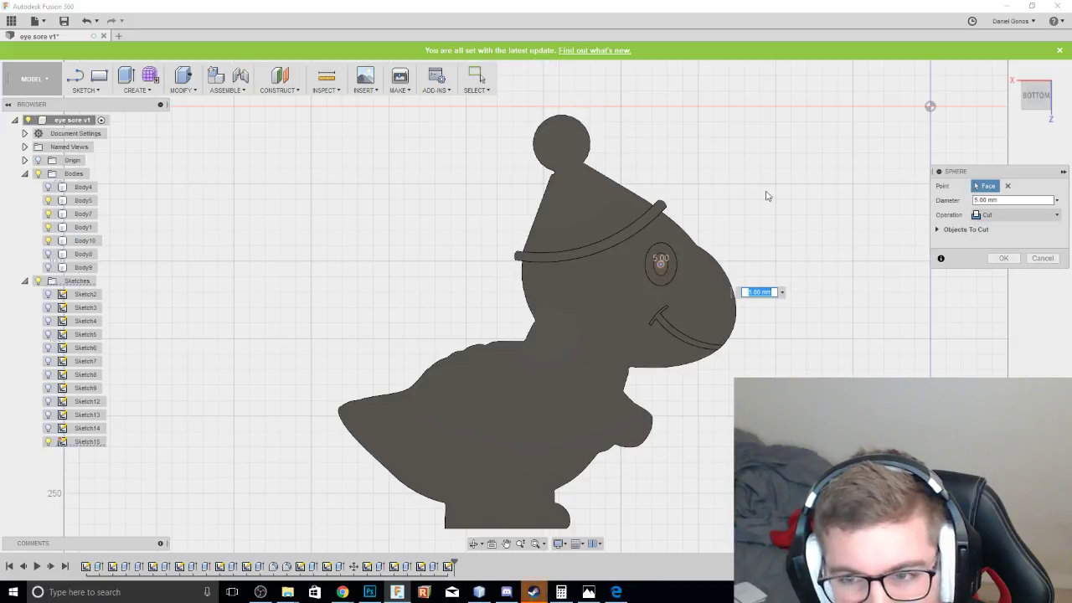
{"action": "scroll", "coordinate": [758, 184], "scroll_direction": "down", "scroll_amount": 2}
{"action": "scroll", "coordinate": [765, 182], "scroll_direction": "up", "scroll_amount": 5}
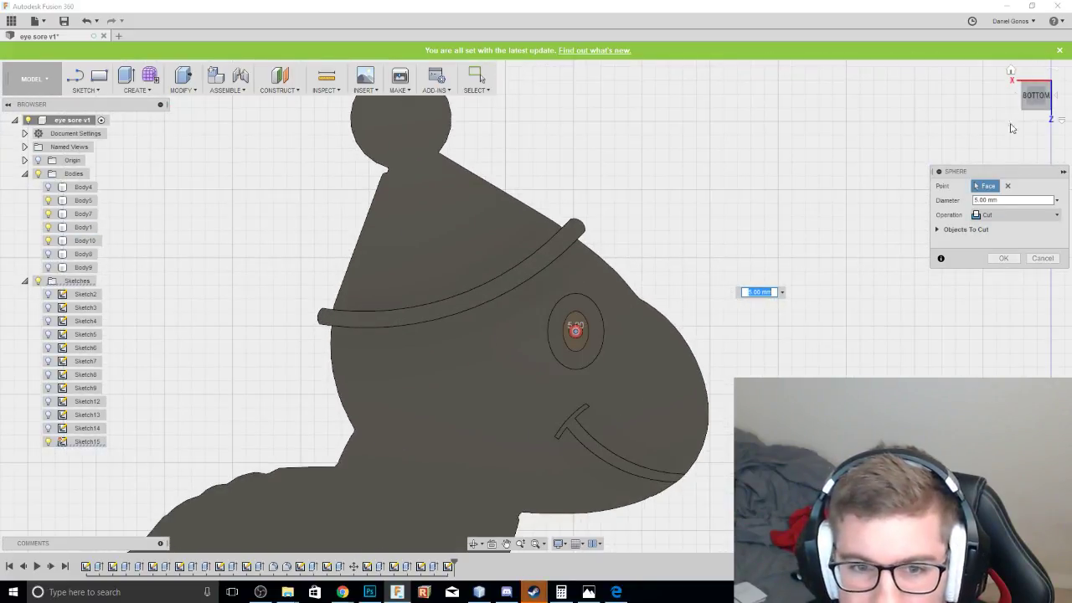
{"action": "left_click_drag", "start_coordinate": [1037, 99], "coordinate": [1035, 77]}
{"action": "scroll", "coordinate": [583, 310], "scroll_direction": "up", "scroll_amount": 4}
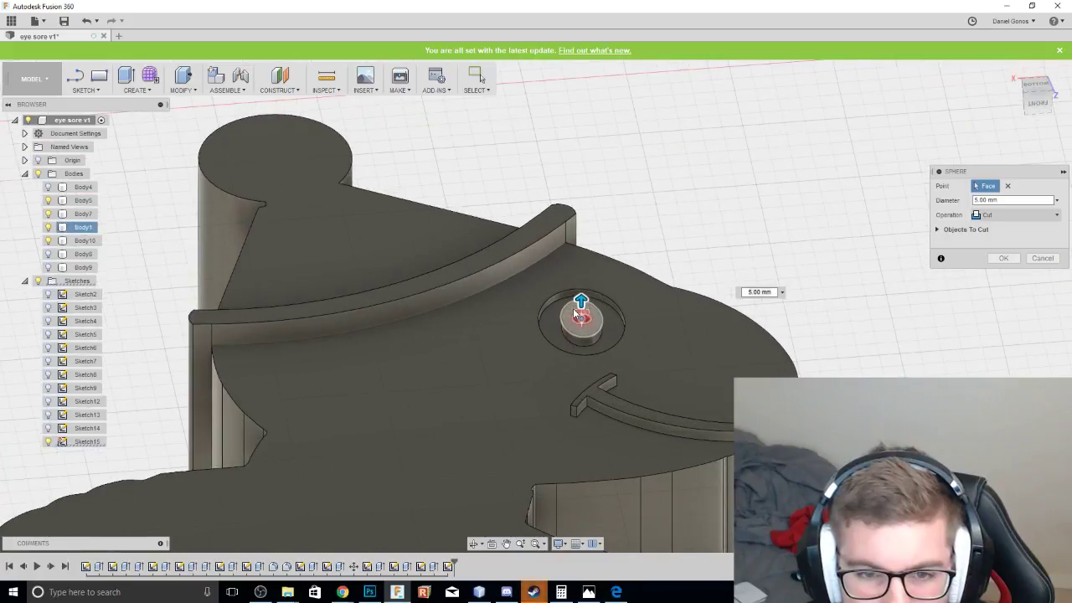
{"action": "scroll", "coordinate": [583, 310], "scroll_direction": "up", "scroll_amount": 2}
{"action": "mouse_move", "coordinate": [584, 292]}
{"action": "left_mouse_down"}
{"action": "mouse_move", "coordinate": [584, 278]}
{"action": "mouse_move", "coordinate": [595, 288]}
{"action": "mouse_move", "coordinate": [605, 276]}
{"action": "mouse_move", "coordinate": [583, 280]}
{"action": "mouse_move", "coordinate": [612, 301]}
{"action": "mouse_move", "coordinate": [594, 298]}
{"action": "left_mouse_up"}
Make the pupil sphere a new body instead of a cut and enlarge its diameter to about 9.67 mm.
{"action": "left_click", "coordinate": [938, 229]}
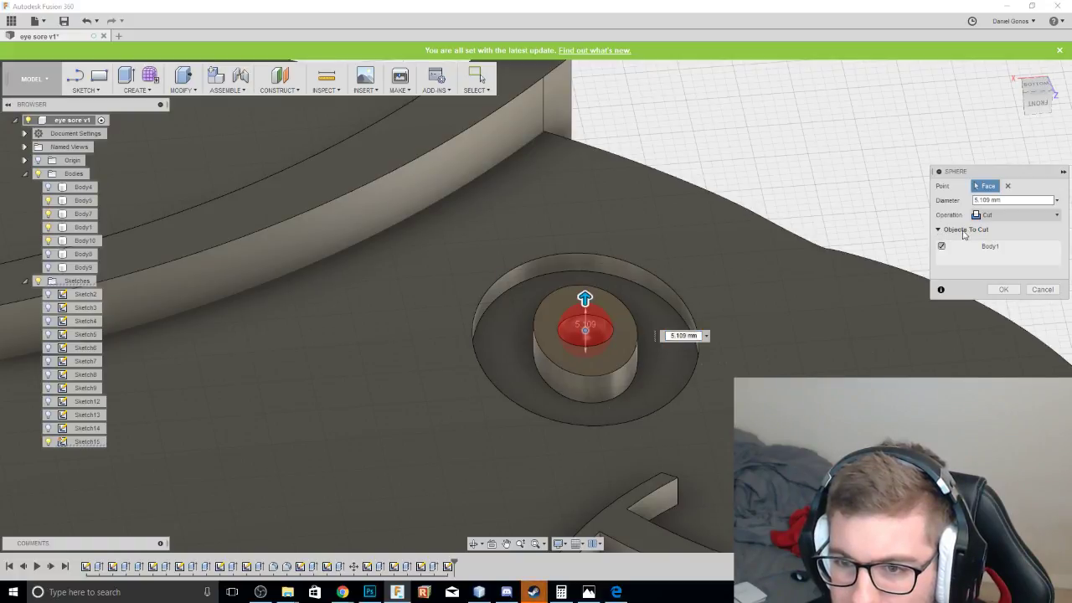
{"action": "left_click", "coordinate": [988, 215]}
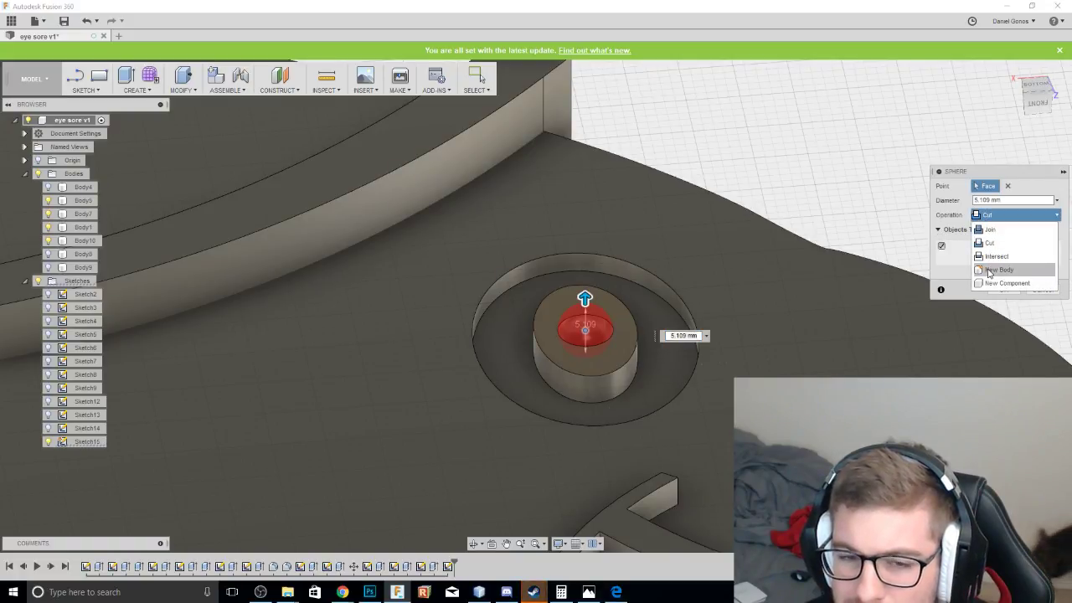
{"action": "left_click", "coordinate": [992, 269]}
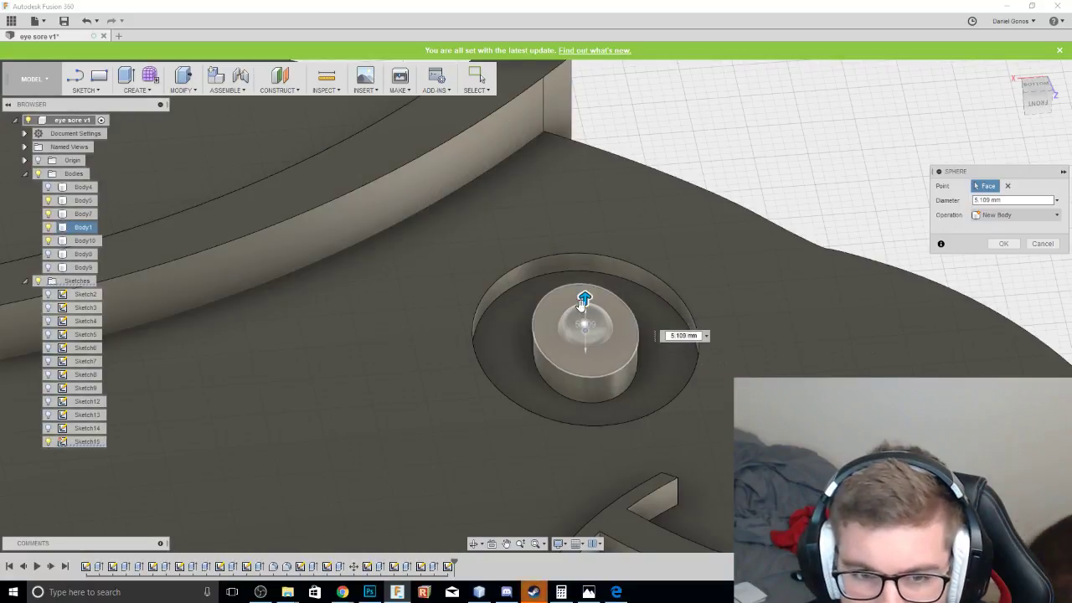
{"action": "left_click_drag", "start_coordinate": [584, 303], "coordinate": [584, 283]}
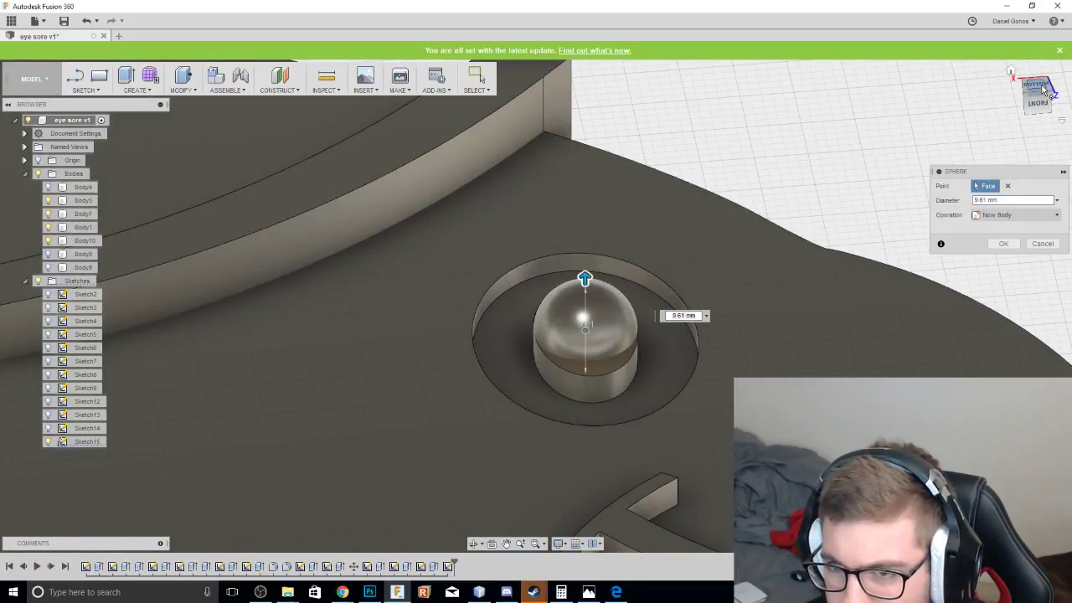
{"action": "left_click", "coordinate": [1042, 90]}
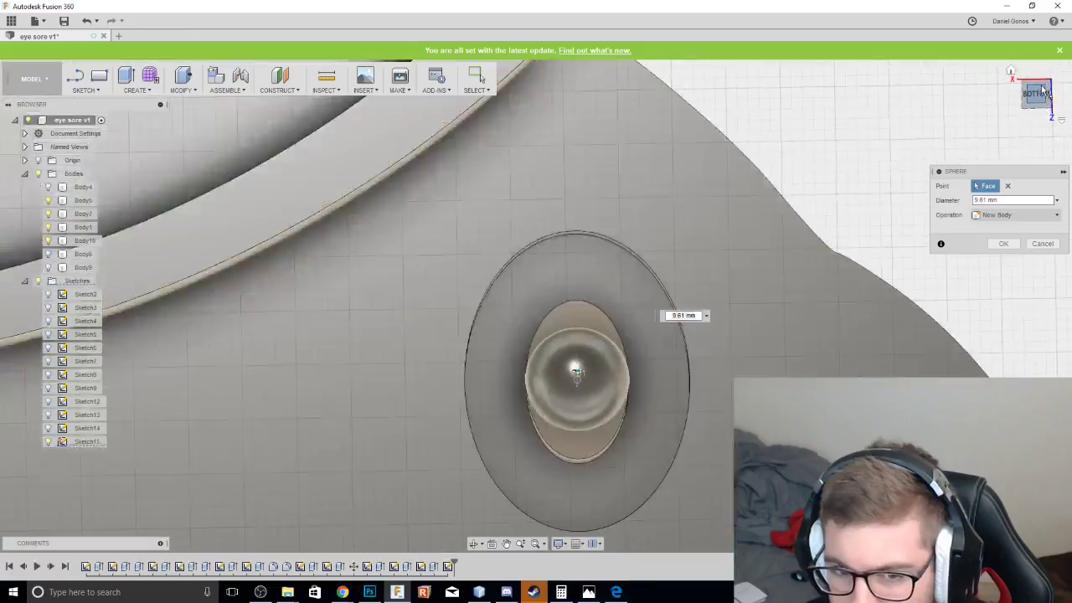
{"action": "left_click", "coordinate": [1040, 105]}
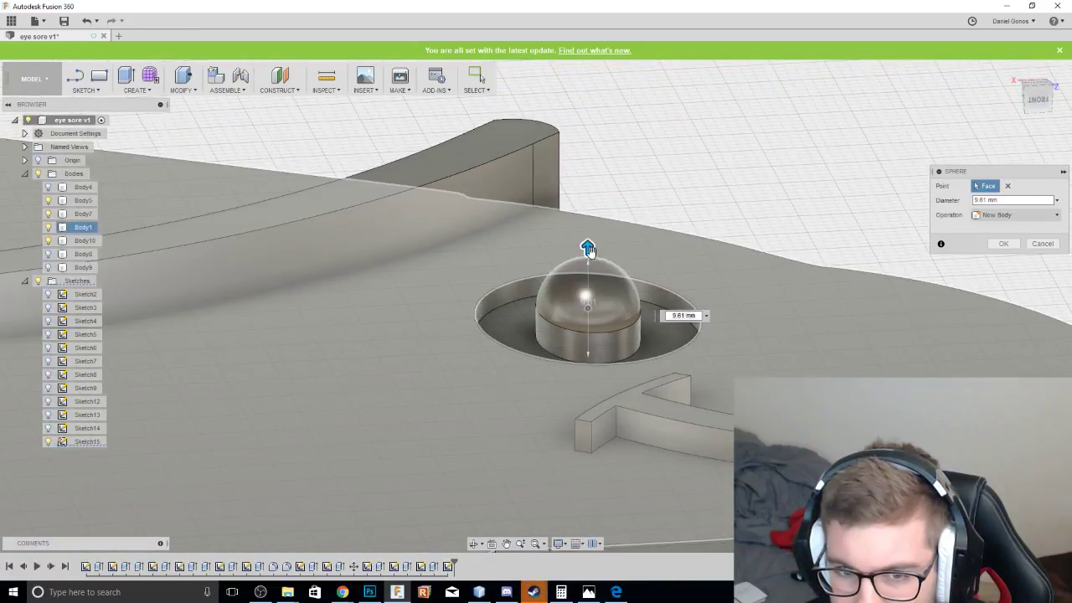
{"action": "left_click_drag", "start_coordinate": [587, 249], "coordinate": [617, 250]}
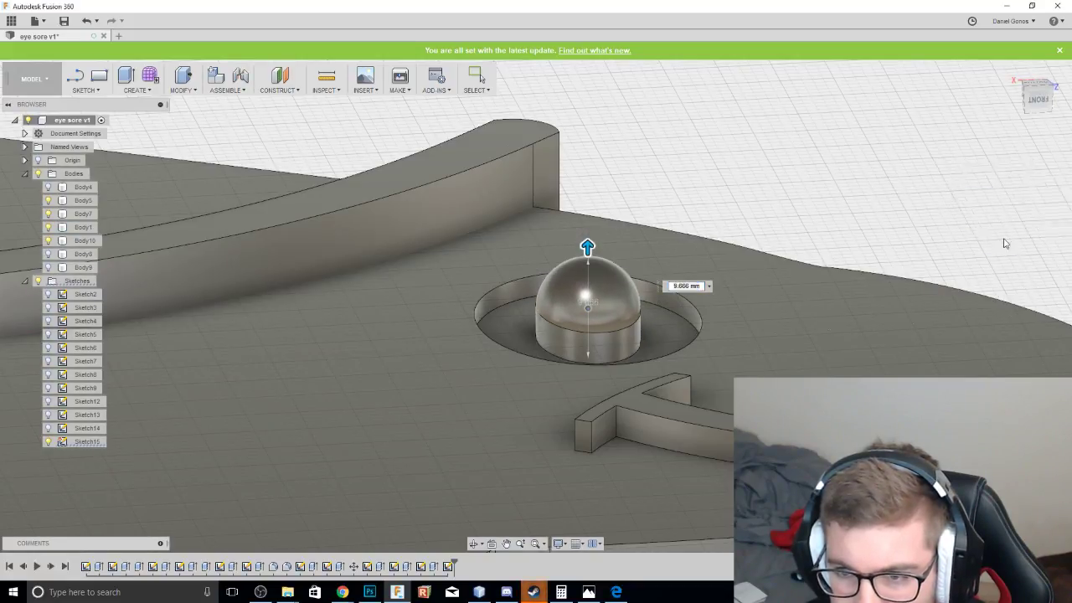
{"action": "key", "text": "Return"}
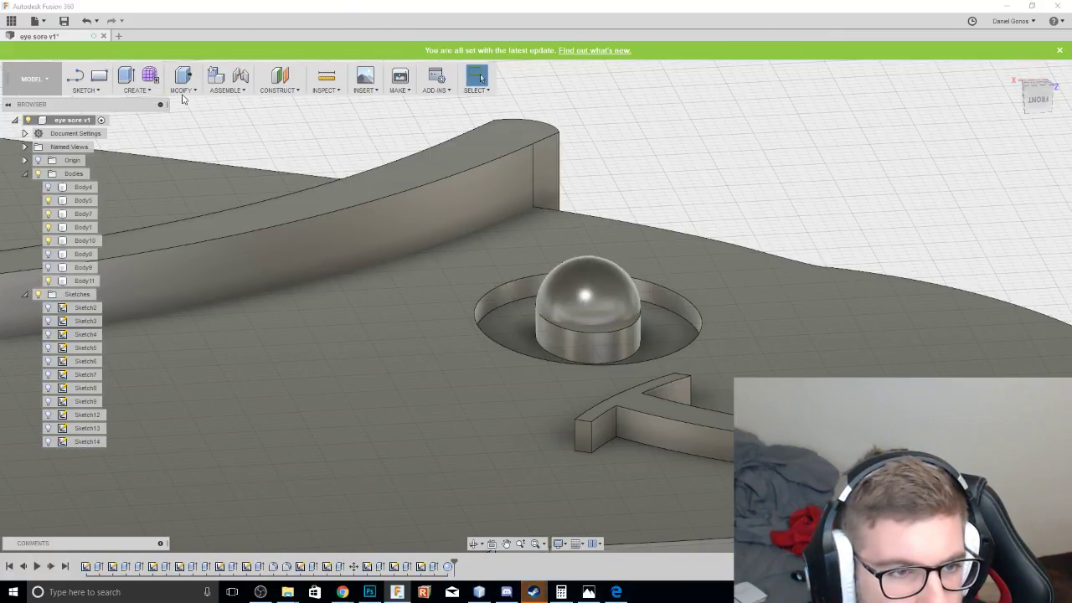
Create an empty form, look over the dinosaur in the sculpt environment, and return to the Model workspace.
{"action": "left_click", "coordinate": [192, 92]}
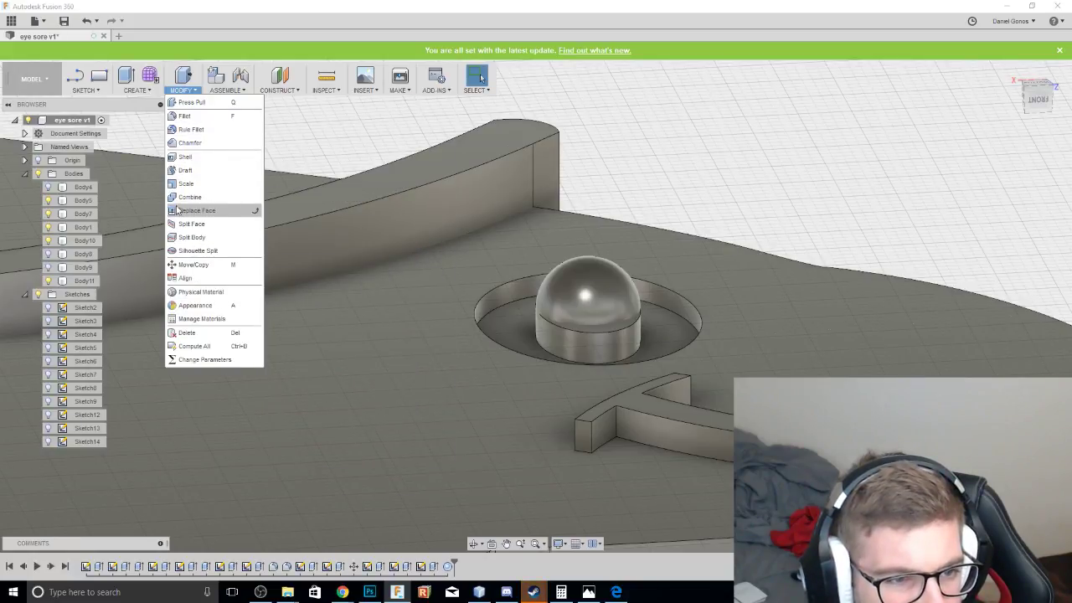
{"action": "left_click", "coordinate": [83, 92]}
{"action": "left_click", "coordinate": [83, 93]}
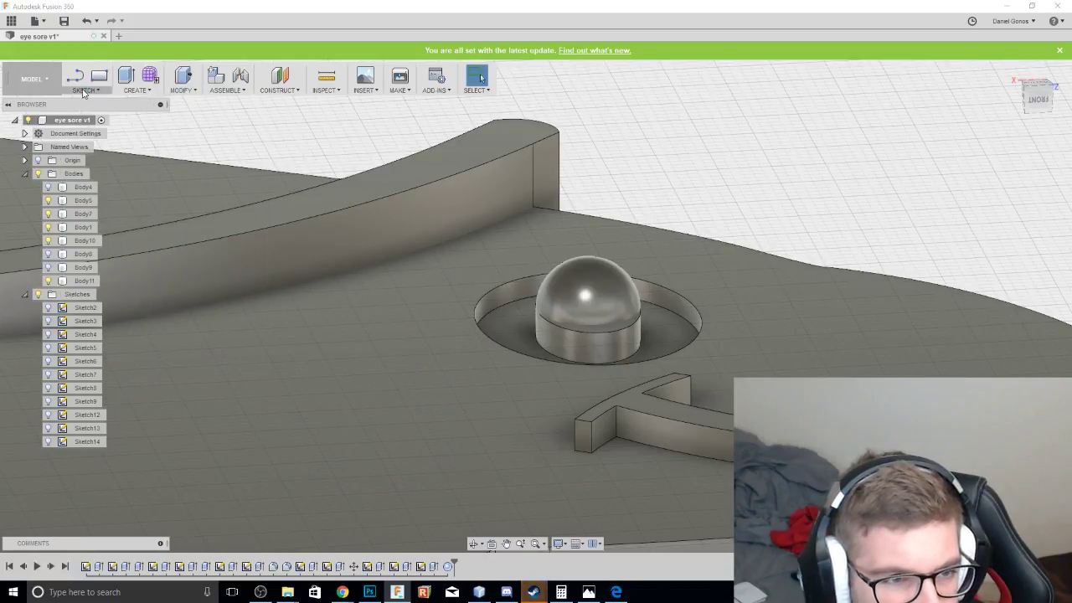
{"action": "left_click", "coordinate": [151, 78]}
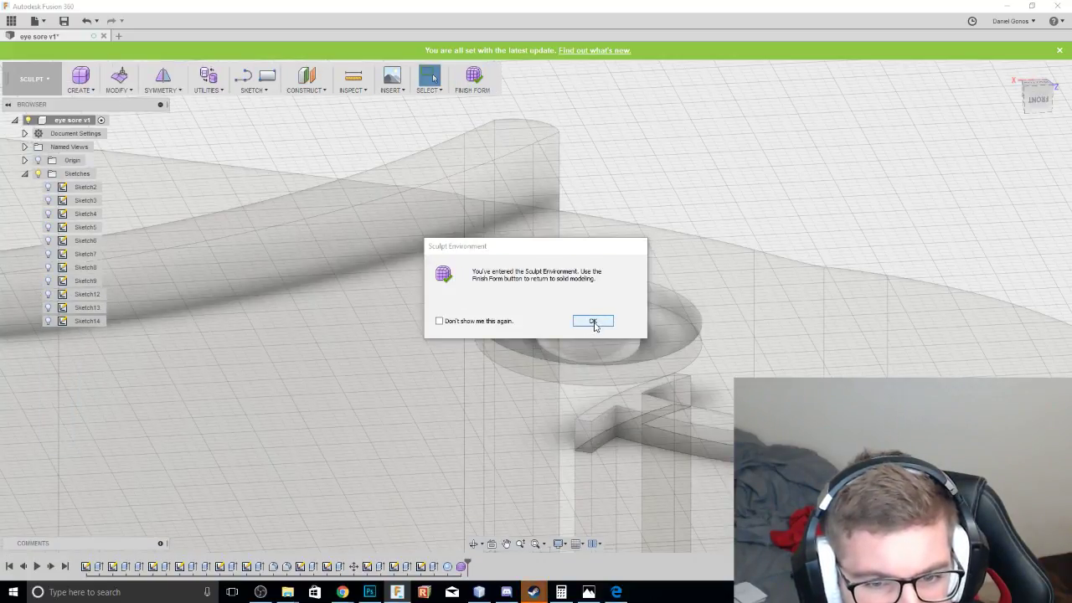
{"action": "left_click", "coordinate": [593, 323]}
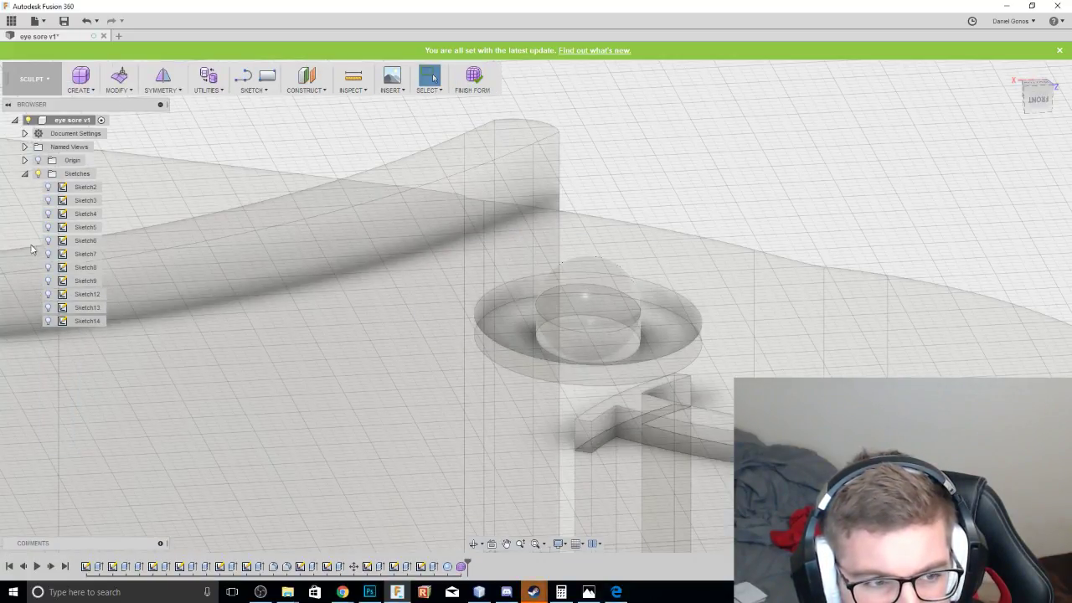
{"action": "scroll", "coordinate": [206, 257], "scroll_direction": "up", "scroll_amount": 1}
{"action": "scroll", "coordinate": [448, 325], "scroll_direction": "down", "scroll_amount": 4}
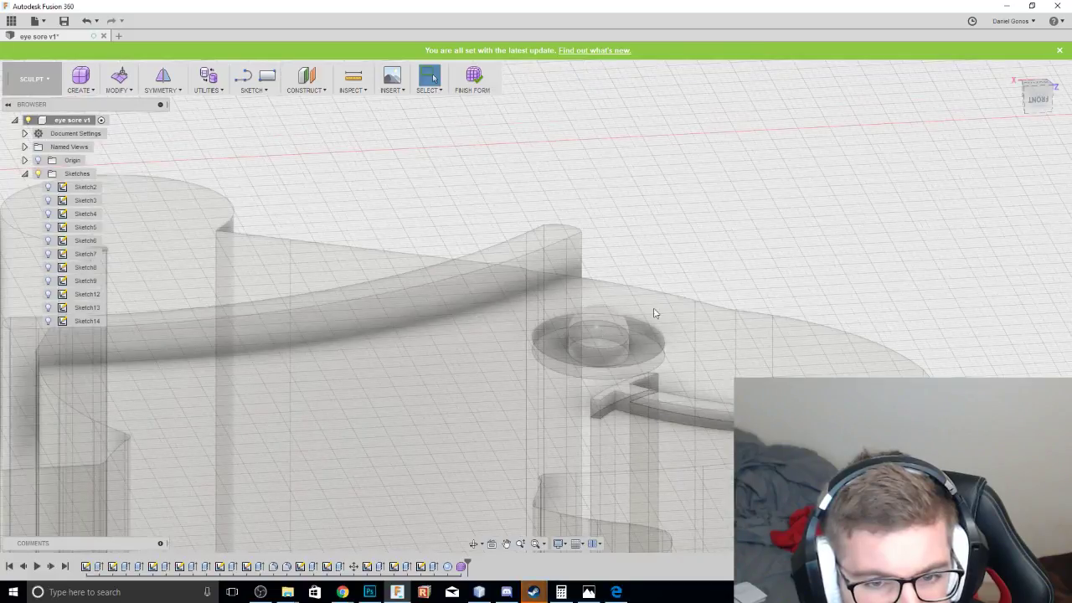
{"action": "left_click_drag", "start_coordinate": [1037, 92], "coordinate": [1029, 166]}
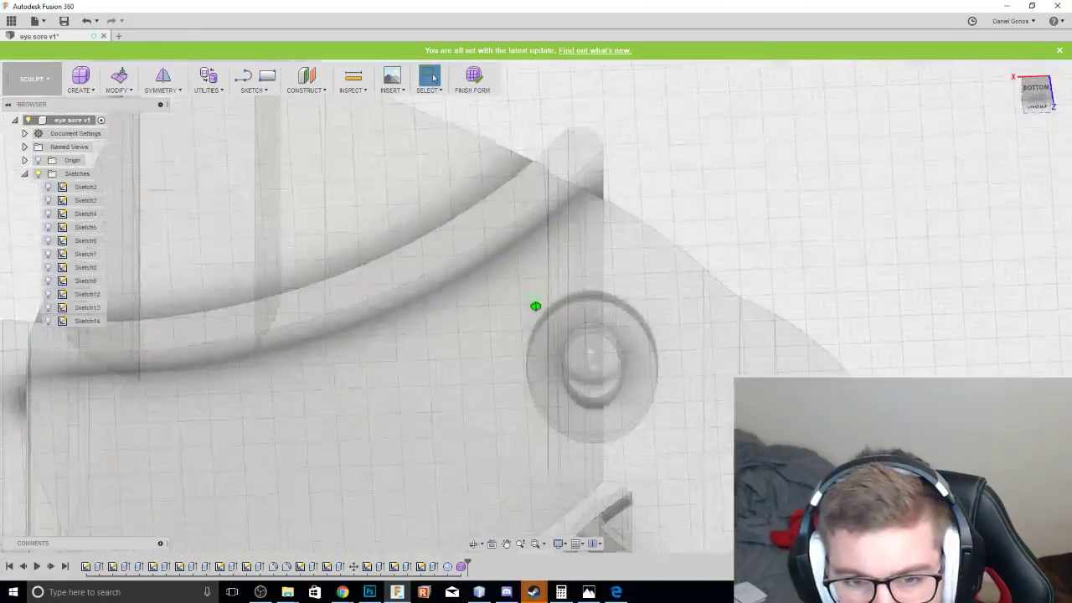
{"action": "scroll", "coordinate": [908, 75], "scroll_direction": "down", "scroll_amount": 6}
{"action": "left_click_drag", "start_coordinate": [1039, 91], "coordinate": [1031, 30]}
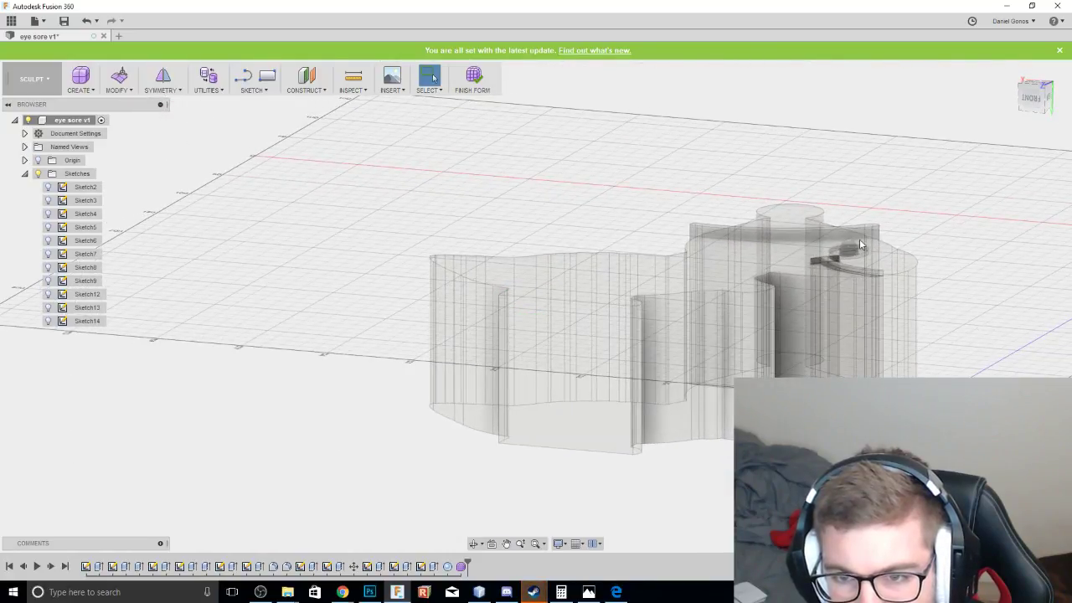
{"action": "left_click", "coordinate": [34, 79]}
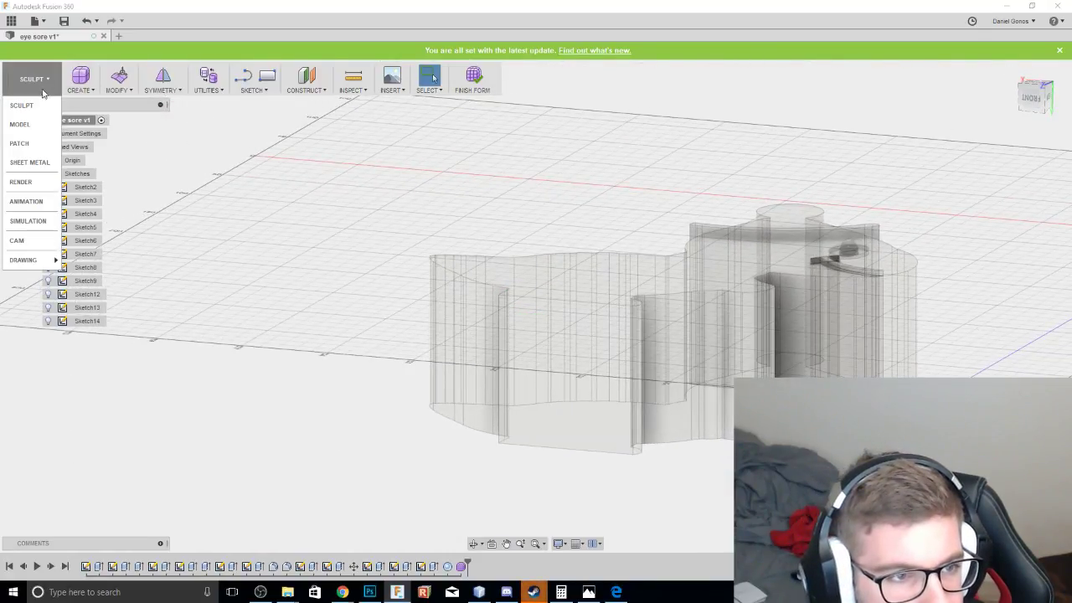
{"action": "left_click", "coordinate": [23, 122]}
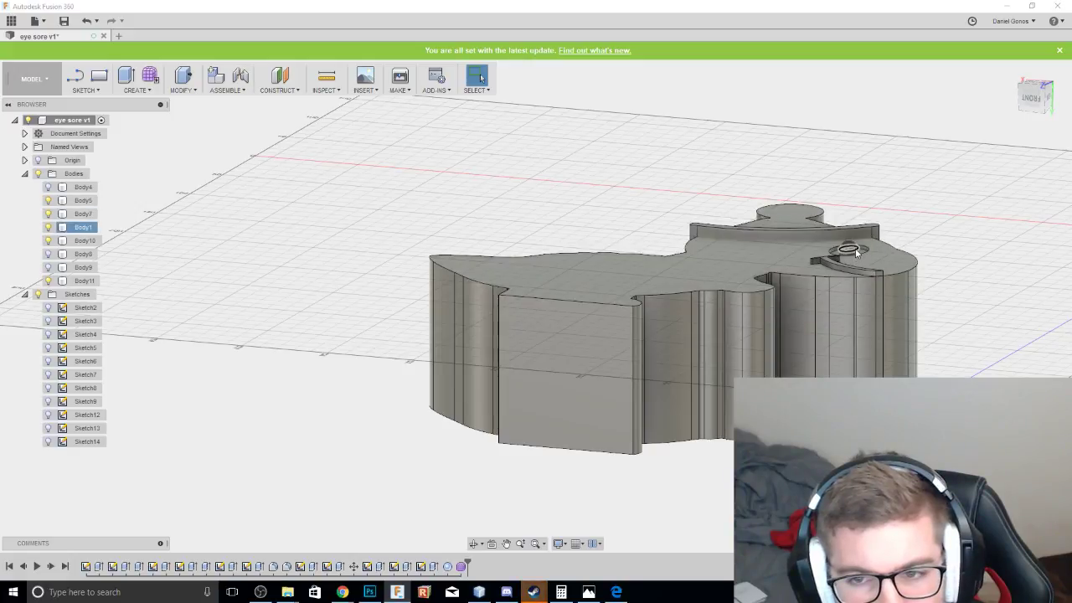
Delete the sphere body from the pupil and face the dinosaur straight on from the bottom.
{"action": "left_click", "coordinate": [850, 248]}
{"action": "key", "text": "Delete"}
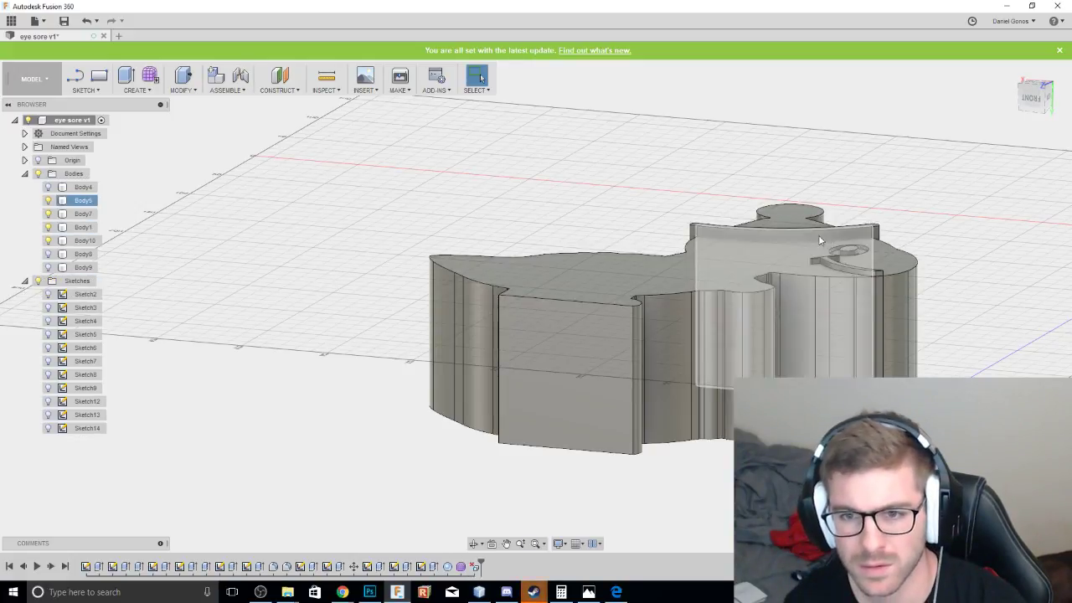
{"action": "mouse_move", "coordinate": [1031, 96]}
{"action": "left_mouse_down"}
{"action": "mouse_move", "coordinate": [1057, 119]}
{"action": "mouse_move", "coordinate": [1049, 109]}
{"action": "left_mouse_up"}
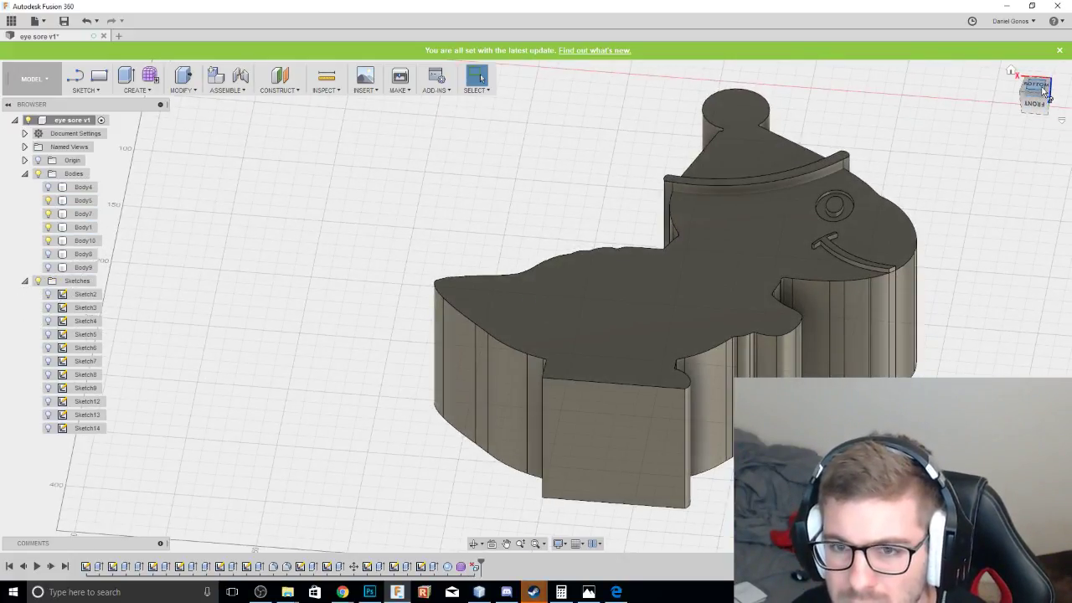
{"action": "left_click", "coordinate": [1043, 93]}
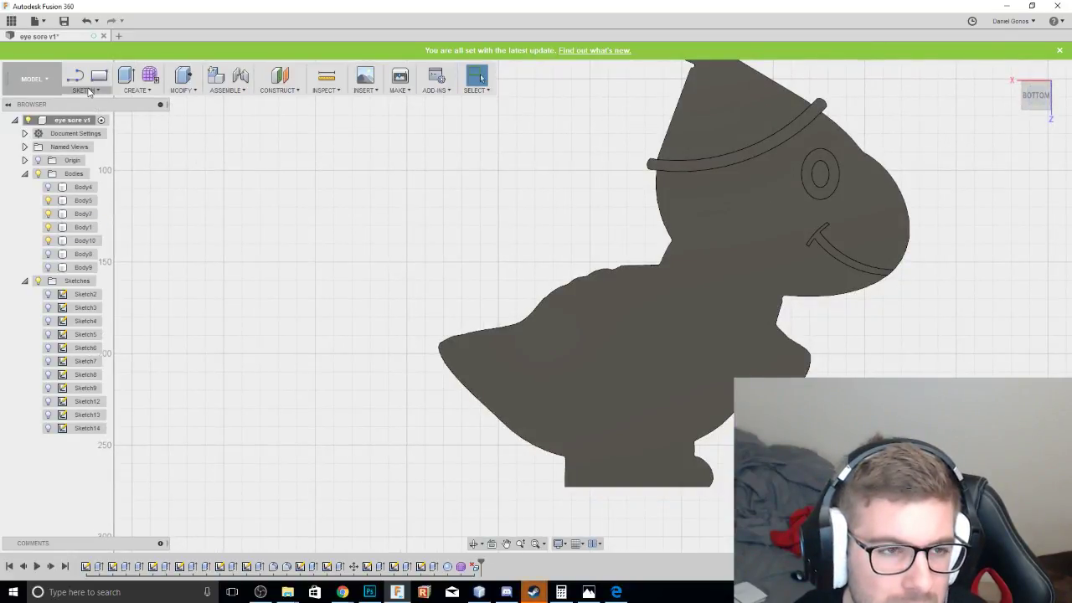
Create a new form to enter the sculpt environment with the whole dinosaur in view.
{"action": "left_click", "coordinate": [150, 76]}
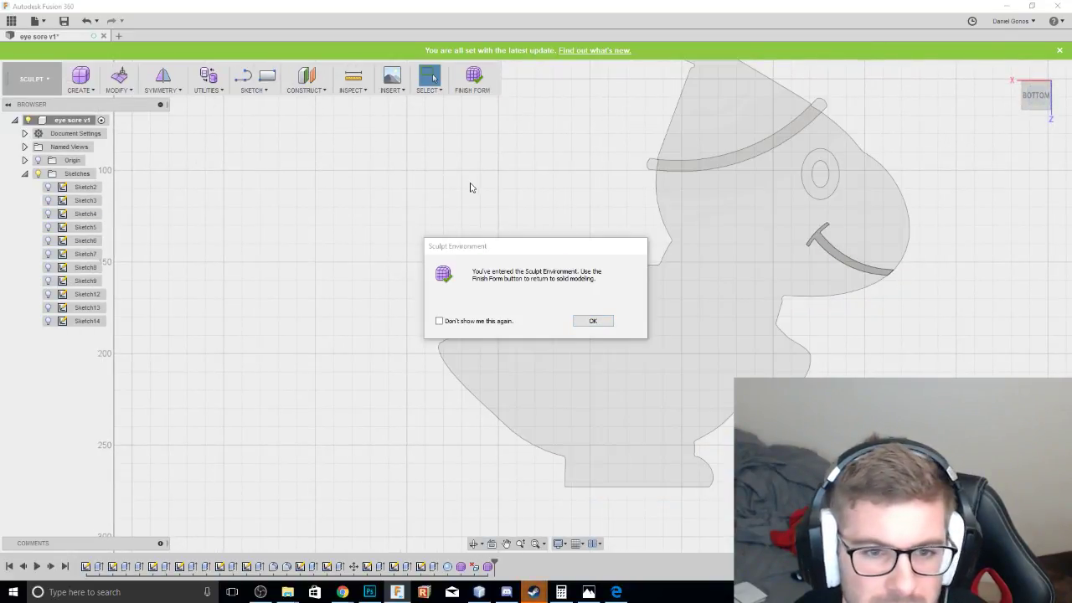
{"action": "left_click", "coordinate": [592, 321]}
{"action": "middle_click_drag", "start_coordinate": [829, 203], "coordinate": [687, 273]}
{"action": "scroll", "coordinate": [689, 269], "scroll_direction": "down", "scroll_amount": 2}
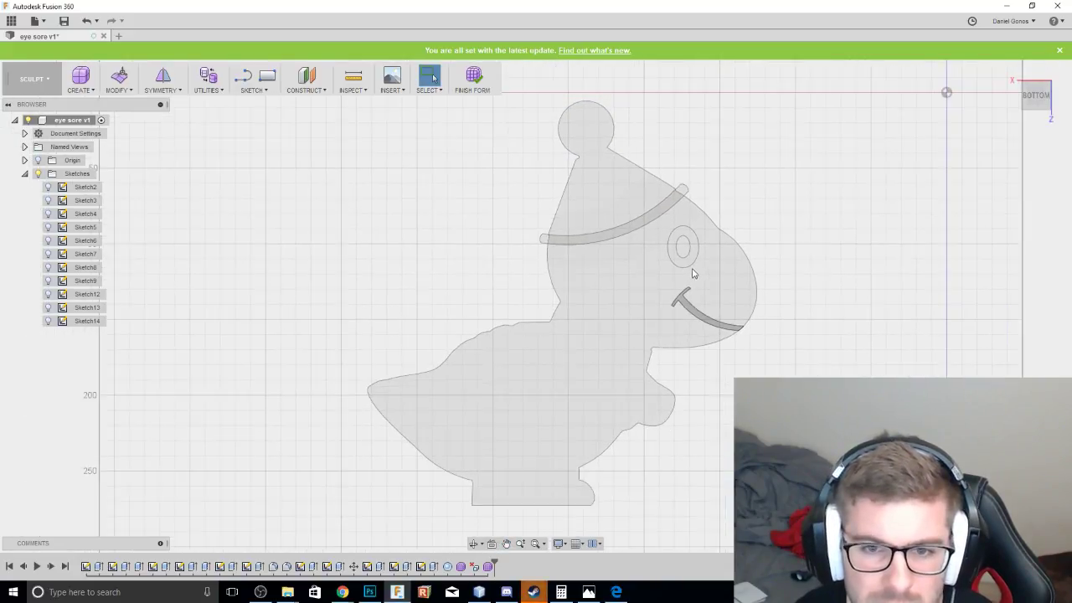
Start a sculpted sphere and centre it on the pupil's face in the dinosaur's eye.
{"action": "scroll", "coordinate": [694, 261], "scroll_direction": "up", "scroll_amount": 3}
{"action": "left_click_drag", "start_coordinate": [1032, 103], "coordinate": [1019, 76]}
{"action": "middle_click_drag", "start_coordinate": [591, 182], "coordinate": [390, 207]}
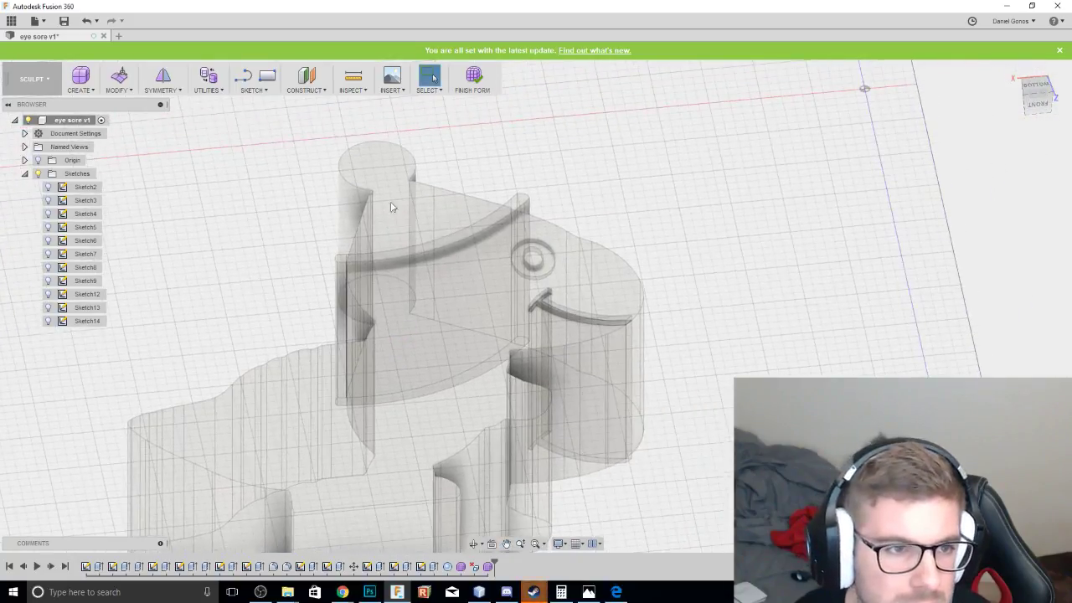
{"action": "left_click", "coordinate": [81, 90]}
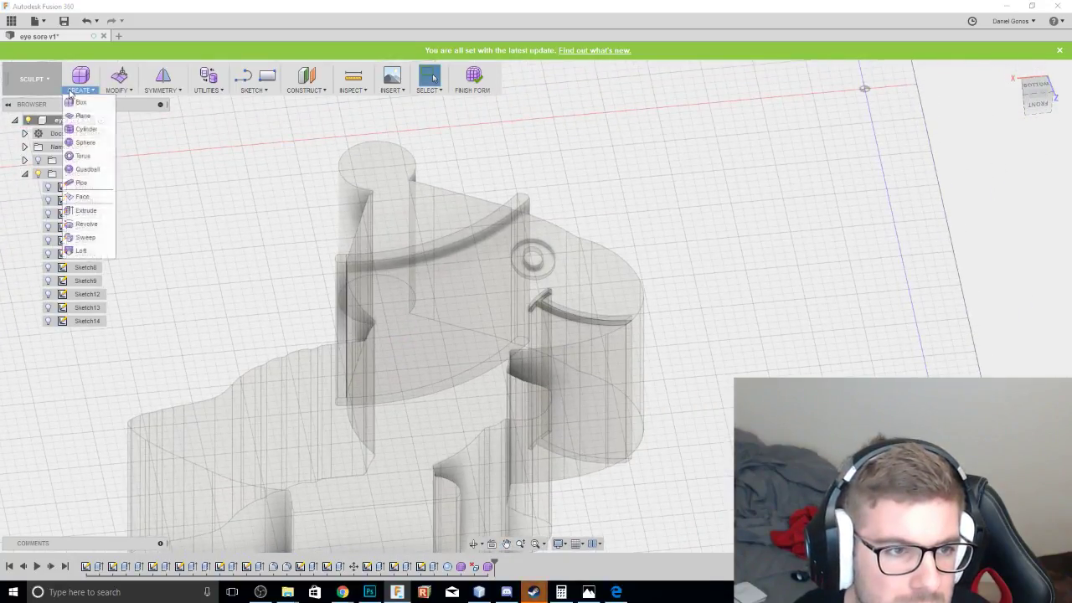
{"action": "left_click", "coordinate": [88, 139]}
{"action": "left_click", "coordinate": [536, 263]}
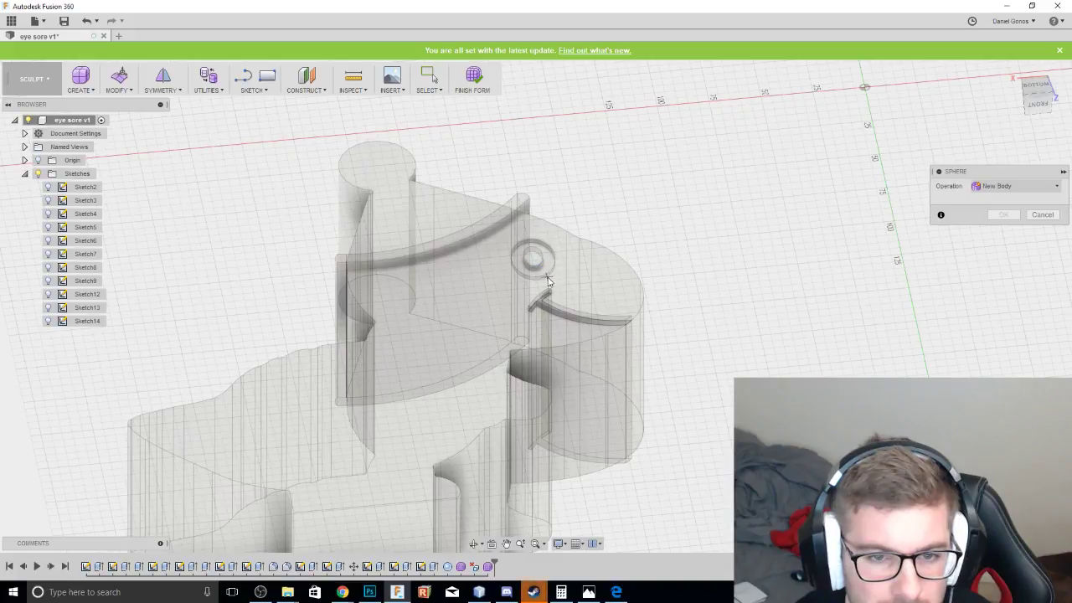
{"action": "left_click", "coordinate": [532, 261]}
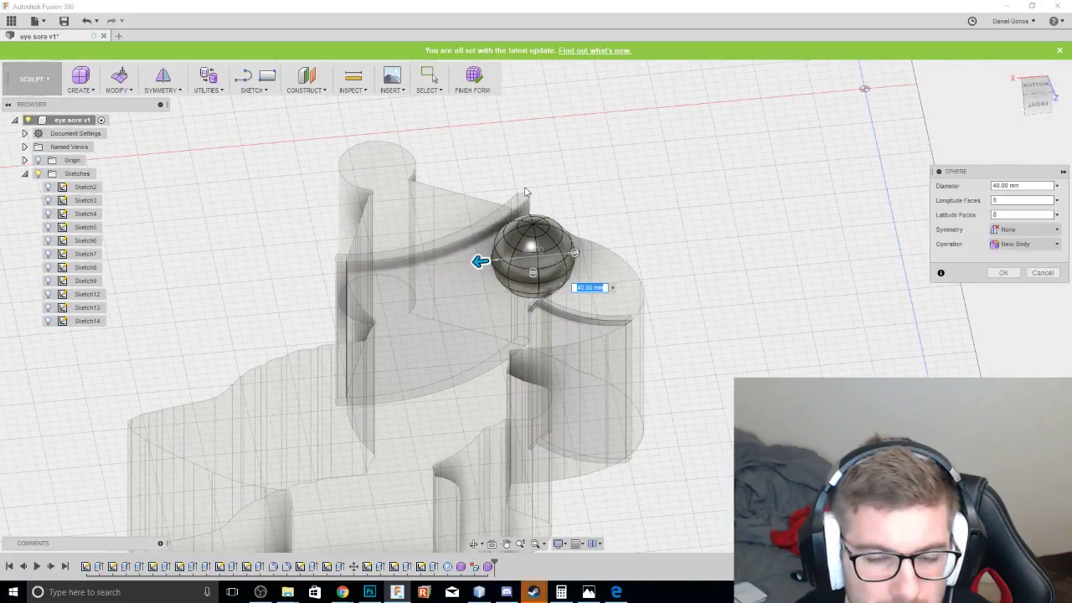
Shrink the pupil sphere's diameter to about 9.4 mm and create it as a new body.
{"action": "left_click", "coordinate": [1037, 87]}
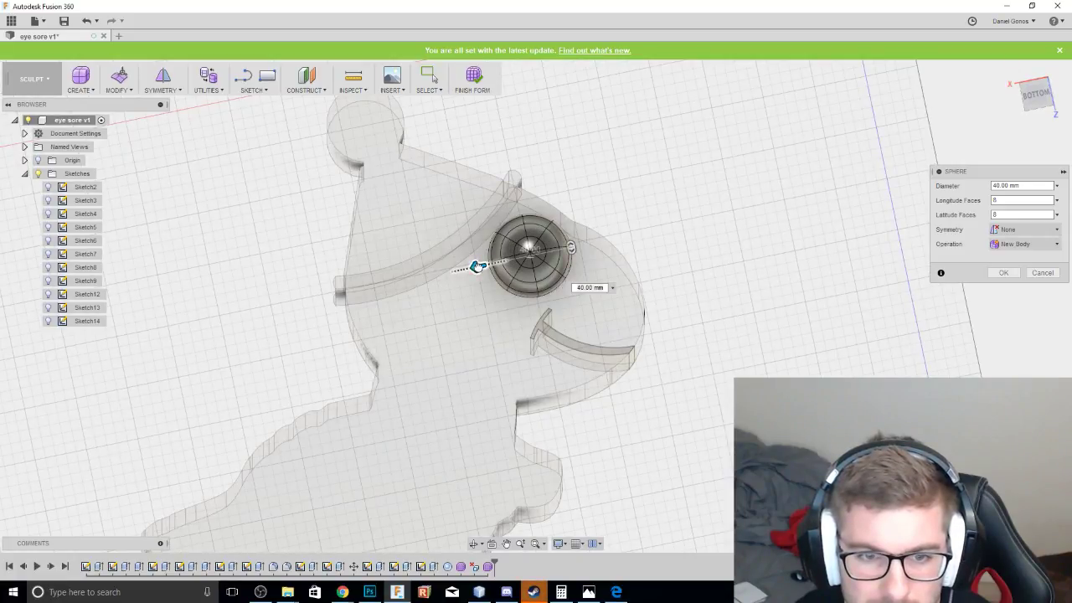
{"action": "left_click_drag", "start_coordinate": [478, 268], "coordinate": [507, 261]}
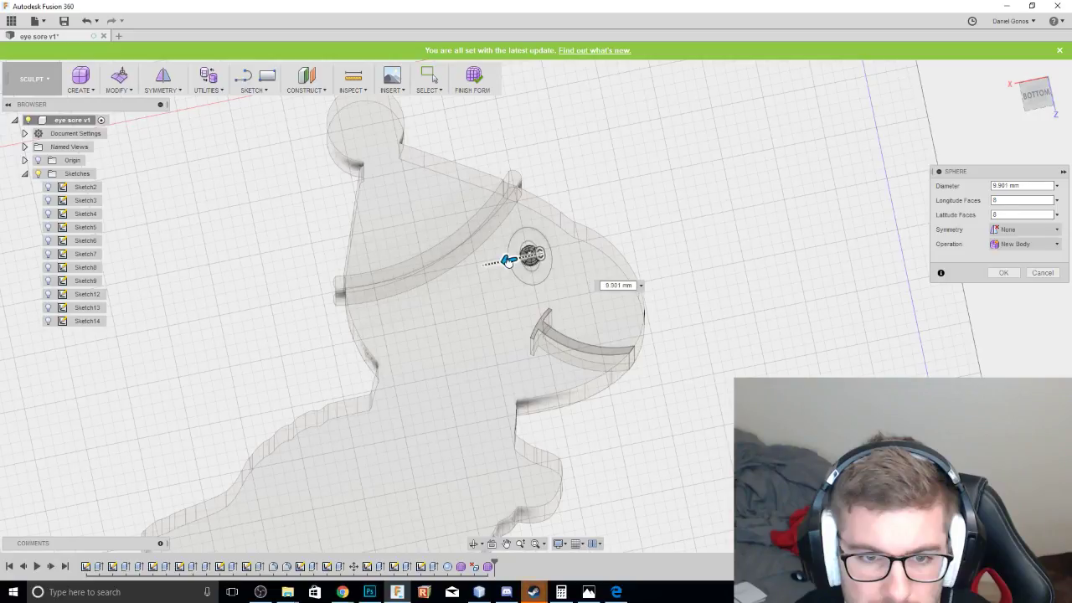
{"action": "left_click", "coordinate": [1035, 95]}
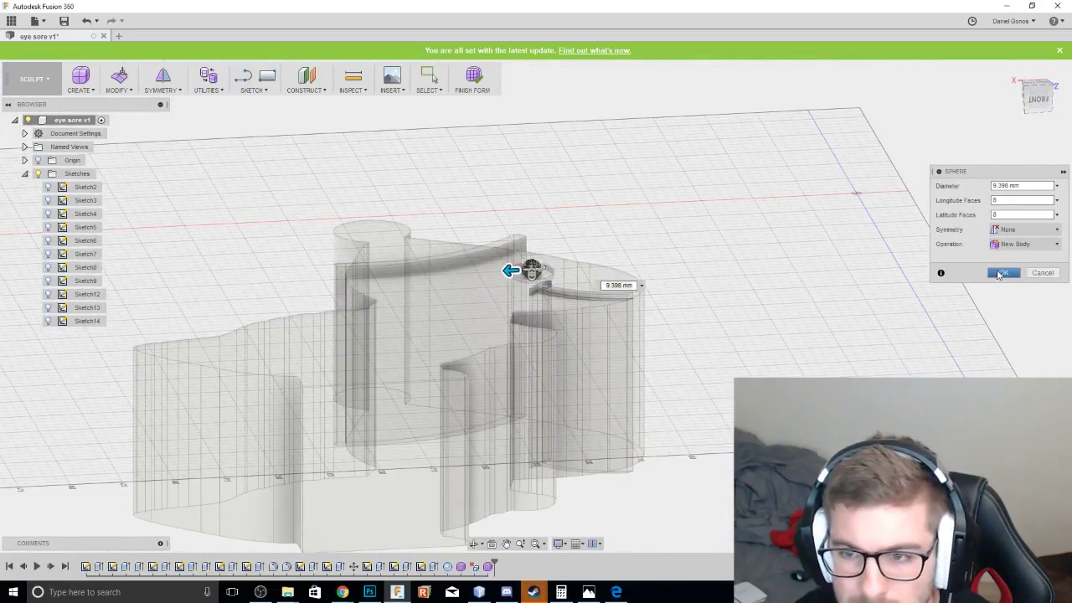
{"action": "scroll", "coordinate": [645, 246], "scroll_direction": "up", "scroll_amount": 5}
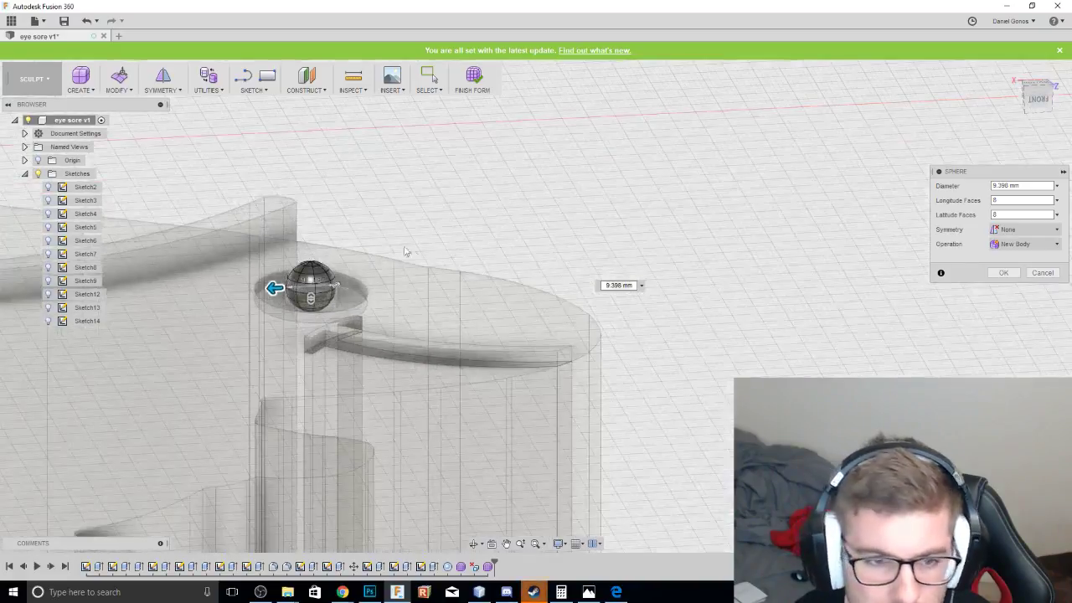
{"action": "scroll", "coordinate": [621, 300], "scroll_direction": "up", "scroll_amount": 3}
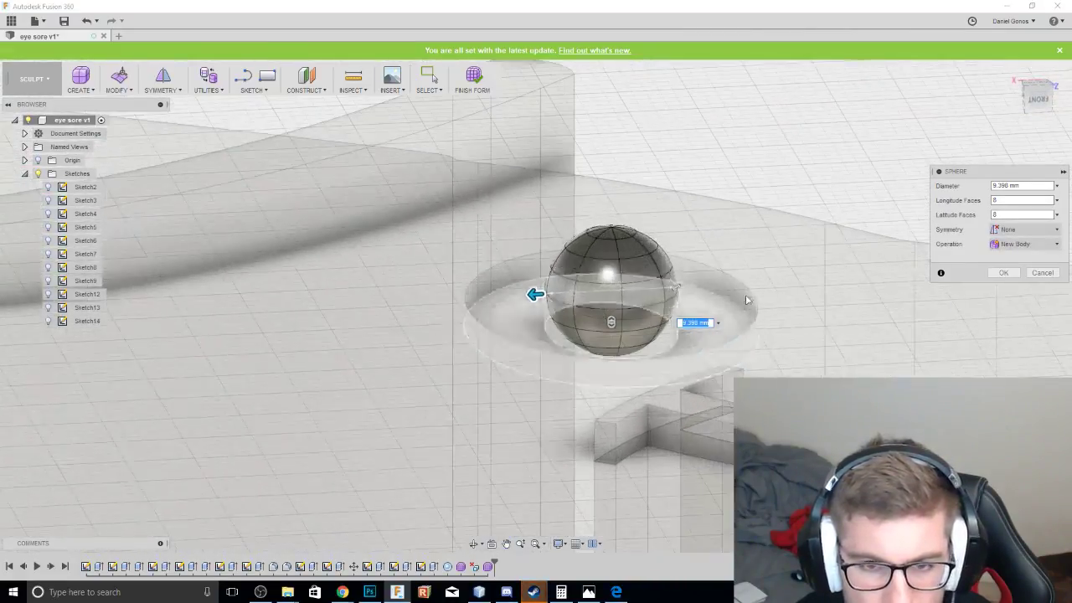
{"action": "left_click", "coordinate": [1005, 273]}
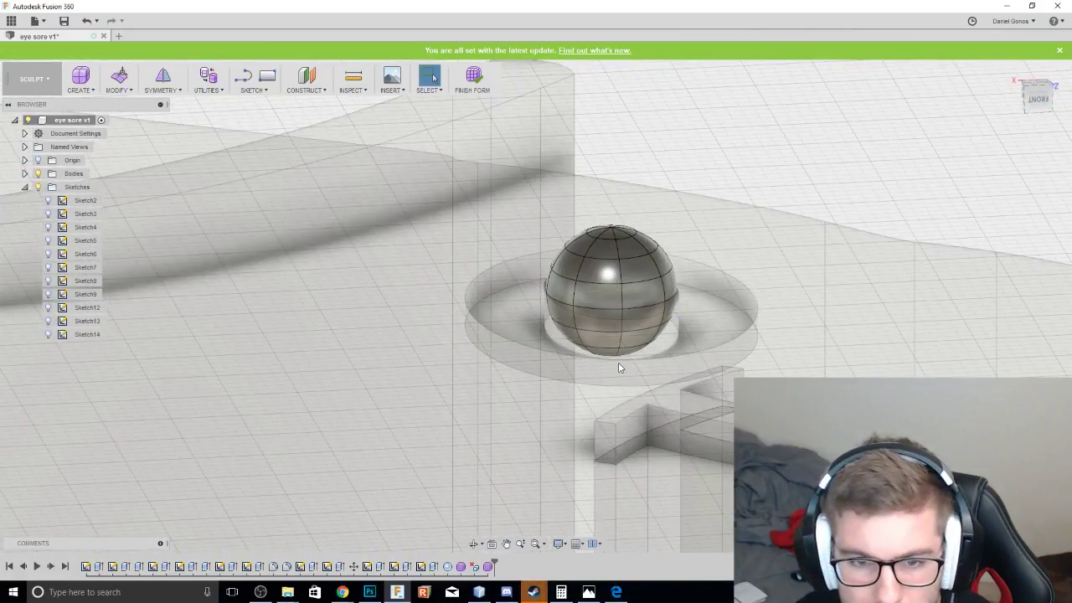
Open form editing on a single face of the sphere nearest the pupil's hat-side end.
{"action": "left_click", "coordinate": [595, 306]}
{"action": "right_click", "coordinate": [599, 306]}
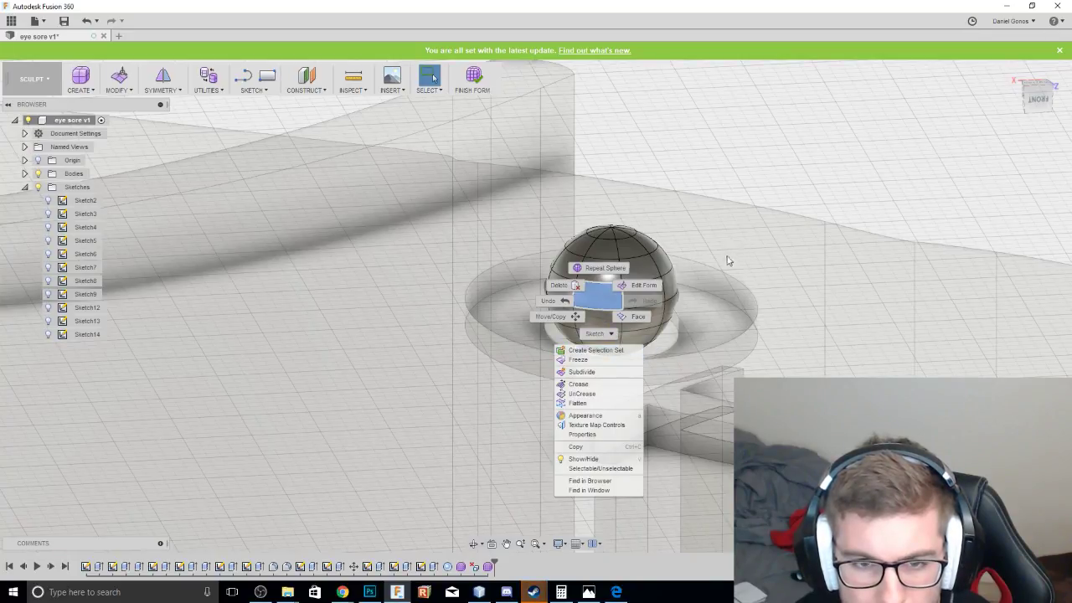
{"action": "left_click", "coordinate": [1023, 105]}
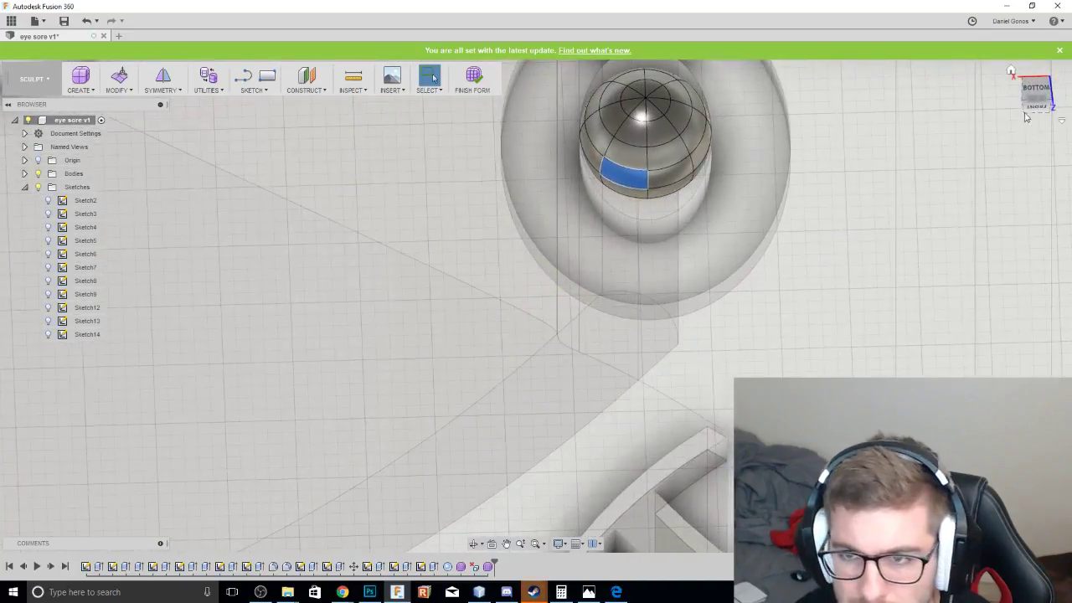
{"action": "left_click", "coordinate": [1036, 94]}
{"action": "scroll", "coordinate": [869, 199], "scroll_direction": "down", "scroll_amount": 3}
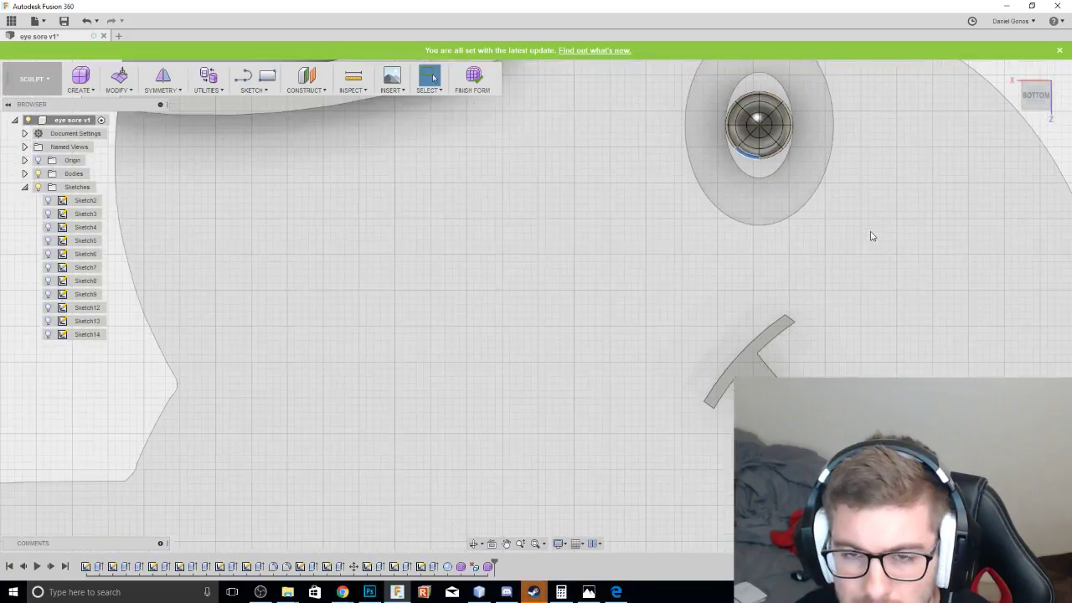
{"action": "middle_click_drag", "start_coordinate": [878, 207], "coordinate": [786, 315]}
{"action": "scroll", "coordinate": [786, 315], "scroll_direction": "down", "scroll_amount": 1}
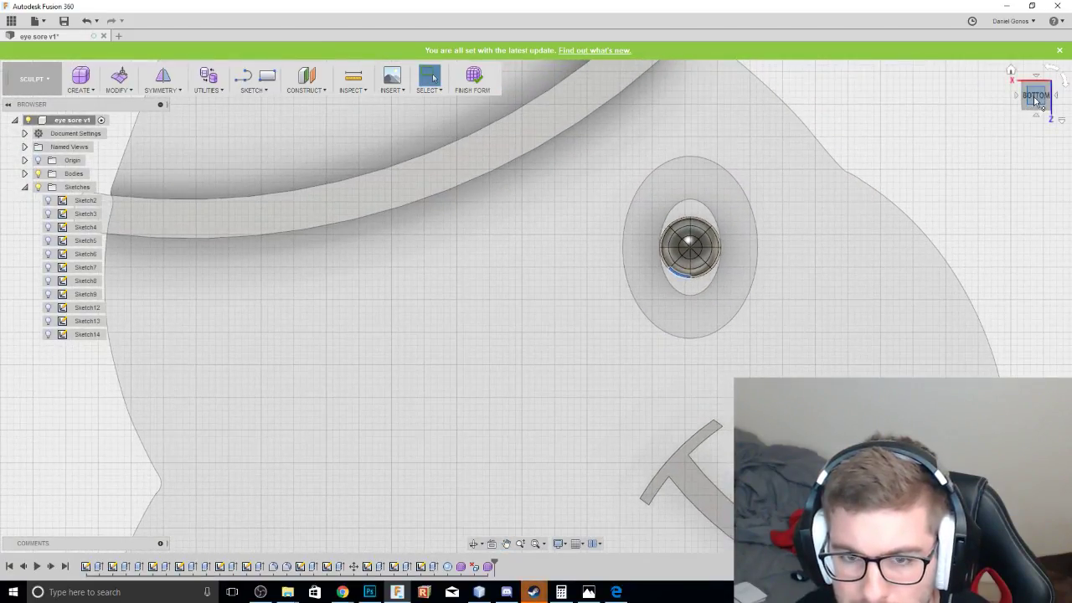
{"action": "middle_click_drag", "start_coordinate": [905, 173], "coordinate": [693, 220], "text": "shift"}
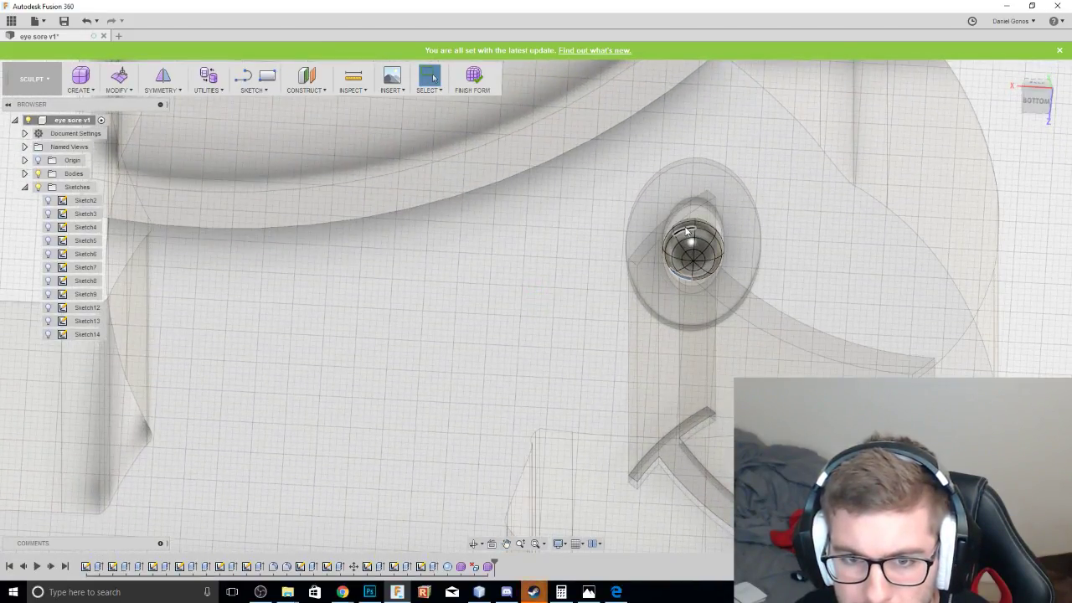
{"action": "right_click", "coordinate": [685, 224]}
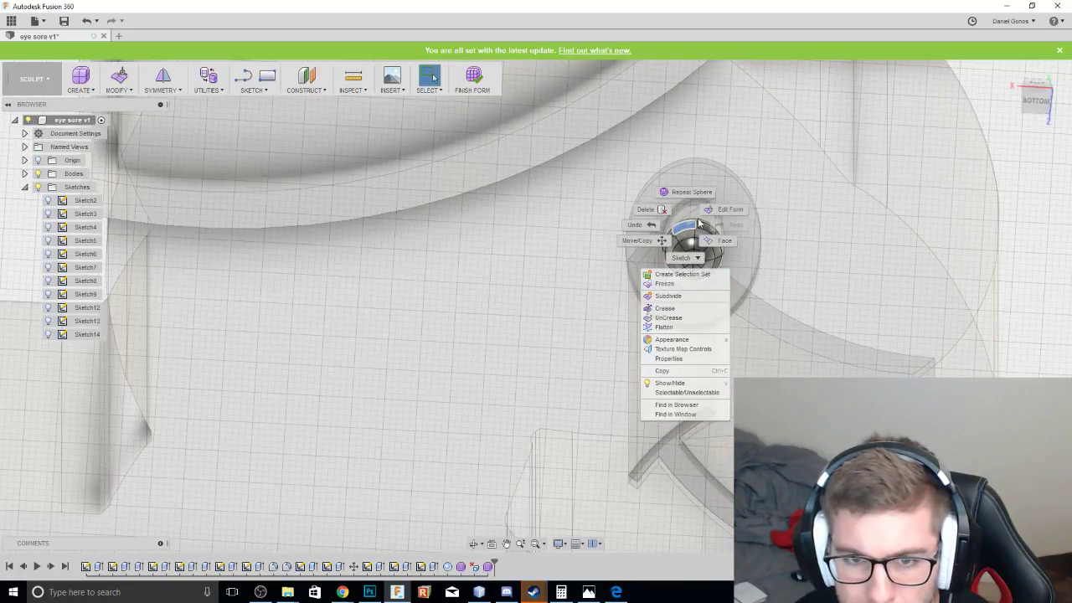
{"action": "left_click", "coordinate": [725, 210]}
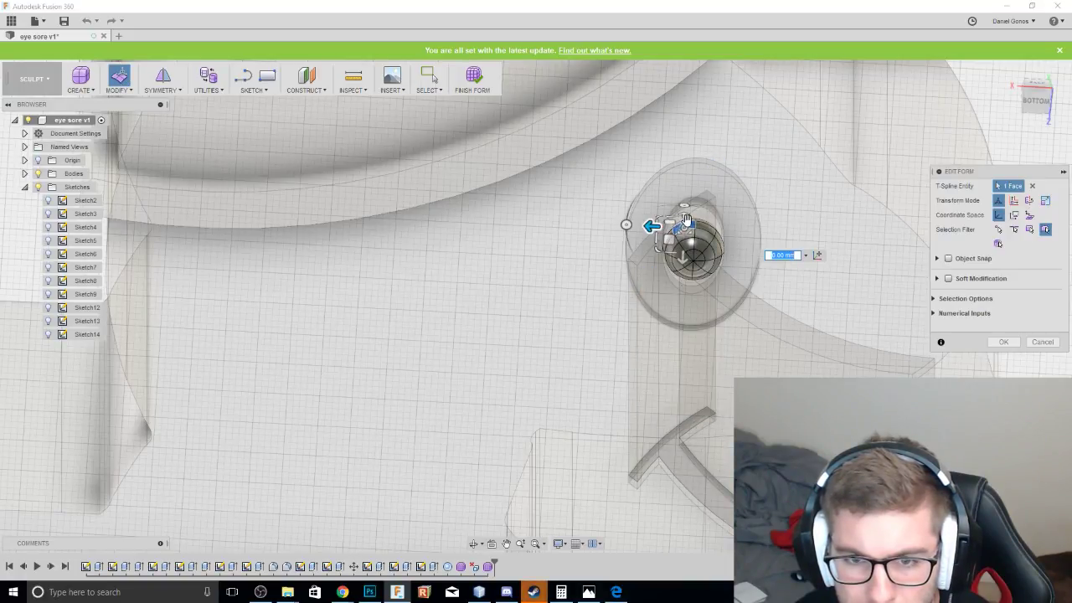
Try to stretch the sphere by pulling only that face toward the pupil's hat-side end, and undo the move.
{"action": "left_click_drag", "start_coordinate": [690, 203], "coordinate": [690, 205]}
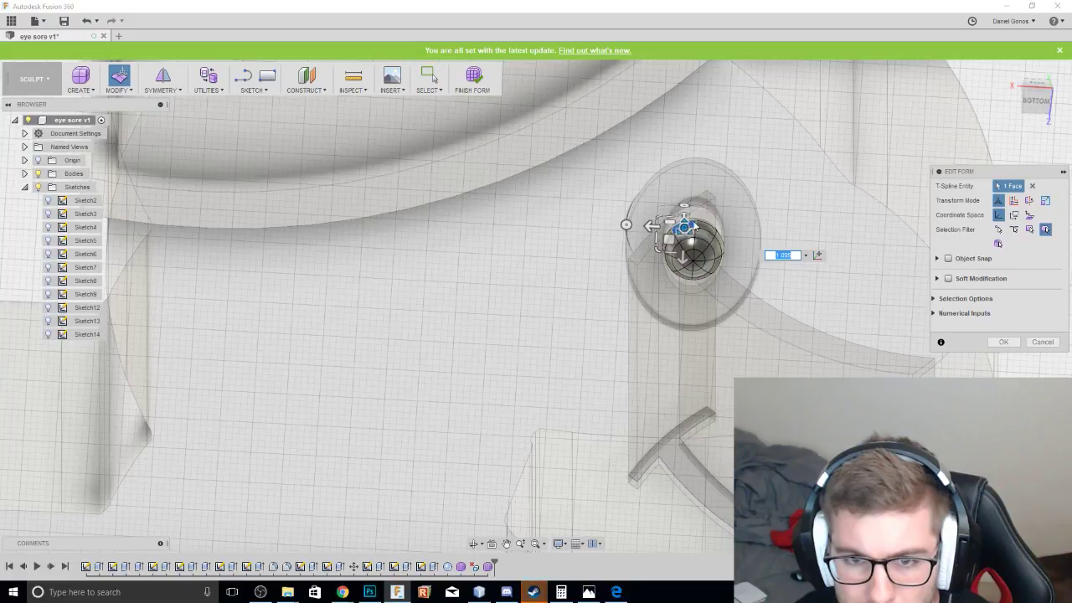
{"action": "left_click_drag", "start_coordinate": [690, 271], "coordinate": [704, 251]}
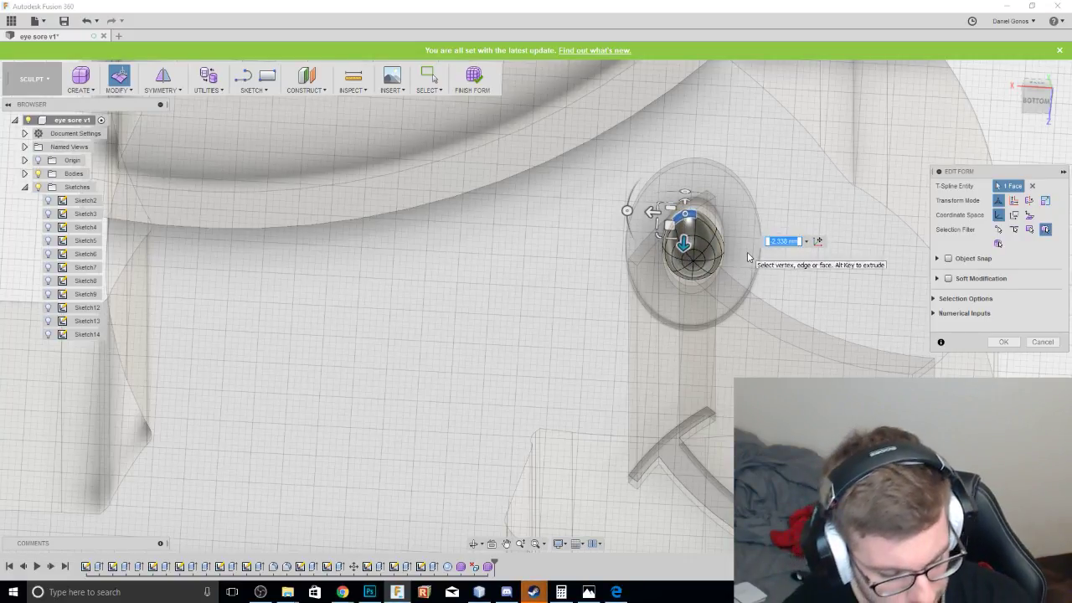
{"action": "key", "text": "ctrl+z"}
Try to stretch the sphere by moving one vertex and a neighbouring edge toward the pupil's hat-side end, and undo both moves.
{"action": "scroll", "coordinate": [695, 216], "scroll_direction": "up", "scroll_amount": 2}
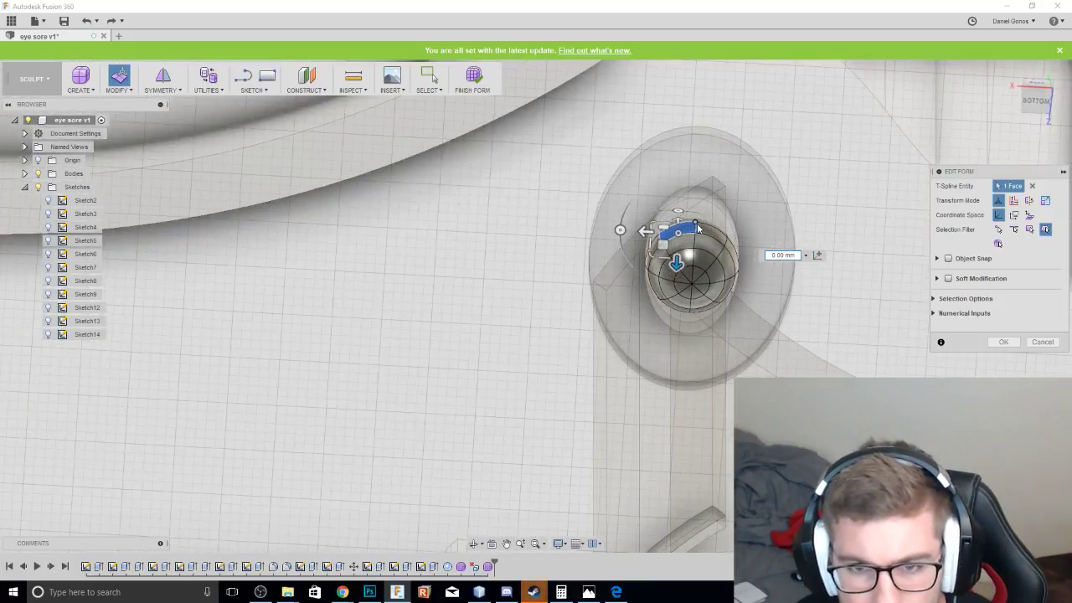
{"action": "left_click", "coordinate": [695, 226]}
{"action": "left_click_drag", "start_coordinate": [693, 262], "coordinate": [709, 184]}
{"action": "left_click", "coordinate": [721, 234]}
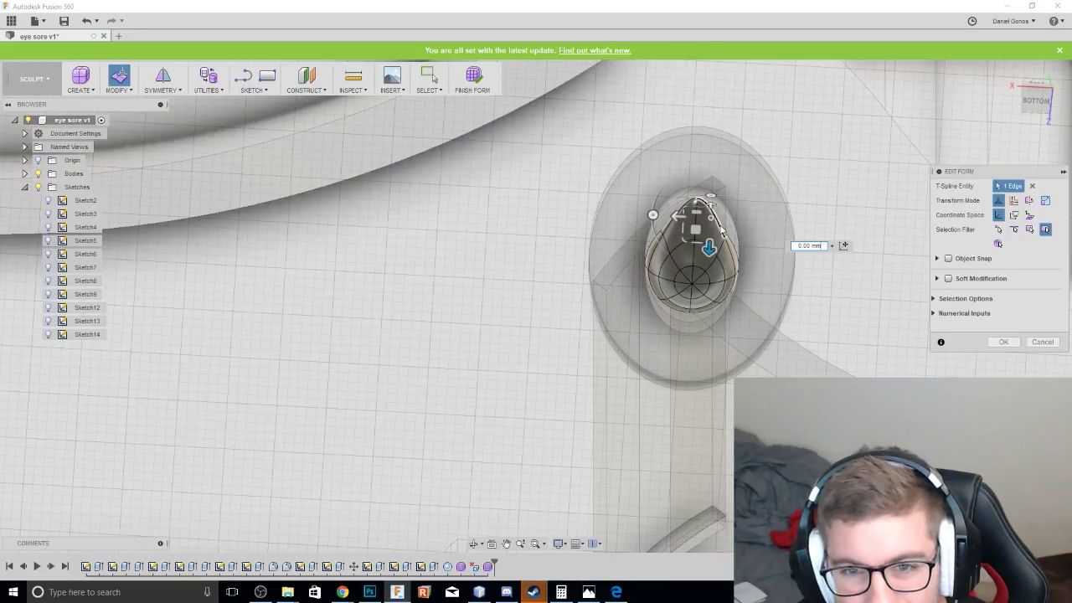
{"action": "left_click_drag", "start_coordinate": [710, 244], "coordinate": [710, 230]}
{"action": "key", "text": "ctrl+z"}
{"action": "key", "text": "ctrl+z"}
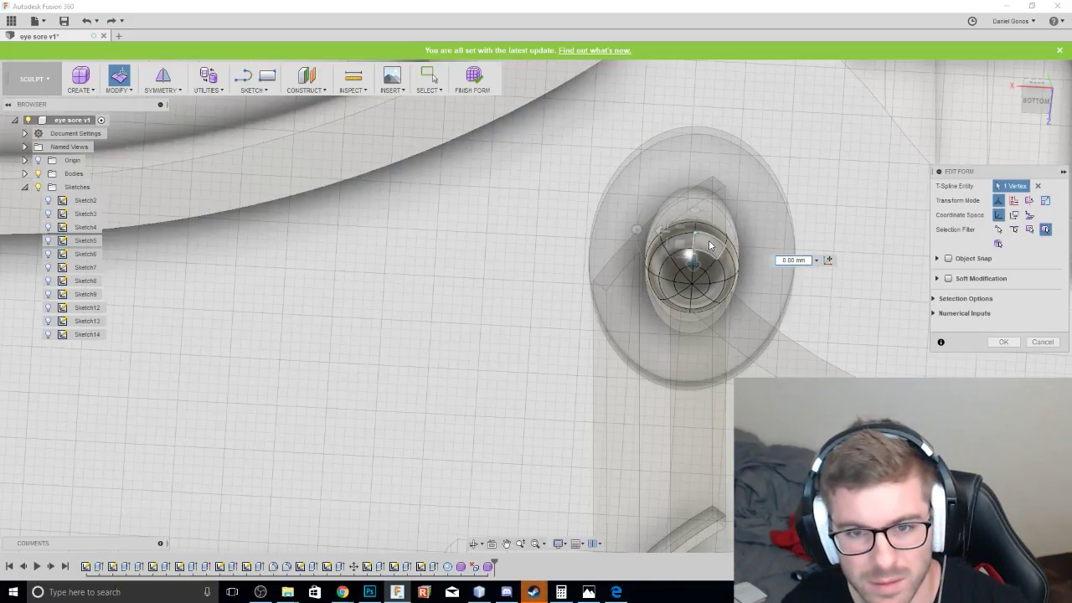
Move two adjacent edges and two vertices of the sphere together about 3.03 mm toward the pupil's hat-side end.
{"action": "scroll", "coordinate": [696, 234], "scroll_direction": "up", "scroll_amount": 2}
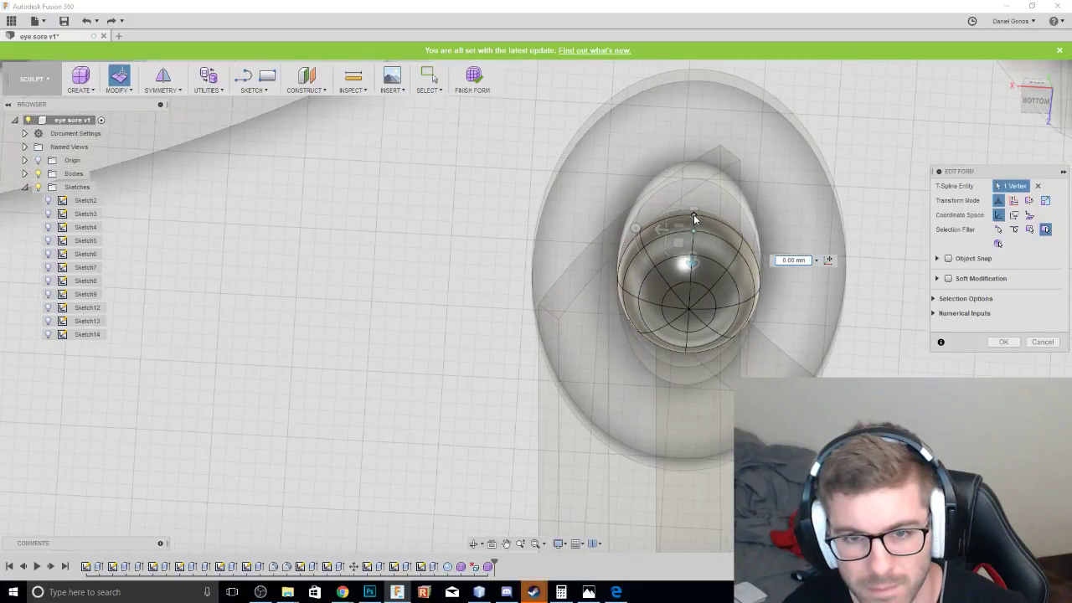
{"action": "left_click", "coordinate": [693, 214], "text": "ctrl"}
{"action": "left_click", "coordinate": [678, 214], "text": "ctrl"}
{"action": "left_click", "coordinate": [709, 220], "text": "ctrl"}
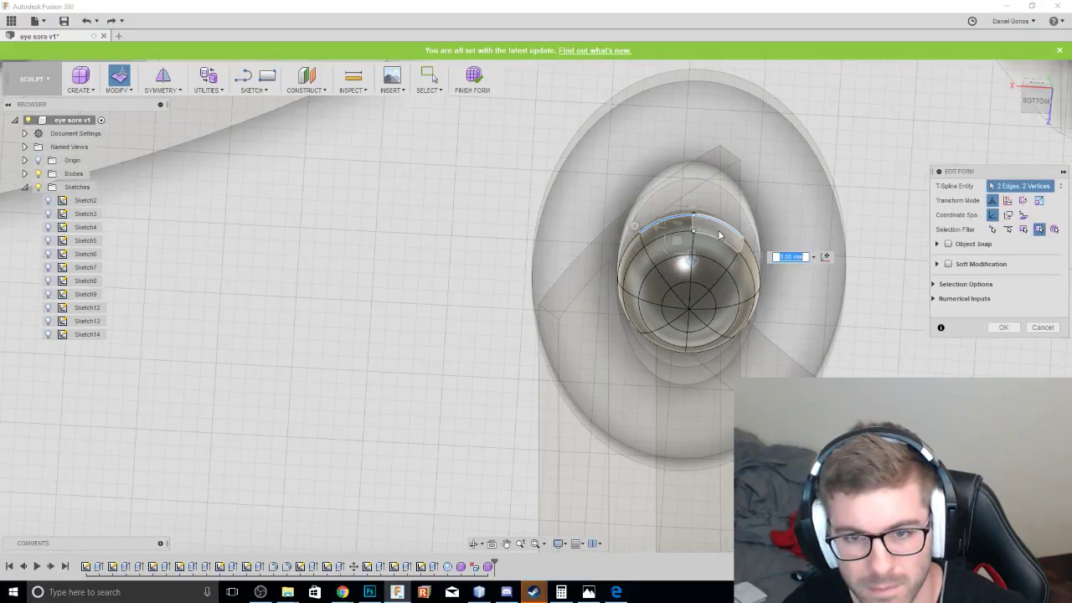
{"action": "left_click_drag", "start_coordinate": [690, 260], "coordinate": [693, 219]}
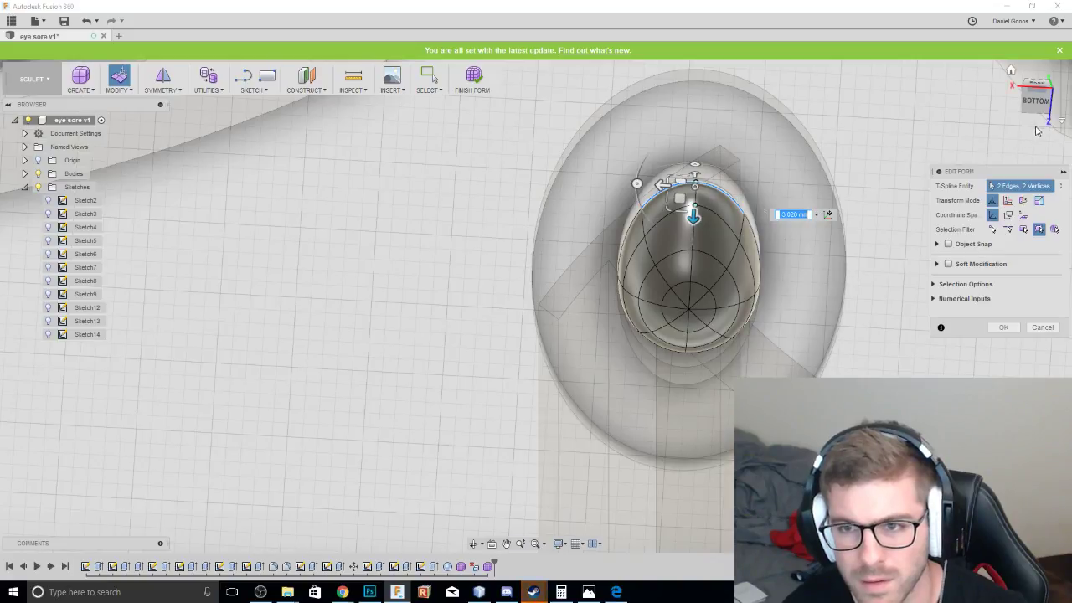
Add the two edges at the sphere's opposite end to the selection, nudge everything about 0.17 mm, and clear the selection.
{"action": "left_click_drag", "start_coordinate": [1037, 114], "coordinate": [1031, 107]}
{"action": "middle_click_drag", "start_coordinate": [536, 306], "coordinate": [536, 306], "text": "shift"}
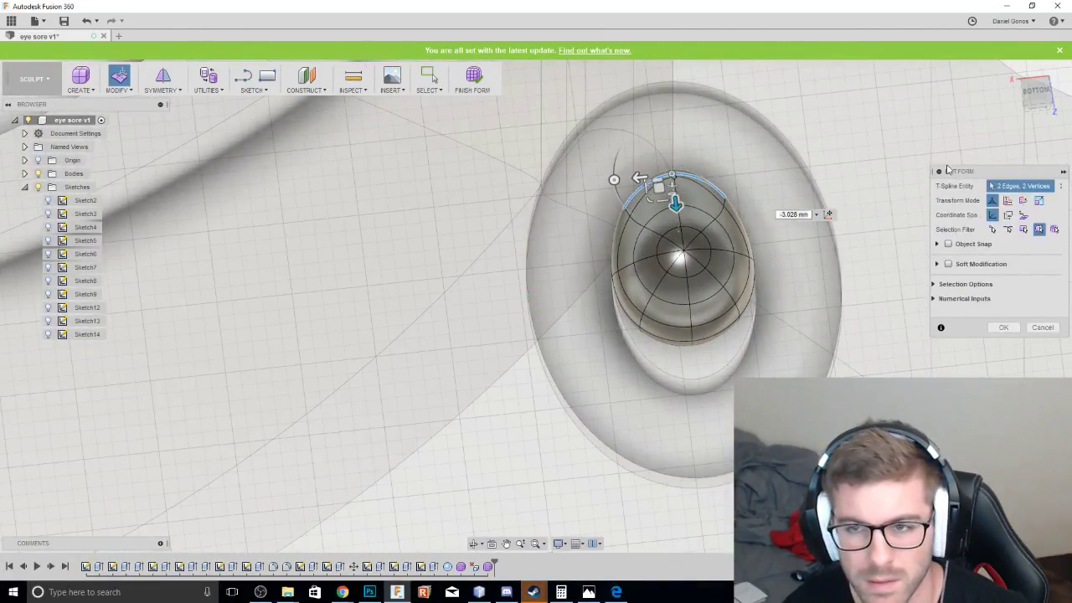
{"action": "mouse_move", "coordinate": [1041, 104]}
{"action": "left_mouse_down"}
{"action": "mouse_move", "coordinate": [1038, 77]}
{"action": "mouse_move", "coordinate": [1038, 104]}
{"action": "left_mouse_up"}
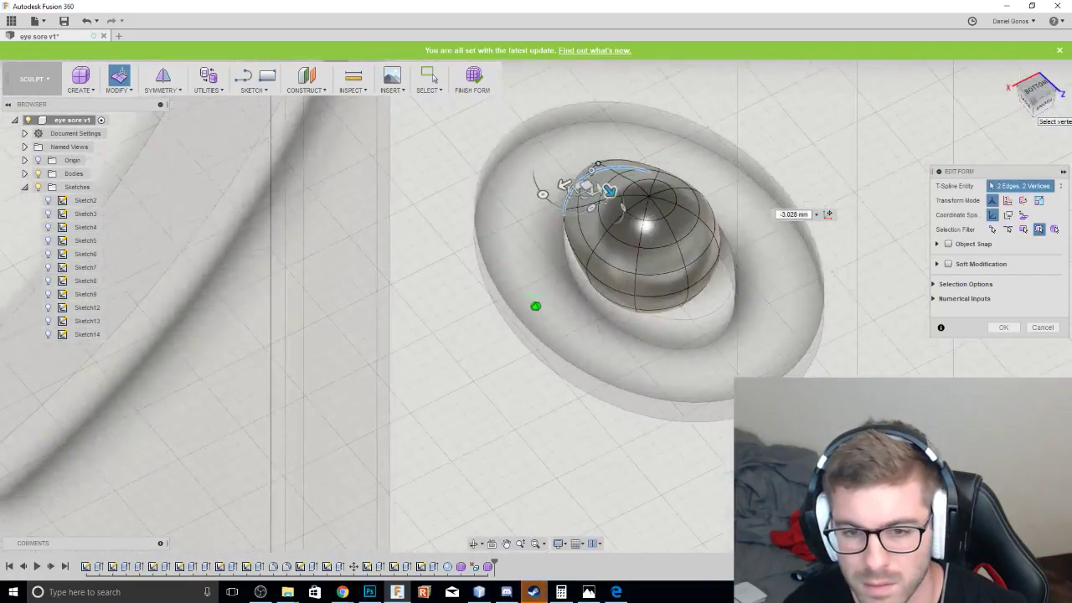
{"action": "middle_click_drag", "start_coordinate": [1039, 113], "coordinate": [999, 137], "text": "shift"}
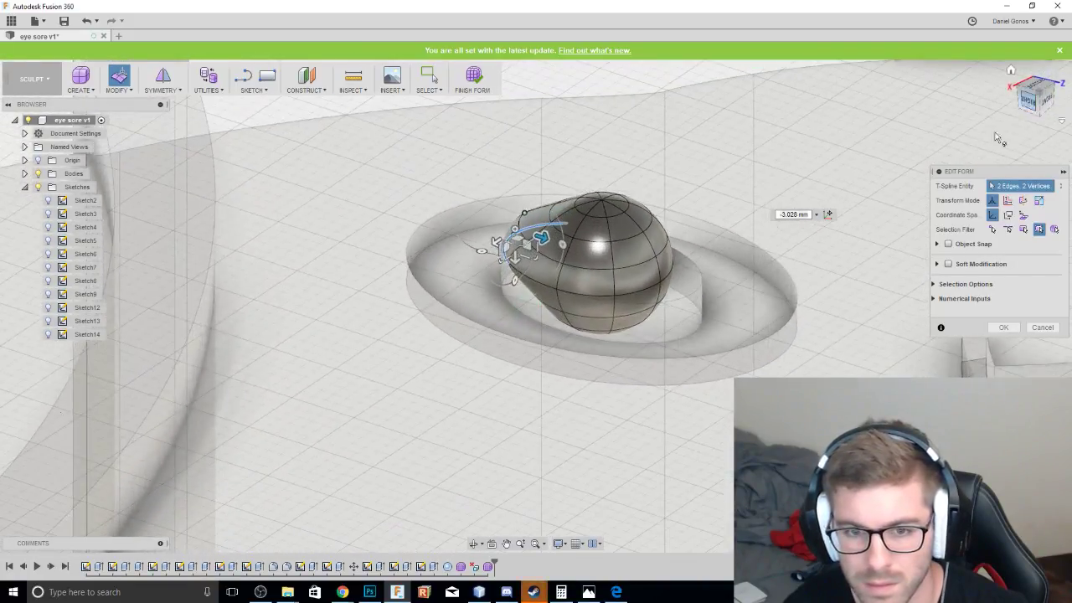
{"action": "left_click", "coordinate": [649, 294], "text": "shift"}
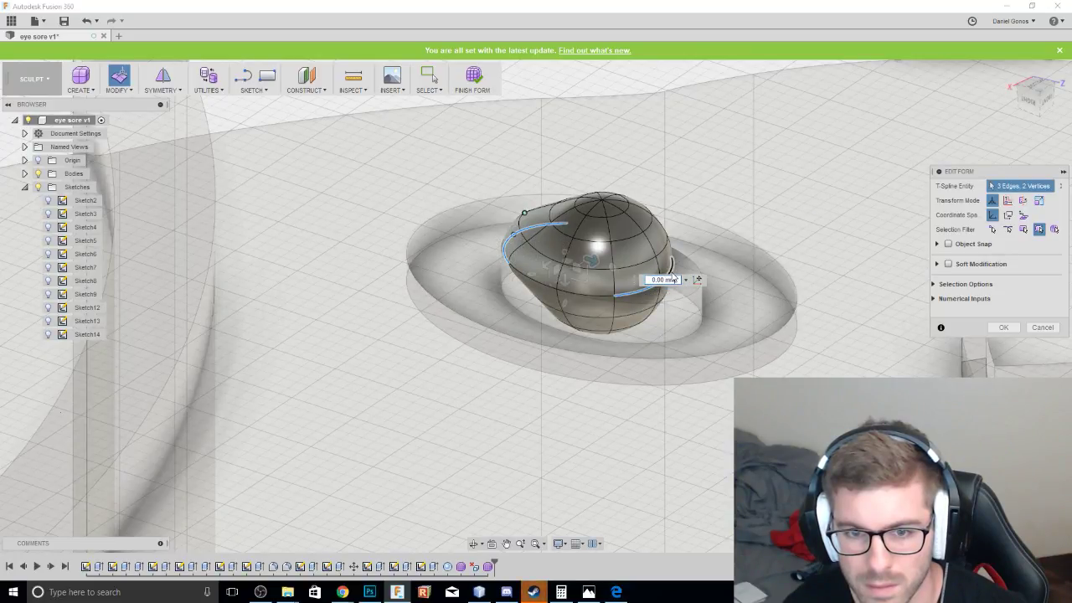
{"action": "left_click", "coordinate": [672, 275], "text": "shift"}
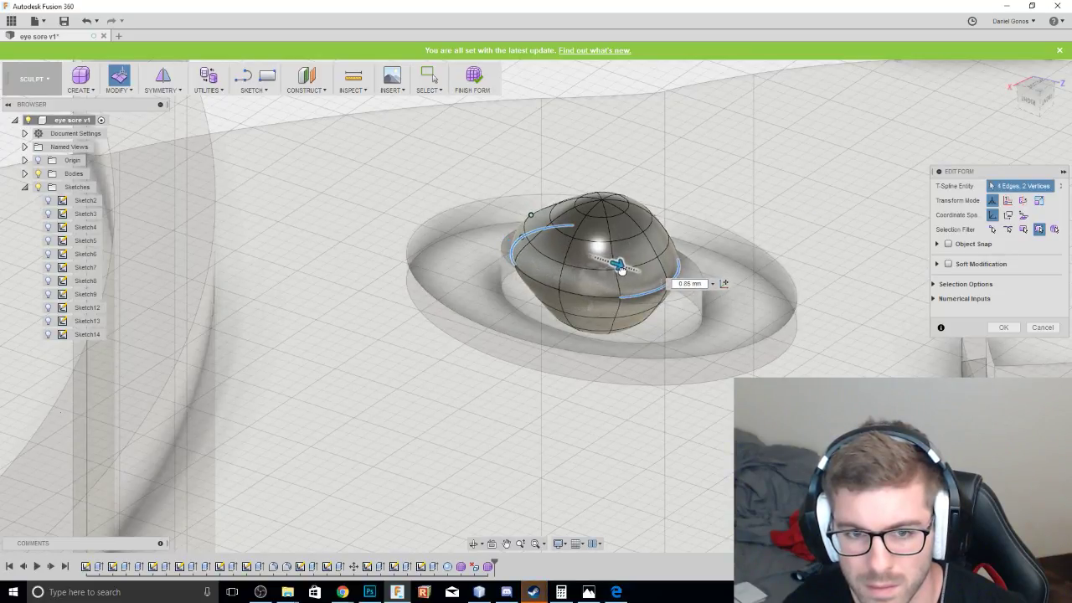
{"action": "left_click_drag", "start_coordinate": [620, 268], "coordinate": [608, 262]}
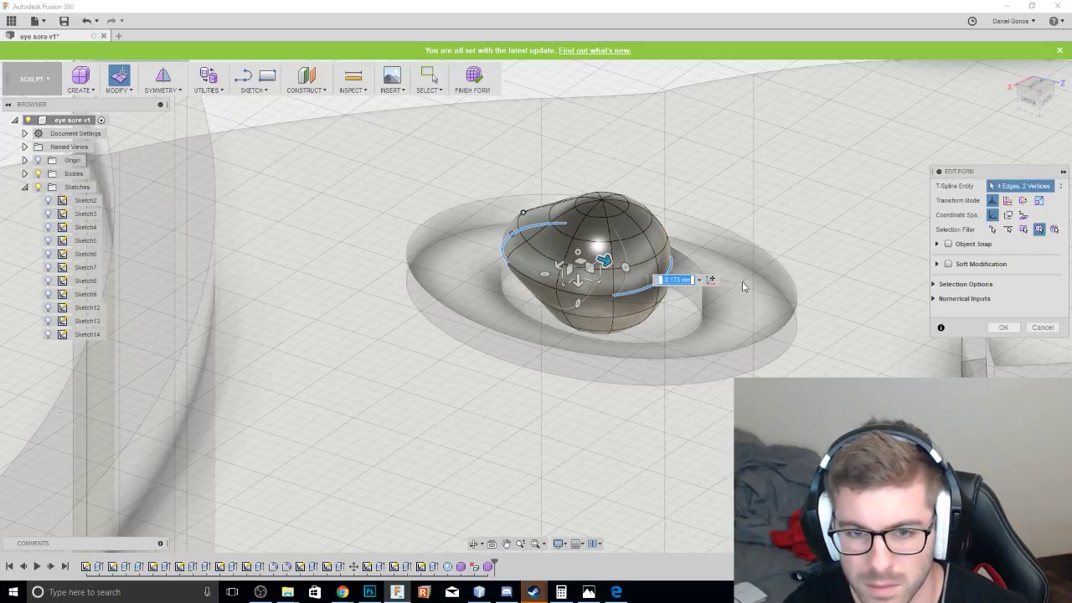
{"action": "left_click", "coordinate": [822, 254]}
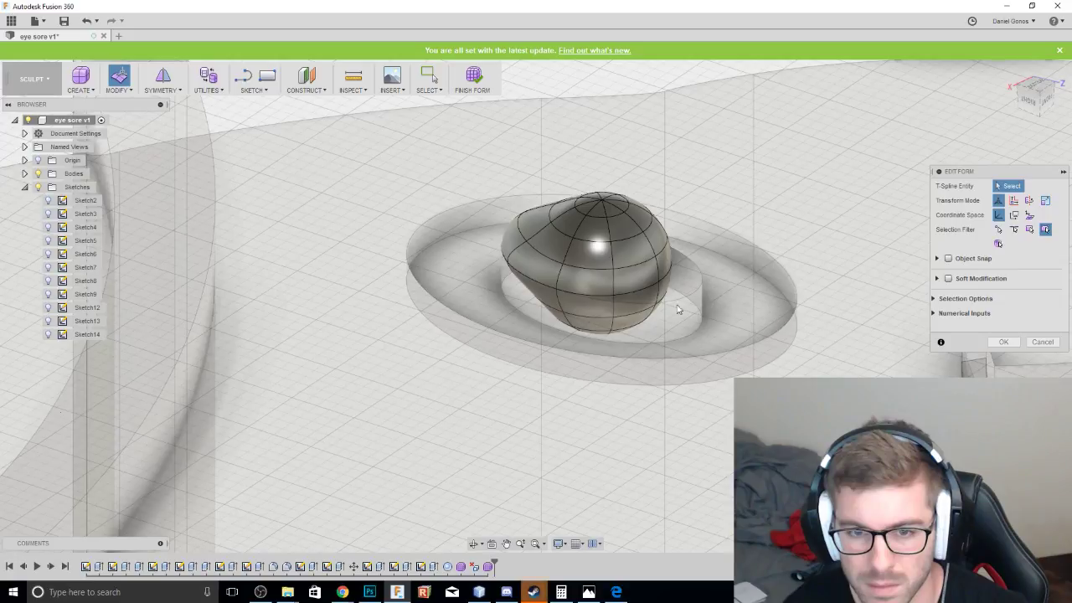
Move the two edges at the sphere's mouth-side end about 4.9 mm out to the pupil's outline, accept the edit, and face the bottom.
{"action": "left_click", "coordinate": [643, 290]}
{"action": "left_click", "coordinate": [668, 277], "text": "ctrl"}
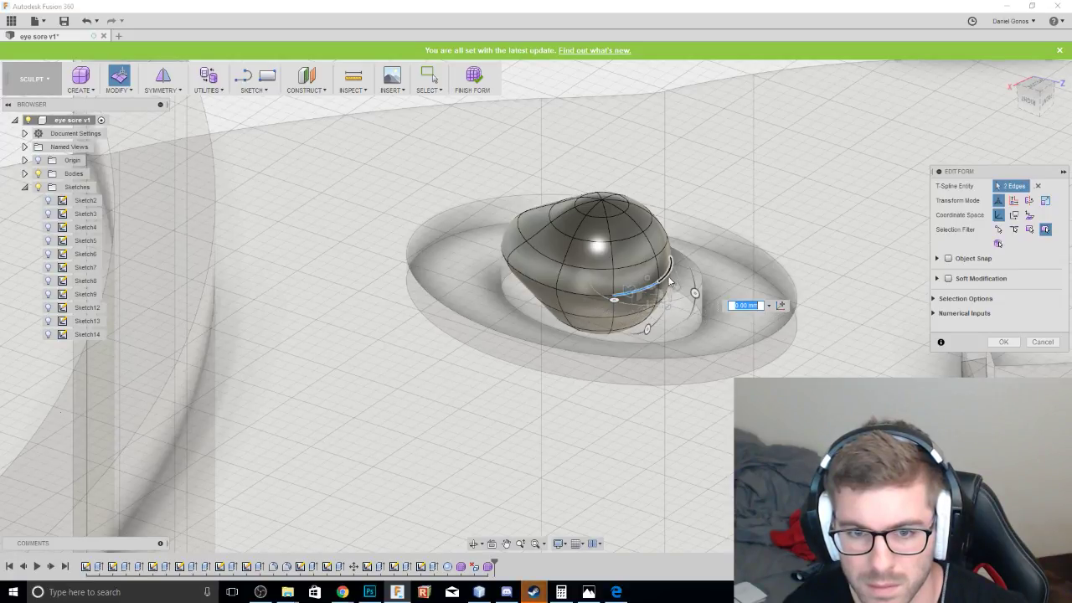
{"action": "left_click_drag", "start_coordinate": [674, 308], "coordinate": [724, 307]}
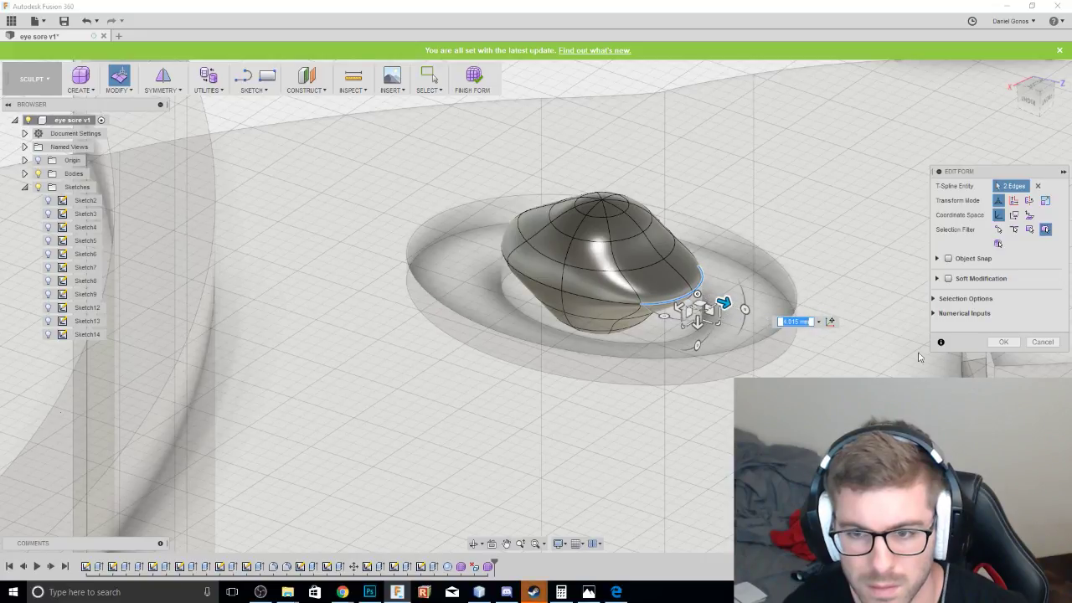
{"action": "left_click", "coordinate": [1003, 343]}
{"action": "middle_click_drag", "start_coordinate": [1010, 72], "coordinate": [996, 167], "text": "shift"}
{"action": "left_click_drag", "start_coordinate": [1010, 134], "coordinate": [1025, 84]}
{"action": "left_click", "coordinate": [1034, 89]}
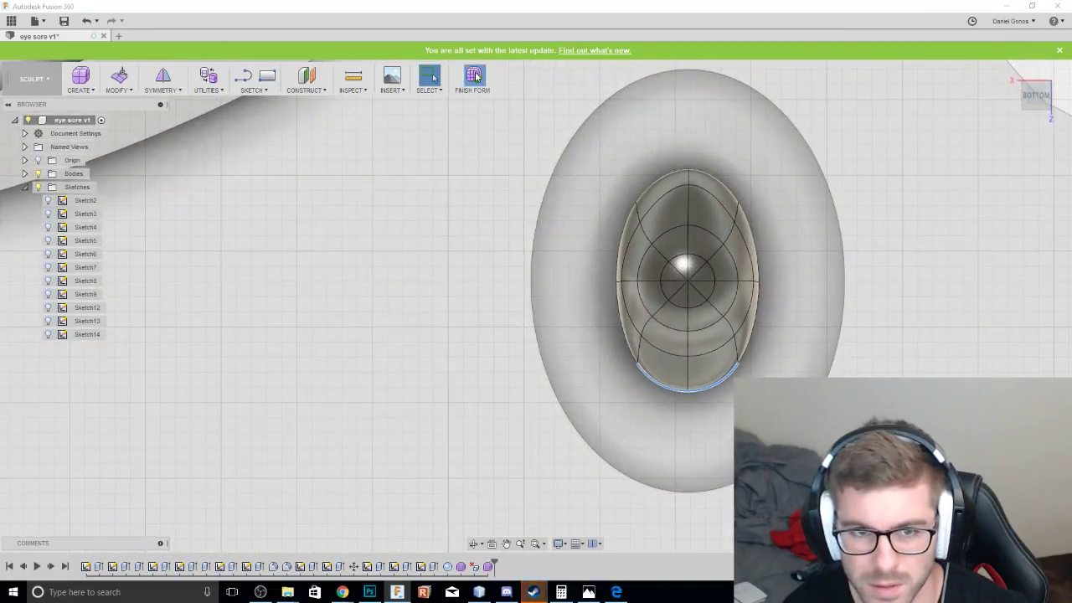
Finish the sculpted form and examine the eye sphere's fit and height on the head from below and from the side.
{"action": "left_click", "coordinate": [473, 78]}
{"action": "scroll", "coordinate": [807, 112], "scroll_direction": "up", "scroll_amount": 1}
{"action": "scroll", "coordinate": [812, 112], "scroll_direction": "down", "scroll_amount": 6}
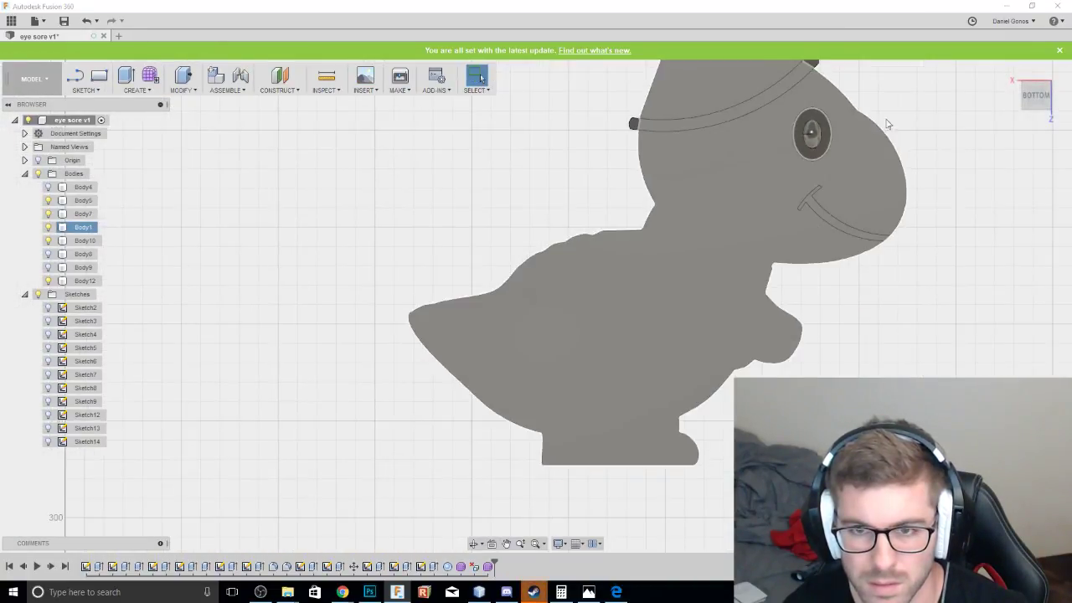
{"action": "middle_click_drag", "start_coordinate": [923, 108], "coordinate": [827, 158]}
{"action": "left_click_drag", "start_coordinate": [1023, 103], "coordinate": [1066, 89]}
{"action": "left_click", "coordinate": [1036, 102]}
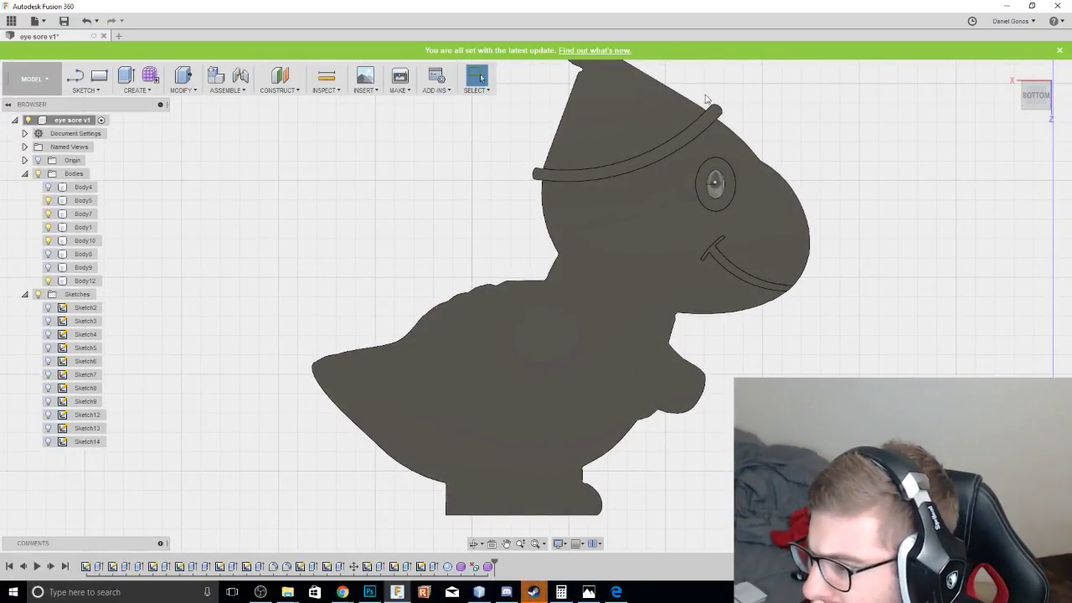
{"action": "scroll", "coordinate": [625, 152], "scroll_direction": "up", "scroll_amount": 5}
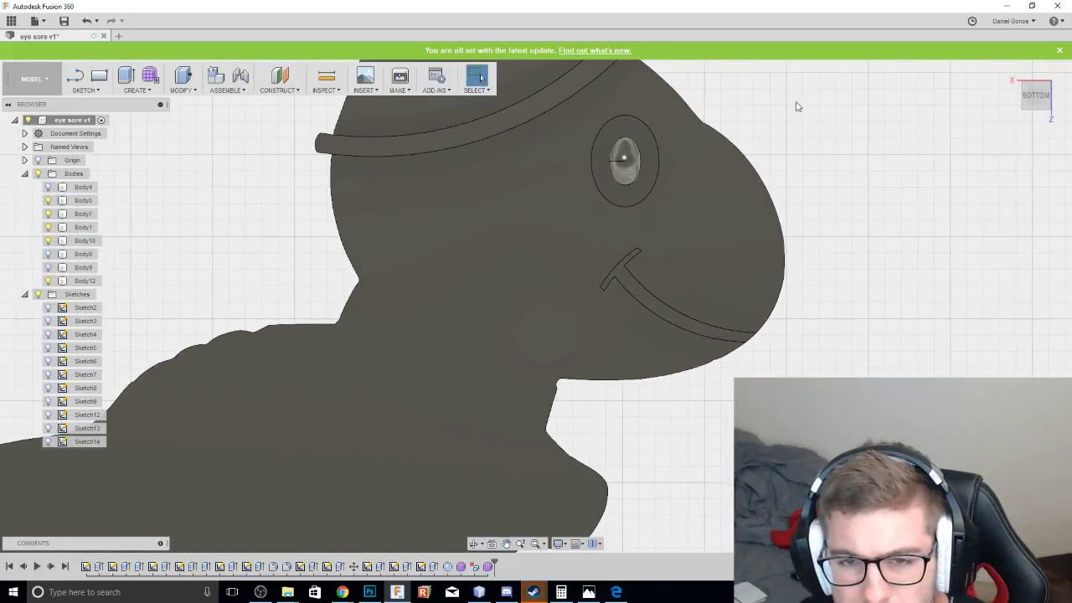
{"action": "mouse_move", "coordinate": [1047, 96]}
{"action": "left_mouse_down"}
{"action": "mouse_move", "coordinate": [1038, 40]}
{"action": "mouse_move", "coordinate": [1039, 134]}
{"action": "mouse_move", "coordinate": [1038, 107]}
{"action": "left_mouse_up"}
{"action": "middle_click_drag", "start_coordinate": [535, 306], "coordinate": [561, 193], "text": "shift"}
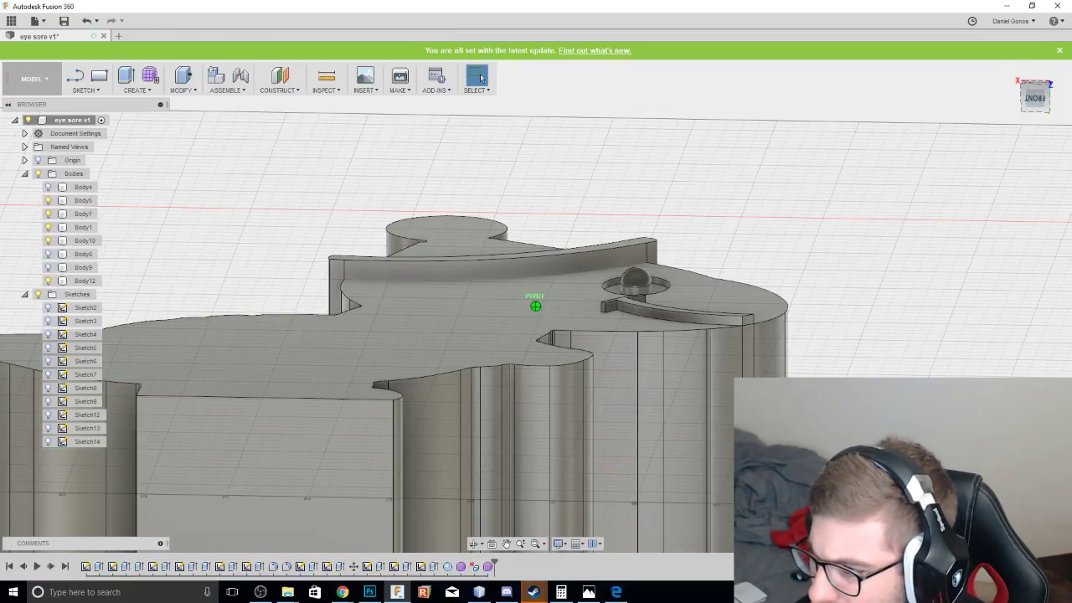
{"action": "middle_click_drag", "start_coordinate": [636, 92], "coordinate": [636, 201], "text": "shift"}
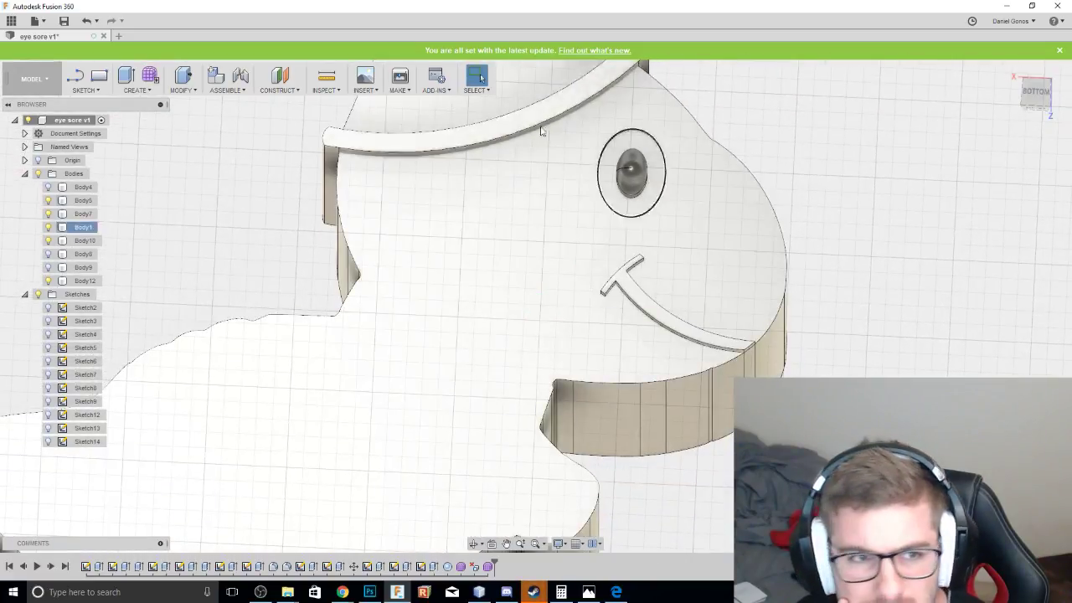
Scale the eye sphere body uniformly by a factor of 0.932 so it fits within the pupil's outline.
{"action": "left_click", "coordinate": [184, 88]}
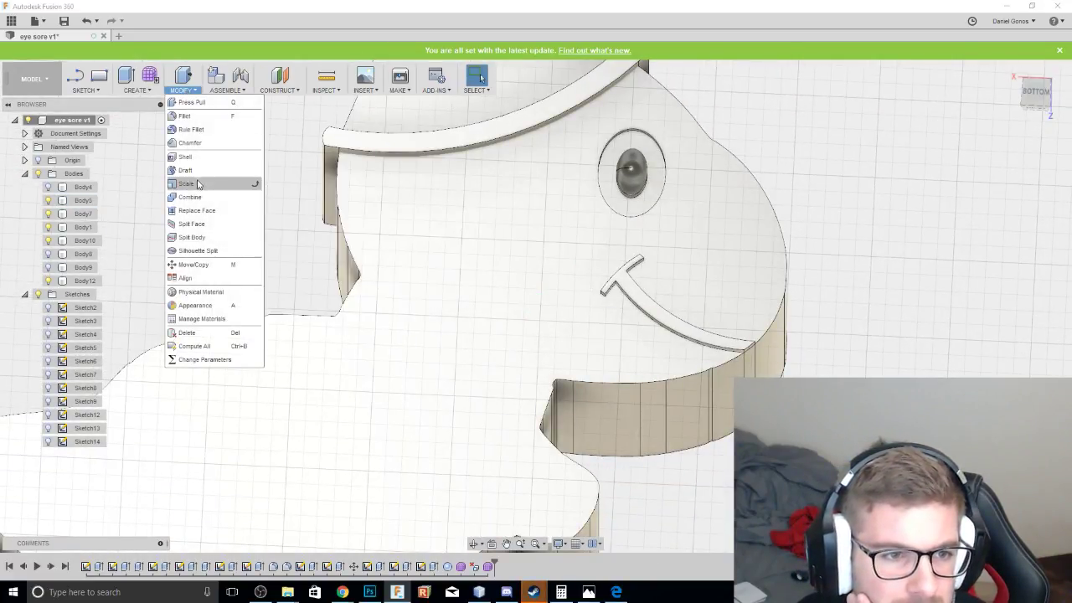
{"action": "left_click", "coordinate": [197, 179]}
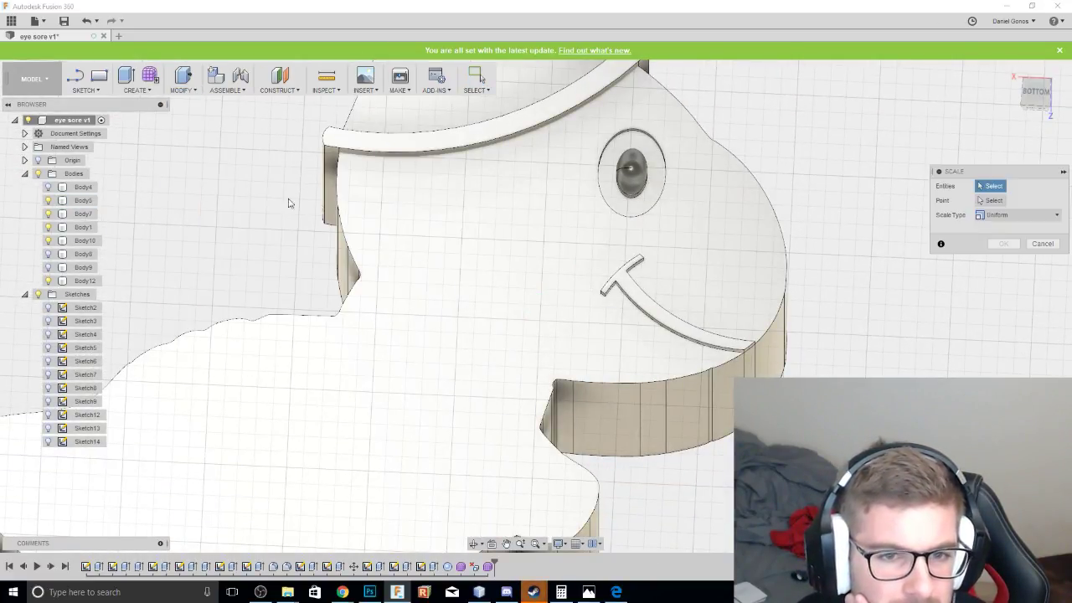
{"action": "left_click", "coordinate": [1035, 111]}
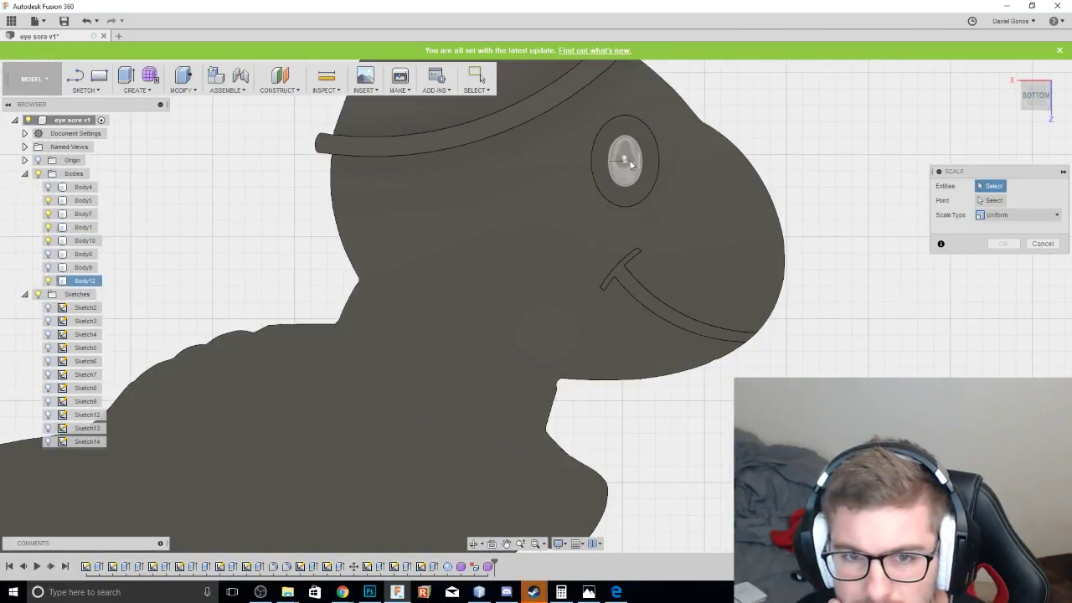
{"action": "left_click", "coordinate": [621, 168]}
{"action": "left_click_drag", "start_coordinate": [647, 167], "coordinate": [602, 161]}
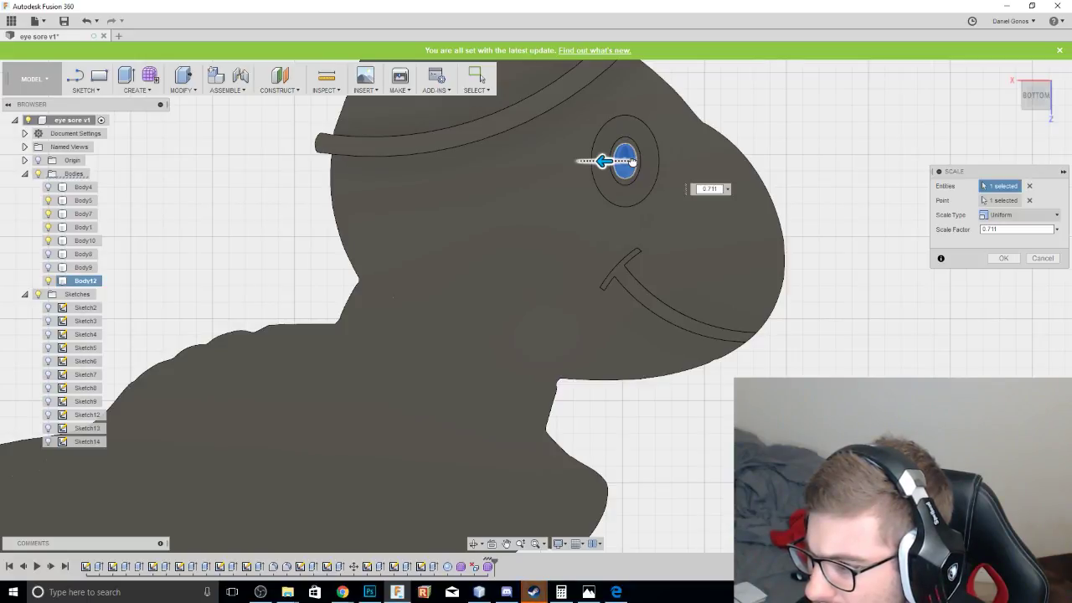
{"action": "left_click_drag", "start_coordinate": [630, 160], "coordinate": [640, 163]}
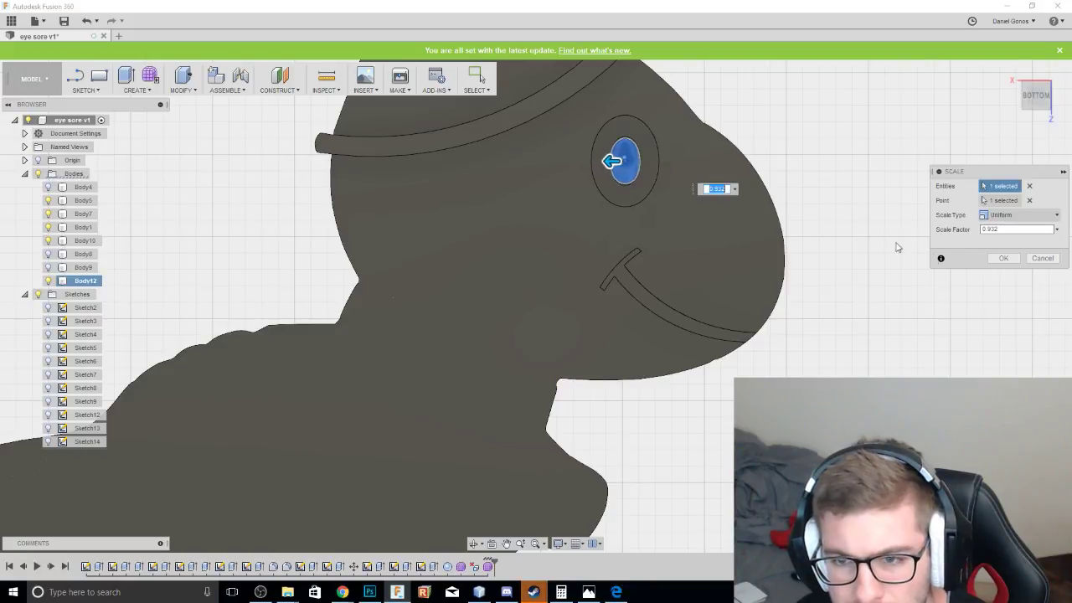
{"action": "left_click", "coordinate": [1012, 262]}
{"action": "mouse_move", "coordinate": [1033, 95]}
{"action": "left_mouse_down"}
{"action": "mouse_move", "coordinate": [1034, 67]}
{"action": "mouse_move", "coordinate": [1034, 157]}
{"action": "left_mouse_up"}
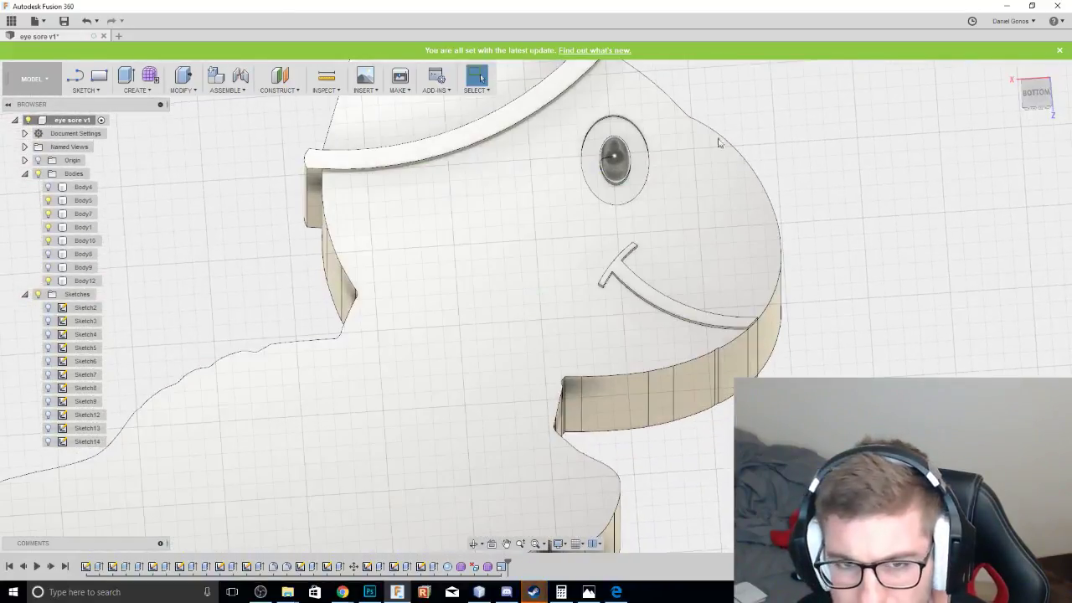
{"action": "left_click", "coordinate": [635, 146]}
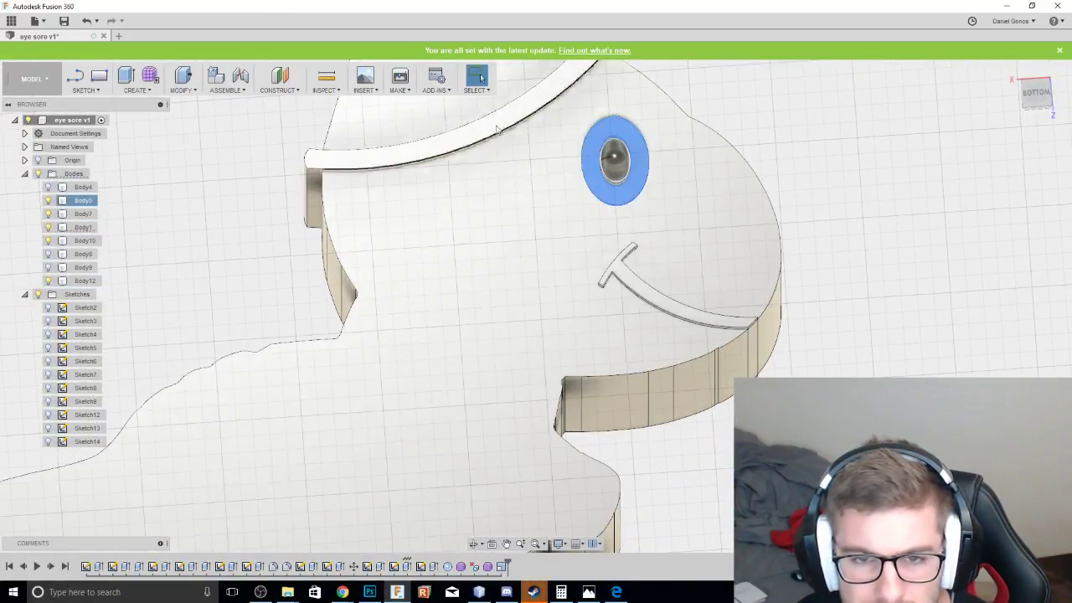
{"action": "left_click", "coordinate": [182, 89]}
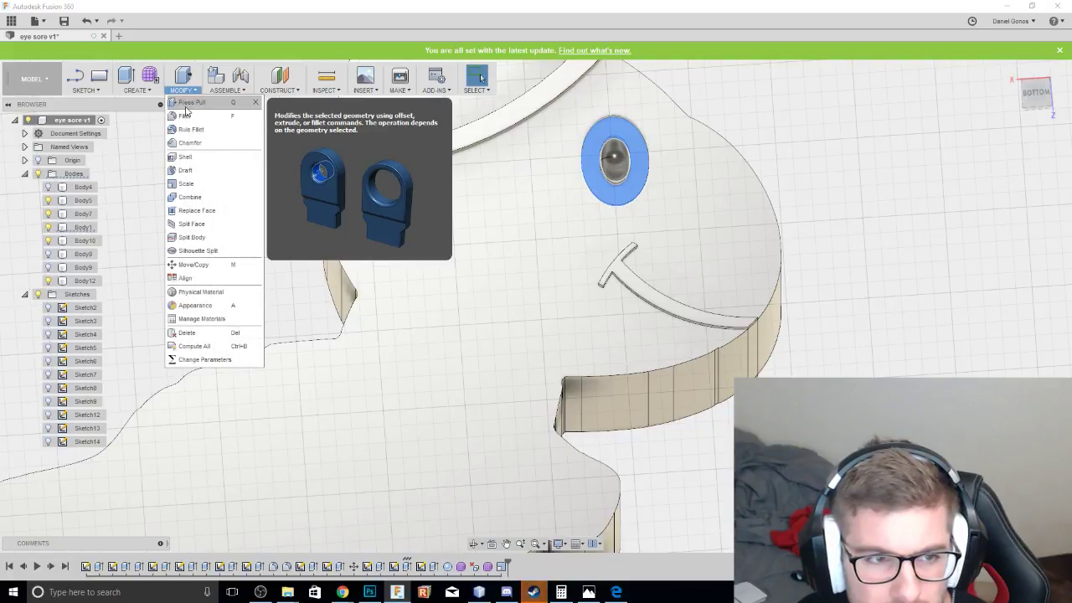
{"action": "left_click", "coordinate": [186, 184]}
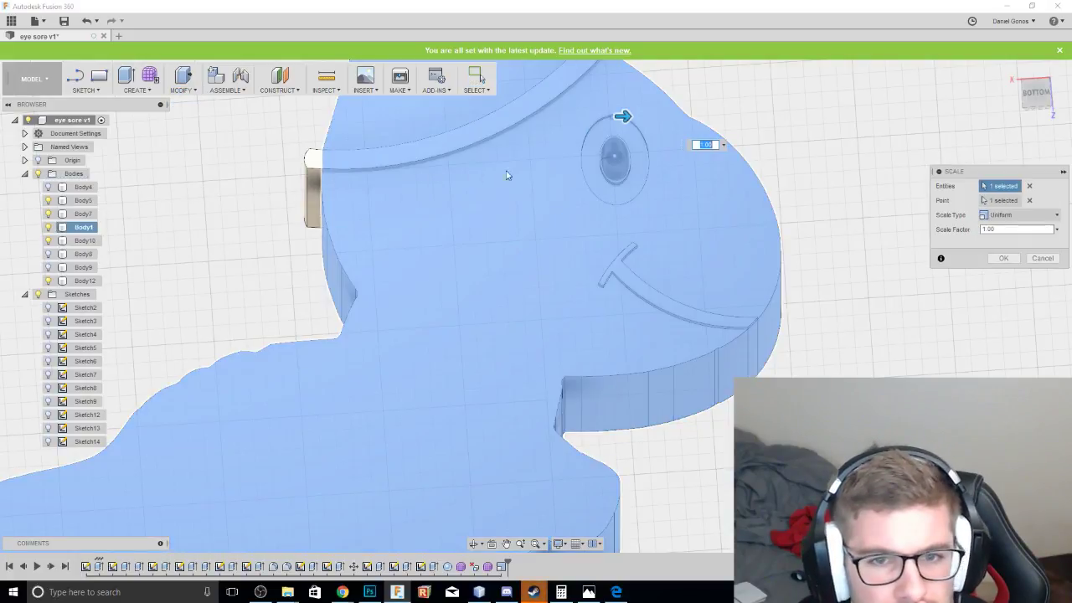
{"action": "left_click_drag", "start_coordinate": [624, 117], "coordinate": [608, 136]}
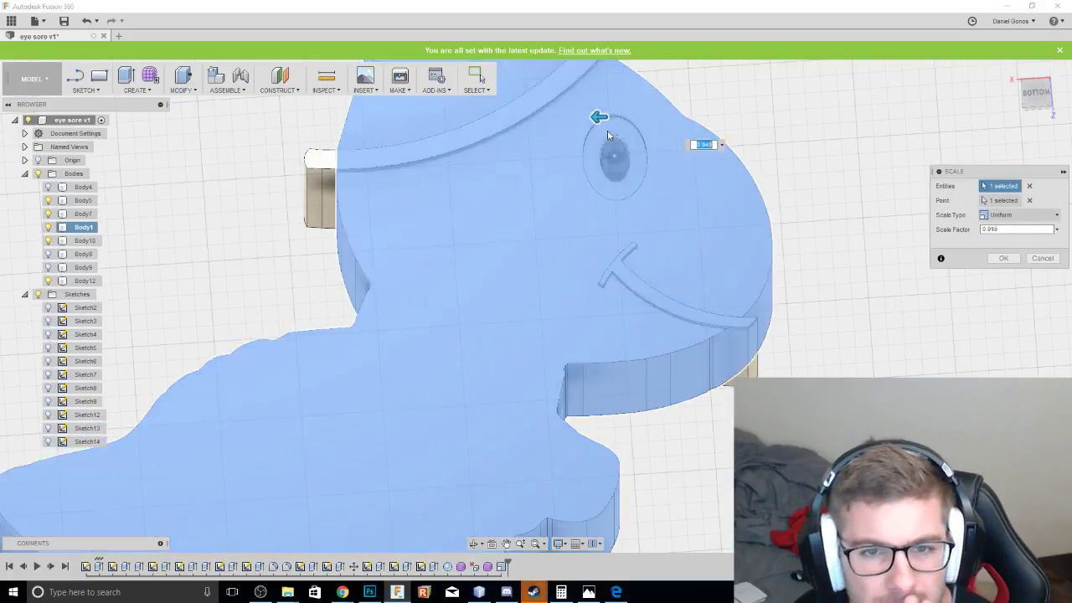
{"action": "key", "text": "Escape"}
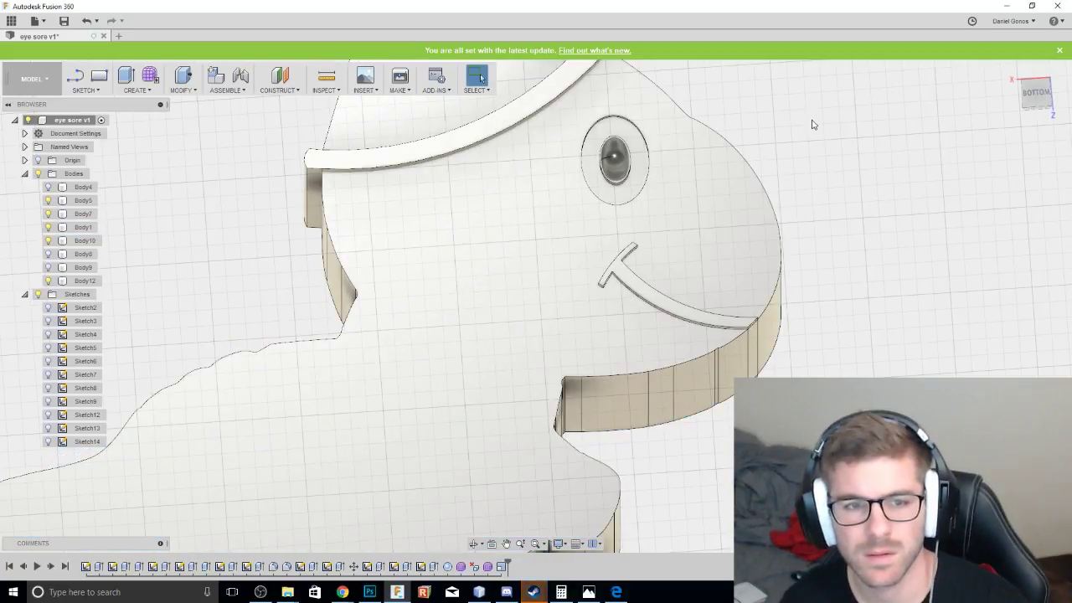
Delete the eye's sculpted forms, the body removal and the original sphere from the design history.
{"action": "mouse_move", "coordinate": [1044, 97]}
{"action": "left_mouse_down"}
{"action": "mouse_move", "coordinate": [1037, 134]}
{"action": "mouse_move", "coordinate": [1033, 90]}
{"action": "mouse_move", "coordinate": [1045, 99]}
{"action": "left_mouse_up"}
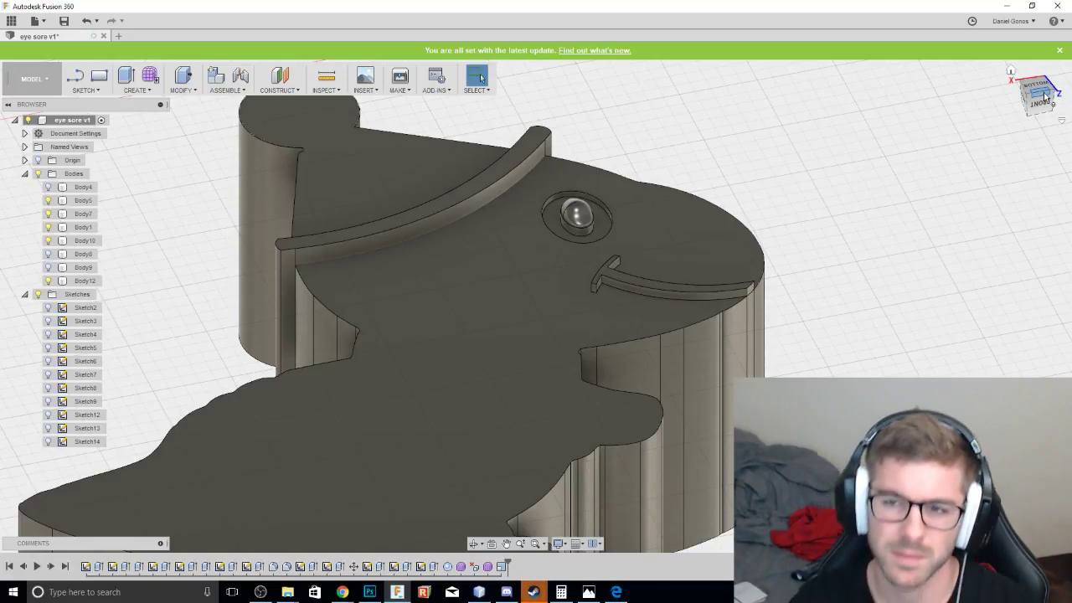
{"action": "left_click_drag", "start_coordinate": [1043, 97], "coordinate": [971, 149]}
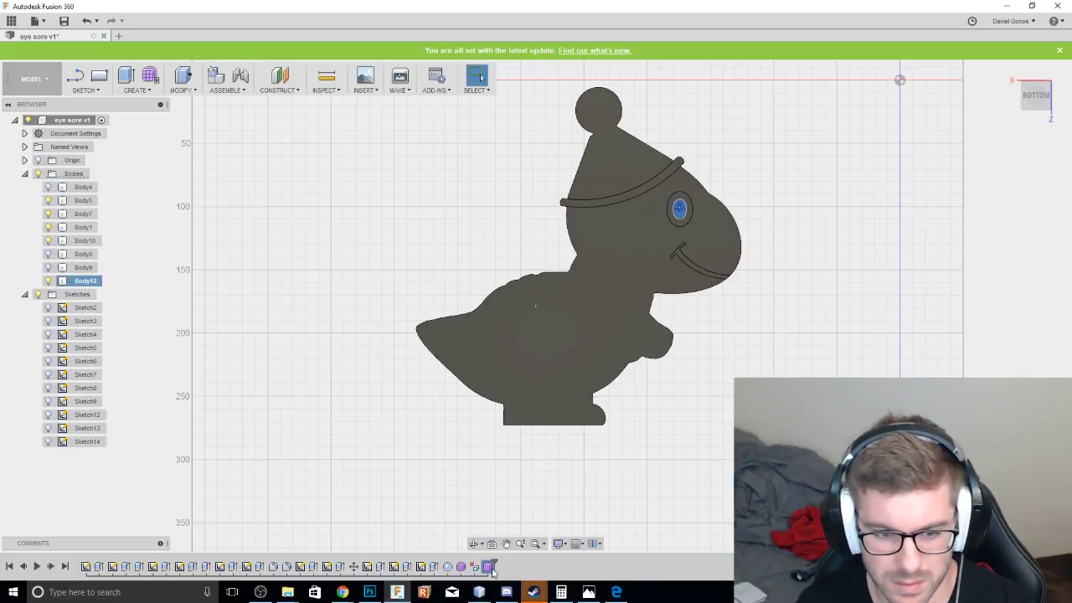
{"action": "key", "text": "Delete"}
{"action": "left_click", "coordinate": [474, 570]}
{"action": "key", "text": "Delete"}
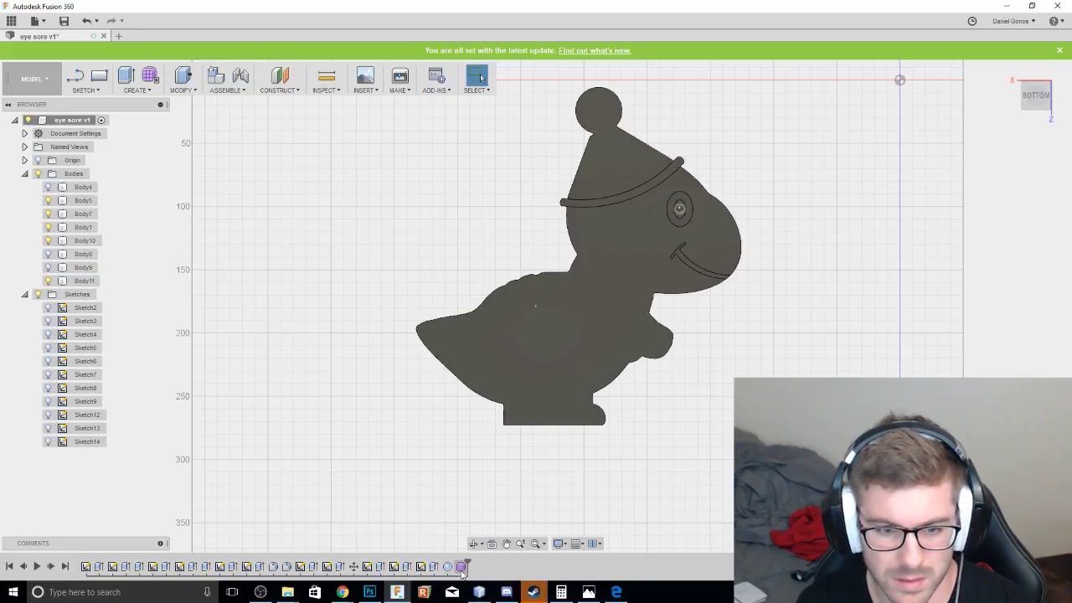
{"action": "left_click_drag", "start_coordinate": [450, 571], "coordinate": [450, 573]}
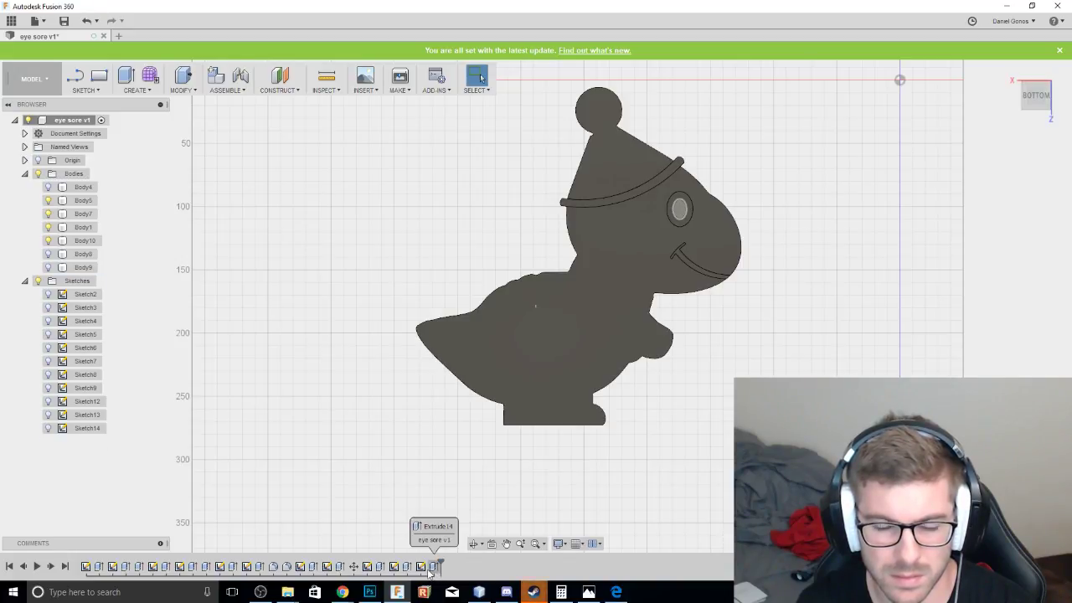
Extrude the recessed ring face around the pupil by -90.983 mm through the body and past its opposite side, using the Join operation.
{"action": "left_click", "coordinate": [431, 570]}
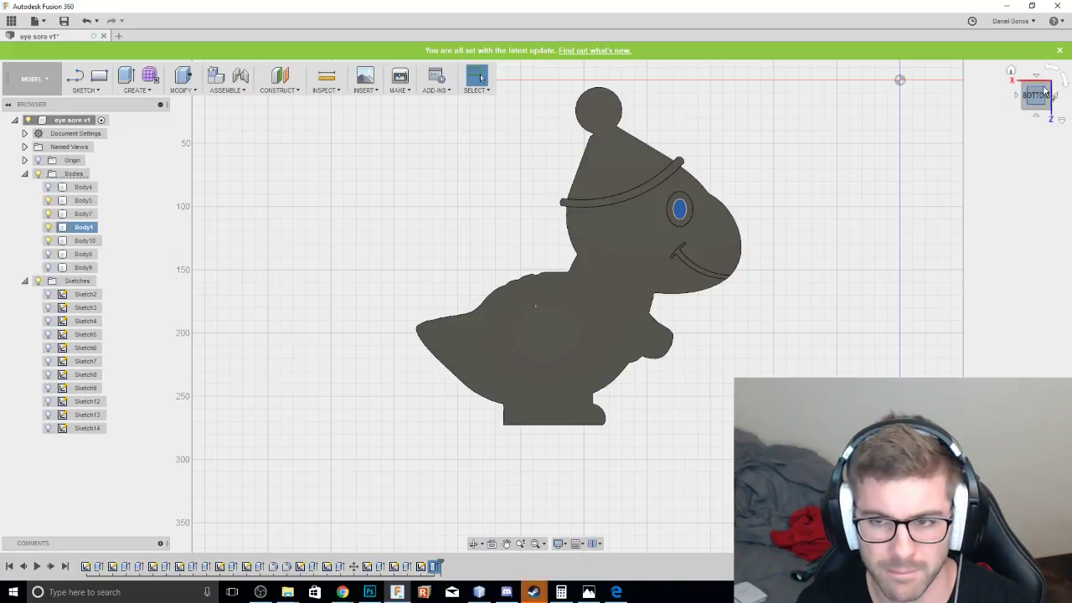
{"action": "left_click_drag", "start_coordinate": [1038, 102], "coordinate": [987, 132]}
{"action": "scroll", "coordinate": [686, 247], "scroll_direction": "up", "scroll_amount": 6}
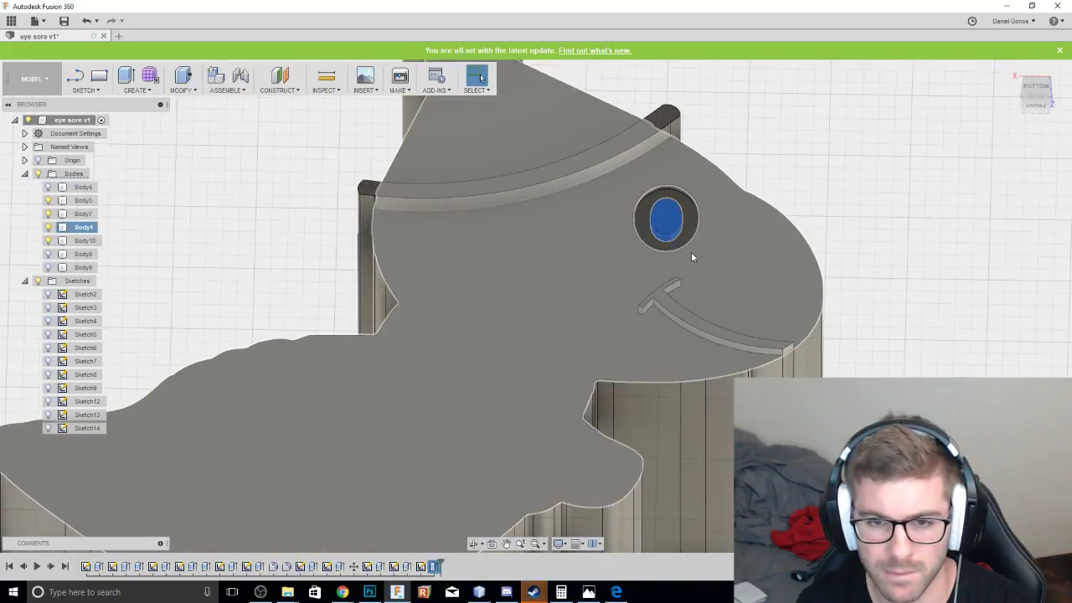
{"action": "left_click", "coordinate": [680, 226]}
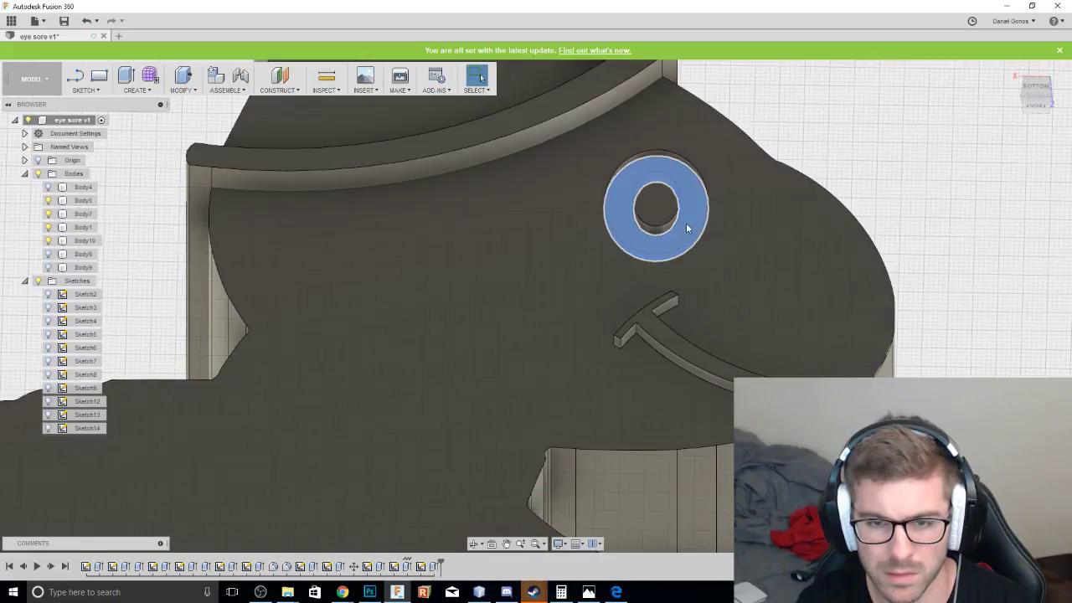
{"action": "right_click", "coordinate": [686, 223]}
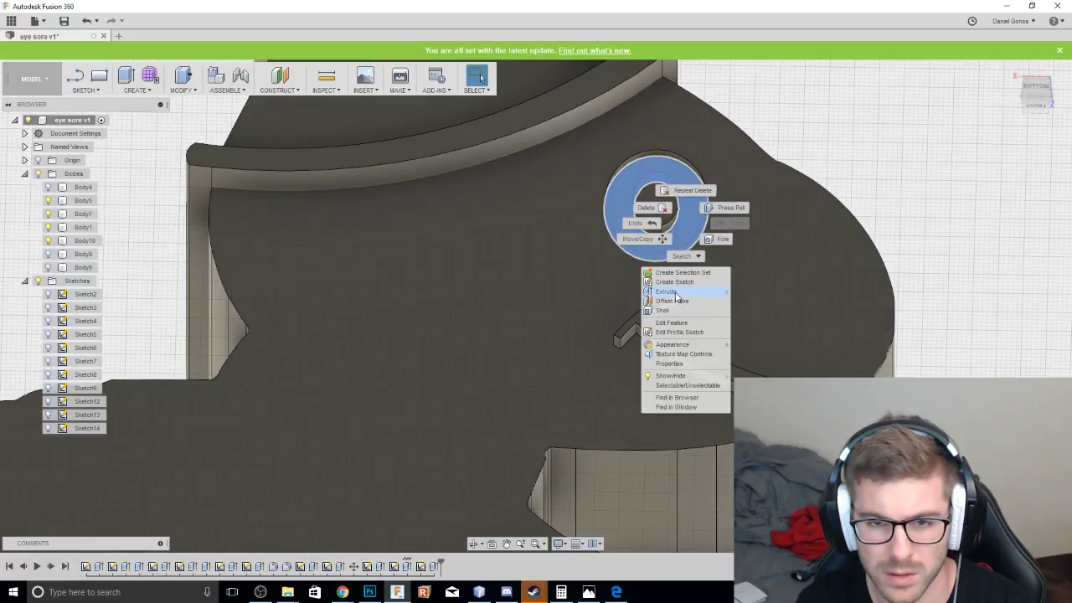
{"action": "left_click", "coordinate": [670, 291]}
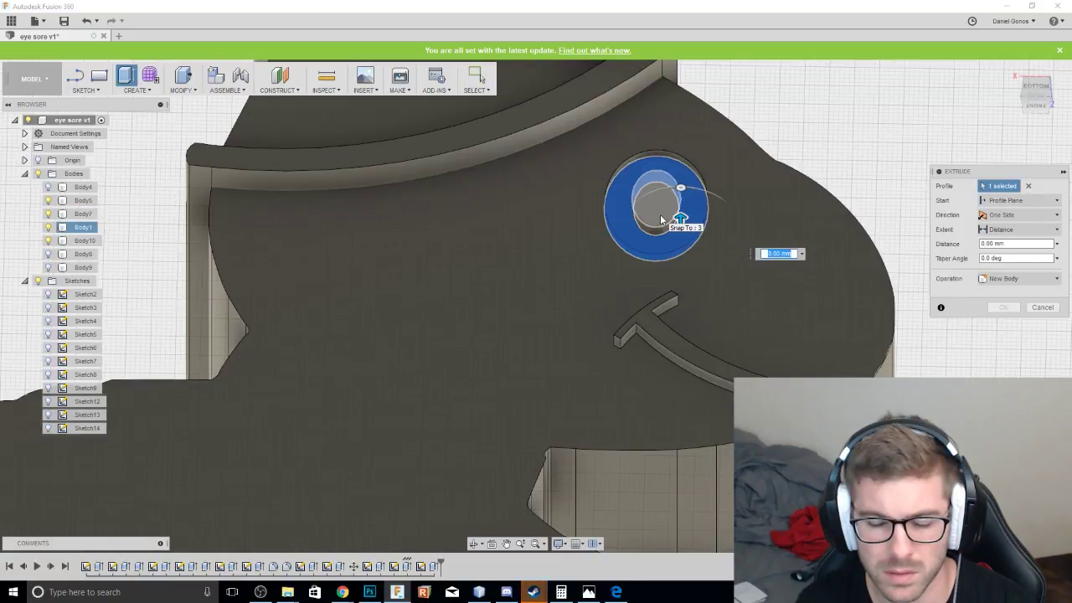
{"action": "left_click_drag", "start_coordinate": [679, 219], "coordinate": [680, 493]}
{"action": "middle_click_drag", "start_coordinate": [680, 493], "coordinate": [692, 222]}
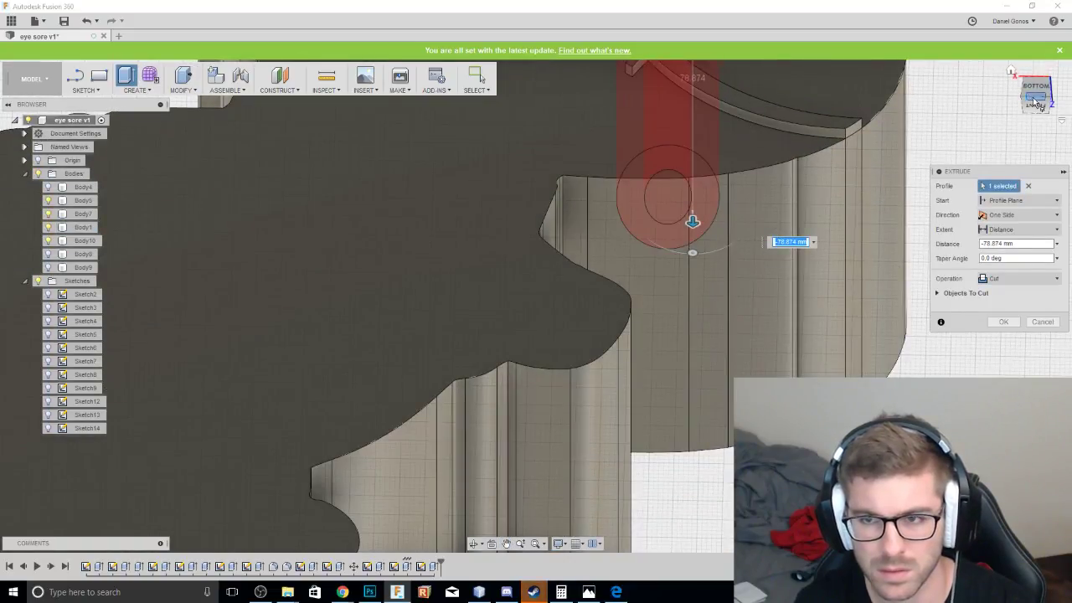
{"action": "left_click_drag", "start_coordinate": [1037, 104], "coordinate": [1038, 107]}
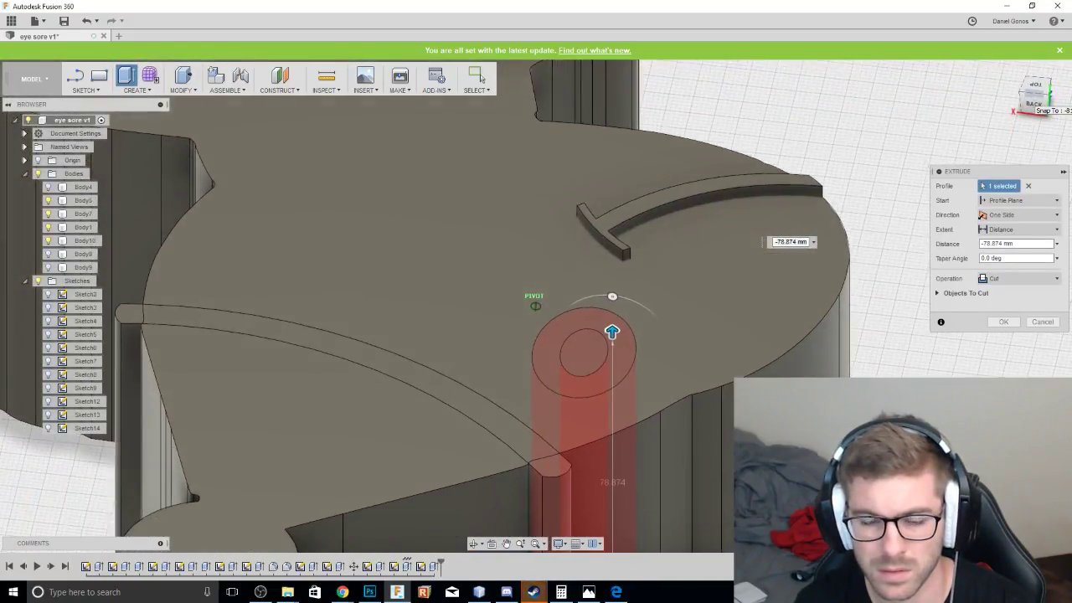
{"action": "left_click_drag", "start_coordinate": [595, 239], "coordinate": [598, 197]}
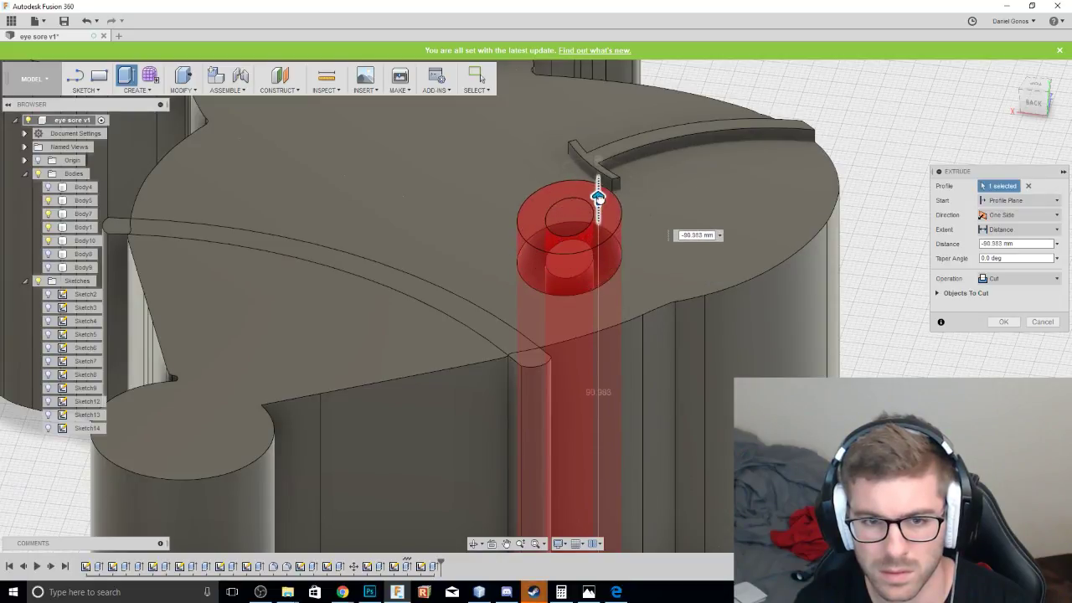
{"action": "left_click", "coordinate": [1003, 279]}
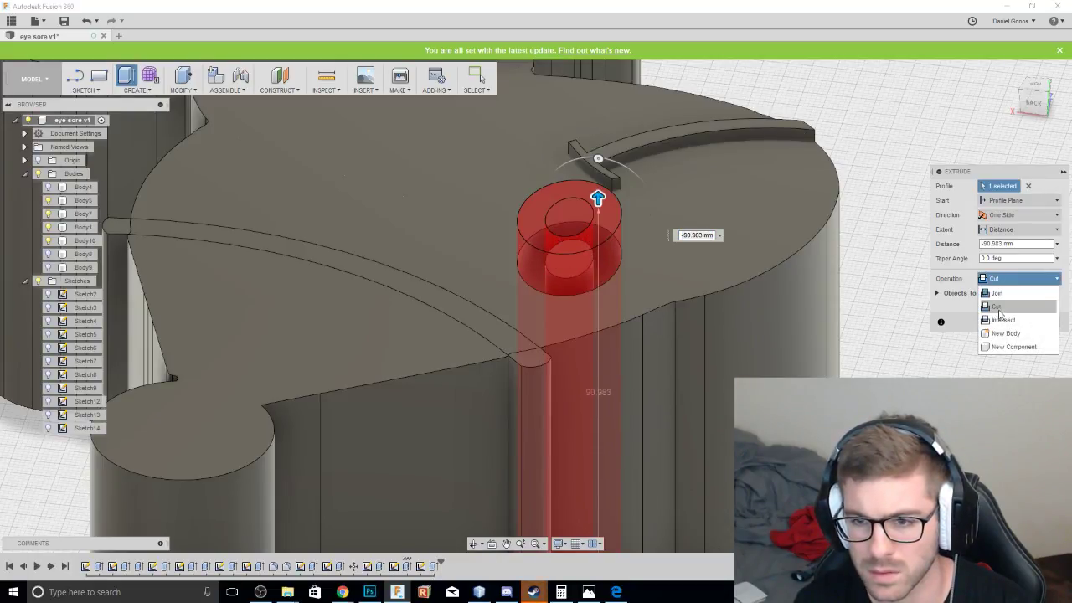
{"action": "left_click", "coordinate": [997, 293]}
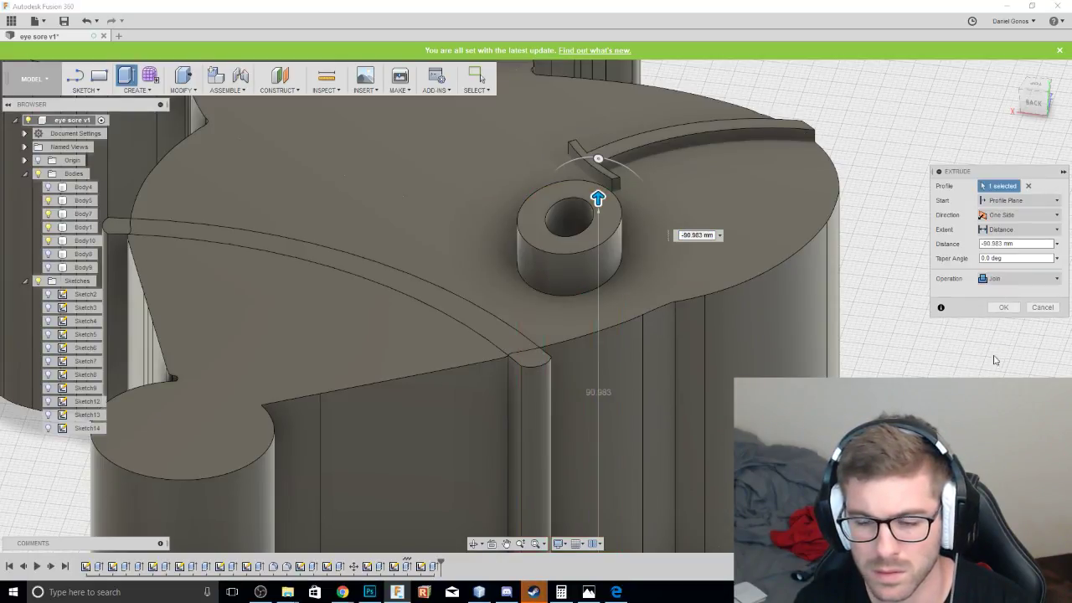
{"action": "left_click", "coordinate": [1003, 308]}
Cut the ring protruding from the opposite side back by 9.847 mm, level with the head's surface.
{"action": "left_click", "coordinate": [598, 224]}
{"action": "right_click", "coordinate": [598, 223]}
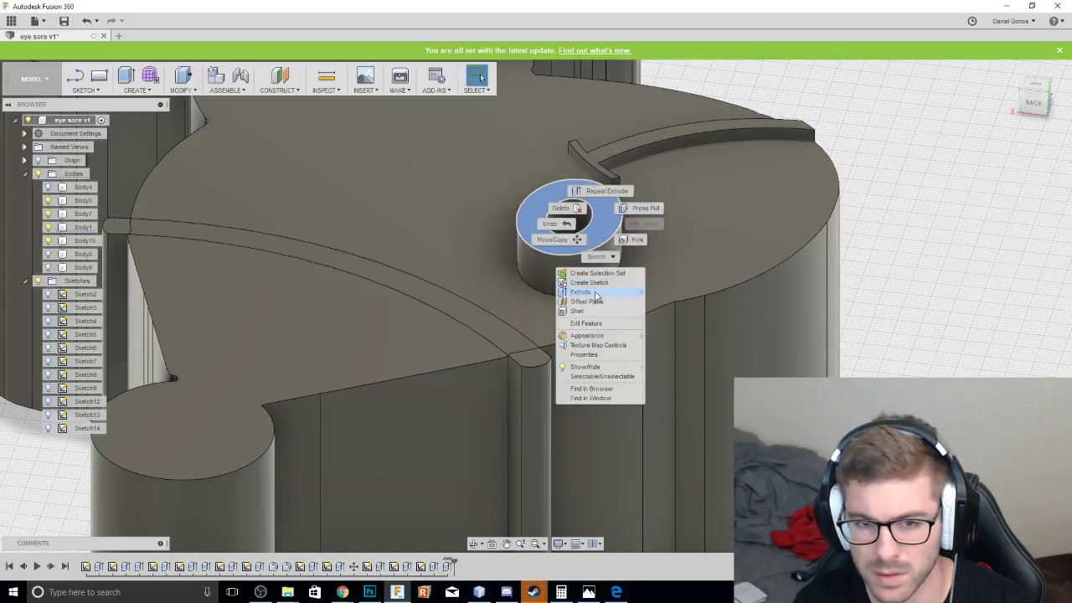
{"action": "left_click", "coordinate": [596, 293]}
{"action": "left_click_drag", "start_coordinate": [597, 210], "coordinate": [607, 259]}
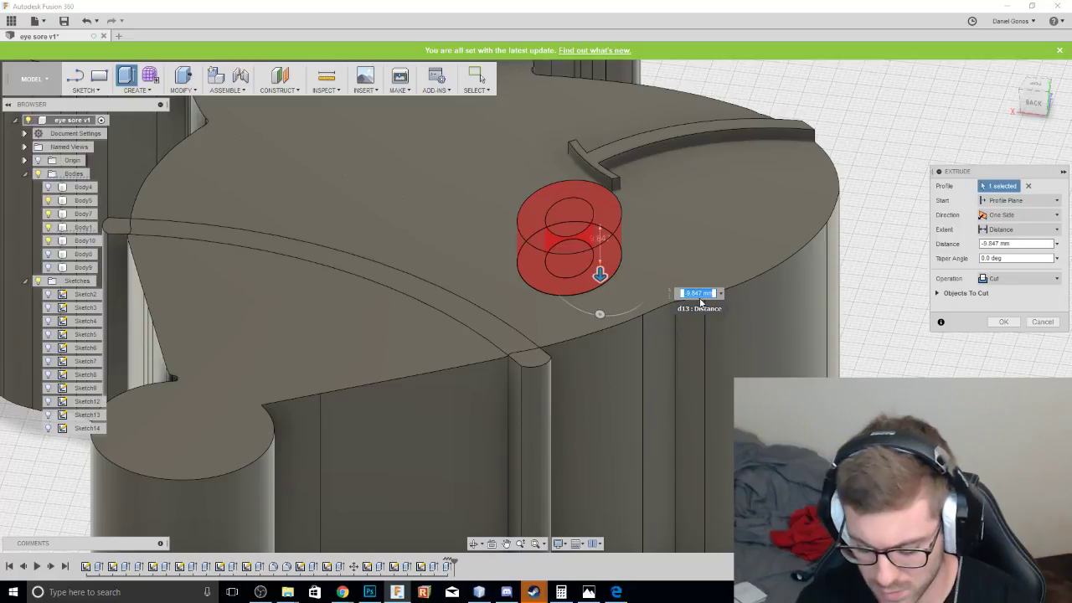
{"action": "key", "text": "Return"}
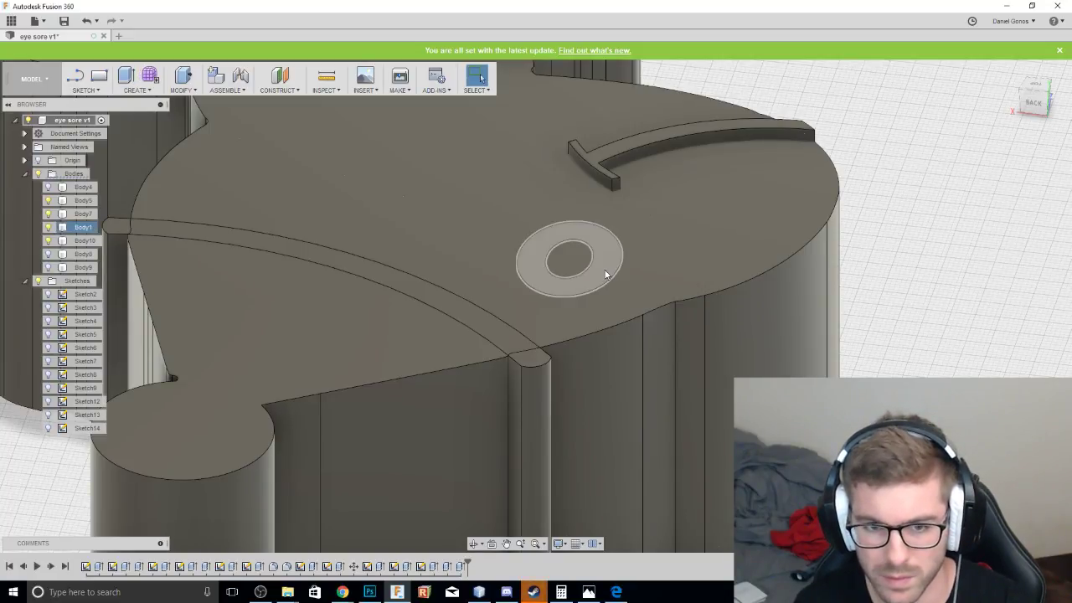
Cut the elliptical ring face slightly into the opposite side of the head, leaving the pupil raised in the recess.
{"action": "right_click", "coordinate": [606, 274]}
{"action": "left_click", "coordinate": [610, 341]}
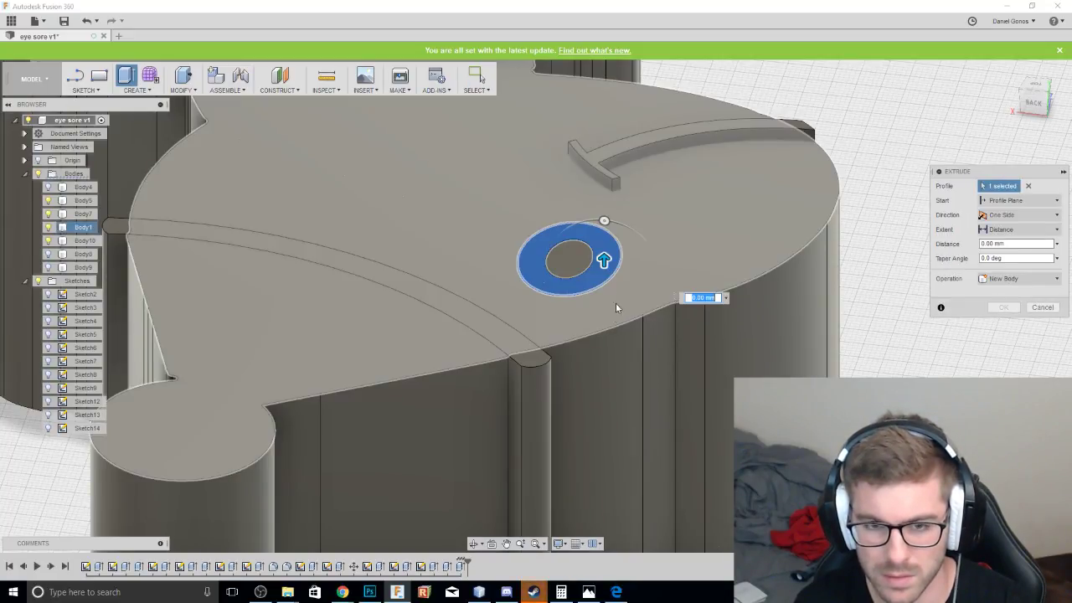
{"action": "left_click_drag", "start_coordinate": [604, 258], "coordinate": [603, 275]}
{"action": "key", "text": "Return"}
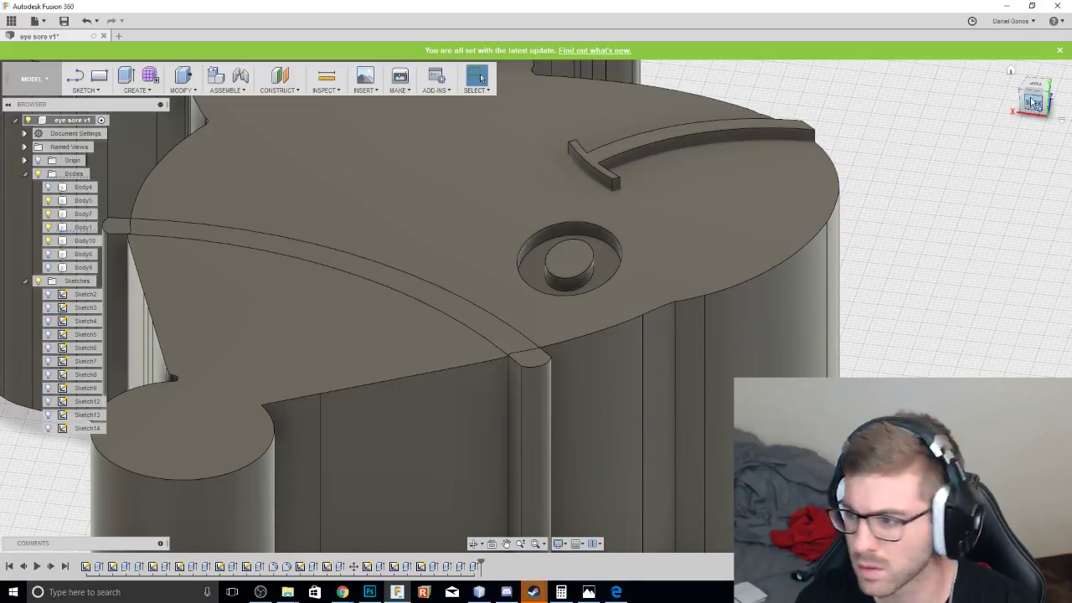
Save the design as a new version with a custom version description about the eye.
{"action": "left_click_drag", "start_coordinate": [1035, 106], "coordinate": [1037, 84]}
{"action": "middle_click_drag", "start_coordinate": [1037, 85], "coordinate": [1049, 79], "text": "shift"}
{"action": "middle_click_drag", "start_coordinate": [862, 352], "coordinate": [861, 263], "text": "shift"}
{"action": "scroll", "coordinate": [854, 281], "scroll_direction": "down", "scroll_amount": 5}
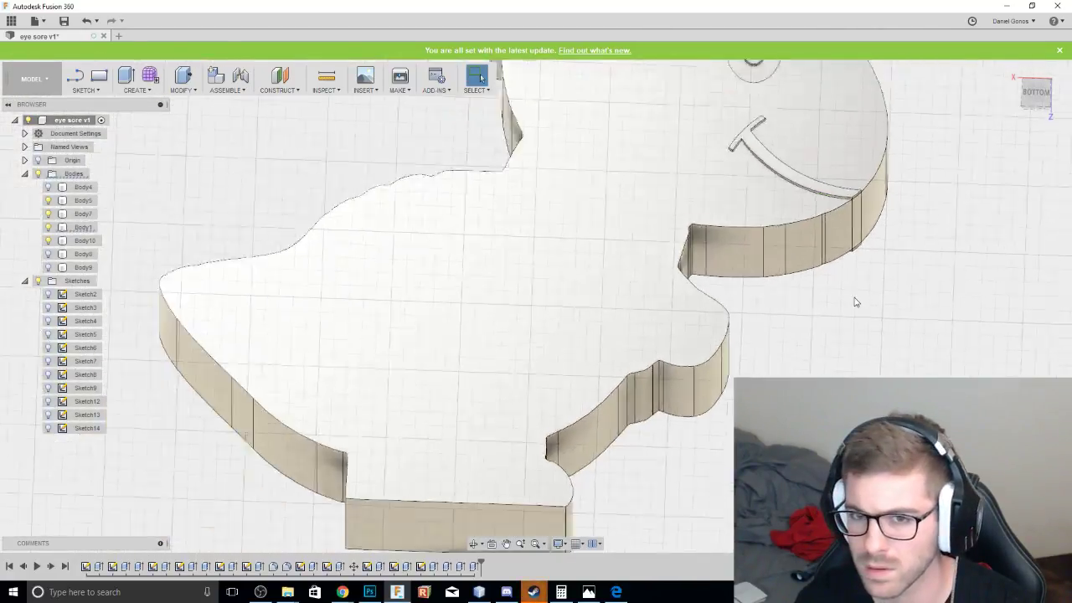
{"action": "left_click", "coordinate": [1036, 92]}
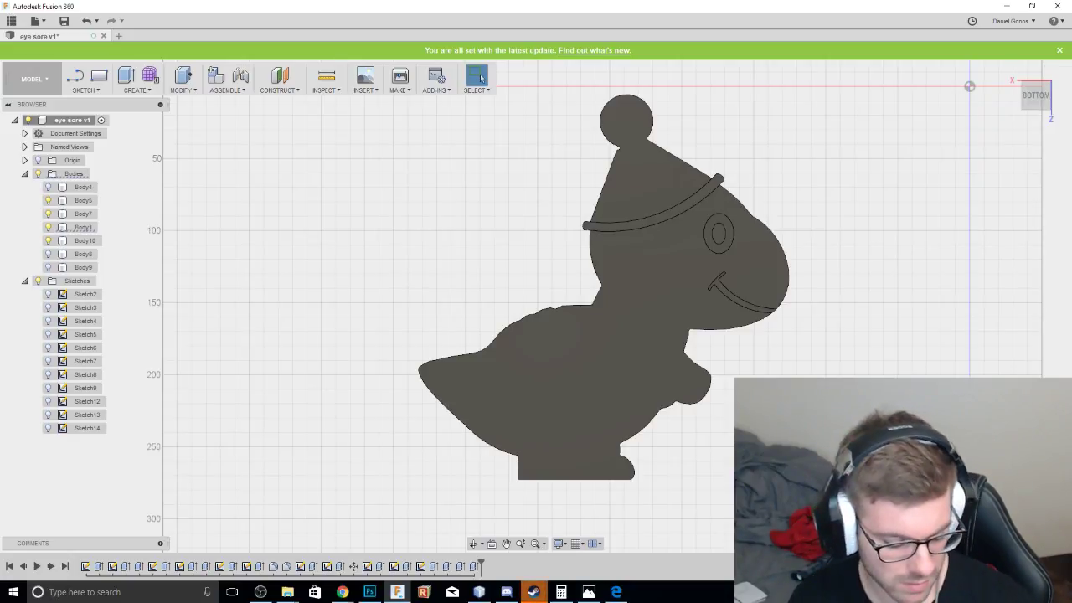
{"action": "key", "text": "ctrl+s"}
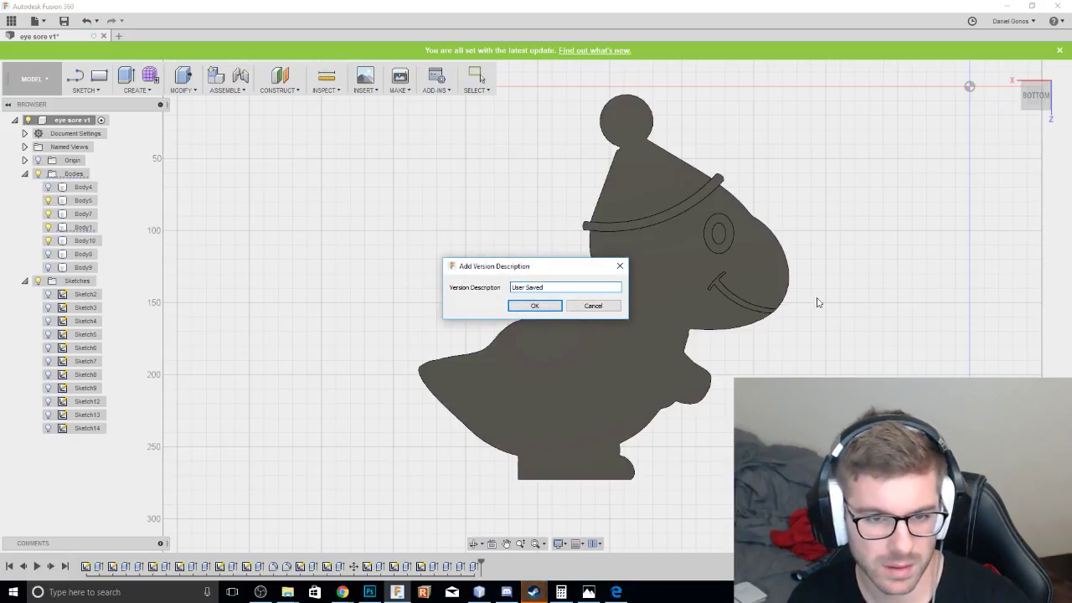
{"action": "key", "text": "ctrl+a"}
{"action": "type", "text": "eyes"}
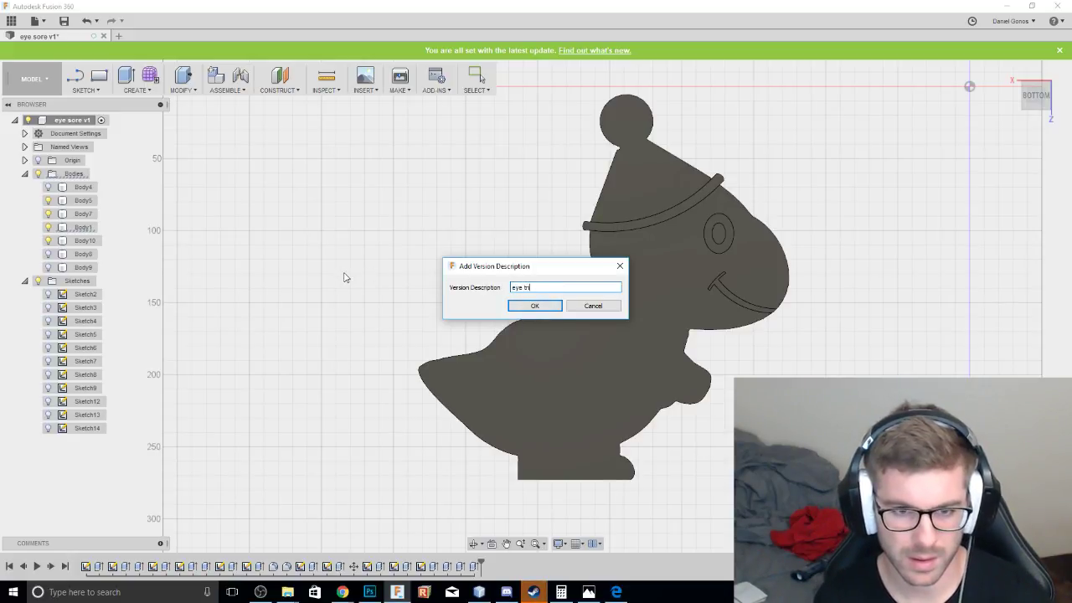
{"action": "key", "text": "Return"}
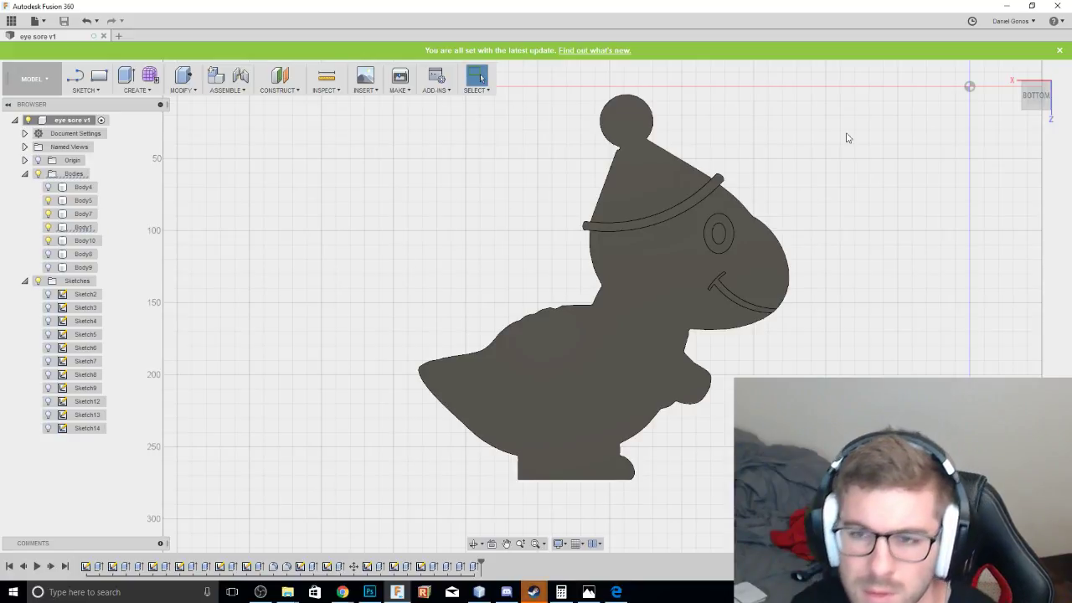
Cut the raised pupil face on the underside of the head by -2.5 mm, down to the floor of the eye recess.
{"action": "middle_click_drag", "start_coordinate": [1033, 95], "coordinate": [958, 104]}
{"action": "mouse_move", "coordinate": [1032, 96]}
{"action": "left_mouse_down"}
{"action": "mouse_move", "coordinate": [1025, 2]}
{"action": "mouse_move", "coordinate": [1021, 106]}
{"action": "left_mouse_up"}
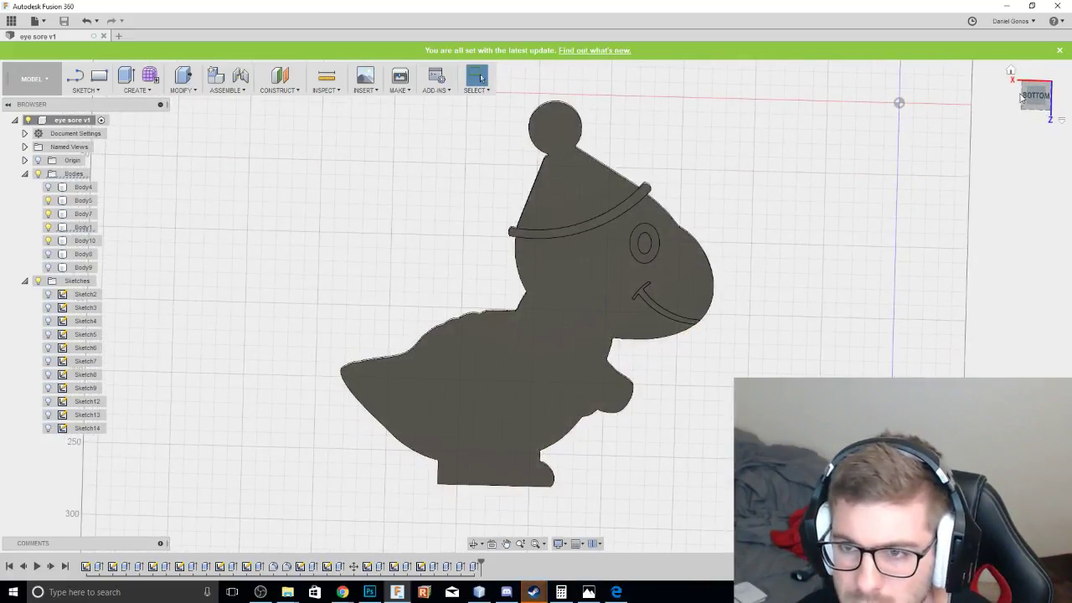
{"action": "middle_click_drag", "start_coordinate": [361, 229], "coordinate": [407, 220]}
{"action": "scroll", "coordinate": [647, 252], "scroll_direction": "up", "scroll_amount": 8}
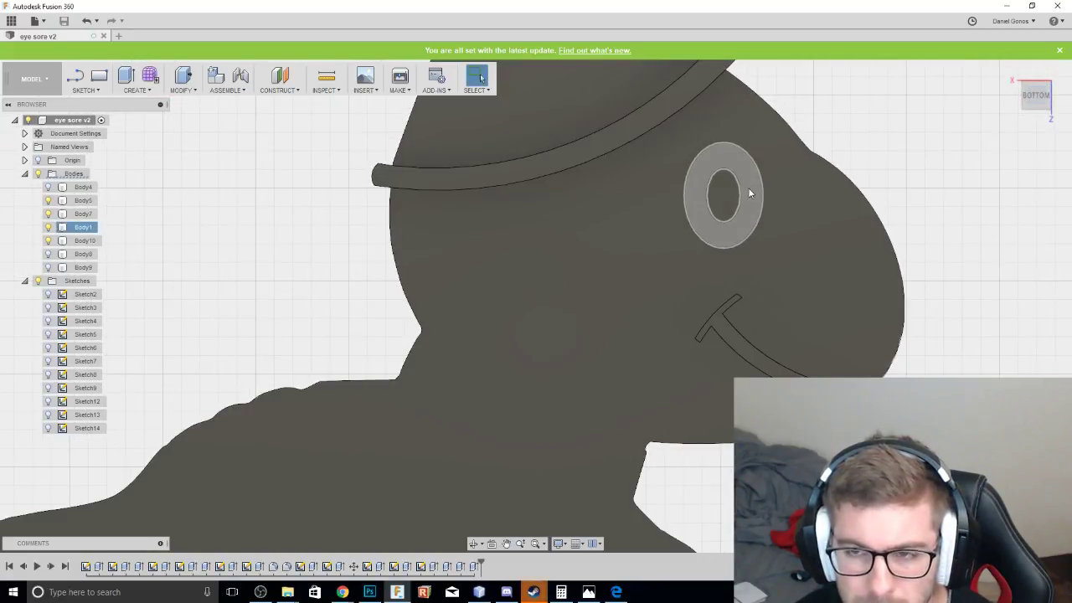
{"action": "middle_click_drag", "start_coordinate": [749, 193], "coordinate": [718, 177], "text": "shift"}
{"action": "right_click", "coordinate": [718, 177]}
{"action": "left_click", "coordinate": [700, 240]}
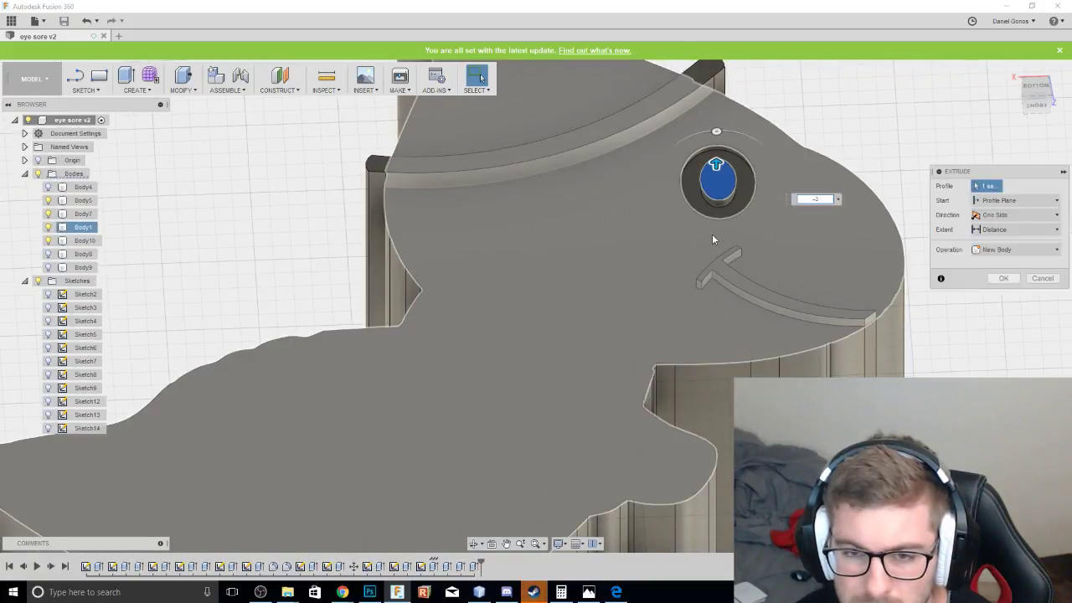
{"action": "left_click_drag", "start_coordinate": [716, 168], "coordinate": [719, 173]}
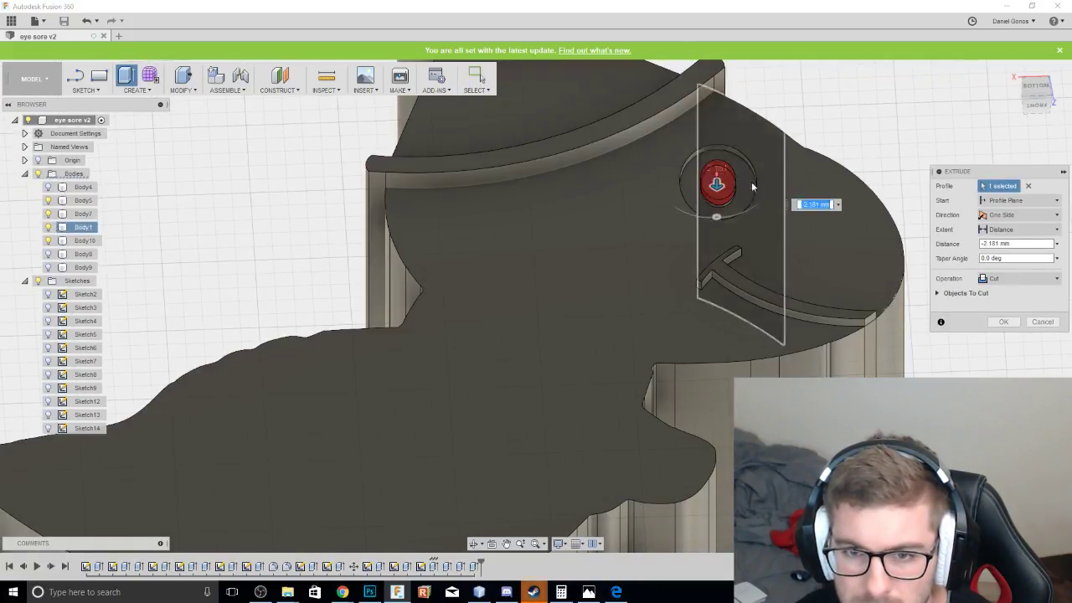
{"action": "type", "text": "-2.5"}
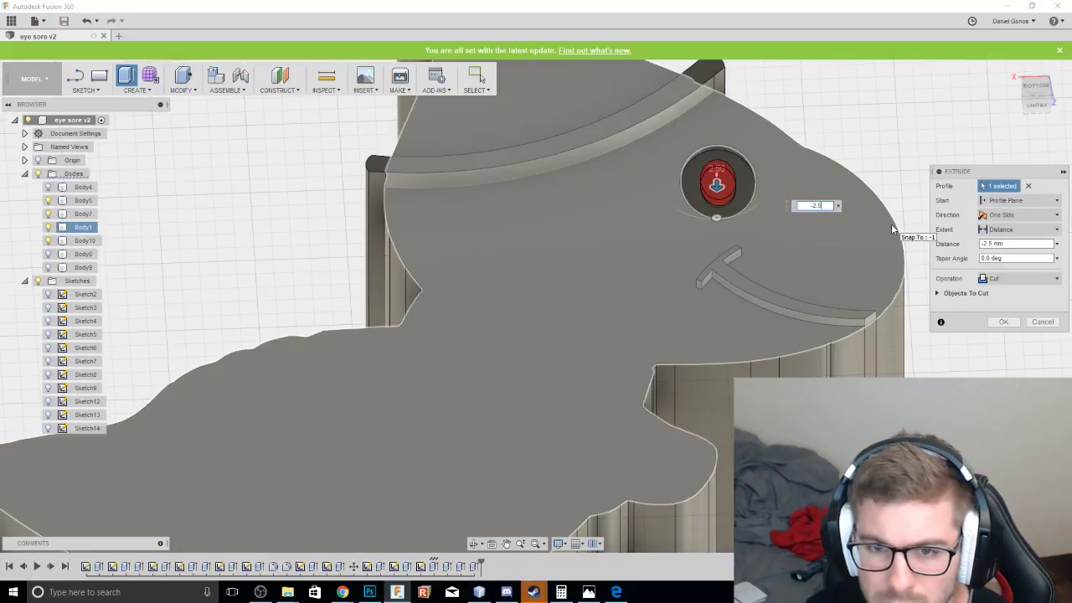
{"action": "key", "text": "Return"}
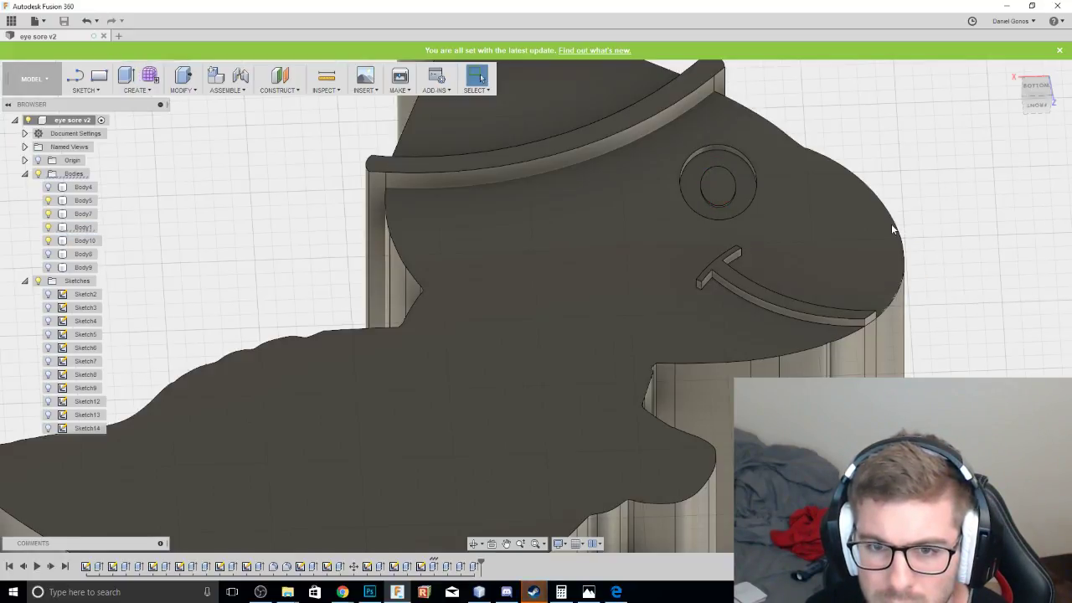
Cut the raised pupil on the opposite side of the head down to its recess floor.
{"action": "left_click", "coordinate": [1058, 109]}
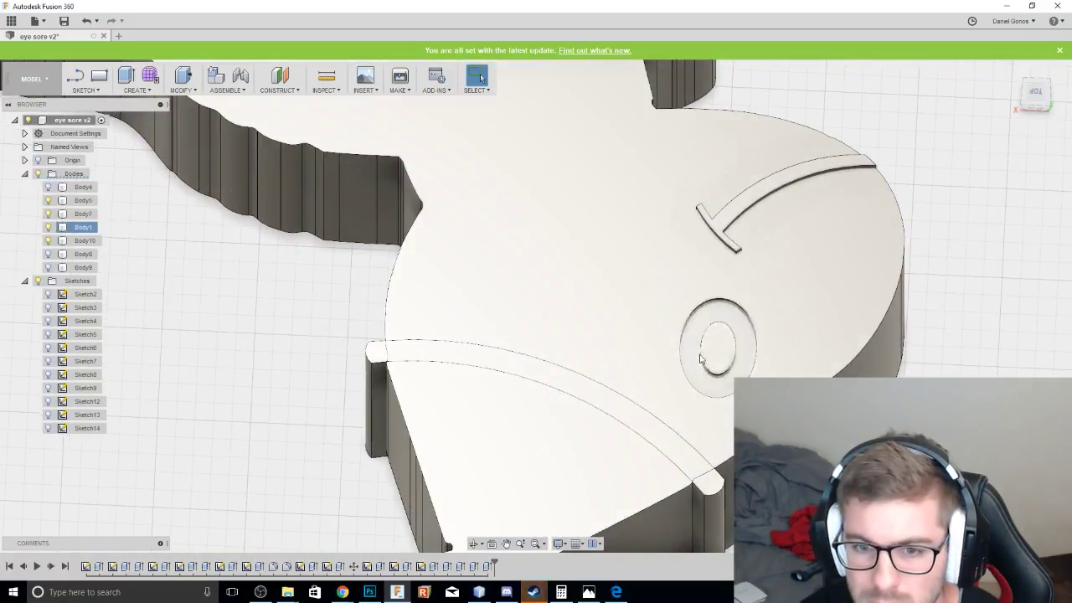
{"action": "left_click", "coordinate": [701, 358]}
{"action": "right_click", "coordinate": [710, 350]}
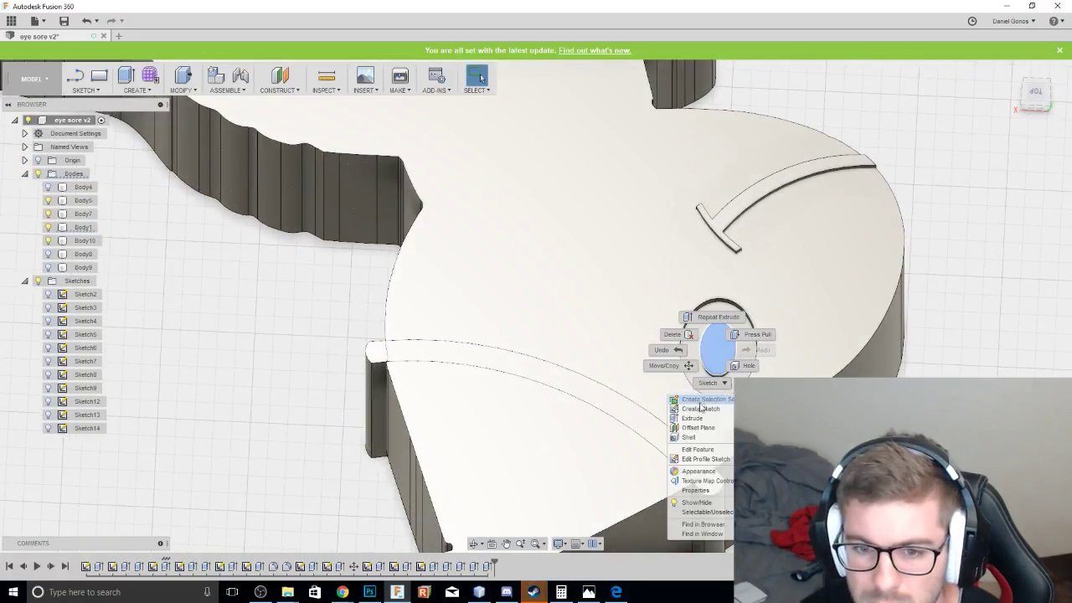
{"action": "left_click", "coordinate": [706, 415]}
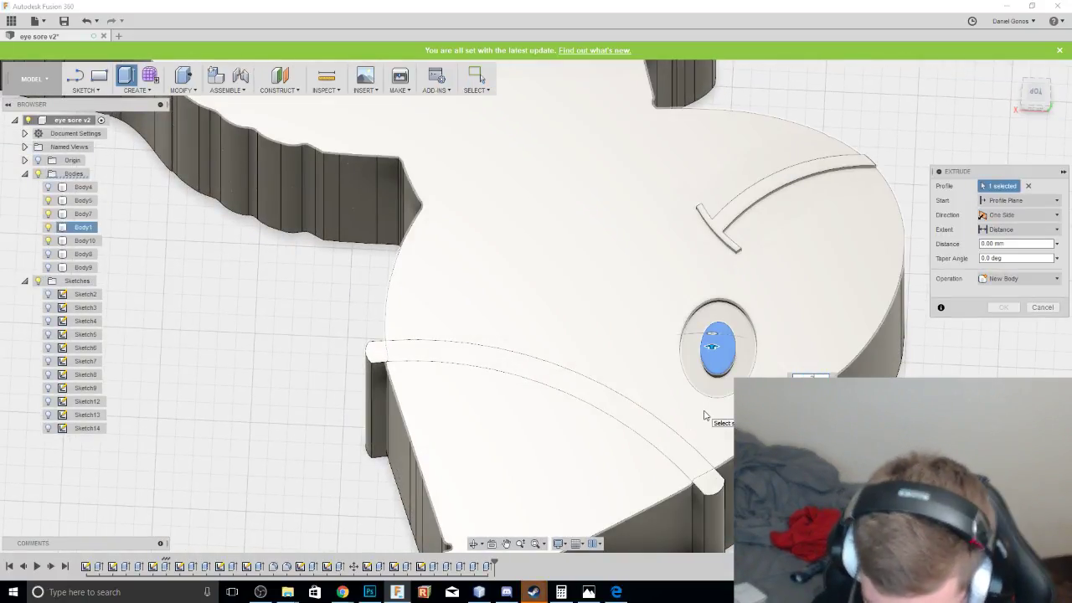
{"action": "left_click", "coordinate": [704, 416]}
{"action": "key", "text": "Return"}
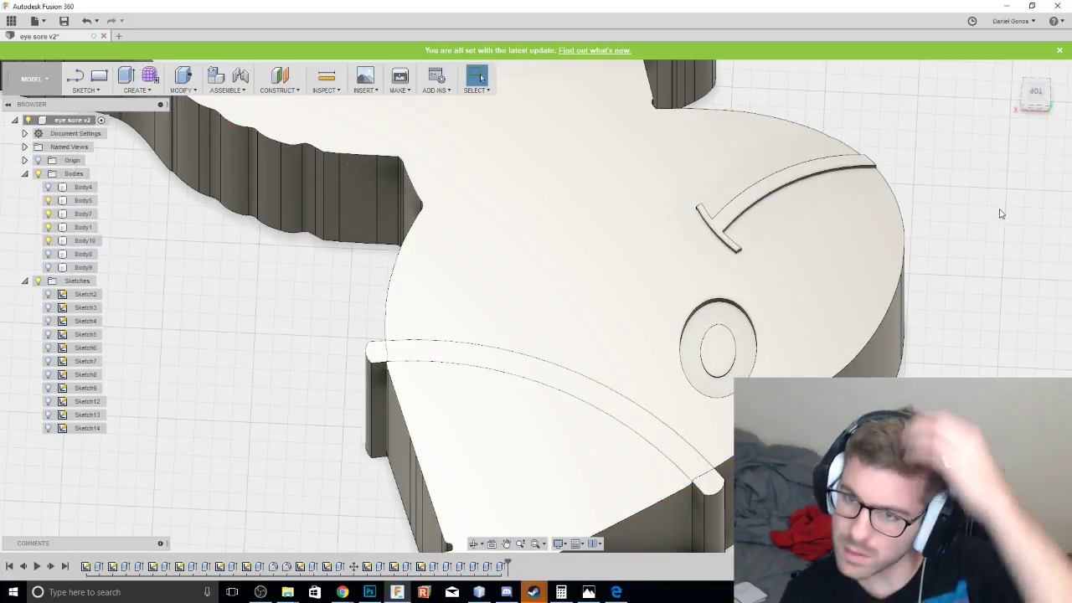
Start a new sculpted form in the design for the rounded pupil.
{"action": "left_click_drag", "start_coordinate": [1037, 94], "coordinate": [1032, 102]}
{"action": "left_click", "coordinate": [1031, 102]}
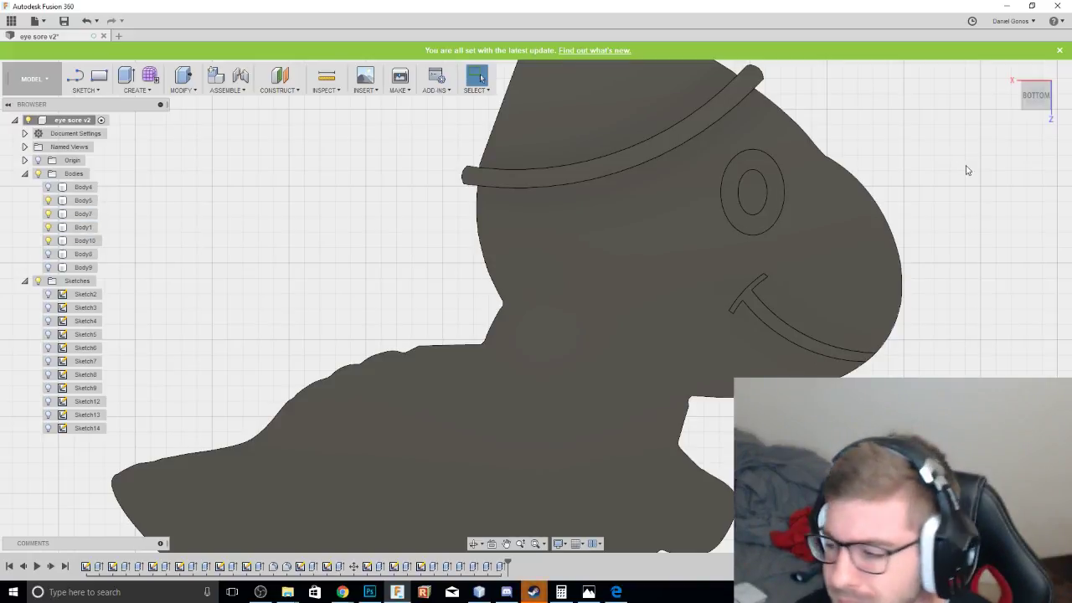
{"action": "middle_click_drag", "start_coordinate": [960, 153], "coordinate": [889, 210]}
{"action": "left_click_drag", "start_coordinate": [1038, 97], "coordinate": [1035, 79]}
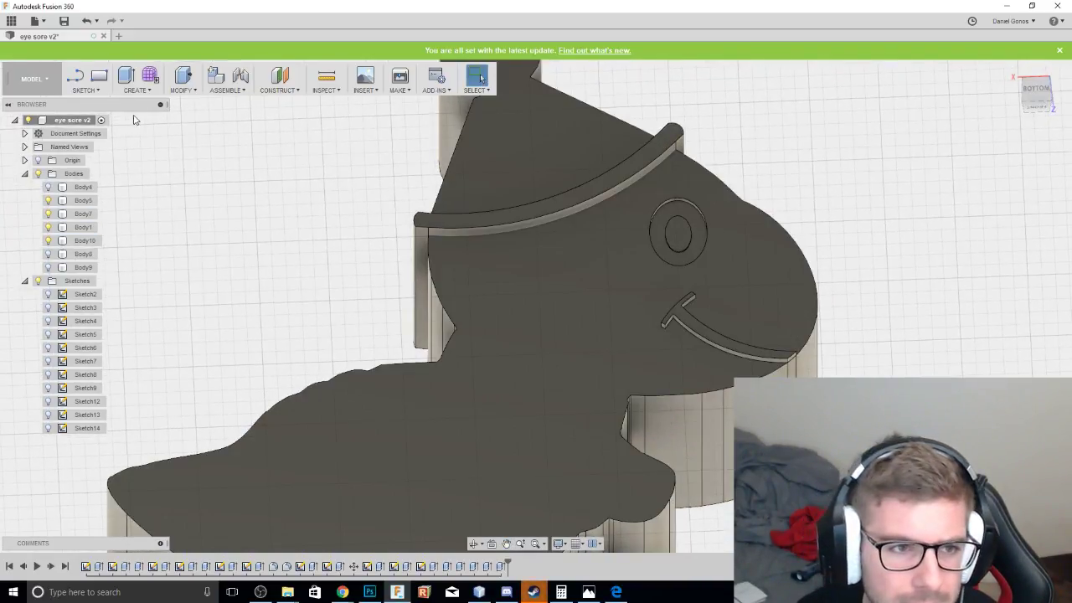
{"action": "left_click", "coordinate": [149, 77]}
{"action": "left_click", "coordinate": [593, 320]}
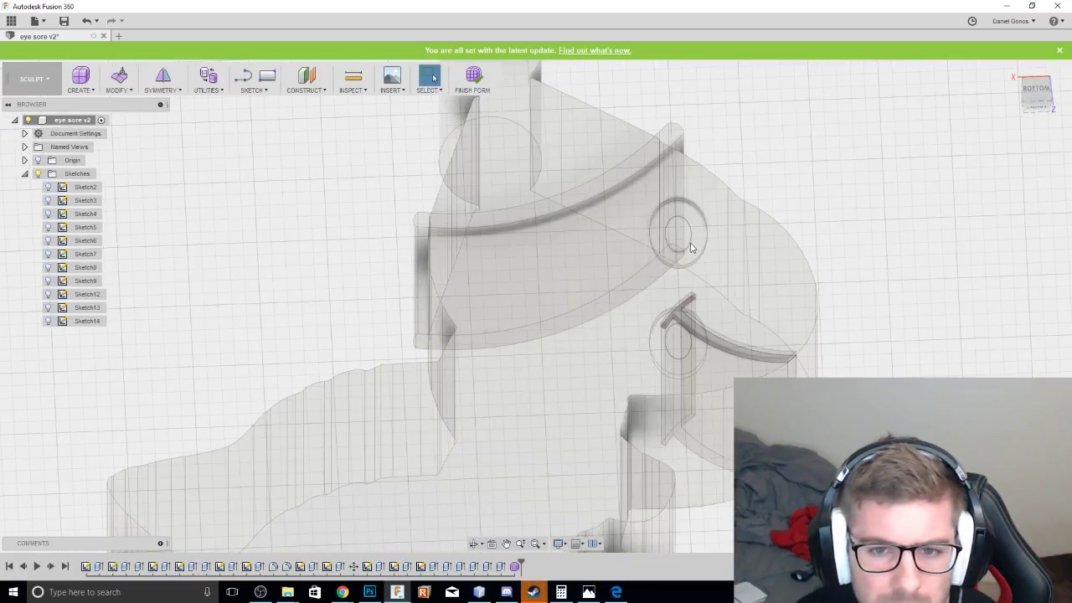
Create a 9.5 mm diameter sphere as a new body at the centre of the pupil outline on the underside of the head.
{"action": "scroll", "coordinate": [678, 258], "scroll_direction": "up", "scroll_amount": 4}
{"action": "left_click", "coordinate": [80, 89]}
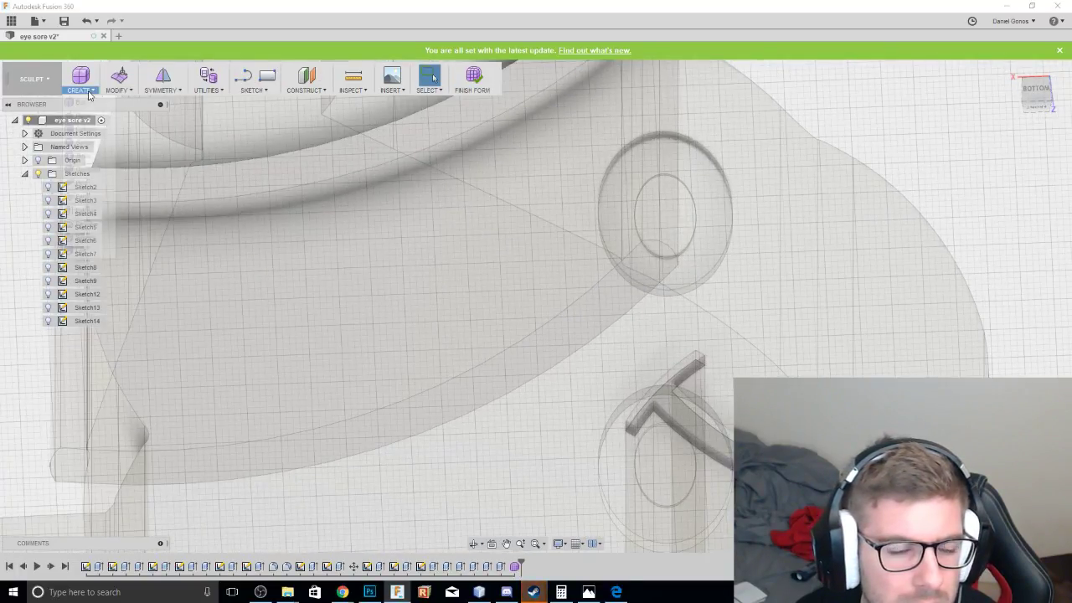
{"action": "left_click", "coordinate": [83, 141]}
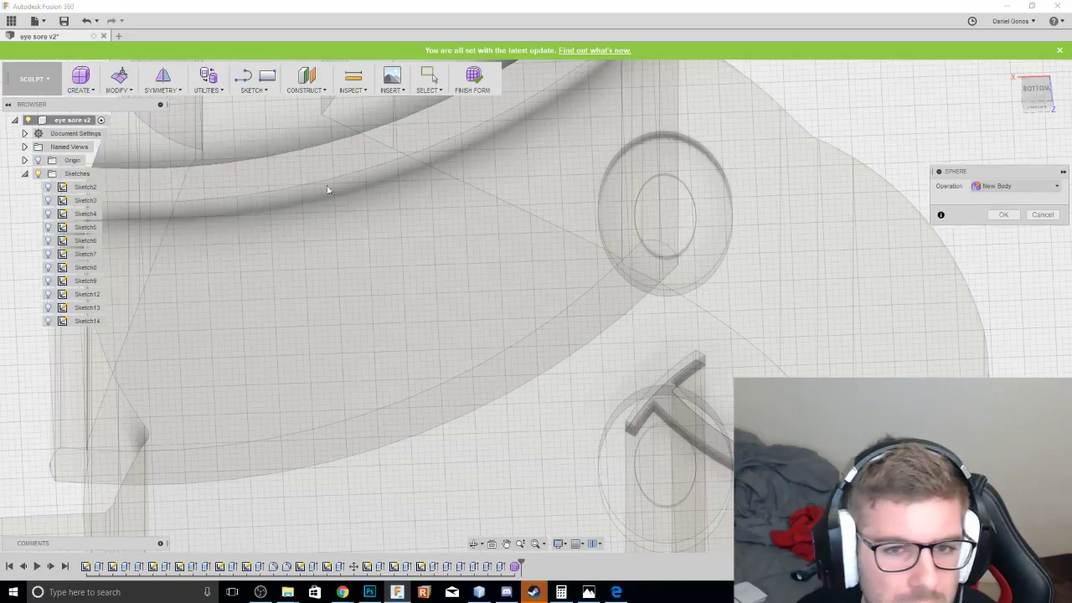
{"action": "left_click", "coordinate": [663, 218]}
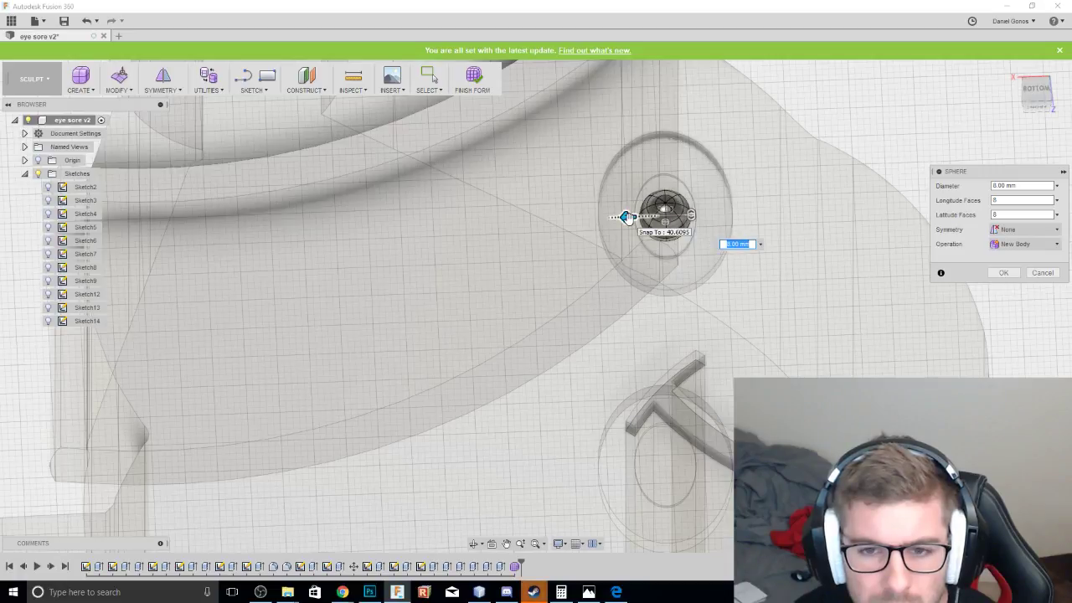
{"action": "left_click_drag", "start_coordinate": [625, 218], "coordinate": [623, 216]}
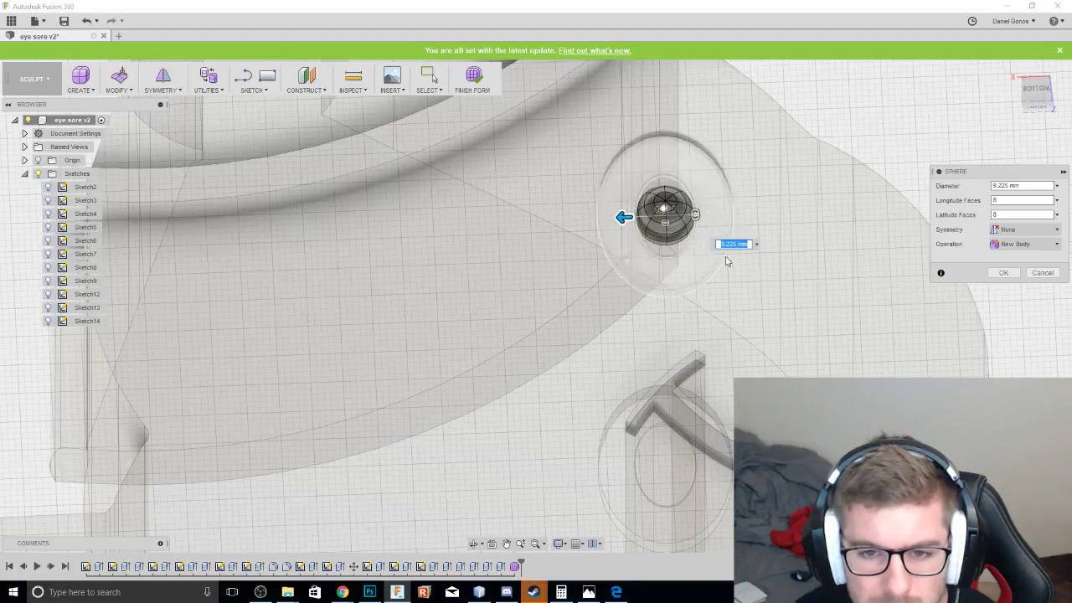
{"action": "type", "text": "9"}
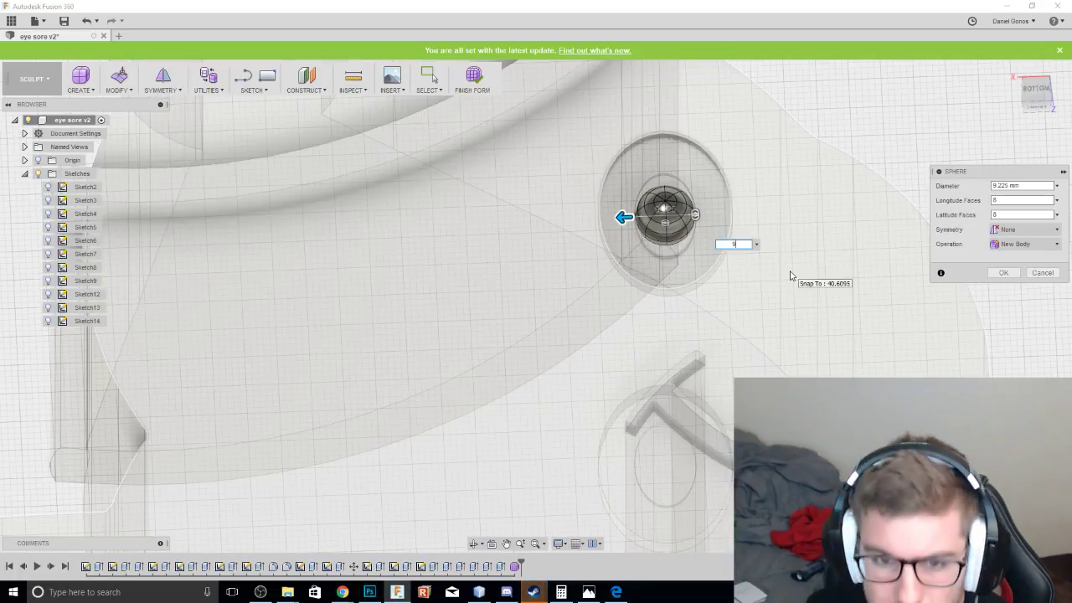
{"action": "type", "text": ".5"}
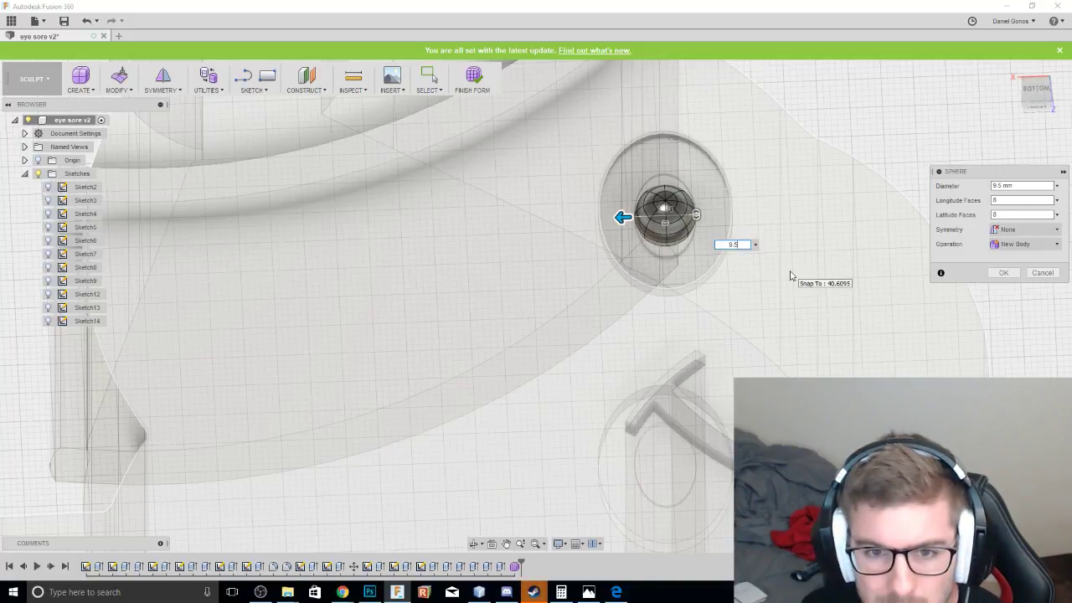
{"action": "key", "text": "Return"}
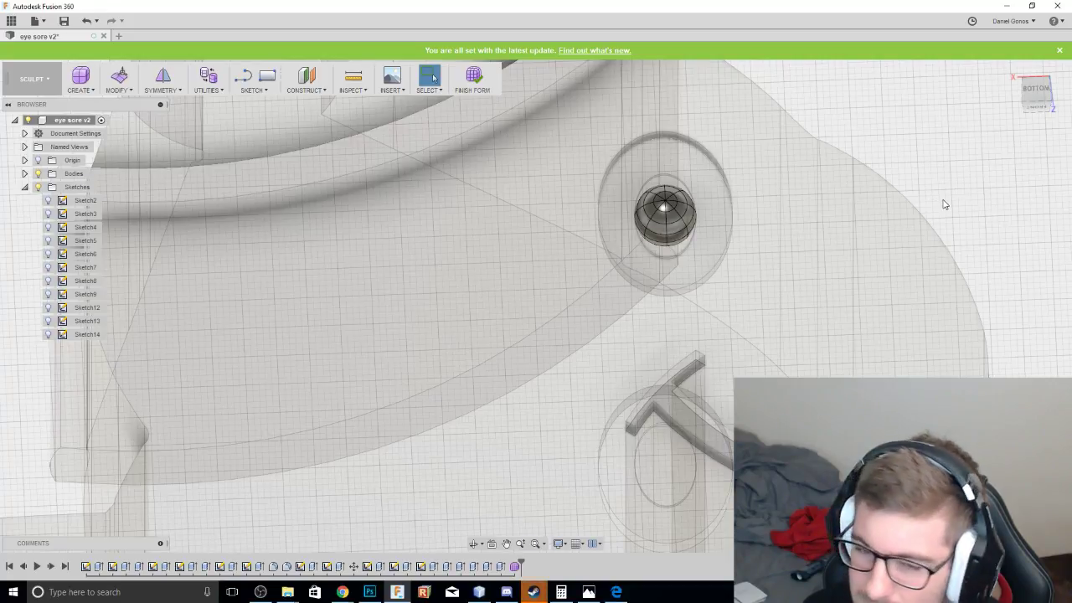
Pull two adjoining edges at the sphere's mid-height outward with Edit Form, stretching it to the end of the elliptical pupil outline.
{"action": "left_click", "coordinate": [1036, 92]}
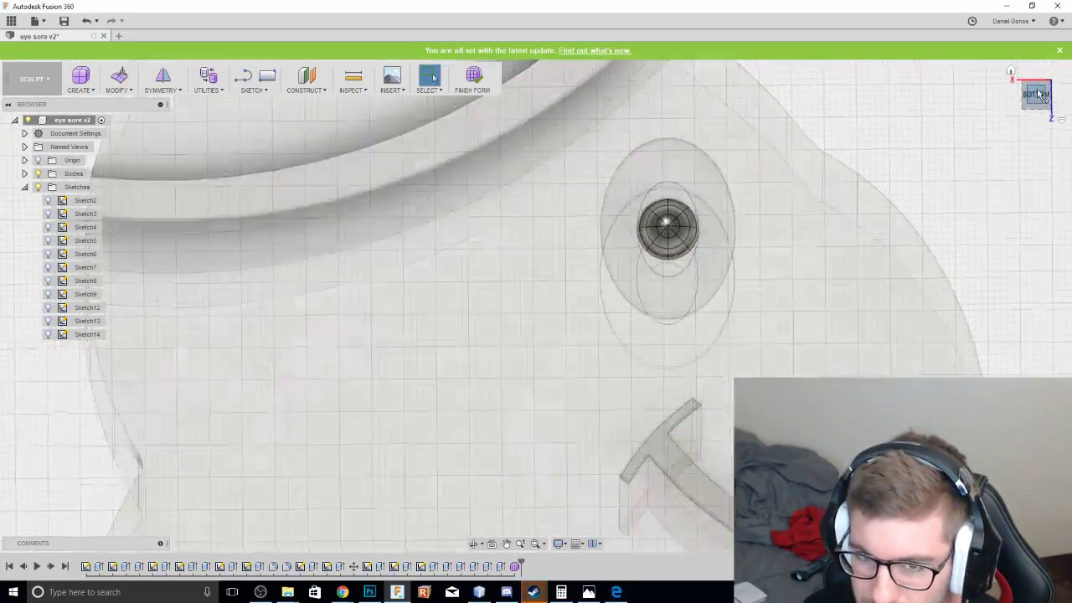
{"action": "middle_click_drag", "start_coordinate": [963, 196], "coordinate": [719, 224], "text": "shift"}
{"action": "left_click", "coordinate": [1036, 87]}
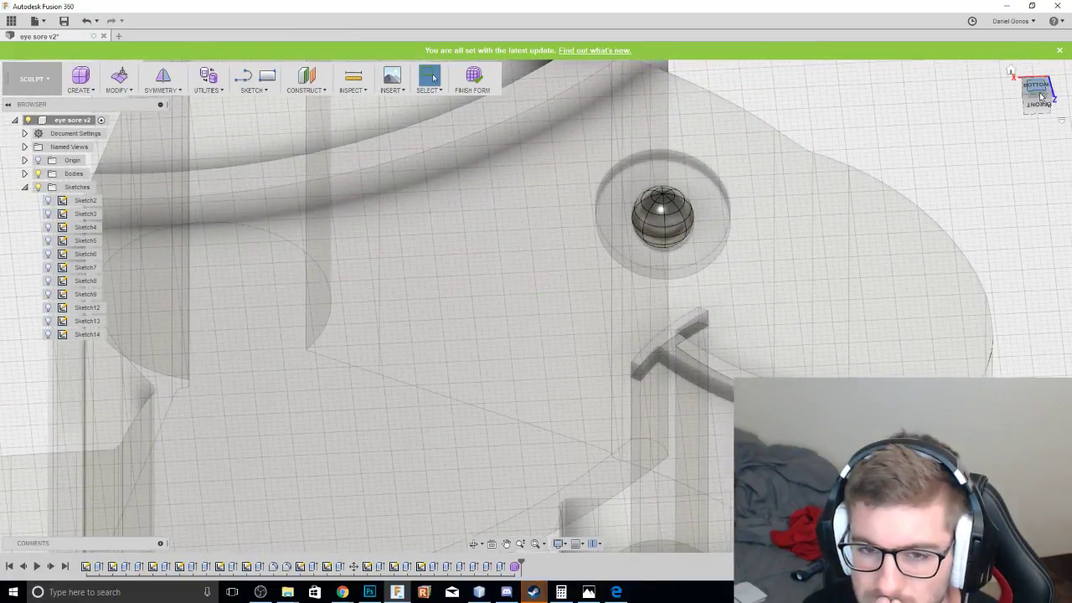
{"action": "left_click_drag", "start_coordinate": [1036, 95], "coordinate": [1035, 42]}
{"action": "middle_click_drag", "start_coordinate": [536, 306], "coordinate": [335, 293], "text": "shift"}
{"action": "left_click", "coordinate": [1037, 104]}
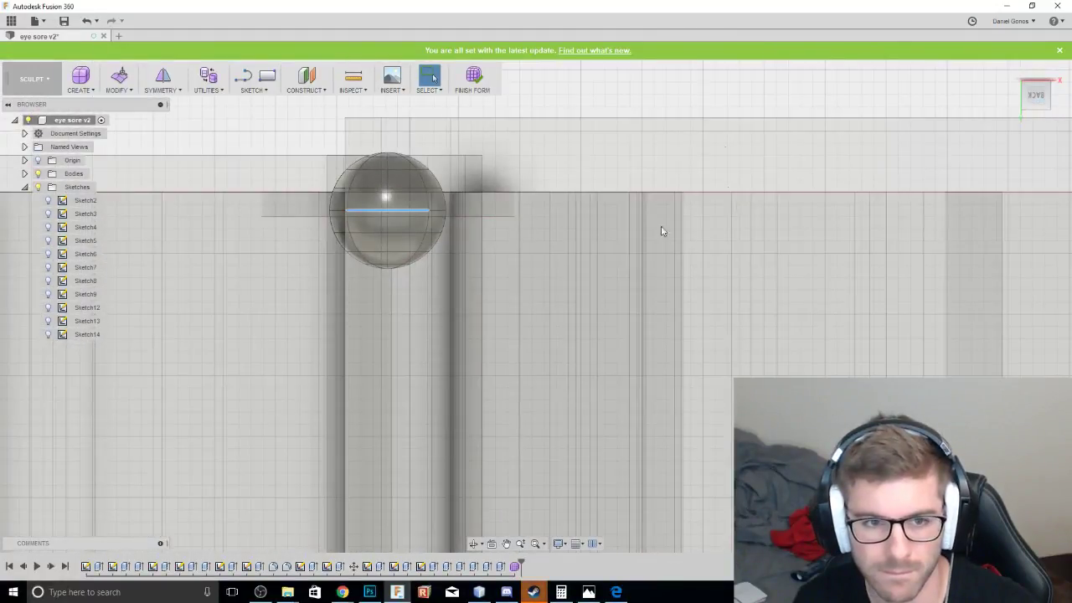
{"action": "right_click", "coordinate": [390, 209]}
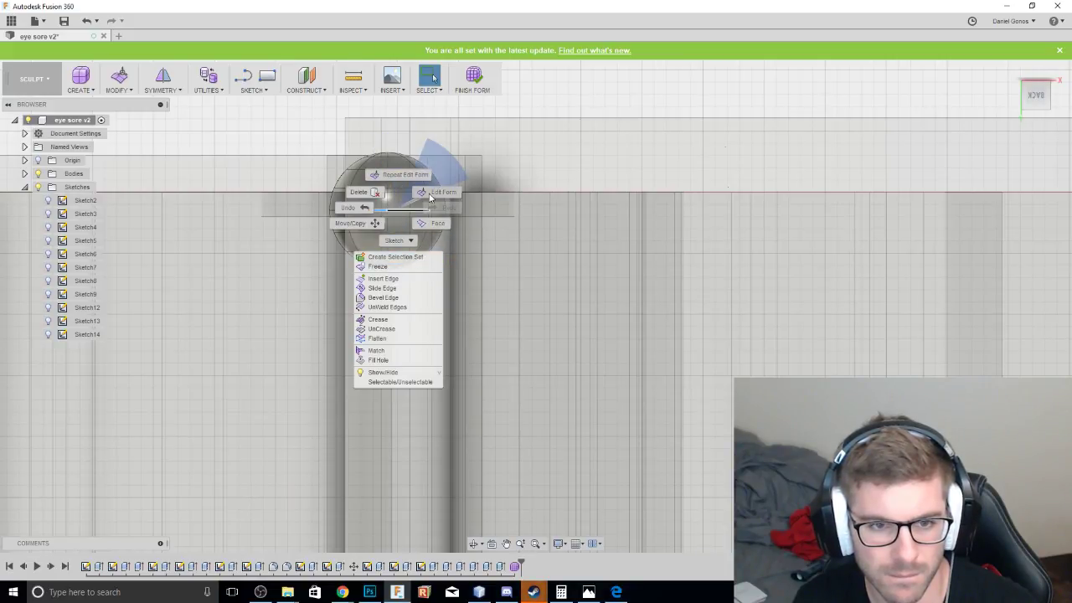
{"action": "left_click", "coordinate": [399, 172]}
{"action": "left_click_drag", "start_coordinate": [1038, 95], "coordinate": [1028, 180]}
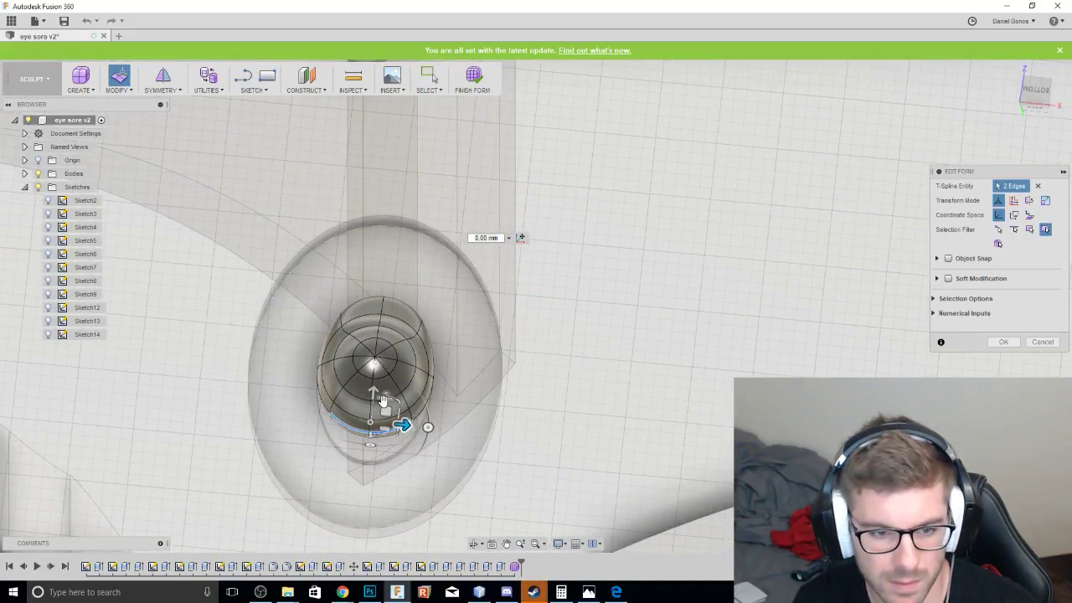
{"action": "left_click_drag", "start_coordinate": [376, 399], "coordinate": [371, 432]}
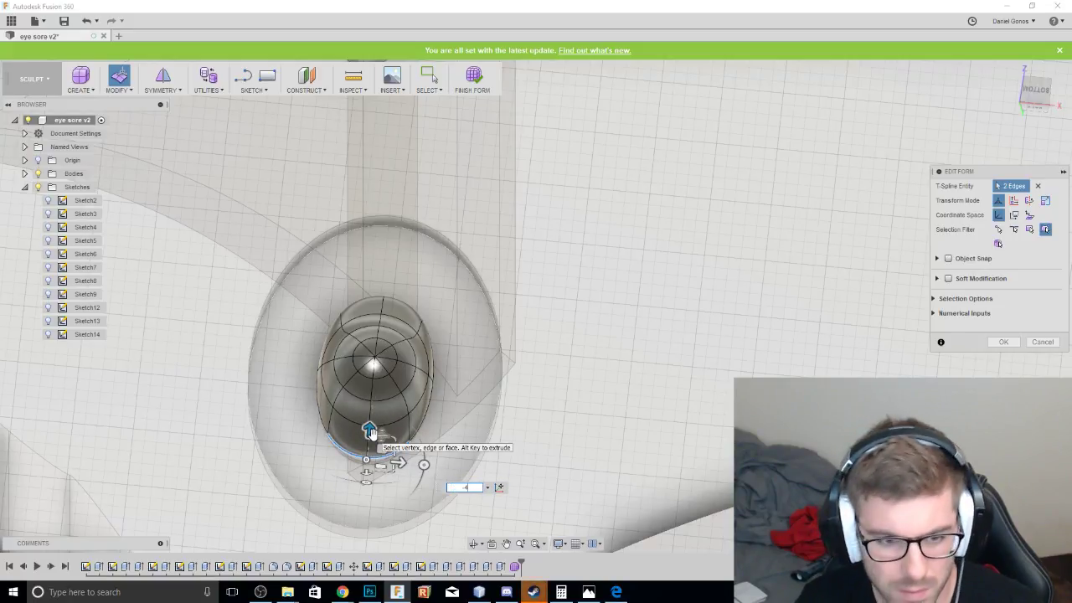
{"action": "key", "text": "Return"}
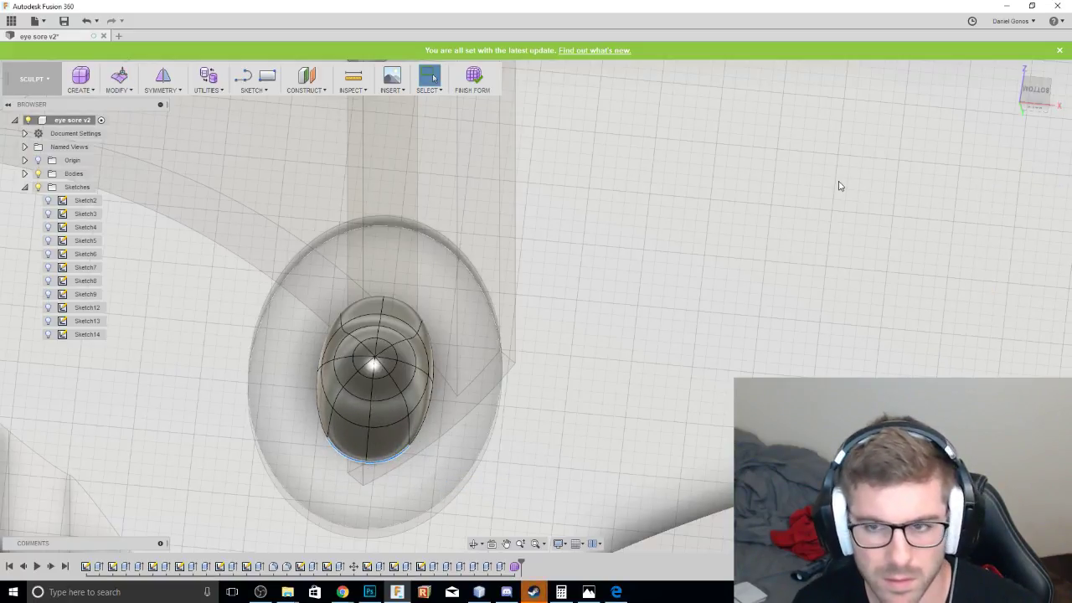
Examine the stretched pupil form from above and its position relative to the eye recesses on both sides of the head.
{"action": "left_click_drag", "start_coordinate": [1033, 96], "coordinate": [1033, 8]}
{"action": "left_click", "coordinate": [1037, 96]}
{"action": "scroll", "coordinate": [921, 260], "scroll_direction": "down", "scroll_amount": 5}
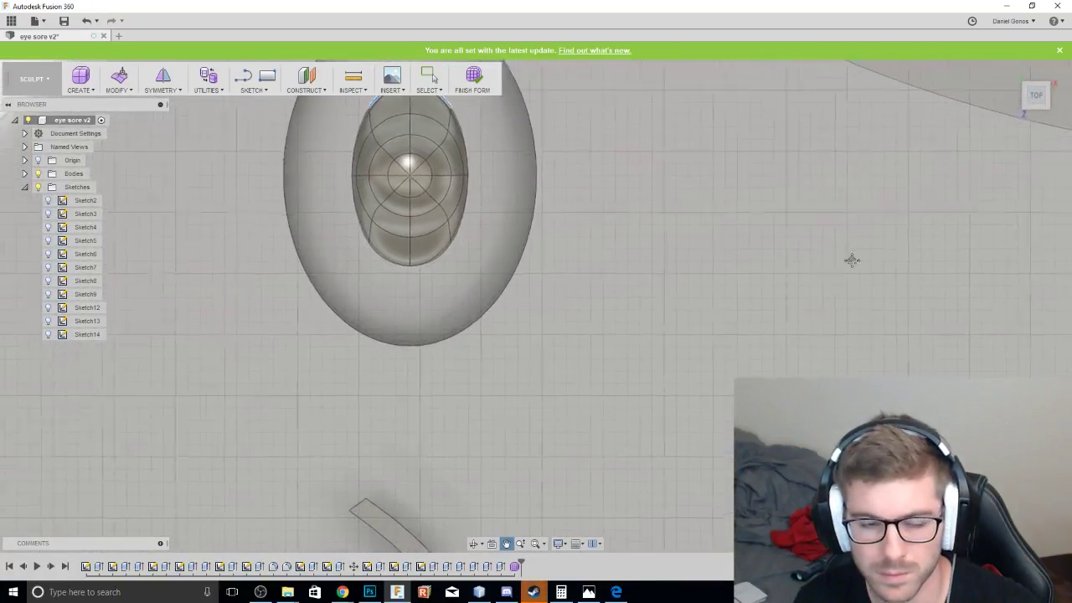
{"action": "left_click_drag", "start_coordinate": [1026, 103], "coordinate": [1033, 89]}
{"action": "scroll", "coordinate": [465, 188], "scroll_direction": "up", "scroll_amount": 2}
{"action": "scroll", "coordinate": [710, 222], "scroll_direction": "down", "scroll_amount": 5}
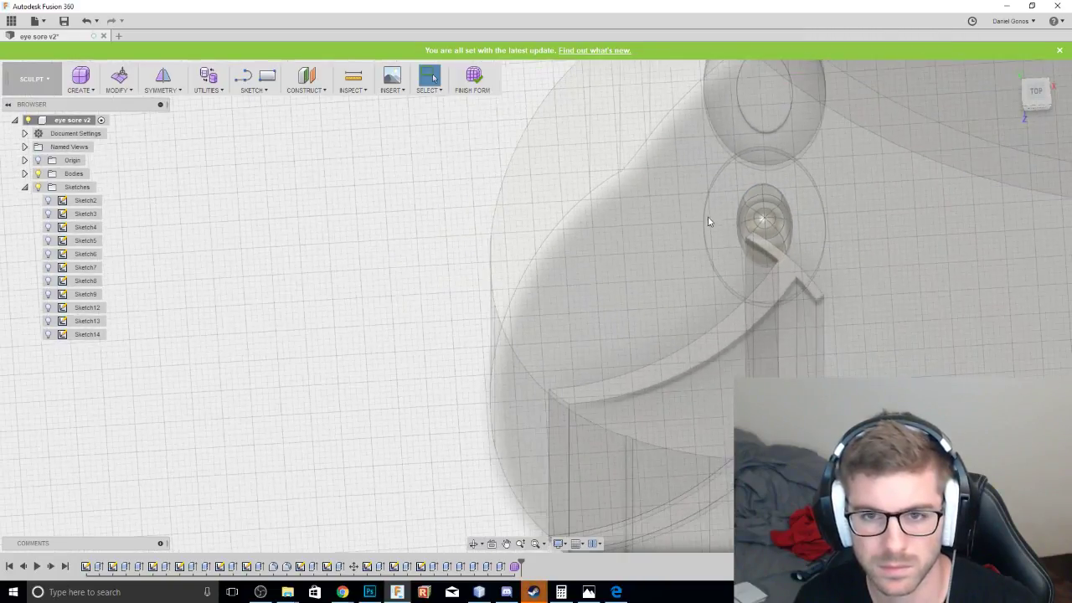
{"action": "middle_click_drag", "start_coordinate": [727, 197], "coordinate": [552, 290]}
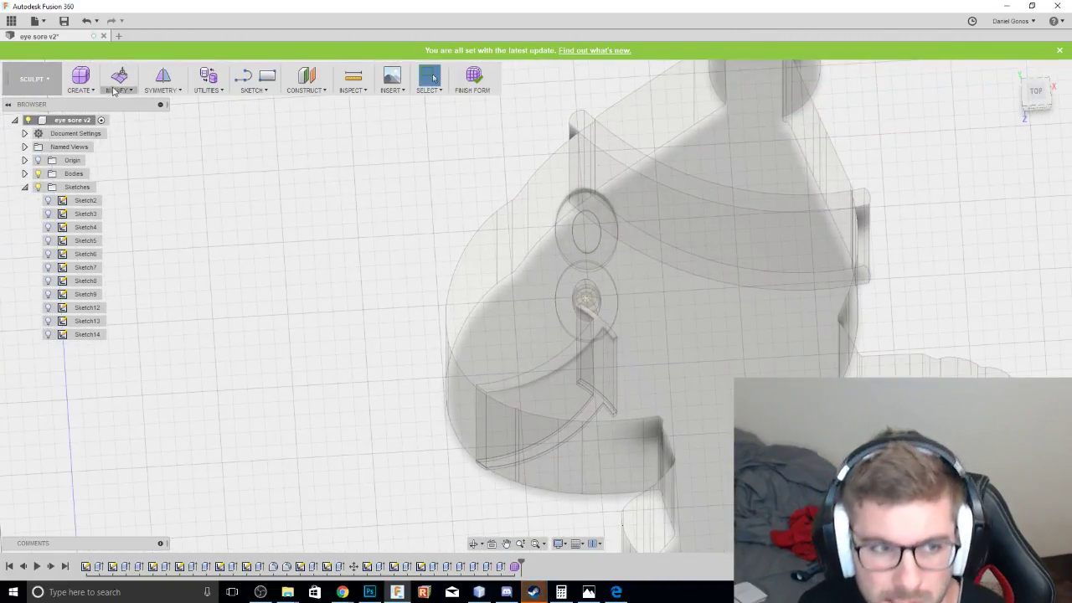
Create a 9.5 mm diameter sphere as a new body at the centre of the pupil outline on the top side of the head.
{"action": "left_click", "coordinate": [83, 89]}
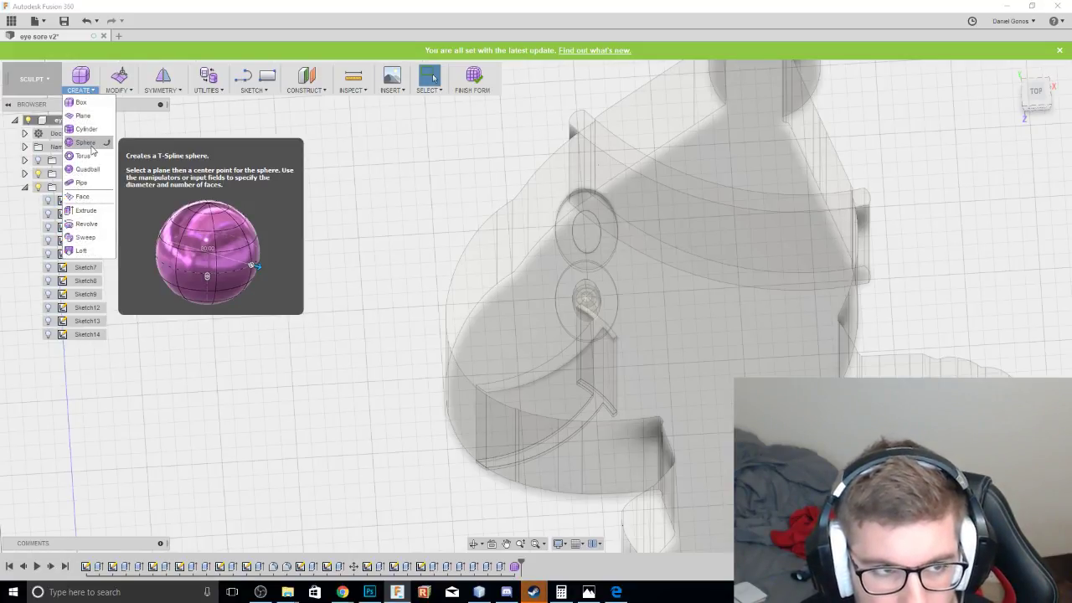
{"action": "left_click", "coordinate": [85, 142]}
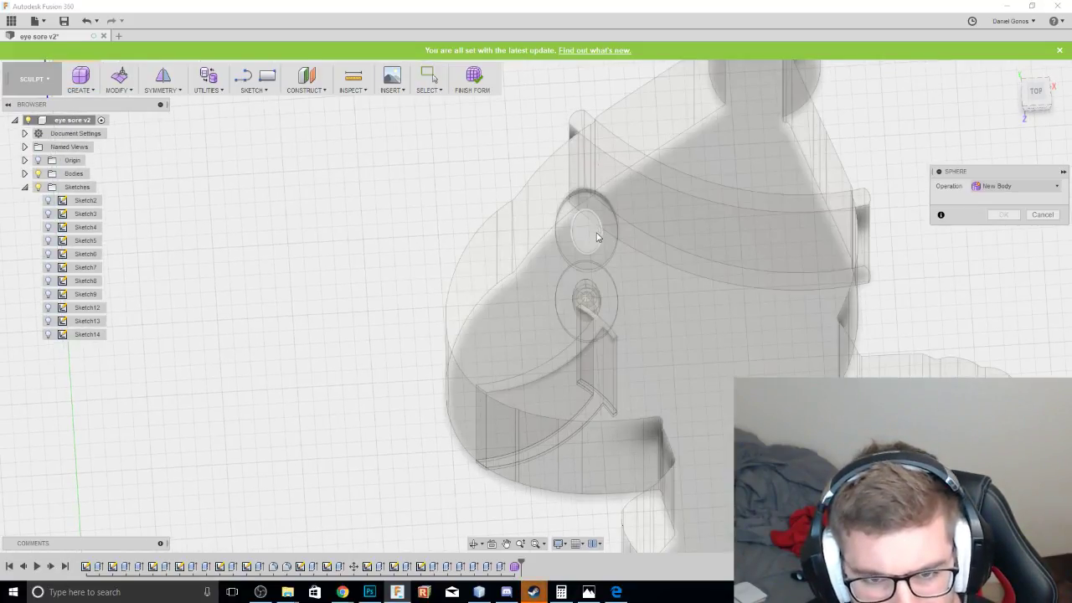
{"action": "scroll", "coordinate": [578, 243], "scroll_direction": "up", "scroll_amount": 2}
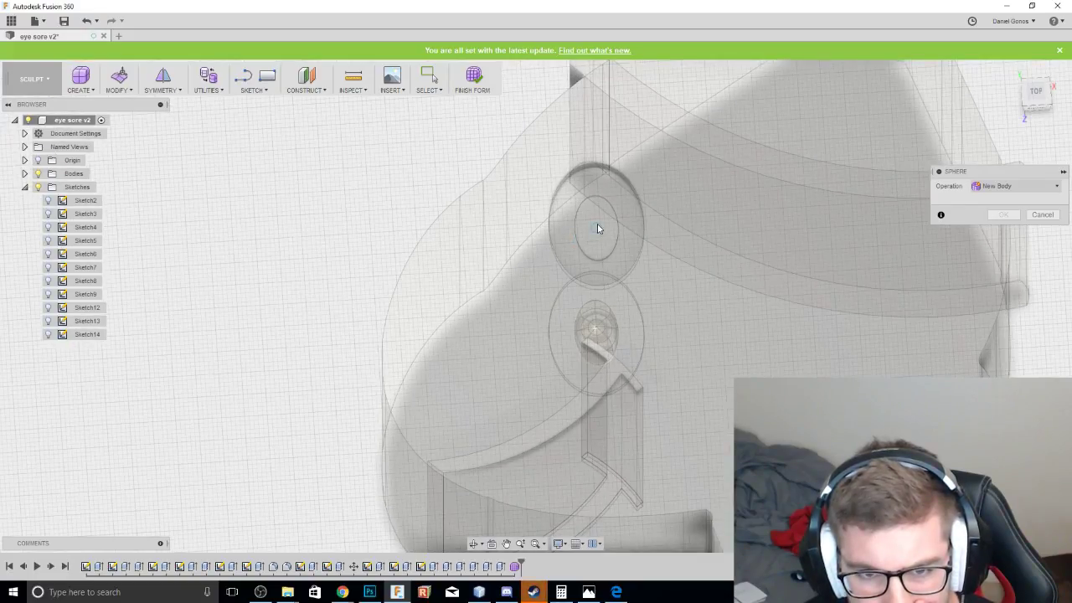
{"action": "left_click", "coordinate": [597, 227]}
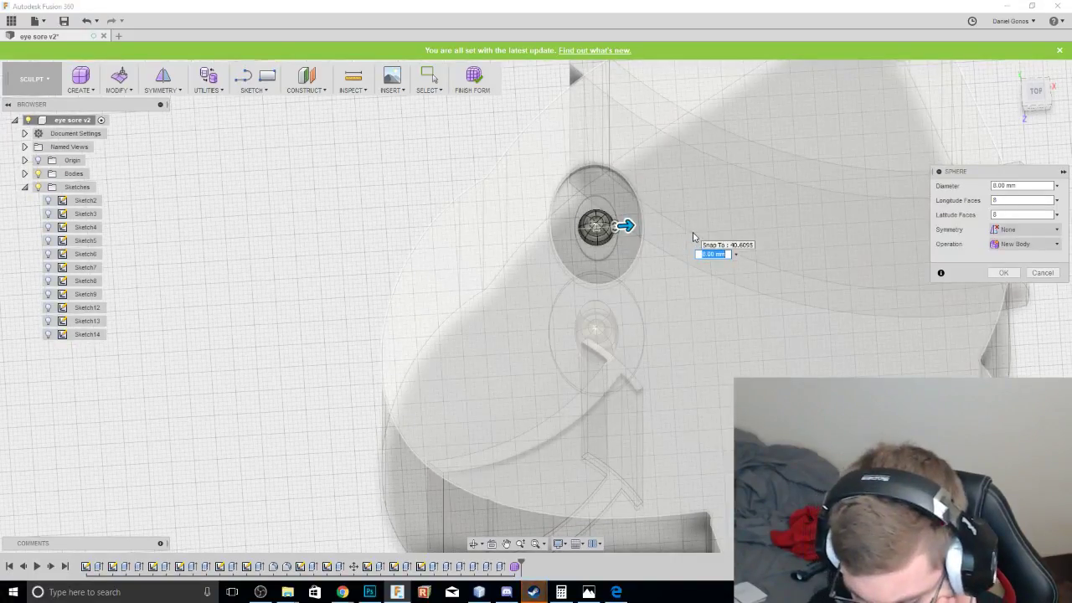
{"action": "type", "text": "9.5"}
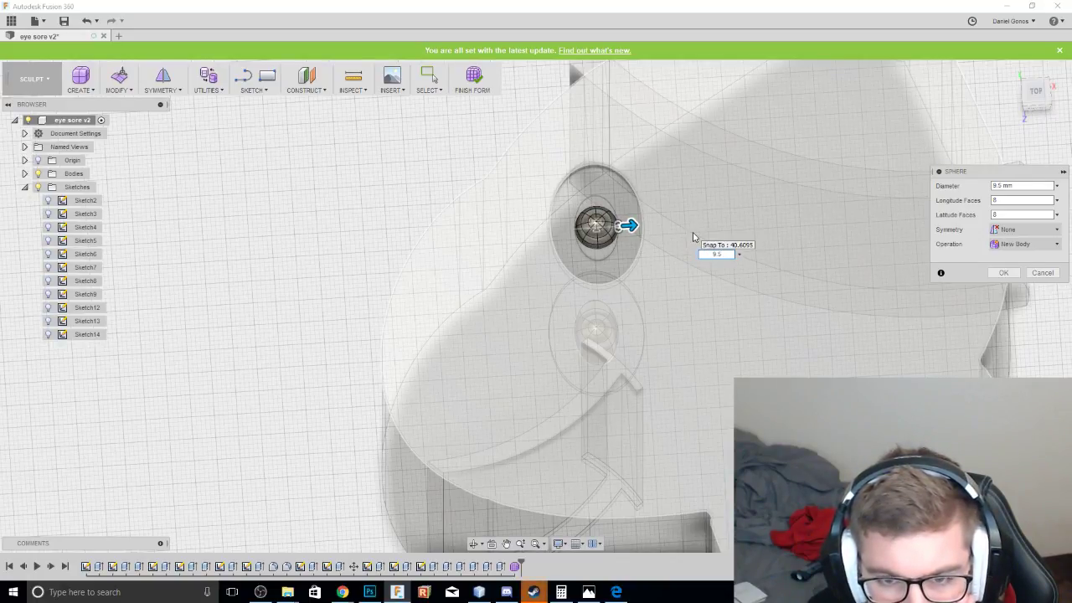
{"action": "key", "text": "Return"}
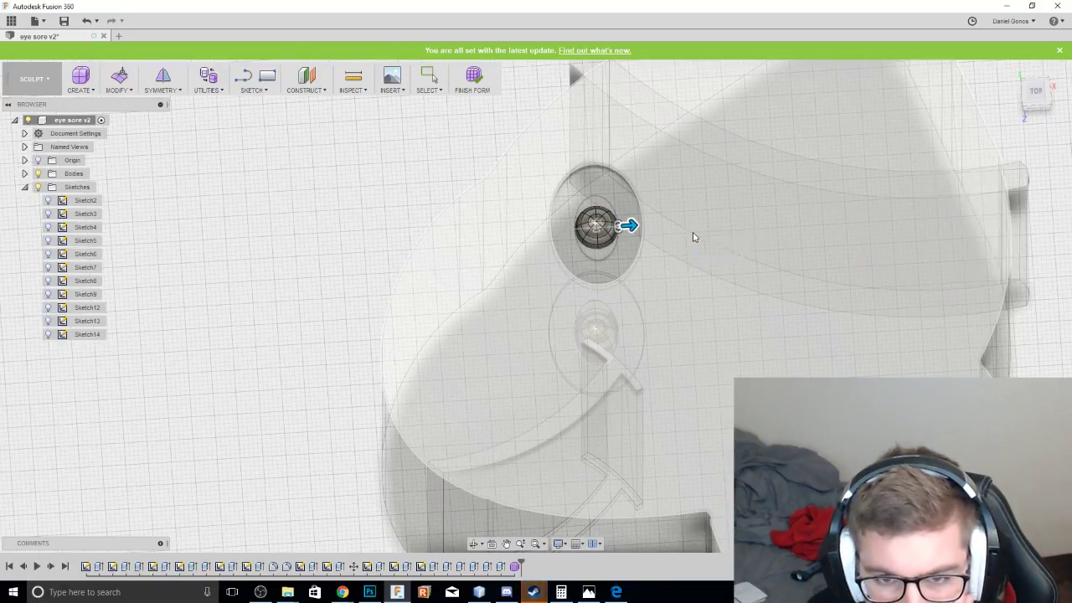
Stretch the new sphere to the front end of the pupil outline by pulling its two front mid-height edges outward with Edit Form.
{"action": "left_click_drag", "start_coordinate": [1040, 90], "coordinate": [1039, 59]}
{"action": "left_click", "coordinate": [1037, 108]}
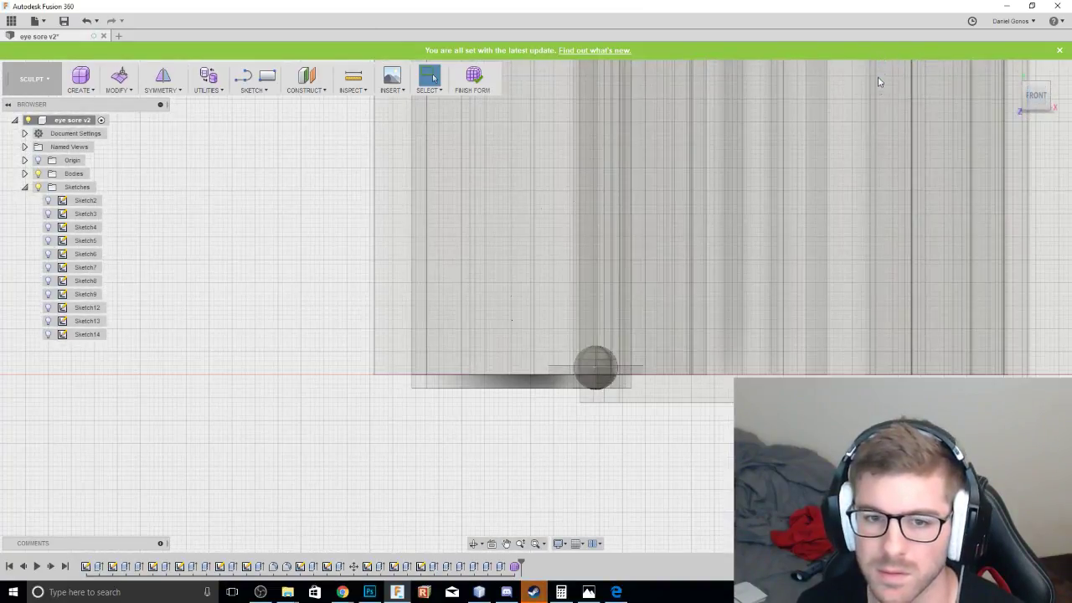
{"action": "middle_click_drag", "start_coordinate": [859, 184], "coordinate": [838, 536]}
{"action": "scroll", "coordinate": [674, 235], "scroll_direction": "up", "scroll_amount": 2}
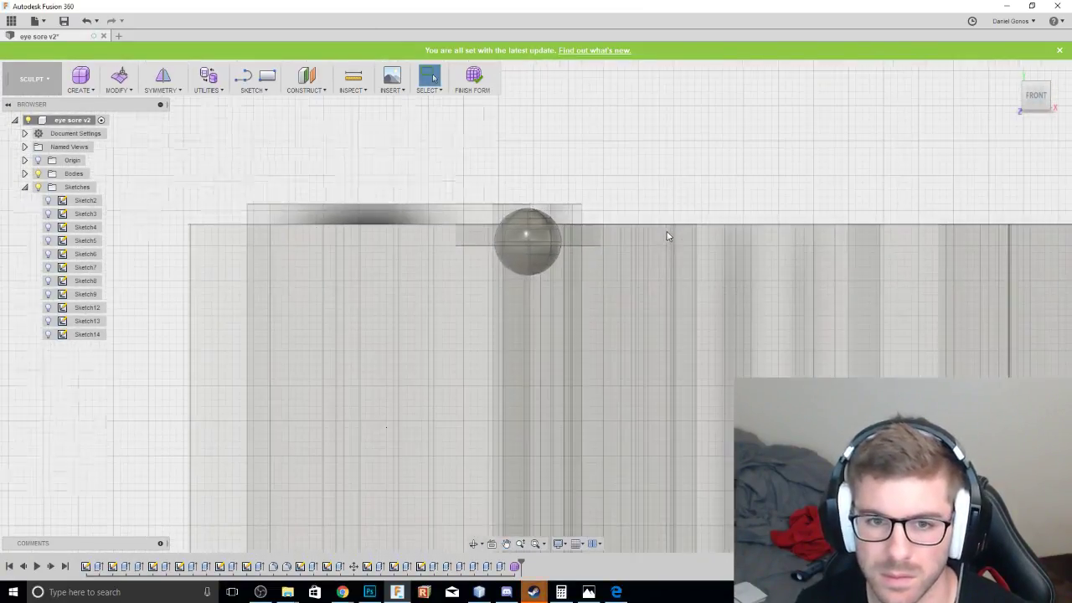
{"action": "scroll", "coordinate": [656, 213], "scroll_direction": "up", "scroll_amount": 2}
{"action": "middle_click_drag", "start_coordinate": [490, 191], "coordinate": [633, 195]}
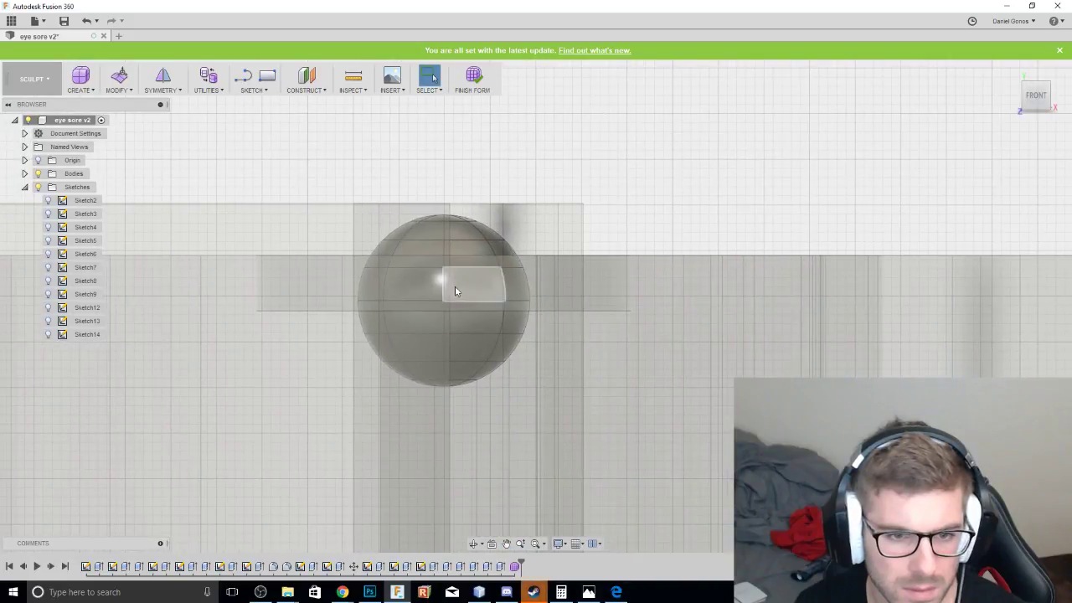
{"action": "mouse_move", "coordinate": [1038, 104]}
{"action": "left_mouse_down"}
{"action": "mouse_move", "coordinate": [1037, 126]}
{"action": "mouse_move", "coordinate": [1040, 102]}
{"action": "left_mouse_up"}
{"action": "left_click", "coordinate": [1040, 102]}
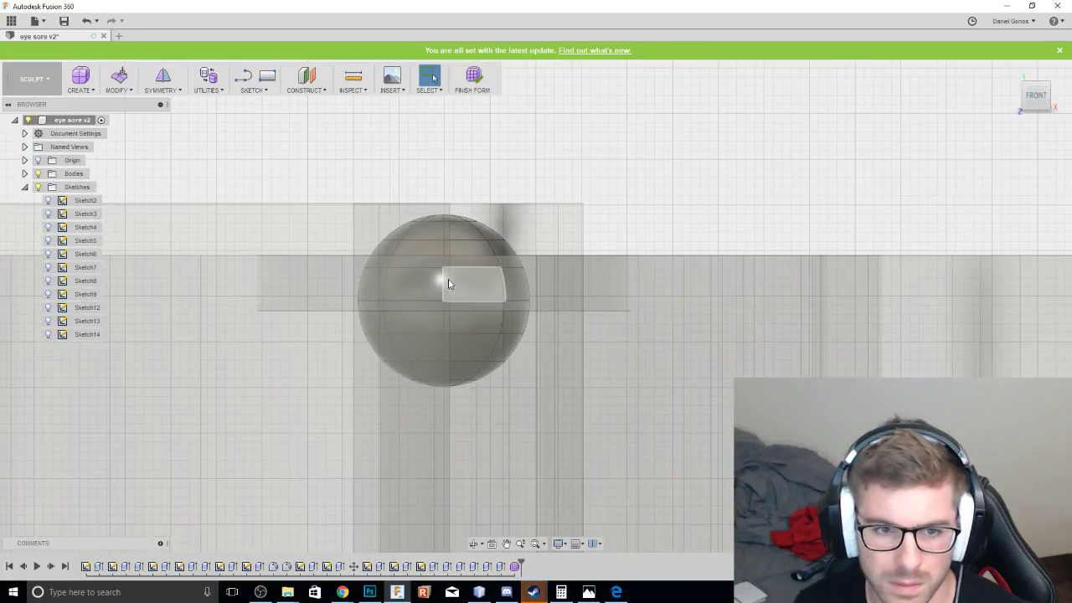
{"action": "left_click", "coordinate": [426, 299]}
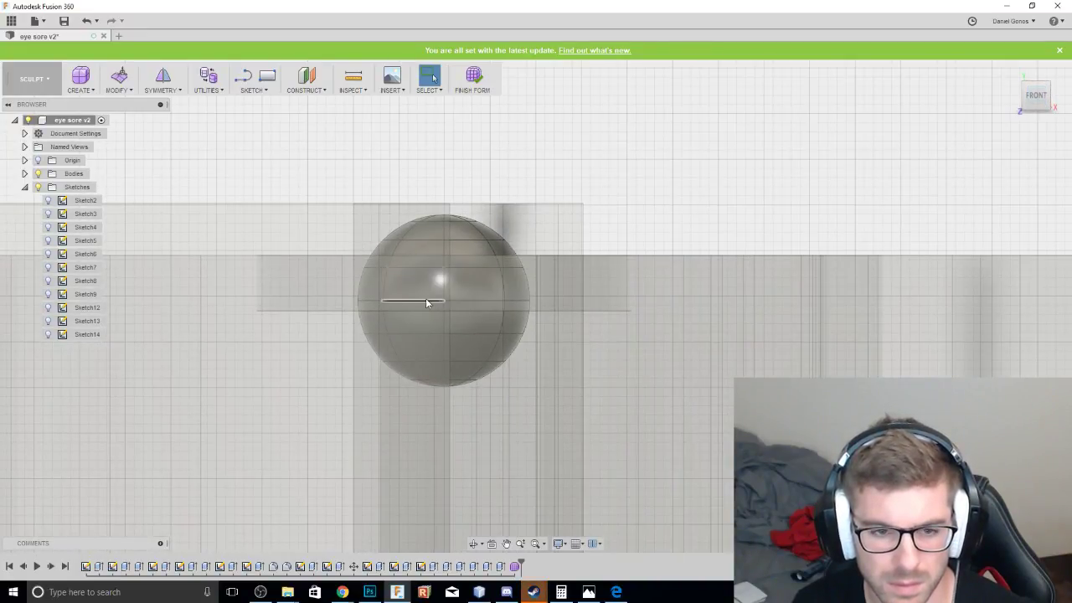
{"action": "right_click", "coordinate": [477, 299]}
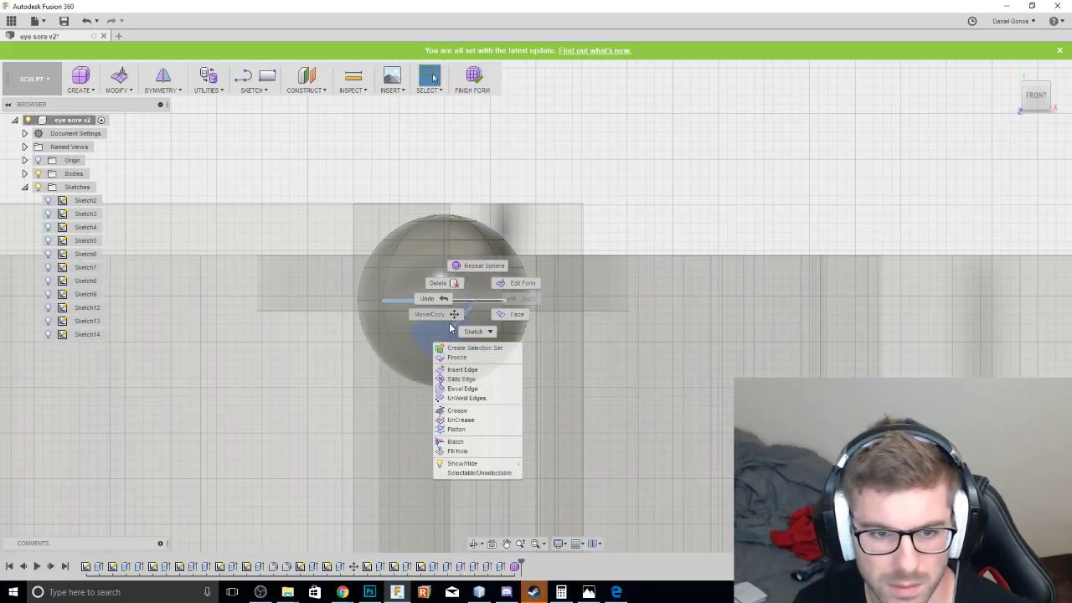
{"action": "left_click", "coordinate": [519, 283]}
{"action": "left_click", "coordinate": [1028, 119]}
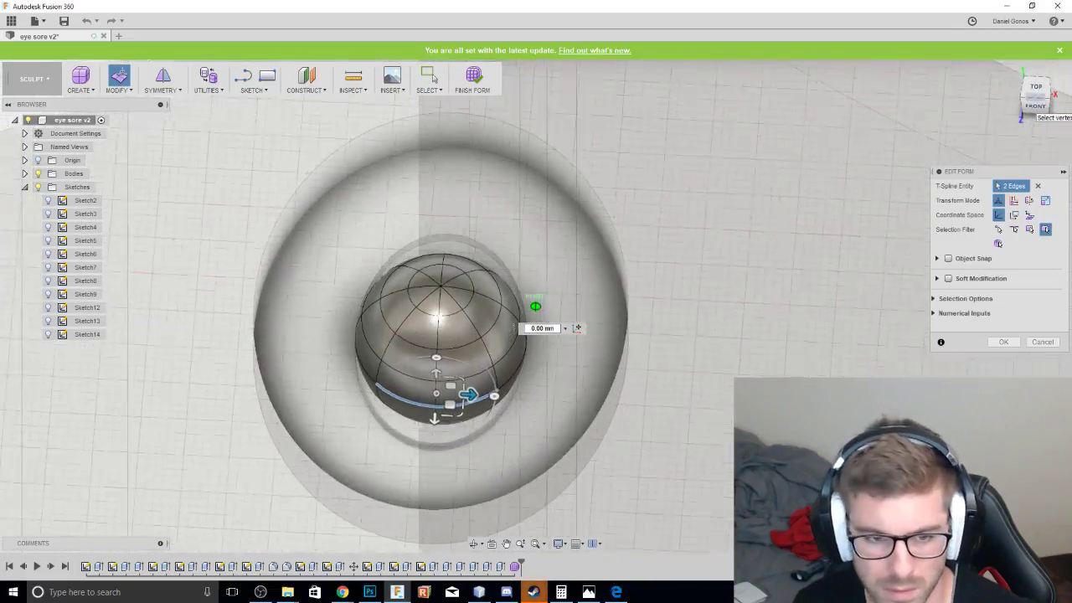
{"action": "left_click_drag", "start_coordinate": [436, 430], "coordinate": [428, 473]}
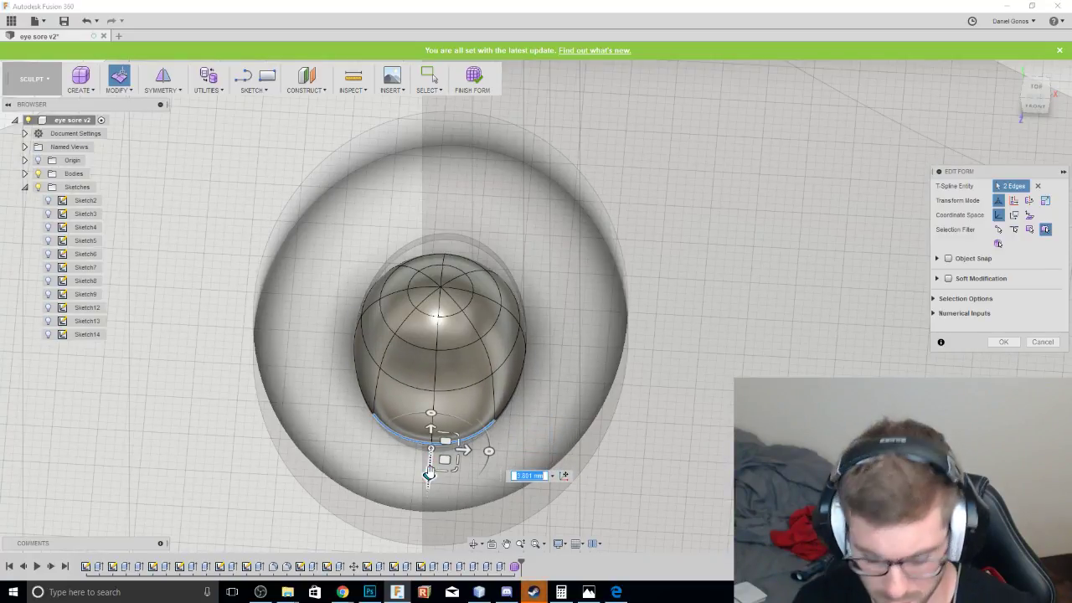
{"action": "key", "text": "Return"}
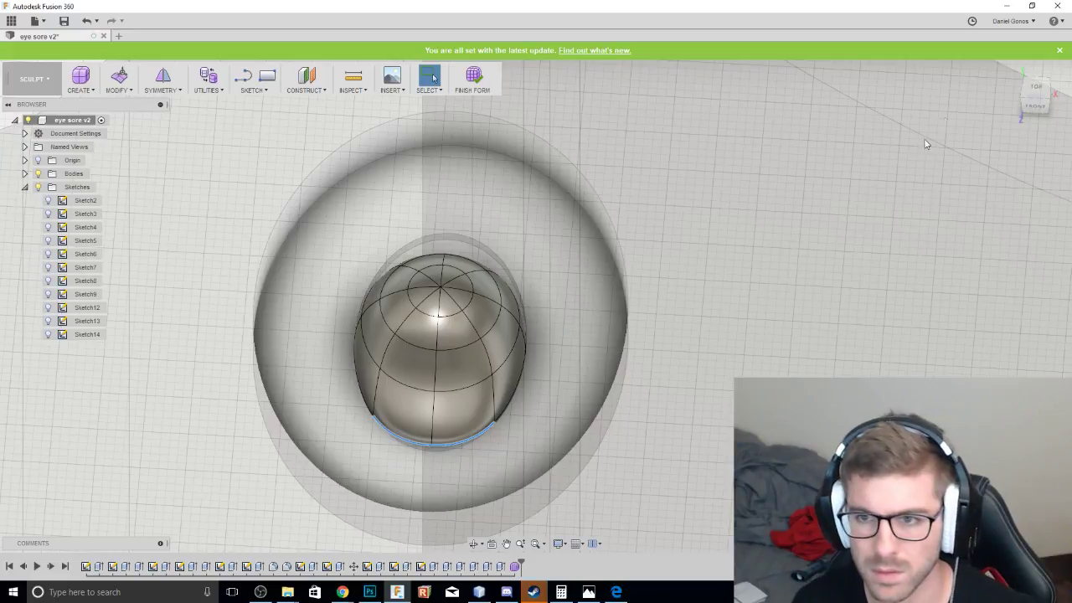
Pull the sphere's two back mid-height edges out to the opposite end of the pupil outline with Edit Form and finish the form.
{"action": "left_click_drag", "start_coordinate": [1041, 104], "coordinate": [1044, 64]}
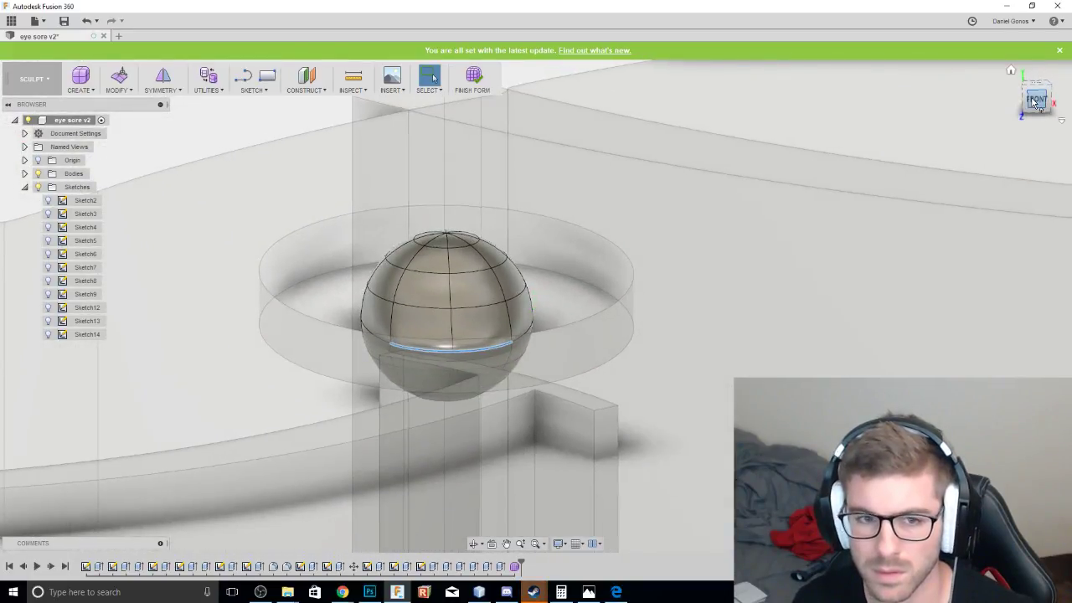
{"action": "left_click", "coordinate": [1036, 101]}
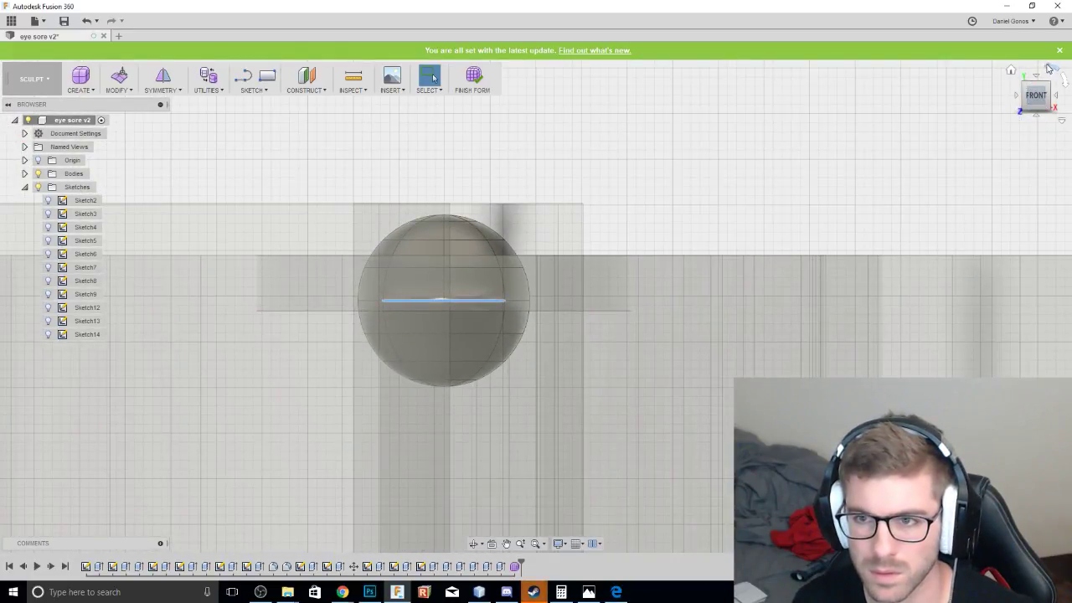
{"action": "left_click", "coordinate": [1016, 97]}
{"action": "left_click", "coordinate": [1016, 98]}
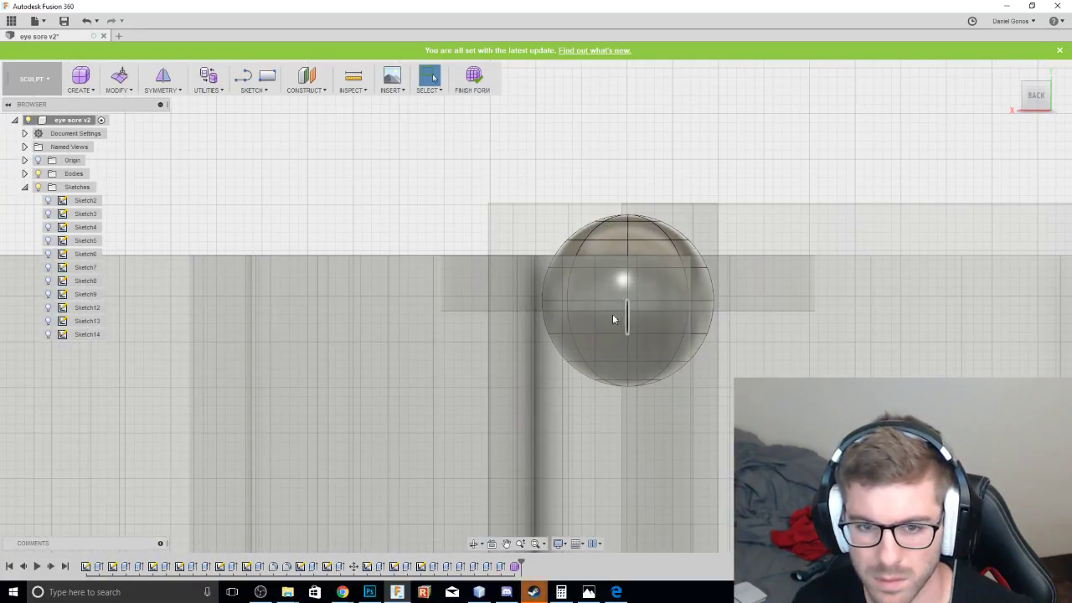
{"action": "left_click", "coordinate": [629, 301]}
{"action": "right_click", "coordinate": [646, 302]}
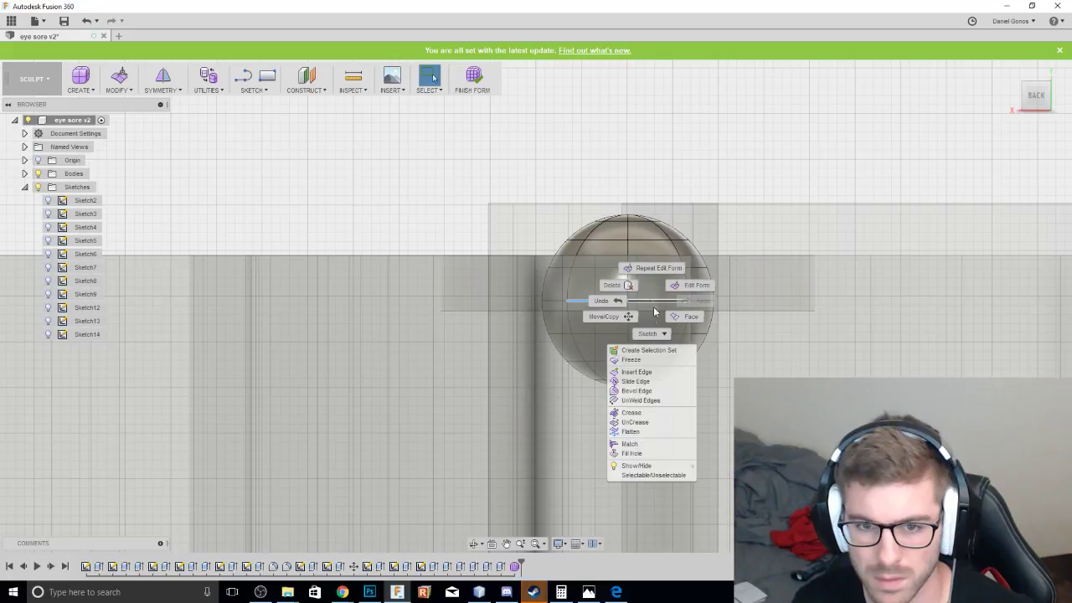
{"action": "left_click", "coordinate": [695, 285]}
{"action": "left_click_drag", "start_coordinate": [1022, 121], "coordinate": [929, 200]}
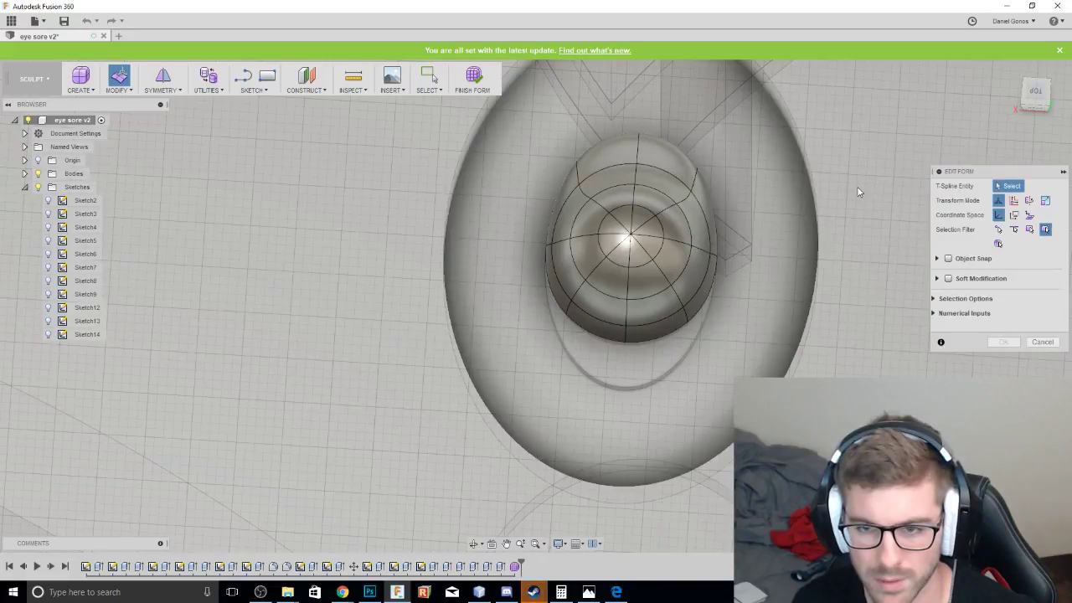
{"action": "left_click", "coordinate": [1036, 86]}
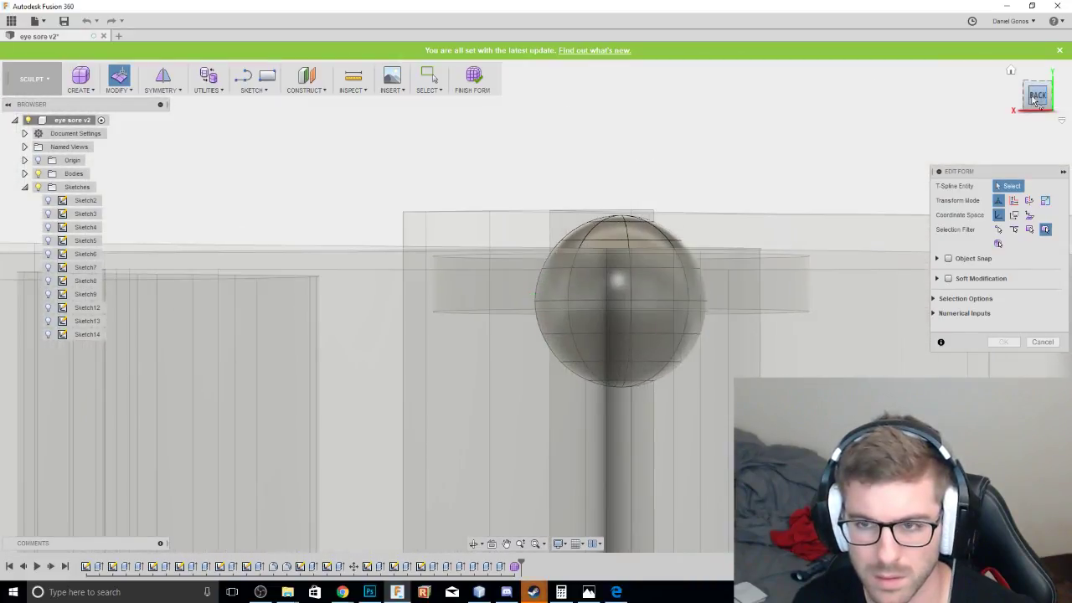
{"action": "left_click", "coordinate": [1035, 97]}
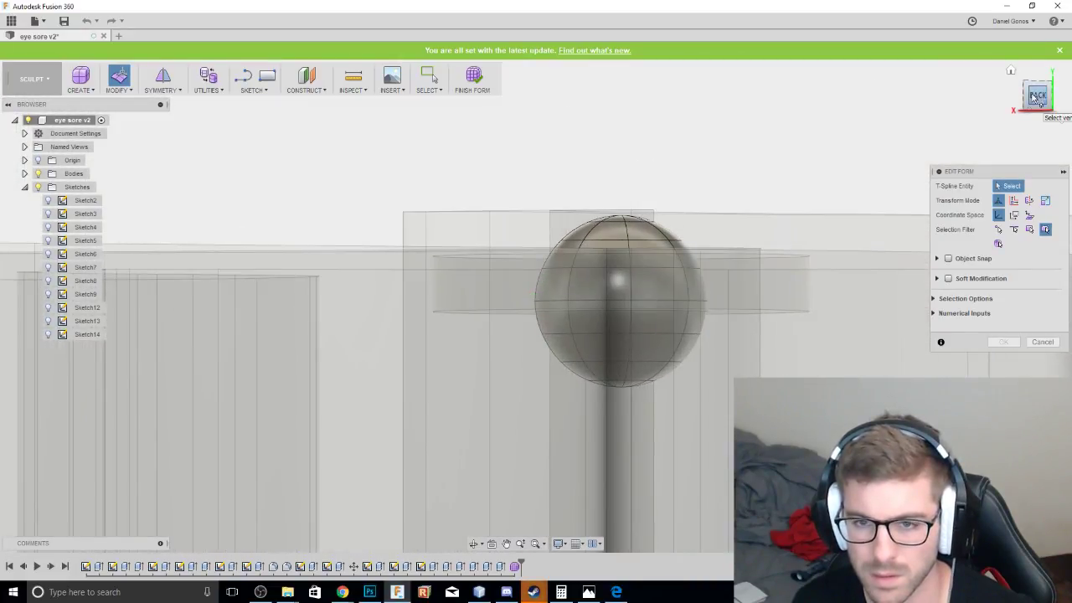
{"action": "double_click", "coordinate": [617, 303]}
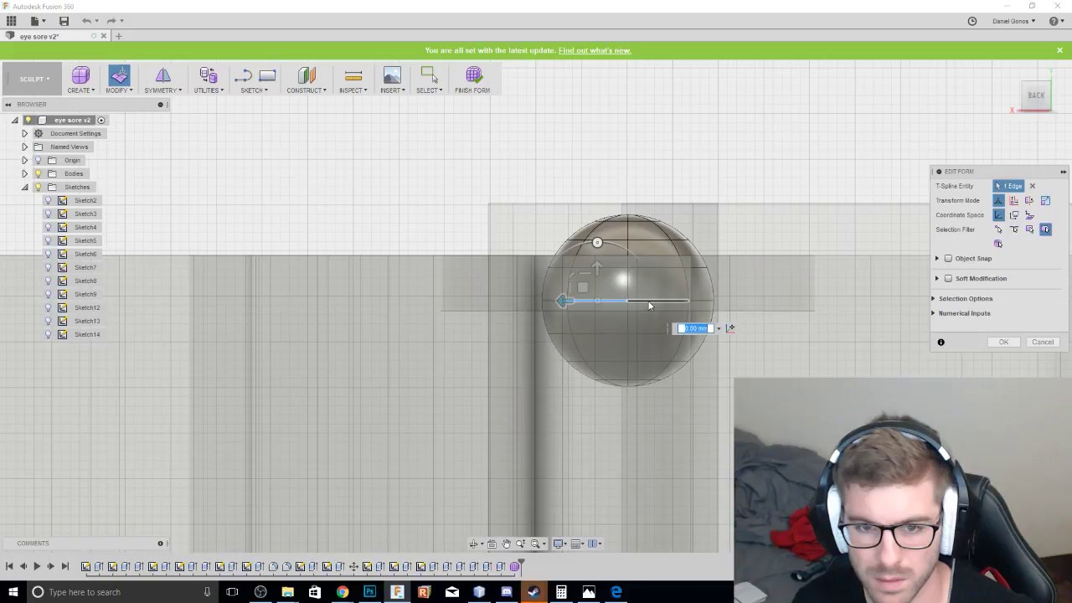
{"action": "left_click", "coordinate": [1034, 110]}
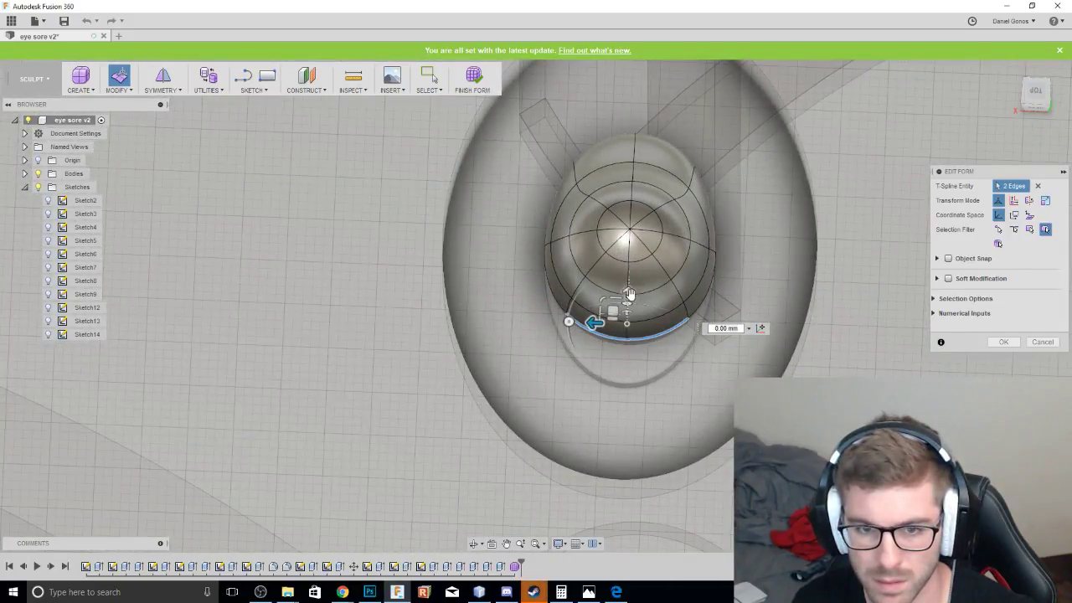
{"action": "left_click_drag", "start_coordinate": [629, 293], "coordinate": [622, 356]}
{"action": "key", "text": "Return"}
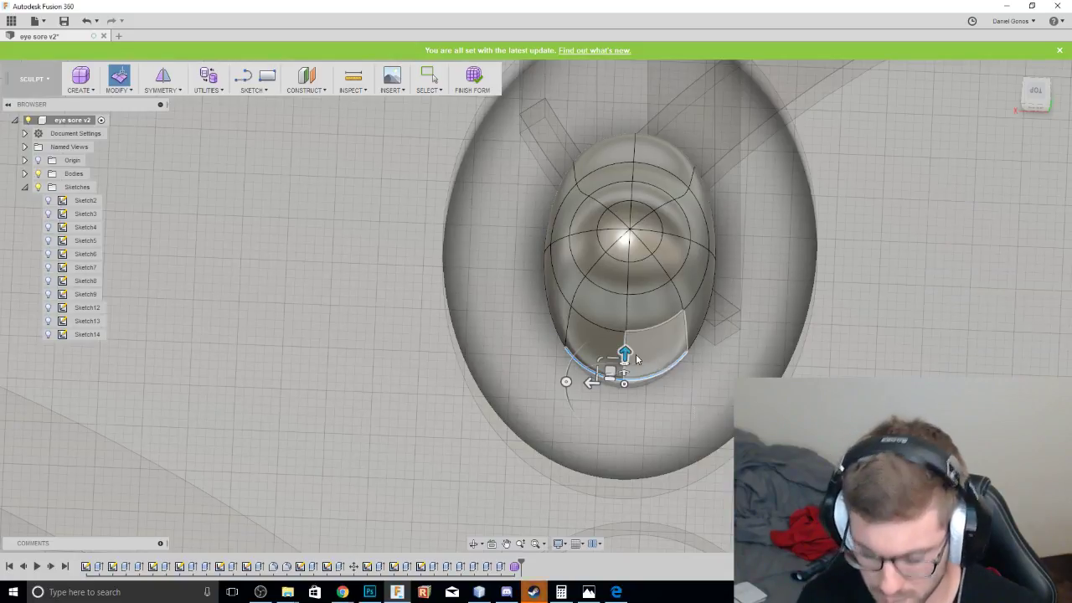
{"action": "left_click", "coordinate": [473, 77]}
Examine the finished pupils on both sides of the head and the dinosaur's overall silhouette from below.
{"action": "scroll", "coordinate": [698, 173], "scroll_direction": "down", "scroll_amount": 8}
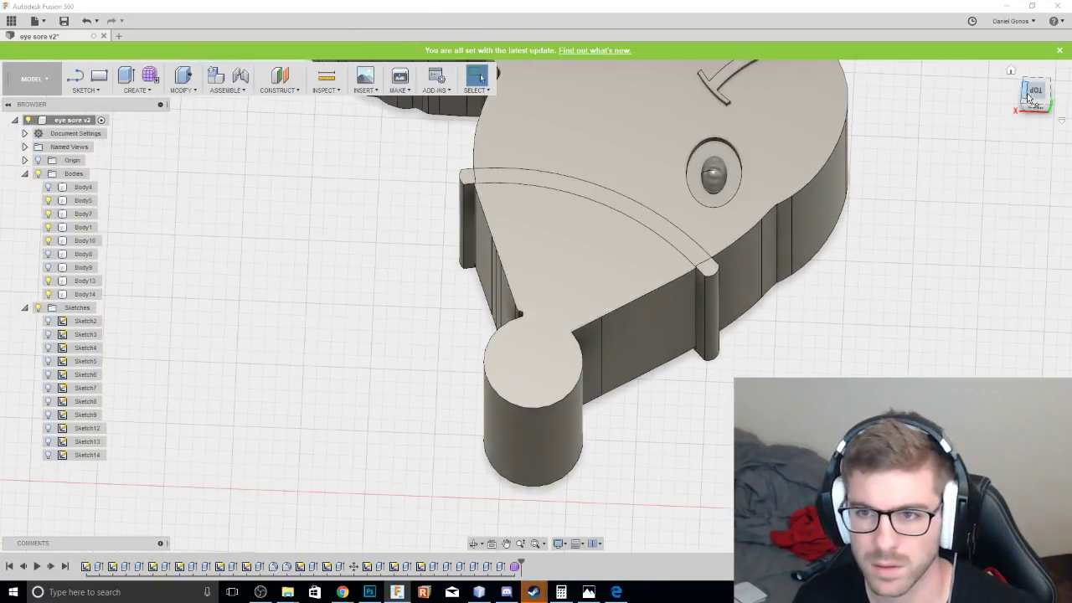
{"action": "left_click_drag", "start_coordinate": [1028, 96], "coordinate": [1043, 84]}
{"action": "mouse_move", "coordinate": [535, 306]}
{"action": "middle_mouse_down", "text": "shift"}
{"action": "mouse_move", "coordinate": [586, 243]}
{"action": "mouse_move", "coordinate": [553, 318]}
{"action": "mouse_move", "coordinate": [528, 293]}
{"action": "mouse_move", "coordinate": [603, 302]}
{"action": "middle_mouse_up", "text": "shift"}
{"action": "mouse_move", "coordinate": [1038, 94]}
{"action": "left_mouse_down"}
{"action": "mouse_move", "coordinate": [1057, 126]}
{"action": "mouse_move", "coordinate": [1043, 100]}
{"action": "left_mouse_up"}
{"action": "left_click", "coordinate": [1035, 101]}
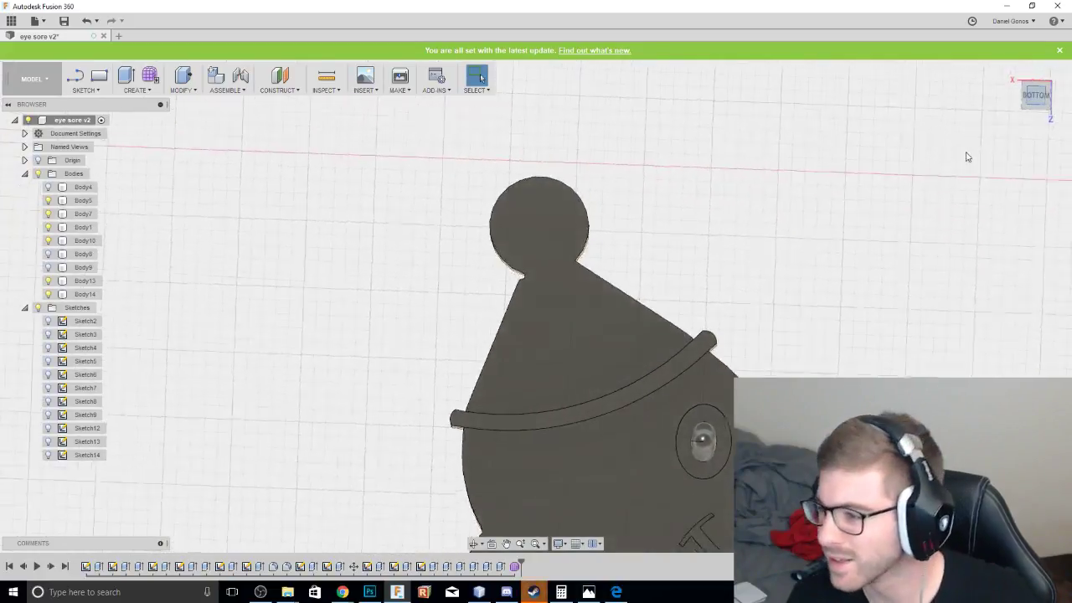
{"action": "middle_click_drag", "start_coordinate": [921, 215], "coordinate": [917, 134]}
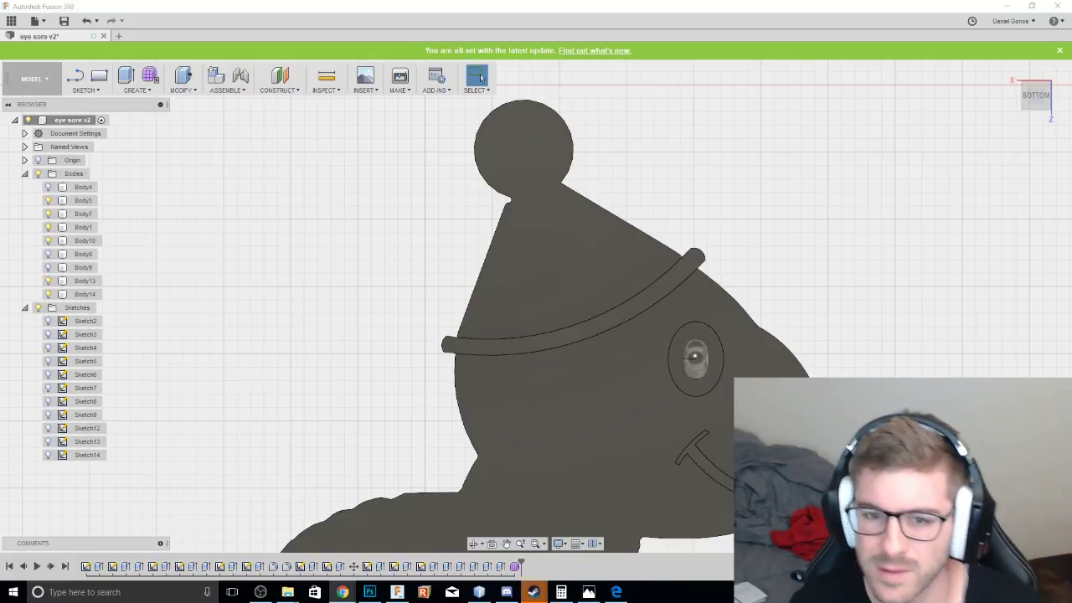
{"action": "middle_click_drag", "start_coordinate": [879, 314], "coordinate": [932, 237]}
{"action": "scroll", "coordinate": [944, 231], "scroll_direction": "down", "scroll_amount": 5}
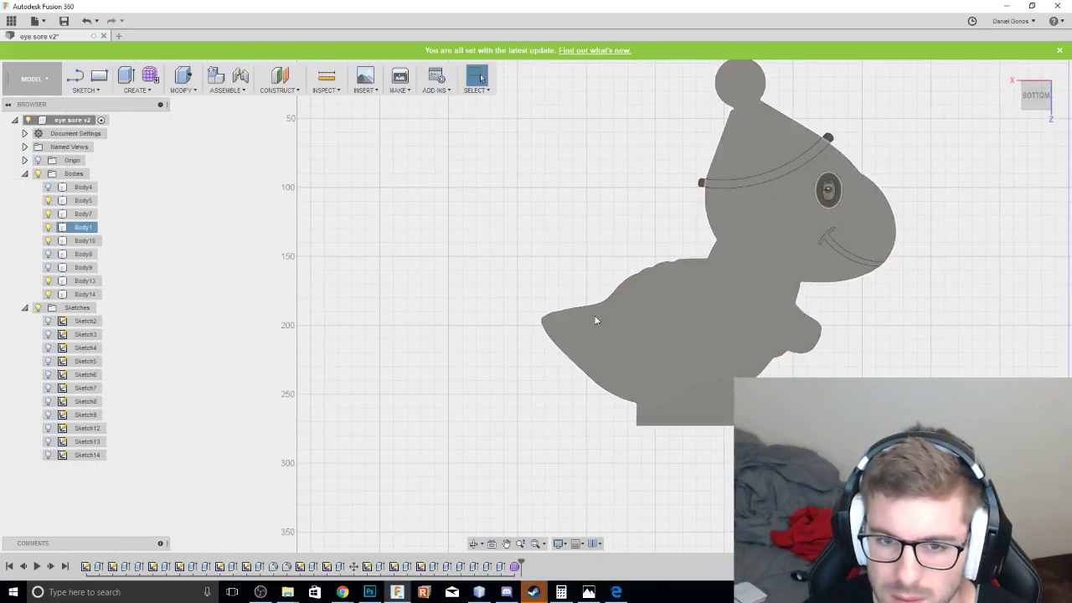
{"action": "mouse_move", "coordinate": [1032, 99]}
{"action": "left_mouse_down"}
{"action": "mouse_move", "coordinate": [1026, 129]}
{"action": "mouse_move", "coordinate": [1023, 66]}
{"action": "mouse_move", "coordinate": [1032, 93]}
{"action": "left_mouse_up"}
{"action": "left_click", "coordinate": [1033, 96]}
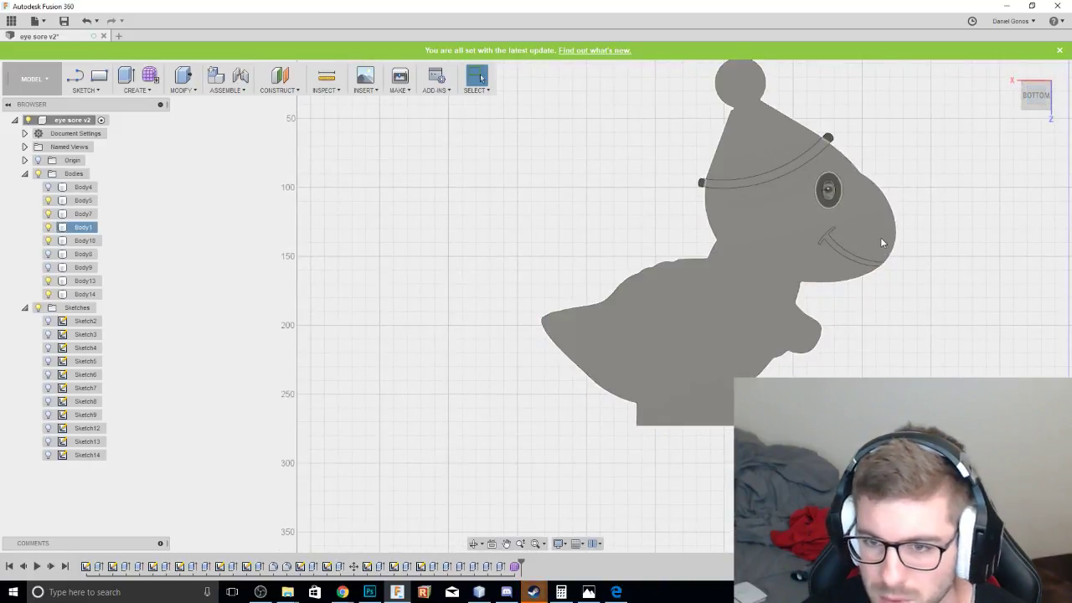
{"action": "scroll", "coordinate": [832, 230], "scroll_direction": "down", "scroll_amount": 3}
{"action": "scroll", "coordinate": [829, 230], "scroll_direction": "up", "scroll_amount": 5}
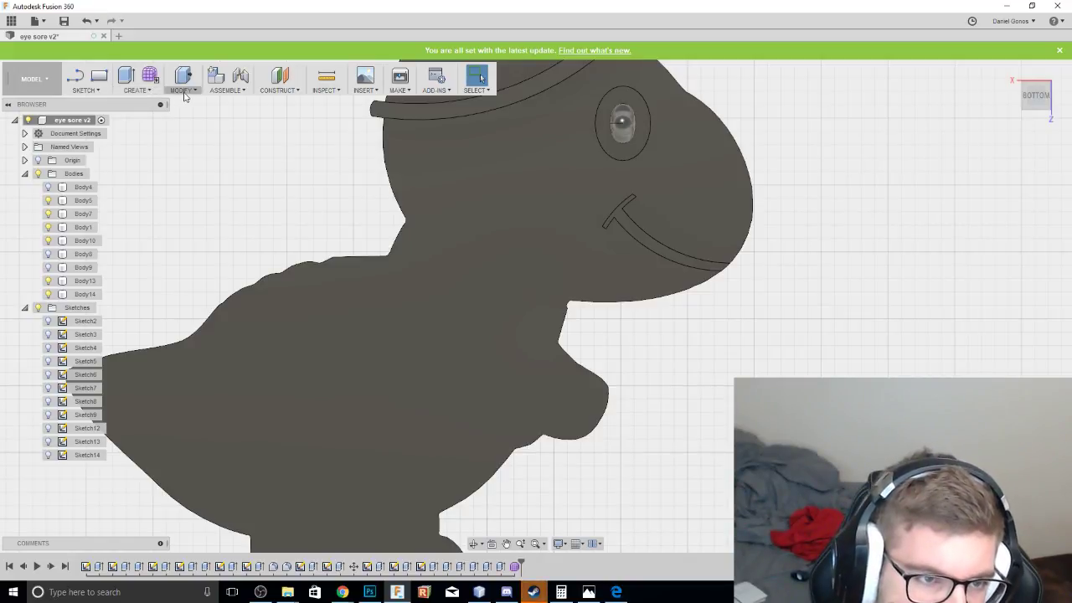
Sketch a small tilted ellipse on the bottom face of the snout, above the front part of the smile.
{"action": "left_click", "coordinate": [84, 90]}
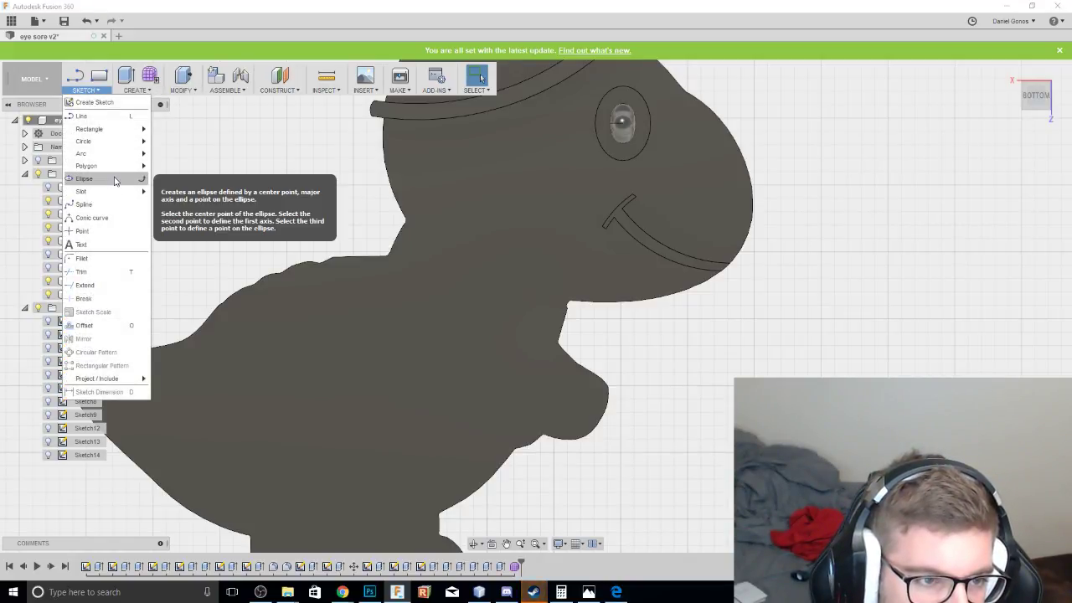
{"action": "left_click", "coordinate": [113, 182]}
{"action": "left_click", "coordinate": [696, 221]}
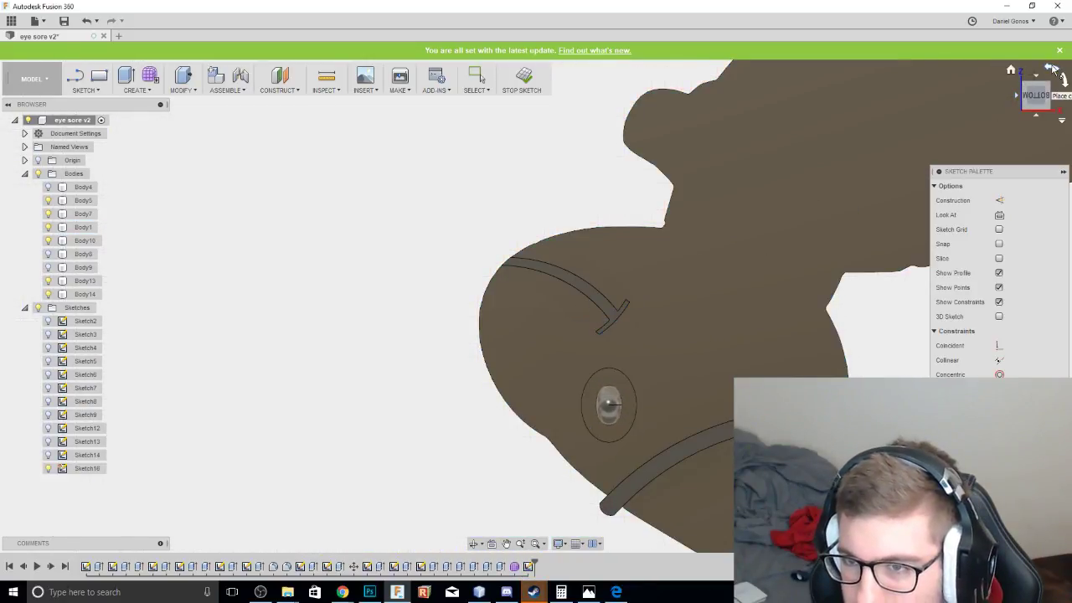
{"action": "left_click", "coordinate": [1051, 67]}
{"action": "left_click", "coordinate": [1054, 69]}
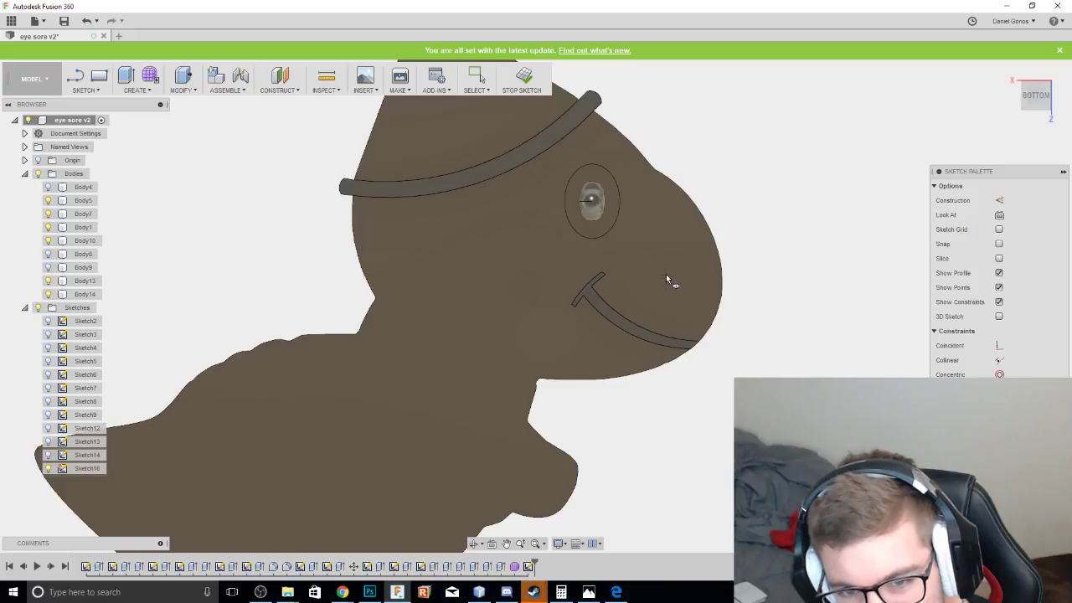
{"action": "left_click", "coordinate": [667, 279]}
{"action": "left_click", "coordinate": [679, 282]}
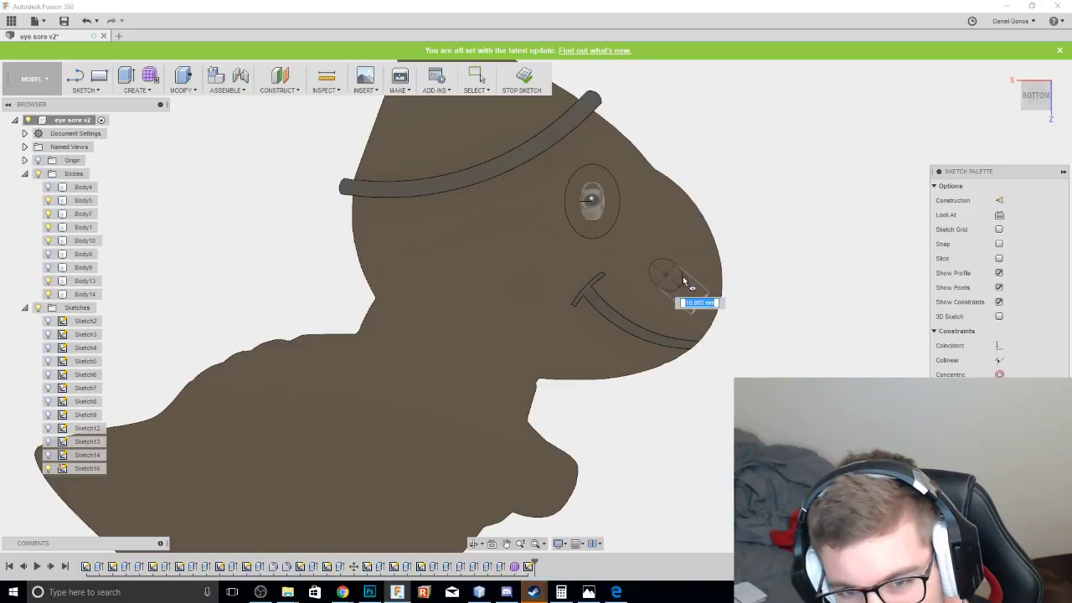
{"action": "left_click", "coordinate": [681, 283]}
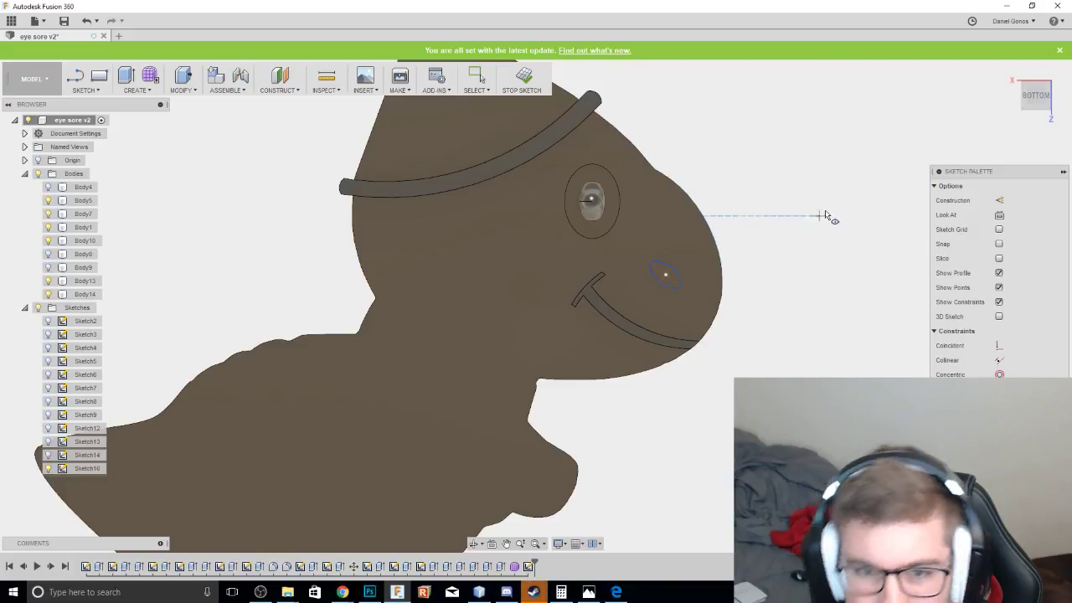
Move the sketched ellipse closer to the tip of the snout and reshape it into a rounder nostril outline.
{"action": "middle_click_drag", "start_coordinate": [1020, 107], "coordinate": [967, 95]}
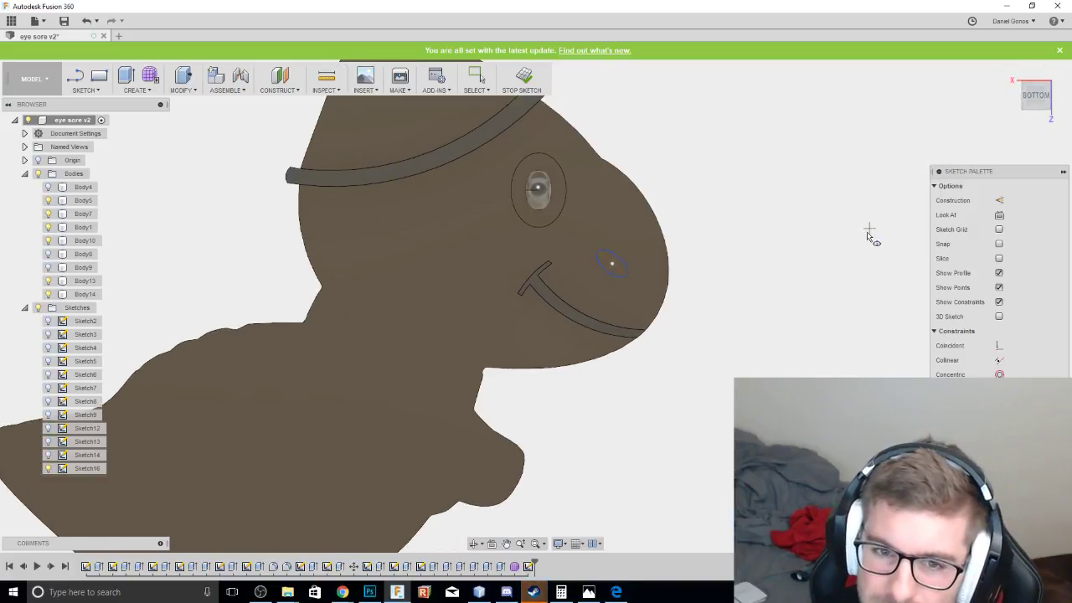
{"action": "scroll", "coordinate": [868, 230], "scroll_direction": "down", "scroll_amount": 2}
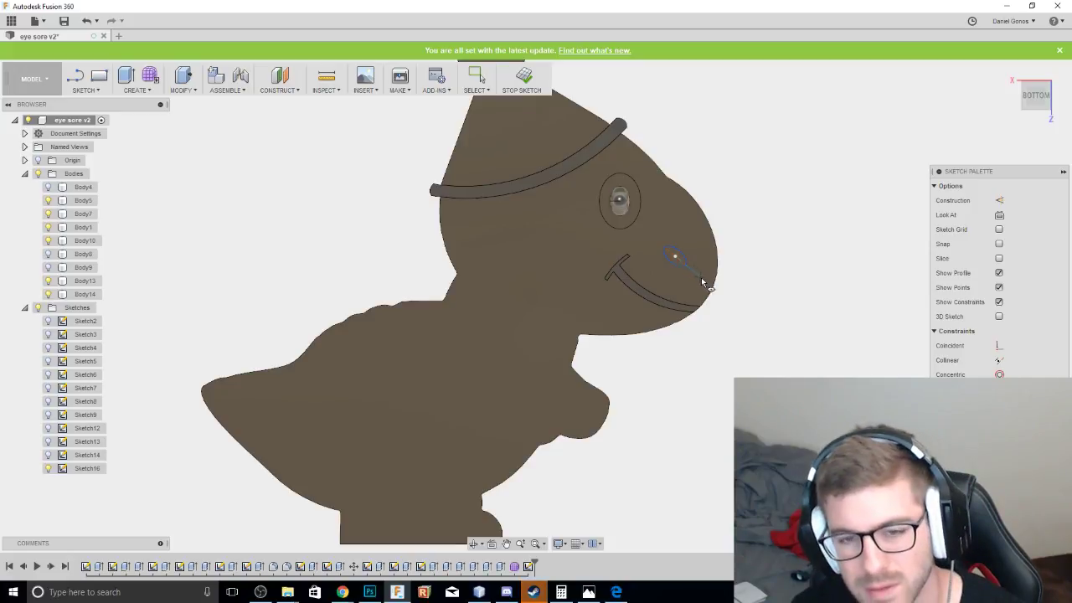
{"action": "key", "text": "Escape"}
{"action": "left_click_drag", "start_coordinate": [675, 256], "coordinate": [688, 276]}
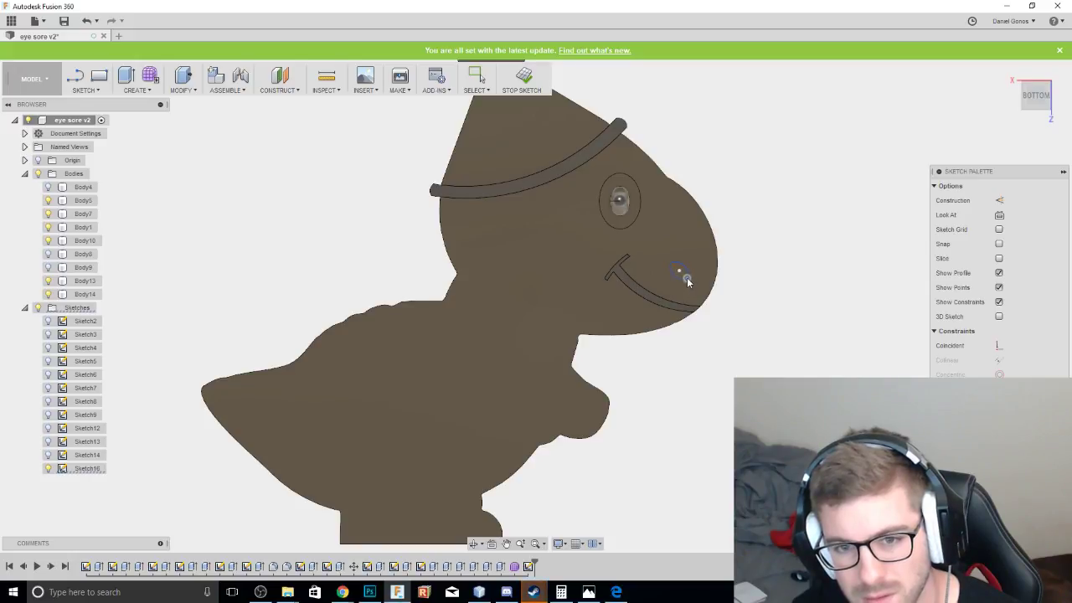
{"action": "key", "text": "Escape"}
{"action": "left_click_drag", "start_coordinate": [679, 271], "coordinate": [684, 270]}
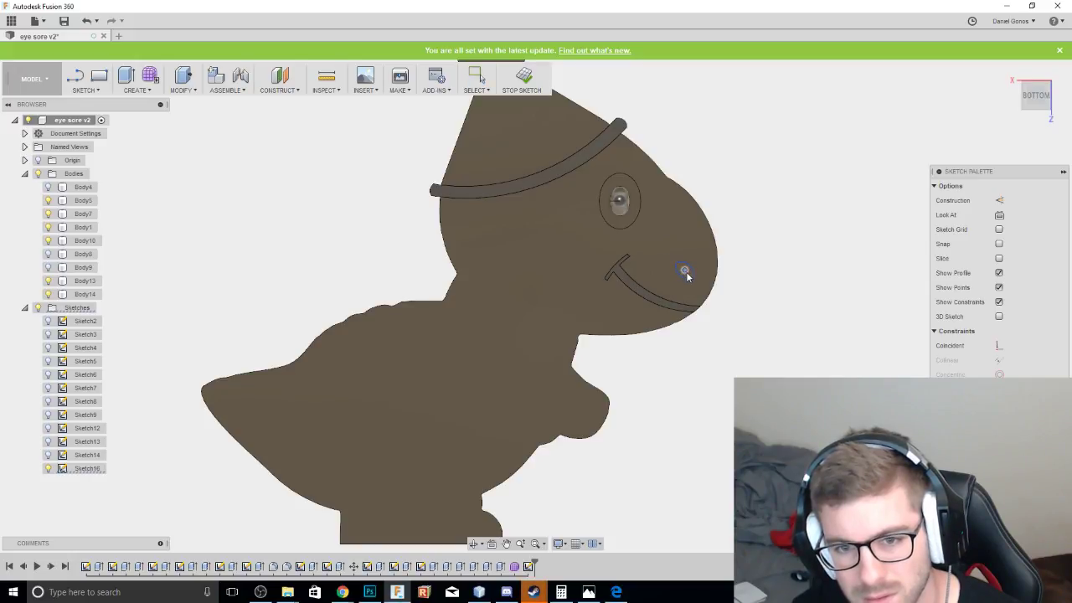
{"action": "key", "text": "Escape"}
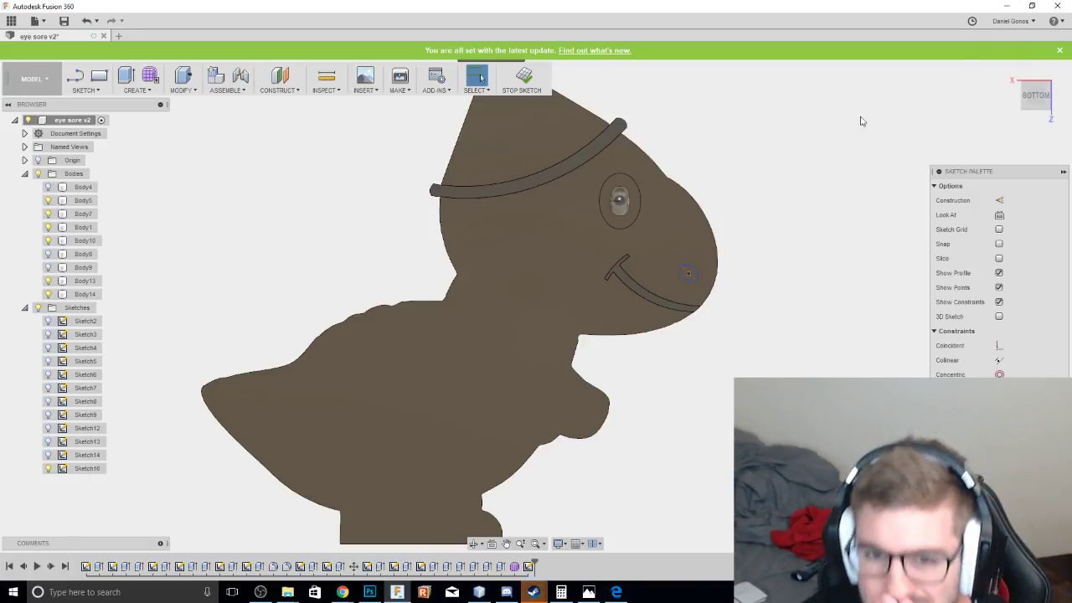
{"action": "left_click", "coordinate": [688, 275]}
{"action": "left_click_drag", "start_coordinate": [689, 273], "coordinate": [692, 271]}
{"action": "left_click", "coordinate": [764, 302]}
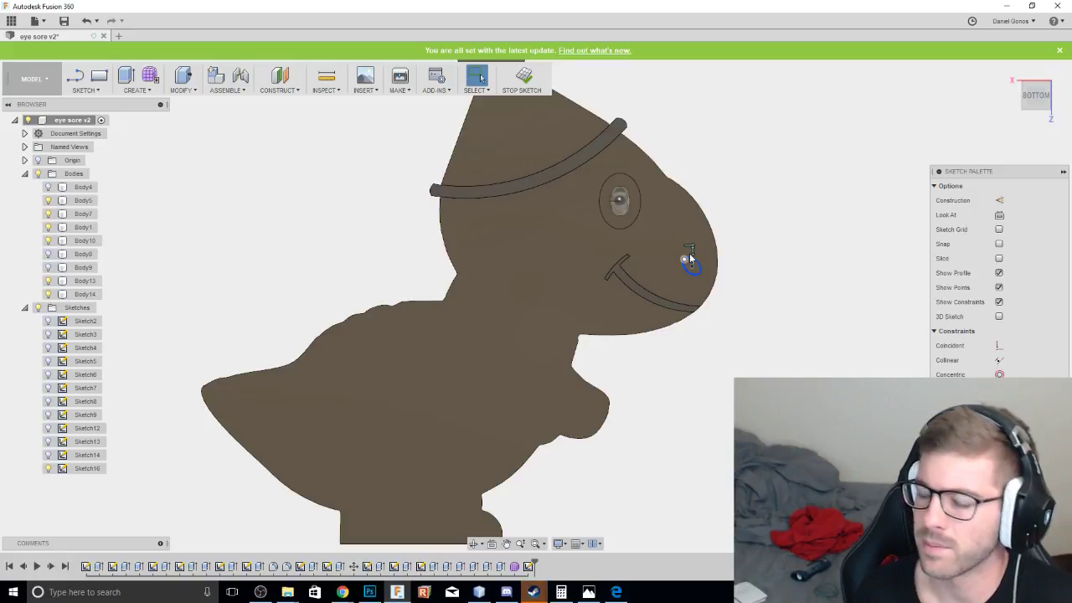
{"action": "left_click", "coordinate": [690, 259]}
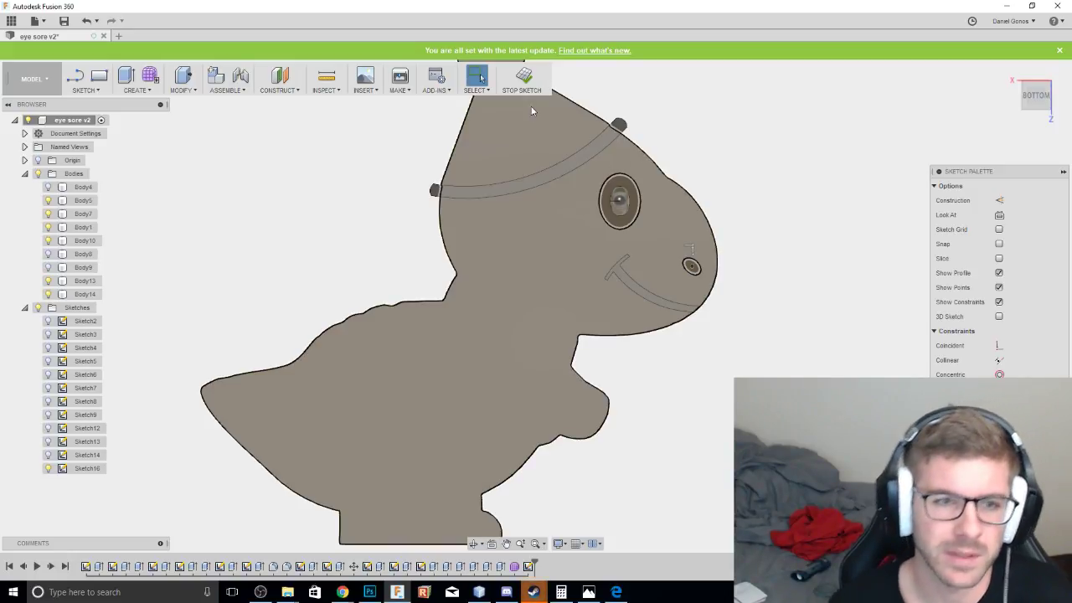
{"action": "left_click", "coordinate": [84, 91]}
{"action": "left_click", "coordinate": [31, 79]}
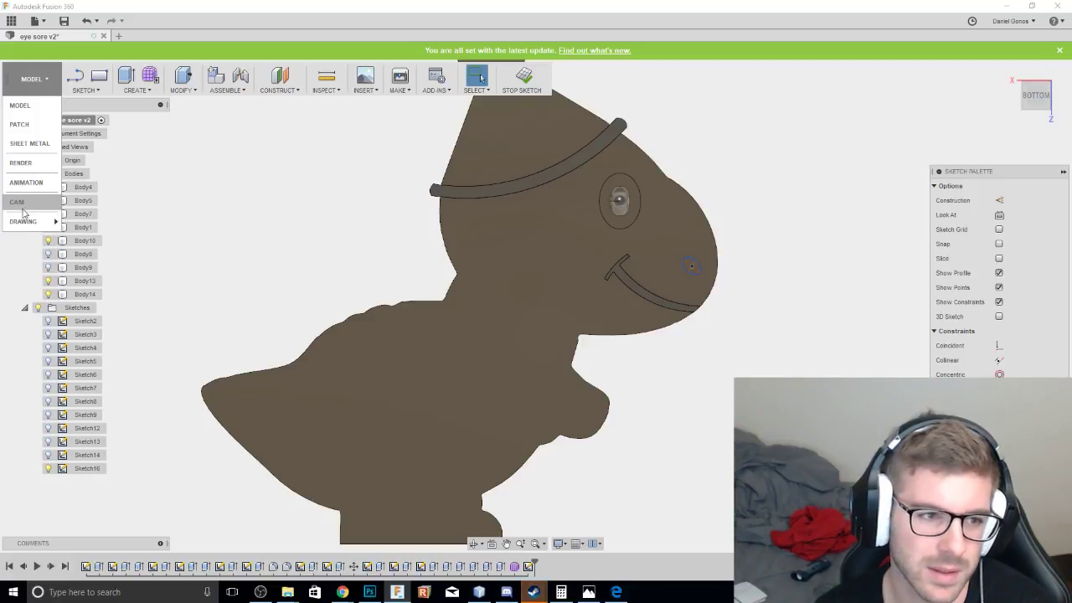
{"action": "mouse_move", "coordinate": [27, 226]}
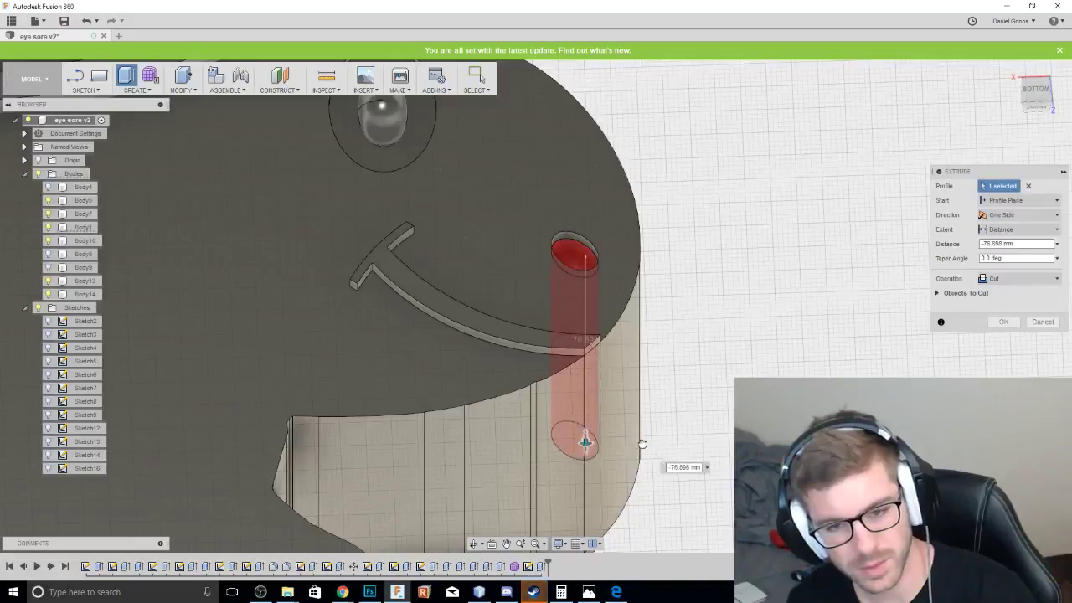
Extrude the floor of the nostril recess about -80.09 mm through the head to its opposite side face.
{"action": "left_click_drag", "start_coordinate": [641, 444], "coordinate": [650, 541]}
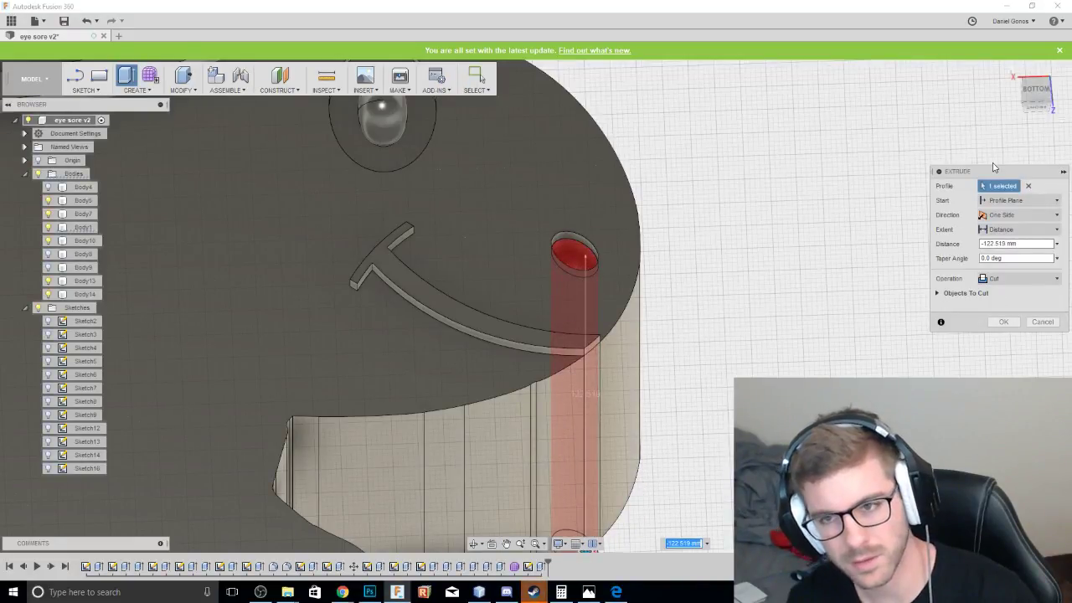
{"action": "left_click_drag", "start_coordinate": [1035, 92], "coordinate": [1035, 126]}
{"action": "middle_click_drag", "start_coordinate": [906, 119], "coordinate": [840, 305]}
{"action": "left_click_drag", "start_coordinate": [1027, 92], "coordinate": [1034, 108]}
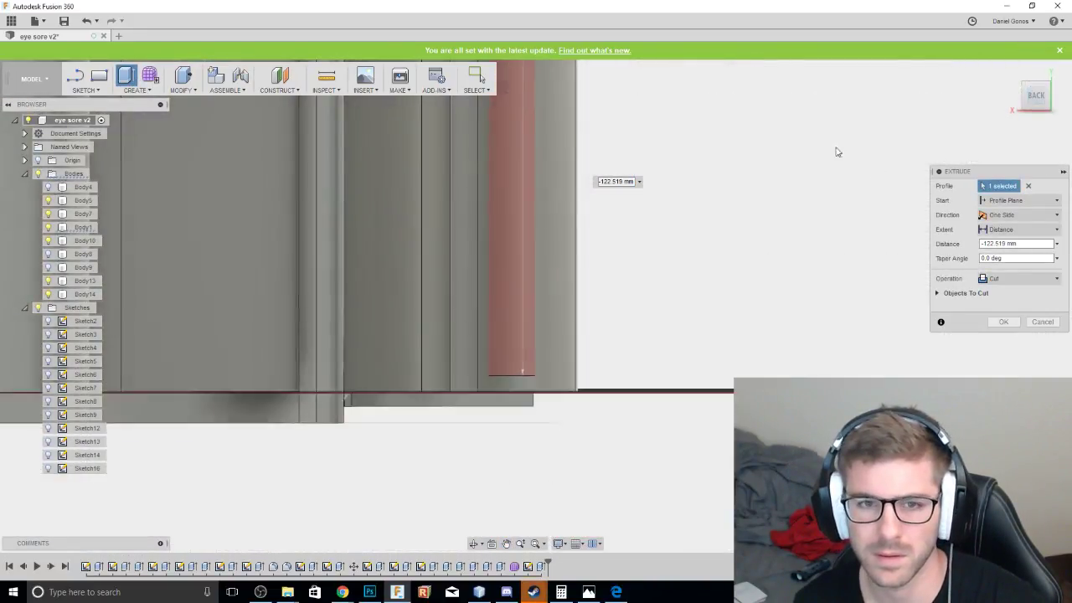
{"action": "middle_click_drag", "start_coordinate": [837, 150], "coordinate": [883, 450]}
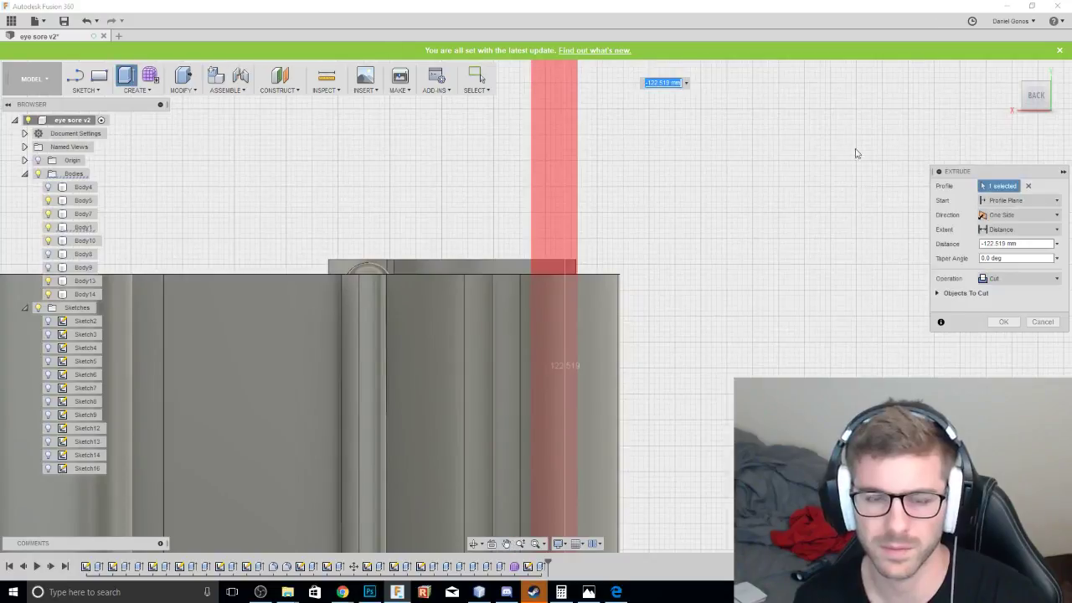
{"action": "middle_click_drag", "start_coordinate": [838, 118], "coordinate": [836, 310]}
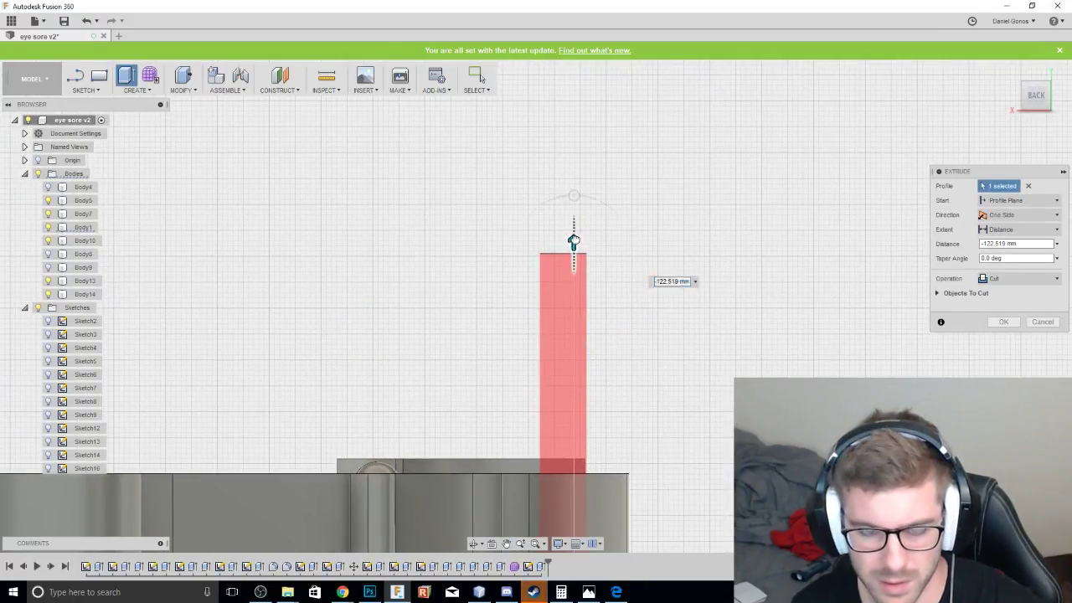
{"action": "left_click_drag", "start_coordinate": [574, 242], "coordinate": [575, 462]}
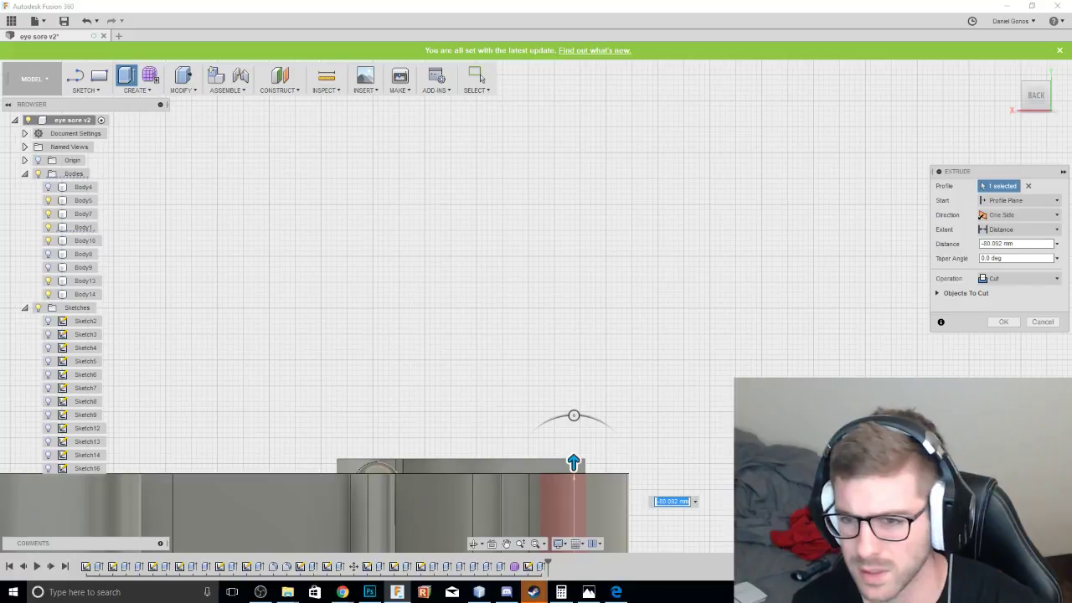
{"action": "left_click", "coordinate": [1020, 281]}
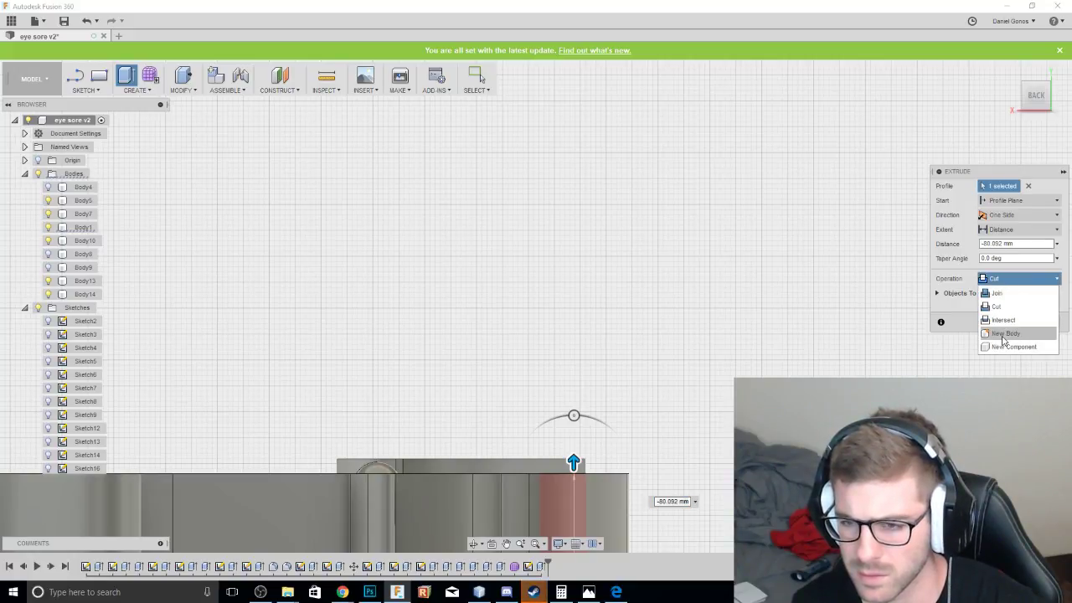
{"action": "left_click", "coordinate": [1009, 307]}
{"action": "left_click", "coordinate": [1007, 322]}
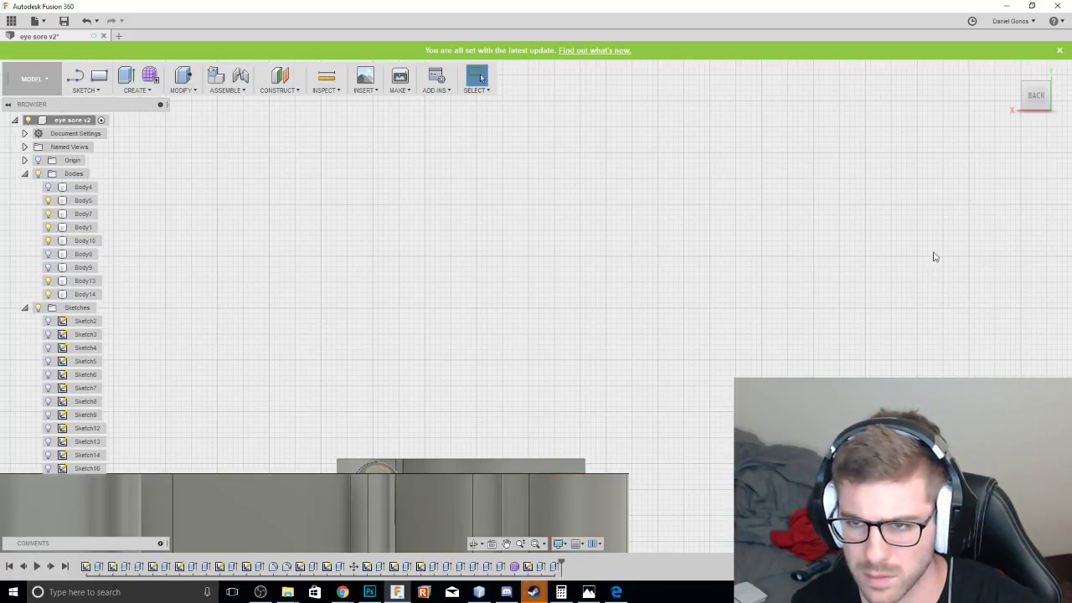
Extrude the elliptical nostril face on the opposite side of the head inward to form a shallow recess.
{"action": "left_click_drag", "start_coordinate": [1034, 99], "coordinate": [1026, 138]}
{"action": "middle_click_drag", "start_coordinate": [793, 335], "coordinate": [811, 167]}
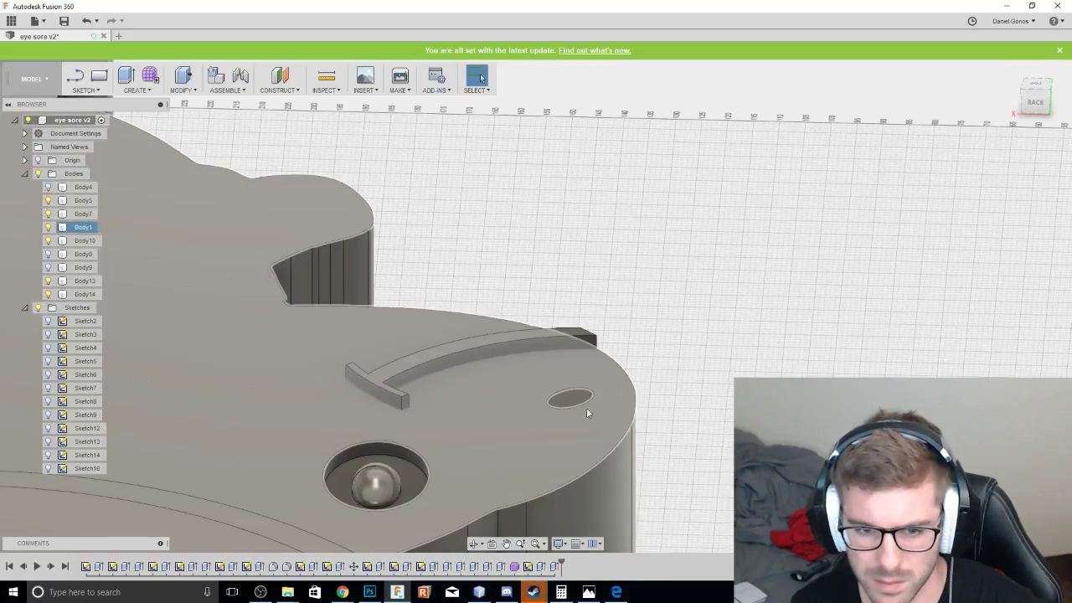
{"action": "right_click", "coordinate": [570, 397]}
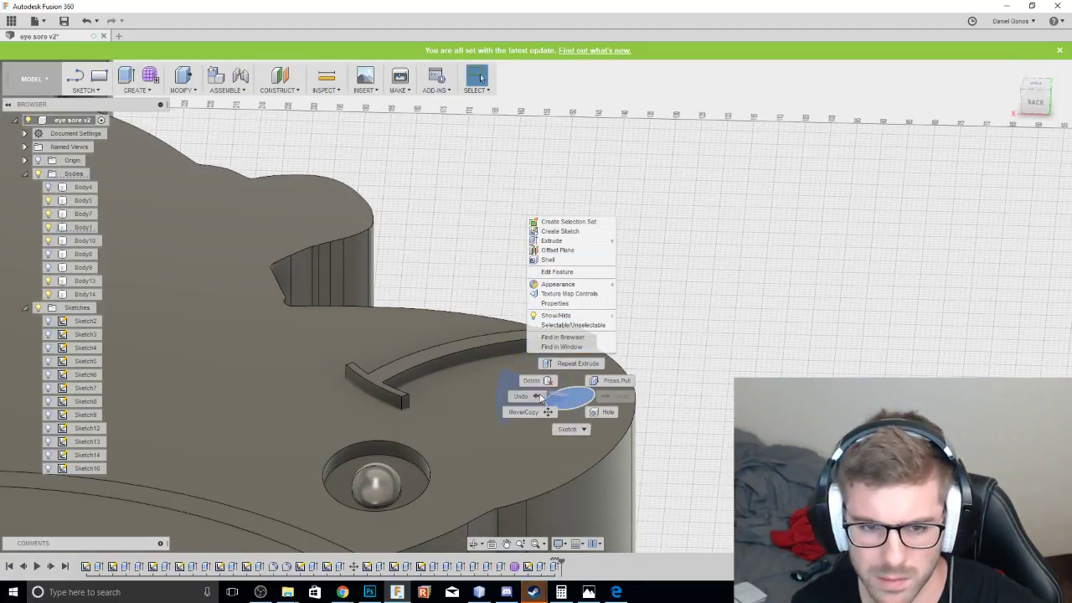
{"action": "left_click", "coordinate": [560, 241]}
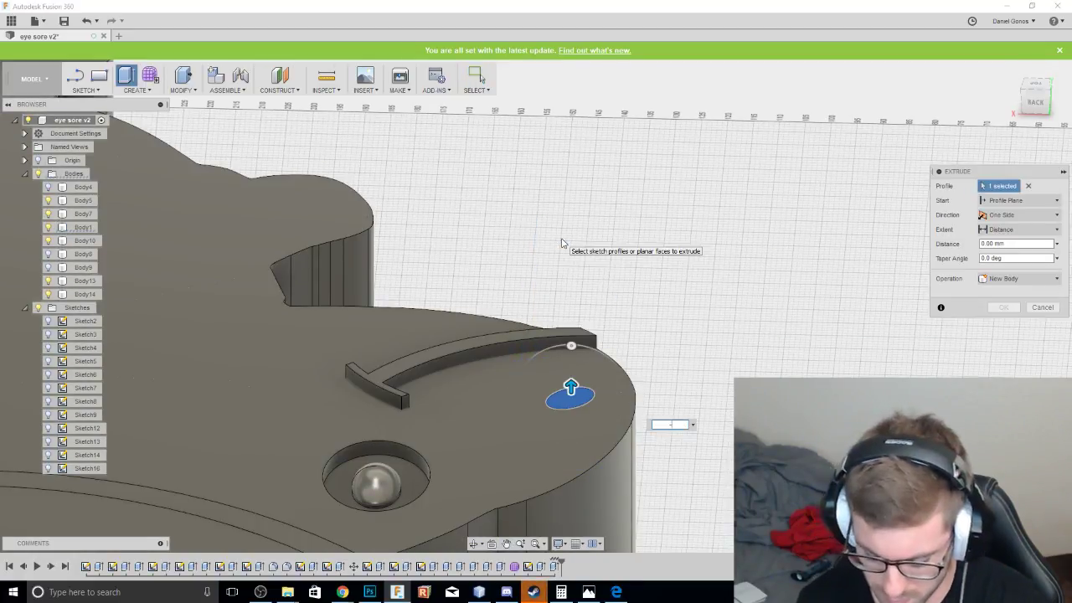
{"action": "key", "text": "Escape"}
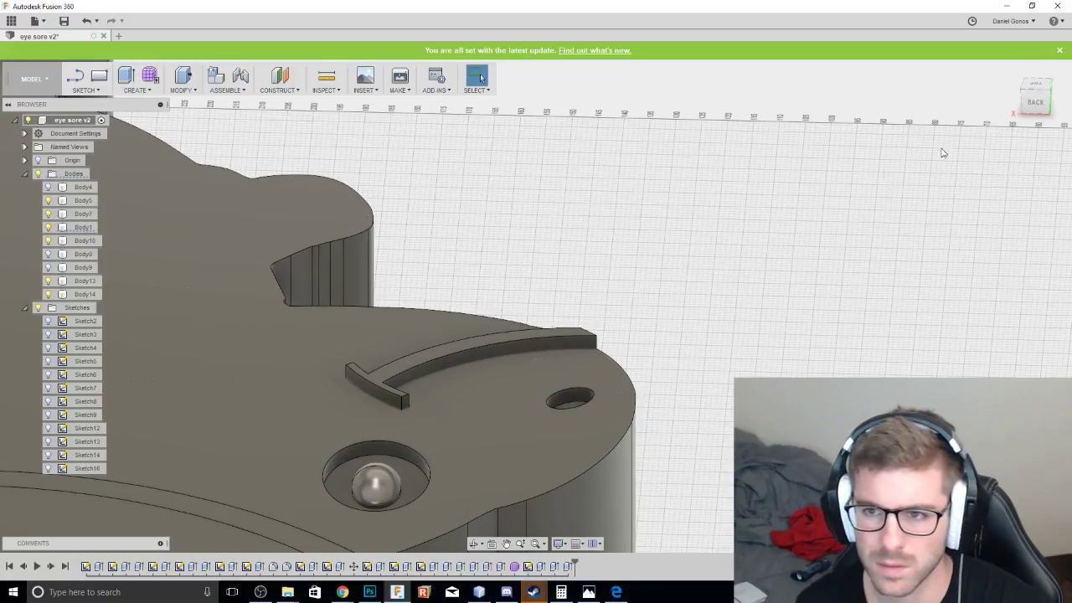
Examine the nostril, the face details and the dinosaur's overall shape from below.
{"action": "left_click", "coordinate": [1034, 92]}
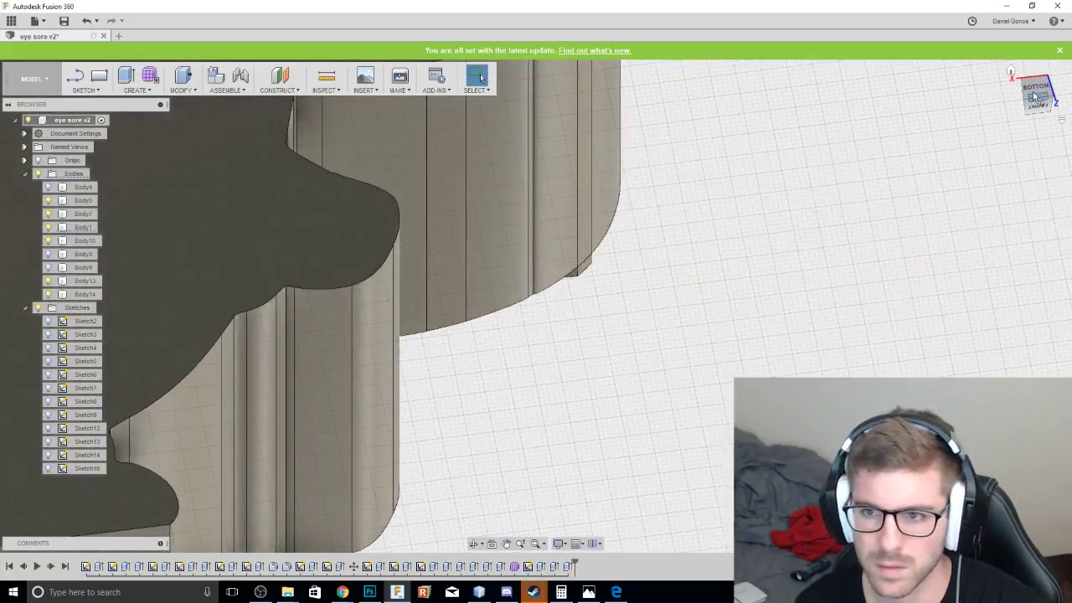
{"action": "left_click", "coordinate": [1036, 94]}
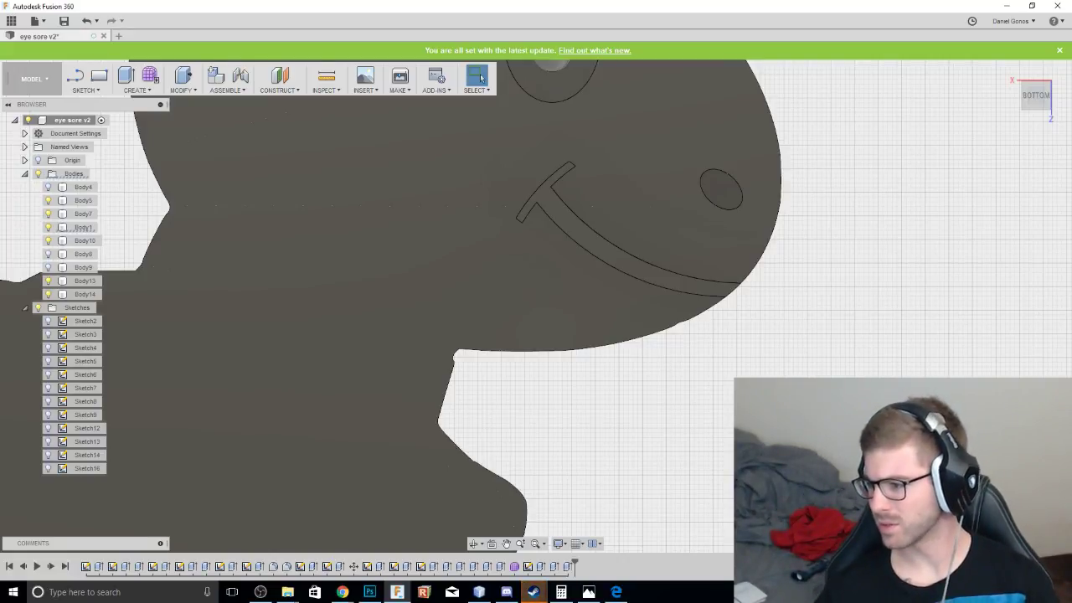
{"action": "key", "text": "alt+Tab"}
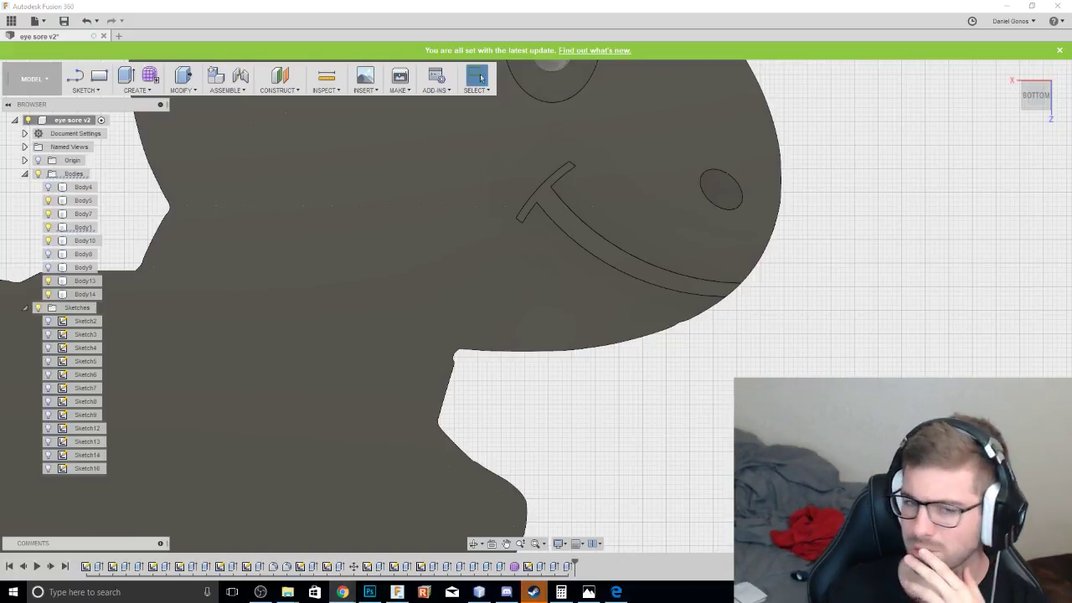
{"action": "scroll", "coordinate": [913, 231], "scroll_direction": "down", "scroll_amount": 6}
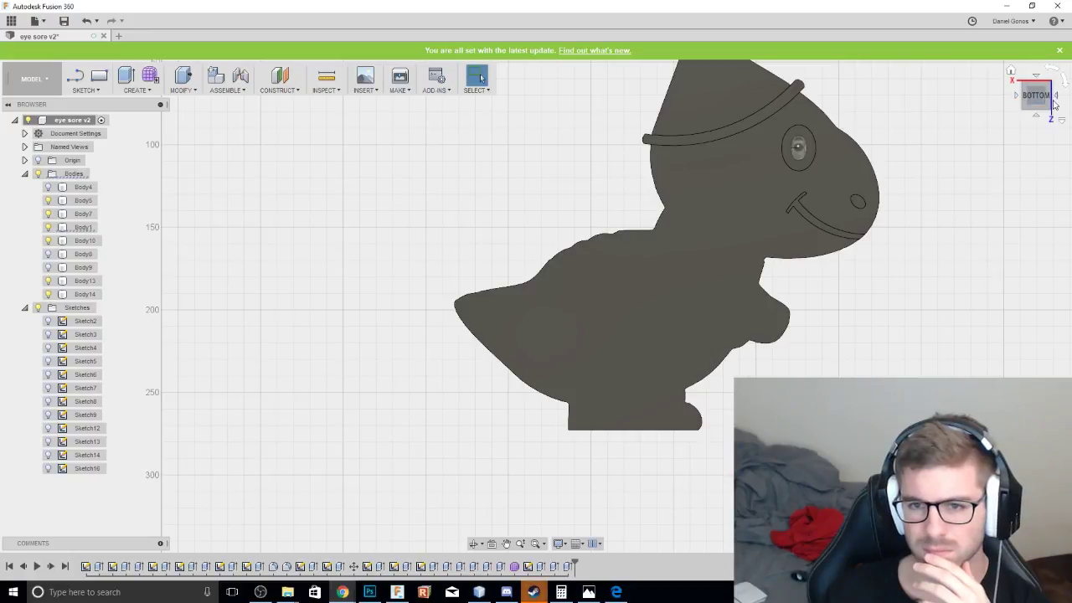
{"action": "mouse_move", "coordinate": [1054, 104]}
{"action": "left_mouse_down"}
{"action": "mouse_move", "coordinate": [1030, 84]}
{"action": "mouse_move", "coordinate": [1036, 92]}
{"action": "left_mouse_up"}
{"action": "left_click", "coordinate": [1036, 94]}
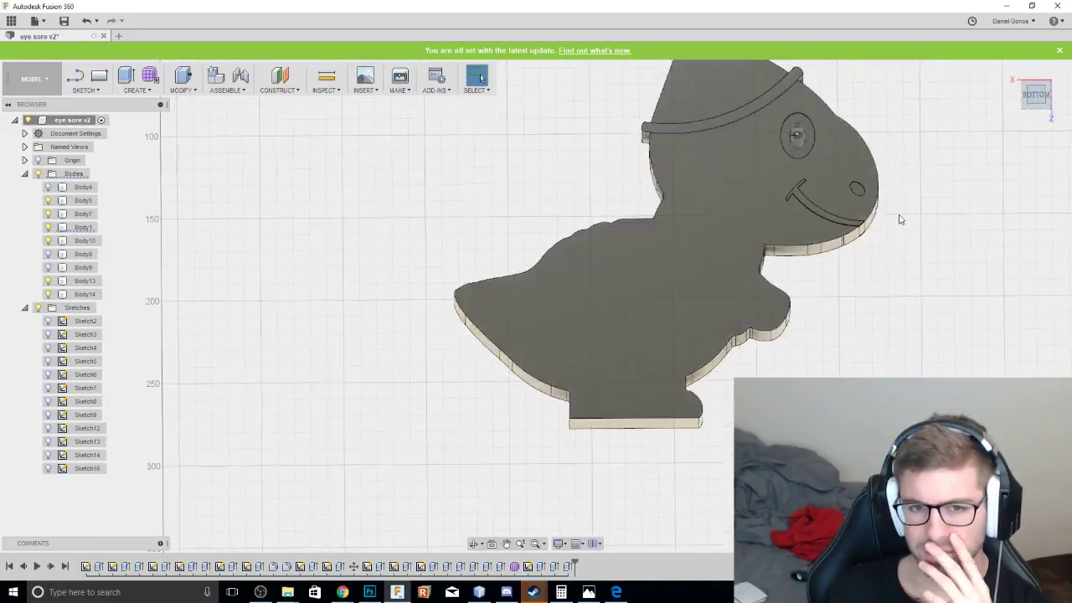
{"action": "middle_click_drag", "start_coordinate": [846, 220], "coordinate": [719, 294]}
{"action": "scroll", "coordinate": [754, 328], "scroll_direction": "down", "scroll_amount": 2}
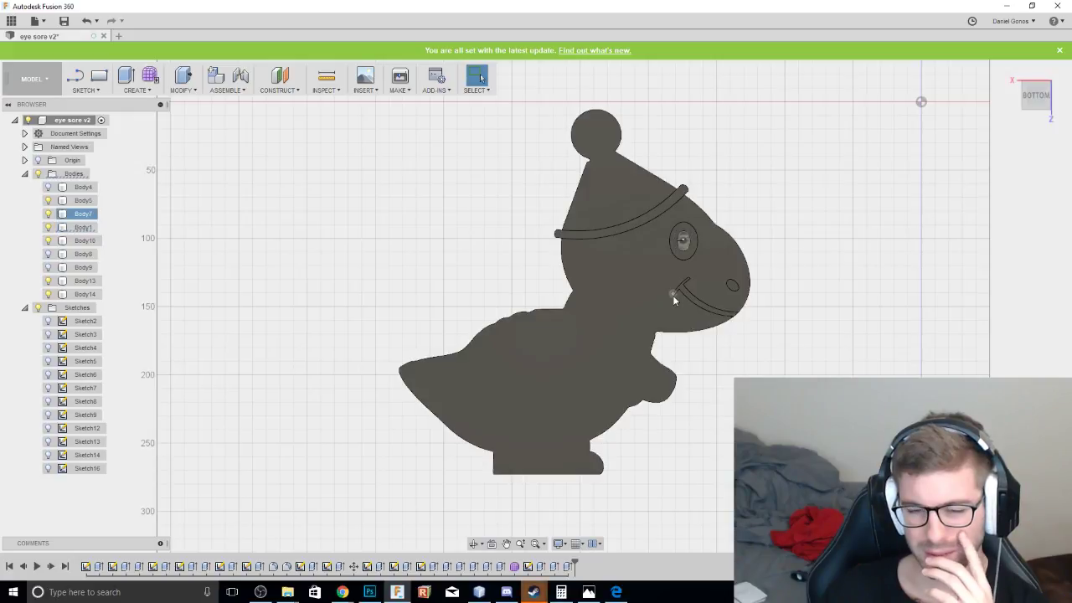
{"action": "mouse_move", "coordinate": [1056, 80]}
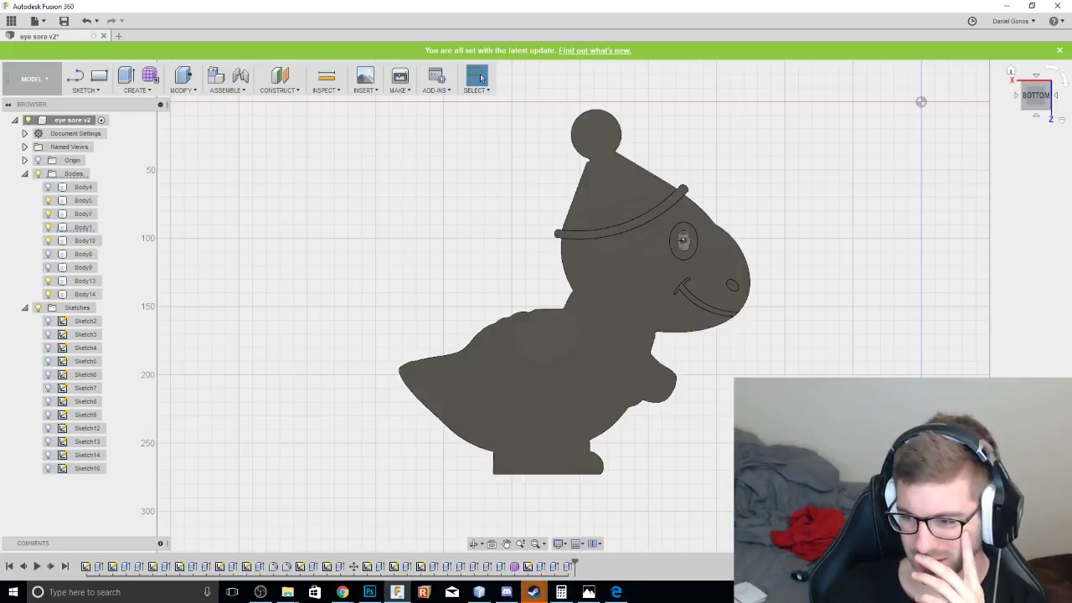
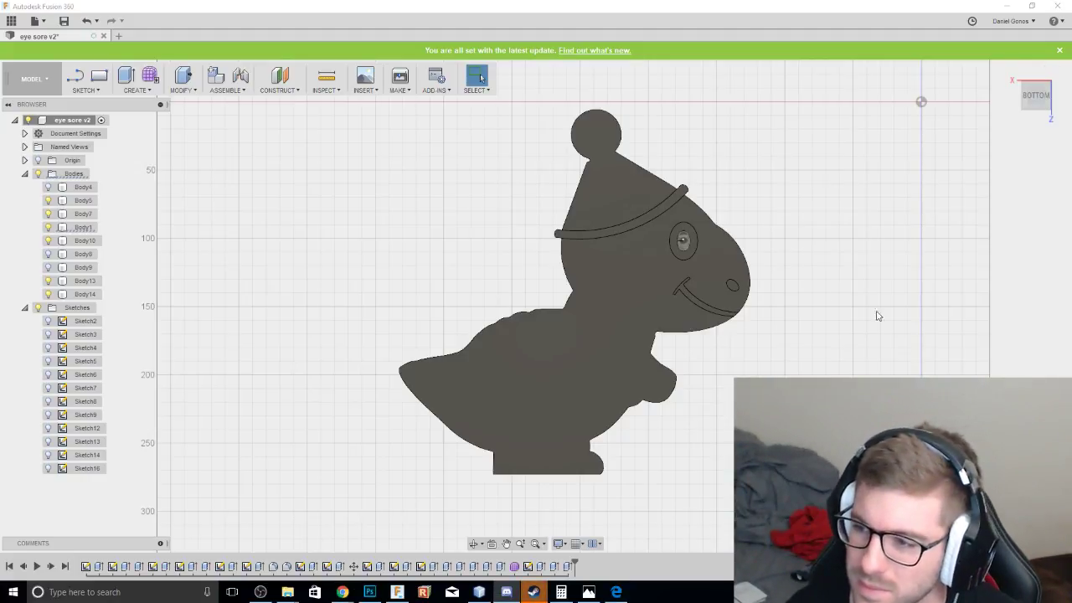
{"action": "left_click", "coordinate": [452, 381]}
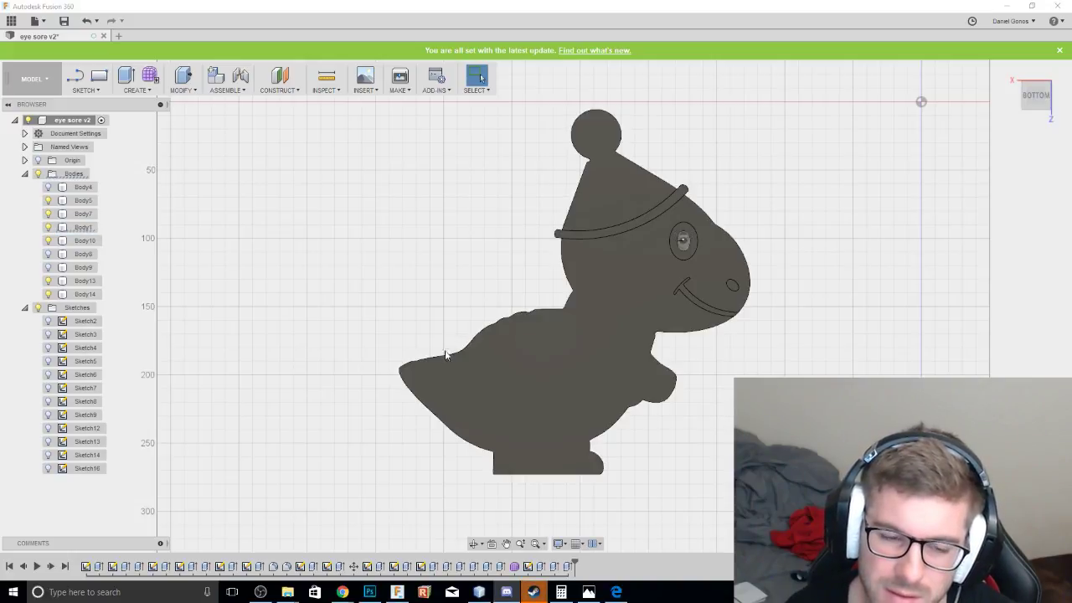
{"action": "middle_click_drag", "start_coordinate": [460, 304], "coordinate": [558, 237]}
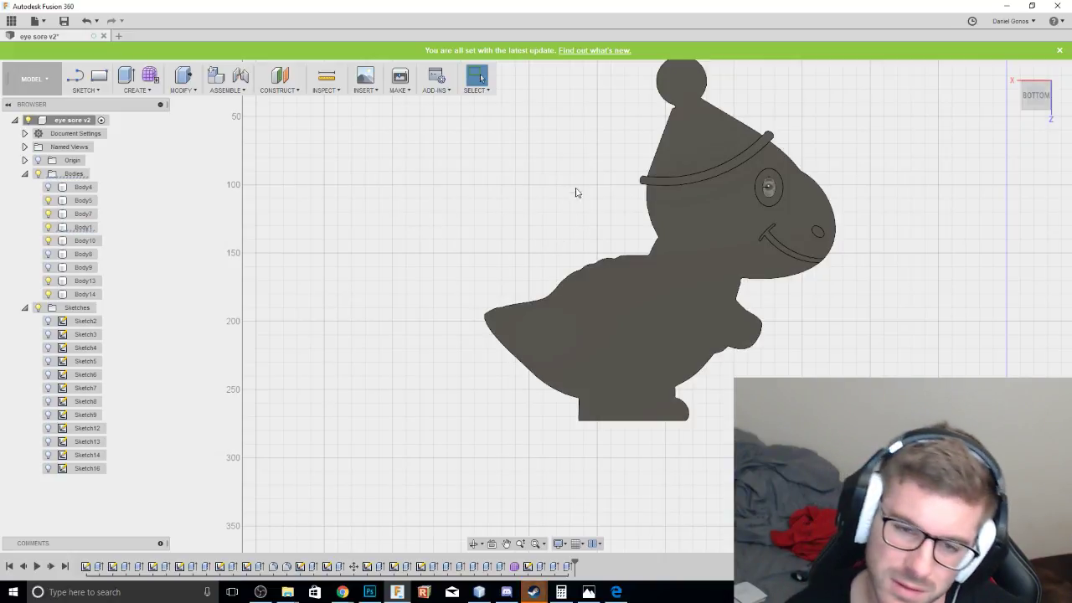
Check the dinosaur's legs in the reference picture green-dinosaur-party-hat.png in Photos and return to Fusion 360.
{"action": "scroll", "coordinate": [587, 222], "scroll_direction": "up", "scroll_amount": 2}
{"action": "middle_click_drag", "start_coordinate": [587, 195], "coordinate": [550, 131]}
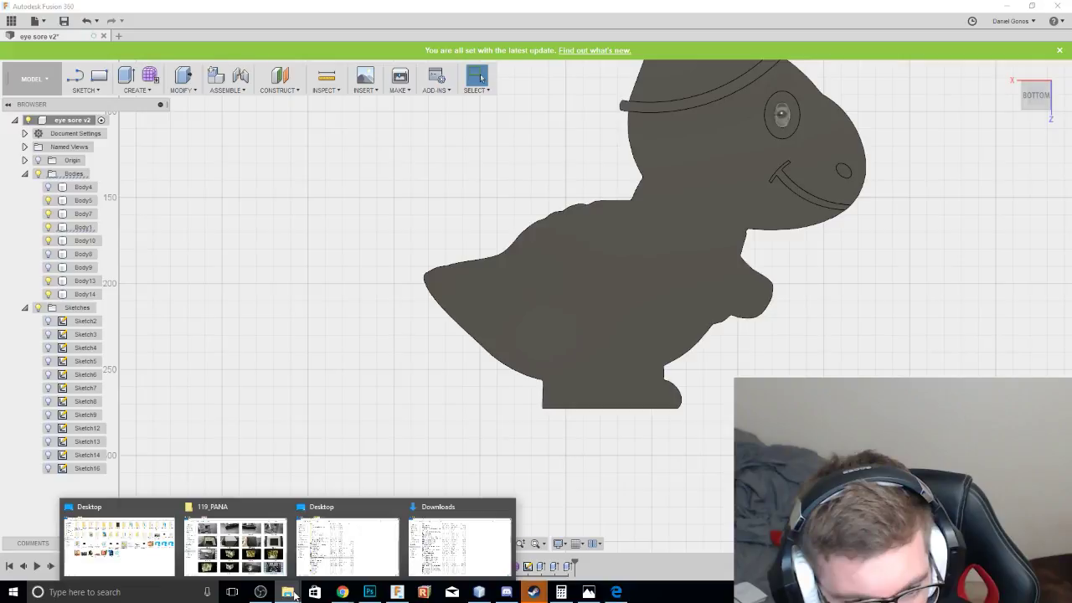
{"action": "left_click", "coordinate": [588, 592]}
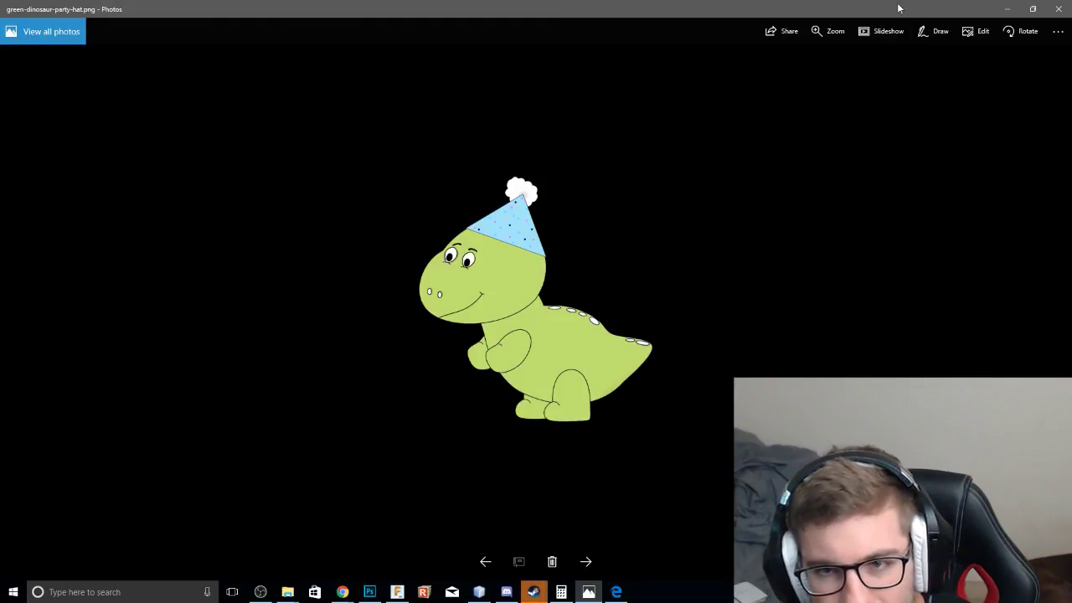
{"action": "left_click_drag", "start_coordinate": [899, 8], "coordinate": [1071, 52]}
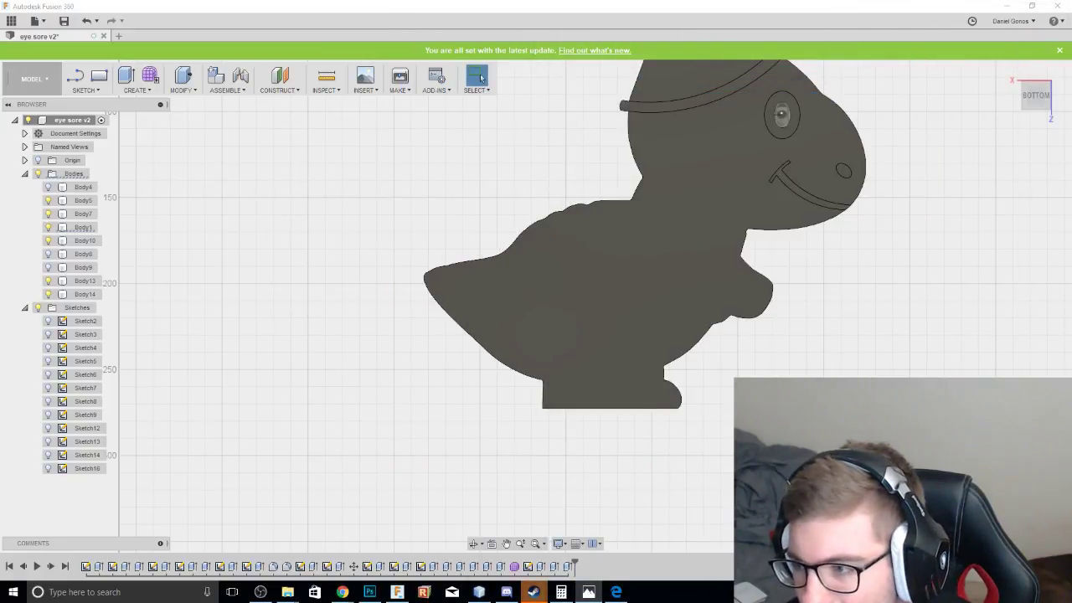
Examine the arm, foot and leg outline of the dinosaur's main body from the flat side.
{"action": "scroll", "coordinate": [837, 277], "scroll_direction": "down", "scroll_amount": 3}
{"action": "left_click", "coordinate": [783, 286]}
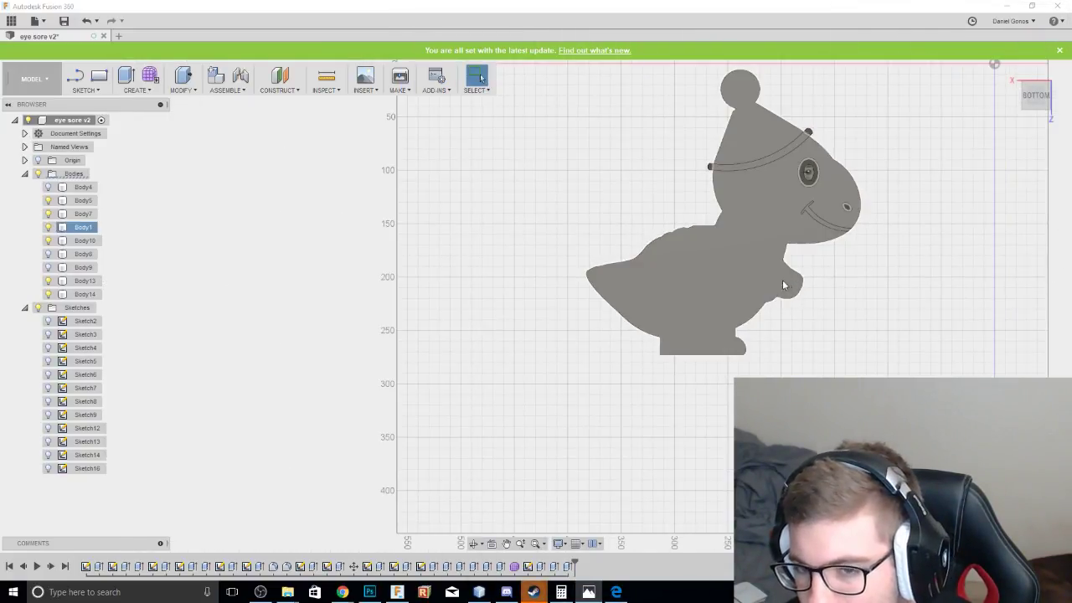
{"action": "left_click", "coordinate": [682, 365]}
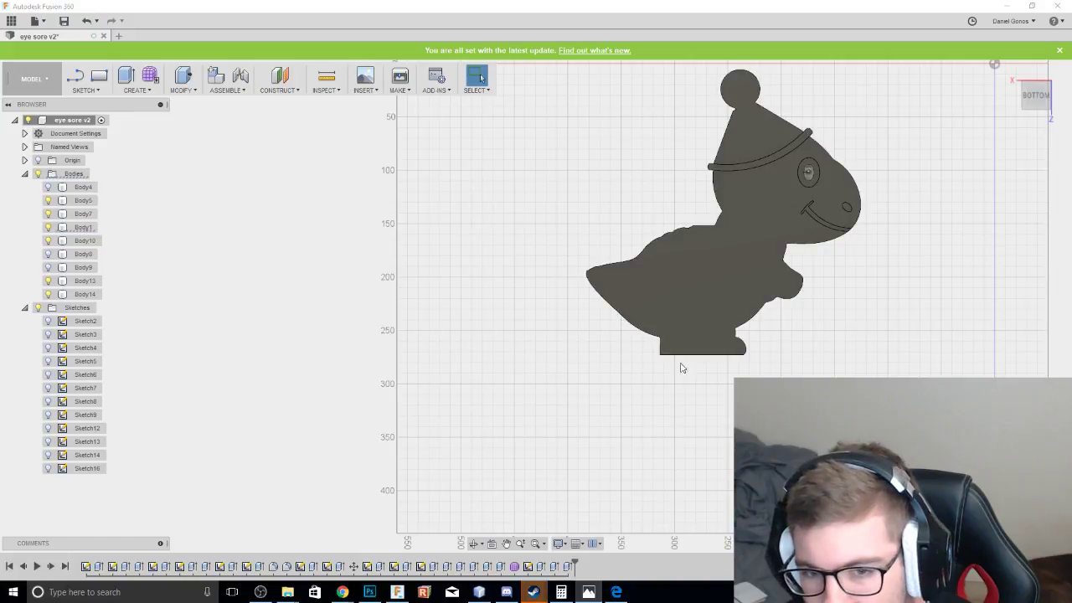
{"action": "left_click", "coordinate": [663, 323]}
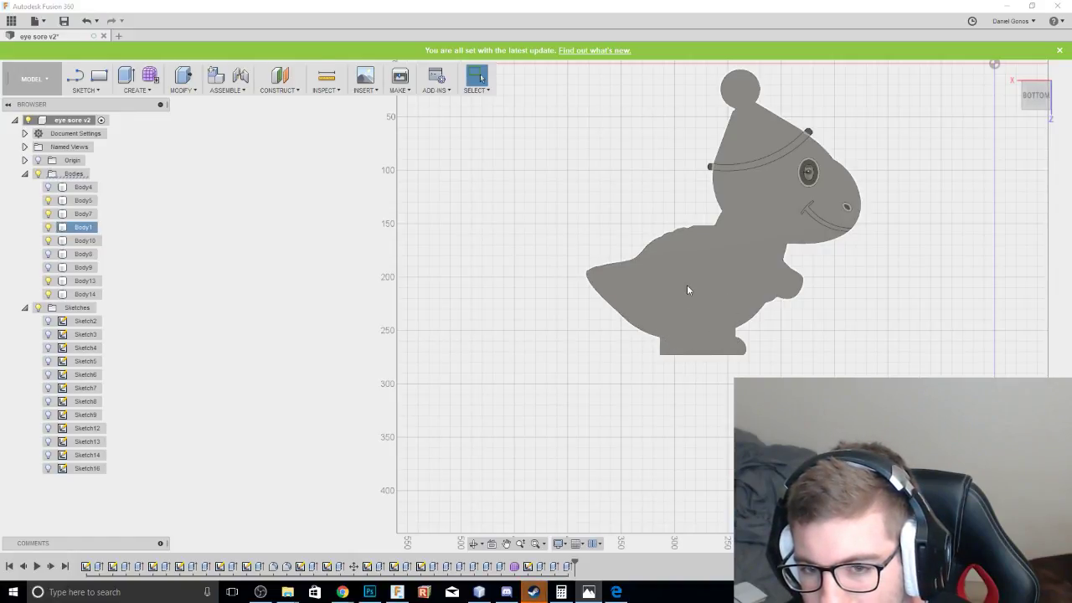
{"action": "left_click", "coordinate": [734, 345]}
{"action": "left_click", "coordinate": [735, 334]}
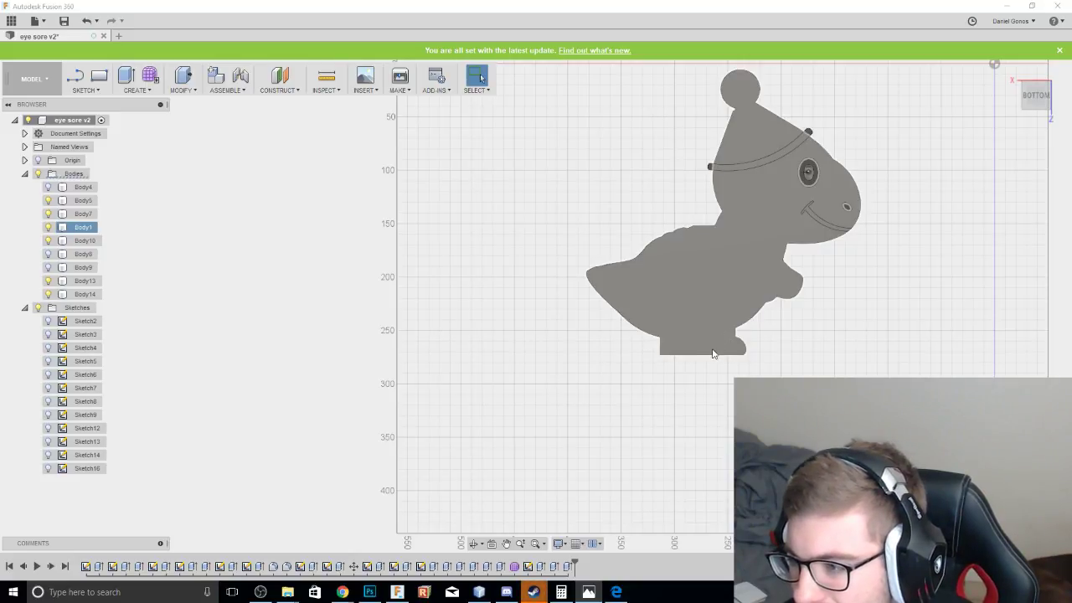
{"action": "left_click", "coordinate": [712, 355]}
{"action": "left_click", "coordinate": [670, 279]}
{"action": "middle_click_drag", "start_coordinate": [730, 265], "coordinate": [743, 233]}
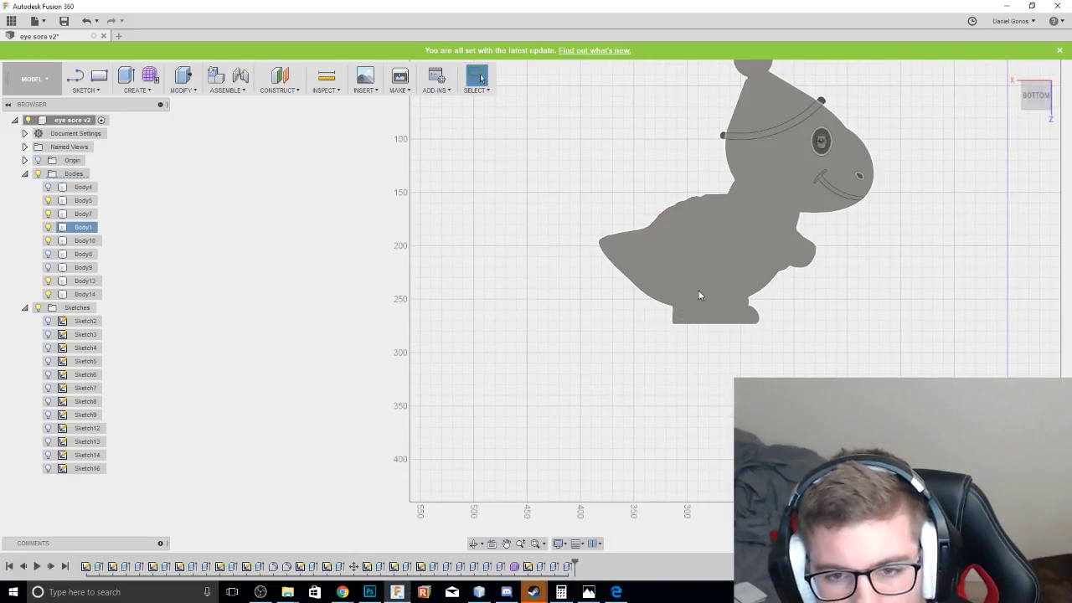
{"action": "left_click", "coordinate": [762, 308]}
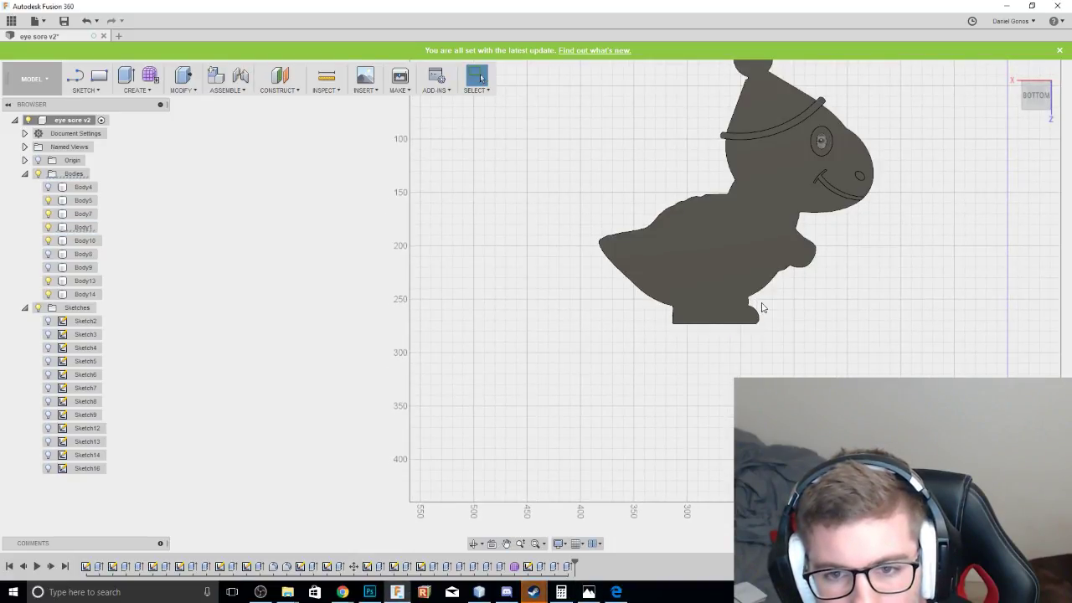
{"action": "left_click", "coordinate": [679, 310]}
{"action": "left_click", "coordinate": [664, 312]}
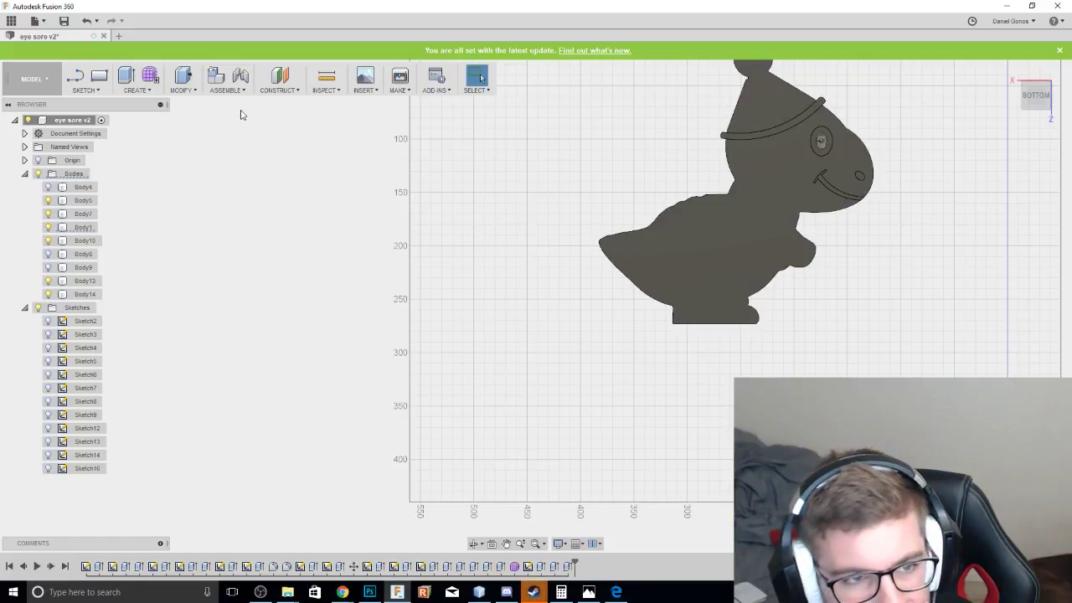
Start a line sketch on the flat side face of the dinosaur's body, keeping the dinosaur upright in view.
{"action": "key", "text": "l"}
{"action": "left_click", "coordinate": [636, 293]}
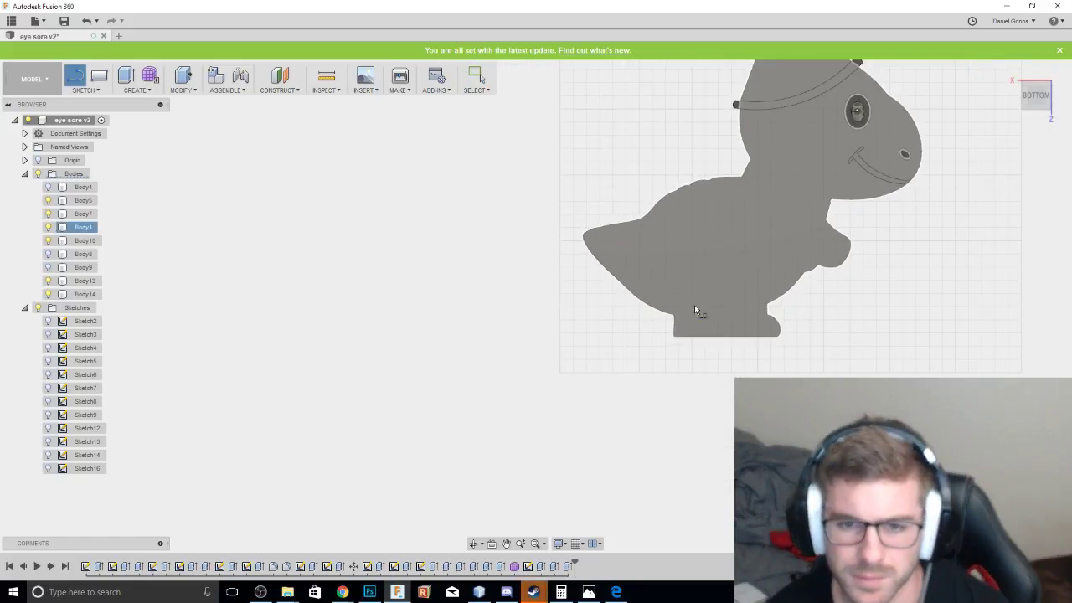
{"action": "left_click", "coordinate": [1053, 71]}
{"action": "left_click", "coordinate": [1054, 71]}
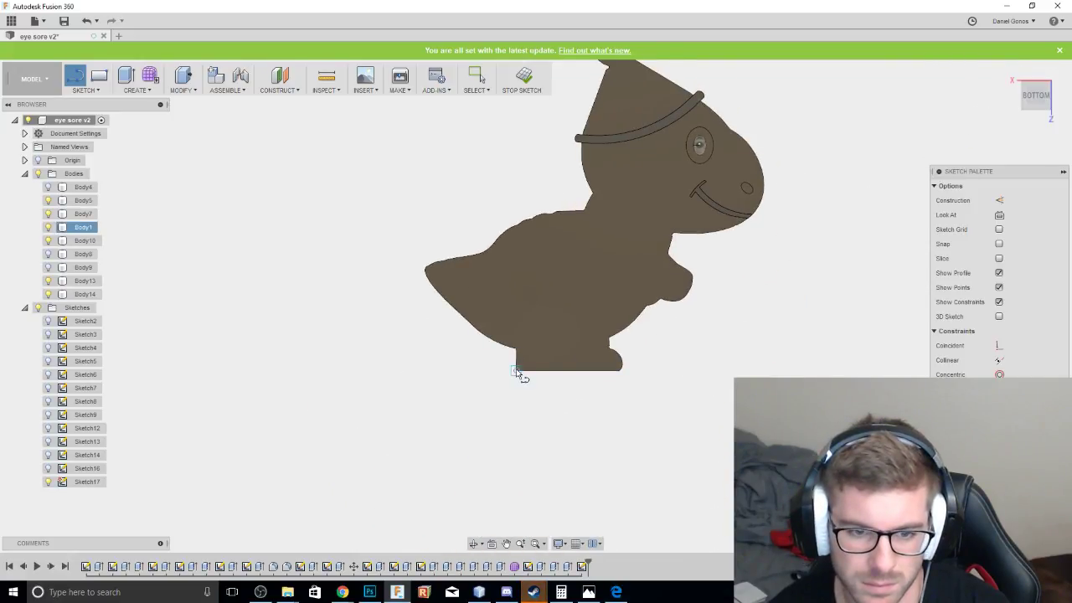
Try a vertical line upward from the rear bottom corner of the foot and delete it.
{"action": "left_click", "coordinate": [515, 371]}
{"action": "left_click", "coordinate": [517, 315]}
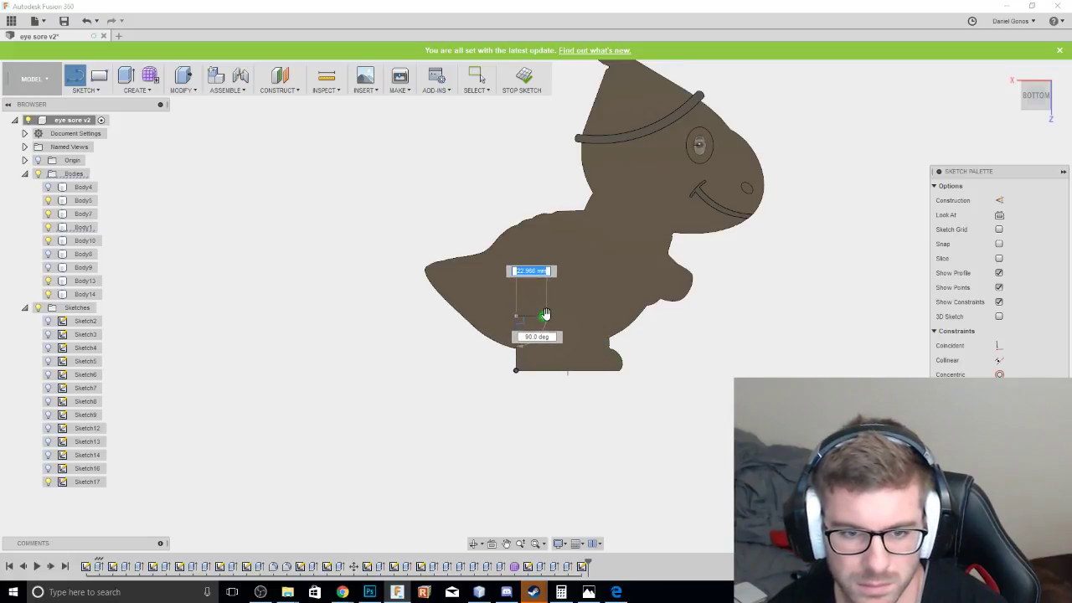
{"action": "key", "text": "Escape"}
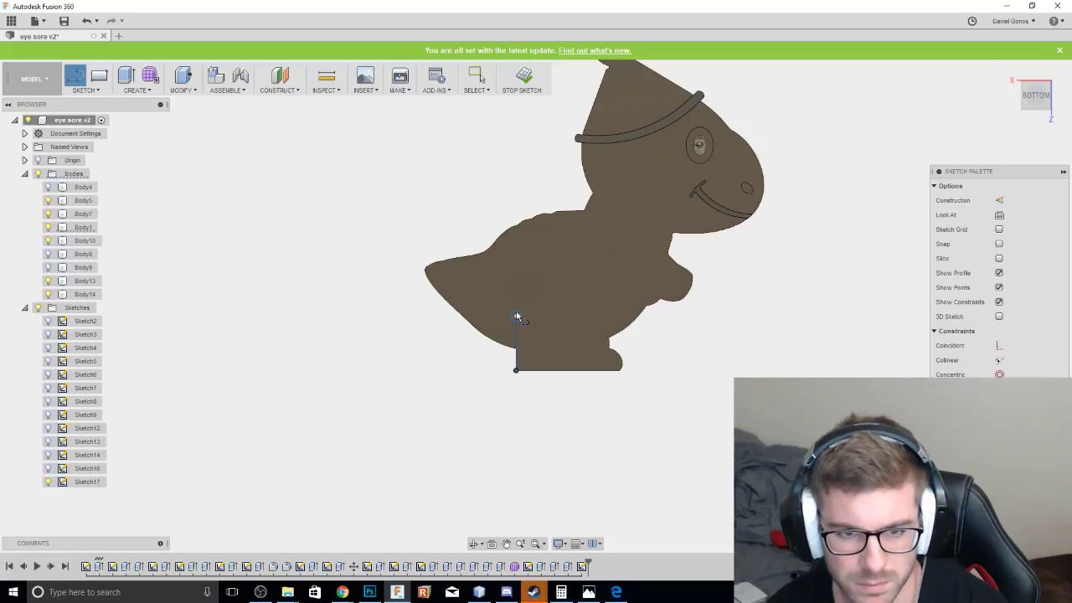
{"action": "left_click", "coordinate": [516, 315]}
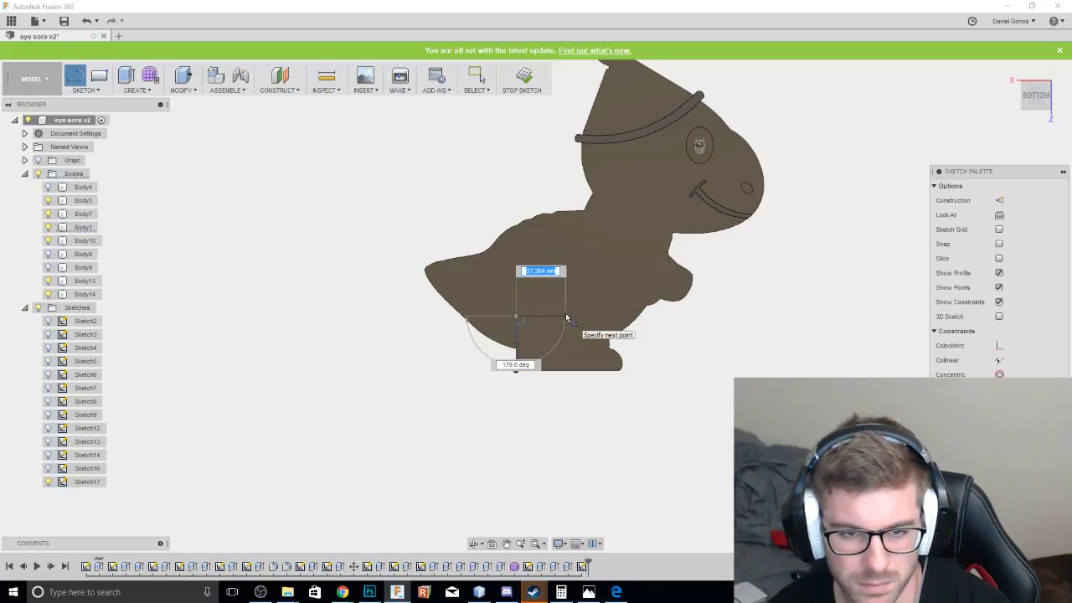
{"action": "left_click_drag", "start_coordinate": [565, 313], "coordinate": [565, 313]}
{"action": "key", "text": "Escape"}
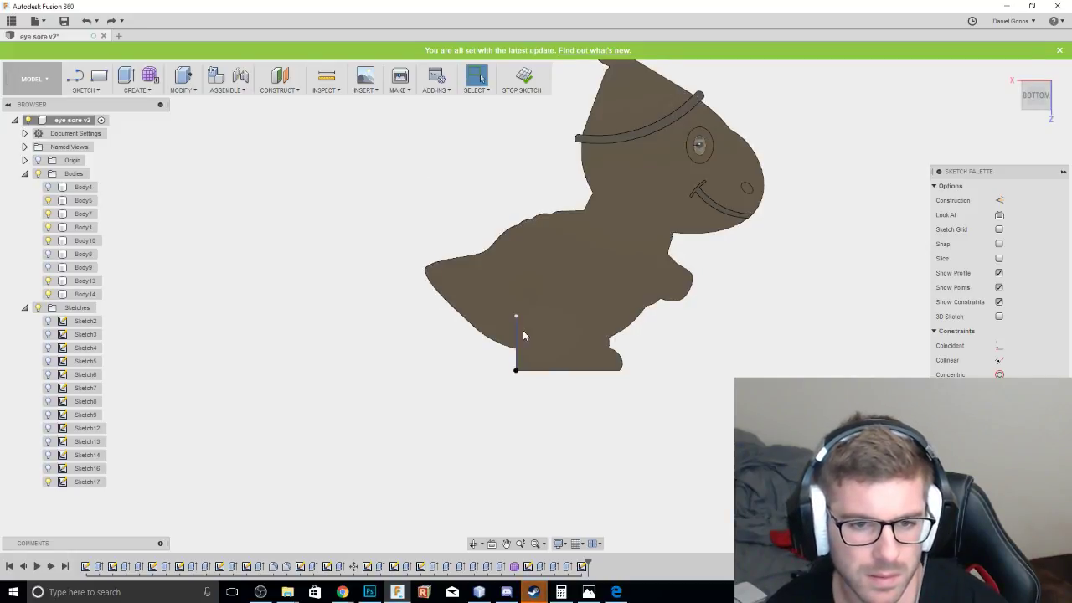
{"action": "left_click", "coordinate": [517, 334]}
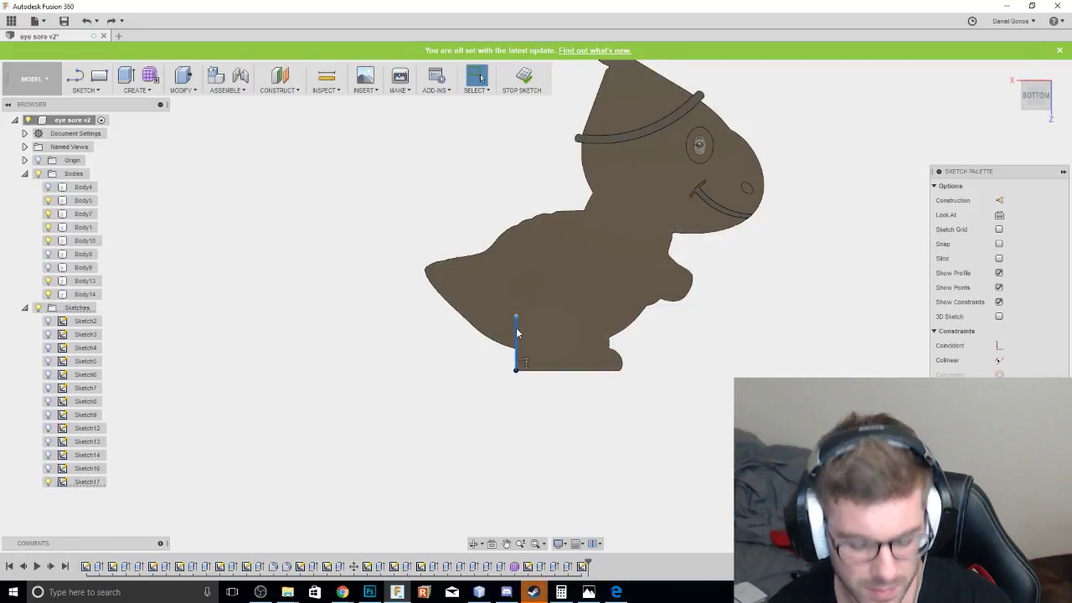
{"action": "key", "text": "Delete"}
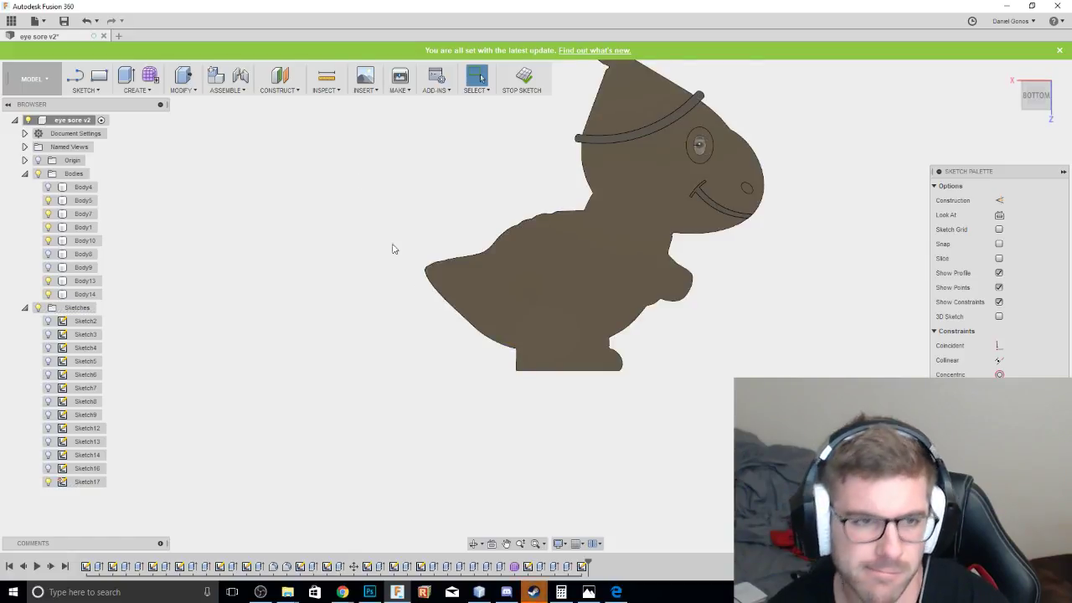
{"action": "left_click", "coordinate": [86, 89]}
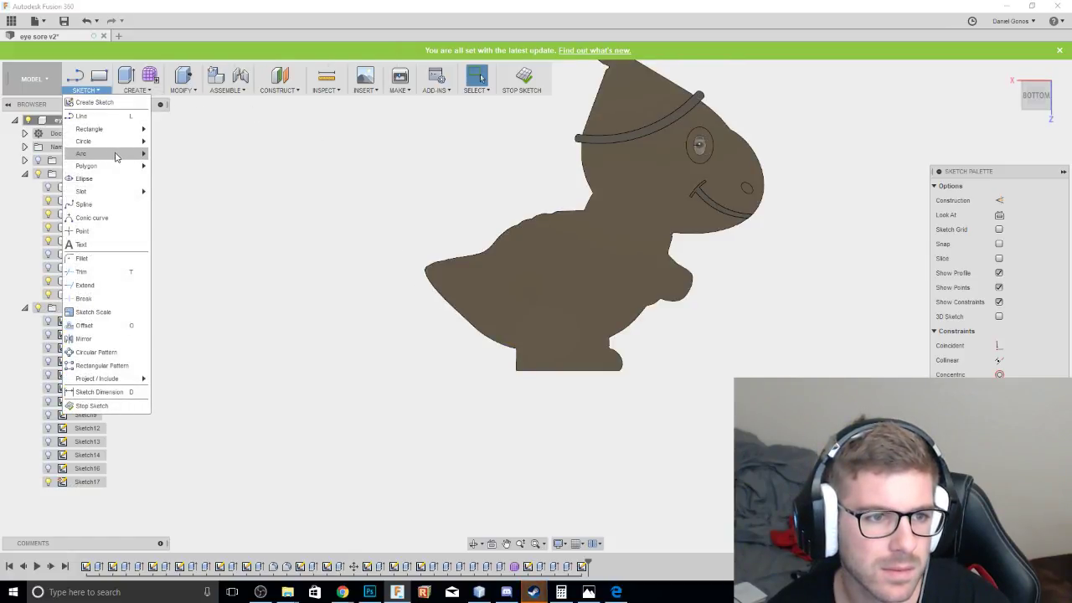
{"action": "mouse_move", "coordinate": [145, 157]}
{"action": "left_click", "coordinate": [177, 156]}
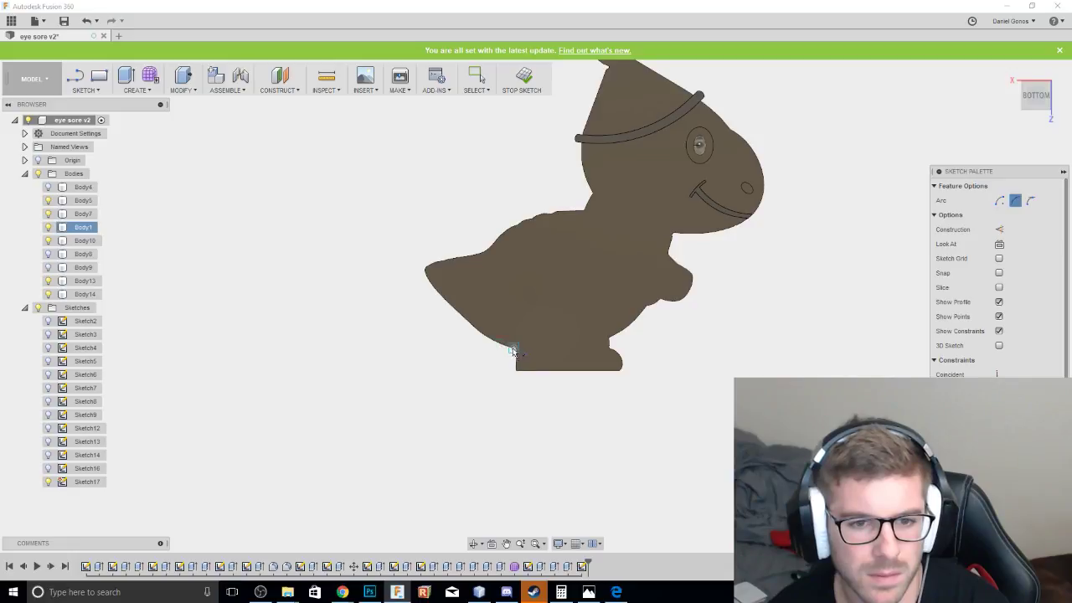
{"action": "left_click", "coordinate": [515, 350]}
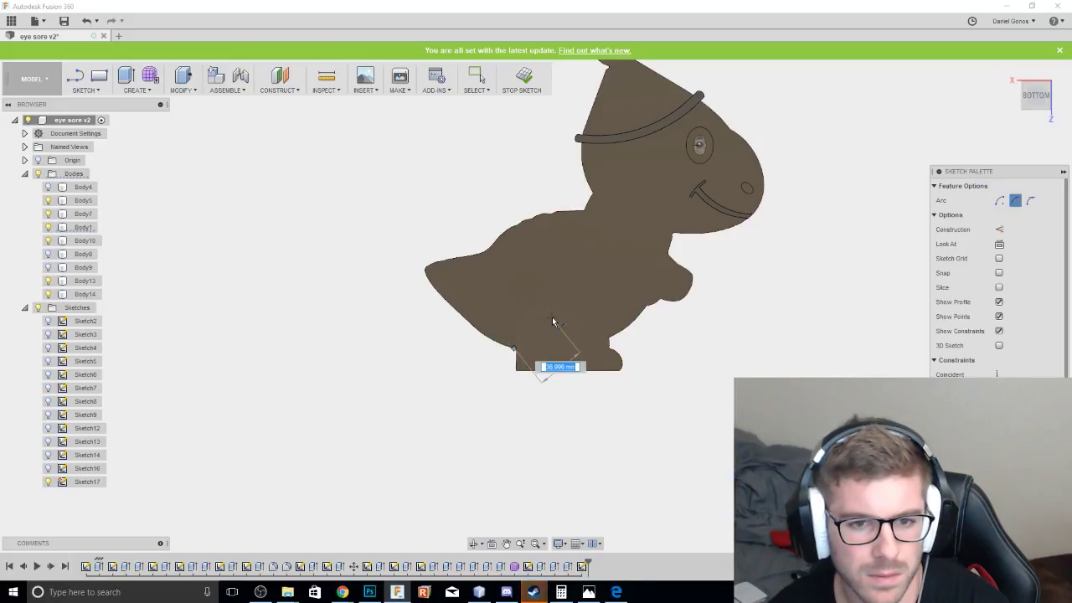
{"action": "left_click", "coordinate": [551, 316]}
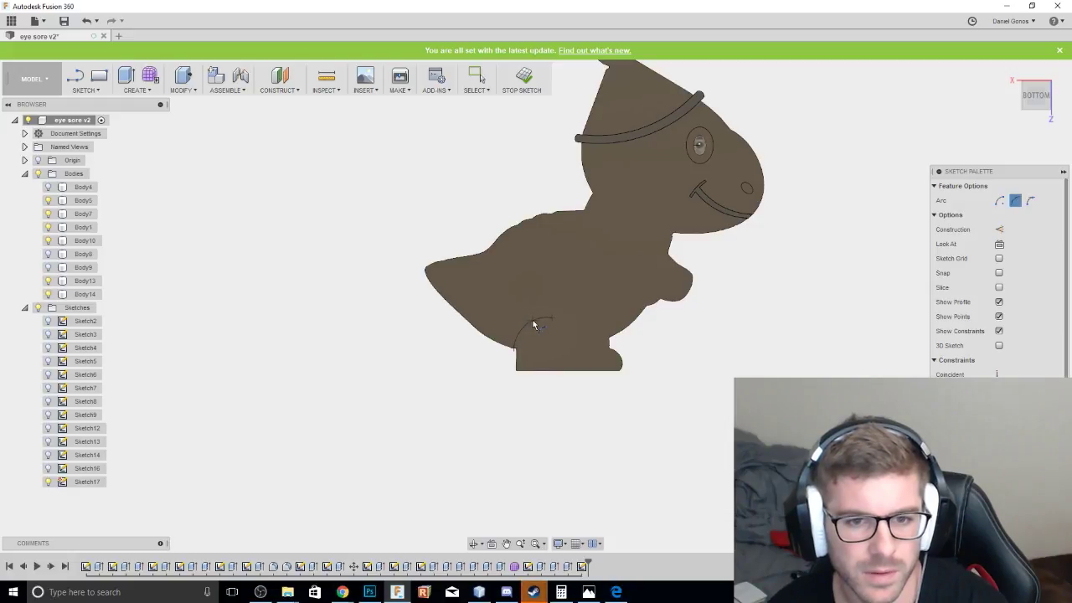
{"action": "key", "text": "Escape"}
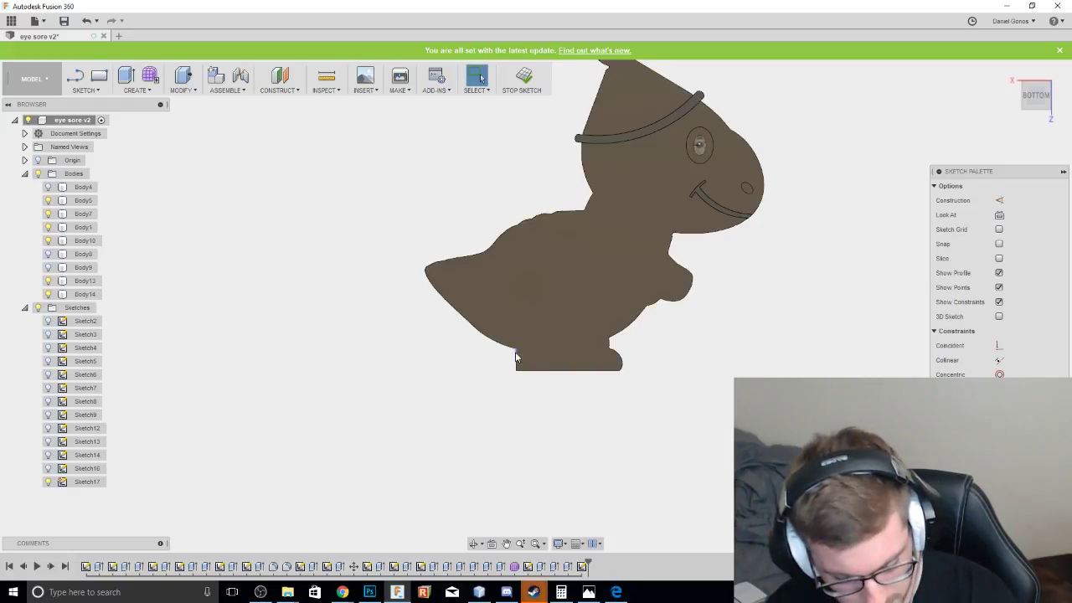
Sketch a vertical line about 17.5 mm long upward from the corner where the tail meets the leg.
{"action": "key", "text": "l"}
{"action": "left_click", "coordinate": [515, 350]}
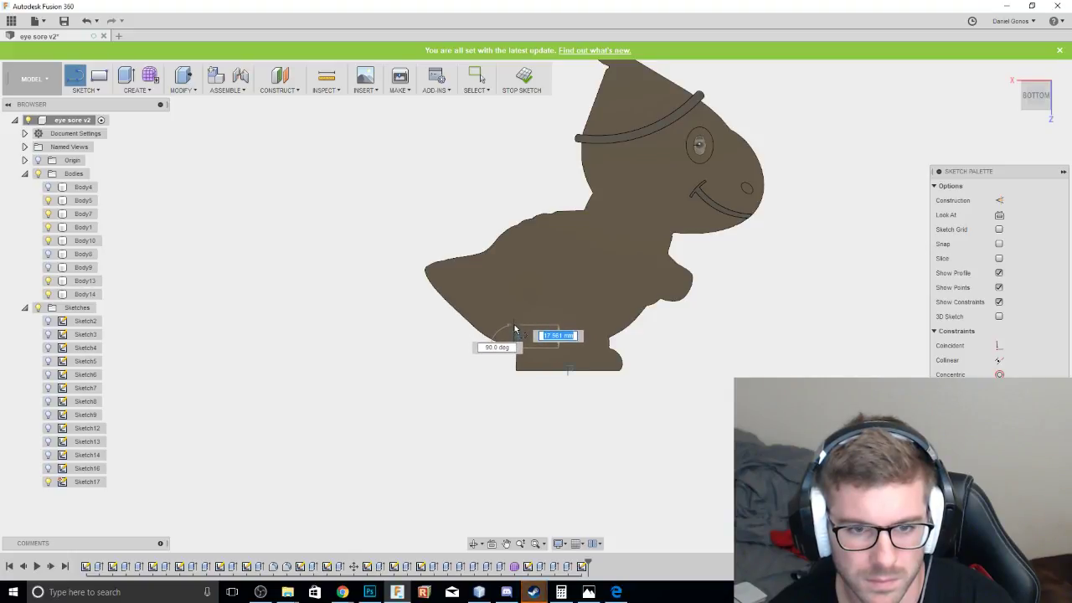
{"action": "left_click", "coordinate": [515, 328]}
{"action": "key", "text": "Escape"}
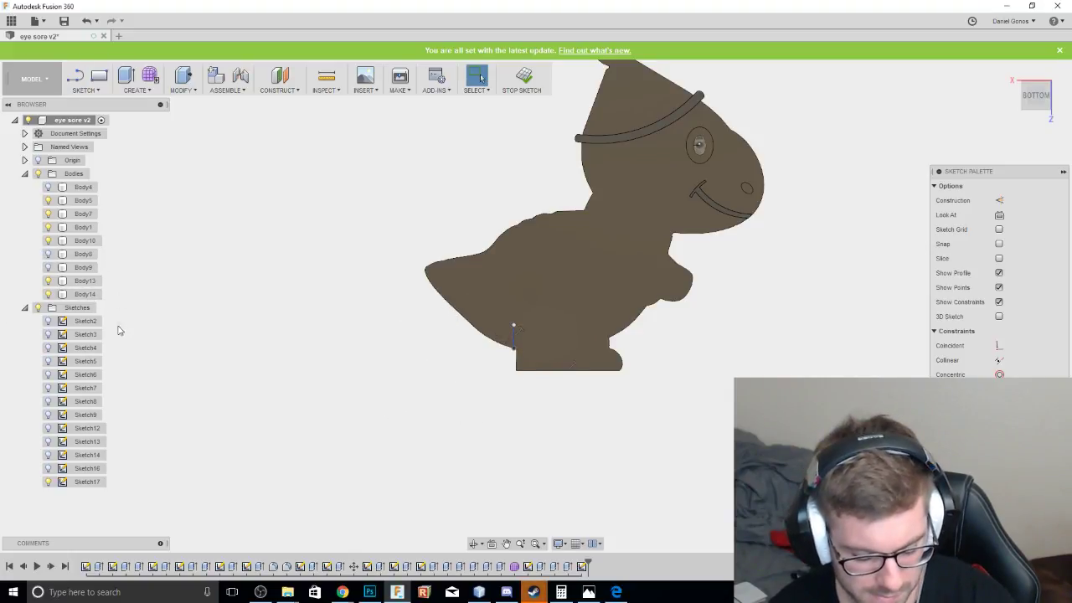
Sketch a three-point arc from the line's upper end toward the front to outline the rounded top of the leg.
{"action": "left_click", "coordinate": [85, 84]}
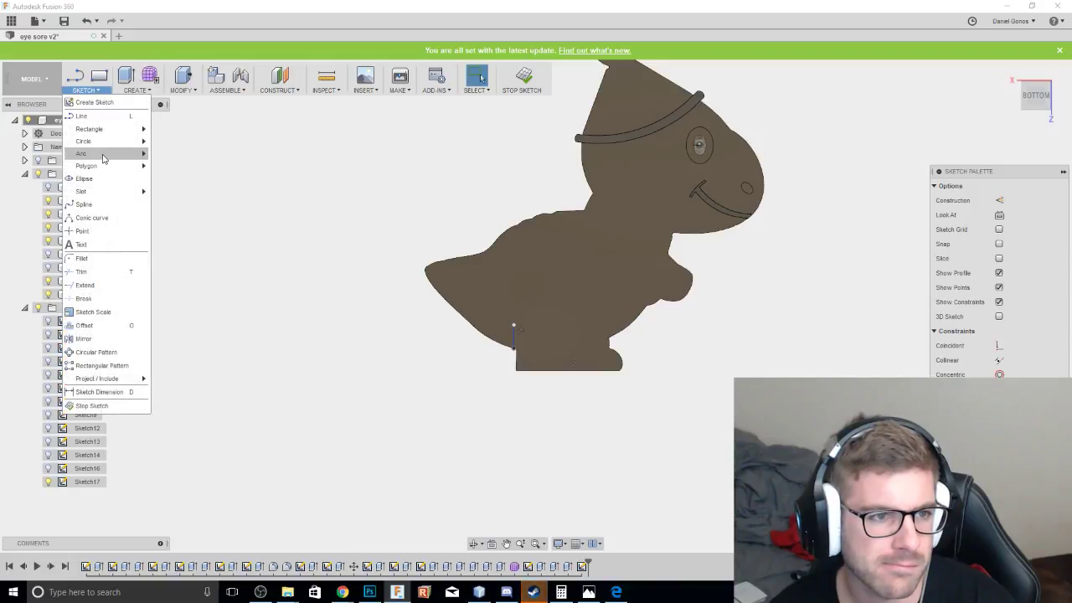
{"action": "mouse_move", "coordinate": [134, 154]}
{"action": "left_click", "coordinate": [176, 156]}
{"action": "left_click", "coordinate": [514, 325]}
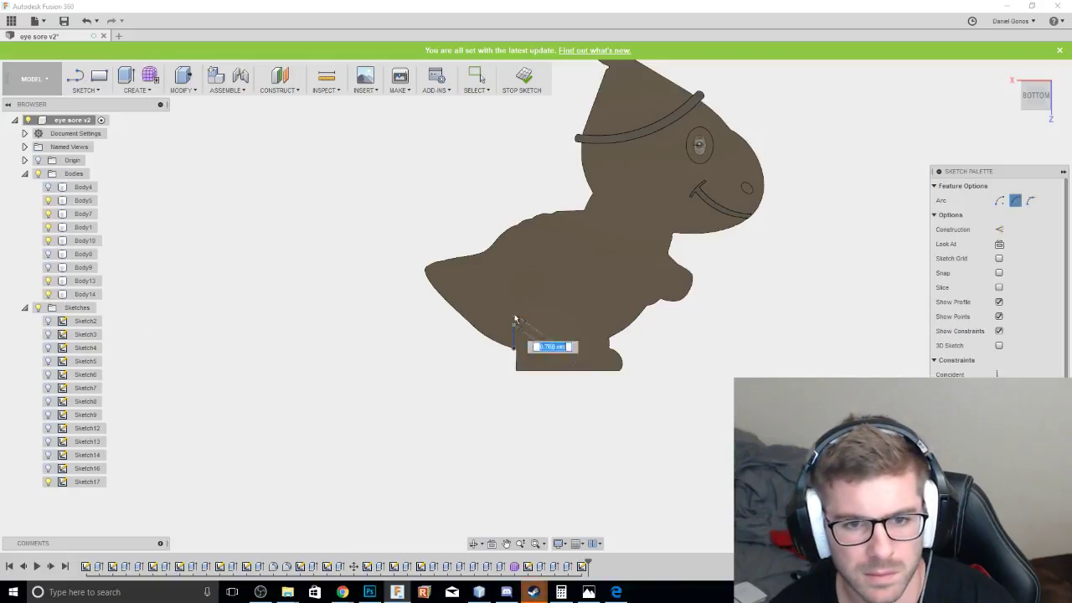
{"action": "left_click", "coordinate": [570, 327]}
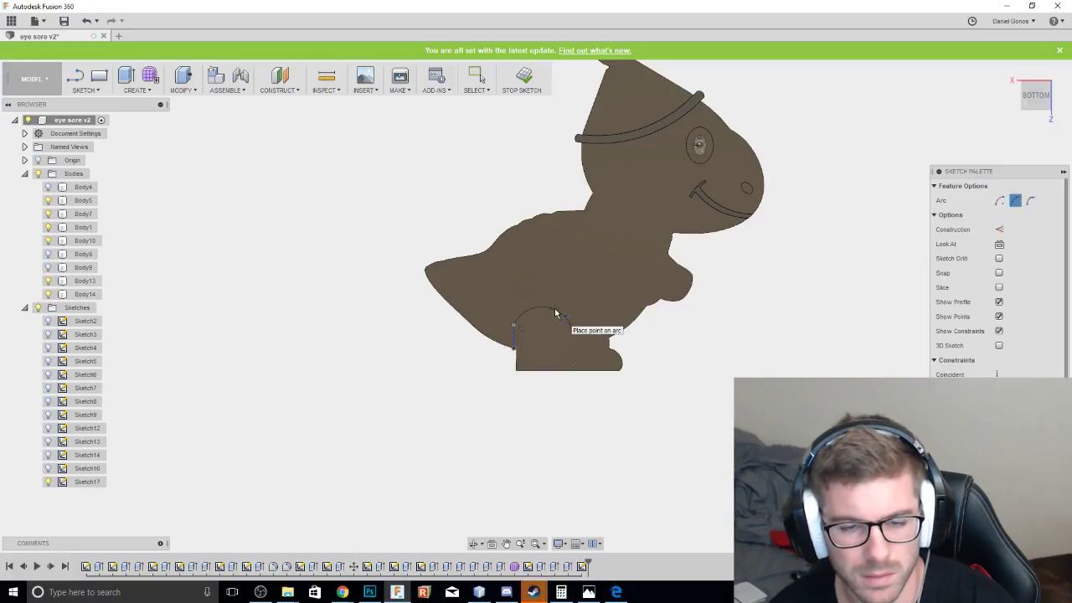
{"action": "left_click", "coordinate": [556, 306]}
{"action": "key", "text": "Escape"}
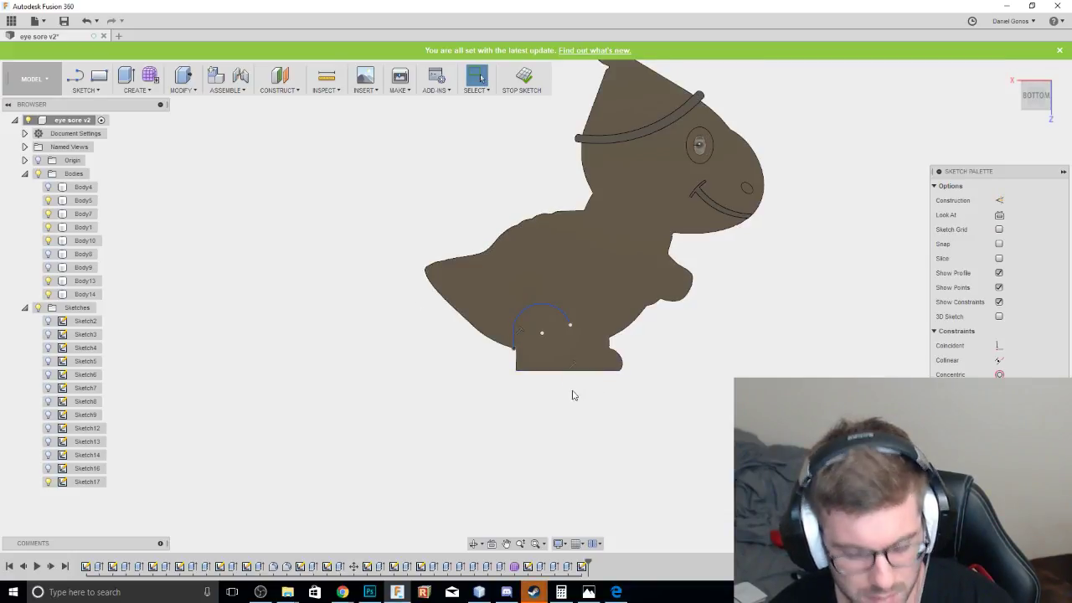
Try a short vertical line down from the arc's front end, and undo the line and the arc.
{"action": "key", "text": "l"}
{"action": "left_click", "coordinate": [571, 326]}
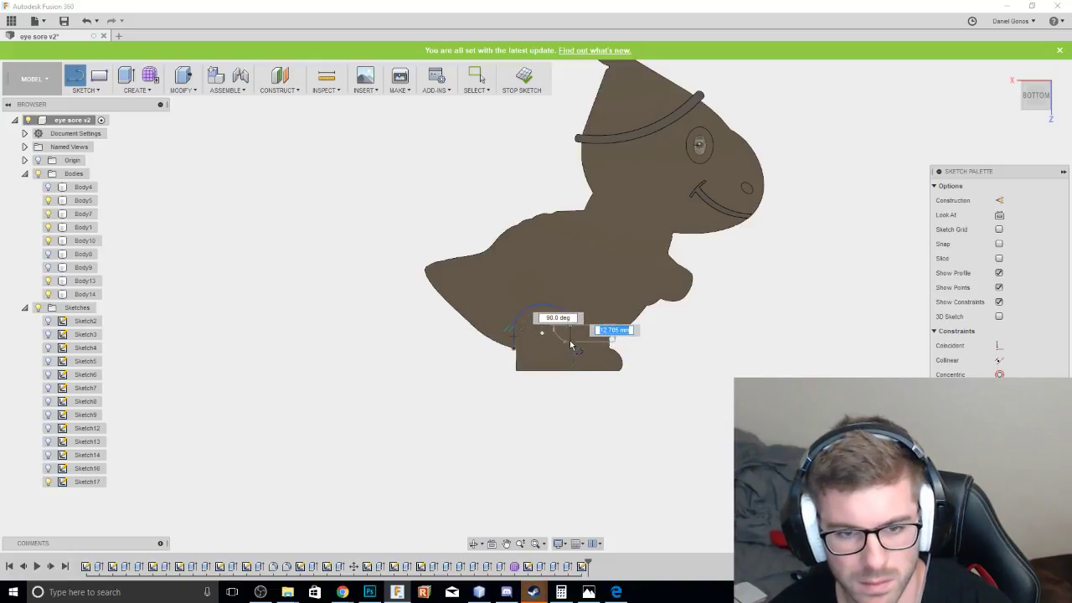
{"action": "double_click", "coordinate": [571, 344]}
{"action": "key", "text": "Escape"}
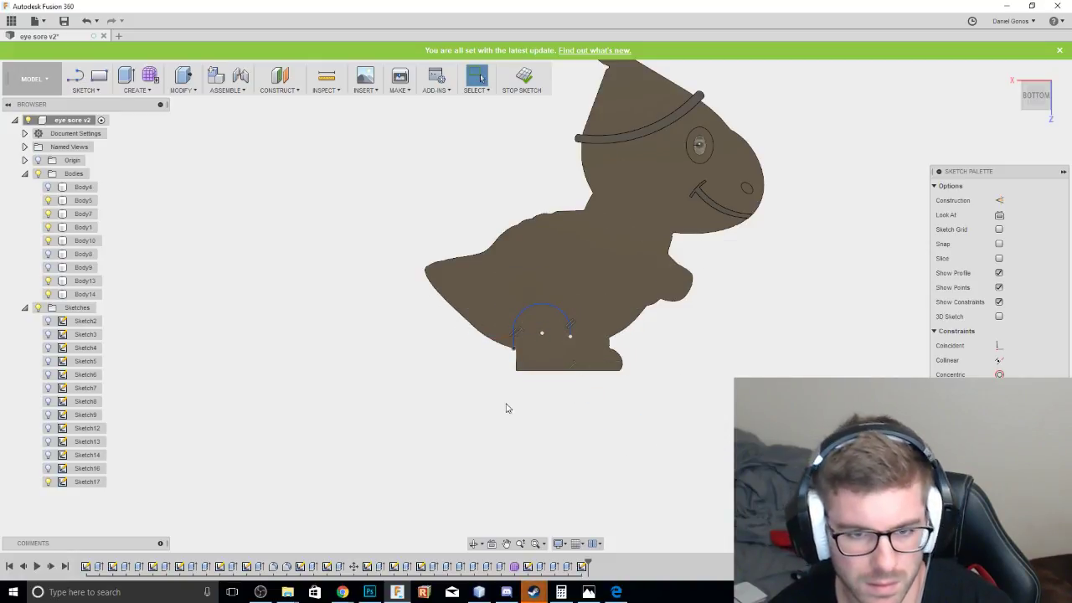
{"action": "key", "text": "ctrl+z"}
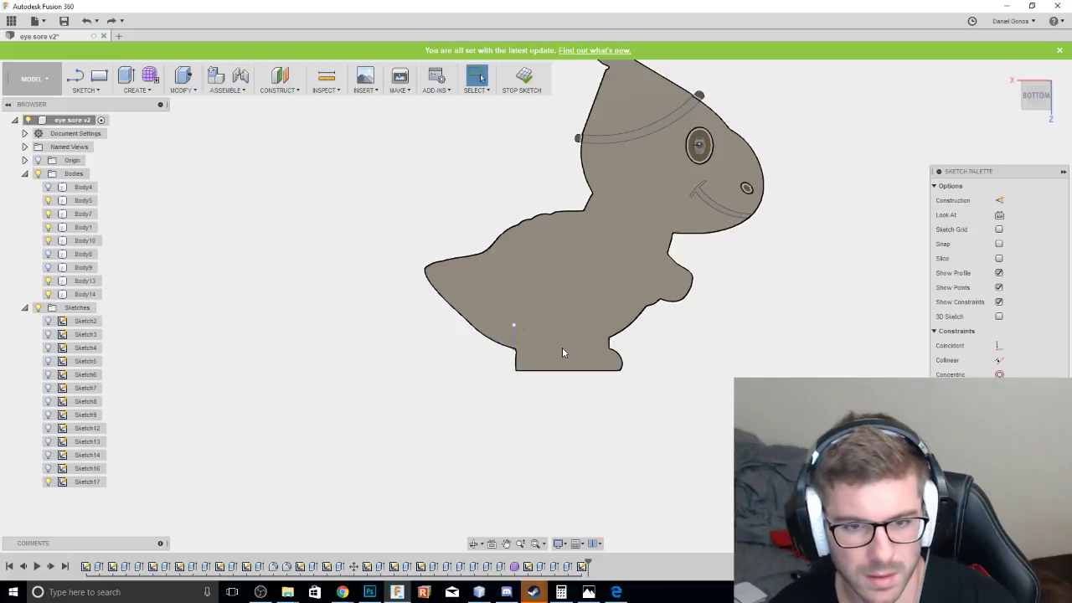
{"action": "mouse_move", "coordinate": [892, 179]}
{"action": "middle_mouse_down", "text": "shift"}
{"action": "mouse_move", "coordinate": [855, 402]}
{"action": "mouse_move", "coordinate": [879, 167]}
{"action": "middle_mouse_up", "text": "shift"}
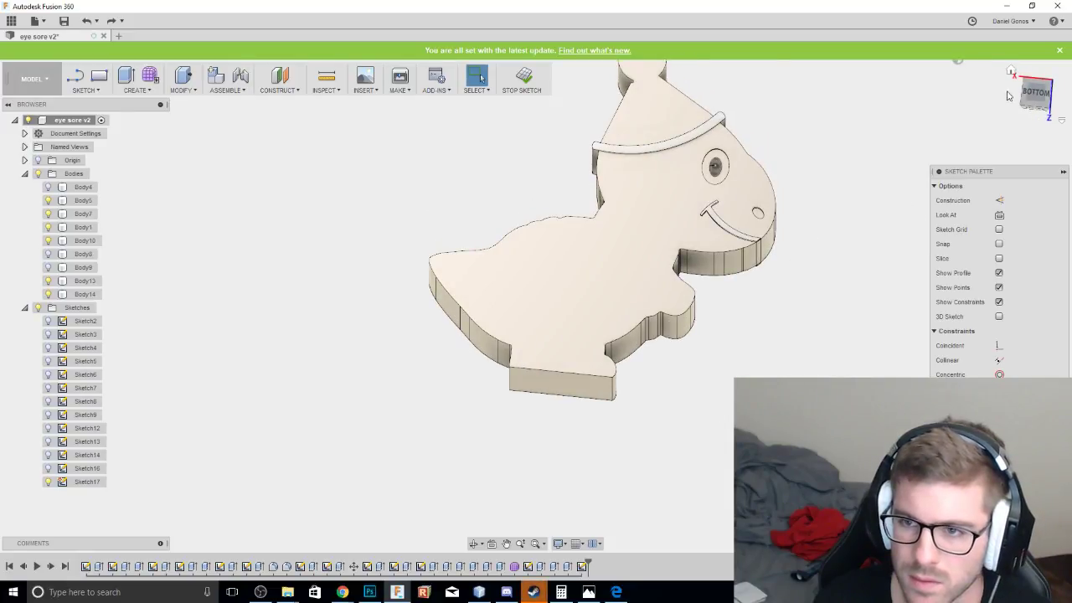
{"action": "left_click", "coordinate": [1052, 104]}
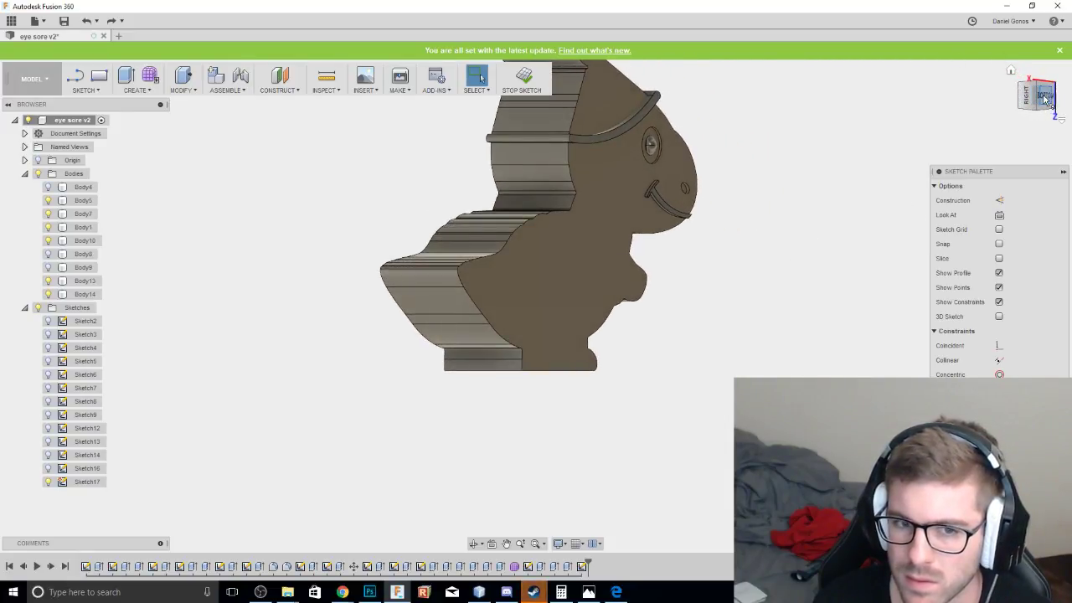
{"action": "left_click", "coordinate": [1047, 99]}
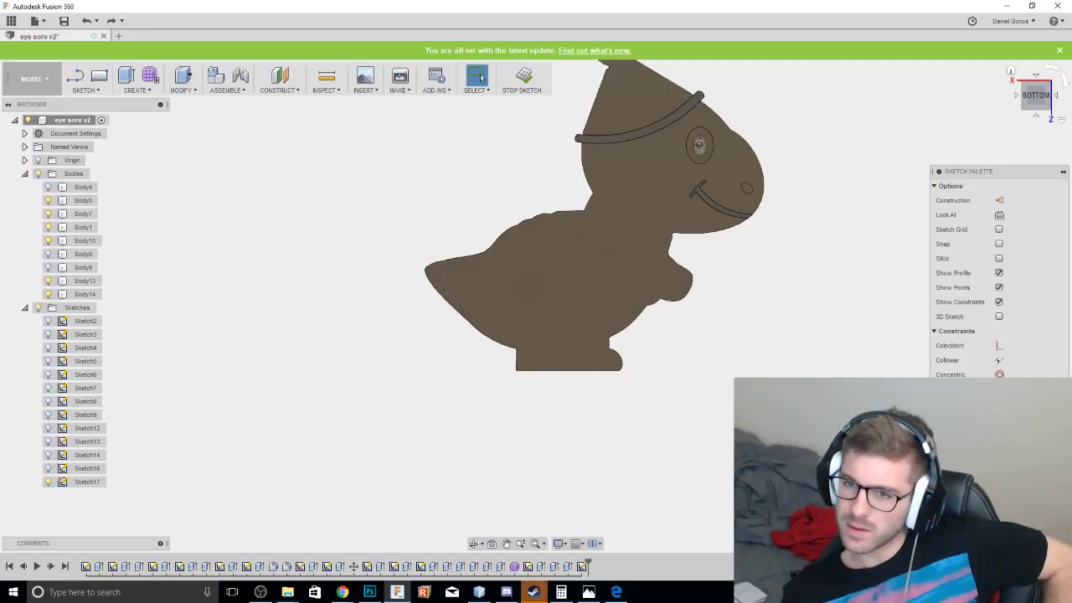
{"action": "mouse_move", "coordinate": [534, 298]}
{"action": "middle_mouse_down", "text": "shift"}
{"action": "mouse_move", "coordinate": [540, 243]}
{"action": "mouse_move", "coordinate": [543, 252]}
{"action": "middle_mouse_up", "text": "shift"}
{"action": "middle_click_drag", "start_coordinate": [783, 231], "coordinate": [997, 84], "text": "shift"}
{"action": "left_click", "coordinate": [1030, 98]}
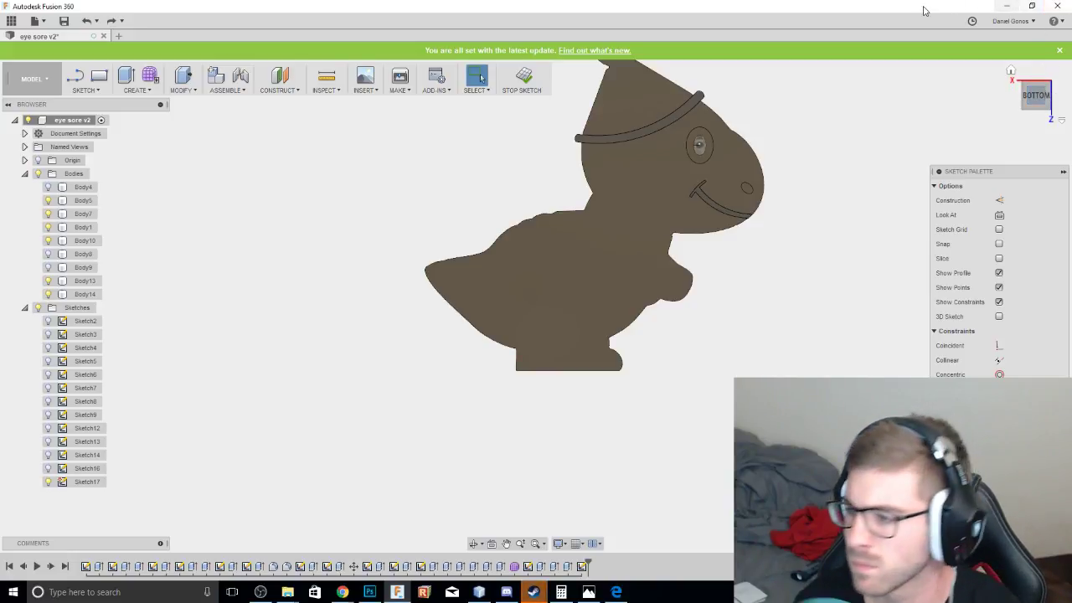
{"action": "scroll", "coordinate": [837, 141], "scroll_direction": "down", "scroll_amount": 1}
{"action": "scroll", "coordinate": [871, 139], "scroll_direction": "up", "scroll_amount": 1}
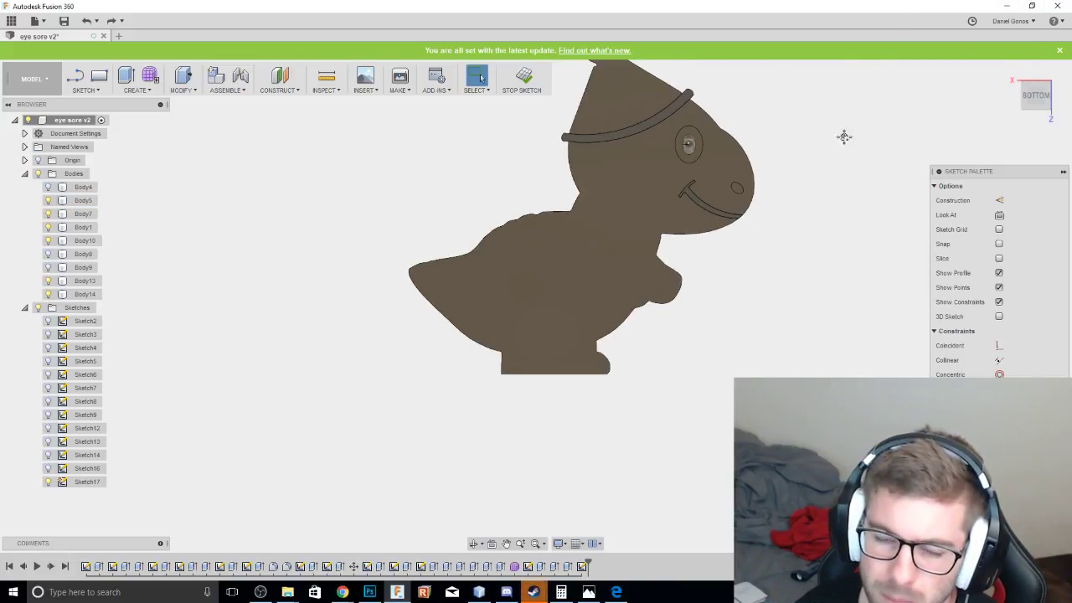
Sketch a tilted ellipse with a second axis of about 20.7 mm above the tail, and reposition it just inside the back's edge.
{"action": "middle_click_drag", "start_coordinate": [844, 136], "coordinate": [794, 232]}
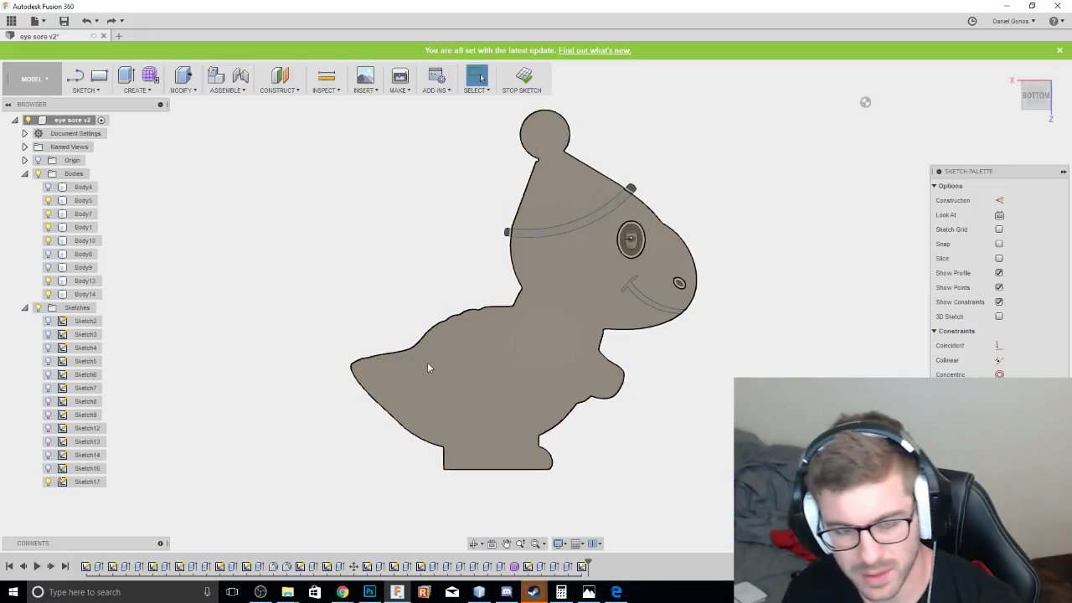
{"action": "left_click", "coordinate": [494, 325]}
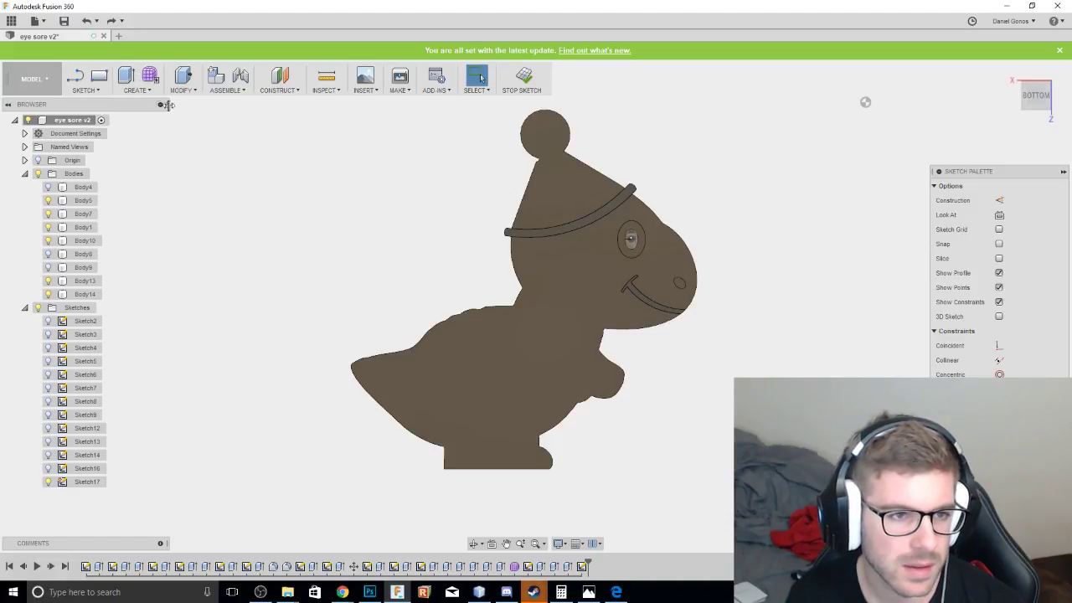
{"action": "left_click", "coordinate": [94, 90]}
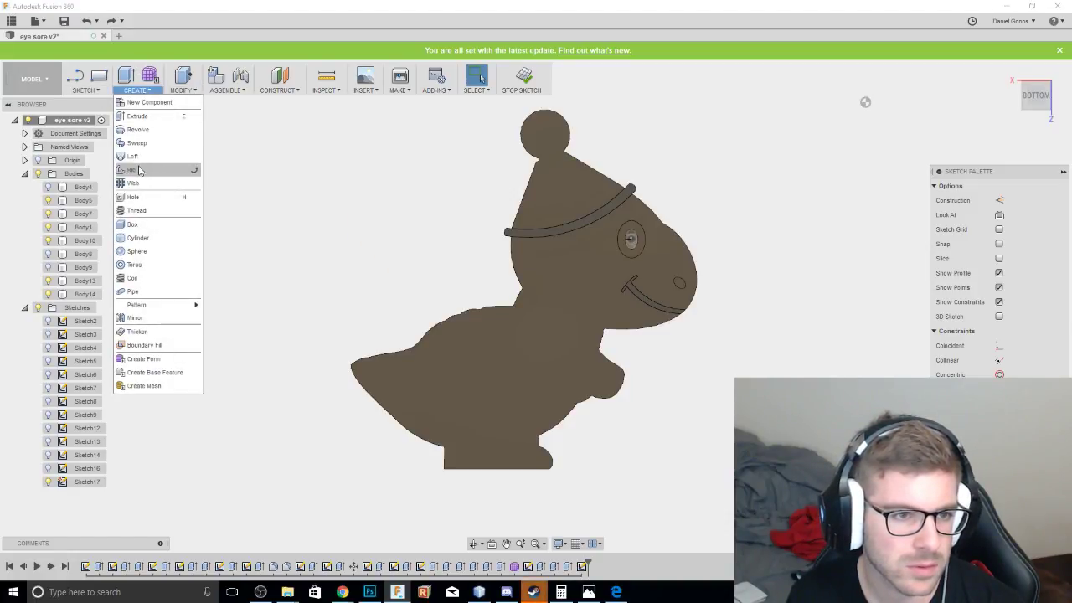
{"action": "left_click", "coordinate": [84, 178]}
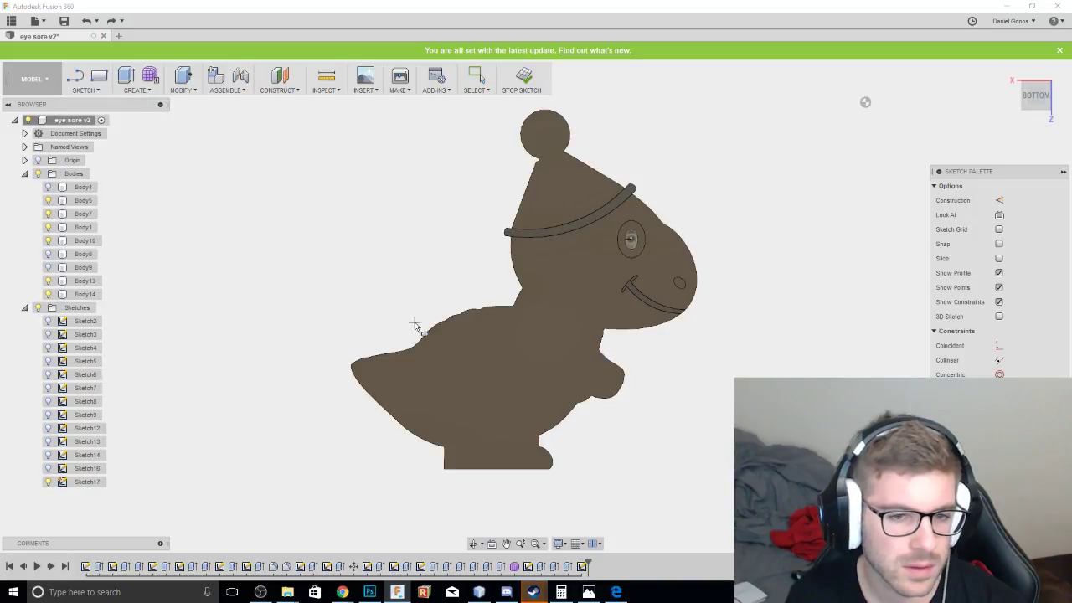
{"action": "left_click", "coordinate": [427, 348]}
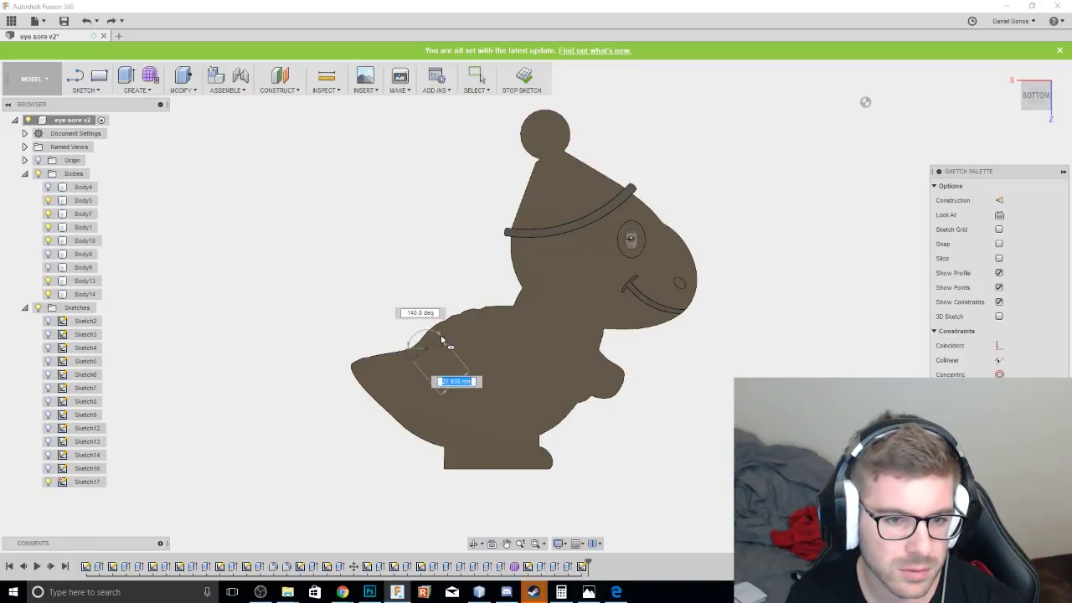
{"action": "left_click", "coordinate": [440, 333]}
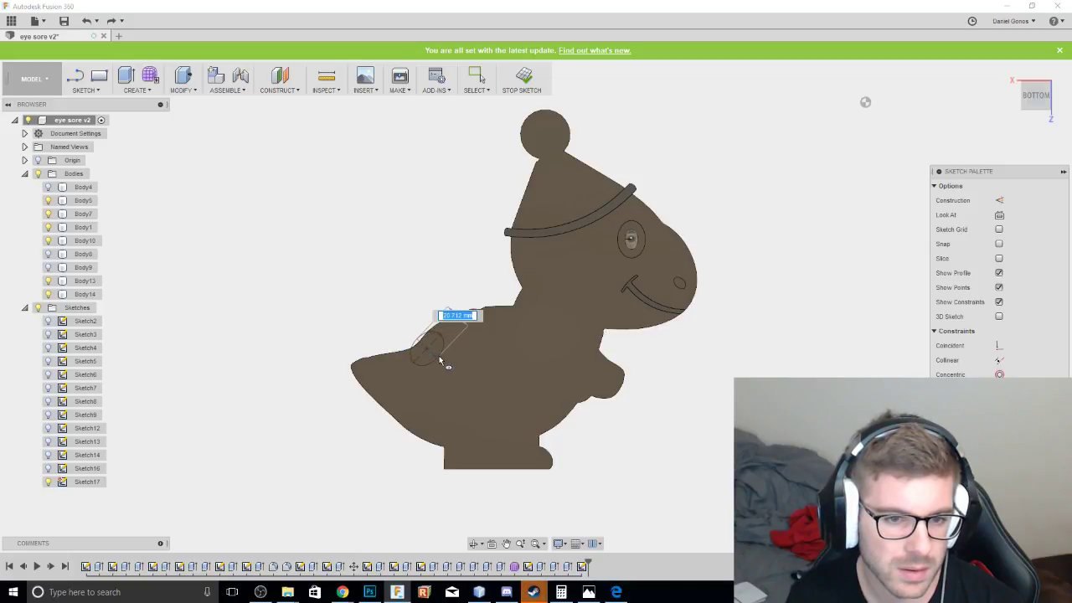
{"action": "left_click", "coordinate": [440, 360]}
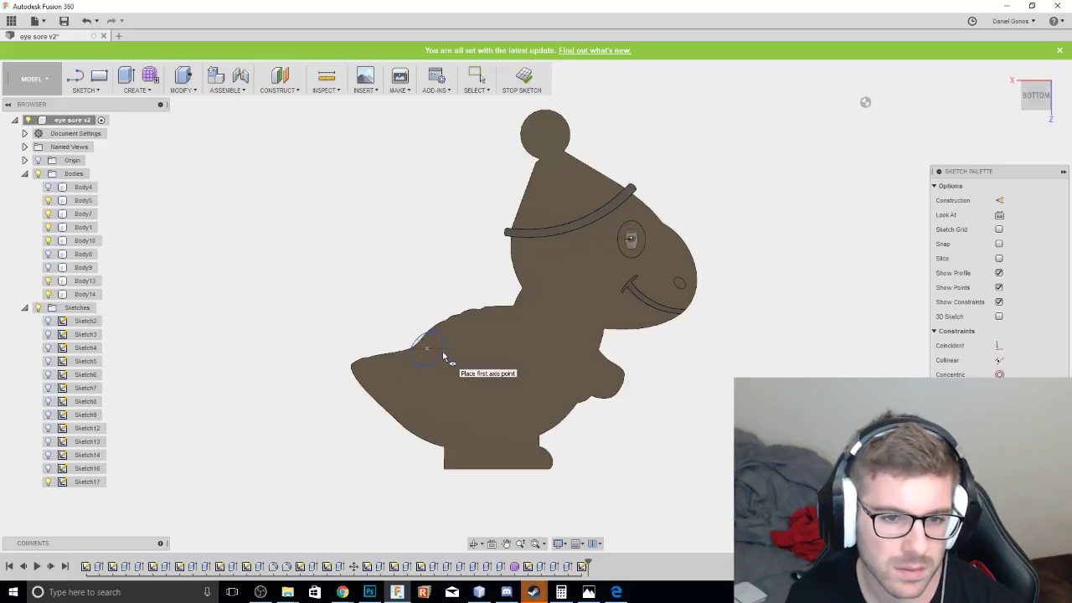
{"action": "key", "text": "Escape"}
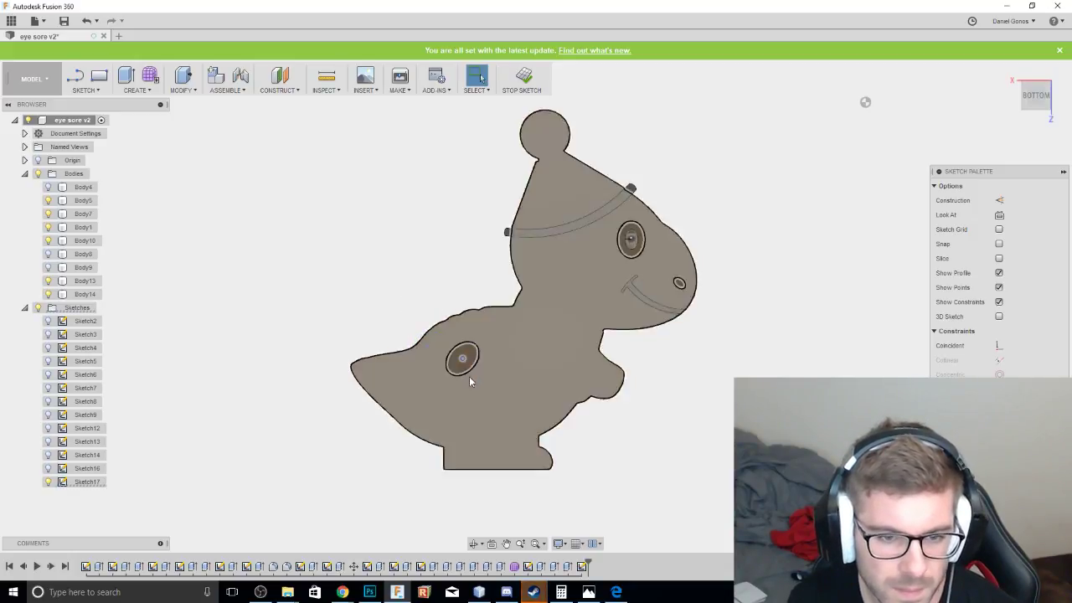
{"action": "scroll", "coordinate": [456, 373], "scroll_direction": "up", "scroll_amount": 3}
{"action": "mouse_move", "coordinate": [480, 361]}
{"action": "left_mouse_down"}
{"action": "mouse_move", "coordinate": [431, 355]}
{"action": "mouse_move", "coordinate": [469, 355]}
{"action": "mouse_move", "coordinate": [438, 320]}
{"action": "left_mouse_up"}
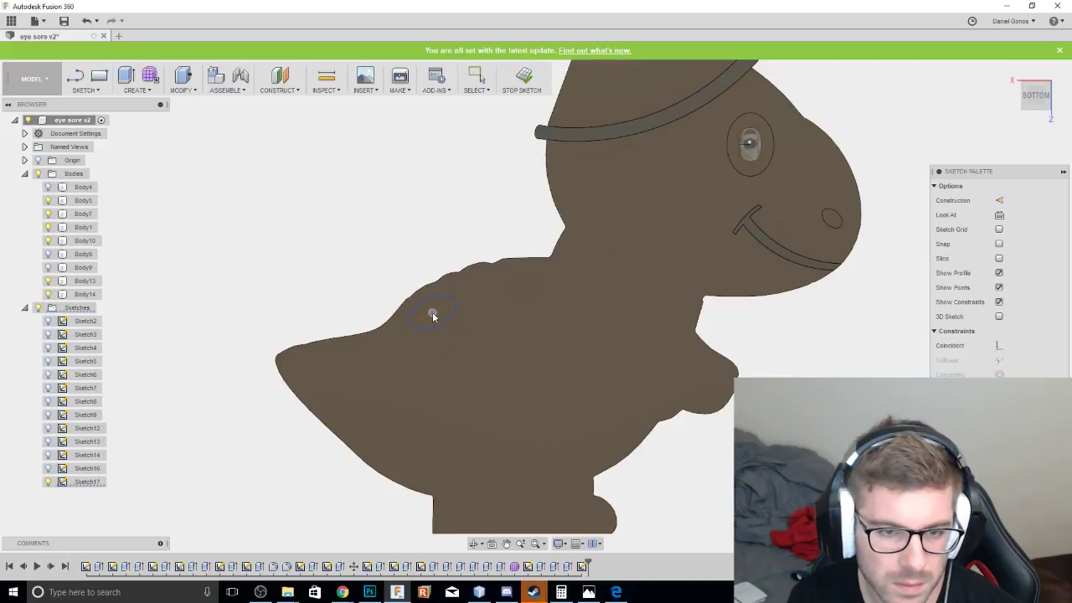
Place a copy of the ellipse beside the original toward the neck, about 2.2 mm back in X, and adjust its shape.
{"action": "left_click", "coordinate": [444, 323]}
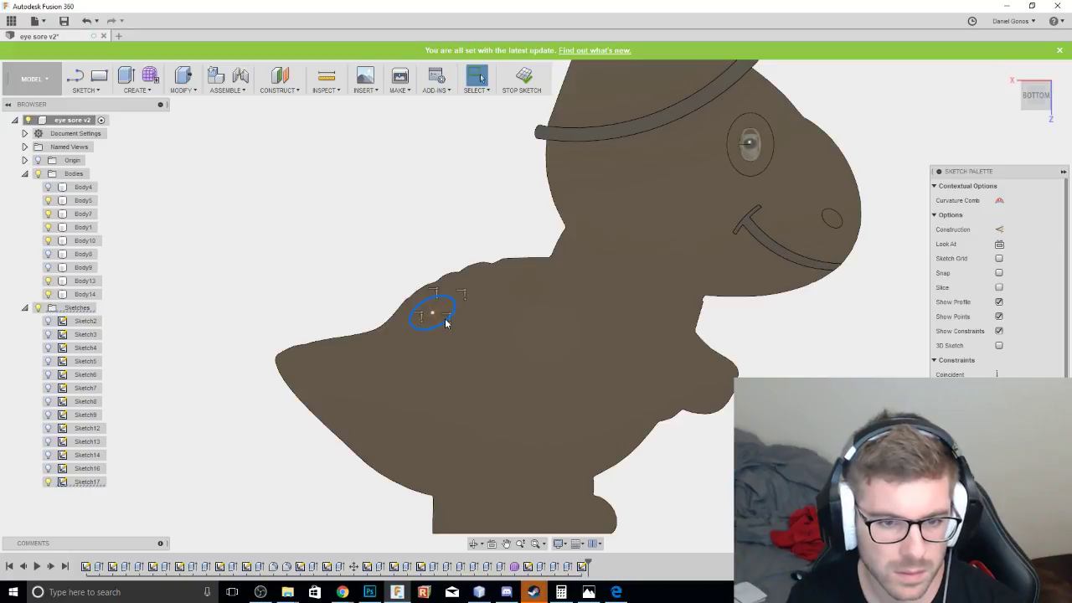
{"action": "key", "text": "m"}
{"action": "mouse_move", "coordinate": [402, 311]}
{"action": "left_mouse_down"}
{"action": "mouse_move", "coordinate": [470, 327]}
{"action": "mouse_move", "coordinate": [493, 352]}
{"action": "mouse_move", "coordinate": [491, 313]}
{"action": "mouse_move", "coordinate": [492, 343]}
{"action": "left_mouse_up"}
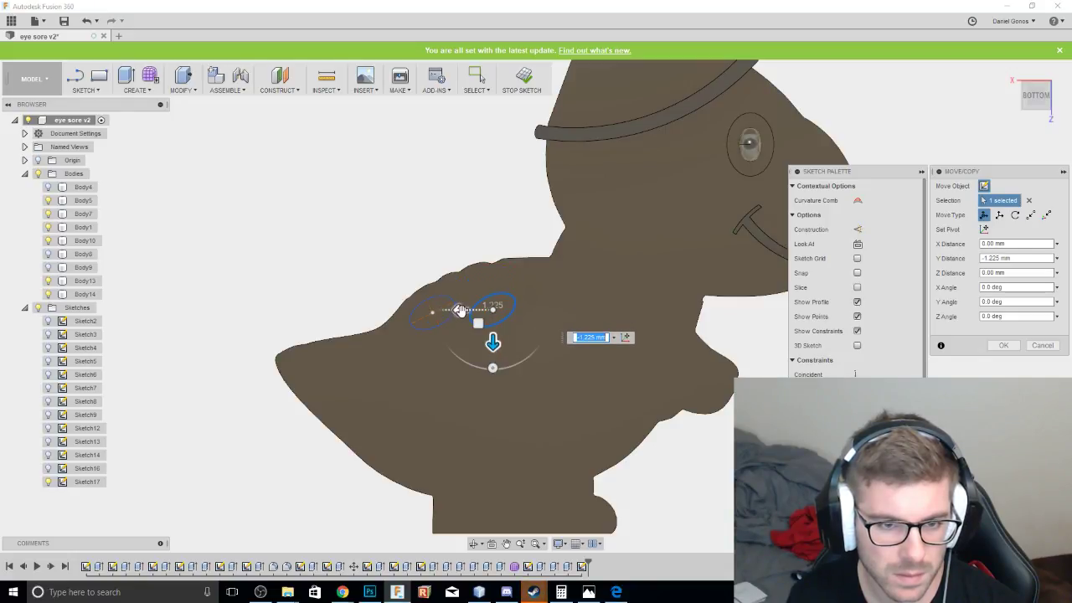
{"action": "left_click_drag", "start_coordinate": [459, 310], "coordinate": [454, 311]}
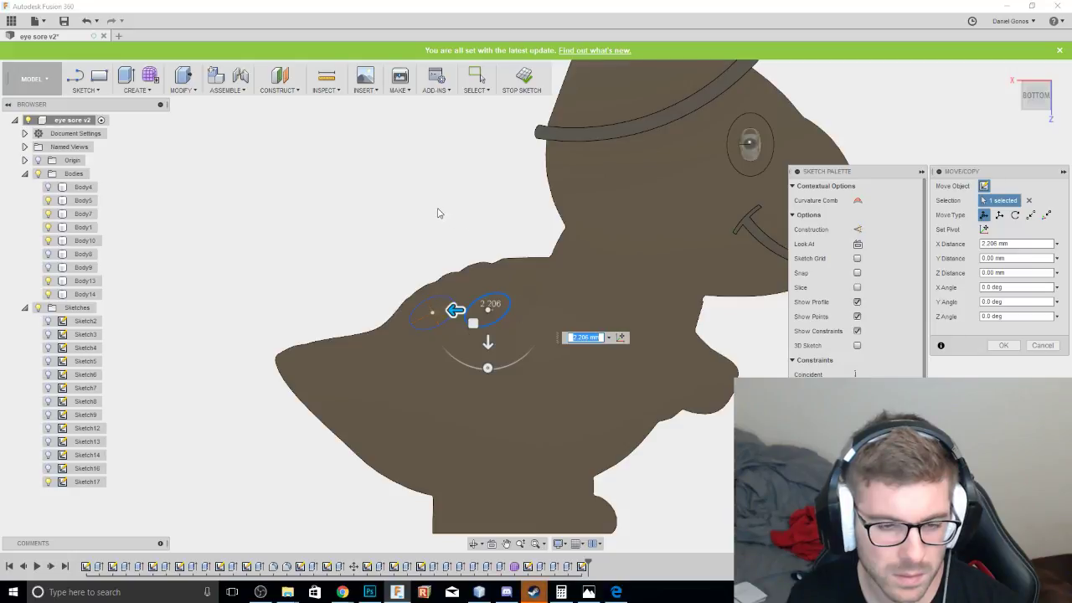
{"action": "key", "text": "Return"}
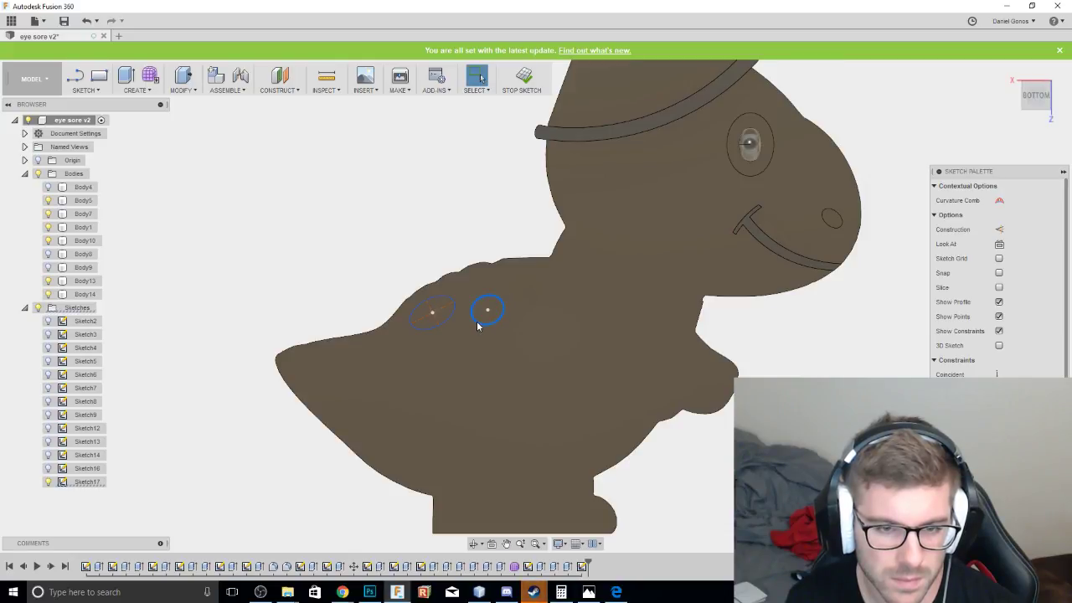
{"action": "left_click_drag", "start_coordinate": [477, 320], "coordinate": [473, 325]}
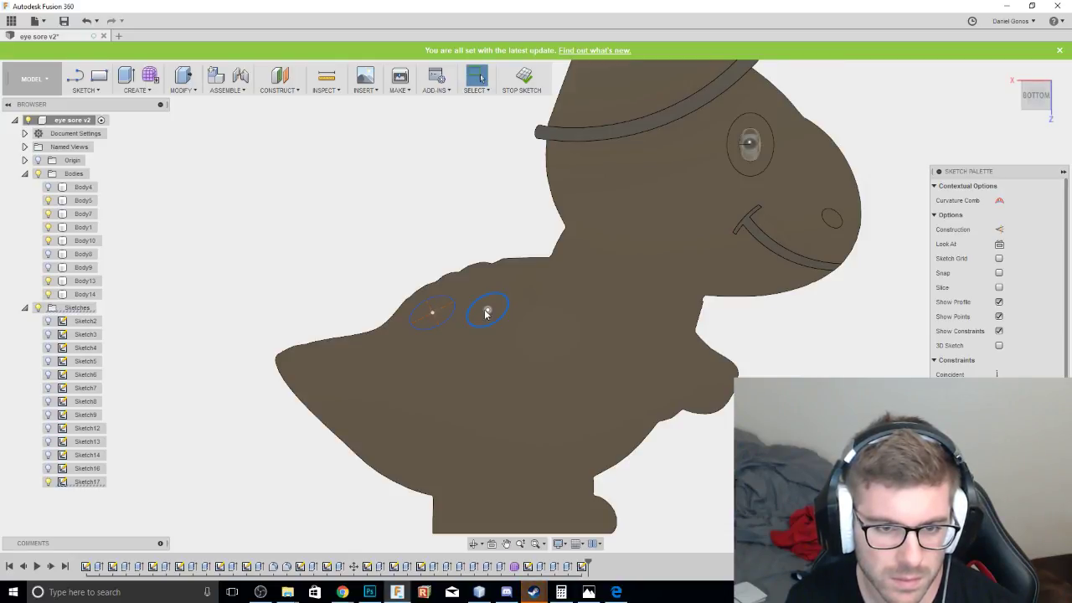
{"action": "left_click", "coordinate": [423, 240]}
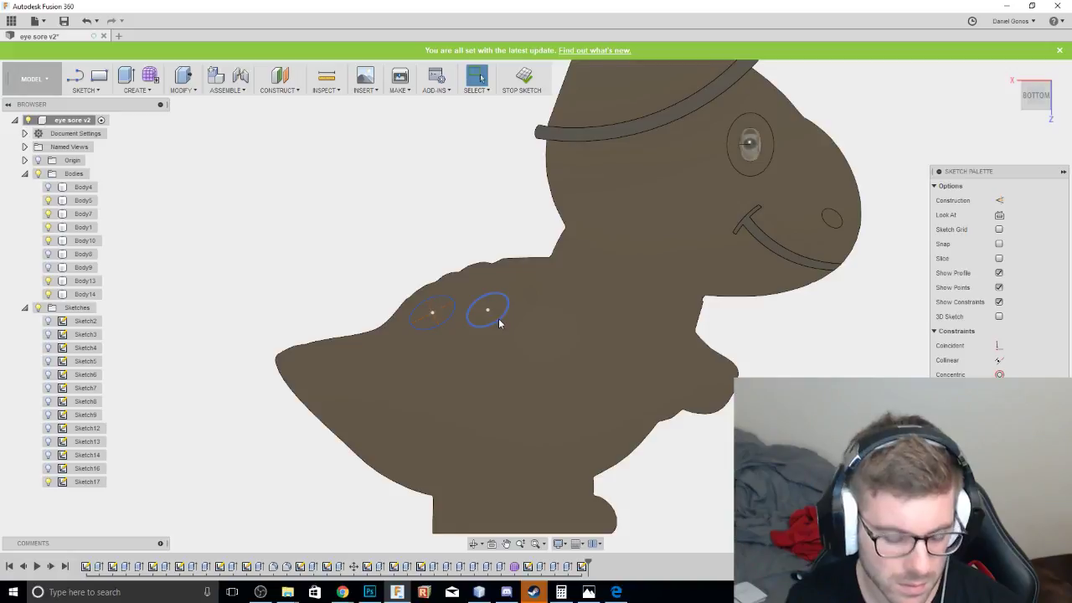
Place another copy of the first ellipse below the neck base, rotated -21.1 degrees and then shifted 3.783 mm in Y.
{"action": "key", "text": "m"}
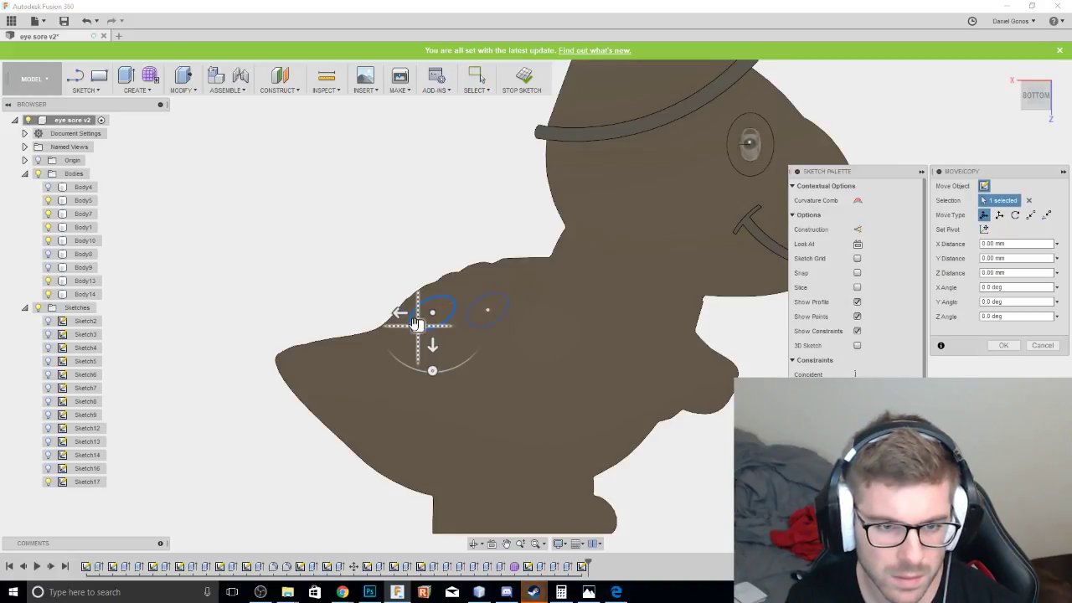
{"action": "left_click_drag", "start_coordinate": [407, 321], "coordinate": [518, 328]}
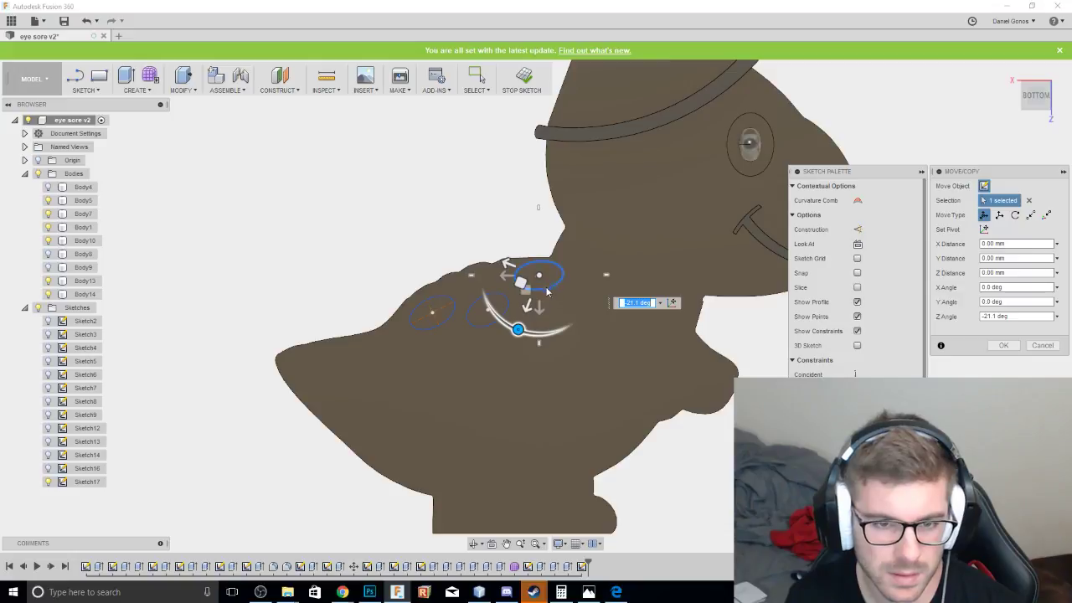
{"action": "left_click", "coordinate": [539, 275]}
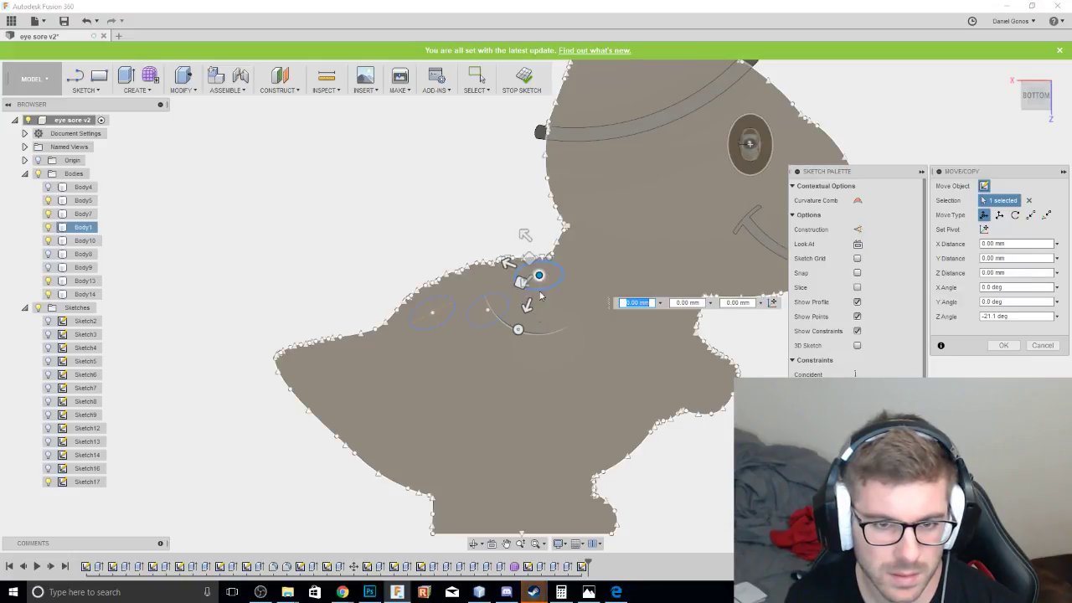
{"action": "left_click_drag", "start_coordinate": [526, 308], "coordinate": [523, 313]}
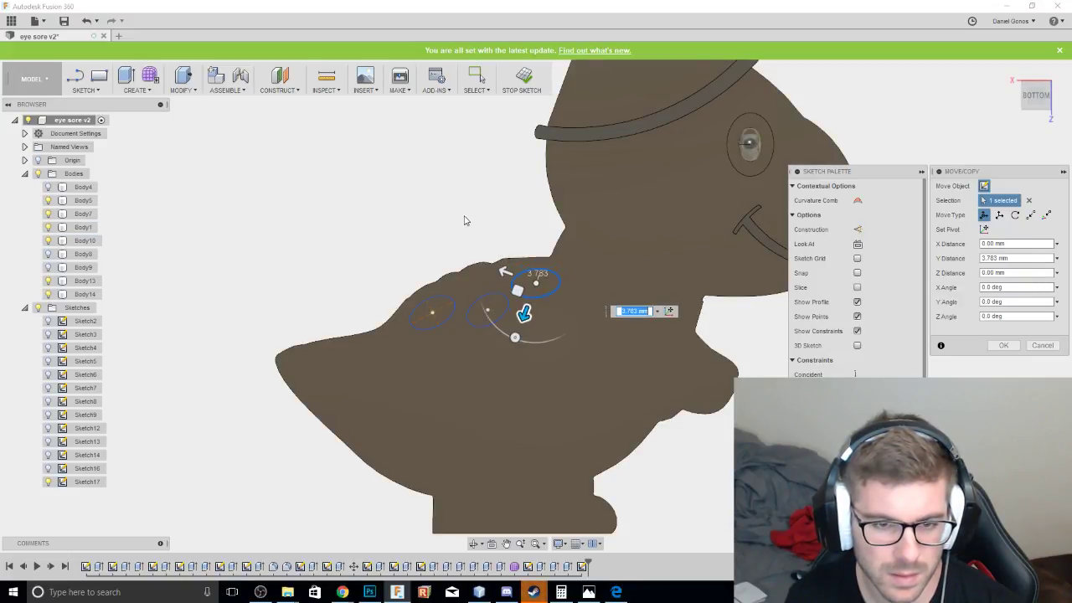
{"action": "left_click", "coordinate": [540, 282]}
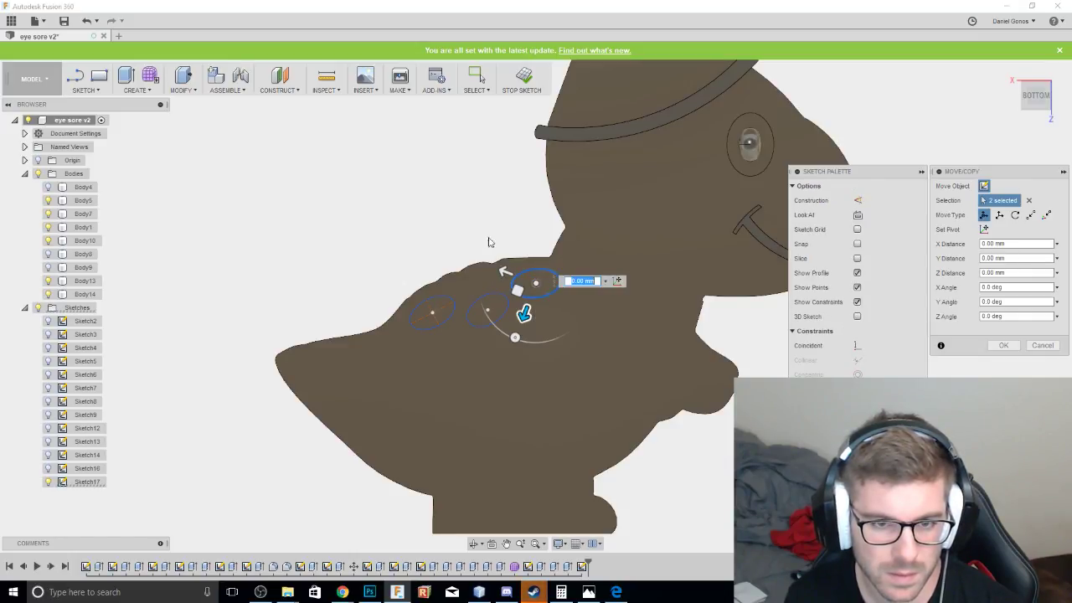
{"action": "key", "text": "Escape"}
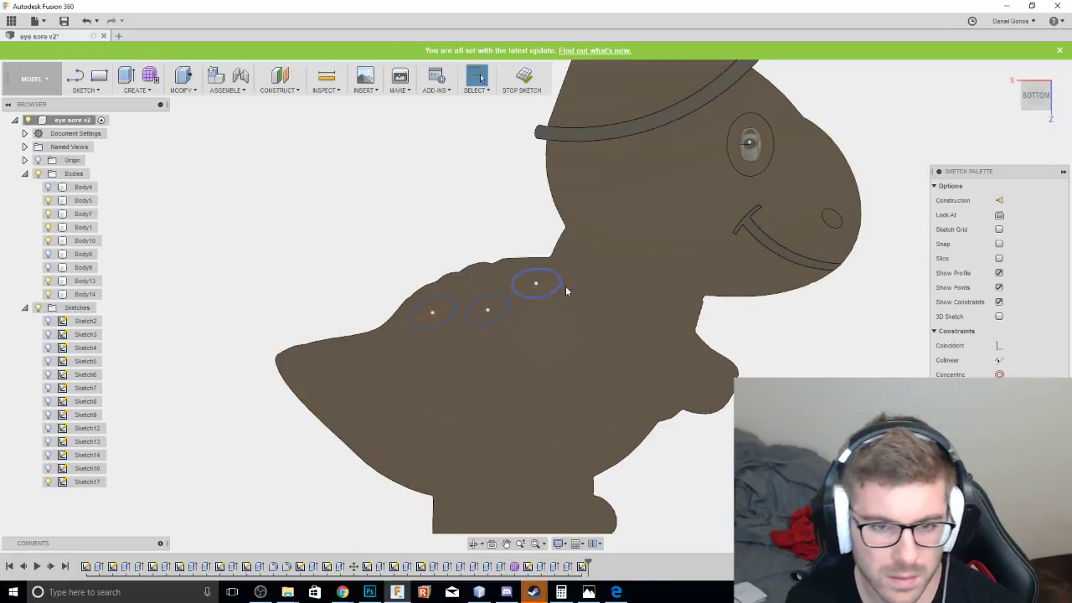
Reposition the middle ellipse slightly lower on the body, between the other two ellipses.
{"action": "left_click", "coordinate": [487, 313]}
{"action": "key", "text": "Escape"}
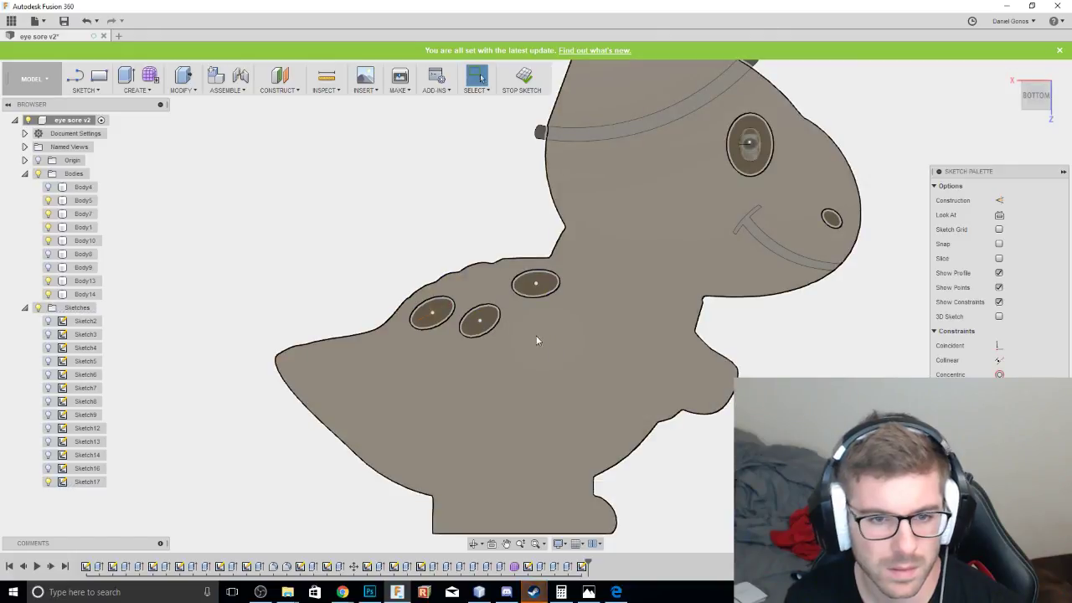
{"action": "left_click", "coordinate": [479, 322]}
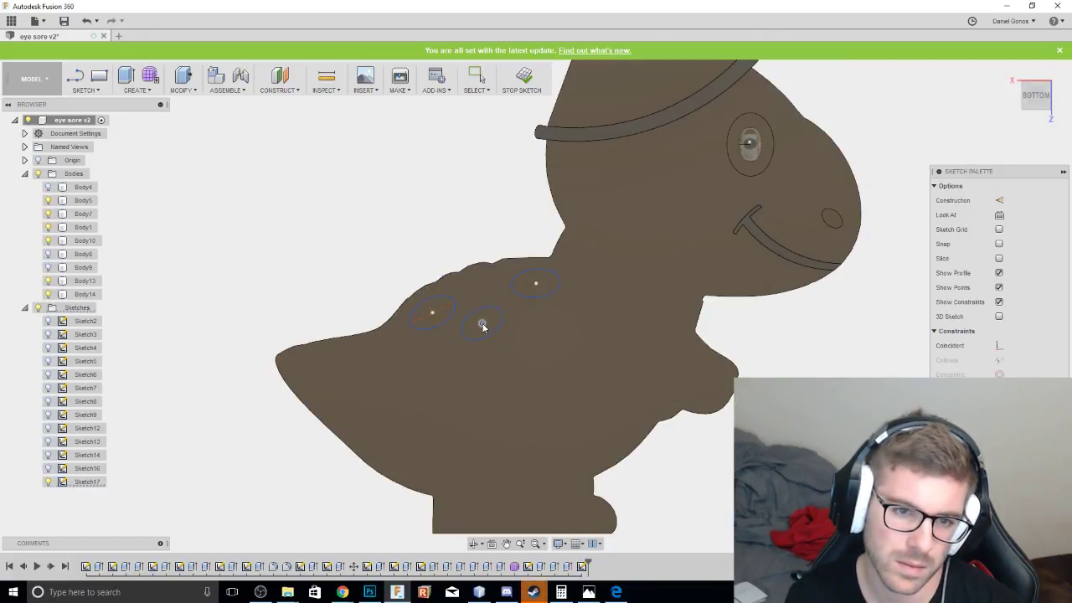
{"action": "key", "text": "m"}
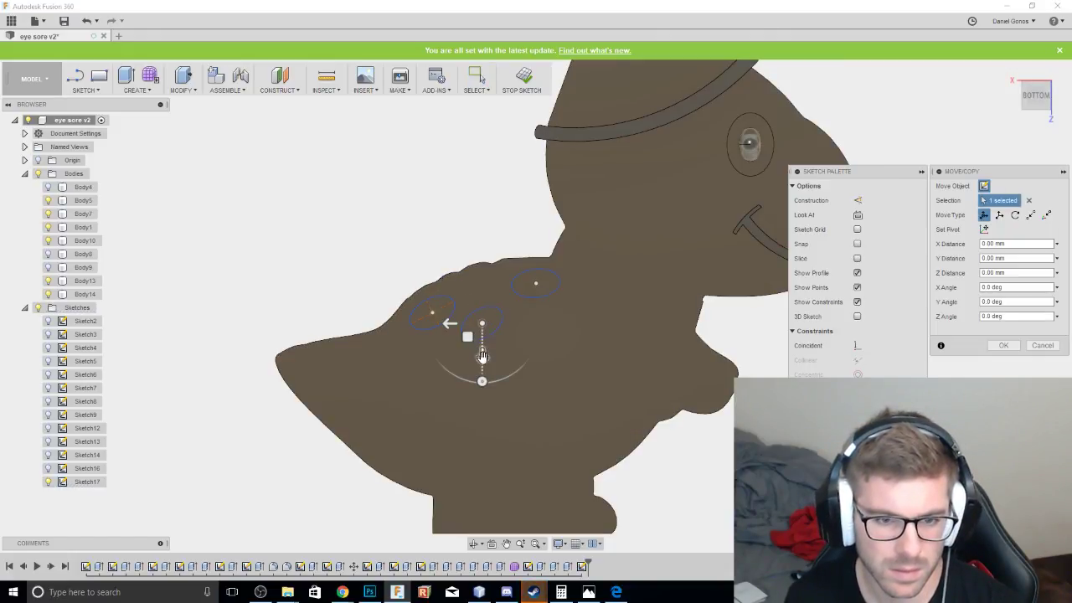
{"action": "mouse_move", "coordinate": [481, 355]}
{"action": "left_mouse_down"}
{"action": "mouse_move", "coordinate": [482, 242]}
{"action": "mouse_move", "coordinate": [481, 343]}
{"action": "left_mouse_up"}
{"action": "key", "text": "Return"}
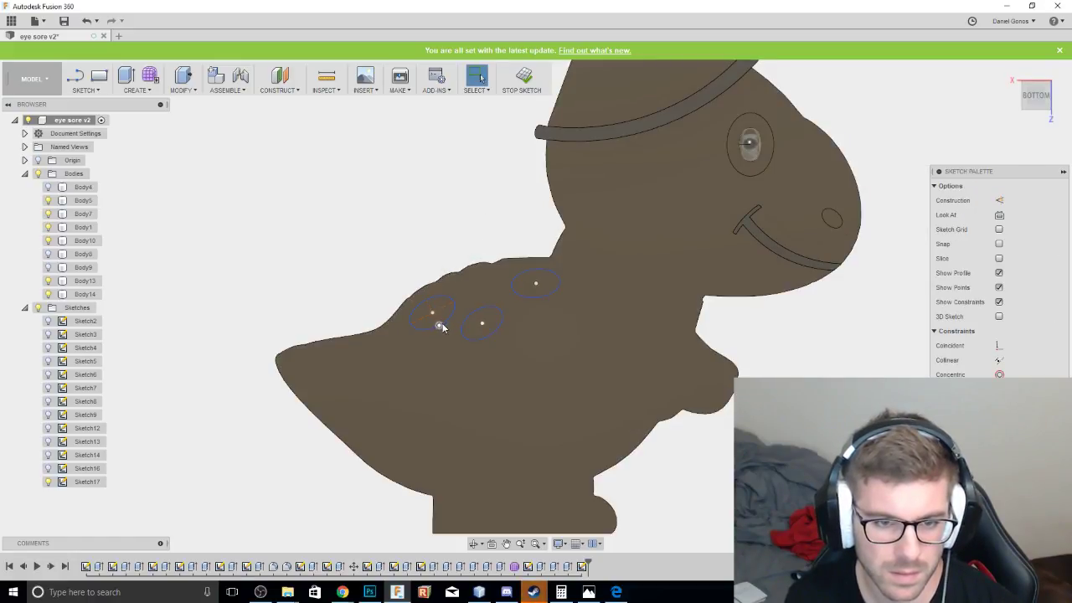
Start moving the centre point of the ellipse nearest the tail.
{"action": "left_click", "coordinate": [434, 316]}
{"action": "key", "text": "m"}
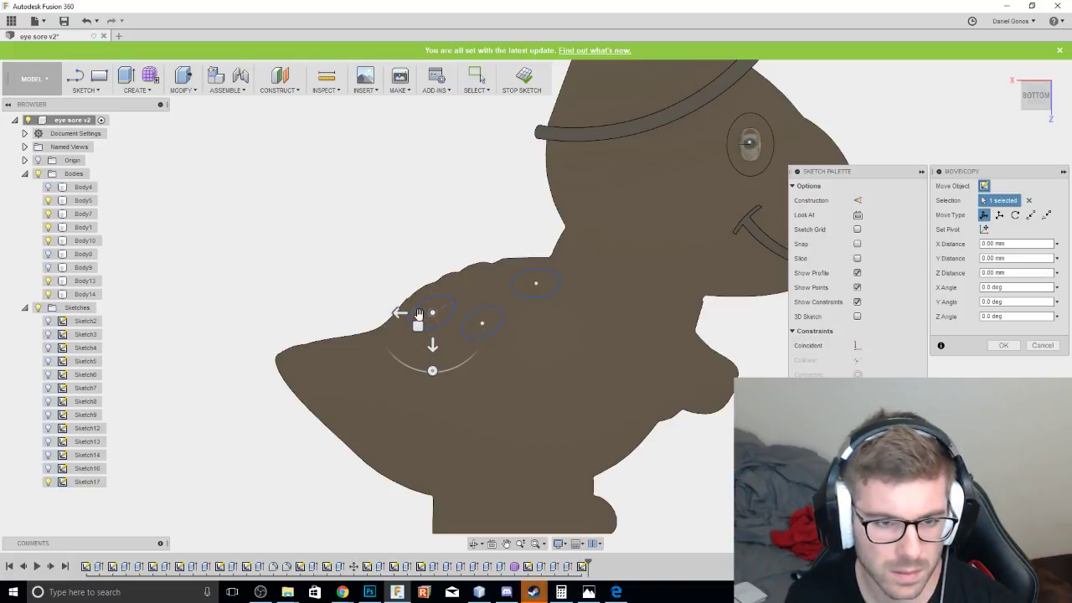
Paste a copy of the tail-side ellipse and move it to the upper middle of the back, above the lower ellipse.
{"action": "key", "text": "Escape"}
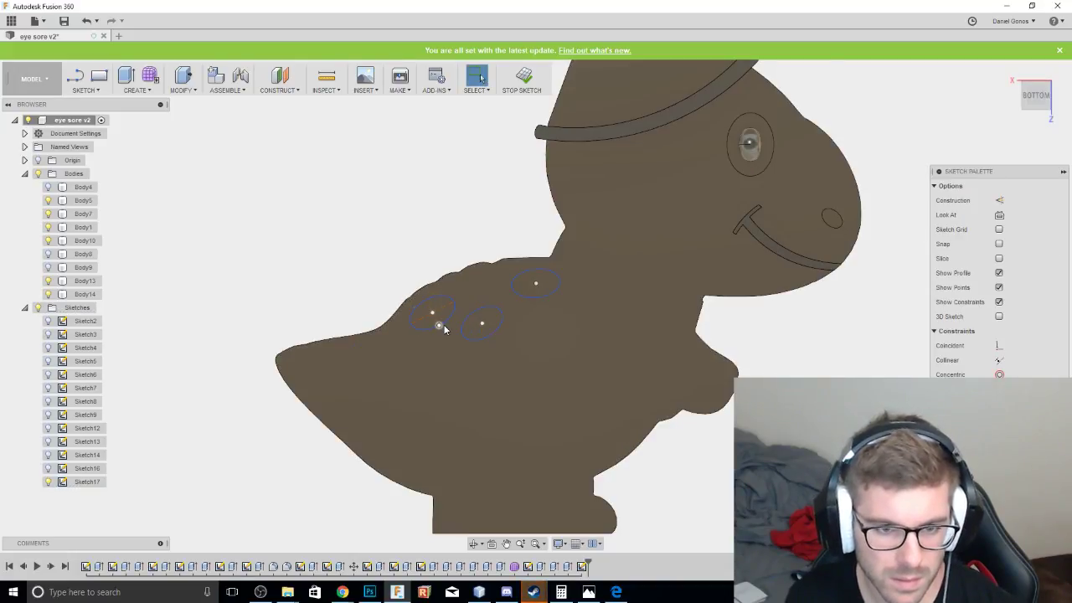
{"action": "scroll", "coordinate": [452, 317], "scroll_direction": "up", "scroll_amount": 3}
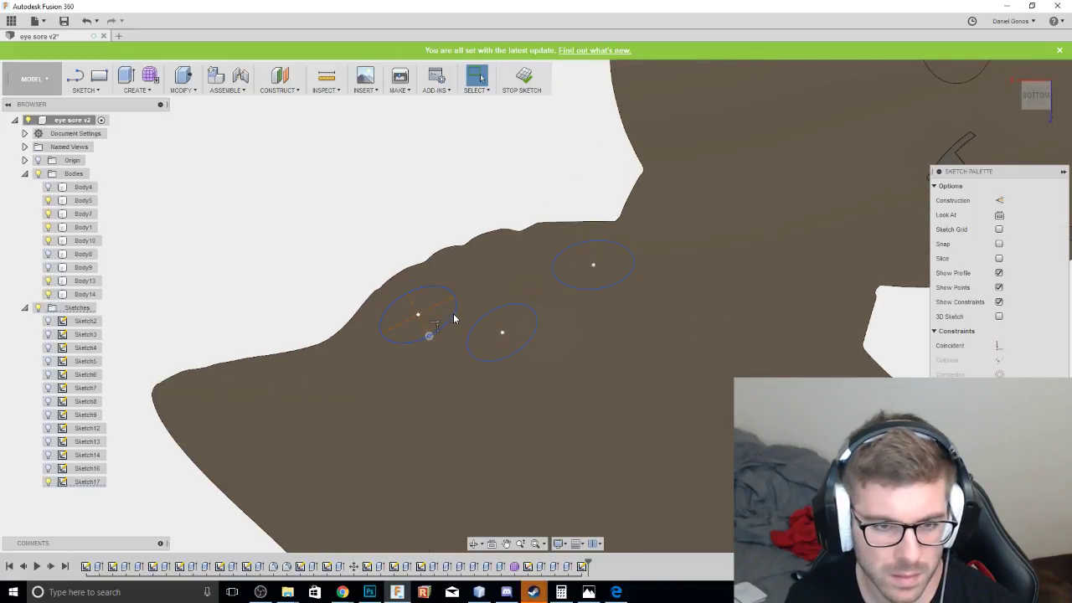
{"action": "left_click", "coordinate": [451, 324]}
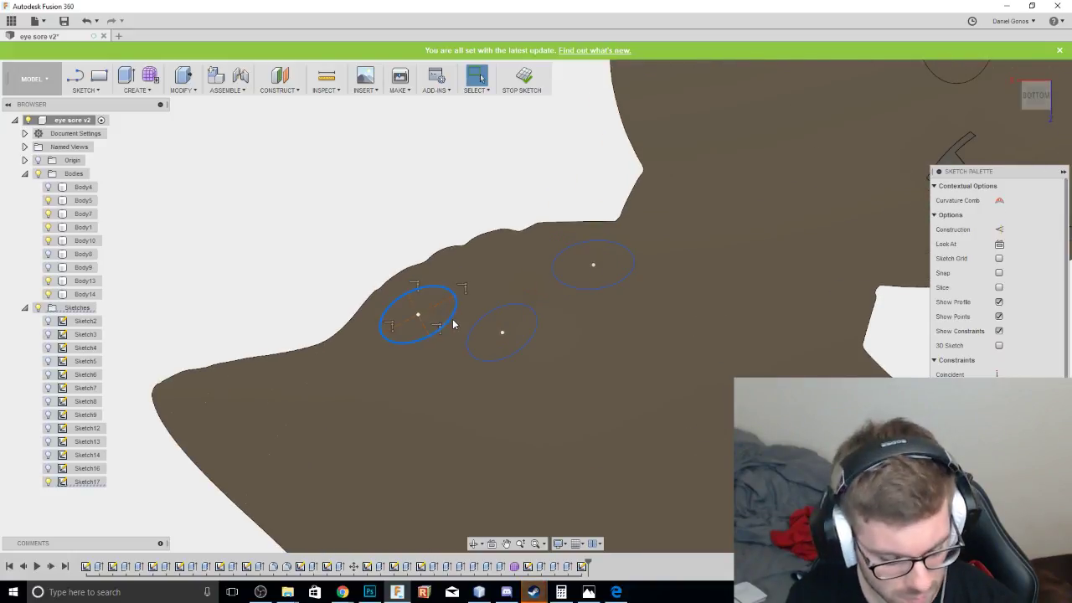
{"action": "key", "text": "m"}
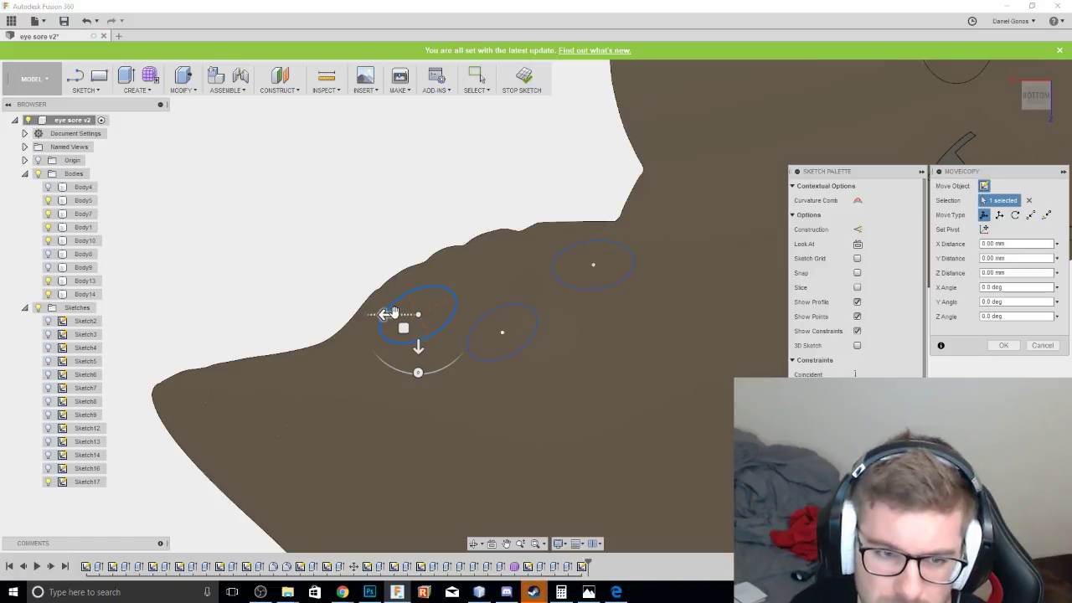
{"action": "left_click_drag", "start_coordinate": [388, 314], "coordinate": [491, 314]}
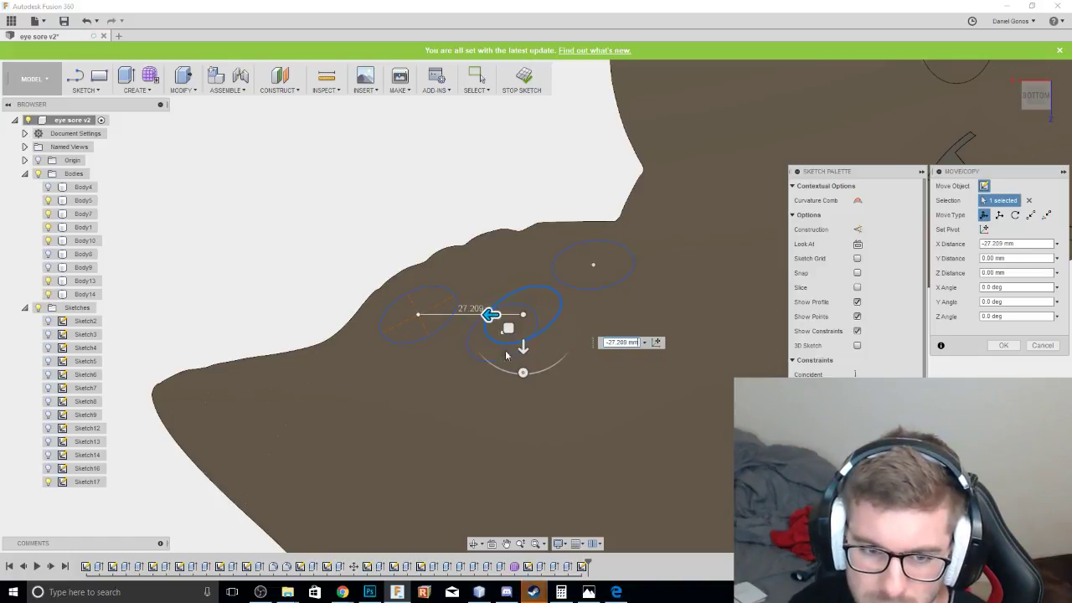
{"action": "left_click_drag", "start_coordinate": [523, 347], "coordinate": [528, 270]}
{"action": "key", "text": "Tab"}
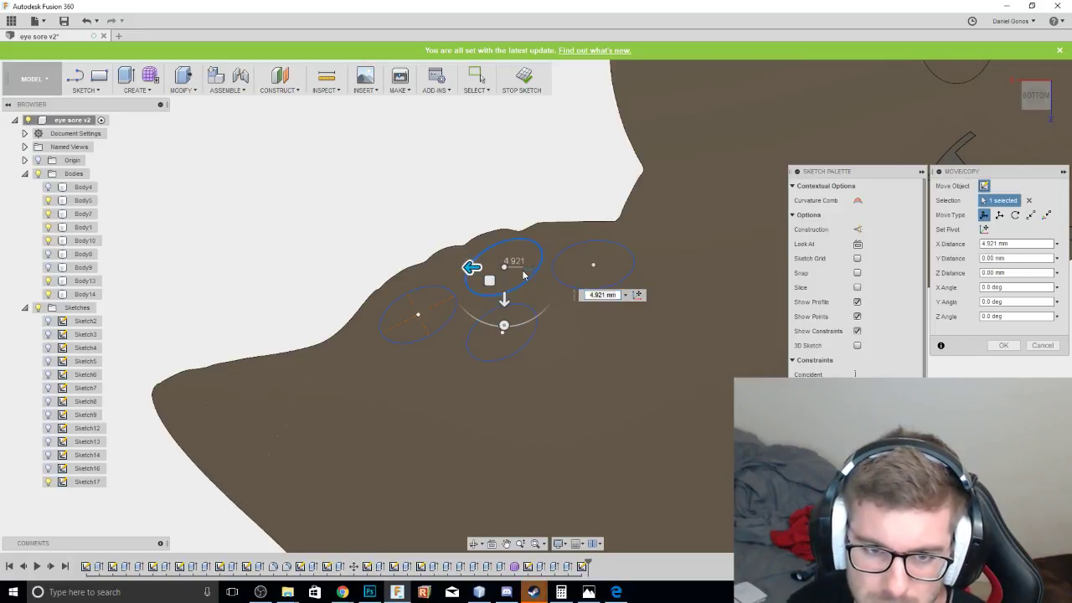
{"action": "key", "text": "Return"}
{"action": "key", "text": "Return"}
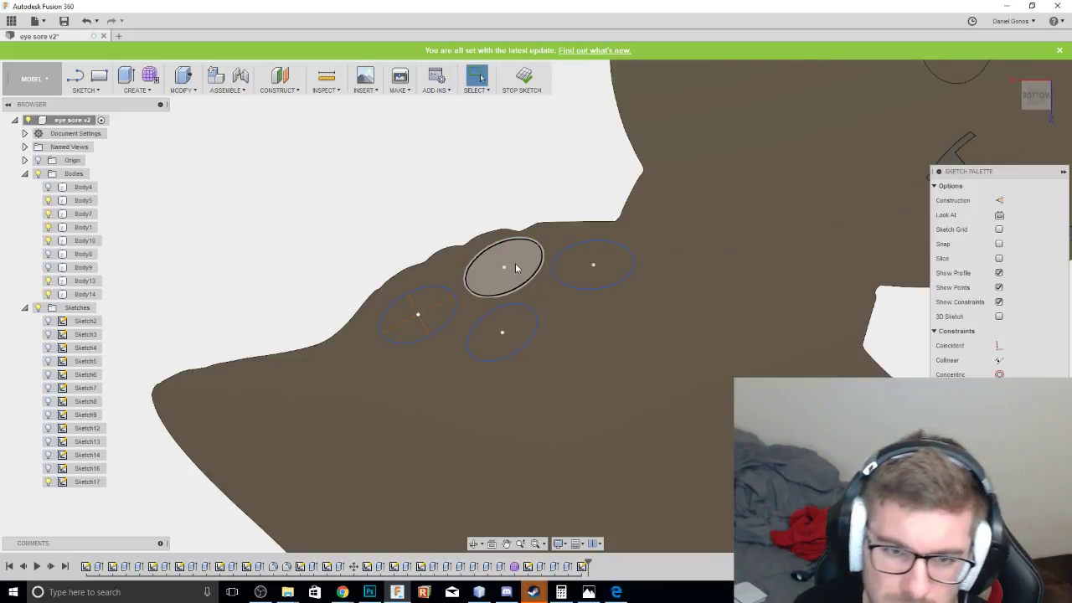
Tilt the upper middle ellipse closer to horizontal, and nudge the lower ellipse slightly toward the tail.
{"action": "left_click_drag", "start_coordinate": [535, 272], "coordinate": [529, 287]}
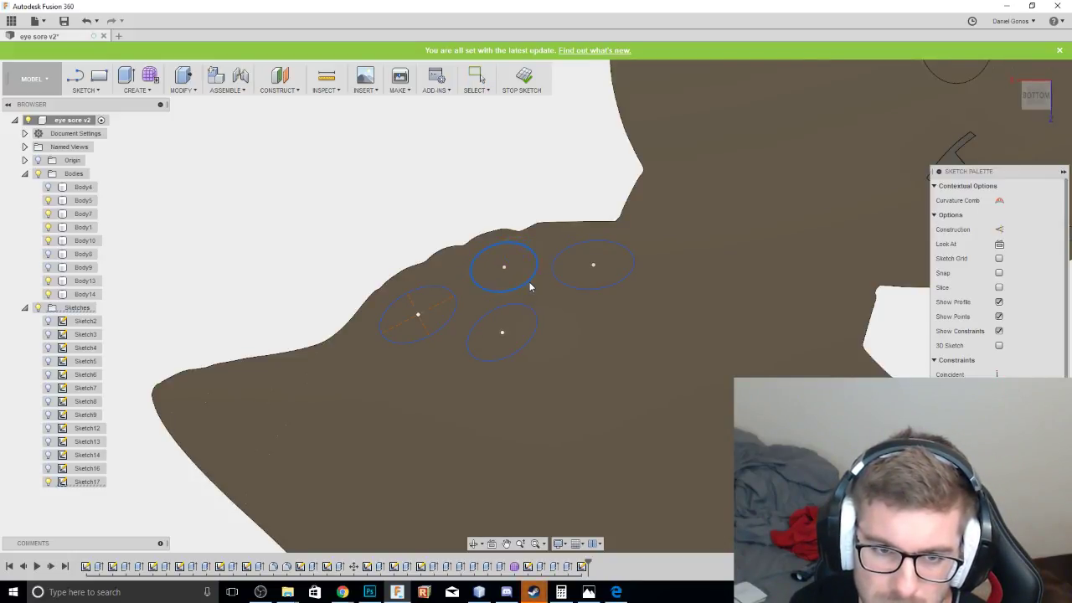
{"action": "left_click", "coordinate": [431, 227]}
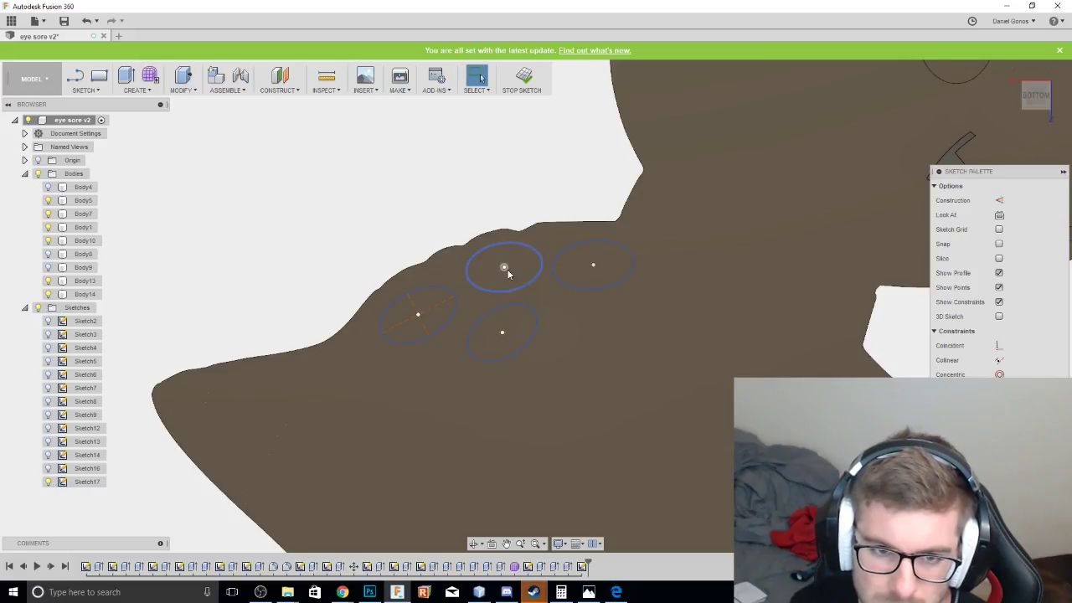
{"action": "left_click_drag", "start_coordinate": [504, 268], "coordinate": [503, 274]}
{"action": "scroll", "coordinate": [502, 274], "scroll_direction": "down", "scroll_amount": 4}
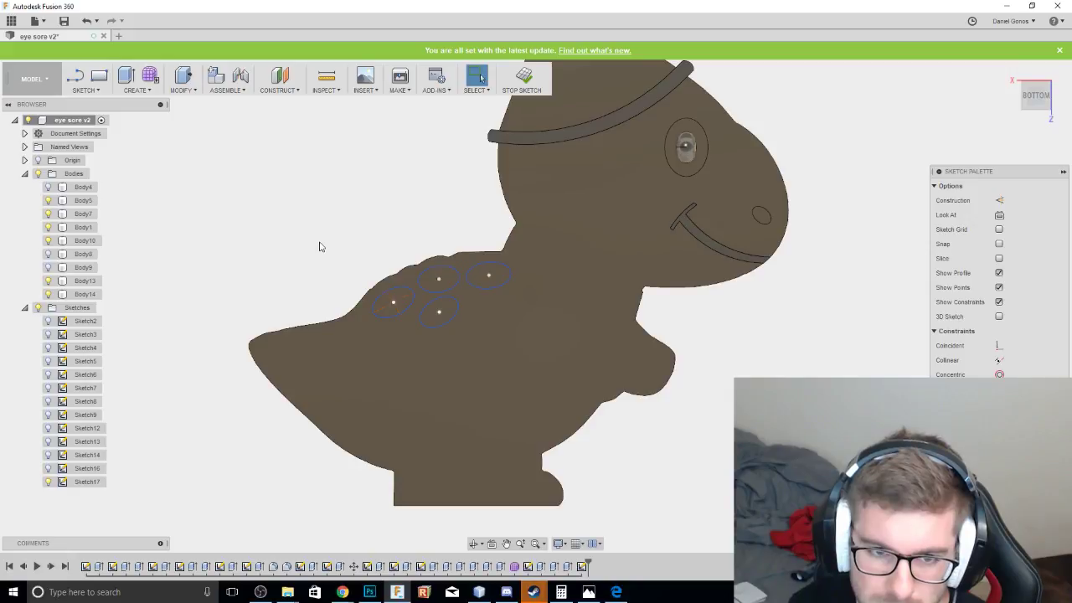
{"action": "scroll", "coordinate": [319, 246], "scroll_direction": "down", "scroll_amount": 2}
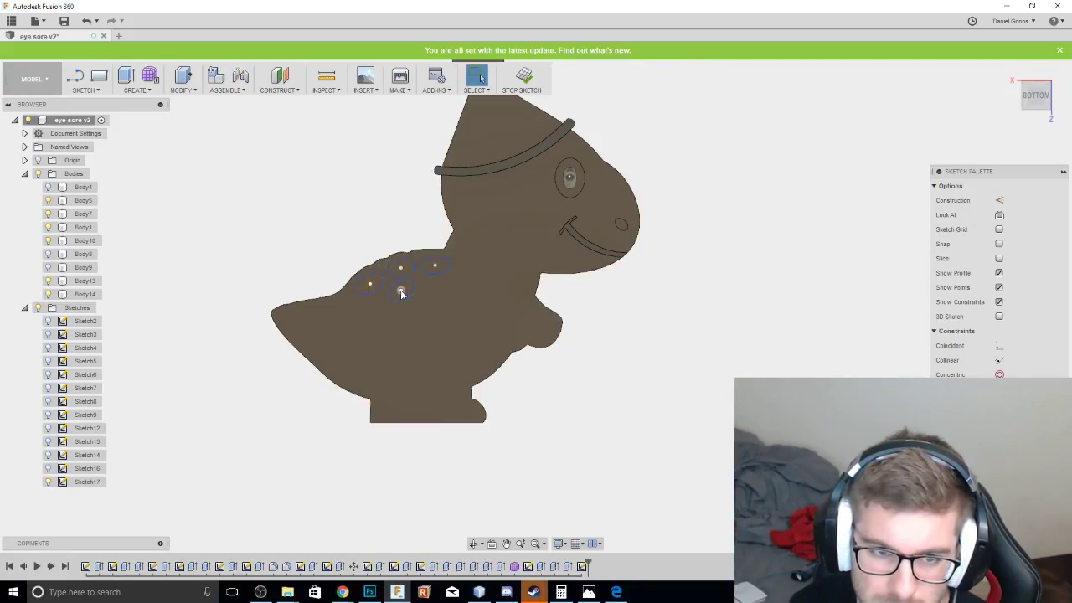
{"action": "left_click", "coordinate": [400, 292]}
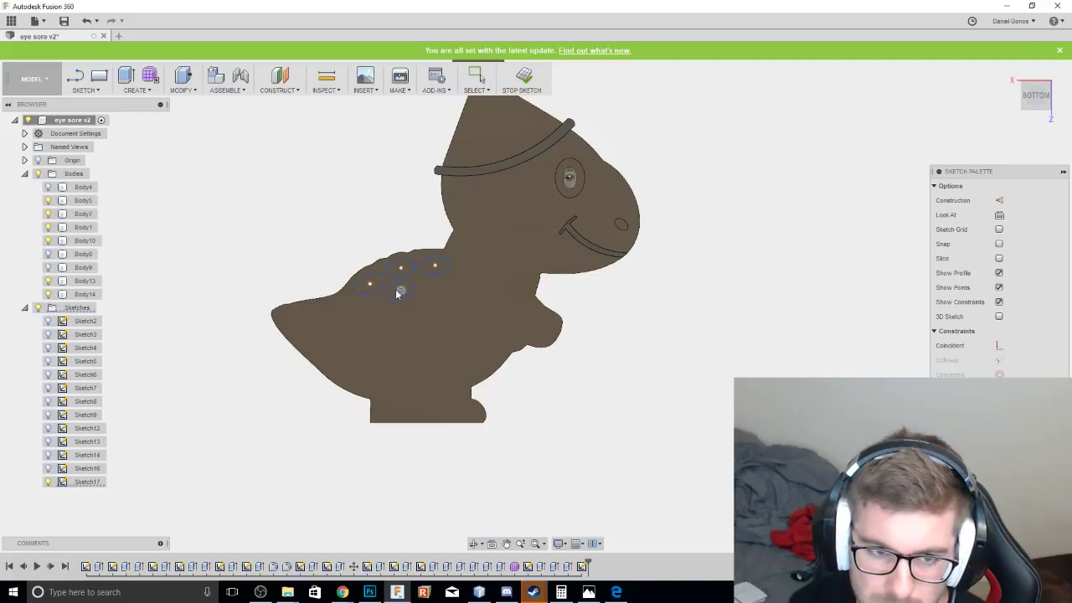
{"action": "key", "text": "Escape"}
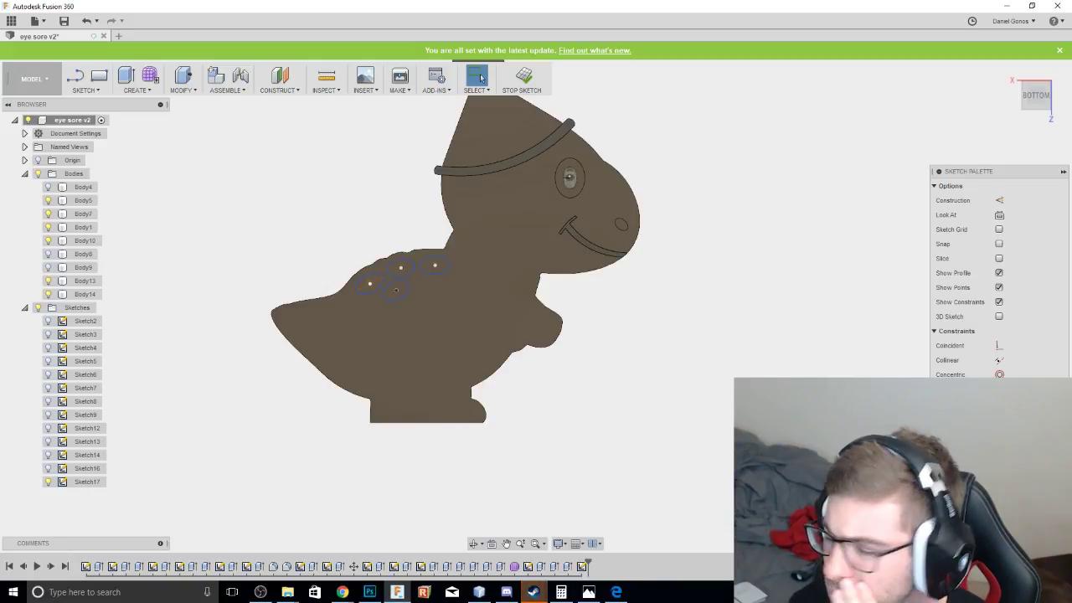
Paste a copy of the lower ellipse and move it about 22.5 mm toward the dinosaur's front.
{"action": "scroll", "coordinate": [467, 395], "scroll_direction": "down", "scroll_amount": 2}
{"action": "scroll", "coordinate": [740, 361], "scroll_direction": "up", "scroll_amount": 3}
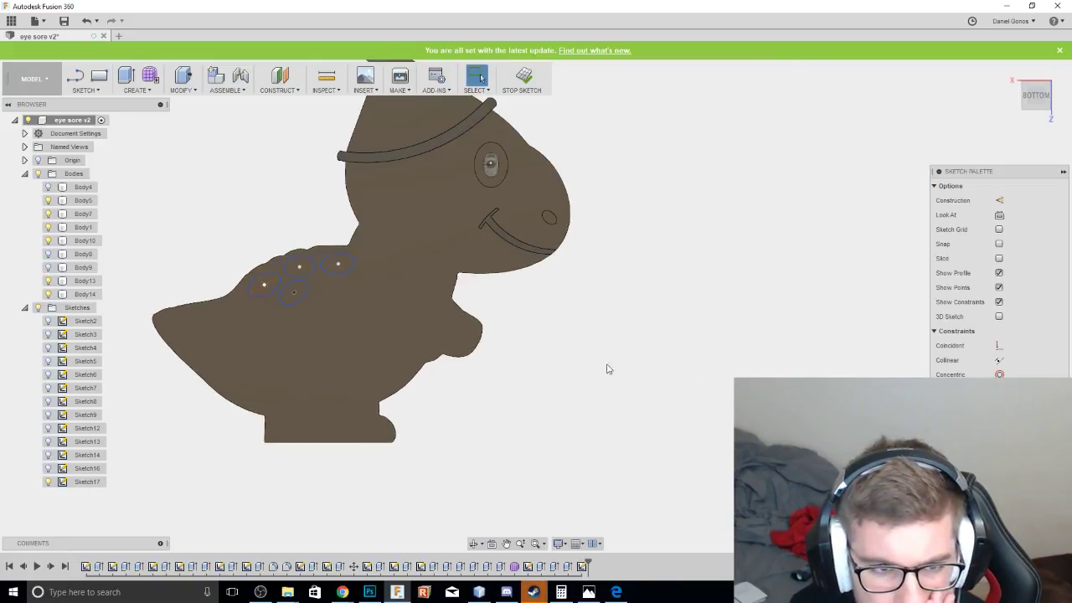
{"action": "middle_click_drag", "start_coordinate": [606, 363], "coordinate": [812, 445]}
{"action": "scroll", "coordinate": [743, 388], "scroll_direction": "up", "scroll_amount": 2}
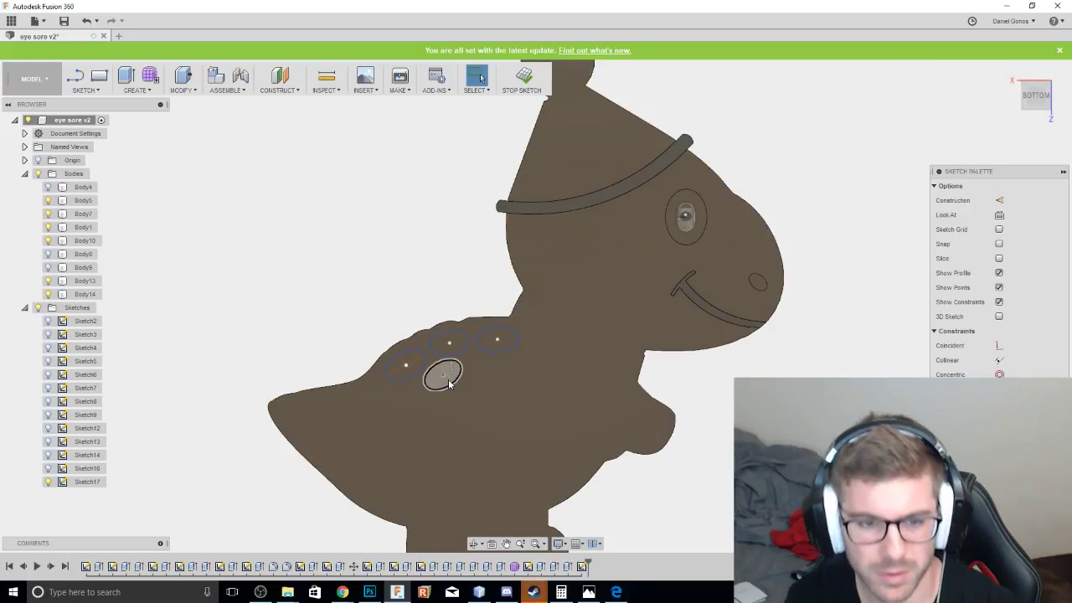
{"action": "left_click", "coordinate": [445, 378]}
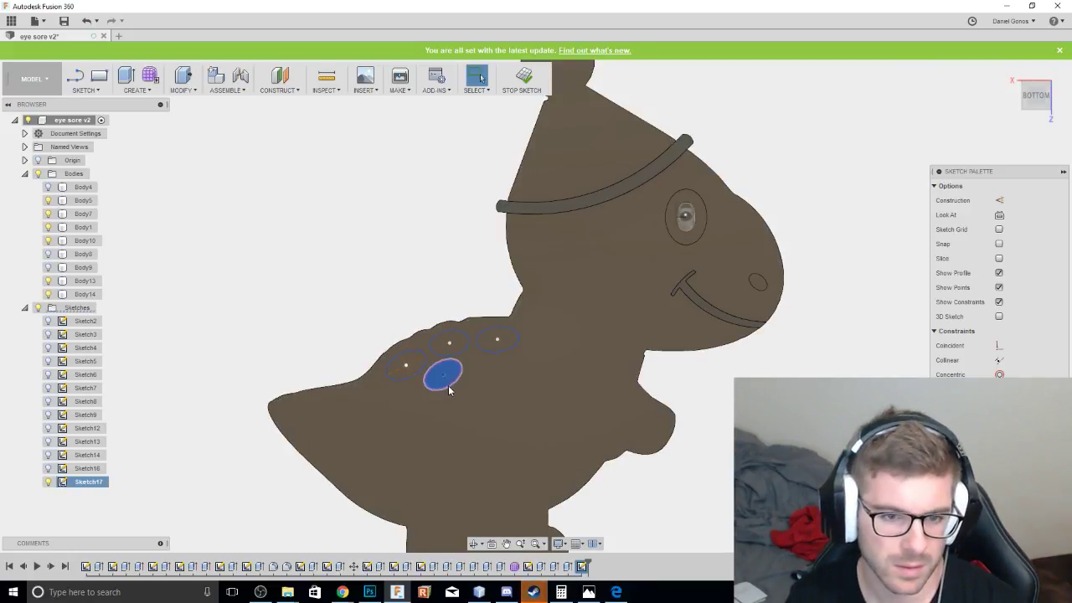
{"action": "left_click", "coordinate": [449, 387]}
{"action": "scroll", "coordinate": [455, 387], "scroll_direction": "up", "scroll_amount": 3}
{"action": "key", "text": "m"}
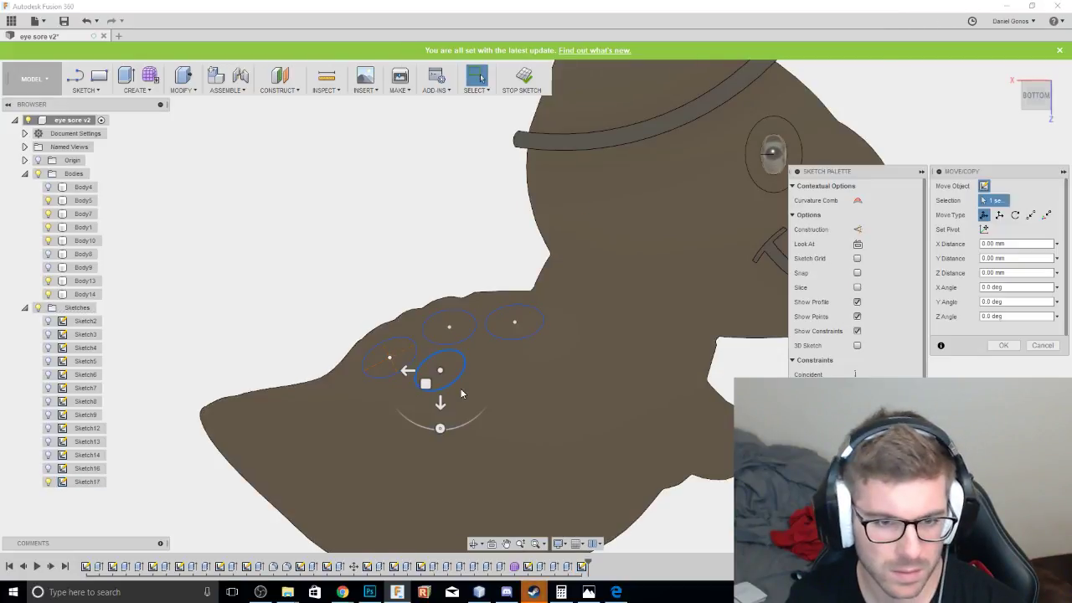
{"action": "left_click_drag", "start_coordinate": [435, 375], "coordinate": [469, 371]}
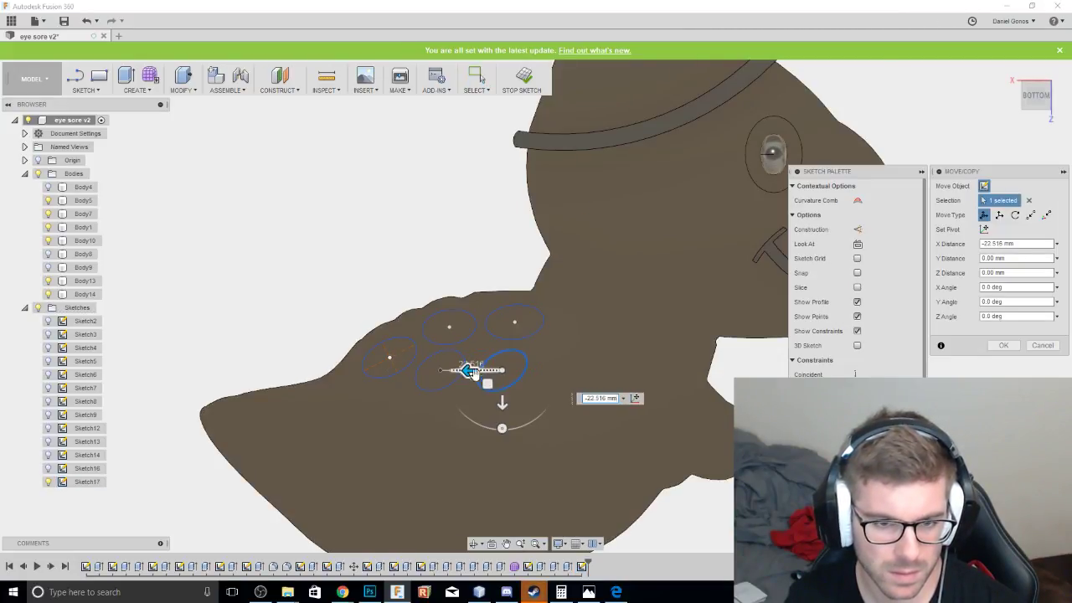
{"action": "key", "text": "Return"}
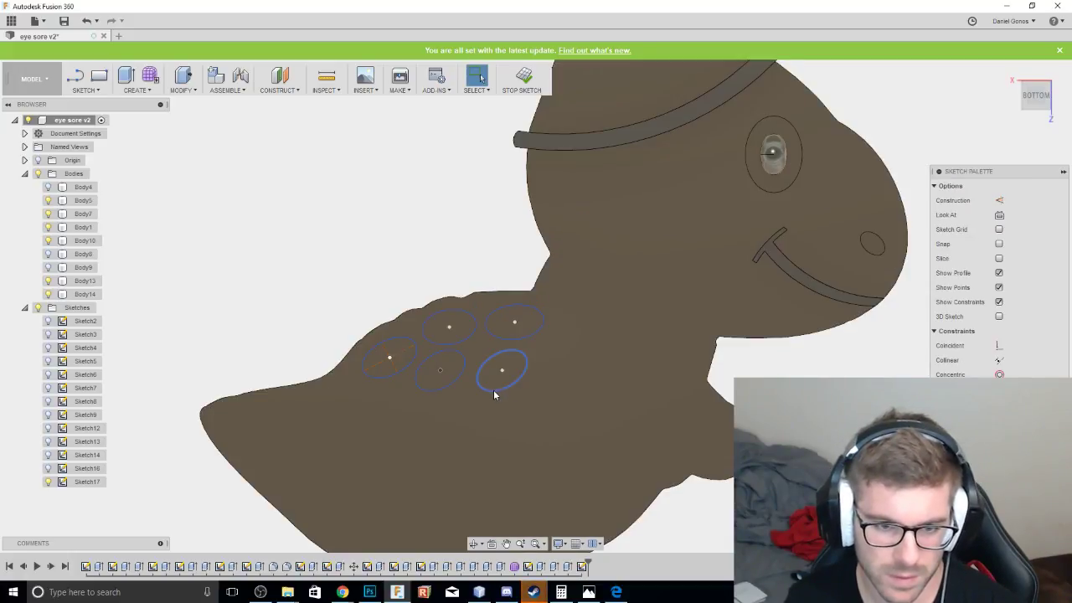
Tilt the new lower ellipse closer to horizontal and shift its centre up toward the neighbouring ellipses.
{"action": "left_click", "coordinate": [490, 391]}
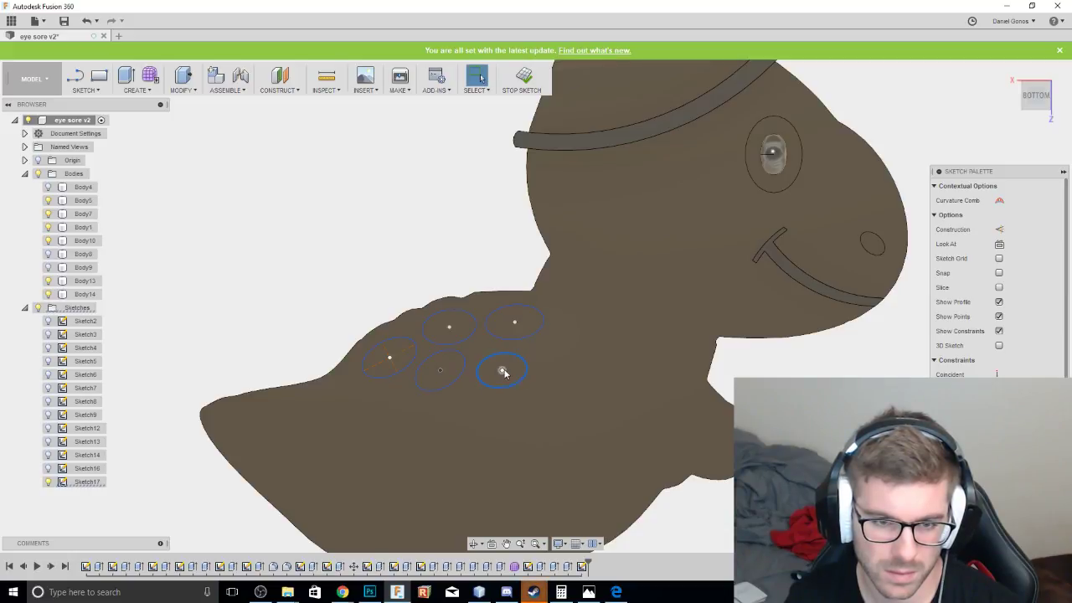
{"action": "left_click_drag", "start_coordinate": [502, 370], "coordinate": [500, 362]}
{"action": "key", "text": "Escape"}
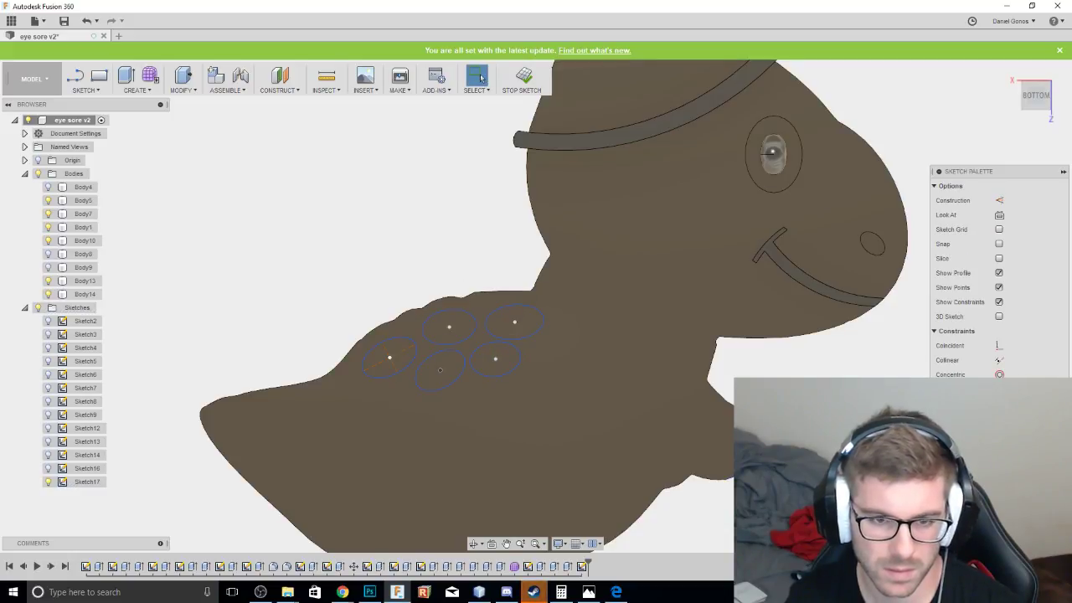
Extrude all five ellipse profiles on the back outward by about 3 mm, joining them to the dinosaur's body.
{"action": "scroll", "coordinate": [814, 504], "scroll_direction": "up", "scroll_amount": 3}
{"action": "scroll", "coordinate": [756, 473], "scroll_direction": "down", "scroll_amount": 5}
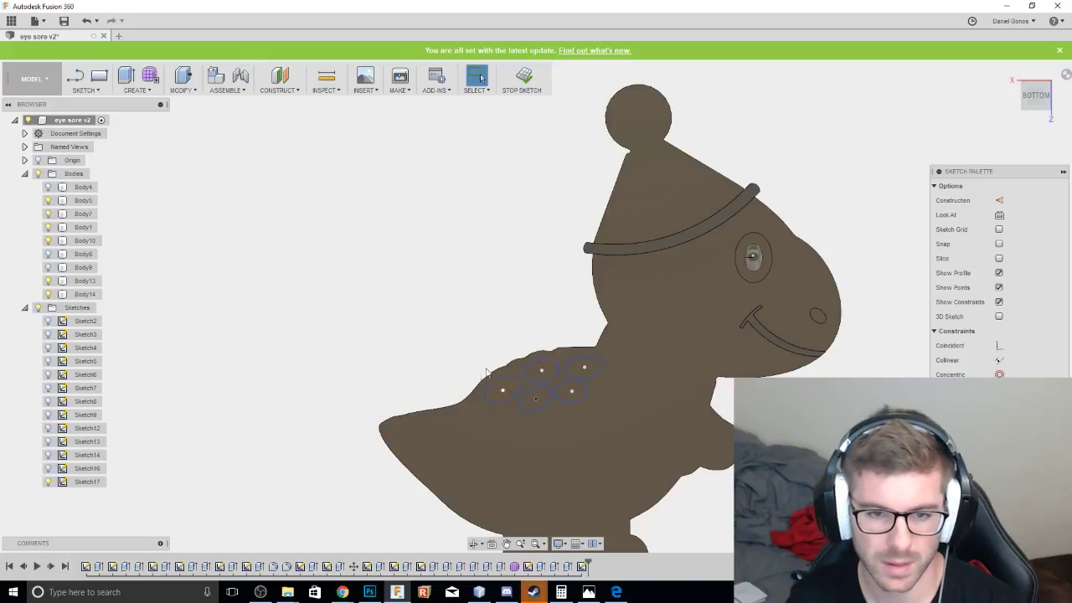
{"action": "left_click_drag", "start_coordinate": [1031, 100], "coordinate": [1035, 84]}
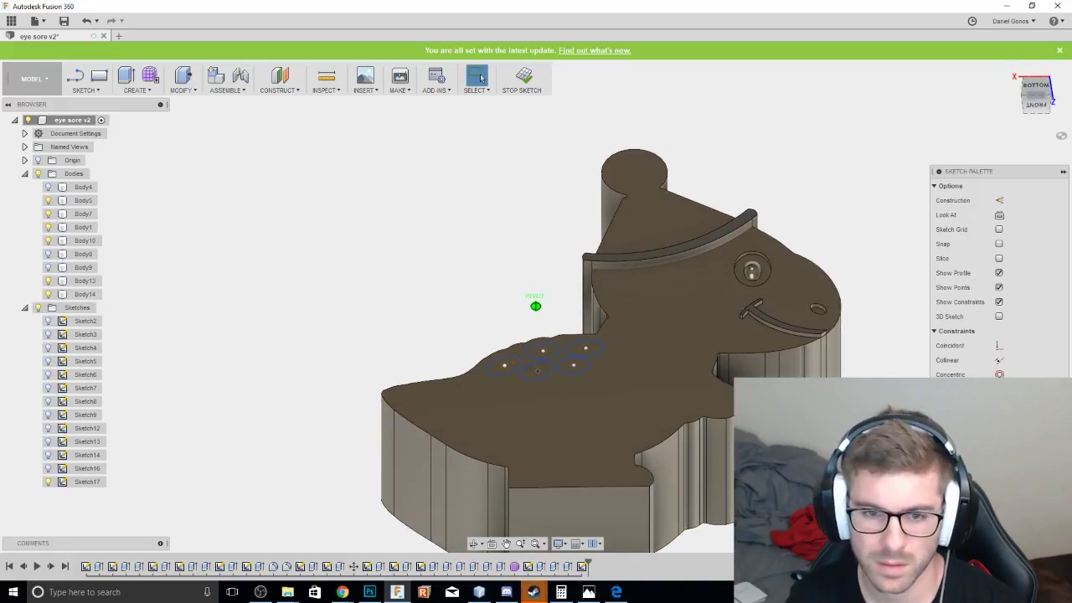
{"action": "scroll", "coordinate": [591, 322], "scroll_direction": "up", "scroll_amount": 1}
{"action": "scroll", "coordinate": [591, 322], "scroll_direction": "up", "scroll_amount": 2}
{"action": "left_click", "coordinate": [498, 410]}
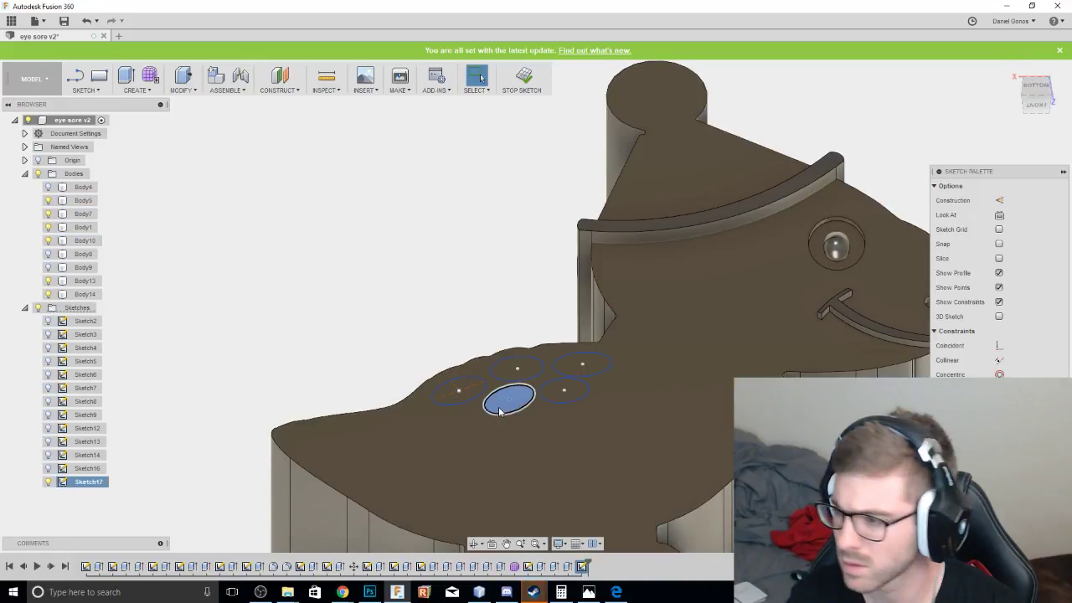
{"action": "left_click", "coordinate": [446, 396]}
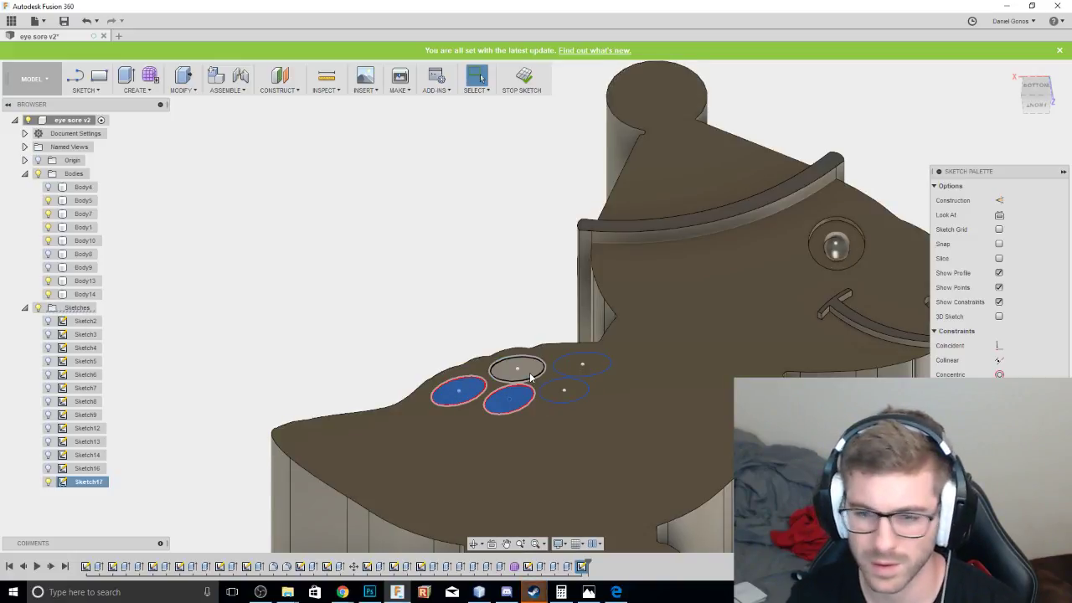
{"action": "left_click", "coordinate": [530, 376]}
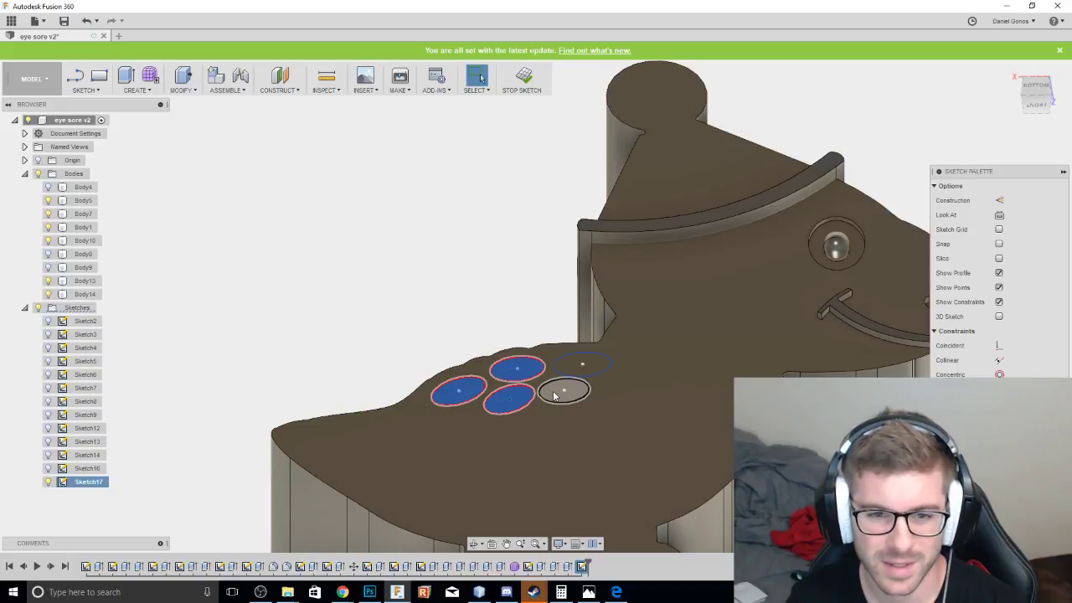
{"action": "left_click", "coordinate": [554, 396]}
{"action": "right_click", "coordinate": [575, 367]}
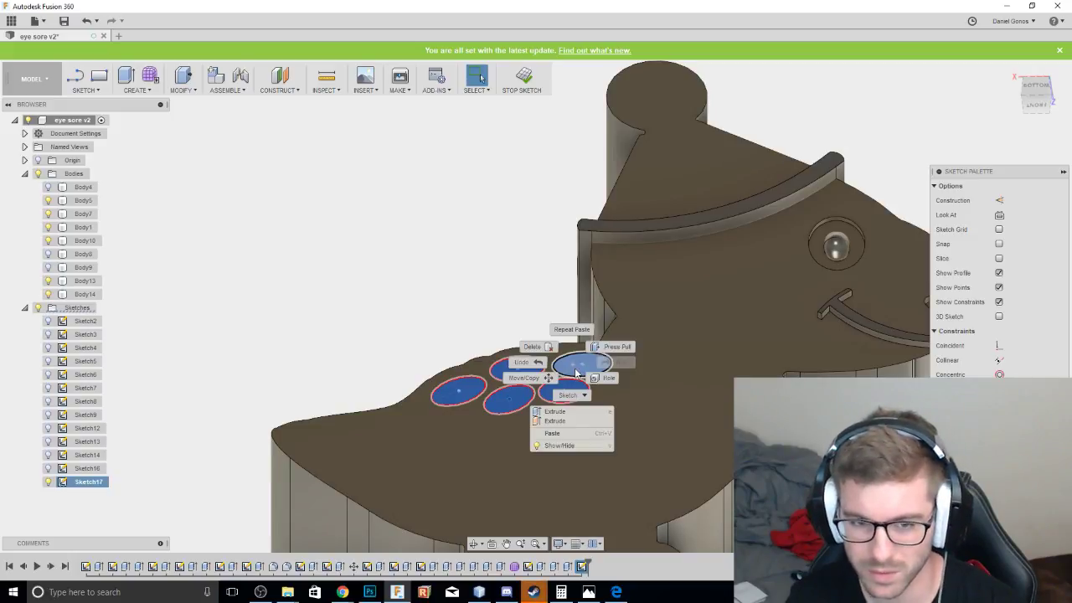
{"action": "left_click", "coordinate": [556, 413]}
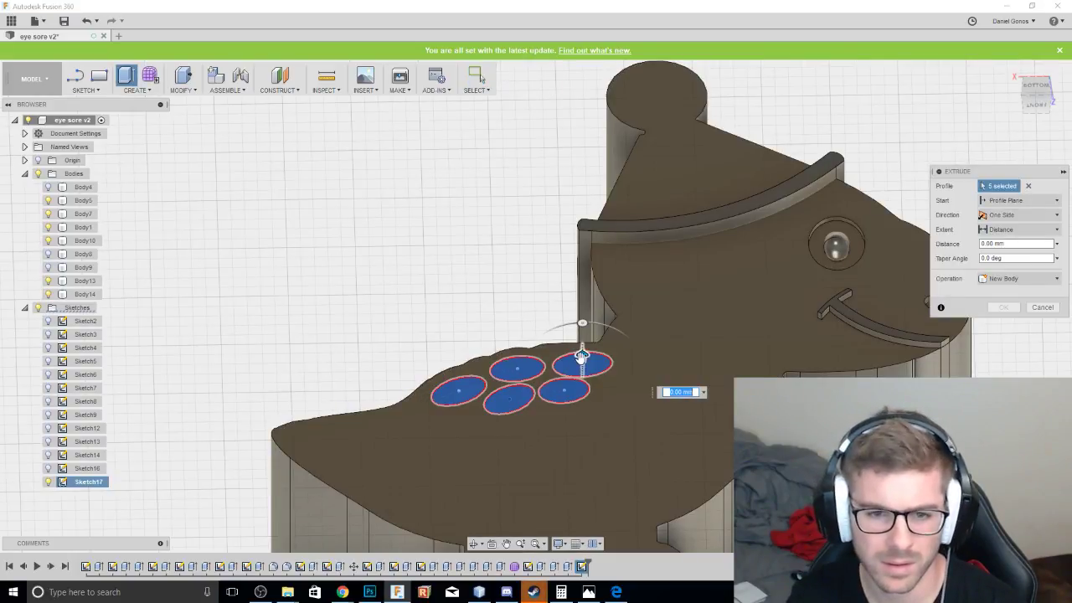
{"action": "left_click_drag", "start_coordinate": [582, 358], "coordinate": [580, 346]}
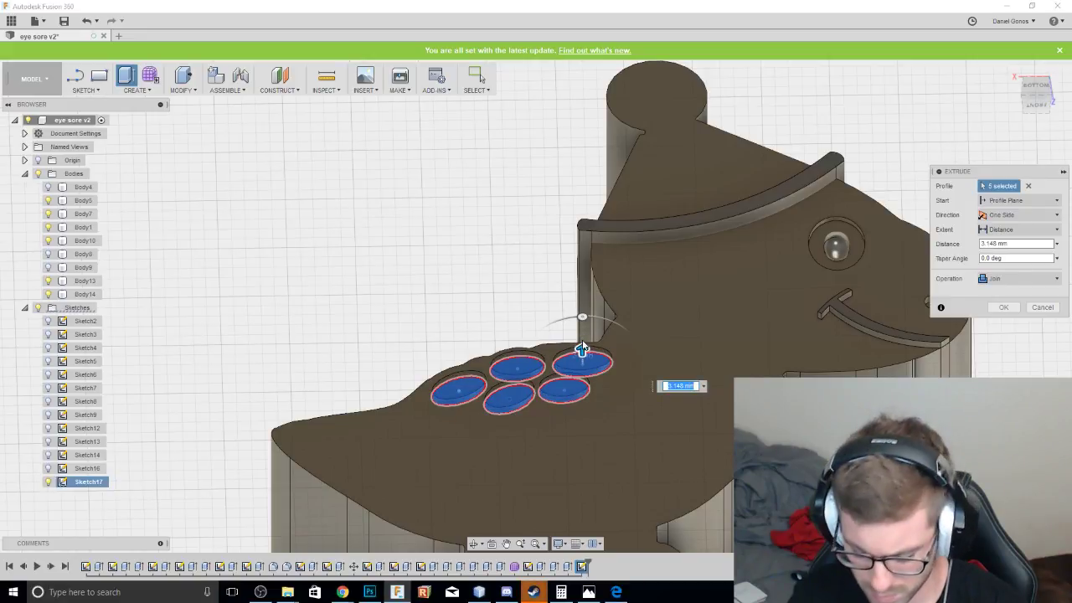
{"action": "key", "text": "Return"}
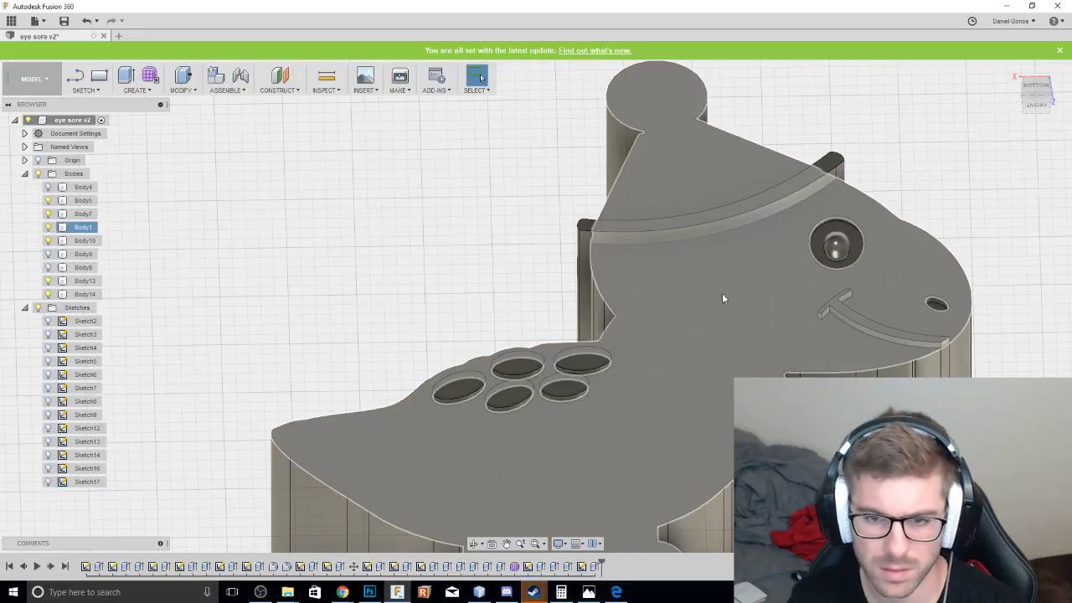
Start an extrusion from the five raised oval faces back through the dinosaur's body, with the operation set to Join.
{"action": "mouse_move", "coordinate": [1034, 94]}
{"action": "left_mouse_down"}
{"action": "mouse_move", "coordinate": [1039, 130]}
{"action": "mouse_move", "coordinate": [1035, 95]}
{"action": "left_mouse_up"}
{"action": "scroll", "coordinate": [756, 222], "scroll_direction": "down", "scroll_amount": 6}
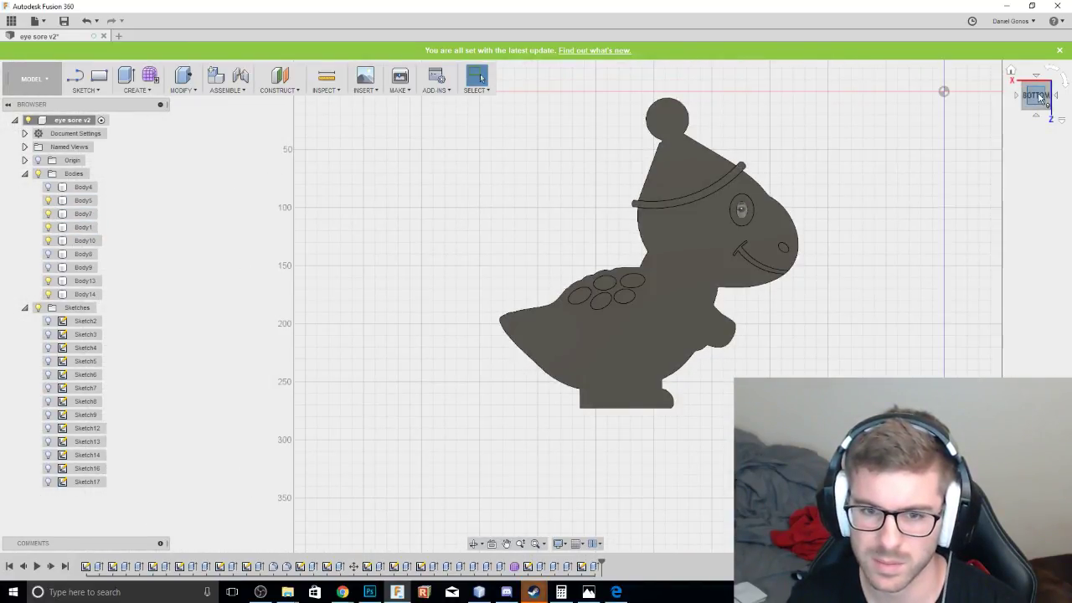
{"action": "mouse_move", "coordinate": [1038, 98]}
{"action": "left_mouse_down"}
{"action": "mouse_move", "coordinate": [1042, 67]}
{"action": "mouse_move", "coordinate": [1035, 131]}
{"action": "mouse_move", "coordinate": [1038, 79]}
{"action": "mouse_move", "coordinate": [1034, 97]}
{"action": "left_mouse_up"}
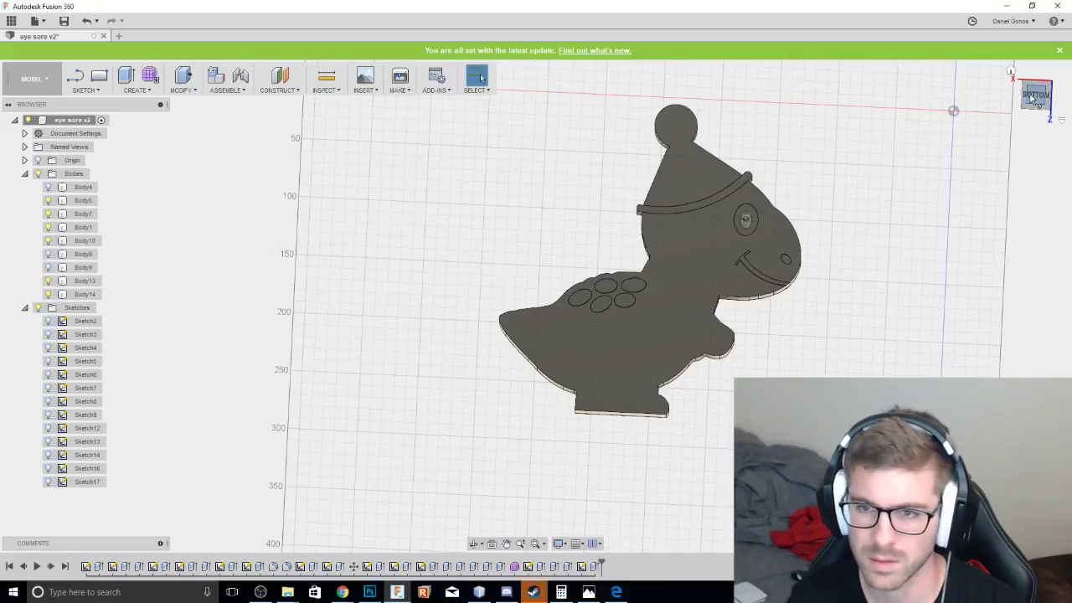
{"action": "left_click", "coordinate": [1035, 95]}
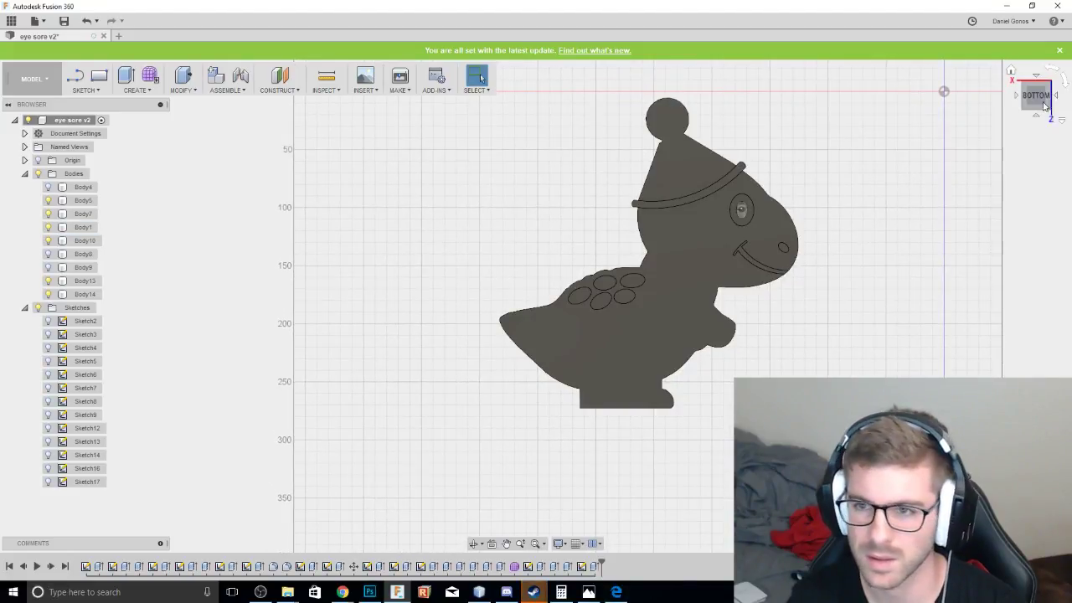
{"action": "left_click_drag", "start_coordinate": [1046, 97], "coordinate": [1044, 64]}
{"action": "scroll", "coordinate": [572, 213], "scroll_direction": "up", "scroll_amount": 4}
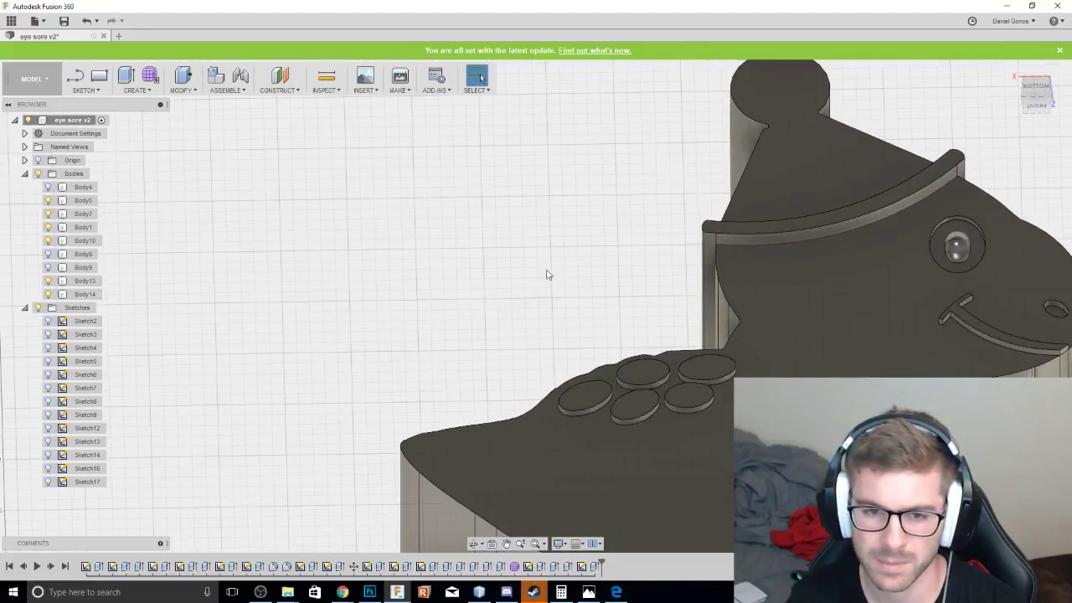
{"action": "middle_click_drag", "start_coordinate": [521, 310], "coordinate": [514, 193]}
{"action": "left_click", "coordinate": [627, 290]}
{"action": "left_click", "coordinate": [576, 280]}
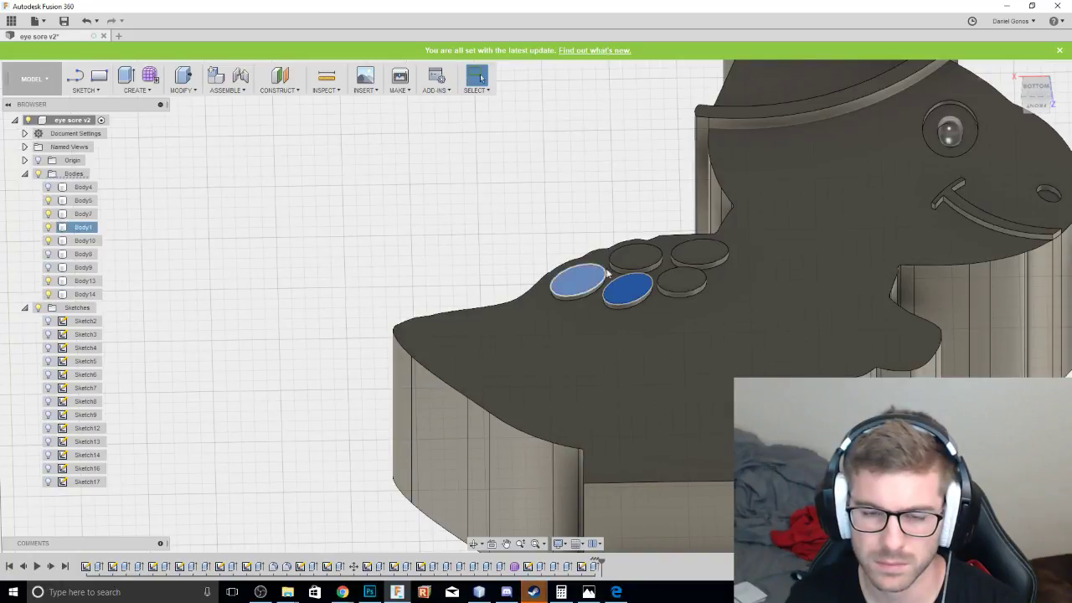
{"action": "left_click", "coordinate": [635, 257]}
{"action": "left_click", "coordinate": [669, 281]}
{"action": "left_click", "coordinate": [698, 252]}
{"action": "right_click", "coordinate": [695, 254]}
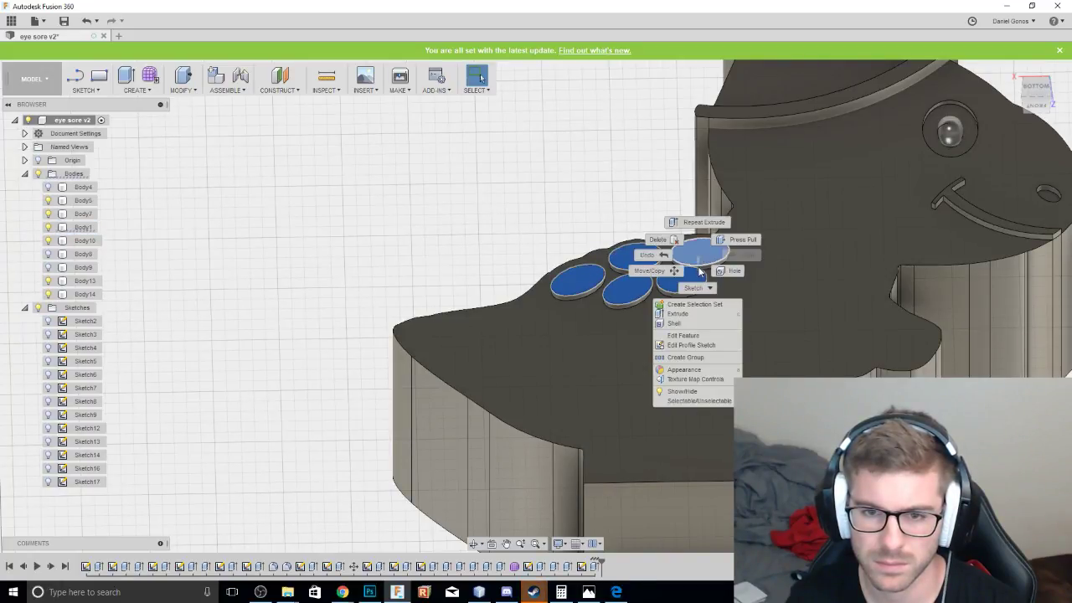
{"action": "left_click", "coordinate": [678, 313]}
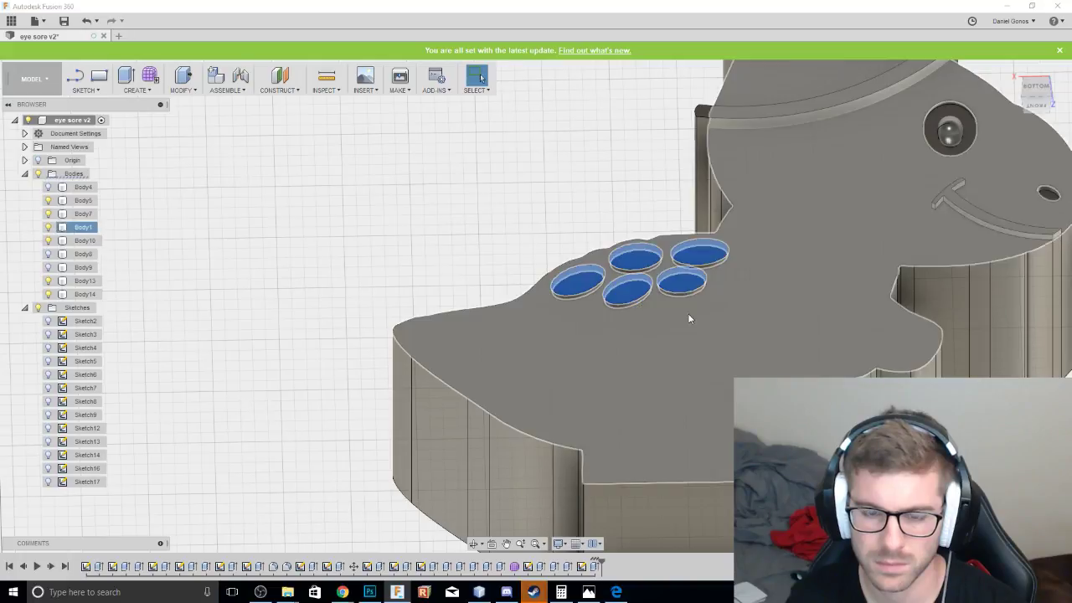
{"action": "left_click_drag", "start_coordinate": [700, 247], "coordinate": [704, 335]}
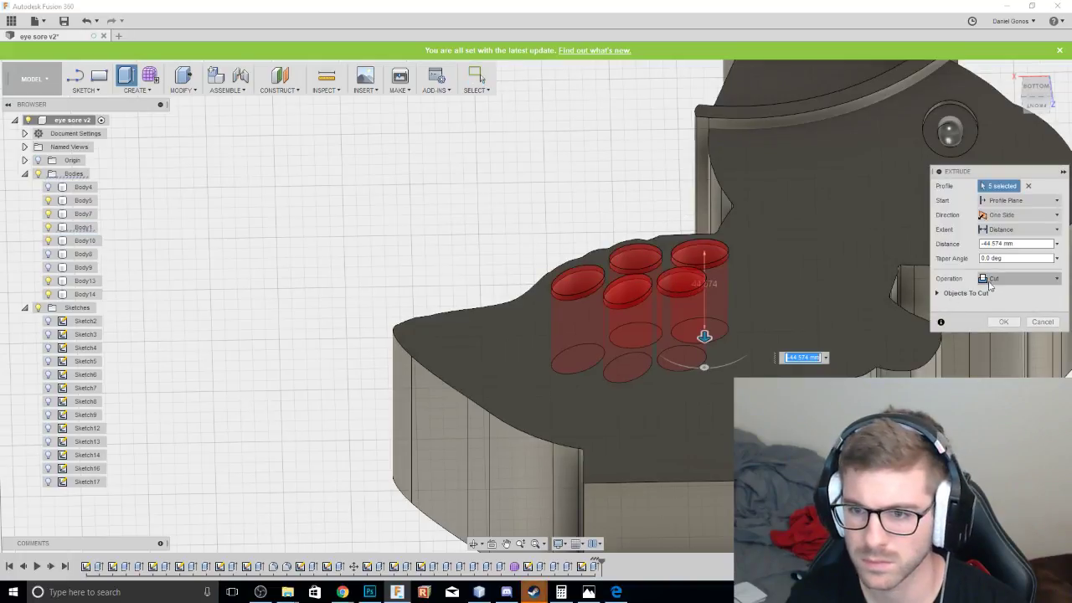
{"action": "left_click", "coordinate": [1017, 278]}
{"action": "left_click", "coordinate": [996, 293]}
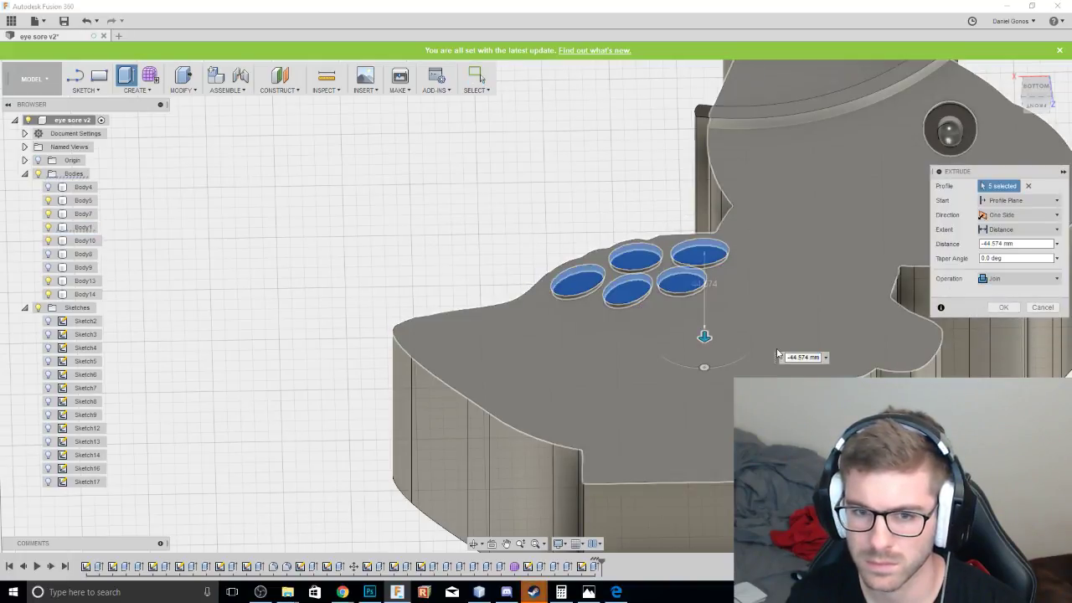
Set the five-spot extrusion to about -89 mm so the spots protrude slightly from the body's opposite side, and finish it.
{"action": "left_click_drag", "start_coordinate": [709, 344], "coordinate": [706, 425]}
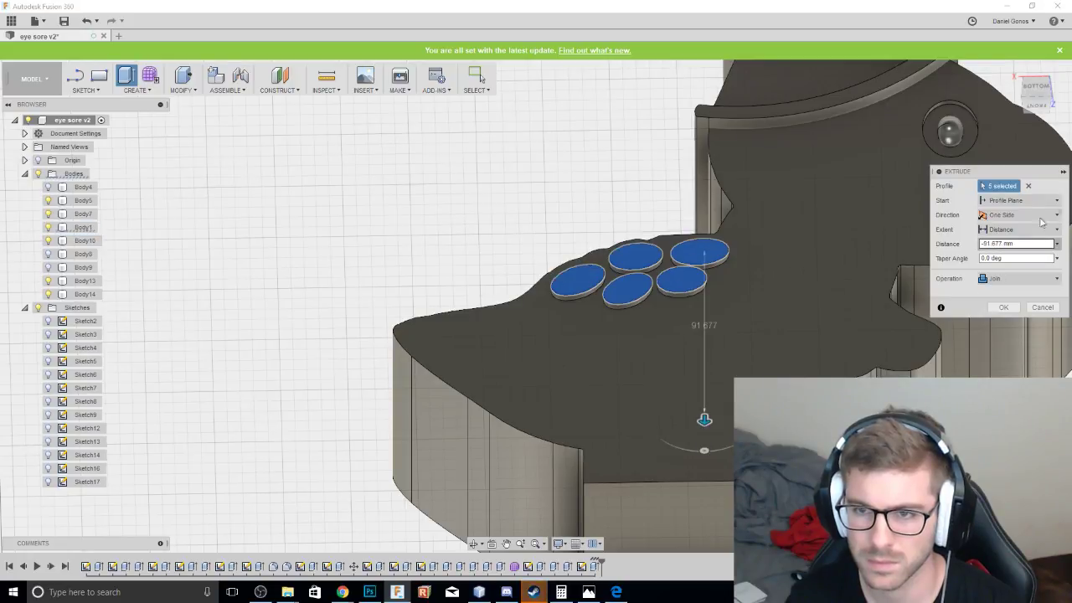
{"action": "left_click", "coordinate": [1041, 106]}
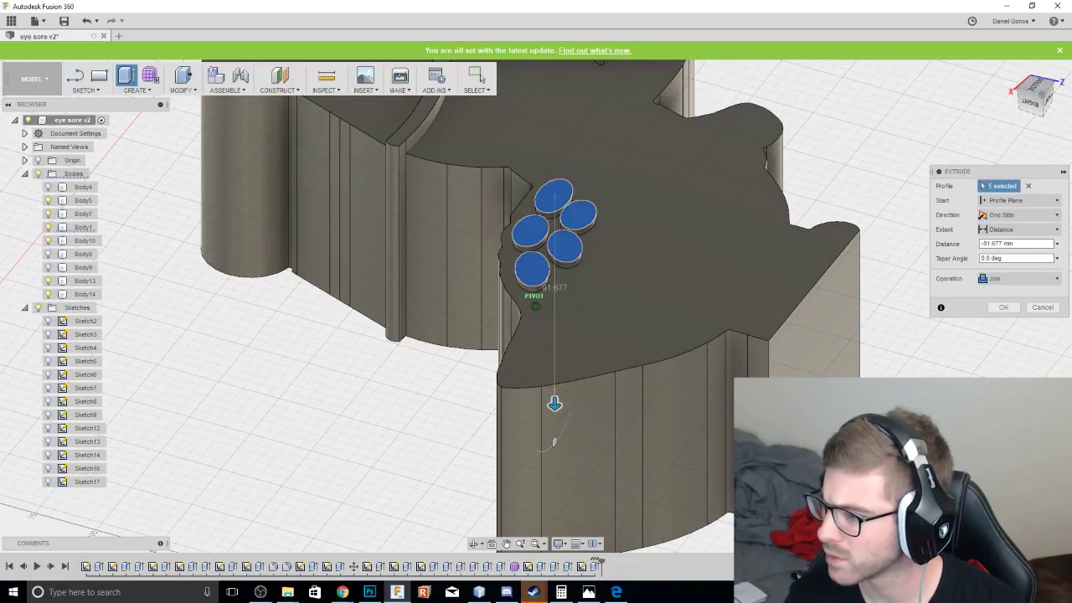
{"action": "left_click", "coordinate": [1035, 96]}
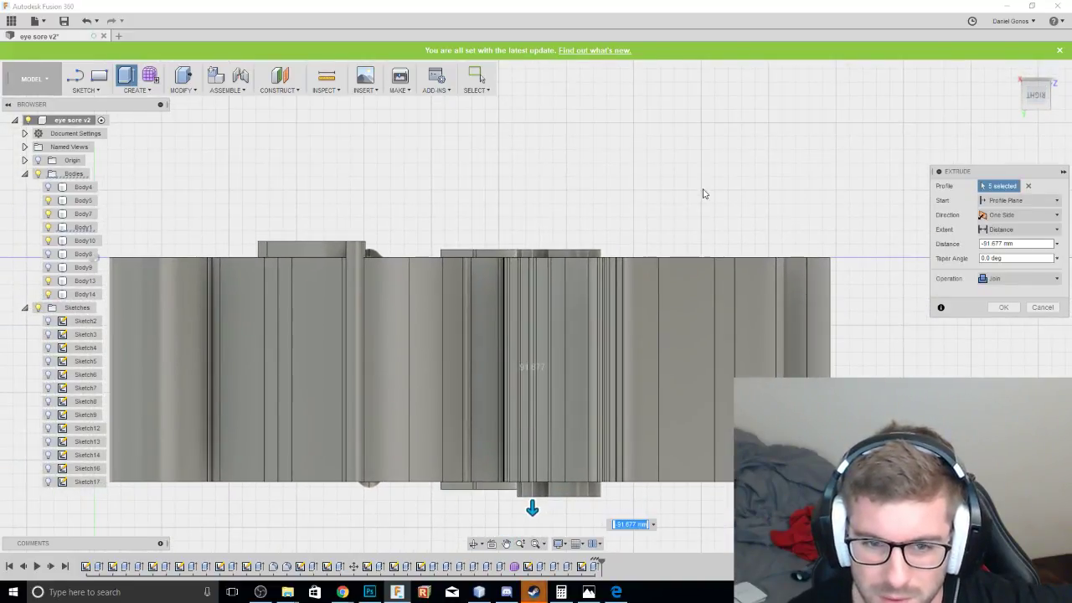
{"action": "left_click_drag", "start_coordinate": [531, 506], "coordinate": [532, 502]}
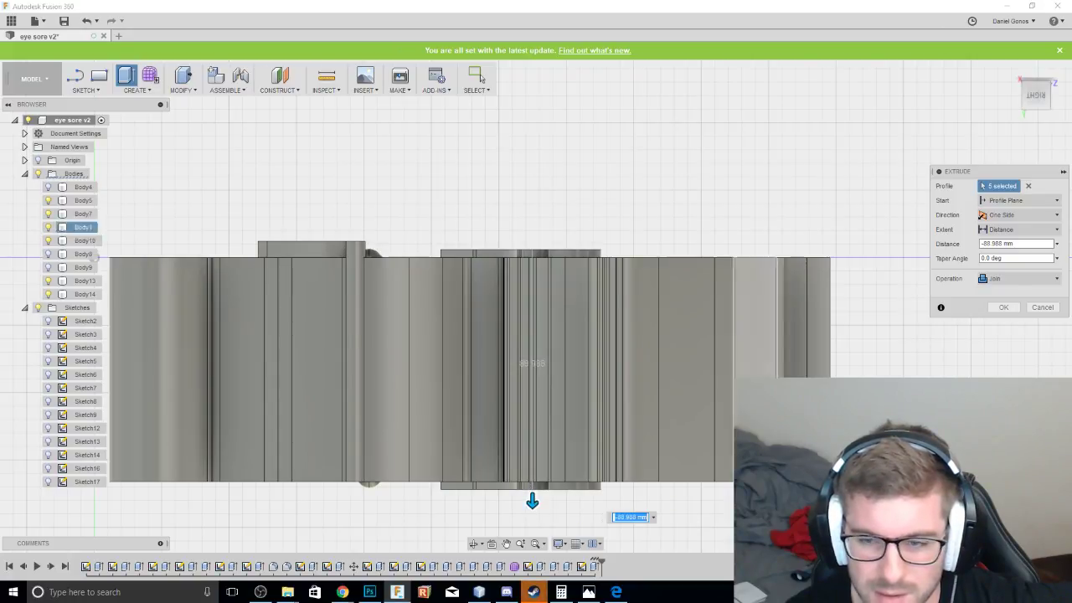
{"action": "left_click", "coordinate": [1003, 309]}
Try to fillet the long curved edges of the hat band's outer face with a radius of about 0.6 mm.
{"action": "left_click_drag", "start_coordinate": [1044, 115], "coordinate": [1038, 84]}
{"action": "left_click", "coordinate": [1038, 85]}
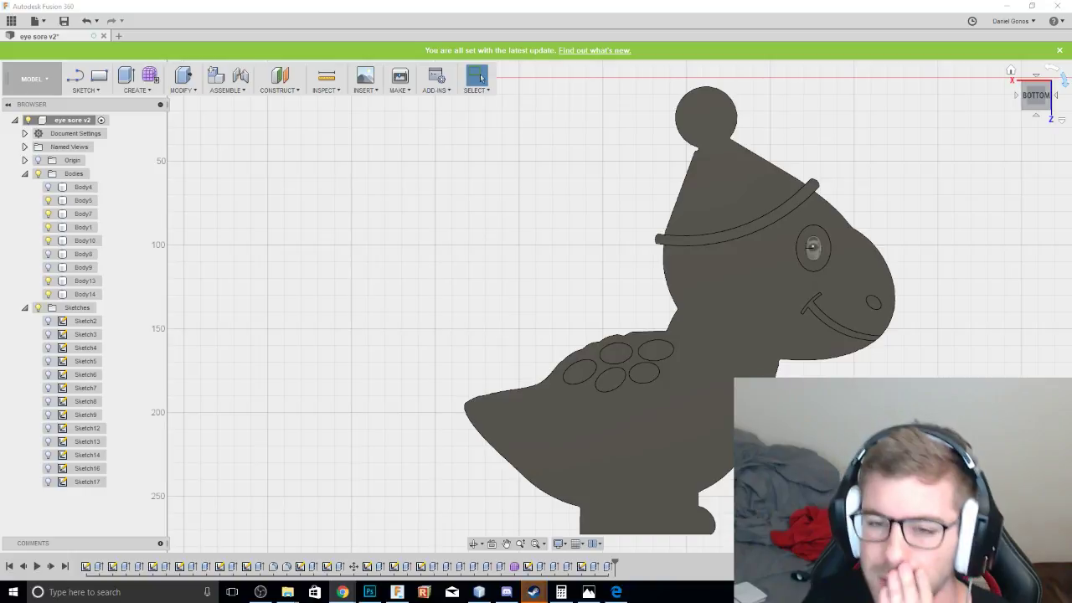
{"action": "middle_click_drag", "start_coordinate": [840, 339], "coordinate": [761, 256]}
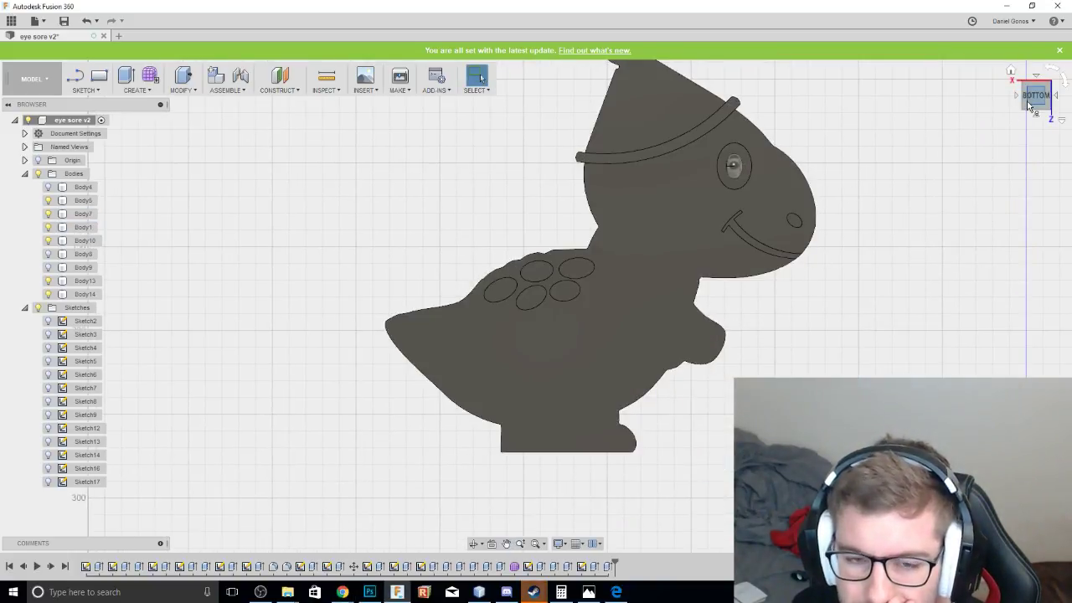
{"action": "mouse_move", "coordinate": [1028, 106]}
{"action": "left_mouse_down"}
{"action": "mouse_move", "coordinate": [1026, 136]}
{"action": "mouse_move", "coordinate": [1028, 82]}
{"action": "mouse_move", "coordinate": [1038, 102]}
{"action": "mouse_move", "coordinate": [1035, 84]}
{"action": "mouse_move", "coordinate": [1027, 114]}
{"action": "mouse_move", "coordinate": [1028, 105]}
{"action": "left_mouse_up"}
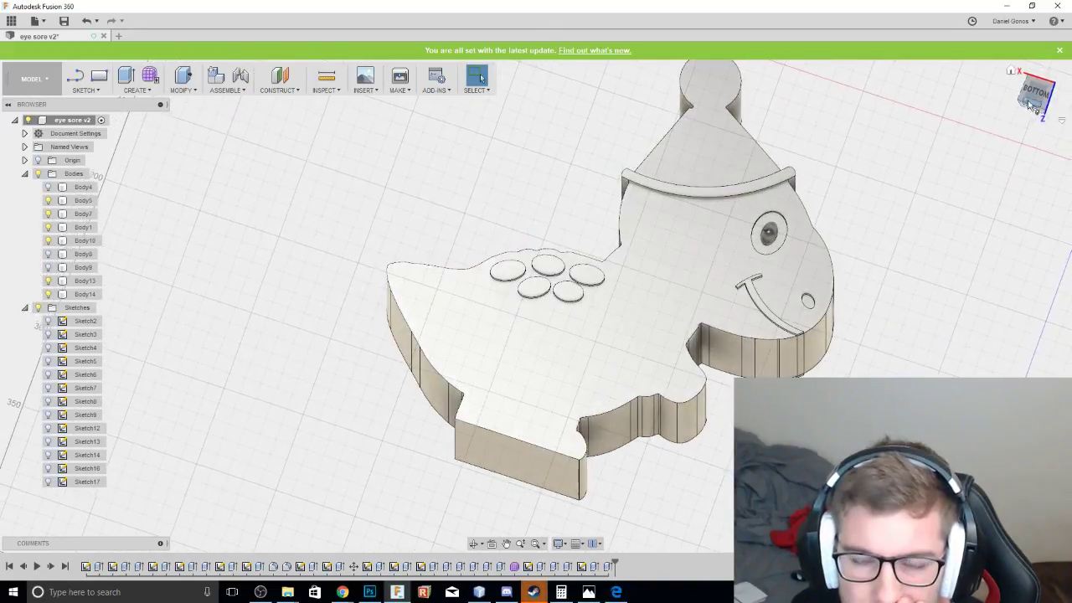
{"action": "scroll", "coordinate": [710, 169], "scroll_direction": "up", "scroll_amount": 2}
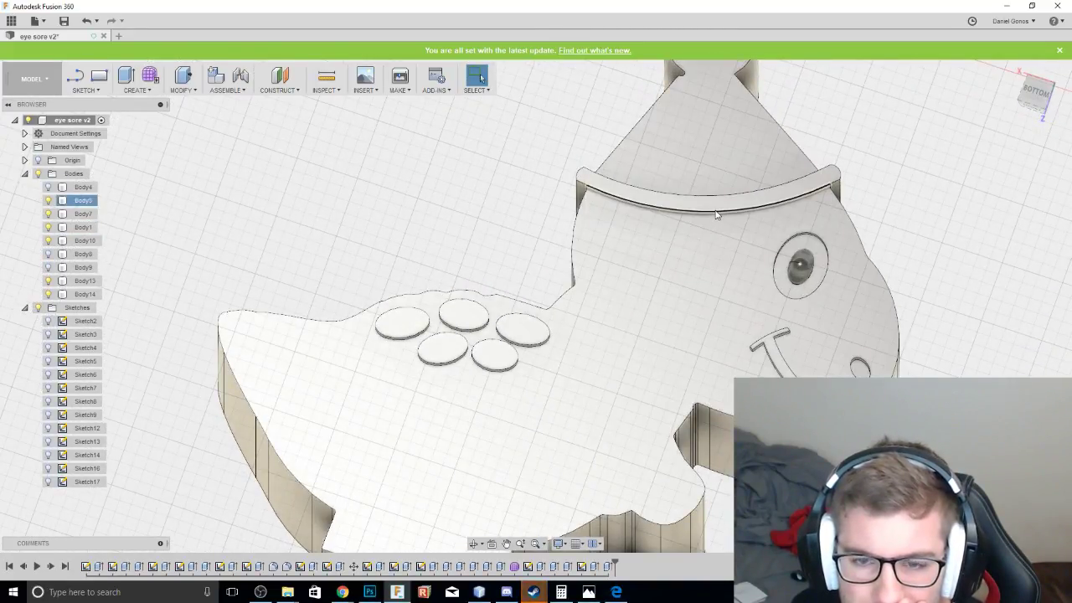
{"action": "scroll", "coordinate": [634, 223], "scroll_direction": "up", "scroll_amount": 3}
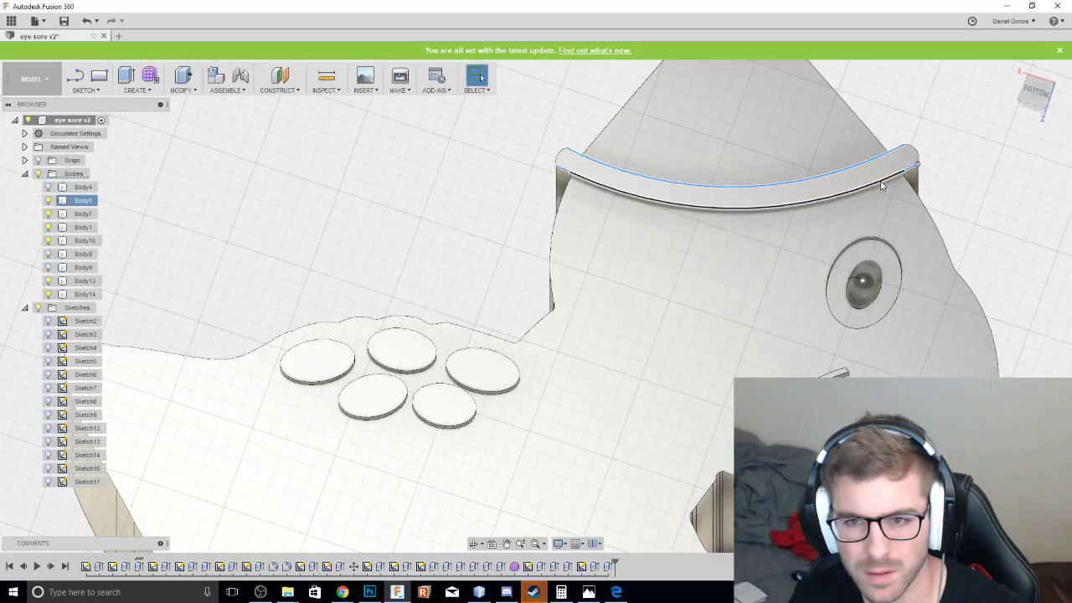
{"action": "right_click", "coordinate": [881, 182]}
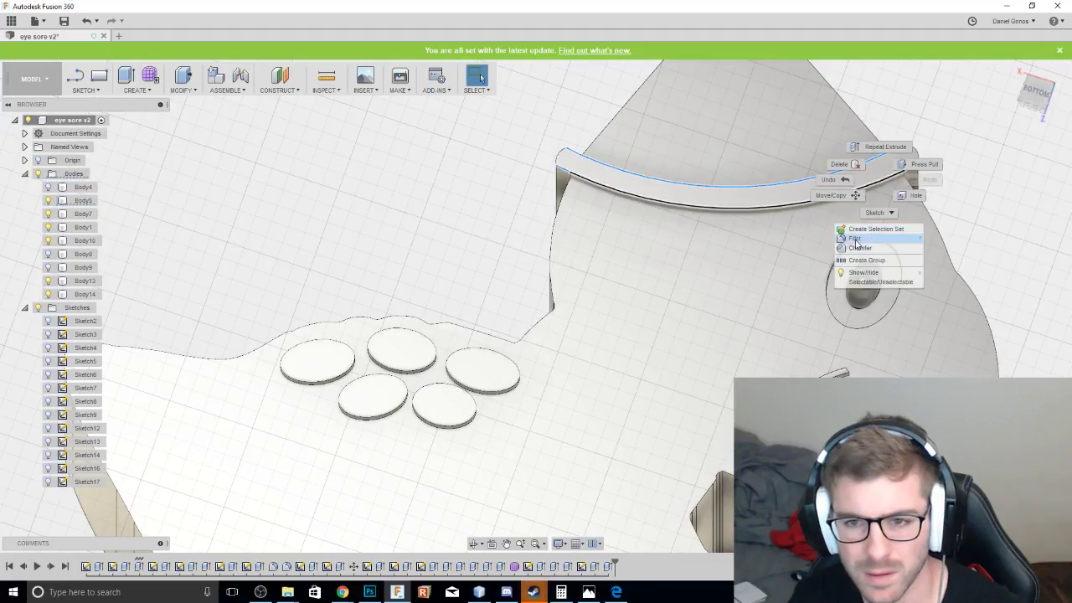
{"action": "left_click", "coordinate": [855, 239]}
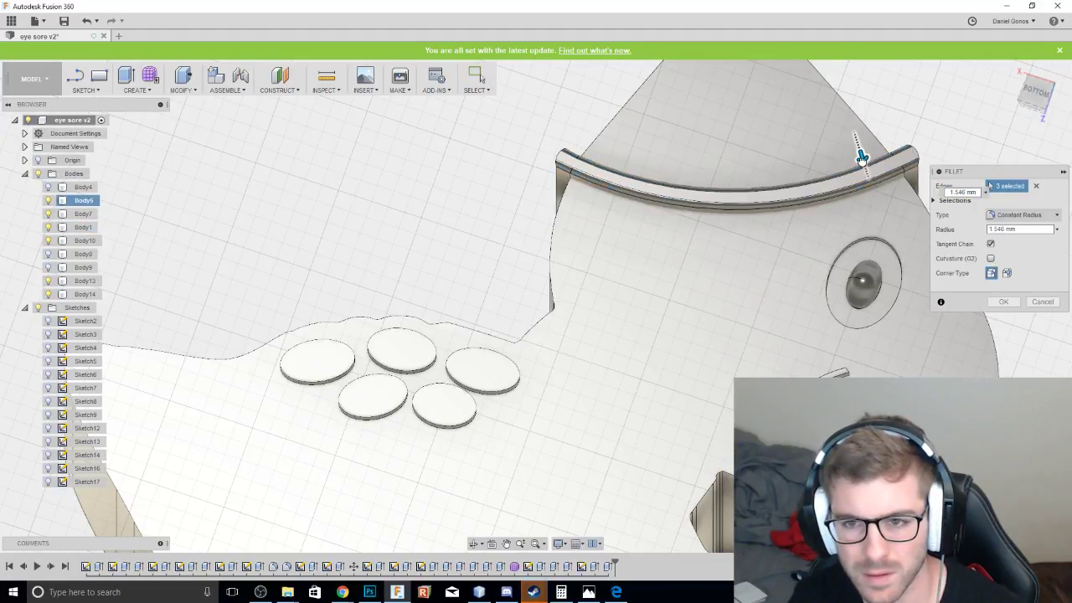
{"action": "mouse_move", "coordinate": [862, 158]}
{"action": "left_mouse_down"}
{"action": "mouse_move", "coordinate": [862, 169]}
{"action": "mouse_move", "coordinate": [861, 158]}
{"action": "left_mouse_up"}
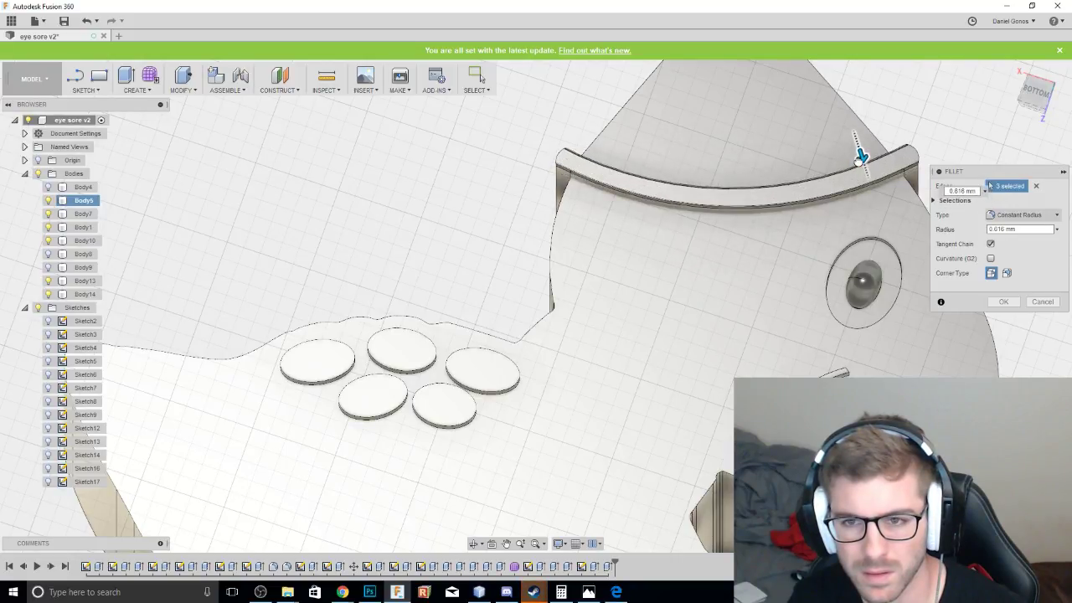
{"action": "key", "text": "Return"}
Chamfer the hat band's outer curved edges with an equal distance of 2 mm.
{"action": "scroll", "coordinate": [691, 225], "scroll_direction": "up", "scroll_amount": 3}
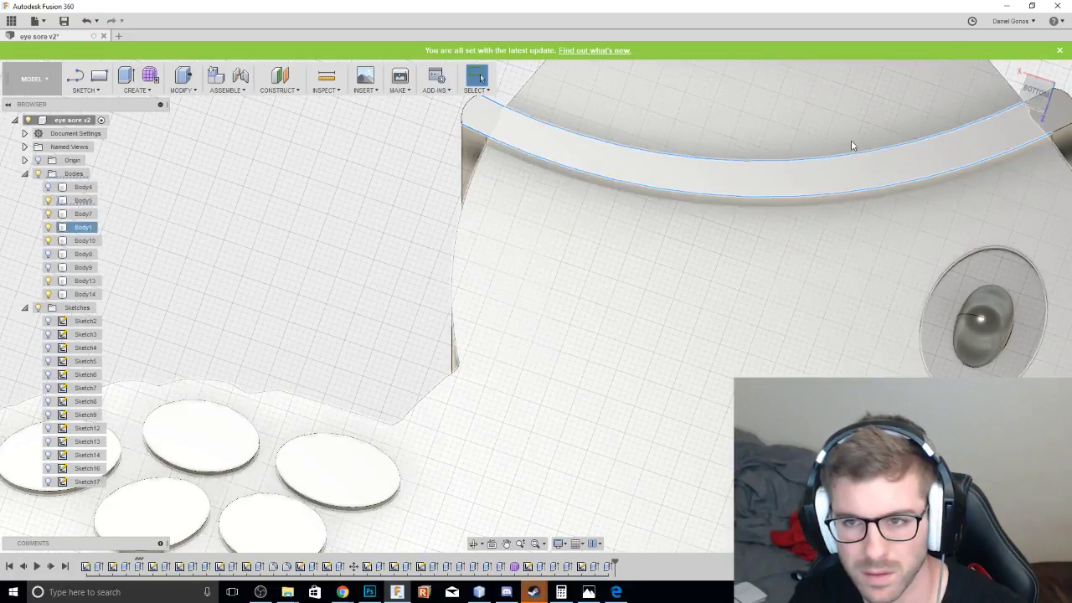
{"action": "middle_click_drag", "start_coordinate": [851, 140], "coordinate": [576, 181]}
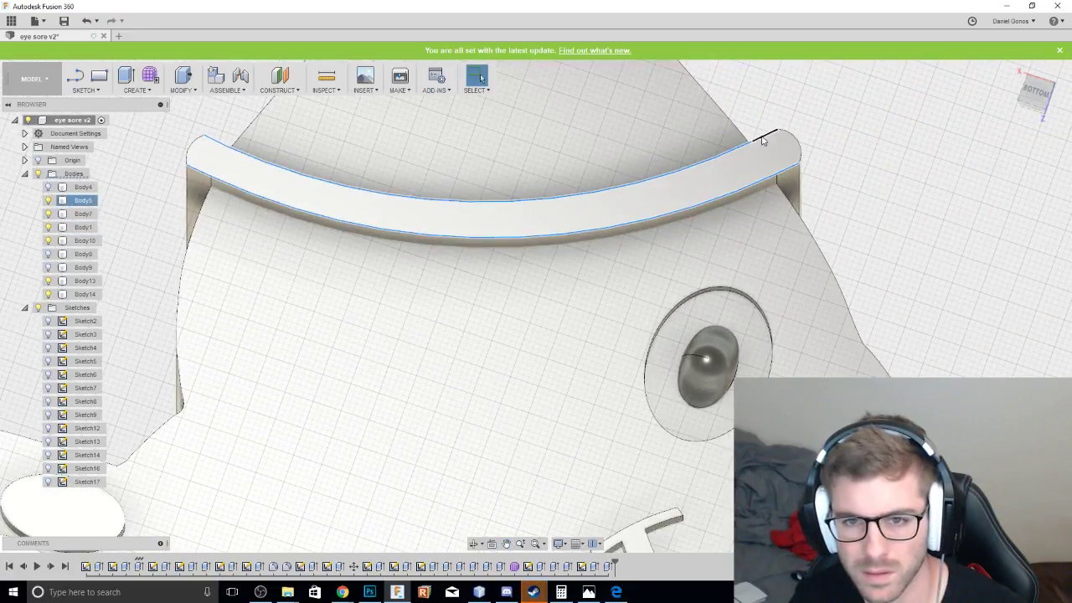
{"action": "right_click", "coordinate": [787, 176]}
{"action": "left_click", "coordinate": [742, 233]}
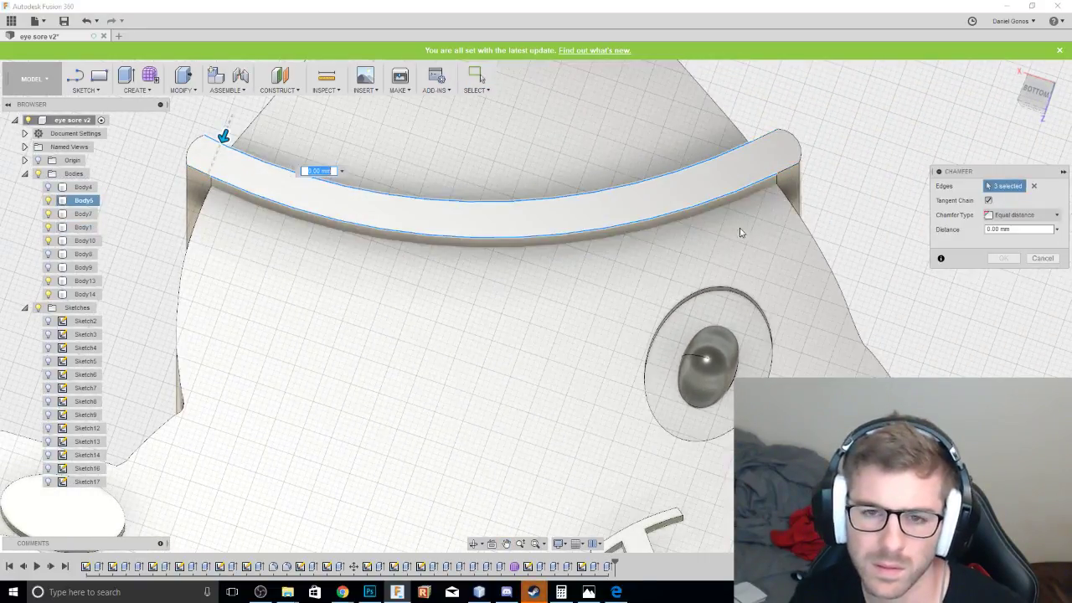
{"action": "left_click_drag", "start_coordinate": [223, 136], "coordinate": [211, 136]}
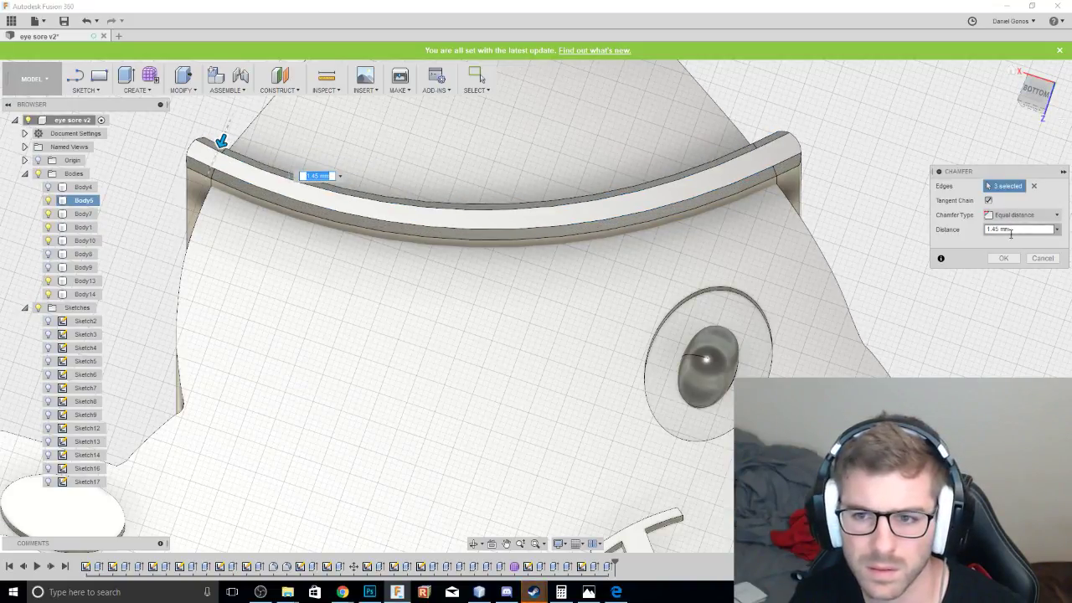
{"action": "left_click_drag", "start_coordinate": [1002, 231], "coordinate": [925, 220]}
{"action": "type", "text": "2"}
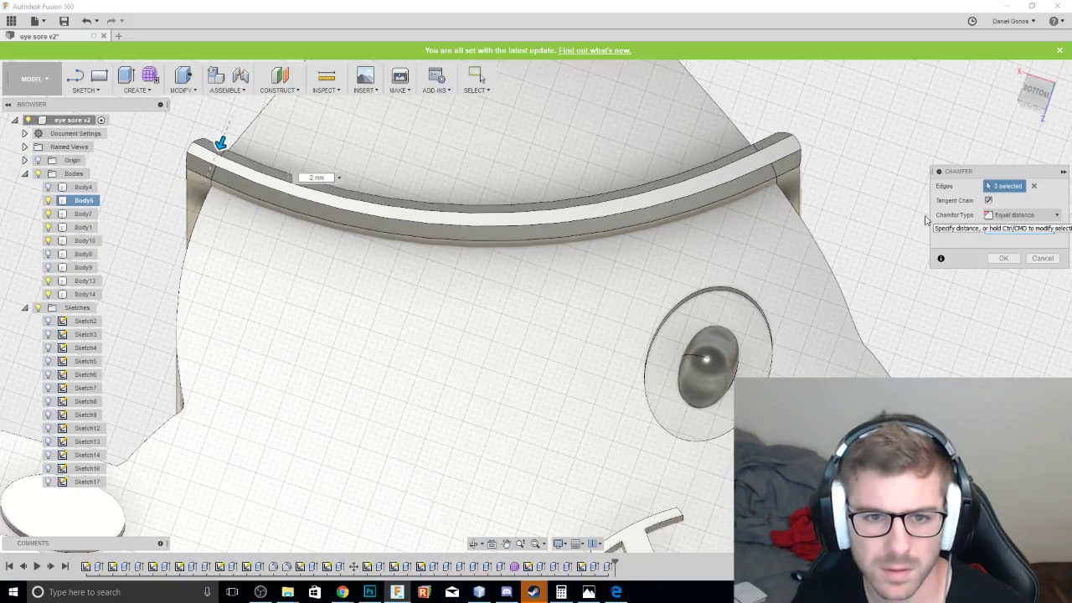
{"action": "key", "text": "Return"}
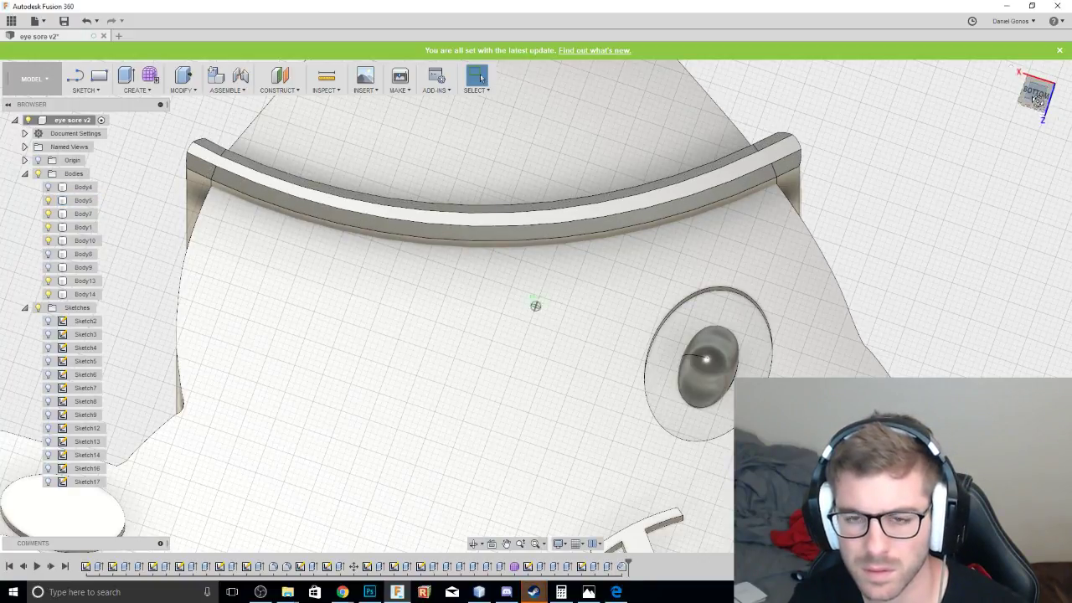
Inspect the chamfered hat band from several angles and undo the chamfer.
{"action": "left_click_drag", "start_coordinate": [1038, 100], "coordinate": [984, 150]}
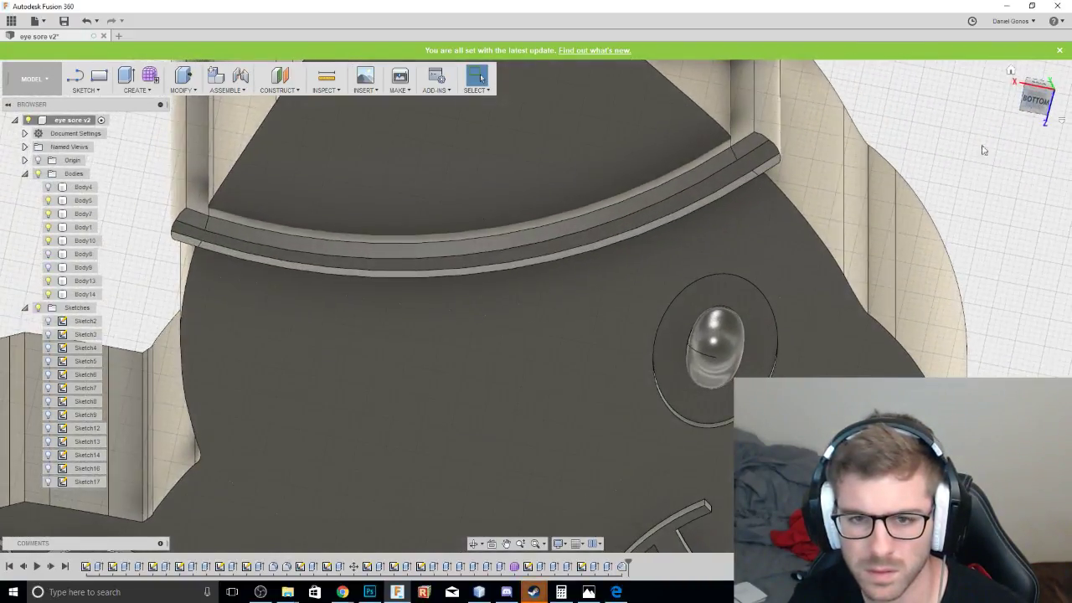
{"action": "scroll", "coordinate": [929, 190], "scroll_direction": "down", "scroll_amount": 4}
{"action": "mouse_move", "coordinate": [1032, 99]}
{"action": "left_mouse_down"}
{"action": "mouse_move", "coordinate": [1019, 64]}
{"action": "mouse_move", "coordinate": [1043, 94]}
{"action": "left_mouse_up"}
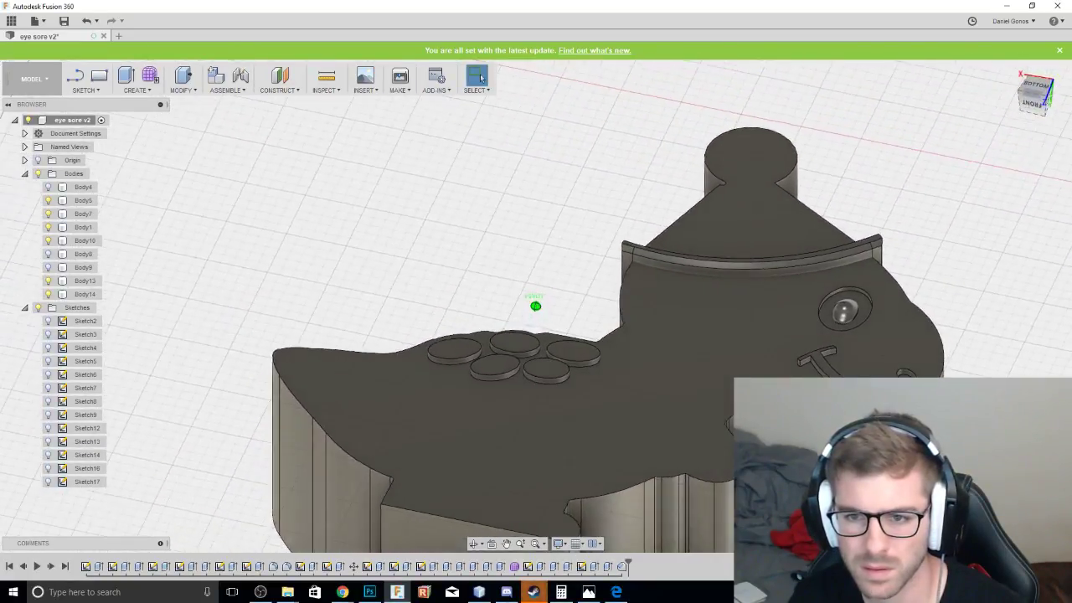
{"action": "mouse_move", "coordinate": [535, 306]}
{"action": "middle_mouse_down", "text": "shift"}
{"action": "mouse_move", "coordinate": [535, 398]}
{"action": "mouse_move", "coordinate": [535, 356]}
{"action": "middle_mouse_up", "text": "shift"}
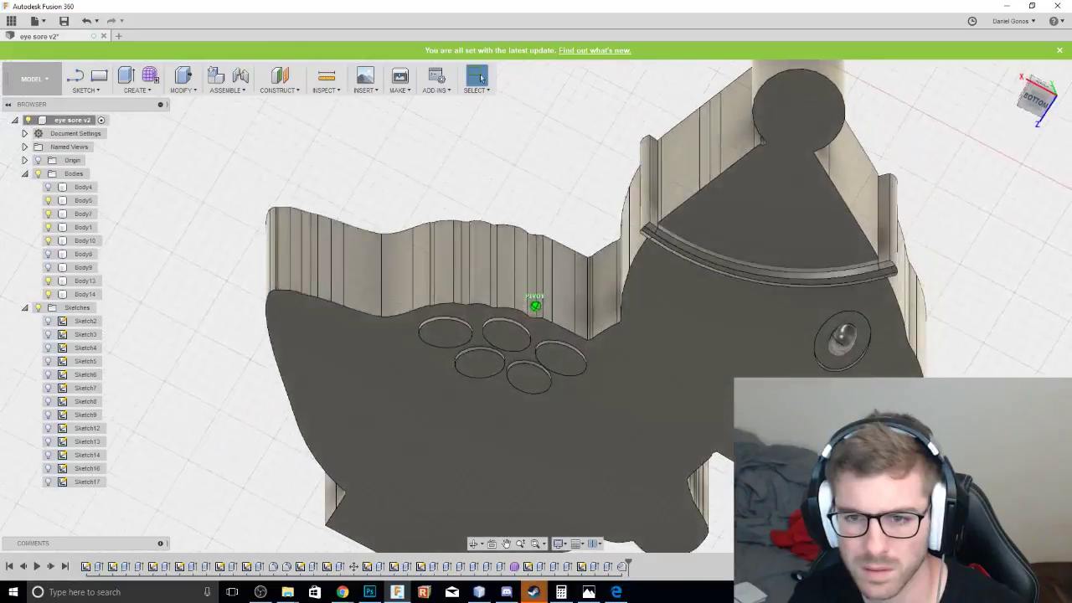
{"action": "left_click_drag", "start_coordinate": [1036, 126], "coordinate": [1033, 97]}
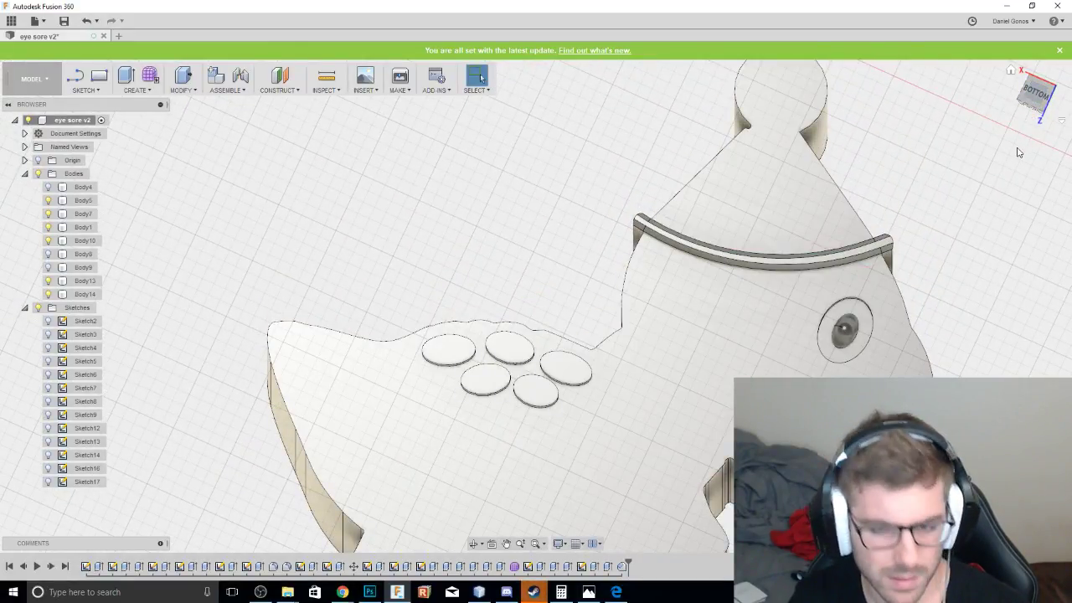
{"action": "key", "text": "ctrl+z"}
{"action": "scroll", "coordinate": [746, 249], "scroll_direction": "up", "scroll_amount": 3}
{"action": "left_click_drag", "start_coordinate": [1038, 89], "coordinate": [1035, 91]}
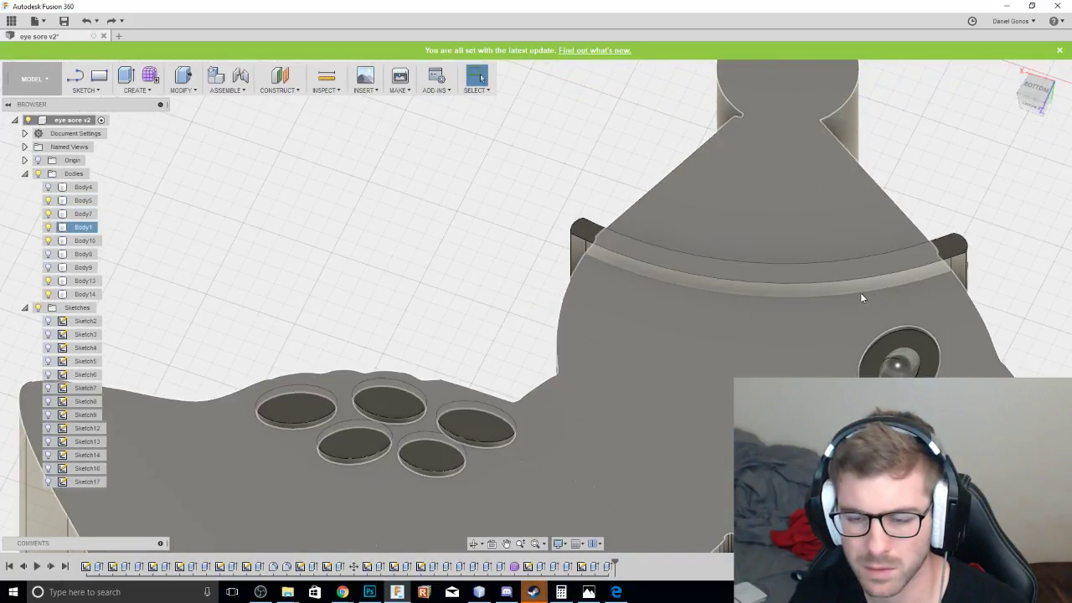
{"action": "scroll", "coordinate": [862, 297], "scroll_direction": "up", "scroll_amount": 2}
{"action": "left_click", "coordinate": [955, 270]}
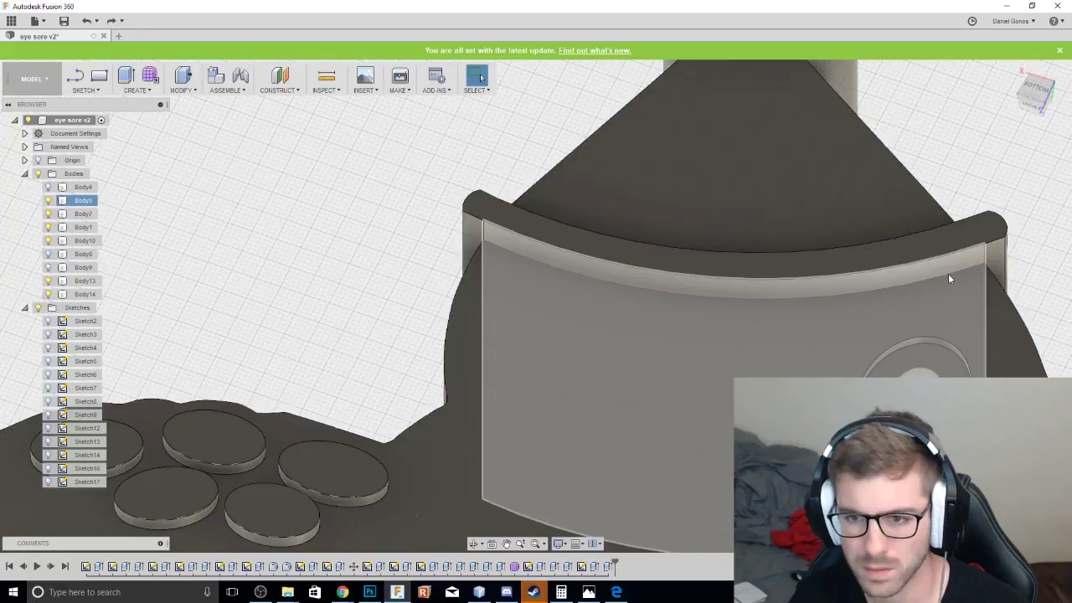
{"action": "left_click", "coordinate": [793, 159]}
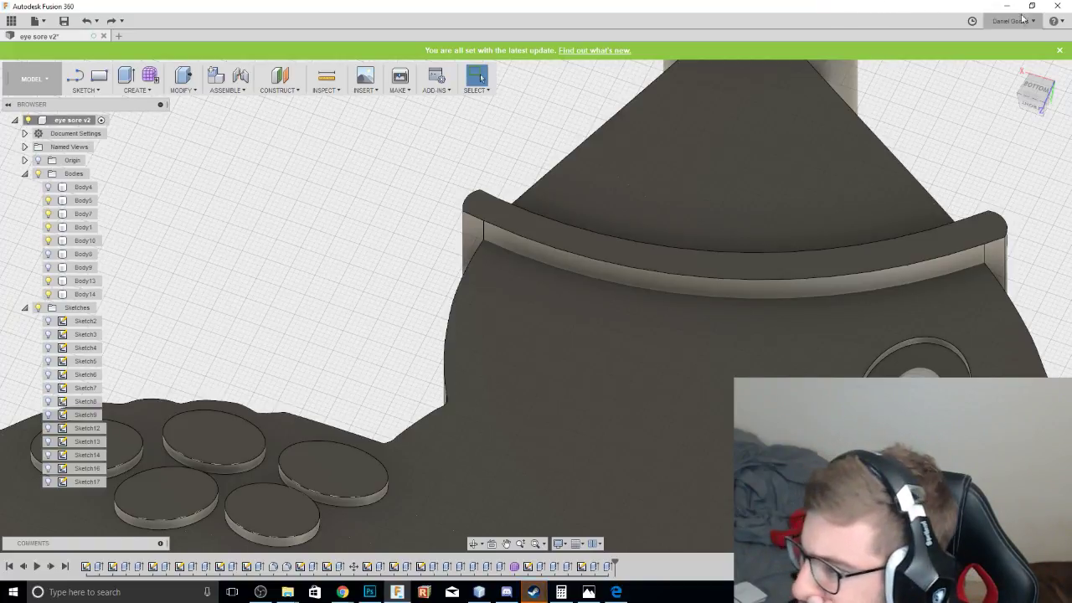
{"action": "left_click_drag", "start_coordinate": [1041, 99], "coordinate": [1043, 175]}
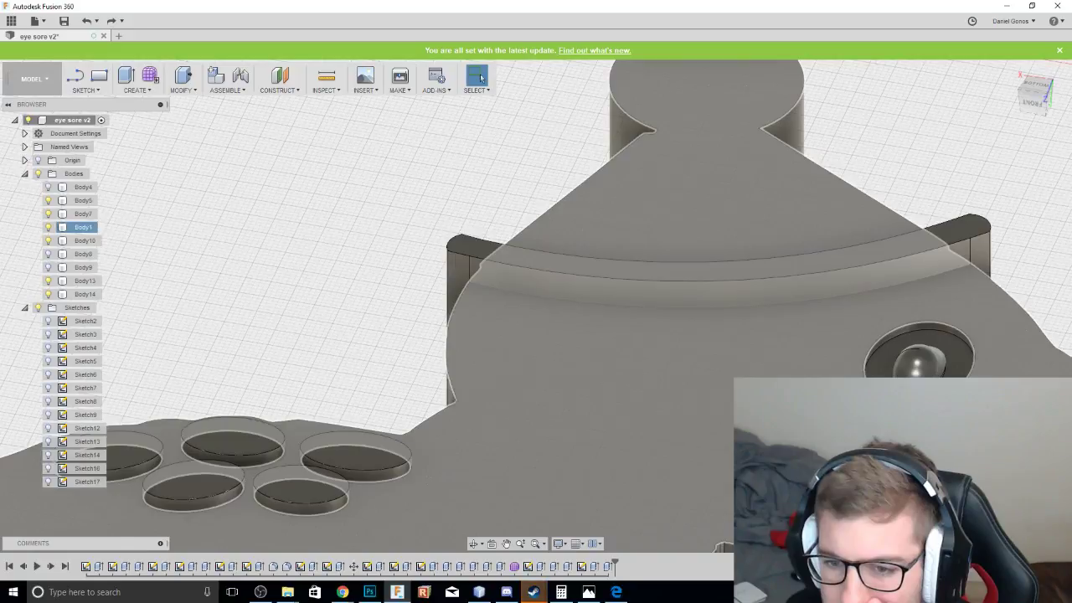
{"action": "middle_click_drag", "start_coordinate": [979, 431], "coordinate": [814, 278]}
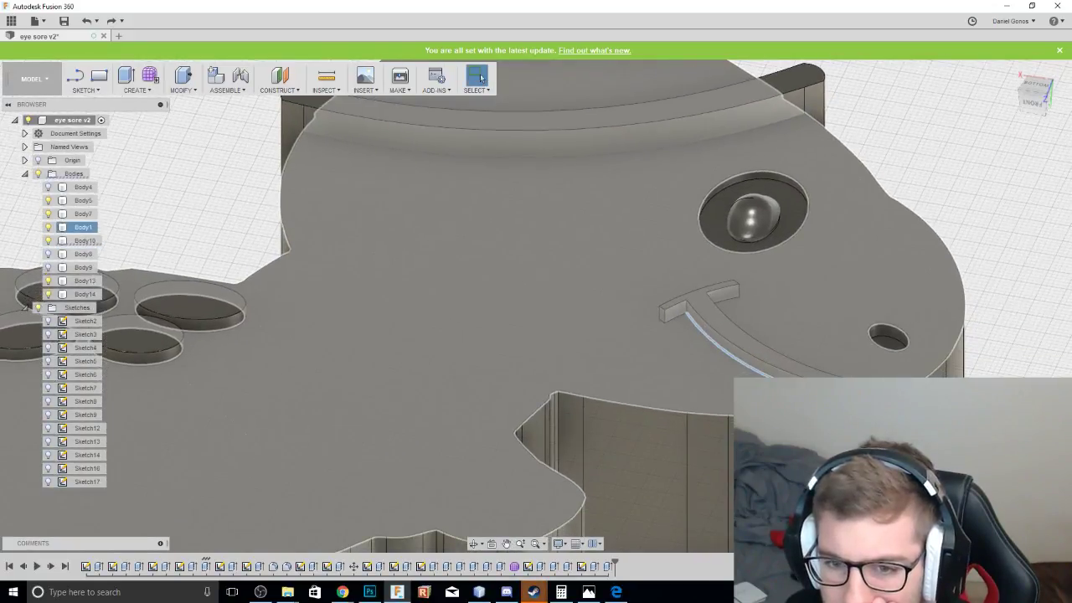
{"action": "right_click", "coordinate": [764, 376]}
{"action": "key", "text": "f"}
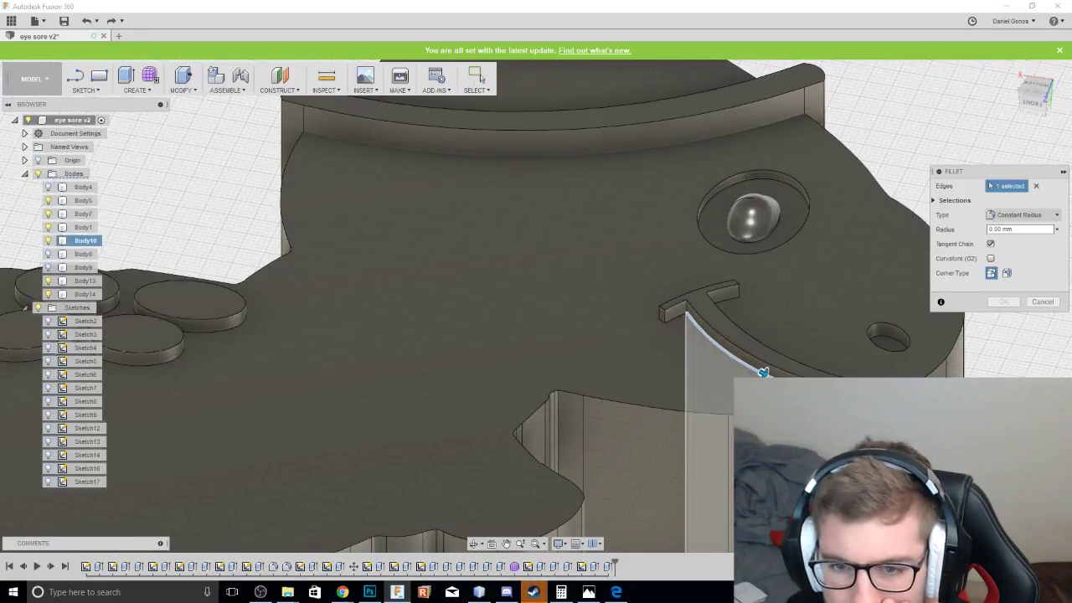
{"action": "left_click_drag", "start_coordinate": [763, 372], "coordinate": [776, 378]}
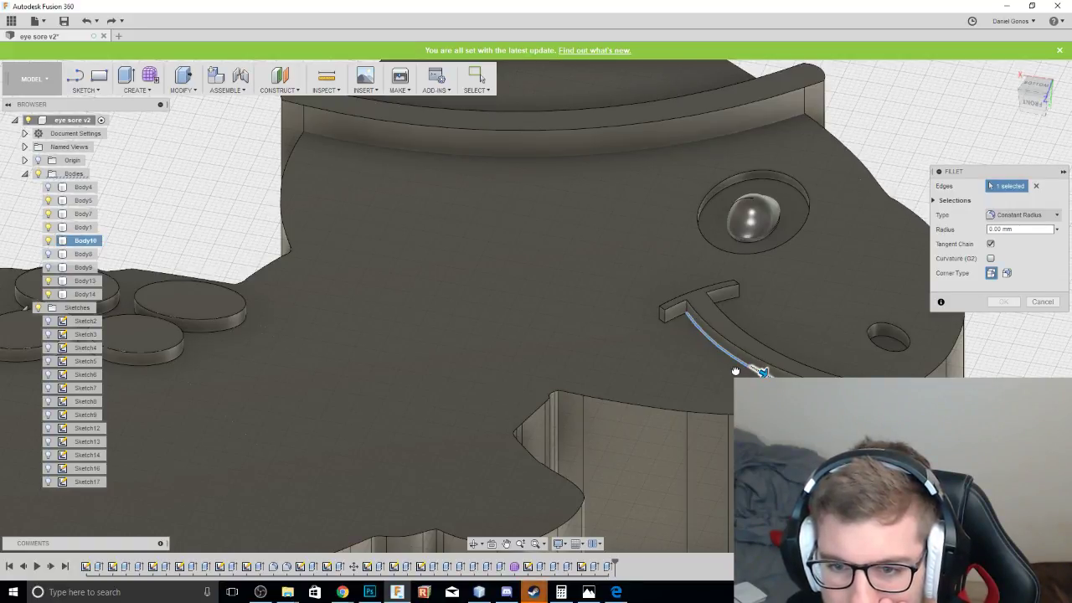
{"action": "left_click", "coordinate": [1034, 303]}
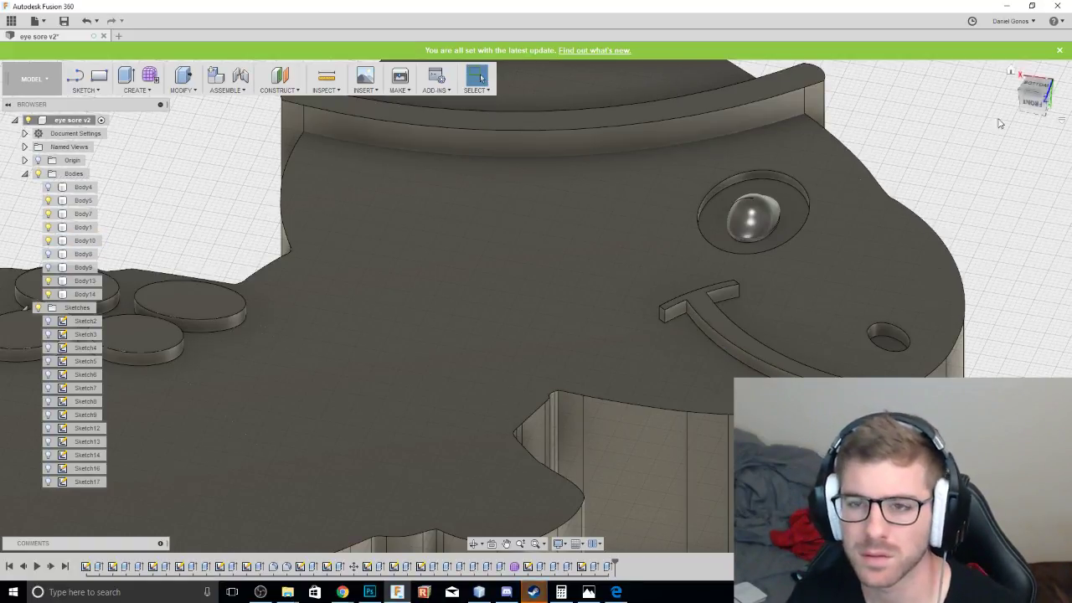
Chamfer the outer edges of all five oval spots on this side of the back with an equal distance of about 2.79 mm.
{"action": "left_click", "coordinate": [1036, 94]}
{"action": "scroll", "coordinate": [855, 230], "scroll_direction": "down", "scroll_amount": 5}
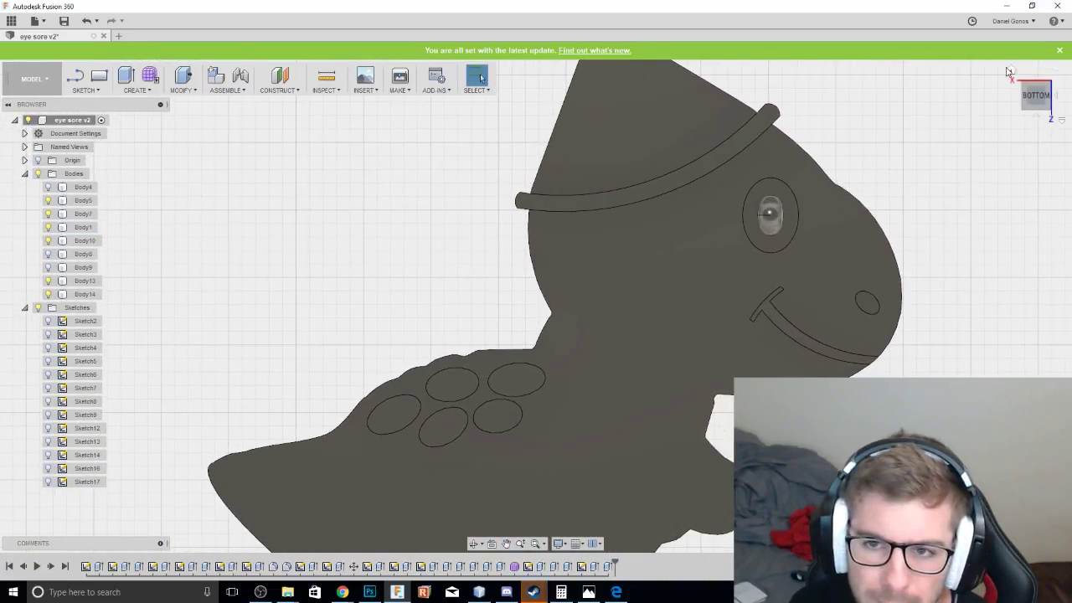
{"action": "left_click_drag", "start_coordinate": [1032, 102], "coordinate": [1035, 85]}
{"action": "mouse_move", "coordinate": [612, 377]}
{"action": "middle_mouse_down", "text": "shift"}
{"action": "mouse_move", "coordinate": [604, 283]}
{"action": "mouse_move", "coordinate": [612, 316]}
{"action": "middle_mouse_up", "text": "shift"}
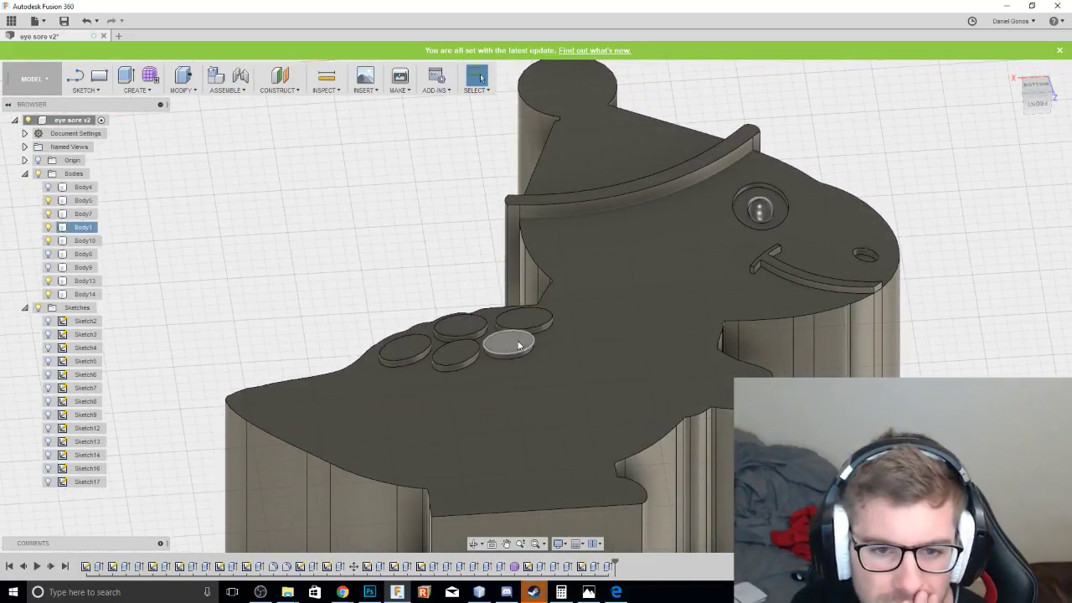
{"action": "scroll", "coordinate": [531, 330], "scroll_direction": "up", "scroll_amount": 3}
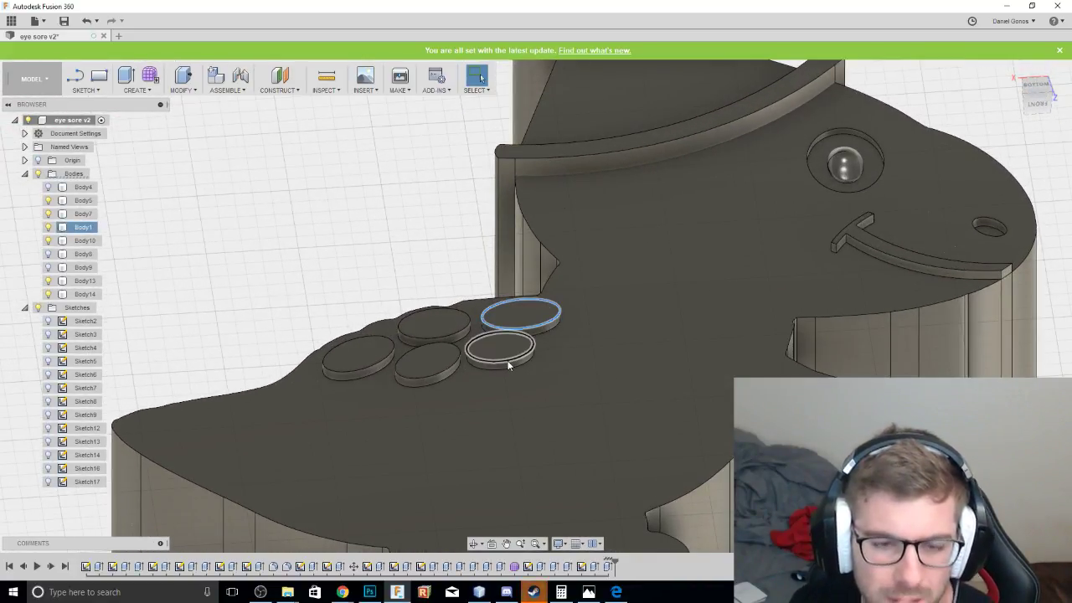
{"action": "left_click", "coordinate": [506, 362], "text": "shift"}
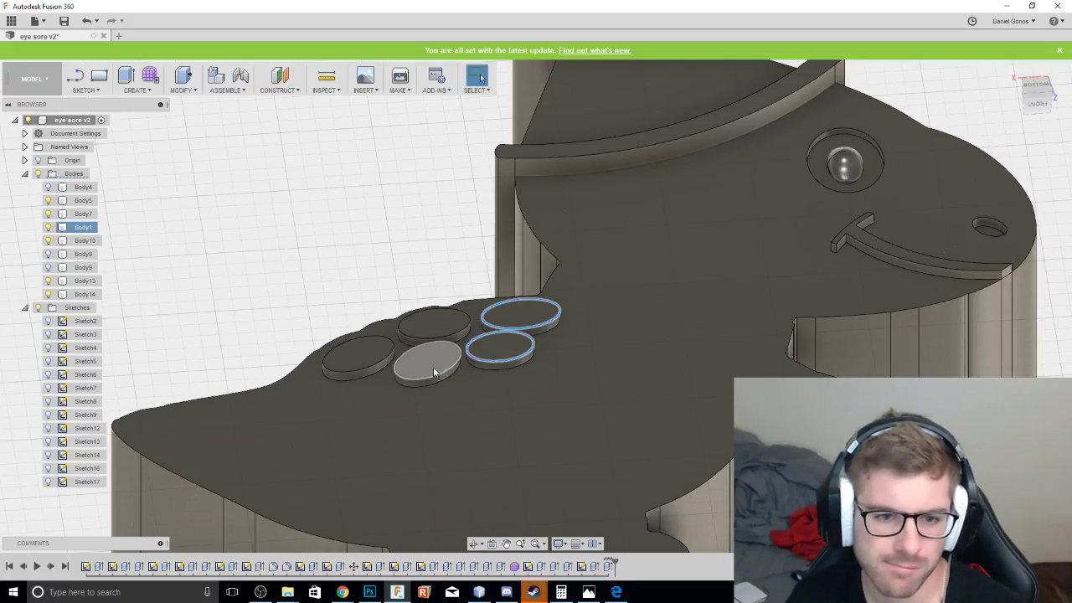
{"action": "left_click", "coordinate": [432, 344], "text": "shift"}
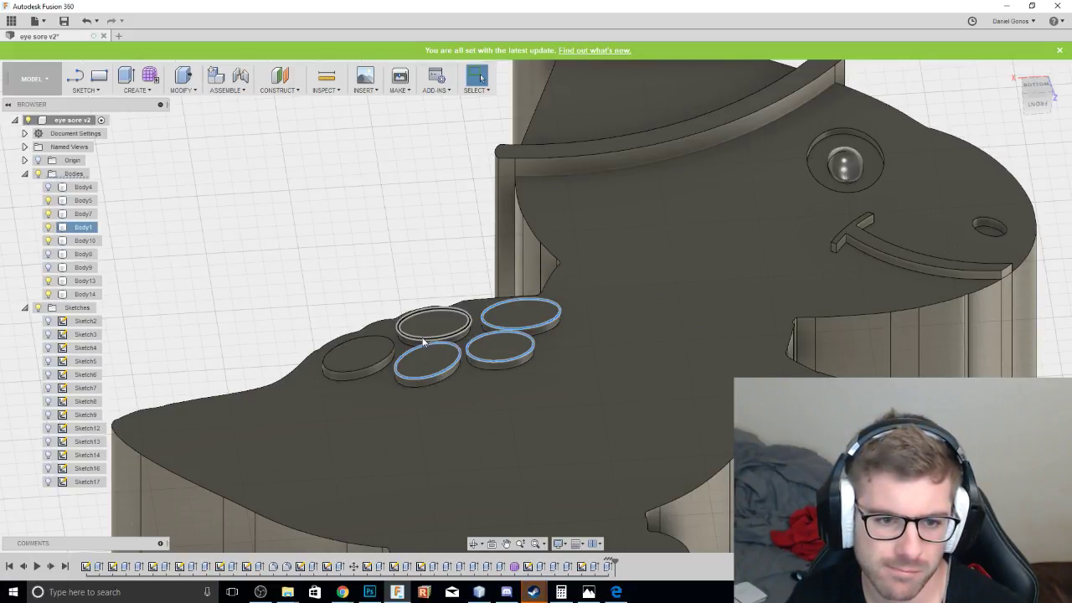
{"action": "left_click", "coordinate": [424, 340], "text": "shift"}
{"action": "left_click", "coordinate": [390, 356], "text": "shift"}
{"action": "right_click", "coordinate": [390, 355]}
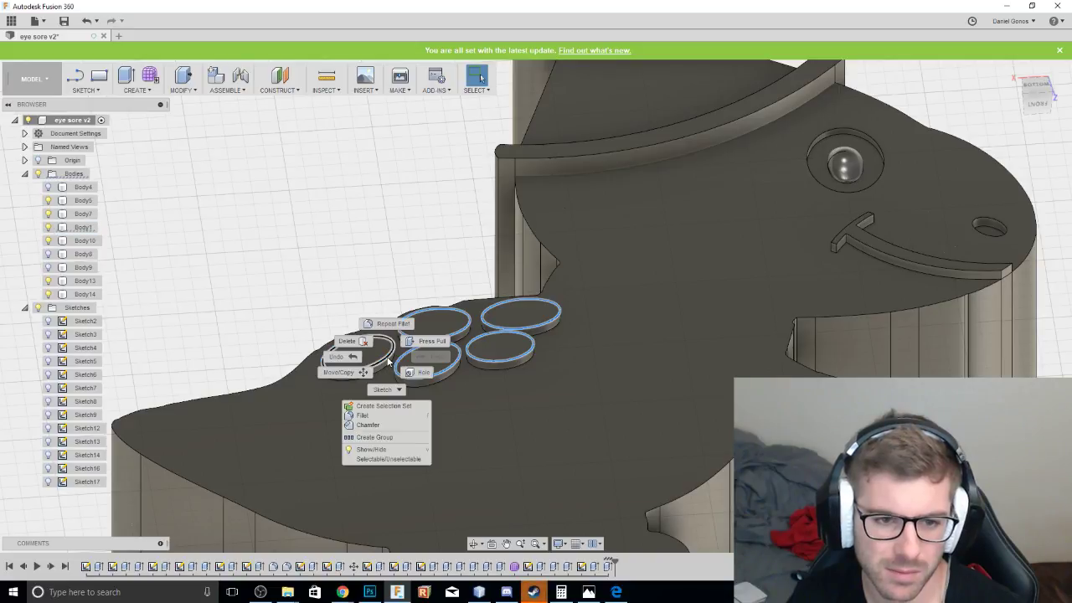
{"action": "left_click", "coordinate": [394, 432]}
{"action": "left_click_drag", "start_coordinate": [388, 355], "coordinate": [385, 357]}
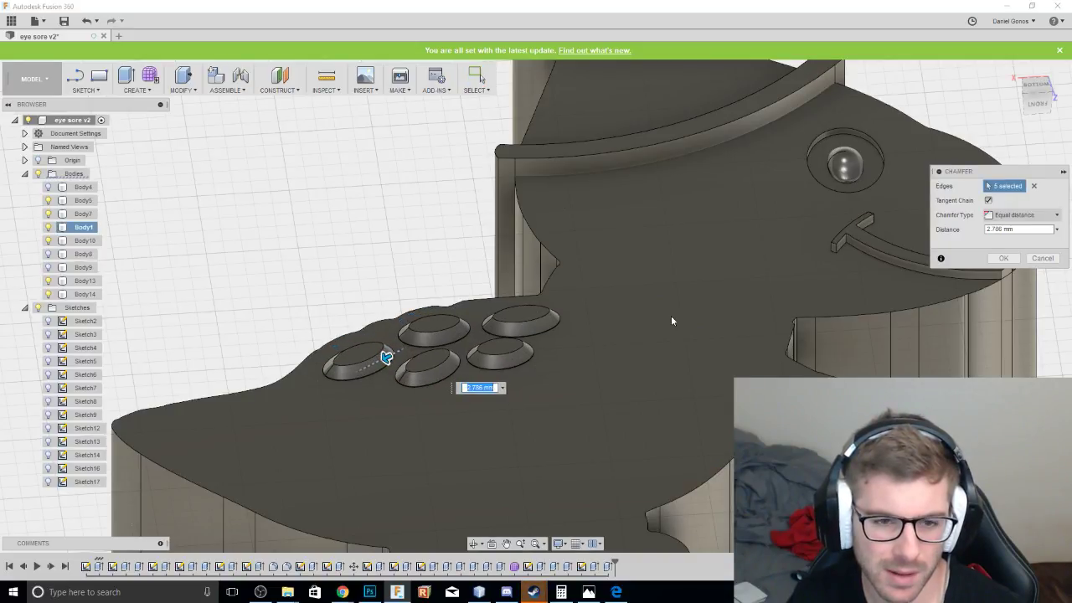
{"action": "left_click_drag", "start_coordinate": [1024, 97], "coordinate": [1027, 136]}
{"action": "left_click", "coordinate": [1003, 258]}
Chamfer the outer edges of the five matching oval spots on the opposite side of the dinosaur's back.
{"action": "scroll", "coordinate": [891, 281], "scroll_direction": "down", "scroll_amount": 6}
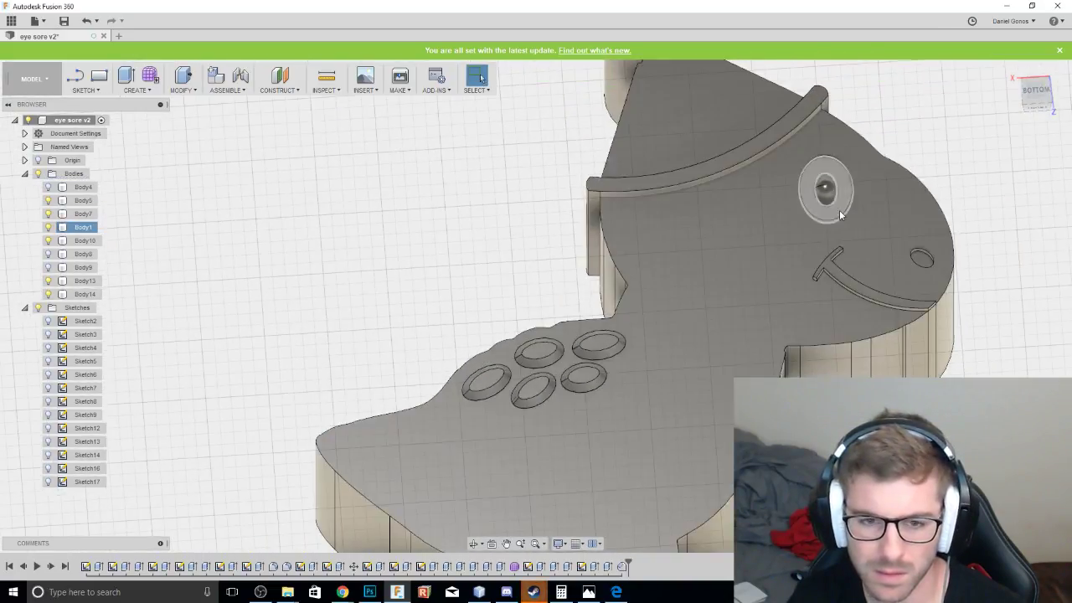
{"action": "mouse_move", "coordinate": [1023, 104]}
{"action": "left_mouse_down"}
{"action": "mouse_move", "coordinate": [1001, 117]}
{"action": "mouse_move", "coordinate": [1023, 108]}
{"action": "mouse_move", "coordinate": [1027, 180]}
{"action": "mouse_move", "coordinate": [1026, 168]}
{"action": "left_mouse_up"}
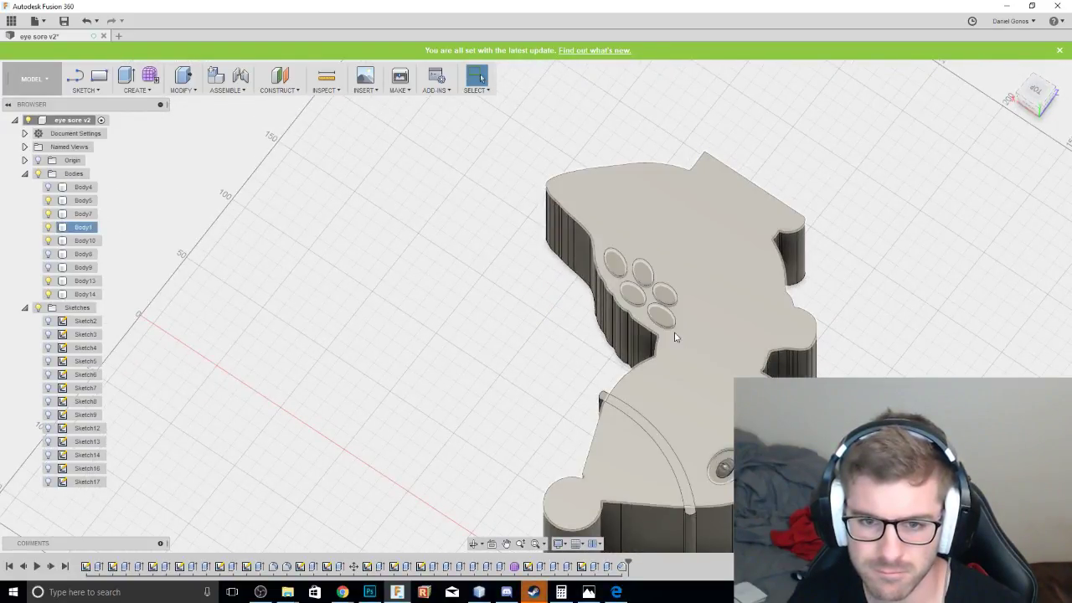
{"action": "scroll", "coordinate": [672, 323], "scroll_direction": "up", "scroll_amount": 3}
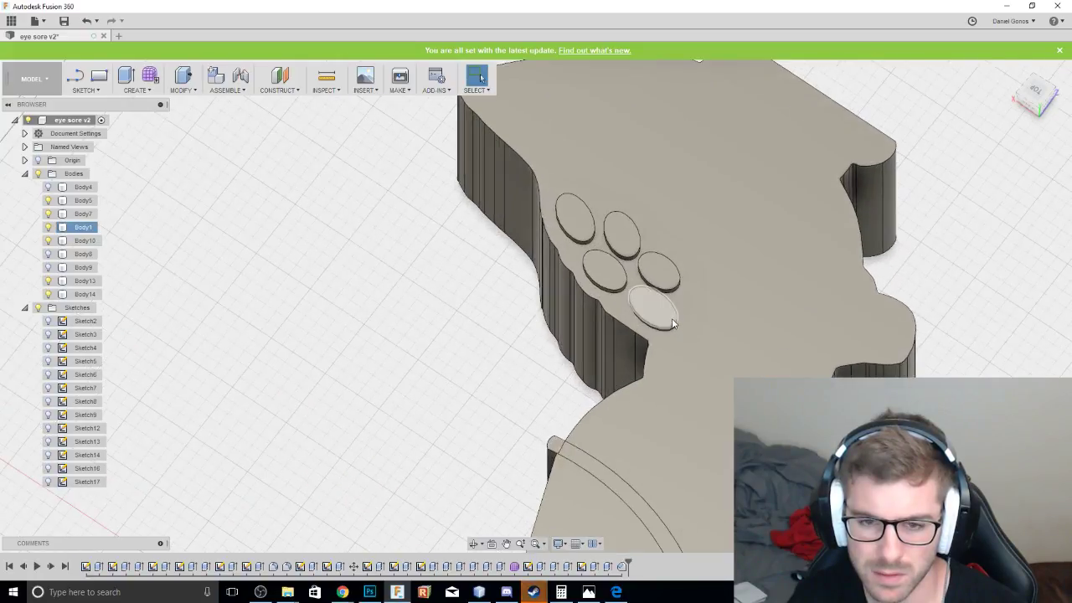
{"action": "scroll", "coordinate": [672, 323], "scroll_direction": "up", "scroll_amount": 2}
{"action": "left_click", "coordinate": [674, 330]}
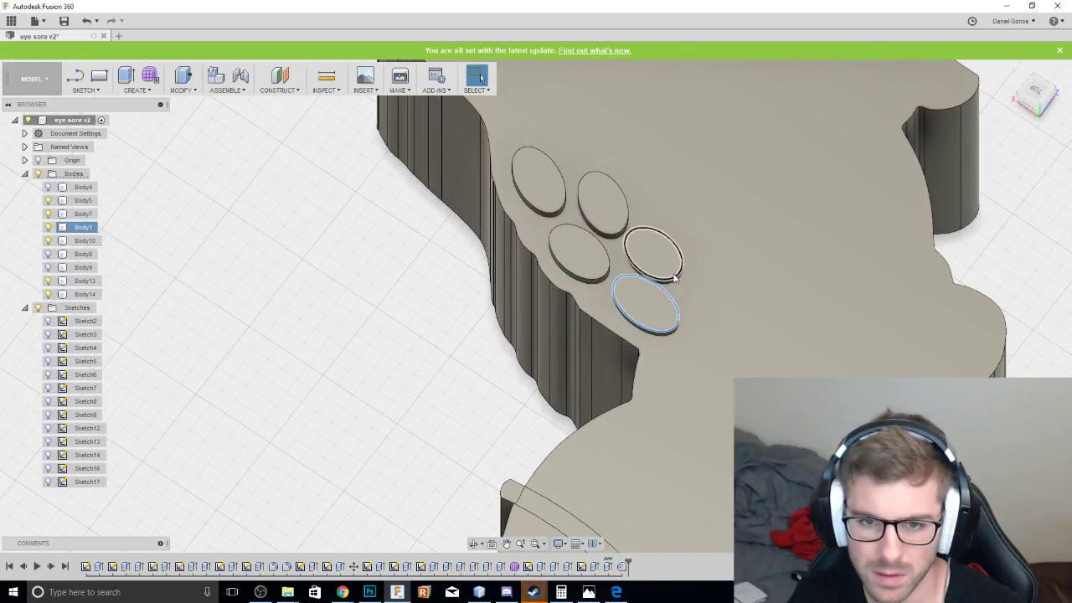
{"action": "left_click", "coordinate": [673, 273]}
{"action": "left_click", "coordinate": [586, 249]}
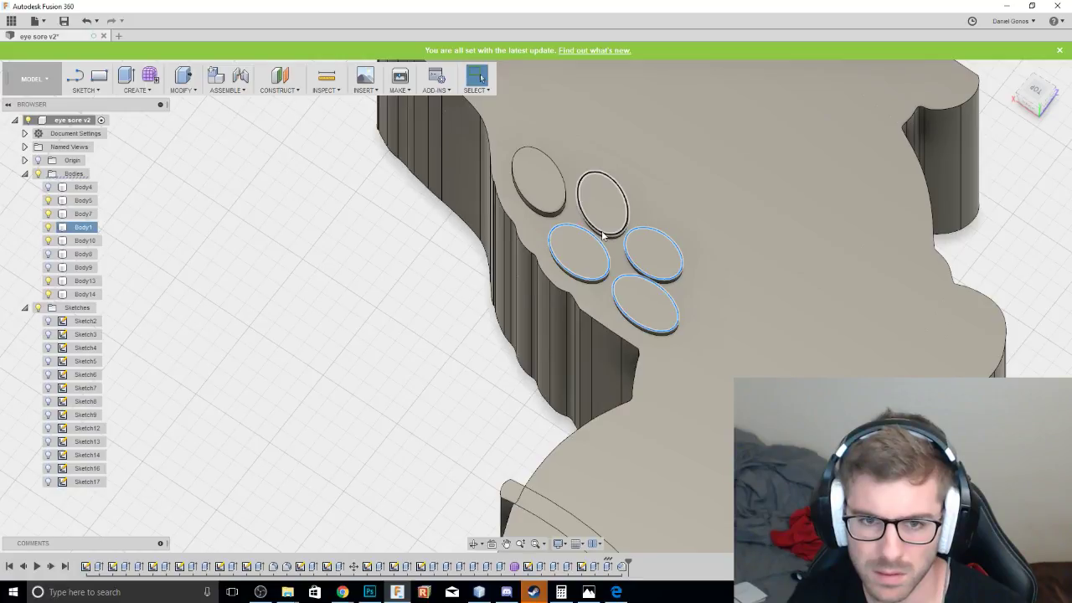
{"action": "left_click", "coordinate": [602, 235]}
{"action": "left_click", "coordinate": [558, 218]}
{"action": "right_click", "coordinate": [556, 220]}
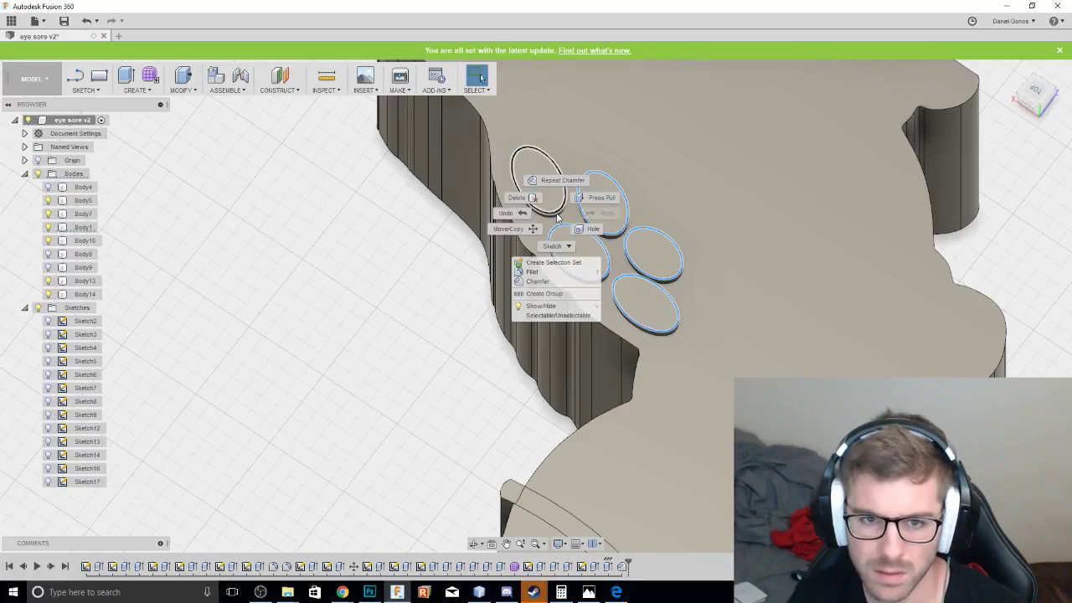
{"action": "left_click", "coordinate": [559, 285]}
{"action": "left_click_drag", "start_coordinate": [554, 217], "coordinate": [552, 214]}
{"action": "left_click", "coordinate": [1003, 258]}
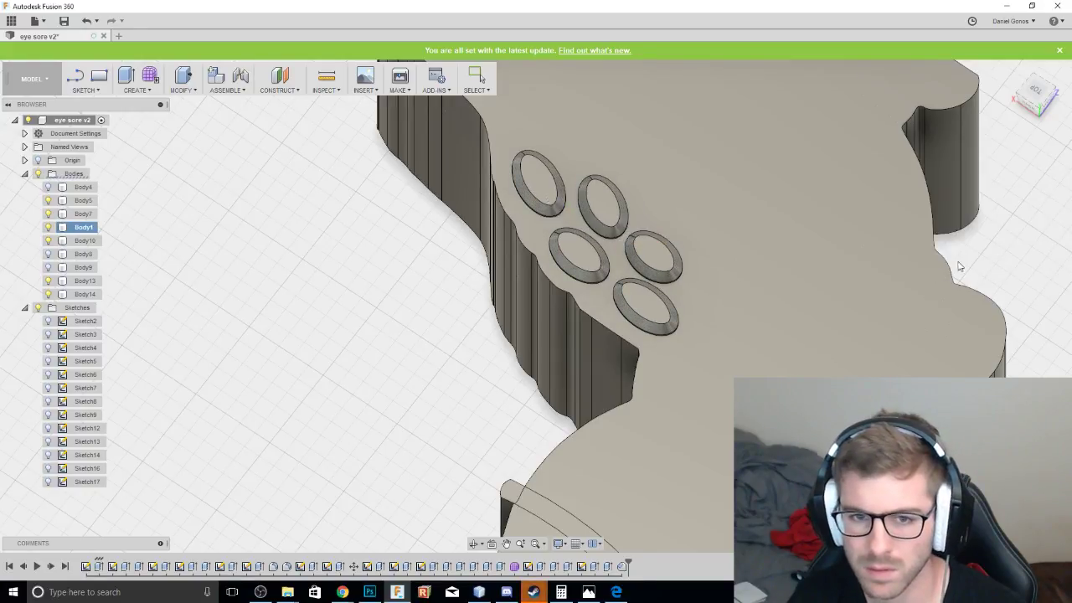
Examine the chamfered spots and the whole dinosaur in a flat side view, down to the legs.
{"action": "left_click_drag", "start_coordinate": [1028, 99], "coordinate": [1026, 25]}
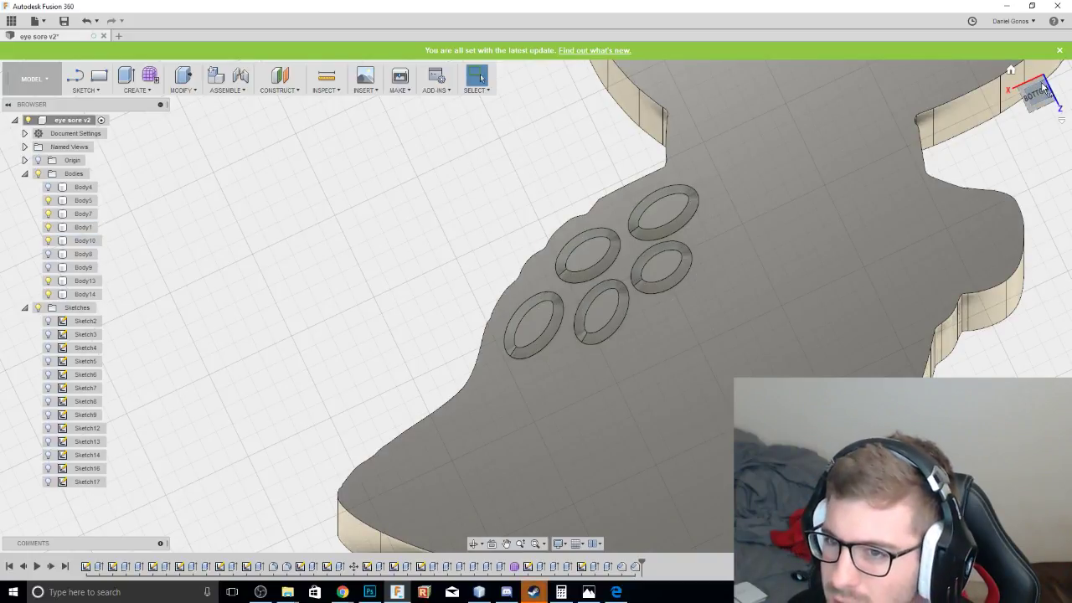
{"action": "left_click", "coordinate": [1035, 96]}
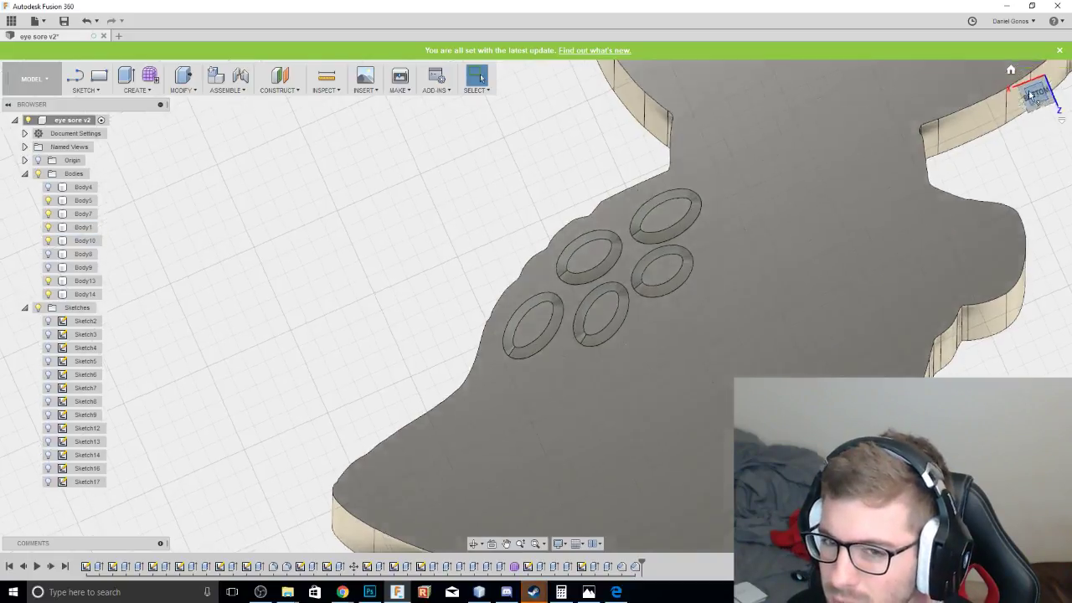
{"action": "middle_click_drag", "start_coordinate": [789, 172], "coordinate": [653, 175]}
{"action": "scroll", "coordinate": [654, 175], "scroll_direction": "down", "scroll_amount": 6}
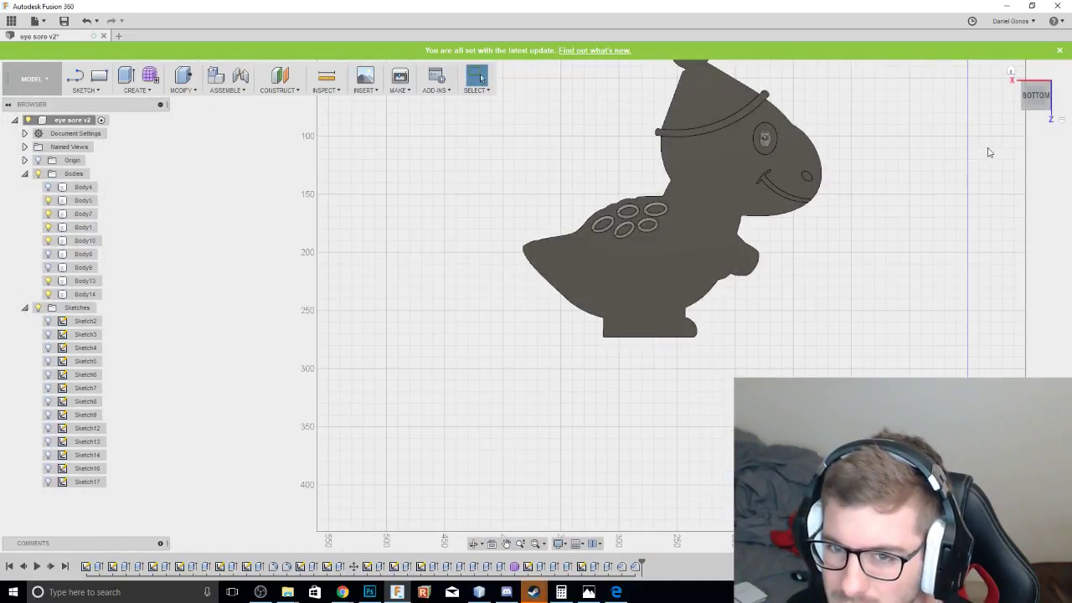
{"action": "scroll", "coordinate": [885, 181], "scroll_direction": "down", "scroll_amount": 1}
{"action": "middle_click_drag", "start_coordinate": [885, 181], "coordinate": [905, 252]}
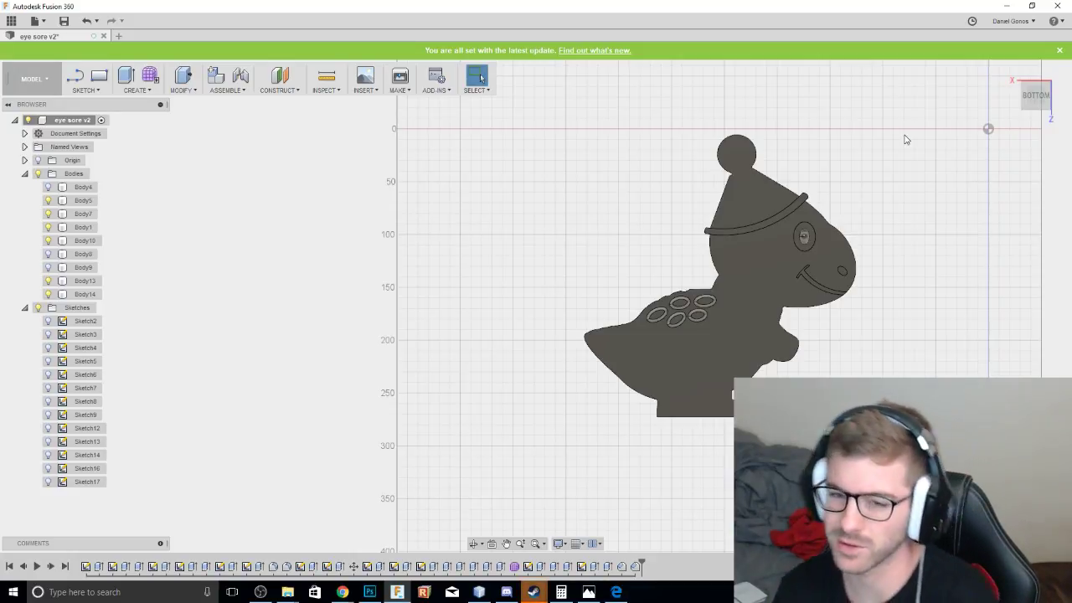
{"action": "middle_click_drag", "start_coordinate": [877, 224], "coordinate": [808, 302]}
{"action": "mouse_move", "coordinate": [1034, 100]}
{"action": "left_mouse_down"}
{"action": "mouse_move", "coordinate": [1027, 151]}
{"action": "mouse_move", "coordinate": [1035, 99]}
{"action": "left_mouse_up"}
{"action": "middle_click_drag", "start_coordinate": [519, 301], "coordinate": [927, 246], "text": "shift"}
{"action": "middle_click_drag", "start_coordinate": [835, 373], "coordinate": [882, 306]}
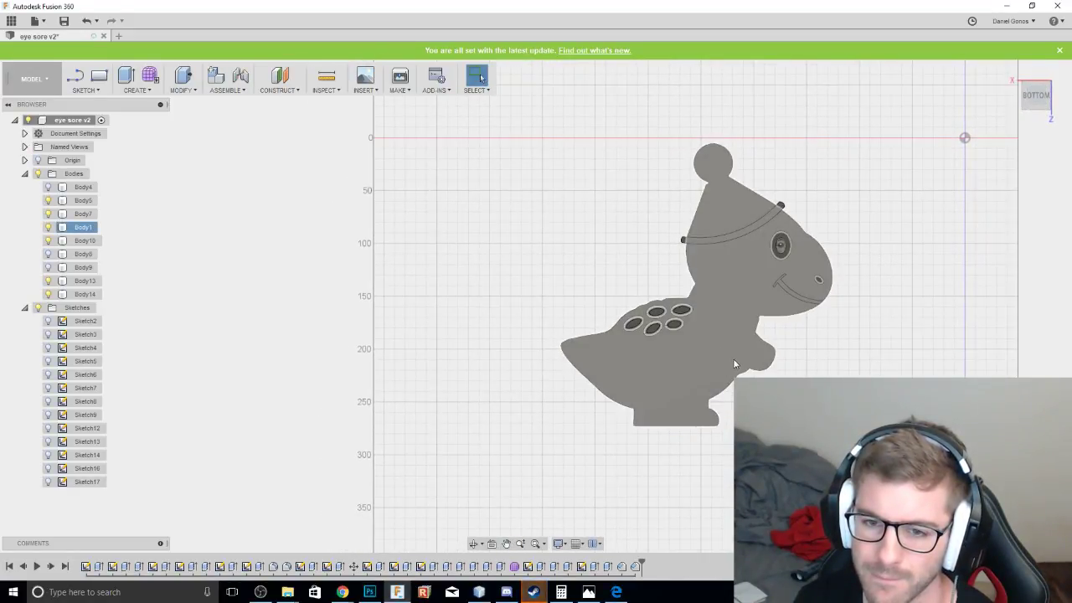
{"action": "middle_click_drag", "start_coordinate": [732, 362], "coordinate": [720, 303]}
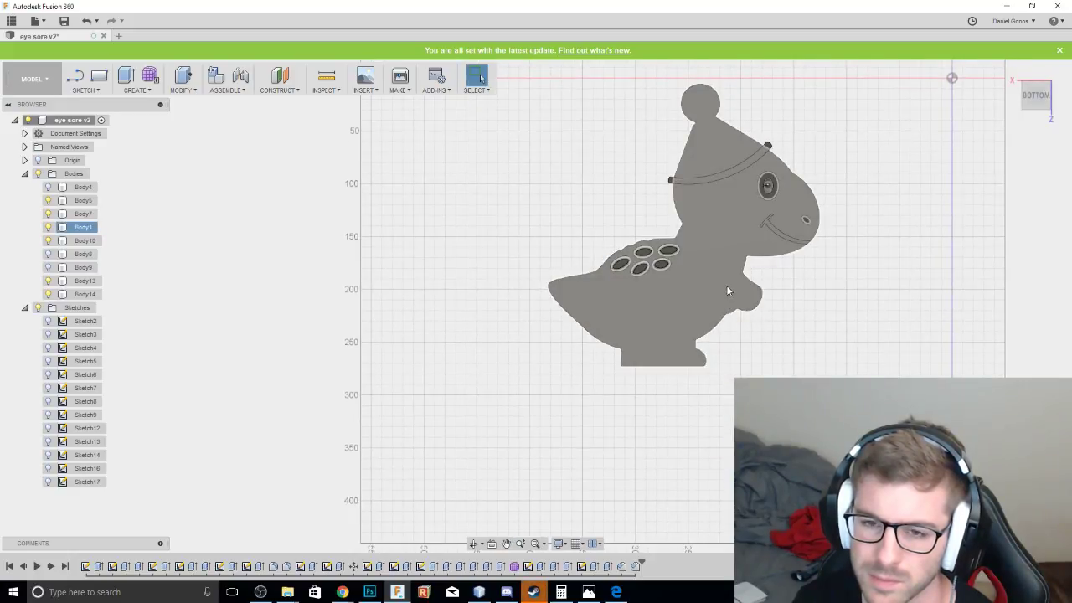
{"action": "middle_click_drag", "start_coordinate": [714, 291], "coordinate": [704, 255]}
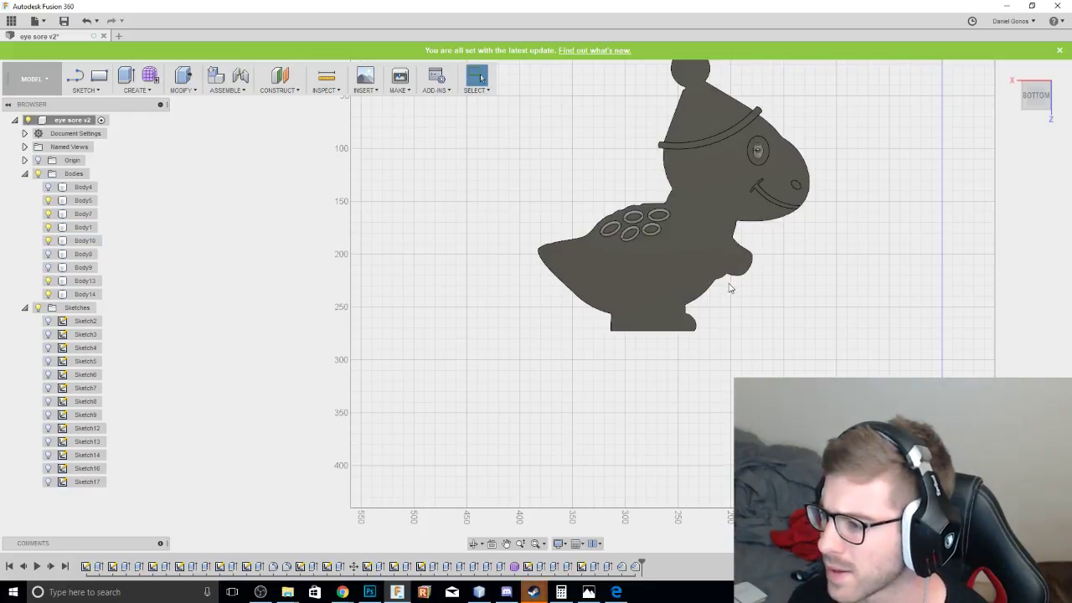
{"action": "scroll", "coordinate": [697, 276], "scroll_direction": "down", "scroll_amount": 1}
{"action": "scroll", "coordinate": [698, 275], "scroll_direction": "up", "scroll_amount": 4}
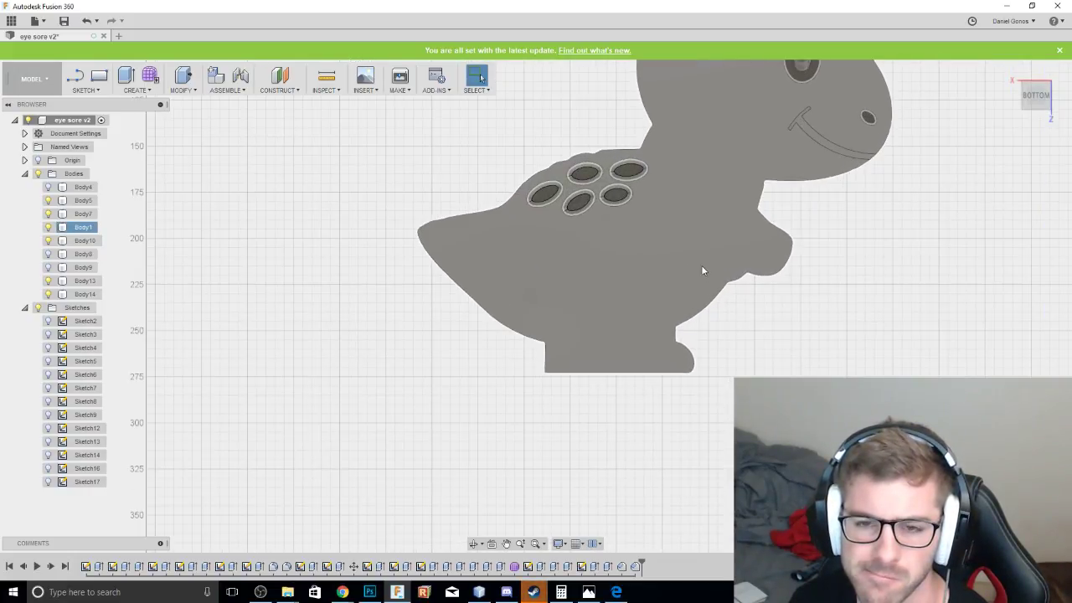
{"action": "middle_click_drag", "start_coordinate": [701, 265], "coordinate": [716, 299]}
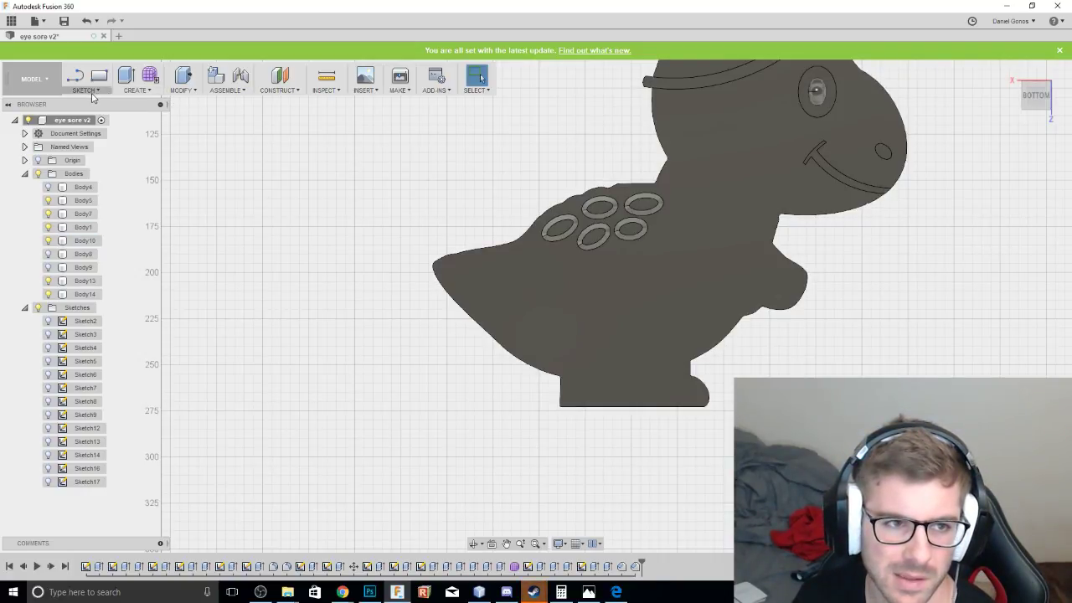
Start a new sketch for an arc on the flat side face of the dinosaur's body.
{"action": "left_click", "coordinate": [84, 90]}
{"action": "mouse_move", "coordinate": [135, 155]}
{"action": "left_click", "coordinate": [167, 154]}
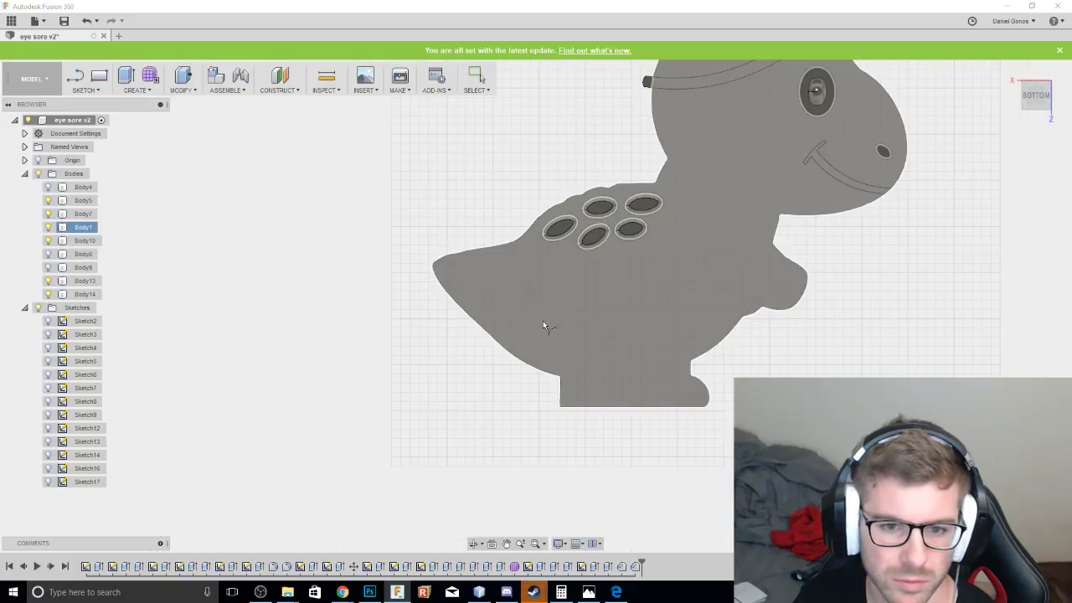
{"action": "left_click", "coordinate": [565, 325]}
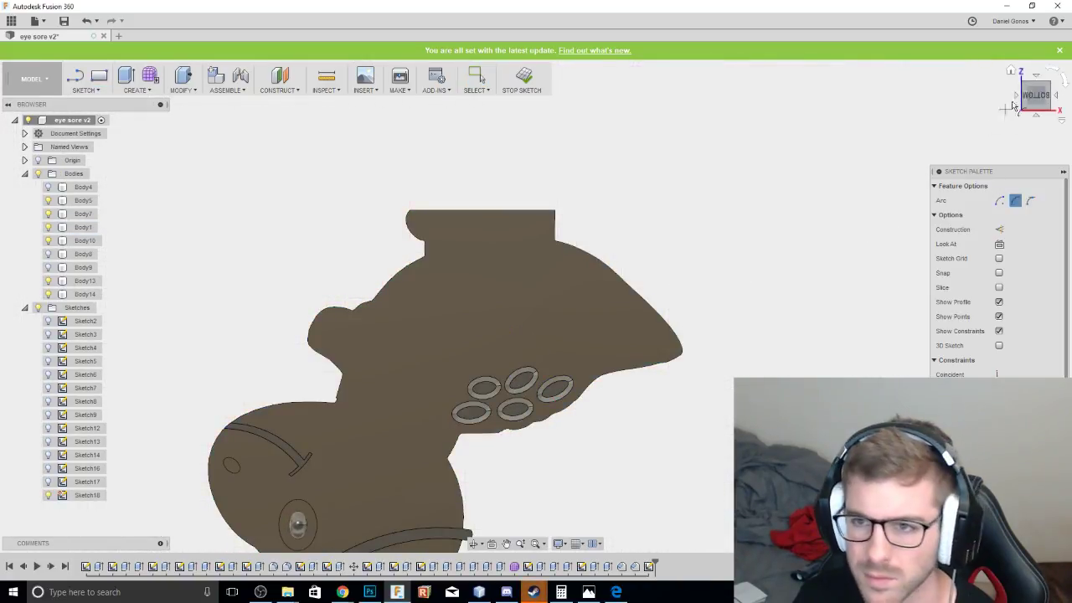
{"action": "left_click", "coordinate": [1048, 67]}
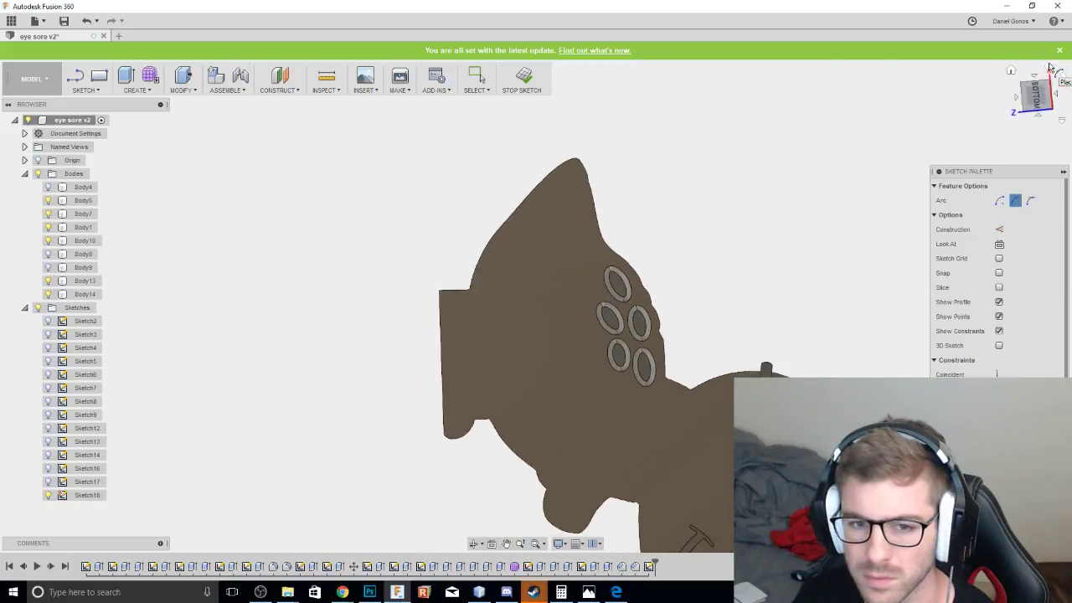
{"action": "left_click", "coordinate": [1048, 67]}
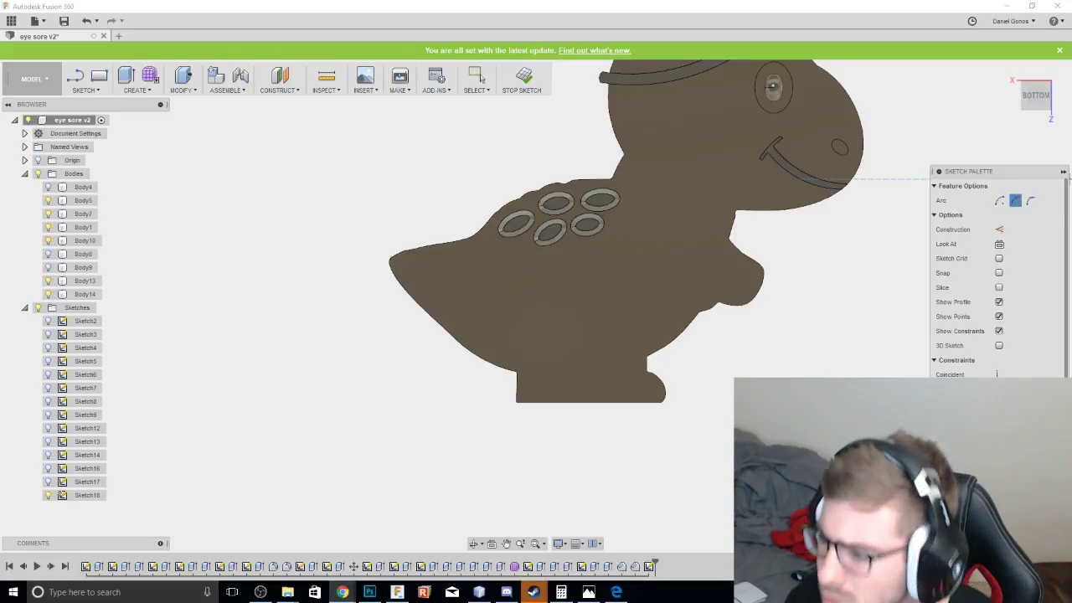
{"action": "middle_click_drag", "start_coordinate": [707, 371], "coordinate": [627, 479]}
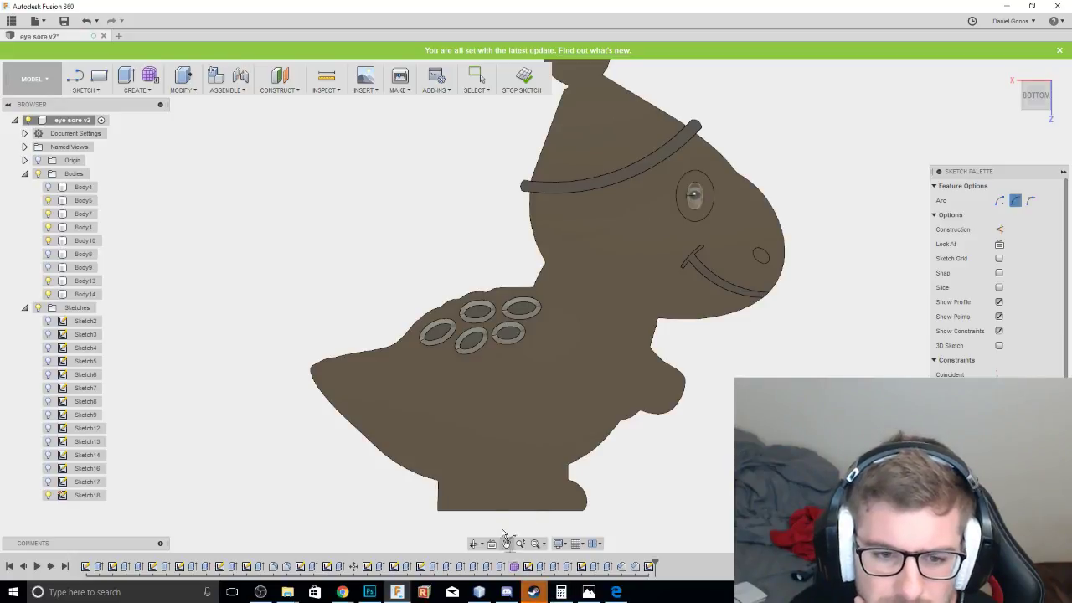
{"action": "left_click", "coordinate": [435, 480]}
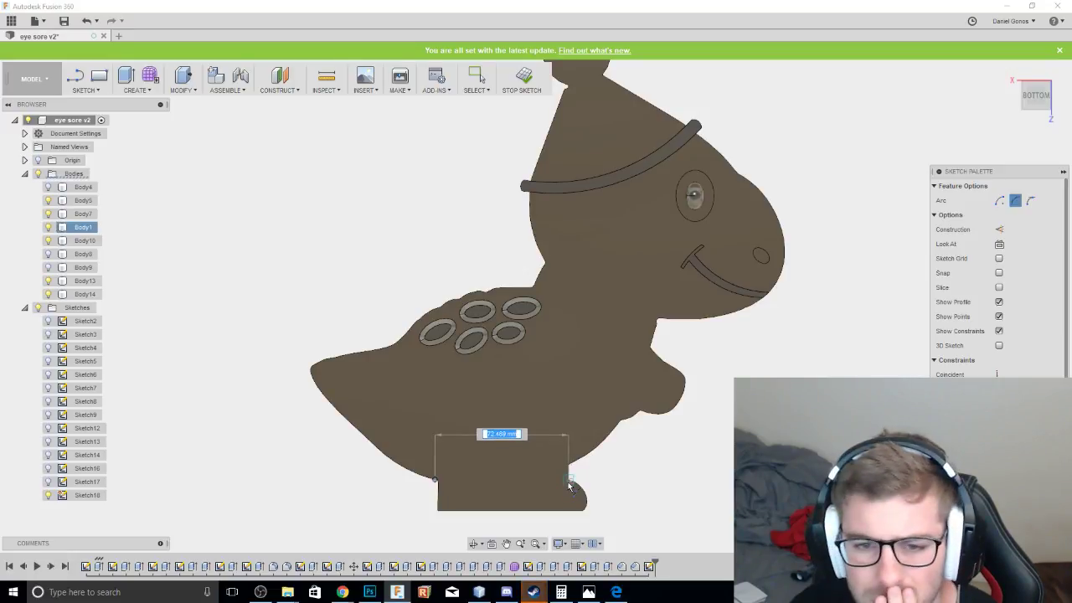
{"action": "left_click", "coordinate": [571, 478]}
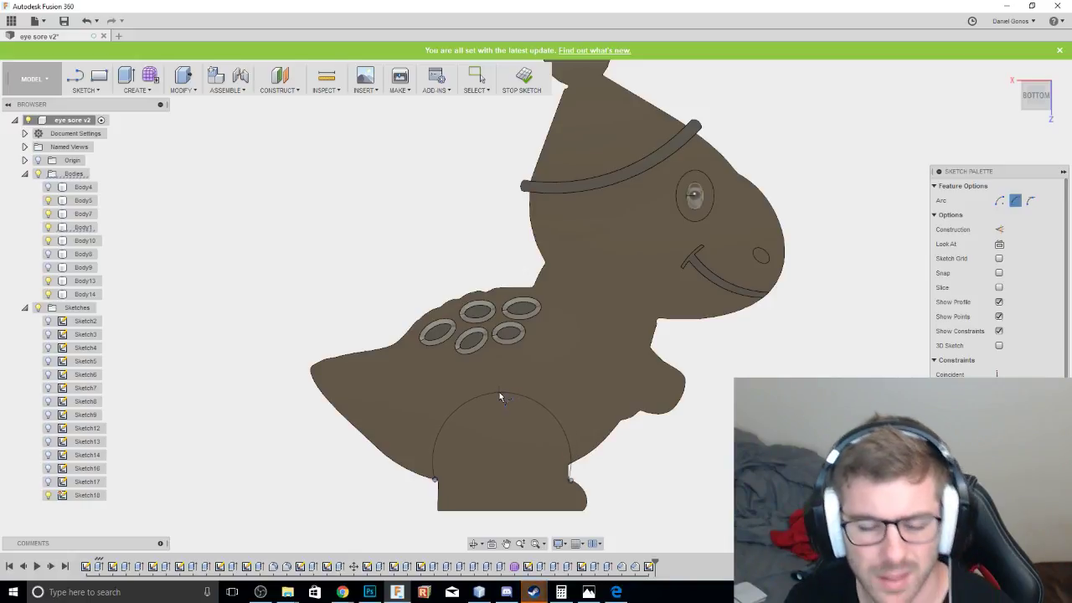
{"action": "key", "text": "Escape"}
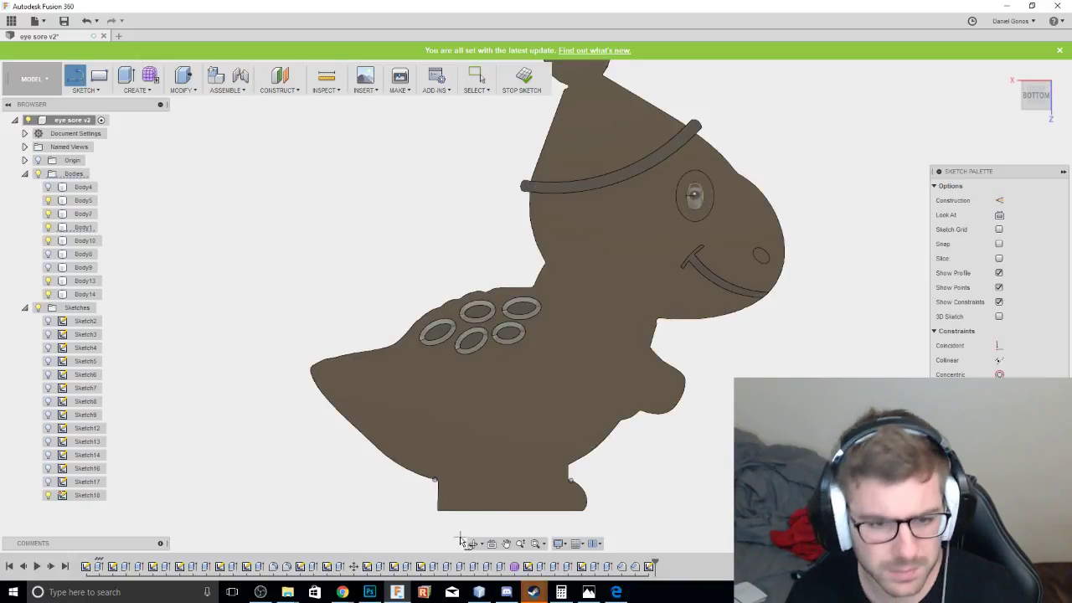
Sketch a vertical line about 19 mm long upward from the rear edge of the leg into the body.
{"action": "key", "text": "l"}
{"action": "left_click", "coordinate": [436, 482]}
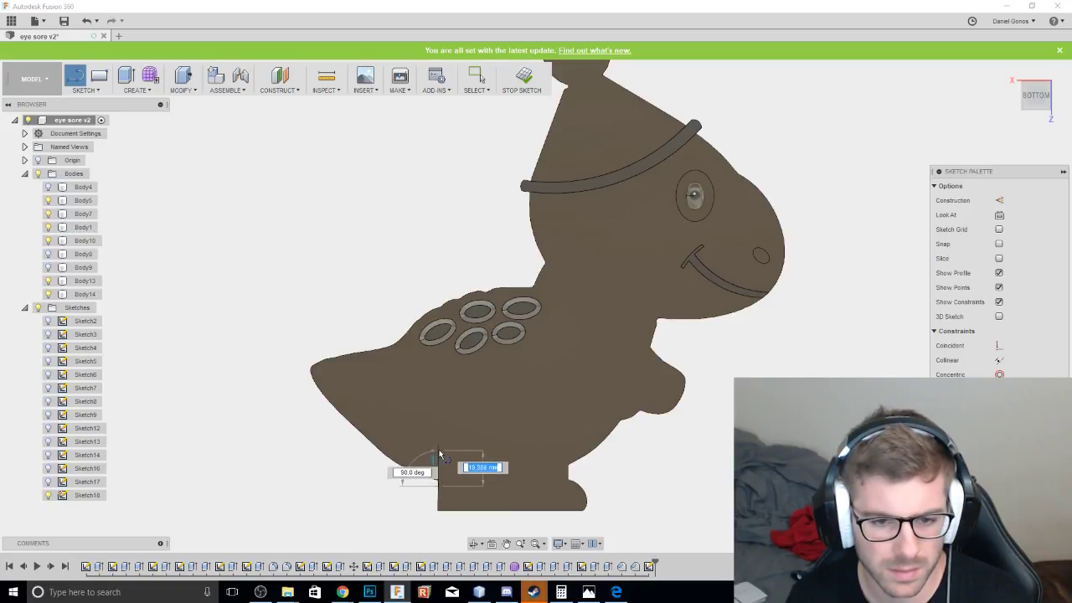
{"action": "left_click", "coordinate": [438, 446]}
{"action": "key", "text": "Escape"}
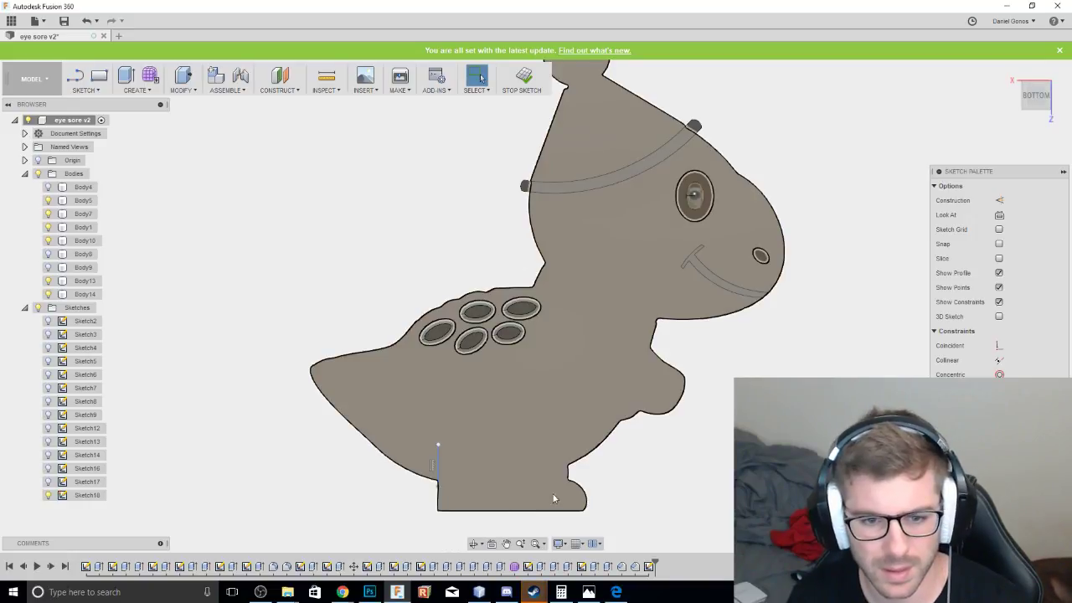
Sketch a second vertical line upward from the notch above the foot, its upper end level with the rear line's.
{"action": "key", "text": "l"}
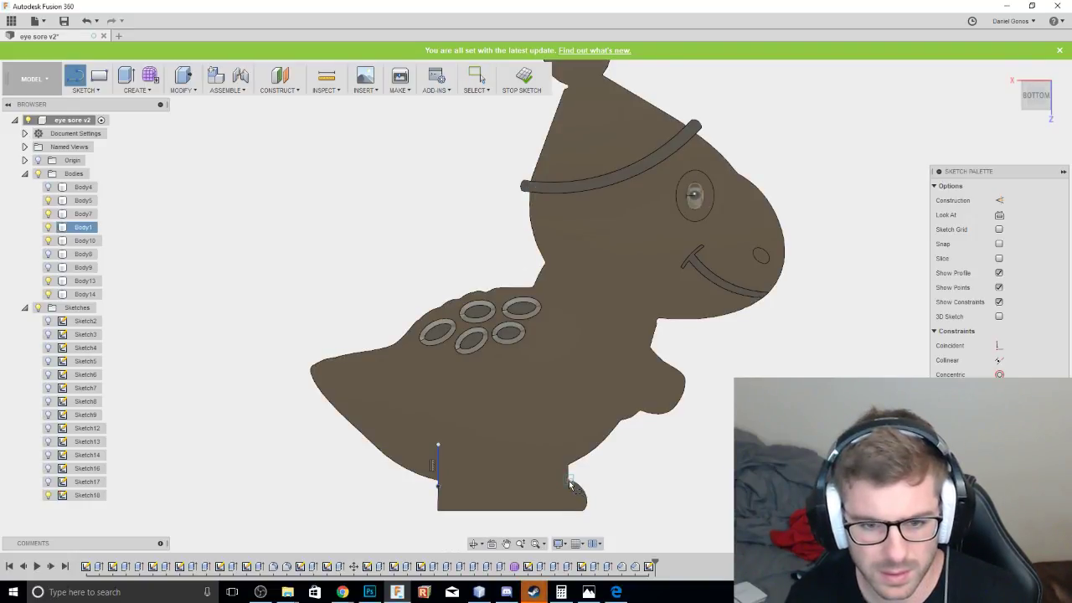
{"action": "scroll", "coordinate": [563, 484], "scroll_direction": "up", "scroll_amount": 3}
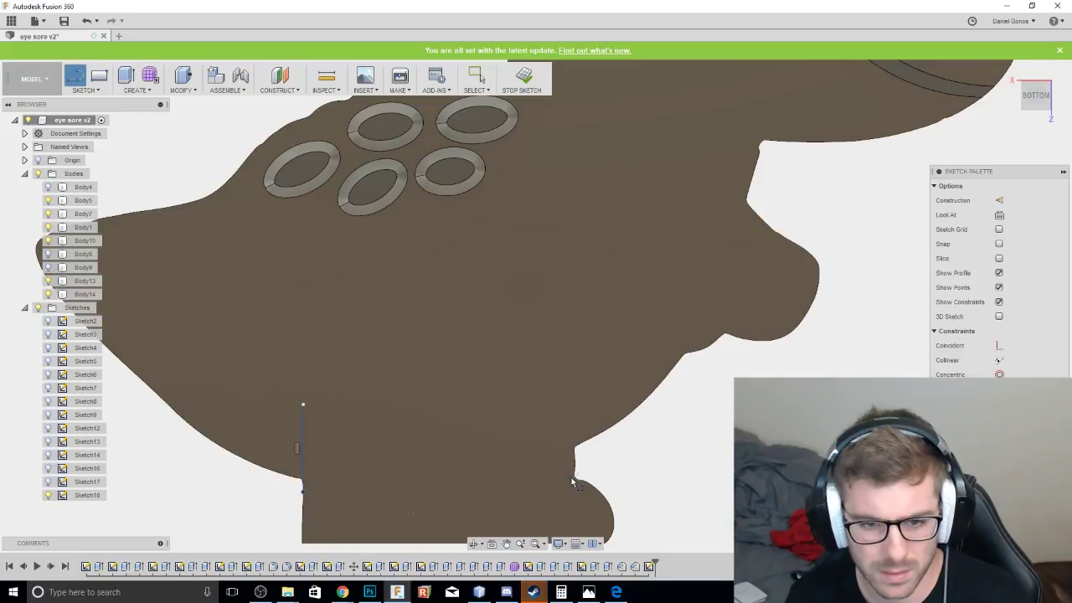
{"action": "left_click", "coordinate": [574, 477]}
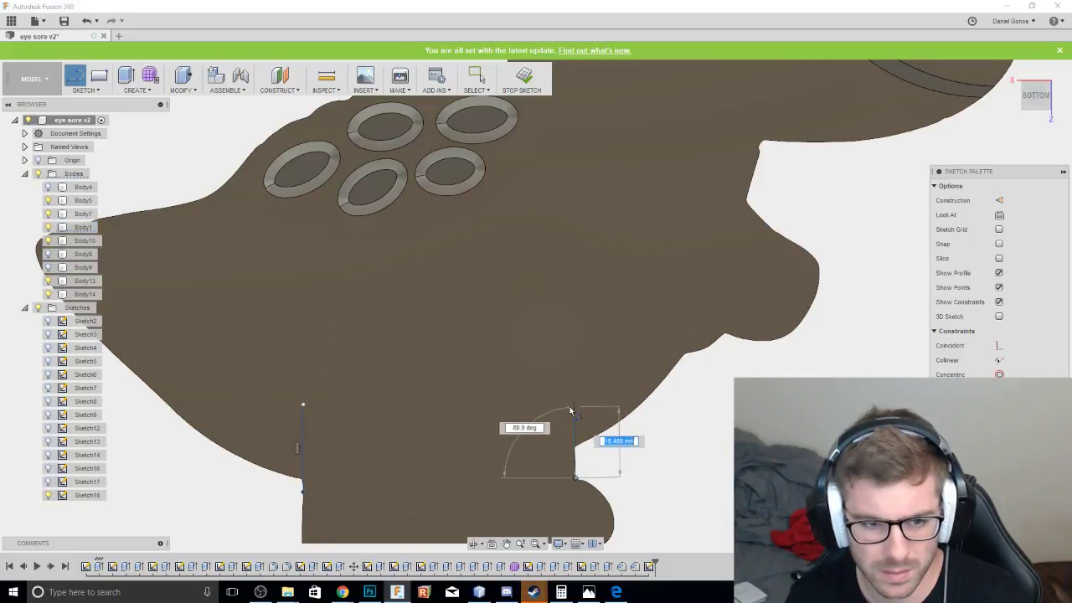
{"action": "left_click", "coordinate": [570, 411]}
{"action": "key", "text": "Escape"}
{"action": "scroll", "coordinate": [438, 481], "scroll_direction": "down", "scroll_amount": 5}
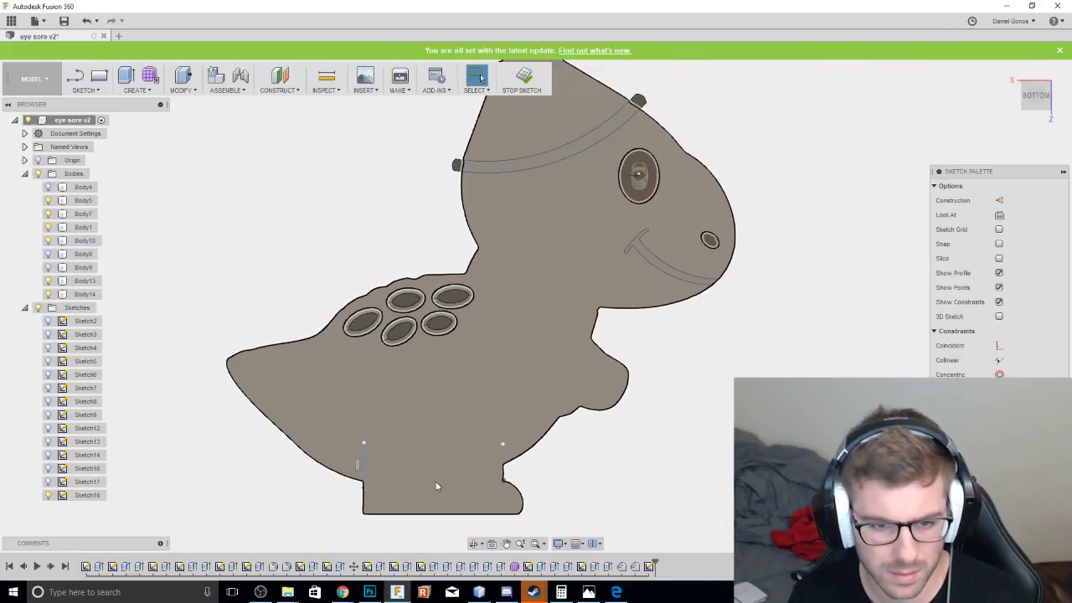
{"action": "left_click_drag", "start_coordinate": [502, 445], "coordinate": [502, 443]}
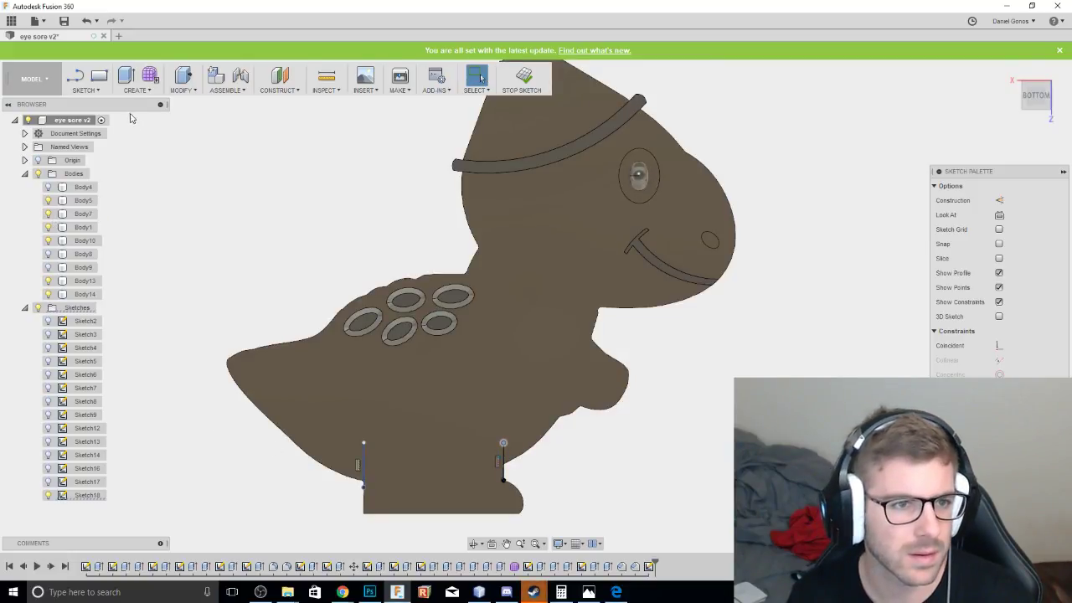
Join the upper ends of the two leg lines with a 3-point arc bulging upward as the thigh, and finish the sketch.
{"action": "left_click", "coordinate": [87, 93]}
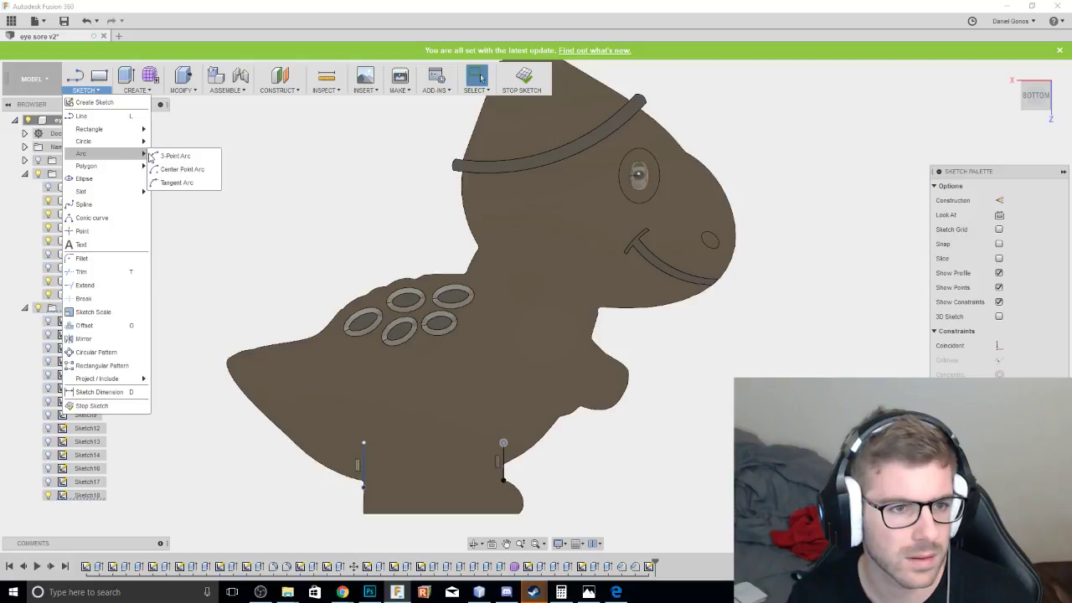
{"action": "left_click", "coordinate": [172, 156]}
{"action": "left_click", "coordinate": [364, 442]}
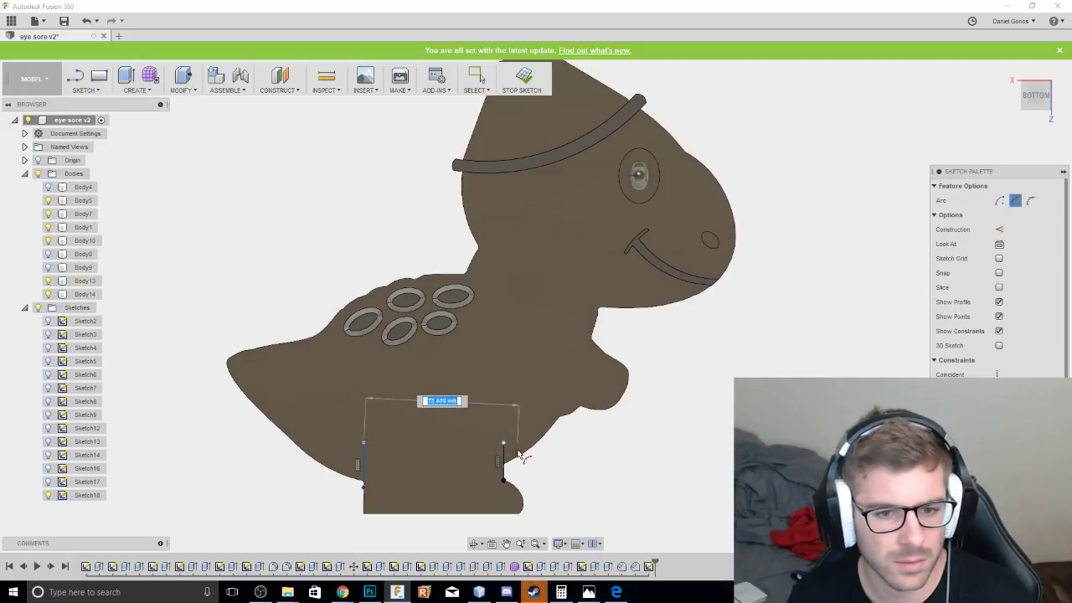
{"action": "left_click", "coordinate": [503, 442]}
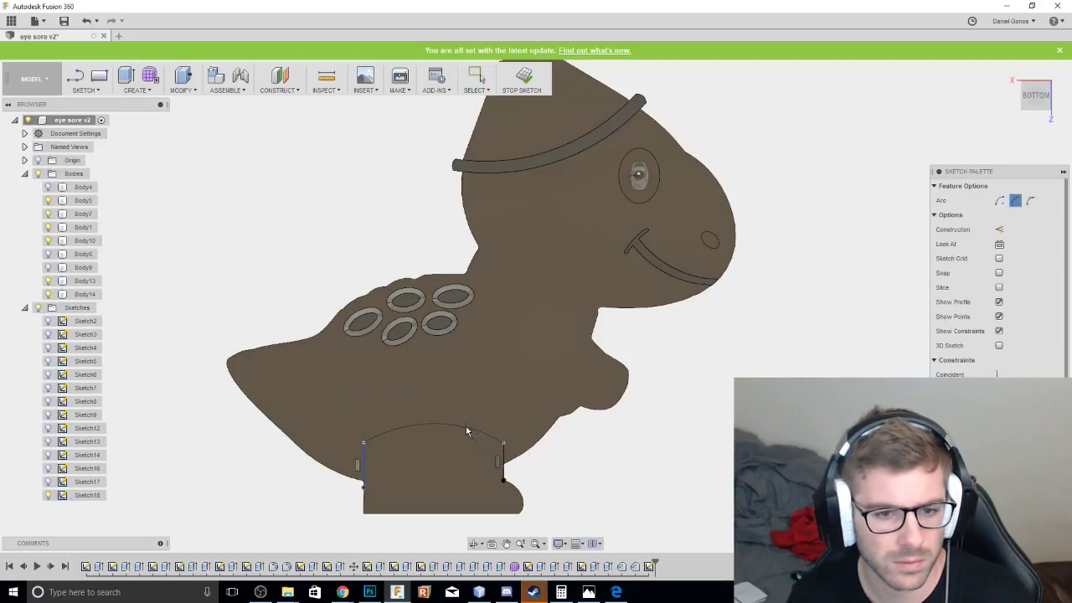
{"action": "left_click", "coordinate": [475, 403]}
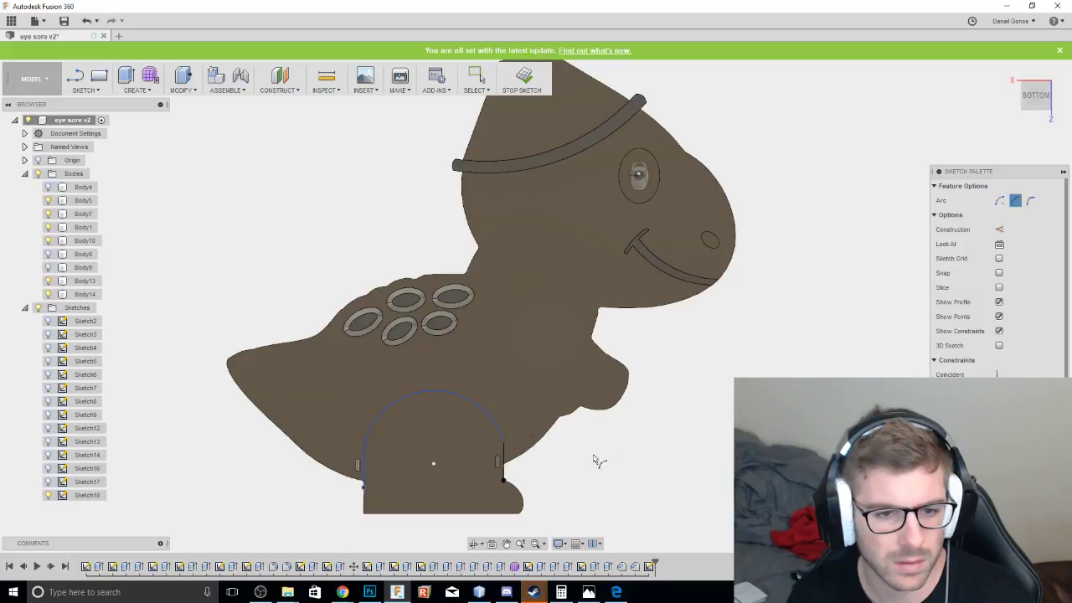
{"action": "middle_click_drag", "start_coordinate": [823, 208], "coordinate": [866, 74]}
{"action": "scroll", "coordinate": [866, 74], "scroll_direction": "down", "scroll_amount": 1}
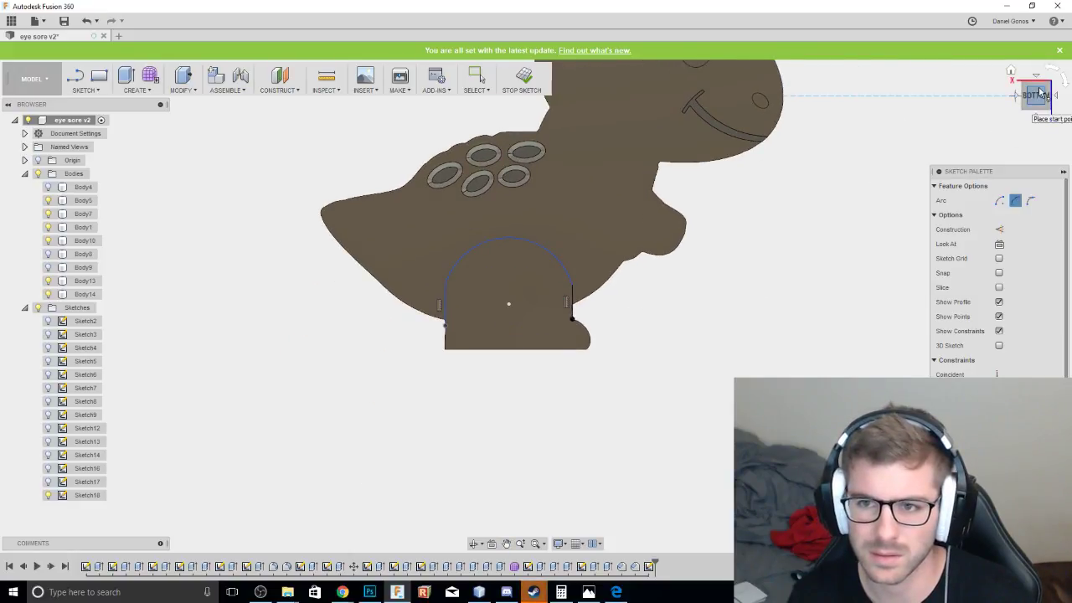
{"action": "left_click", "coordinate": [1029, 551]}
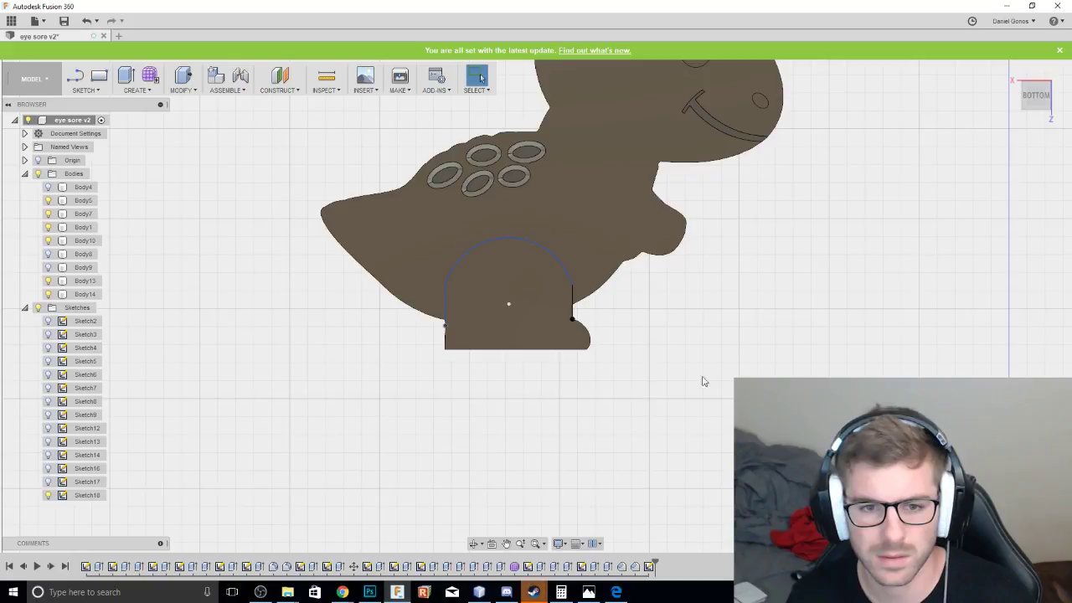
Extrude the arched leg profile 10 mm outward from the side face, joined to the body.
{"action": "right_click", "coordinate": [541, 330]}
{"action": "left_click", "coordinate": [525, 381]}
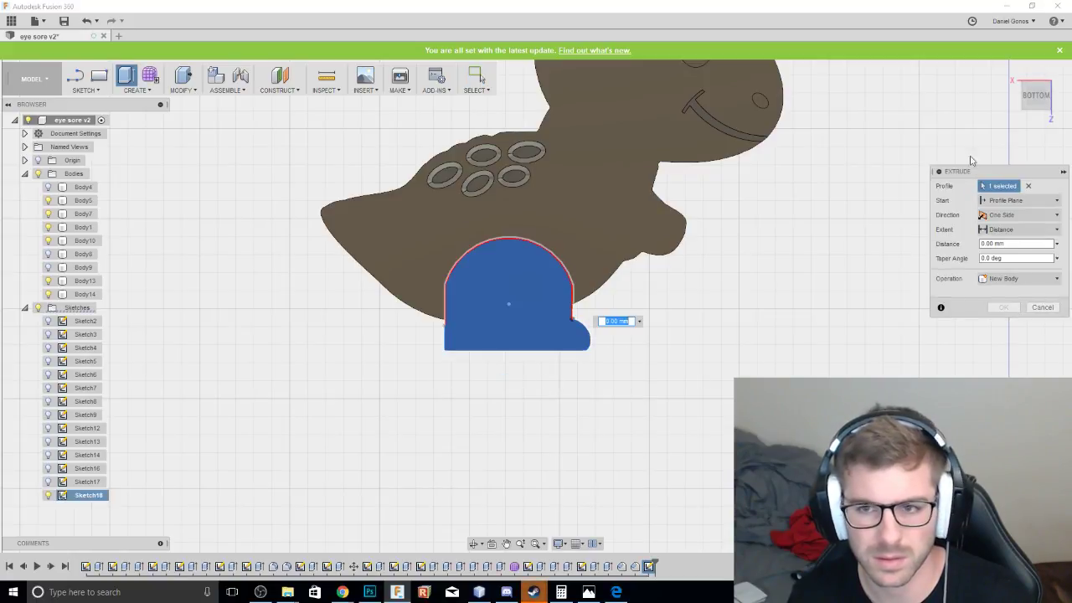
{"action": "left_click", "coordinate": [1023, 106]}
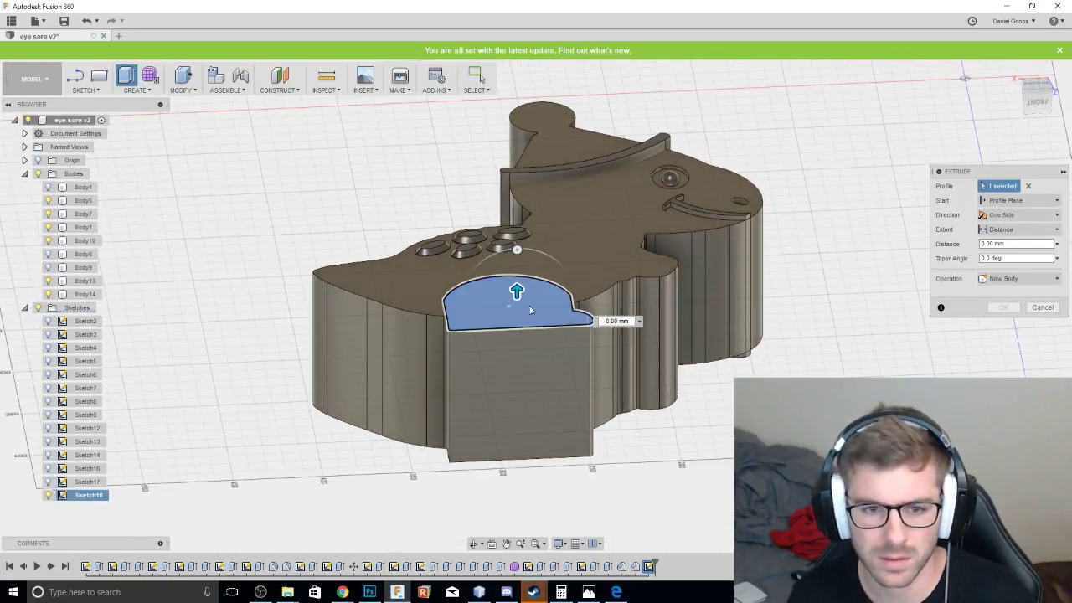
{"action": "left_click_drag", "start_coordinate": [517, 292], "coordinate": [515, 262]}
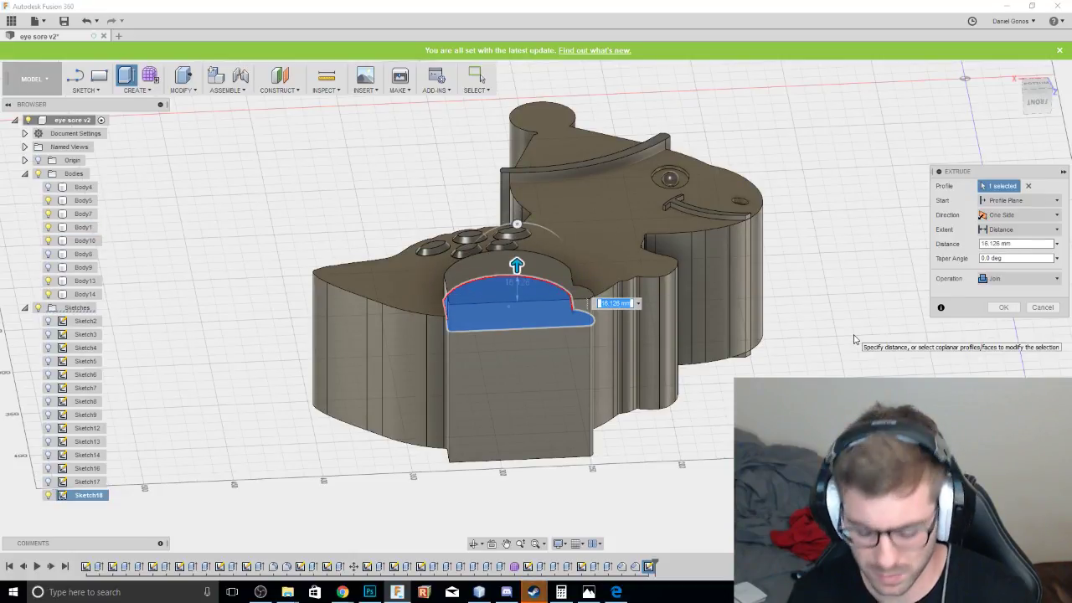
{"action": "type", "text": "10"}
{"action": "key", "text": "Return"}
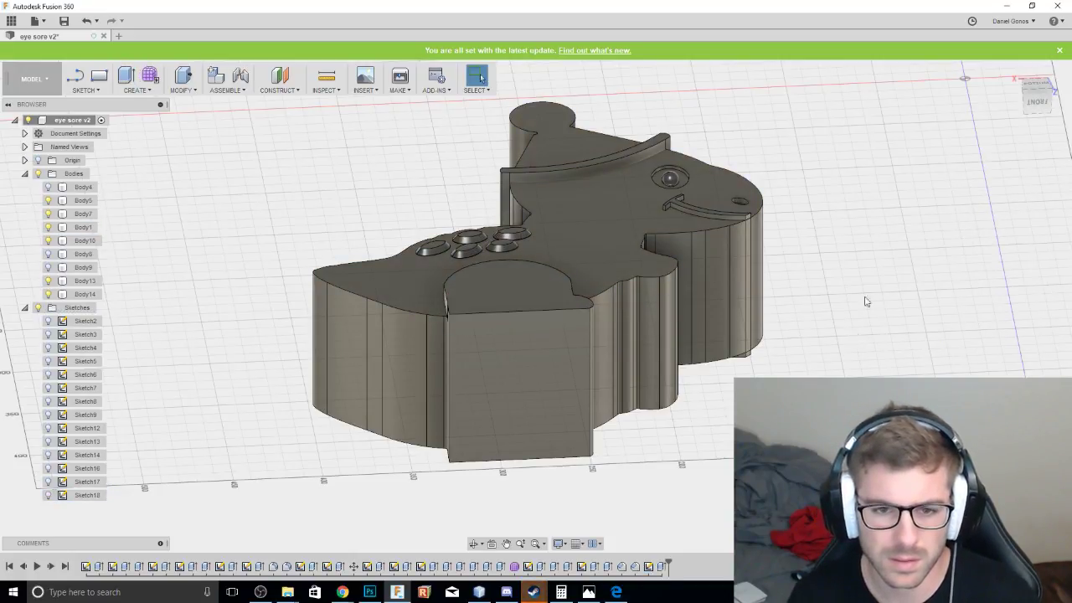
Extrude the raised leg's outer face -103 mm through the dinosaur to the opposite side as a new body.
{"action": "mouse_move", "coordinate": [1033, 99]}
{"action": "left_mouse_down"}
{"action": "mouse_move", "coordinate": [1029, 276]}
{"action": "mouse_move", "coordinate": [1028, 103]}
{"action": "mouse_move", "coordinate": [1017, 201]}
{"action": "mouse_move", "coordinate": [1016, 124]}
{"action": "left_mouse_up"}
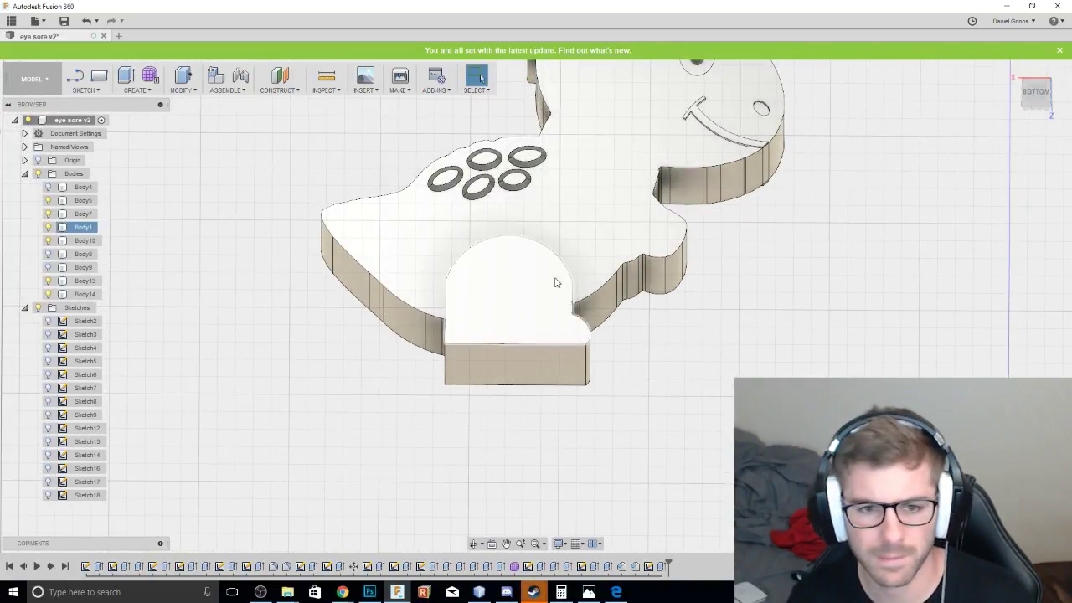
{"action": "left_click", "coordinate": [500, 277]}
{"action": "right_click", "coordinate": [500, 277]}
{"action": "left_click", "coordinate": [478, 346]}
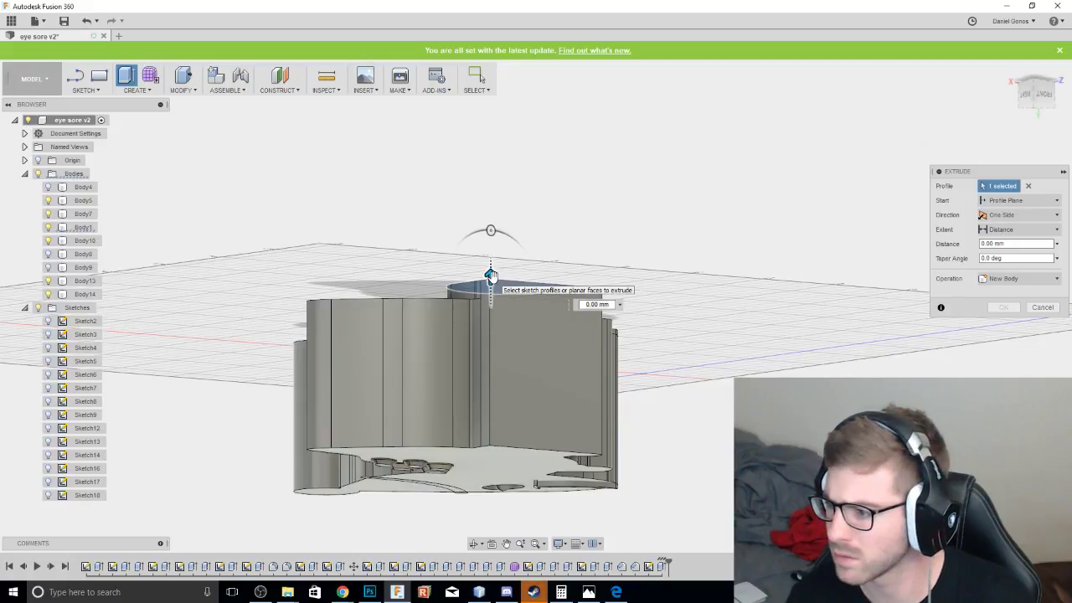
{"action": "left_click_drag", "start_coordinate": [491, 274], "coordinate": [490, 411]}
{"action": "left_click", "coordinate": [998, 280]}
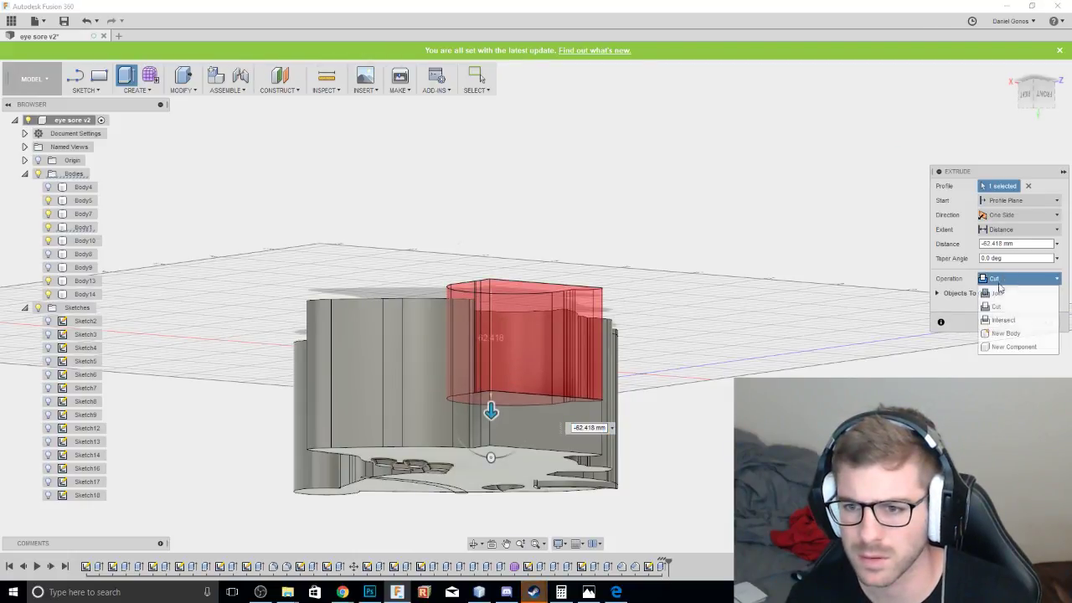
{"action": "left_click", "coordinate": [1000, 333]}
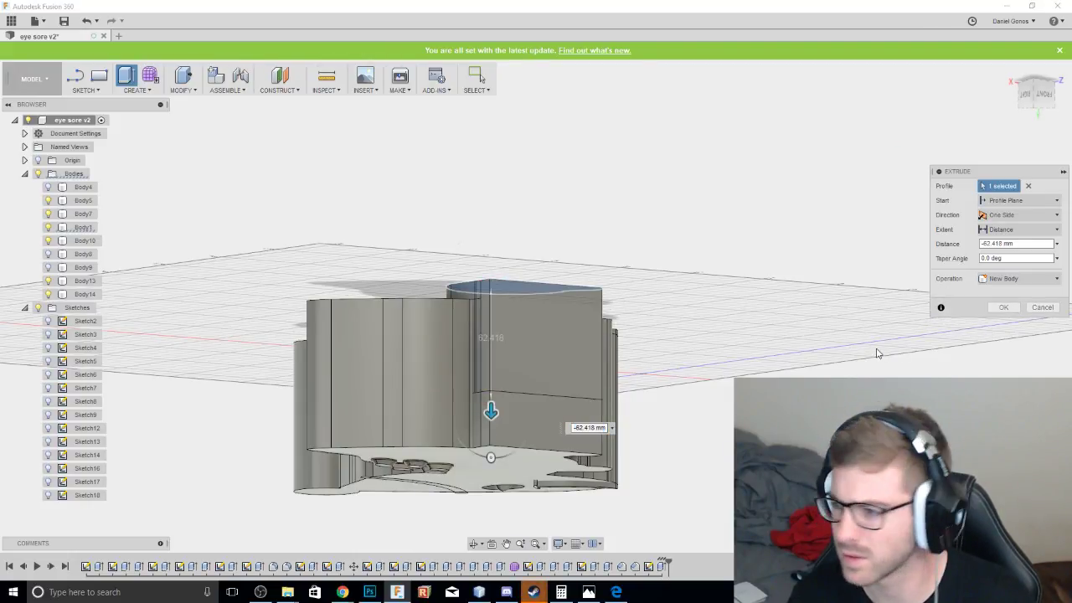
{"action": "left_click_drag", "start_coordinate": [490, 410], "coordinate": [491, 466]}
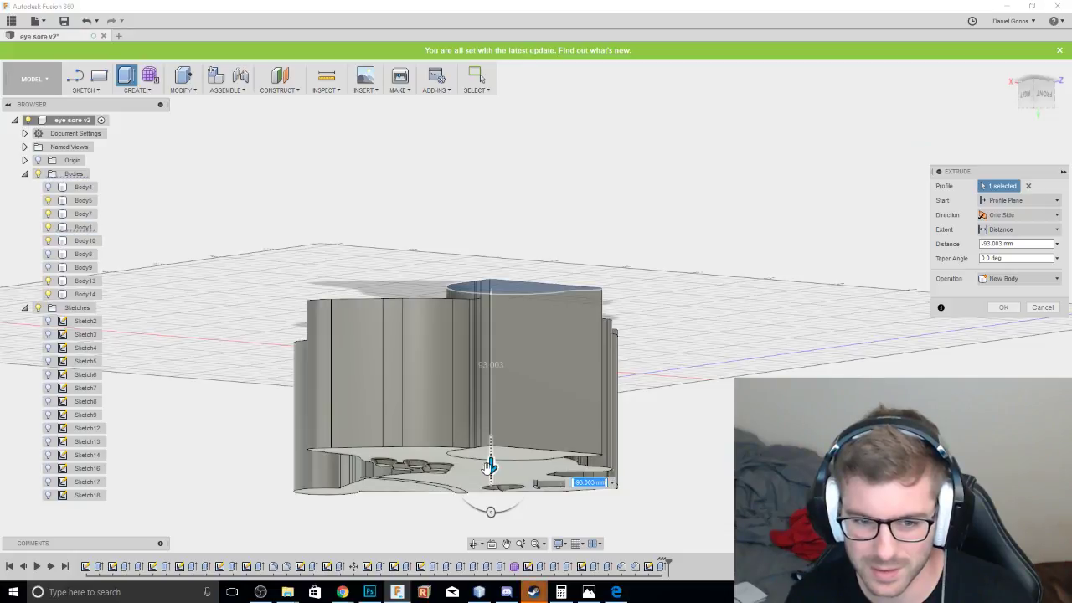
{"action": "type", "text": "-"}
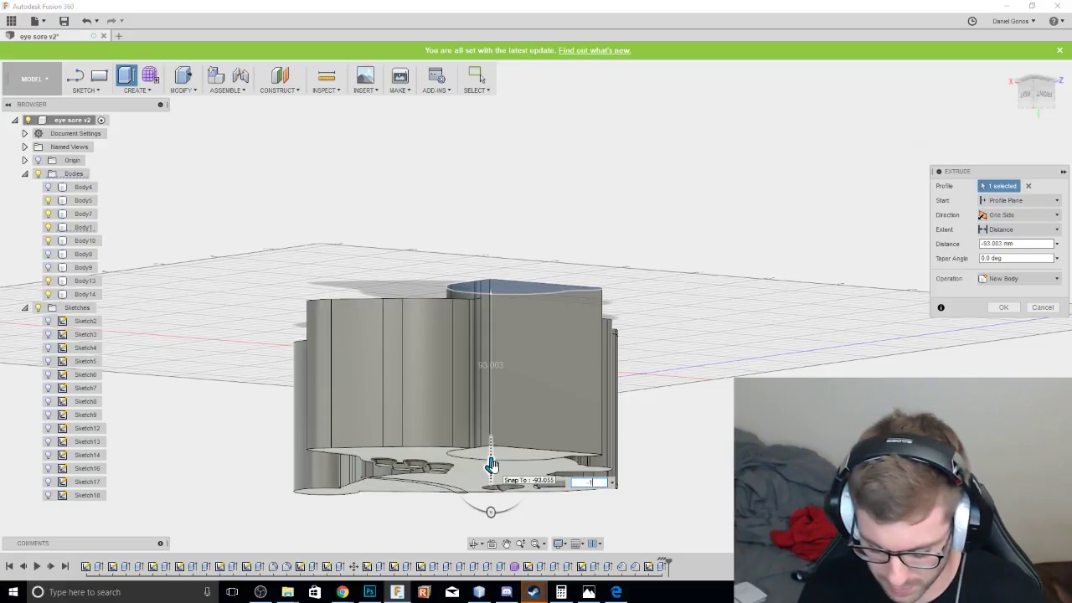
{"action": "type", "text": "103"}
{"action": "key", "text": "Return"}
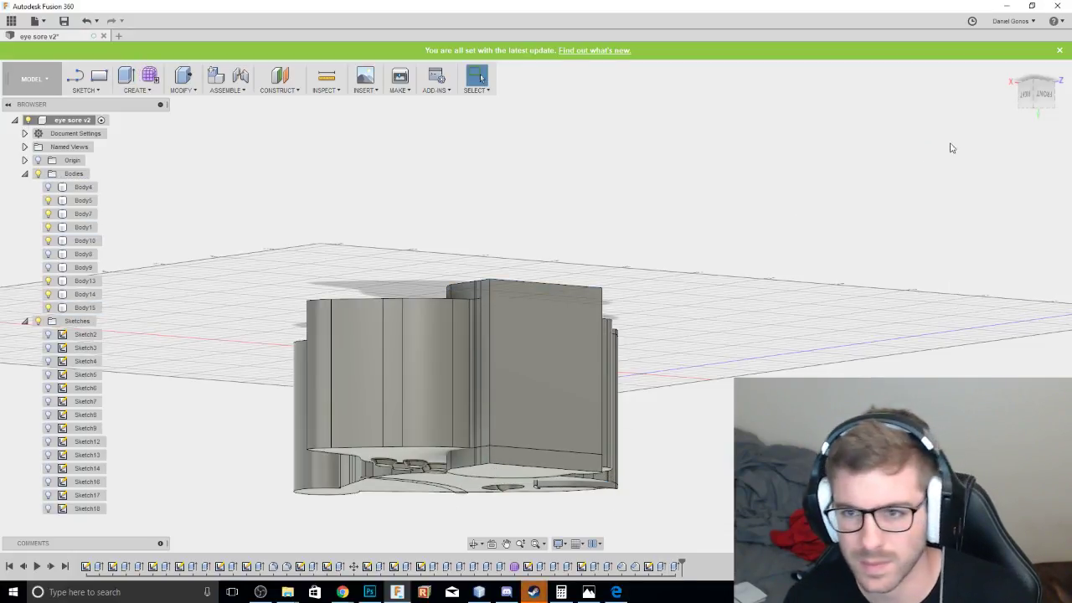
Examine the raised legs on both sides and the whole dinosaur from the flat side view, the back and the head end.
{"action": "mouse_move", "coordinate": [1036, 98]}
{"action": "left_mouse_down"}
{"action": "mouse_move", "coordinate": [1010, 133]}
{"action": "mouse_move", "coordinate": [1063, 144]}
{"action": "mouse_move", "coordinate": [1068, 126]}
{"action": "mouse_move", "coordinate": [1048, 88]}
{"action": "left_mouse_up"}
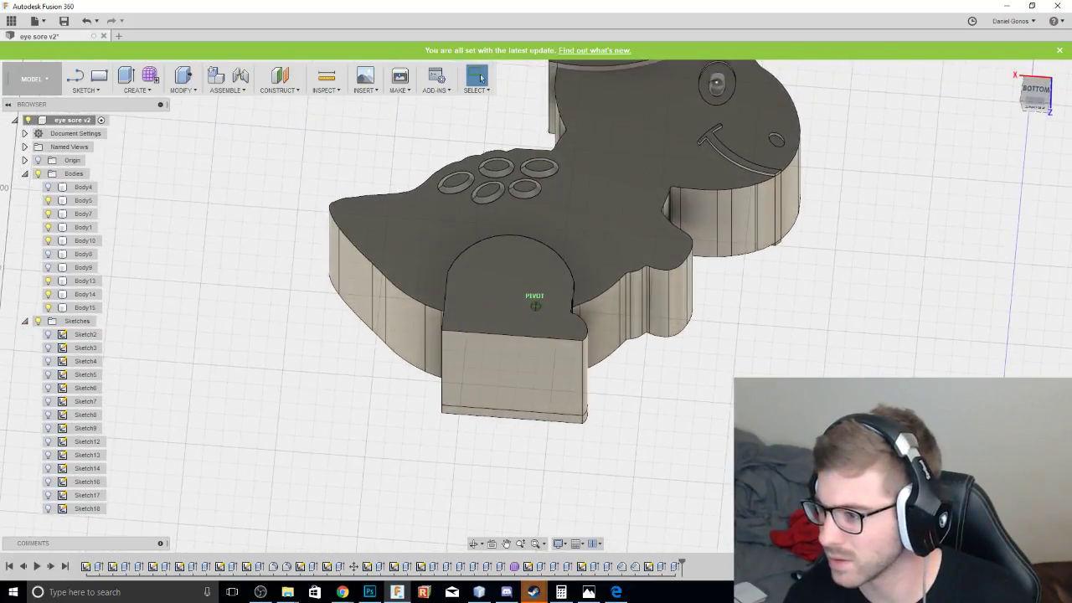
{"action": "mouse_move", "coordinate": [909, 385]}
{"action": "middle_mouse_down", "text": "shift"}
{"action": "mouse_move", "coordinate": [904, 444]}
{"action": "mouse_move", "coordinate": [904, 318]}
{"action": "middle_mouse_up", "text": "shift"}
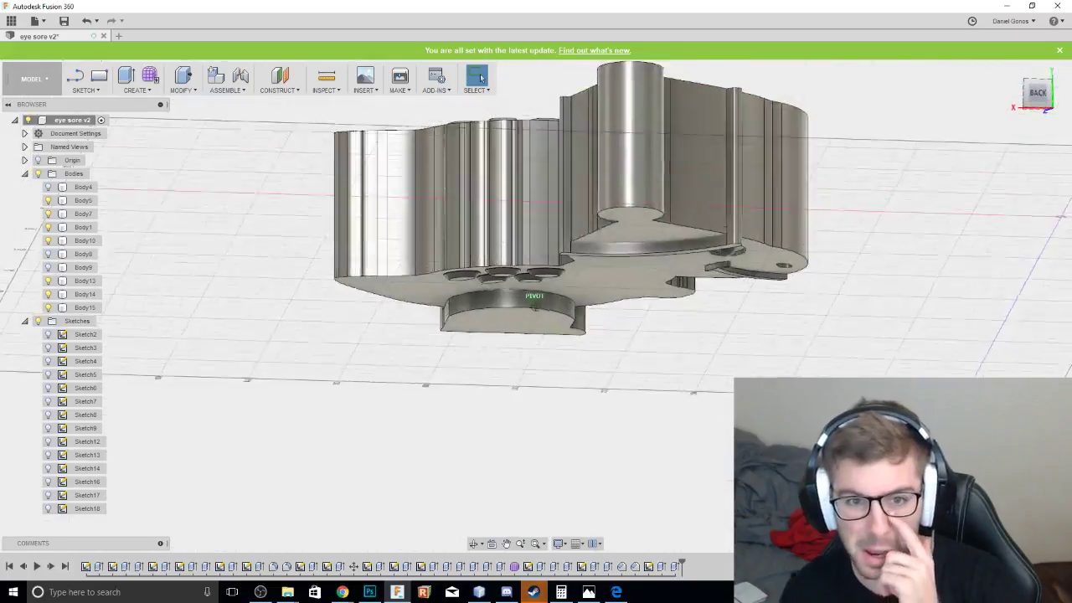
{"action": "middle_click_drag", "start_coordinate": [535, 306], "coordinate": [536, 113], "text": "shift"}
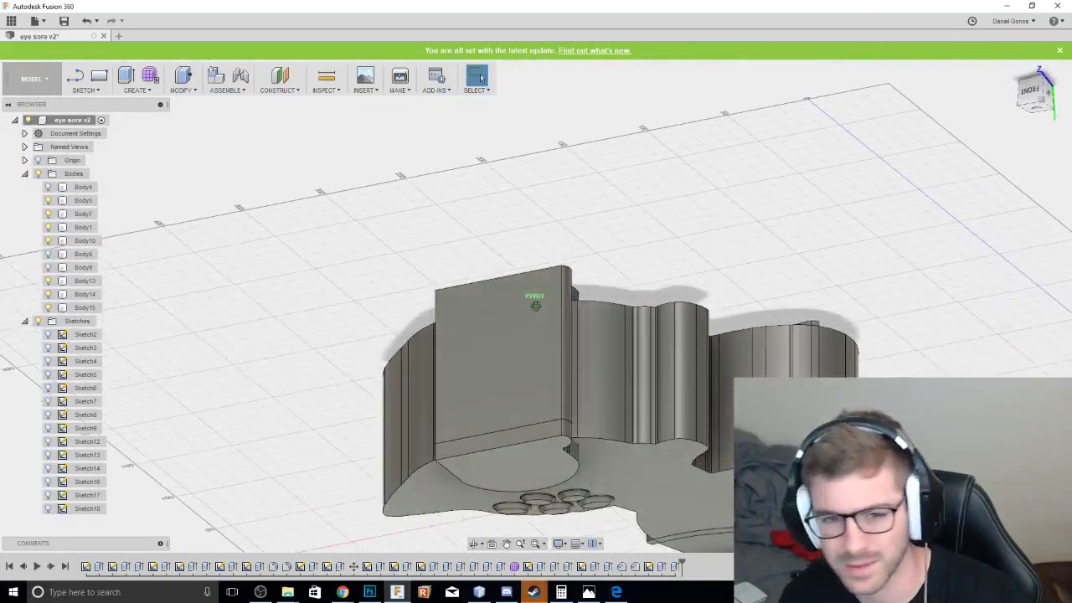
{"action": "left_click", "coordinate": [1036, 93]}
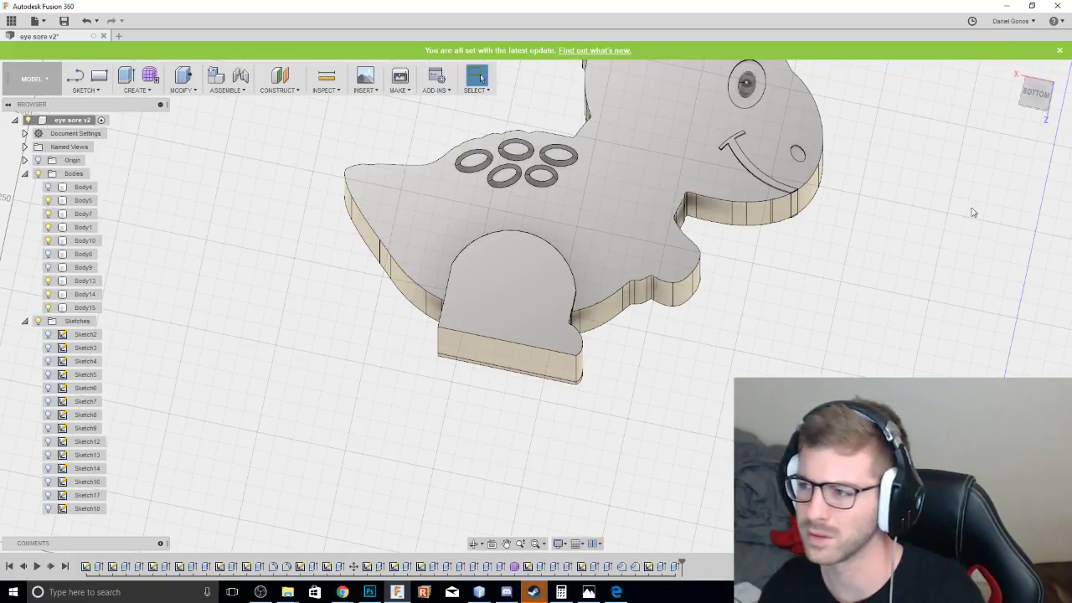
{"action": "middle_click_drag", "start_coordinate": [775, 264], "coordinate": [681, 408]}
{"action": "left_click", "coordinate": [1036, 96]}
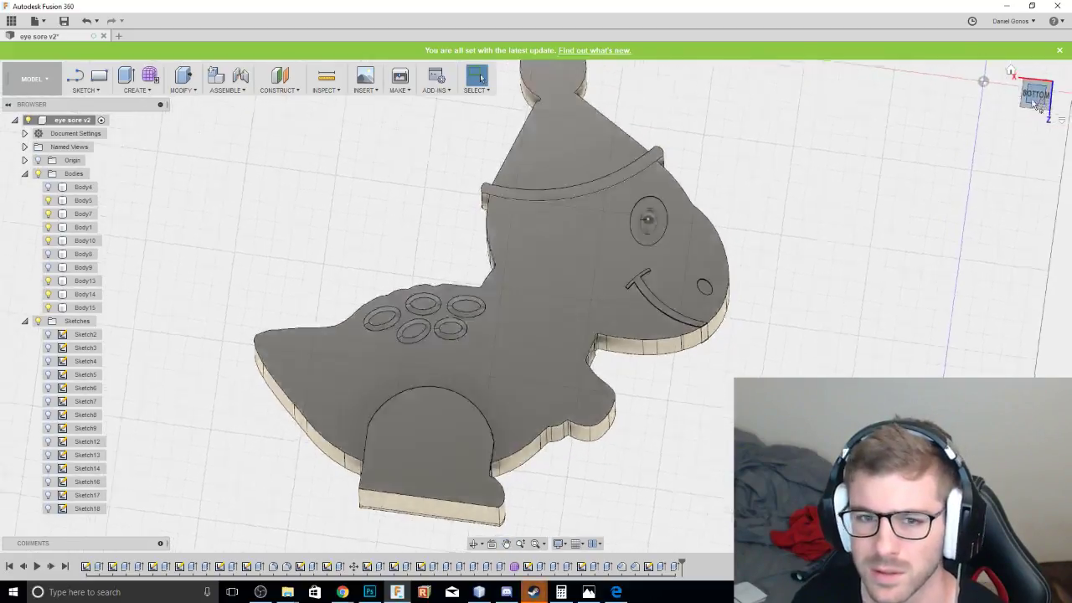
{"action": "middle_click_drag", "start_coordinate": [829, 129], "coordinate": [868, 165]}
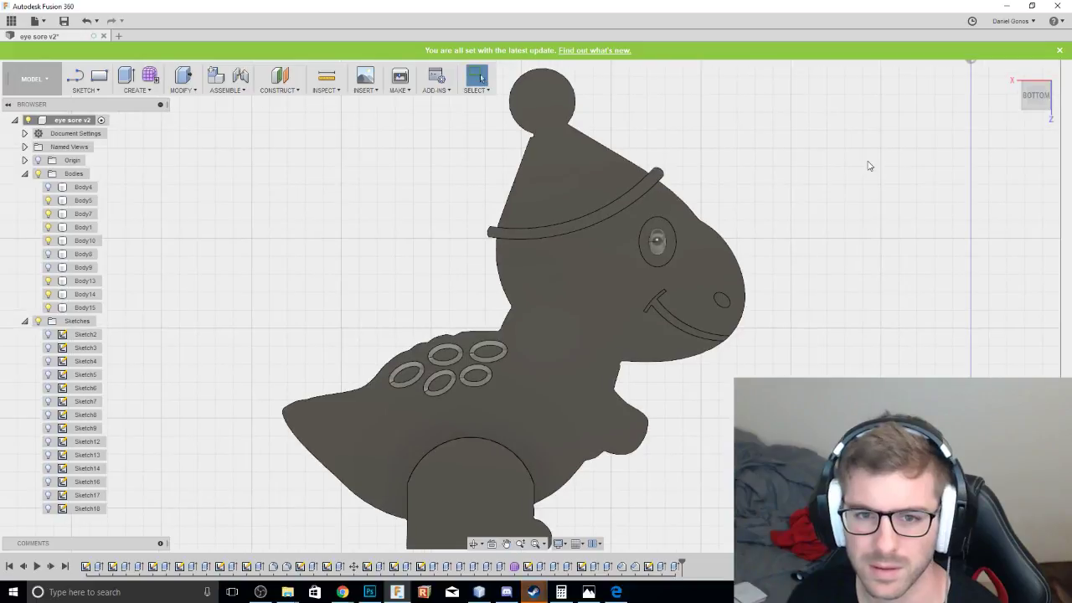
{"action": "scroll", "coordinate": [878, 172], "scroll_direction": "down", "scroll_amount": 1}
{"action": "mouse_move", "coordinate": [1035, 97]}
{"action": "left_mouse_down"}
{"action": "mouse_move", "coordinate": [1038, 4]}
{"action": "mouse_move", "coordinate": [1035, 108]}
{"action": "mouse_move", "coordinate": [1033, 99]}
{"action": "left_mouse_up"}
{"action": "left_click", "coordinate": [1036, 99]}
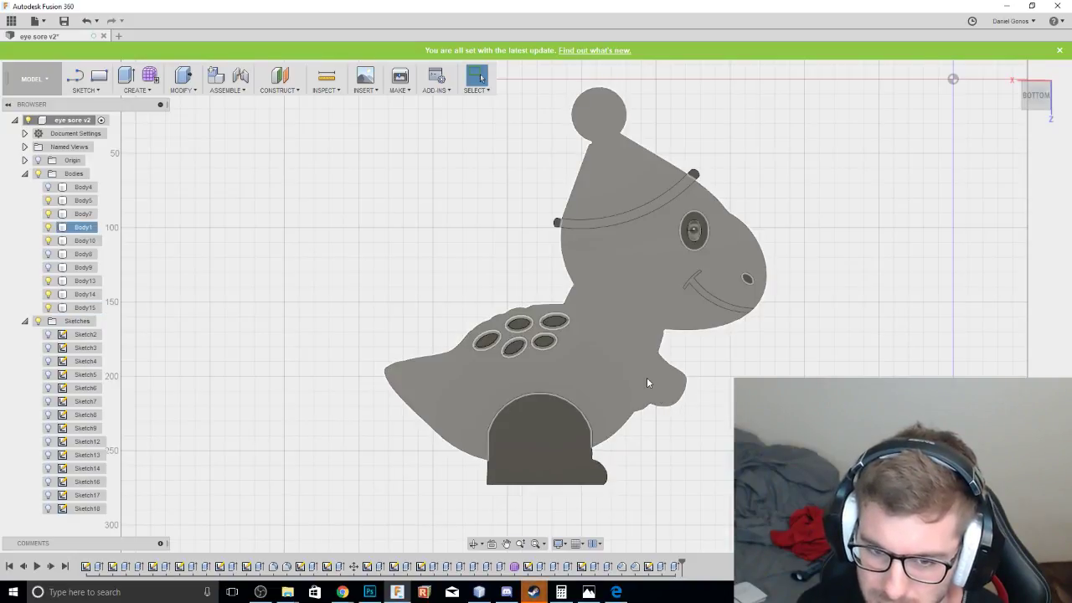
{"action": "left_click_drag", "start_coordinate": [1029, 112], "coordinate": [1035, 131]}
{"action": "mouse_move", "coordinate": [577, 201]}
{"action": "middle_mouse_down", "text": "shift"}
{"action": "mouse_move", "coordinate": [577, 293]}
{"action": "mouse_move", "coordinate": [577, 277]}
{"action": "middle_mouse_up", "text": "shift"}
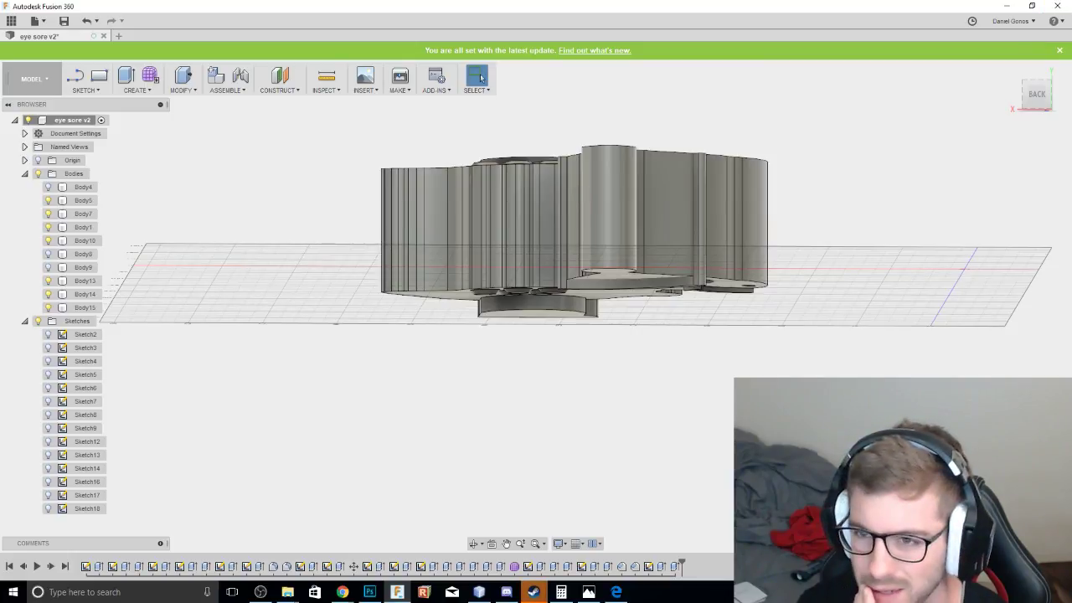
{"action": "left_click", "coordinate": [1037, 107]}
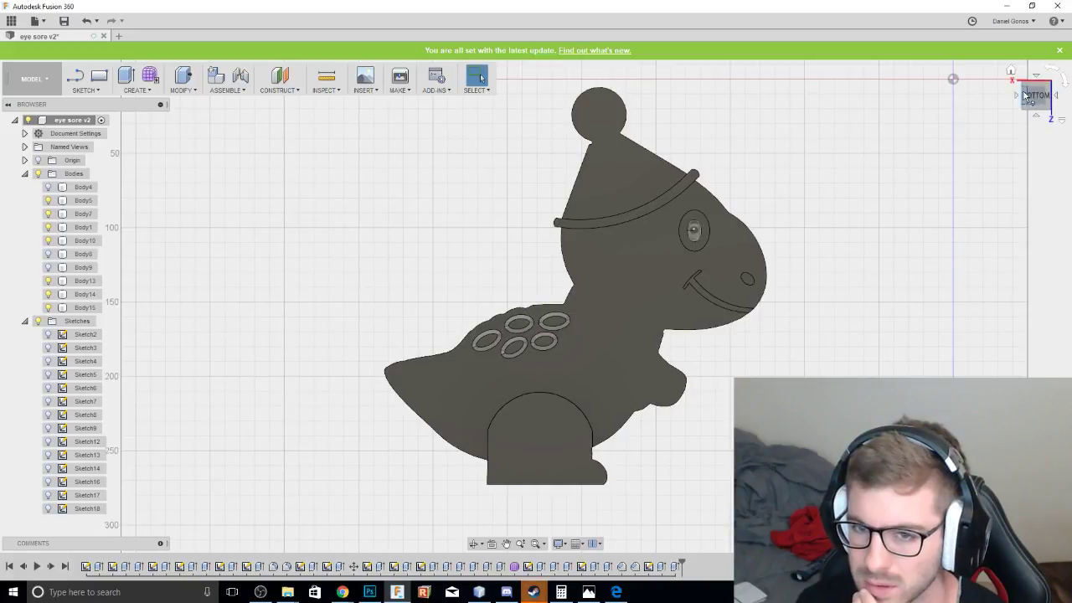
{"action": "left_click_drag", "start_coordinate": [1025, 96], "coordinate": [701, 294]}
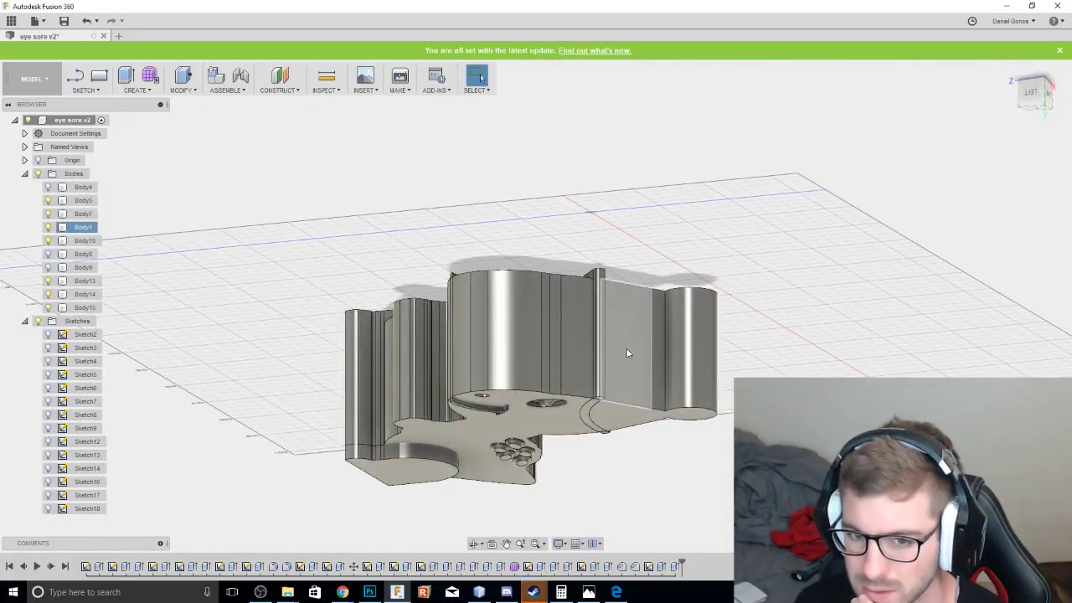
{"action": "left_click", "coordinate": [802, 244]}
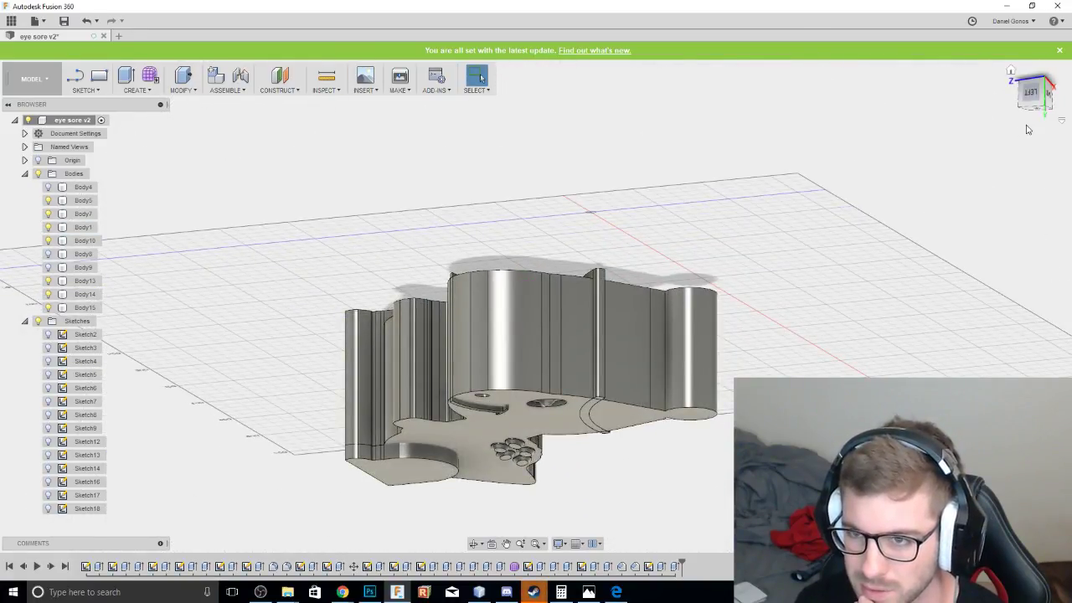
Examine the dinosaur from its front end and square-on to the flat bottom face.
{"action": "left_click", "coordinate": [1033, 96]}
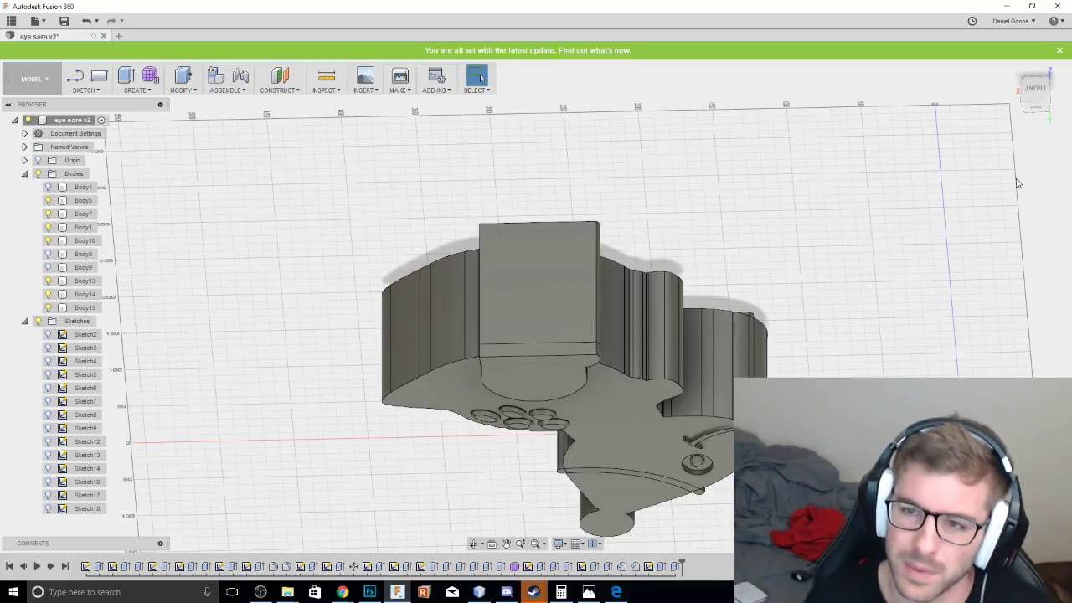
{"action": "left_click", "coordinate": [1036, 107]}
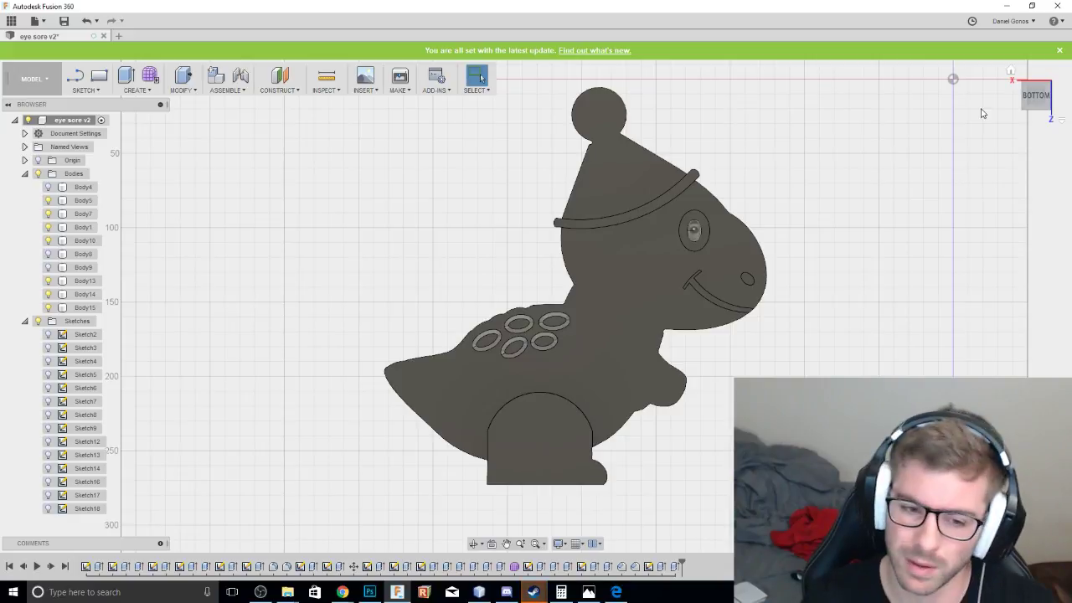
Switch to NetBeans, look through the employee class in main.cpp, select all its code, and return to Fusion 360.
{"action": "left_click", "coordinate": [479, 592]}
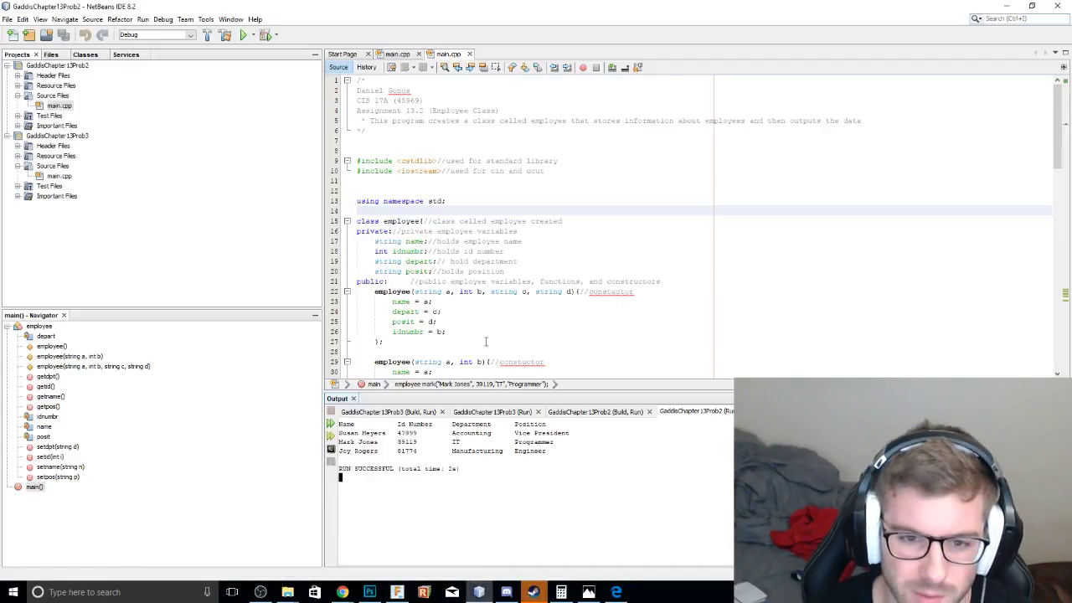
{"action": "scroll", "coordinate": [505, 274], "scroll_direction": "down", "scroll_amount": 6}
{"action": "scroll", "coordinate": [507, 272], "scroll_direction": "up", "scroll_amount": 6}
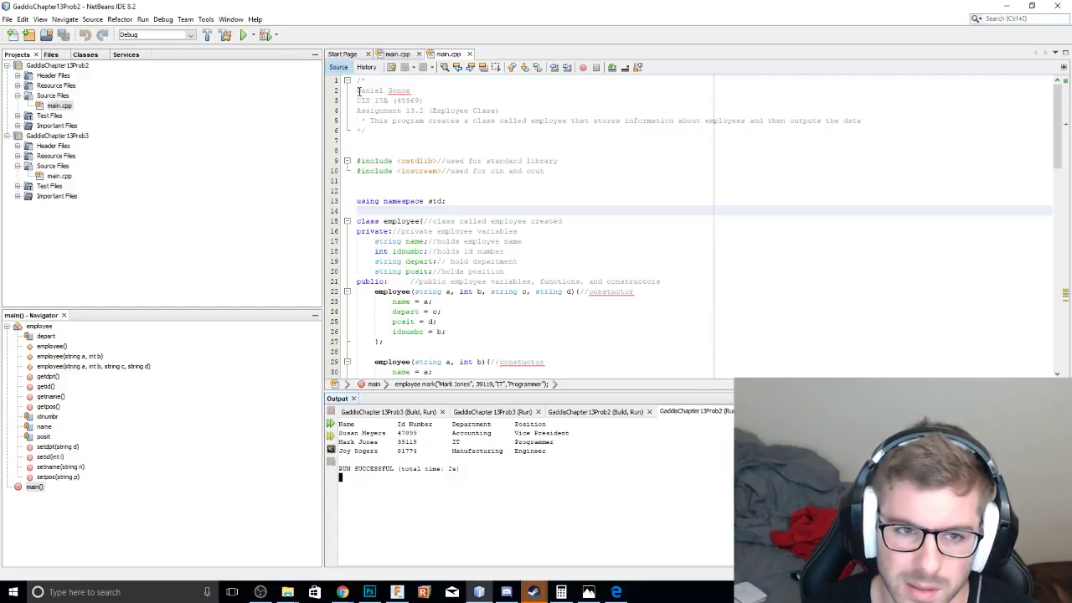
{"action": "left_click_drag", "start_coordinate": [359, 89], "coordinate": [559, 393]}
{"action": "scroll", "coordinate": [533, 287], "scroll_direction": "down", "scroll_amount": 9}
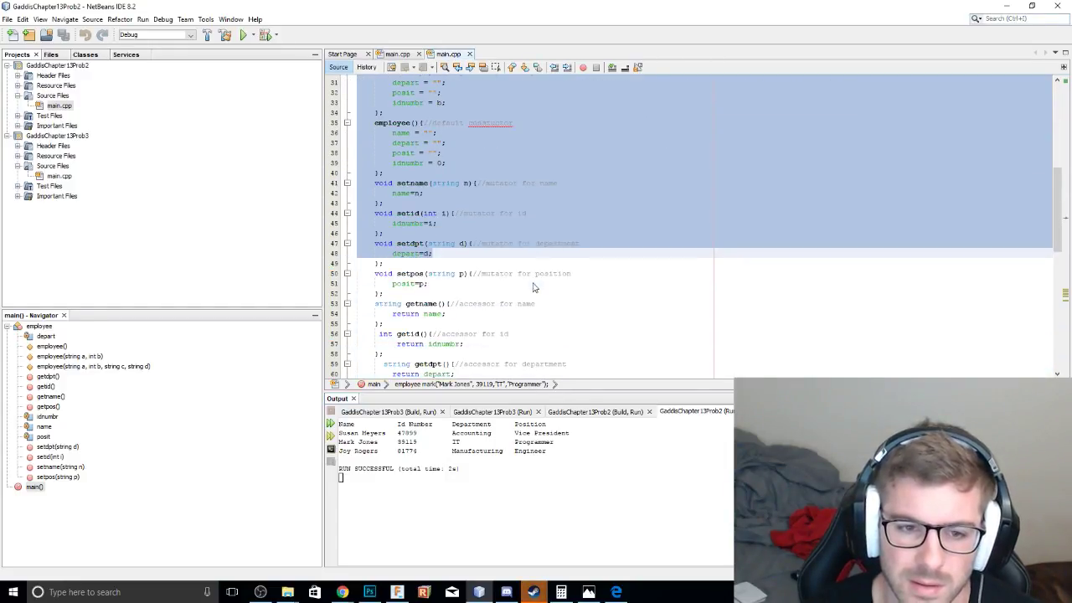
{"action": "scroll", "coordinate": [544, 271], "scroll_direction": "down", "scroll_amount": 6}
{"action": "left_click_drag", "start_coordinate": [548, 303], "coordinate": [372, 5]}
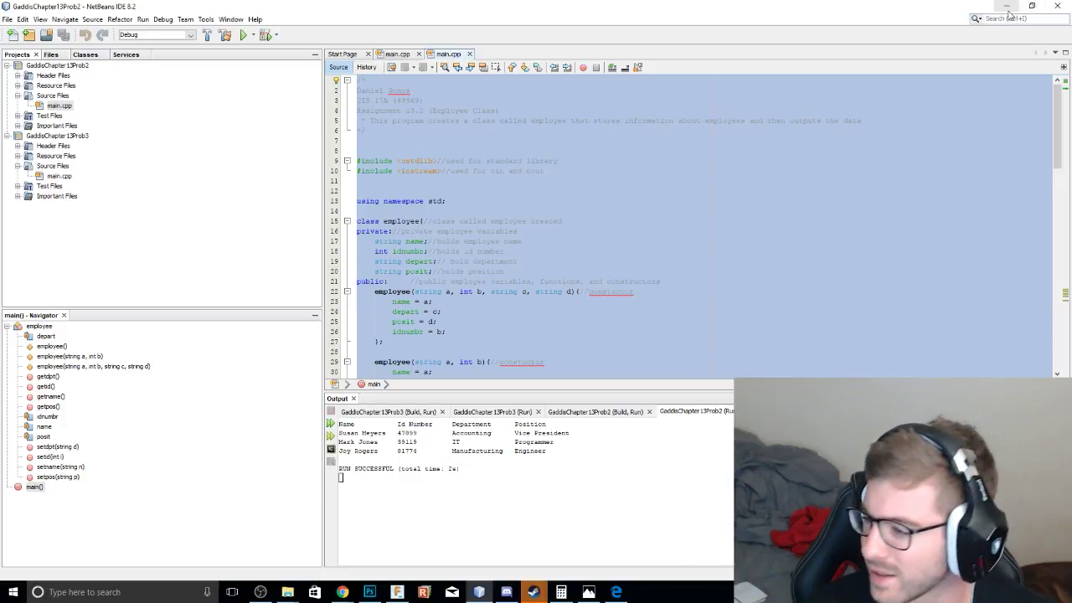
{"action": "left_click", "coordinate": [1006, 6]}
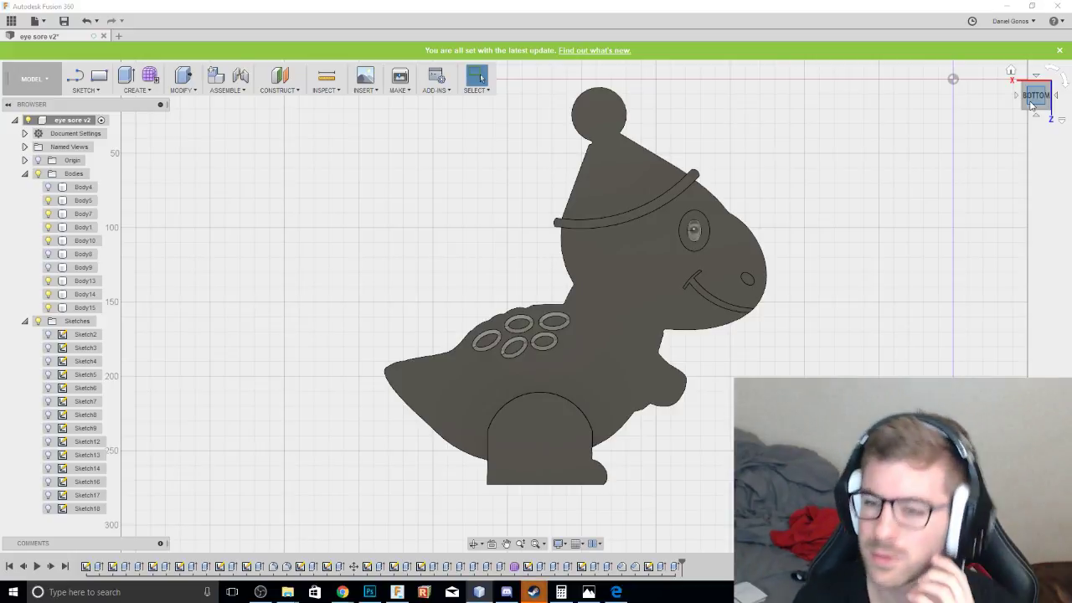
Examine the dinosaur's hat, back spots and raised leg at an angle and from the flat bottom view, checking the main body's extent.
{"action": "mouse_move", "coordinate": [1041, 102]}
{"action": "left_mouse_down"}
{"action": "mouse_move", "coordinate": [1065, 134]}
{"action": "mouse_move", "coordinate": [1064, 180]}
{"action": "mouse_move", "coordinate": [1046, 171]}
{"action": "mouse_move", "coordinate": [1042, 125]}
{"action": "mouse_move", "coordinate": [1005, 143]}
{"action": "mouse_move", "coordinate": [996, 134]}
{"action": "mouse_move", "coordinate": [1009, 201]}
{"action": "mouse_move", "coordinate": [1034, 172]}
{"action": "mouse_move", "coordinate": [1042, 109]}
{"action": "mouse_move", "coordinate": [1030, 99]}
{"action": "left_mouse_up"}
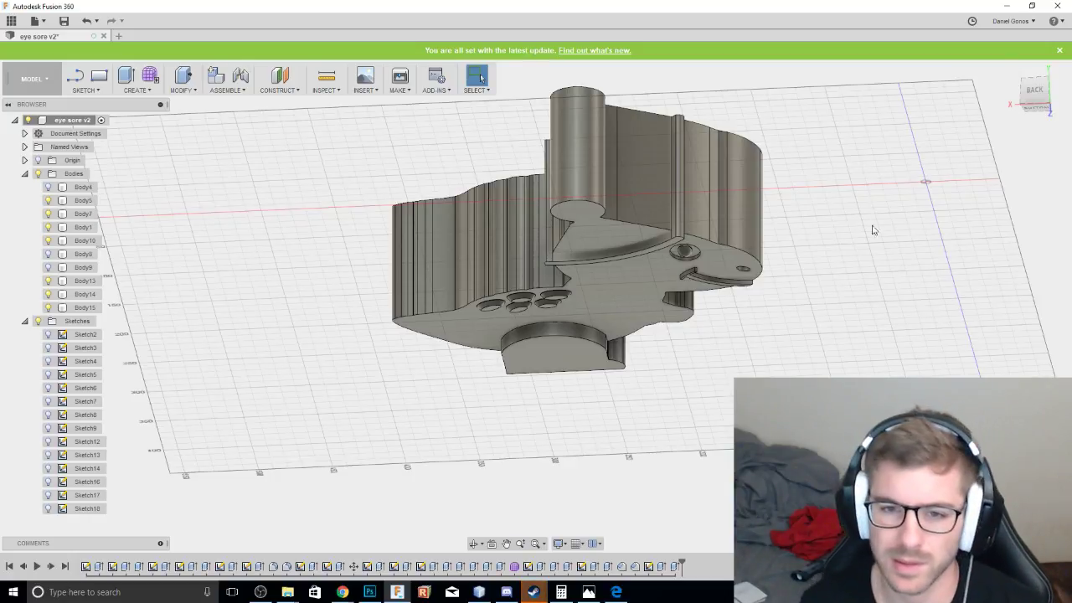
{"action": "mouse_move", "coordinate": [1028, 98]}
{"action": "left_mouse_down"}
{"action": "mouse_move", "coordinate": [1026, 52]}
{"action": "mouse_move", "coordinate": [1033, 97]}
{"action": "left_mouse_up"}
{"action": "left_click", "coordinate": [1035, 94]}
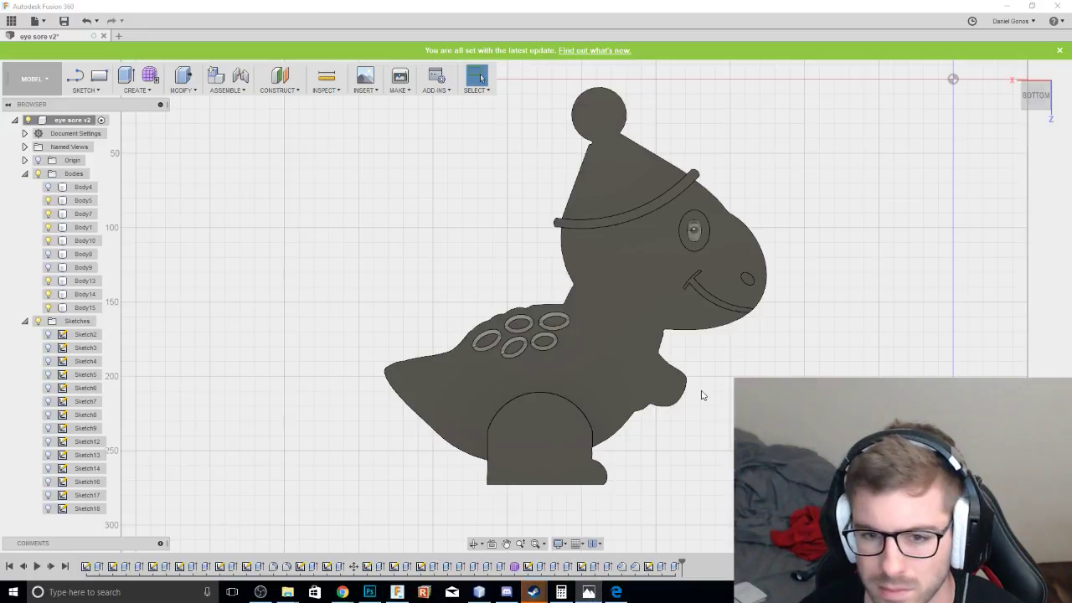
{"action": "left_click", "coordinate": [646, 361]}
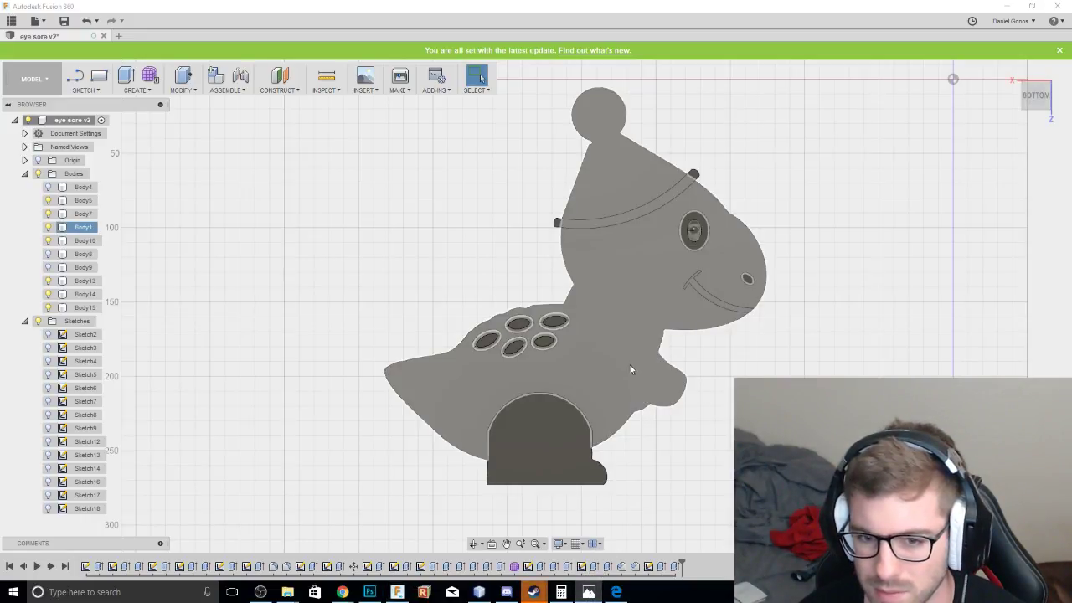
{"action": "left_click", "coordinate": [407, 352]}
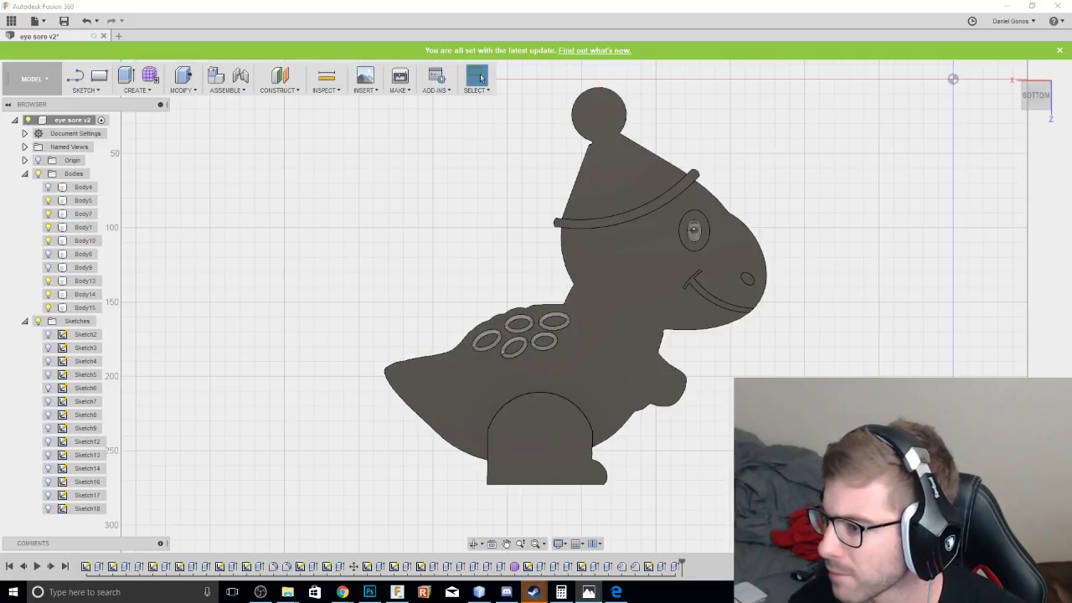
Start a new line sketch on the flat side face of the dinosaur's main body.
{"action": "key", "text": "l"}
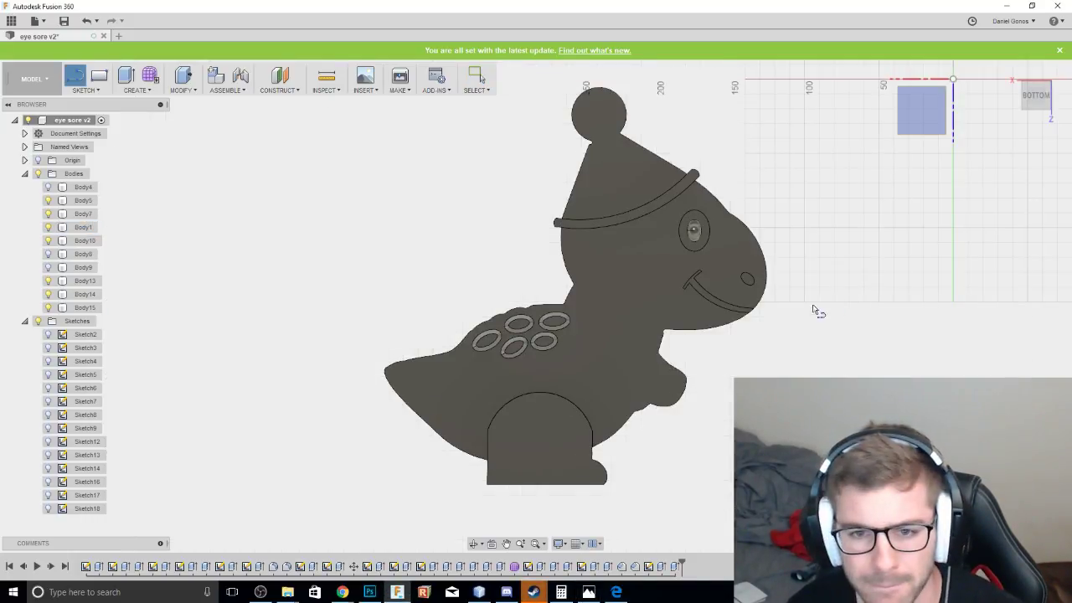
{"action": "left_click", "coordinate": [661, 390]}
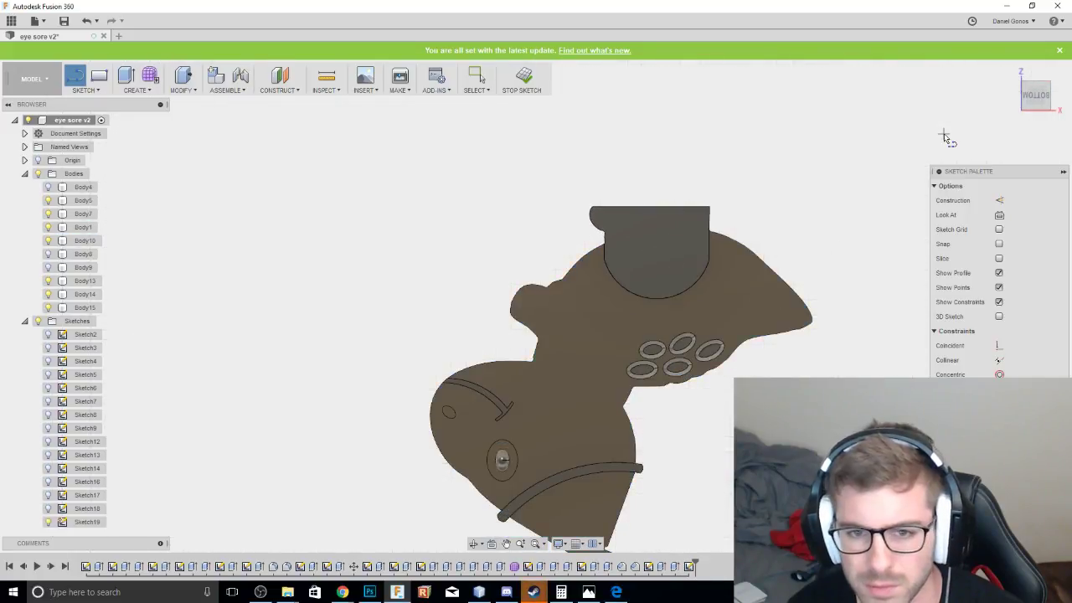
{"action": "left_click", "coordinate": [1052, 69]}
{"action": "left_click", "coordinate": [1052, 69]}
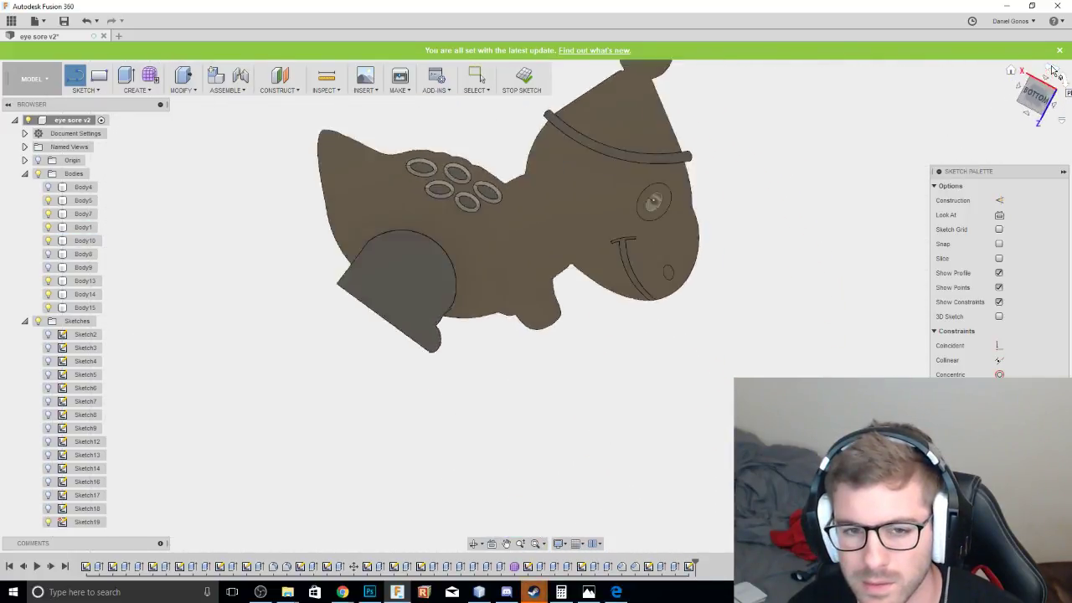
{"action": "middle_click_drag", "start_coordinate": [730, 168], "coordinate": [846, 246]}
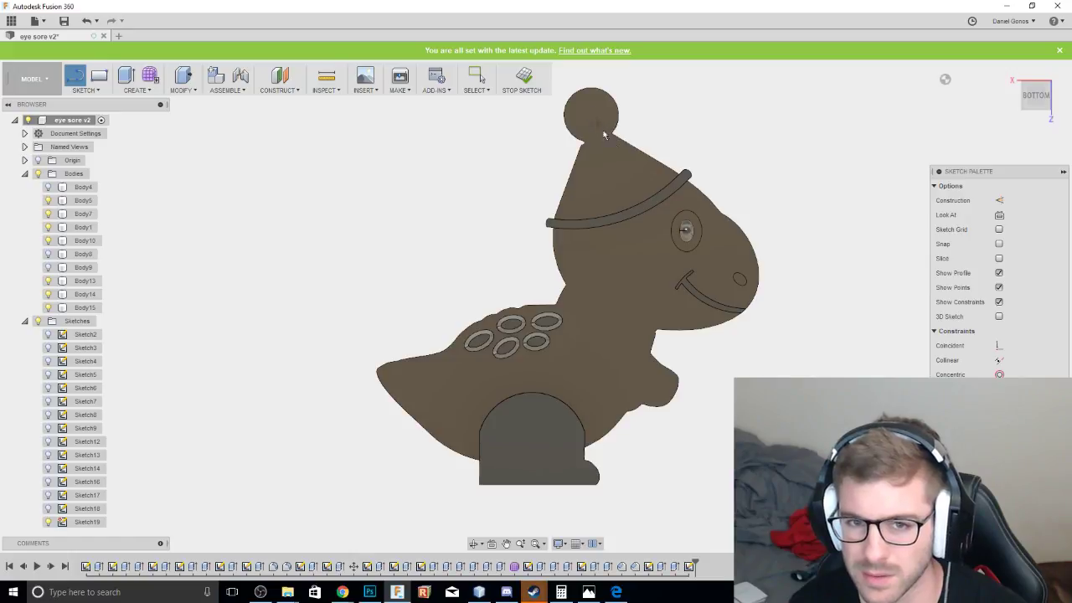
{"action": "key", "text": "l"}
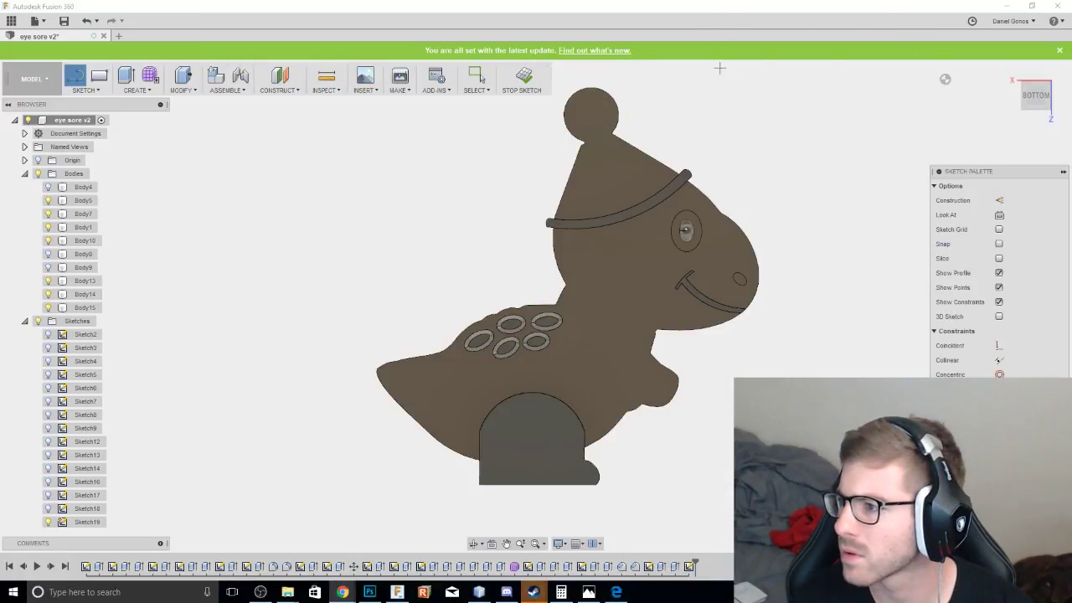
Switch to Thingiverse in Chrome and search for "Peon 230", then for "Peon" alone.
{"action": "left_click_drag", "start_coordinate": [1071, 13], "coordinate": [249, 0]}
{"action": "scroll", "coordinate": [627, 134], "scroll_direction": "up", "scroll_amount": 1}
{"action": "left_click", "coordinate": [656, 54]}
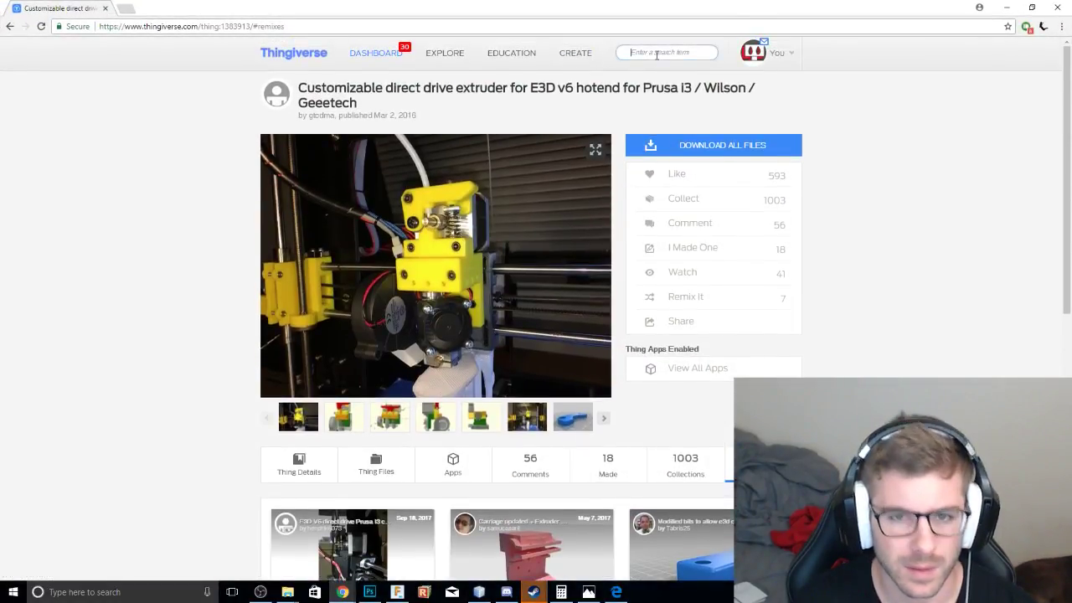
{"action": "type", "text": "Peon 230"}
{"action": "key", "text": "Return"}
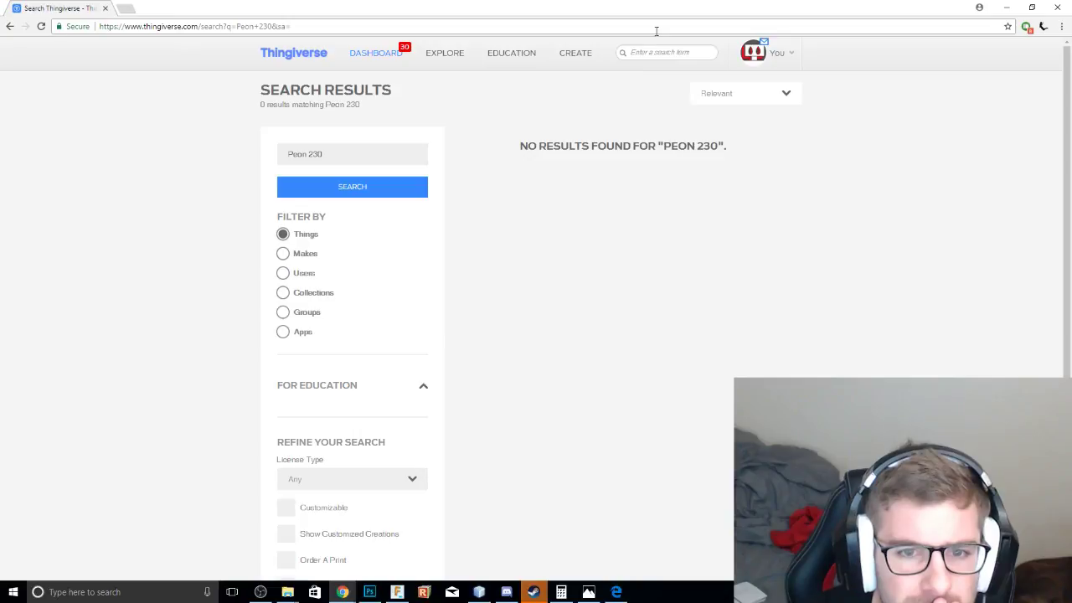
{"action": "double_click", "coordinate": [314, 154]}
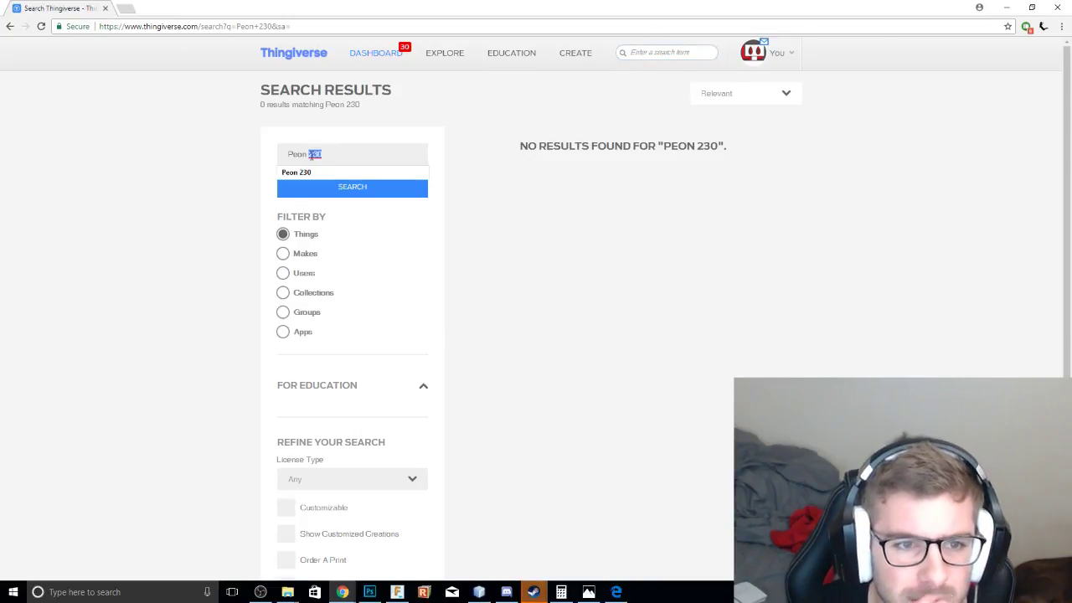
{"action": "key", "text": "BackSpace"}
{"action": "key", "text": "Return"}
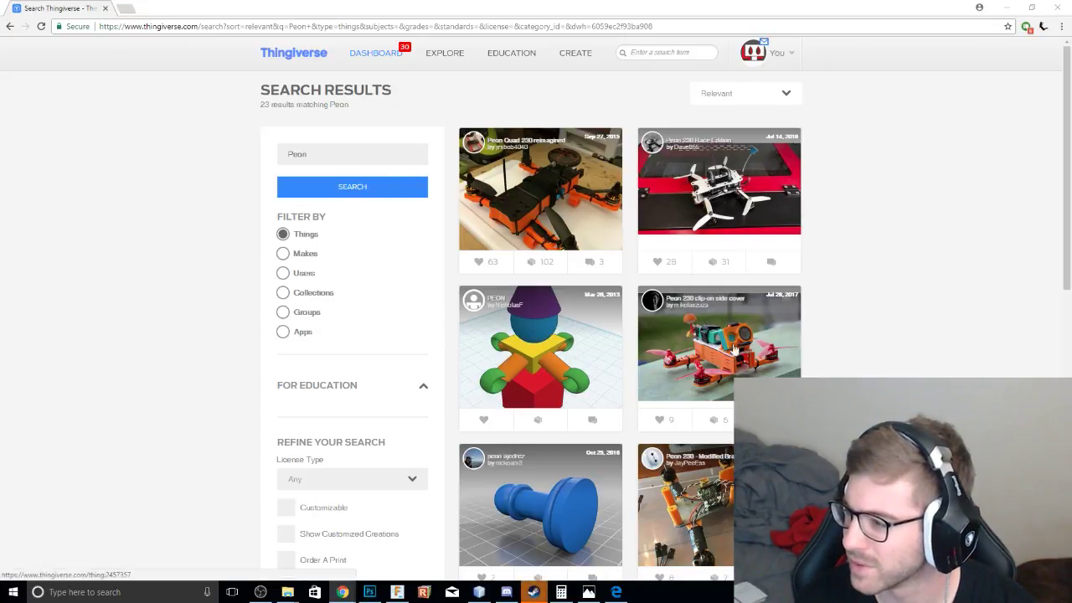
Search Thingiverse for "quadrocopter" and browse the listed models.
{"action": "double_click", "coordinate": [325, 156]}
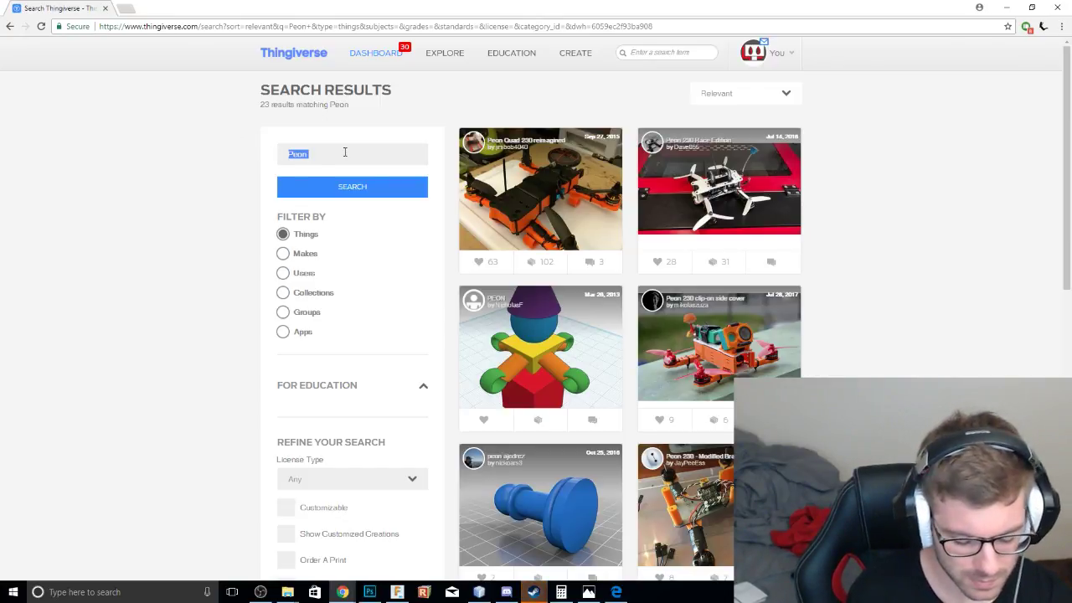
{"action": "type", "text": "quad"}
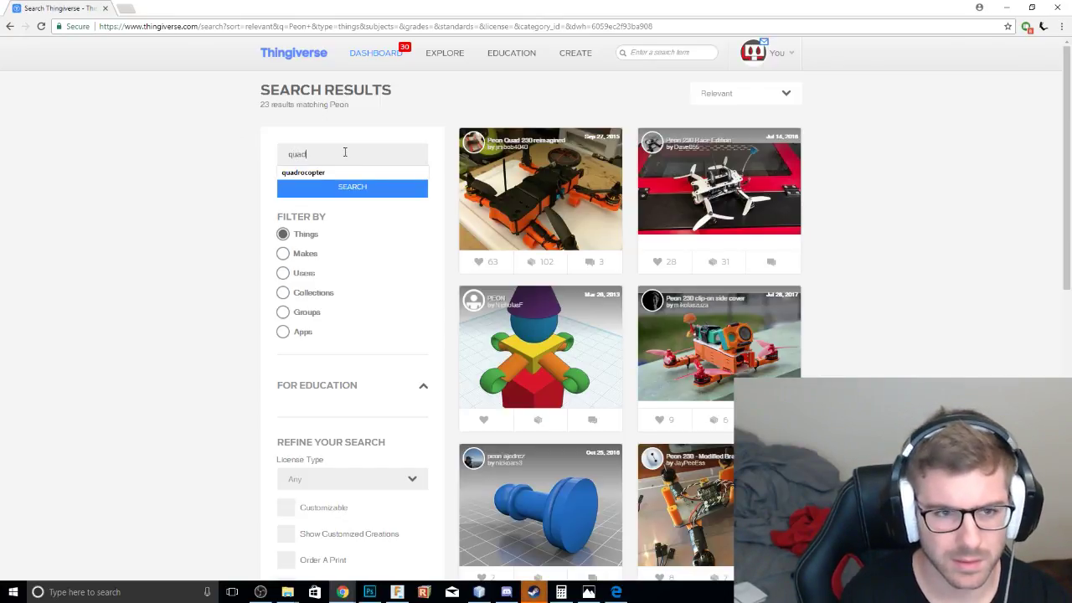
{"action": "key", "text": "Down"}
{"action": "key", "text": "Return"}
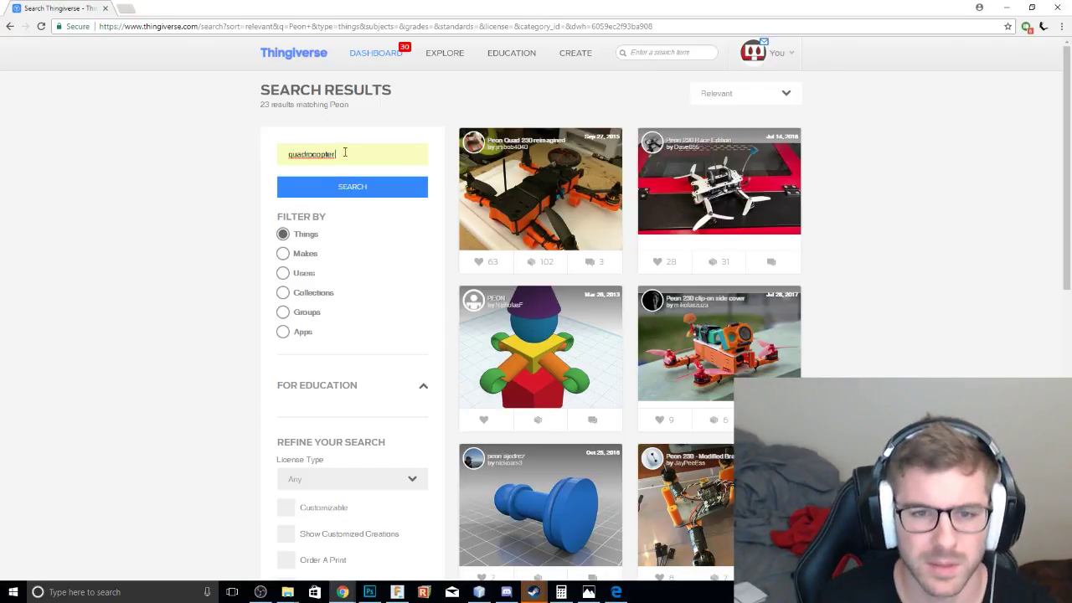
{"action": "left_click", "coordinate": [322, 195]}
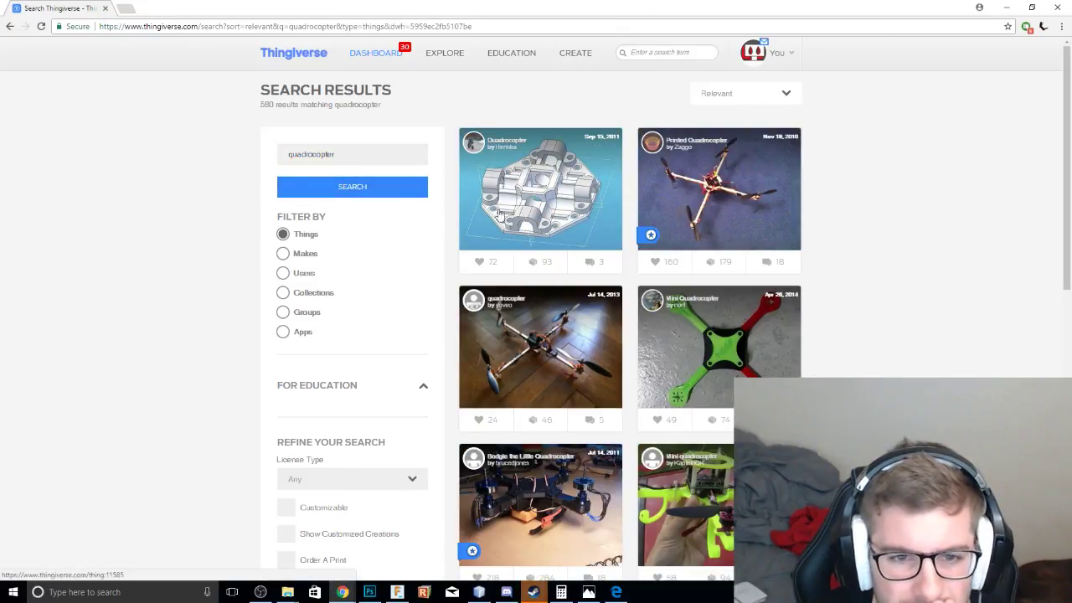
{"action": "scroll", "coordinate": [520, 235], "scroll_direction": "down", "scroll_amount": 3}
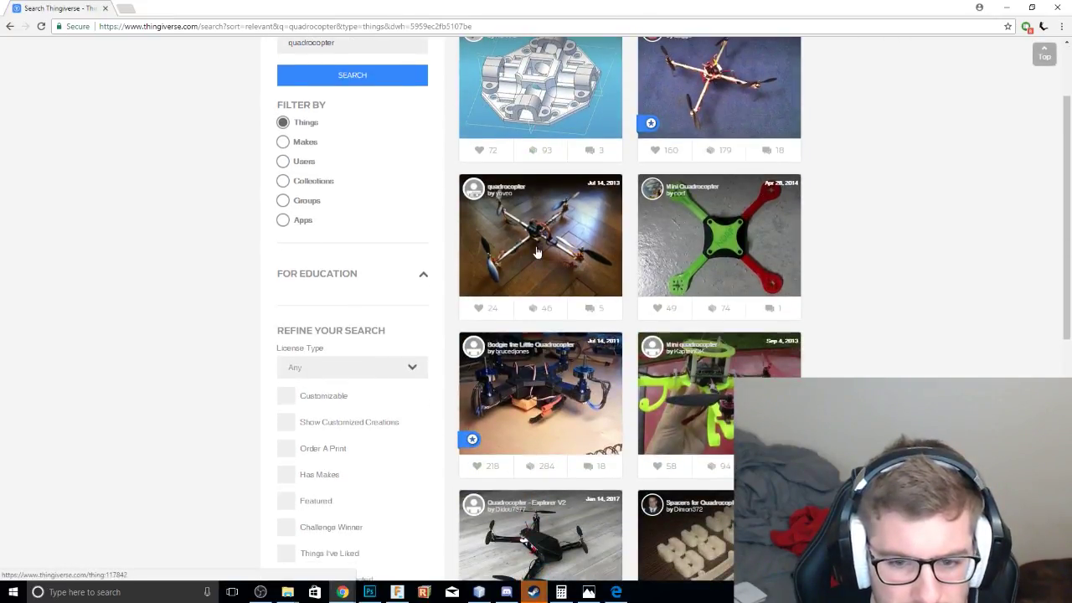
{"action": "scroll", "coordinate": [537, 252], "scroll_direction": "down", "scroll_amount": 6}
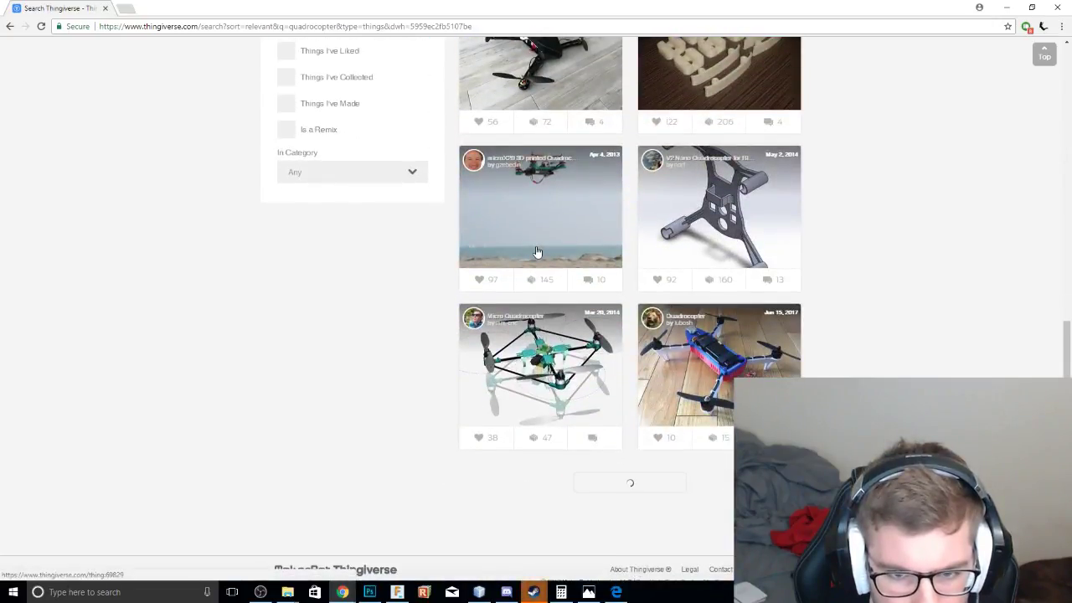
{"action": "scroll", "coordinate": [537, 252], "scroll_direction": "down", "scroll_amount": 6}
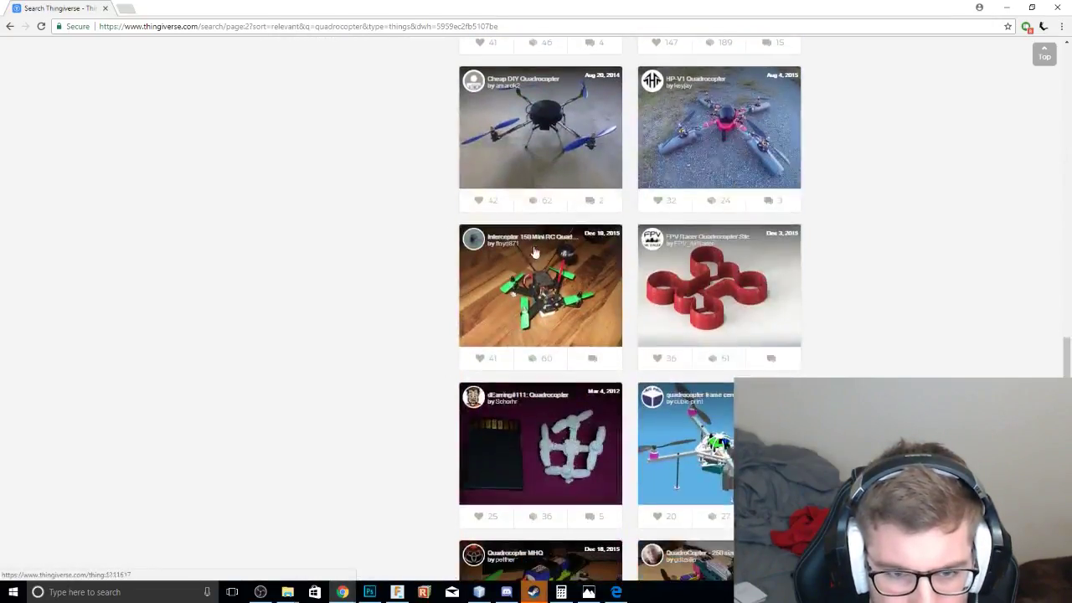
{"action": "scroll", "coordinate": [371, 227], "scroll_direction": "up", "scroll_amount": 15}
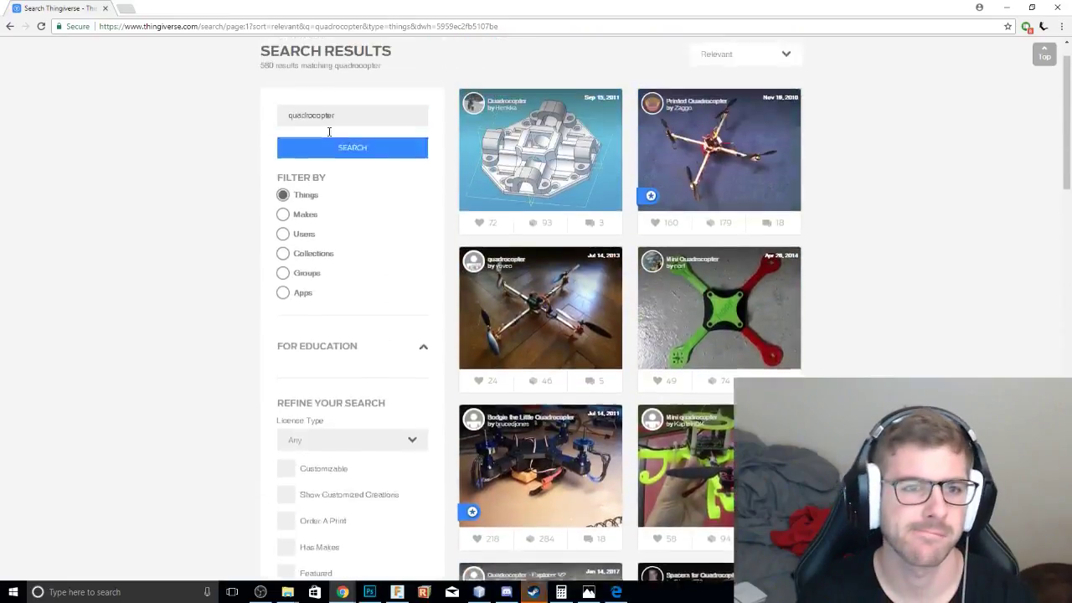
Search Thingiverse for "tech2c" and look through the listed models.
{"action": "left_click_drag", "start_coordinate": [336, 154], "coordinate": [142, 134]}
{"action": "type", "text": "teo"}
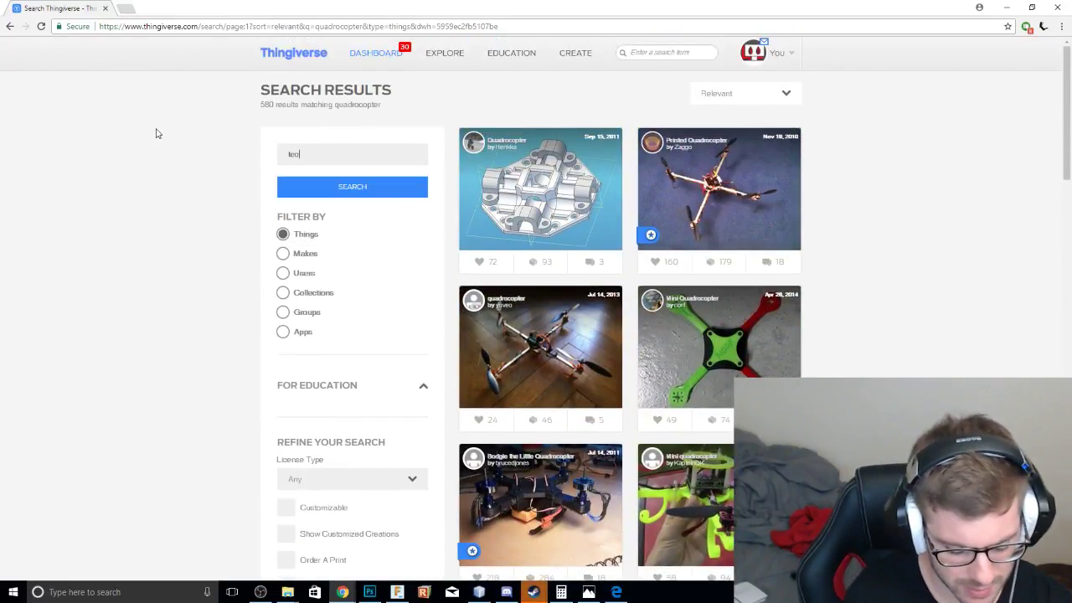
{"action": "type", "text": "h2c"}
{"action": "key", "text": "Return"}
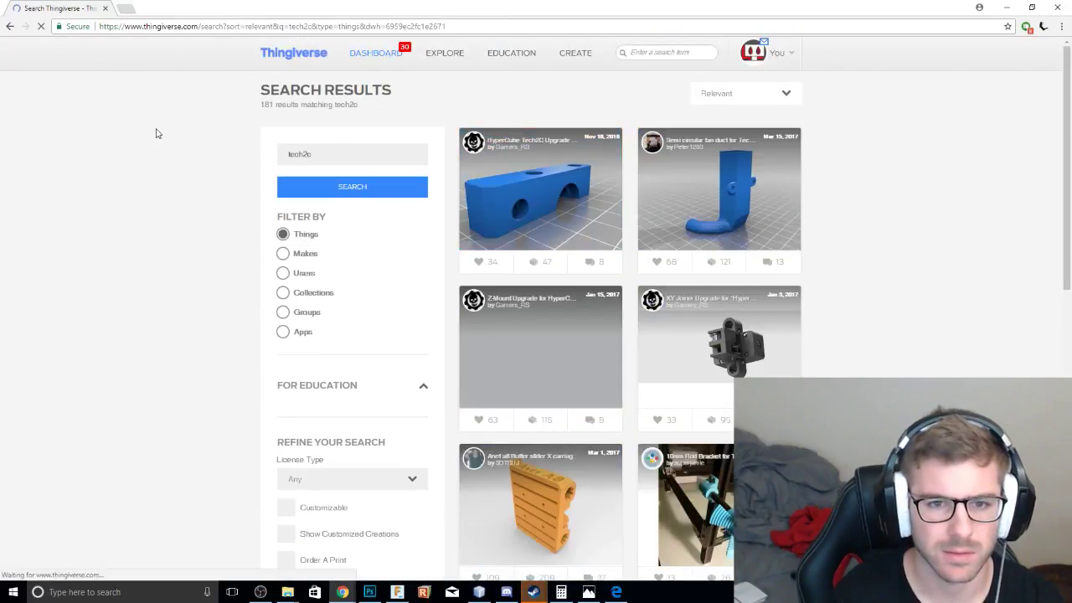
{"action": "scroll", "coordinate": [382, 191], "scroll_direction": "down", "scroll_amount": 1}
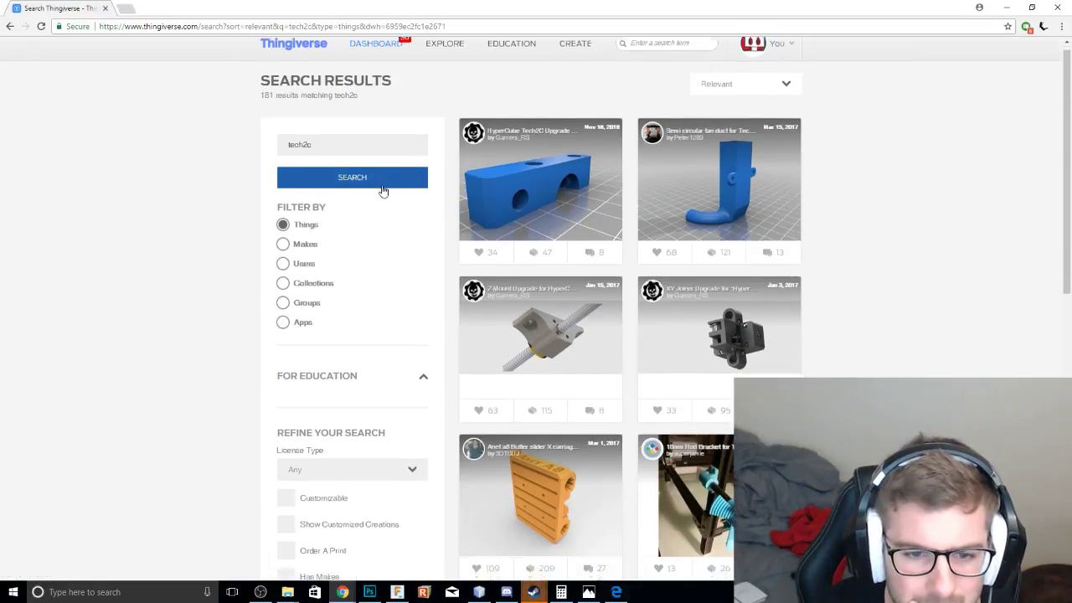
{"action": "scroll", "coordinate": [383, 191], "scroll_direction": "down", "scroll_amount": 4}
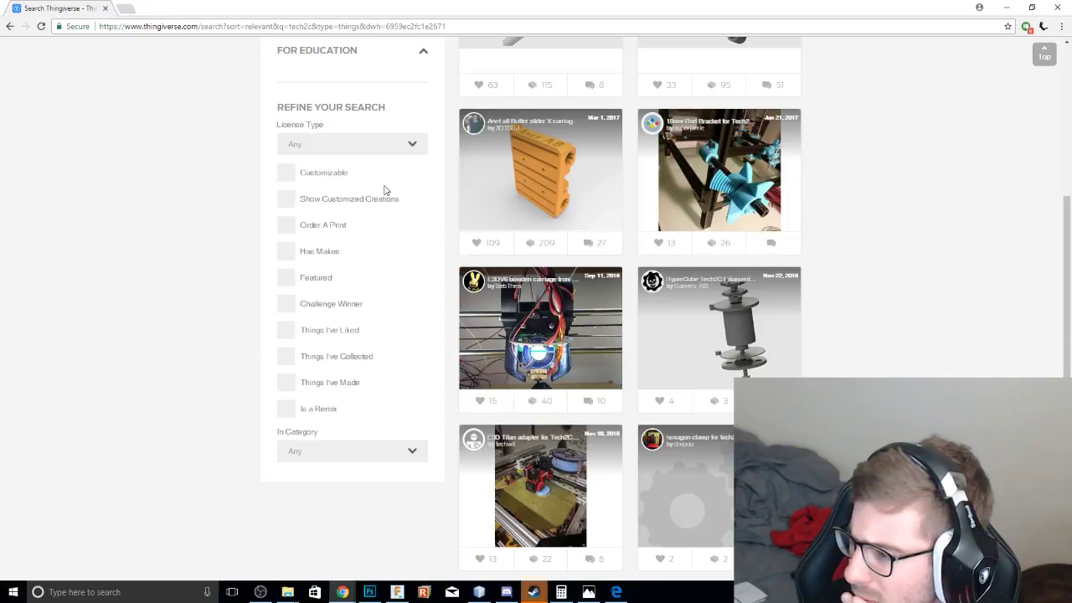
{"action": "scroll", "coordinate": [348, 206], "scroll_direction": "up", "scroll_amount": 3}
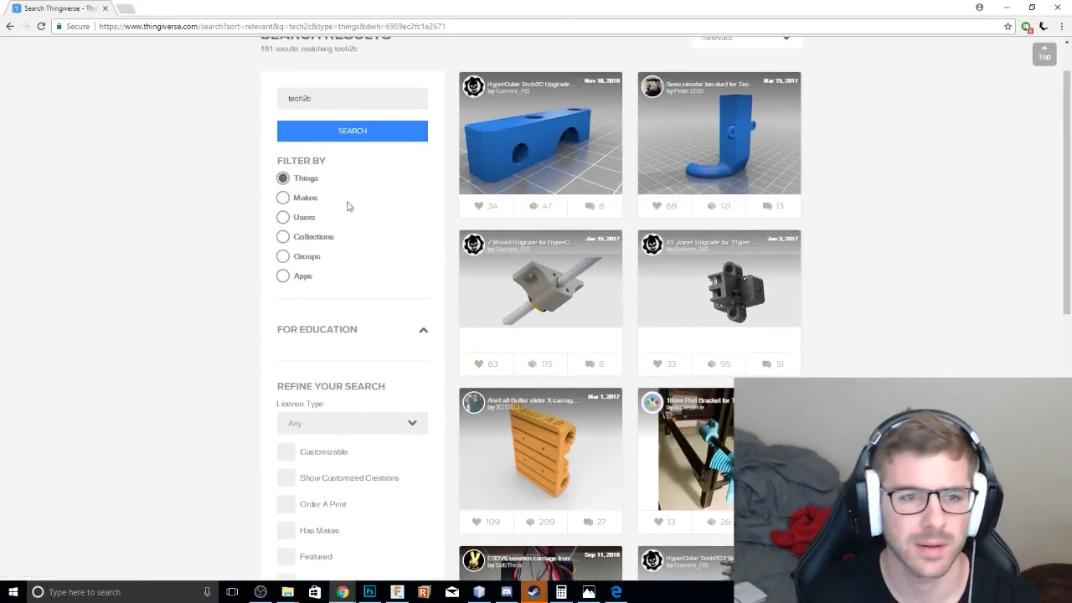
Search Thingiverse for "peon quadcopter", open the Peon230 - Quadcopter model page and highlight part of its title.
{"action": "double_click", "coordinate": [300, 98]}
{"action": "type", "text": "pe"}
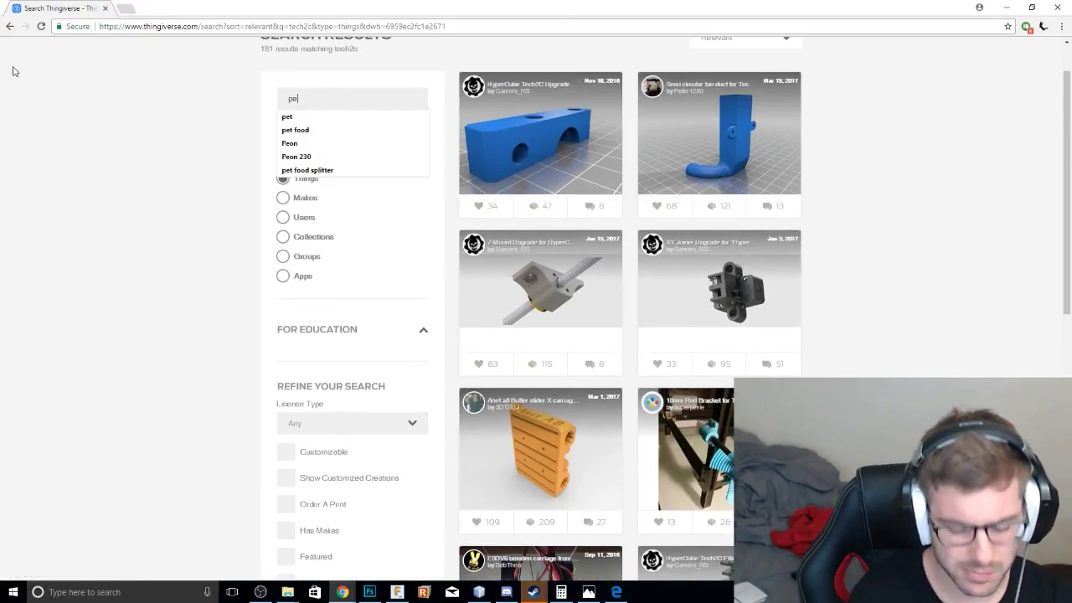
{"action": "type", "text": "on quad"}
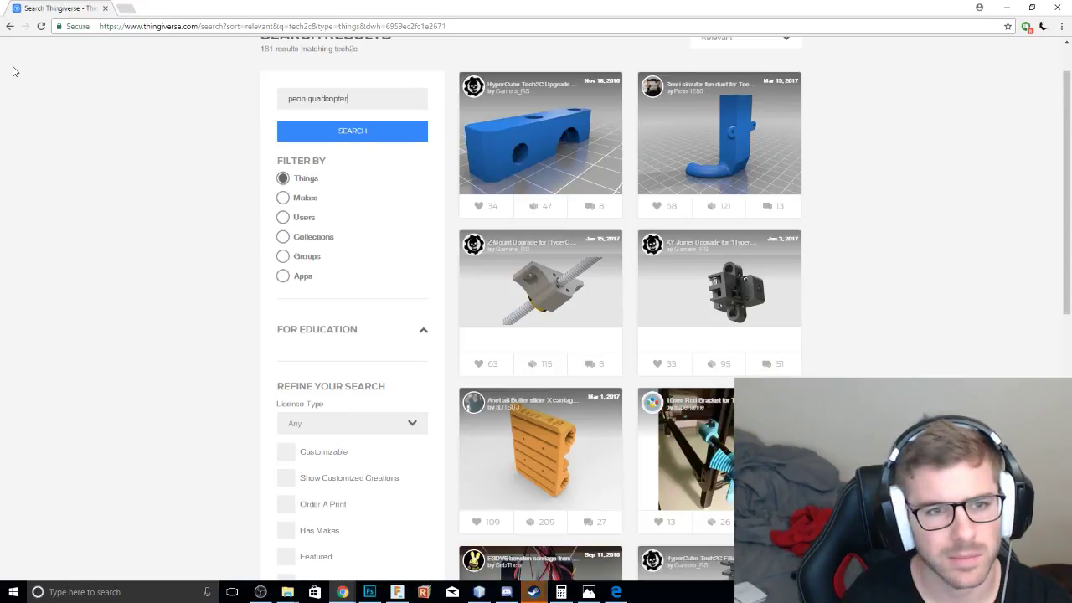
{"action": "type", "text": "copter"}
{"action": "key", "text": "Return"}
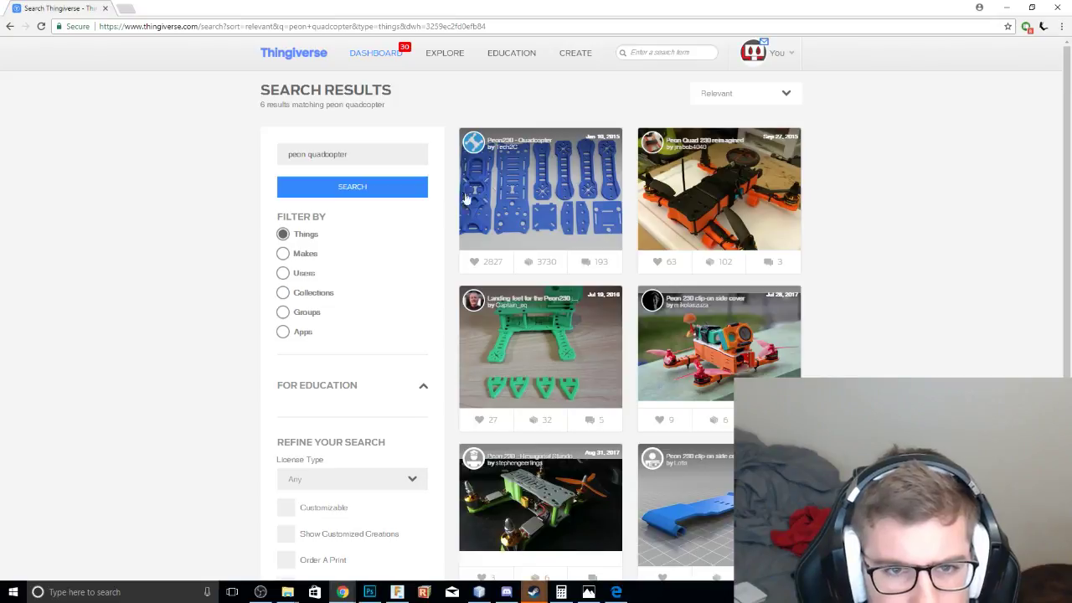
{"action": "left_click", "coordinate": [504, 196]}
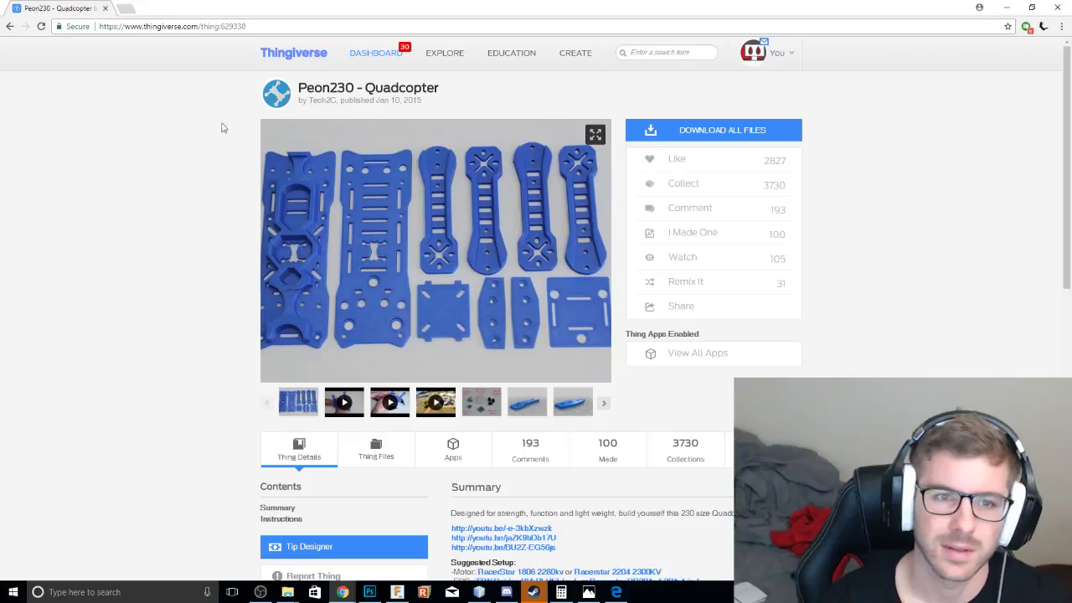
{"action": "left_click_drag", "start_coordinate": [299, 87], "coordinate": [338, 87]}
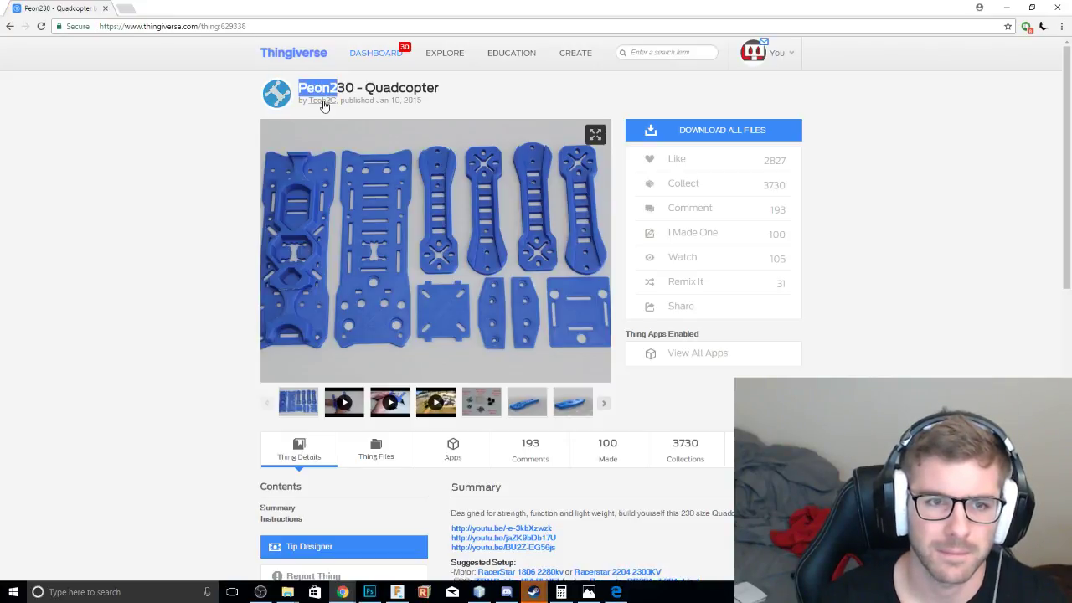
Search Google for "tech 2c" in a new tab, refine it to "tech2c hypercube" and open the HyperCube 3D Printer/CNC page on Thingiverse.
{"action": "key", "text": "ctrl+t"}
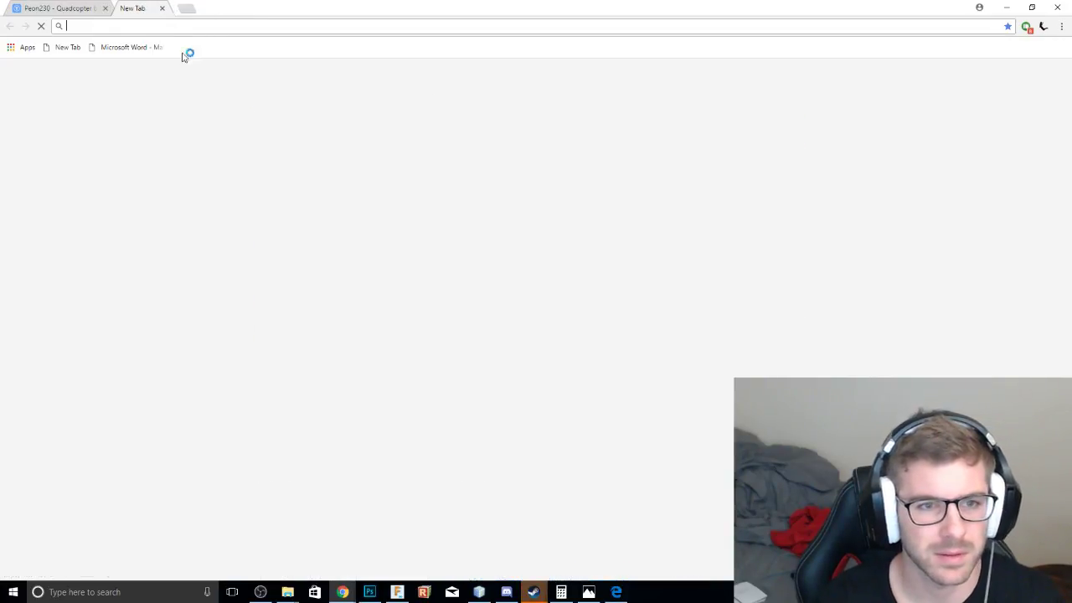
{"action": "type", "text": "tech 3"}
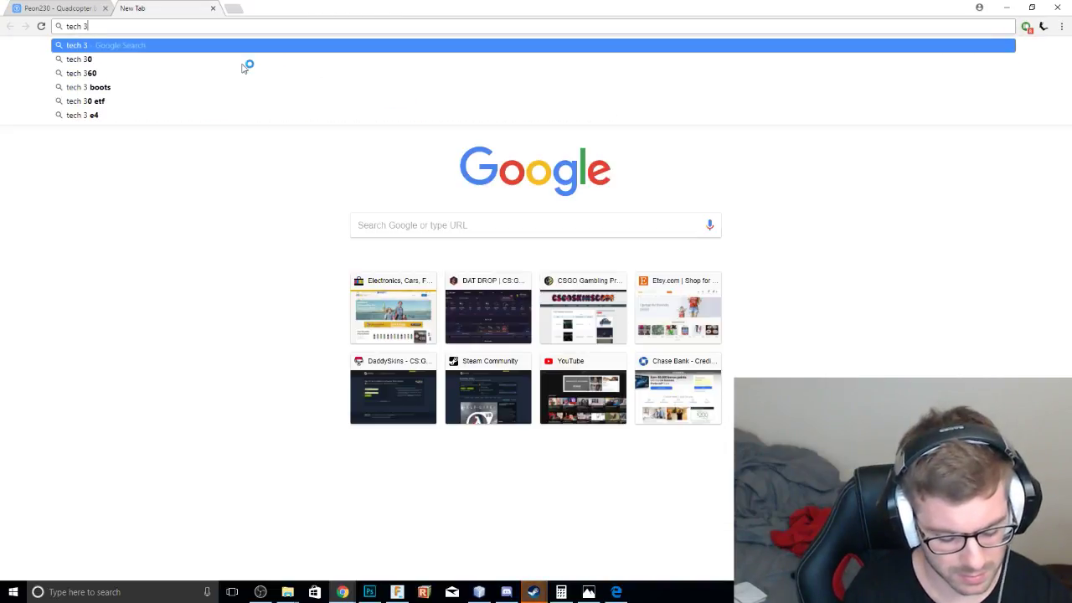
{"action": "key", "text": "BackSpace"}
{"action": "type", "text": "2c"}
{"action": "key", "text": "Return"}
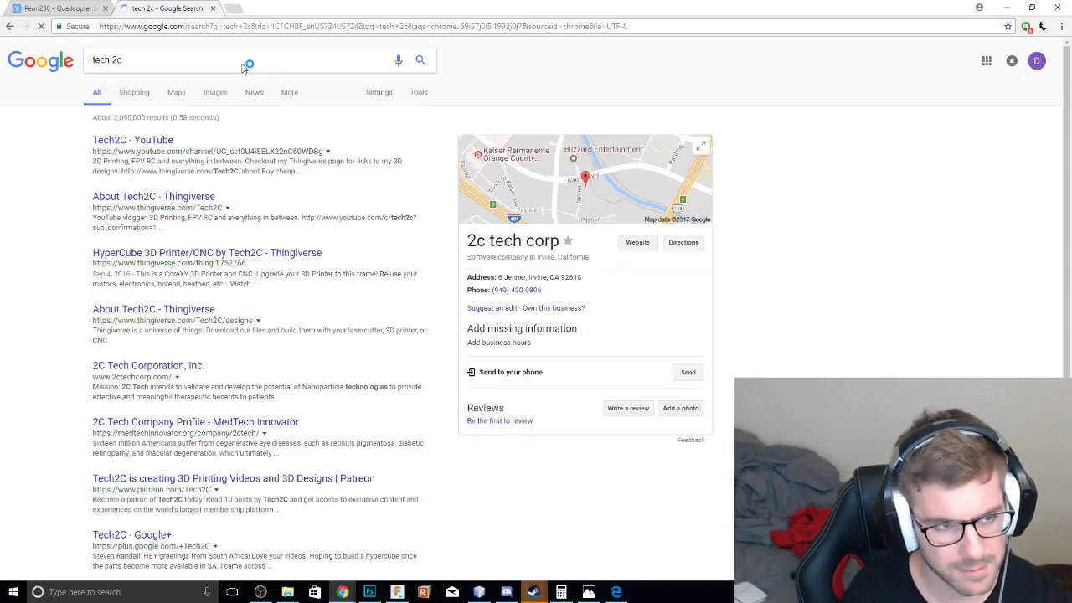
{"action": "left_click", "coordinate": [320, 58]}
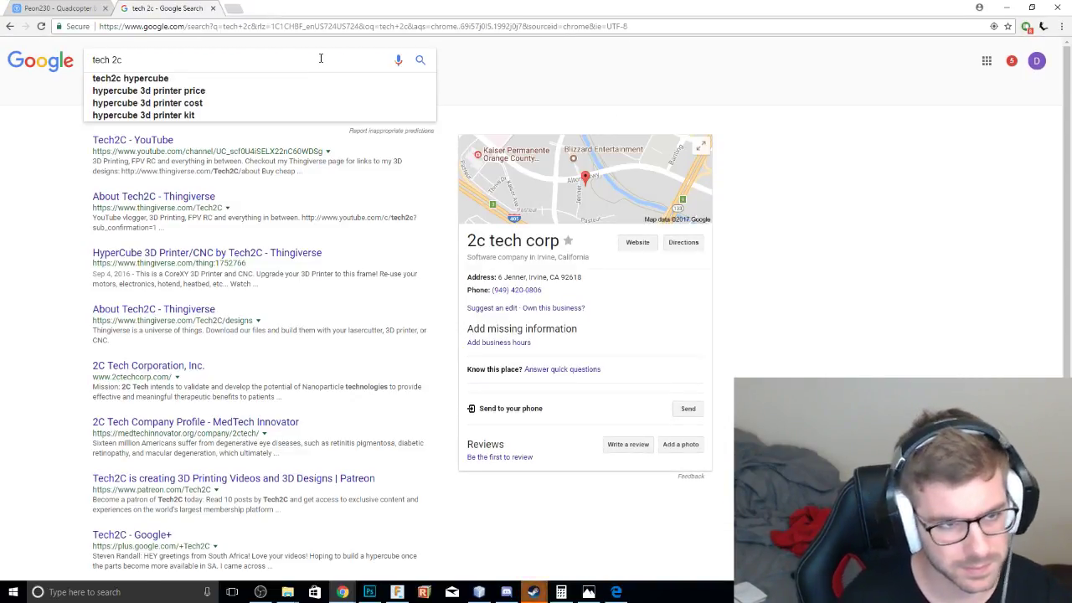
{"action": "left_click", "coordinate": [359, 78]}
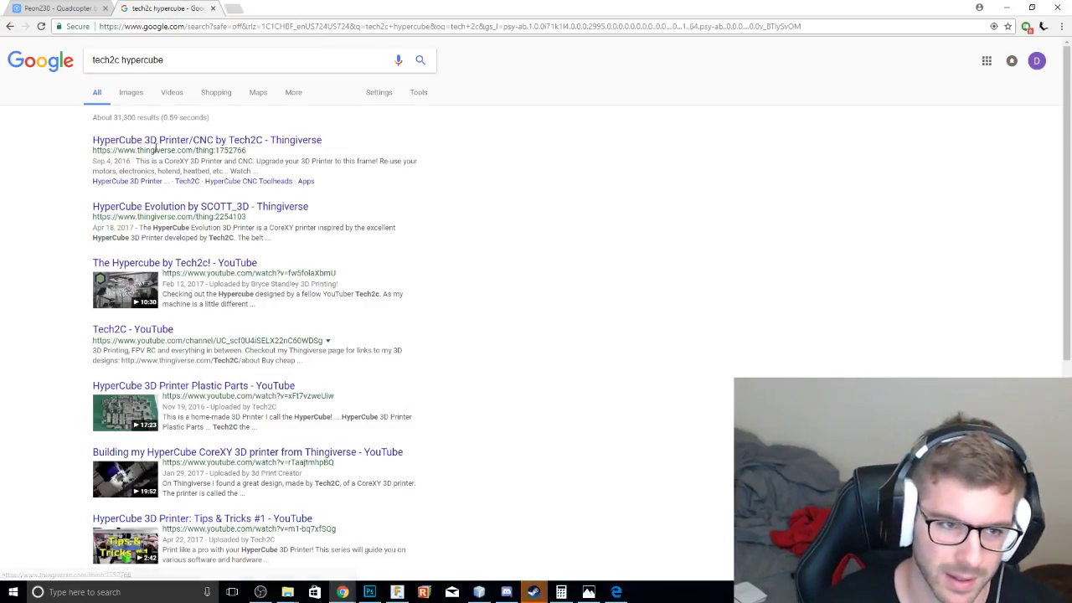
{"action": "left_click", "coordinate": [155, 143]}
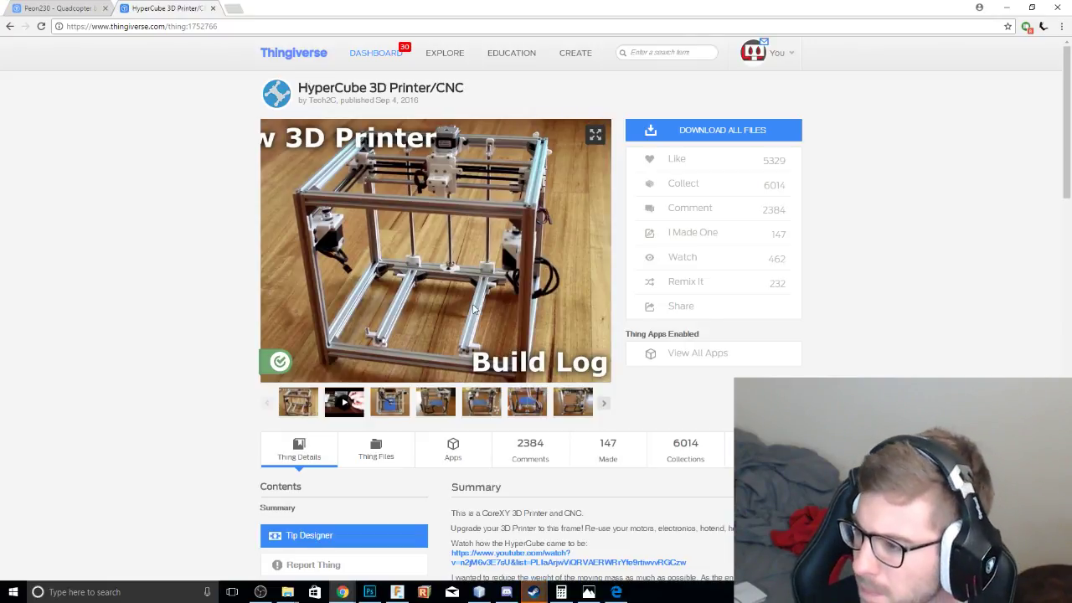
Bring the YouTube search results for "MKme Lab" into the browser window, open that channel and browse its home page.
{"action": "left_click", "coordinate": [532, 592]}
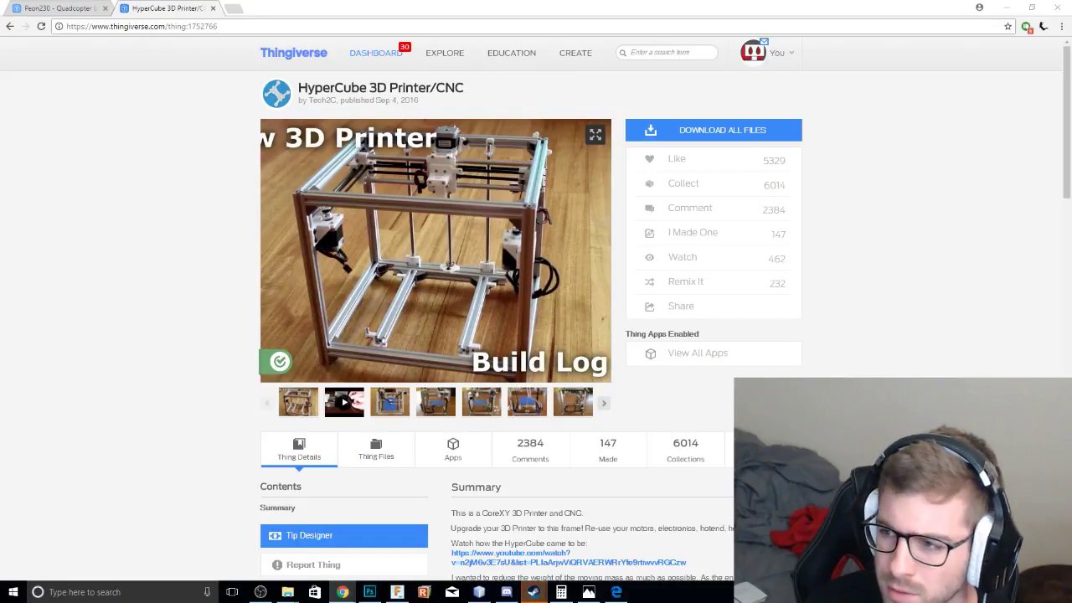
{"action": "left_click_drag", "start_coordinate": [1070, 76], "coordinate": [536, 10]}
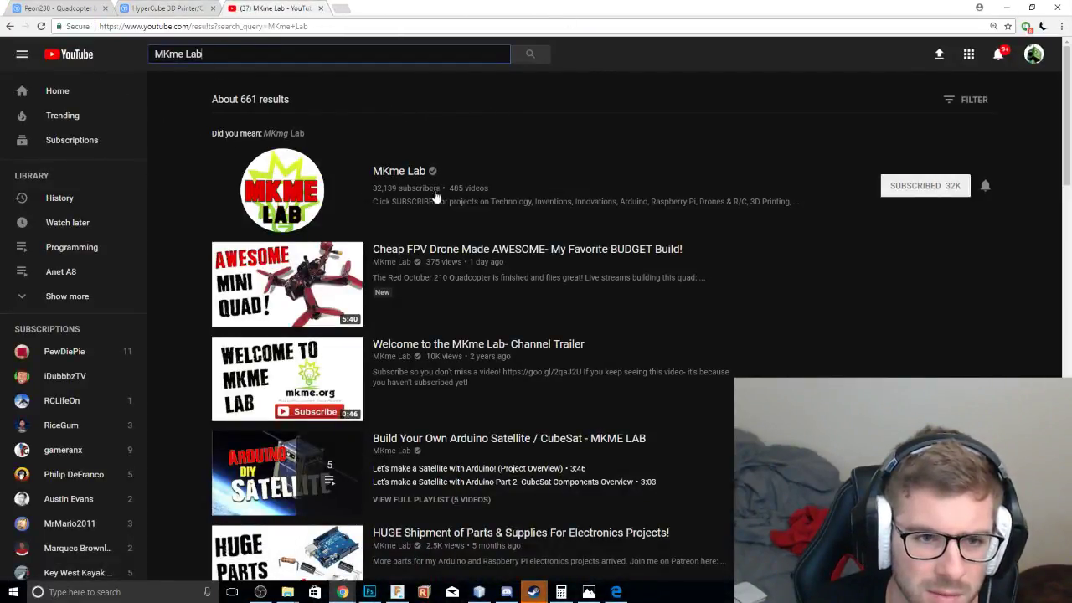
{"action": "left_click", "coordinate": [397, 174]}
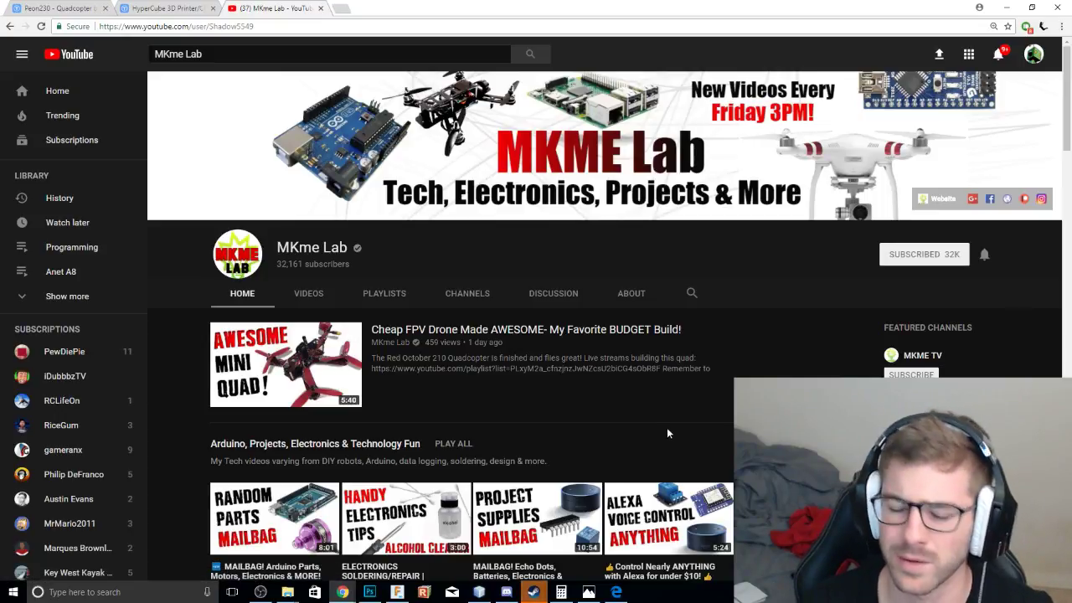
{"action": "scroll", "coordinate": [666, 427], "scroll_direction": "down", "scroll_amount": 2}
{"action": "scroll", "coordinate": [381, 427], "scroll_direction": "up", "scroll_amount": 2}
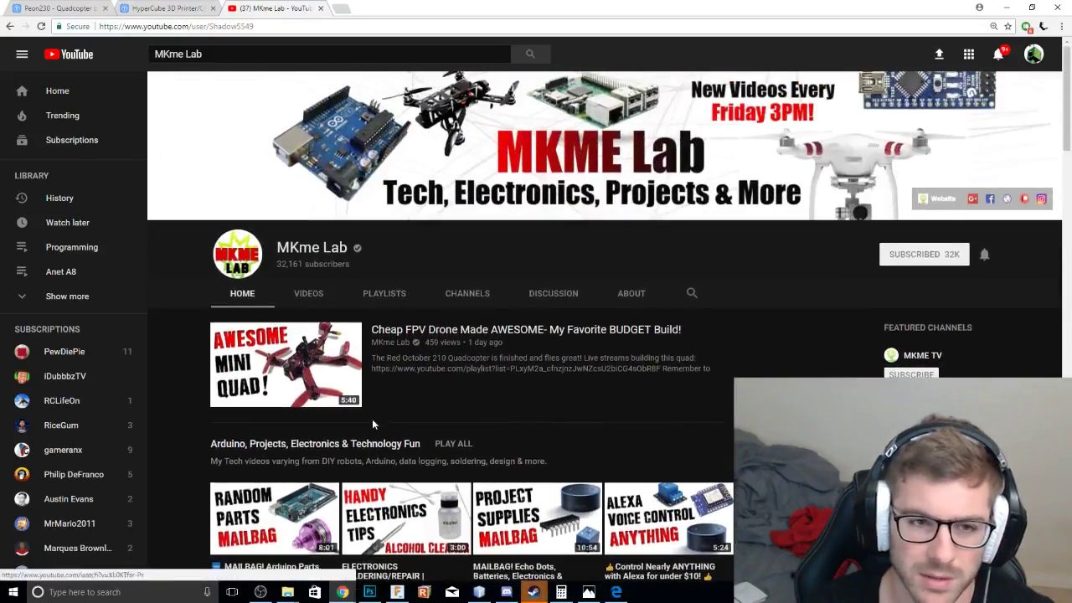
{"action": "scroll", "coordinate": [384, 452], "scroll_direction": "down", "scroll_amount": 3}
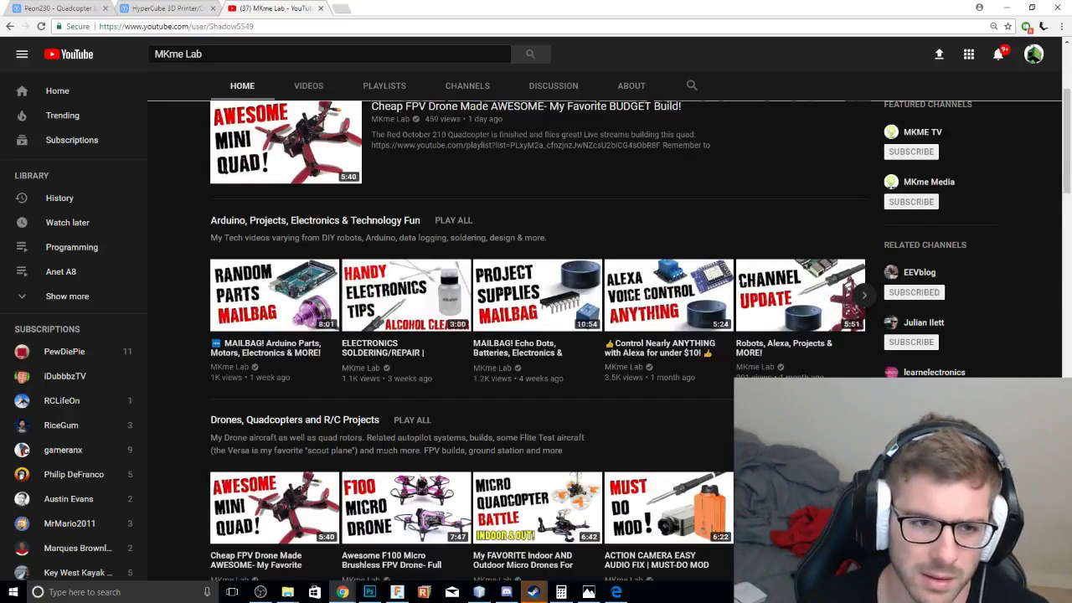
{"action": "scroll", "coordinate": [459, 269], "scroll_direction": "up", "scroll_amount": 2}
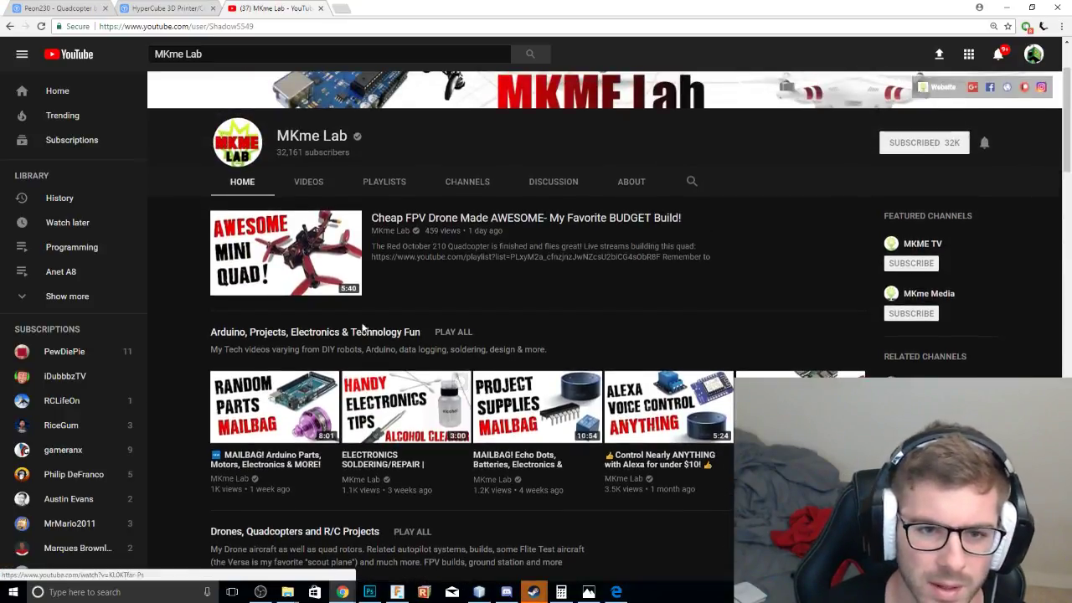
Open the video "Cheap FPV Drone Made AWESOME- My Favorite BUDGET Build!", skip past its intro and pause it at about 0:40.
{"action": "left_click", "coordinate": [319, 274]}
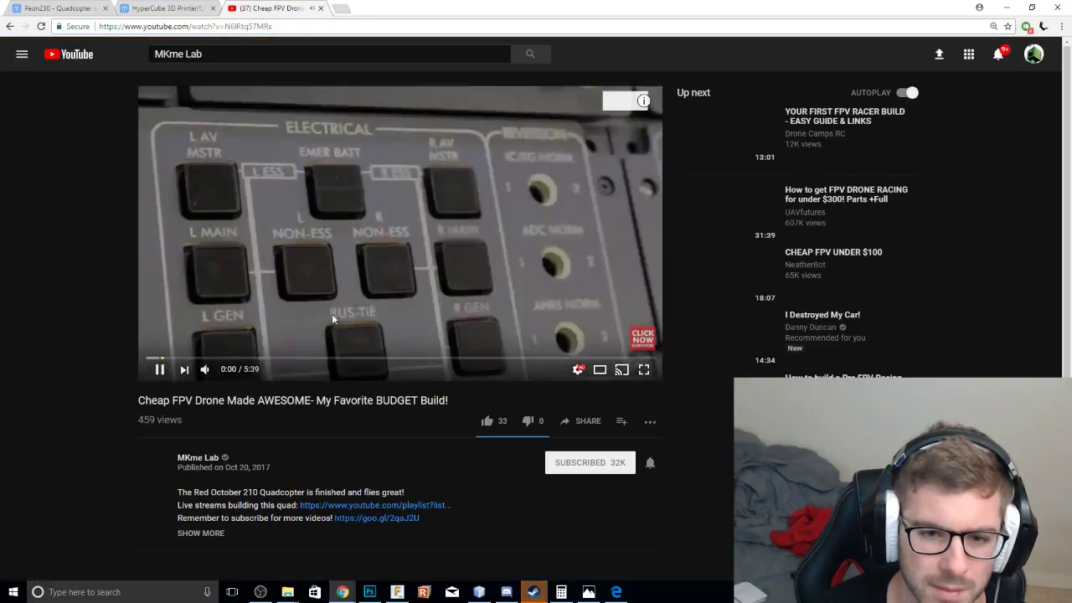
{"action": "left_click", "coordinate": [360, 333]}
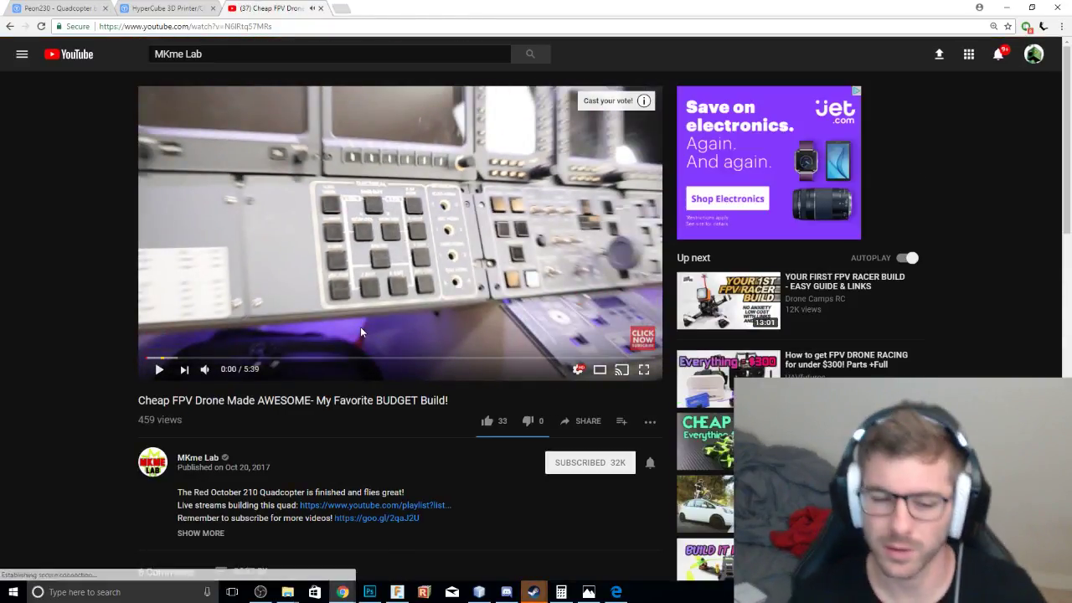
{"action": "left_click", "coordinate": [303, 219]}
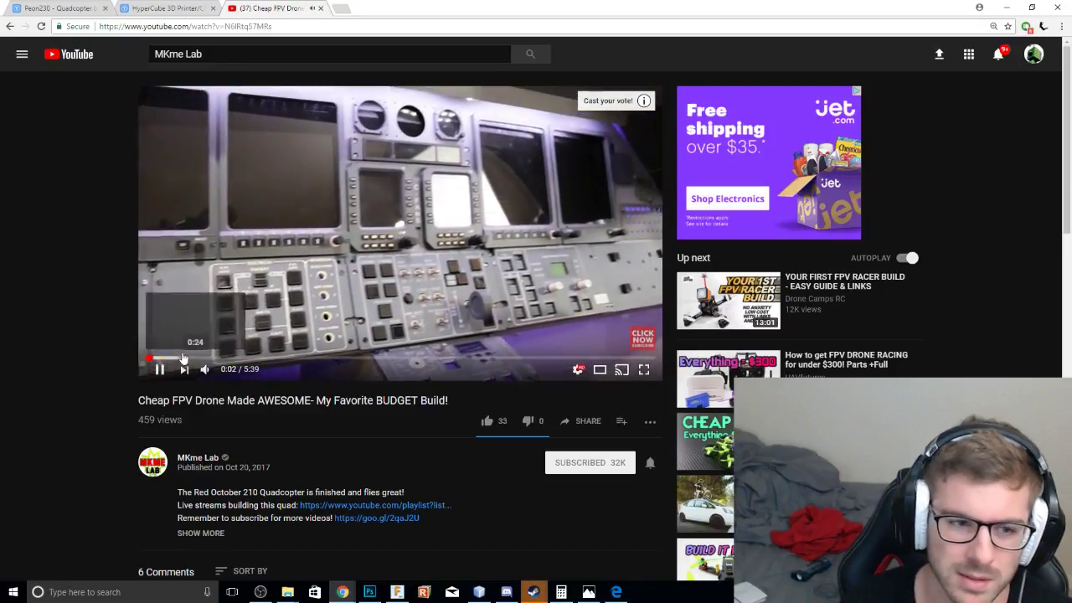
{"action": "left_click", "coordinate": [178, 358]}
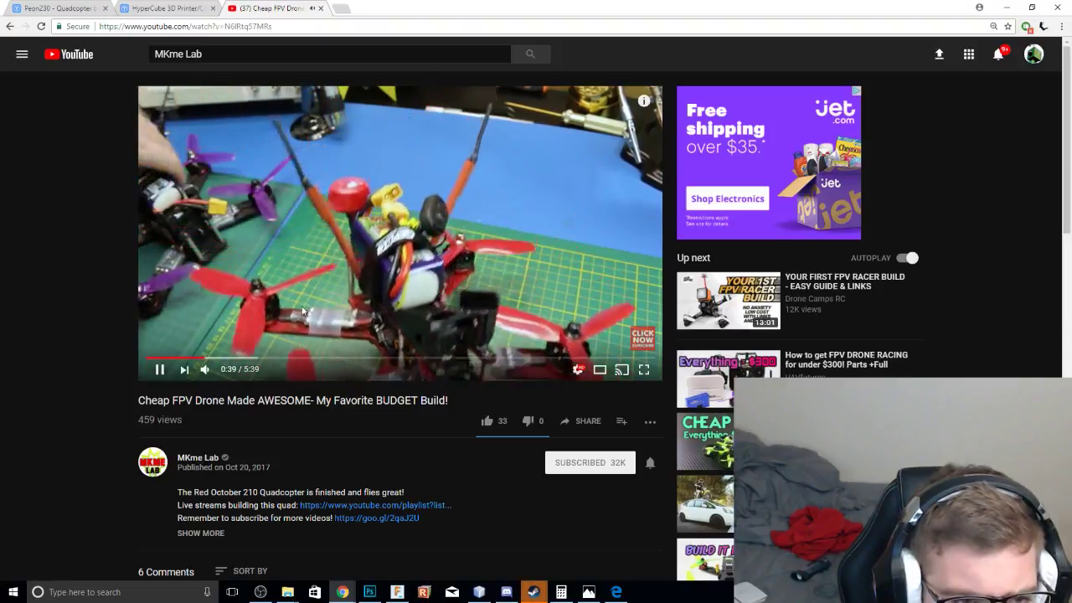
{"action": "left_click", "coordinate": [345, 328]}
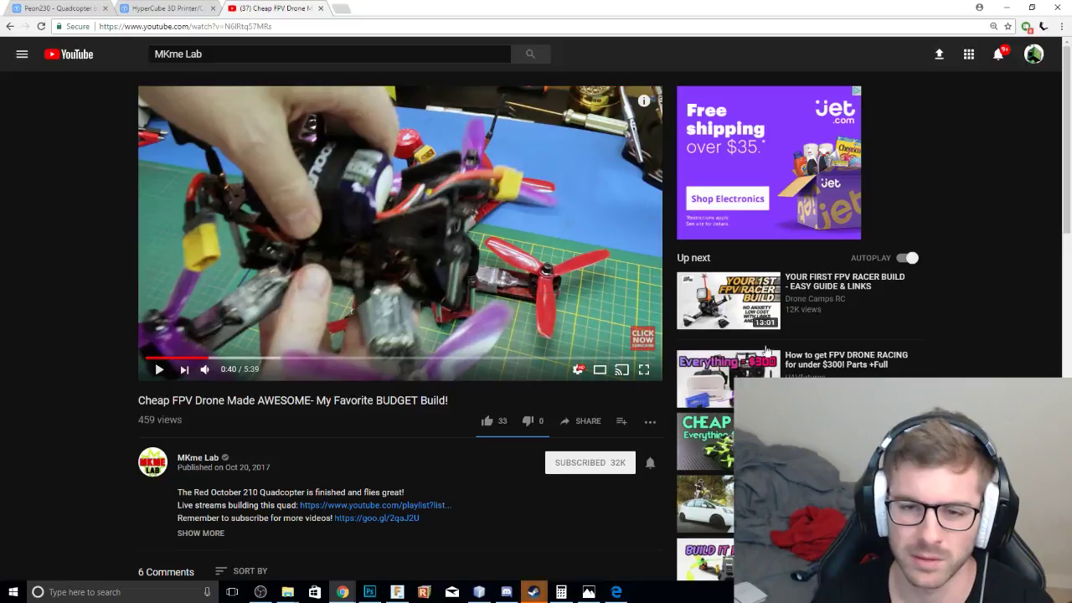
{"action": "scroll", "coordinate": [725, 414], "scroll_direction": "down", "scroll_amount": 2}
{"action": "scroll", "coordinate": [725, 411], "scroll_direction": "up", "scroll_amount": 2}
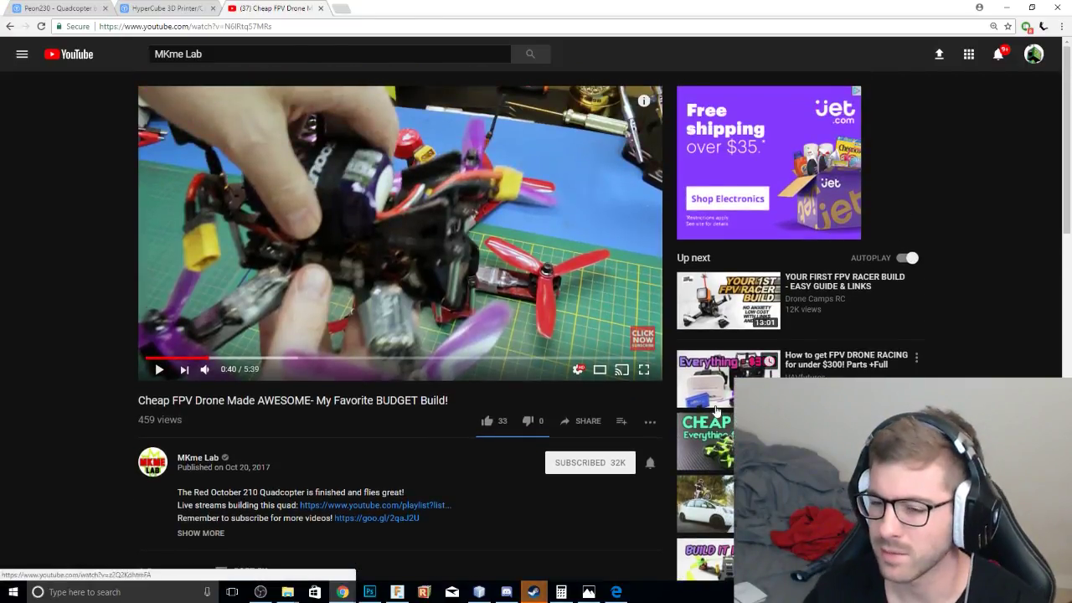
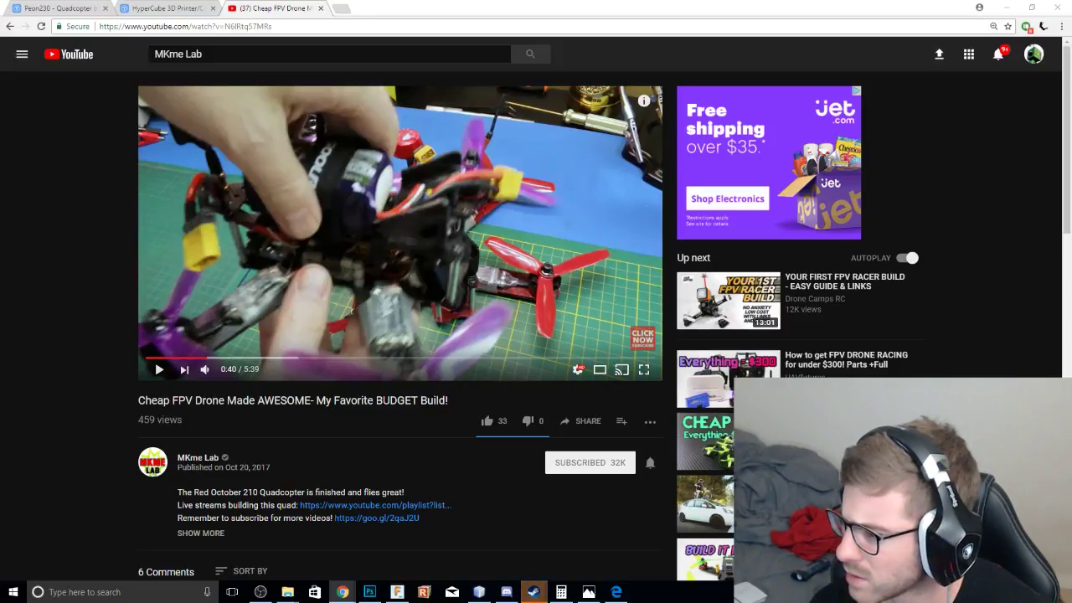
Toggle YouTube's Dark Theme off and back on from the account options.
{"action": "left_click", "coordinate": [977, 60]}
{"action": "left_click", "coordinate": [1034, 57]}
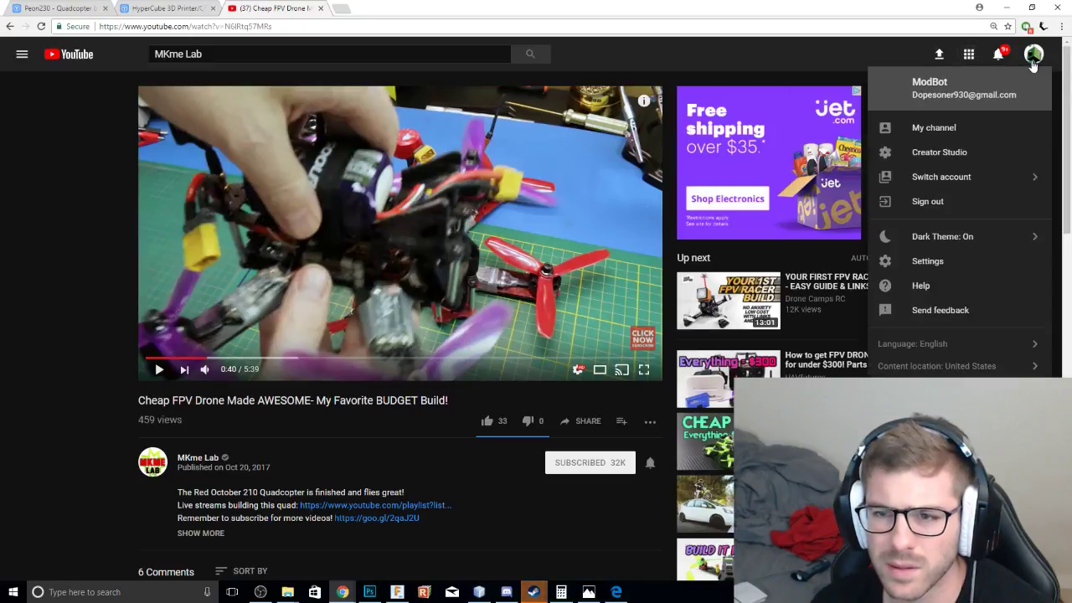
{"action": "left_click", "coordinate": [1033, 57]}
{"action": "left_click", "coordinate": [1033, 57]}
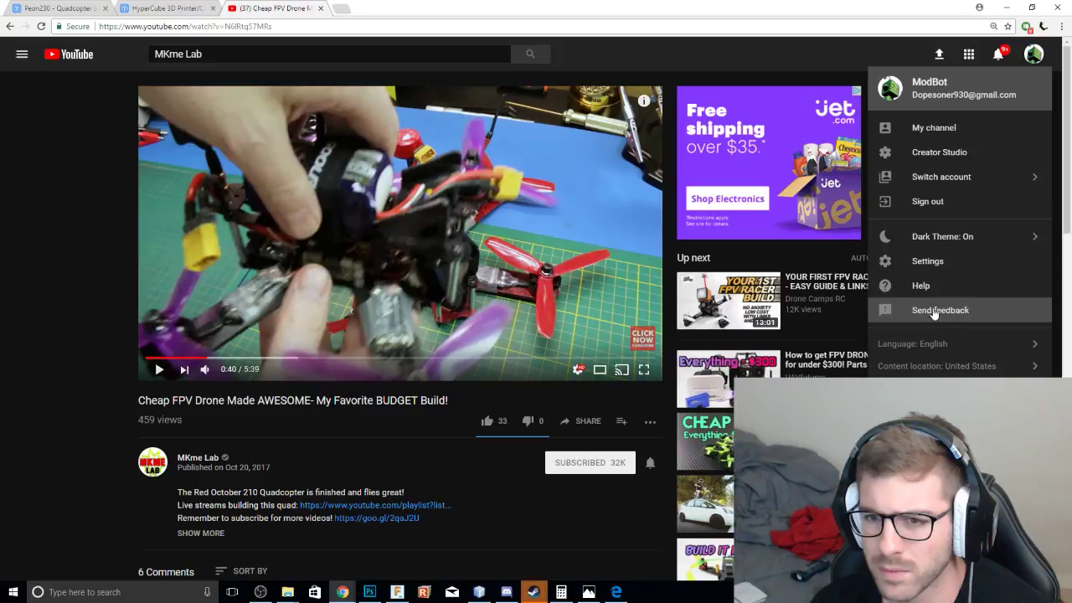
{"action": "left_click", "coordinate": [968, 237]}
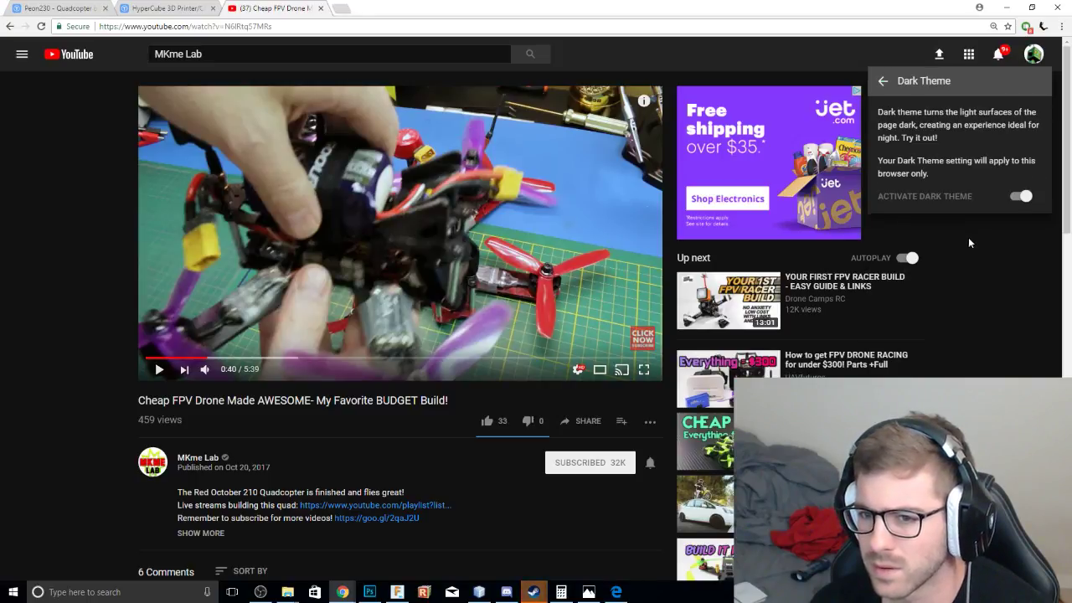
{"action": "left_click", "coordinate": [1020, 196]}
{"action": "left_click", "coordinate": [1020, 196]}
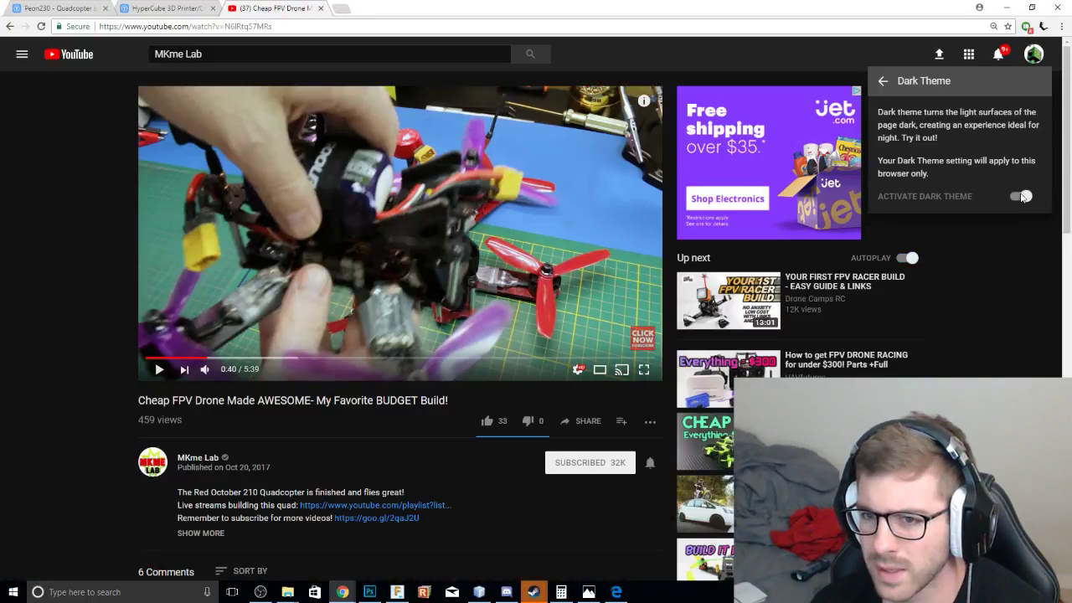
{"action": "left_click", "coordinate": [1020, 196]}
{"action": "left_click", "coordinate": [1019, 196]}
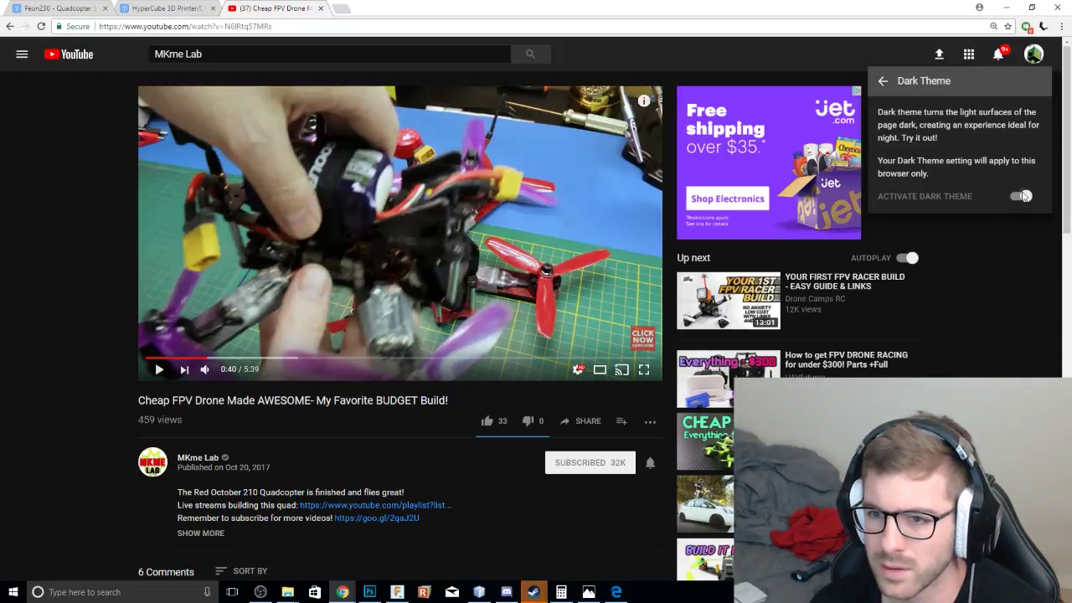
{"action": "left_click", "coordinate": [1022, 196]}
{"action": "left_click", "coordinate": [1021, 198]}
{"action": "left_click", "coordinate": [1021, 196]}
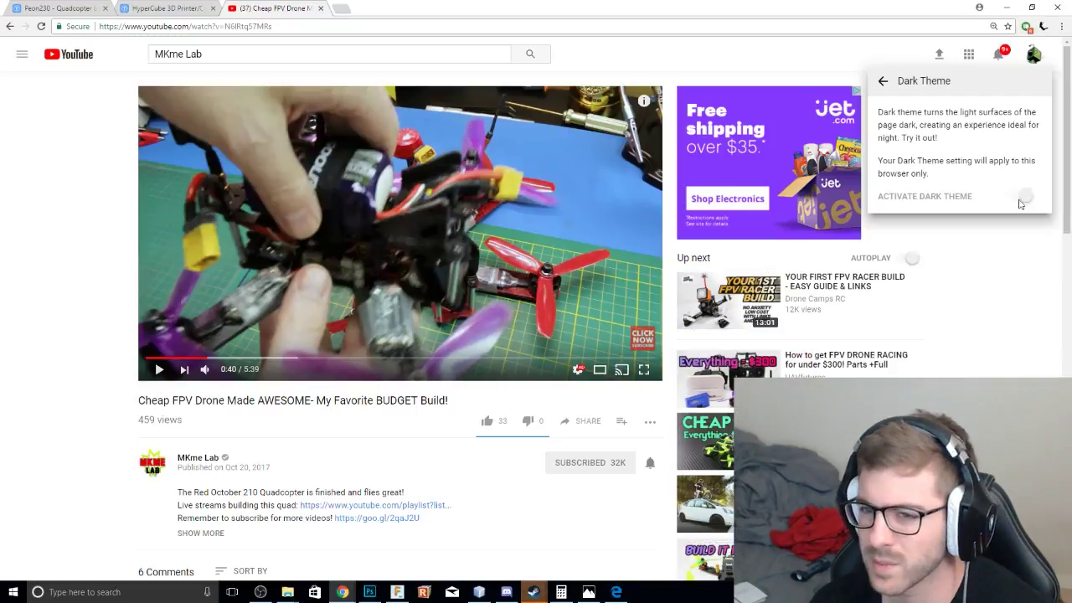
{"action": "left_click", "coordinate": [1022, 197]}
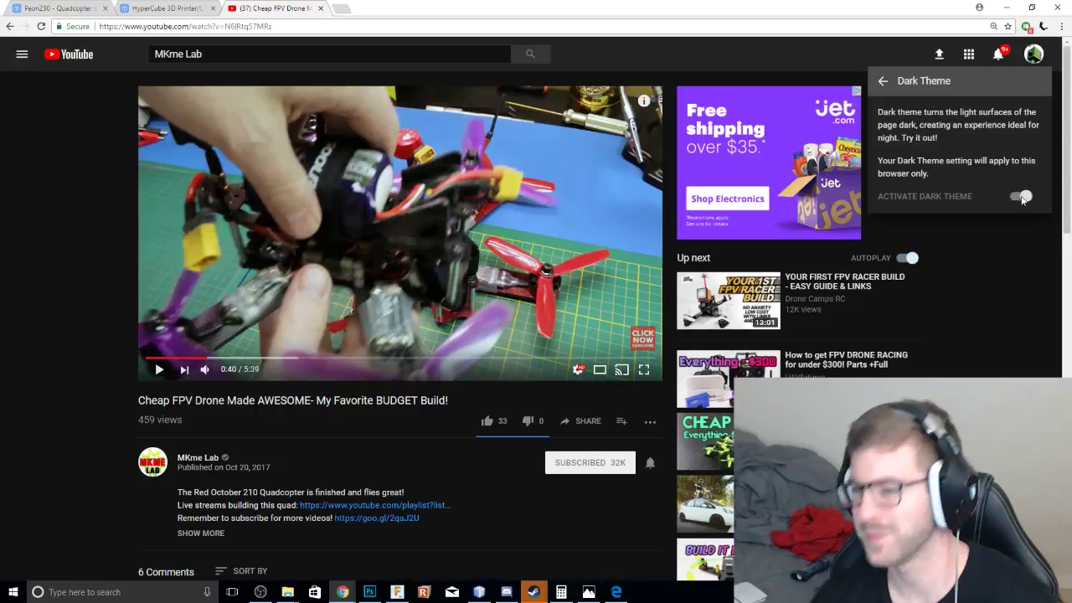
{"action": "left_click", "coordinate": [1006, 279]}
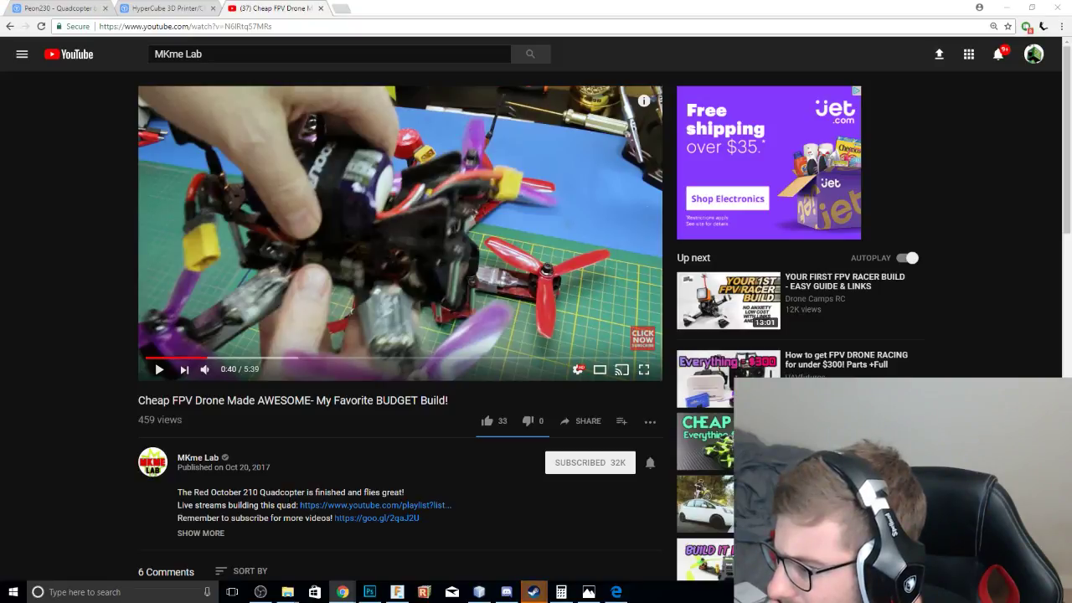
Bring the UAVfutures $99 FPV racing drone build video into the browser window, highlight its publication date and watch its opening.
{"action": "left_click_drag", "start_coordinate": [1071, 4], "coordinate": [628, 3]}
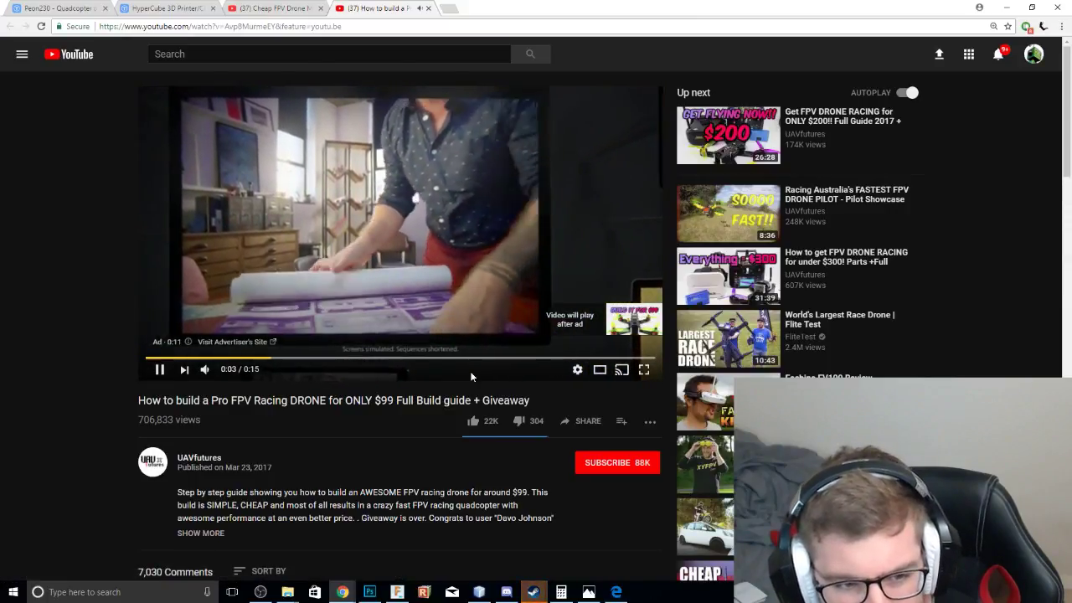
{"action": "left_click_drag", "start_coordinate": [224, 468], "coordinate": [273, 467]}
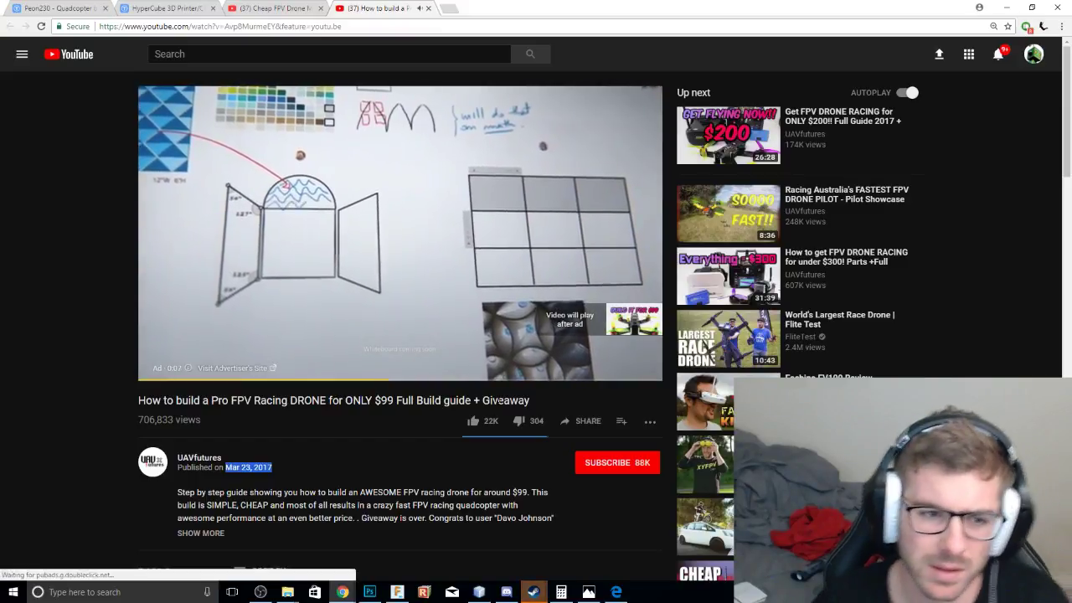
{"action": "mouse_move", "coordinate": [479, 444]}
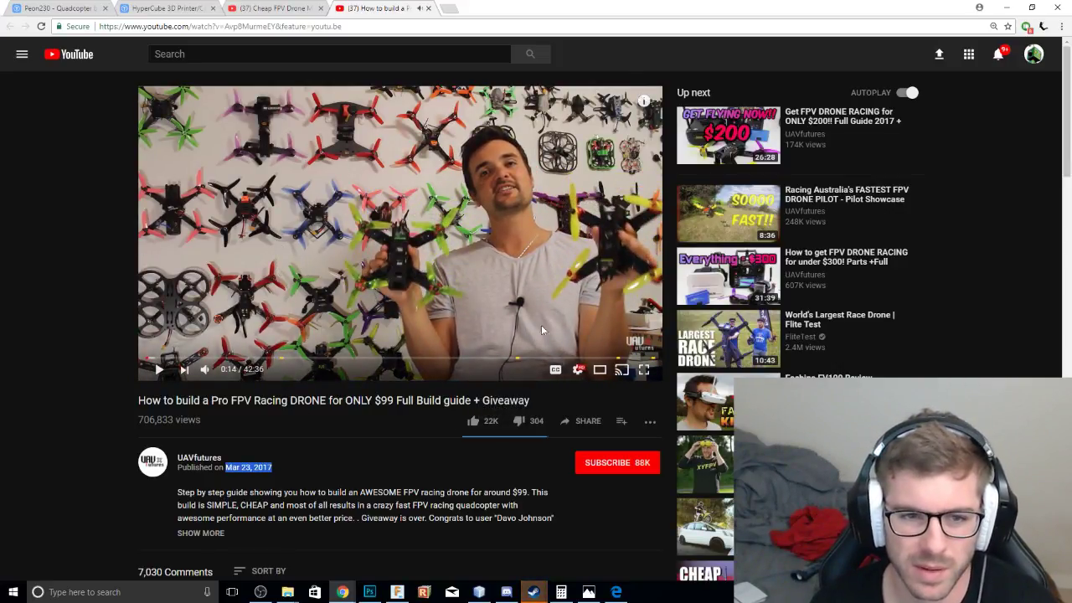
Bring the "Cheap FPV Drone Made AWESOME" video back into the browser window, and switch to the dinosaur model in Fusion 360.
{"action": "scroll", "coordinate": [244, 285], "scroll_direction": "down", "scroll_amount": 1}
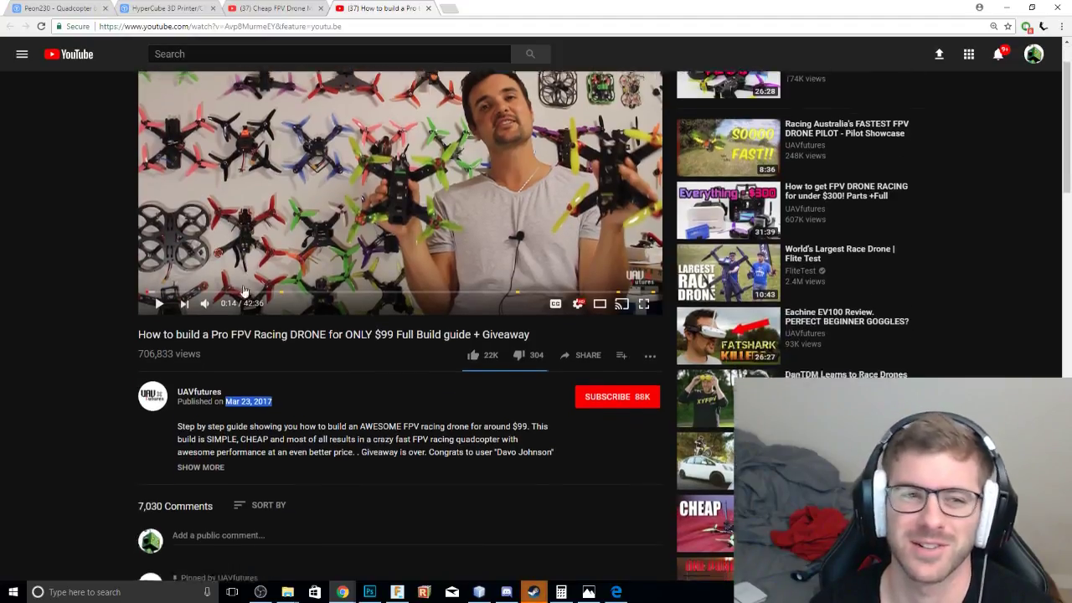
{"action": "scroll", "coordinate": [248, 286], "scroll_direction": "up", "scroll_amount": 1}
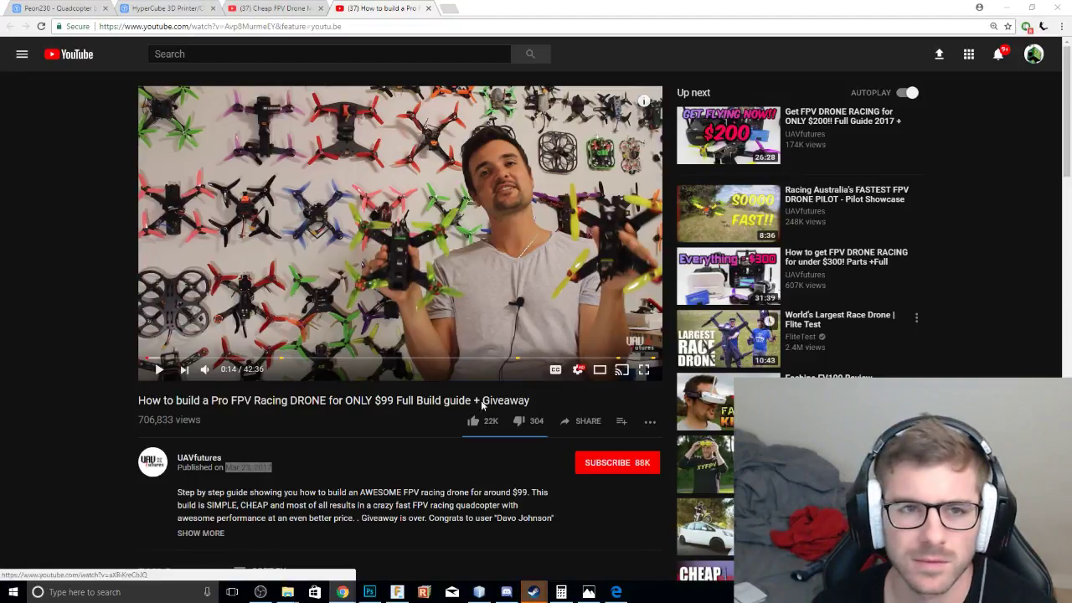
{"action": "left_click", "coordinate": [250, 7]}
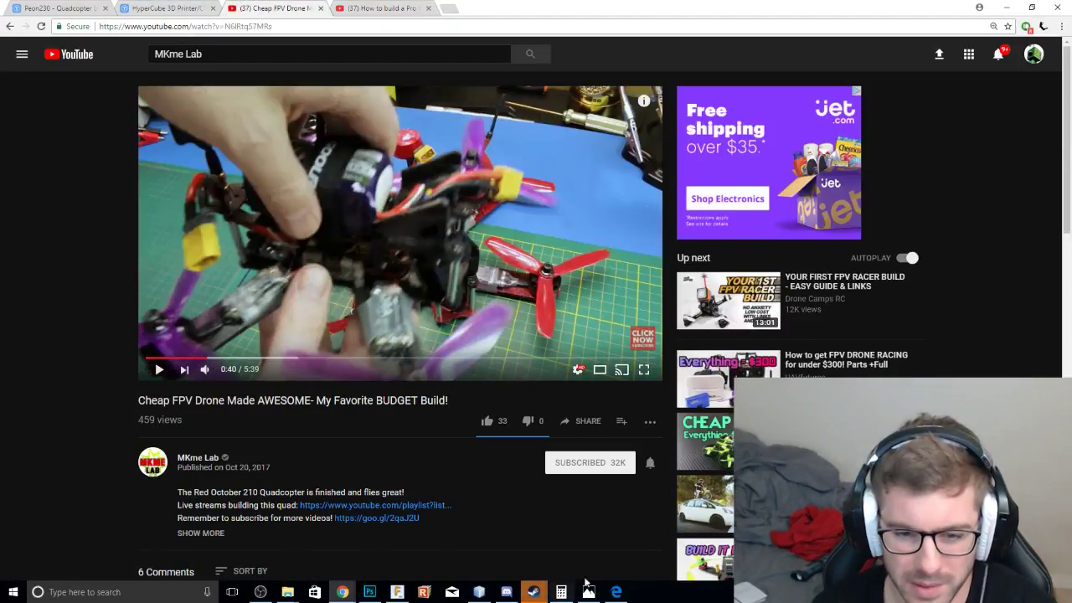
{"action": "left_click", "coordinate": [397, 592]}
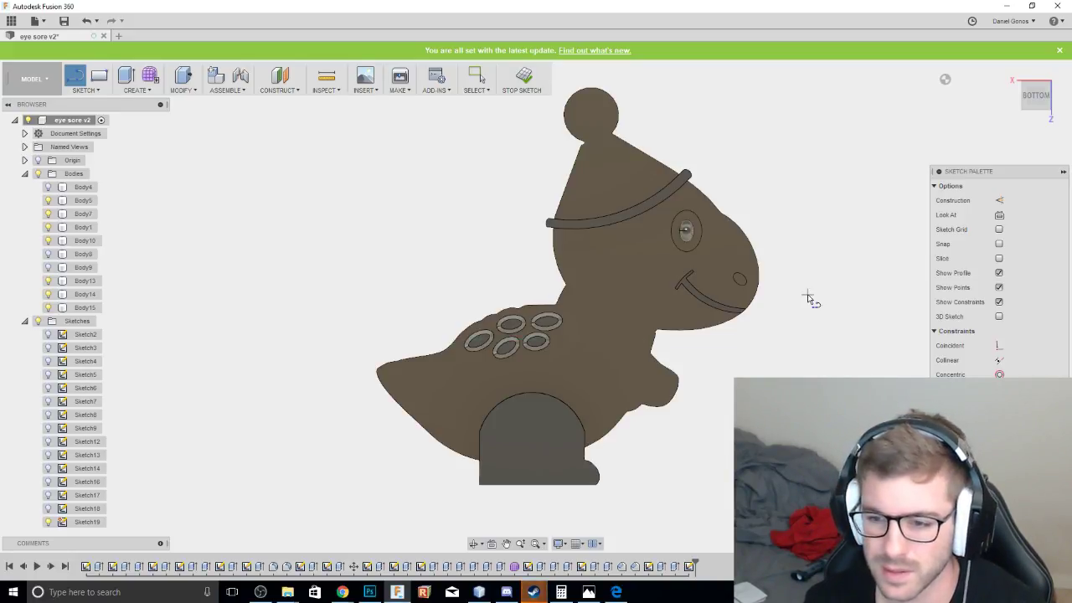
{"action": "left_click", "coordinate": [1038, 100]}
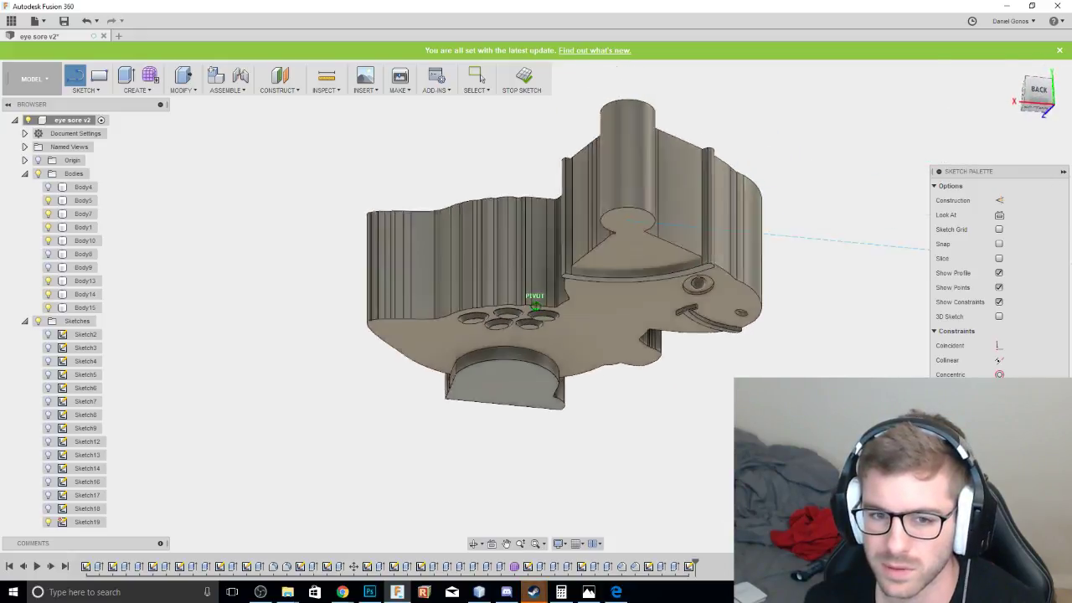
{"action": "mouse_move", "coordinate": [1038, 92]}
{"action": "left_mouse_down"}
{"action": "mouse_move", "coordinate": [1038, 113]}
{"action": "mouse_move", "coordinate": [1040, 84]}
{"action": "left_mouse_up"}
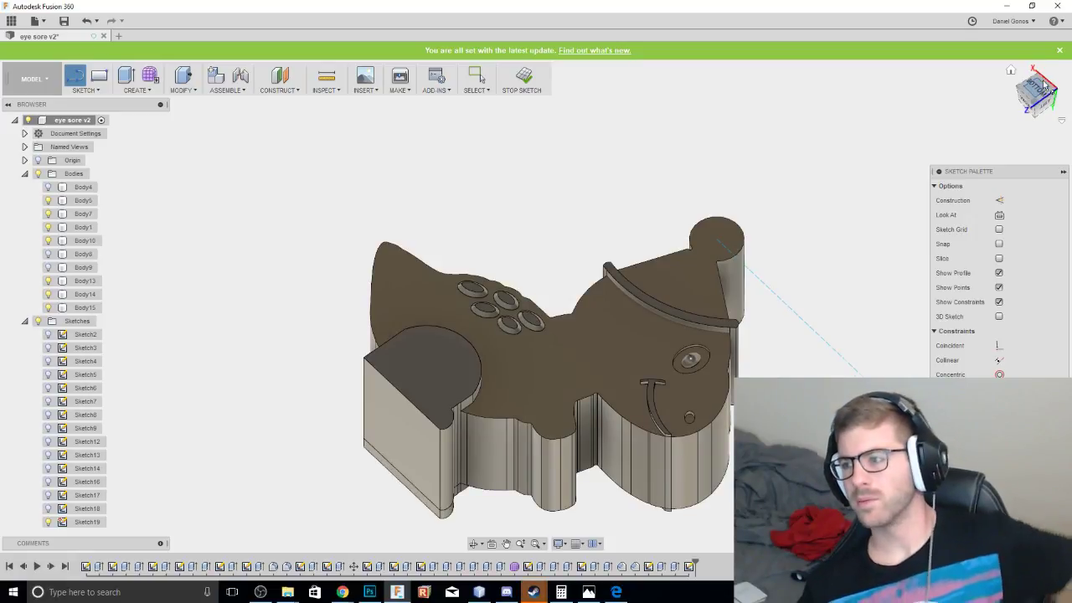
{"action": "left_click", "coordinate": [1045, 87]}
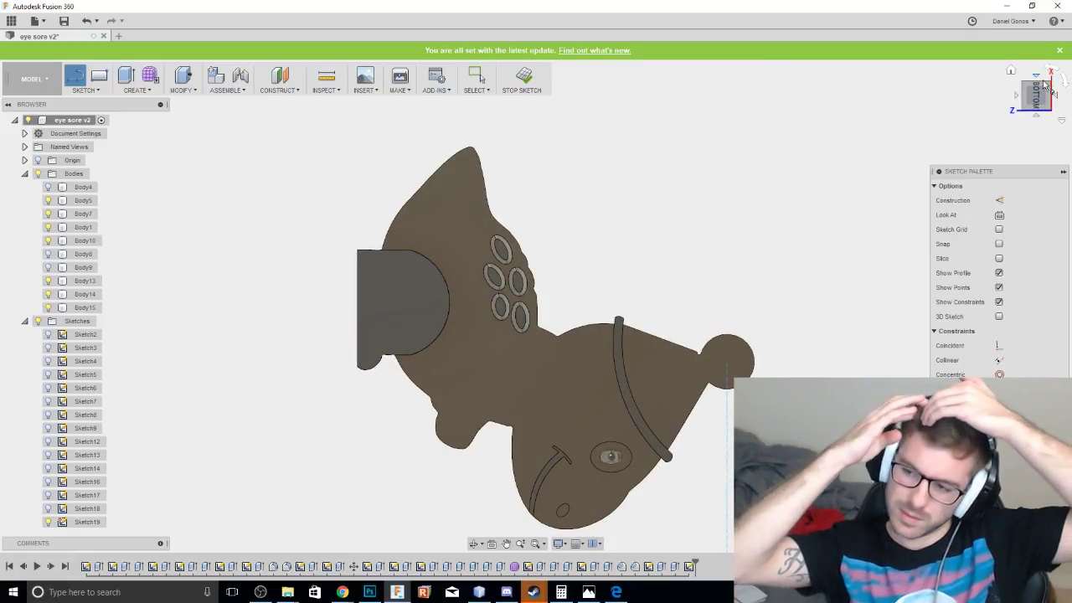
{"action": "left_click", "coordinate": [1048, 68]}
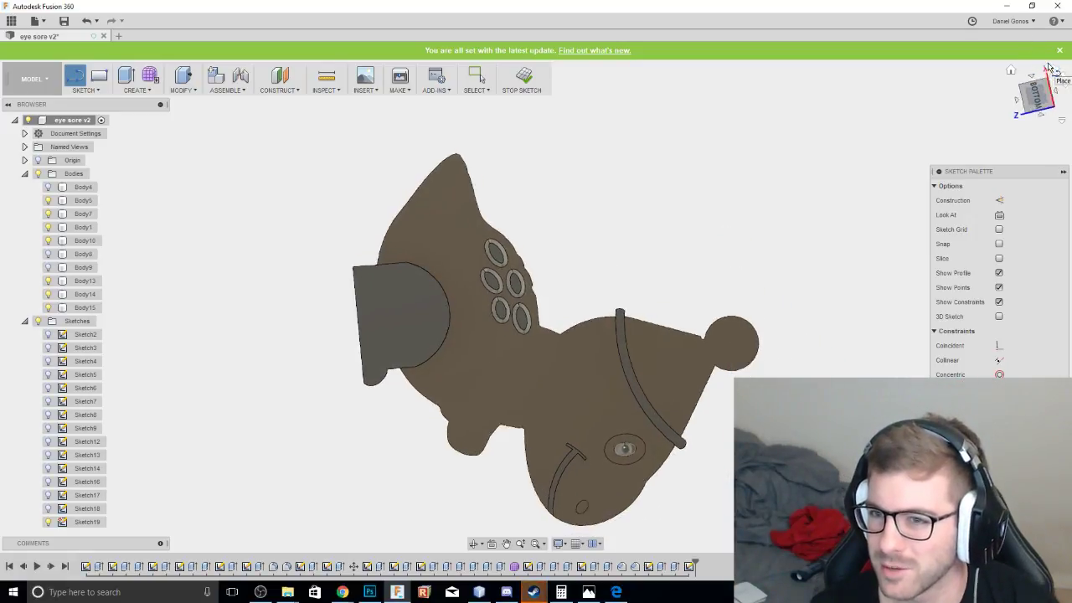
{"action": "left_click", "coordinate": [1033, 74]}
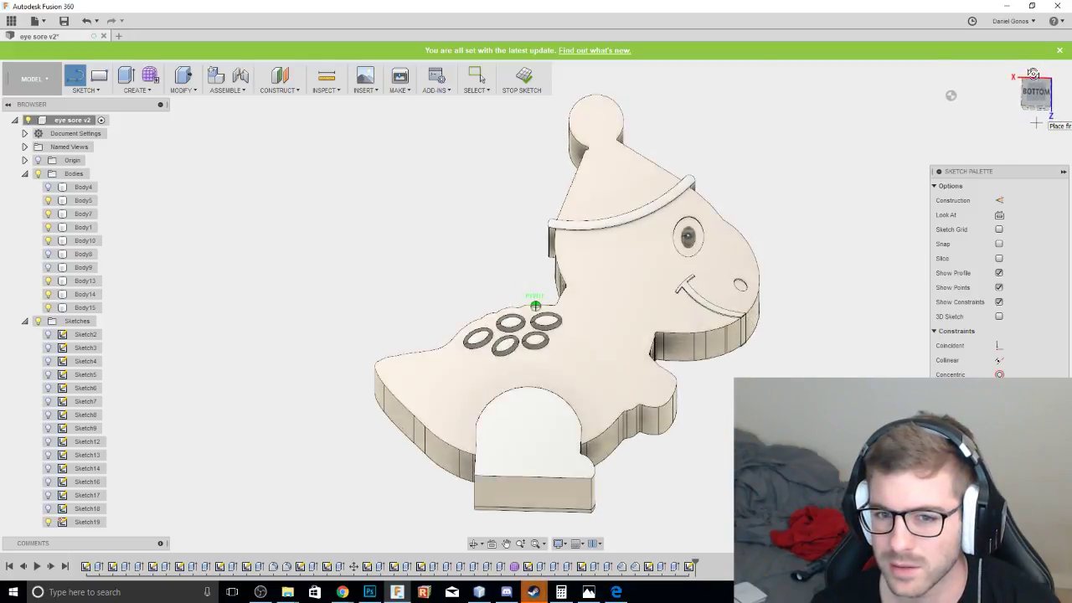
{"action": "mouse_move", "coordinate": [1032, 74]}
{"action": "left_mouse_down"}
{"action": "mouse_move", "coordinate": [1033, 63]}
{"action": "mouse_move", "coordinate": [1035, 72]}
{"action": "left_mouse_up"}
{"action": "left_click", "coordinate": [1032, 96]}
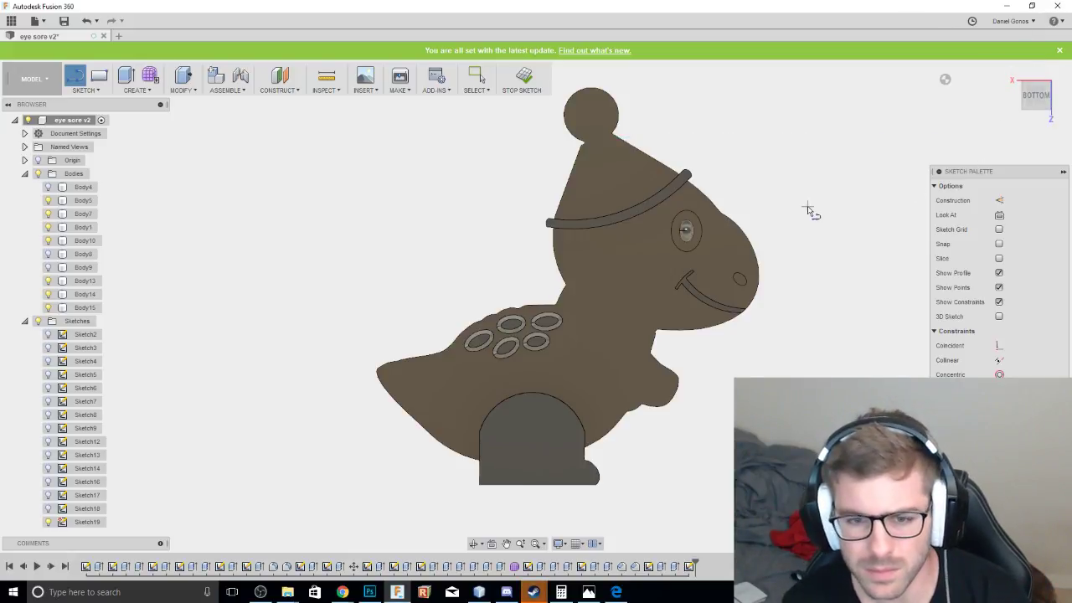
Sketch a short line from the lower corner where the dinosaur's arm meets the belly, slanting up into the body.
{"action": "scroll", "coordinate": [716, 335], "scroll_direction": "up", "scroll_amount": 1}
{"action": "scroll", "coordinate": [649, 375], "scroll_direction": "down", "scroll_amount": 3}
{"action": "scroll", "coordinate": [648, 374], "scroll_direction": "up", "scroll_amount": 4}
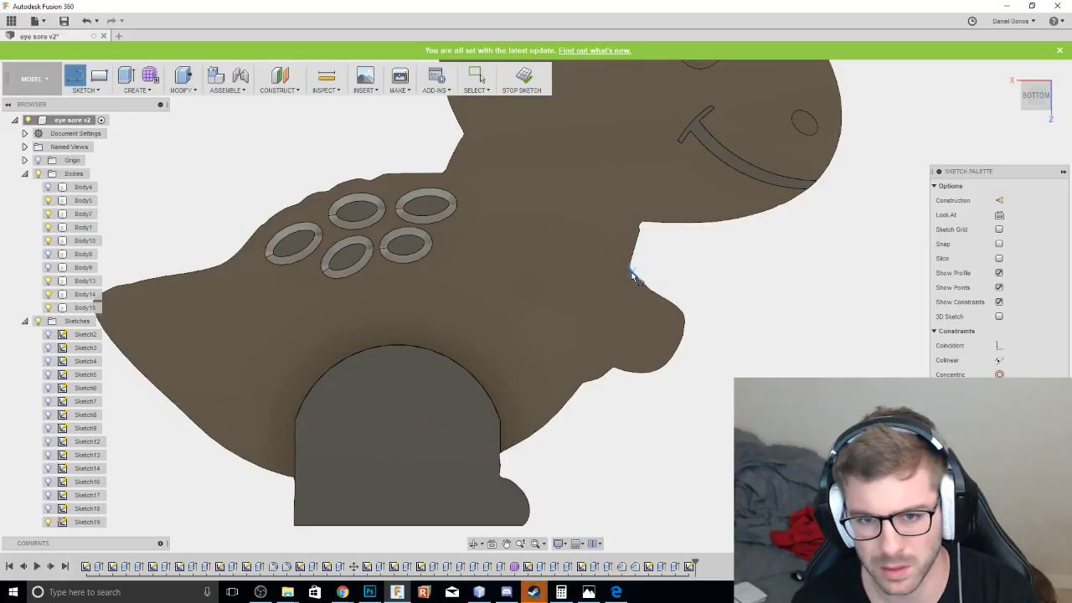
{"action": "left_click", "coordinate": [613, 369]}
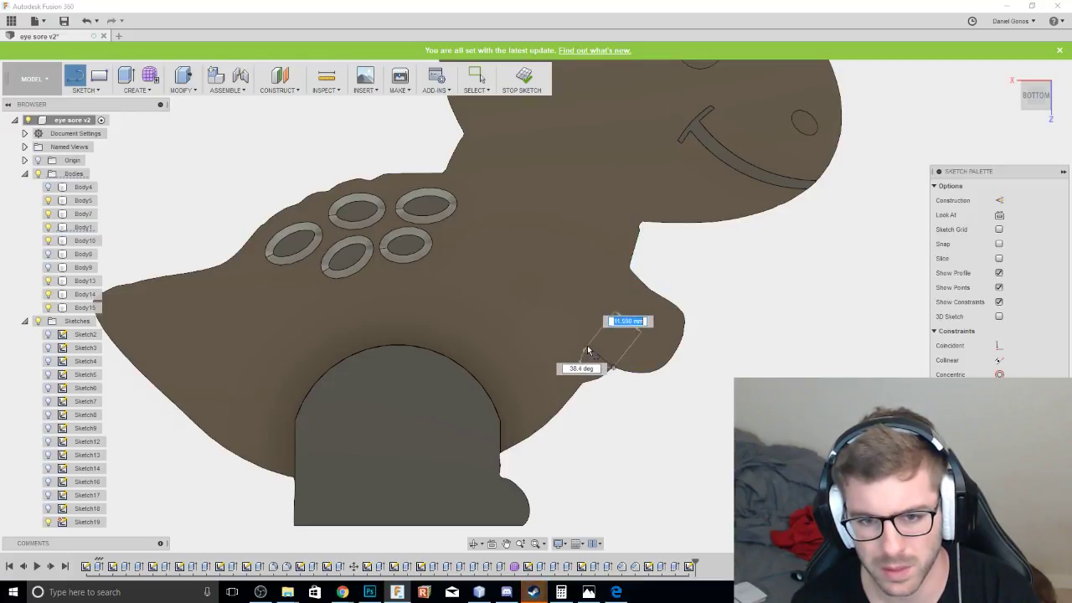
{"action": "left_click", "coordinate": [577, 345]}
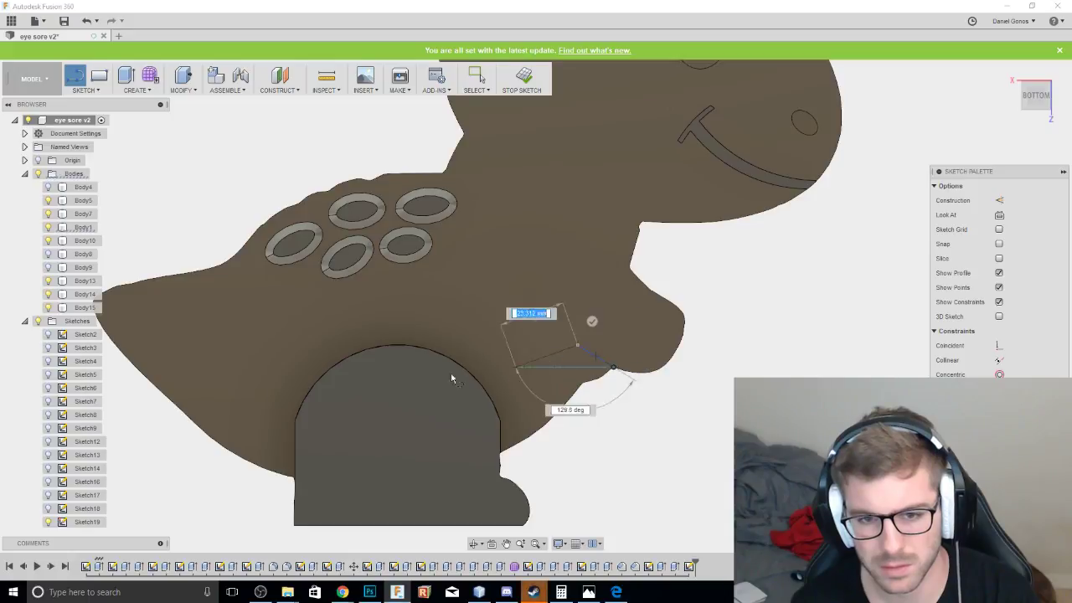
{"action": "key", "text": "Escape"}
{"action": "key", "text": "Escape"}
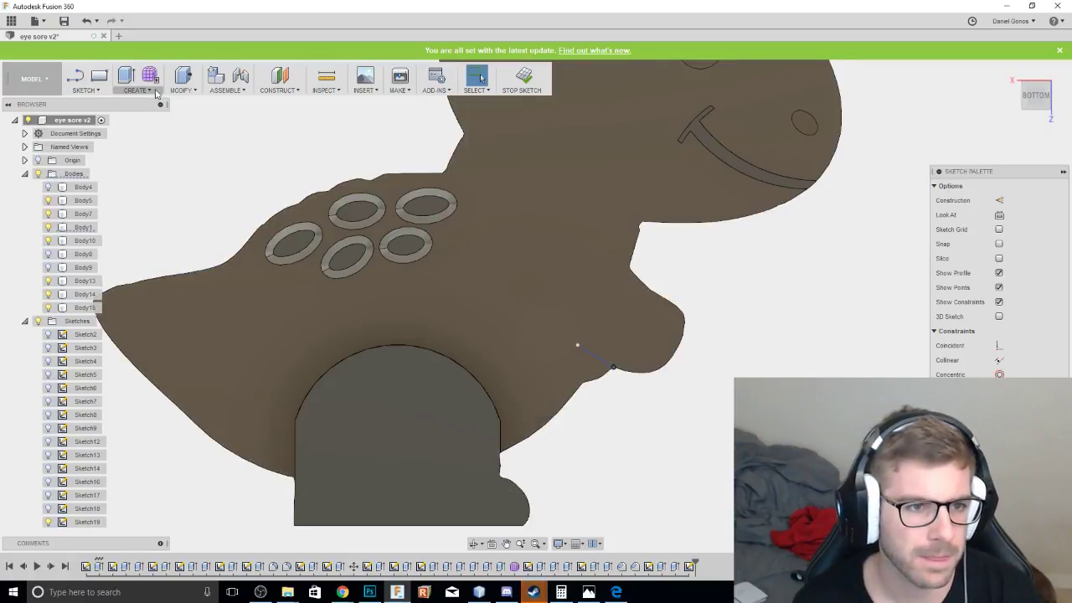
Sketch a three-point arc from the line's inner end to the upper corner of the arm, bulging into the body as a shoulder.
{"action": "left_click", "coordinate": [137, 89]}
{"action": "left_click", "coordinate": [85, 90]}
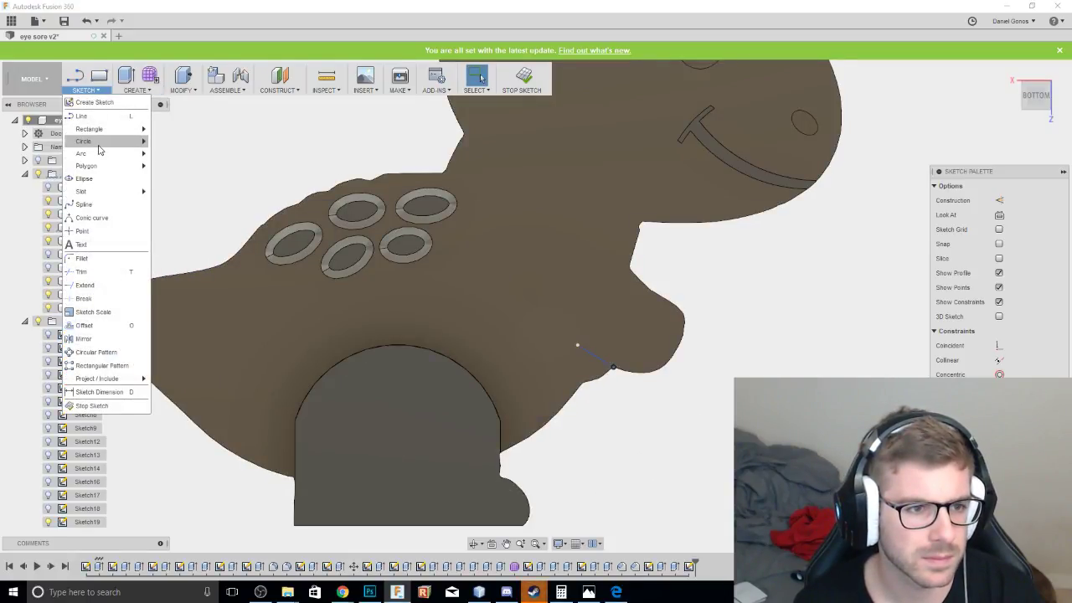
{"action": "mouse_move", "coordinate": [95, 154]}
{"action": "left_click", "coordinate": [172, 154]}
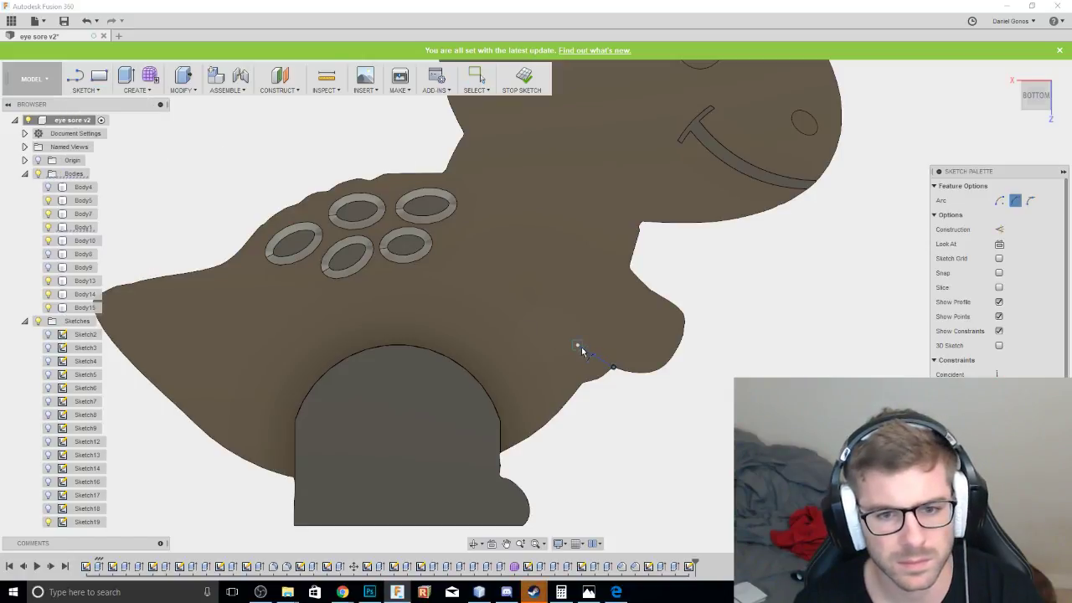
{"action": "left_click", "coordinate": [579, 345]}
{"action": "left_click", "coordinate": [631, 267]}
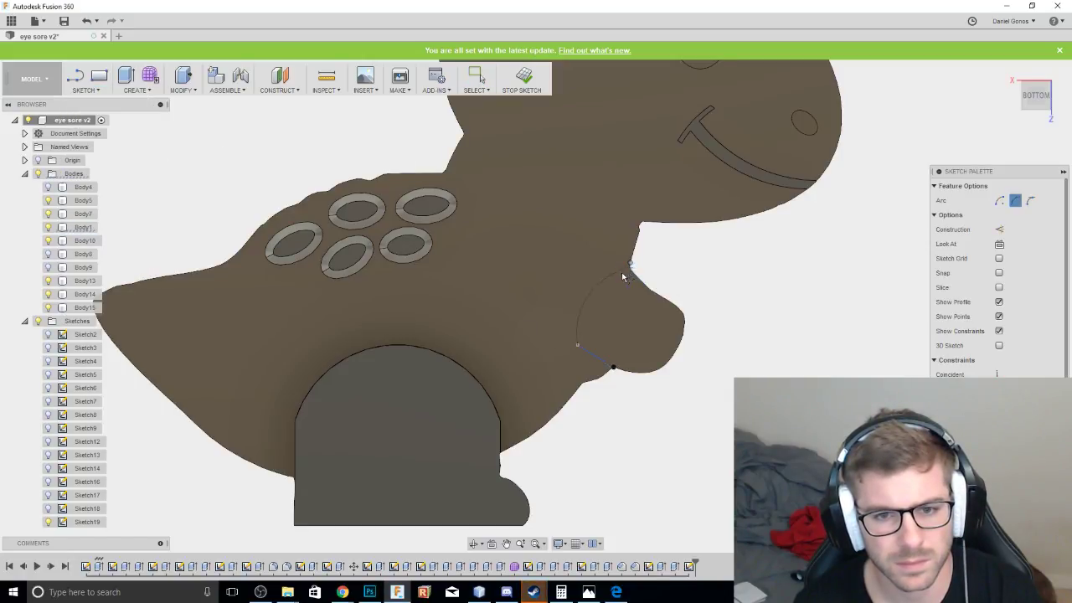
{"action": "left_click", "coordinate": [602, 278]}
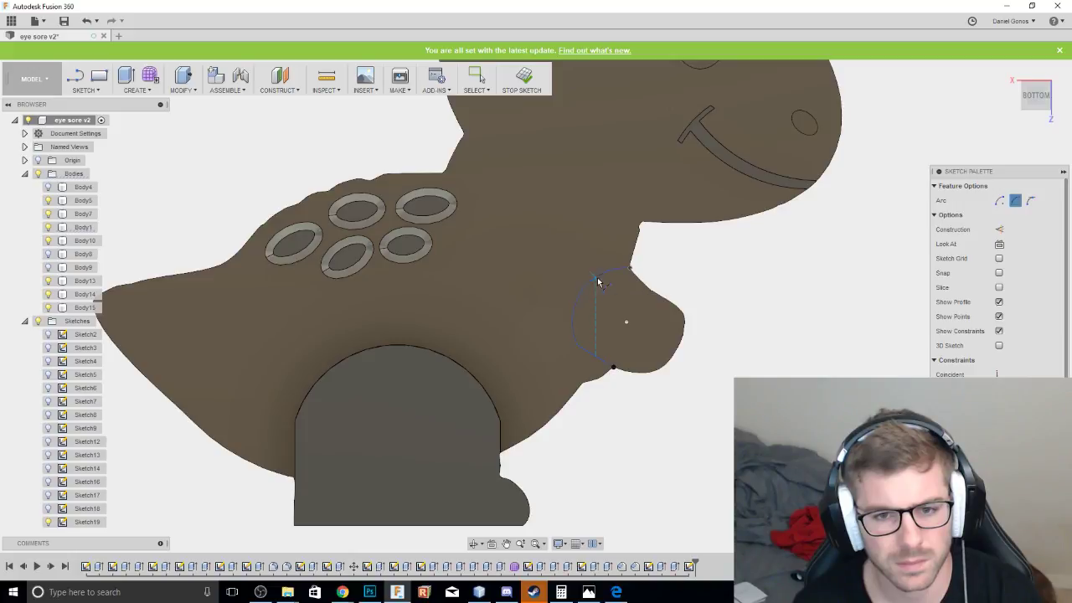
{"action": "key", "text": "Escape"}
Extrude the closed arm profile 5 mm outward from the dinosaur's side face.
{"action": "mouse_move", "coordinate": [624, 319]}
{"action": "middle_mouse_down", "text": "shift"}
{"action": "mouse_move", "coordinate": [714, 240]}
{"action": "mouse_move", "coordinate": [642, 320]}
{"action": "middle_mouse_up", "text": "shift"}
{"action": "right_click", "coordinate": [643, 325]}
{"action": "left_click", "coordinate": [643, 369]}
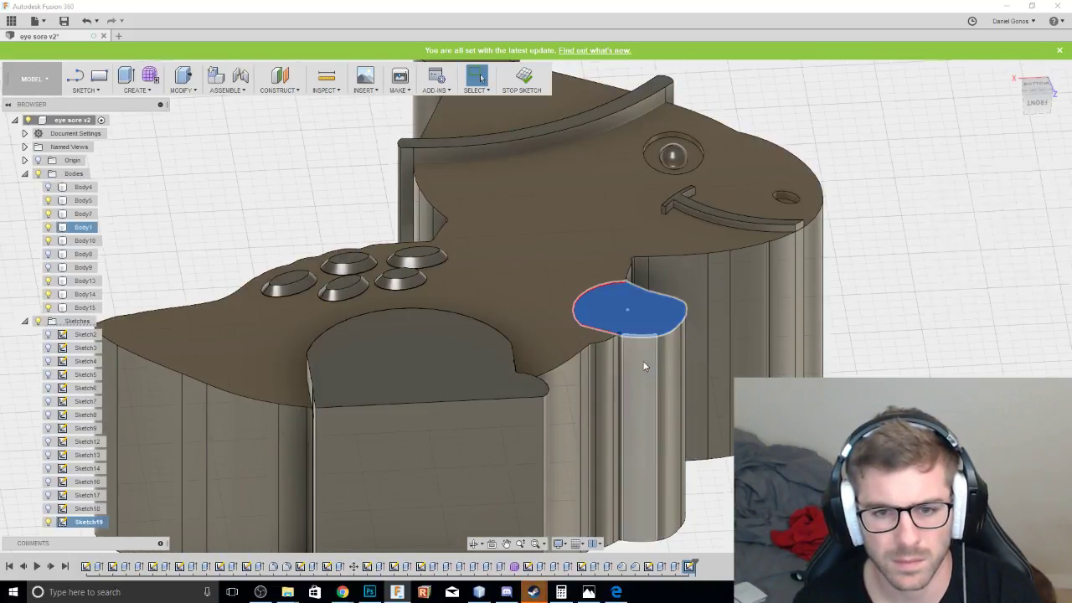
{"action": "type", "text": "5"}
{"action": "key", "text": "Return"}
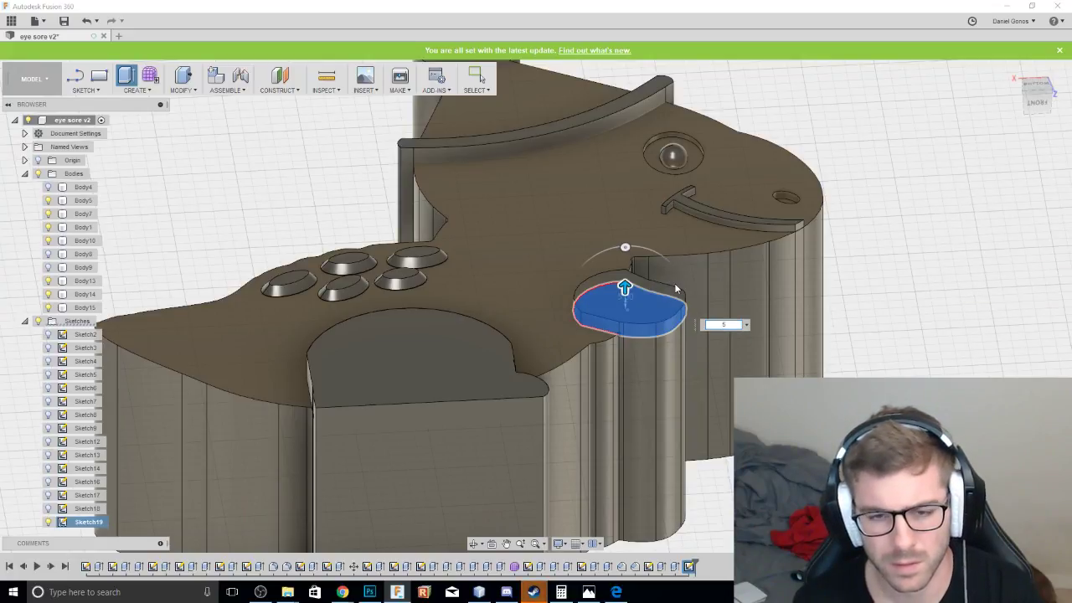
Extrude the raised arm face -92.987 mm through the dinosaur as a new body, so it protrudes past the opposite side.
{"action": "right_click", "coordinate": [640, 302]}
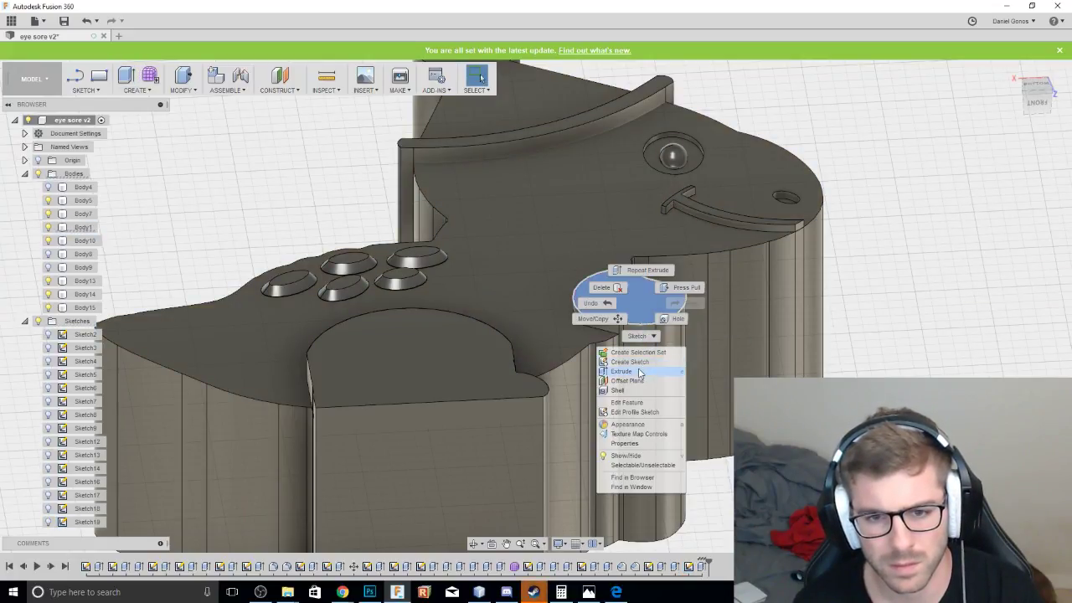
{"action": "left_click", "coordinate": [644, 370]}
{"action": "left_click_drag", "start_coordinate": [640, 294], "coordinate": [642, 414]}
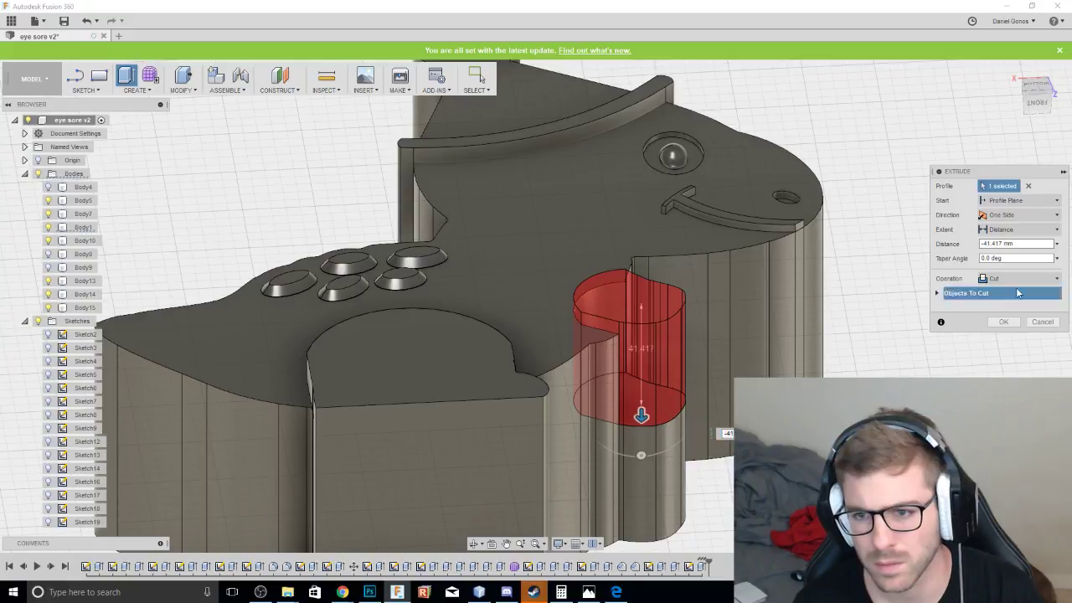
{"action": "left_click", "coordinate": [1016, 280]}
{"action": "left_click", "coordinate": [1005, 333]}
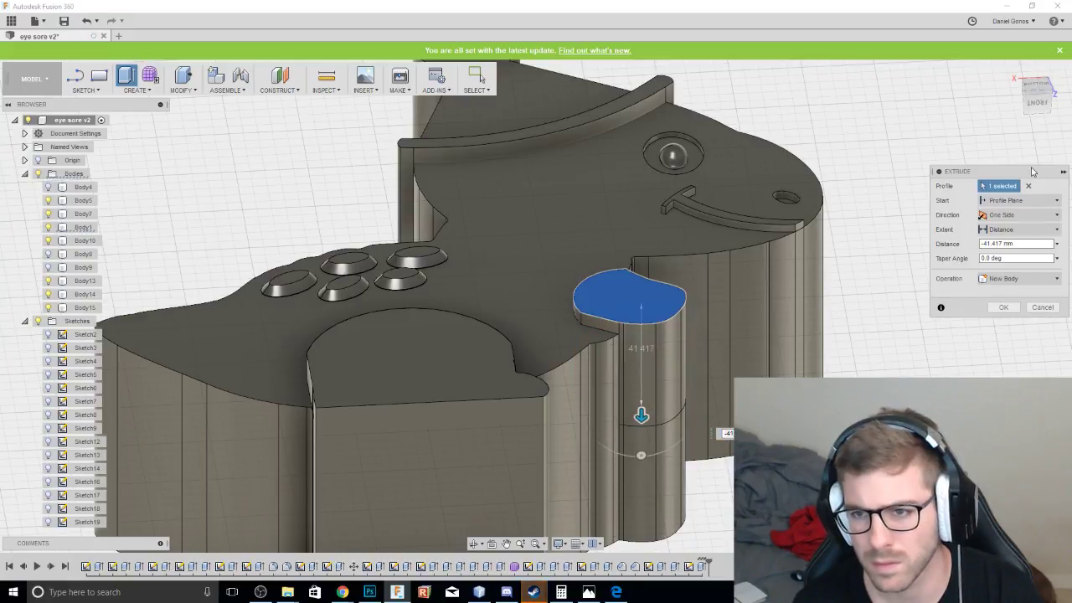
{"action": "left_click_drag", "start_coordinate": [1028, 105], "coordinate": [1037, 84]}
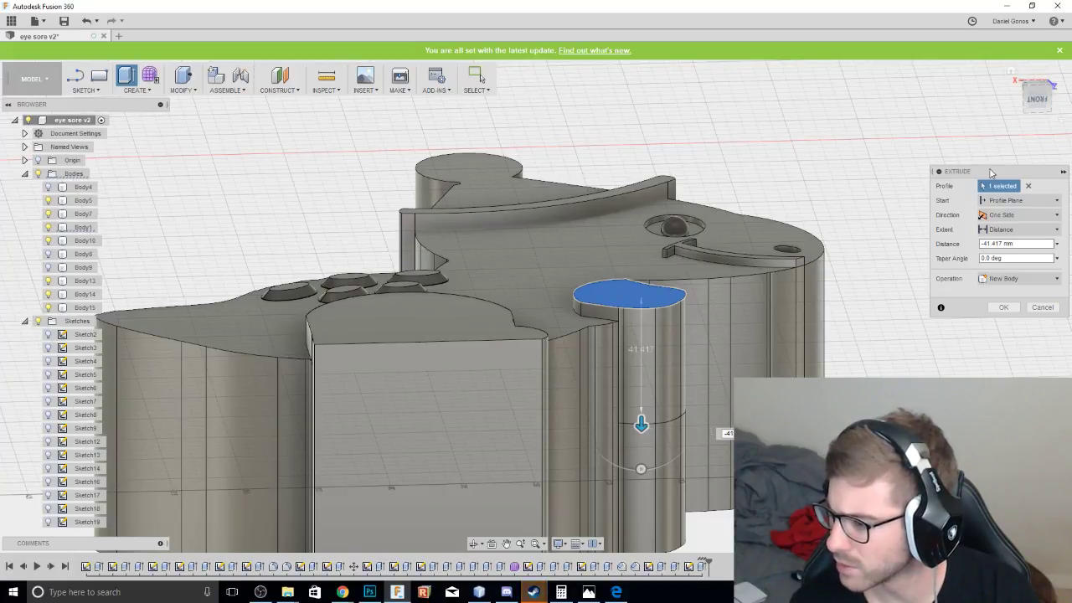
{"action": "left_click", "coordinate": [1036, 99]}
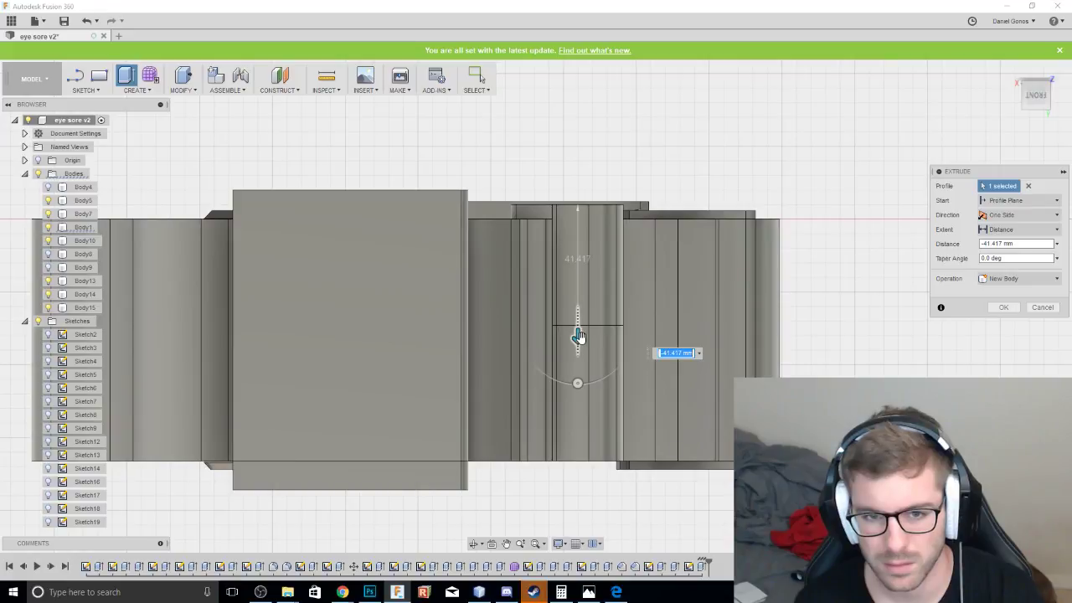
{"action": "left_click_drag", "start_coordinate": [577, 333], "coordinate": [579, 489]}
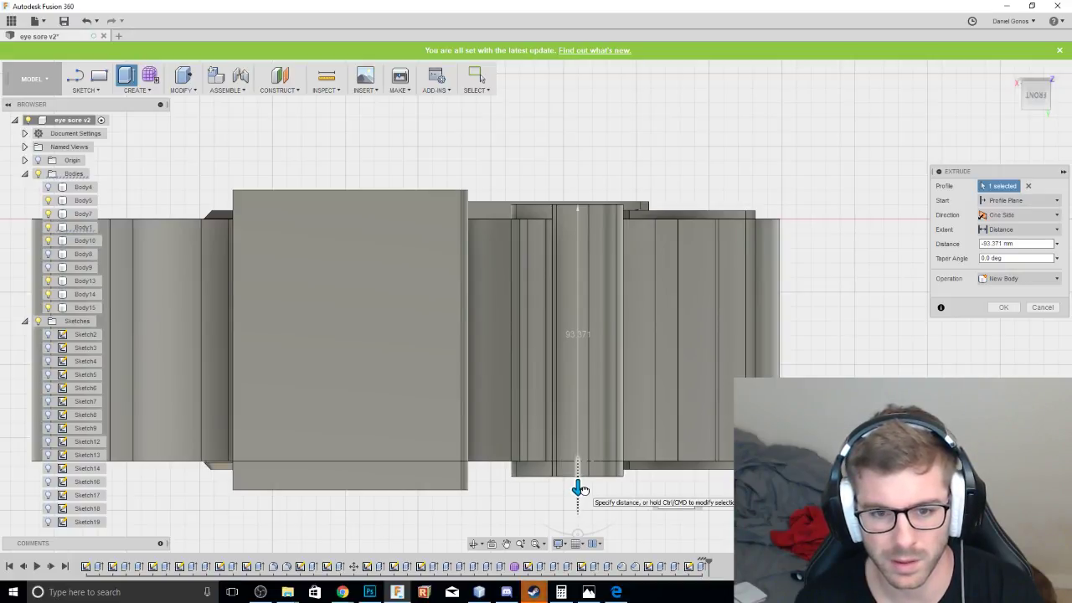
{"action": "left_click_drag", "start_coordinate": [579, 489], "coordinate": [578, 486]}
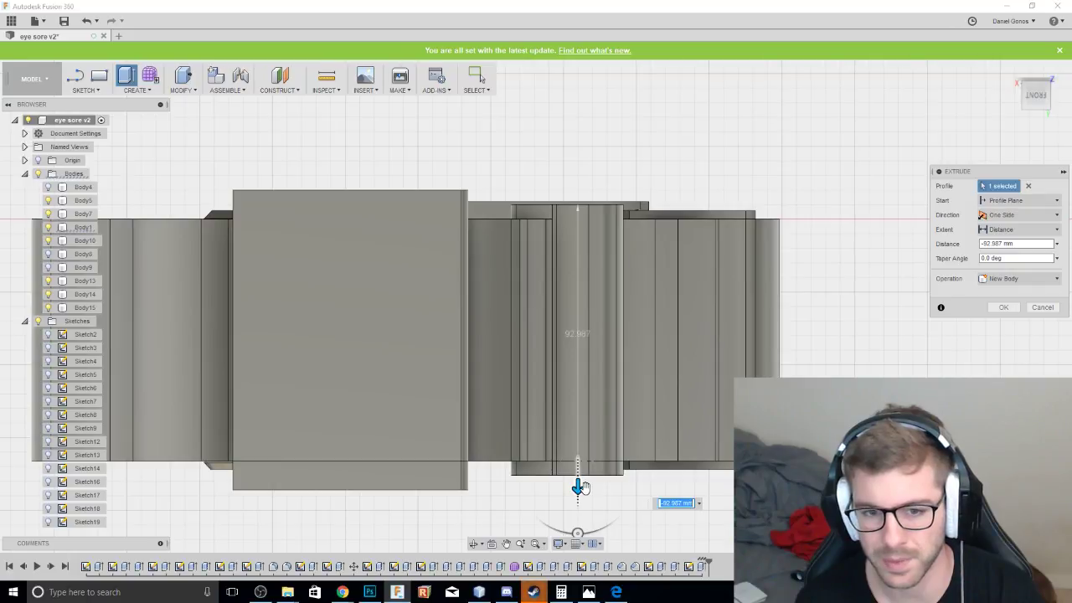
{"action": "left_click", "coordinate": [1006, 309]}
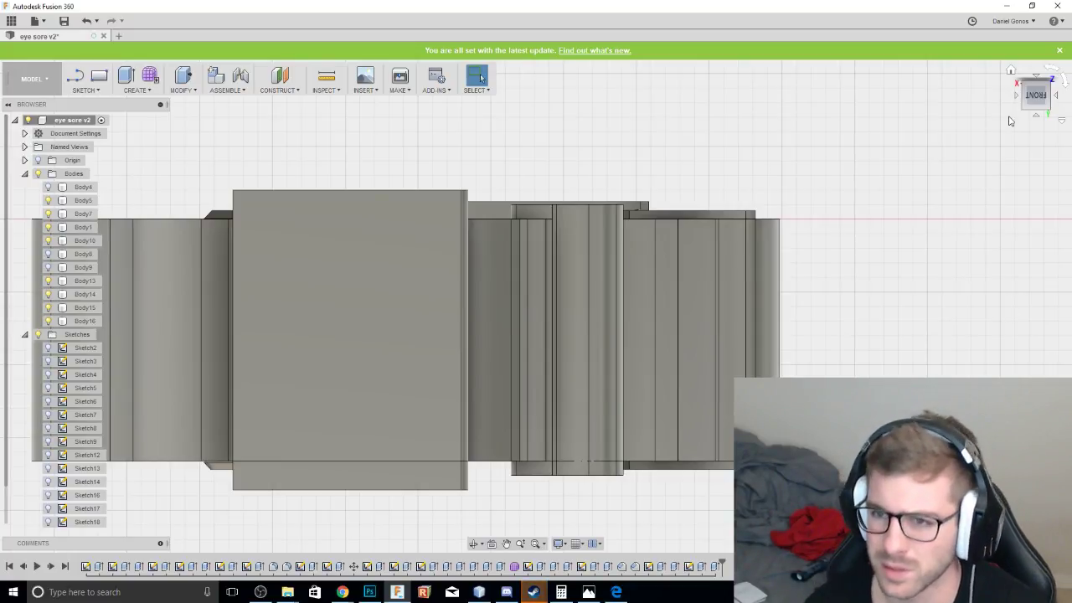
Examine the dinosaur with its new arm in the bottom view and from tilted angles.
{"action": "mouse_move", "coordinate": [1039, 96]}
{"action": "left_mouse_down"}
{"action": "mouse_move", "coordinate": [1026, 385]}
{"action": "mouse_move", "coordinate": [1035, 103]}
{"action": "left_mouse_up"}
{"action": "left_click", "coordinate": [1034, 100]}
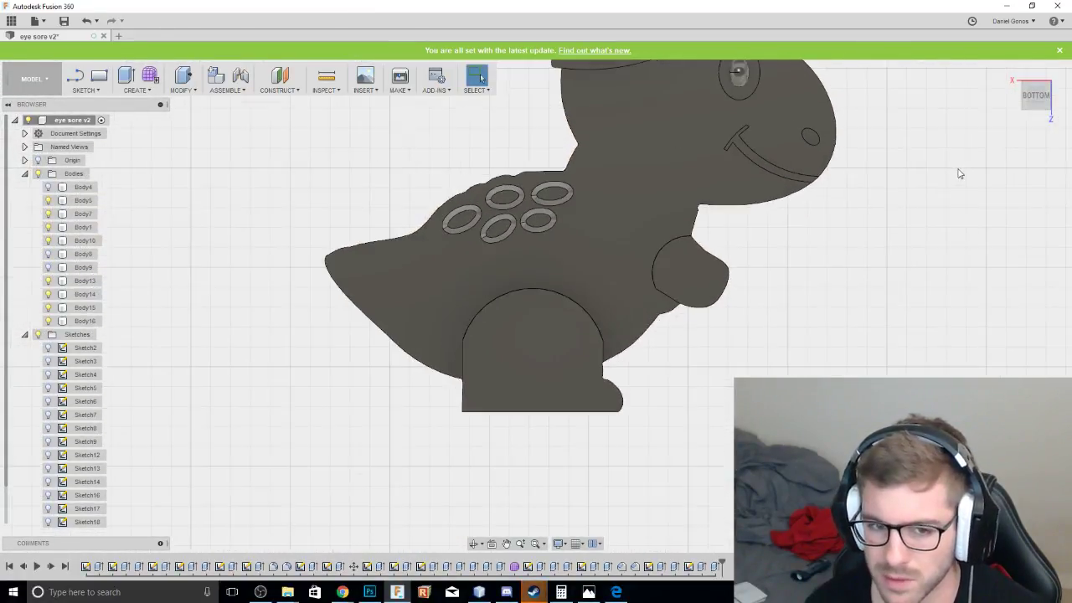
{"action": "scroll", "coordinate": [960, 173], "scroll_direction": "down", "scroll_amount": 2}
{"action": "middle_click_drag", "start_coordinate": [965, 154], "coordinate": [905, 298]}
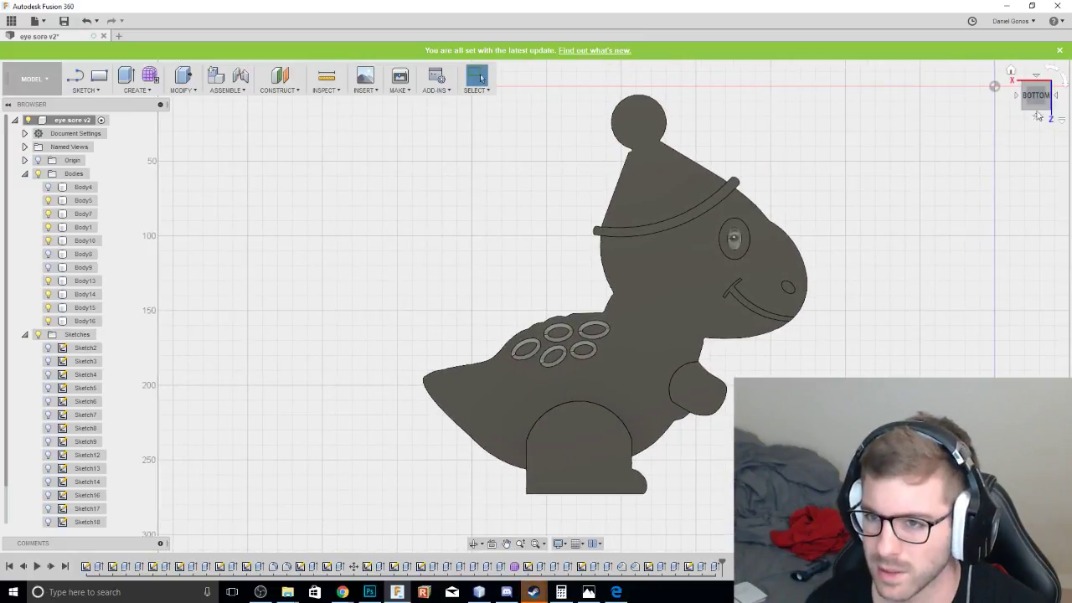
{"action": "left_click", "coordinate": [1038, 115]}
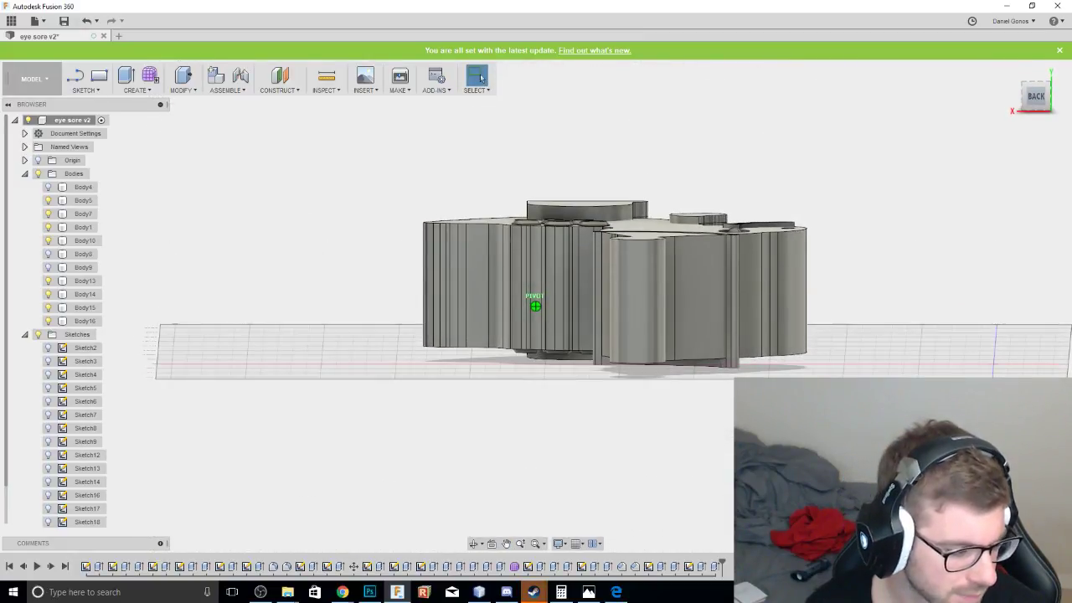
{"action": "middle_click_drag", "start_coordinate": [535, 305], "coordinate": [535, 188], "text": "shift"}
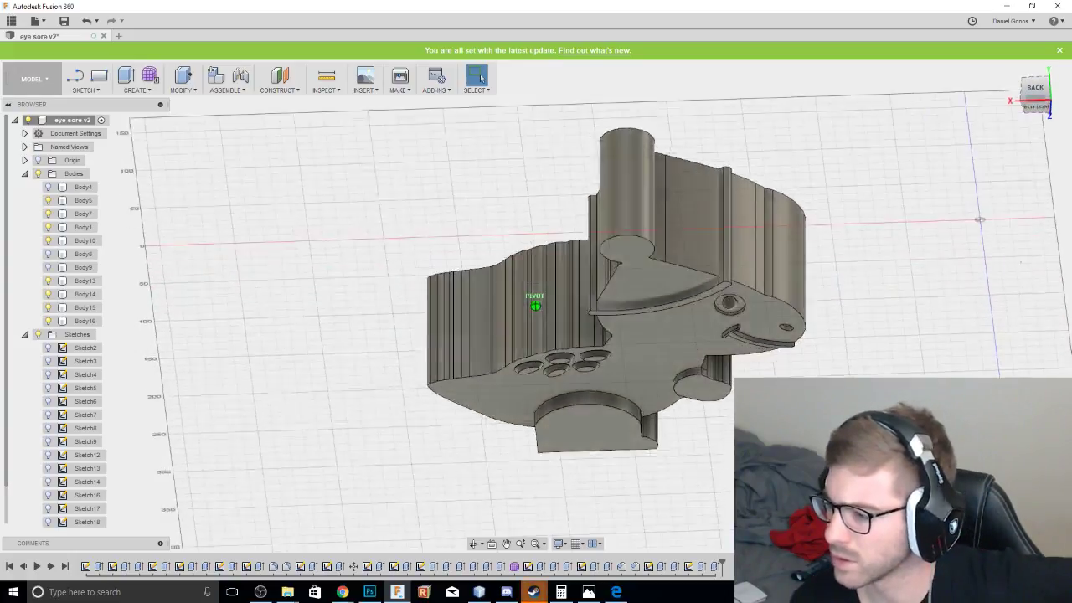
{"action": "left_click", "coordinate": [1046, 98]}
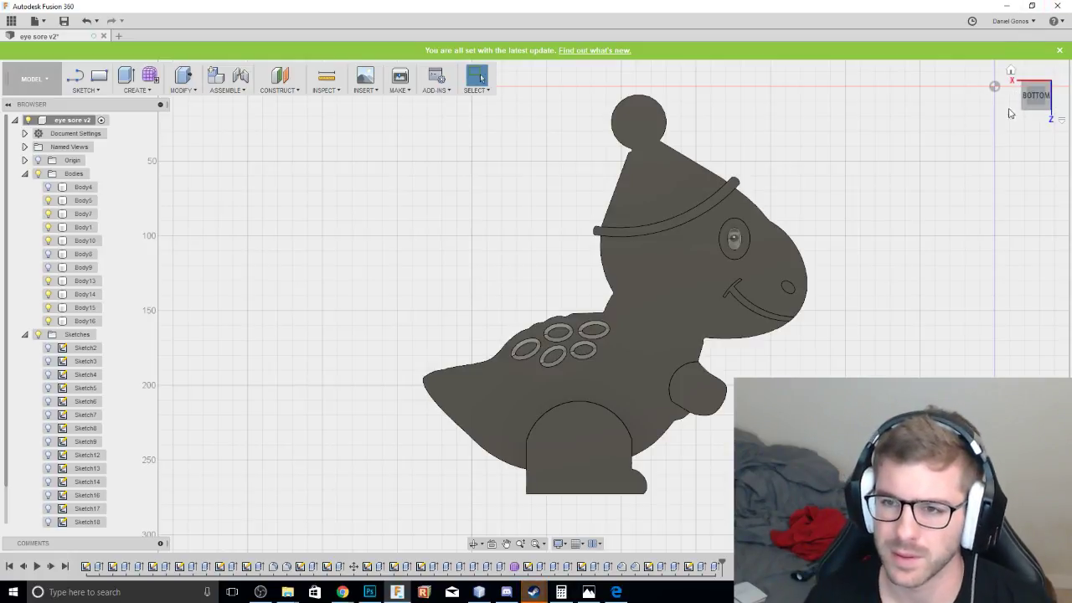
{"action": "mouse_move", "coordinate": [1039, 98]}
{"action": "left_mouse_down"}
{"action": "mouse_move", "coordinate": [1028, 239]}
{"action": "mouse_move", "coordinate": [1035, 67]}
{"action": "mouse_move", "coordinate": [1035, 255]}
{"action": "mouse_move", "coordinate": [1035, 71]}
{"action": "mouse_move", "coordinate": [1035, 159]}
{"action": "mouse_move", "coordinate": [1035, 98]}
{"action": "left_mouse_up"}
{"action": "left_click", "coordinate": [1035, 99]}
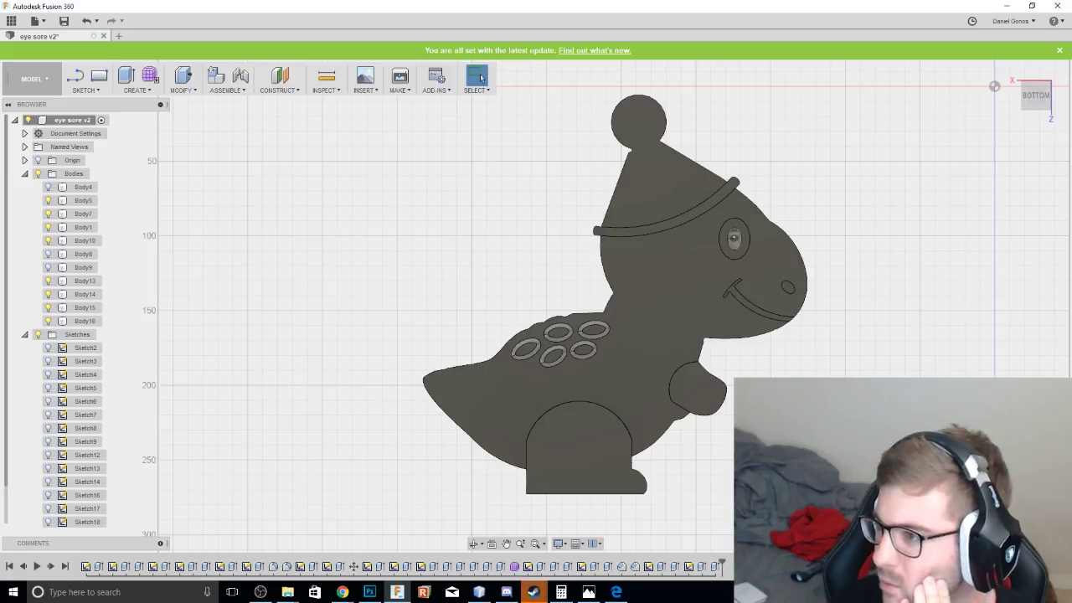
{"action": "mouse_move", "coordinate": [1035, 99]}
{"action": "left_mouse_down"}
{"action": "mouse_move", "coordinate": [1025, 285]}
{"action": "mouse_move", "coordinate": [1037, 7]}
{"action": "mouse_move", "coordinate": [1030, 113]}
{"action": "mouse_move", "coordinate": [1070, 193]}
{"action": "mouse_move", "coordinate": [1037, 105]}
{"action": "mouse_move", "coordinate": [1035, 134]}
{"action": "mouse_move", "coordinate": [1032, 101]}
{"action": "mouse_move", "coordinate": [996, 126]}
{"action": "mouse_move", "coordinate": [1030, 134]}
{"action": "mouse_move", "coordinate": [974, 73]}
{"action": "mouse_move", "coordinate": [1035, 92]}
{"action": "mouse_move", "coordinate": [1028, 138]}
{"action": "mouse_move", "coordinate": [1013, 94]}
{"action": "mouse_move", "coordinate": [1028, 44]}
{"action": "left_mouse_up"}
{"action": "left_click", "coordinate": [1035, 102]}
{"action": "middle_click_drag", "start_coordinate": [829, 201], "coordinate": [795, 150], "text": "shift"}
{"action": "middle_click_drag", "start_coordinate": [1012, 122], "coordinate": [1025, 103], "text": "shift"}
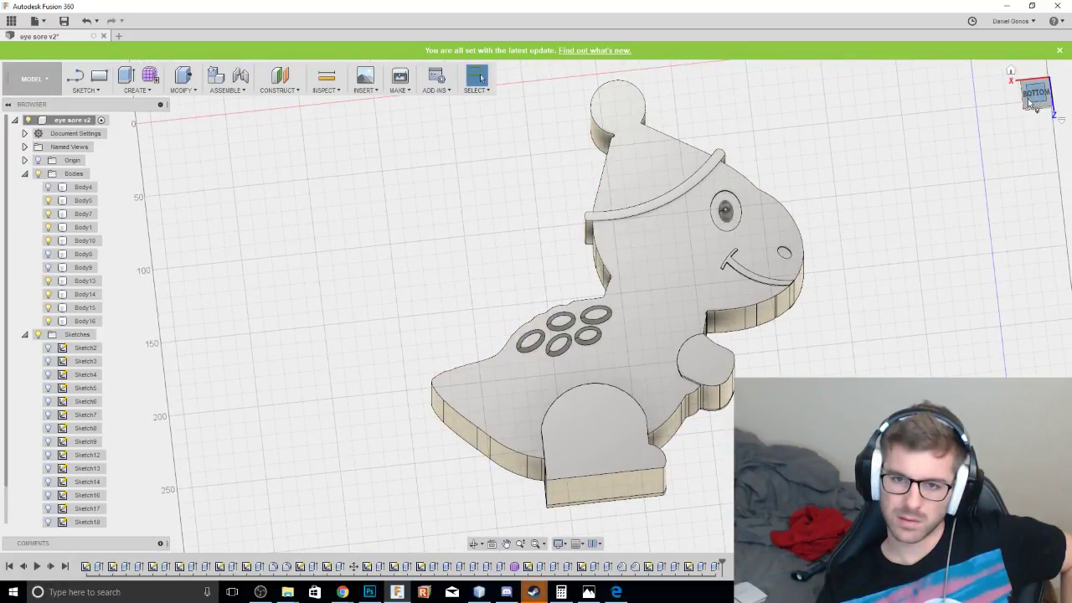
Place a sphere about 33 mm in diameter at the centre of the round tip on the party hat's side face.
{"action": "left_click", "coordinate": [1031, 98]}
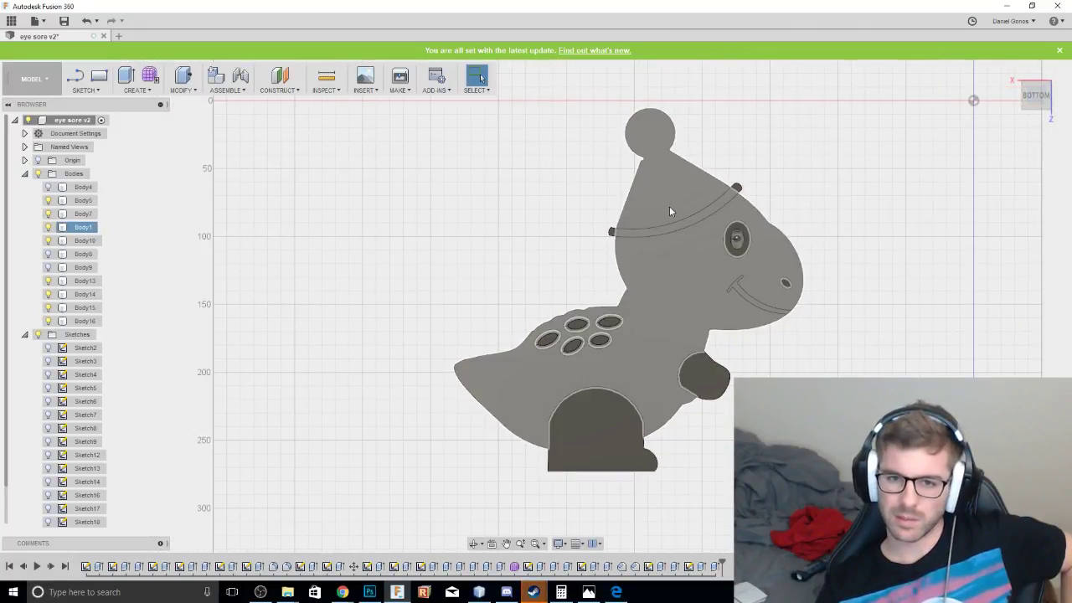
{"action": "middle_click_drag", "start_coordinate": [680, 129], "coordinate": [709, 200]}
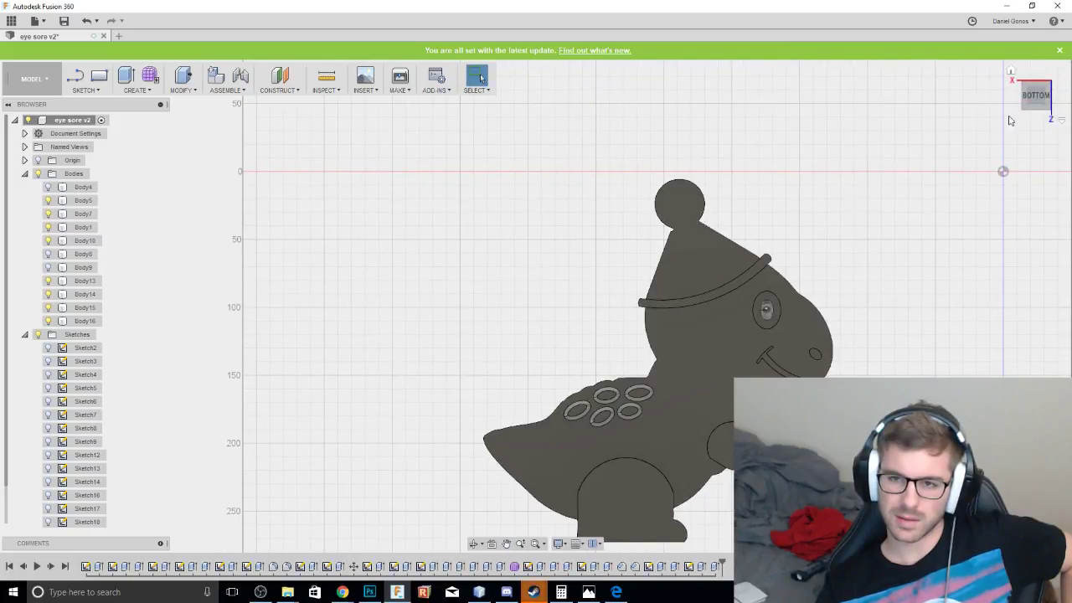
{"action": "left_click_drag", "start_coordinate": [1035, 100], "coordinate": [1008, 110]}
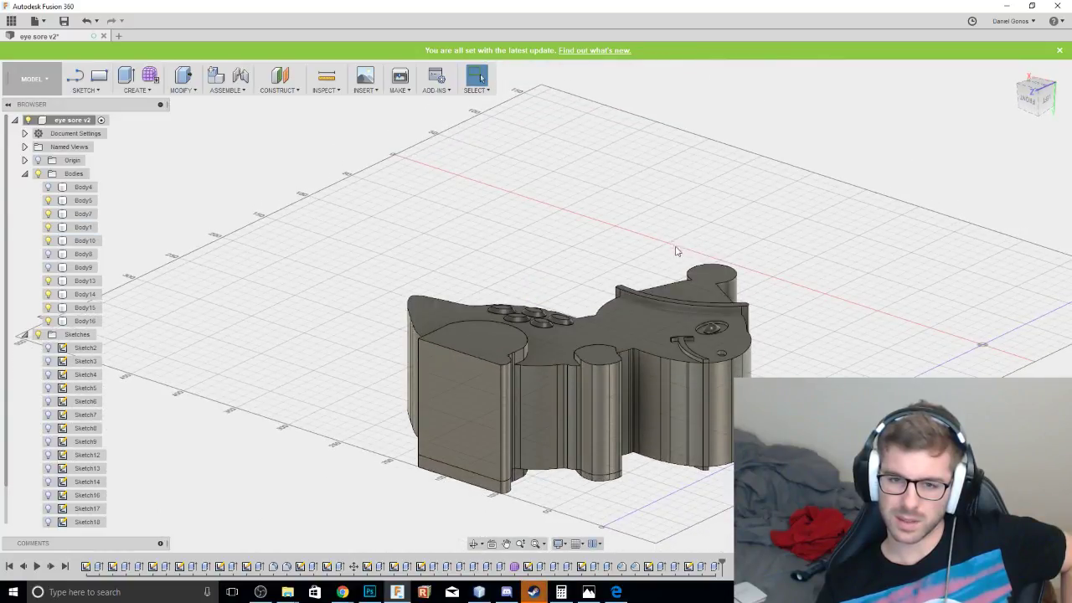
{"action": "left_click", "coordinate": [137, 90]}
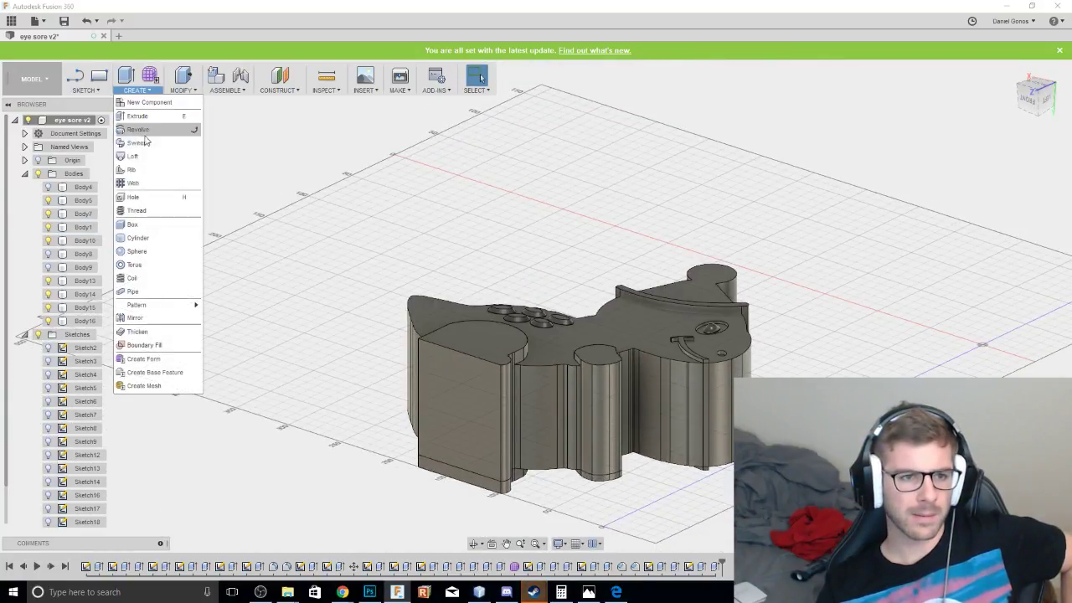
{"action": "left_click", "coordinate": [136, 252]}
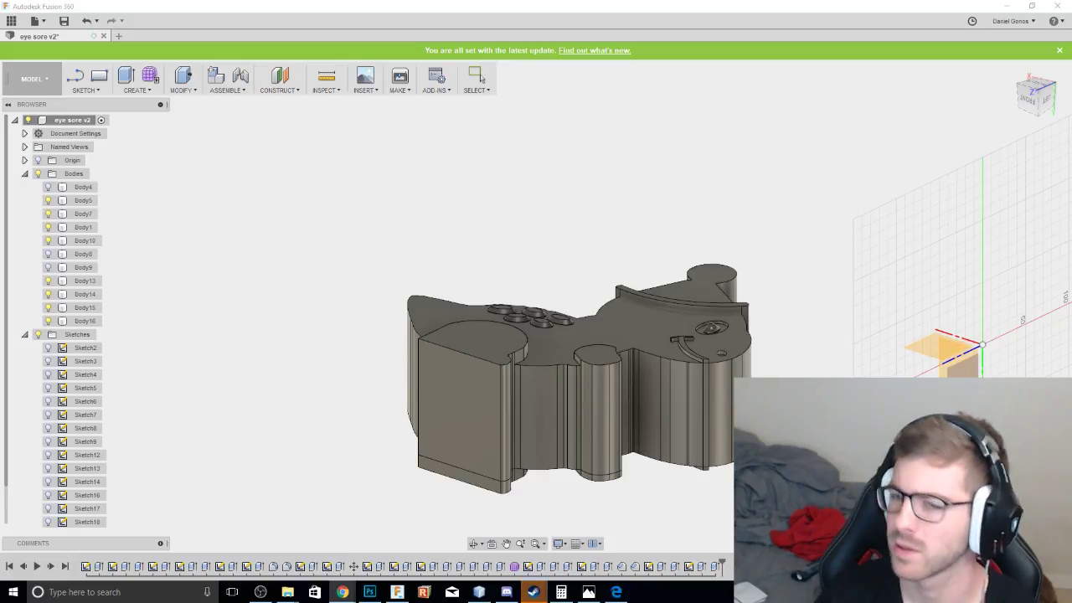
{"action": "left_click", "coordinate": [1036, 86]}
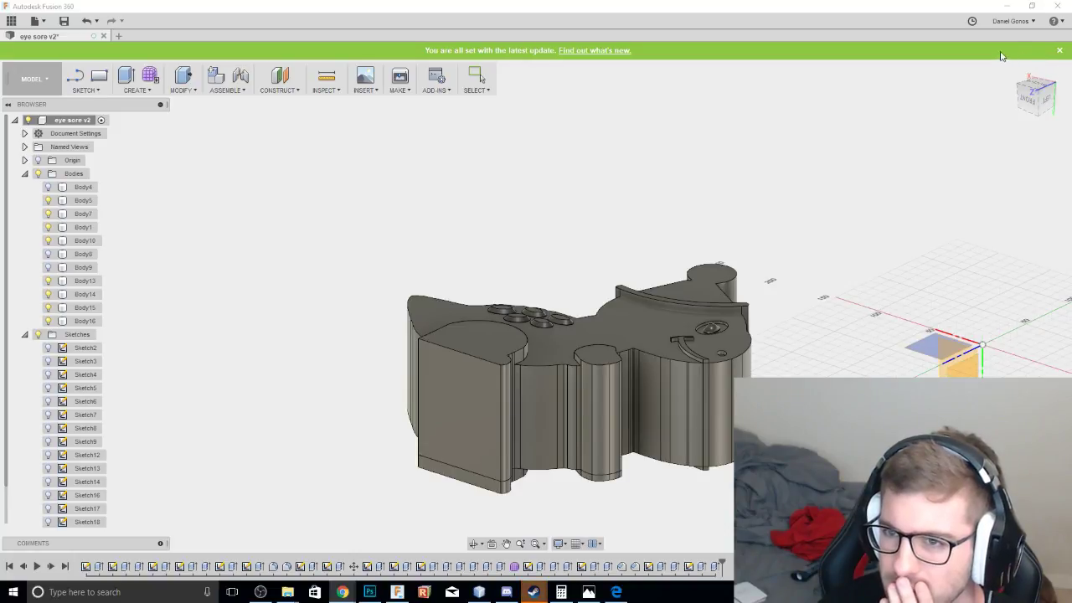
{"action": "left_click_drag", "start_coordinate": [1037, 86], "coordinate": [1048, 130]}
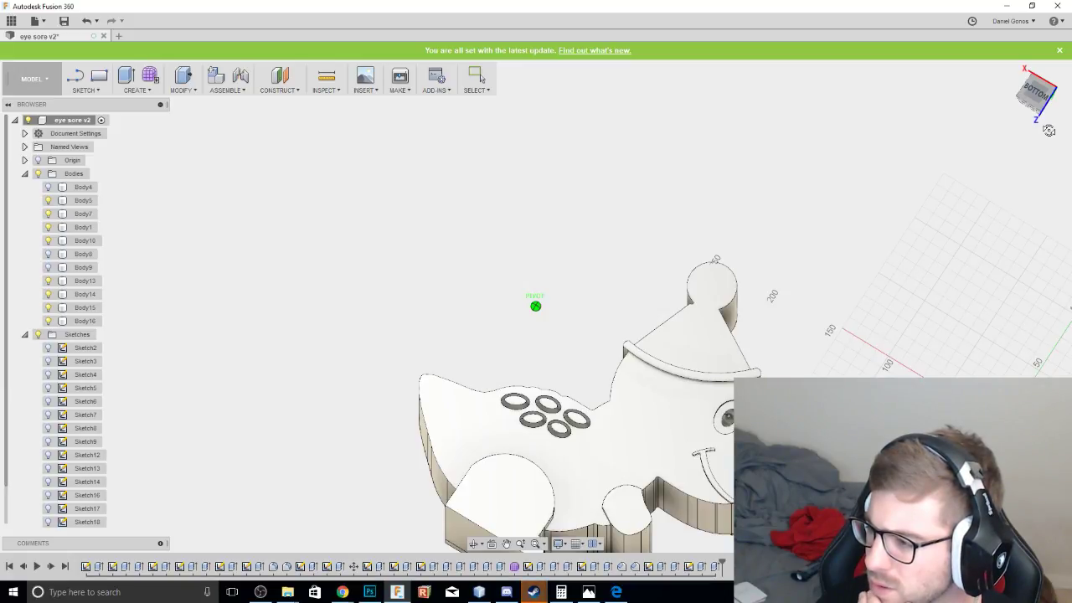
{"action": "left_click_drag", "start_coordinate": [1048, 129], "coordinate": [1046, 114]}
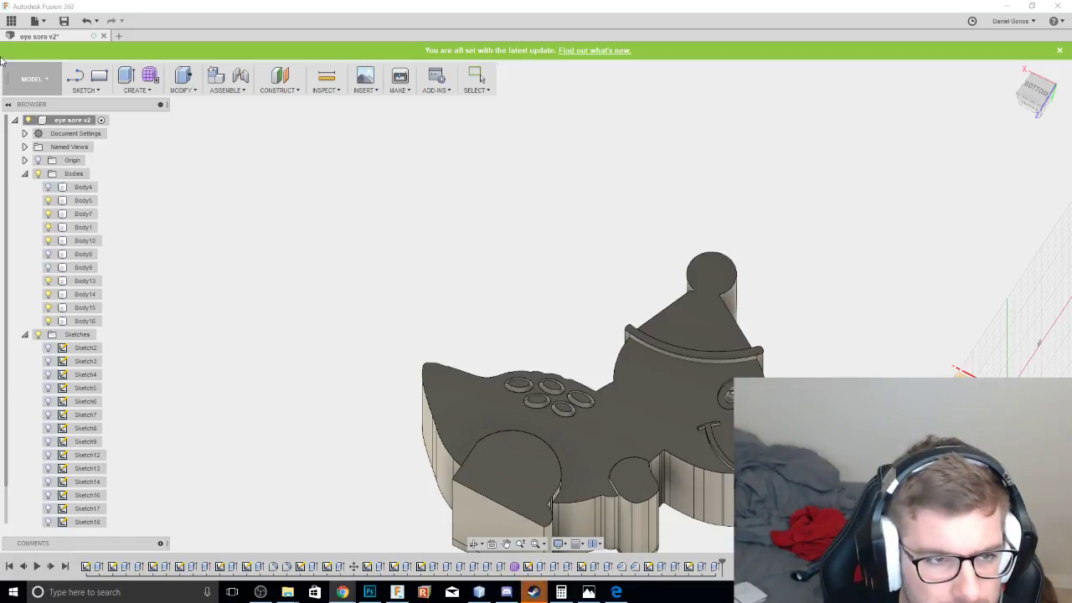
{"action": "left_click", "coordinate": [135, 90]}
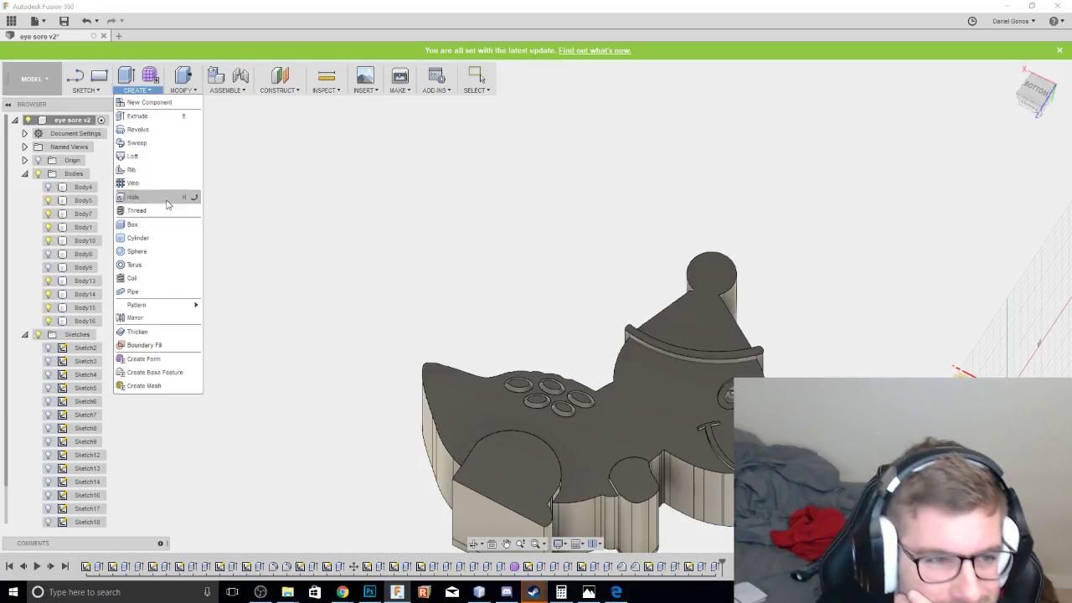
{"action": "left_click", "coordinate": [138, 252]}
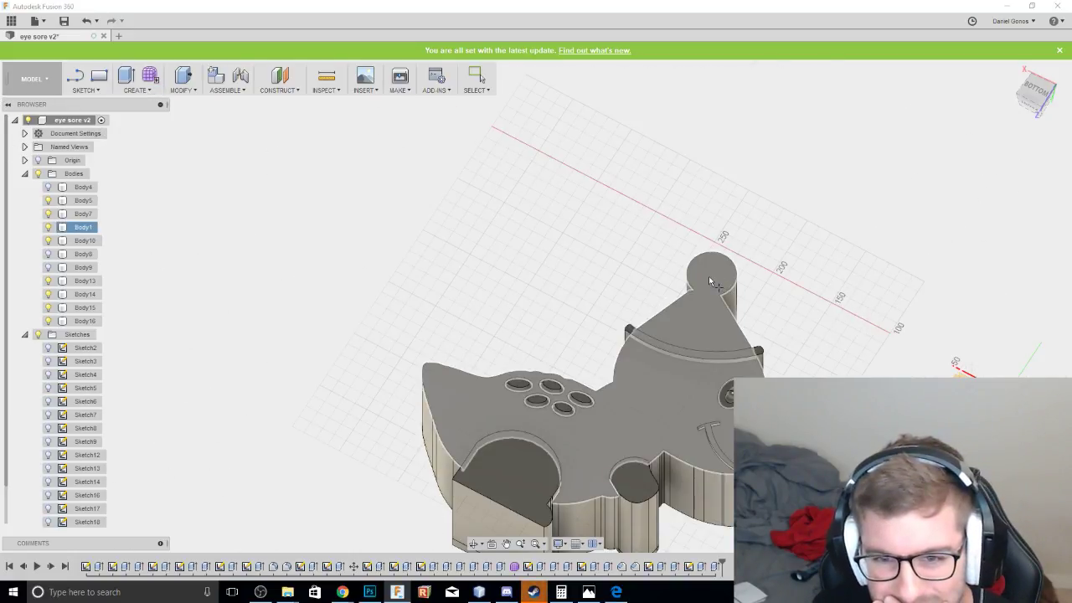
{"action": "left_click", "coordinate": [710, 270]}
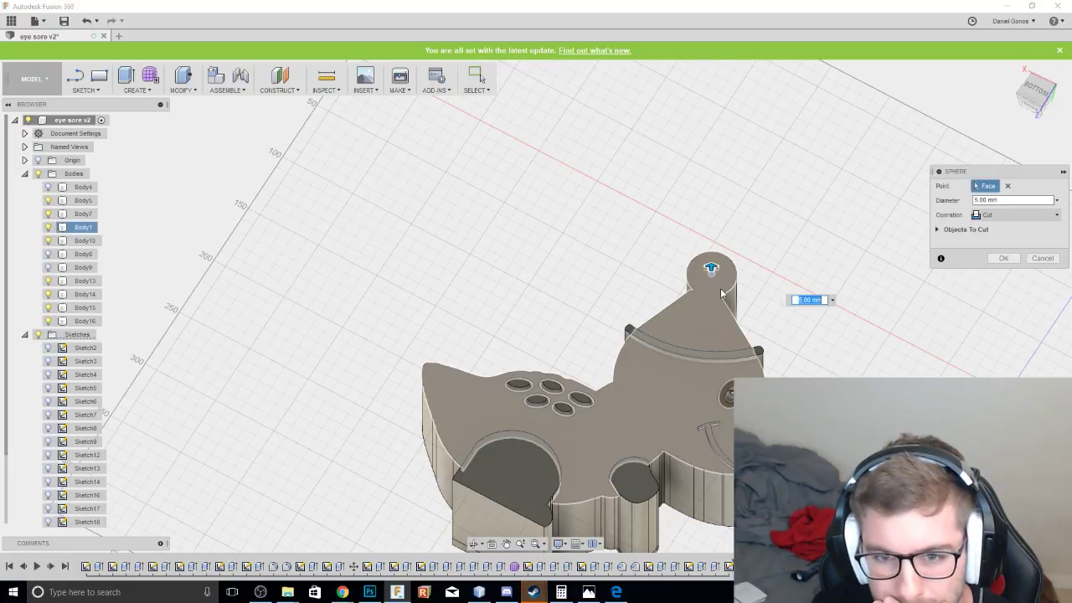
{"action": "left_click_drag", "start_coordinate": [710, 266], "coordinate": [717, 266]}
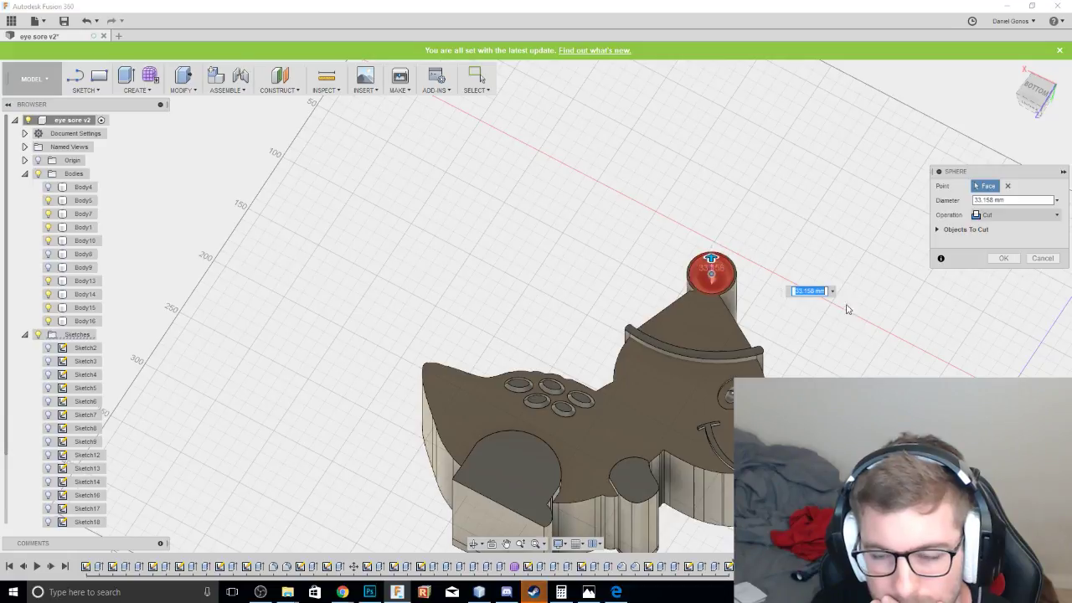
Make the hat-tip sphere a new body and enlarge its diameter to about 36.8 mm.
{"action": "left_click", "coordinate": [998, 215]}
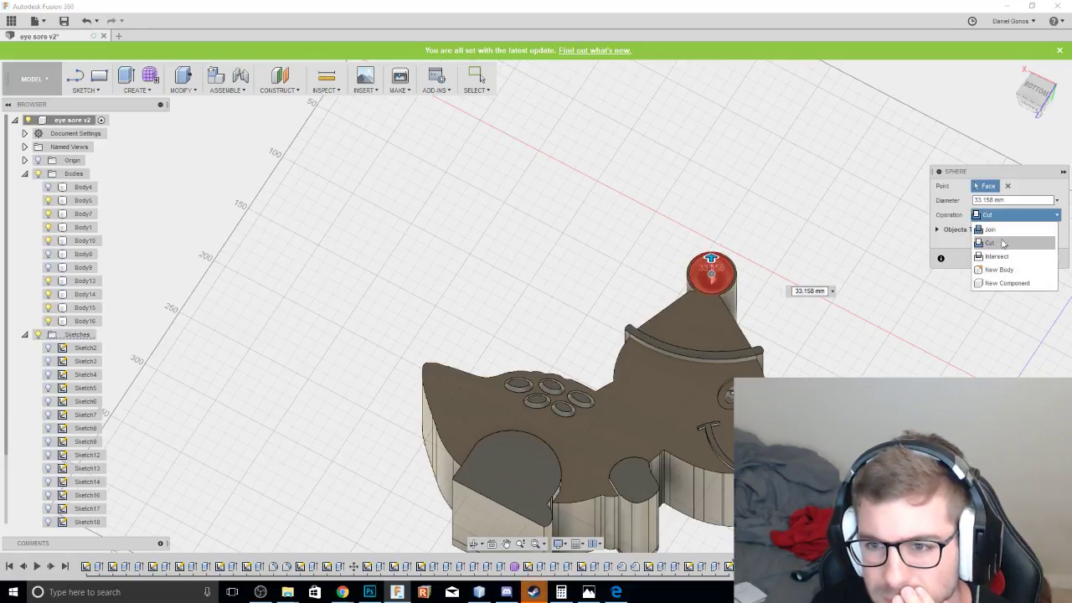
{"action": "left_click", "coordinate": [998, 269]}
{"action": "mouse_move", "coordinate": [1033, 88]}
{"action": "left_mouse_down"}
{"action": "mouse_move", "coordinate": [1037, 127]}
{"action": "mouse_move", "coordinate": [1030, 90]}
{"action": "left_mouse_up"}
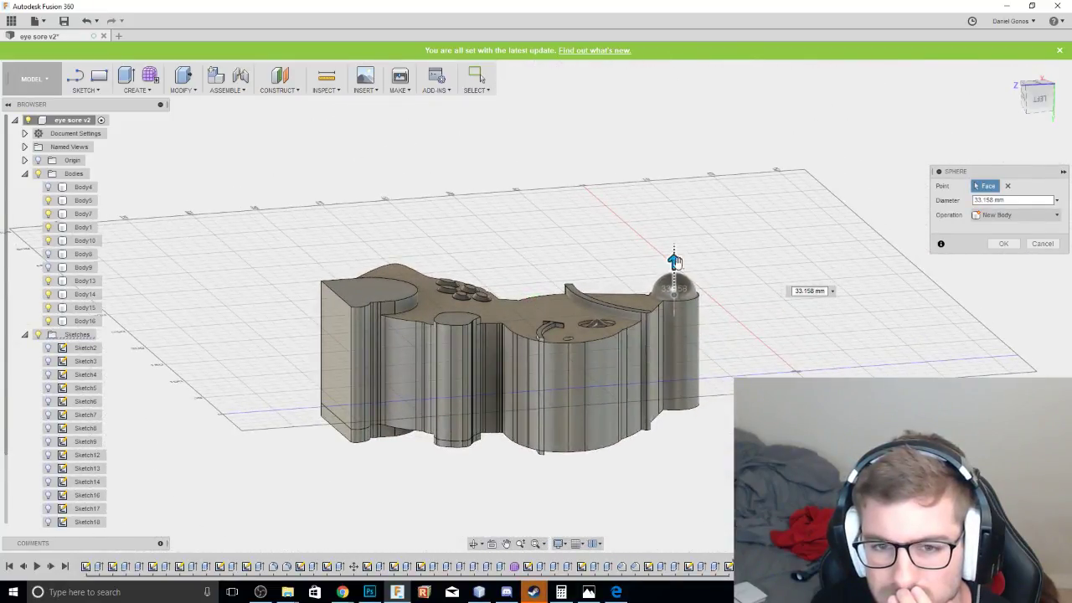
{"action": "left_click_drag", "start_coordinate": [674, 259], "coordinate": [676, 261]}
{"action": "scroll", "coordinate": [674, 263], "scroll_direction": "up", "scroll_amount": 4}
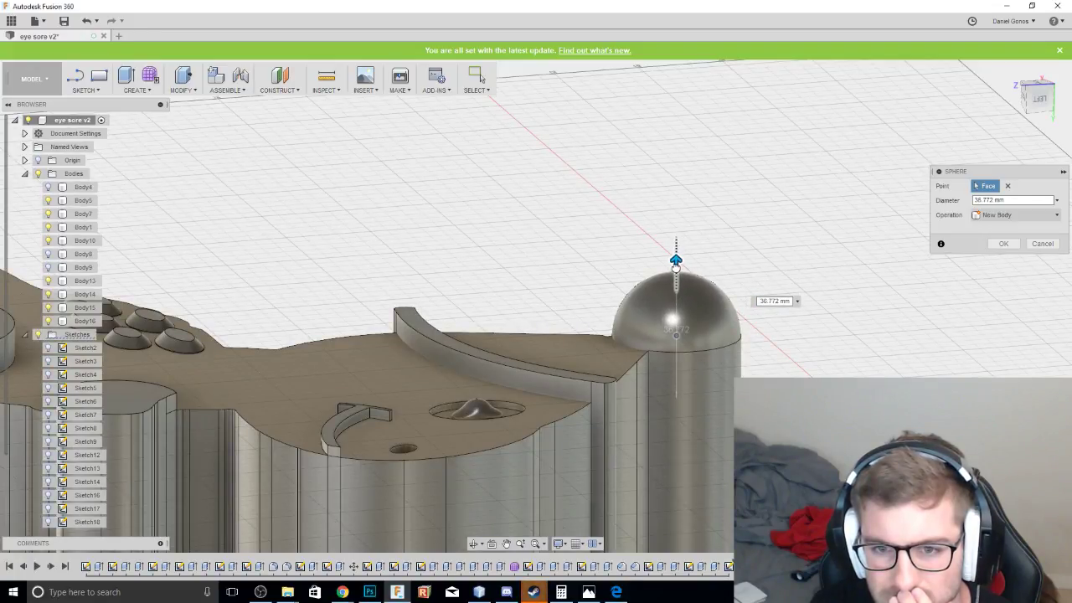
Set the hat-tip sphere's diameter to 37 mm and create it.
{"action": "left_click_drag", "start_coordinate": [1035, 104], "coordinate": [1035, 92]}
{"action": "left_click", "coordinate": [1036, 92]}
{"action": "middle_click_drag", "start_coordinate": [630, 201], "coordinate": [548, 185]}
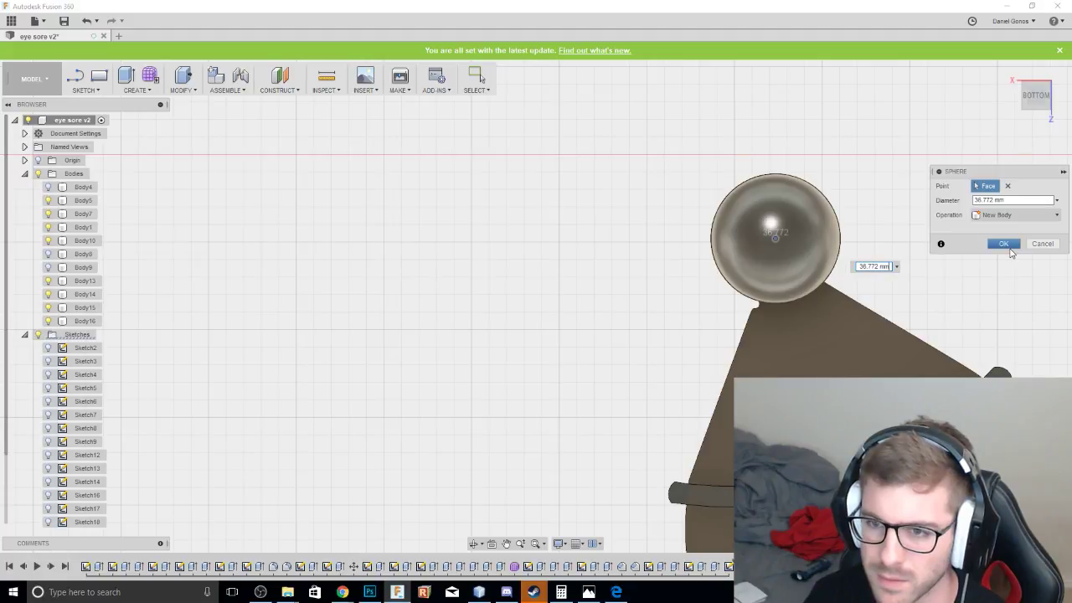
{"action": "left_click", "coordinate": [975, 200]}
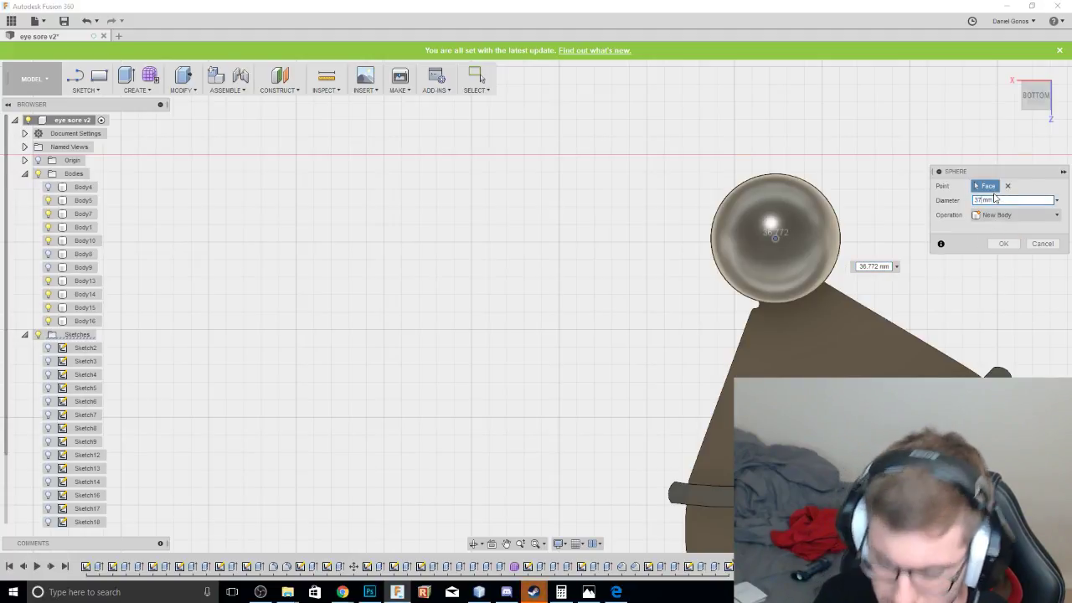
{"action": "key", "text": "Return"}
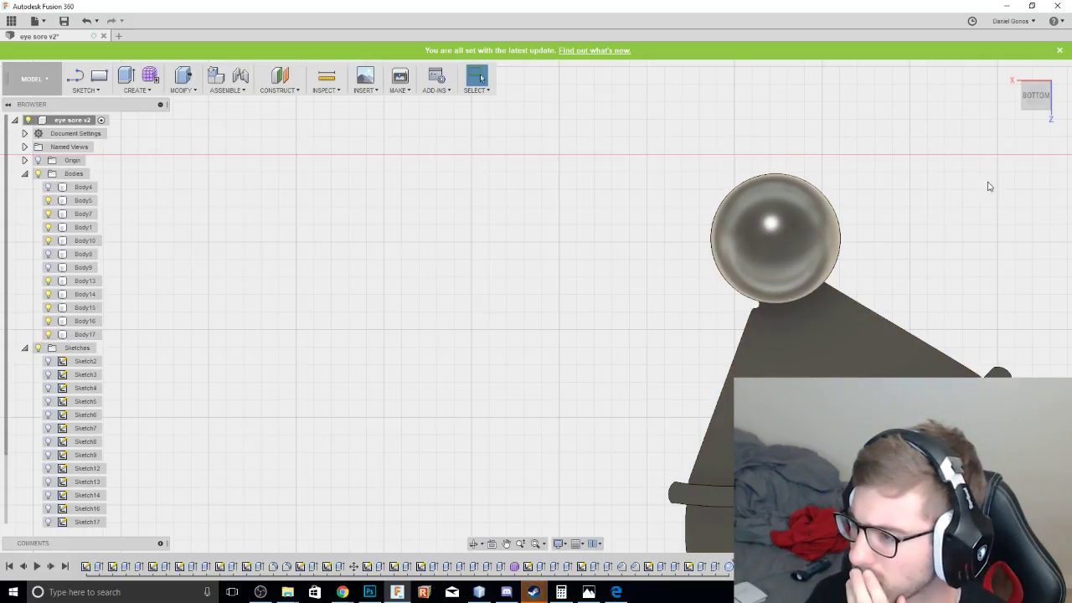
Create a matching 37 mm sphere as a new body at the centre of the hat tip's opposite side face.
{"action": "left_click_drag", "start_coordinate": [1023, 89], "coordinate": [1030, 135]}
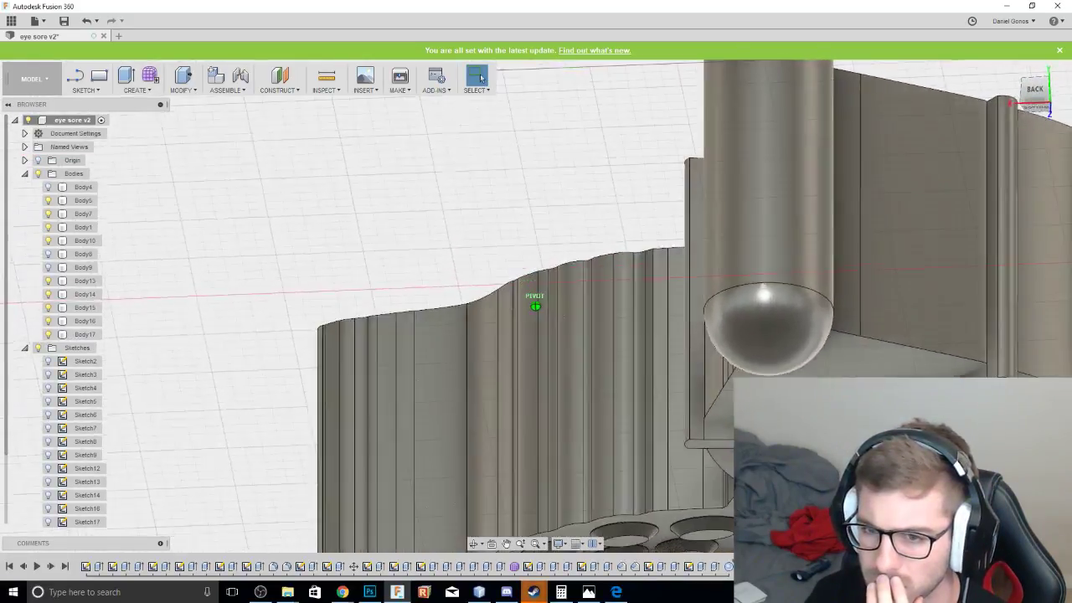
{"action": "middle_click_drag", "start_coordinate": [536, 306], "coordinate": [536, 477], "text": "shift"}
{"action": "left_click", "coordinate": [1035, 95]}
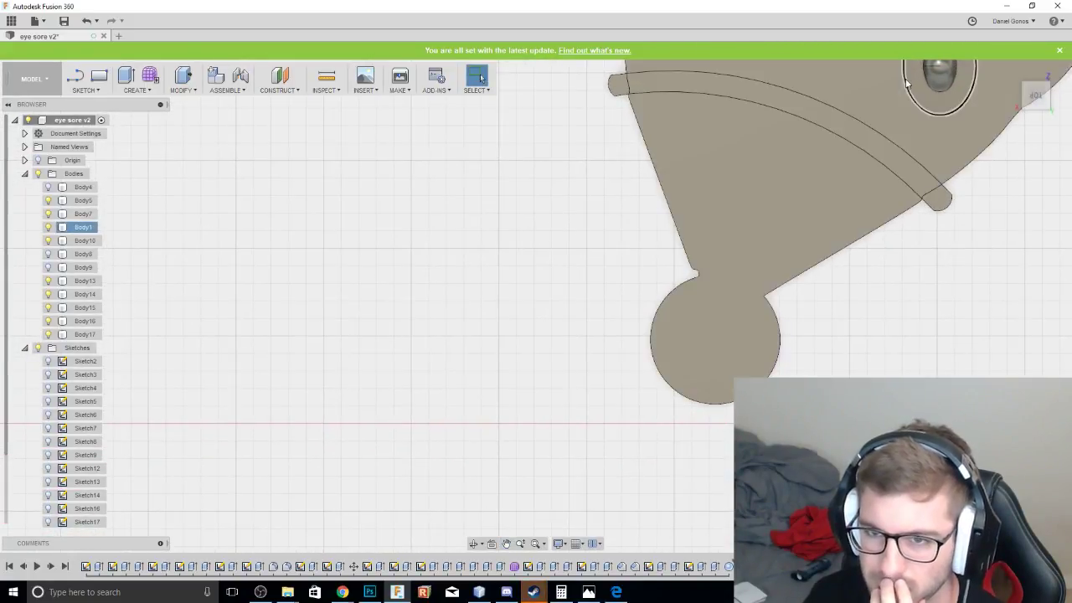
{"action": "left_click", "coordinate": [137, 89]}
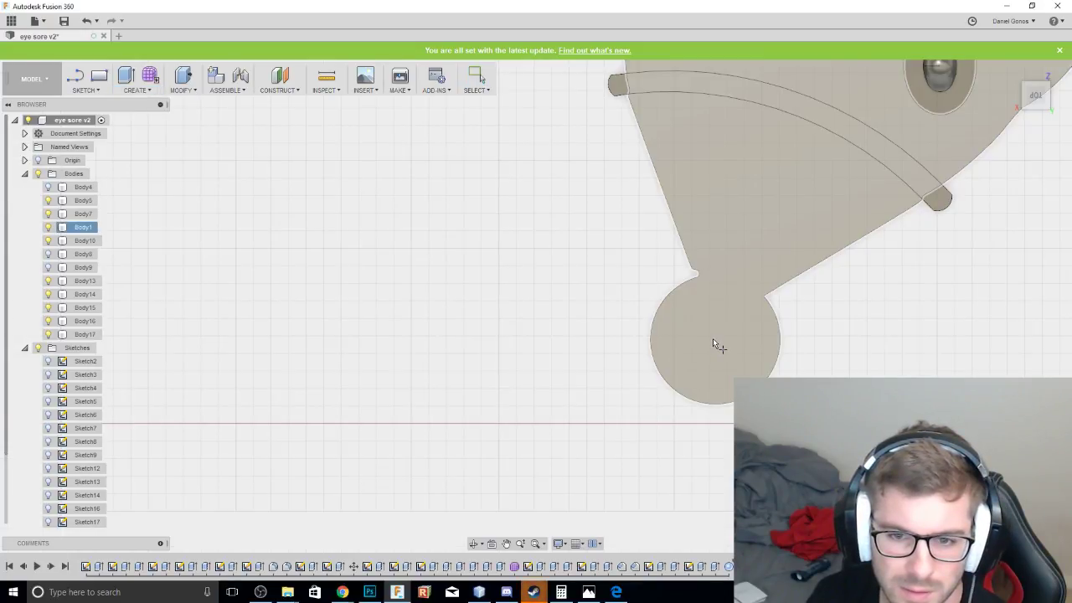
{"action": "left_click", "coordinate": [714, 339]}
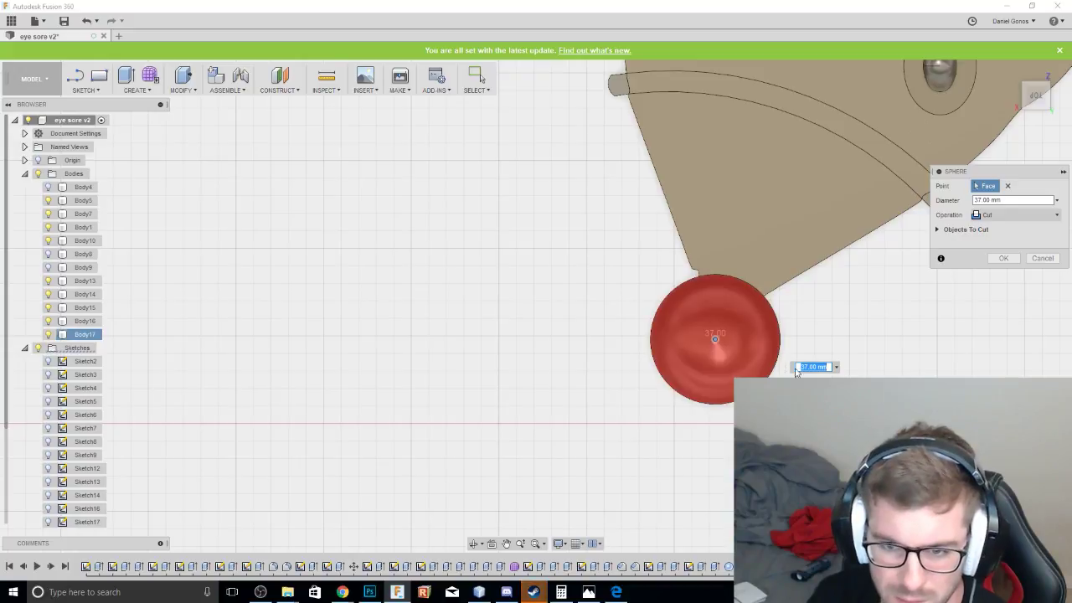
{"action": "left_click", "coordinate": [980, 215]}
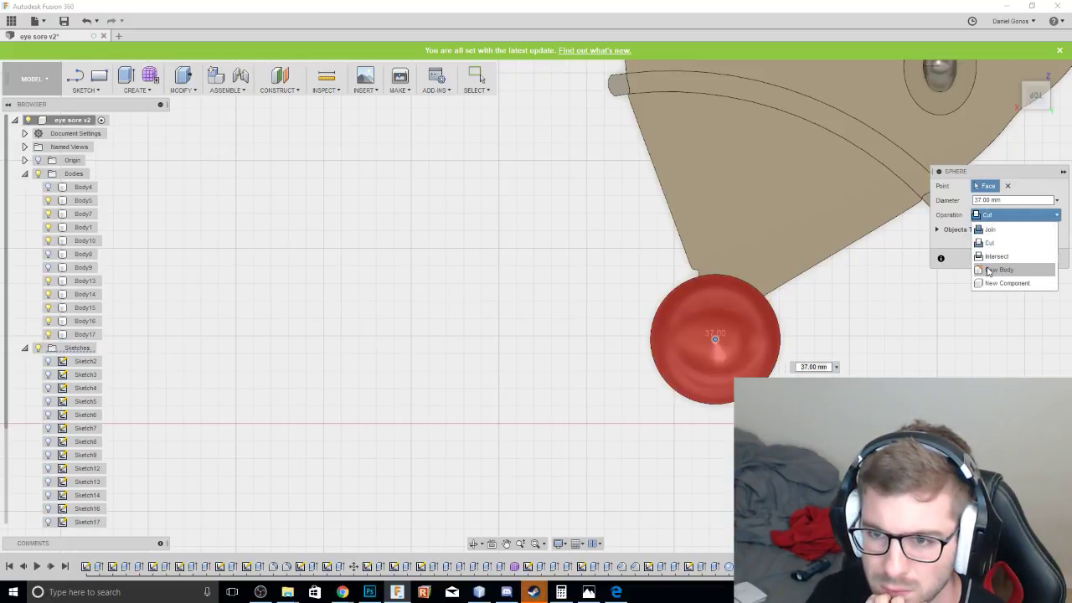
{"action": "left_click", "coordinate": [996, 269]}
{"action": "left_click", "coordinate": [1005, 243]}
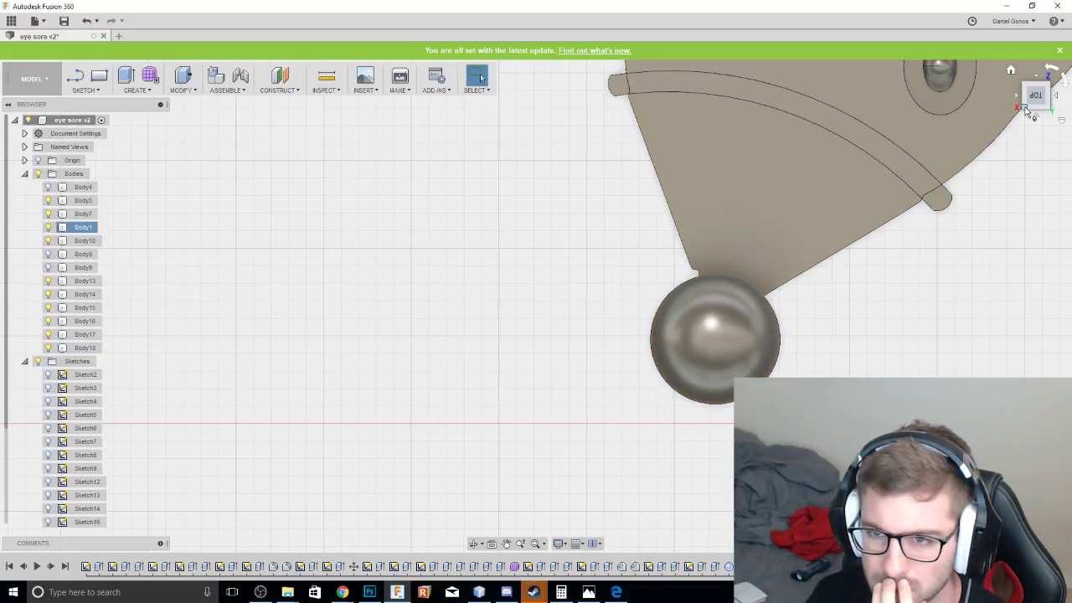
Examine the dinosaur and its rounded hat tip from tilted angles and in the bottom view.
{"action": "left_click_drag", "start_coordinate": [1035, 75], "coordinate": [997, 260]}
{"action": "scroll", "coordinate": [862, 274], "scroll_direction": "down", "scroll_amount": 3}
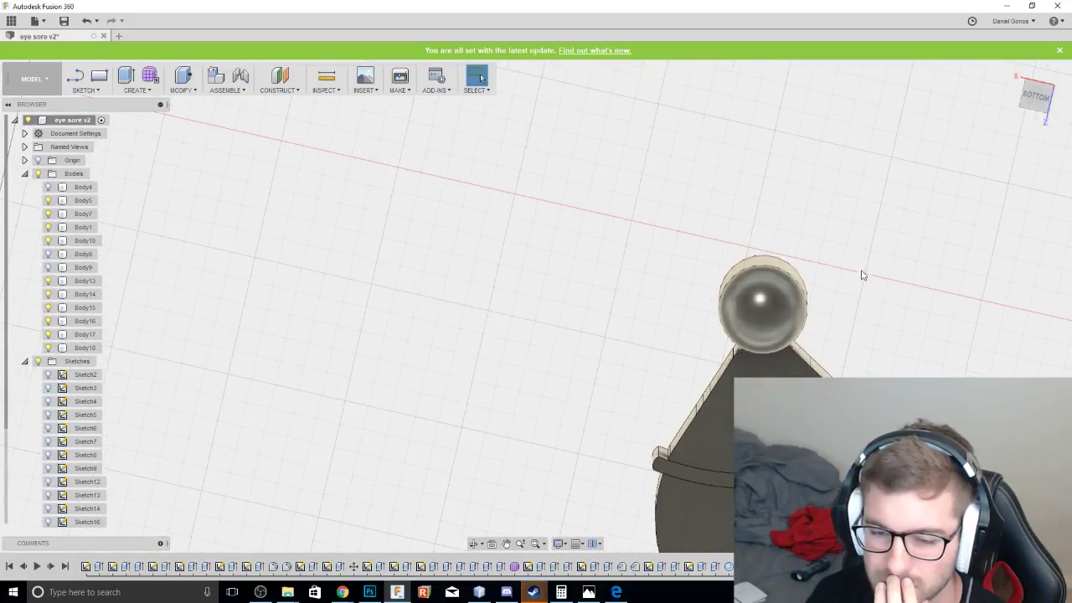
{"action": "mouse_move", "coordinate": [1035, 109]}
{"action": "left_mouse_down"}
{"action": "mouse_move", "coordinate": [1033, 83]}
{"action": "mouse_move", "coordinate": [1038, 103]}
{"action": "left_mouse_up"}
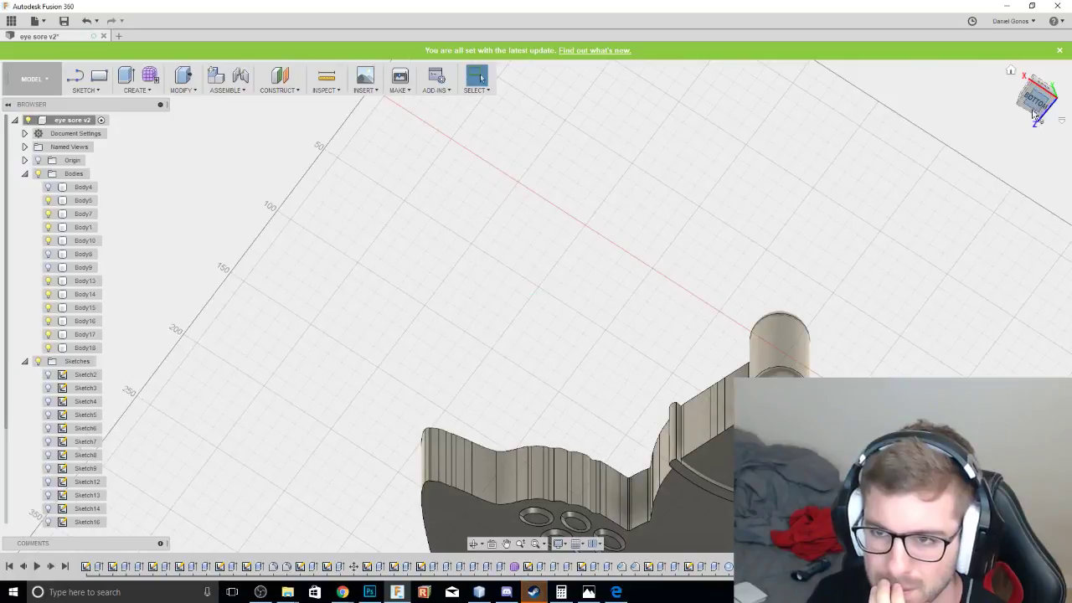
{"action": "left_click", "coordinate": [1041, 99]}
{"action": "left_click", "coordinate": [1039, 98]}
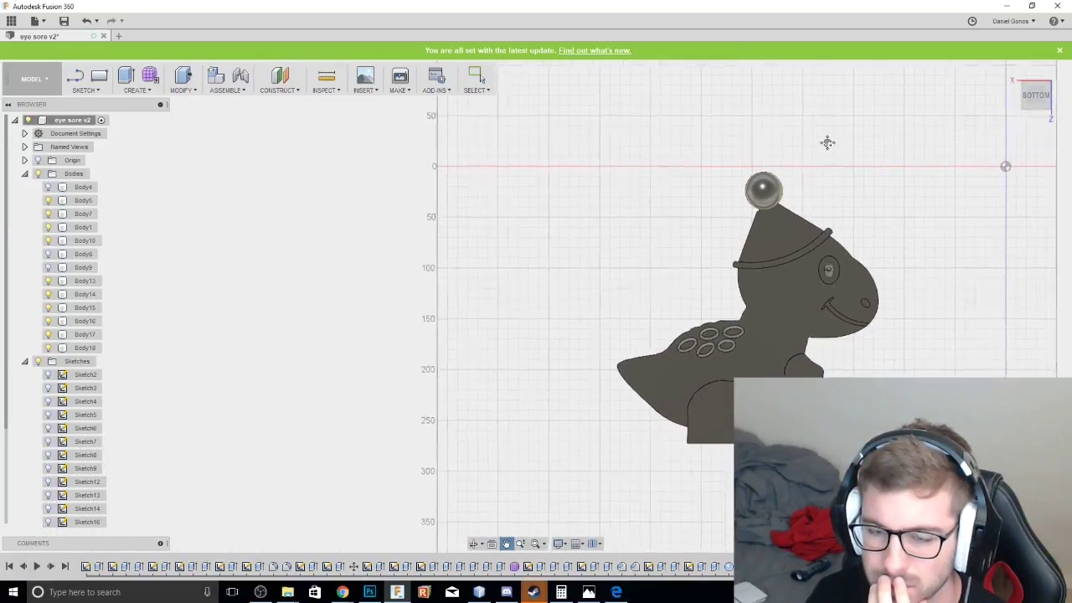
{"action": "mouse_move", "coordinate": [1035, 97]}
{"action": "left_mouse_down"}
{"action": "mouse_move", "coordinate": [1034, 80]}
{"action": "mouse_move", "coordinate": [1035, 96]}
{"action": "left_mouse_up"}
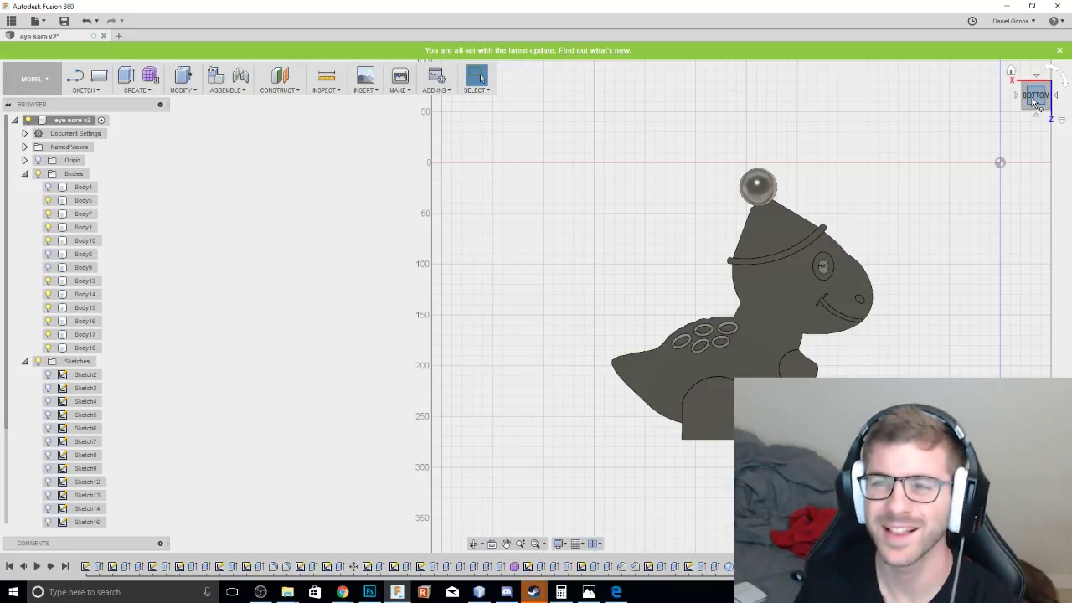
{"action": "mouse_move", "coordinate": [1036, 98]}
{"action": "left_mouse_down"}
{"action": "mouse_move", "coordinate": [1022, 131]}
{"action": "mouse_move", "coordinate": [1023, 242]}
{"action": "mouse_move", "coordinate": [1023, 67]}
{"action": "mouse_move", "coordinate": [1035, 99]}
{"action": "left_mouse_up"}
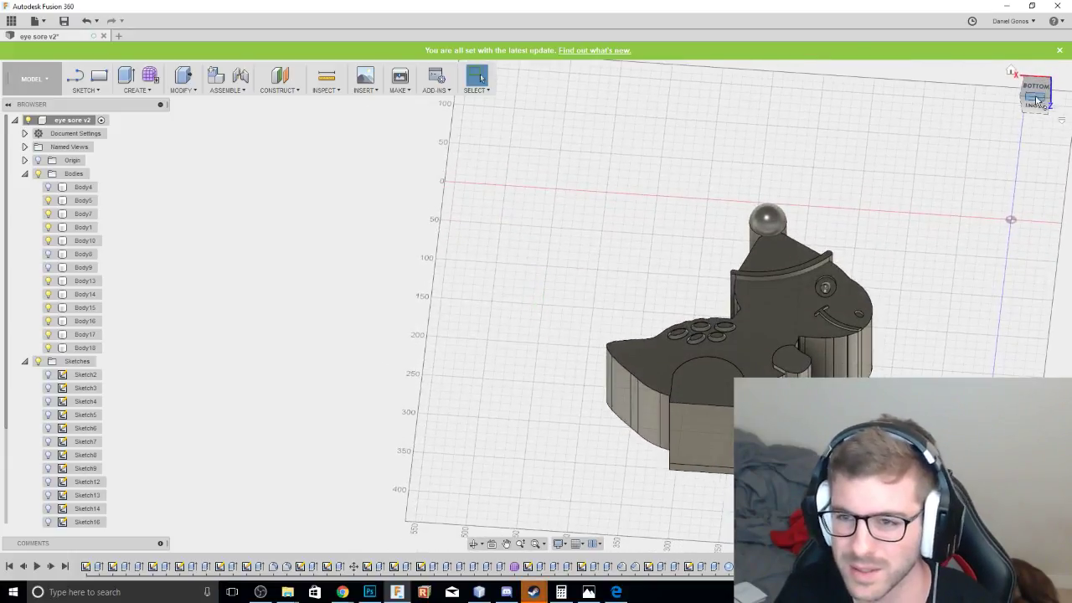
{"action": "left_click", "coordinate": [1035, 91]}
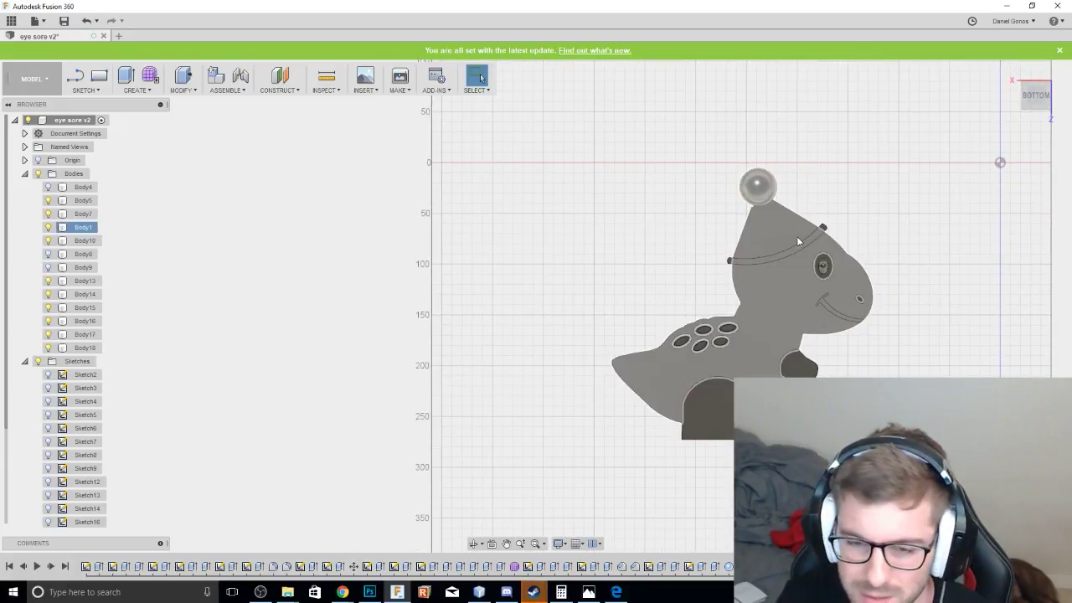
{"action": "mouse_move", "coordinate": [1037, 102]}
{"action": "left_mouse_down"}
{"action": "mouse_move", "coordinate": [1036, 132]}
{"action": "mouse_move", "coordinate": [1036, 99]}
{"action": "left_mouse_up"}
{"action": "left_click", "coordinate": [1037, 97]}
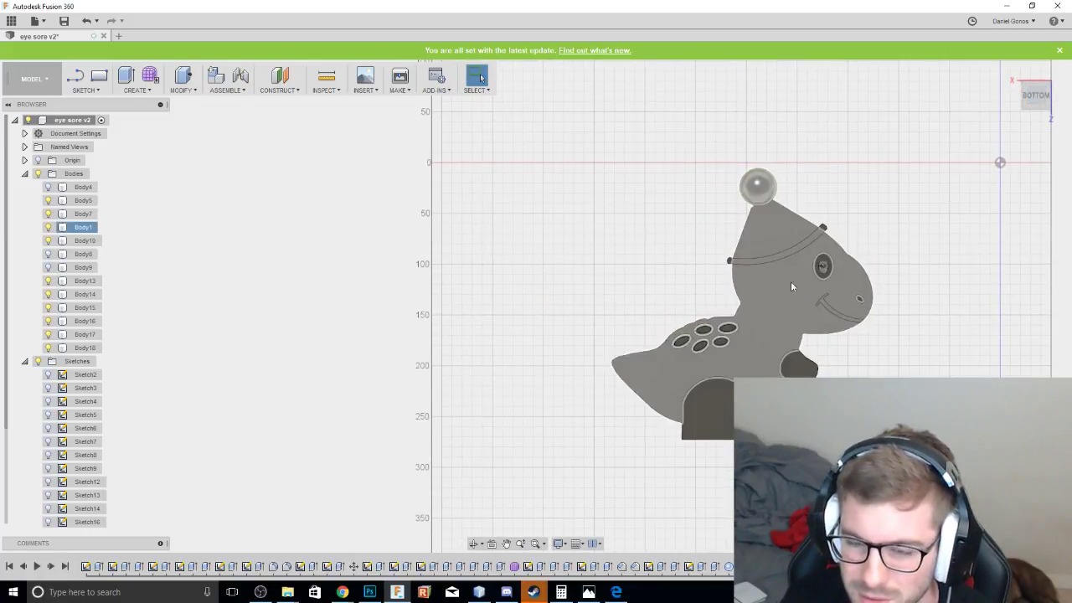
{"action": "scroll", "coordinate": [791, 285], "scroll_direction": "up", "scroll_amount": 4}
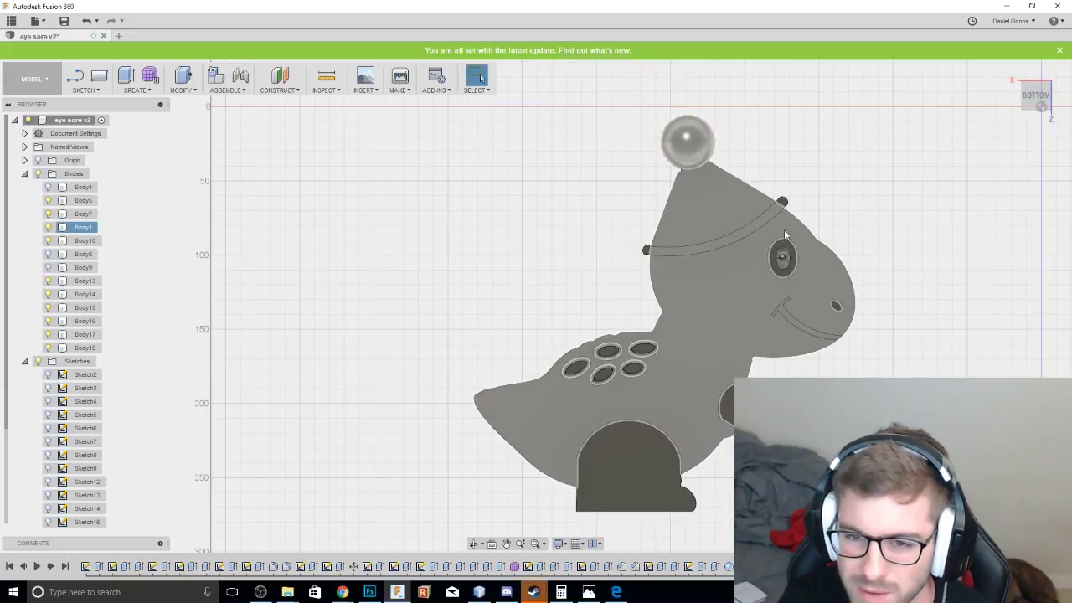
{"action": "middle_click_drag", "start_coordinate": [548, 246], "coordinate": [564, 178]}
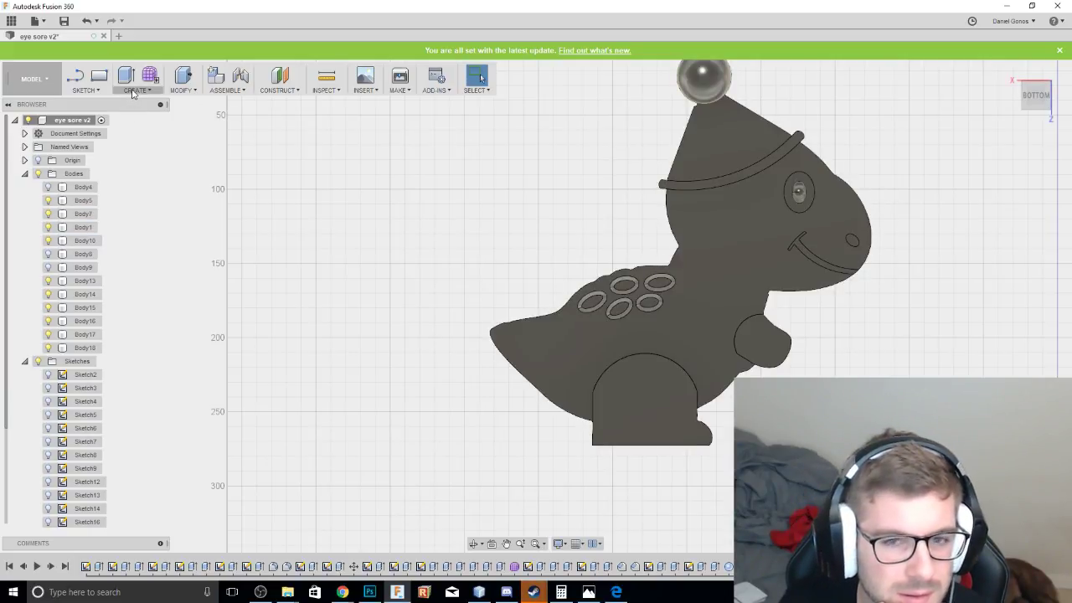
{"action": "scroll", "coordinate": [926, 267], "scroll_direction": "down", "scroll_amount": 1}
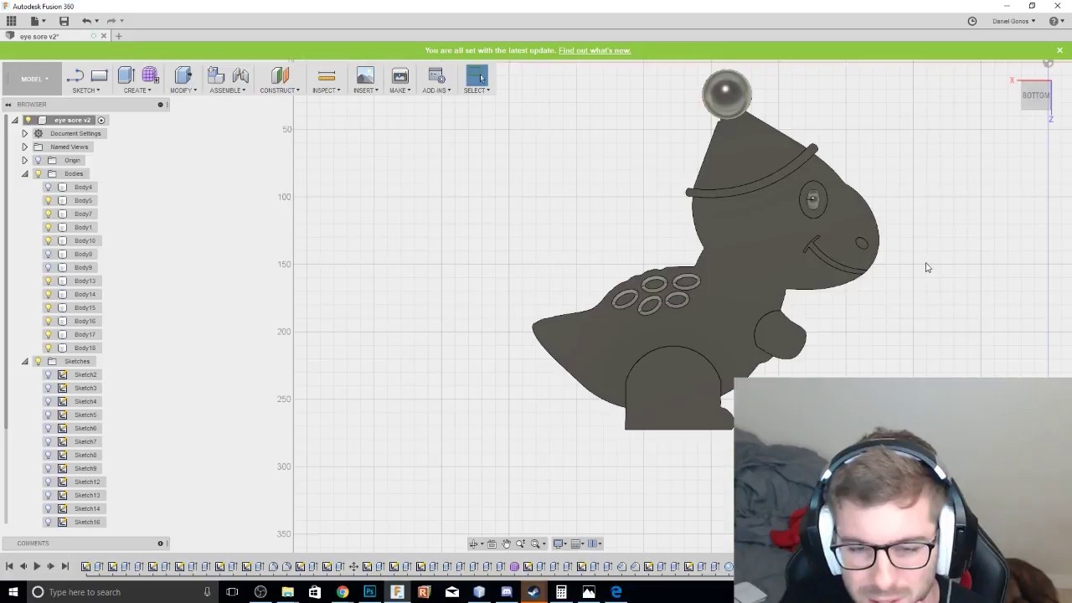
{"action": "scroll", "coordinate": [921, 261], "scroll_direction": "up", "scroll_amount": 1}
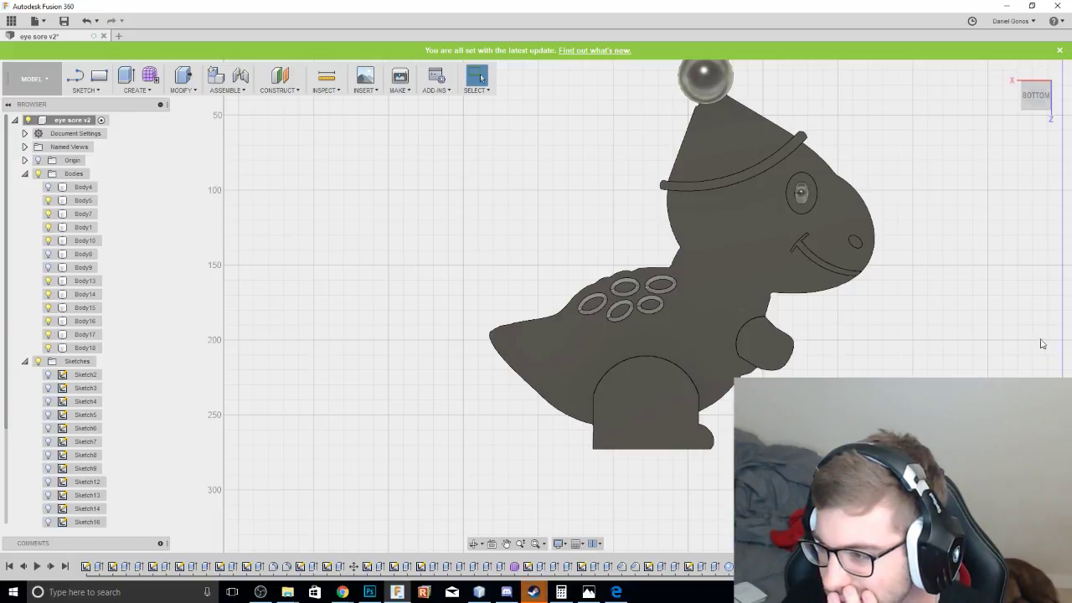
Examine the dinosaur and its hat from tilted angles towards the back and in the bottom view.
{"action": "middle_click_drag", "start_coordinate": [888, 342], "coordinate": [794, 343]}
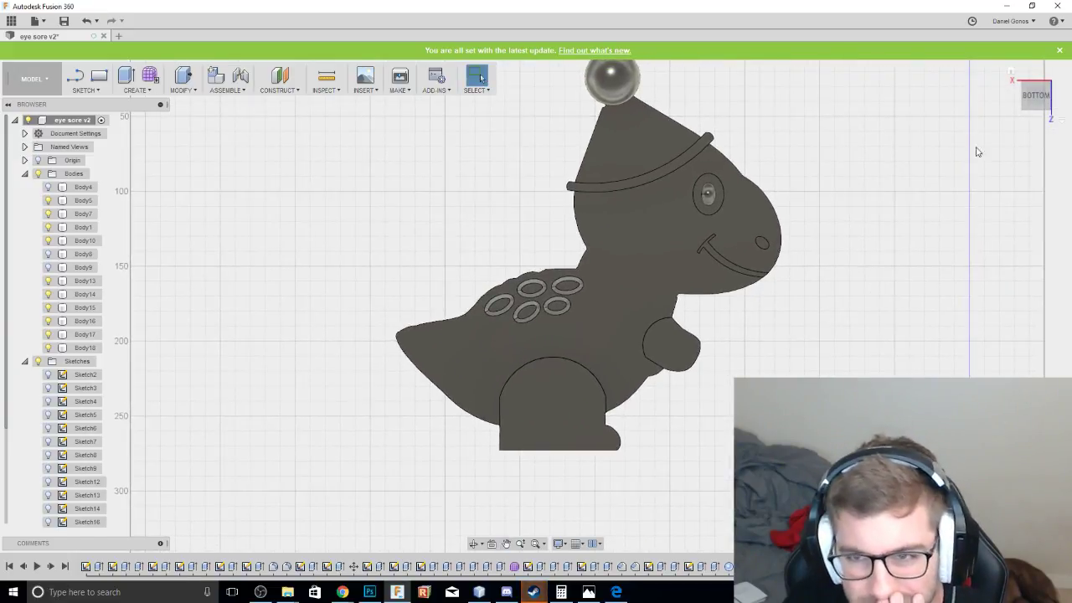
{"action": "left_click_drag", "start_coordinate": [1039, 98], "coordinate": [1038, 102]}
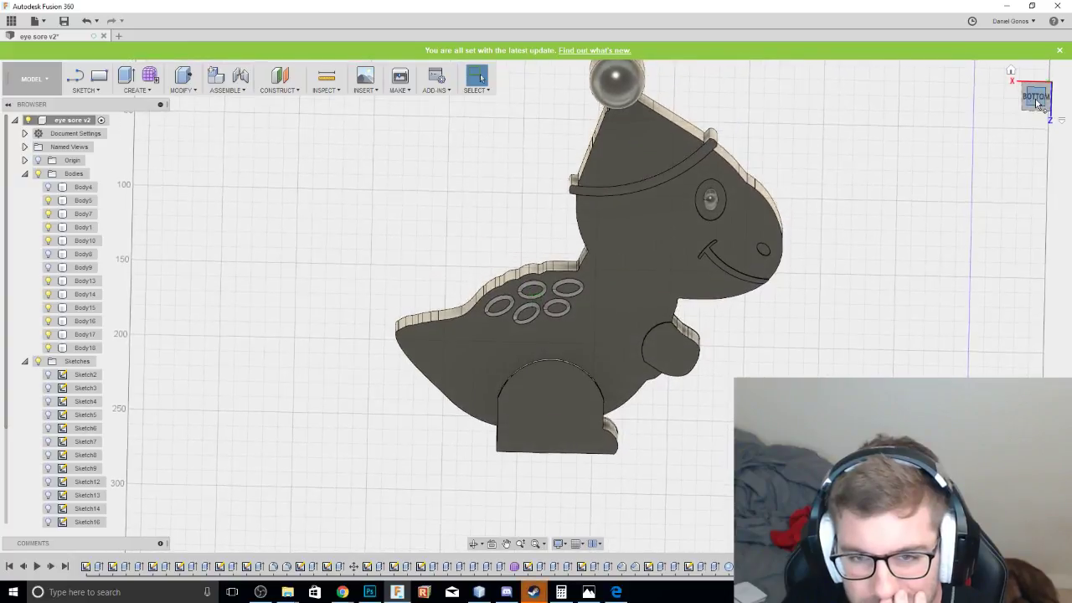
{"action": "left_click", "coordinate": [1035, 101]}
{"action": "middle_click_drag", "start_coordinate": [861, 188], "coordinate": [744, 261]}
{"action": "mouse_move", "coordinate": [1015, 111]}
{"action": "left_mouse_down"}
{"action": "mouse_move", "coordinate": [1034, 92]}
{"action": "mouse_move", "coordinate": [1034, 106]}
{"action": "left_mouse_up"}
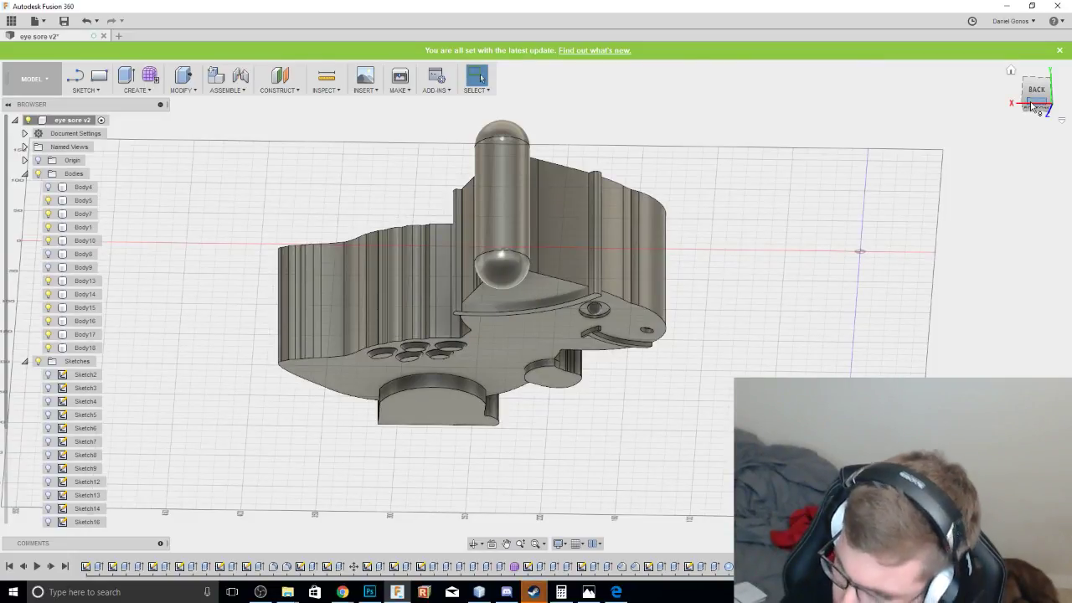
{"action": "mouse_move", "coordinate": [1034, 94]}
{"action": "left_mouse_down"}
{"action": "mouse_move", "coordinate": [1023, 70]}
{"action": "mouse_move", "coordinate": [1035, 102]}
{"action": "left_mouse_up"}
{"action": "left_click", "coordinate": [1035, 103]}
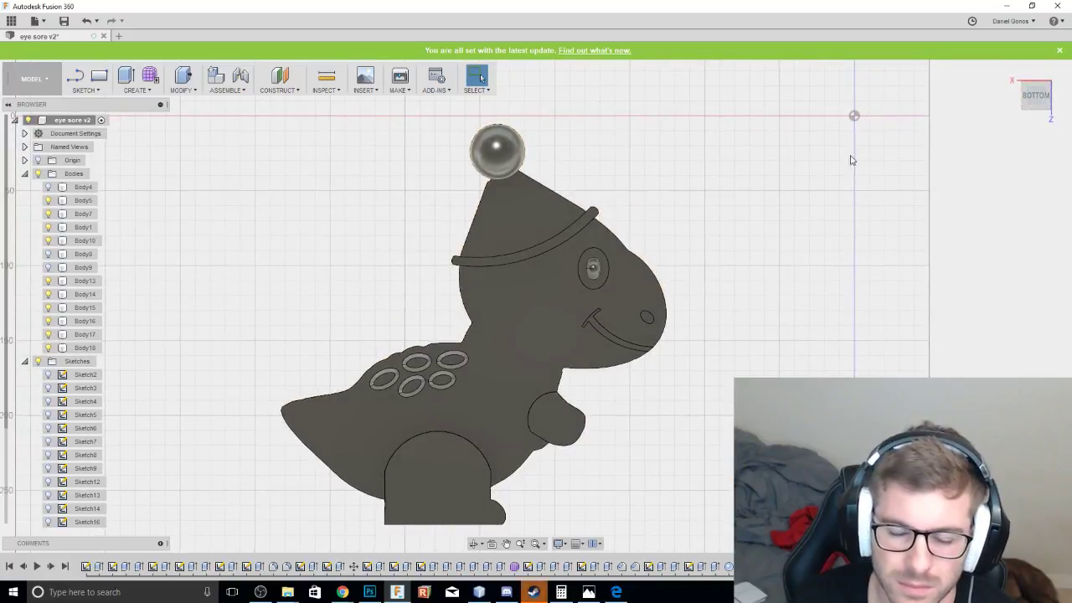
{"action": "mouse_move", "coordinate": [1033, 94]}
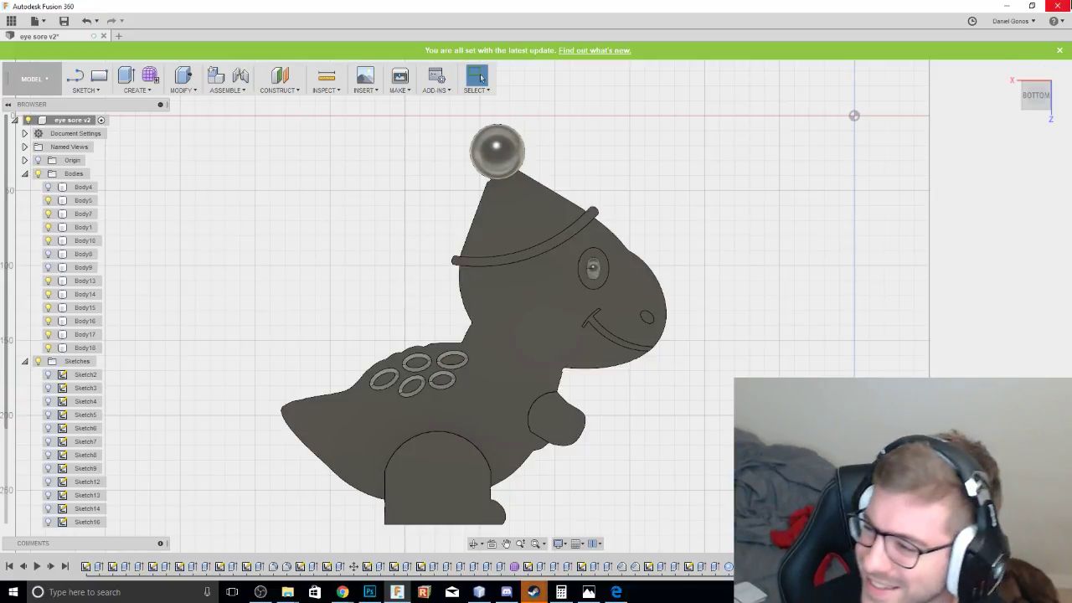
{"action": "left_click", "coordinate": [1017, 74]}
{"action": "mouse_move", "coordinate": [1016, 74]}
{"action": "left_mouse_down"}
{"action": "mouse_move", "coordinate": [1020, 46]}
{"action": "mouse_move", "coordinate": [1012, 115]}
{"action": "mouse_move", "coordinate": [1035, 158]}
{"action": "mouse_move", "coordinate": [1036, 106]}
{"action": "left_mouse_up"}
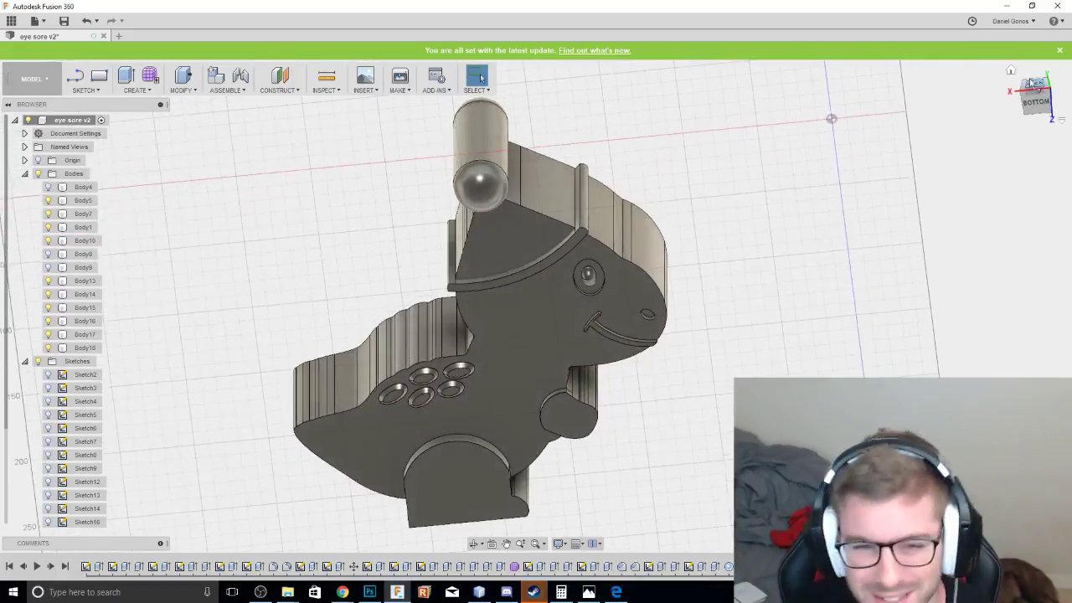
{"action": "left_click", "coordinate": [1038, 104]}
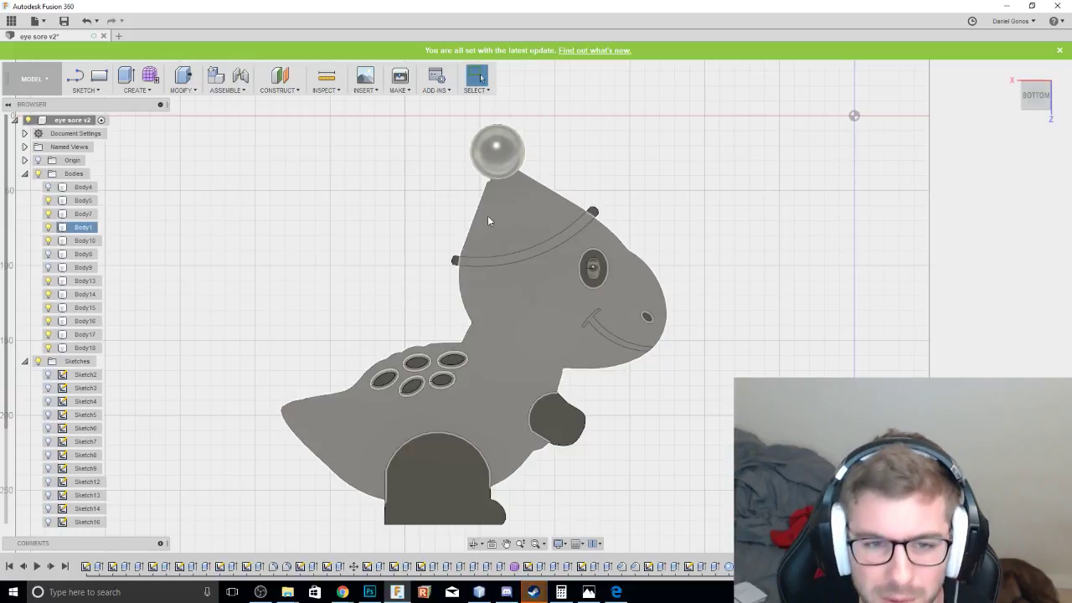
Start a sketch on the dinosaur's flat side face and draw a small centre-diameter circle on the hat just below its tip.
{"action": "left_click", "coordinate": [92, 92]}
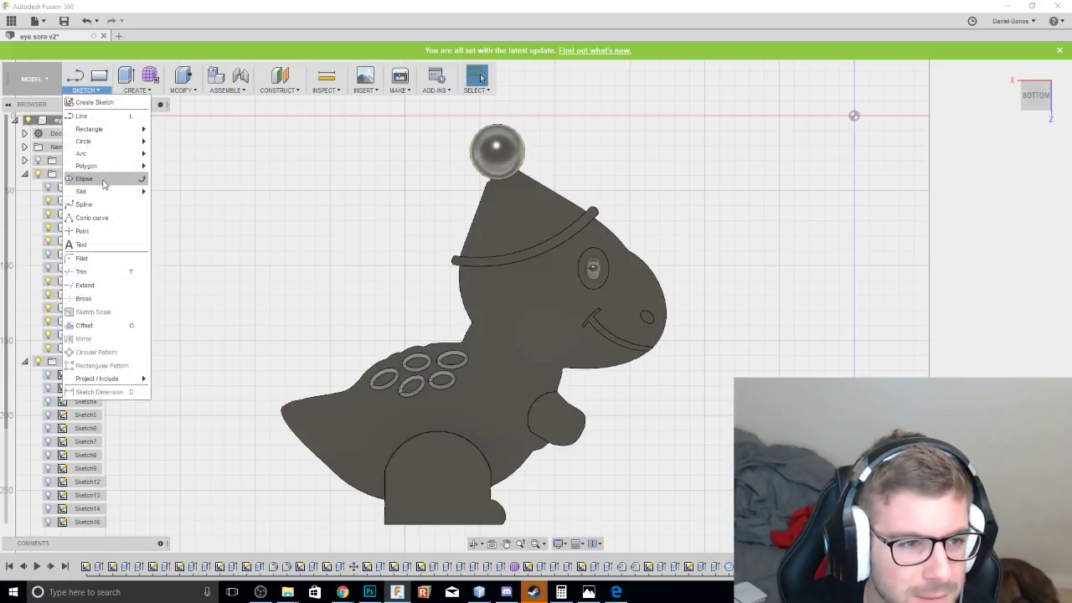
{"action": "mouse_move", "coordinate": [99, 143]}
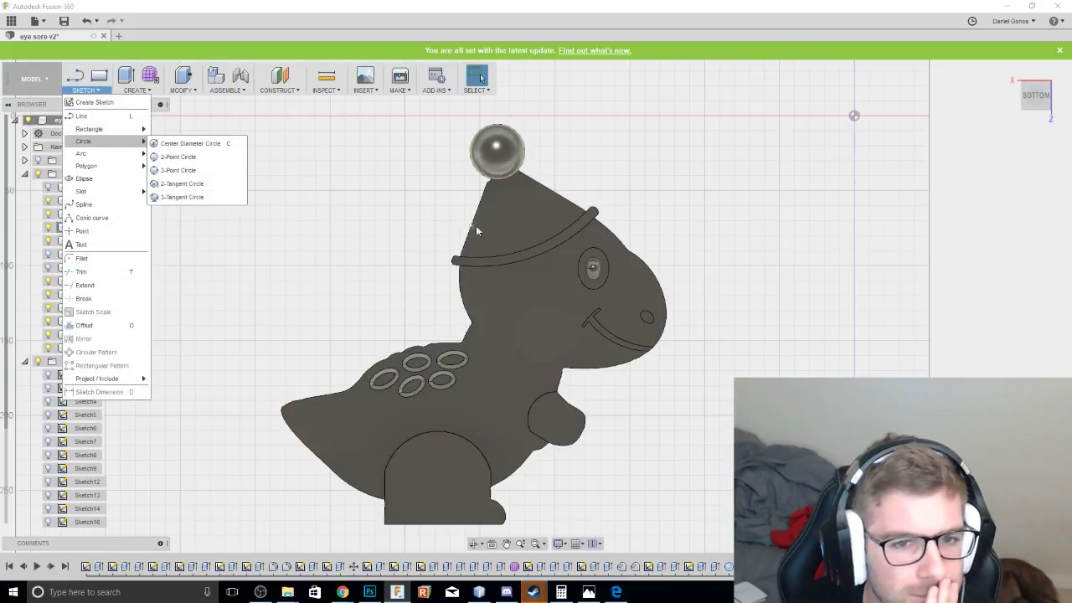
{"action": "left_click", "coordinate": [168, 144]}
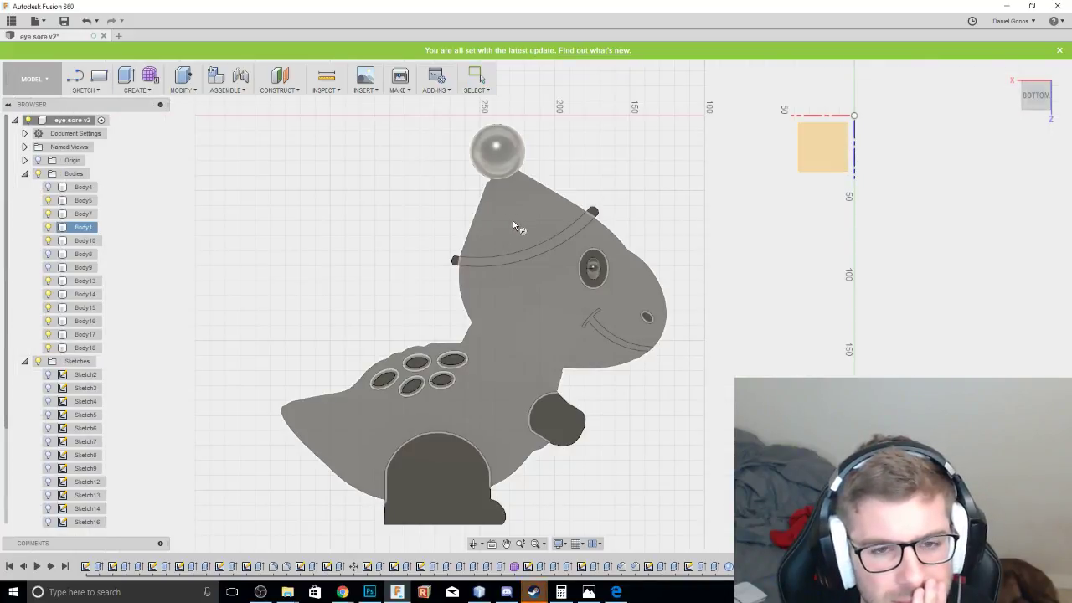
{"action": "left_click", "coordinate": [513, 221]}
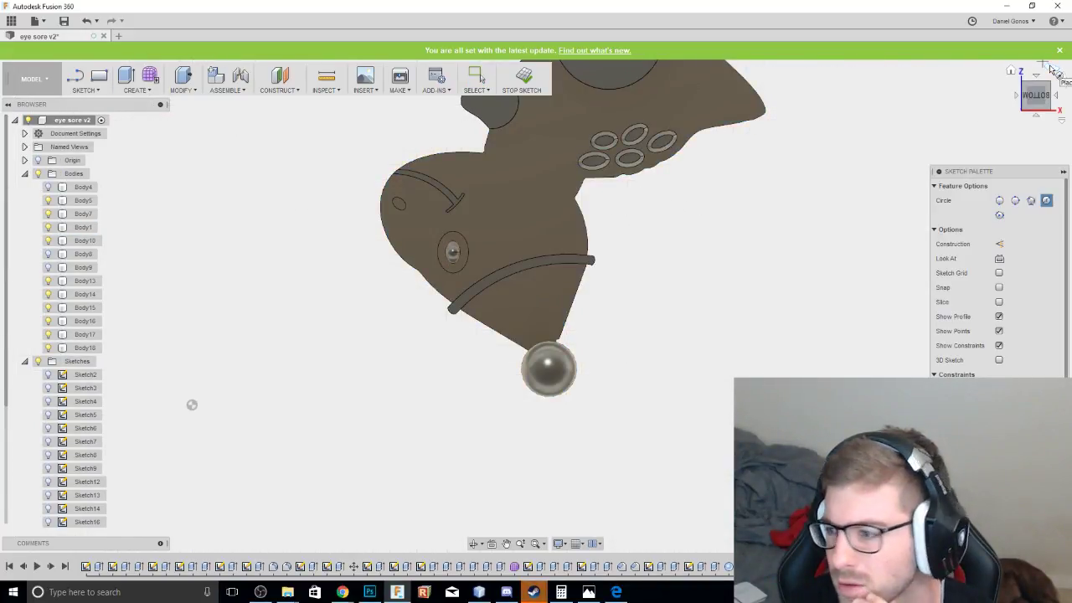
{"action": "left_click", "coordinate": [1050, 69]}
{"action": "left_click", "coordinate": [1050, 69]}
{"action": "middle_click_drag", "start_coordinate": [530, 299], "coordinate": [531, 294]}
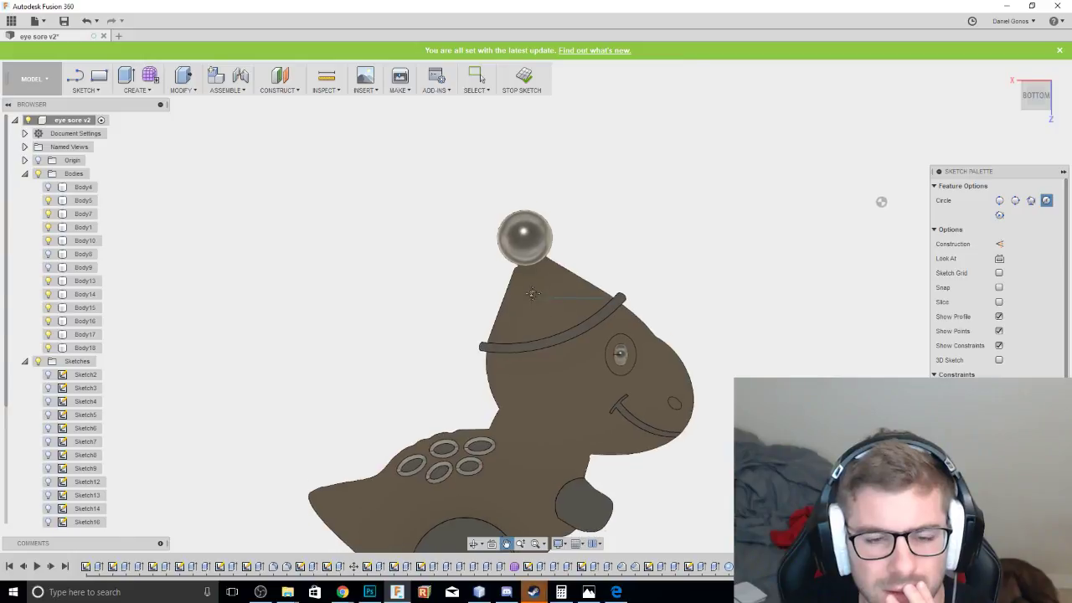
{"action": "left_click", "coordinate": [543, 222]}
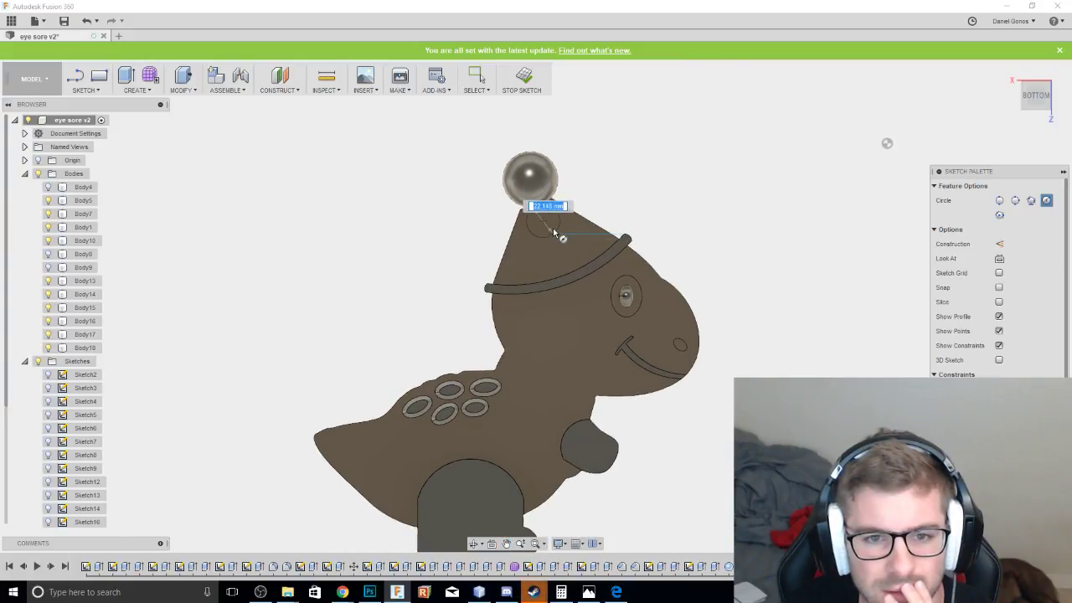
{"action": "scroll", "coordinate": [663, 273], "scroll_direction": "up", "scroll_amount": 2}
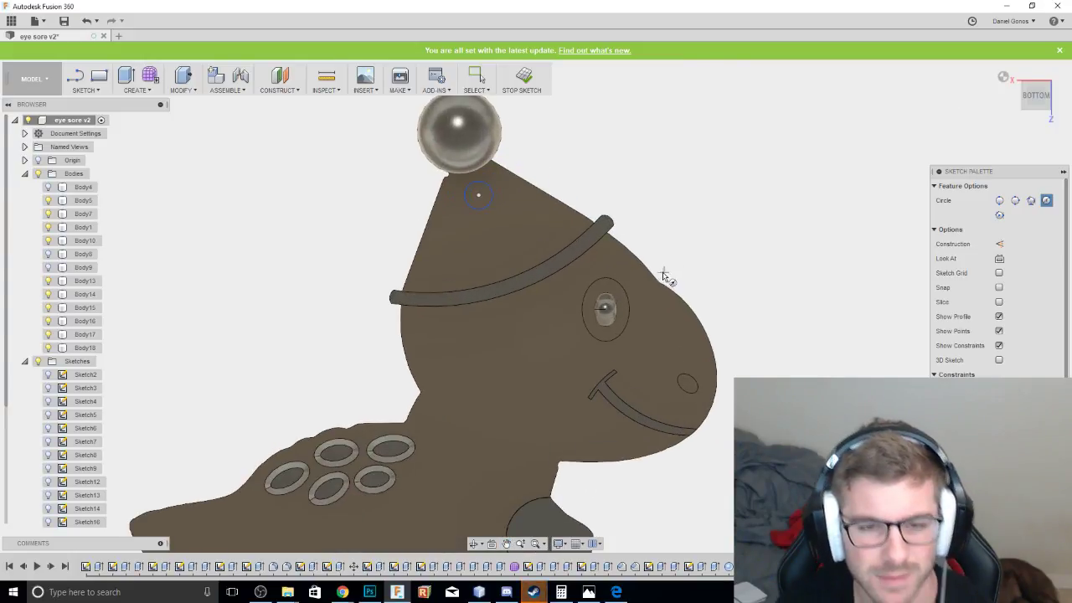
Add two copies of the hat circle, offset about X 11.7, Y 11.2 mm and X -14.9, Y 2.7 mm from the original.
{"action": "left_click", "coordinate": [483, 210]}
{"action": "left_click", "coordinate": [482, 209]}
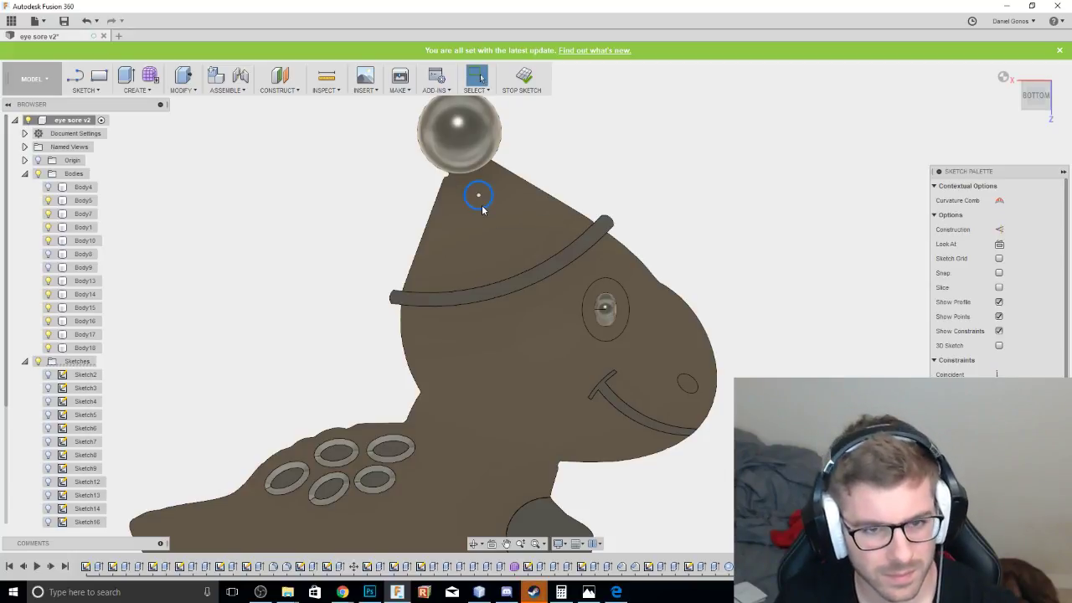
{"action": "key", "text": "m"}
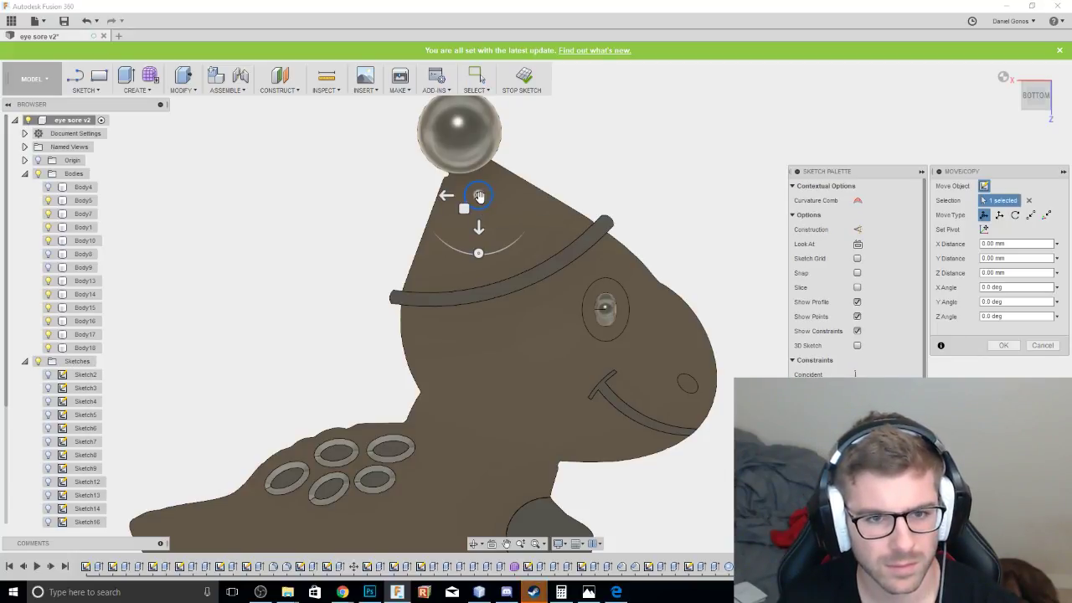
{"action": "left_click_drag", "start_coordinate": [478, 195], "coordinate": [452, 220]}
{"action": "key", "text": "ctrl+v"}
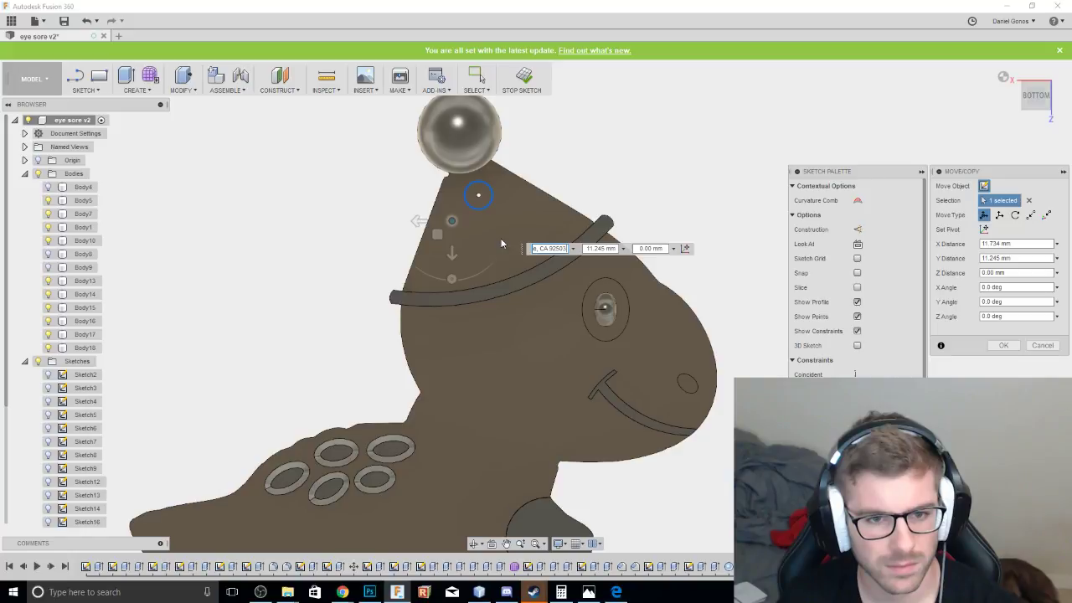
{"action": "mouse_move", "coordinate": [483, 231]}
{"action": "left_mouse_down"}
{"action": "mouse_move", "coordinate": [450, 220]}
{"action": "mouse_move", "coordinate": [508, 214]}
{"action": "mouse_move", "coordinate": [512, 201]}
{"action": "left_mouse_up"}
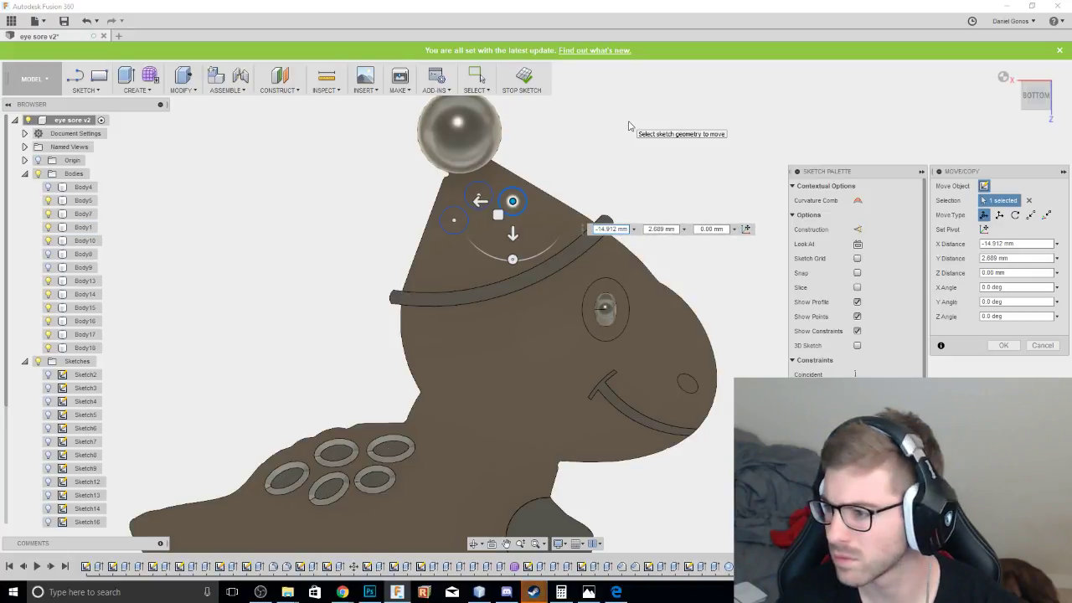
{"action": "key", "text": "Return"}
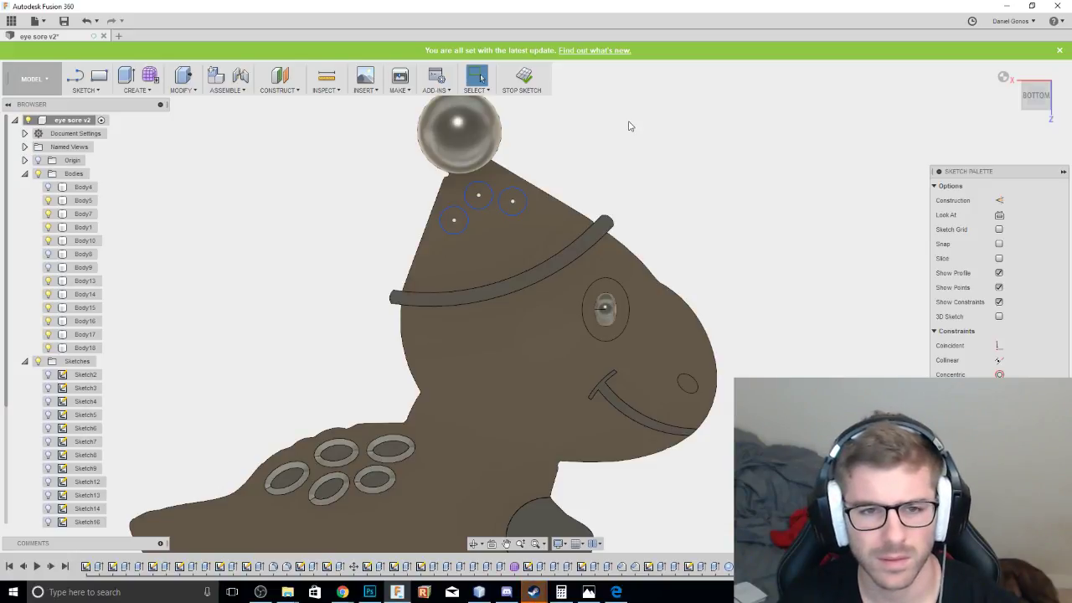
Place two more circle copies down the hat's back edge, one offset about X 18.8, Y 24.4 mm and one below it at the brim.
{"action": "key", "text": "ctrl+v"}
{"action": "mouse_move", "coordinate": [478, 197]}
{"action": "left_mouse_down"}
{"action": "mouse_move", "coordinate": [465, 243]}
{"action": "mouse_move", "coordinate": [437, 261]}
{"action": "mouse_move", "coordinate": [435, 250]}
{"action": "left_mouse_up"}
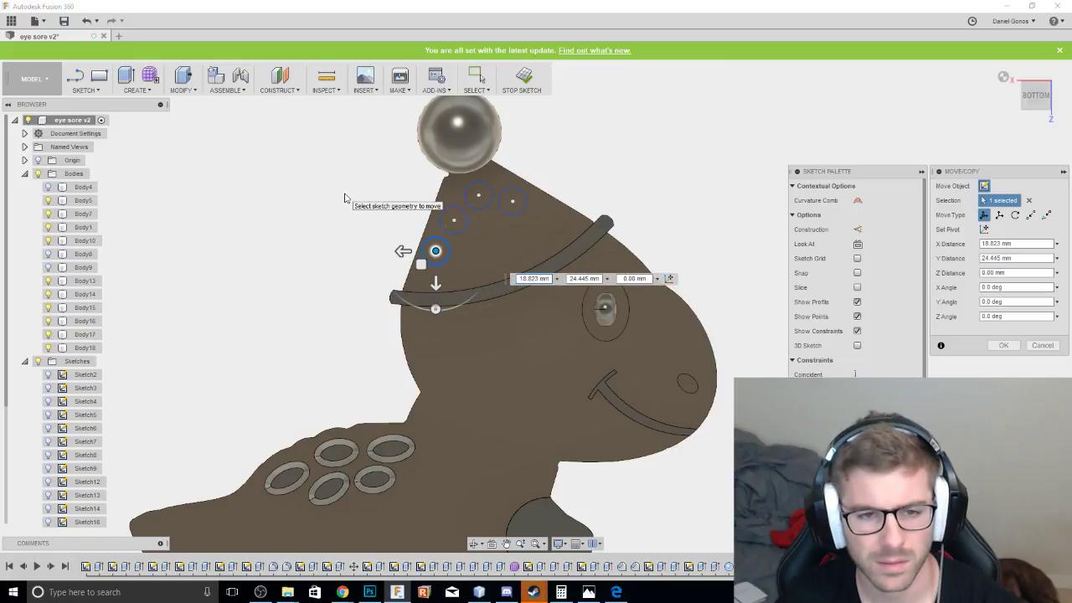
{"action": "key", "text": "Return"}
{"action": "left_click", "coordinate": [478, 195]}
{"action": "key", "text": "m"}
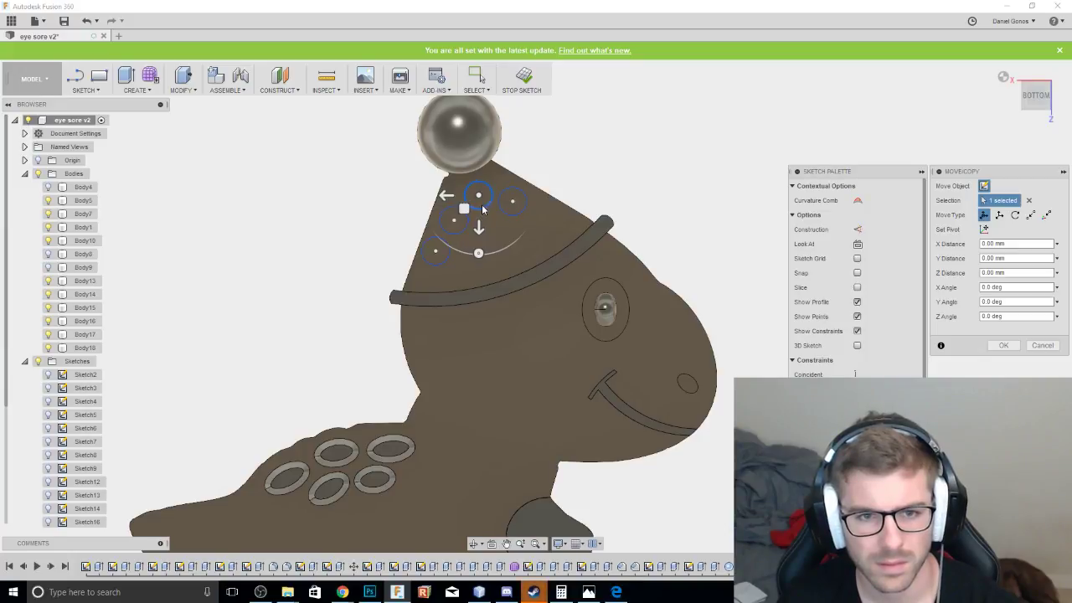
{"action": "mouse_move", "coordinate": [482, 210]}
{"action": "left_mouse_down"}
{"action": "mouse_move", "coordinate": [478, 198]}
{"action": "mouse_move", "coordinate": [461, 263]}
{"action": "mouse_move", "coordinate": [437, 289]}
{"action": "left_mouse_up"}
{"action": "key", "text": "Return"}
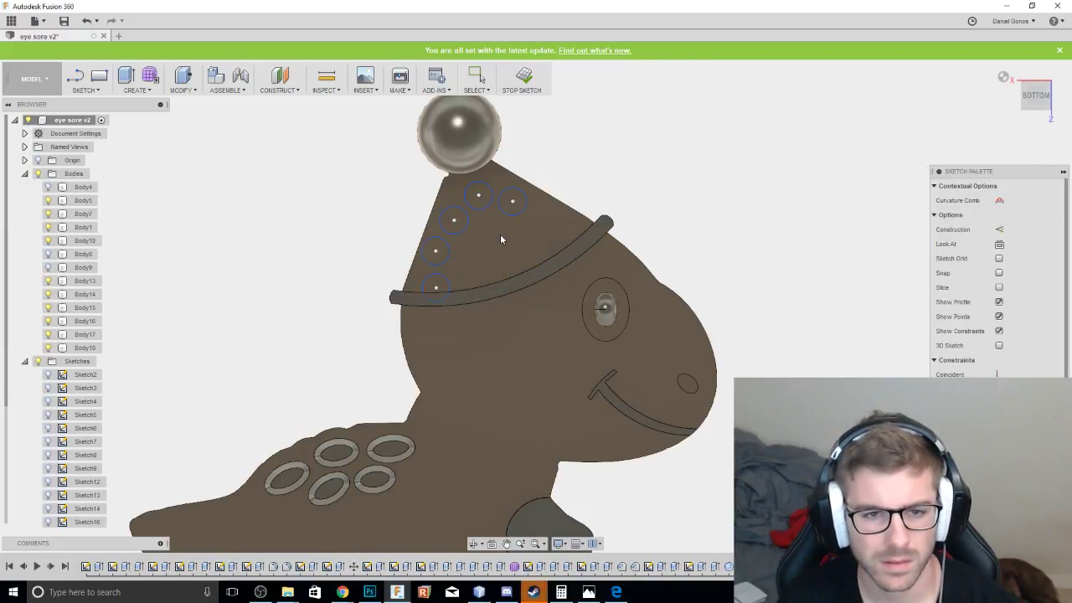
Copy the circle to the rear part of the brim beside the lowest one, and to about X -41.1, Y 10.5 mm near the brim's front end.
{"action": "left_click", "coordinate": [478, 195]}
{"action": "key", "text": "m"}
{"action": "left_click_drag", "start_coordinate": [478, 196], "coordinate": [473, 285]}
{"action": "key", "text": "Return"}
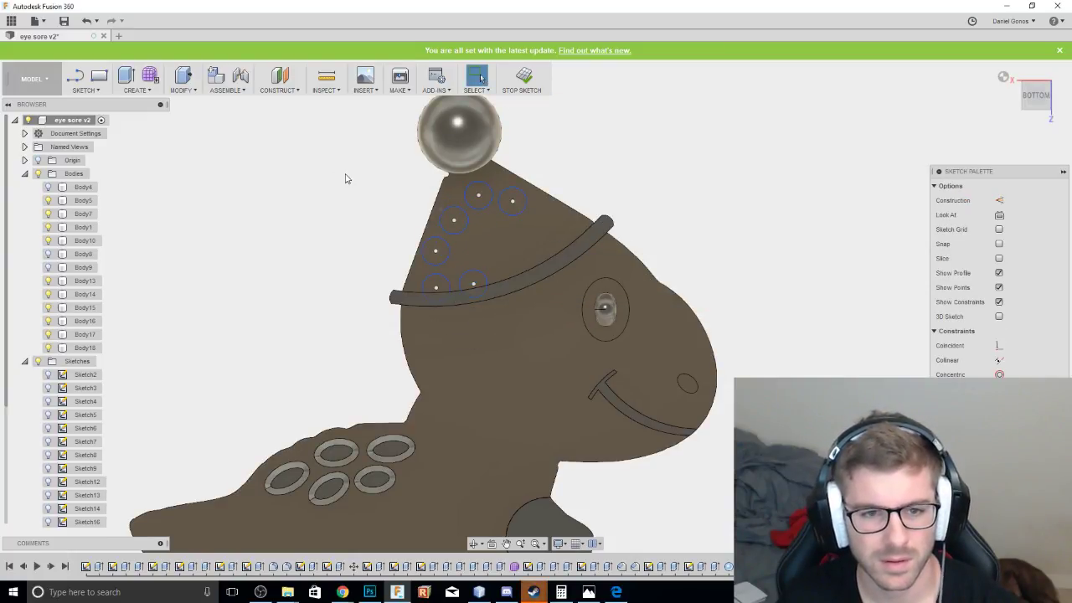
{"action": "left_click", "coordinate": [478, 195]}
{"action": "key", "text": "m"}
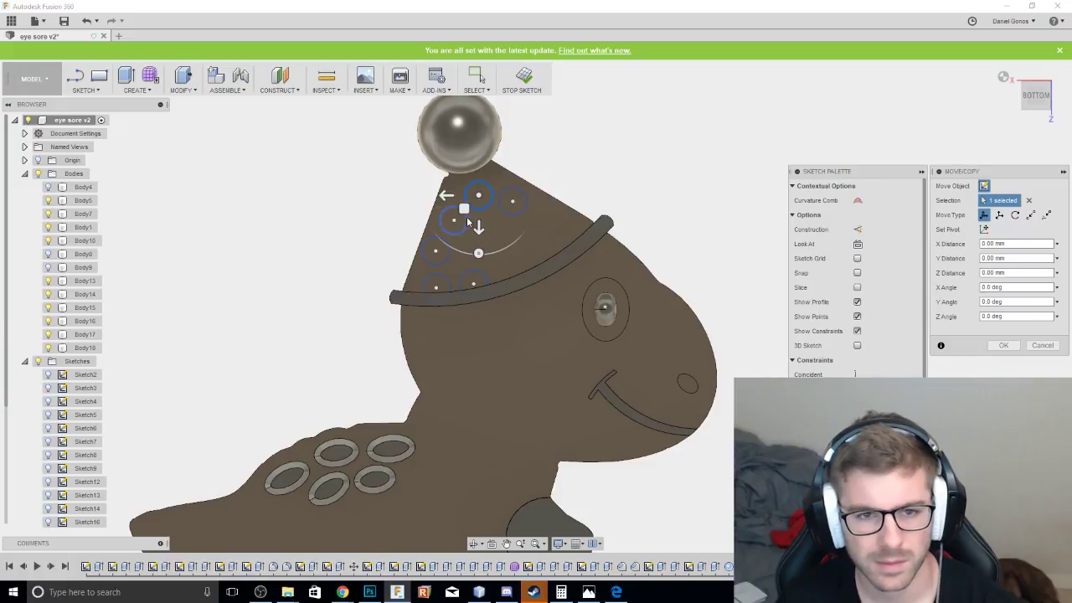
{"action": "left_click_drag", "start_coordinate": [469, 214], "coordinate": [572, 220]}
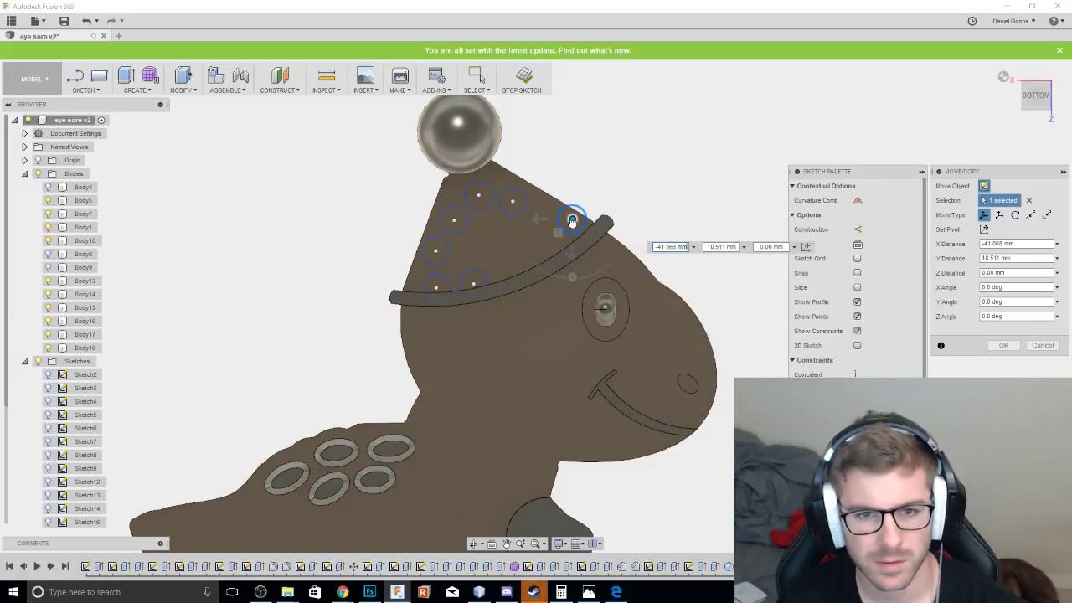
{"action": "key", "text": "Escape"}
Fill the middle of the hat with two circle copies offset about X -25.7, Y 14.7 mm and X -5.9, Y 15.9 mm.
{"action": "key", "text": "m"}
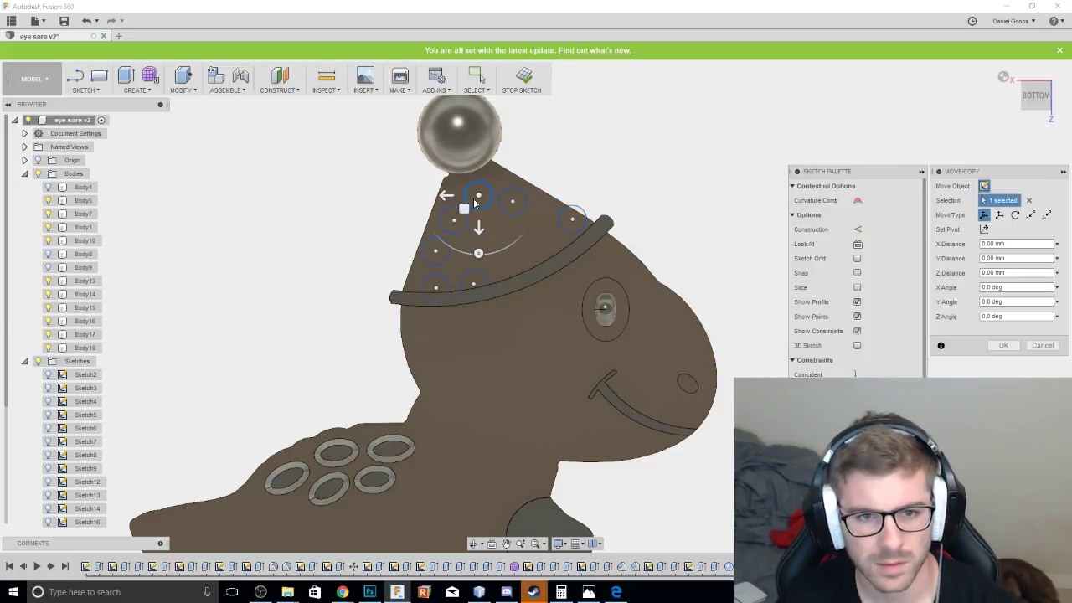
{"action": "mouse_move", "coordinate": [474, 204]}
{"action": "left_mouse_down"}
{"action": "mouse_move", "coordinate": [545, 239]}
{"action": "mouse_move", "coordinate": [536, 229]}
{"action": "left_mouse_up"}
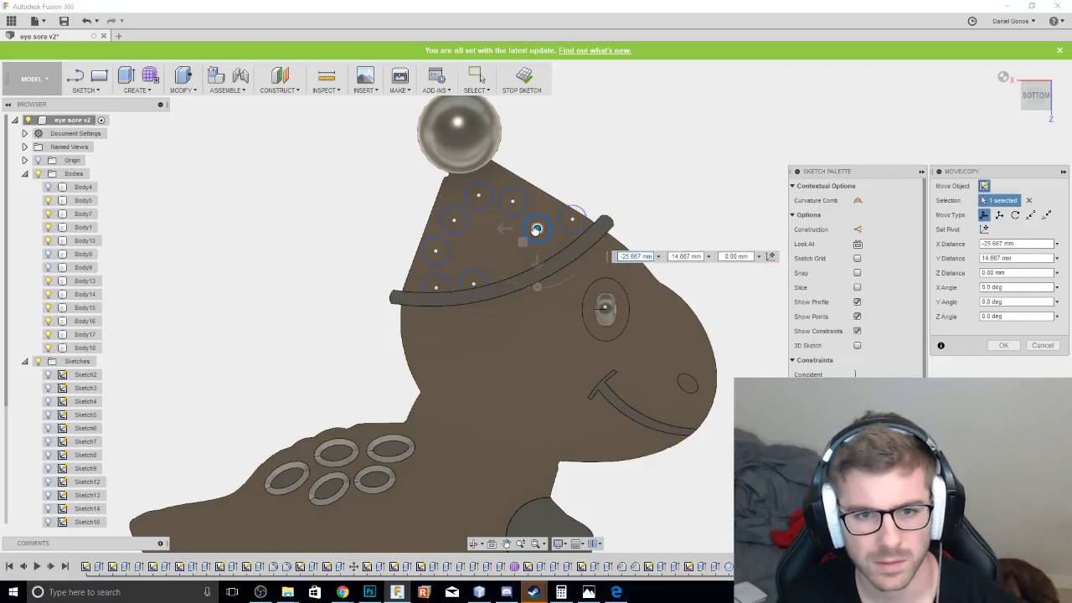
{"action": "key", "text": "Escape"}
{"action": "key", "text": "m"}
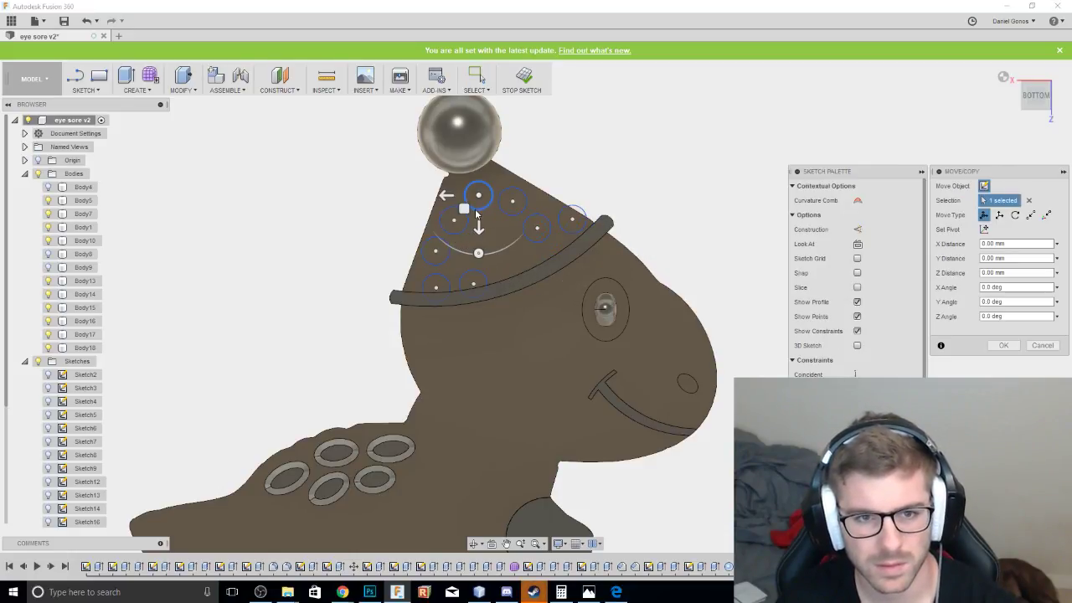
{"action": "left_click_drag", "start_coordinate": [476, 213], "coordinate": [489, 250]}
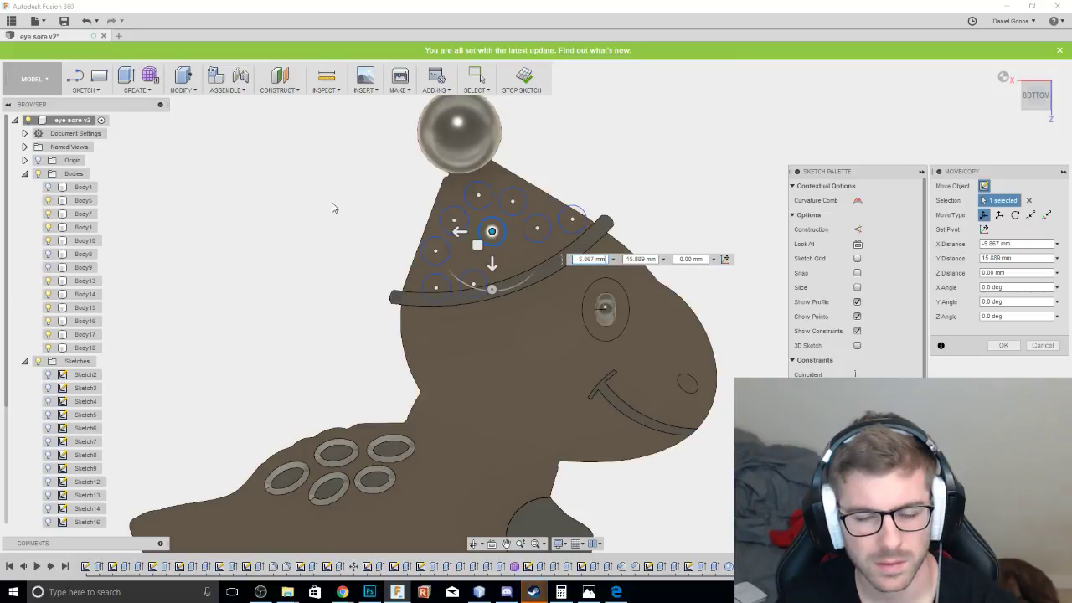
{"action": "key", "text": "Escape"}
Place circle copies over the hat's front edge at about X -31.5, Y -3.9 mm and above the brim at about X -16, Y 32.8 mm.
{"action": "key", "text": "m"}
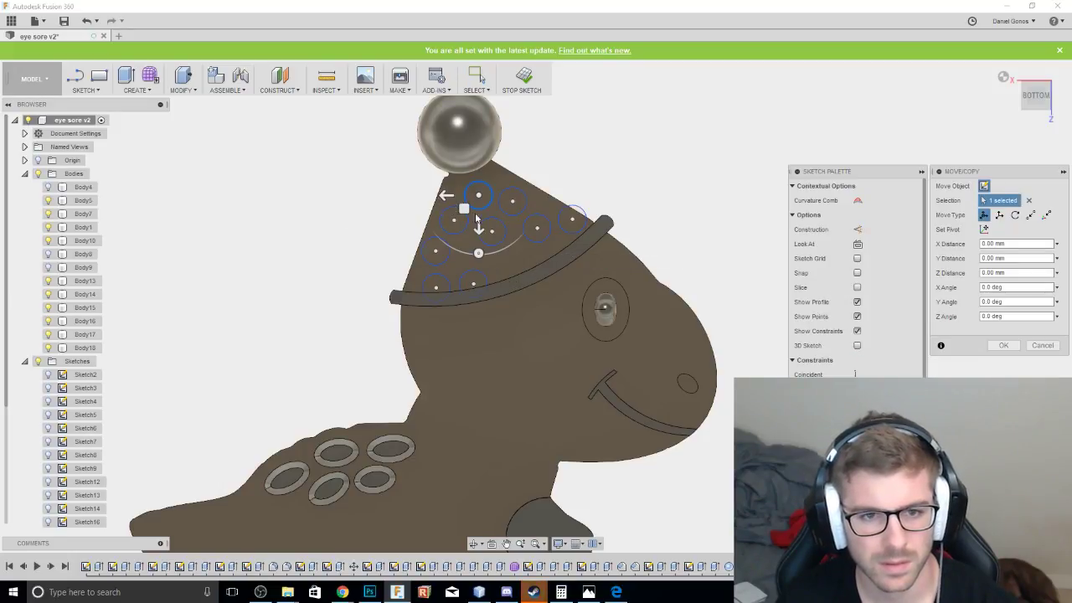
{"action": "mouse_move", "coordinate": [477, 219]}
{"action": "left_mouse_down"}
{"action": "mouse_move", "coordinate": [561, 209]}
{"action": "mouse_move", "coordinate": [550, 210]}
{"action": "left_mouse_up"}
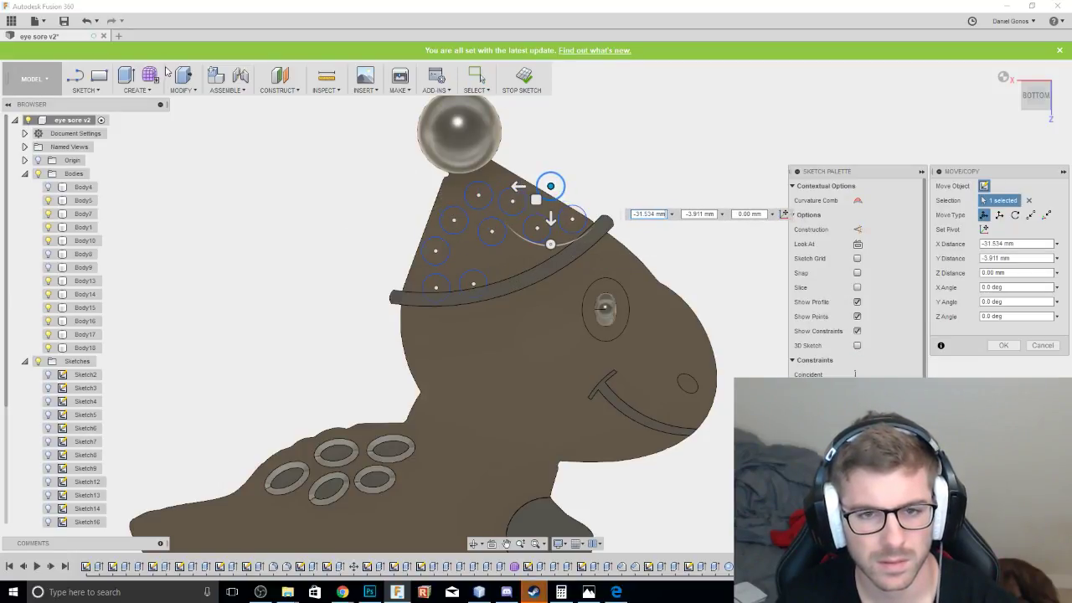
{"action": "key", "text": "Escape"}
{"action": "key", "text": "m"}
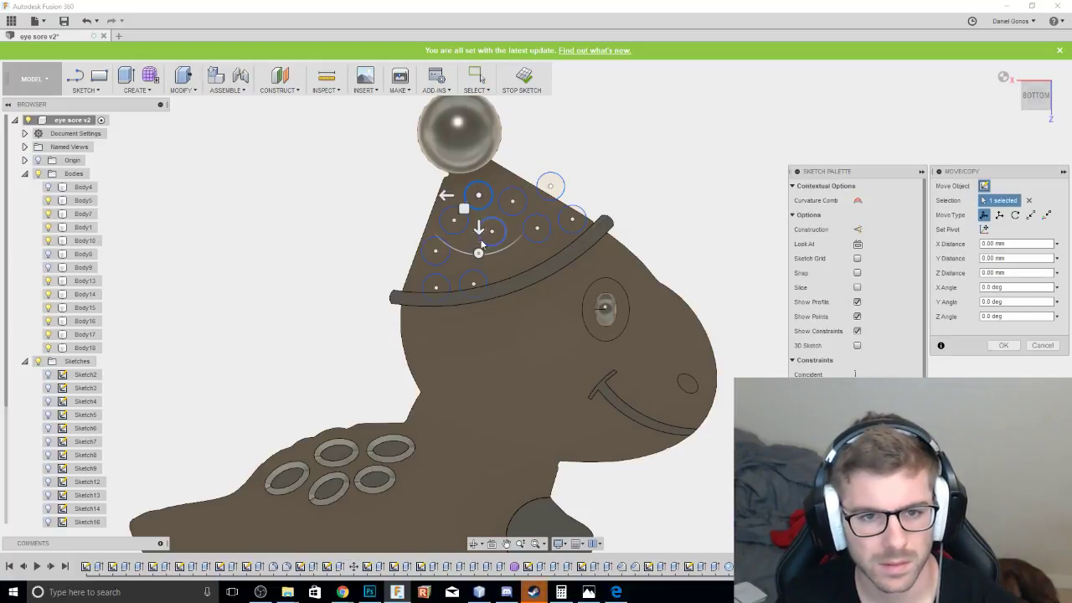
{"action": "left_click_drag", "start_coordinate": [483, 207], "coordinate": [514, 269]}
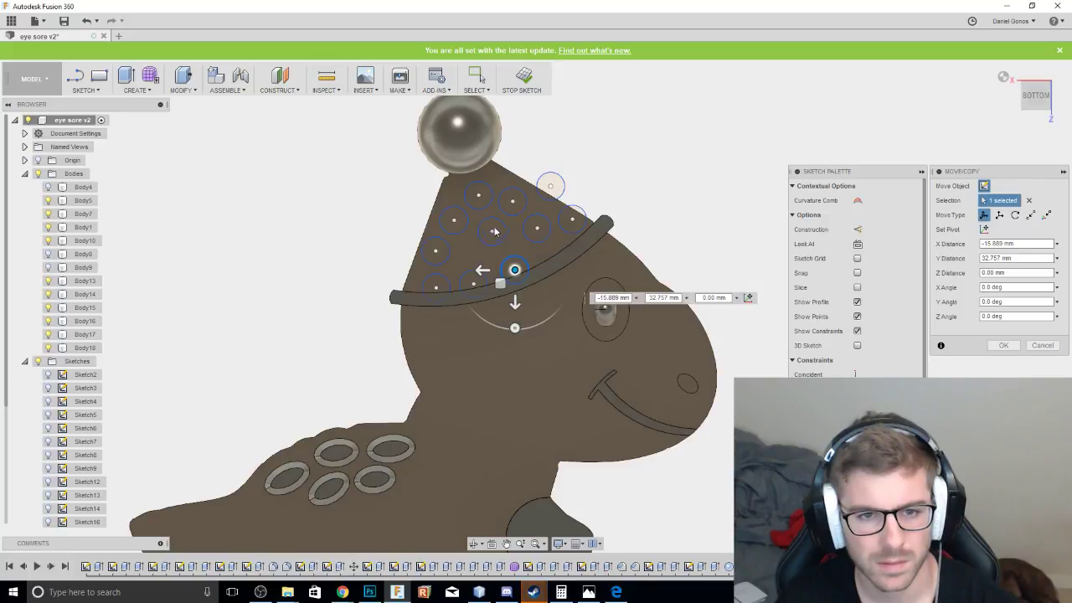
Place circle copies in the hat's middle at about X -10, Y 16.6 mm and above the brim's front at about X -31, Y 27.5 mm.
{"action": "left_click", "coordinate": [493, 231]}
{"action": "key", "text": "Return"}
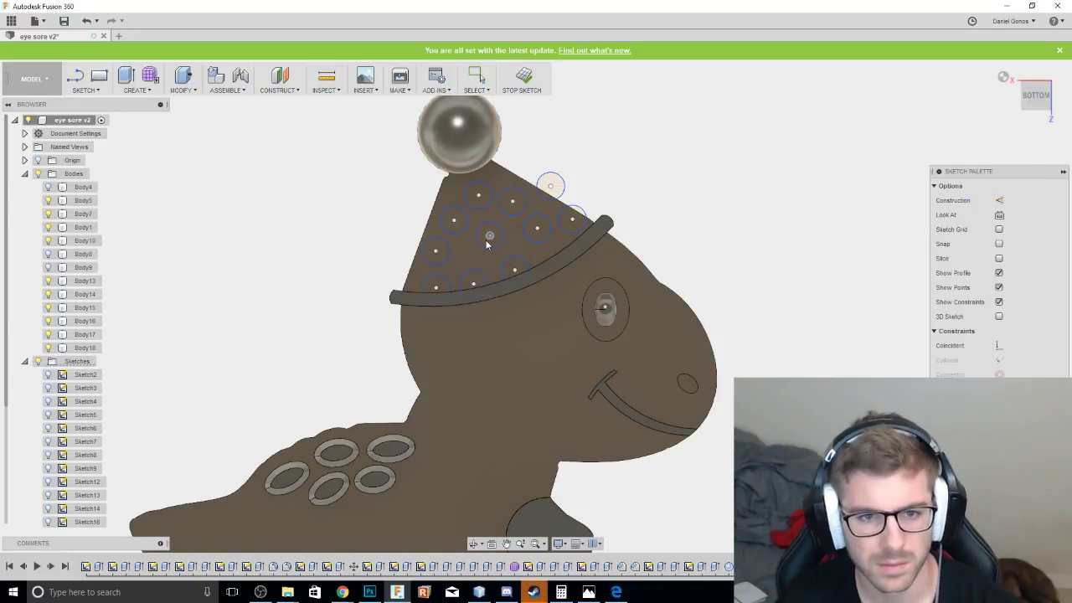
{"action": "key", "text": "ctrl+v"}
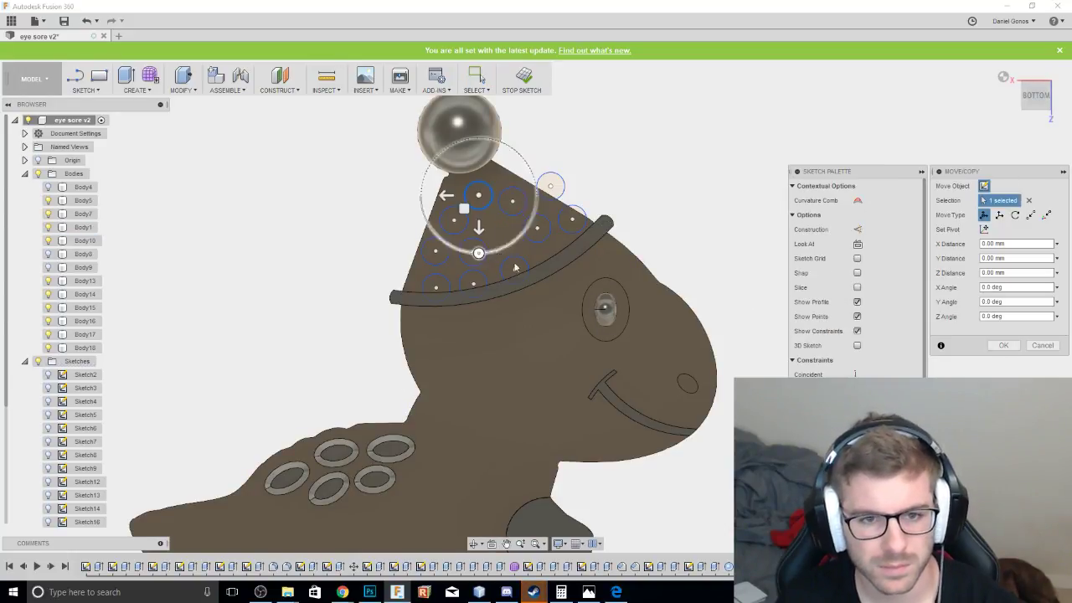
{"action": "mouse_move", "coordinate": [479, 196]}
{"action": "left_mouse_down"}
{"action": "mouse_move", "coordinate": [509, 238]}
{"action": "mouse_move", "coordinate": [503, 232]}
{"action": "left_mouse_up"}
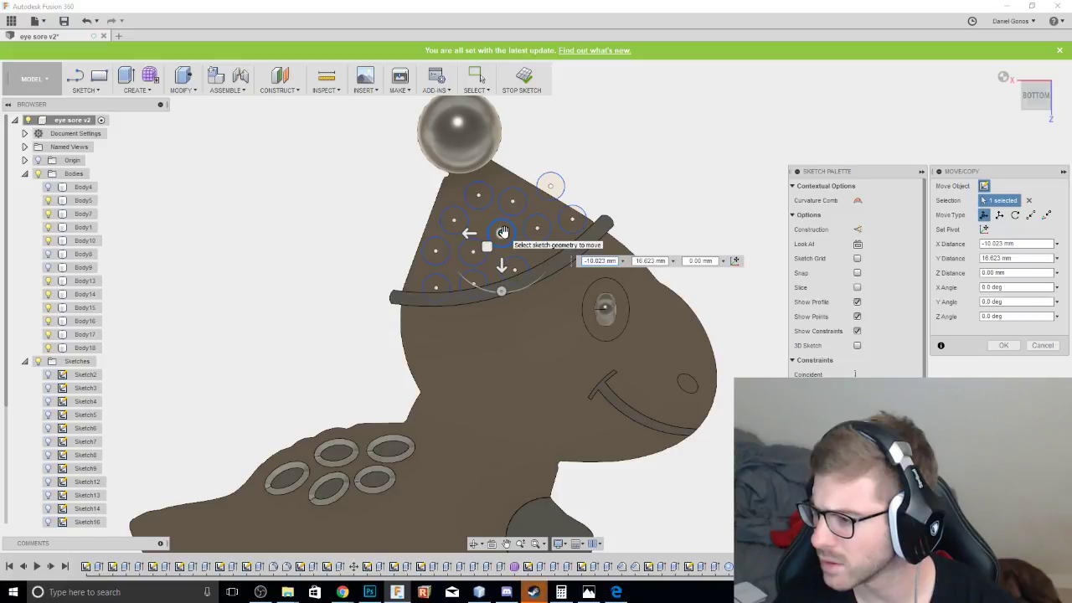
{"action": "key", "text": "Return"}
{"action": "scroll", "coordinate": [316, 276], "scroll_direction": "down", "scroll_amount": 2}
{"action": "scroll", "coordinate": [341, 267], "scroll_direction": "up", "scroll_amount": 3}
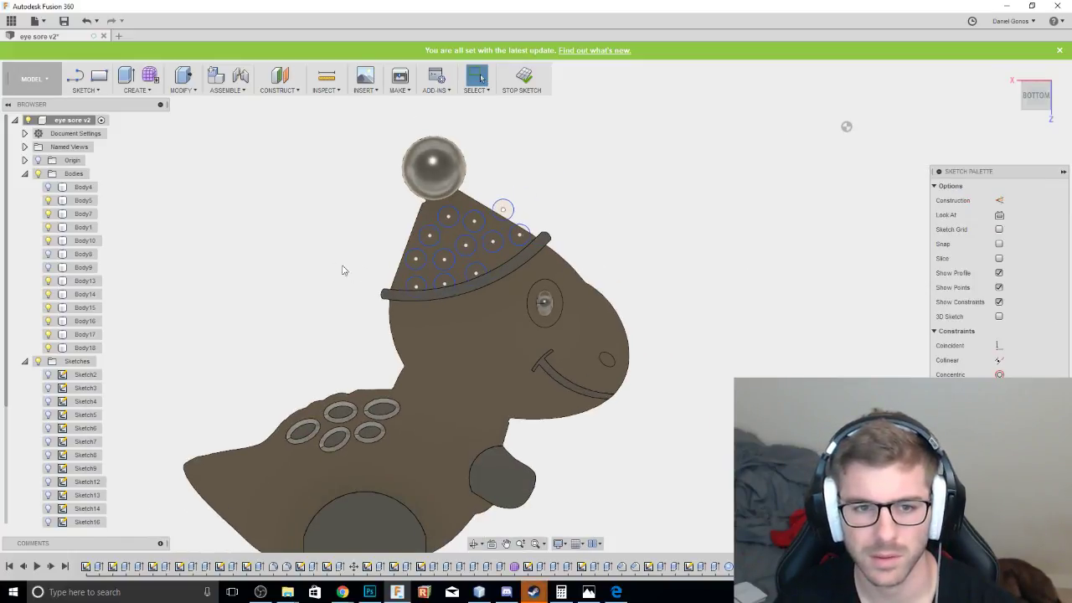
{"action": "key", "text": "ctrl+v"}
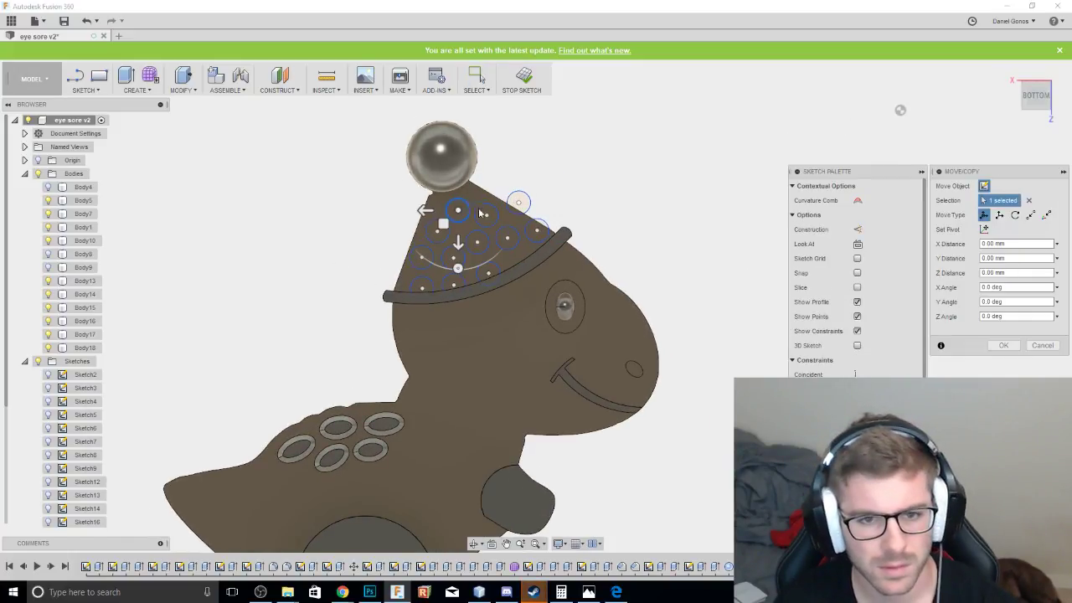
{"action": "left_click_drag", "start_coordinate": [458, 210], "coordinate": [517, 263]}
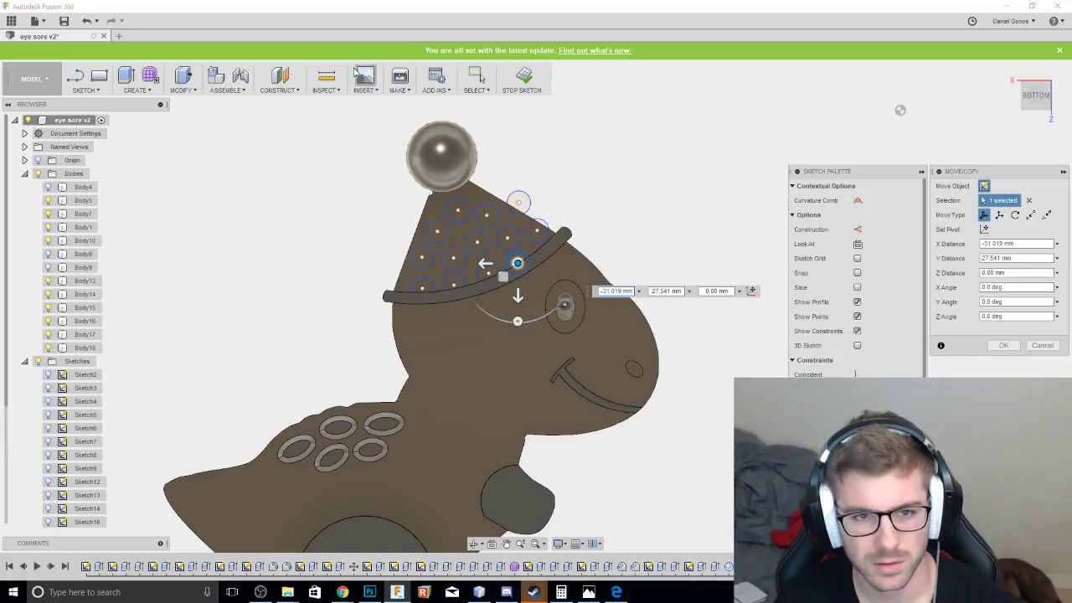
{"action": "key", "text": "Return"}
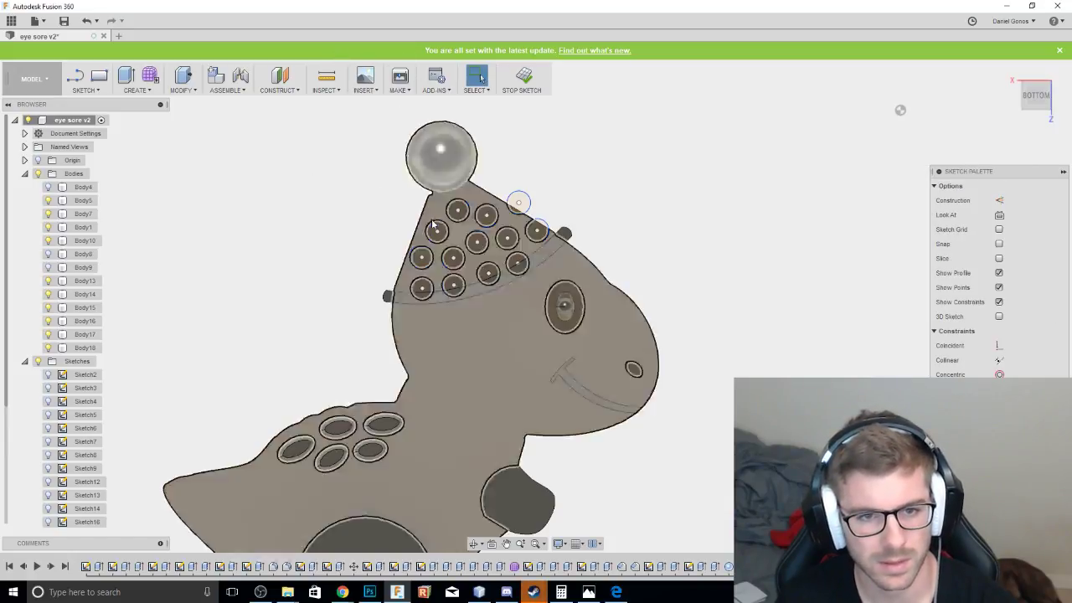
Nudge the two circles nearest the hat tip, the upper back-edge circle and the middle circle closer to the tip.
{"action": "left_click", "coordinate": [459, 211]}
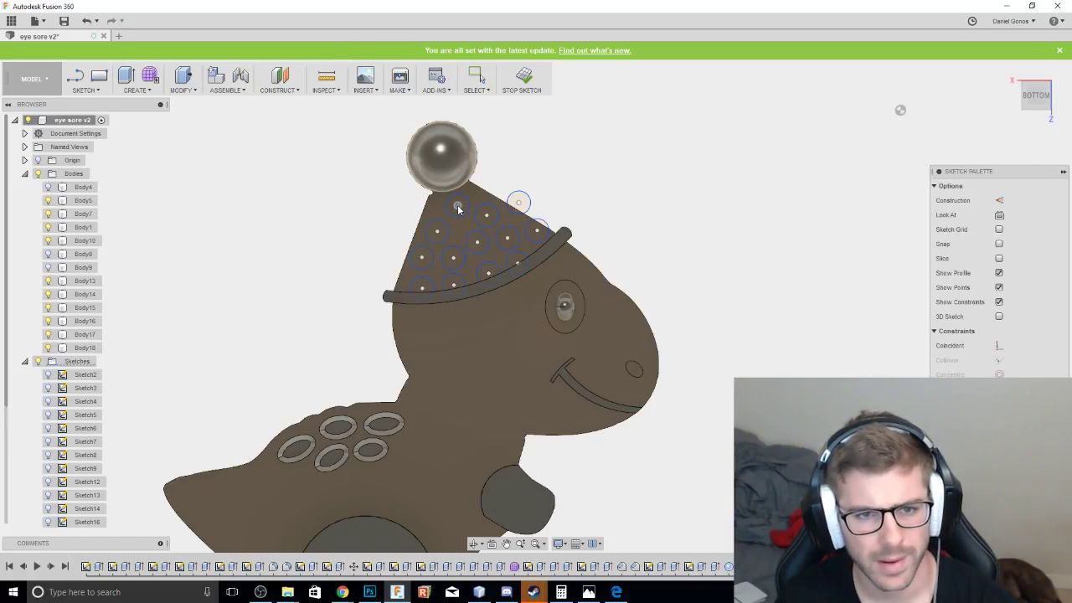
{"action": "left_click", "coordinate": [436, 234]}
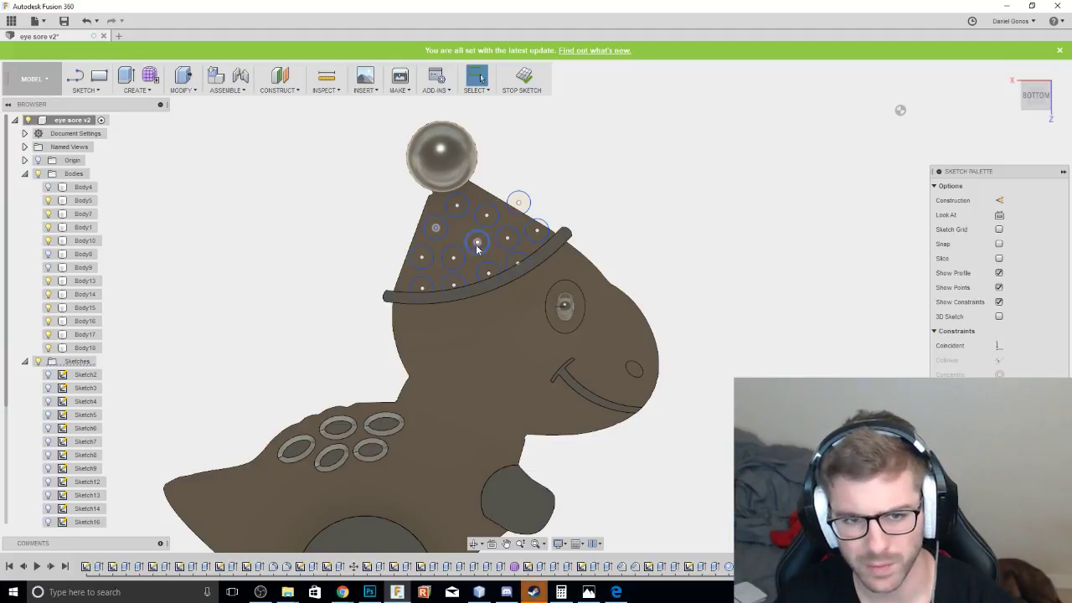
{"action": "left_click", "coordinate": [488, 215]}
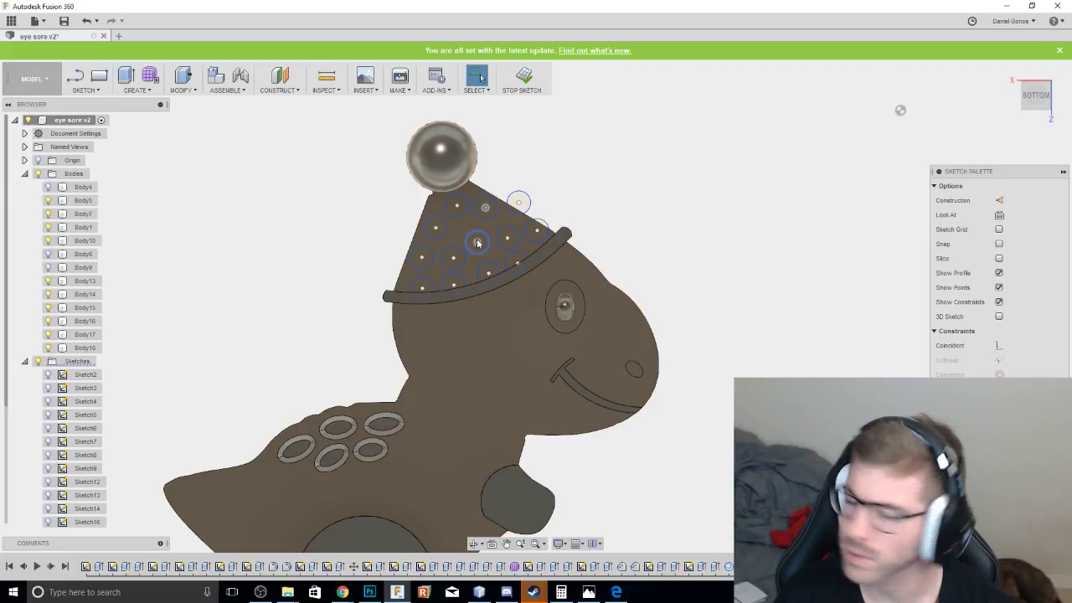
{"action": "left_click", "coordinate": [467, 231]}
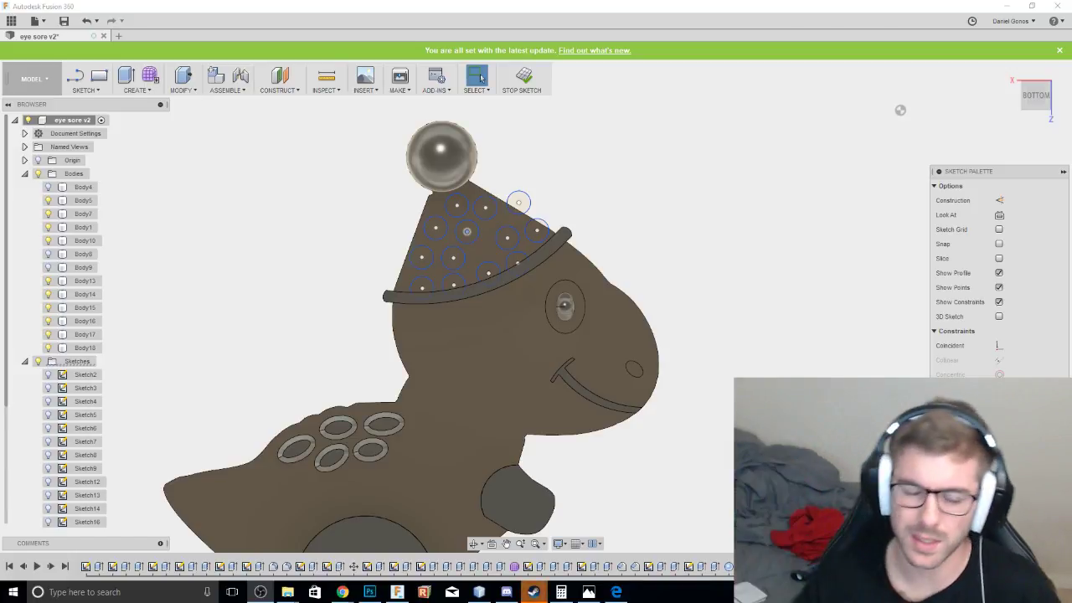
Move the outermost front-edge circle inward and even out the spacing of the circles in the middle of the hat.
{"action": "scroll", "coordinate": [641, 375], "scroll_direction": "up", "scroll_amount": 2}
{"action": "scroll", "coordinate": [513, 444], "scroll_direction": "down", "scroll_amount": 2}
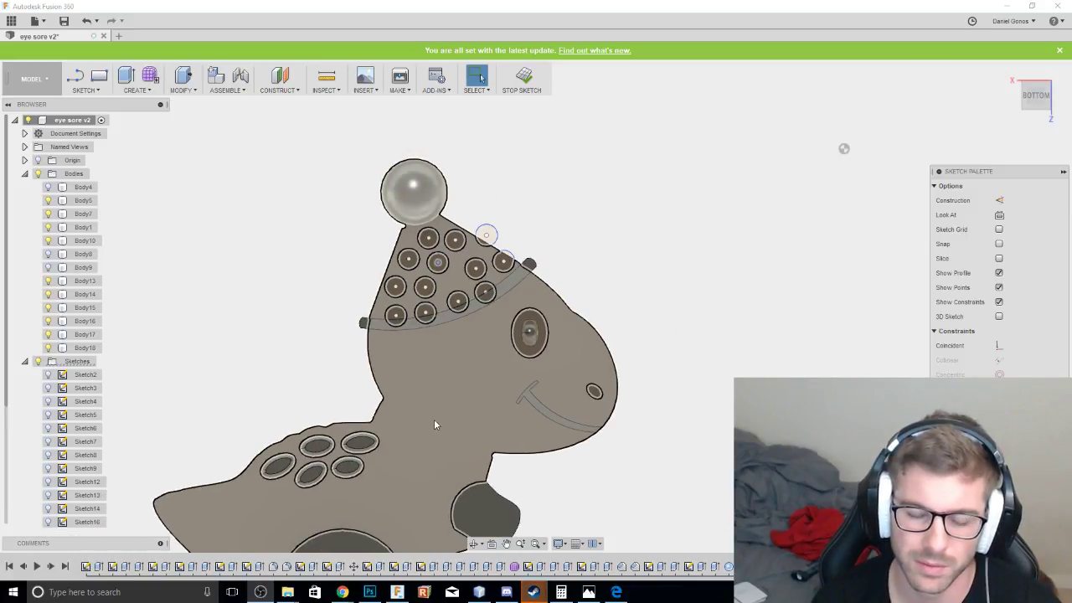
{"action": "middle_click_drag", "start_coordinate": [435, 421], "coordinate": [456, 349]}
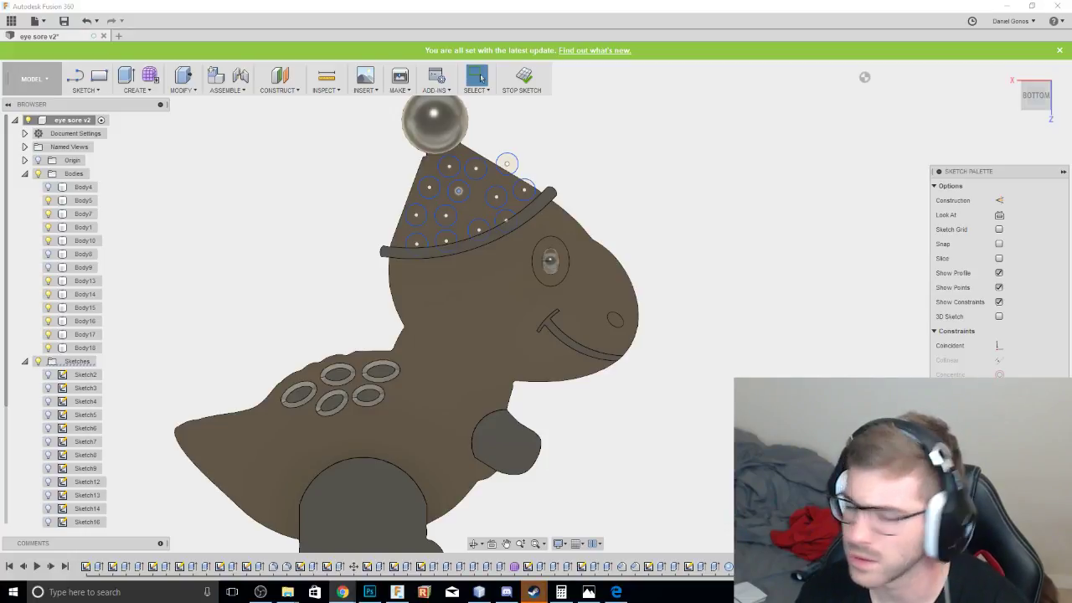
{"action": "left_click_drag", "start_coordinate": [495, 197], "coordinate": [507, 174]}
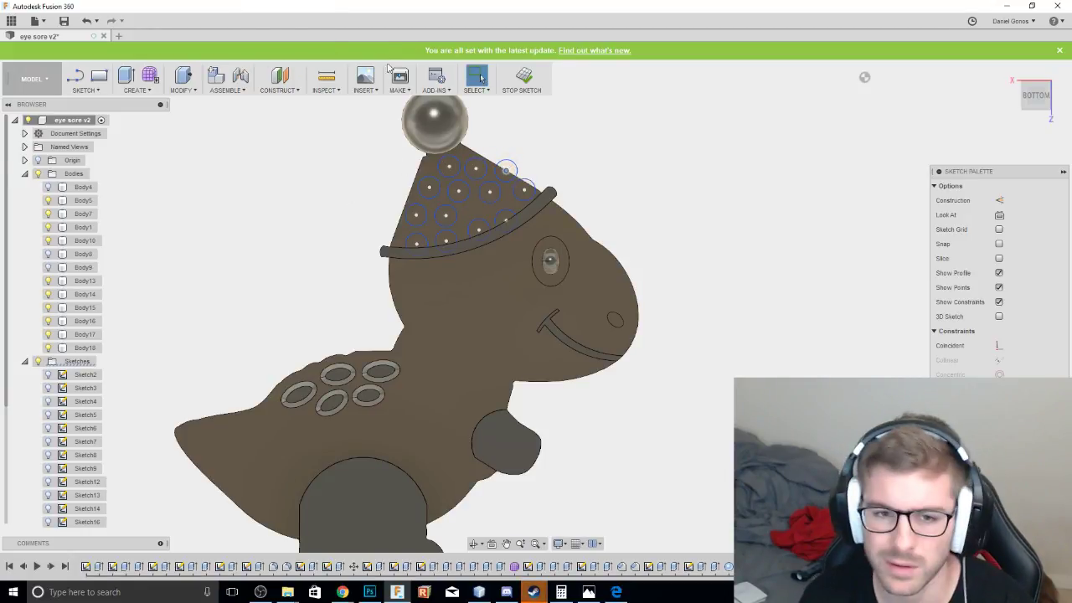
{"action": "left_click_drag", "start_coordinate": [491, 192], "coordinate": [446, 211]}
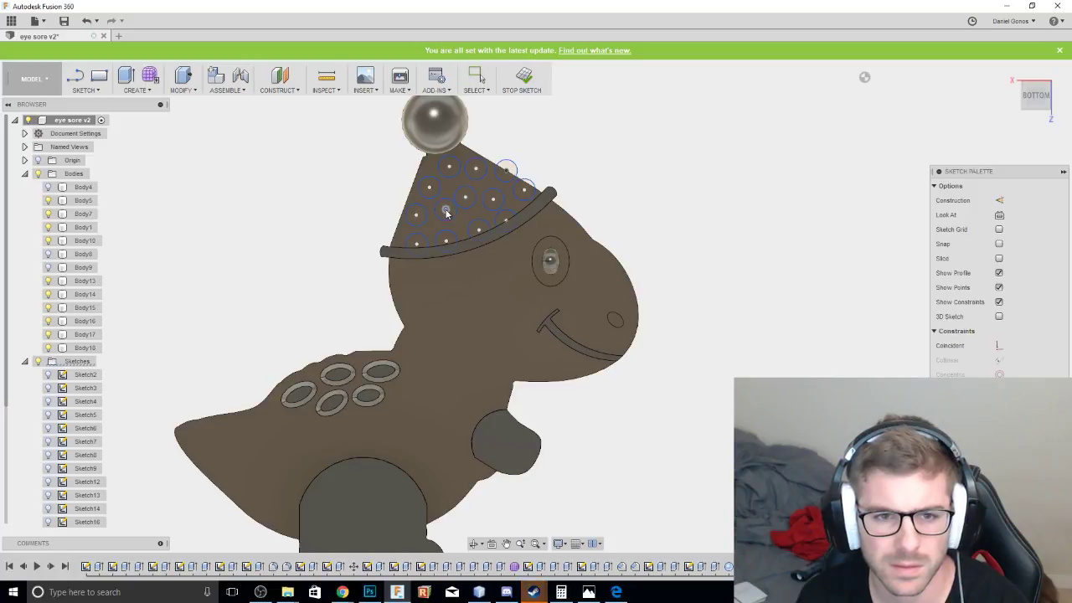
{"action": "key", "text": "Escape"}
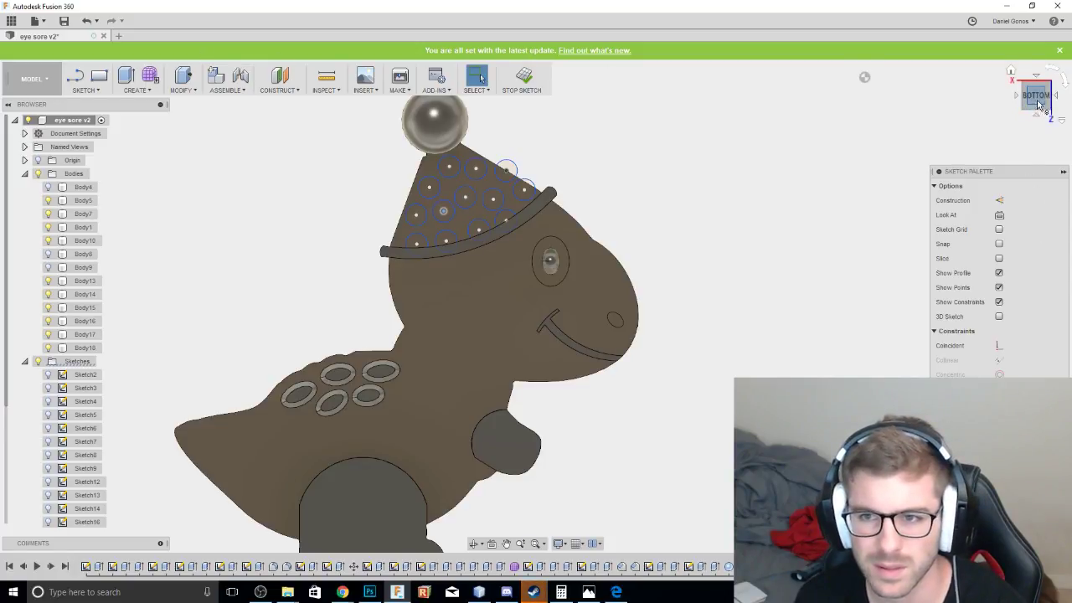
Delete the surplus circles along the hat's edges and brim, and position one circle just inside the front edge near the tip.
{"action": "mouse_move", "coordinate": [1036, 103]}
{"action": "left_mouse_down"}
{"action": "mouse_move", "coordinate": [1035, 70]}
{"action": "mouse_move", "coordinate": [1035, 114]}
{"action": "mouse_move", "coordinate": [1034, 79]}
{"action": "left_mouse_up"}
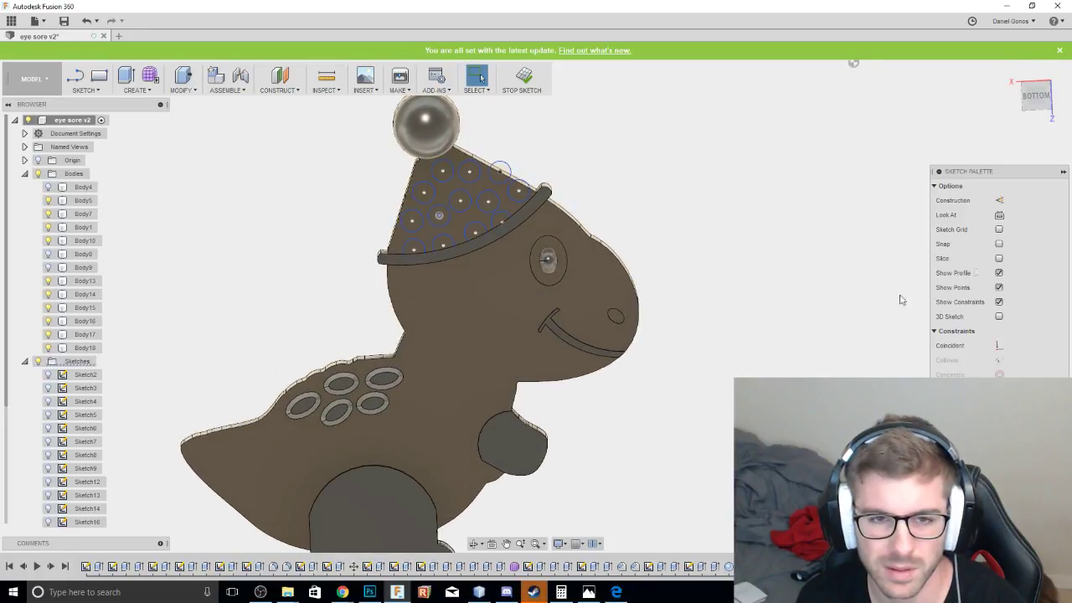
{"action": "left_click", "coordinate": [587, 592]}
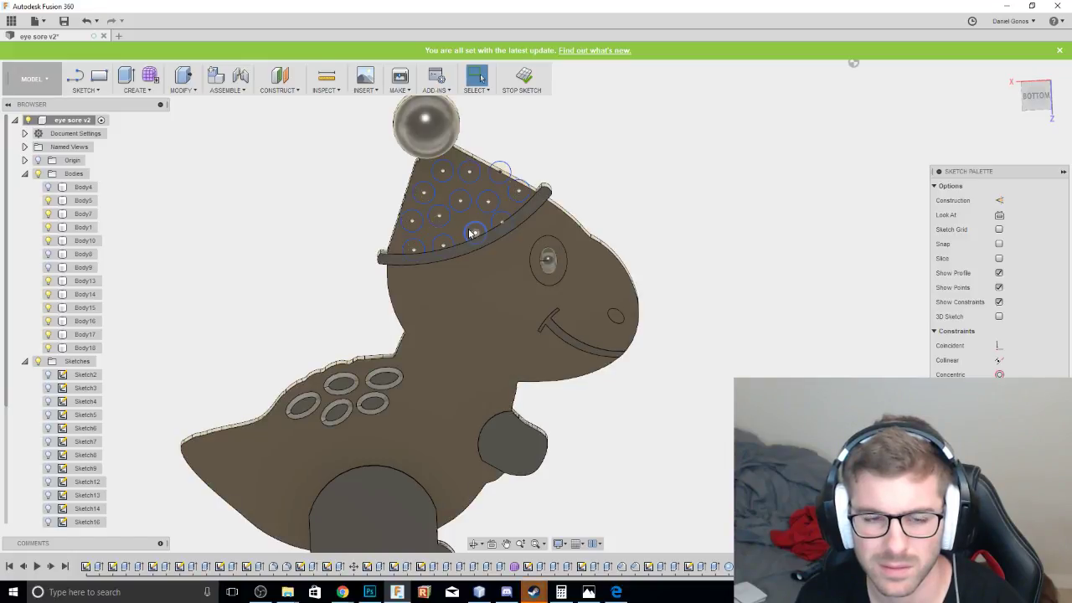
{"action": "left_click", "coordinate": [471, 234]}
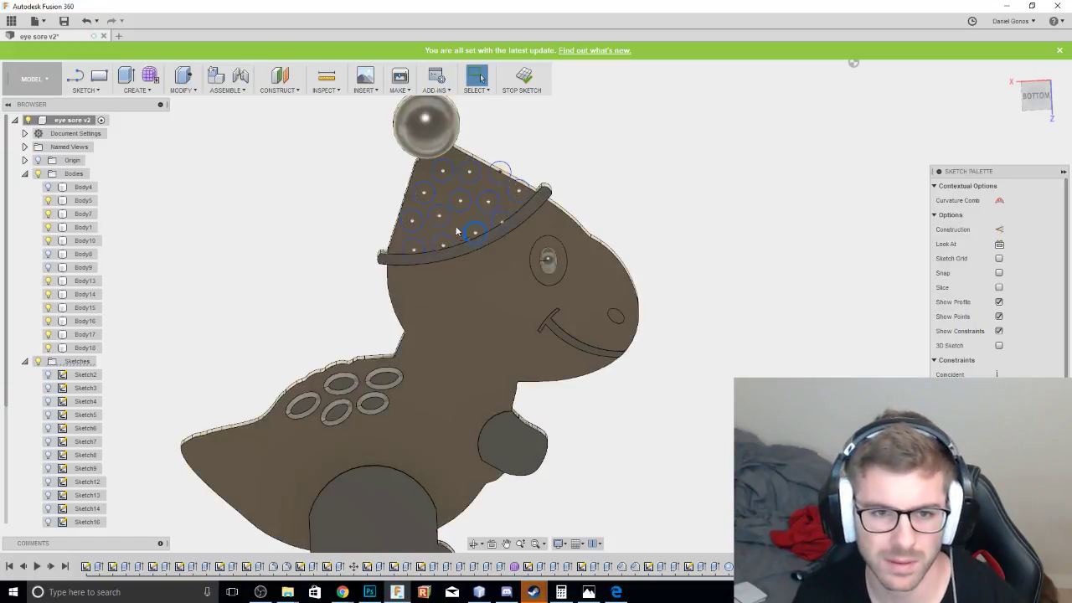
{"action": "key", "text": "Delete"}
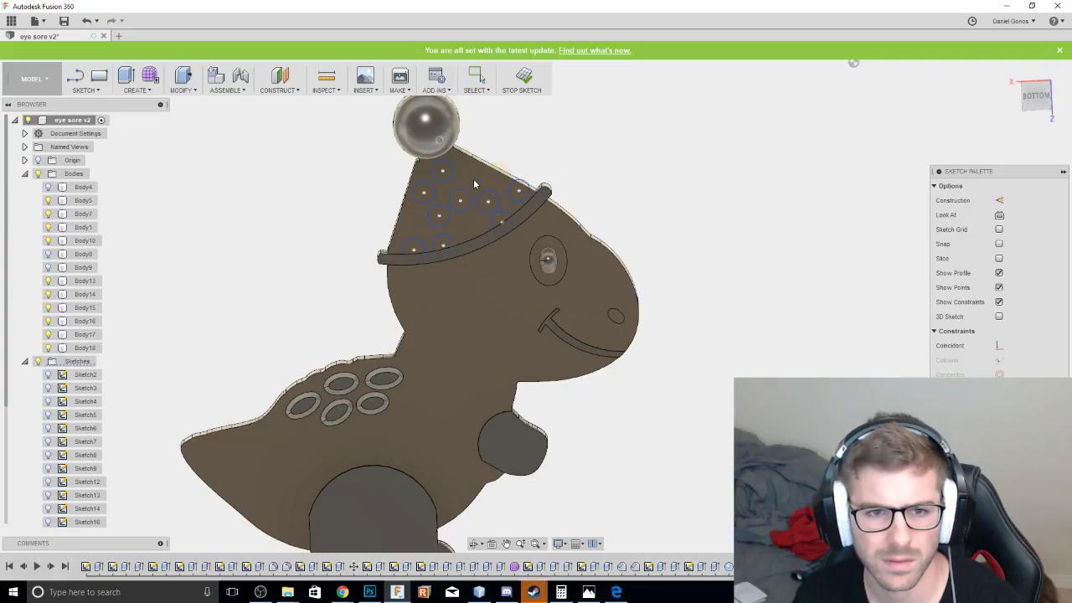
{"action": "mouse_move", "coordinate": [484, 181]}
{"action": "left_mouse_down"}
{"action": "mouse_move", "coordinate": [507, 177]}
{"action": "mouse_move", "coordinate": [477, 189]}
{"action": "left_mouse_up"}
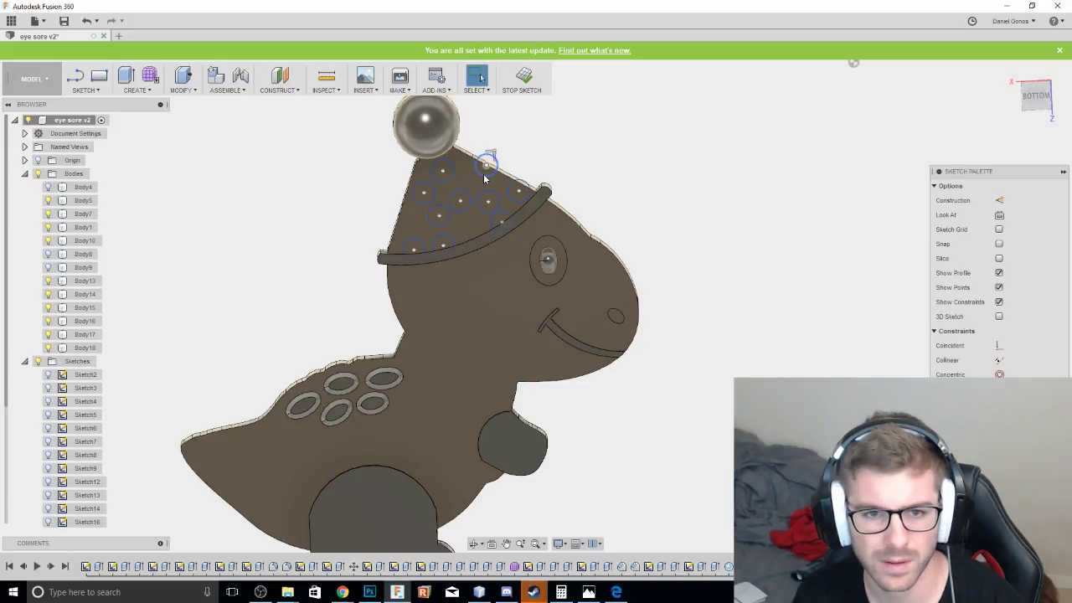
{"action": "key", "text": "Delete"}
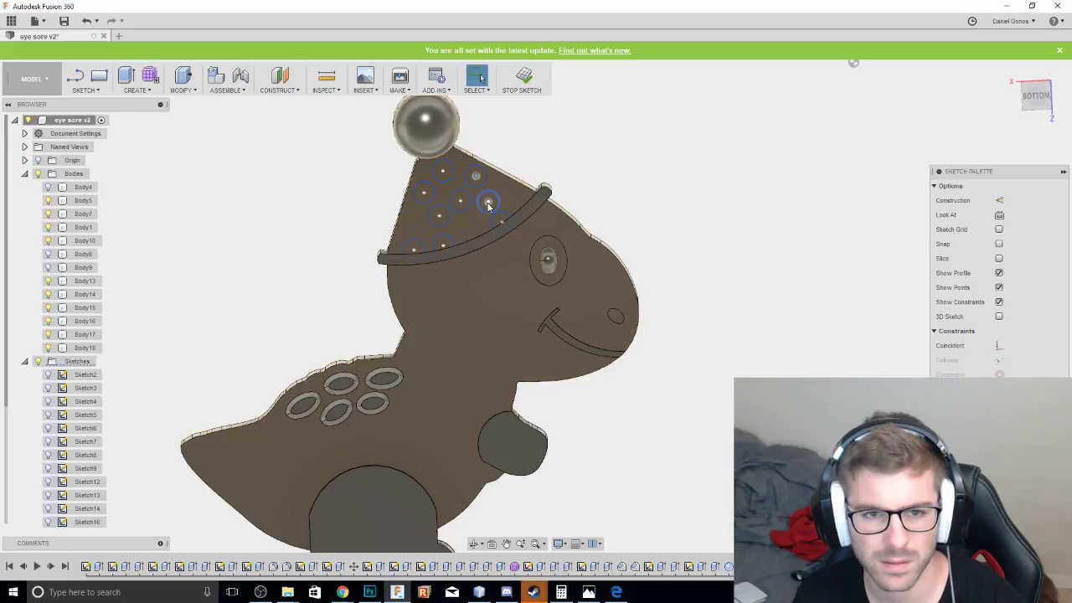
Rearrange the remaining circles into evenly spaced rows that stay within the hat's edges and clear of the brim.
{"action": "left_click_drag", "start_coordinate": [488, 206], "coordinate": [420, 199]}
{"action": "mouse_move", "coordinate": [444, 247]}
{"action": "left_mouse_down"}
{"action": "mouse_move", "coordinate": [439, 227]}
{"action": "mouse_move", "coordinate": [408, 242]}
{"action": "left_mouse_up"}
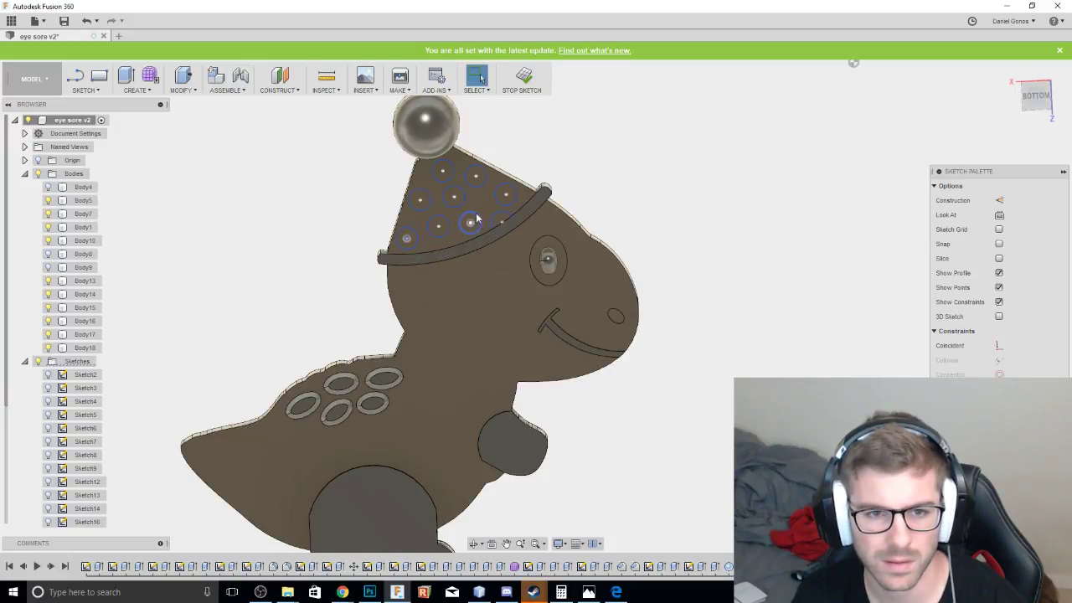
{"action": "mouse_move", "coordinate": [506, 196]}
{"action": "left_mouse_down"}
{"action": "mouse_move", "coordinate": [483, 200]}
{"action": "mouse_move", "coordinate": [504, 204]}
{"action": "mouse_move", "coordinate": [489, 202]}
{"action": "mouse_move", "coordinate": [464, 224]}
{"action": "mouse_move", "coordinate": [418, 193]}
{"action": "left_mouse_up"}
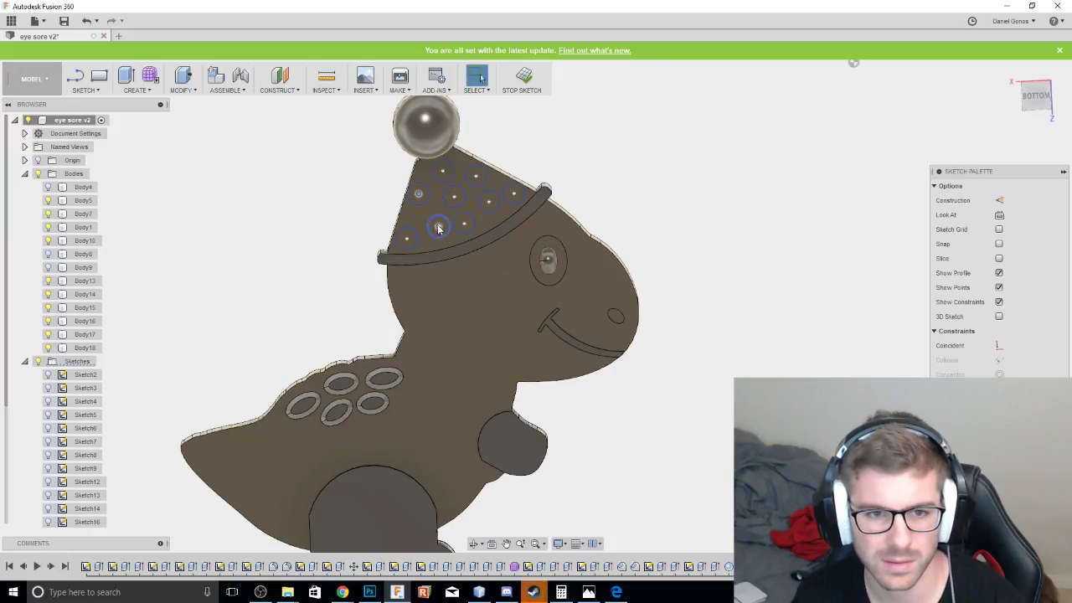
{"action": "mouse_move", "coordinate": [439, 228]}
{"action": "left_mouse_down"}
{"action": "mouse_move", "coordinate": [429, 222]}
{"action": "mouse_move", "coordinate": [454, 229]}
{"action": "left_mouse_up"}
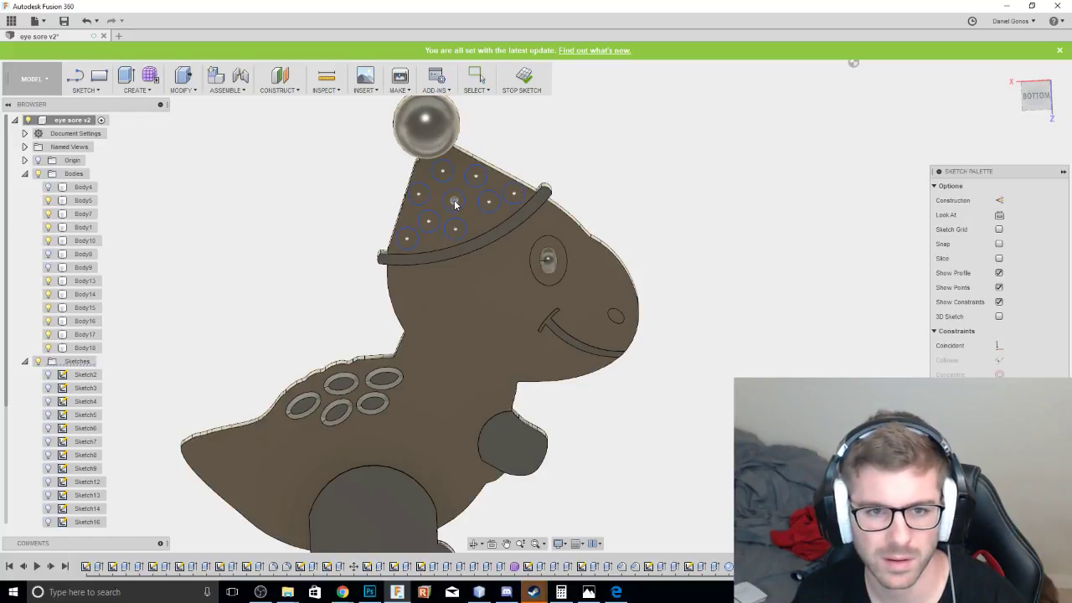
{"action": "mouse_move", "coordinate": [489, 203]}
{"action": "left_mouse_down"}
{"action": "mouse_move", "coordinate": [482, 217]}
{"action": "mouse_move", "coordinate": [503, 198]}
{"action": "left_mouse_up"}
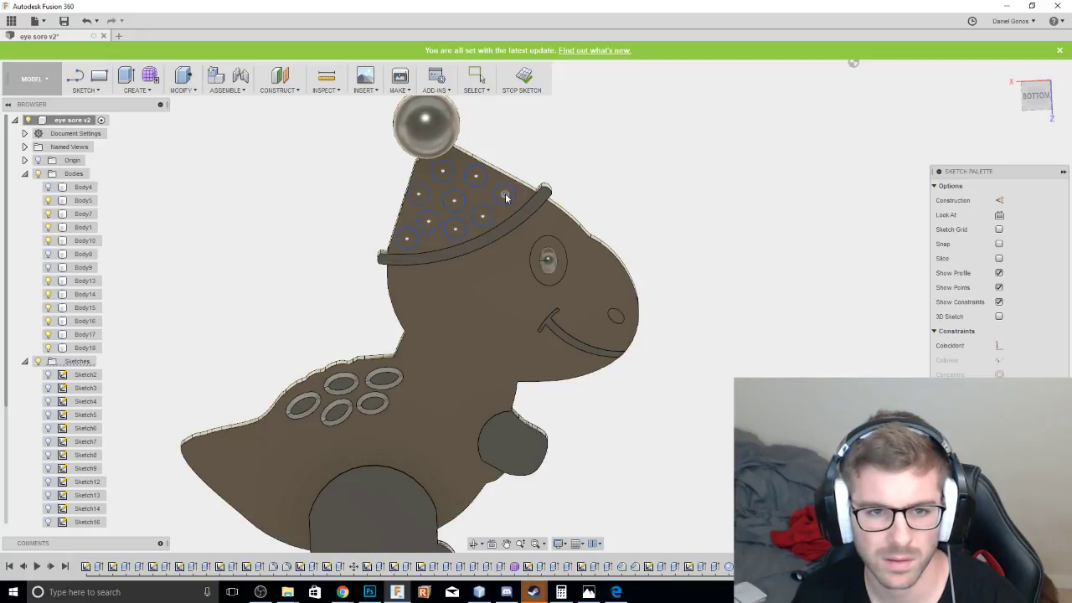
{"action": "left_click", "coordinate": [608, 187]}
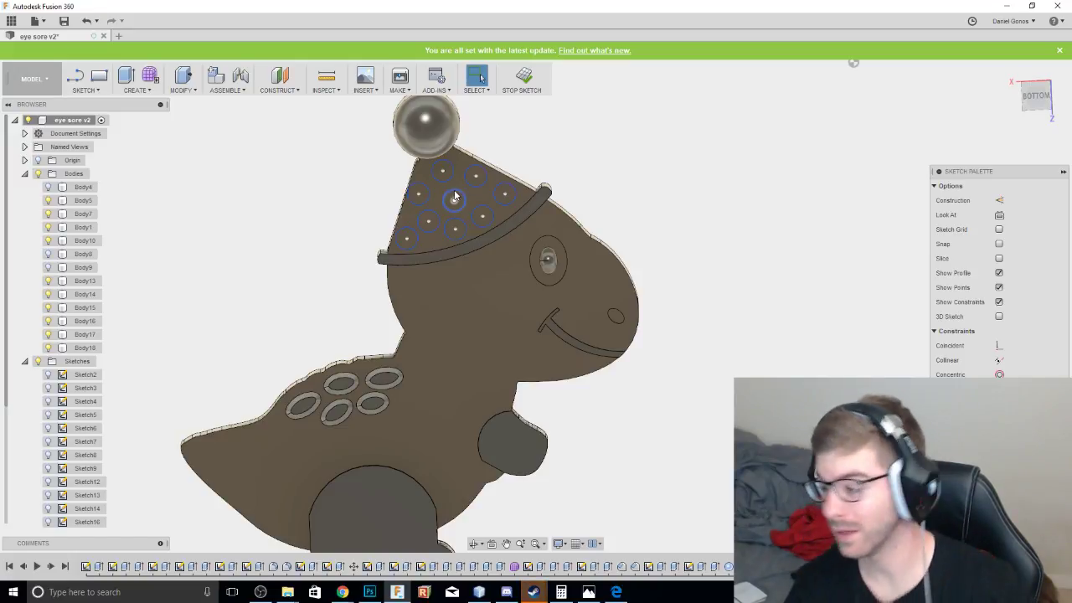
Extrude all nine hat circles by 2 mm as raised dots joined to the hat.
{"action": "left_click_drag", "start_coordinate": [1039, 95], "coordinate": [1035, 82]}
{"action": "scroll", "coordinate": [495, 218], "scroll_direction": "up", "scroll_amount": 5}
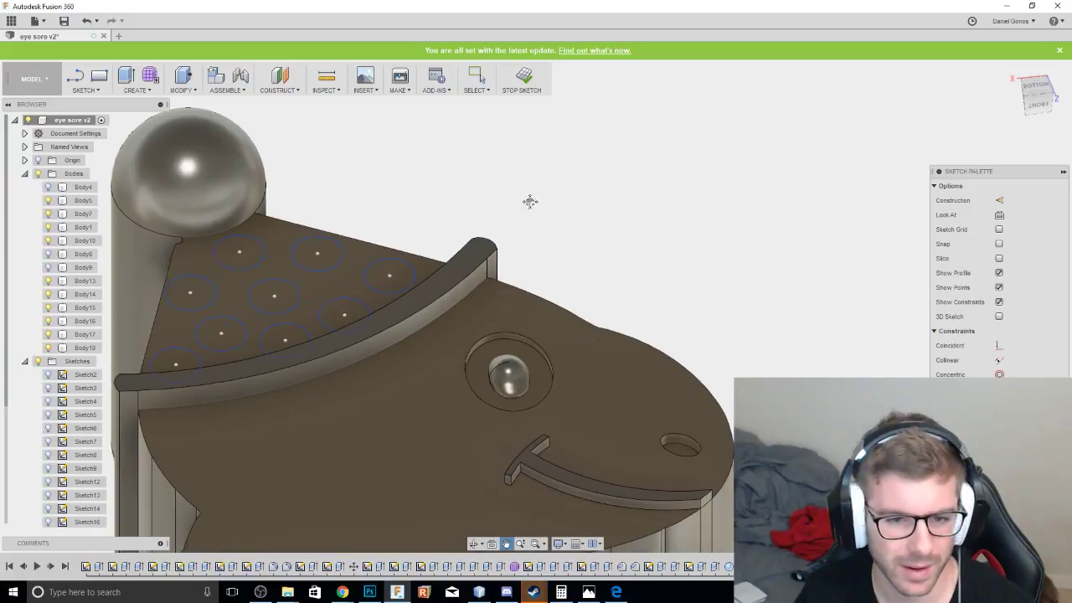
{"action": "left_click", "coordinate": [480, 295]}
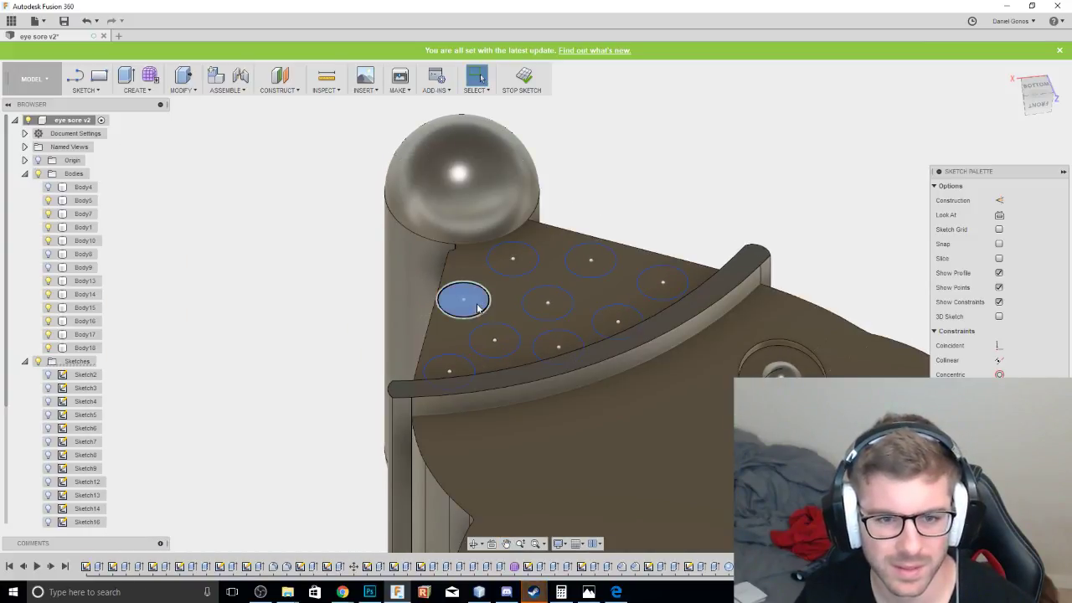
{"action": "left_click", "coordinate": [514, 265], "text": "shift"}
{"action": "left_click", "coordinate": [592, 267], "text": "shift"}
{"action": "left_click", "coordinate": [618, 320], "text": "shift"}
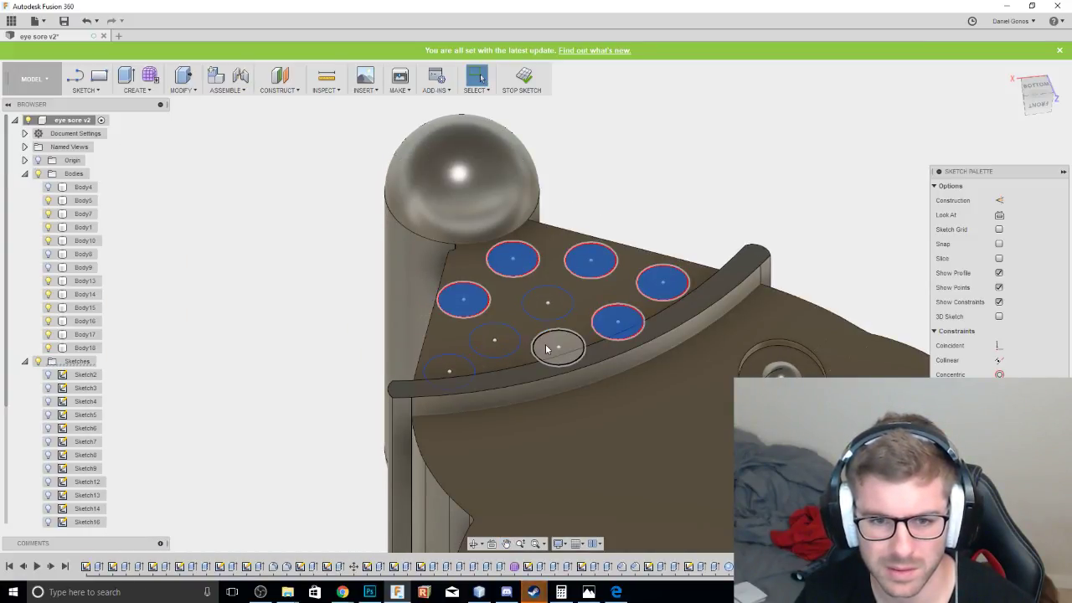
{"action": "left_click", "coordinate": [558, 346], "text": "shift"}
{"action": "left_click", "coordinate": [547, 303], "text": "shift"}
{"action": "left_click", "coordinate": [494, 339], "text": "shift"}
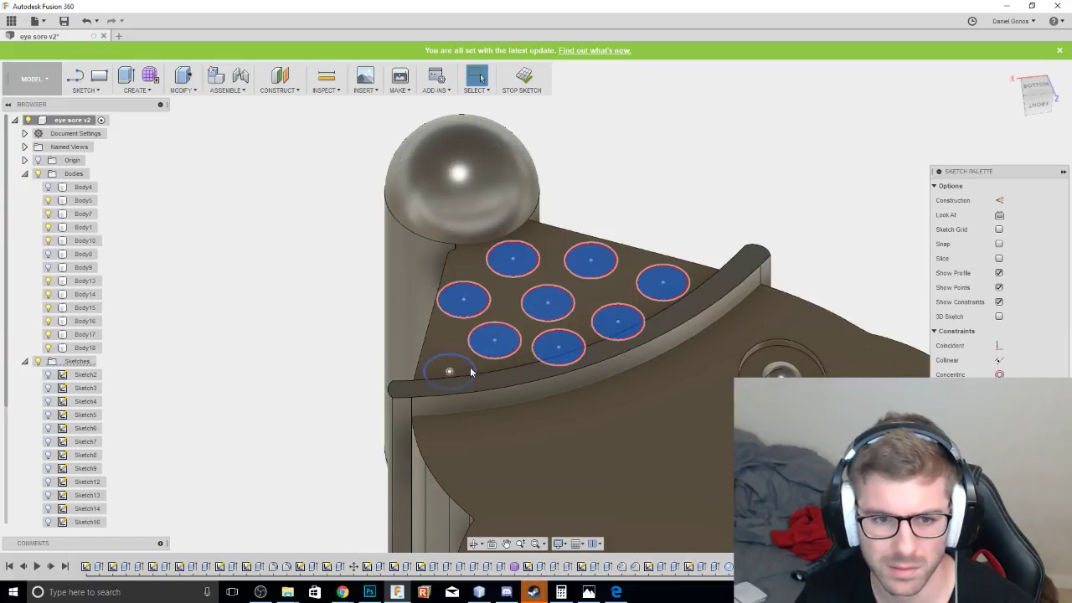
{"action": "left_click", "coordinate": [449, 371], "text": "shift"}
{"action": "right_click", "coordinate": [480, 343]}
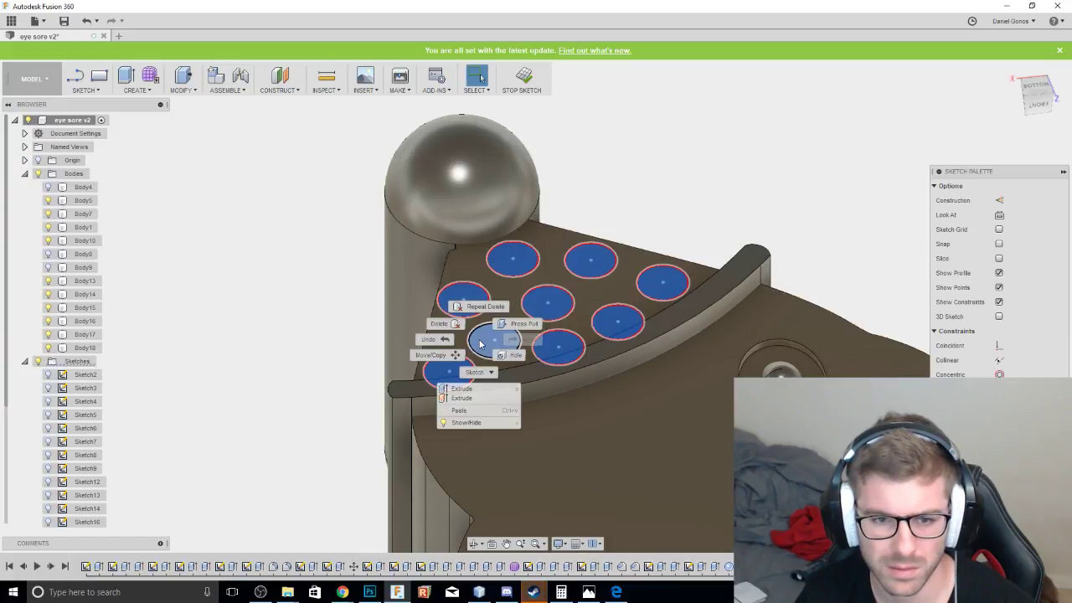
{"action": "left_click", "coordinate": [475, 389]}
{"action": "type", "text": "1"}
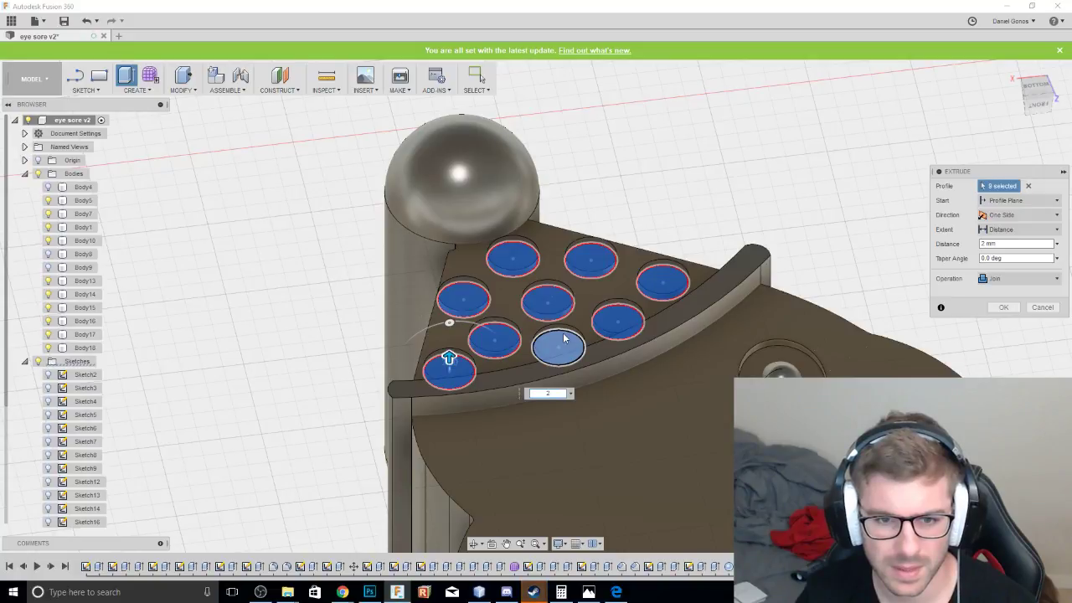
{"action": "key", "text": "Return"}
{"action": "left_click", "coordinate": [1035, 87]}
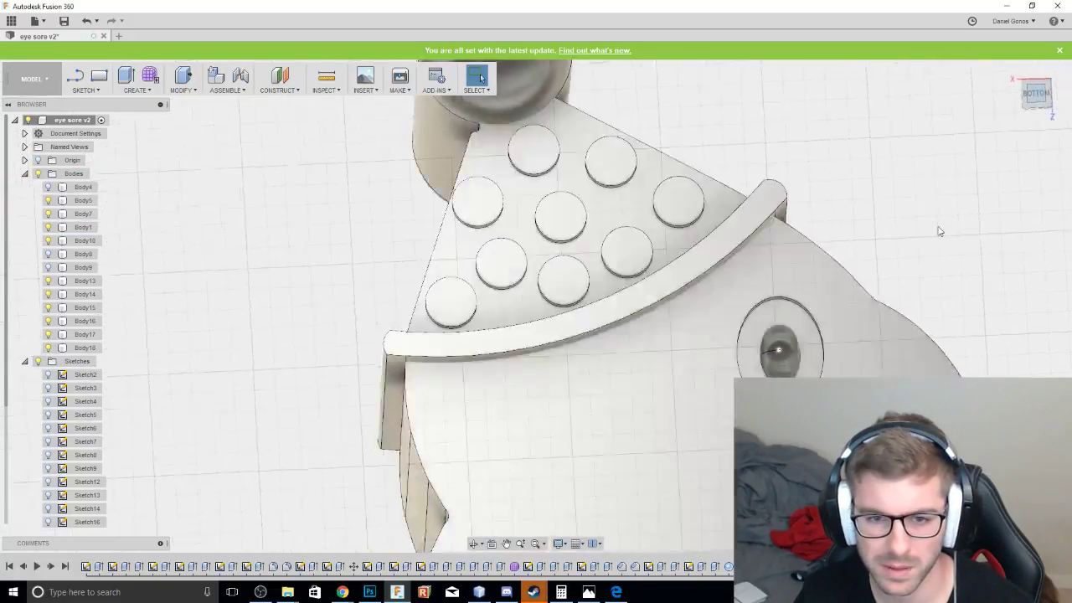
{"action": "scroll", "coordinate": [335, 218], "scroll_direction": "down", "scroll_amount": 5}
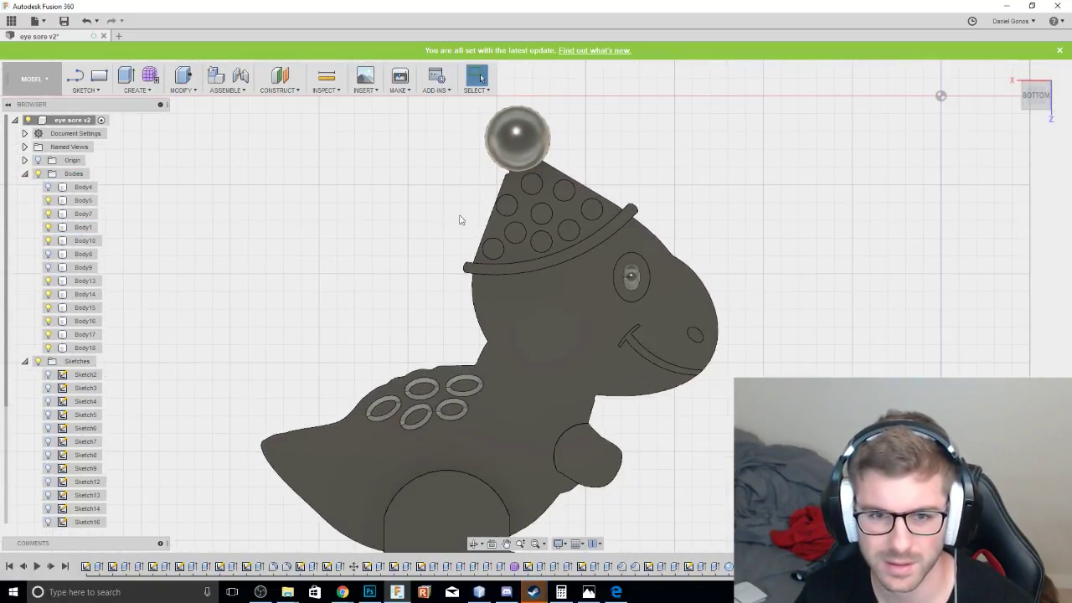
Extrude the faces of all nine raised hat dots about 53 mm back through the hat's thickness.
{"action": "left_click", "coordinate": [492, 248]}
{"action": "left_click", "coordinate": [515, 233], "text": "ctrl"}
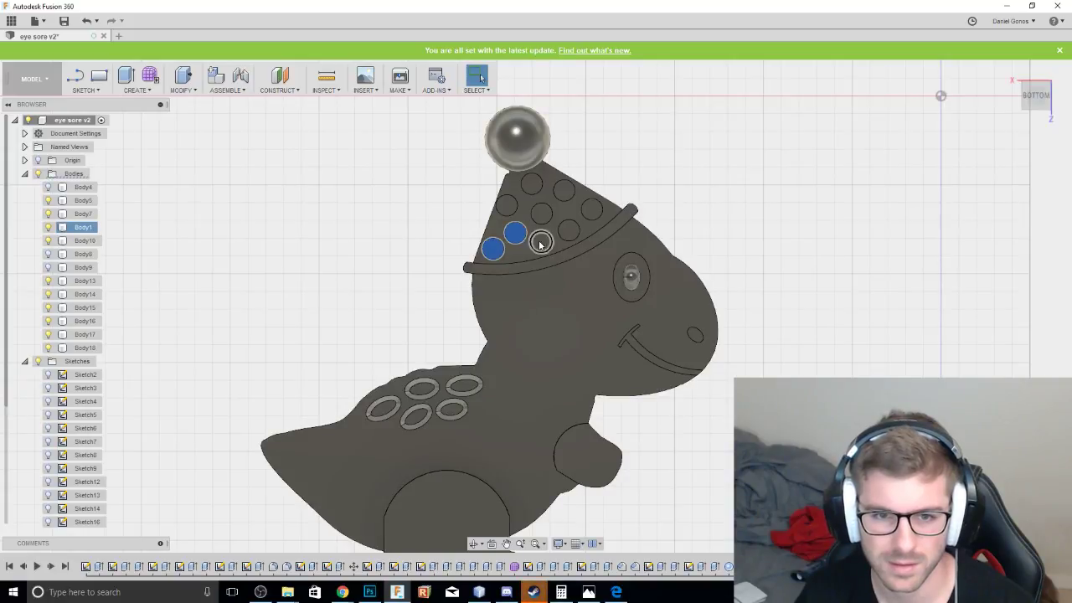
{"action": "left_click", "coordinate": [541, 241], "text": "ctrl"}
{"action": "left_click", "coordinate": [567, 231], "text": "ctrl"}
{"action": "left_click", "coordinate": [591, 209], "text": "ctrl"}
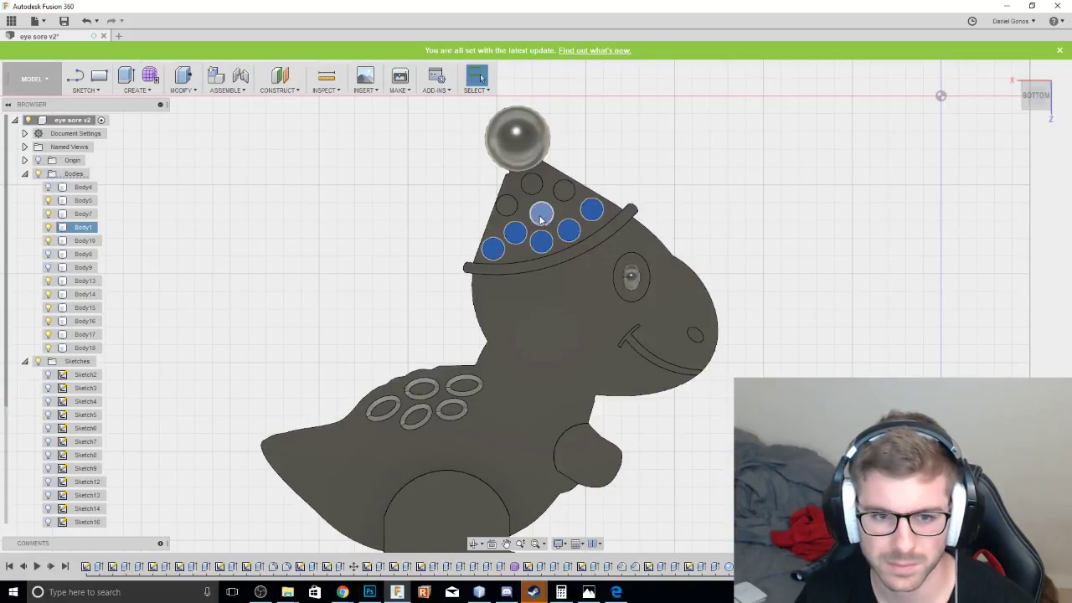
{"action": "left_click", "coordinate": [541, 215], "text": "ctrl"}
{"action": "left_click", "coordinate": [506, 205], "text": "ctrl"}
{"action": "left_click", "coordinate": [533, 188], "text": "ctrl"}
{"action": "left_click", "coordinate": [564, 194], "text": "ctrl"}
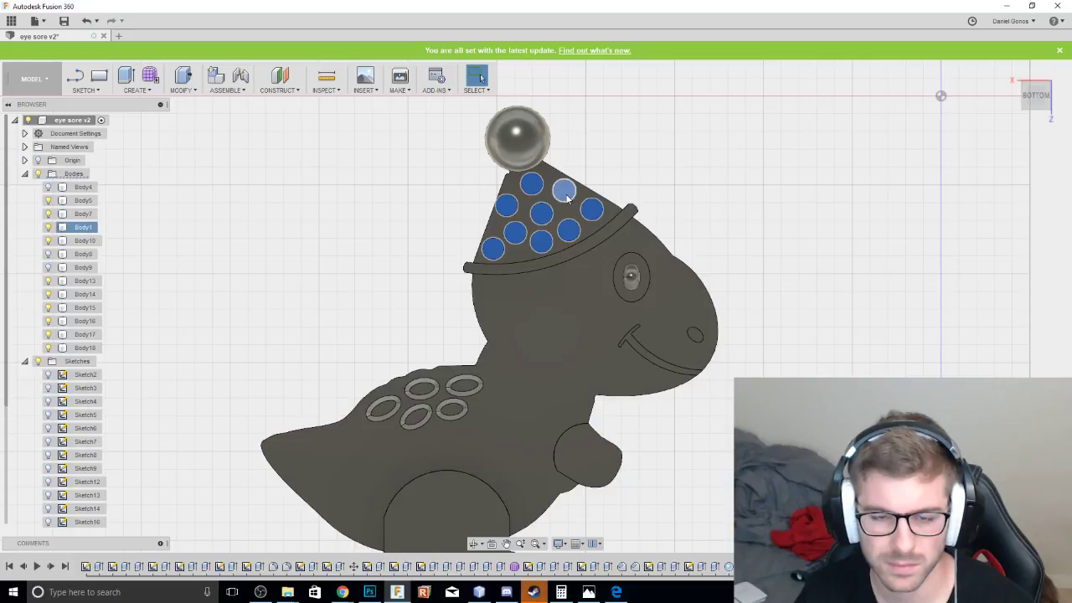
{"action": "mouse_move", "coordinate": [1035, 104]}
{"action": "left_mouse_down"}
{"action": "mouse_move", "coordinate": [1037, 114]}
{"action": "mouse_move", "coordinate": [1034, 104]}
{"action": "left_mouse_up"}
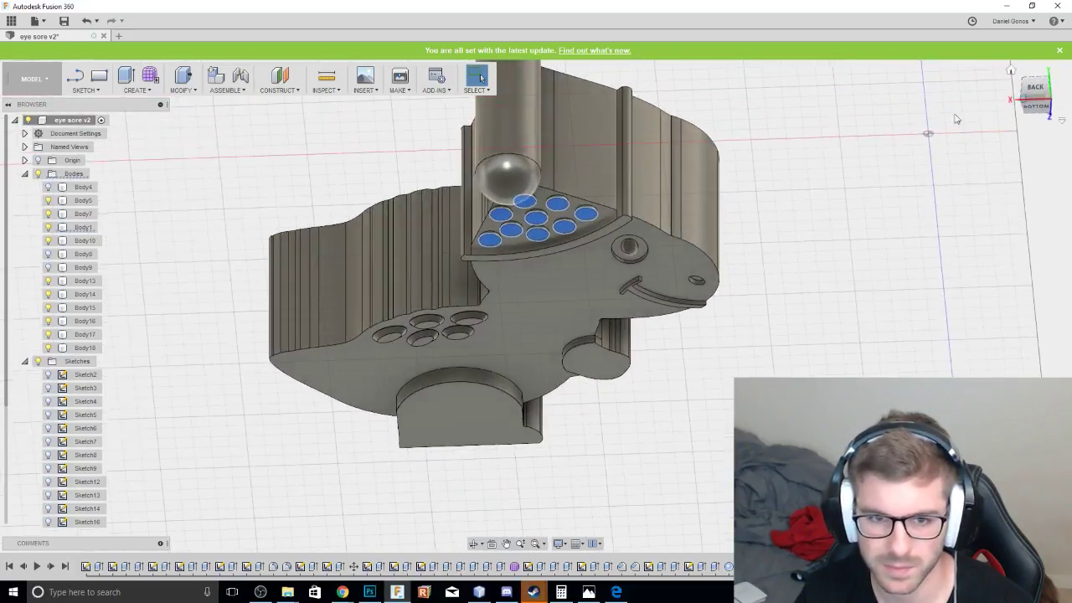
{"action": "right_click", "coordinate": [580, 215]}
{"action": "left_click", "coordinate": [564, 271]}
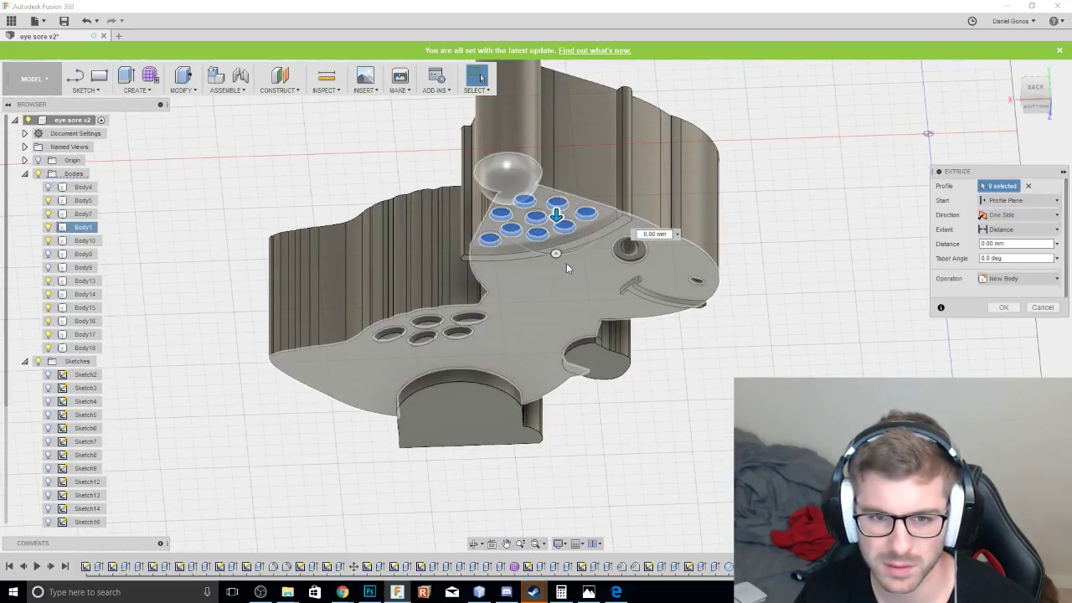
{"action": "left_click_drag", "start_coordinate": [555, 215], "coordinate": [570, 125]}
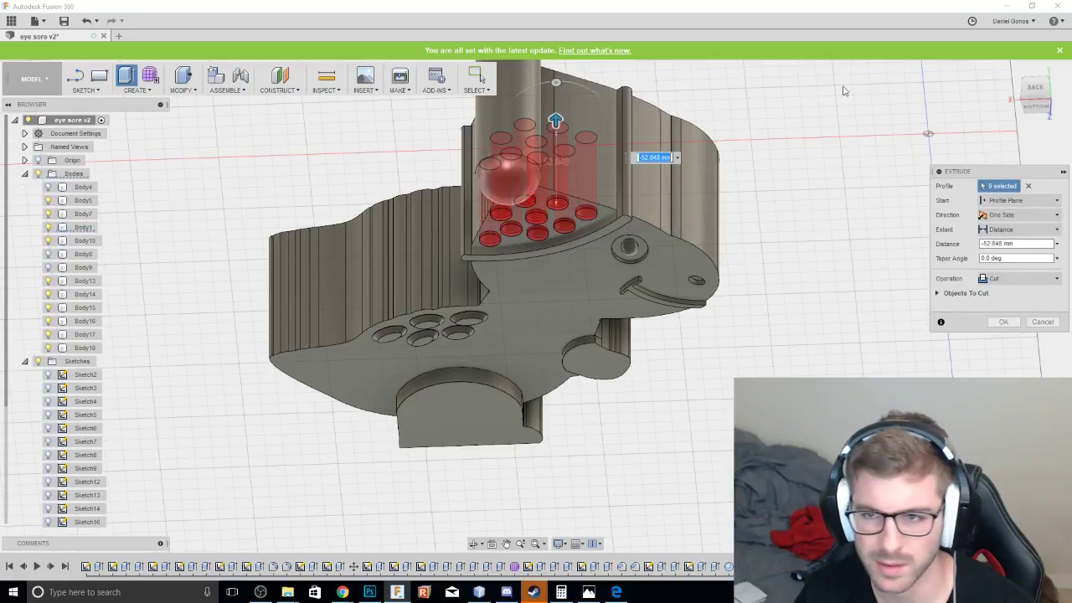
Set the dot extrusion to New Body and extend it through the hat until the dots protrude slightly from the opposite face.
{"action": "left_click_drag", "start_coordinate": [1034, 89], "coordinate": [998, 137]}
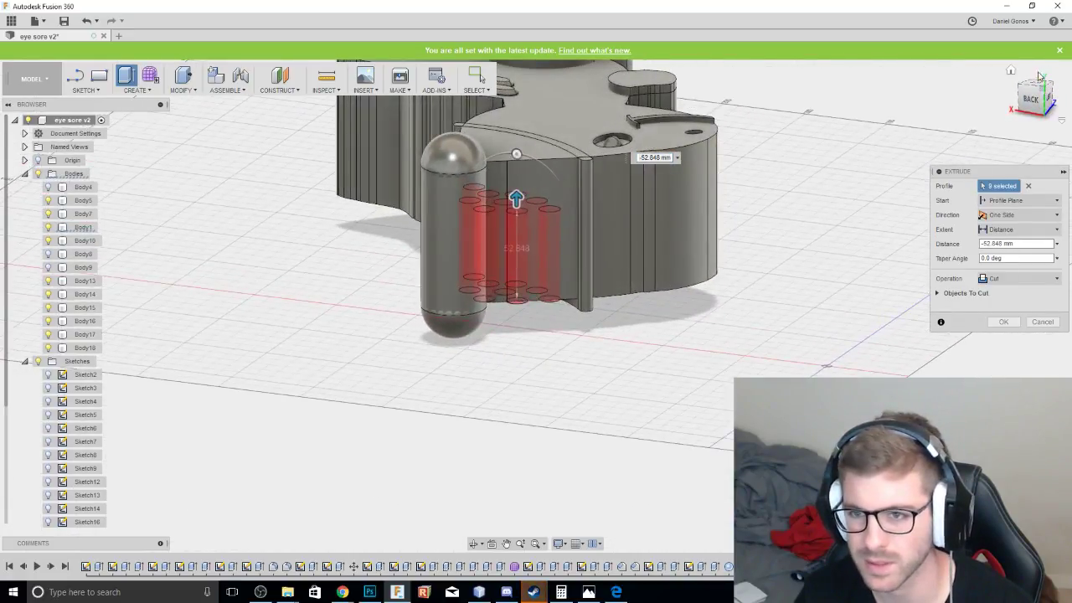
{"action": "left_click", "coordinate": [1035, 84]}
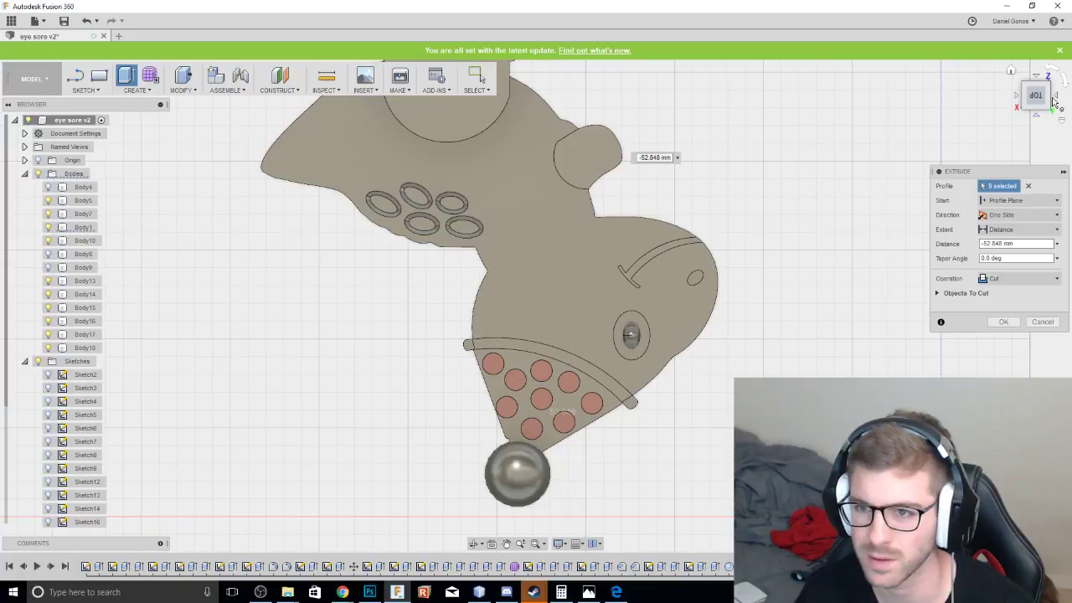
{"action": "left_click_drag", "start_coordinate": [1036, 95], "coordinate": [1012, 71]}
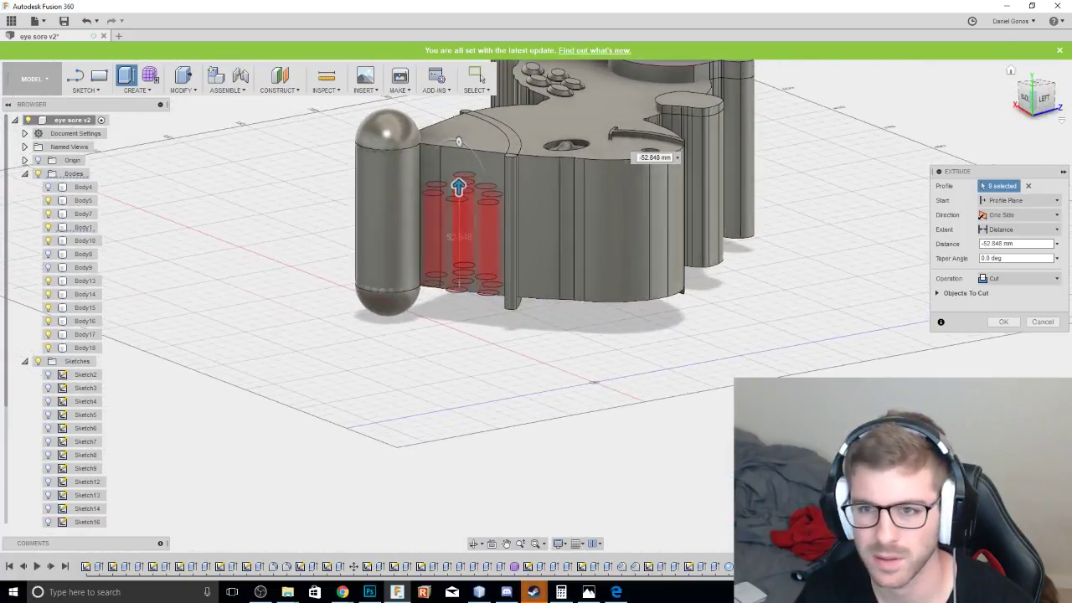
{"action": "left_click", "coordinate": [1045, 101]}
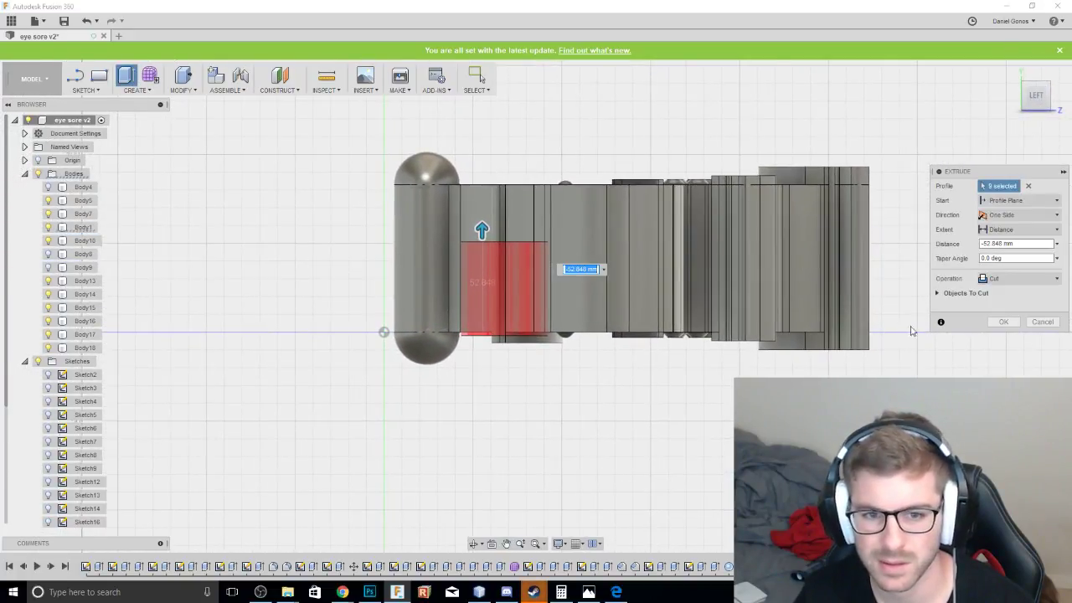
{"action": "left_click", "coordinate": [1017, 278]}
{"action": "left_click", "coordinate": [992, 334]}
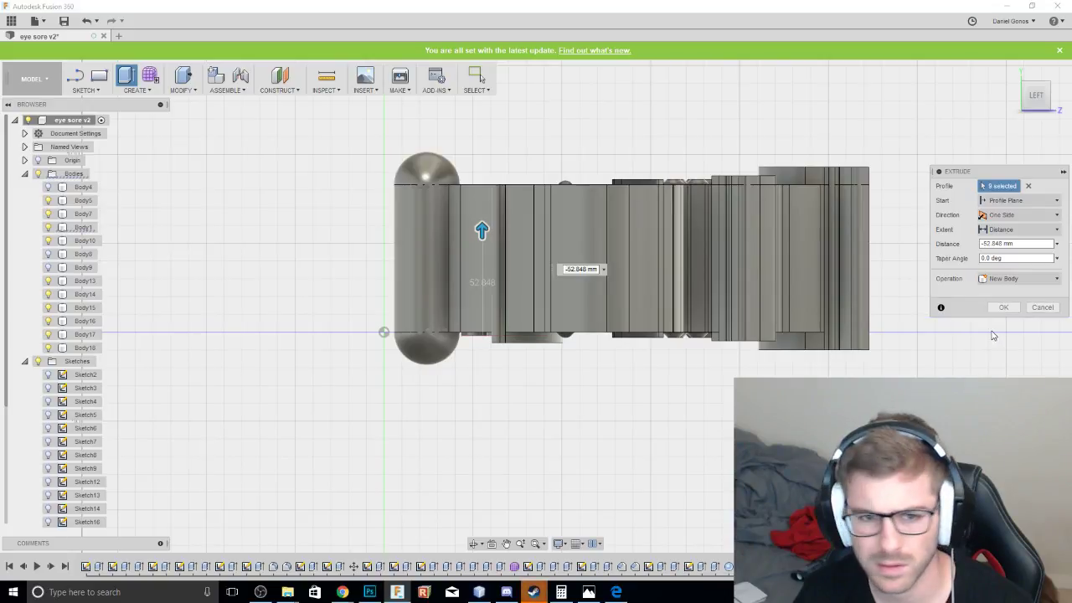
{"action": "middle_click_drag", "start_coordinate": [505, 285], "coordinate": [610, 325]}
{"action": "left_click_drag", "start_coordinate": [587, 270], "coordinate": [598, 213]}
{"action": "left_click", "coordinate": [1003, 308]}
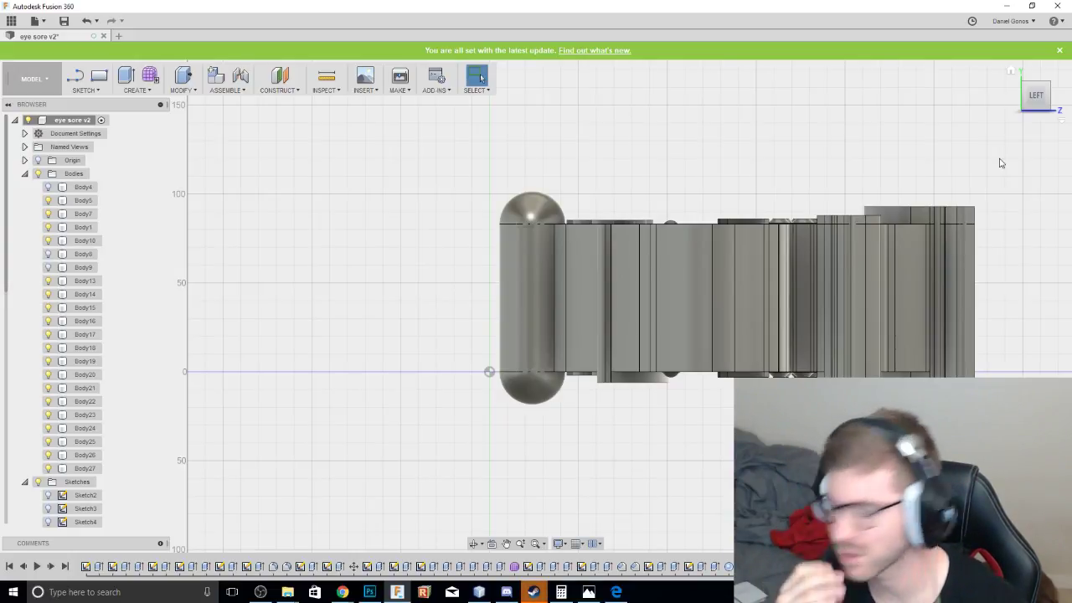
Save the design as a new version with the description "nearly finished".
{"action": "mouse_move", "coordinate": [1035, 102]}
{"action": "left_mouse_down"}
{"action": "mouse_move", "coordinate": [1035, 134]}
{"action": "mouse_move", "coordinate": [1013, 147]}
{"action": "mouse_move", "coordinate": [997, 117]}
{"action": "mouse_move", "coordinate": [1004, 147]}
{"action": "mouse_move", "coordinate": [1009, 100]}
{"action": "mouse_move", "coordinate": [963, 138]}
{"action": "mouse_move", "coordinate": [988, 96]}
{"action": "mouse_move", "coordinate": [1030, 114]}
{"action": "mouse_move", "coordinate": [1035, 95]}
{"action": "left_mouse_up"}
{"action": "left_click", "coordinate": [1034, 92]}
{"action": "middle_click_drag", "start_coordinate": [926, 148], "coordinate": [966, 48]}
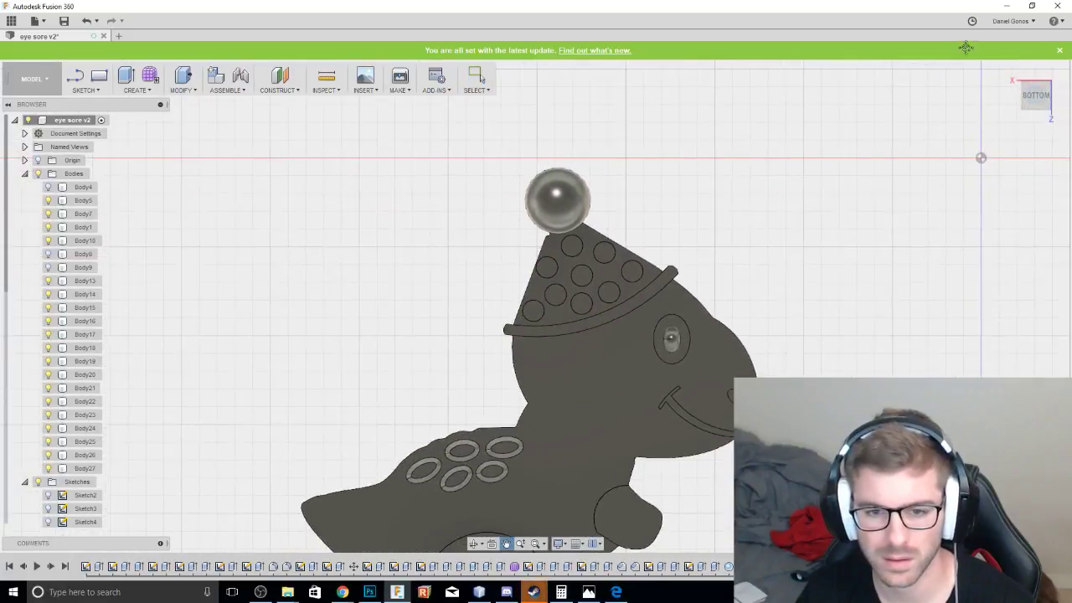
{"action": "key", "text": "ctrl+s"}
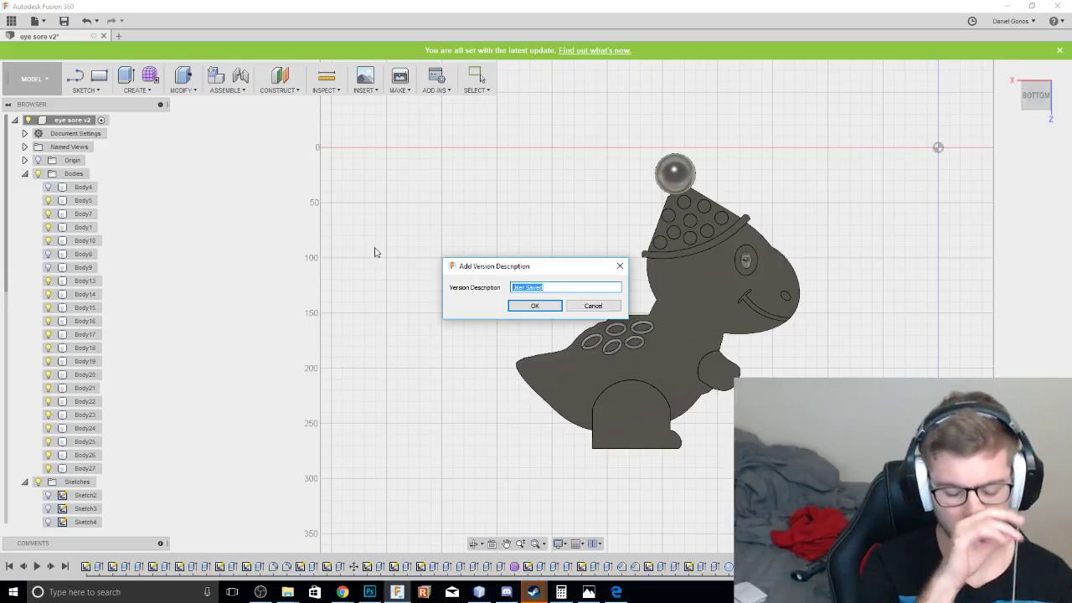
{"action": "type", "text": "nea"}
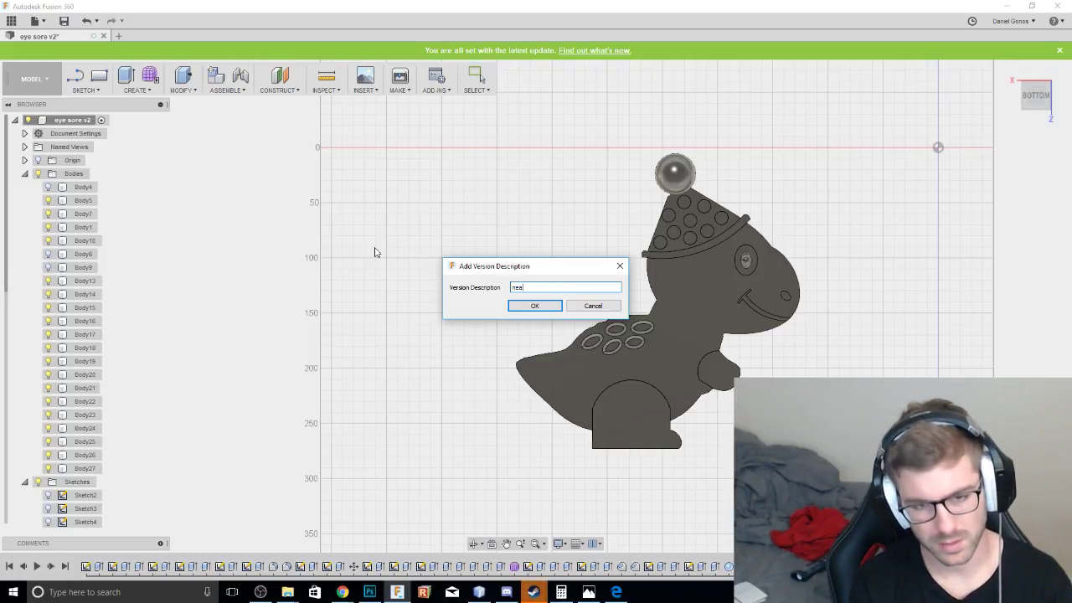
{"action": "type", "text": "rly finished"}
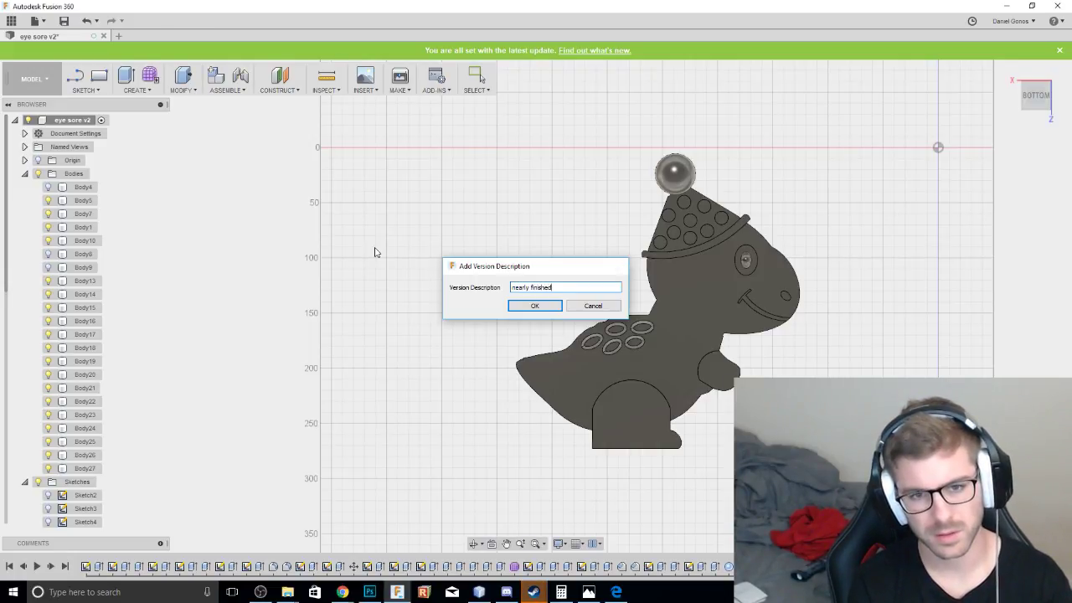
{"action": "key", "text": "Return"}
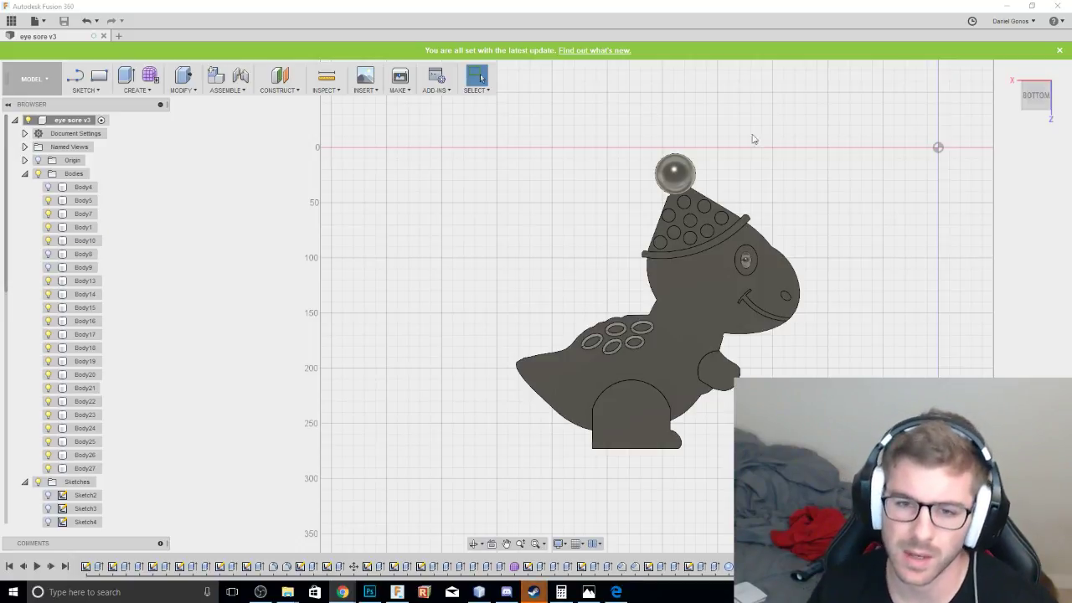
{"action": "left_click", "coordinate": [626, 452]}
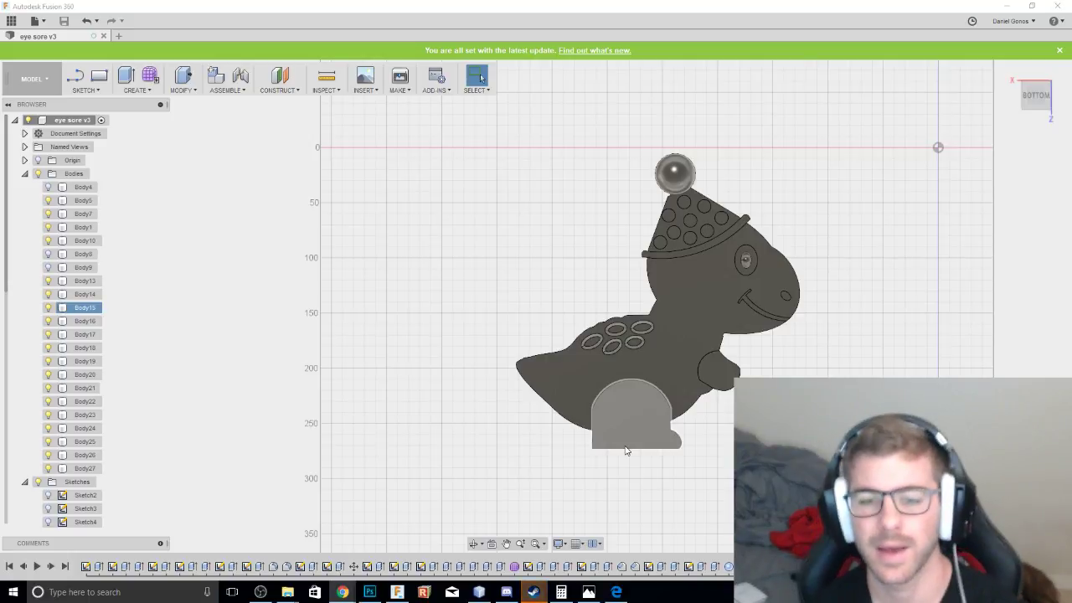
{"action": "left_click_drag", "start_coordinate": [1026, 94], "coordinate": [1018, 193]}
{"action": "middle_click_drag", "start_coordinate": [536, 305], "coordinate": [536, 252], "text": "shift"}
{"action": "left_click", "coordinate": [1037, 104]}
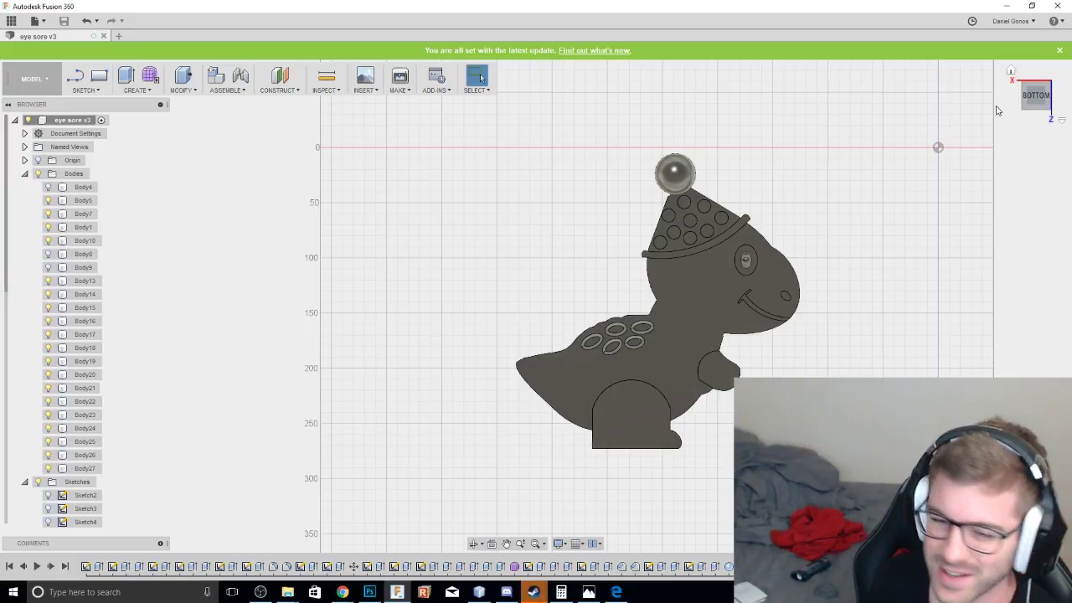
Close Fusion 360 and switch to the browser window with the YouTube drone video.
{"action": "left_click", "coordinate": [1058, 6]}
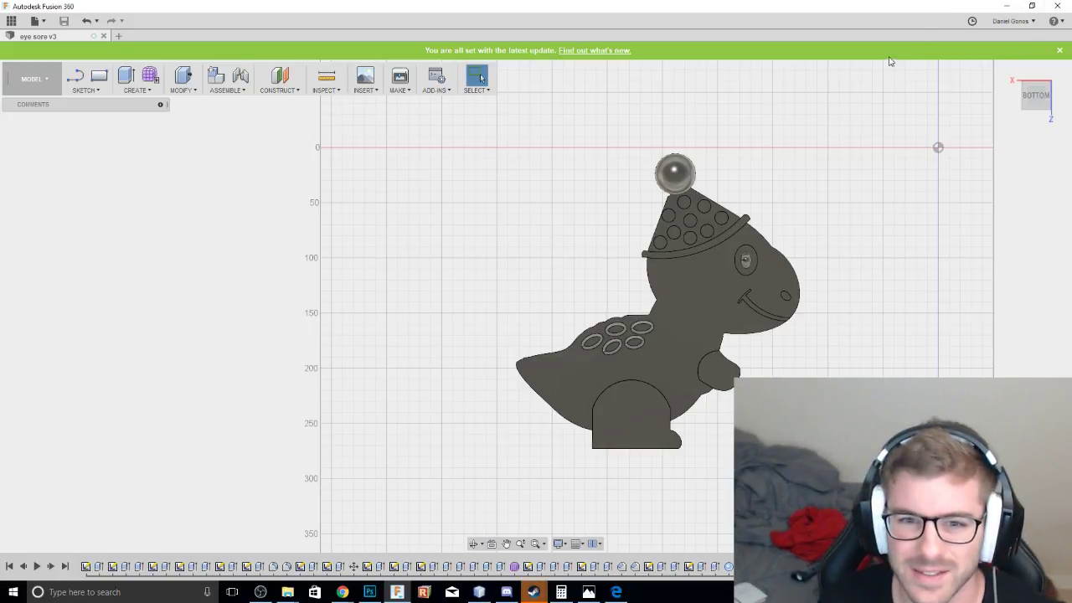
{"action": "key", "text": "alt+Tab"}
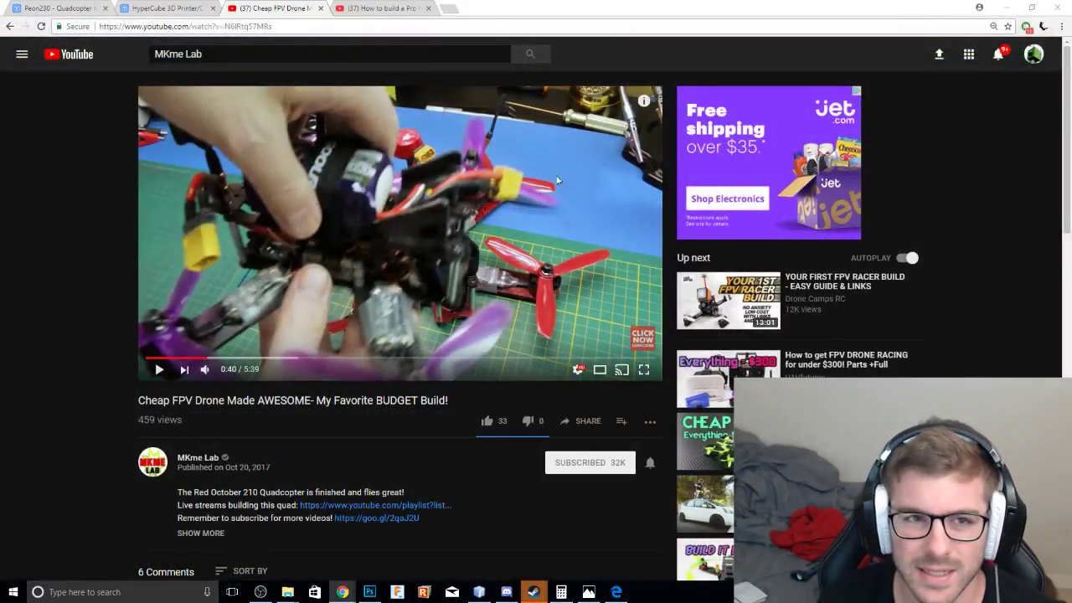